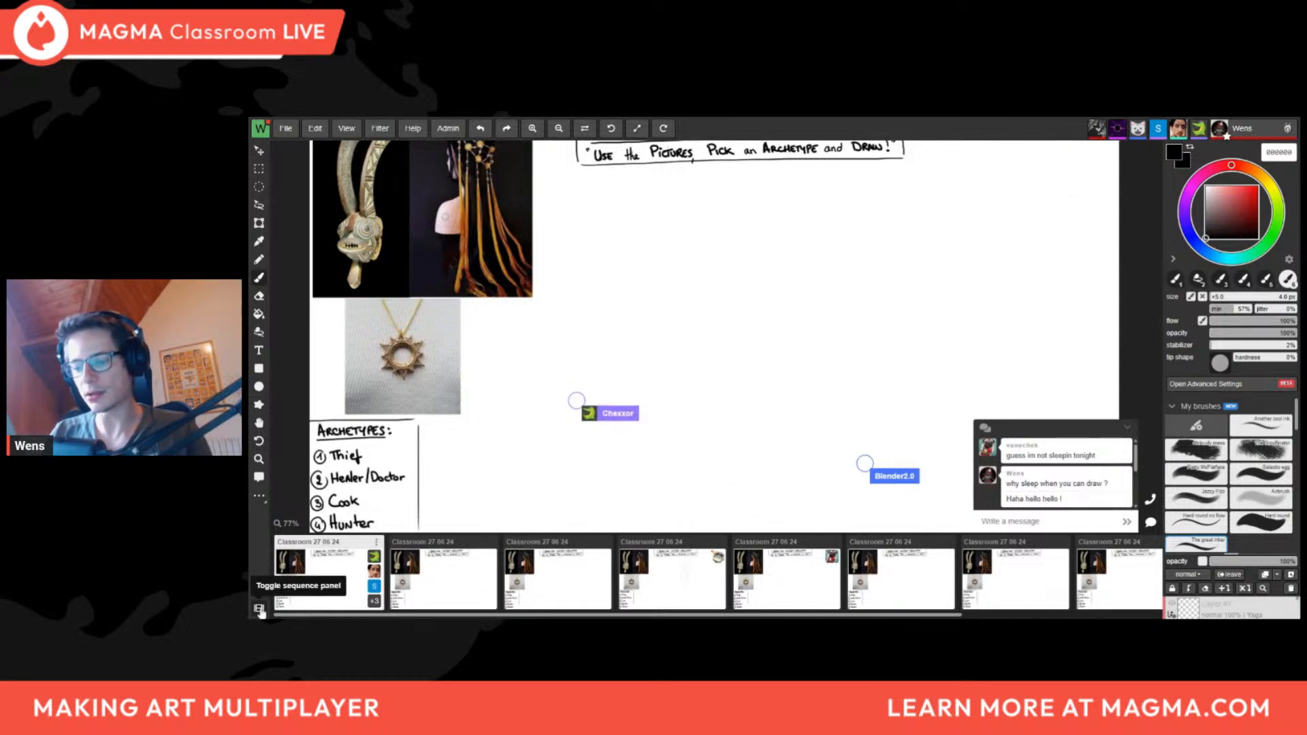
Sketch rough temporary outlines in the blank area below the challenge title on the first canvas
click(439, 583)
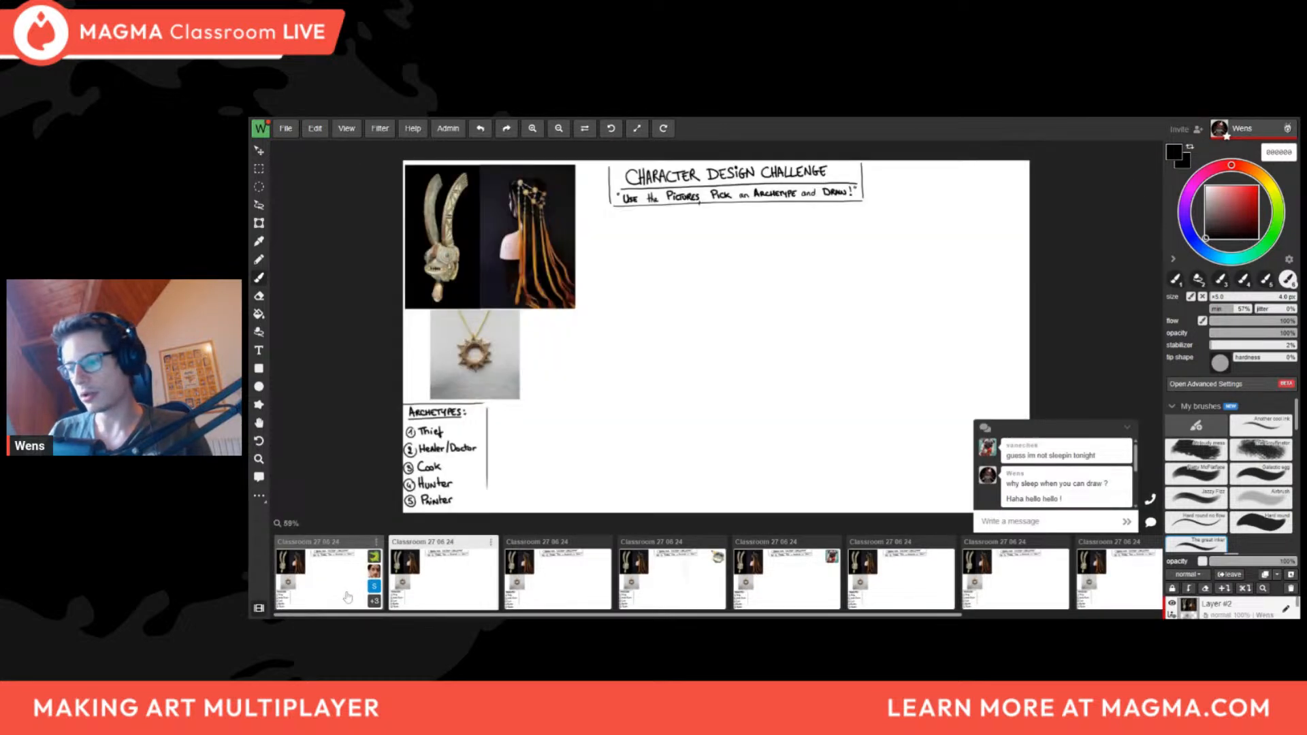
click(348, 597)
drag(508, 213, 561, 203)
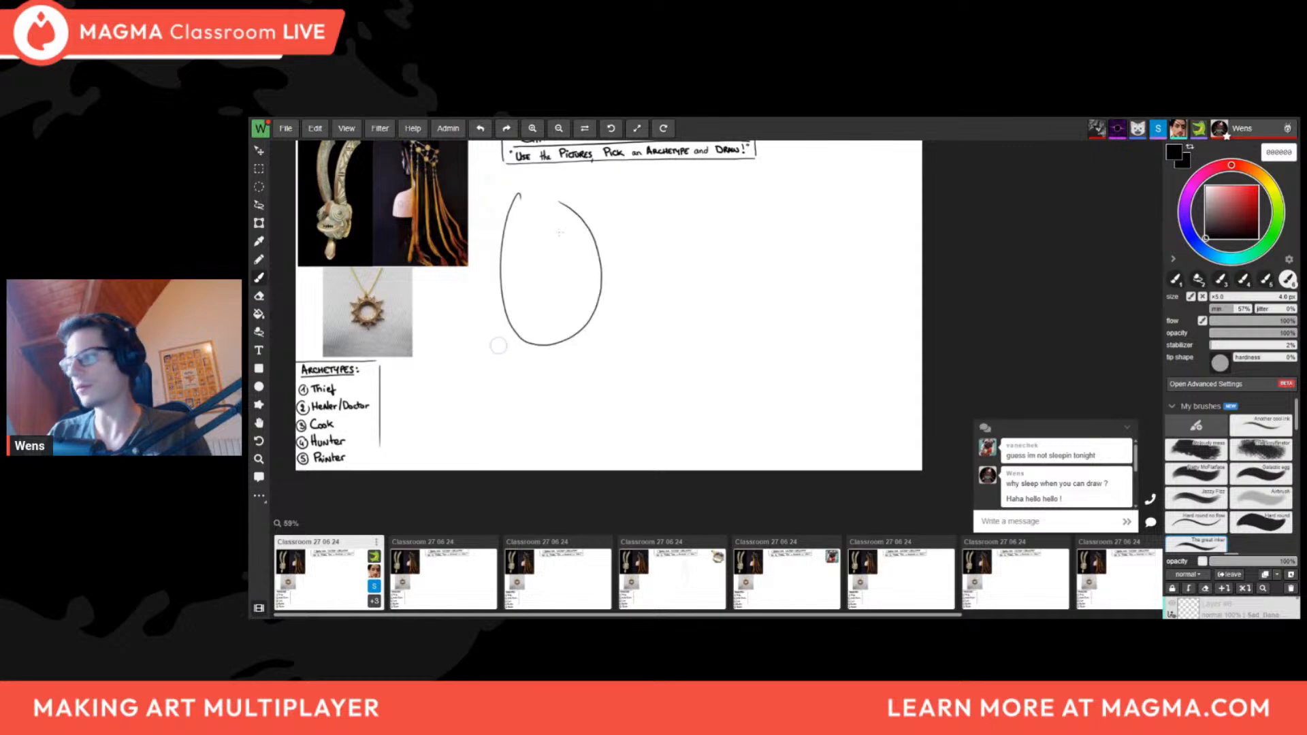
middle_drag(548, 239, 563, 297)
key(ctrl+z)
mouse_move(532, 276)
mouse_down()
mouse_move(525, 399)
mouse_move(657, 378)
mouse_up()
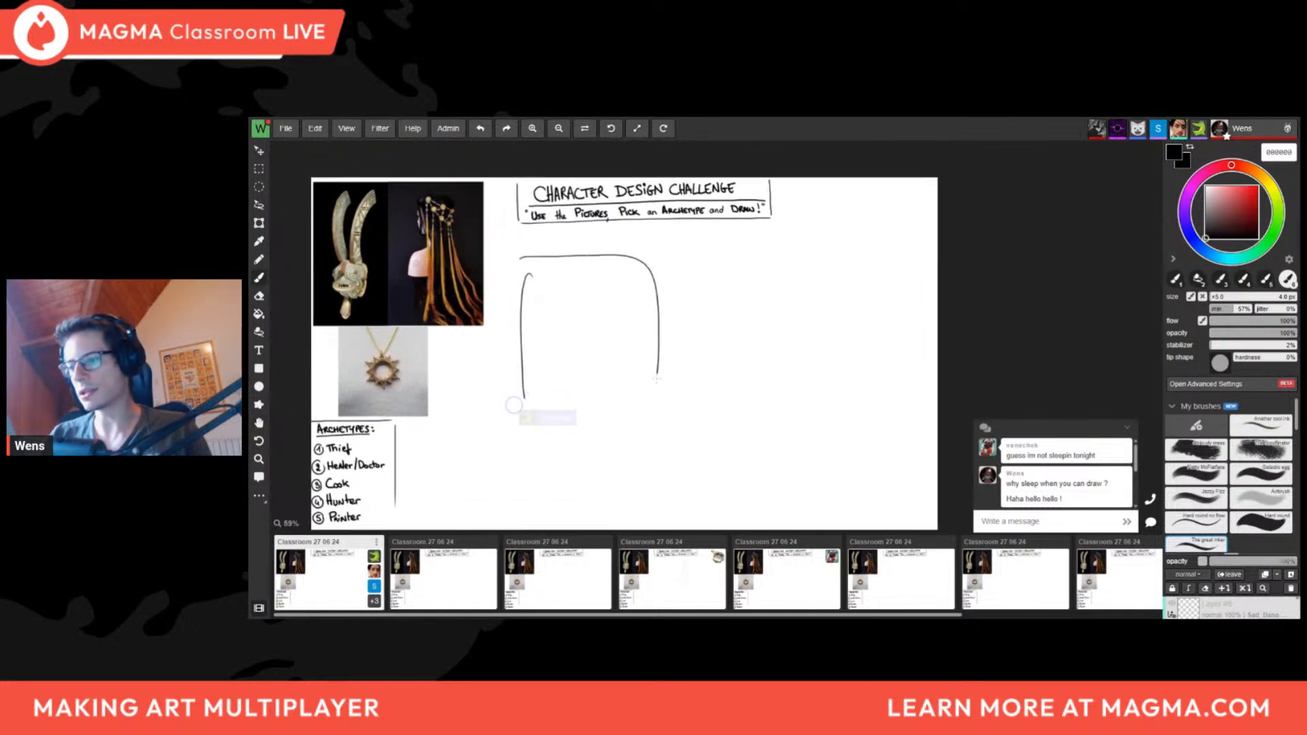
middle_drag(657, 379, 587, 363)
drag(733, 218, 764, 367)
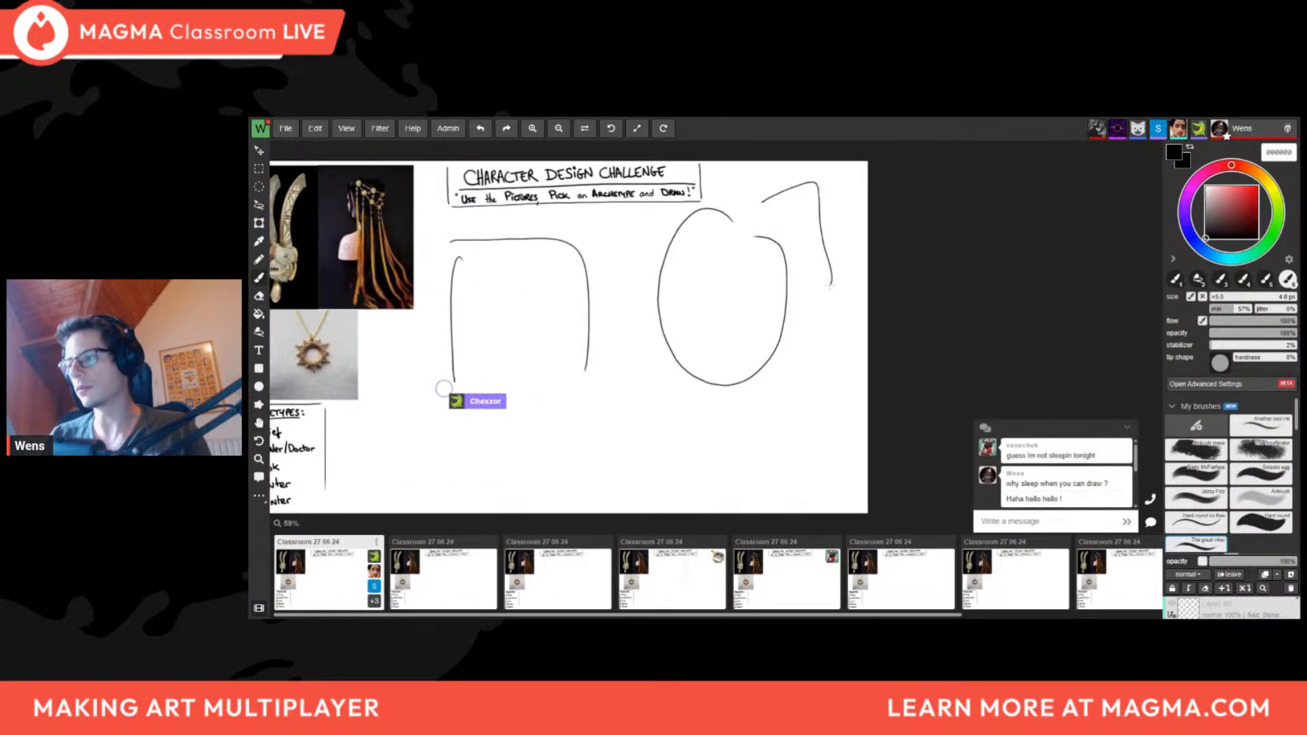
key(ctrl+z)
drag(716, 258, 664, 366)
drag(793, 194, 783, 219)
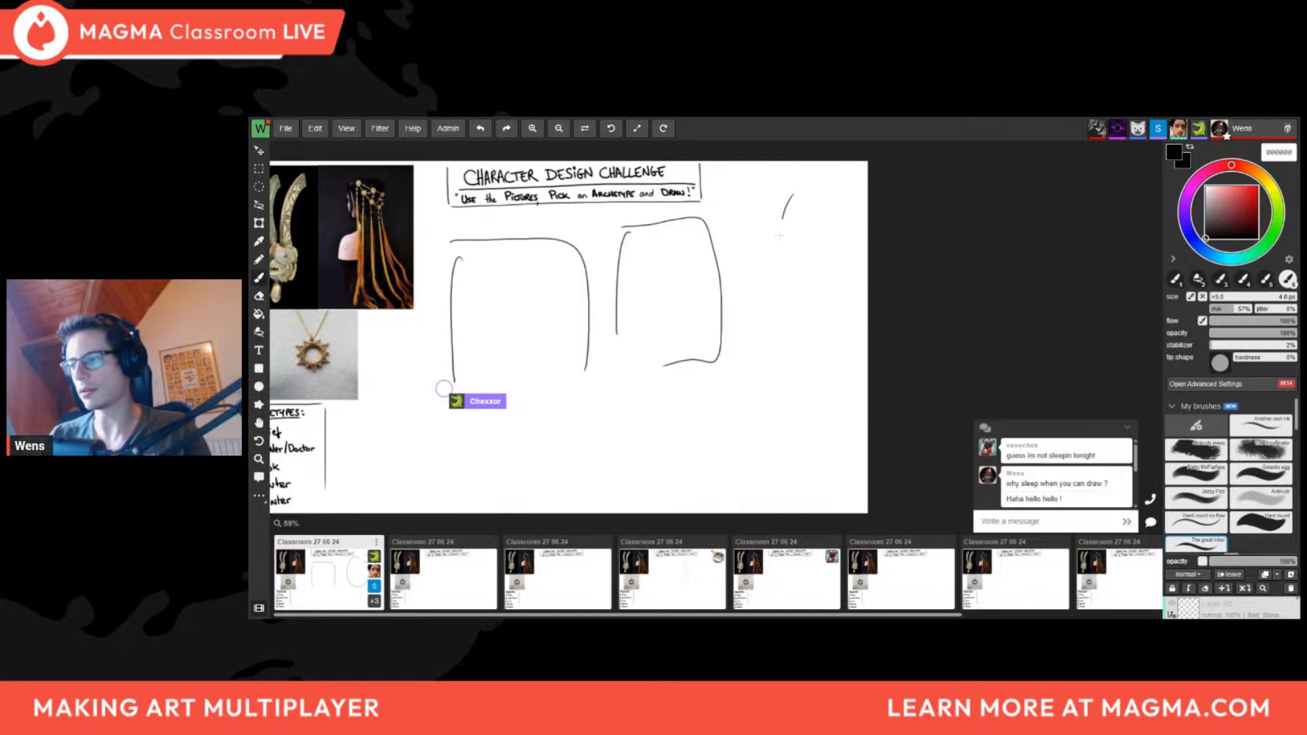
Undo the rough outline strokes drawn below the challenge title
key(ctrl+z)
key(ctrl+z)
key(ctrl+z)
key(ctrl+z)
key(ctrl+z)
key(ctrl+z)
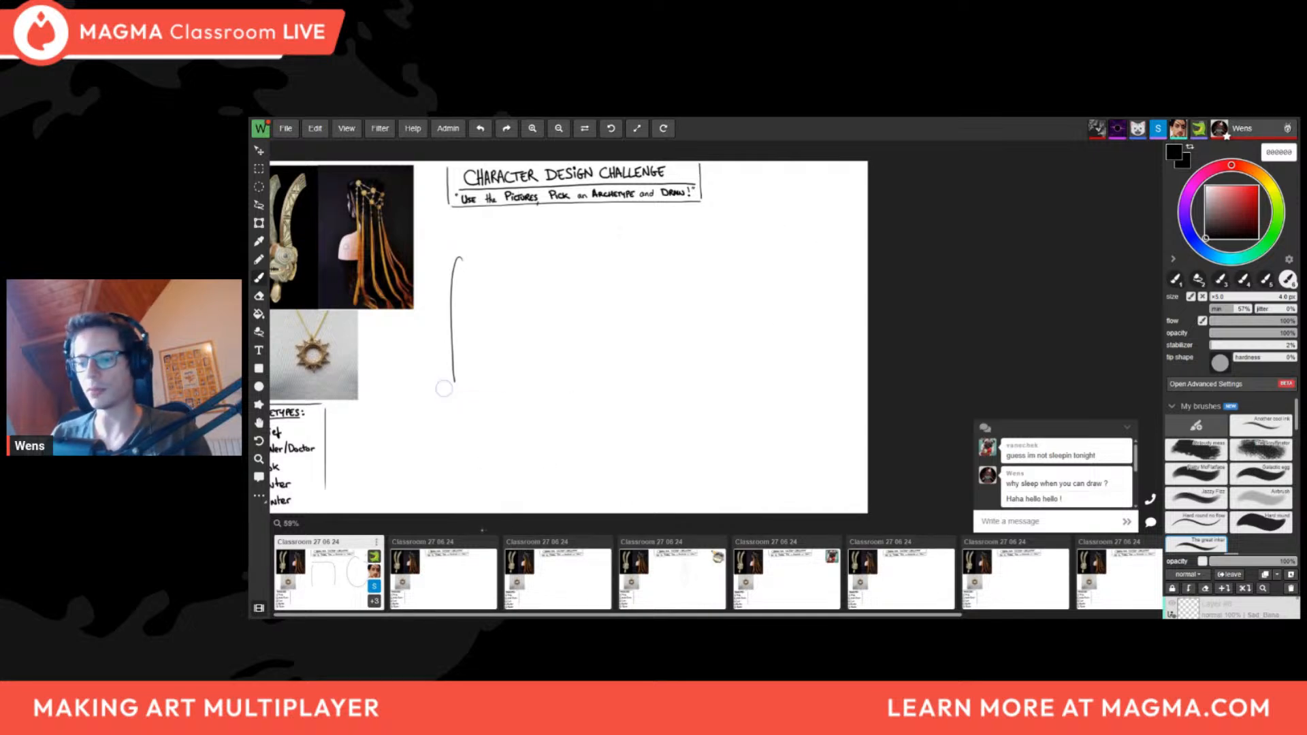
Look through several other classroom canvases in the sequence, including the participants' sketches, and return to the first canvas
click(445, 577)
click(579, 578)
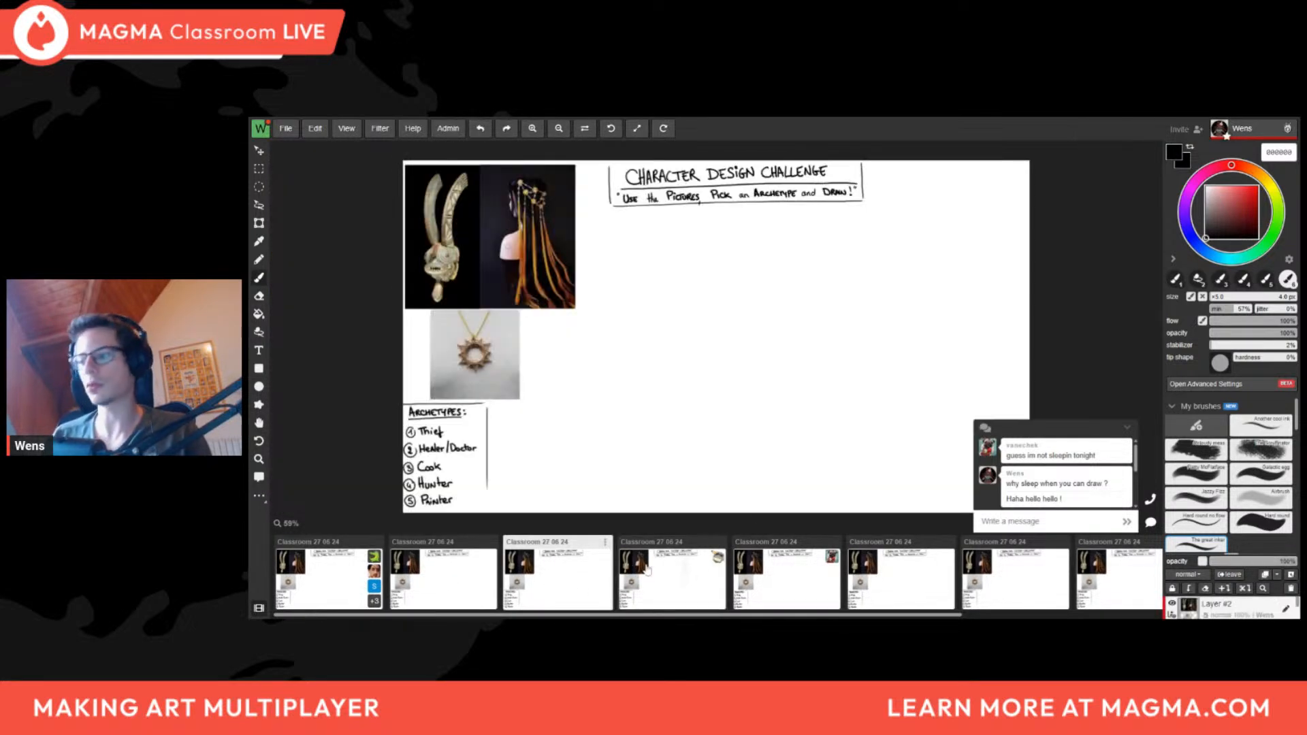
click(696, 583)
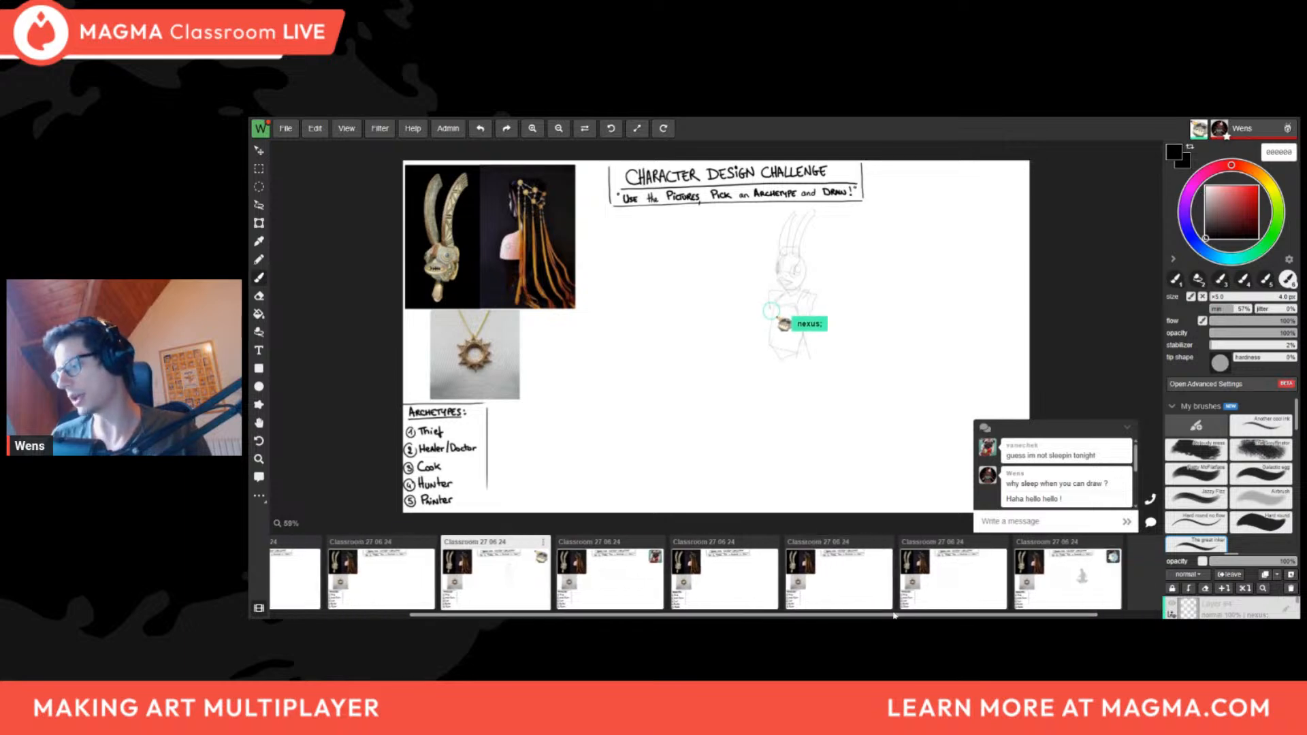
click(1065, 579)
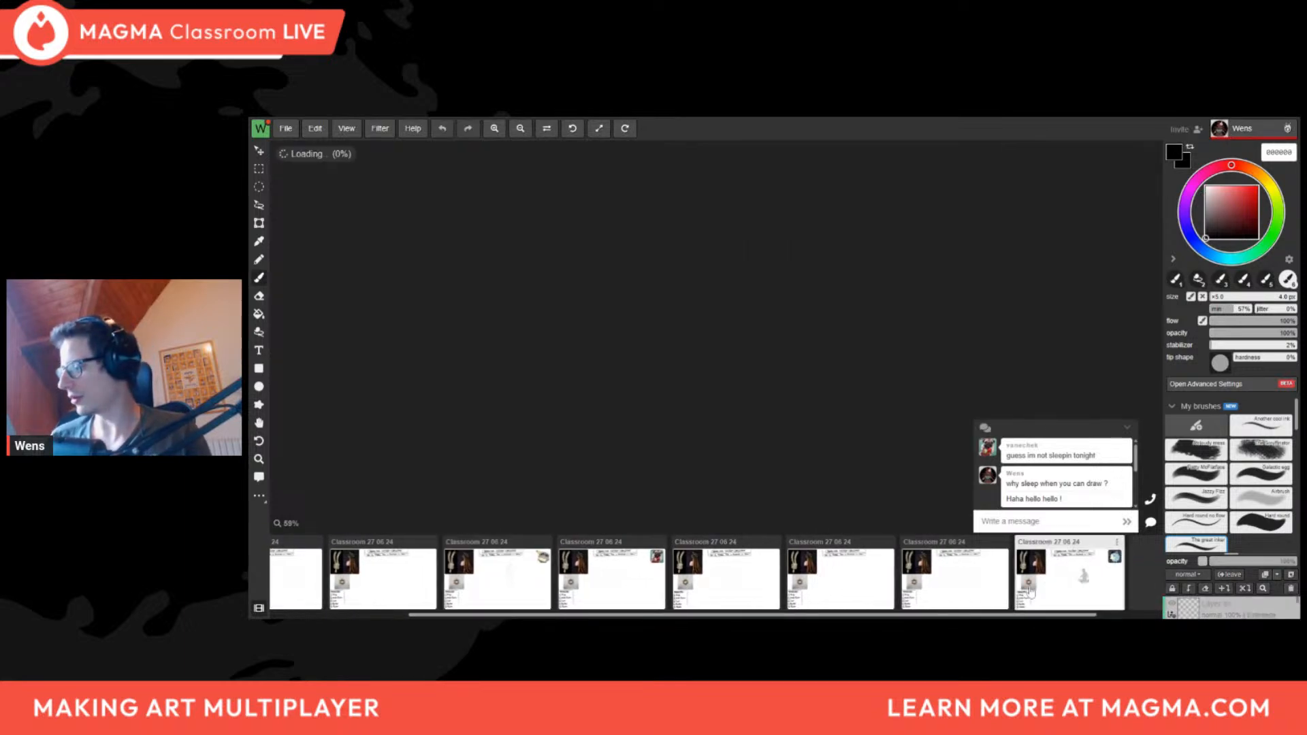
drag(708, 615, 543, 614)
click(351, 586)
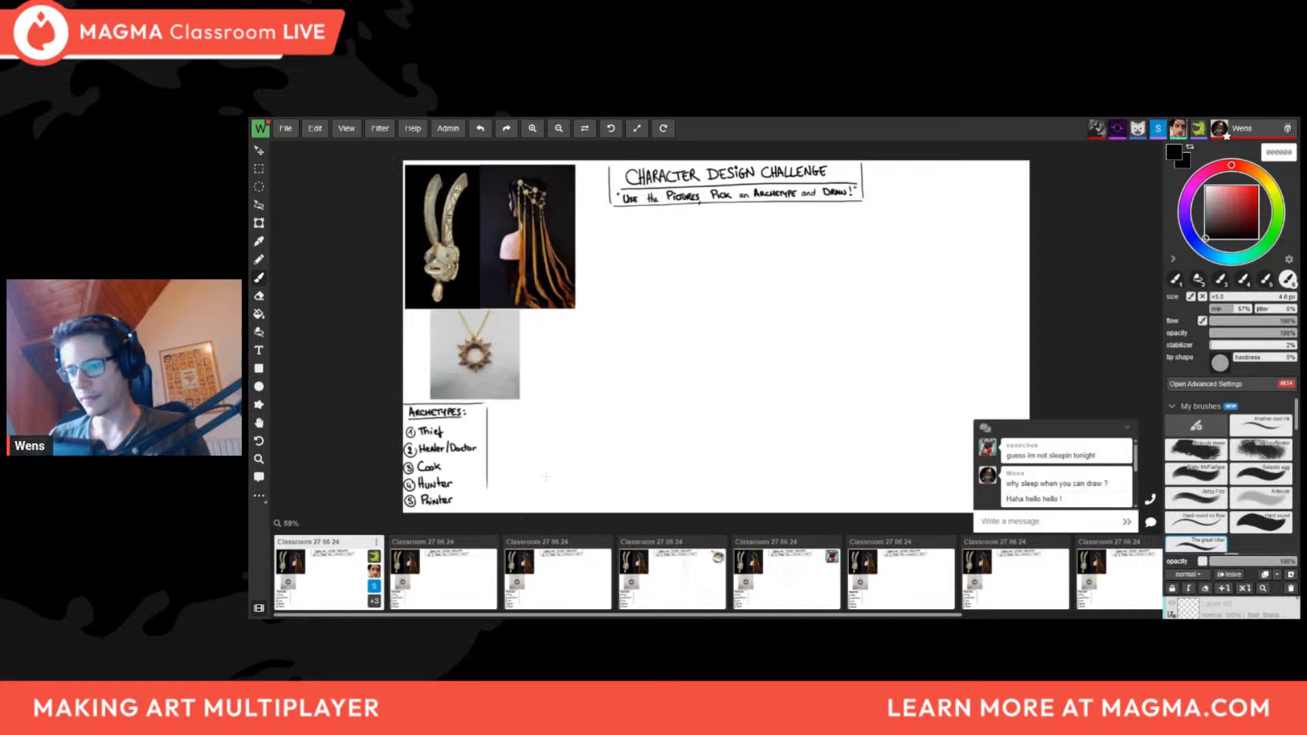
Draw trial marks beside the Archetypes list and undo them
drag(666, 442, 650, 437)
drag(548, 442, 579, 403)
ctrl+drag(526, 368, 542, 365)
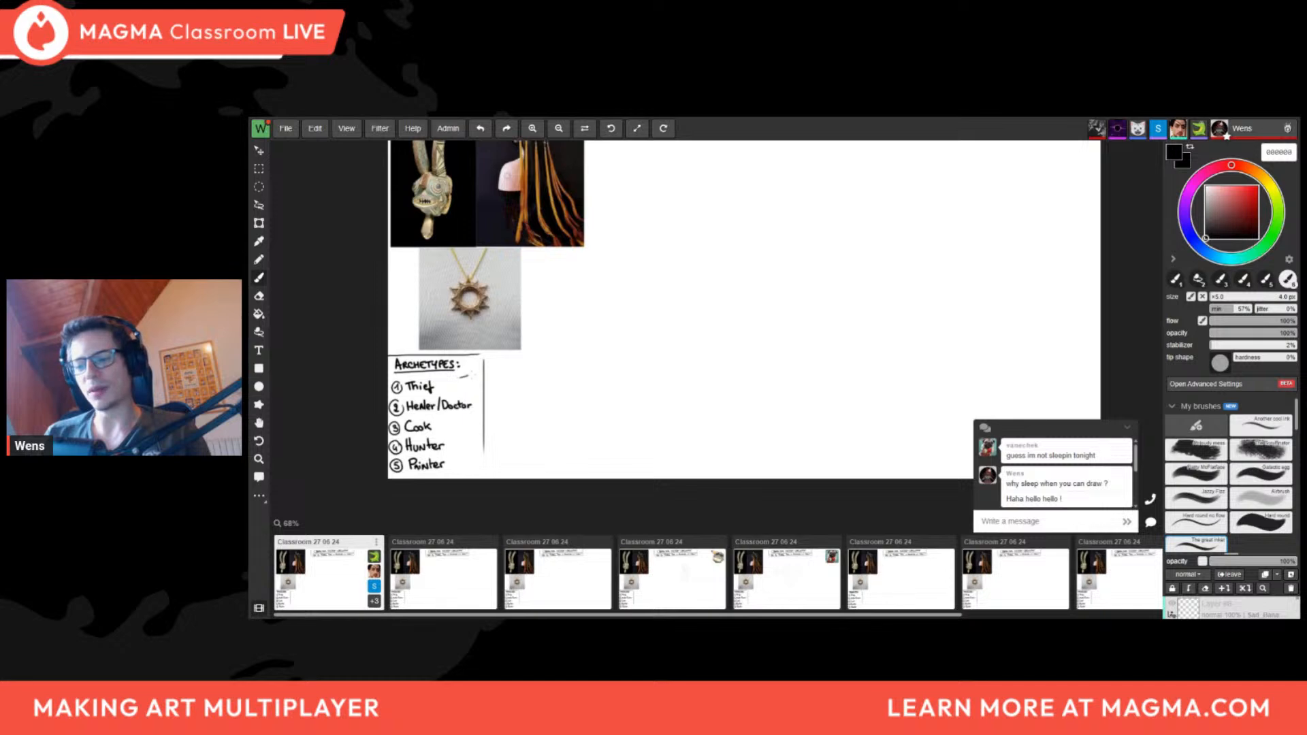
key(ctrl+z)
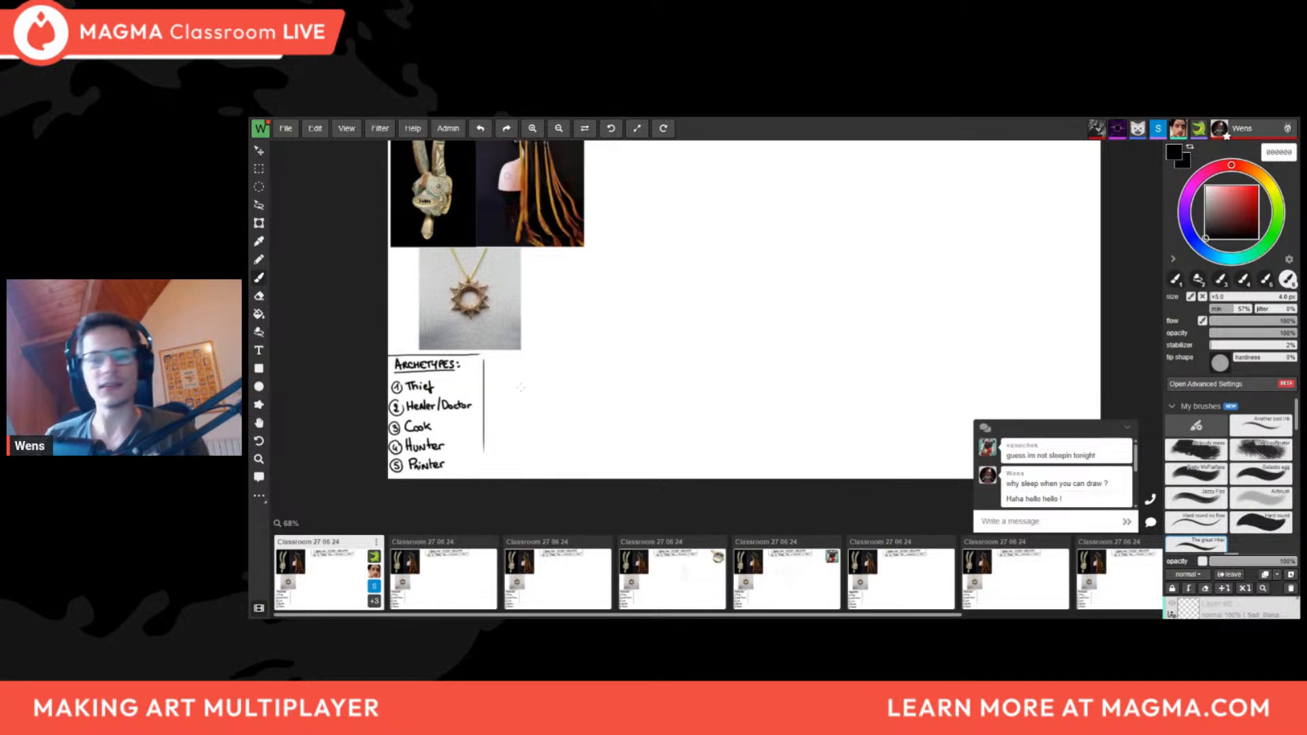
drag(503, 372, 504, 459)
key(ctrl+z)
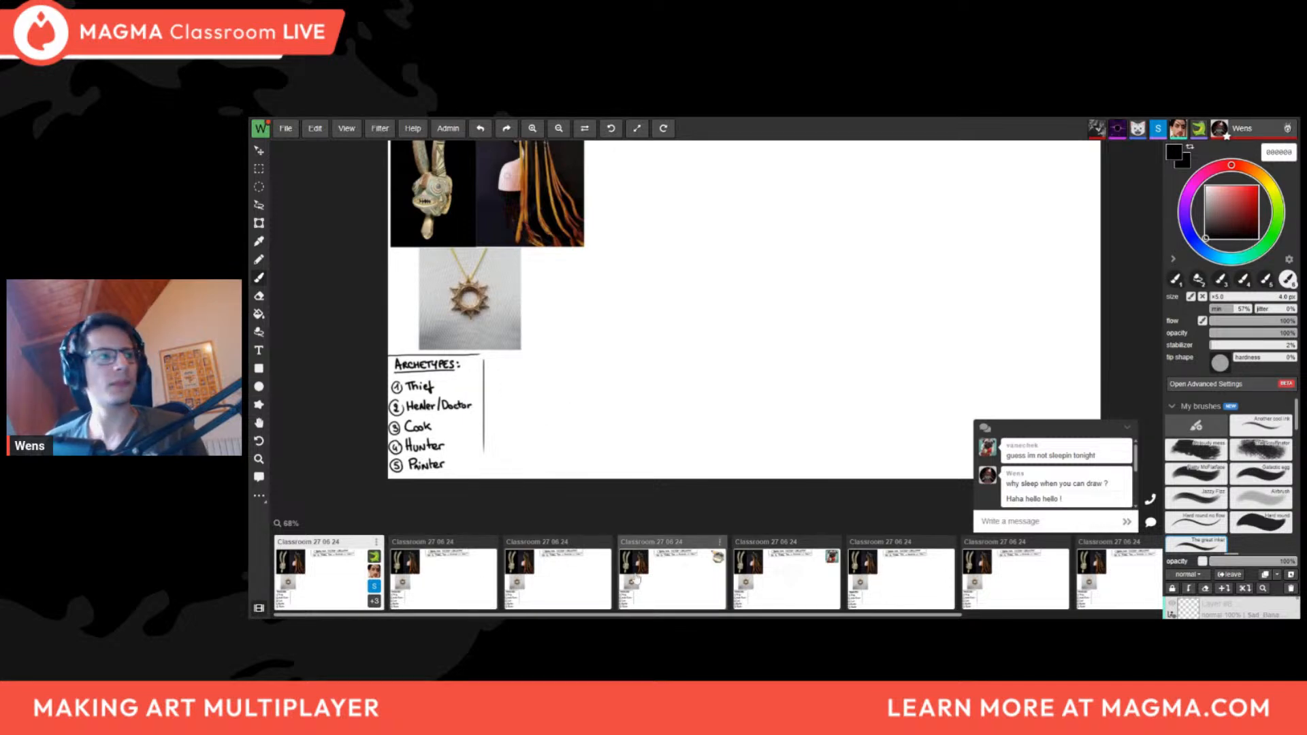
Collapse the chat window to free up the canvas area
mouse_move(693, 494)
mouse_down()
mouse_move(673, 506)
mouse_move(680, 525)
mouse_up()
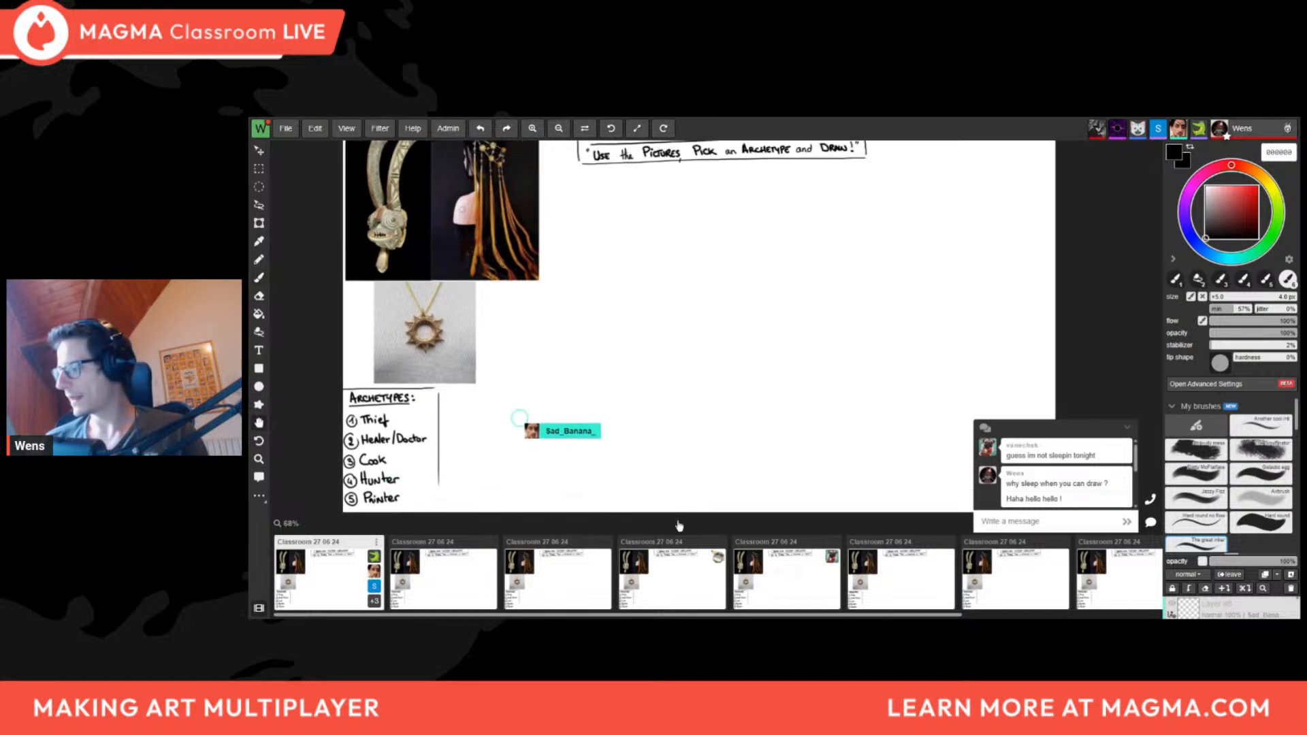
click(1127, 429)
drag(553, 446, 582, 467)
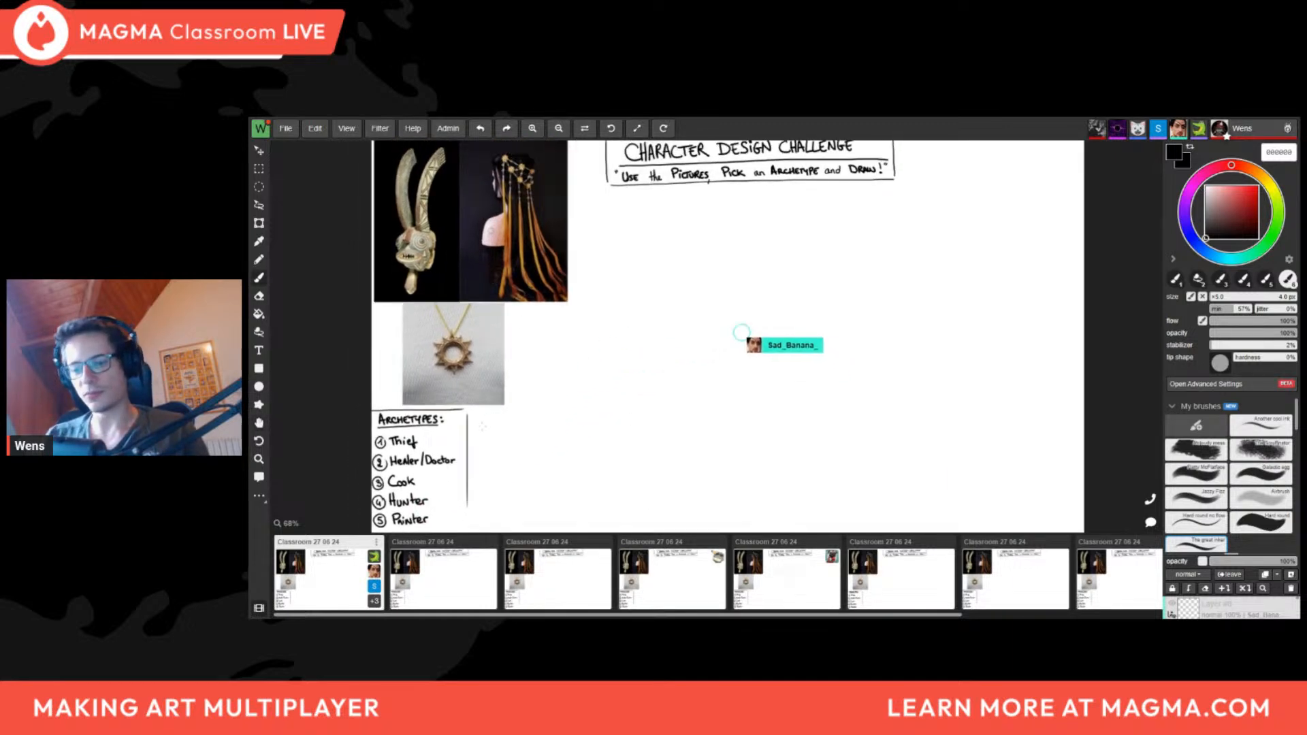
Draw a temporary bracket along the vertical line beside the Archetypes list to point out the options, and remove it
drag(474, 426, 469, 528)
key(ctrl+z)
drag(593, 510, 604, 468)
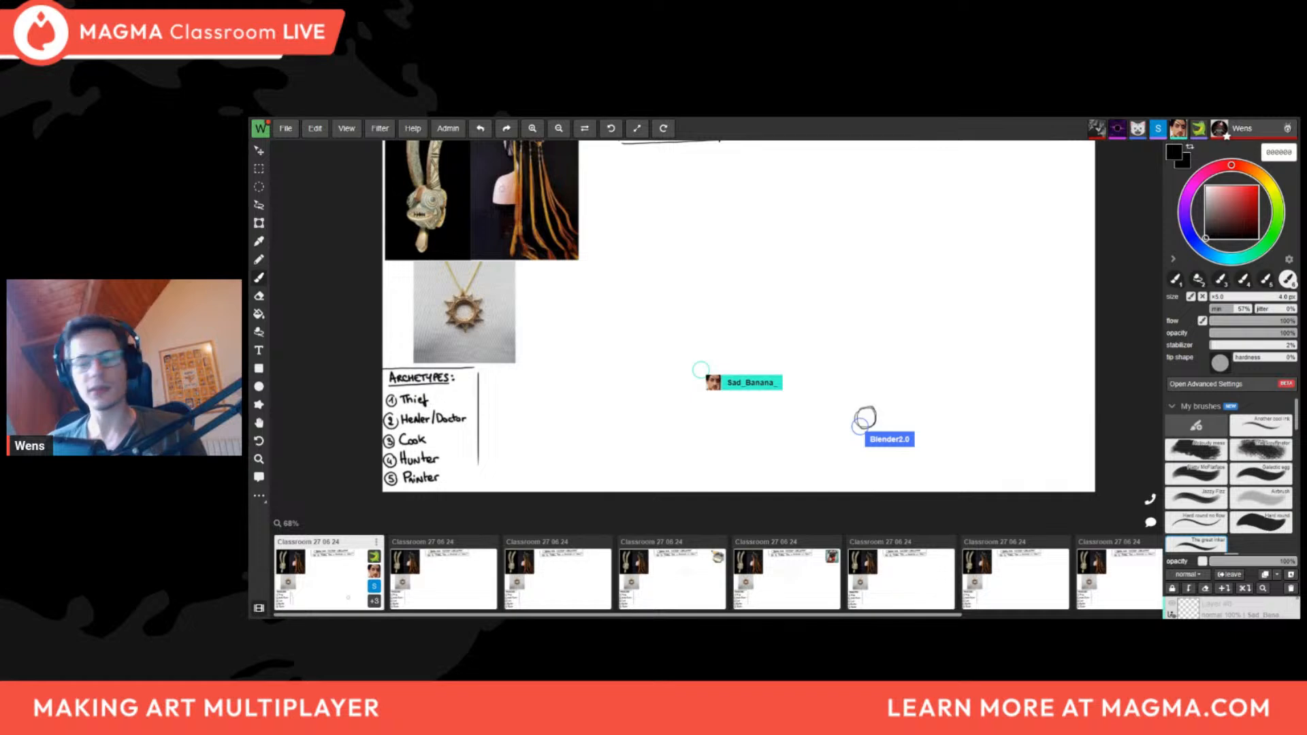
middle_drag(483, 386, 443, 383)
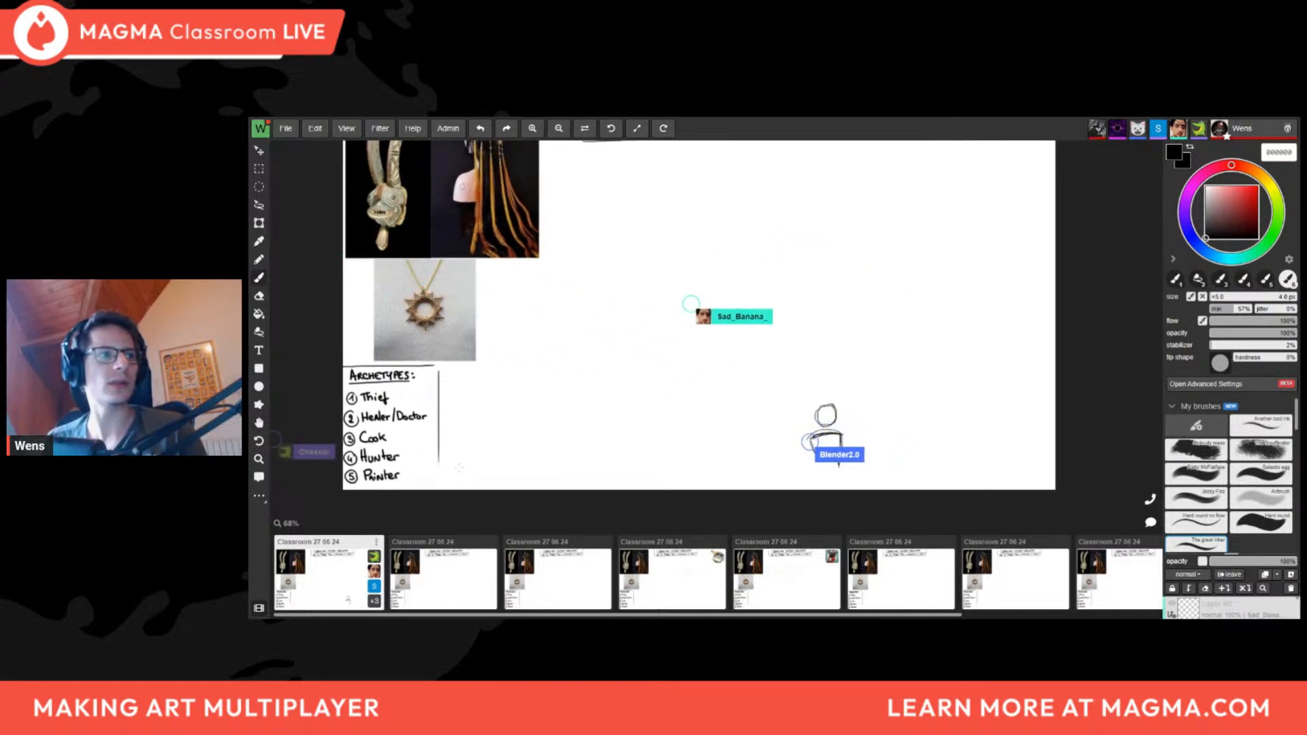
middle_drag(738, 470, 727, 478)
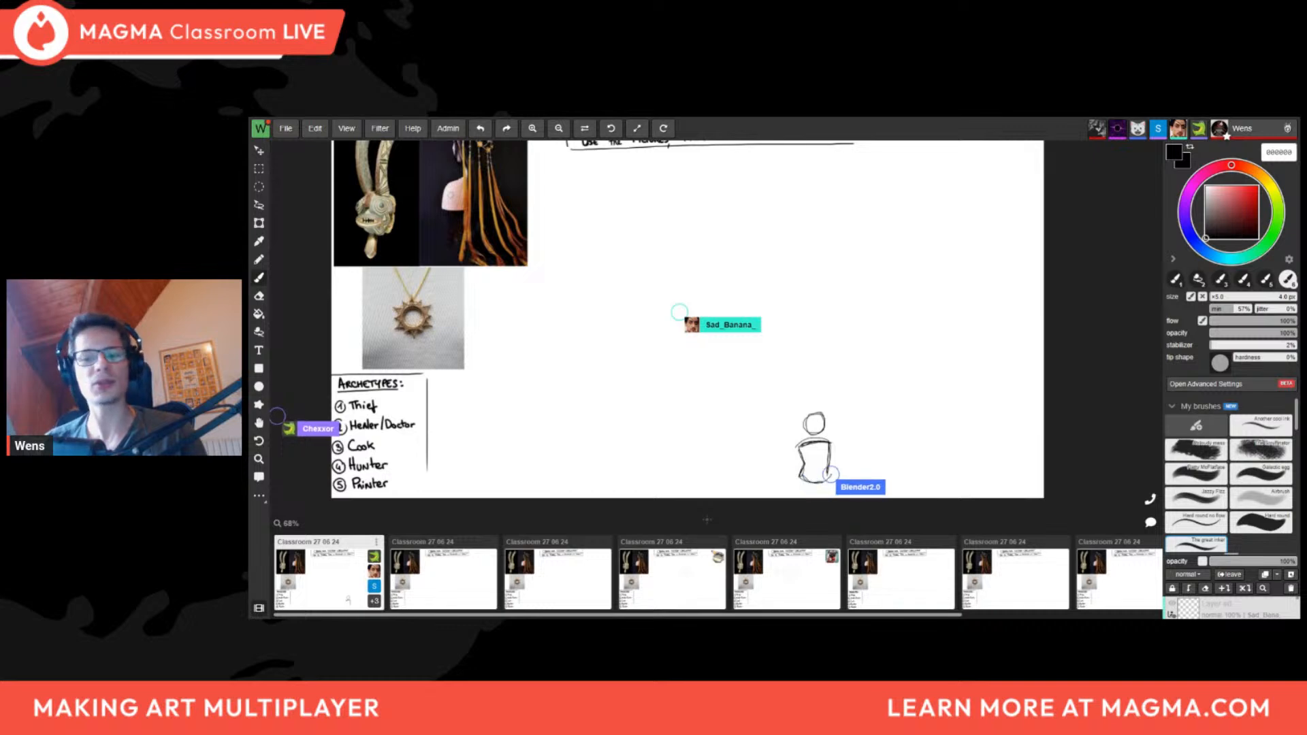
middle_drag(617, 483, 607, 500)
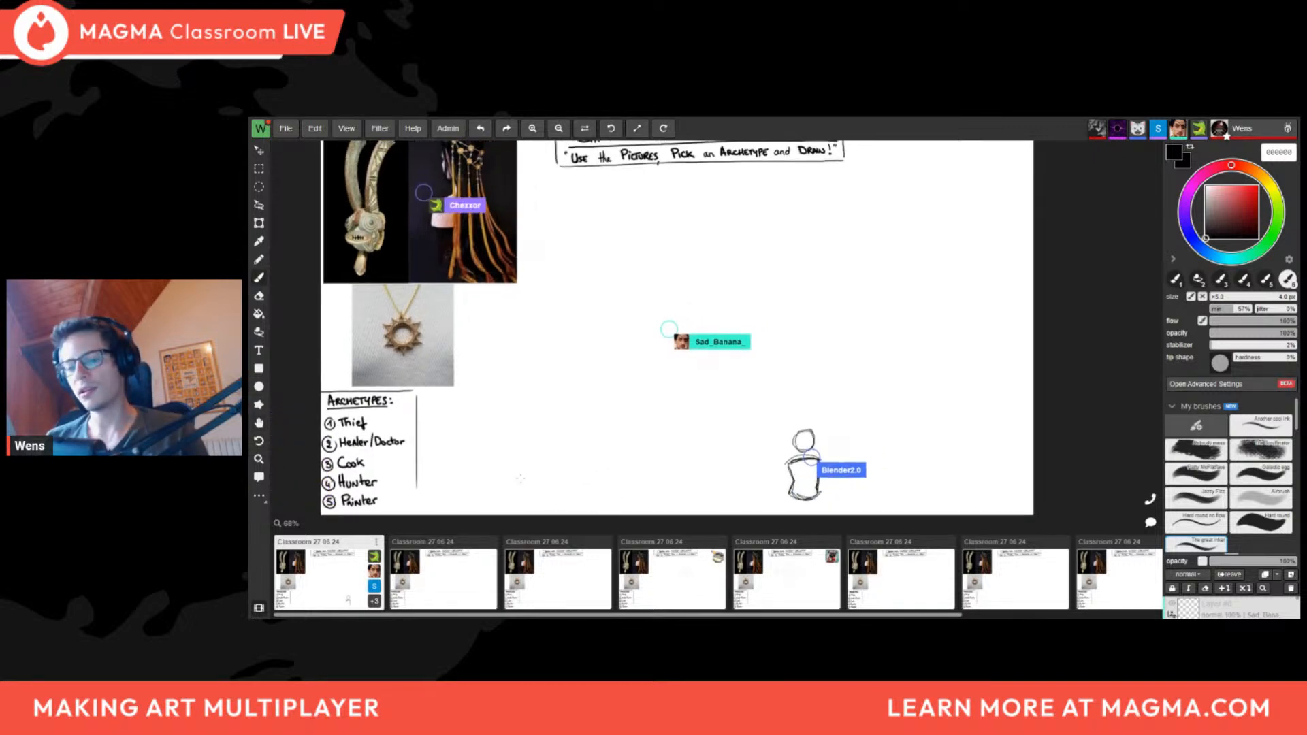
mouse_move(416, 411)
mouse_down()
mouse_move(429, 439)
mouse_move(409, 486)
mouse_up()
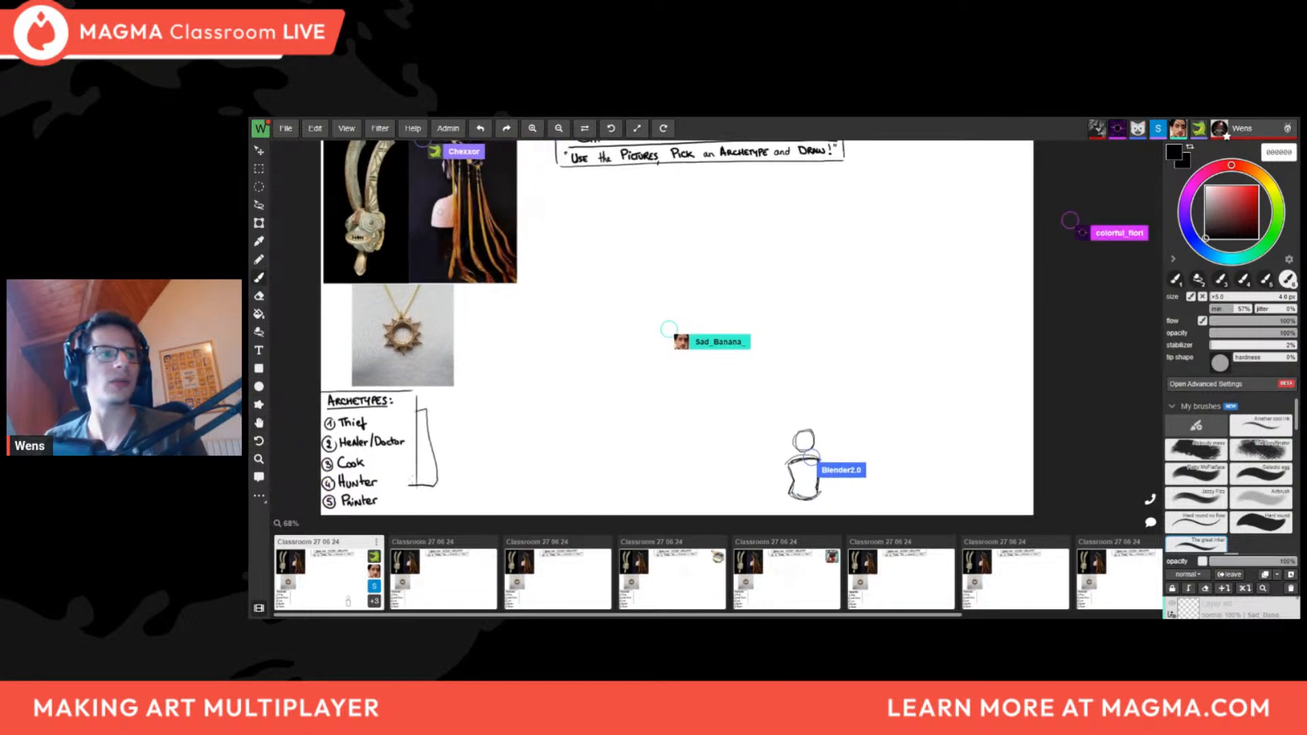
scroll(560, 471, up, 1)
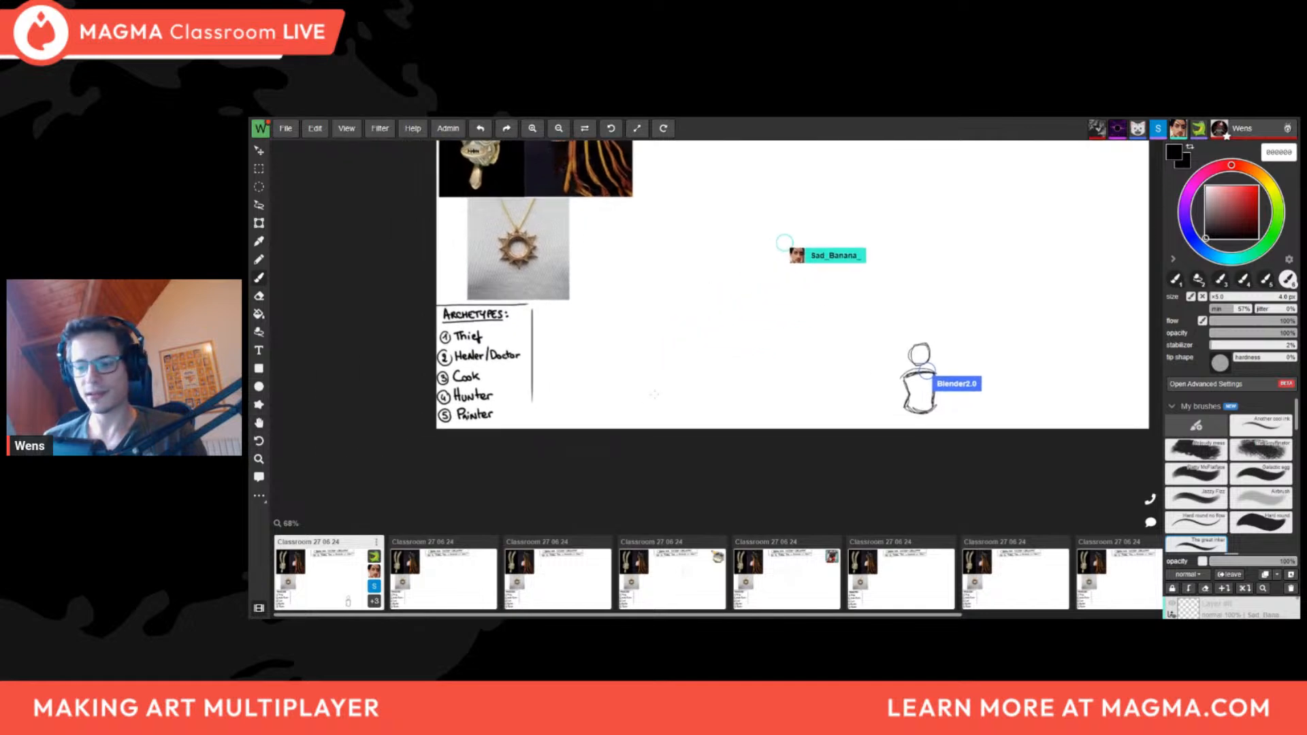
scroll(505, 445, up, 1)
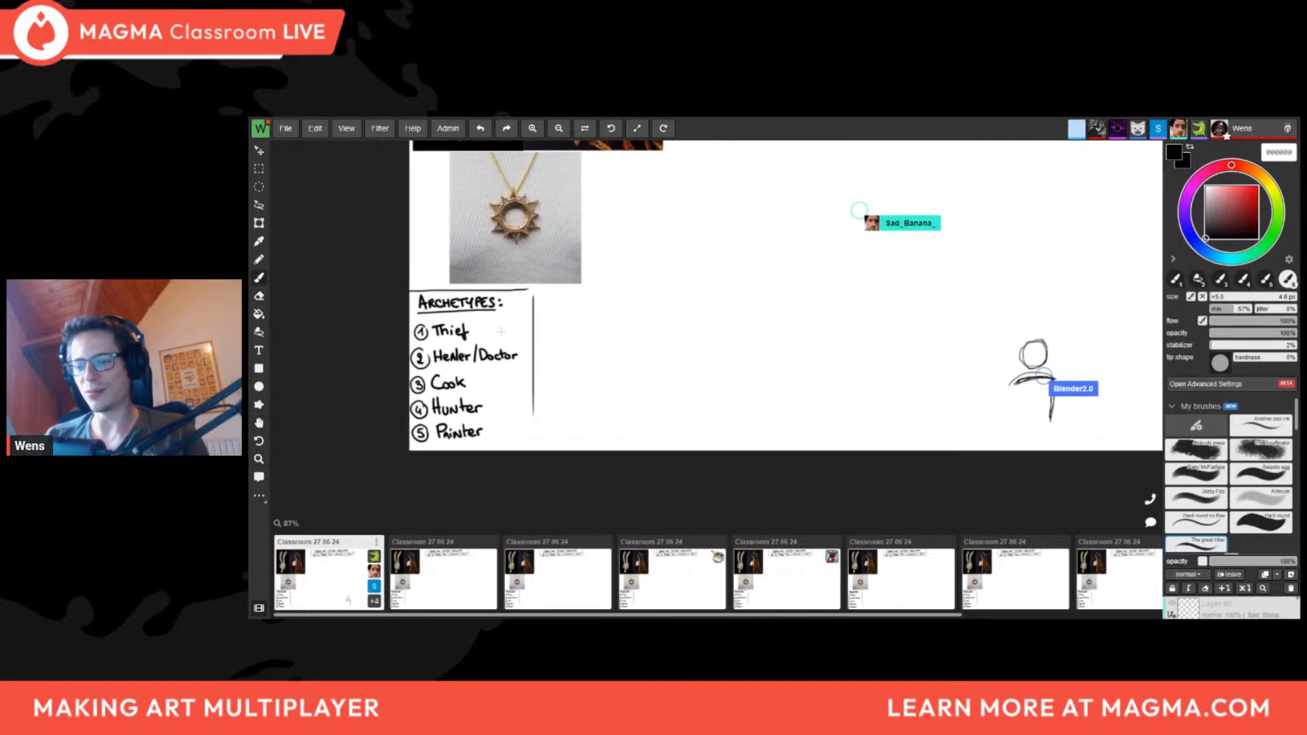
Mark individual archetypes, including Painter and Hunter, with temporary strokes beside their names and remove them
drag(495, 318, 502, 340)
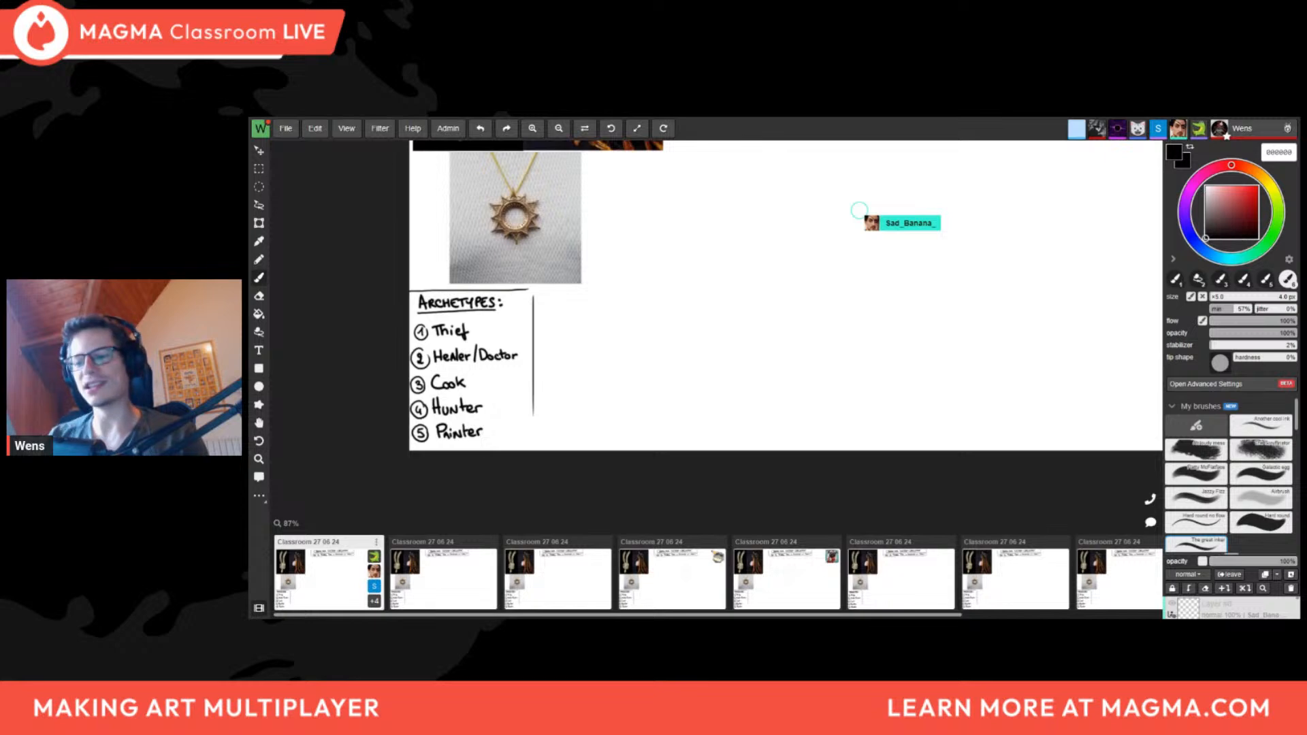
middle_drag(505, 397, 516, 373)
scroll(517, 373, up, 1)
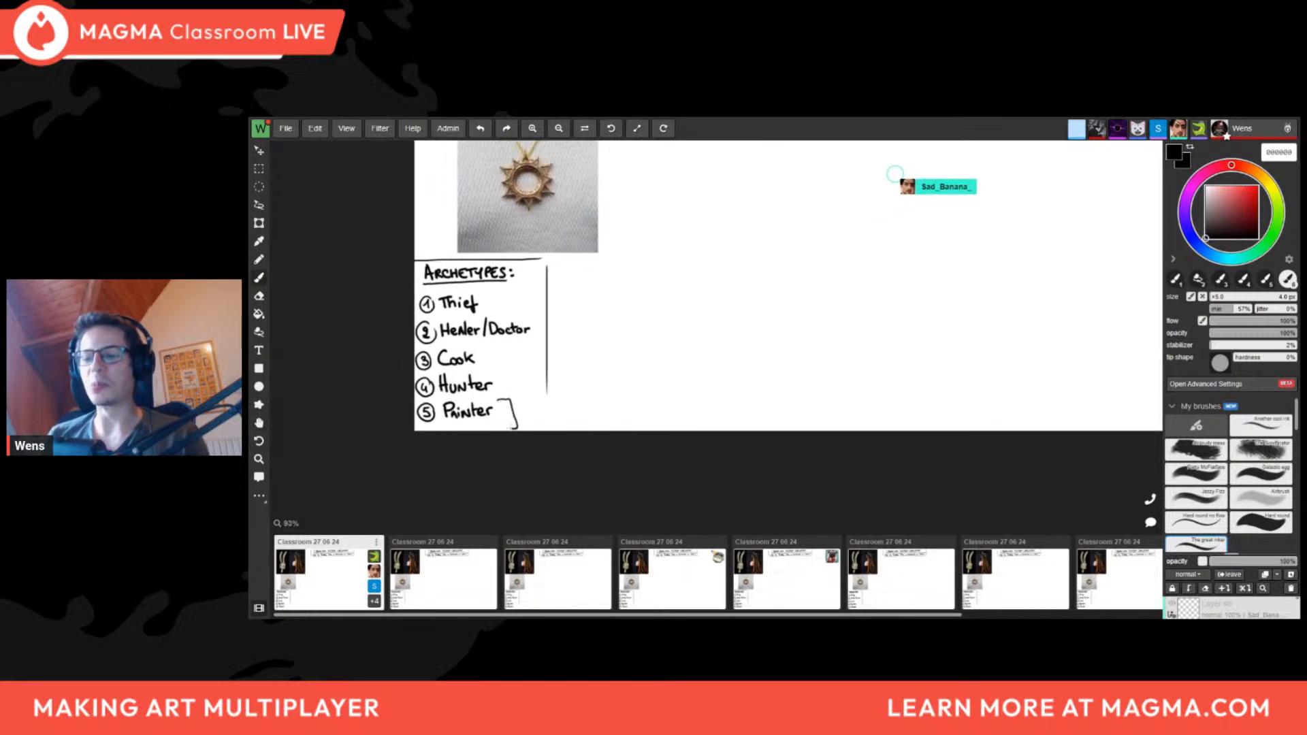
middle_drag(628, 399, 590, 484)
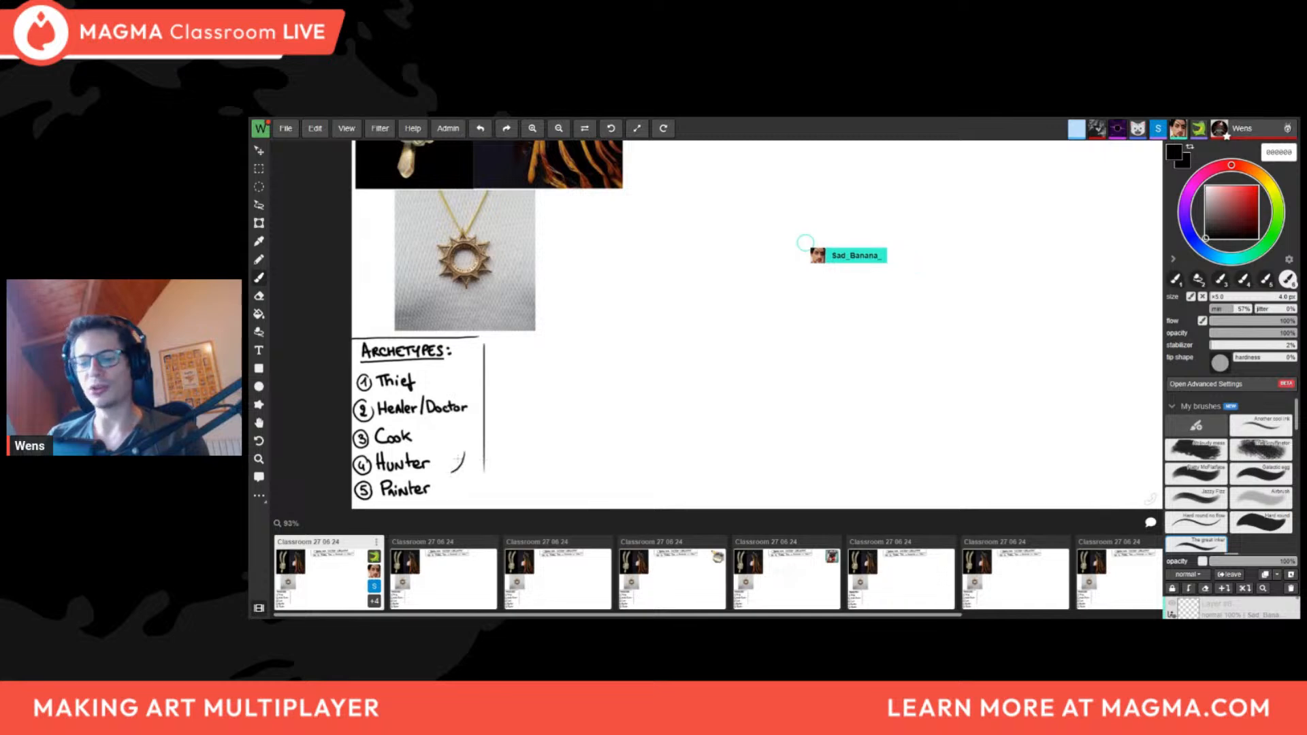
scroll(594, 445, down, 3)
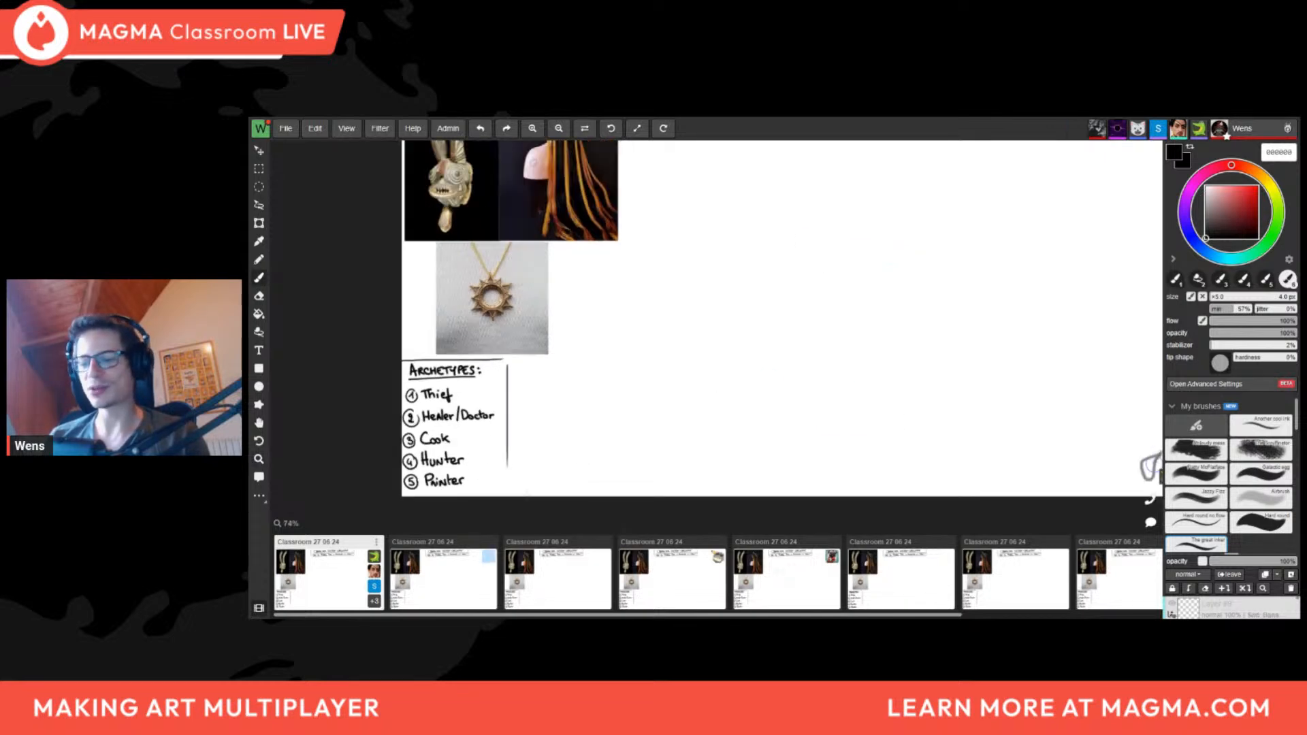
Examine the reference pictures, the challenge title and the participant's sketch at the canvas's upper right
middle_drag(576, 268, 517, 356)
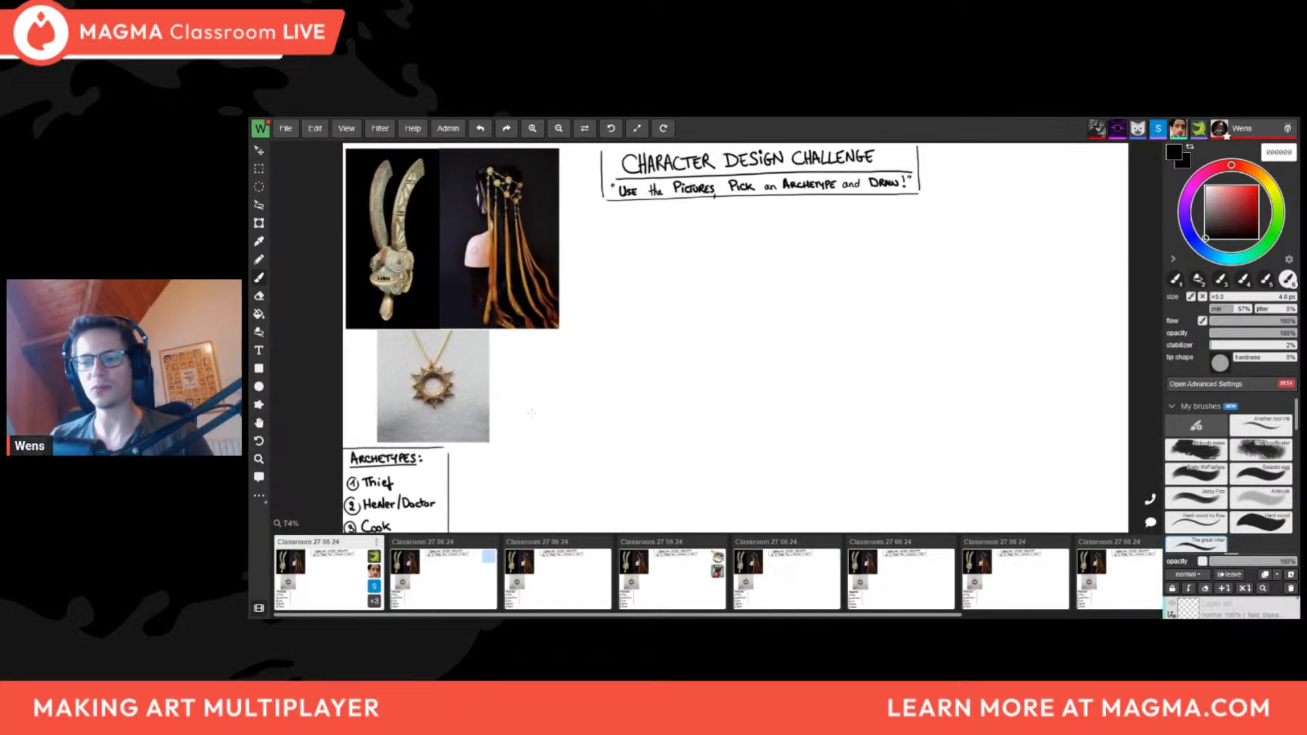
middle_drag(664, 482, 625, 480)
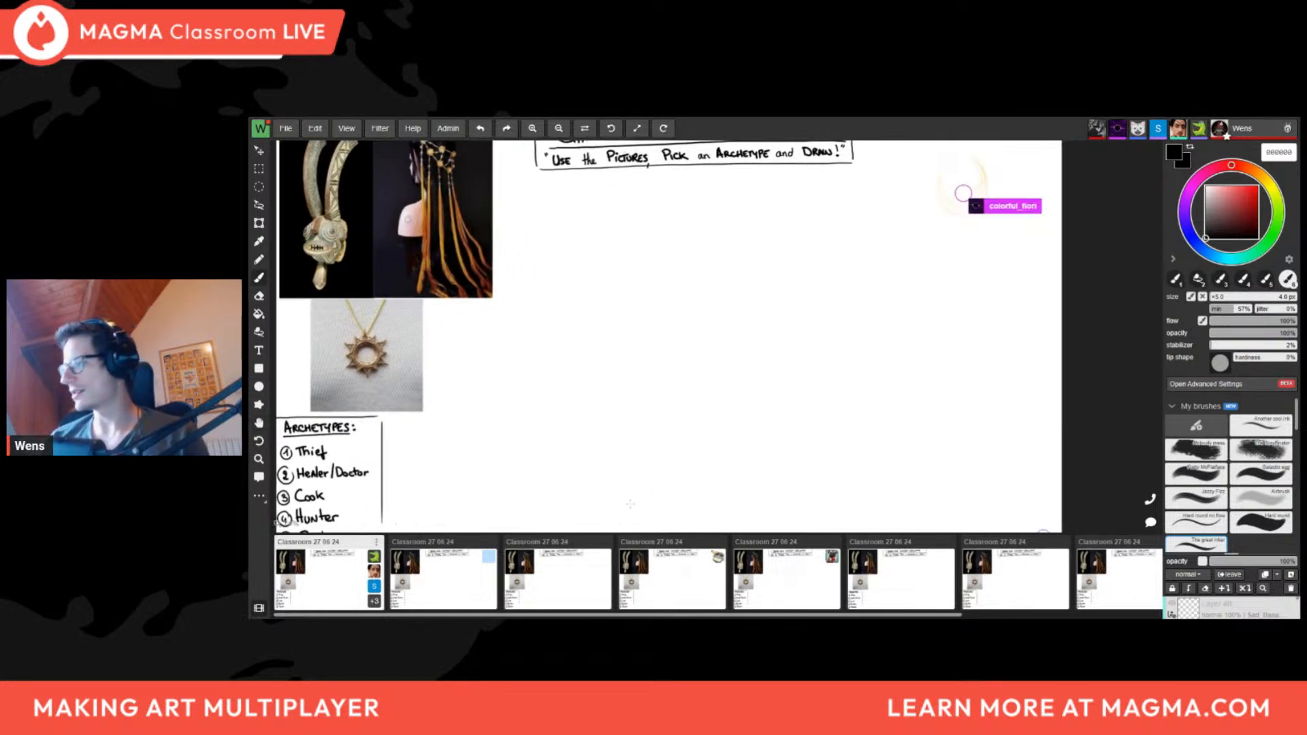
middle_drag(752, 455, 720, 476)
middle_drag(882, 345, 847, 391)
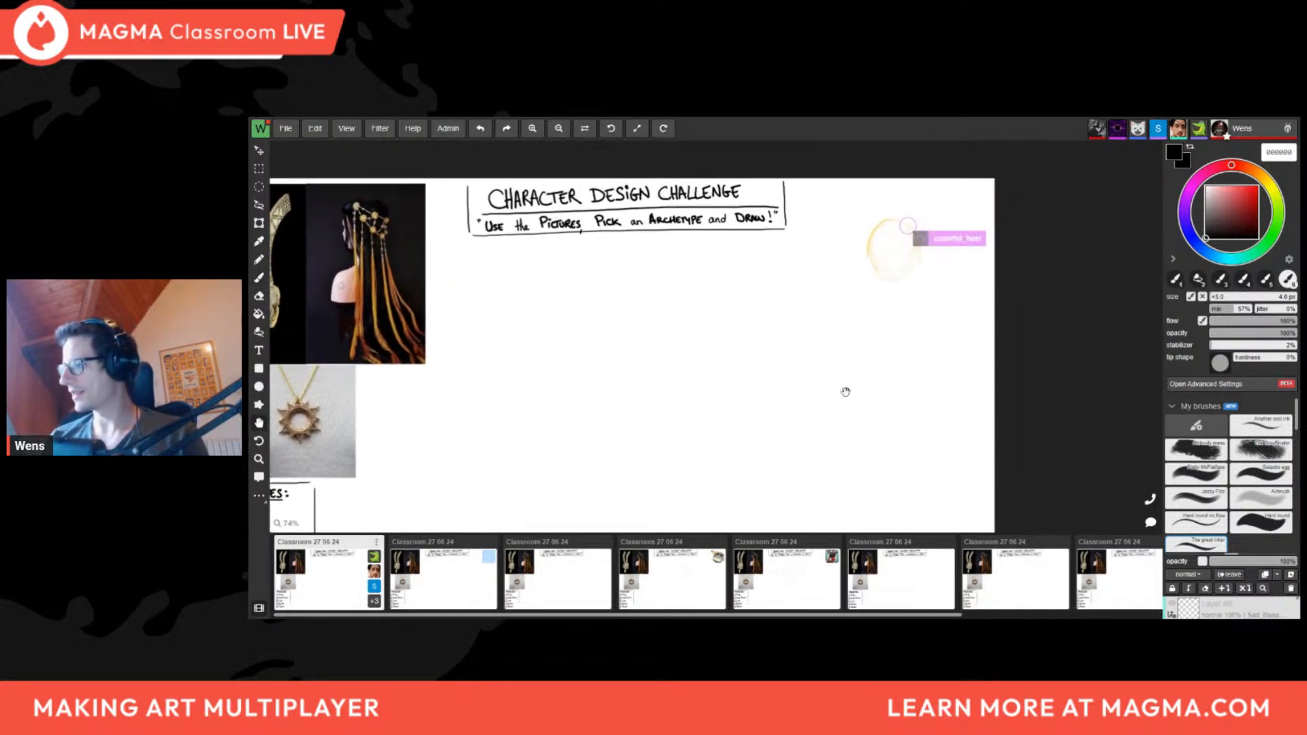
middle_drag(750, 458, 866, 415)
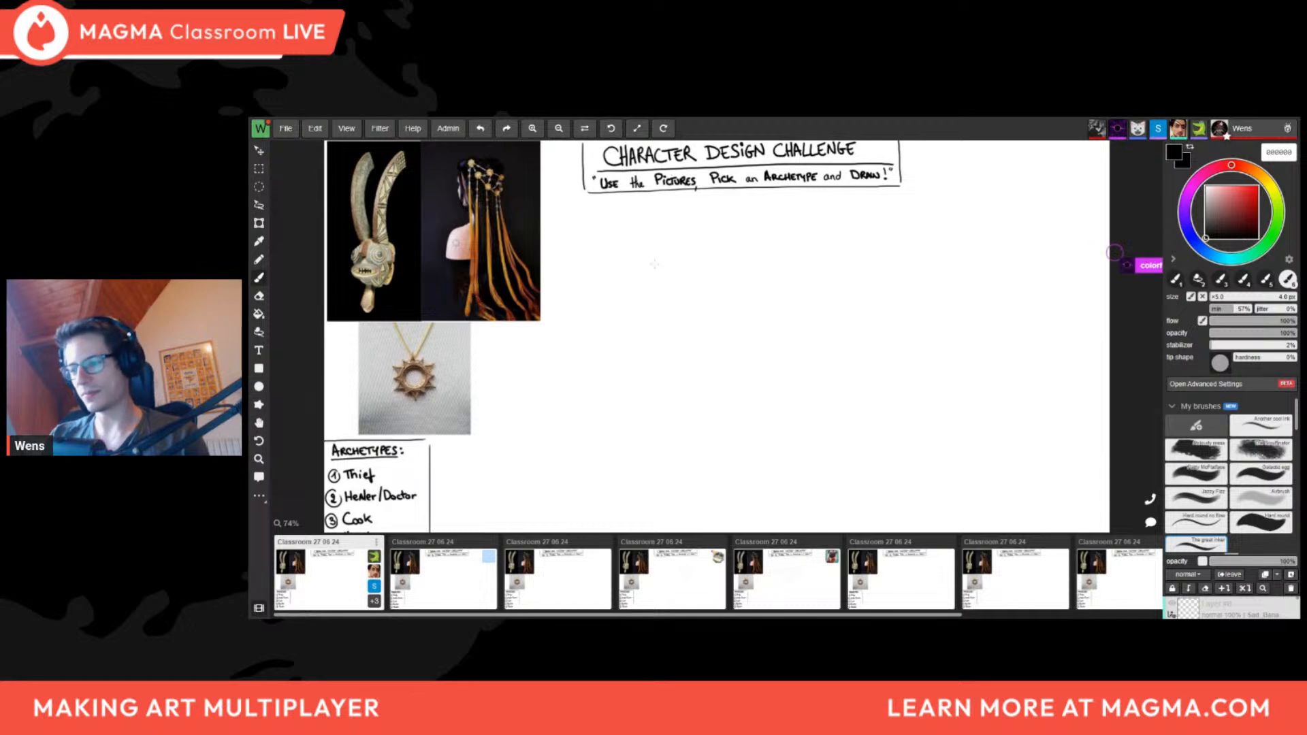
Draw temporary strokes in the blank drawing area and around the reference pictures to point them out, undoing them
drag(648, 255, 661, 264)
key(ctrl+z)
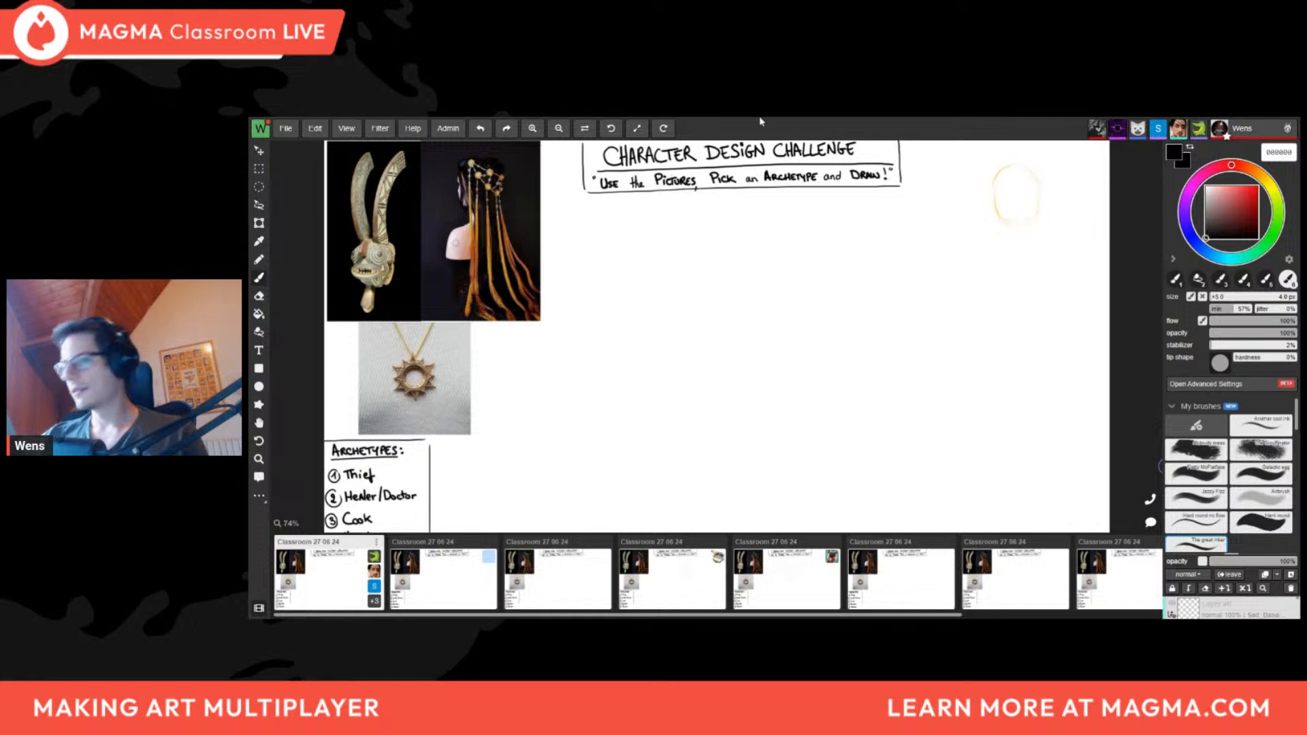
drag(631, 412, 627, 374)
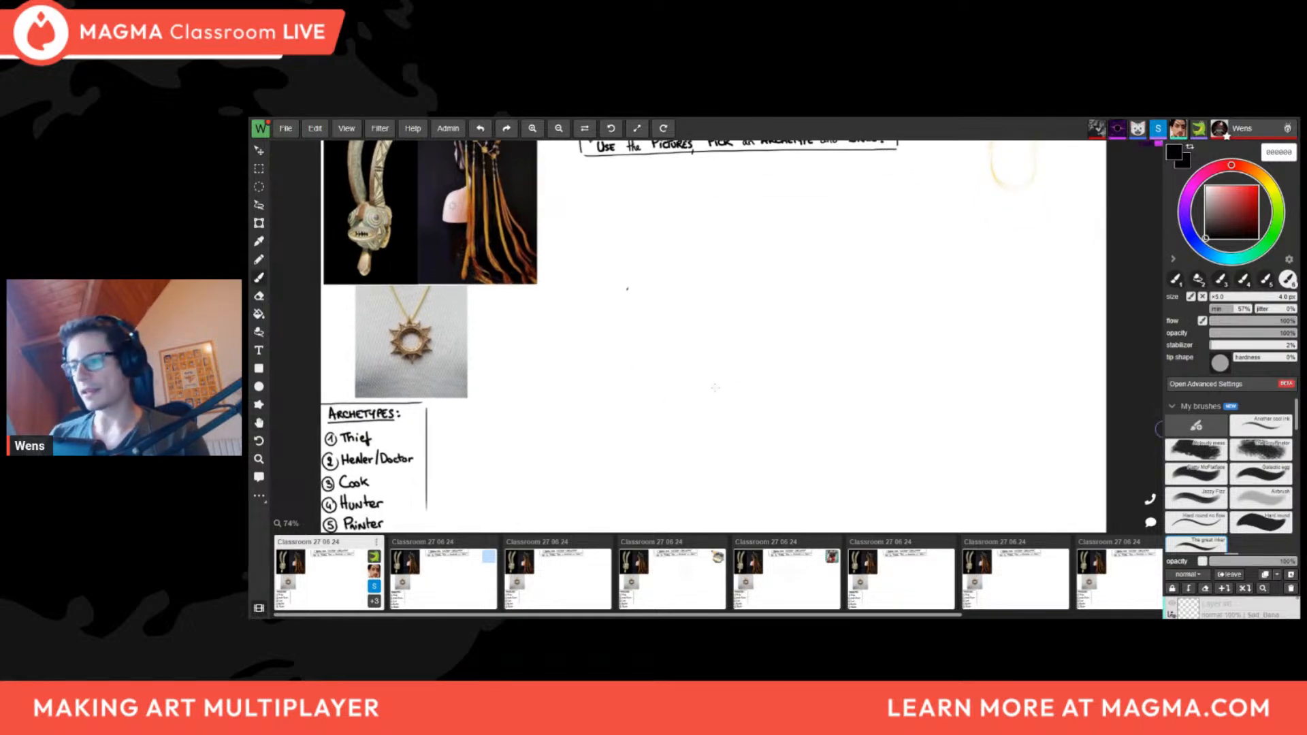
drag(790, 422, 705, 411)
ctrl+drag(711, 411, 698, 410)
drag(853, 454, 777, 454)
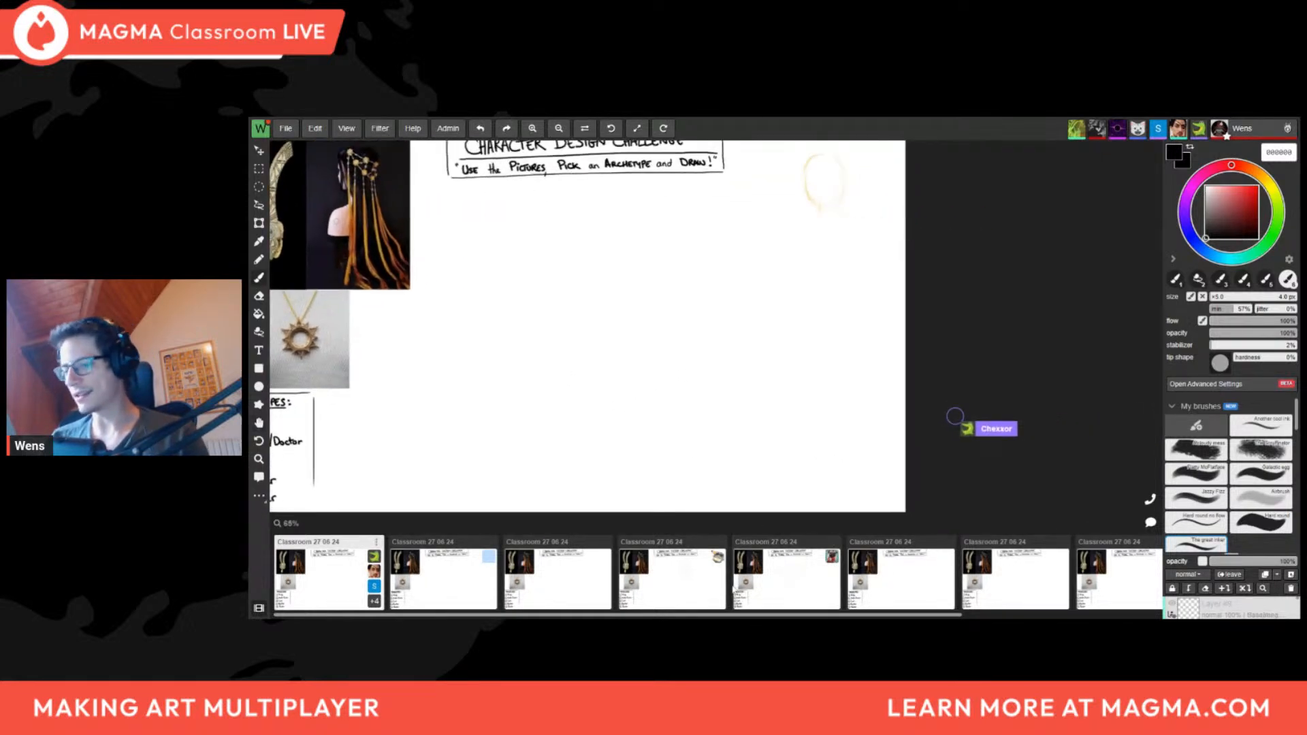
scroll(670, 467, down, 2)
scroll(493, 389, up, 2)
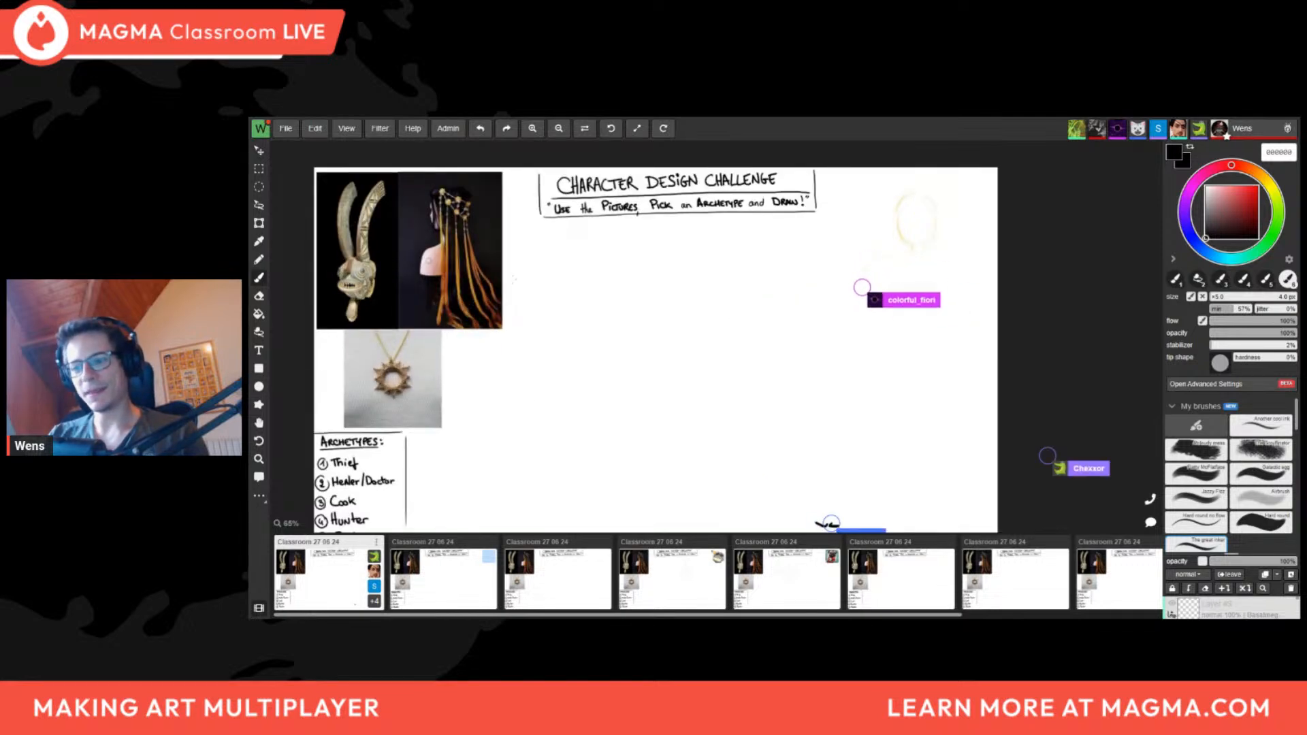
mouse_move(512, 276)
mouse_down()
mouse_move(537, 331)
mouse_move(482, 365)
mouse_move(543, 308)
mouse_move(550, 273)
mouse_up()
key(ctrl+z)
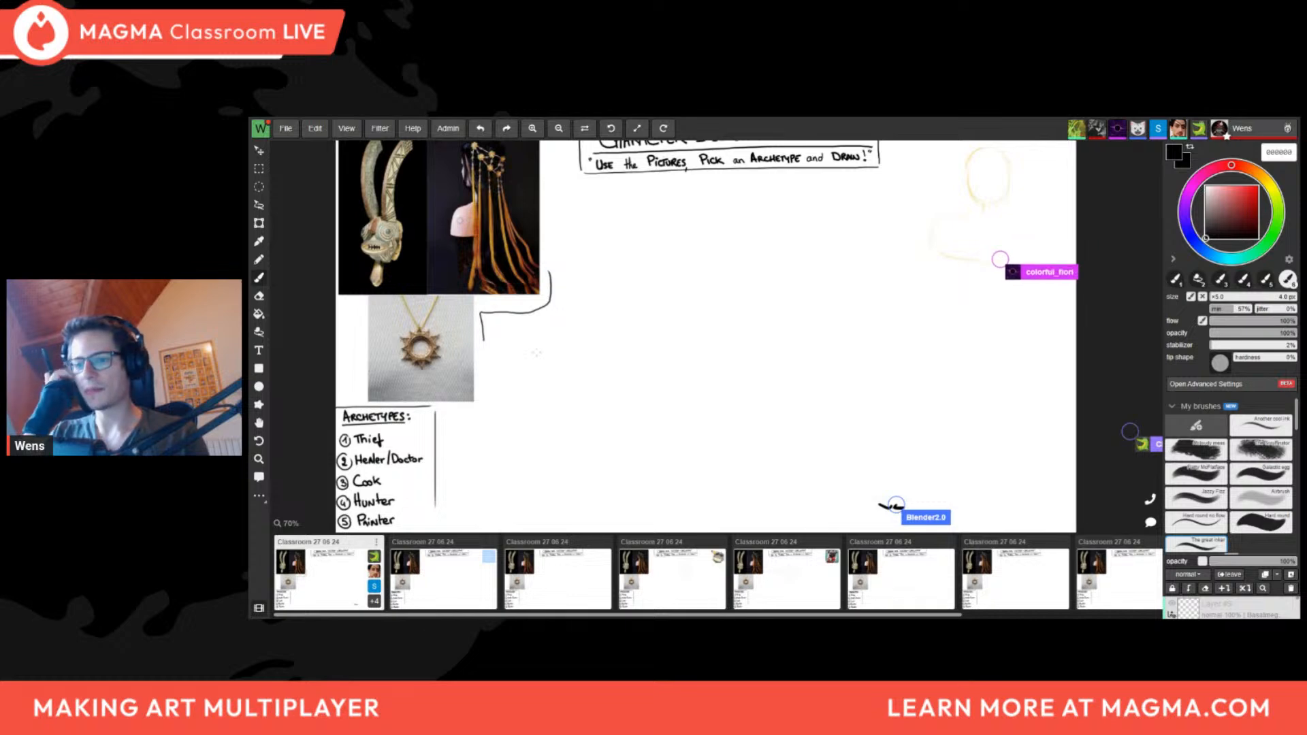
Draw a temporary stroke in the blank area beside the reference pictures to point it out, and undo it
drag(588, 314, 587, 342)
key(ctrl+z)
drag(542, 292, 481, 371)
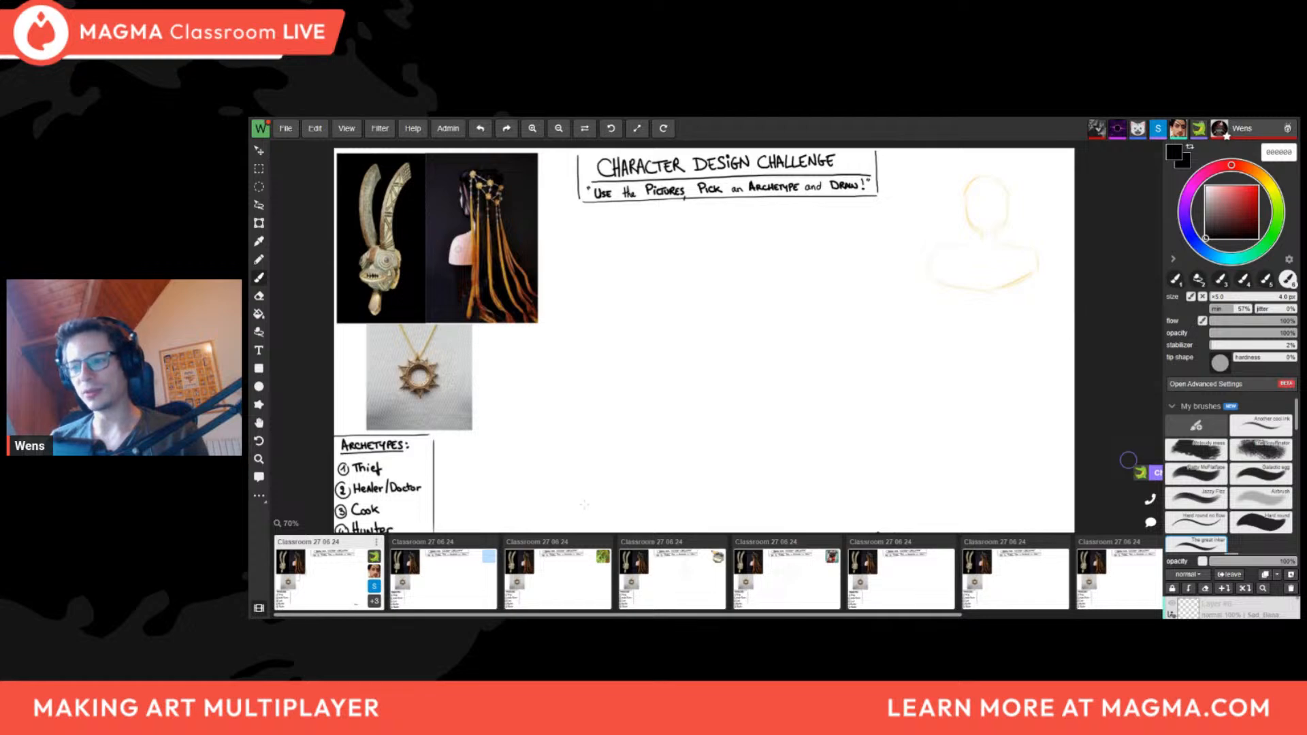
drag(617, 501, 591, 469)
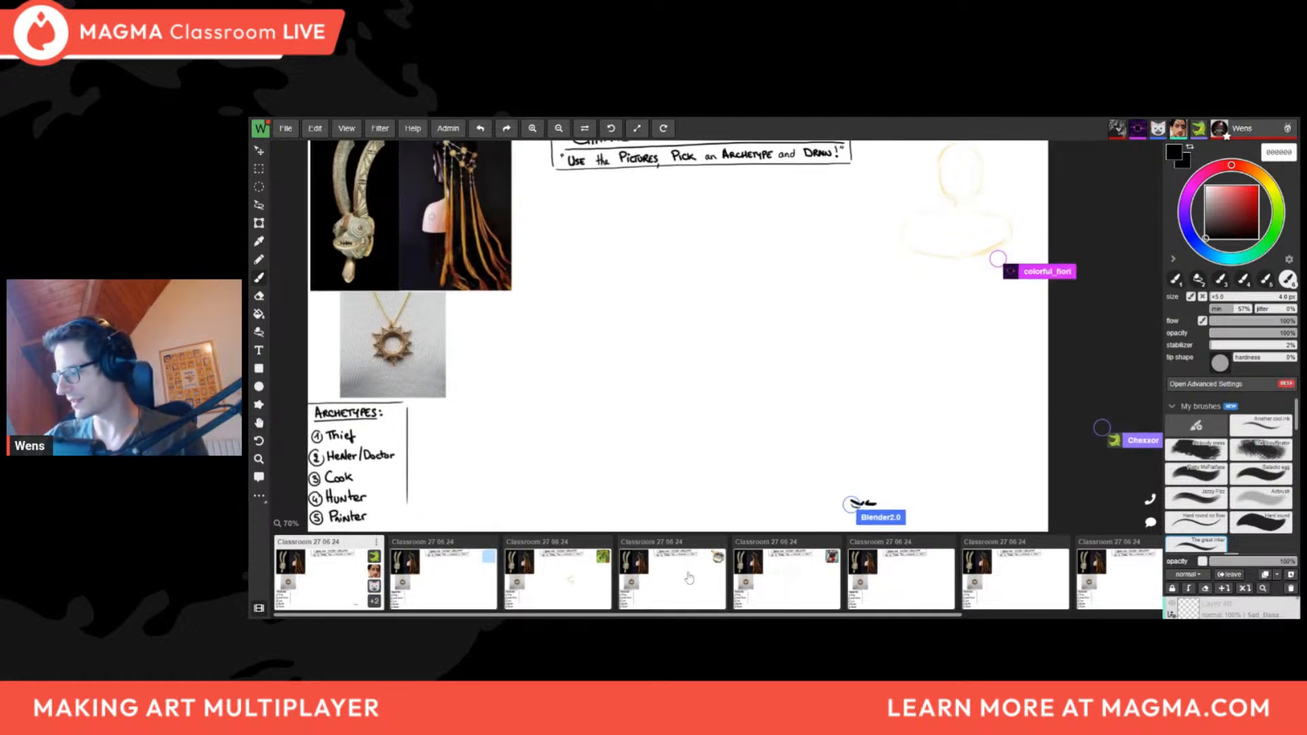
Make two duplicates of the canvas with the small grey figure sketch at the end of the sequence
scroll(689, 578, down, 3)
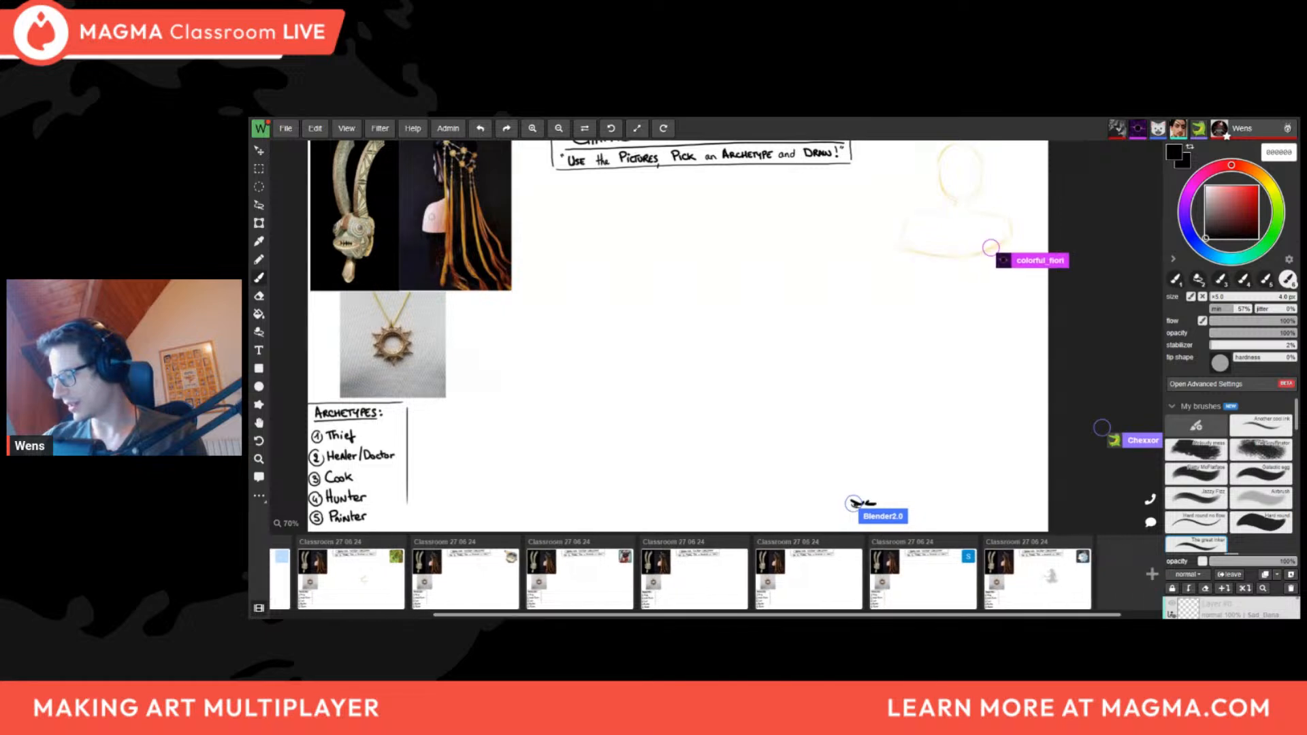
right_click(1052, 578)
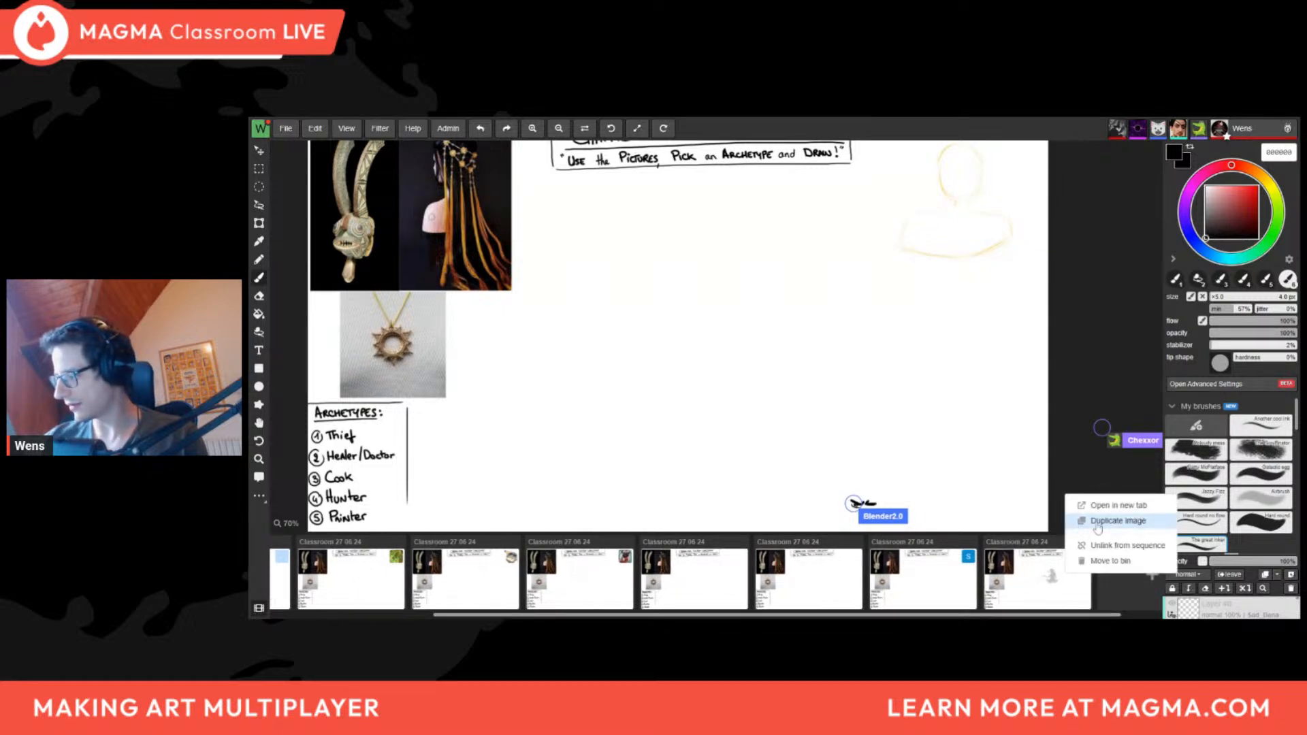
click(1098, 521)
right_click(1098, 526)
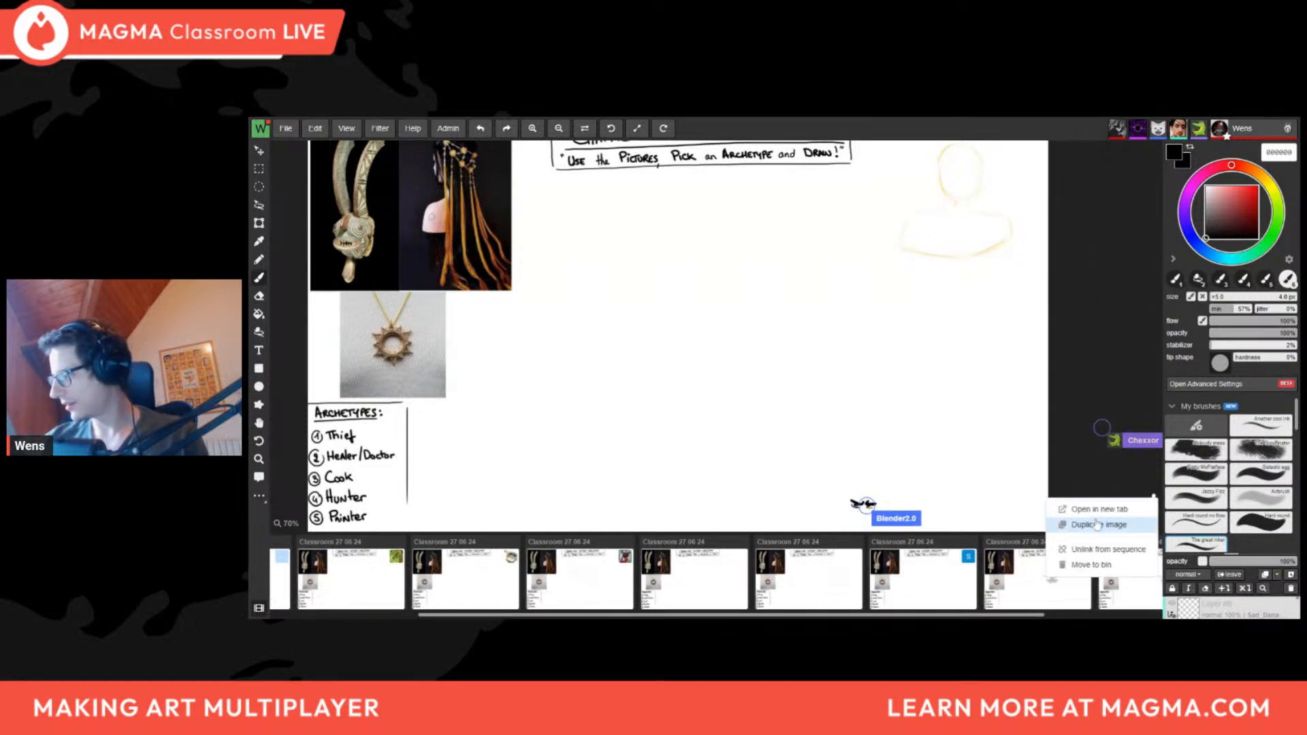
click(1097, 526)
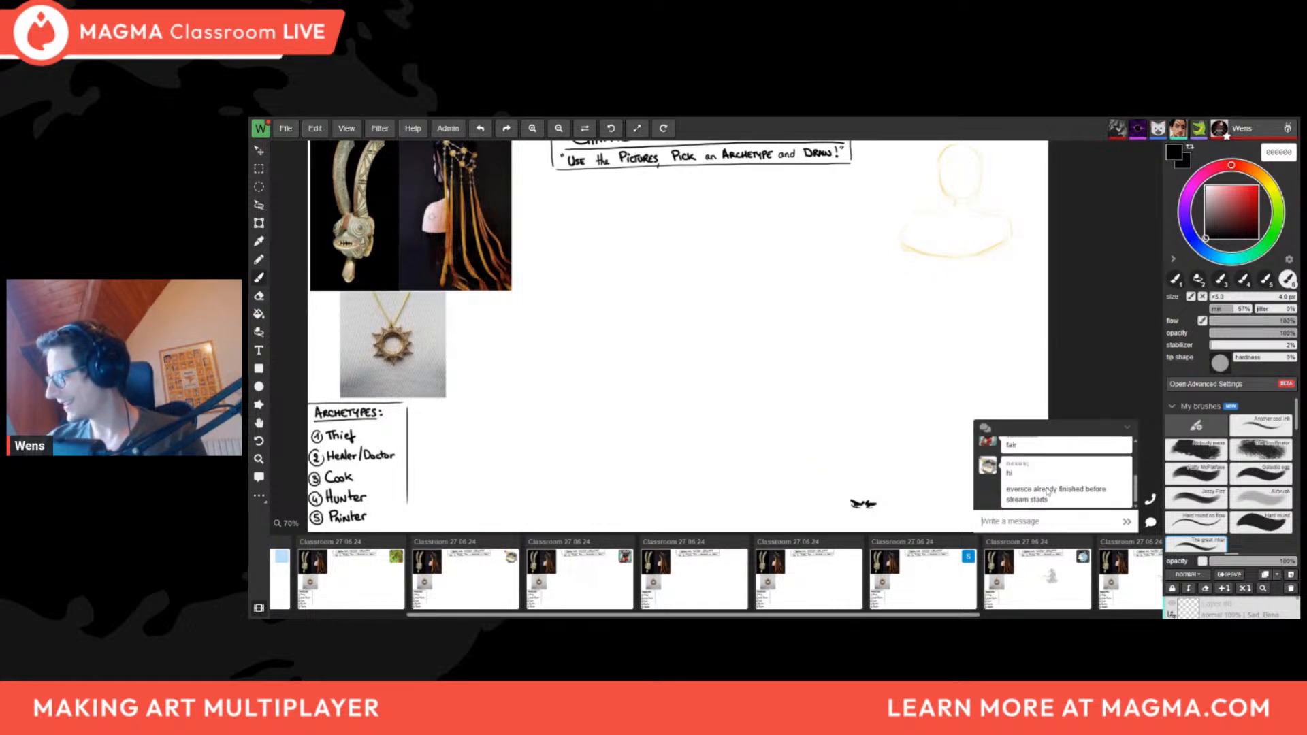
Examine the participant's grey seated-figure sketch up close on its own canvas, and return to the first canvas
click(1024, 598)
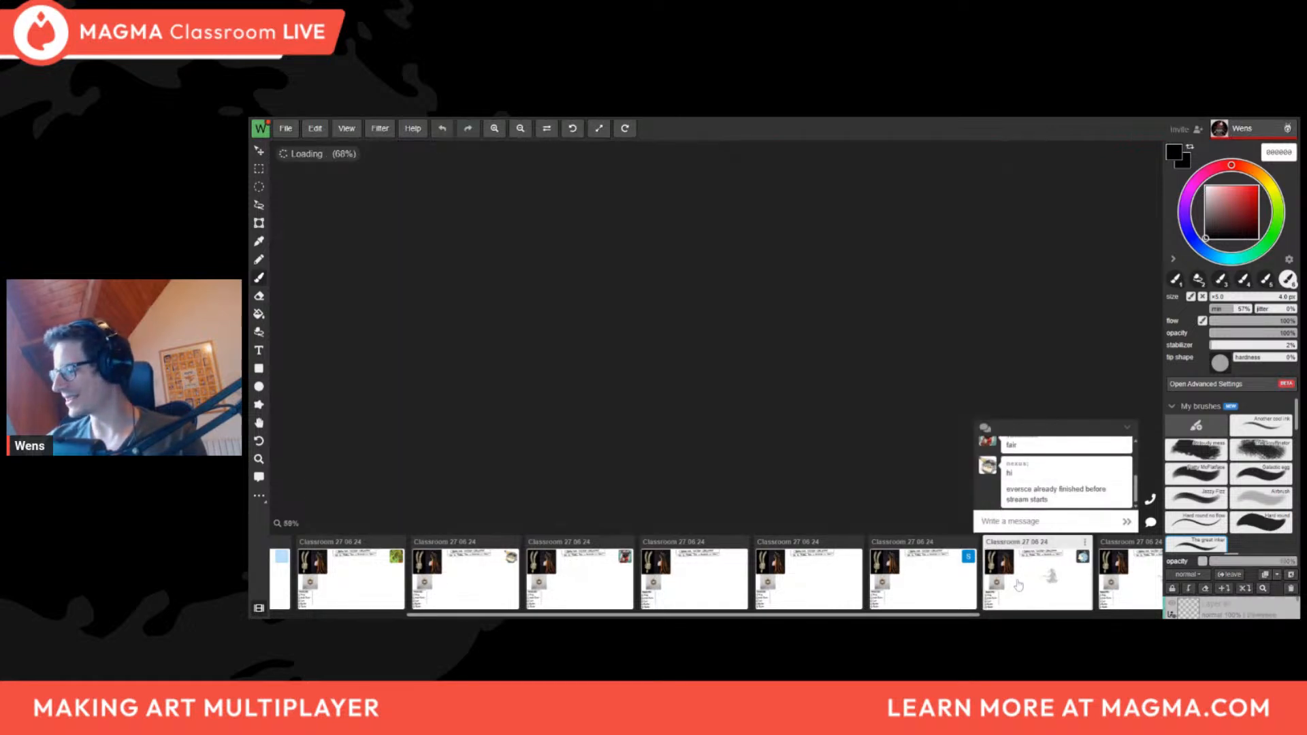
scroll(826, 311, up, 3)
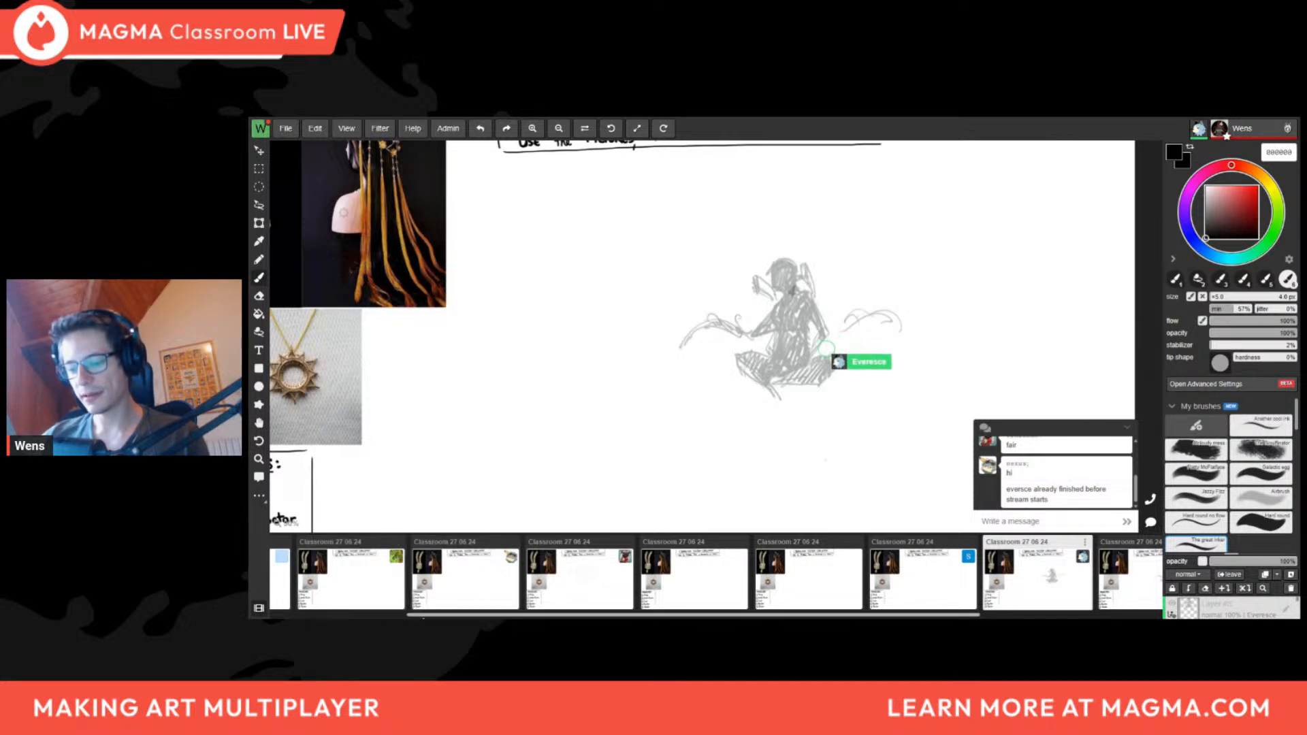
drag(419, 616, 288, 616)
click(300, 572)
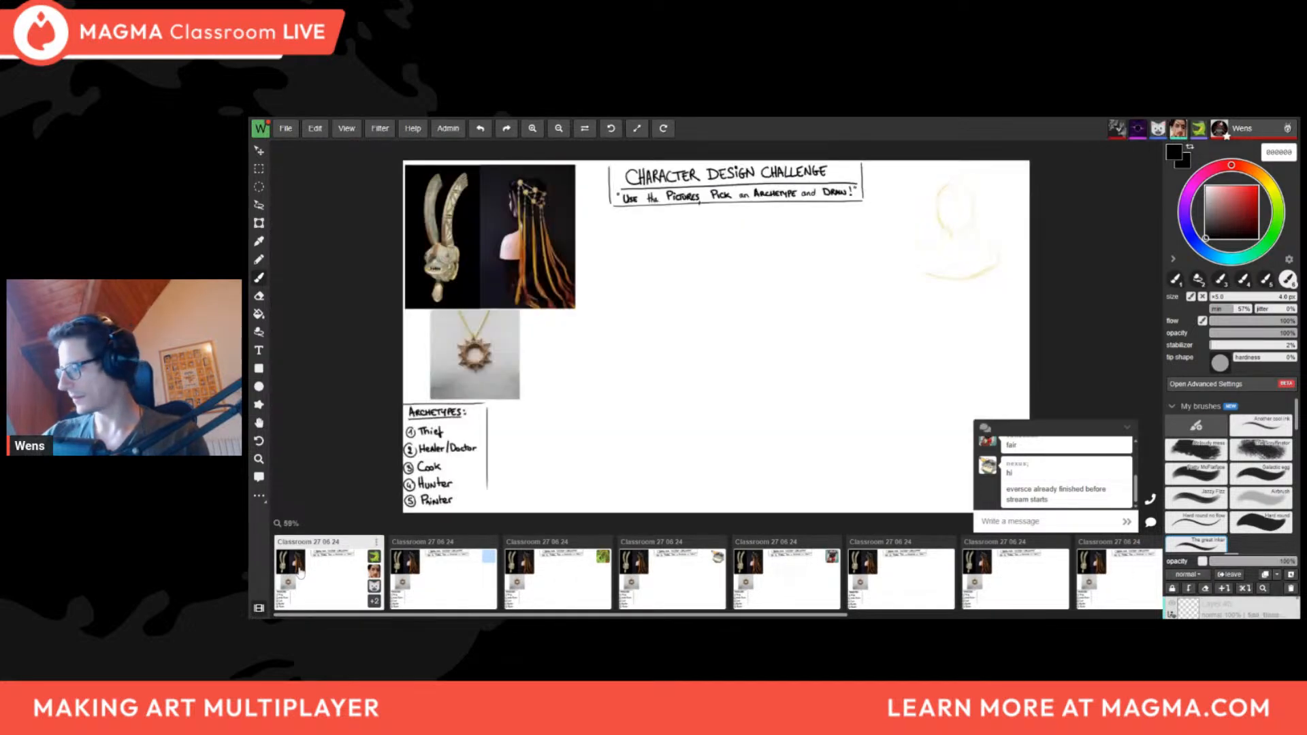
Draw a temporary bracket and connecting line beside the necklace picture, and circle its sun-shaped pendant
mouse_move(812, 375)
middle_down()
mouse_move(756, 368)
mouse_move(709, 393)
middle_up()
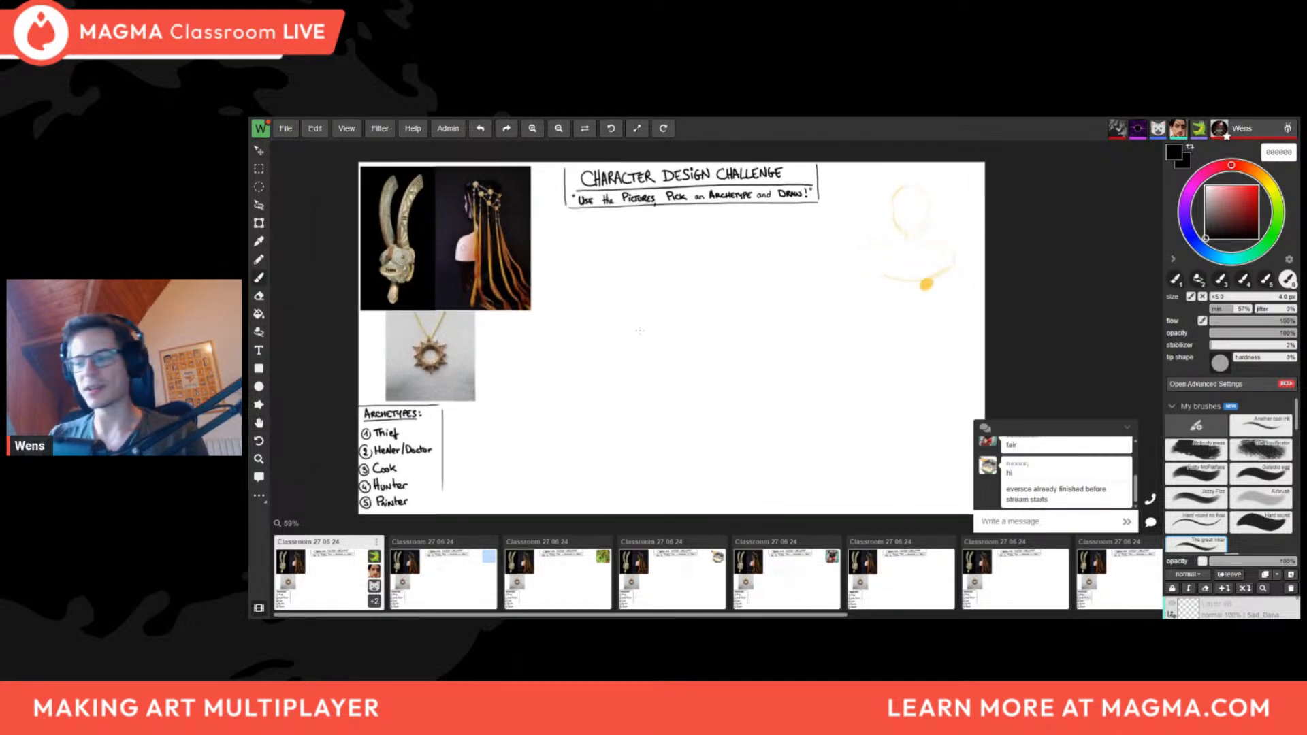
middle_drag(603, 272, 587, 264)
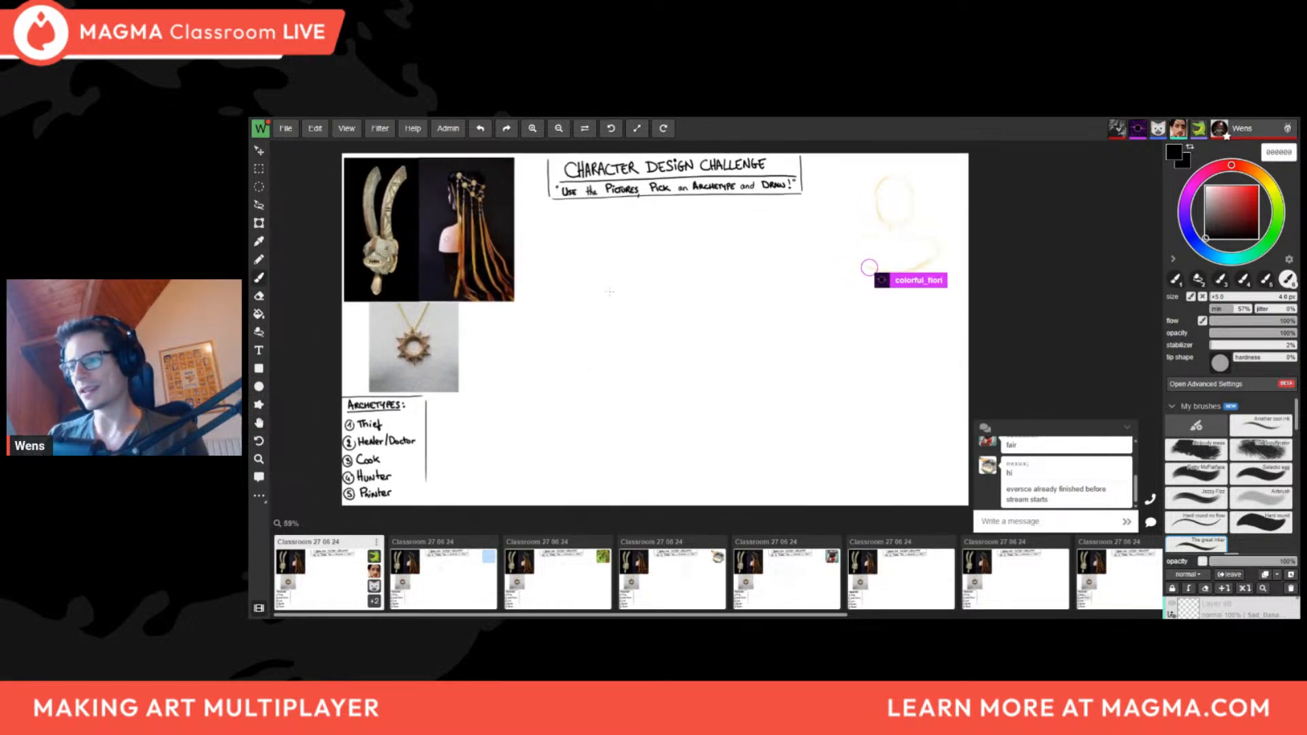
middle_drag(590, 366, 585, 371)
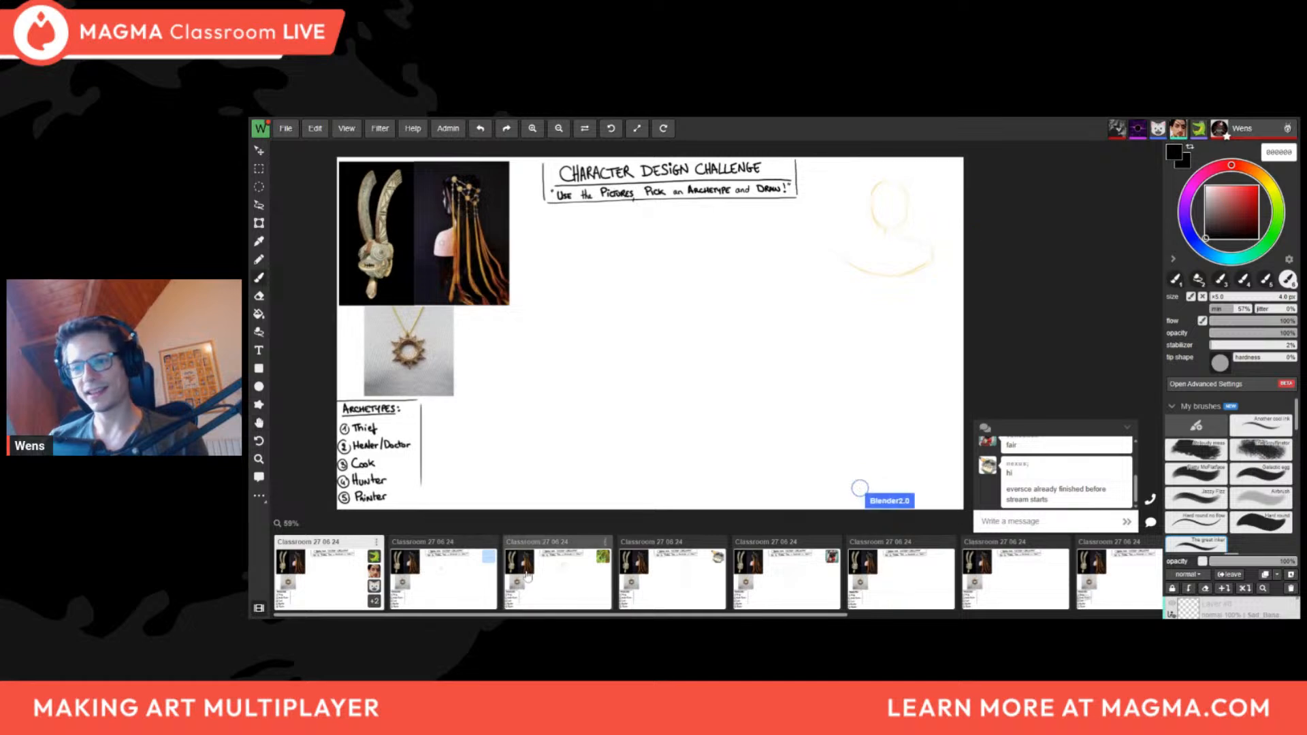
middle_drag(582, 319, 578, 315)
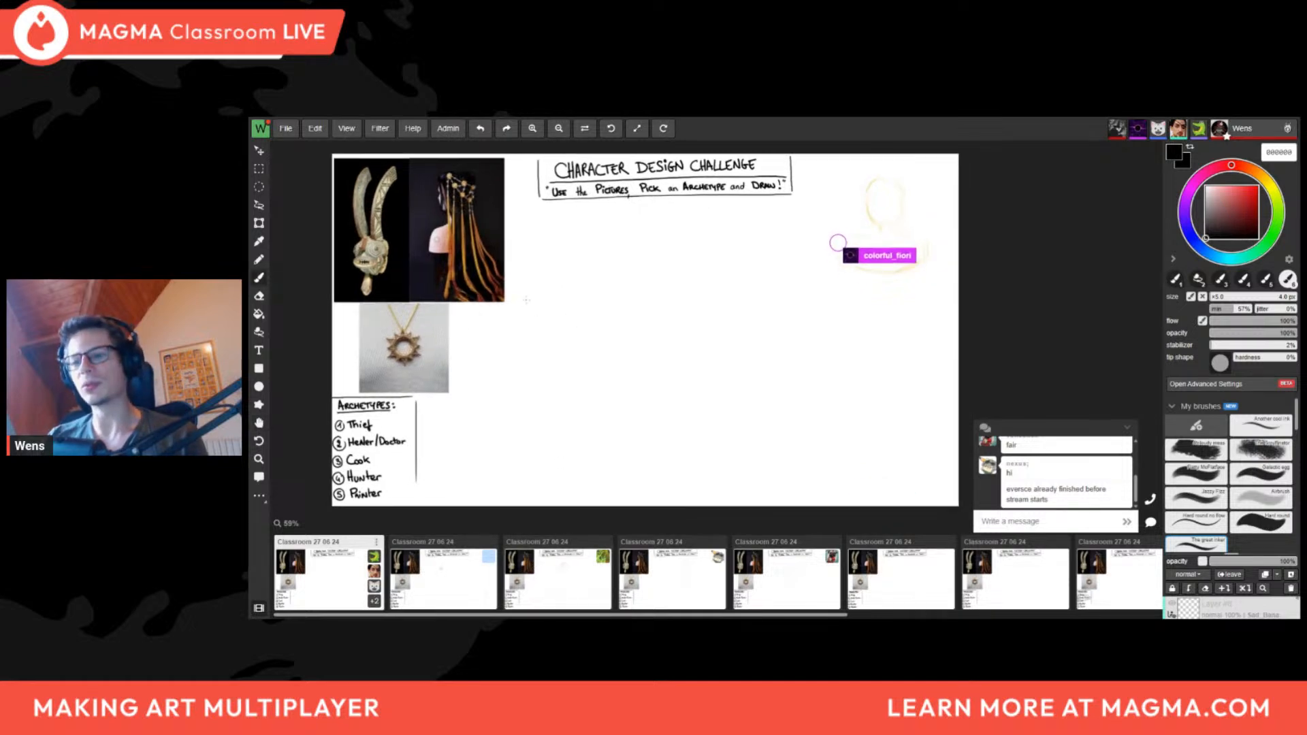
middle_drag(491, 379, 482, 368)
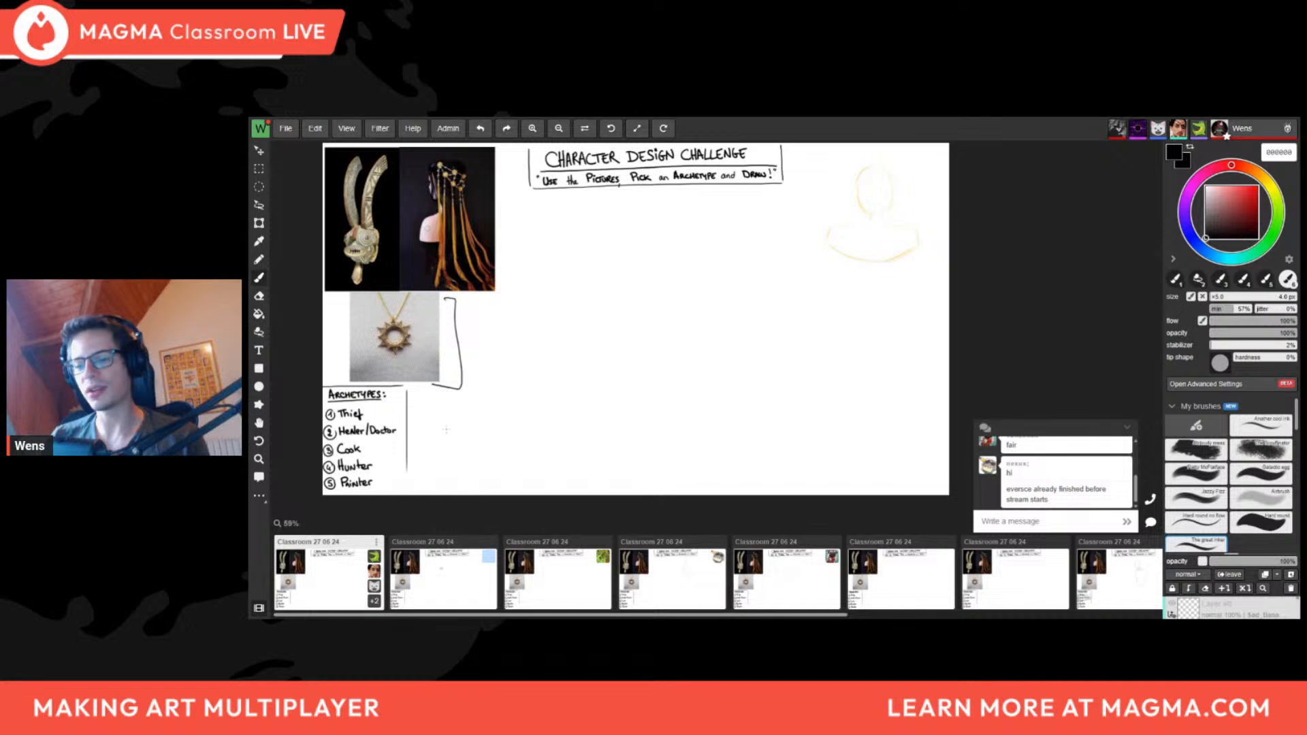
drag(458, 328, 535, 326)
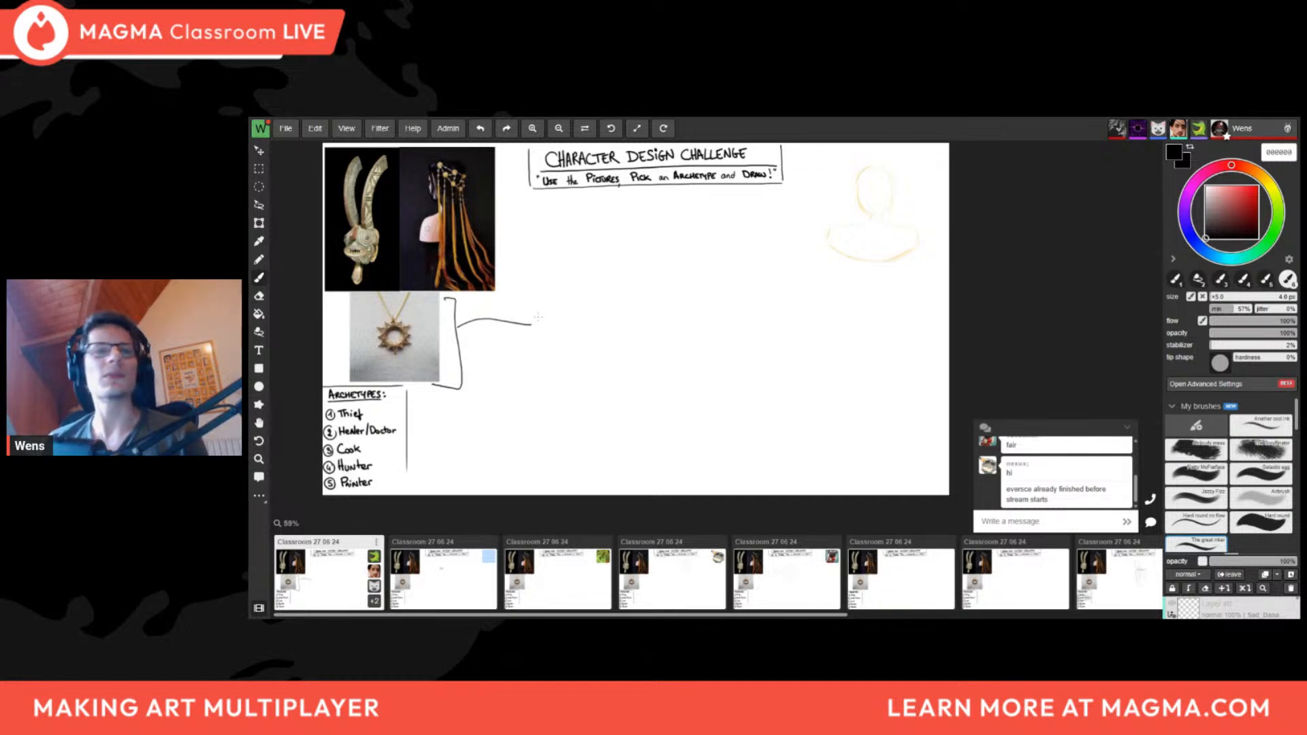
middle_drag(410, 340, 440, 296)
scroll(440, 296, up, 1)
mouse_move(441, 268)
mouse_down()
mouse_move(410, 323)
mouse_move(458, 269)
mouse_up()
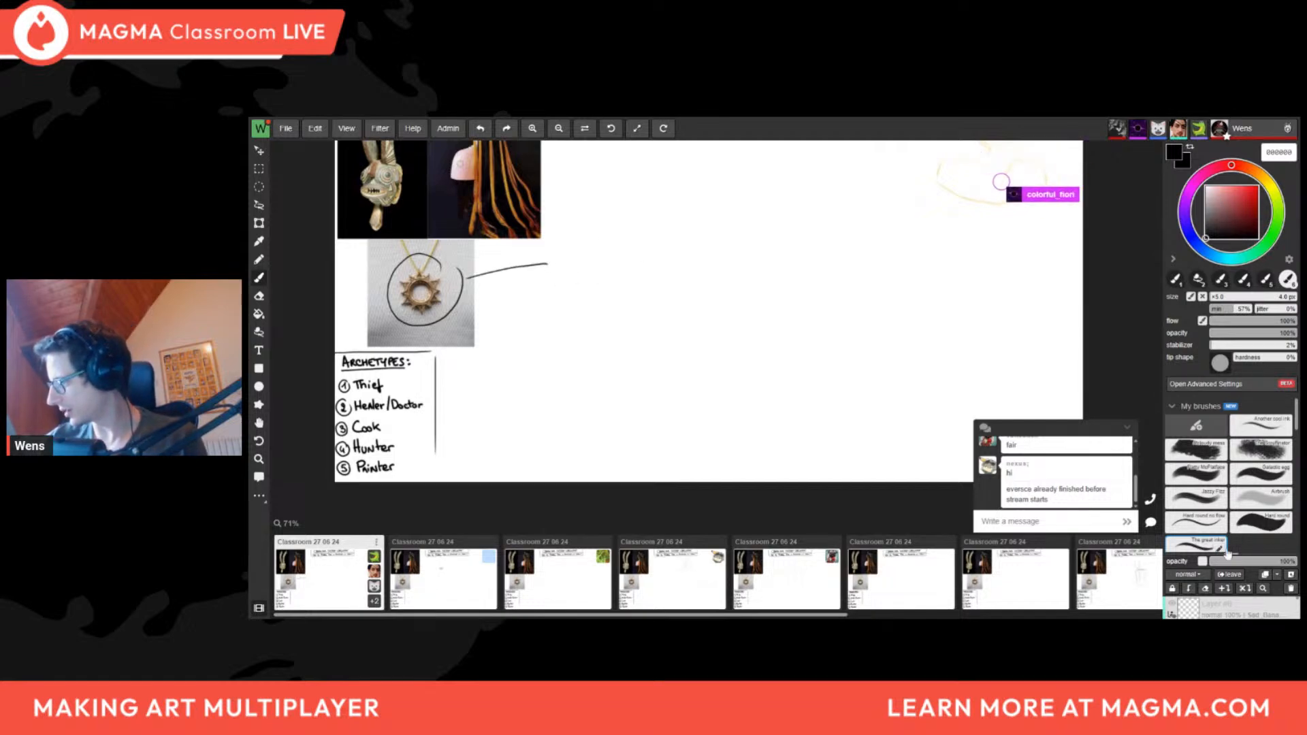
Undo the temporary marks around the necklace and add a new layer directly above the reference-picture layer, Layer #2
drag(1232, 555, 1231, 487)
scroll(1226, 587, down, 2)
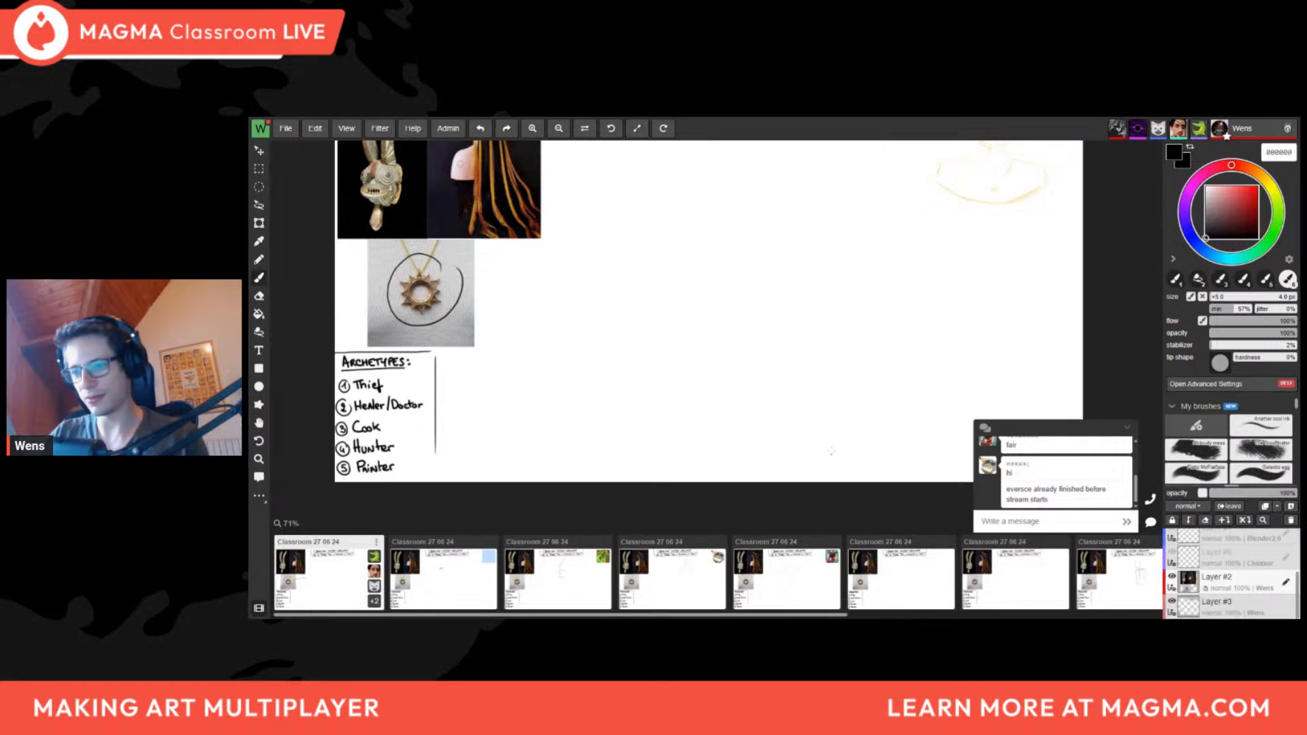
key(ctrl+z)
click(1286, 508)
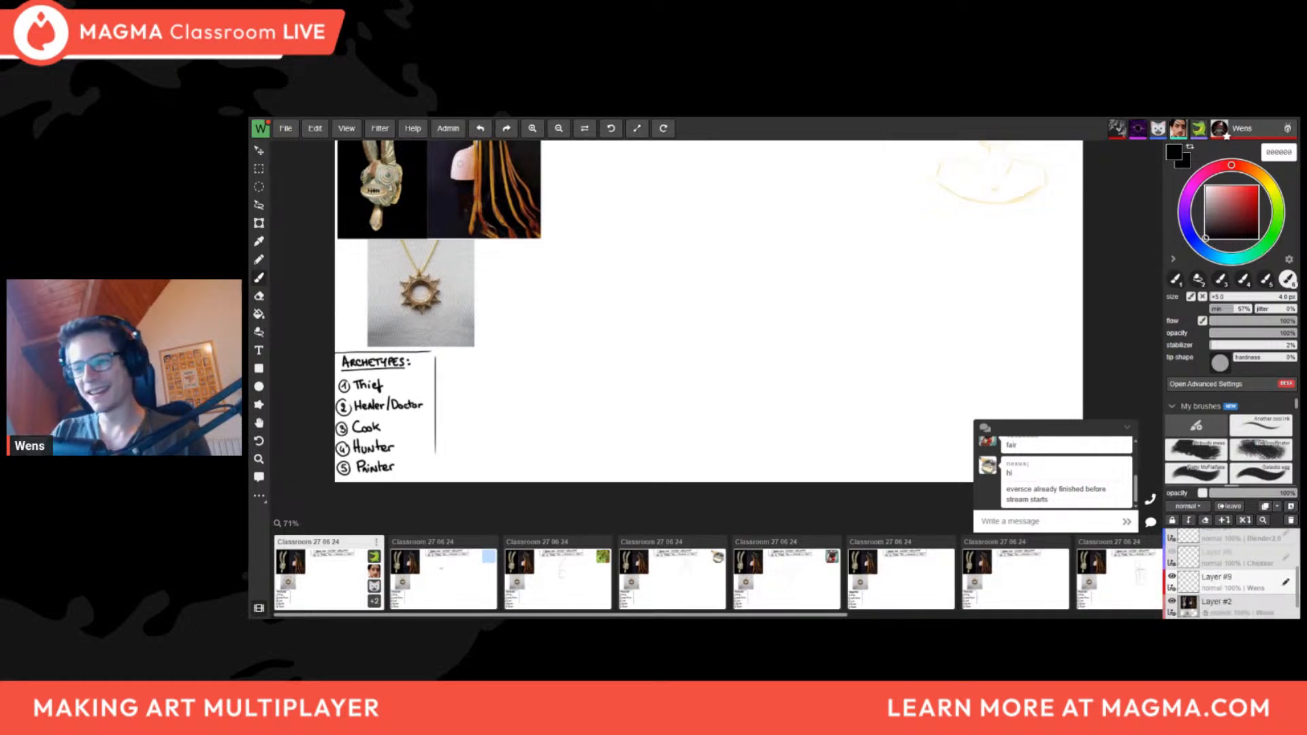
key(ctrl+z)
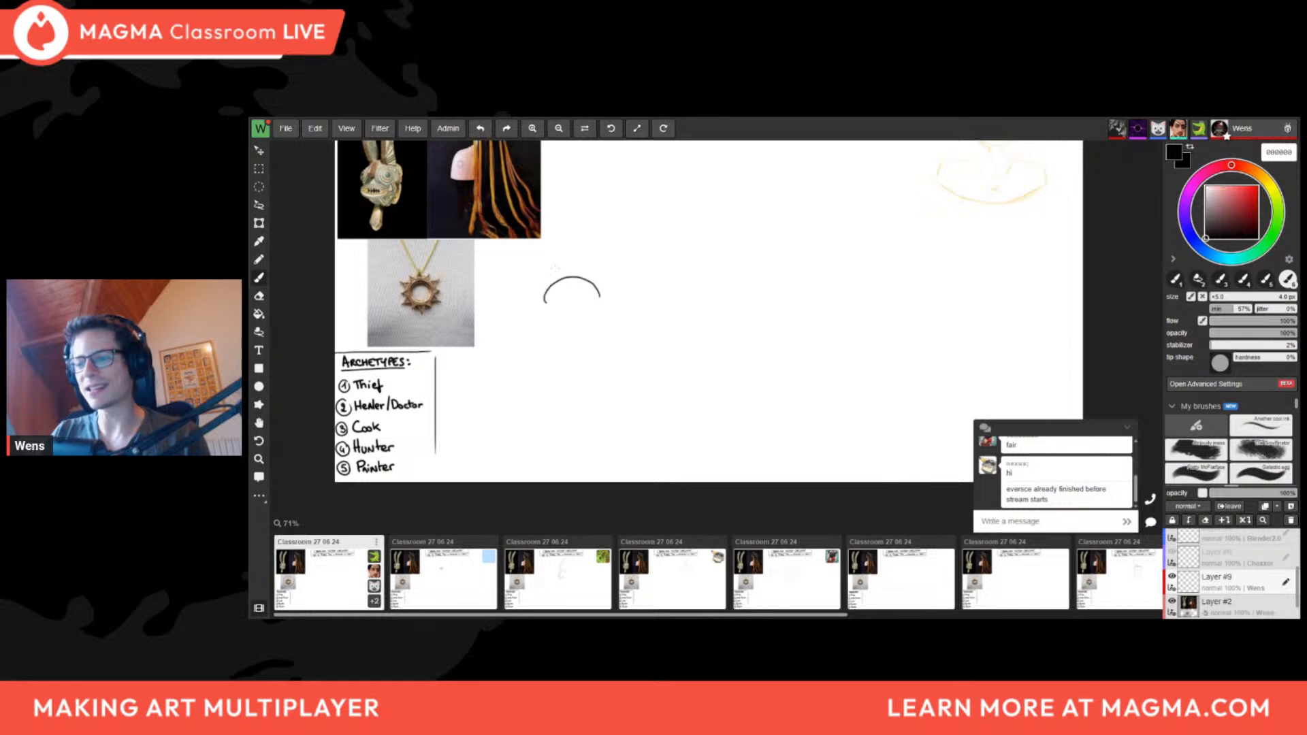
Sketch a spiked arc over a tiny smiley face and a round head with a spiked crown beside the necklace picture
mouse_move(549, 280)
mouse_down()
mouse_move(590, 268)
mouse_move(606, 286)
mouse_move(557, 309)
mouse_up()
drag(599, 300, 588, 310)
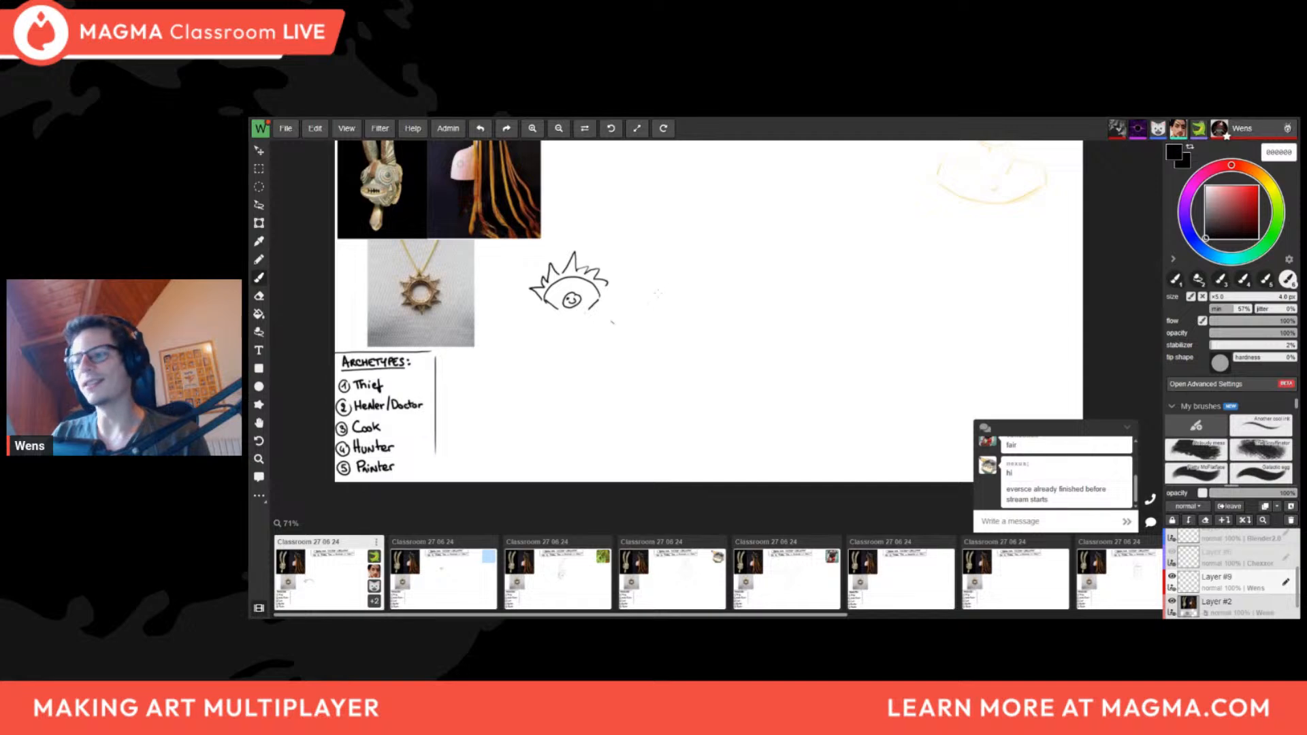
drag(655, 260, 659, 259)
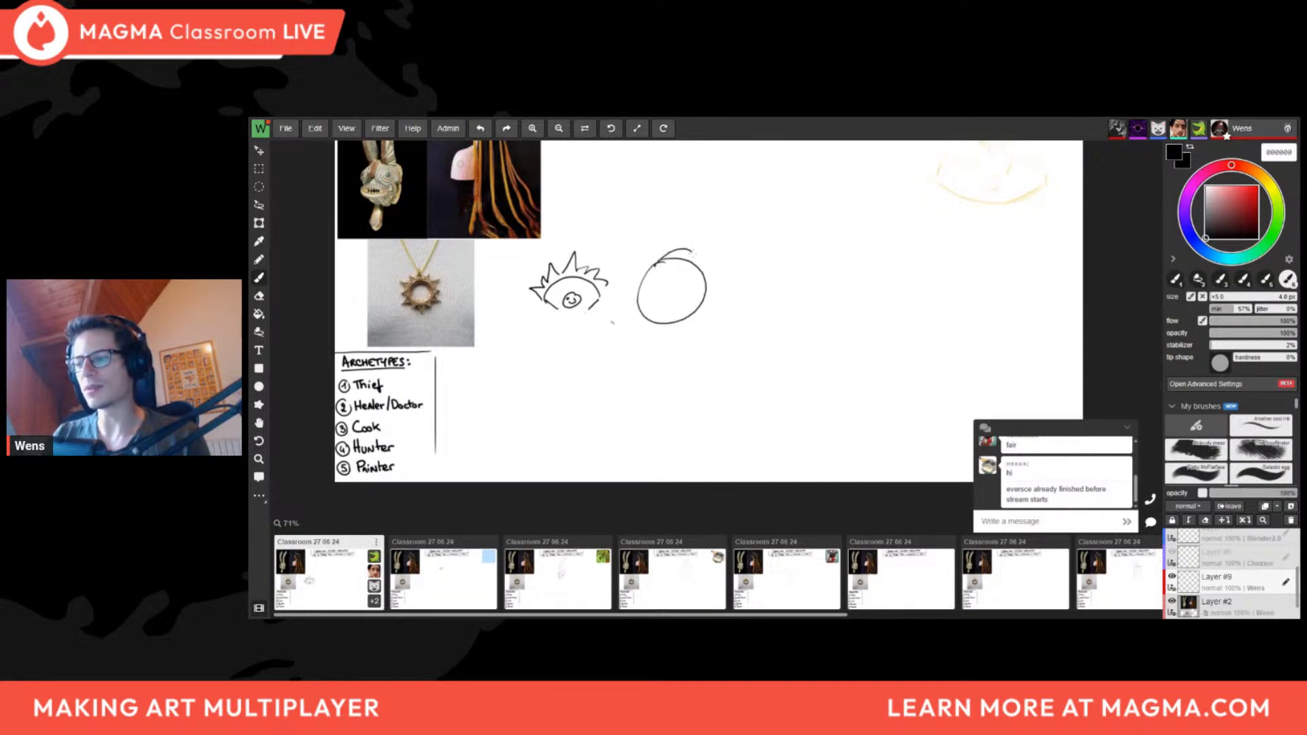
drag(650, 262, 664, 242)
drag(672, 254, 682, 235)
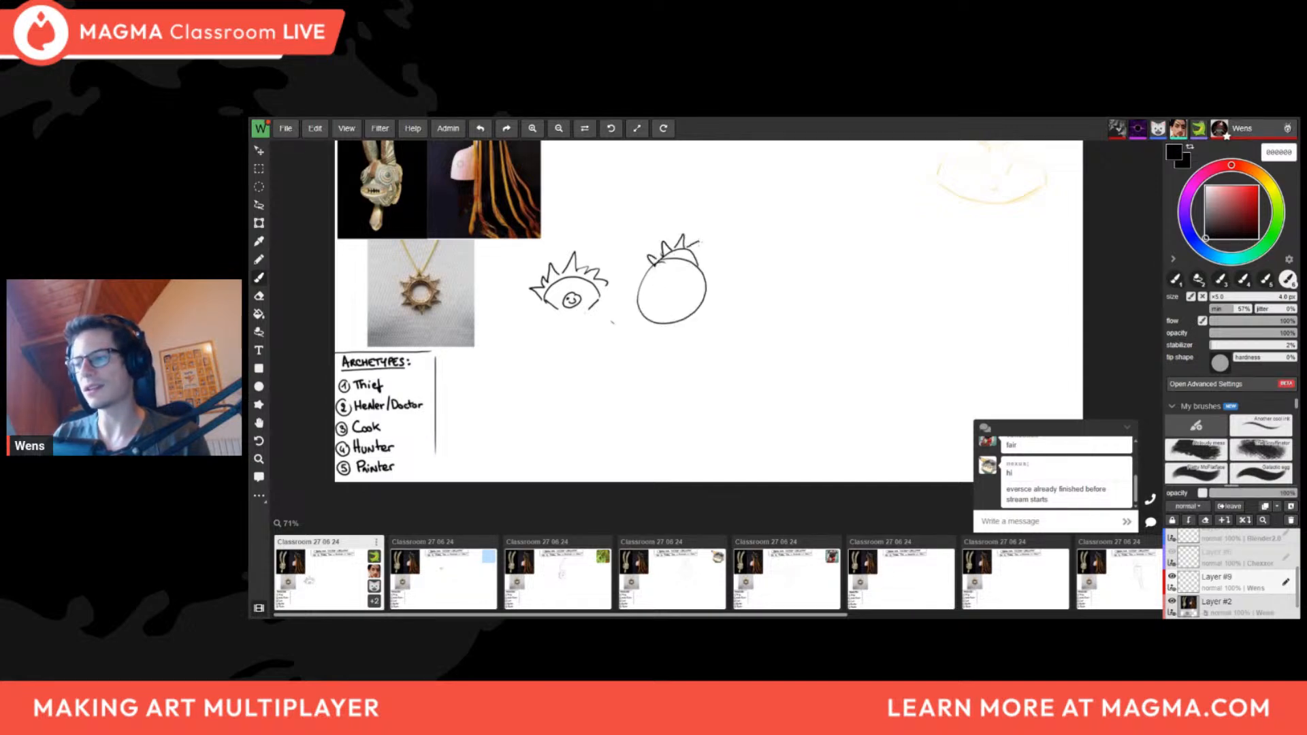
Erase both demonstration sketches beside the necklace picture and return to the Brush tool
key(e)
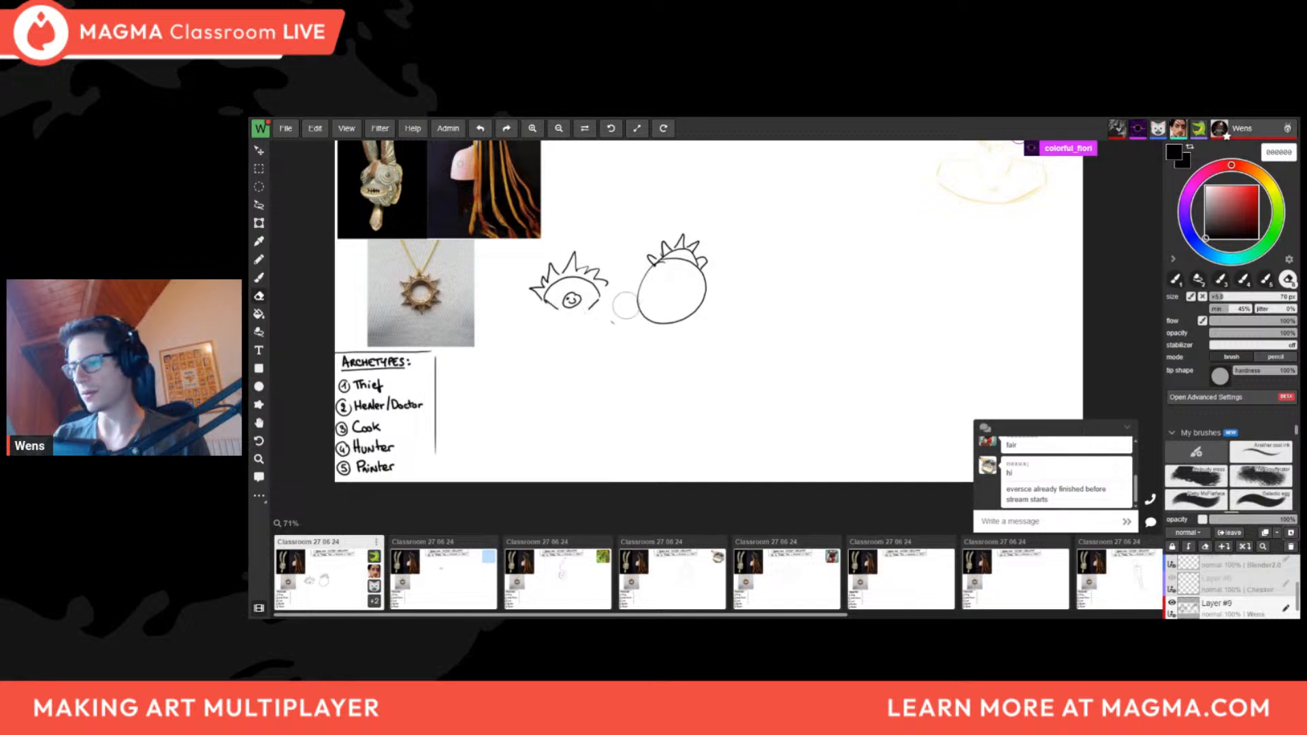
drag(708, 239, 759, 236)
scroll(681, 299, down, 1)
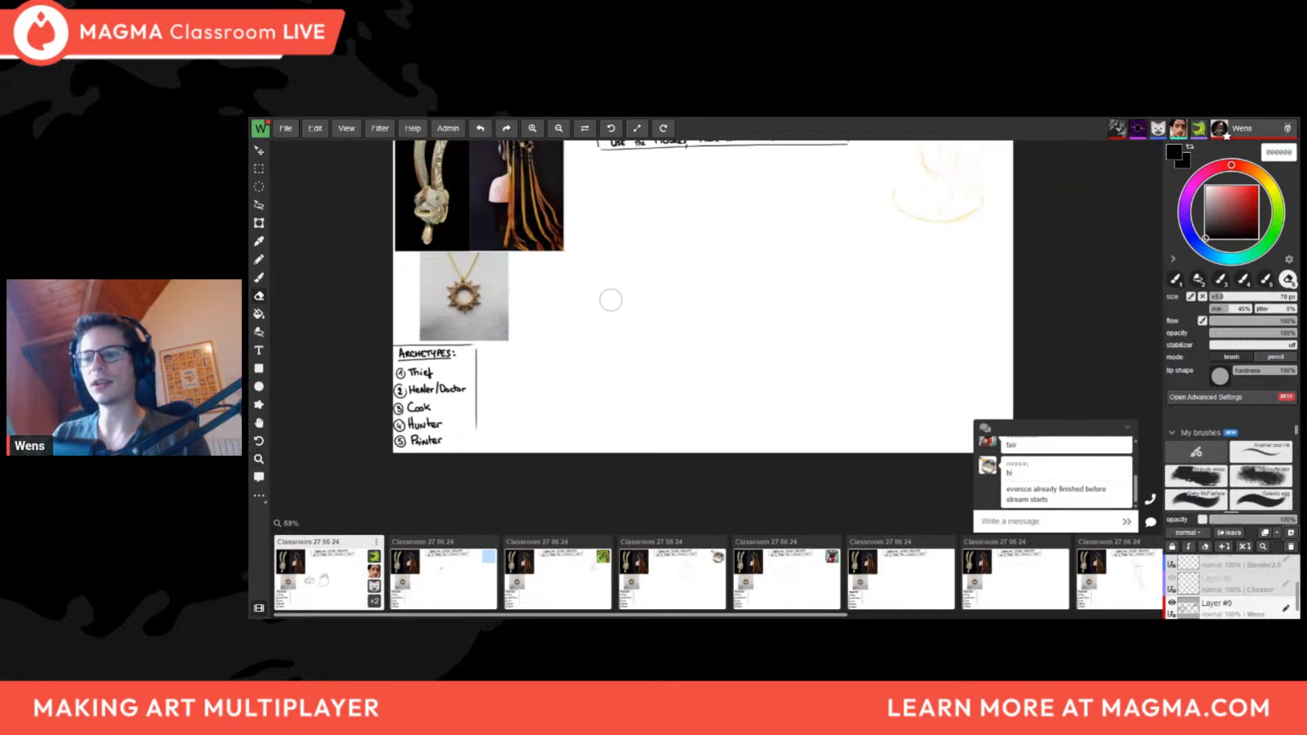
key(b)
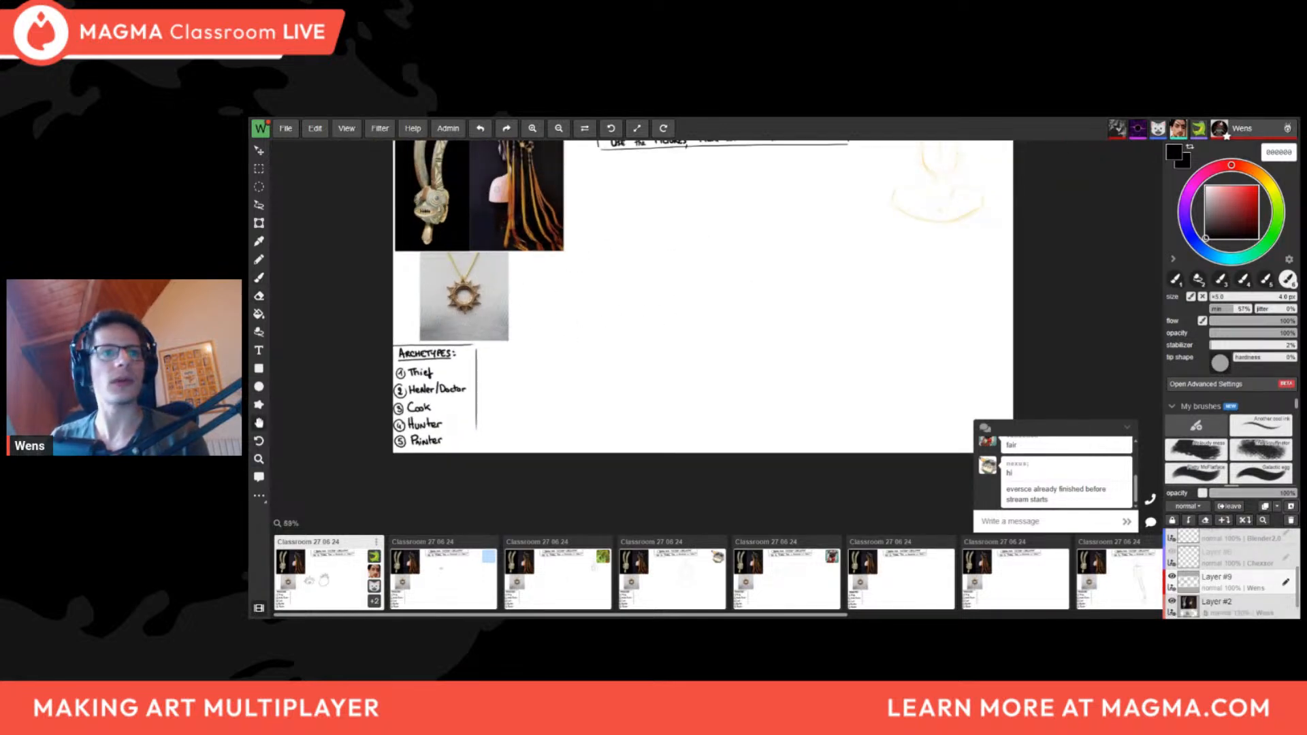
drag(680, 299, 658, 364)
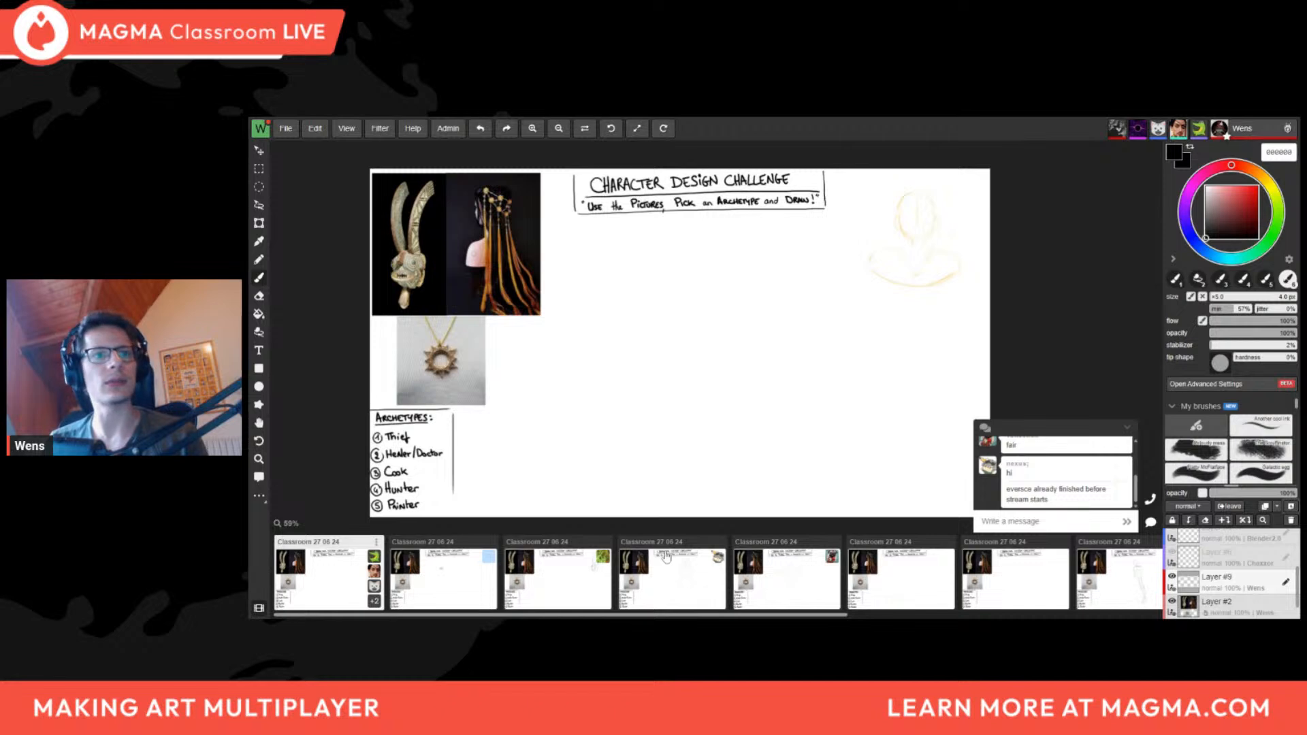
drag(715, 501, 708, 498)
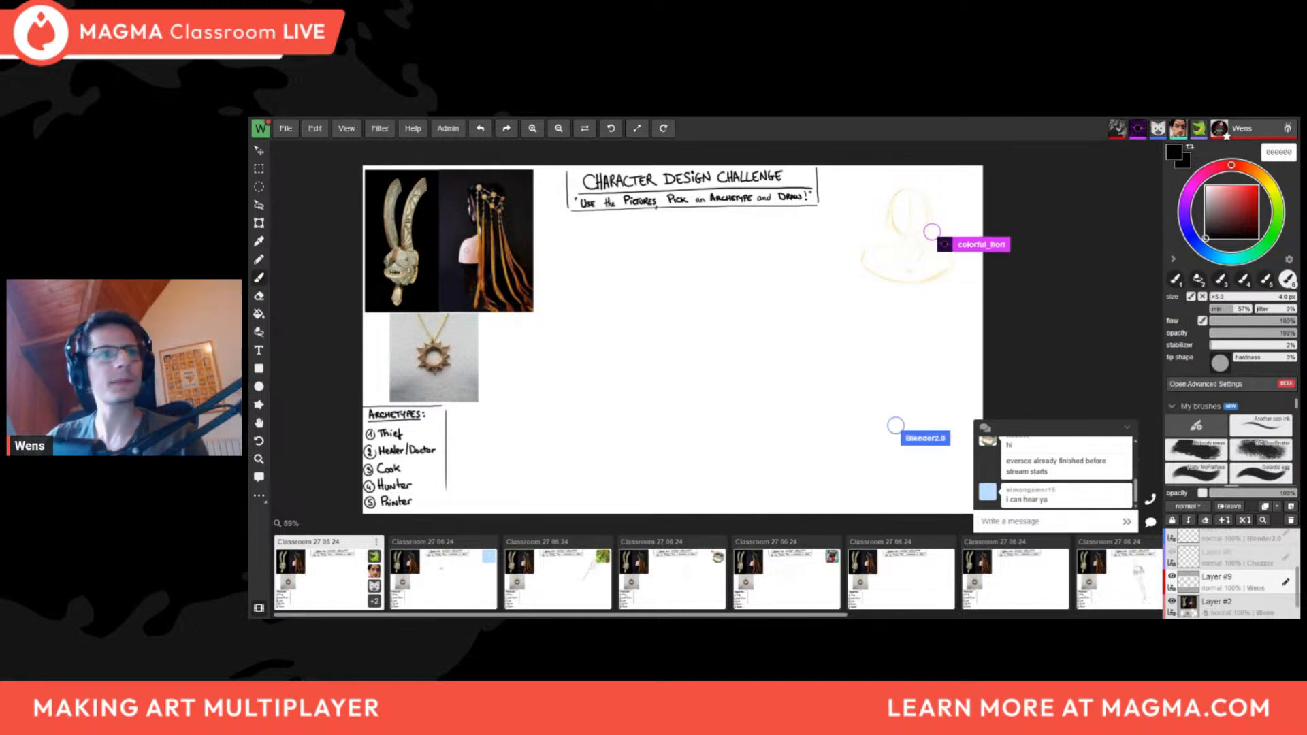
drag(445, 493, 455, 461)
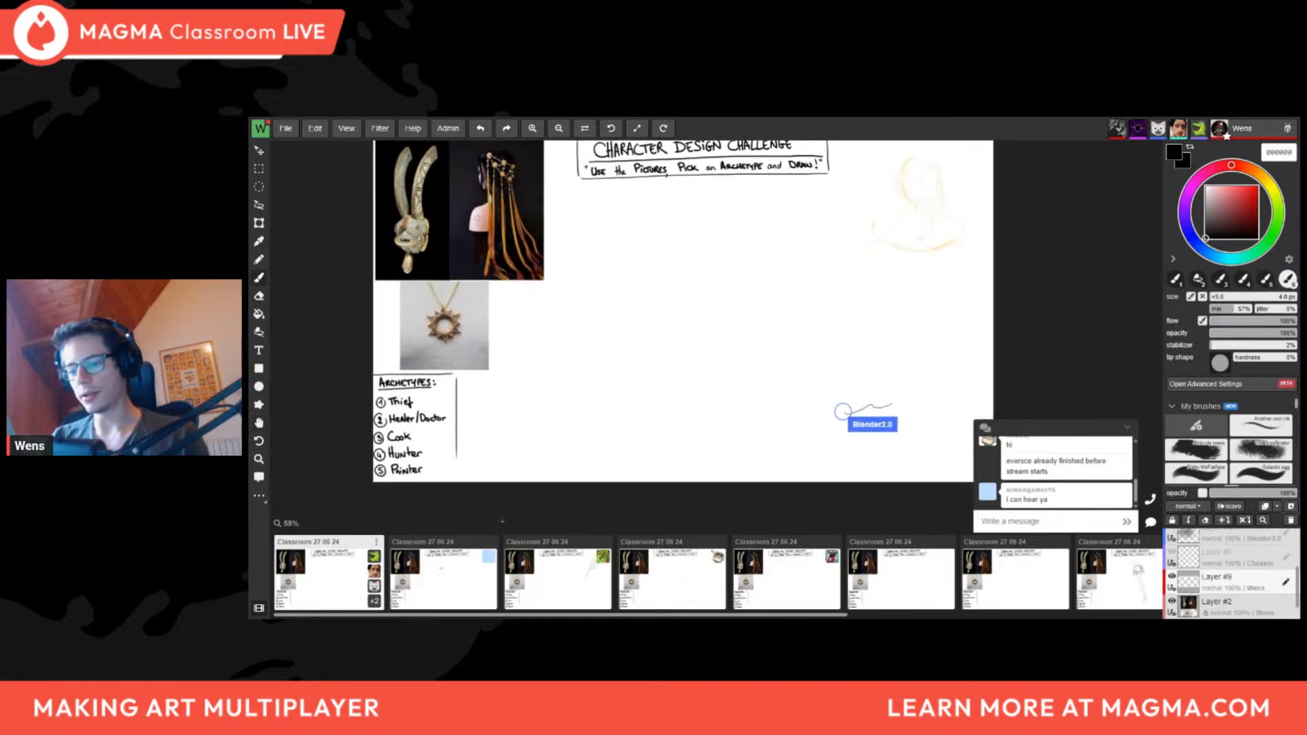
Examine the participants' sketches on the second, third and fourth canvases and the full-figure drawing farther along, and return to the first canvas
click(463, 595)
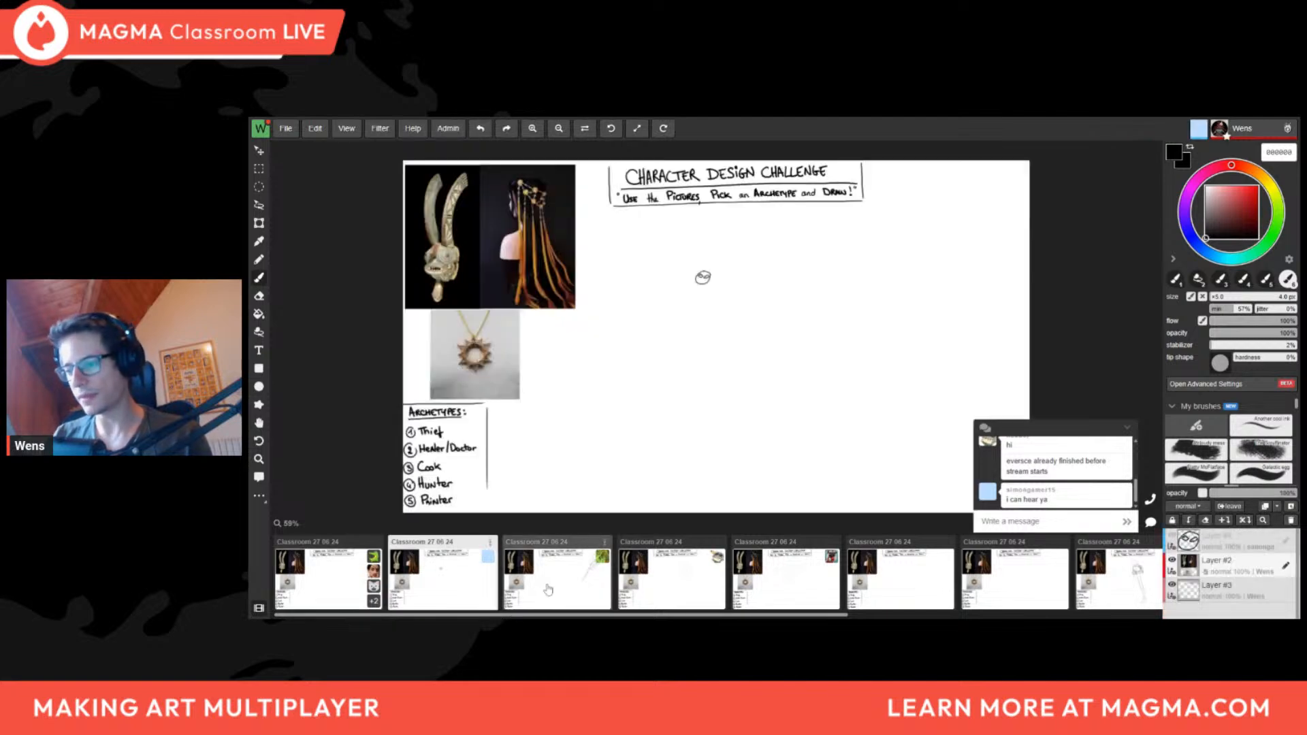
click(548, 593)
click(483, 590)
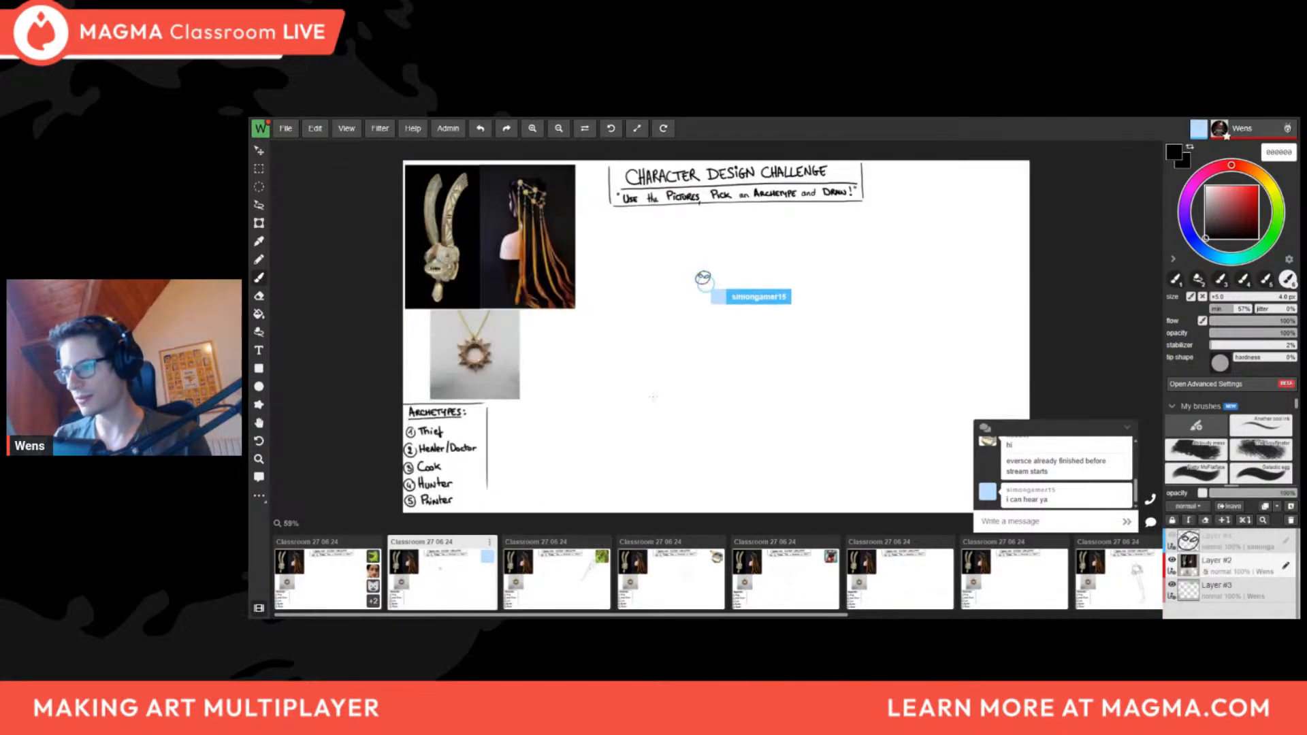
click(575, 580)
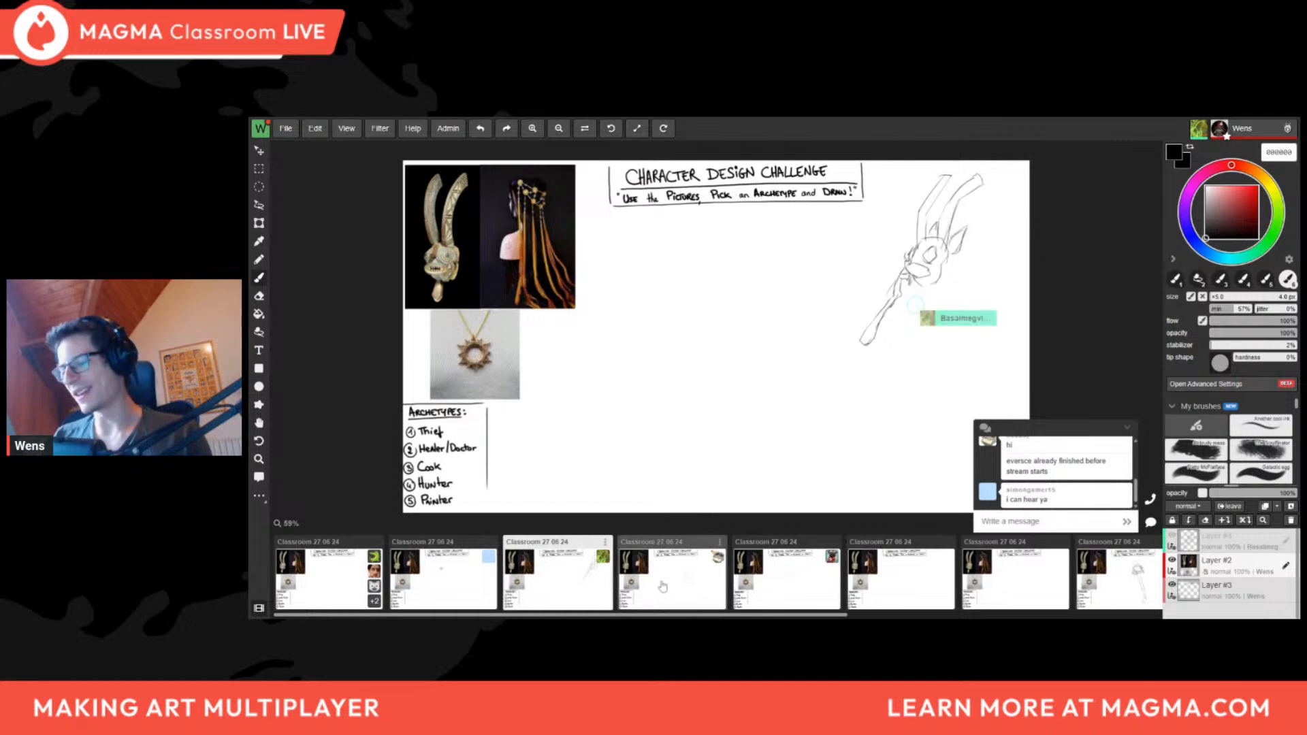
click(636, 586)
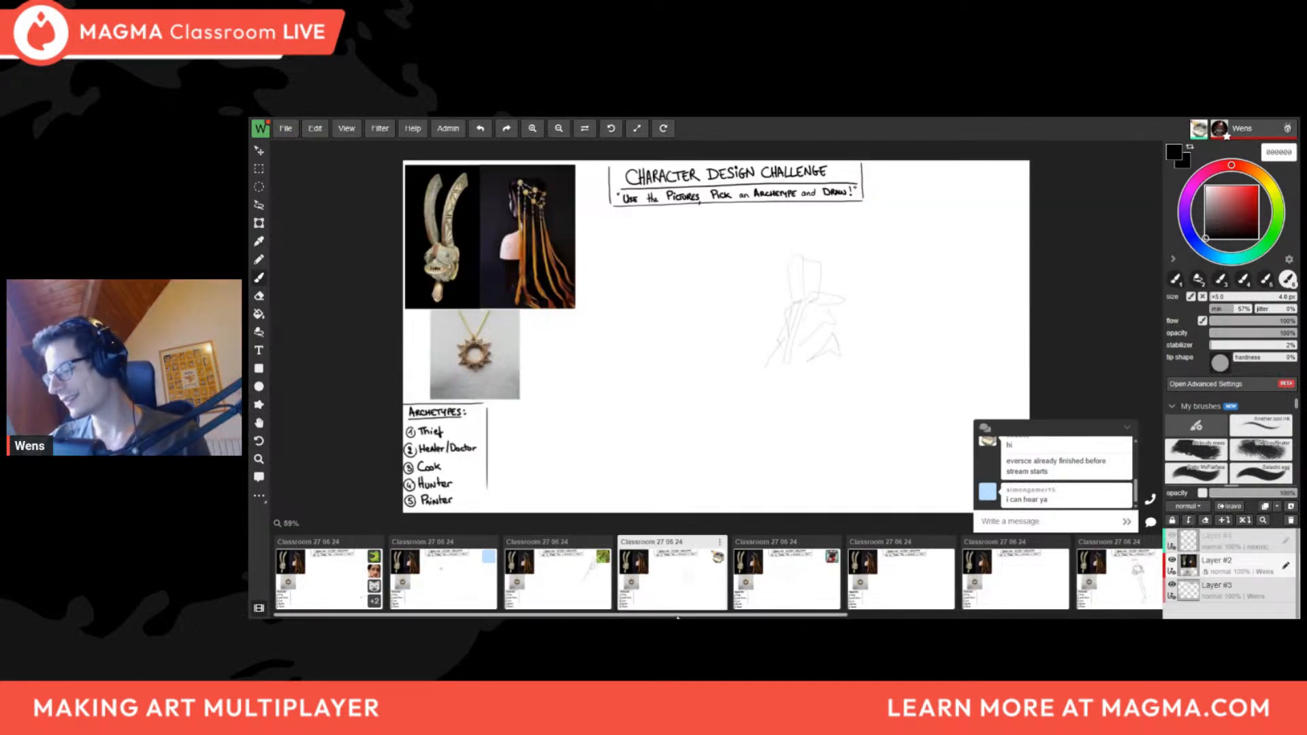
drag(664, 615, 832, 615)
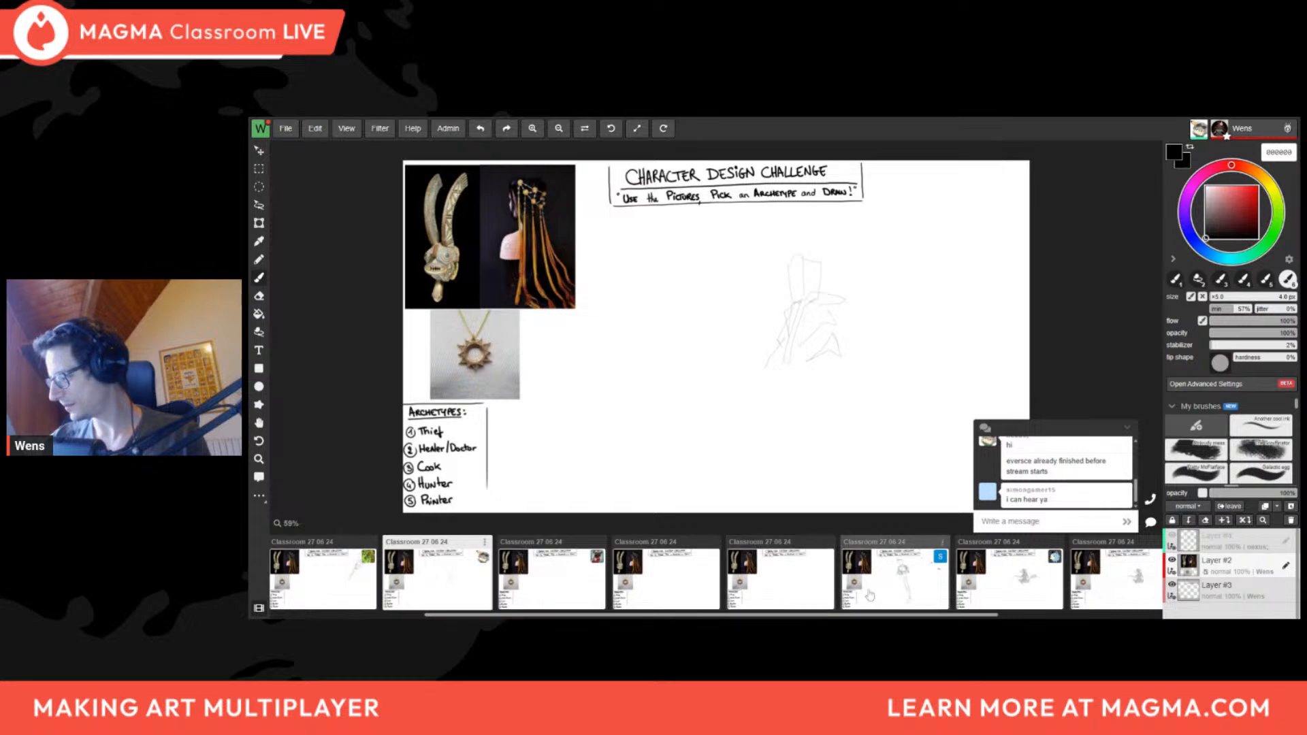
click(945, 570)
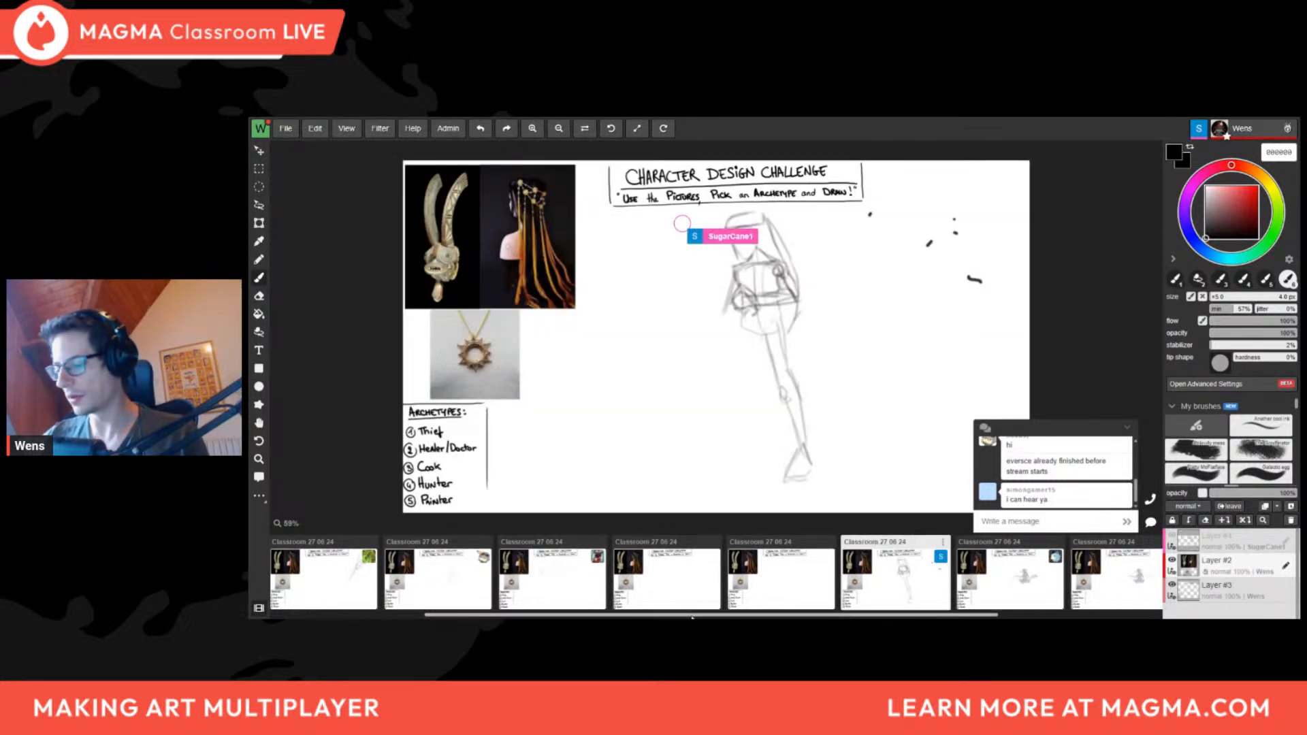
drag(705, 616, 449, 616)
click(348, 579)
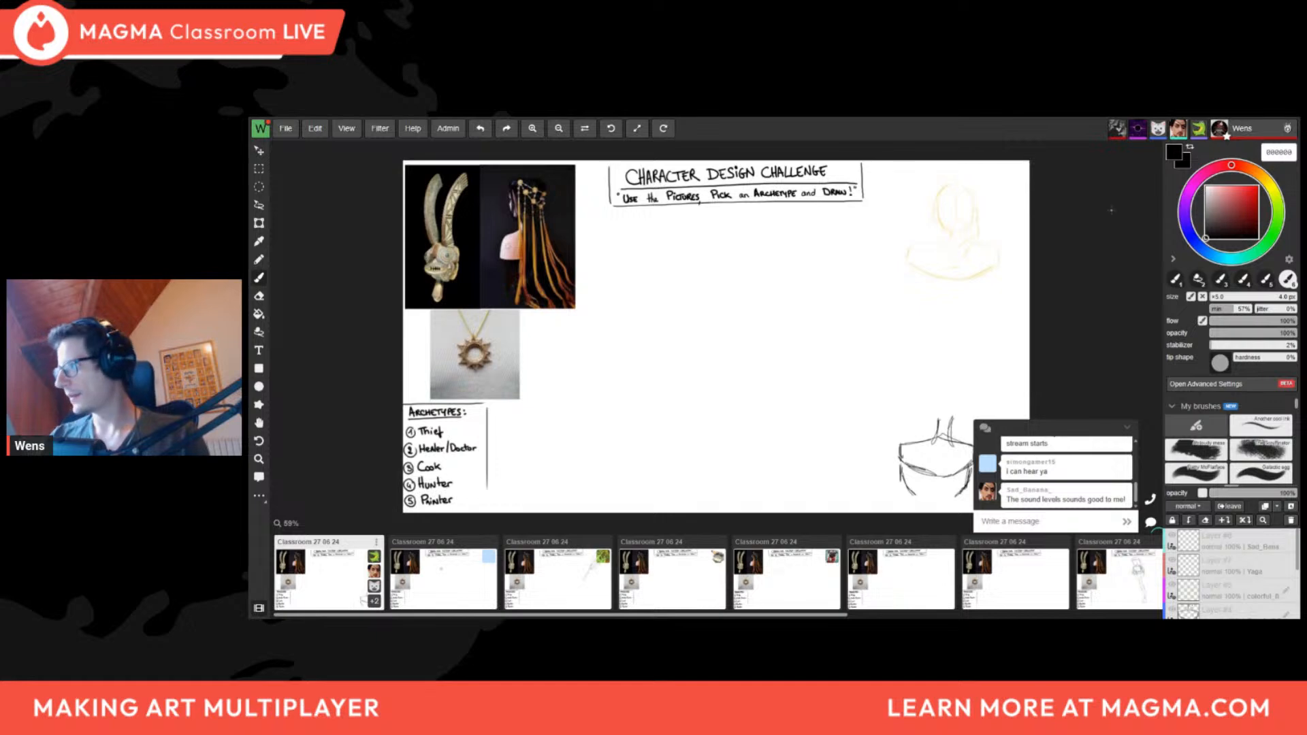
Sketch a straight bar with a pair of curved horns rising from each end, in the blank area beside the reference pictures
drag(859, 339, 829, 329)
mouse_move(620, 399)
mouse_down()
mouse_move(603, 413)
mouse_move(605, 400)
mouse_up()
drag(560, 471, 592, 461)
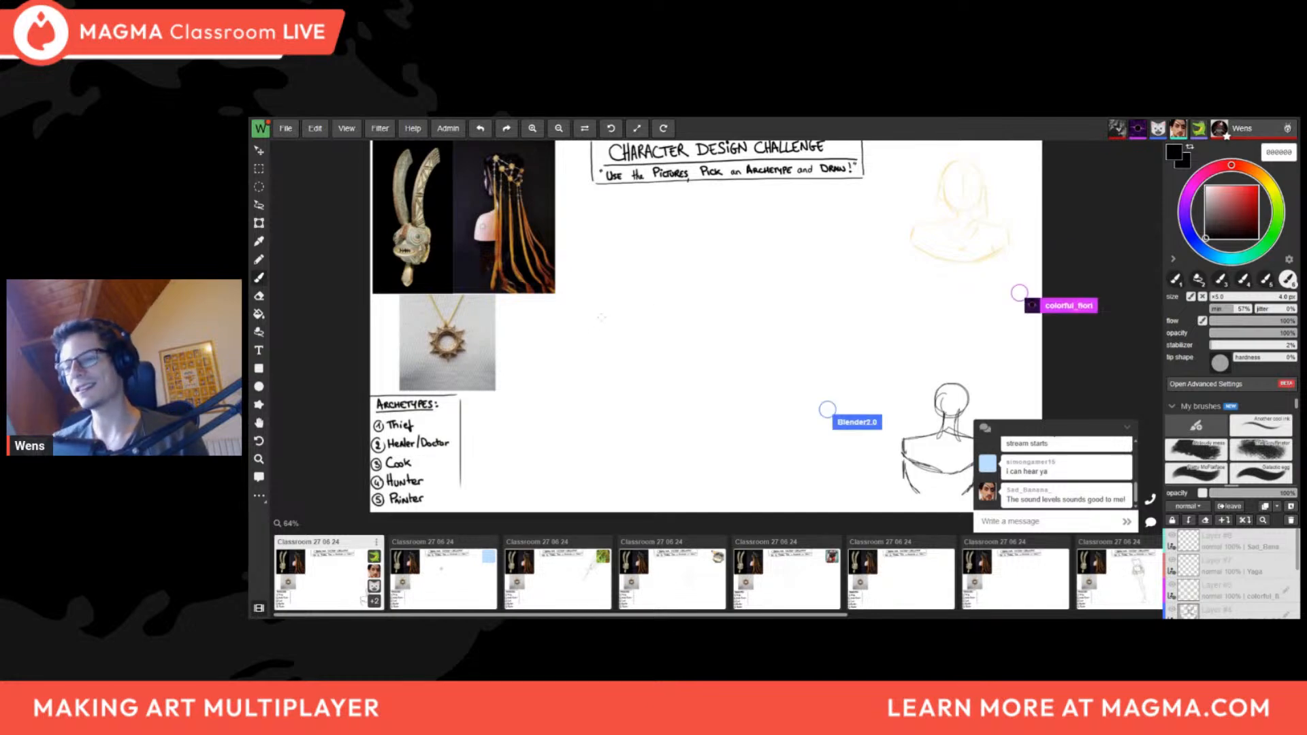
mouse_move(597, 281)
mouse_down()
mouse_move(670, 279)
mouse_move(590, 322)
mouse_up()
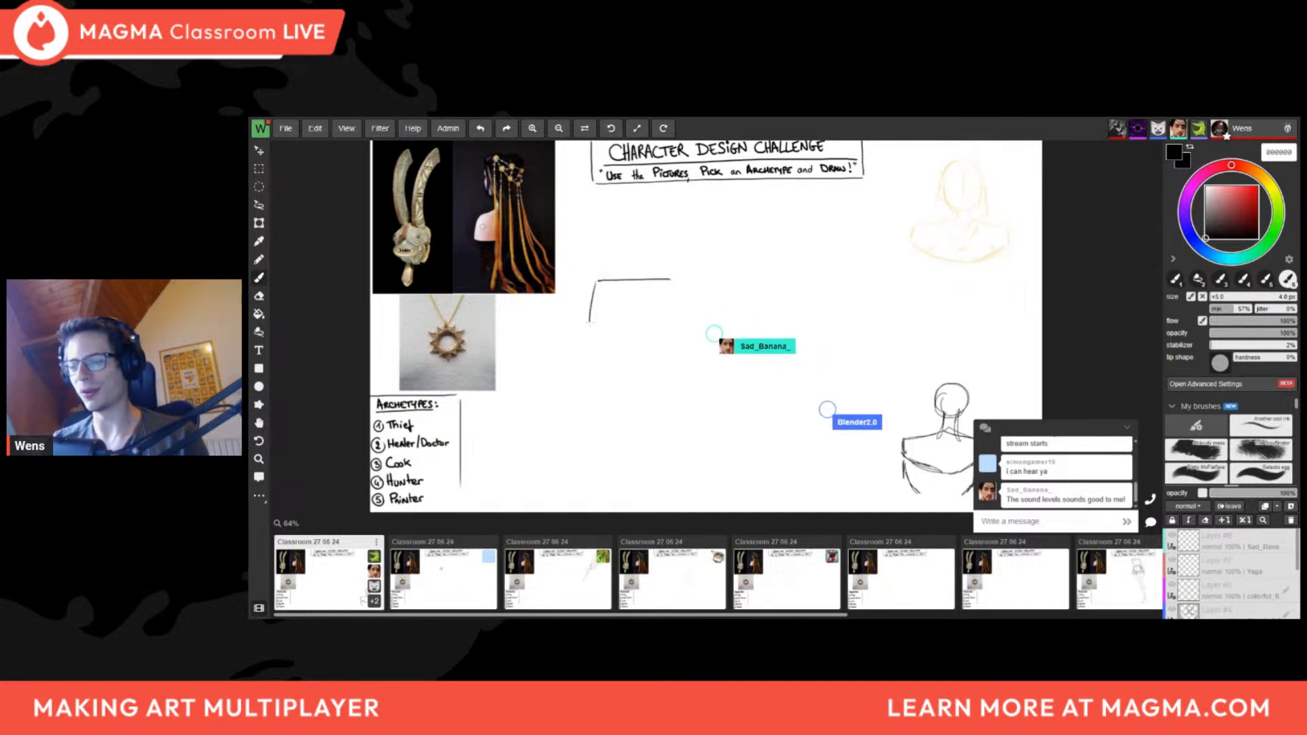
drag(599, 273, 589, 294)
drag(663, 276, 682, 292)
mouse_move(587, 275)
mouse_down()
mouse_move(595, 233)
mouse_move(600, 275)
mouse_move(666, 248)
mouse_up()
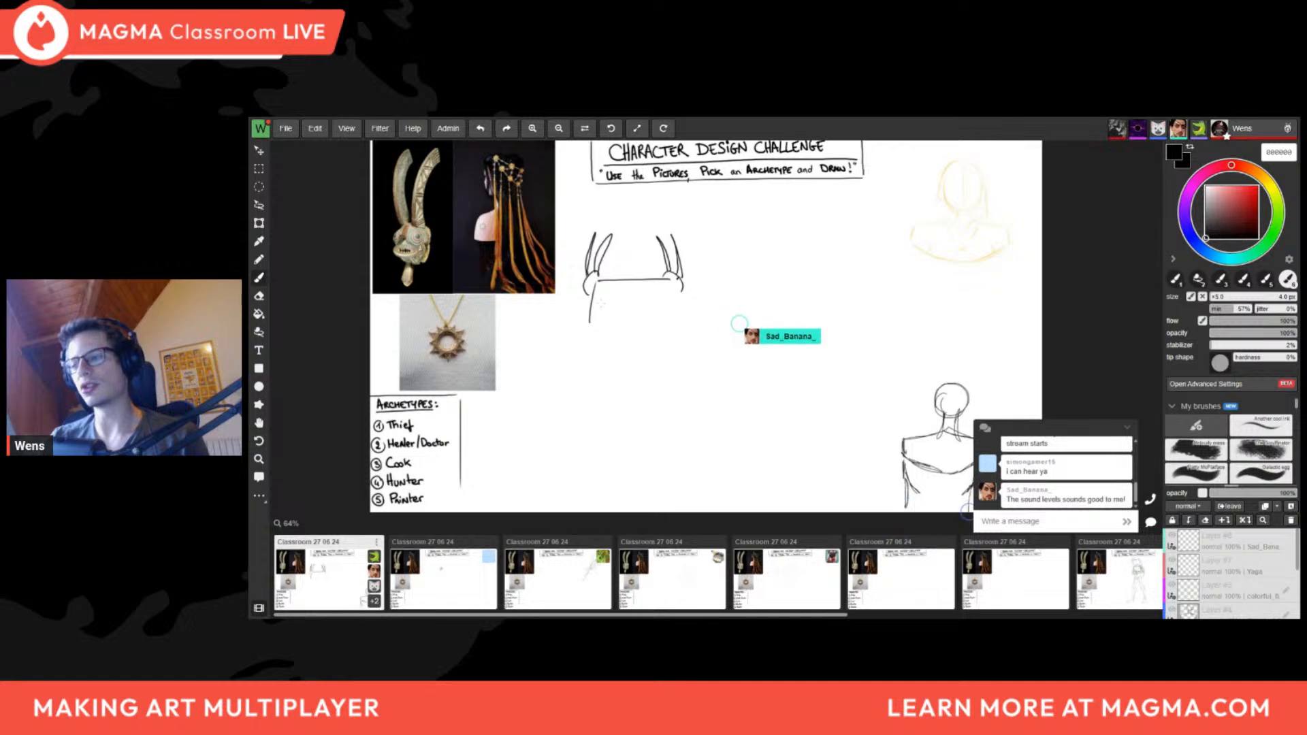
Sketch a small standing figure below the horned bar, and erase it
drag(659, 420, 629, 358)
mouse_move(576, 292)
mouse_down()
mouse_move(568, 352)
mouse_move(581, 353)
mouse_up()
drag(567, 351, 571, 354)
mouse_move(580, 354)
mouse_down()
mouse_move(565, 330)
mouse_move(583, 329)
mouse_move(584, 384)
mouse_up()
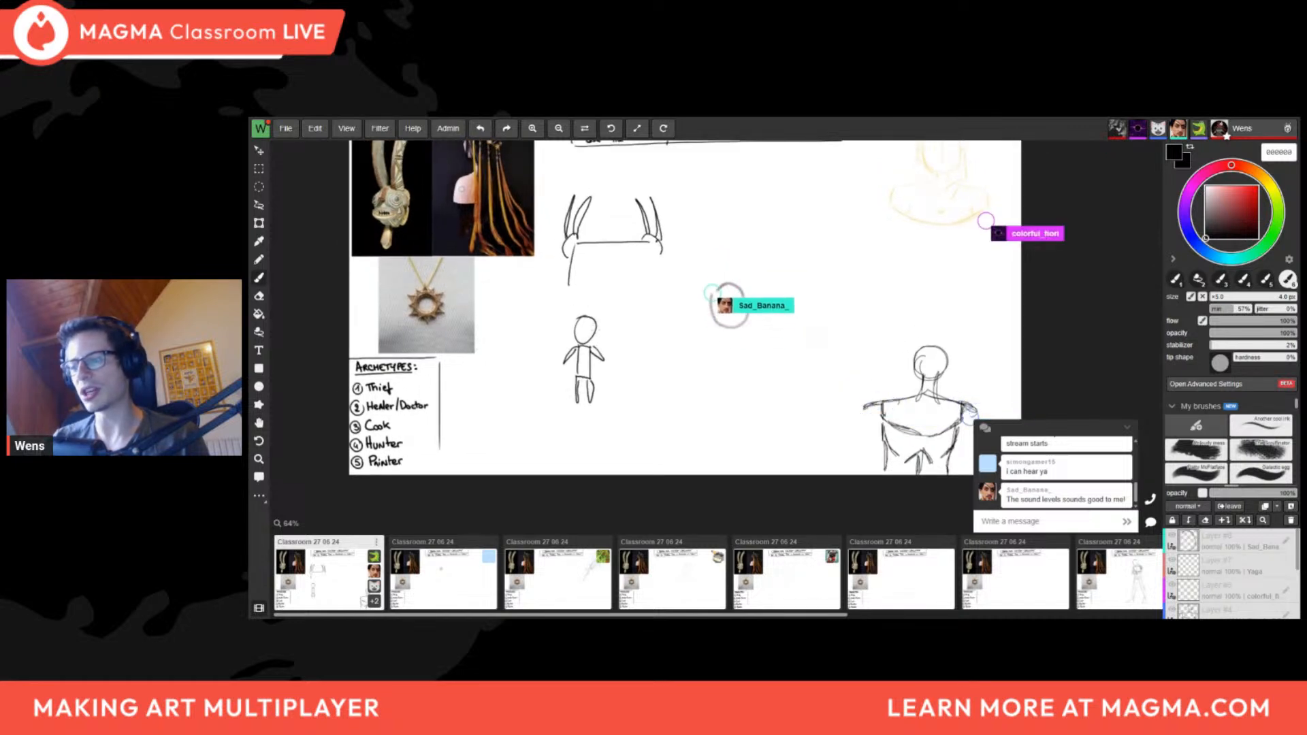
key(e)
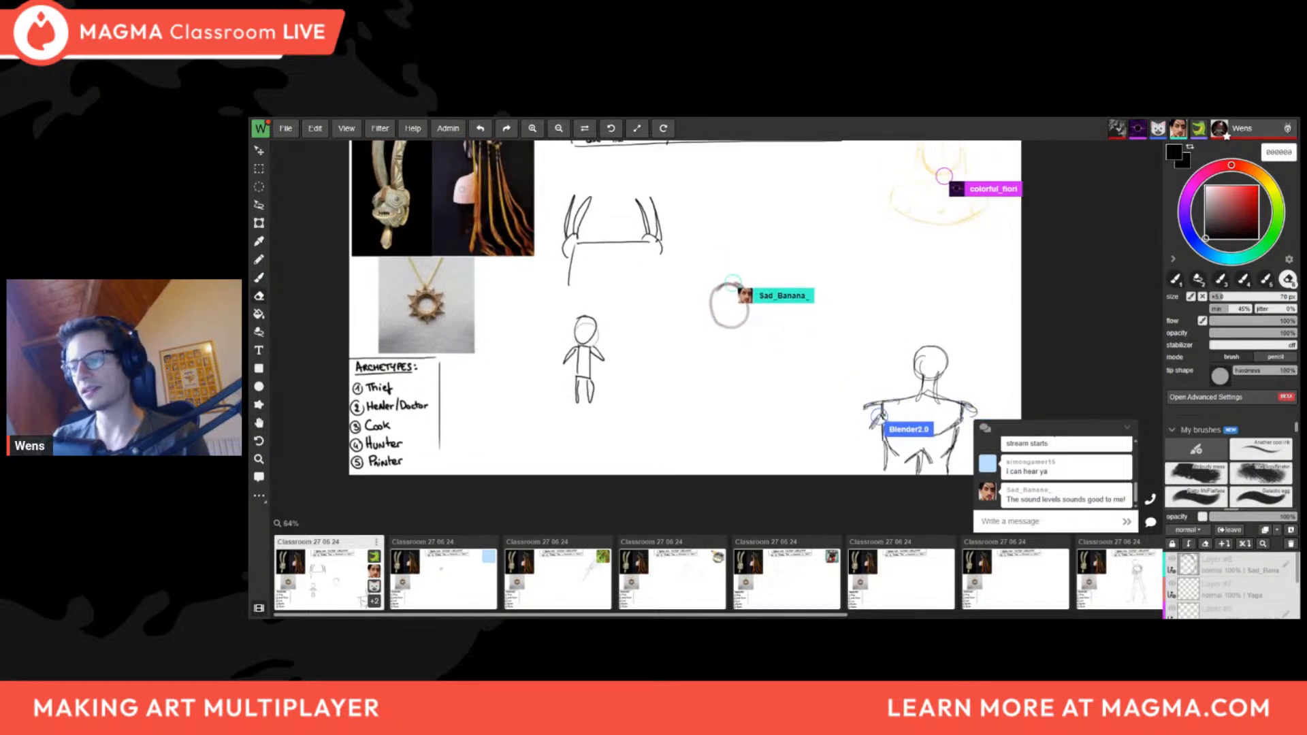
mouse_move(585, 323)
mouse_down()
mouse_move(590, 405)
mouse_move(612, 403)
mouse_move(658, 440)
mouse_up()
key(b)
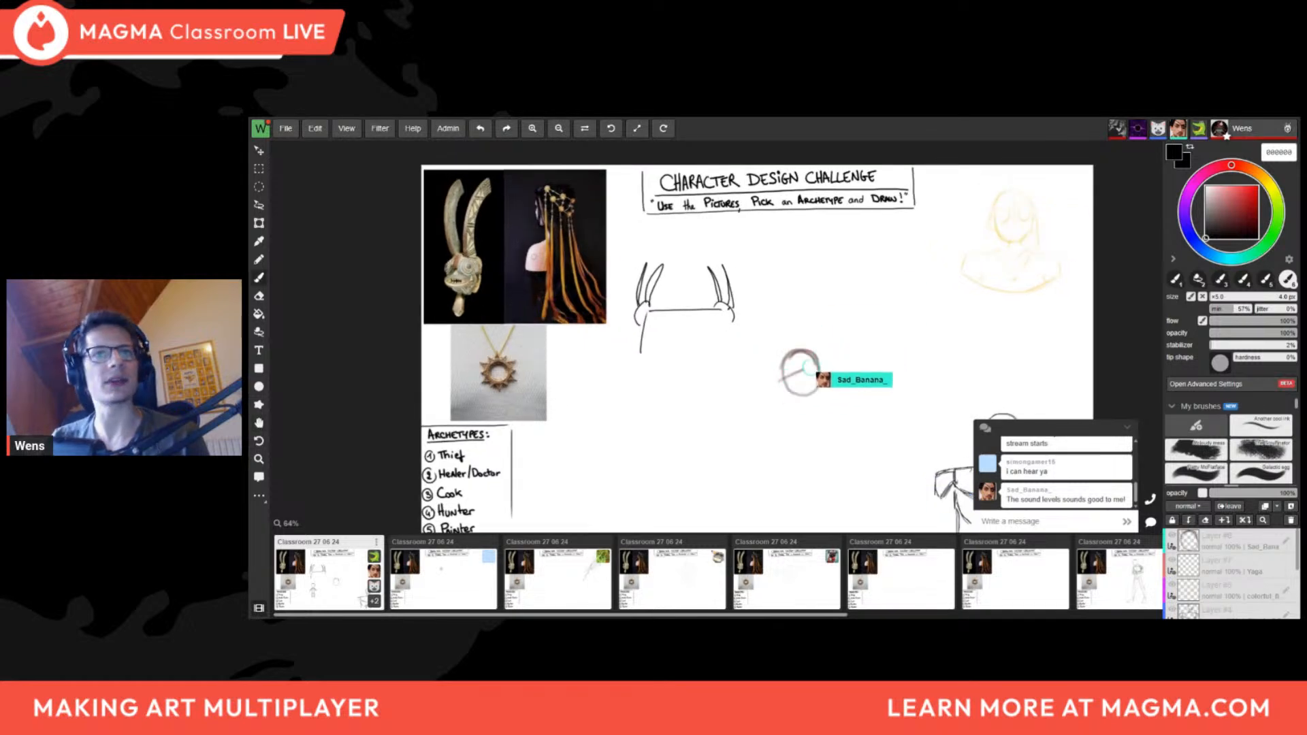
Add a small pointed ornament beneath each end of the horned bar
drag(688, 439, 684, 447)
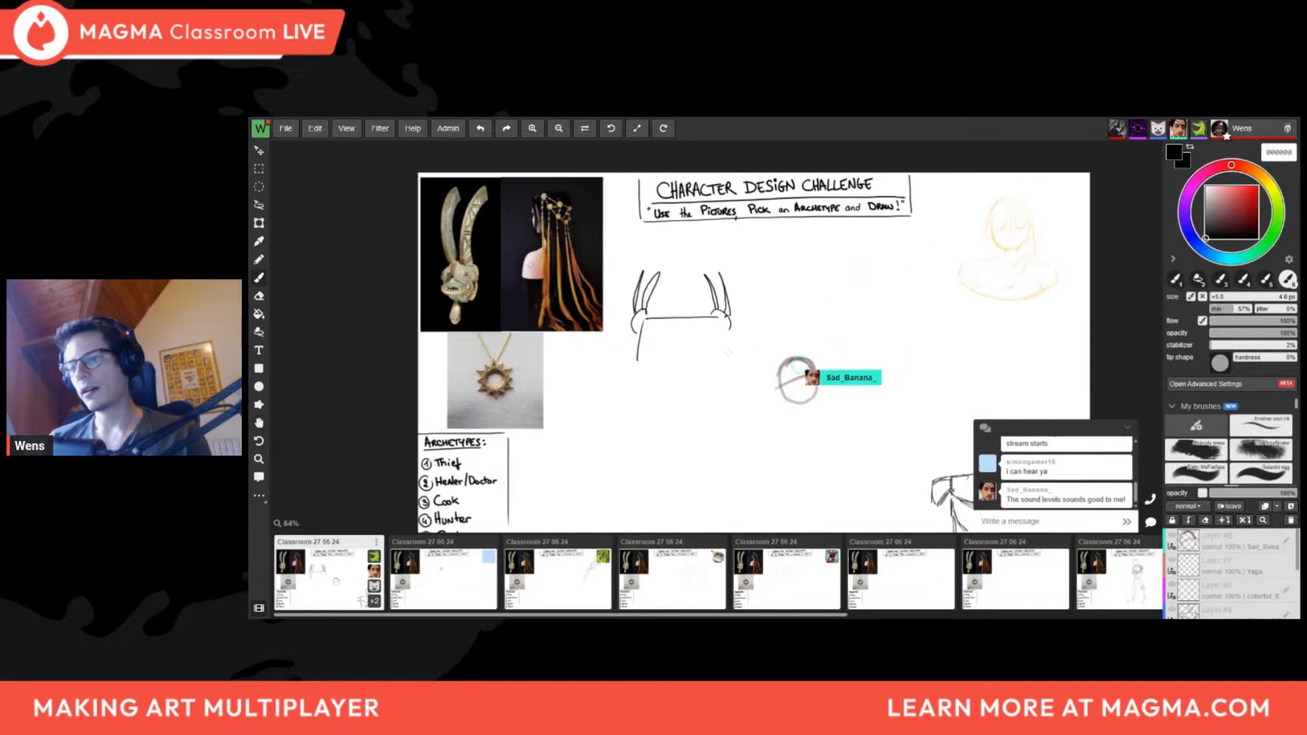
drag(635, 335, 633, 341)
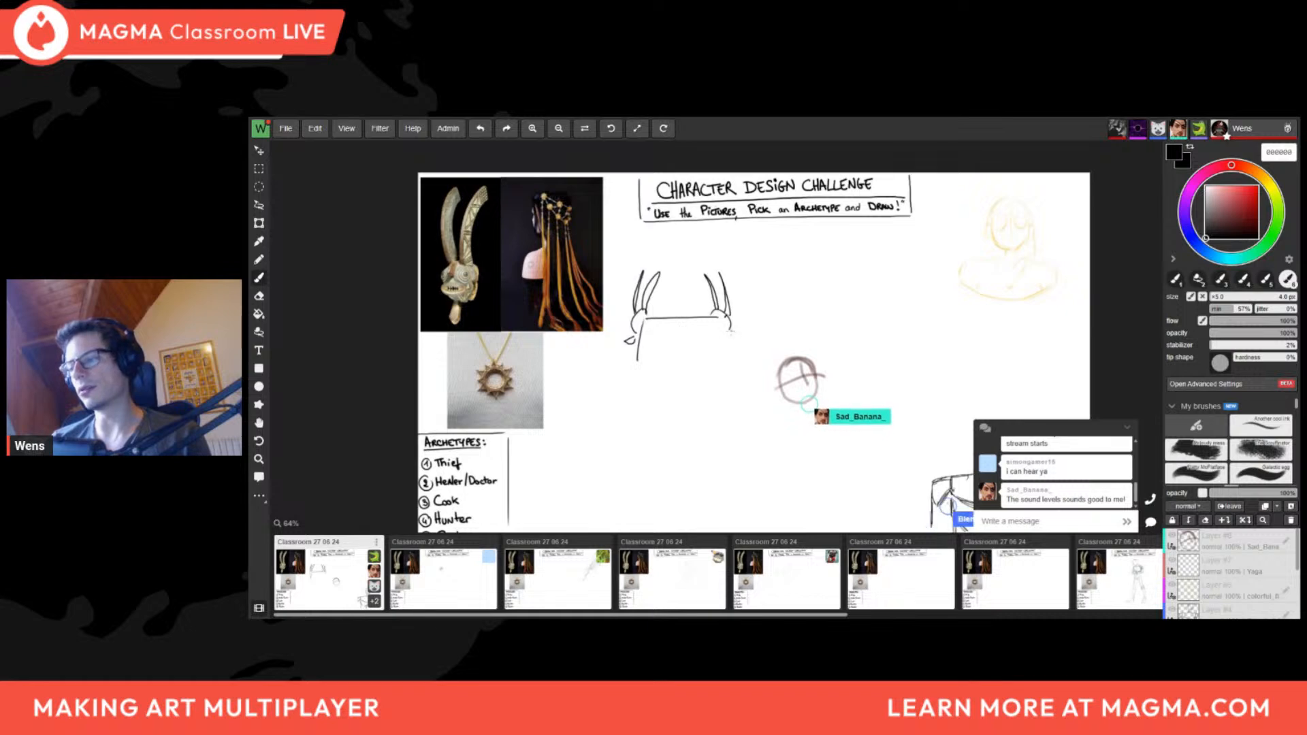
drag(730, 331, 732, 336)
drag(672, 447, 671, 438)
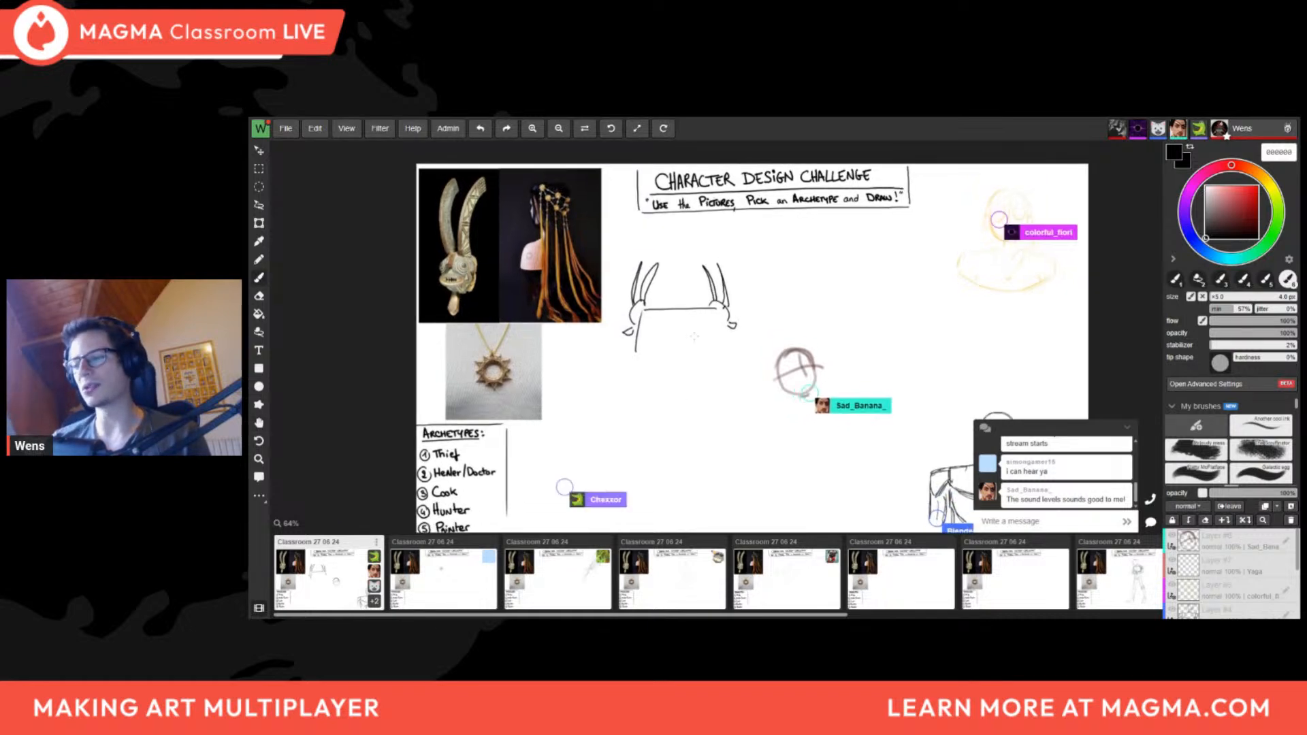
Erase the whole horned bar sketch and return to the Brush tool
drag(710, 400, 691, 417)
scroll(691, 416, up, 1)
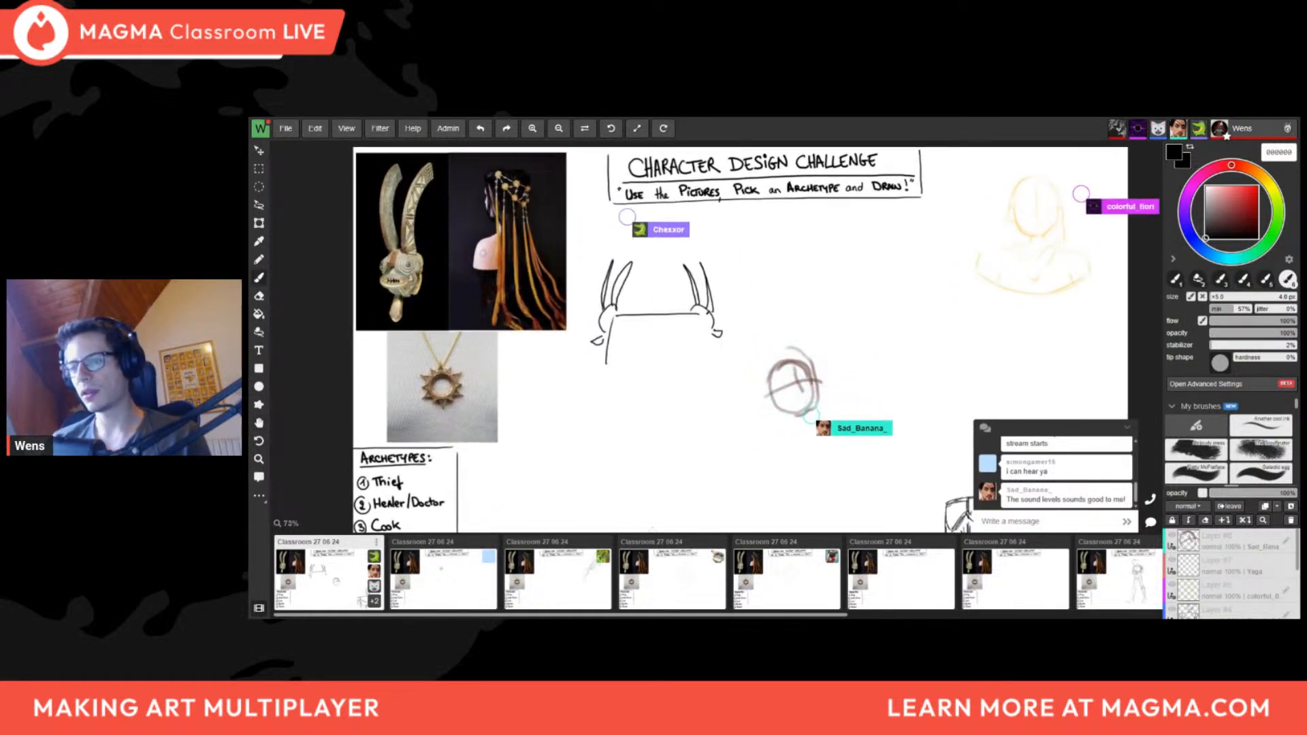
scroll(430, 205, up, 2)
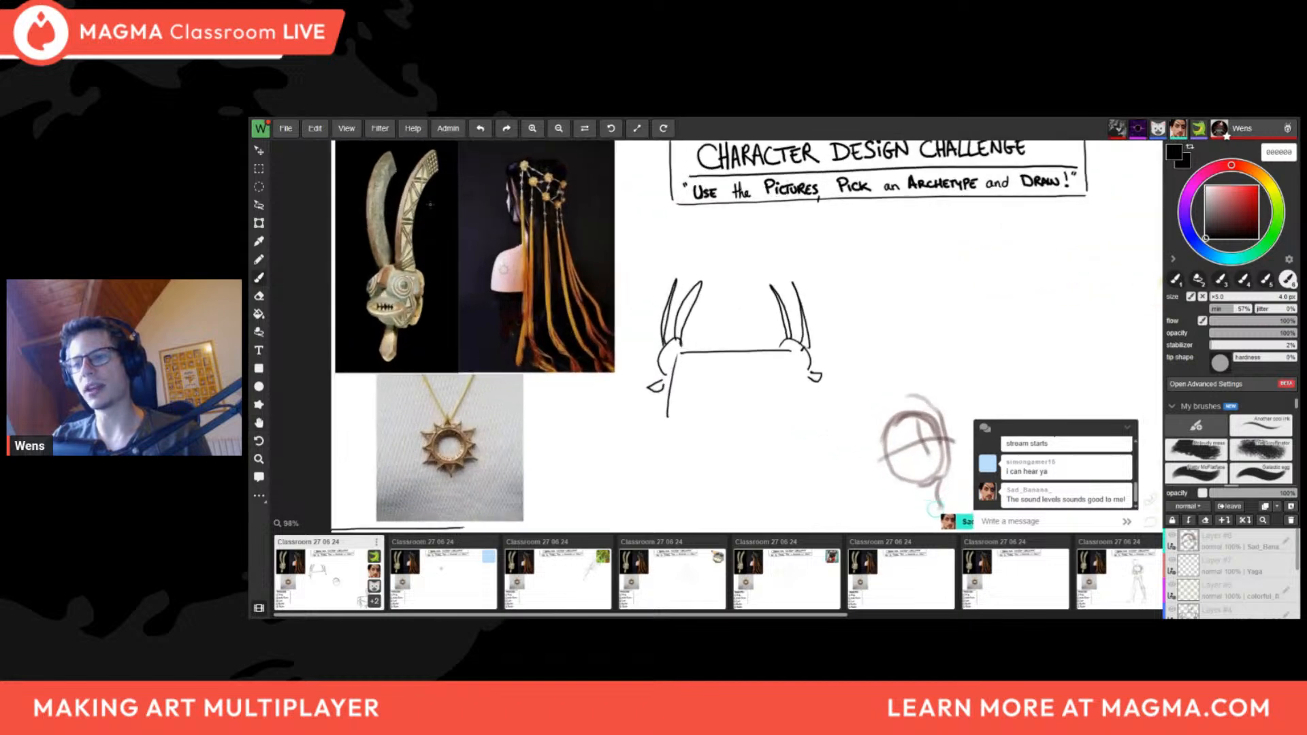
drag(474, 200, 445, 204)
key(e)
mouse_move(647, 348)
mouse_down()
mouse_move(667, 280)
mouse_move(757, 300)
mouse_move(760, 348)
mouse_up()
key(b)
Sketch an arched headpiece with a patterned band and pointed spikes beside the necklace picture
drag(688, 381, 725, 275)
drag(553, 253, 556, 358)
key(ctrl+z)
mouse_move(613, 326)
mouse_down()
mouse_move(590, 340)
mouse_move(614, 321)
mouse_move(691, 342)
mouse_up()
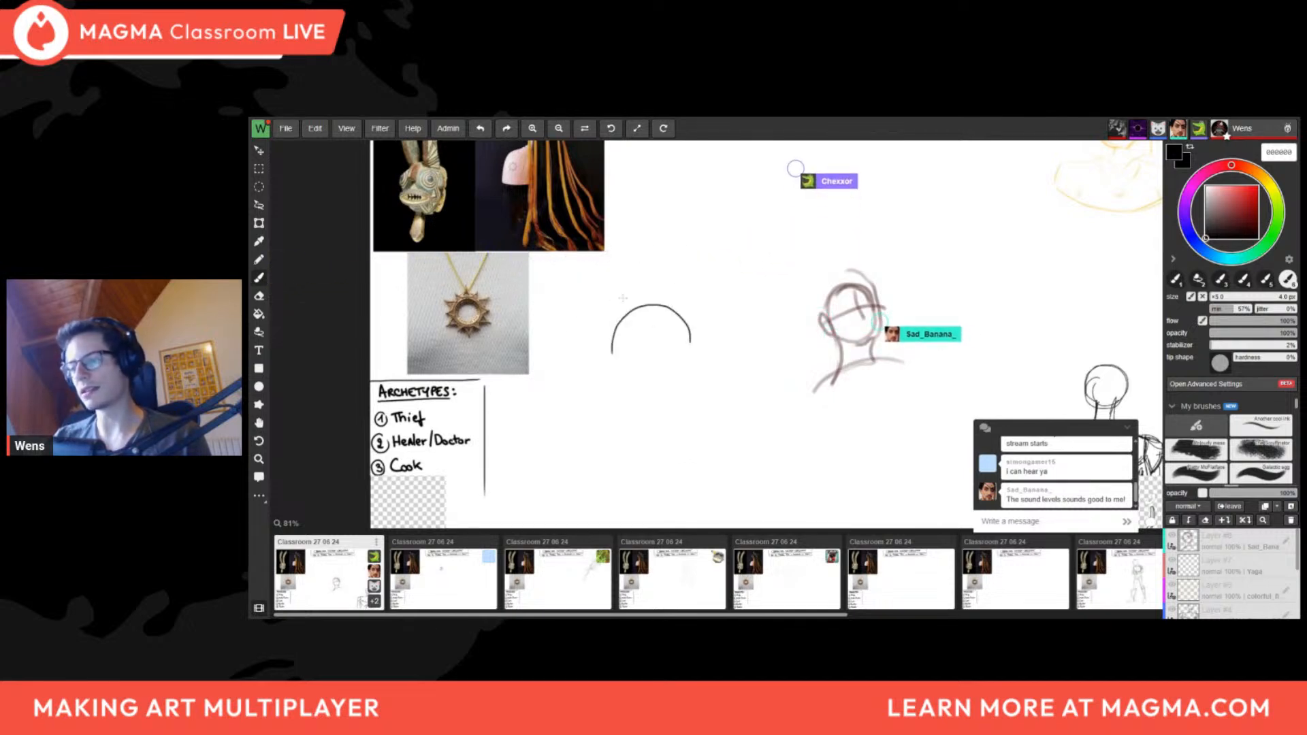
mouse_move(640, 301)
mouse_down()
mouse_move(689, 318)
mouse_move(664, 340)
mouse_move(652, 397)
mouse_up()
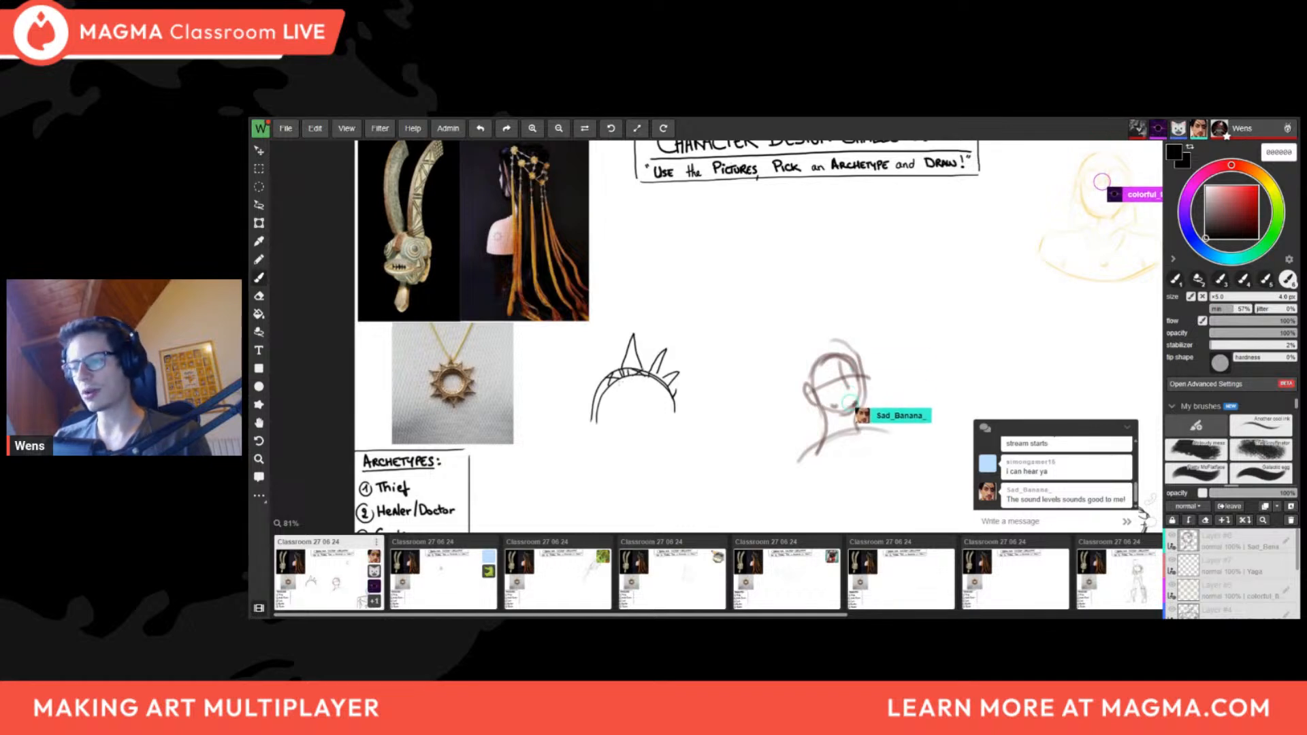
Erase the spiked headpiece sketch and return to the Brush tool
scroll(708, 337, down, 1)
key(e)
drag(592, 385, 671, 381)
key(b)
middle_drag(665, 372, 642, 402)
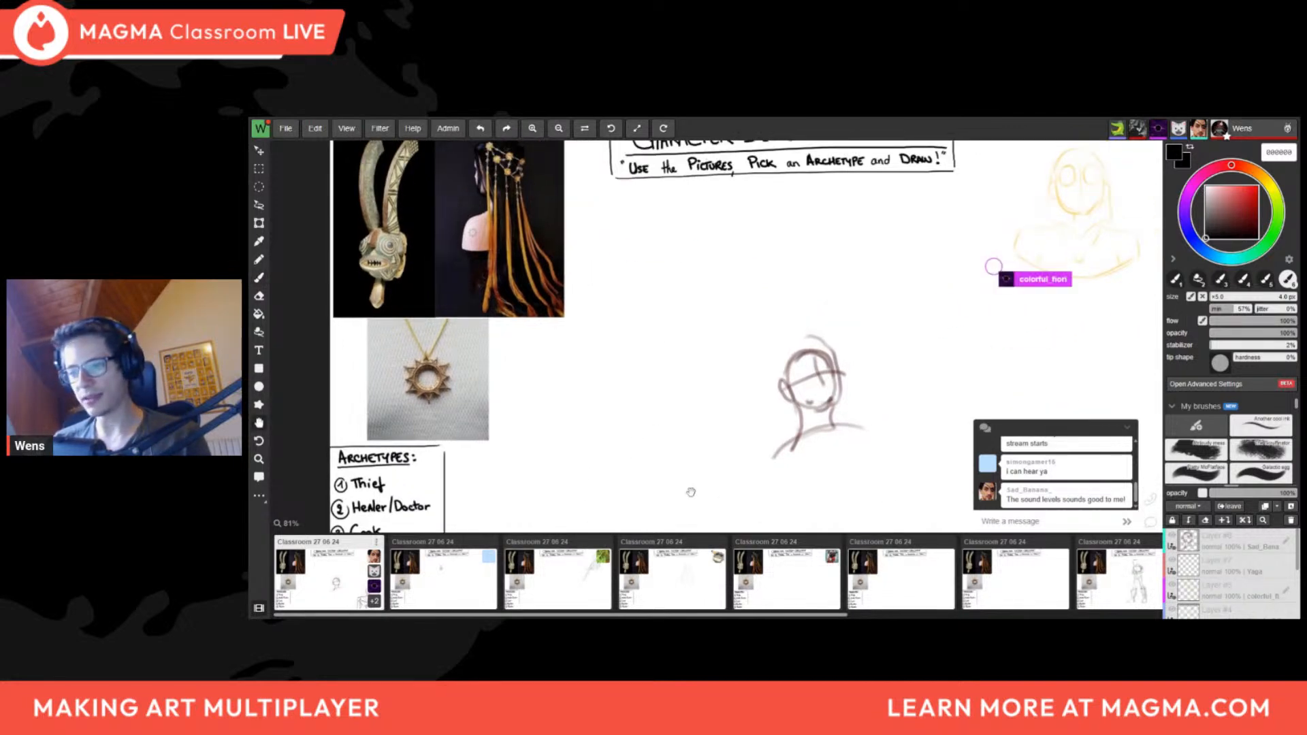
Trace a temporary curved stroke from the hair-ornament picture down to the necklace picture
middle_drag(691, 490, 691, 472)
scroll(719, 502, down, 2)
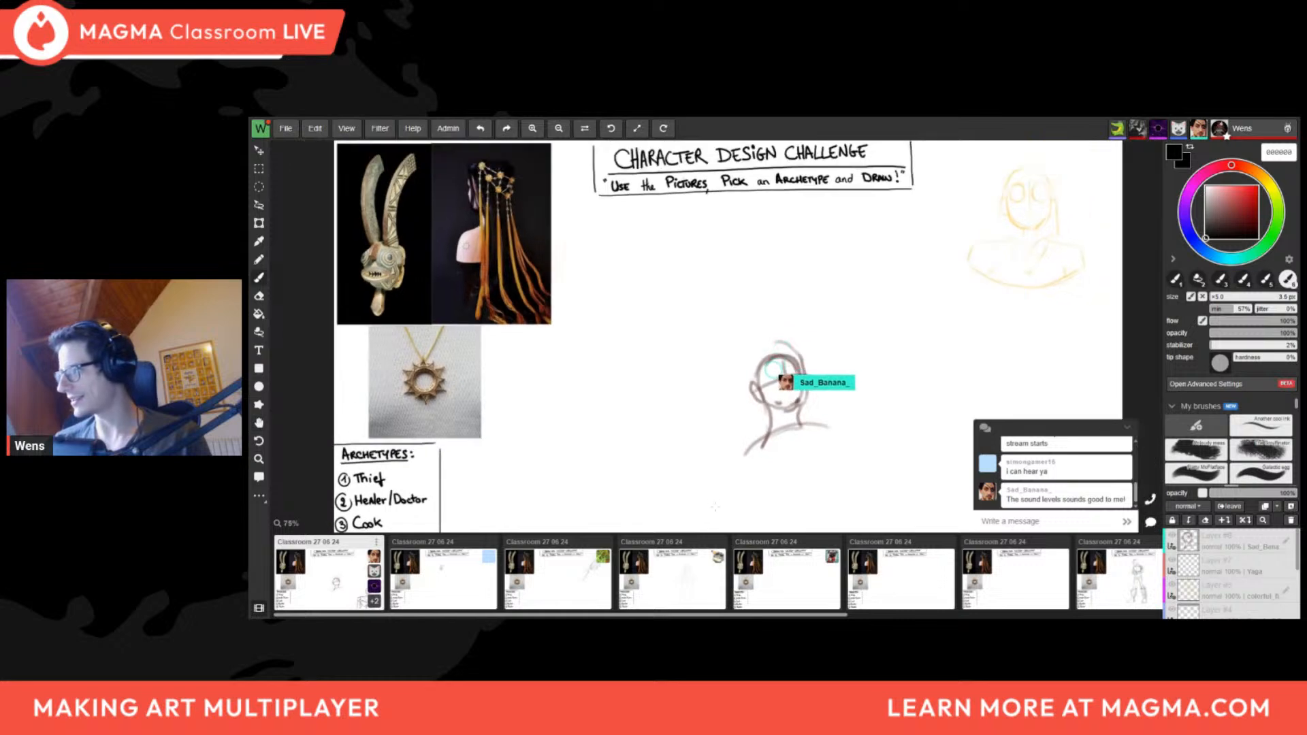
middle_drag(708, 511, 718, 492)
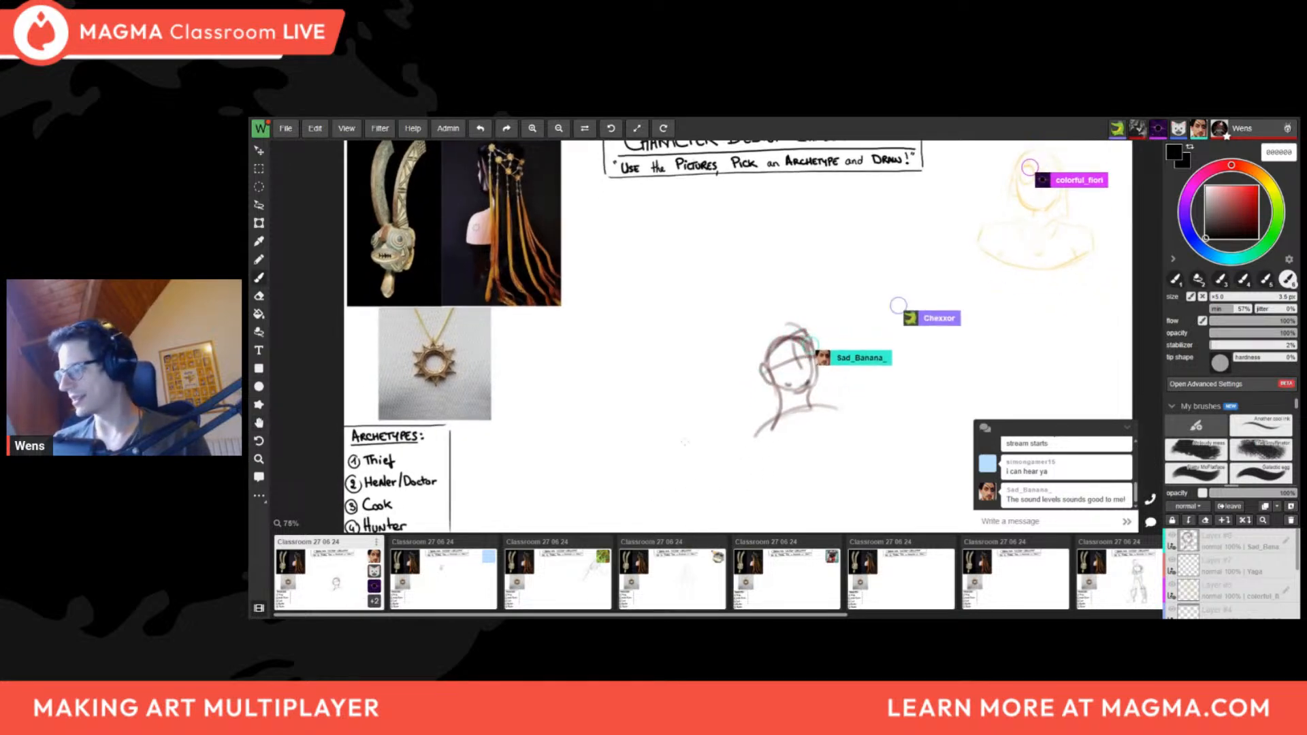
middle_drag(615, 481, 616, 499)
scroll(512, 190, up, 3)
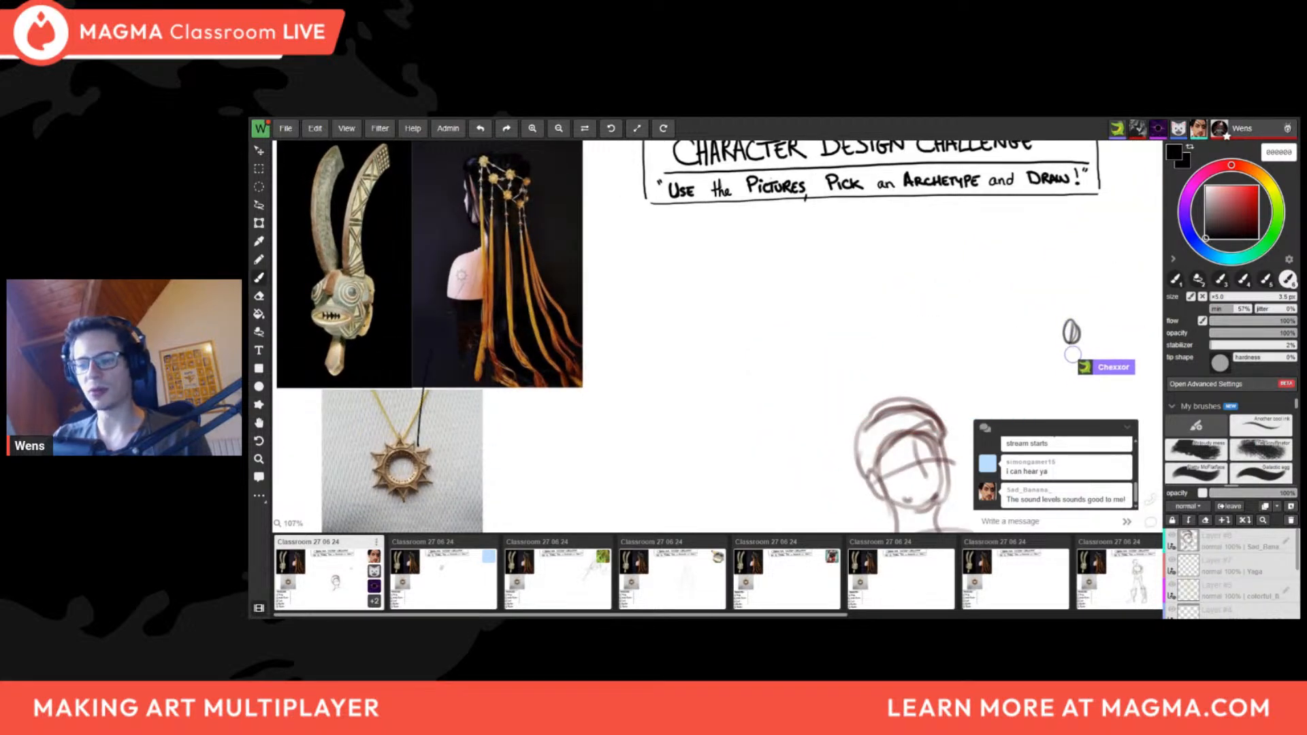
mouse_move(602, 400)
mouse_down()
mouse_move(595, 460)
mouse_move(607, 364)
mouse_up()
drag(498, 206, 474, 329)
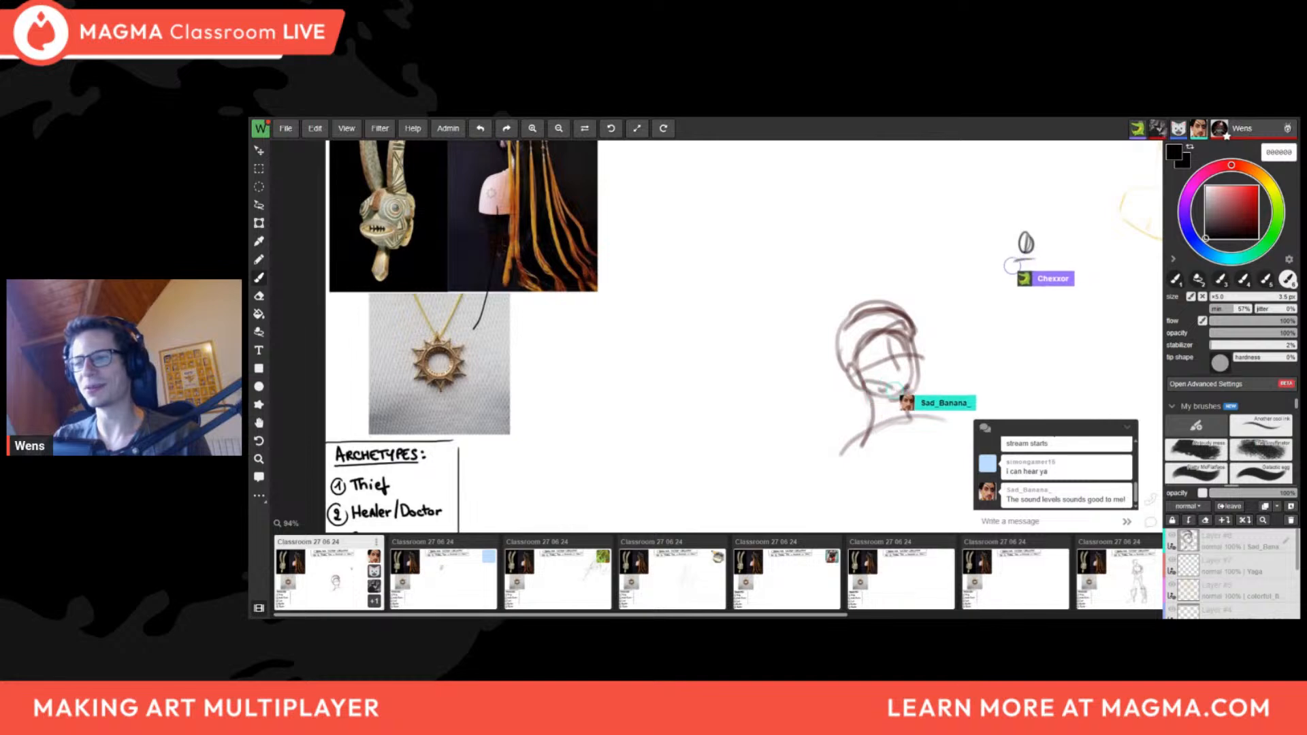
scroll(493, 188, up, 3)
scroll(488, 298, down, 4)
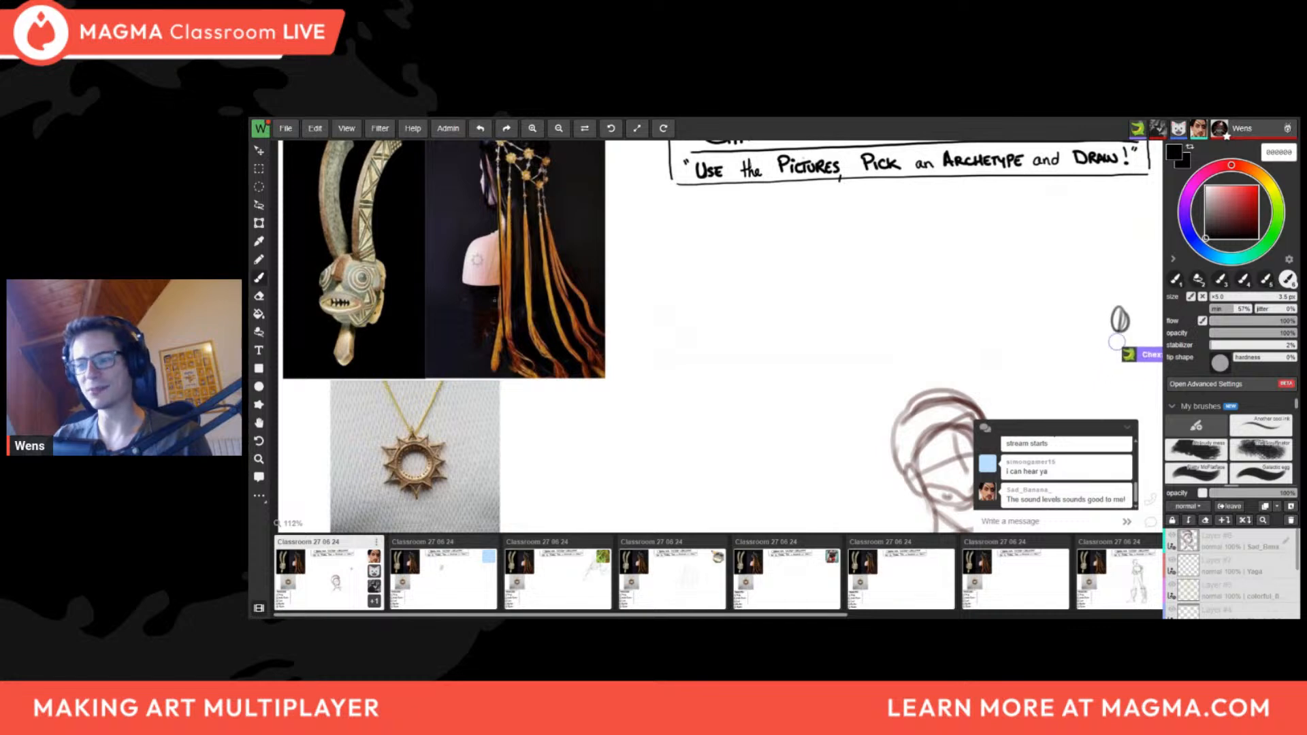
scroll(562, 205, down, 1)
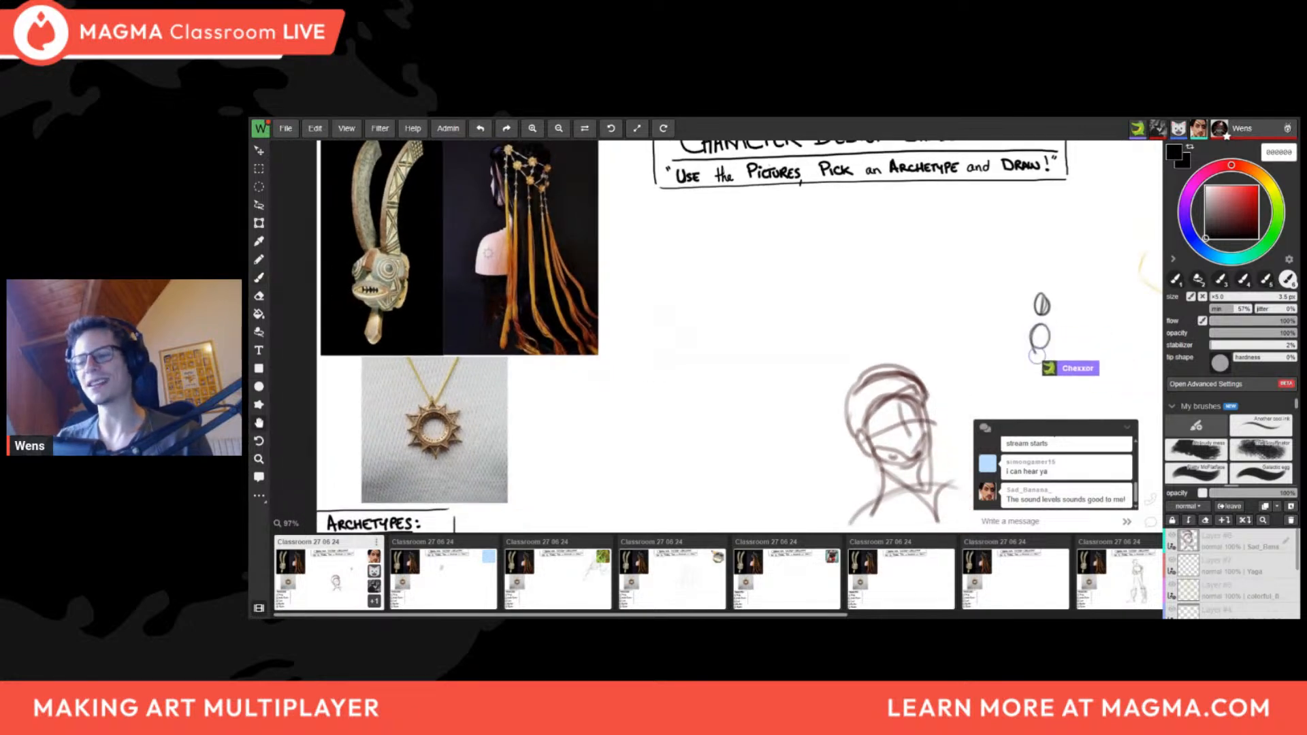
mouse_move(668, 468)
mouse_down()
mouse_move(584, 426)
mouse_move(639, 449)
mouse_up()
scroll(584, 423, down, 1)
scroll(604, 449, down, 1)
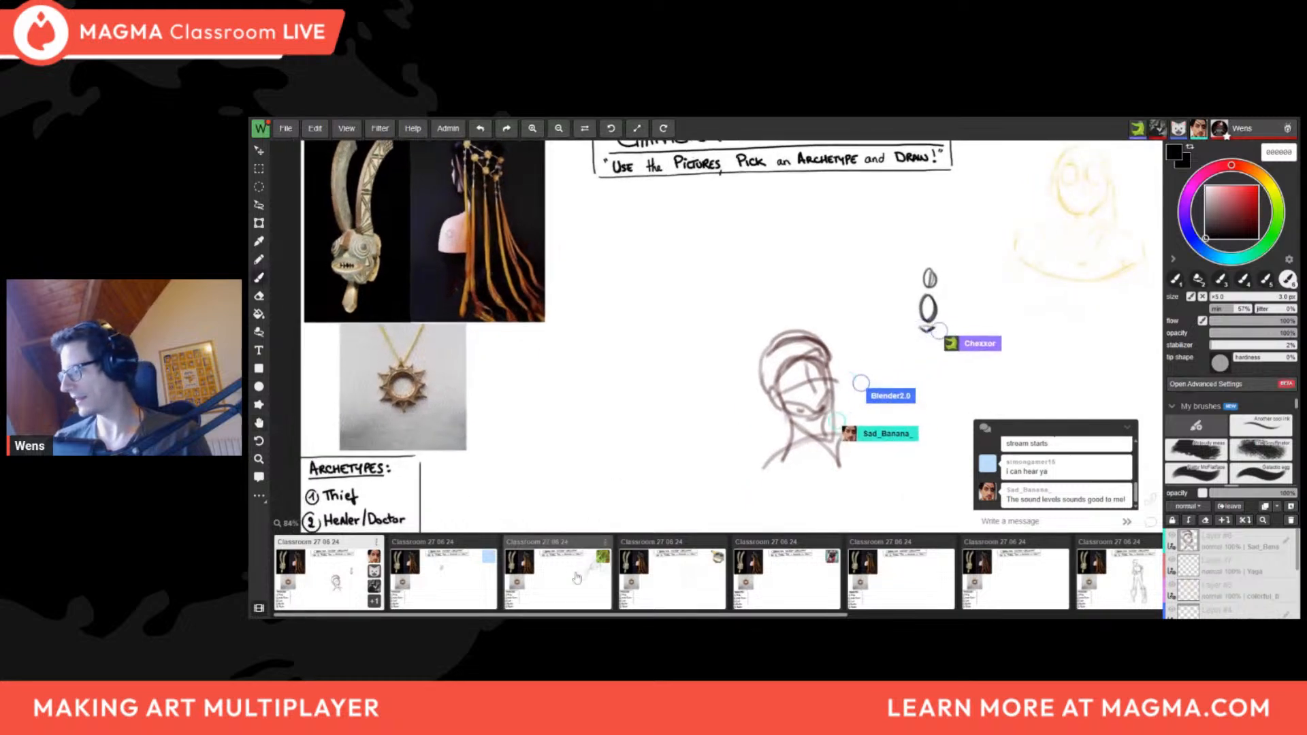
drag(631, 389, 618, 403)
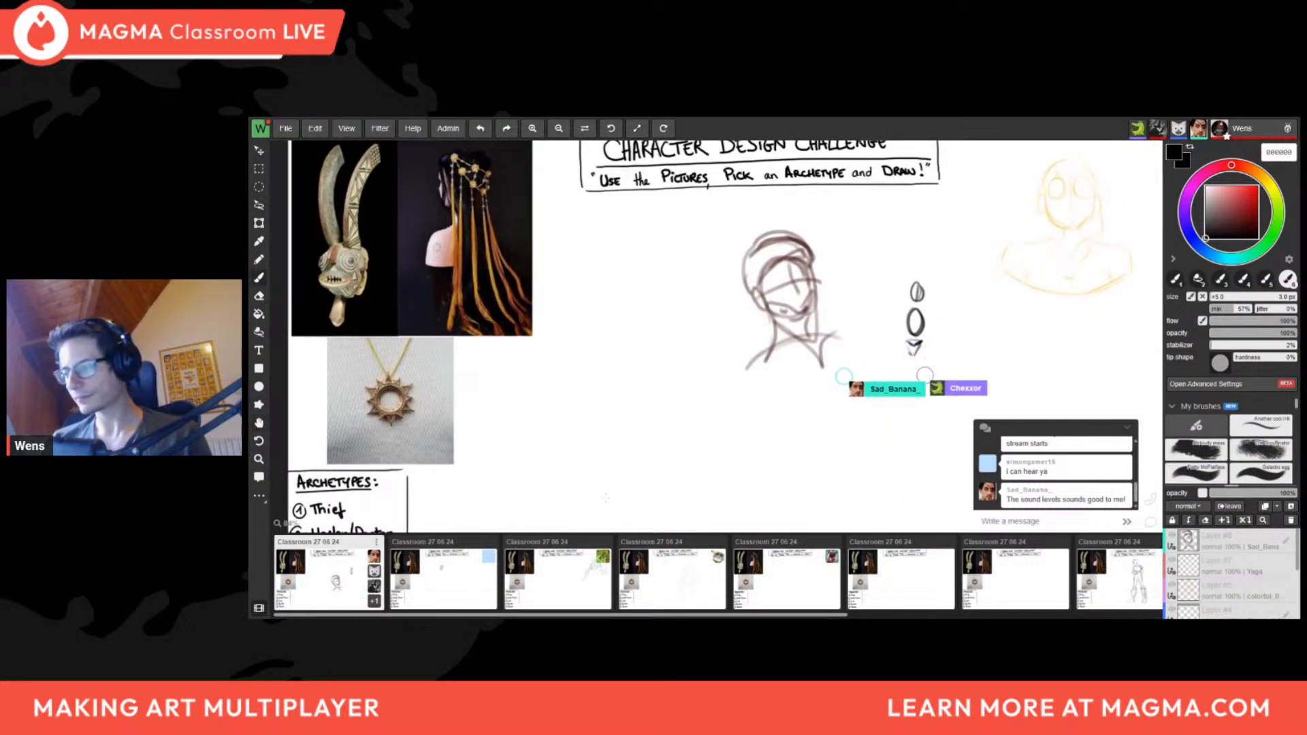
drag(630, 480, 738, 350)
scroll(738, 349, down, 1)
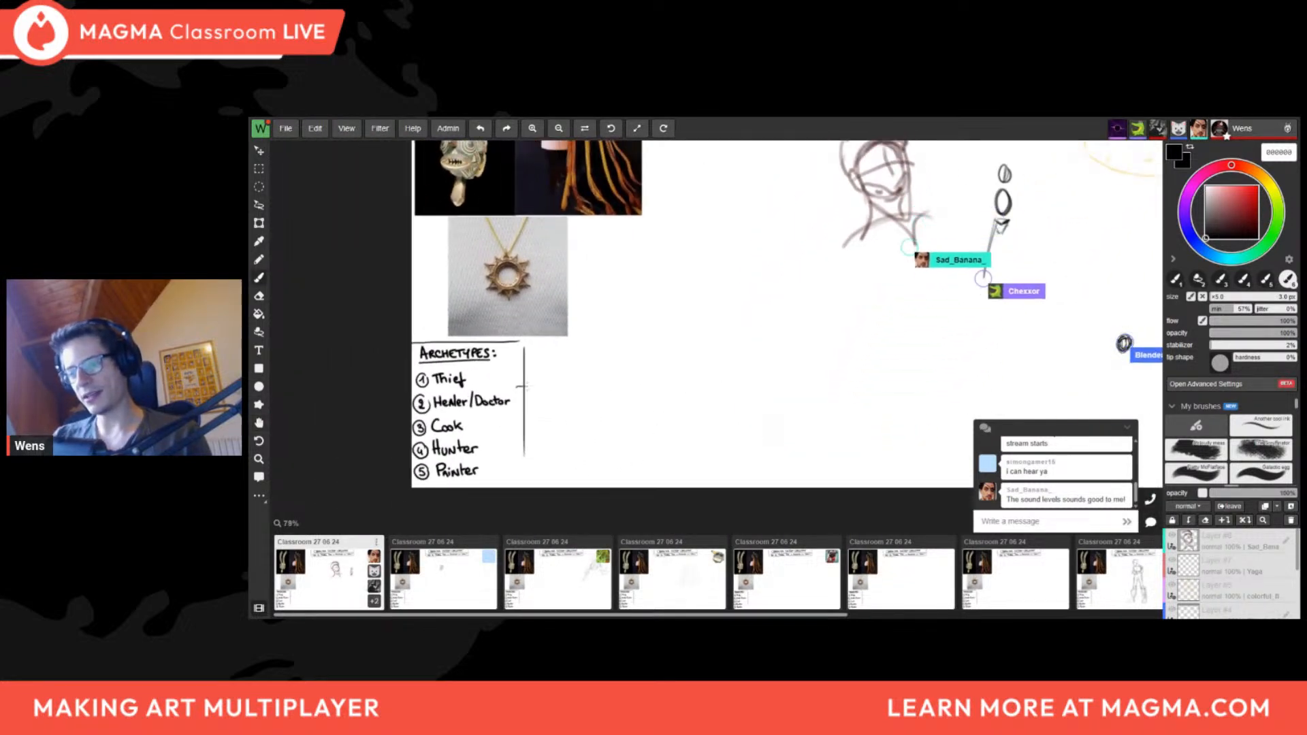
Try strokes around the archetype list and in the blank area beside the necklace, undoing each one
drag(528, 387, 514, 416)
key(ctrl+z)
mouse_move(436, 387)
mouse_down()
mouse_move(522, 413)
mouse_move(469, 416)
mouse_up()
key(ctrl+z)
drag(664, 359, 571, 434)
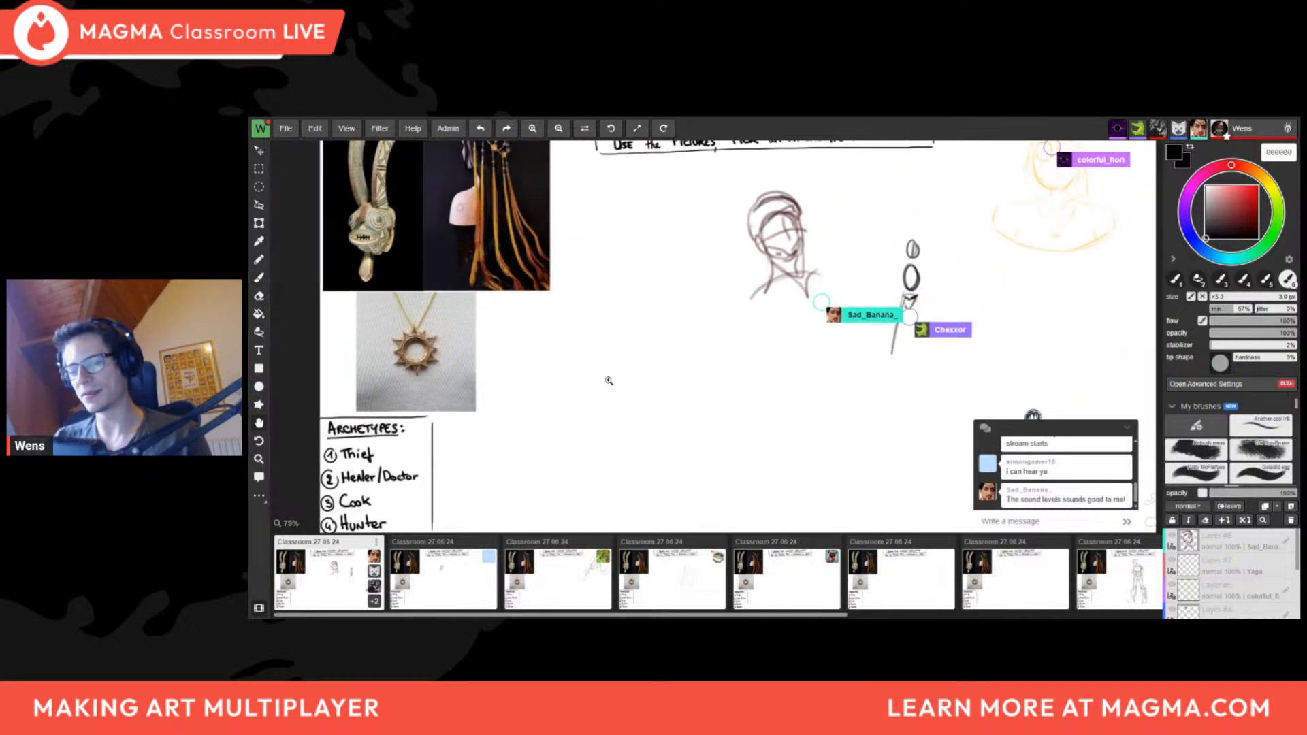
scroll(609, 381, down, 1)
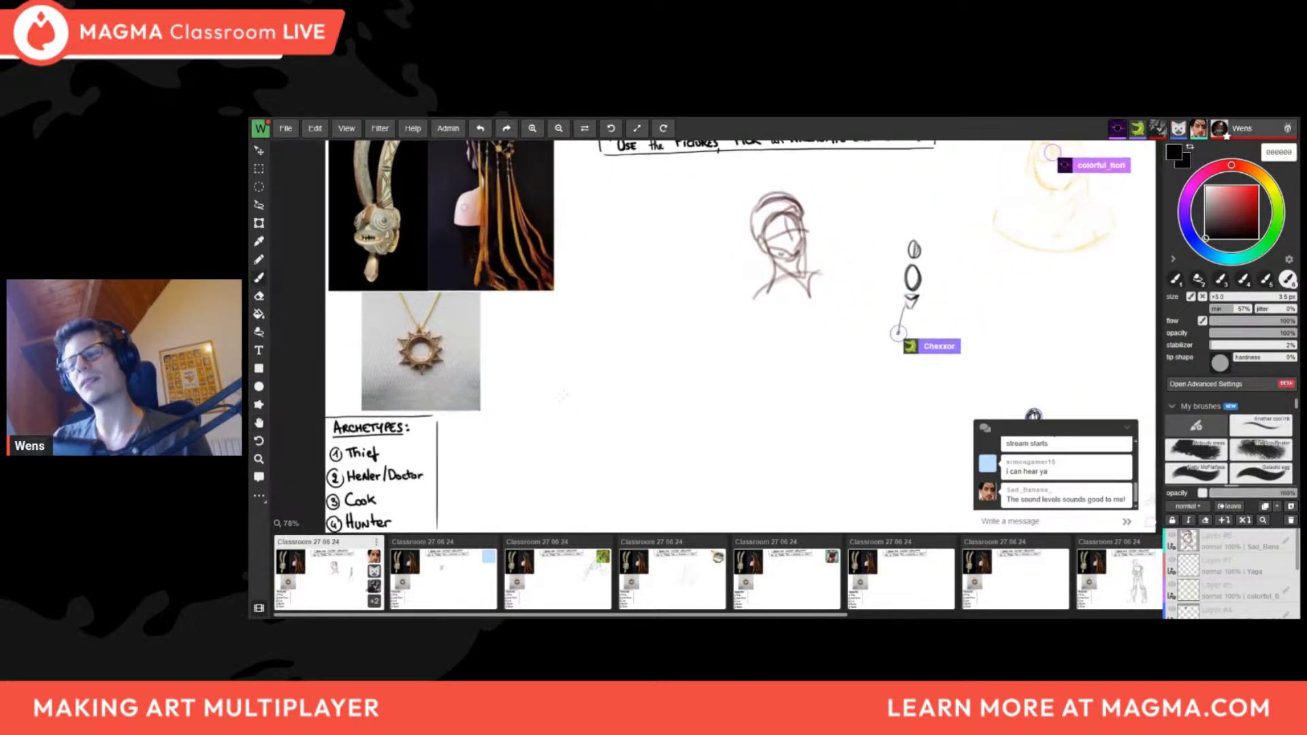
drag(570, 315, 654, 327)
key(ctrl+z)
Sketch a hunched figure with a rounded back, bent arms and a tall pointed staff beside the necklace picture
scroll(569, 321, down, 3)
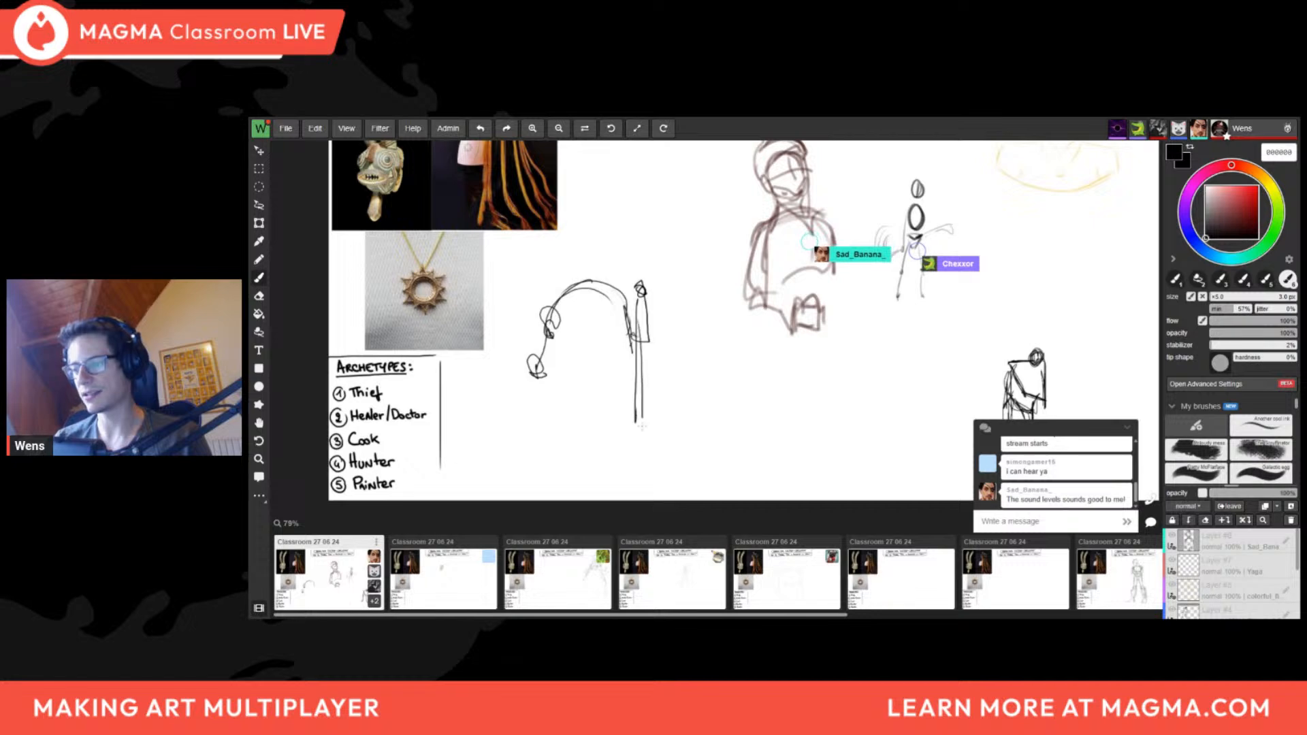
drag(642, 187, 639, 268)
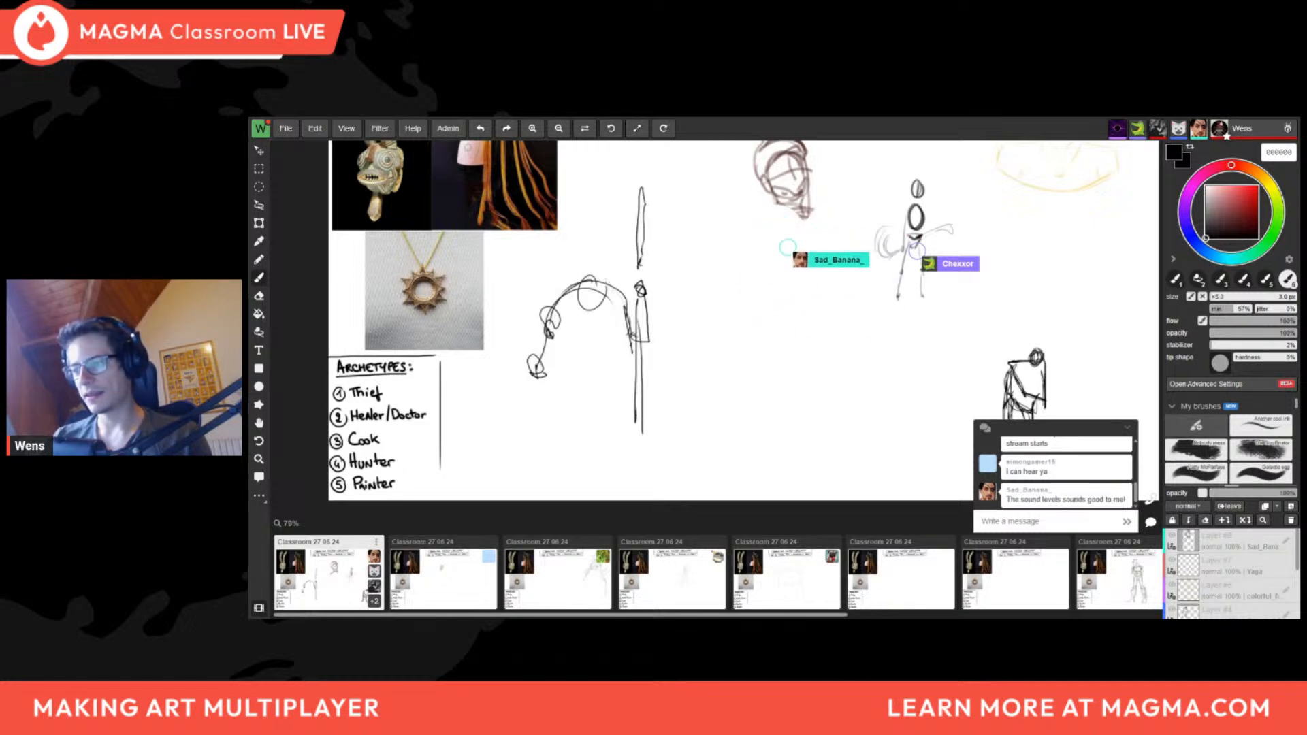
mouse_move(551, 342)
mouse_down()
mouse_move(616, 418)
mouse_move(621, 296)
mouse_up()
drag(620, 293, 617, 415)
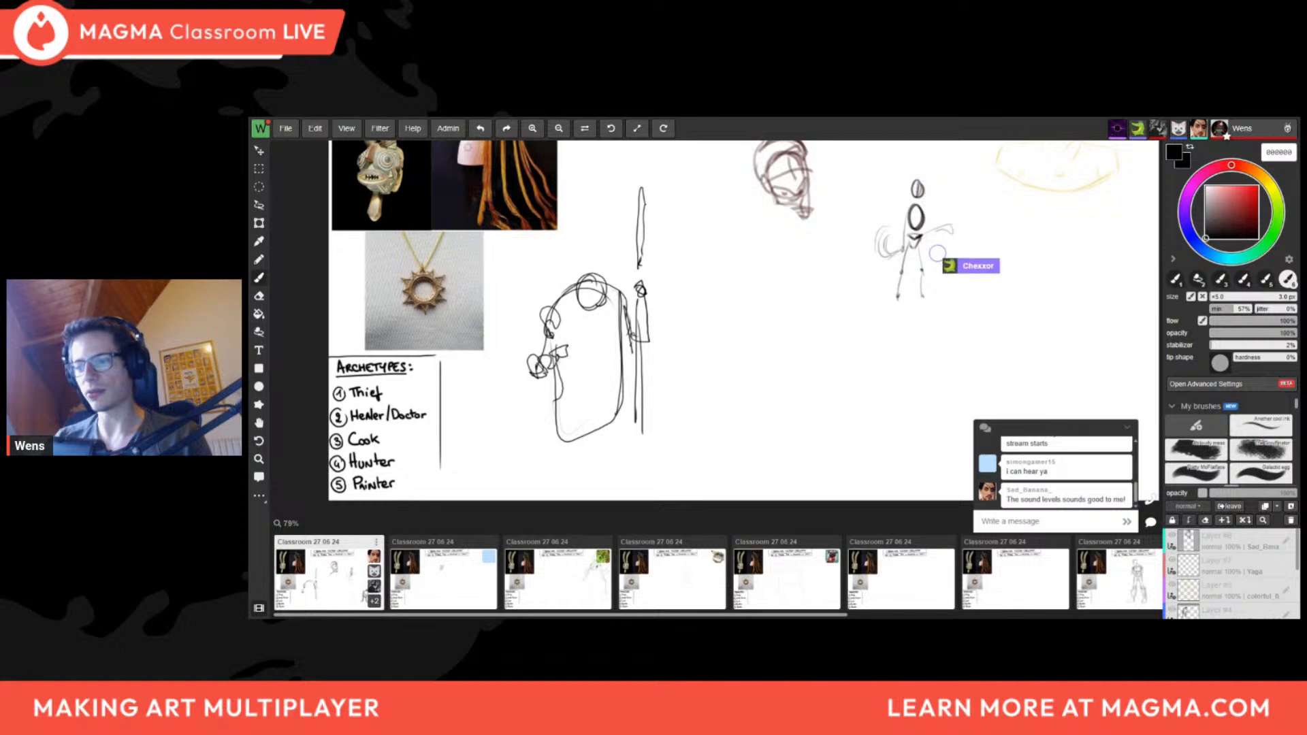
Add feet, a flared robe and a curved waistline to the hunched figure
mouse_move(548, 435)
mouse_down()
mouse_move(531, 463)
mouse_move(560, 450)
mouse_up()
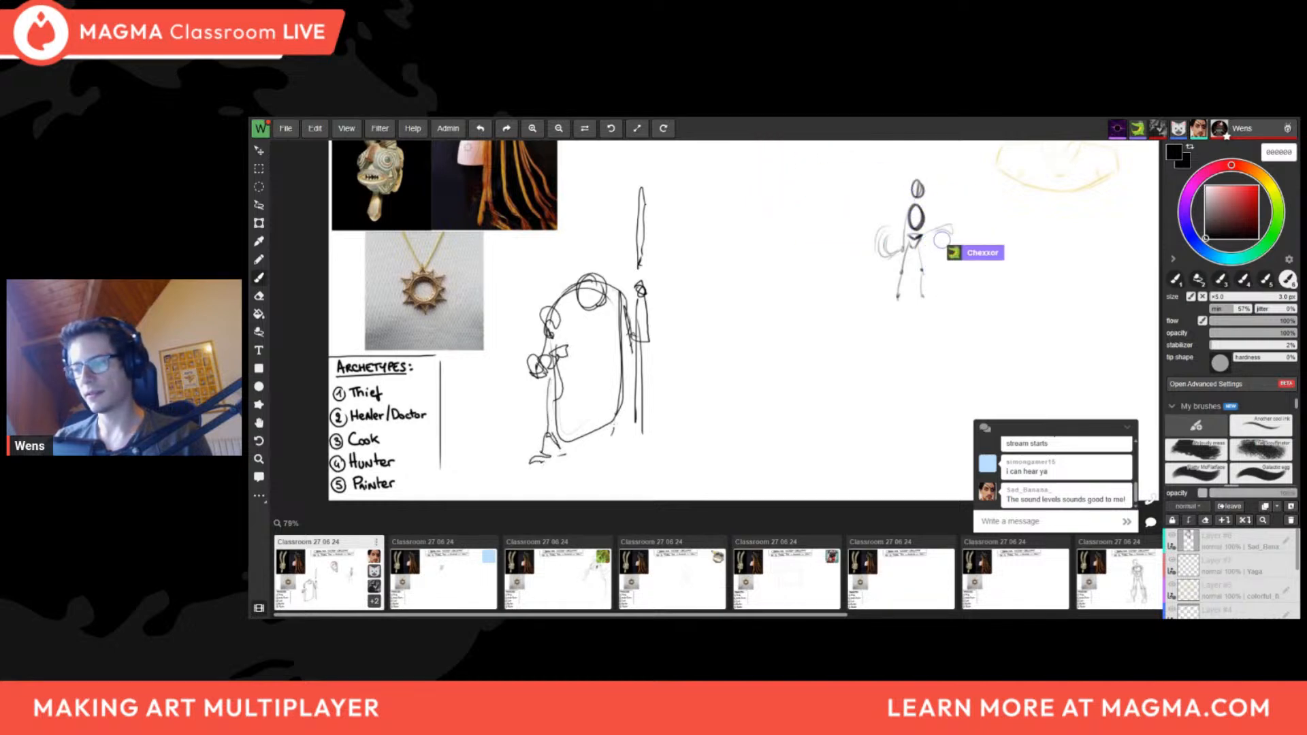
drag(620, 387, 608, 438)
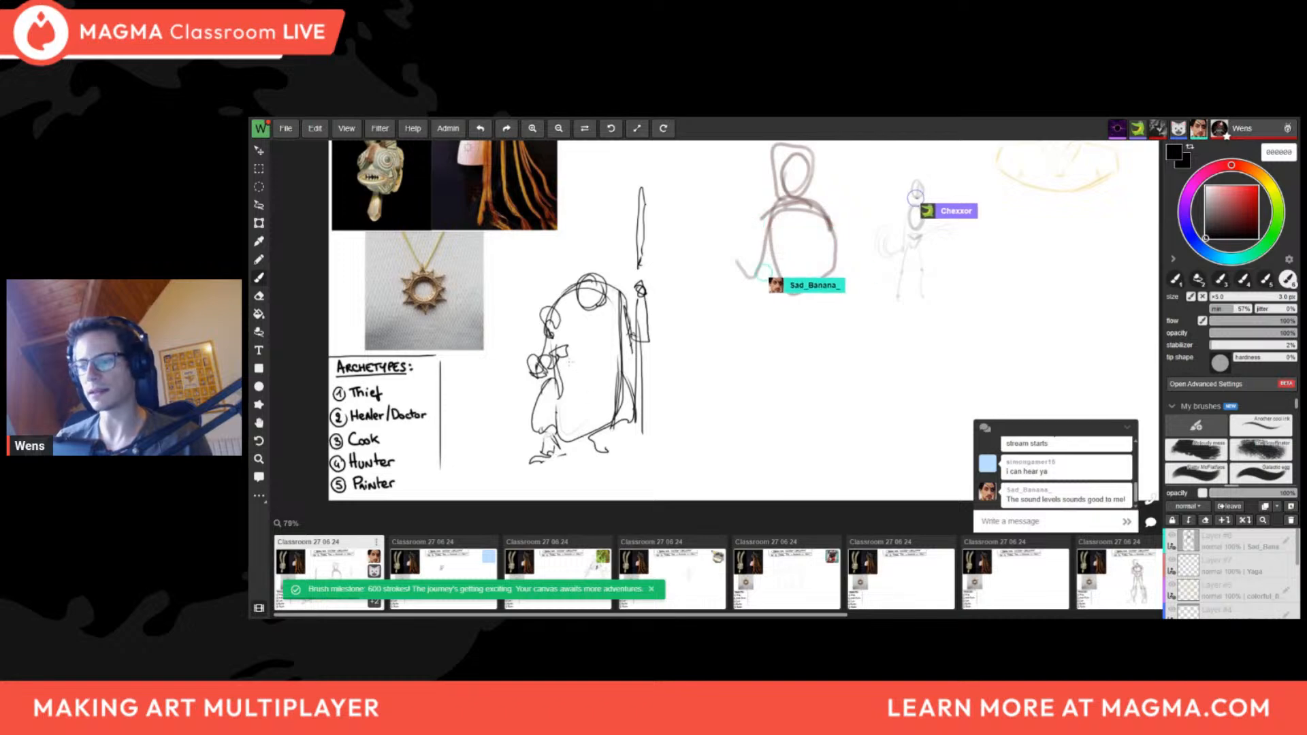
mouse_move(559, 376)
mouse_down()
mouse_move(618, 360)
mouse_move(615, 388)
mouse_up()
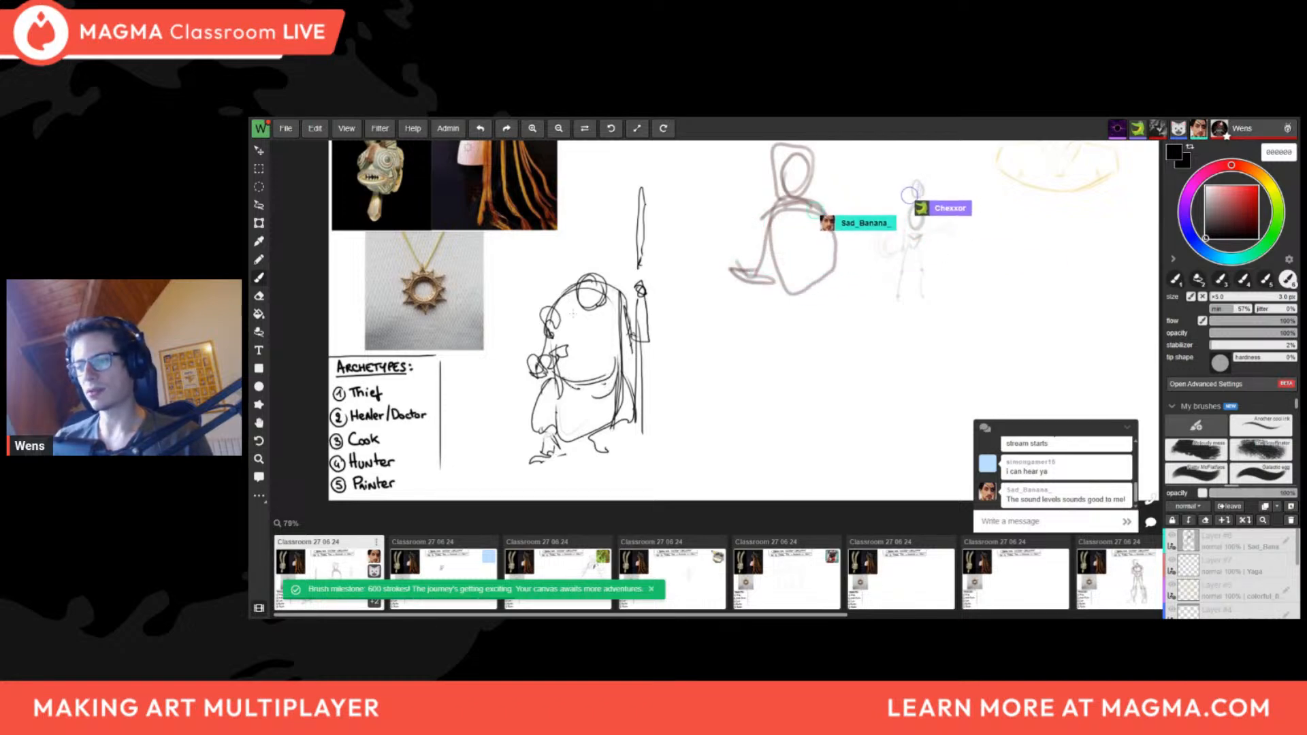
Erase the overlapping circles at the hunched figure's head and redraw the head as a larger pointed oval
key(e)
mouse_move(601, 286)
mouse_down()
mouse_move(573, 295)
mouse_move(592, 268)
mouse_move(611, 320)
mouse_up()
key(b)
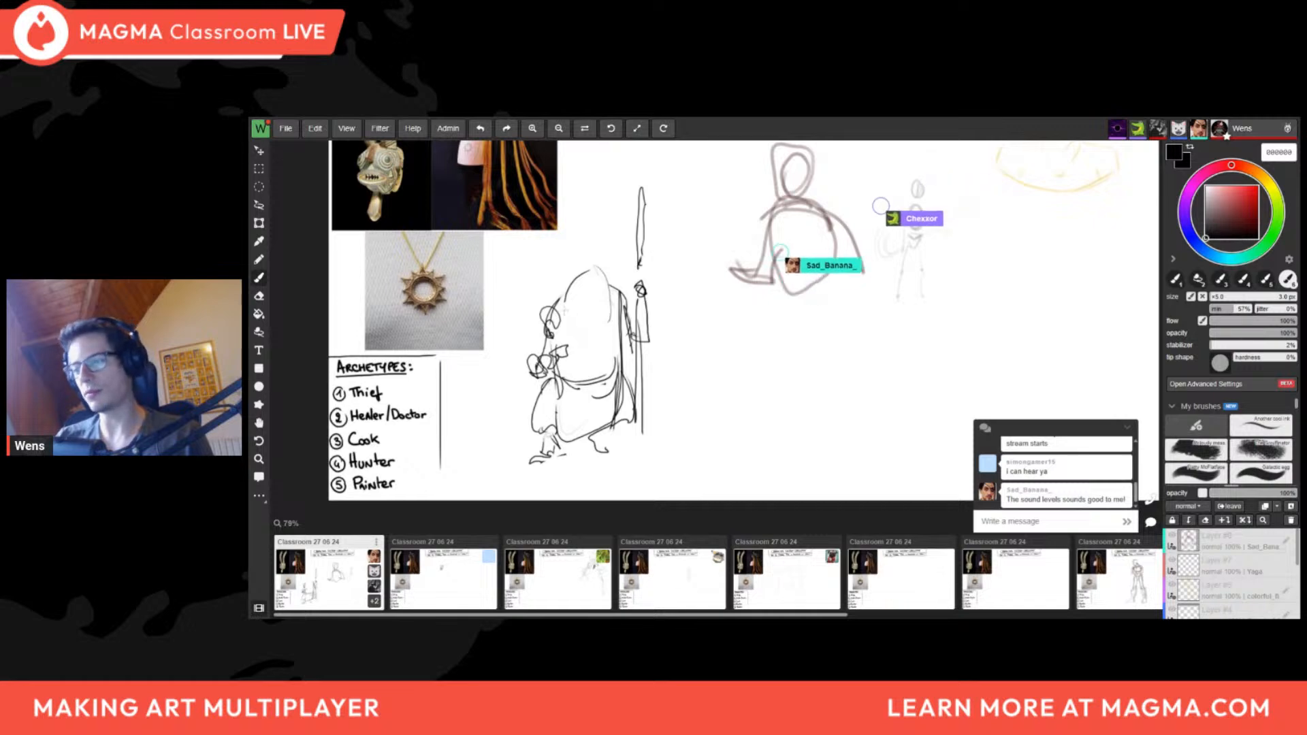
Lasso the hunched figure with its staff, scale it down slightly and place it clear of the reference pictures
scroll(531, 394, down, 3)
scroll(612, 397, up, 1)
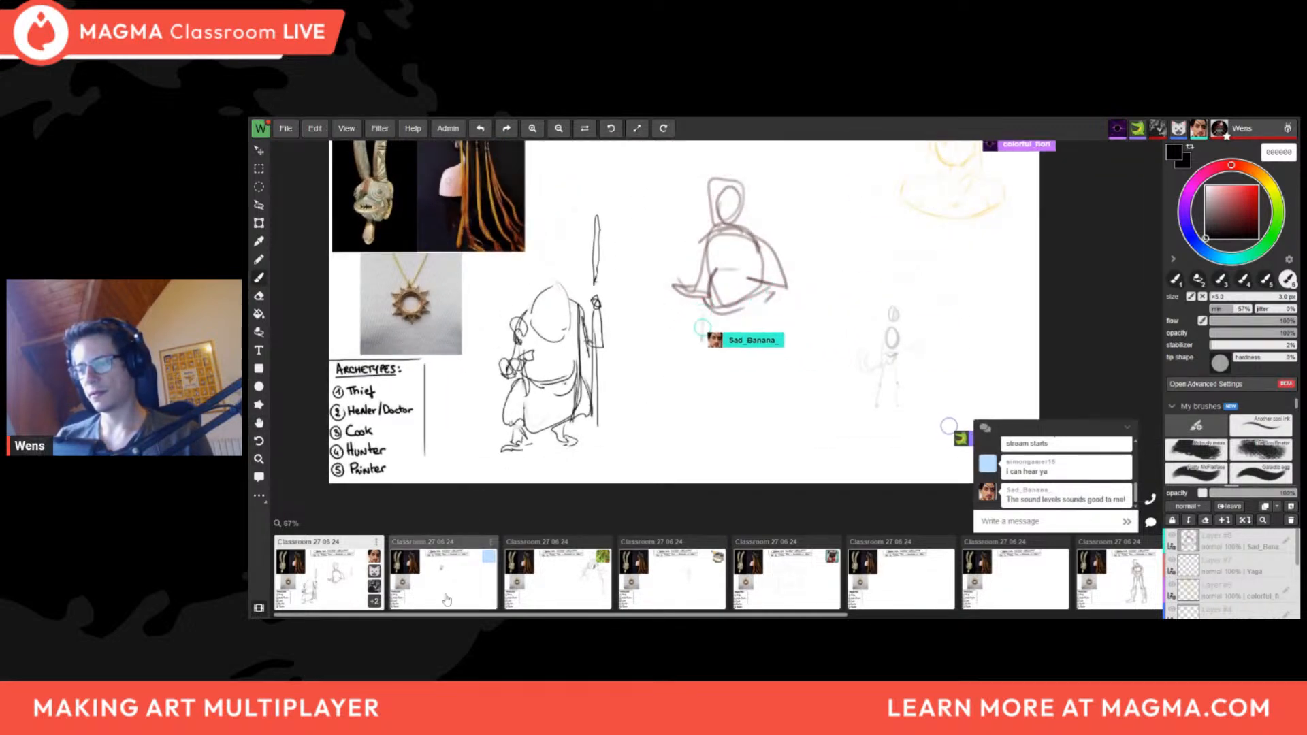
scroll(553, 318, up, 1)
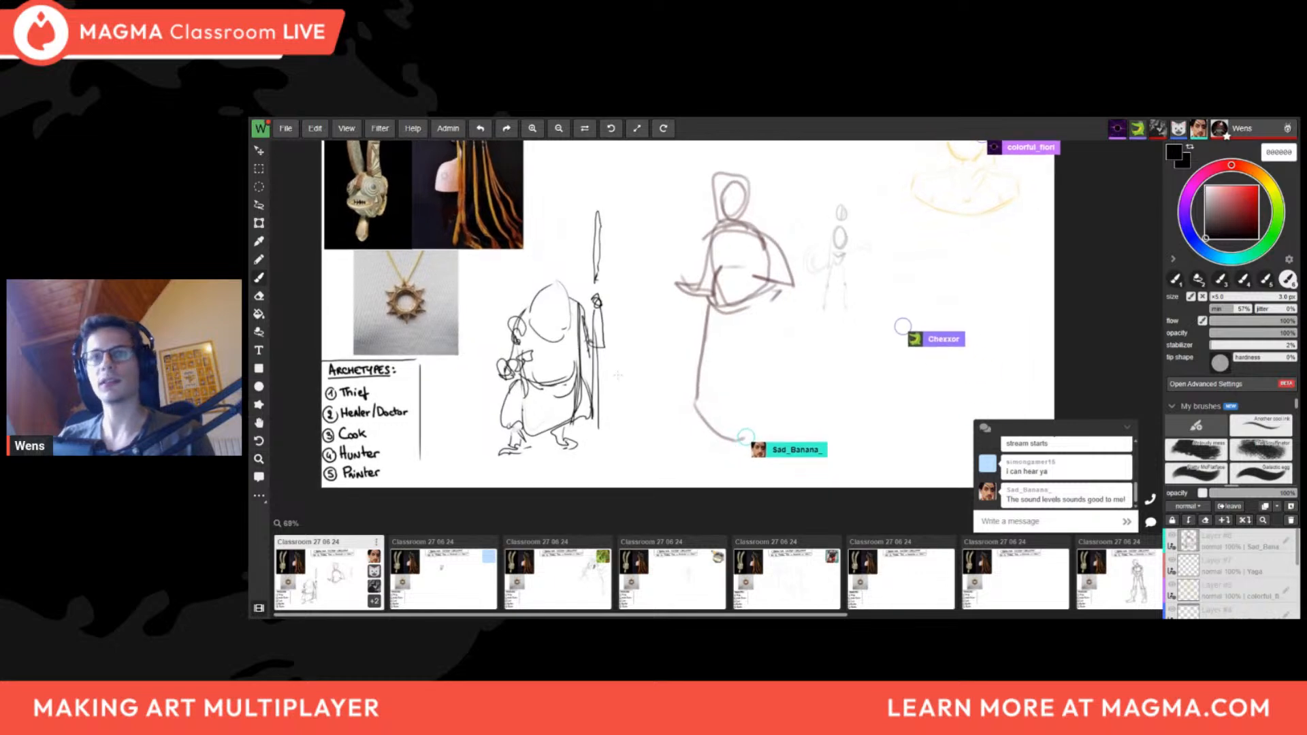
click(259, 205)
mouse_move(487, 485)
mouse_down()
mouse_move(637, 232)
mouse_move(500, 489)
mouse_up()
click(259, 223)
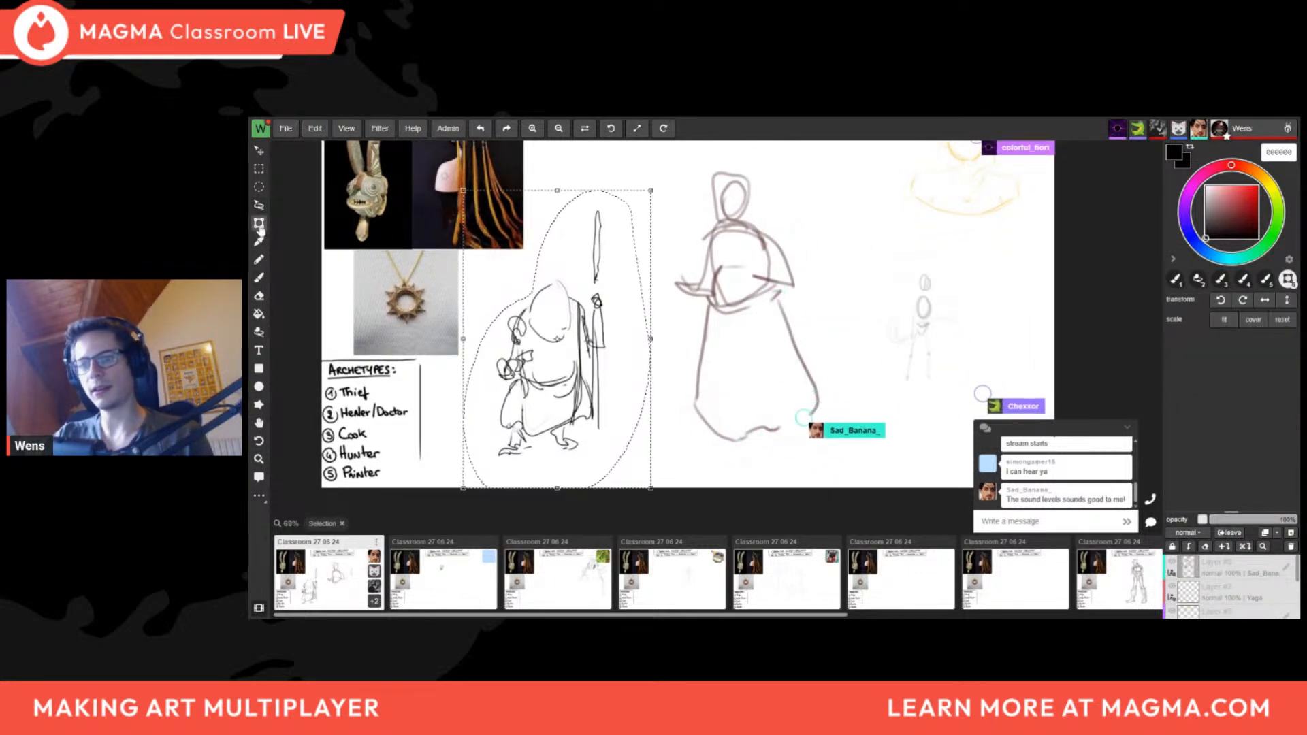
drag(569, 363, 593, 374)
drag(674, 201, 627, 251)
key(ctrl+d)
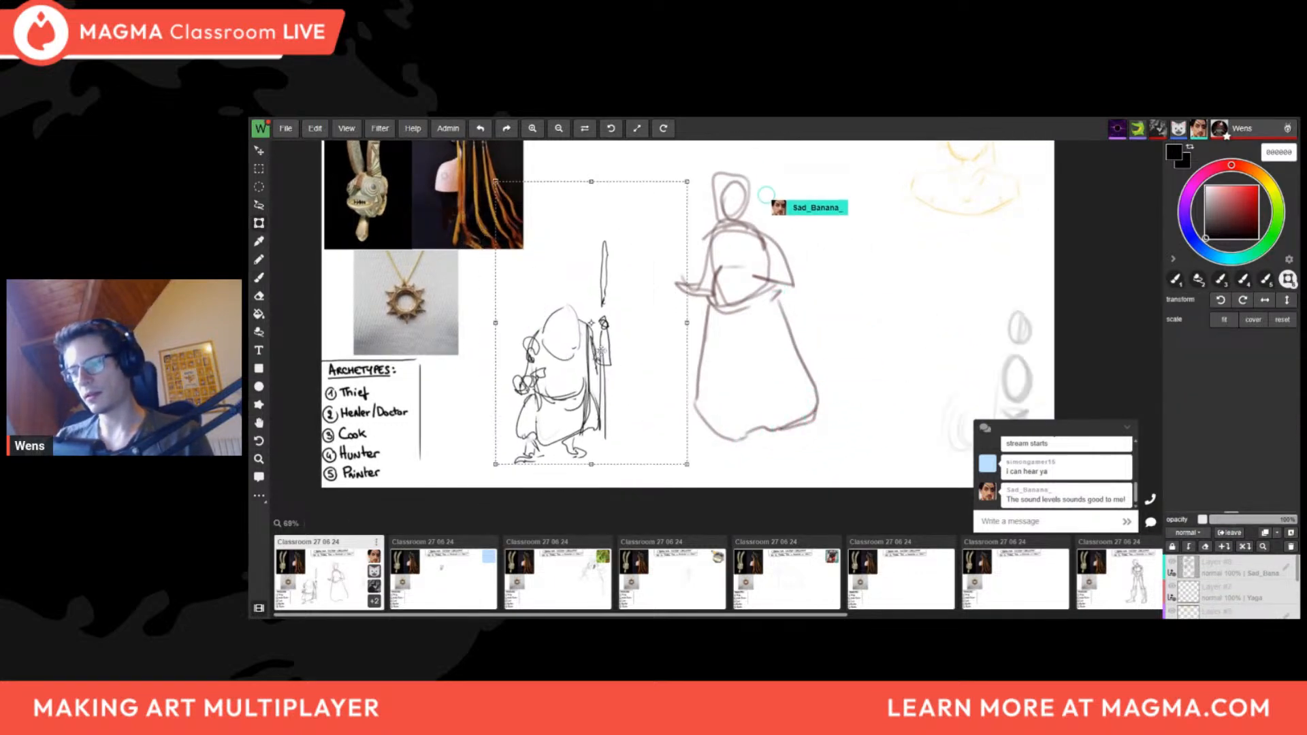
Sketch a flat patch of ground beneath the hunched figure's feet
key(b)
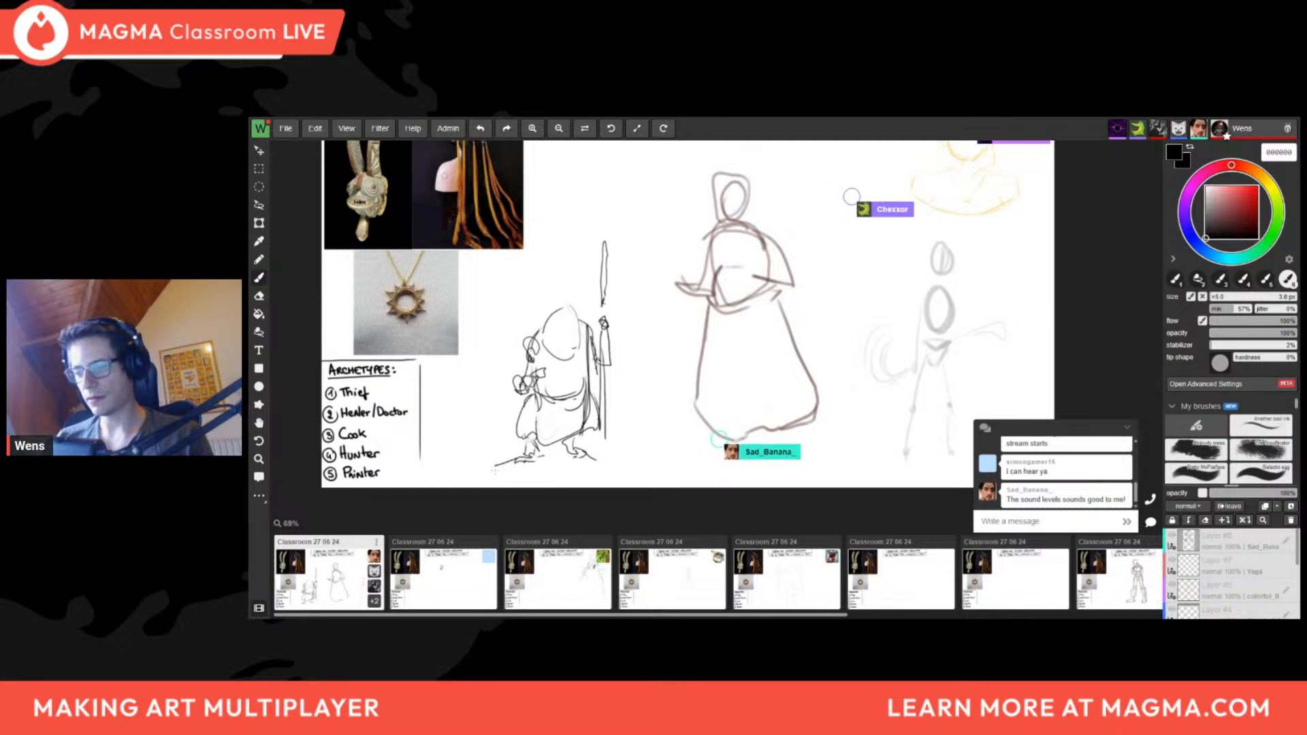
drag(495, 469, 604, 466)
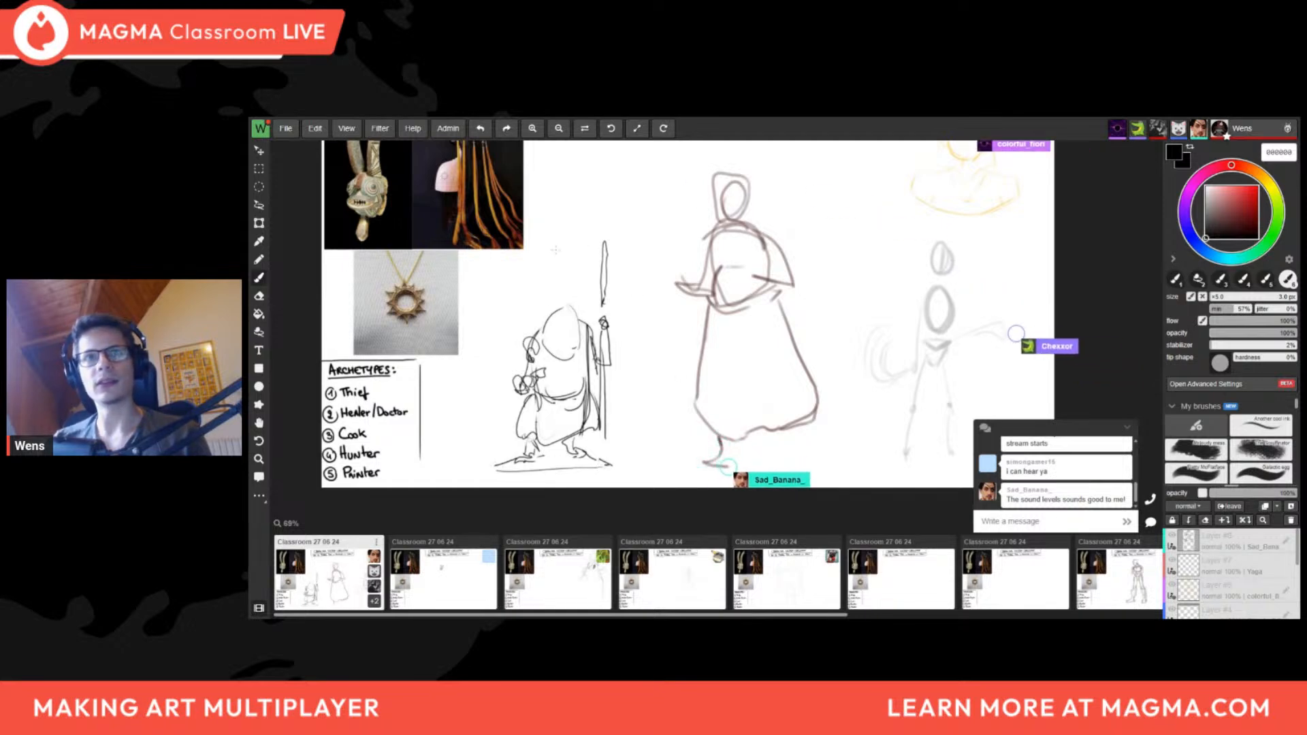
drag(443, 176, 465, 223)
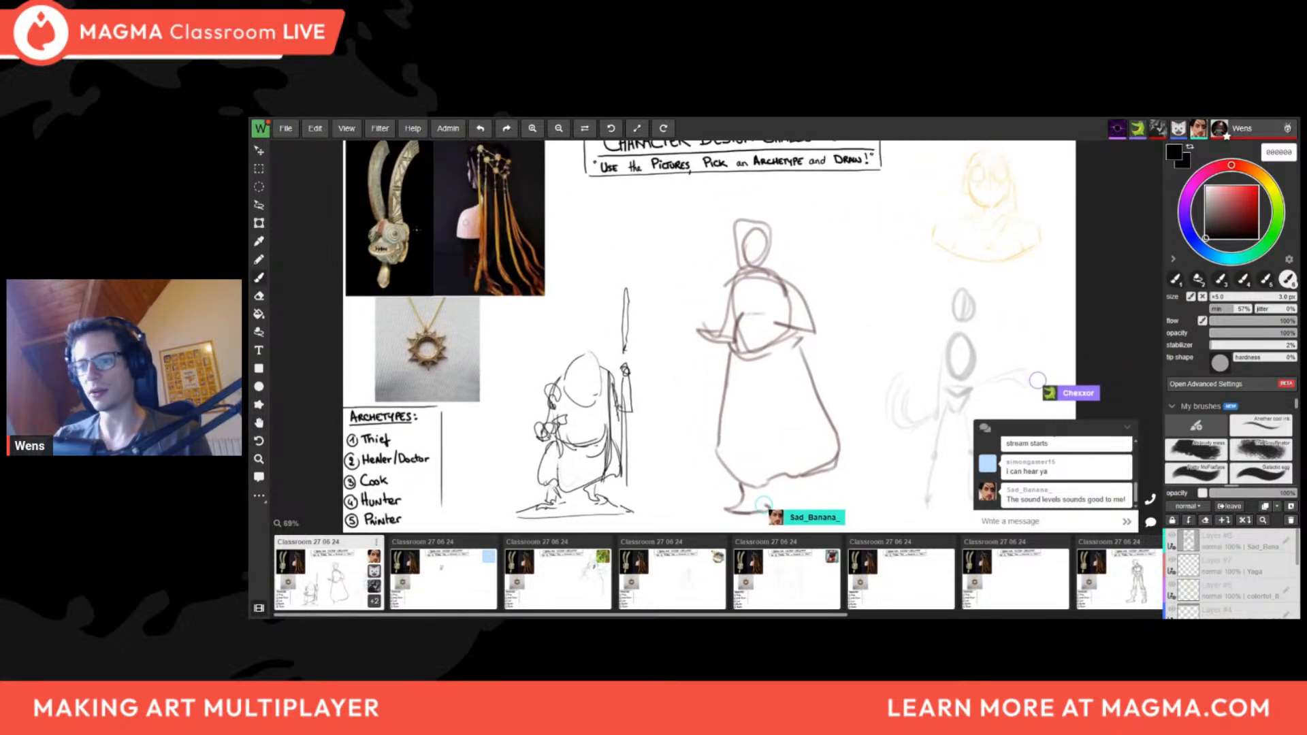
drag(546, 358, 538, 289)
scroll(537, 290, up, 1)
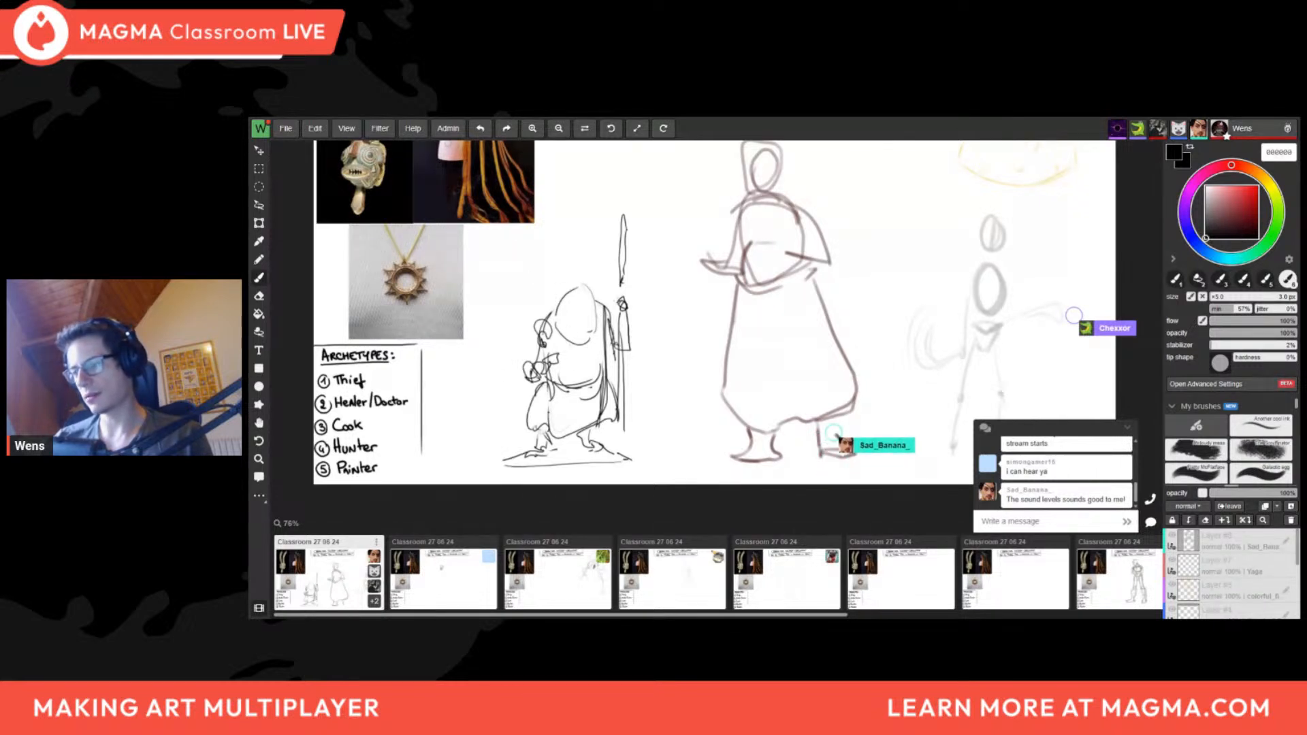
Erase part of the hunched figure's head outline and draw two long upright ears, checking the sketch in a mirrored view
key(e)
drag(625, 232, 622, 221)
mouse_move(573, 316)
mouse_down()
mouse_move(580, 294)
mouse_move(559, 364)
mouse_up()
key(b)
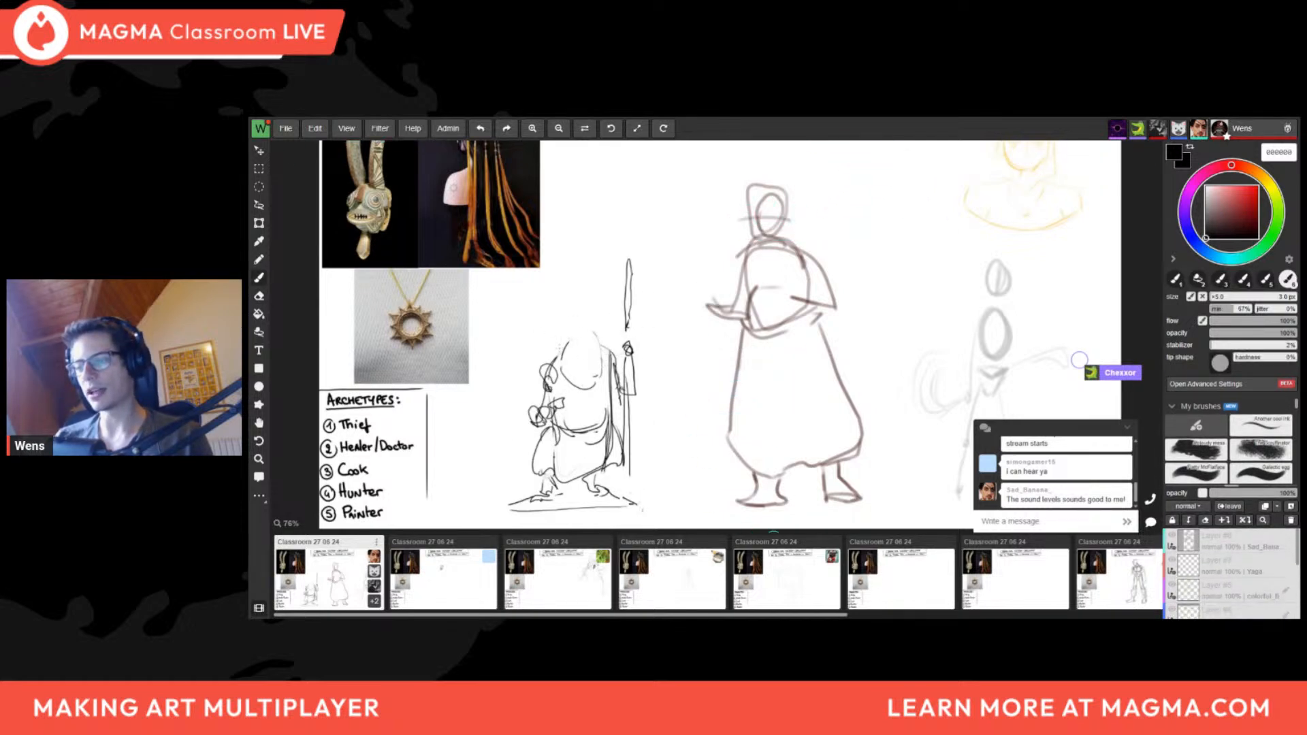
drag(567, 354, 573, 330)
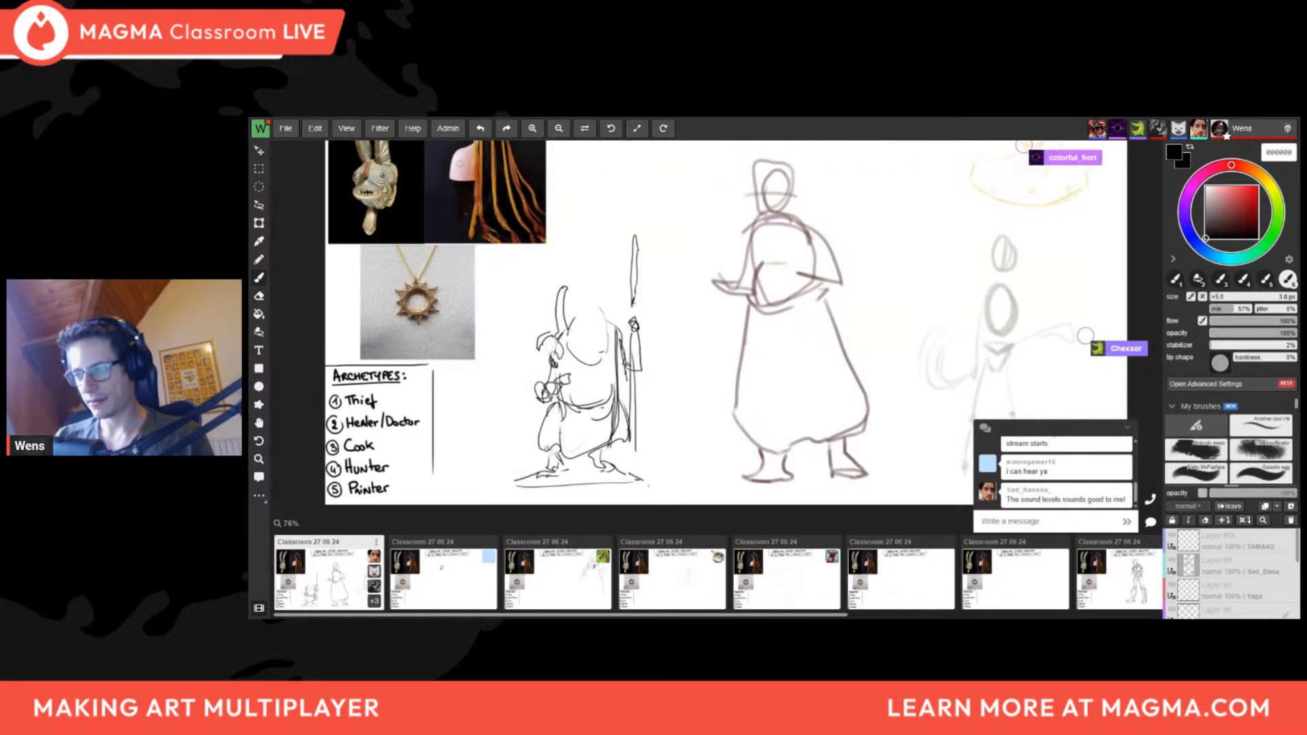
key(h)
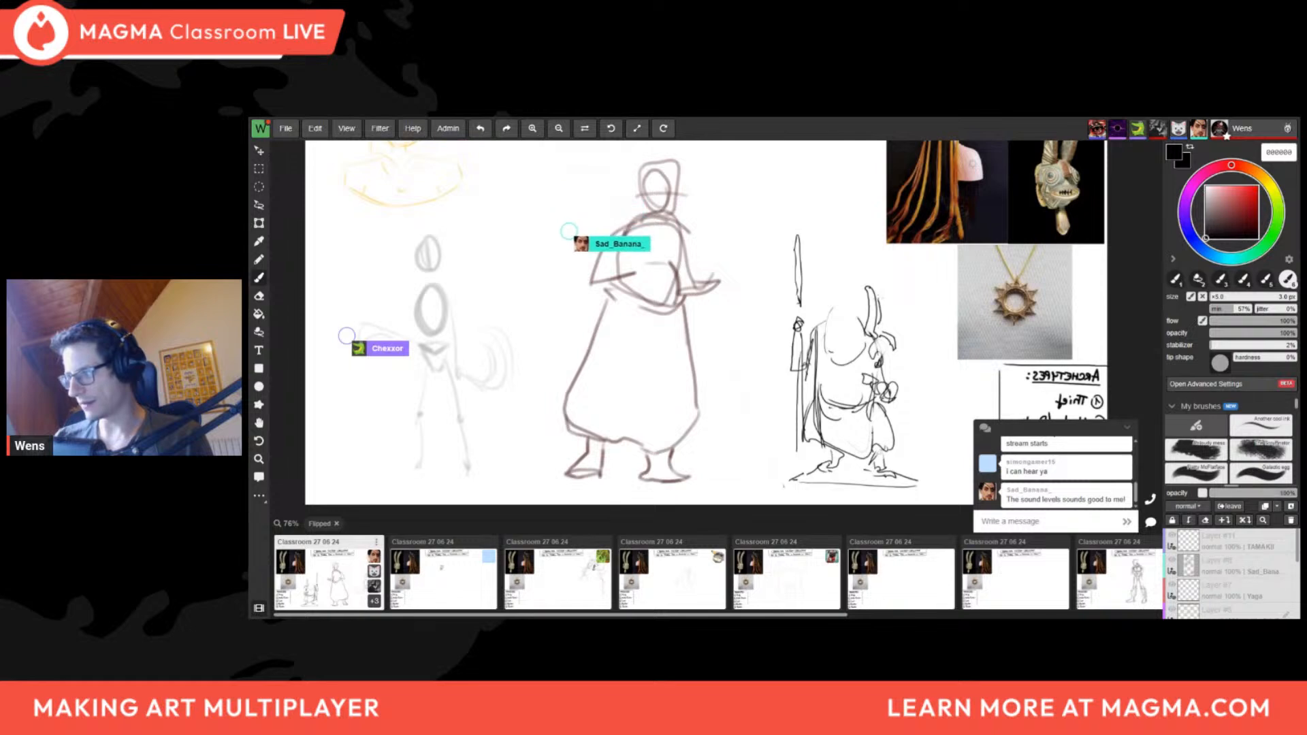
key(h)
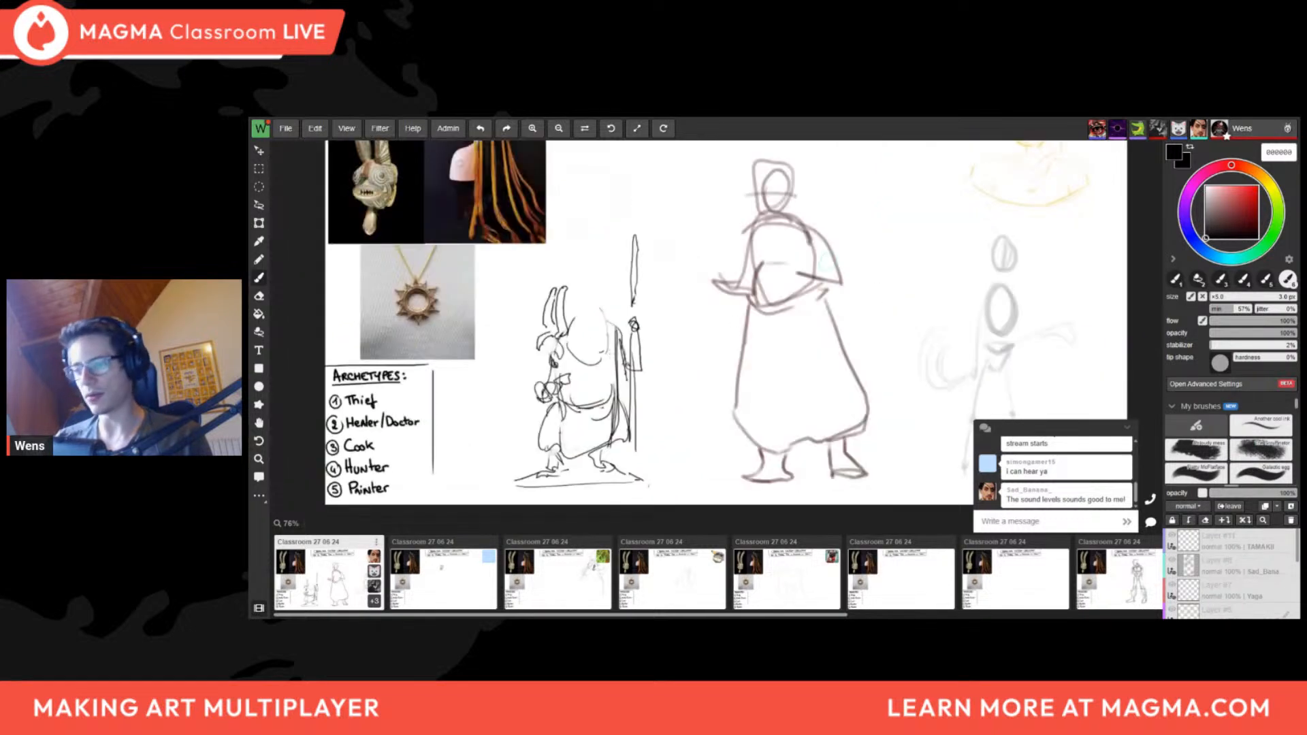
Rework the face below the ears, erasing stray lines and drawing a round eye and a blunt muzzle like the carved mask
key(e)
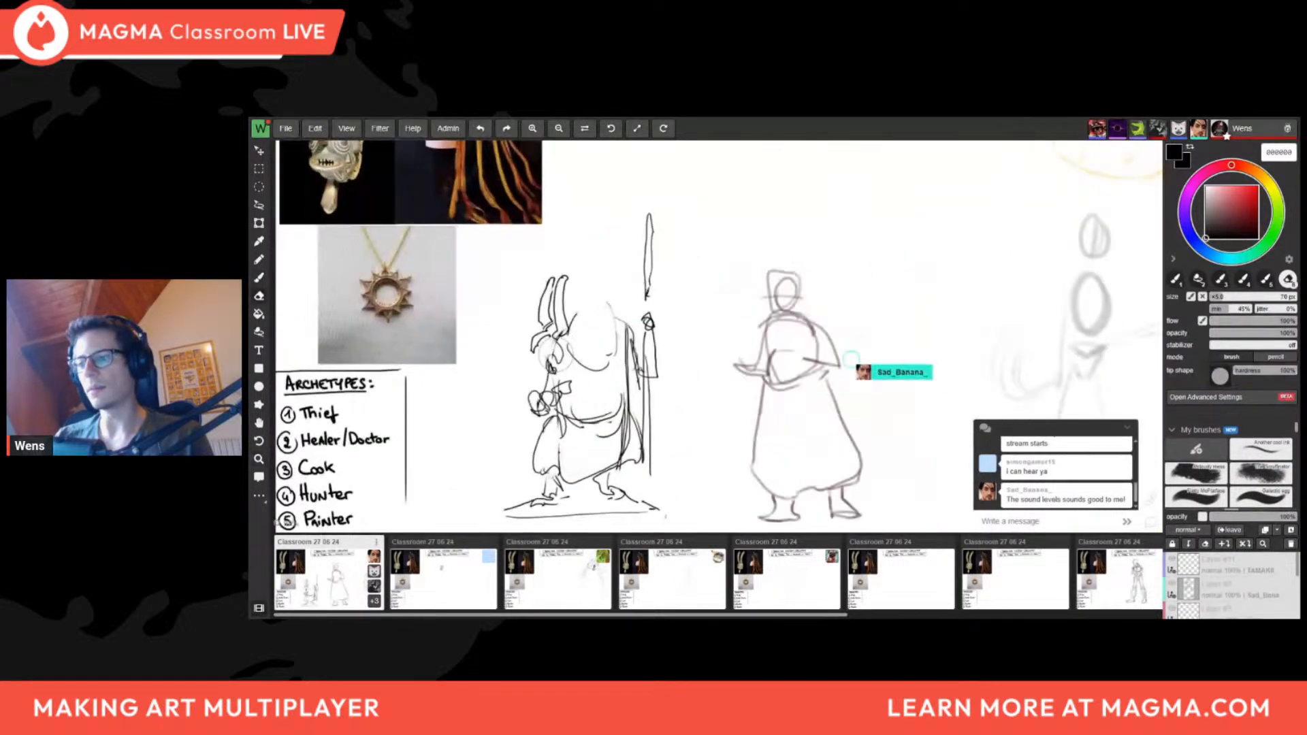
key(b)
key(e)
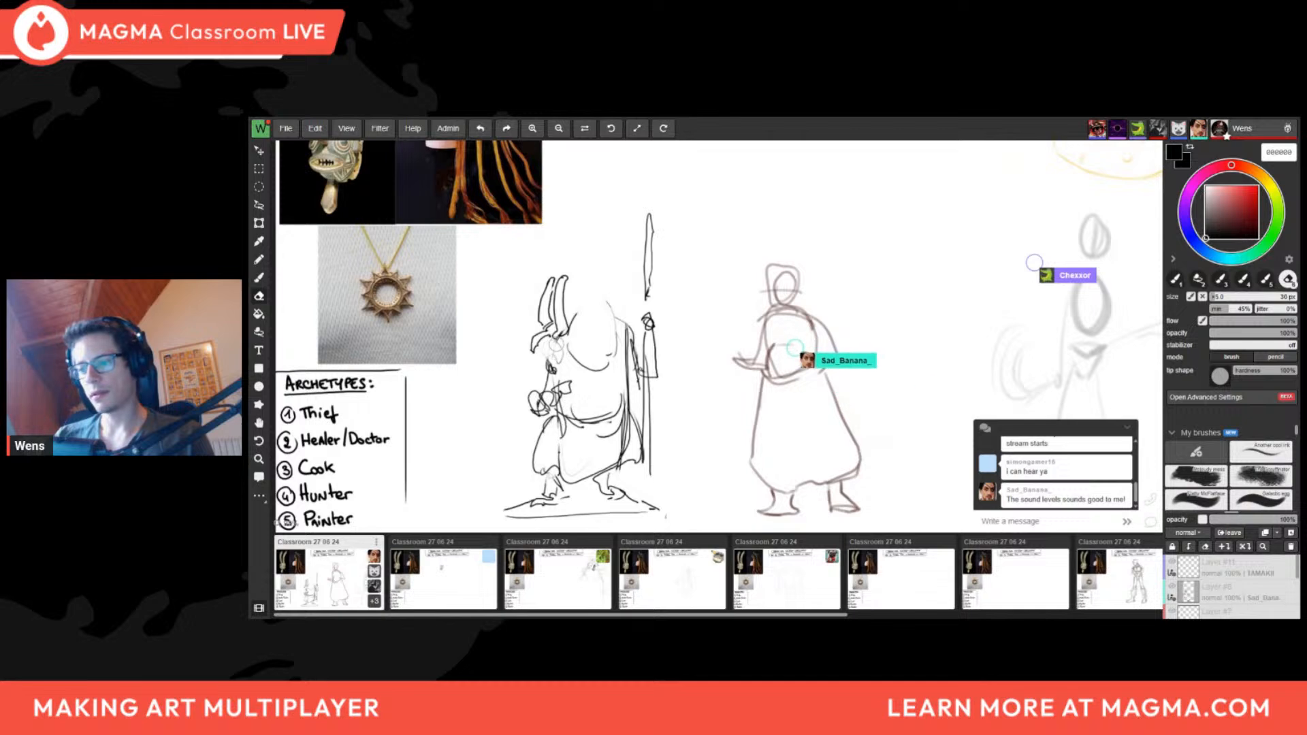
key(b)
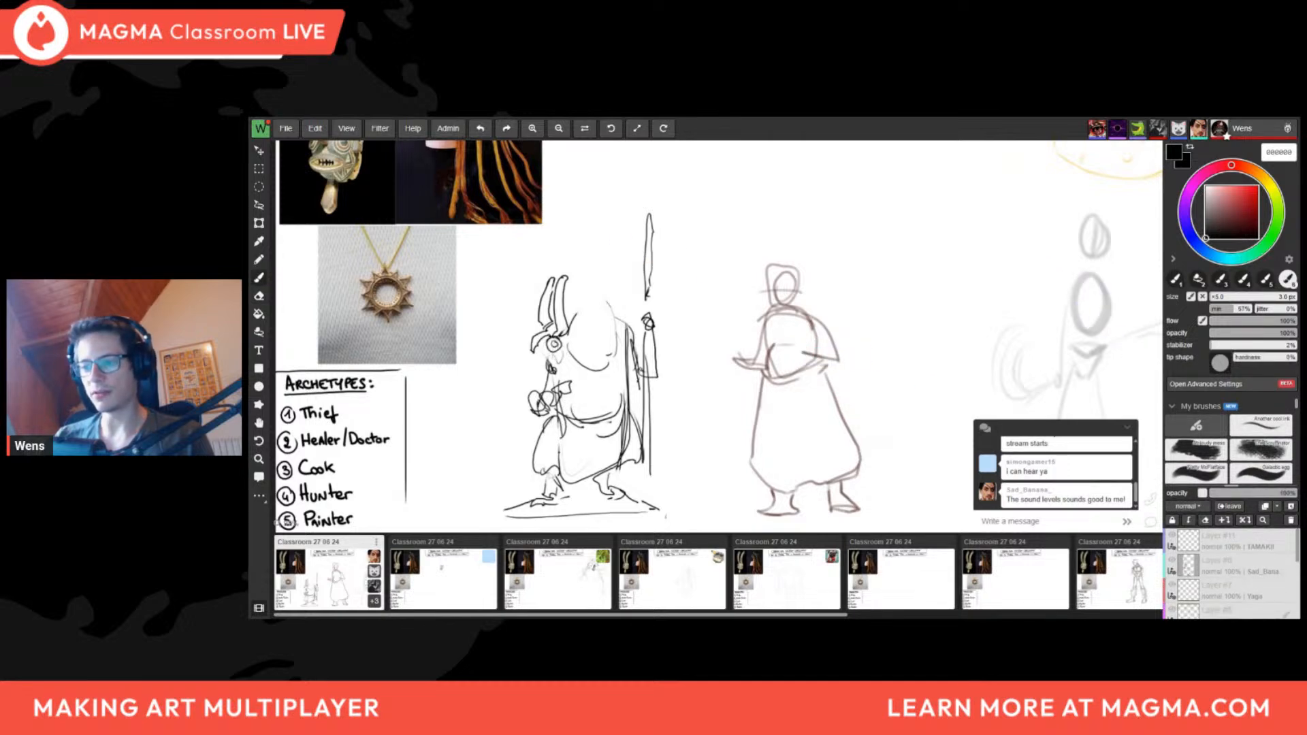
key(h)
key(e)
key(h)
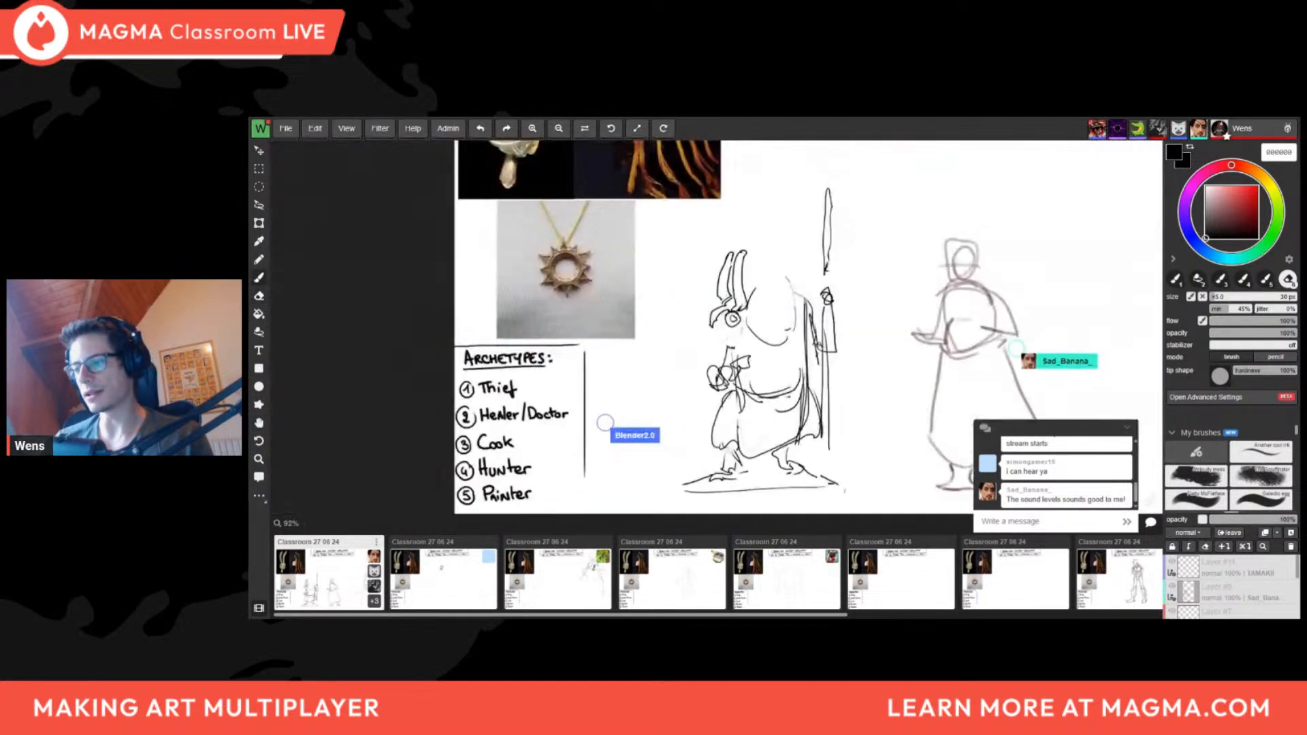
key(b)
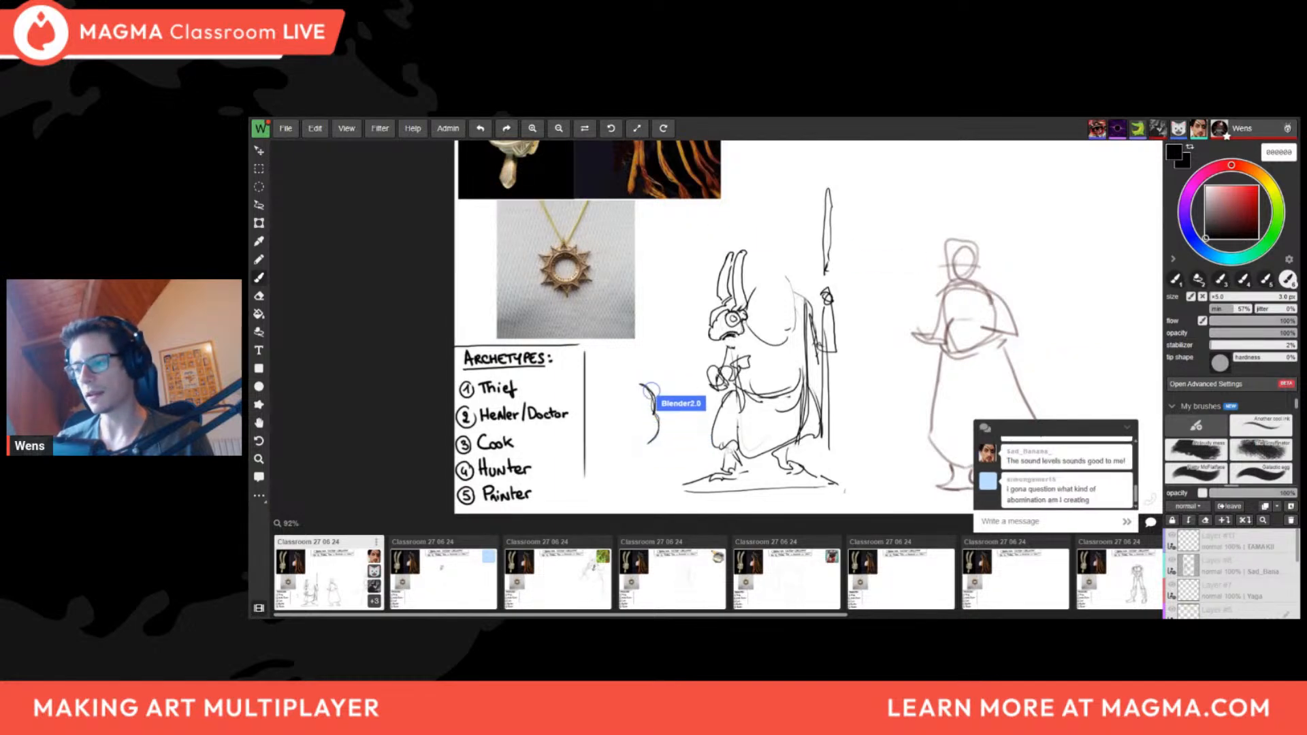
scroll(641, 383, down, 1)
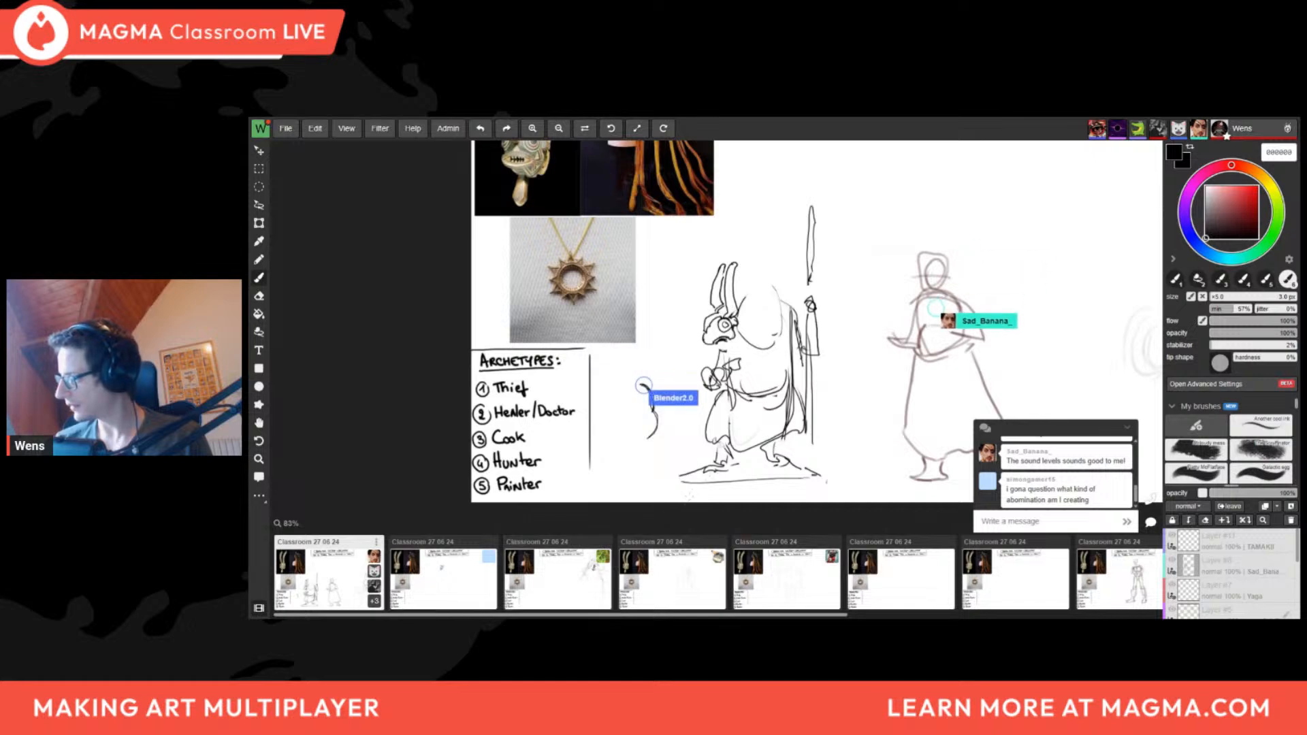
middle_drag(723, 484, 701, 490)
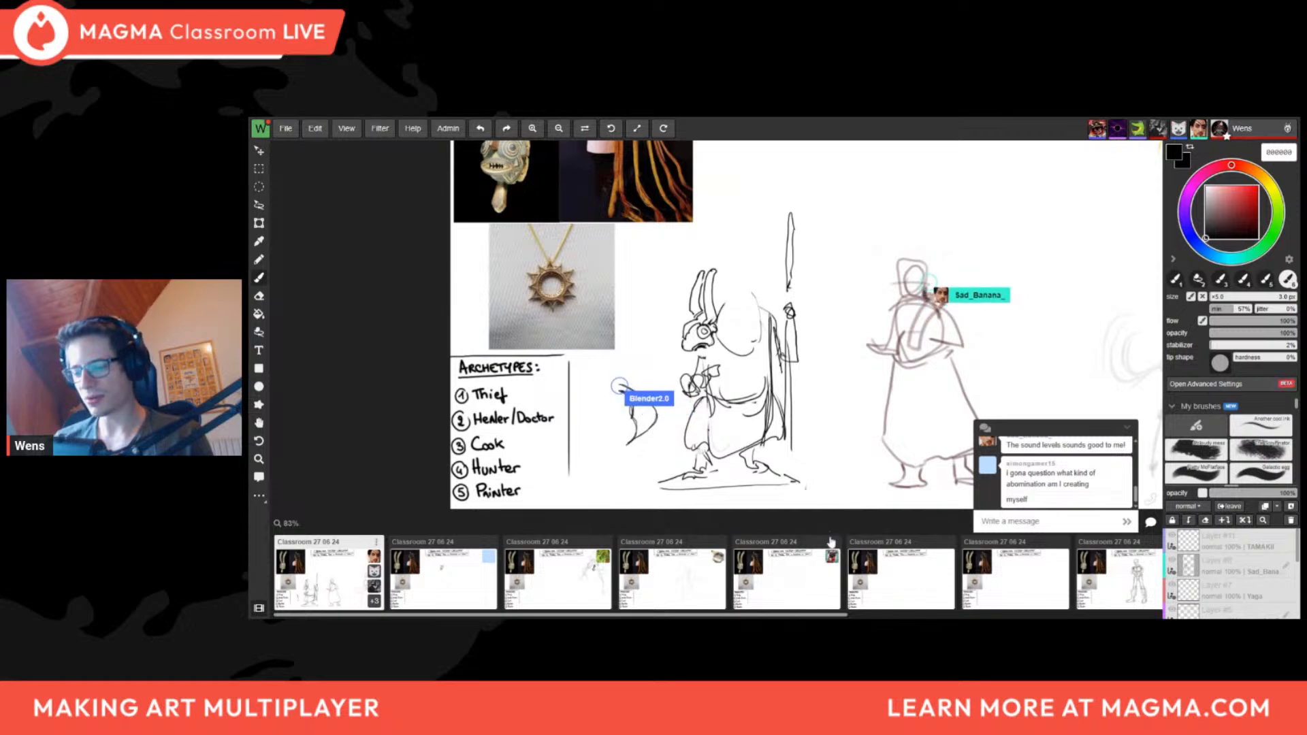
Open the second classroom canvas, examine the participant's small character up close, and return to the first canvas
click(442, 575)
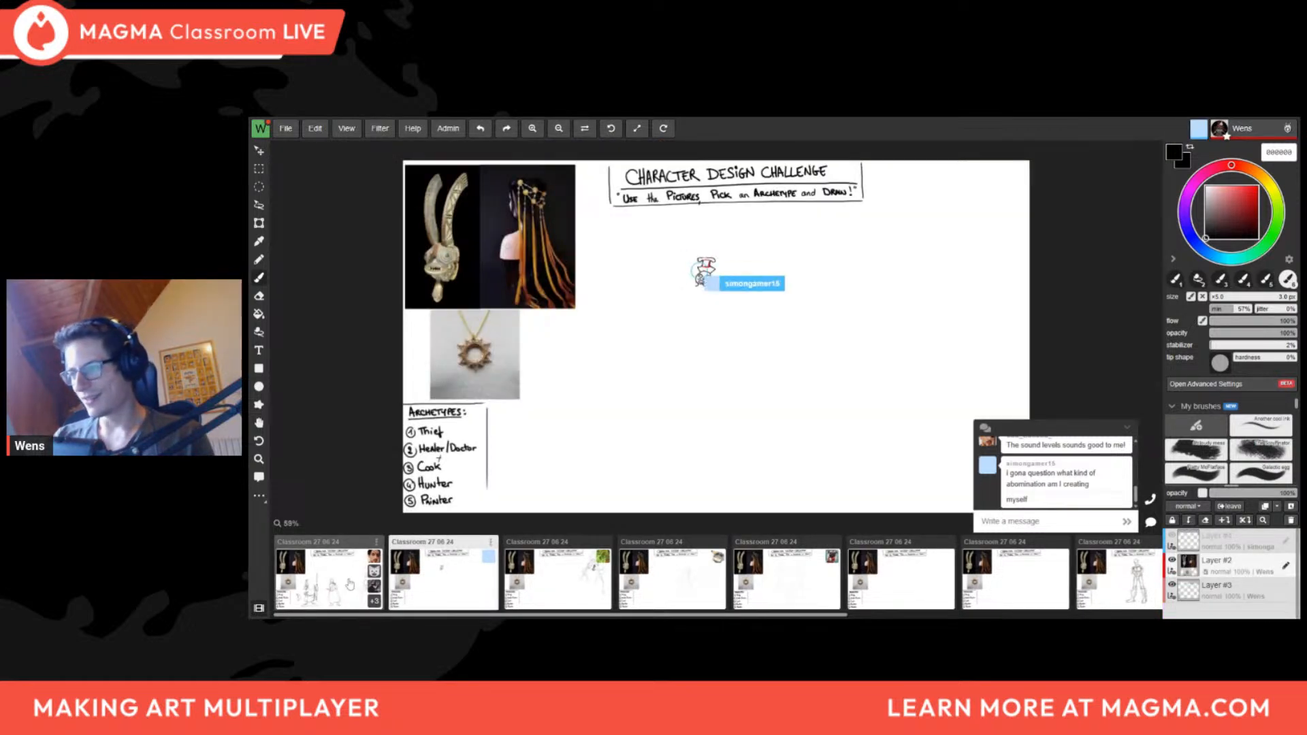
click(350, 584)
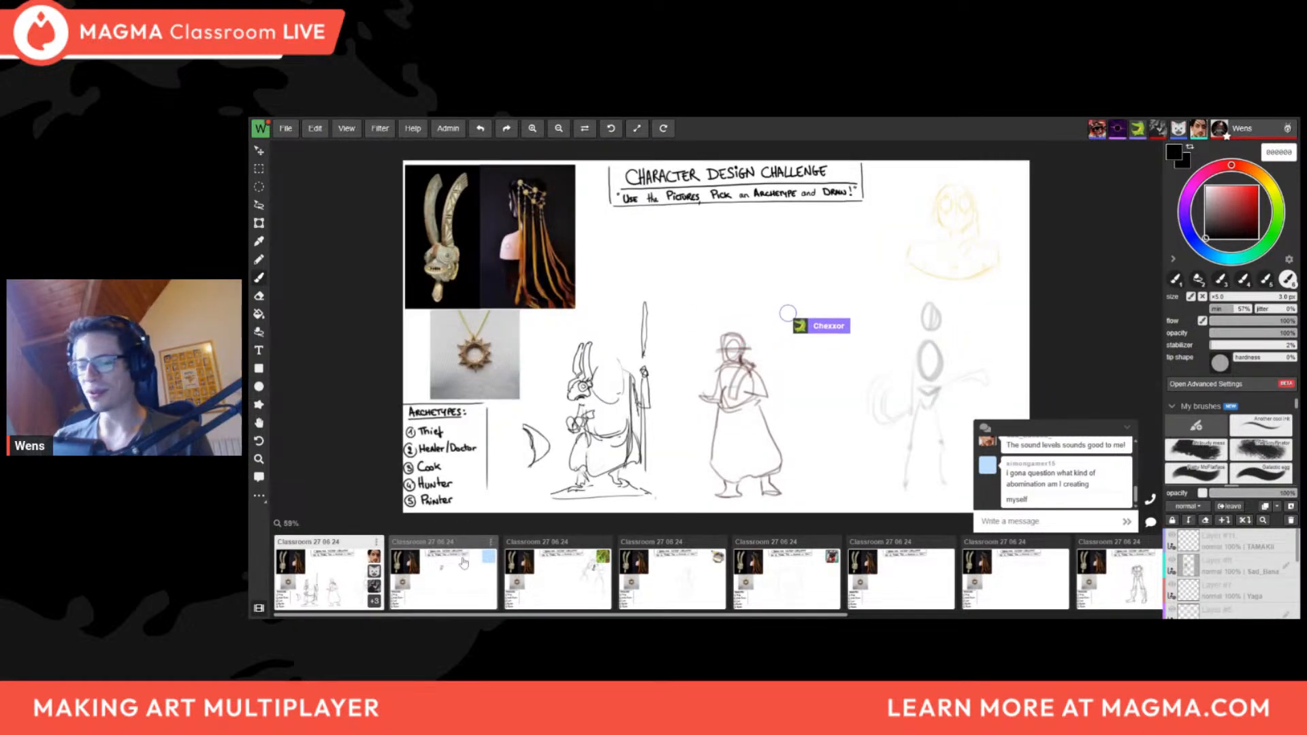
click(456, 591)
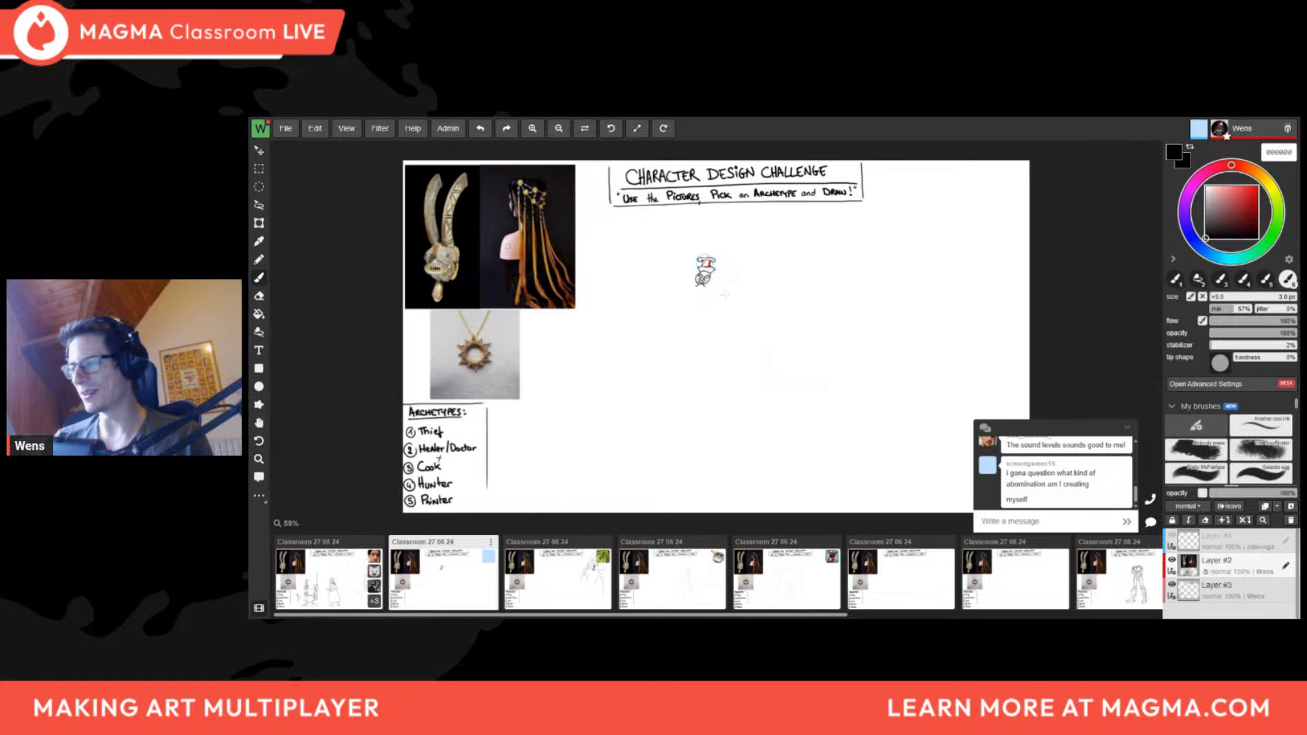
middle_drag(725, 295, 669, 322)
scroll(657, 320, up, 5)
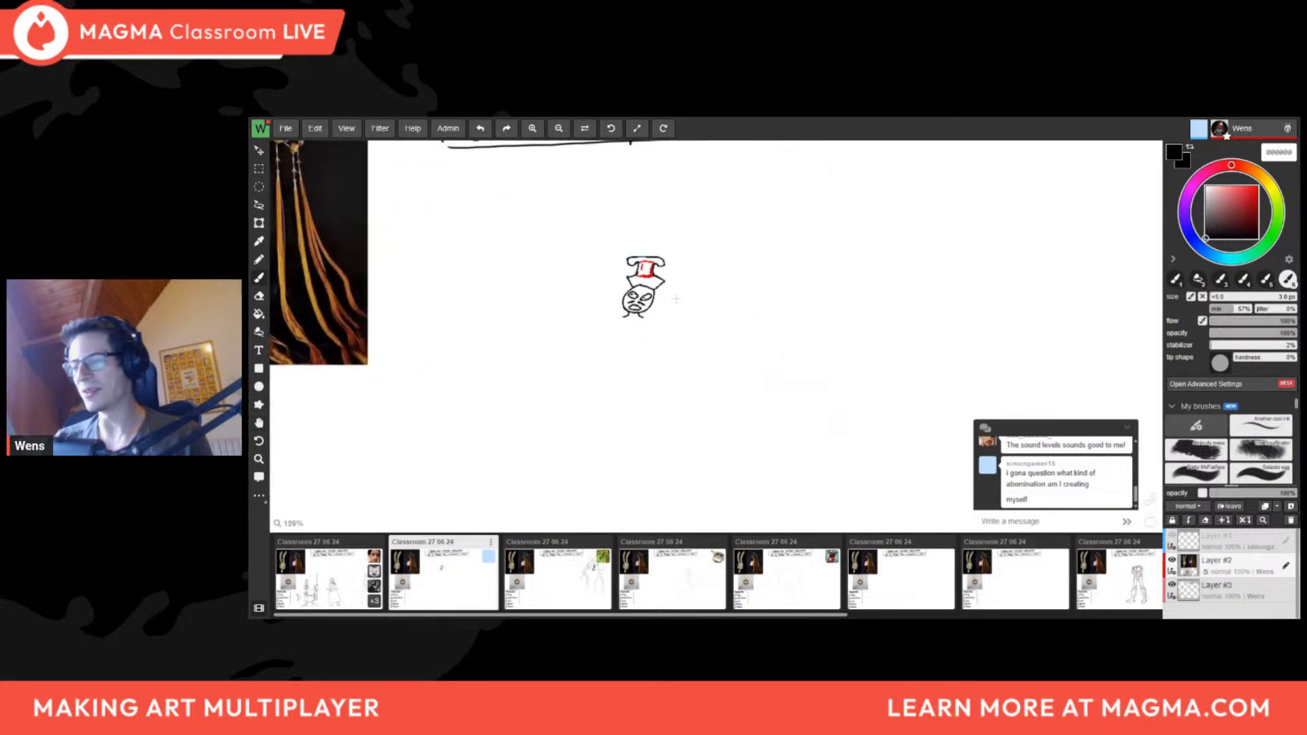
drag(710, 320, 701, 322)
scroll(647, 297, up, 5)
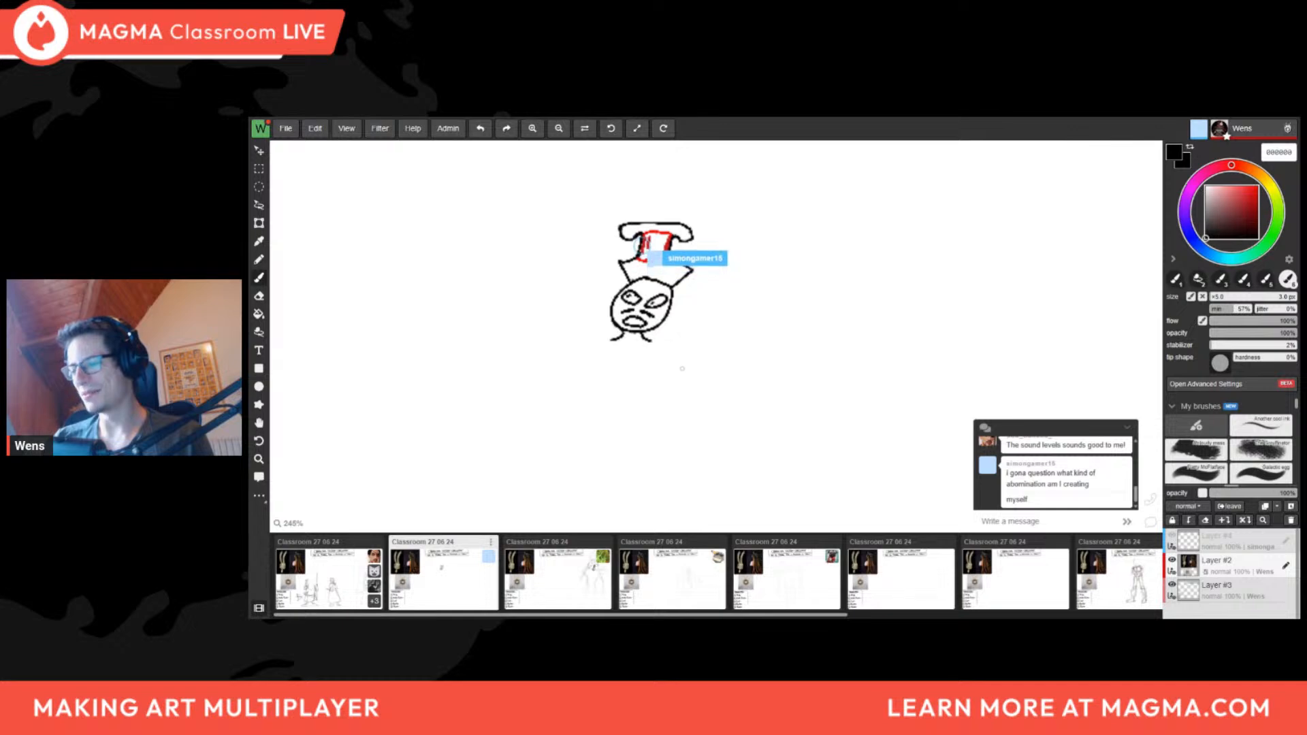
scroll(715, 371, down, 5)
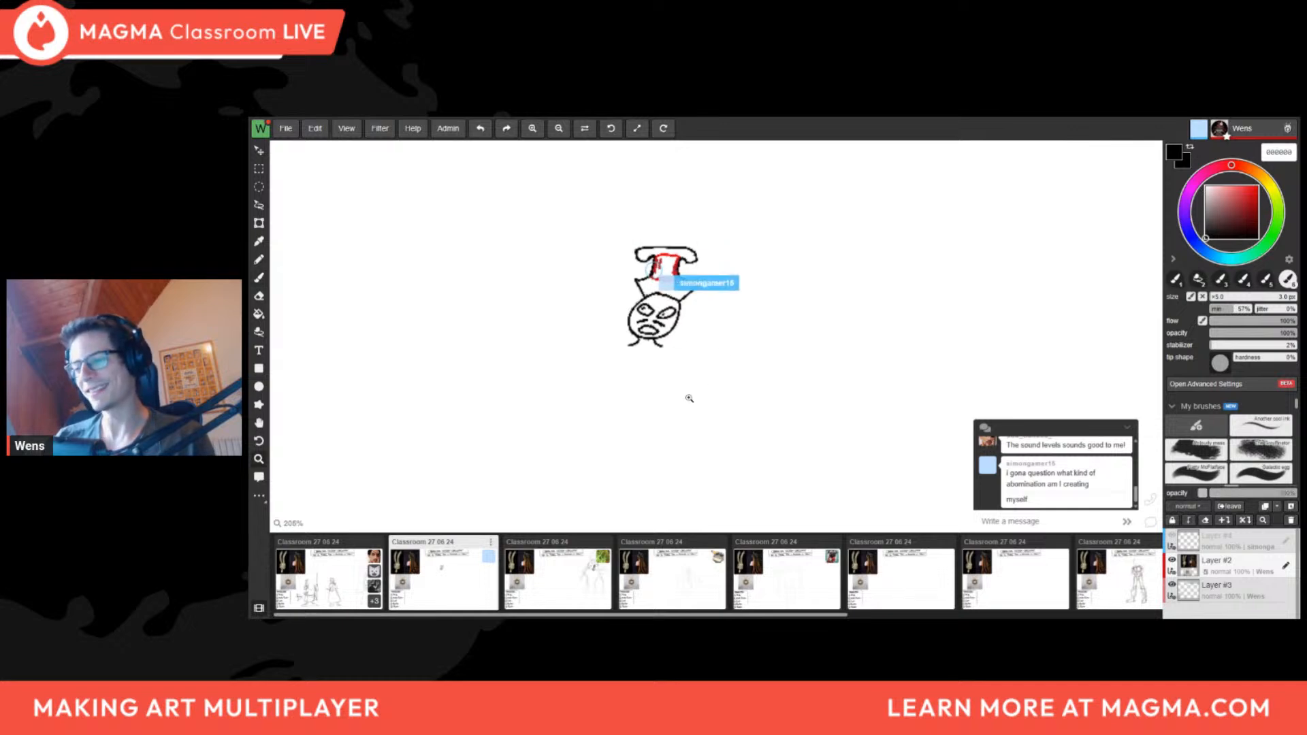
click(346, 580)
Add a small shape protruding from the eared figure's mouth
scroll(610, 463, up, 3)
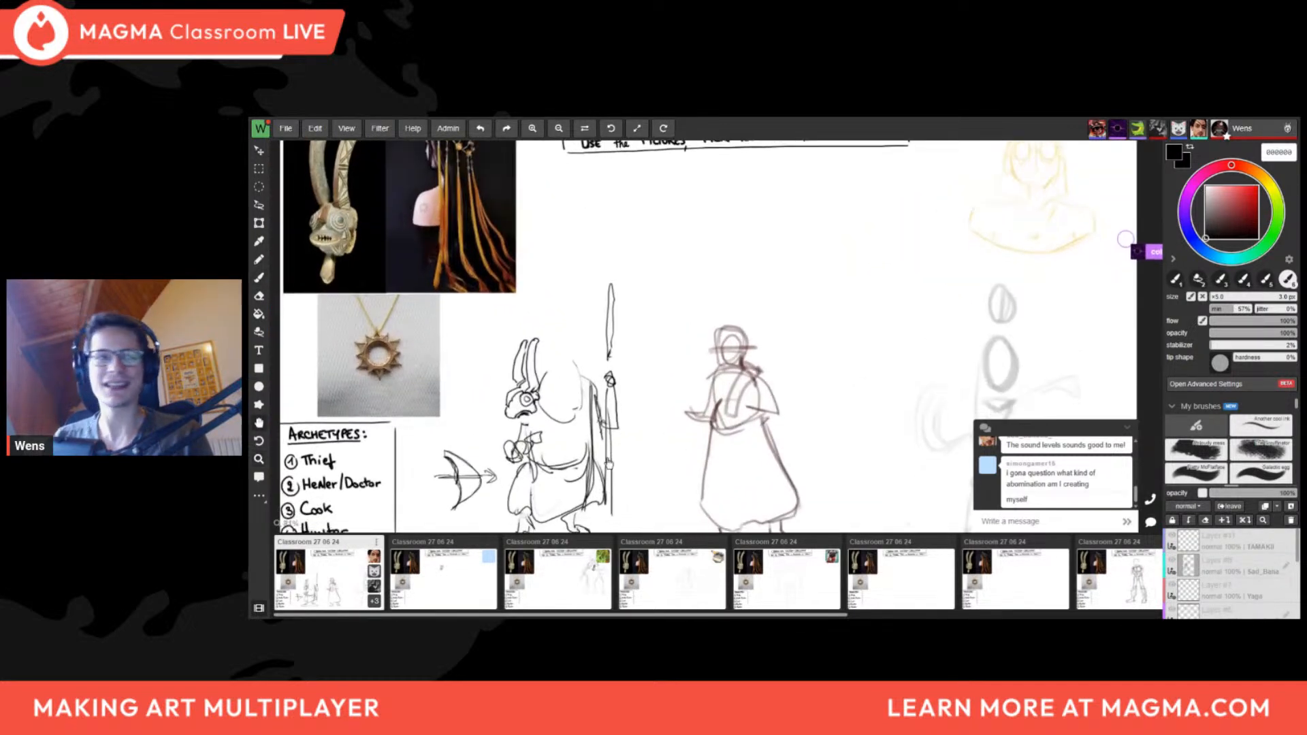
scroll(609, 463, up, 2)
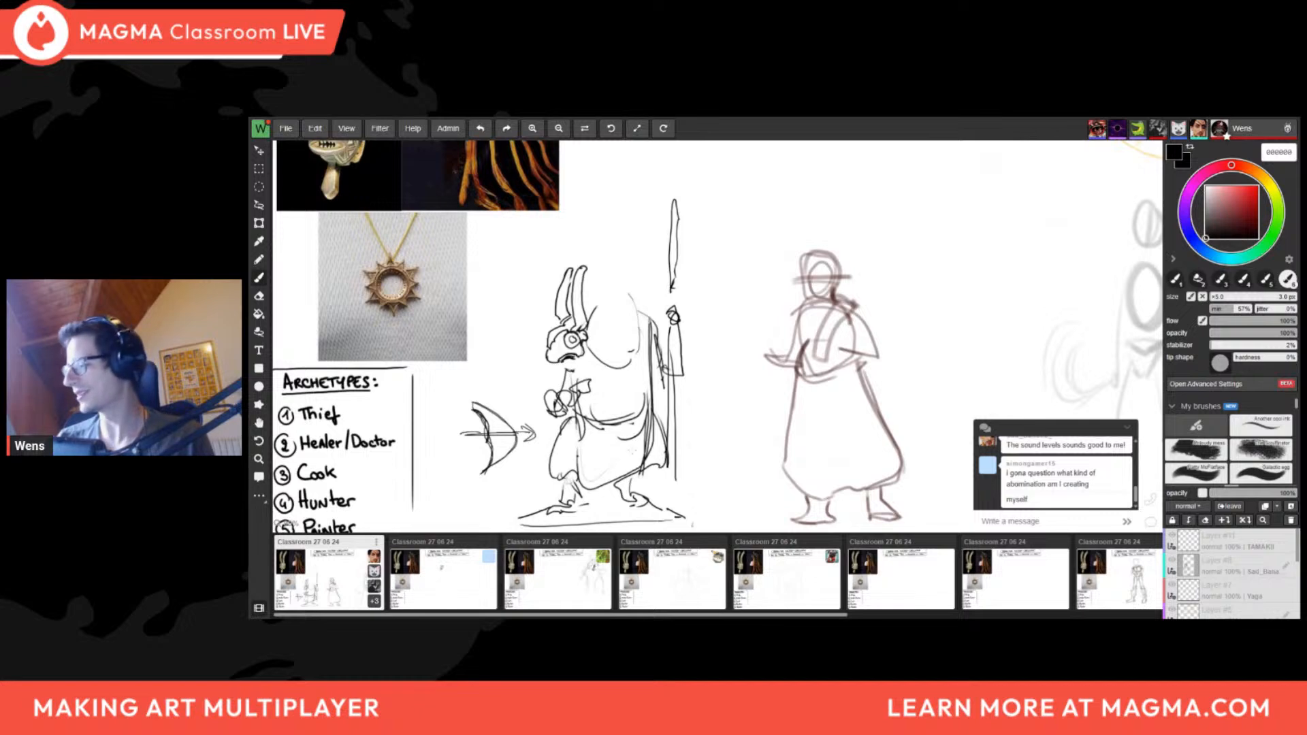
scroll(643, 306, down, 2)
scroll(644, 306, up, 1)
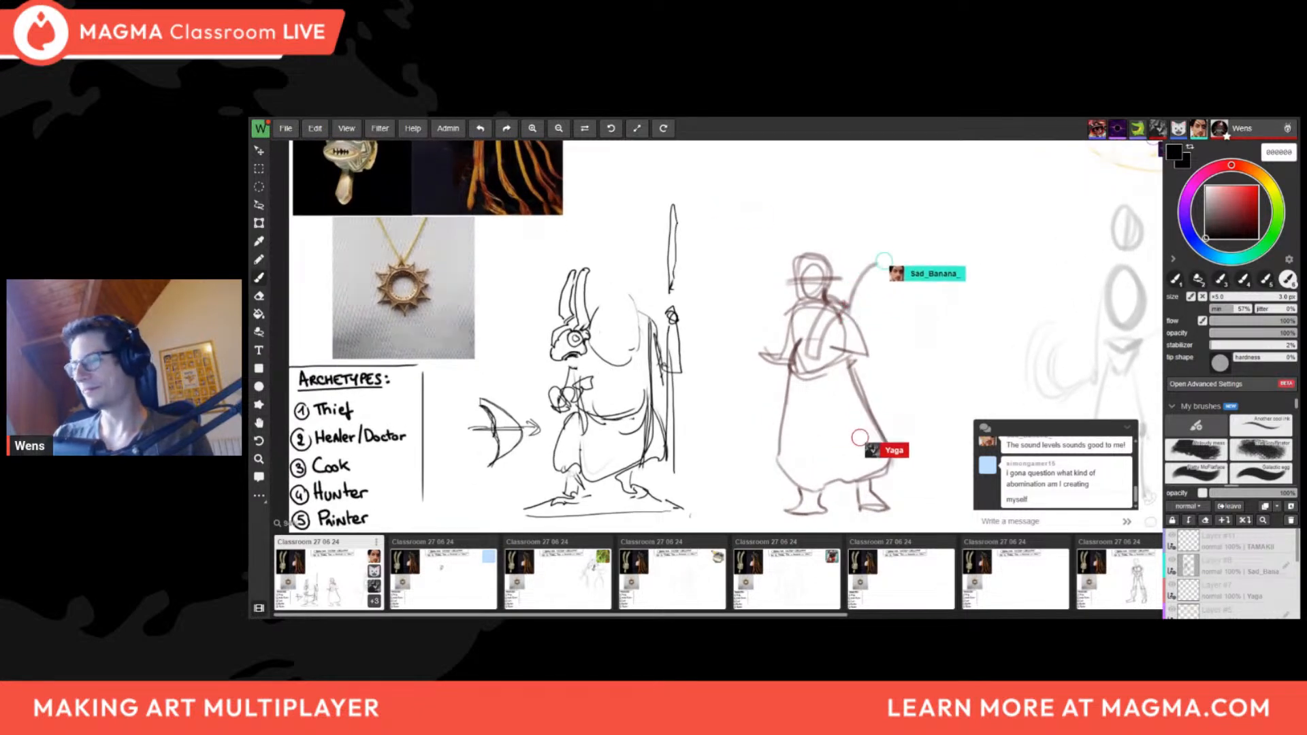
middle_drag(559, 341, 570, 401)
mouse_move(491, 442)
mouse_down()
mouse_move(481, 452)
mouse_move(490, 441)
mouse_up()
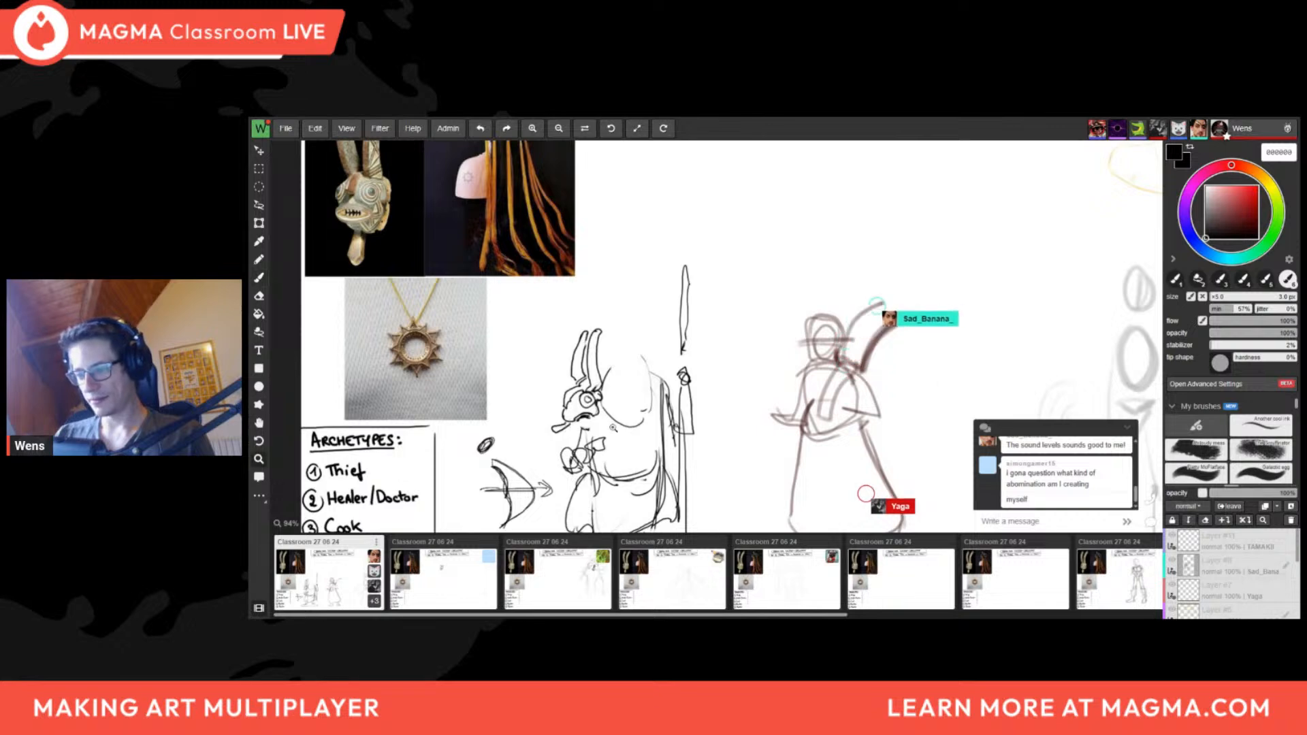
scroll(640, 388, down, 4)
key(f)
middle_drag(640, 388, 543, 309)
key(f)
scroll(726, 313, up, 1)
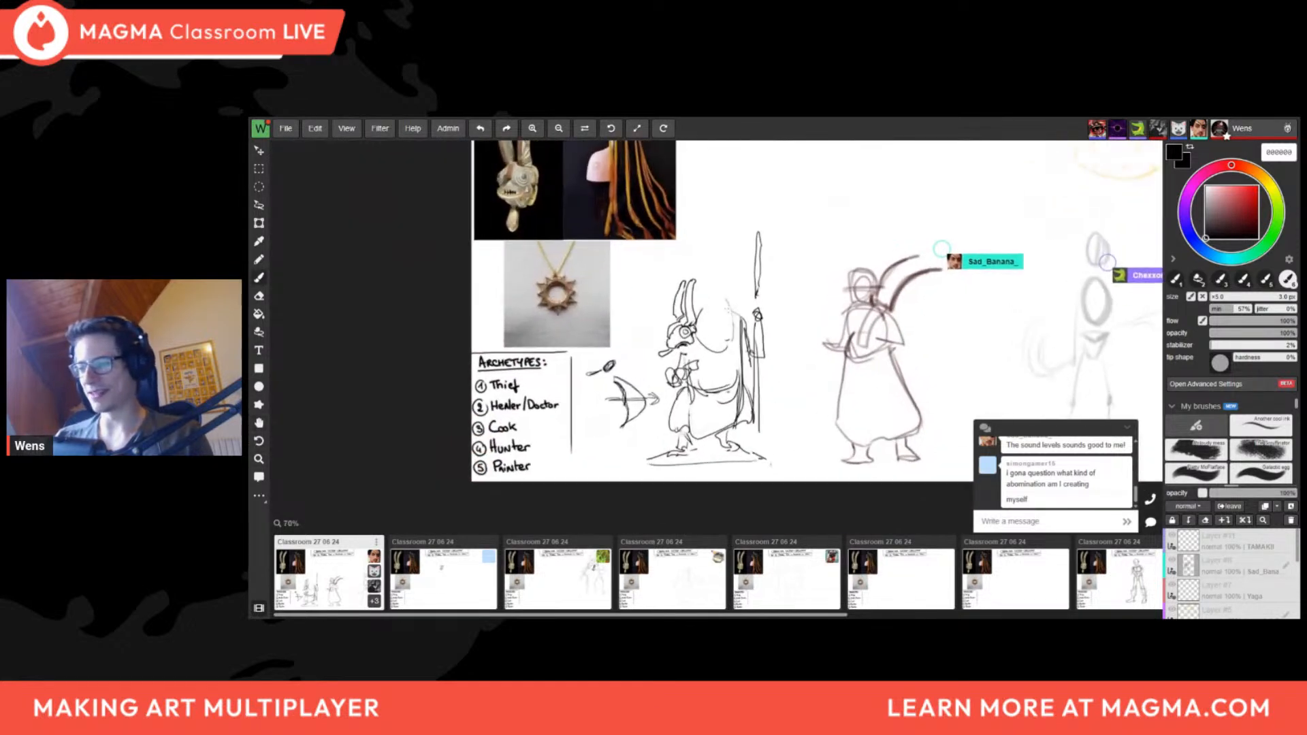
Erase the old rounded outline behind the figure's head and draw a draped curve from the neck to the cloak
drag(729, 308, 739, 314)
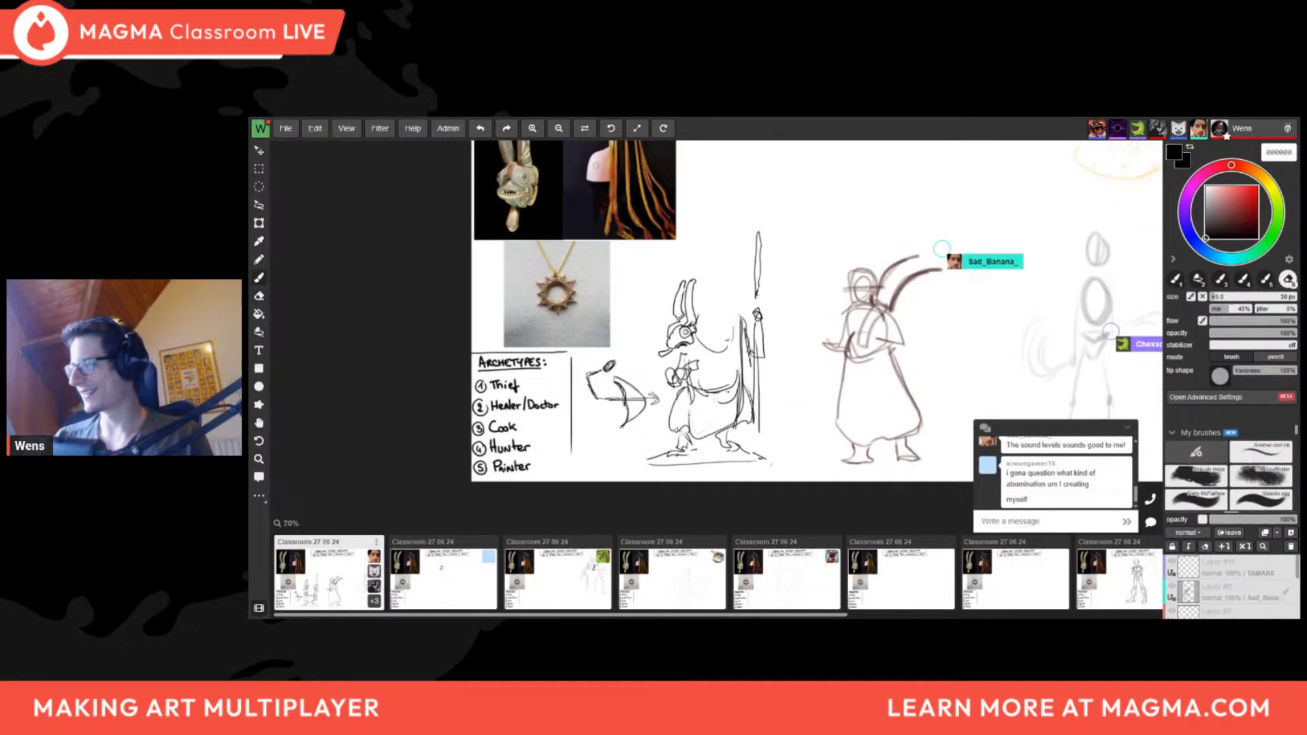
key(b)
middle_drag(745, 434, 670, 452)
middle_drag(866, 266, 842, 298)
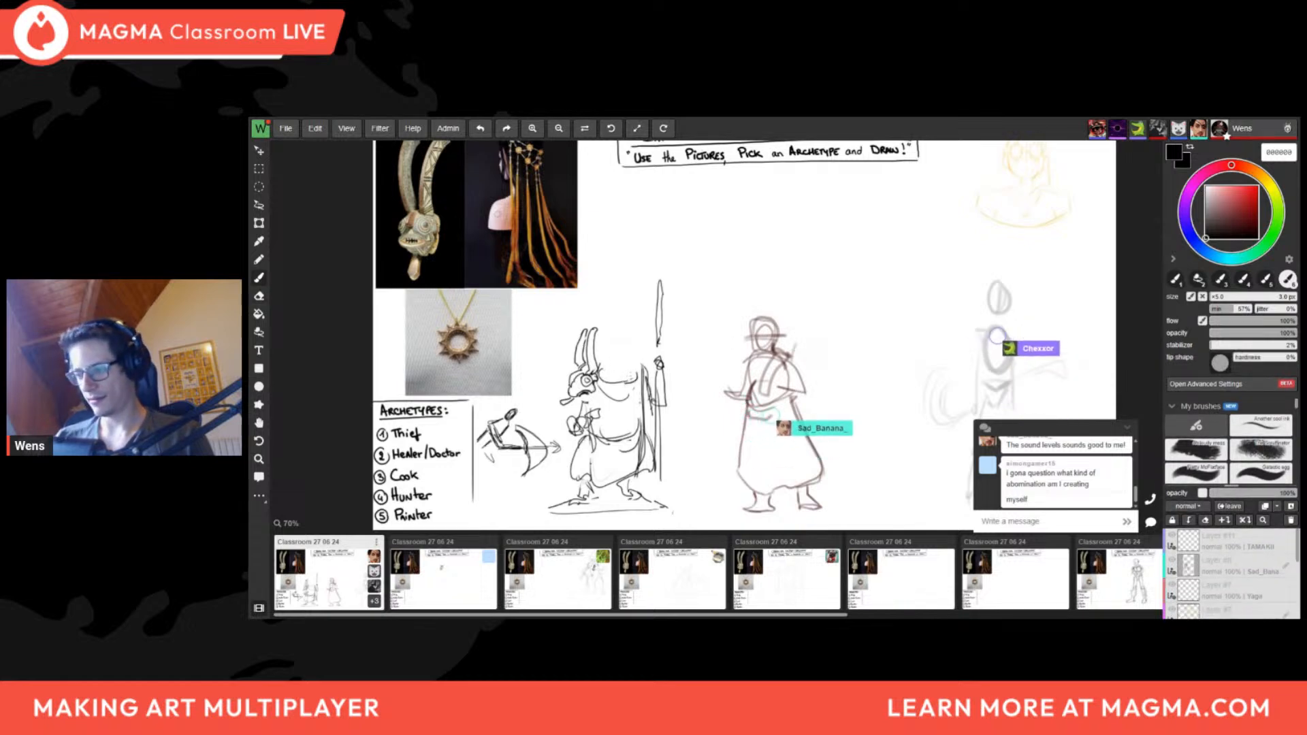
Lasso the figure's head and ears, shift them slightly forward, and refine the collar lines behind the neck
key(l)
mouse_move(618, 326)
mouse_down()
mouse_move(583, 312)
mouse_move(552, 361)
mouse_move(553, 406)
mouse_move(570, 409)
mouse_move(611, 331)
mouse_move(592, 373)
mouse_up()
click(259, 223)
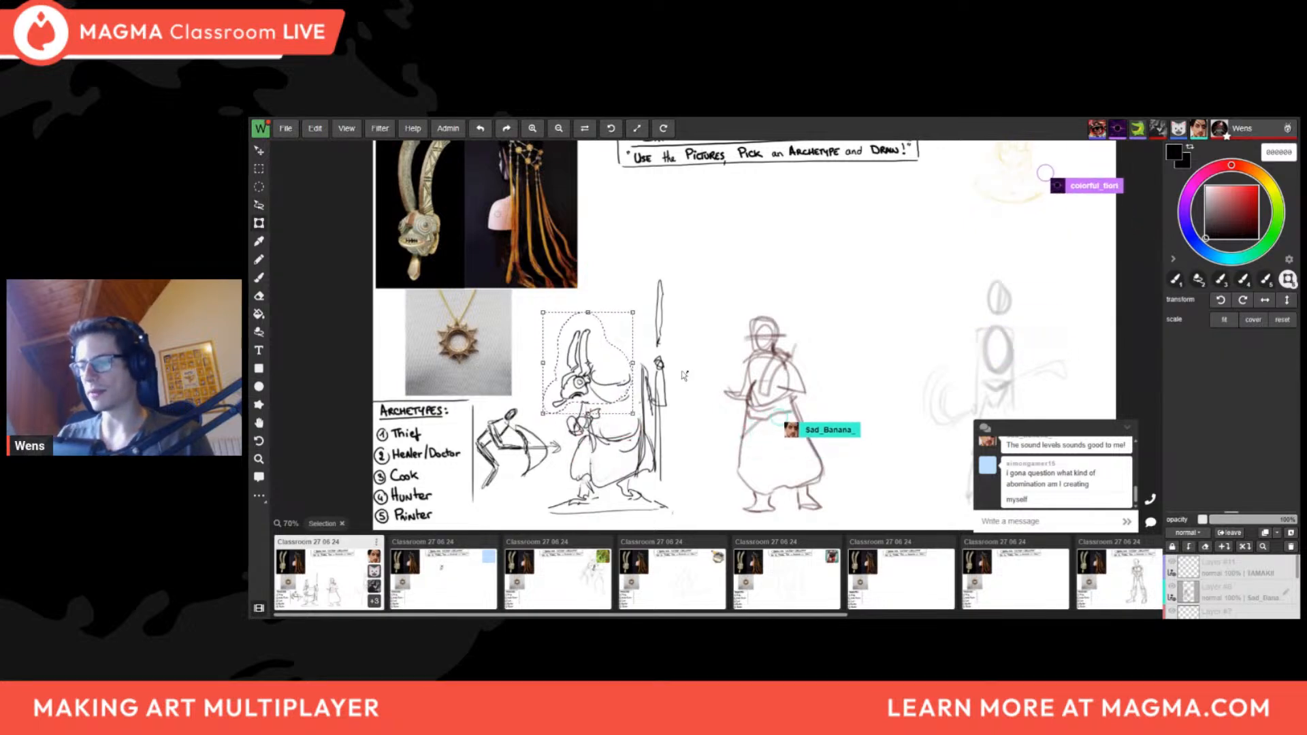
key(b)
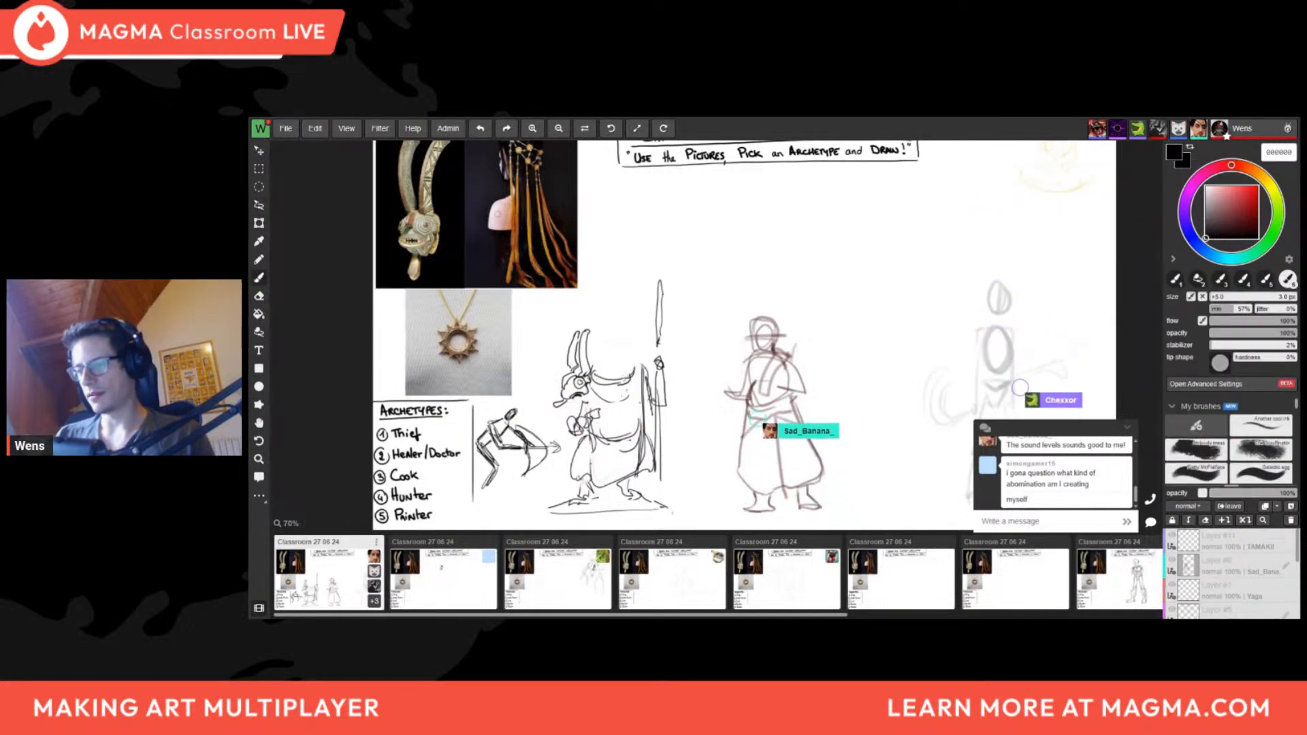
scroll(602, 352, up, 1)
drag(623, 332, 608, 350)
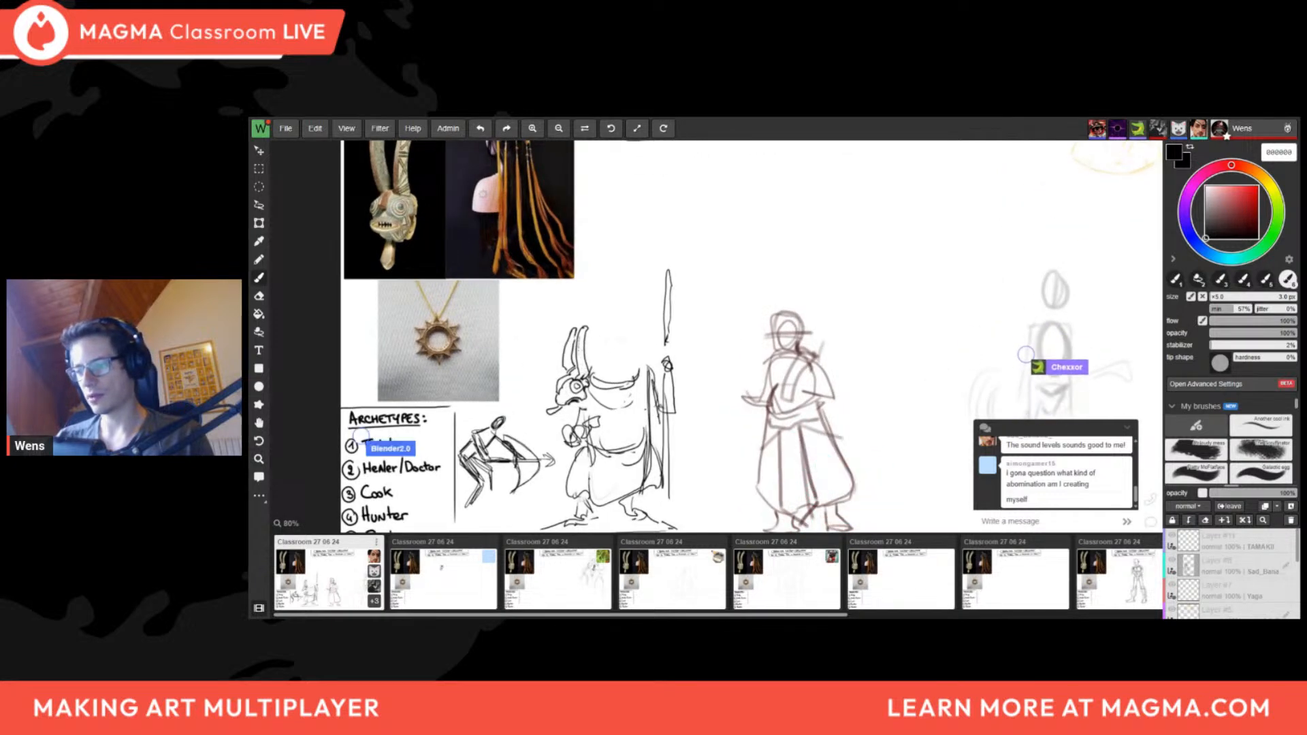
Sketch a round head outline above the figure's collar and undo it
drag(627, 333, 611, 360)
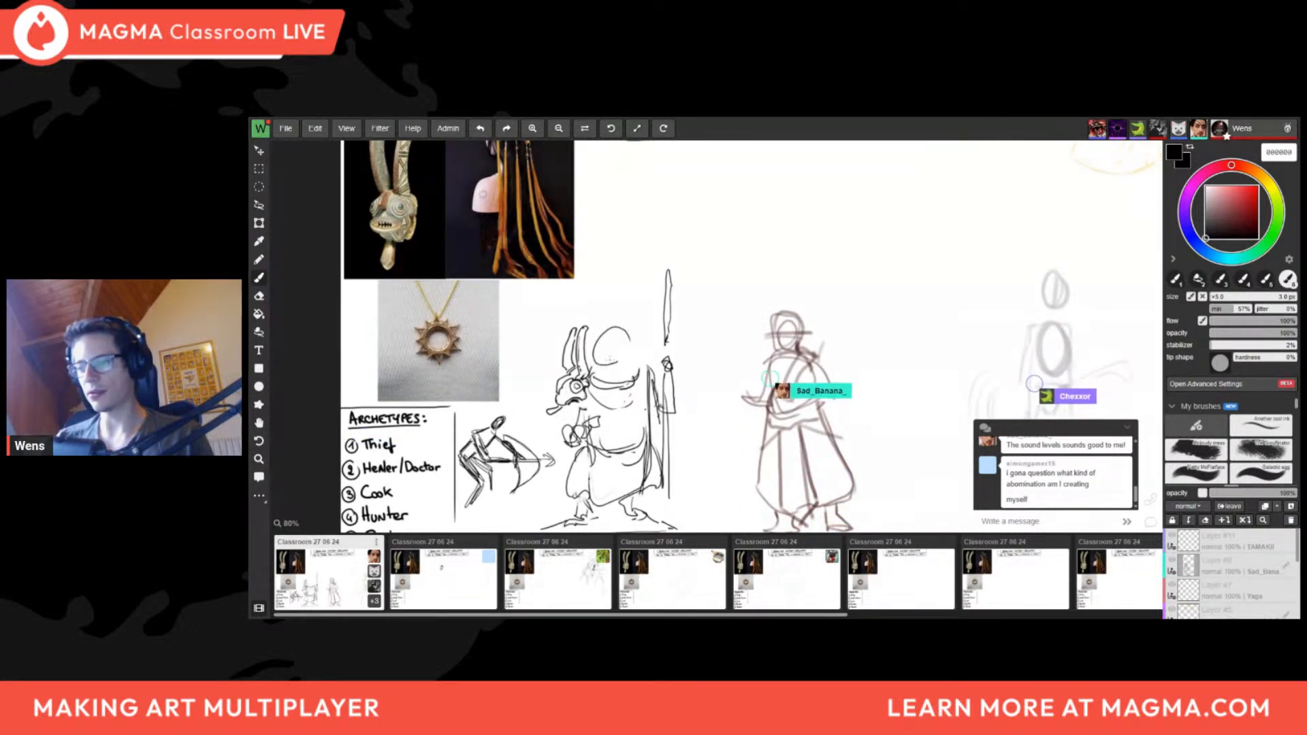
key(ctrl+z)
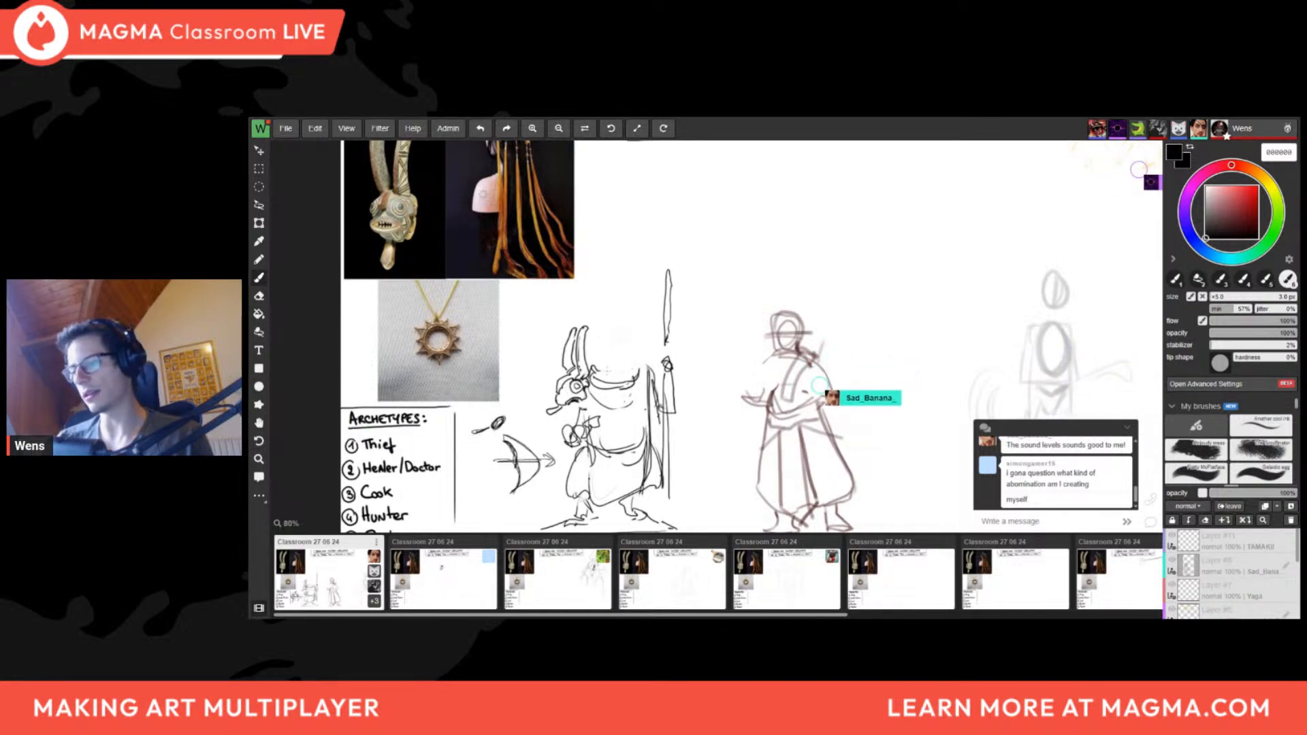
Draw beaded chains across the figure's torso and long cloth strips hanging from the belt down to the ground
scroll(647, 374, down, 5)
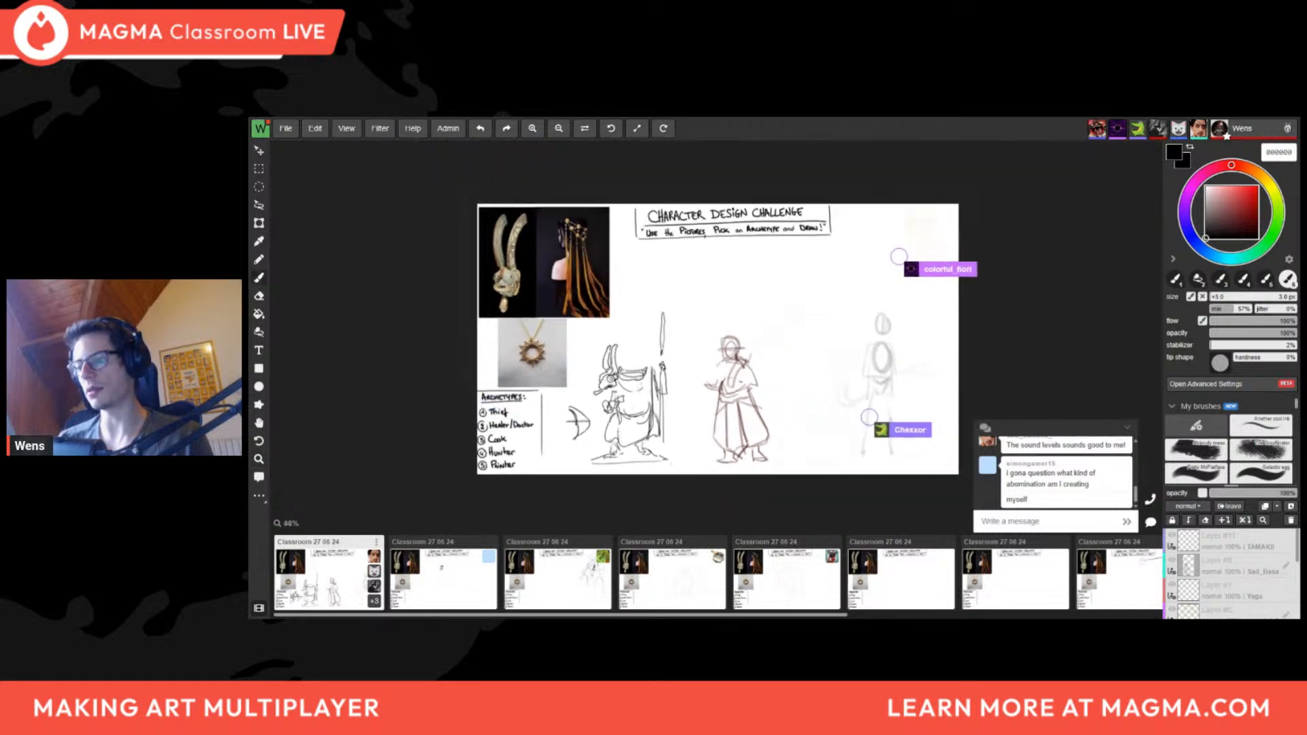
drag(645, 375, 648, 333)
scroll(593, 279, up, 3)
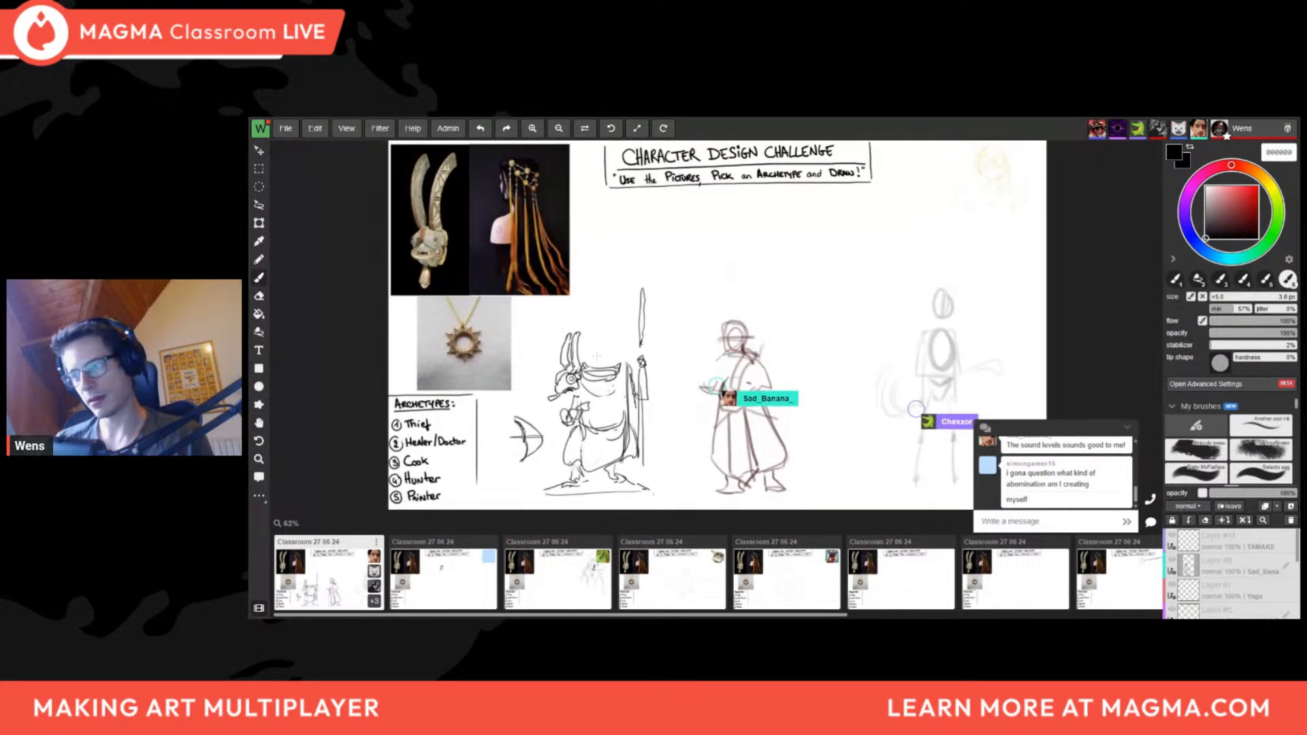
scroll(599, 371, up, 2)
key(e)
key(b)
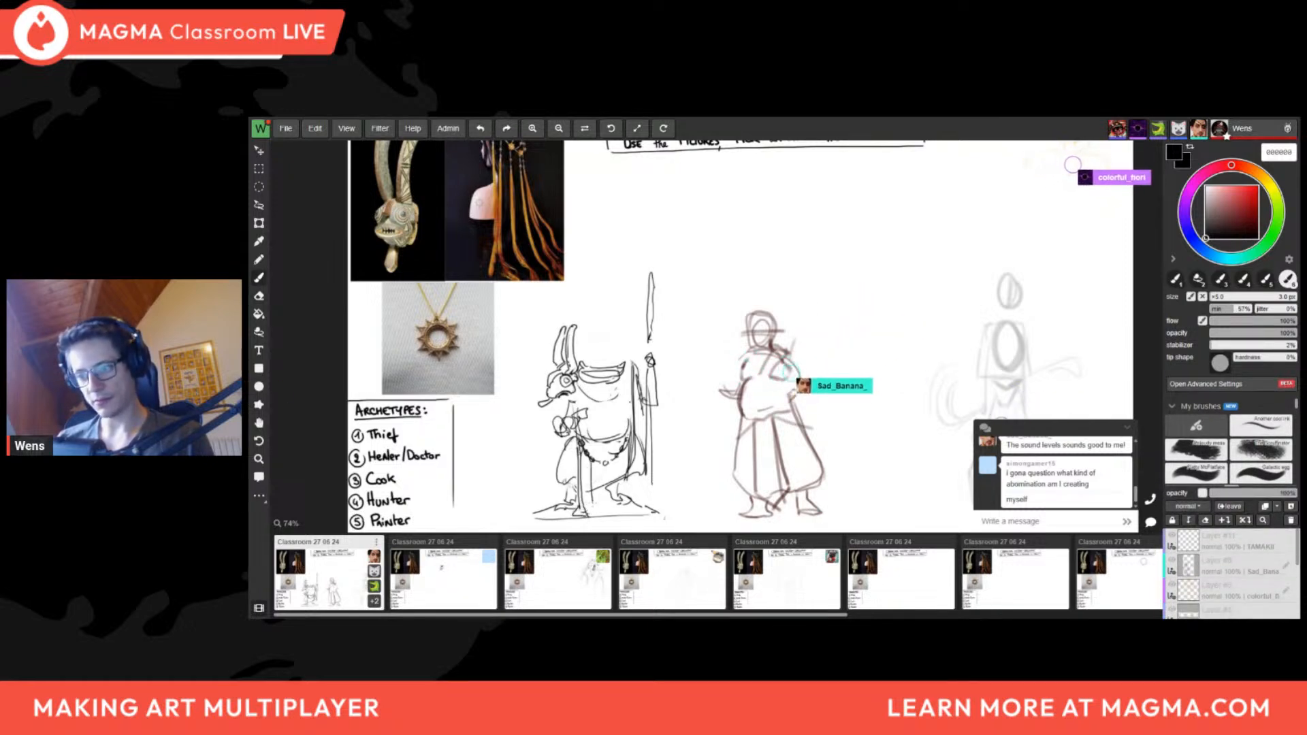
scroll(628, 497, down, 1)
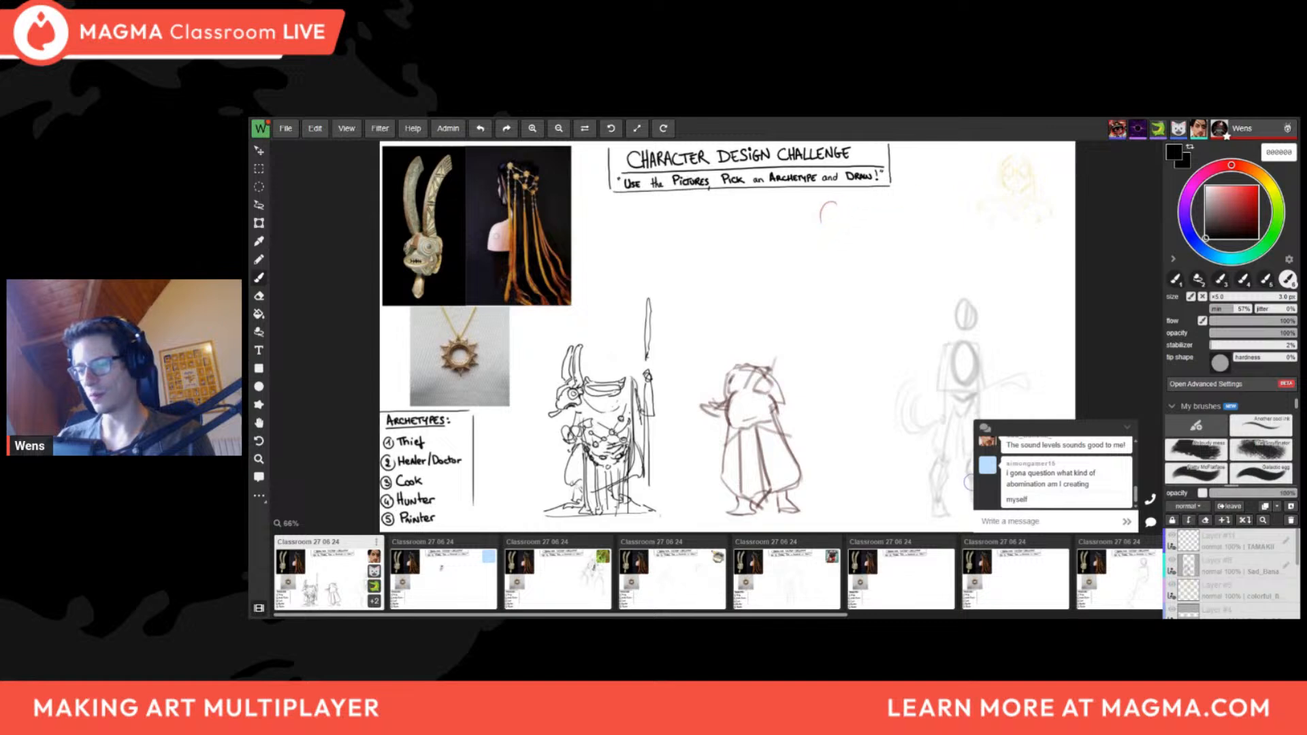
Check the figure in mirrored view and rework its front arm into a loose sleeve reaching forward from the body
key(h)
drag(783, 340, 580, 331)
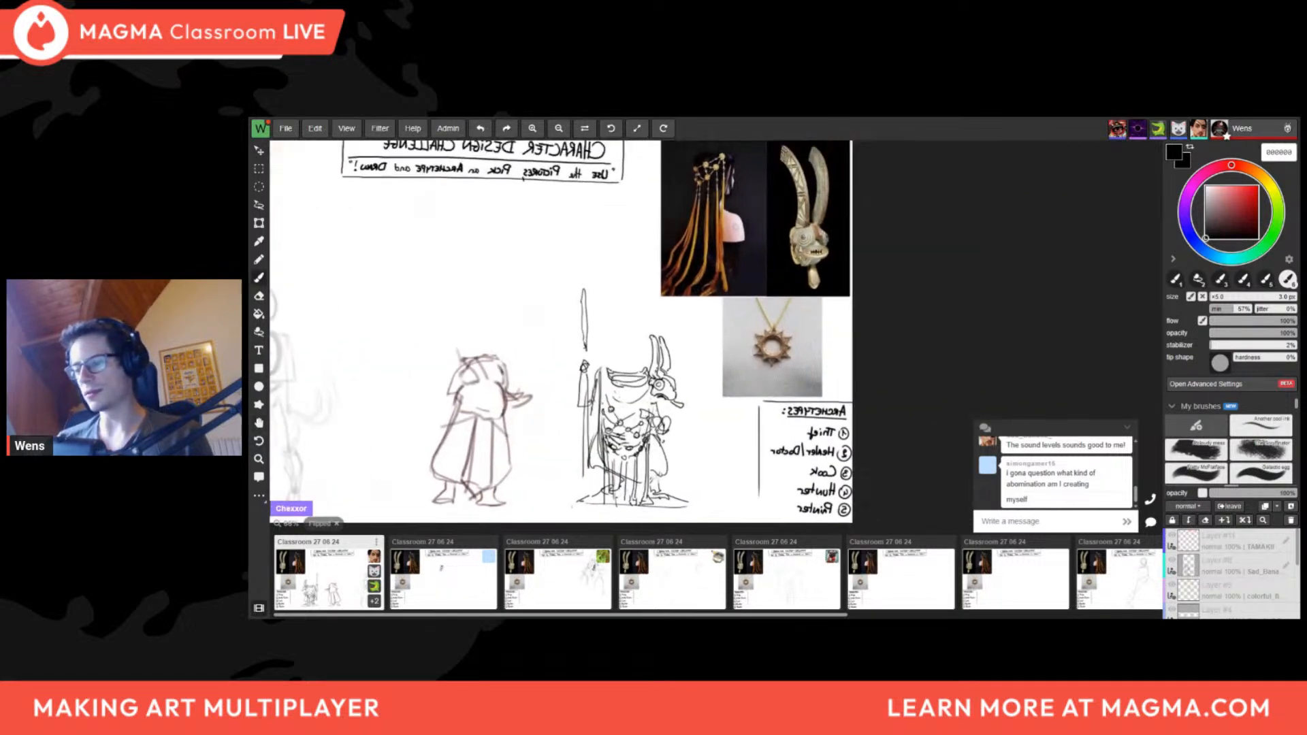
key(h)
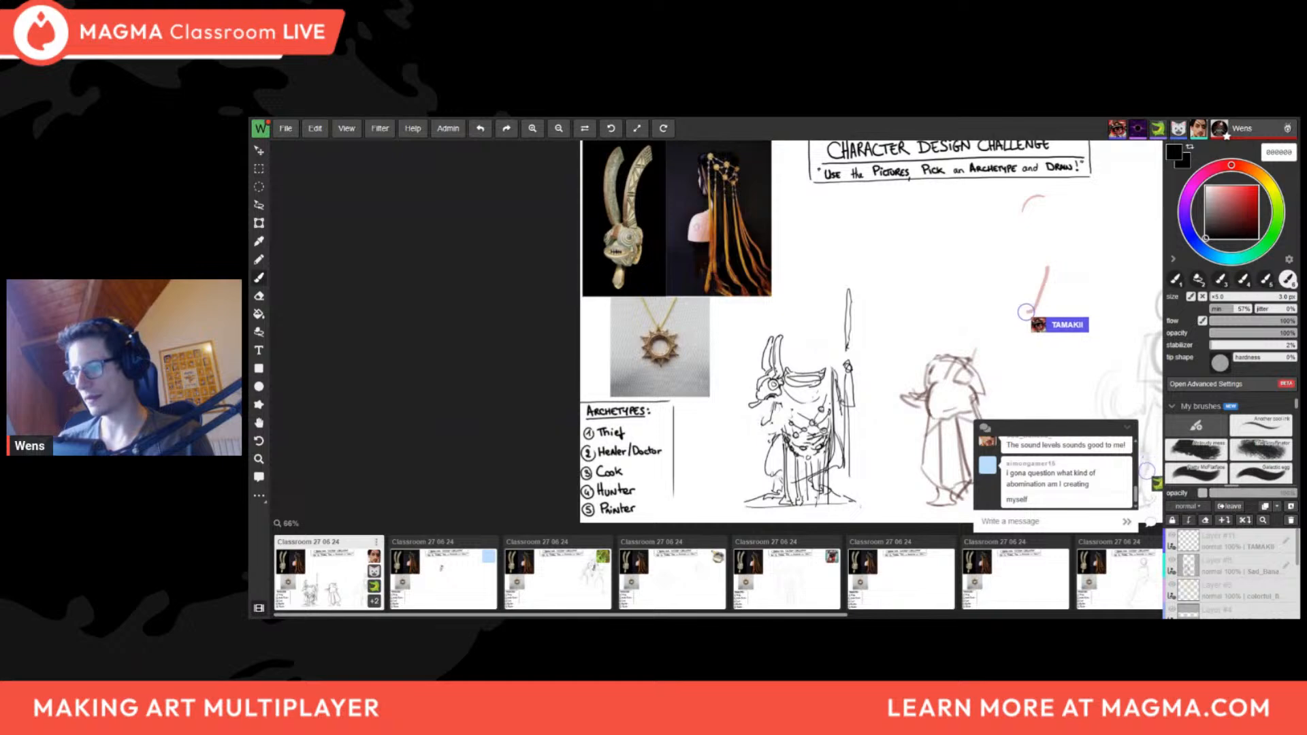
key(h)
drag(715, 368, 685, 333)
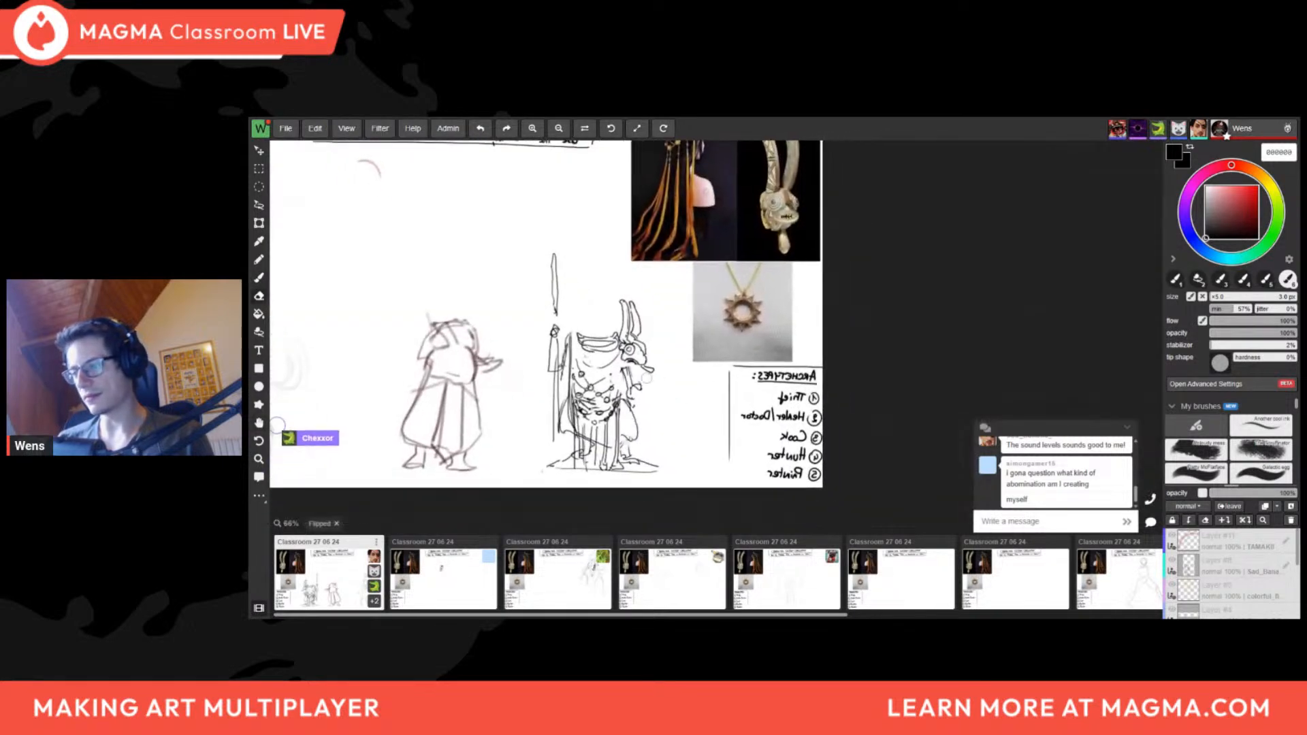
key(h)
scroll(1231, 518, down, 1)
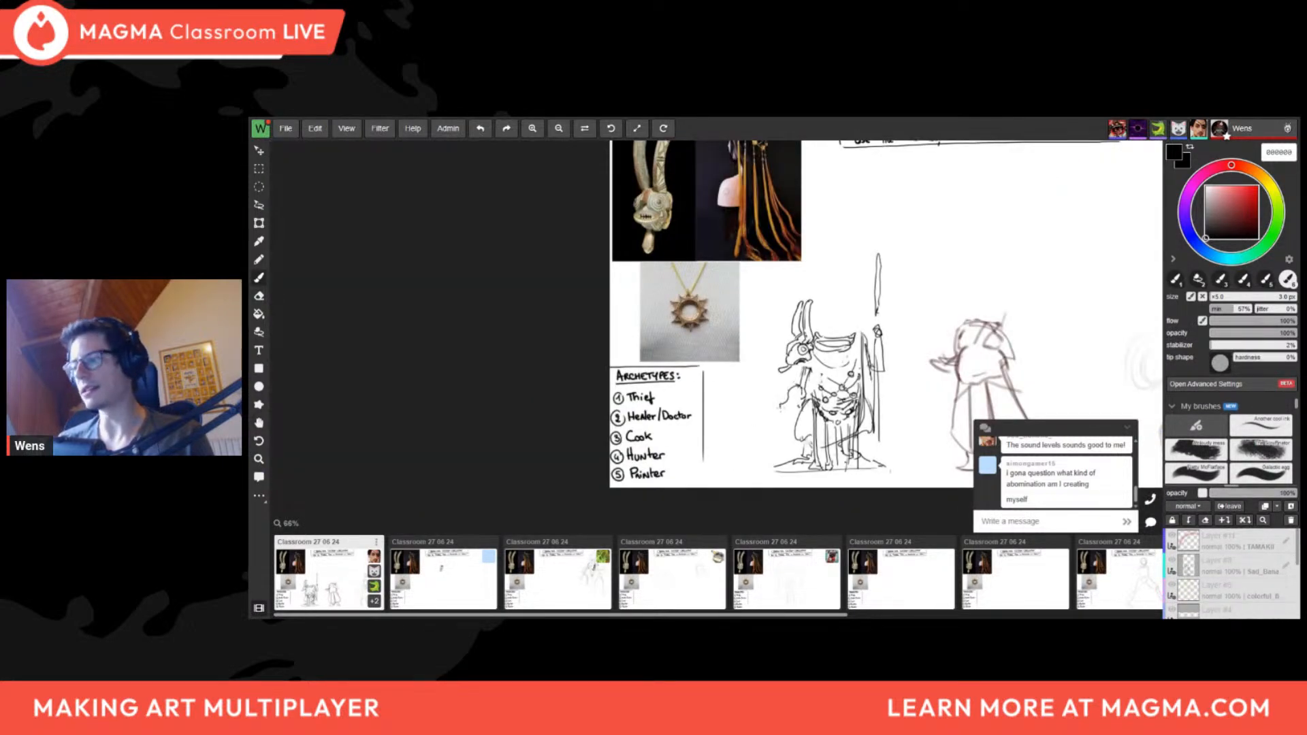
key(h)
drag(685, 422, 697, 377)
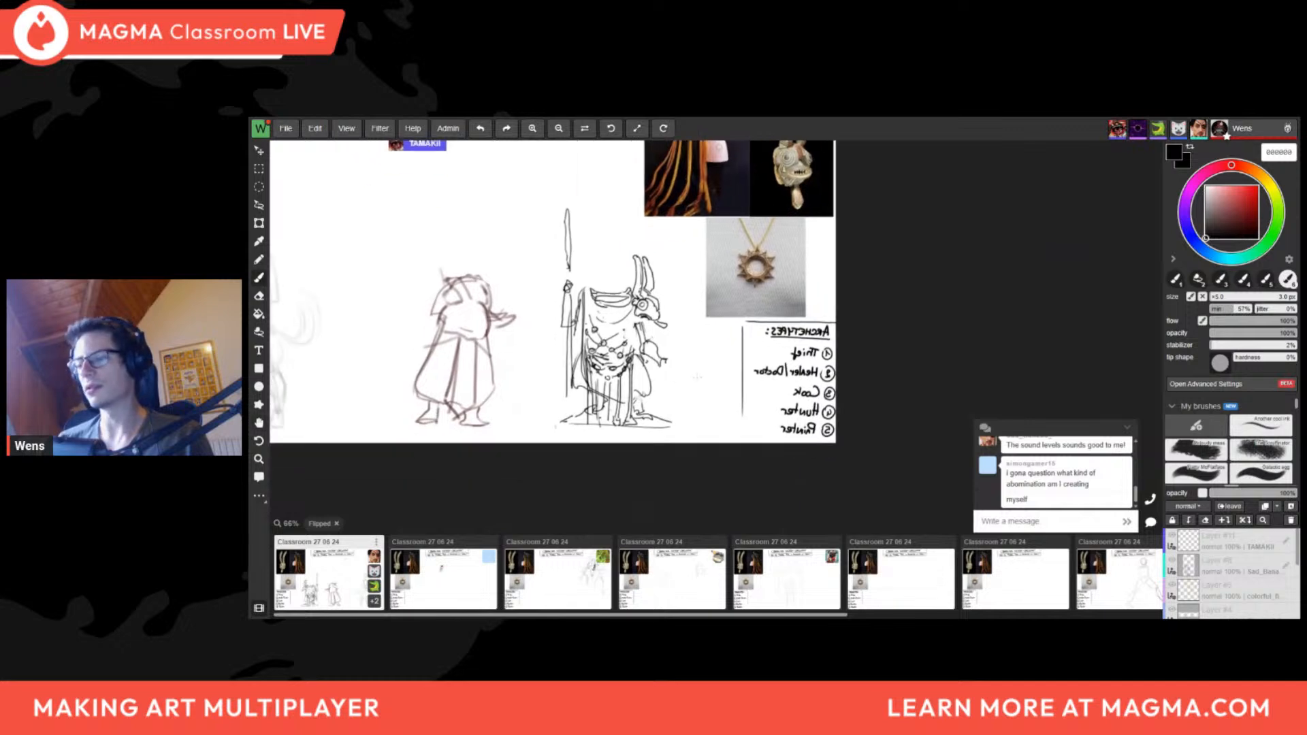
key(h)
drag(681, 292, 575, 333)
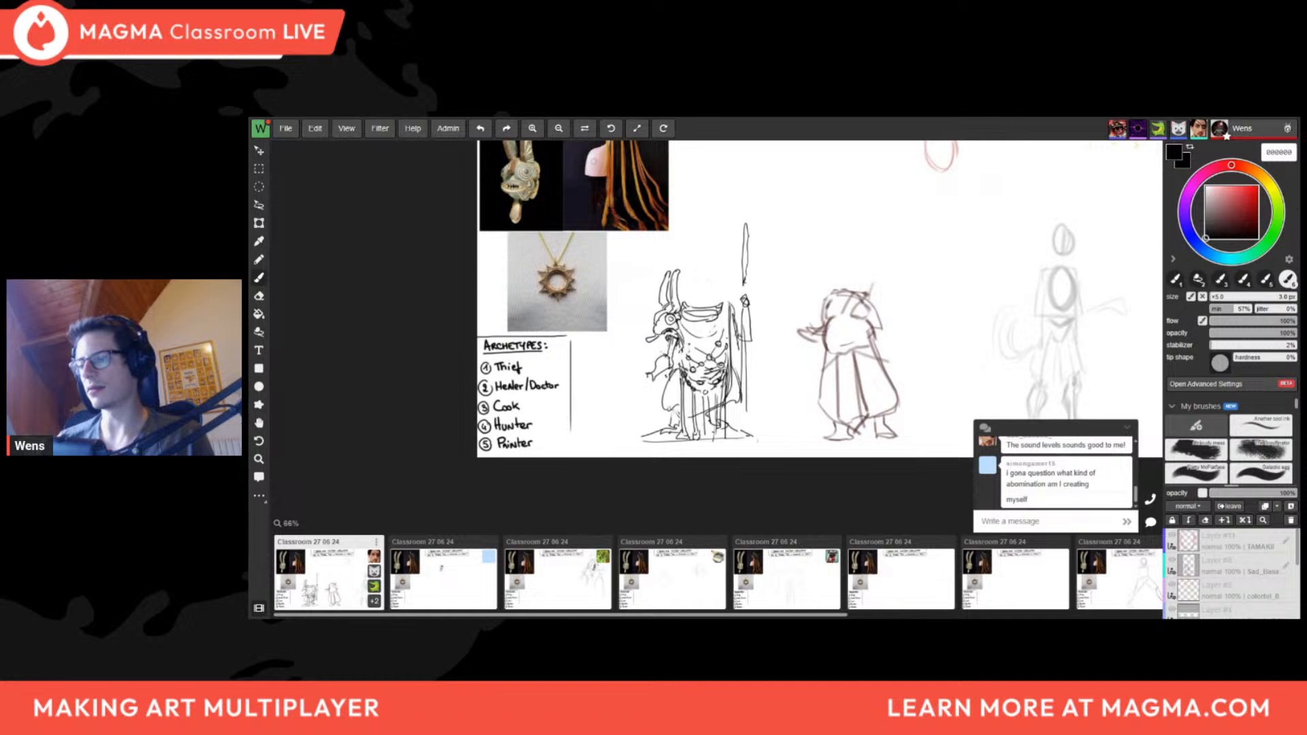
Redraw the figure's collar as deep draped curves hanging between the shoulders
drag(723, 283, 629, 319)
scroll(628, 319, up, 1)
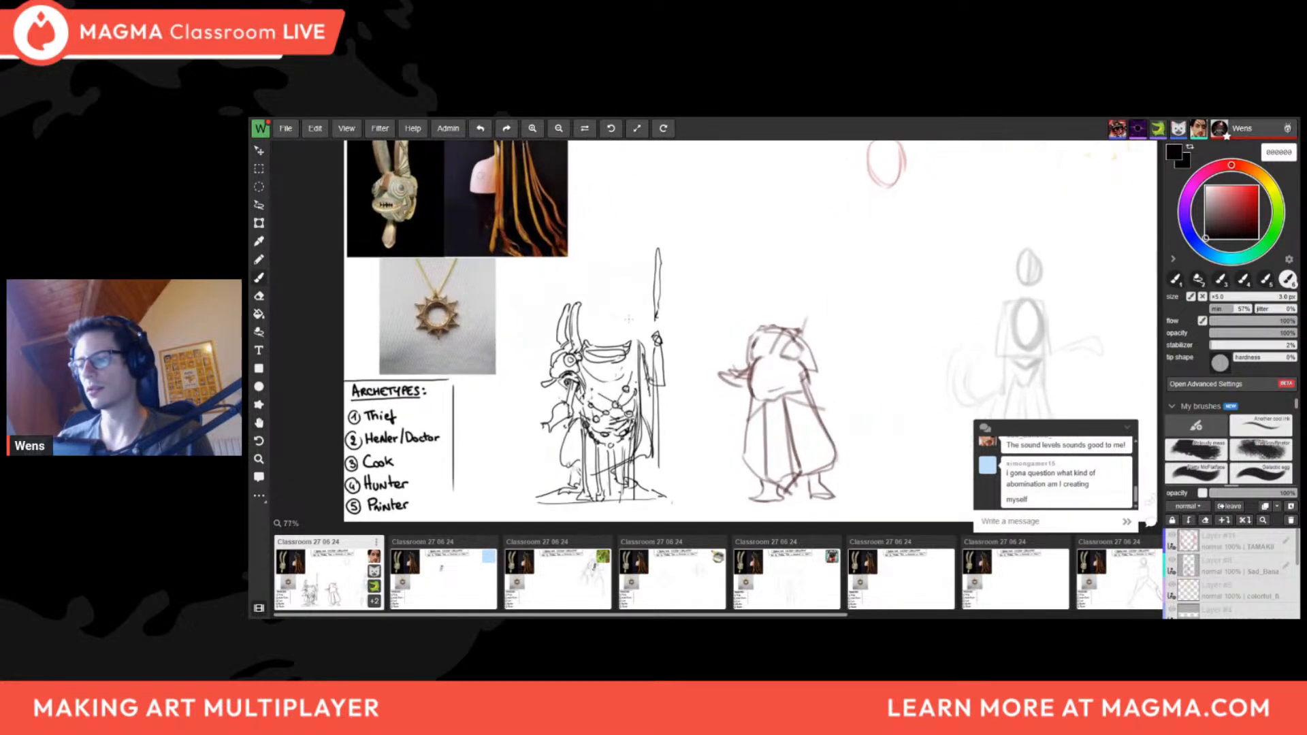
mouse_move(653, 264)
mouse_down()
mouse_move(662, 320)
mouse_move(704, 245)
mouse_up()
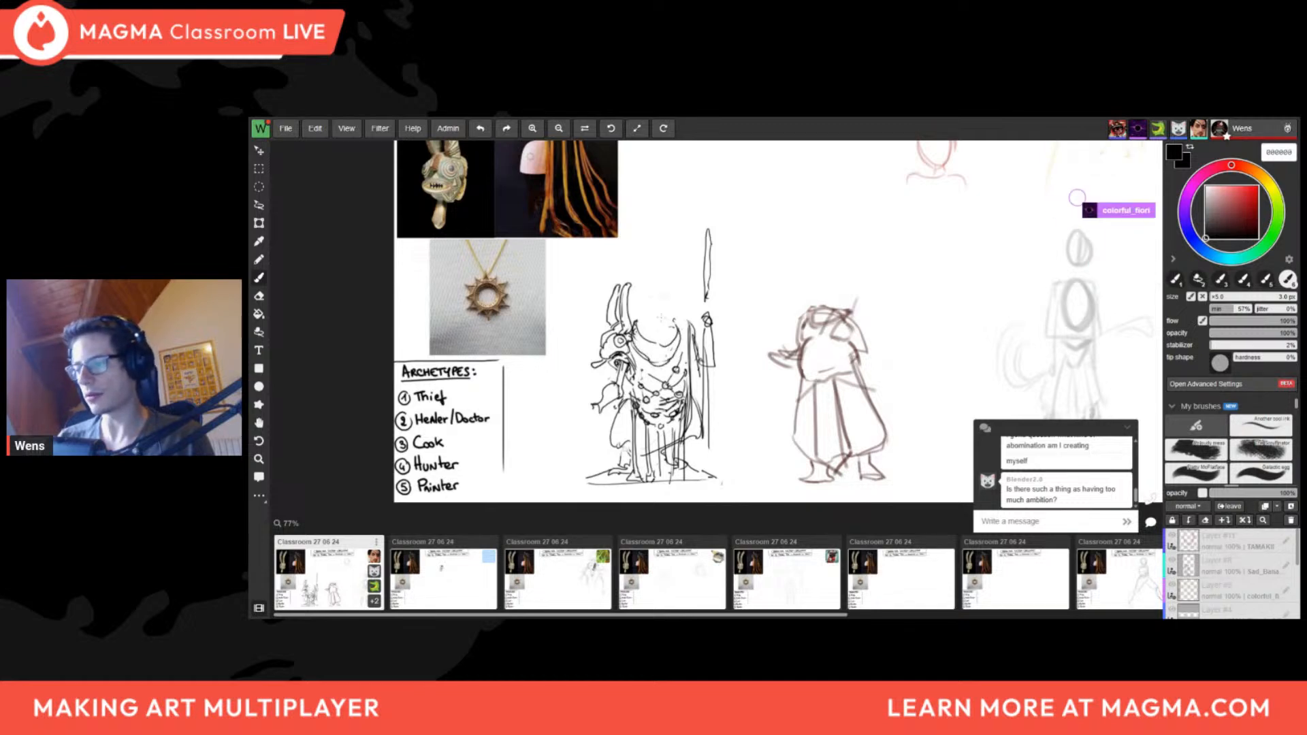
Sketch an outstretched hand with fingers at the end of the front sleeve, checking the pose in mirrored view
scroll(697, 373, down, 2)
middle_drag(697, 373, 597, 371)
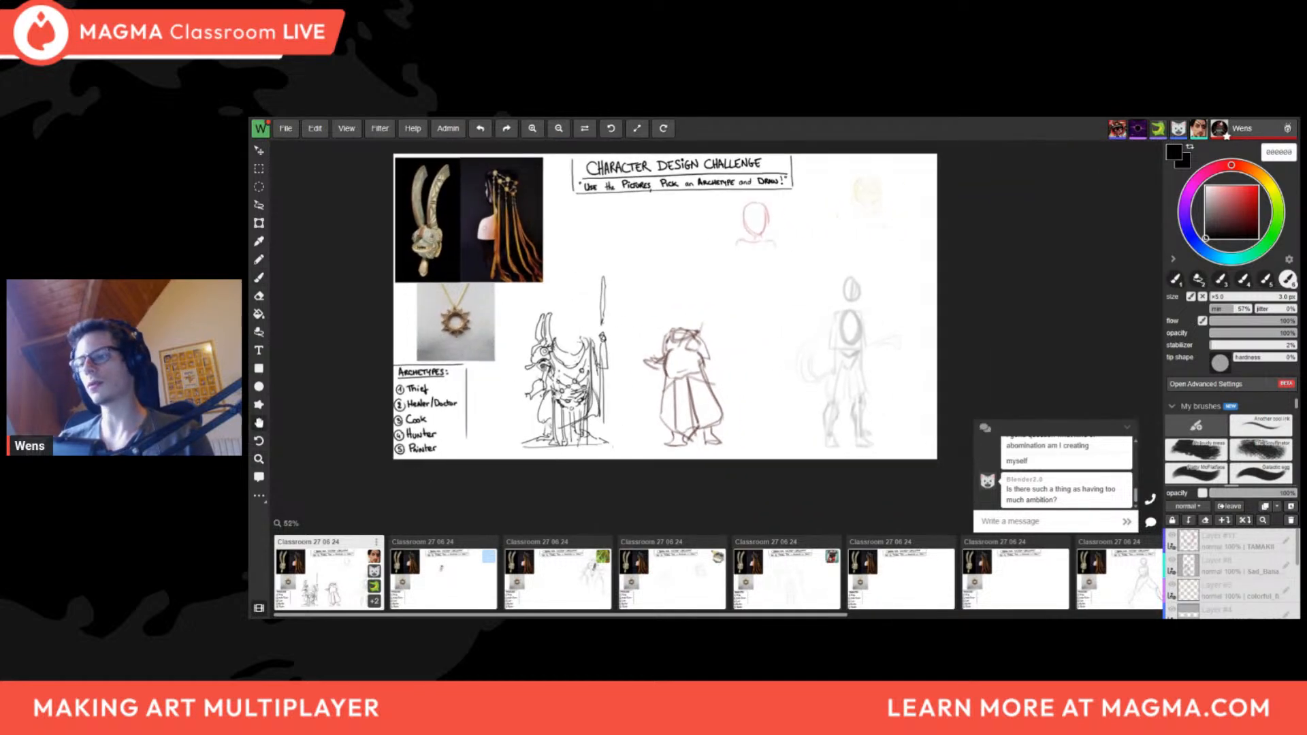
scroll(549, 389, up, 1)
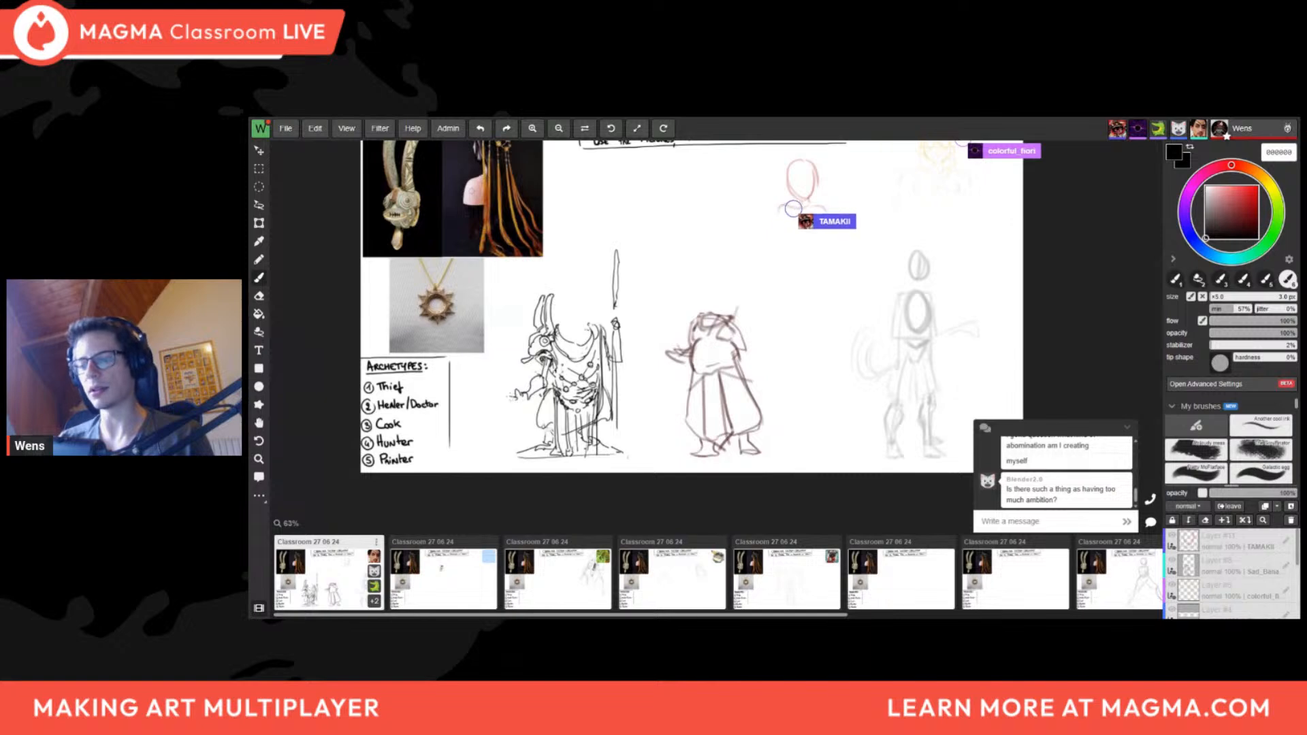
key(f)
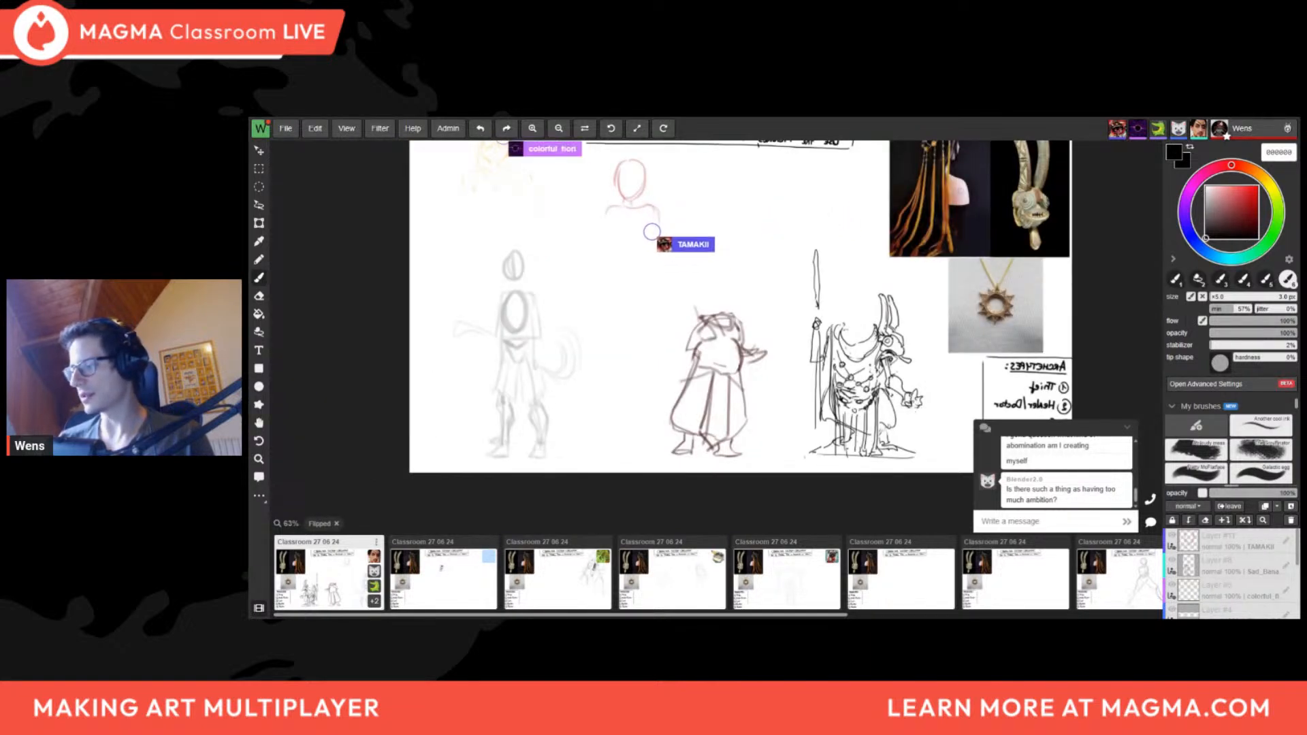
key(f)
scroll(503, 371, down, 1)
key(space)
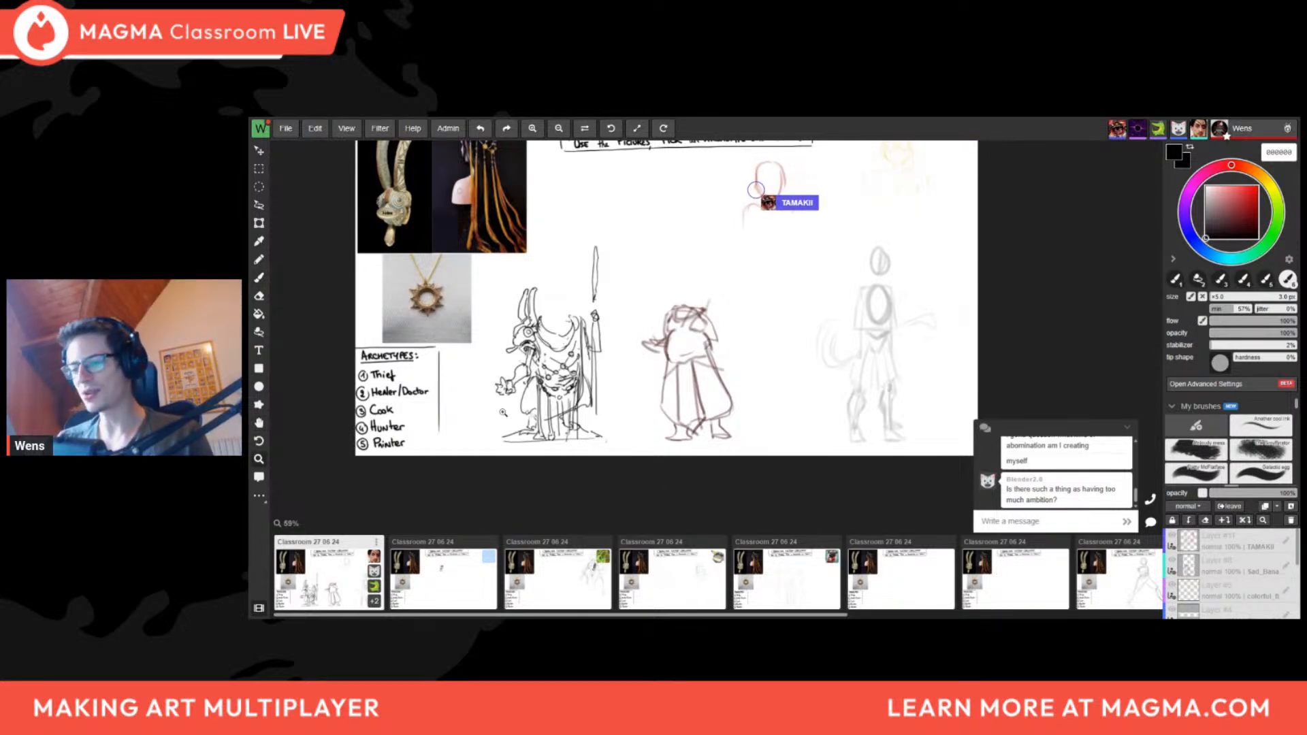
Refine the outstretched hand and draw a rounded cuff around the forearm
scroll(504, 412, up, 3)
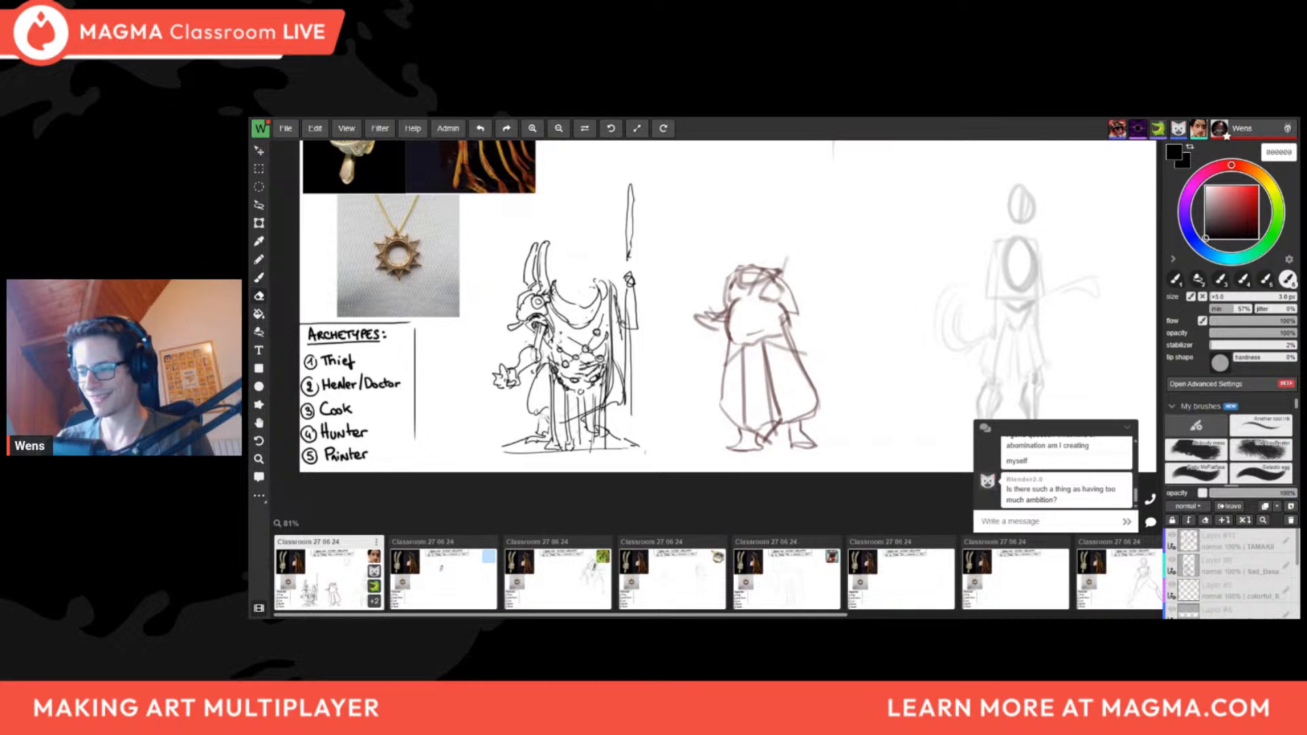
key(f)
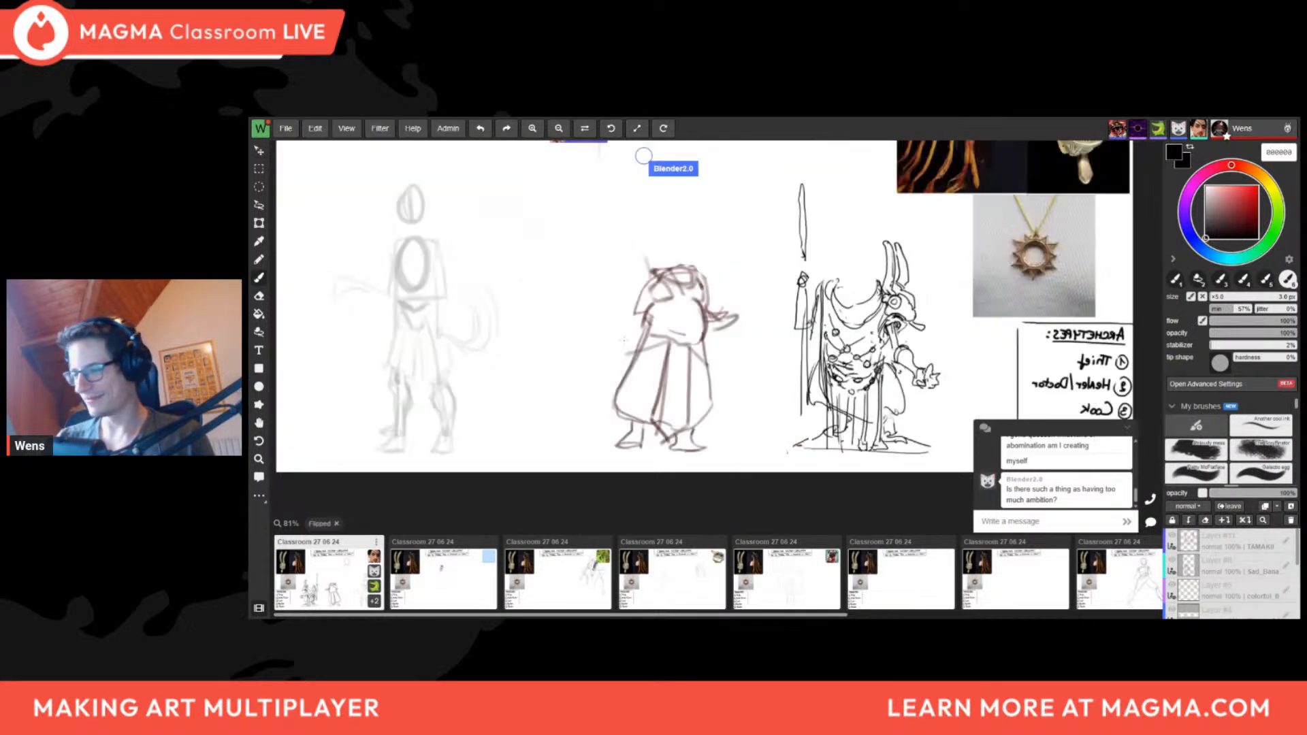
key(f)
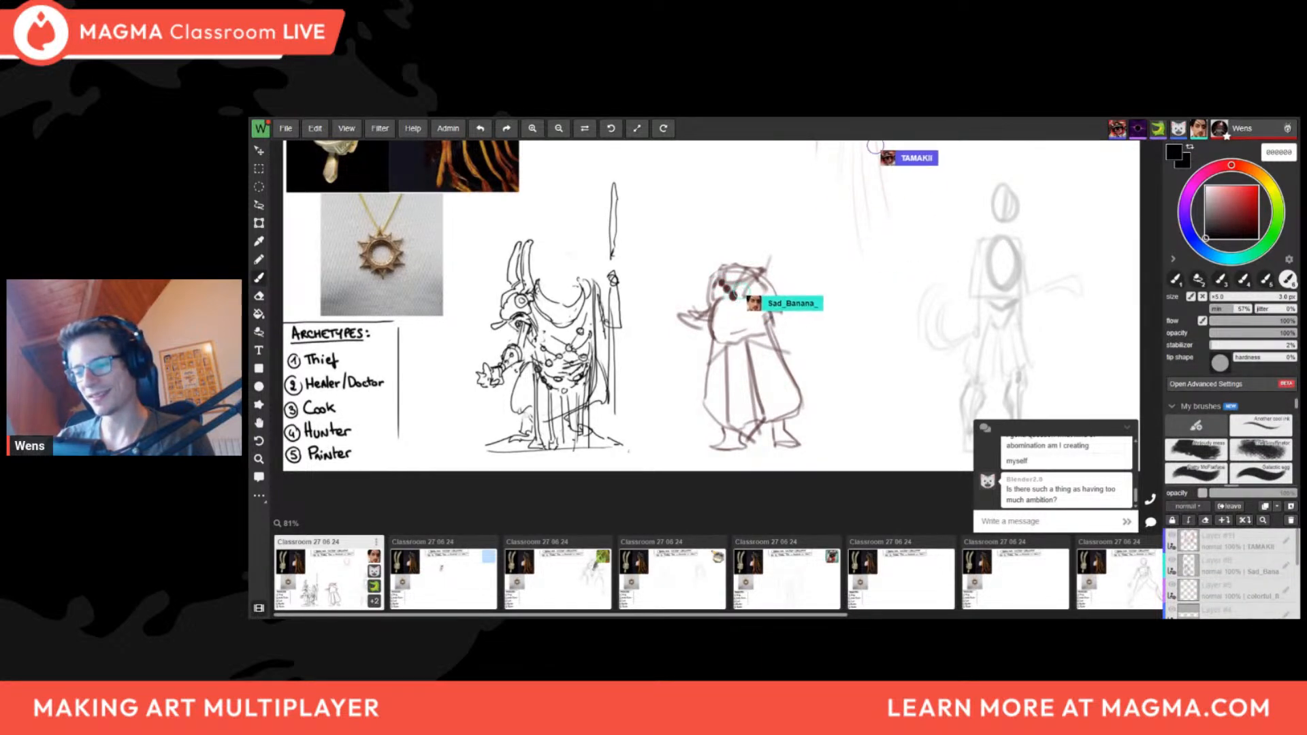
key(h)
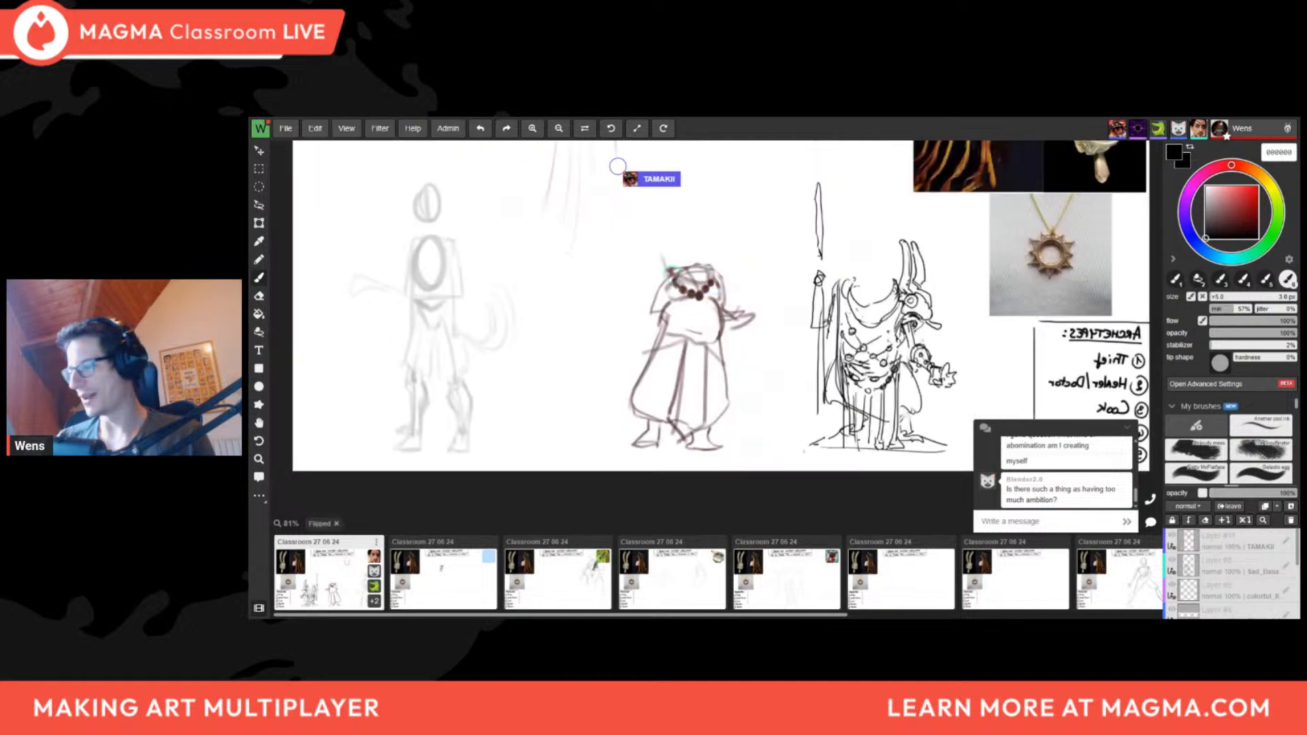
key(h)
key(space)
scroll(510, 354, up, 2)
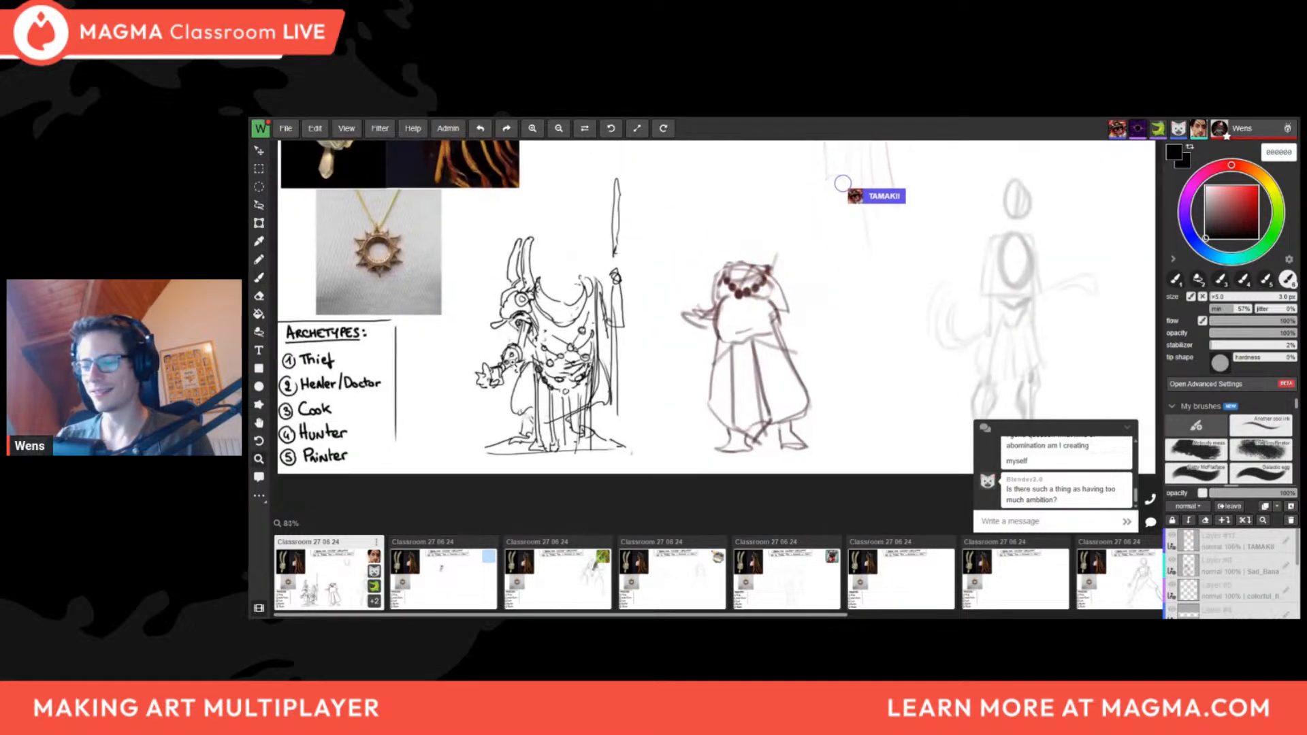
Erase the rough lines at the robe's front hem and tidy the cloak edge, checking the figure in mirrored view
scroll(560, 341, down, 2)
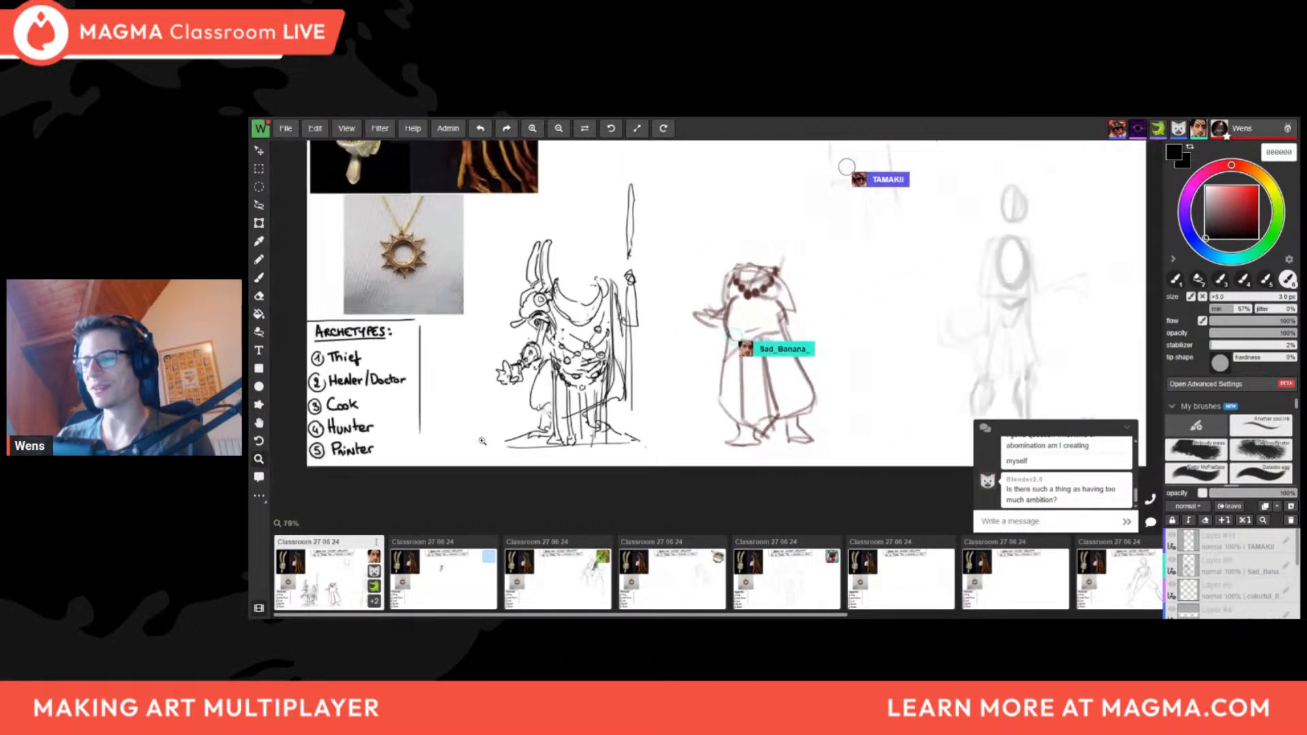
key(h)
drag(1038, 340, 925, 341)
scroll(926, 341, up, 1)
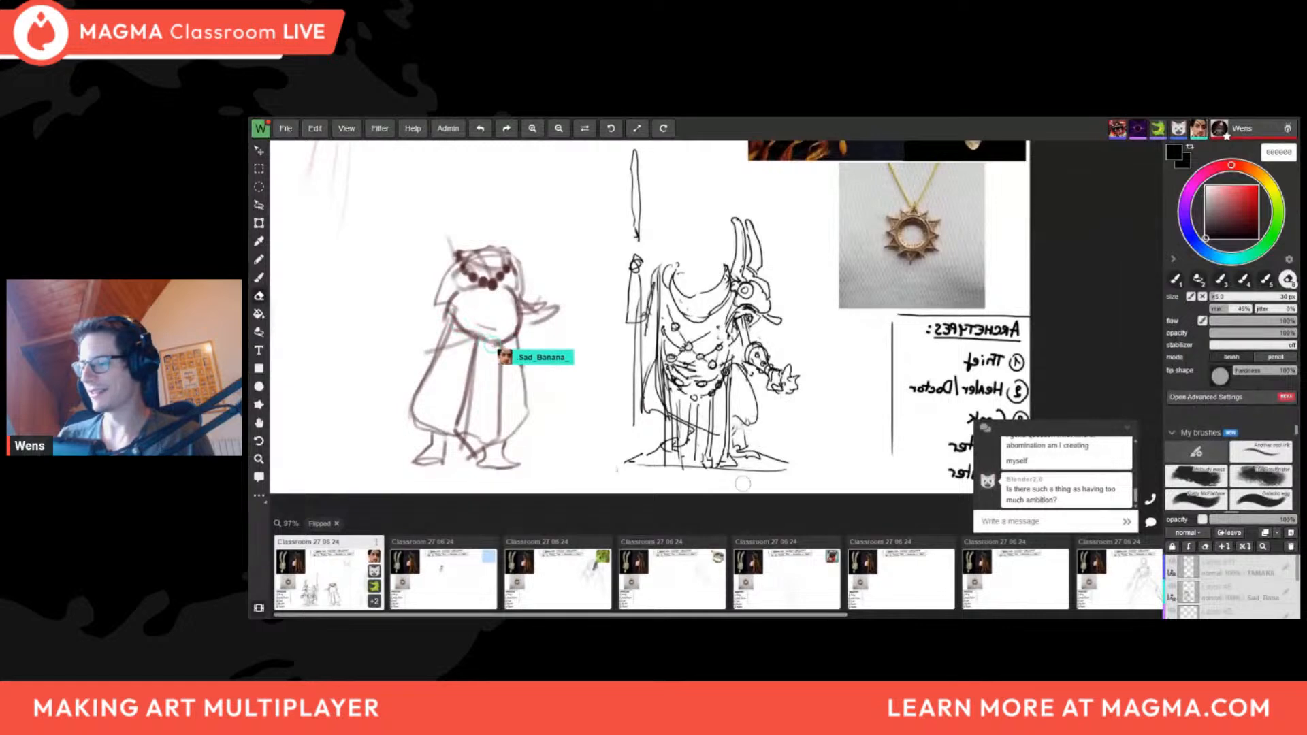
key(h)
mouse_move(686, 437)
mouse_down()
mouse_move(690, 452)
mouse_move(694, 418)
mouse_up()
key(b)
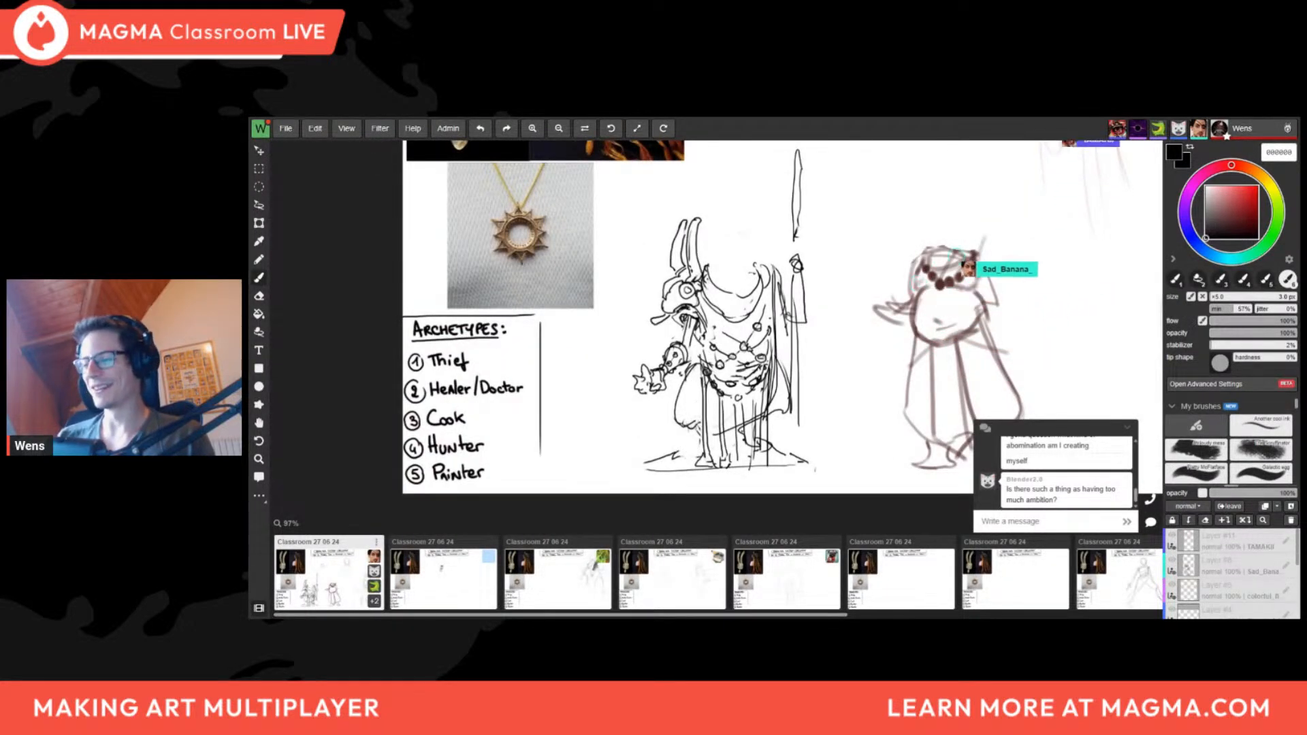
key(b)
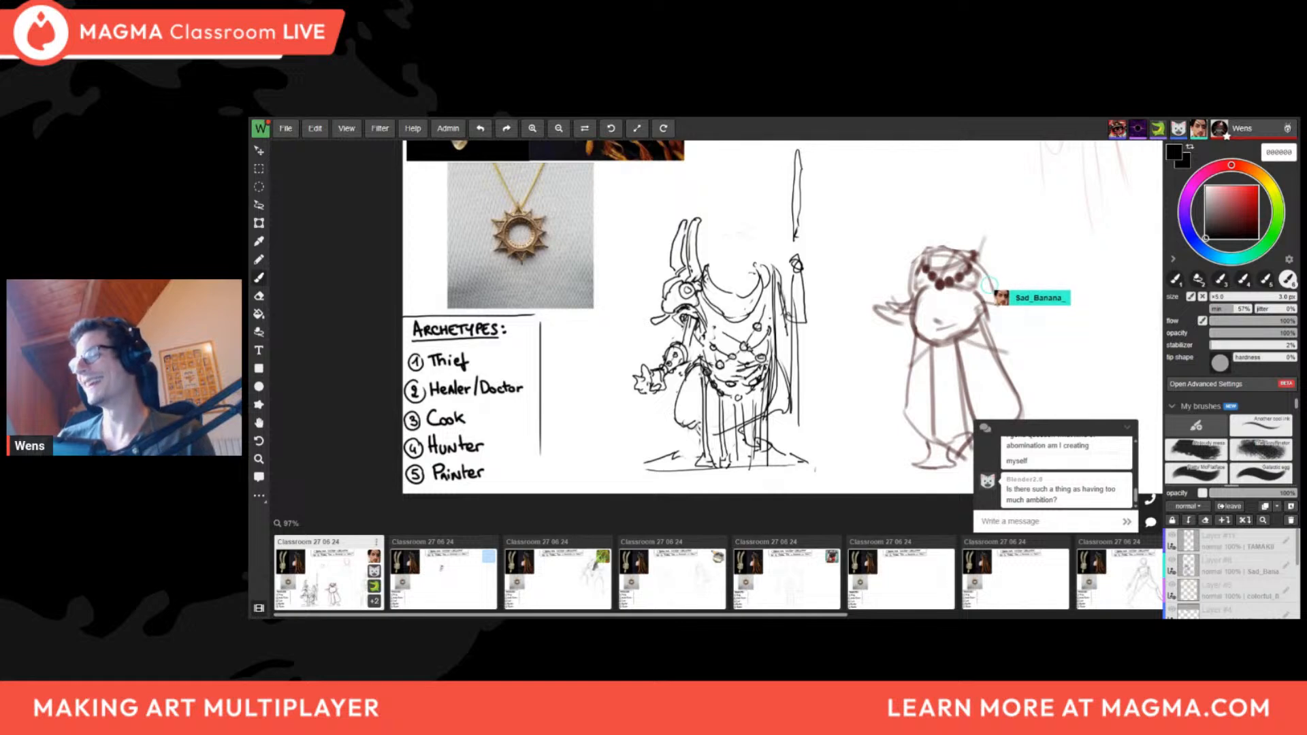
Sketch the figure's front leg below the cloak and erase the ground lines overlapping it
key(f)
scroll(752, 407, down, 4)
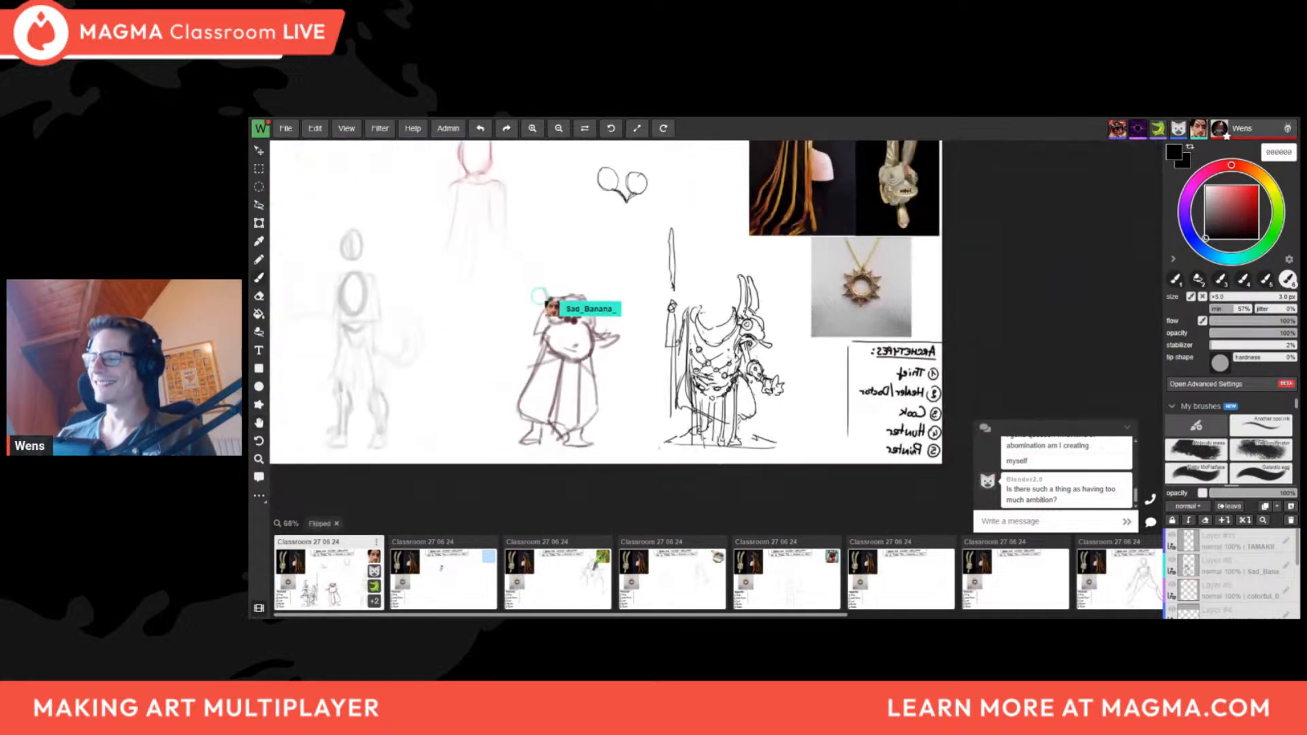
key(f)
drag(693, 419, 608, 403)
scroll(646, 391, up, 2)
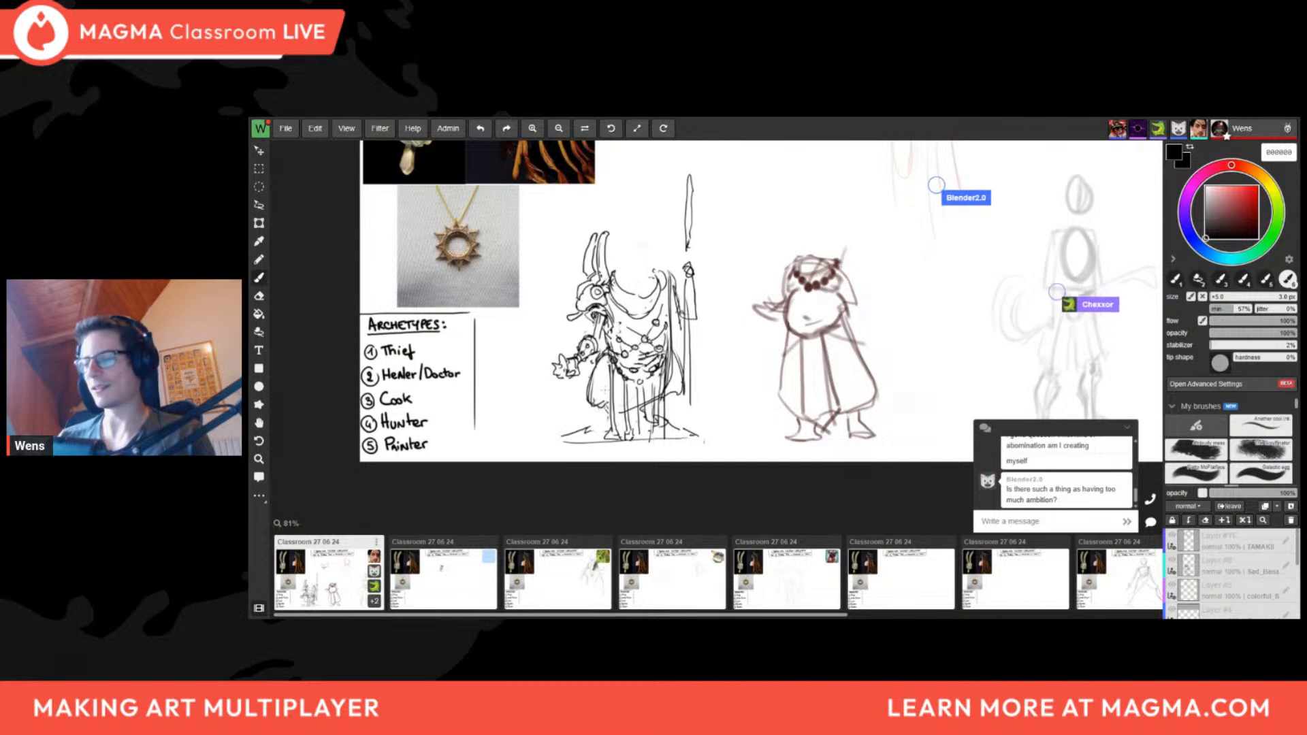
key(f)
key(e)
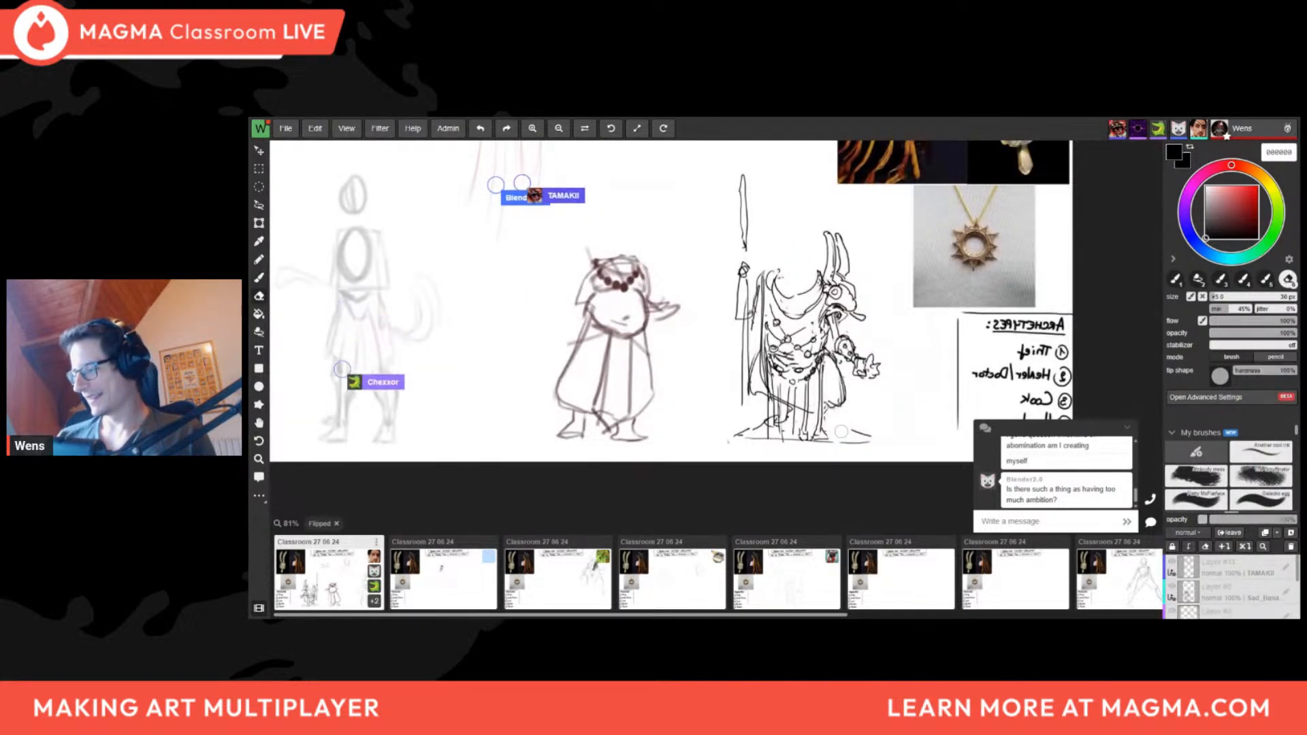
key(b)
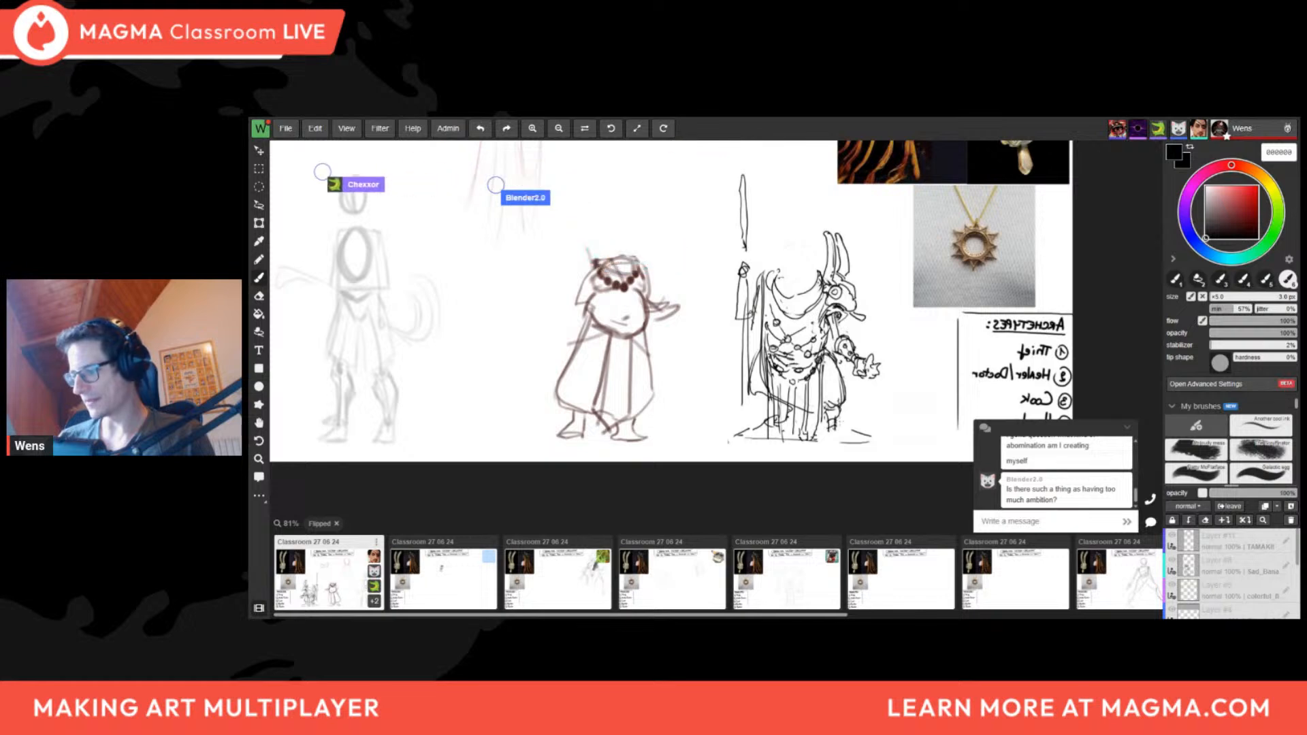
Sketch the front foot with toes below the robed figure's leg, checking it in mirrored view
key(f)
drag(619, 409, 613, 402)
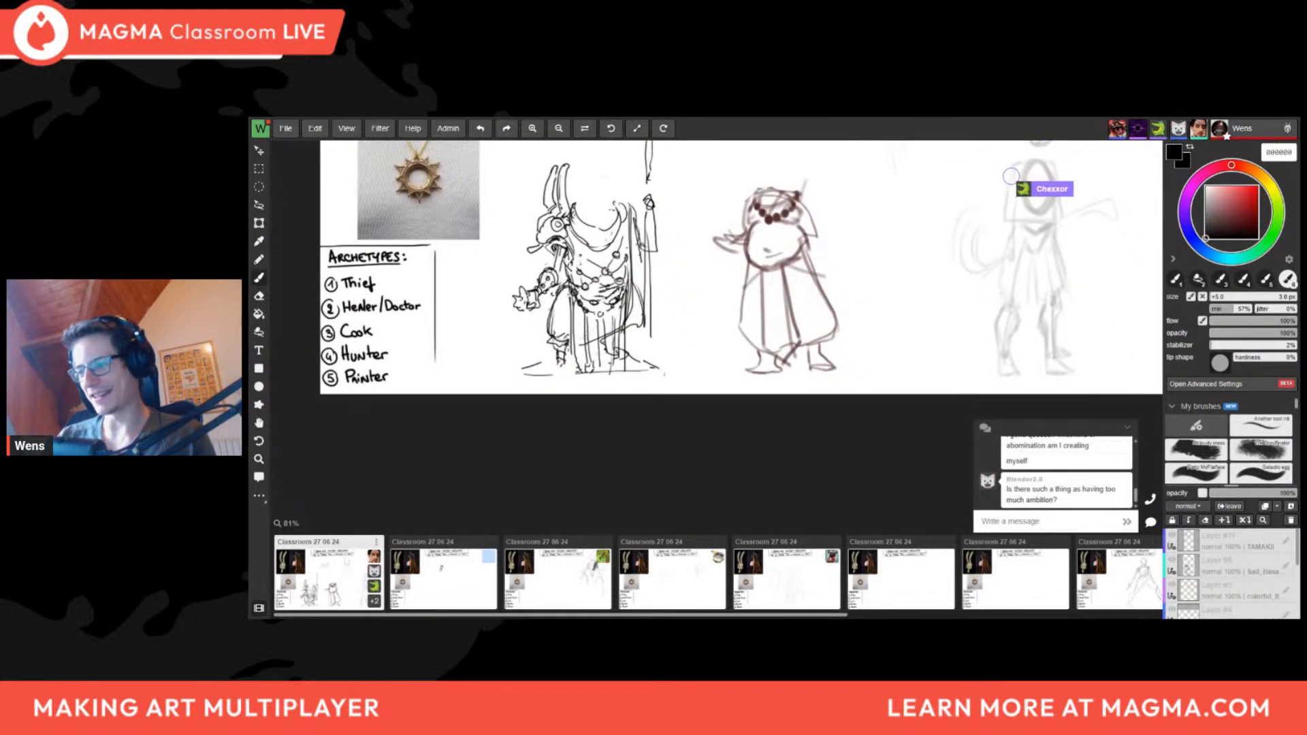
key(f)
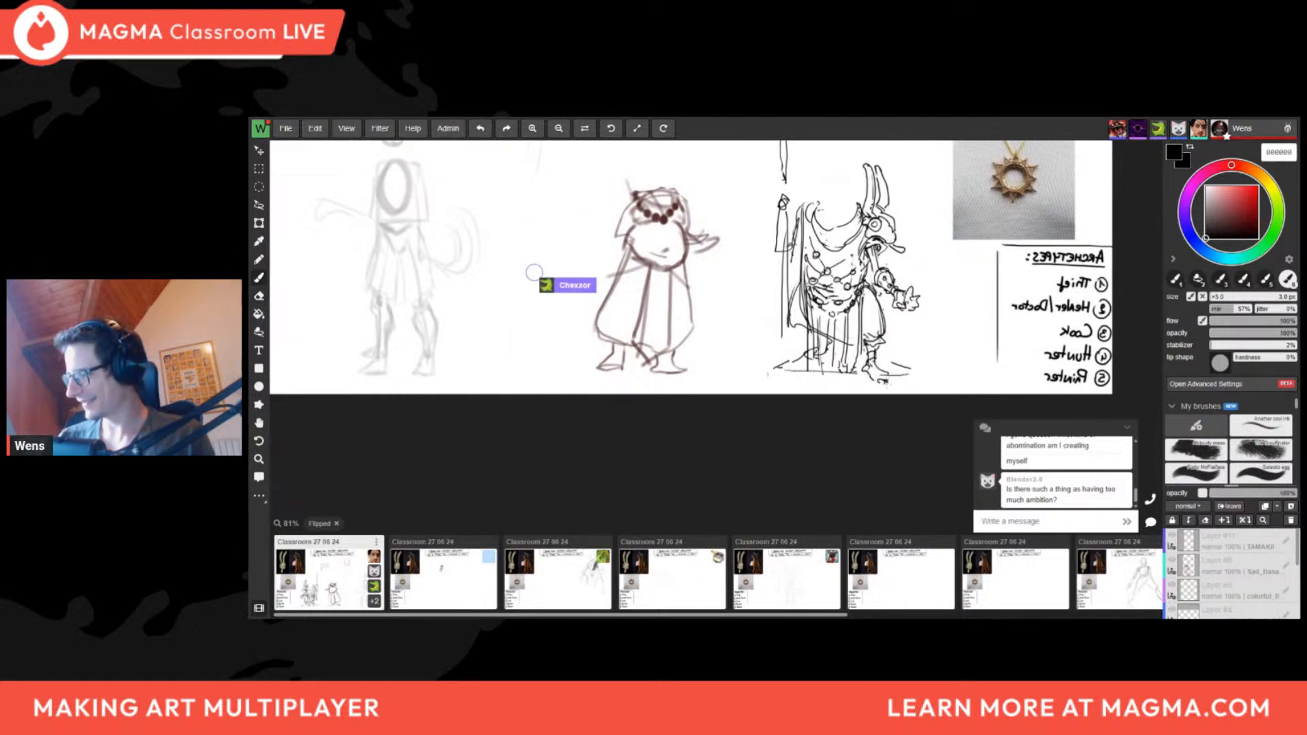
key(f)
drag(610, 421, 602, 416)
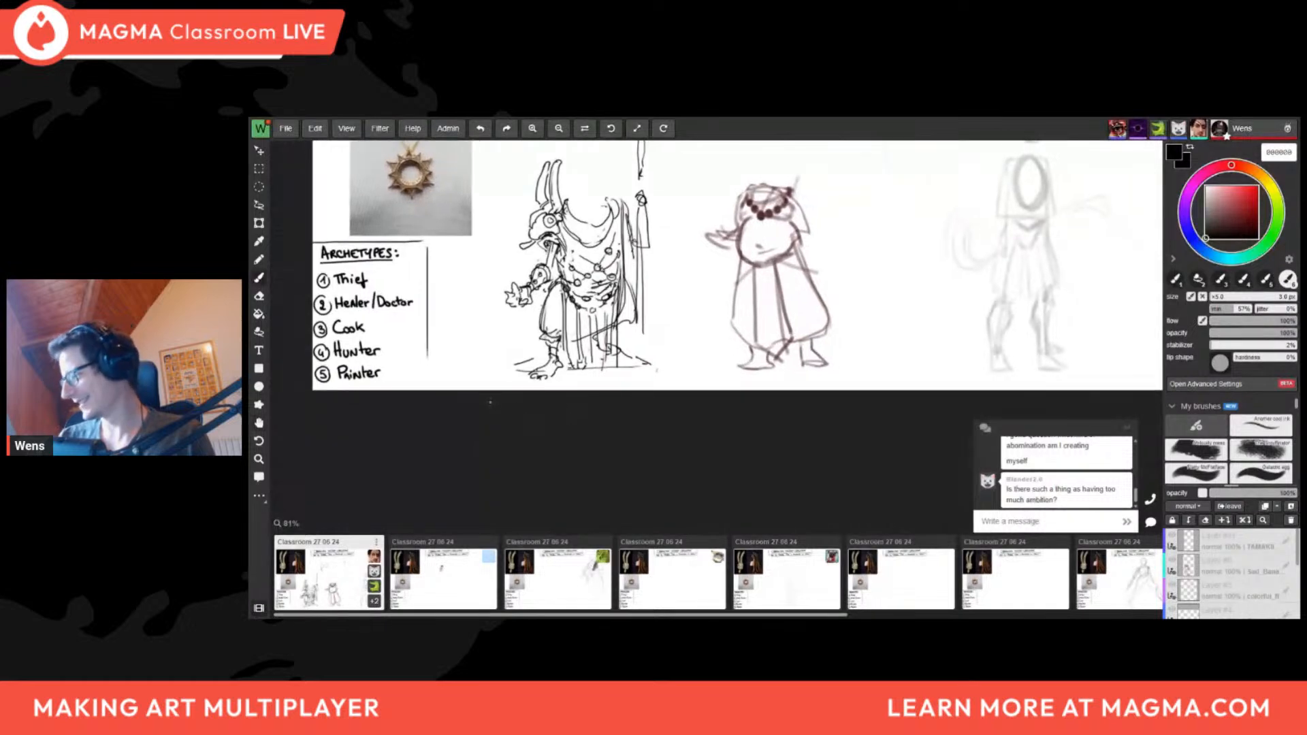
scroll(534, 384, up, 2)
key(b)
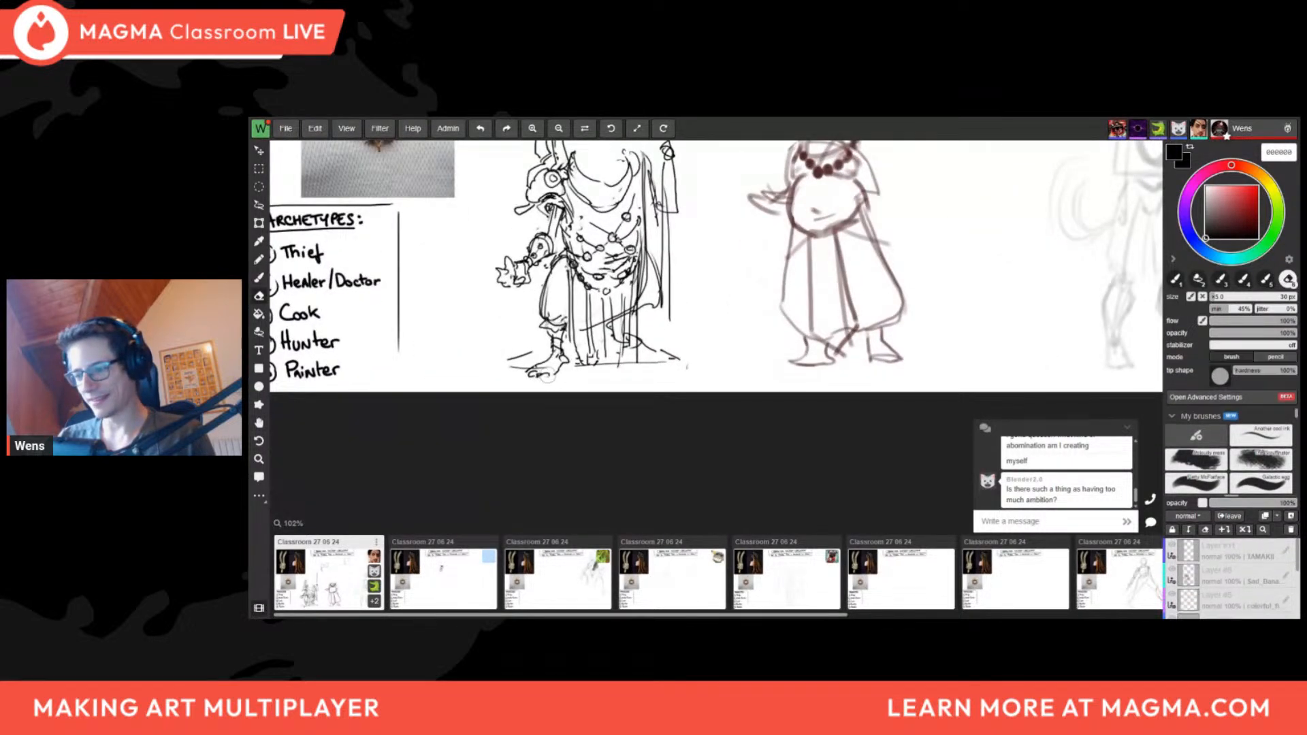
key(e)
key(b)
drag(535, 378, 540, 382)
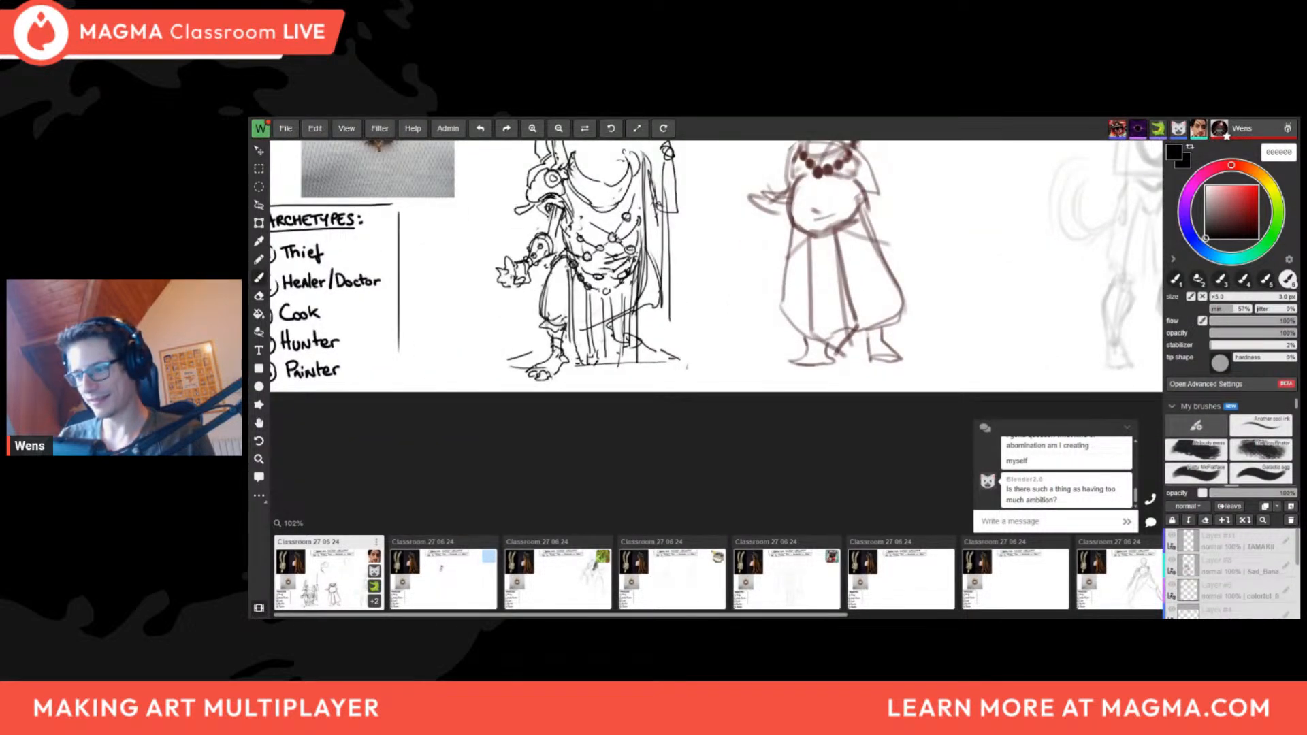
Check the whole robed figure in normal and mirrored view, and look over the full shared challenge canvas
scroll(773, 393, down, 4)
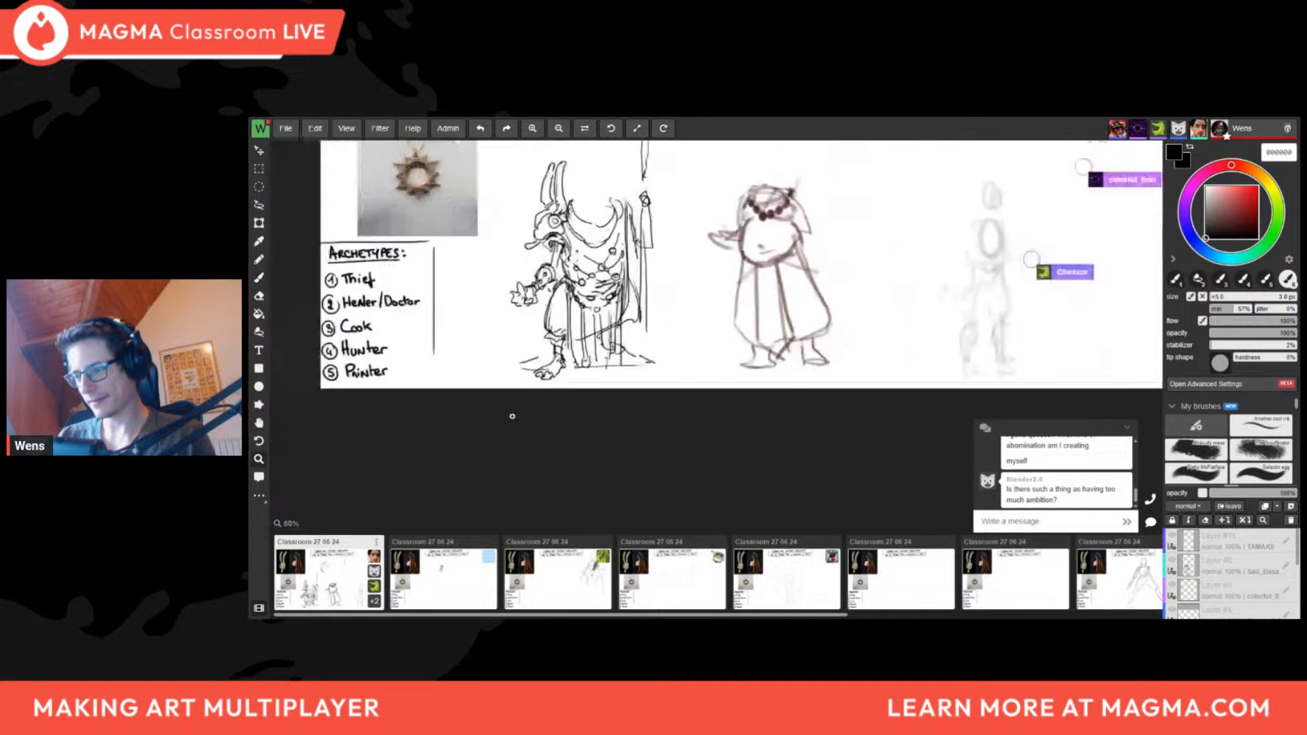
key(f)
scroll(772, 393, up, 2)
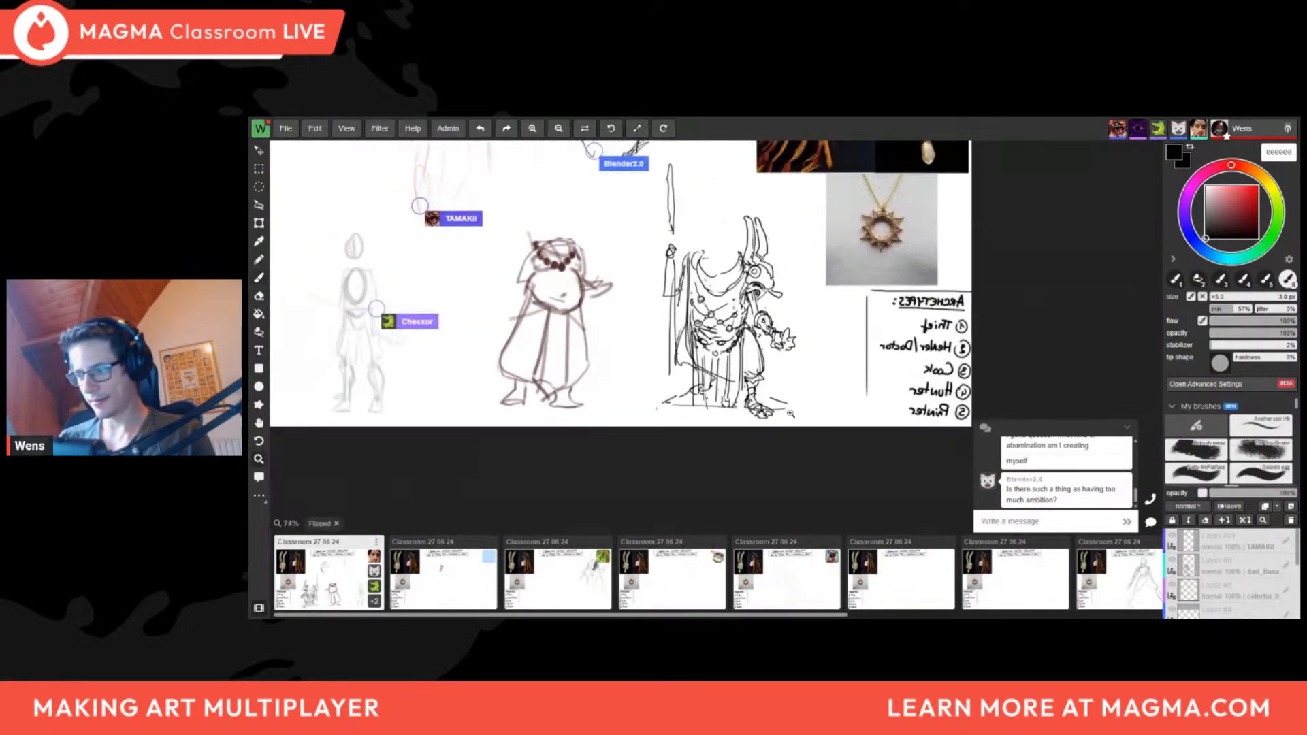
key(f)
scroll(773, 393, down, 2)
scroll(773, 393, up, 2)
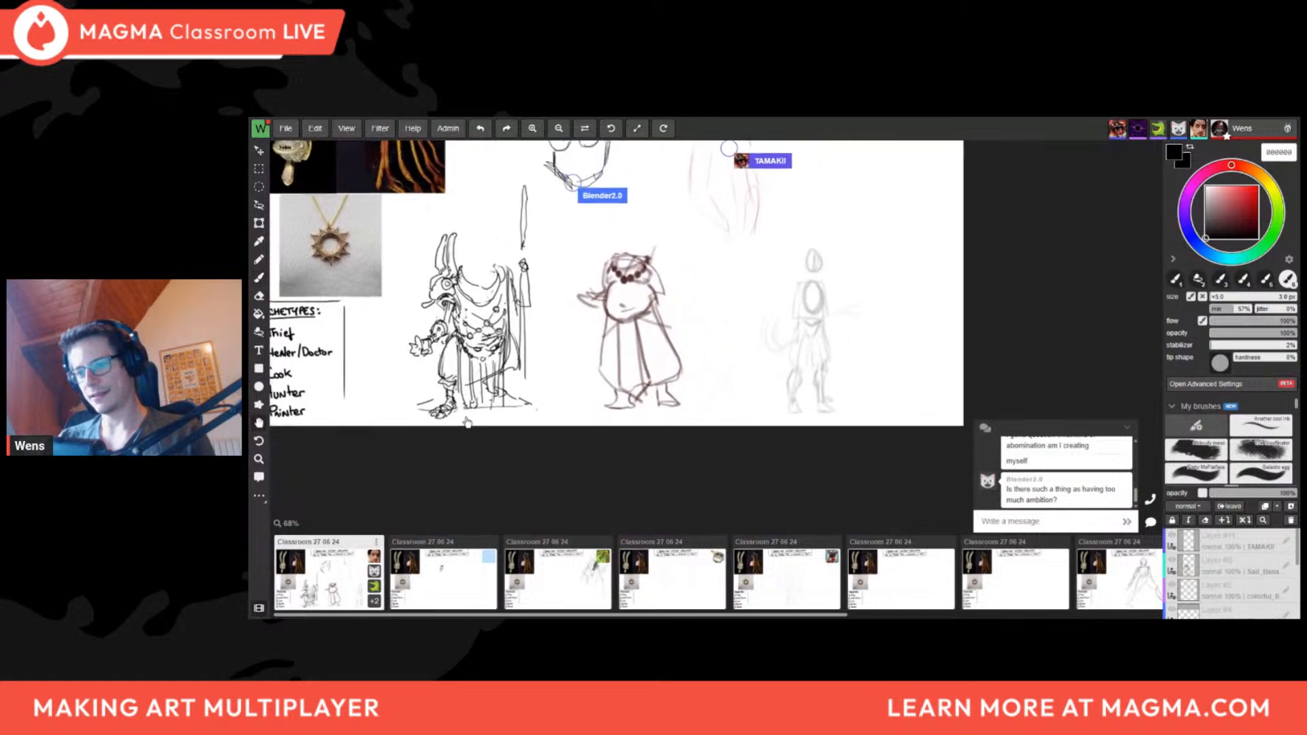
scroll(425, 369, down, 2)
key(e)
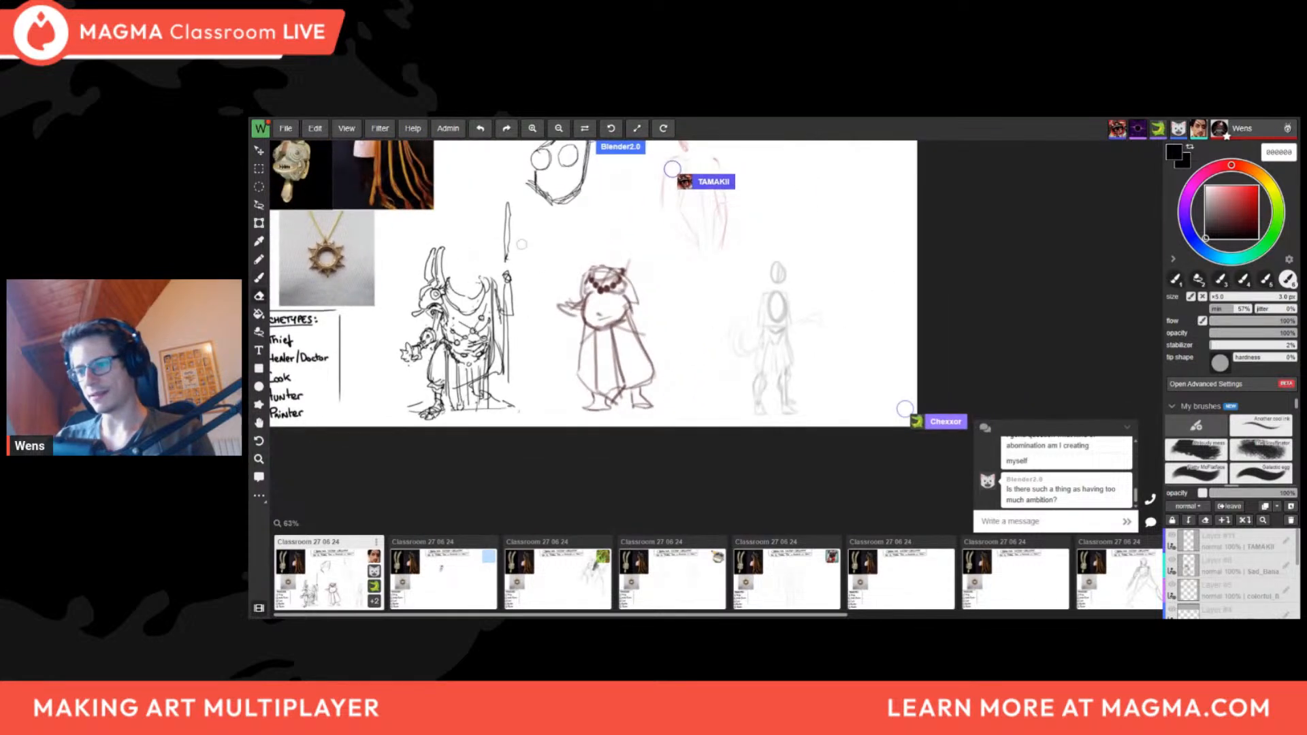
mouse_move(553, 259)
mouse_down()
mouse_move(589, 333)
mouse_move(601, 294)
mouse_up()
scroll(589, 333, up, 1)
key(b)
key(e)
key(b)
key(e)
key(b)
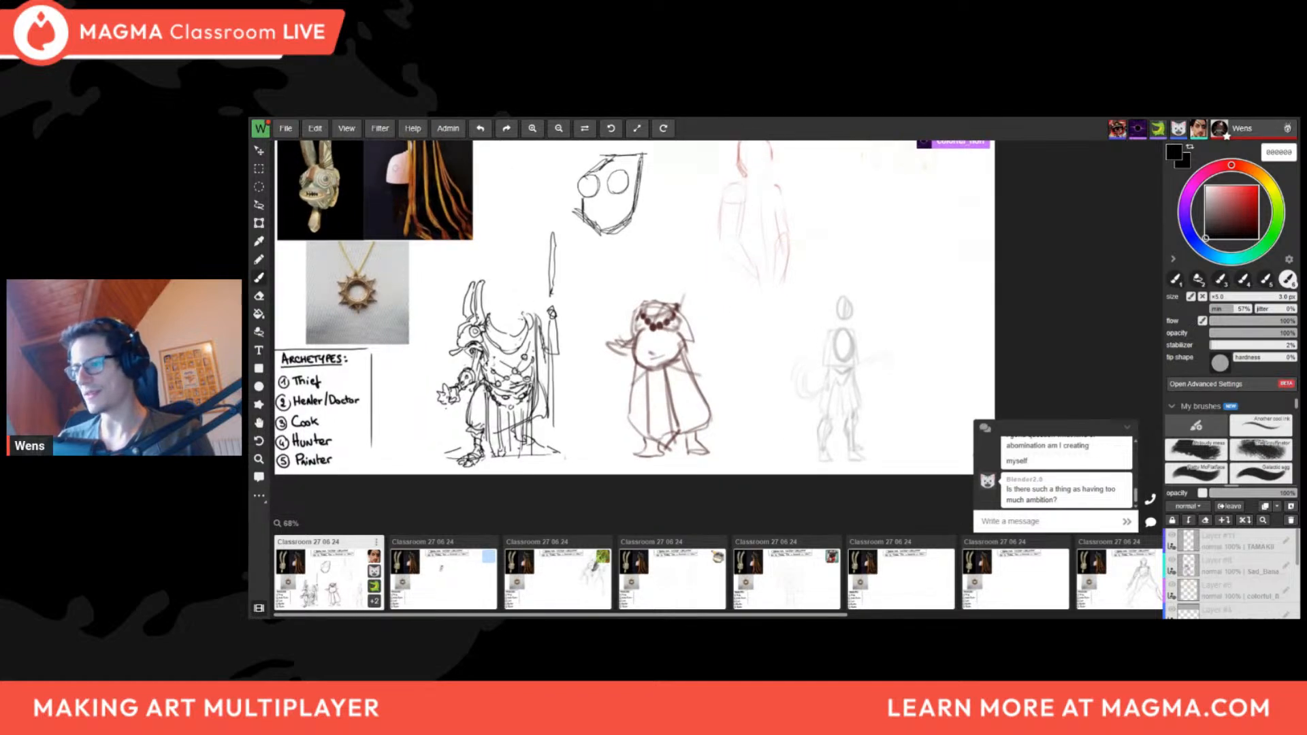
drag(738, 376, 691, 449)
scroll(692, 449, down, 2)
drag(579, 459, 589, 432)
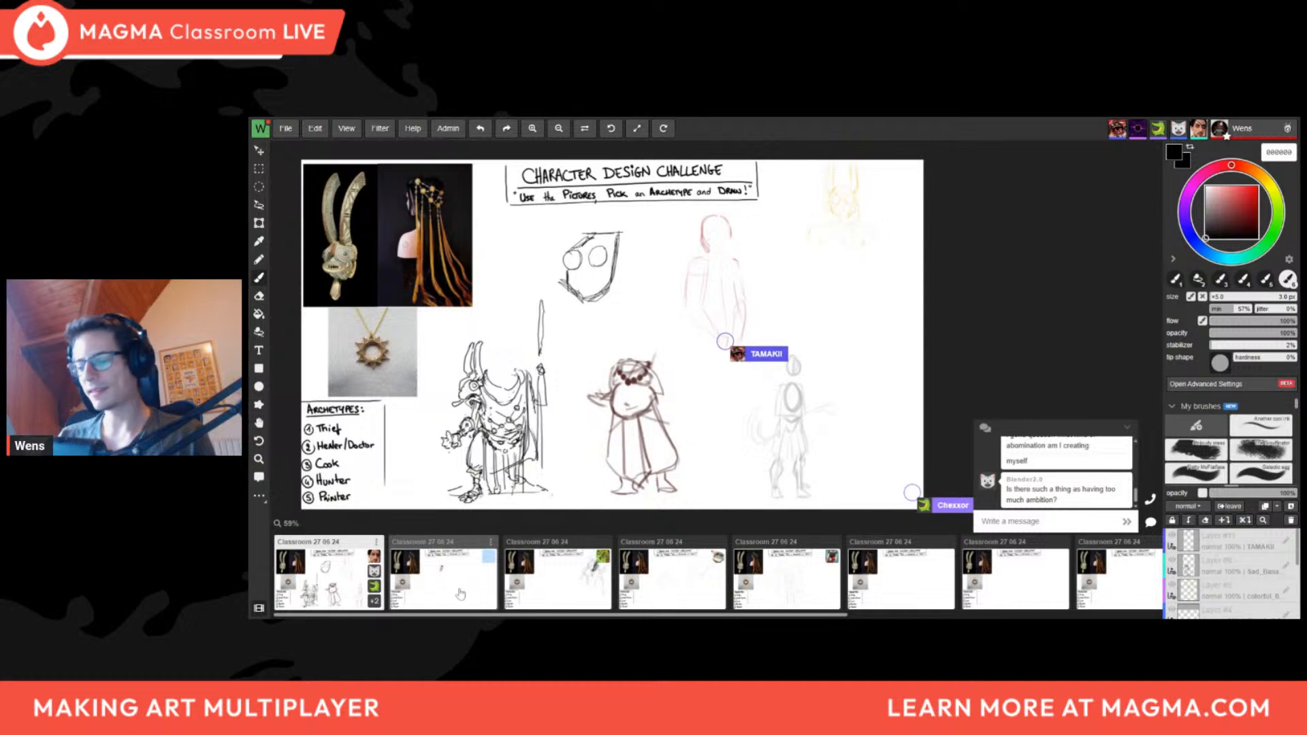
Review the participants' challenge canvases, including the long-eared masked creature, the tiny figure with a red hat and the hooded swordsman
click(593, 603)
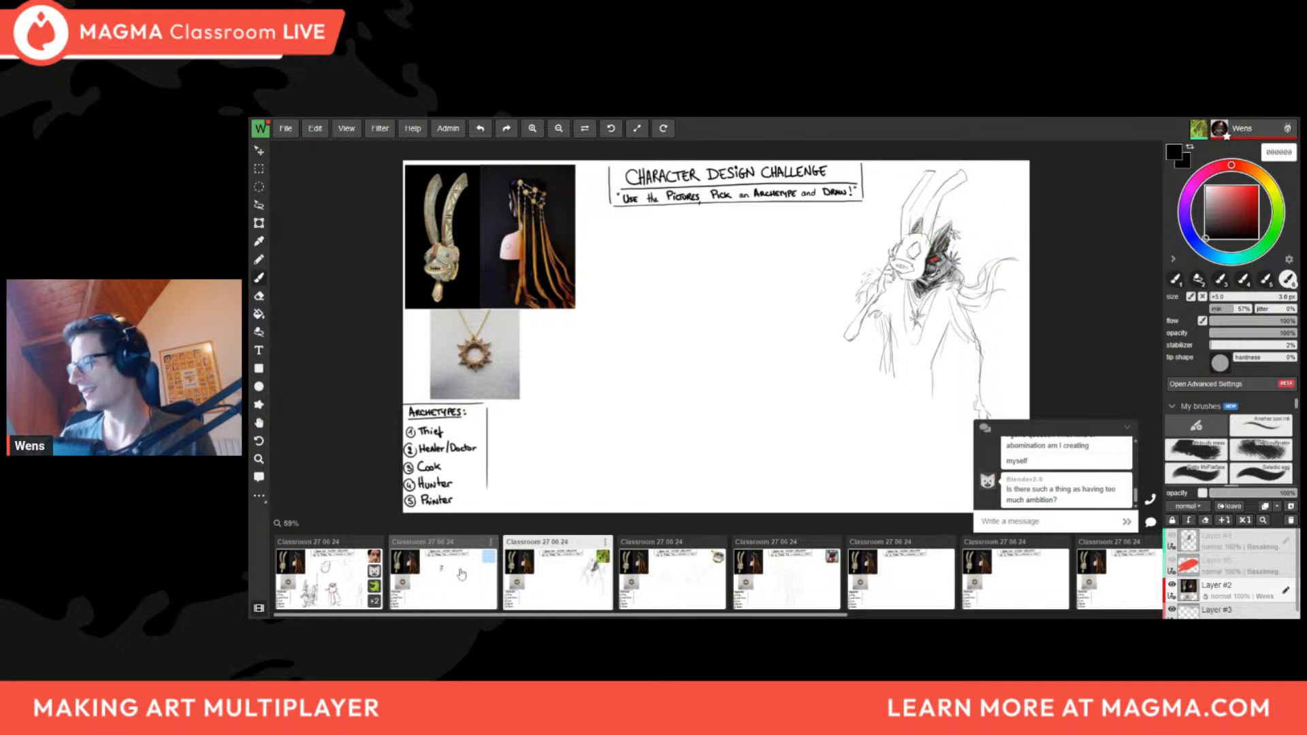
click(461, 591)
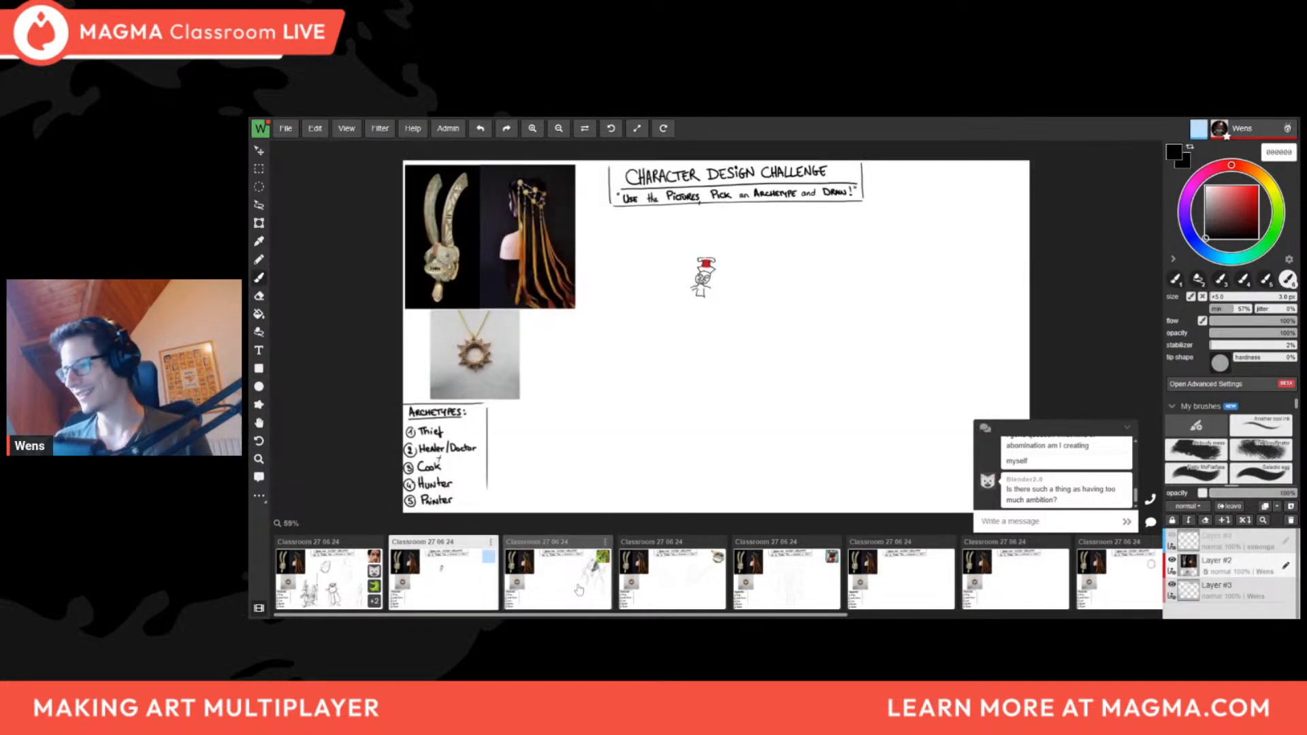
click(579, 589)
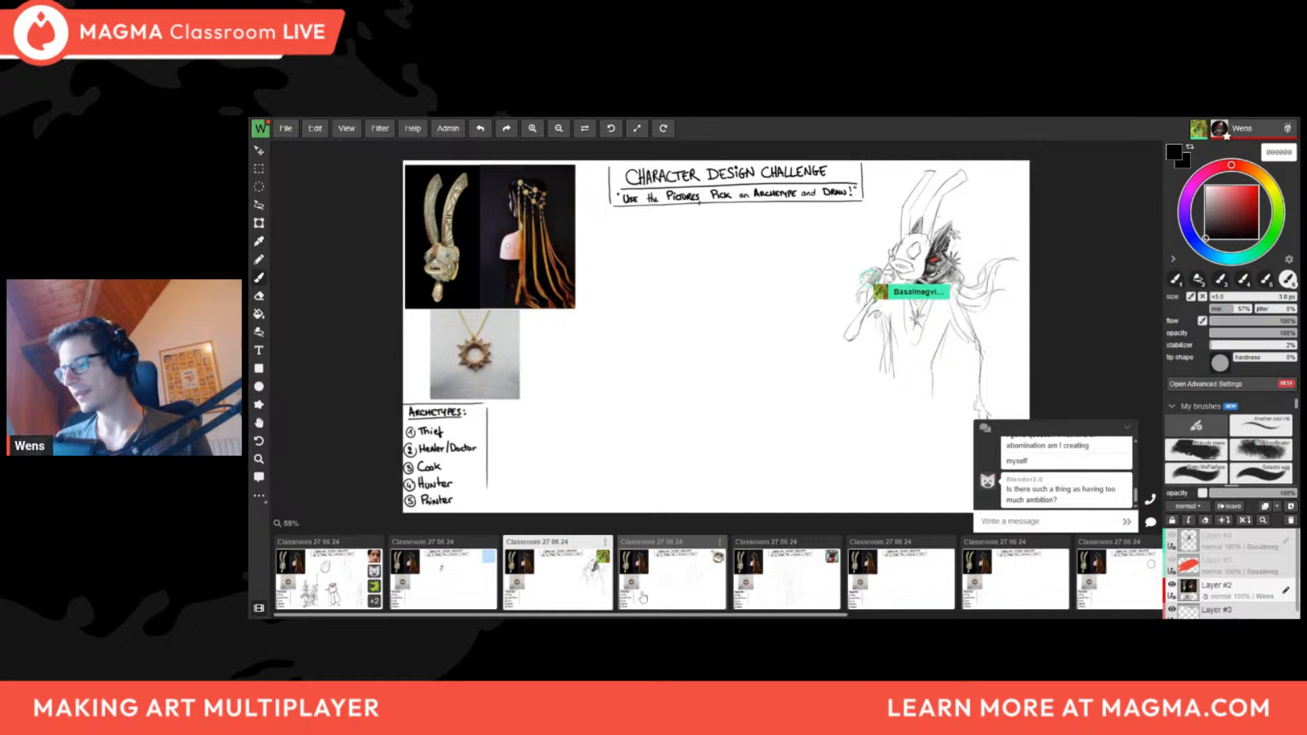
click(644, 595)
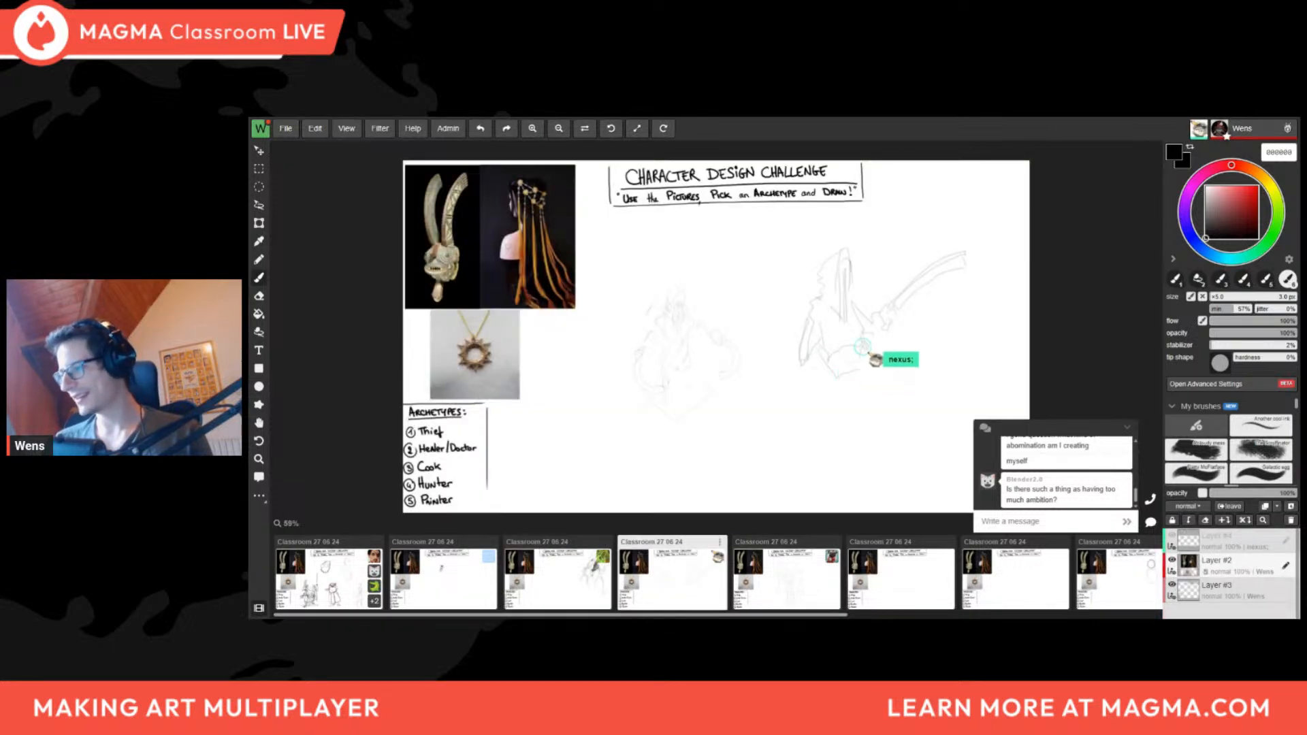
scroll(1089, 327, up, 5)
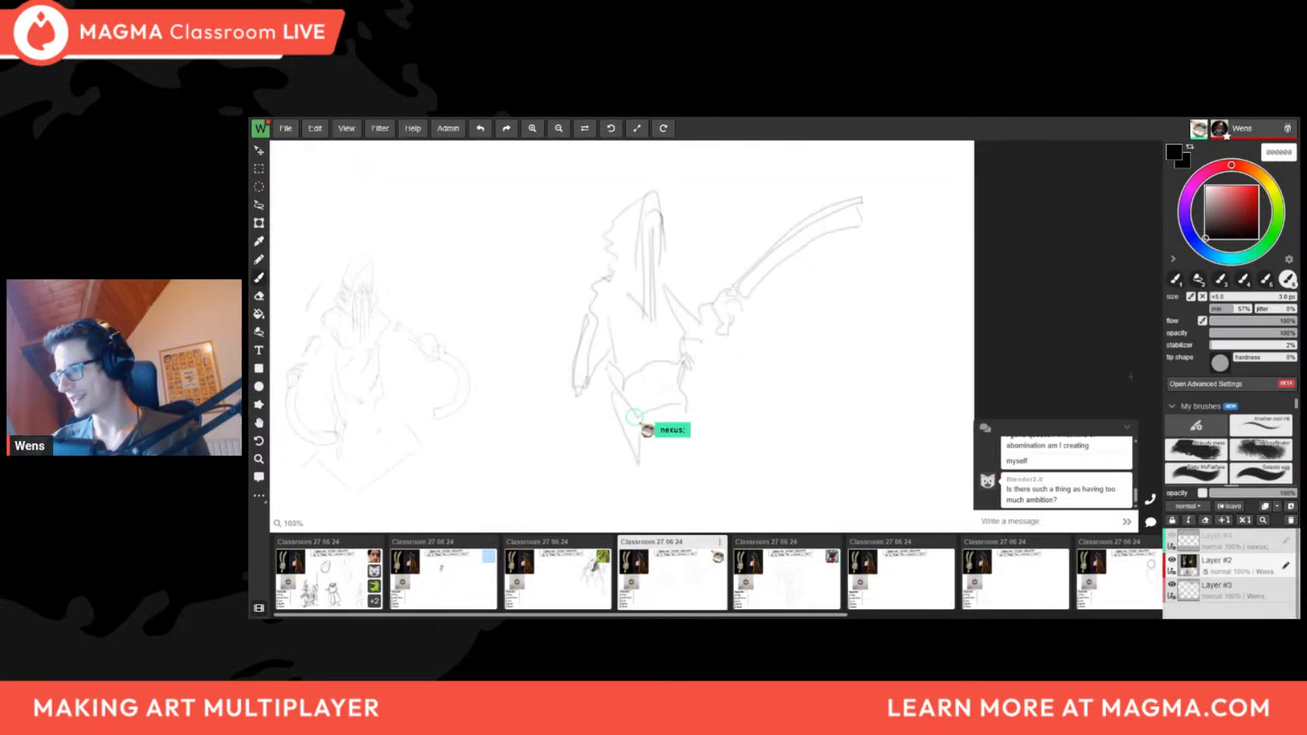
scroll(977, 315, down, 3)
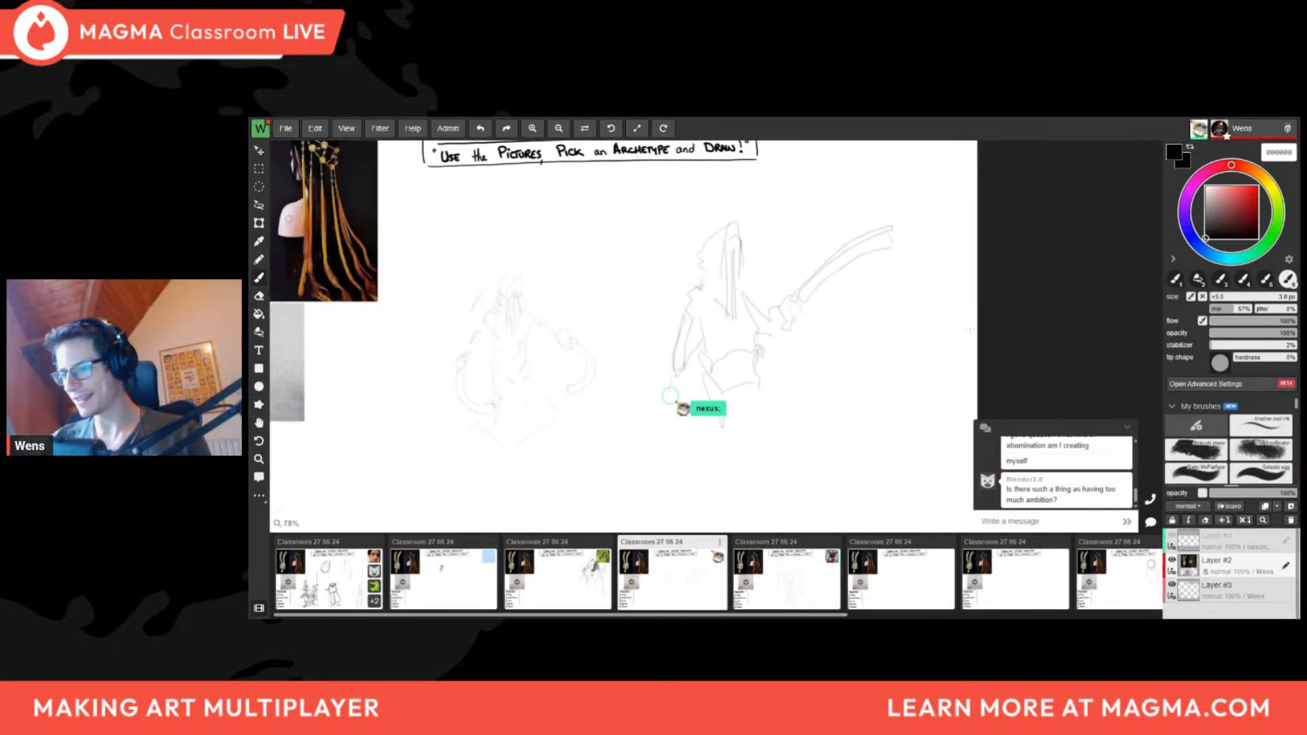
click(879, 583)
click(963, 605)
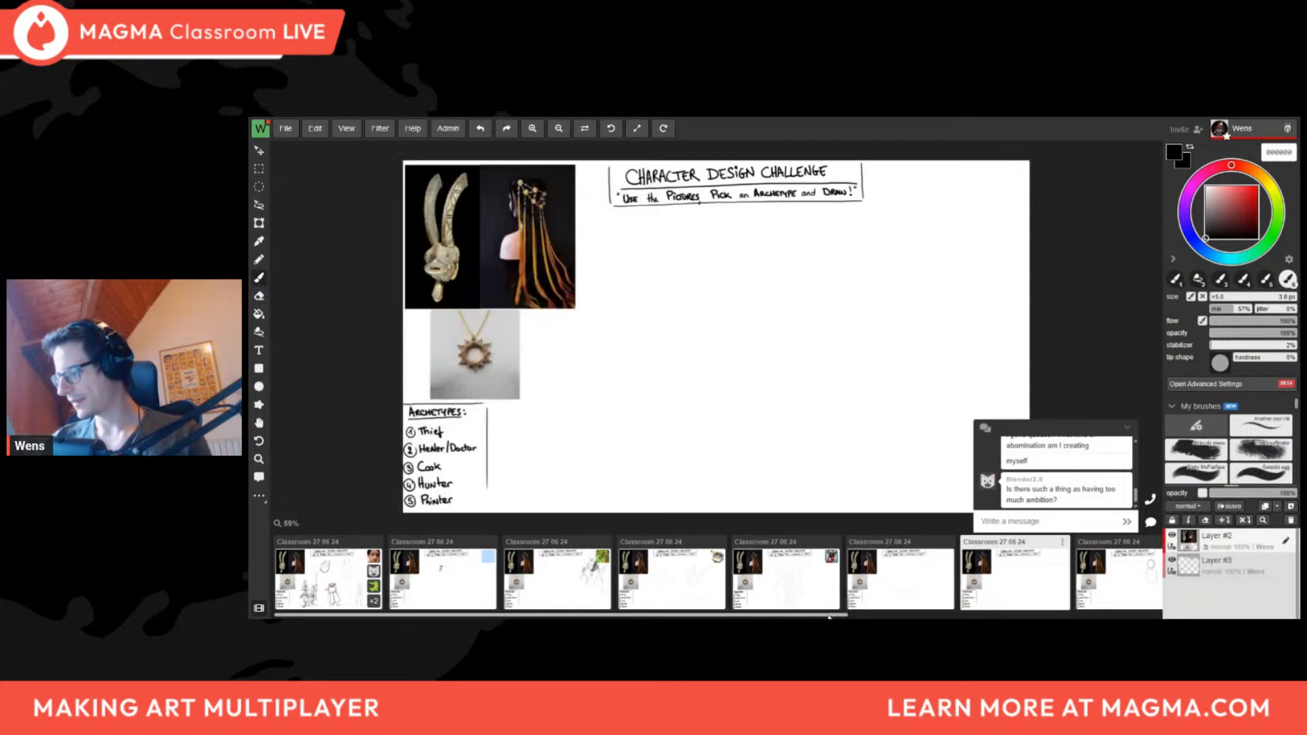
Open the canvas further along the sequence with the cross-legged floating figure and examine its sketch up close
drag(831, 616, 961, 616)
click(936, 597)
click(961, 606)
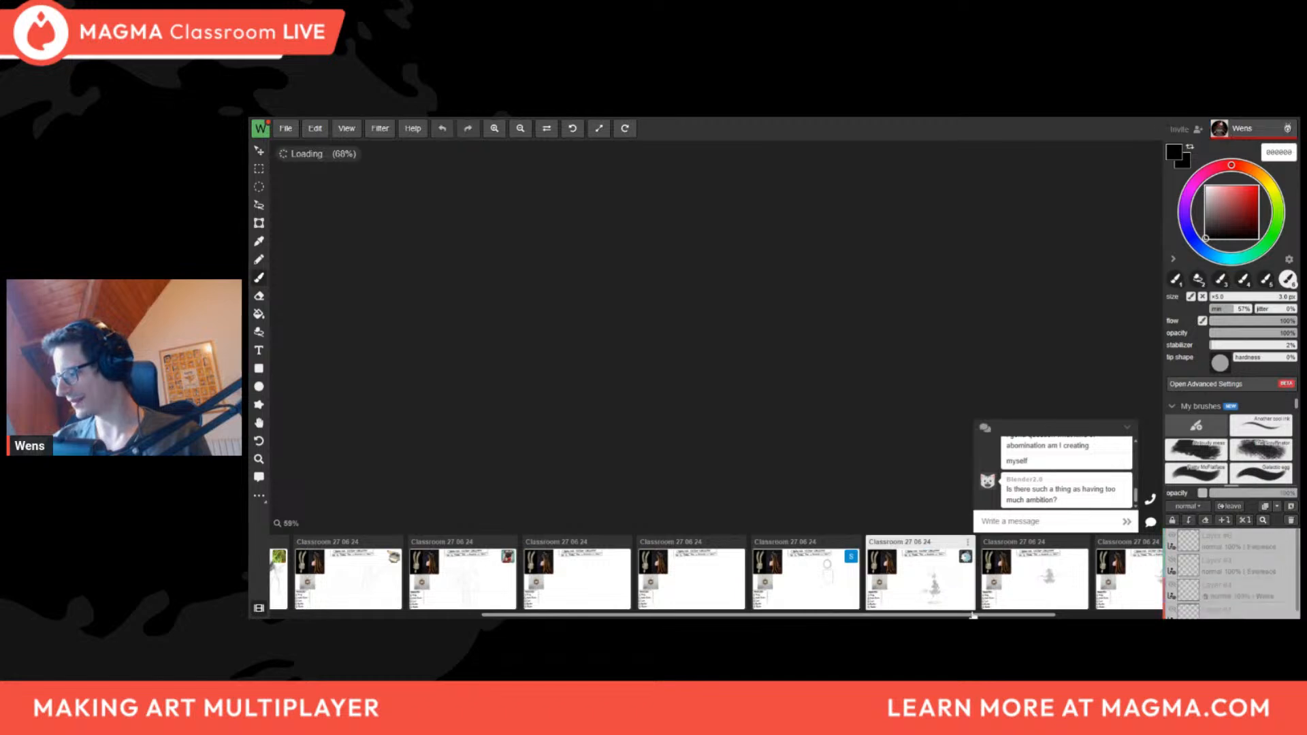
scroll(831, 446, up, 4)
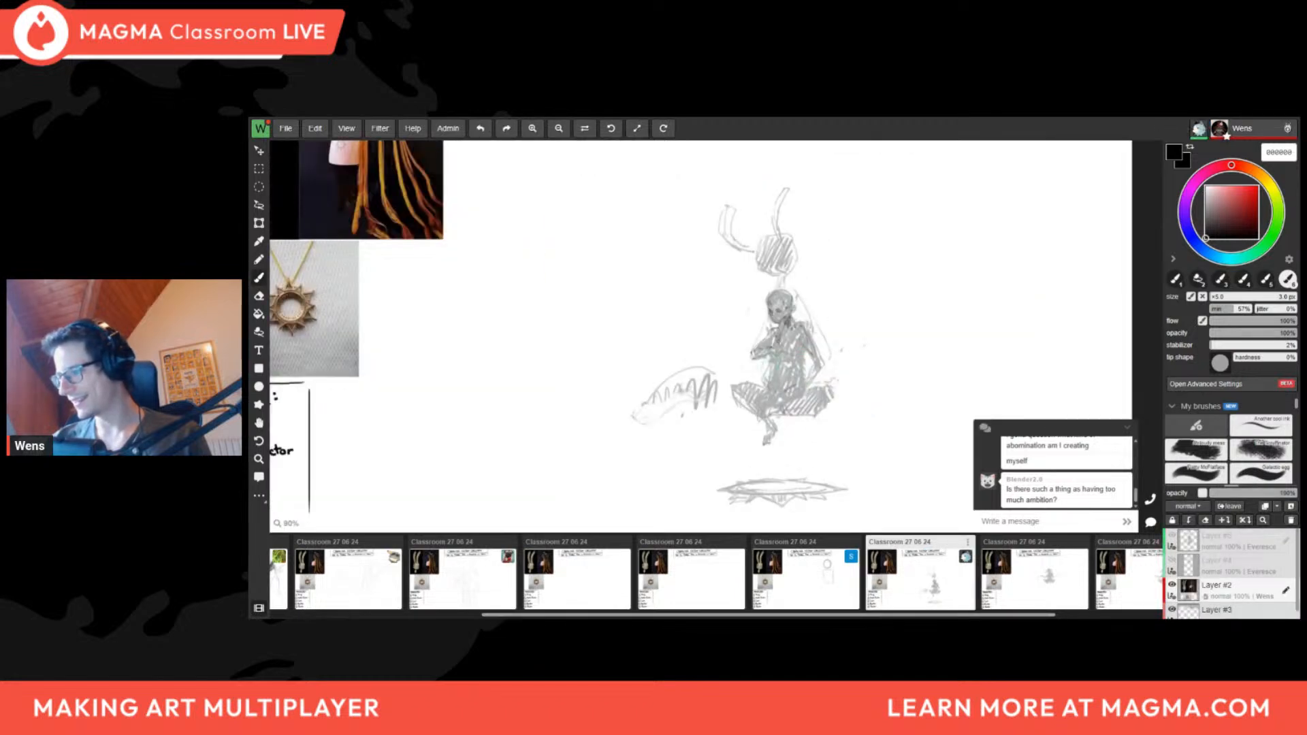
scroll(810, 315, up, 1)
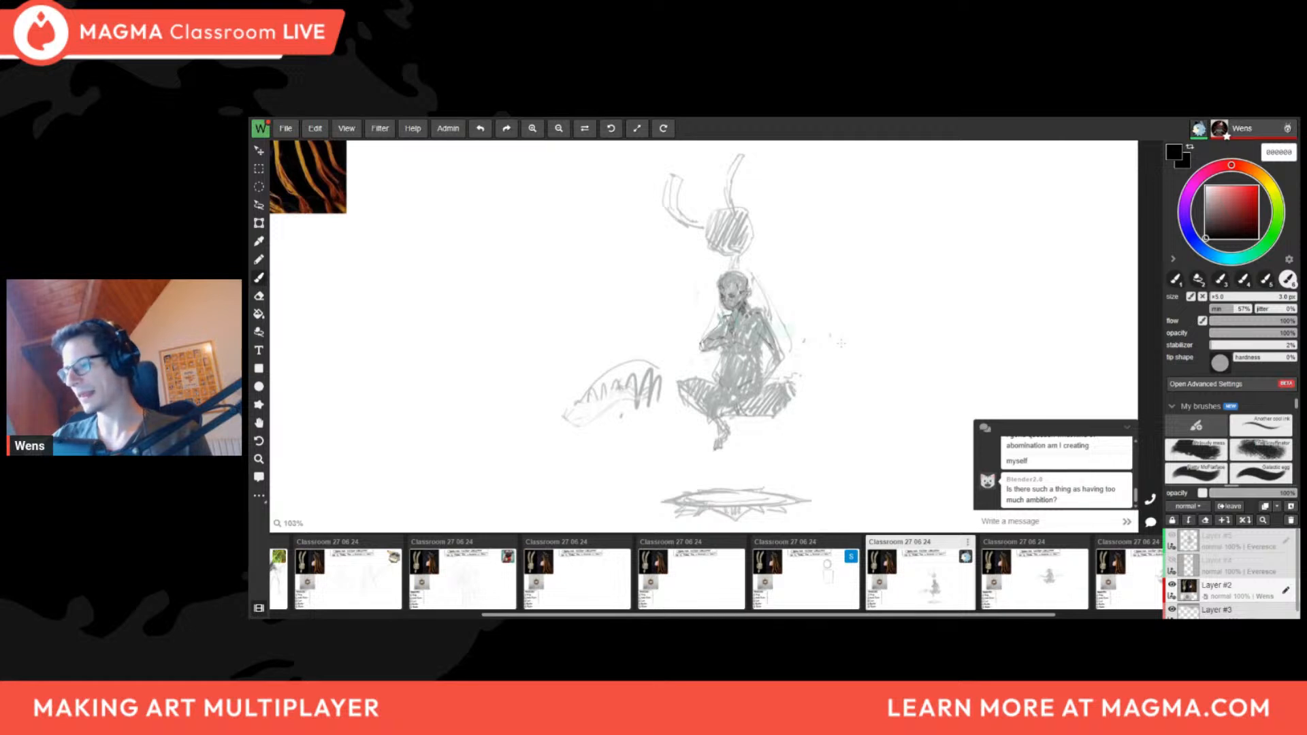
scroll(842, 343, down, 5)
scroll(1111, 193, up, 5)
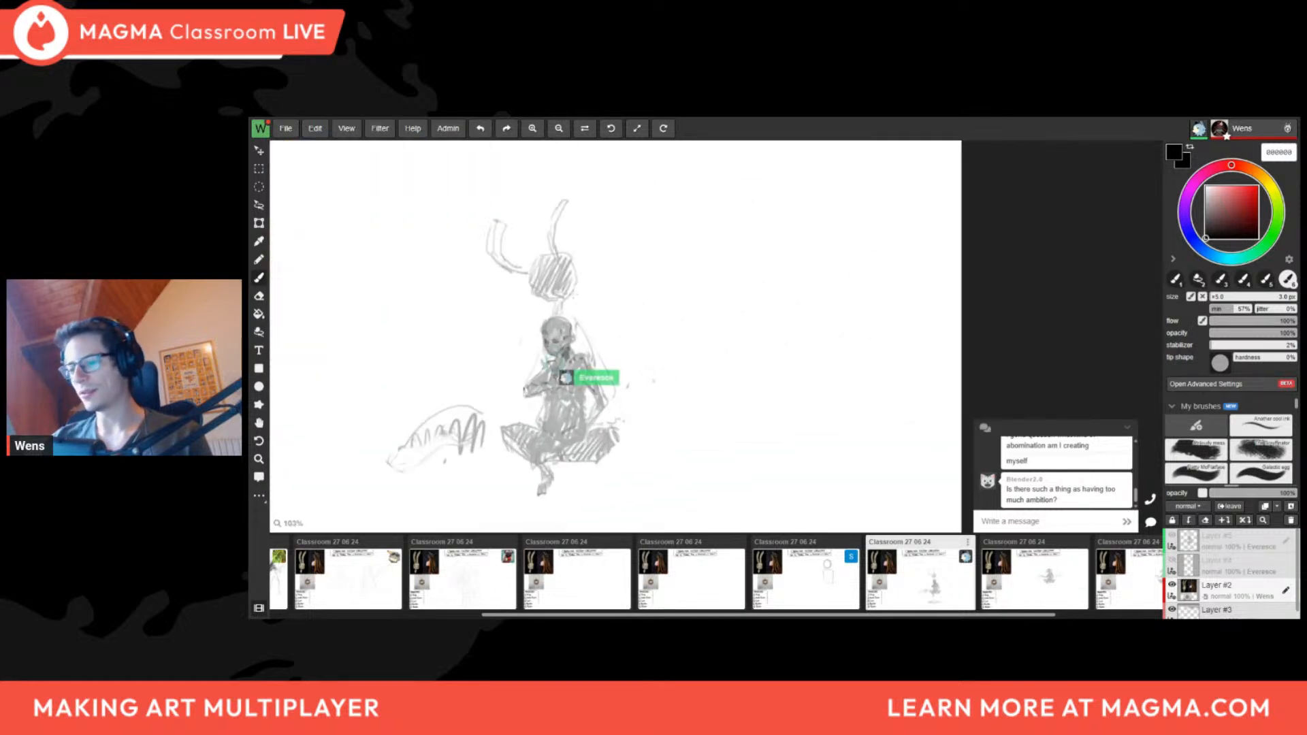
scroll(525, 379, up, 5)
scroll(629, 326, down, 4)
scroll(602, 320, up, 6)
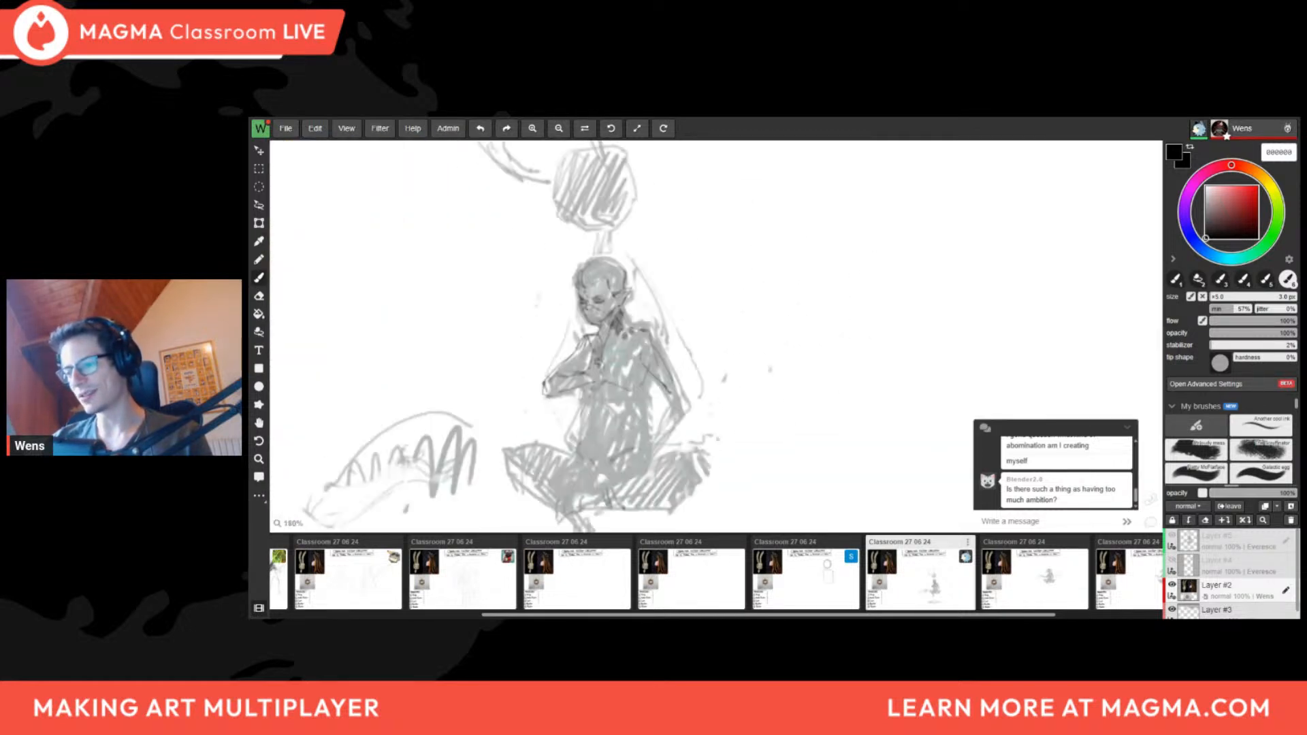
scroll(585, 320, up, 3)
scroll(606, 313, down, 8)
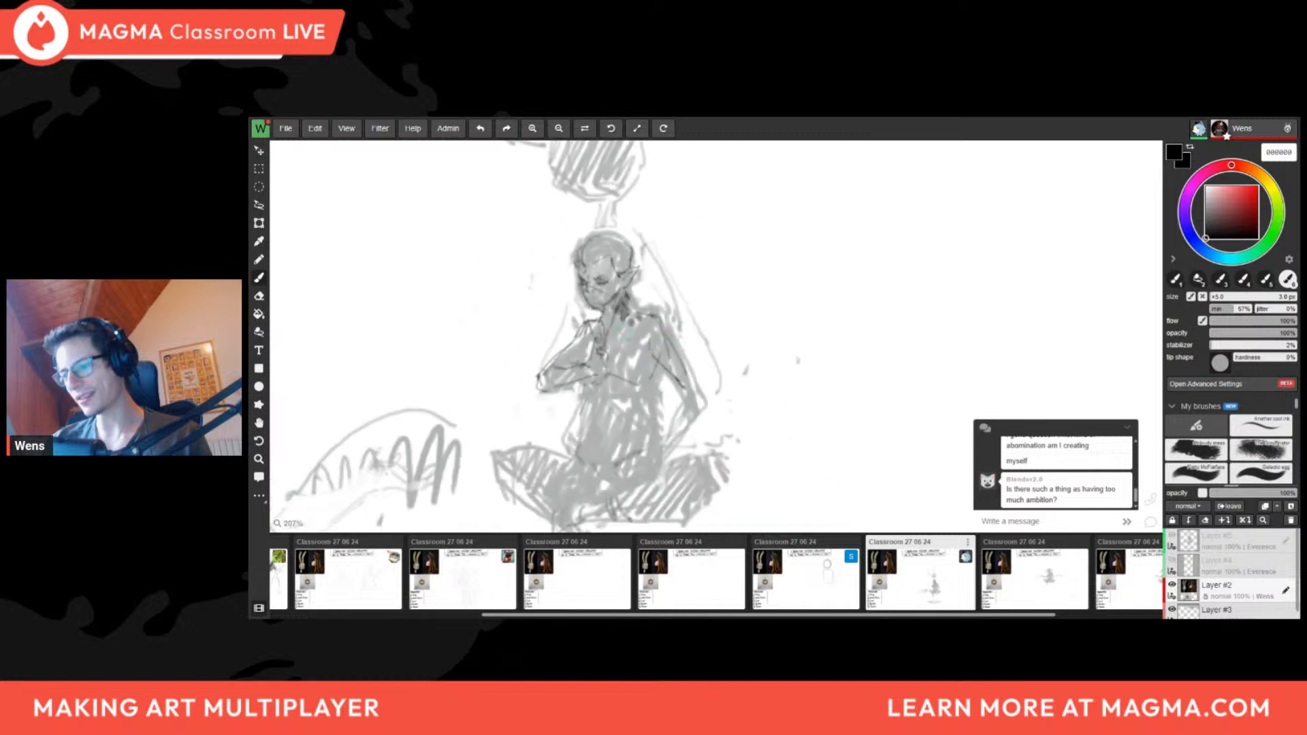
middle_drag(746, 294, 781, 249)
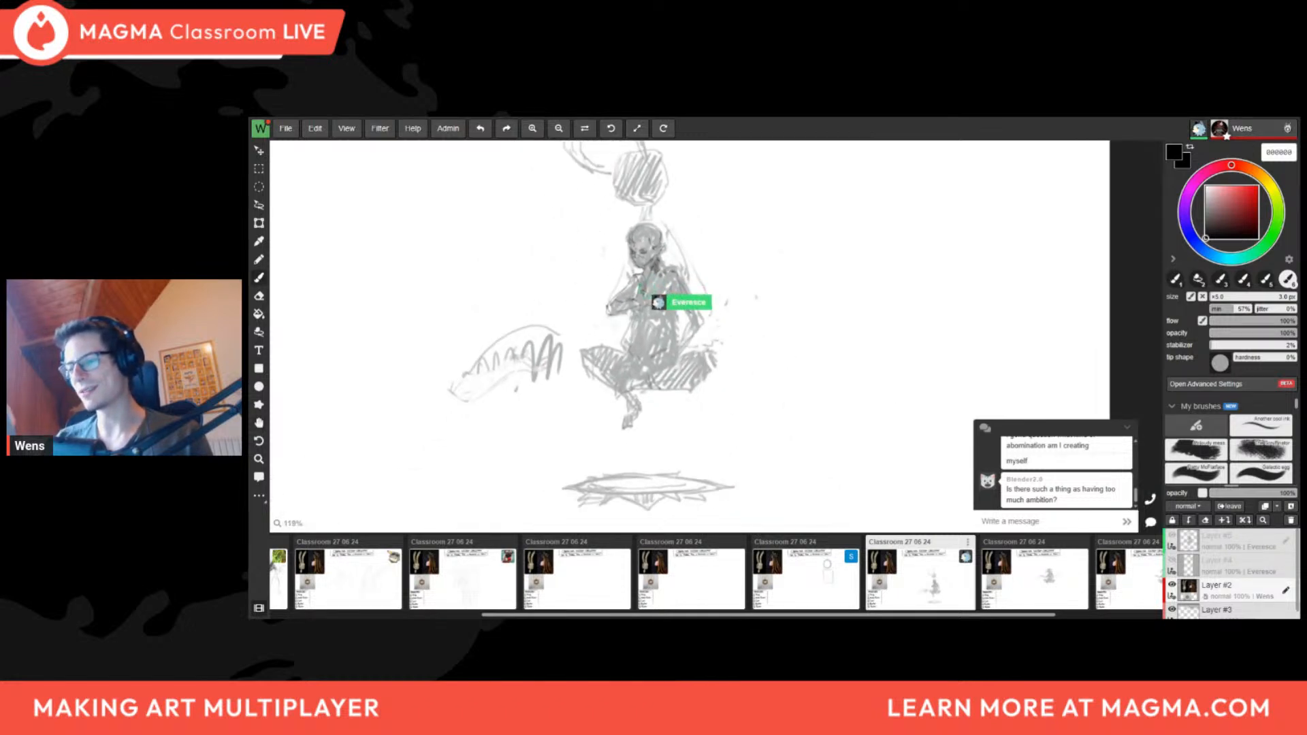
key(ctrl+z)
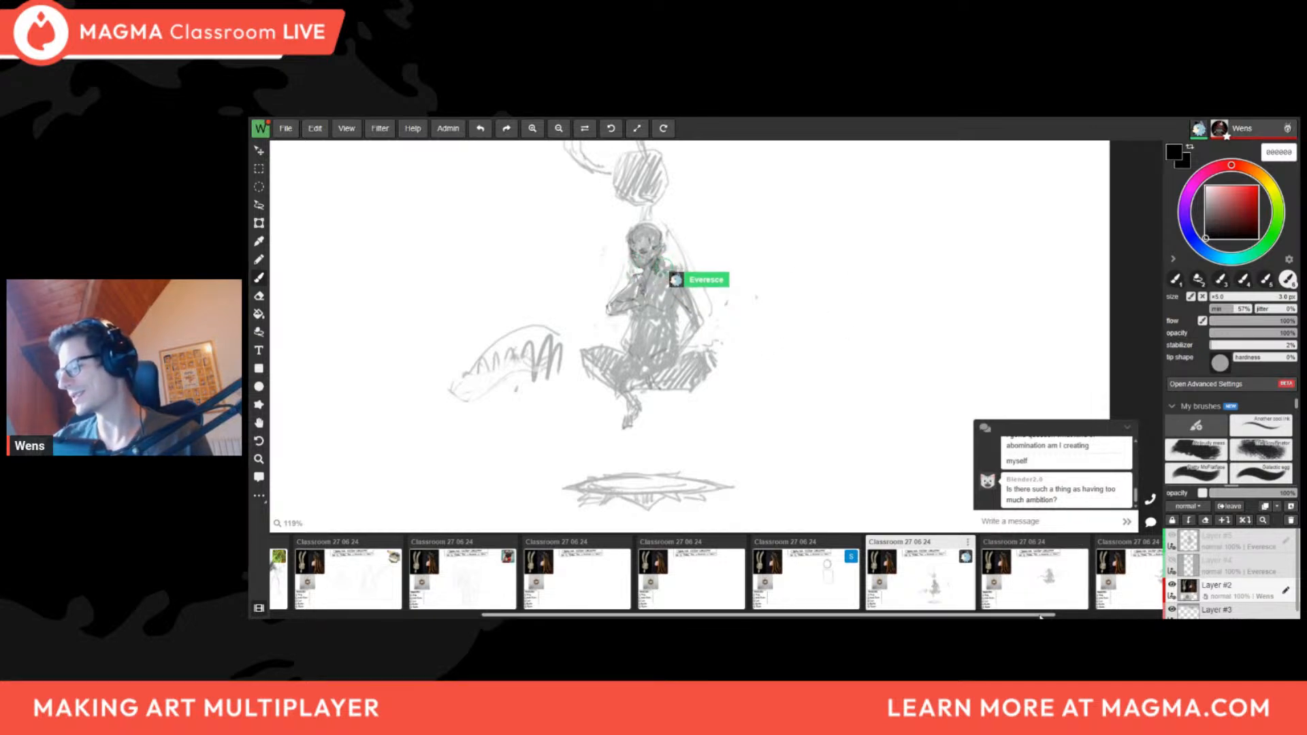
Compare the last two seated-figure canvases in the sequence and return to the floating-figure canvas
drag(1041, 615, 1110, 616)
click(1042, 578)
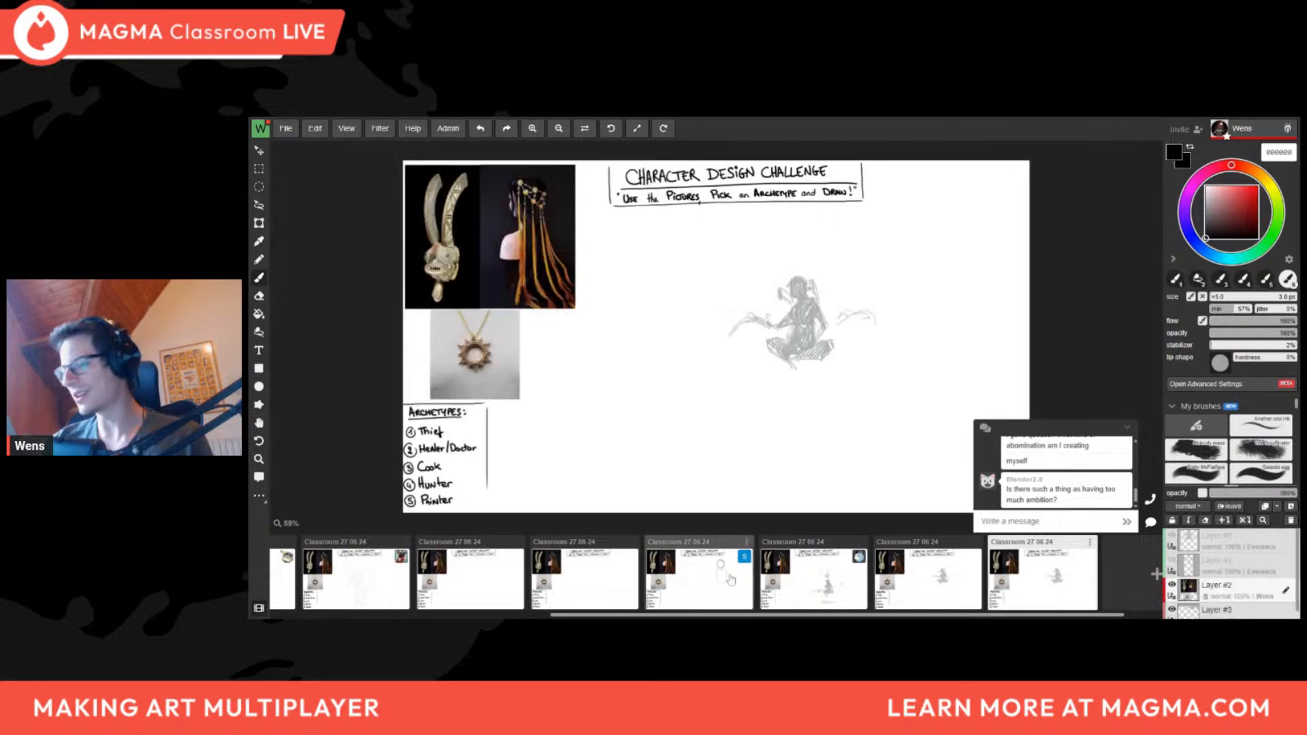
click(943, 584)
click(1022, 587)
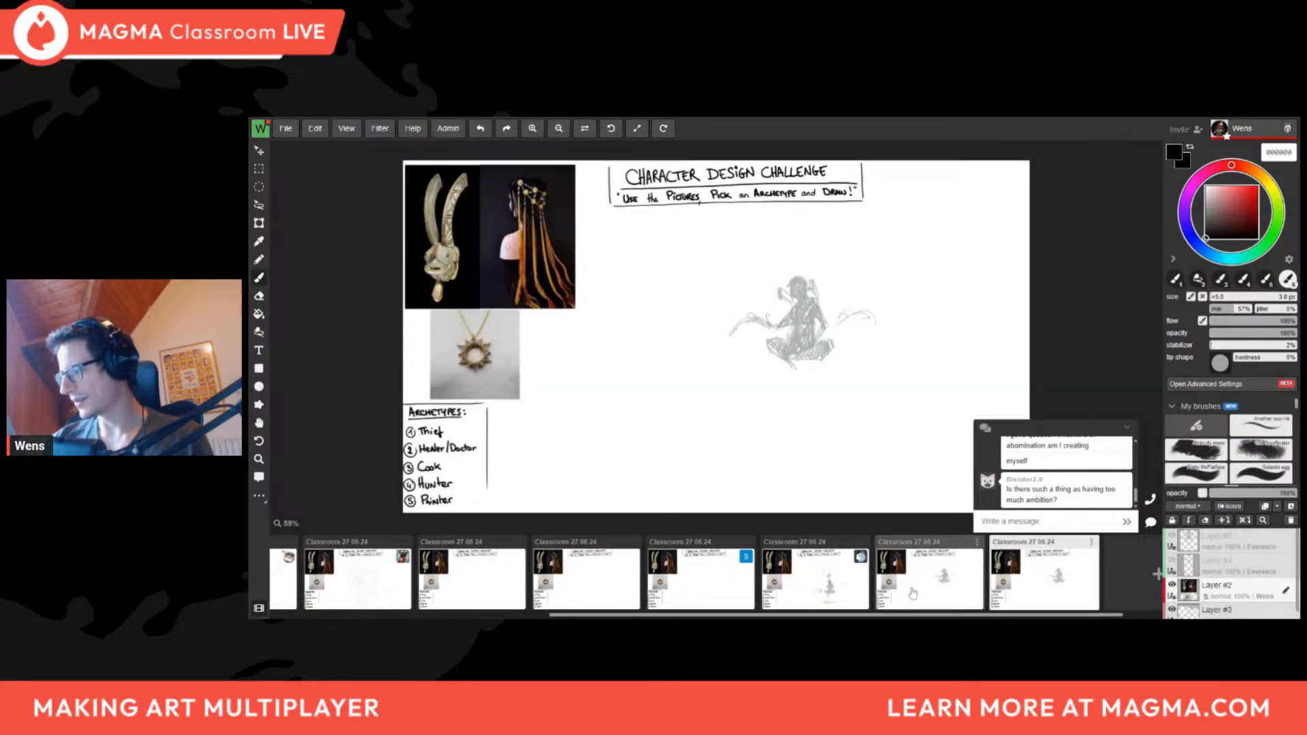
click(817, 582)
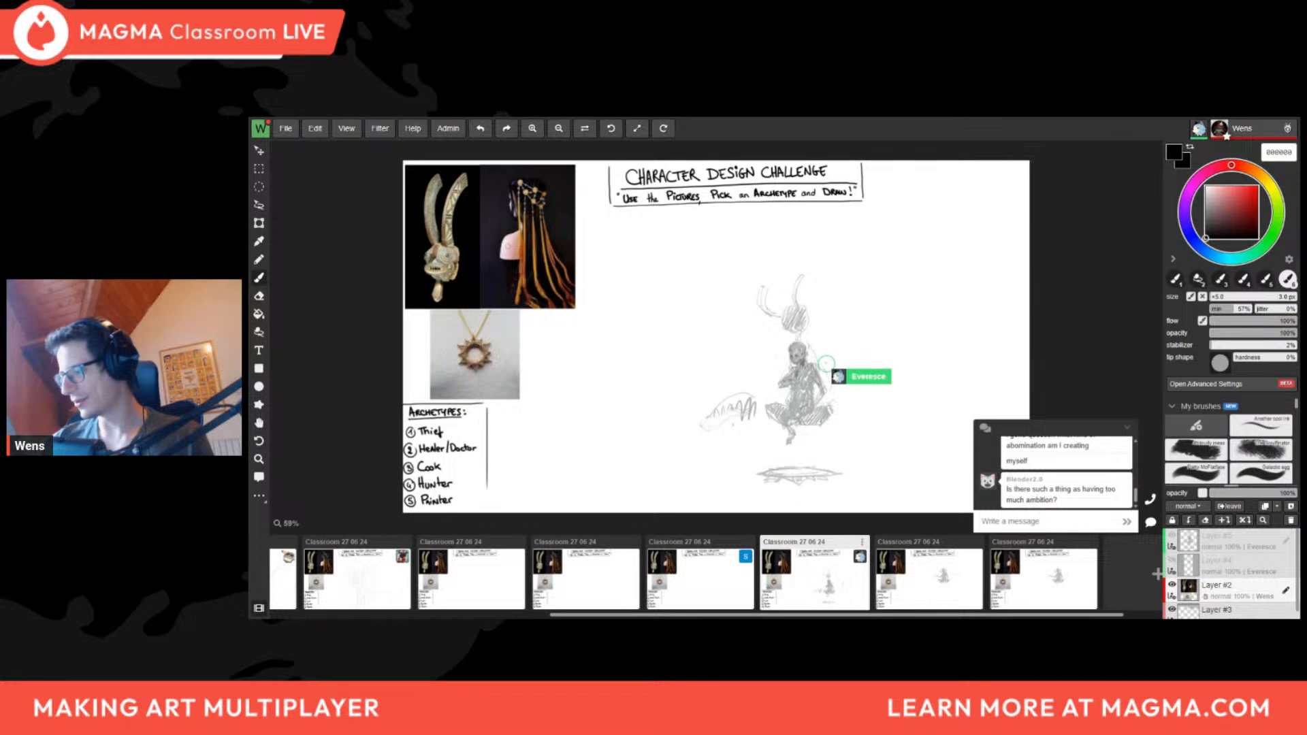
Move the two leftover seated-figure canvases at the end of the sequence to the bin
scroll(894, 574, left, 1)
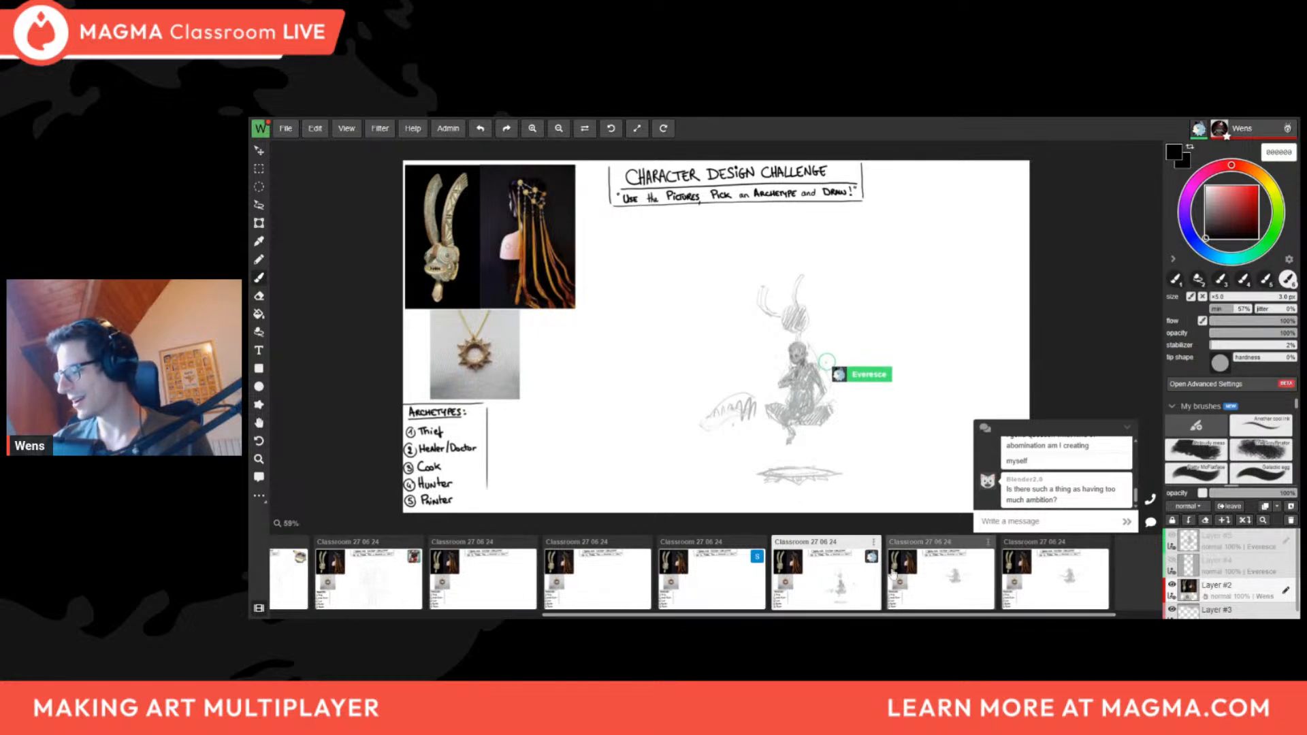
click(988, 542)
click(1028, 540)
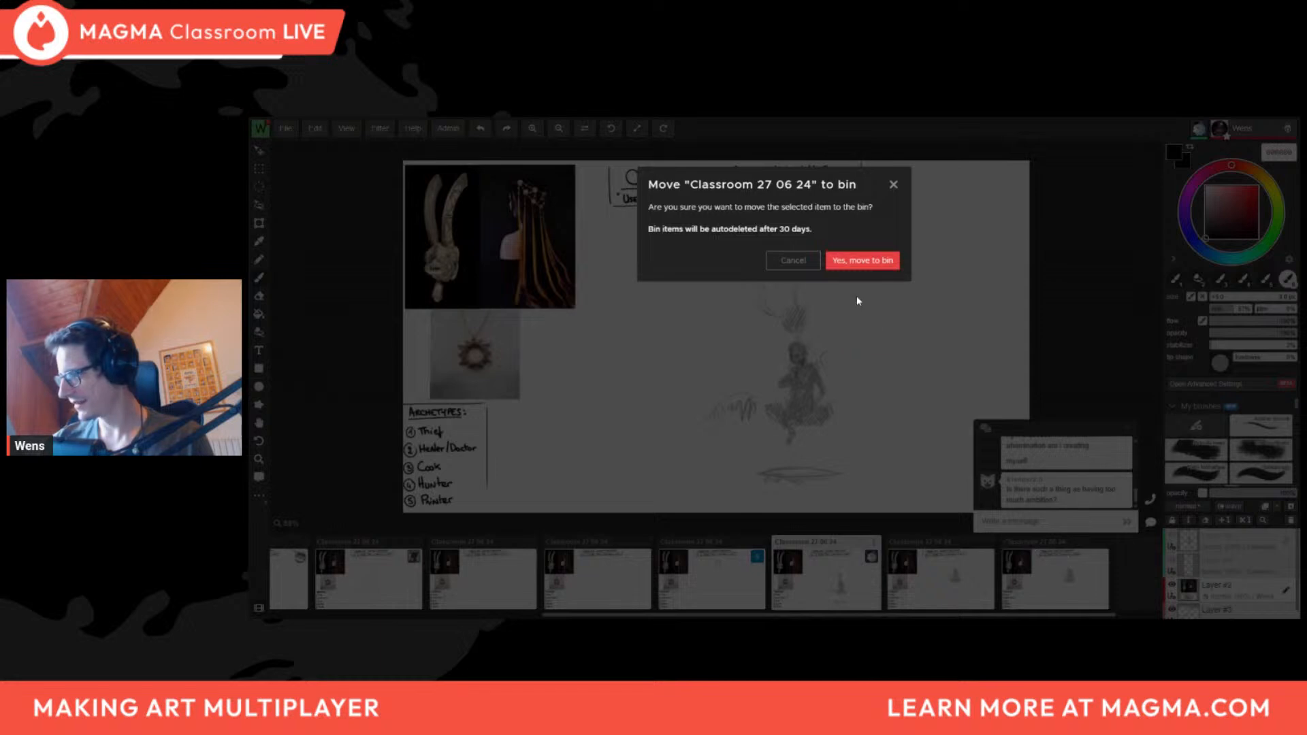
click(882, 266)
click(1036, 543)
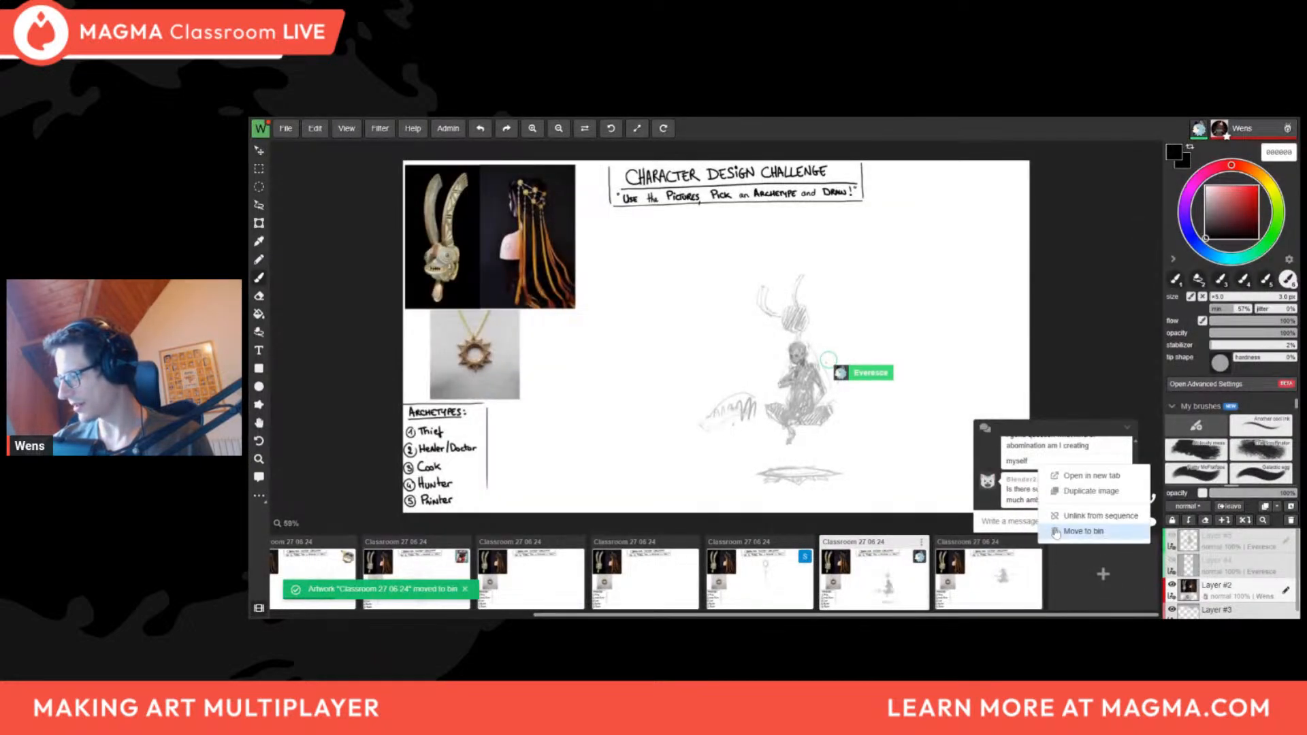
click(1056, 535)
click(862, 260)
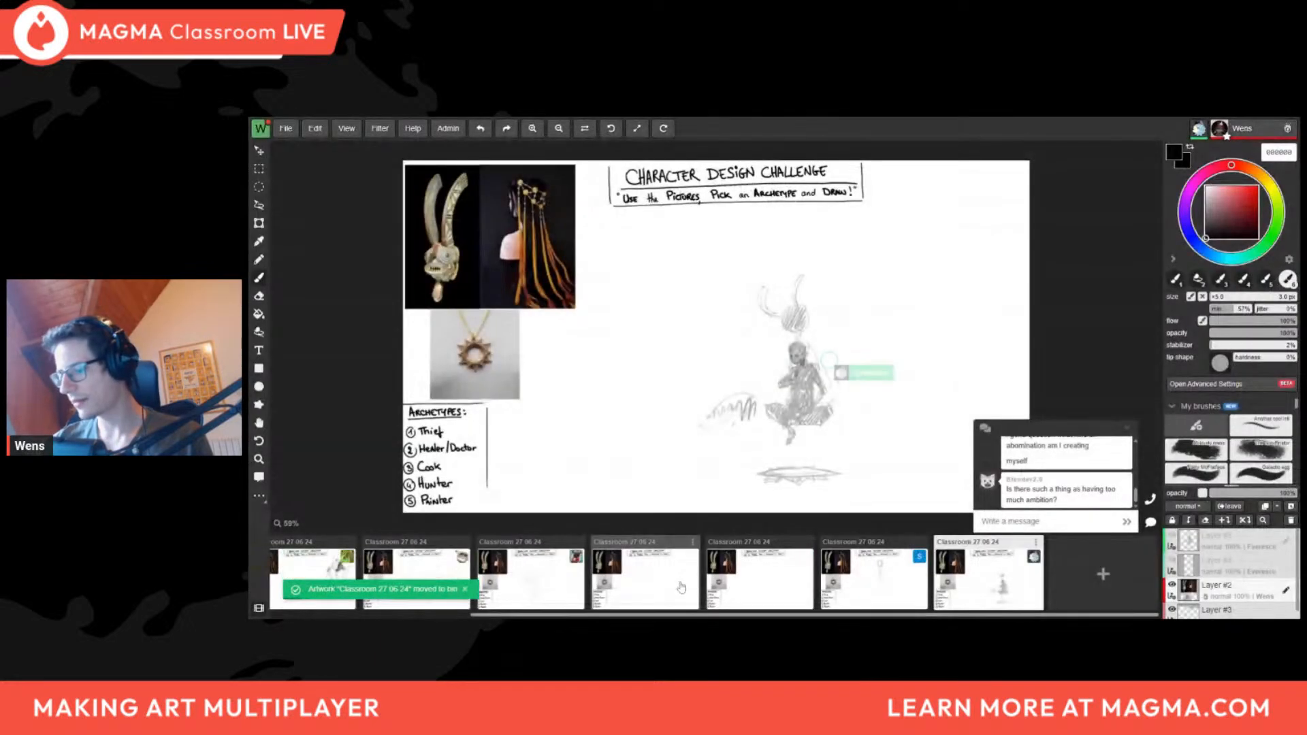
Duplicate the empty Character Design Challenge canvas twice within the sequence
right_click(664, 584)
click(716, 534)
right_click(670, 585)
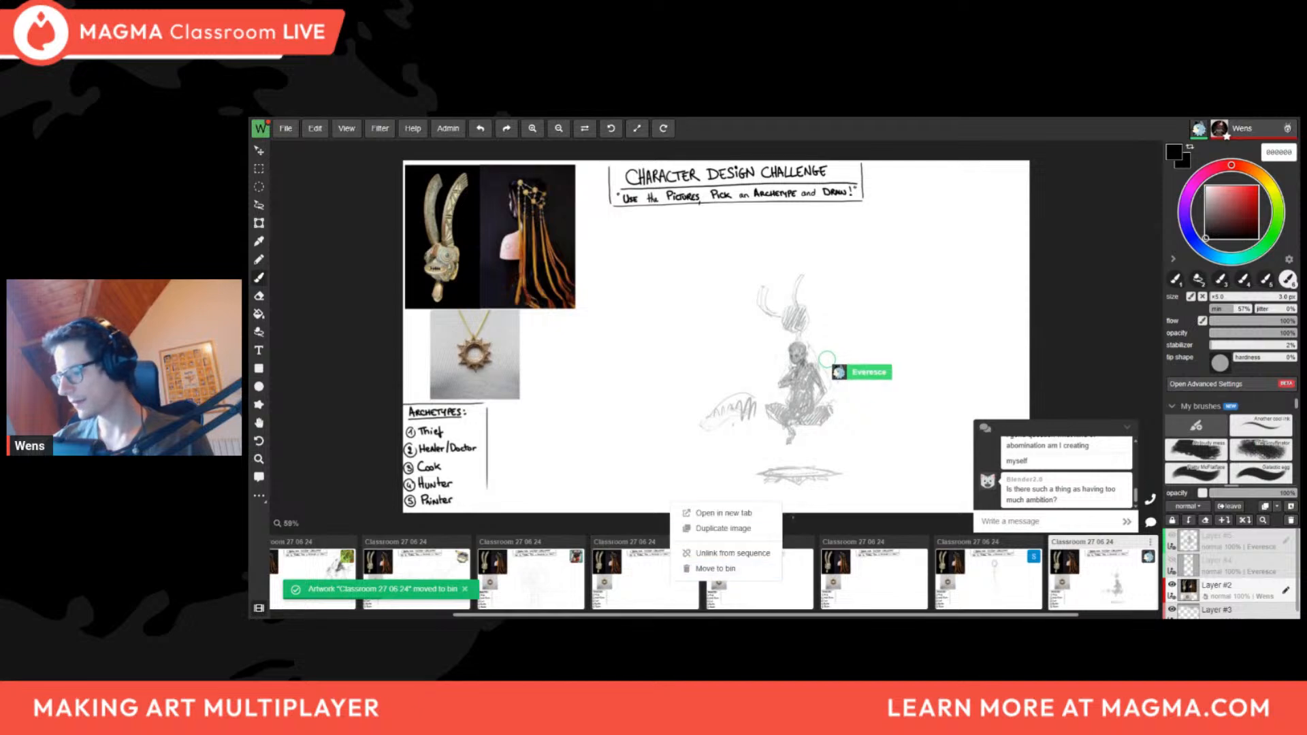
click(757, 531)
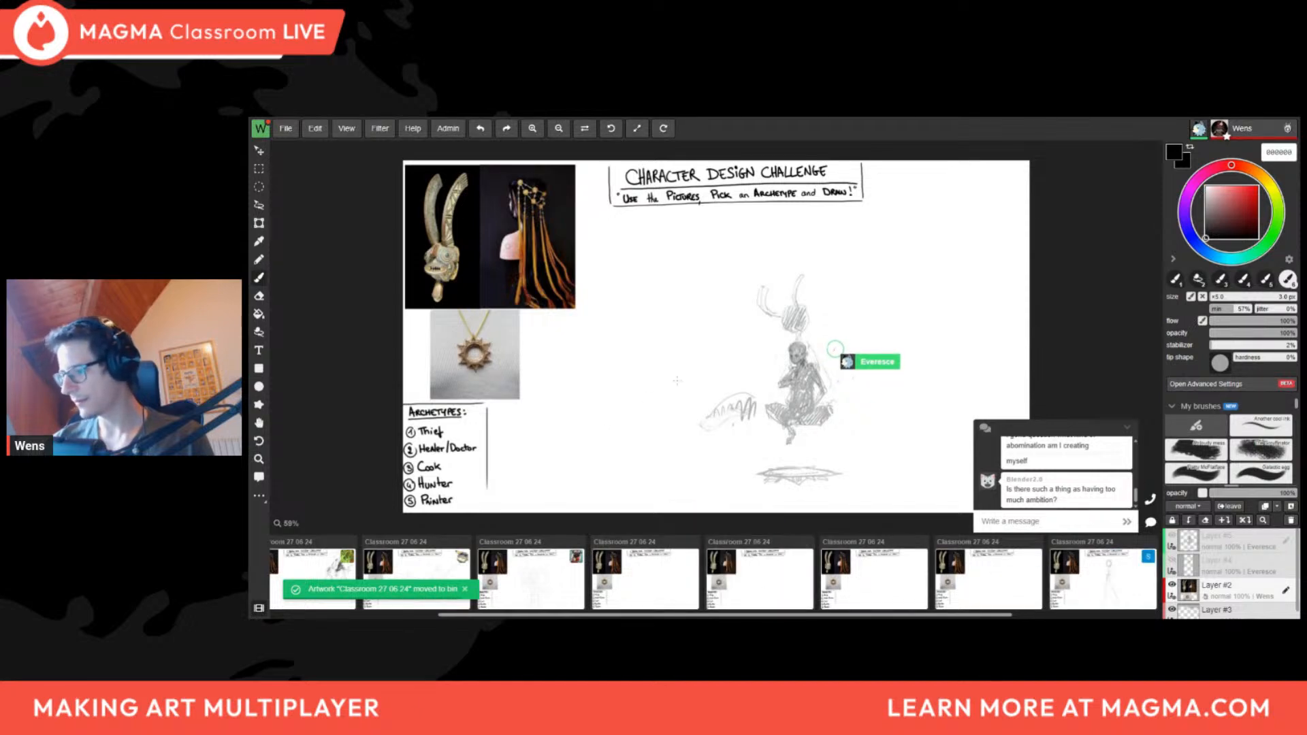
Examine the cross-legged floating figure up close, including its head, folded arms and the handwritten note beside it
click(774, 579)
scroll(785, 342, up, 3)
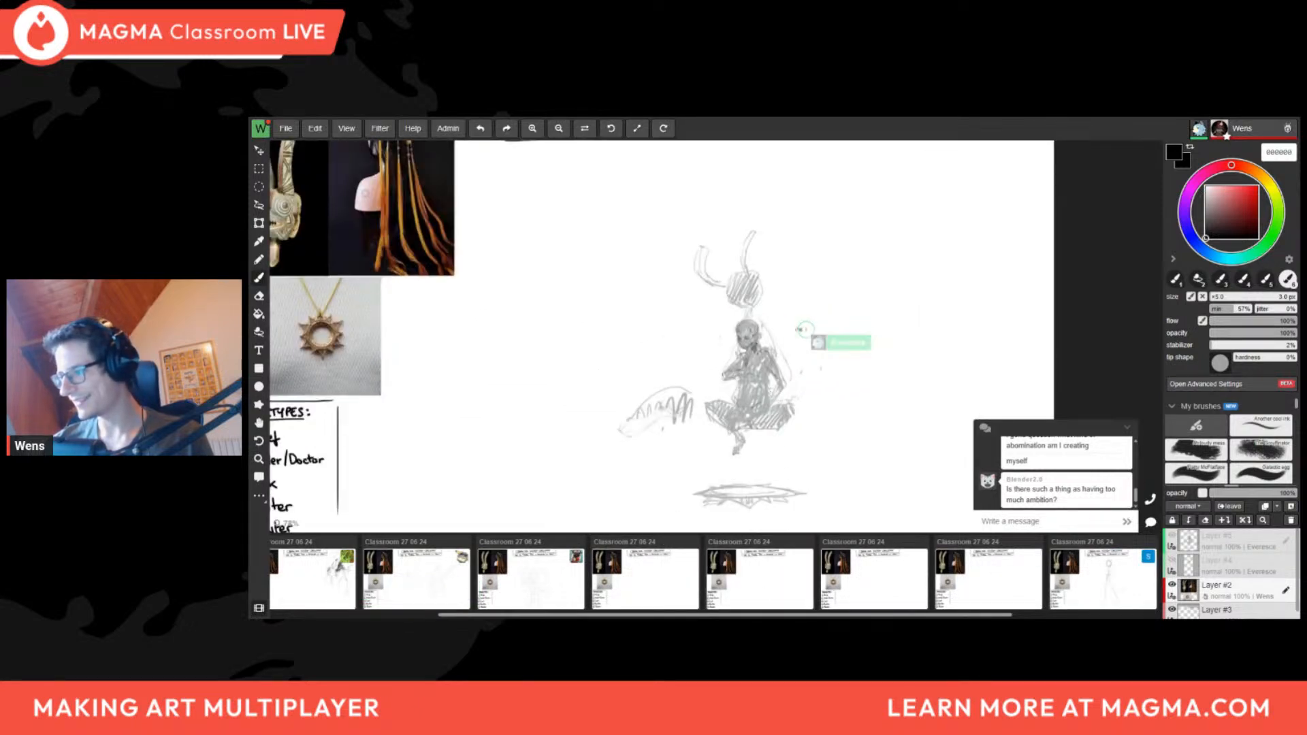
scroll(819, 491, down, 1)
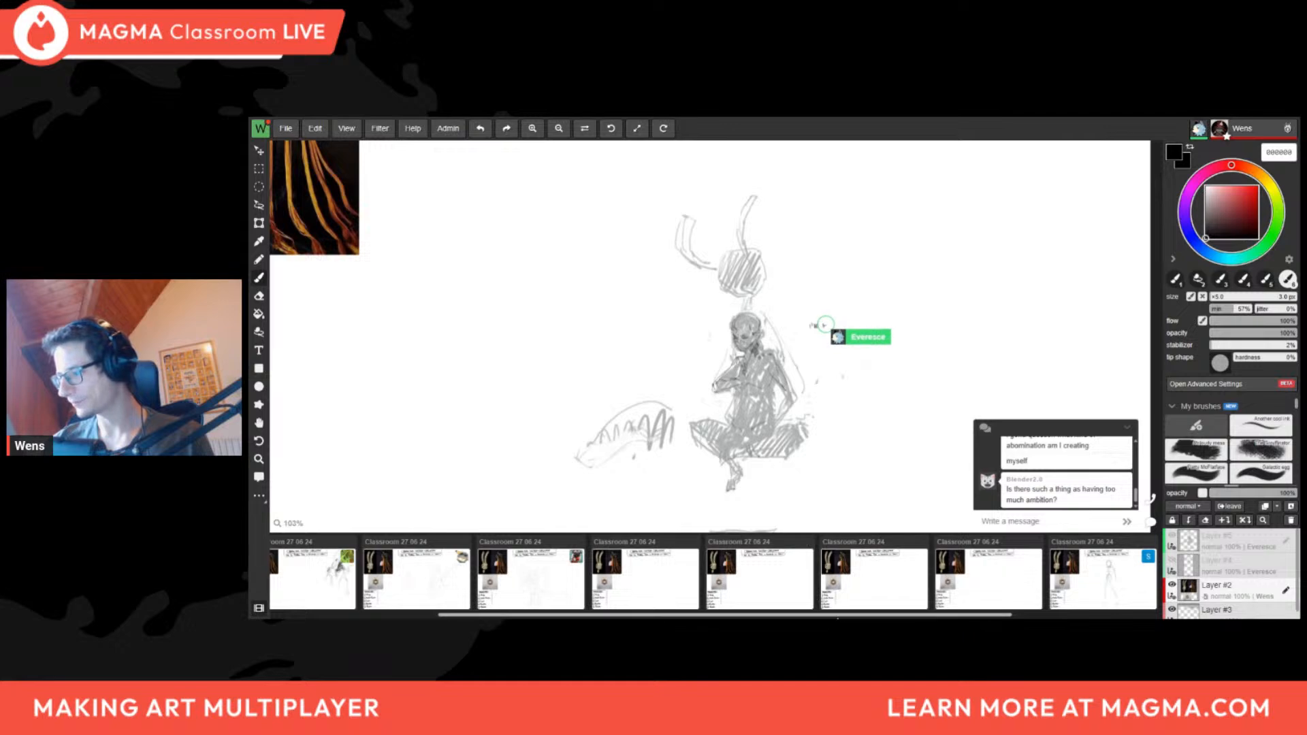
scroll(801, 351, up, 3)
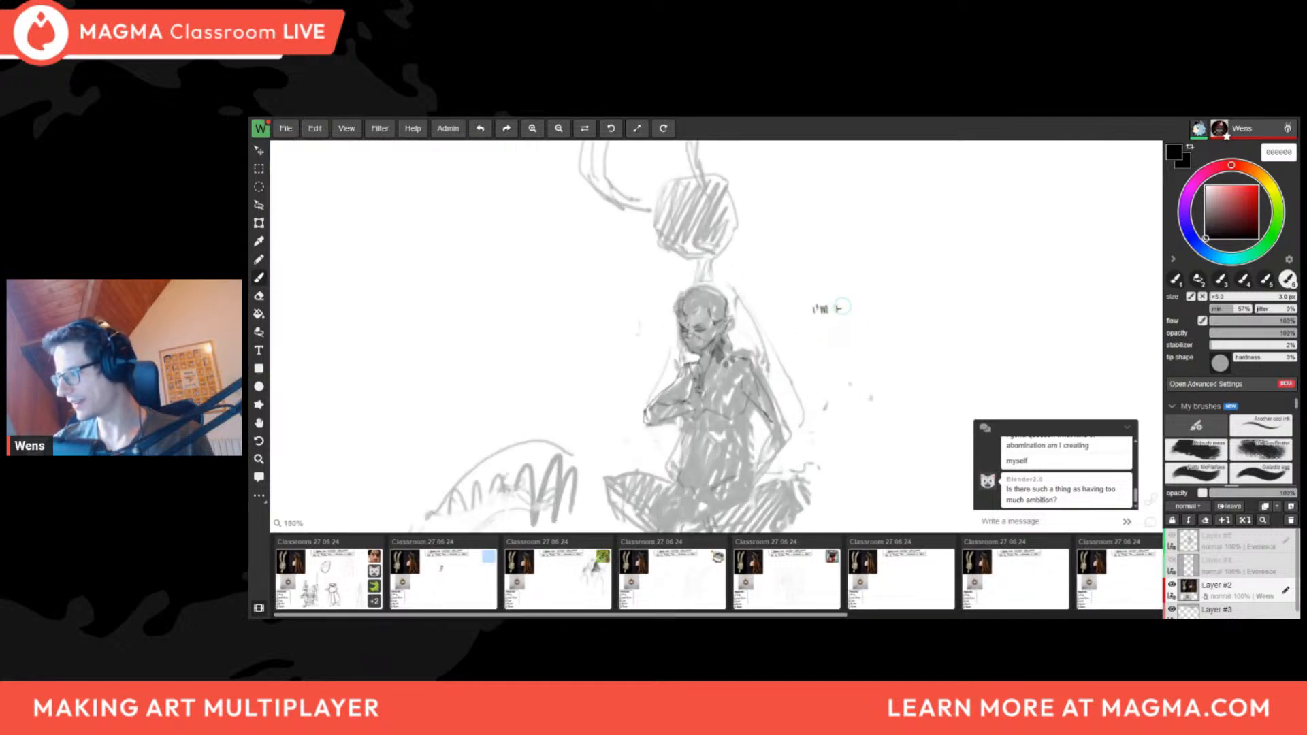
scroll(872, 303, up, 3)
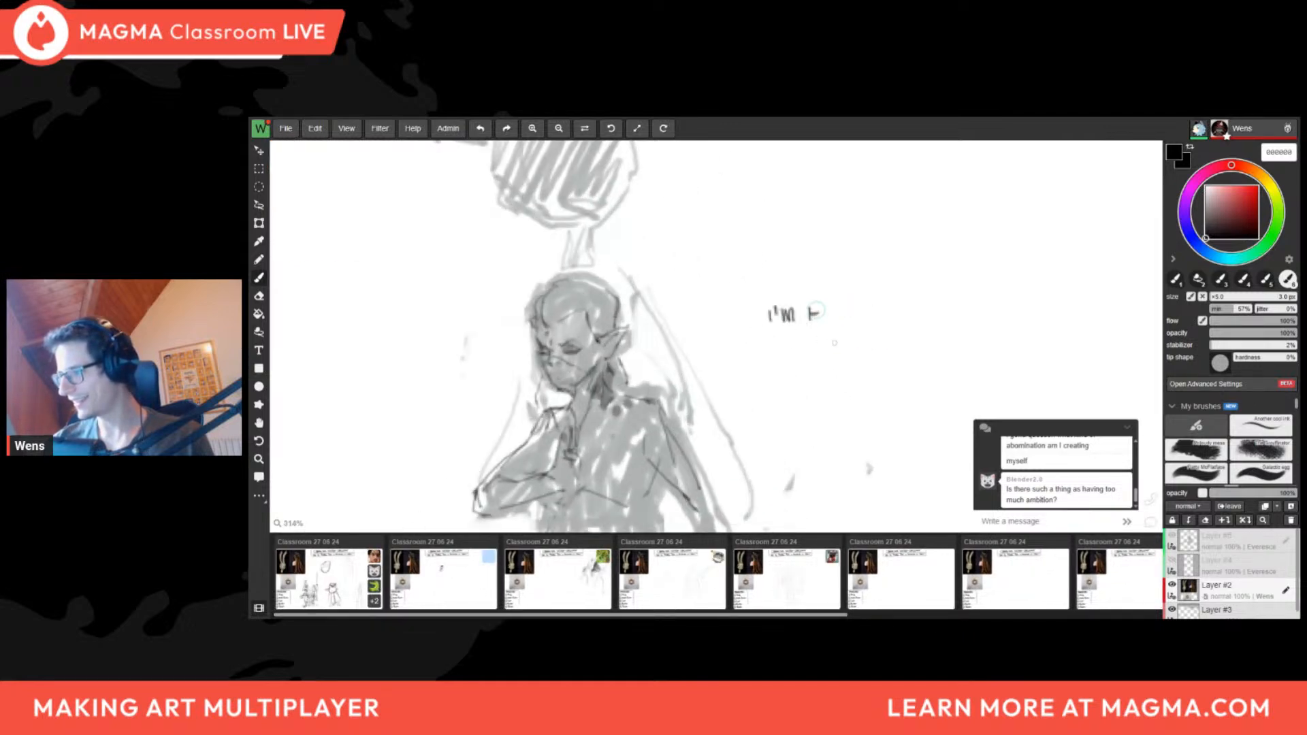
scroll(834, 343, down, 3)
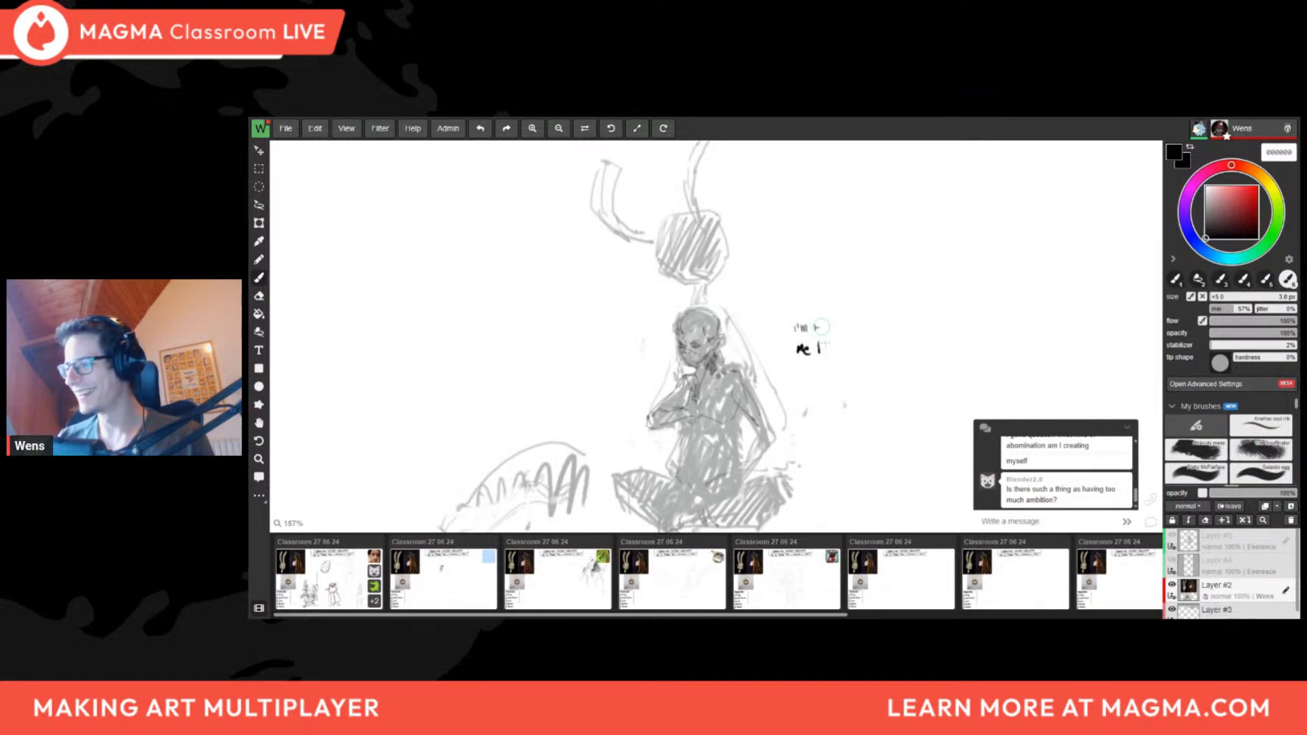
scroll(822, 327, up, 4)
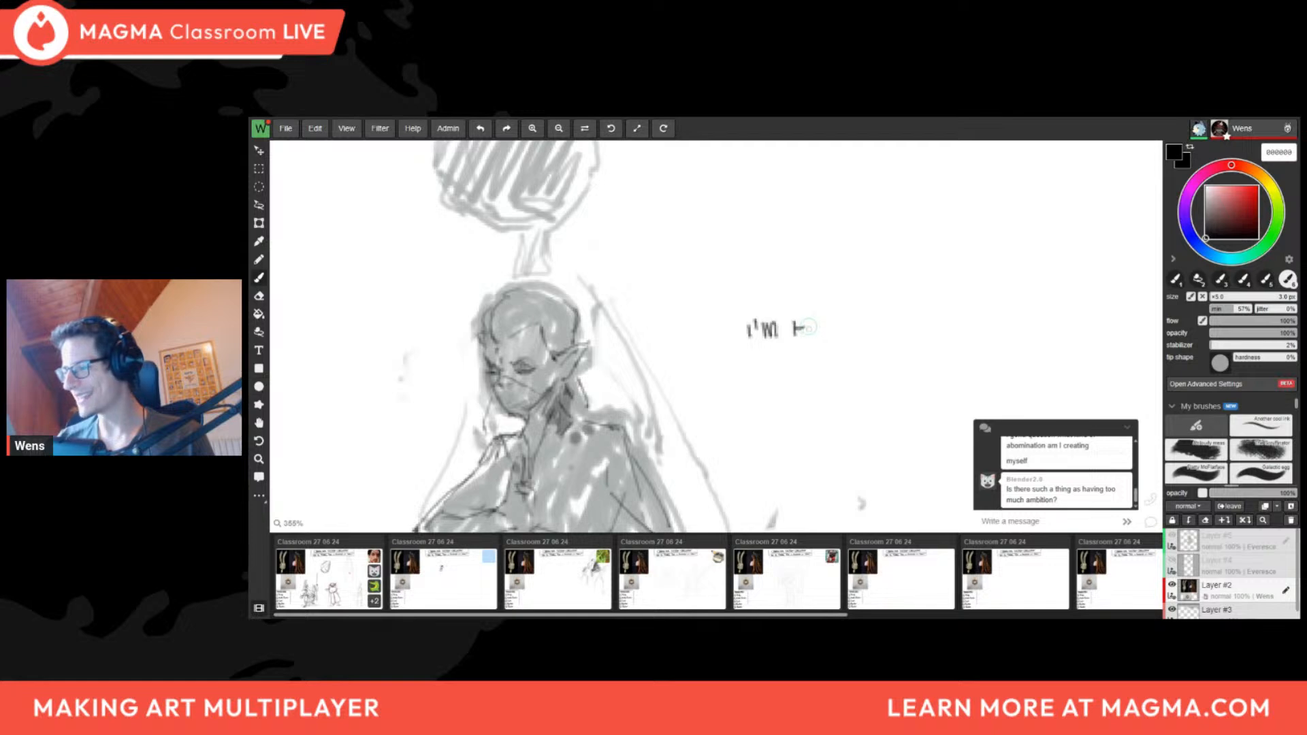
scroll(806, 328, down, 2)
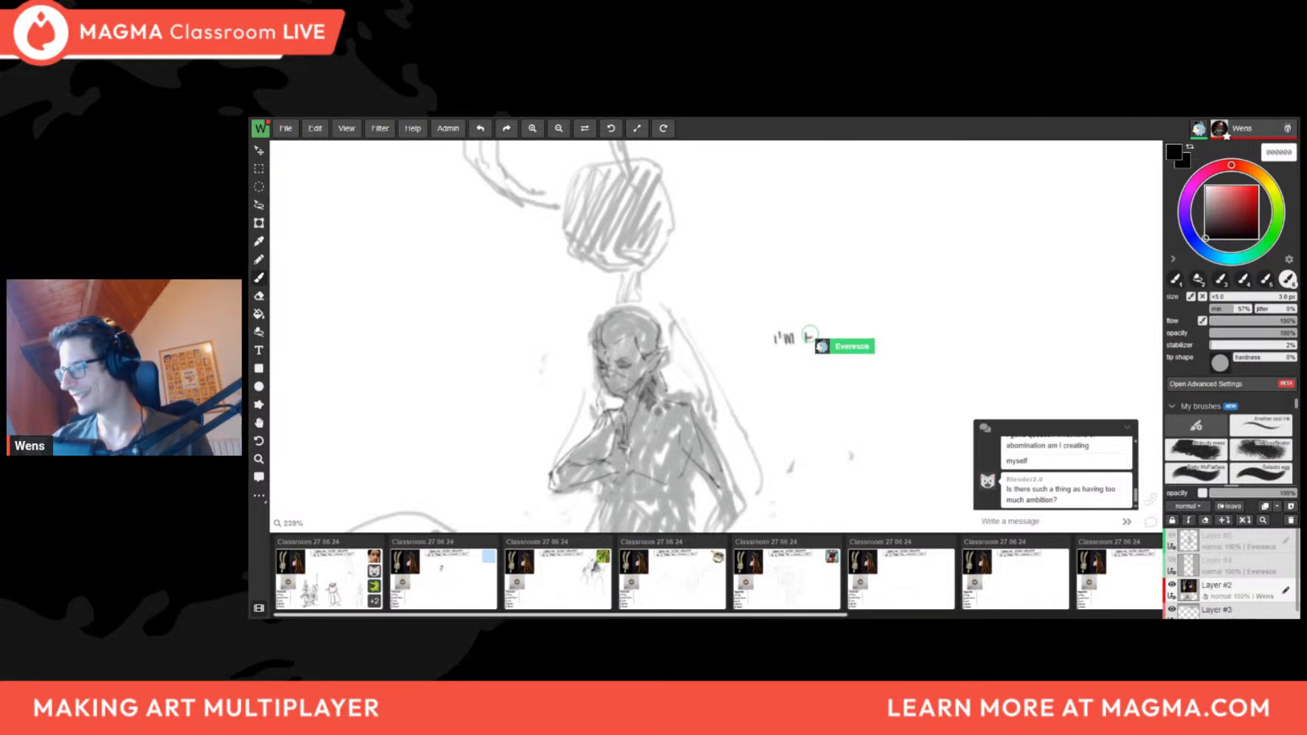
scroll(814, 378, up, 2)
scroll(804, 344, down, 2)
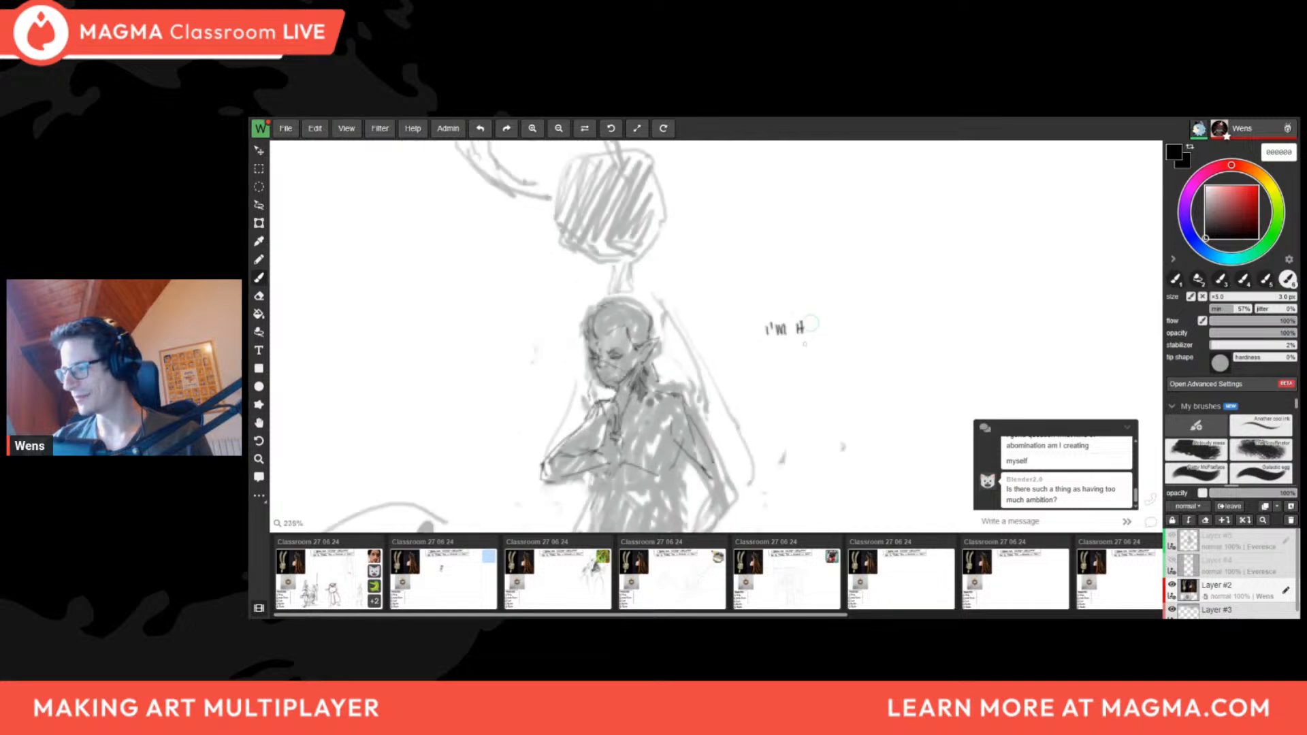
scroll(808, 318, up, 3)
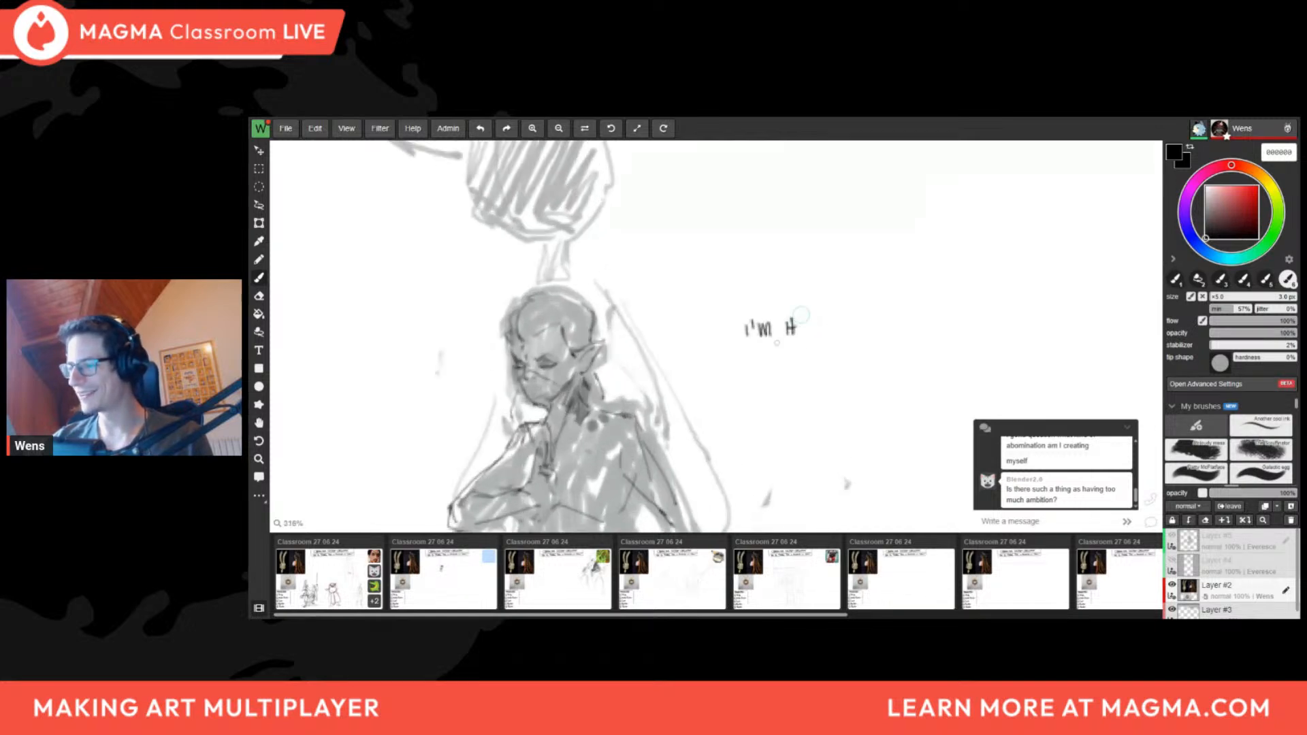
scroll(793, 334, down, 4)
scroll(789, 338, down, 3)
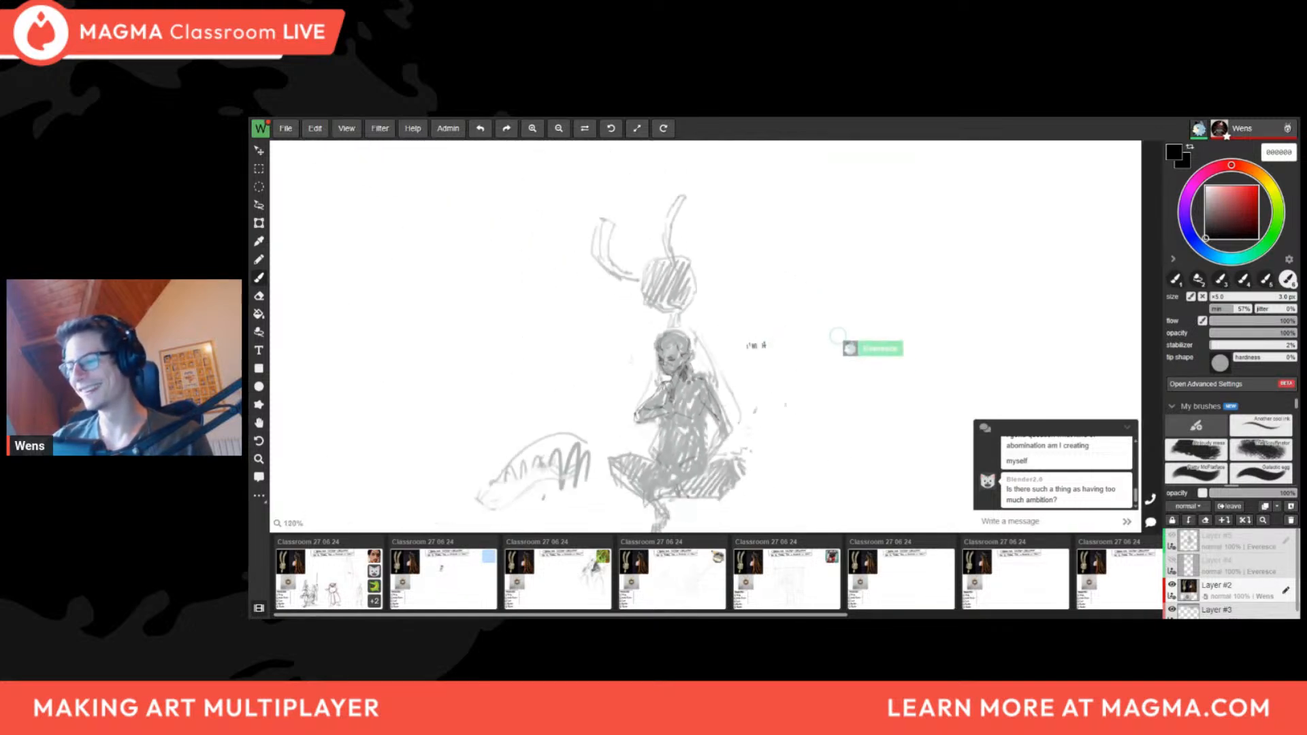
scroll(790, 338, up, 2)
scroll(790, 338, down, 3)
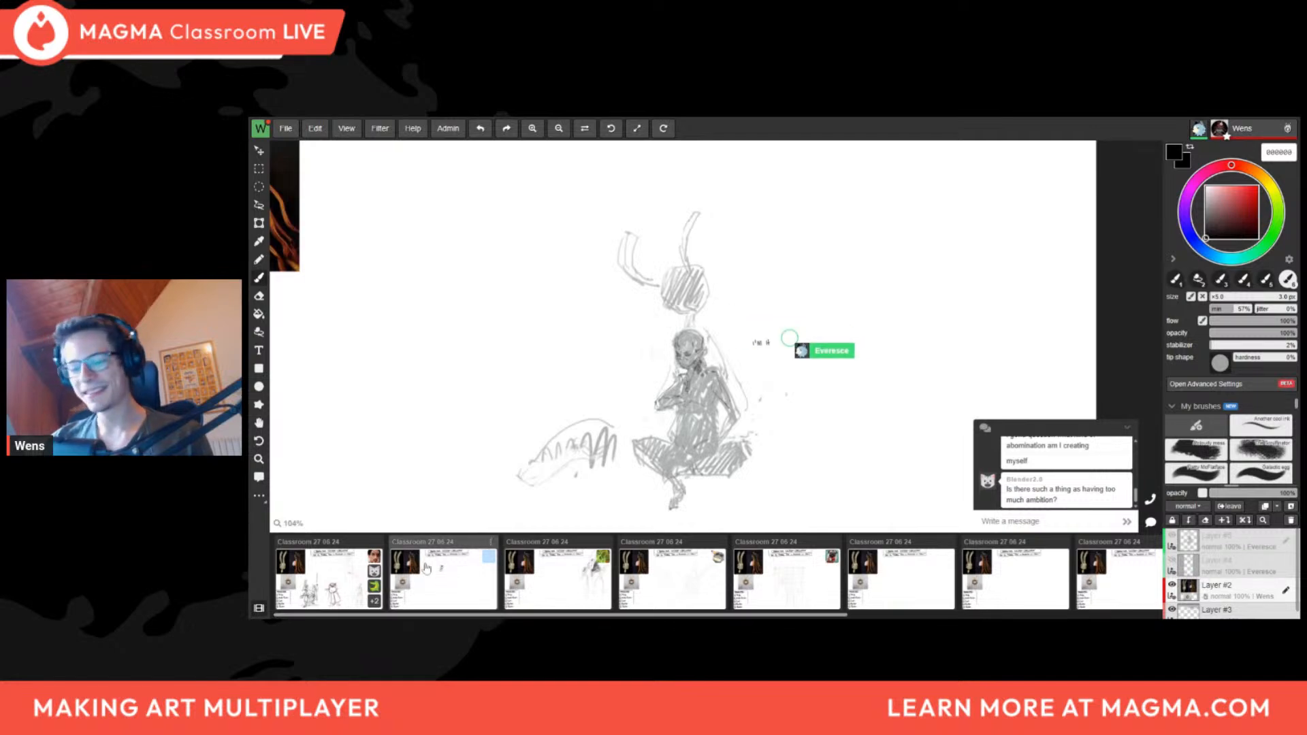
scroll(702, 433, up, 1)
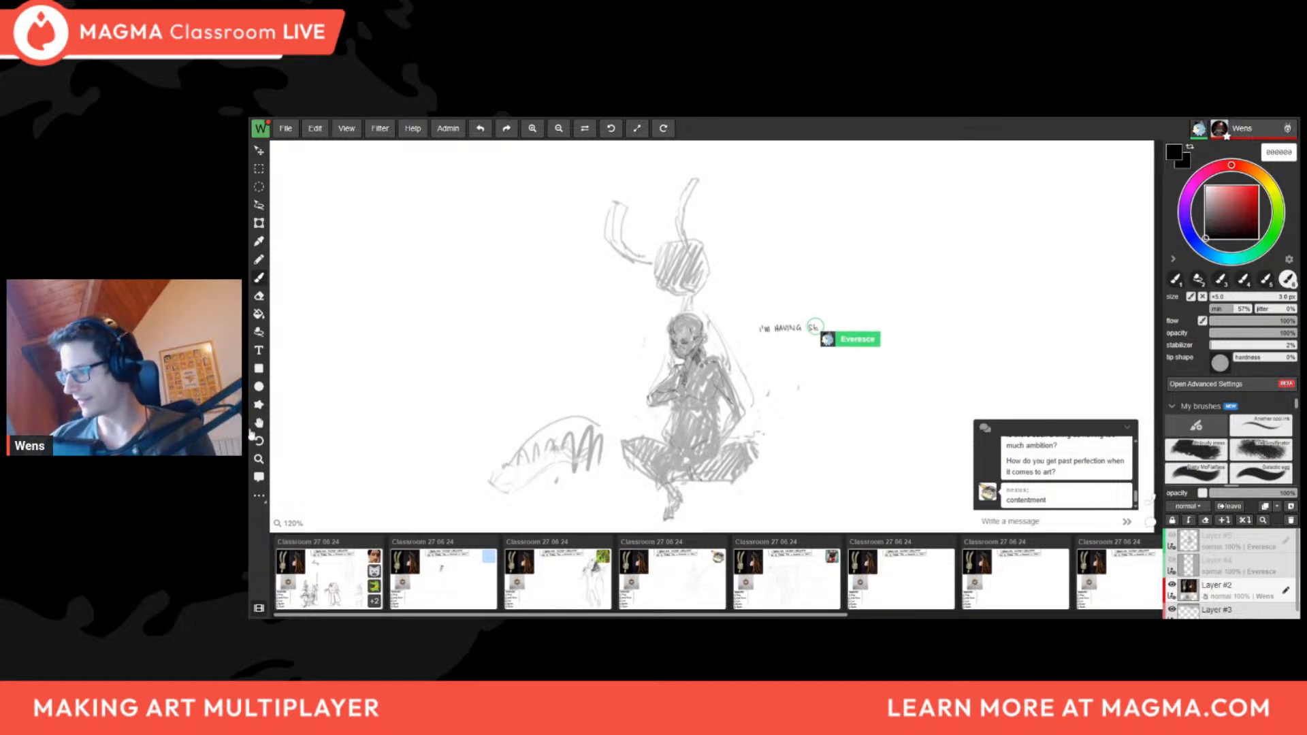
scroll(814, 328, up, 1)
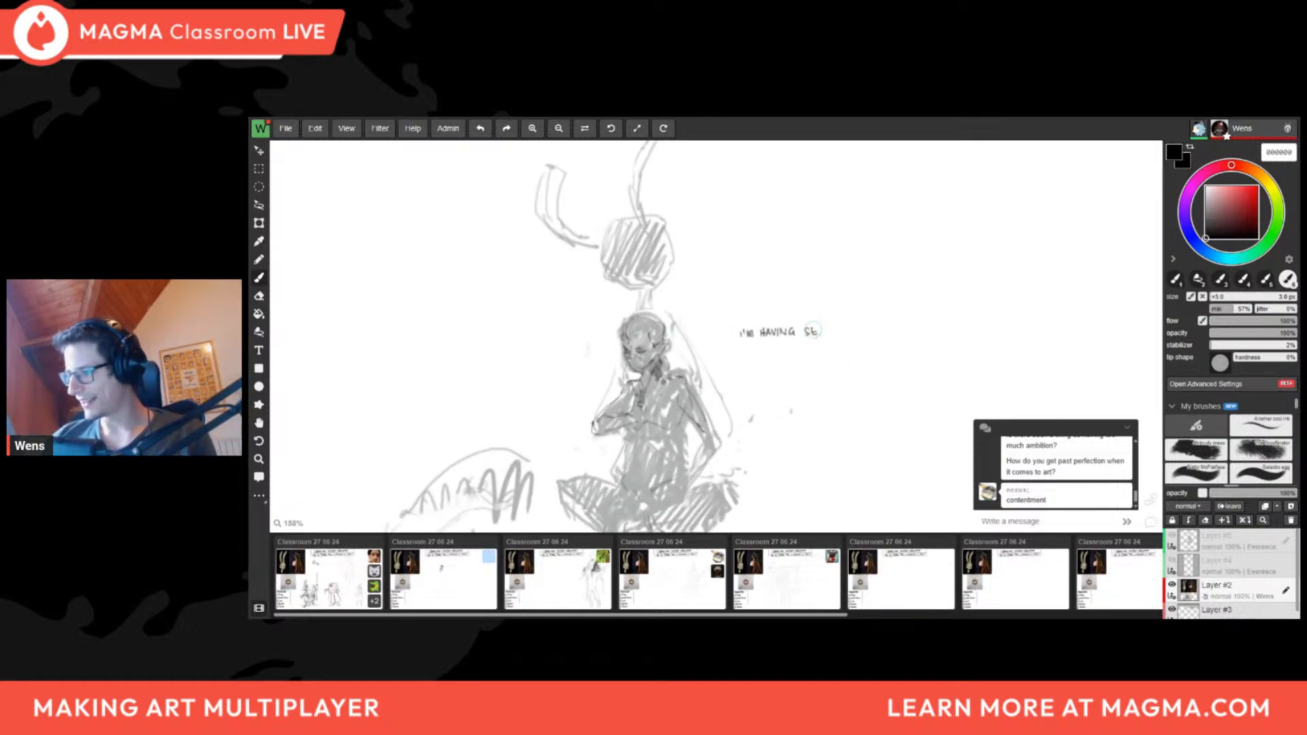
scroll(812, 331, down, 1)
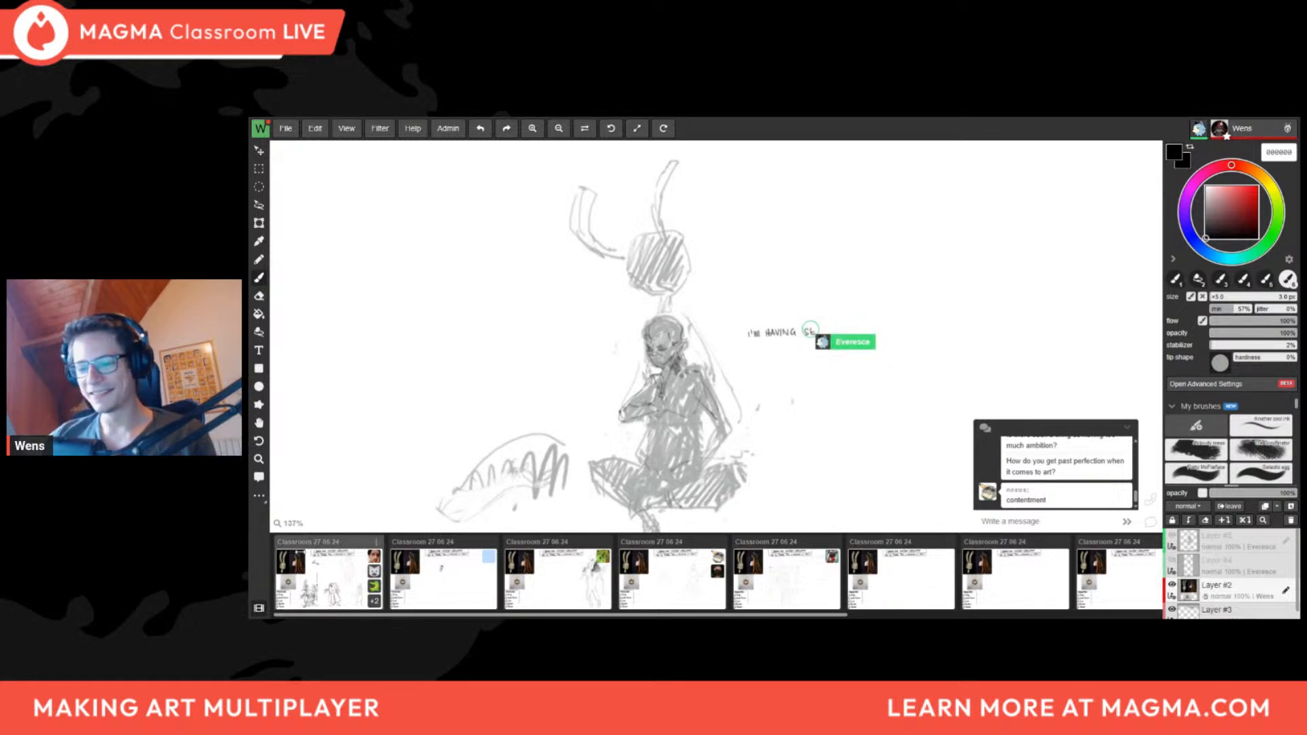
Reopen the floating-figure canvas at the end of the sequence and inspect the figure and its handwritten note again
click(327, 572)
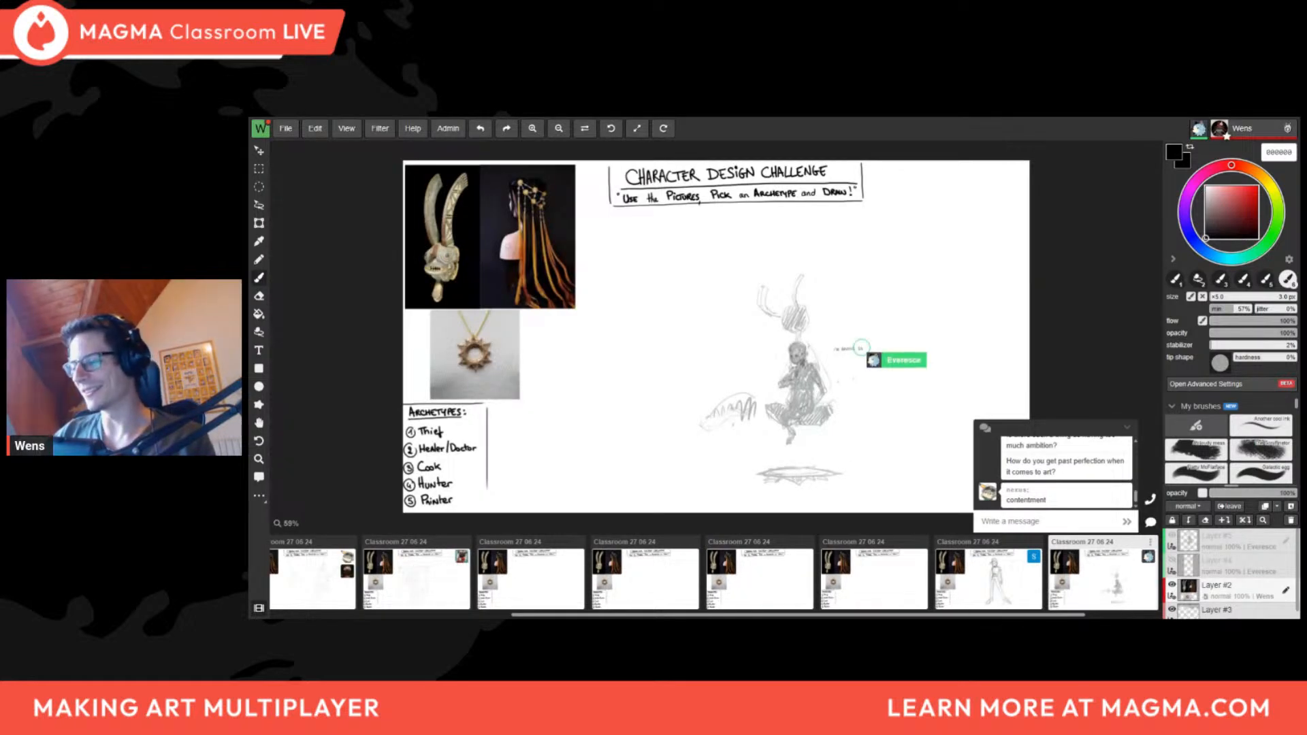
scroll(809, 297, up, 5)
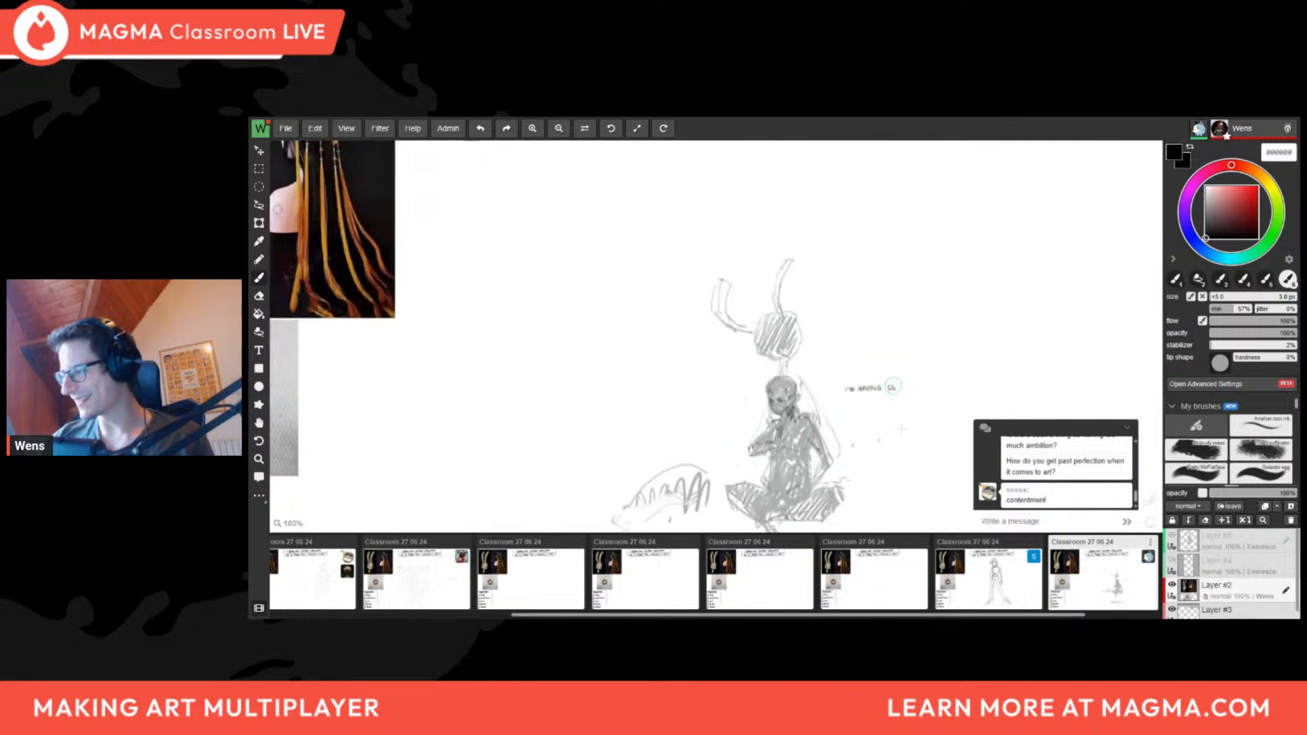
scroll(913, 411, up, 3)
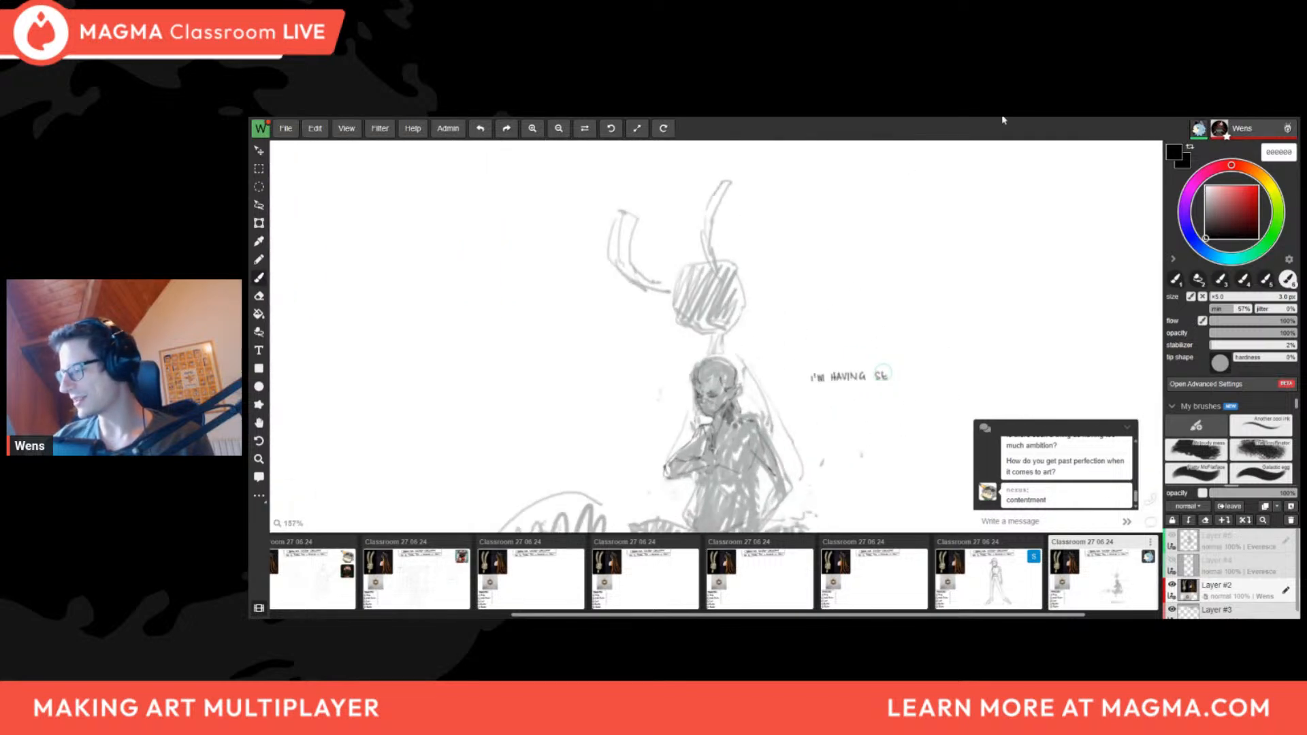
scroll(838, 260, up, 1)
scroll(786, 382, down, 1)
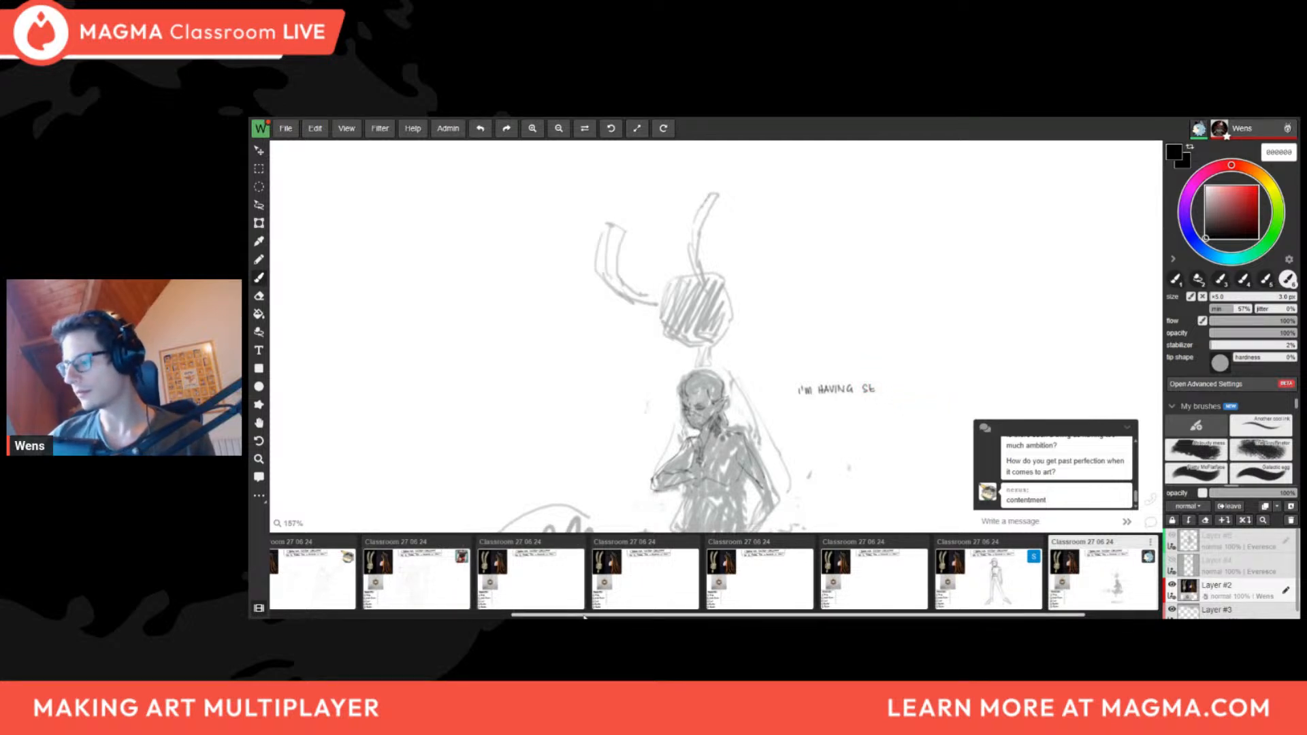
Open the shared first canvas of the sequence and frame the row of standing character sketches beside the archetype list
drag(552, 615, 310, 615)
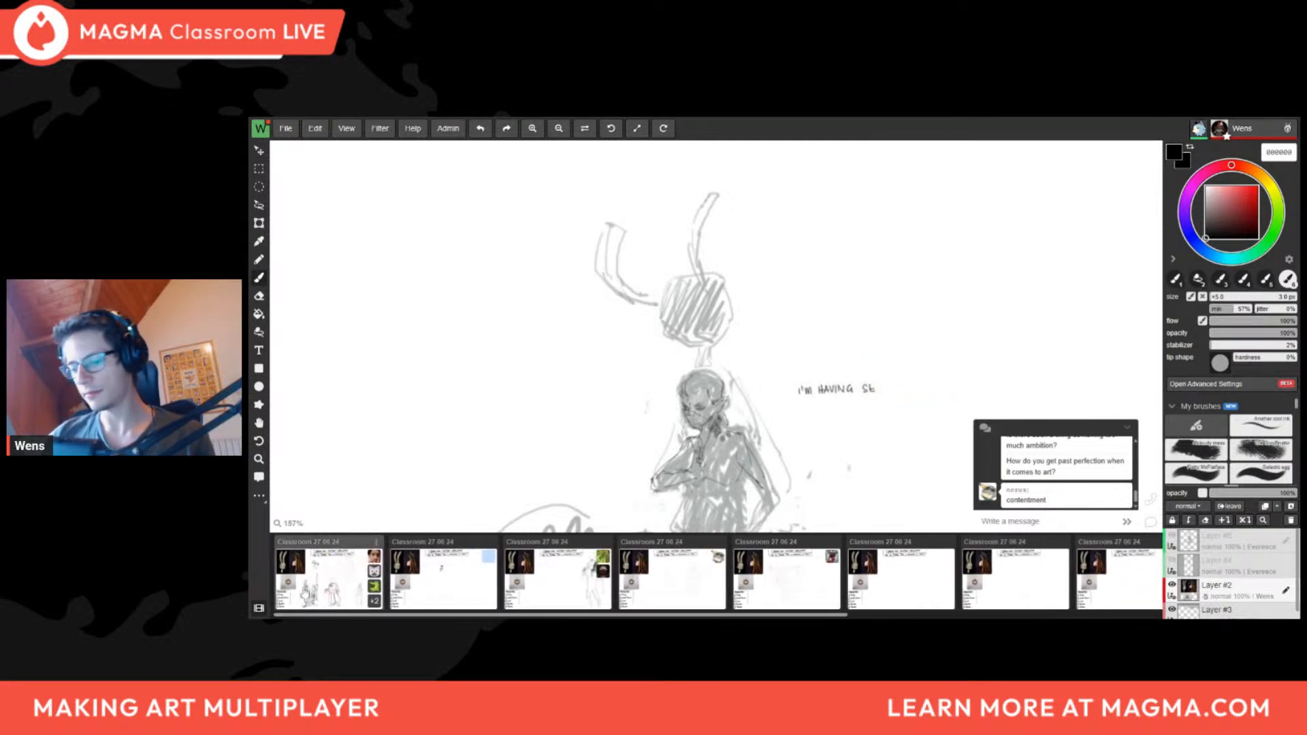
click(350, 587)
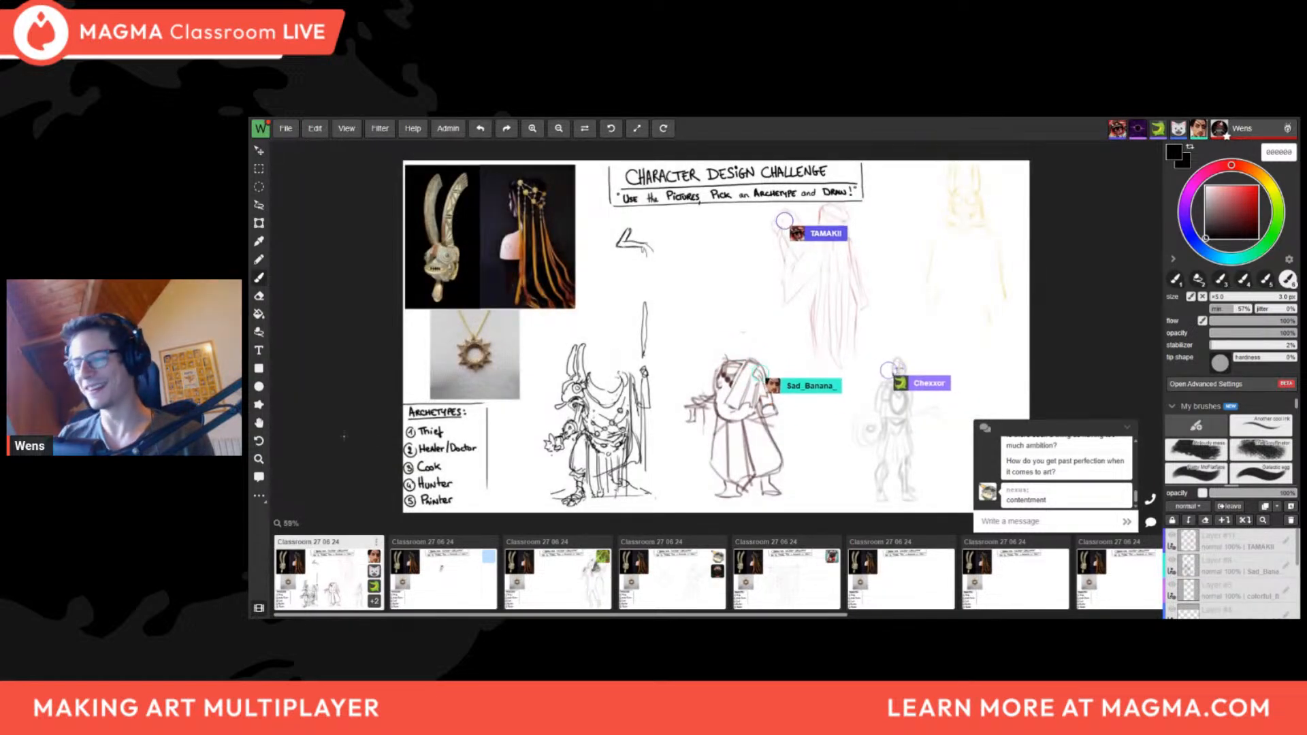
scroll(563, 383, up, 3)
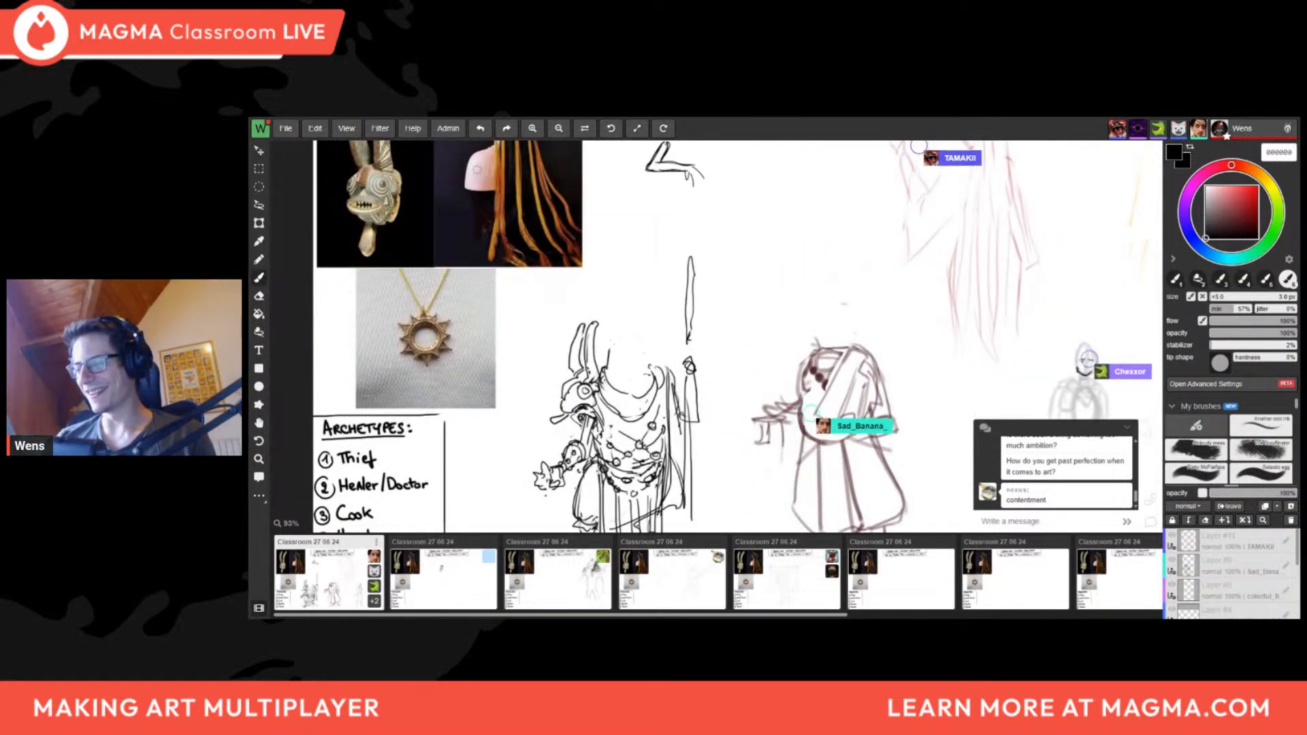
scroll(701, 348, down, 3)
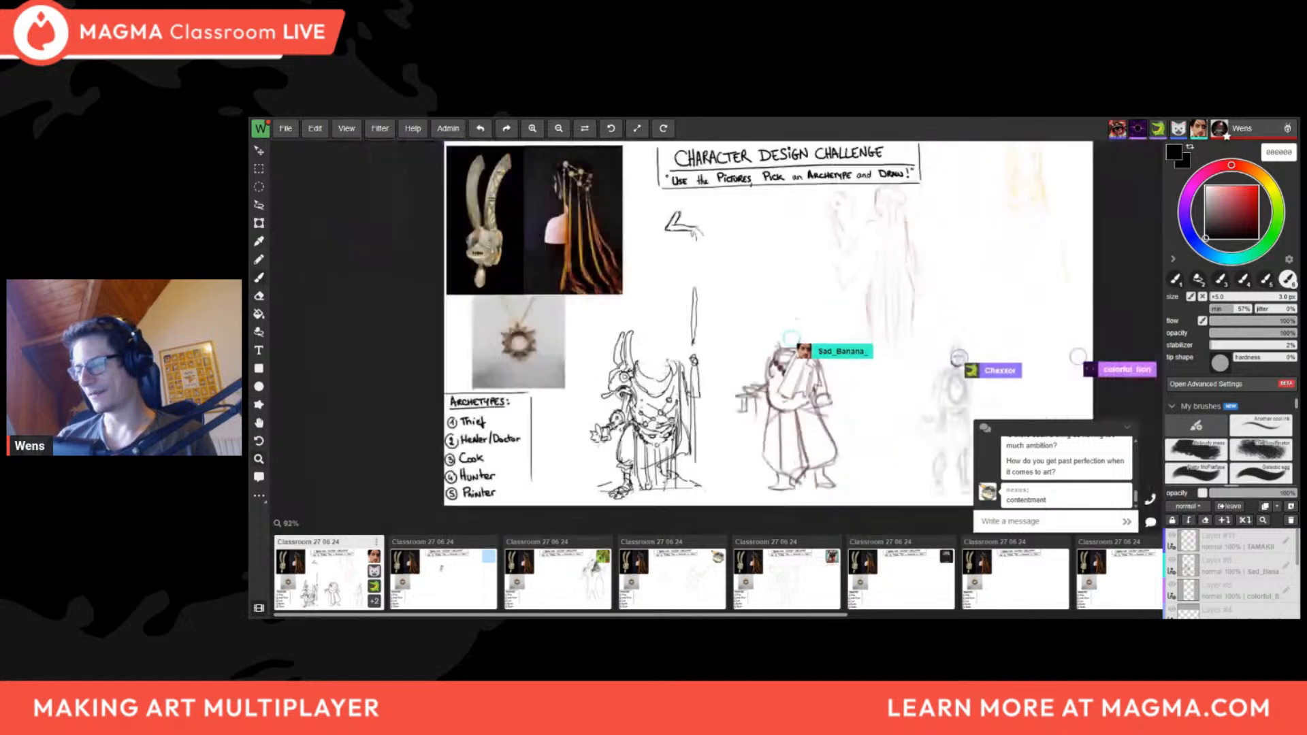
mouse_move(670, 364)
middle_down()
mouse_move(594, 250)
mouse_move(584, 272)
middle_up()
scroll(587, 256, up, 1)
scroll(565, 293, up, 1)
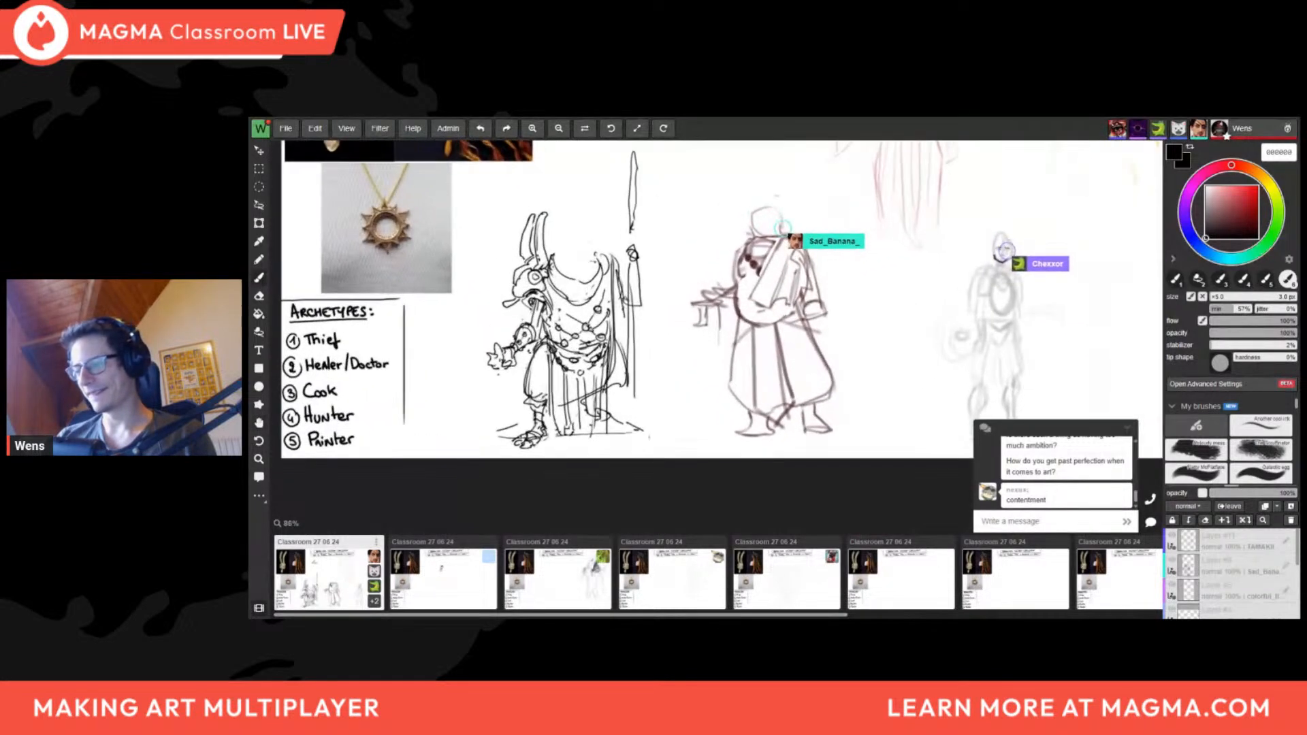
Erase lines on the long-eared character's robe with a 9 px eraser and redraw the chest and waist details with the brush
key(e)
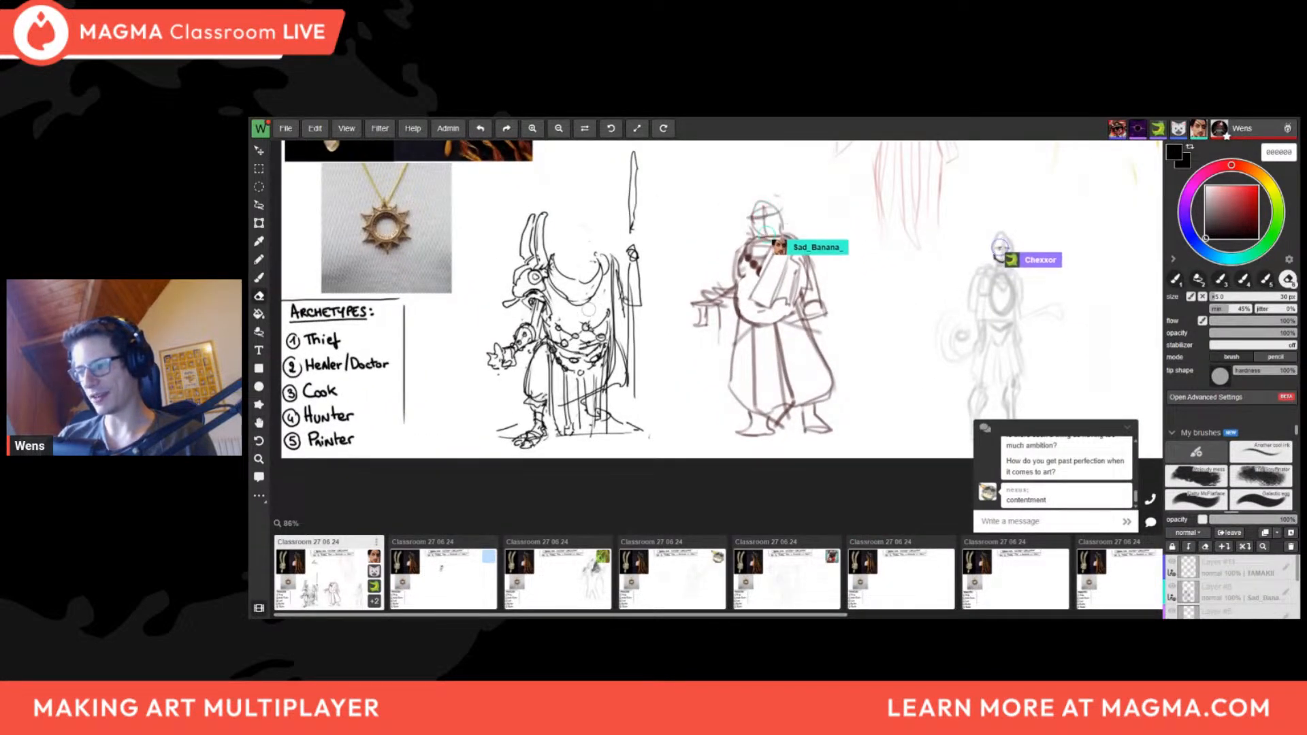
middle_drag(588, 310, 614, 380)
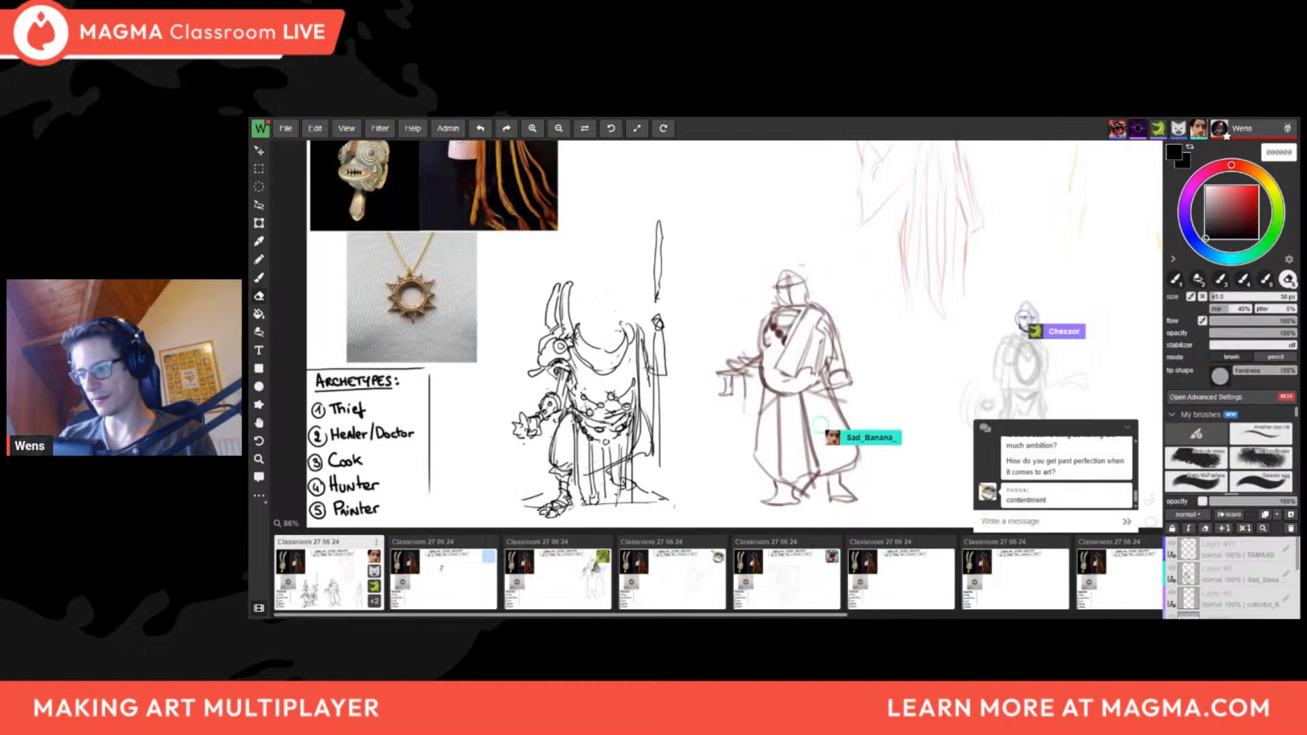
key(bracketleft)
key(bracketleft)
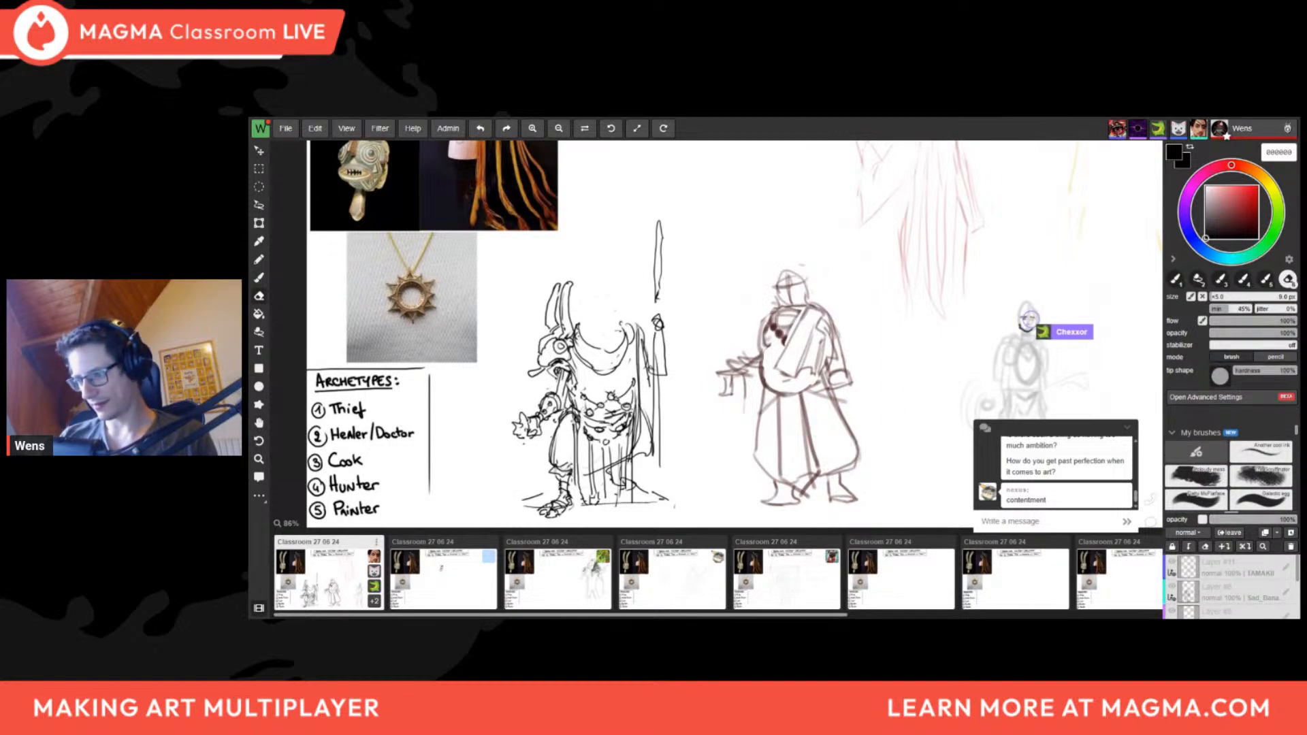
key(b)
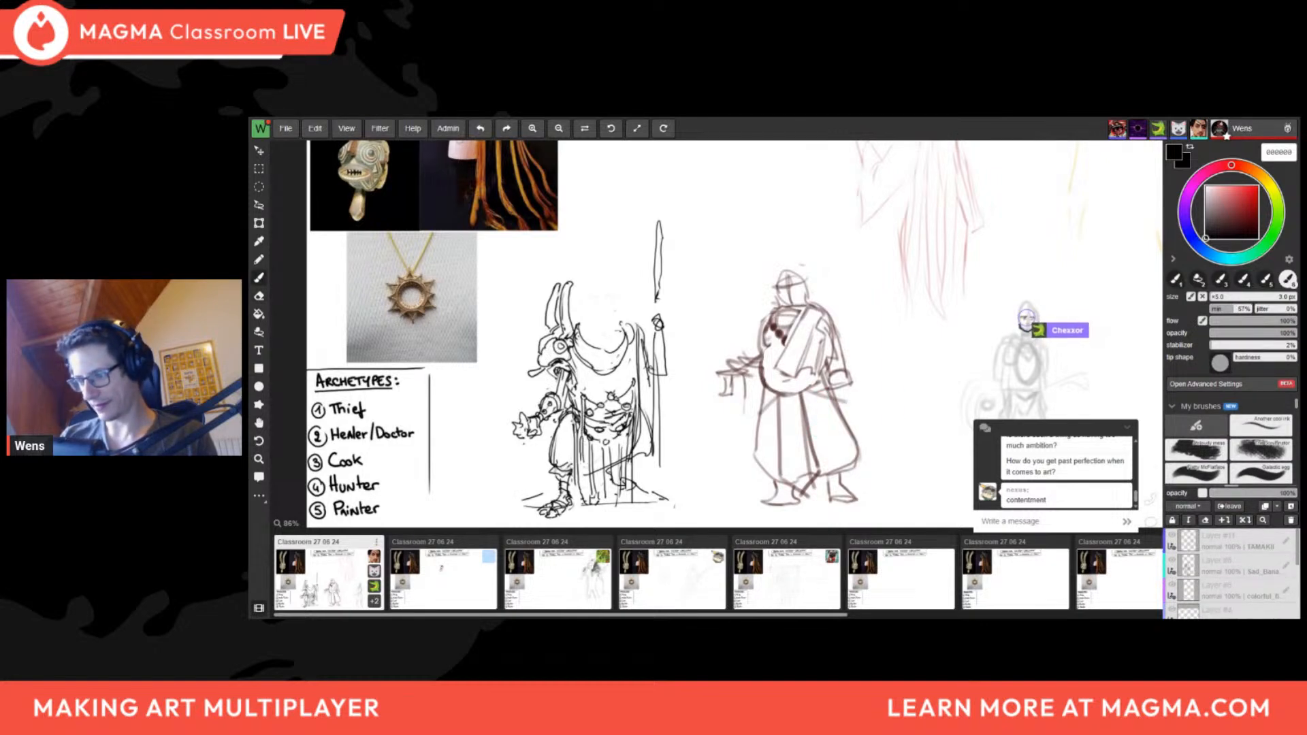
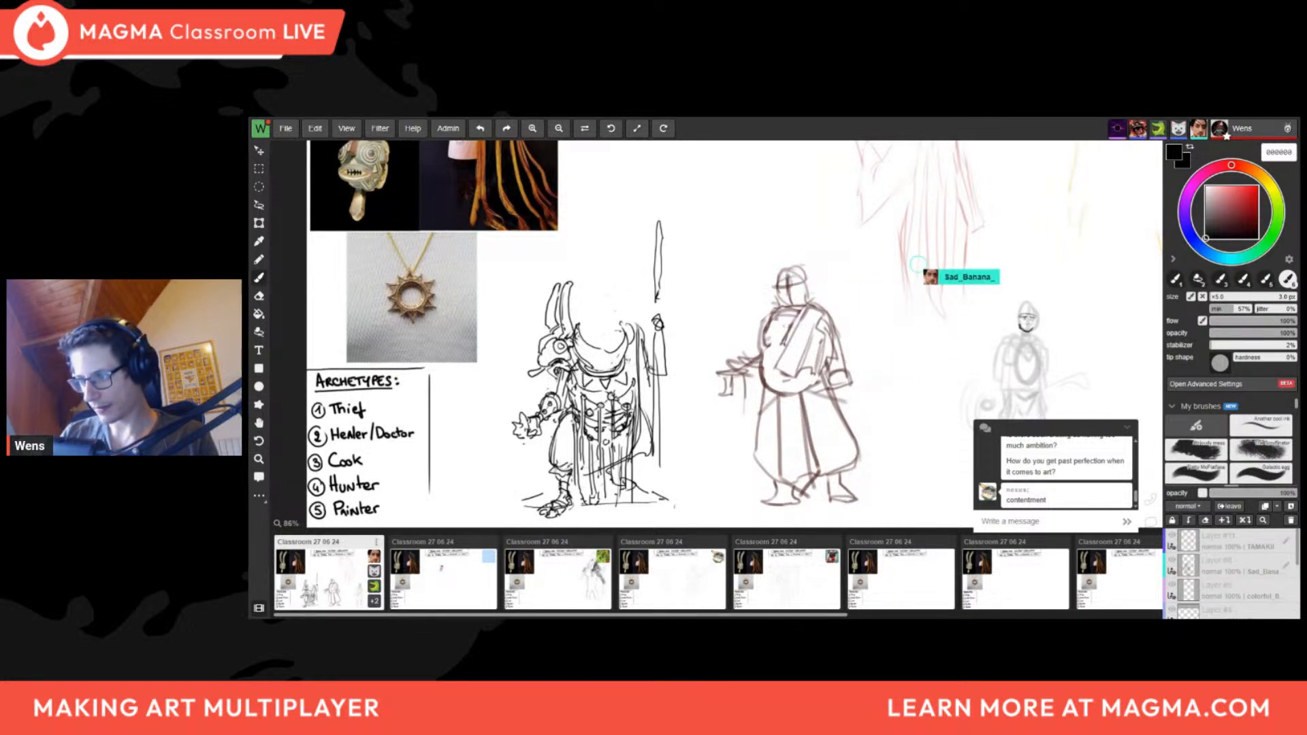
Darken the crescent-shaped collar of the long-eared character with a 4 px brush and set the brush size to 3 px
scroll(637, 368, down, 4)
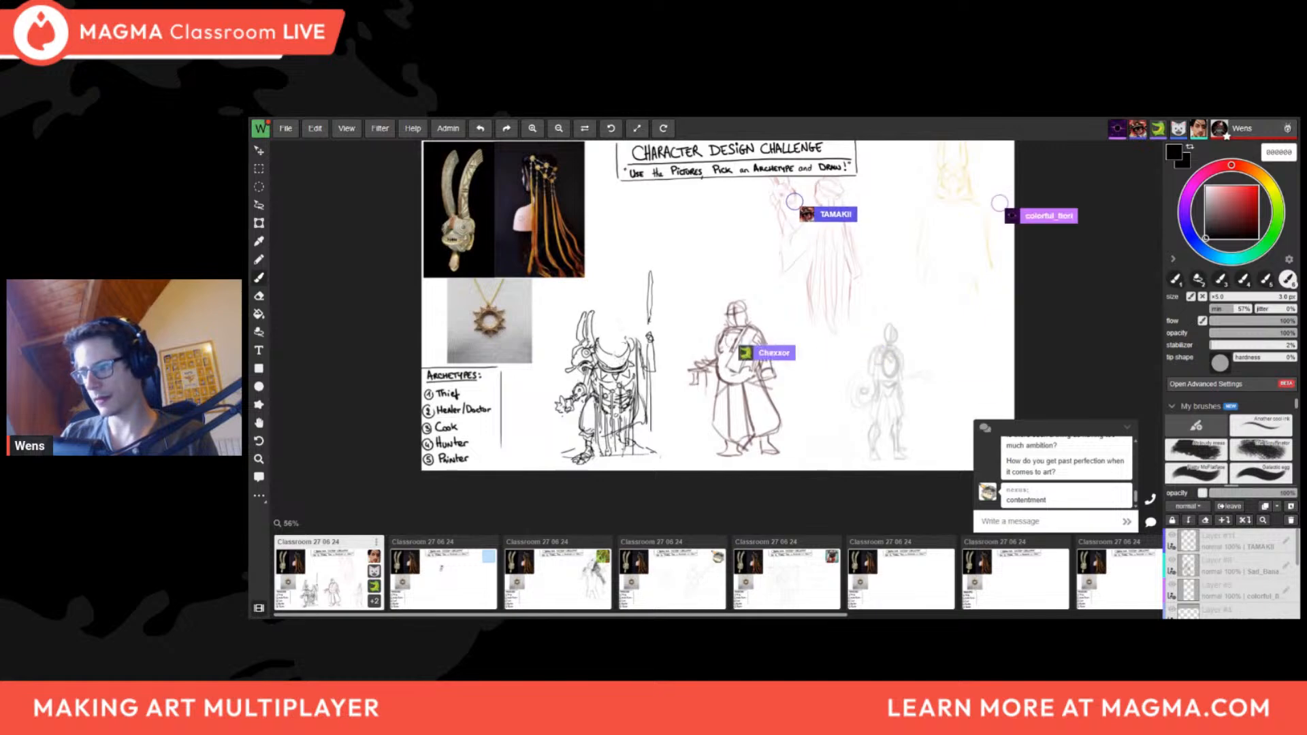
scroll(616, 352, up, 2)
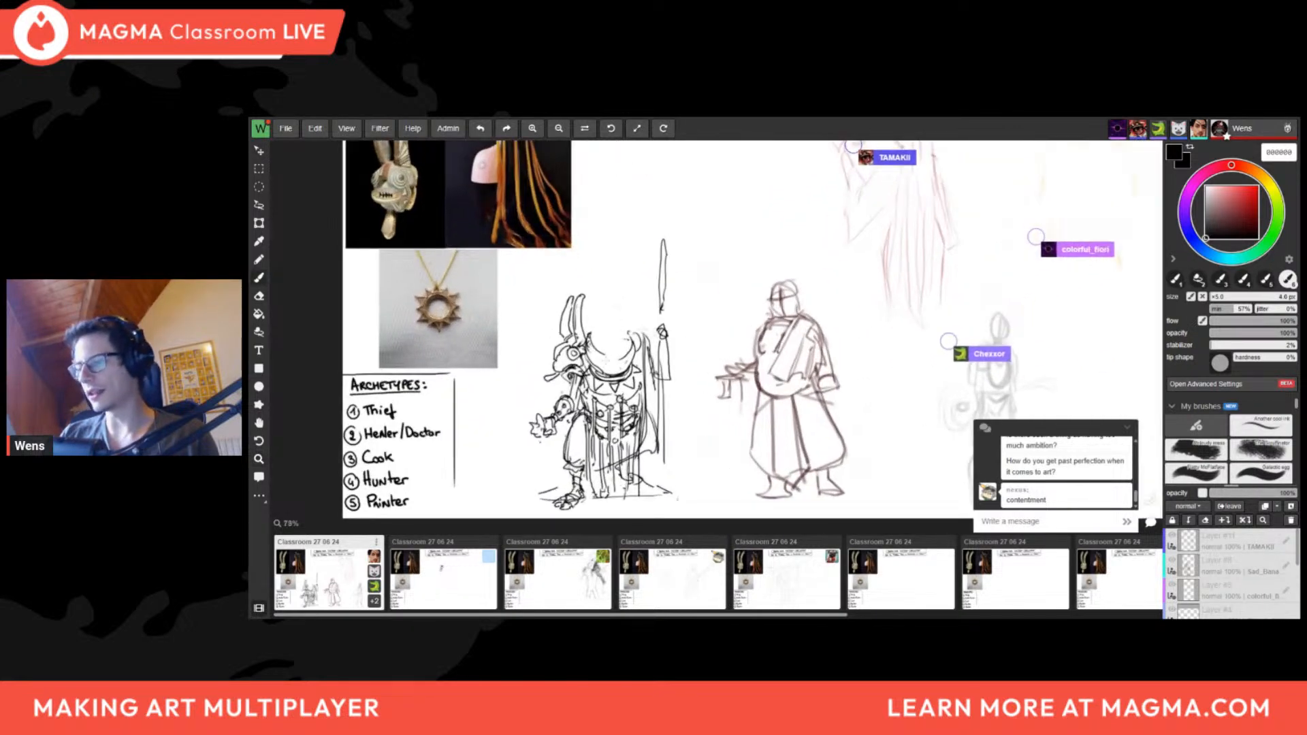
drag(590, 339, 628, 359)
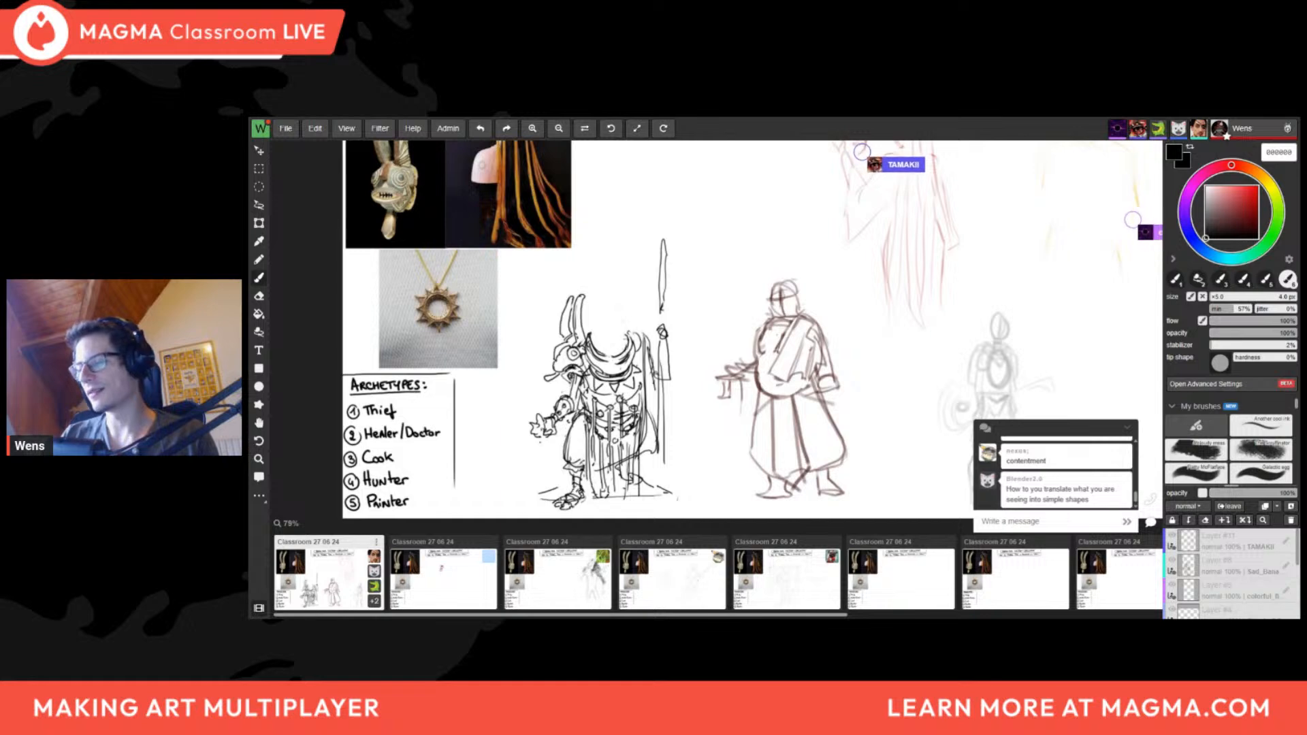
key(bracketleft)
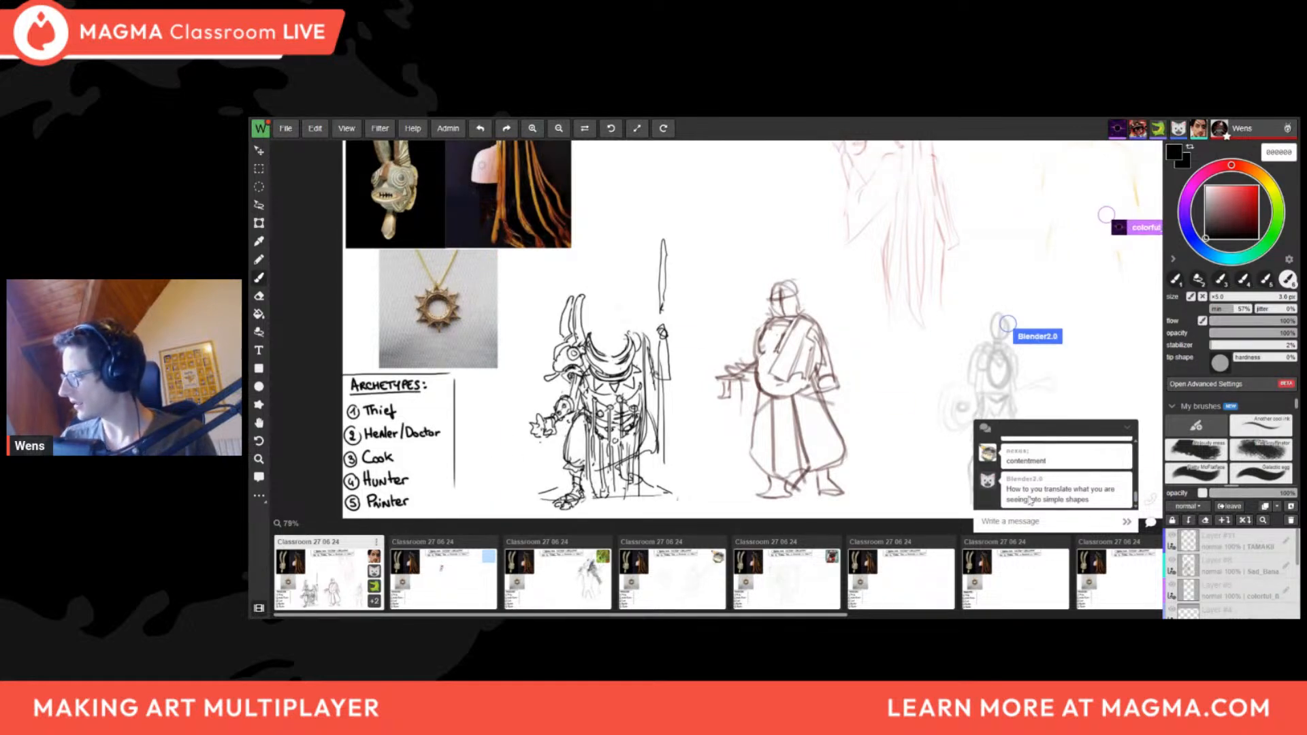
Review the whole shared Character Design Challenge canvas with the group's sketches side by side
key(space)
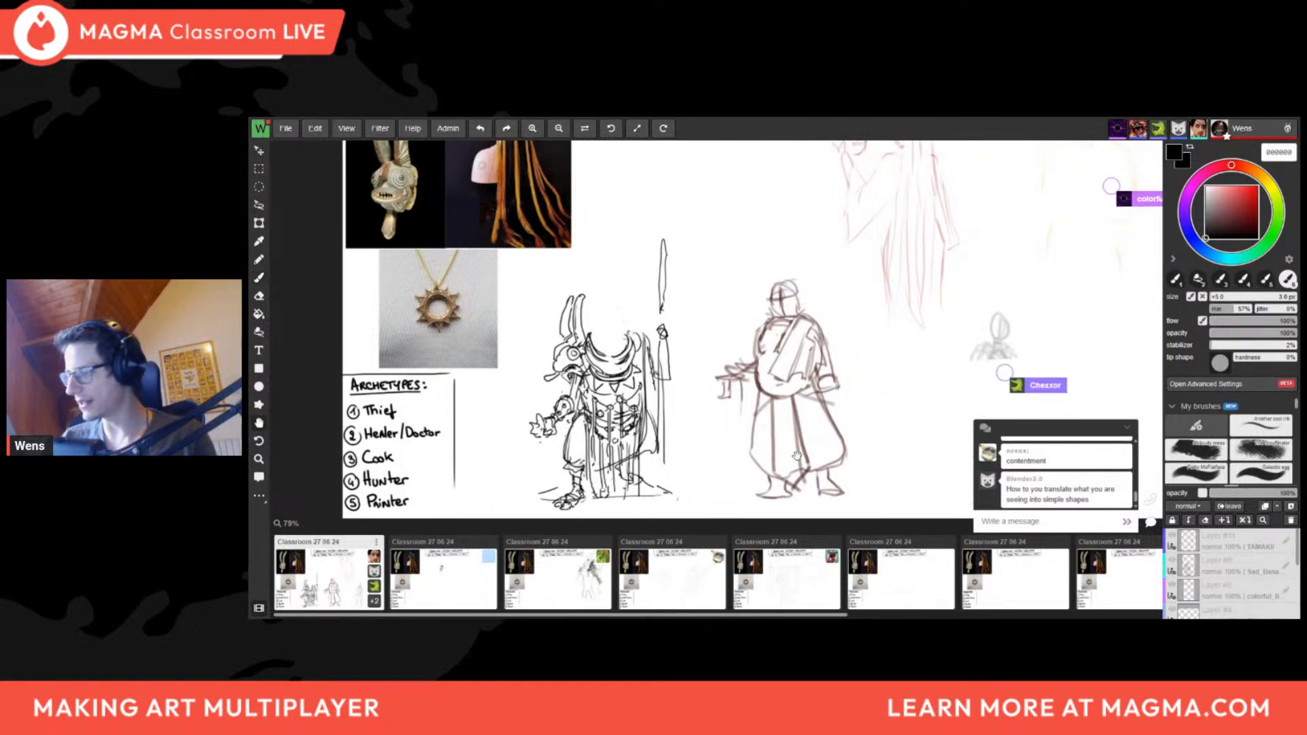
drag(797, 455, 763, 476)
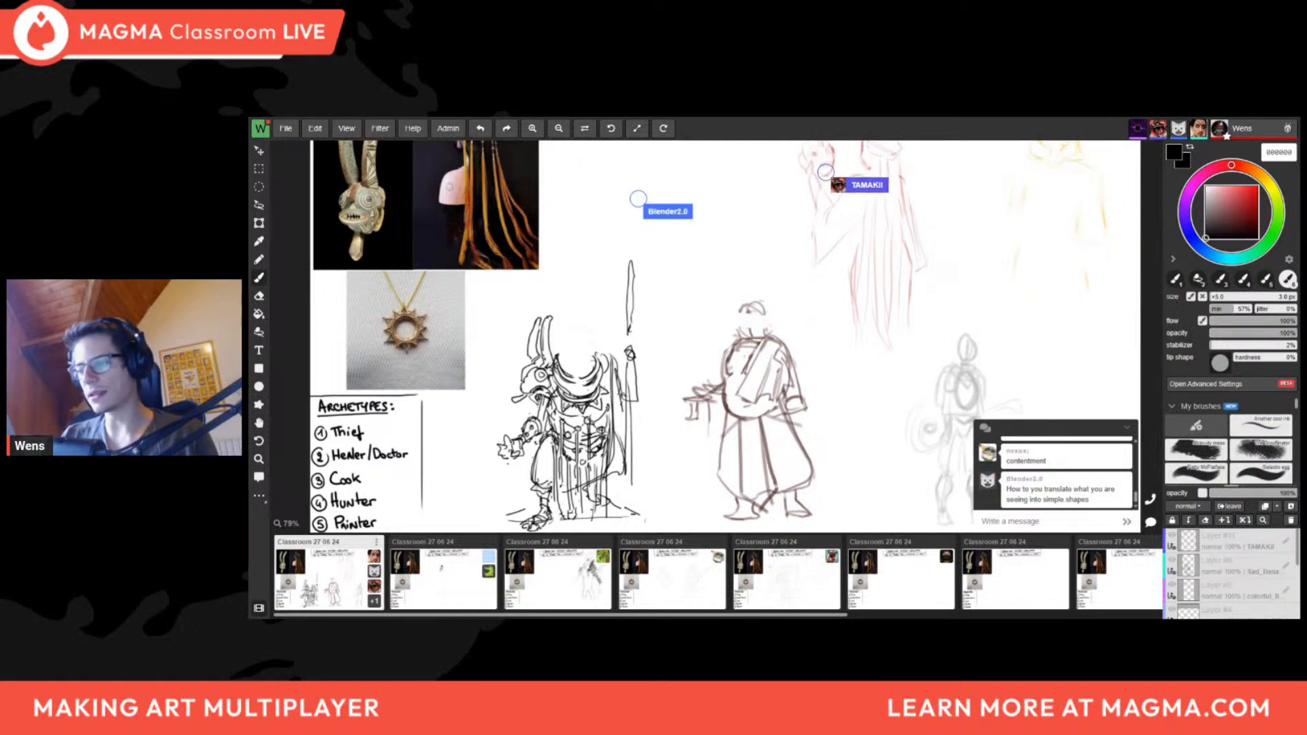
scroll(606, 396, down, 5)
drag(596, 396, 561, 415)
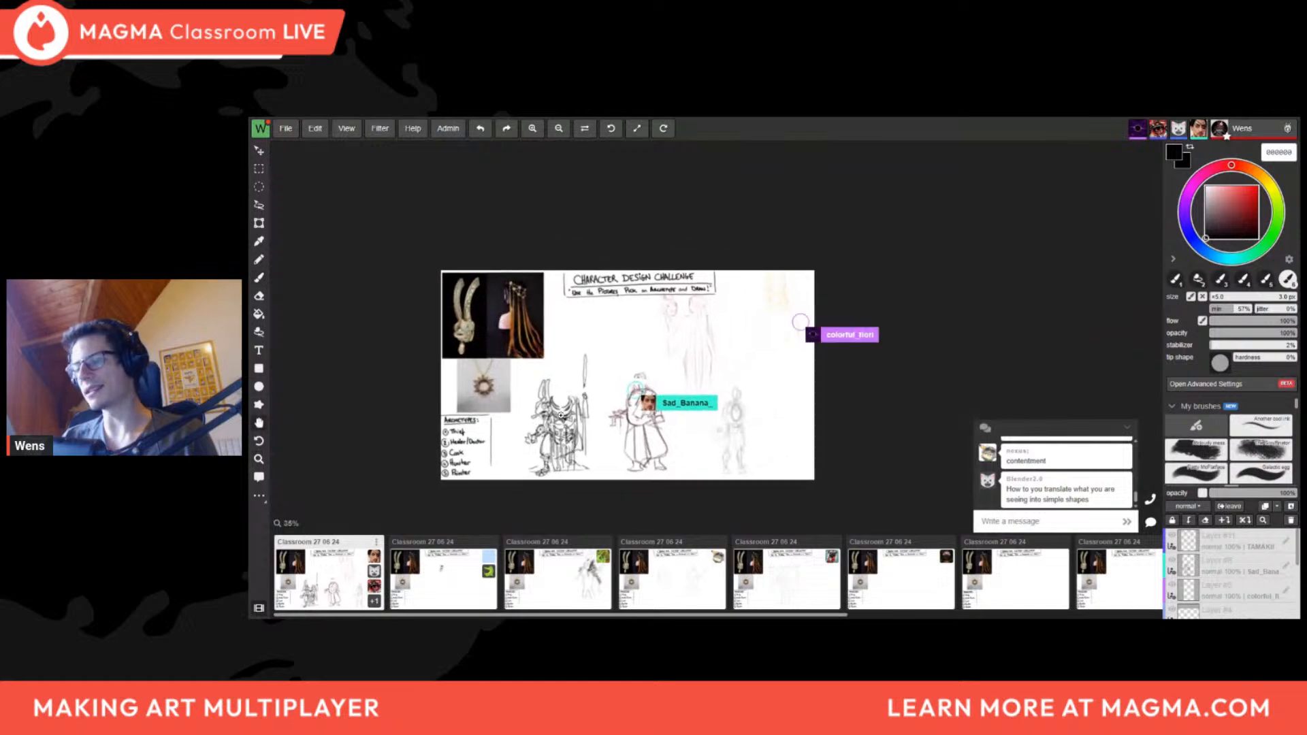
Examine the shared Character Design Challenge canvas, comparing the standing character sketches with the reference pictures and the archetype list
scroll(561, 416, up, 6)
key(l)
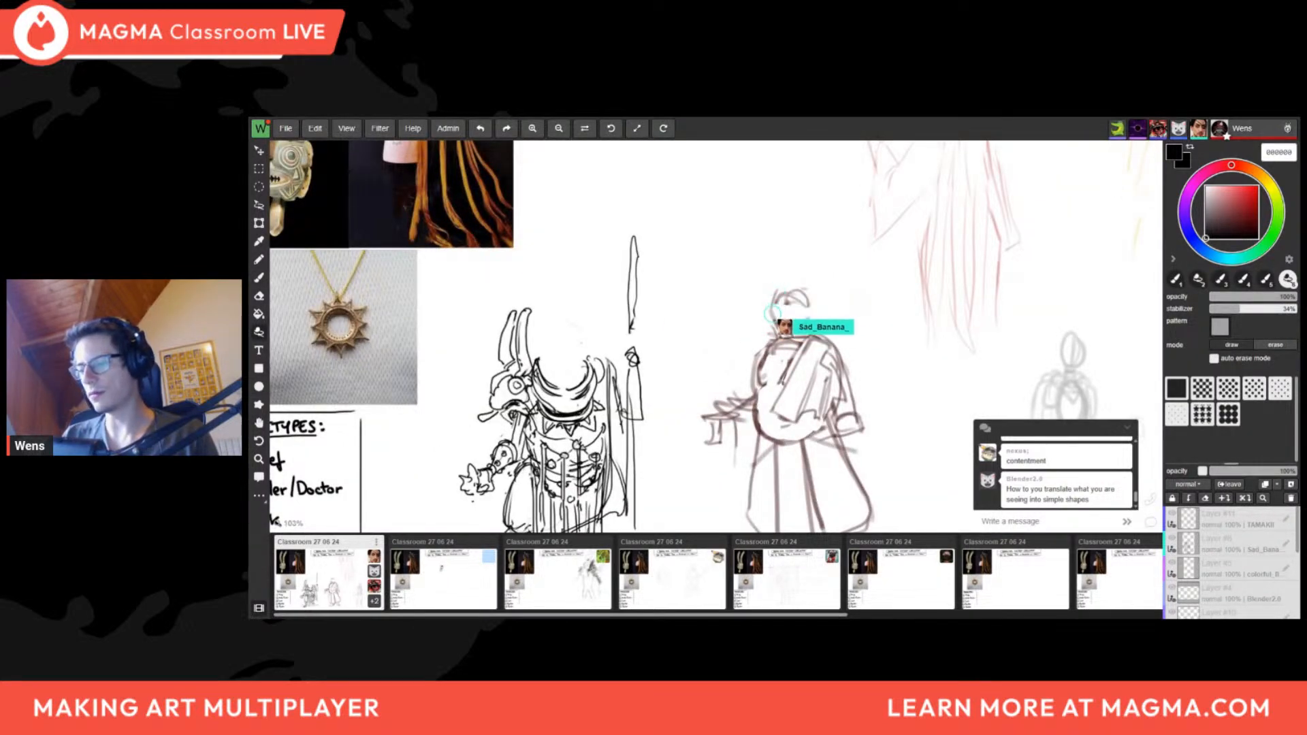
scroll(606, 407, down, 6)
drag(606, 406, 495, 398)
key(b)
scroll(501, 399, up, 2)
drag(527, 450, 527, 400)
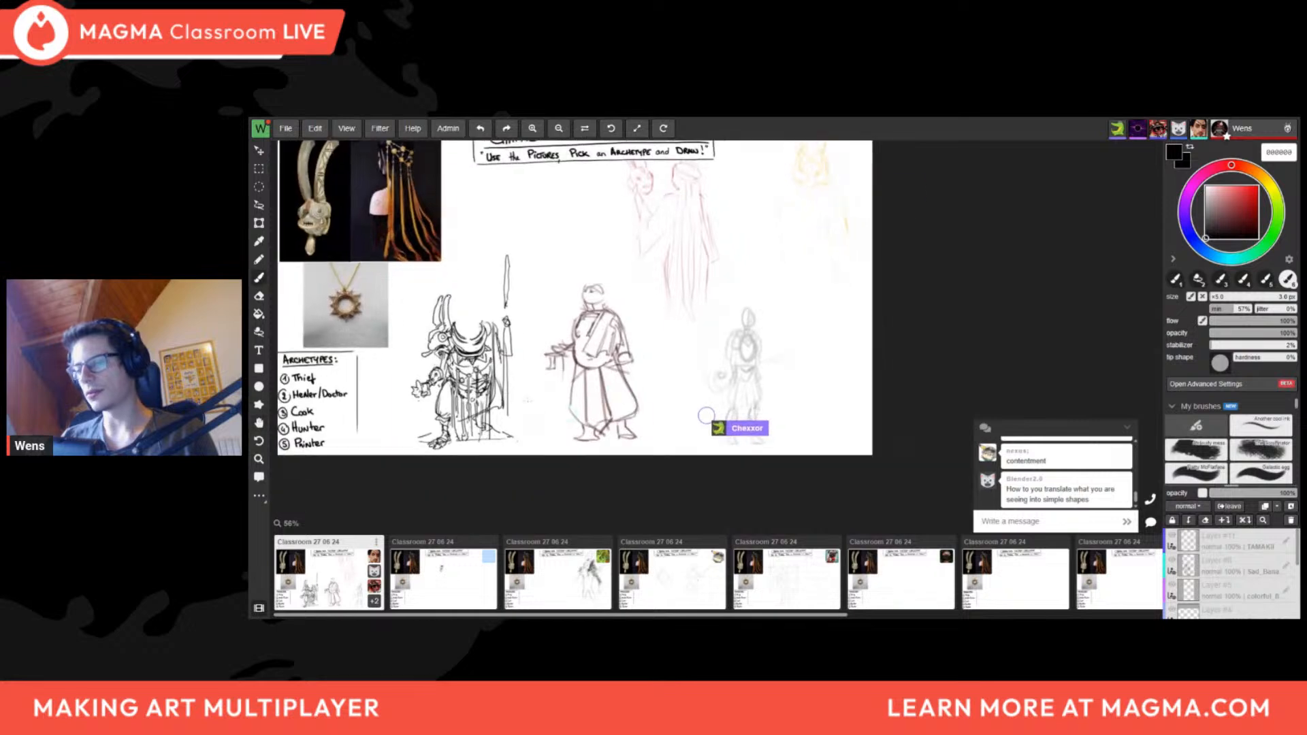
mouse_move(537, 234)
mouse_down()
mouse_move(562, 263)
mouse_move(593, 260)
mouse_up()
key(z)
click(562, 264)
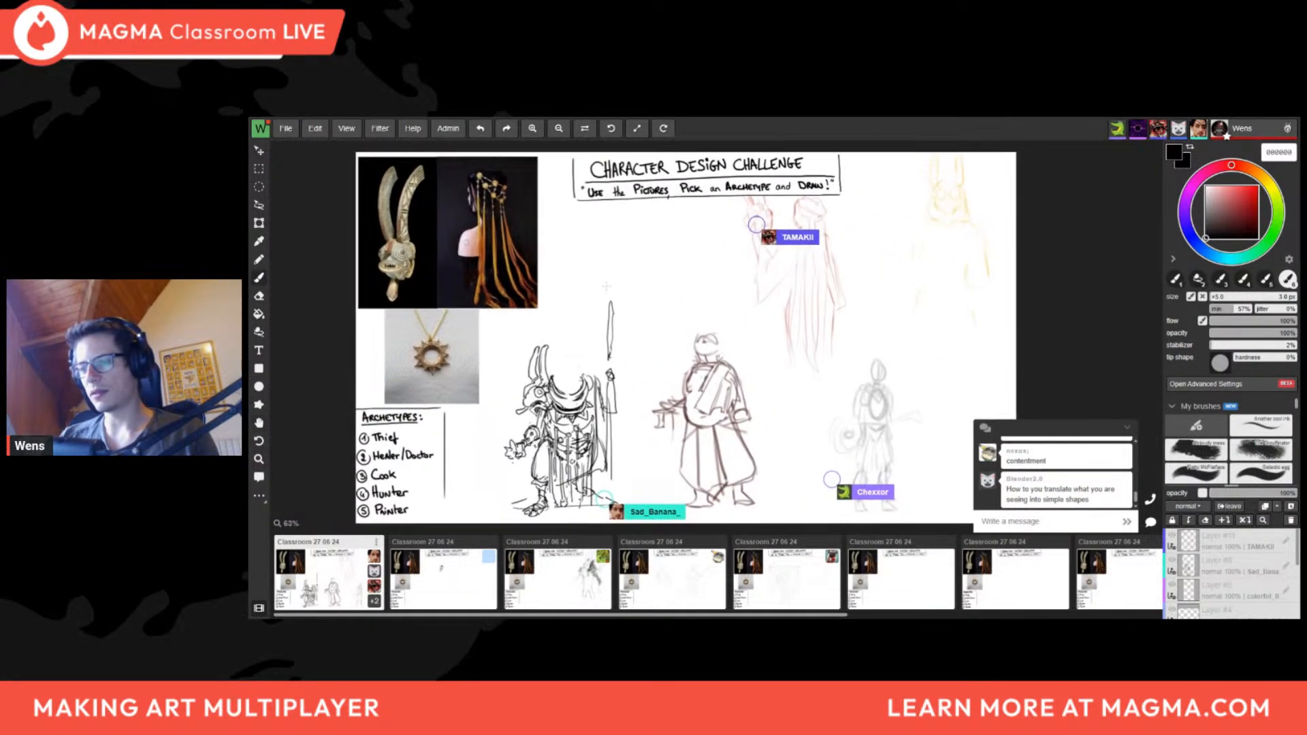
drag(739, 294, 537, 300)
key(z)
drag(612, 299, 766, 265)
drag(651, 319, 922, 372)
key(z)
drag(592, 255, 668, 251)
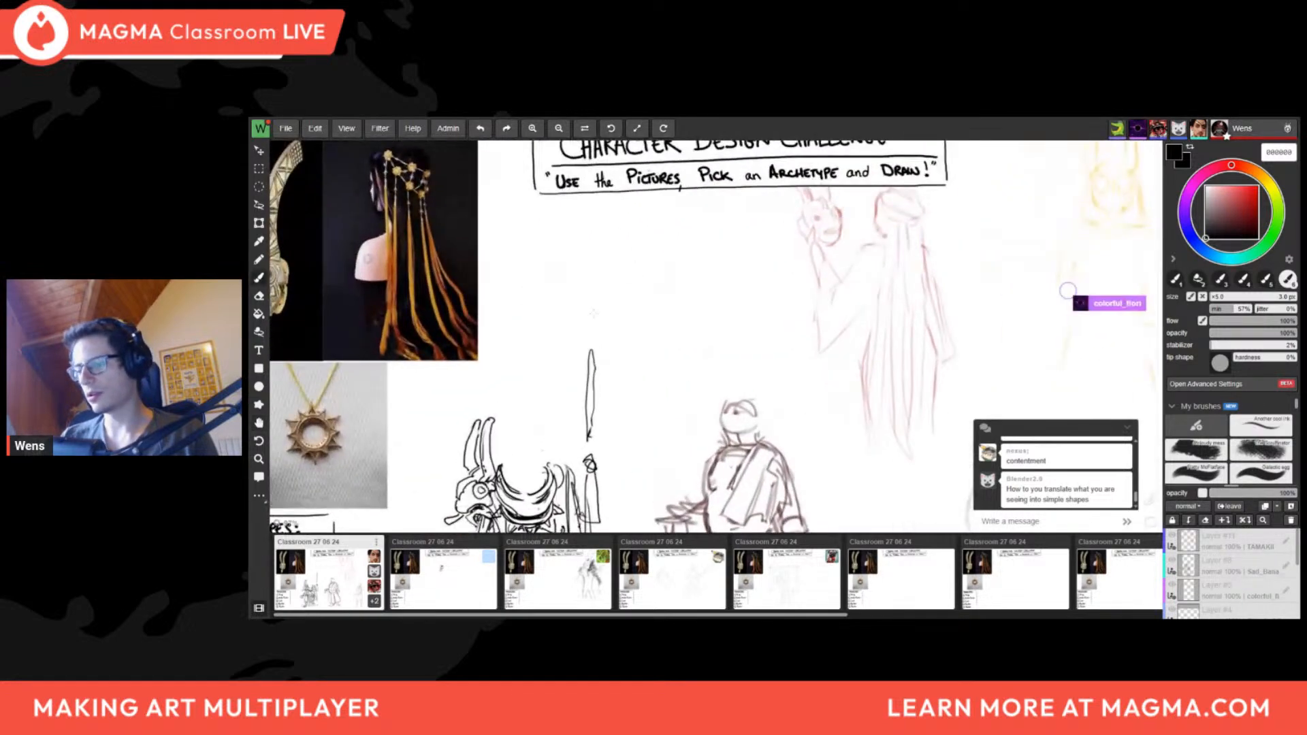
drag(661, 306, 450, 310)
drag(618, 502, 672, 377)
key(z)
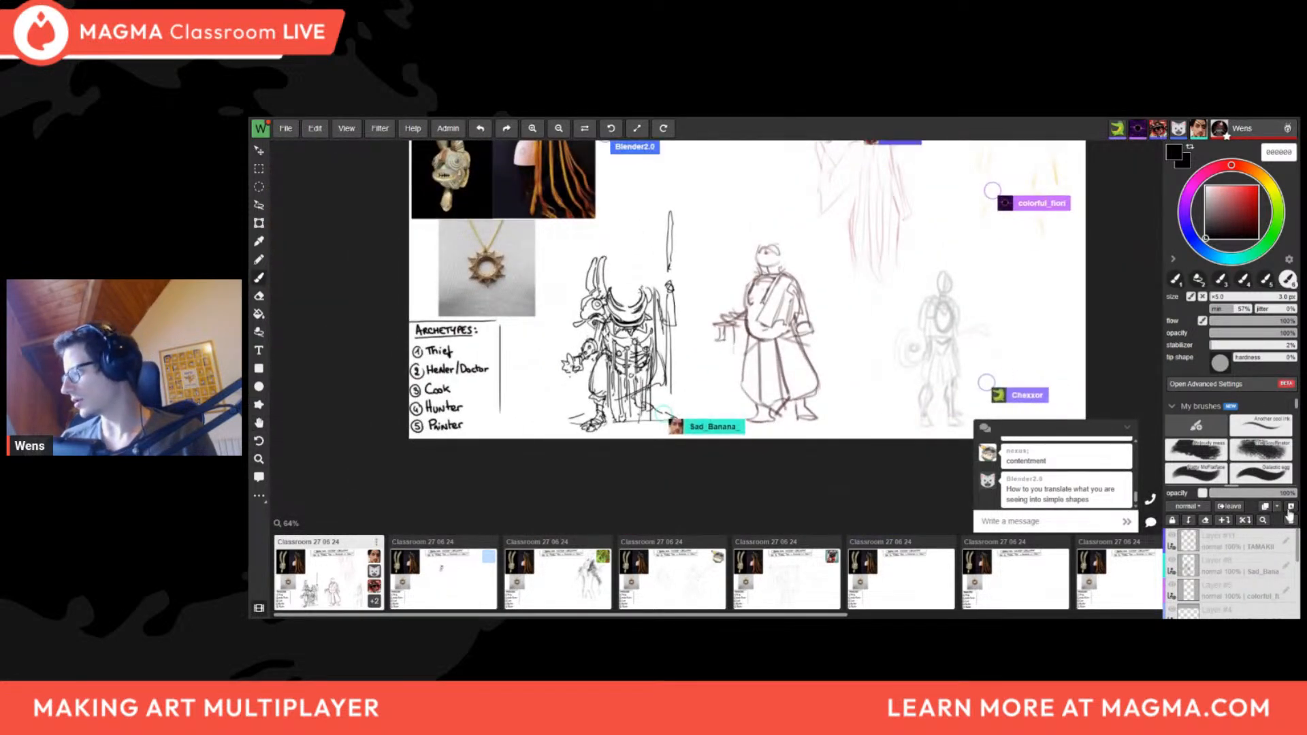
Move Layer #12 beneath Layer #9 and block in the long-eared character's body and legs as a solid black silhouette using lasso fills
scroll(1246, 572, down, 3)
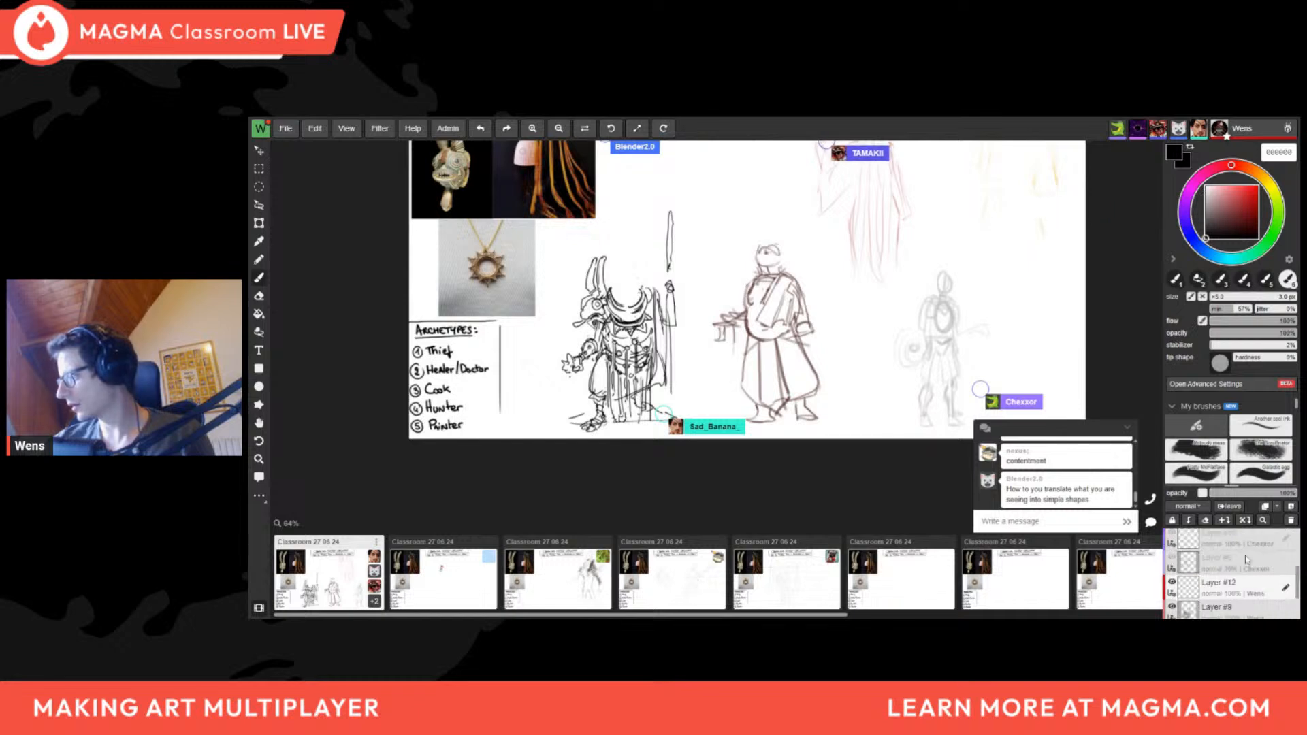
drag(1233, 606, 1235, 580)
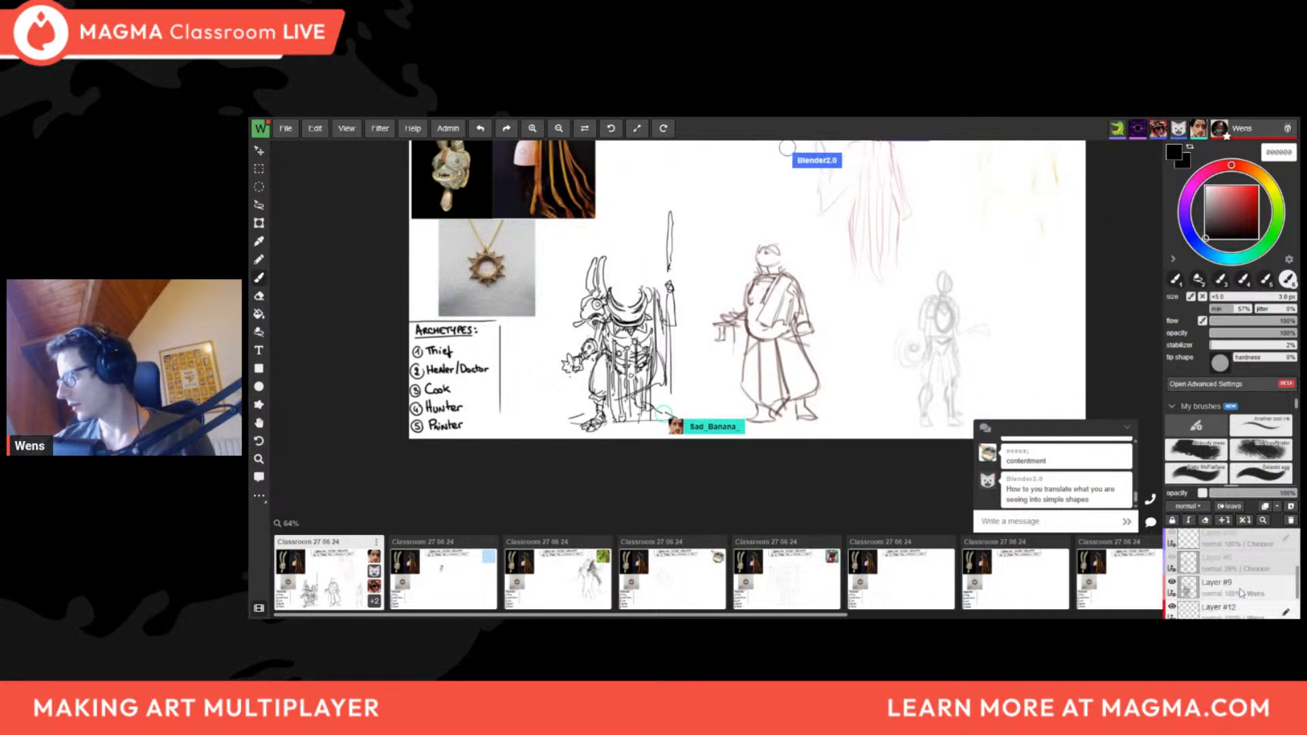
ctrl+drag(753, 409, 817, 409)
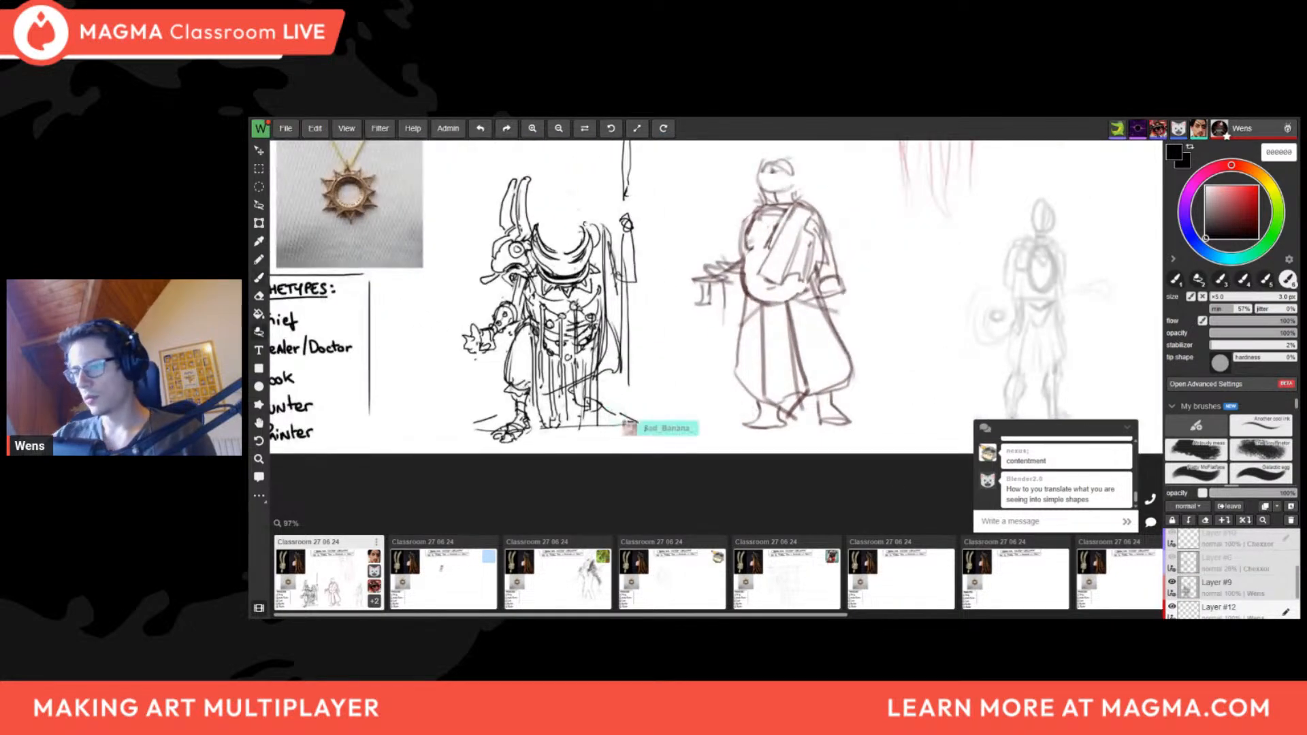
key(shift+l)
mouse_move(595, 237)
mouse_down()
mouse_move(520, 319)
mouse_move(591, 249)
mouse_up()
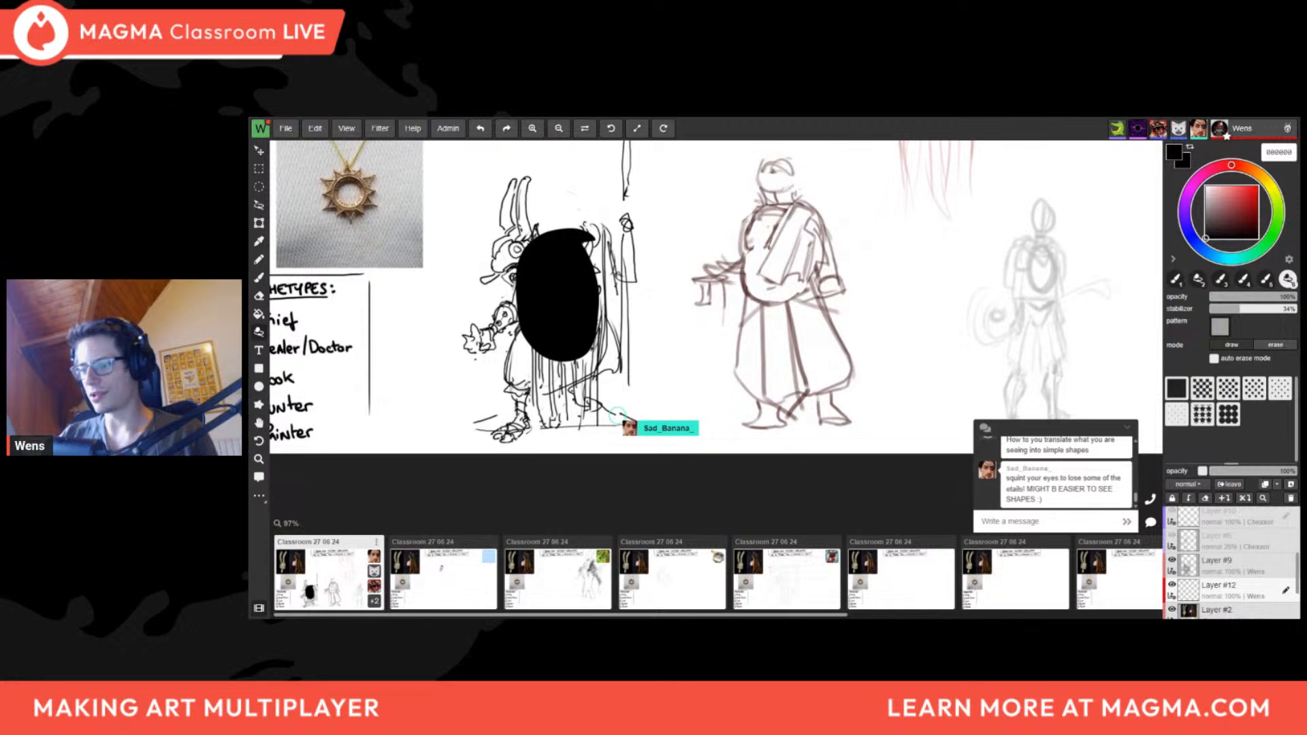
mouse_move(523, 330)
mouse_down()
mouse_move(541, 355)
mouse_move(597, 328)
mouse_up()
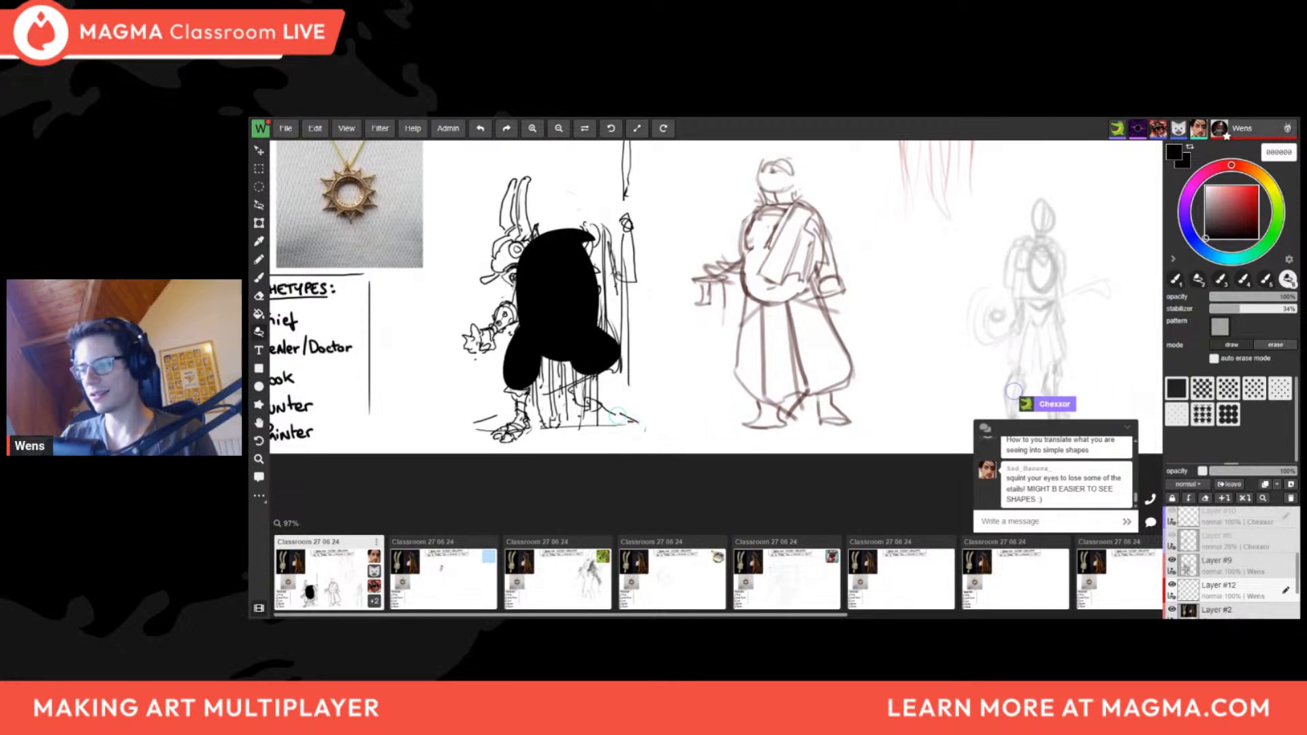
drag(516, 388, 531, 388)
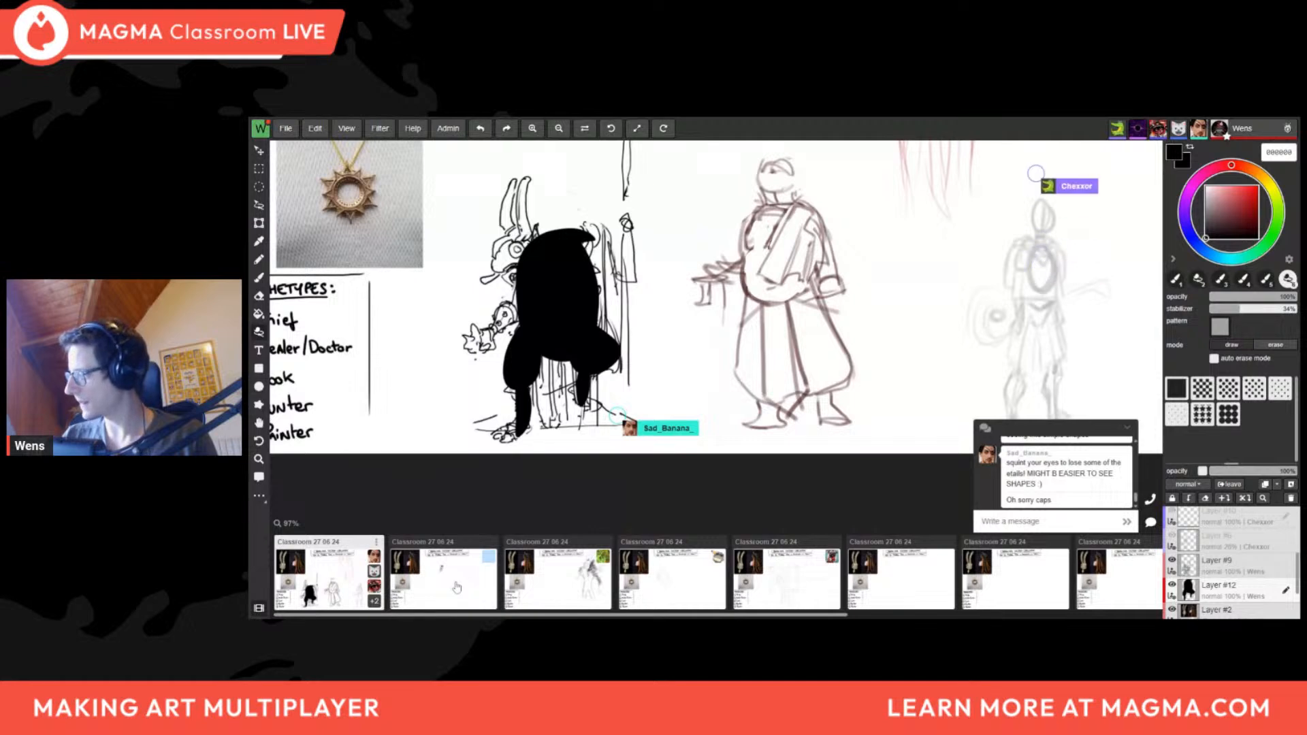
Undo all the black silhouette fills on the long-eared character and return to the brush
key(ctrl+z)
key(ctrl+z)
key(ctrl+z)
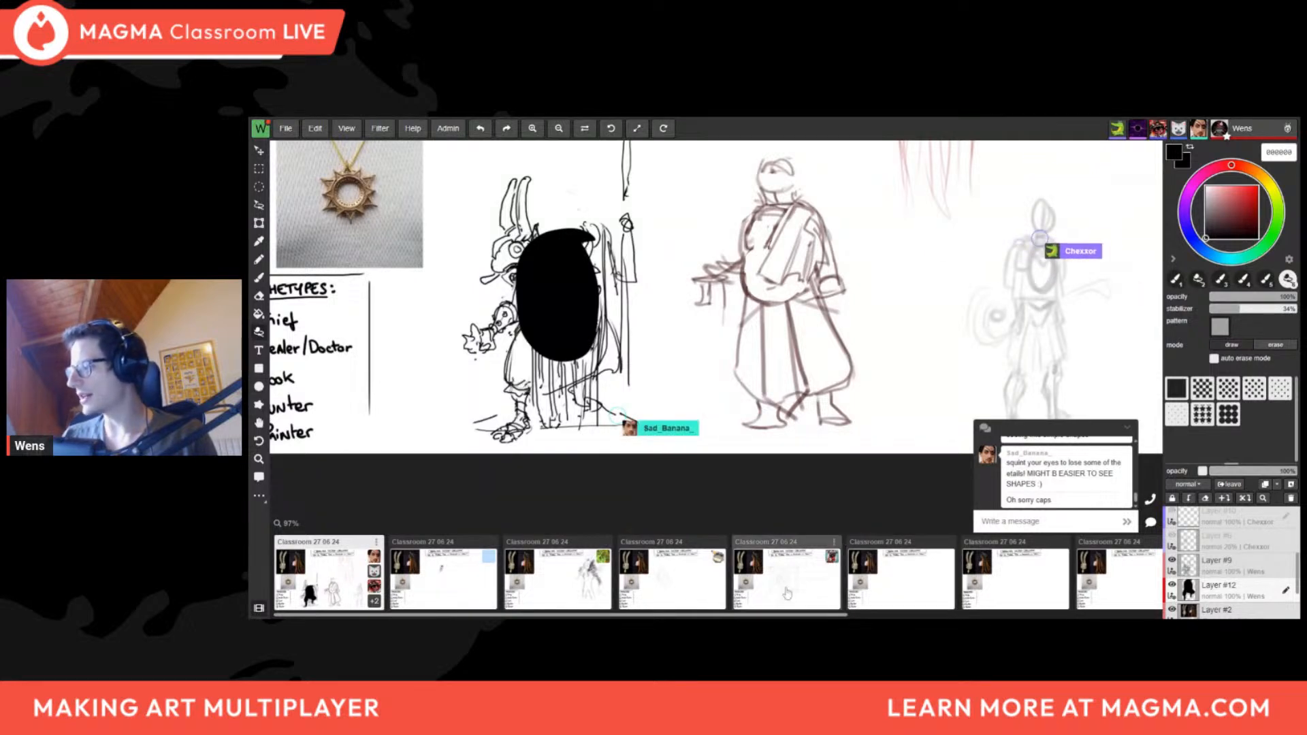
key(ctrl+z)
key(b)
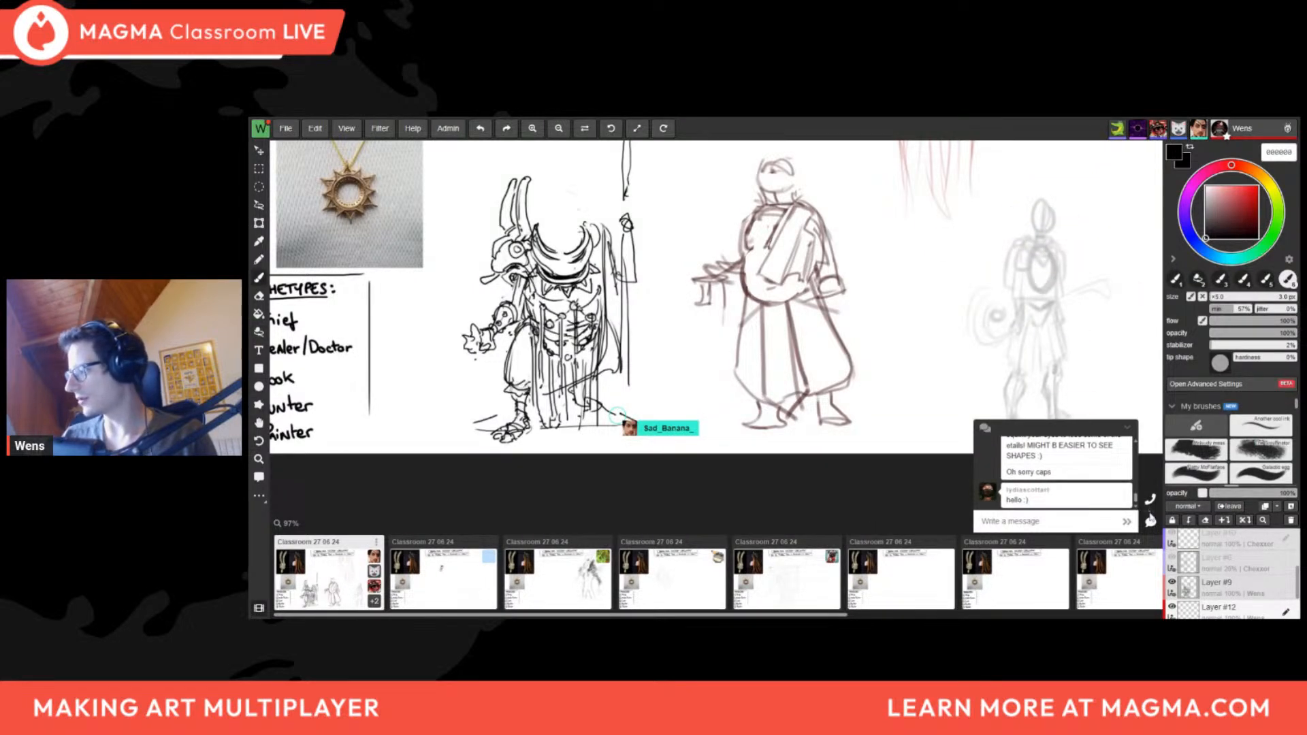
Remove Layer #12 from the layer stack, make Layer #9 active and set the brush size to 2.6 px
scroll(633, 197, down, 3)
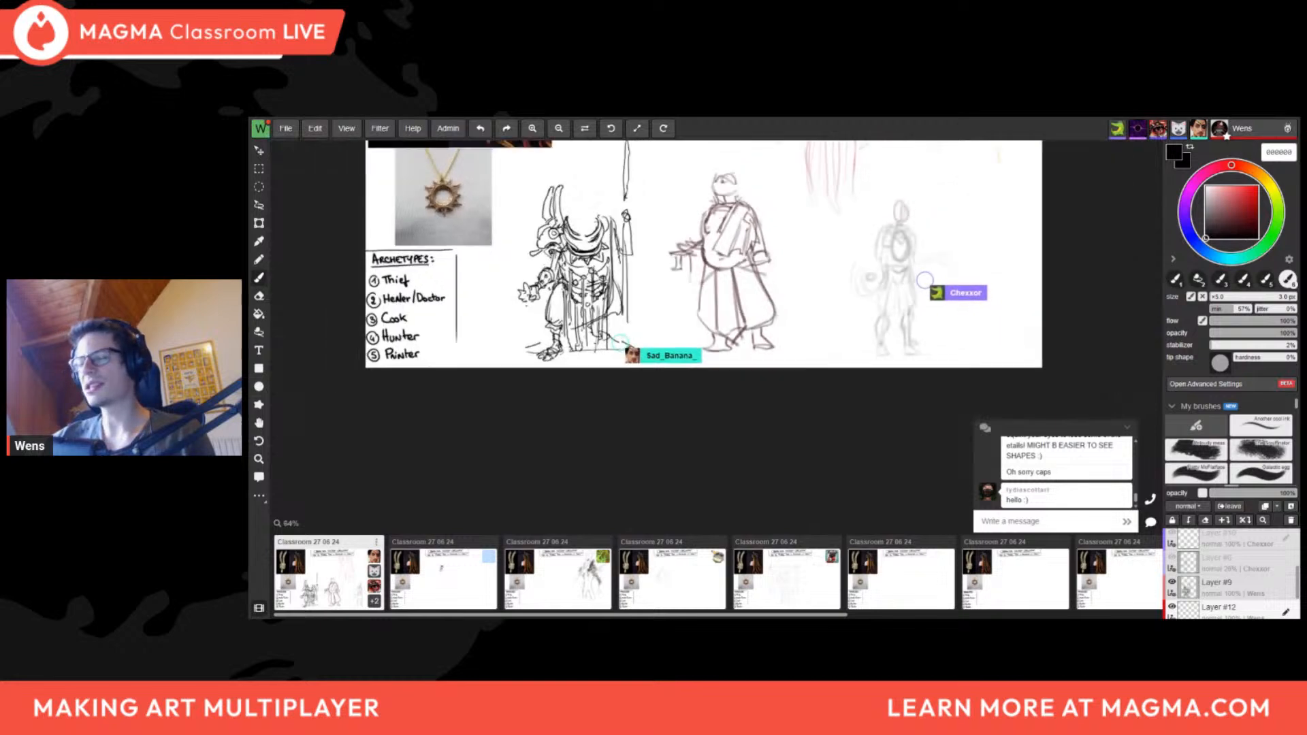
middle_drag(598, 379, 605, 478)
scroll(605, 478, up, 2)
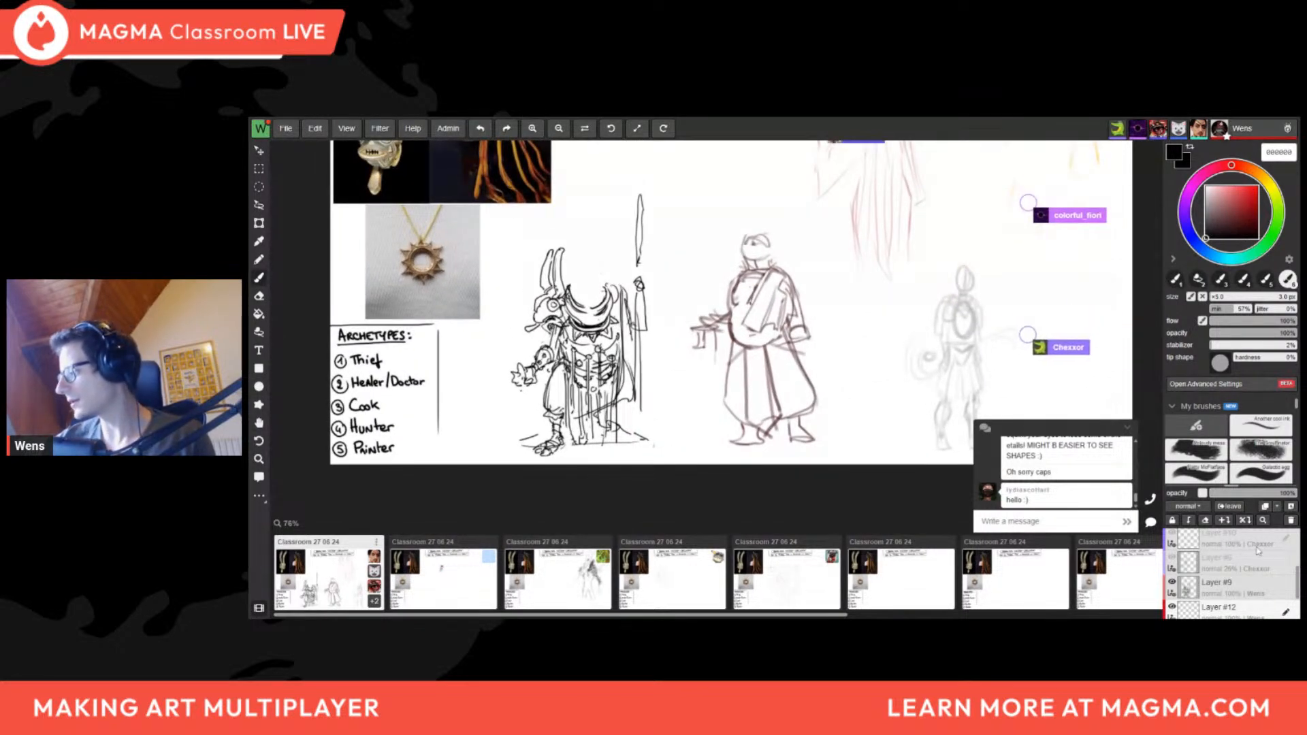
scroll(1282, 535, down, 2)
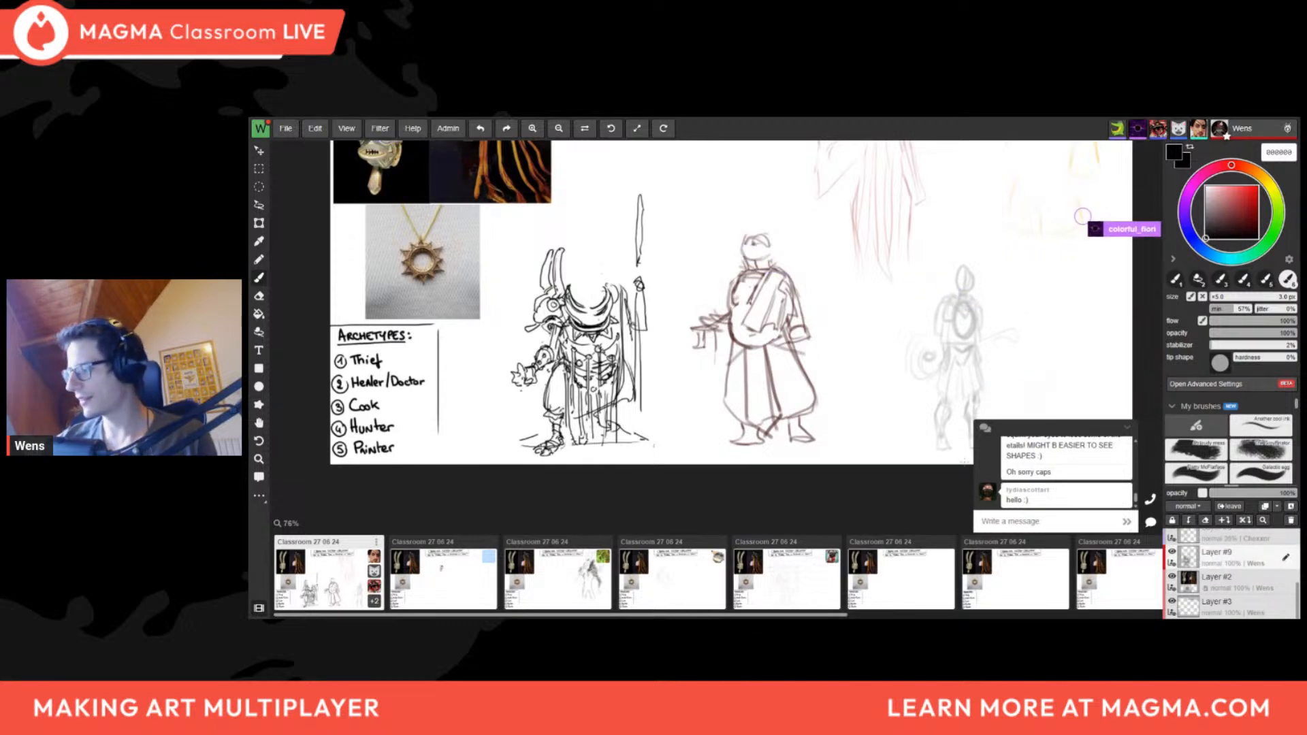
mouse_move(632, 499)
middle_down()
mouse_move(624, 530)
mouse_move(612, 504)
middle_up()
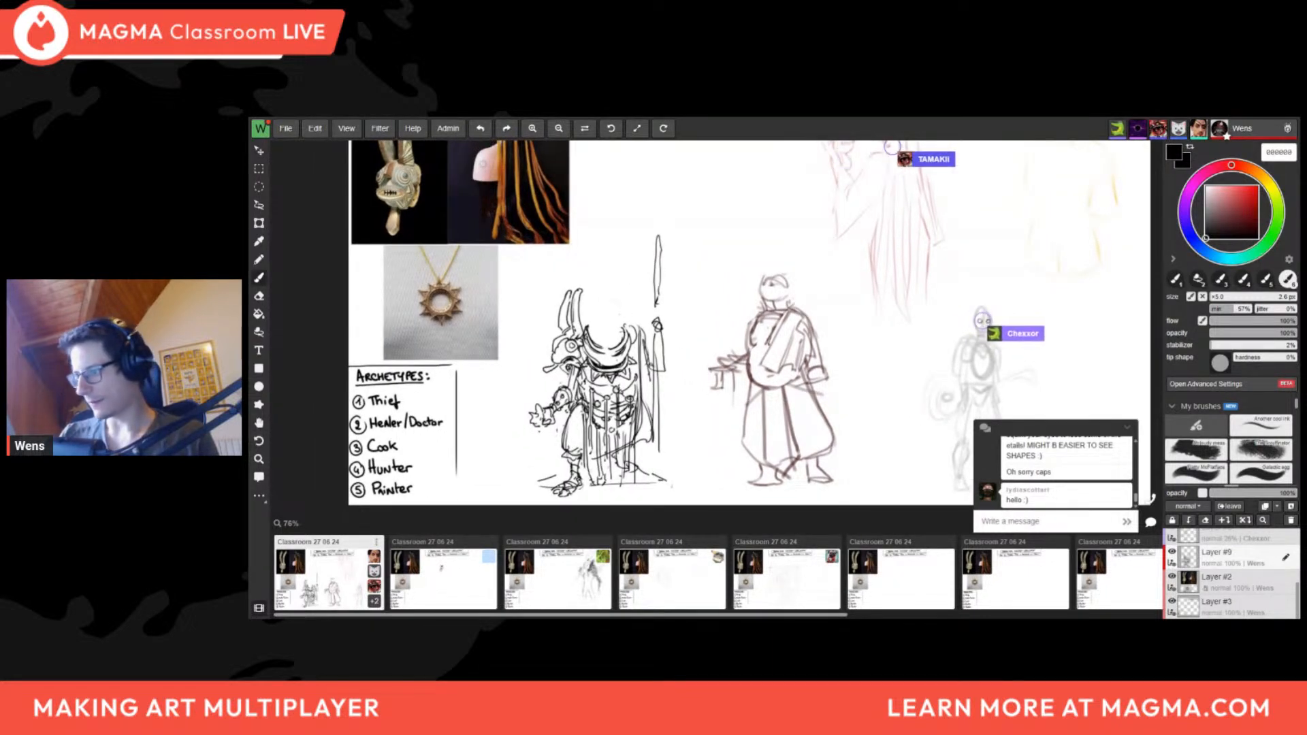
Sketch a tall cylindrical shape above the long-eared character's collar and a small hand at the base of the raised blade
scroll(627, 308, down, 5)
scroll(627, 309, up, 4)
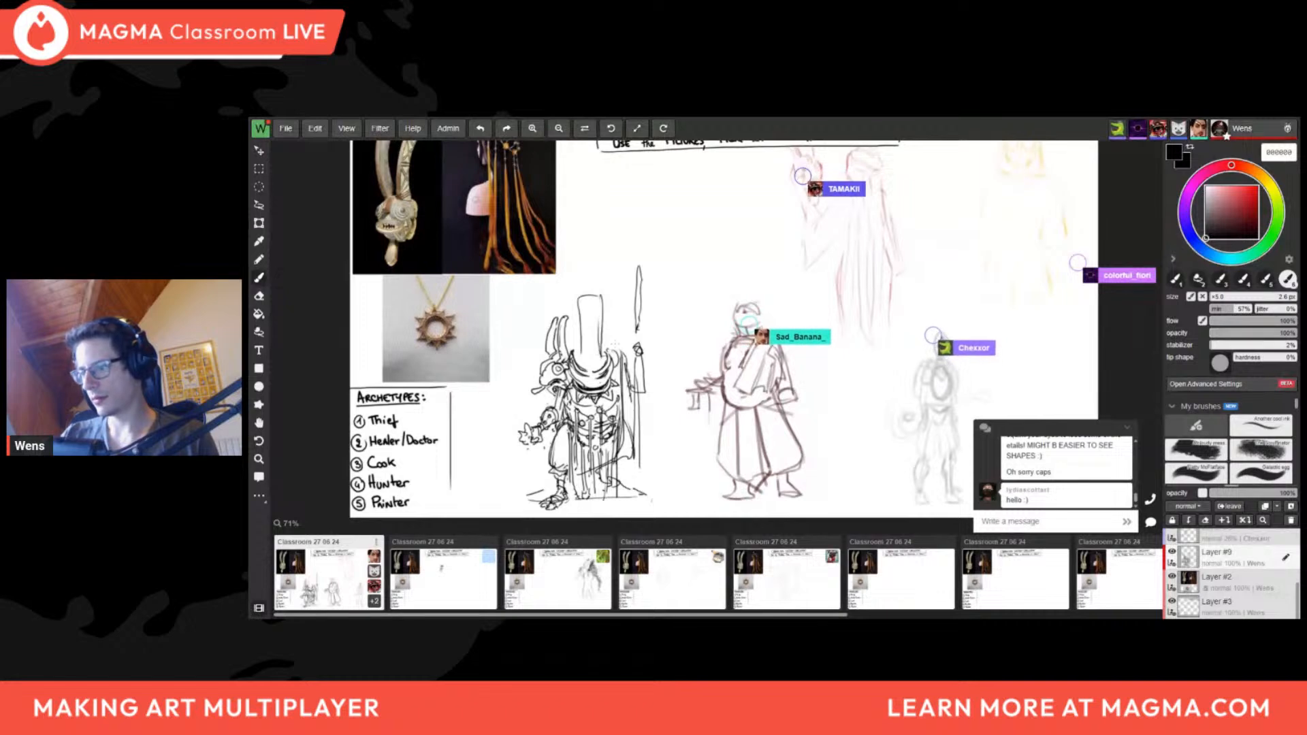
key(h)
key(h)
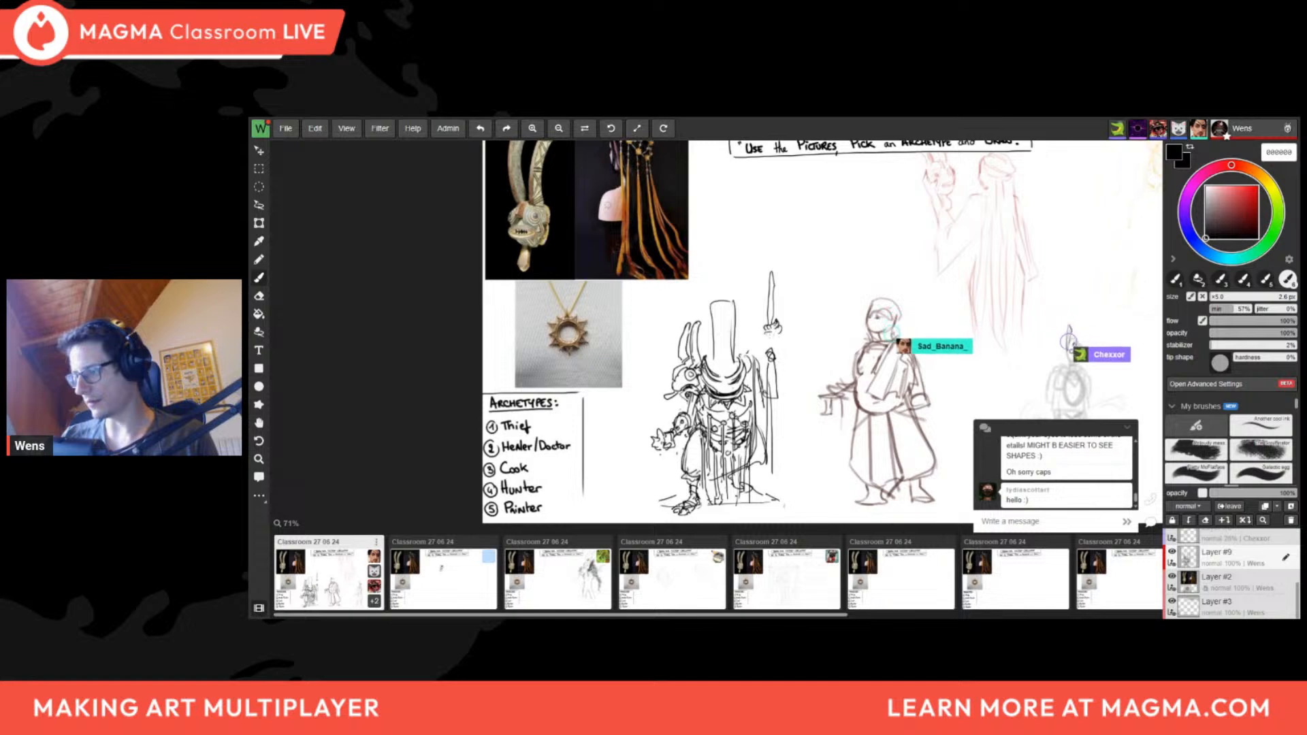
key(b)
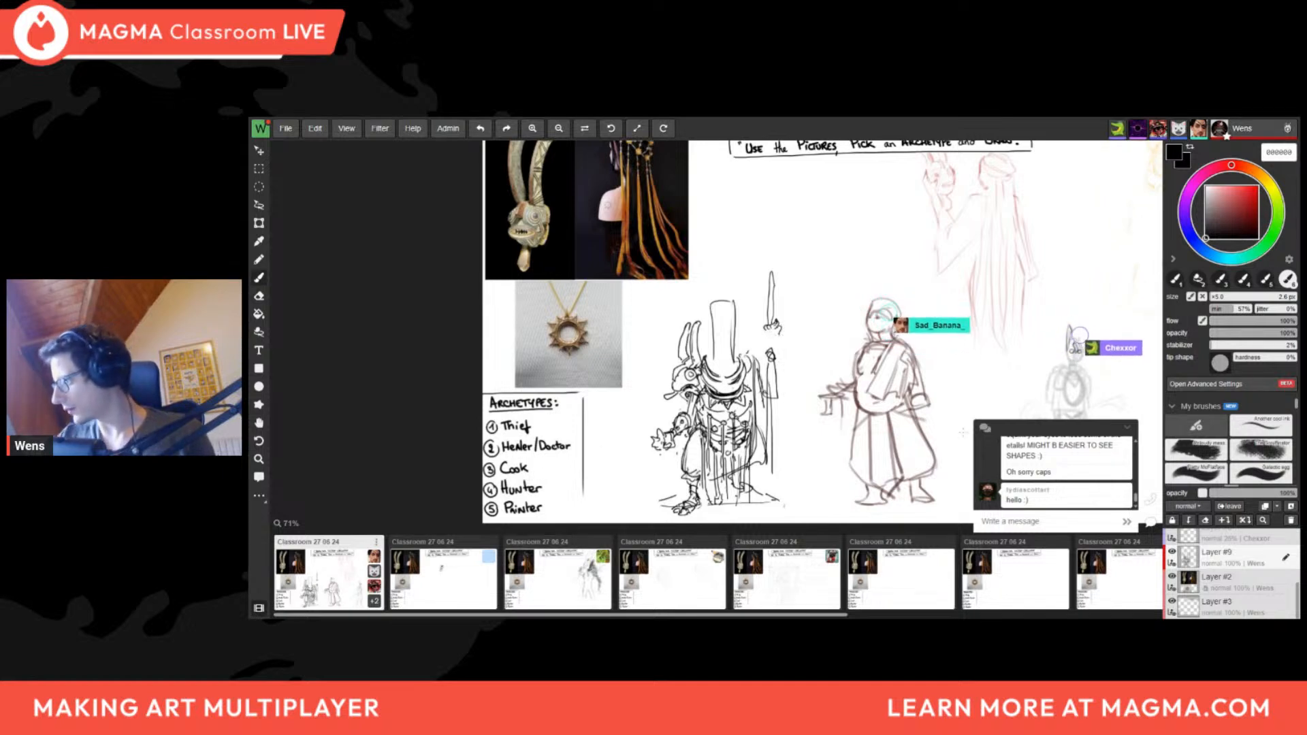
Read the chat question about simple shapes and draw a square, a circle and a triangle in a row beneath the challenge title
scroll(1065, 470, up, 3)
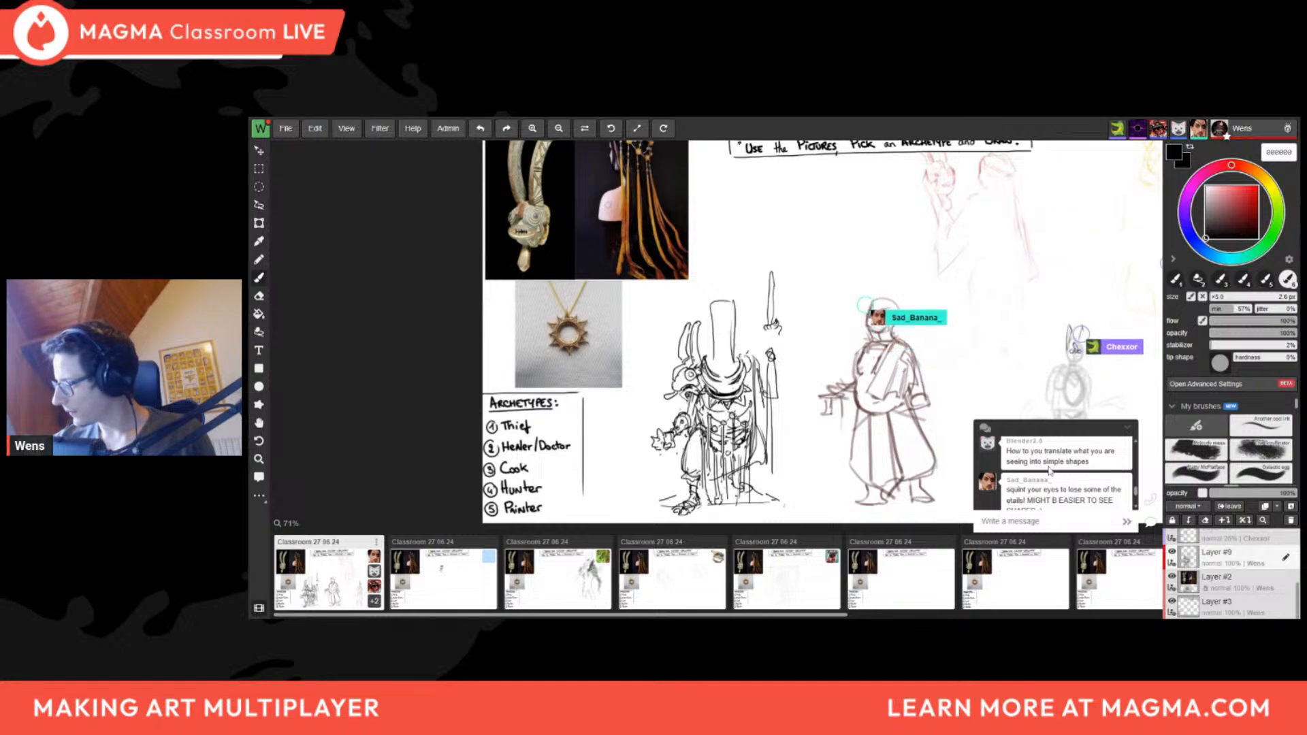
scroll(1054, 486, down, 1)
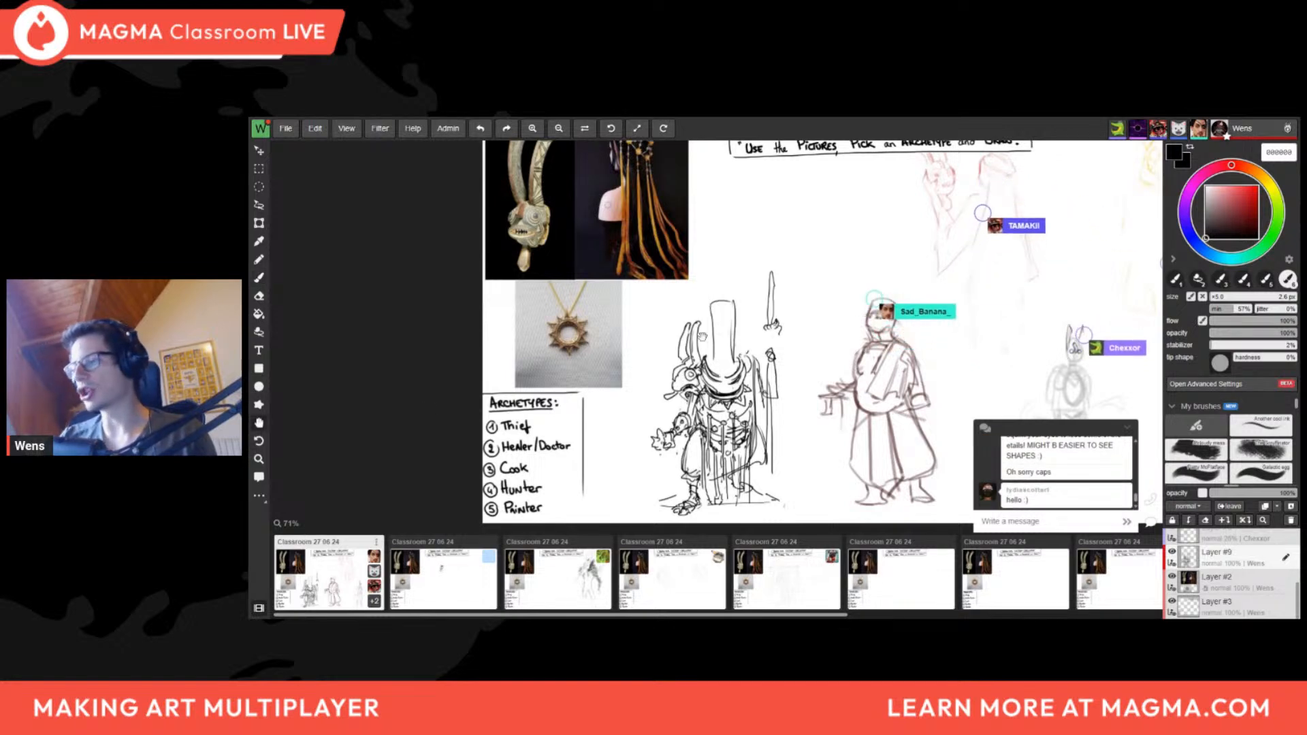
key(space)
drag(720, 356, 562, 404)
drag(638, 336, 663, 291)
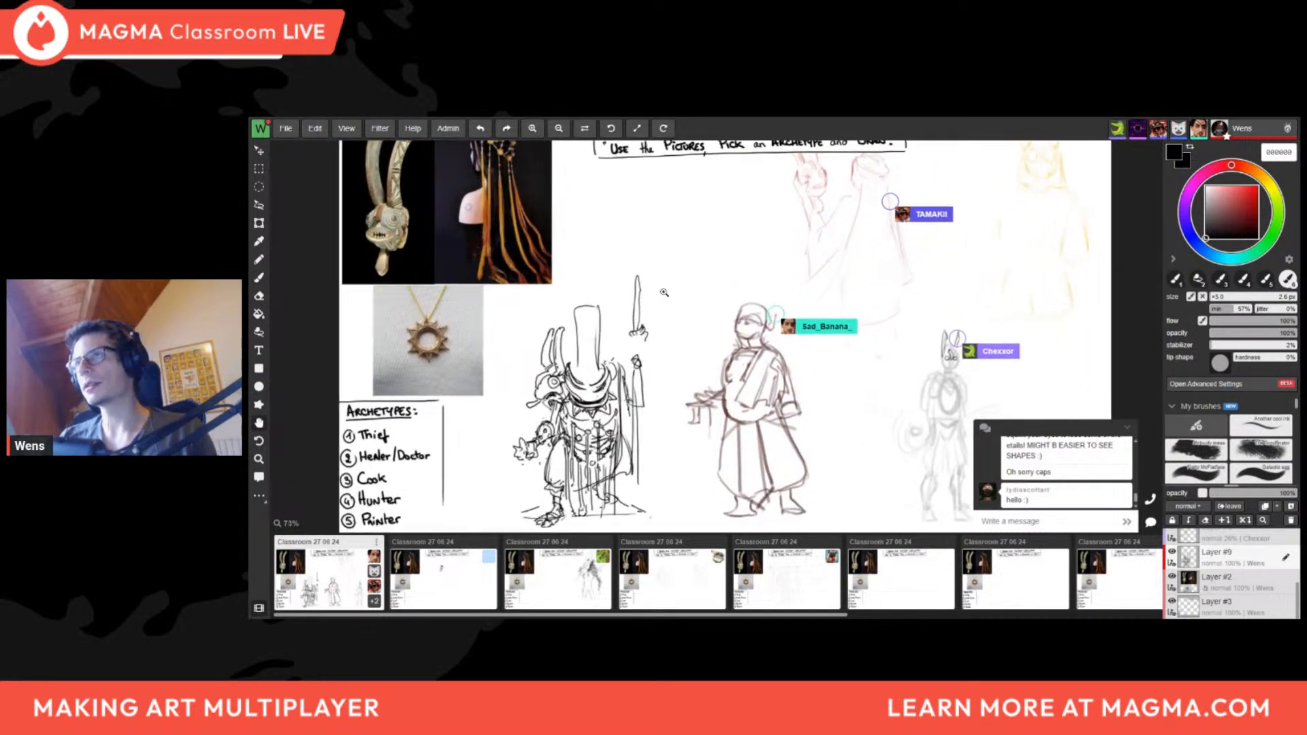
scroll(662, 291, up, 1)
drag(656, 245, 691, 328)
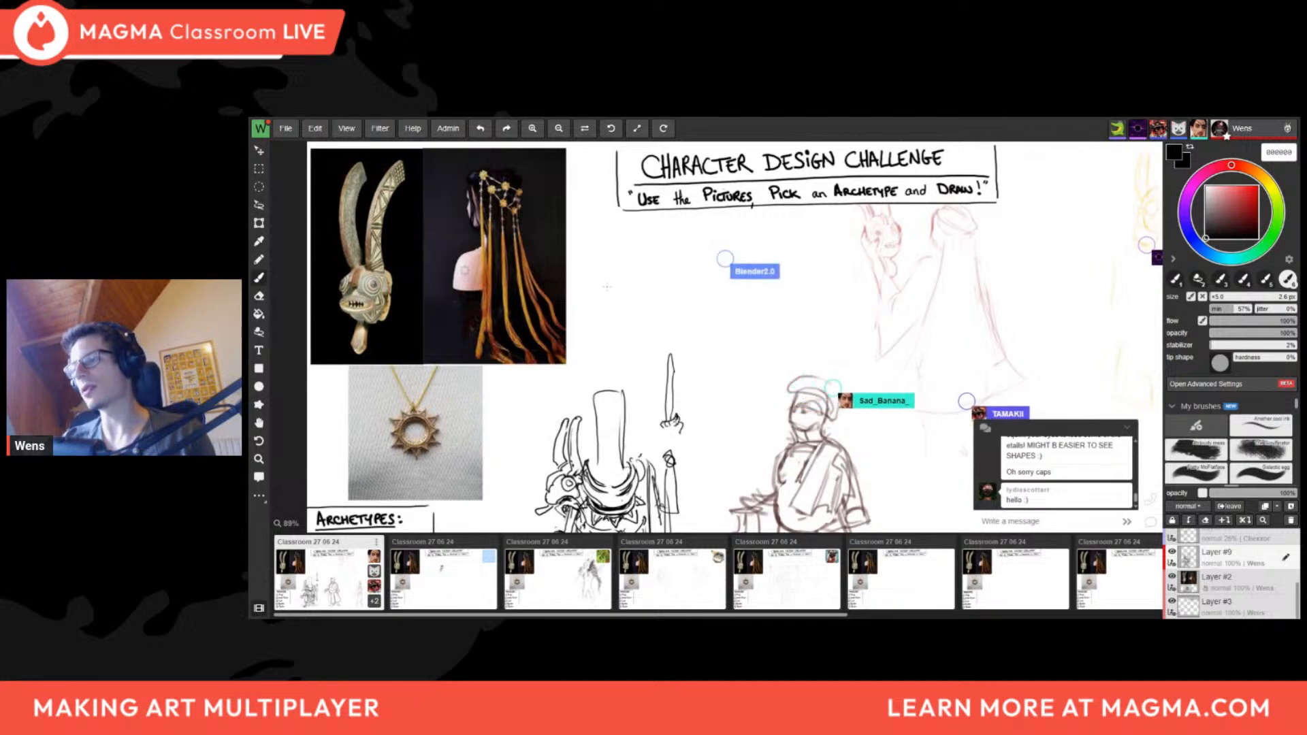
mouse_move(608, 275)
mouse_down()
mouse_move(670, 273)
mouse_move(662, 333)
mouse_move(674, 331)
mouse_up()
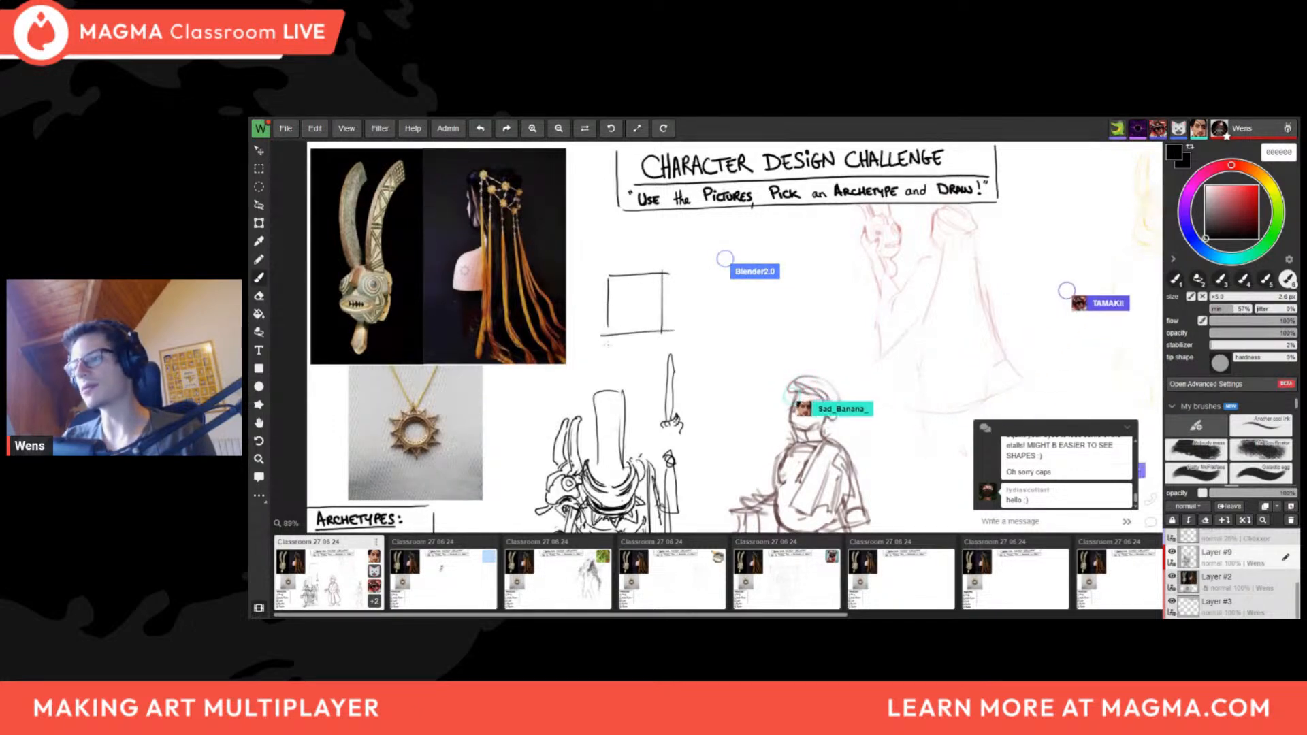
drag(748, 293, 689, 290)
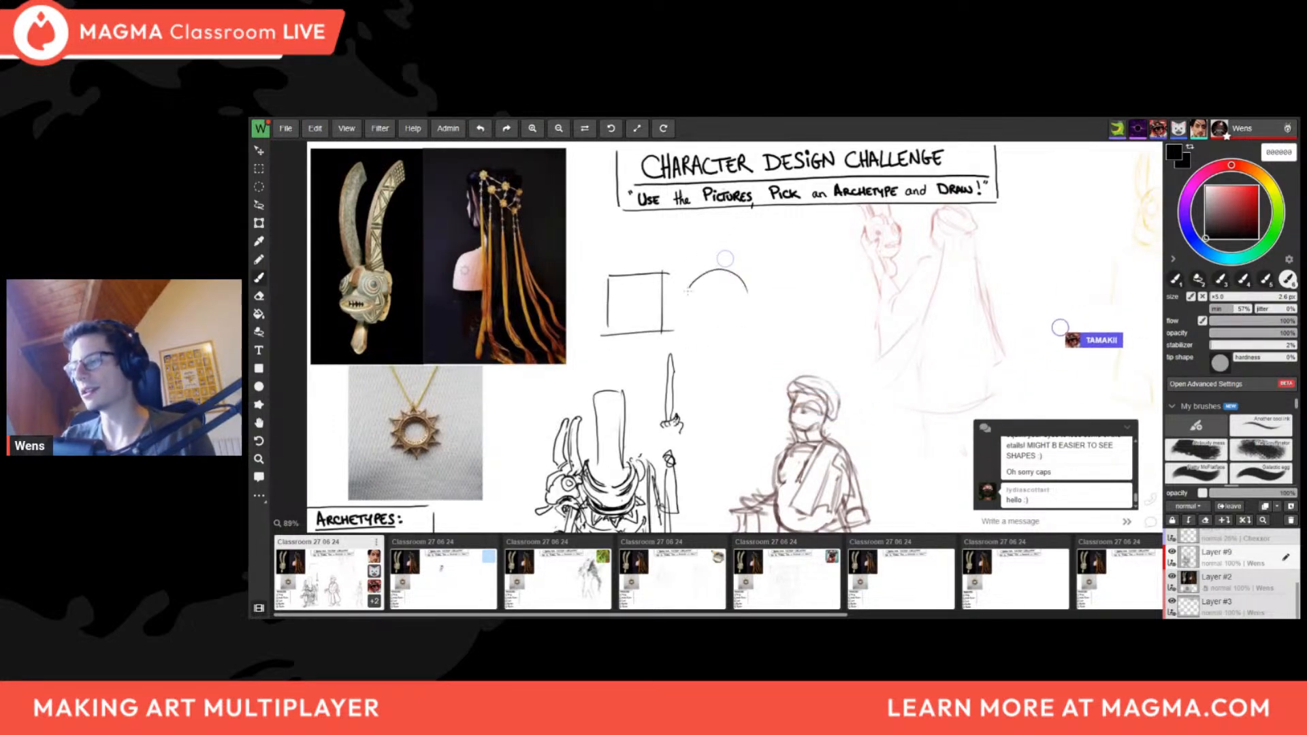
mouse_move(781, 270)
mouse_down()
mouse_move(754, 329)
mouse_move(823, 323)
mouse_up()
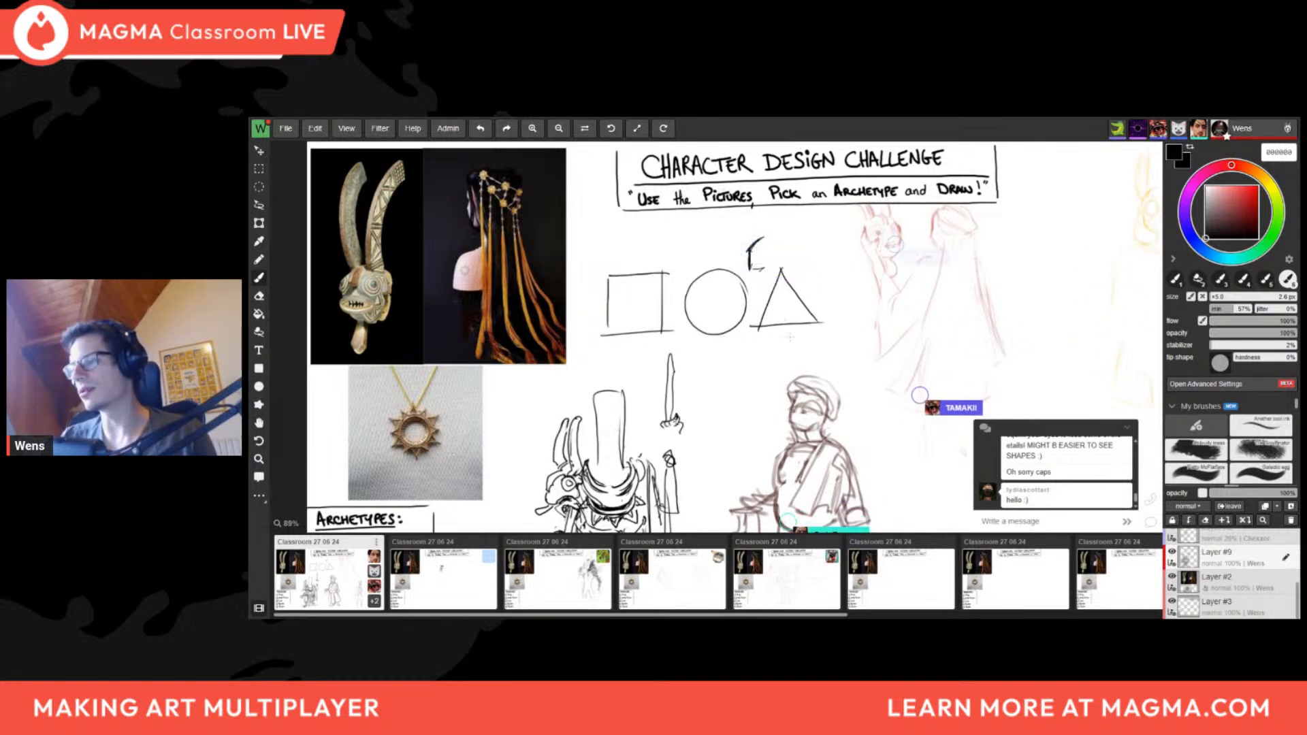
Lasso the square, circle and triangle, scale the group down and place it closer to the reference pictures
key(l)
drag(809, 257, 846, 316)
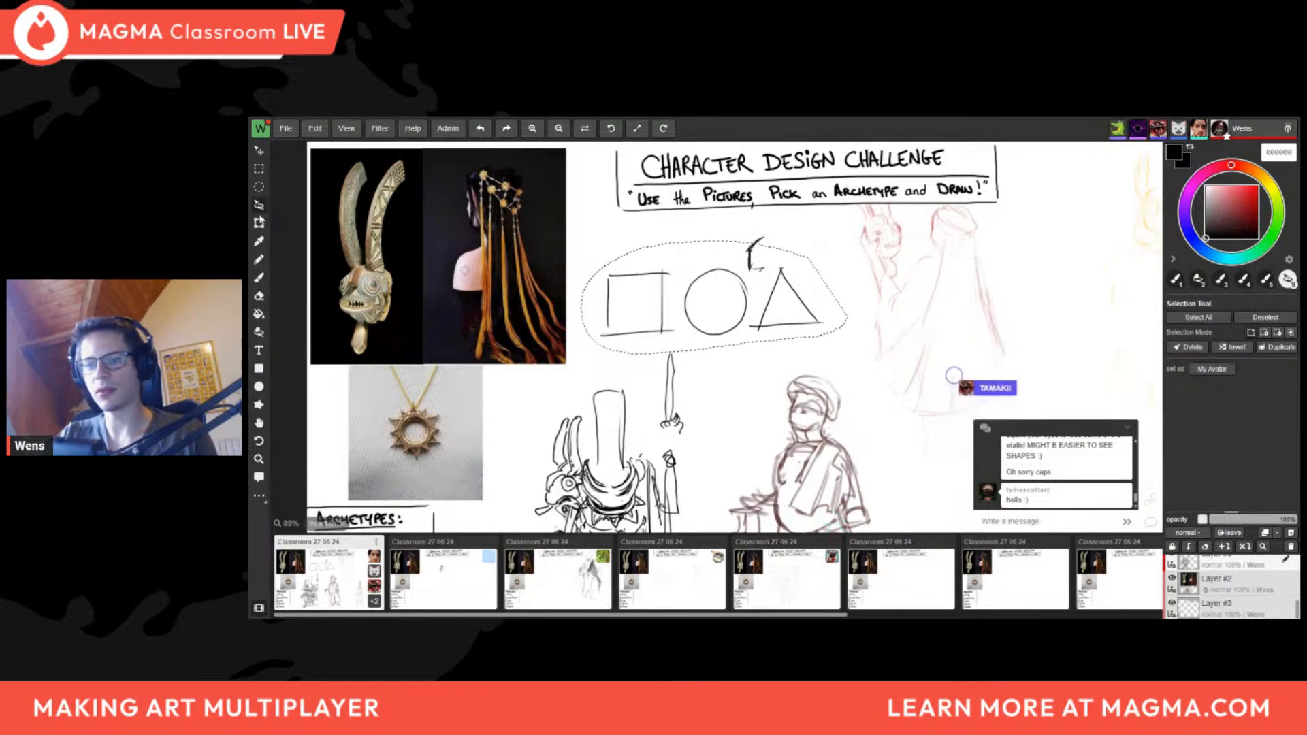
click(259, 223)
drag(849, 241, 766, 275)
drag(723, 320, 709, 285)
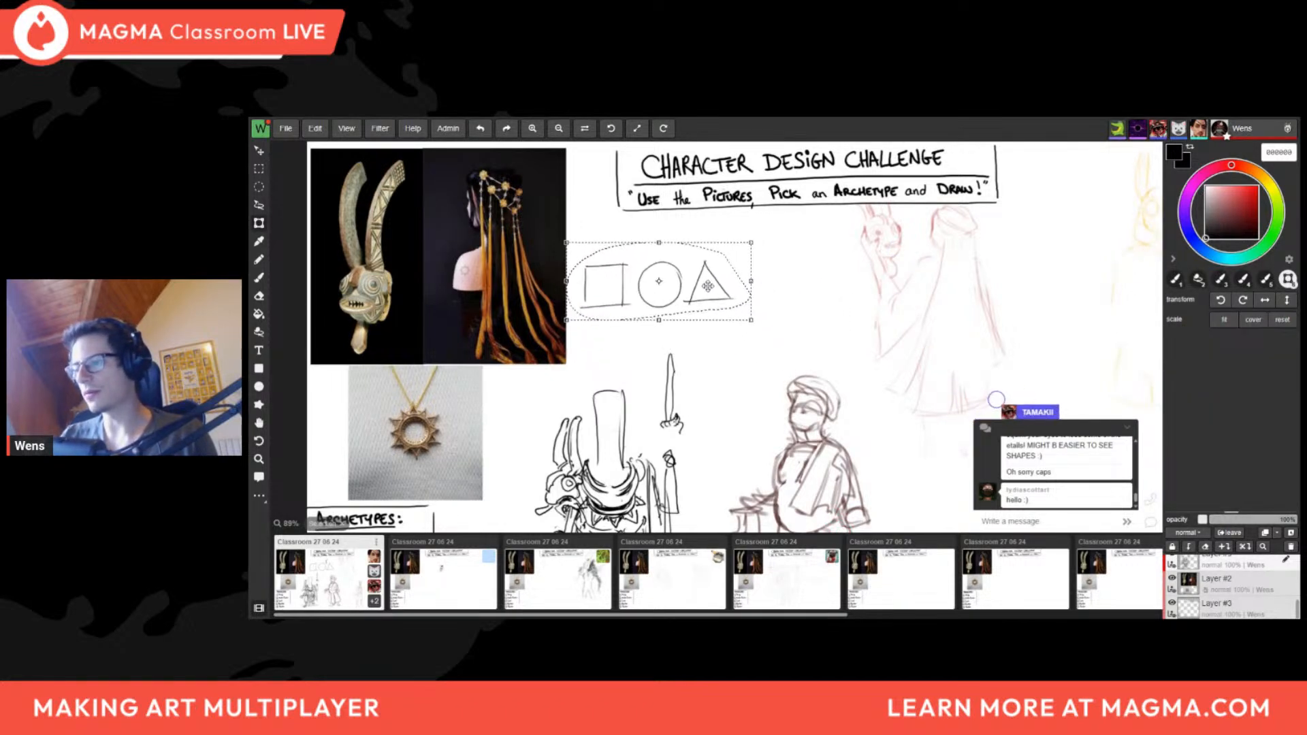
key(b)
Demonstrate the idea of basic shapes with a few temporary brush strokes over the square
mouse_move(583, 295)
mouse_down()
mouse_move(598, 286)
mouse_move(594, 301)
mouse_up()
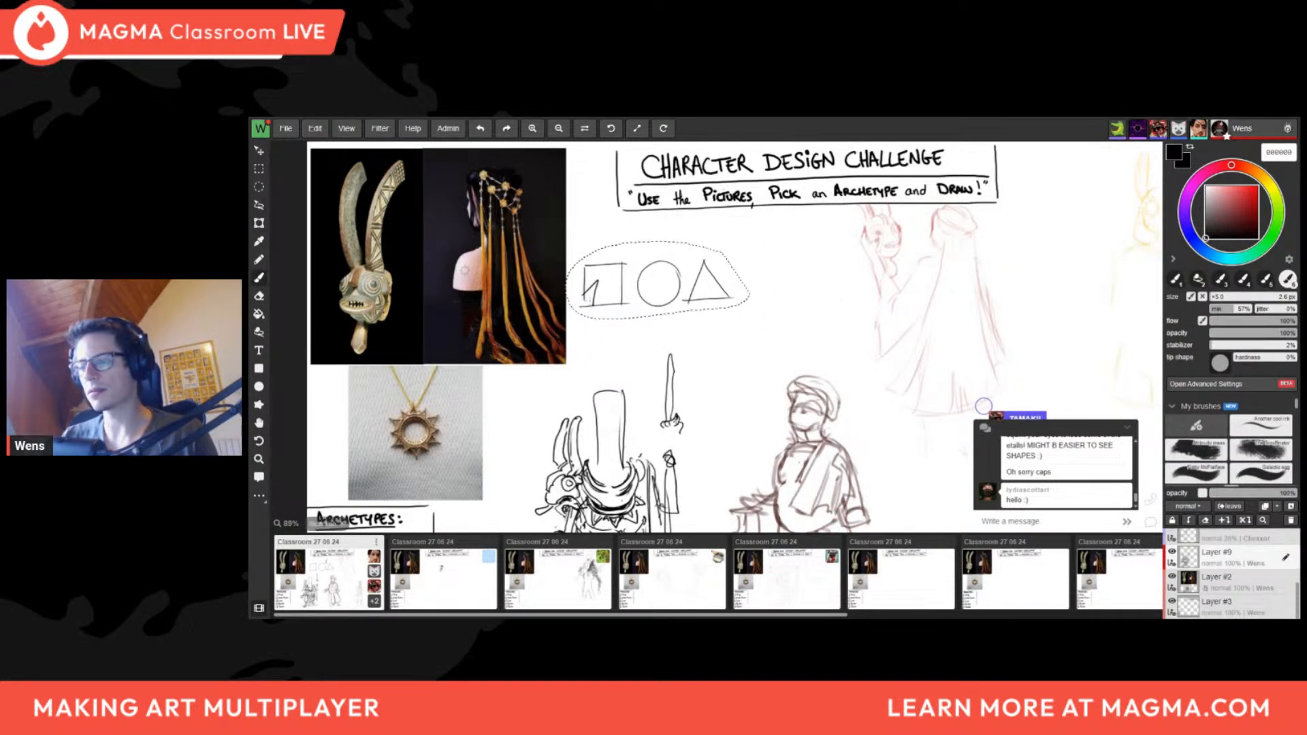
drag(659, 328, 610, 277)
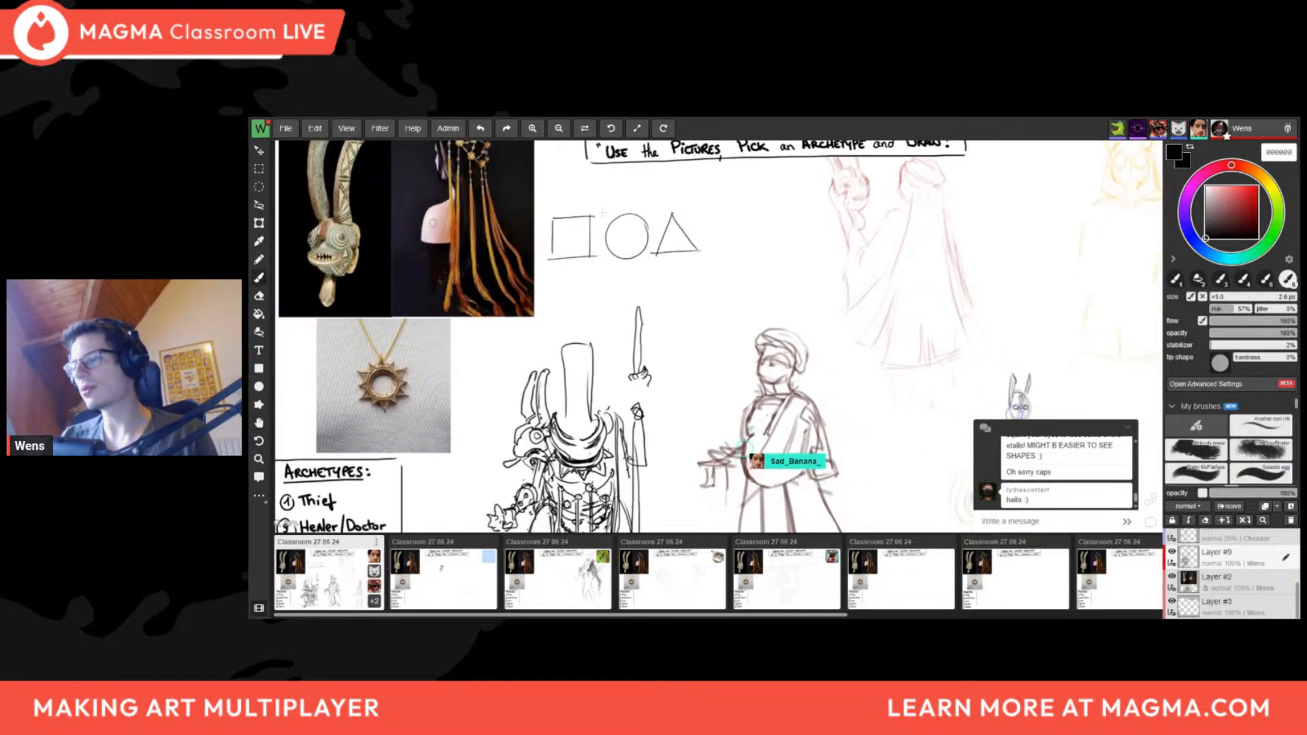
key(space)
drag(695, 331, 612, 288)
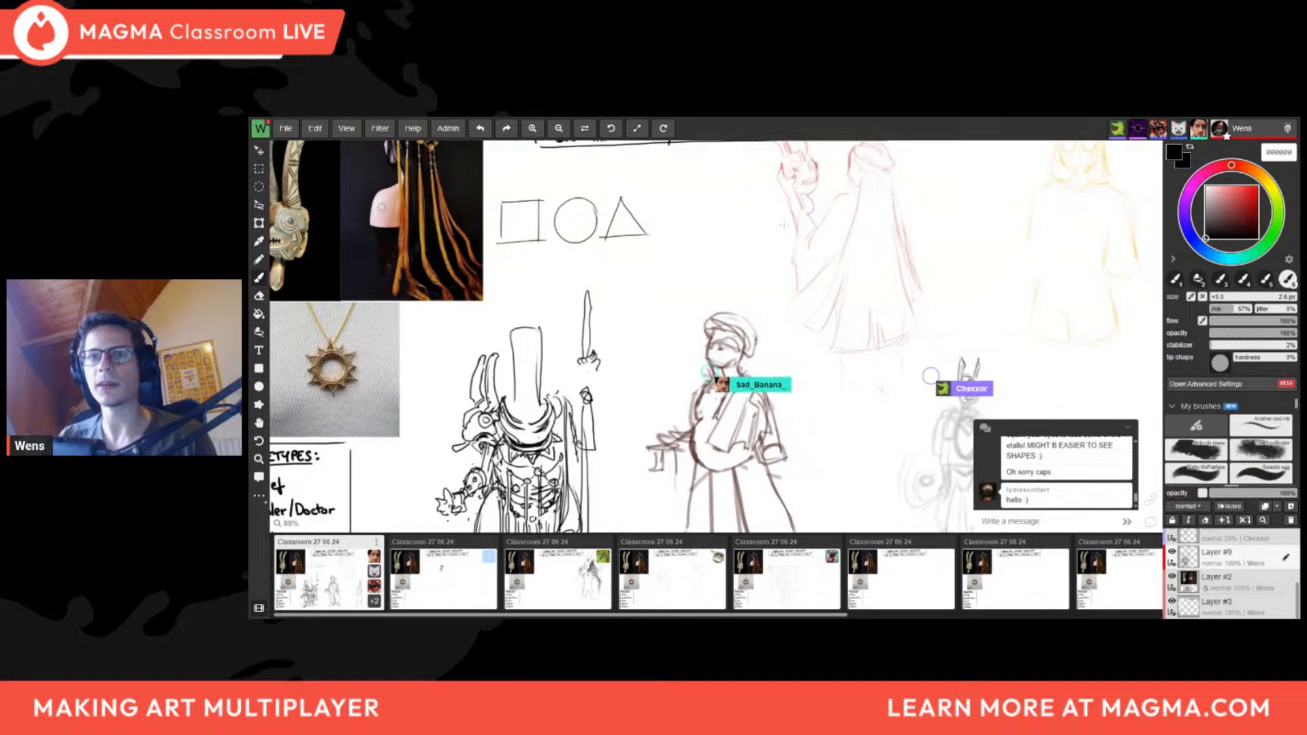
drag(636, 313, 647, 325)
scroll(648, 325, up, 1)
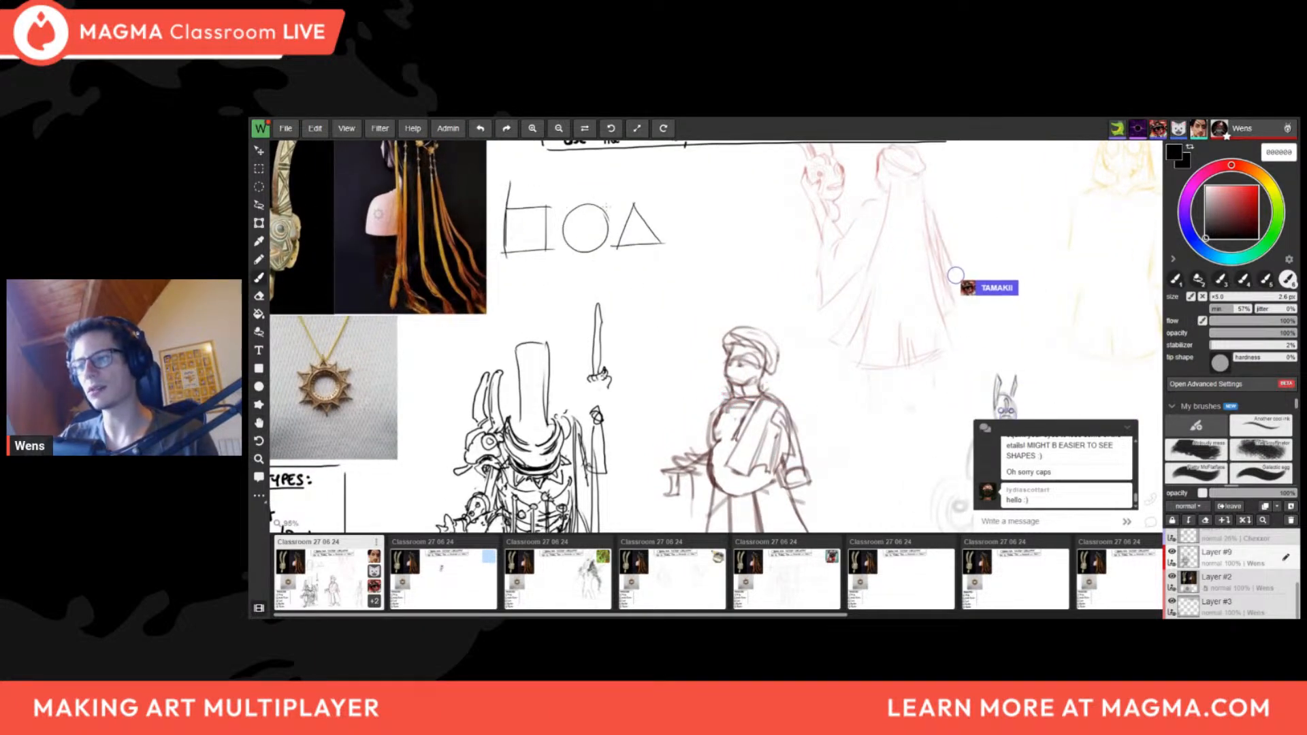
drag(633, 194, 597, 263)
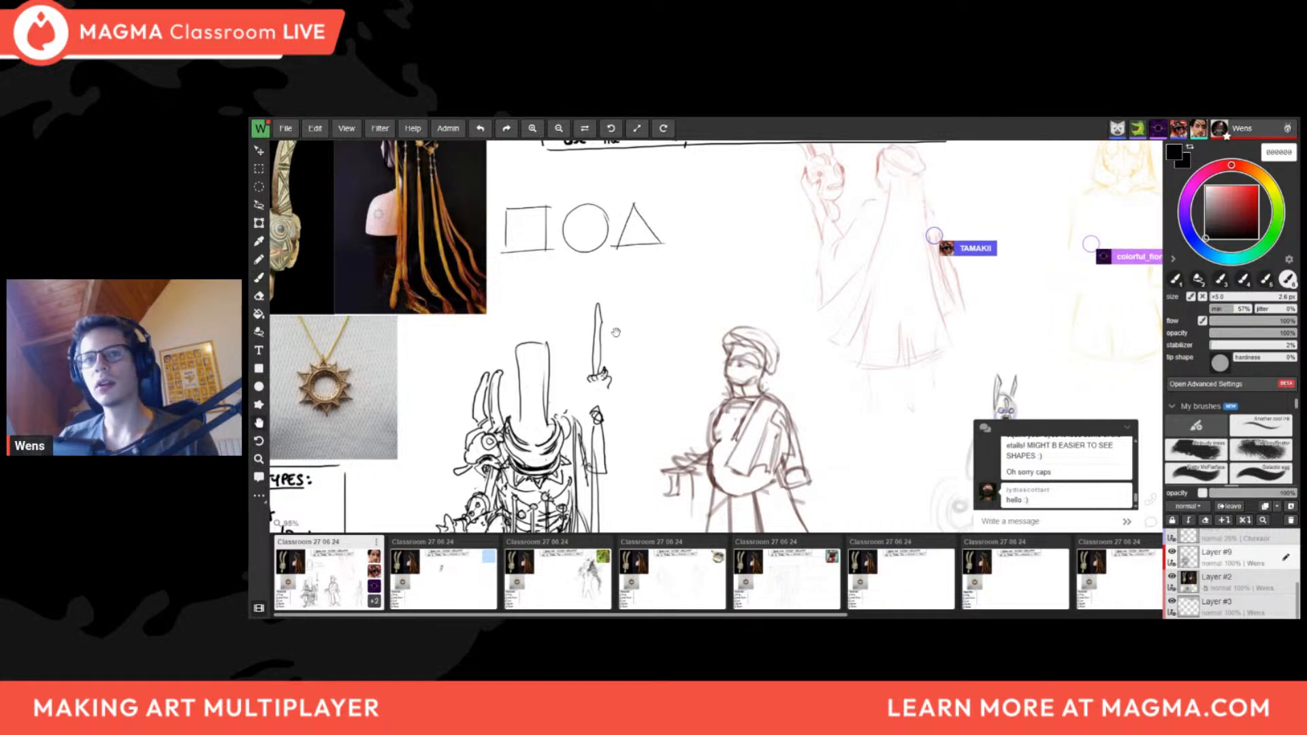
drag(616, 332, 636, 317)
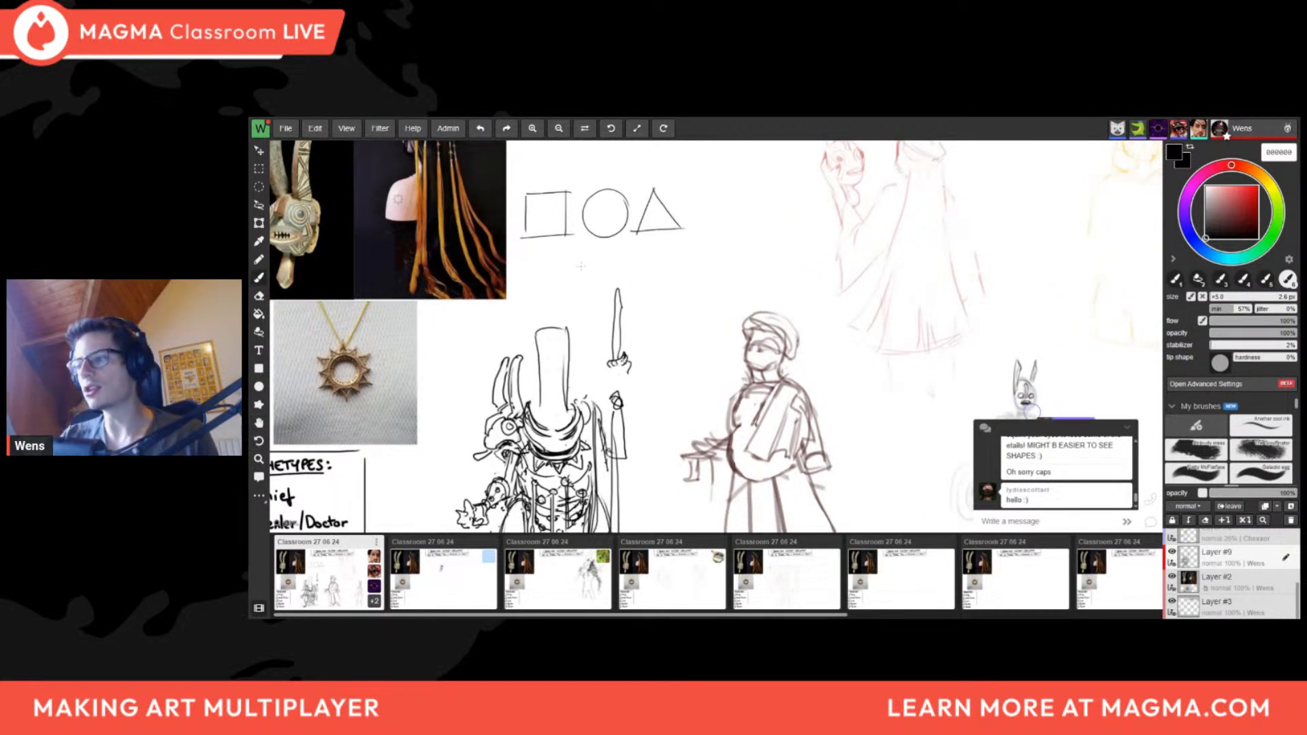
Lasso the triangle and try placing it on top of the square like a roof to show how simple shapes combine
key(l)
mouse_move(659, 179)
mouse_down()
mouse_move(631, 238)
mouse_move(661, 180)
mouse_move(545, 180)
mouse_up()
key(ctrl+t)
key(ctrl+d)
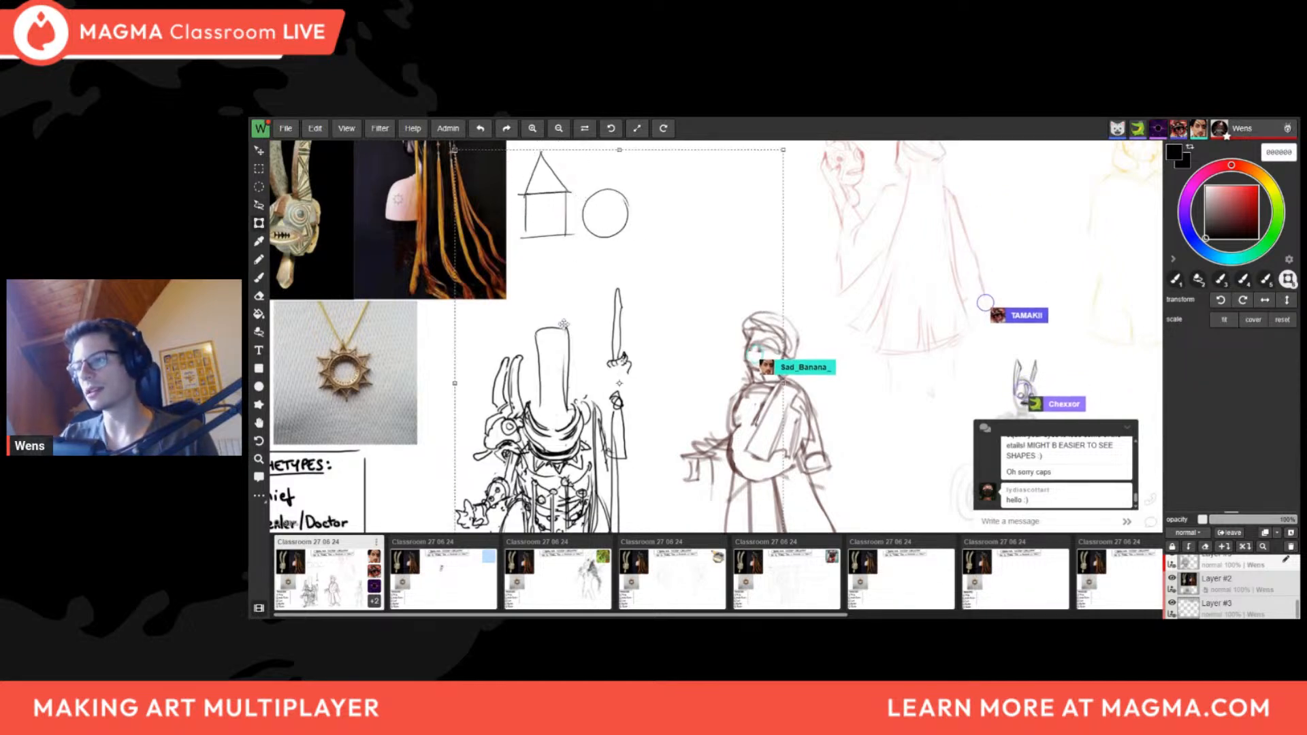
key(b)
key(ctrl+z)
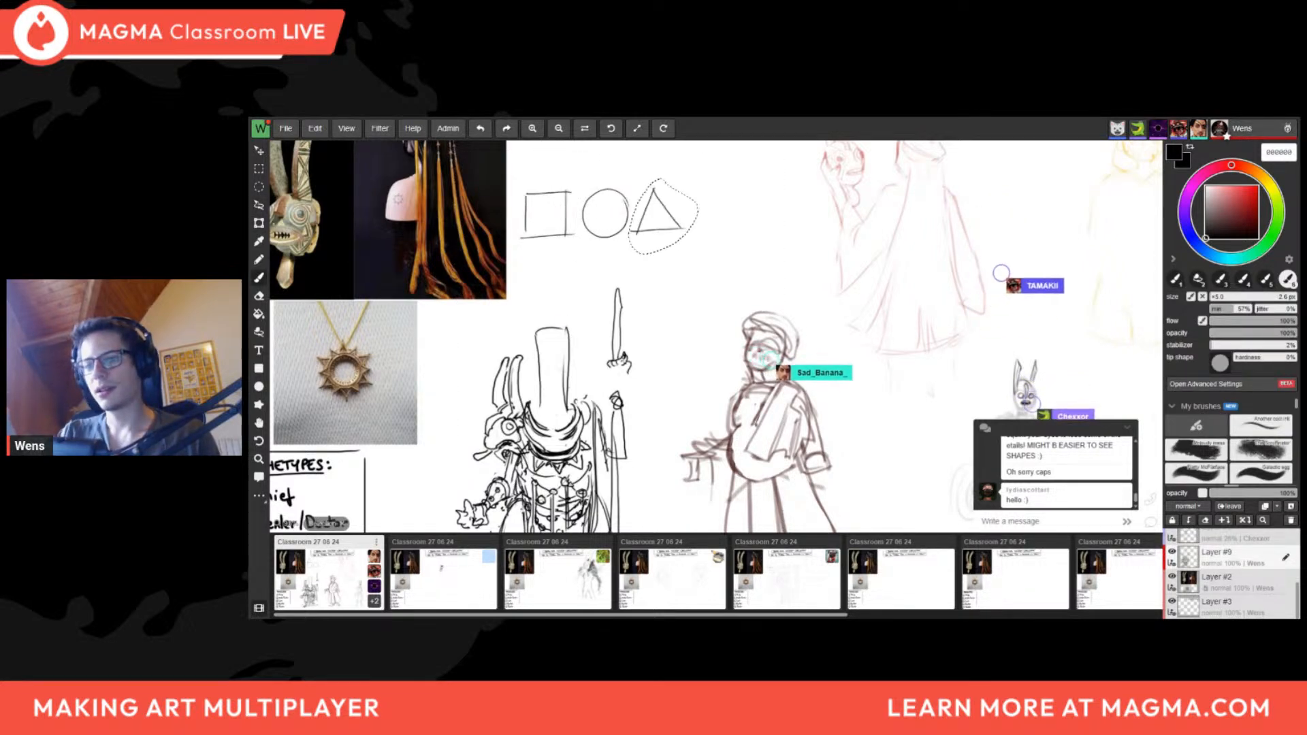
click(262, 222)
mouse_move(666, 243)
mouse_down()
mouse_move(615, 211)
mouse_move(659, 262)
mouse_up()
key(b)
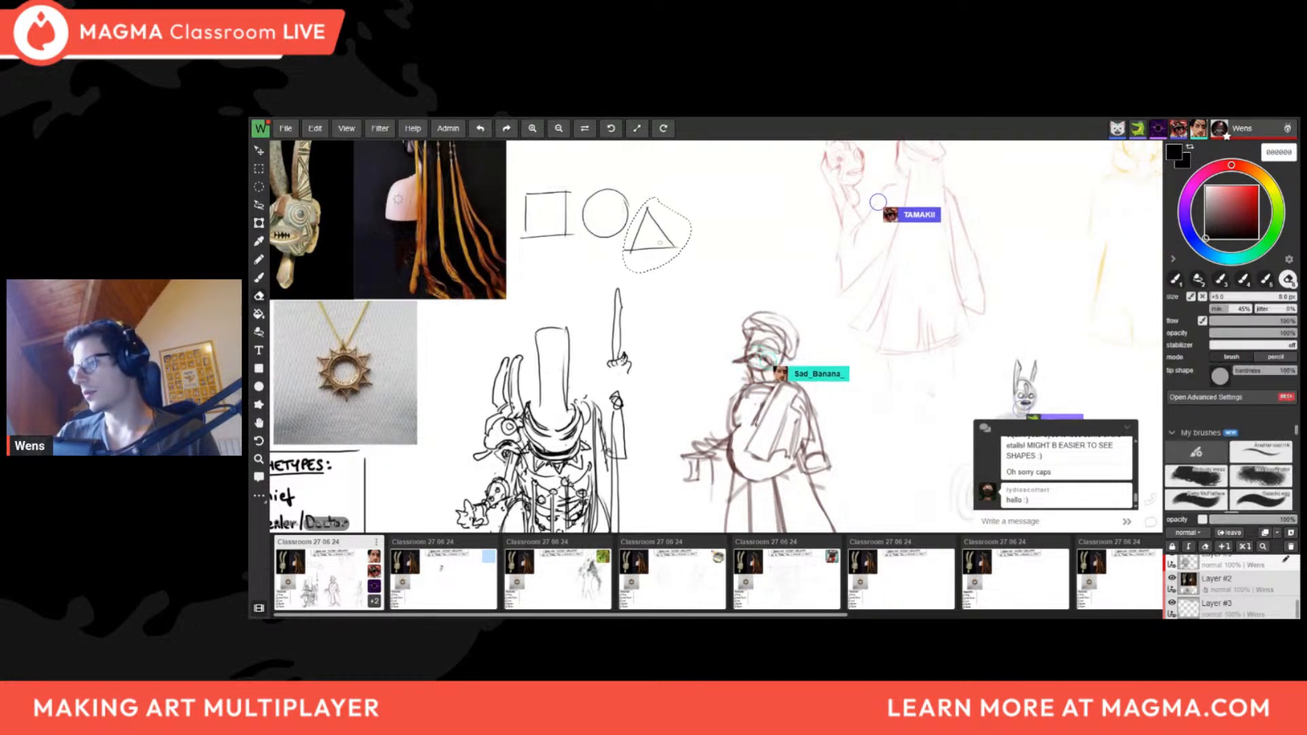
key(ctrl+d)
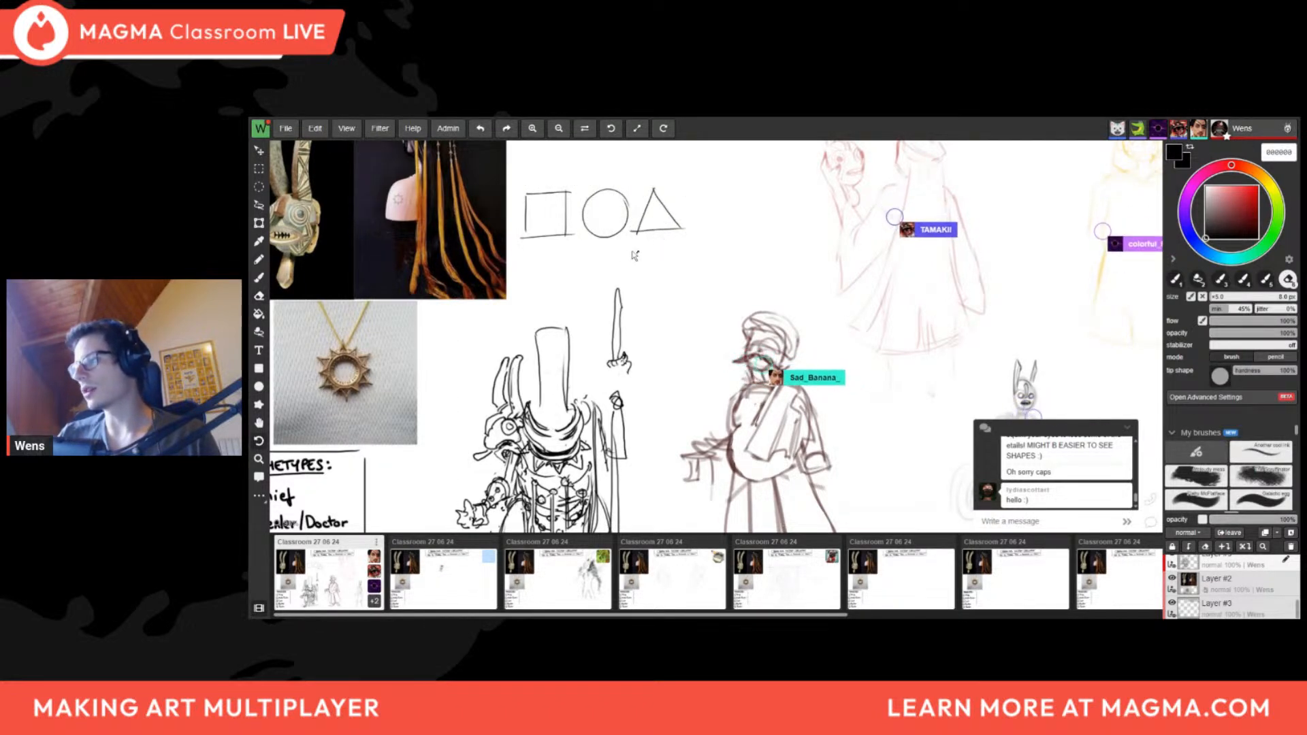
Lasso the square, circle and triangle together and delete them from the canvas
key(r)
key(l)
mouse_move(669, 175)
mouse_down()
mouse_move(515, 192)
mouse_move(690, 247)
mouse_move(709, 190)
mouse_up()
key(Delete)
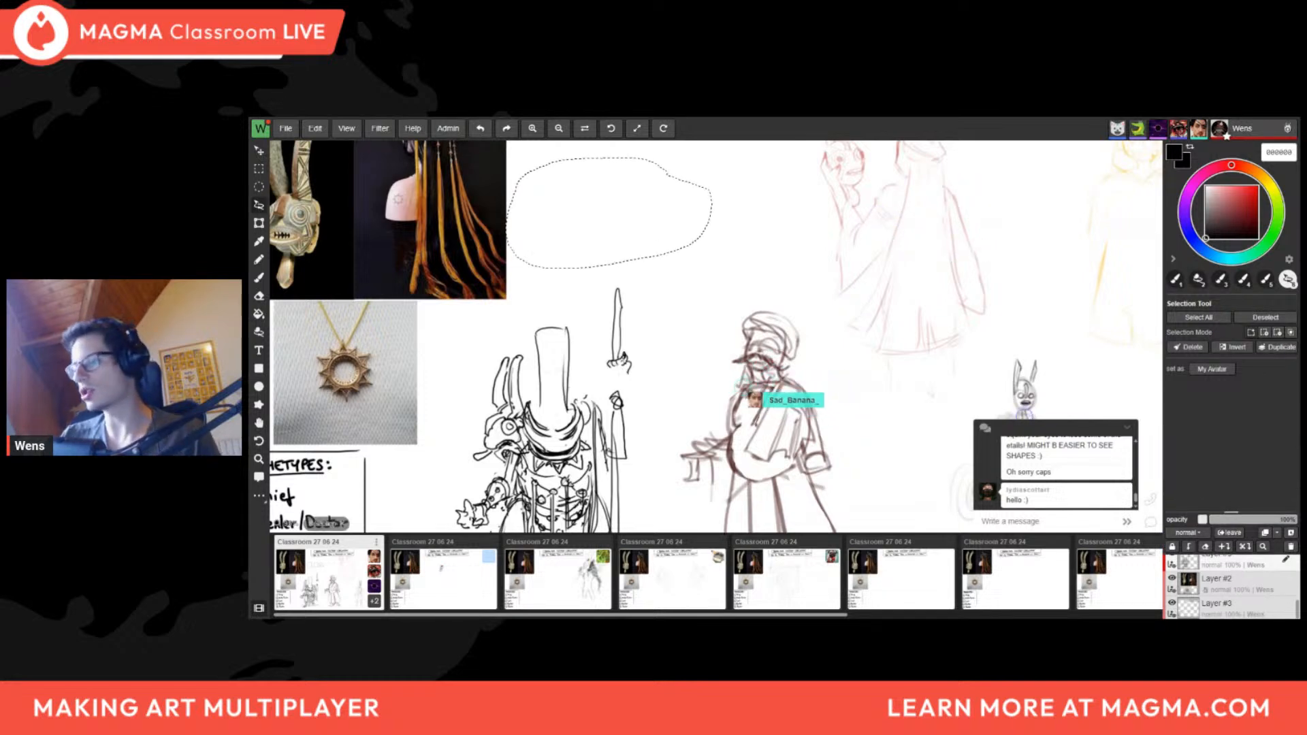
key(ctrl+d)
key(b)
Build up the hand gripping the raised blade into a larger fist, checking it on the mirrored canvas
key(f)
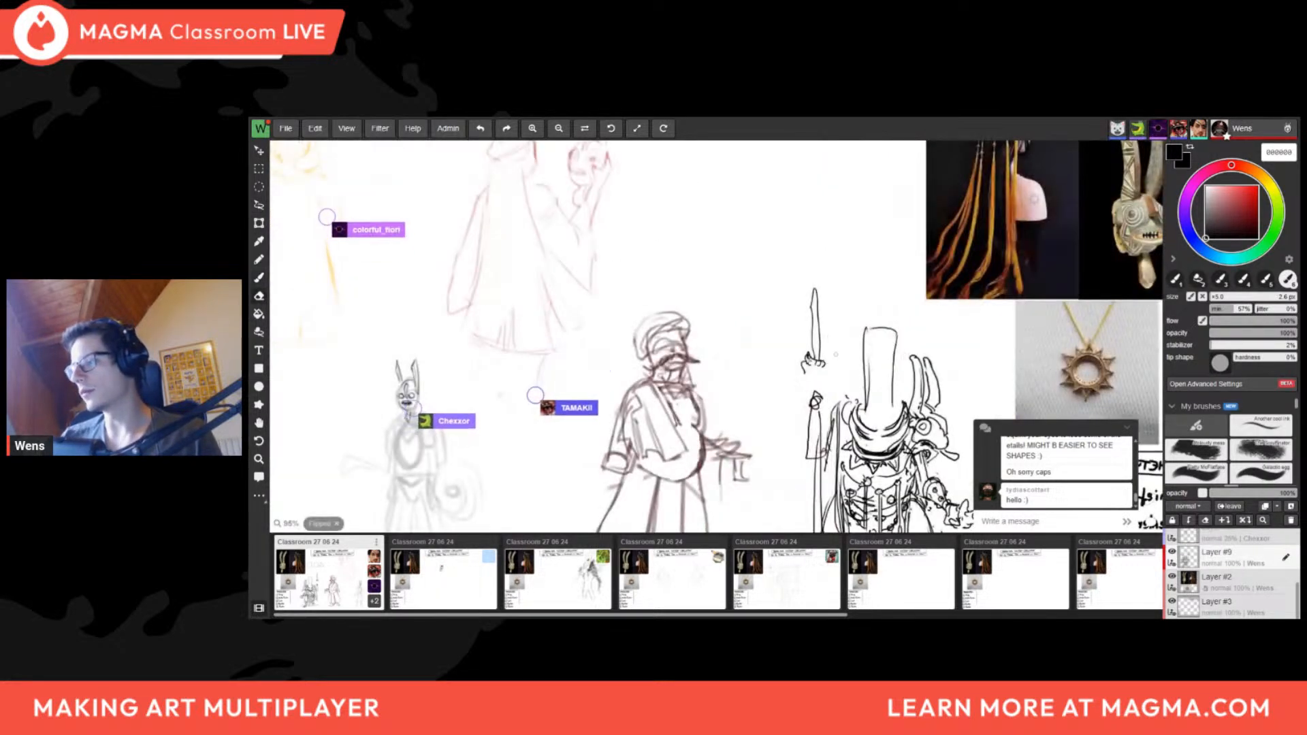
key(e)
key(b)
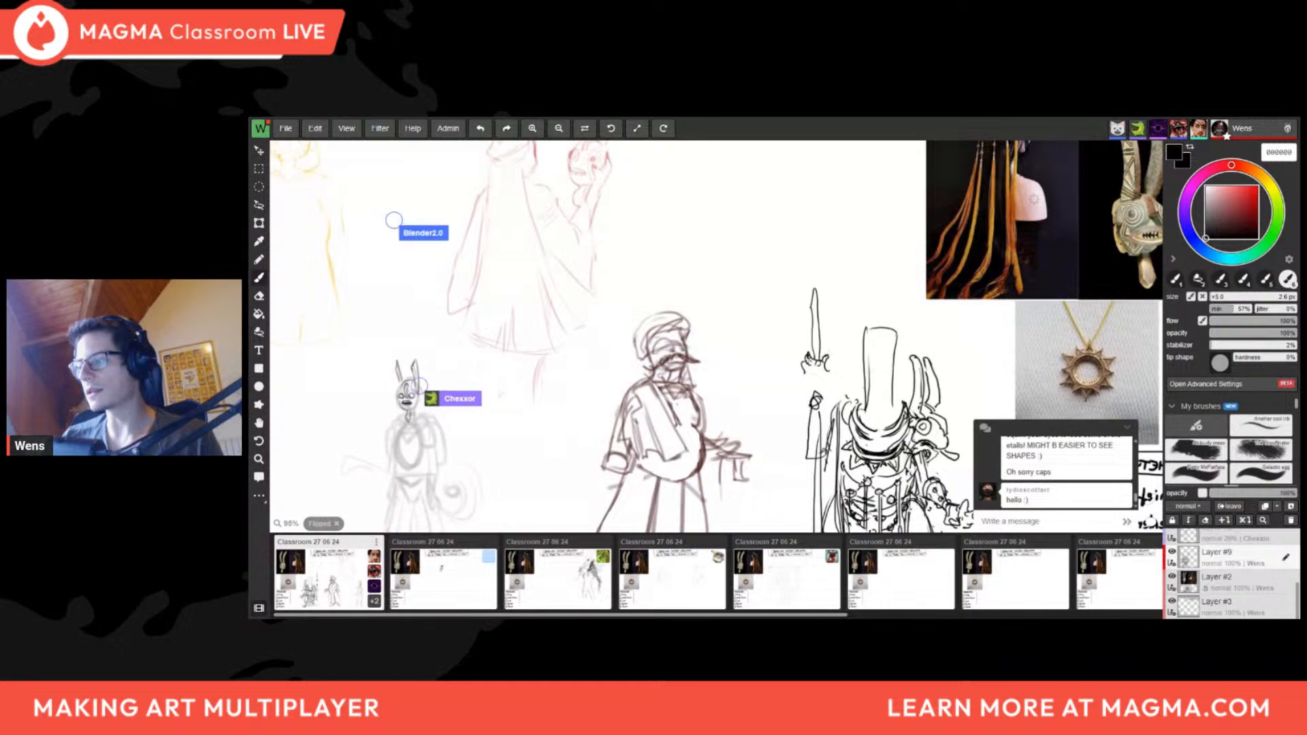
key(f)
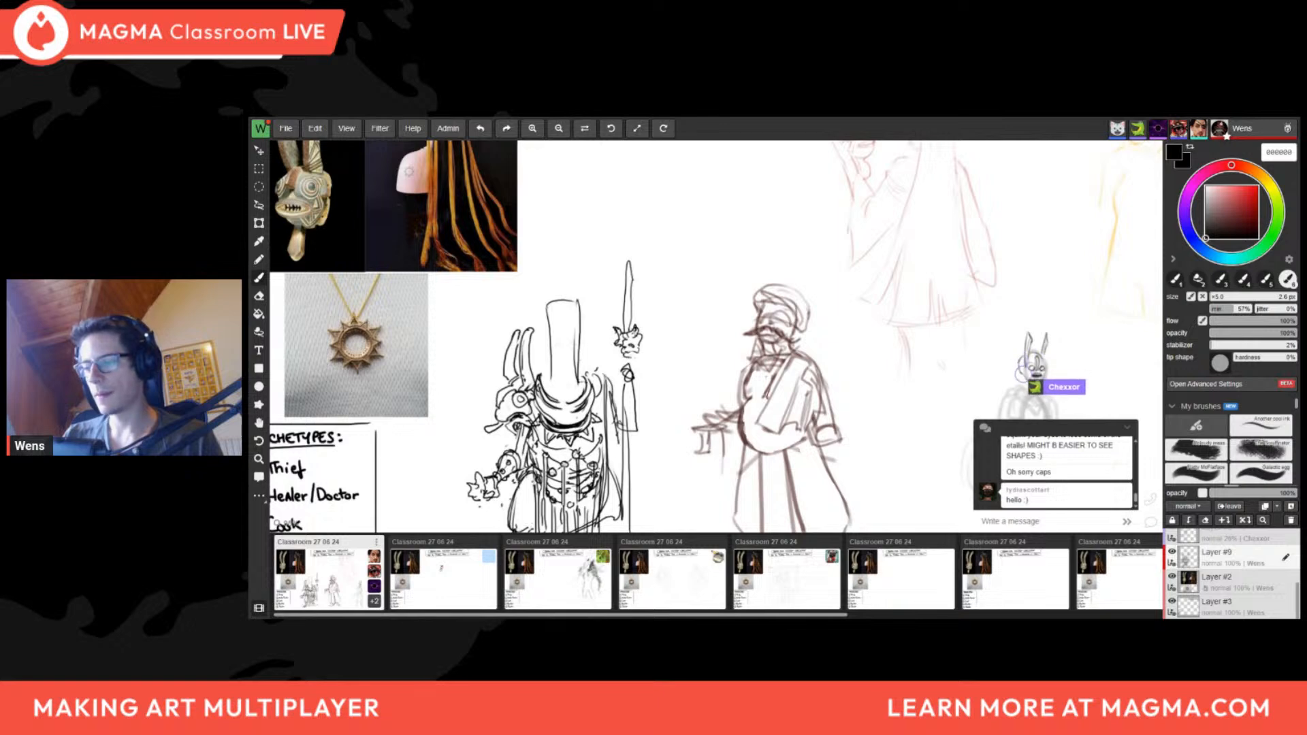
key(f)
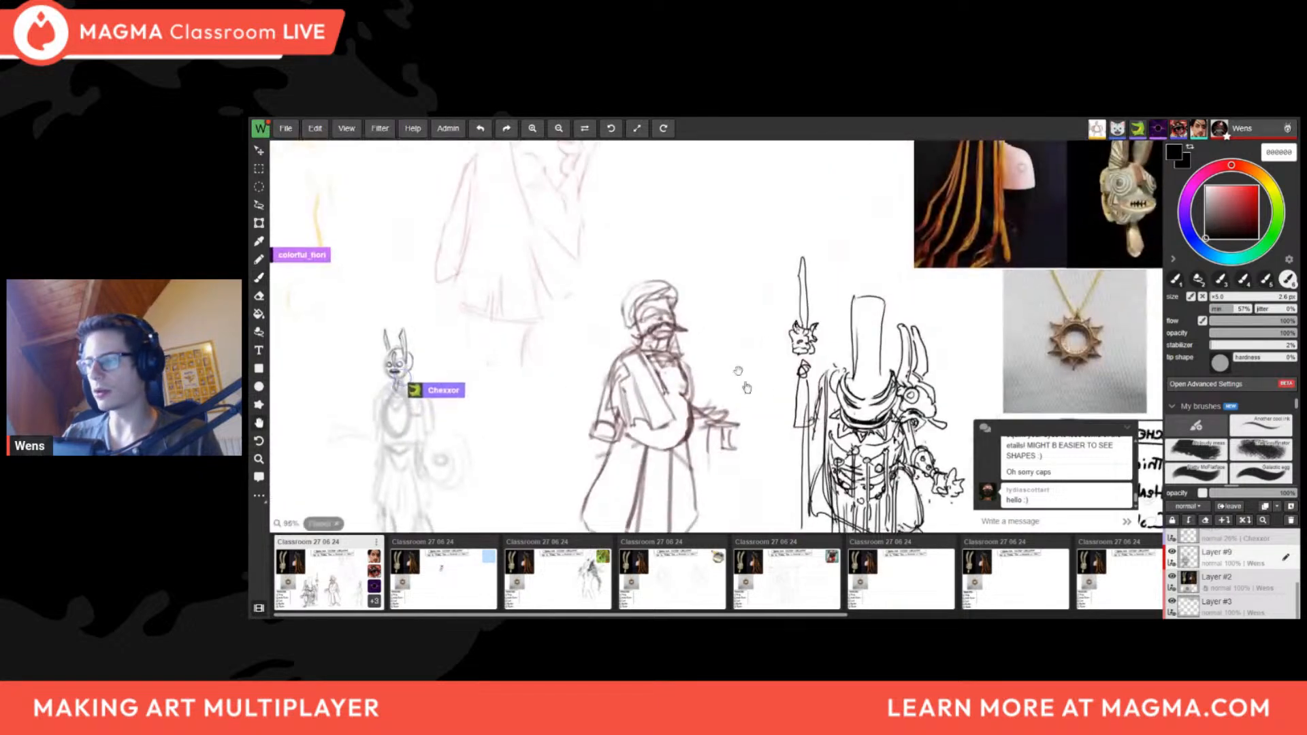
Erase the upper end of the staff directly beneath the fist that holds the blade
drag(742, 376, 628, 301)
key(f)
drag(757, 495, 683, 500)
key(e)
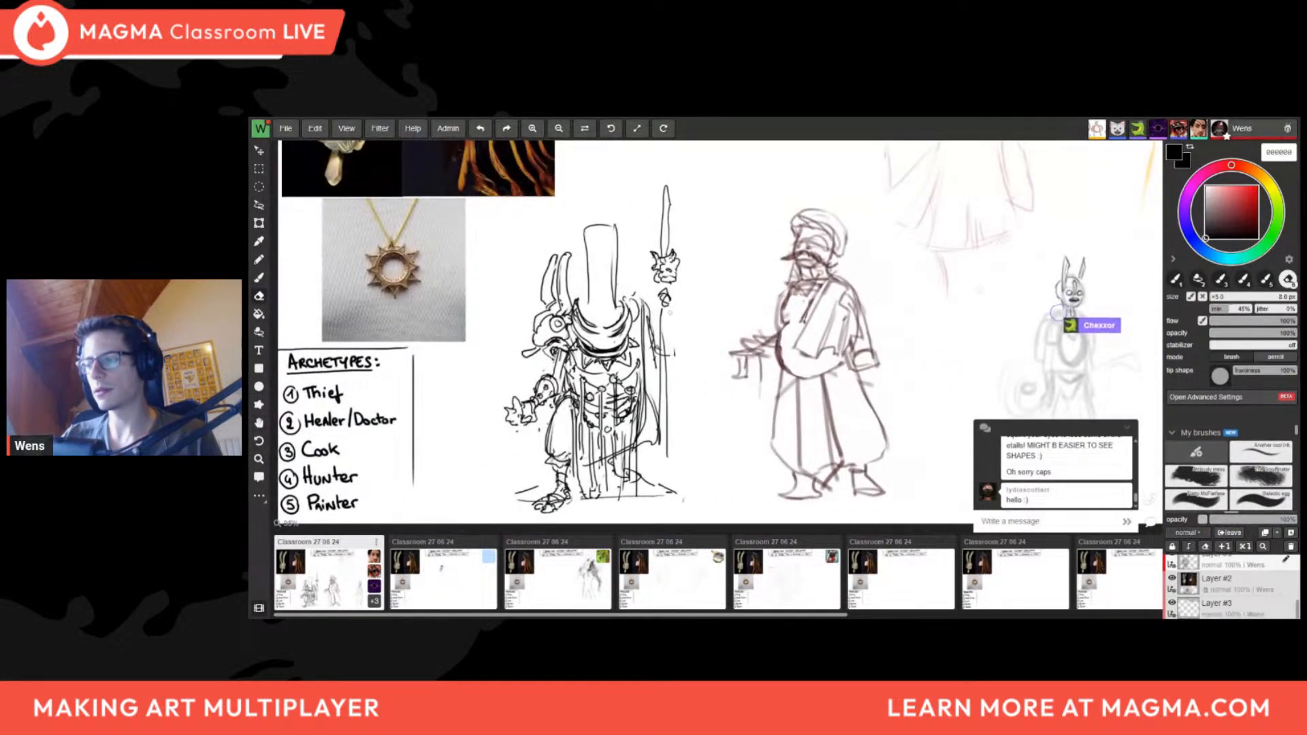
key(b)
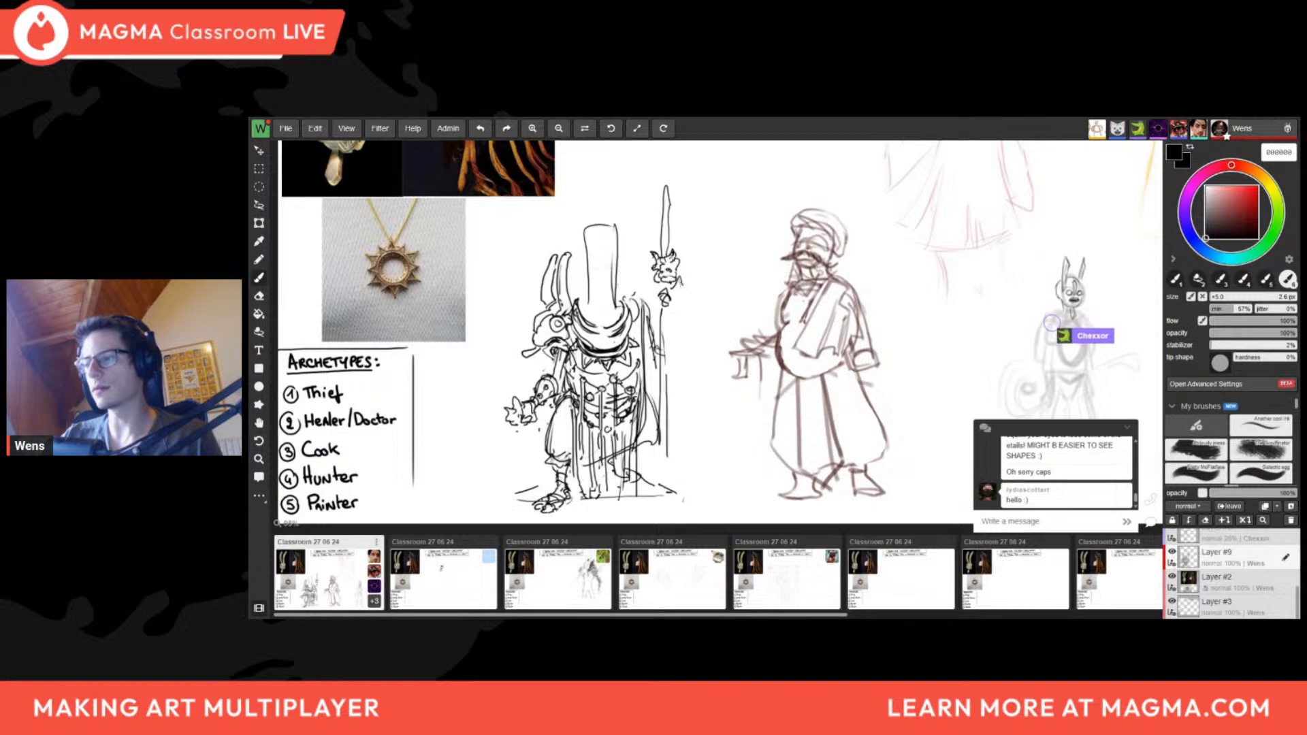
Sketch a forearm angling down and outward from the fist holding the blade, checking it on the mirrored canvas
key(f)
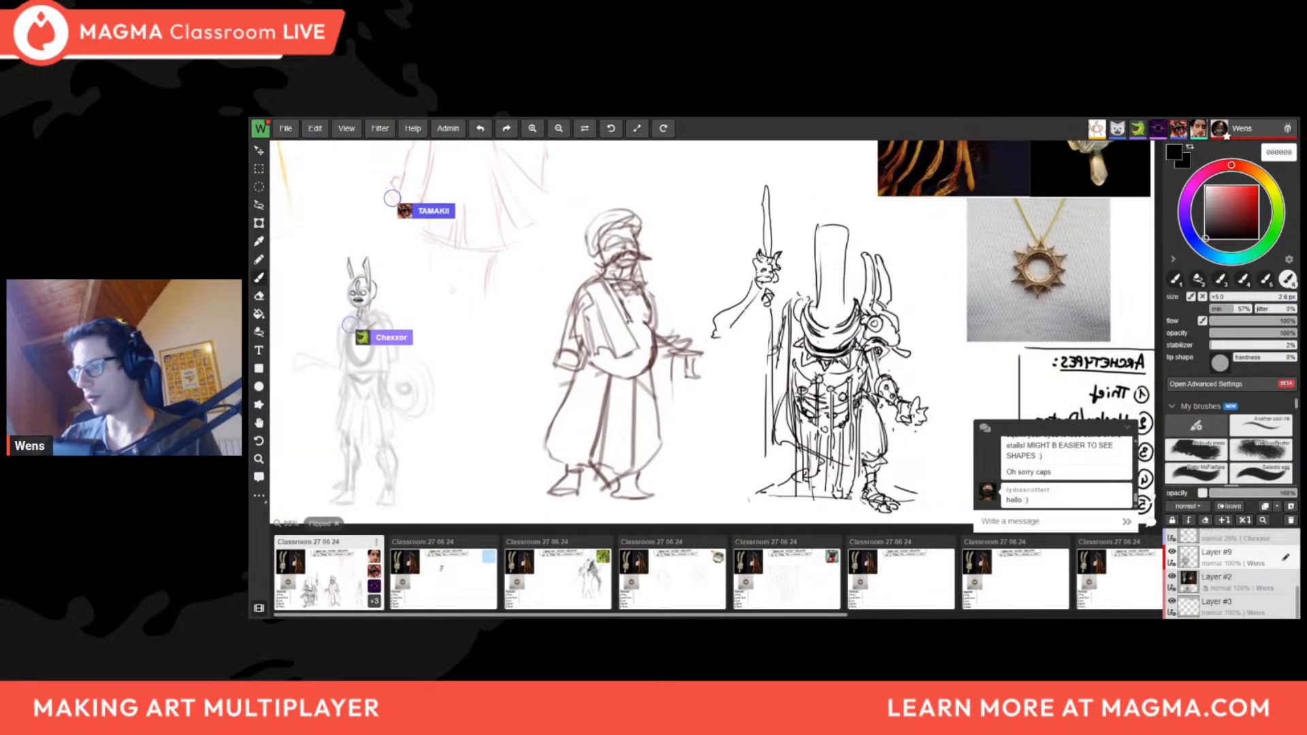
scroll(708, 330, down, 5)
key(f)
middle_drag(706, 333, 592, 290)
scroll(591, 286, up, 2)
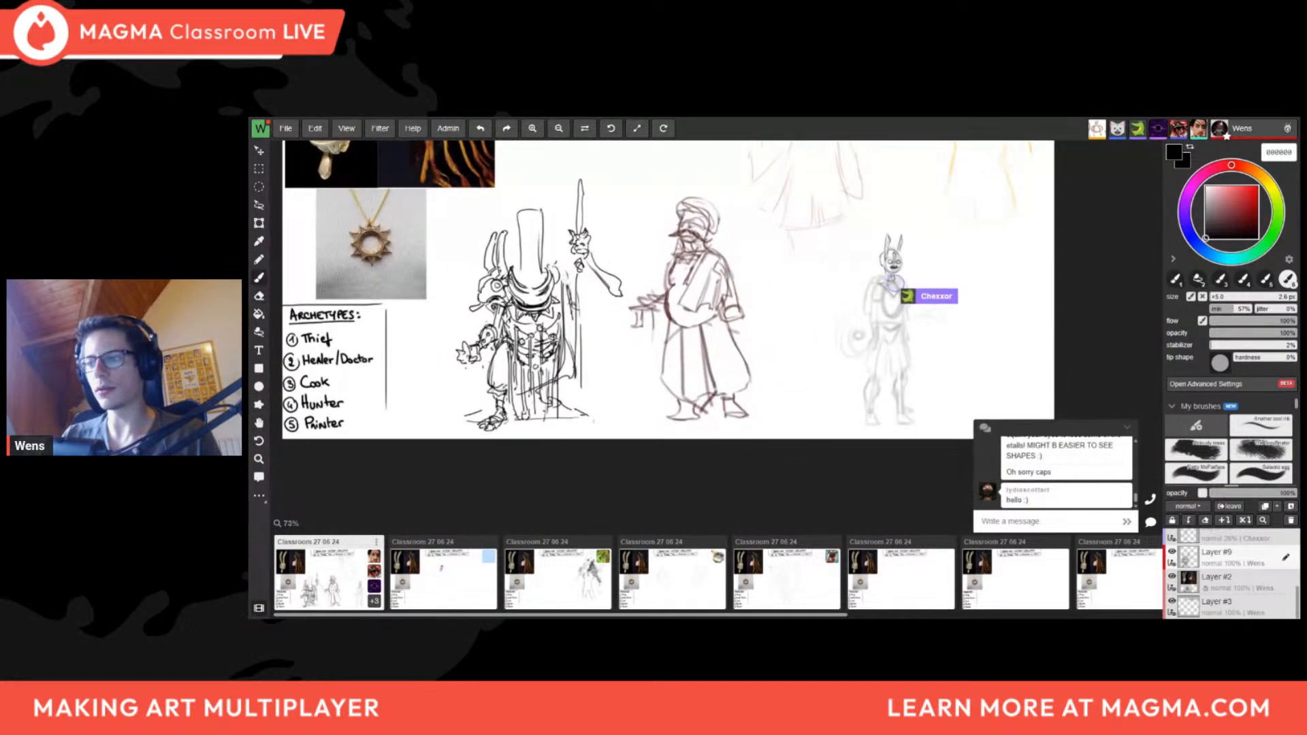
Erase the remaining vertical staff line beneath the blade hand, leaving the robe's edge in place
key(e)
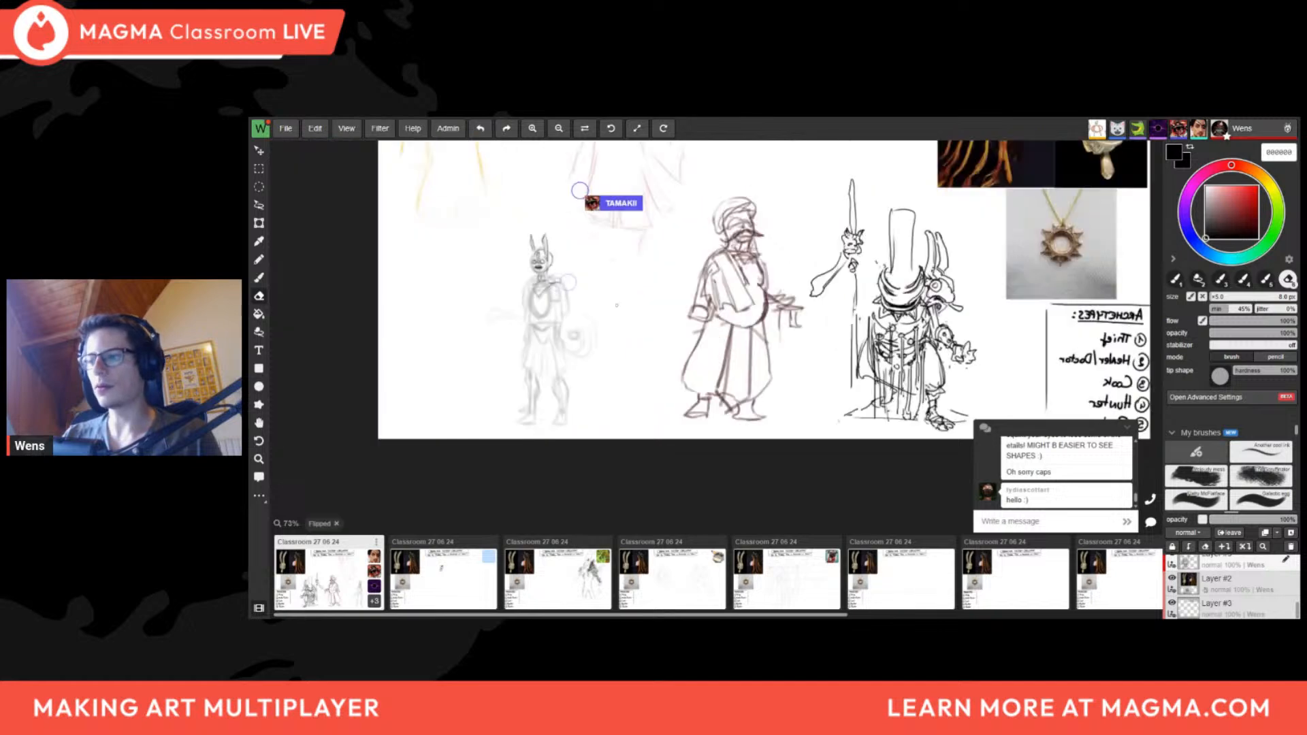
key(f)
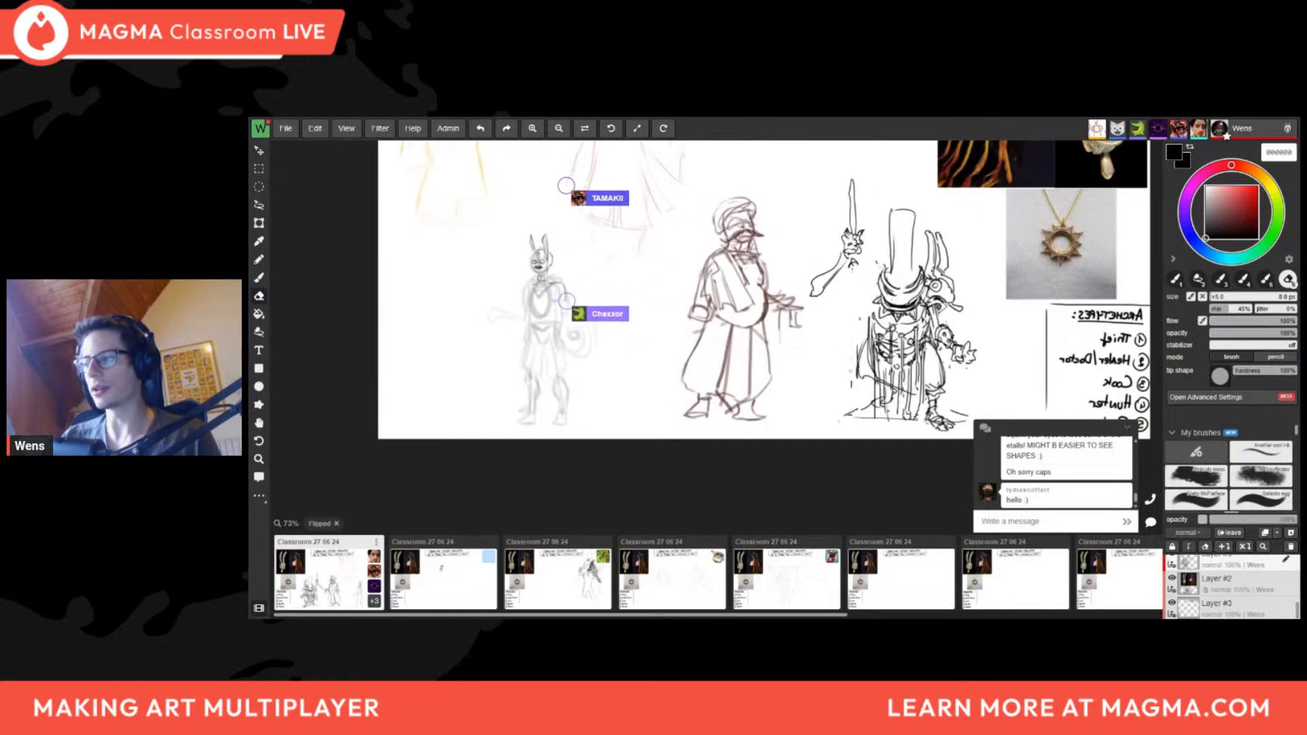
key(f)
middle_drag(614, 378, 623, 387)
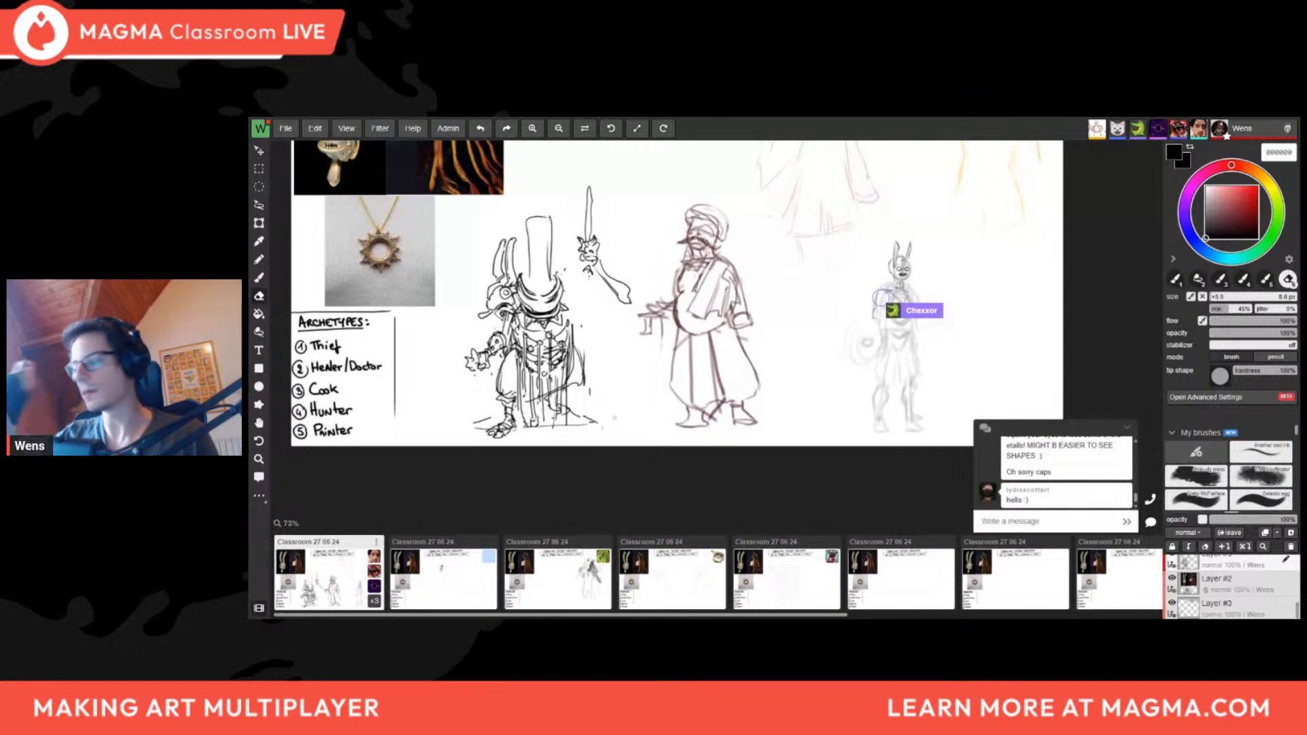
middle_drag(619, 249, 651, 252)
key(b)
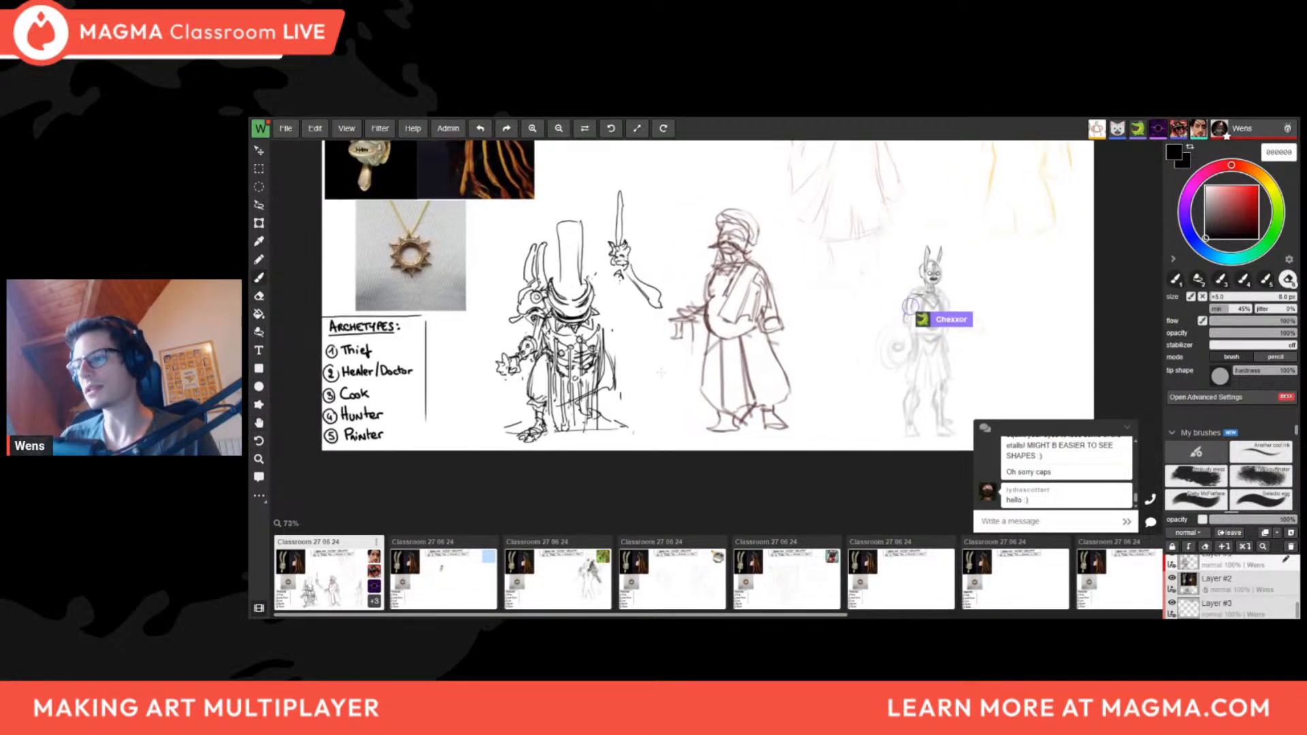
Add and clean up cuff lines around the wrist of the blade-holding arm, checking the pose on the mirrored canvas
scroll(651, 252, up, 1)
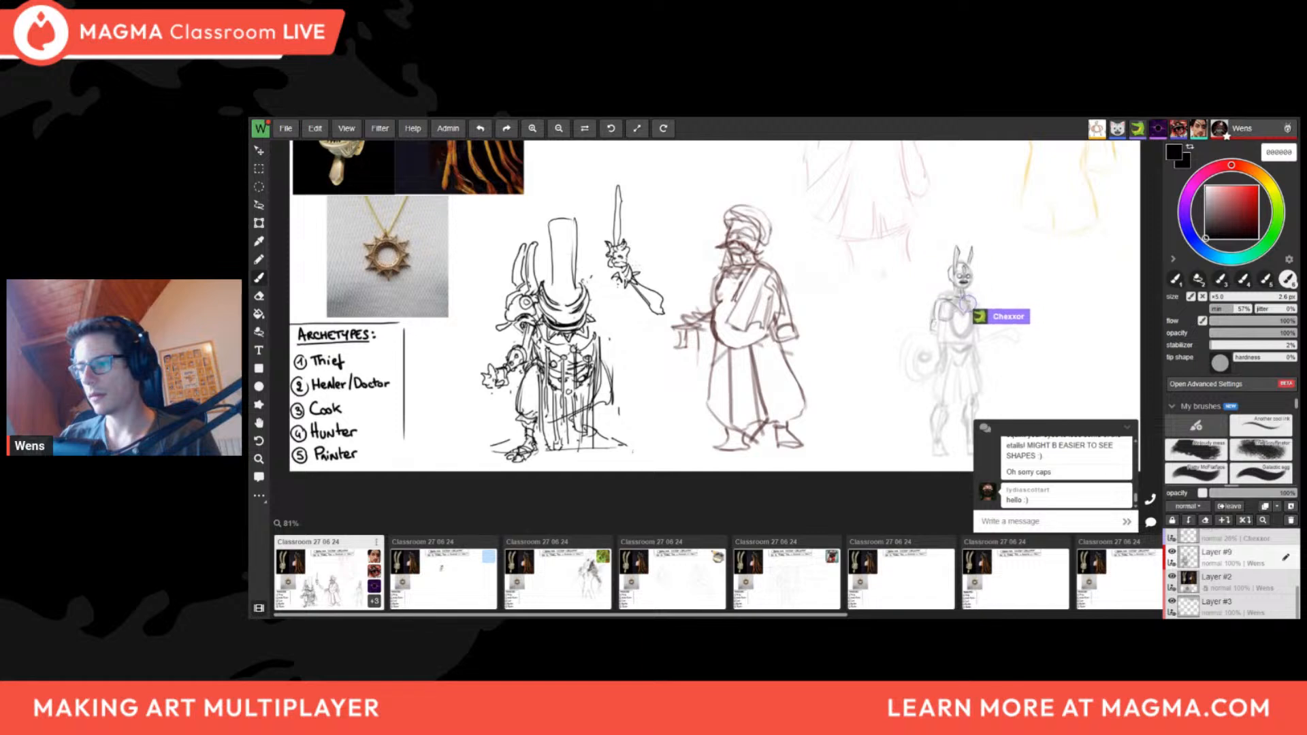
scroll(633, 265, down, 5)
key(f)
middle_drag(633, 265, 401, 247)
scroll(402, 247, up, 2)
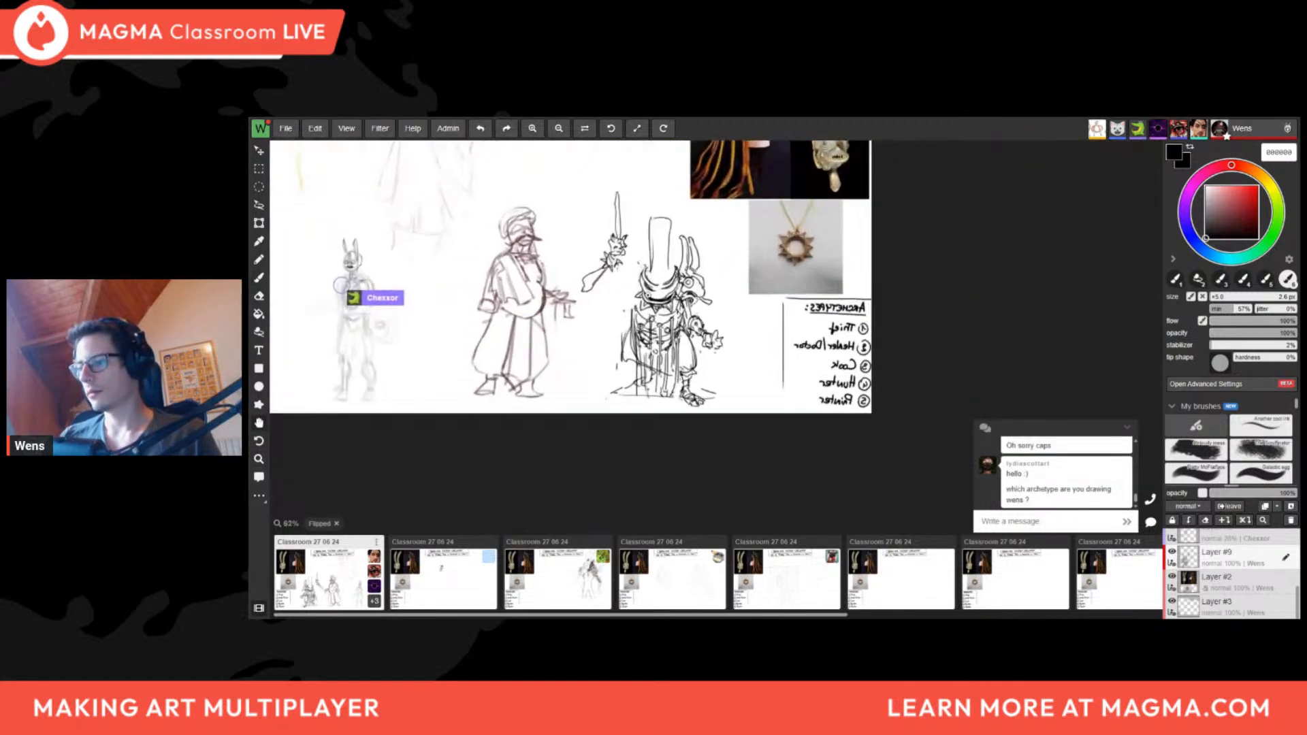
key(f)
scroll(746, 238, up, 3)
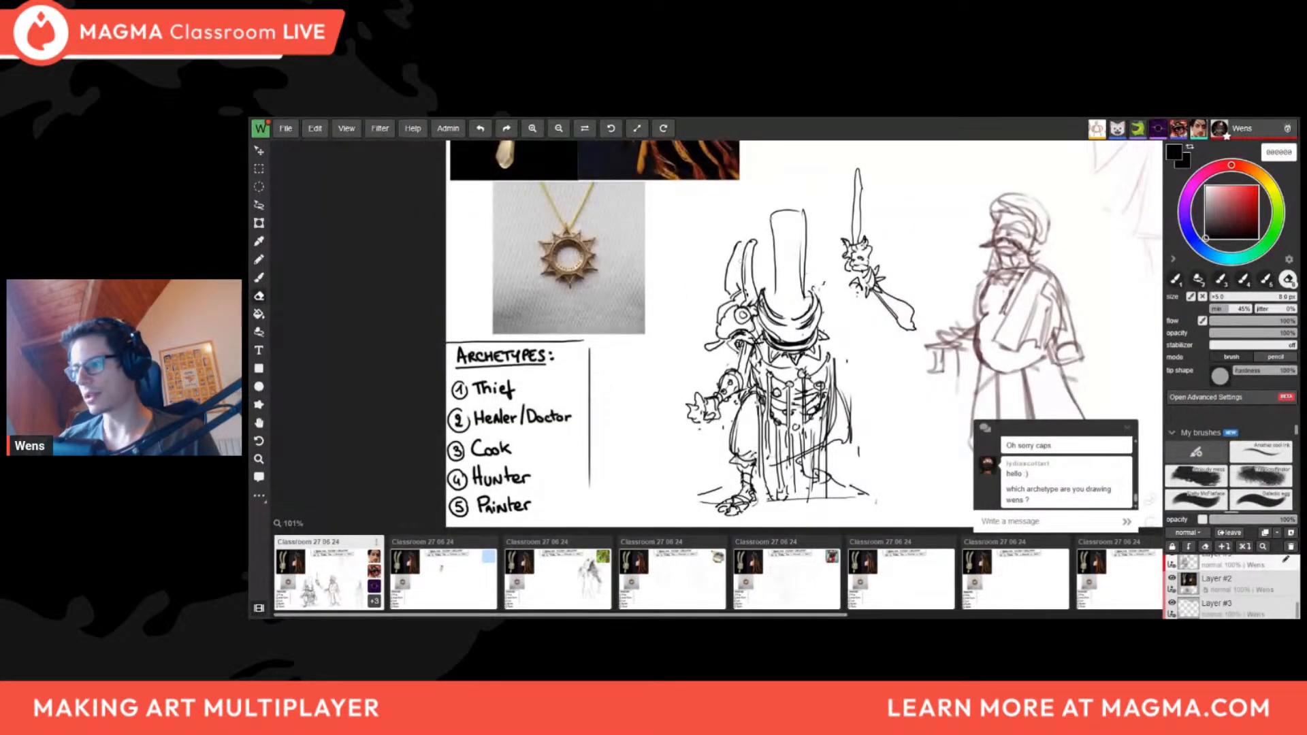
key(b)
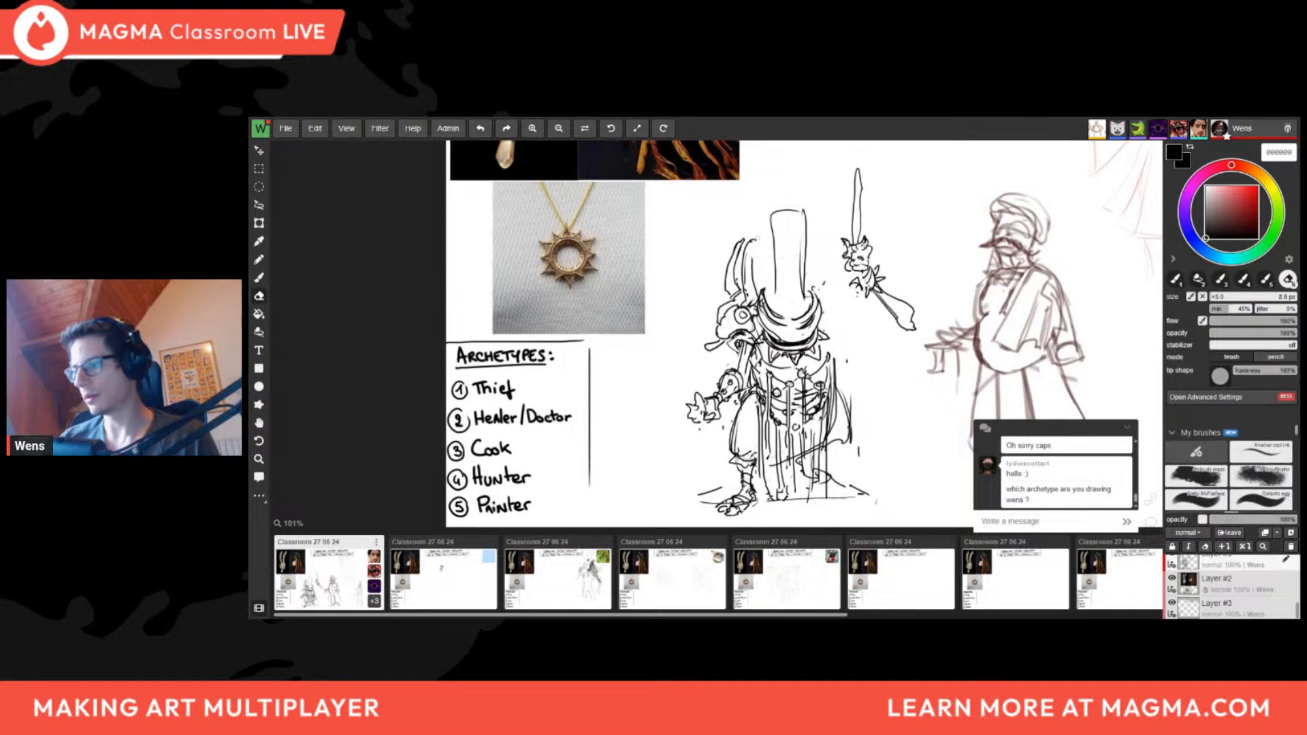
Erase the tall cylindrical shape above the long-eared character's collar
scroll(674, 402, down, 2)
key(f)
drag(674, 402, 641, 390)
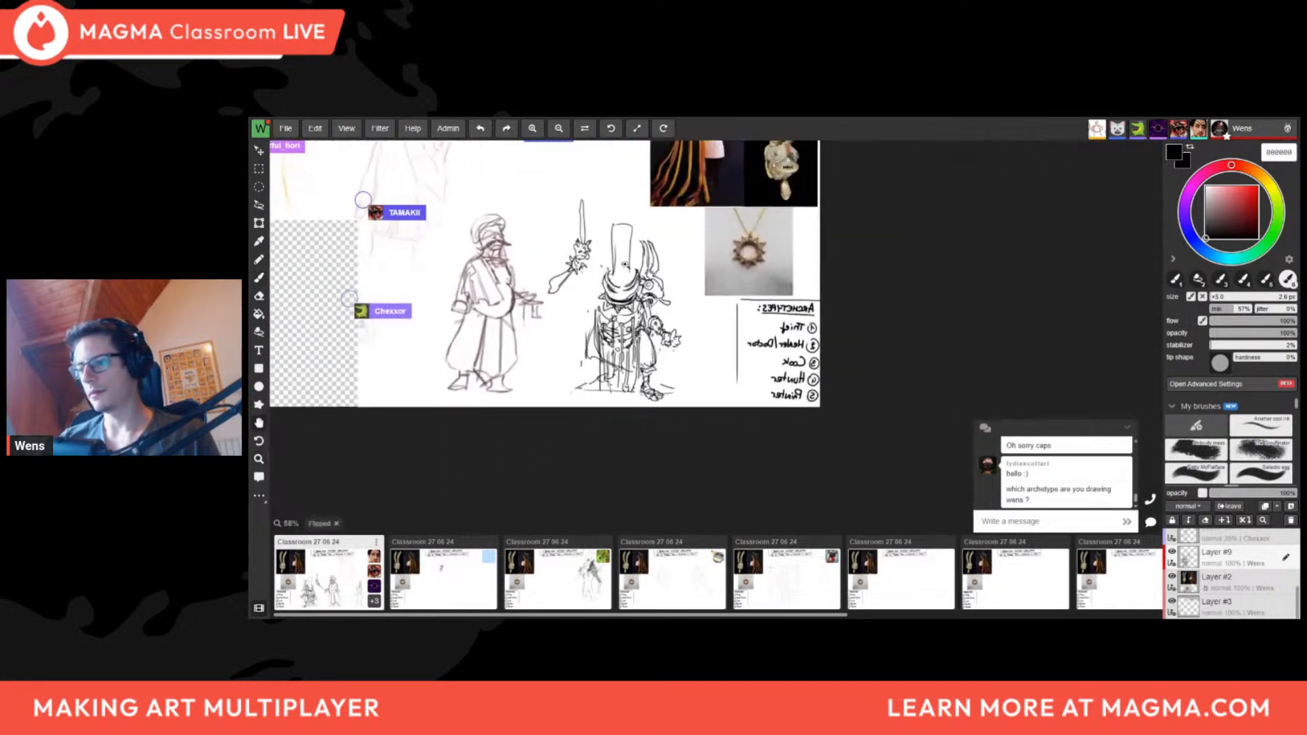
scroll(633, 262, up, 2)
key(e)
drag(612, 215, 609, 245)
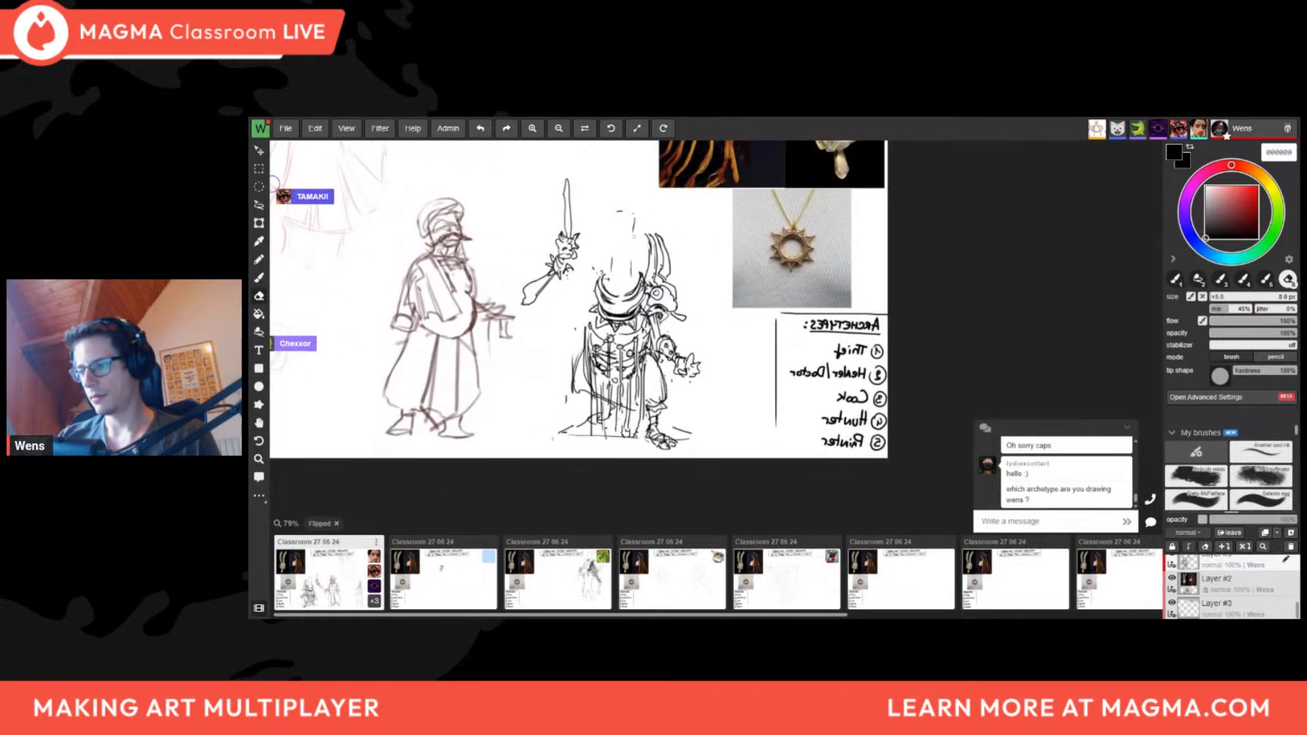
key(f)
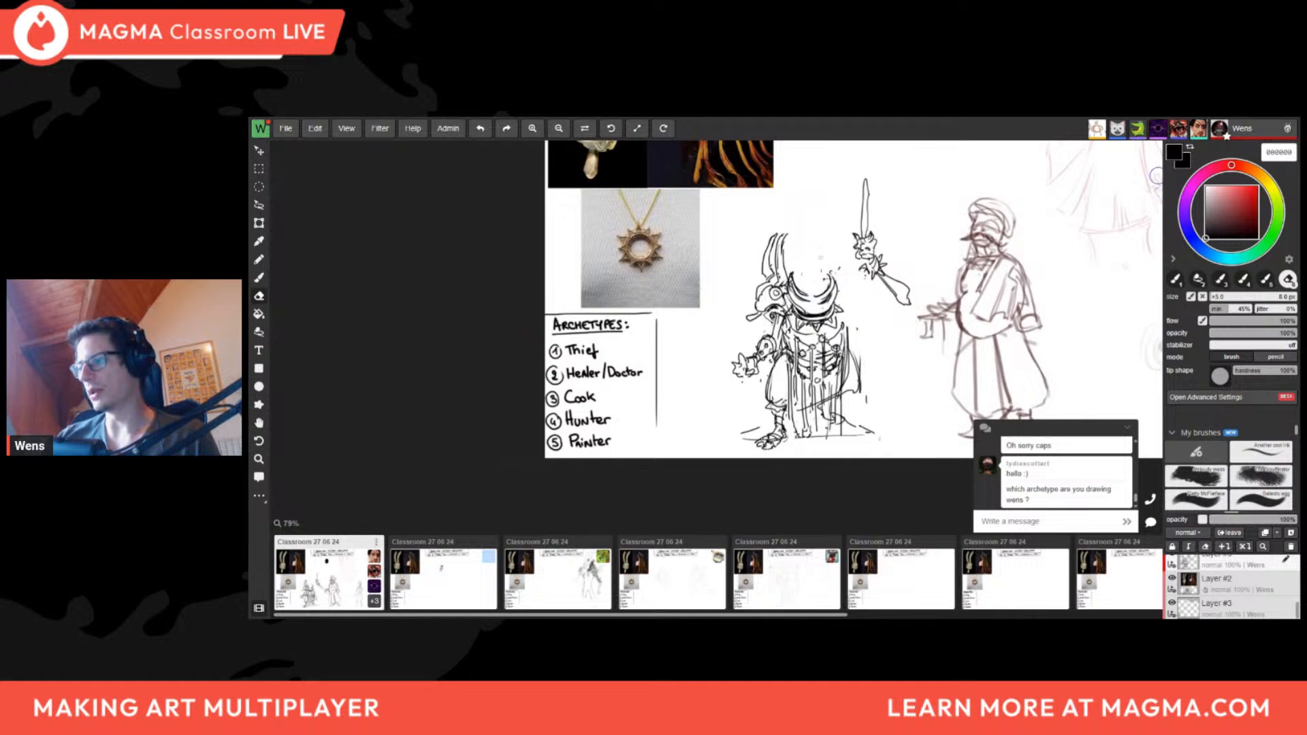
middle_drag(874, 217, 803, 249)
Draw a small triangle and circle above the character as a temporary shape illustration, and erase them again
key(b)
drag(735, 194, 729, 223)
mouse_move(735, 194)
mouse_down()
mouse_move(740, 224)
mouse_move(756, 204)
mouse_up()
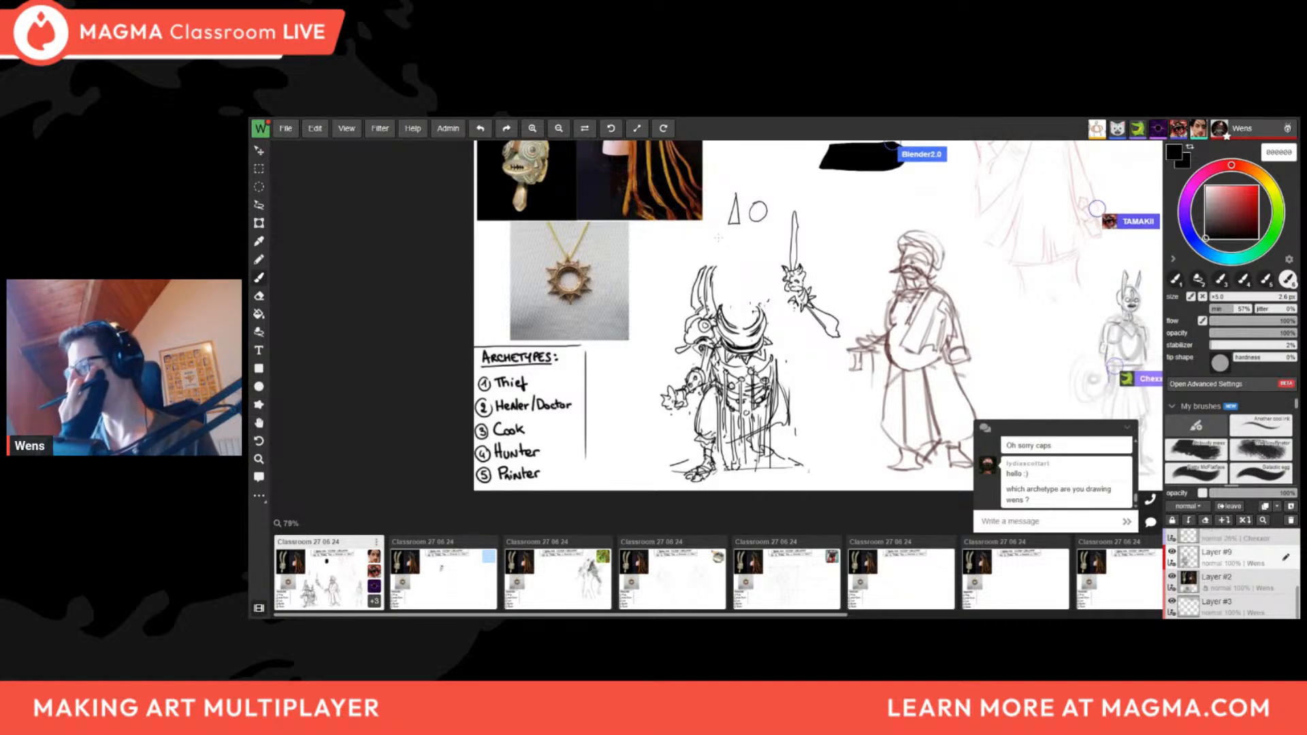
drag(787, 326, 766, 338)
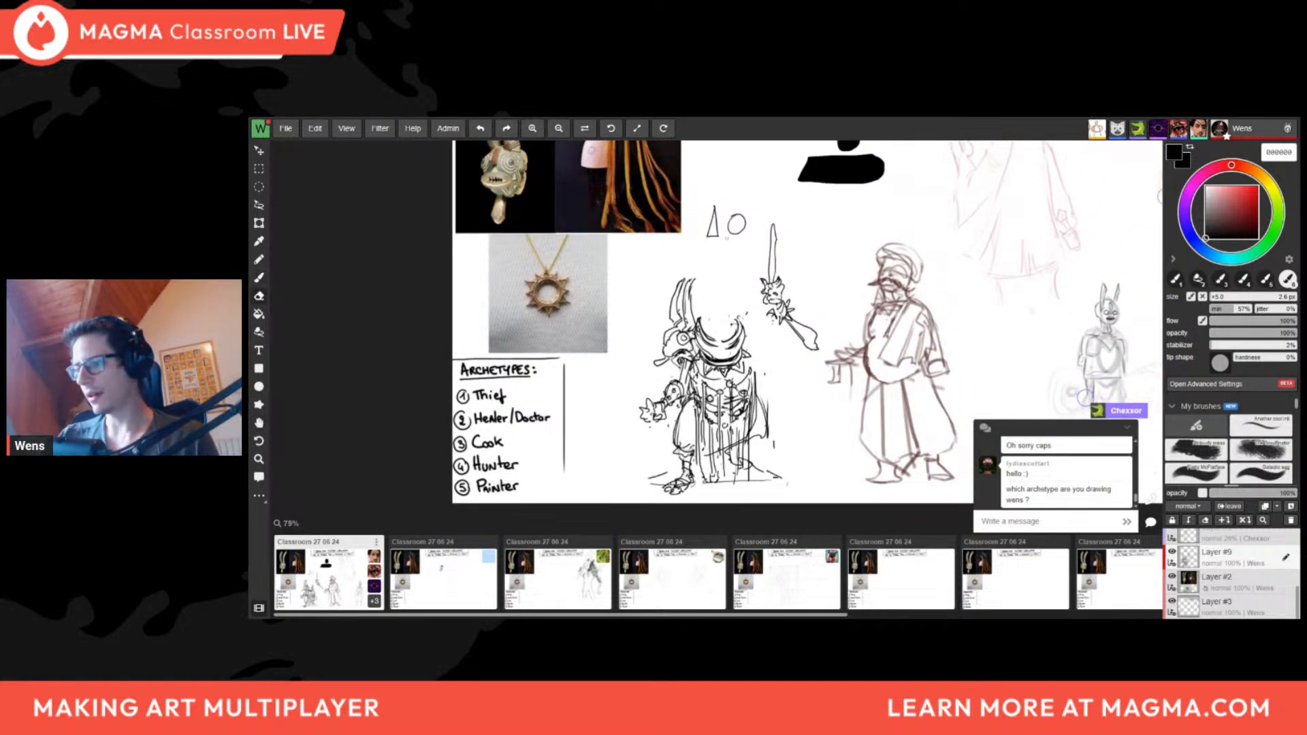
key(e)
drag(709, 235, 735, 199)
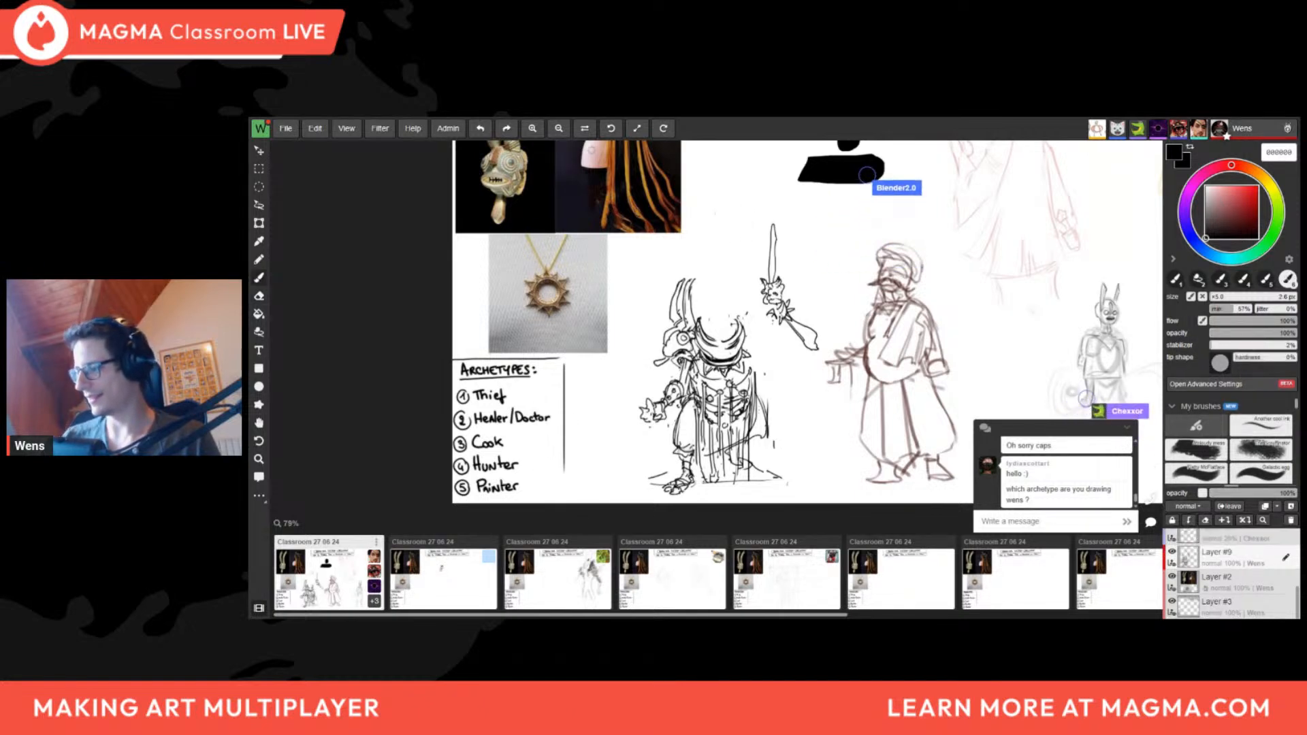
Sketch a rounded outer contour along the robe's side beneath the raised blade and clean up its stray lines
key(h)
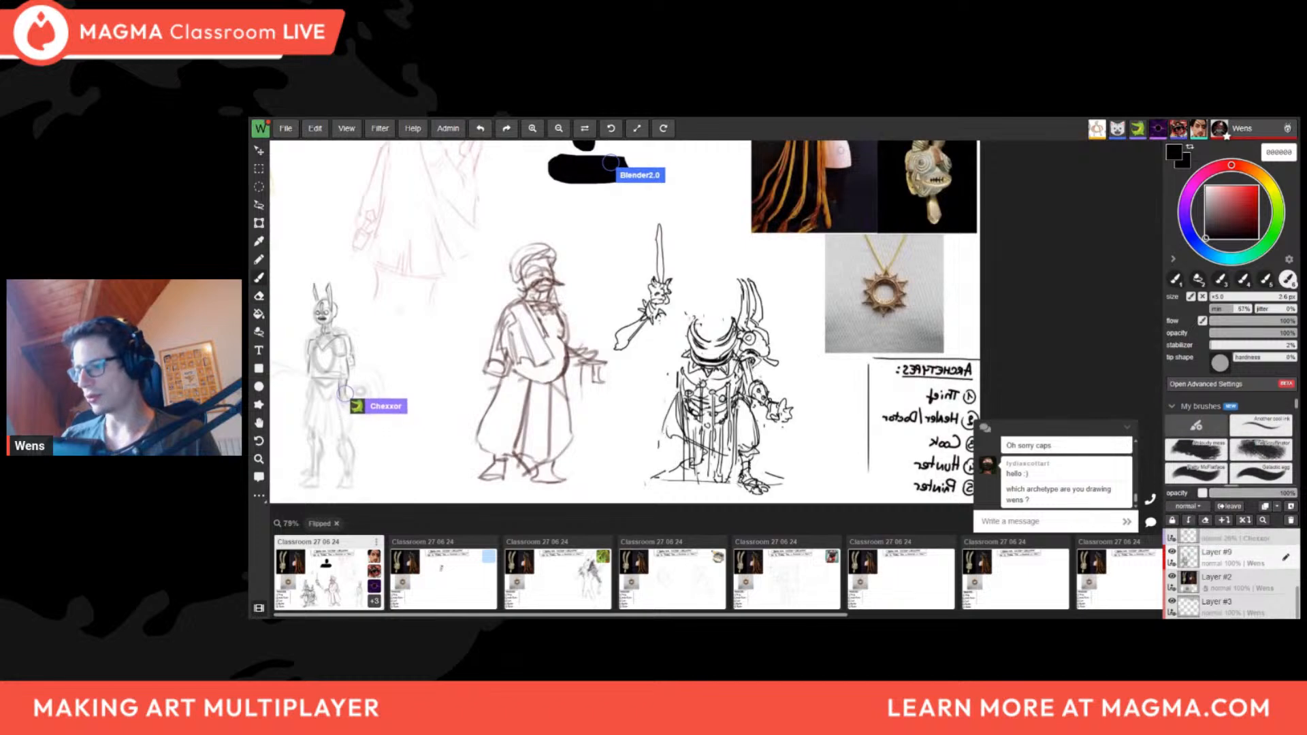
key(h)
key(b)
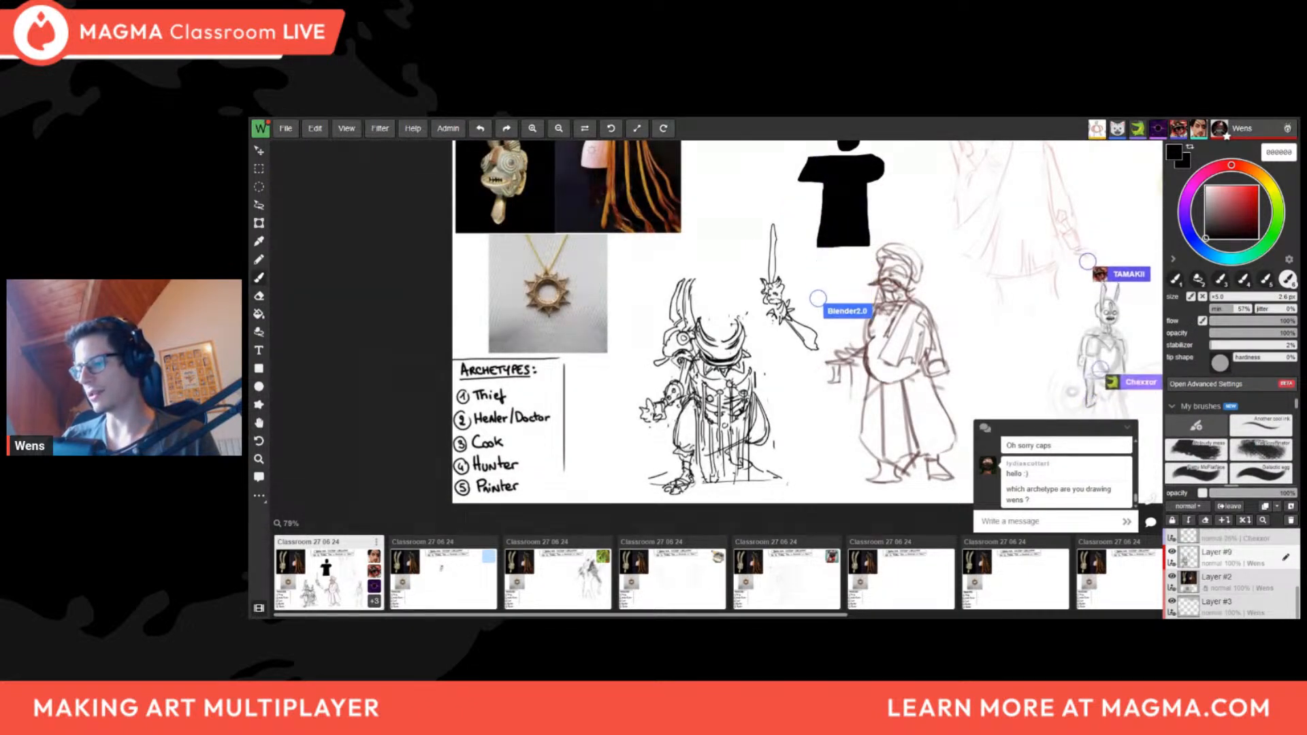
key(h)
drag(735, 354, 646, 314)
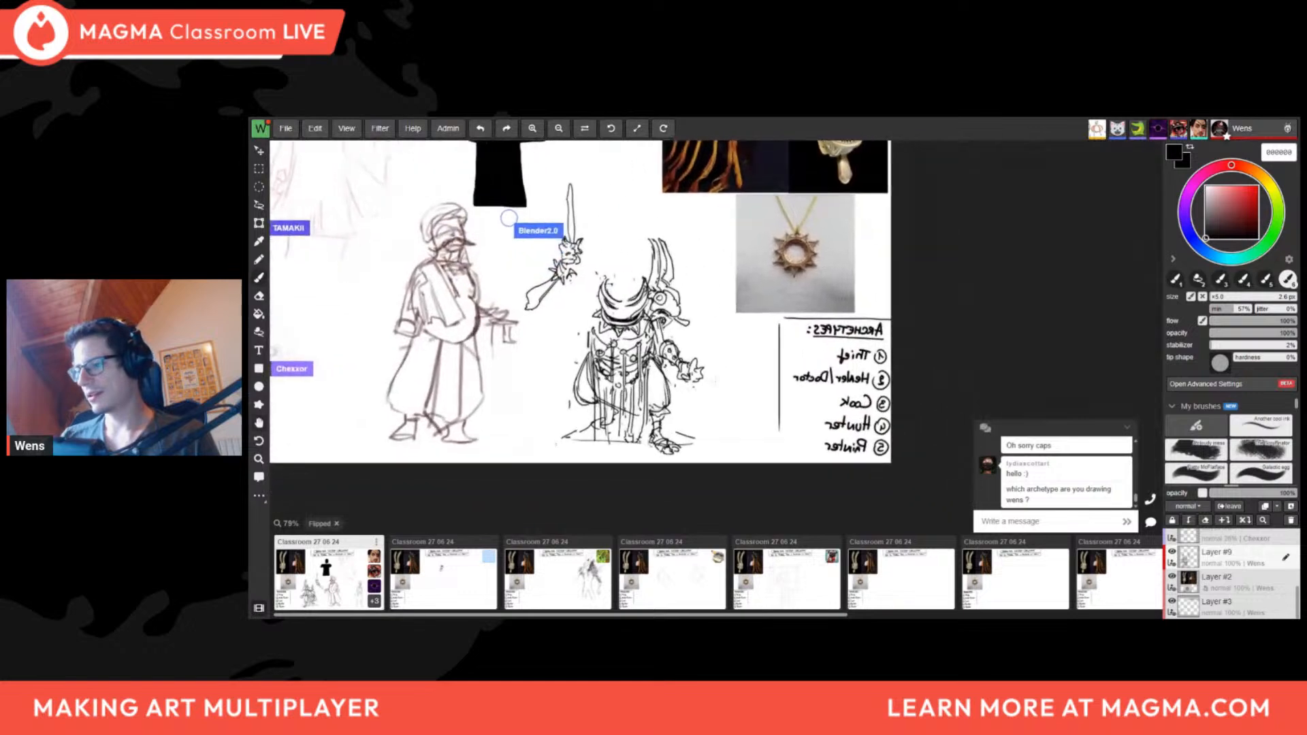
key(h)
key(e)
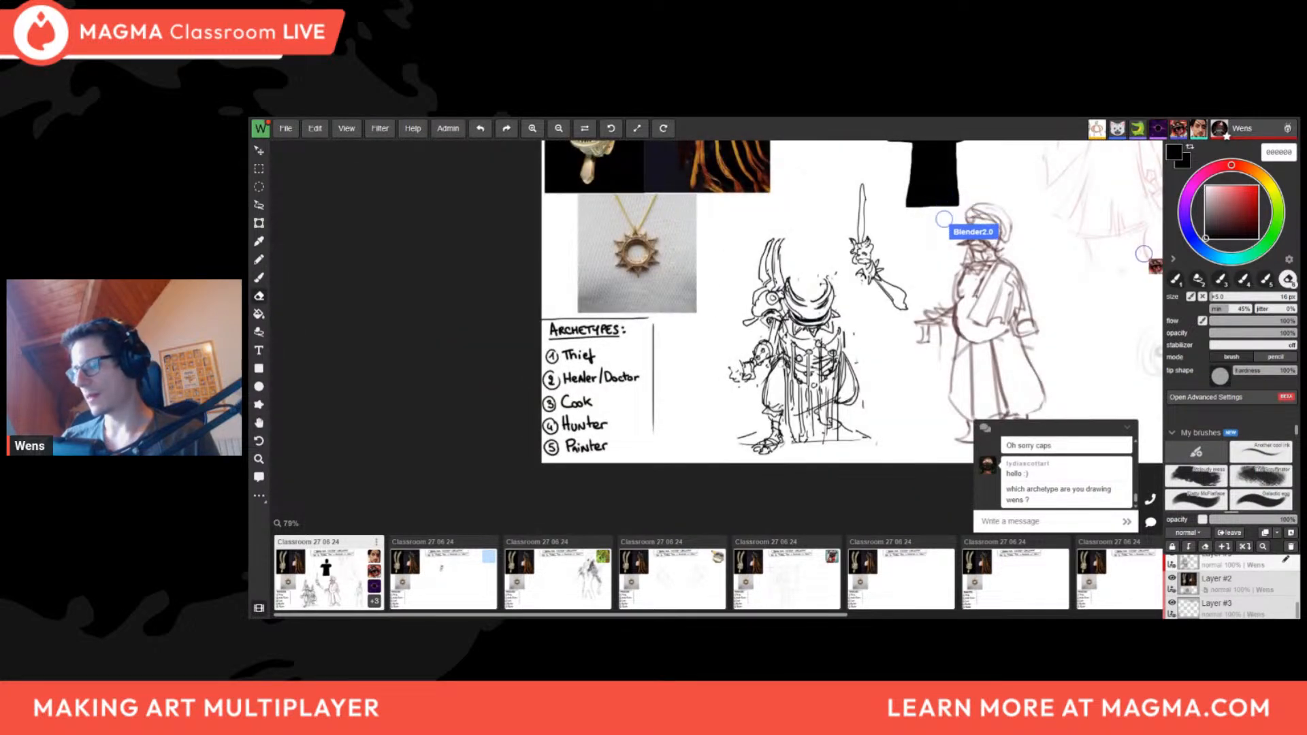
key(b)
drag(885, 273, 786, 281)
Lasso the long-eared character together with its blade arm, scale the selection down and reposition it beside the archetype list
key(l)
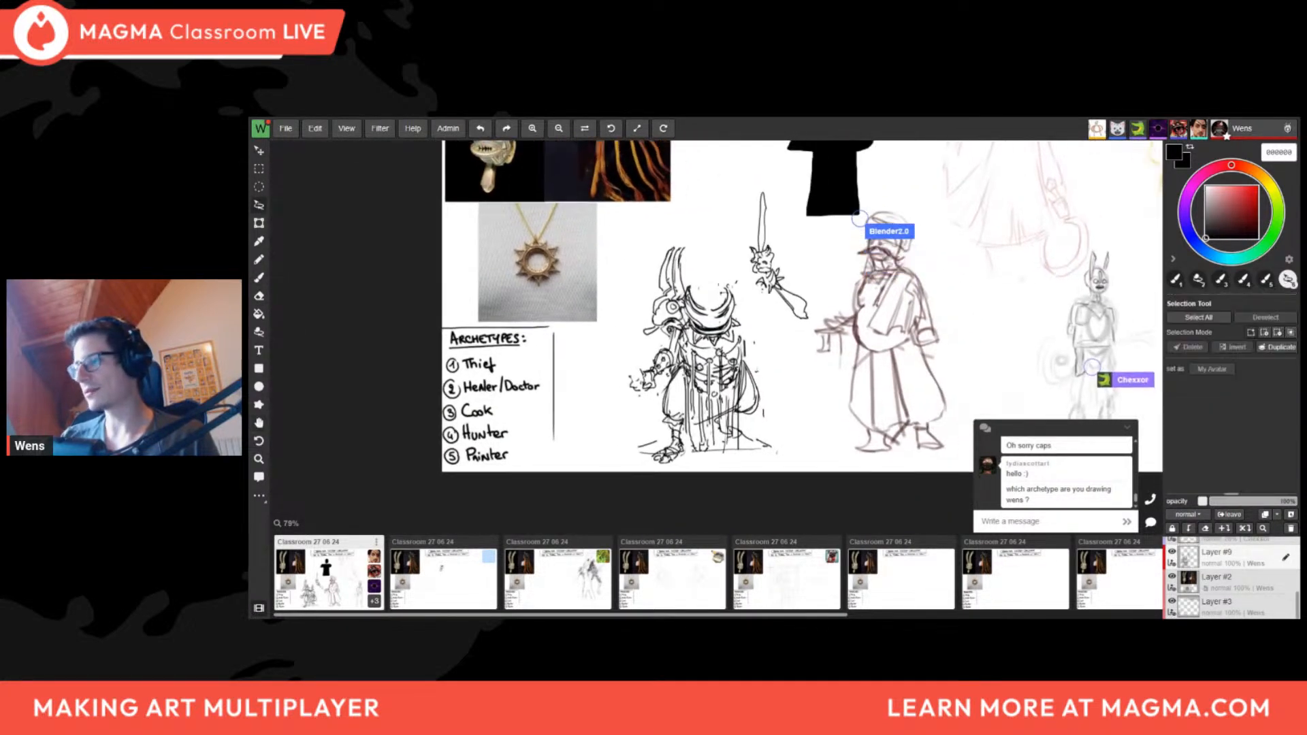
mouse_move(795, 208)
mouse_down()
mouse_move(640, 263)
mouse_move(833, 429)
mouse_move(846, 326)
mouse_up()
click(259, 223)
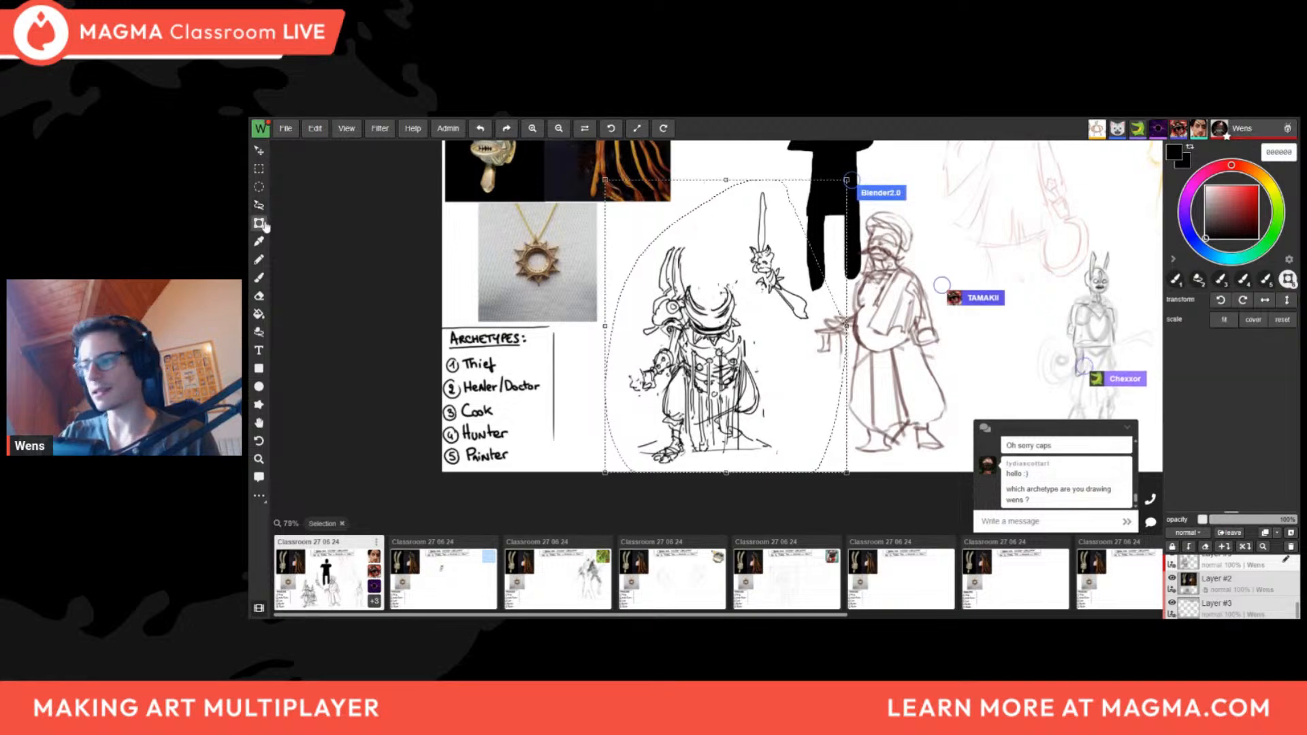
mouse_move(790, 402)
mouse_down()
mouse_move(774, 420)
mouse_move(770, 400)
mouse_up()
drag(827, 178, 778, 236)
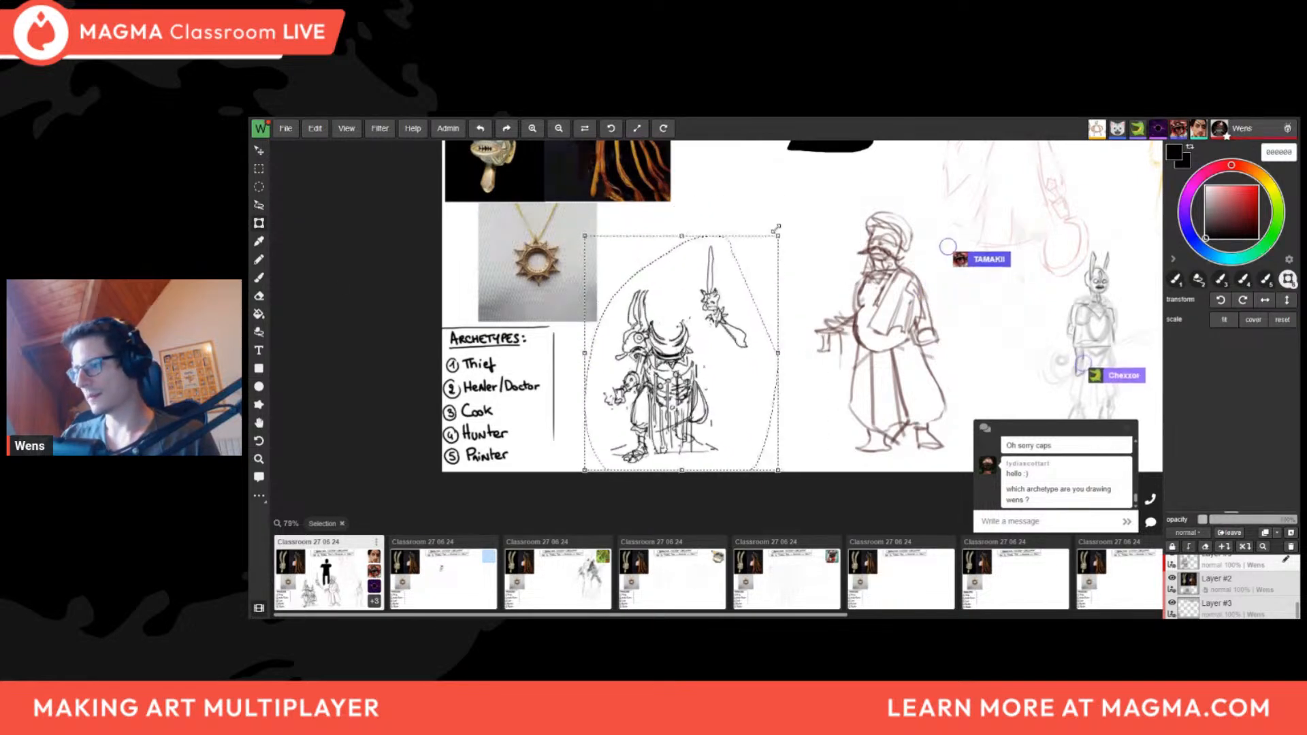
drag(724, 377, 730, 365)
key(ctrl+d)
key(b)
scroll(655, 356, up, 2)
key(l)
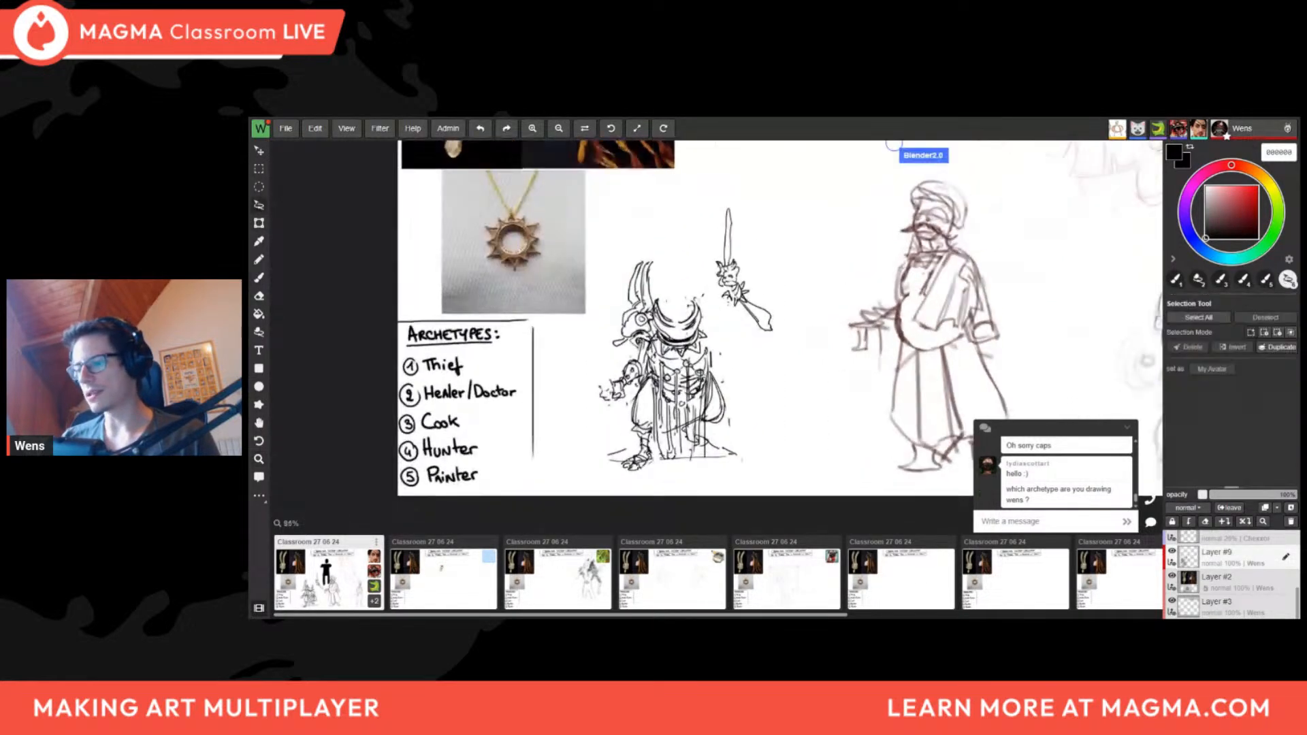
Lasso the character's lowered hand, move it down and outward, and redraw the arm lines joining both hands to the shoulders
mouse_move(636, 362)
mouse_down()
mouse_move(594, 388)
mouse_move(613, 392)
mouse_move(603, 411)
mouse_up()
click(258, 223)
key(b)
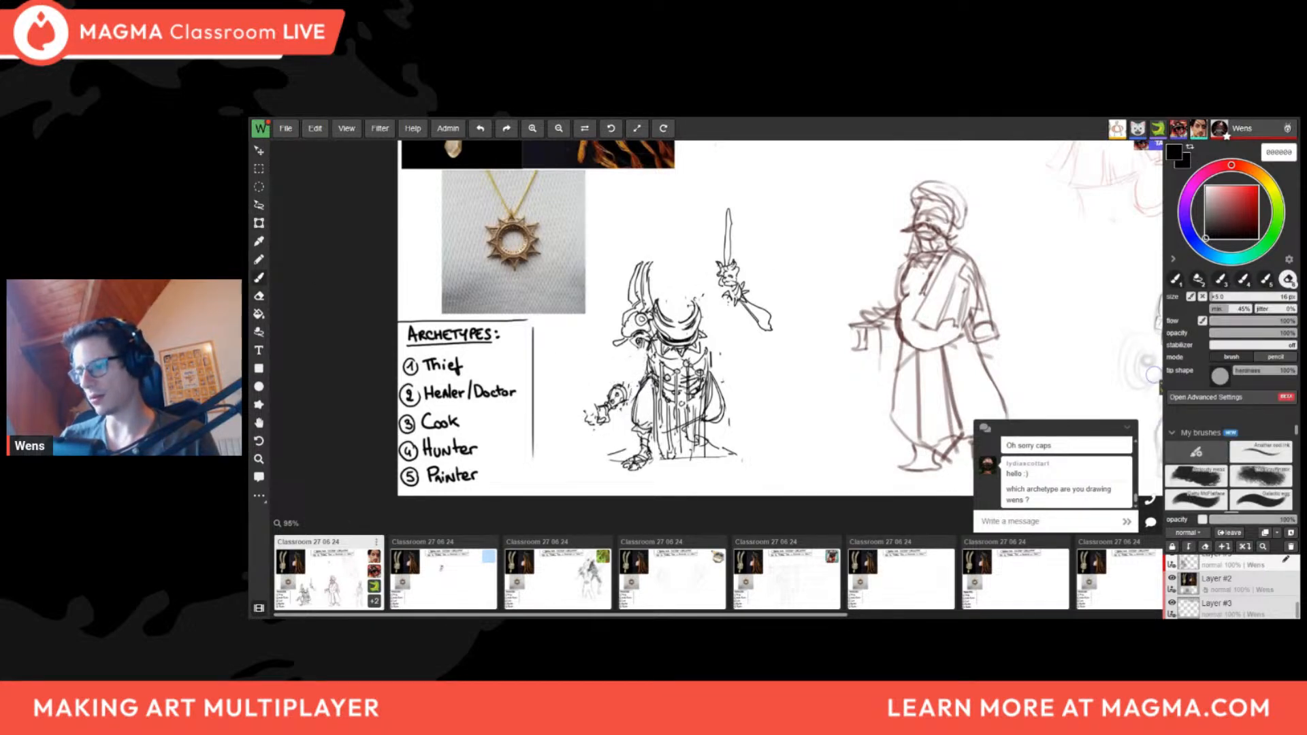
key(b)
drag(641, 343, 627, 384)
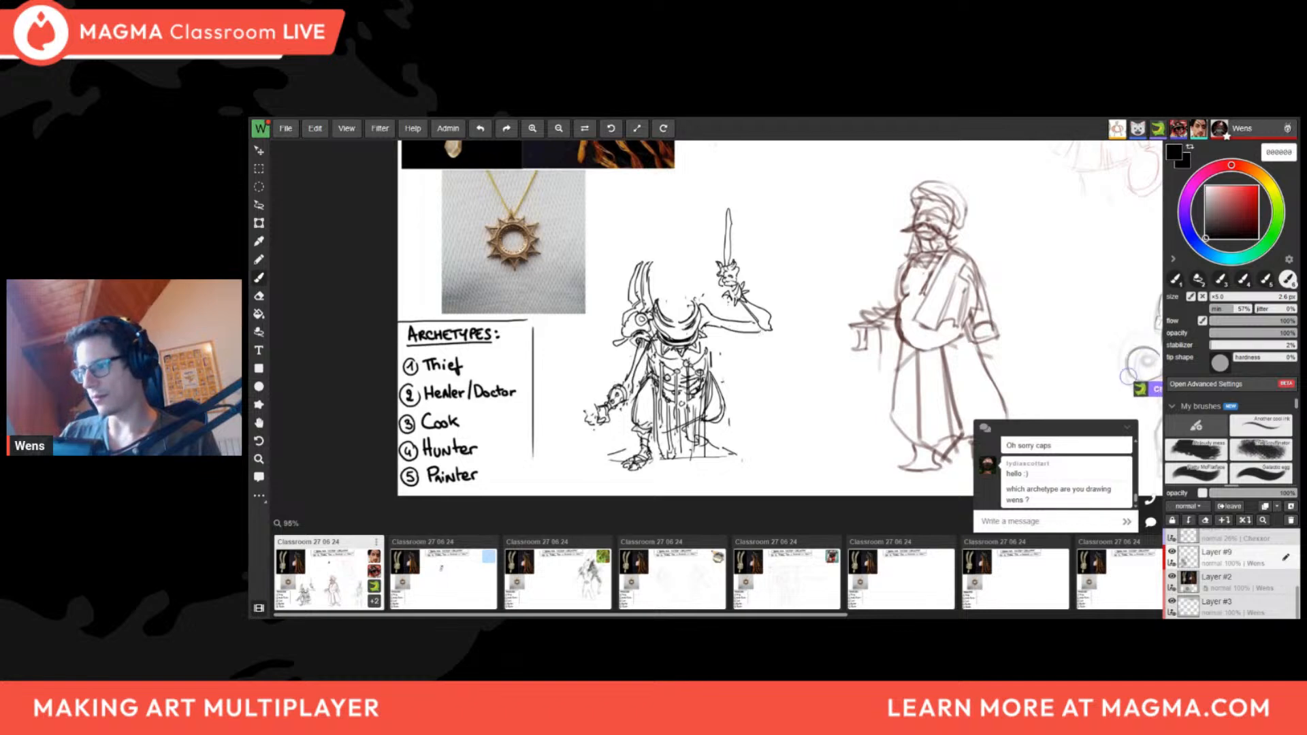
In the mirrored view, lasso the raised blade forearm and shift it slightly closer to the body
key(h)
key(l)
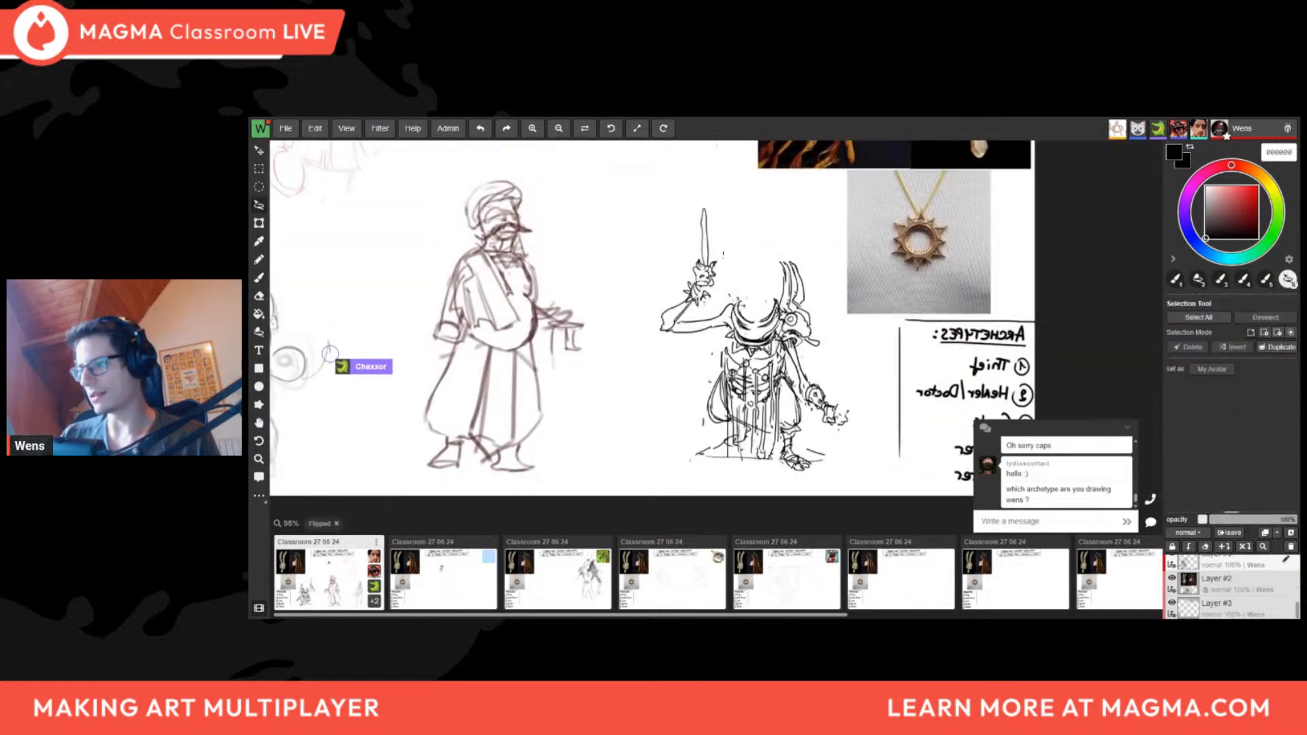
drag(721, 262, 671, 330)
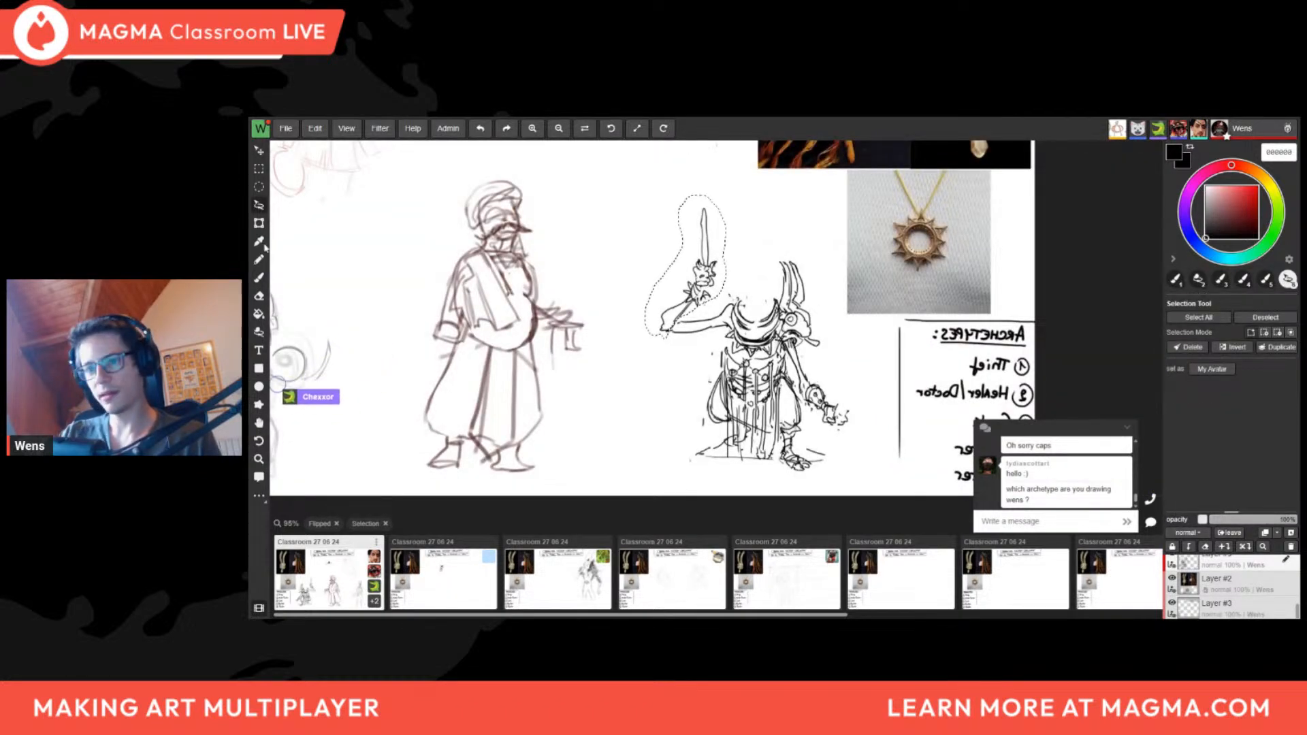
click(258, 223)
key(b)
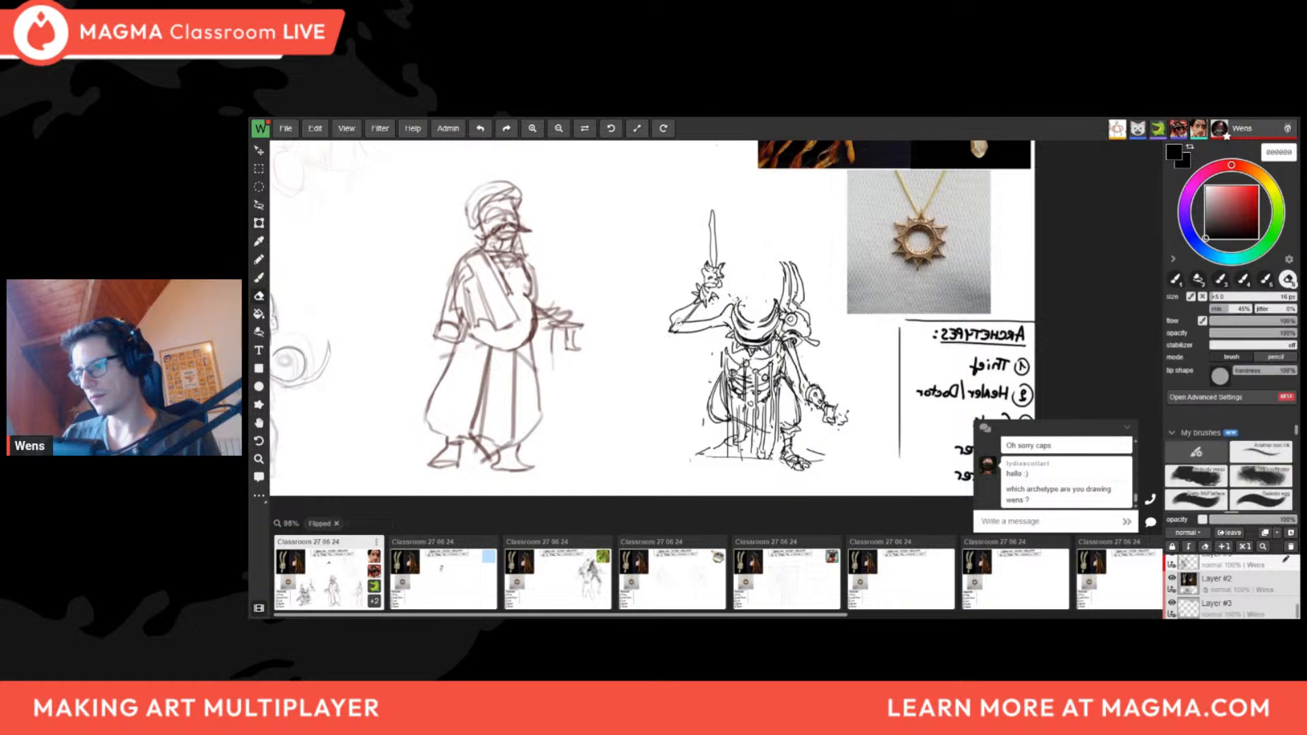
key(h)
Clear space along the robe's side and draw a hip pouch with a medical cross emblem
key(b)
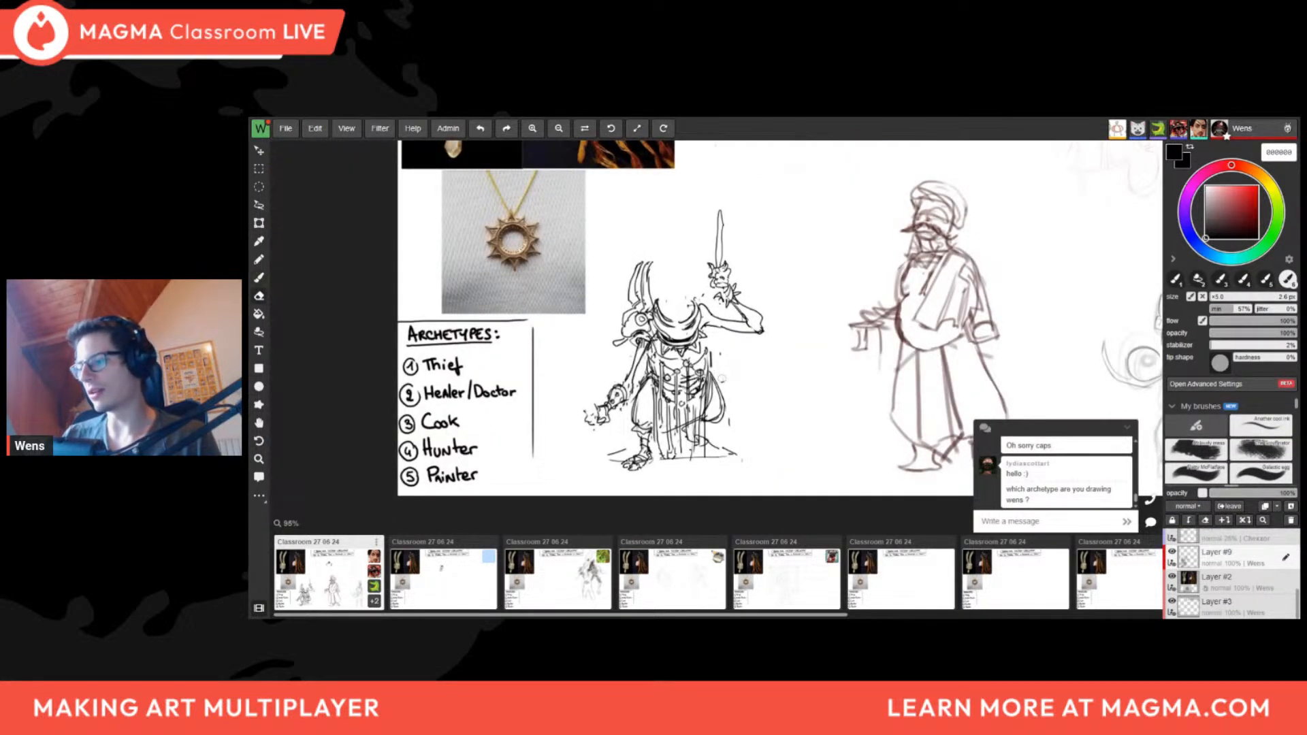
drag(722, 379, 713, 389)
key(b)
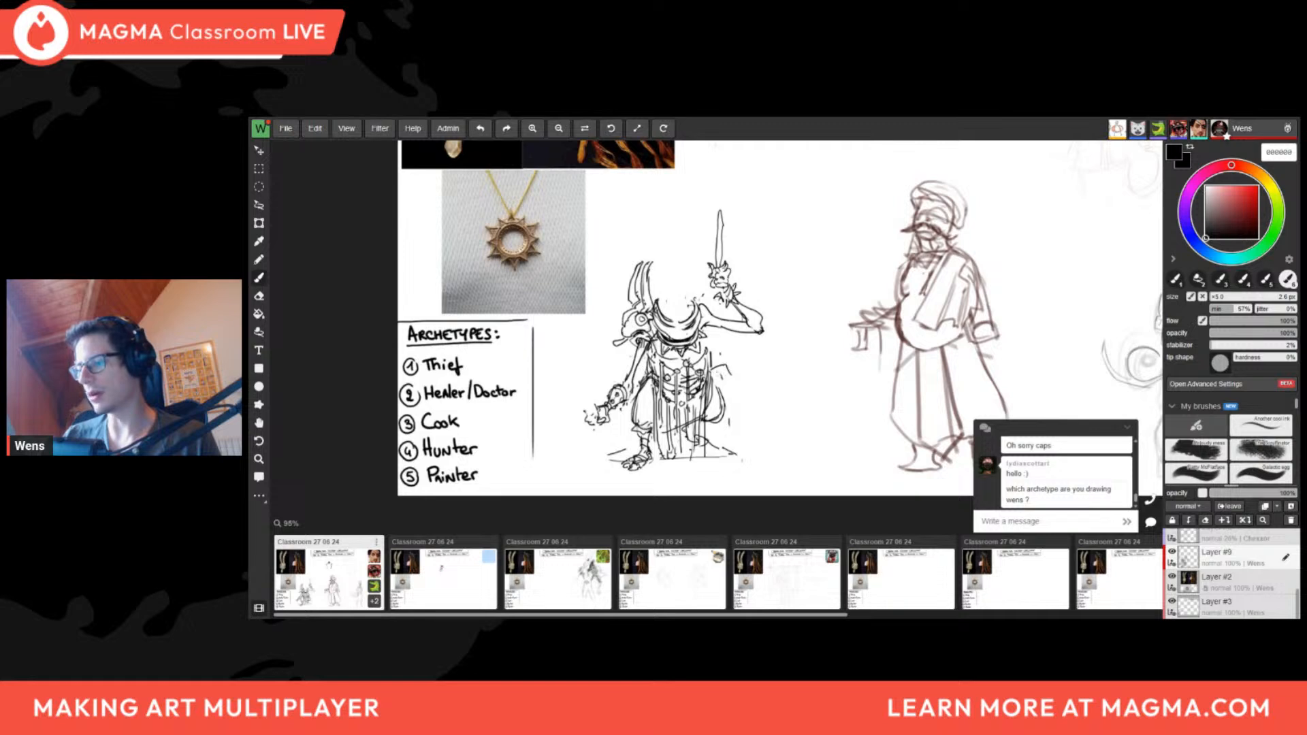
key(h)
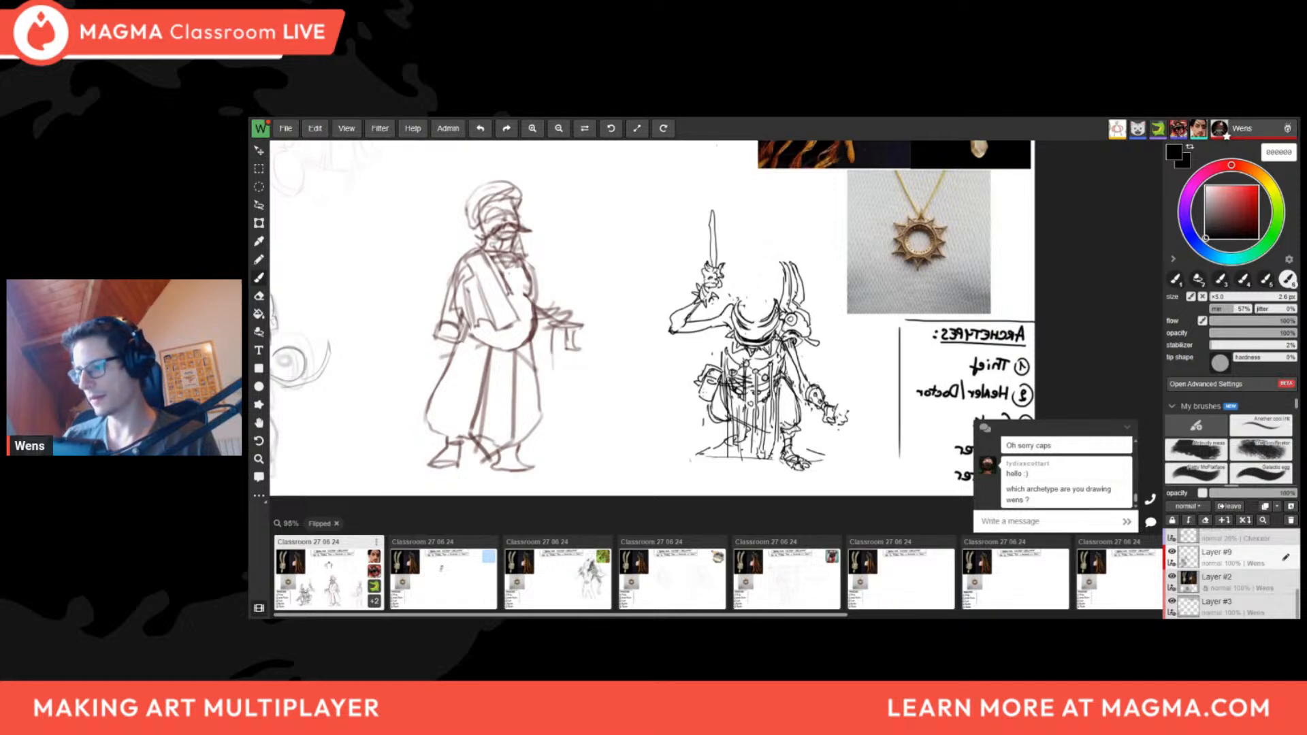
drag(726, 385, 739, 397)
key(h)
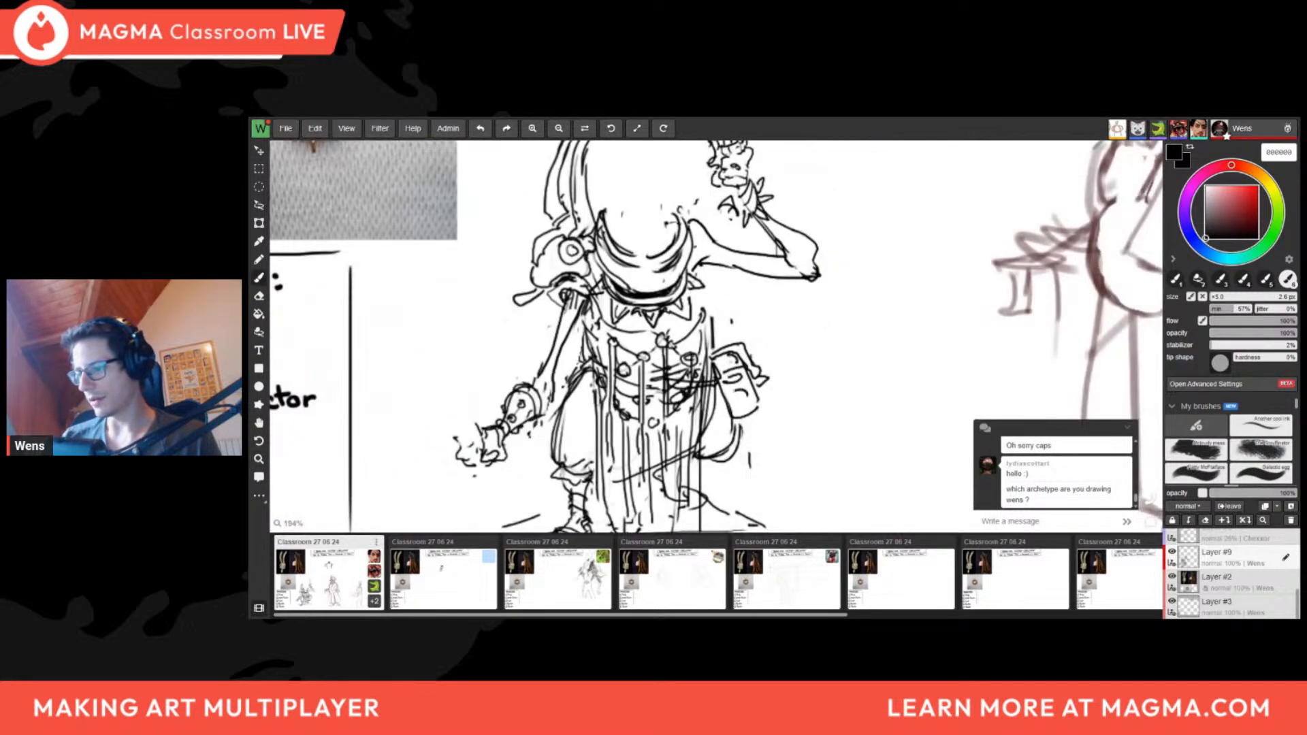
scroll(747, 398, up, 2)
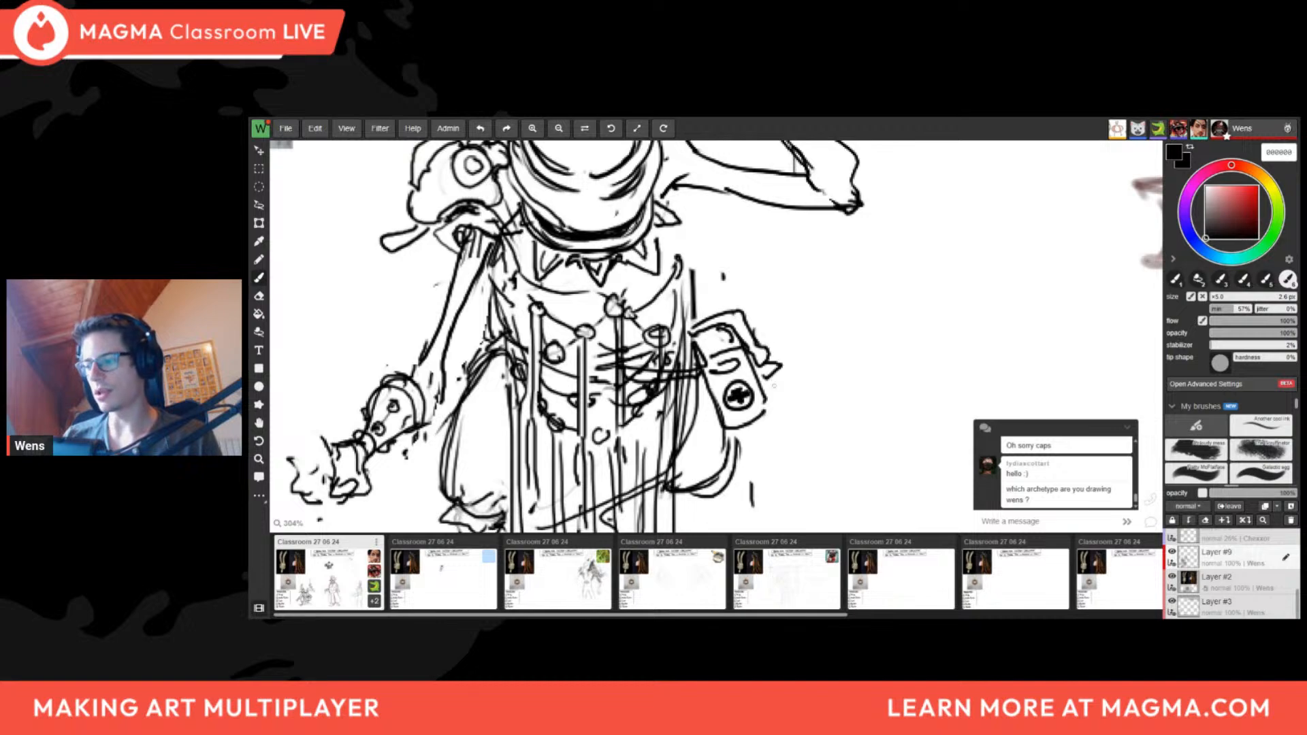
Redraw the hip pouch's emblem as a cross inside a circle
scroll(774, 386, down, 4)
middle_drag(776, 388, 616, 343)
scroll(618, 344, up, 1)
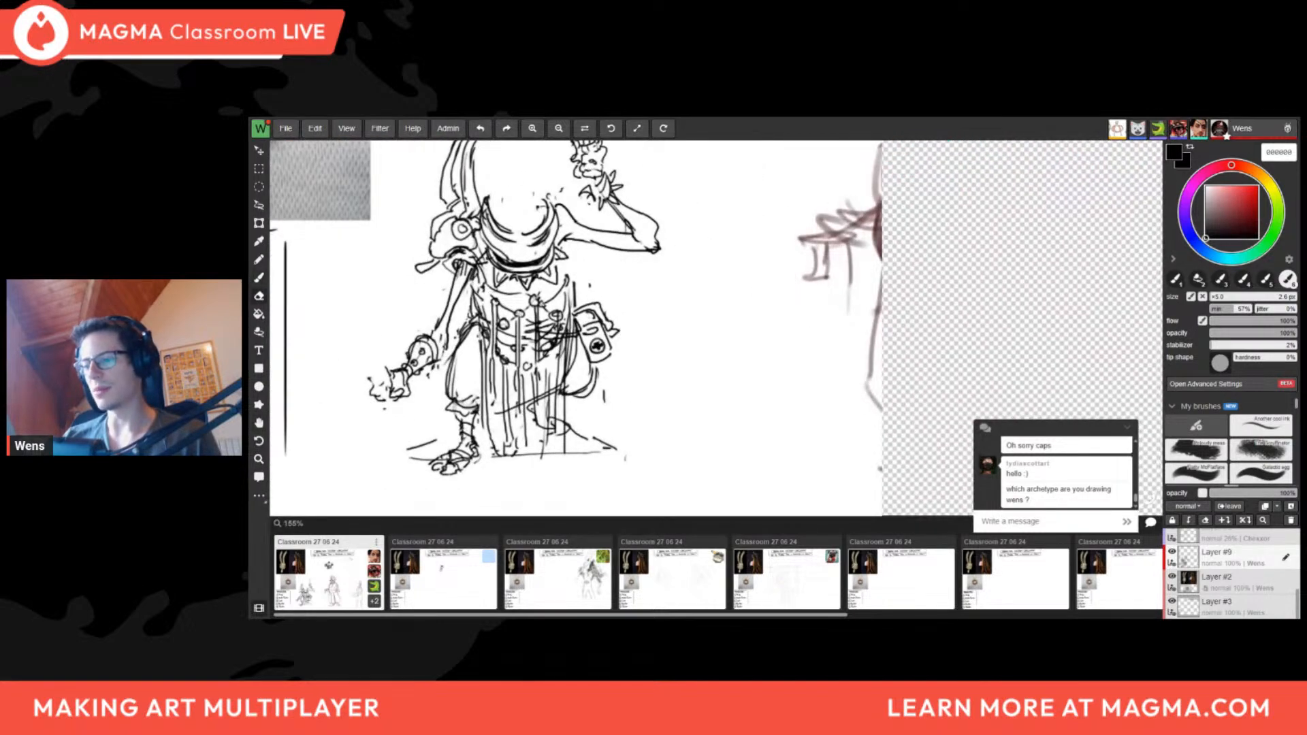
scroll(600, 344, up, 3)
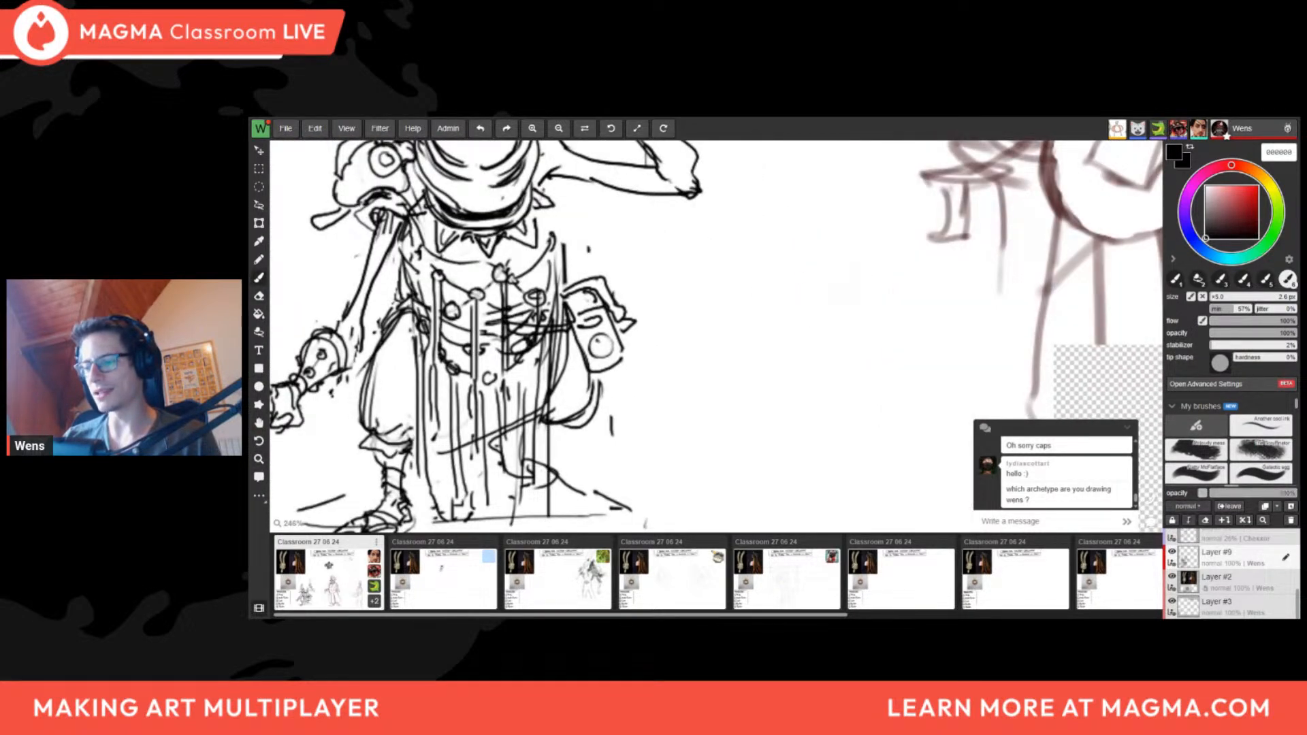
scroll(599, 343, down, 1)
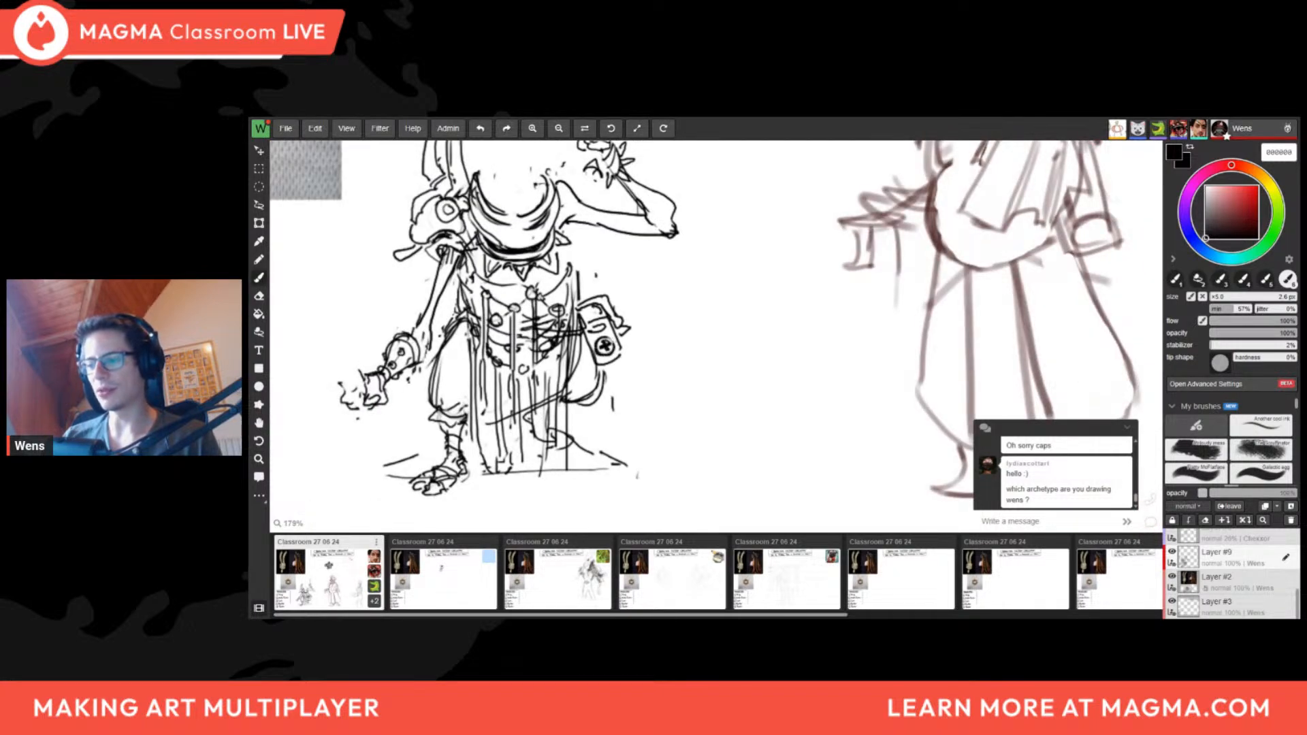
Examine the long-eared character's silhouette in normal and mirrored views alongside the neighbouring sketches and reference images
key(e)
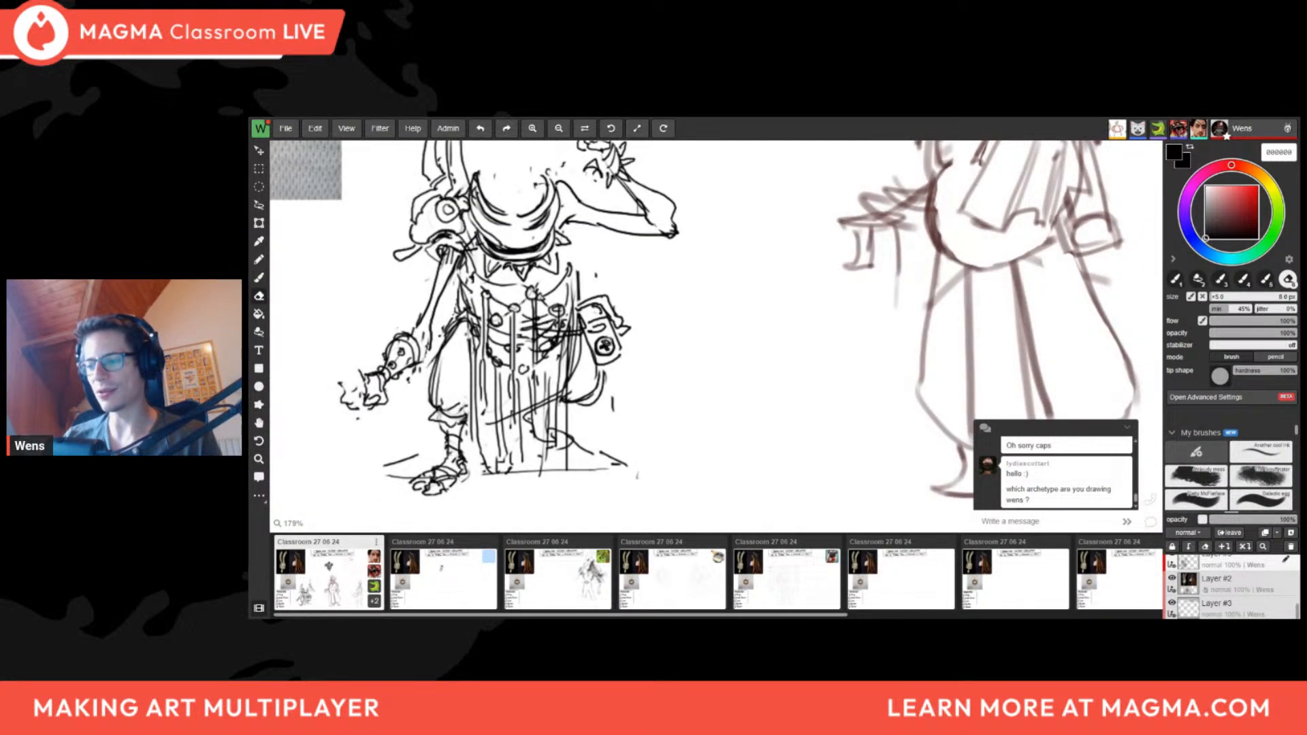
scroll(640, 332, down, 5)
key(b)
scroll(616, 334, up, 9)
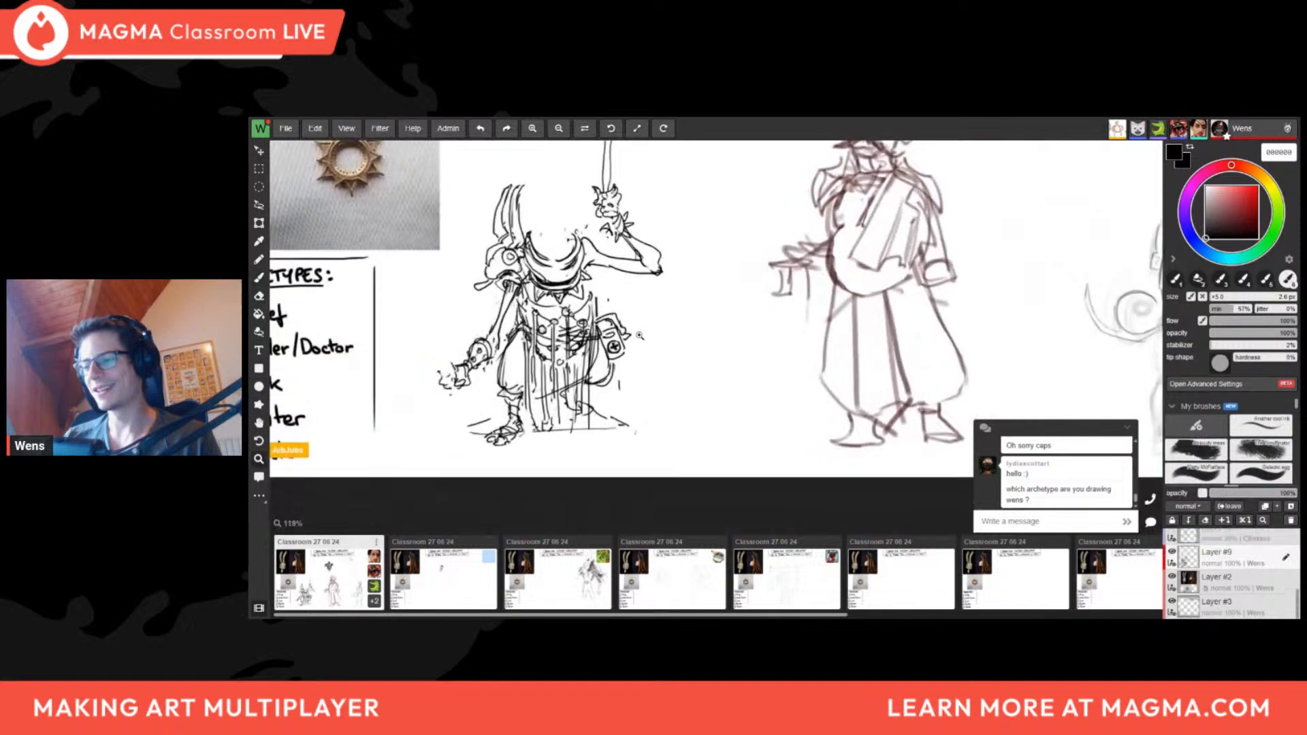
scroll(635, 359, down, 10)
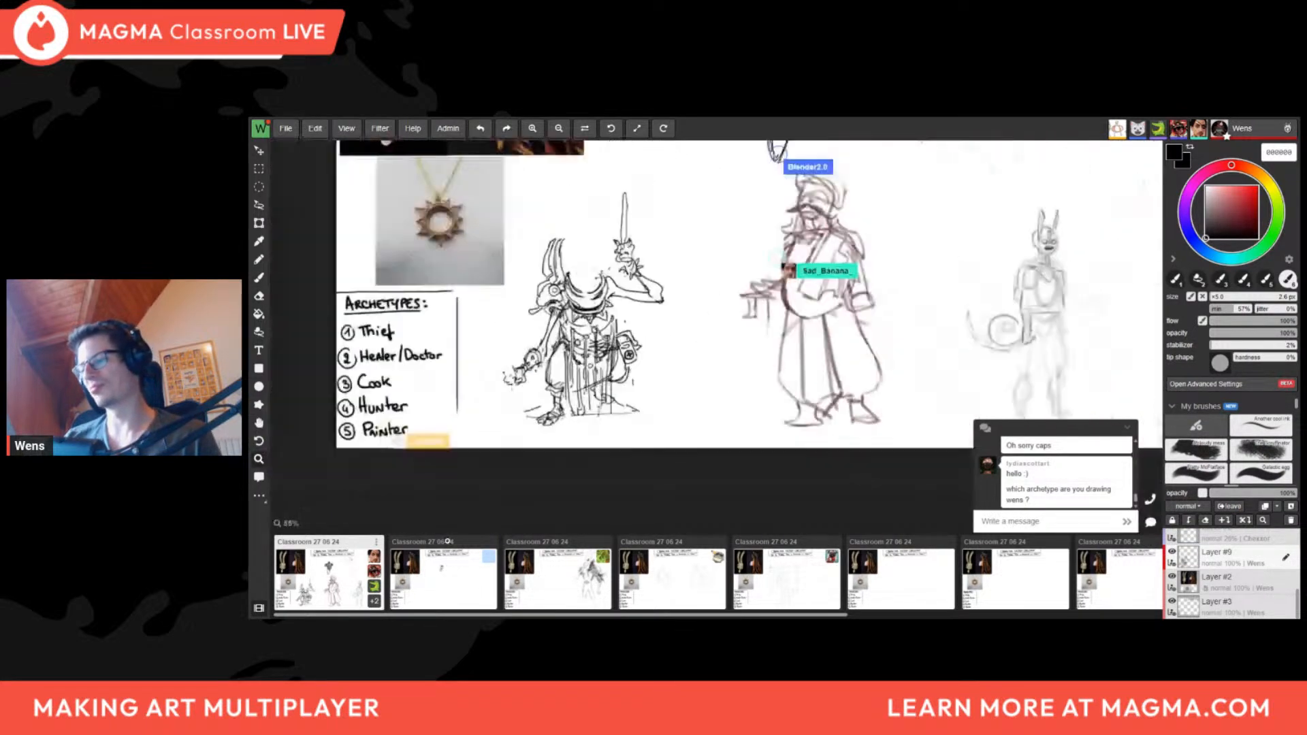
drag(654, 382, 617, 405)
scroll(617, 405, up, 3)
scroll(537, 419, down, 6)
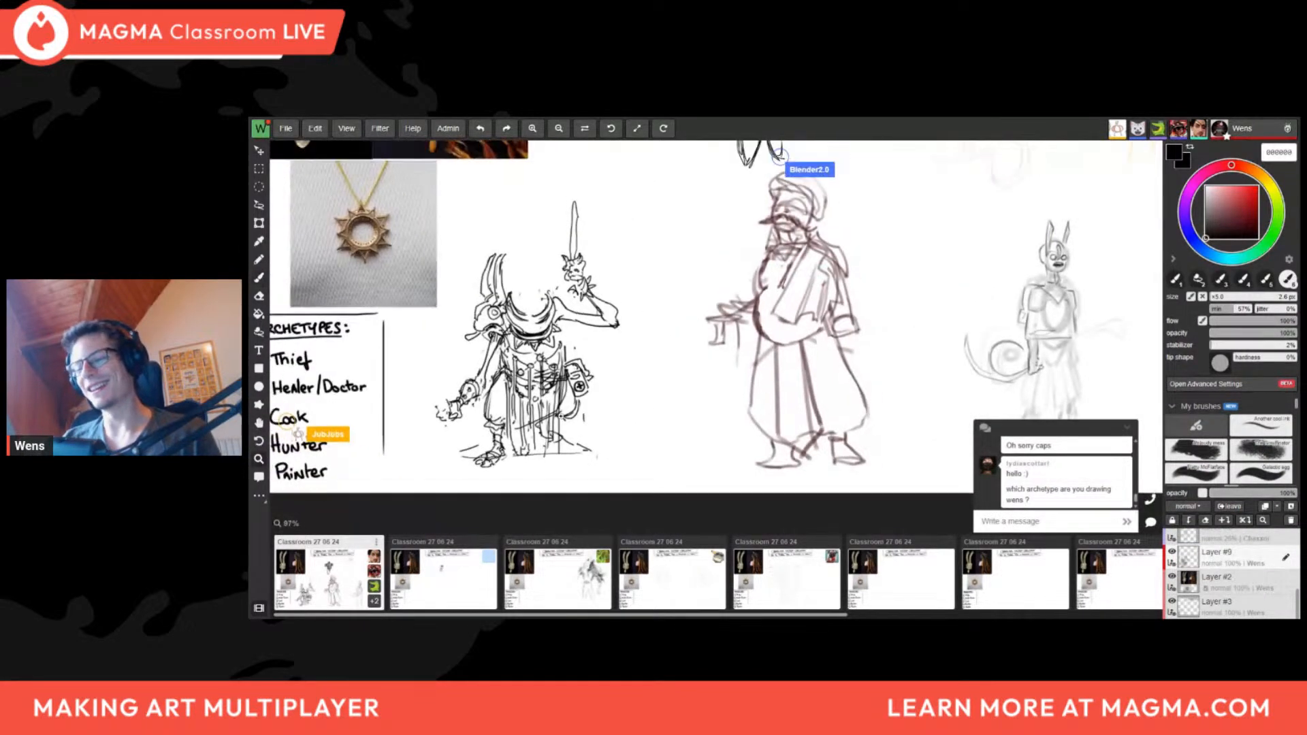
key(f)
scroll(844, 402, up, 5)
drag(844, 419, 442, 441)
scroll(528, 476, up, 3)
key(f)
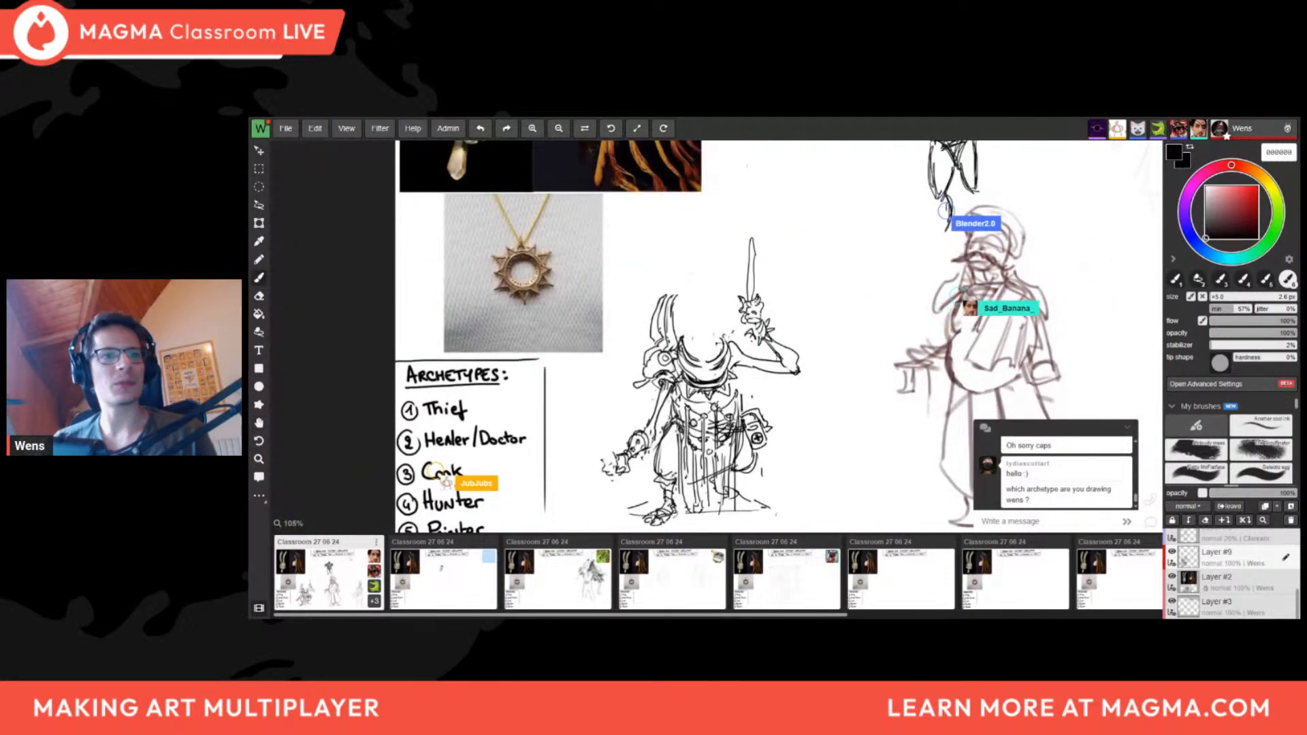
mouse_move(776, 371)
mouse_down()
mouse_move(689, 321)
mouse_move(638, 371)
mouse_up()
drag(662, 298, 695, 368)
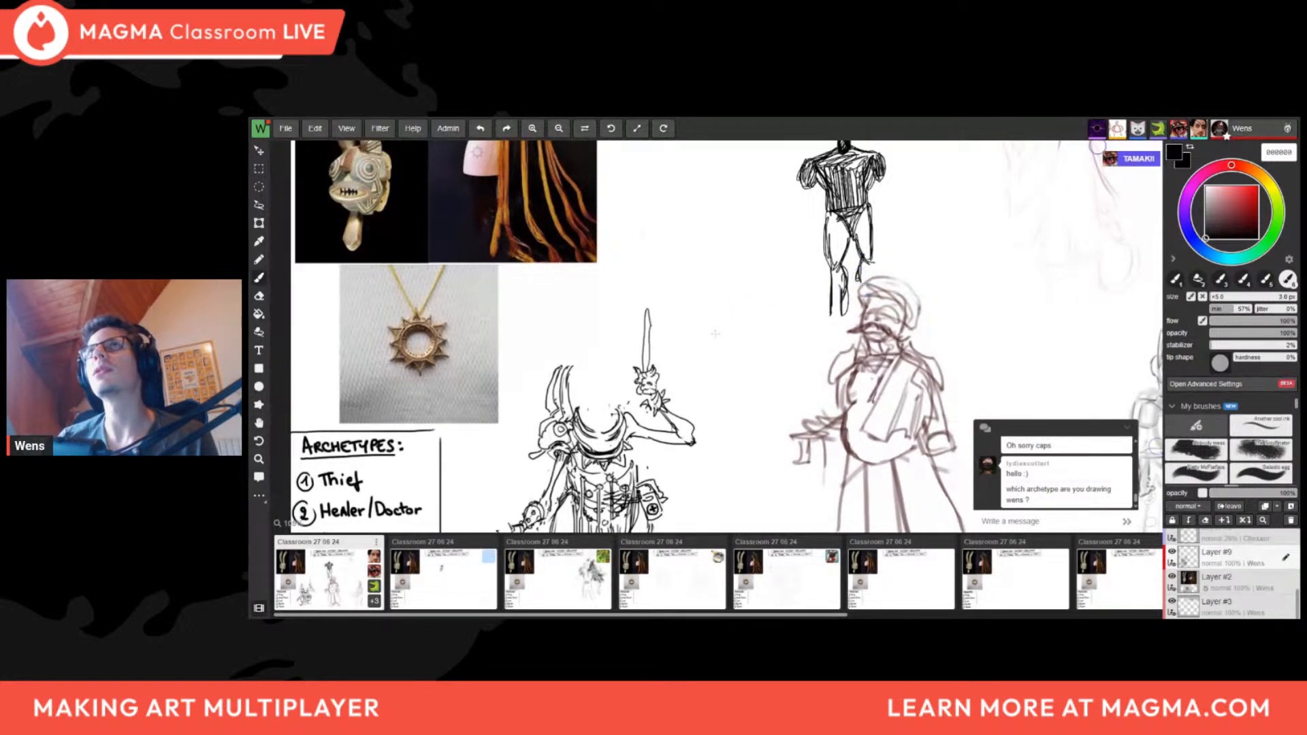
key([)
key(])
drag(749, 290, 742, 241)
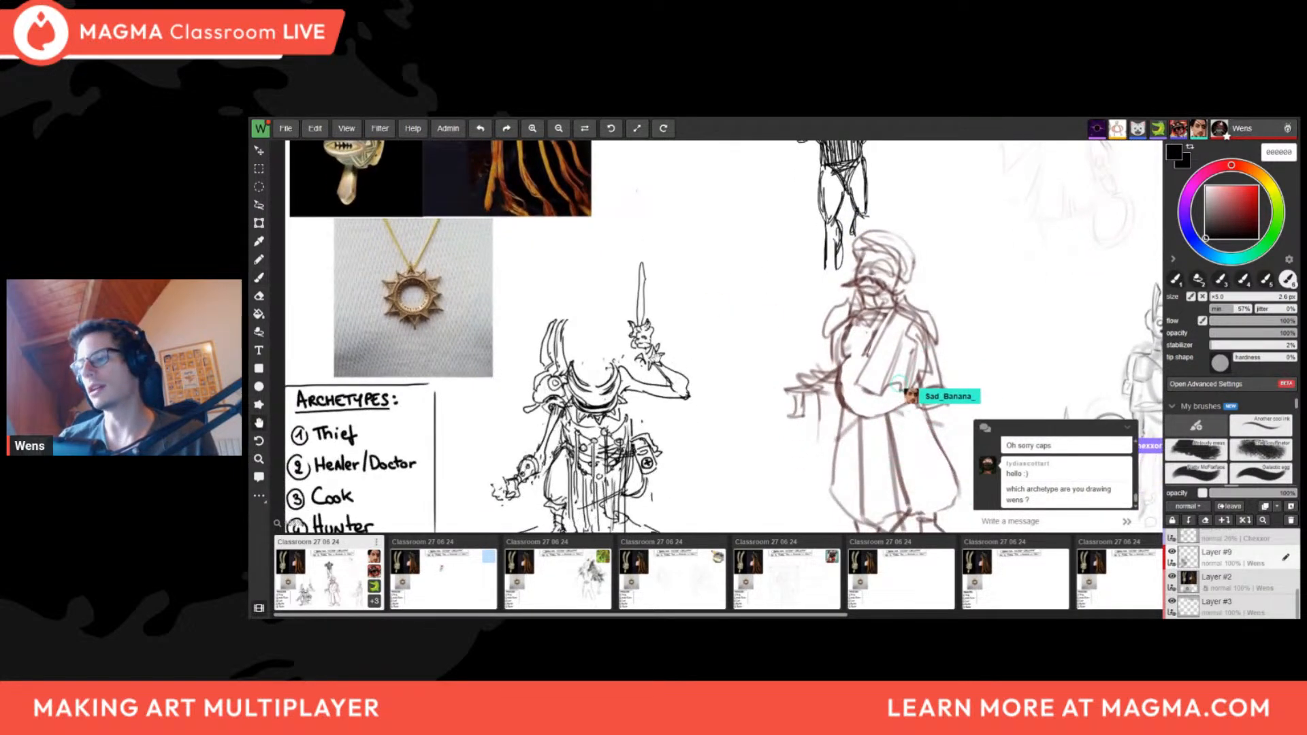
drag(742, 327, 720, 240)
Clean up and redraw the robe's waist details, and check the character in the mirrored view
key(e)
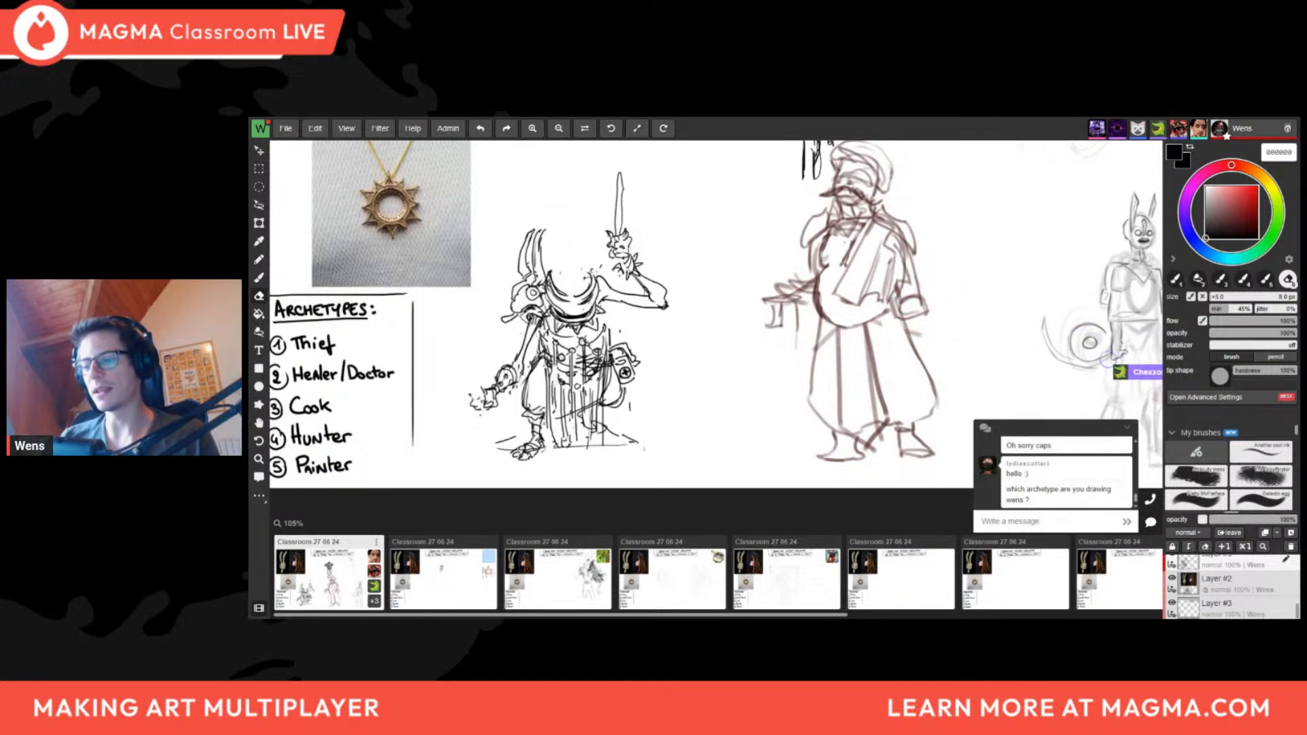
key(b)
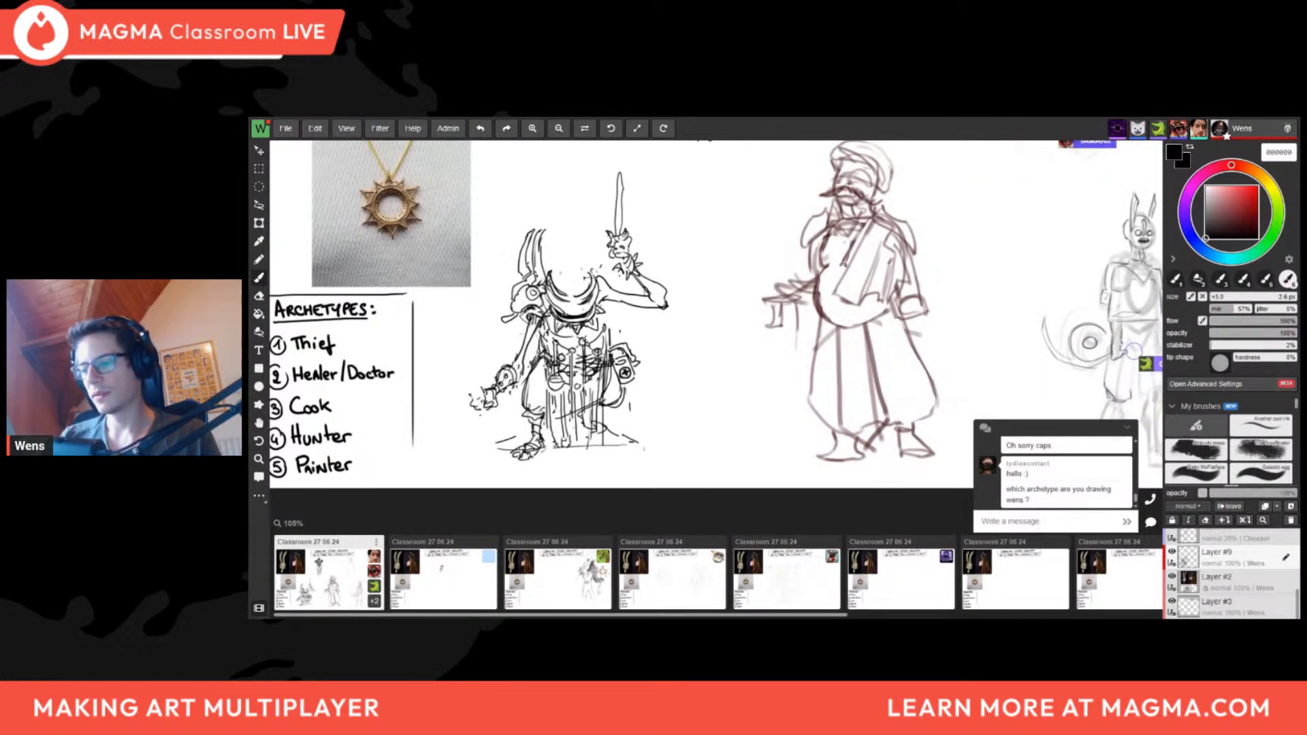
scroll(579, 379, down, 5)
key(f)
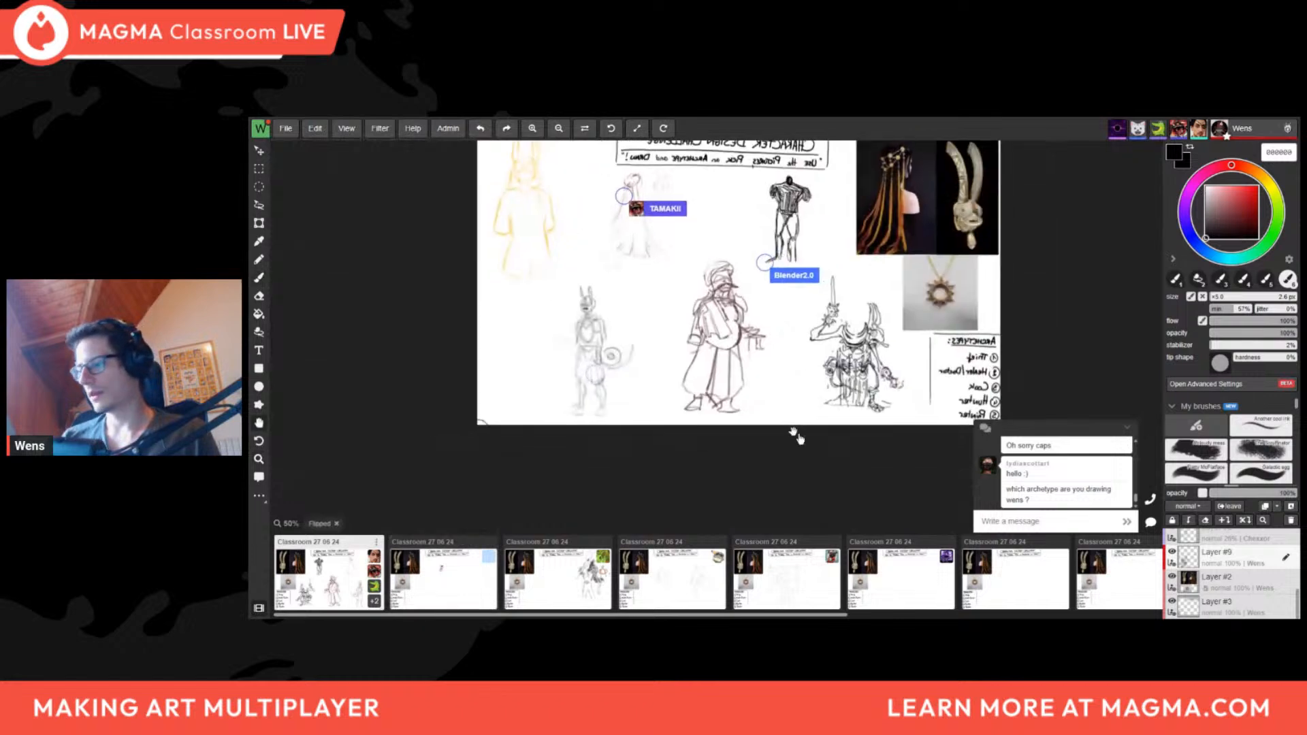
drag(794, 435, 608, 477)
scroll(608, 477, up, 3)
key(f)
Sketch a small skull between pointed spikes with hatched cloth hanging beneath it, in the blank space beside the blade arm
mouse_move(963, 288)
mouse_down()
mouse_move(756, 330)
mouse_move(686, 324)
mouse_up()
scroll(686, 323, up, 3)
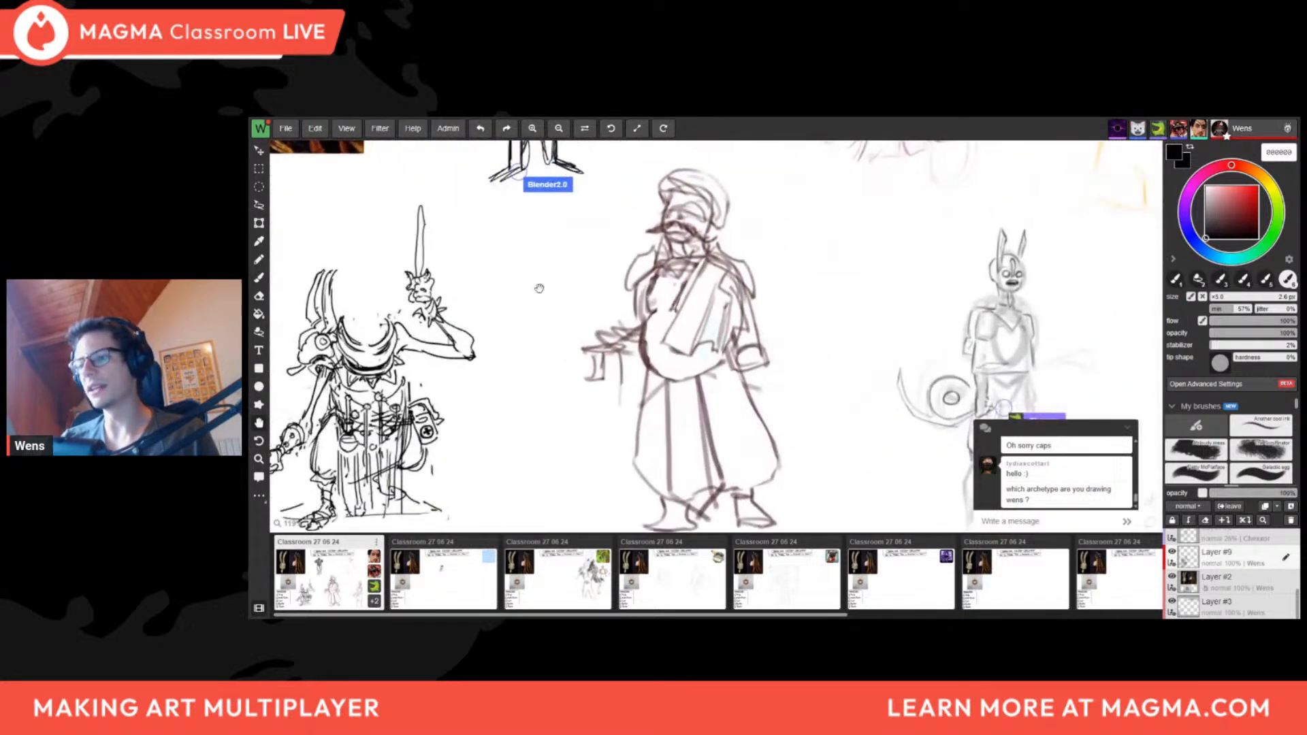
mouse_move(537, 286)
mouse_down()
mouse_move(603, 295)
mouse_move(570, 275)
mouse_move(578, 231)
mouse_move(576, 263)
mouse_move(590, 262)
mouse_up()
key(ctrl+z)
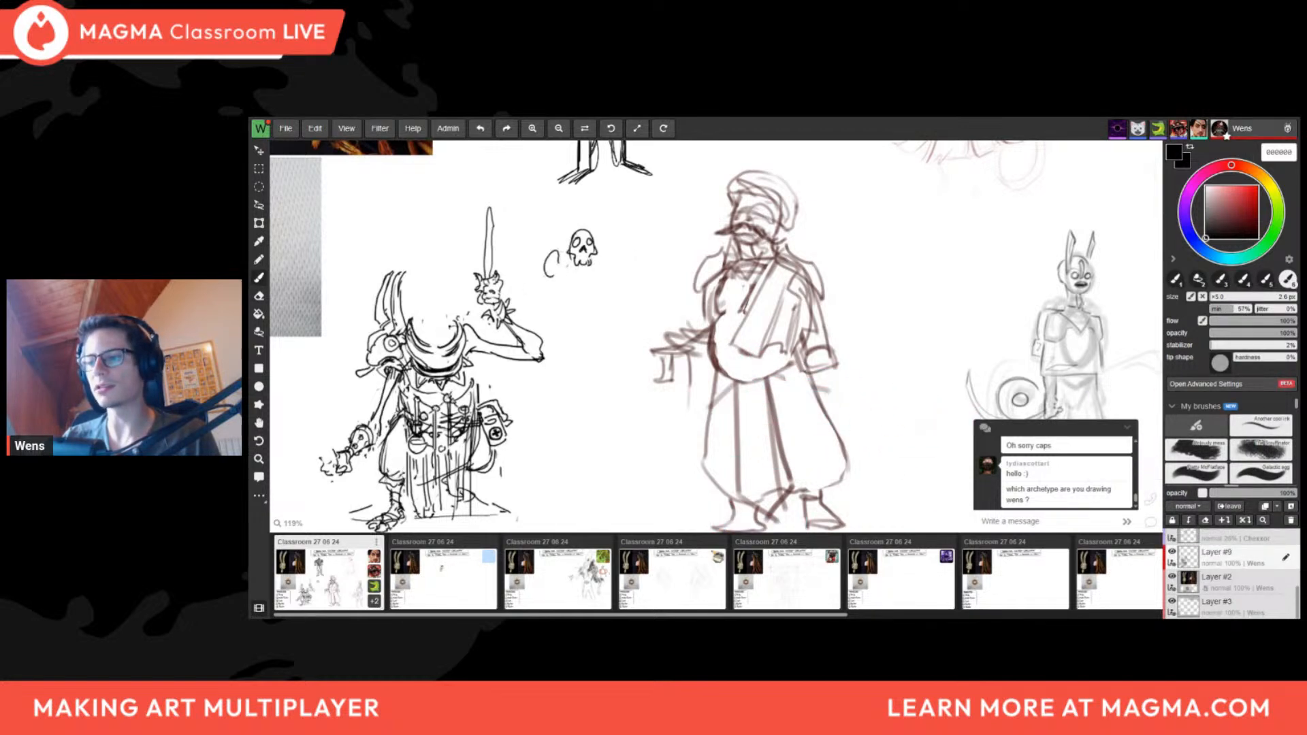
drag(550, 257, 608, 259)
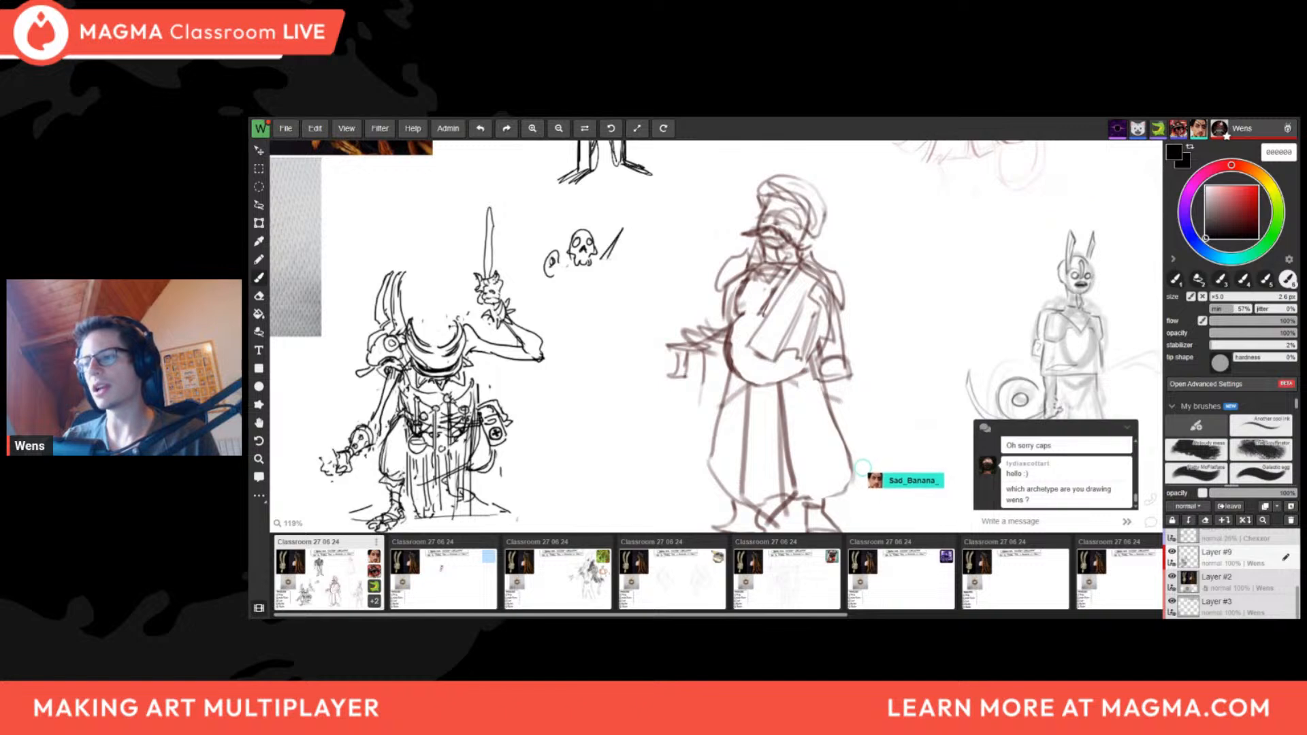
mouse_move(553, 226)
mouse_down()
mouse_move(566, 253)
mouse_move(628, 254)
mouse_move(552, 394)
mouse_up()
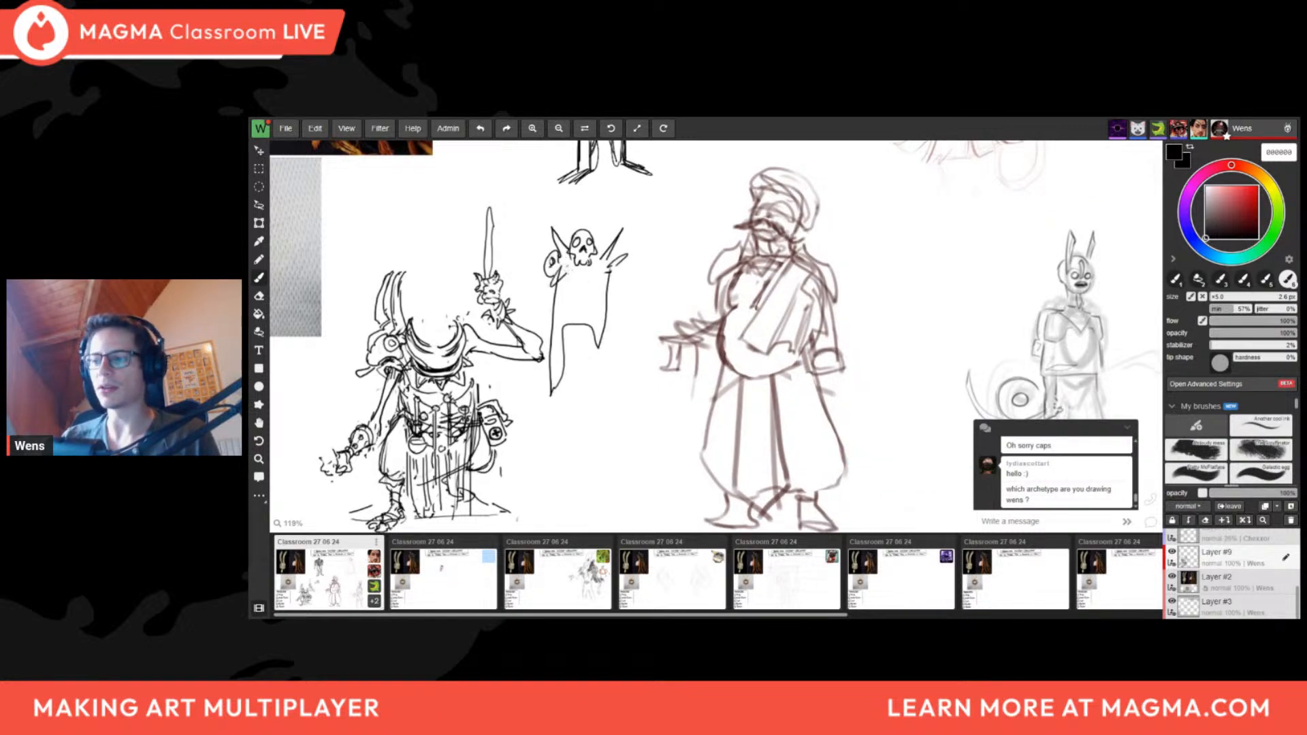
drag(611, 285, 594, 333)
Lasso the small skull and hatched cloth sketch, delete it and clear the selection
scroll(637, 395, down, 3)
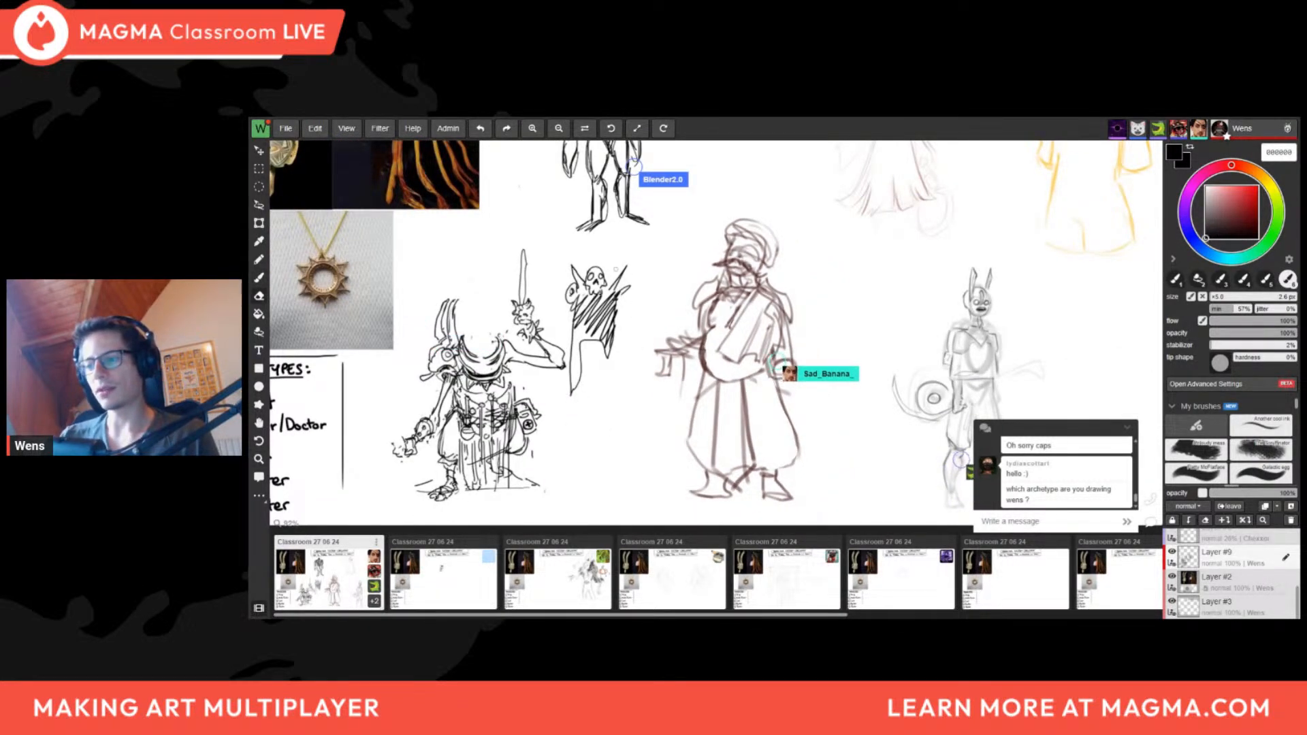
key(l)
mouse_move(625, 254)
mouse_down()
mouse_move(557, 282)
mouse_move(642, 249)
mouse_up()
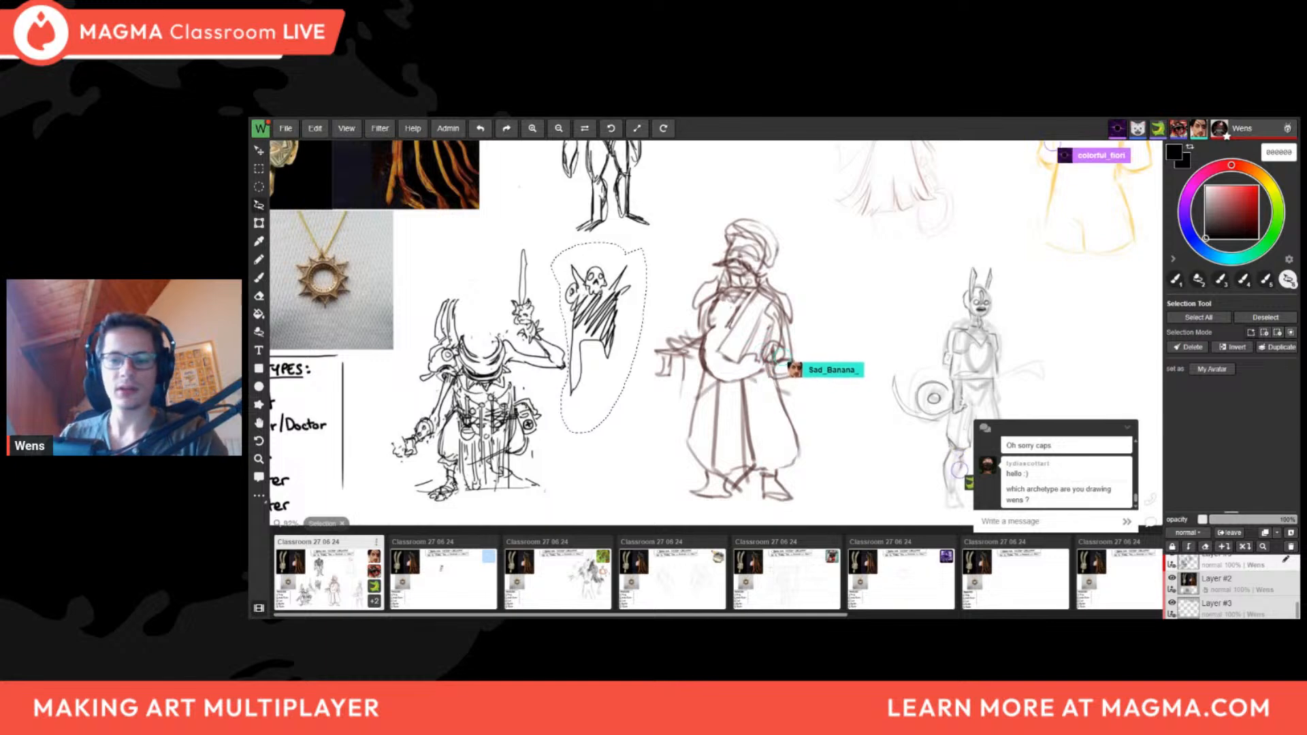
key(Delete)
key(ctrl+d)
Erase the robe's rounded side contour beneath the hip pouch and rework the lines around the pouch
drag(586, 434, 667, 373)
key(b)
key(e)
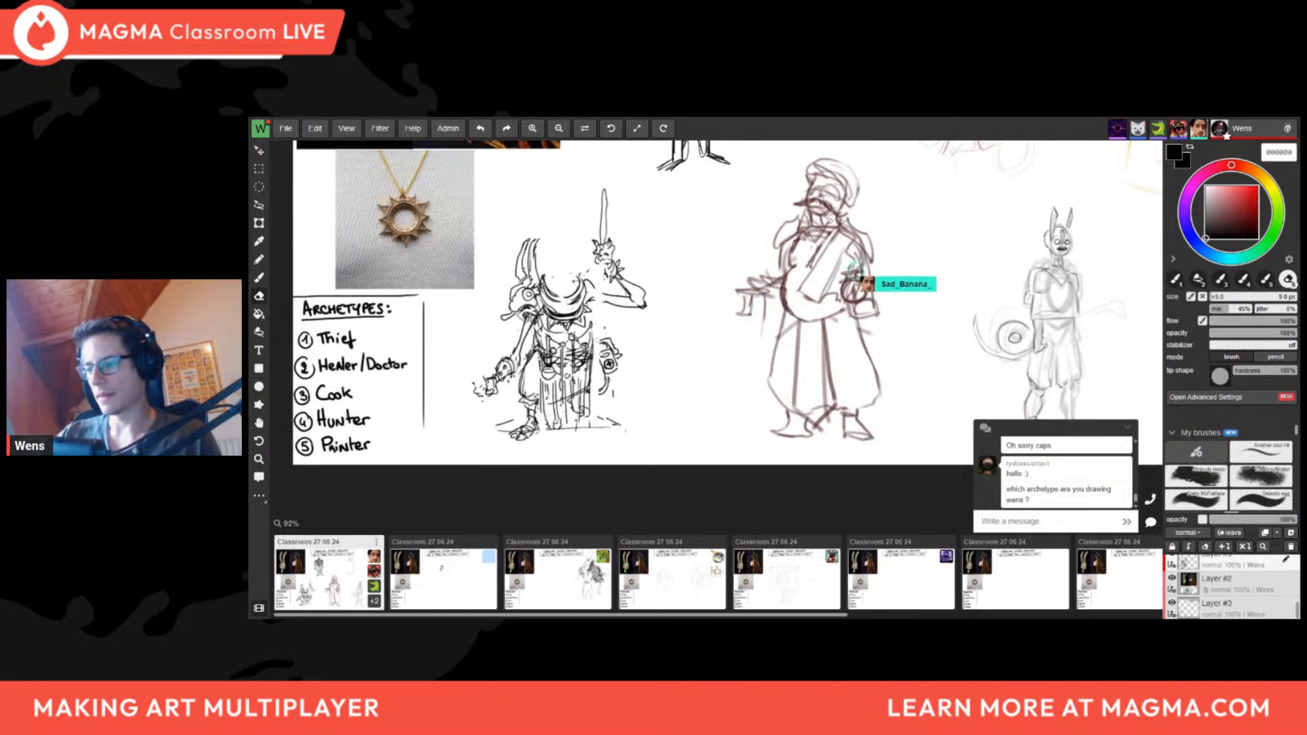
Erase the outer part of the character's lowered hand and start redrawing it in the mirrored view
key(f)
scroll(801, 371, down, 2)
drag(919, 324, 739, 332)
scroll(739, 332, up, 3)
key(f)
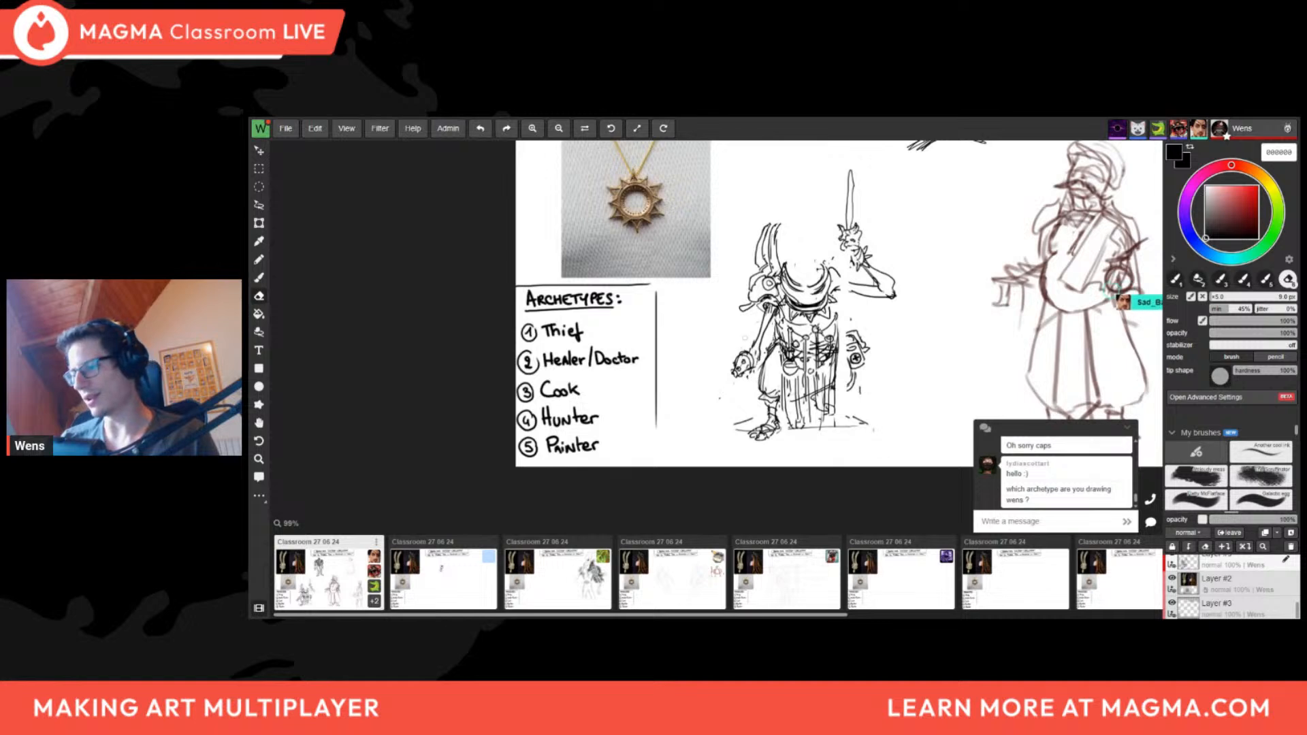
key(b)
key(f)
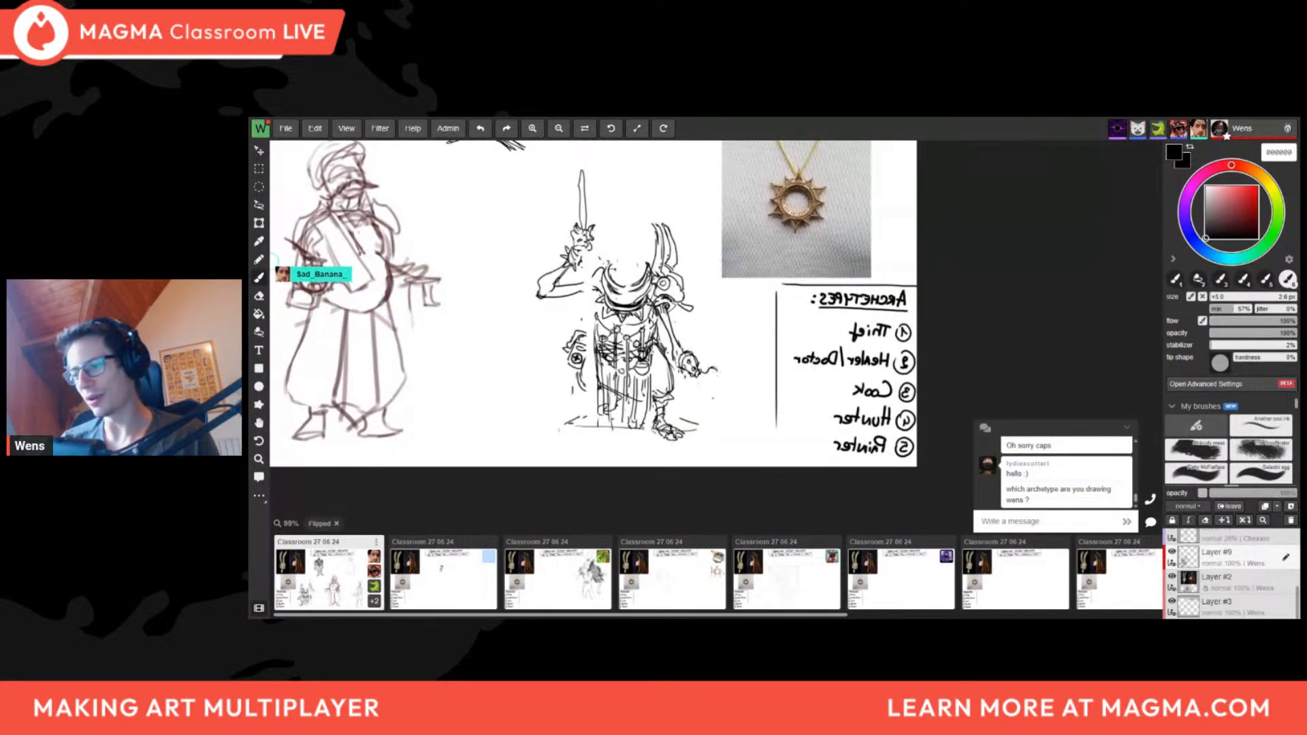
Sketch the open clawed hand on the lowered arm of the horned armoured figure, checking it in a mirrored view
key(f)
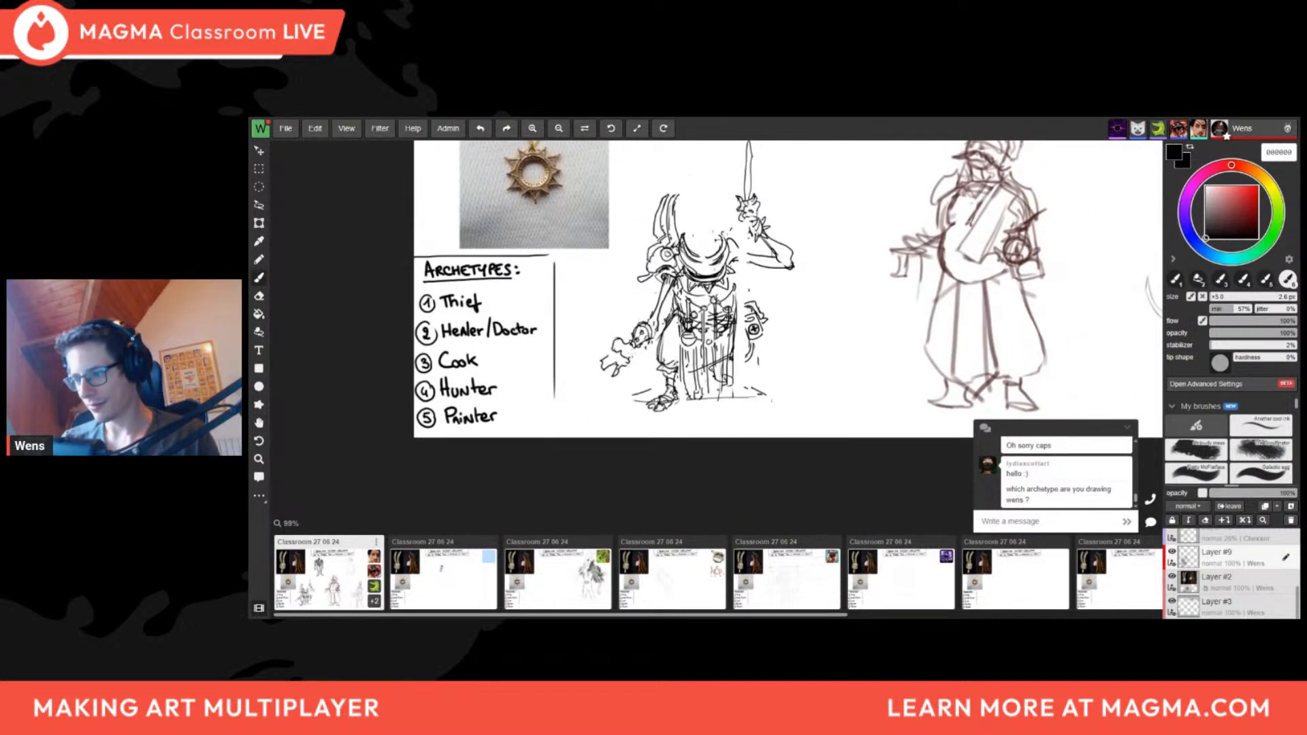
key(f)
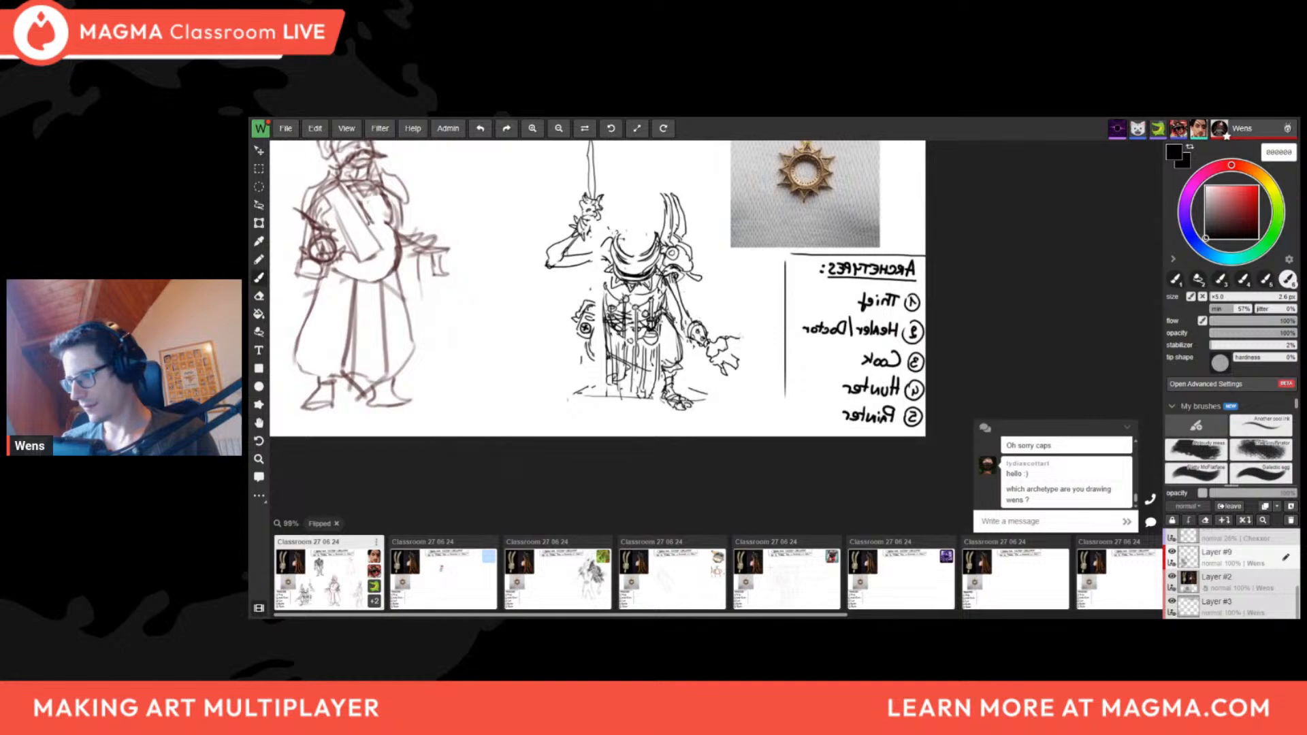
key(f)
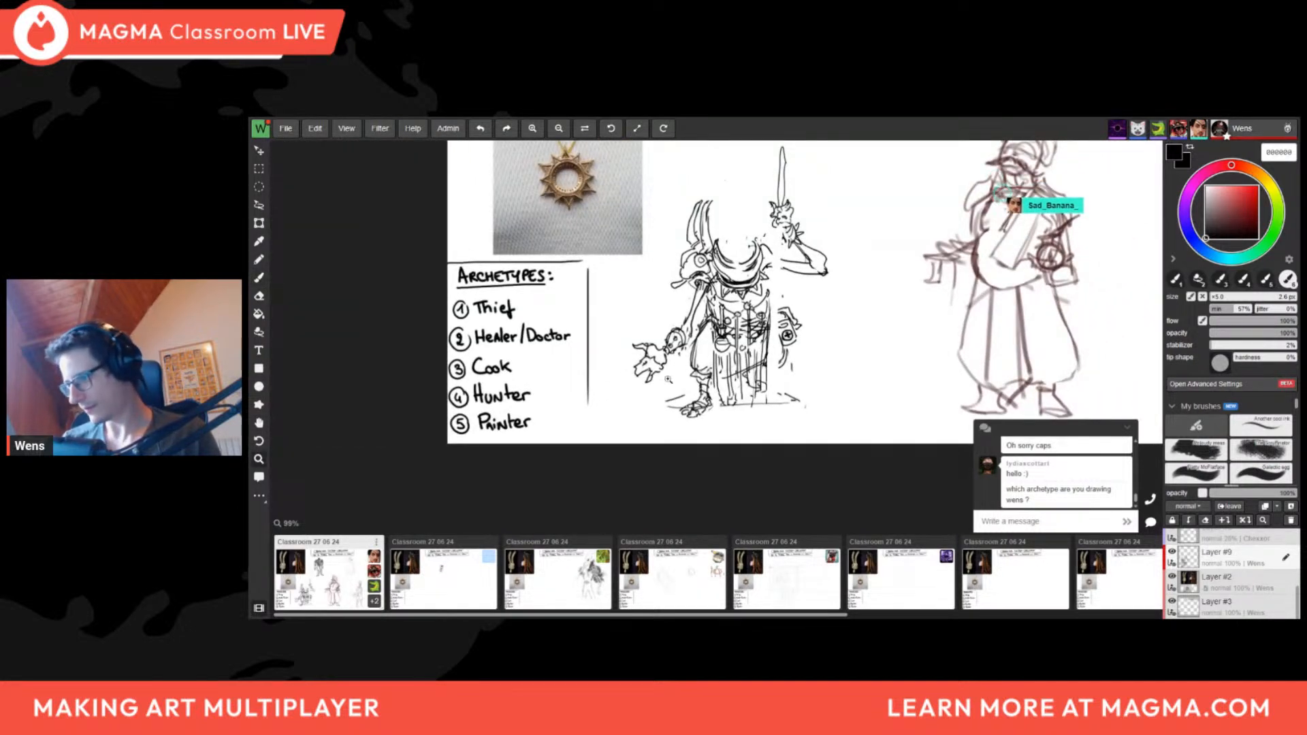
drag(667, 379, 606, 381)
key(f)
drag(789, 368, 657, 401)
key(f)
mouse_move(886, 398)
mouse_down()
mouse_move(745, 441)
mouse_move(742, 481)
mouse_move(683, 478)
mouse_move(672, 508)
mouse_move(760, 480)
mouse_up()
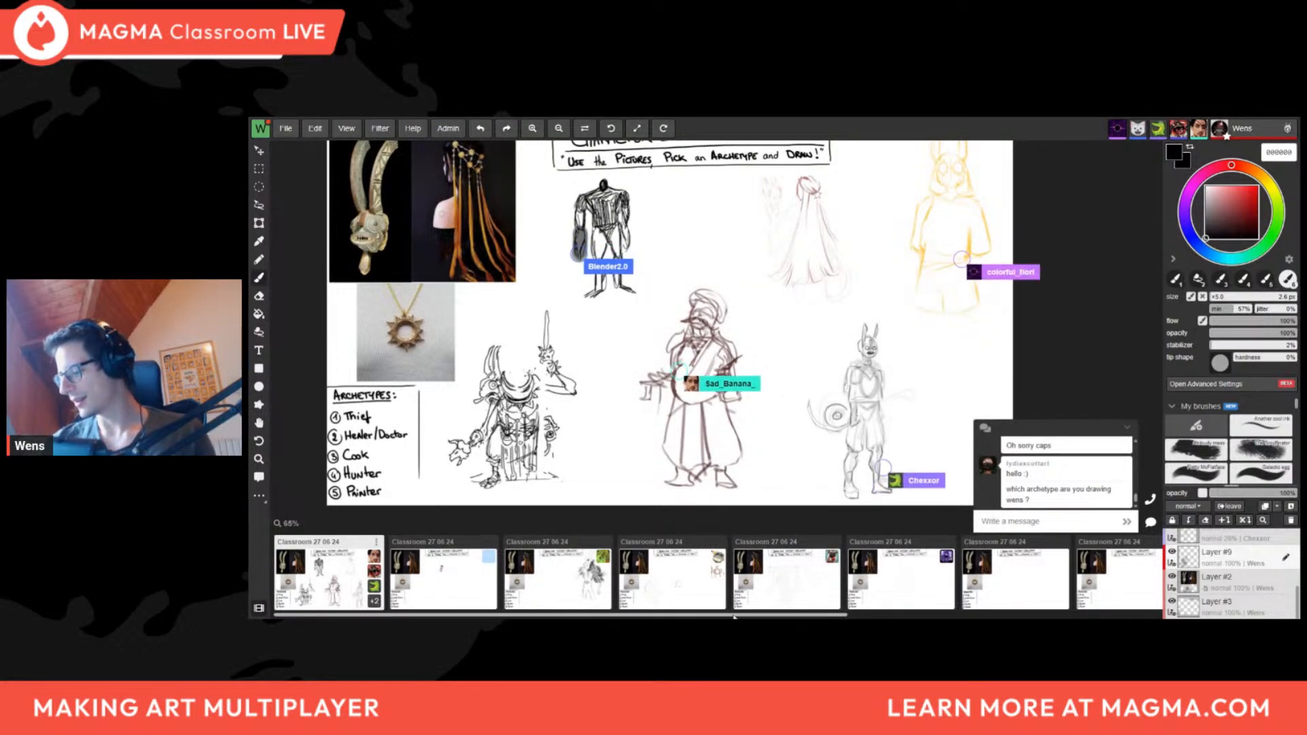
View the seated figure sketch on the last classroom canvas and return to the first canvas
drag(579, 616, 868, 615)
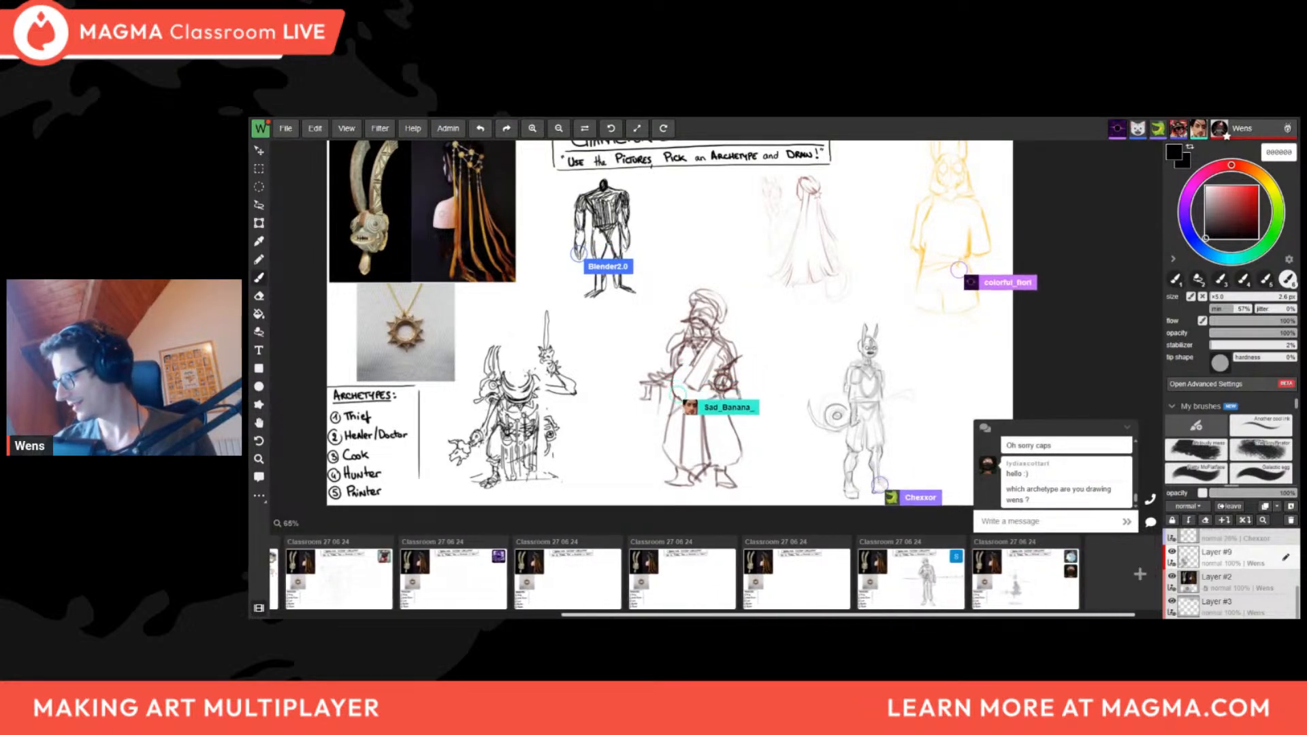
click(1028, 597)
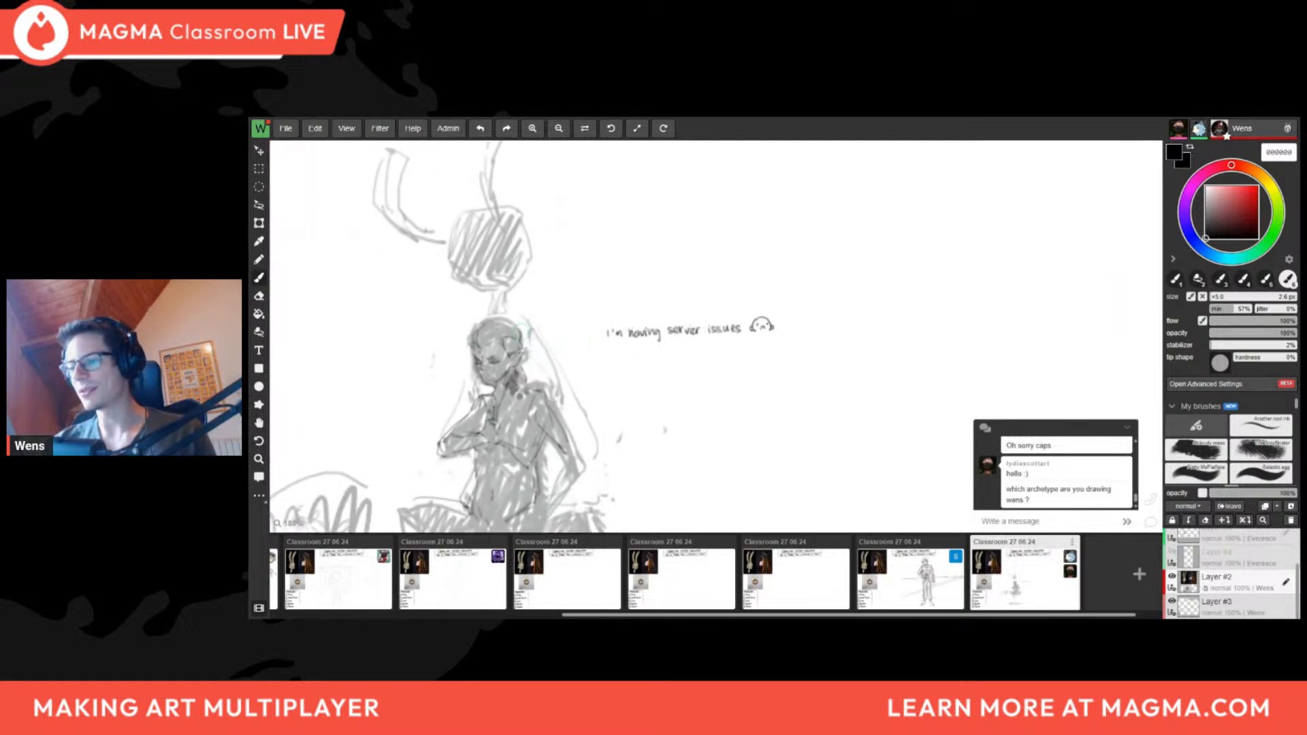
scroll(707, 320, down, 6)
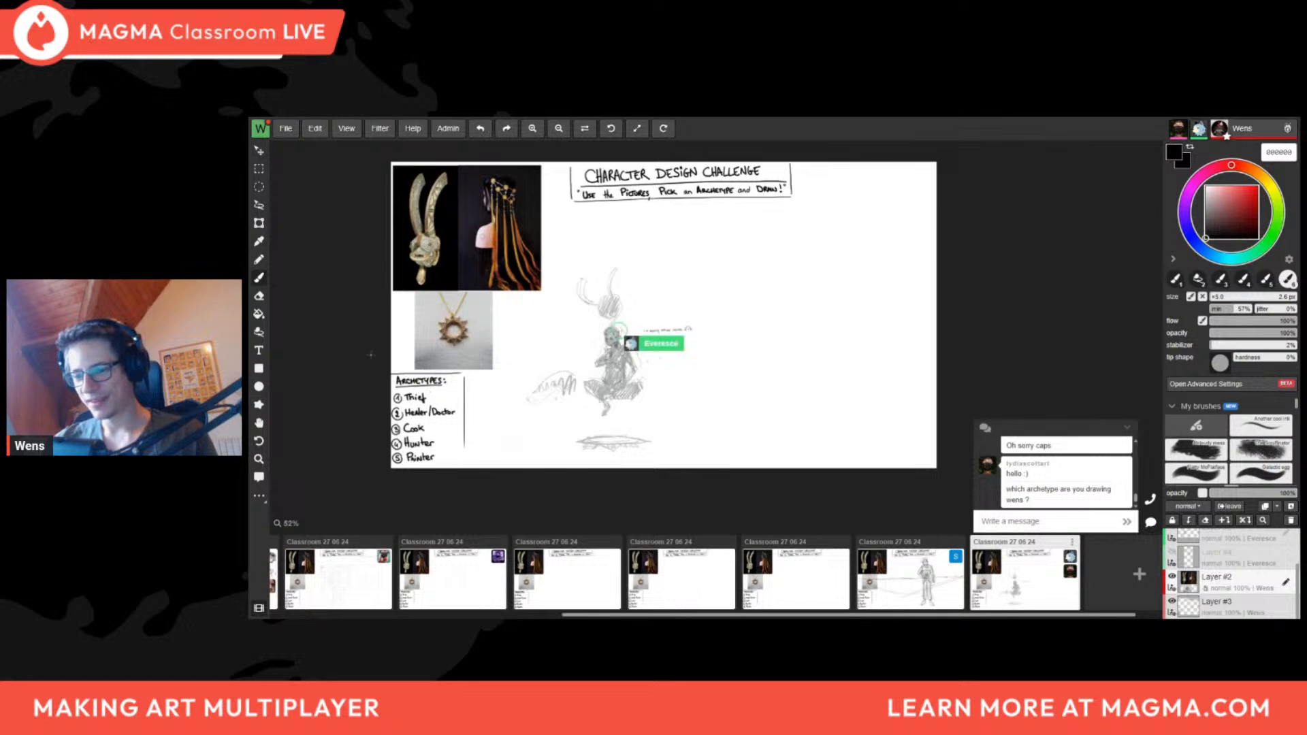
scroll(422, 368, up, 1)
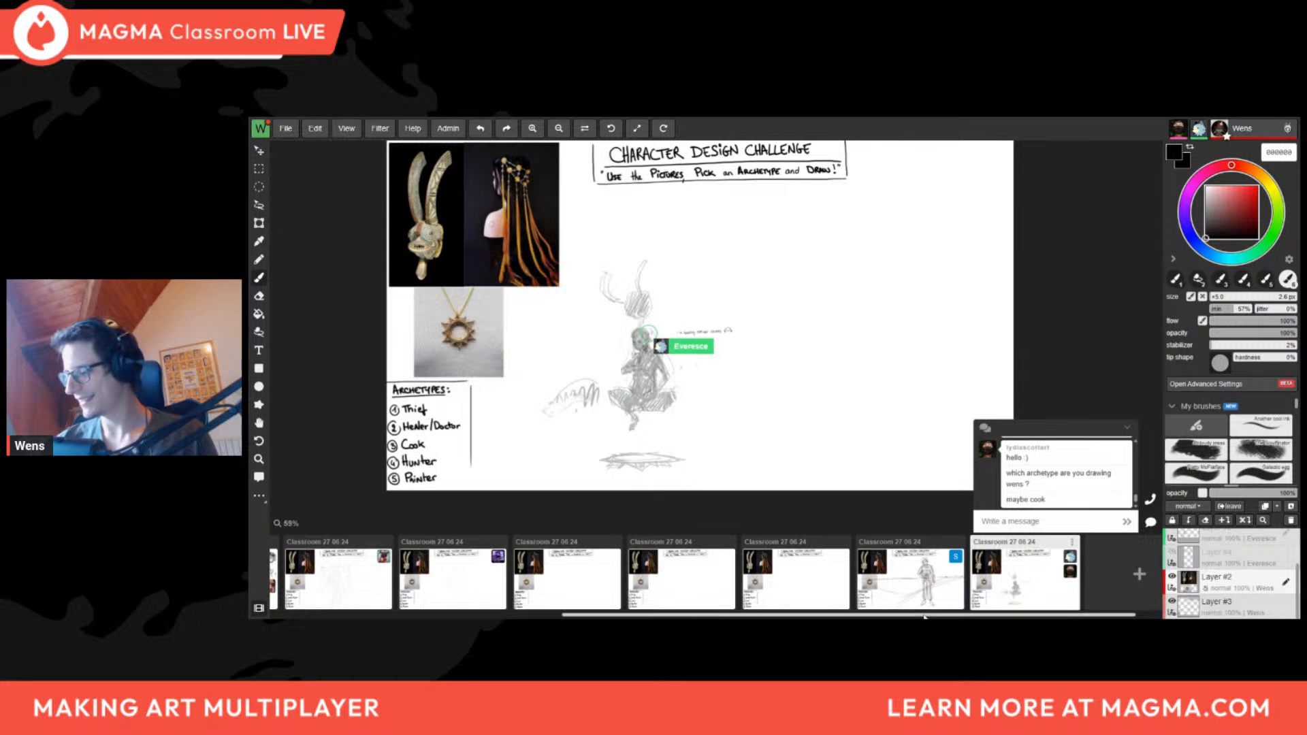
drag(929, 615, 490, 613)
click(329, 575)
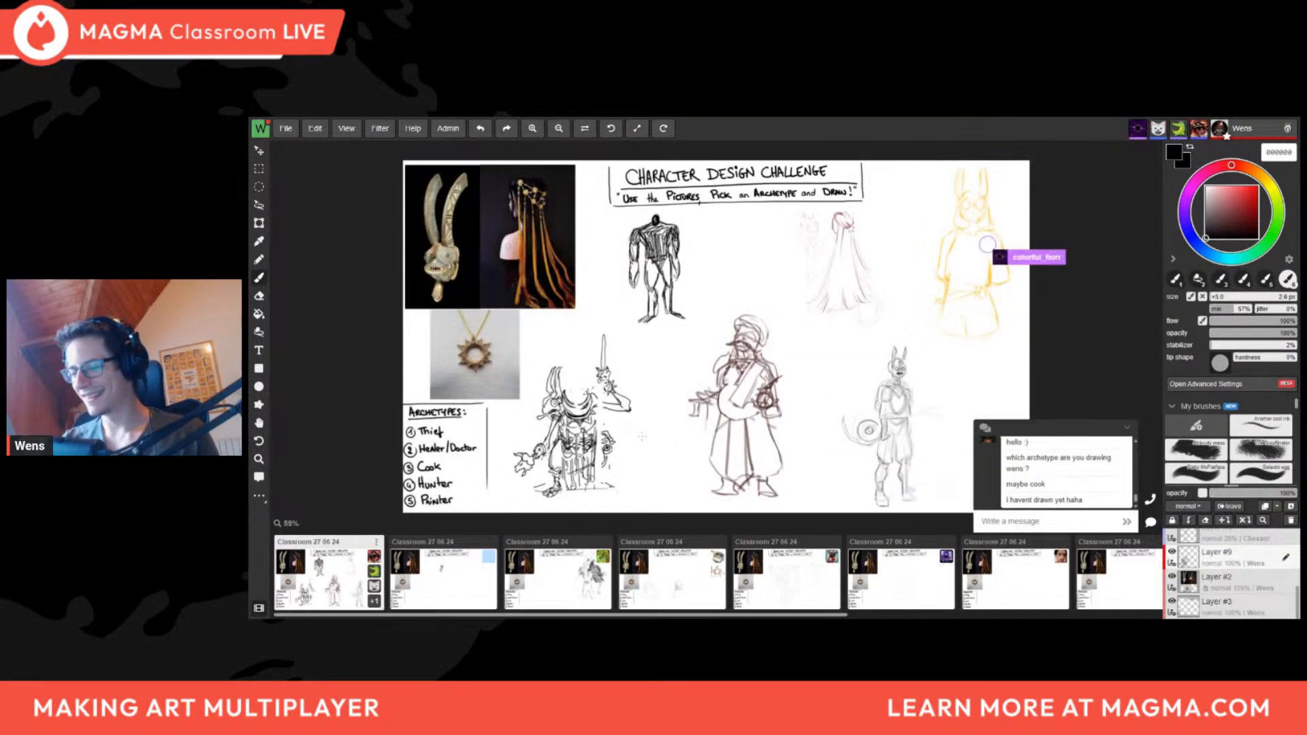
Examine the participants' character sketches on the first canvas, including the turbaned musician and the grey horned figure's head
mouse_move(571, 455)
mouse_down()
mouse_move(681, 455)
mouse_move(650, 415)
mouse_up()
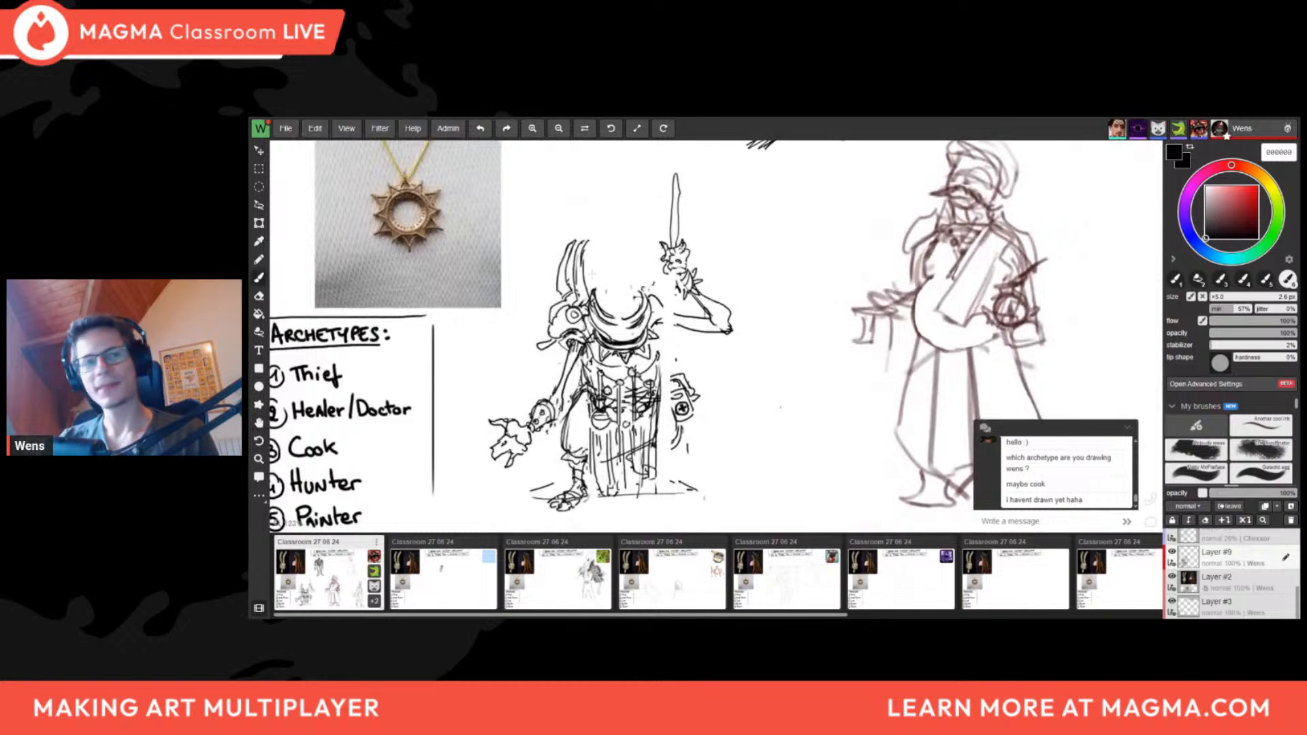
drag(592, 274, 456, 345)
drag(587, 399, 504, 399)
drag(896, 276, 820, 260)
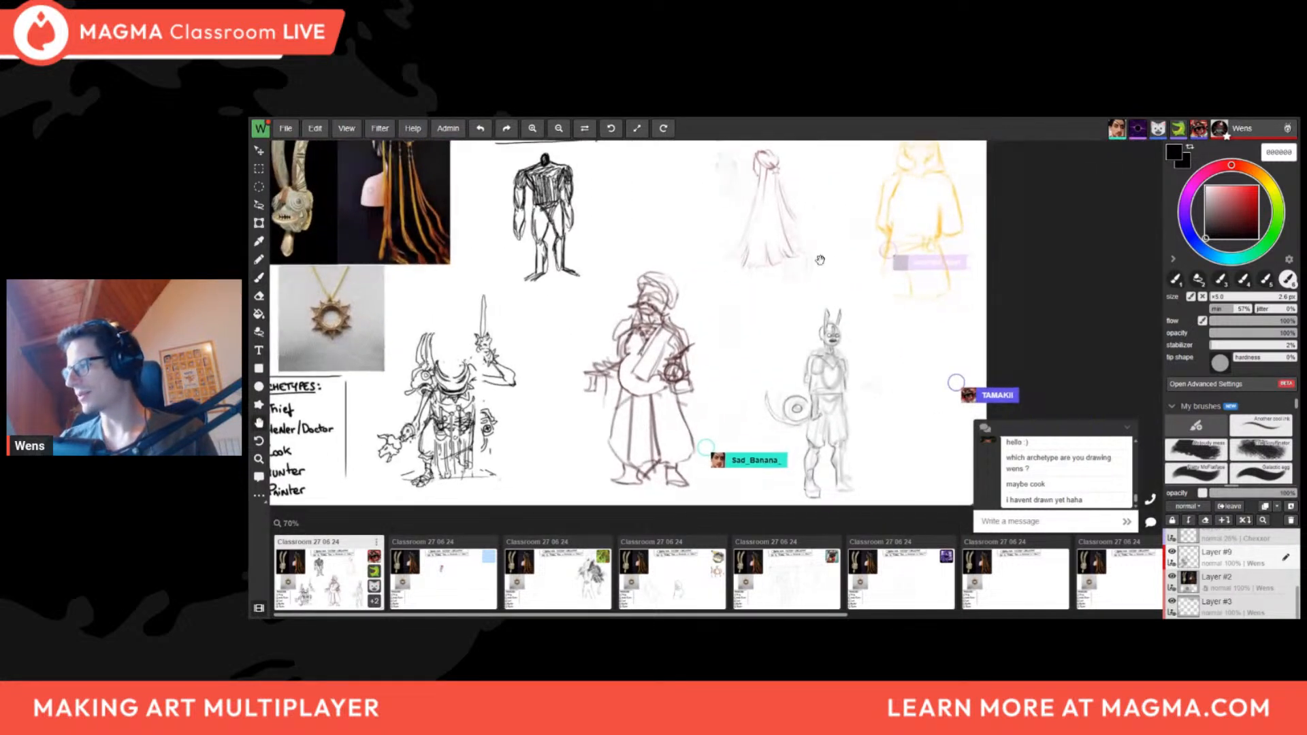
mouse_move(855, 391)
mouse_down()
mouse_move(811, 409)
mouse_move(834, 409)
mouse_up()
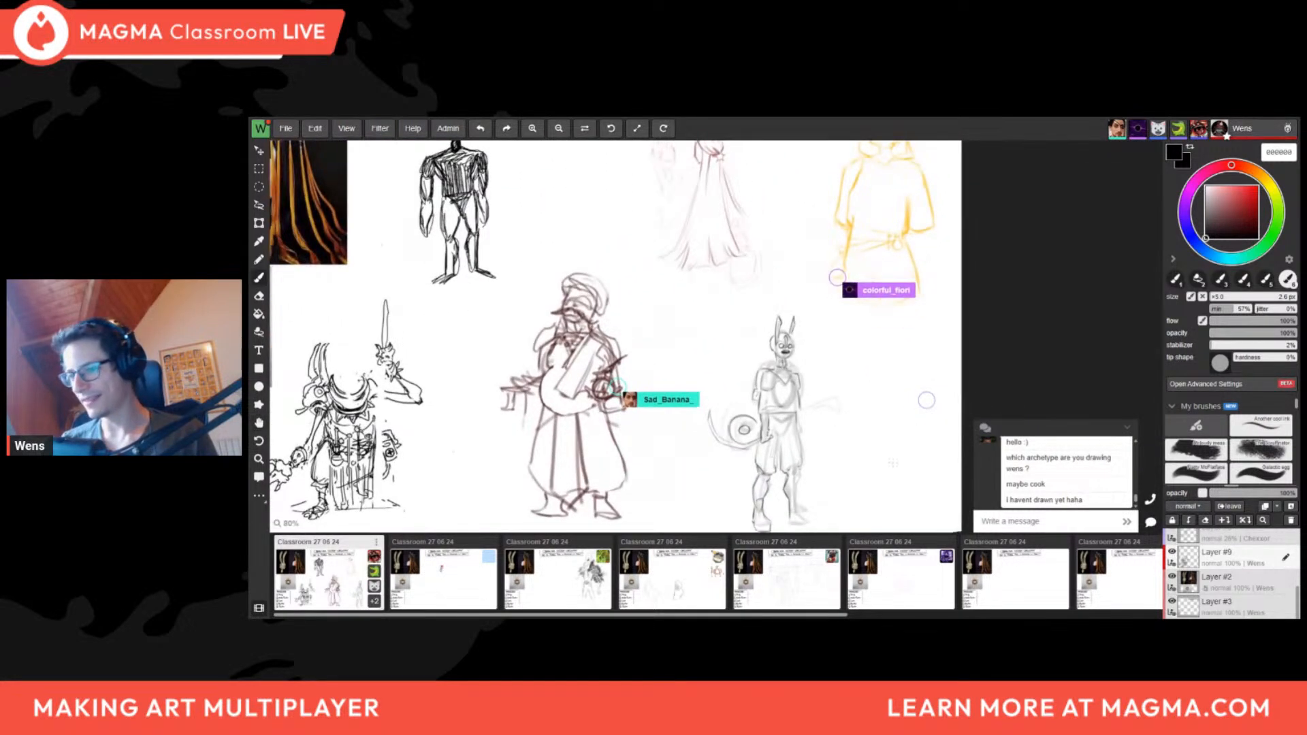
drag(648, 500, 664, 474)
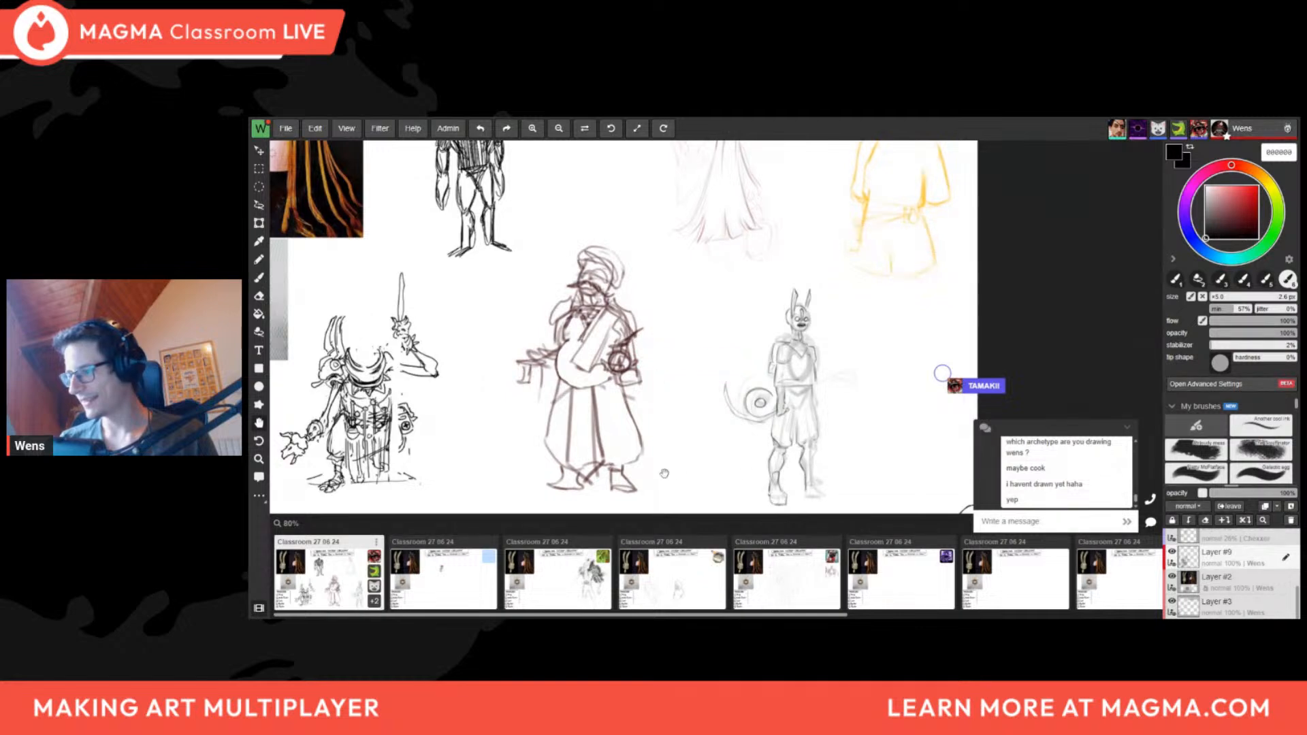
drag(817, 314, 974, 299)
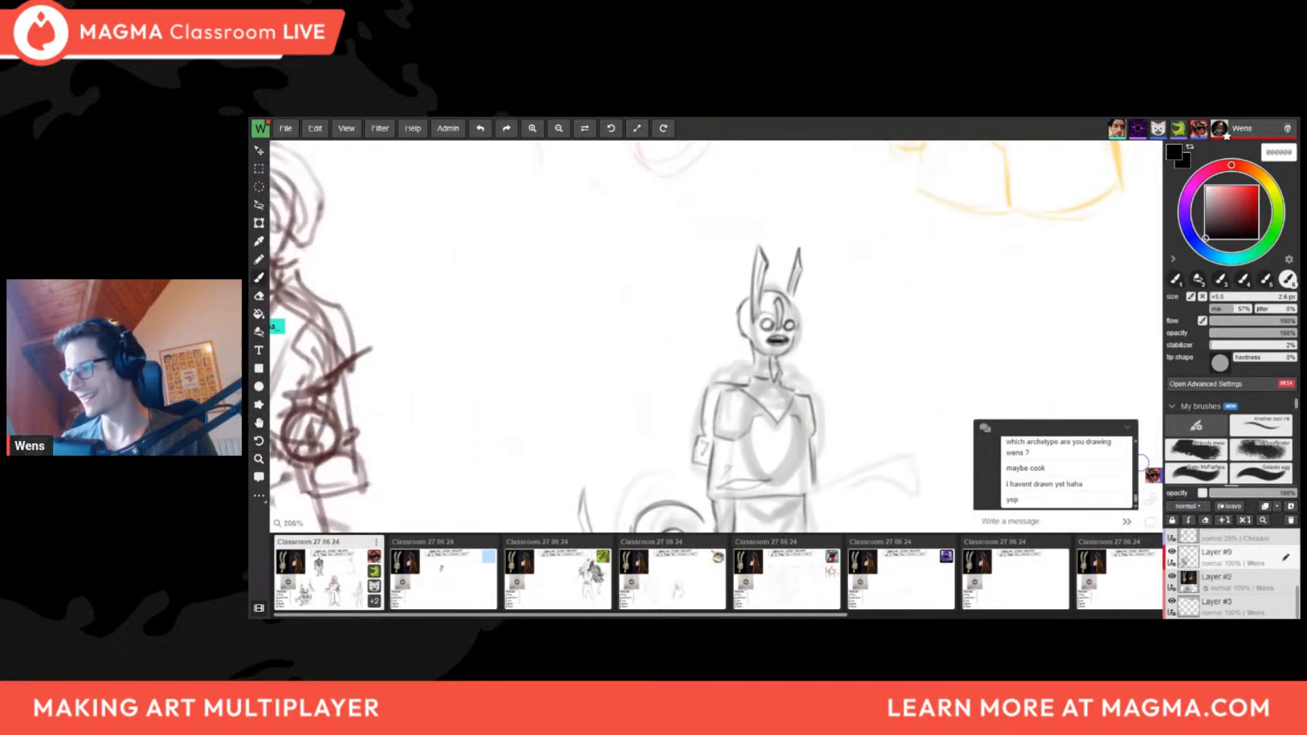
drag(810, 337, 938, 310)
drag(754, 343, 586, 349)
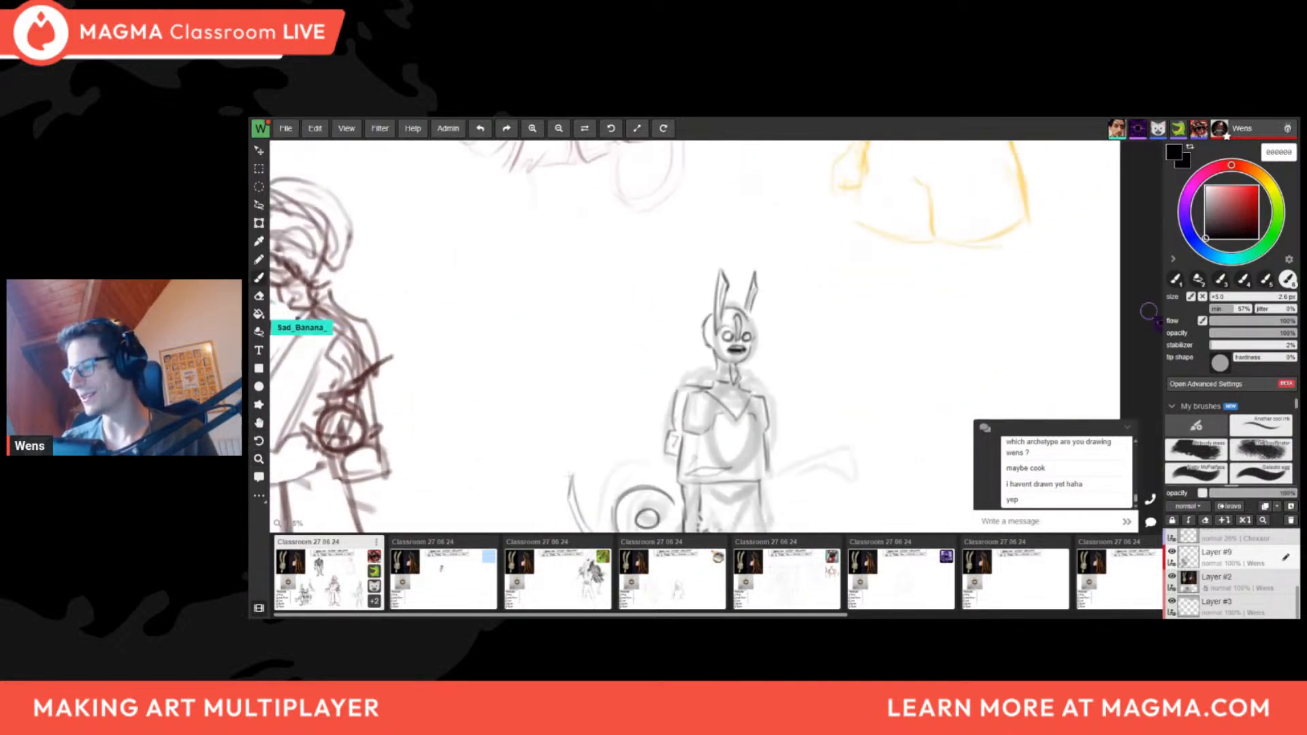
drag(503, 438, 589, 422)
mouse_move(604, 441)
mouse_down()
mouse_move(470, 509)
mouse_move(736, 441)
mouse_up()
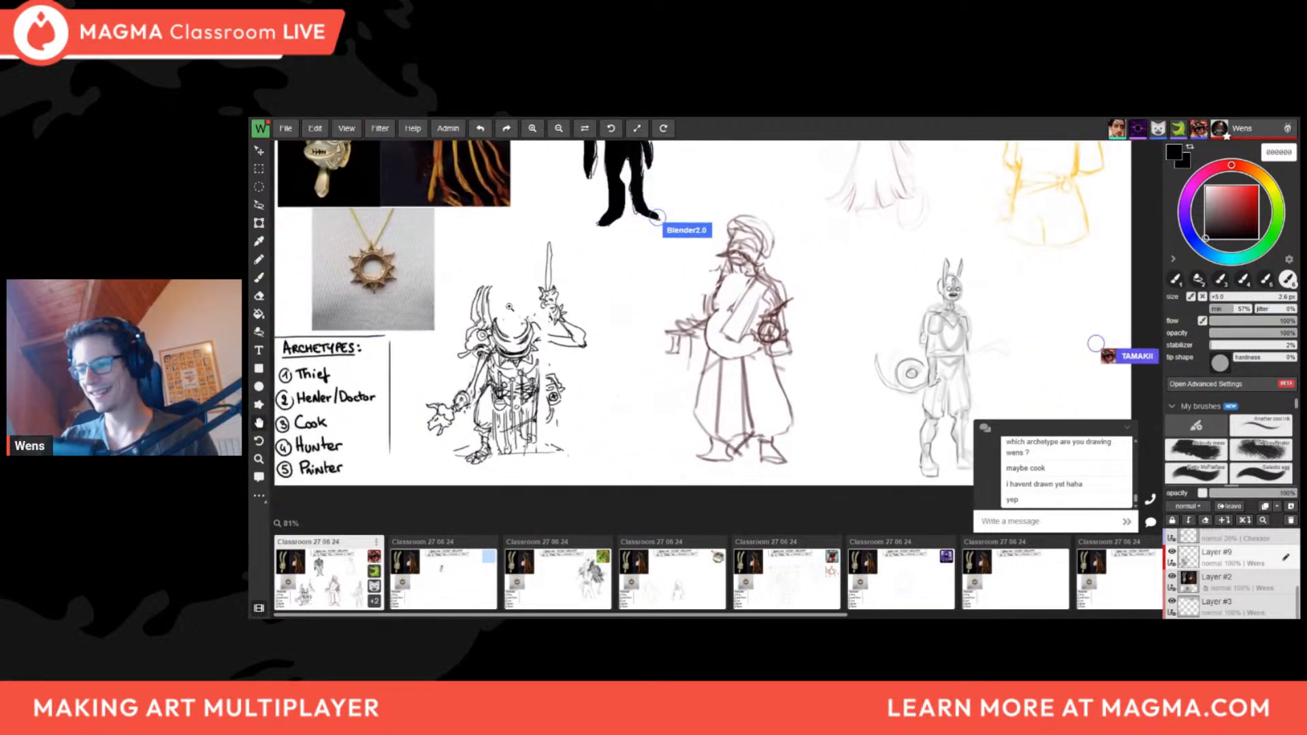
Erase the stray marks above the armoured figure's crescent-shaped collar and return to the brush
mouse_move(501, 312)
mouse_down()
mouse_move(576, 301)
mouse_move(469, 354)
mouse_up()
key(e)
key(b)
Examine the armoured figure's upper body and raised arm up close, along with the neighbouring sketches on the canvas
mouse_move(555, 359)
mouse_down()
mouse_move(538, 369)
mouse_move(607, 371)
mouse_up()
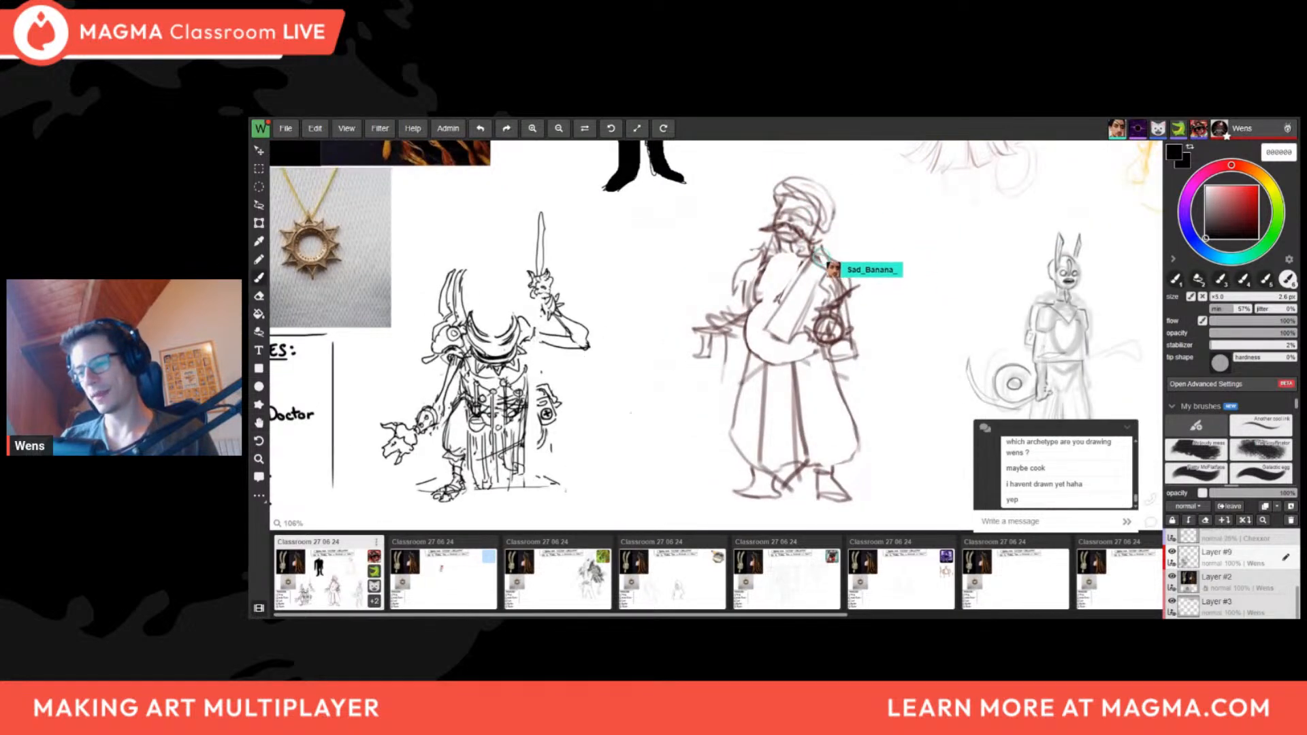
drag(538, 337, 626, 337)
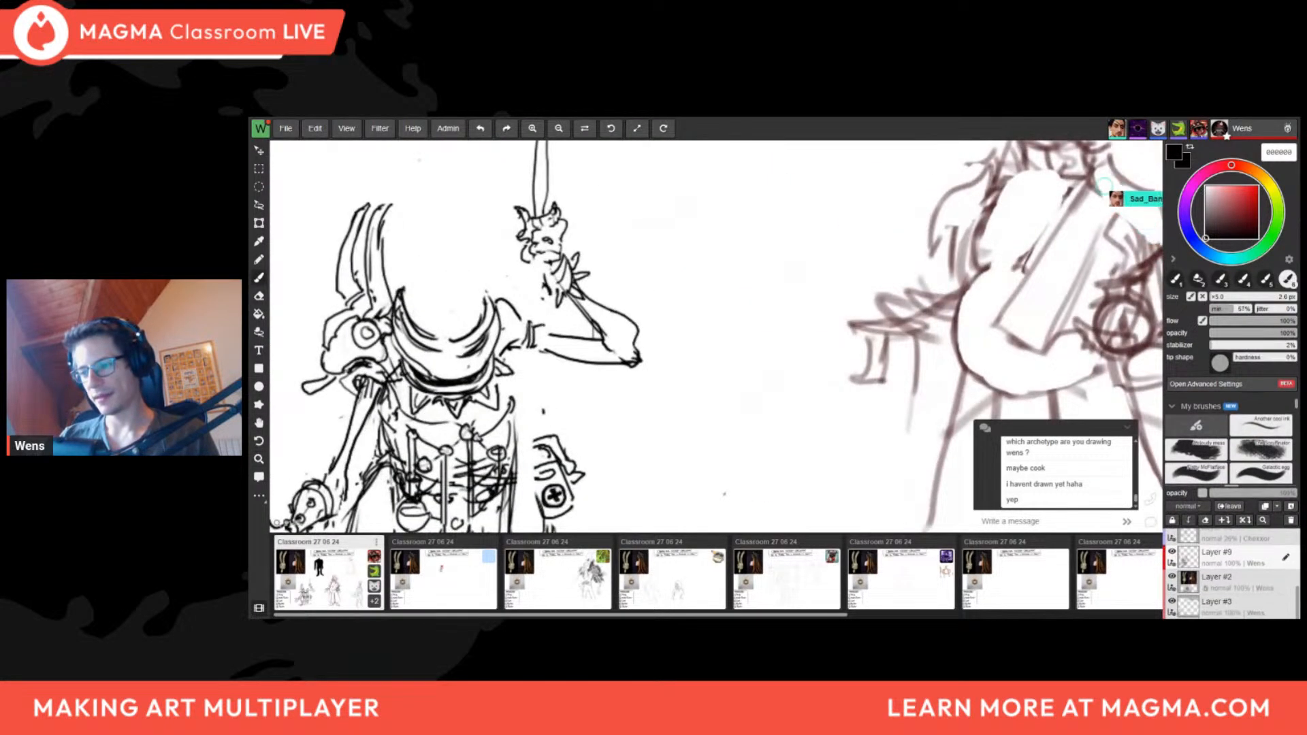
mouse_move(536, 325)
mouse_down()
mouse_move(543, 335)
mouse_move(442, 350)
mouse_up()
drag(510, 407, 654, 300)
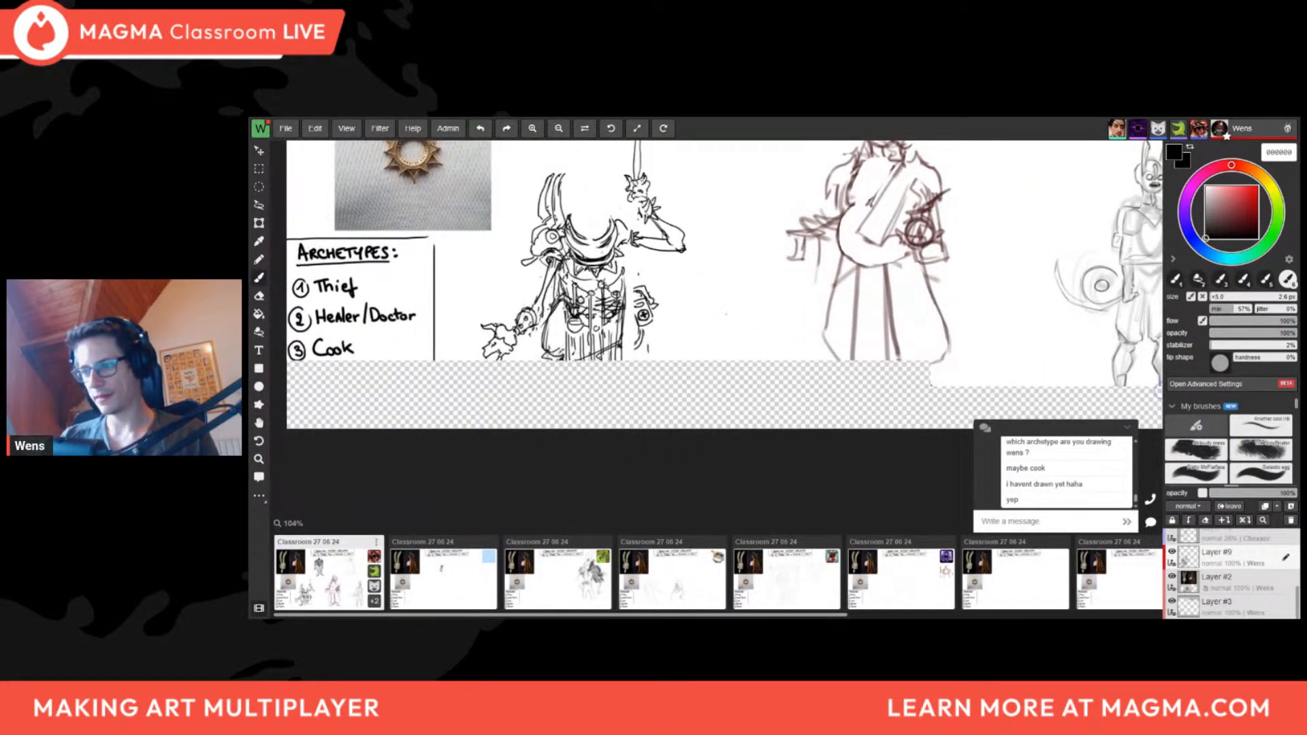
drag(726, 314, 717, 326)
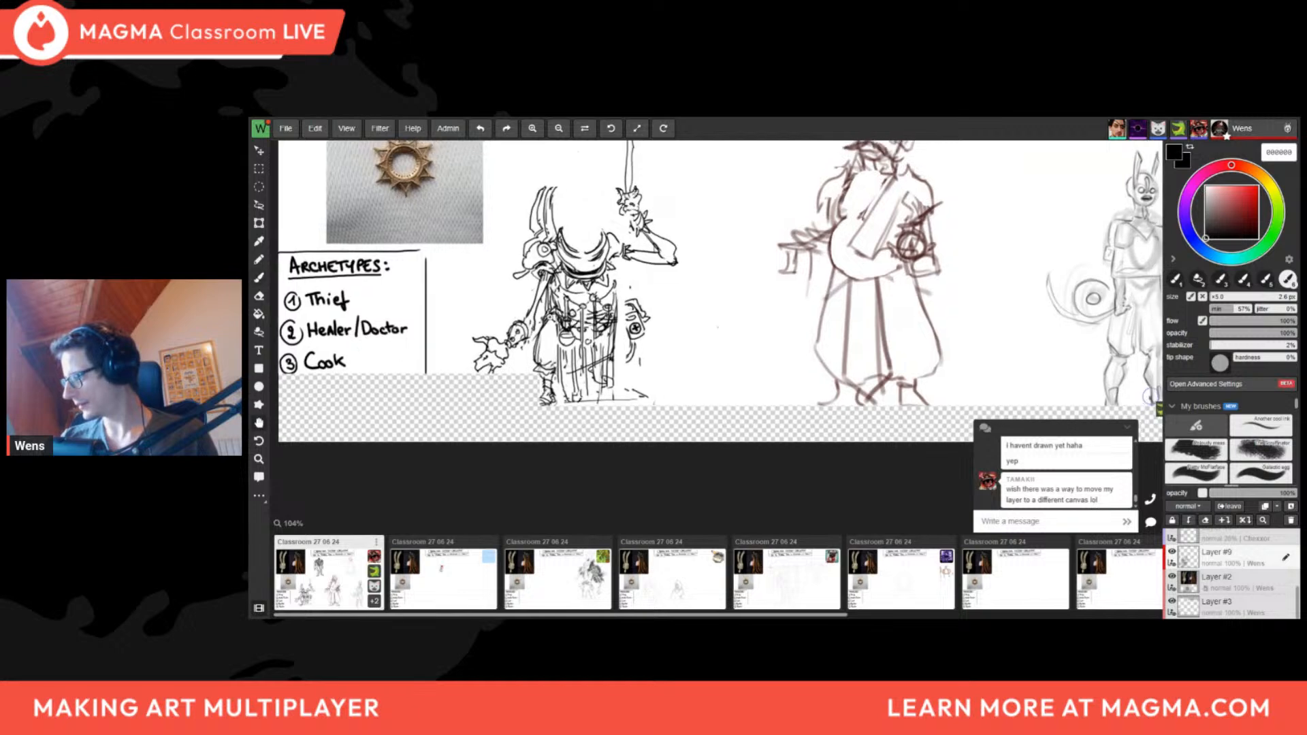
scroll(555, 315, up, 1)
drag(554, 315, 494, 408)
scroll(502, 410, down, 4)
drag(470, 461, 397, 452)
drag(661, 387, 507, 425)
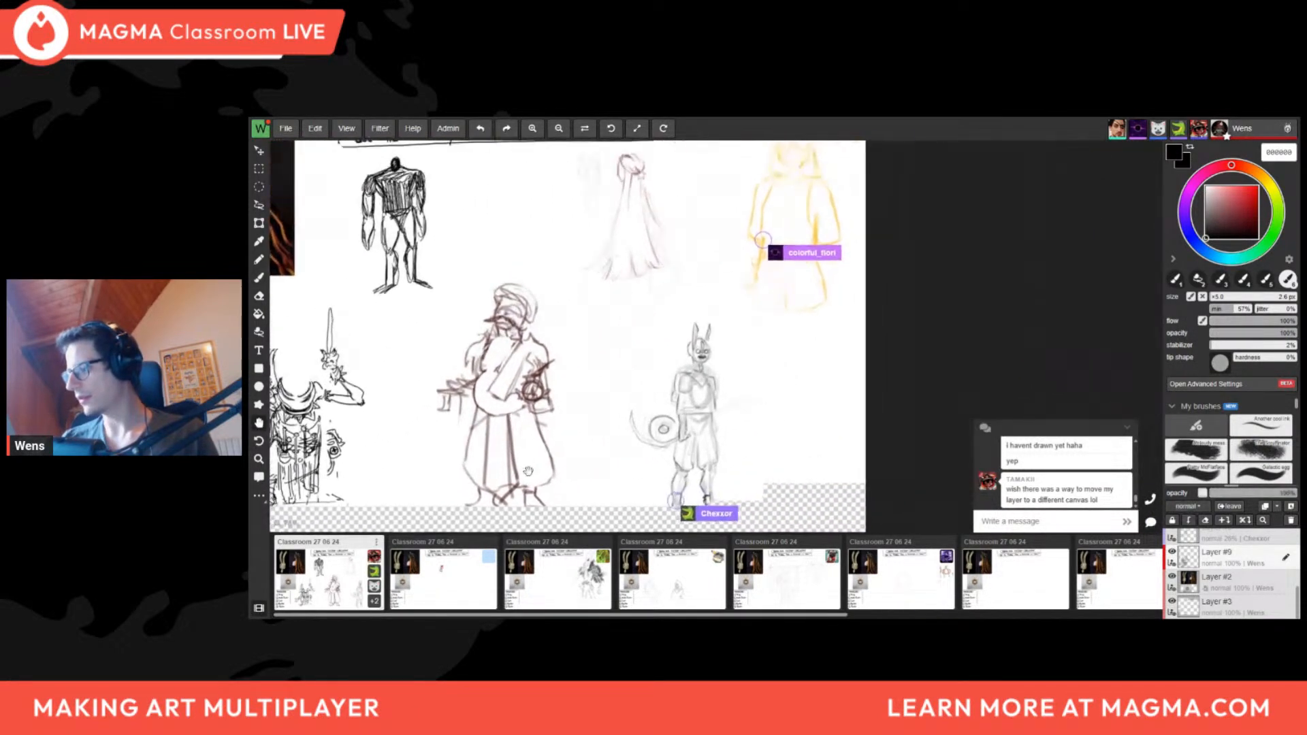
Set the drawing's Paste permission to All so that every participant can paste
click(448, 128)
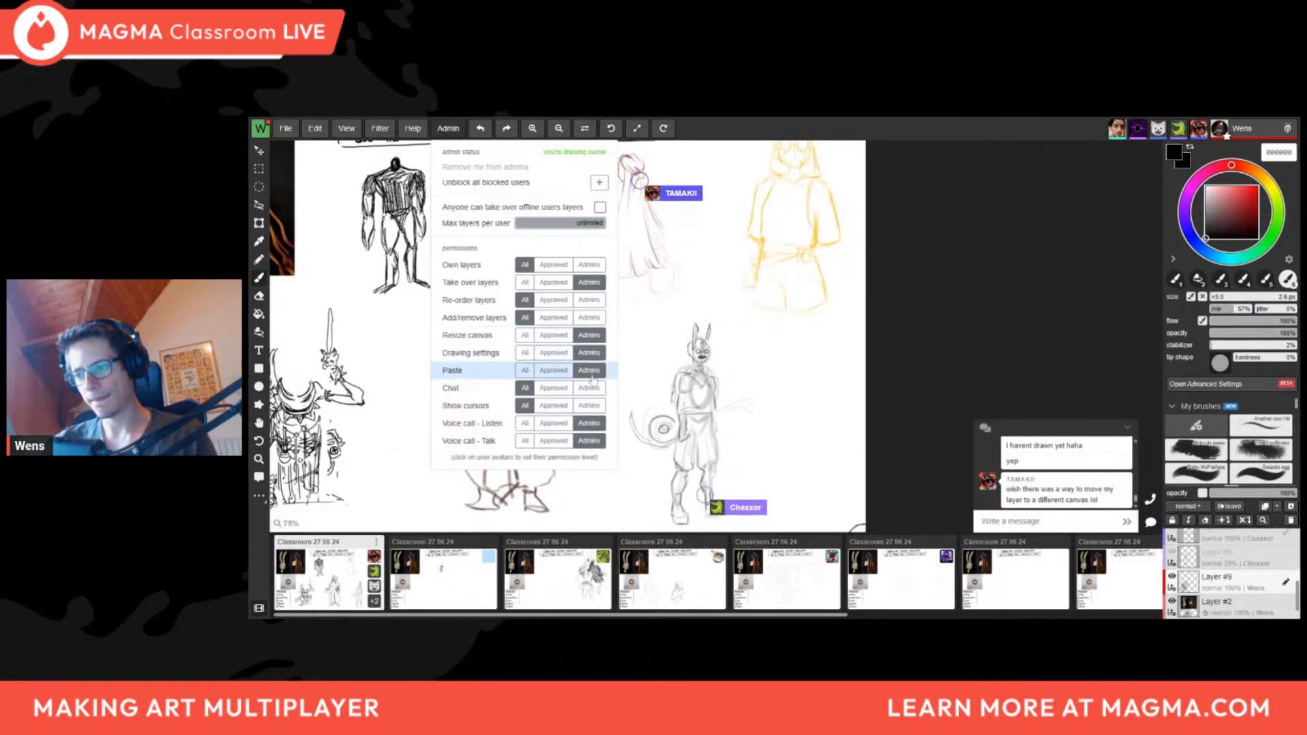
click(521, 374)
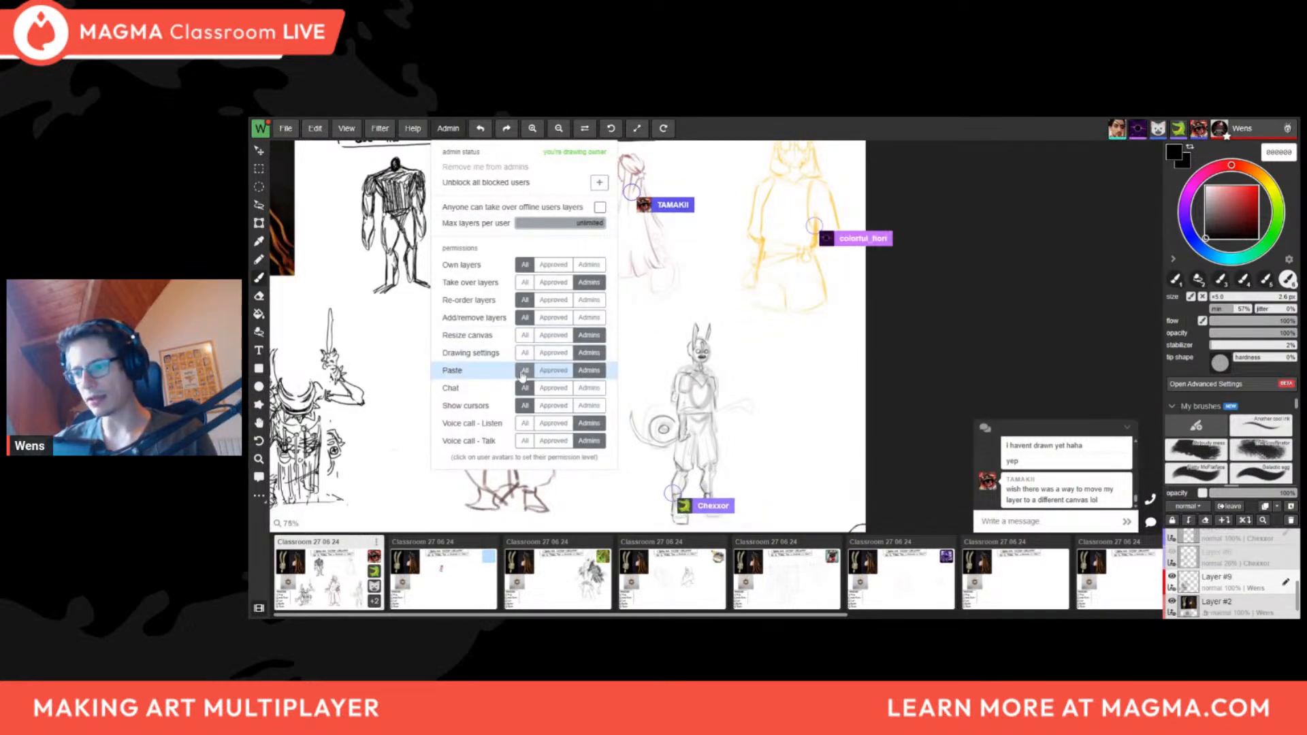
click(861, 317)
Draw a loose oval in the empty space between the pink robed figure and the yellow figure, and undo it
scroll(885, 317, down, 2)
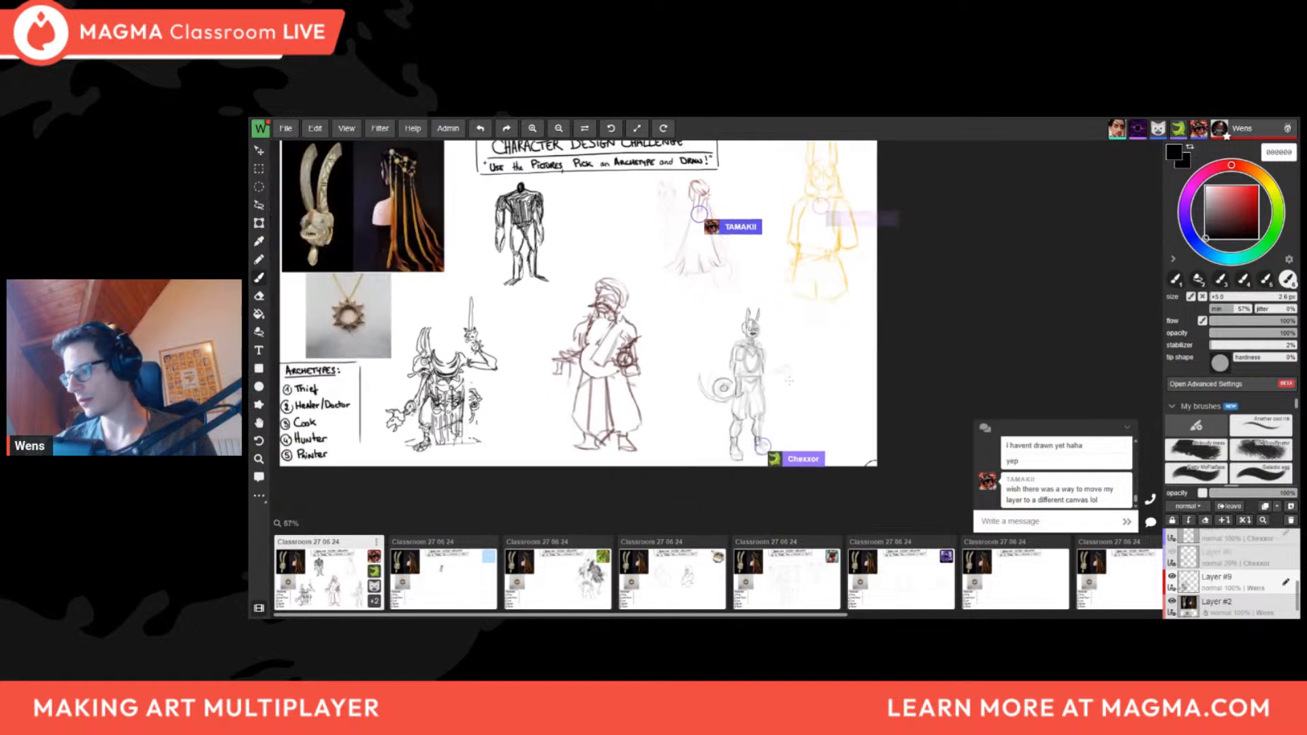
scroll(805, 405, up, 2)
scroll(1048, 477, up, 2)
scroll(1048, 479, down, 2)
scroll(837, 290, down, 2)
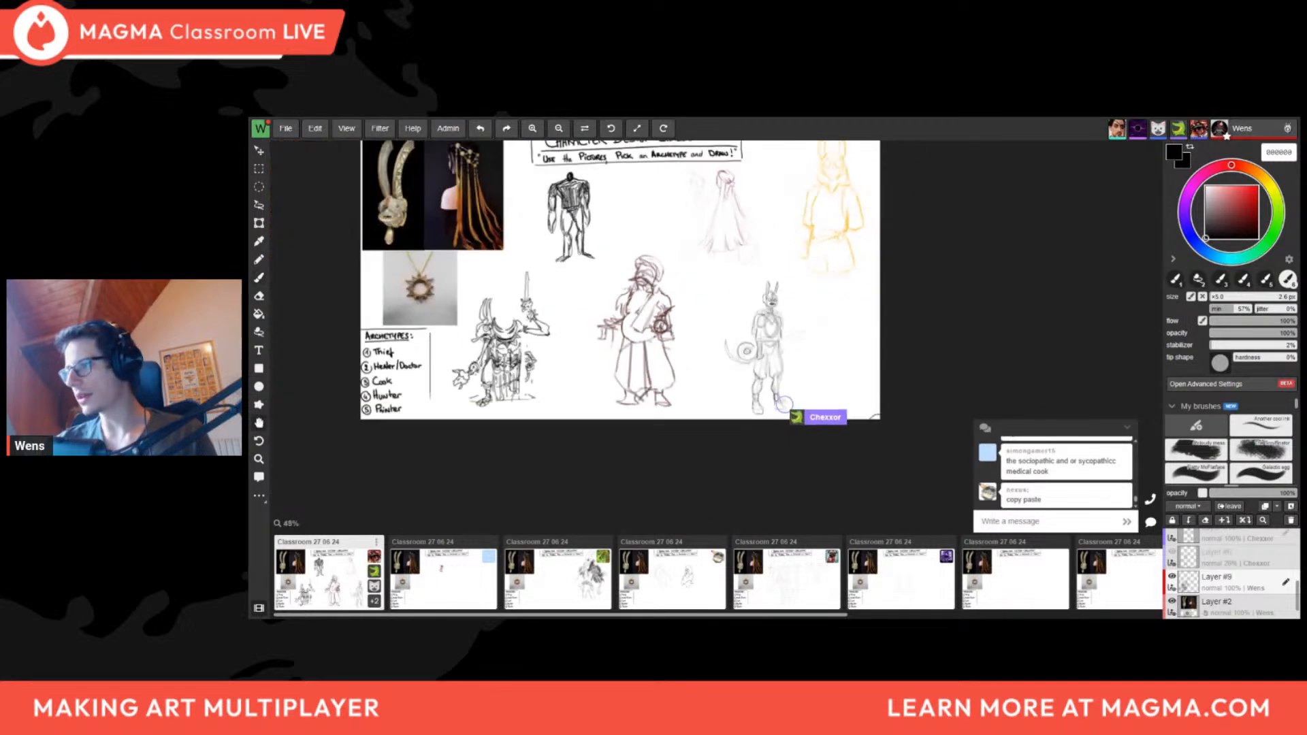
middle_drag(837, 289, 775, 371)
scroll(802, 242, up, 1)
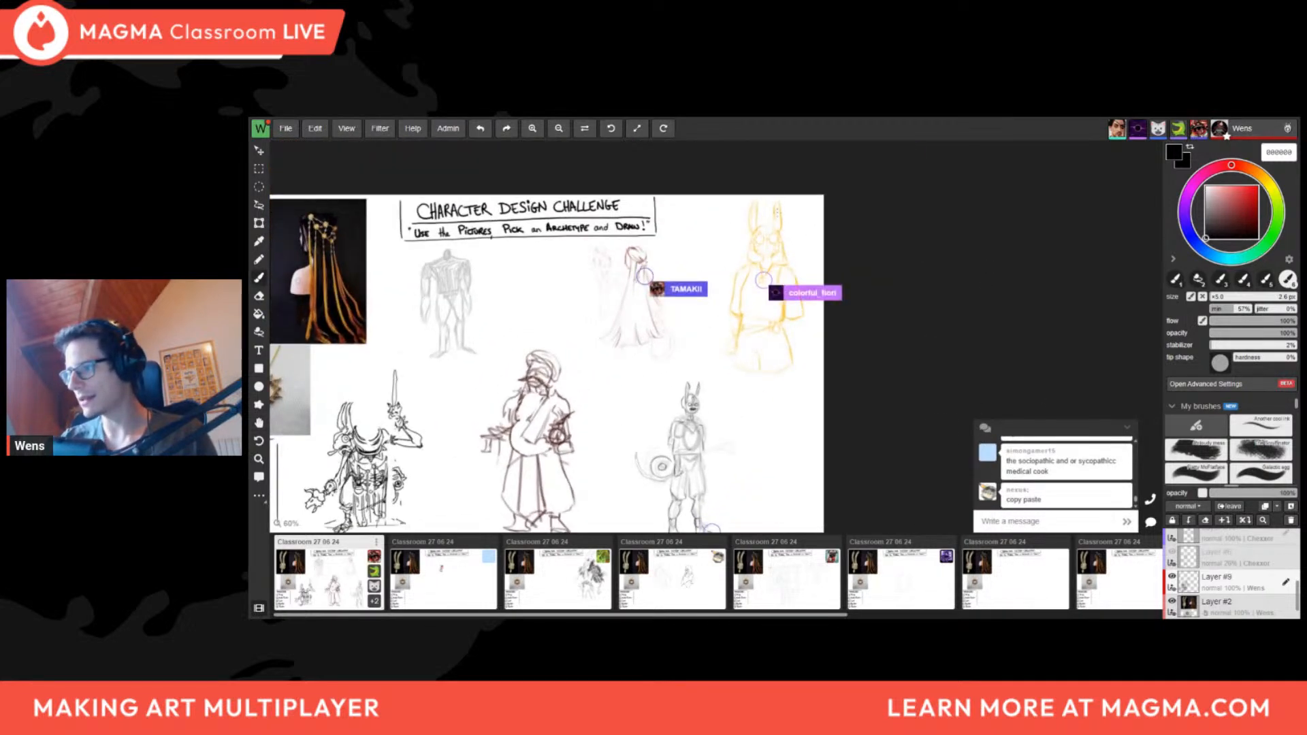
mouse_move(710, 235)
mouse_down()
mouse_move(688, 326)
mouse_move(713, 229)
mouse_up()
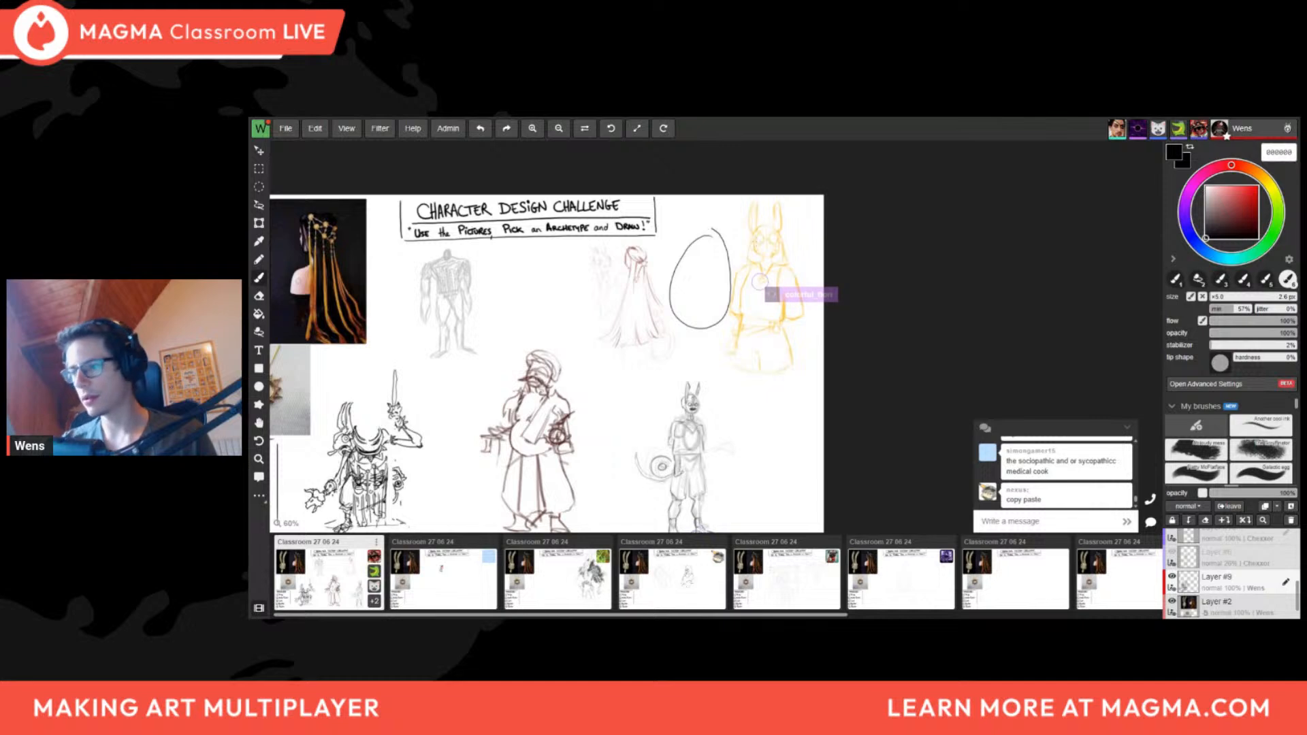
key(ctrl+z)
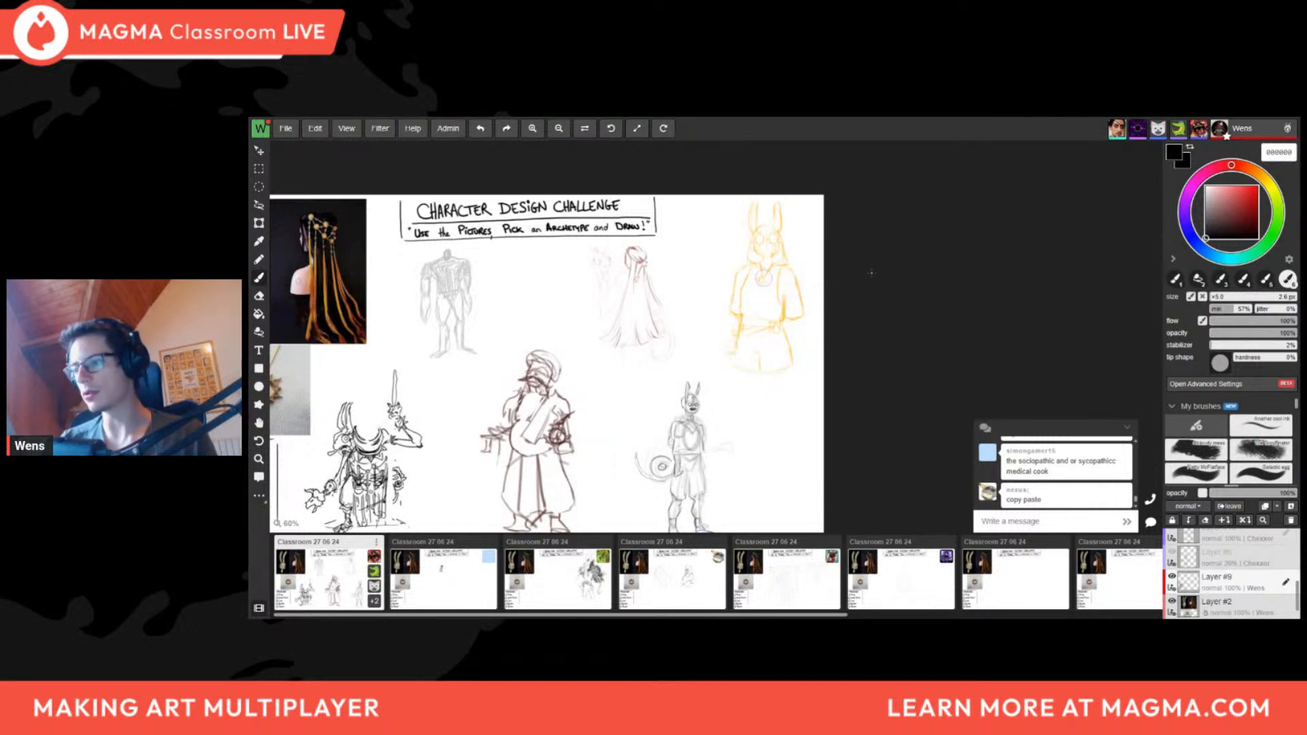
scroll(523, 489, down, 1)
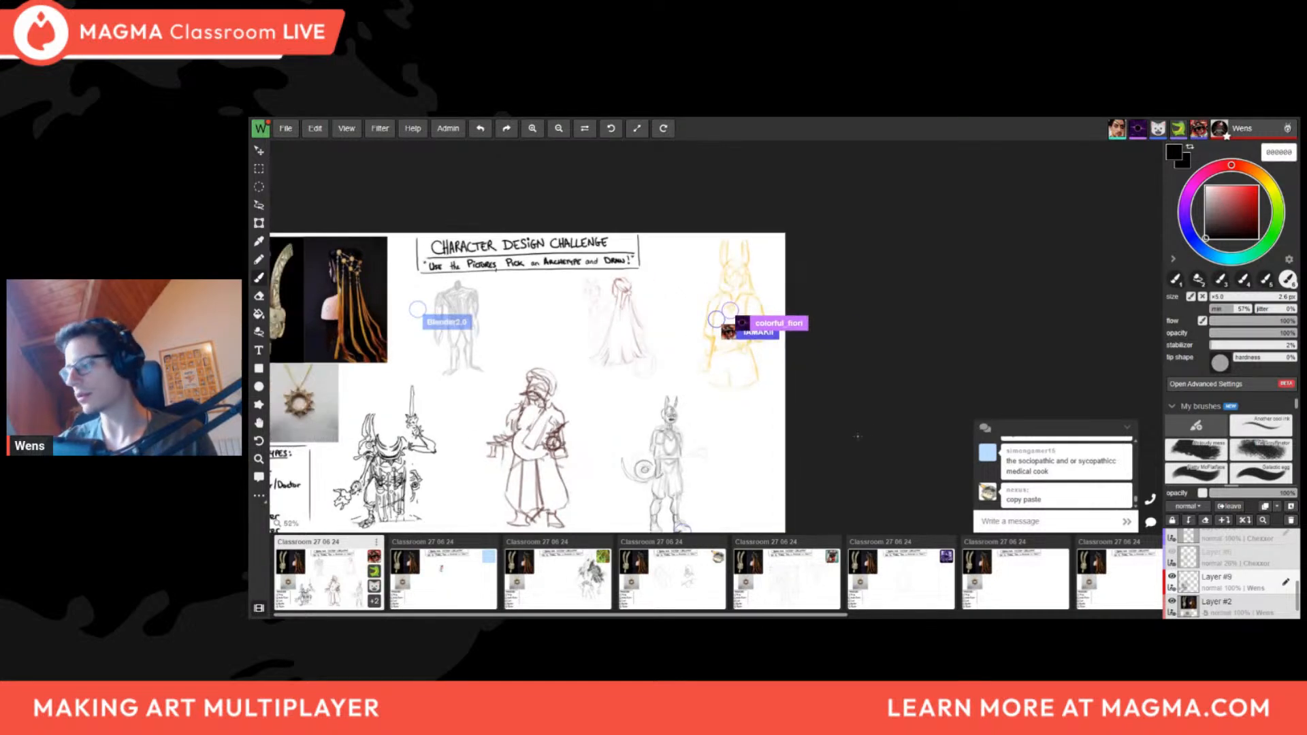
scroll(633, 368, up, 1)
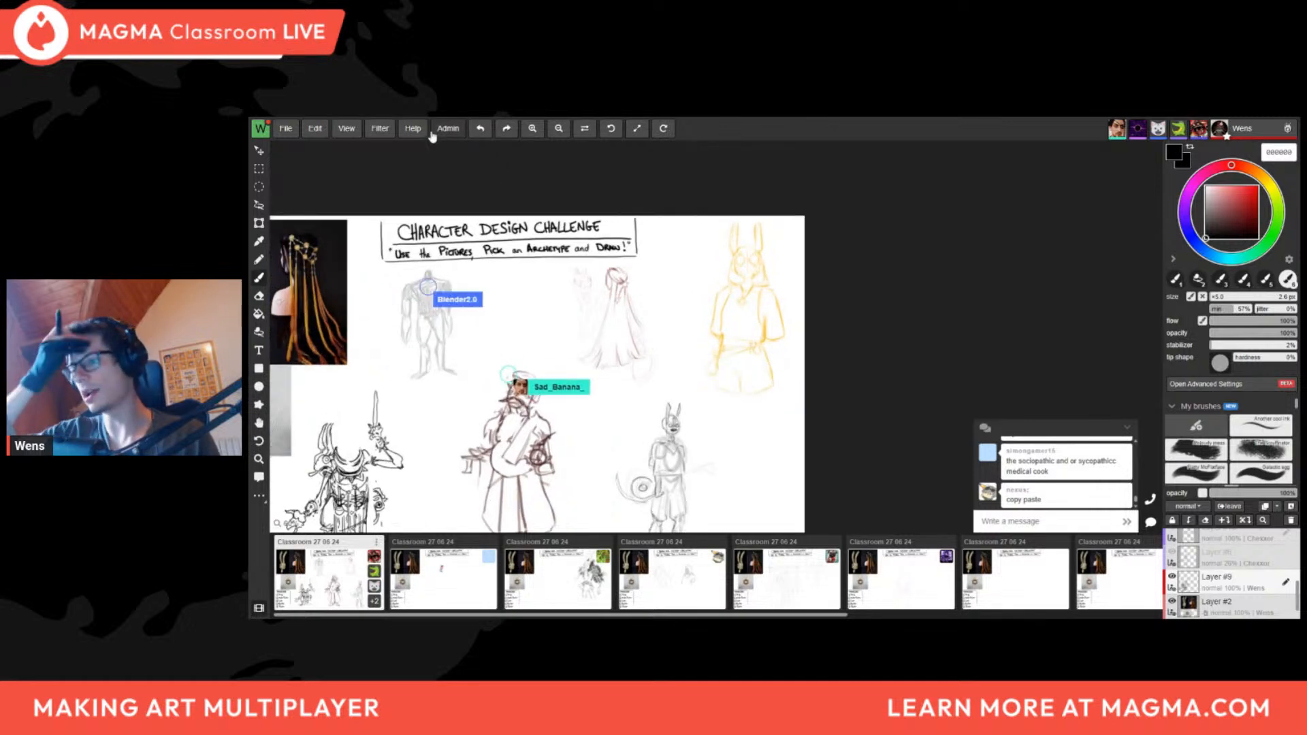
drag(520, 429, 584, 402)
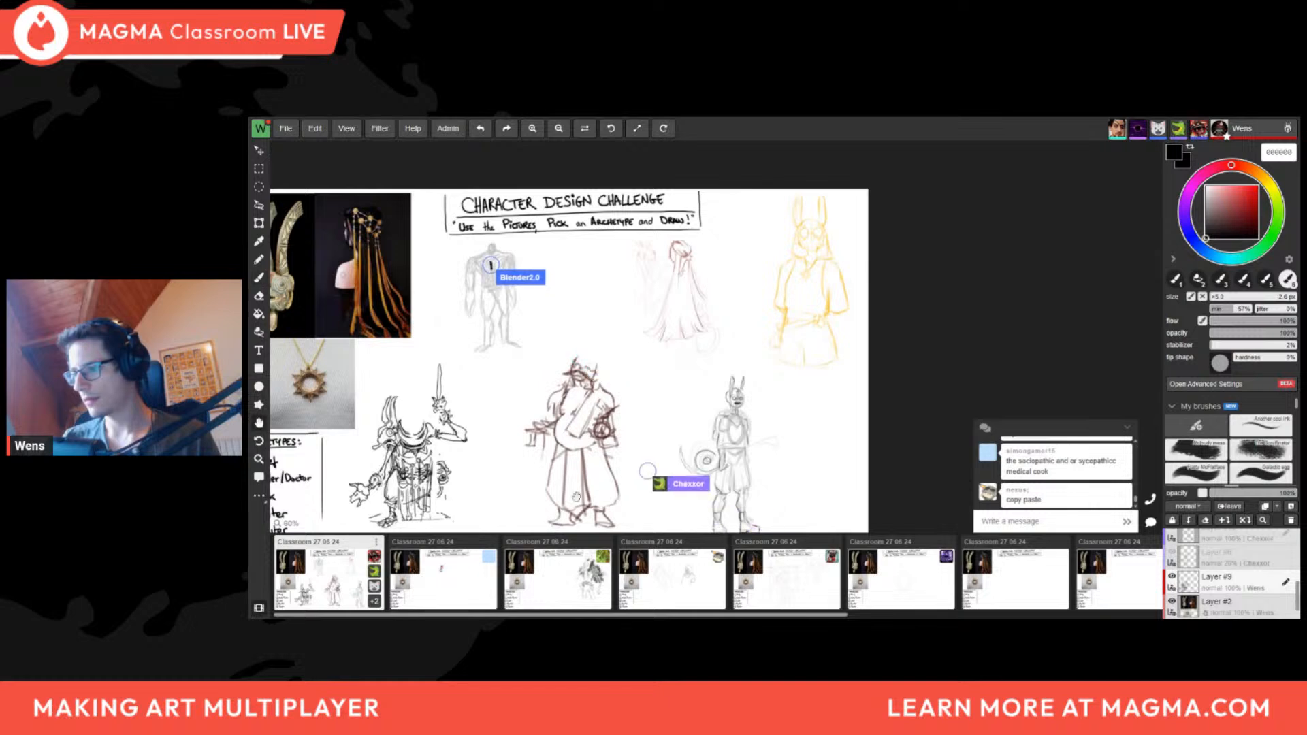
drag(565, 531, 713, 482)
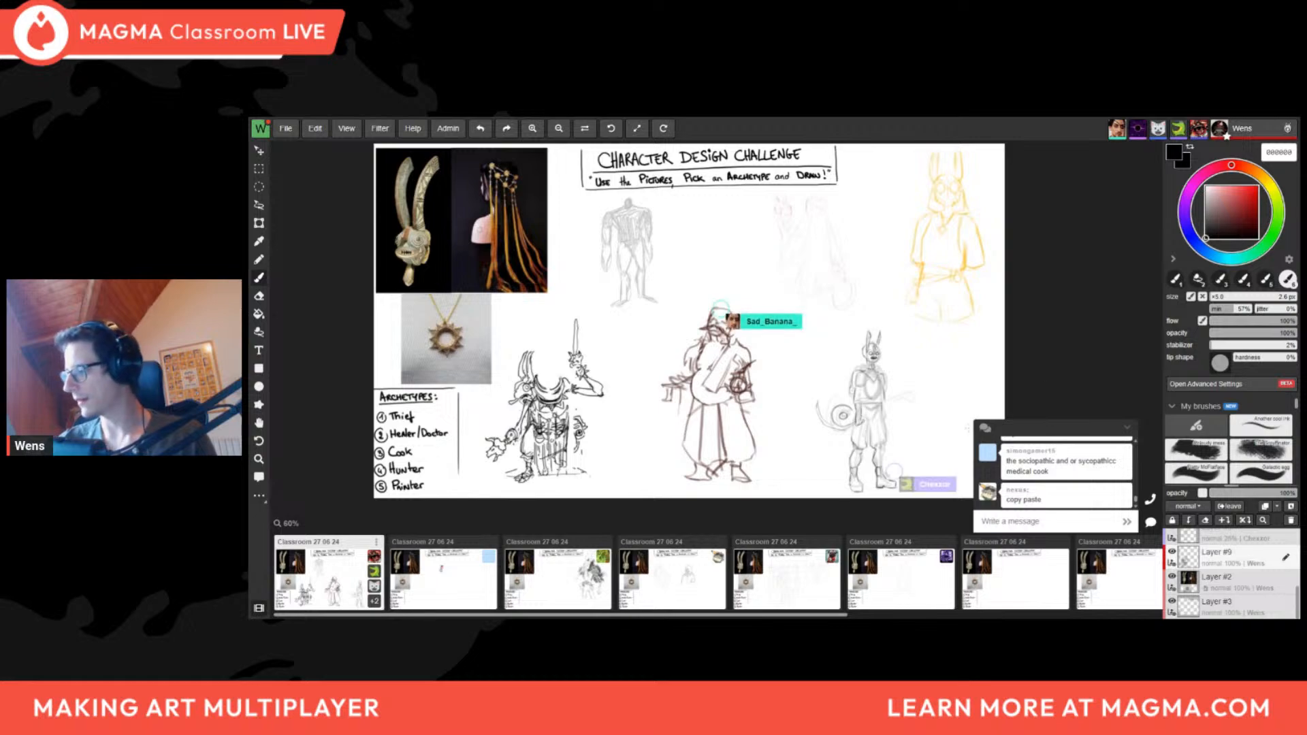
scroll(783, 246, up, 2)
scroll(715, 279, down, 2)
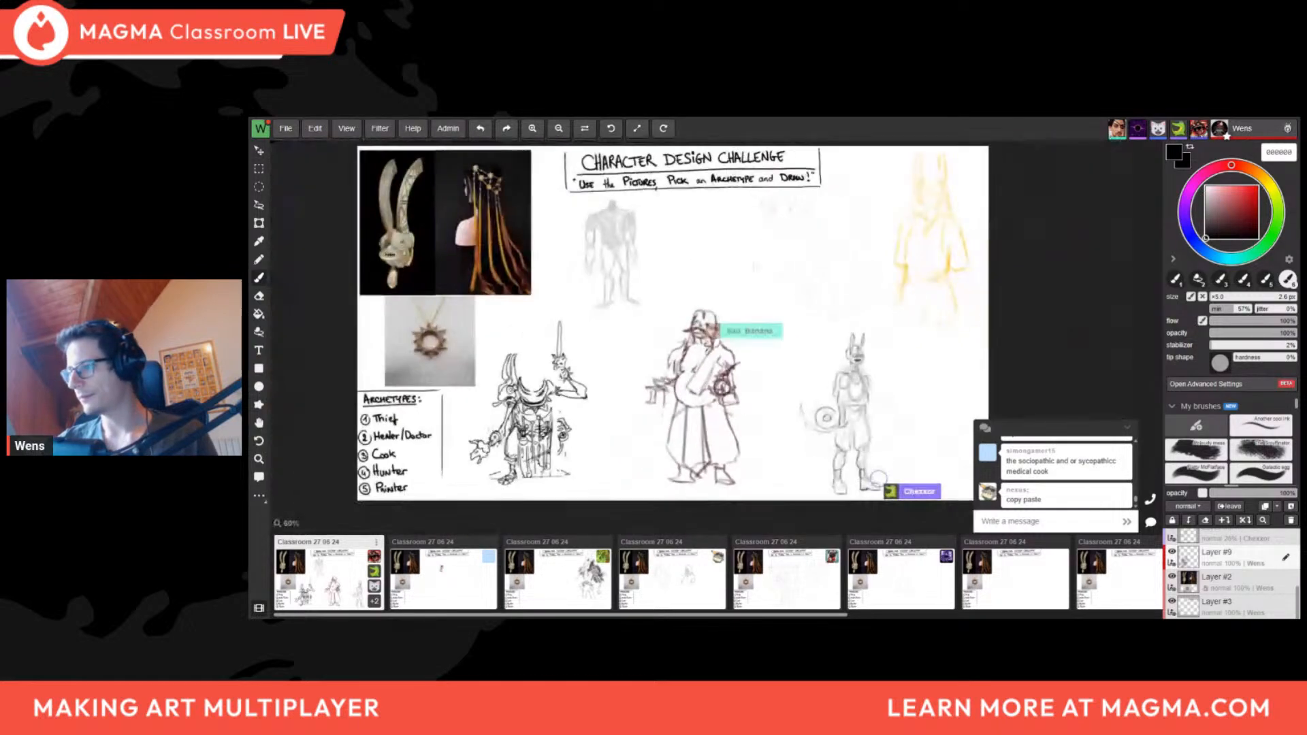
Erase the tip of the blade held in the raised hand and draw a long straight staff shaft upward from the fist
scroll(534, 452, up, 5)
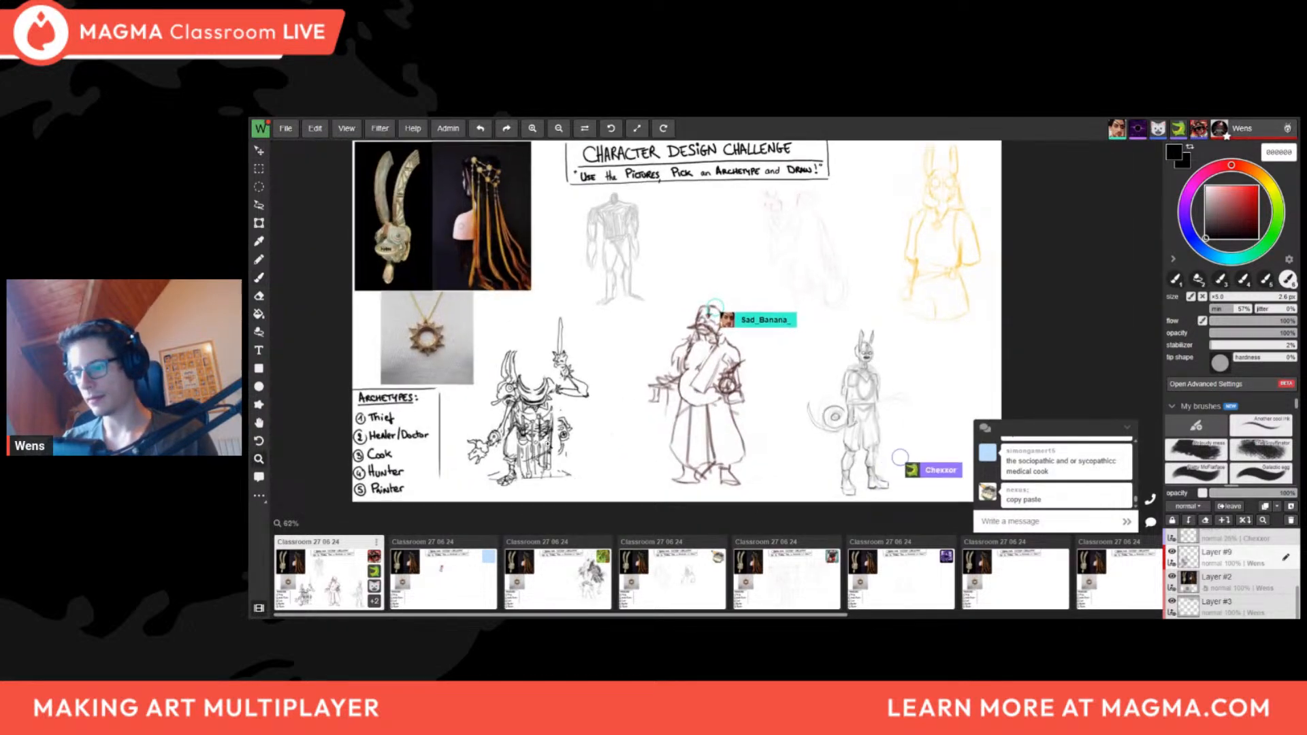
middle_drag(610, 174, 634, 290)
key(e)
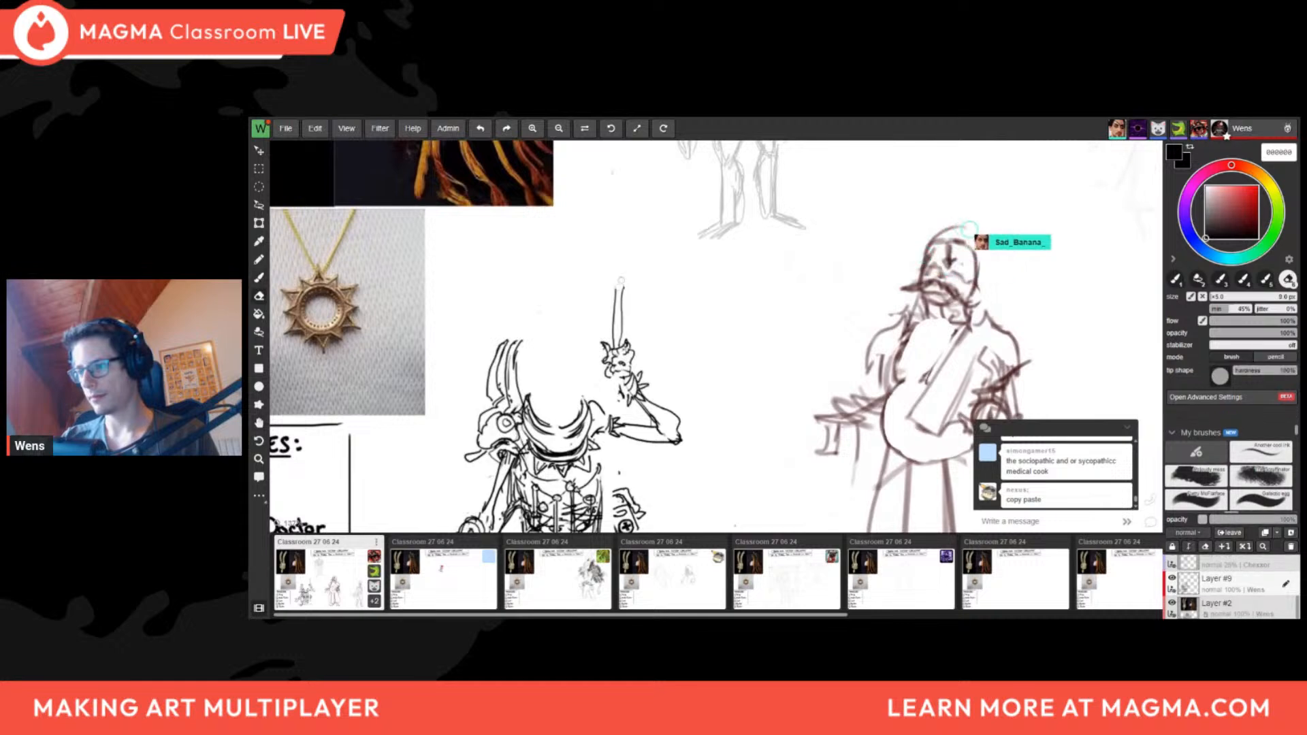
mouse_move(619, 267)
mouse_down()
mouse_move(620, 337)
mouse_move(614, 268)
mouse_up()
scroll(637, 272, down, 1)
key(b)
drag(618, 342, 622, 266)
scroll(613, 343, down, 4)
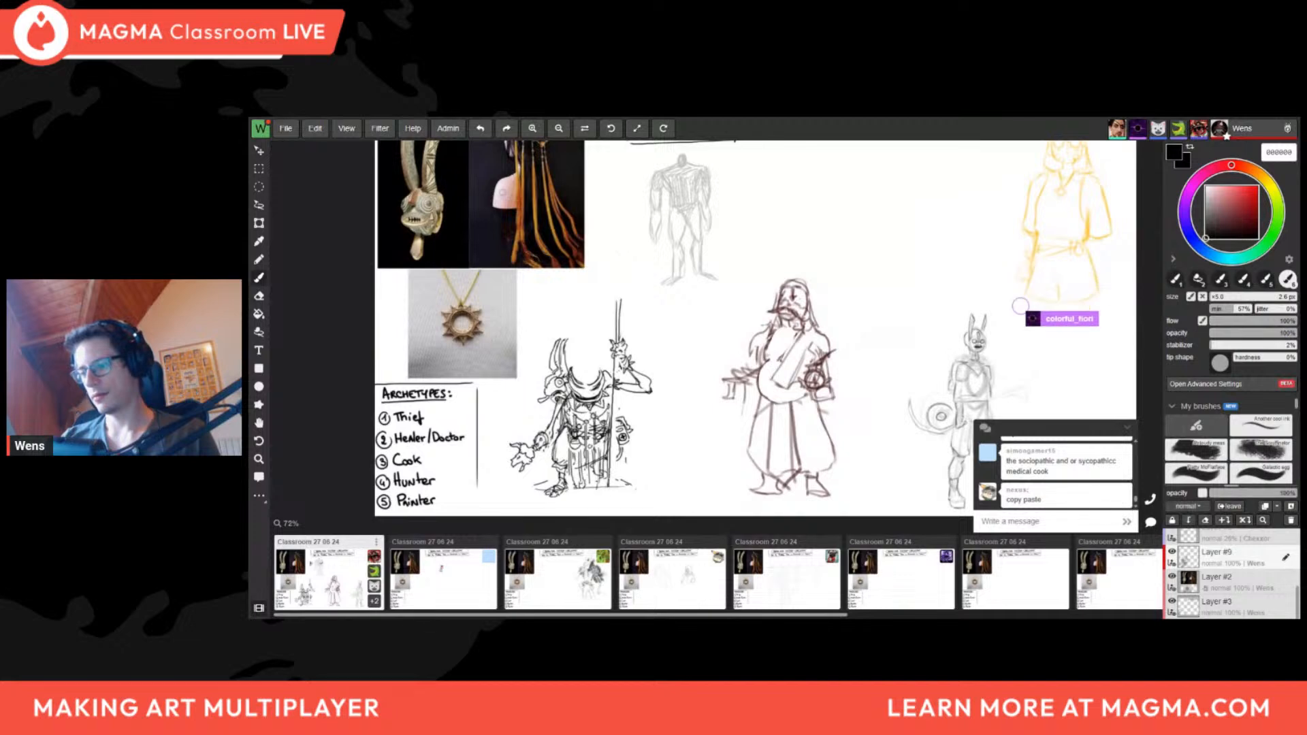
Clear the armour lines along the staff's path and extend the shaft from the raised hand down to the ground
key(e)
drag(611, 419, 610, 457)
key(b)
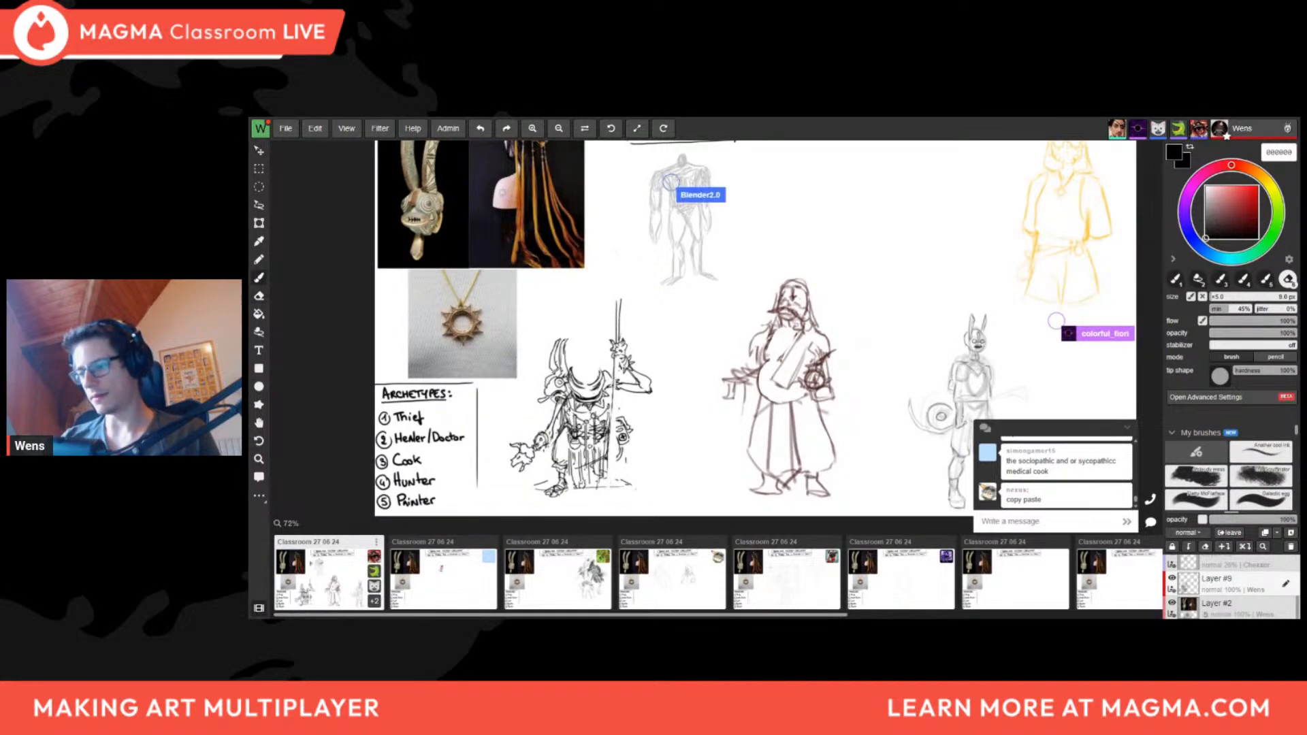
key(e)
key(b)
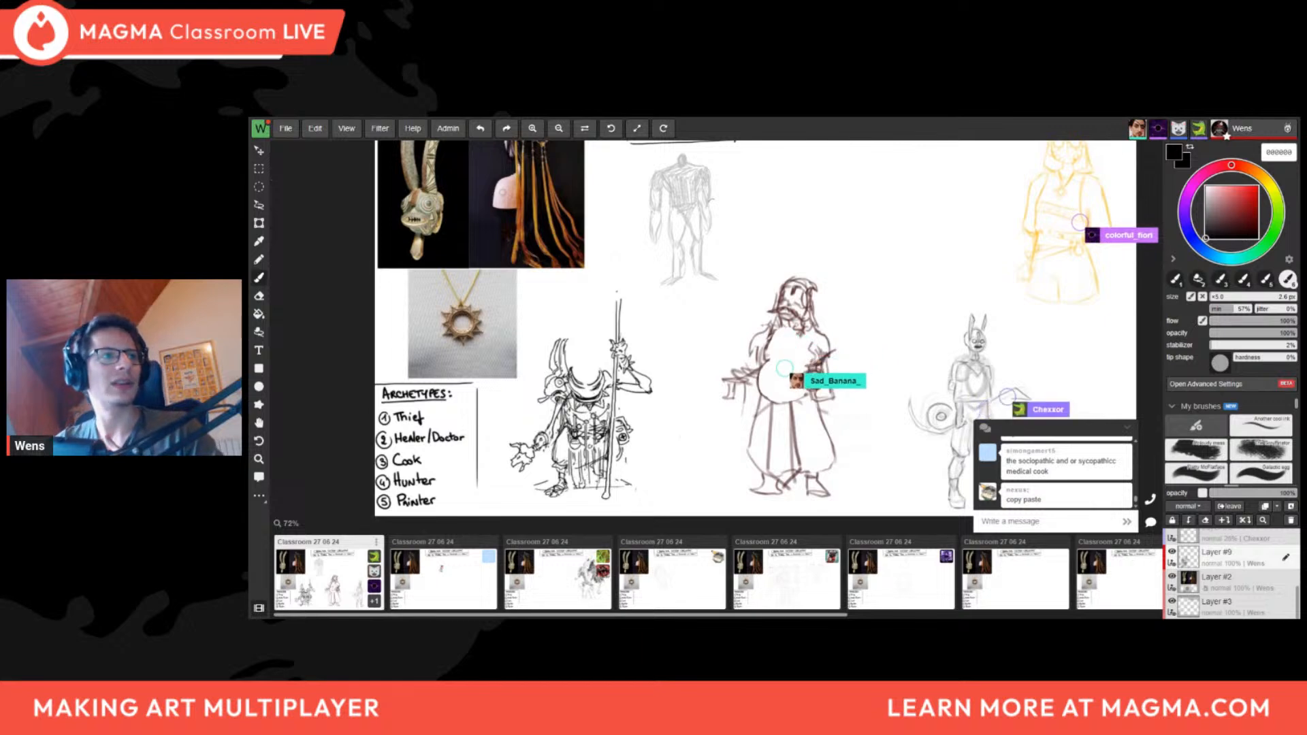
scroll(867, 362, up, 2)
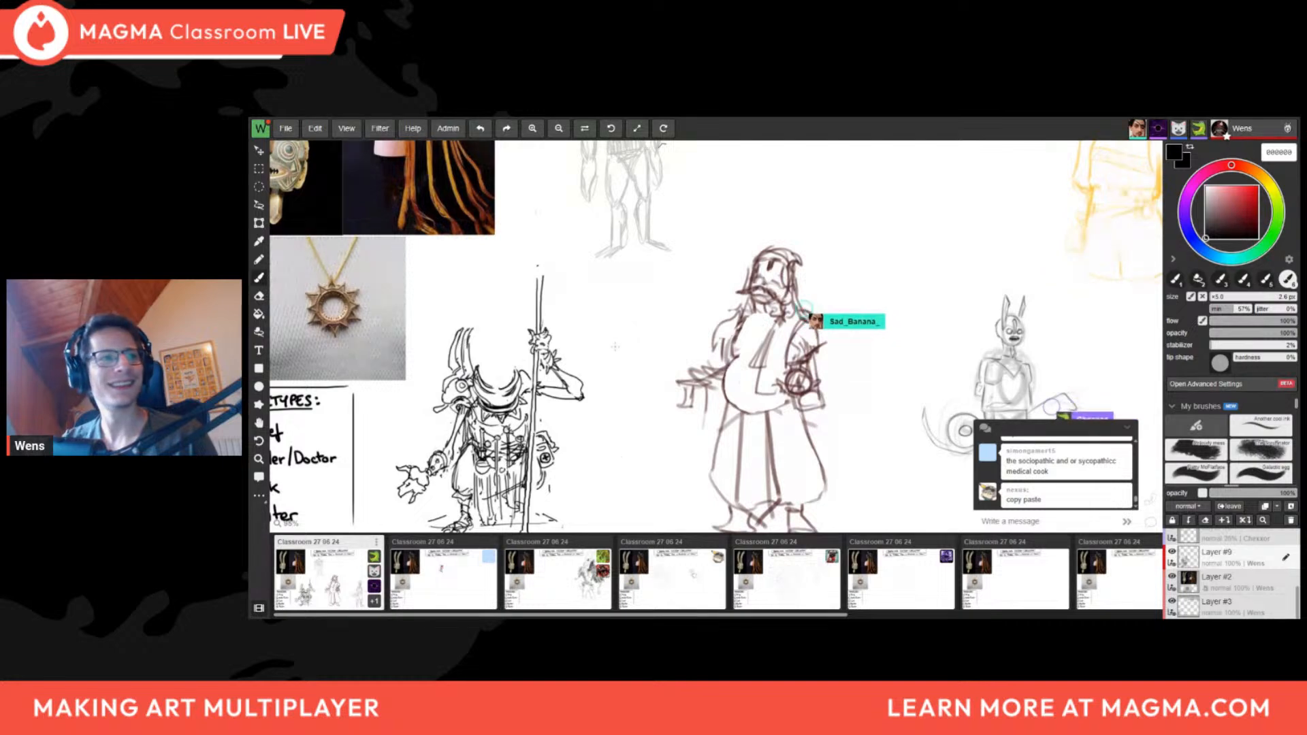
middle_drag(620, 368, 673, 360)
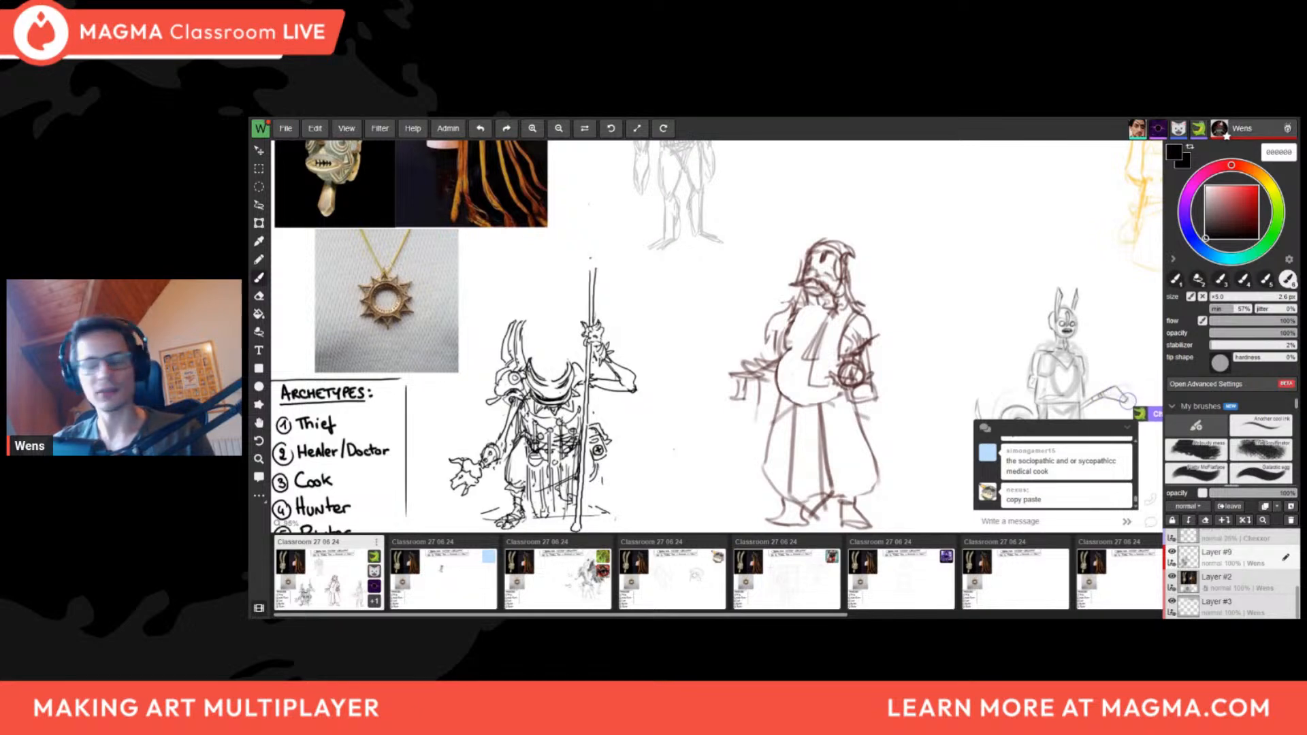
drag(647, 361, 771, 313)
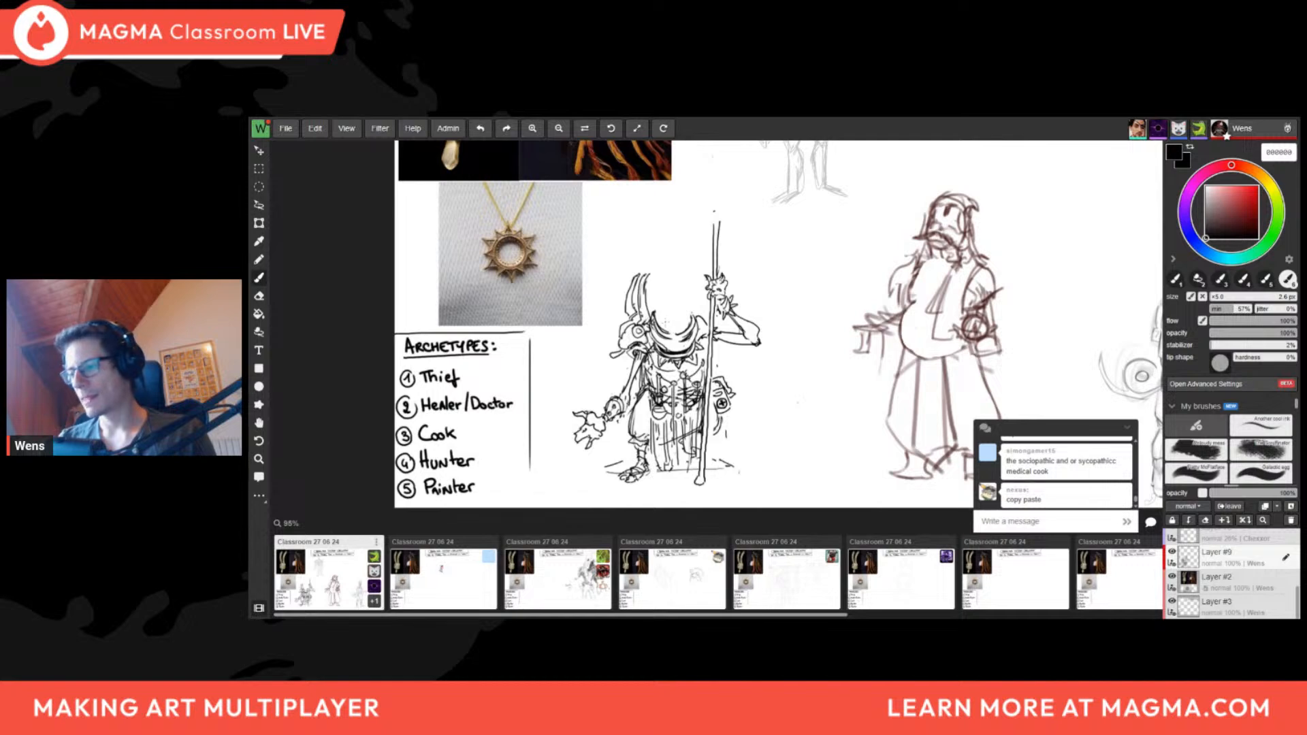
drag(741, 443, 705, 476)
scroll(712, 469, down, 1)
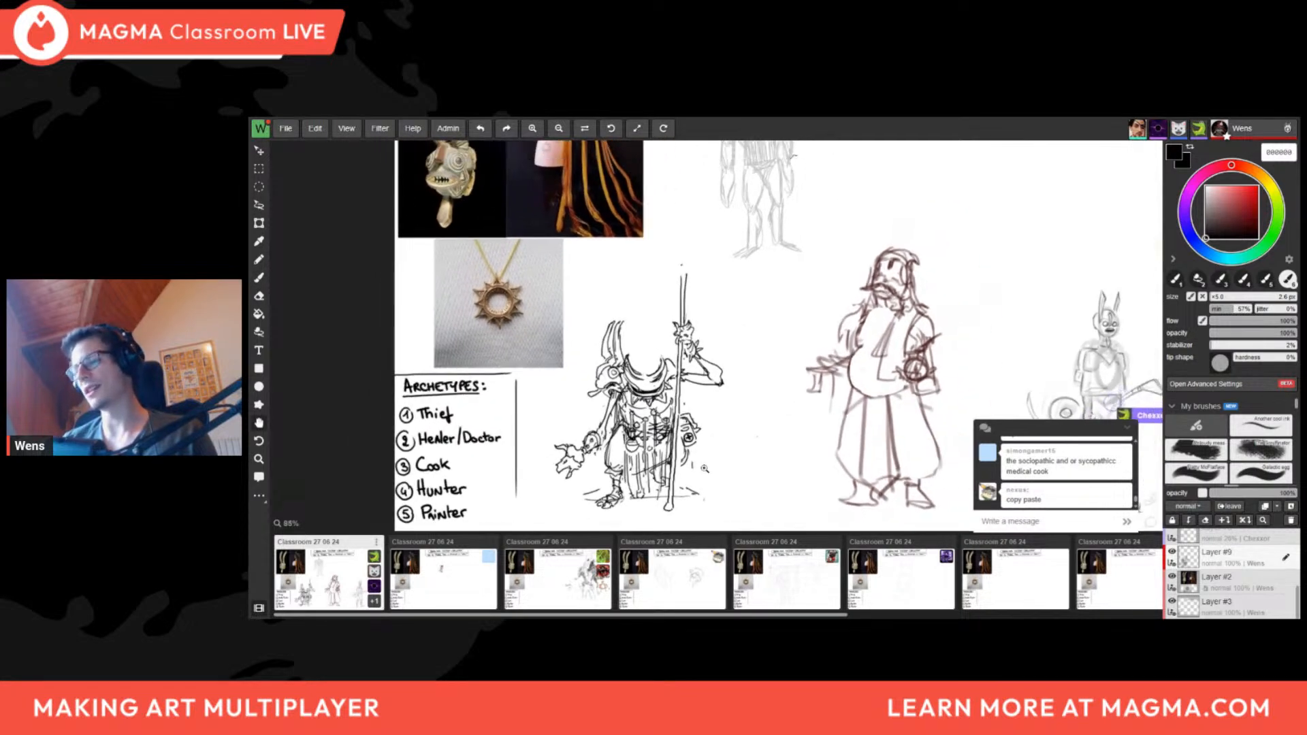
Sketch a few angular strokes in the empty space beside the raised arm and erase them
scroll(715, 466, up, 4)
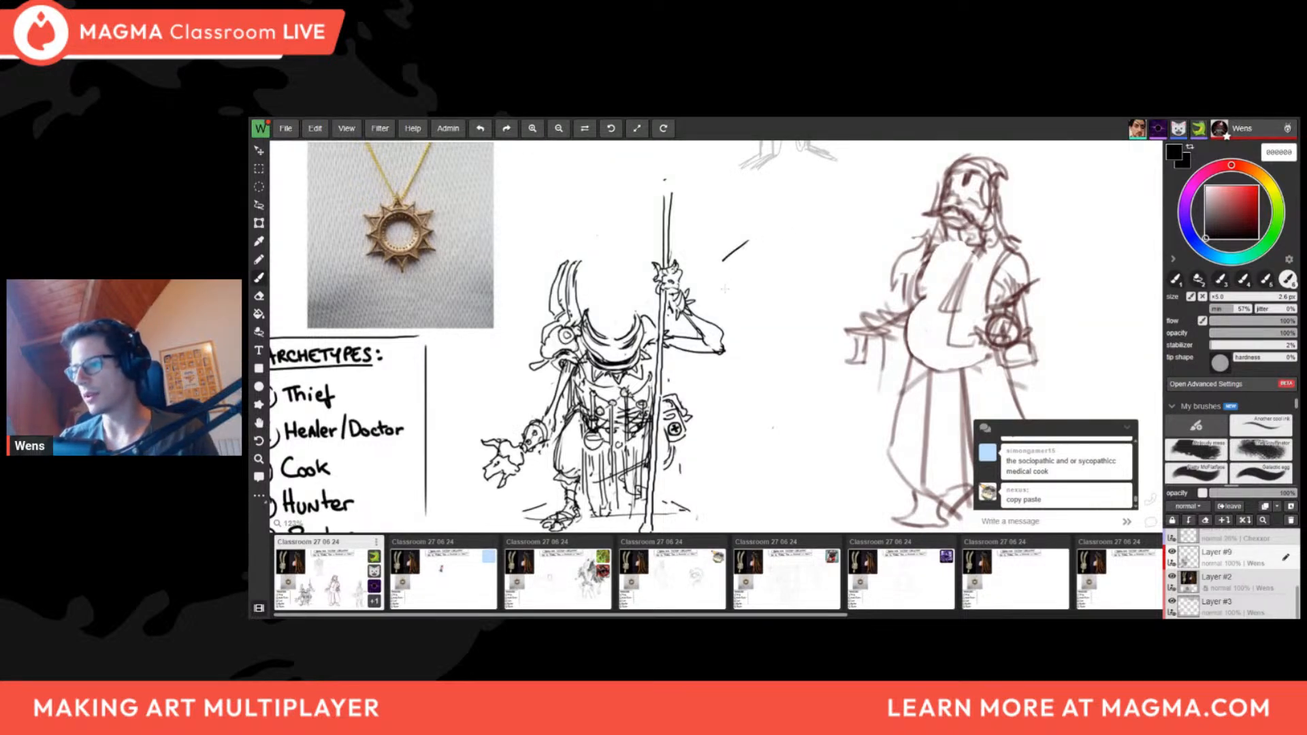
mouse_move(723, 284)
mouse_down()
mouse_move(748, 285)
mouse_move(749, 241)
mouse_move(753, 266)
mouse_up()
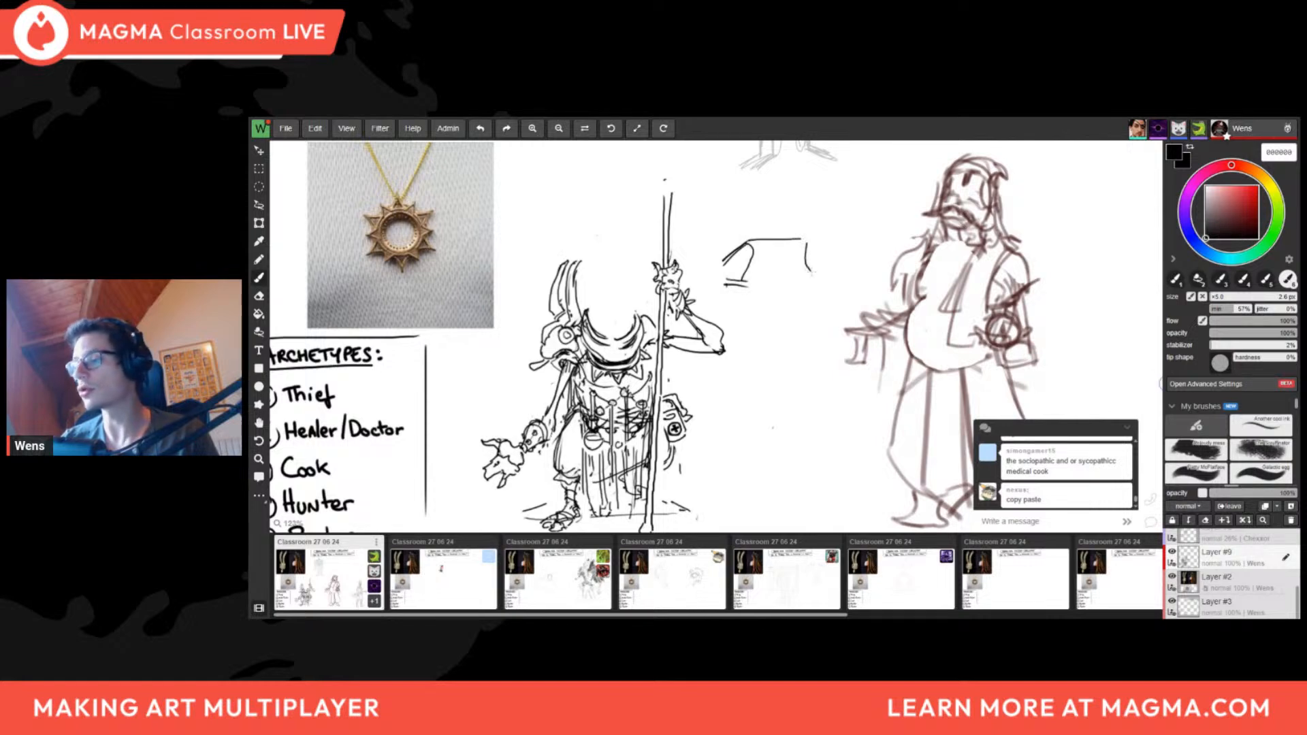
key(e)
mouse_move(778, 239)
mouse_down()
mouse_move(752, 247)
mouse_move(767, 270)
mouse_up()
key(b)
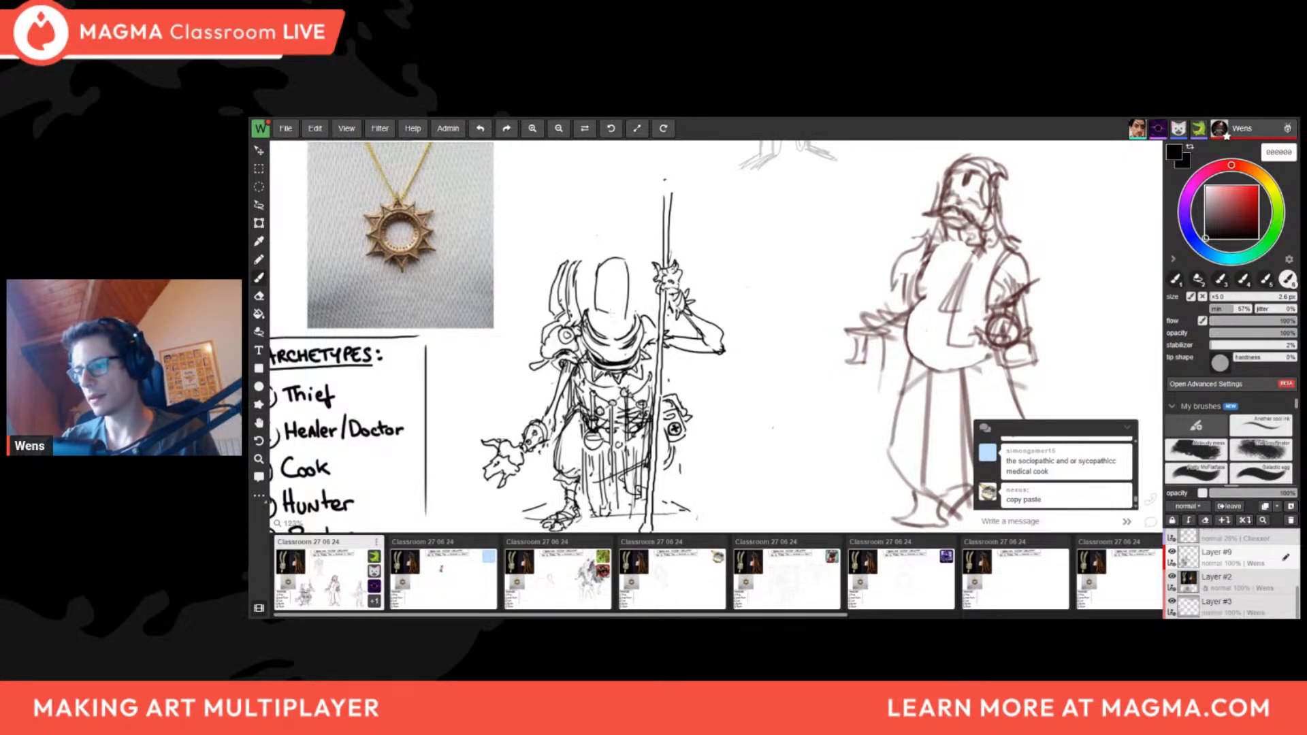
Sketch a tall domed head above the crescent-shaped collar, with a bulging eye on each side
scroll(735, 315, down, 5)
scroll(630, 402, down, 2)
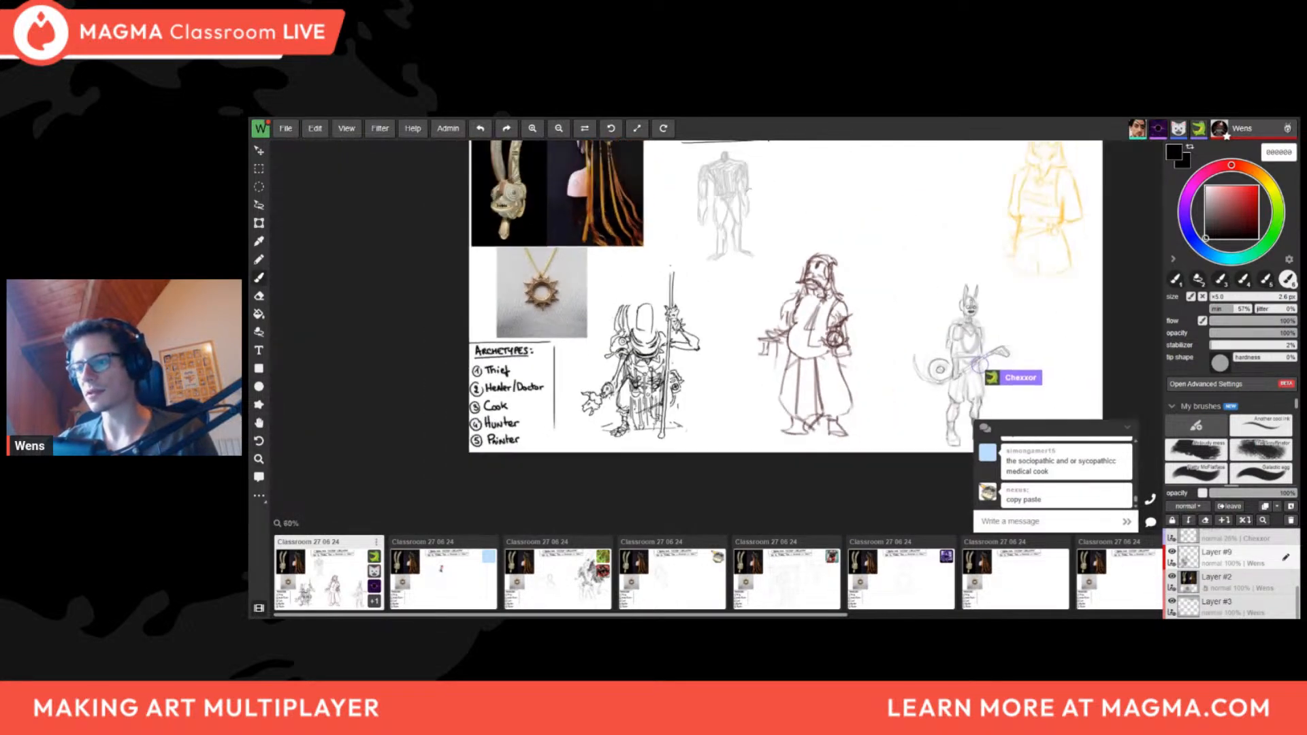
scroll(536, 190, up, 4)
scroll(709, 393, up, 3)
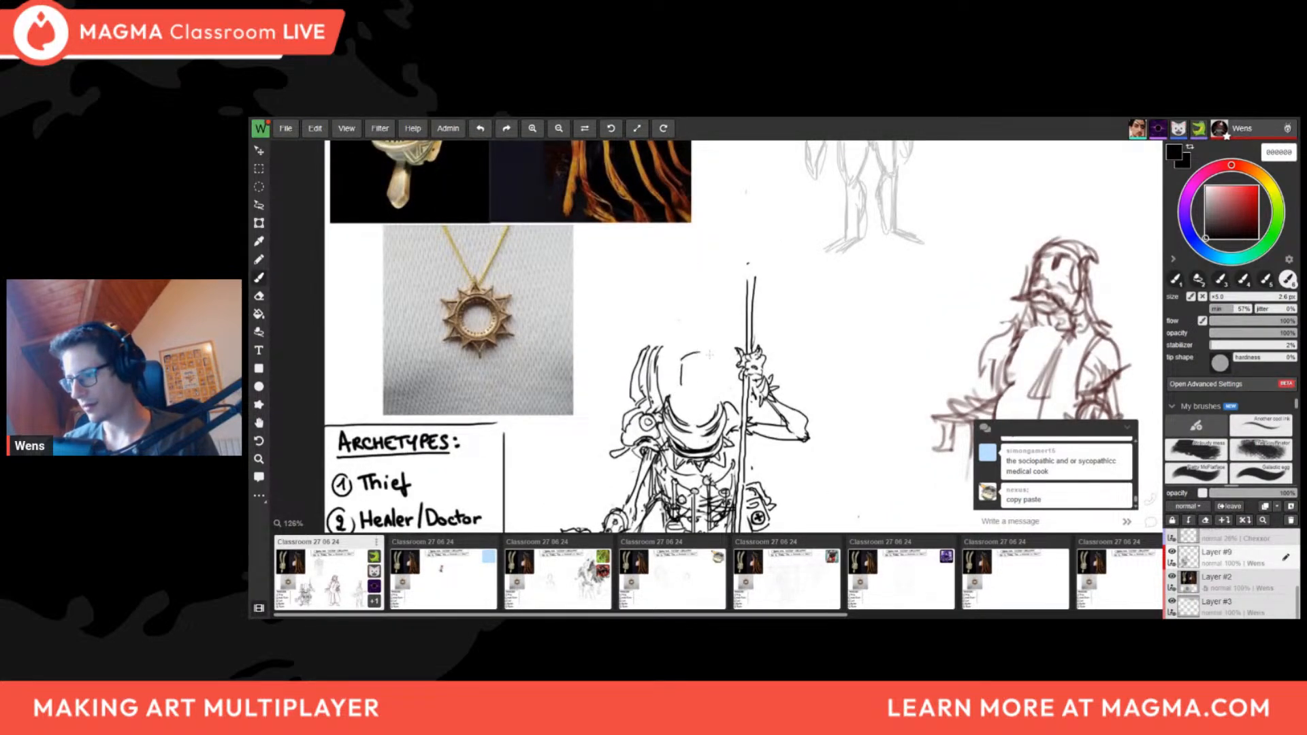
scroll(725, 369, down, 5)
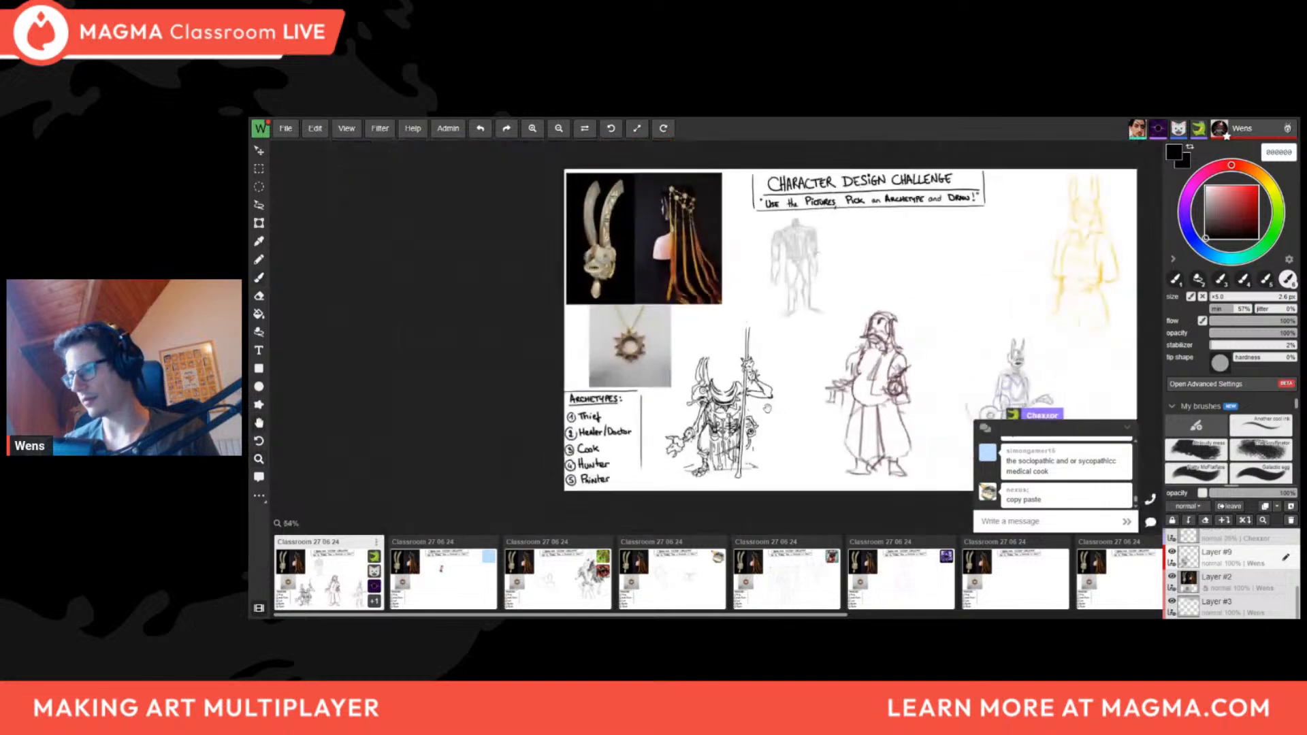
scroll(827, 470, up, 2)
scroll(710, 364, up, 1)
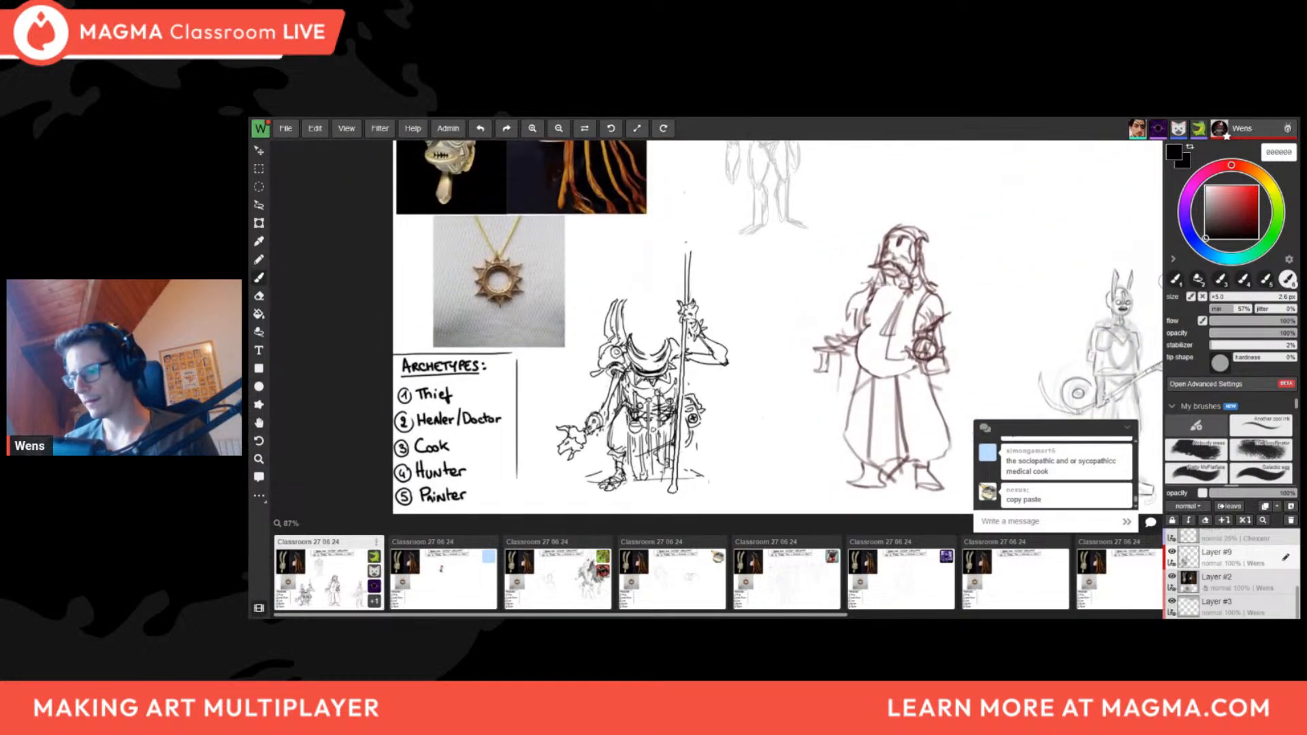
scroll(646, 330, up, 4)
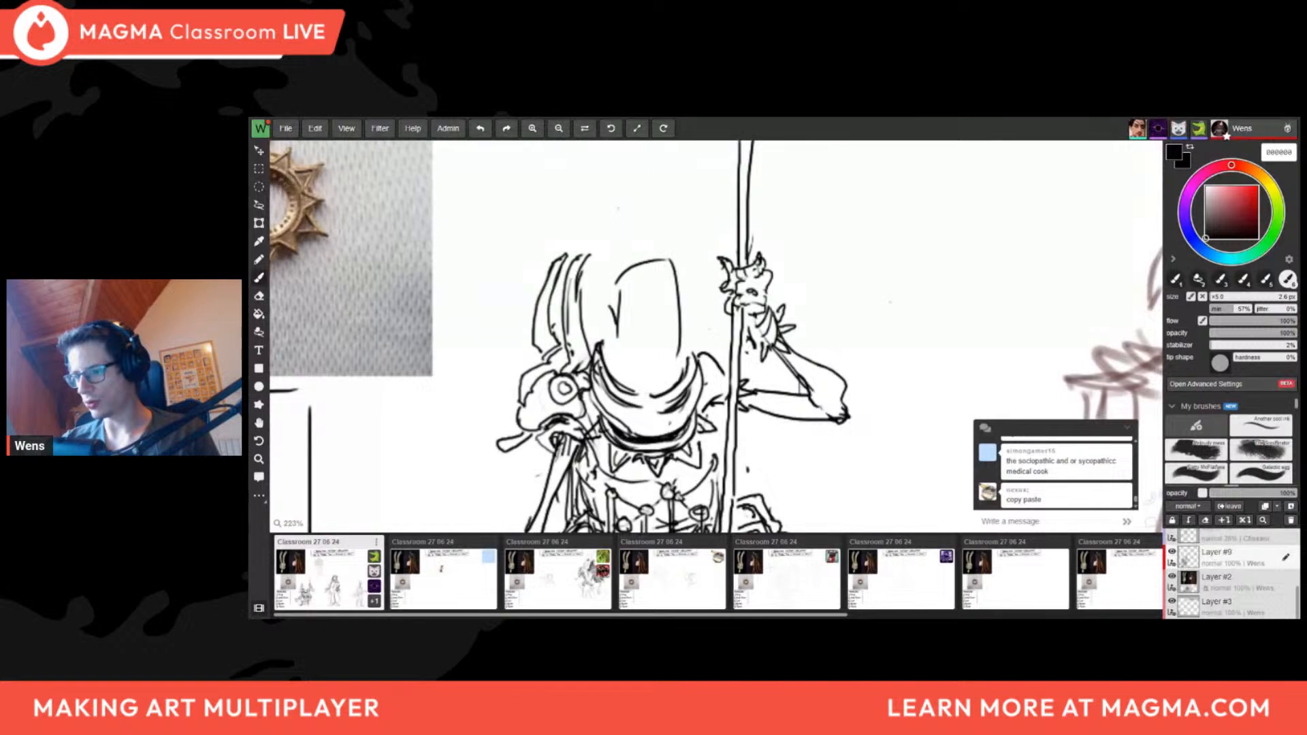
drag(611, 308, 612, 331)
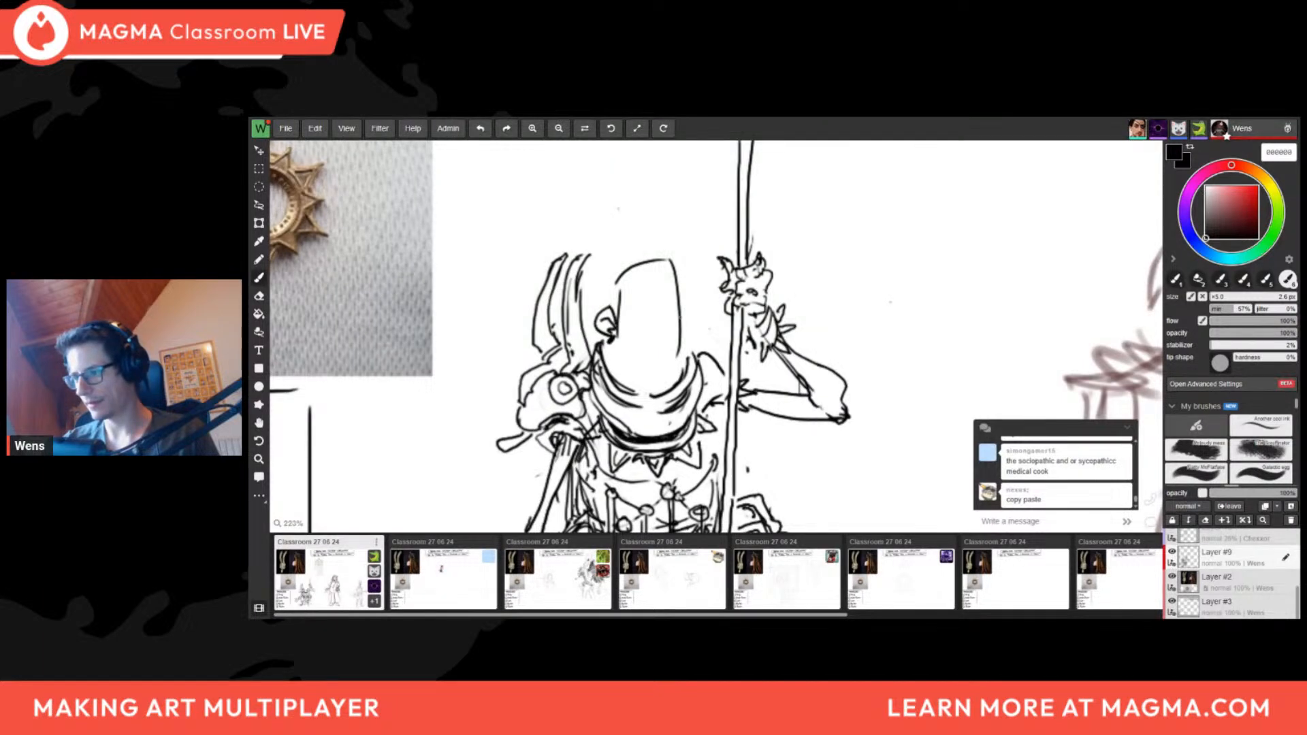
drag(683, 306, 684, 338)
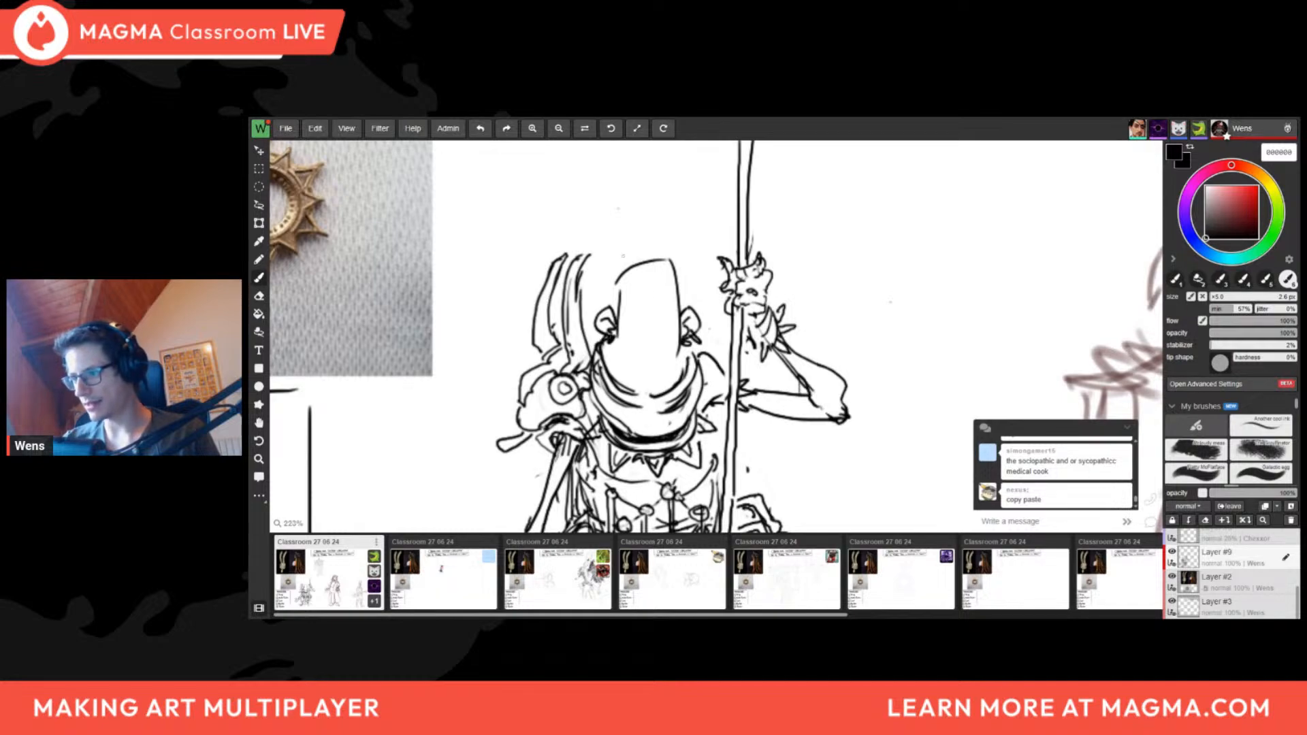
Erase the rounded top of the head outline and return to the brush
key(e)
scroll(672, 262, down, 2)
drag(641, 270, 671, 268)
scroll(727, 256, down, 5)
key(b)
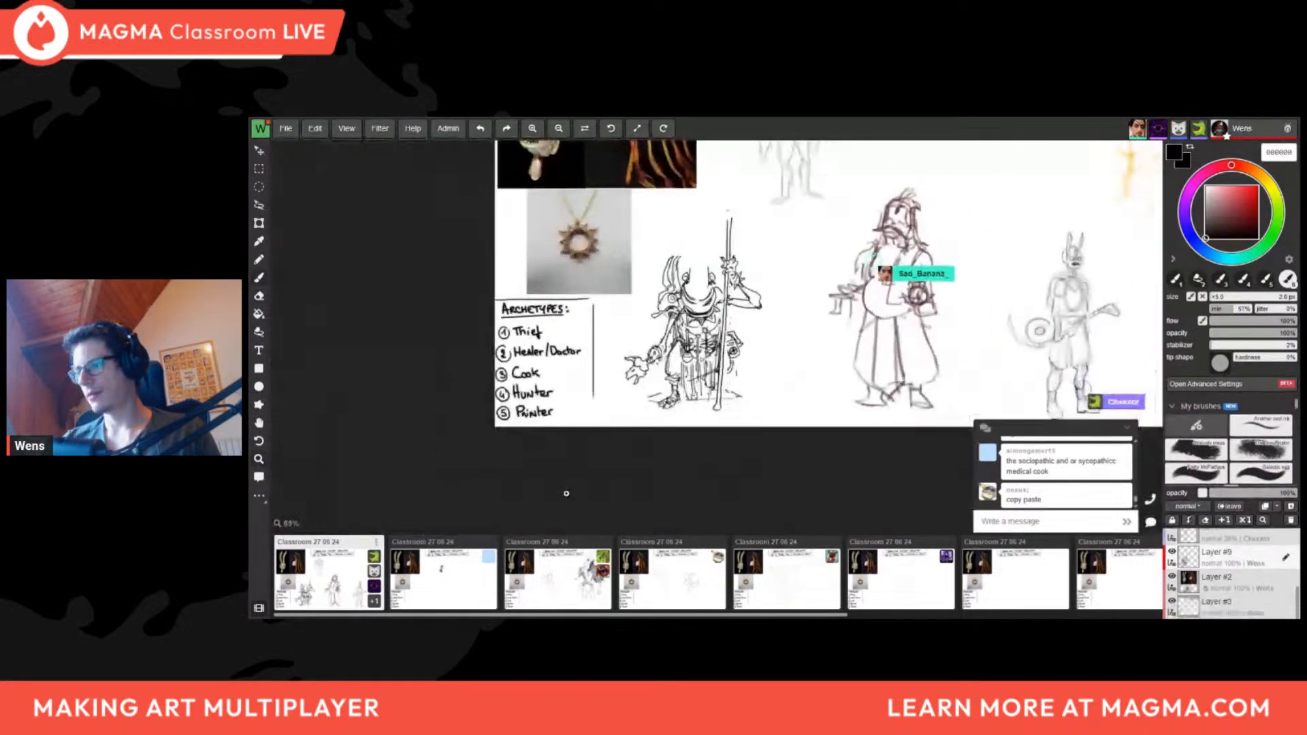
Draw a boxy brow between the two bulging eyes, with a short line beneath it
scroll(728, 266, up, 5)
scroll(640, 297, up, 3)
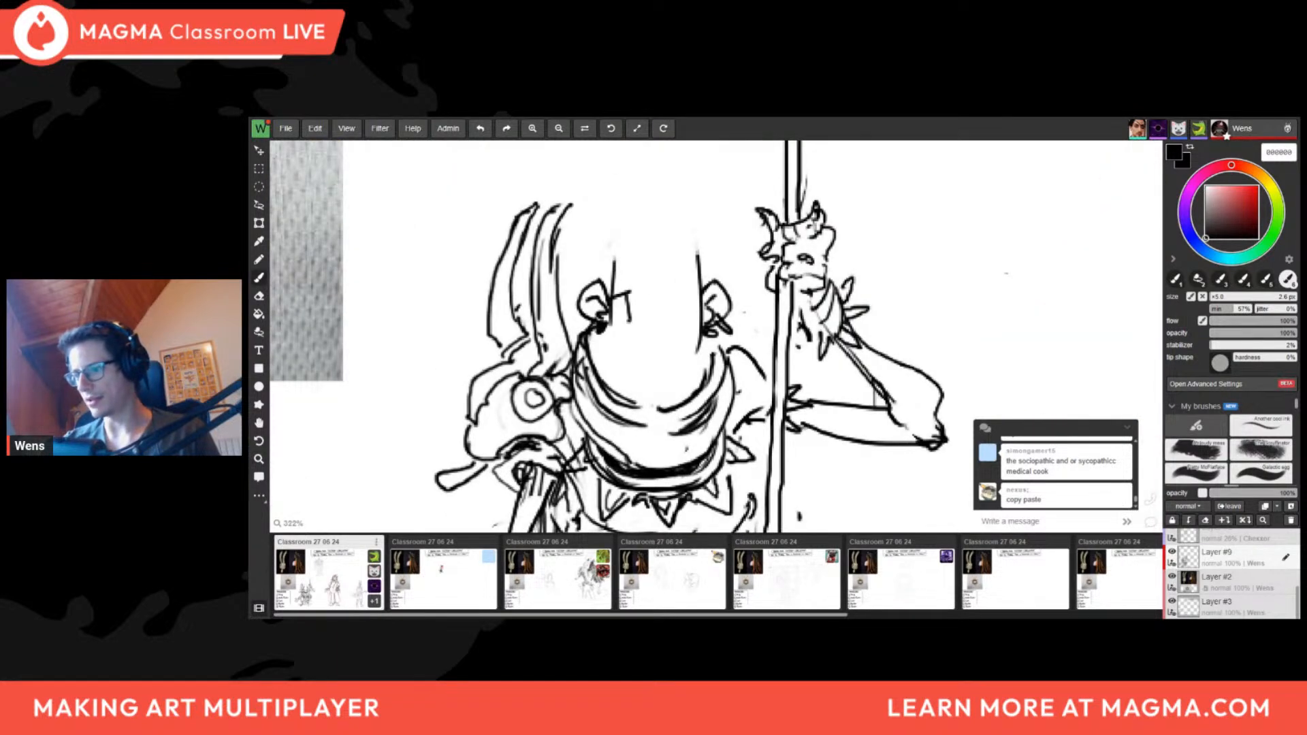
drag(625, 292, 701, 288)
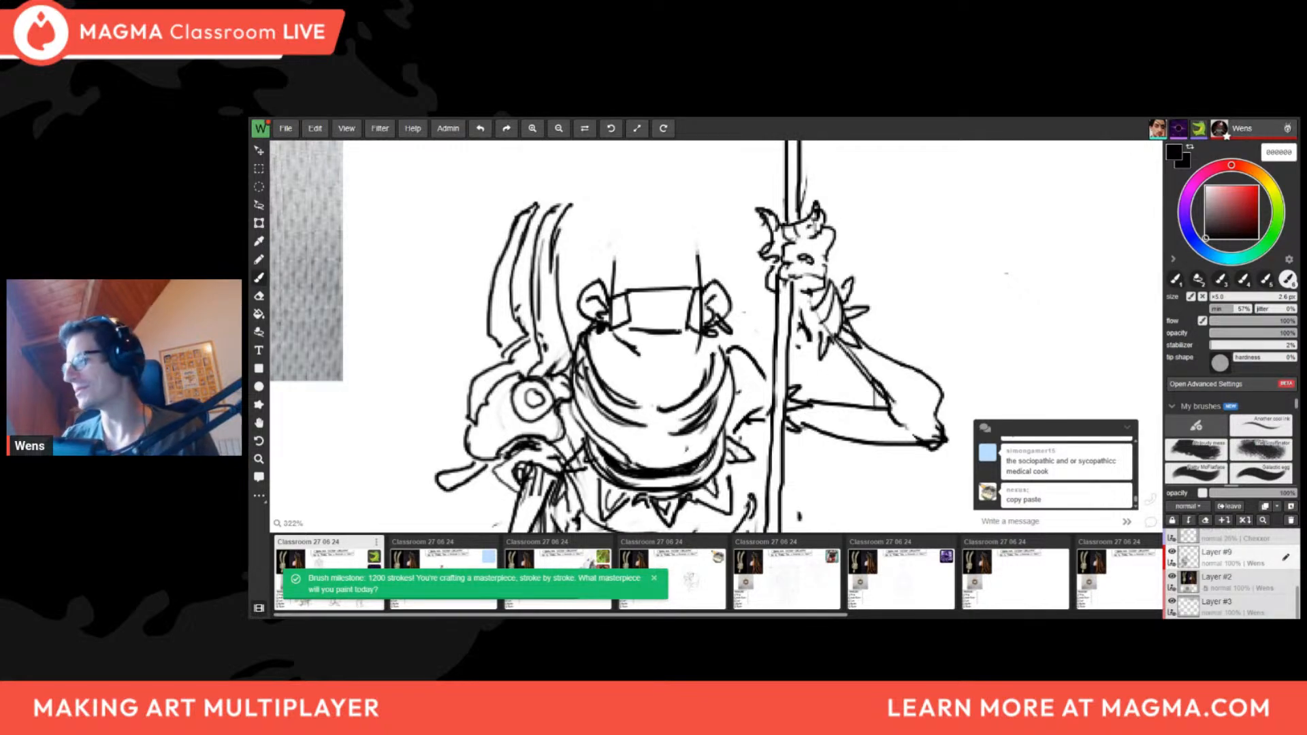
key(space)
scroll(806, 337, down, 8)
mouse_move(919, 333)
mouse_down()
mouse_move(735, 409)
mouse_move(772, 373)
mouse_up()
scroll(736, 409, down, 4)
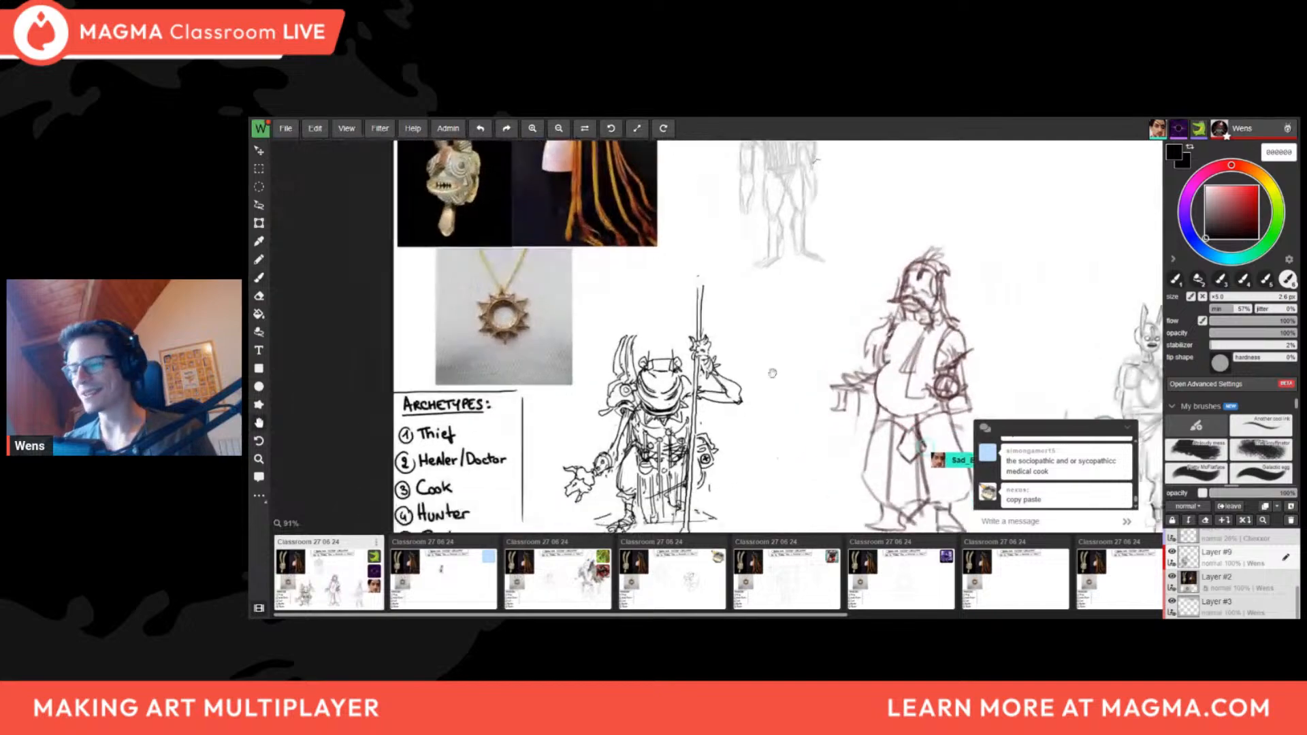
Add small nostril marks below the brow on the armoured figure's face and undo the extra stroke
scroll(684, 379, up, 5)
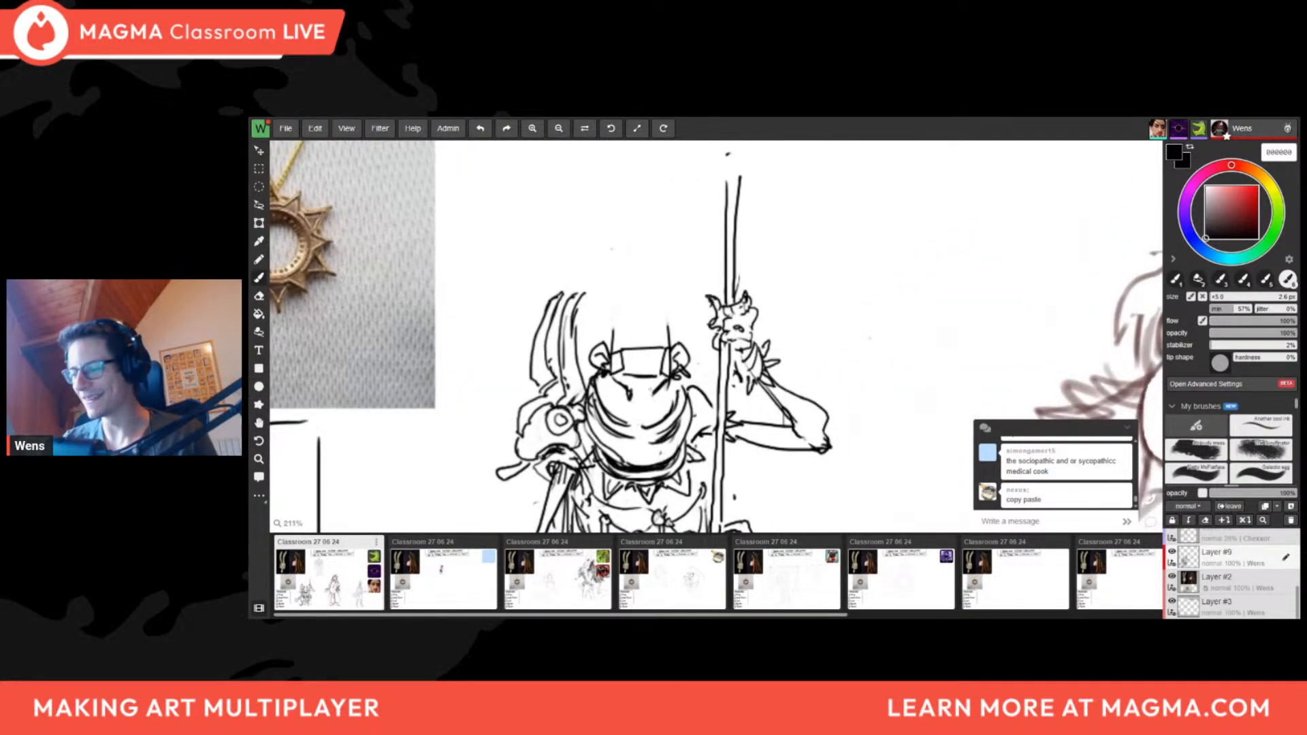
scroll(589, 438, down, 5)
key(space)
drag(589, 437, 621, 373)
scroll(583, 391, up, 2)
mouse_move(615, 273)
mouse_down()
mouse_move(604, 392)
mouse_move(619, 358)
mouse_up()
key(ctrl+z)
key(space)
scroll(671, 408, down, 2)
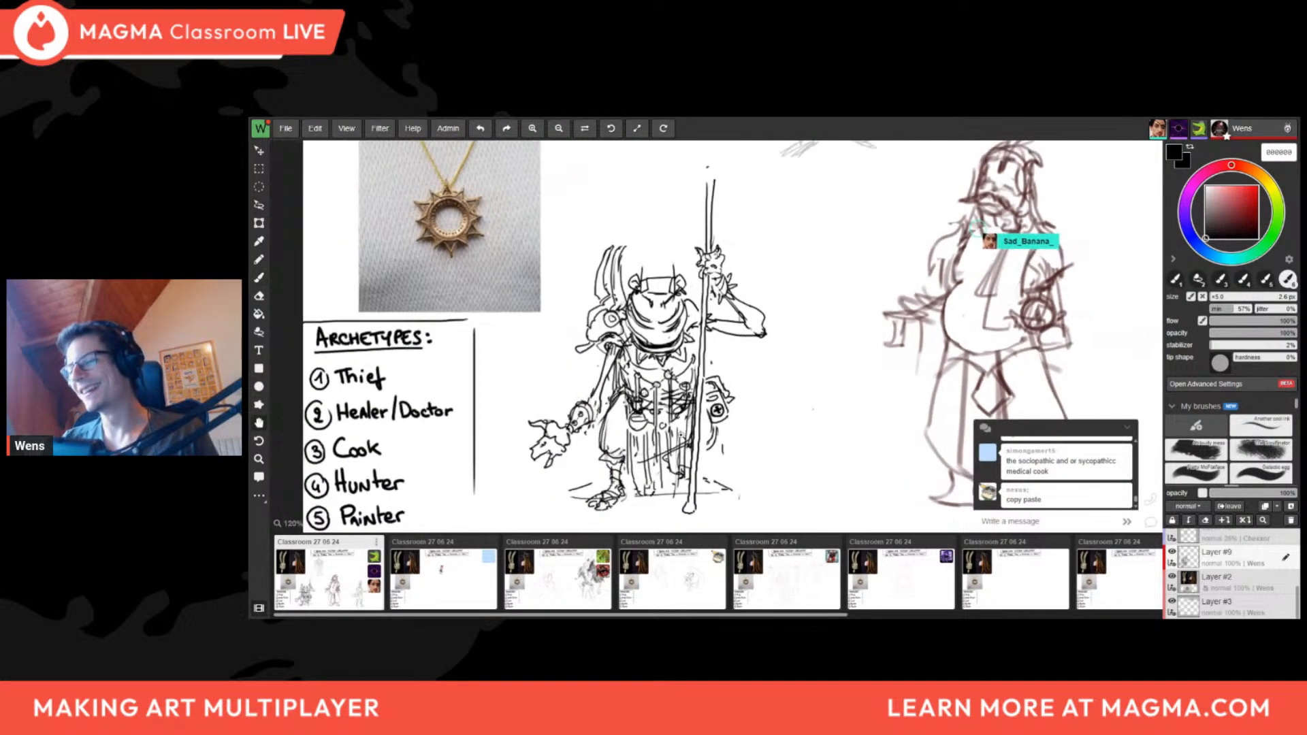
Clean up the lines around the raised hand where it grips the staff
scroll(661, 327, up, 3)
scroll(691, 436, down, 2)
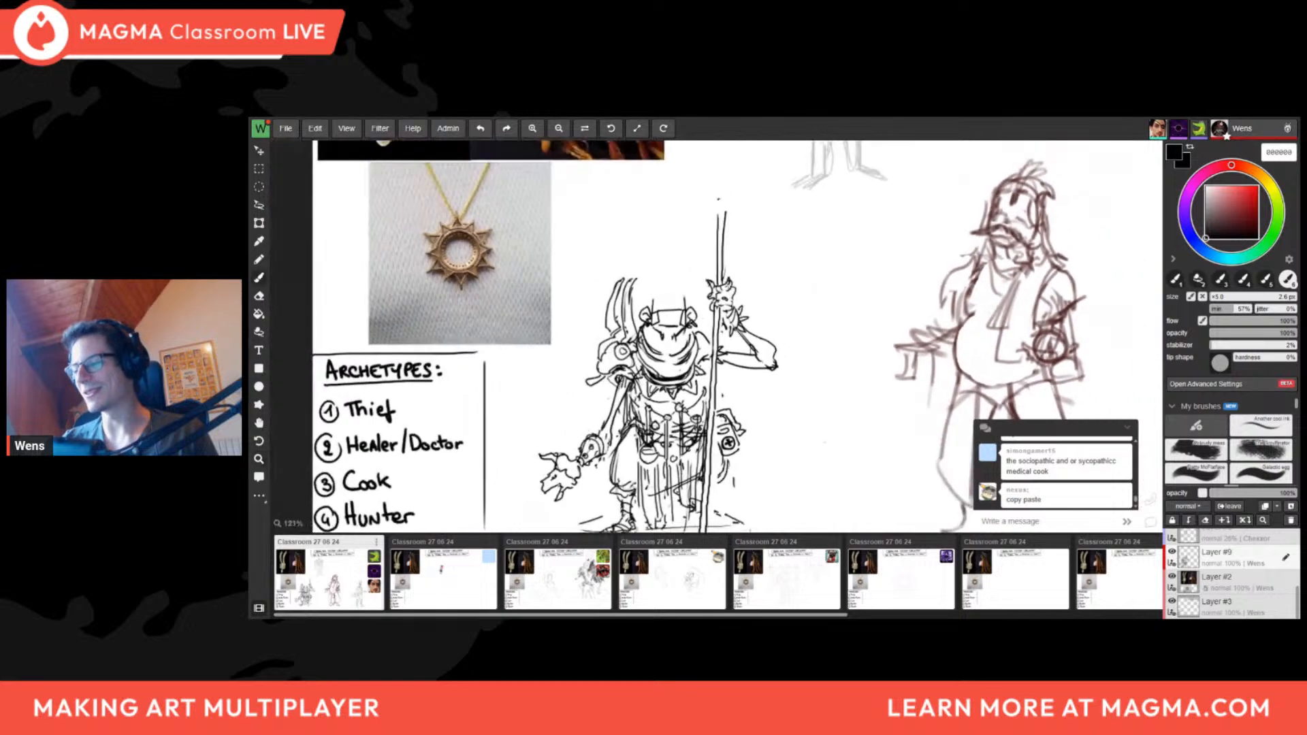
scroll(687, 320, up, 1)
scroll(674, 354, down, 2)
scroll(689, 309, up, 4)
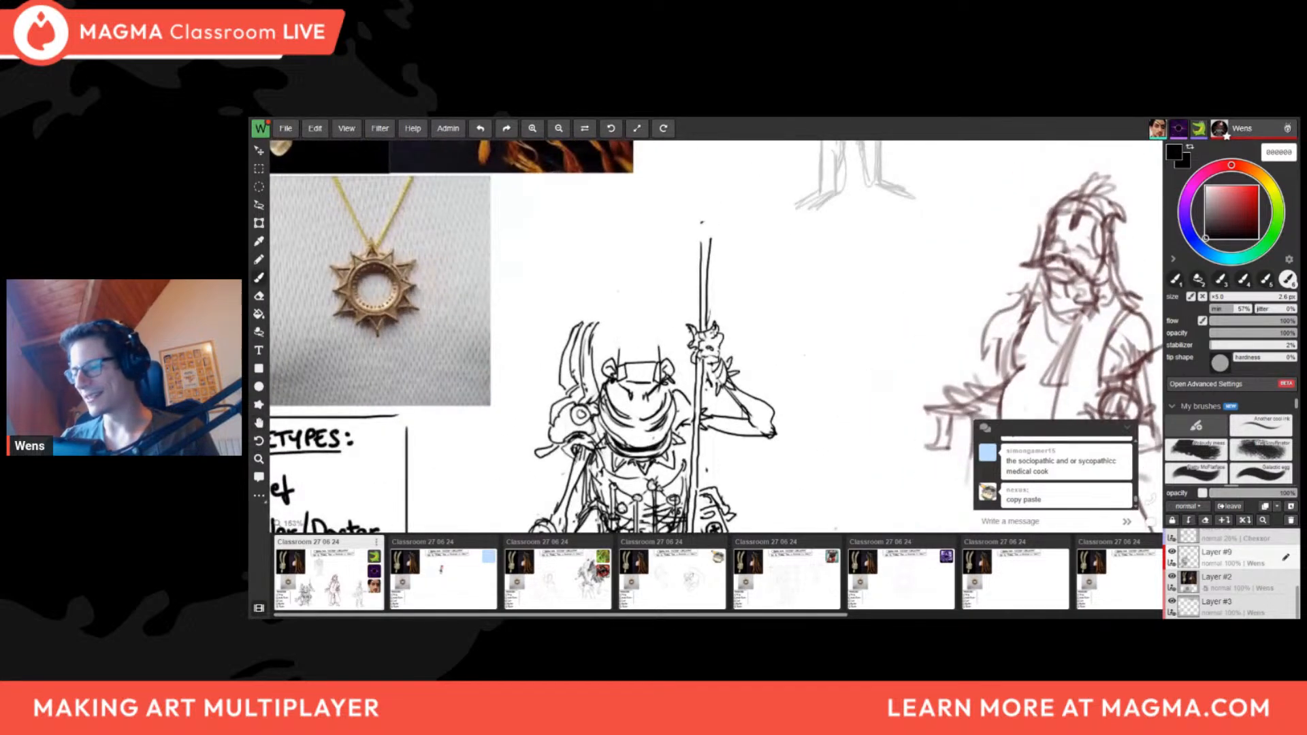
key(e)
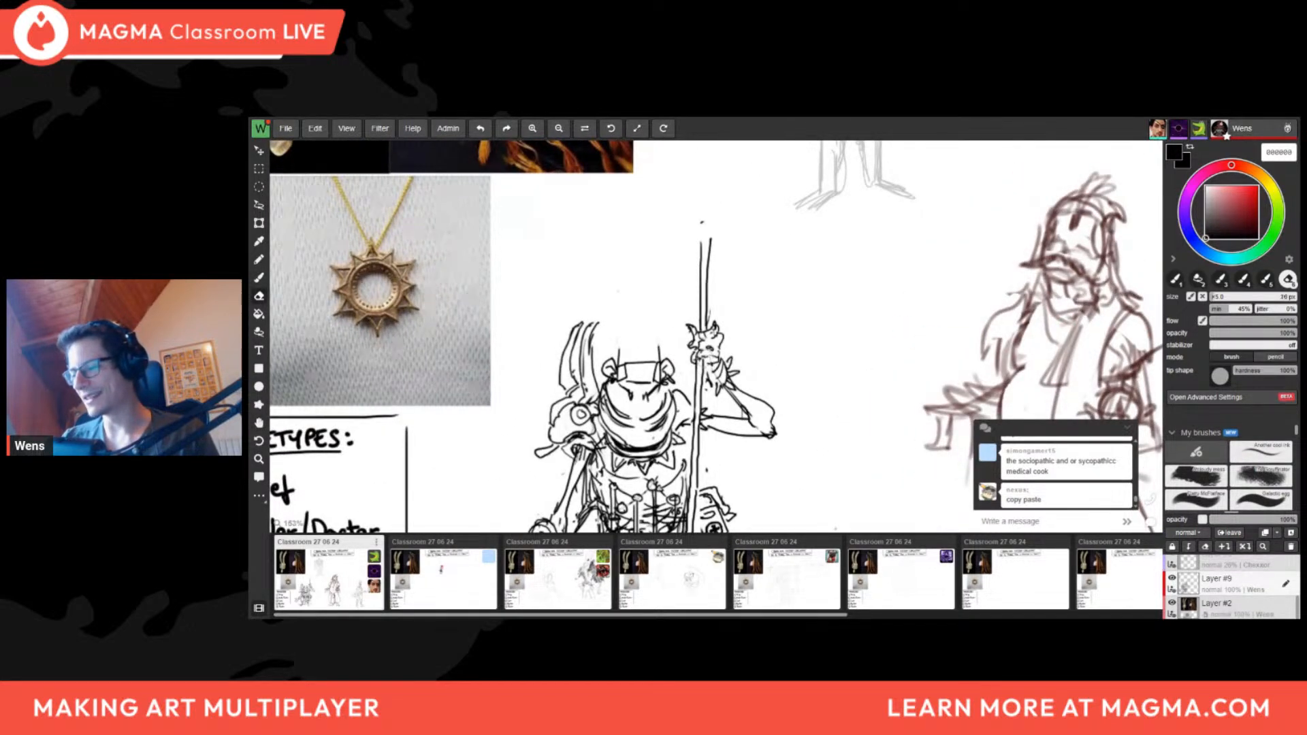
key(b)
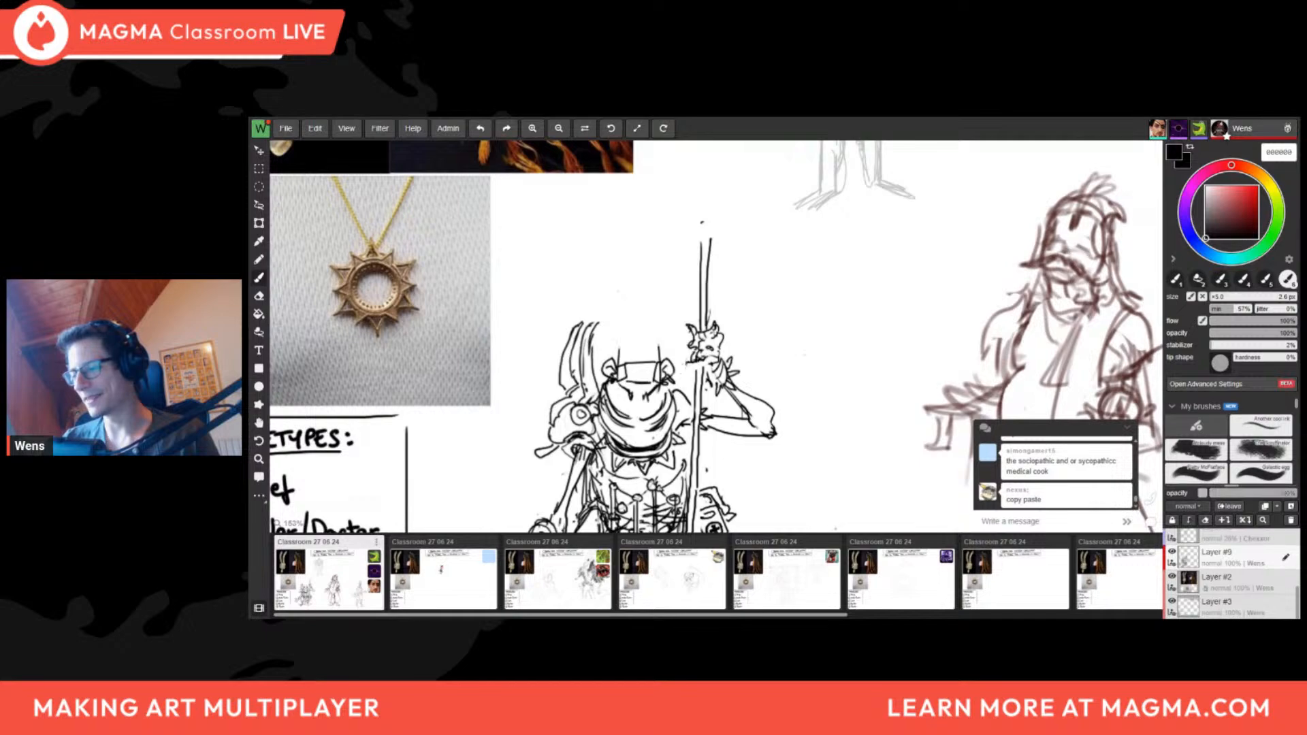
Examine the armoured figure's new face and staff up close and alongside the neighbouring sketches
scroll(708, 360, down, 5)
scroll(653, 354, up, 1)
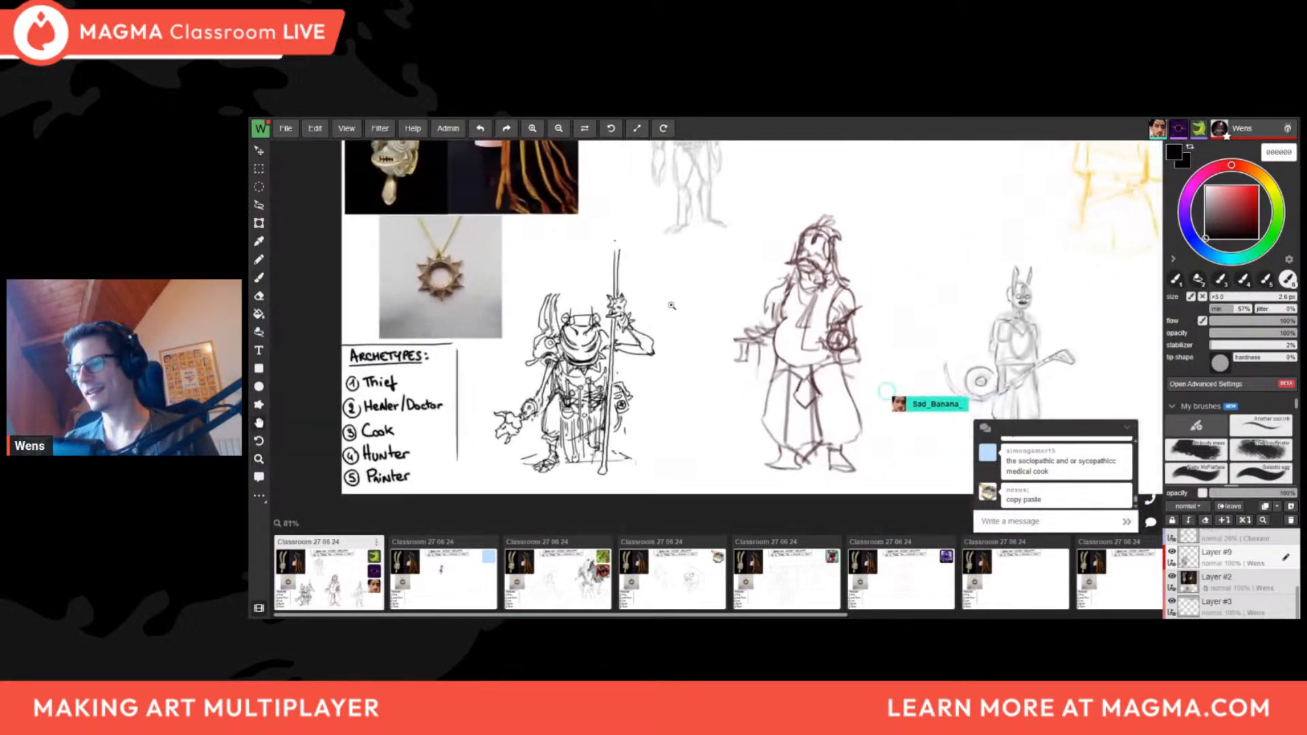
scroll(569, 262, up, 4)
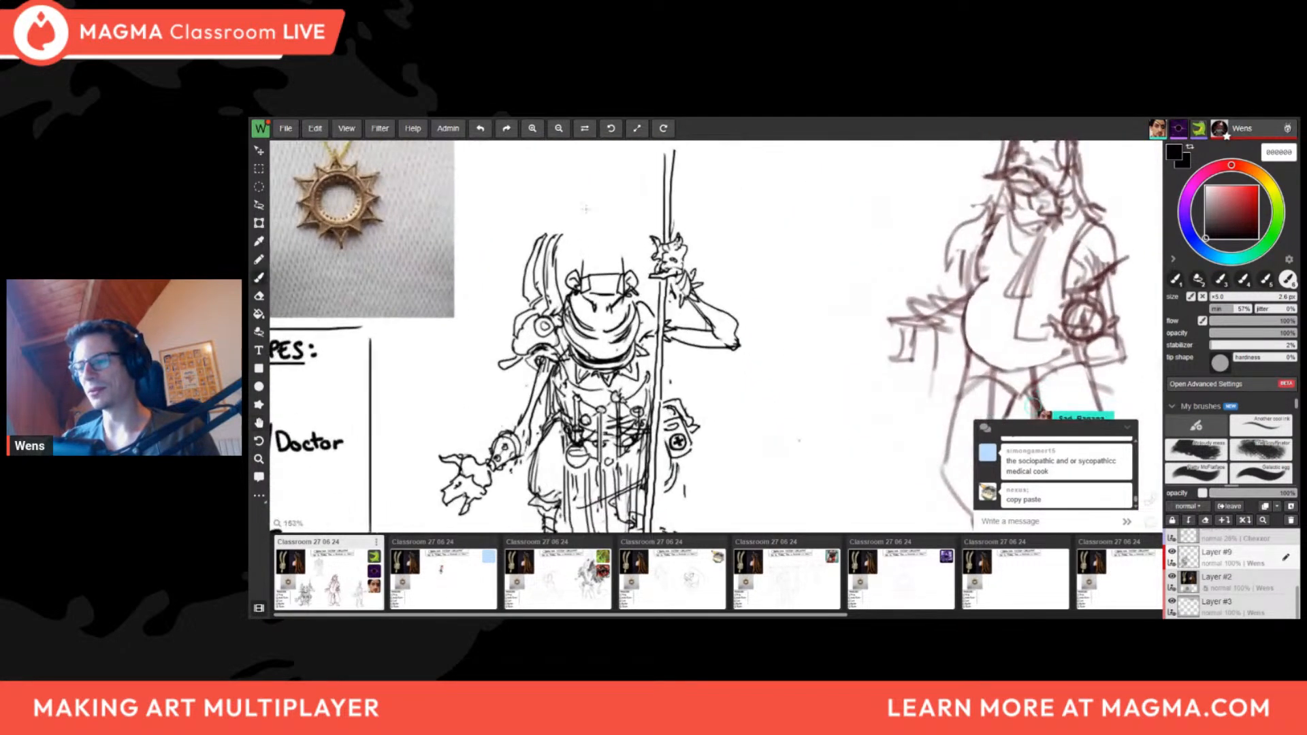
scroll(584, 229, down, 4)
scroll(687, 301, up, 2)
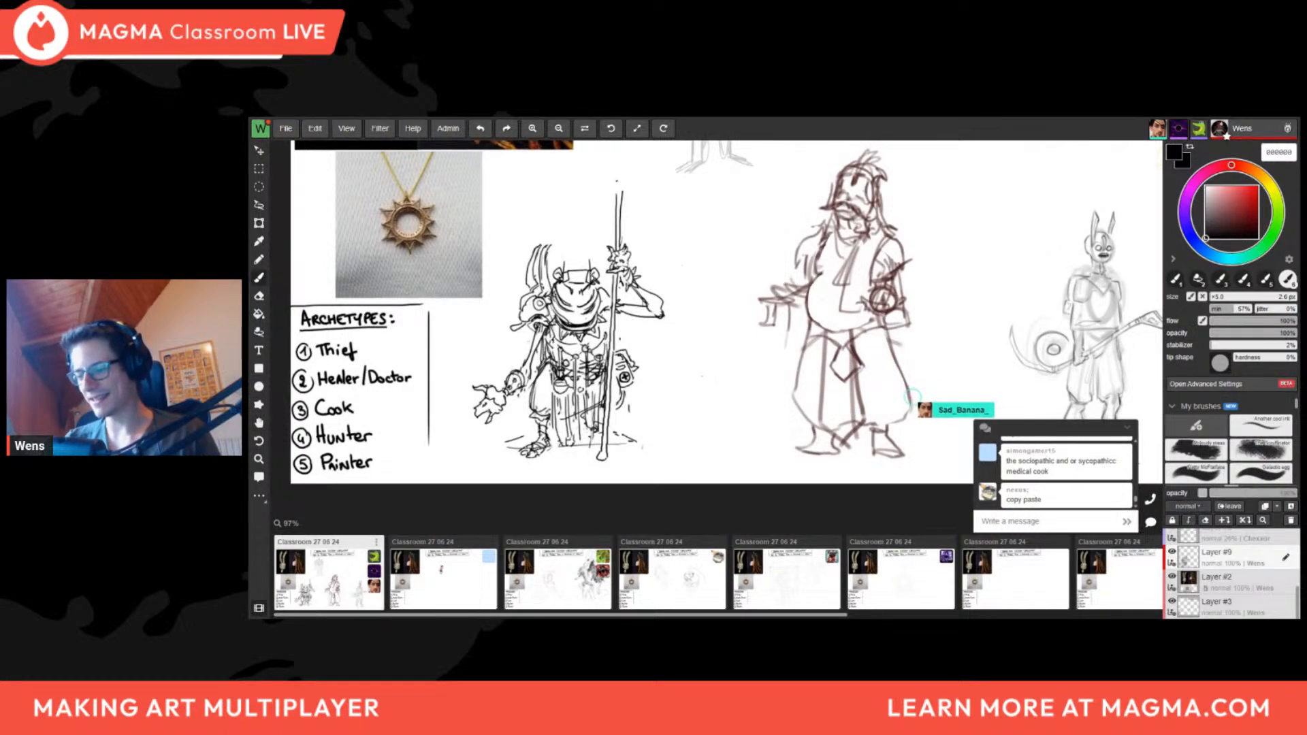
scroll(593, 432, down, 4)
drag(610, 513, 572, 519)
scroll(576, 371, up, 3)
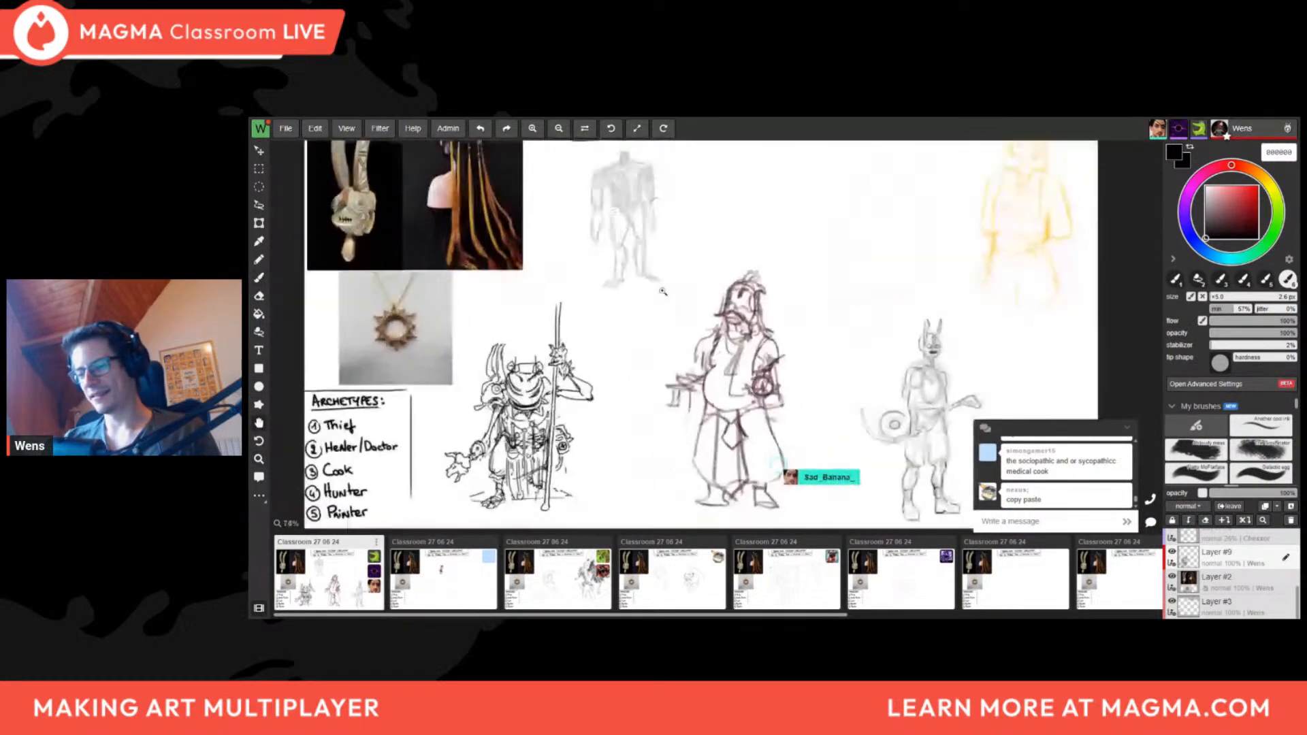
scroll(424, 489, up, 3)
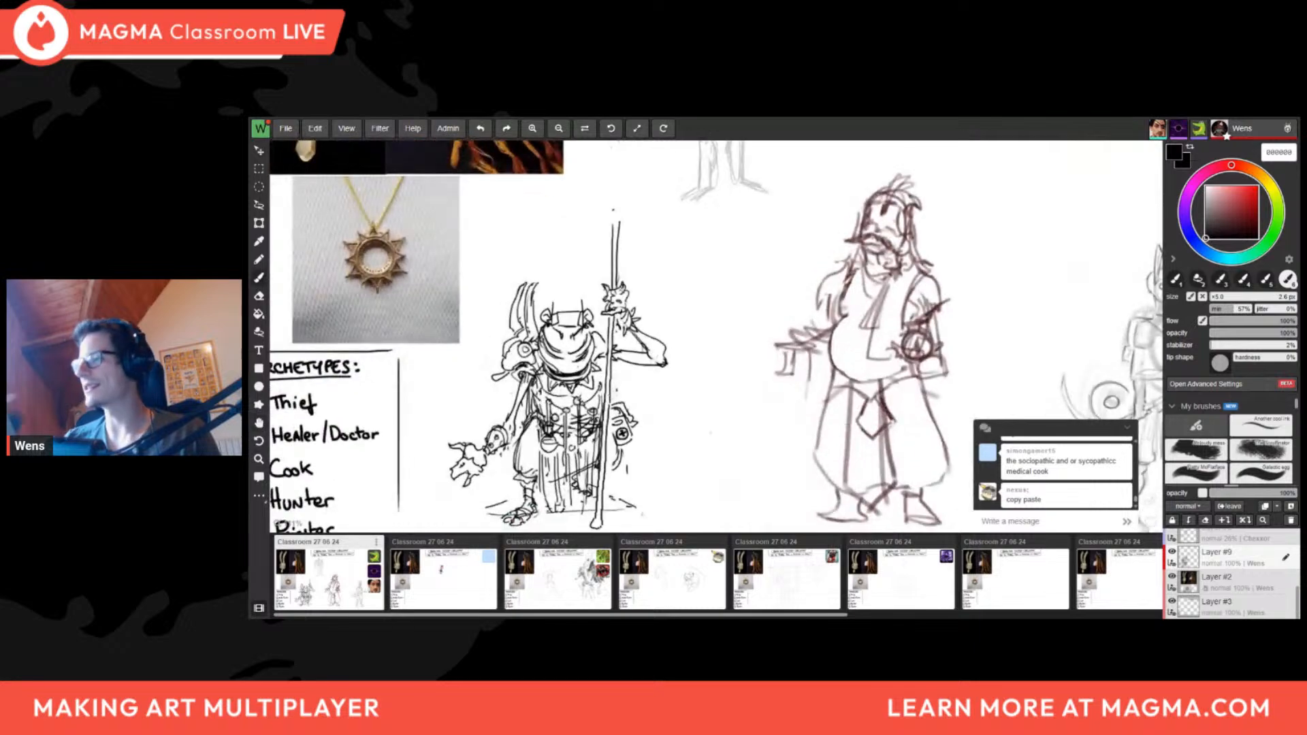
scroll(755, 370, down, 4)
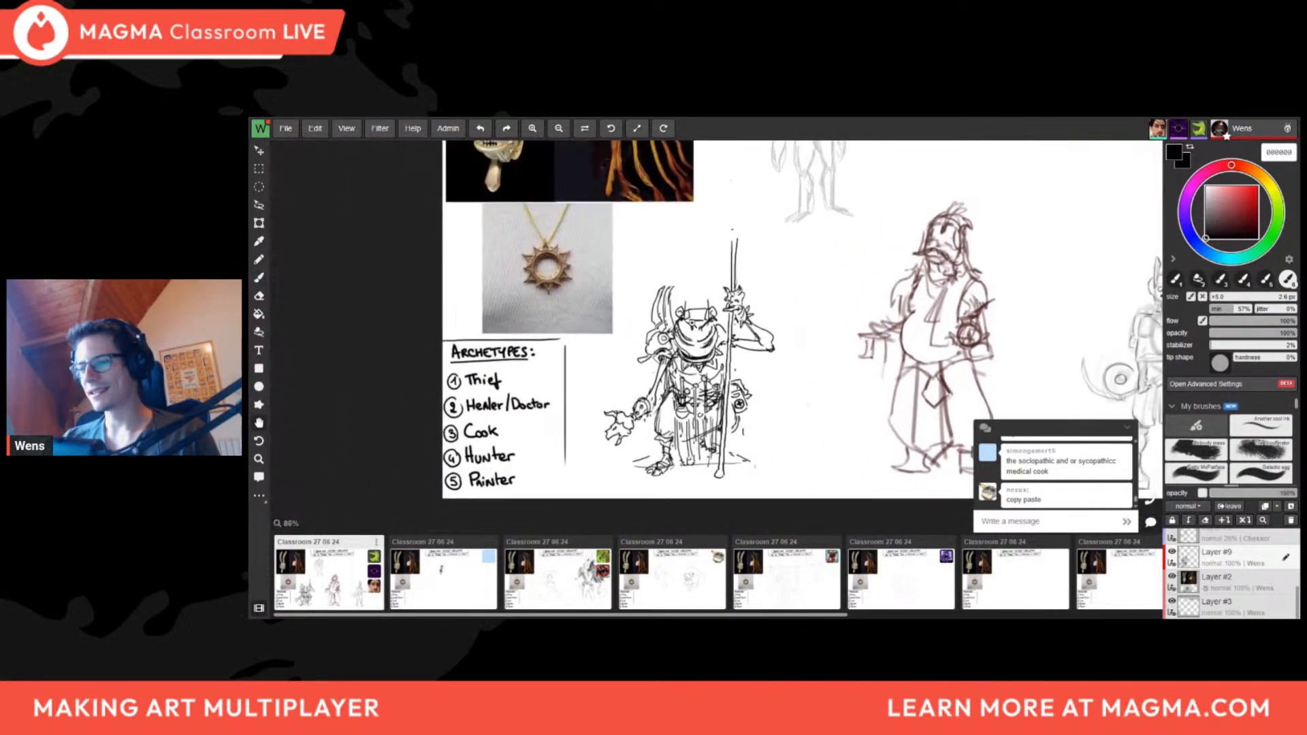
Erase the boxy brow and nostril marks between the armoured figure's two side eyes
scroll(660, 351, up, 2)
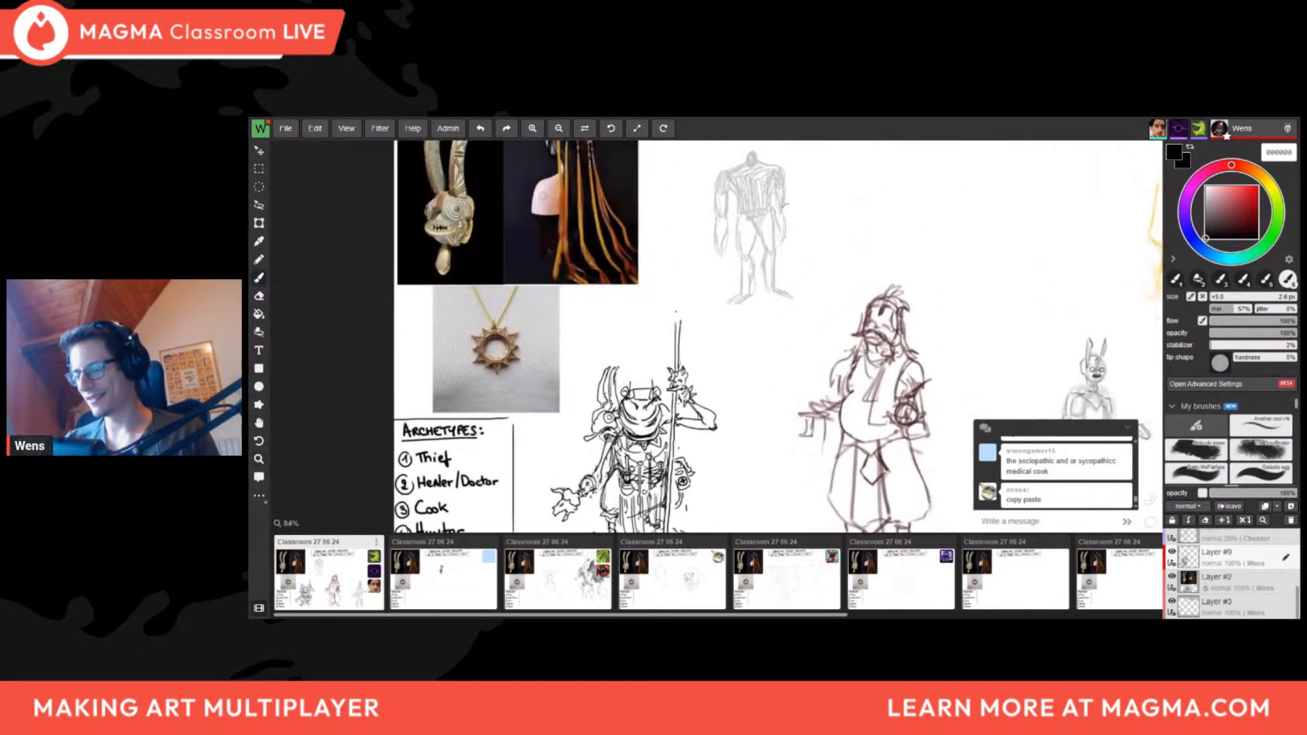
scroll(638, 419, up, 6)
key(e)
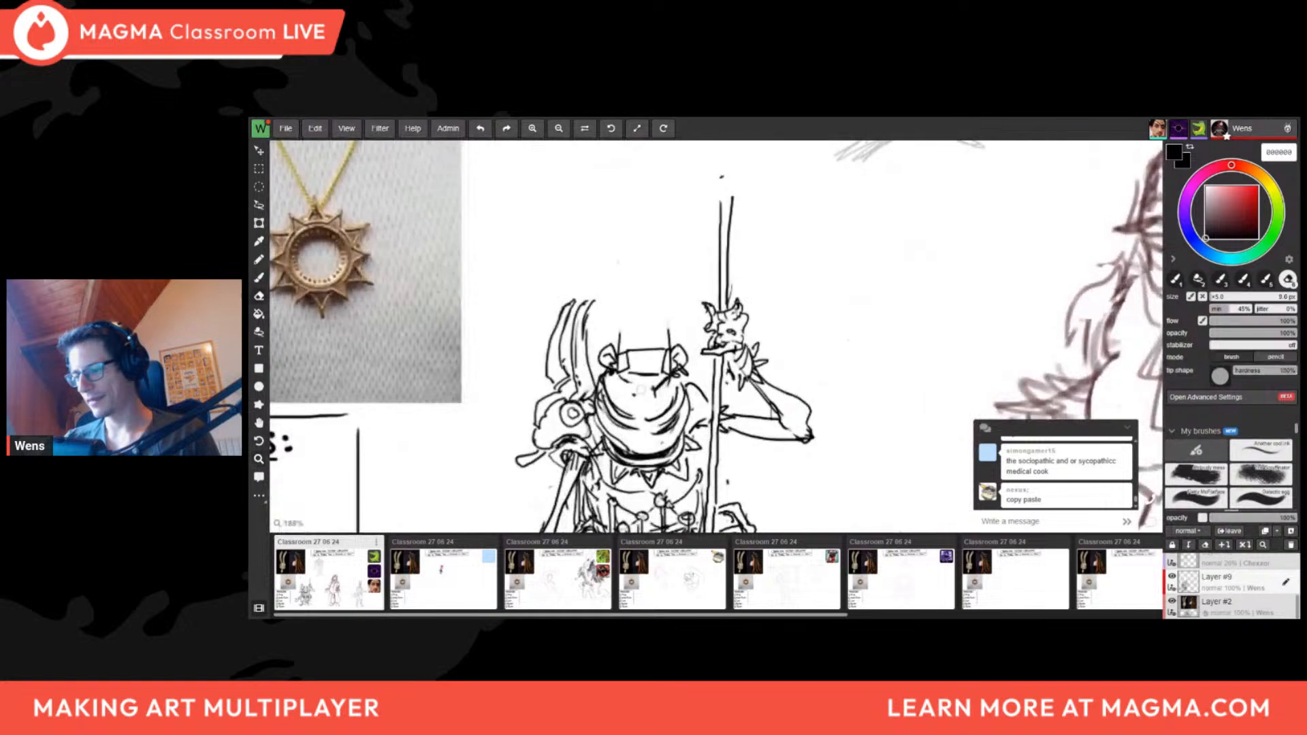
key(b)
key(e)
drag(657, 353, 642, 360)
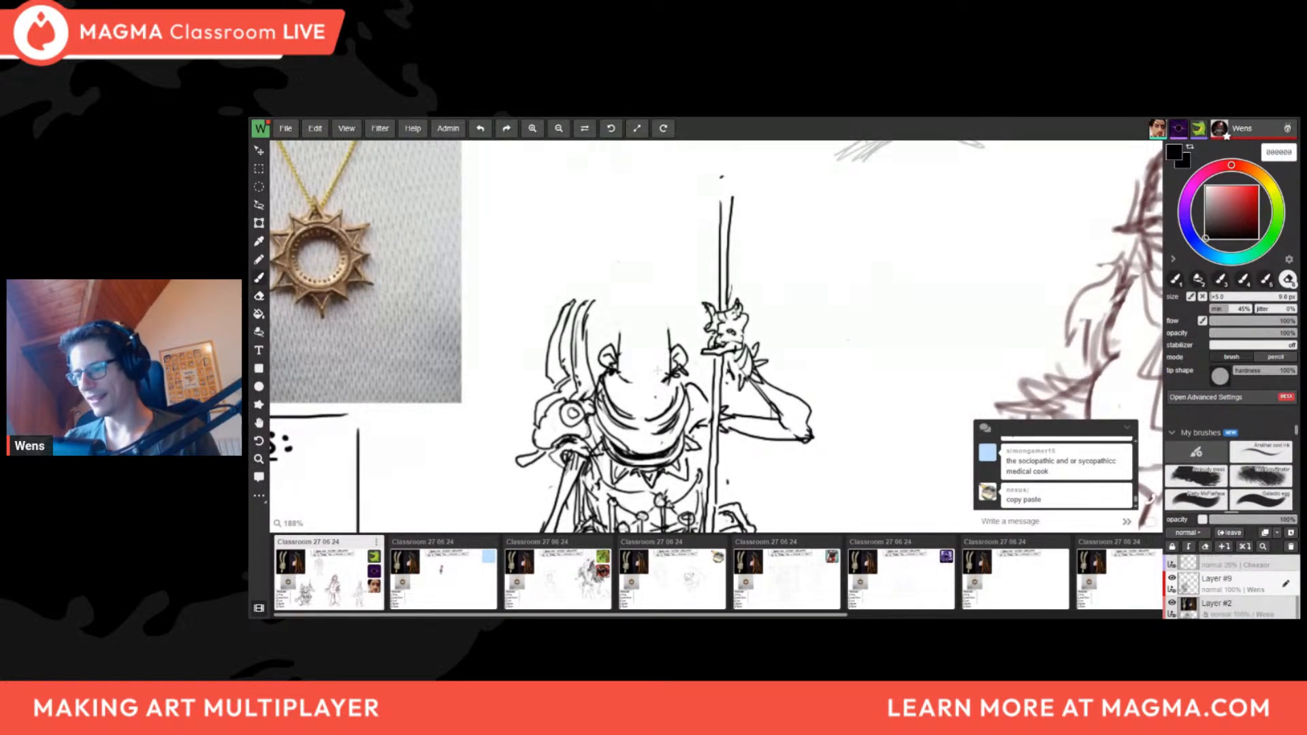
key(b)
Redraw the top edge of the armoured figure's head and fill the face area beneath it with solid black
scroll(652, 359, up, 3)
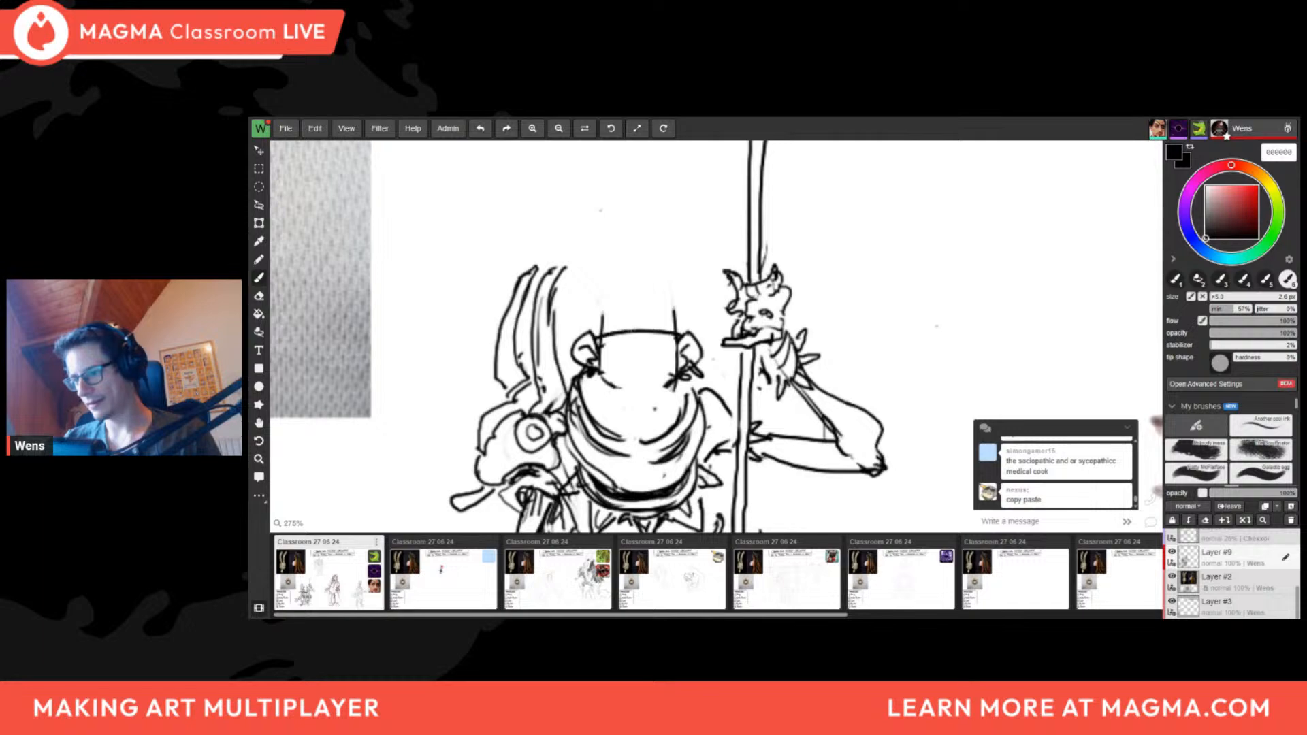
key(shift+b)
mouse_move(598, 342)
mouse_down()
mouse_move(676, 338)
mouse_move(655, 387)
mouse_up()
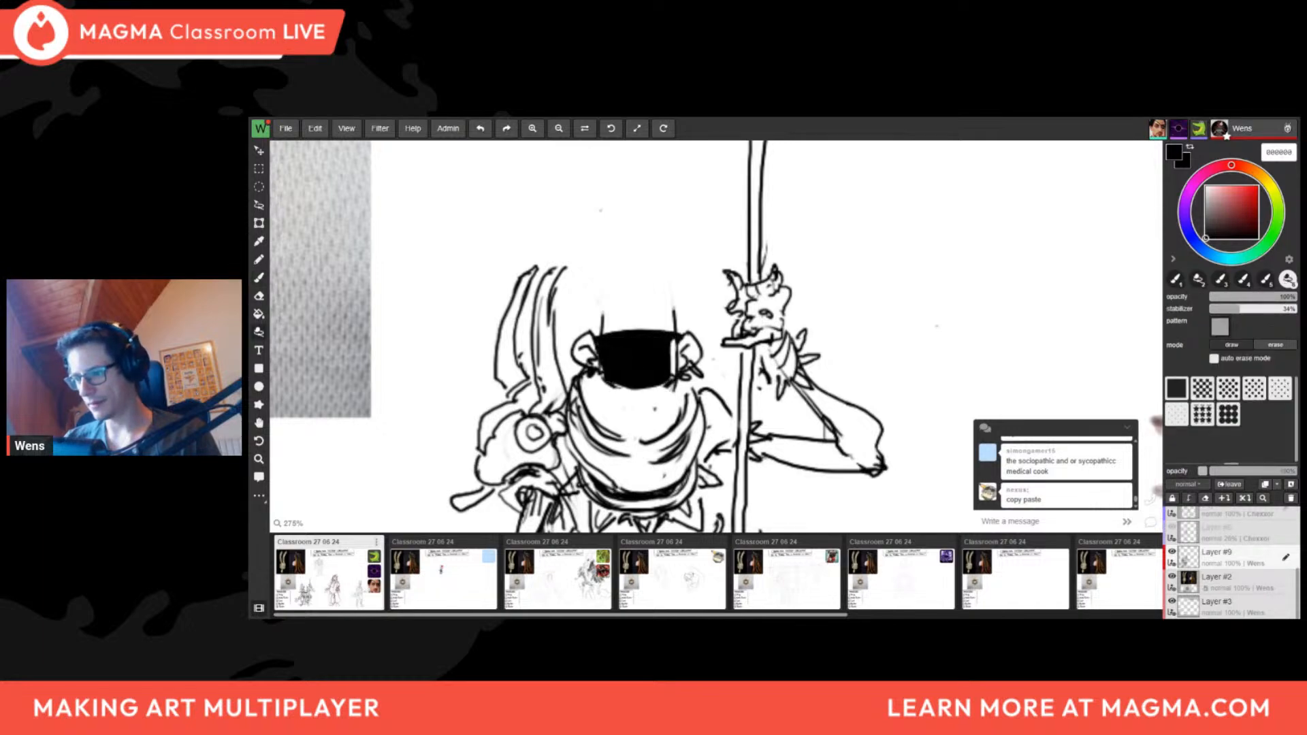
scroll(687, 372, down, 6)
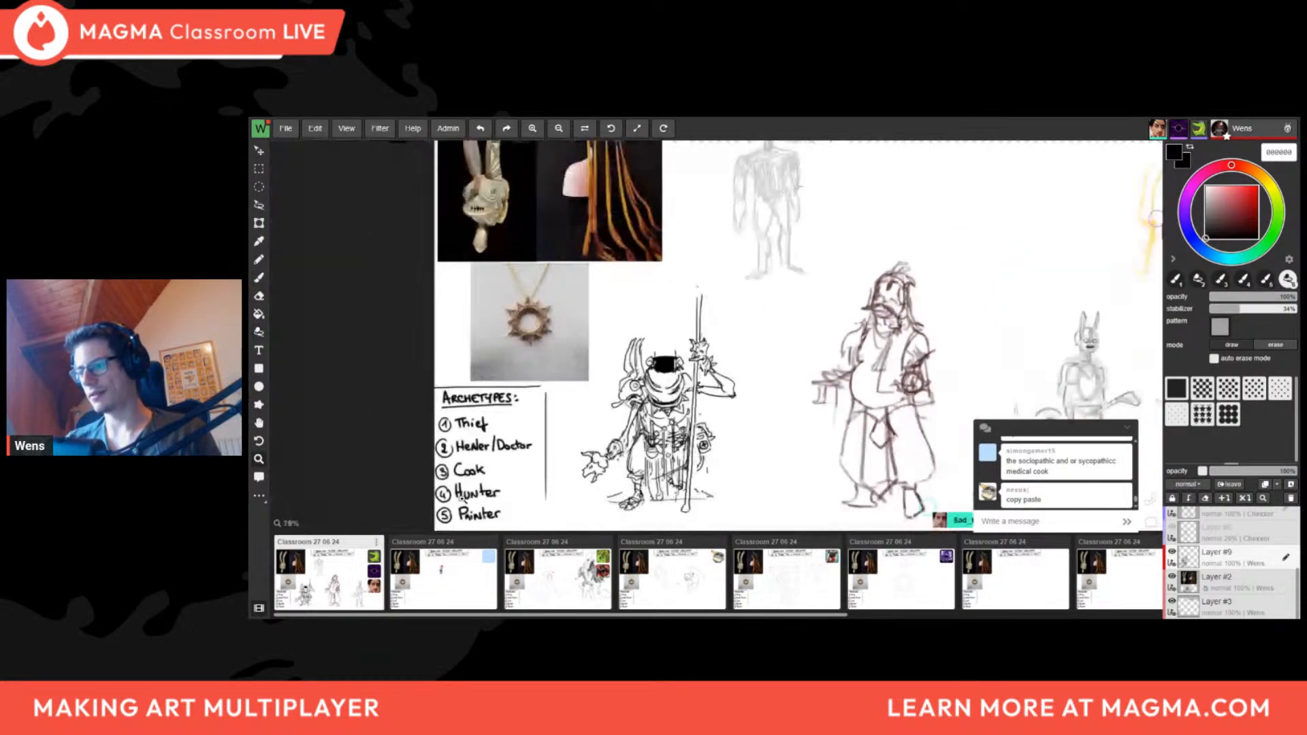
Clean up the area under the black face and draw curved, tusk-like lines between it and the collar folds
middle_drag(688, 371, 588, 308)
scroll(585, 316, up, 1)
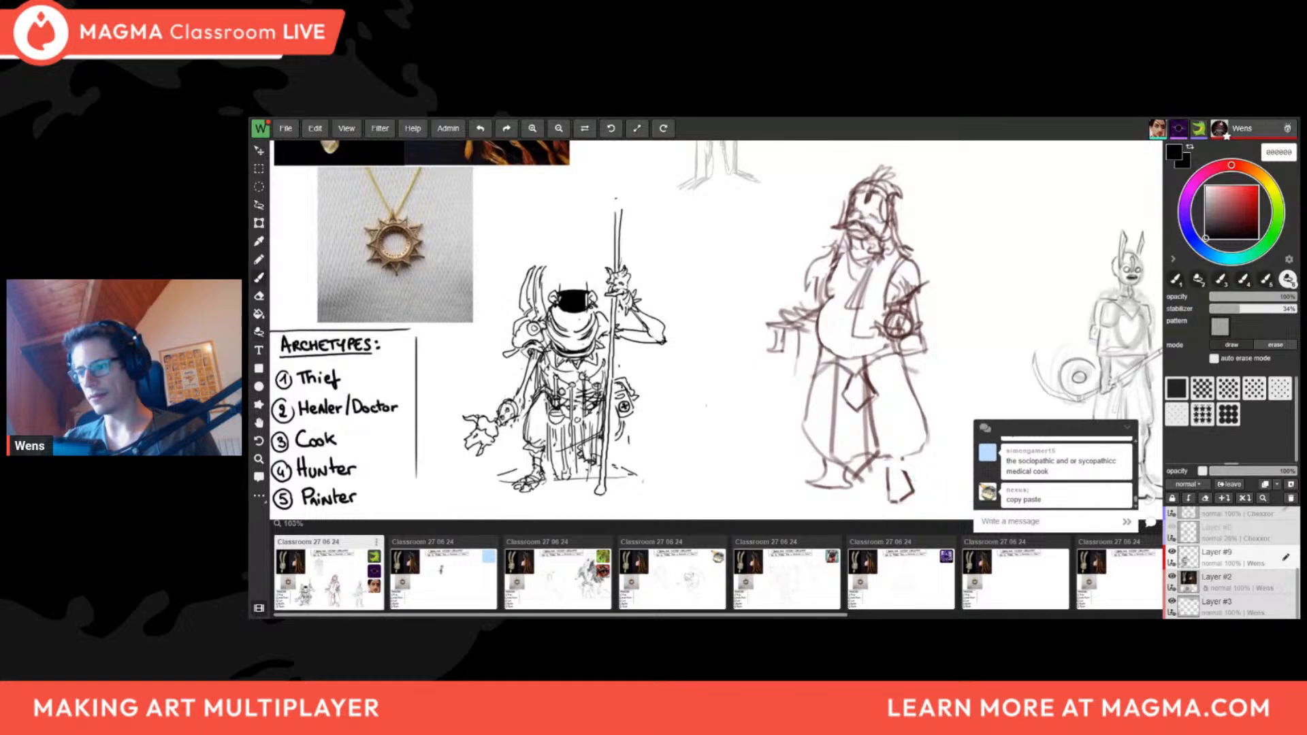
key(b)
key(b)
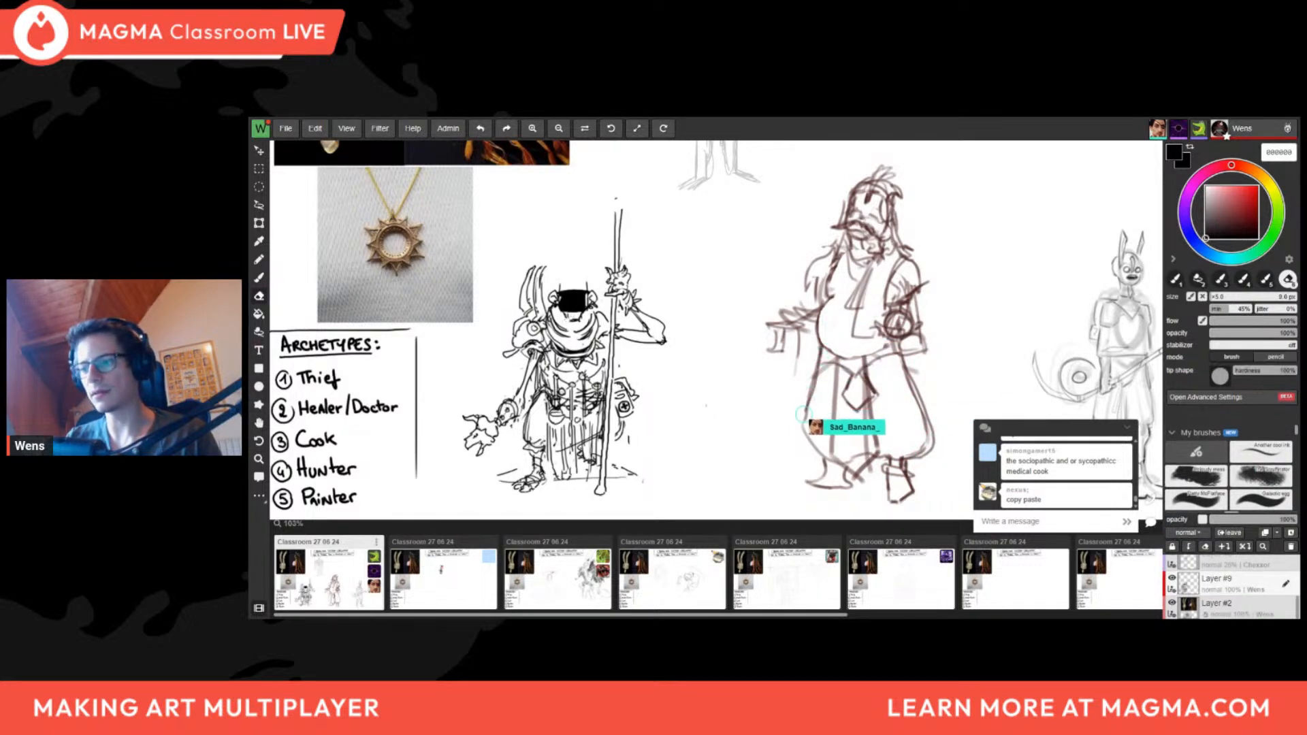
scroll(583, 306, up, 5)
key(b)
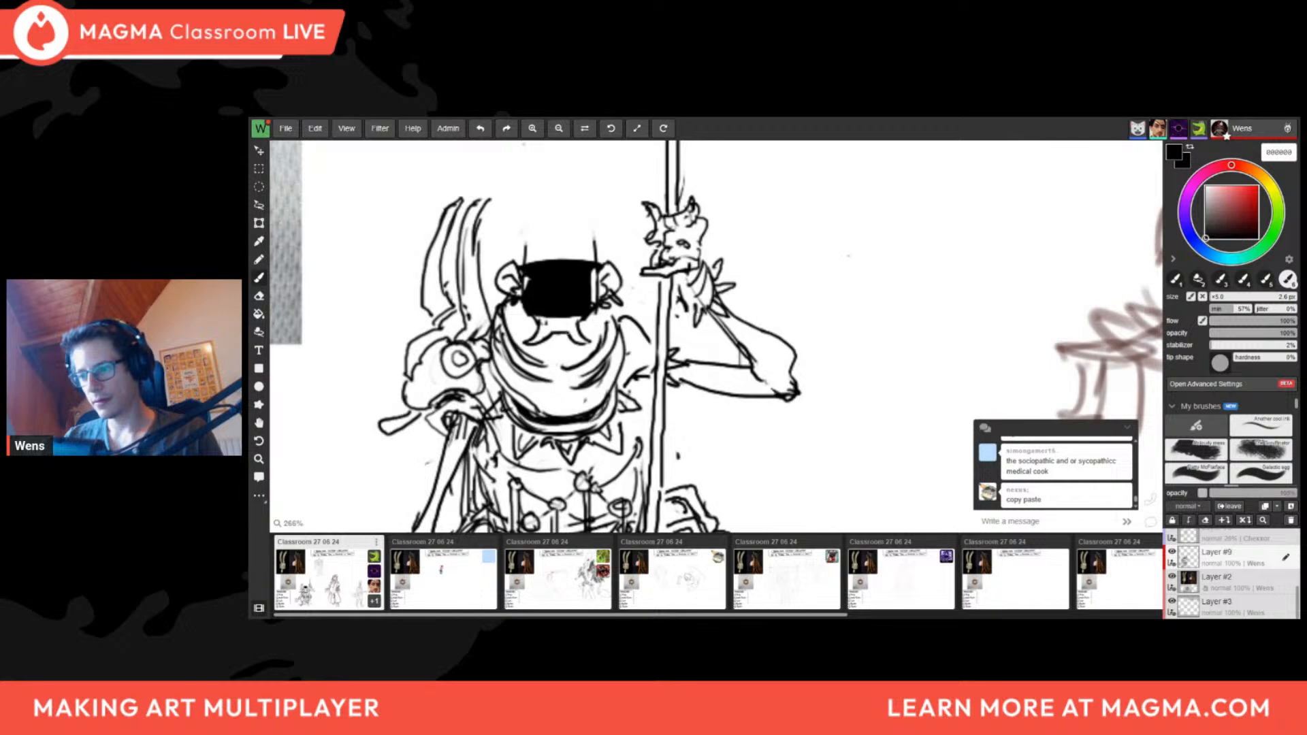
scroll(569, 344, down, 5)
scroll(569, 344, up, 1)
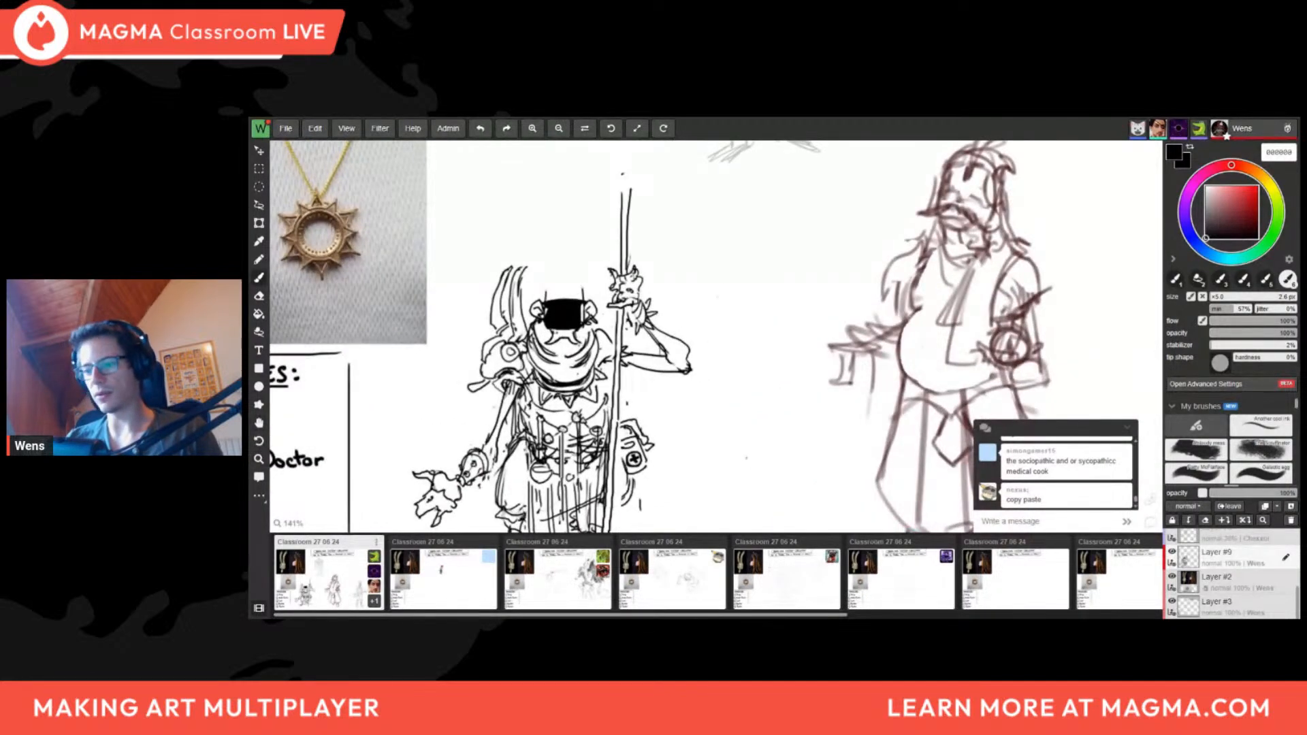
scroll(569, 333, down, 4)
scroll(569, 334, up, 4)
scroll(700, 317, down, 3)
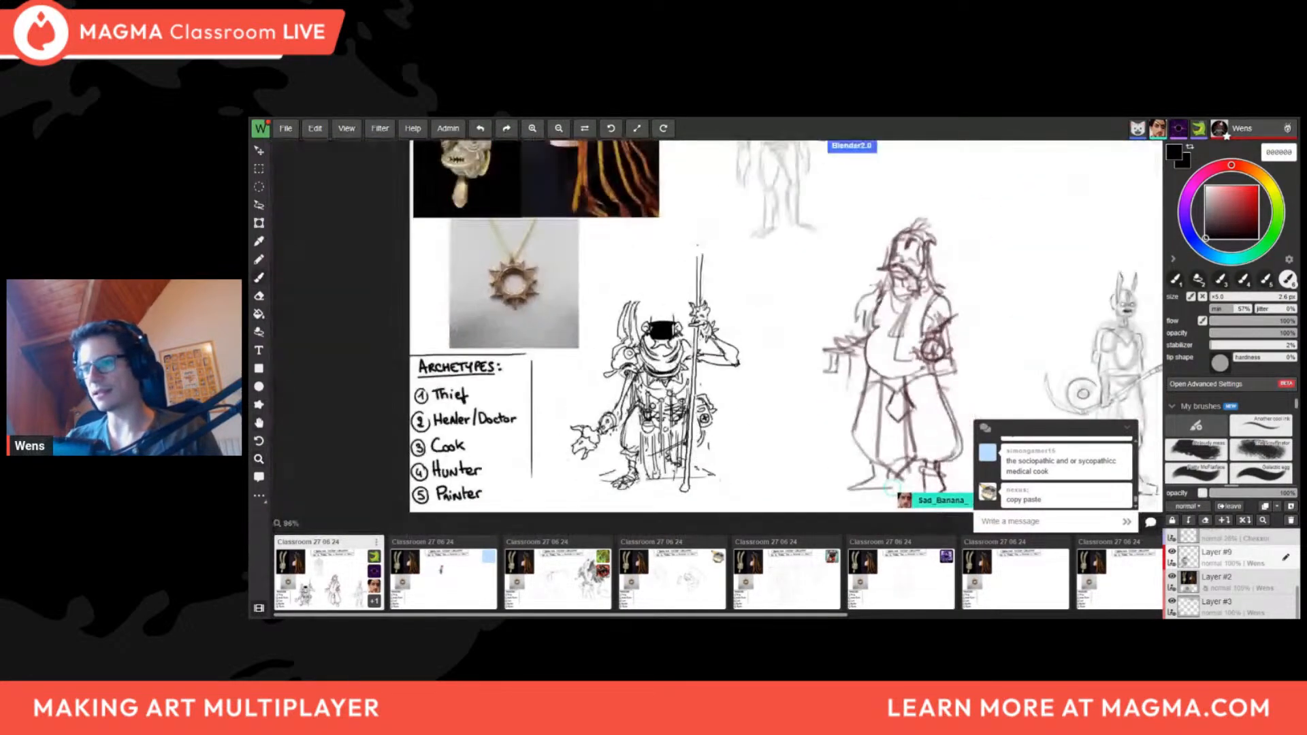
Draw a small square knob centred on the top edge of the black face
middle_drag(660, 319, 643, 368)
scroll(653, 365, up, 4)
key(e)
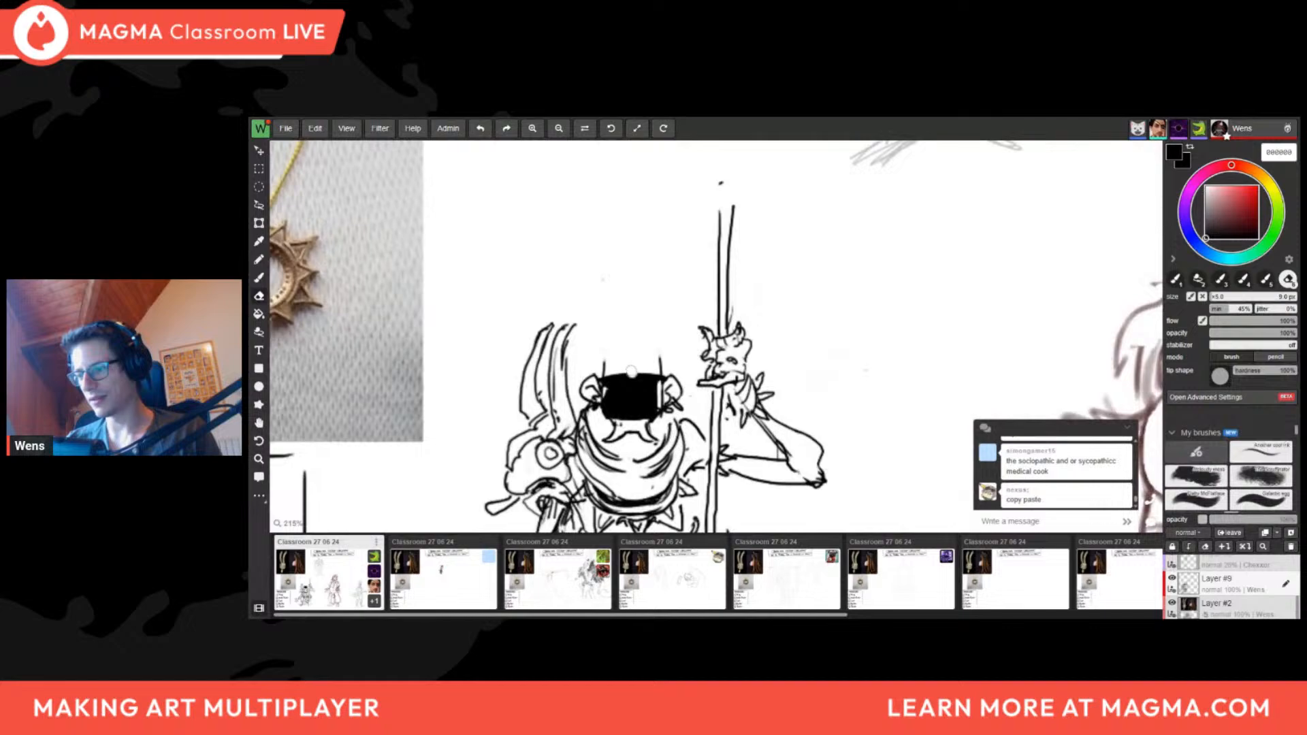
key(b)
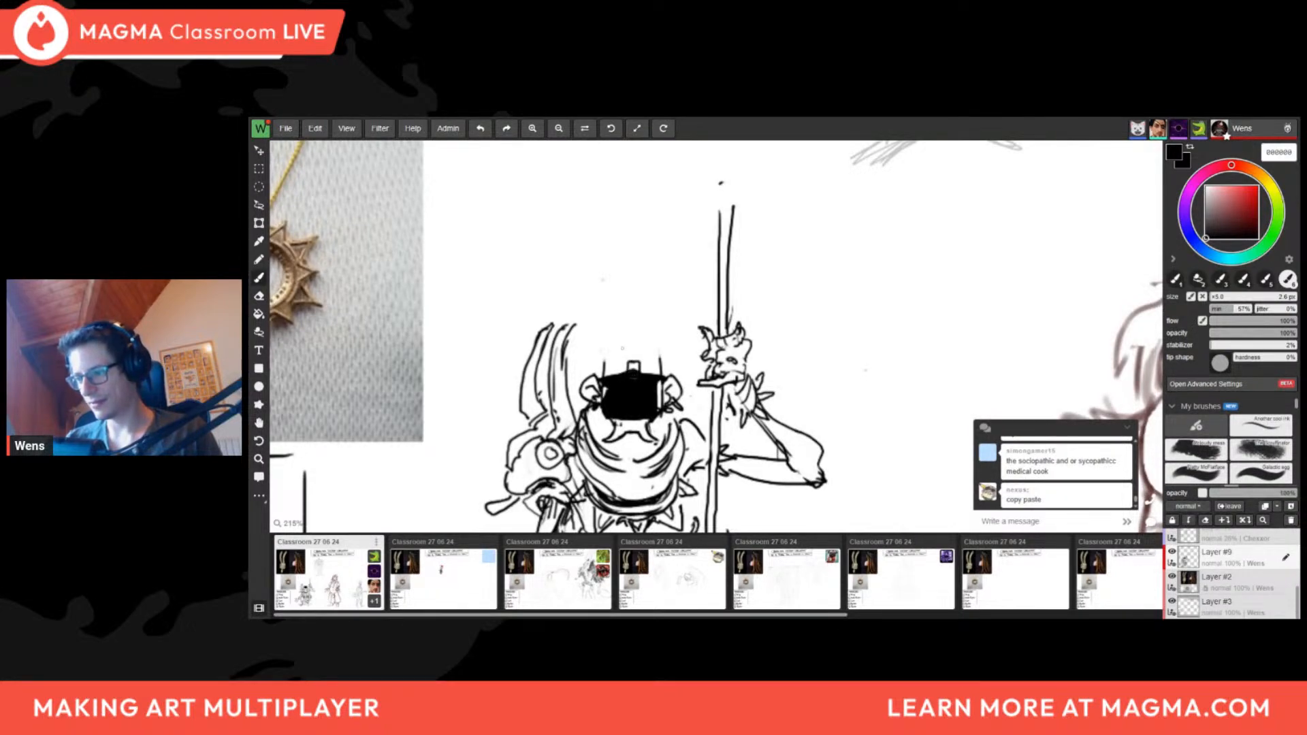
Try a single round eye on top of the knob above the black face, and undo it
scroll(623, 349, down, 4)
middle_drag(622, 348, 602, 336)
scroll(601, 340, up, 3)
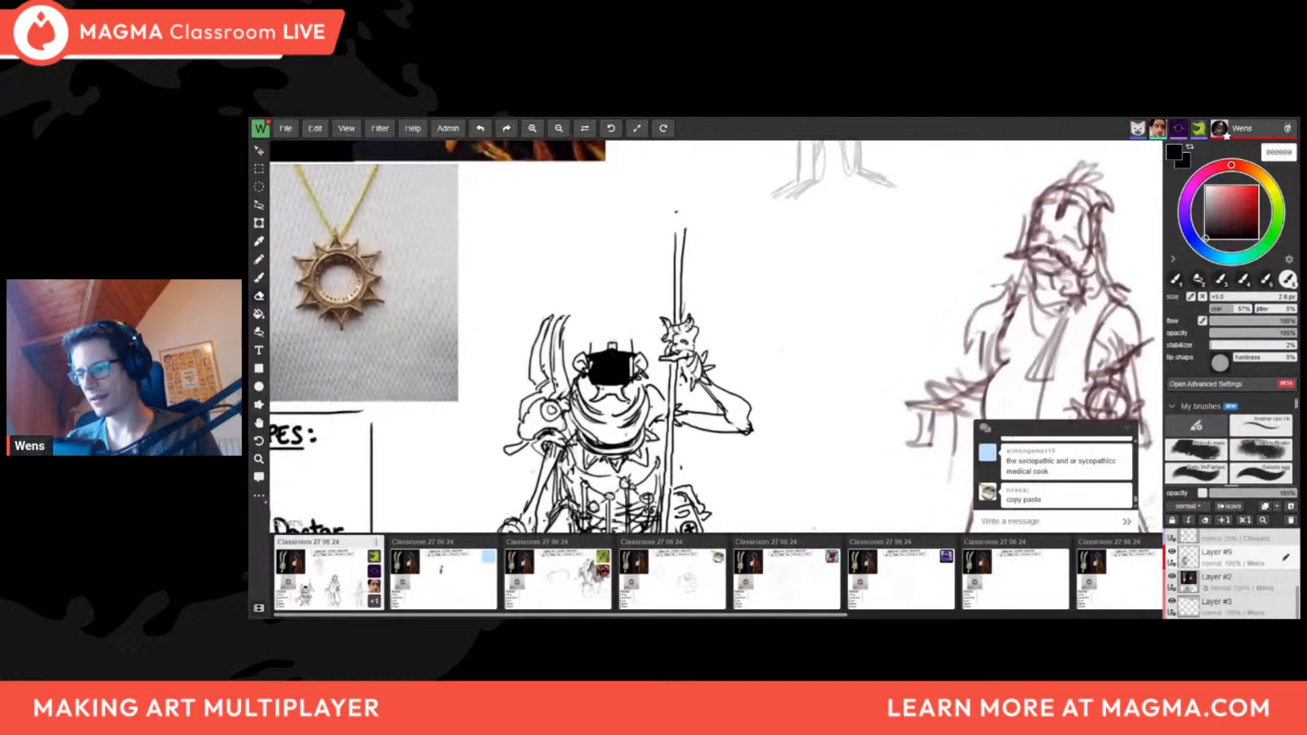
drag(601, 345, 619, 338)
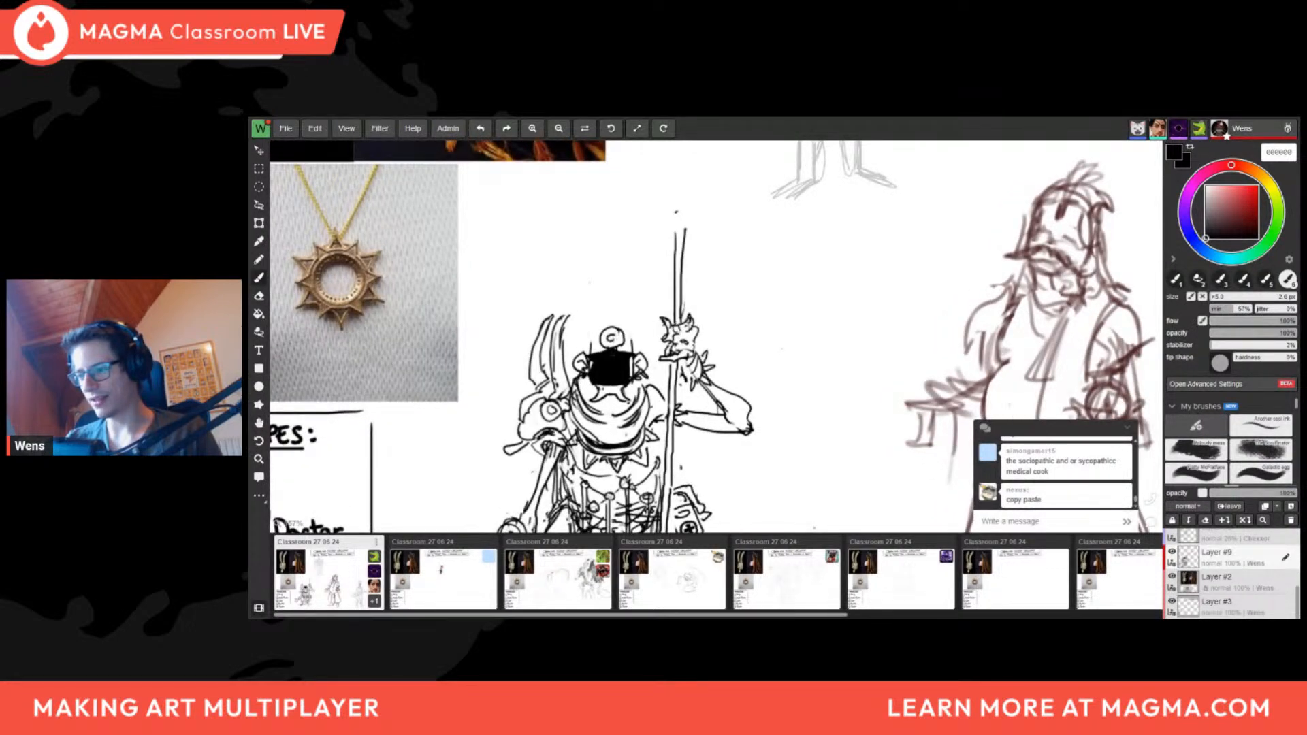
scroll(616, 401, down, 3)
scroll(617, 400, up, 3)
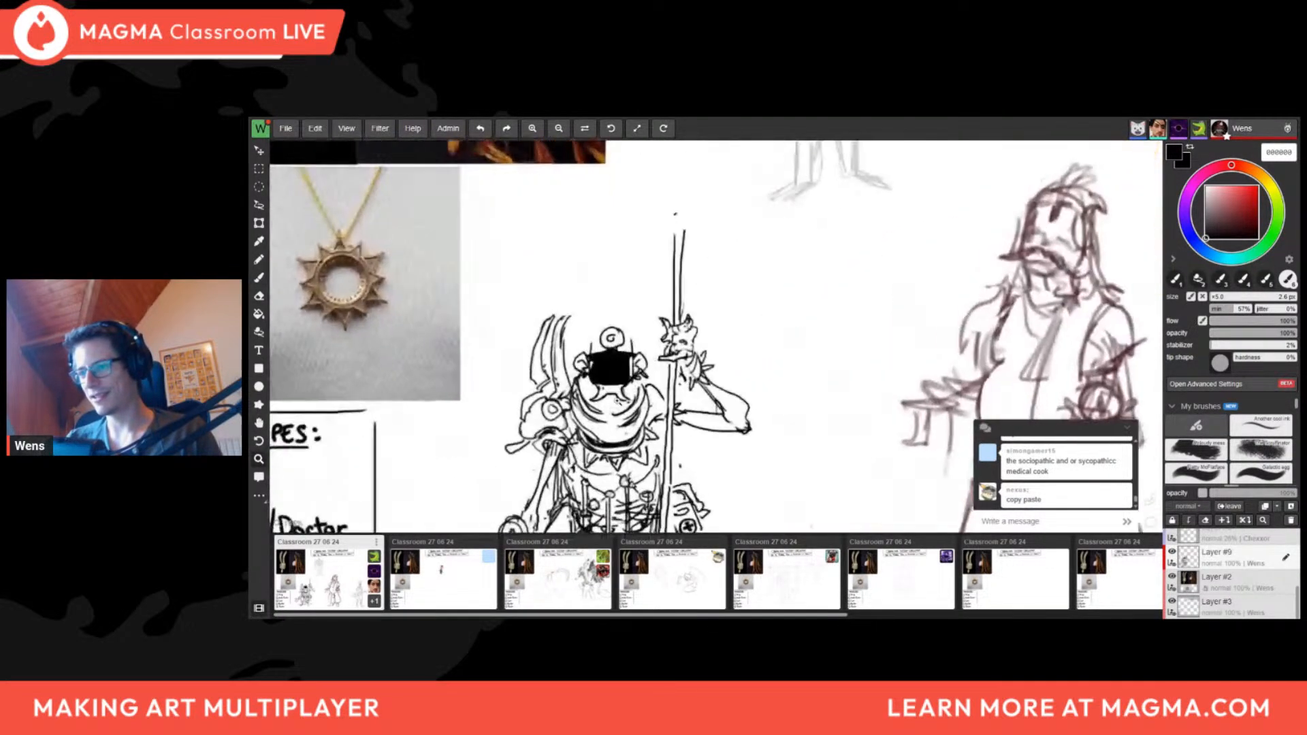
key(ctrl+z)
key(ctrl+z)
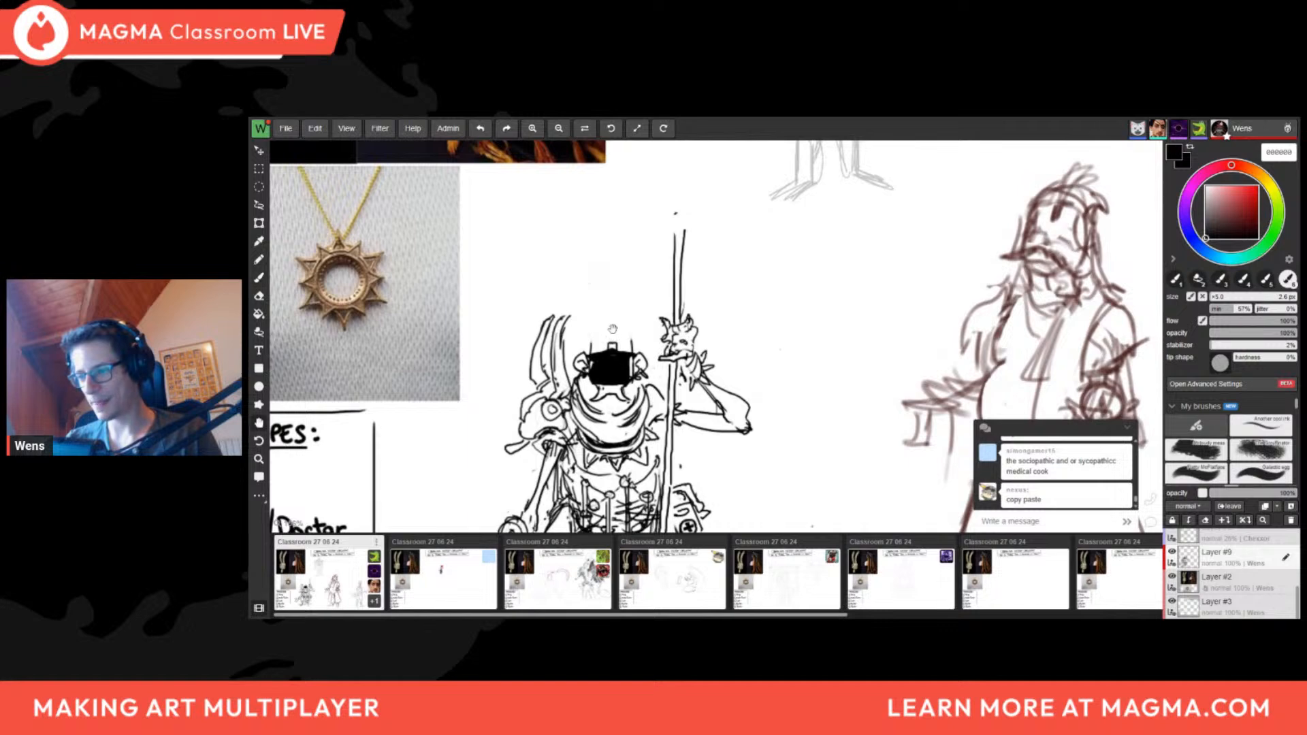
Draw two round eyes with pupils above the black face, one on each side of the knob, and compare with the reference photos
key(ctrl+z)
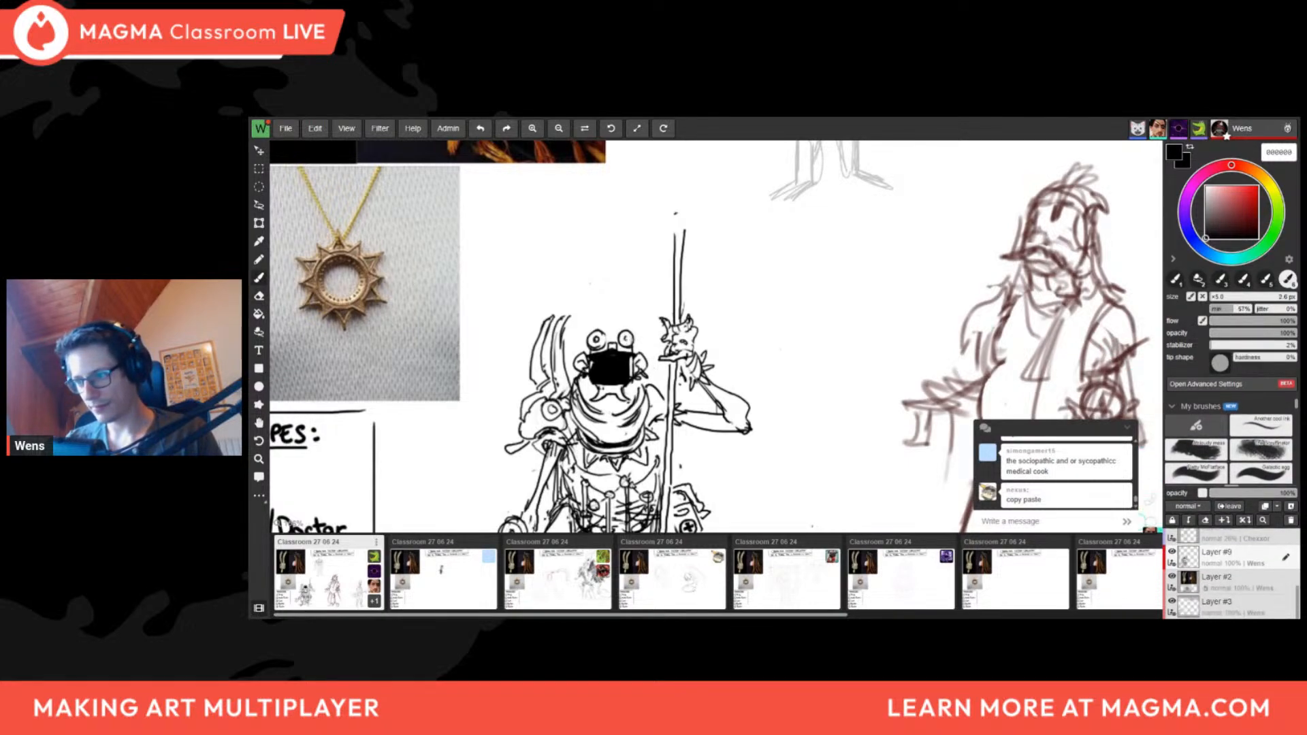
ctrl+drag(637, 326, 488, 493)
ctrl+drag(503, 272, 544, 238)
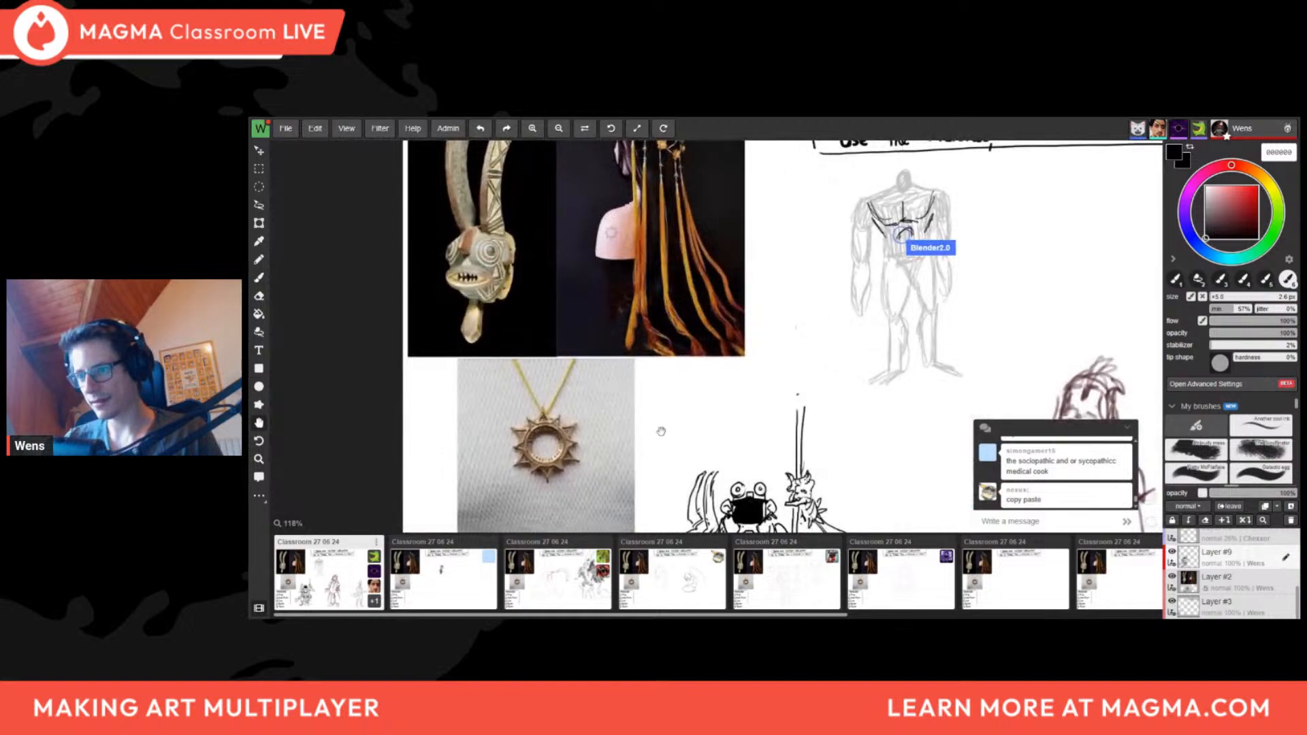
drag(661, 431, 531, 267)
ctrl+drag(646, 330, 722, 307)
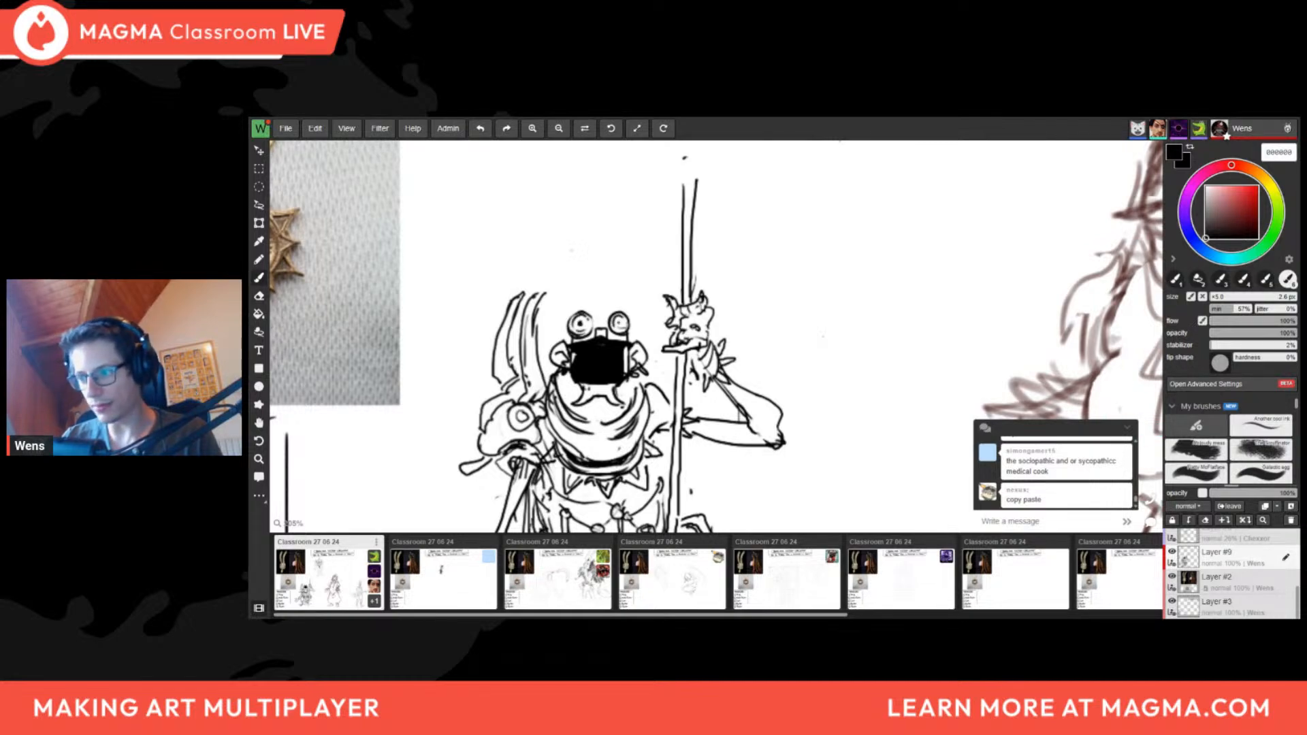
Draw pointed ears on both sides of the black face and add small facial details below it
scroll(624, 332, down, 9)
scroll(620, 330, up, 11)
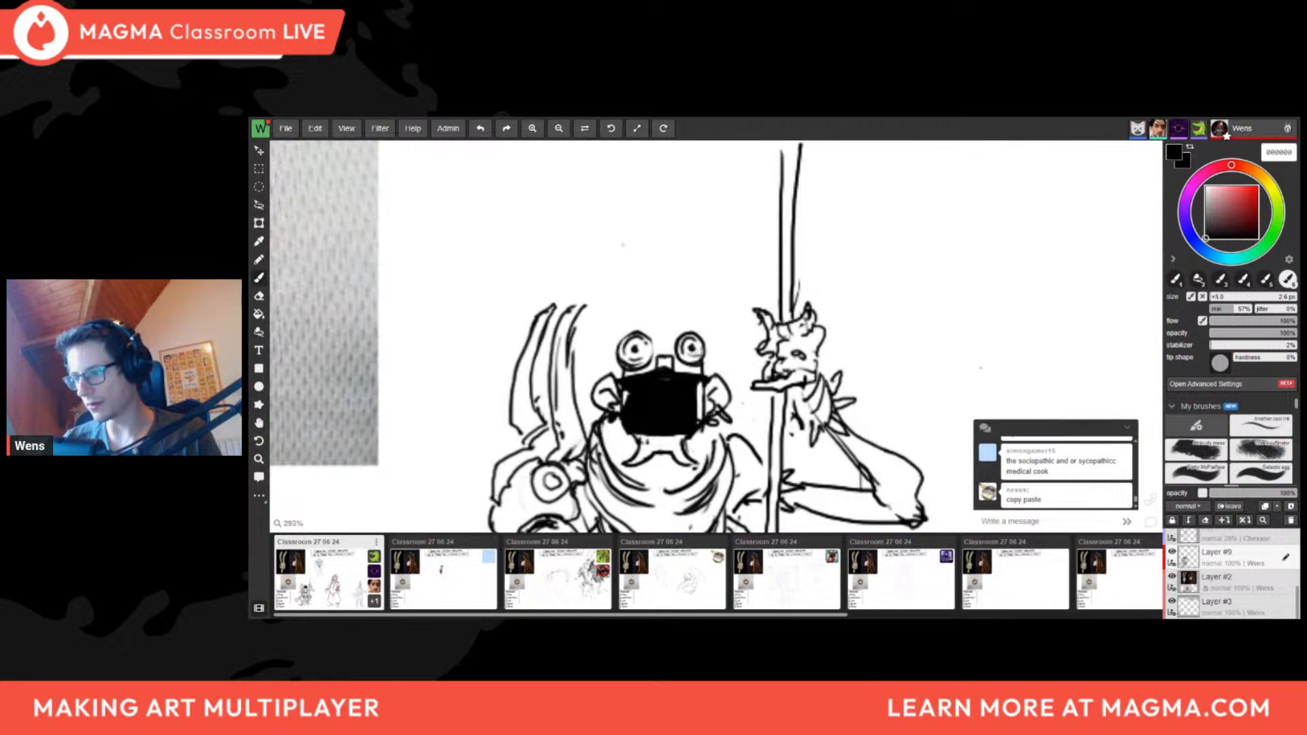
scroll(619, 333, down, 10)
scroll(620, 333, up, 7)
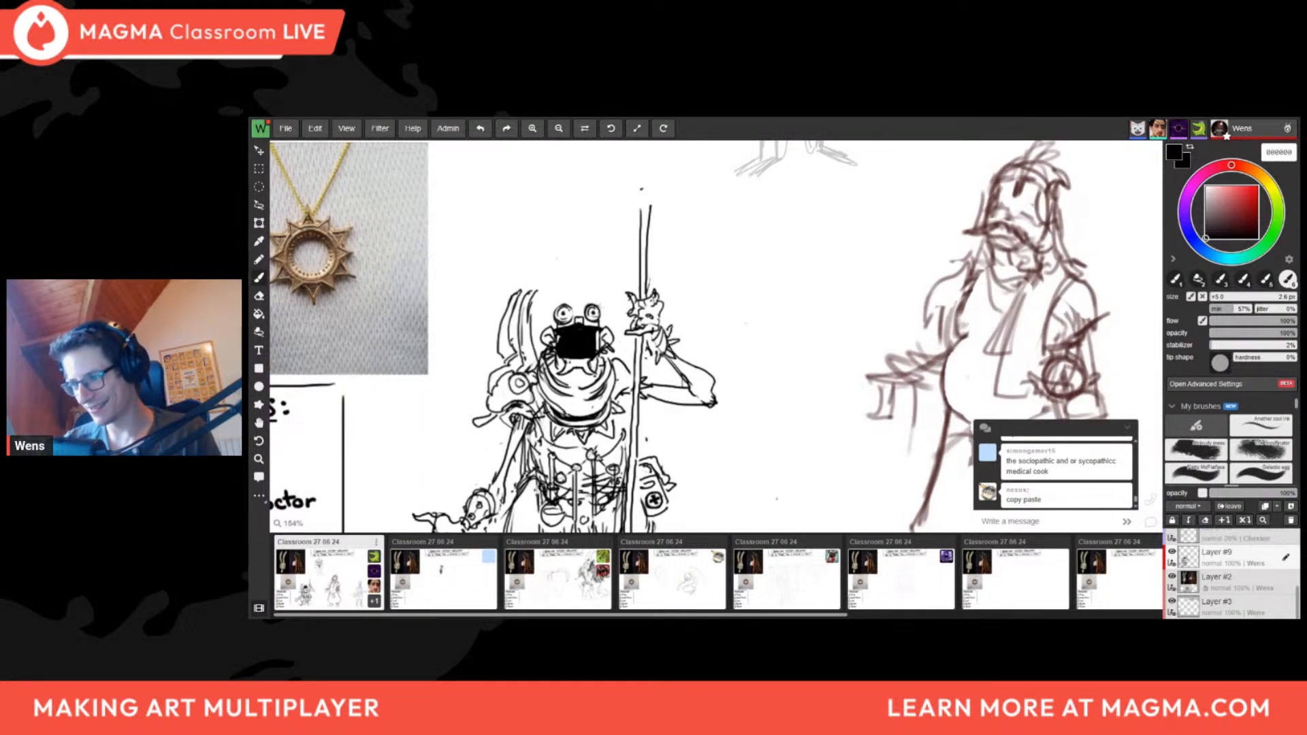
scroll(593, 317, down, 7)
scroll(591, 316, up, 6)
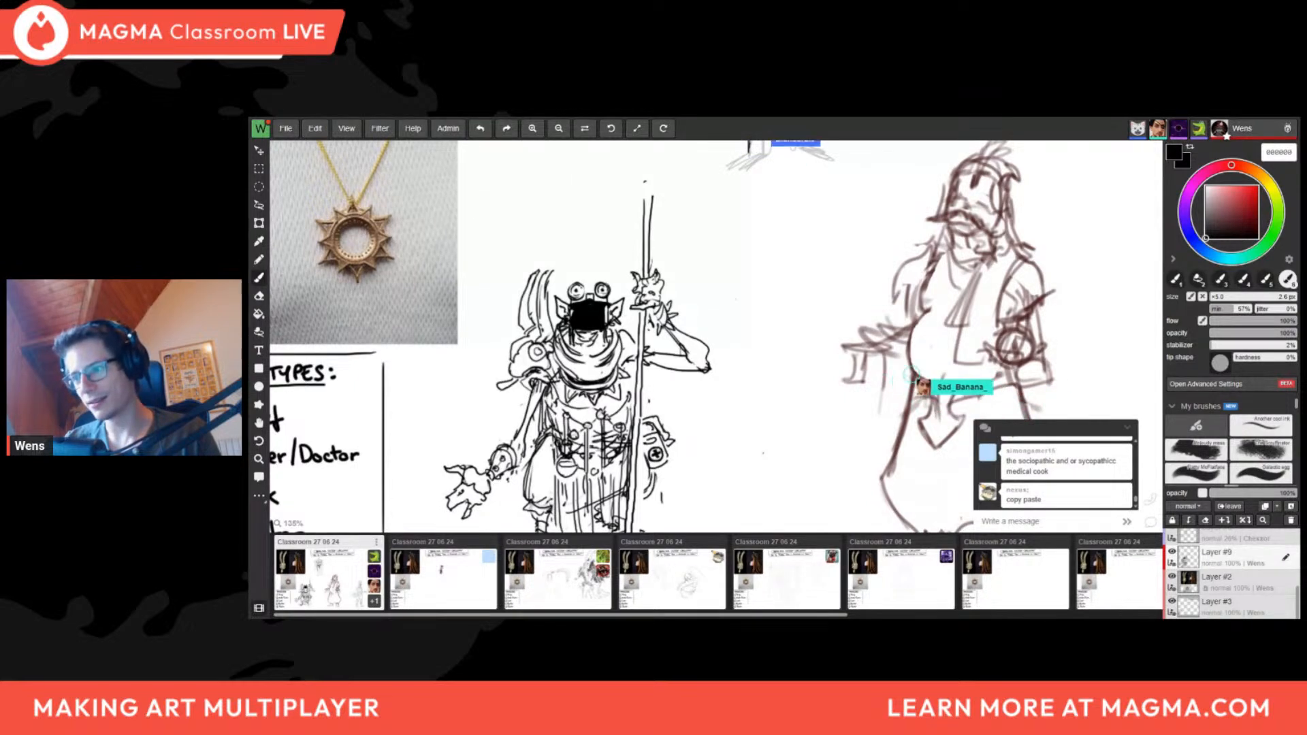
scroll(640, 299, down, 6)
scroll(586, 307, up, 3)
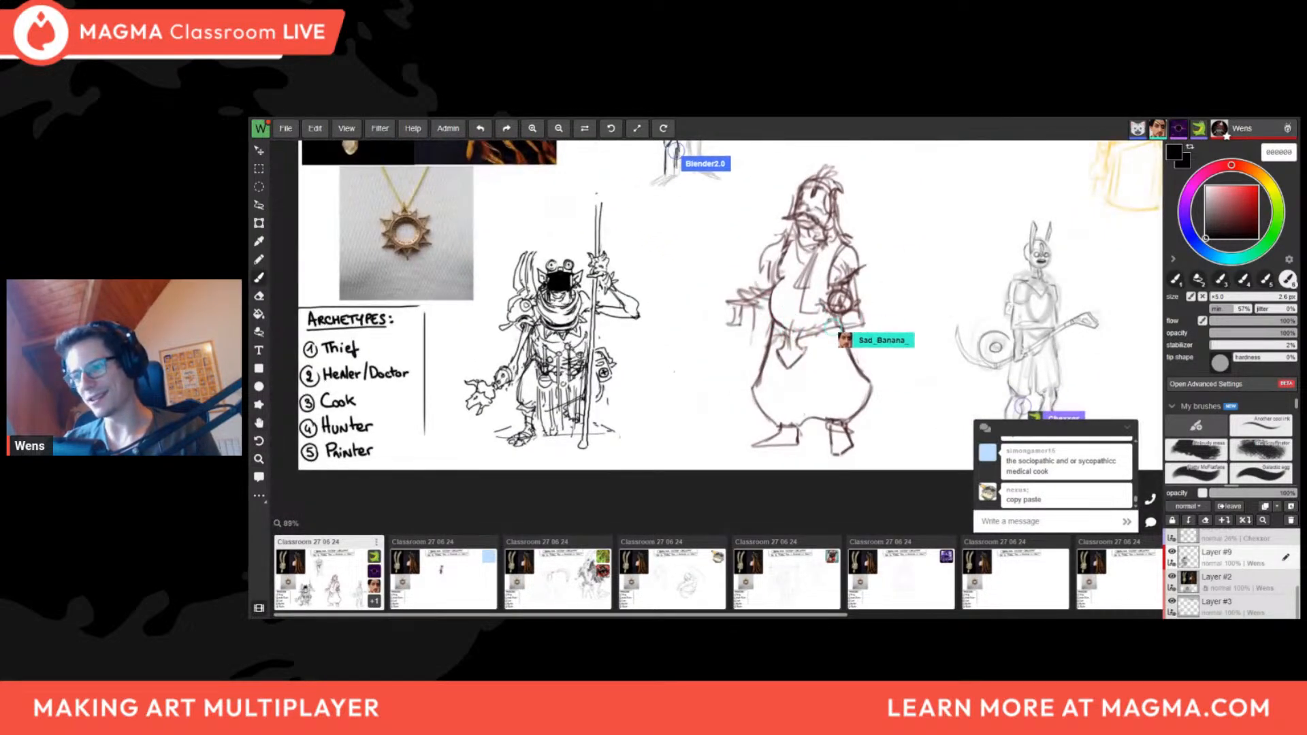
scroll(565, 303, down, 3)
scroll(561, 288, up, 4)
Select the tall horns on the shoulder creature and rotate them outward from the head, checking the pose in a mirrored view
drag(630, 234, 662, 215)
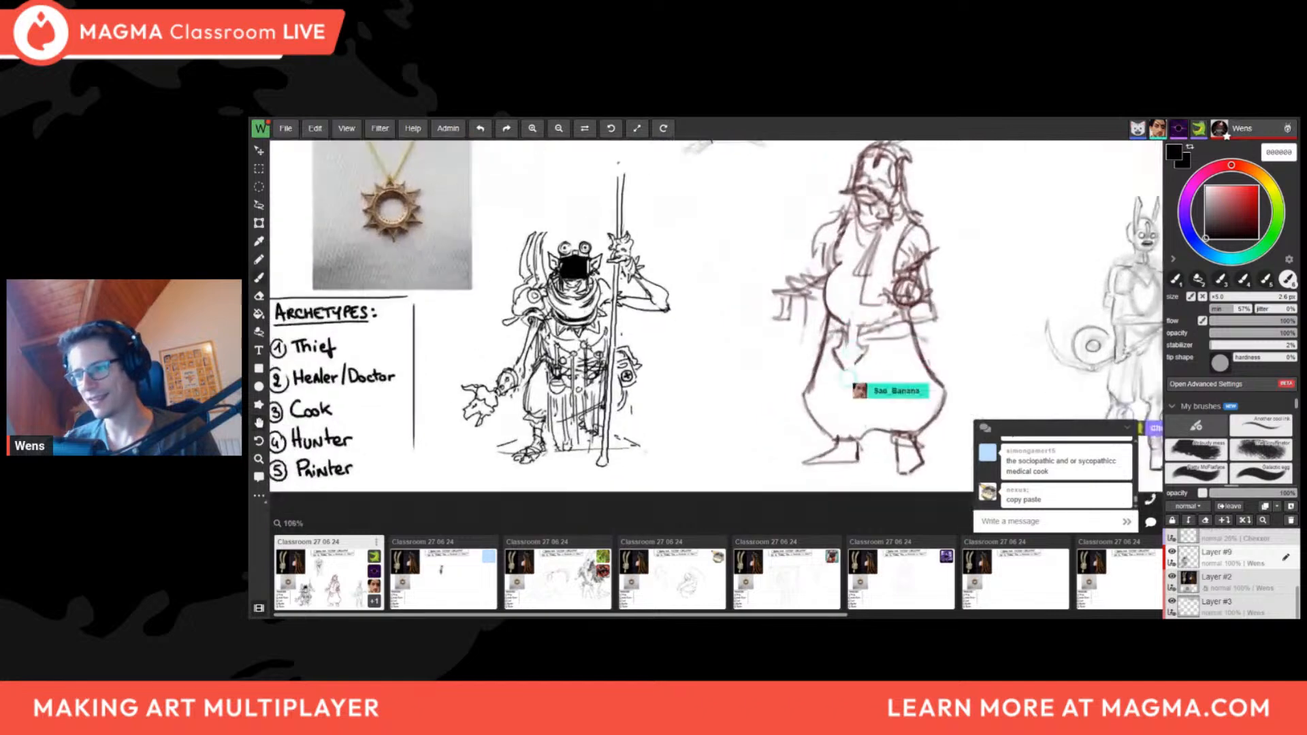
key(l)
mouse_move(550, 232)
mouse_down()
mouse_move(523, 282)
mouse_move(539, 288)
mouse_move(549, 235)
mouse_up()
click(259, 223)
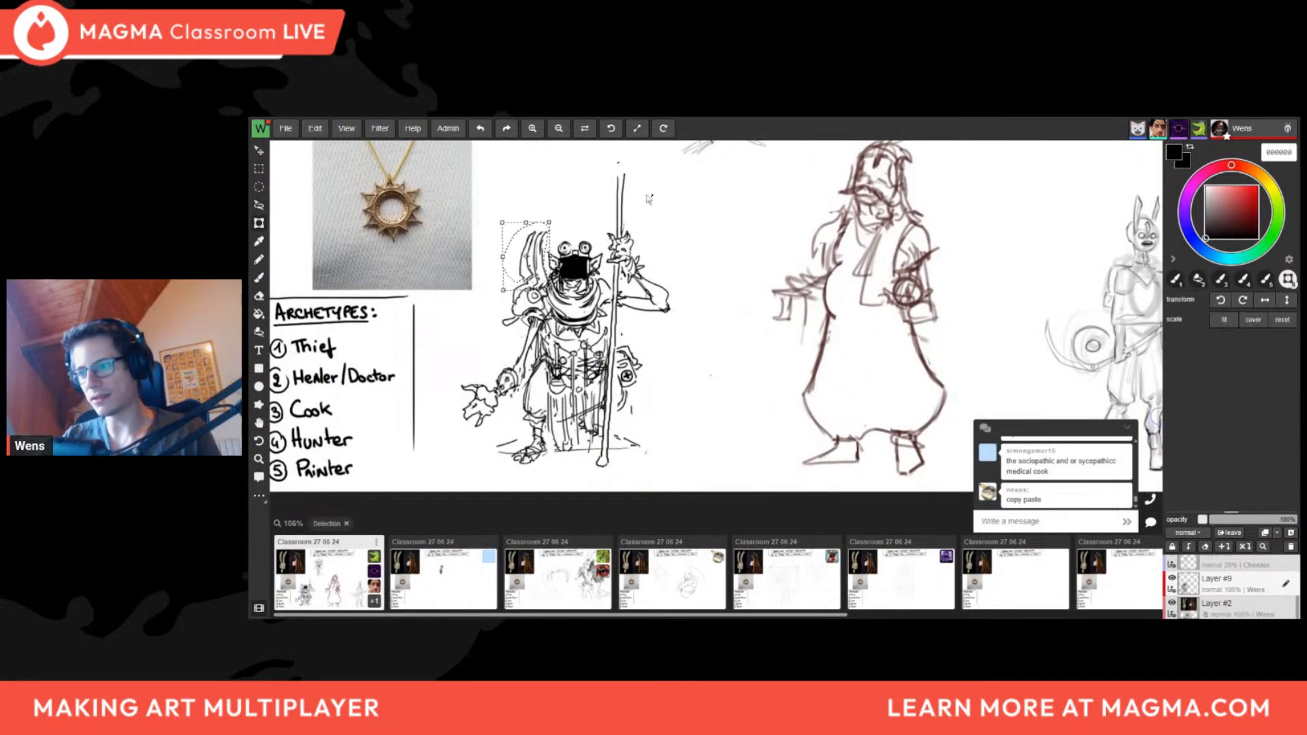
drag(649, 199, 578, 197)
drag(541, 260, 524, 271)
key(h)
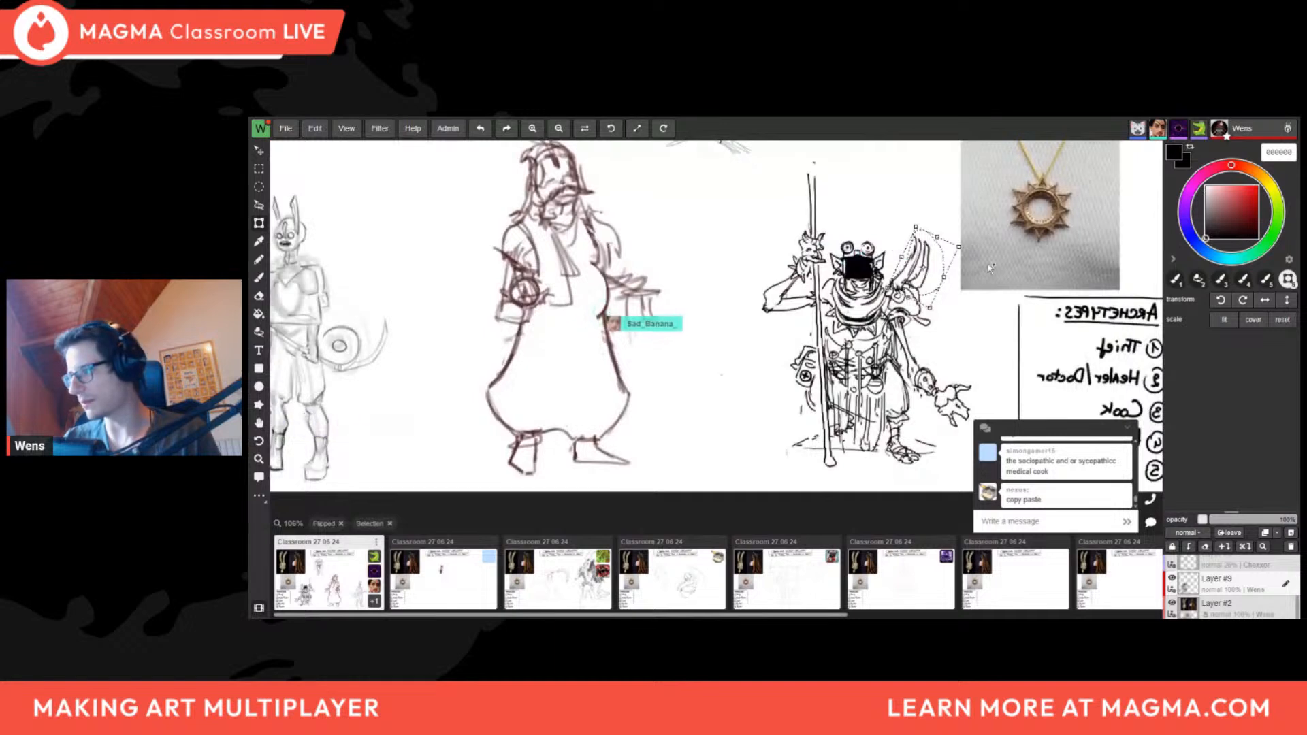
mouse_move(990, 269)
mouse_down()
mouse_move(990, 280)
mouse_move(927, 277)
mouse_up()
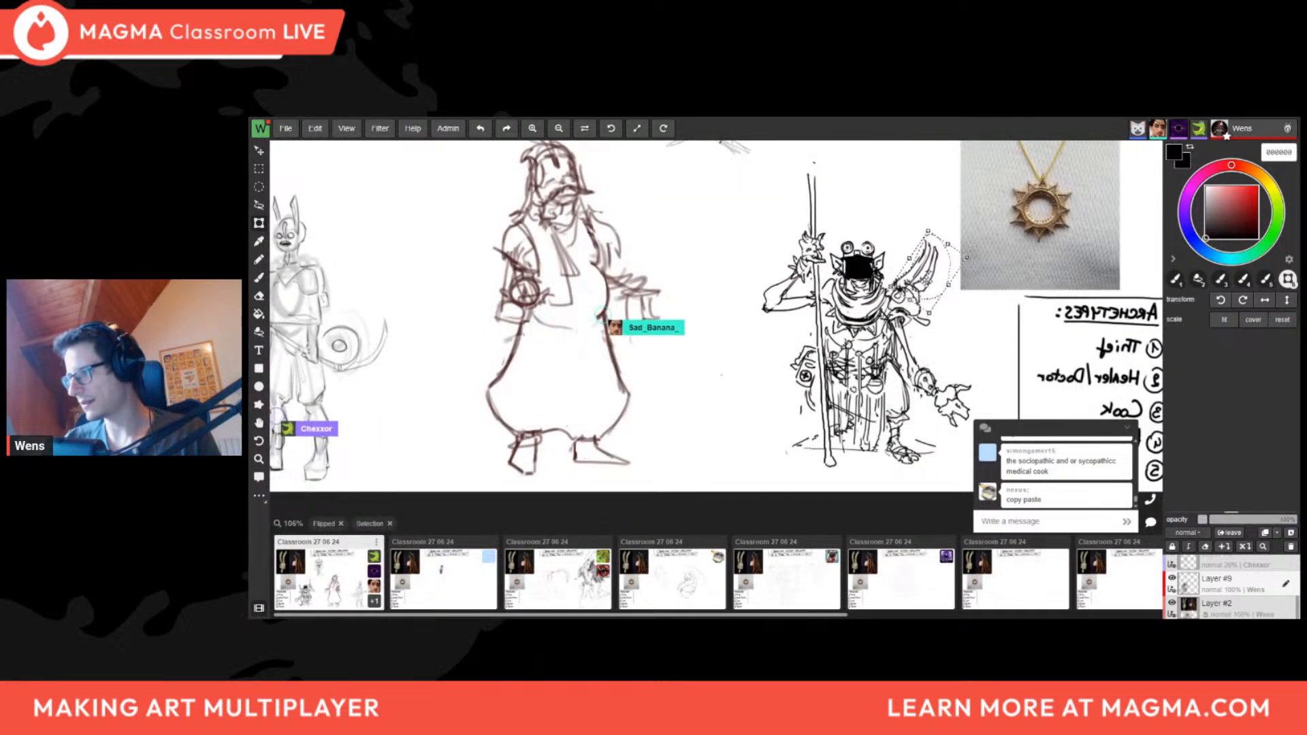
key(ctrl+d)
key(h)
Touch up the lines at the base of the horns where they meet the shoulder creature's head
key(b)
key(l)
mouse_move(585, 299)
mouse_down()
mouse_move(604, 310)
mouse_move(565, 342)
mouse_up()
key(b)
key(l)
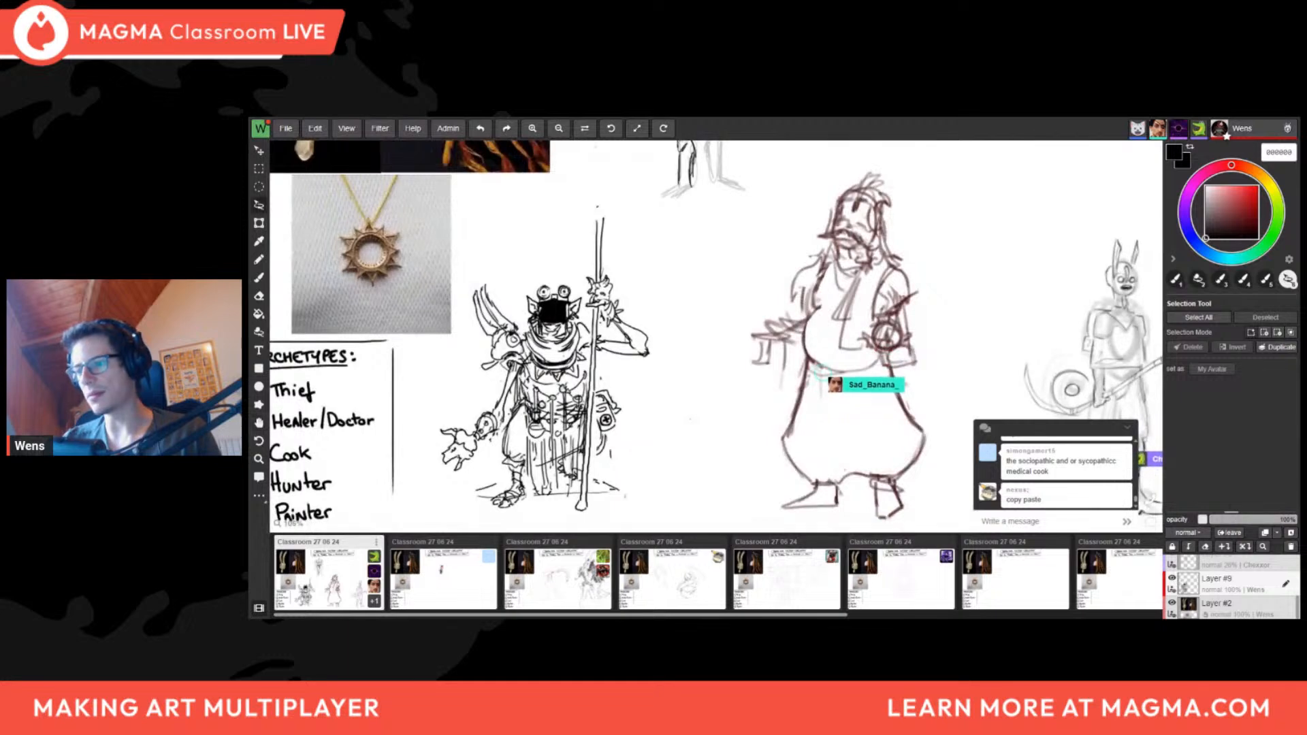
key(b)
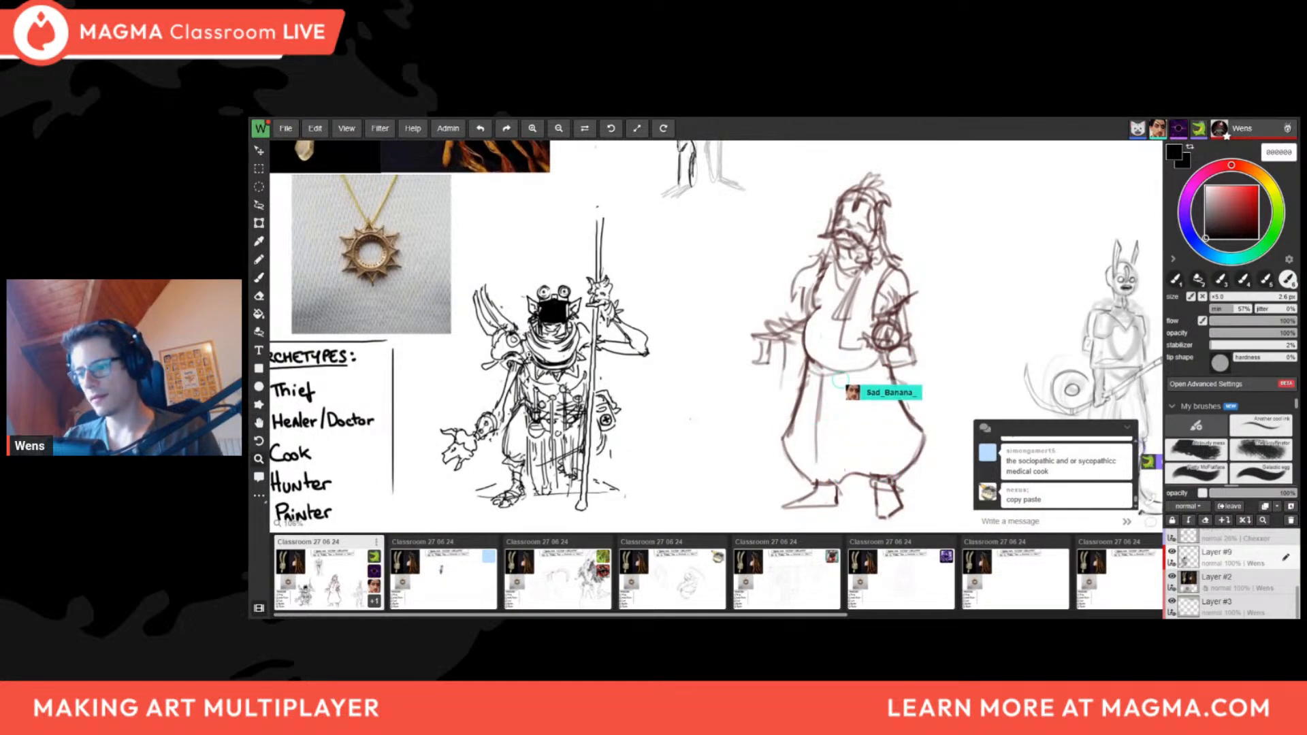
Draw a wide, curved hat brim behind the two round eyes on the armoured figure's head
scroll(381, 340, down, 5)
scroll(477, 300, up, 3)
drag(468, 309, 445, 327)
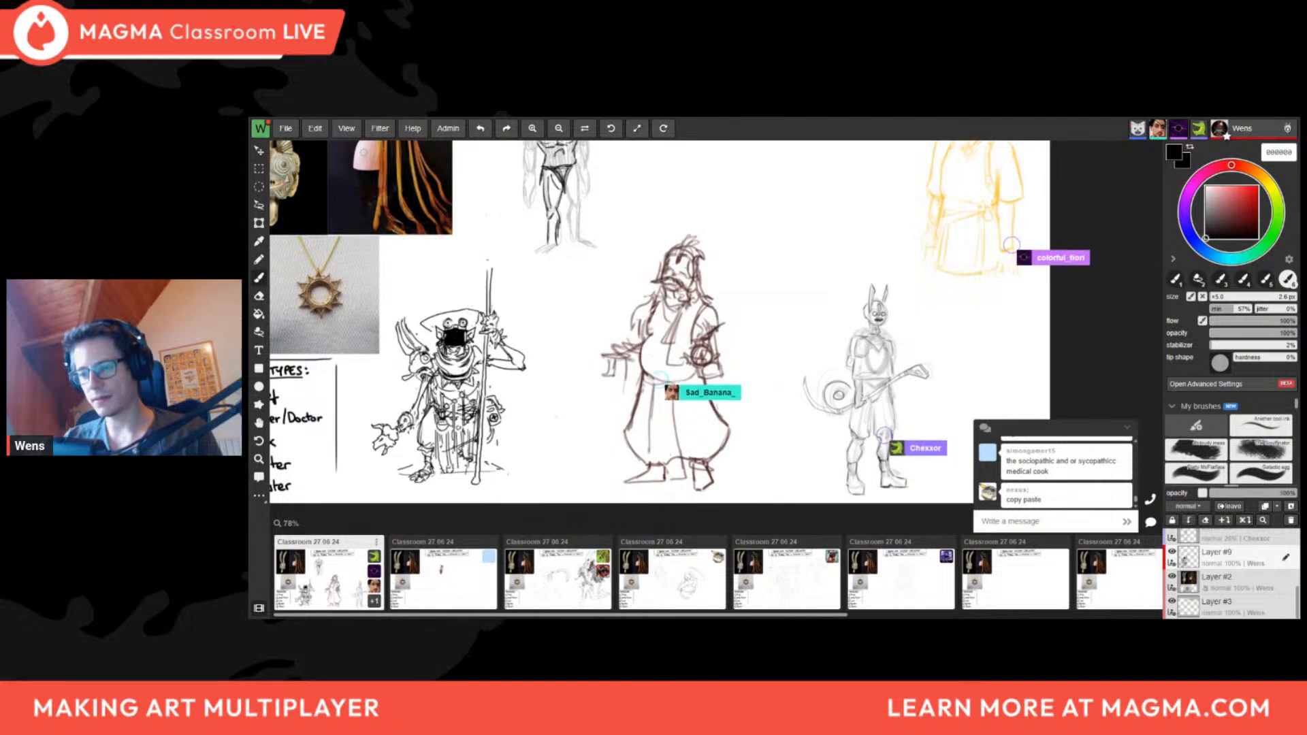
scroll(442, 326, up, 3)
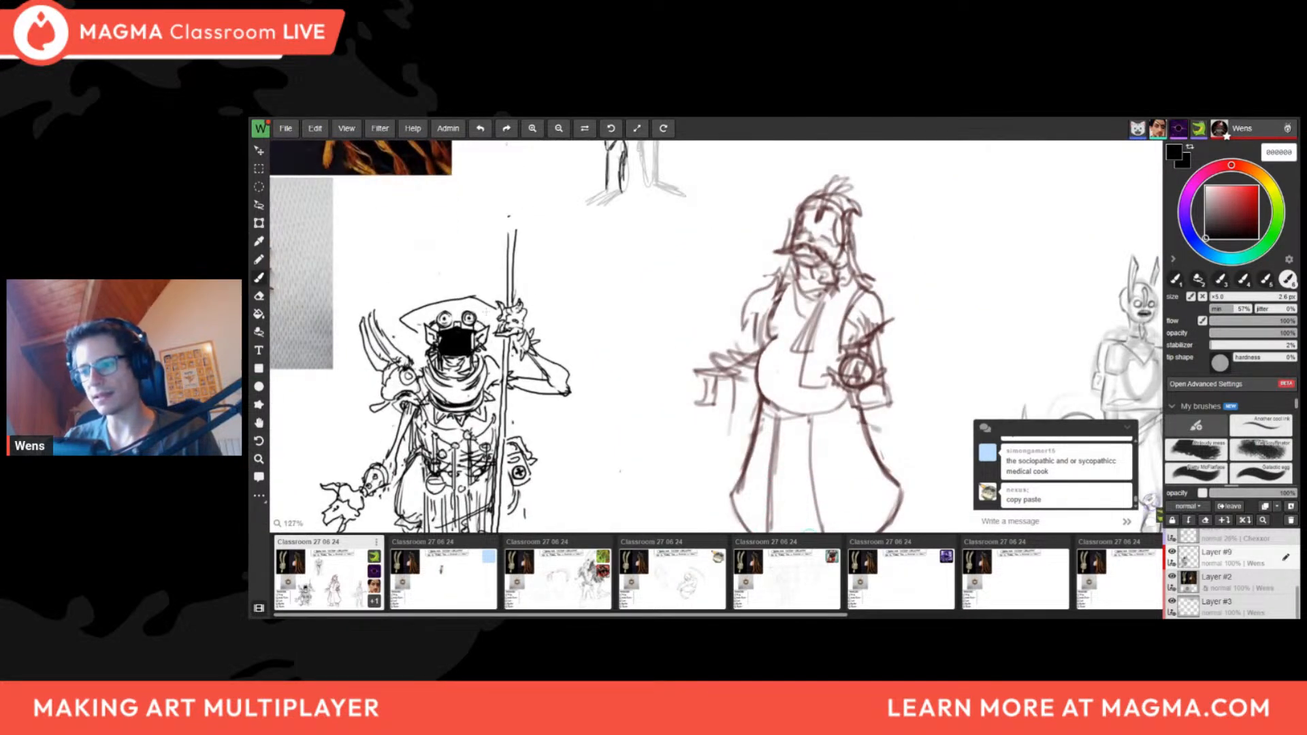
Refine the outline of the wide hat and add black shading around the jaw beneath the face
scroll(501, 292, down, 4)
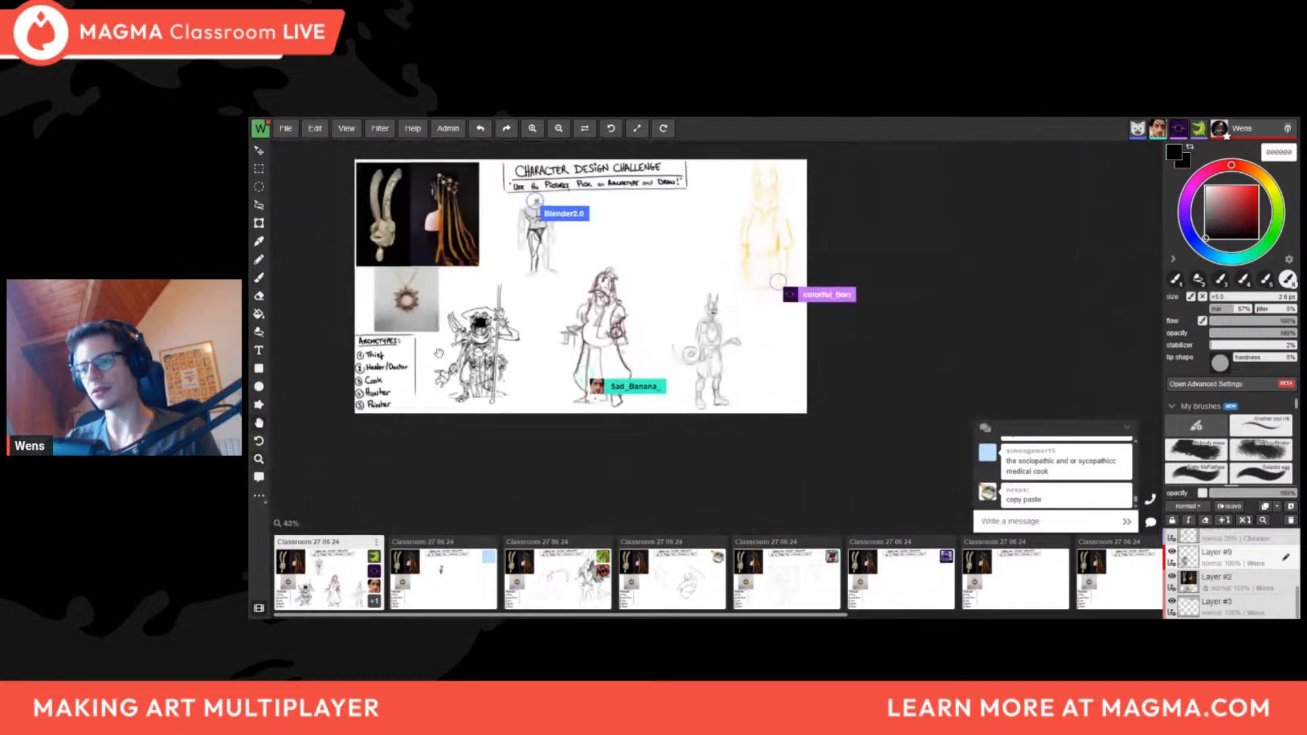
scroll(499, 276, up, 2)
scroll(481, 368, up, 3)
key(e)
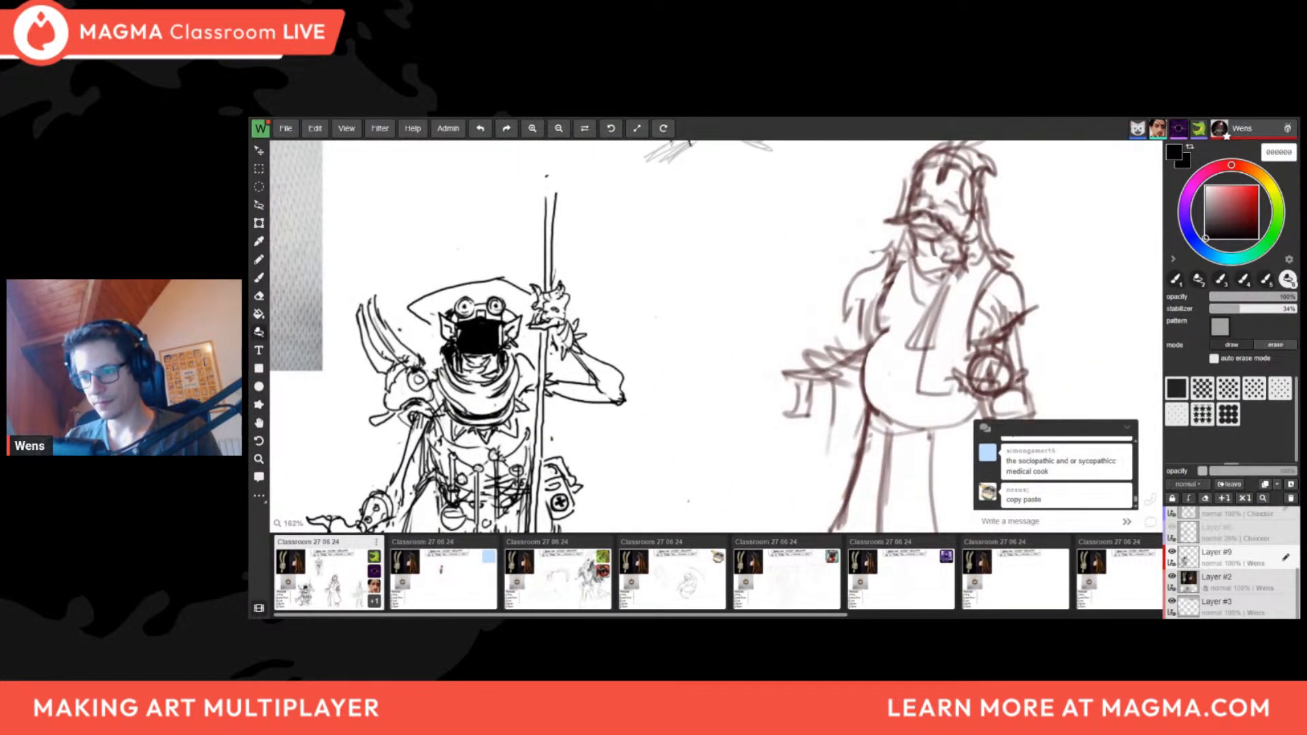
scroll(500, 344, down, 2)
scroll(492, 370, up, 3)
key(b)
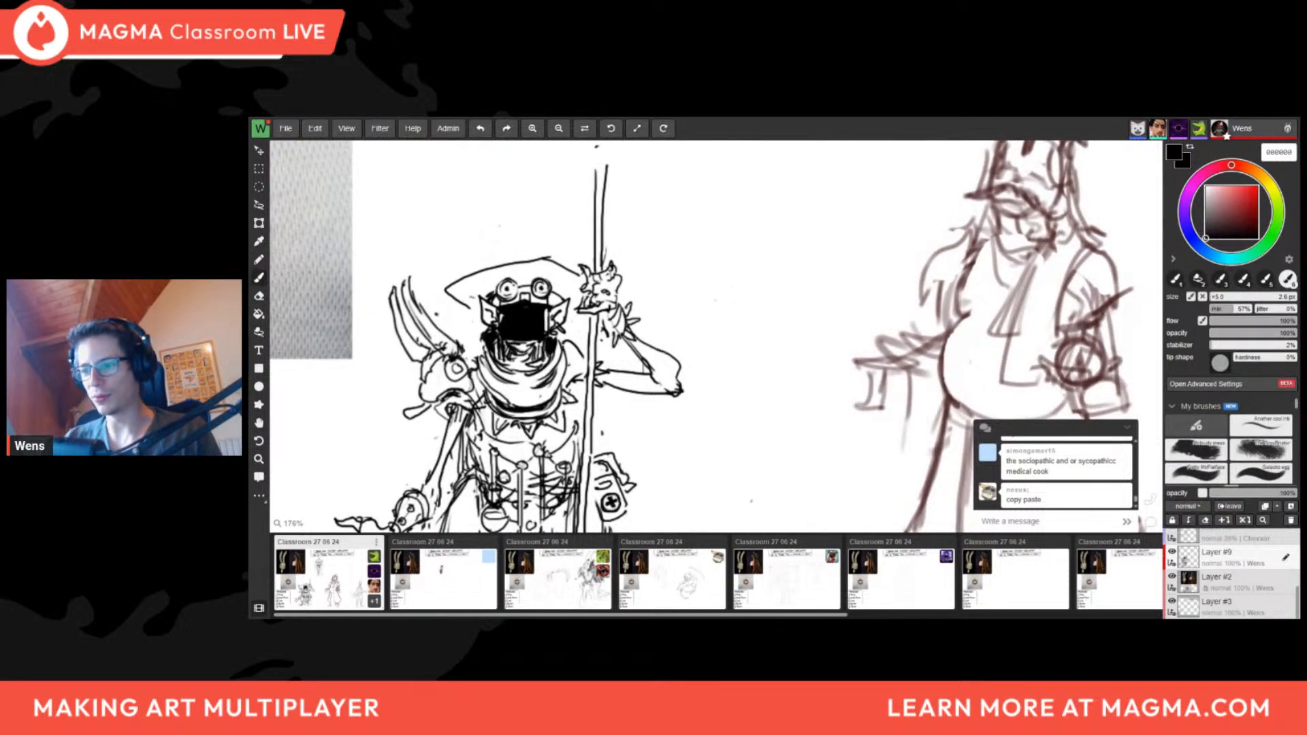
Draw a tall crown above the wide brim to make a top hat on the armoured figure and tidy the brim outline
scroll(533, 340, down, 4)
drag(539, 394, 524, 327)
scroll(524, 326, up, 1)
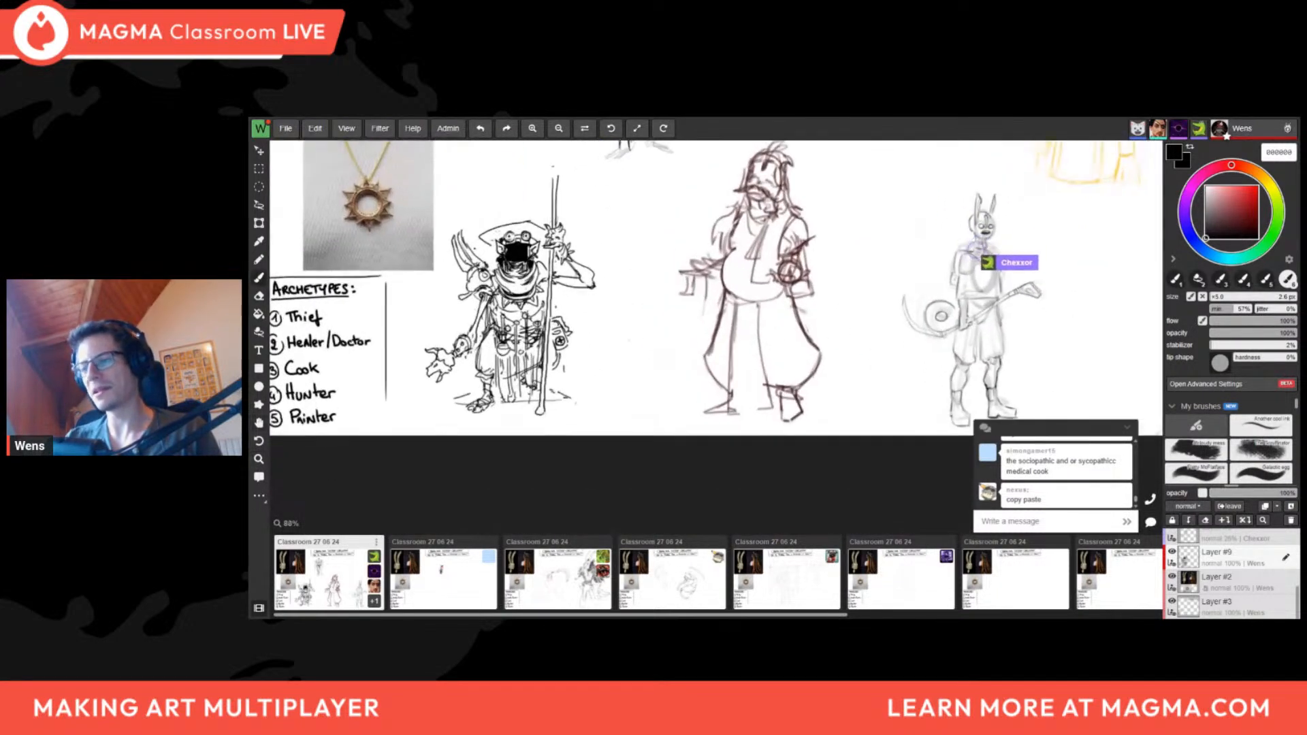
scroll(506, 237, up, 1)
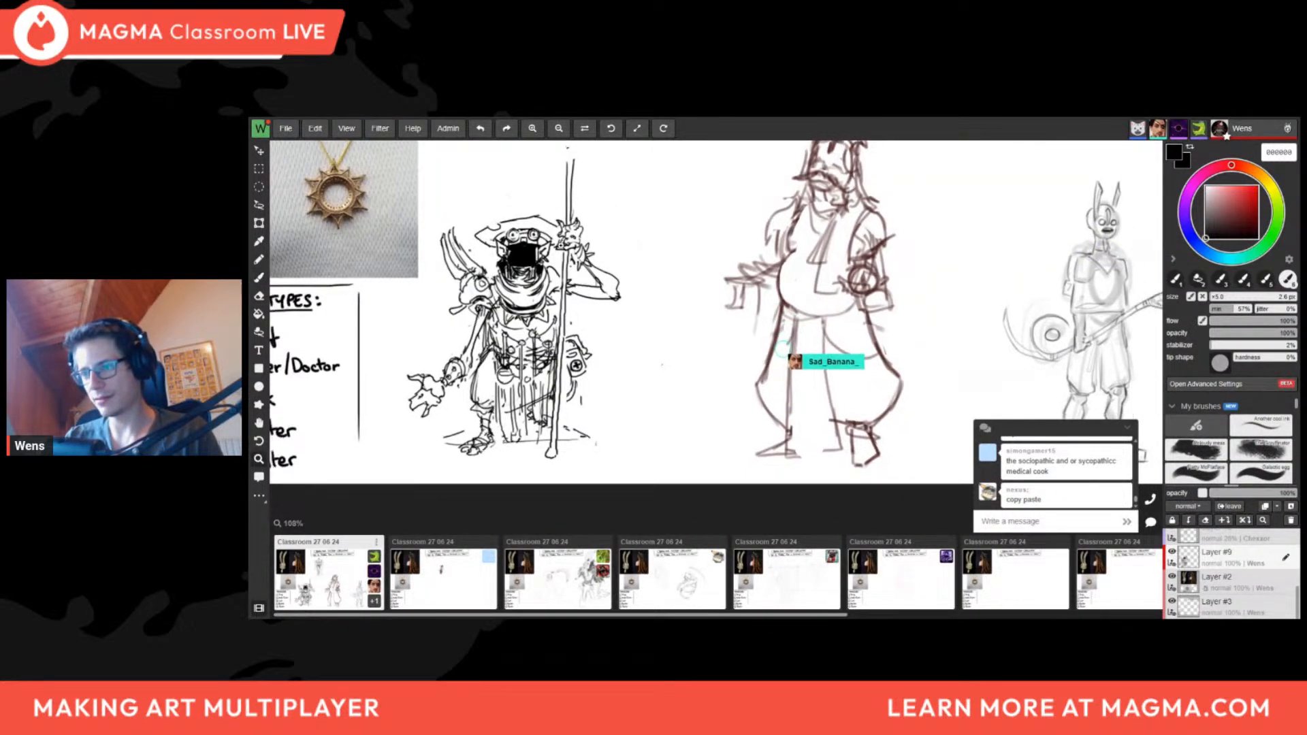
scroll(562, 306, down, 7)
scroll(545, 256, up, 6)
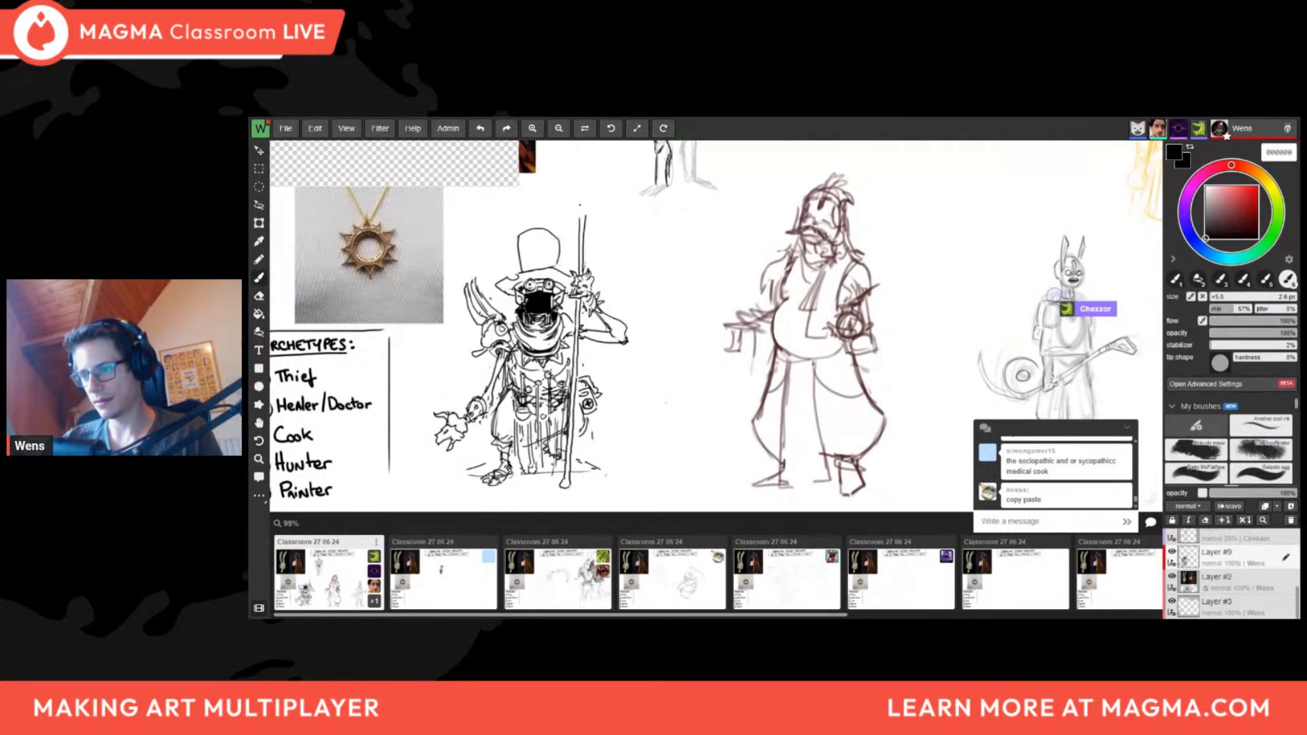
scroll(584, 273, down, 7)
scroll(587, 276, up, 8)
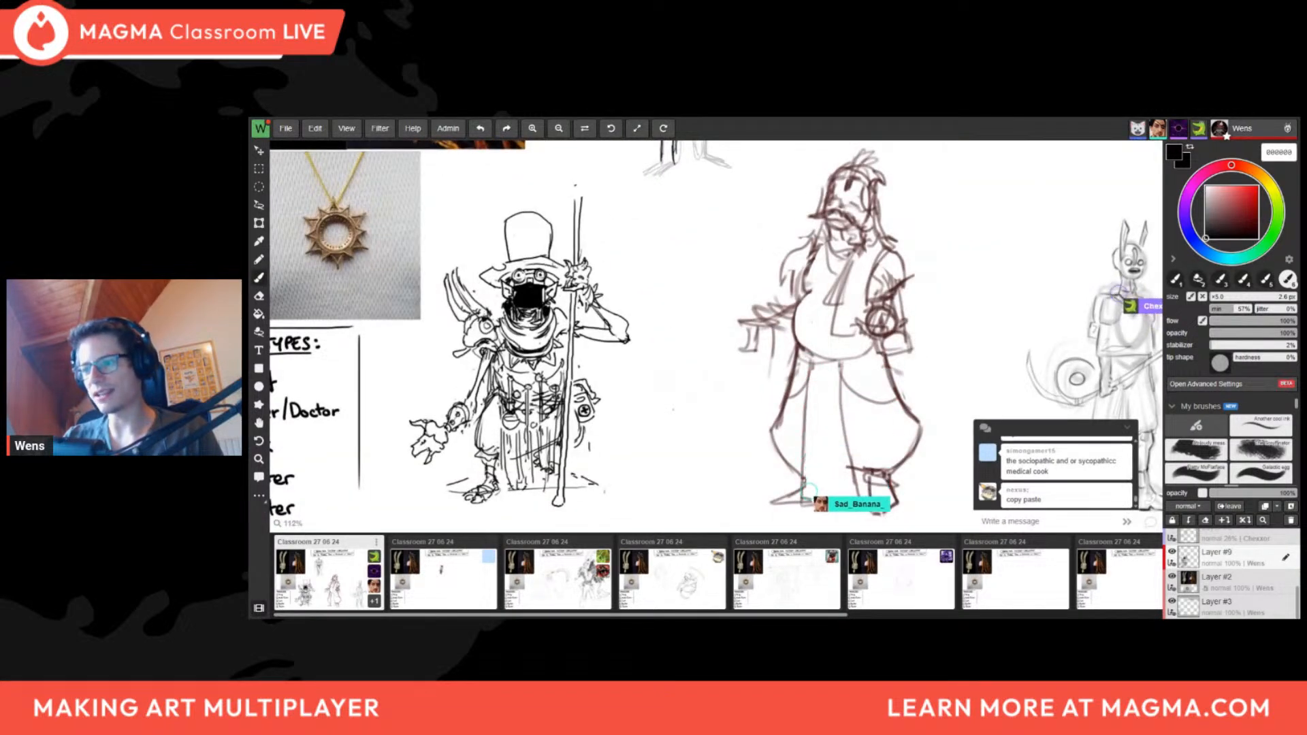
Examine the top-hatted figure's silhouette up close and from afar beside the other participants' sketches
scroll(604, 320, down, 7)
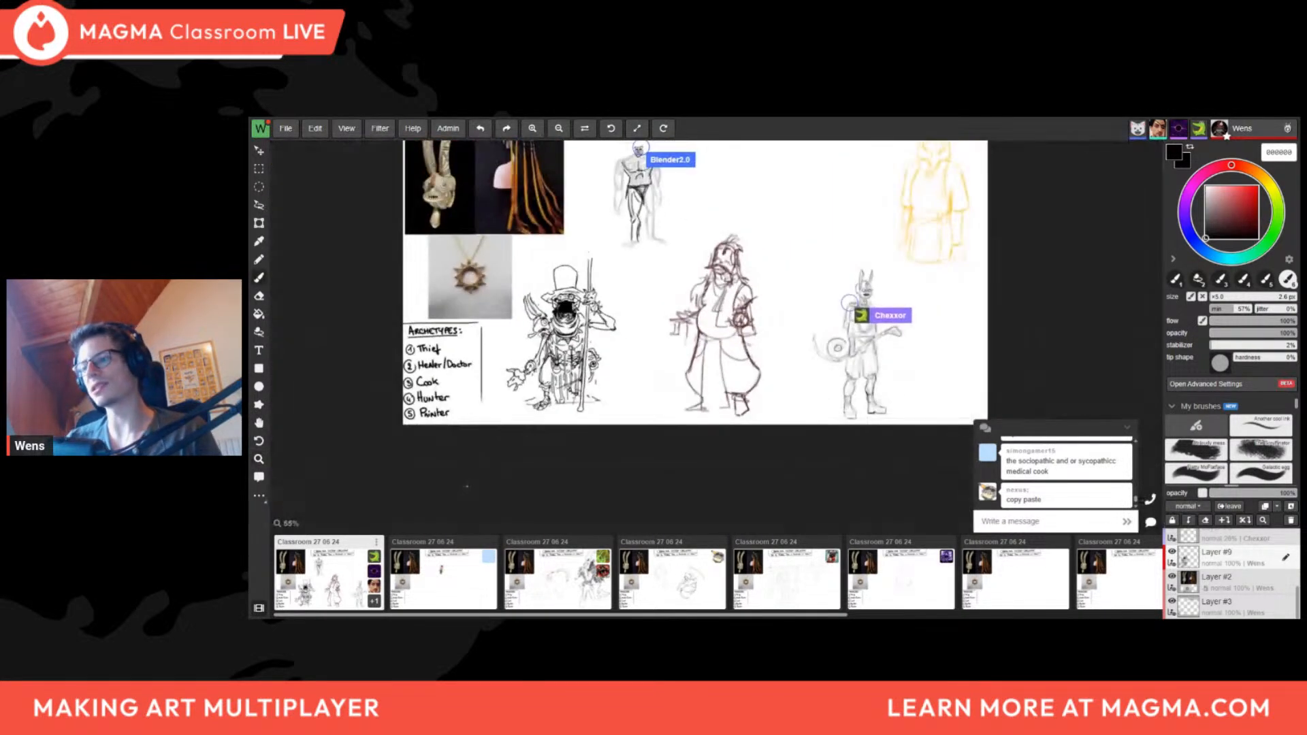
scroll(575, 301, up, 7)
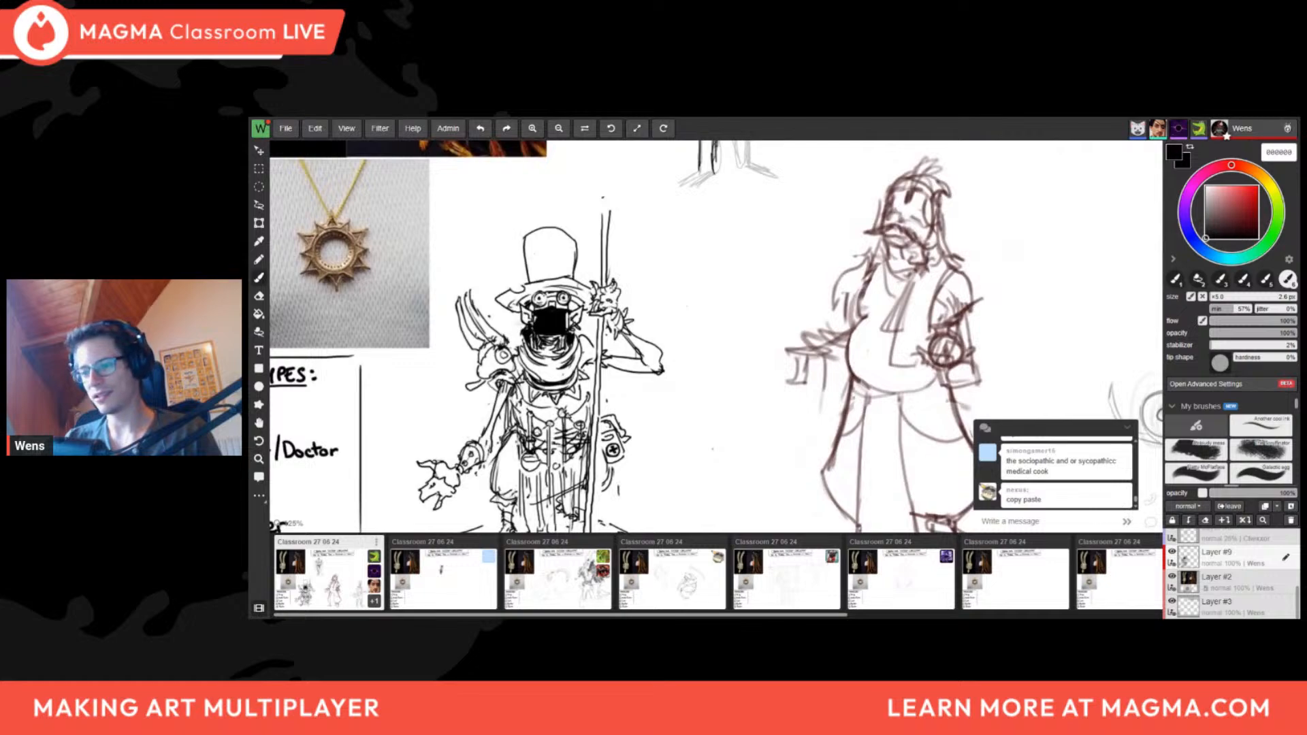
scroll(702, 416, down, 5)
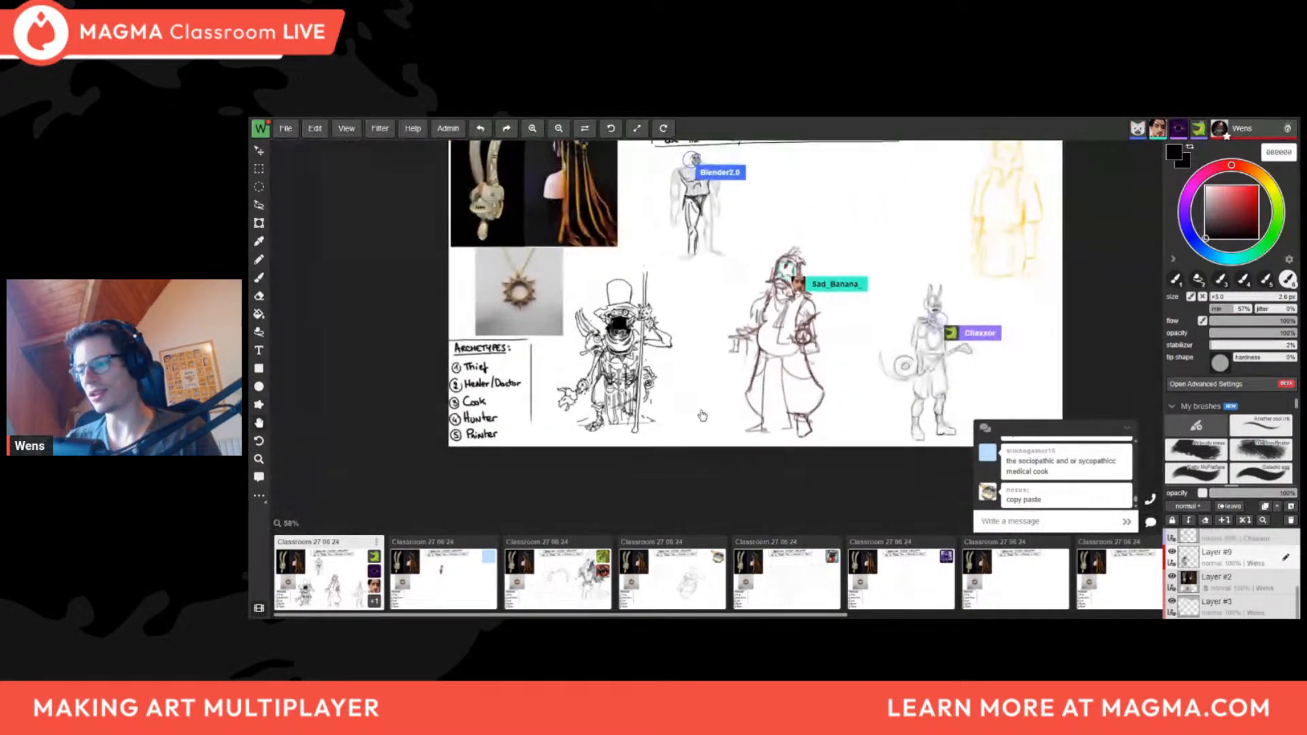
scroll(702, 415, up, 2)
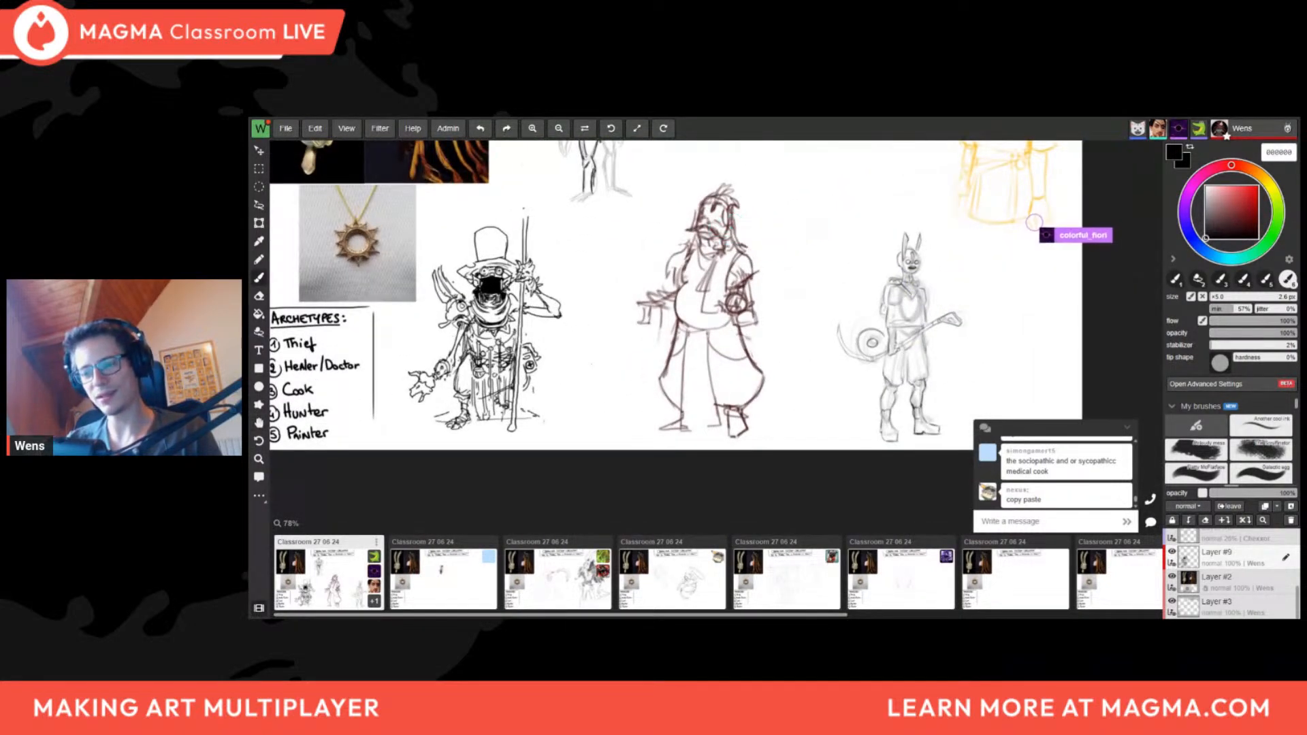
scroll(478, 367, up, 3)
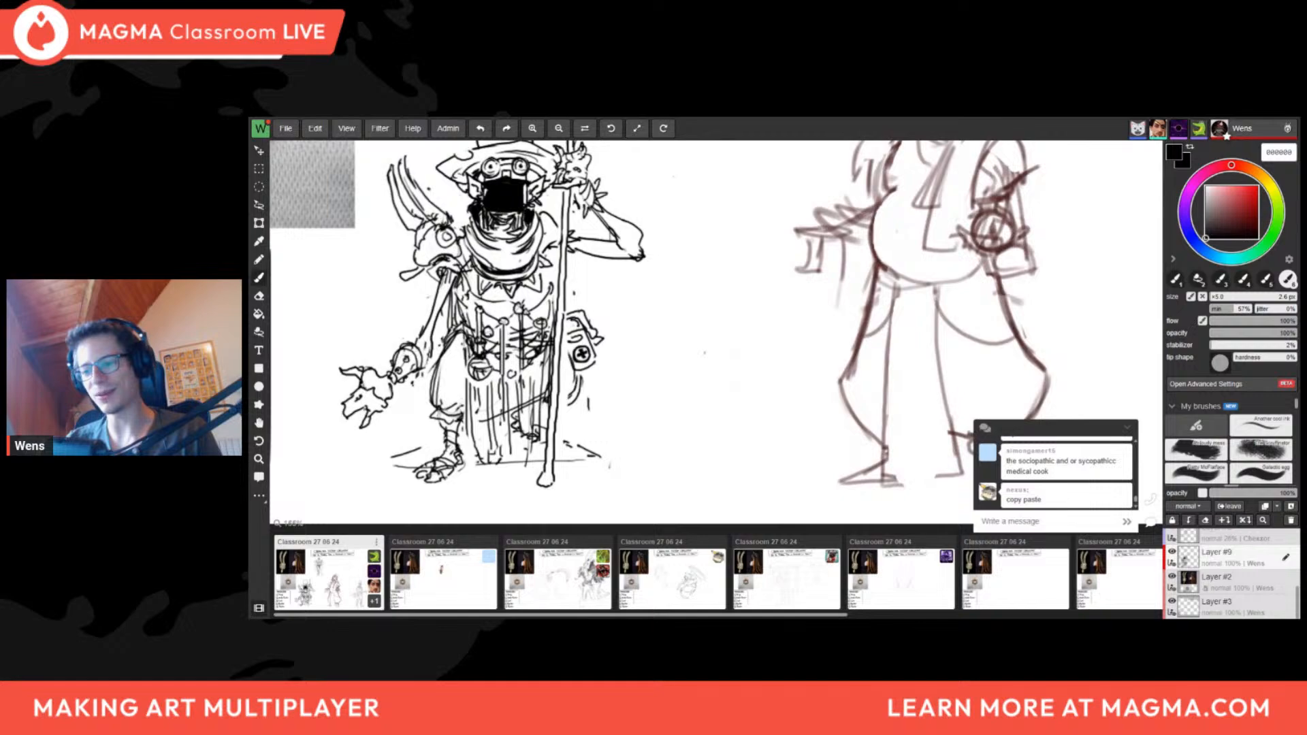
scroll(518, 375, down, 3)
middle_drag(579, 342, 589, 379)
scroll(560, 391, up, 2)
middle_drag(578, 282, 580, 252)
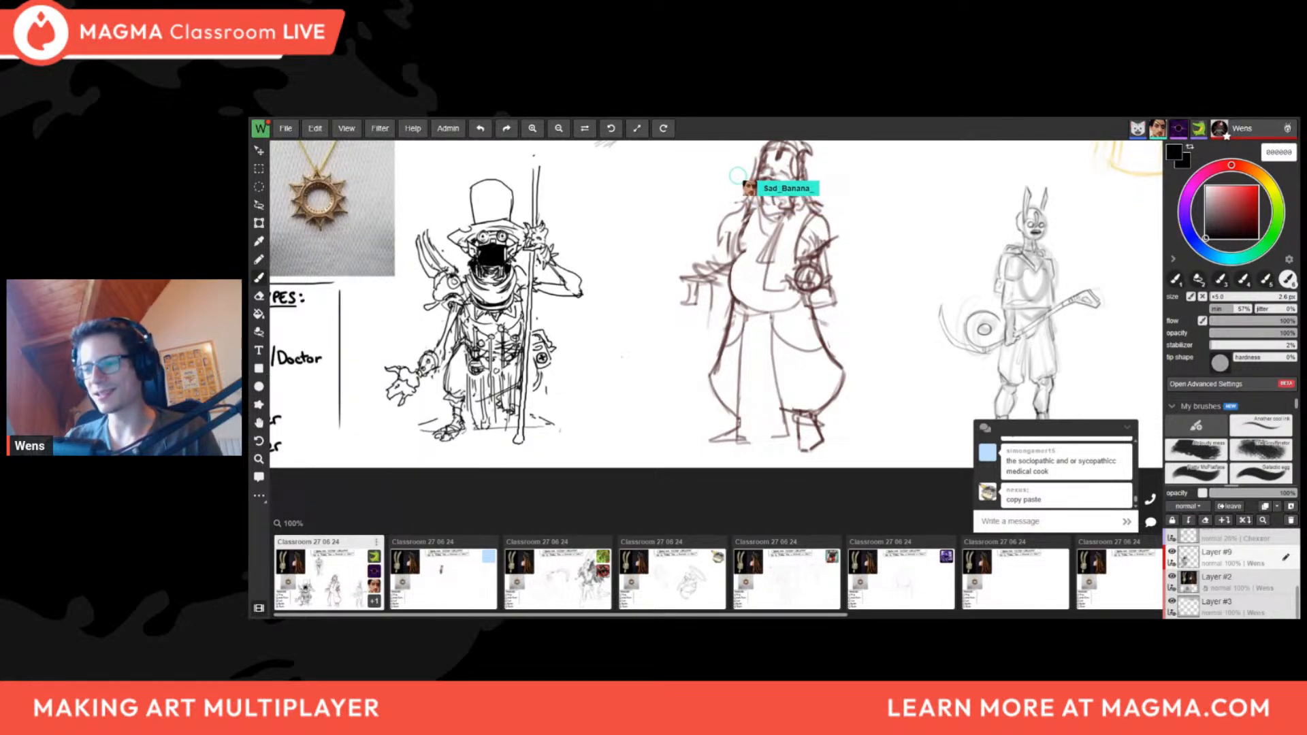
scroll(498, 205, up, 1)
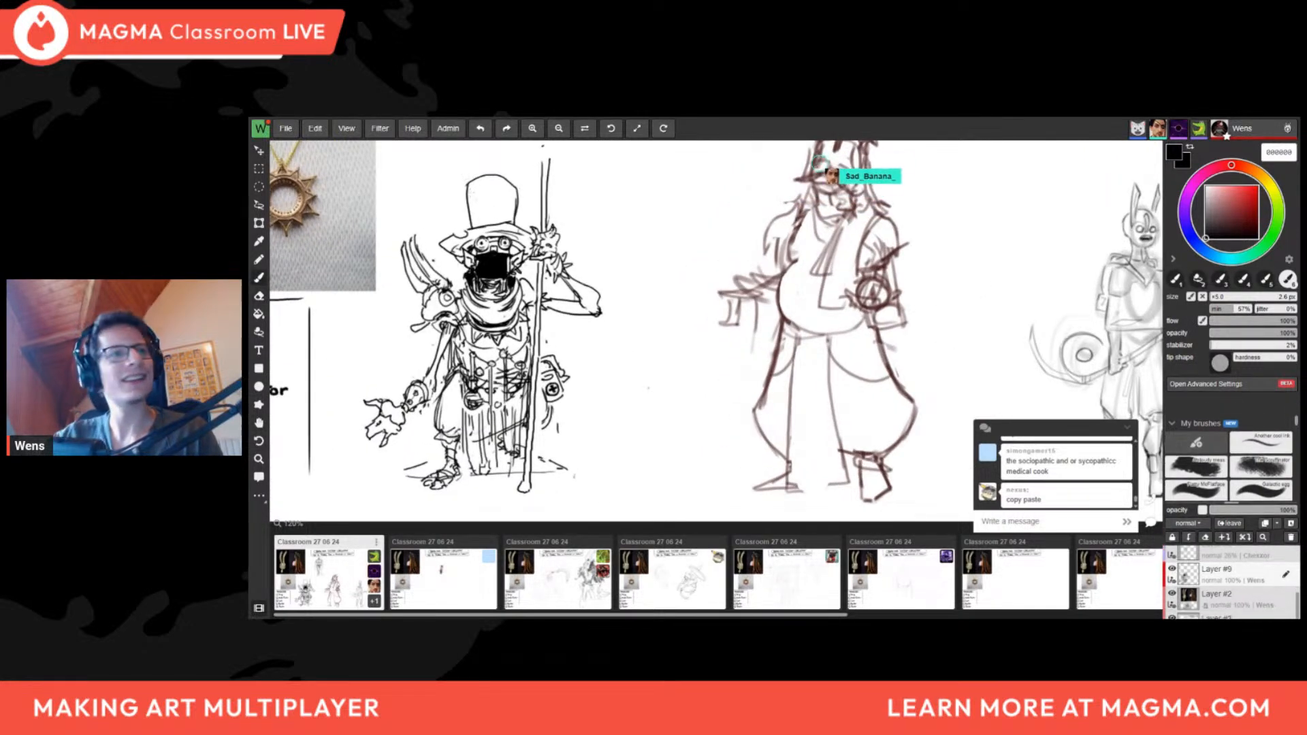
scroll(524, 504, down, 3)
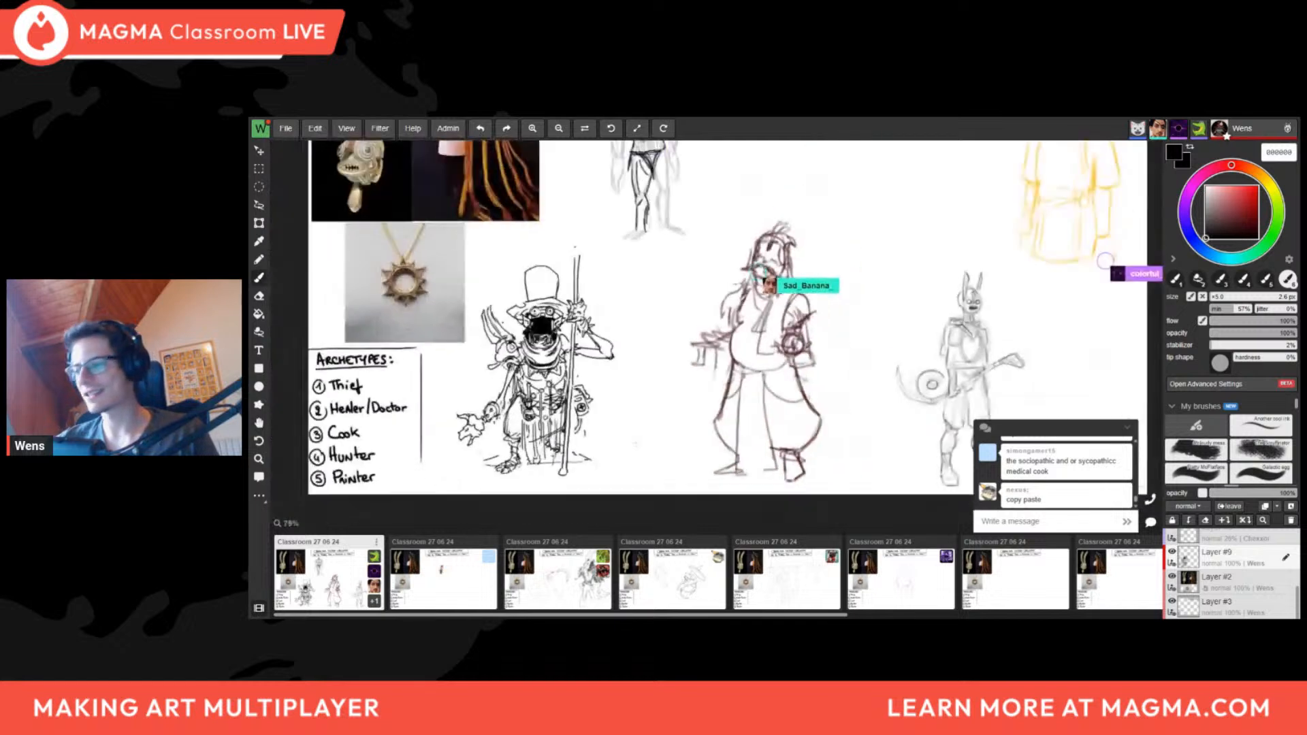
Review the yellow rabbit-eared robed character drawn near the canvas's upper edge
drag(848, 281, 821, 299)
drag(956, 185, 814, 297)
drag(815, 297, 953, 239)
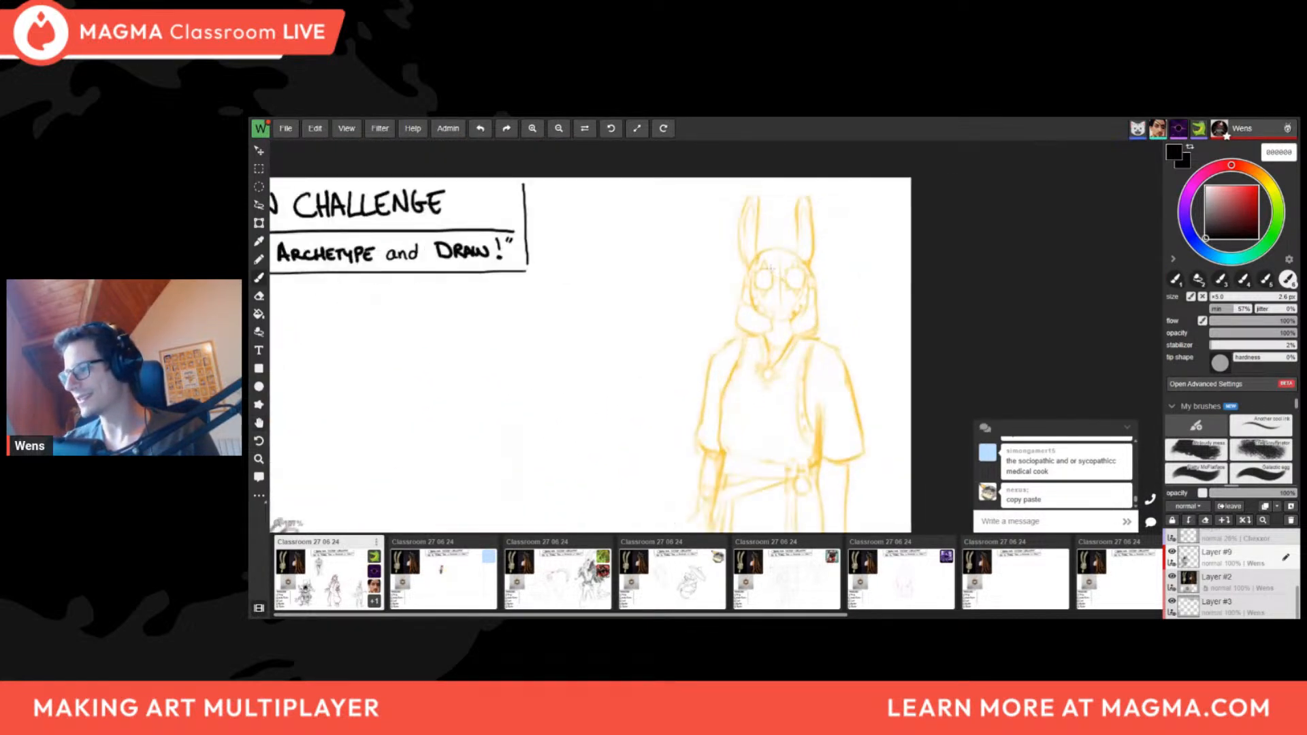
drag(715, 379, 709, 411)
mouse_move(540, 499)
mouse_down()
mouse_move(637, 418)
mouse_move(750, 353)
mouse_up()
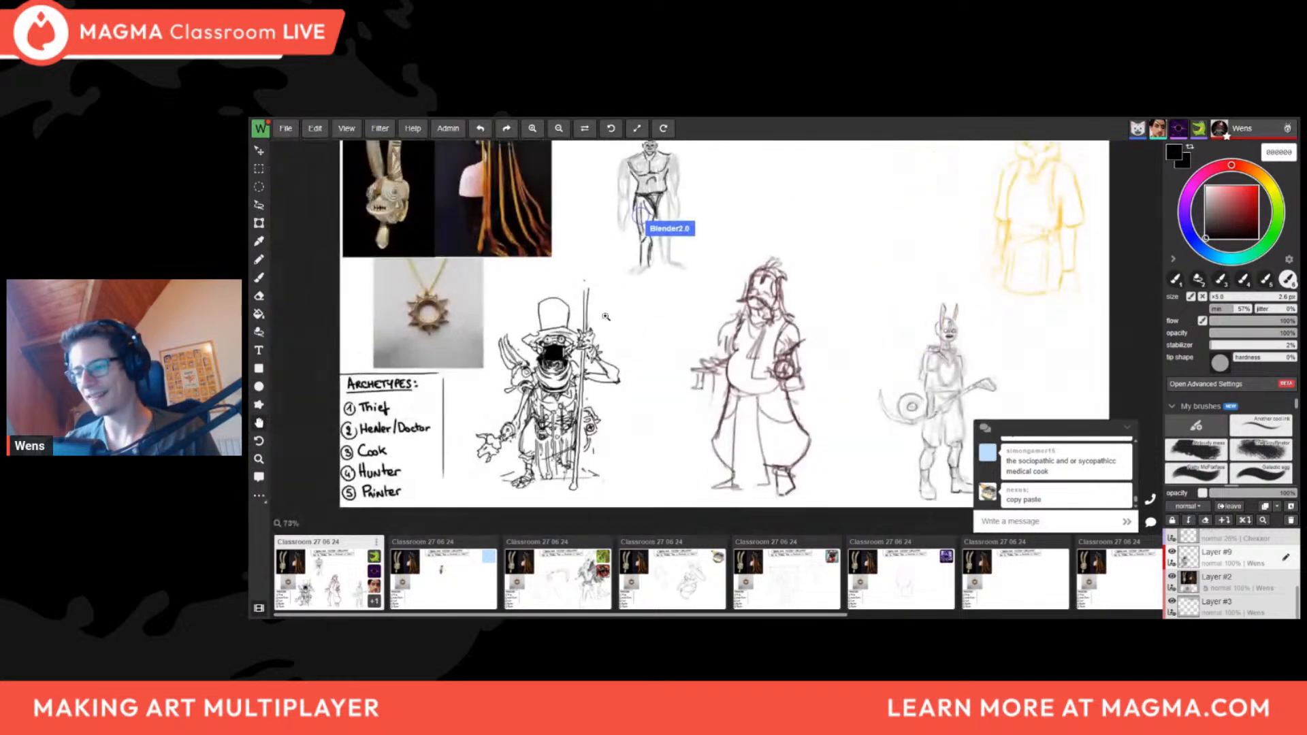
Add curved band lines around the base of the top hat's crown and check the figure in a mirrored view
drag(584, 329, 660, 306)
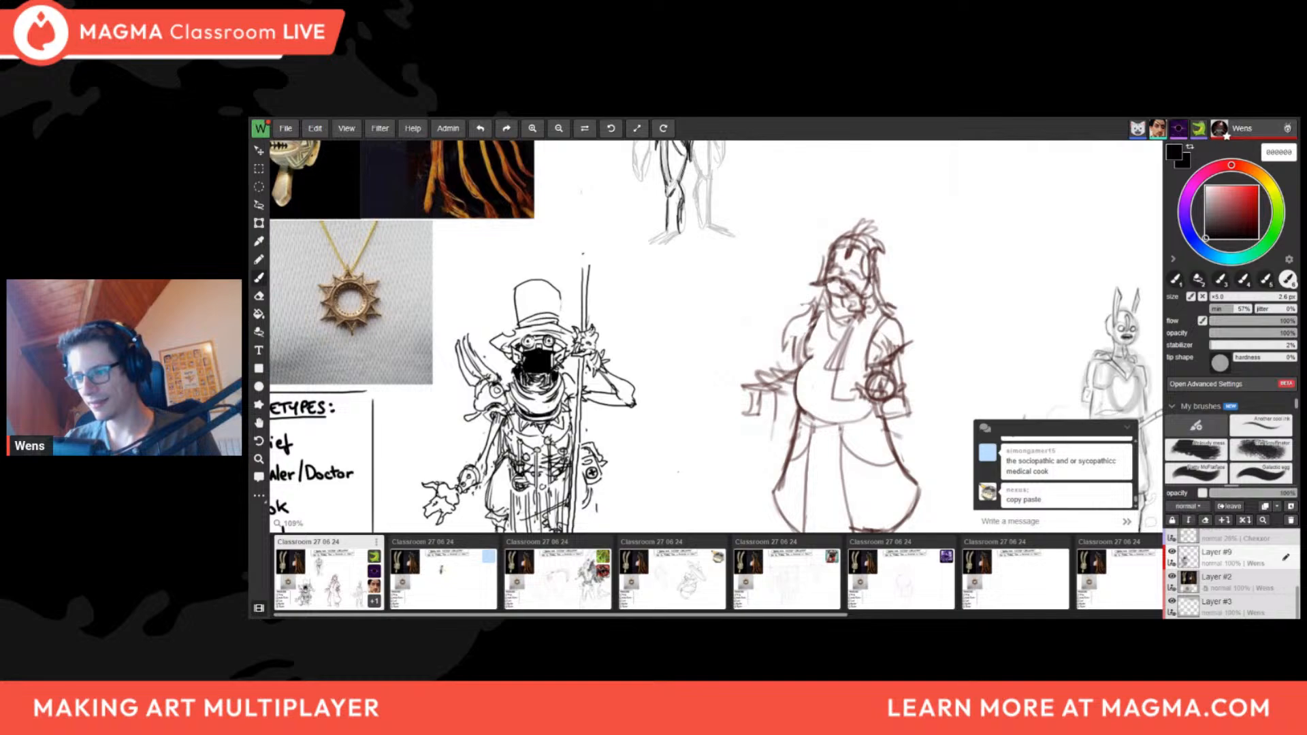
scroll(544, 272, down, 5)
drag(545, 272, 508, 247)
scroll(518, 272, up, 3)
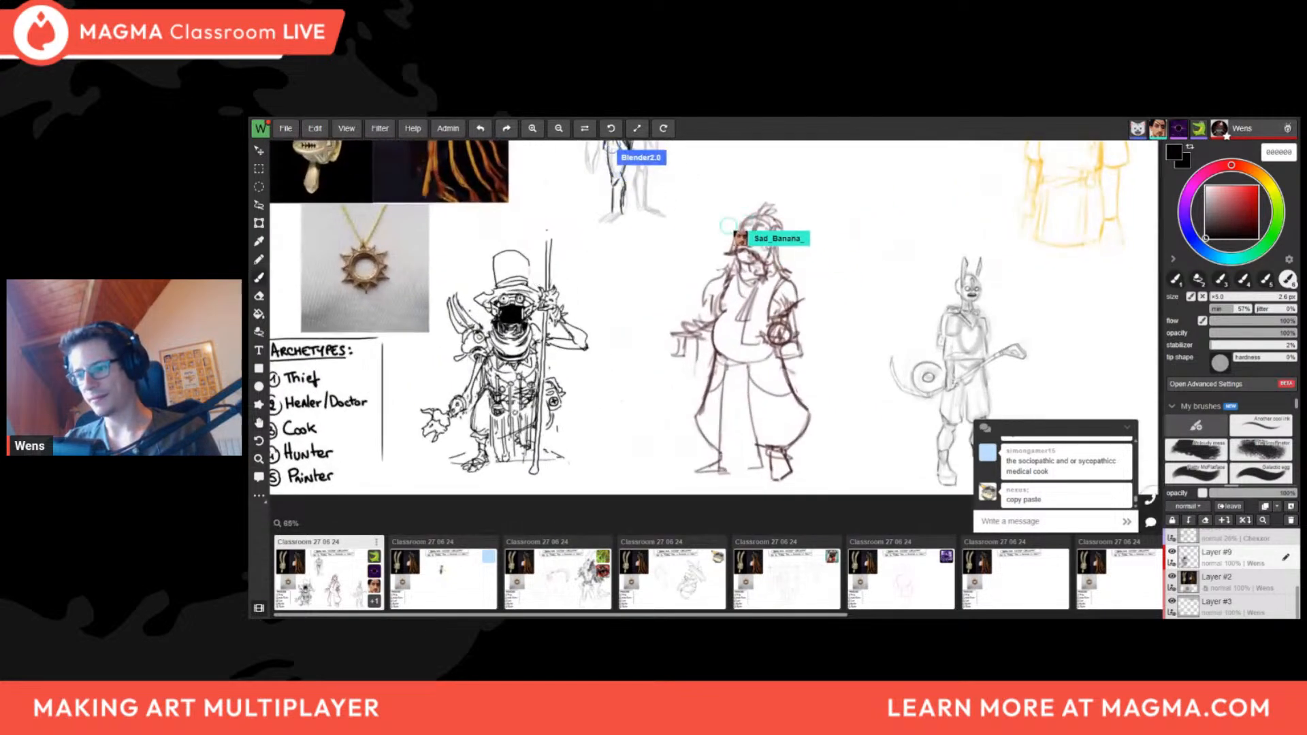
key(f)
scroll(885, 326, up, 2)
drag(885, 327, 701, 327)
key(e)
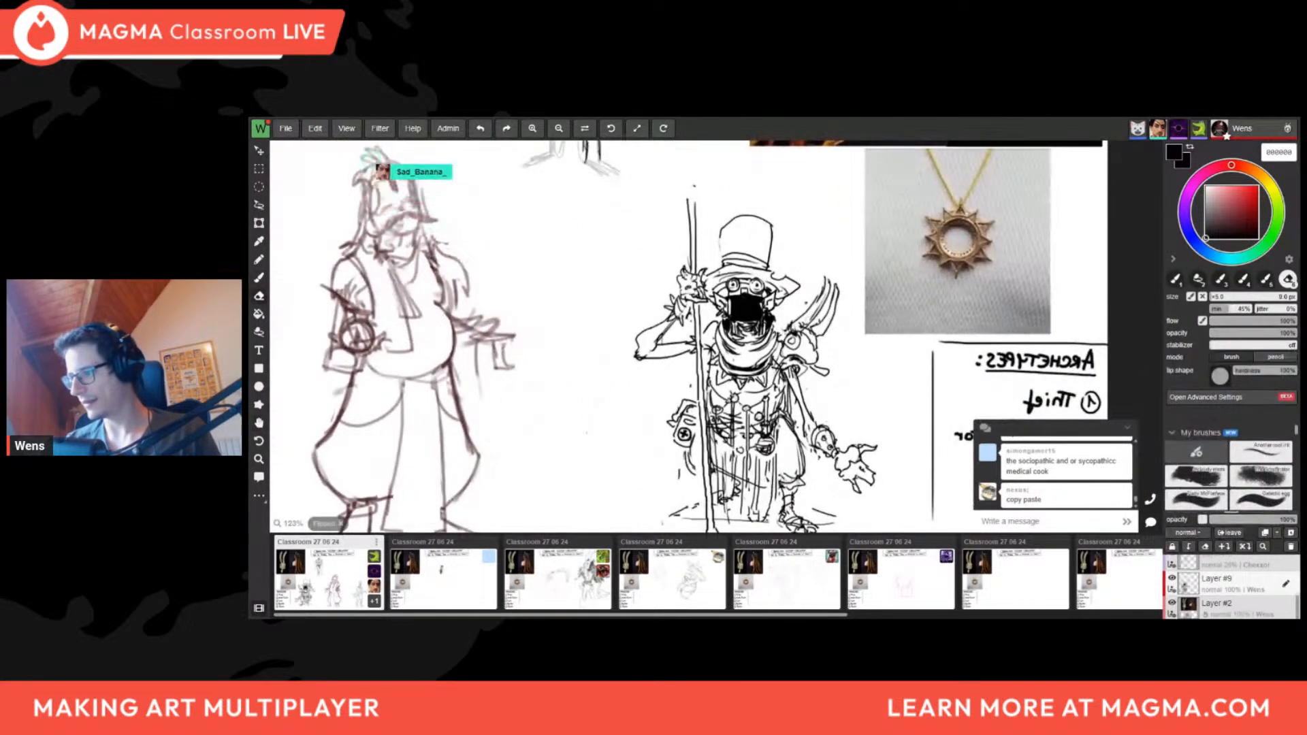
key(f)
drag(627, 388, 573, 310)
scroll(574, 310, down, 2)
key(b)
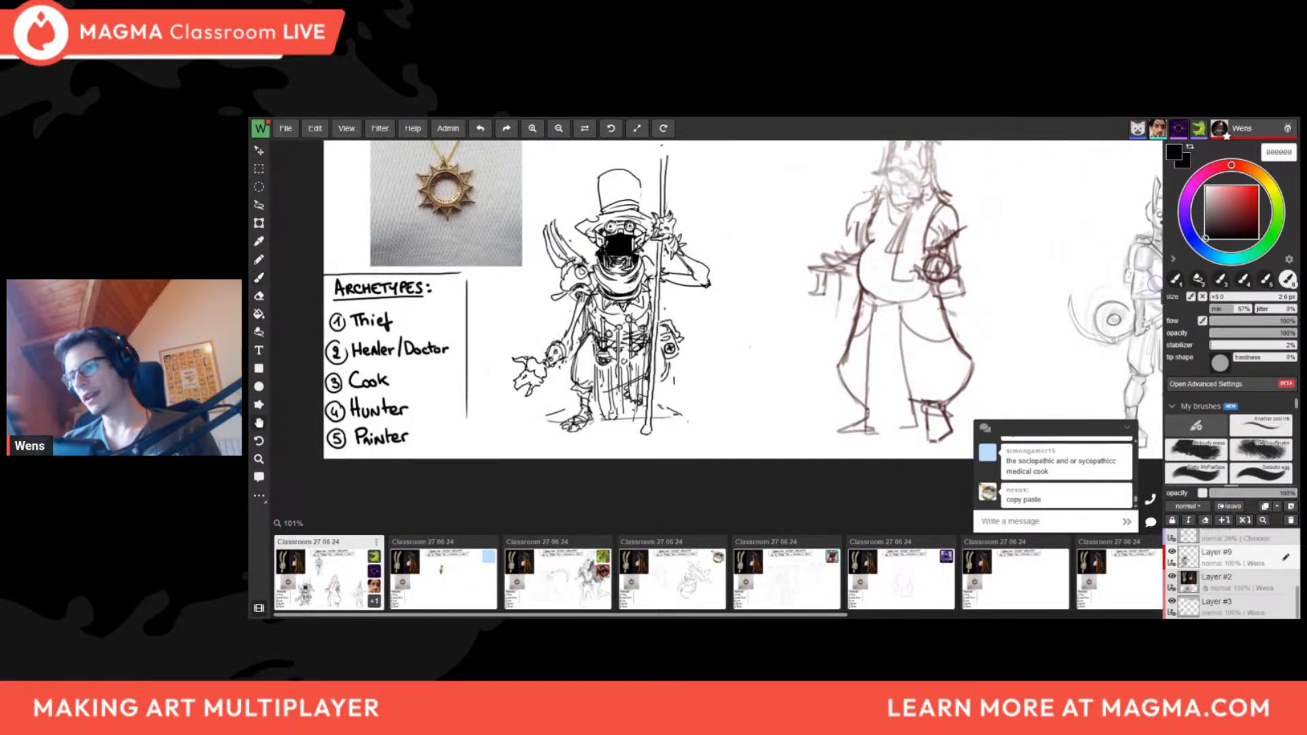
Examine the whole armoured figure and its surroundings for areas that still need detail
drag(681, 299, 634, 351)
scroll(656, 453, down, 4)
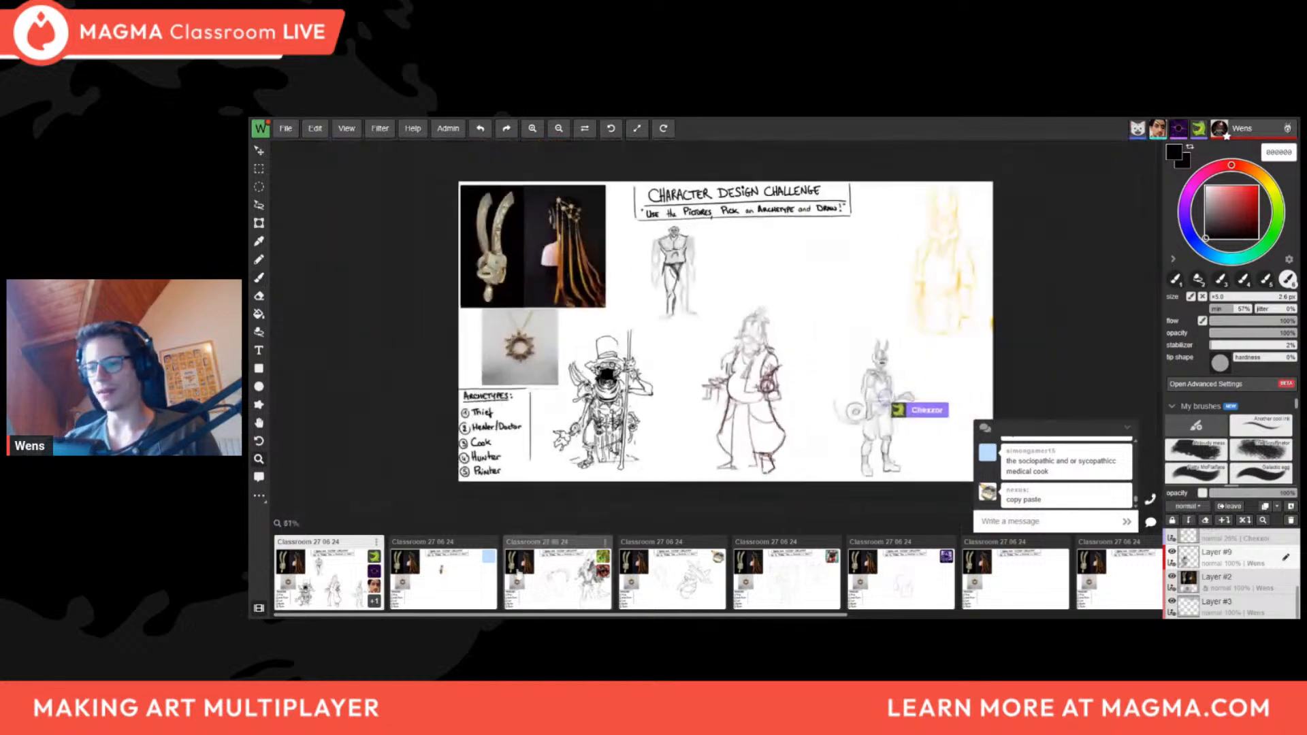
drag(656, 453, 607, 464)
scroll(605, 477, up, 3)
scroll(484, 400, up, 4)
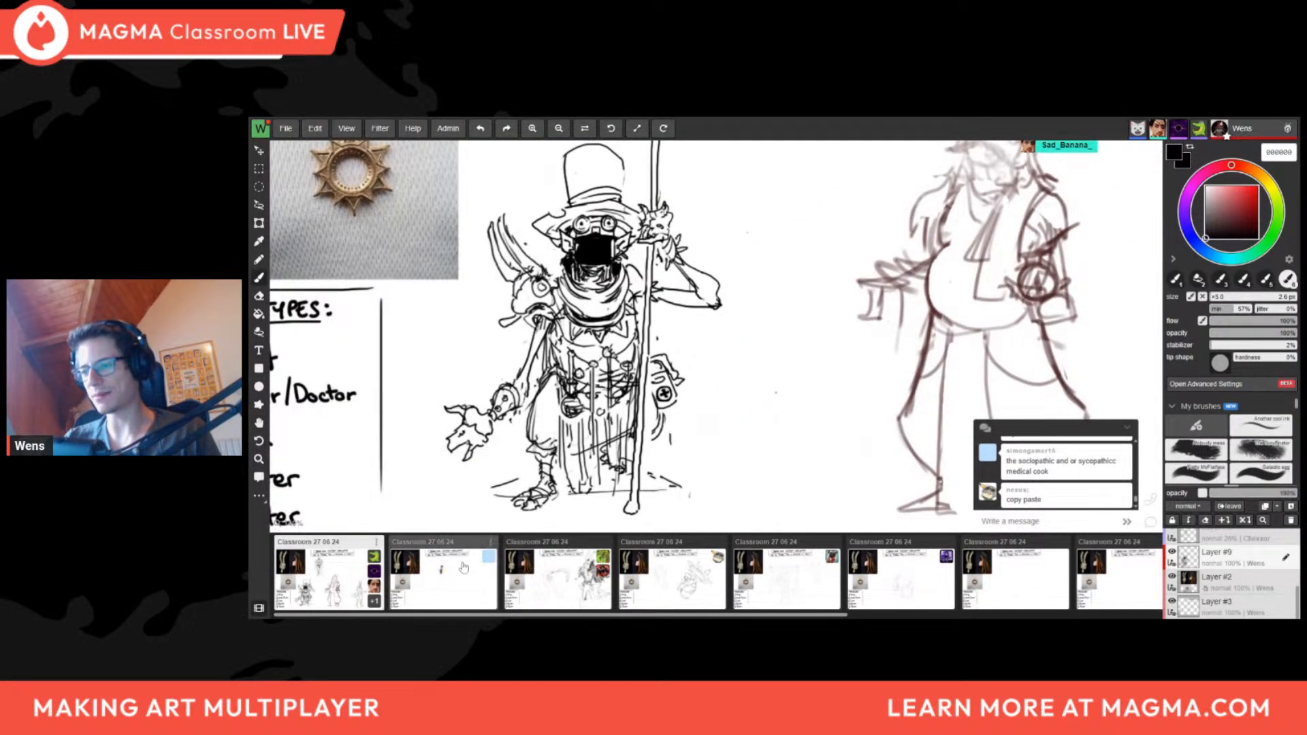
drag(466, 413, 512, 357)
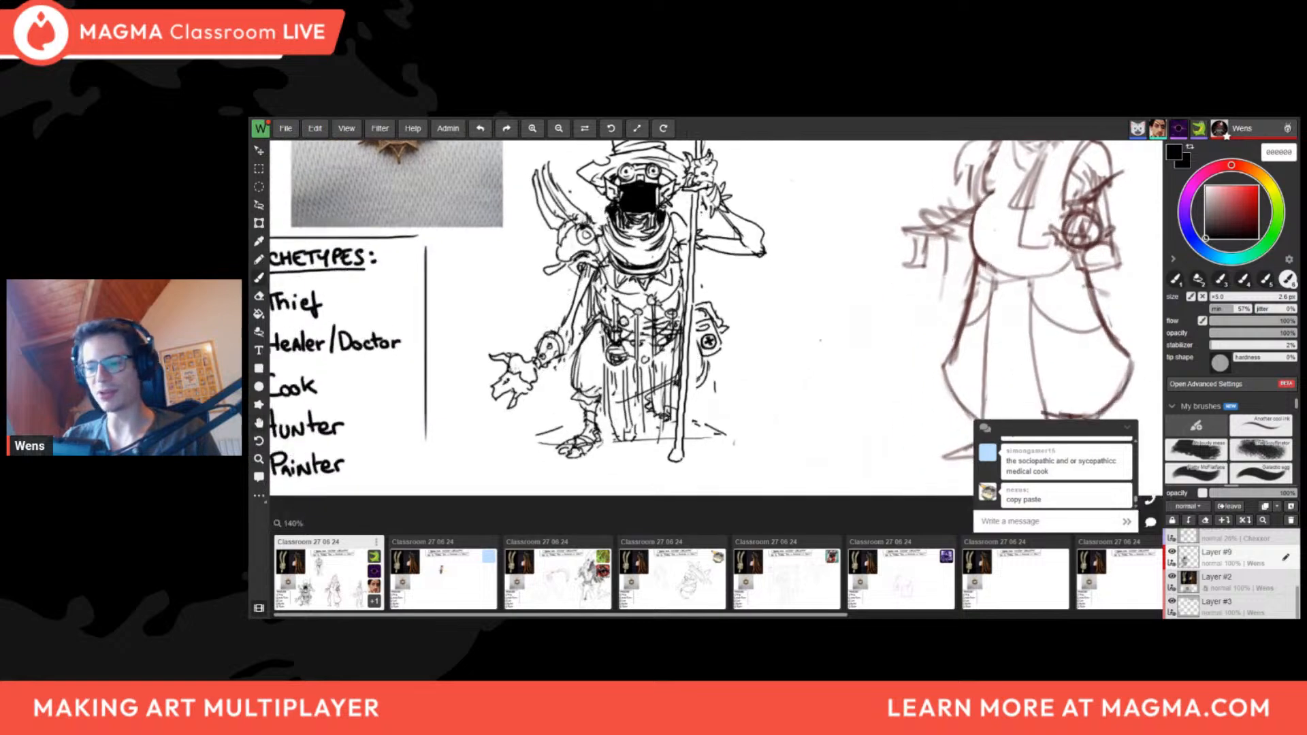
scroll(512, 357, up, 1)
scroll(538, 358, down, 2)
drag(727, 344, 674, 393)
scroll(673, 393, up, 1)
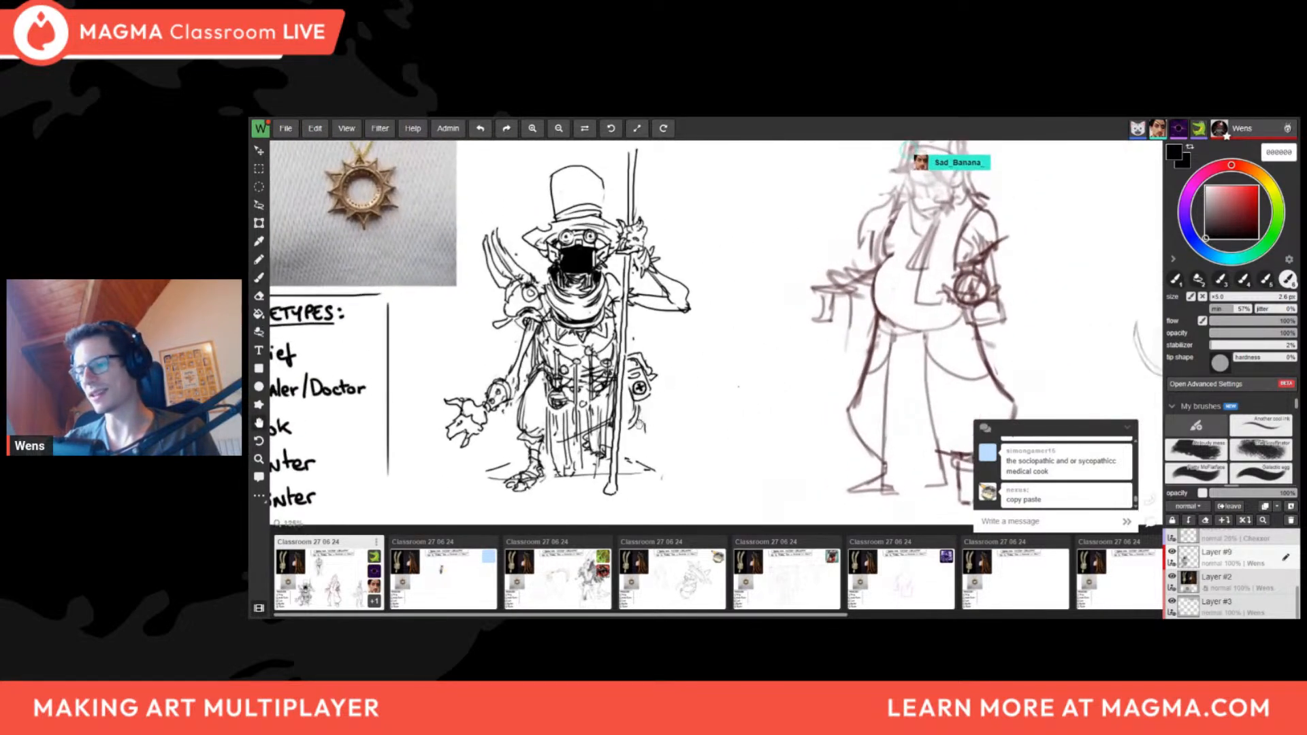
Erase the round emblem at the figure's hip behind the staff and draw a boxy, strapped pouch there instead
key(e)
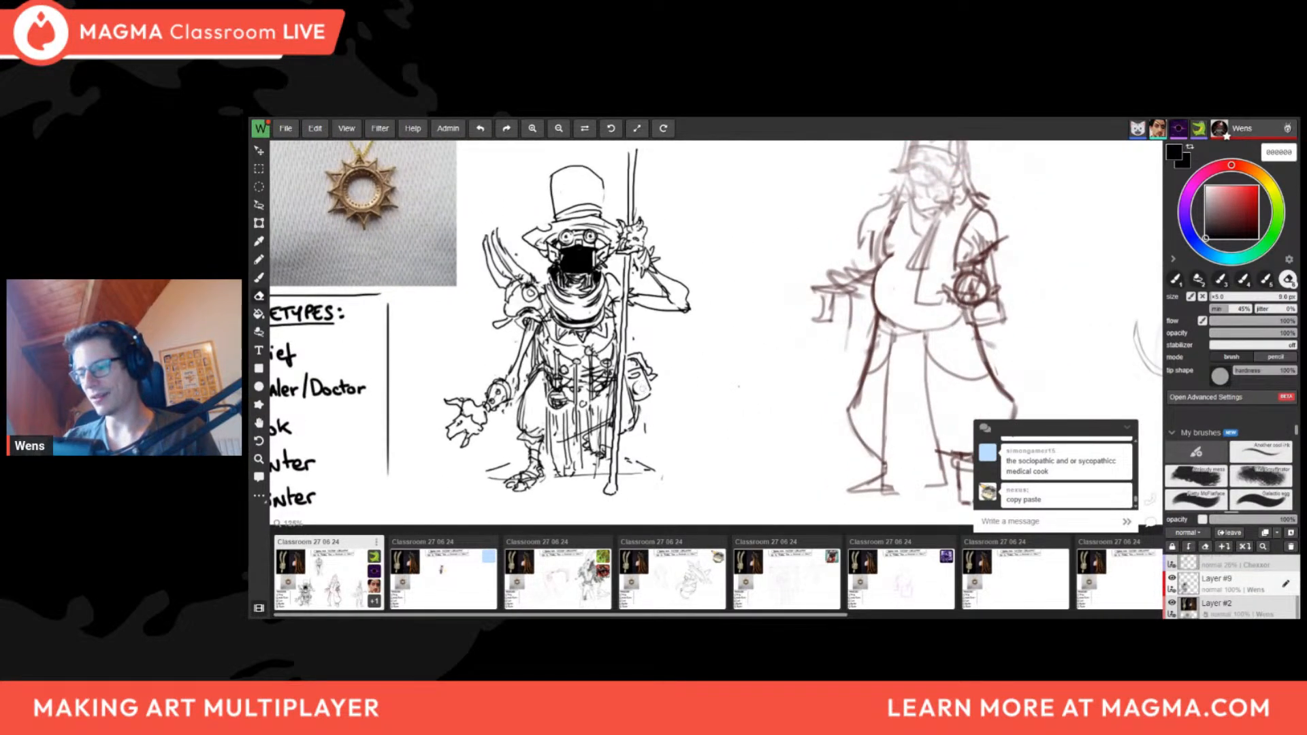
key(b)
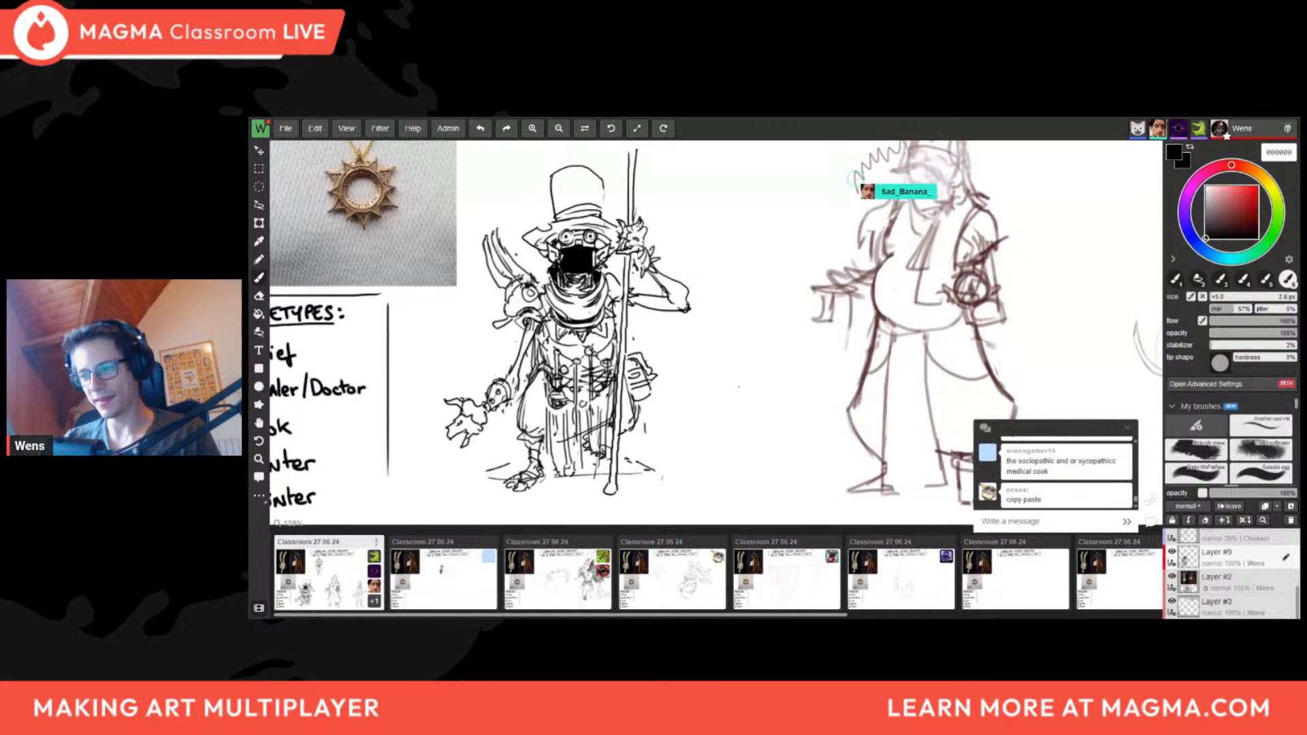
key(f)
mouse_move(796, 362)
mouse_down()
mouse_move(685, 377)
mouse_move(716, 389)
mouse_up()
scroll(685, 376, up, 10)
scroll(706, 384, down, 10)
key(f)
drag(545, 449, 550, 336)
scroll(550, 336, up, 2)
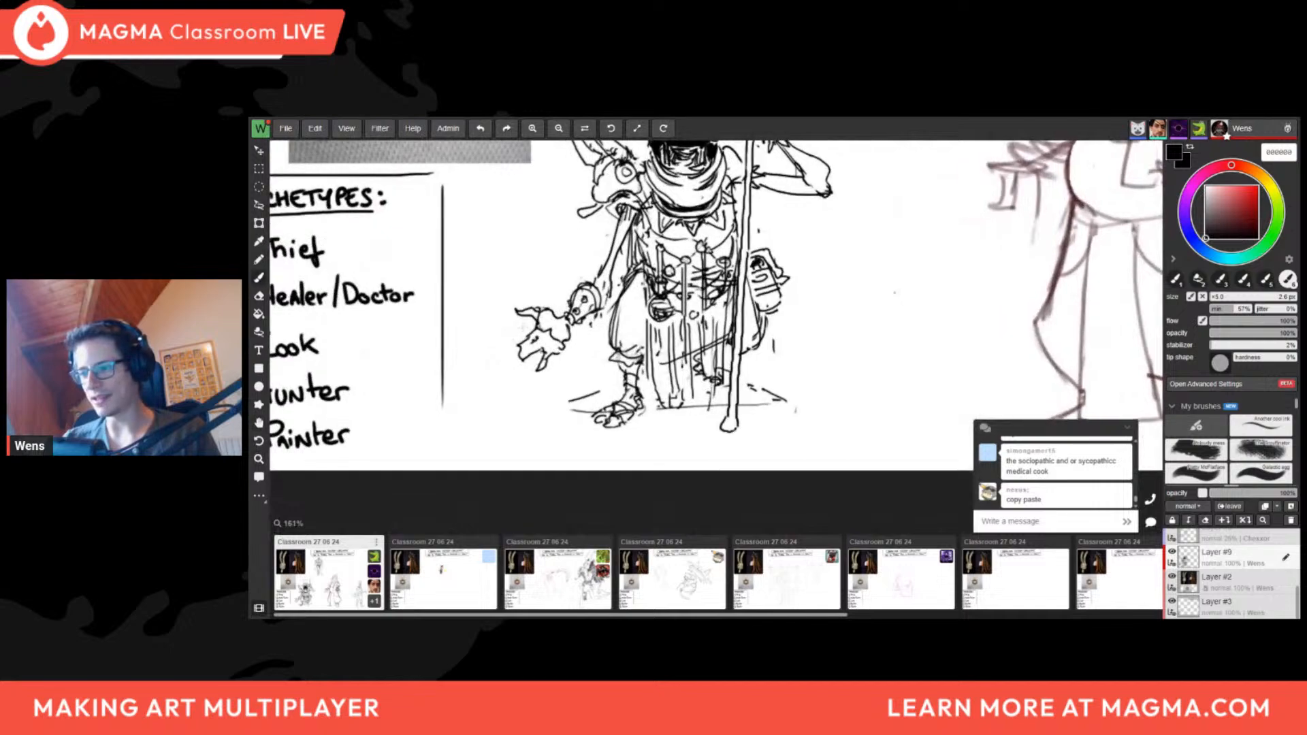
Touch up the lines of the hip pouch and check the full figure in a mirrored view
scroll(565, 324, down, 2)
key(e)
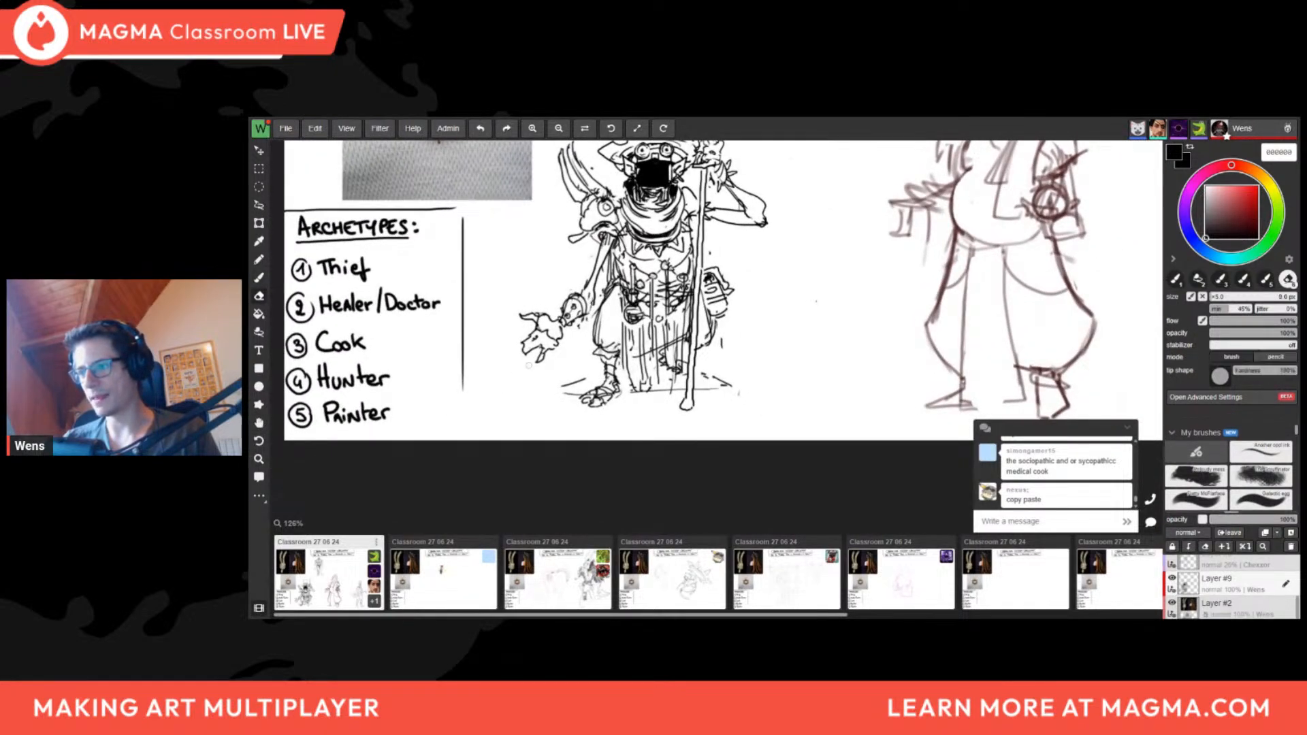
key(b)
key(f)
drag(748, 300, 614, 320)
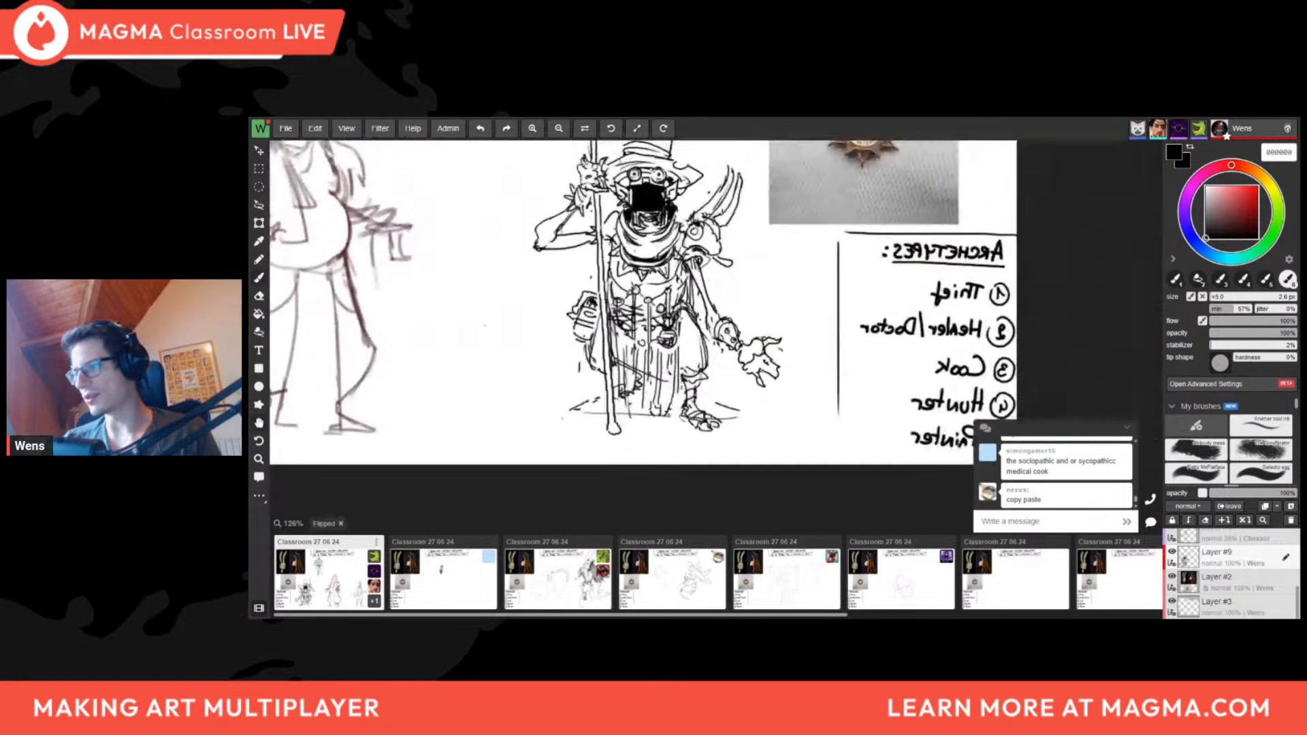
key(f)
drag(721, 306, 619, 390)
scroll(648, 326, down, 2)
scroll(659, 361, up, 1)
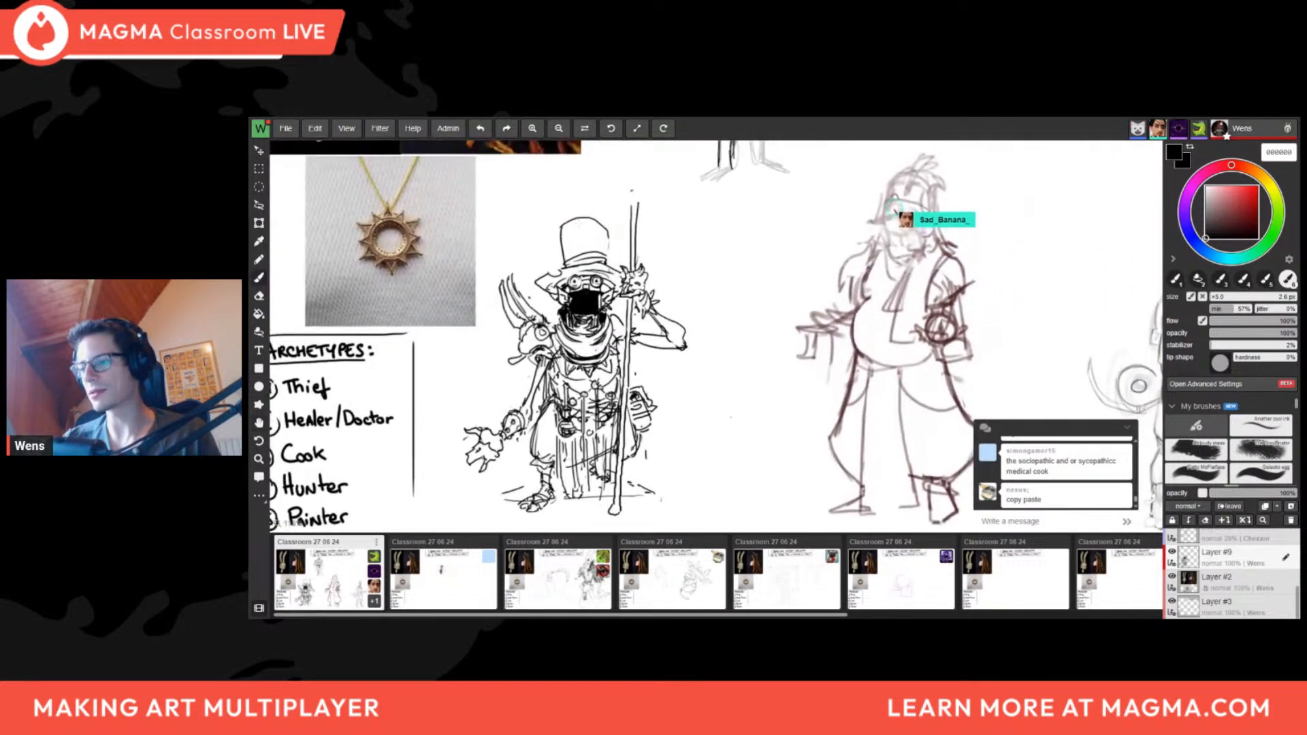
Draw a small playing card with a black symbol tucked into the top hat's band
scroll(604, 245, up, 3)
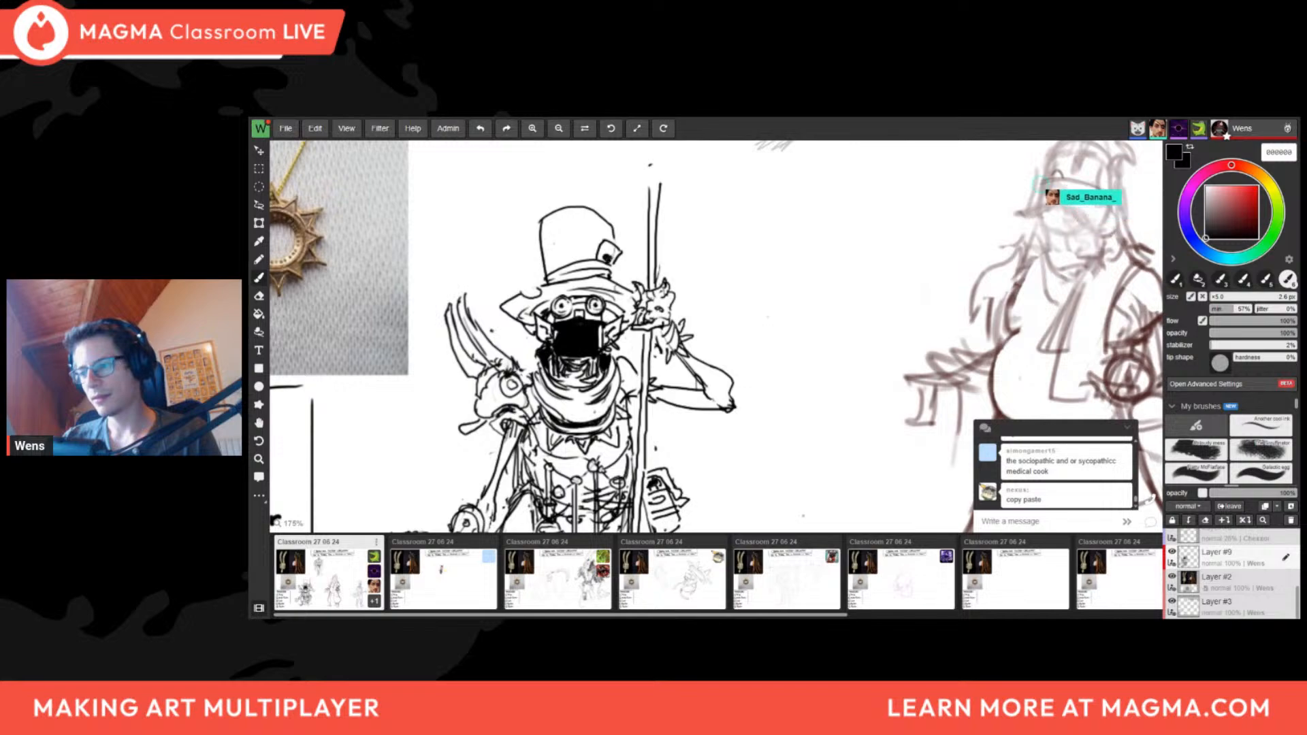
scroll(597, 246, up, 3)
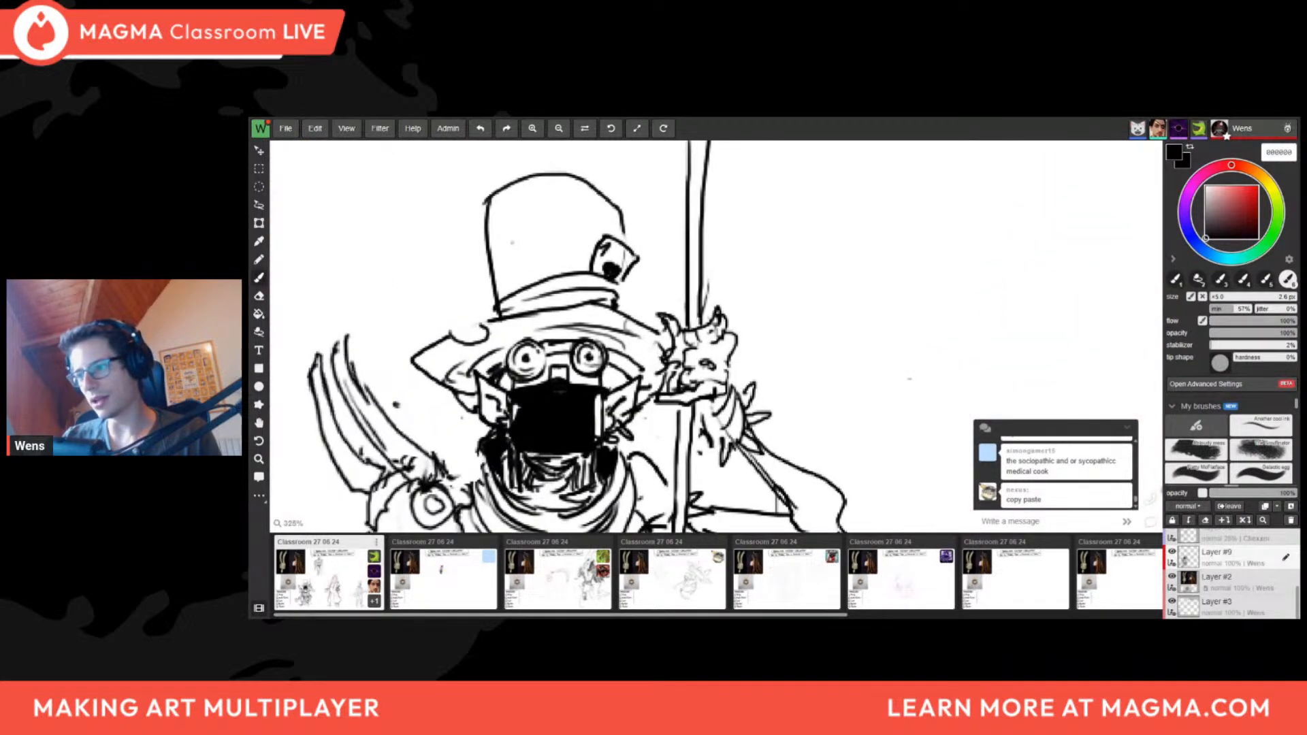
mouse_move(620, 258)
mouse_down()
mouse_move(619, 275)
mouse_move(315, 510)
mouse_up()
key(b)
Cap the top of the staff with a ringed tip and darken the shoulder creature's round eye
key(z)
drag(632, 250, 538, 290)
key(z)
mouse_move(538, 290)
mouse_down()
mouse_move(613, 273)
mouse_move(567, 314)
mouse_up()
key(z)
key(z)
drag(514, 352, 722, 266)
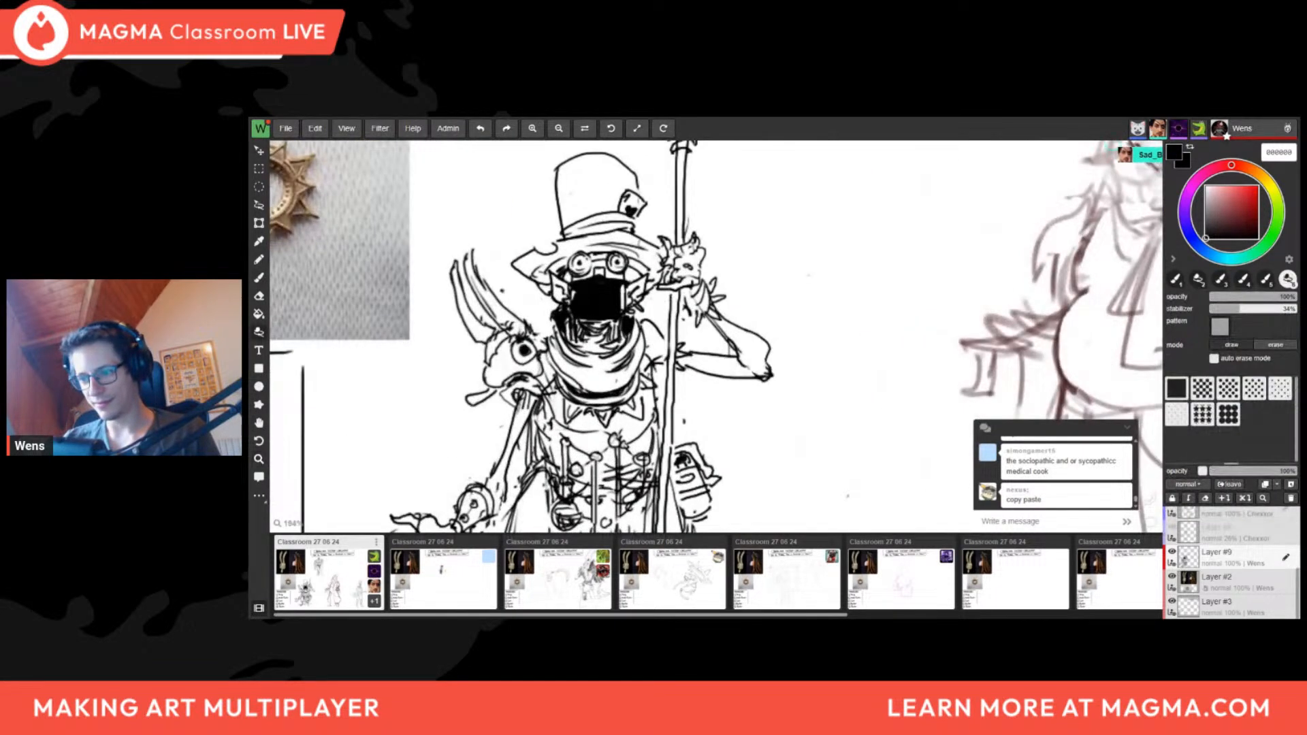
key(e)
key(b)
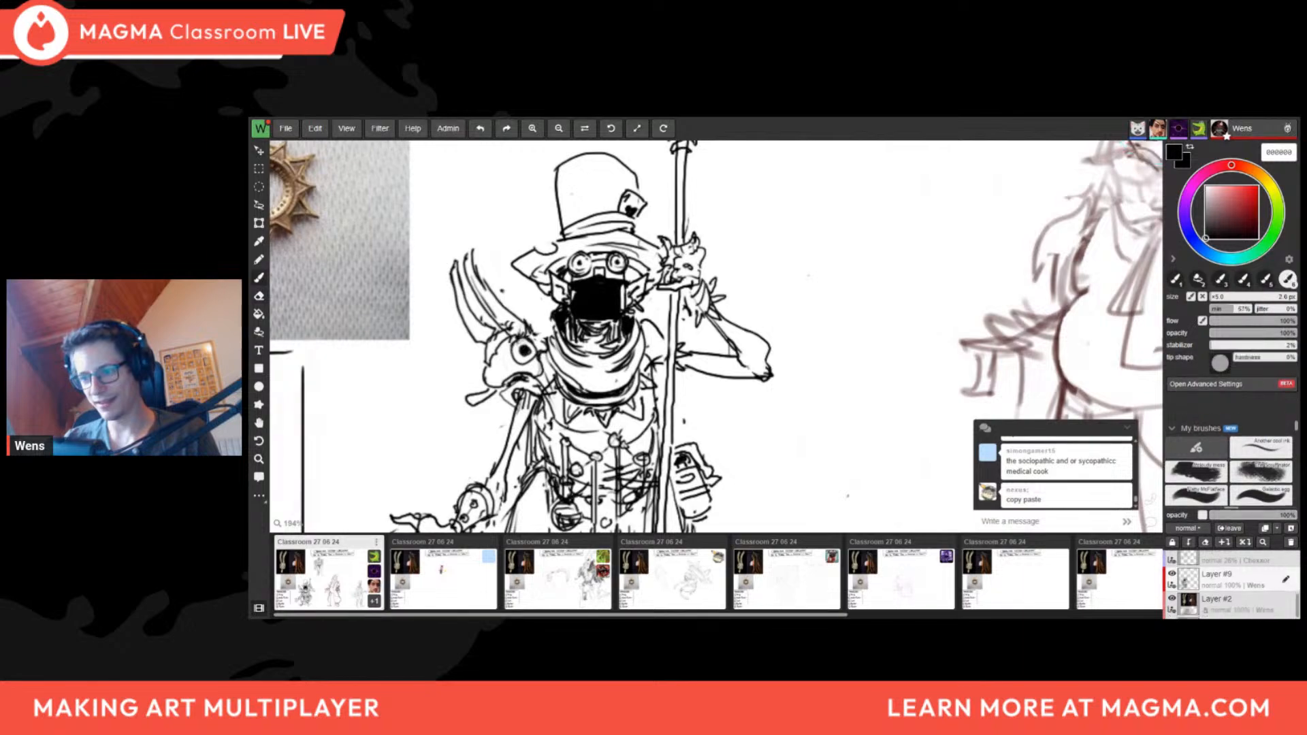
Compare the top-hatted figure's pose and details in normal and mirrored views
key(z)
drag(514, 352, 381, 401)
key(f)
drag(878, 327, 616, 337)
key(z)
drag(627, 395, 480, 378)
key(z)
key(f)
drag(761, 371, 664, 357)
key(z)
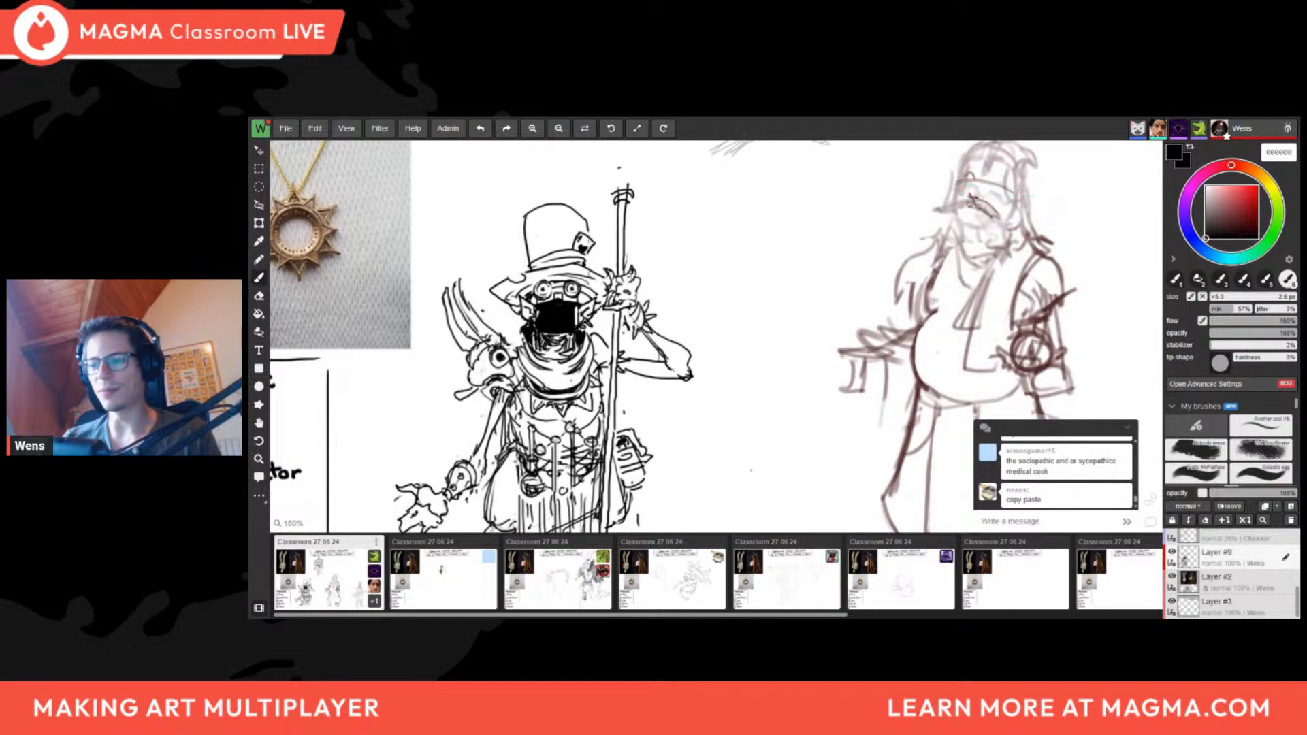
key(f)
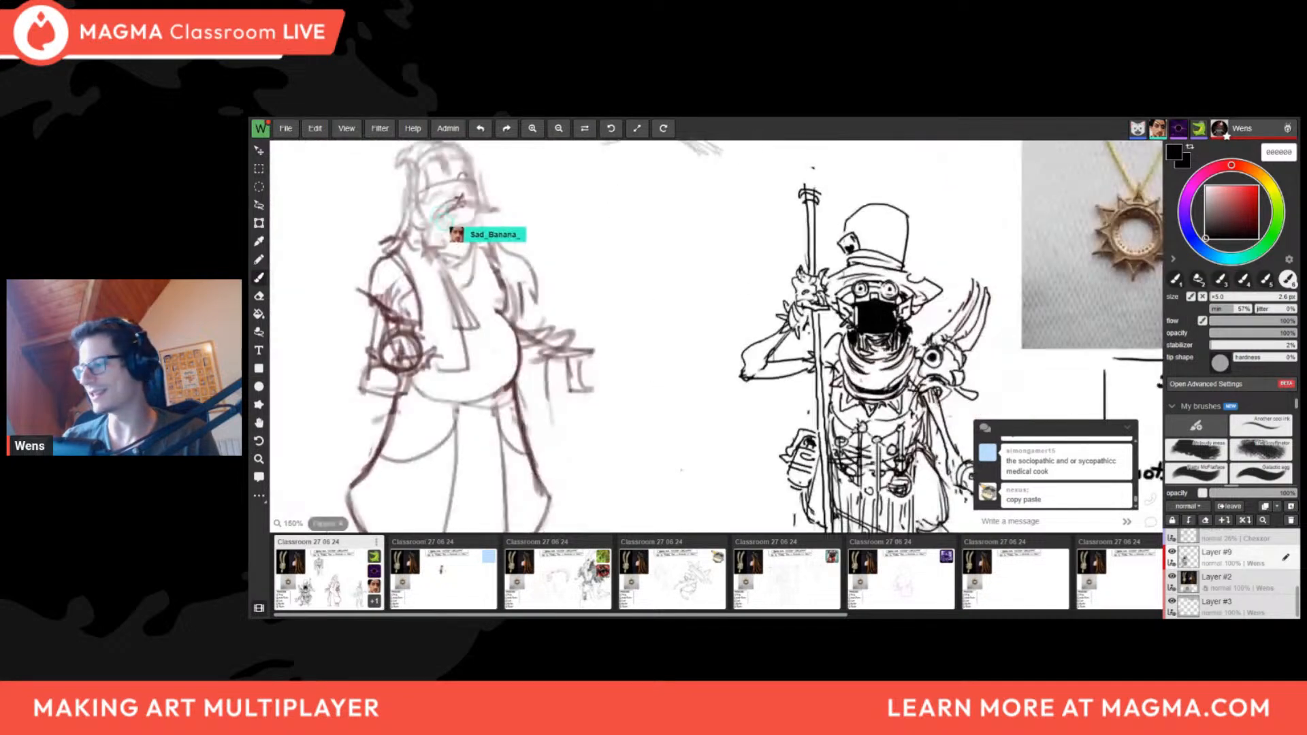
key(e)
key(b)
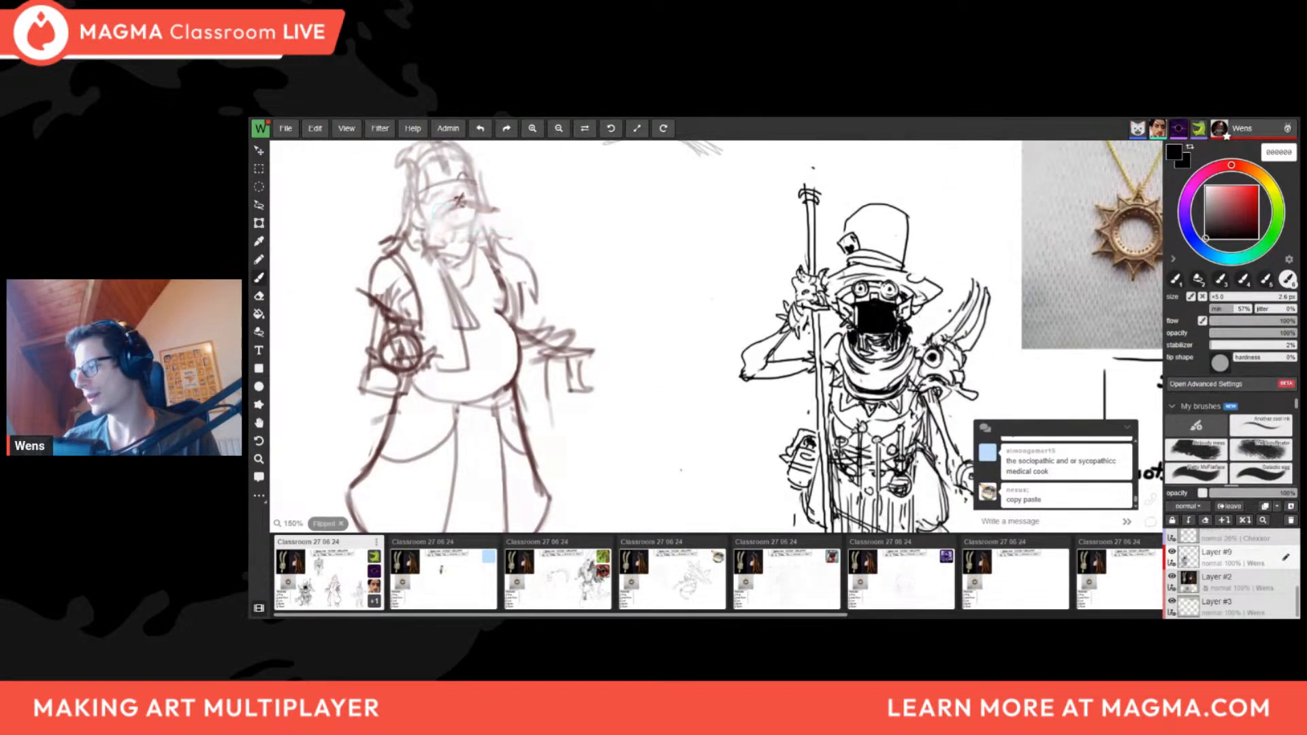
Examine the top-hatted figure's upper body against the neighbouring sketches in normal and mirrored views
key(f)
scroll(509, 408, down, 4)
middle_drag(515, 385, 494, 371)
scroll(494, 371, up, 5)
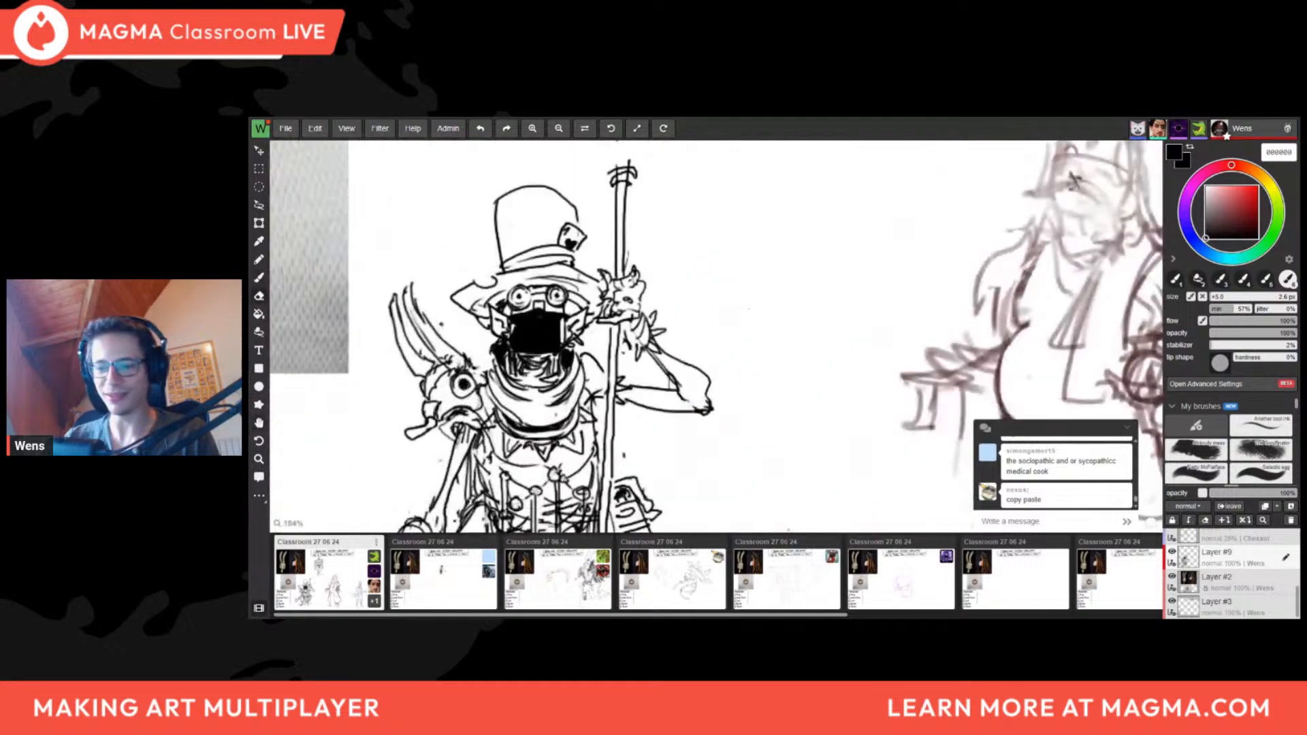
key(e)
key(b)
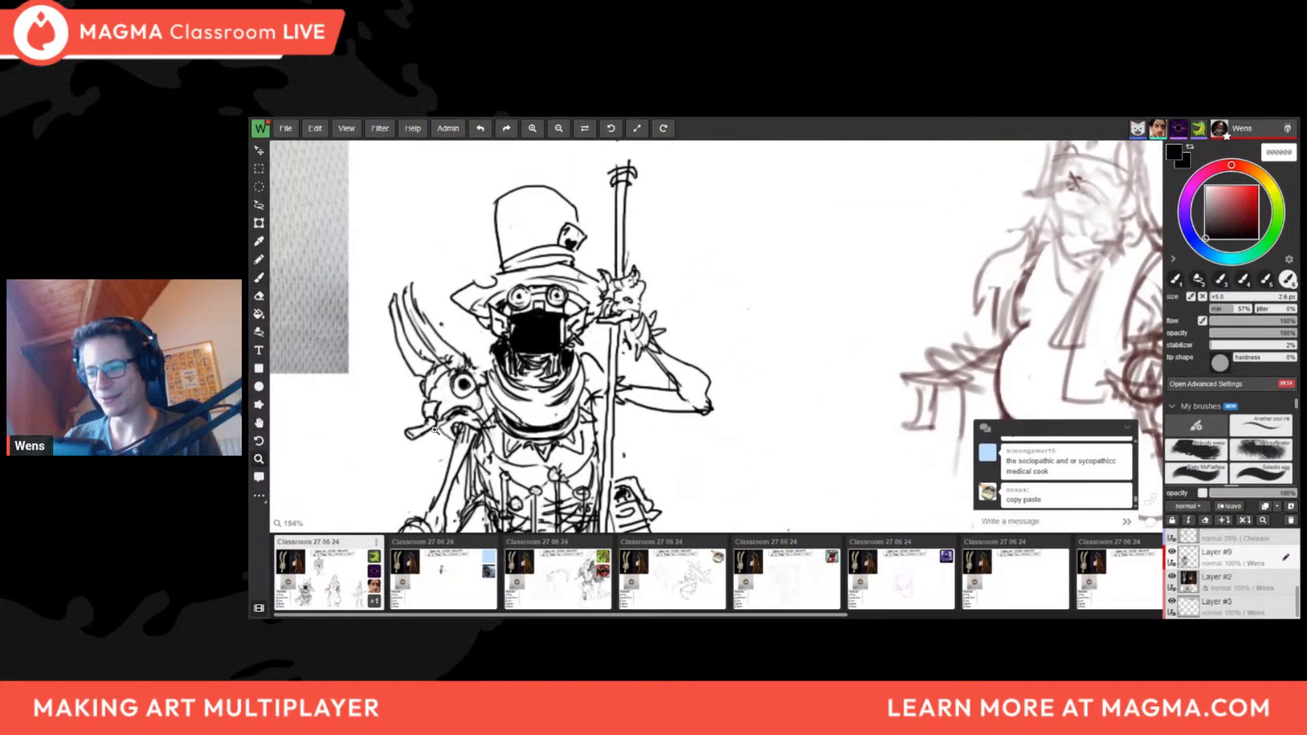
scroll(435, 429, down, 5)
key(f)
scroll(599, 354, up, 4)
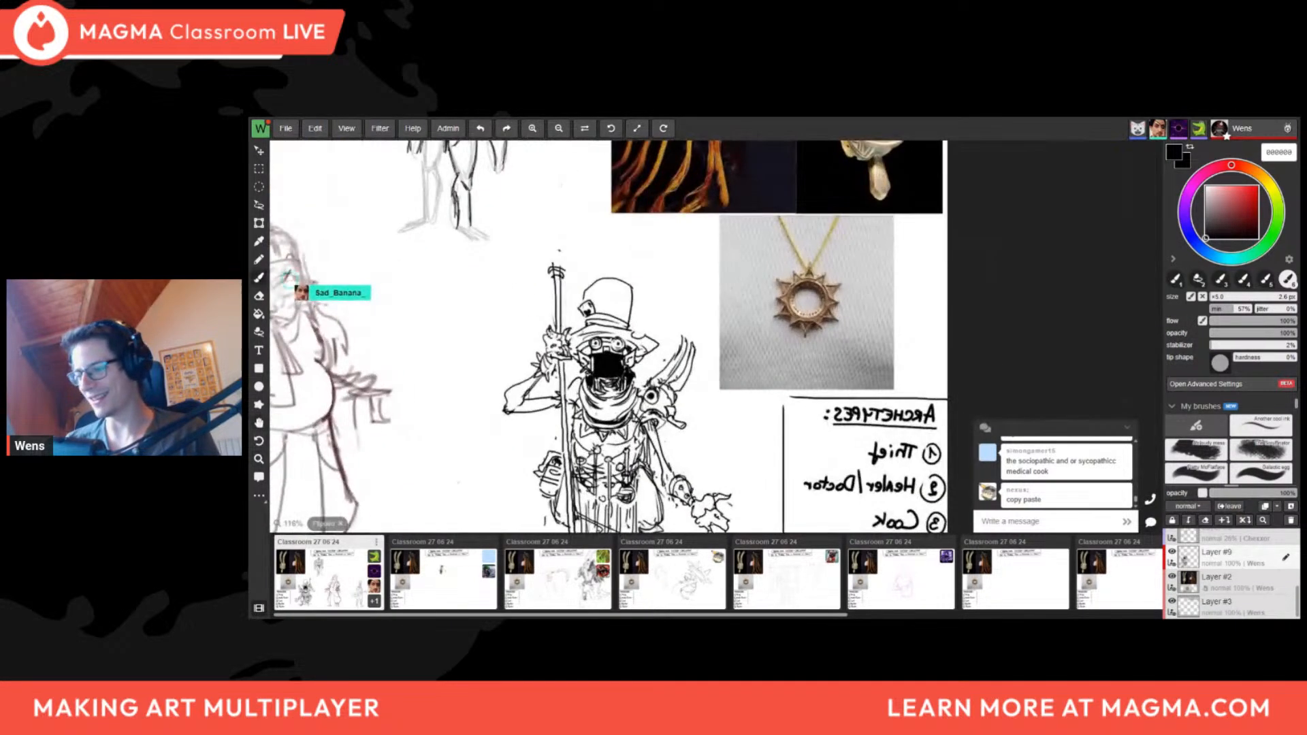
scroll(681, 398, down, 4)
key(f)
middle_drag(844, 417, 491, 402)
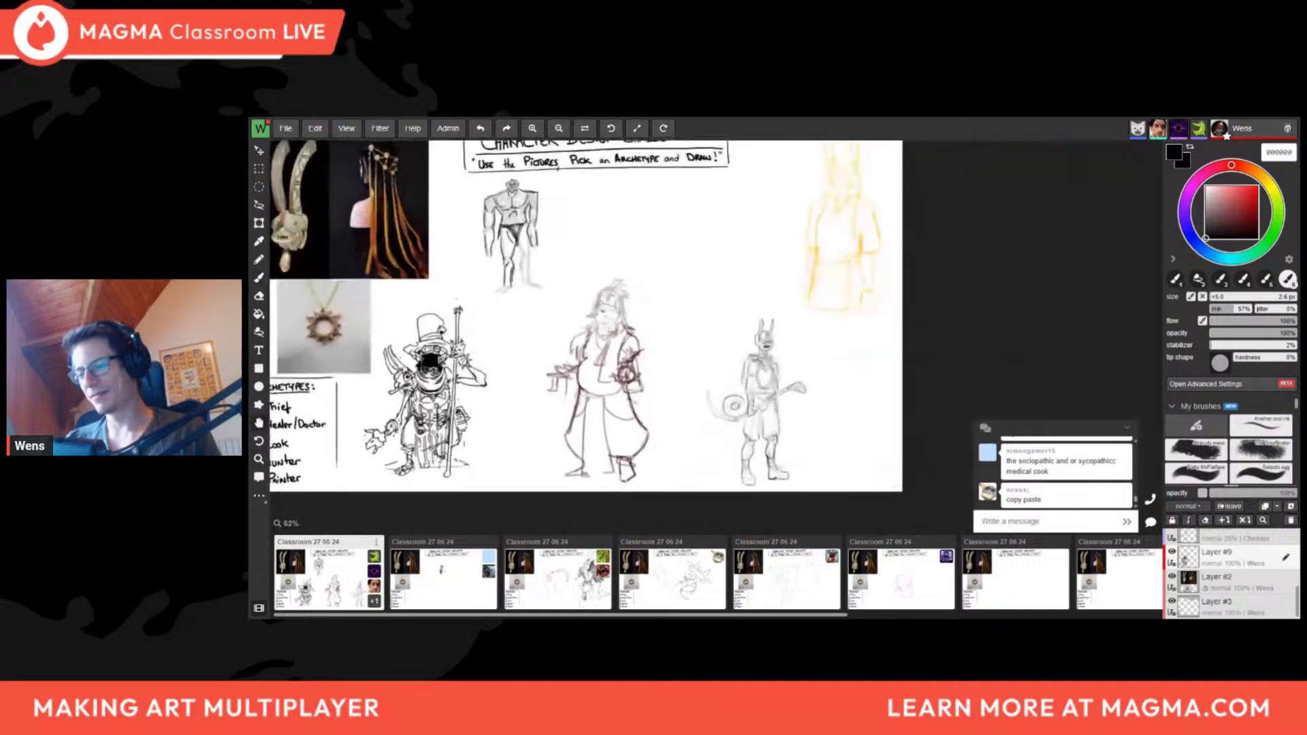
scroll(490, 401, up, 1)
scroll(415, 382, up, 3)
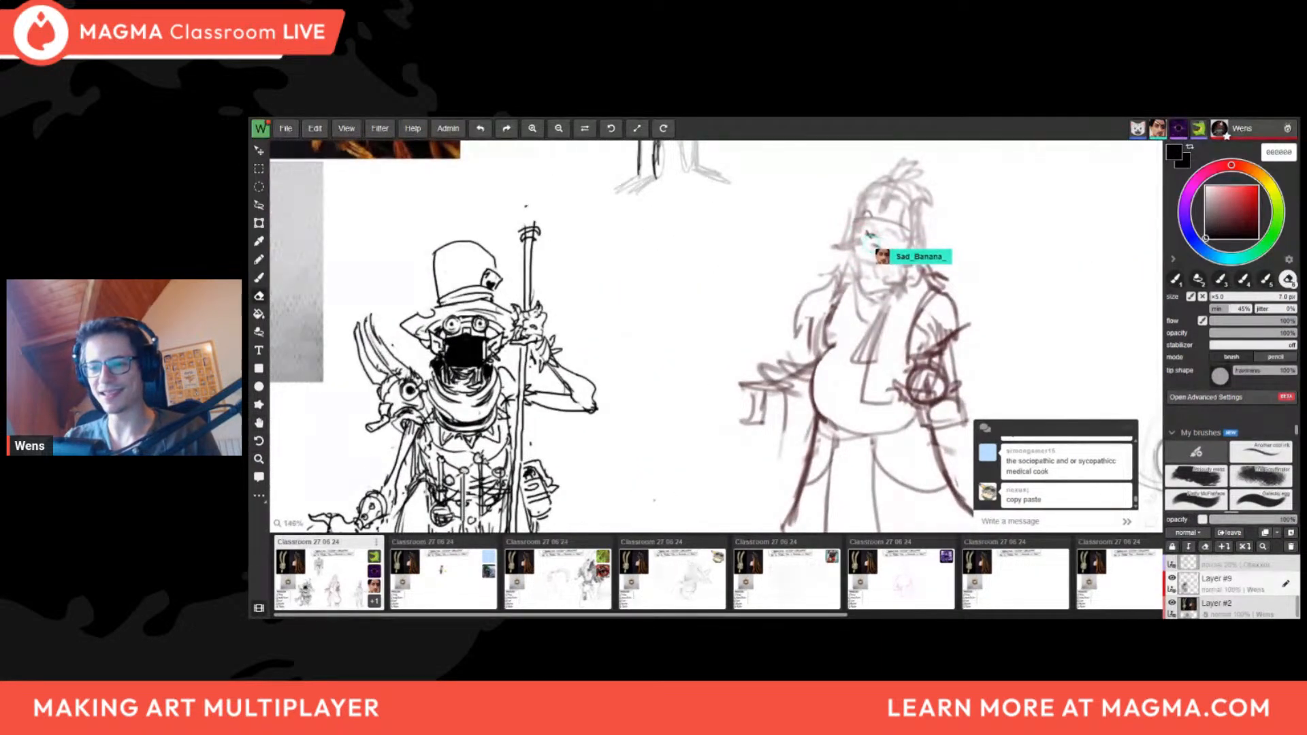
key(f)
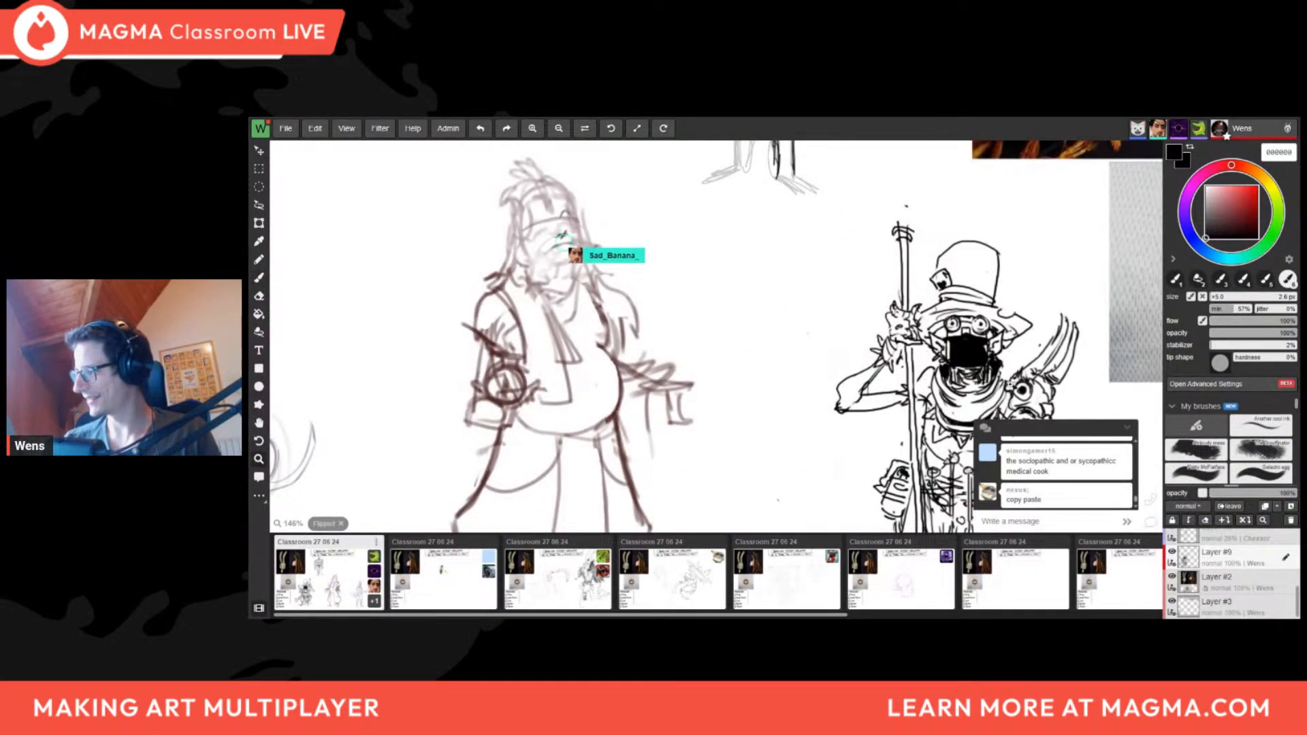
Check the top-hatted figure's legs, feet and stance in normal and mirrored views
scroll(1010, 385, down, 3)
key(f)
middle_drag(545, 443, 563, 283)
scroll(403, 264, up, 1)
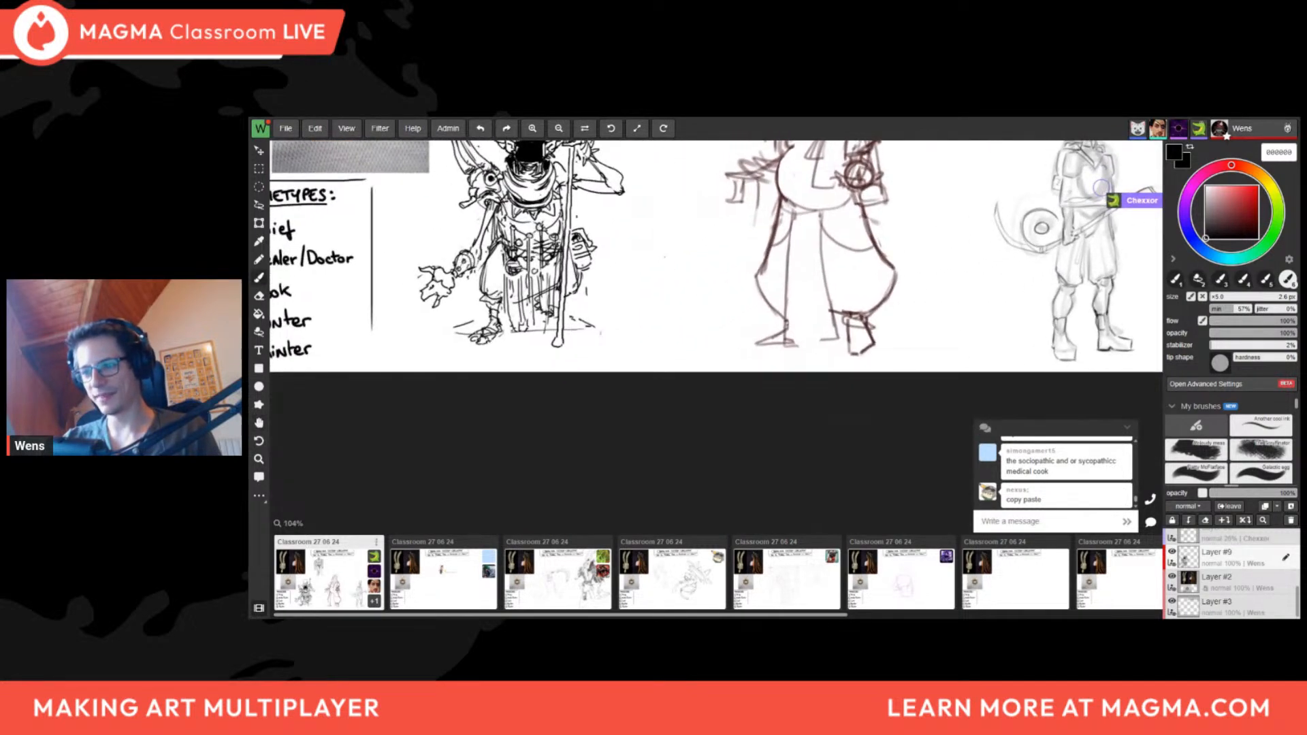
key(e)
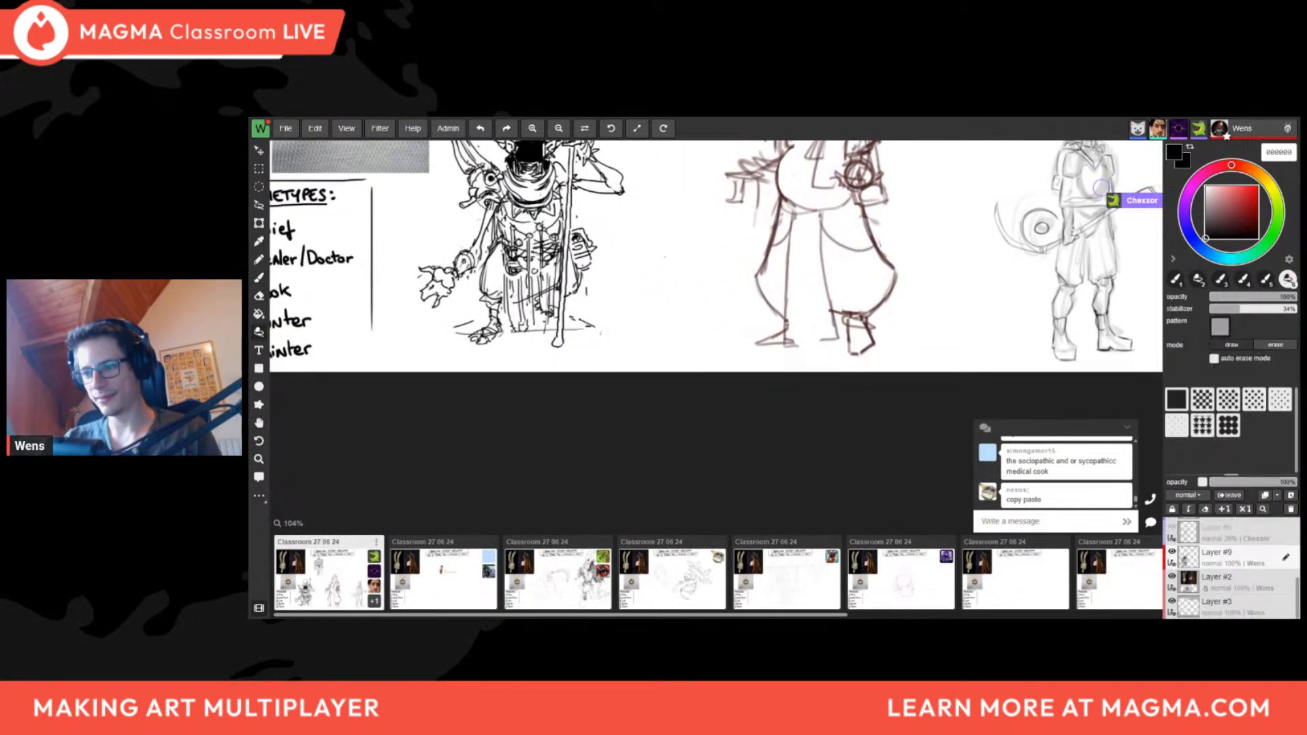
key(b)
scroll(463, 282, down, 2)
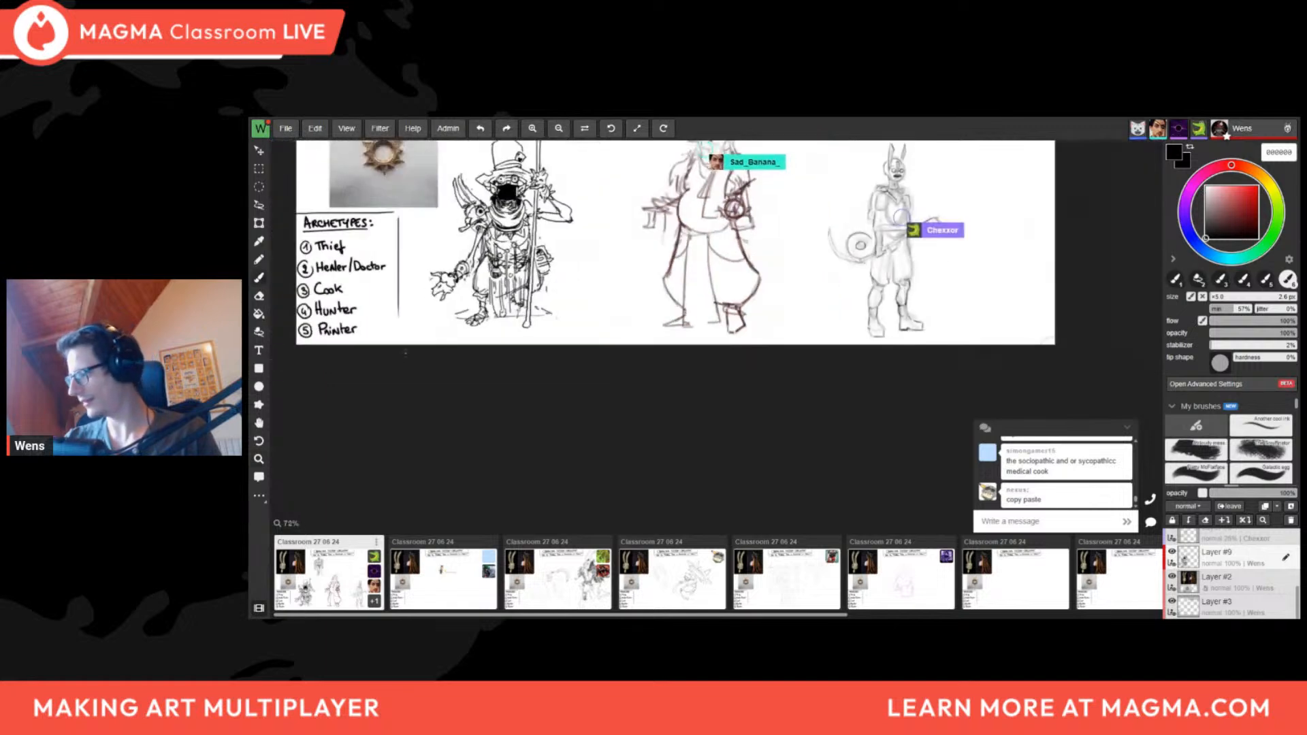
mouse_move(480, 283)
middle_down()
mouse_move(459, 393)
mouse_move(460, 376)
middle_up()
scroll(459, 377, up, 3)
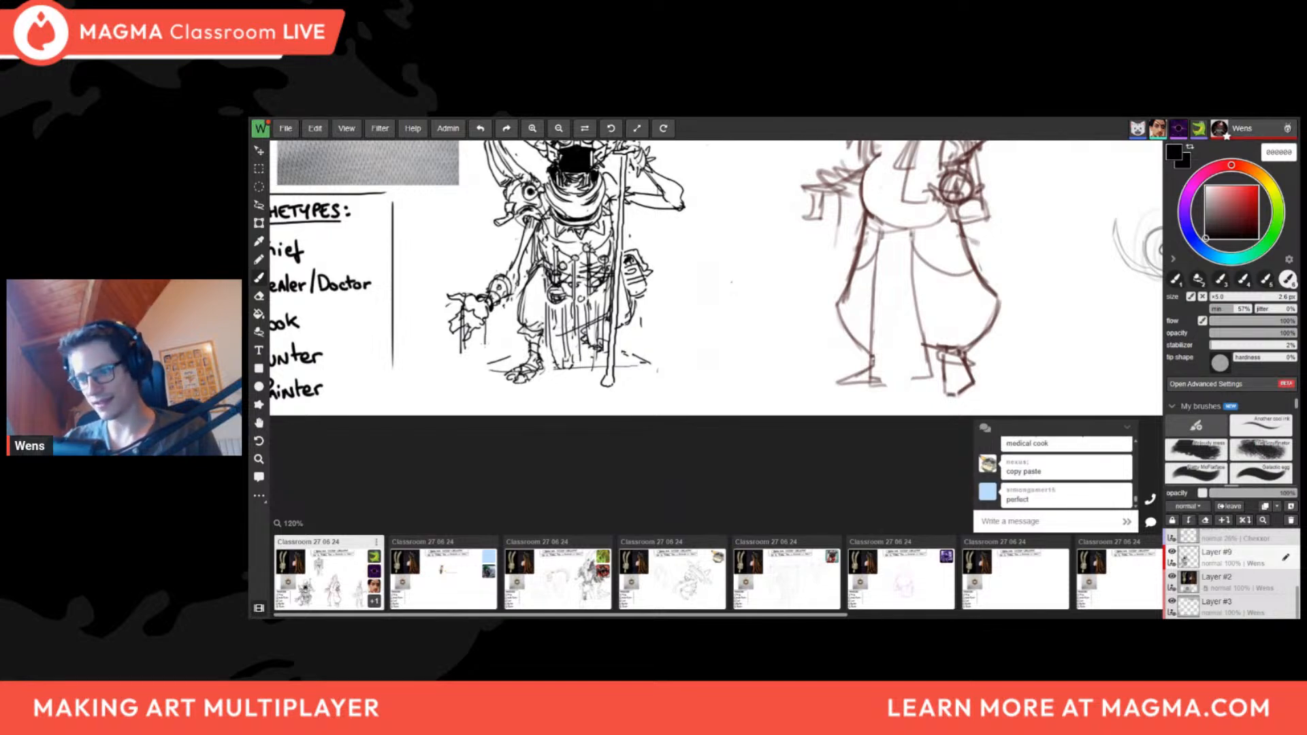
key(f)
middle_drag(740, 341, 623, 355)
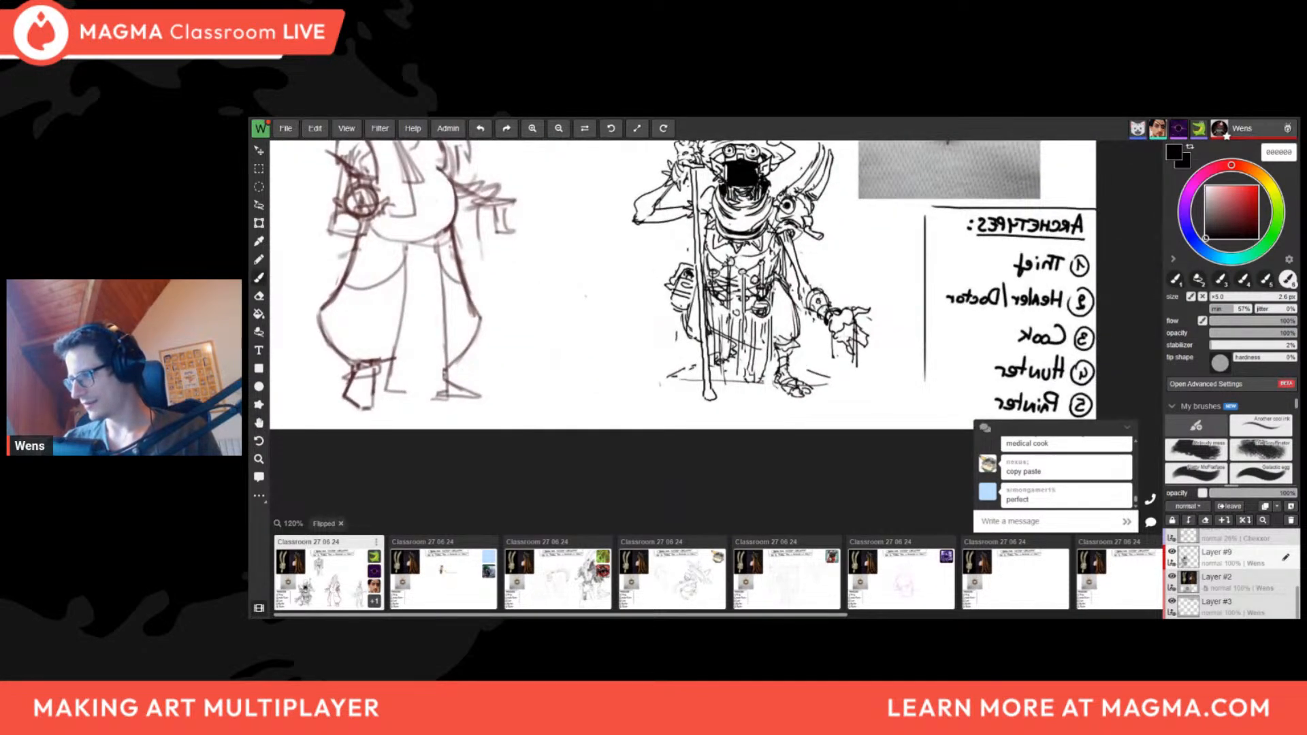
key(f)
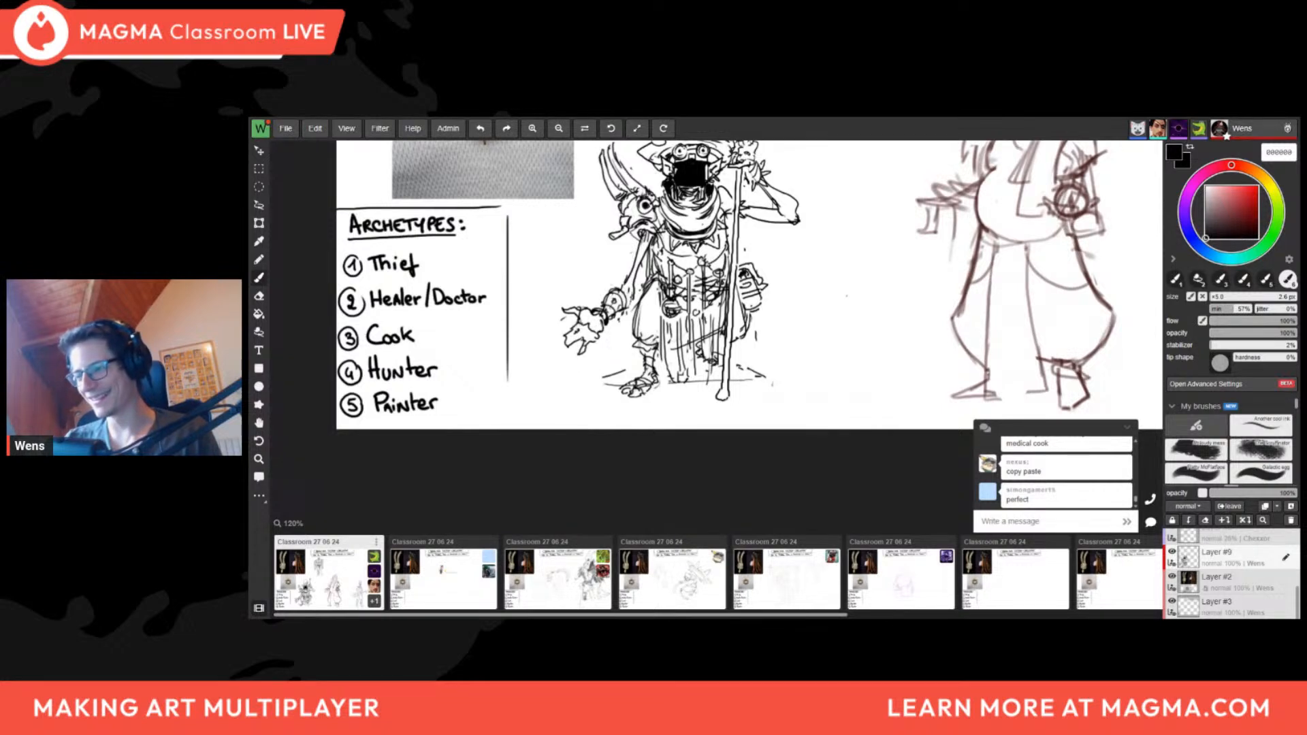
scroll(616, 339, down, 3)
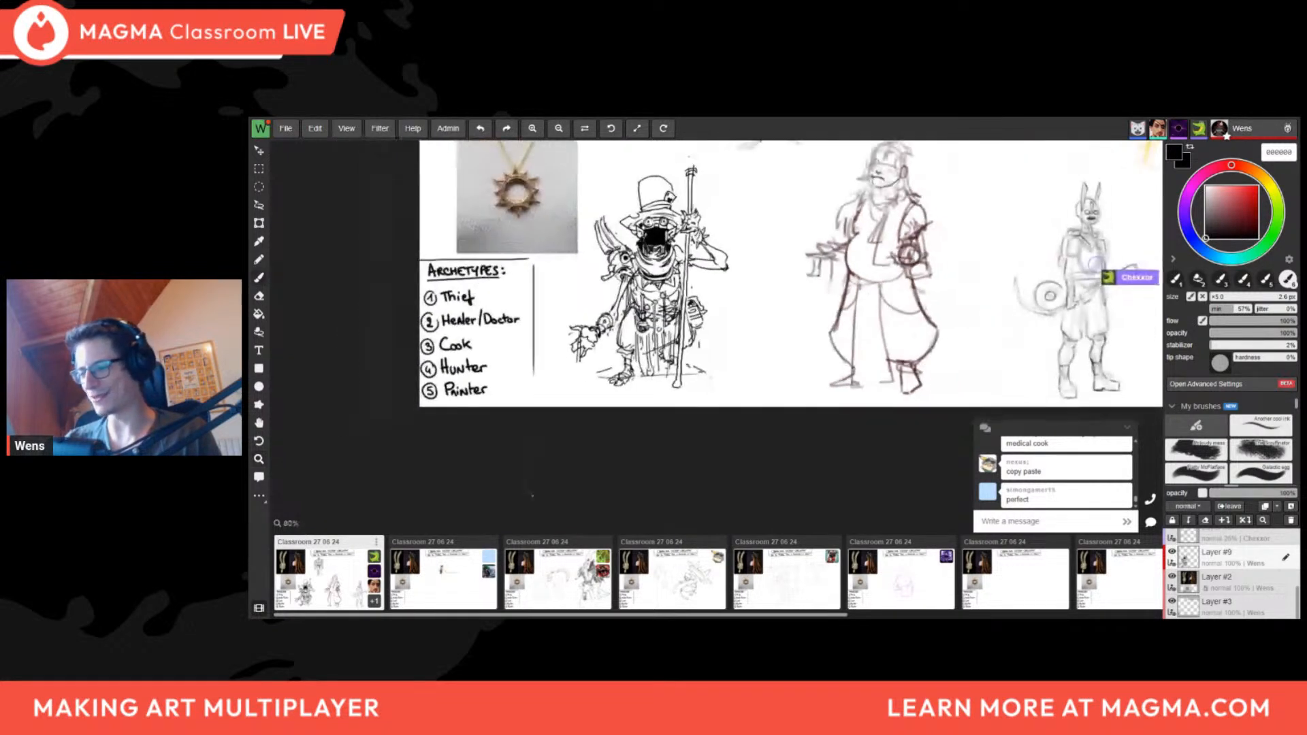
key(f)
middle_drag(616, 339, 477, 380)
key(f)
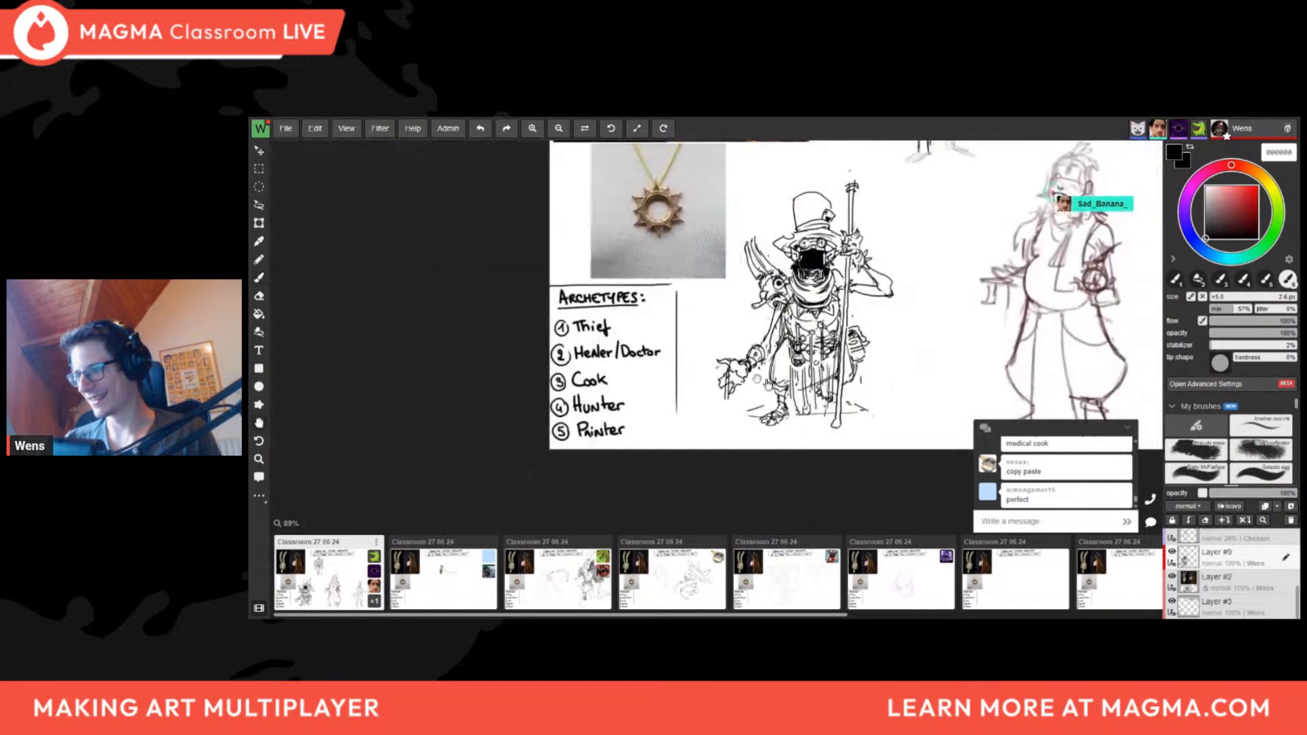
Inspect the black face and shoulder creature up close and compare the figure with the other participants' characters
scroll(763, 293, up, 6)
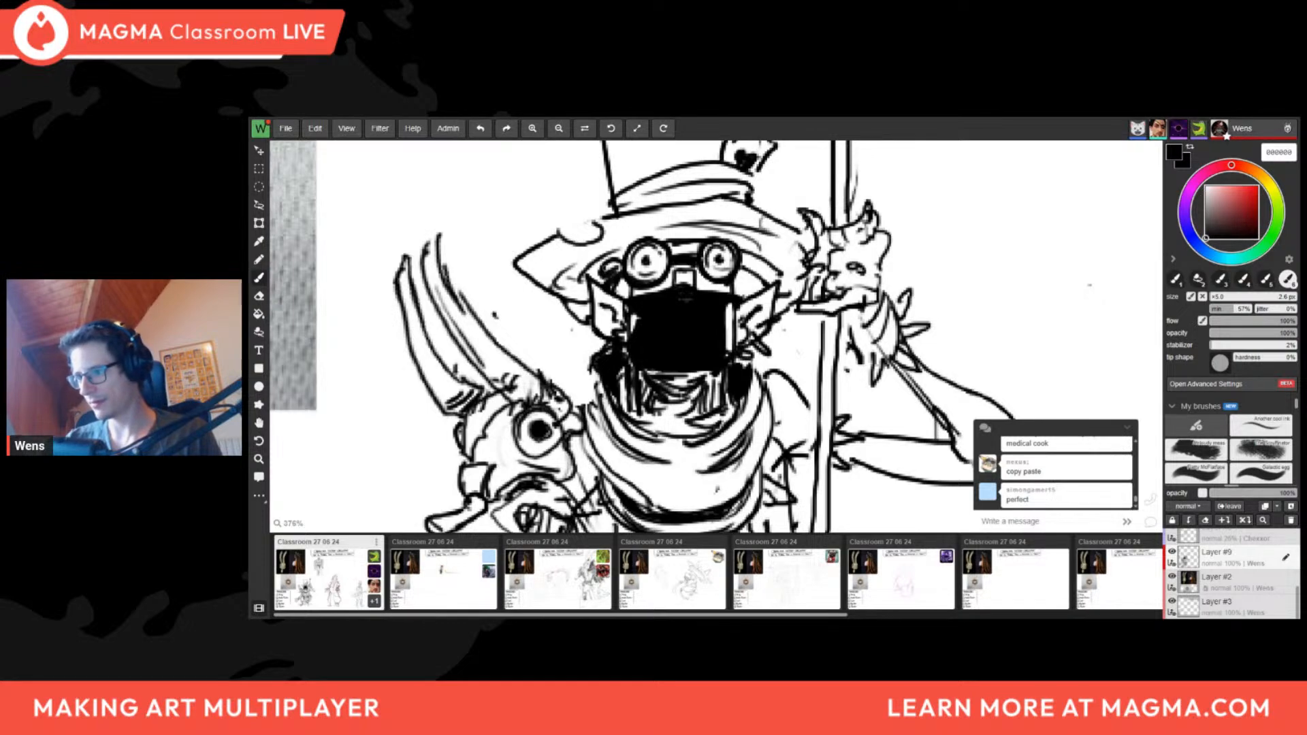
scroll(681, 313, down, 5)
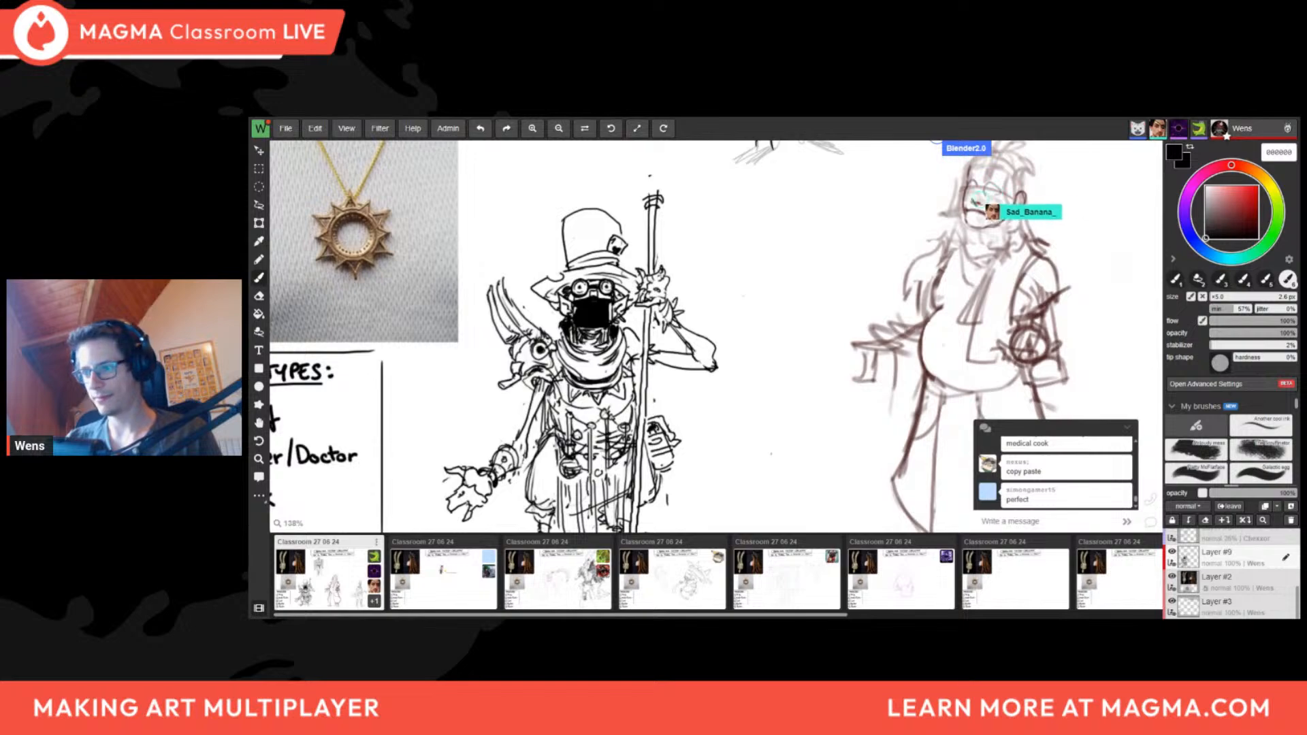
scroll(663, 286, down, 4)
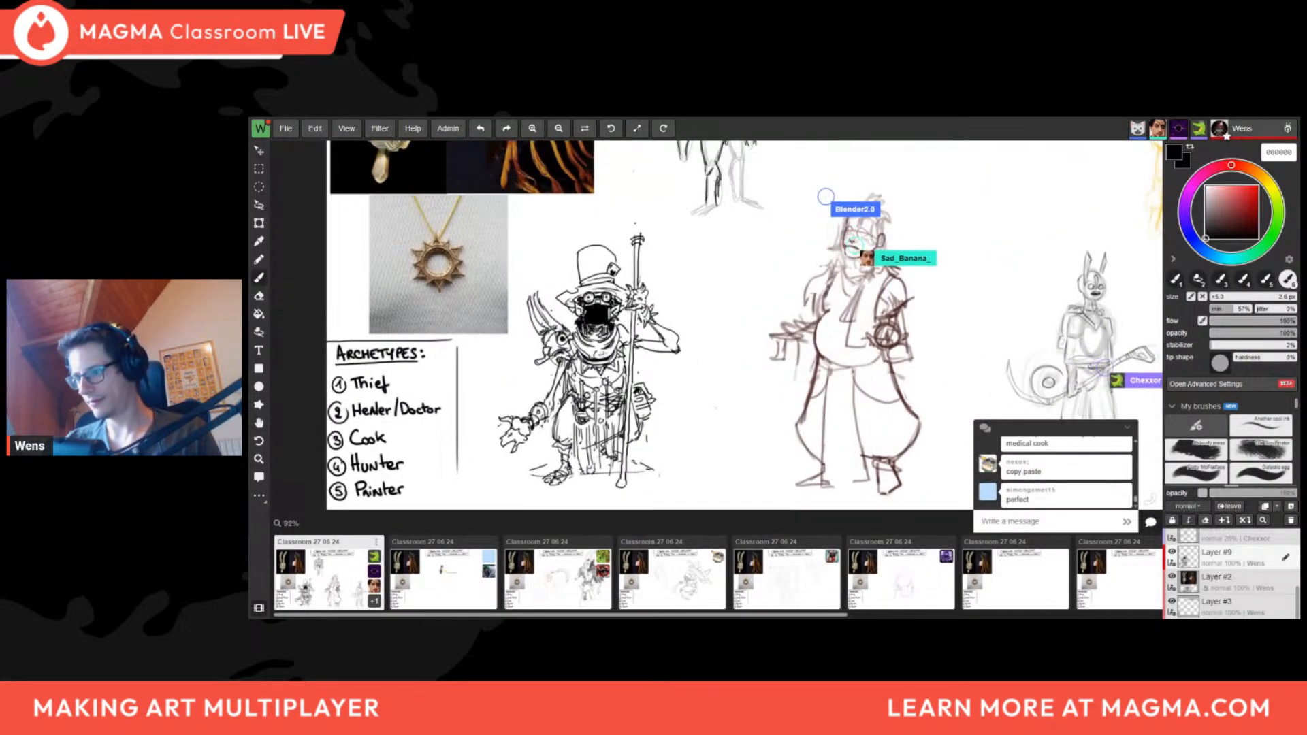
scroll(708, 408, down, 4)
drag(681, 414, 511, 397)
scroll(460, 290, up, 4)
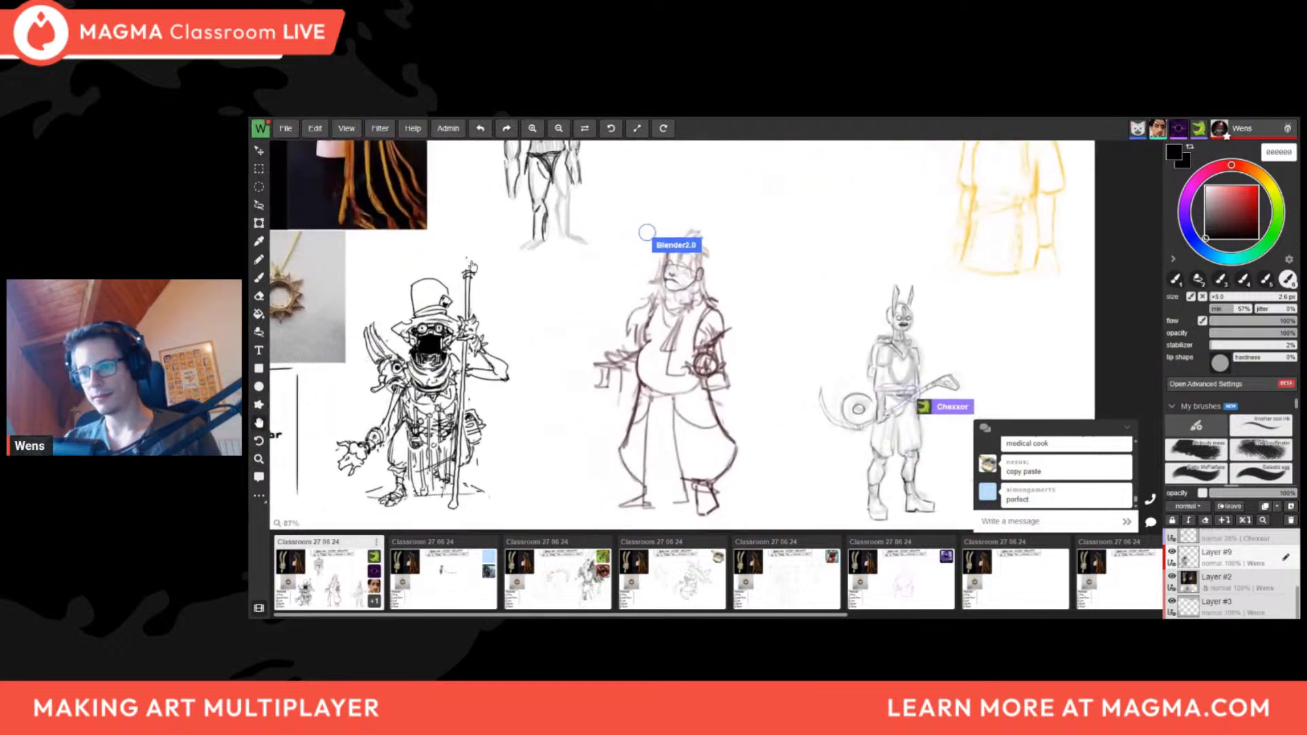
drag(460, 289, 594, 256)
scroll(623, 337, down, 2)
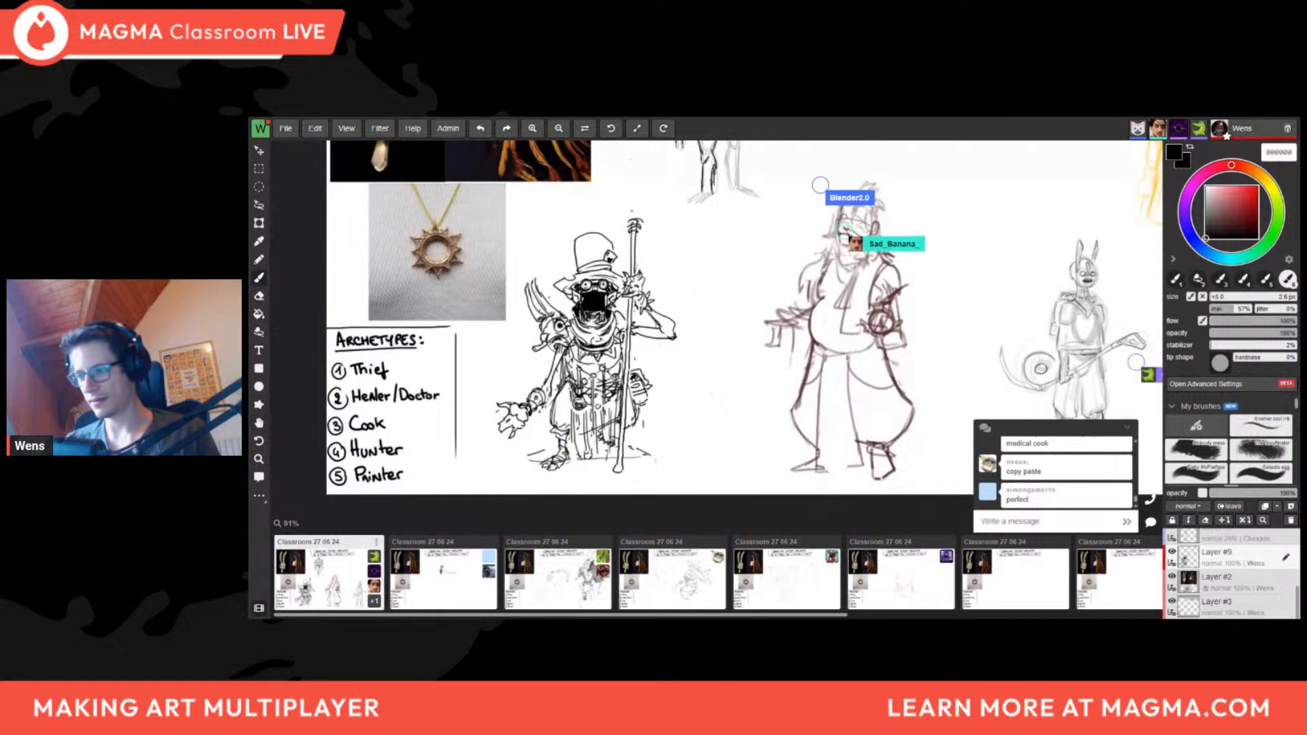
Draw vertical stripes and curved seam lines across the crown of the top hat
scroll(594, 256, up, 4)
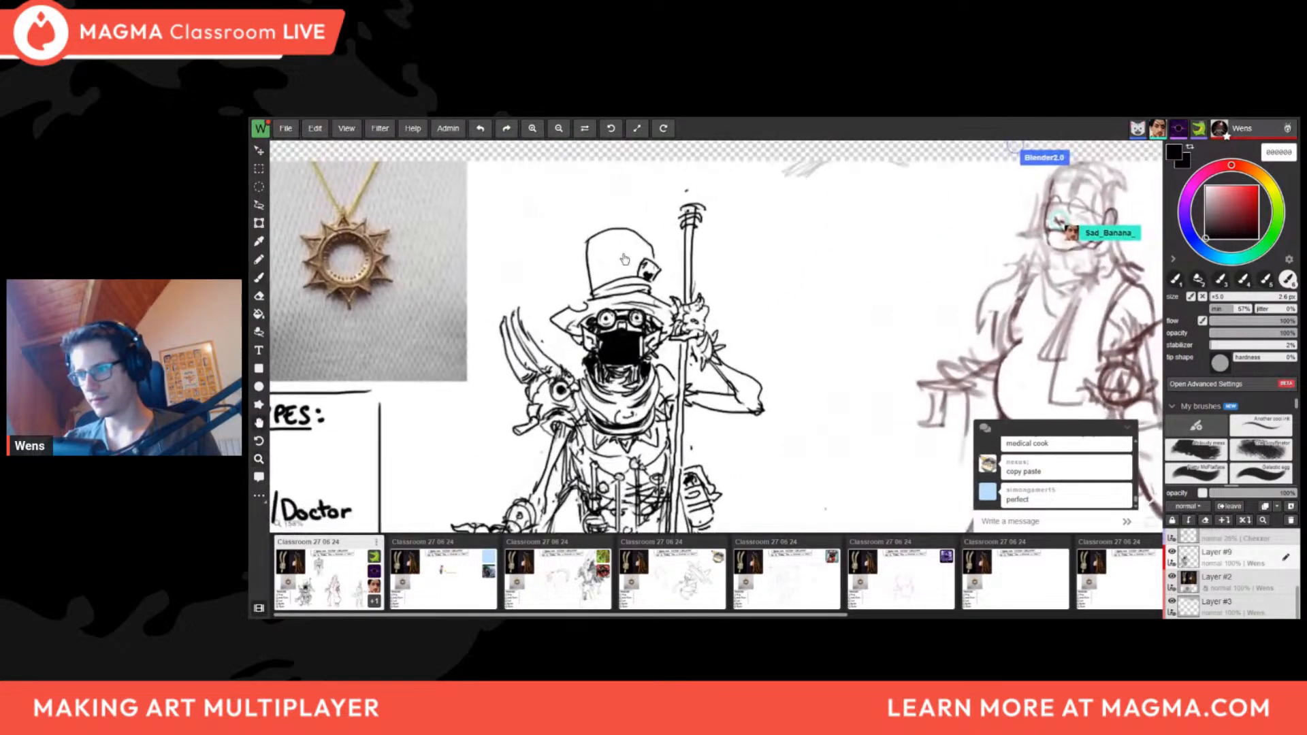
scroll(634, 326, down, 4)
scroll(633, 327, up, 3)
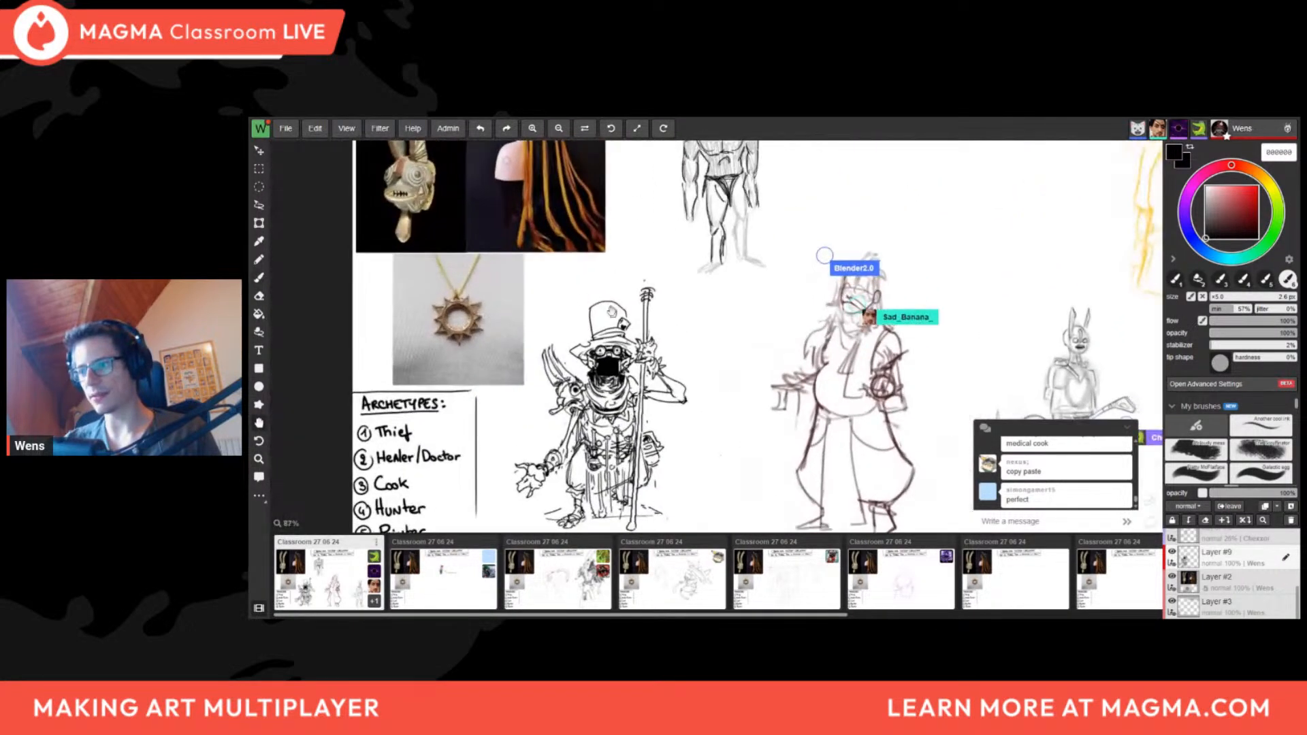
scroll(634, 327, down, 3)
scroll(655, 270, up, 4)
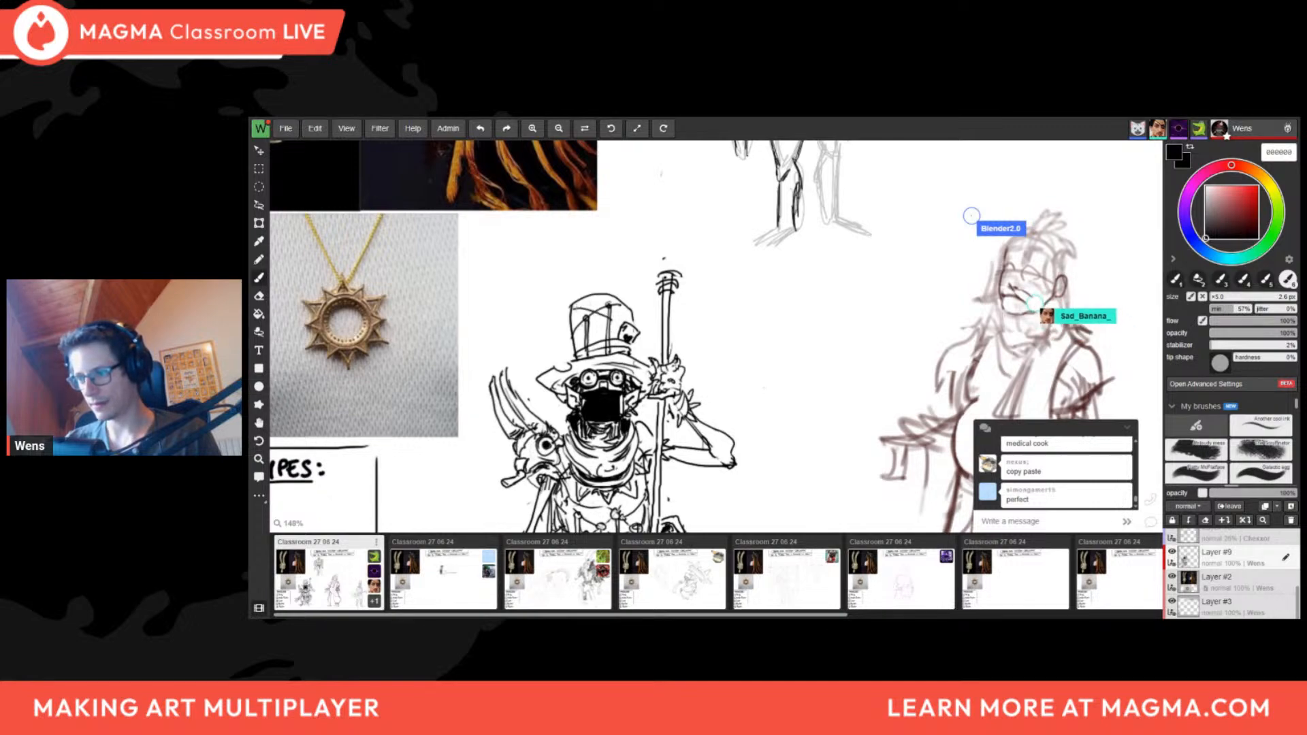
scroll(593, 303, down, 6)
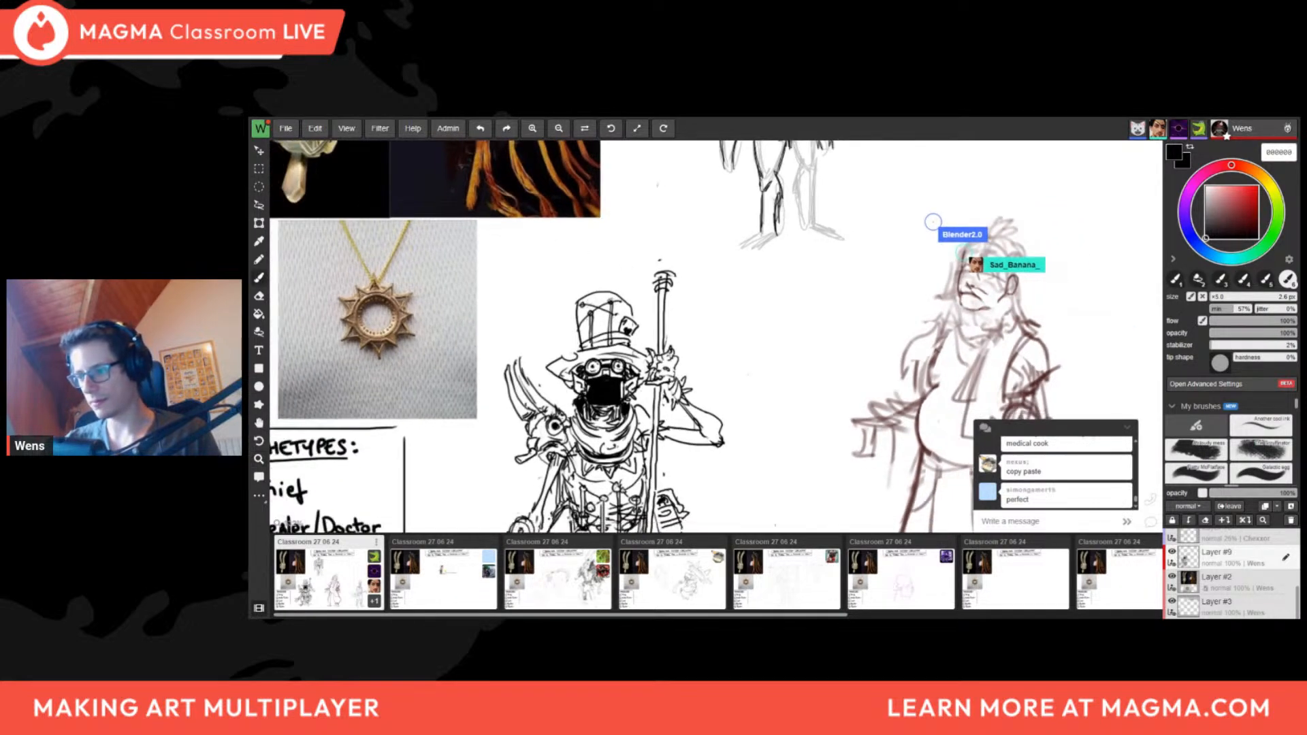
scroll(586, 374, up, 3)
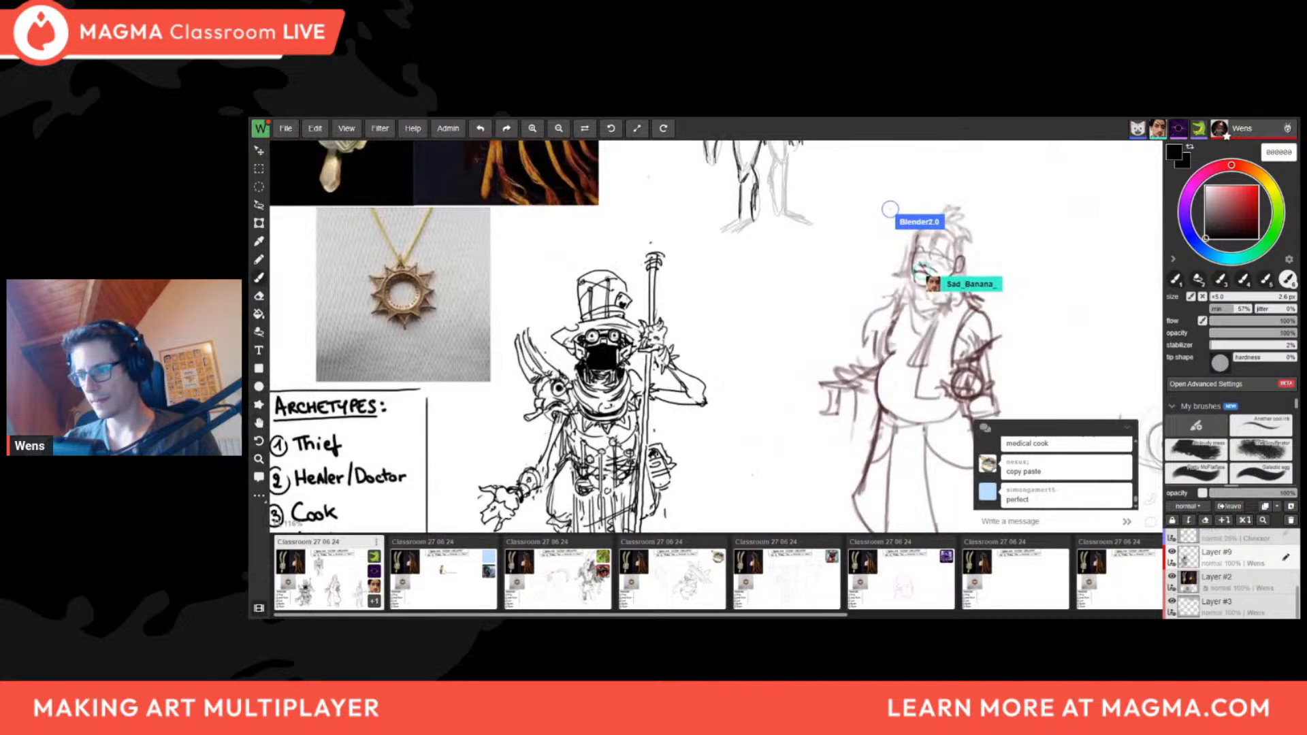
scroll(557, 244, down, 3)
scroll(557, 244, up, 2)
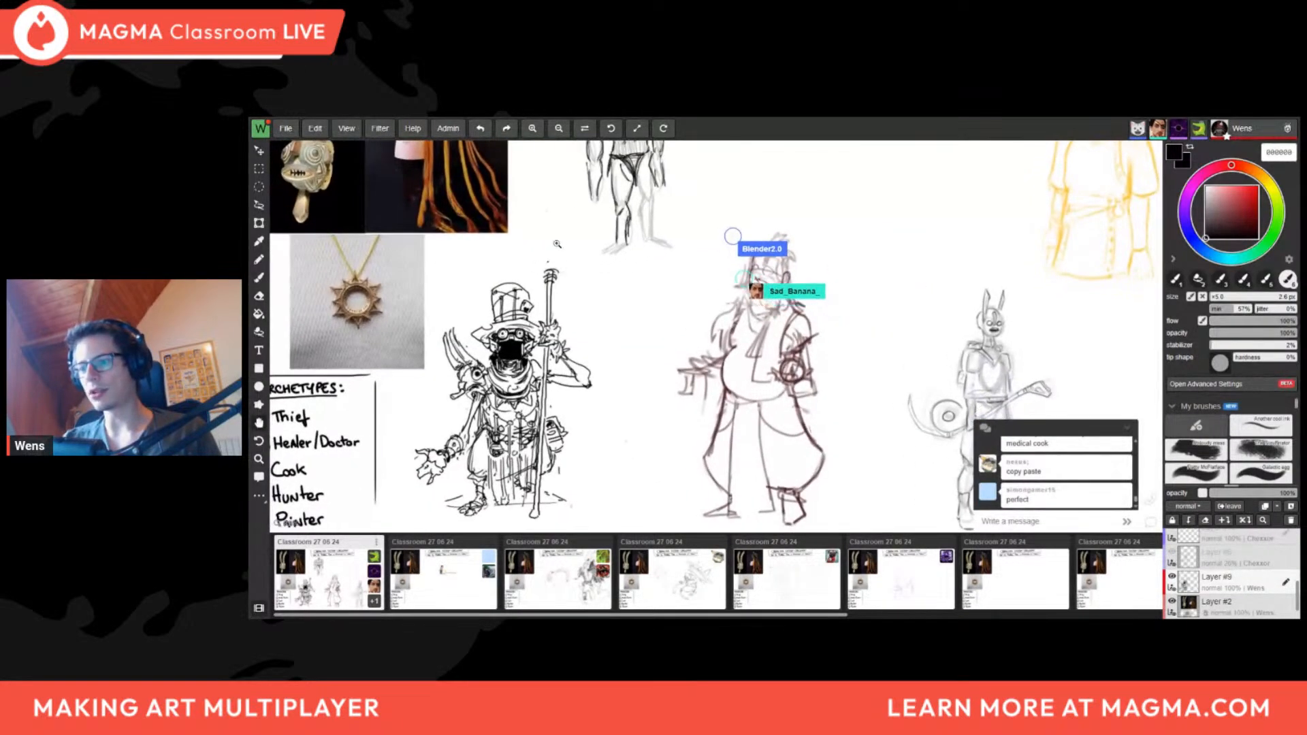
scroll(557, 244, up, 1)
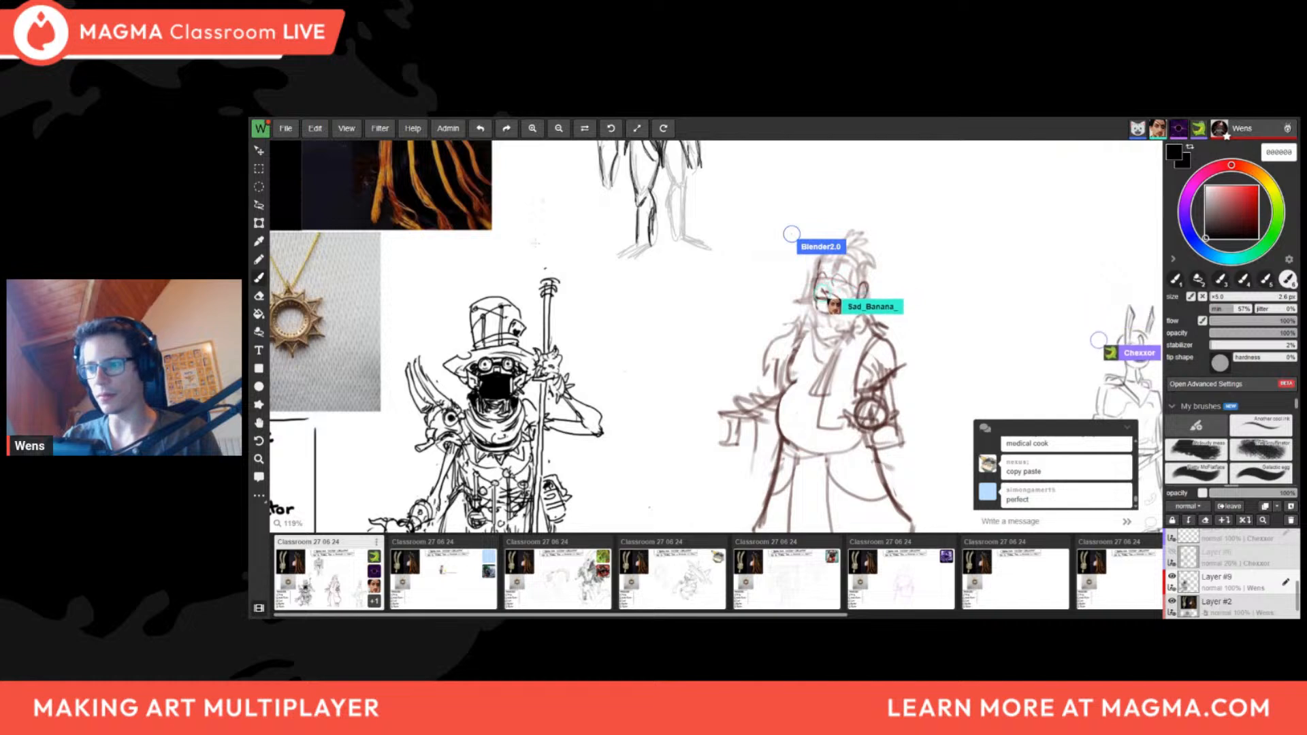
Draw a round orb outline just above the tip of the staff, undoing the rejected strokes
mouse_move(556, 232)
mouse_down()
mouse_move(566, 268)
mouse_move(532, 247)
mouse_move(562, 265)
mouse_move(541, 263)
mouse_move(560, 230)
mouse_move(528, 241)
mouse_move(568, 233)
mouse_move(539, 232)
mouse_up()
key(ctrl+z)
key(ctrl+z)
key(ctrl+z)
key(ctrl+z)
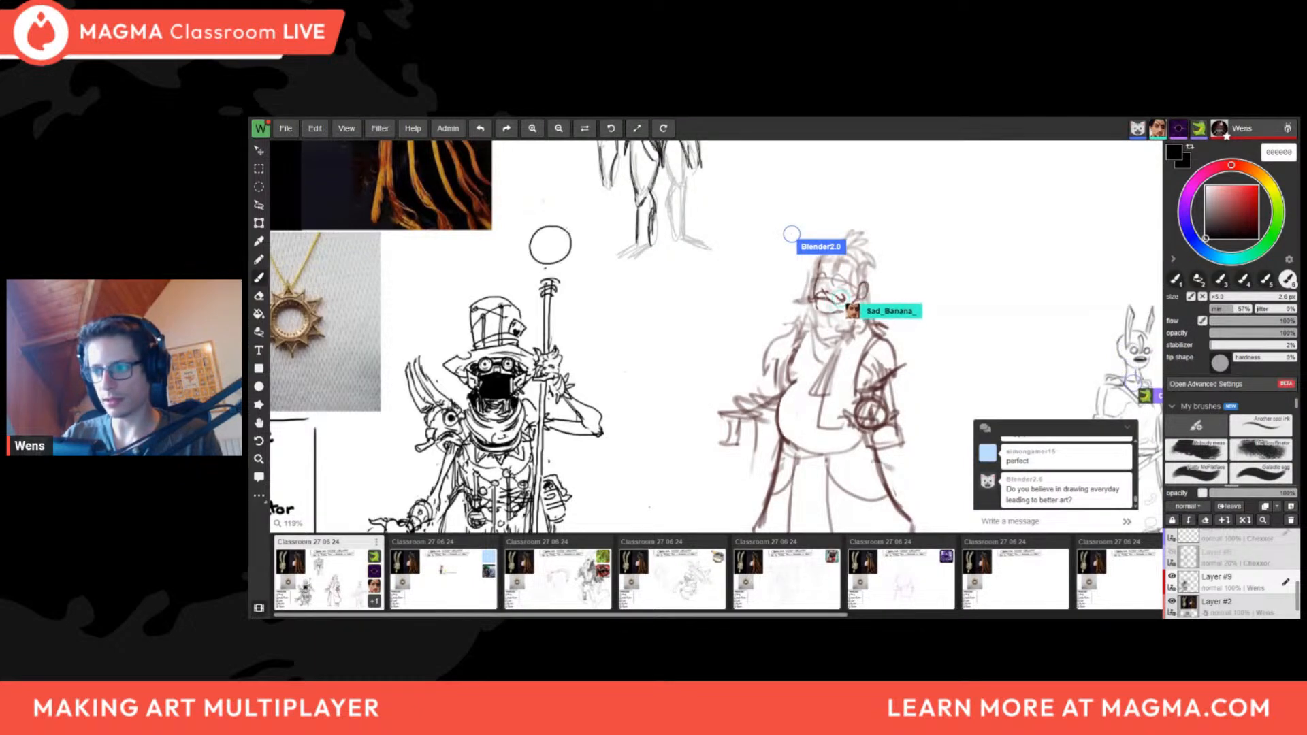
drag(573, 275, 587, 310)
scroll(623, 341, down, 2)
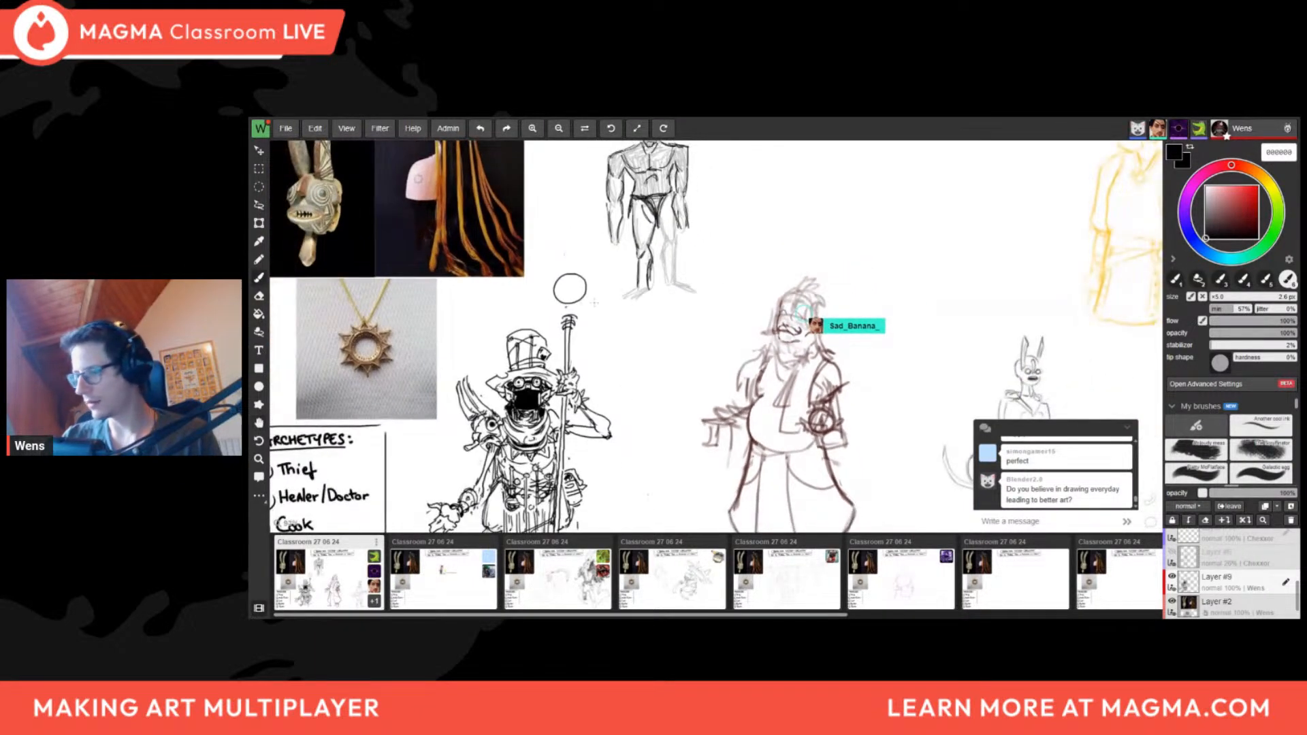
scroll(614, 319, up, 2)
Select the orb with a lasso and nudge it down closer to the staff's tip
click(259, 205)
click(259, 223)
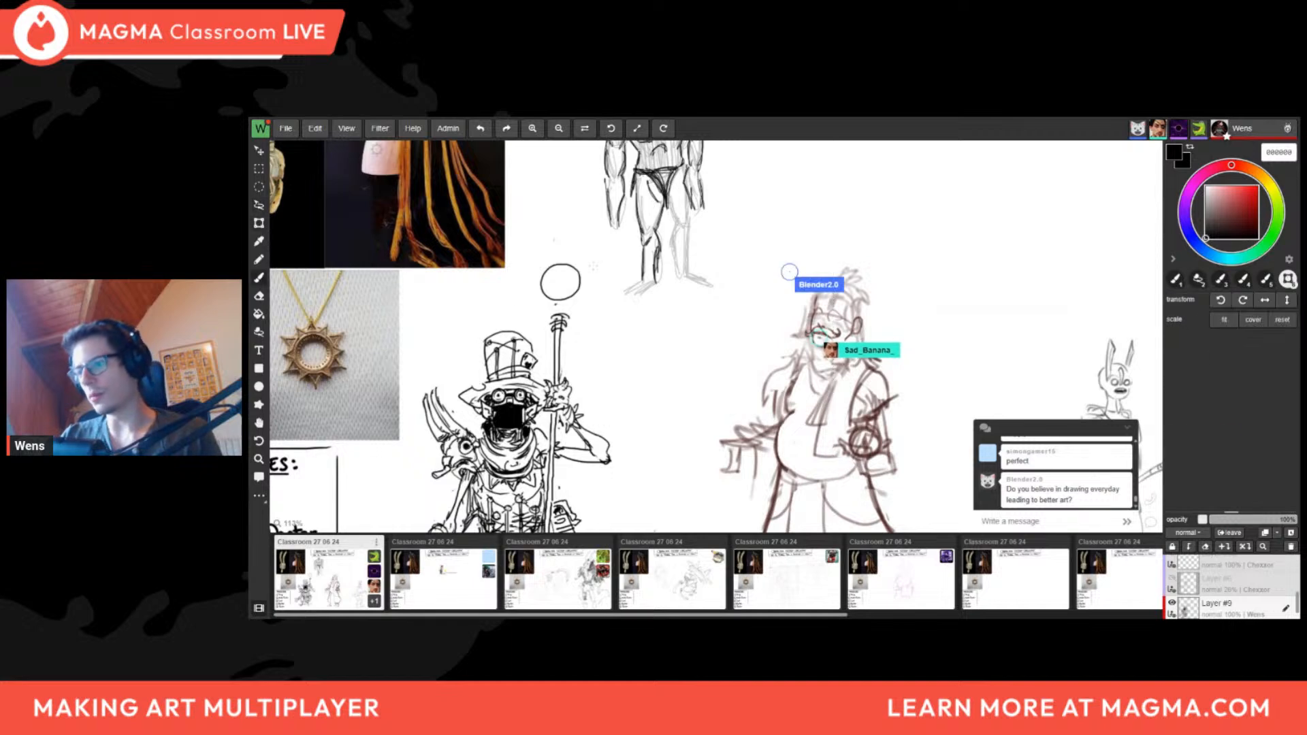
key(b)
key(l)
mouse_move(583, 253)
mouse_down()
mouse_move(560, 304)
mouse_move(584, 254)
mouse_move(601, 320)
mouse_move(596, 287)
mouse_move(631, 319)
mouse_up()
key(ctrl+t)
drag(572, 287, 568, 292)
key(ctrl+d)
key(b)
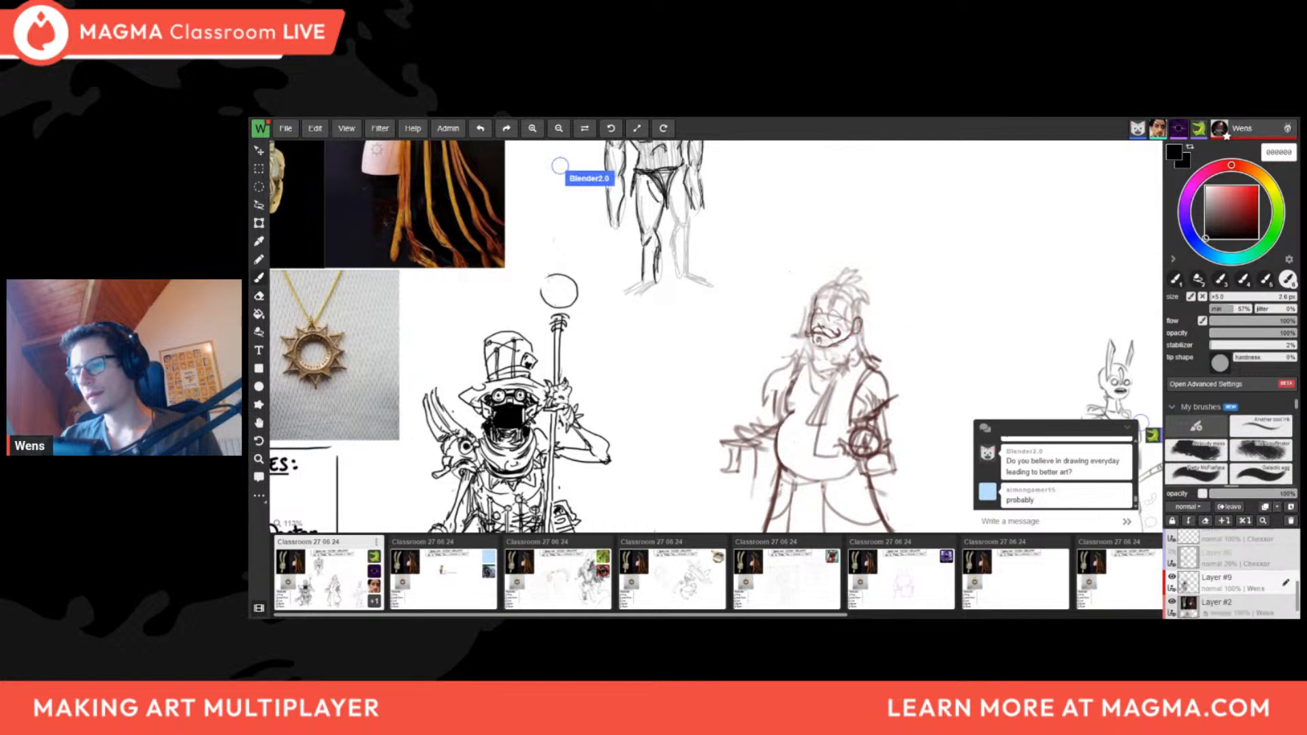
Add small prongs beneath the orb to join it to the staff's tip
scroll(669, 310, down, 3)
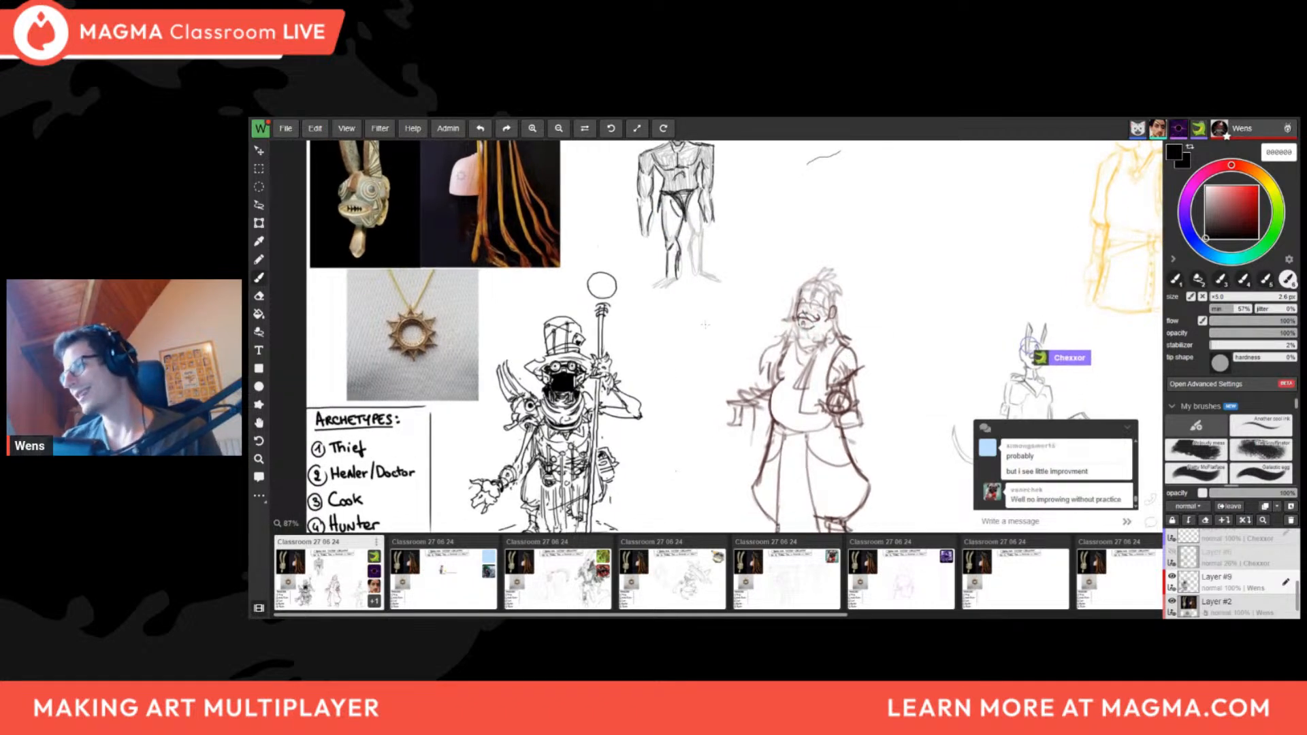
middle_drag(667, 390, 635, 389)
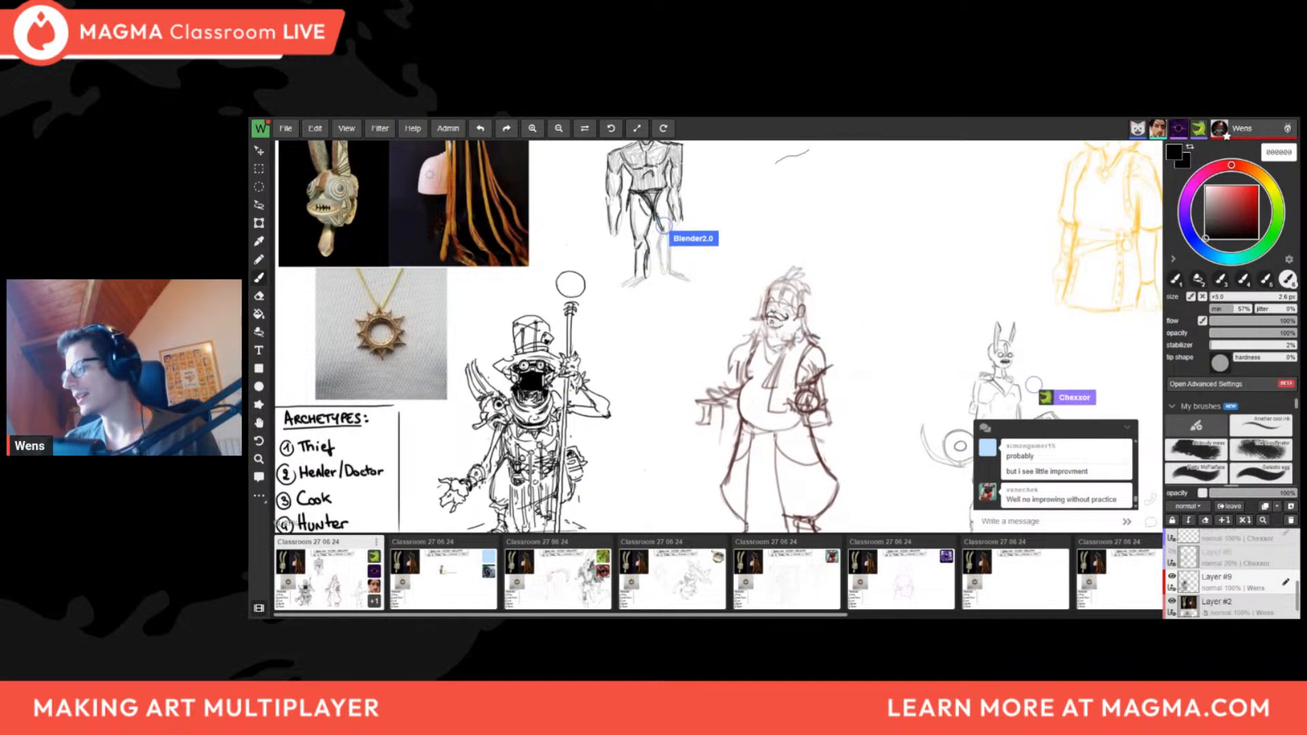
drag(612, 303, 612, 362)
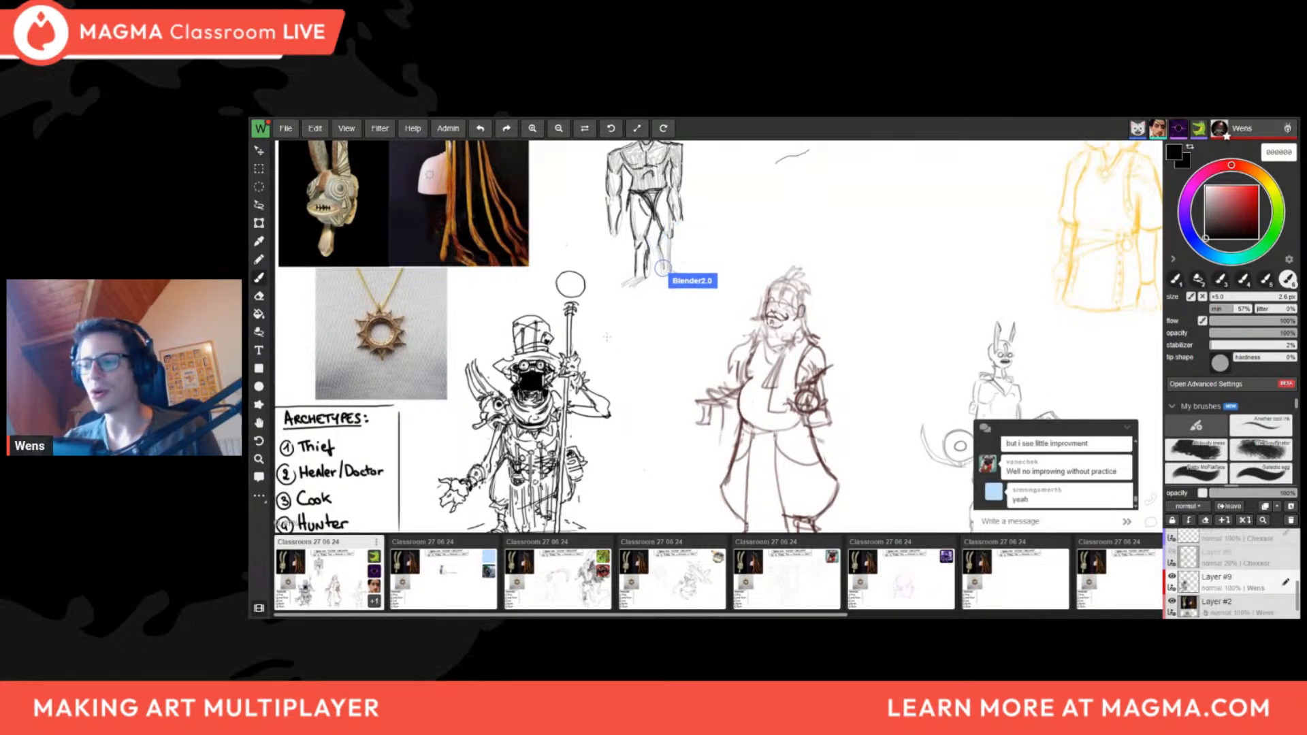
scroll(622, 348, up, 1)
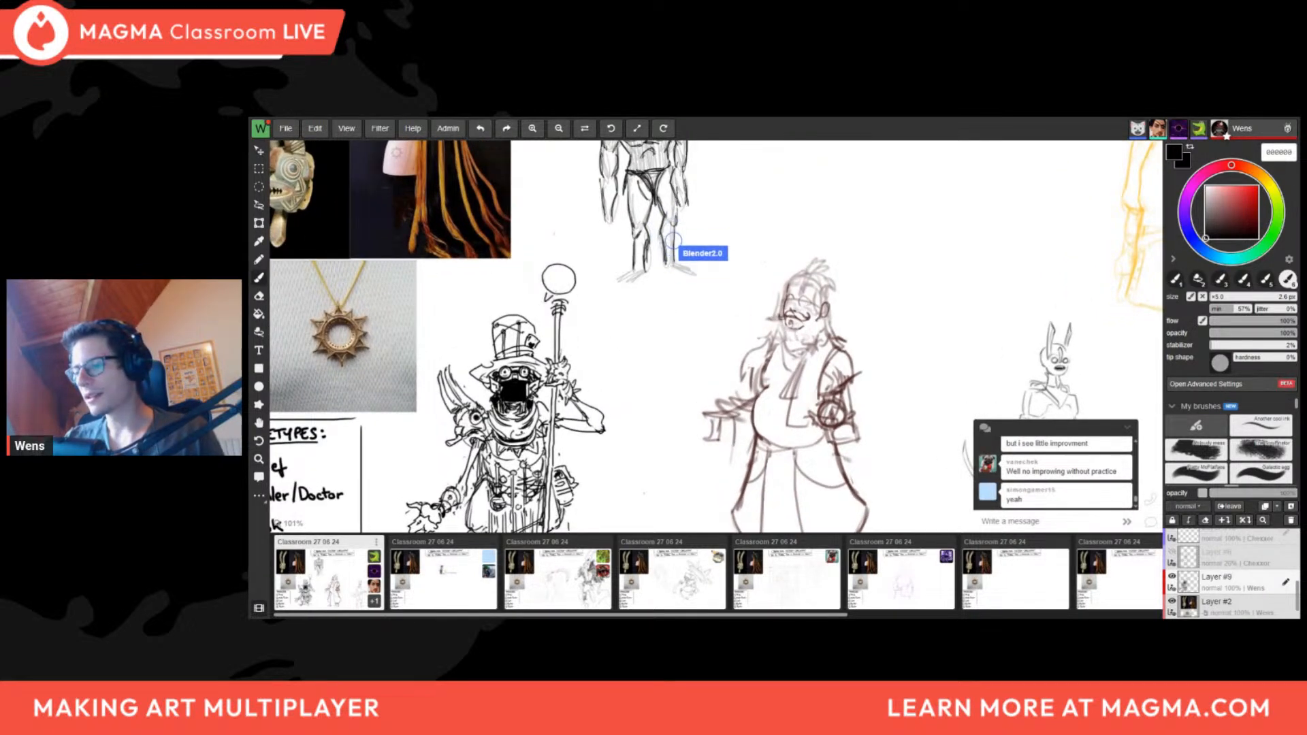
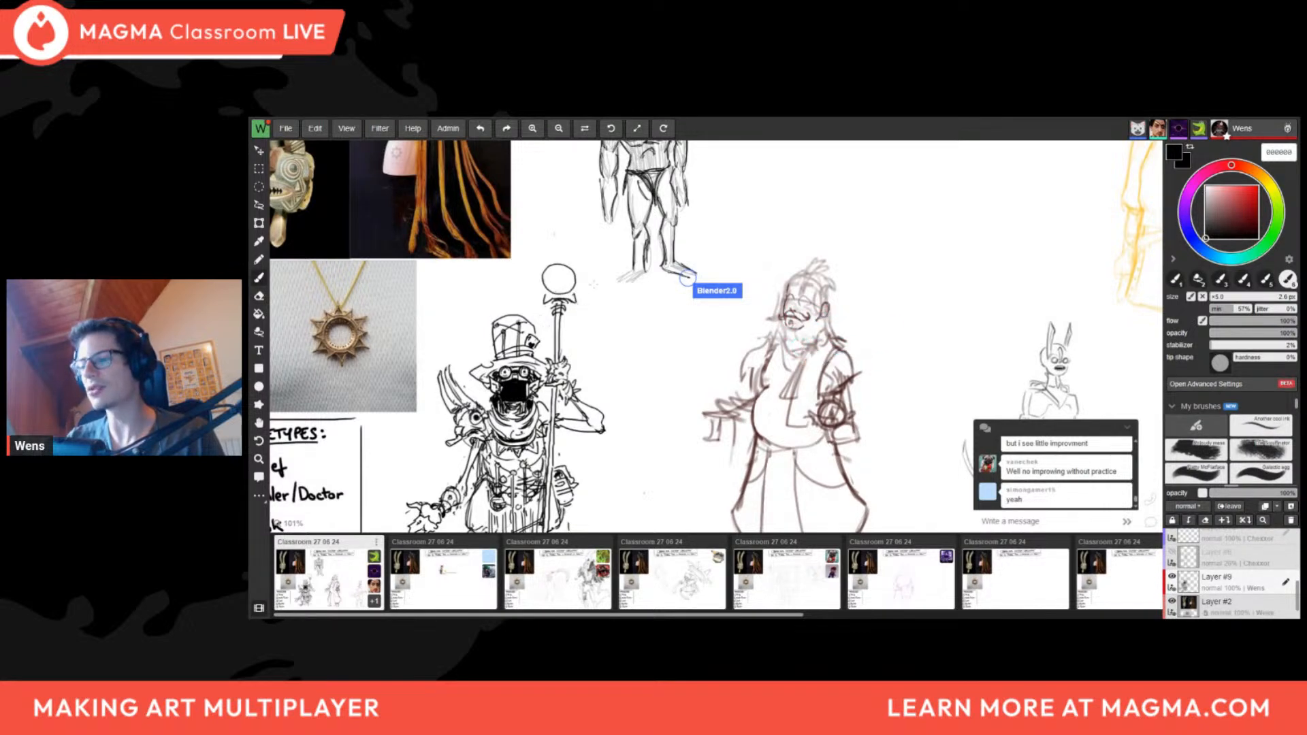
Sketch a rough head with a band across it in the empty area beside the muscular figure, and remove it
drag(659, 405, 586, 434)
mouse_move(688, 198)
mouse_down()
mouse_move(627, 311)
mouse_move(674, 293)
mouse_up()
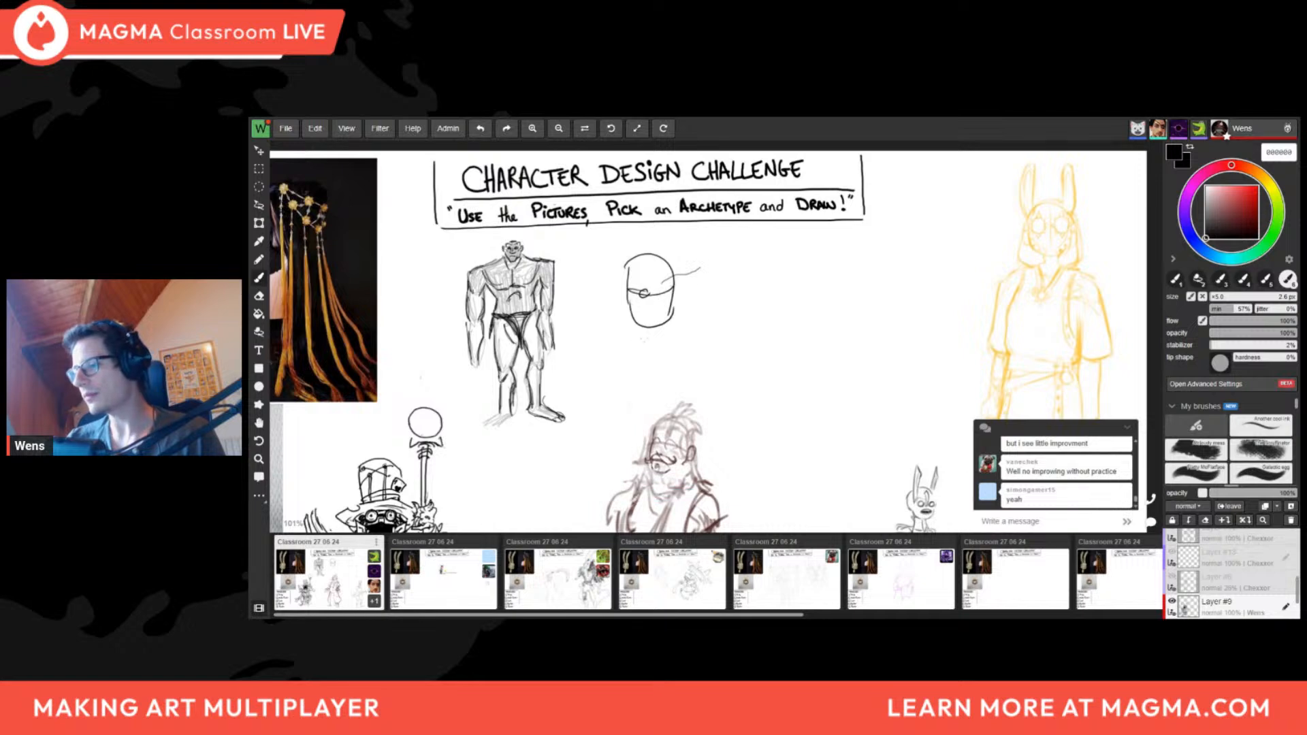
key(space)
drag(716, 348, 640, 309)
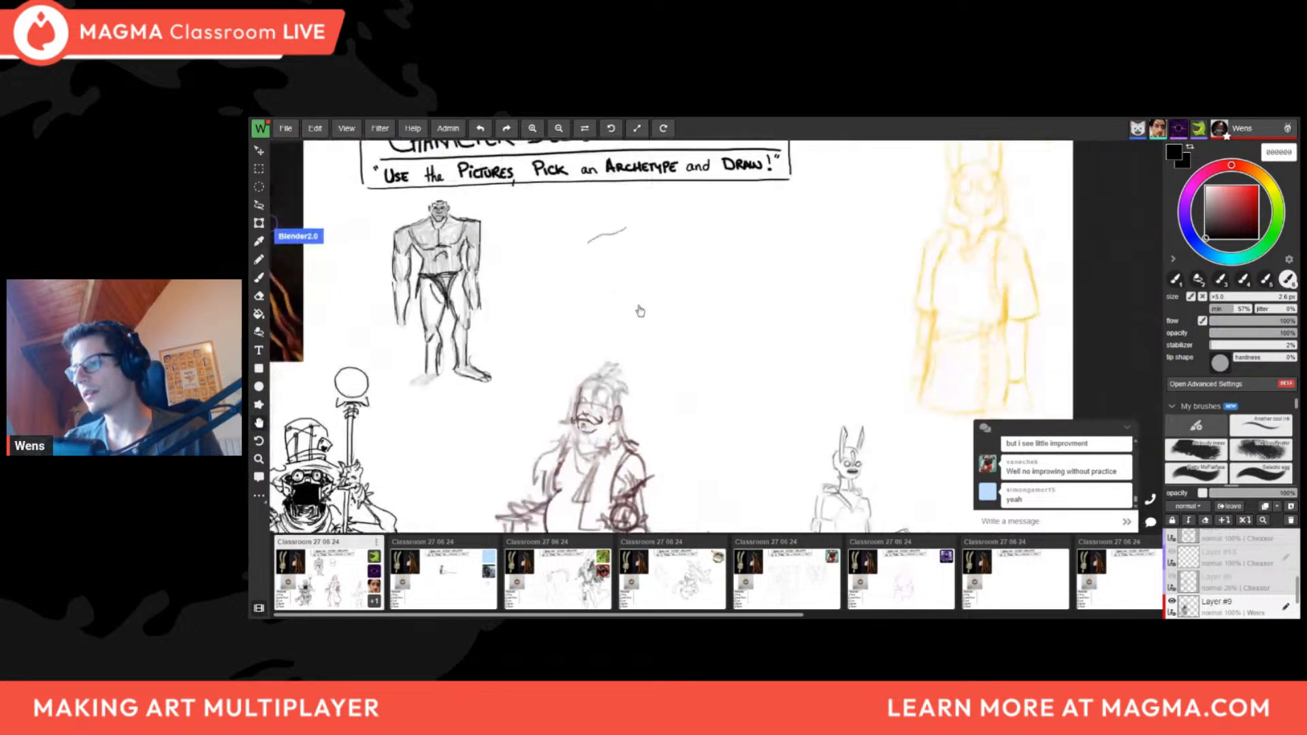
Doodle a small long-eared head and a few curved strokes beside the muscular figure, and clear them away
scroll(571, 279, up, 1)
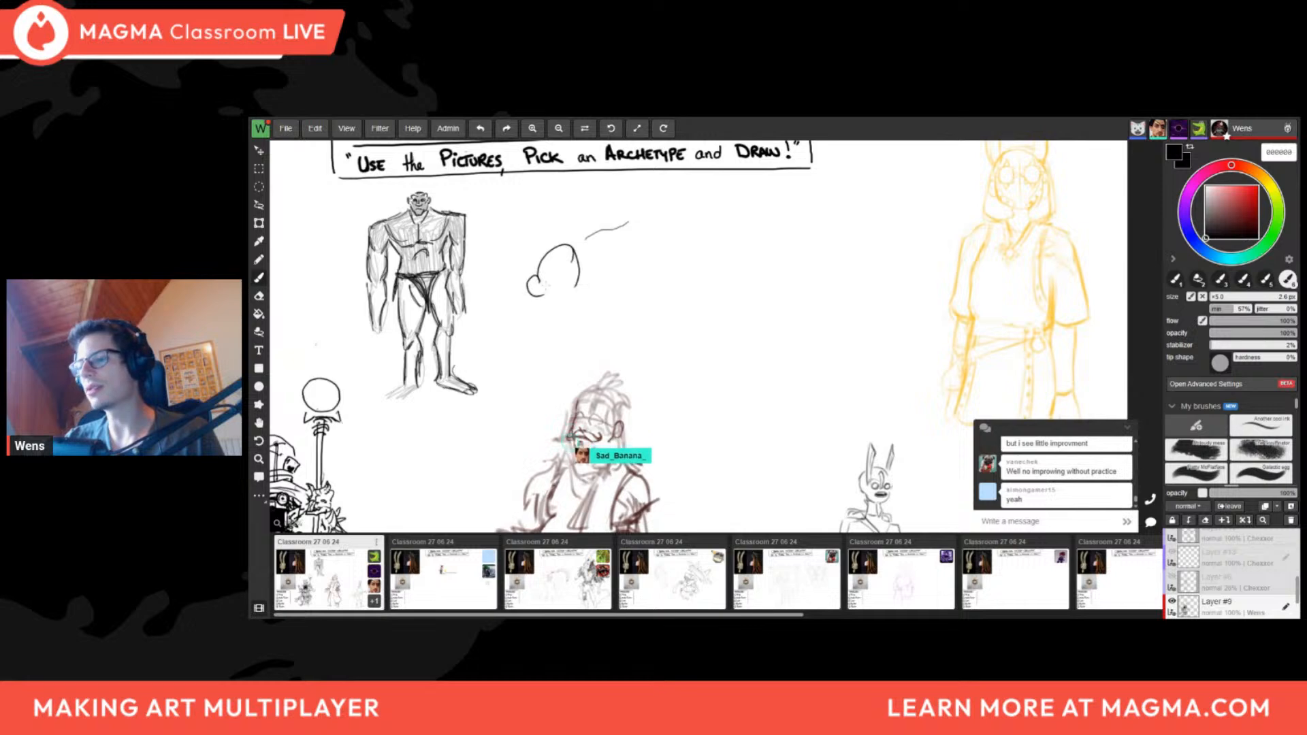
mouse_move(532, 278)
mouse_down()
mouse_move(546, 281)
mouse_move(528, 298)
mouse_up()
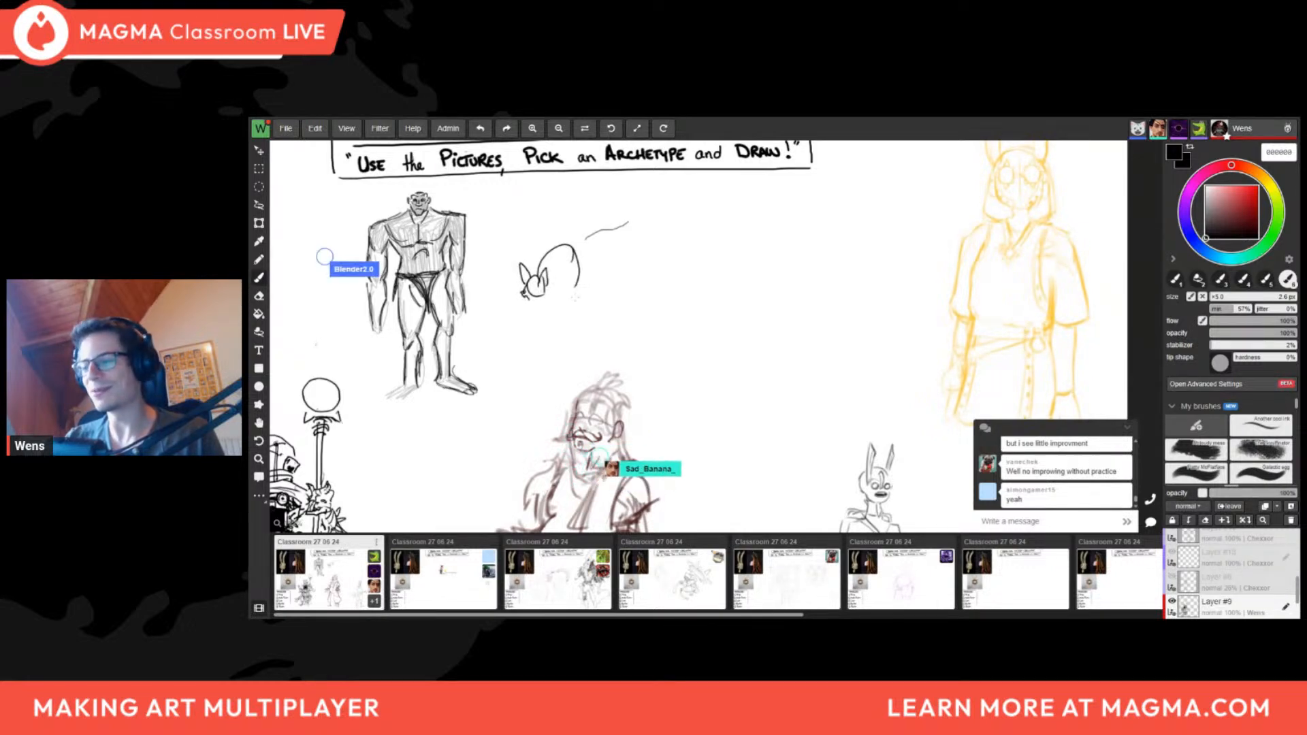
drag(617, 241, 605, 270)
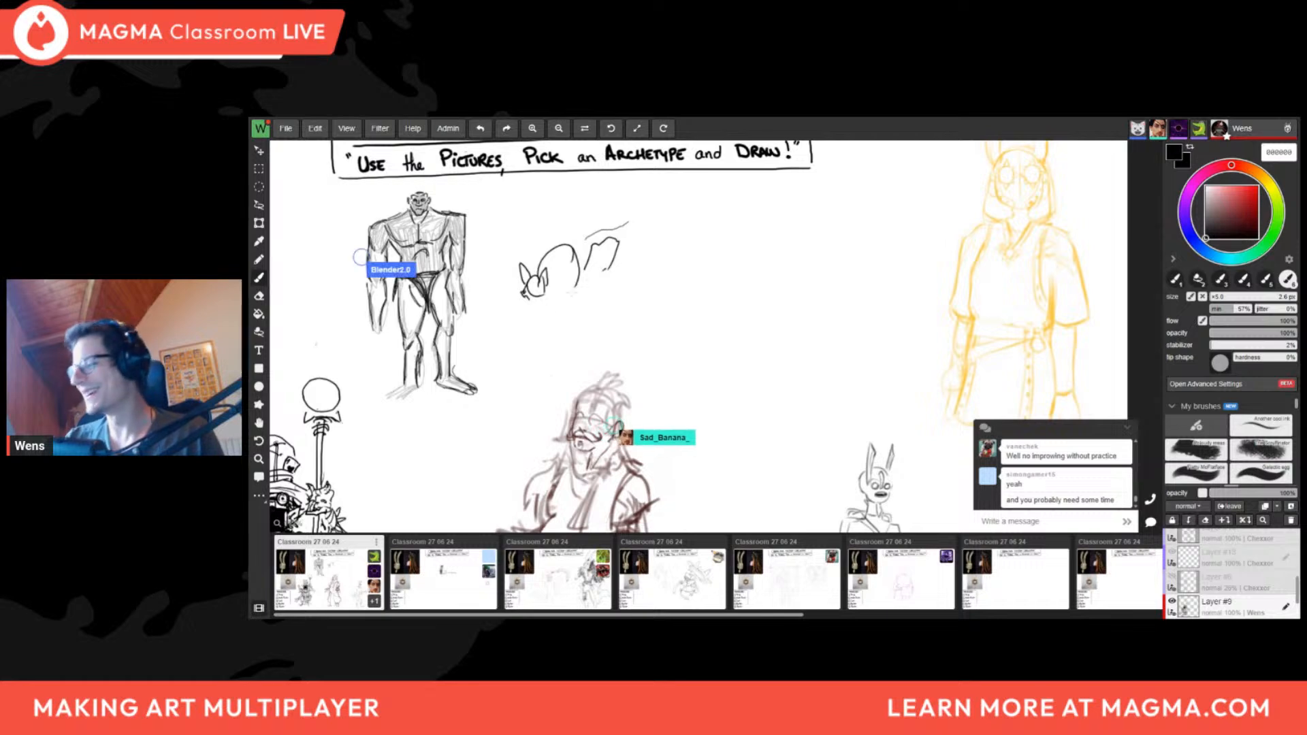
key(e)
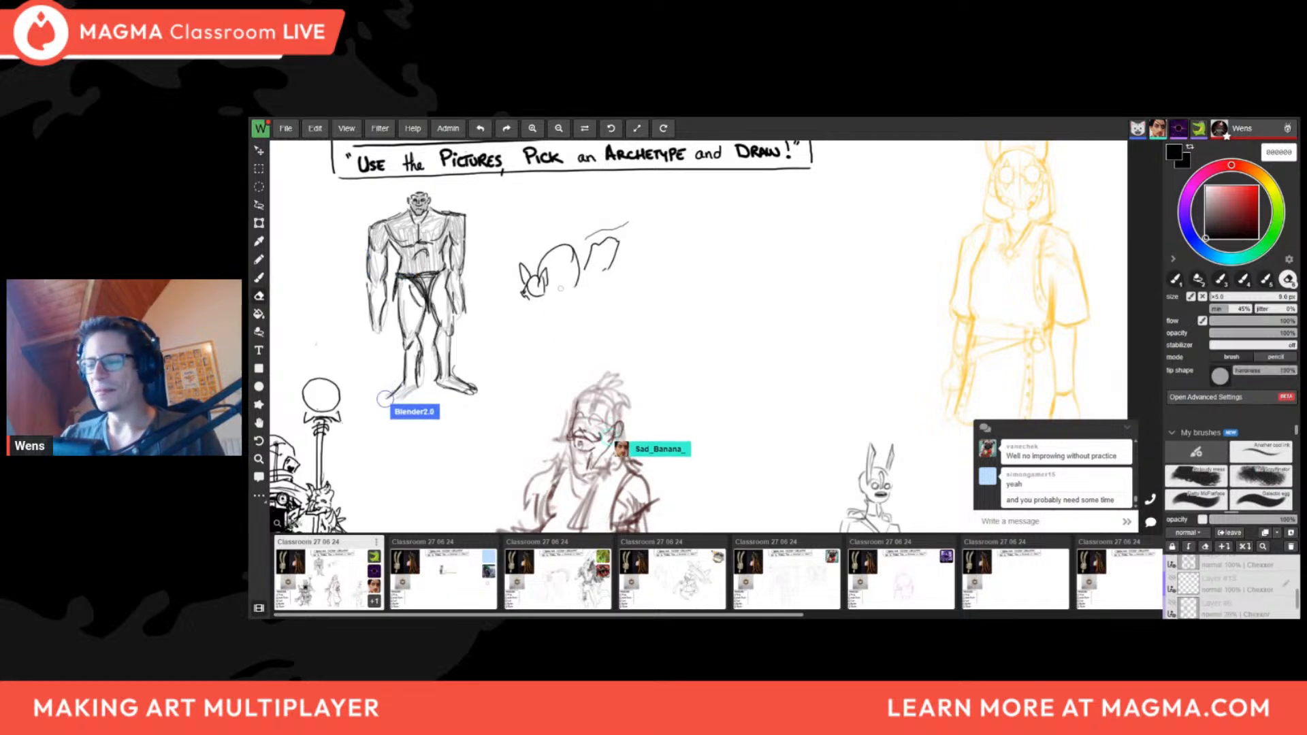
mouse_move(576, 280)
mouse_down()
mouse_move(537, 275)
mouse_move(628, 315)
mouse_up()
key(b)
key(ctrl+z)
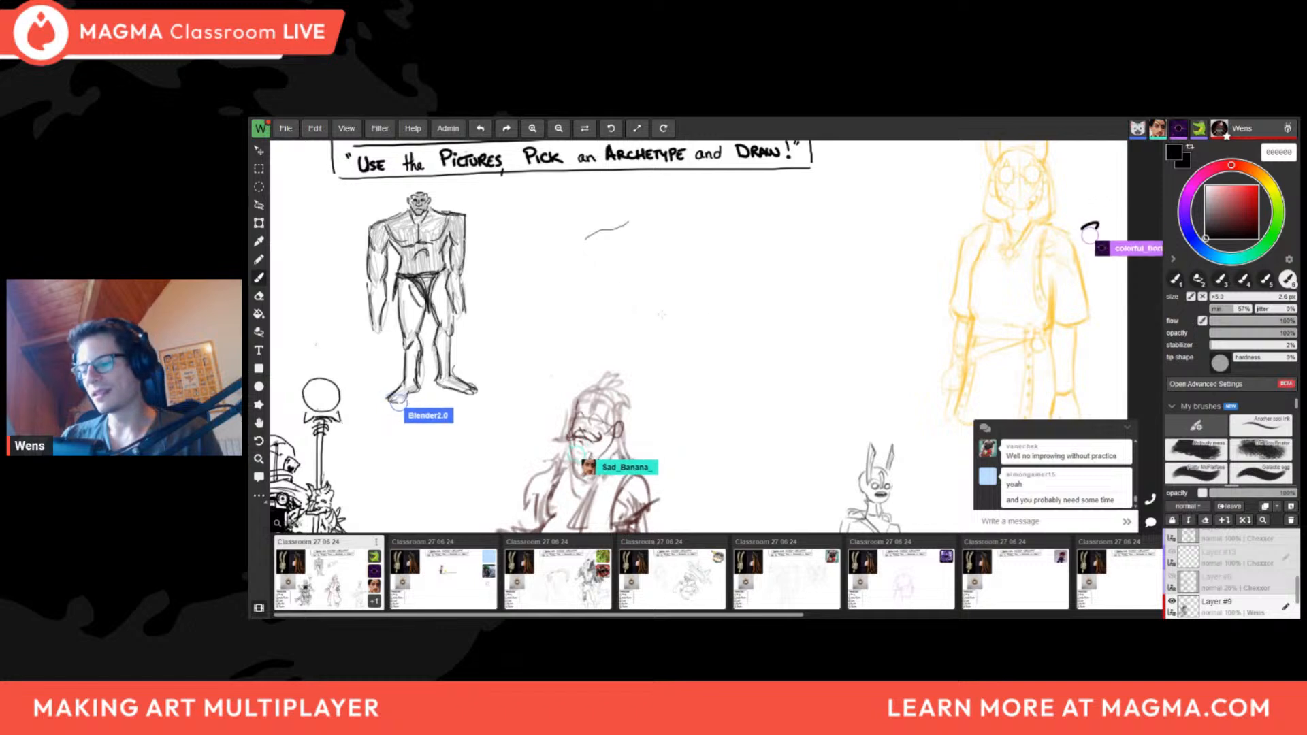
Draw pointed sun-ray spikes on both sides of the staff's orb, echoing the pendant reference
scroll(704, 317, down, 3)
key(space)
drag(532, 415, 673, 356)
mouse_move(672, 356)
ctrl+mouse_down()
mouse_move(637, 352)
mouse_move(668, 351)
ctrl+mouse_up()
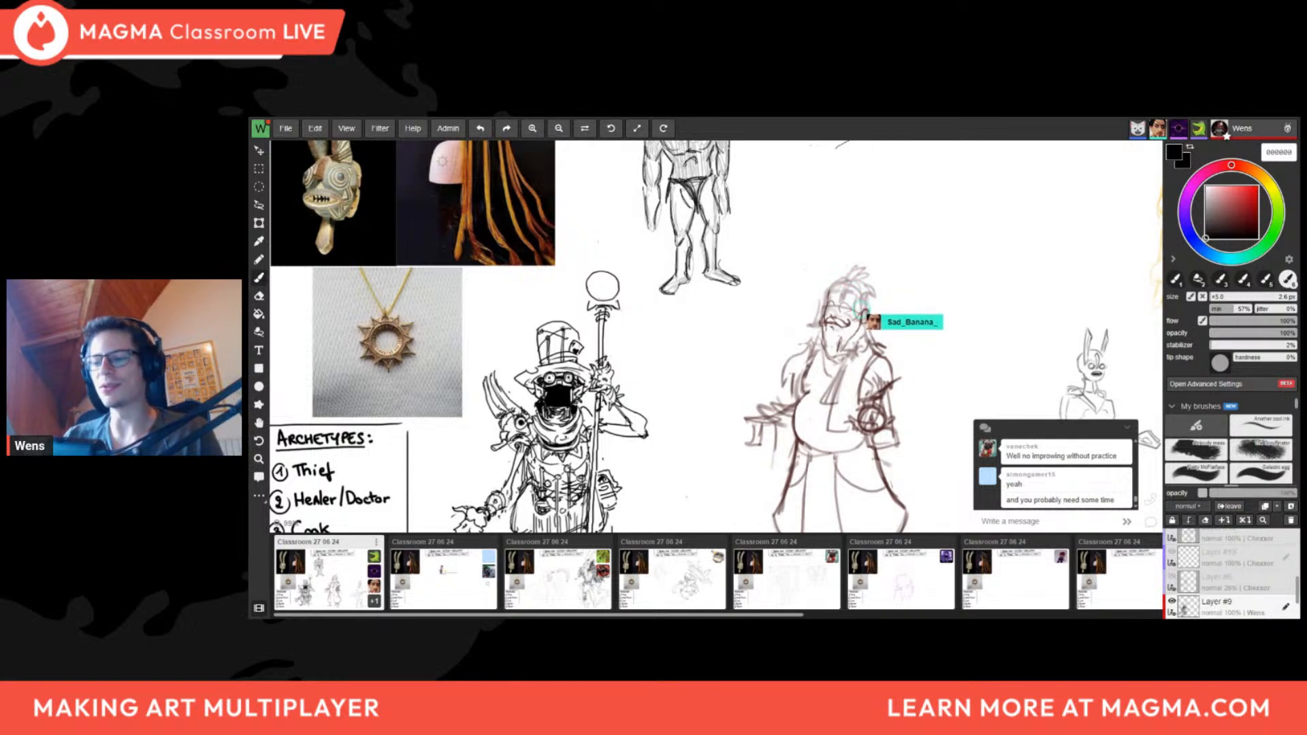
key(space)
drag(630, 371, 647, 344)
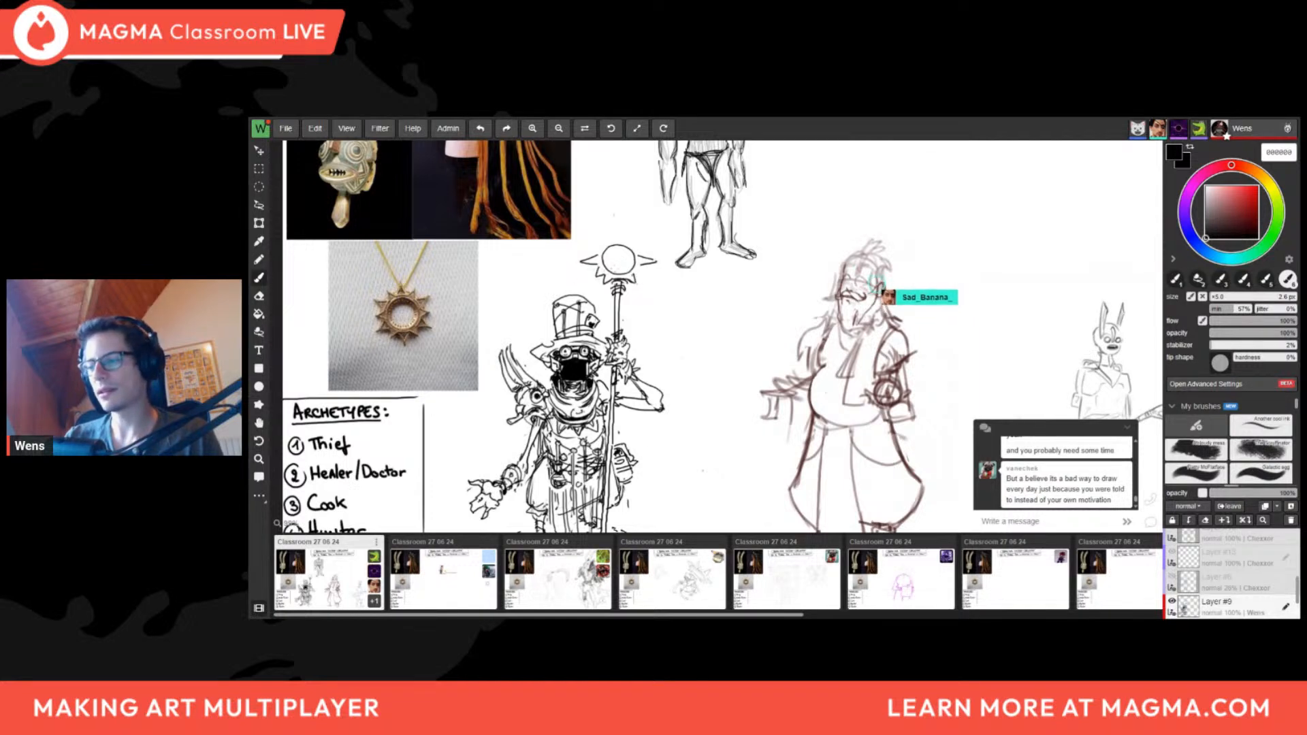
Select the spiked orb with a lasso and transform it slightly sideways to centre it over the staff
key(l)
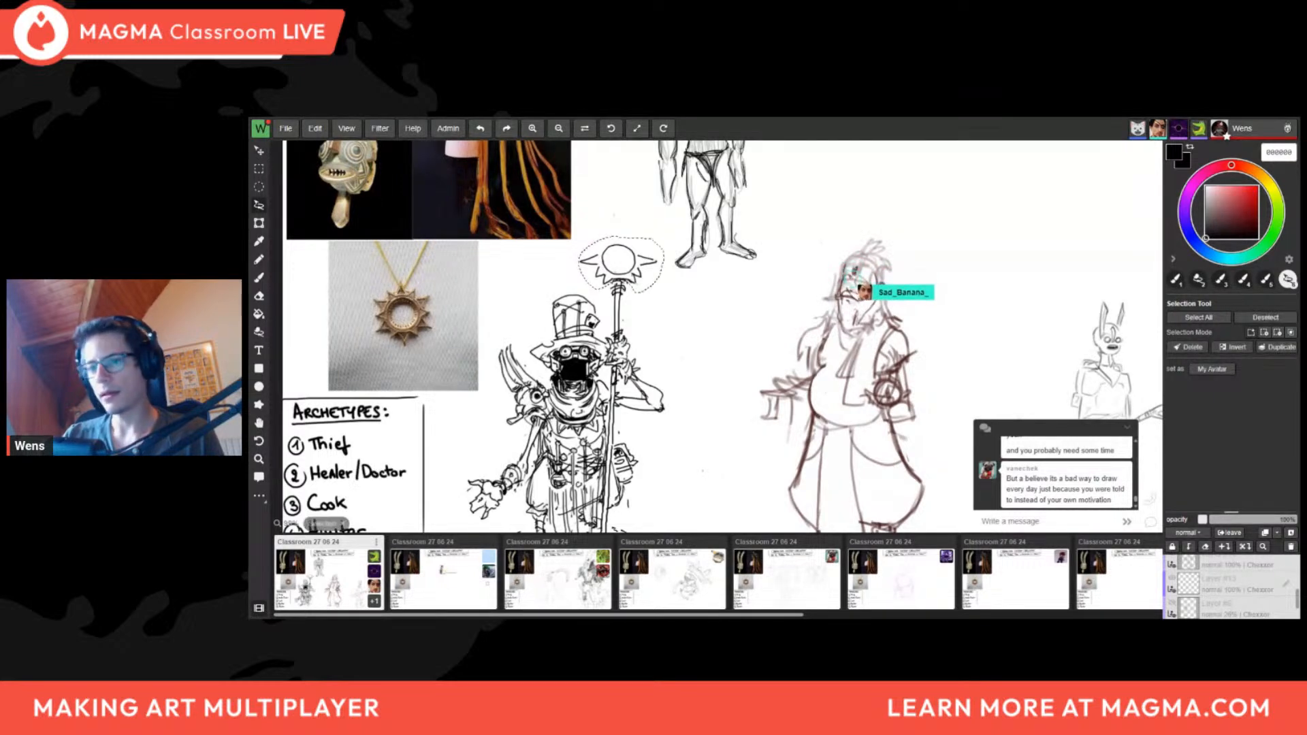
click(259, 224)
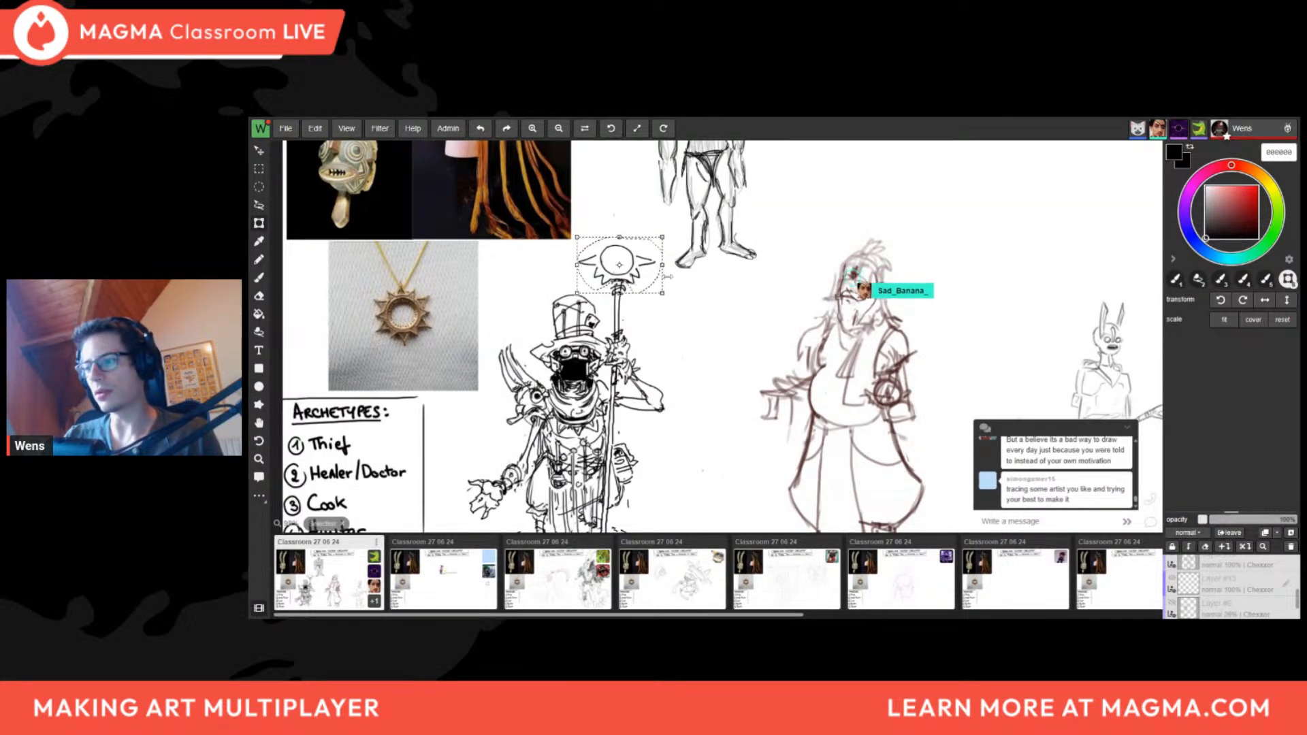
key(b)
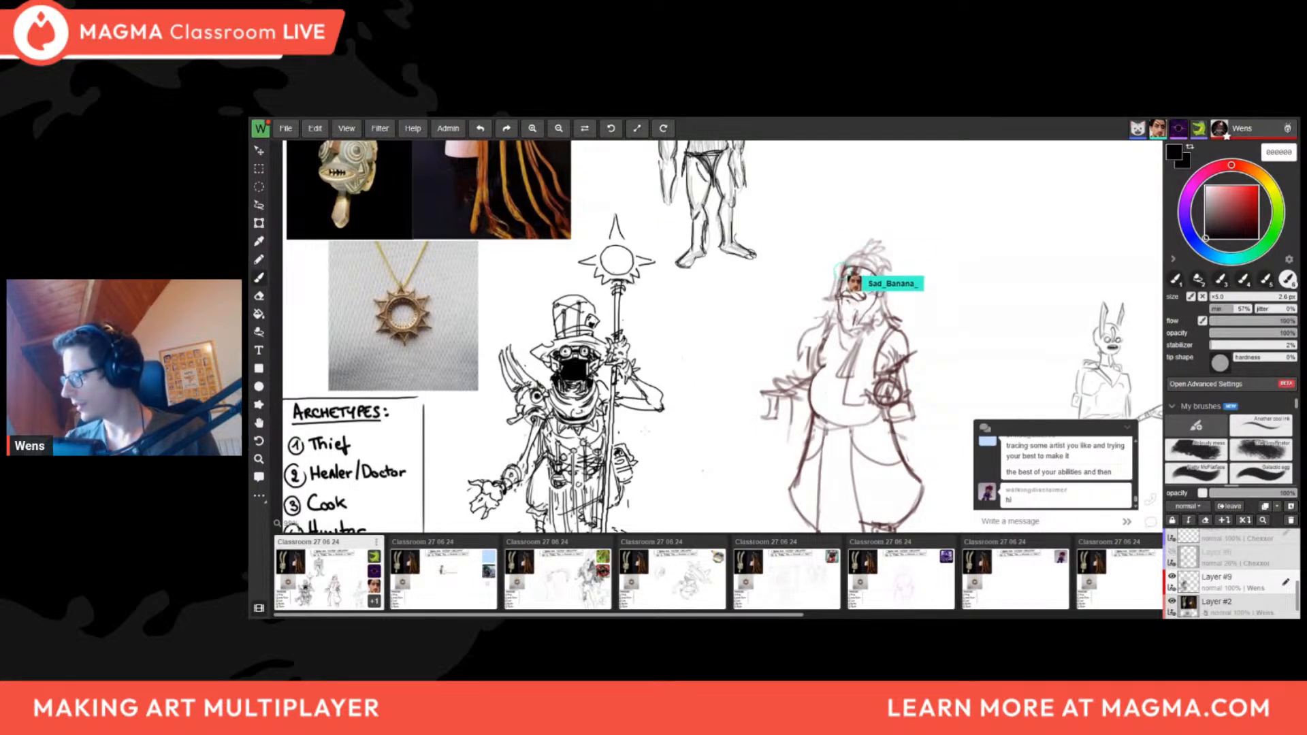
Draw a tall spike above the orb with shorter diagonal spikes beside it, and add an inner ring to the orb
drag(648, 480, 642, 487)
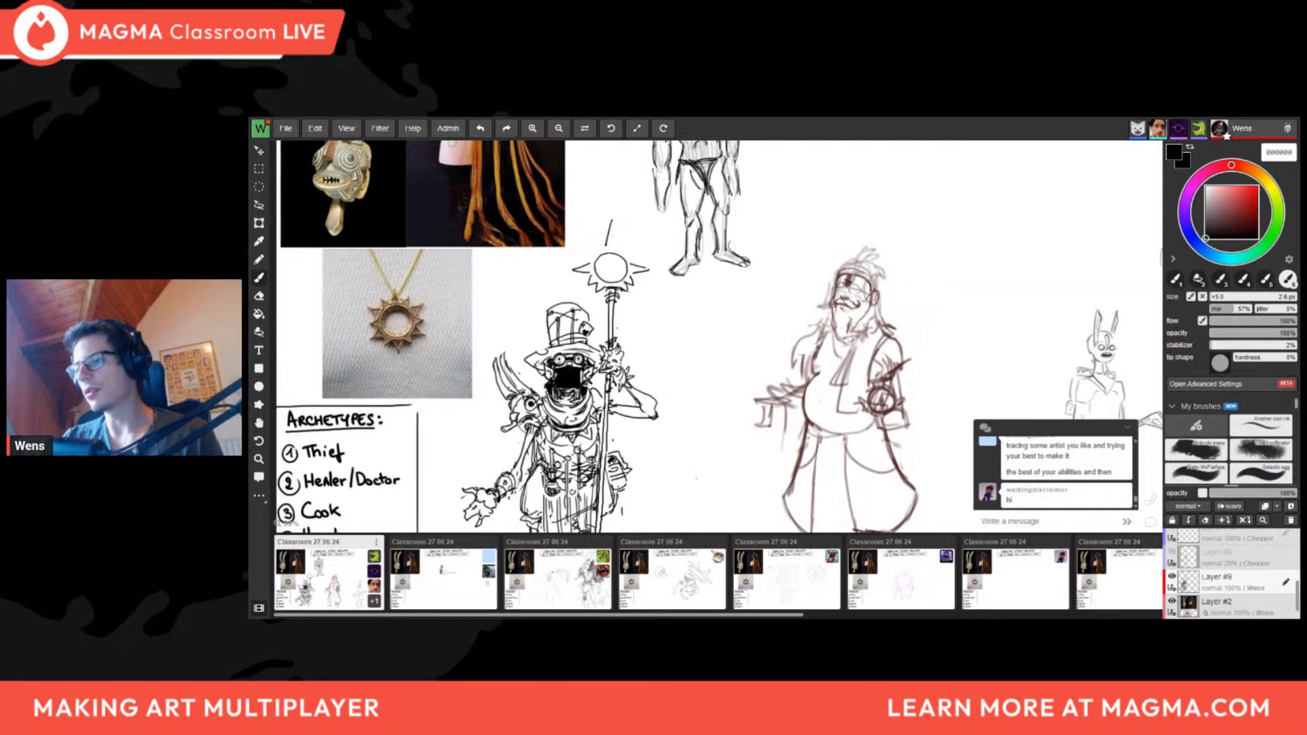
drag(611, 224, 618, 248)
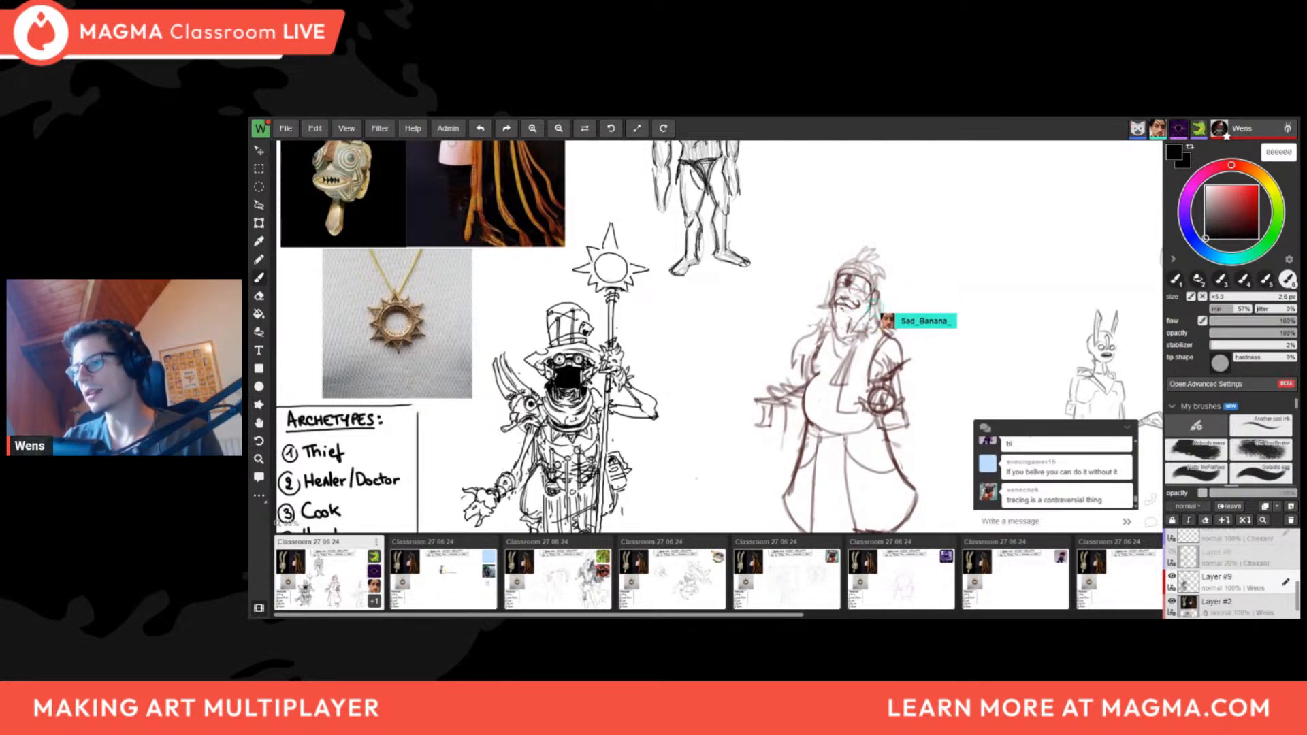
scroll(633, 275, down, 4)
drag(633, 275, 610, 294)
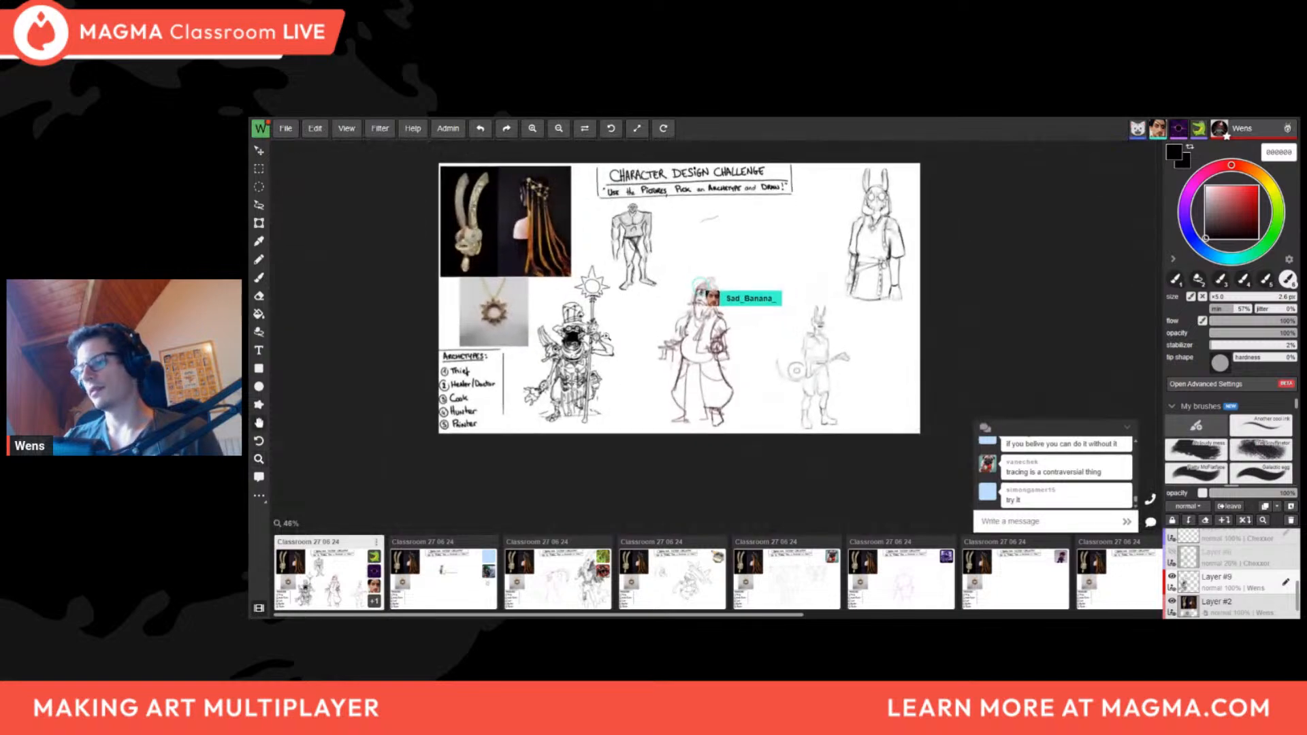
scroll(611, 295, up, 4)
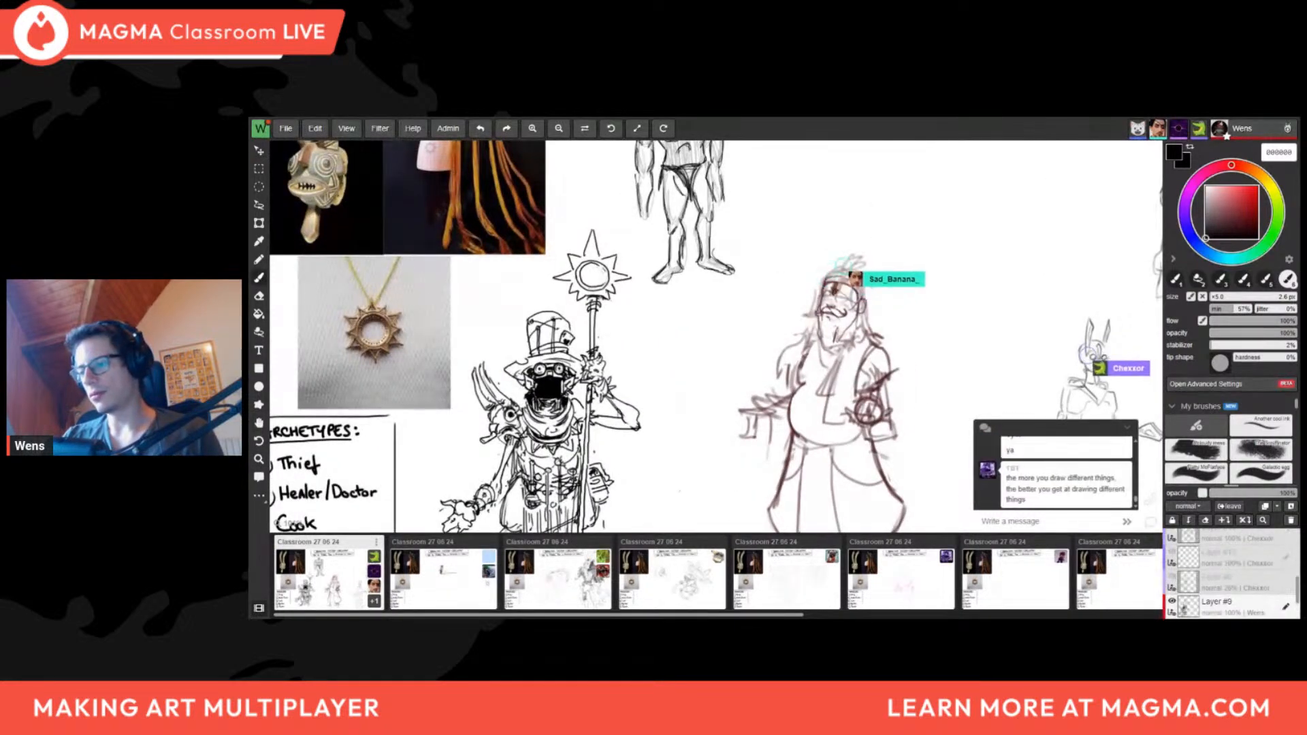
scroll(630, 293, down, 5)
drag(630, 293, 549, 322)
scroll(549, 322, up, 4)
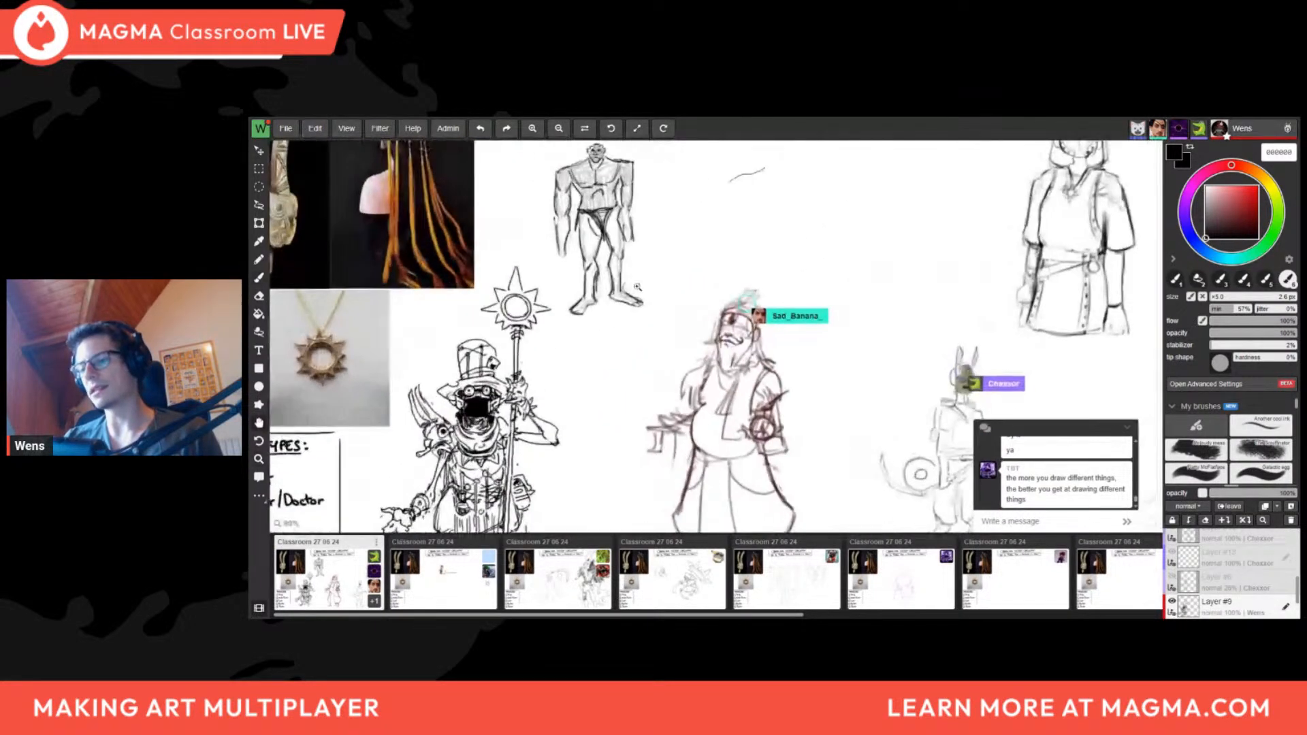
scroll(518, 307, up, 2)
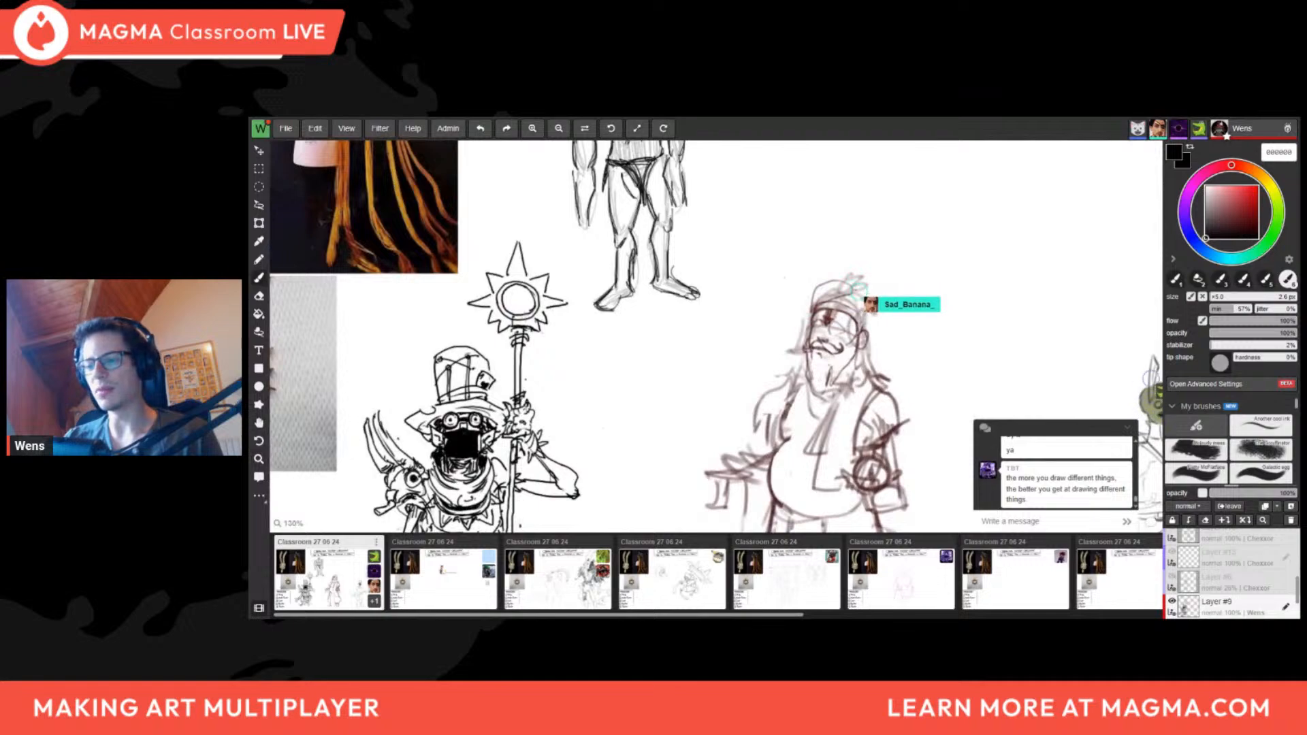
scroll(576, 327, down, 4)
scroll(616, 443, up, 3)
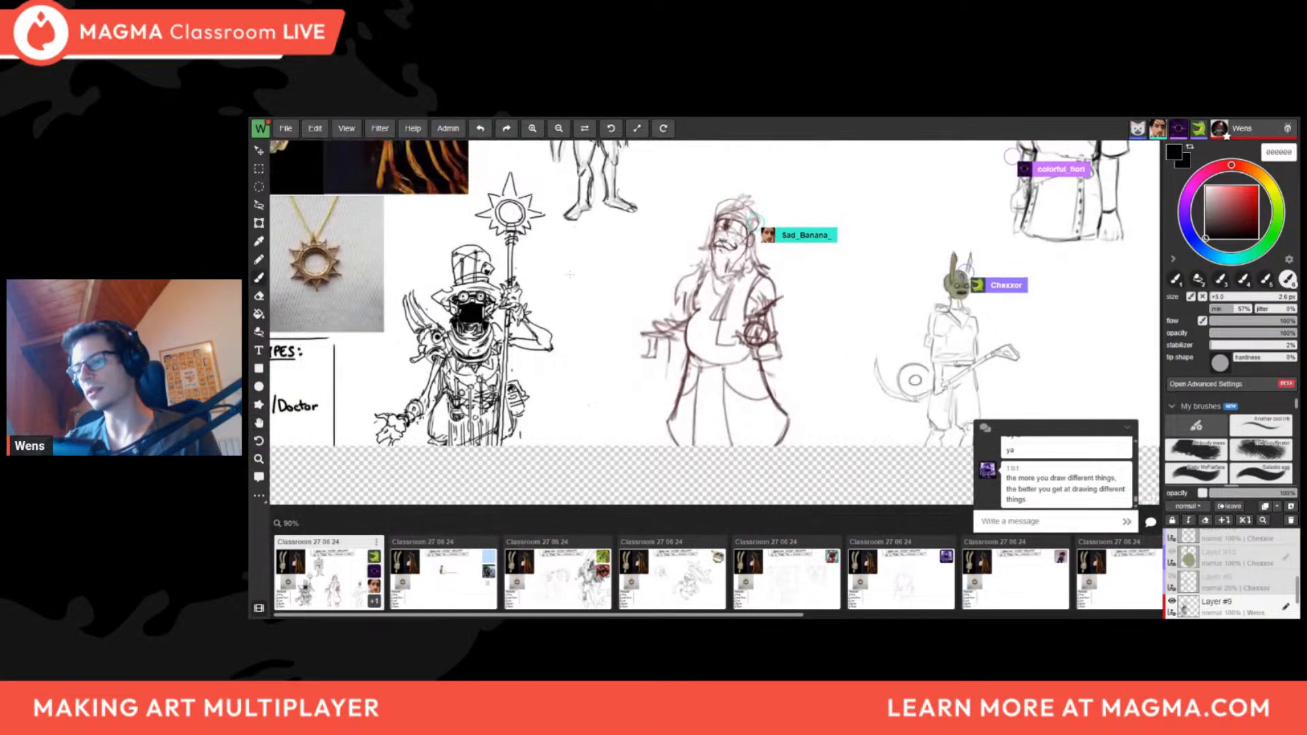
Sketch two adjacent rectangles beside the staff character, each with a short vertical line beneath it
scroll(616, 442, up, 2)
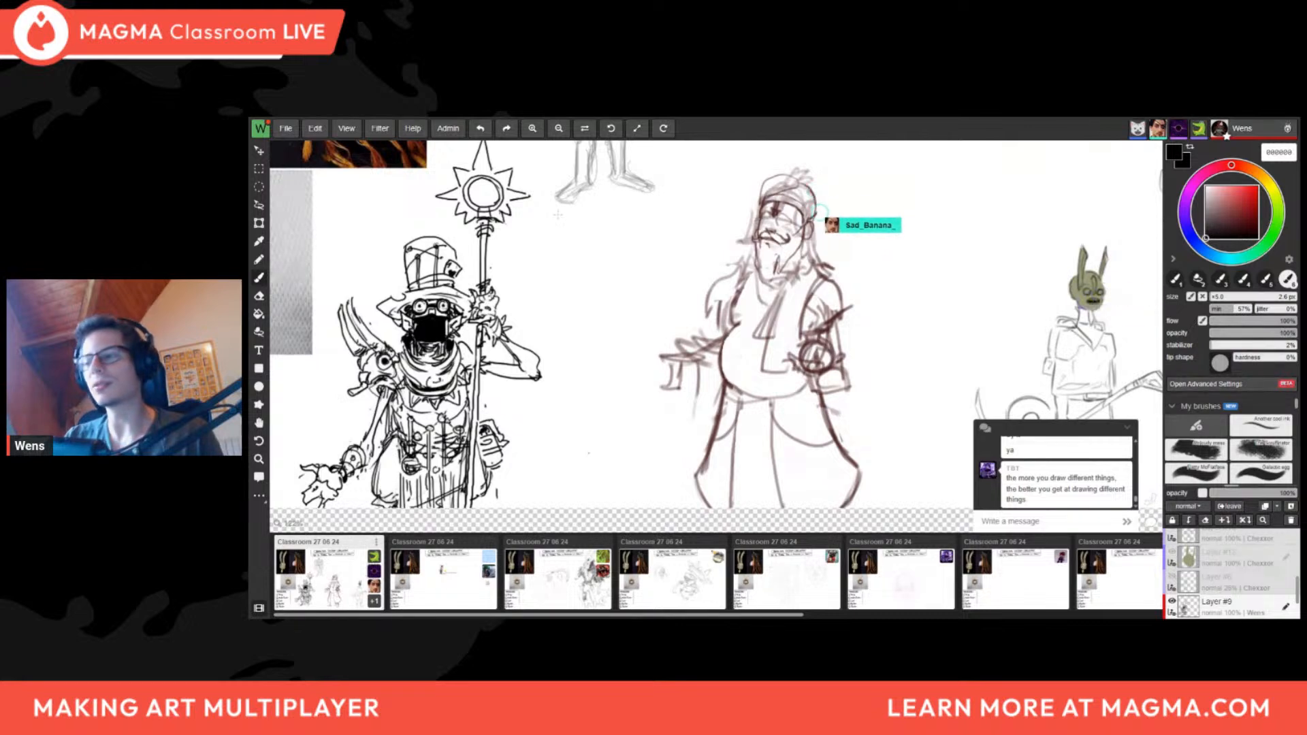
drag(540, 247, 539, 280)
mouse_move(541, 246)
mouse_down()
mouse_move(585, 245)
mouse_move(586, 280)
mouse_up()
drag(541, 281, 585, 282)
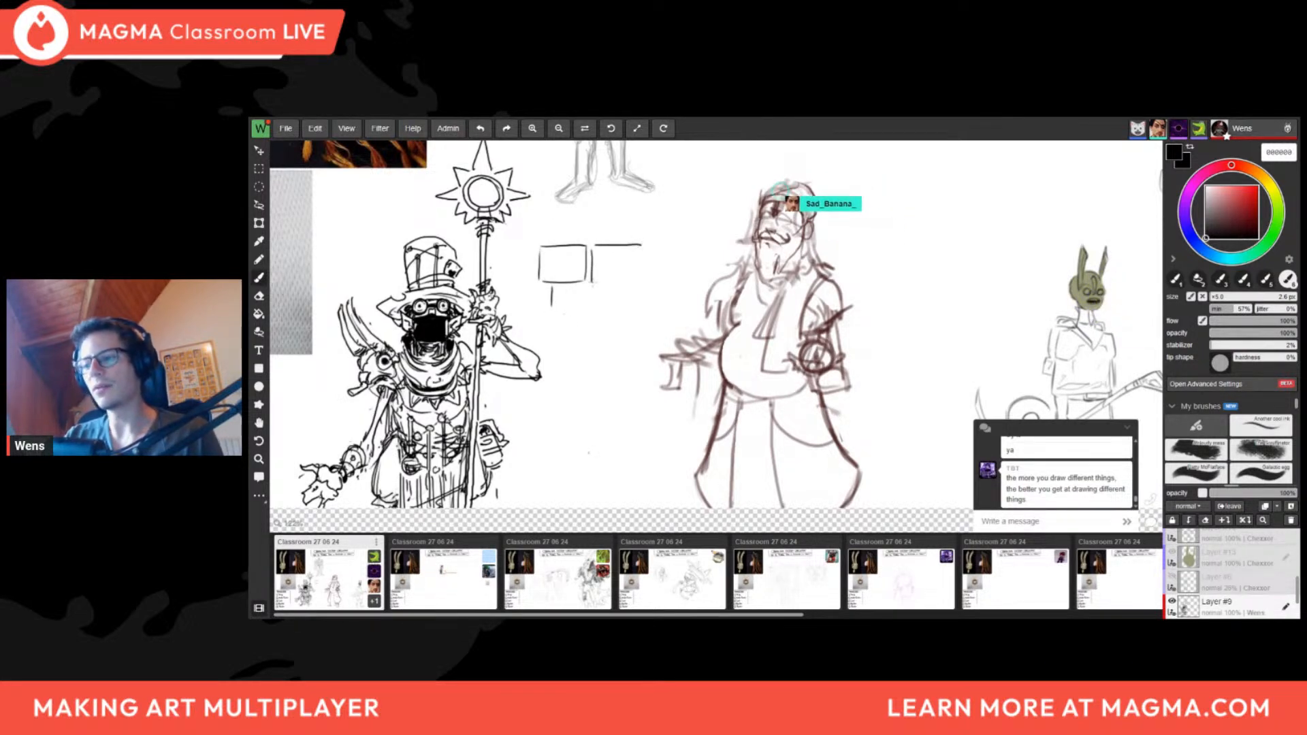
drag(614, 290, 615, 304)
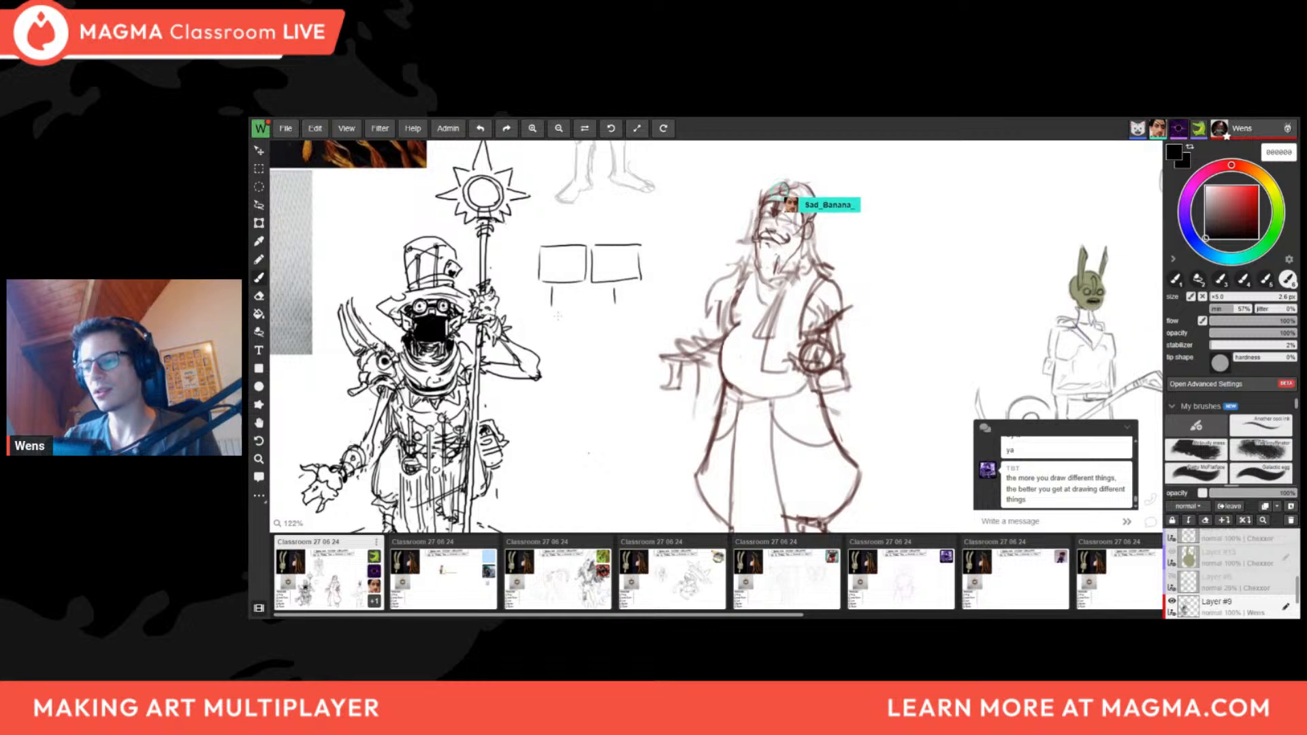
Sketch a small eared head under the first rectangle and a round head under the second one
drag(537, 314, 563, 314)
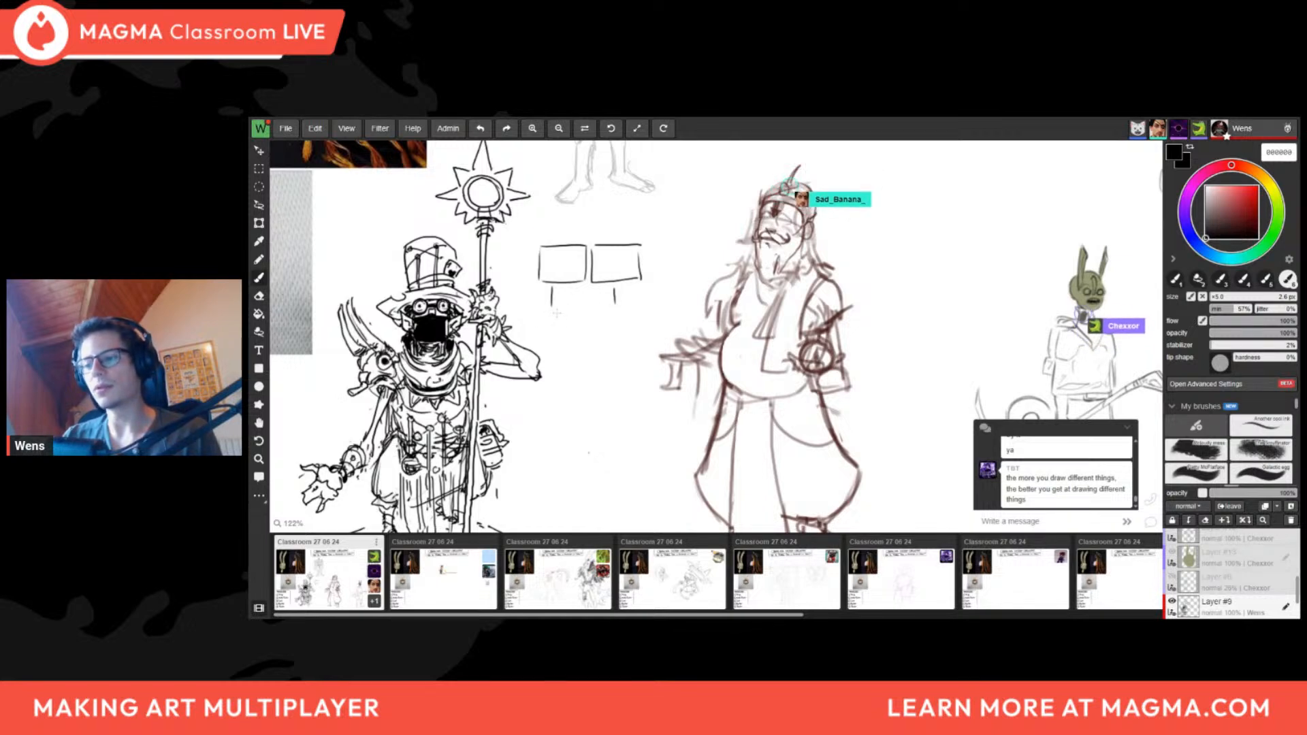
key(ctrl+z)
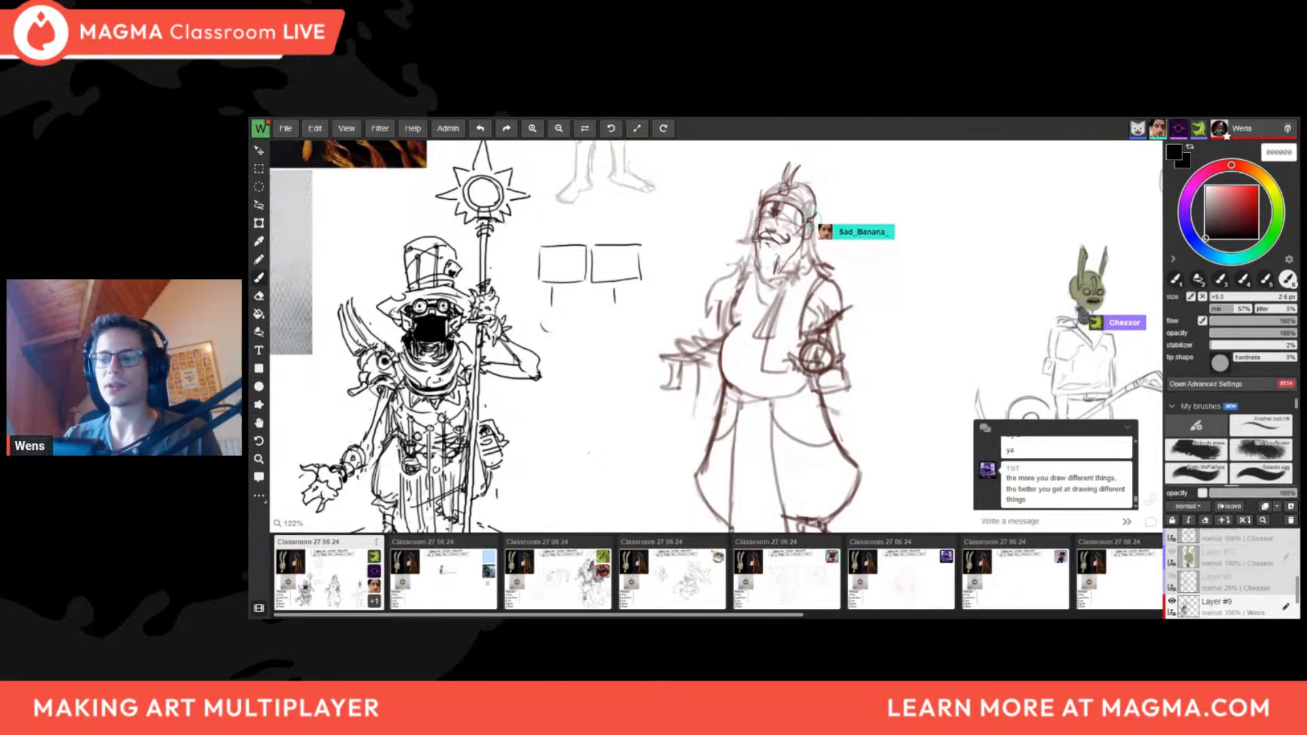
drag(547, 314, 559, 319)
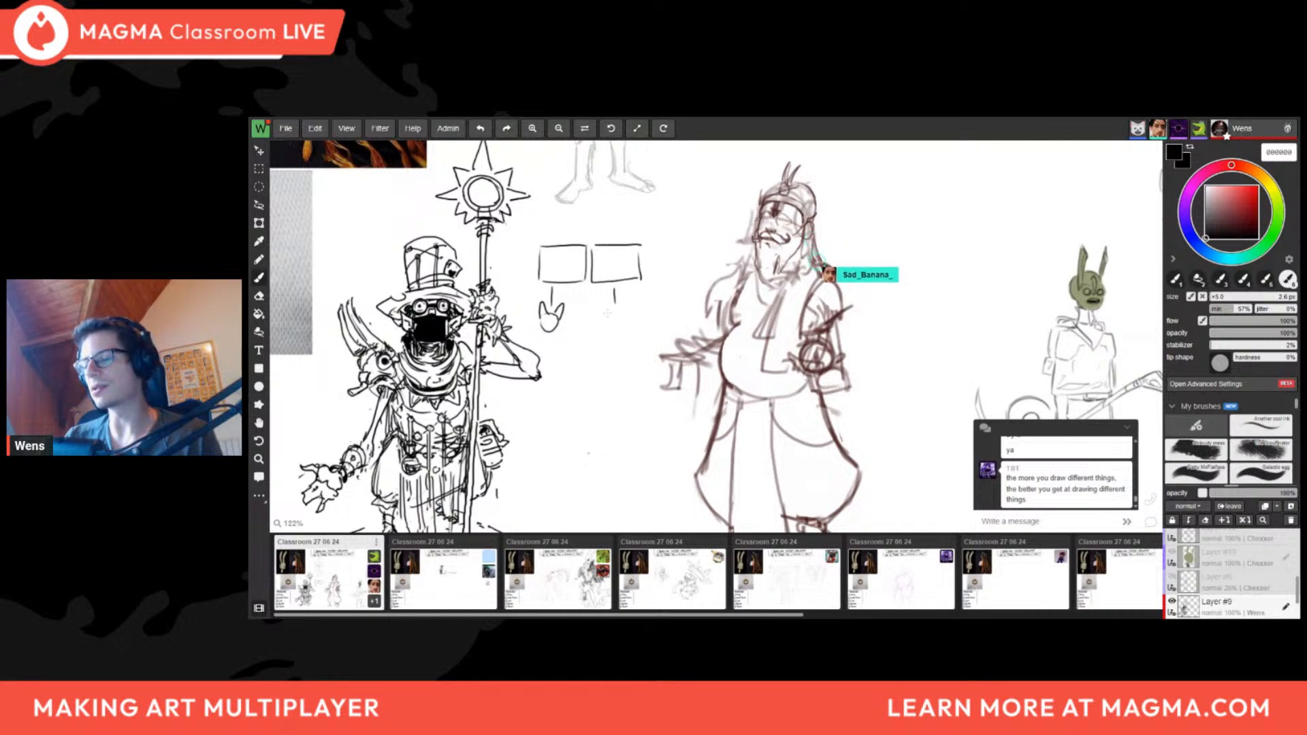
scroll(625, 317, up, 2)
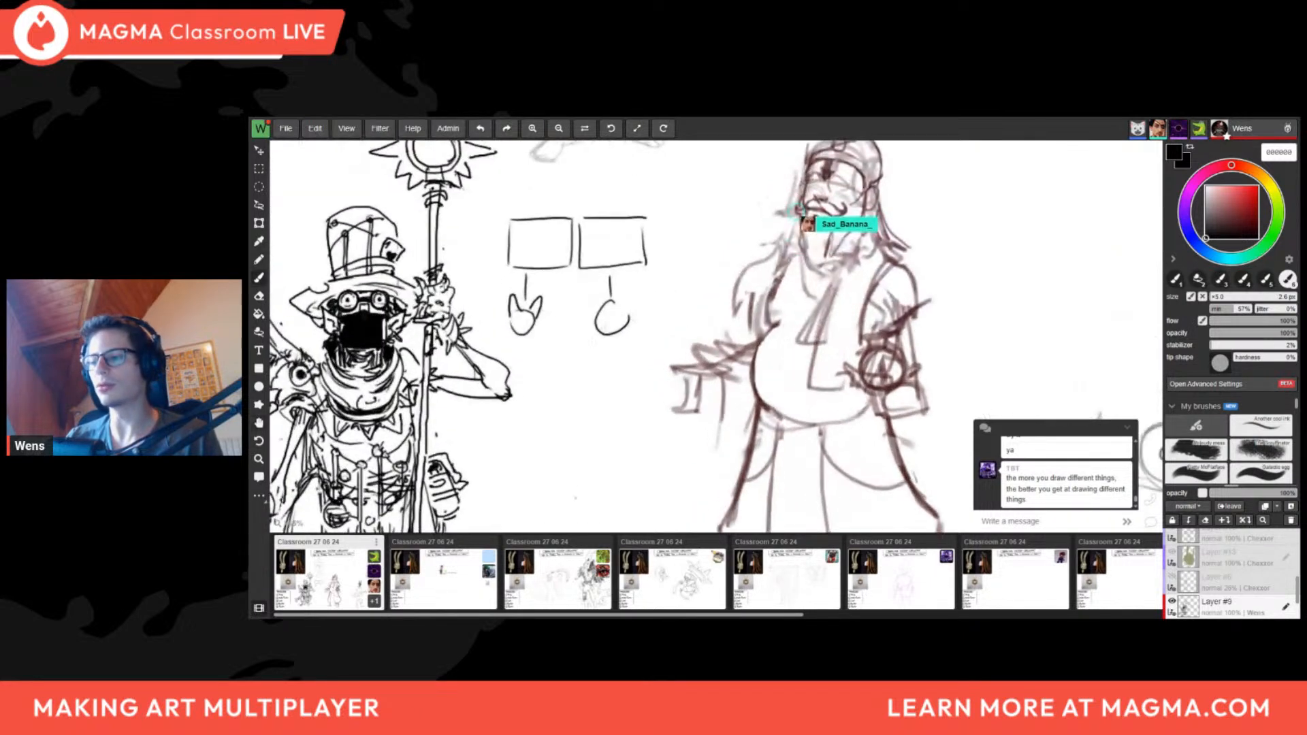
drag(614, 301, 612, 304)
Undo the round head and erase the rectangles and remaining demonstration strokes beside the character
key(ctrl+z)
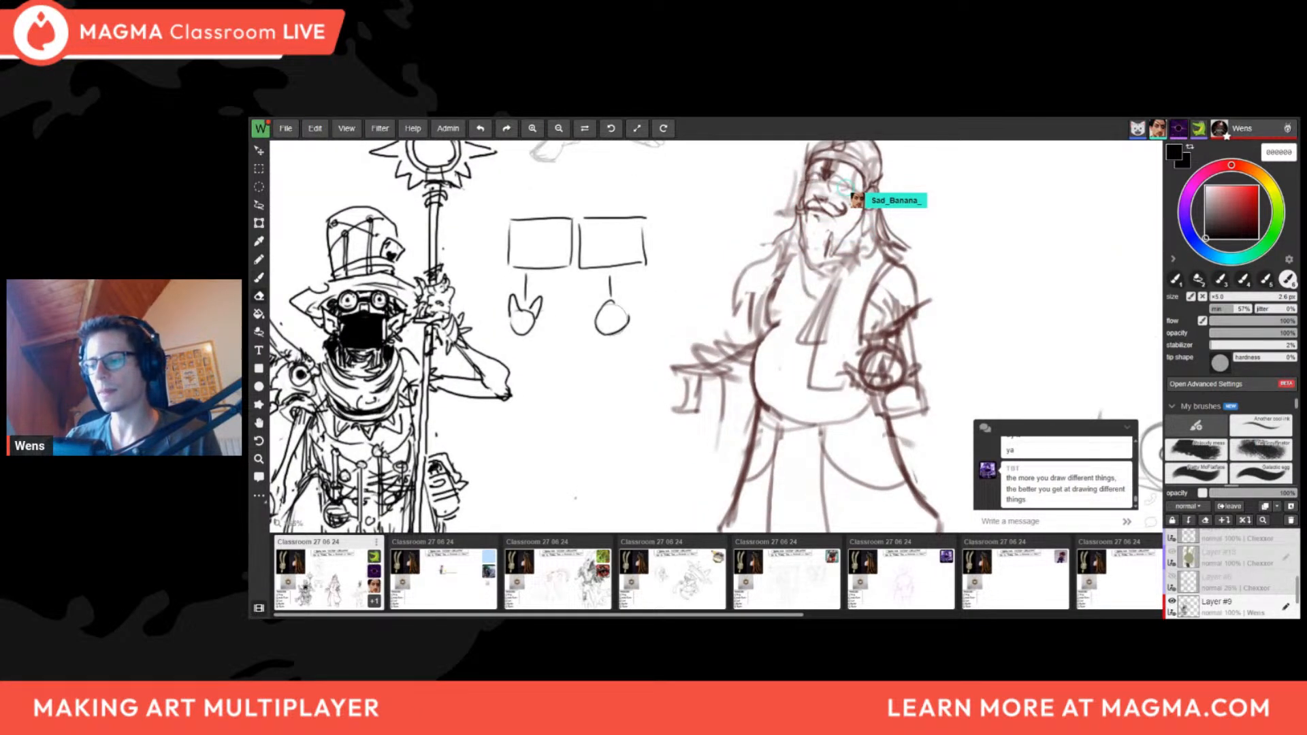
key(ctrl+z)
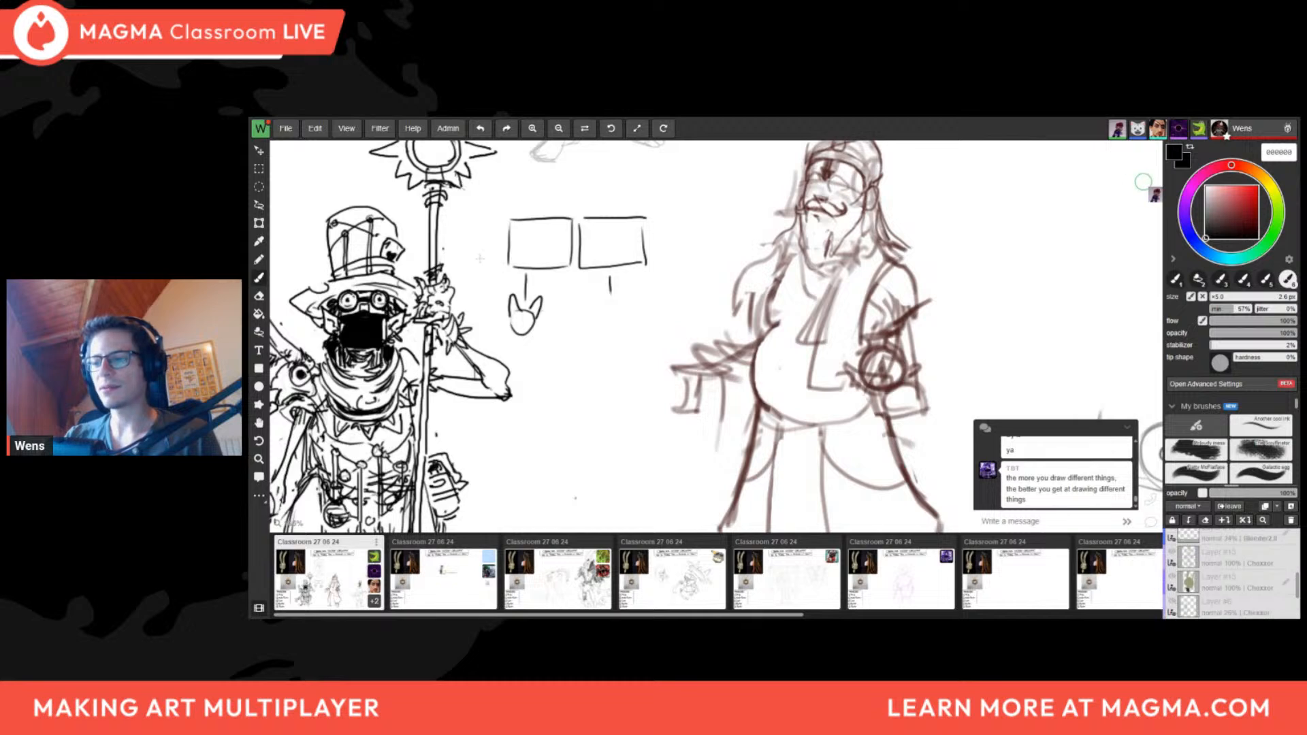
key(ctrl+z)
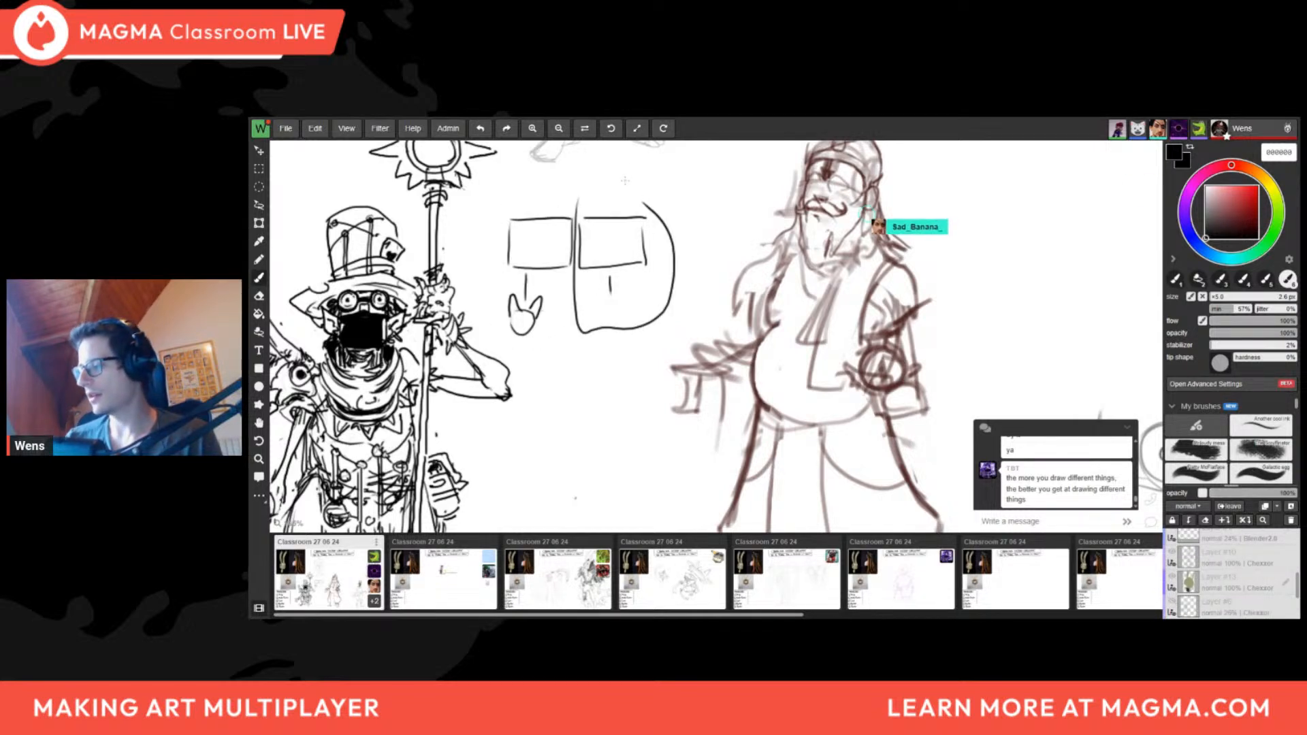
key(e)
drag(613, 292, 584, 341)
mouse_move(674, 283)
mouse_down()
mouse_move(622, 198)
mouse_move(618, 274)
mouse_move(537, 260)
mouse_move(575, 274)
mouse_move(487, 236)
mouse_move(491, 208)
mouse_move(463, 198)
mouse_move(566, 169)
mouse_up()
key(b)
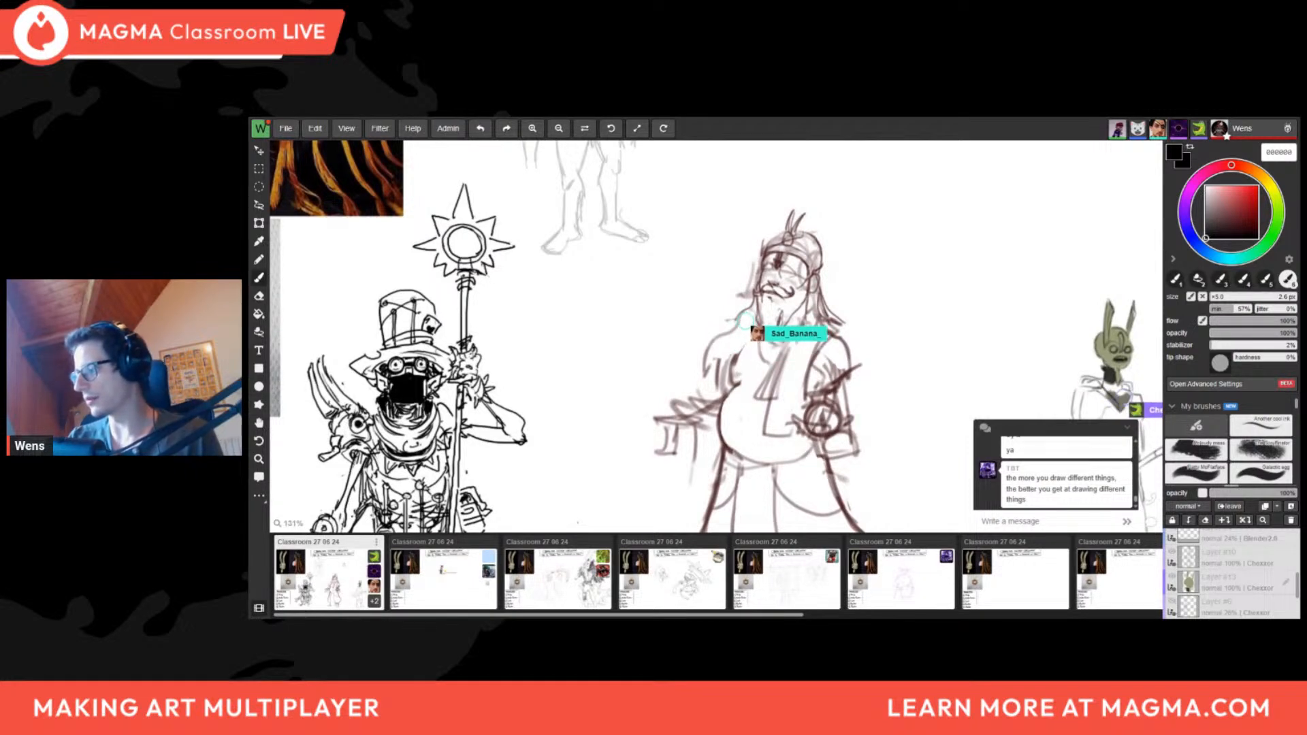
Redraw the tall pointed spike above the staff's sun-shaped orb
drag(552, 324, 600, 368)
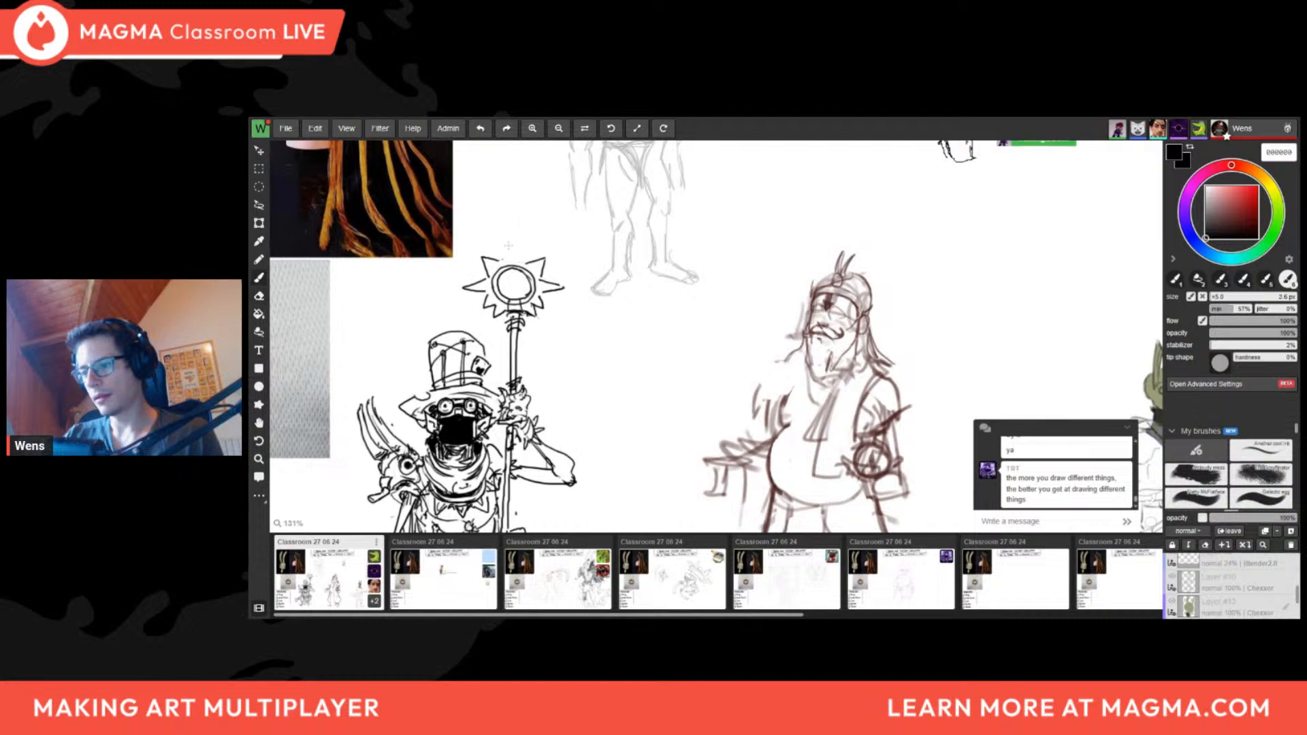
drag(516, 229, 529, 261)
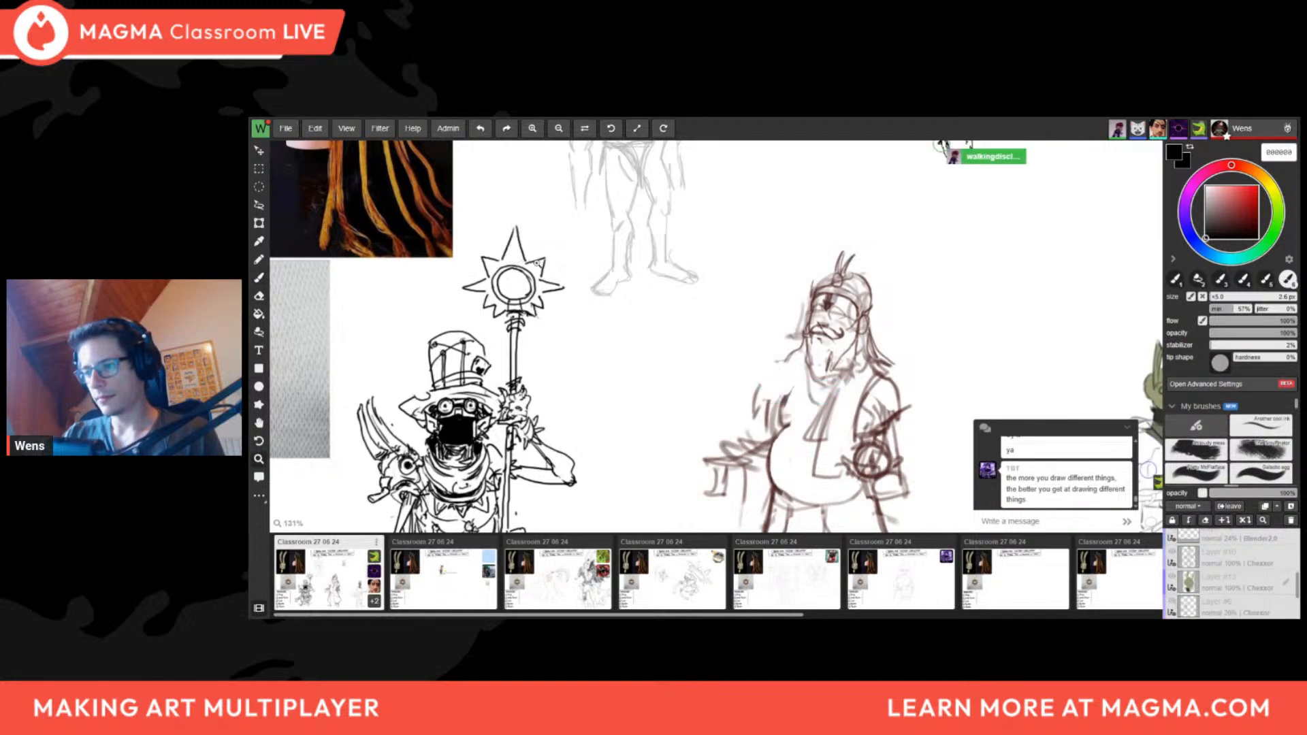
Add a small circle inside the orb's ring and a short connector joining the sun ornament to the staff
scroll(538, 263, down, 5)
scroll(521, 269, up, 5)
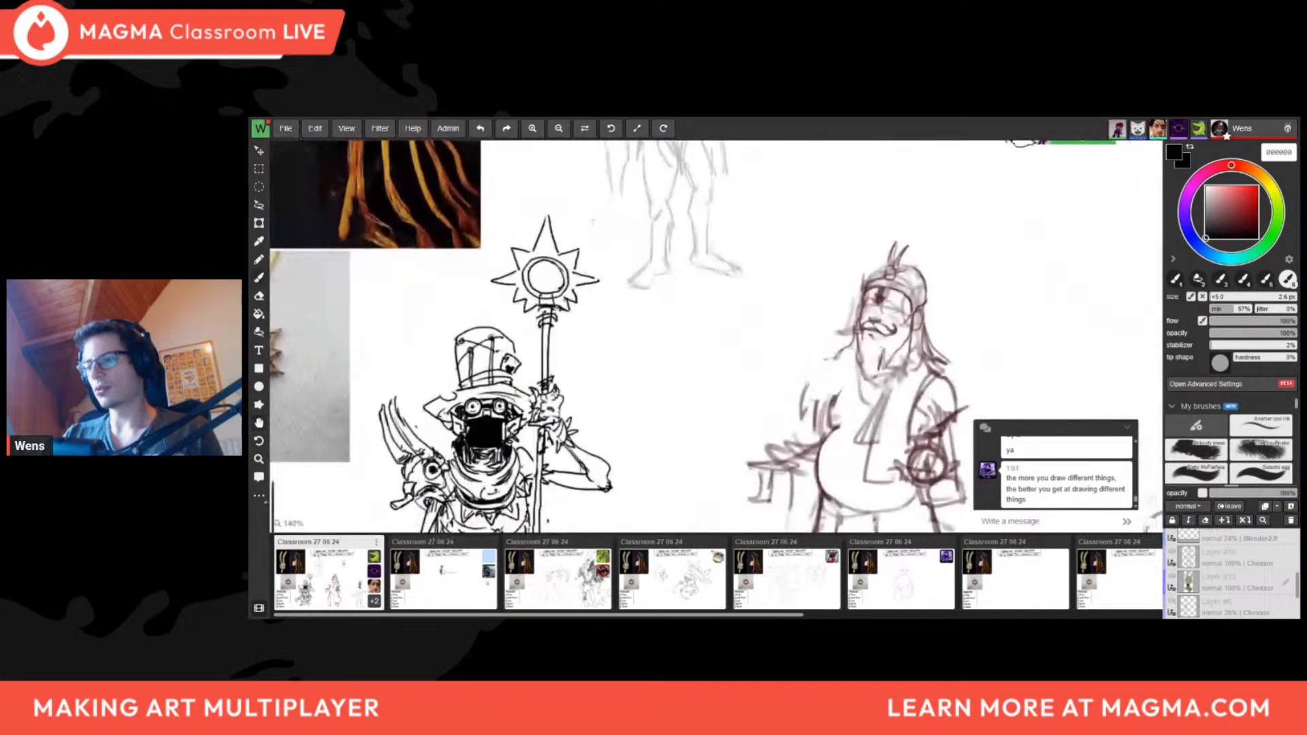
scroll(619, 339, down, 5)
scroll(619, 339, up, 3)
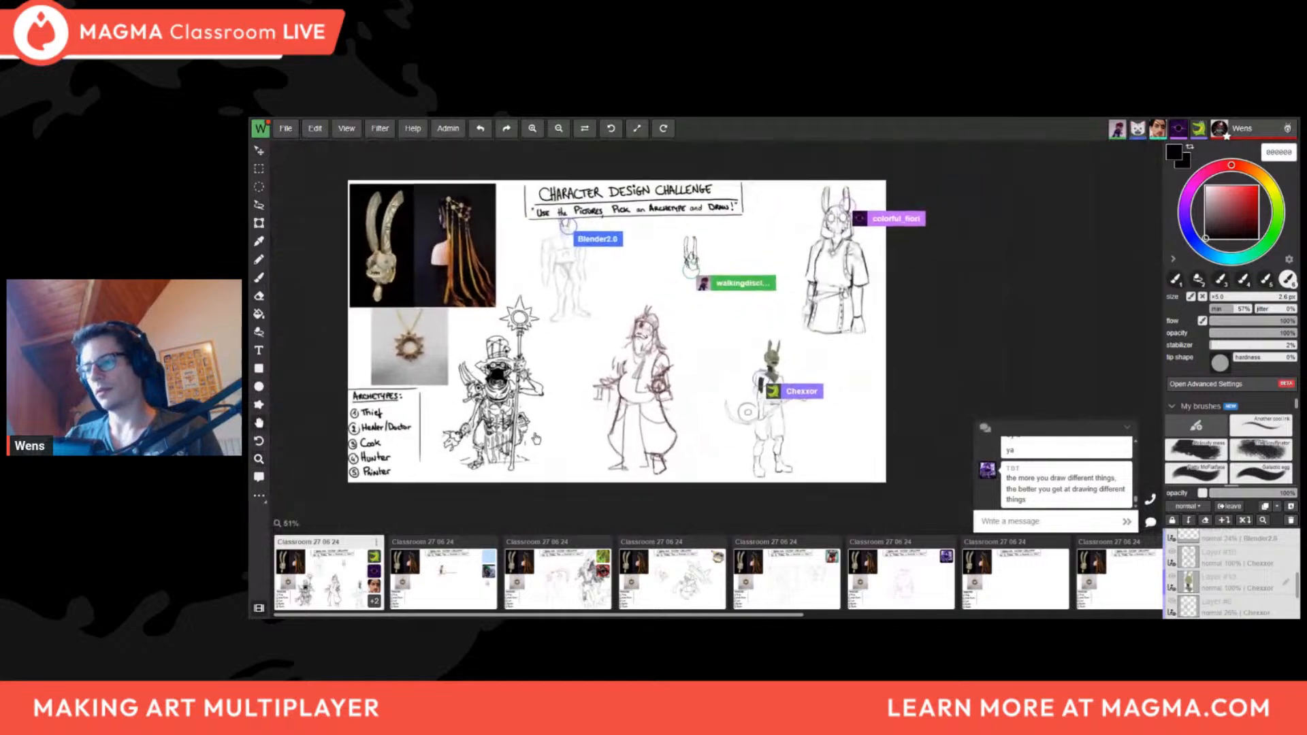
scroll(507, 293, up, 5)
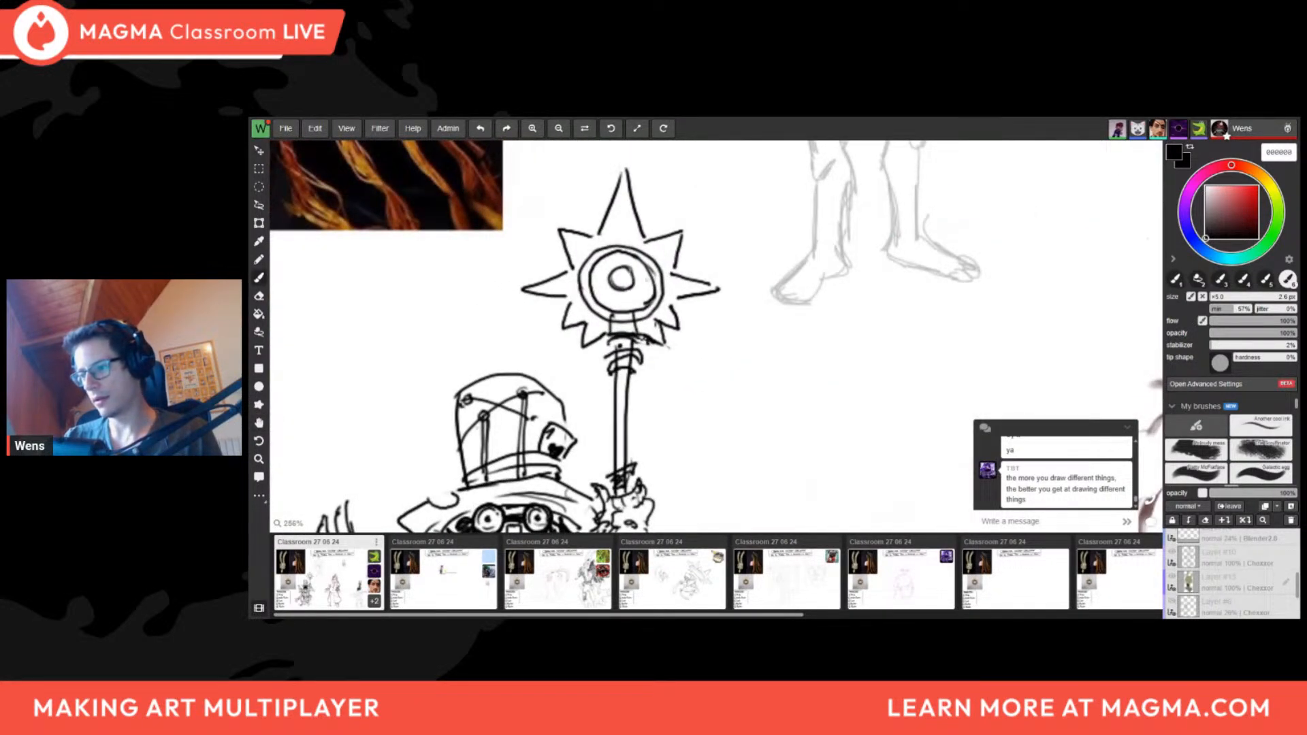
Shade the small circle at the centre of the staff's sun orb with short vertical strokes
scroll(735, 354, down, 5)
scroll(736, 354, up, 6)
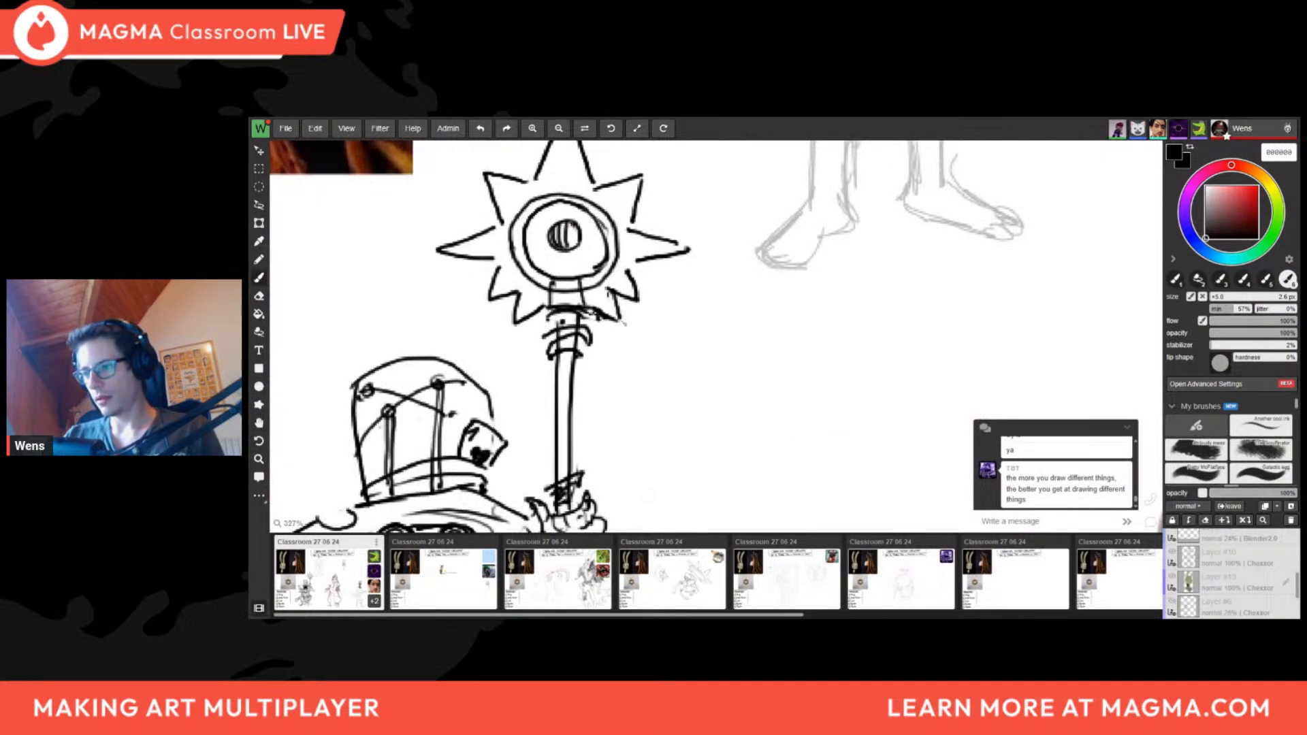
scroll(698, 301, down, 6)
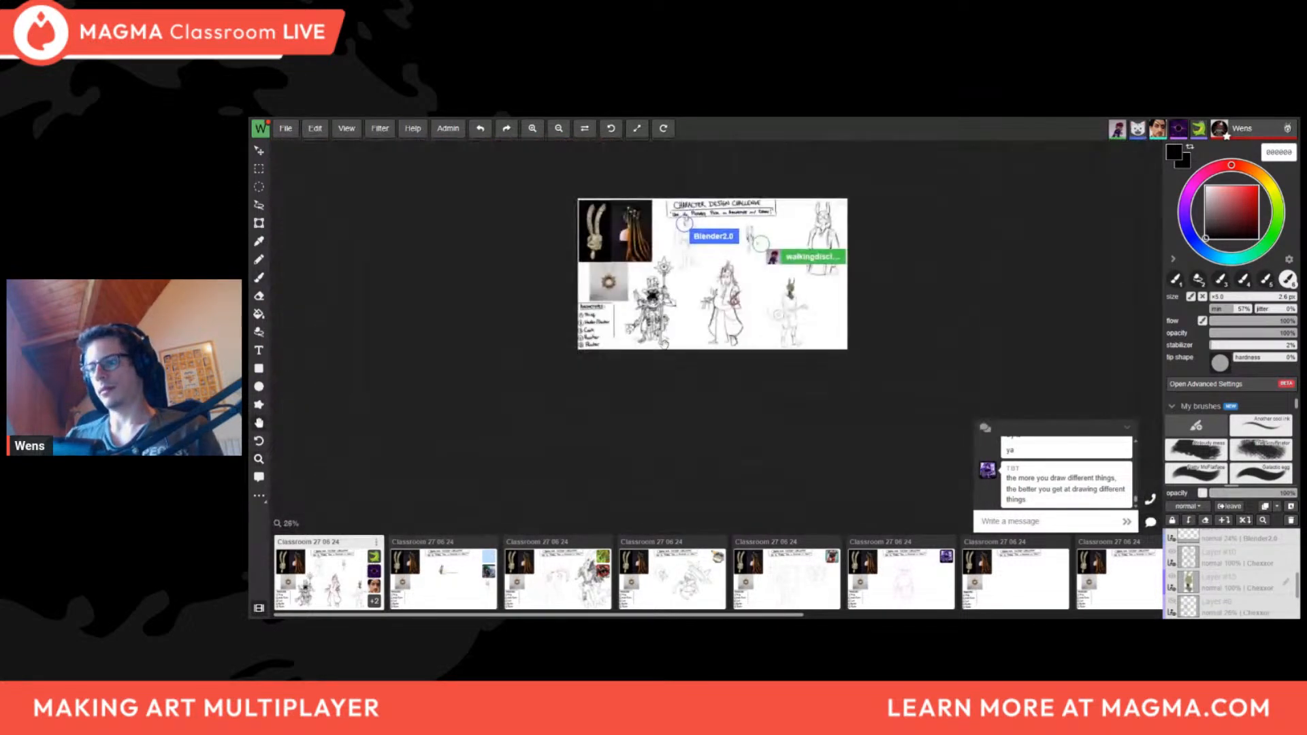
Examine the staff-bearing character at full-canvas and closer views against the other participants' sketches
scroll(698, 300, up, 3)
scroll(698, 300, up, 2)
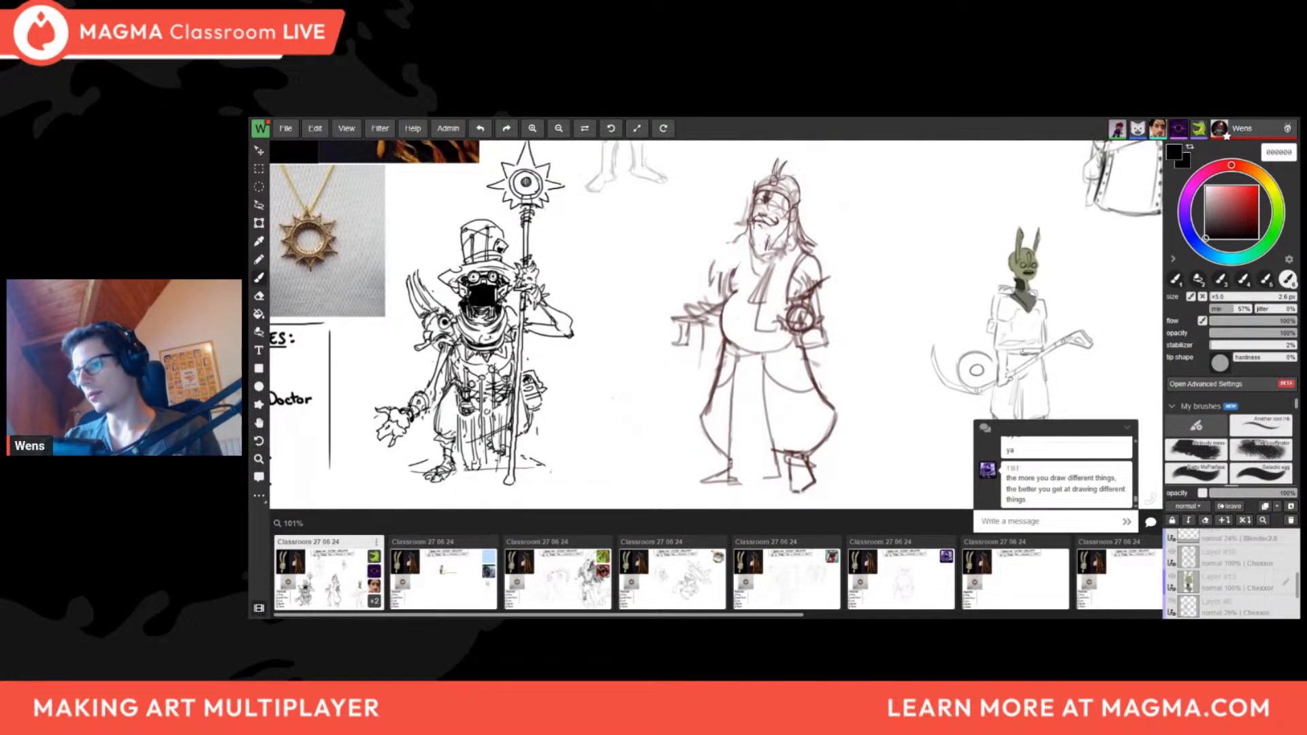
scroll(460, 349, down, 5)
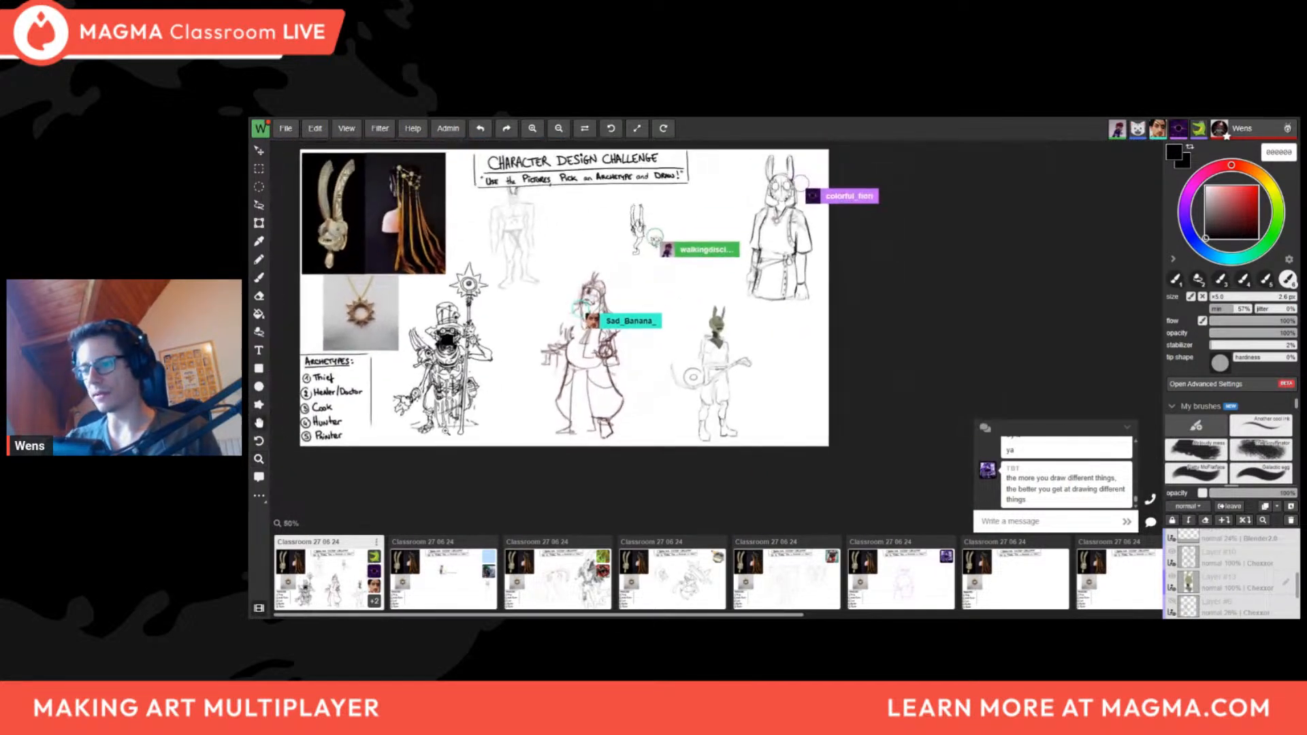
scroll(460, 349, up, 5)
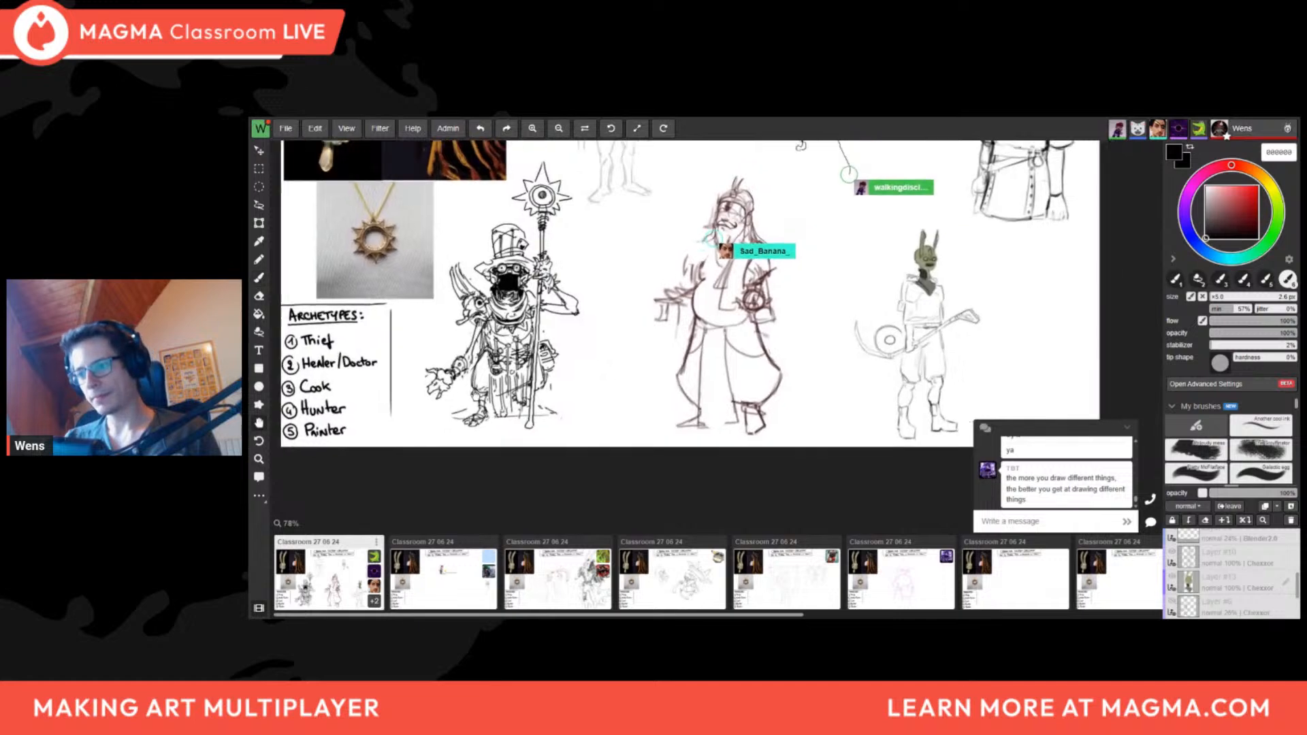
scroll(692, 279, down, 3)
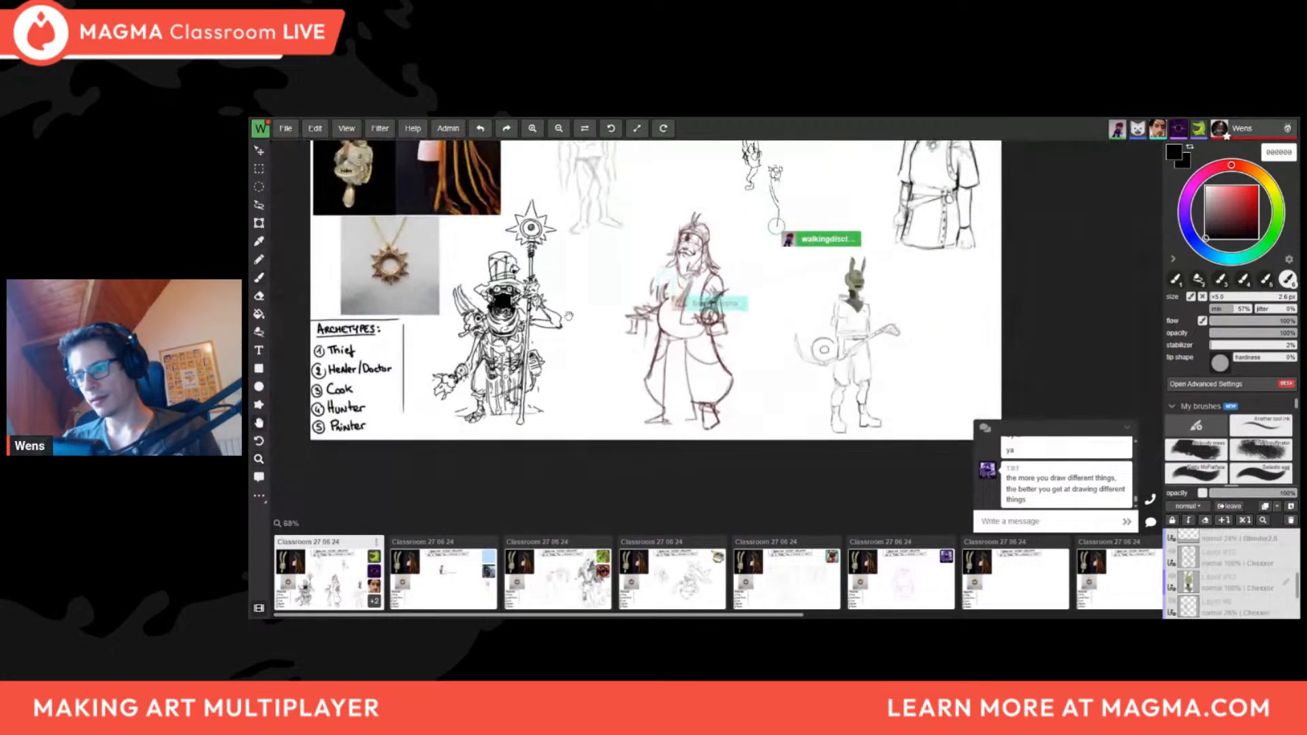
scroll(691, 279, up, 4)
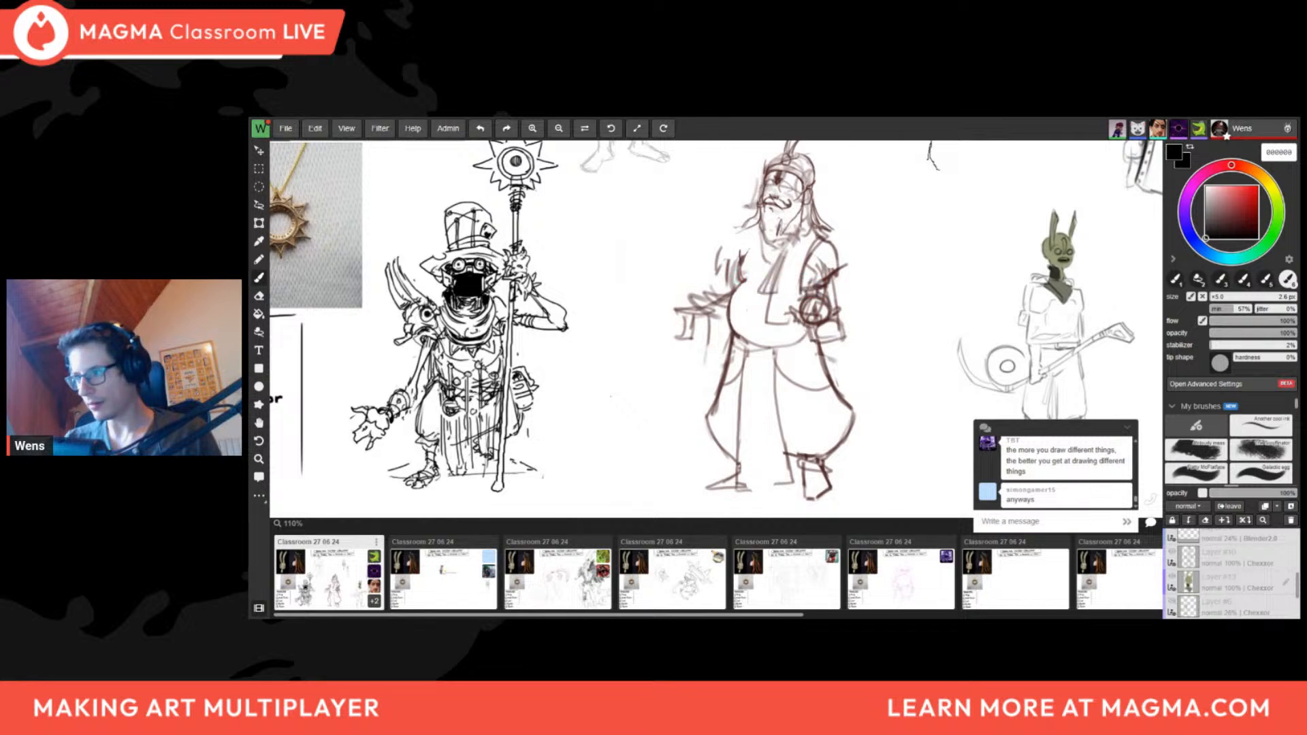
scroll(548, 328, down, 3)
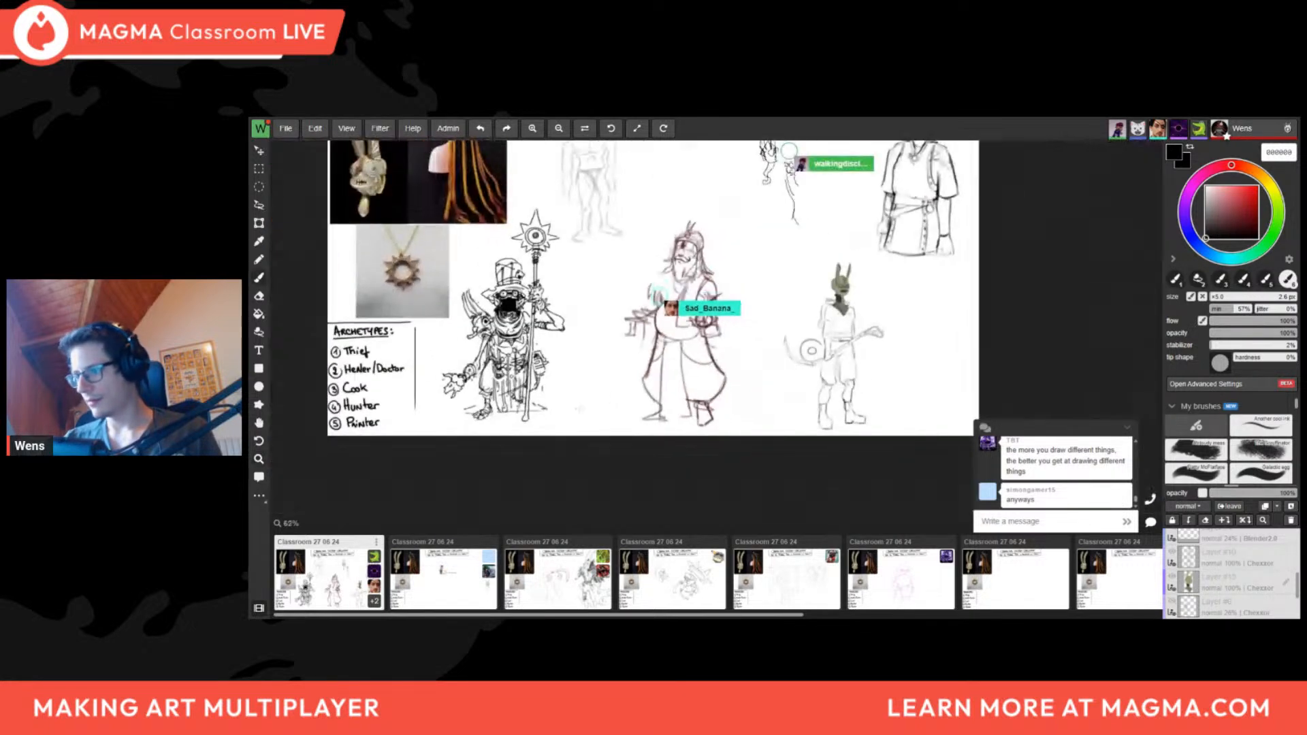
drag(548, 328, 480, 384)
scroll(534, 474, up, 1)
drag(535, 474, 604, 423)
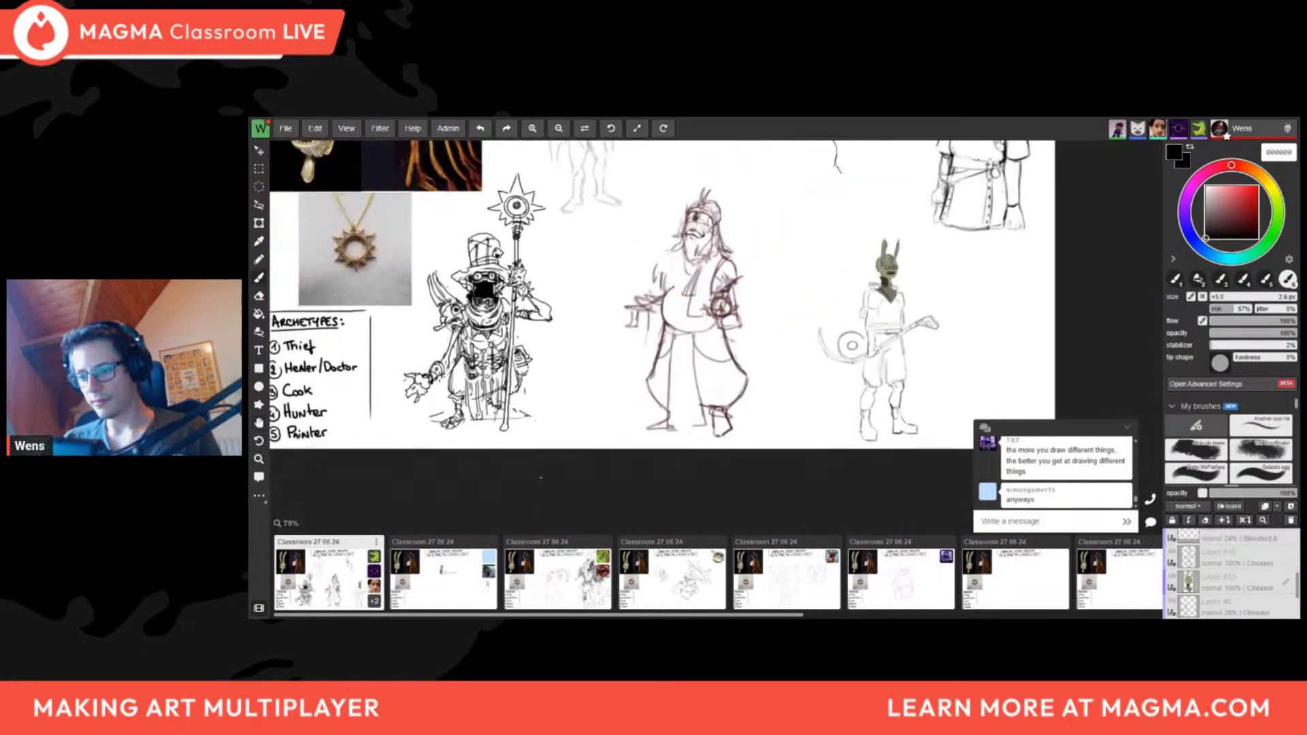
scroll(486, 417, up, 2)
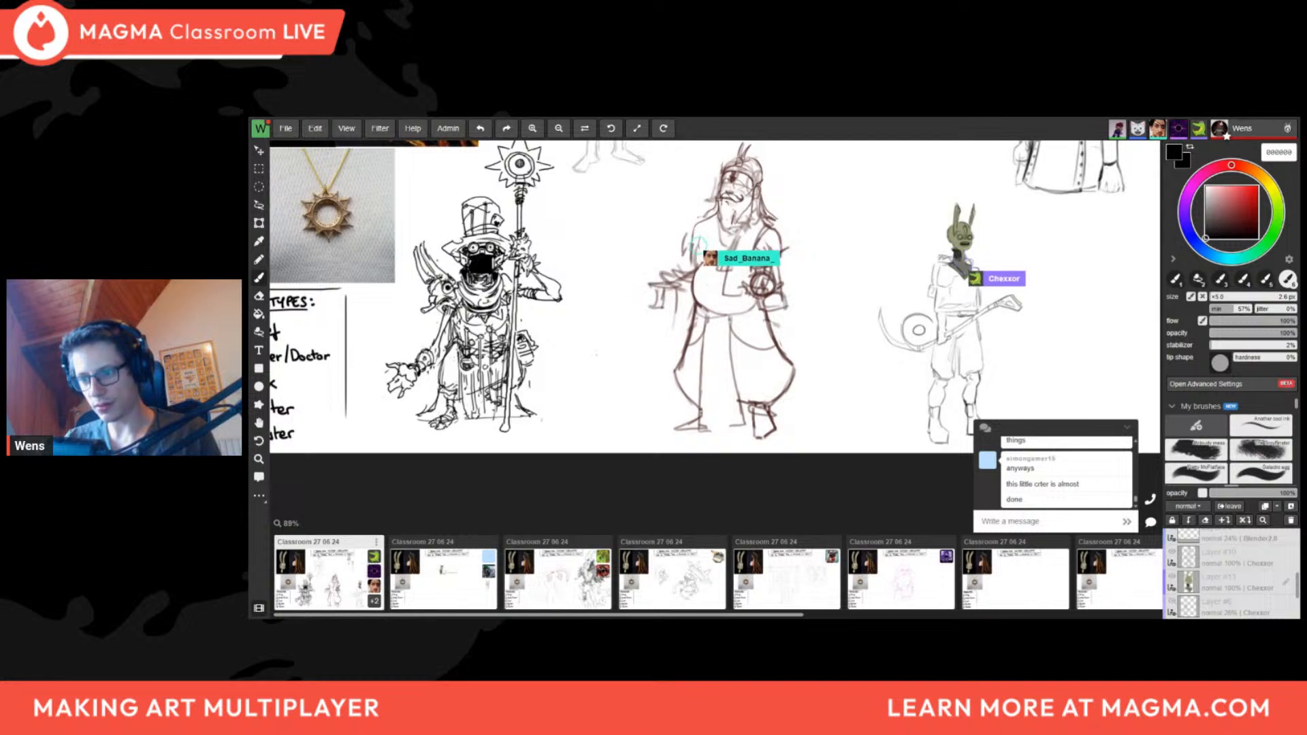
scroll(469, 430, down, 5)
scroll(469, 430, up, 2)
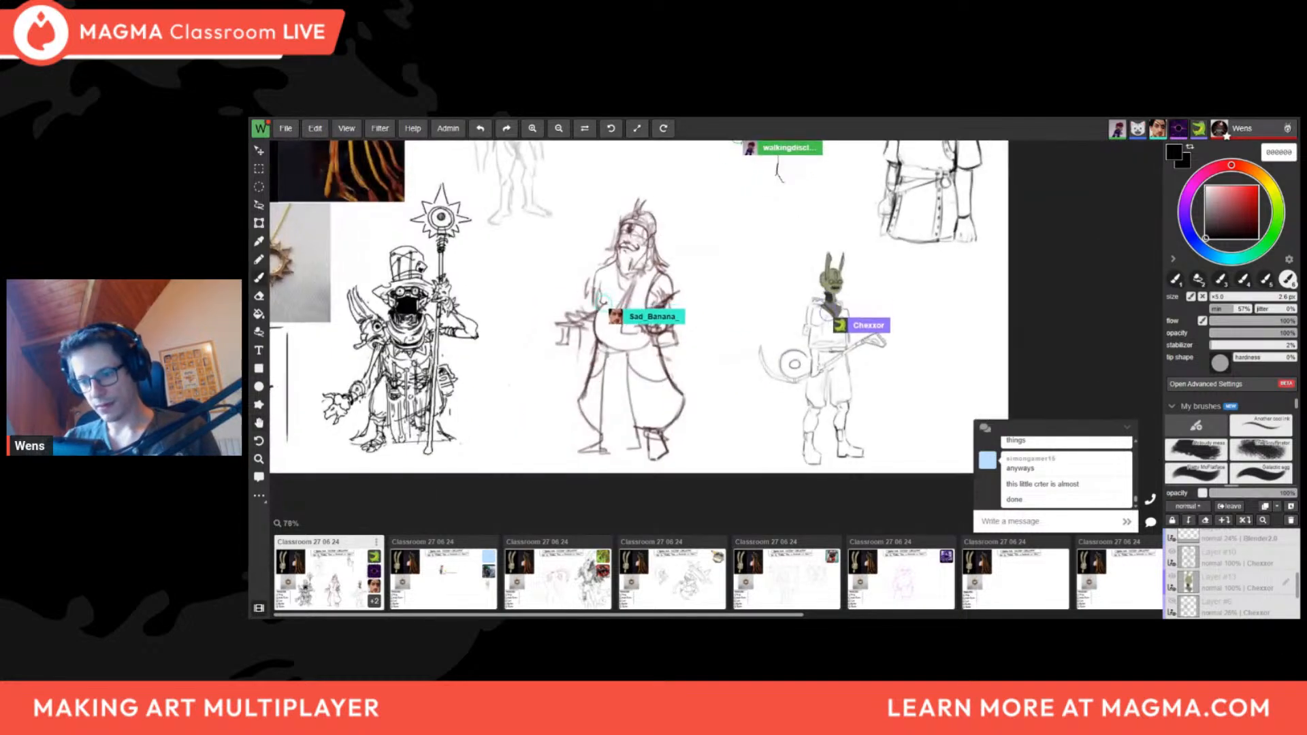
Add small accent strokes beside the hand gripping the staff and along the coat's lower edges
scroll(418, 470, down, 2)
middle_drag(419, 469, 588, 467)
scroll(643, 407, up, 5)
middle_drag(656, 401, 690, 426)
middle_drag(618, 206, 601, 275)
scroll(672, 316, down, 2)
scroll(539, 299, up, 3)
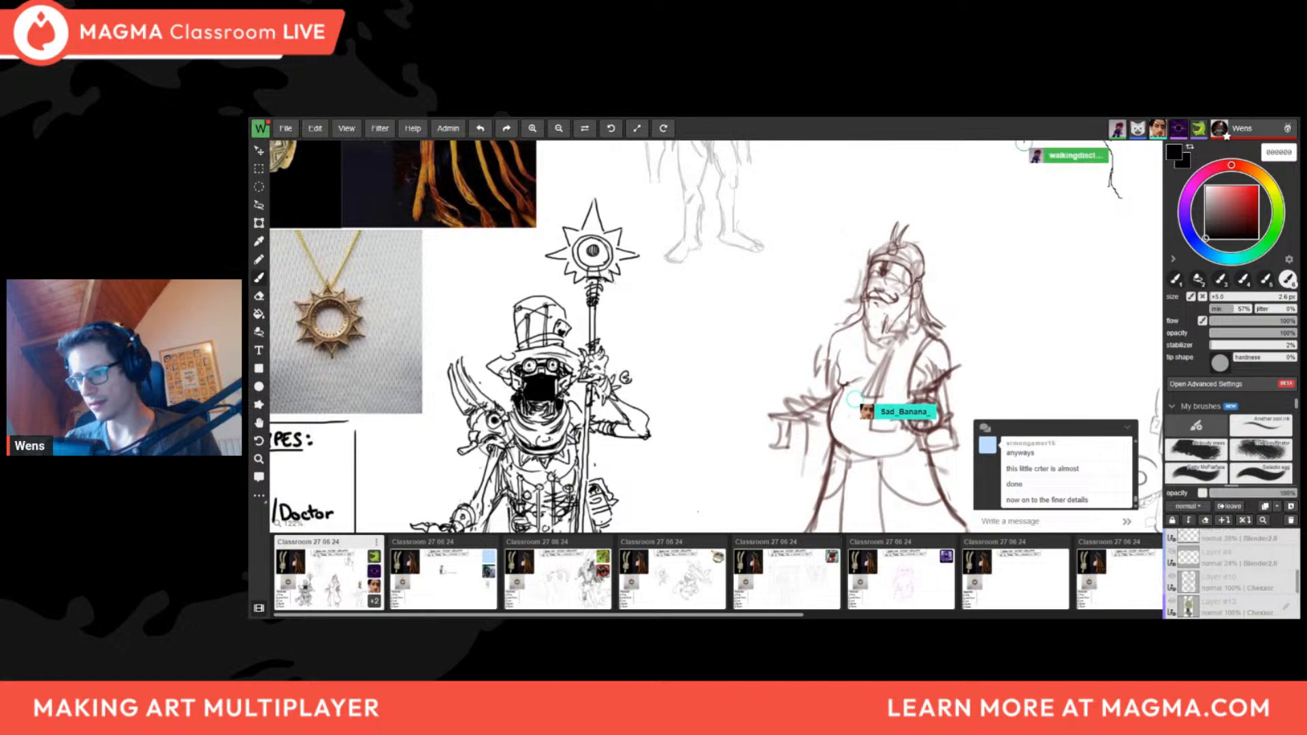
middle_drag(536, 478, 571, 409)
scroll(571, 408, up, 2)
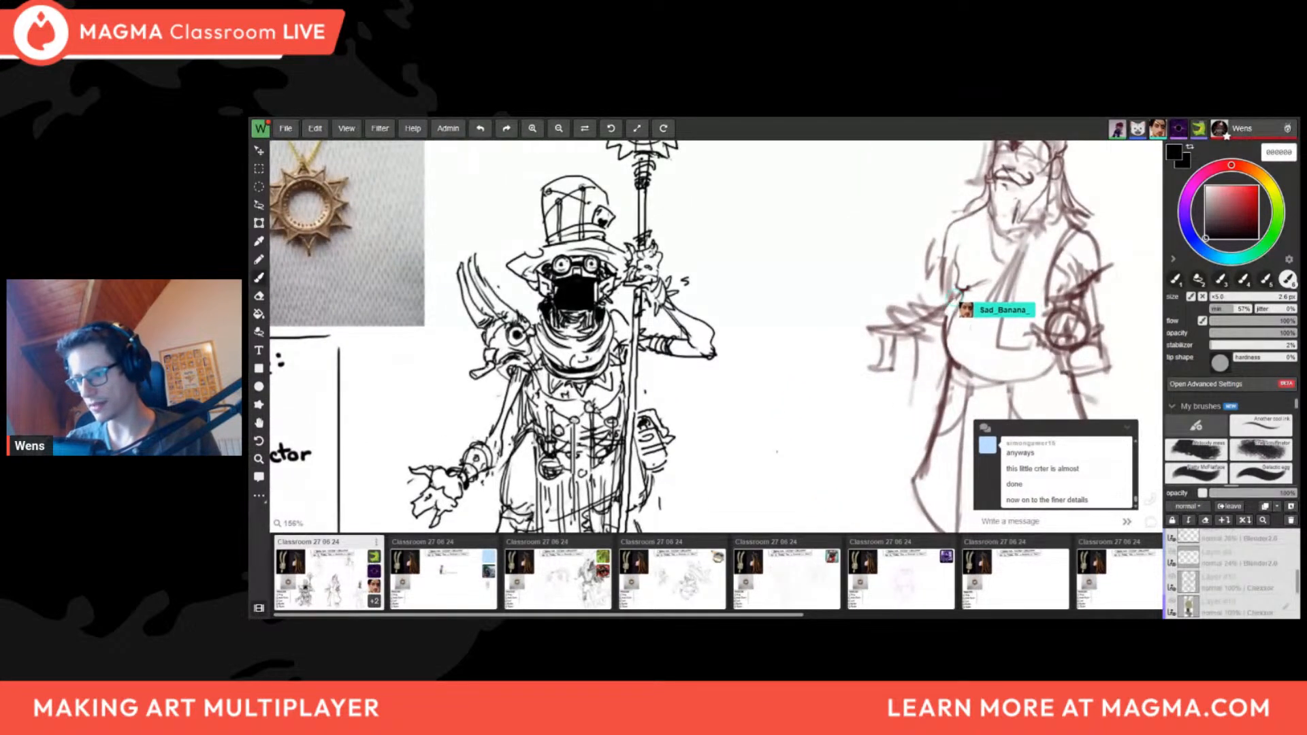
scroll(651, 438, up, 2)
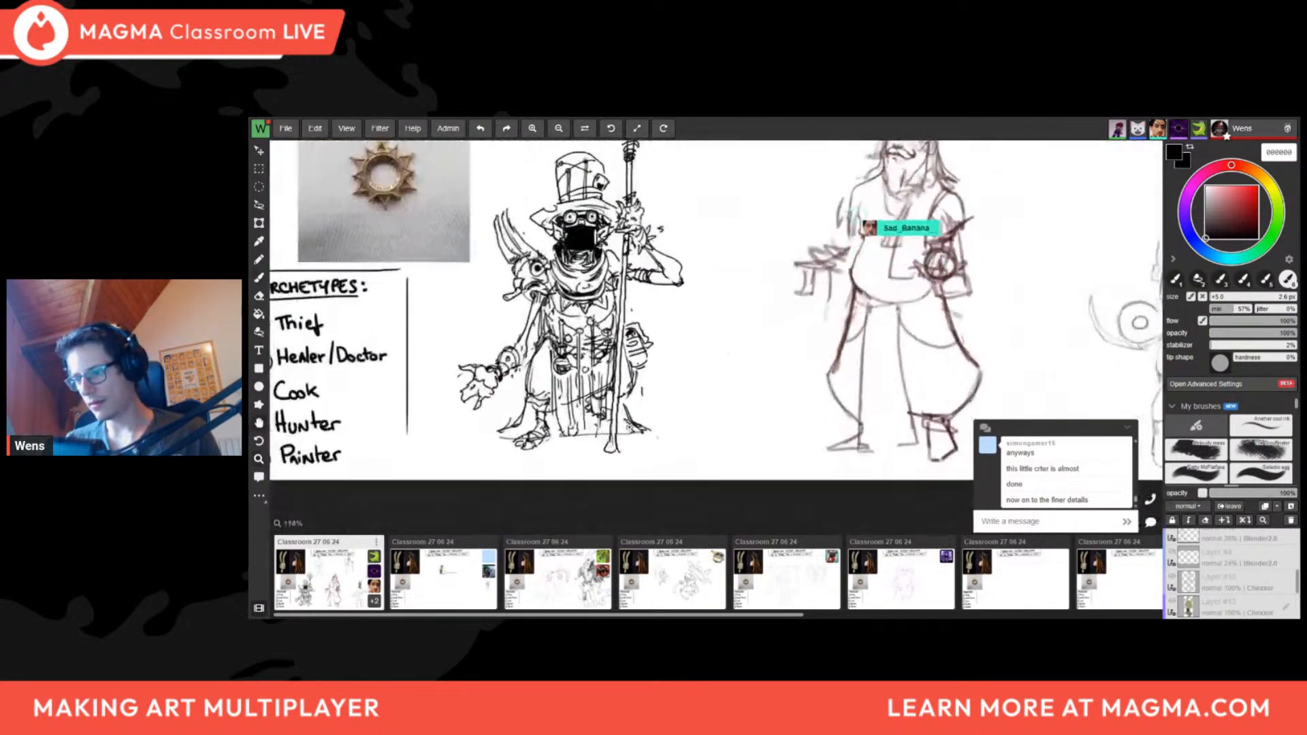
scroll(651, 438, up, 2)
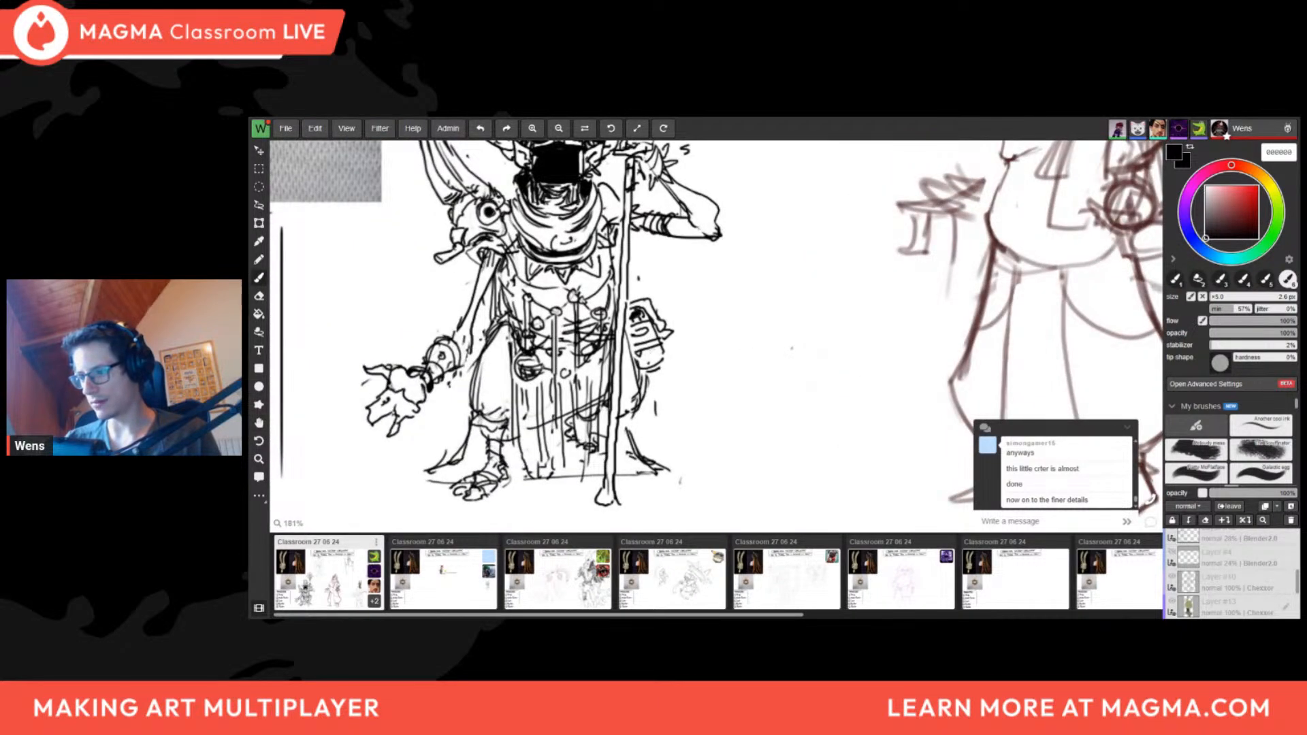
Lasso the small bottle on the character's belt, duplicate it, and place one copy beside the original and one in the blank space
drag(663, 348, 439, 519)
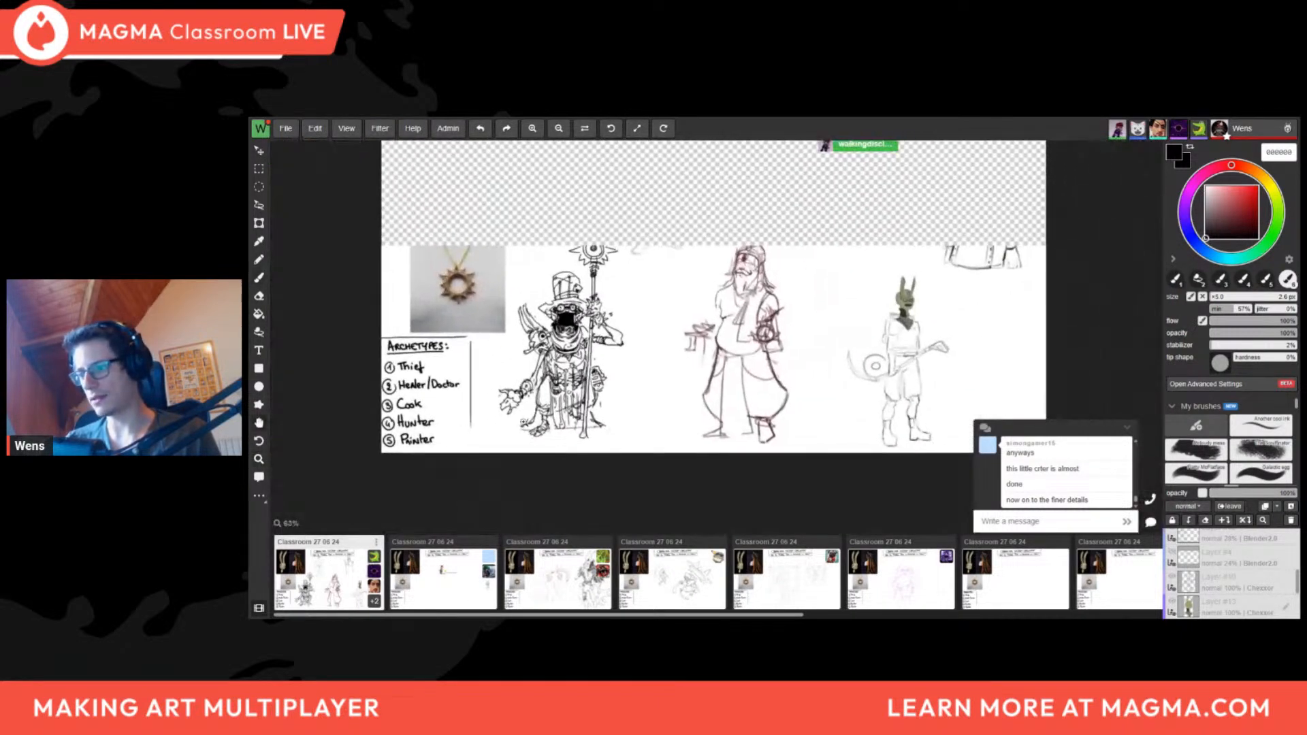
mouse_move(606, 371)
mouse_down()
mouse_move(754, 292)
mouse_move(683, 327)
mouse_up()
key(l)
drag(542, 388, 572, 356)
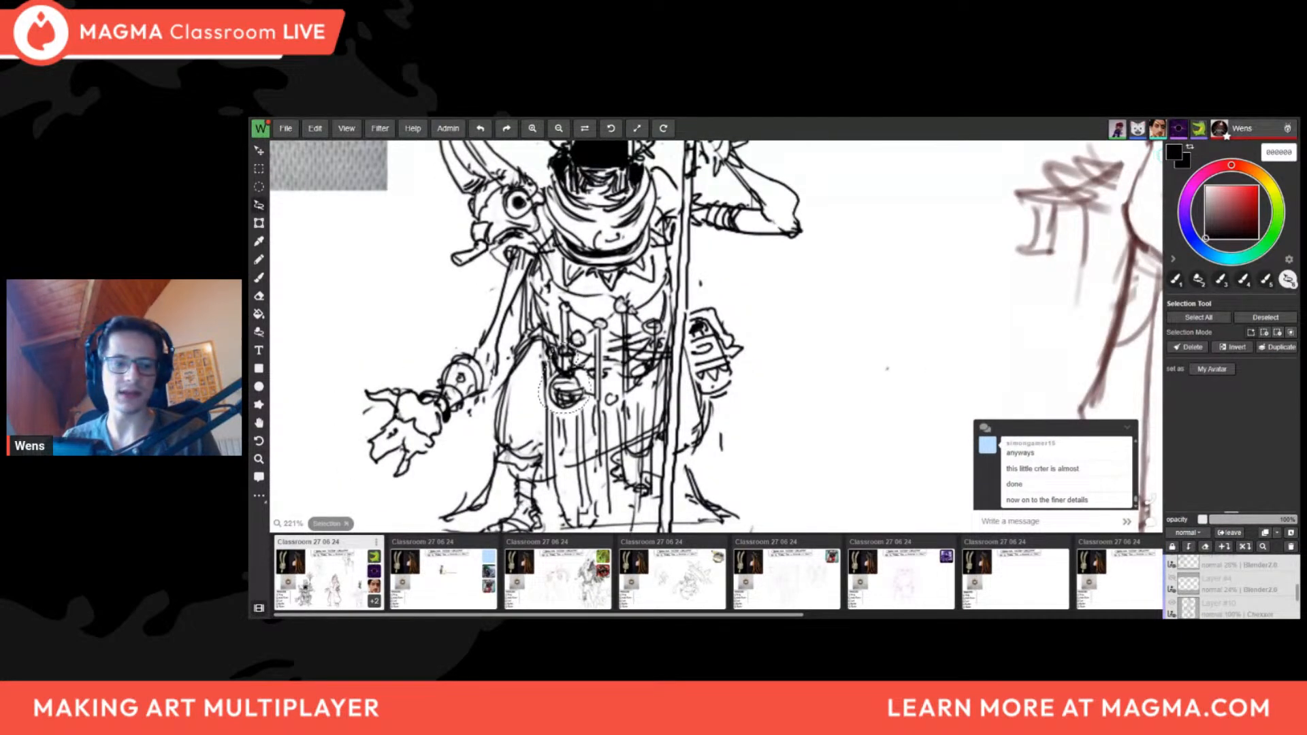
key(ctrl+v)
click(260, 223)
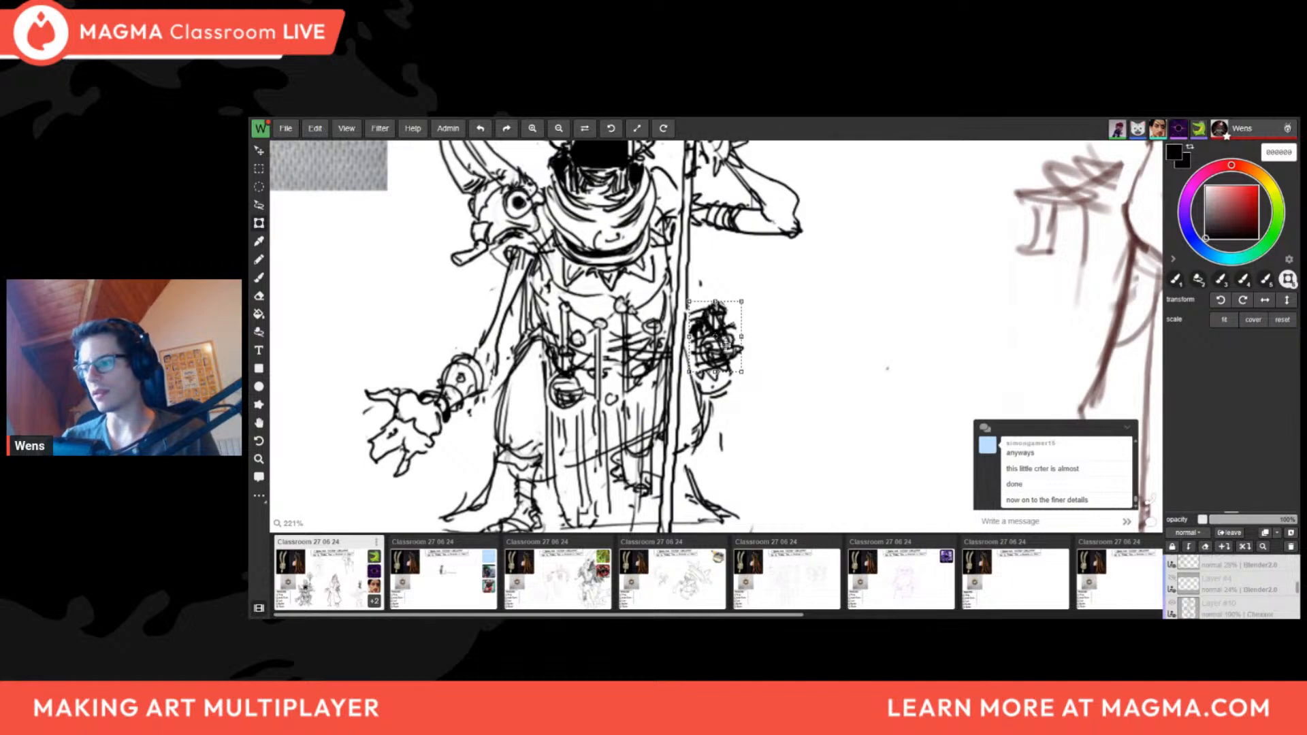
mouse_move(726, 346)
mouse_down()
mouse_move(608, 388)
mouse_move(611, 361)
mouse_move(610, 380)
mouse_move(545, 373)
mouse_up()
drag(630, 382, 663, 367)
key(ctrl+z)
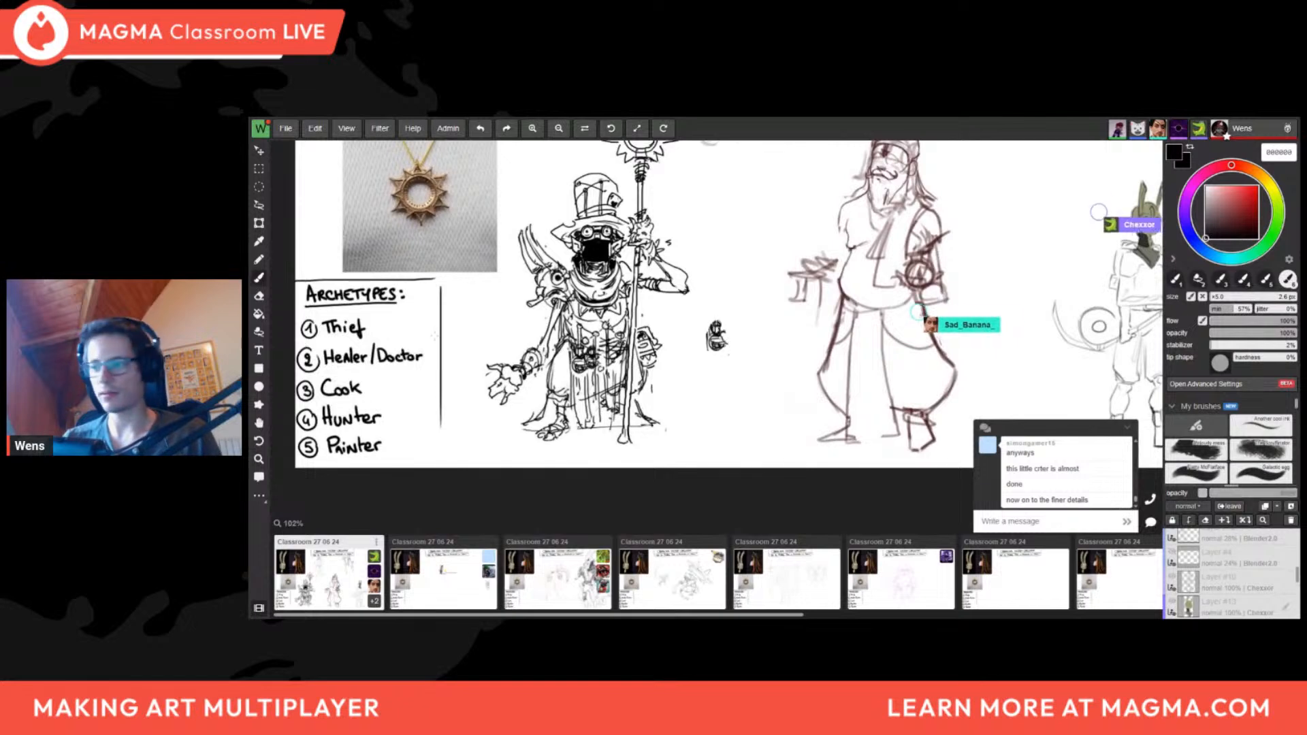
Erase overlapping lines in the hip pouch, add a small bottle inside it, and clear the spare copy from the blank space
click(259, 221)
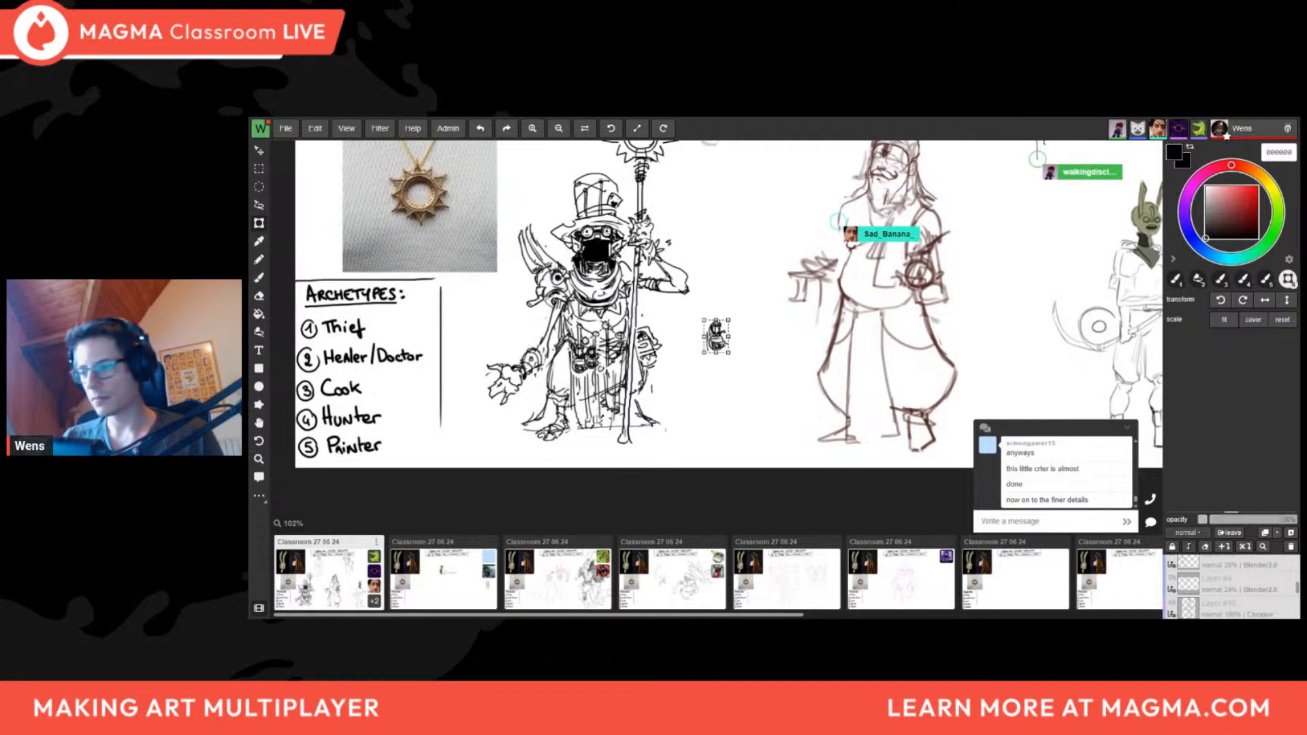
scroll(759, 327, up, 2)
ctrl+drag(759, 326, 820, 320)
key(e)
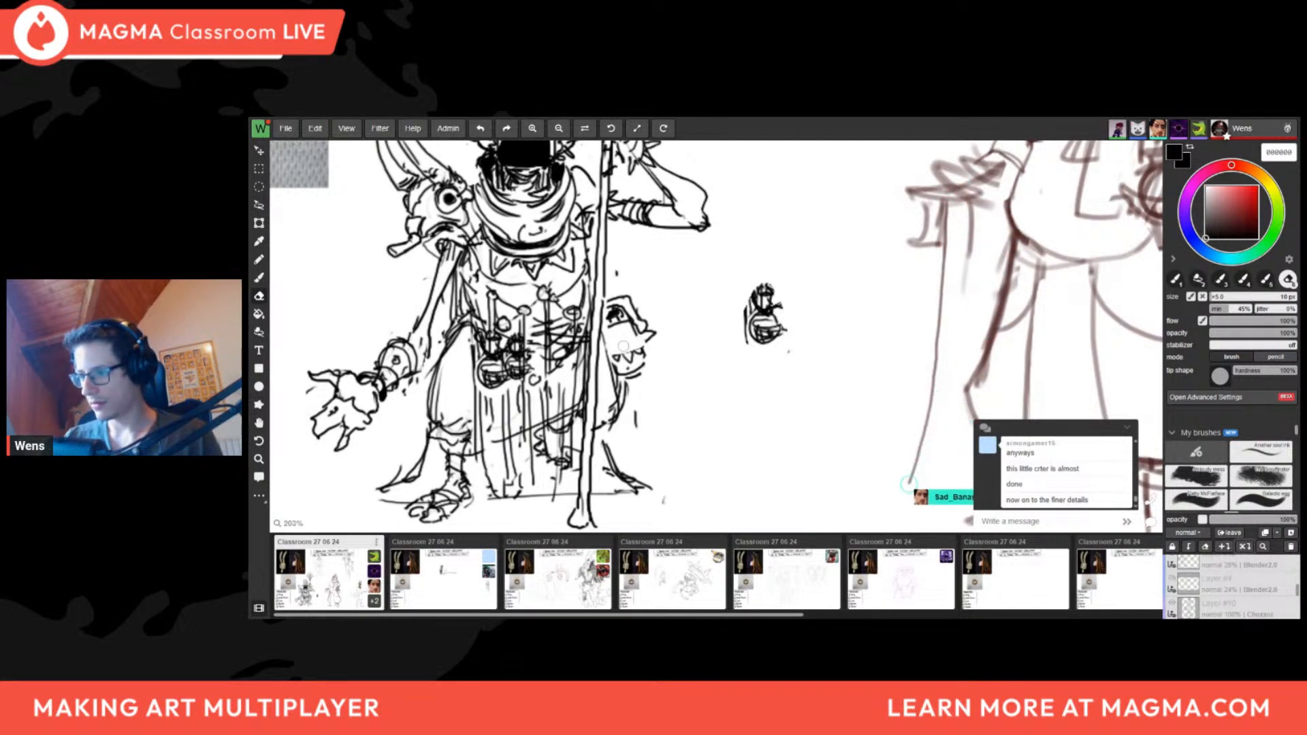
scroll(623, 330, up, 5)
key(b)
drag(992, 205, 1008, 356)
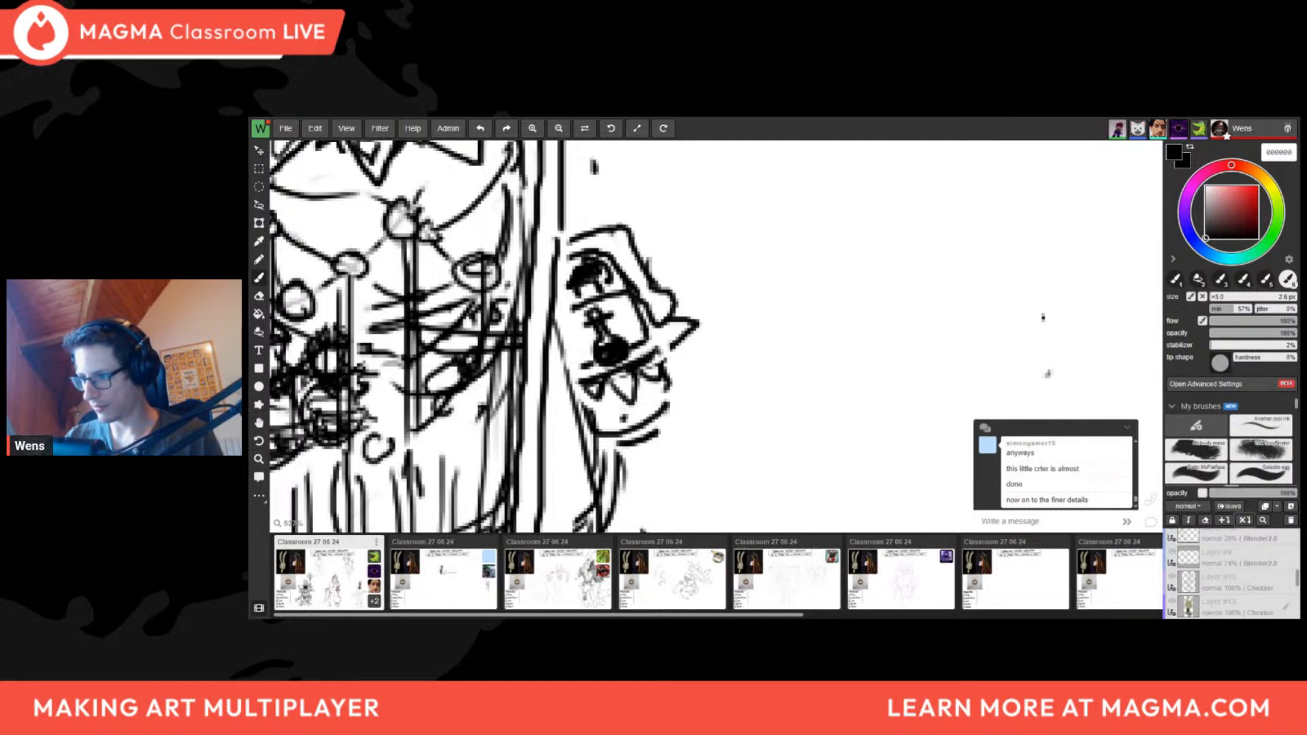
Review the whole character and upper-body details, and read back through the recent chat messages
key(z)
drag(652, 347, 531, 347)
mouse_move(633, 326)
mouse_down()
mouse_move(583, 361)
mouse_move(623, 370)
mouse_move(470, 388)
mouse_move(531, 391)
mouse_up()
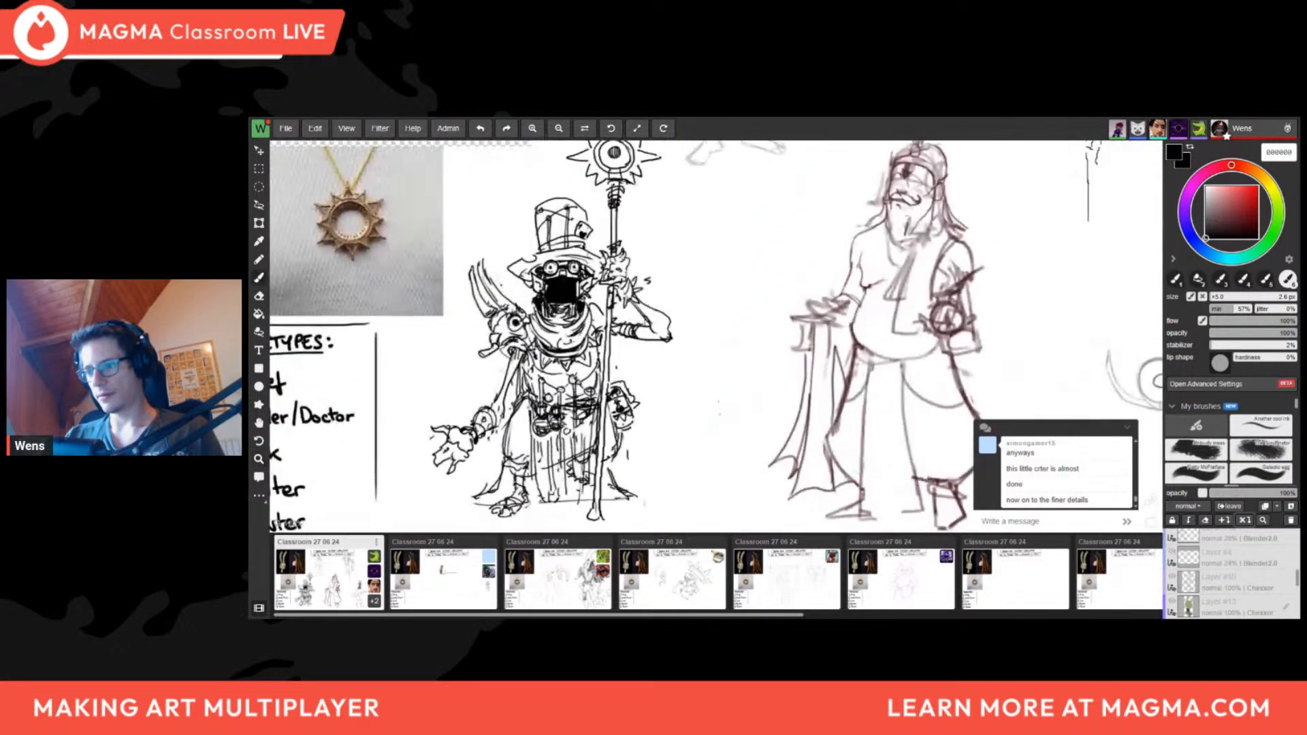
drag(488, 266, 439, 272)
drag(544, 259, 626, 312)
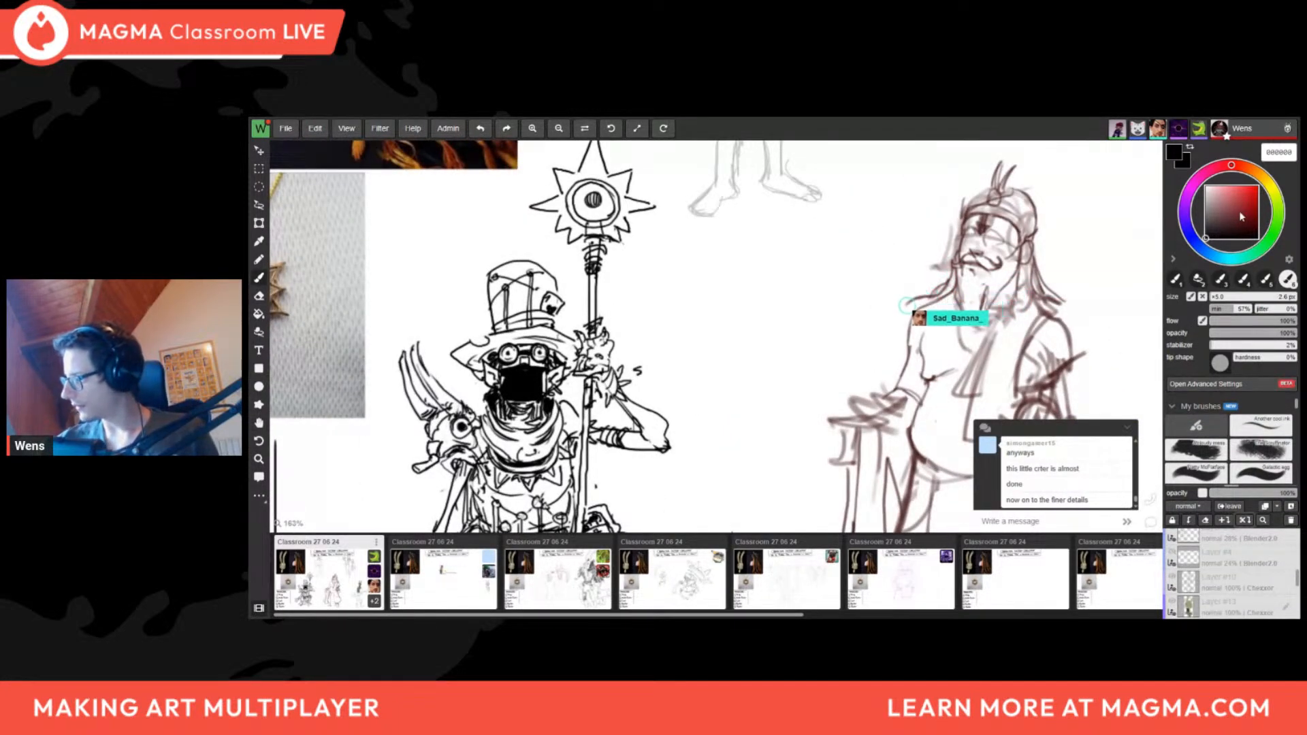
scroll(1060, 483, up, 2)
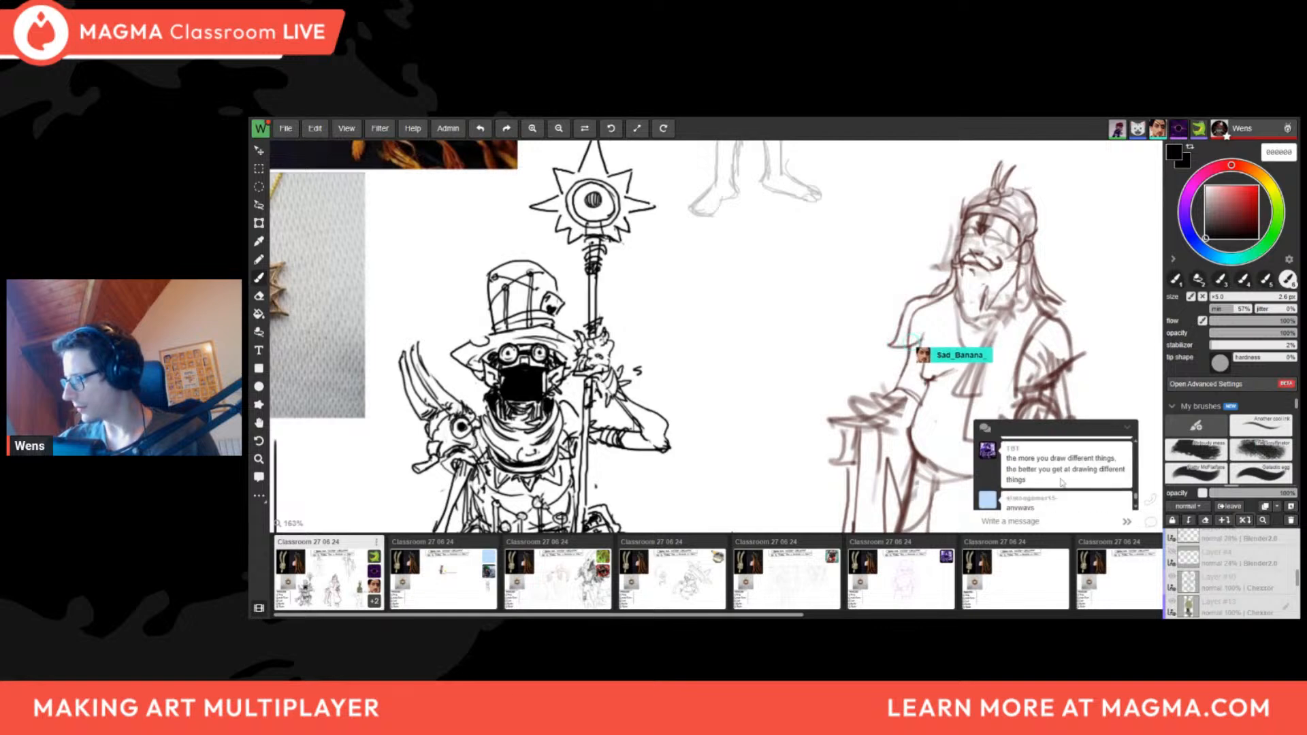
scroll(1061, 482, down, 3)
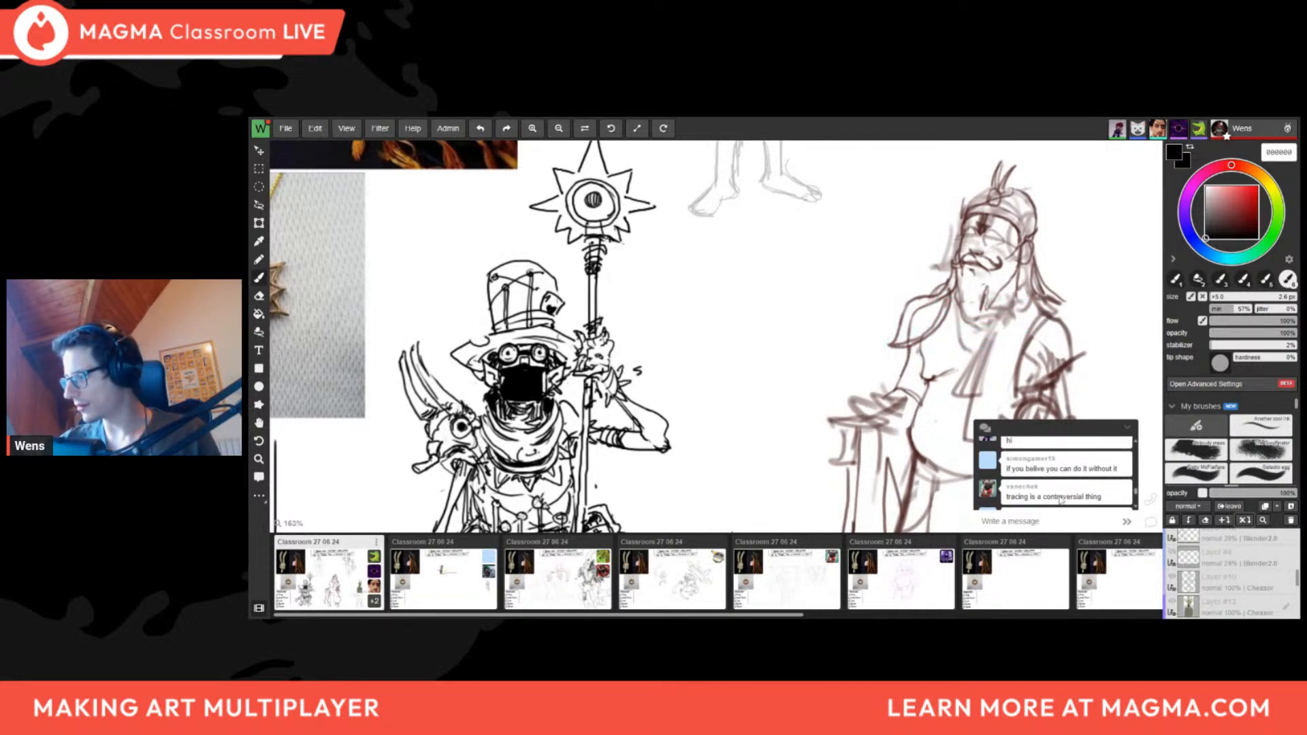
scroll(1073, 482, down, 5)
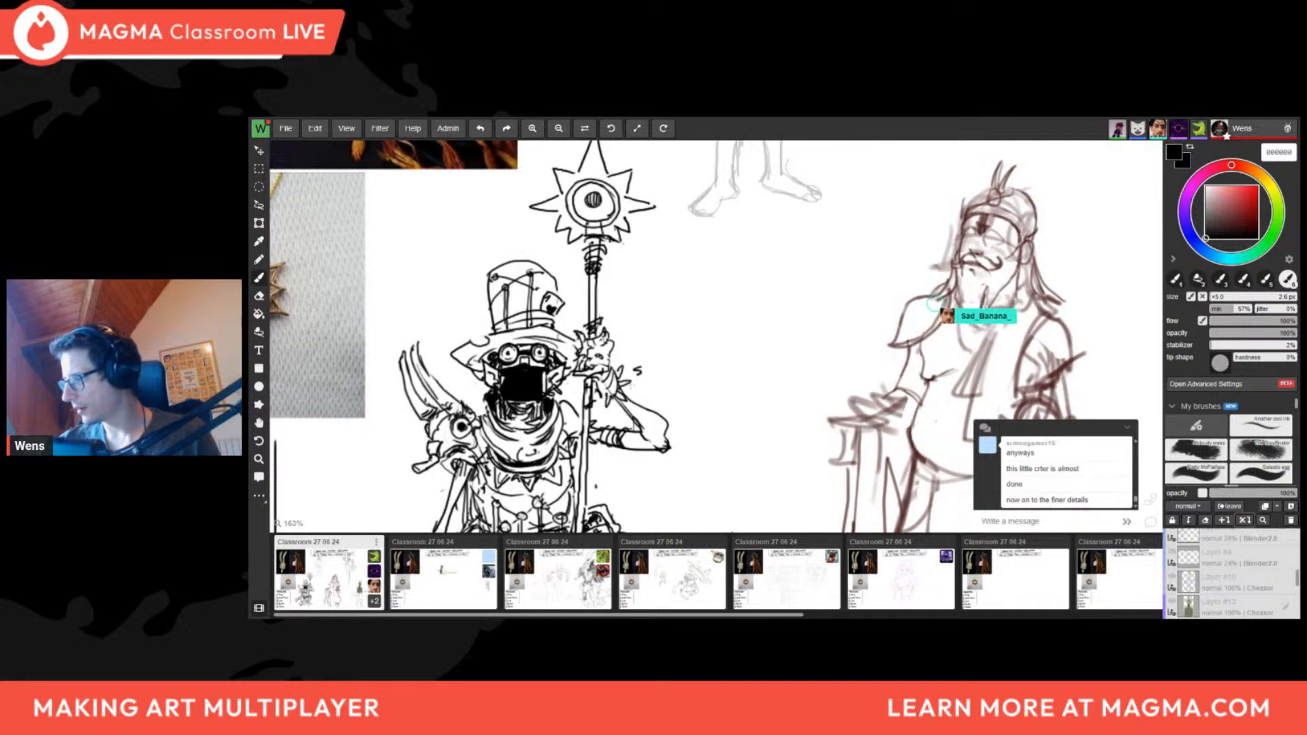
Examine the other participants' character sketches across the shared canvas
scroll(679, 370, down, 2)
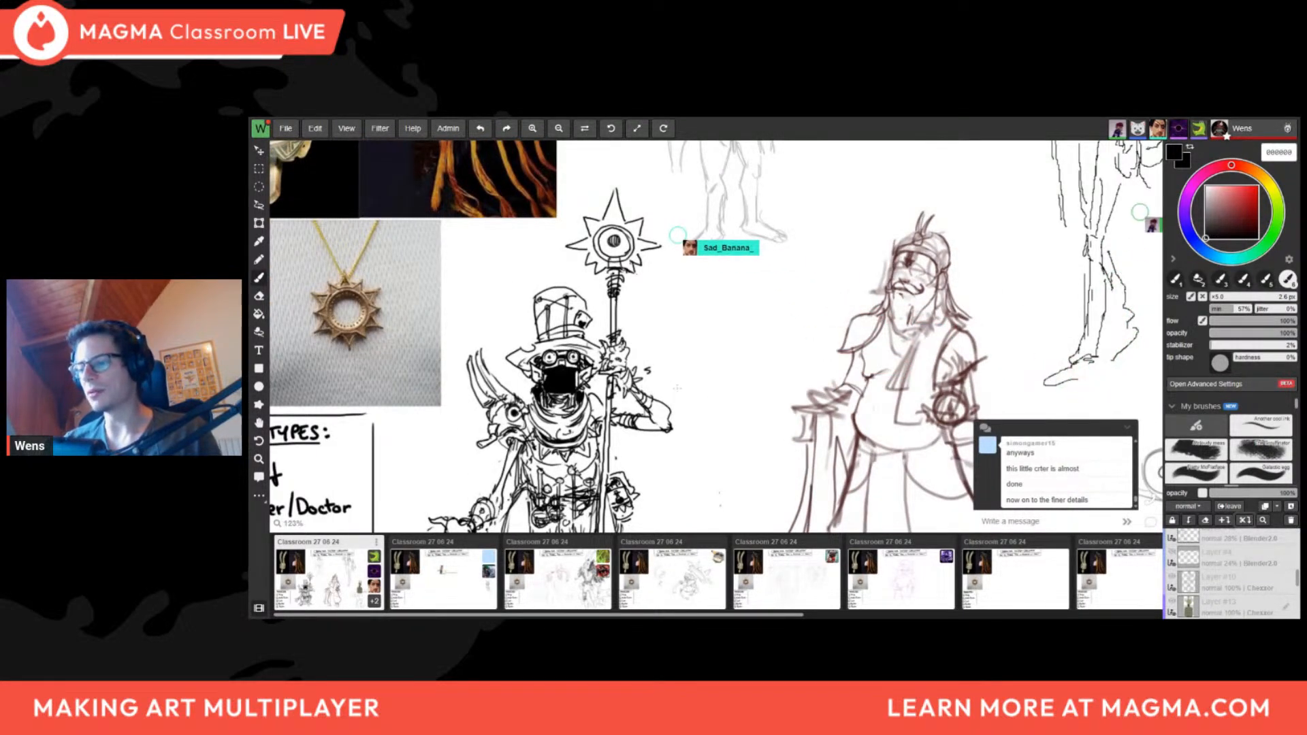
scroll(677, 387, down, 2)
scroll(693, 436, down, 2)
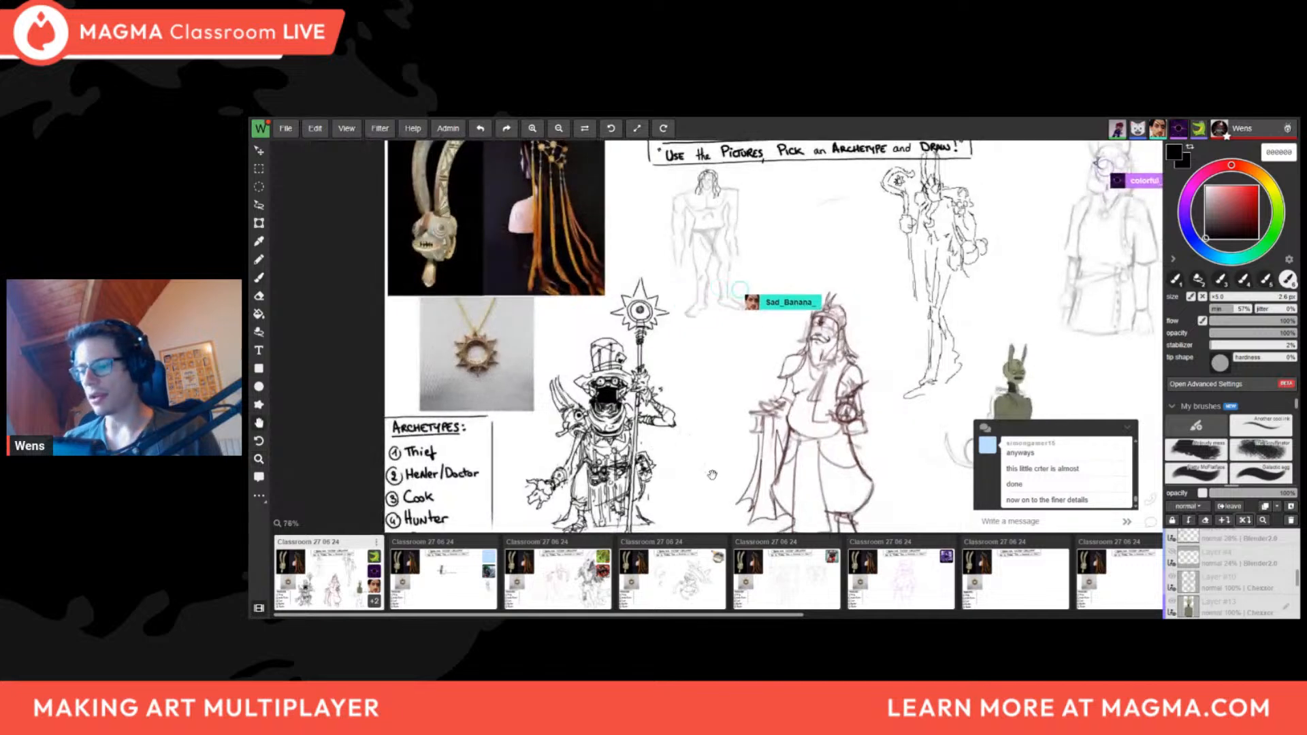
middle_drag(712, 471, 677, 434)
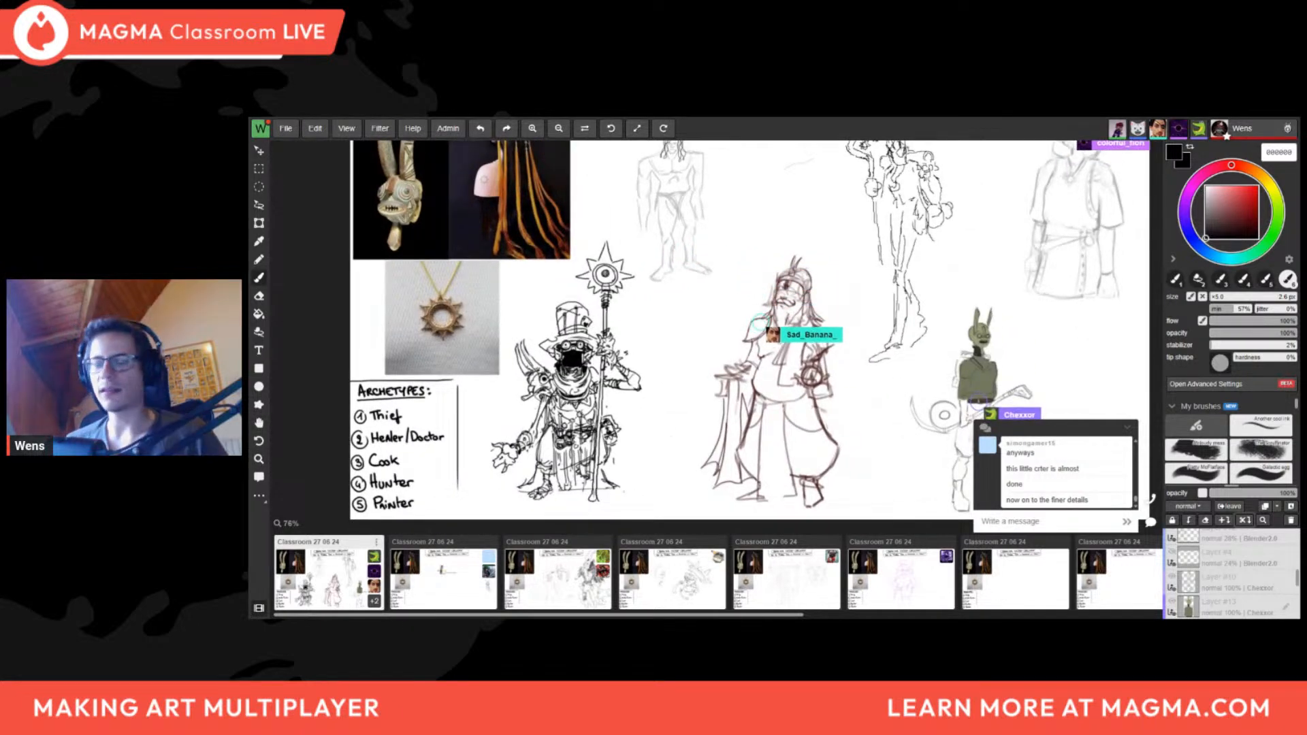
middle_drag(700, 299, 655, 332)
middle_drag(713, 253, 645, 266)
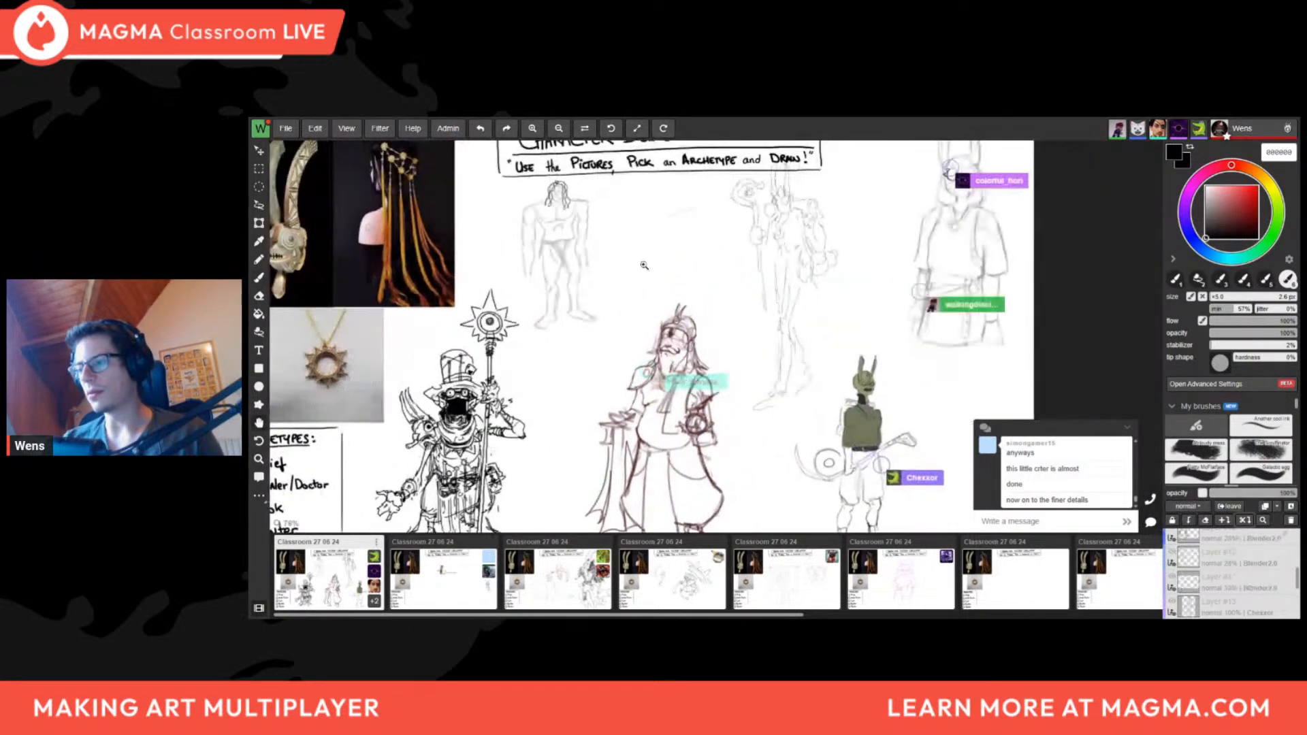
scroll(647, 262, up, 3)
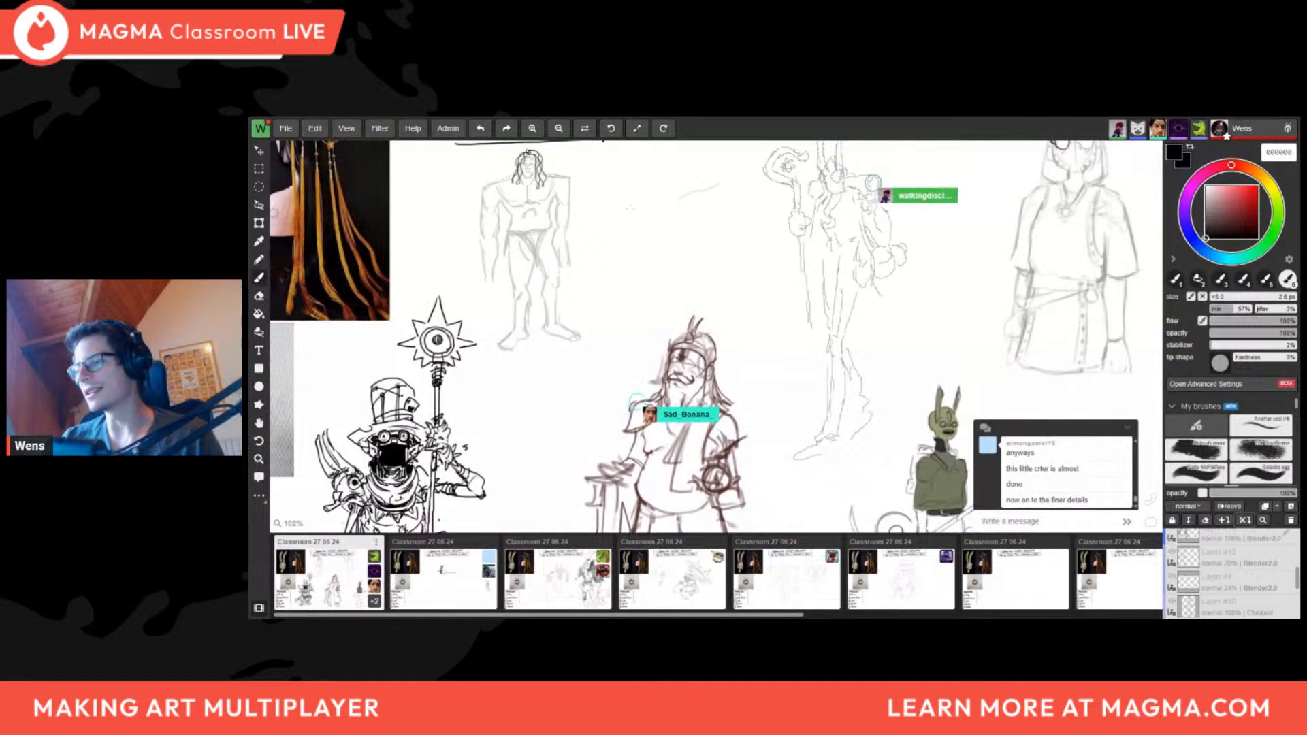
Try a short horizontal stroke in the blank space beside the muscular figure sketch
drag(605, 216, 670, 215)
key(ctrl+z)
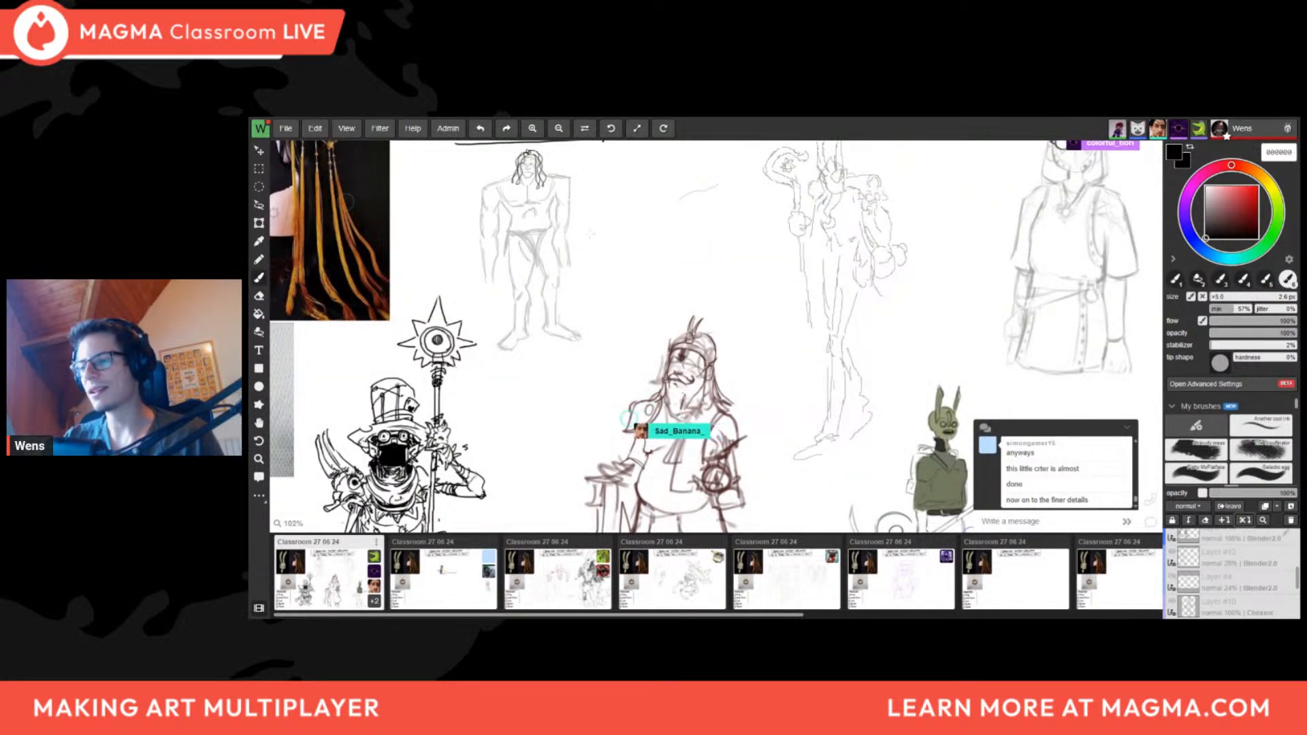
drag(599, 243, 659, 241)
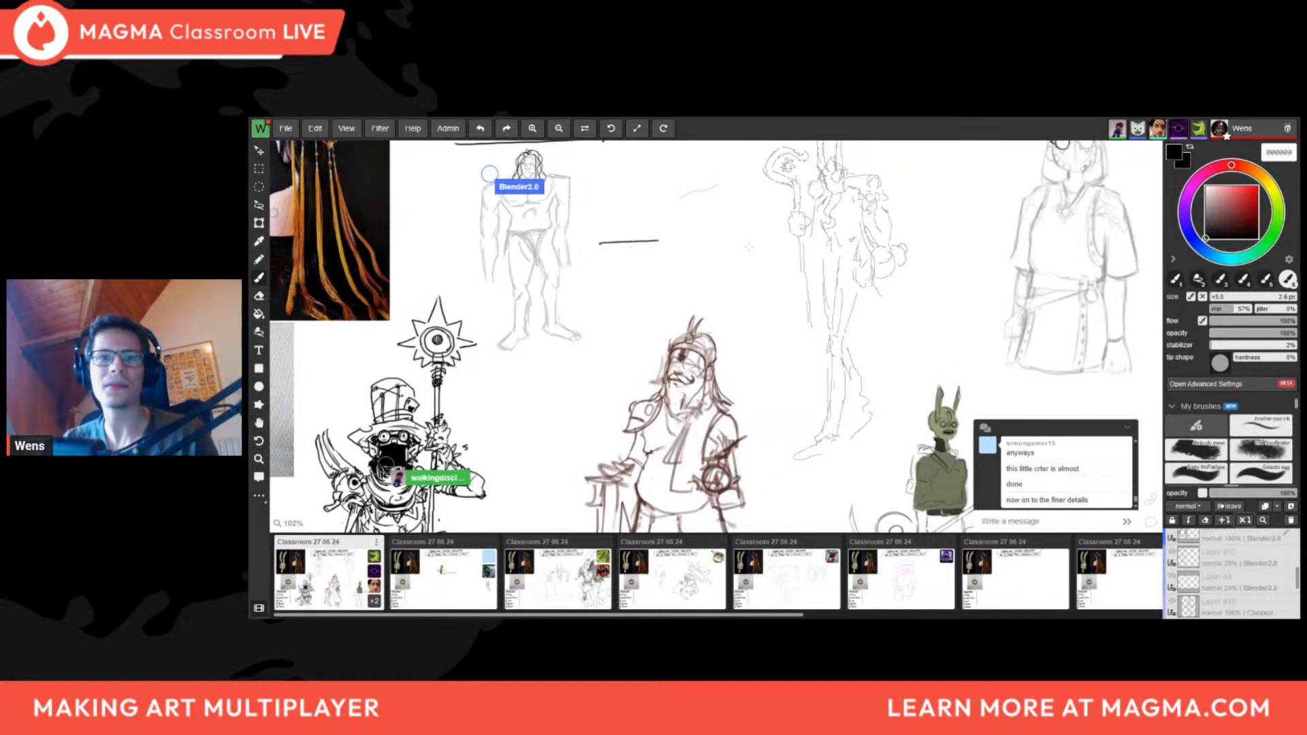
drag(673, 312, 726, 265)
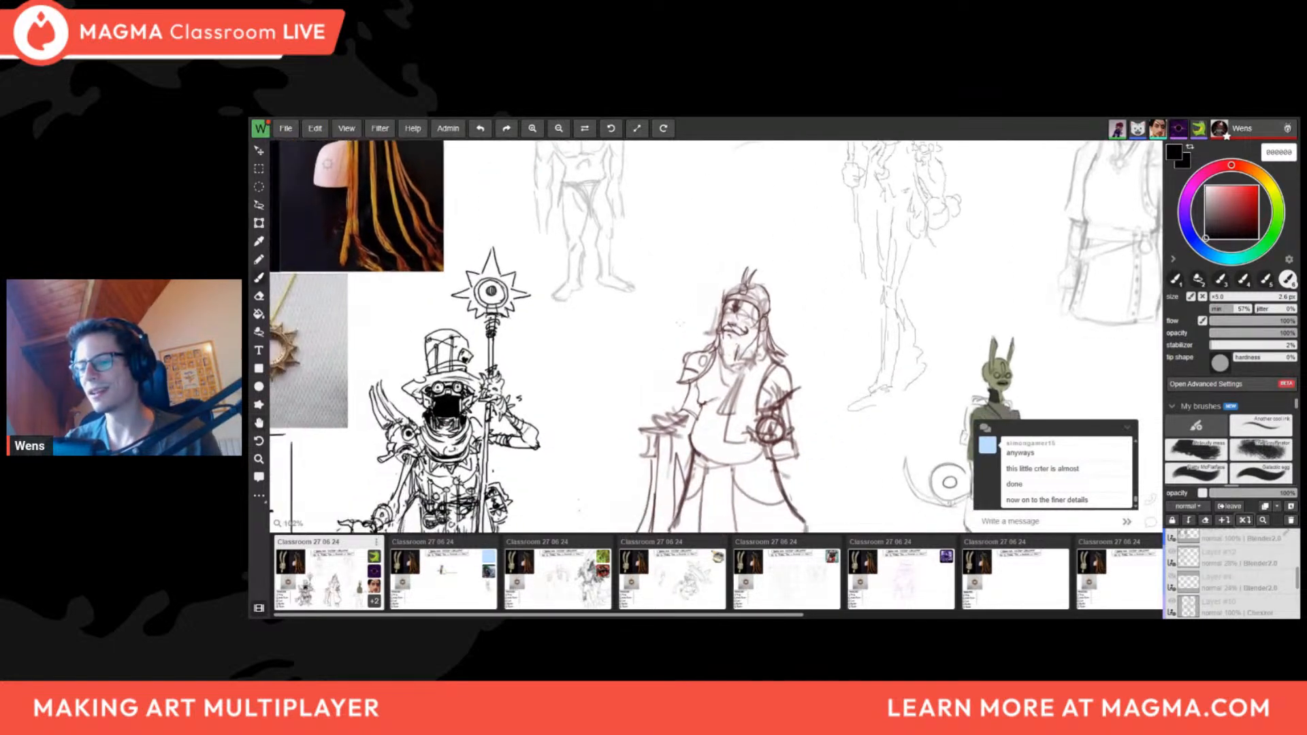
Sketch a tall column-shaped form and a separate rounded arch in the blank space beside the staff
drag(602, 341, 567, 394)
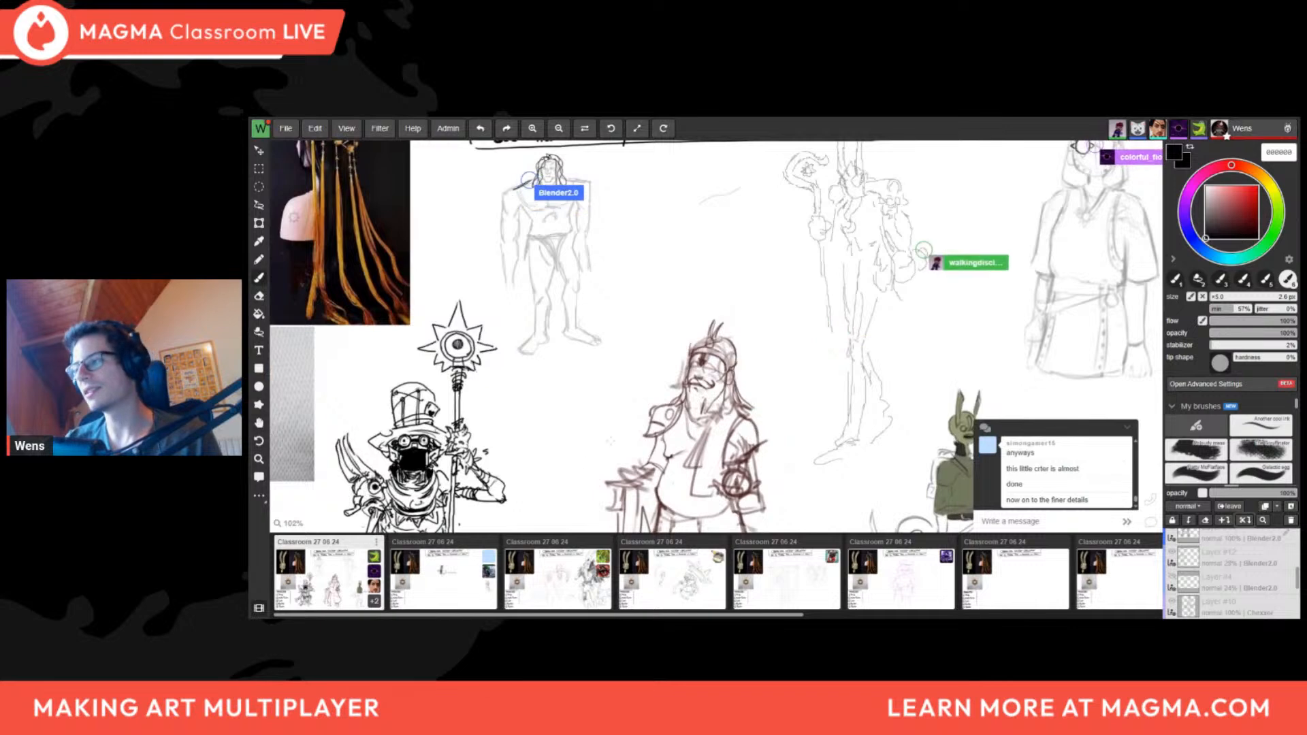
drag(611, 441, 735, 281)
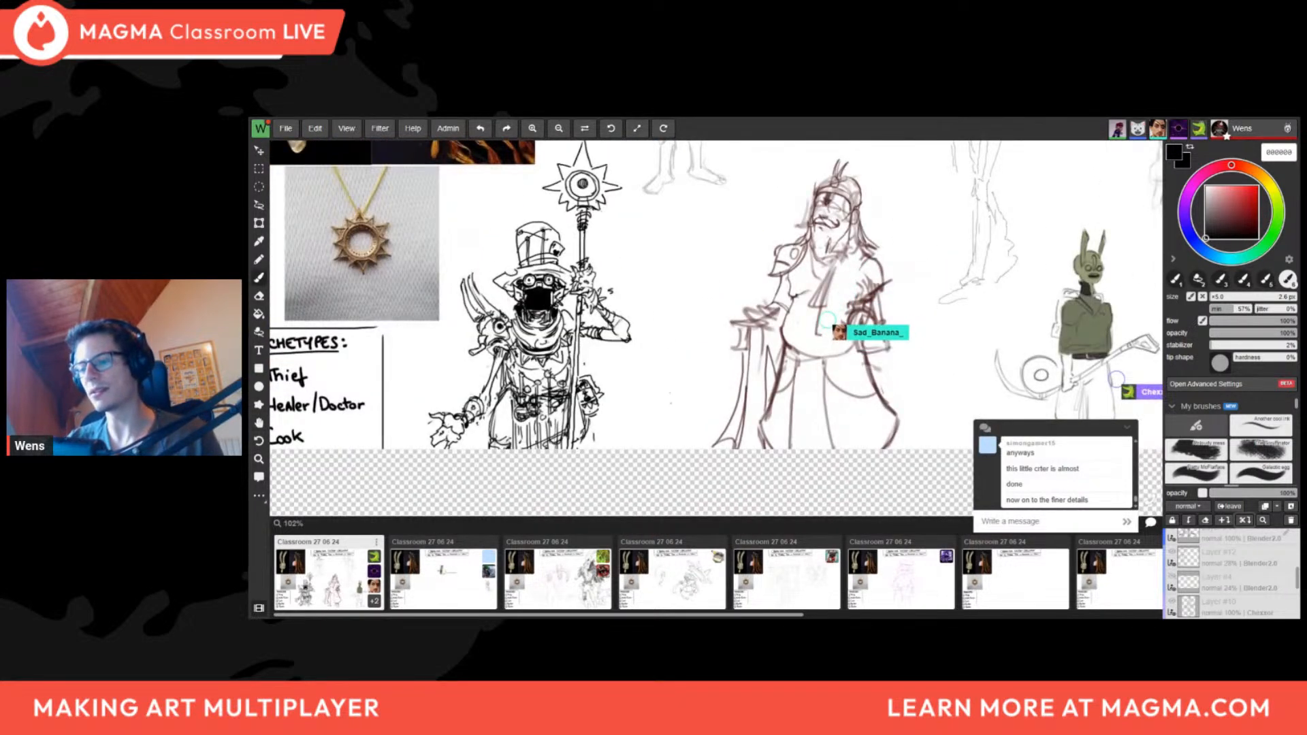
mouse_move(542, 417)
mouse_down()
mouse_move(535, 387)
mouse_move(518, 398)
mouse_move(553, 389)
mouse_move(537, 440)
mouse_up()
ctrl+drag(581, 400, 613, 379)
ctrl+drag(599, 318, 572, 319)
drag(563, 266, 557, 307)
mouse_move(563, 266)
mouse_down()
mouse_move(584, 263)
mouse_move(591, 308)
mouse_up()
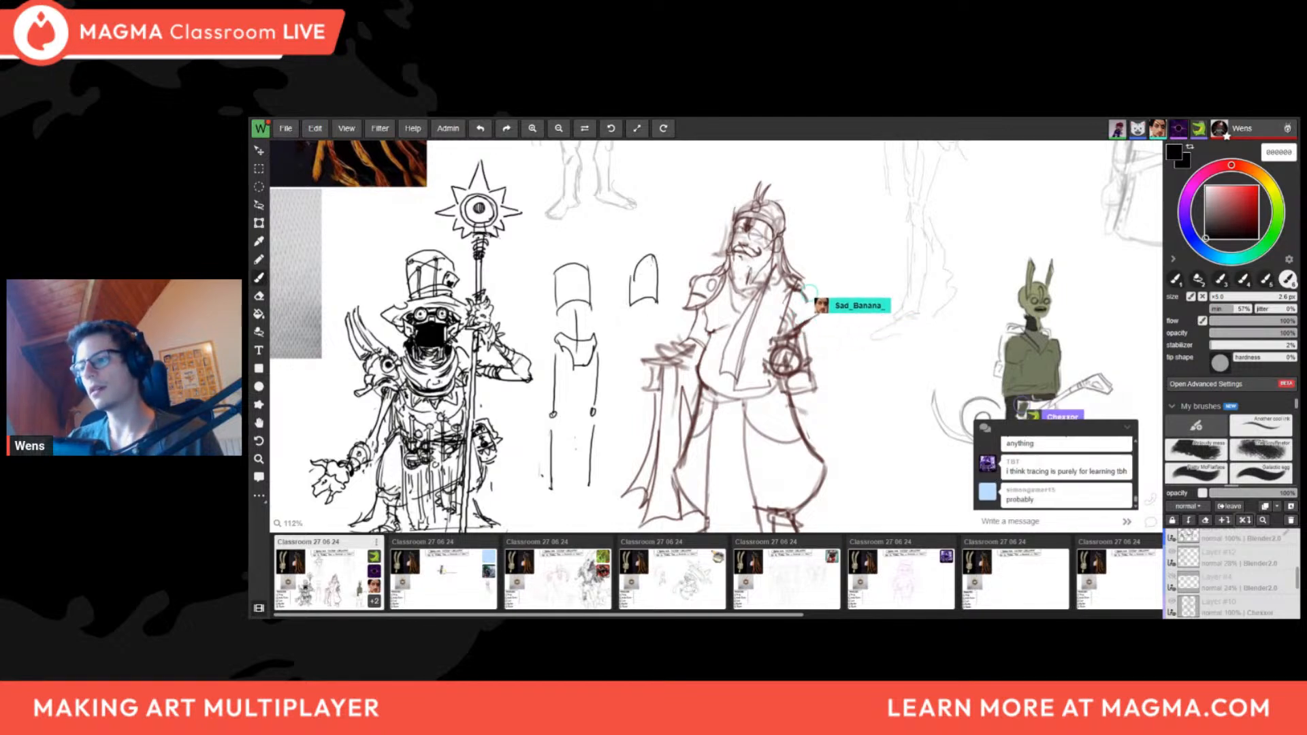
Select the separate rounded arch, move it onto the upper end of the column-shaped form, and clear the selection
key(l)
drag(651, 234, 684, 261)
click(260, 223)
mouse_move(673, 306)
mouse_down()
mouse_move(585, 314)
mouse_move(614, 314)
mouse_move(604, 311)
mouse_up()
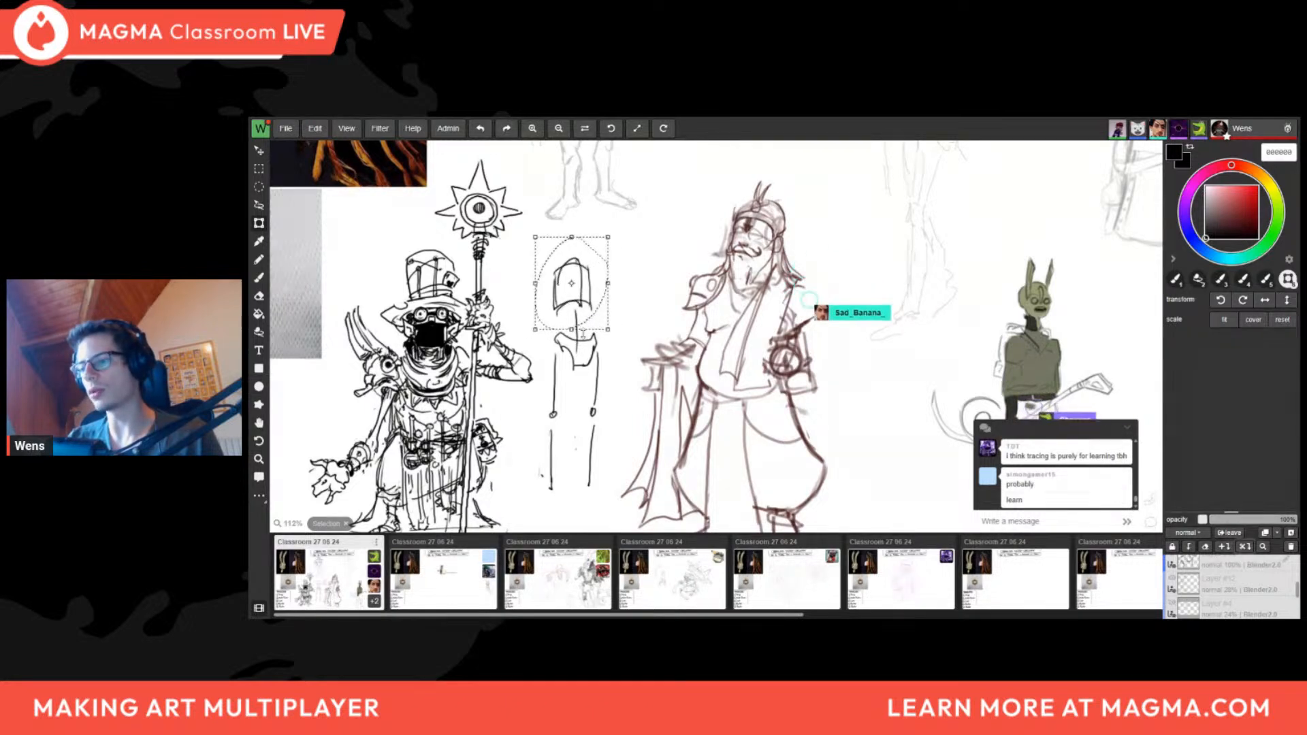
key(ctrl+d)
Enlarge the eraser and erase the whole column-shaped practice sketch beside the staff
key(e)
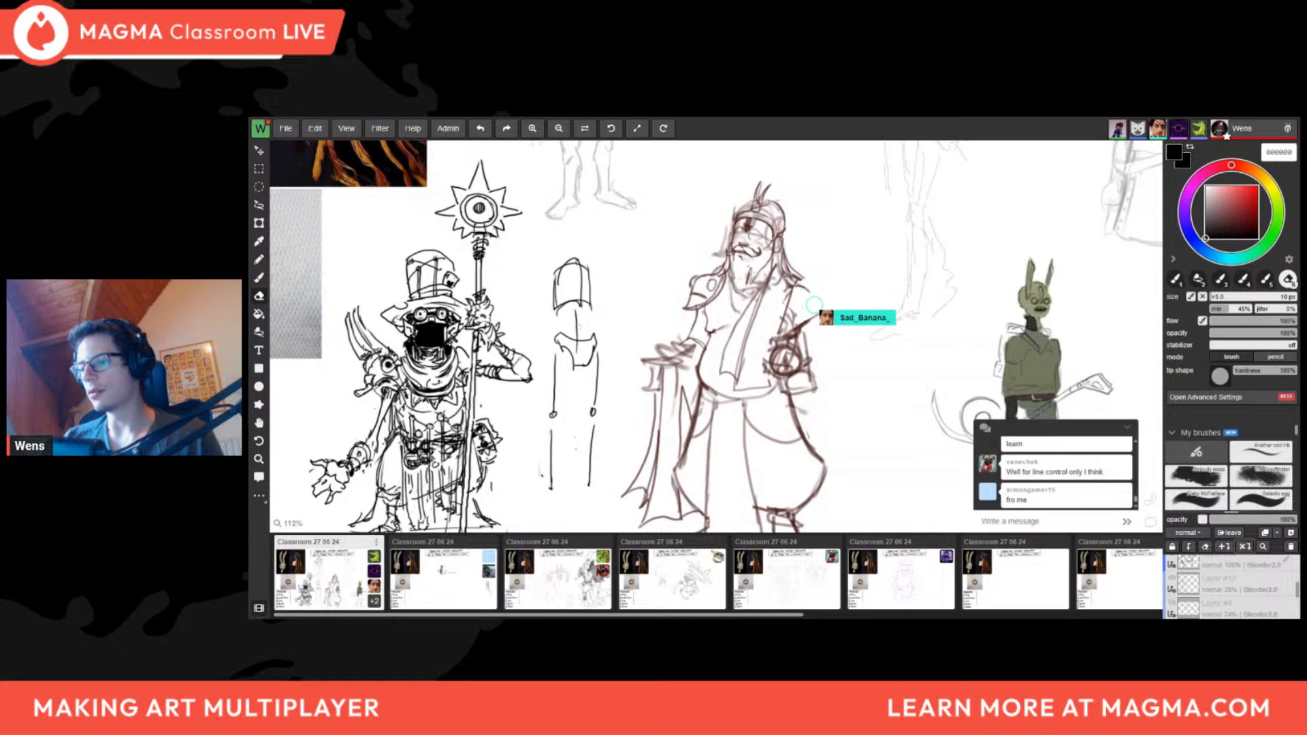
key(bracketright)
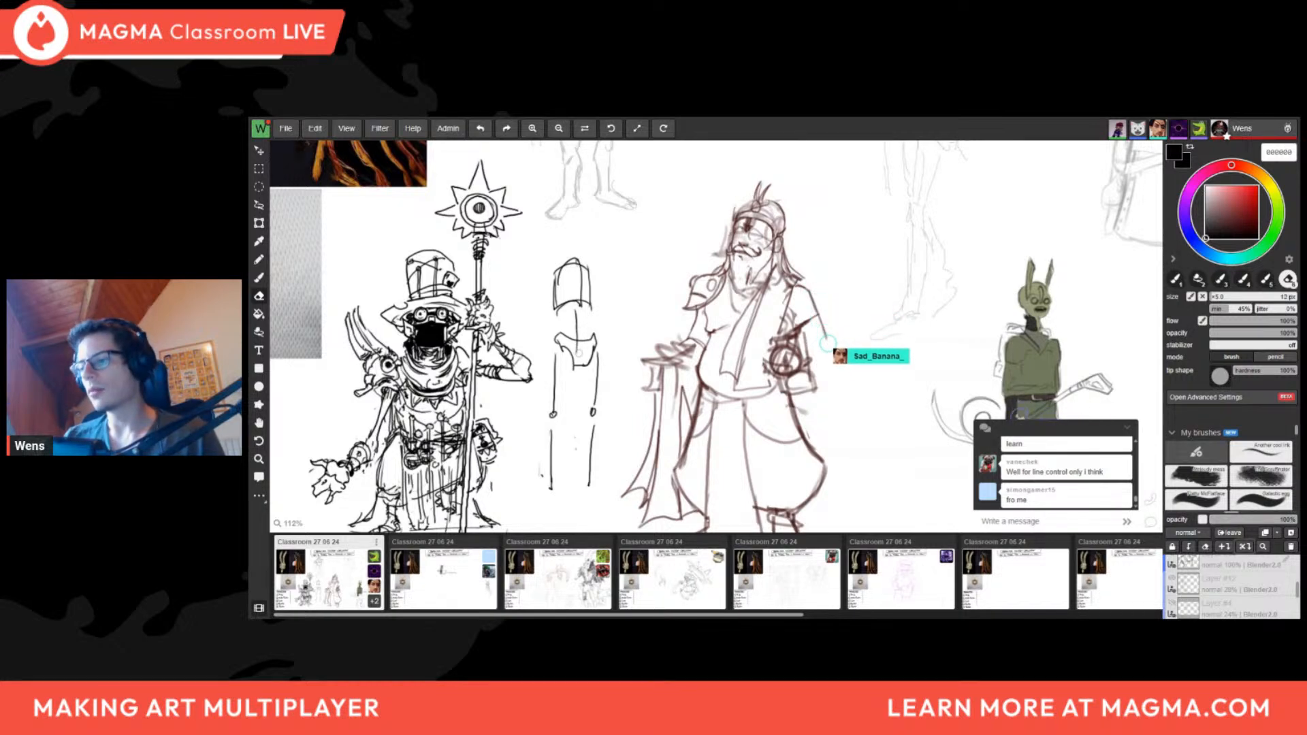
key(bracketright)
key(bracketright)
key(bracketright)
mouse_move(568, 231)
mouse_down()
mouse_move(584, 473)
mouse_move(564, 478)
mouse_up()
Draw two upright rectangles side by side in the blank space between the staff and the bearded figure
key(b)
middle_drag(604, 417, 618, 360)
scroll(597, 344, up, 1)
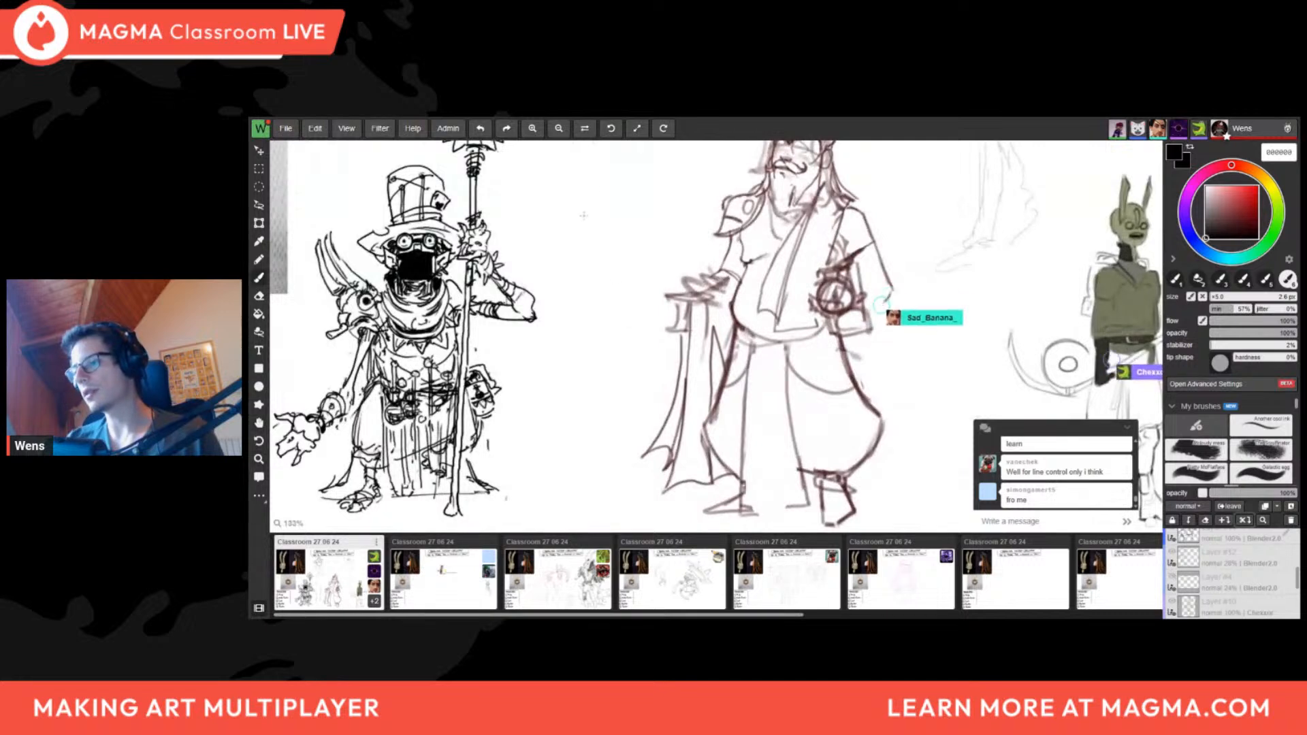
mouse_move(561, 227)
mouse_down()
mouse_move(600, 215)
mouse_move(541, 255)
mouse_up()
key(ctrl+z)
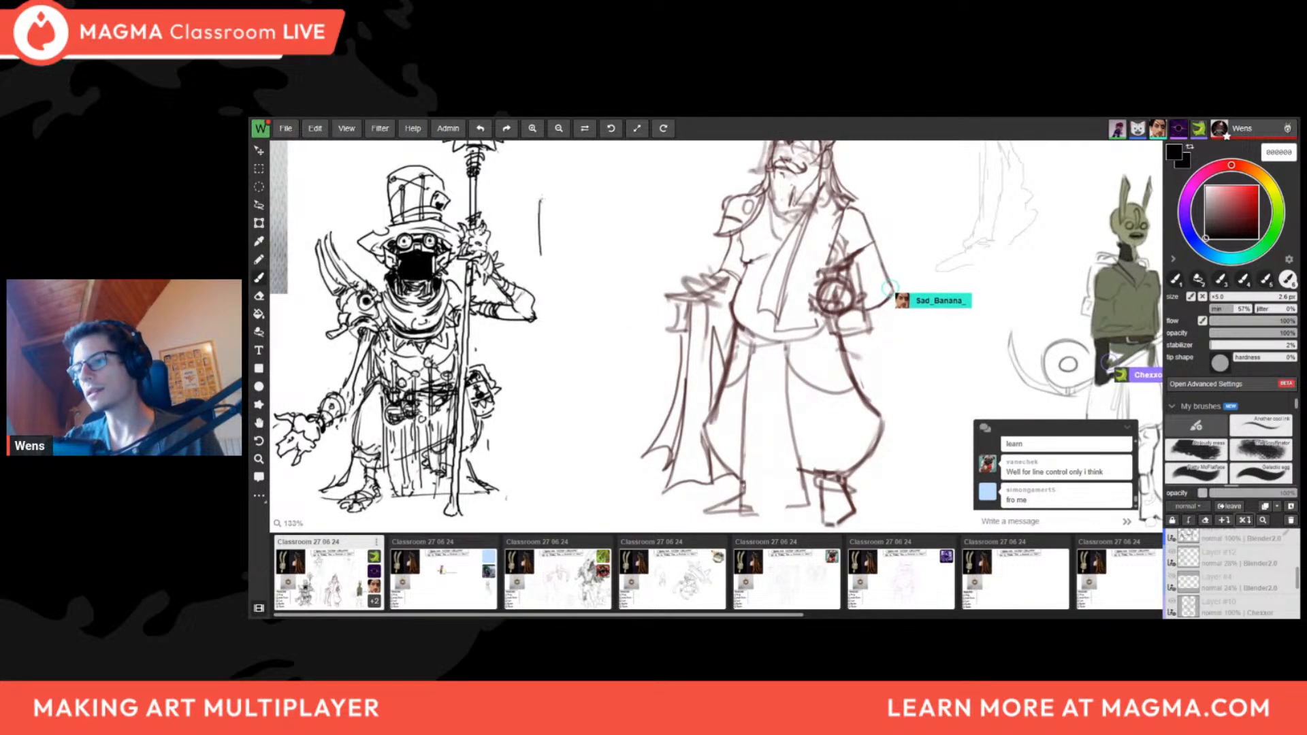
drag(541, 198, 540, 261)
scroll(617, 194, up, 1)
drag(576, 215, 608, 204)
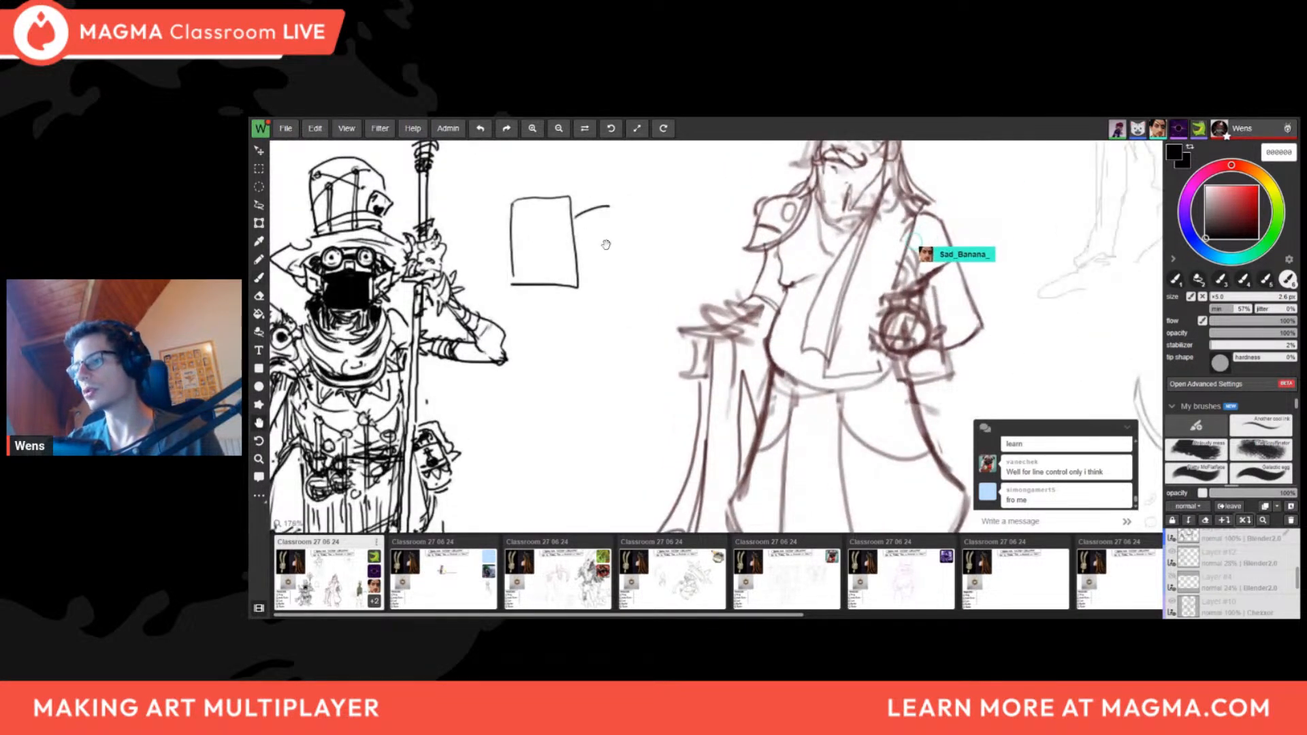
key(ctrl+z)
middle_drag(608, 258, 525, 307)
mouse_move(515, 242)
mouse_down()
mouse_move(517, 333)
mouse_move(544, 336)
mouse_up()
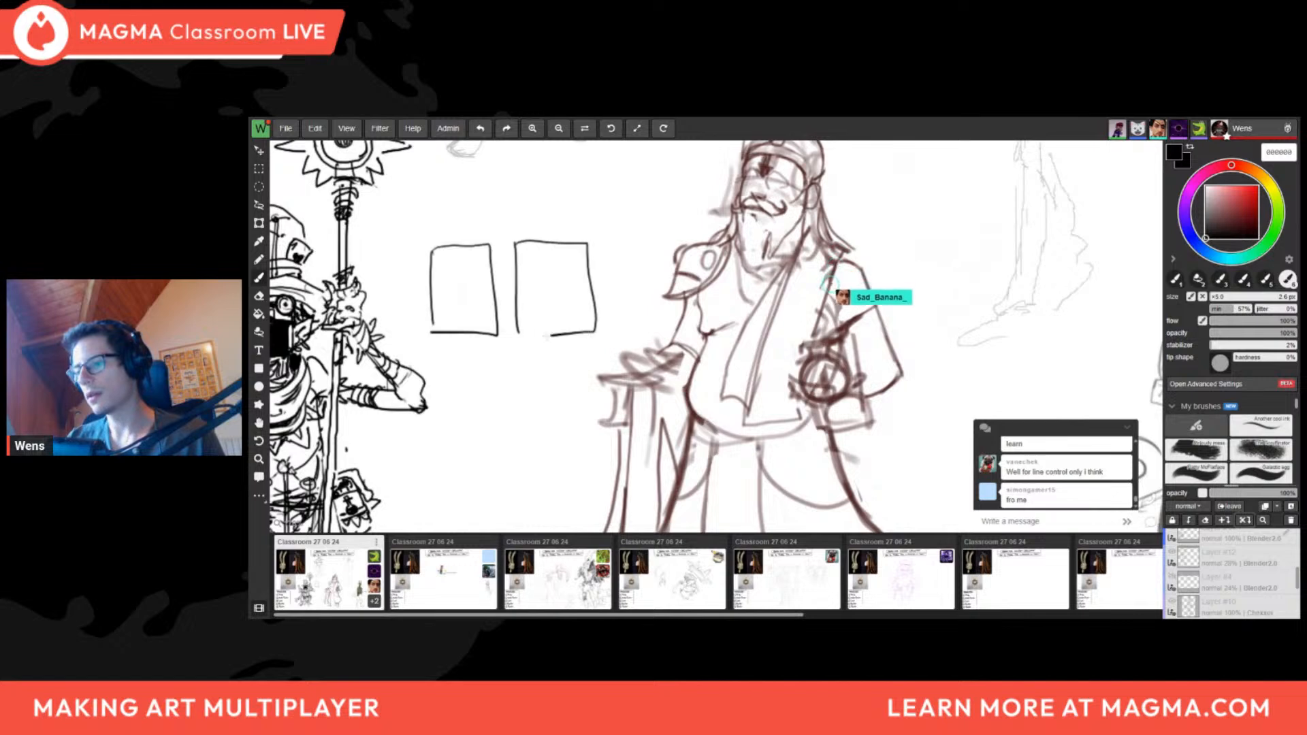
drag(548, 249, 552, 252)
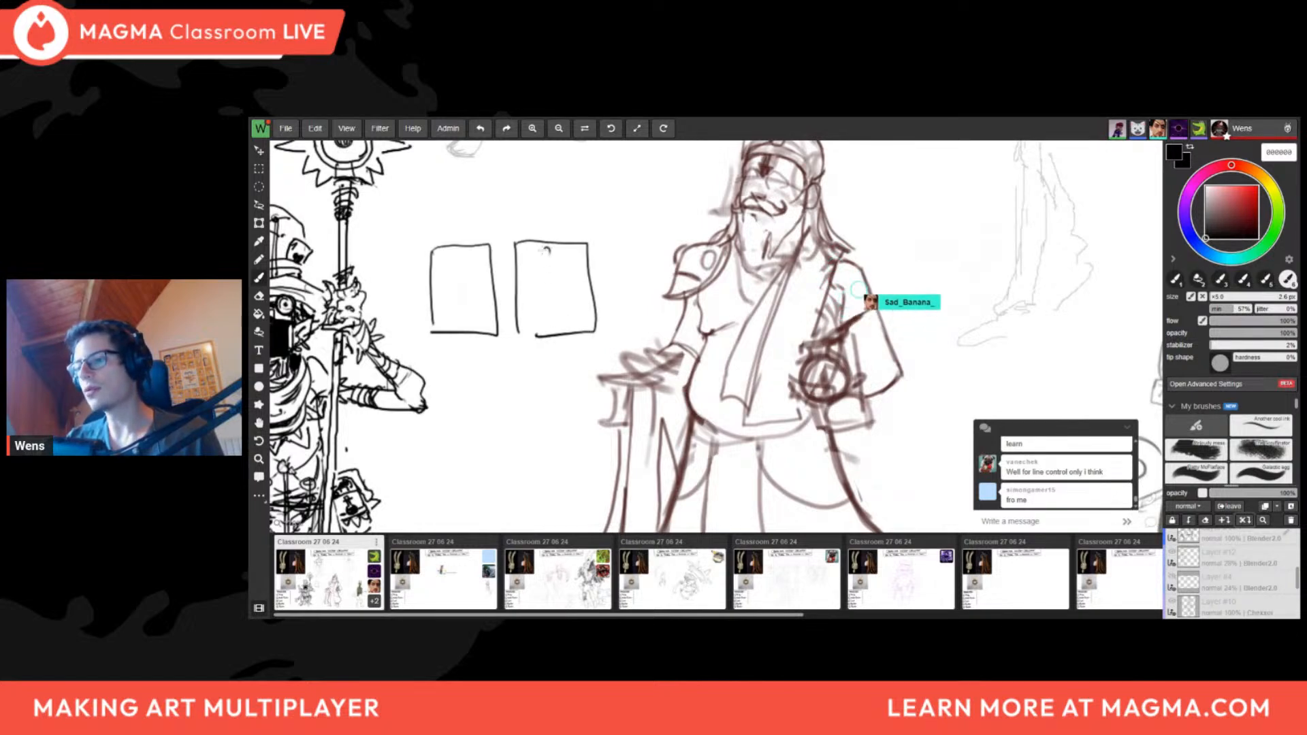
Redraw the second rectangle's slanted outer edge and add a short curved stroke inside the first rectangle
key(e)
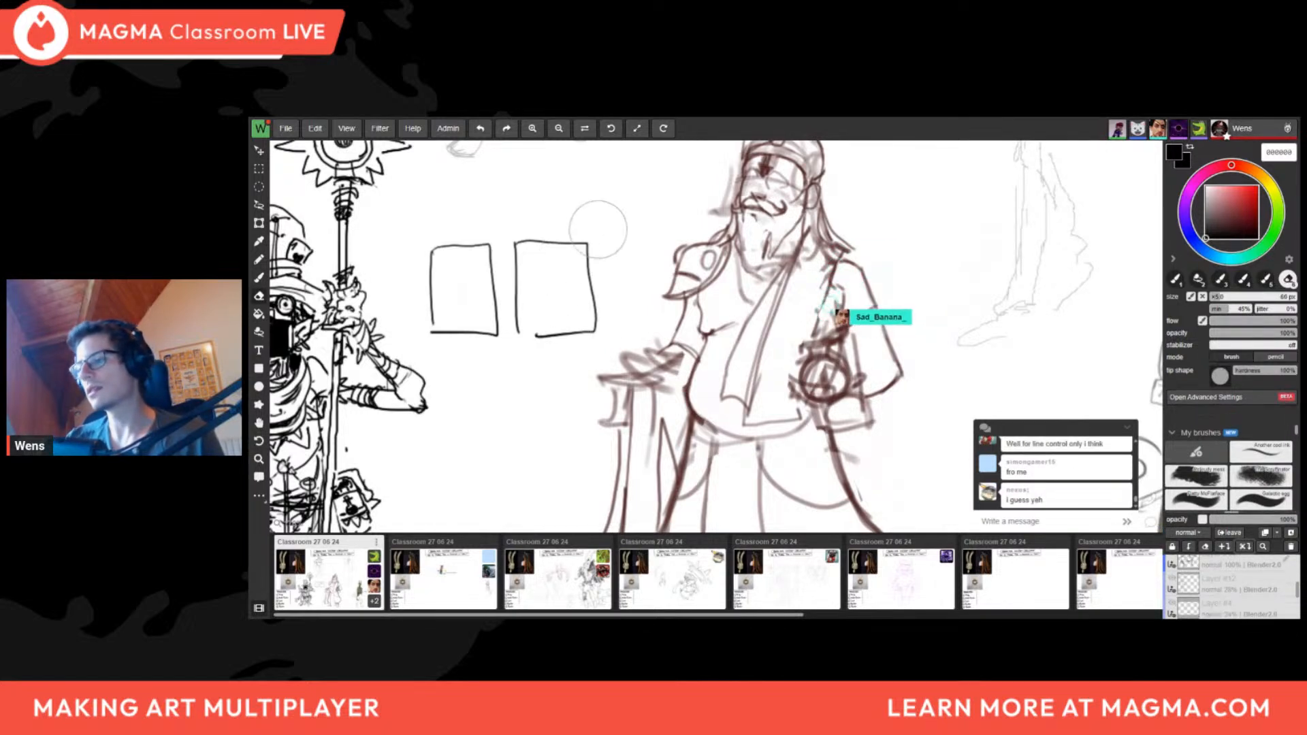
key(b)
mouse_move(603, 229)
mouse_down()
mouse_move(609, 329)
mouse_move(586, 326)
mouse_up()
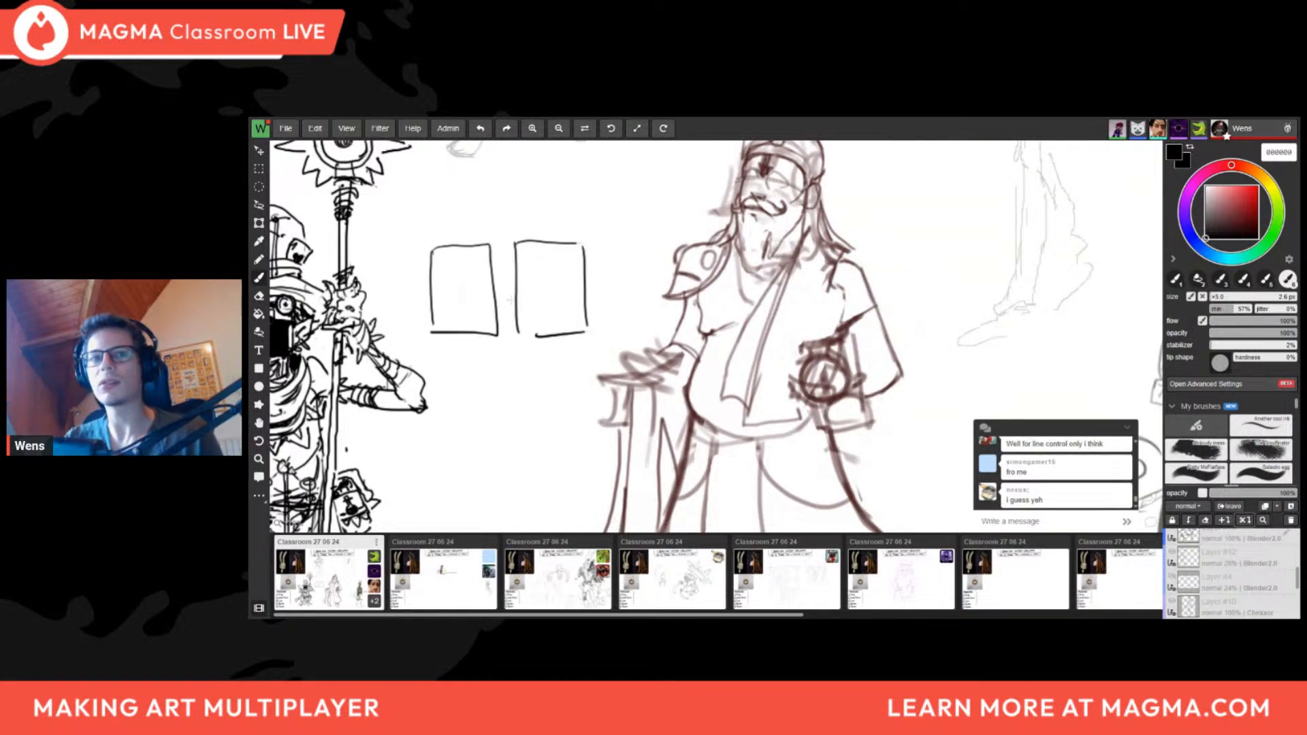
scroll(548, 313, up, 3)
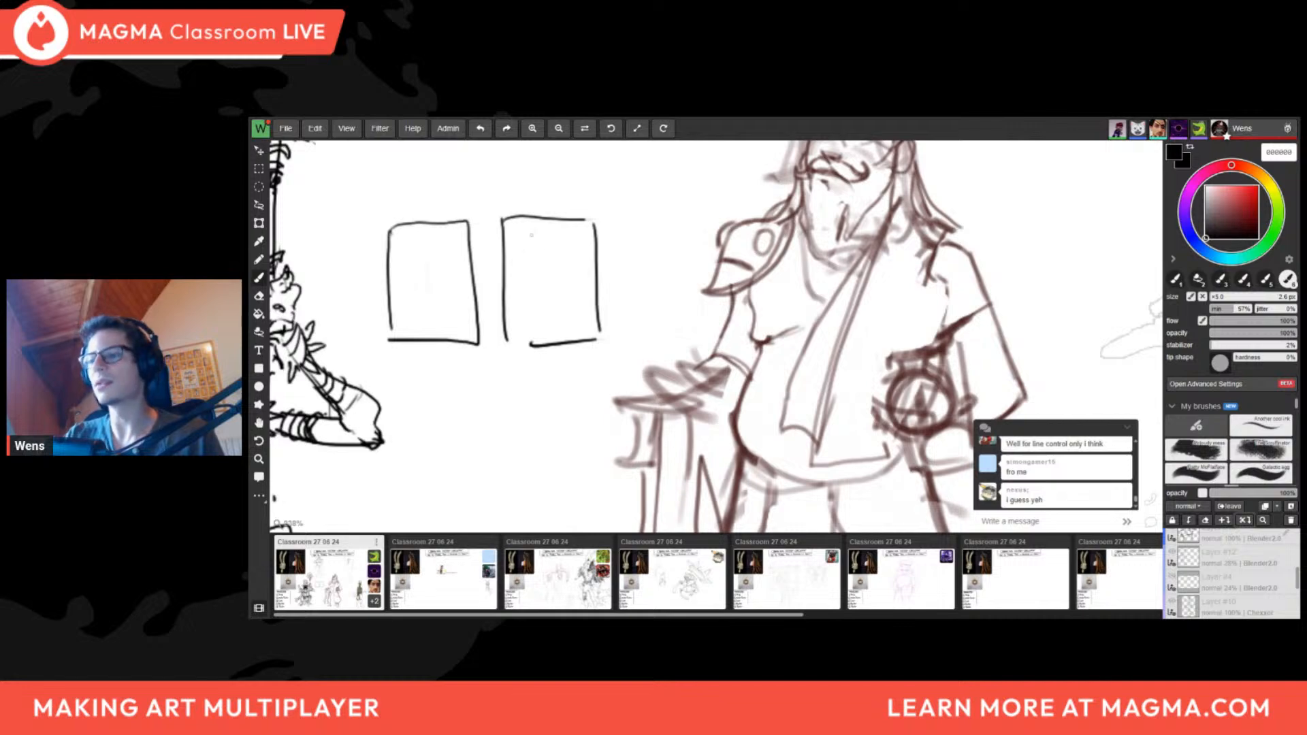
ctrl+drag(609, 293, 568, 291)
ctrl+drag(458, 265, 531, 264)
drag(458, 246, 448, 275)
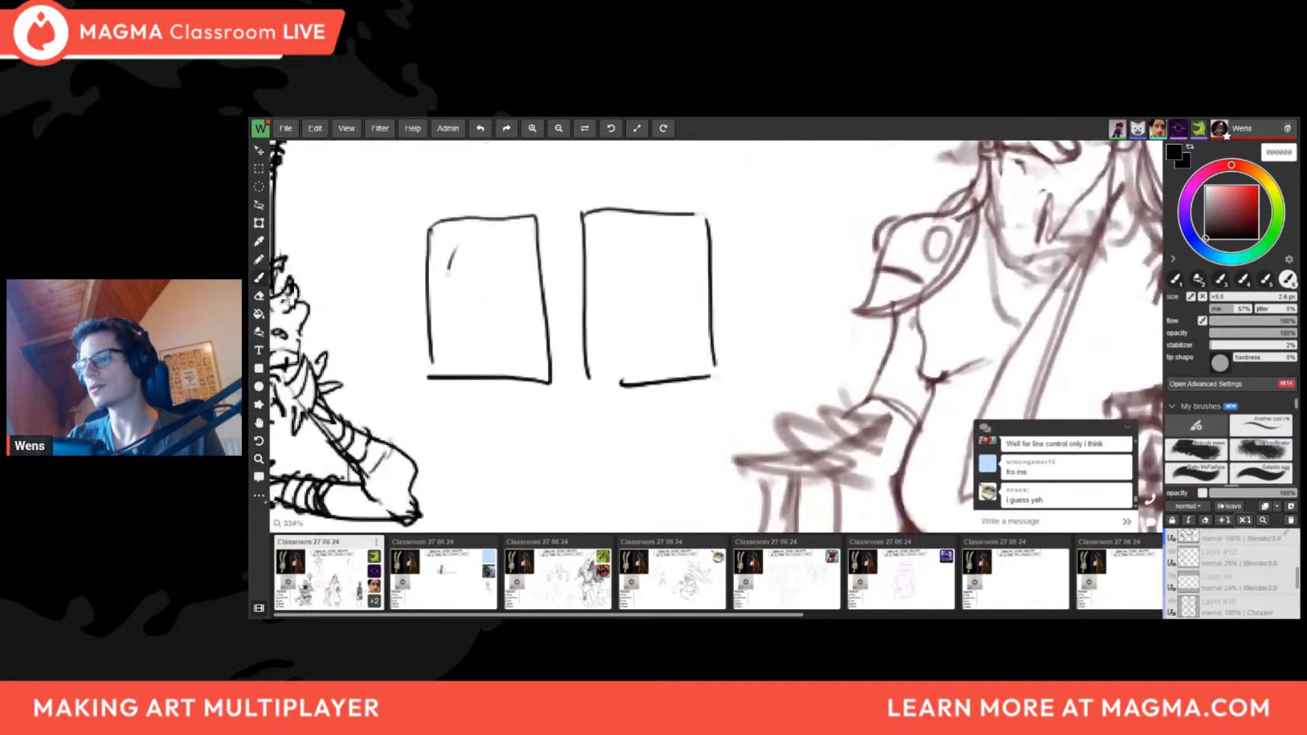
ctrl+drag(550, 322, 505, 375)
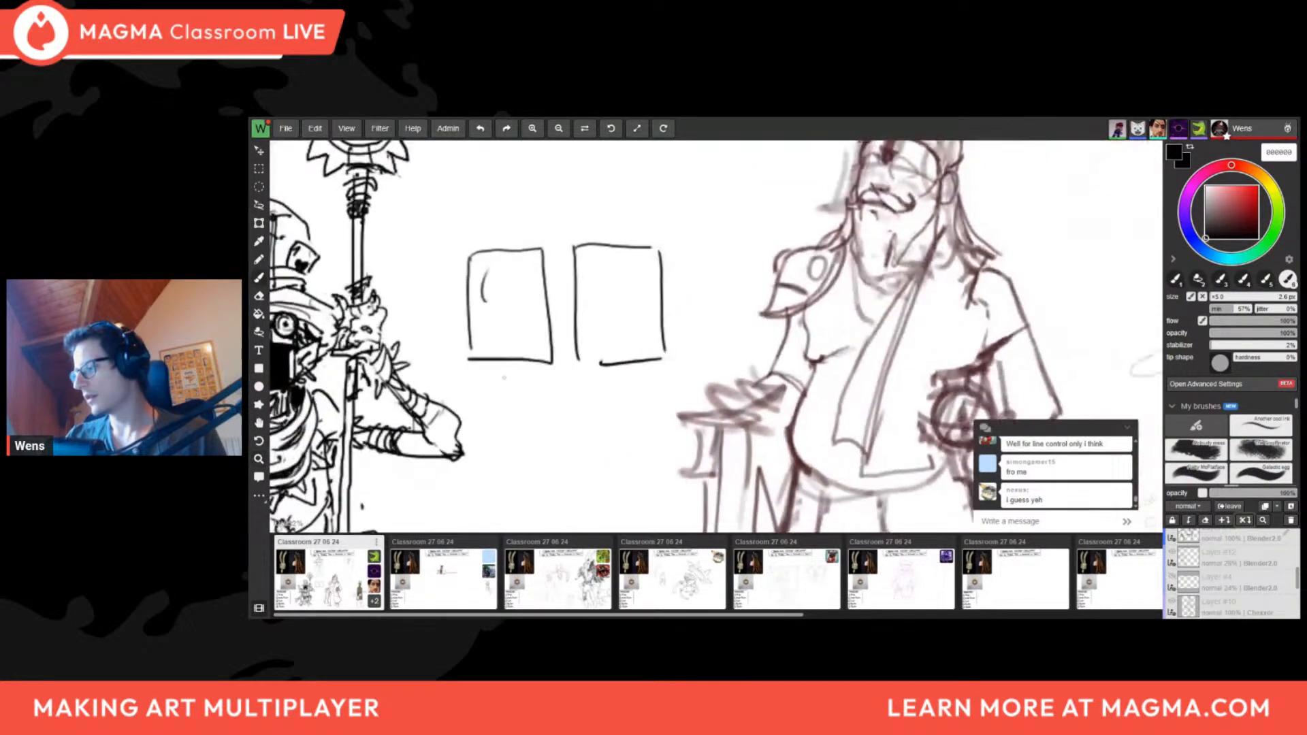
Erase both practice rectangles and the short curve from the blank space beside the staff
key(e)
mouse_move(513, 300)
mouse_down()
mouse_move(598, 269)
mouse_move(661, 334)
mouse_move(484, 356)
mouse_up()
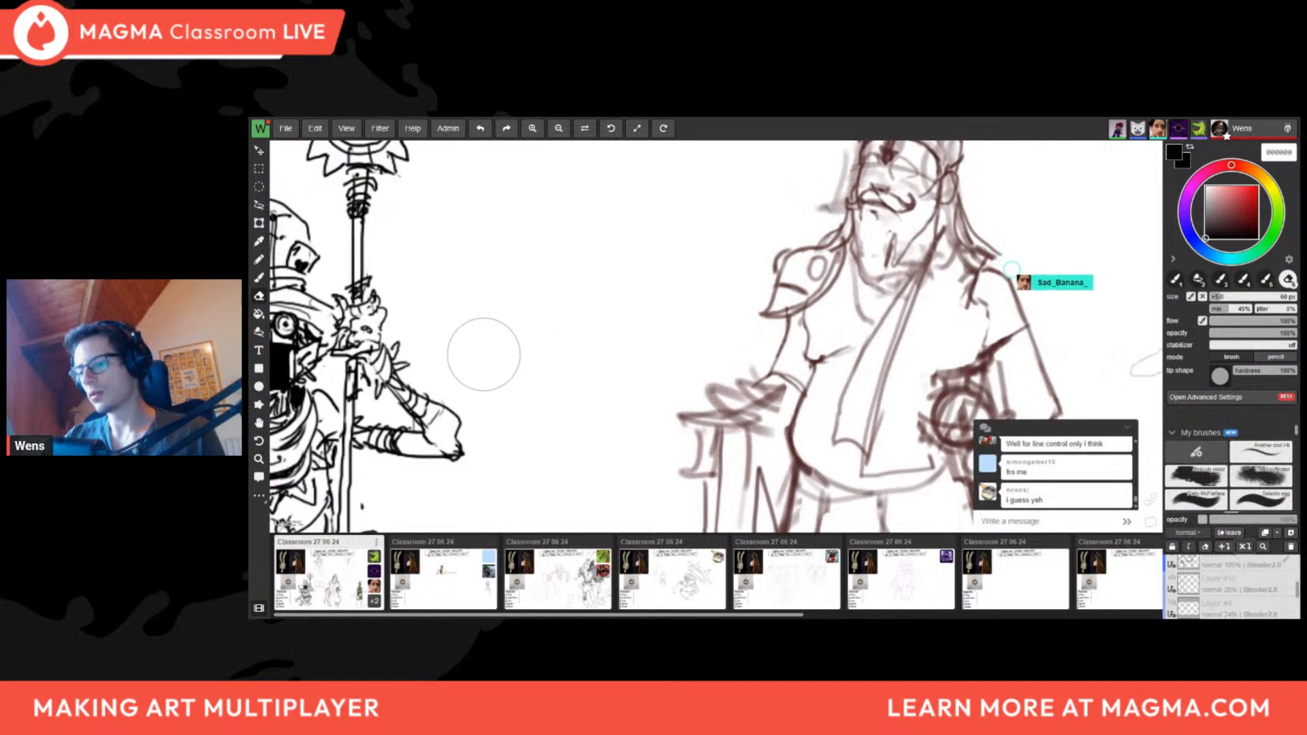
ctrl+drag(609, 329, 576, 404)
key(b)
Examine the staff character in mirrored and normal views, both up close and within the whole canvas
ctrl+drag(527, 292, 566, 289)
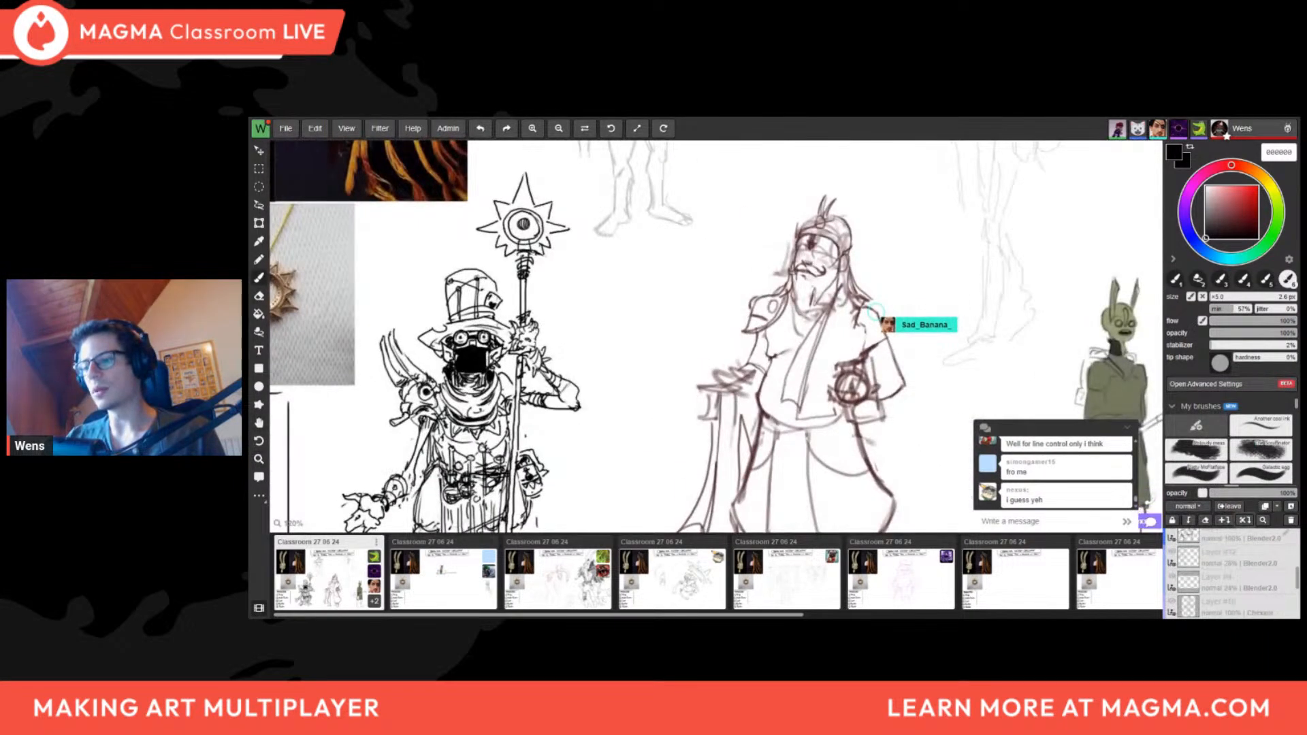
ctrl+drag(557, 354, 512, 388)
key(h)
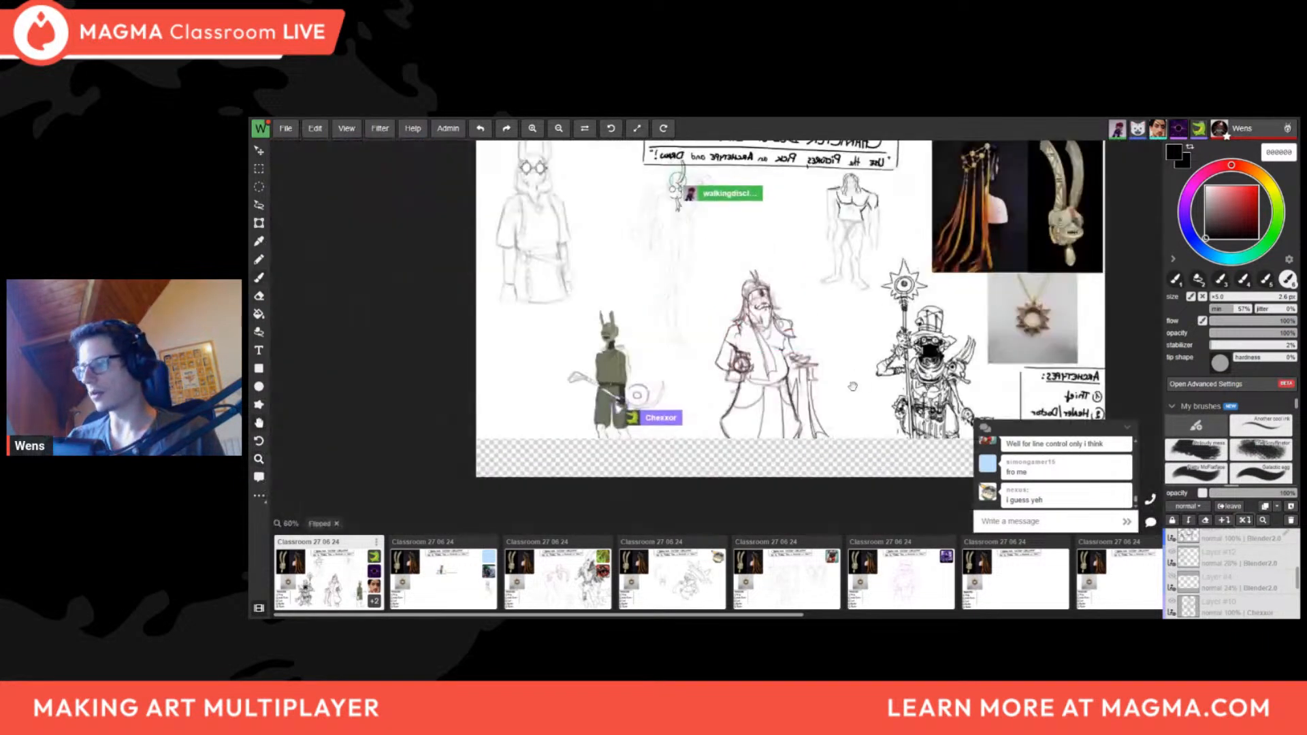
drag(912, 381, 769, 367)
key(h)
mouse_move(786, 419)
ctrl+mouse_down()
mouse_move(714, 501)
mouse_move(667, 525)
ctrl+mouse_up()
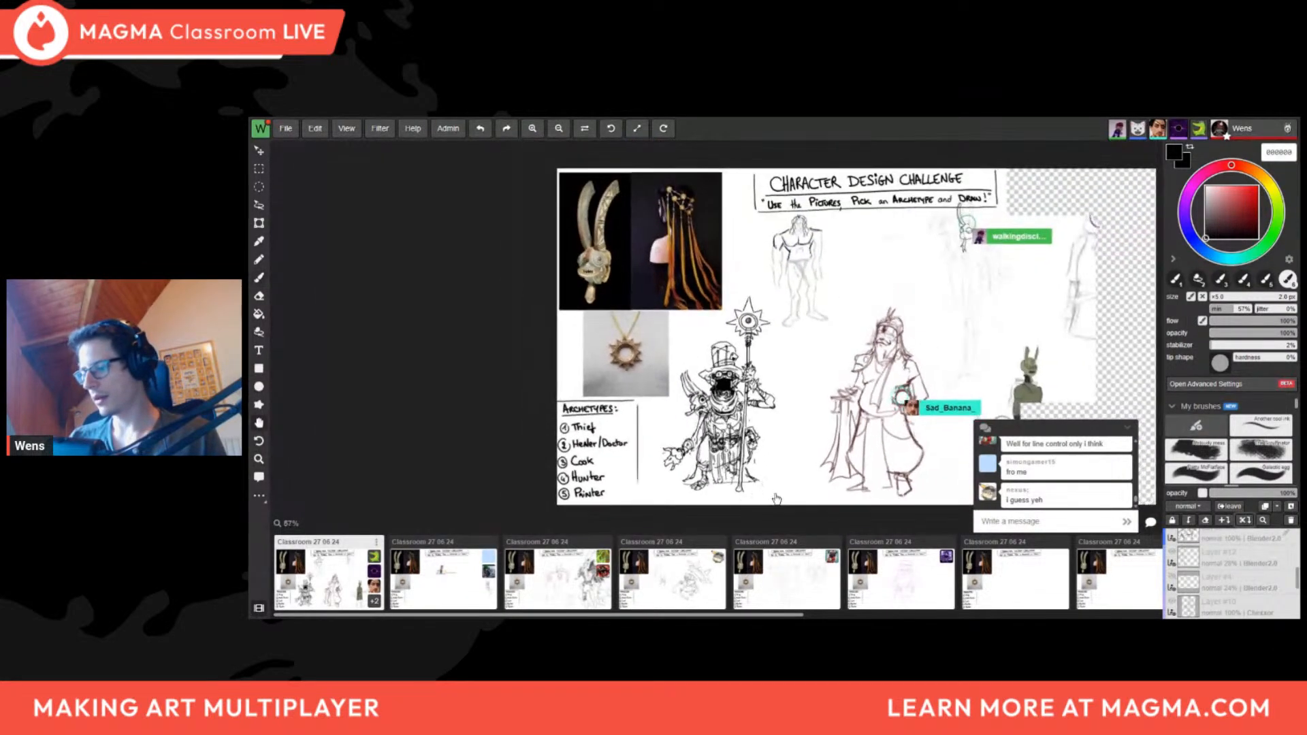
ctrl+drag(817, 492, 909, 439)
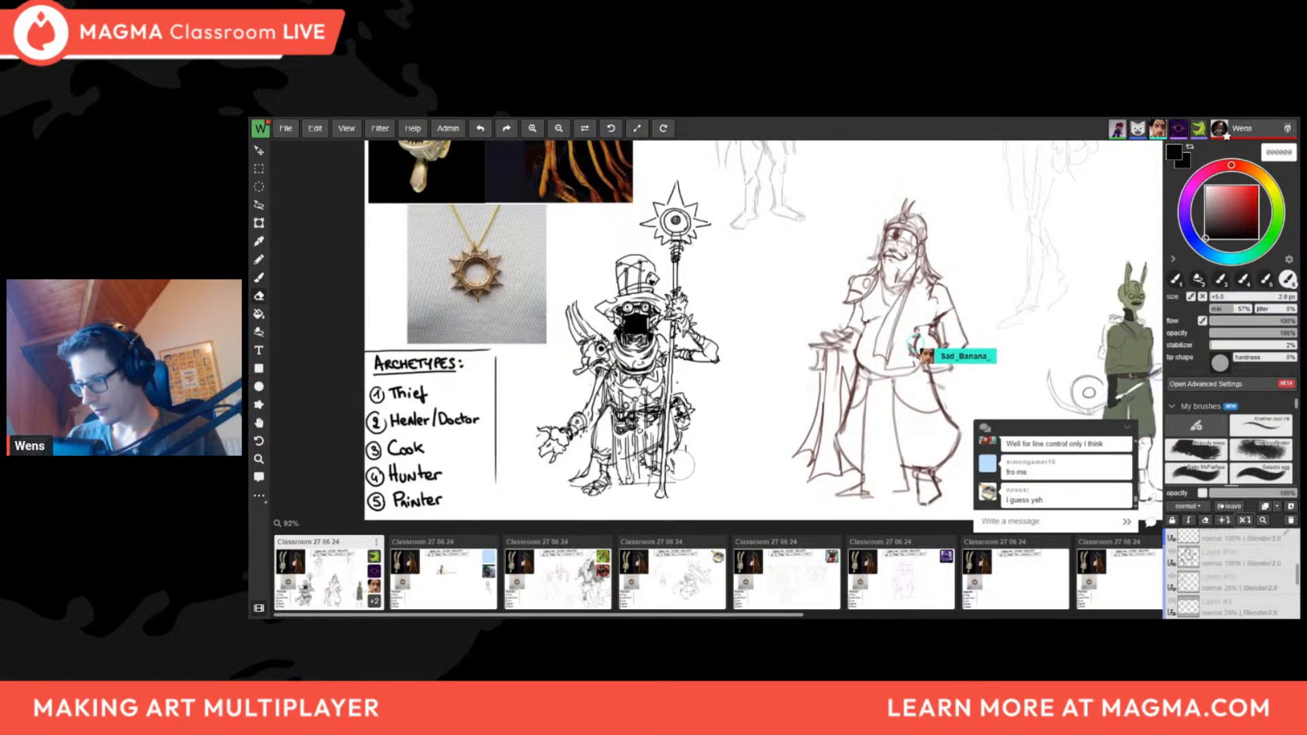
ctrl+drag(703, 474, 578, 517)
key(f)
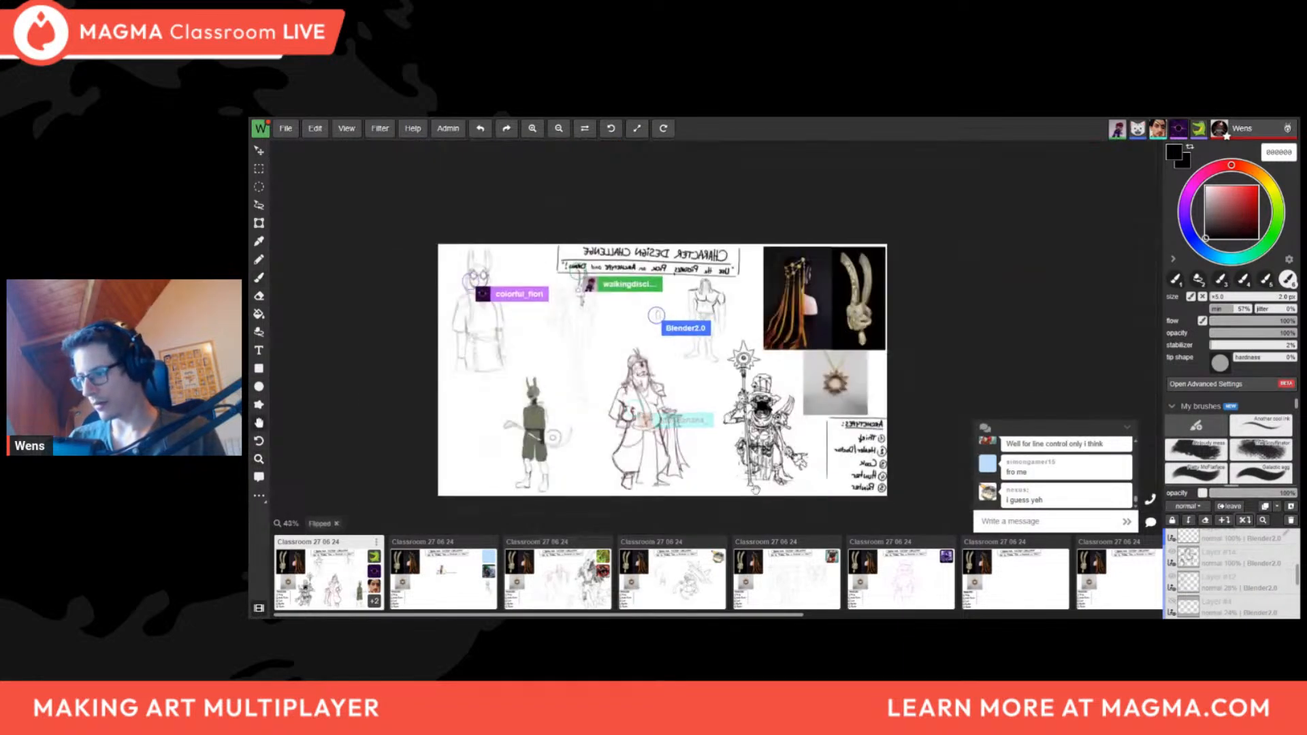
scroll(754, 490, up, 5)
key(f)
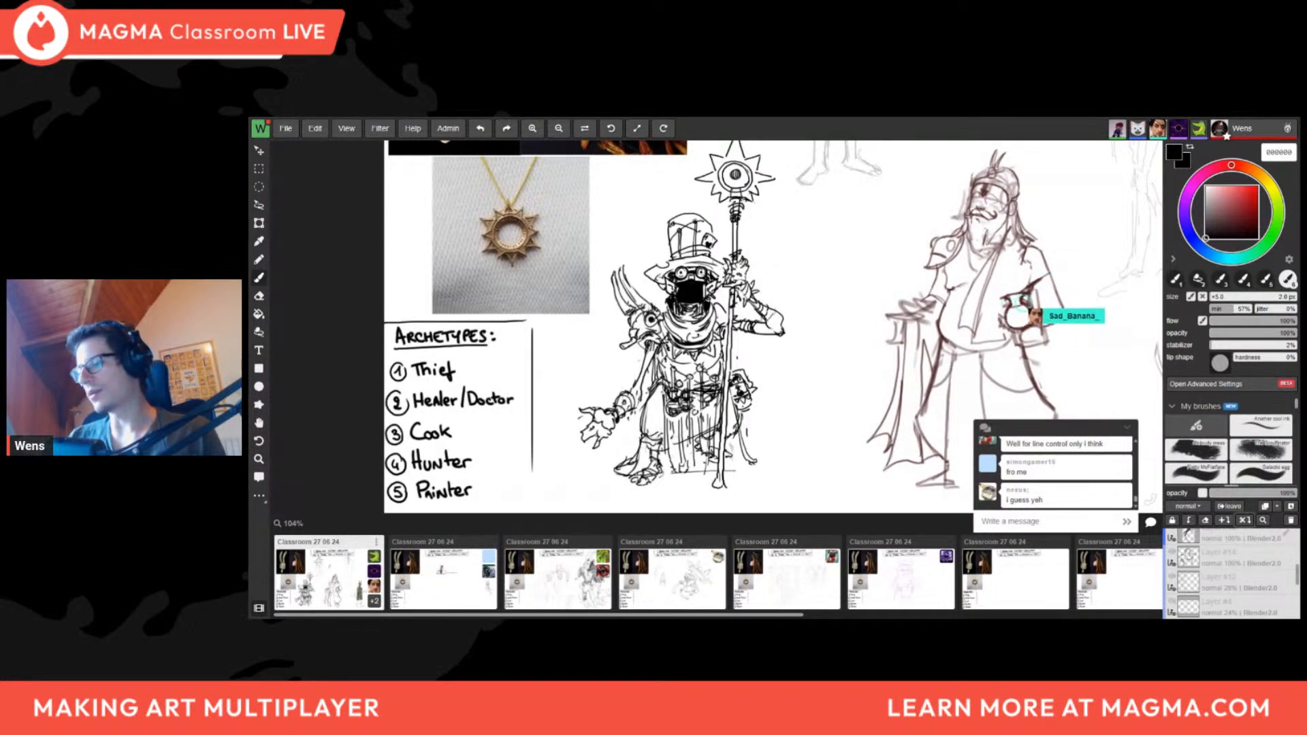
Compare the finished staff character with the neighbouring participants' sketches at overview and close range
key(e)
key(b)
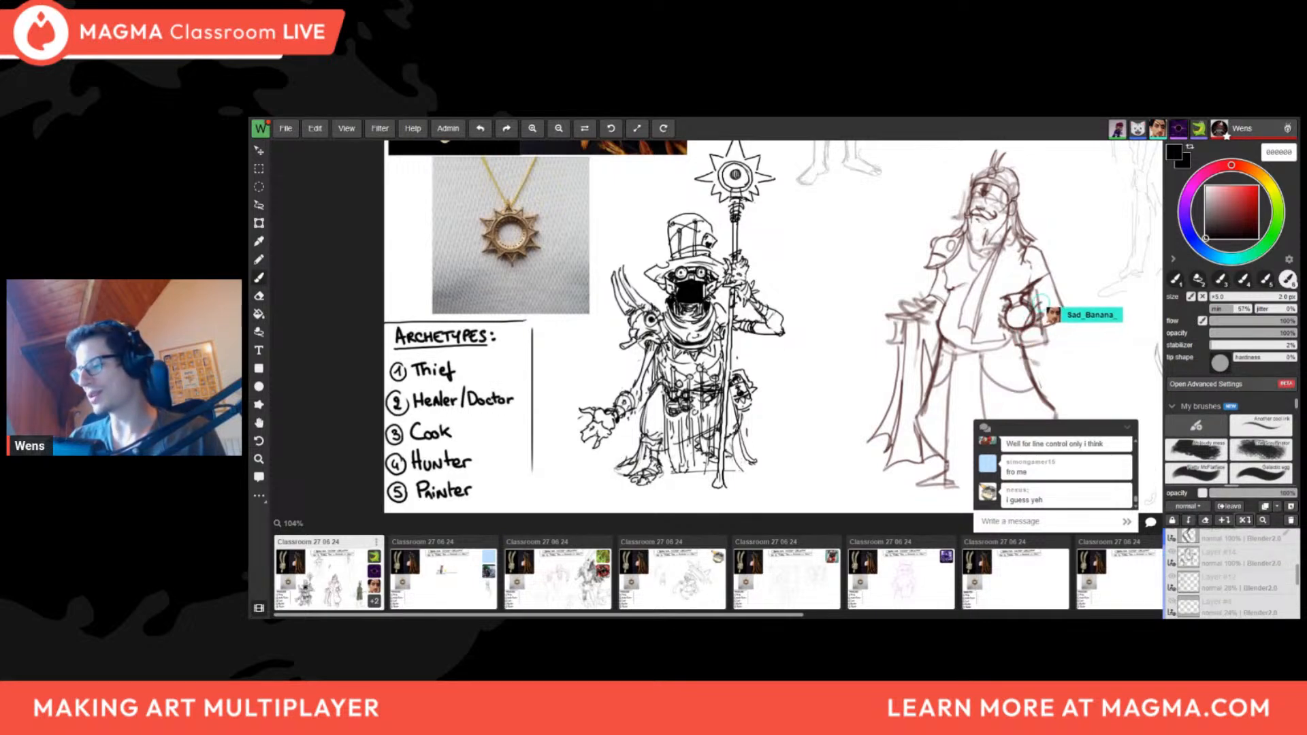
scroll(767, 468, down, 4)
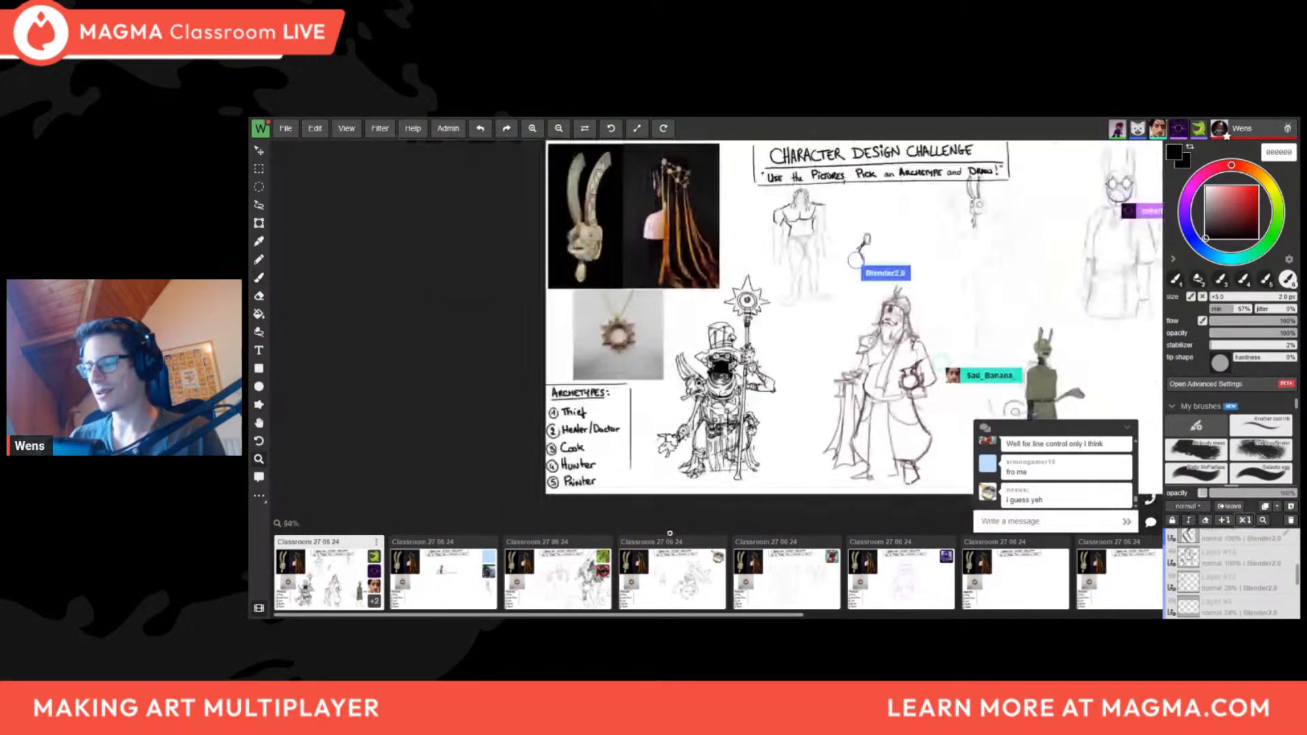
key(h)
key(h)
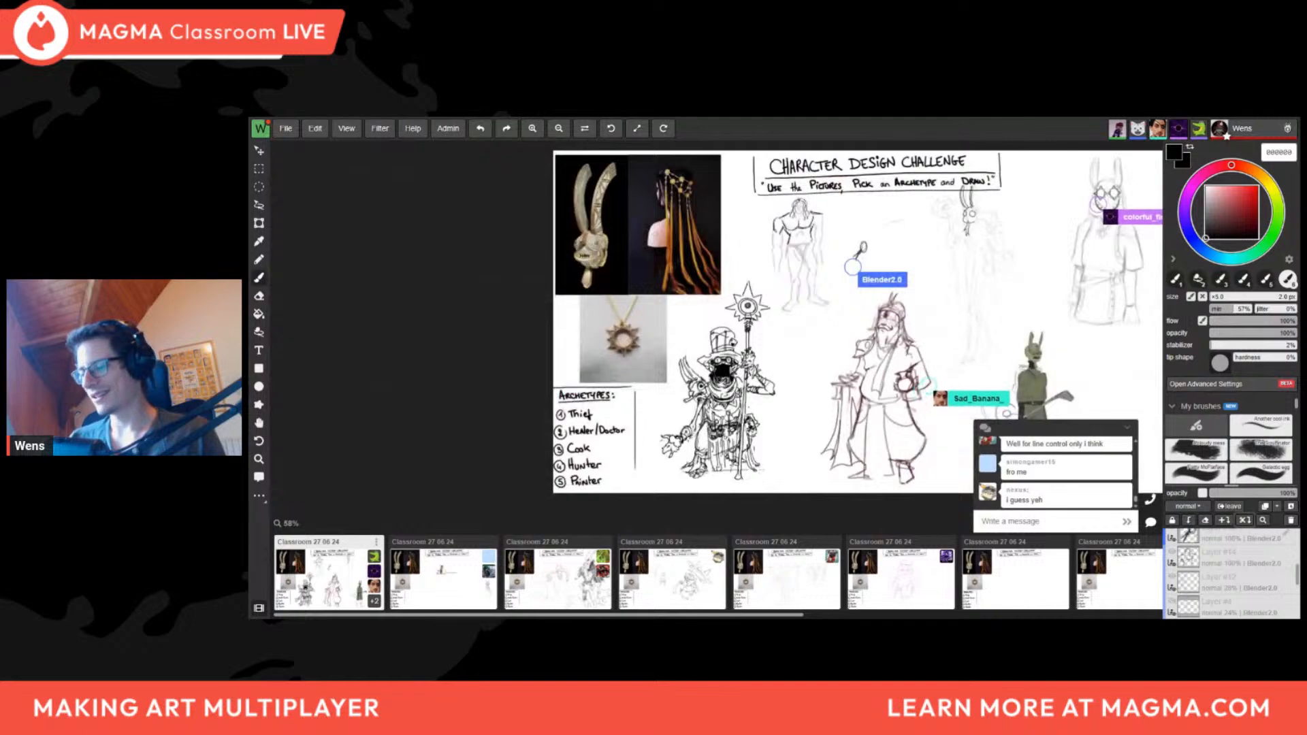
scroll(765, 458, up, 3)
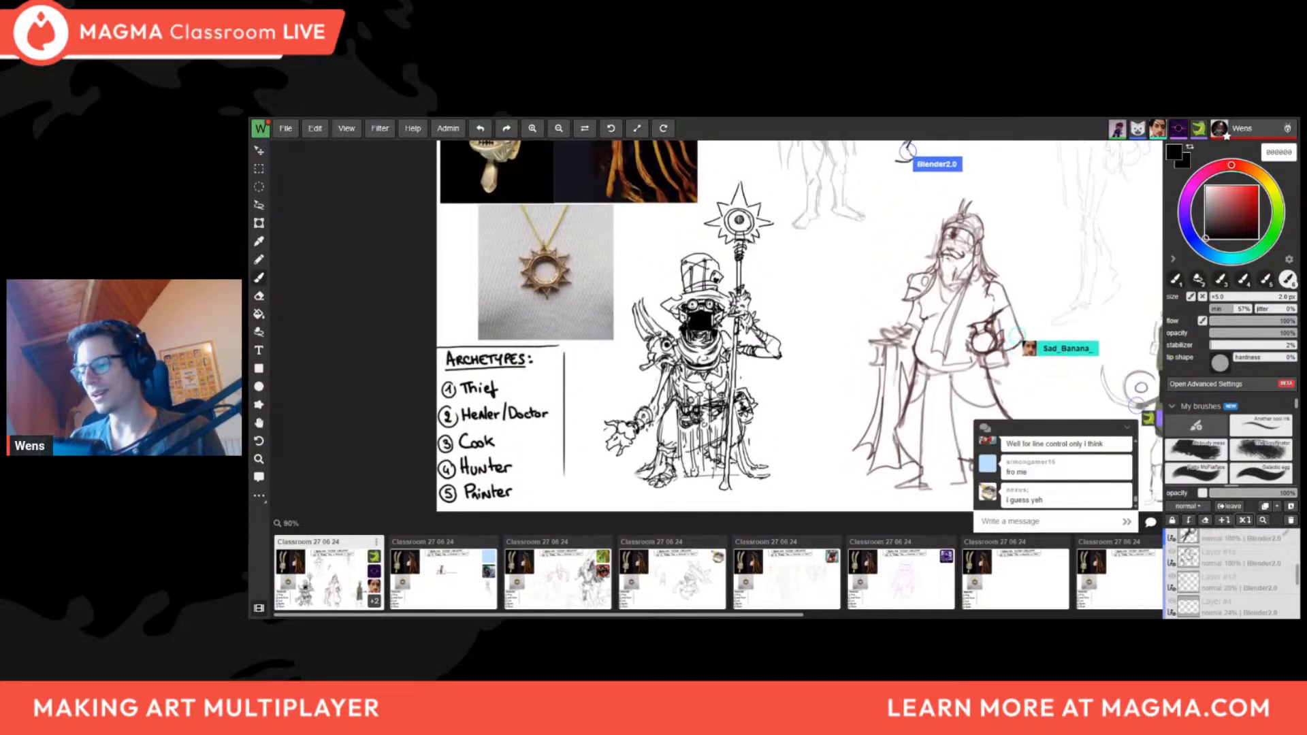
scroll(752, 427, down, 3)
middle_drag(752, 428, 565, 429)
scroll(572, 430, up, 3)
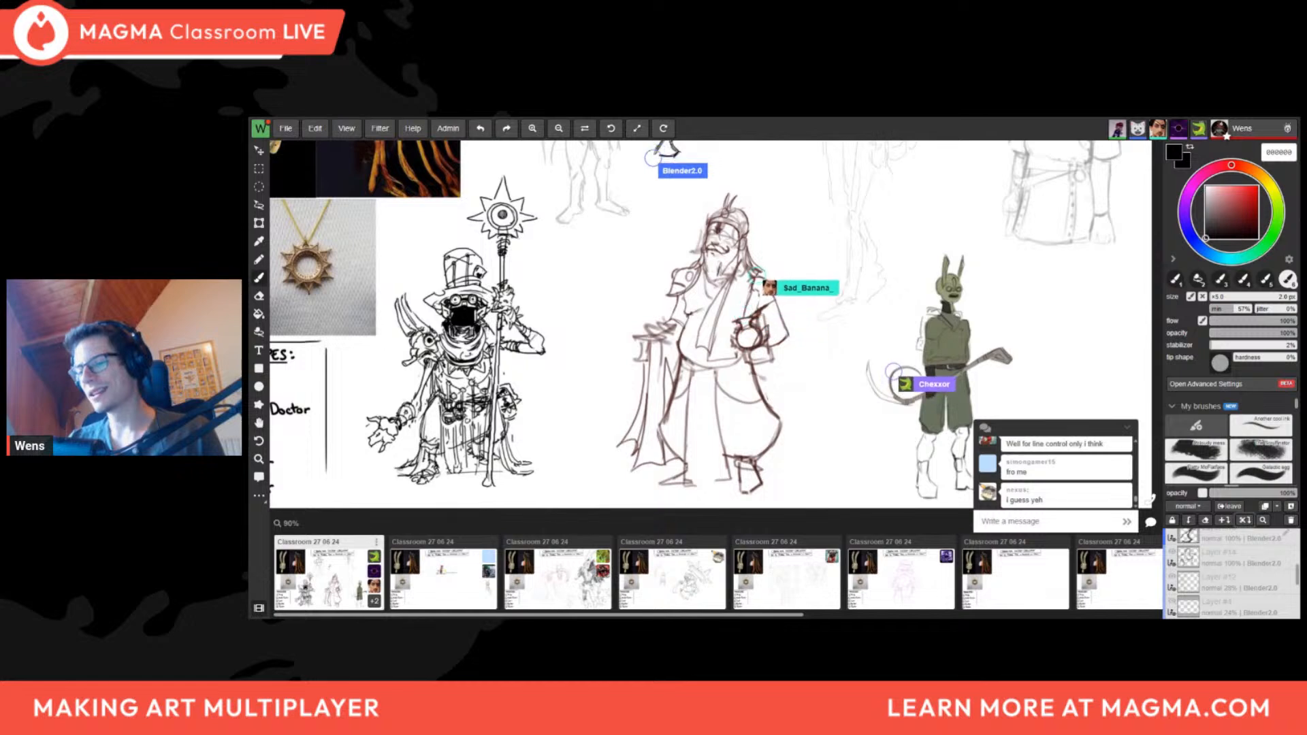
scroll(584, 343, down, 3)
scroll(913, 201, up, 3)
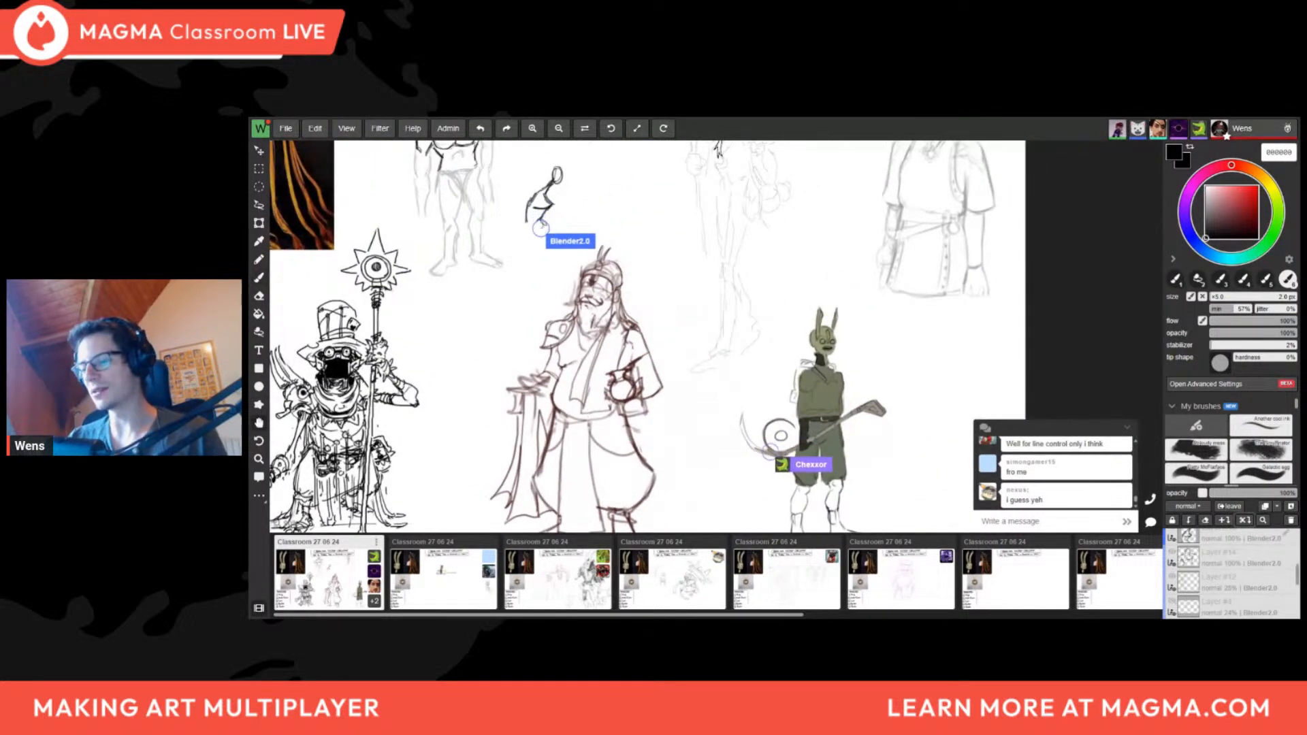
drag(523, 306, 455, 374)
key(ctrl+z)
key(ctrl+z)
Sketch a long, flat, open-ended oval in the blank space beside the staff's sun-shaped tip
mouse_move(448, 474)
middle_down()
mouse_move(555, 468)
mouse_move(548, 476)
middle_up()
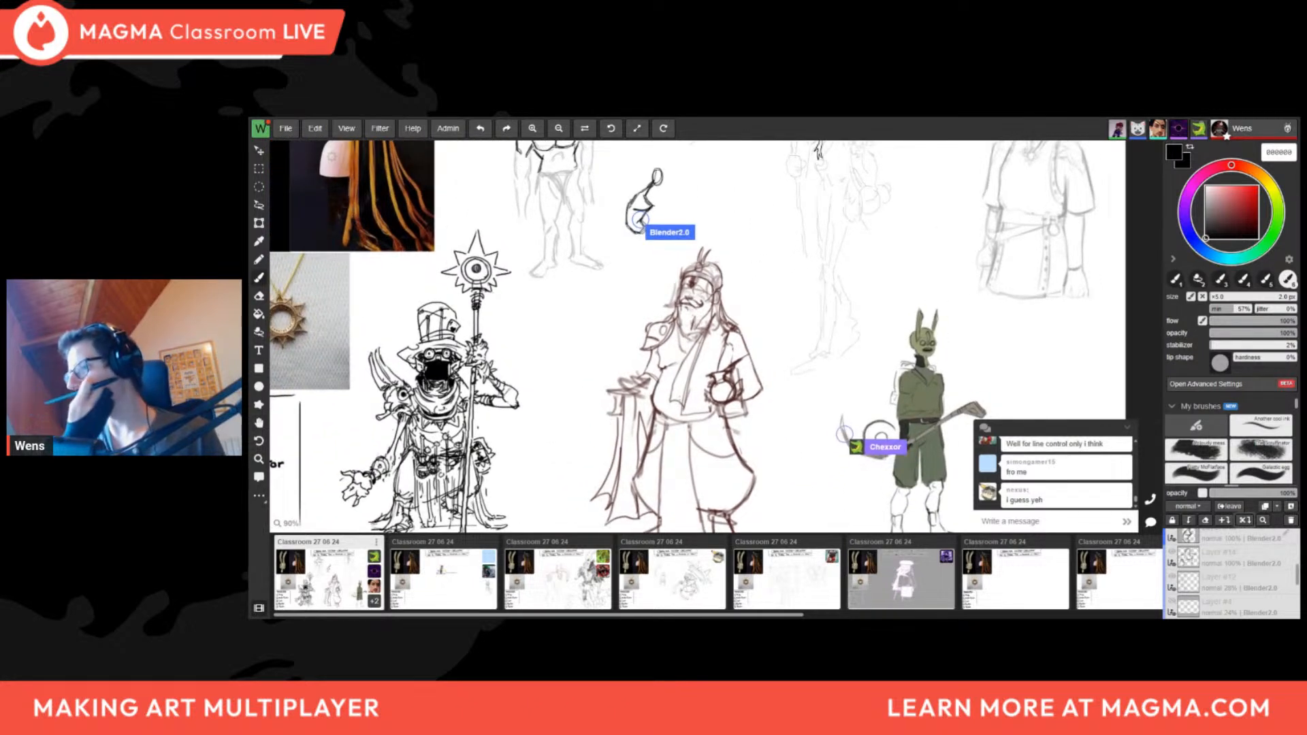
middle_drag(559, 319, 596, 347)
scroll(576, 325, up, 3)
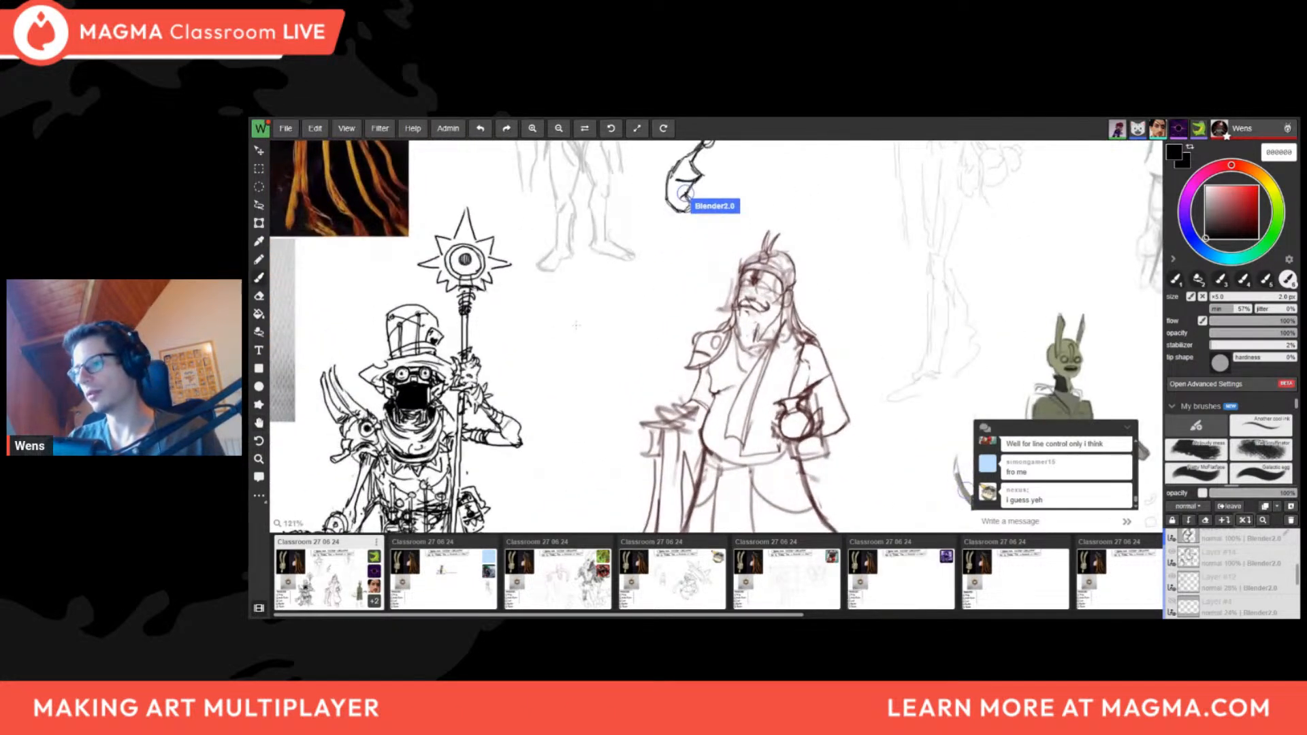
drag(576, 326, 655, 319)
key(ctrl+z)
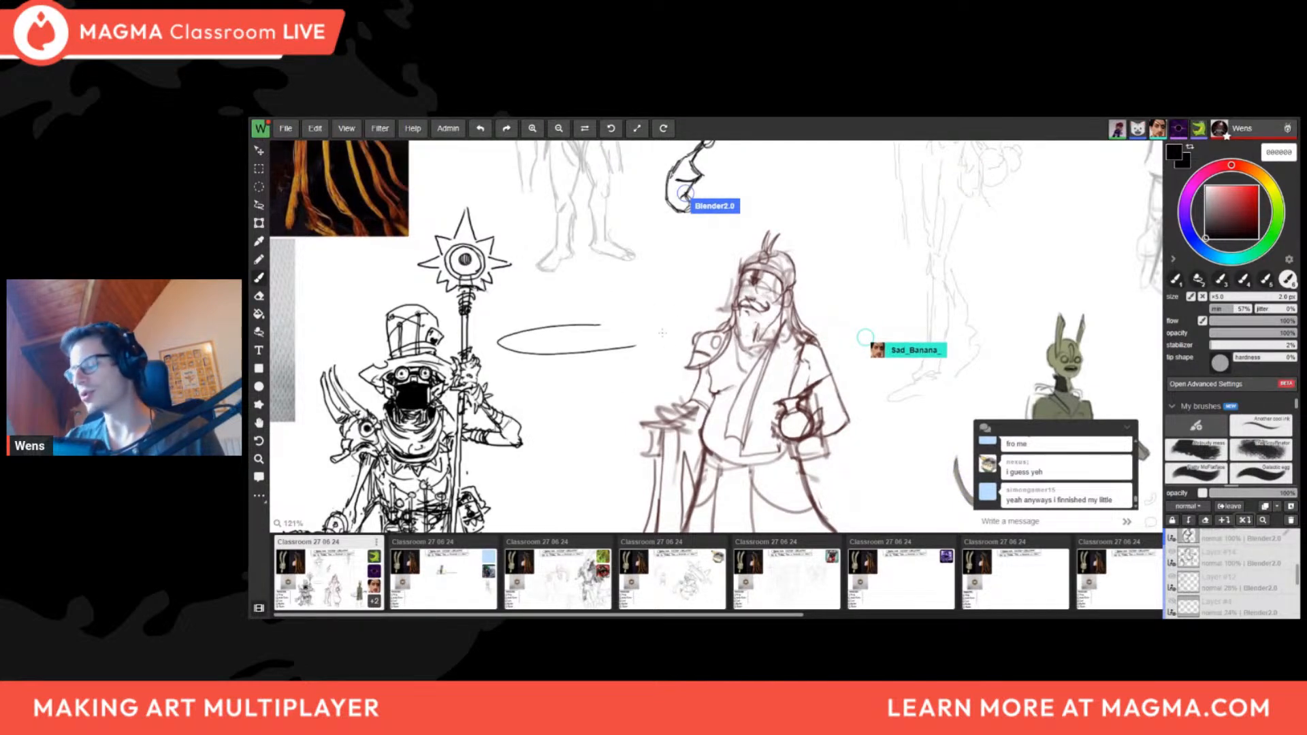
Sketch a separate box shape above the open-ended oval, starting with its nearly horizontal upper edge
scroll(593, 369, up, 2)
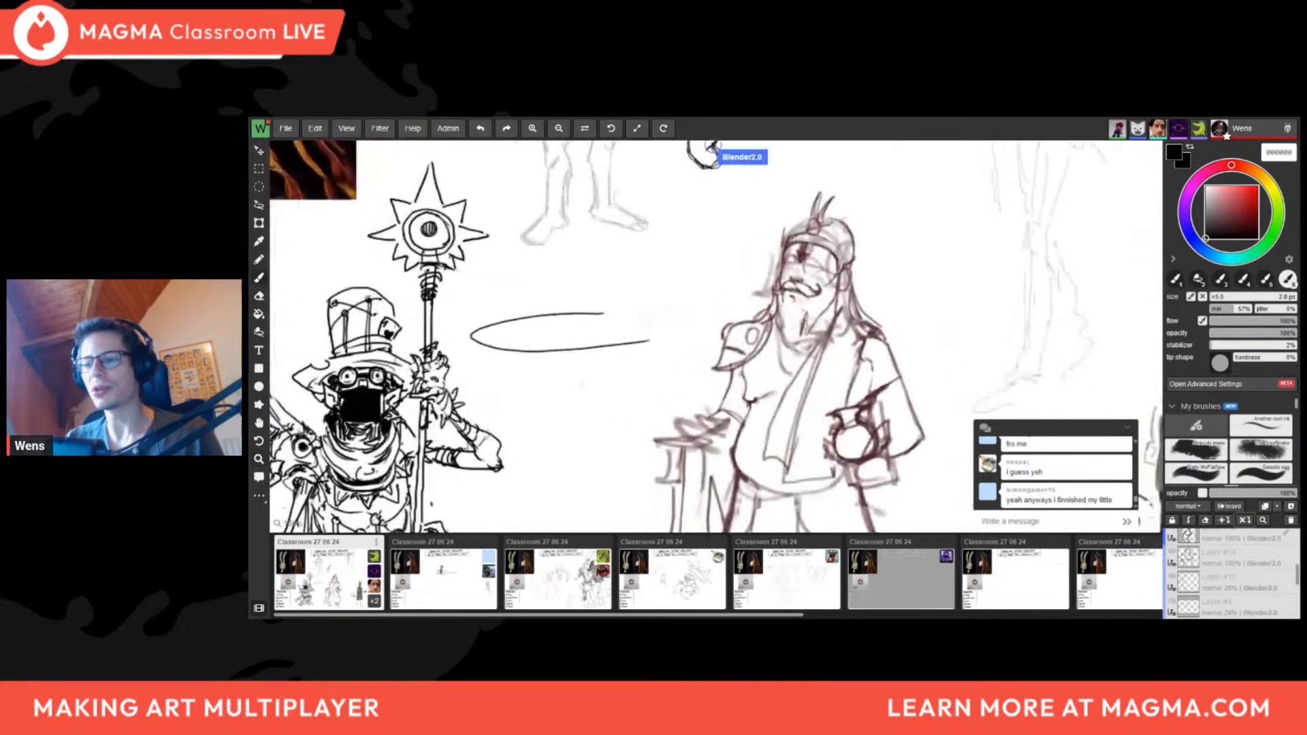
drag(526, 268, 556, 265)
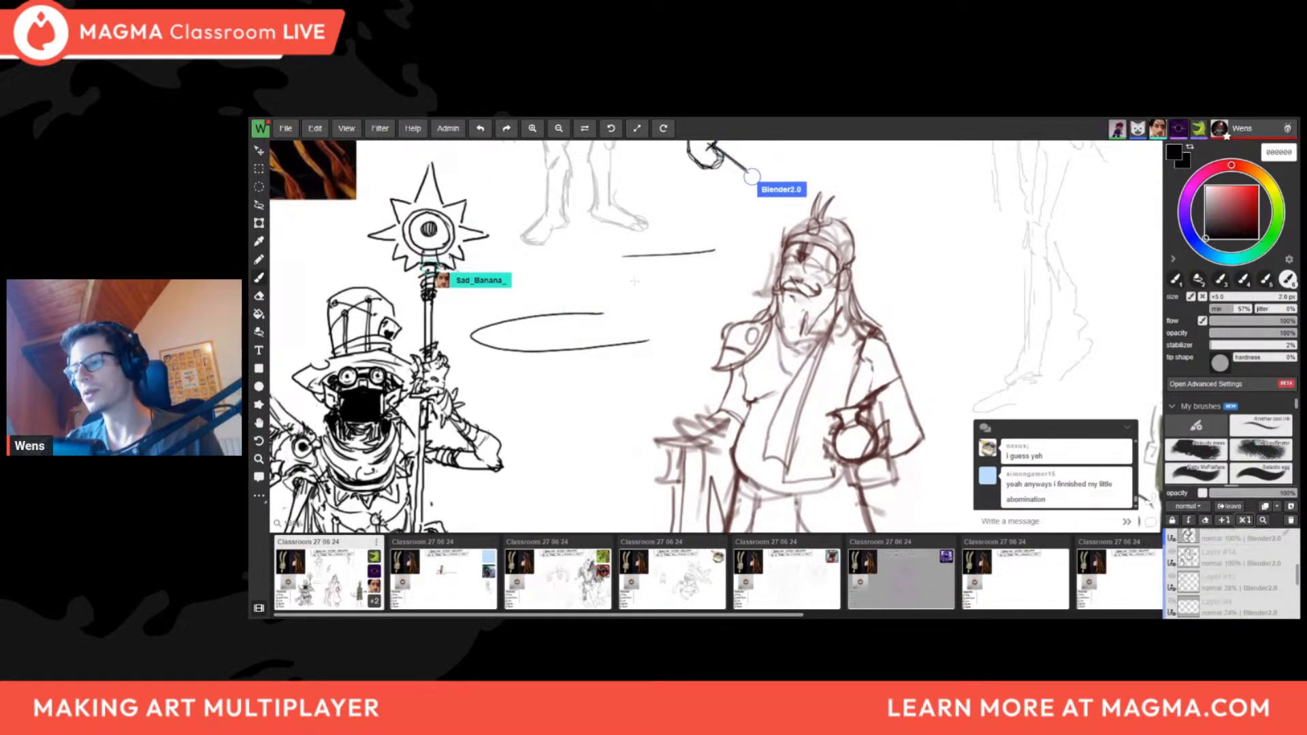
drag(695, 251, 622, 258)
mouse_move(704, 257)
mouse_down()
mouse_move(704, 295)
mouse_move(621, 247)
mouse_move(711, 238)
mouse_move(563, 316)
mouse_move(553, 307)
mouse_move(572, 329)
mouse_up()
Move the box shape onto the flat oval, clear the selection, and erase the oval line crossing the box
key(l)
key(ctrl+t)
key(ctrl+d)
key(e)
key(b)
scroll(589, 297, up, 2)
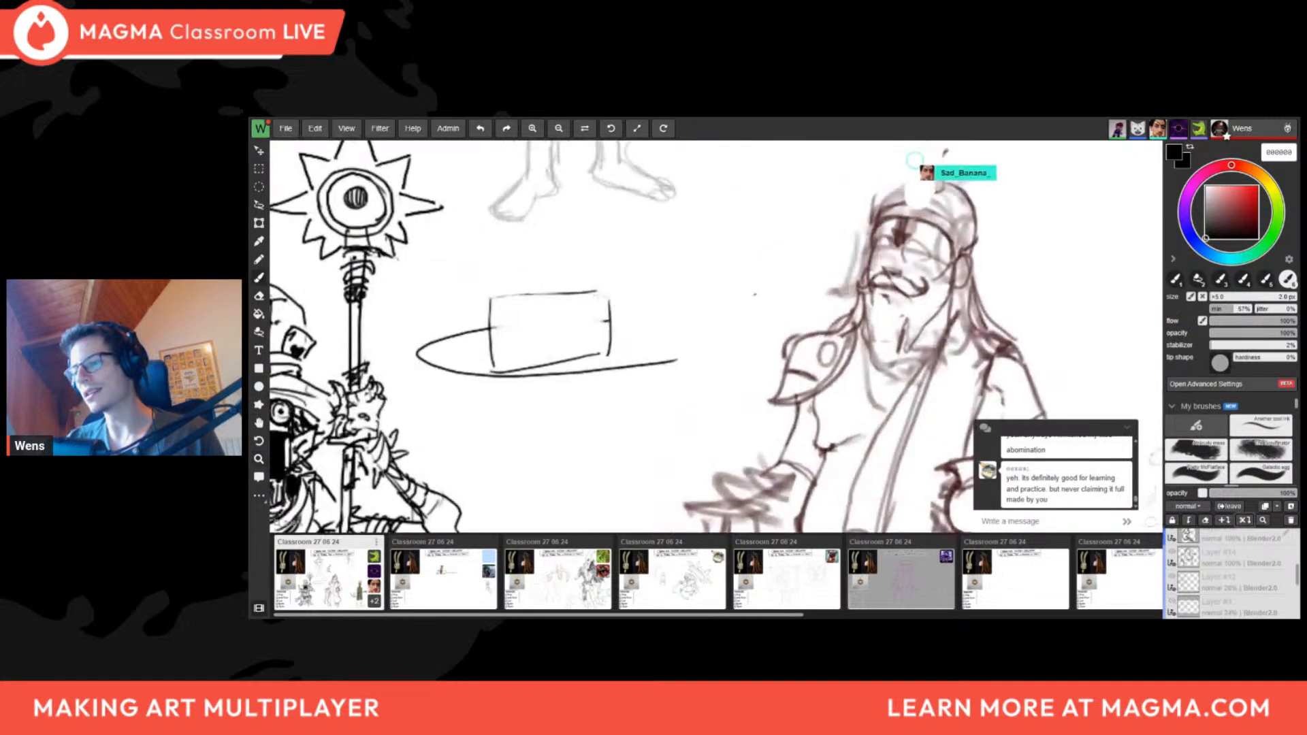
Sketch uneven tower-like bumps over the box and the oval, and erase part of the original box line where it crosses them
drag(575, 273, 571, 322)
drag(575, 272, 598, 266)
drag(621, 324, 658, 347)
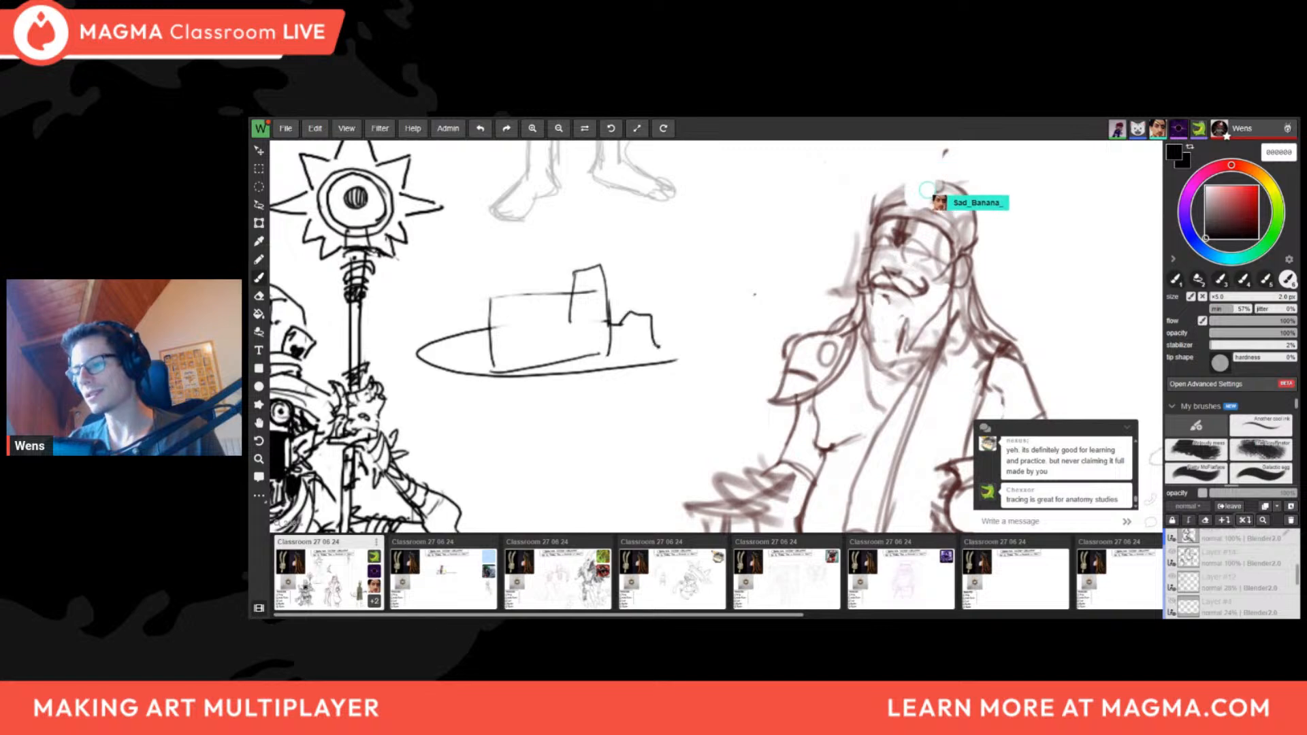
mouse_move(570, 321)
mouse_down()
mouse_move(537, 289)
mouse_move(502, 340)
mouse_up()
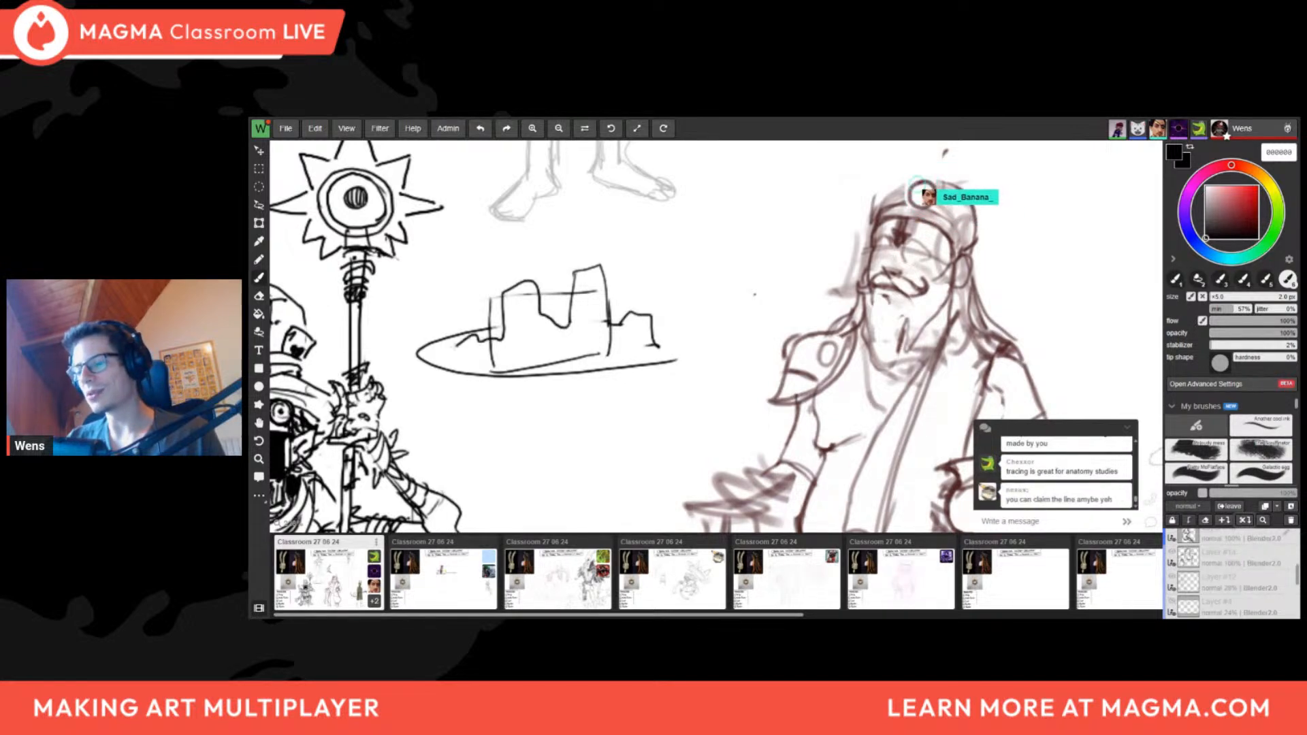
key(e)
drag(538, 297, 538, 276)
key(b)
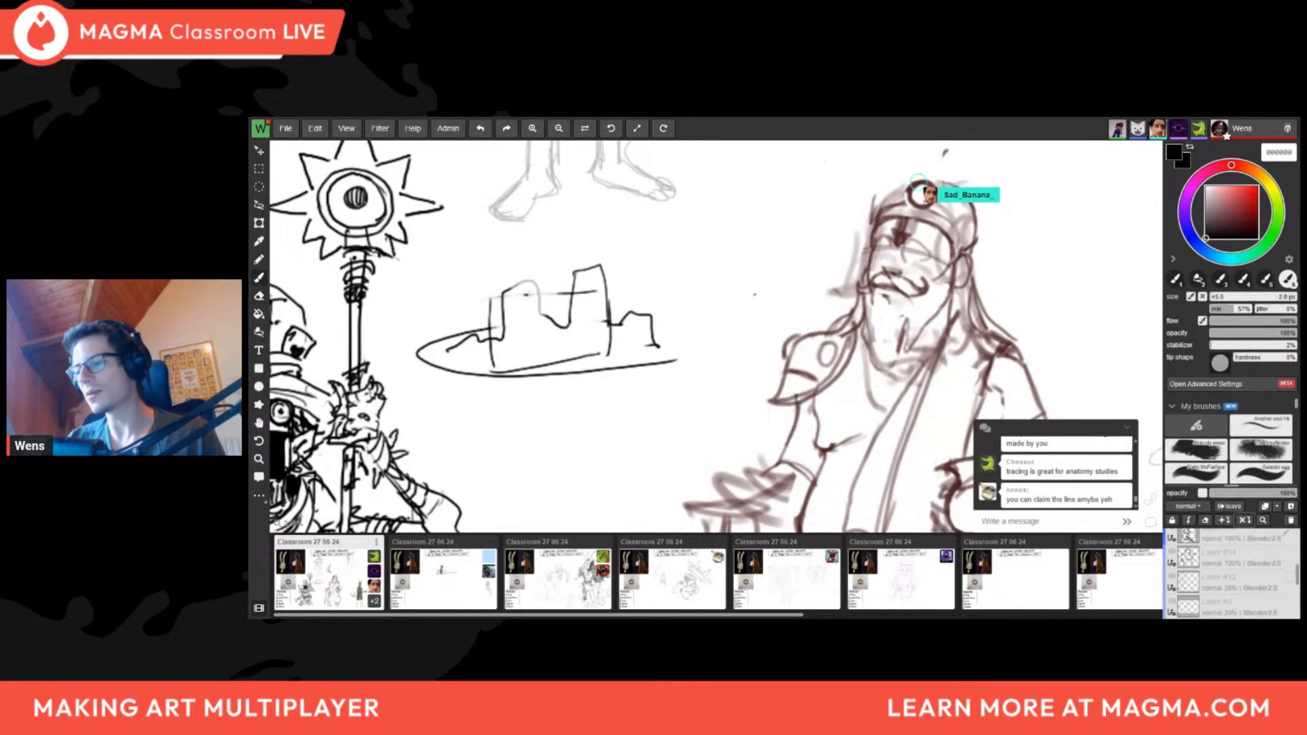
Erase the whole oval-and-box demonstration sketch from the blank space beside the staff
key(e)
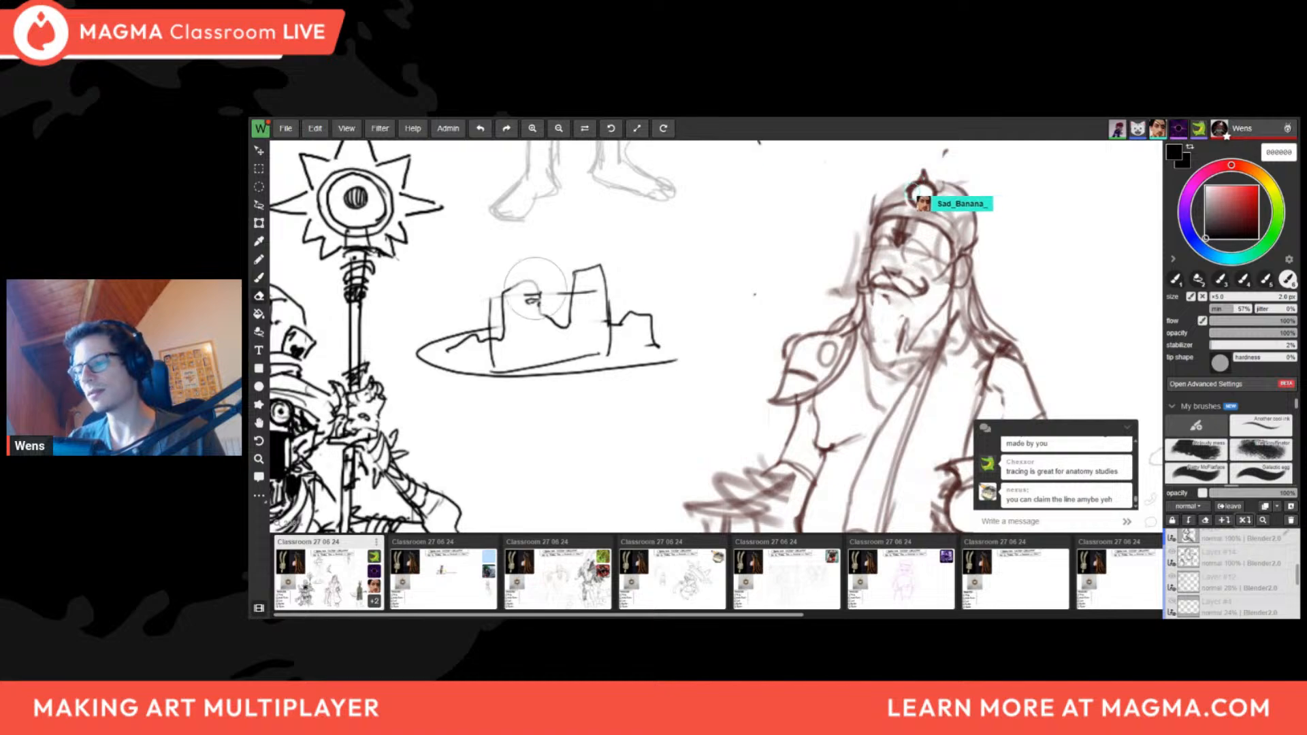
scroll(608, 339, down, 2)
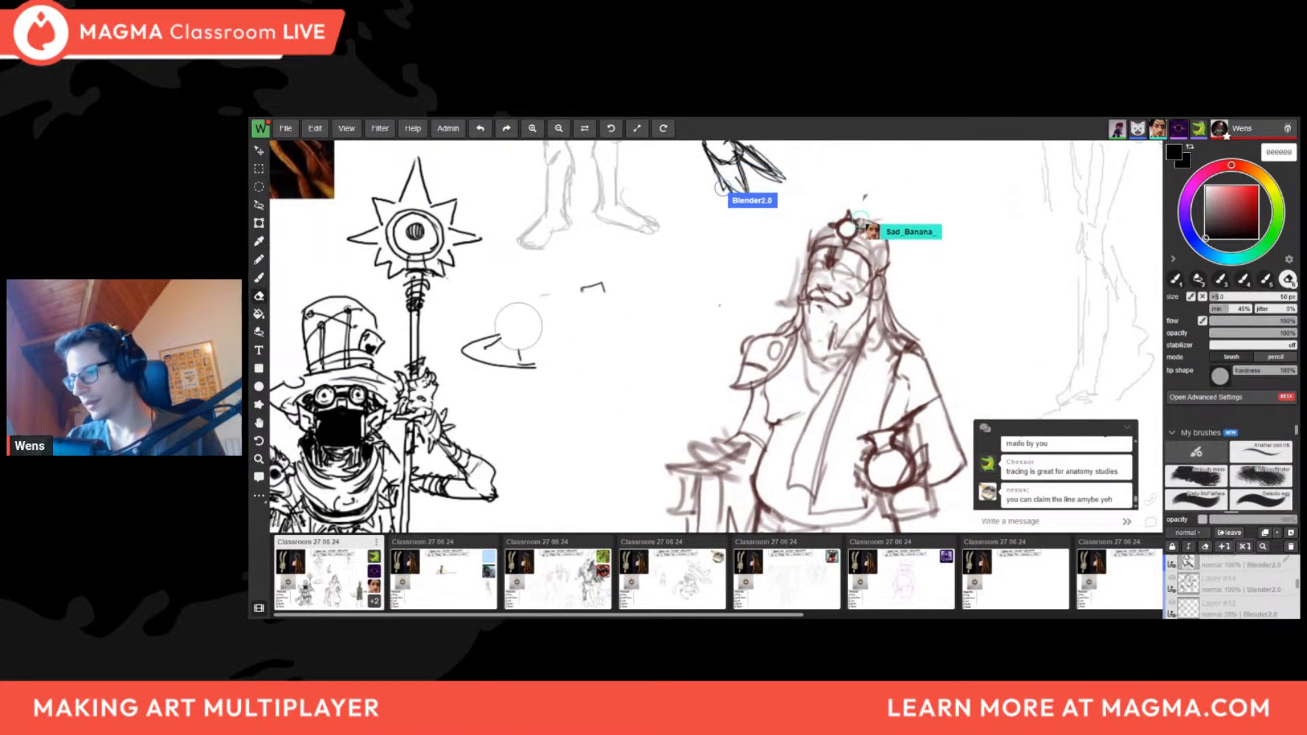
scroll(575, 378, down, 2)
key(b)
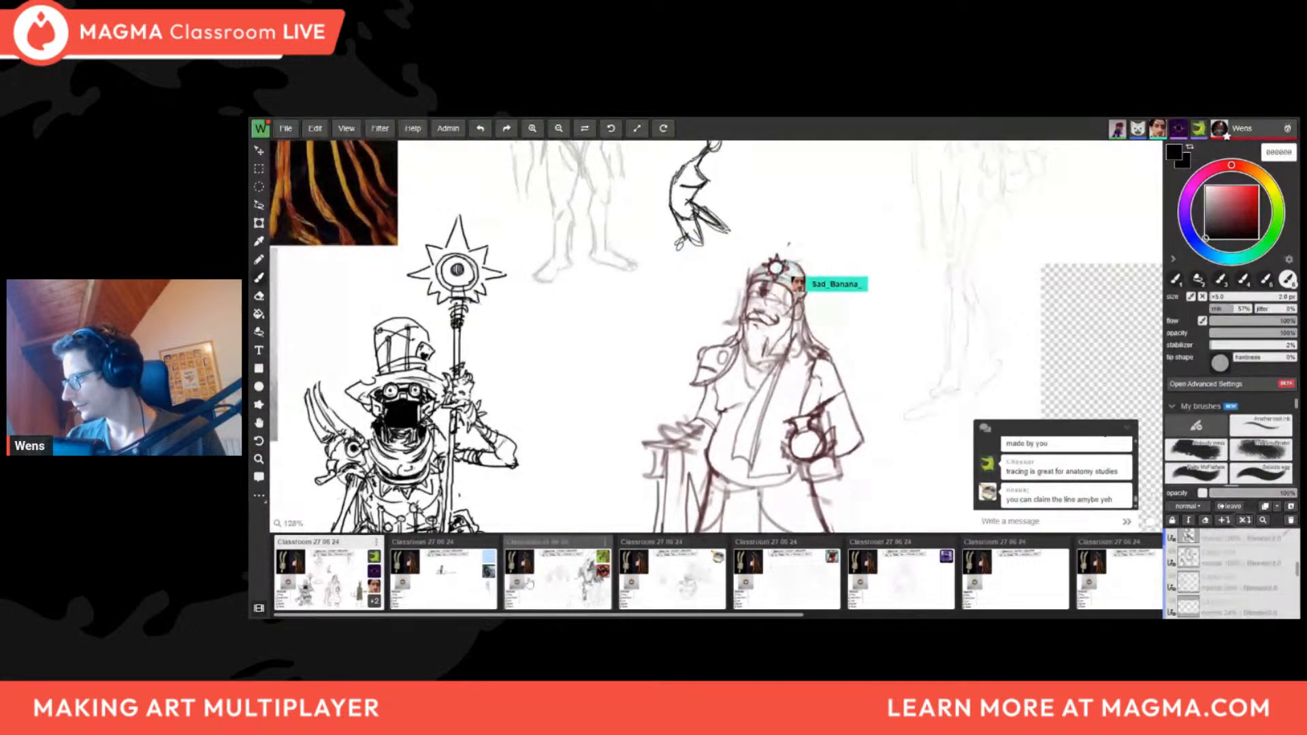
Review the finished staff character at close range and within the whole challenge canvas
drag(586, 452, 647, 467)
scroll(660, 388, down, 3)
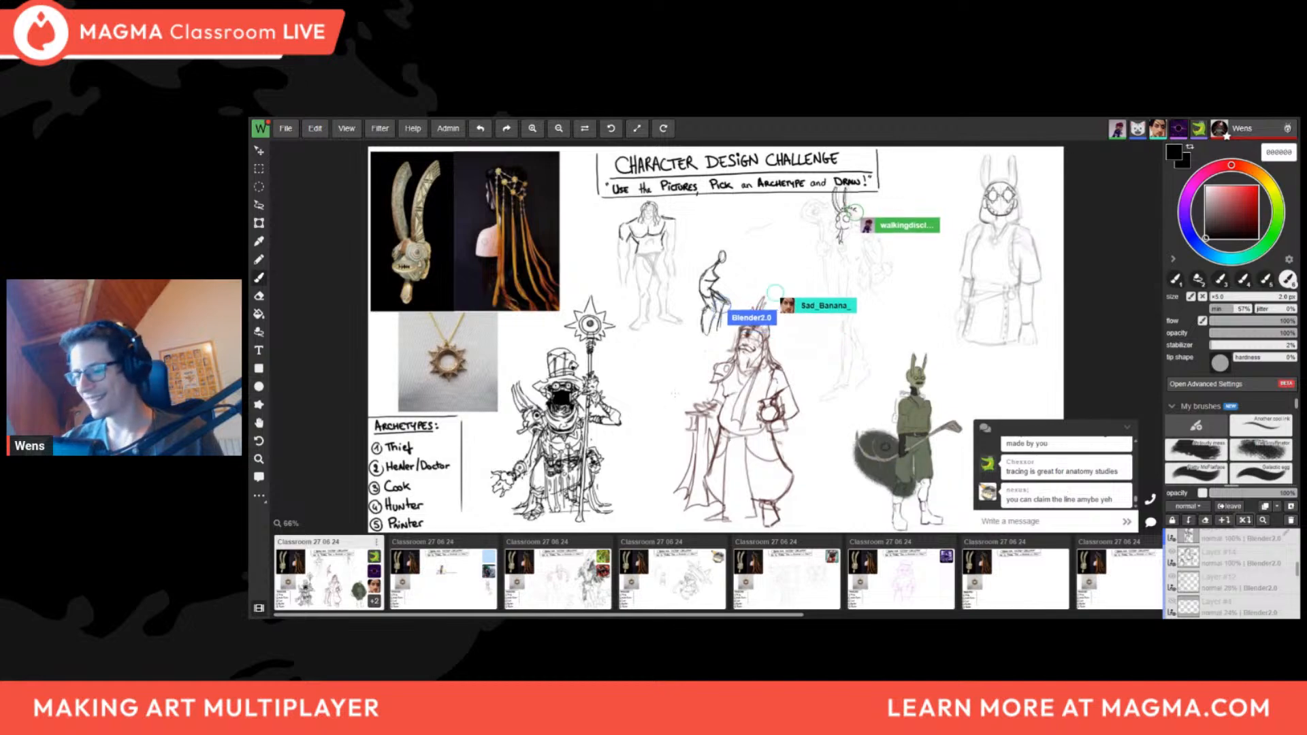
scroll(610, 401, down, 1)
scroll(615, 393, up, 5)
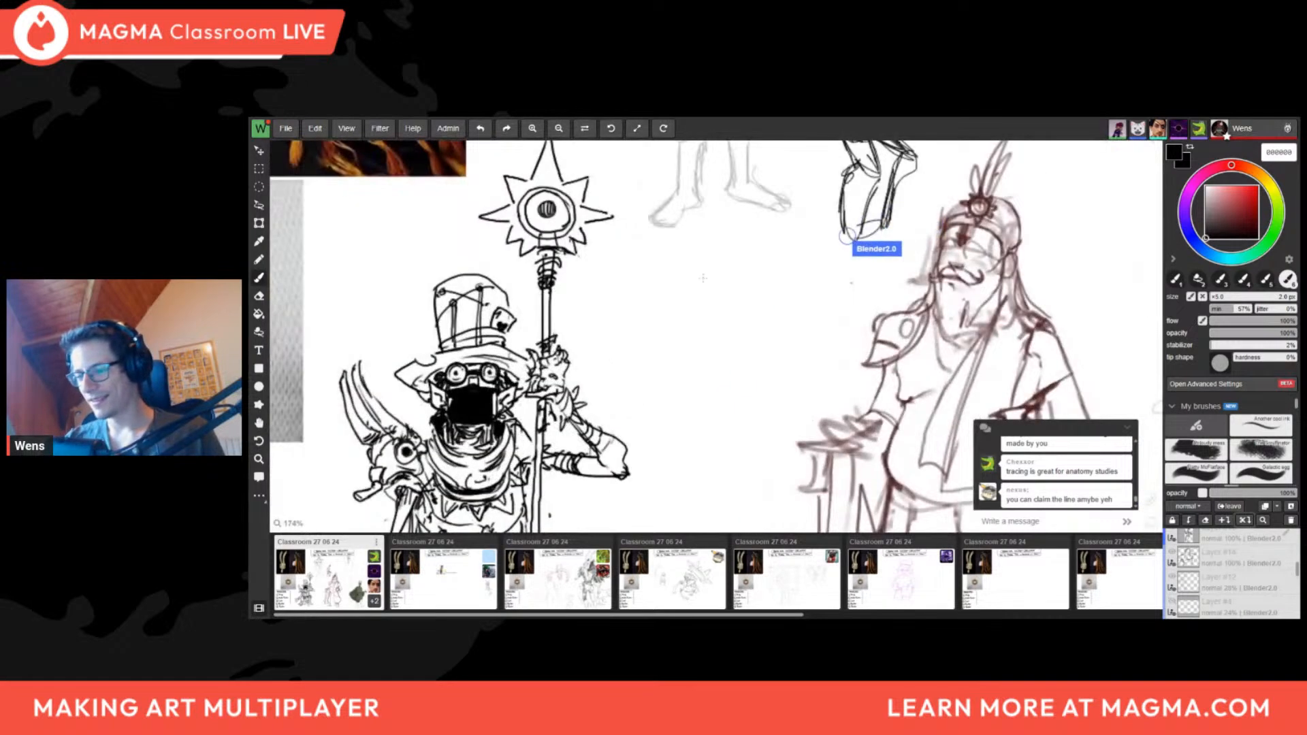
key(e)
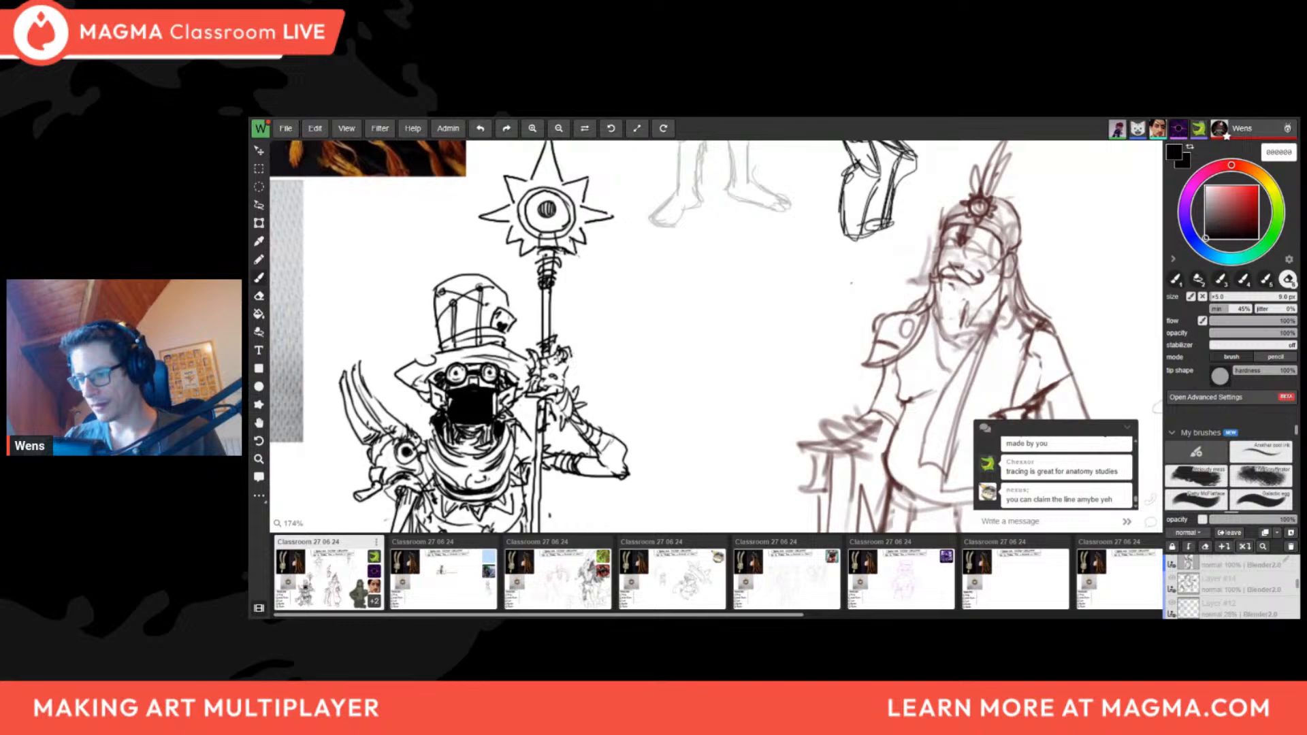
key(b)
drag(564, 382, 559, 486)
key(f)
key(f)
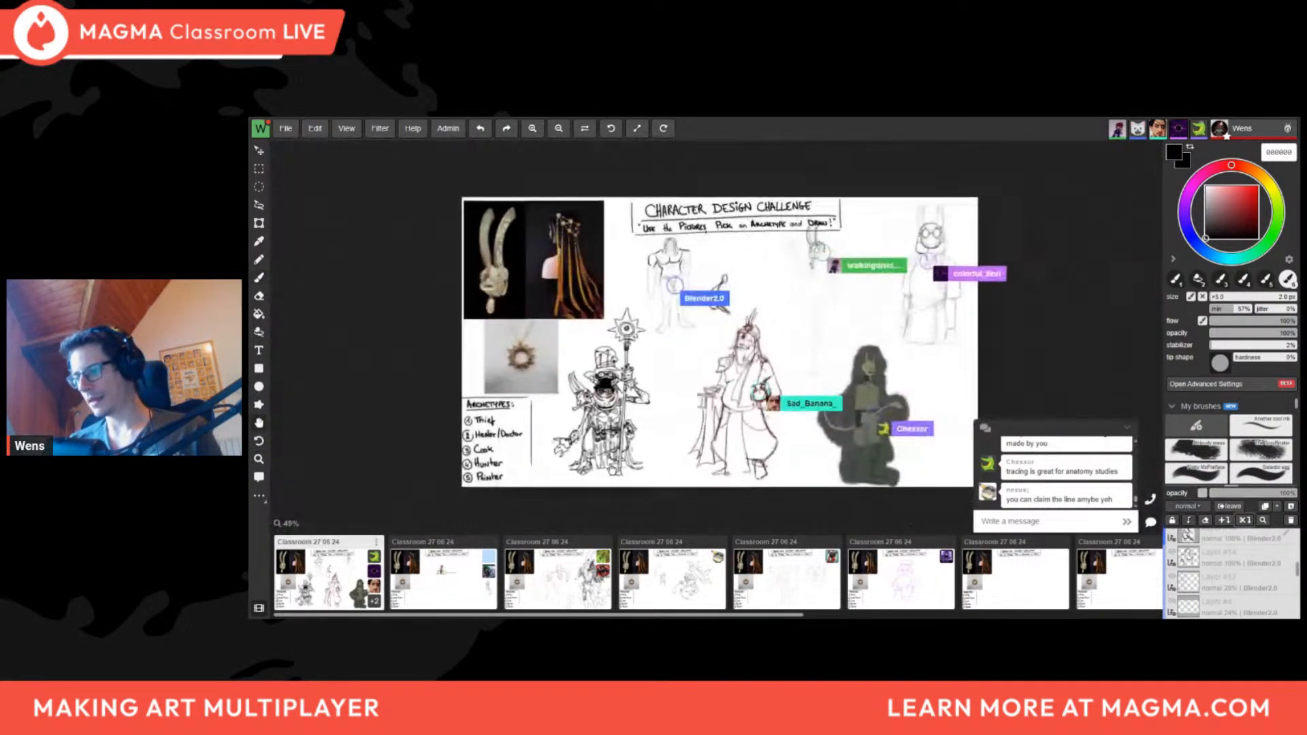
Handwrite "Buy My Great Elixir of Drawing Power! On Sale!" beside the staff and enclose it in a speech bubble
drag(522, 478, 473, 485)
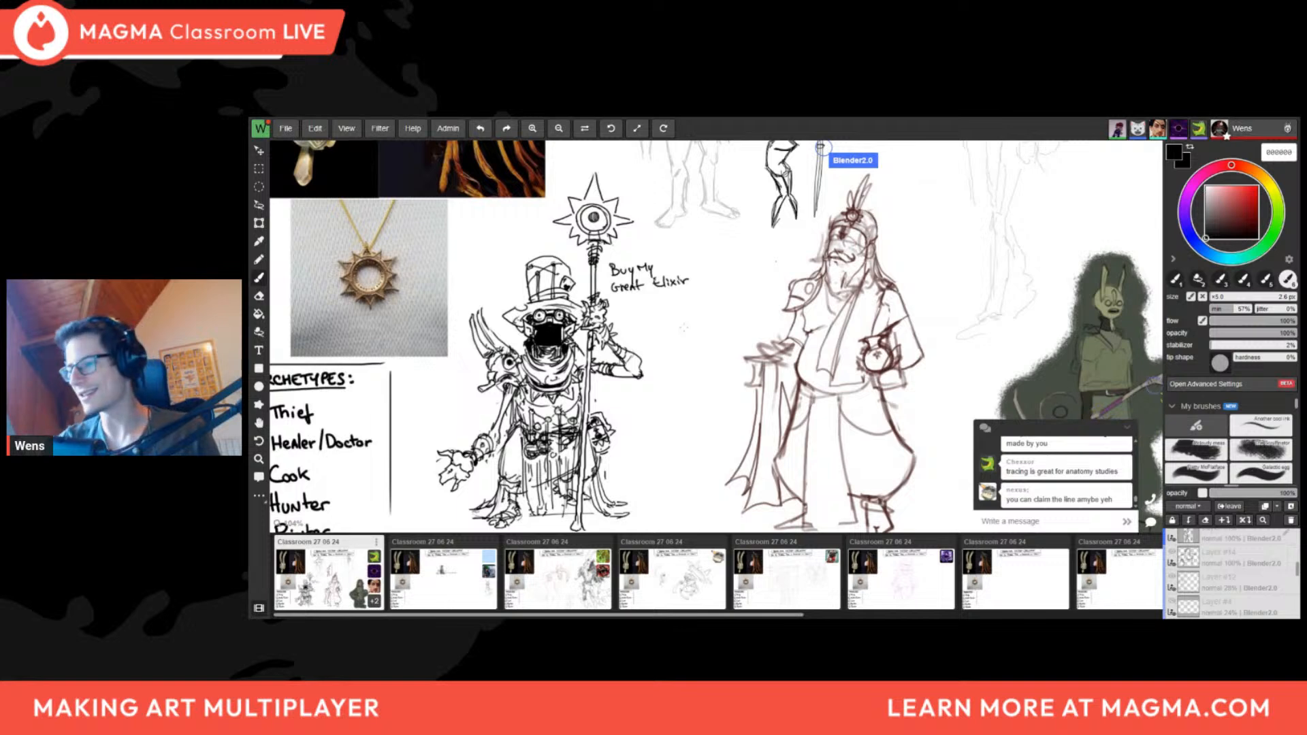
scroll(699, 331, up, 3)
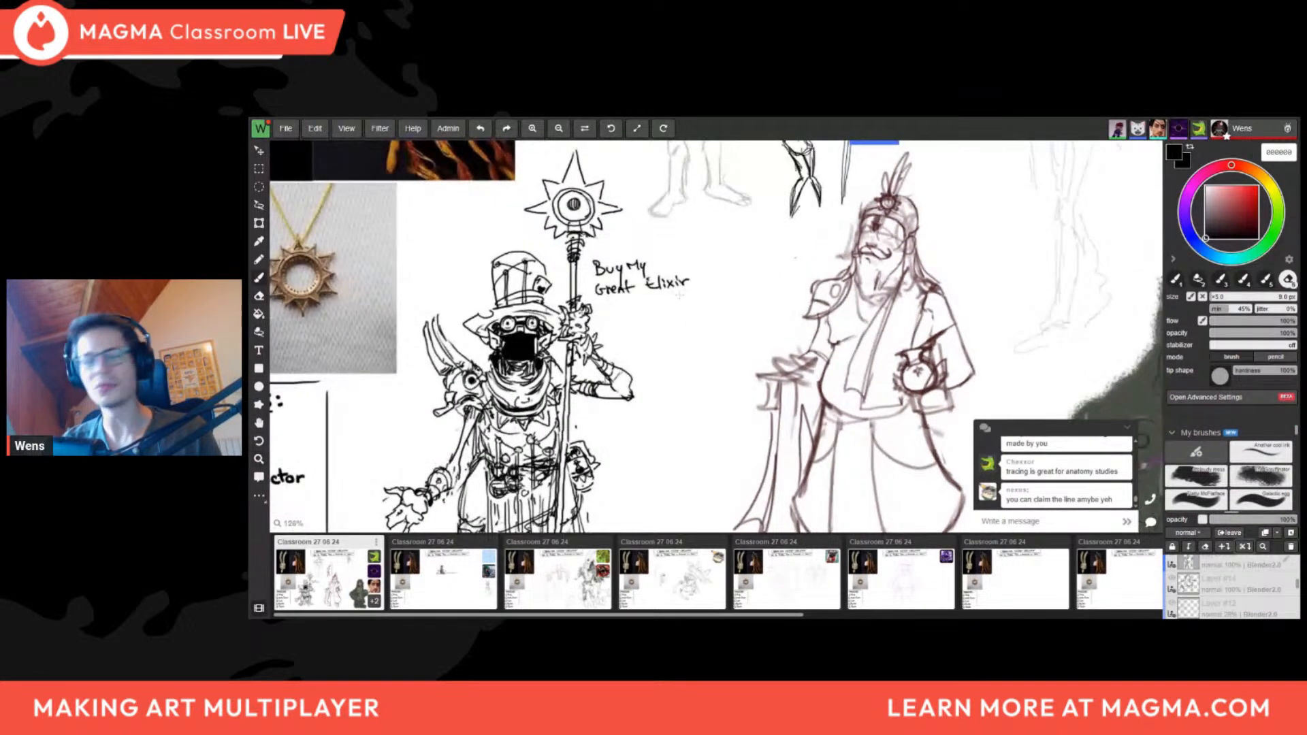
mouse_move(700, 331)
mouse_down()
mouse_move(715, 317)
mouse_move(709, 364)
mouse_up()
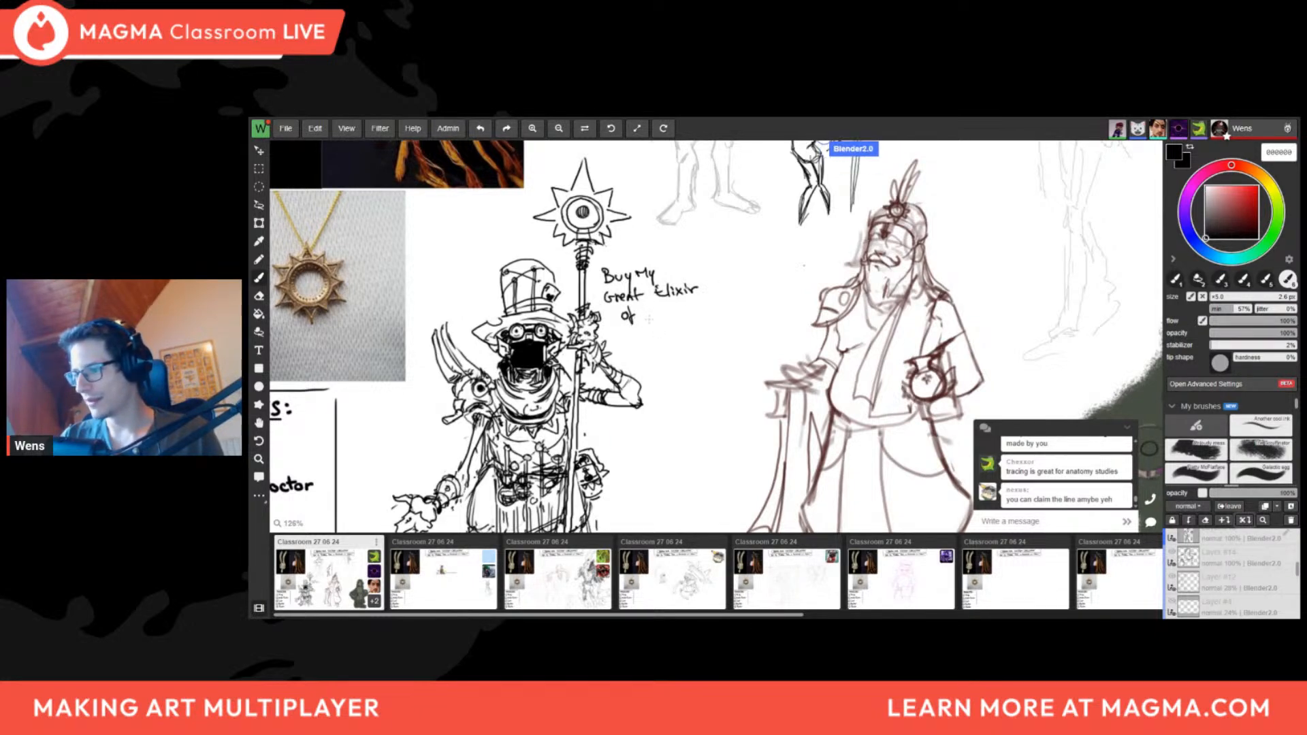
drag(649, 307, 650, 318)
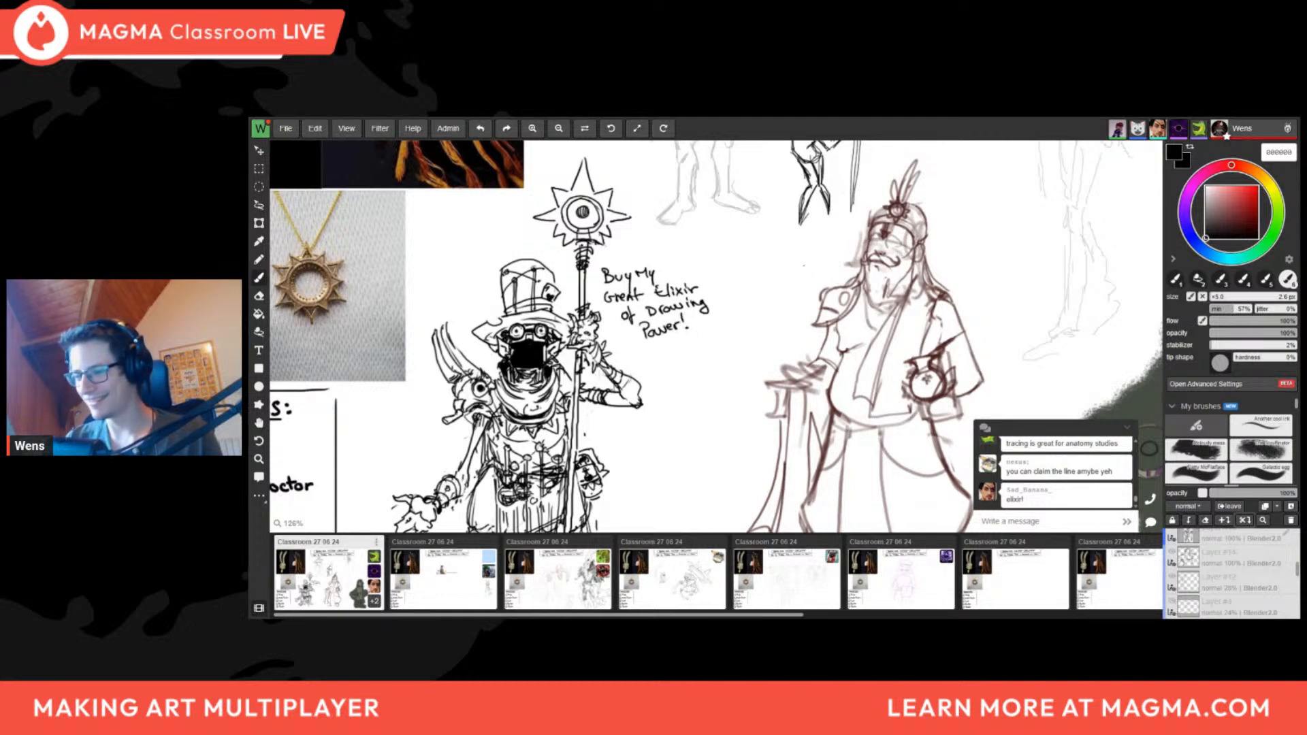
drag(804, 266, 778, 210)
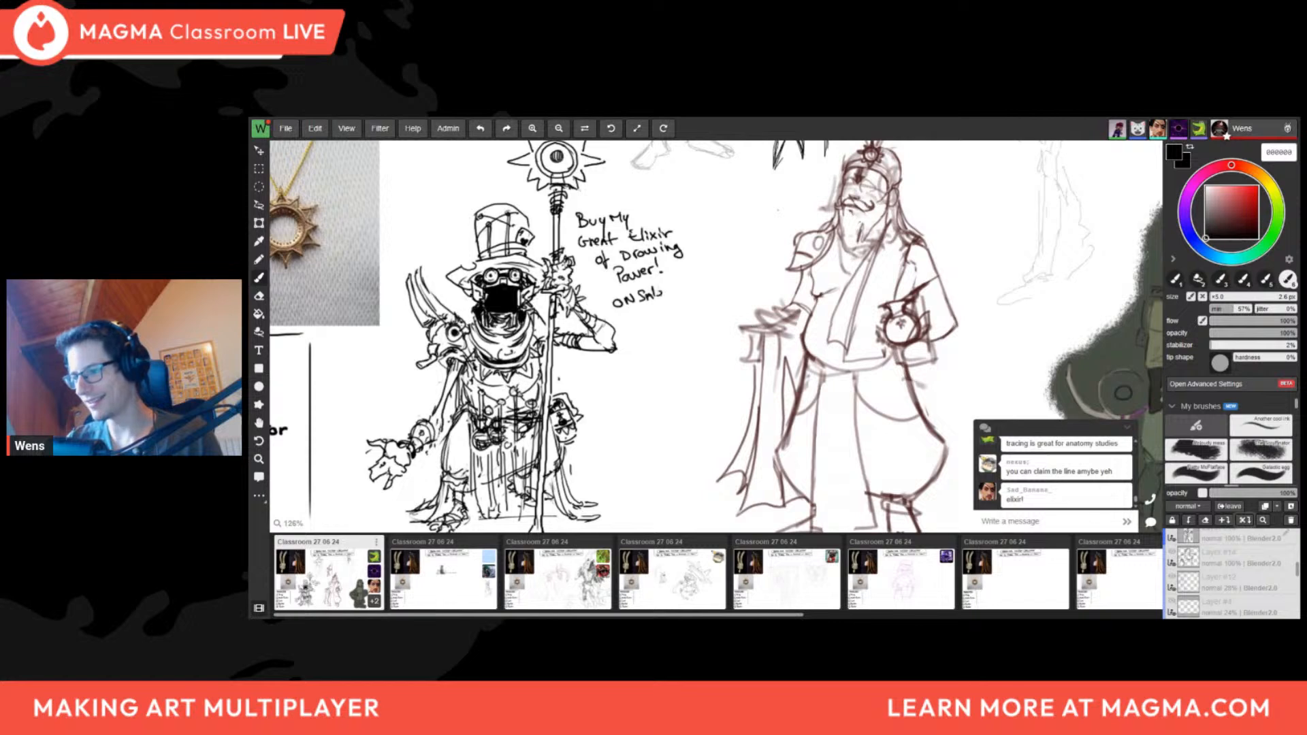
scroll(643, 321, down, 4)
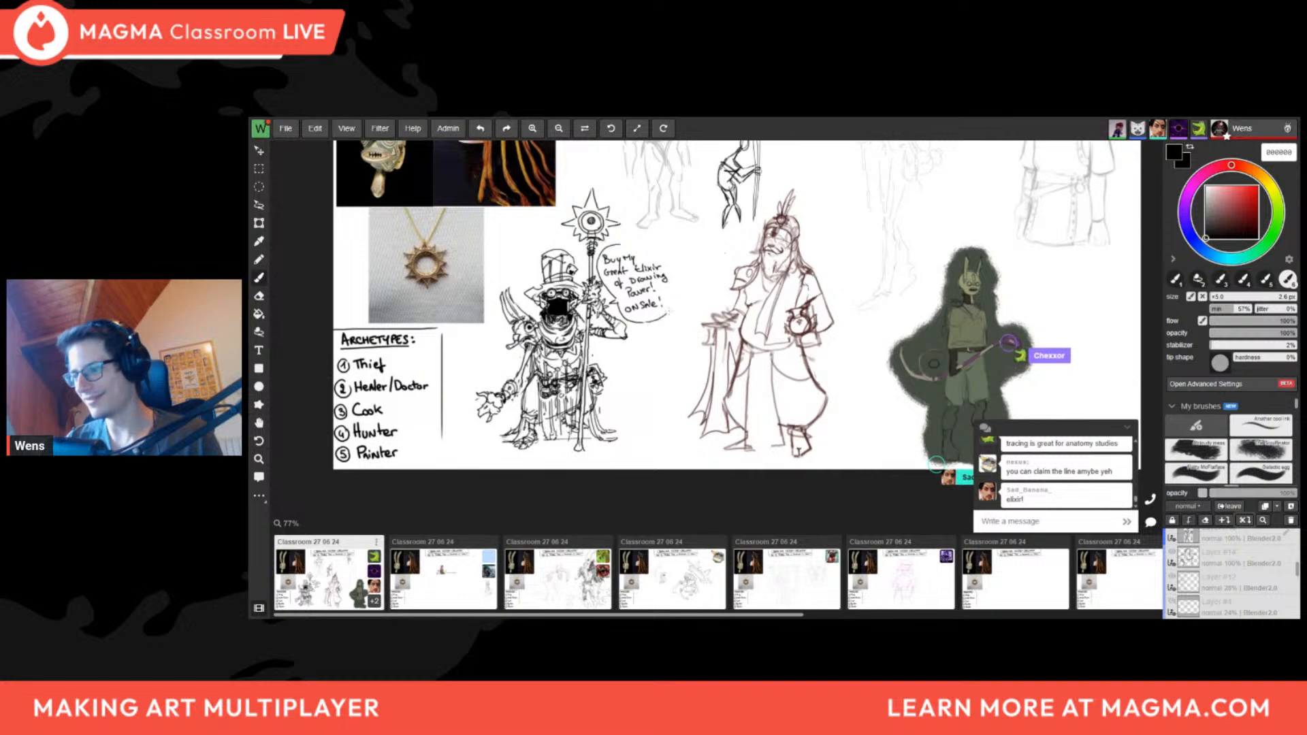
Shift the staff character and its speech bubble slightly downward and to the left on the canvas
scroll(673, 305, down, 3)
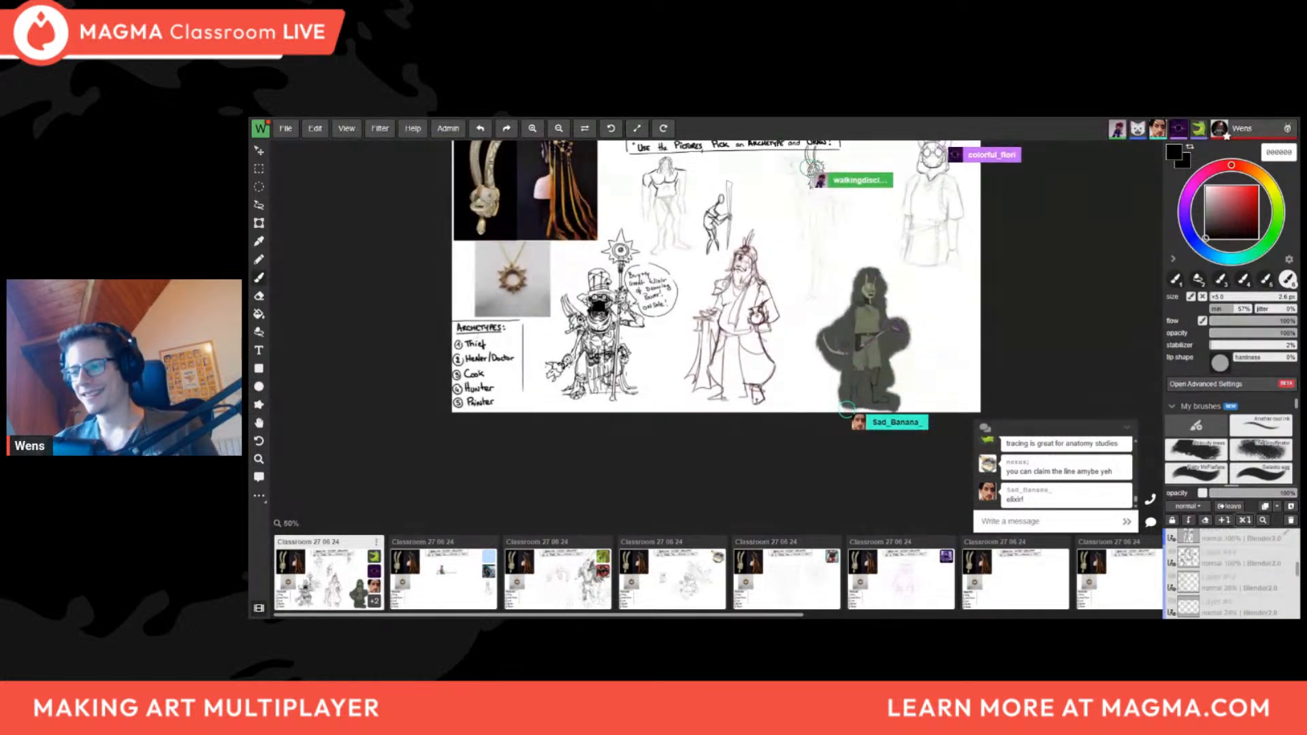
click(258, 224)
mouse_move(732, 346)
mouse_down()
mouse_move(721, 362)
mouse_move(728, 354)
mouse_up()
key(b)
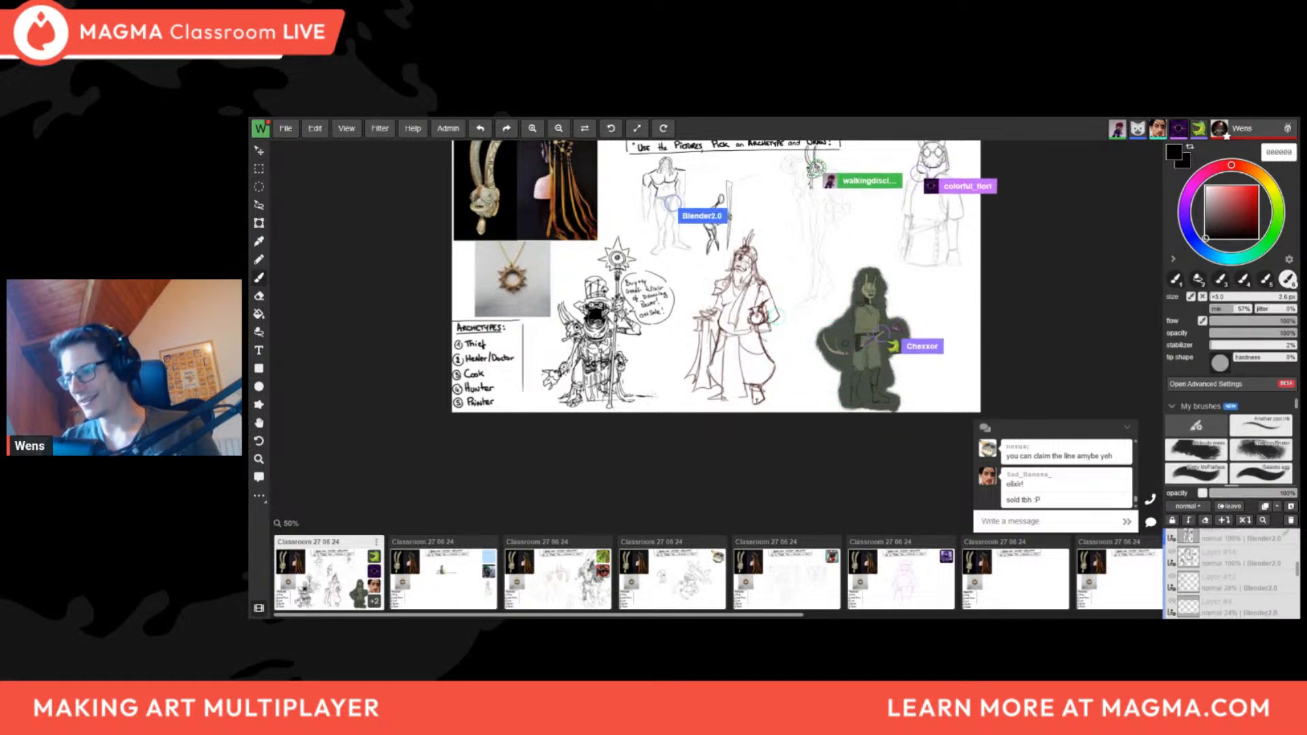
Sketch rough horizontal ground lines beneath the staff character's feet
scroll(624, 394, up, 1)
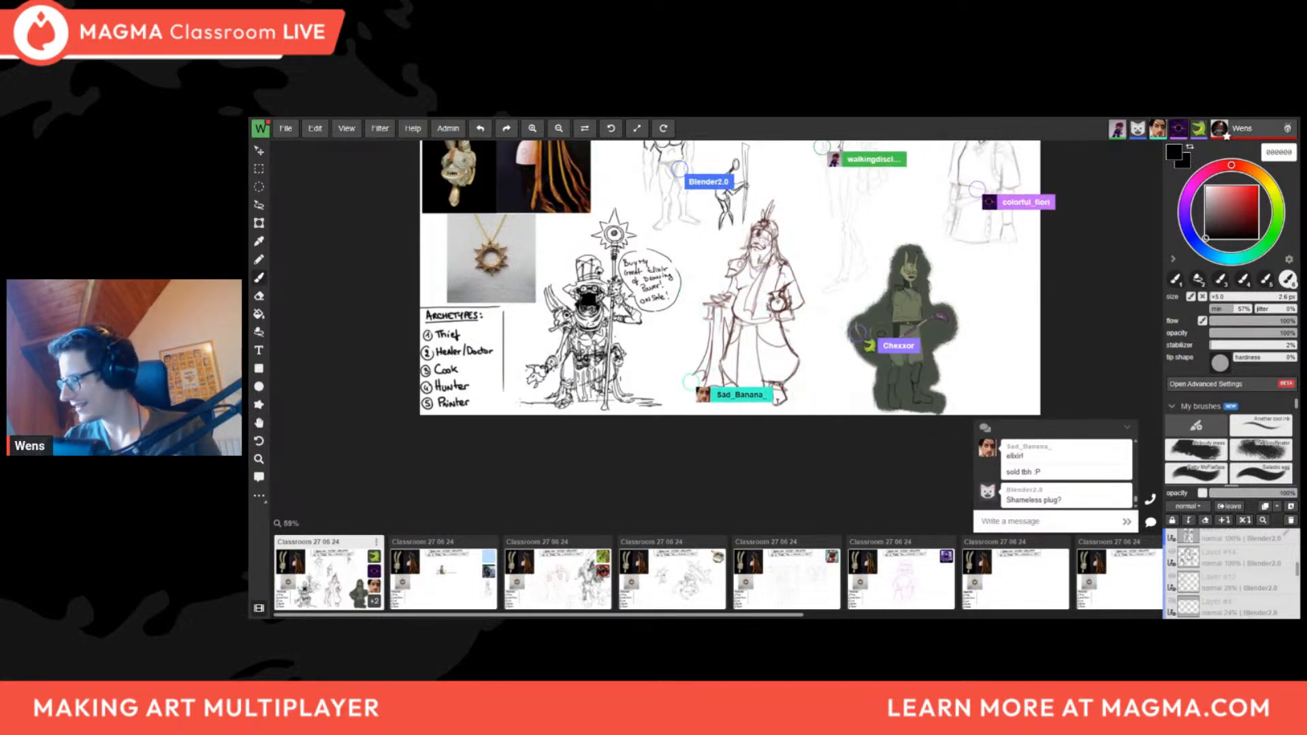
scroll(548, 402, up, 1)
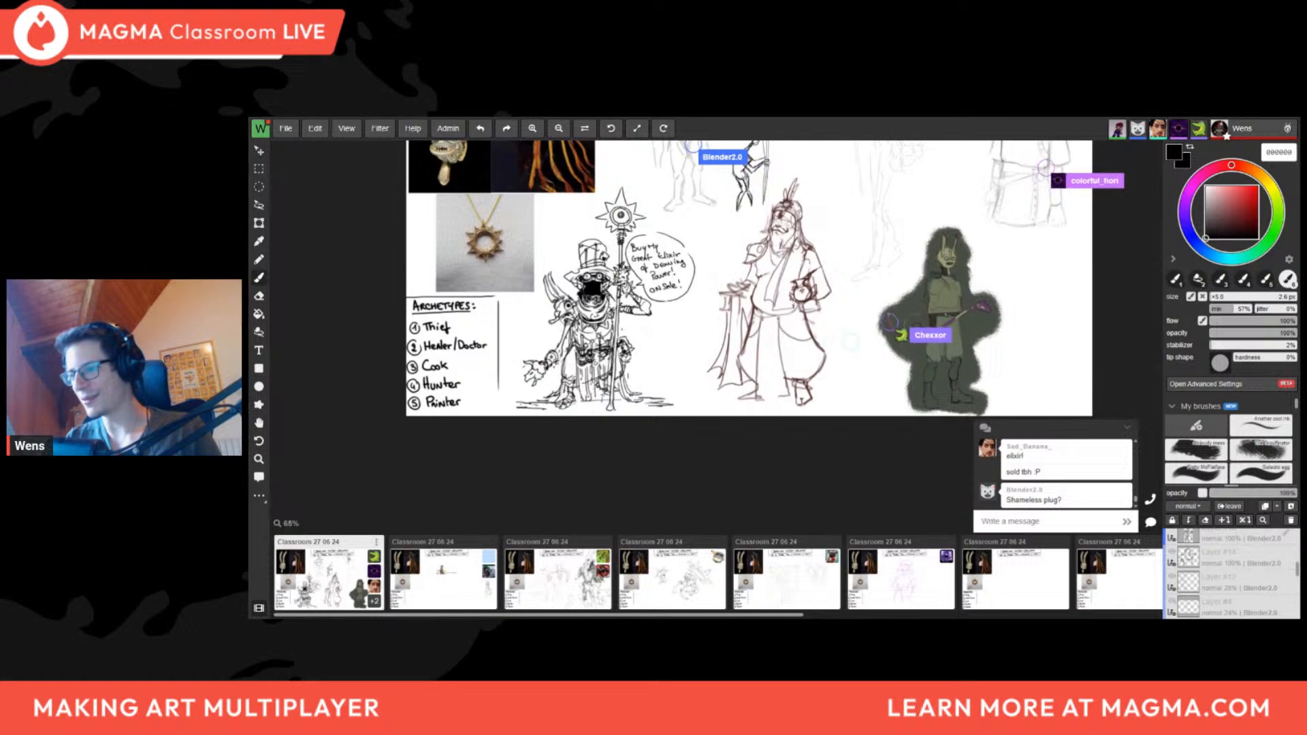
scroll(689, 401, up, 2)
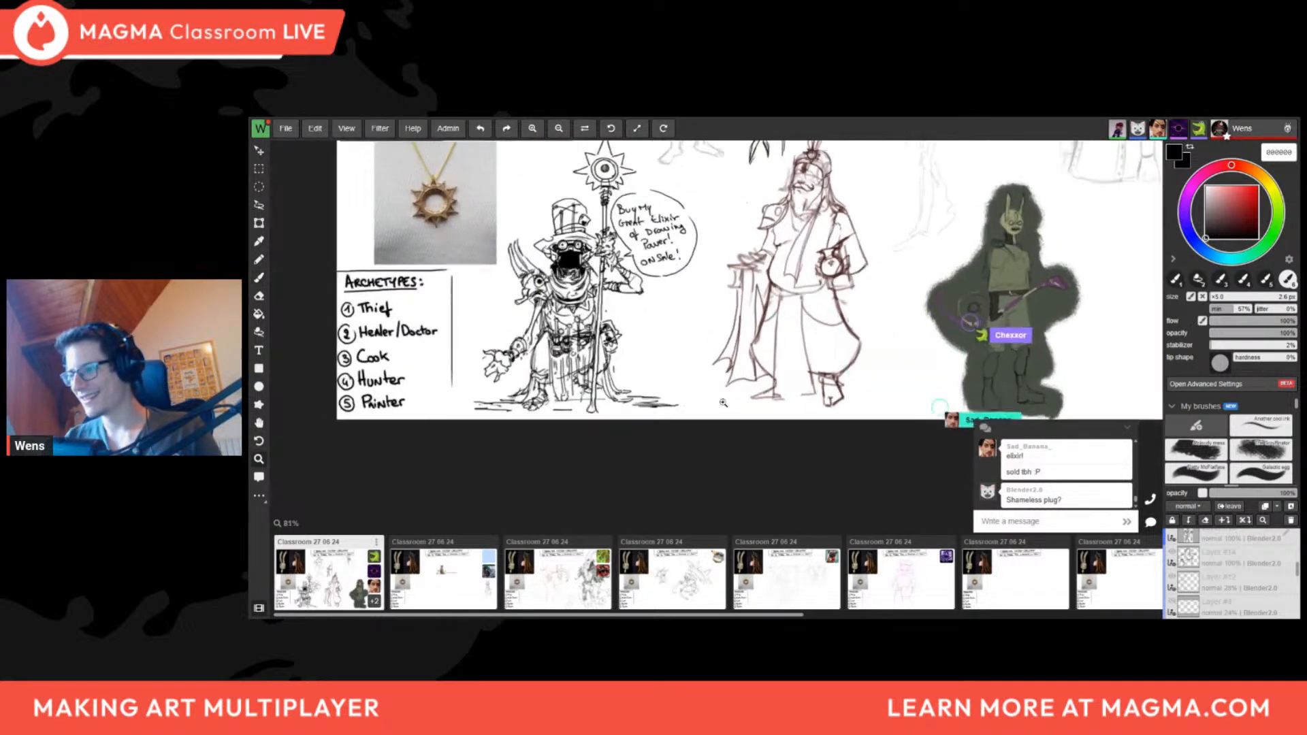
Examine the red-brown bearded robed figure and the surrounding participants' sketches
drag(724, 402, 501, 507)
drag(643, 307, 634, 299)
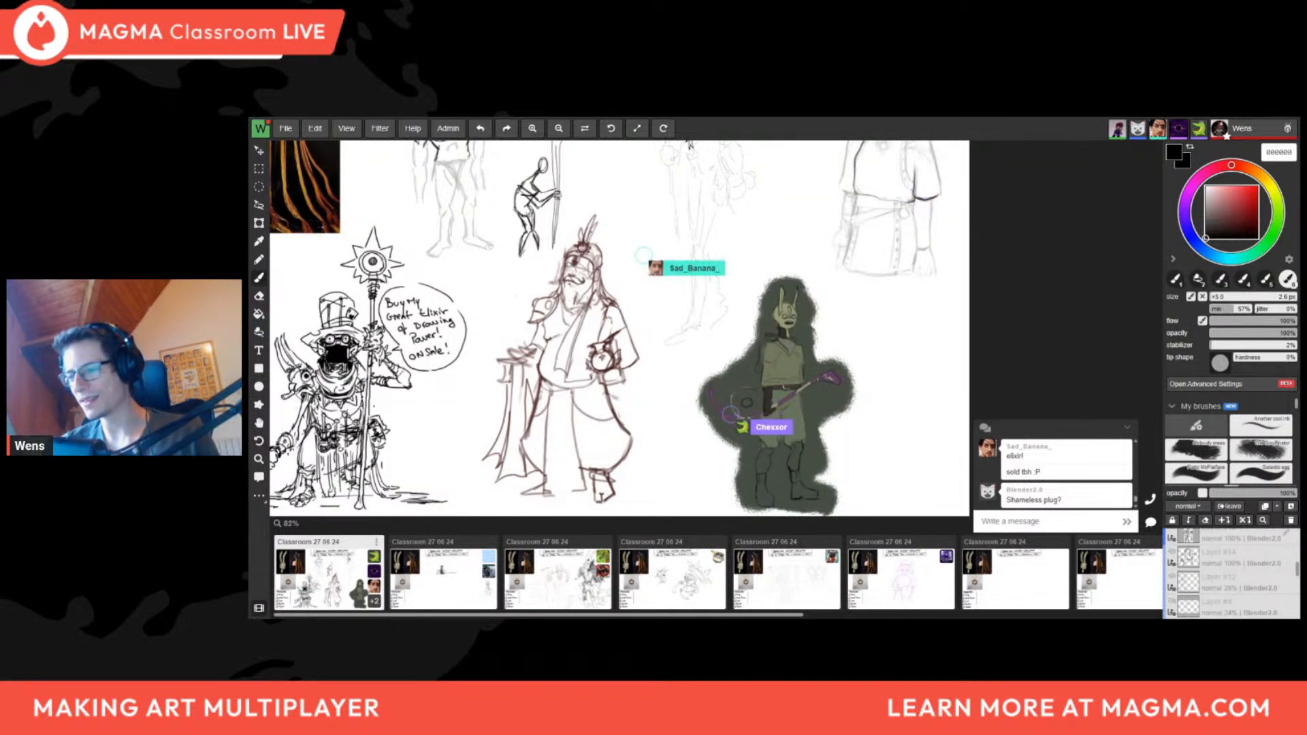
scroll(335, 230, down, 1)
drag(613, 327, 609, 363)
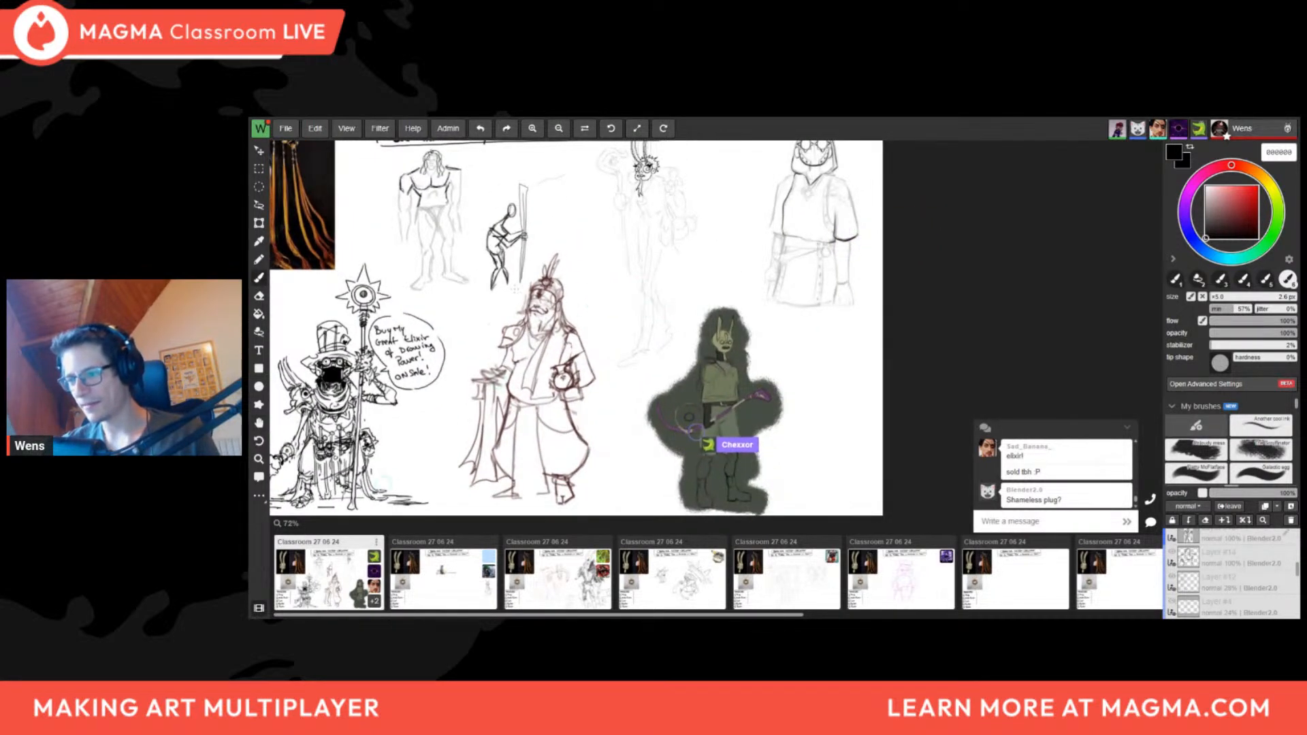
scroll(550, 267, up, 2)
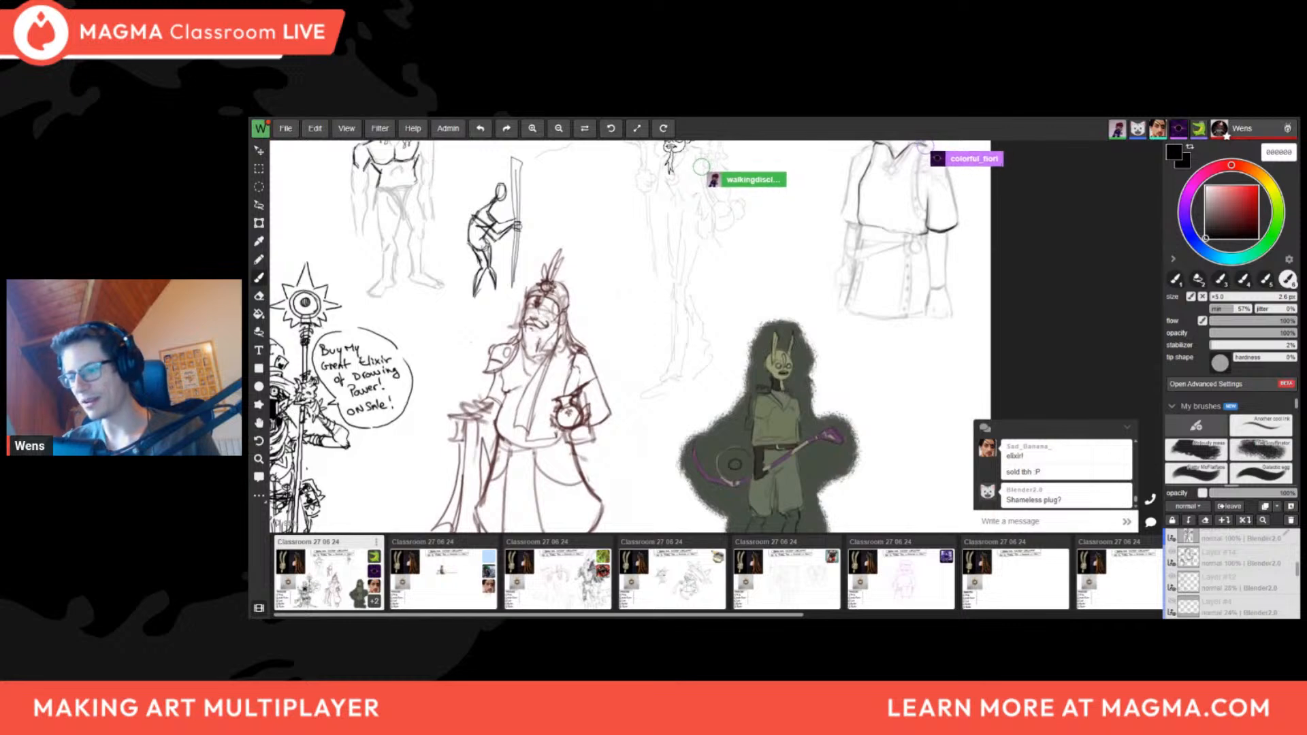
scroll(628, 280, down, 1)
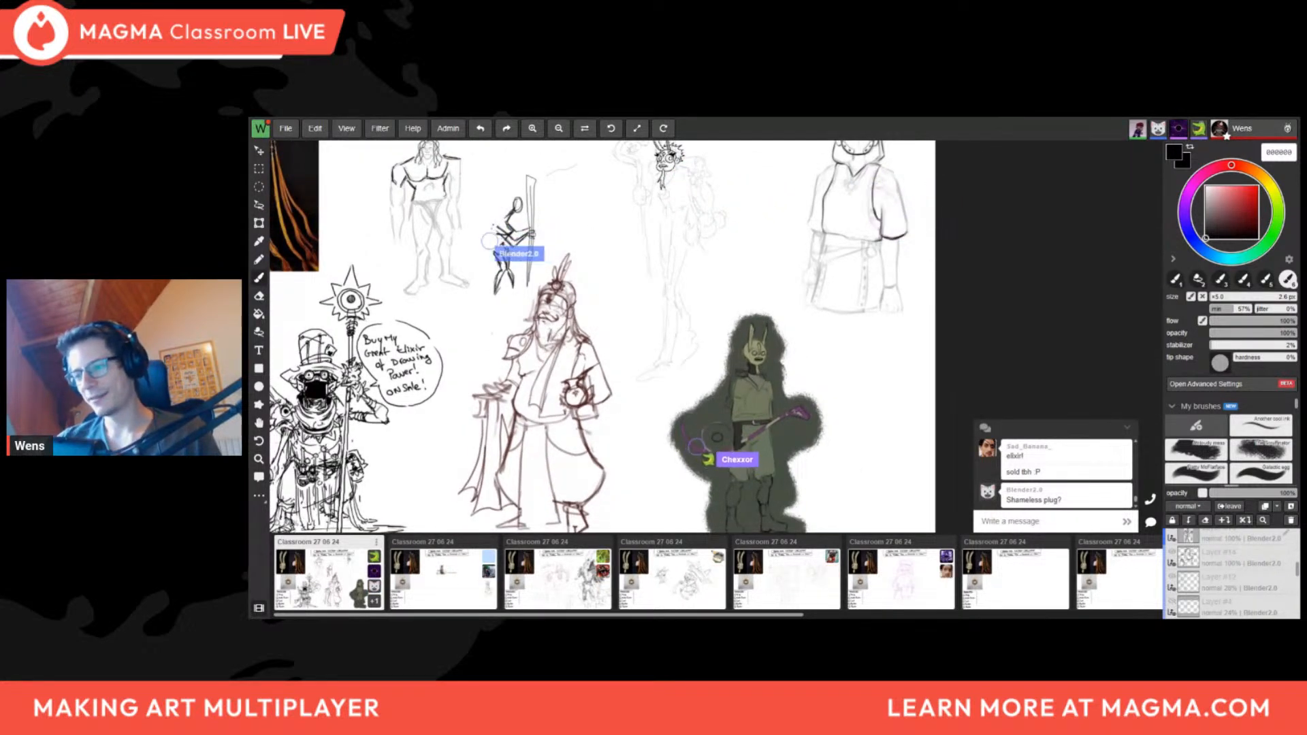
scroll(463, 238, down, 2)
scroll(615, 251, up, 1)
scroll(604, 320, up, 1)
Examine the green long-eared masked character with the purple weapon at close range
middle_drag(658, 324, 586, 306)
scroll(605, 320, up, 1)
middle_drag(696, 350, 610, 322)
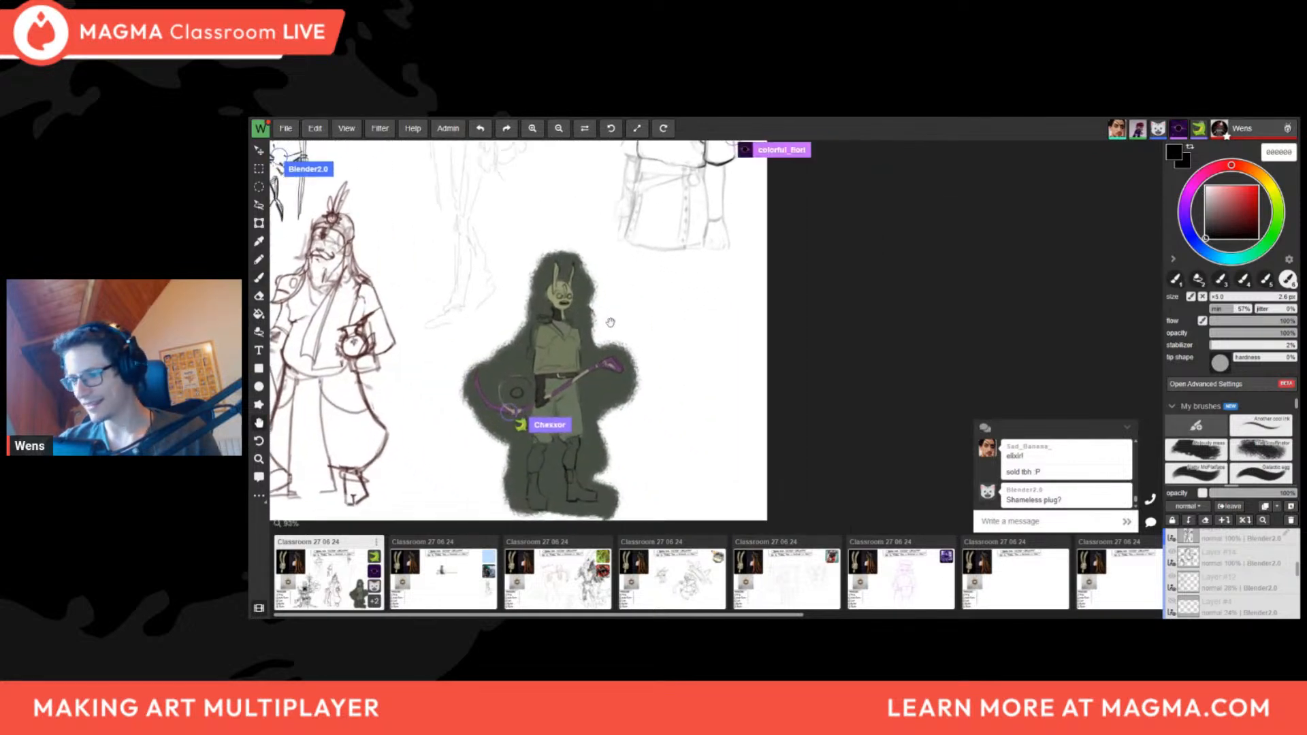
scroll(611, 322, up, 1)
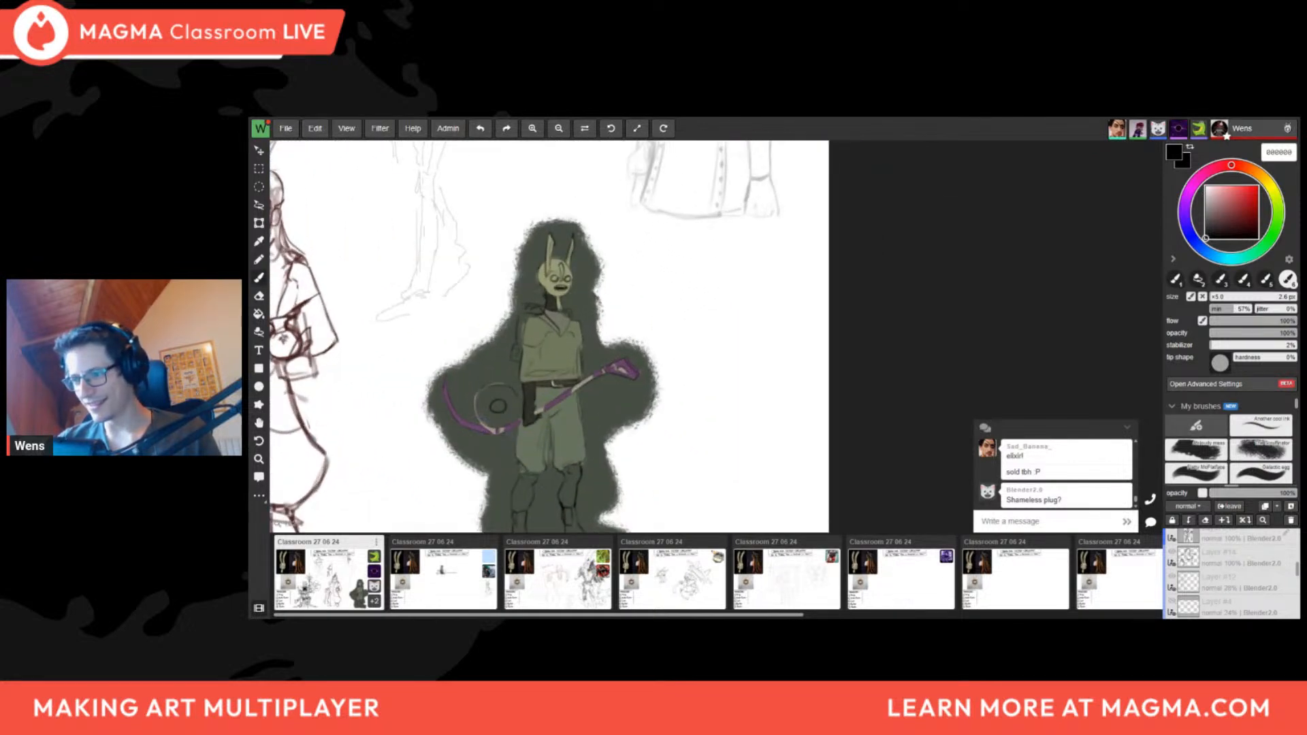
scroll(586, 272, down, 2)
scroll(565, 278, up, 4)
scroll(639, 259, down, 3)
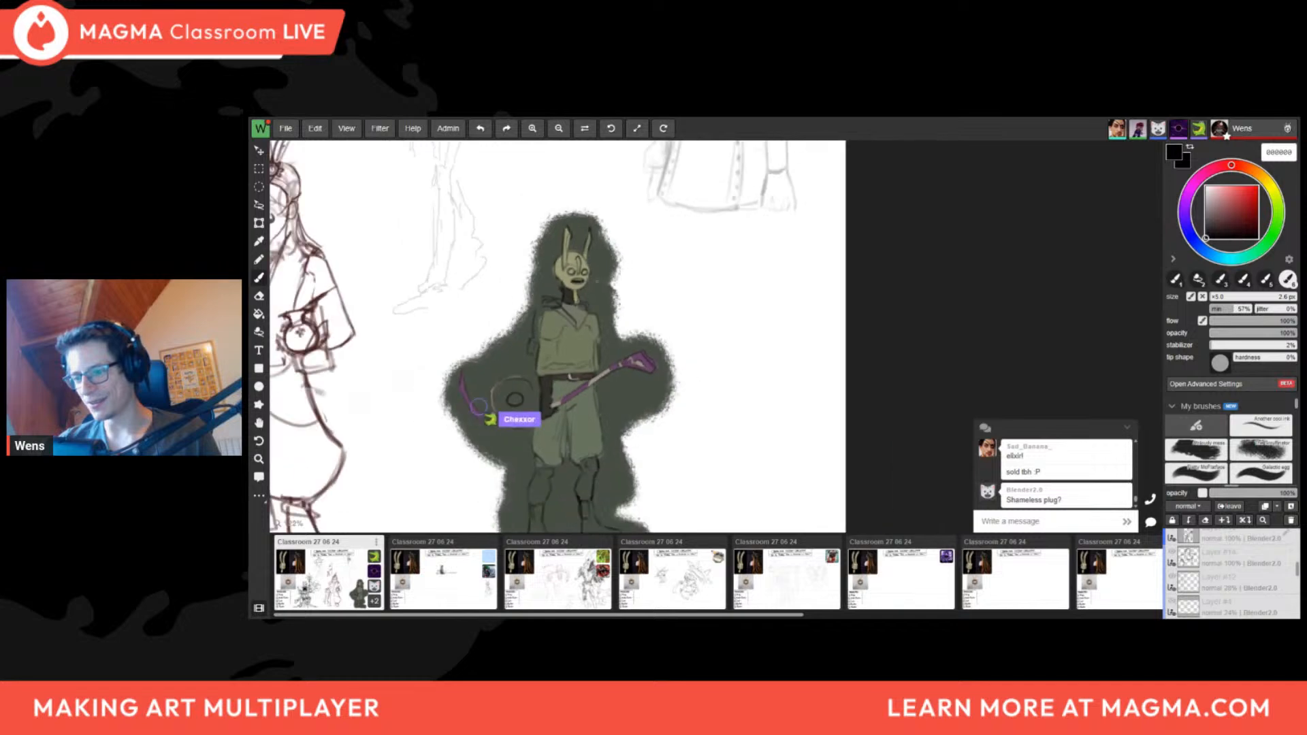
scroll(579, 293, up, 2)
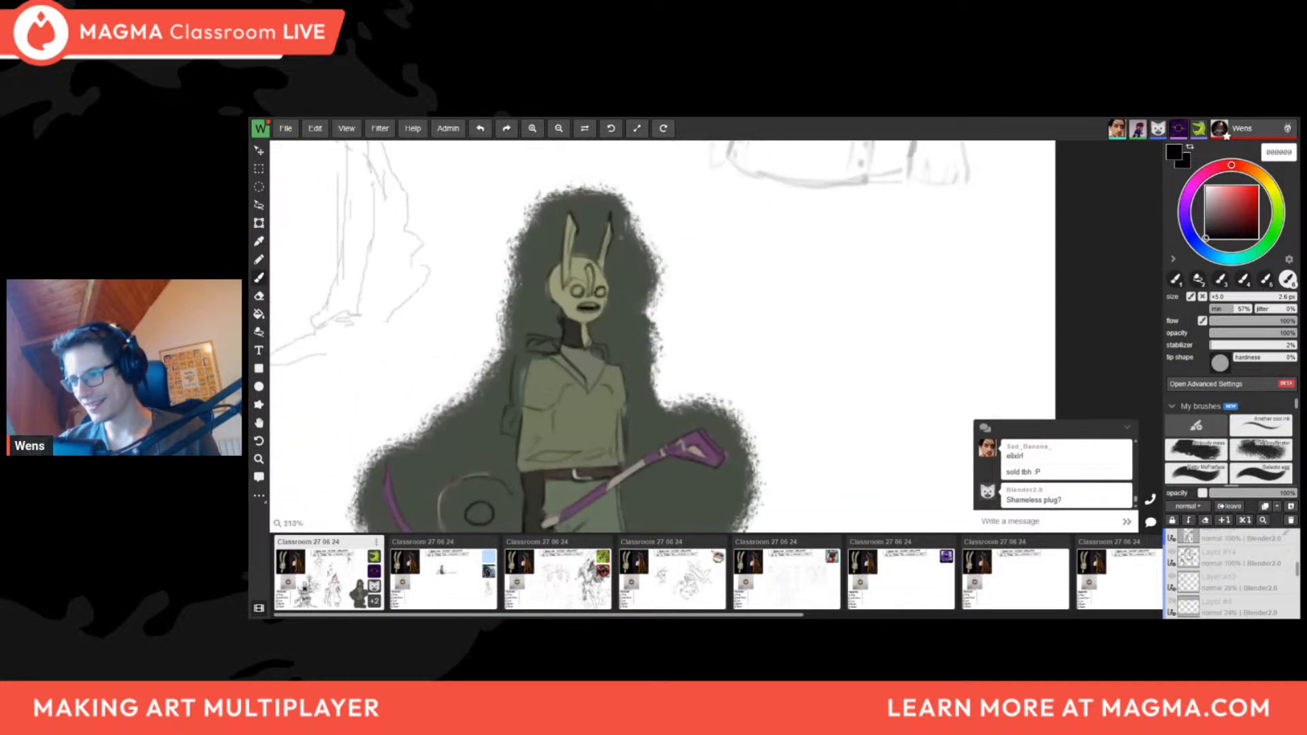
scroll(552, 289, down, 4)
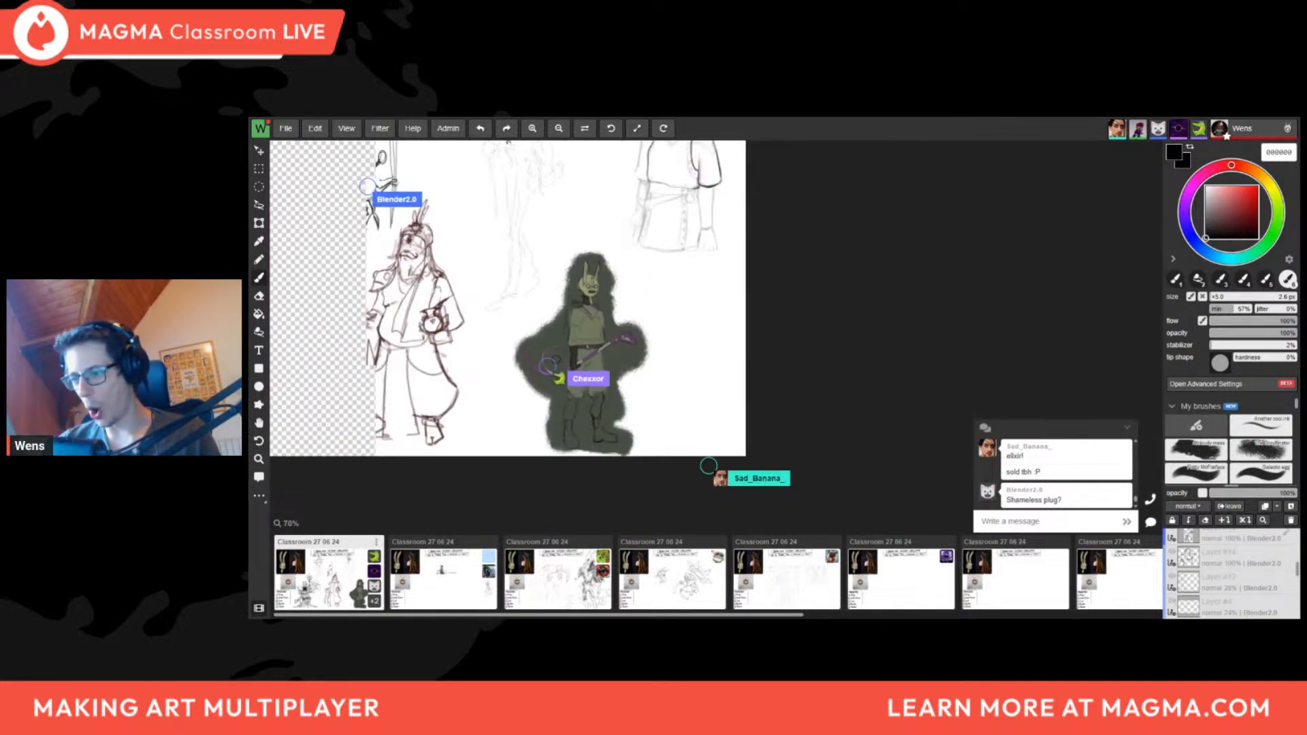
Compare the participants' sketches across the canvas, including the hooded rabbit-masked figure and the slender long-eared one
scroll(562, 284, down, 5)
scroll(572, 273, up, 1)
drag(693, 375, 728, 428)
scroll(728, 427, up, 2)
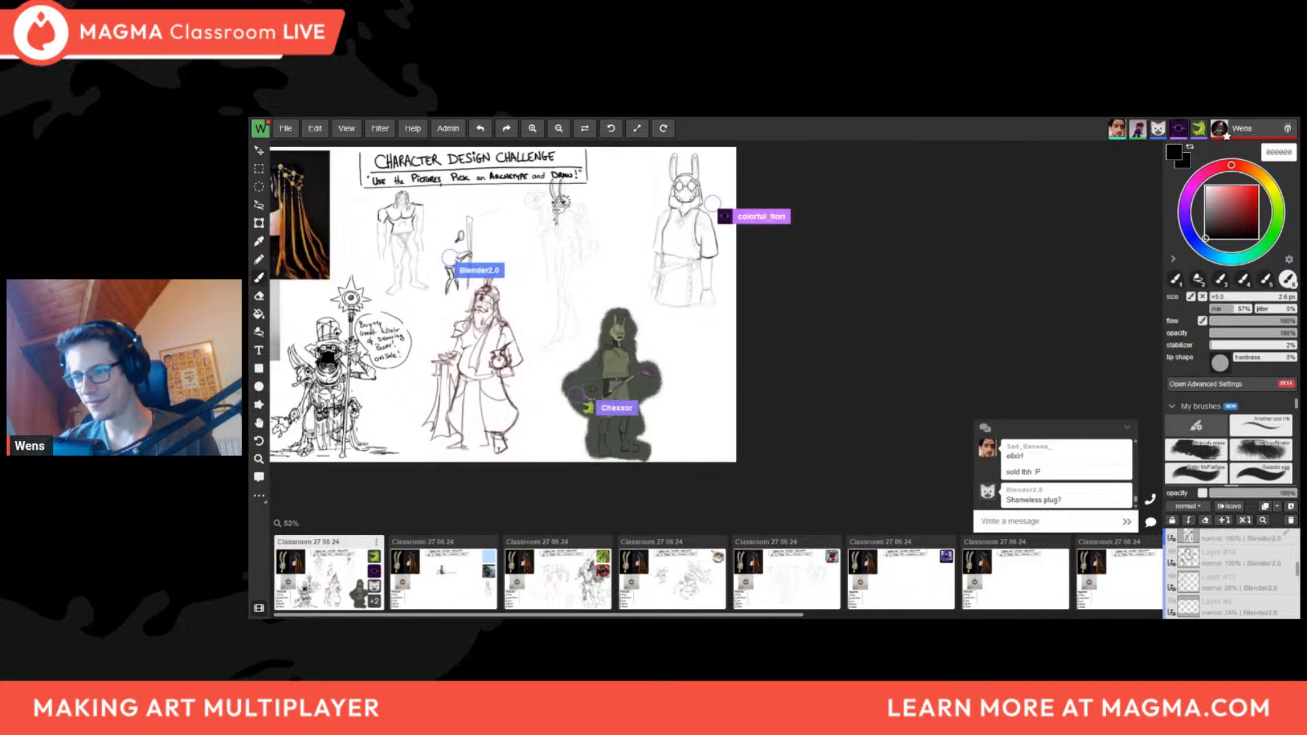
scroll(446, 292, up, 2)
drag(576, 284, 587, 325)
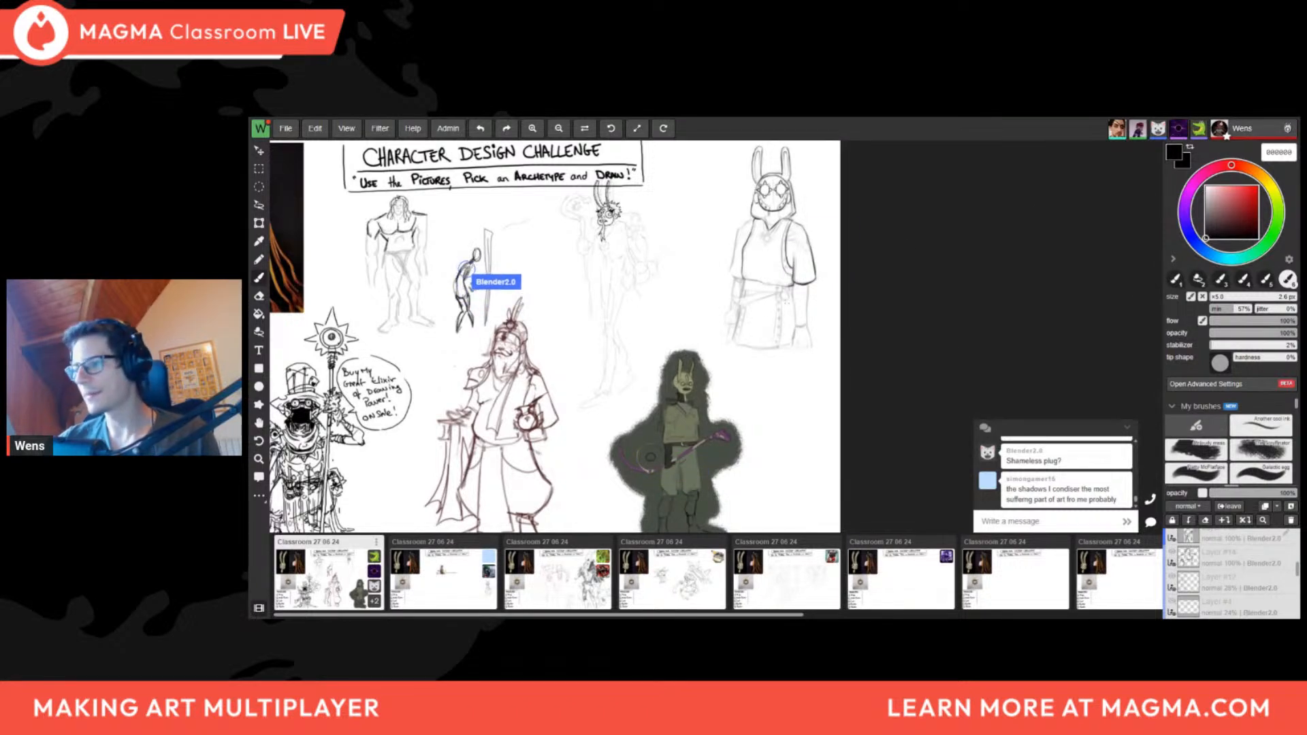
scroll(783, 301, down, 1)
scroll(722, 266, up, 2)
drag(851, 284, 731, 400)
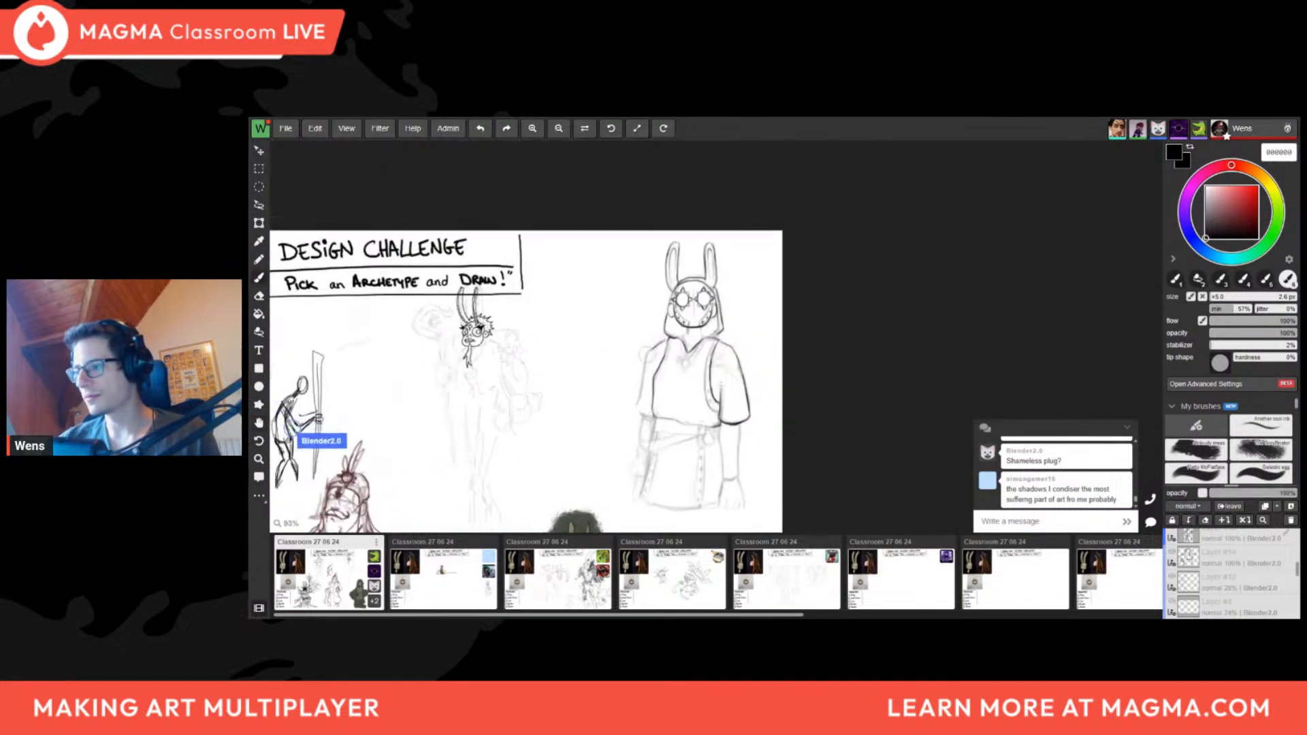
scroll(721, 388, down, 1)
drag(611, 396, 656, 313)
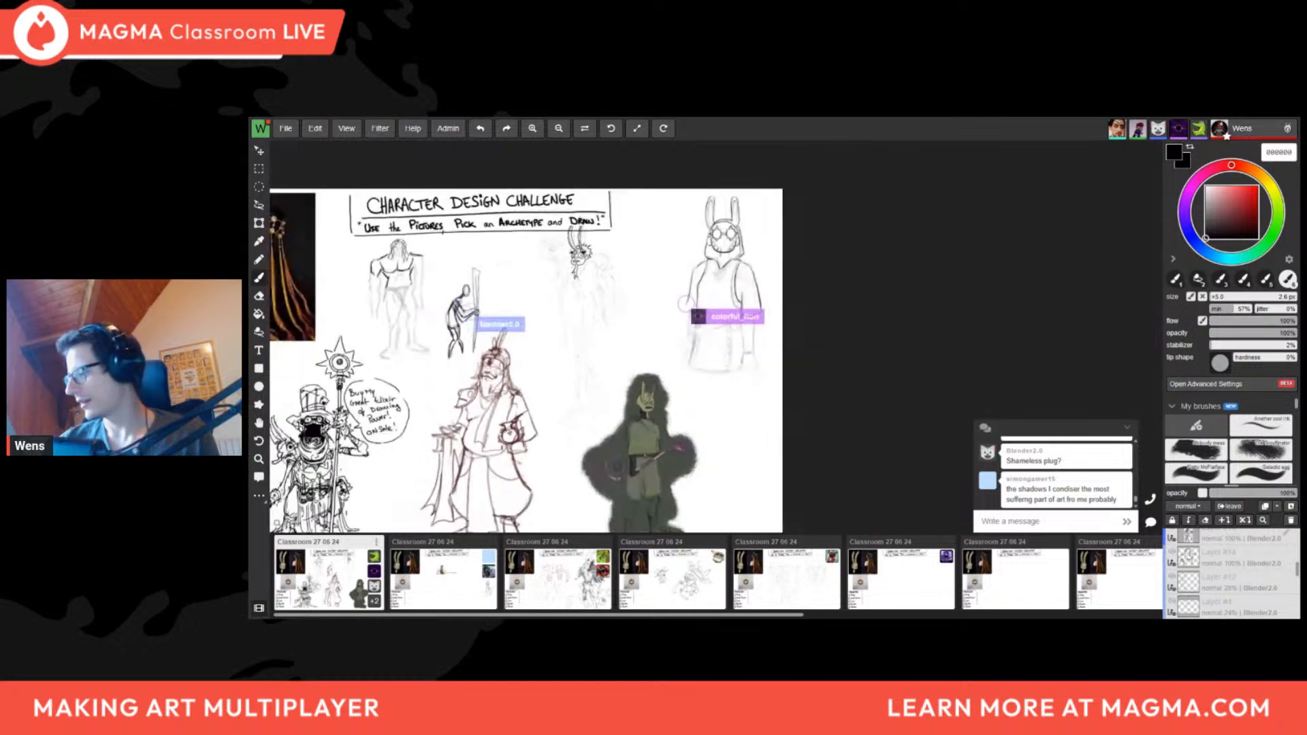
drag(526, 279, 491, 303)
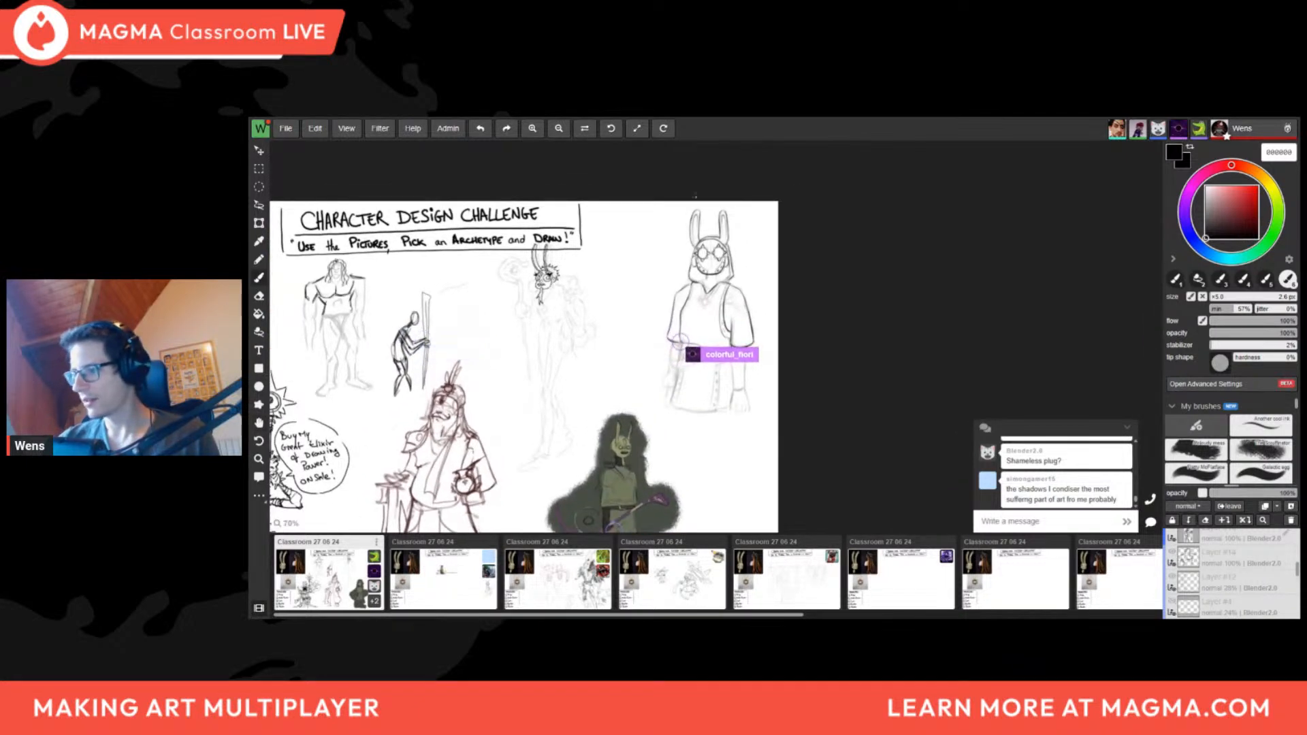
Look over the full sketch canvas, from the elixir seller and bearded figure to the green masked character and the upper sketches
scroll(596, 223, up, 2)
scroll(618, 248, down, 3)
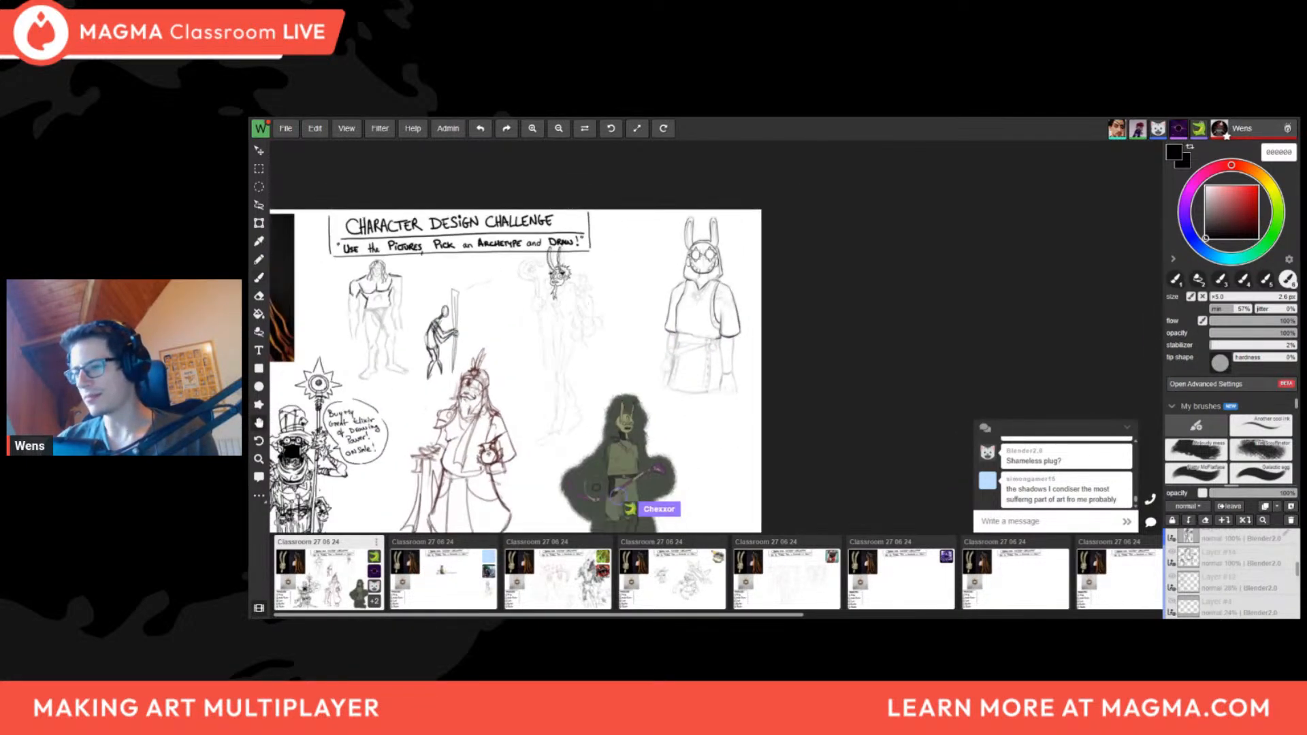
drag(589, 309, 645, 292)
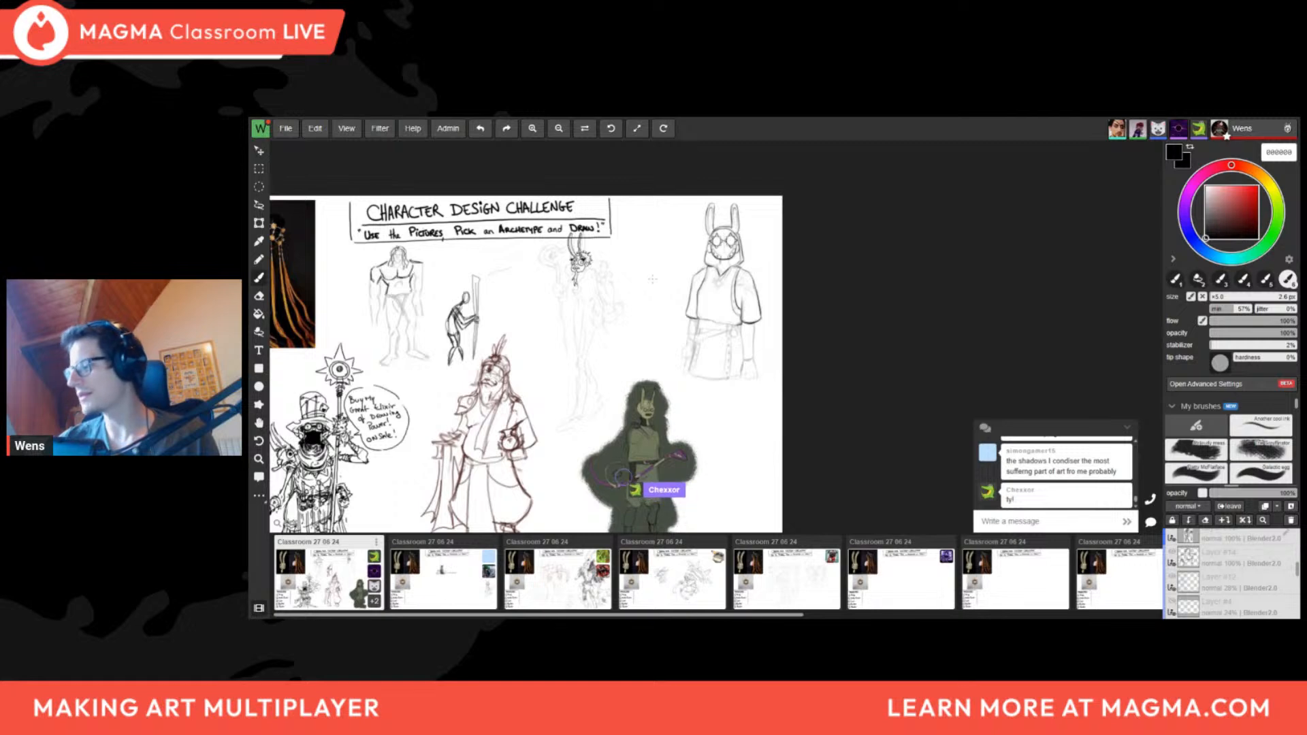
drag(787, 342, 826, 297)
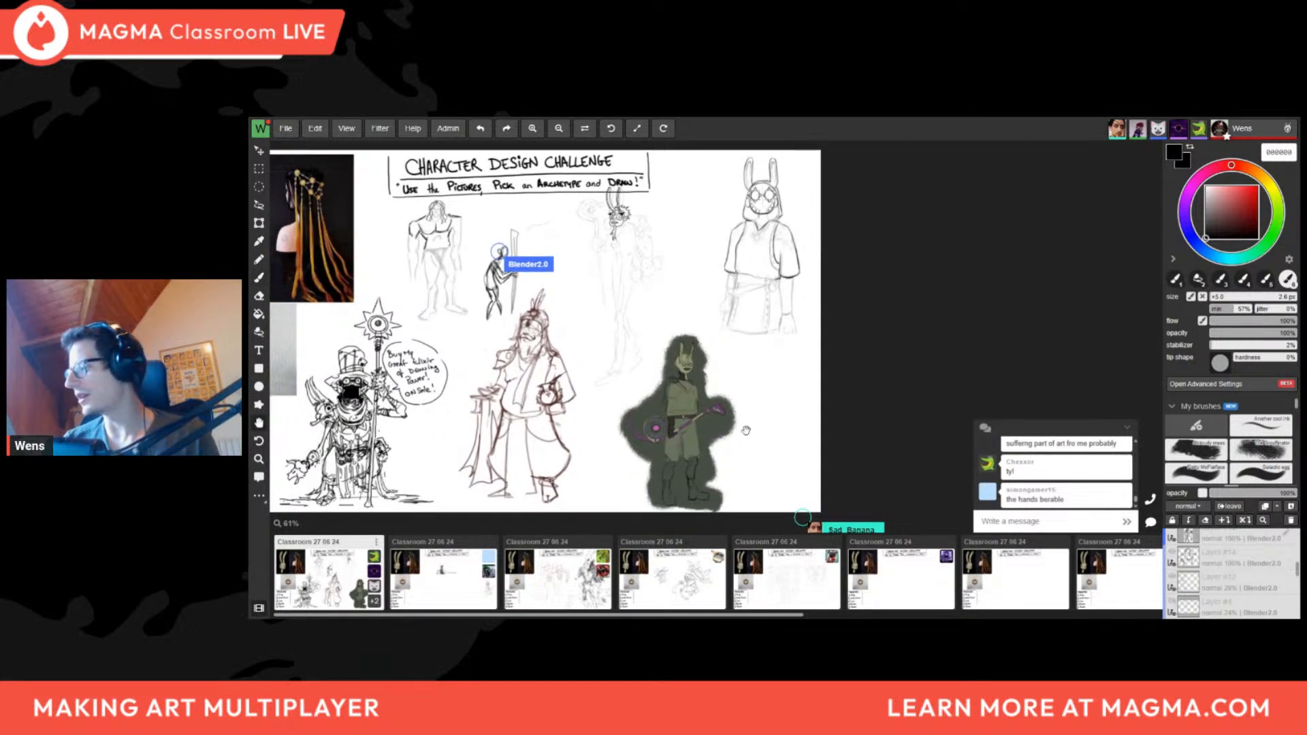
drag(746, 431, 707, 449)
scroll(719, 456, up, 2)
drag(674, 185, 695, 324)
scroll(694, 324, up, 3)
drag(667, 390, 808, 350)
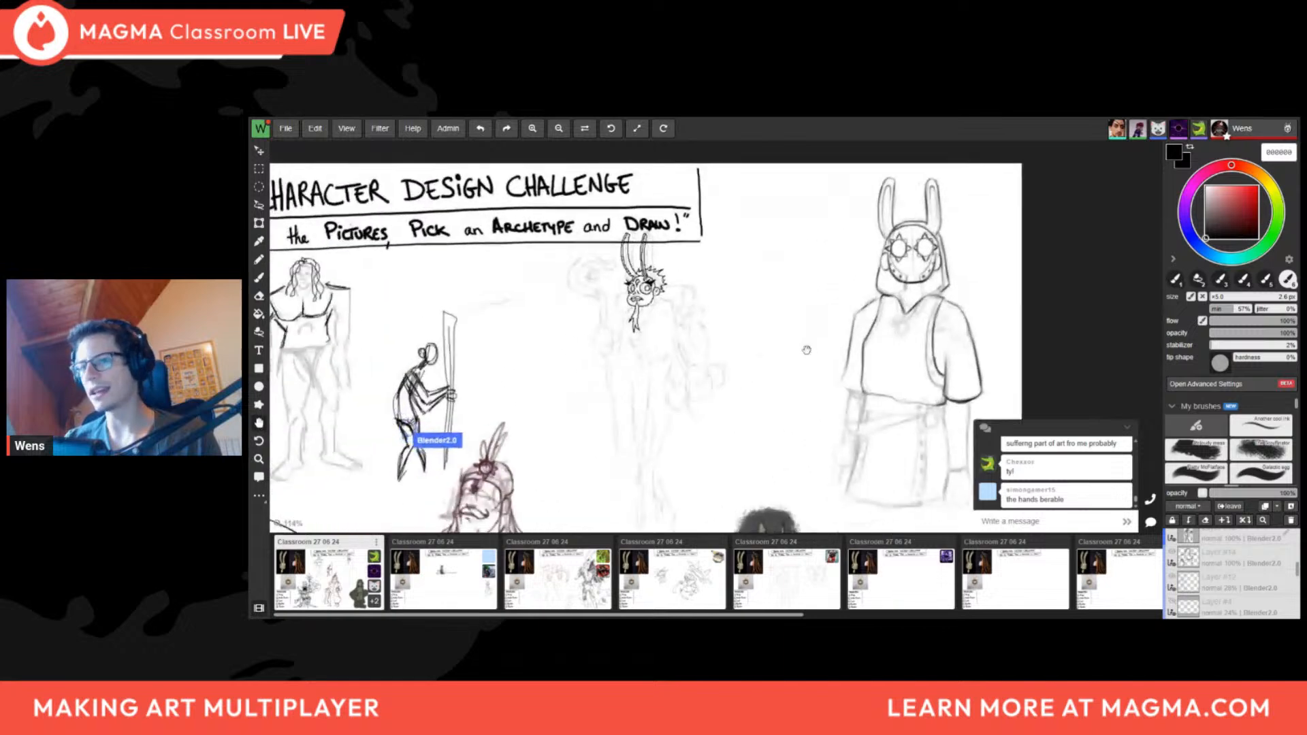
Sketch a black upright rectangle beside the hooded rabbit-masked figure and fill it with the muted red c96e6e
scroll(809, 350, down, 3)
drag(876, 291, 817, 312)
scroll(817, 311, up, 5)
key(b)
mouse_move(711, 248)
mouse_down()
mouse_move(651, 300)
mouse_move(723, 265)
mouse_move(664, 328)
mouse_up()
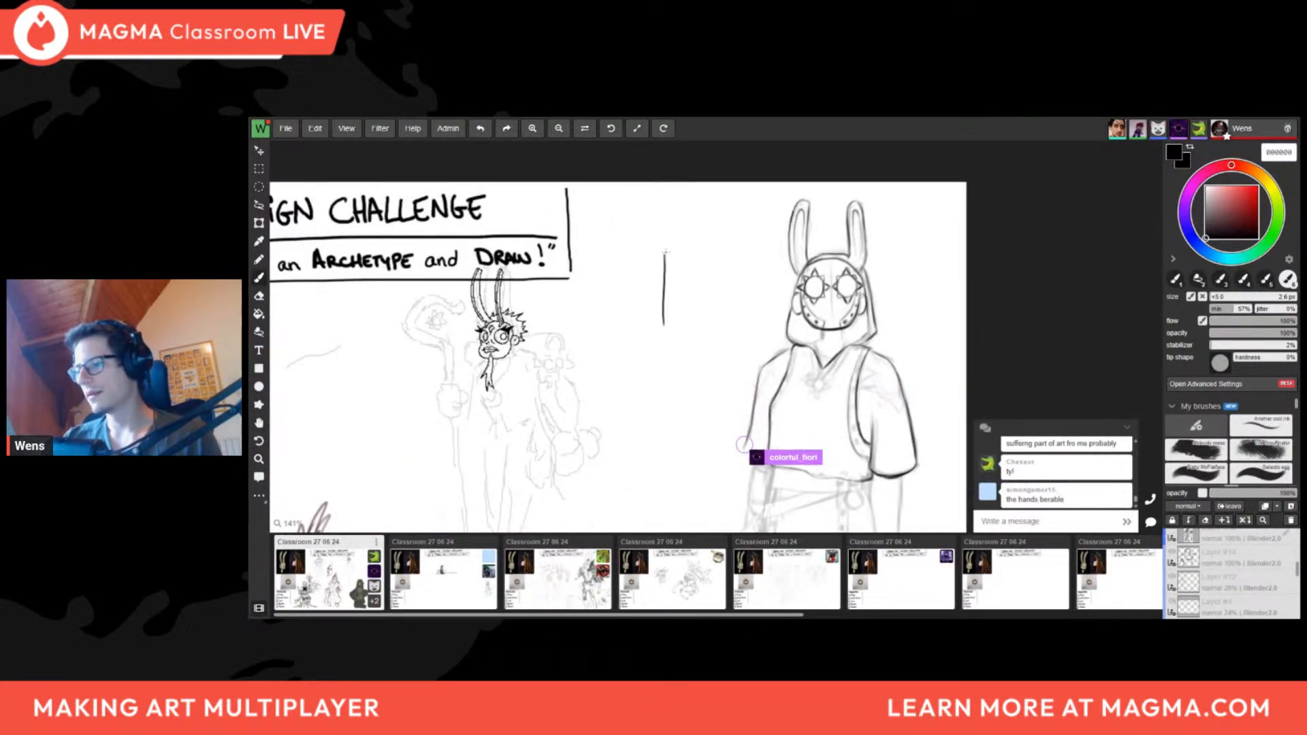
mouse_move(665, 251)
mouse_down()
mouse_move(727, 273)
mouse_move(671, 332)
mouse_up()
click(1228, 197)
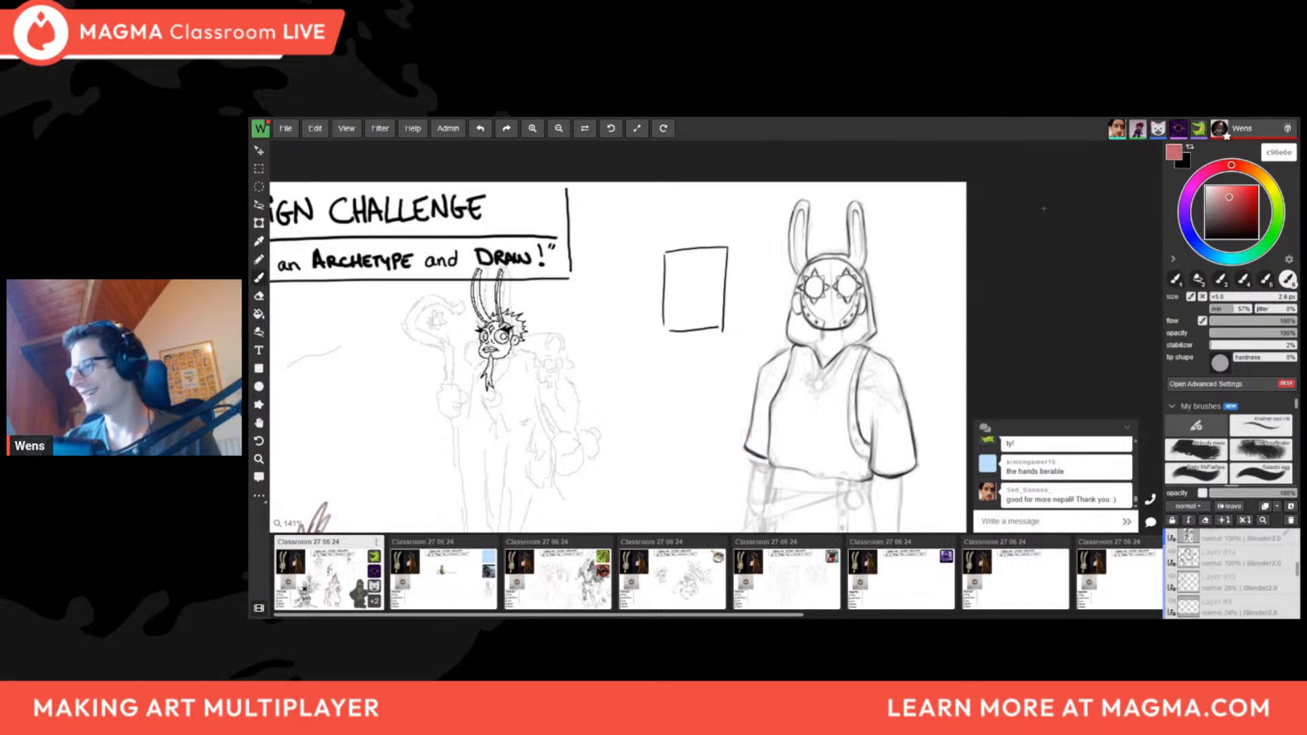
key(l)
mouse_move(722, 250)
mouse_down()
mouse_move(662, 316)
mouse_move(724, 251)
mouse_up()
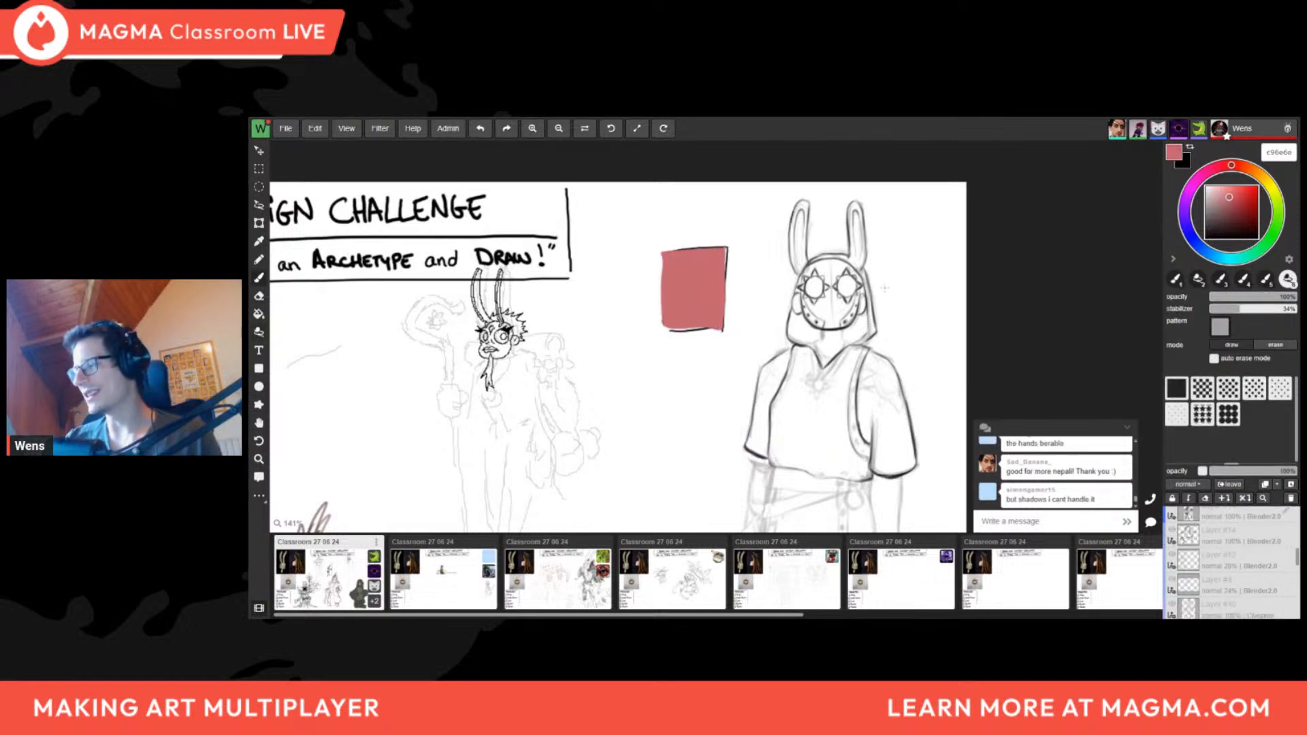
Add a separate layer for the red swatch's shading and set its blend mode to Multiply
key(b)
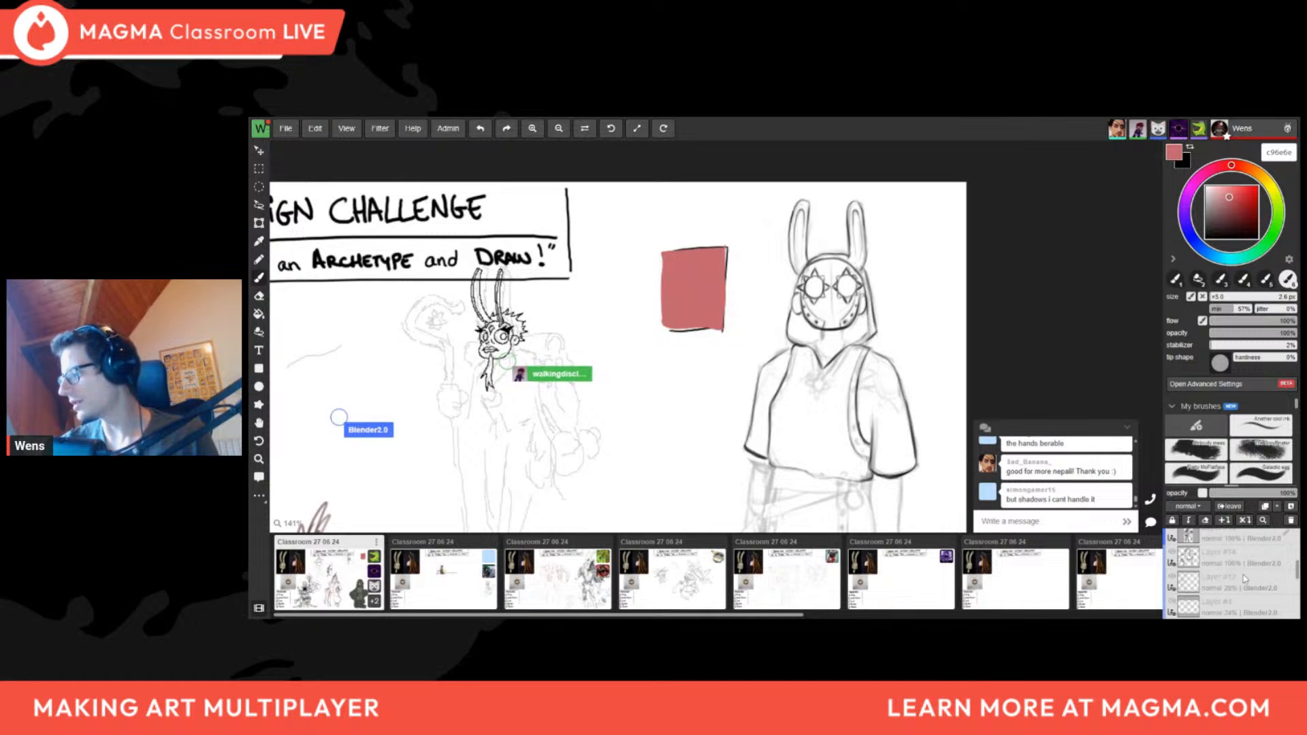
scroll(1244, 579, down, 5)
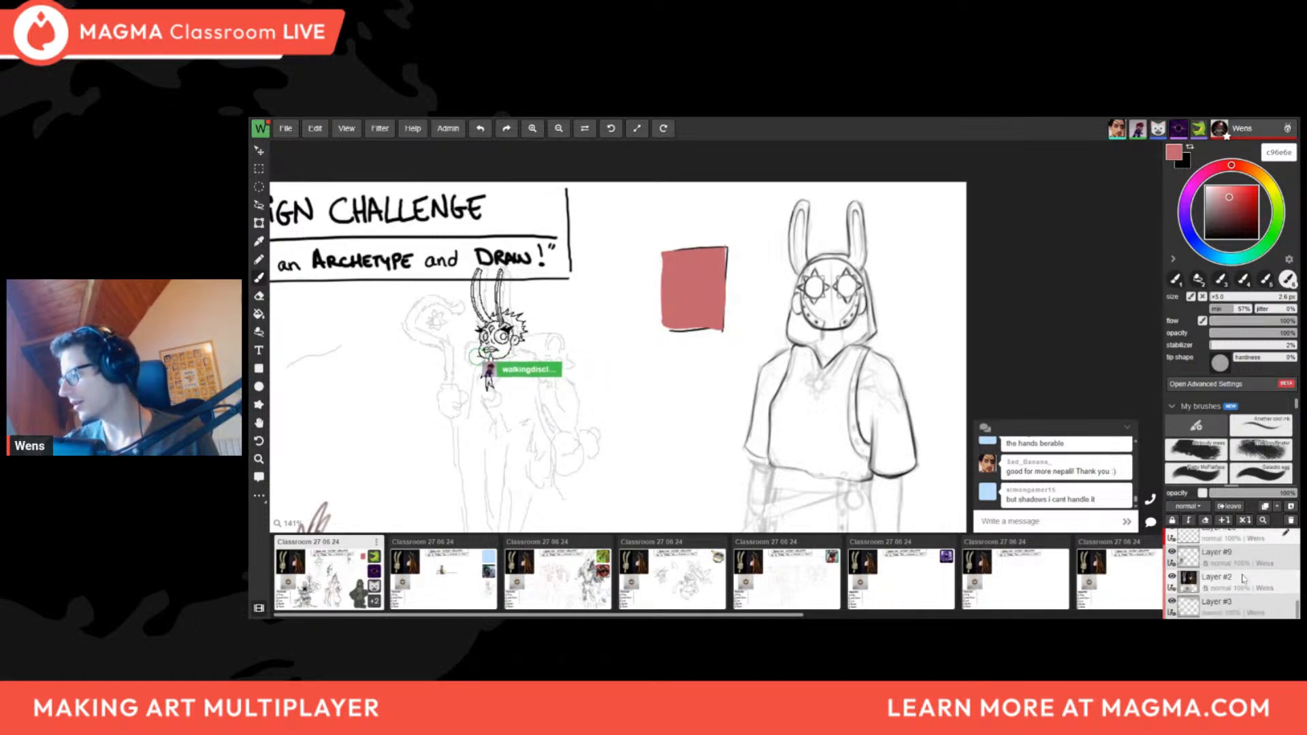
scroll(1245, 580, up, 1)
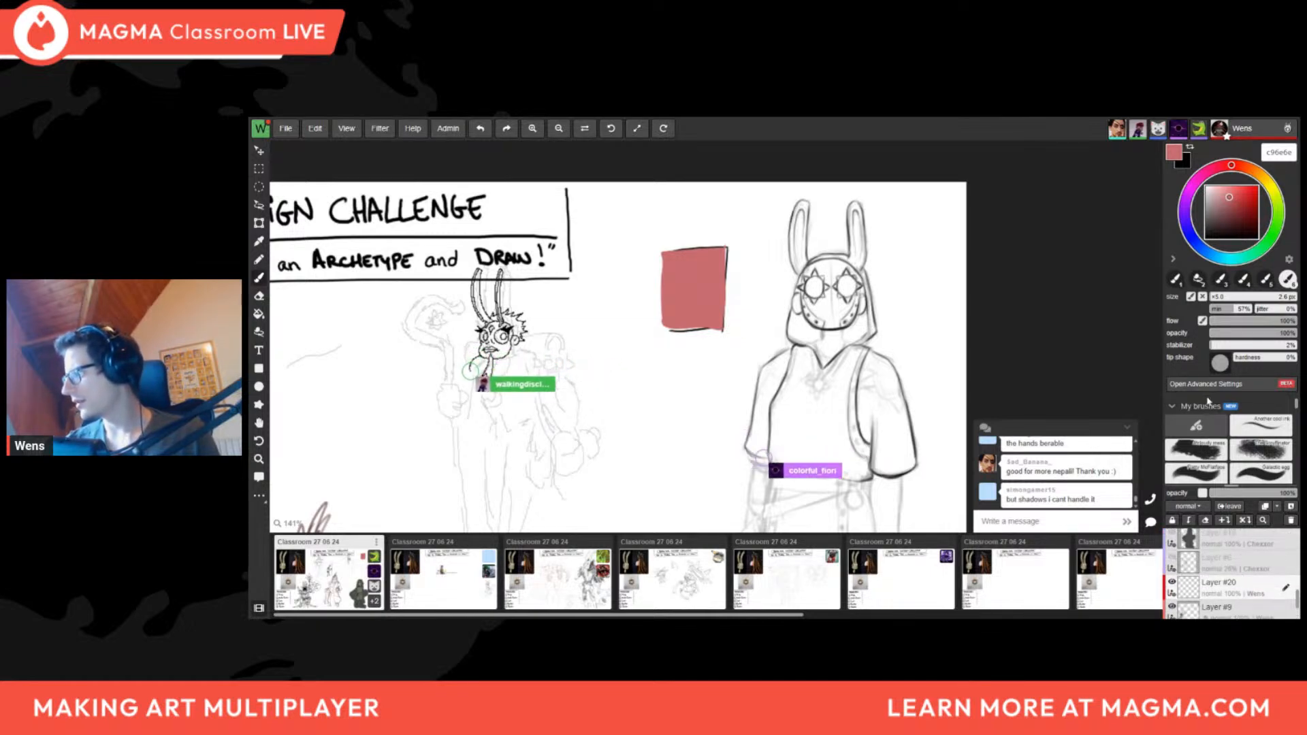
click(1186, 506)
click(1256, 399)
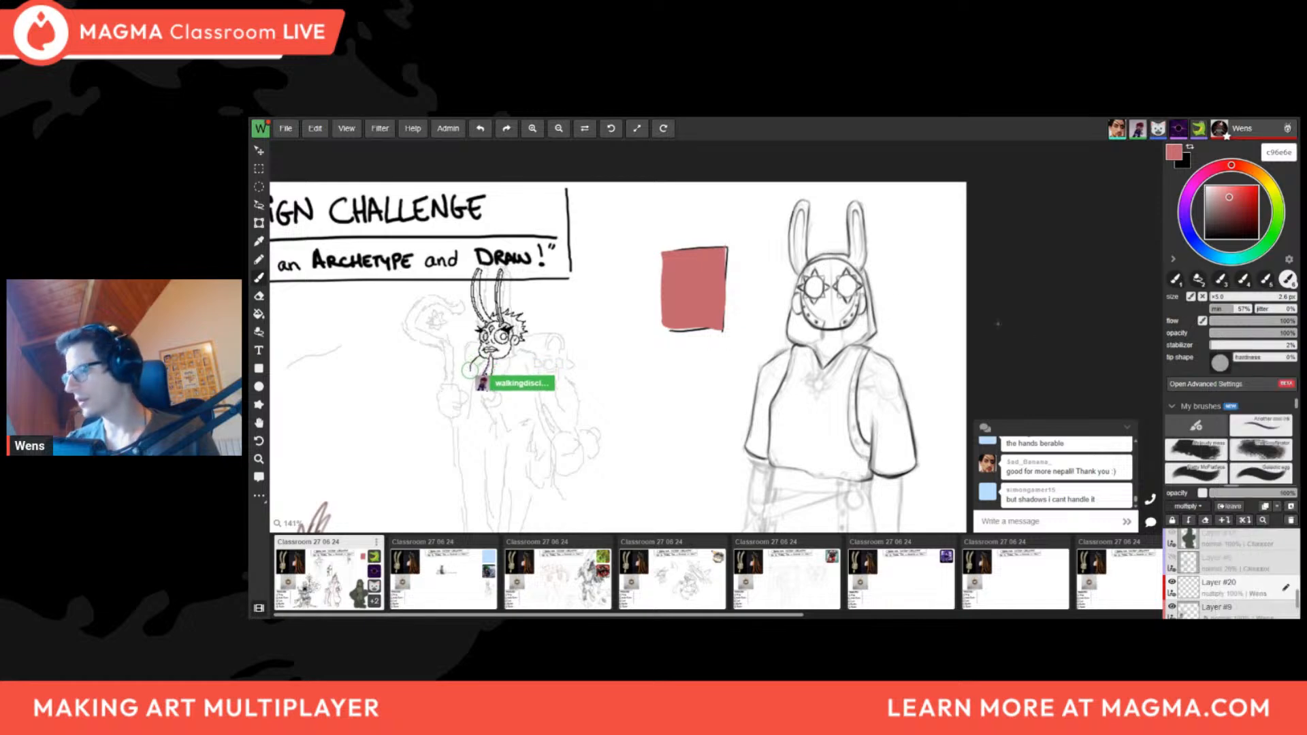
Fill the lower half of the red swatch with the darker shade 914657 on the Multiply layer
drag(1239, 208, 1232, 209)
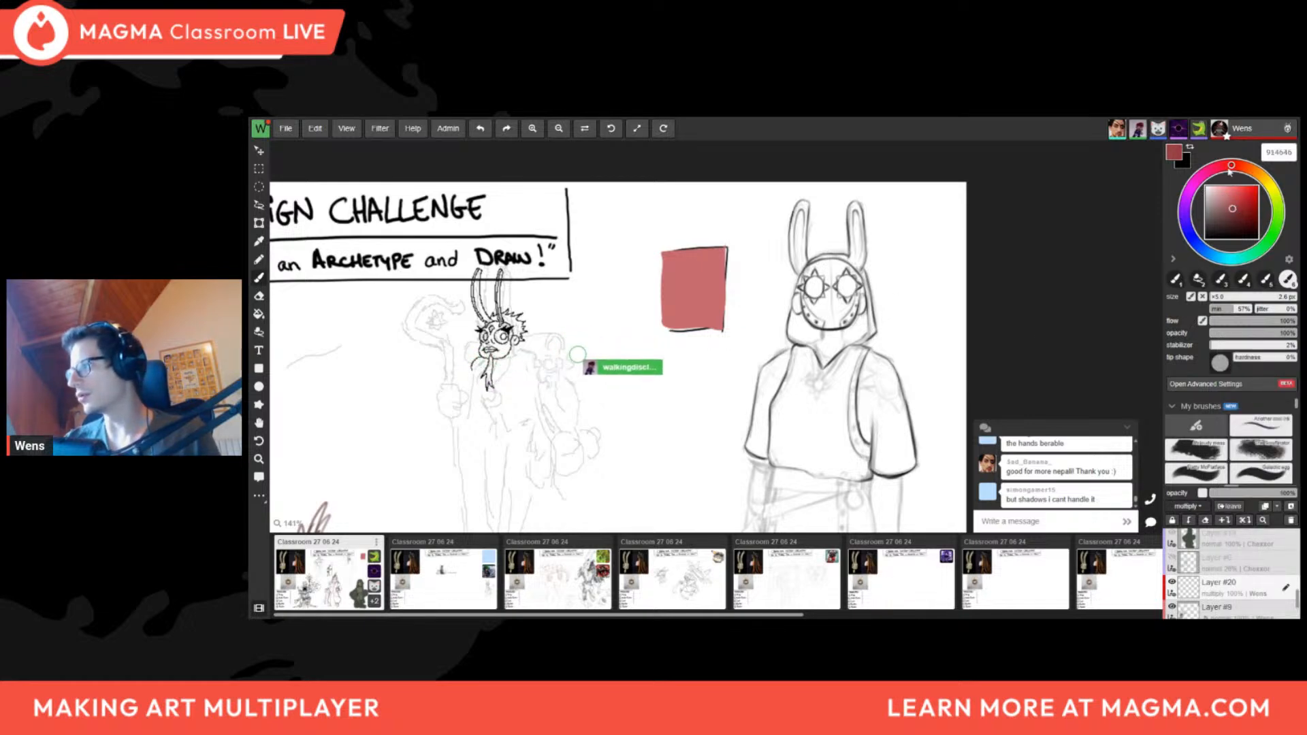
click(1220, 166)
key(shift+l)
mouse_move(664, 281)
mouse_down()
mouse_move(723, 300)
mouse_move(720, 326)
mouse_move(664, 328)
mouse_up()
key(ctrl+z)
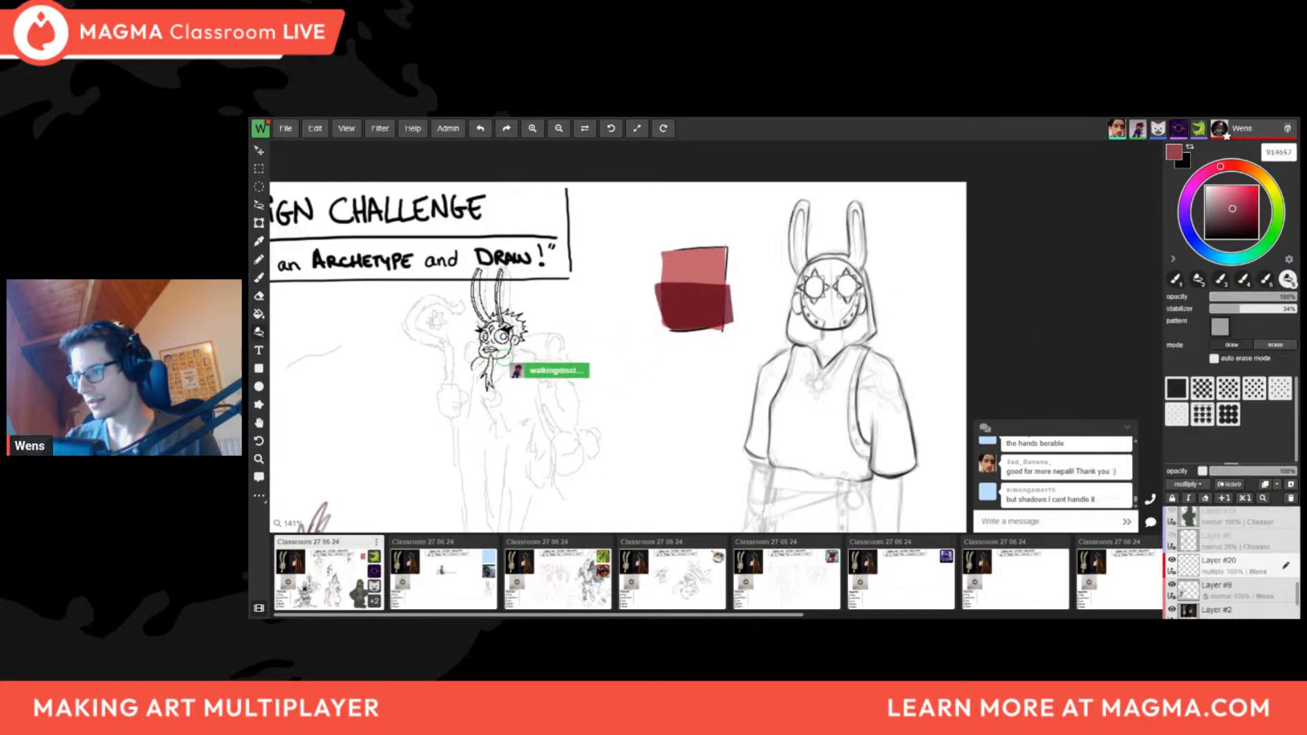
Brush a deeper shadow in colour 5e2a40 onto the swatch's shaded half and switch to the Eraser
key(b)
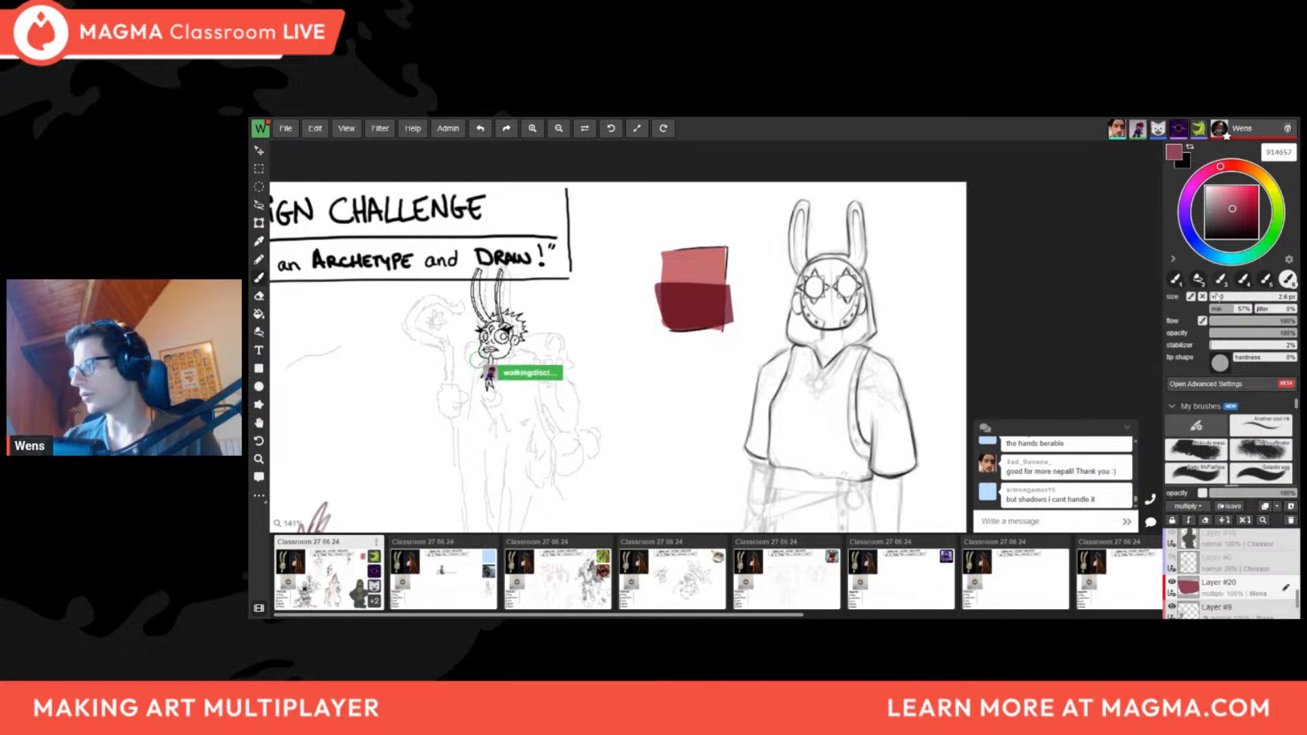
key(bracketleft)
key(bracketleft)
key(bracketleft)
key(bracketleft)
key(bracketleft)
key(bracketleft)
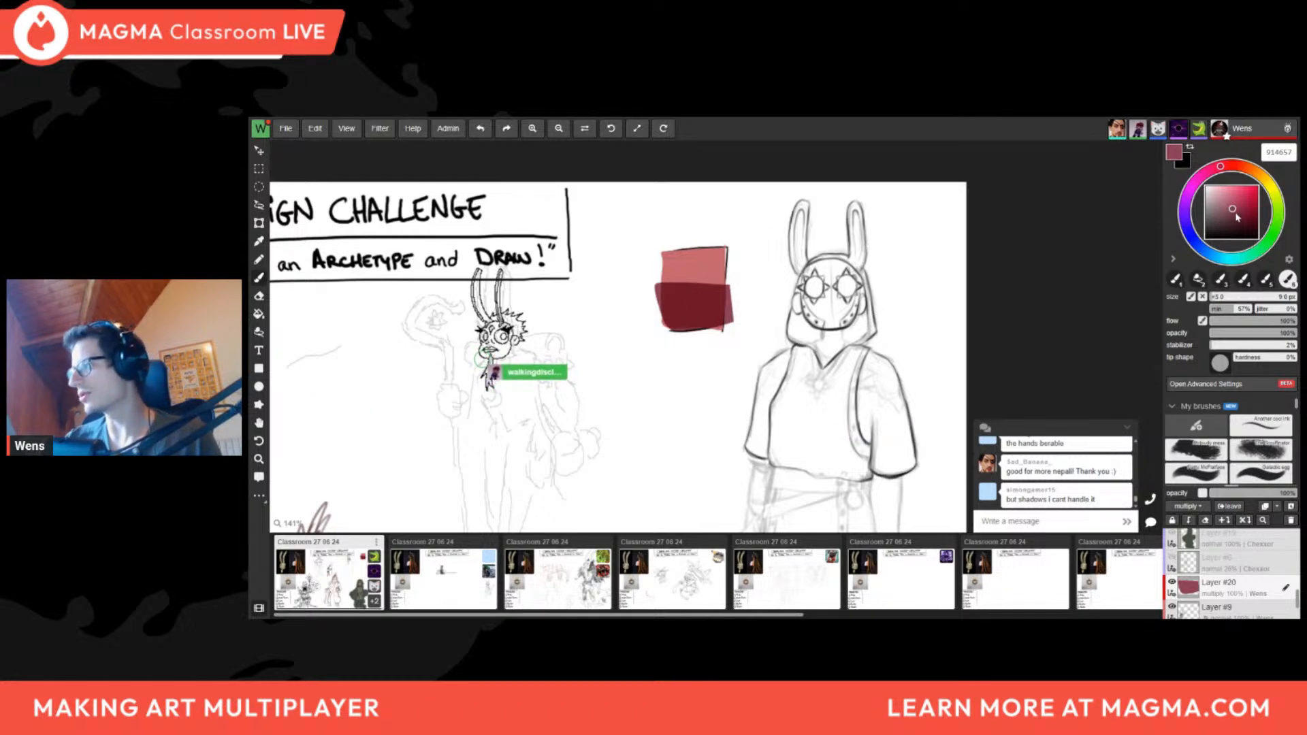
click(1235, 219)
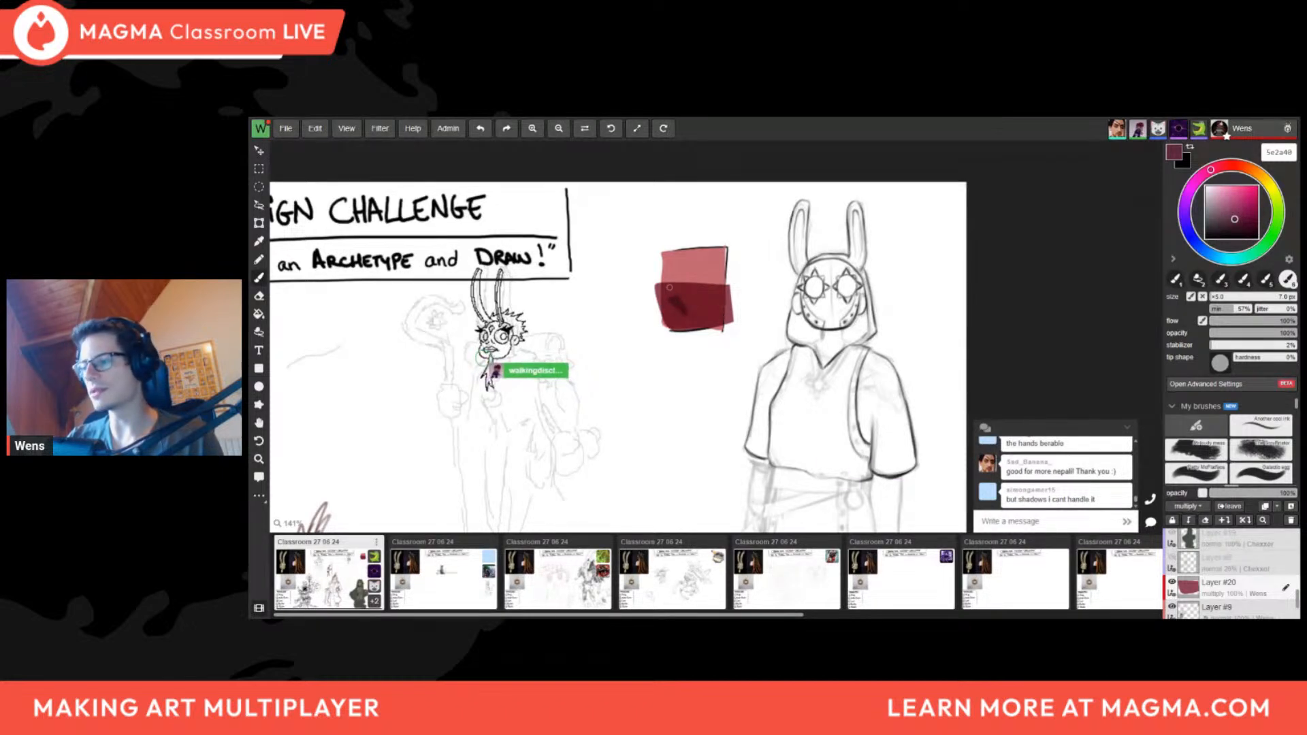
scroll(730, 299, down, 3)
key(e)
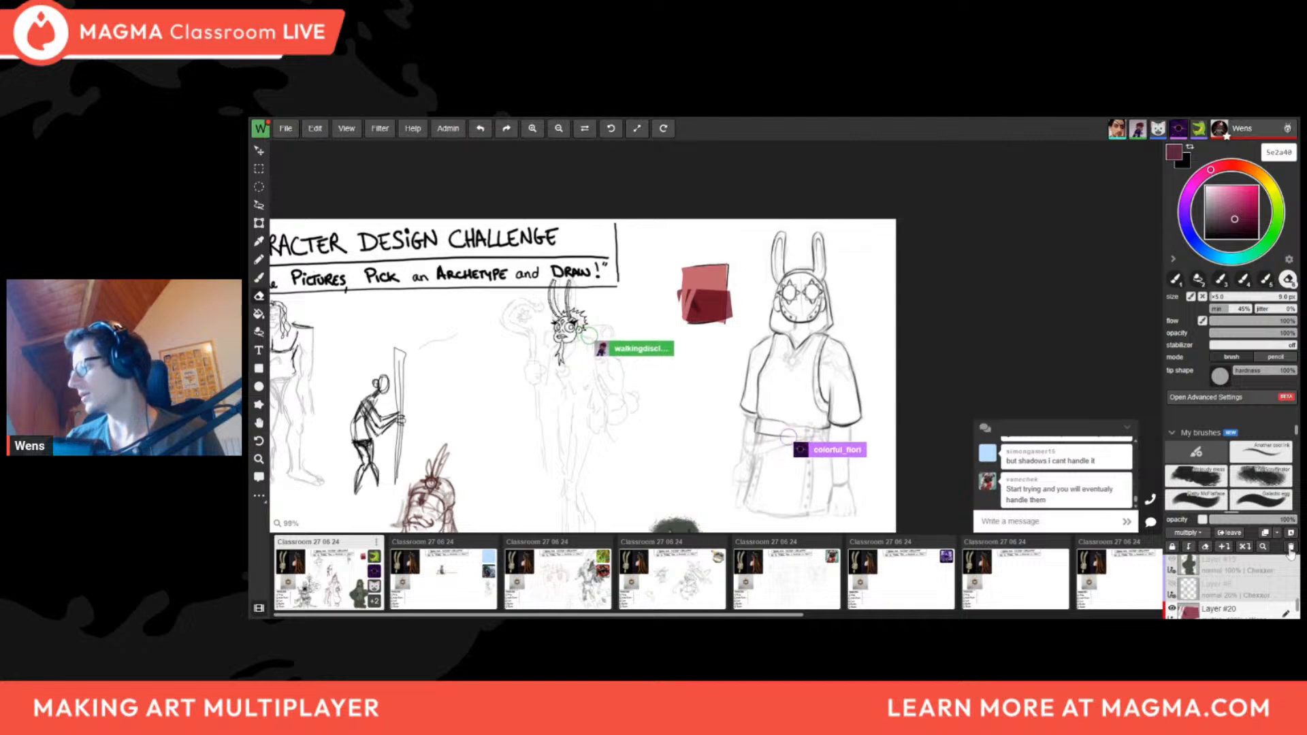
Delete the Multiply shading layer and lasso the remaining red swatch to delete it from the canvas
click(1290, 547)
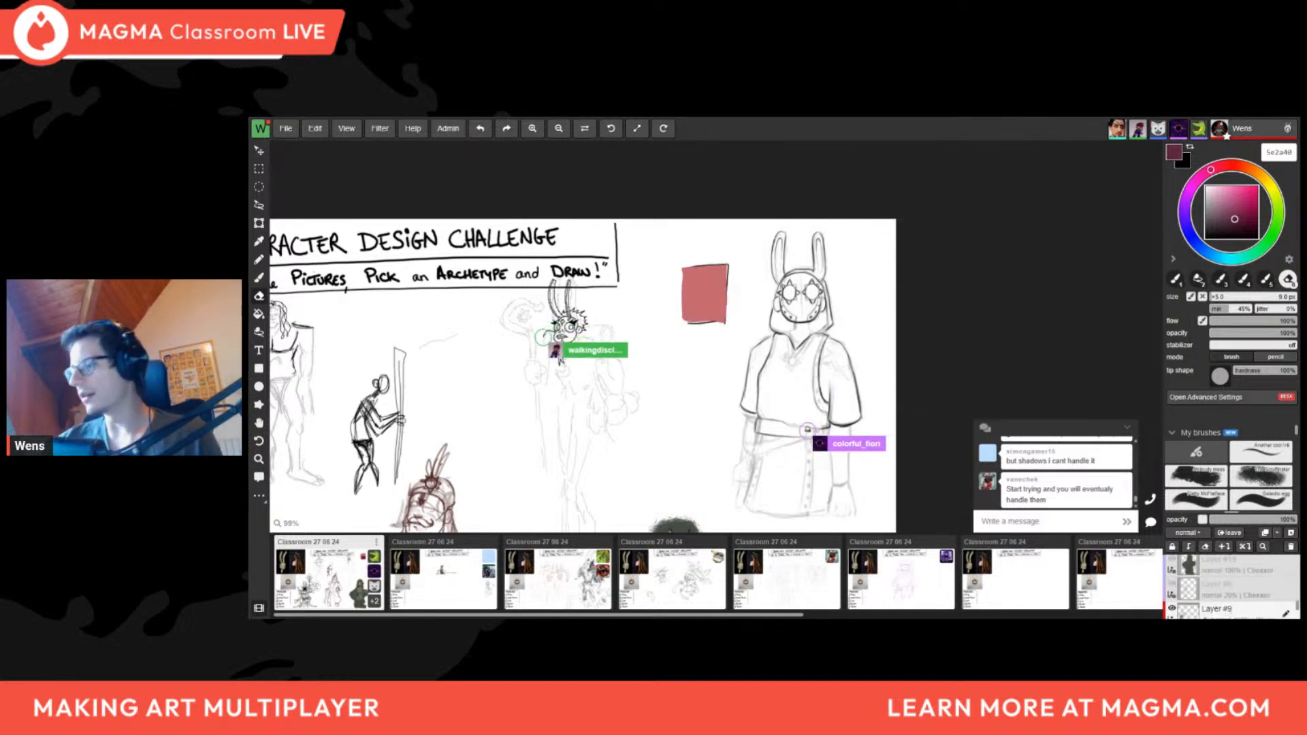
key(l)
mouse_move(728, 254)
mouse_down()
mouse_move(673, 250)
mouse_move(727, 253)
mouse_up()
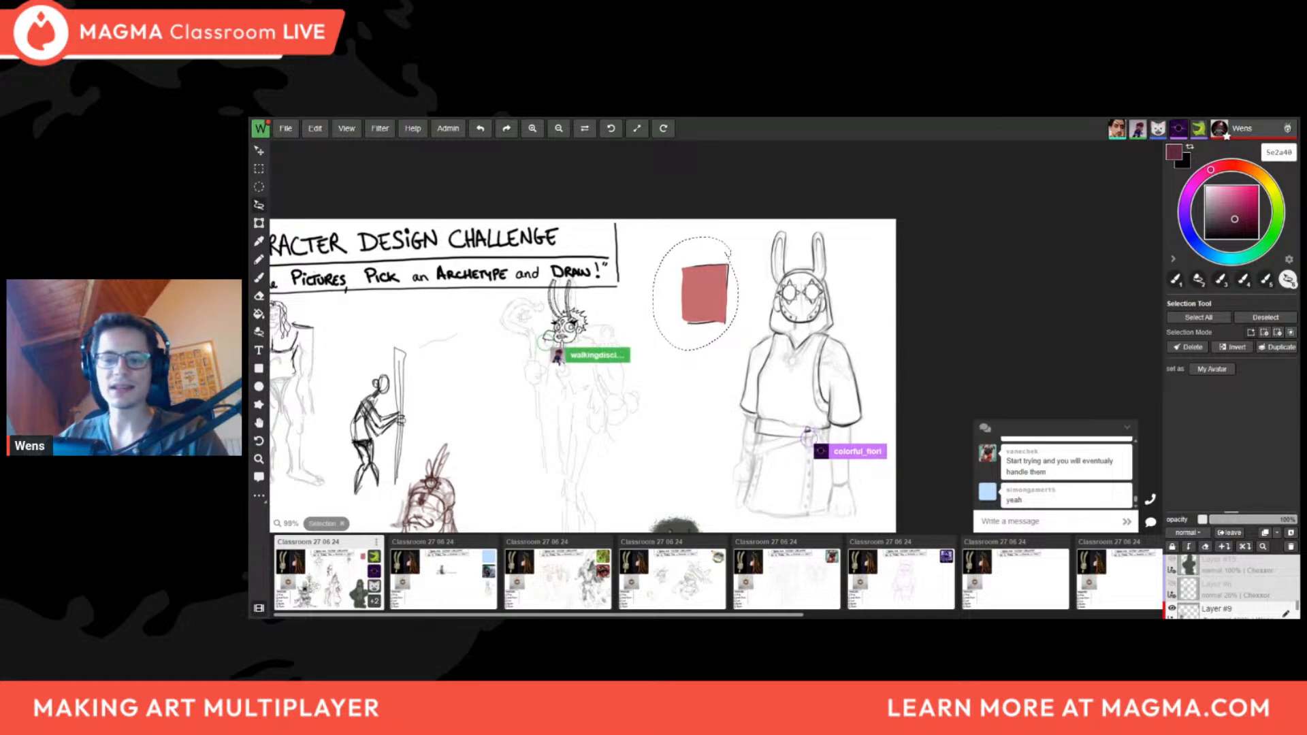
key(Delete)
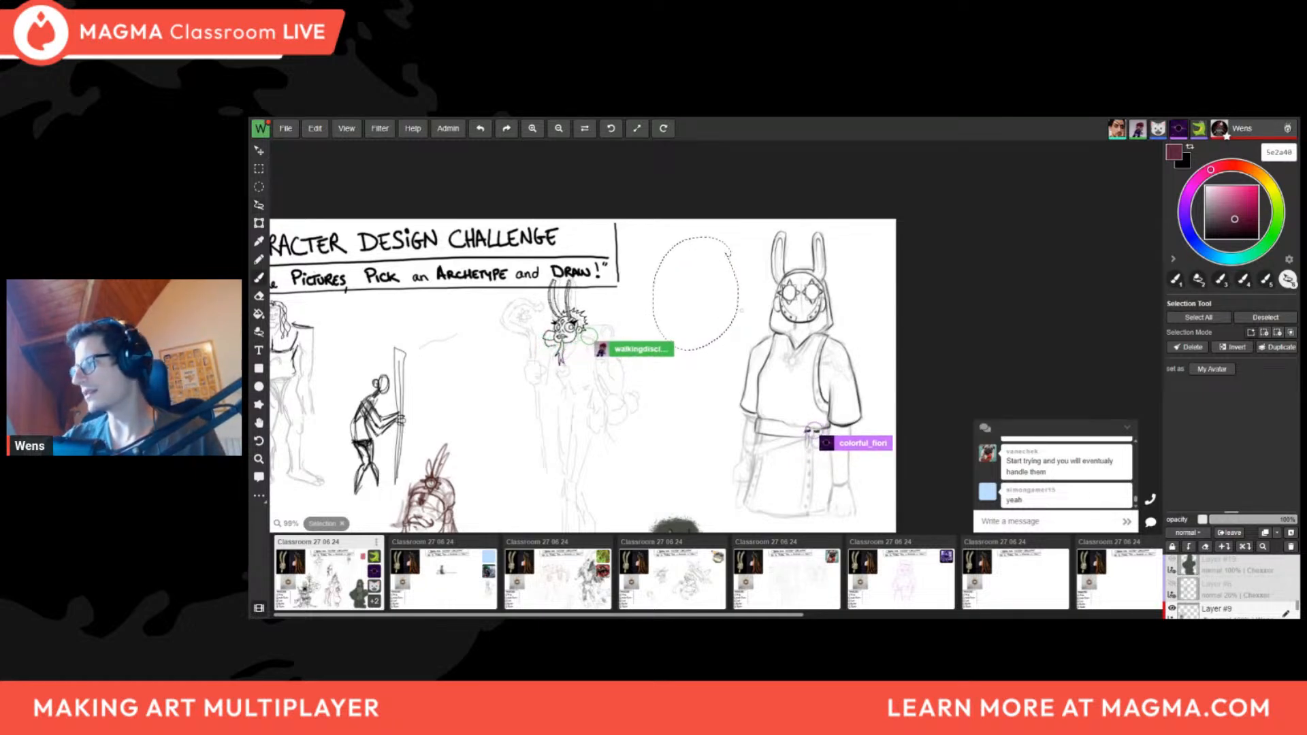
Clear the lasso selection and set the brush to black at 3.5 px
key(b)
drag(650, 406, 770, 331)
key(ctrl+d)
key(bracketleft)
key(bracketleft)
key(bracketleft)
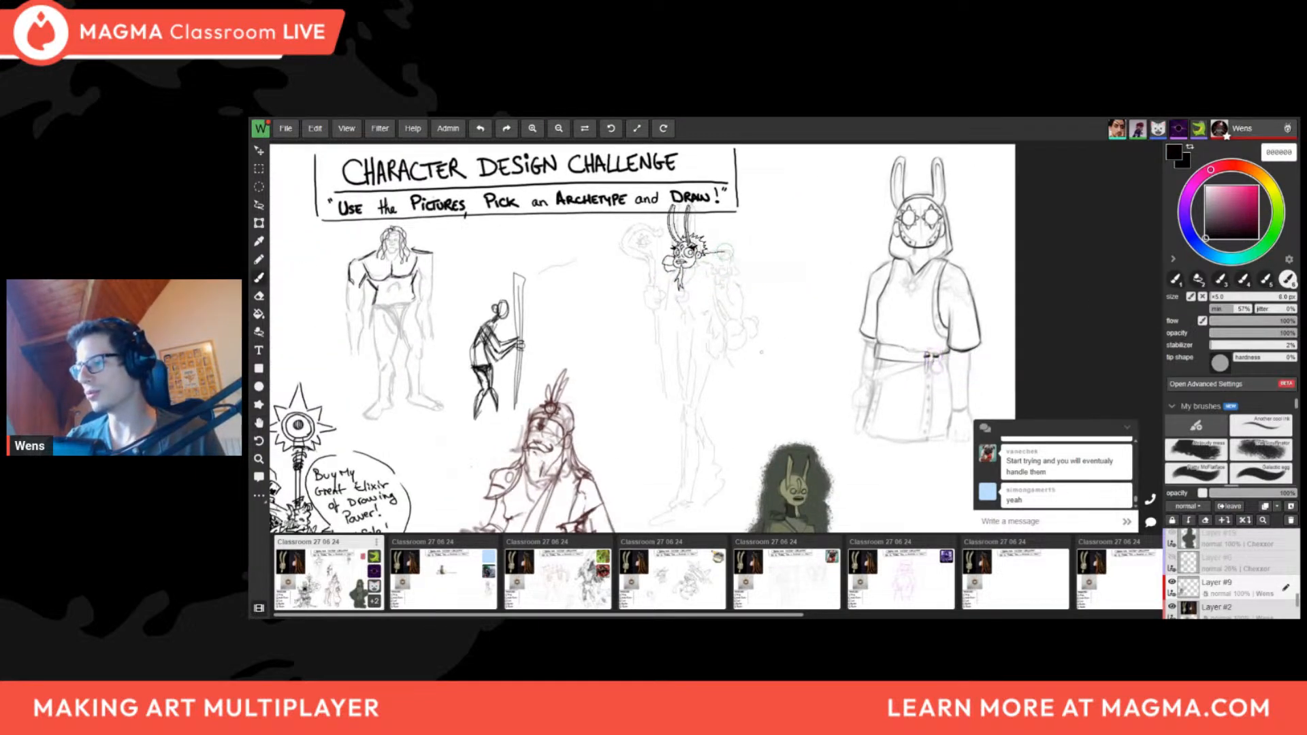
key(bracketleft)
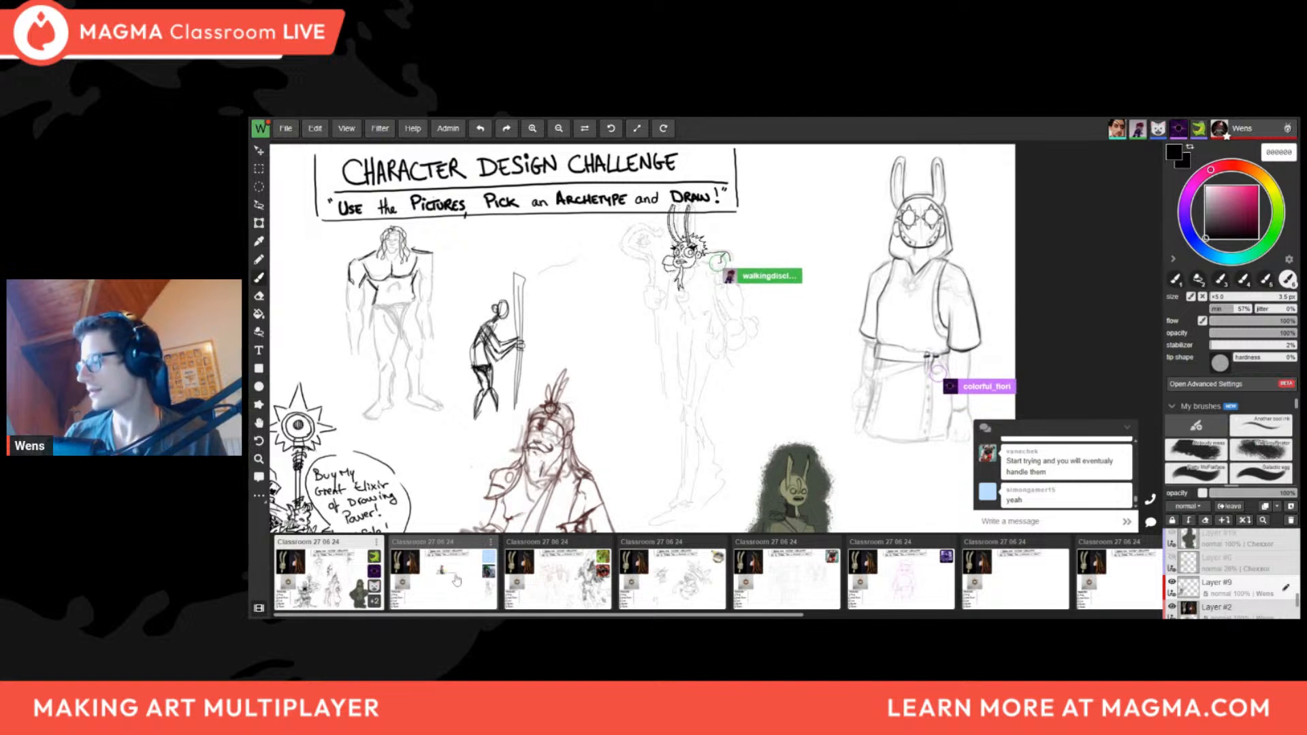
Open the second classroom canvas and examine the red-hatted doctor drawing with its yellow necklace and text annotations
click(452, 584)
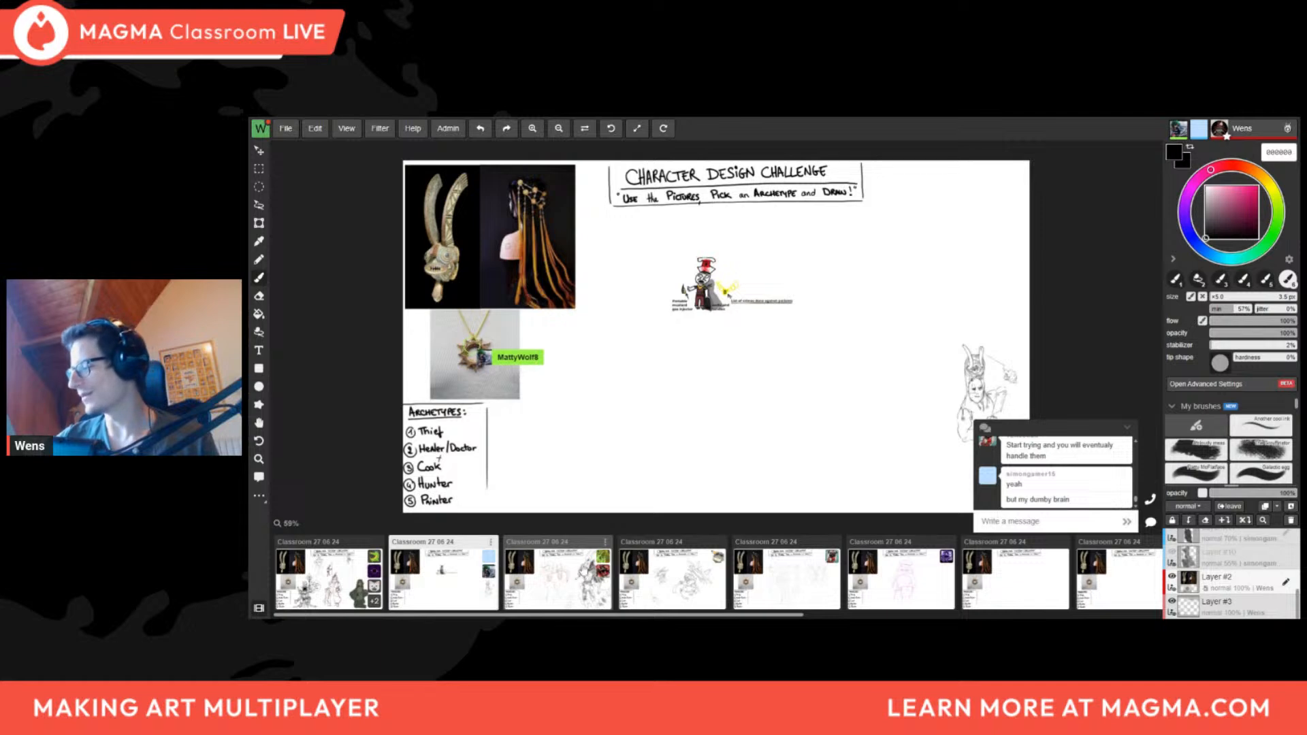
scroll(715, 300, up, 6)
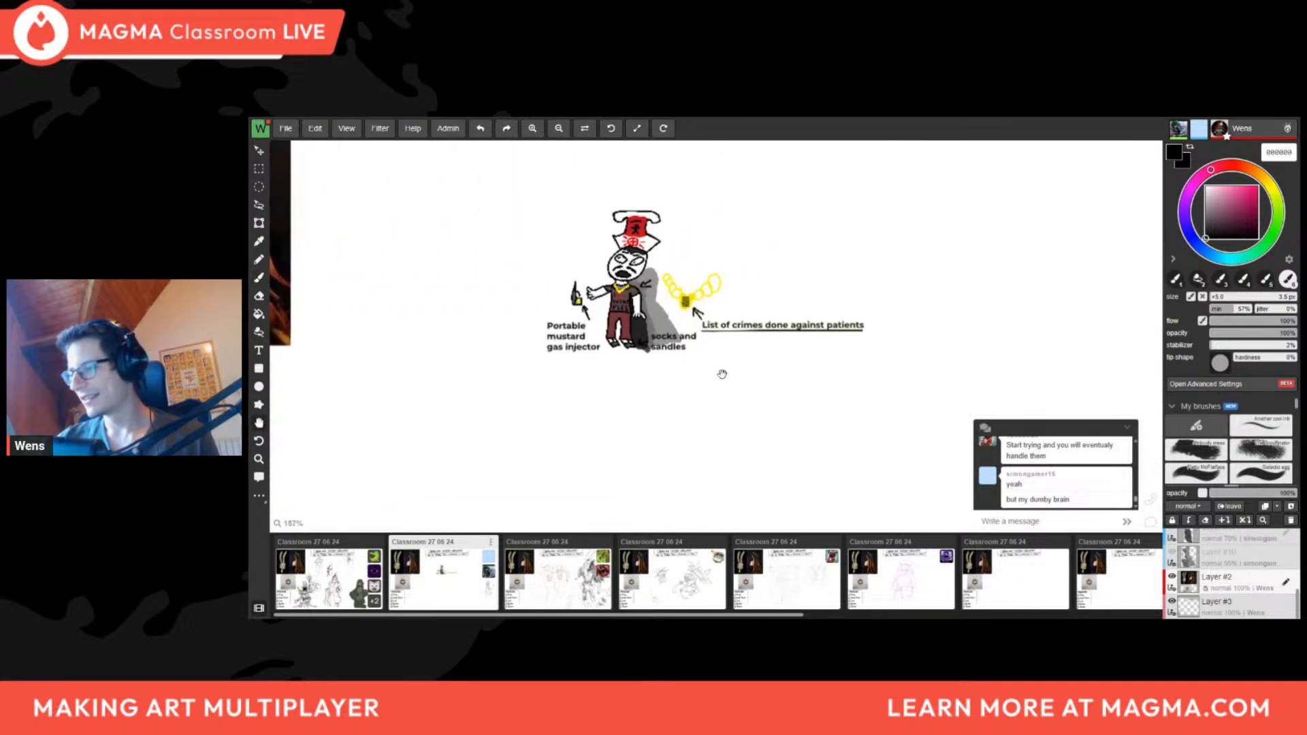
scroll(618, 371, down, 3)
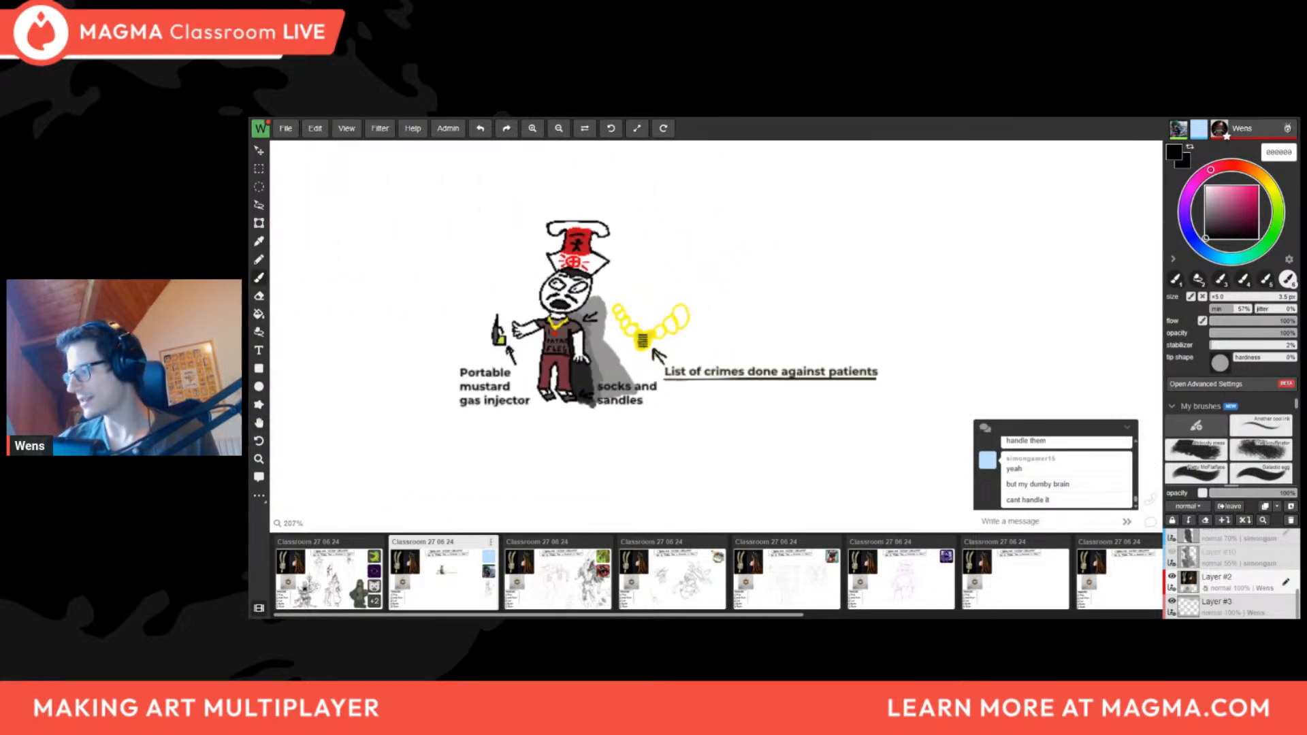
scroll(553, 366, down, 2)
scroll(585, 327, down, 3)
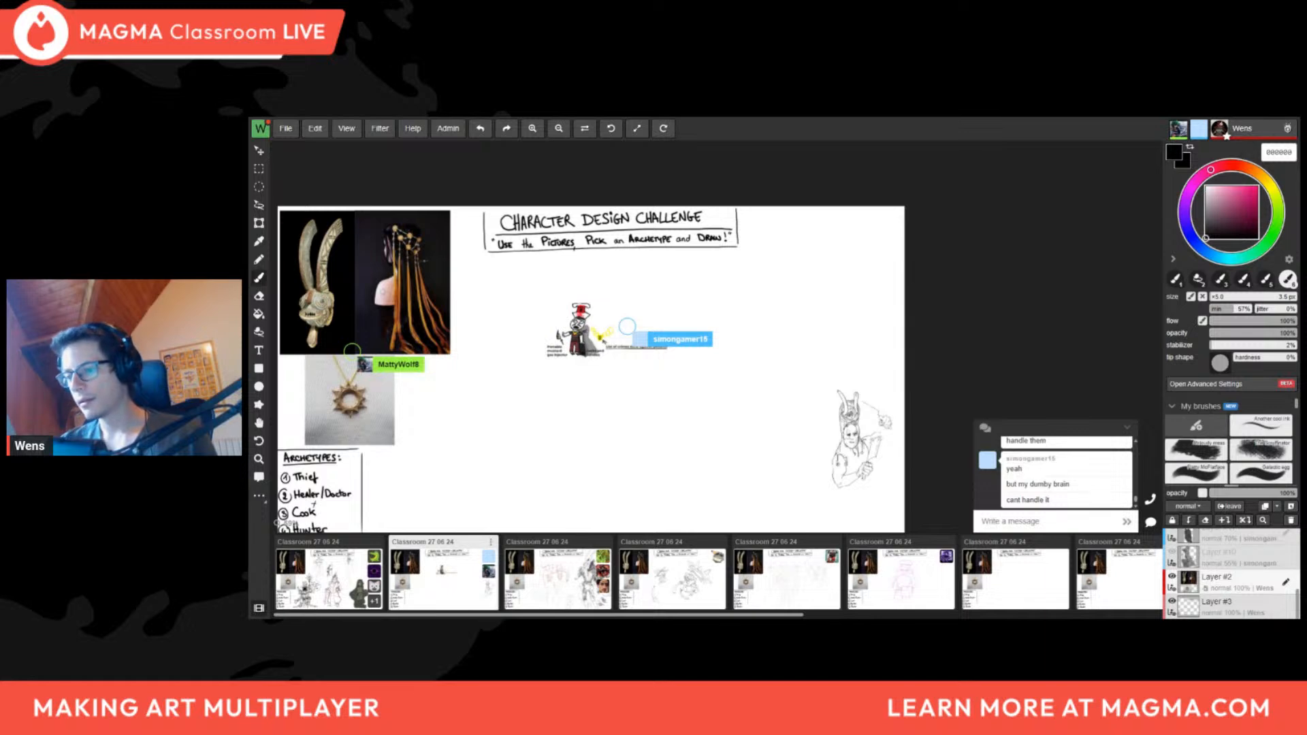
scroll(627, 326, up, 5)
middle_drag(676, 337, 713, 273)
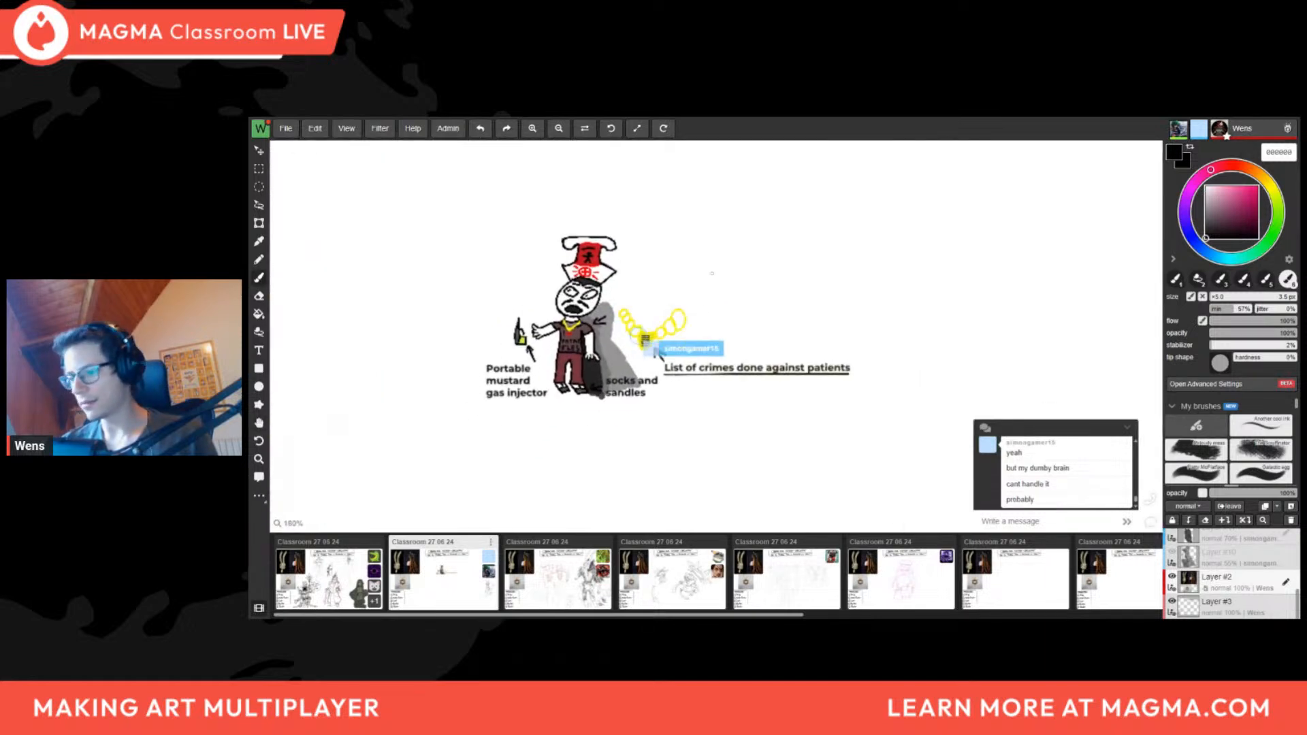
Examine the annotated doctor character with the red hat, including its accessory labels and its place beside the reference pictures
scroll(734, 366, down, 1)
scroll(594, 395, up, 1)
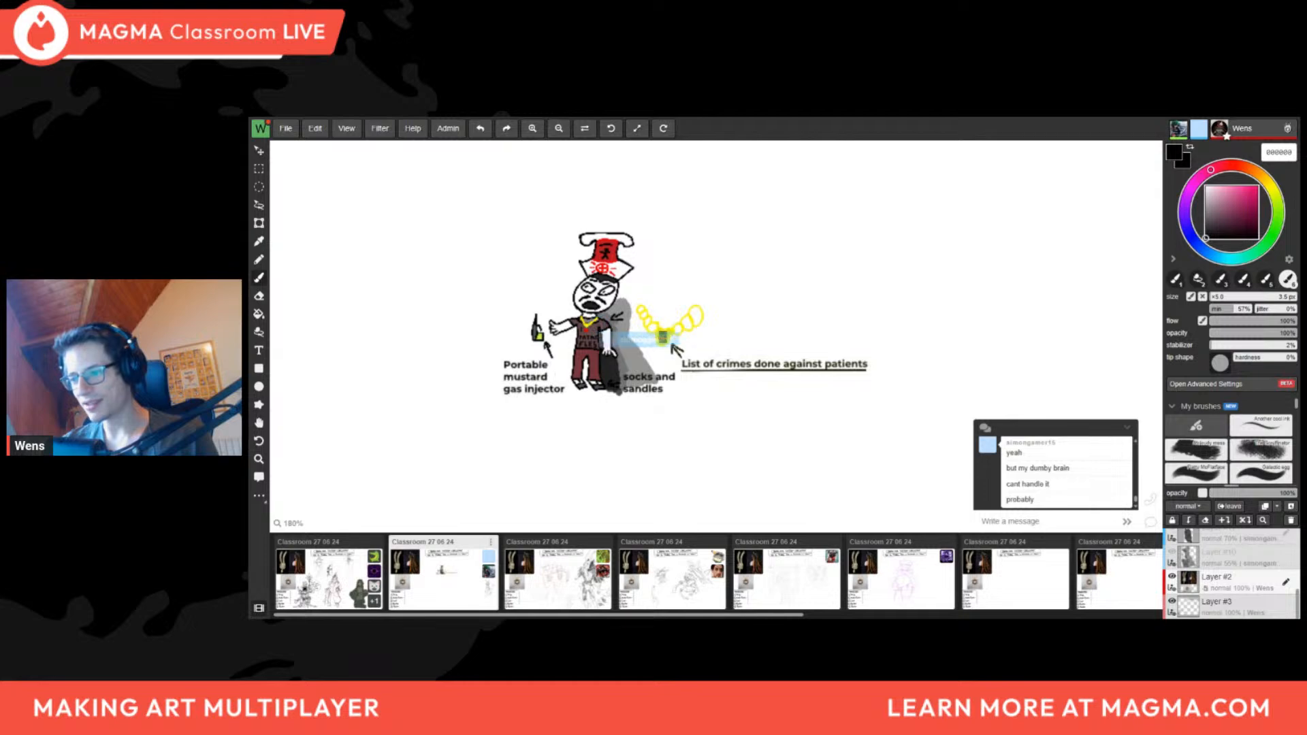
middle_drag(606, 398, 517, 402)
scroll(564, 392, up, 1)
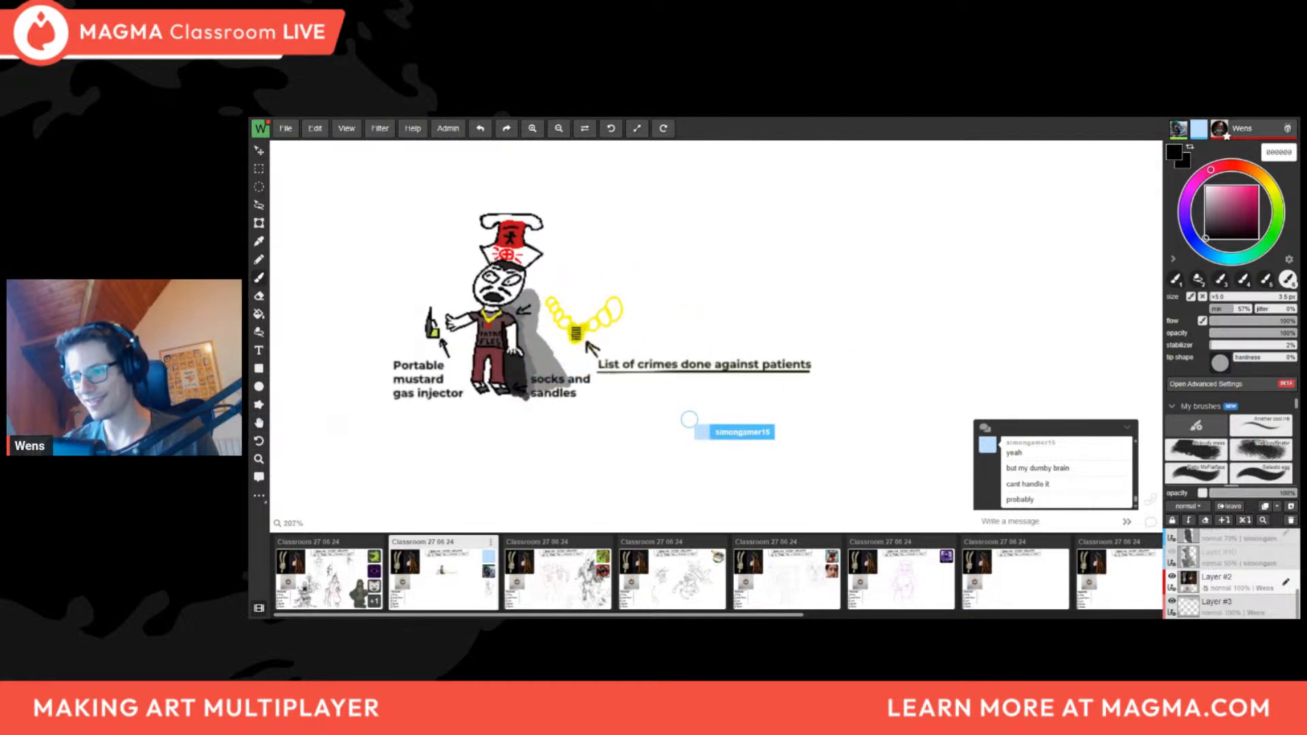
scroll(550, 348, down, 2)
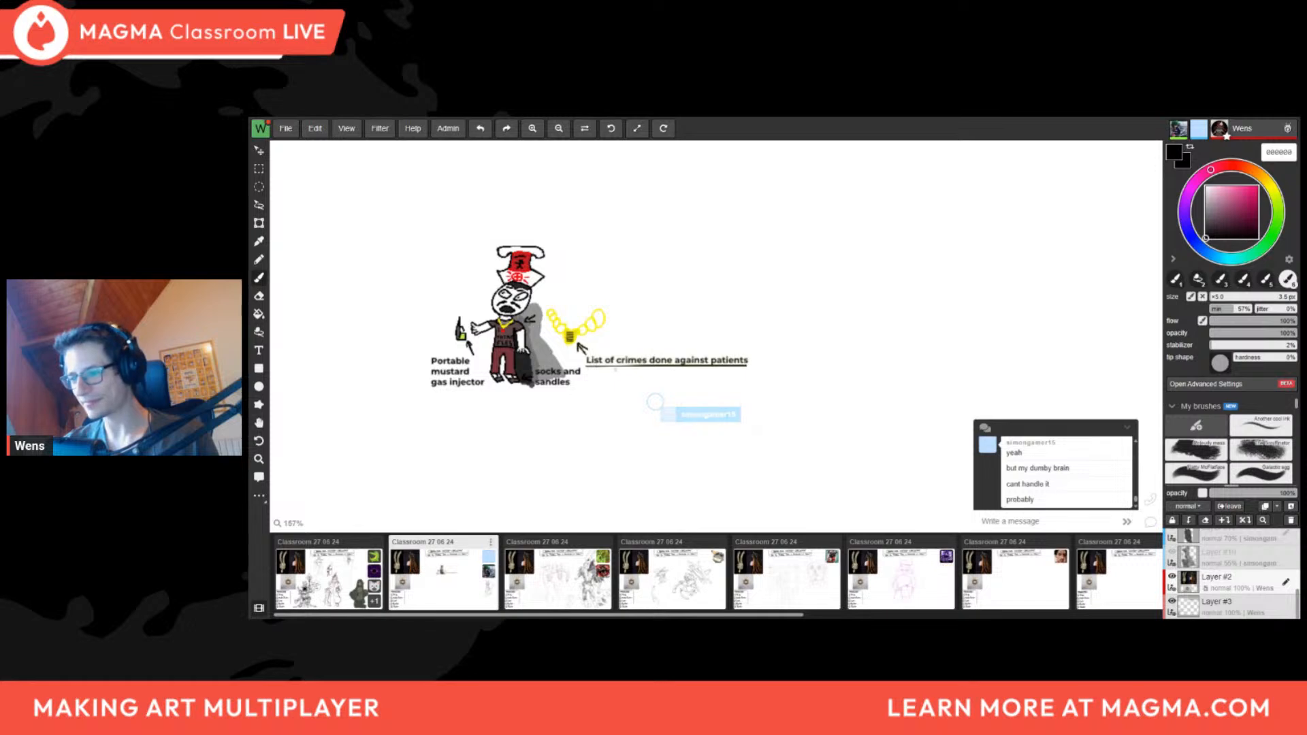
scroll(676, 348, down, 1)
scroll(684, 357, down, 4)
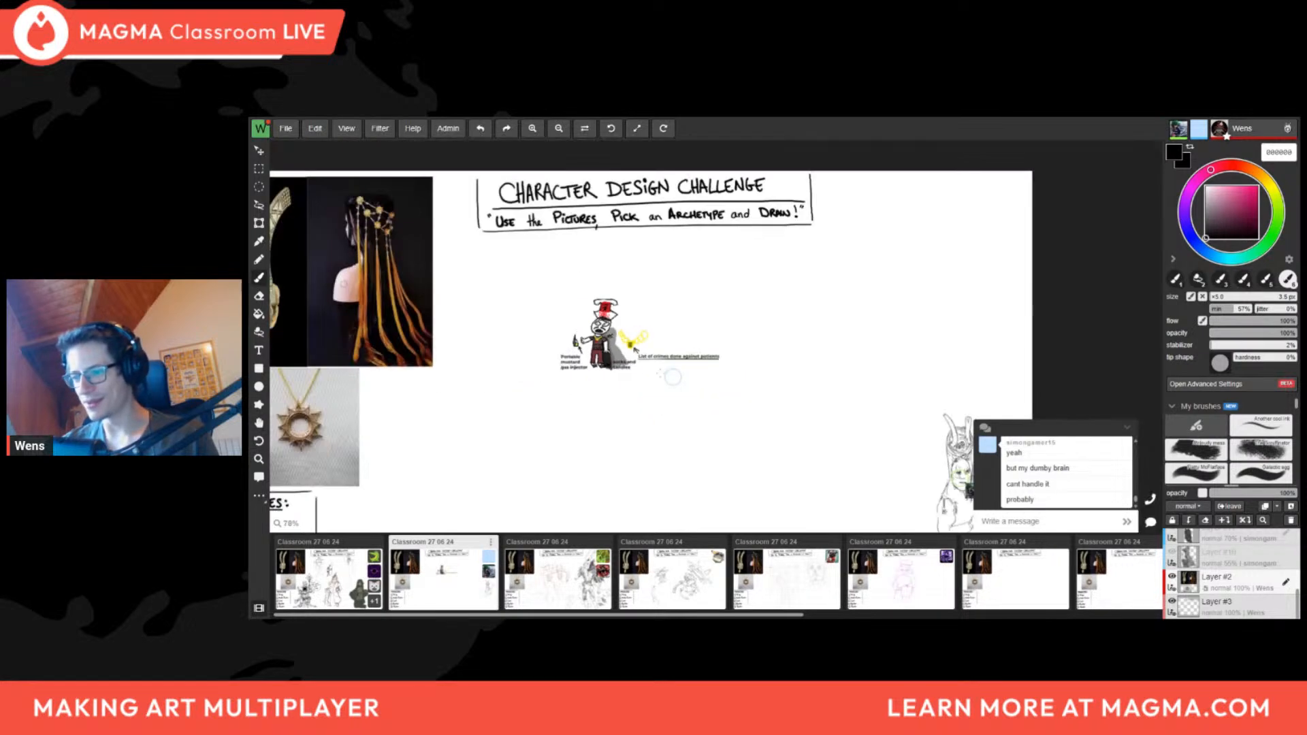
drag(596, 417, 683, 406)
scroll(710, 348, up, 5)
scroll(638, 324, up, 2)
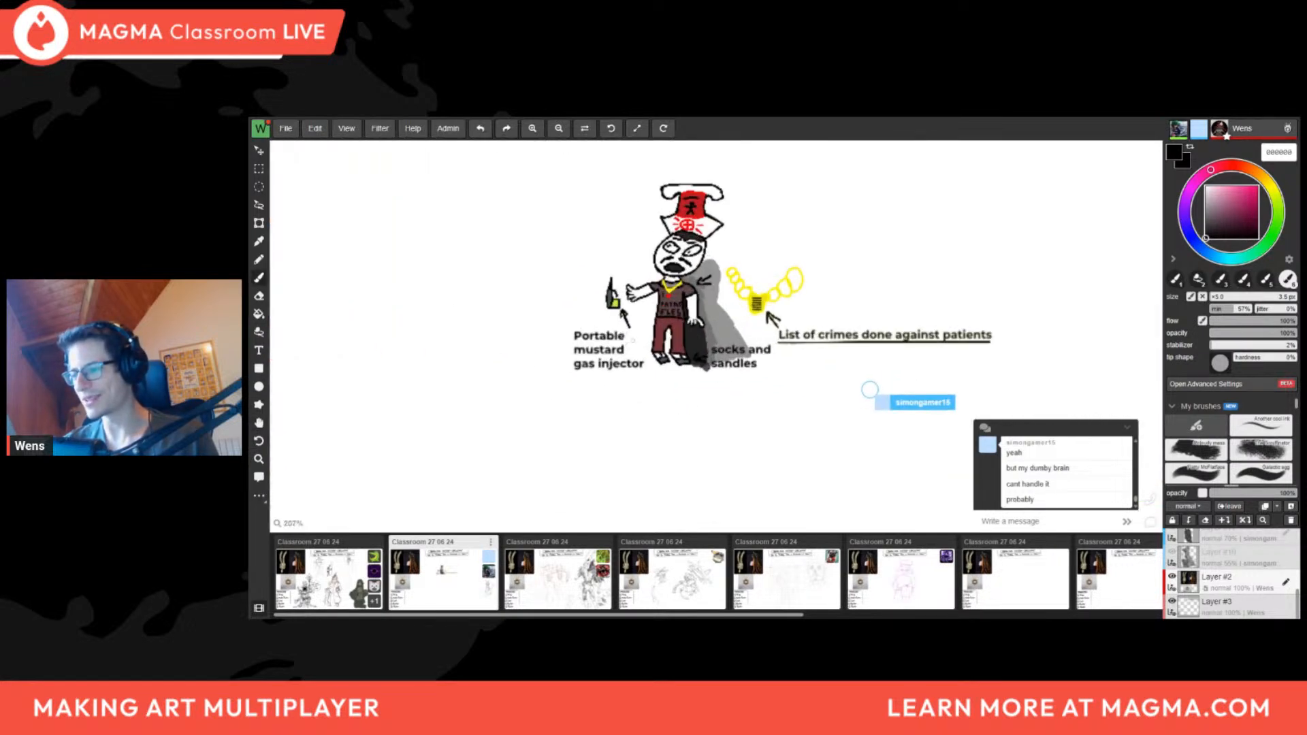
scroll(645, 325, down, 3)
scroll(786, 288, up, 3)
scroll(813, 293, down, 7)
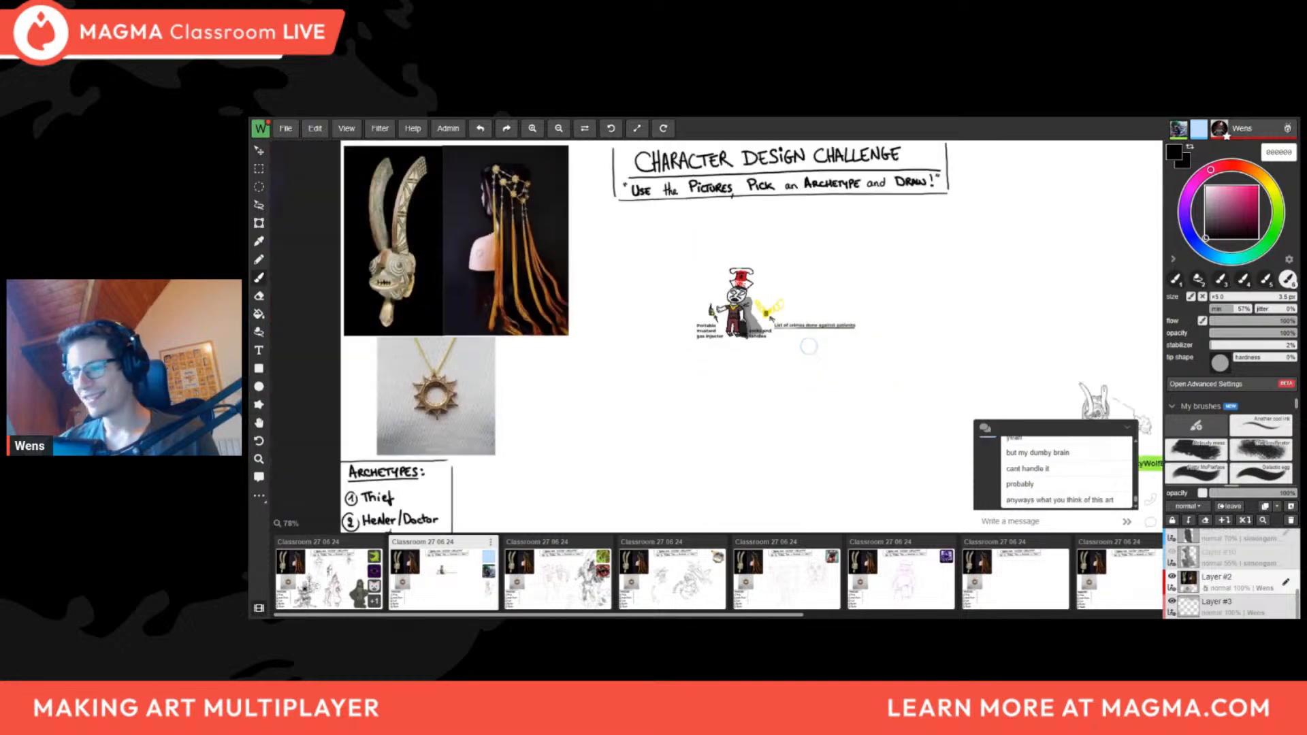
scroll(771, 318, up, 9)
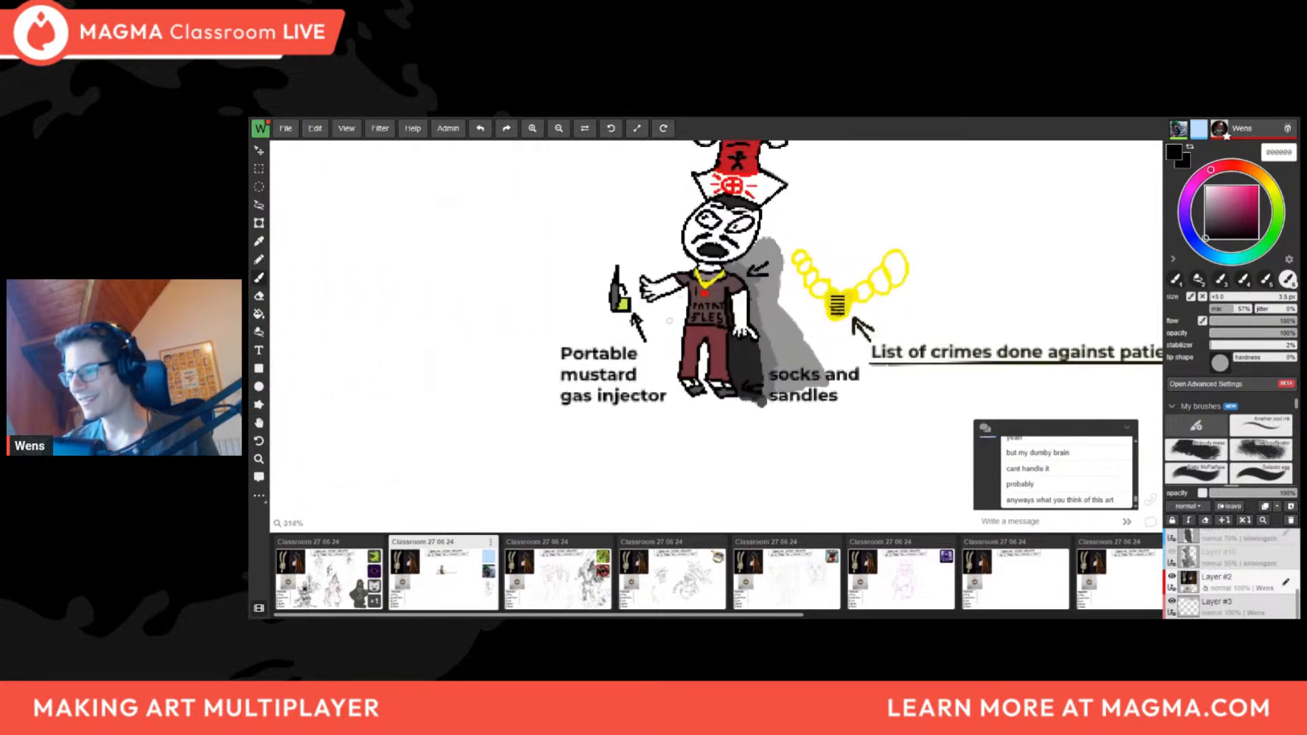
scroll(662, 320, down, 1)
scroll(665, 320, down, 10)
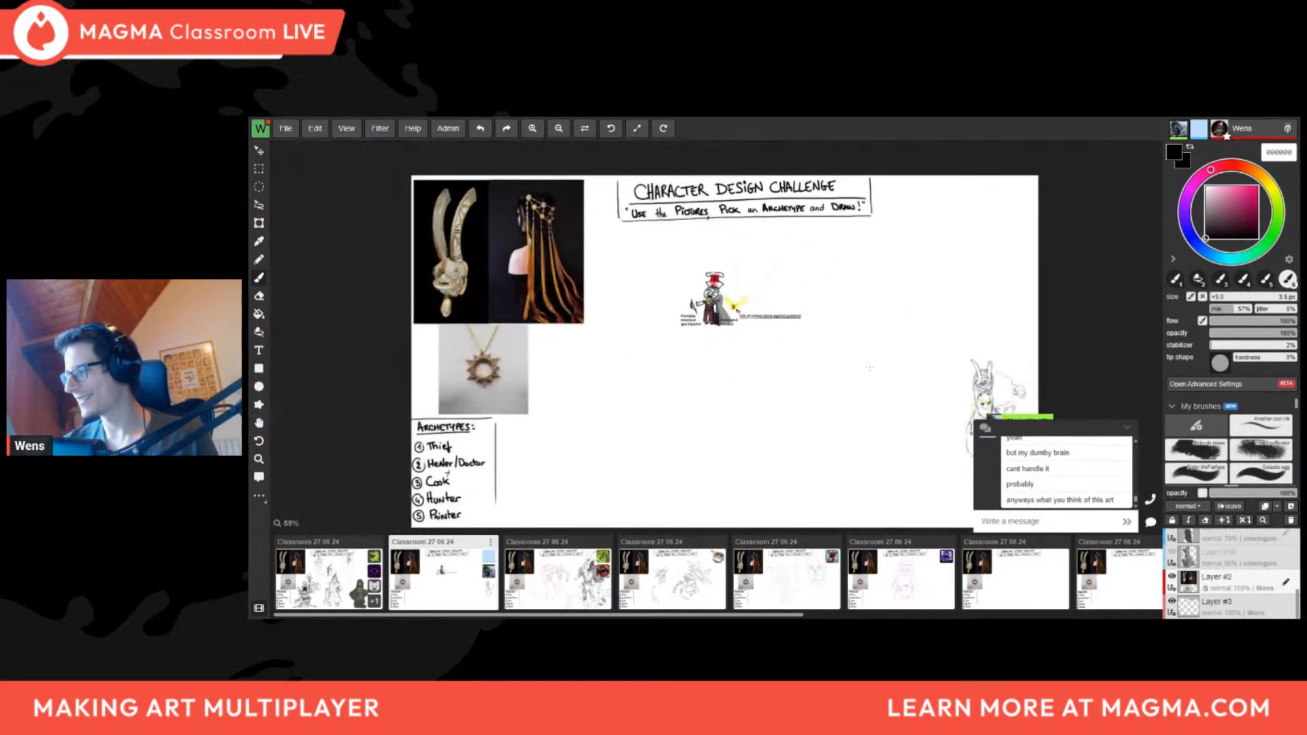
Examine the sketch of the cleaver-holding character with the tall horned headpiece near the canvas's right edge
drag(895, 356, 717, 362)
scroll(865, 436, up, 9)
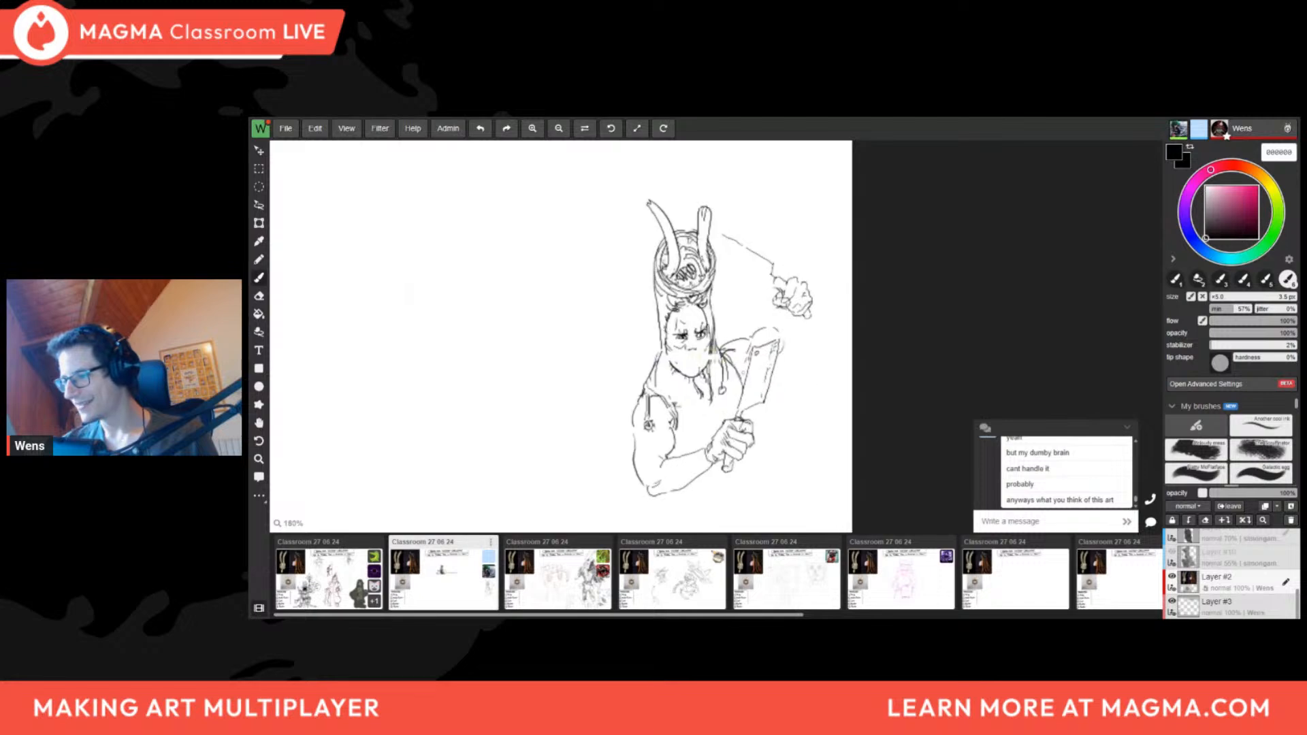
scroll(763, 353, up, 2)
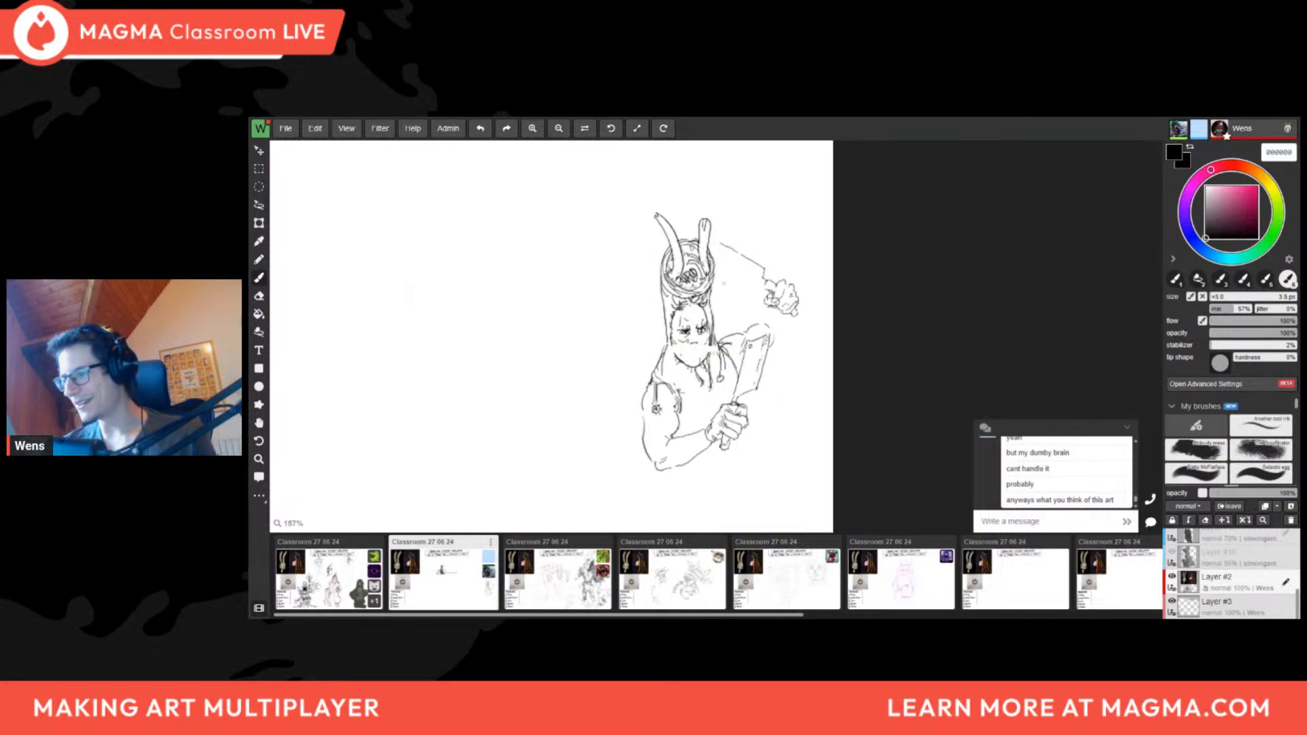
scroll(650, 247, down, 2)
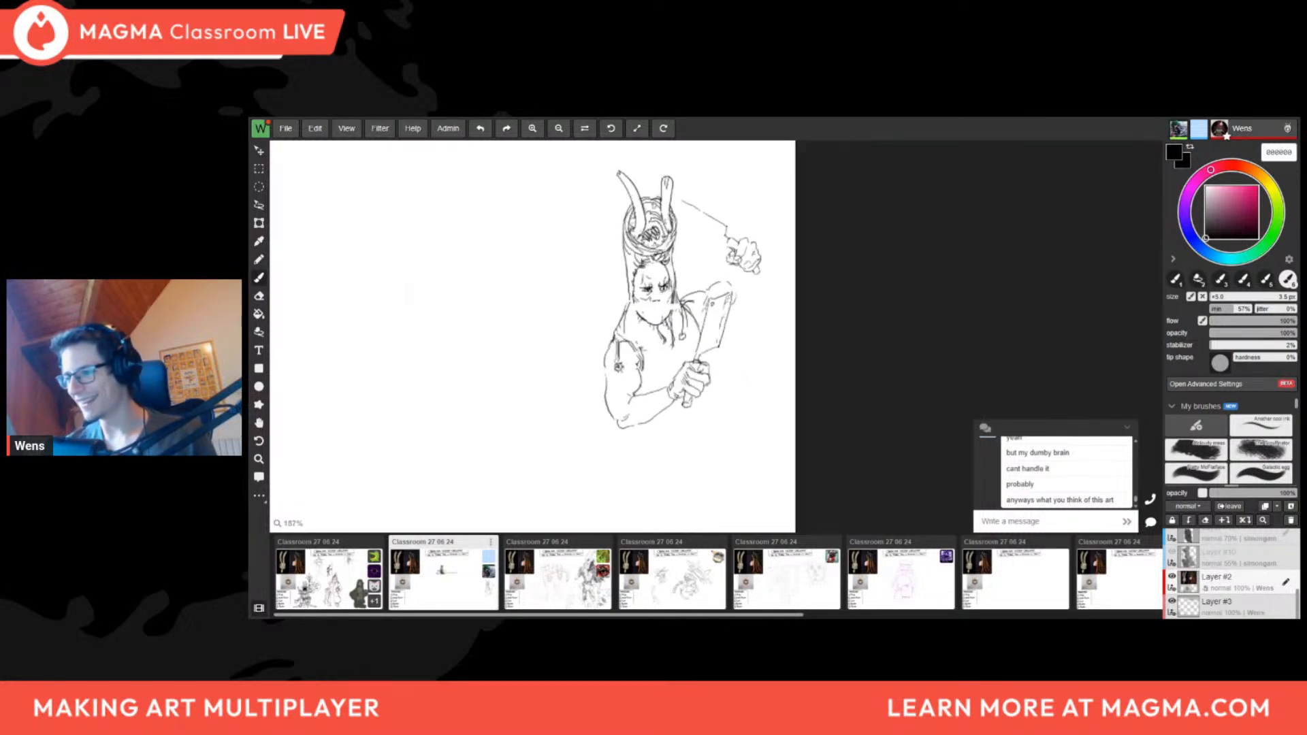
scroll(652, 322, down, 2)
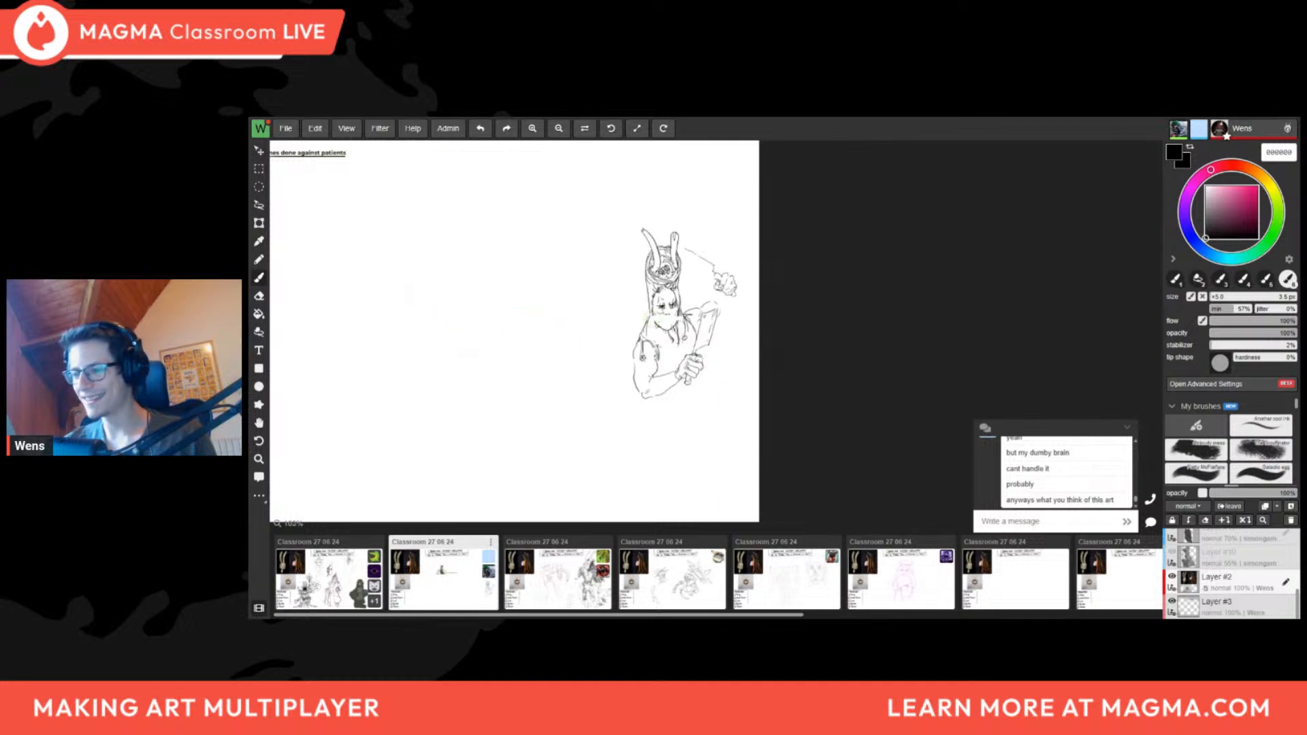
scroll(684, 333, down, 4)
middle_drag(610, 303, 722, 333)
scroll(742, 321, up, 4)
scroll(740, 322, down, 2)
scroll(762, 397, down, 1)
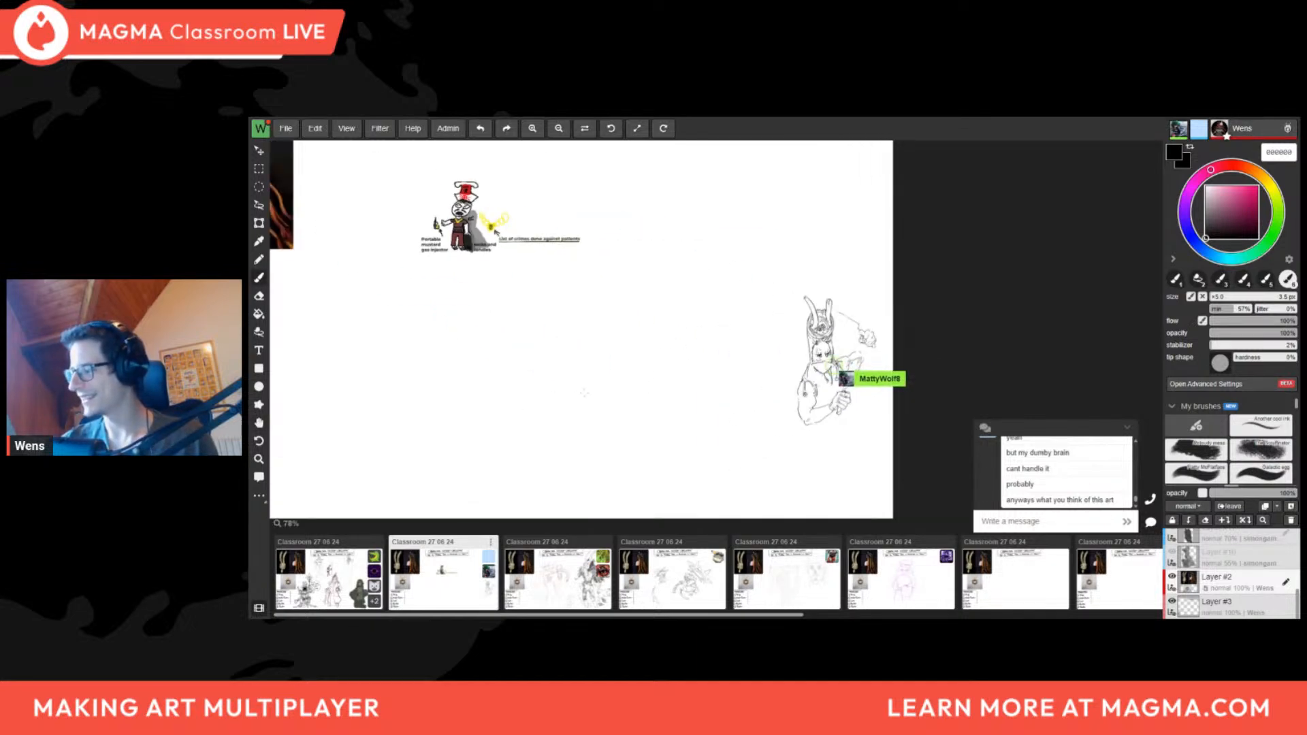
Review the red-hatted doctor drawing again, close up and against the whole challenge canvas, including the magenta doodle beside it
middle_drag(585, 393, 685, 461)
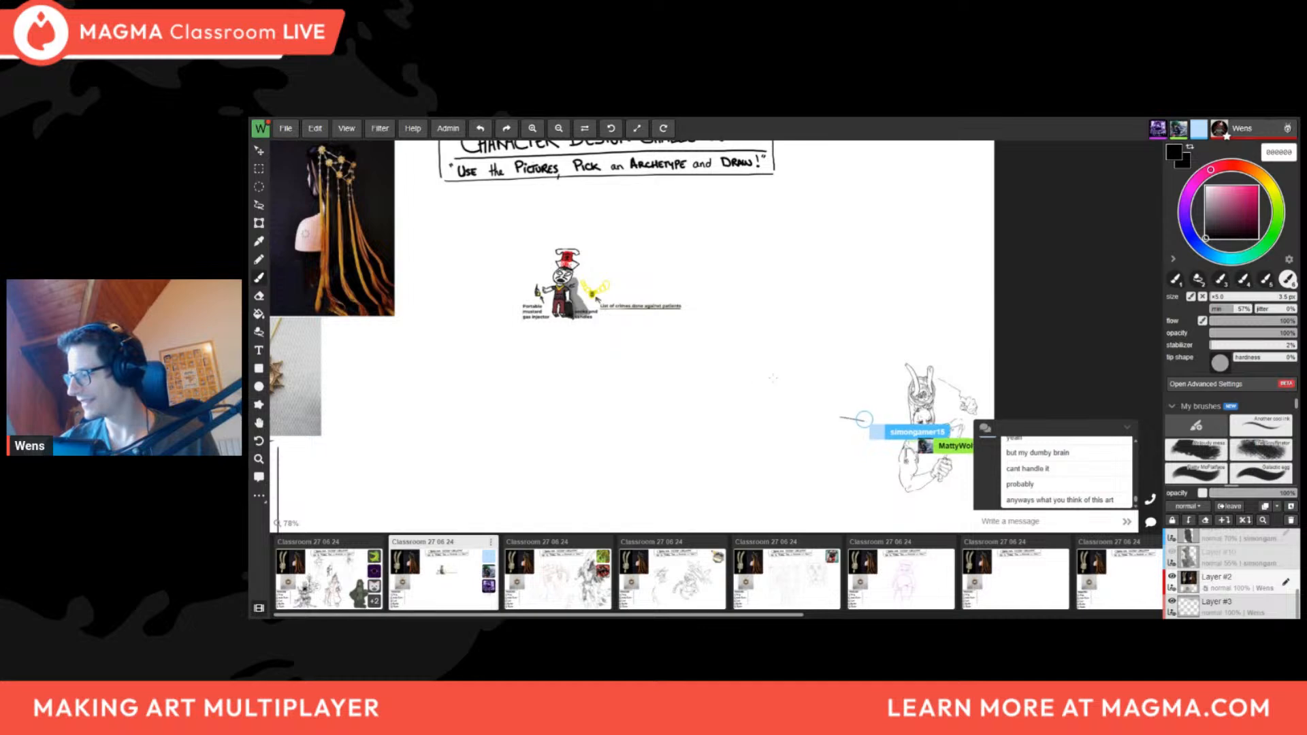
scroll(657, 228, up, 5)
scroll(584, 261, down, 3)
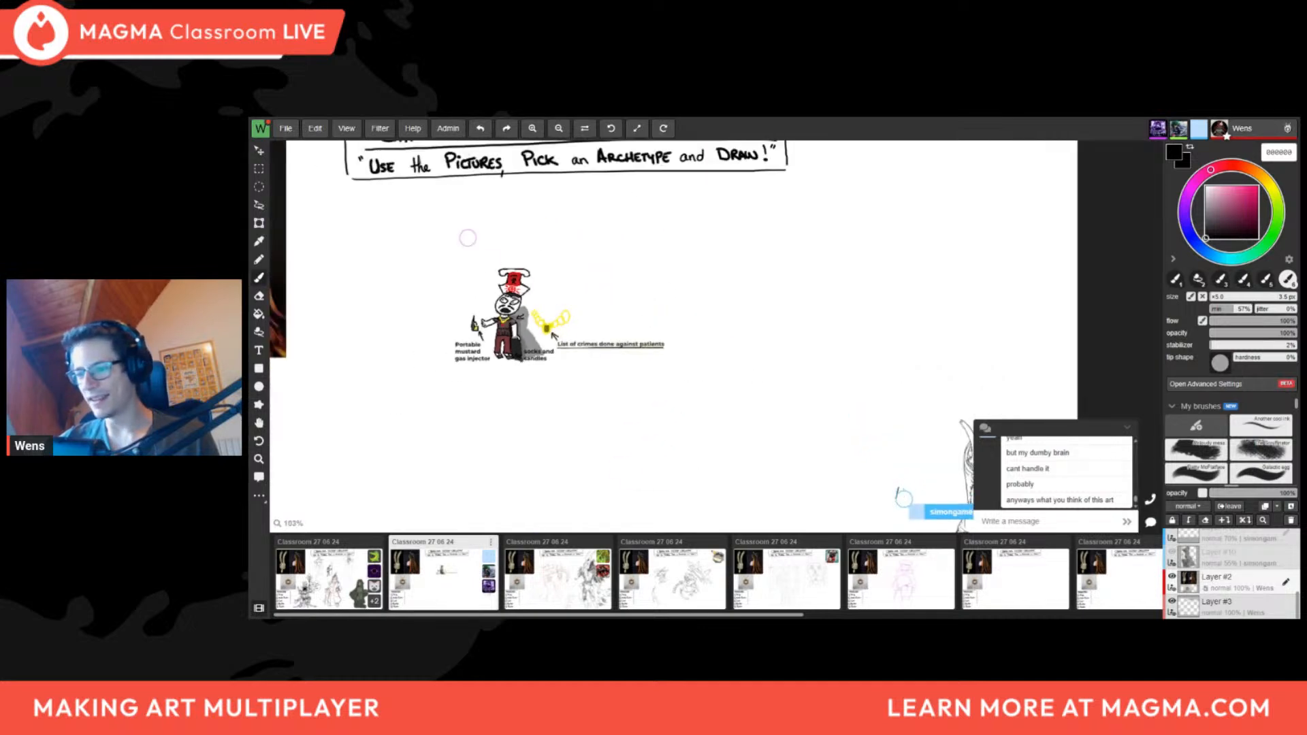
scroll(476, 245, up, 3)
scroll(585, 303, down, 3)
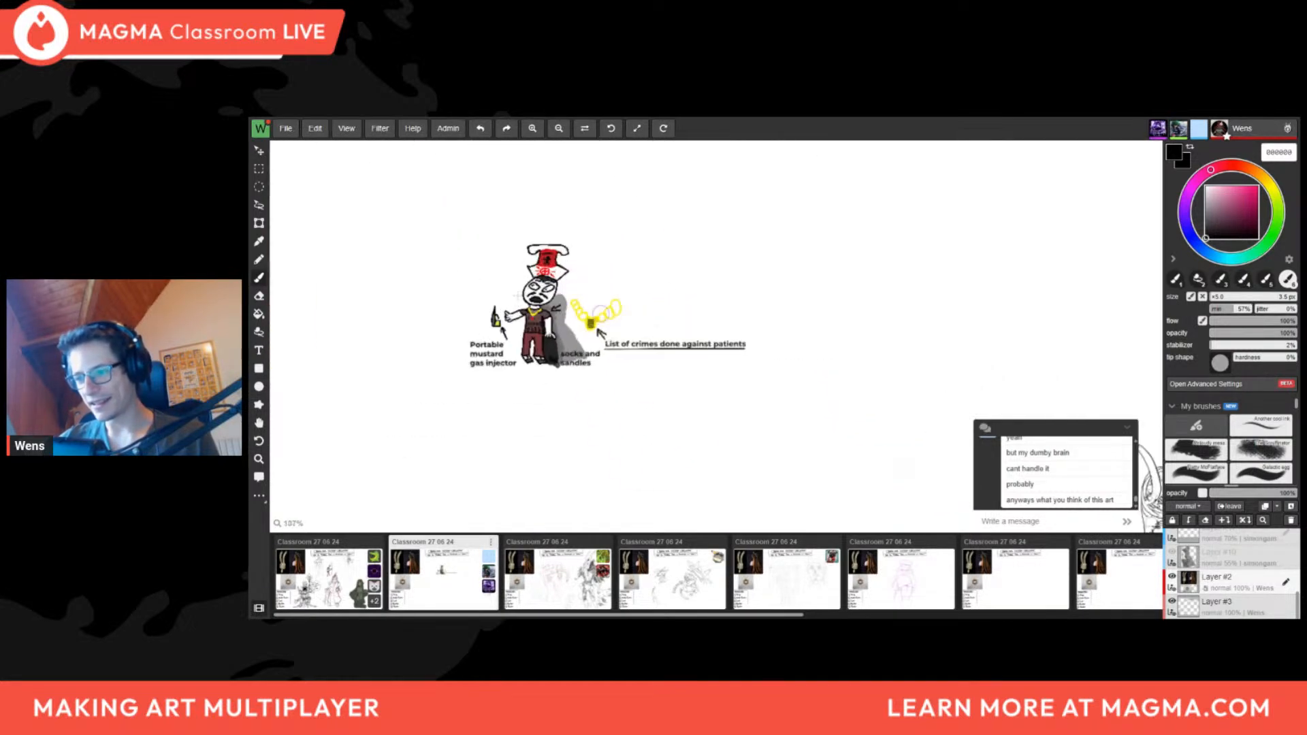
scroll(545, 305, up, 3)
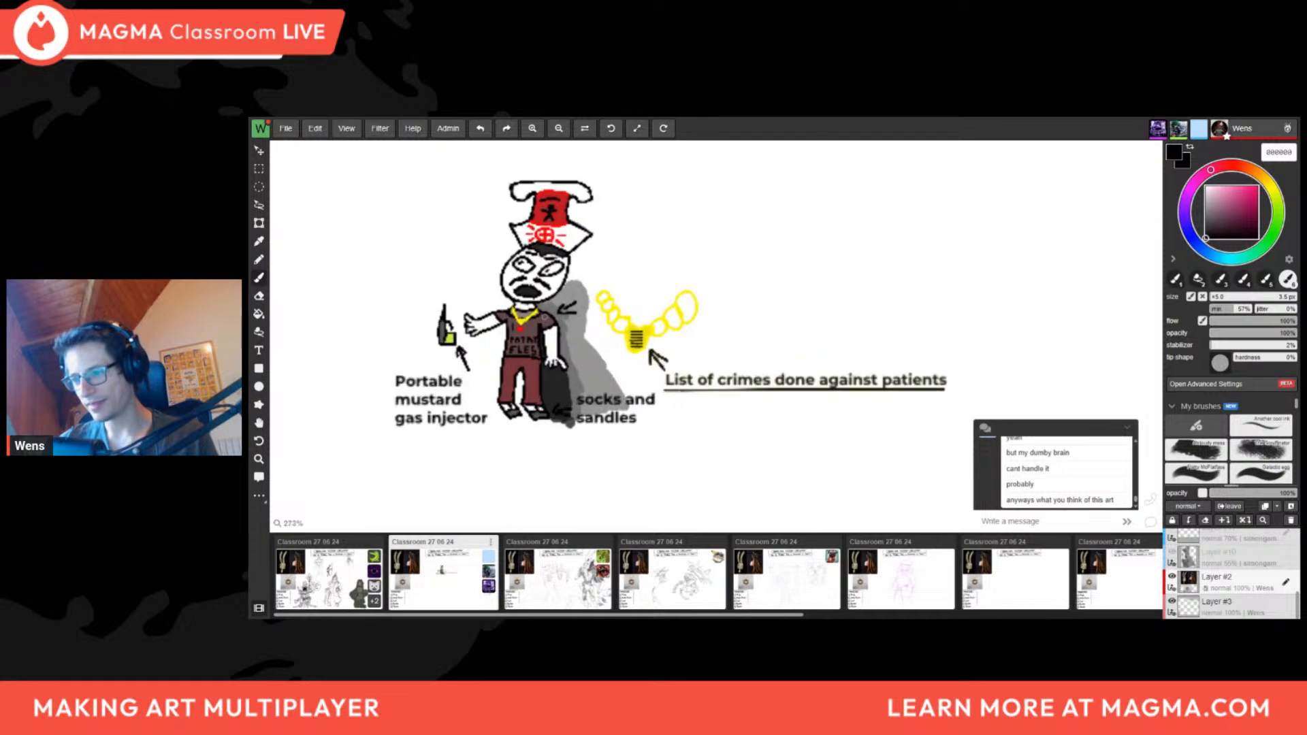
scroll(381, 354, down, 5)
scroll(470, 316, up, 2)
scroll(470, 316, up, 3)
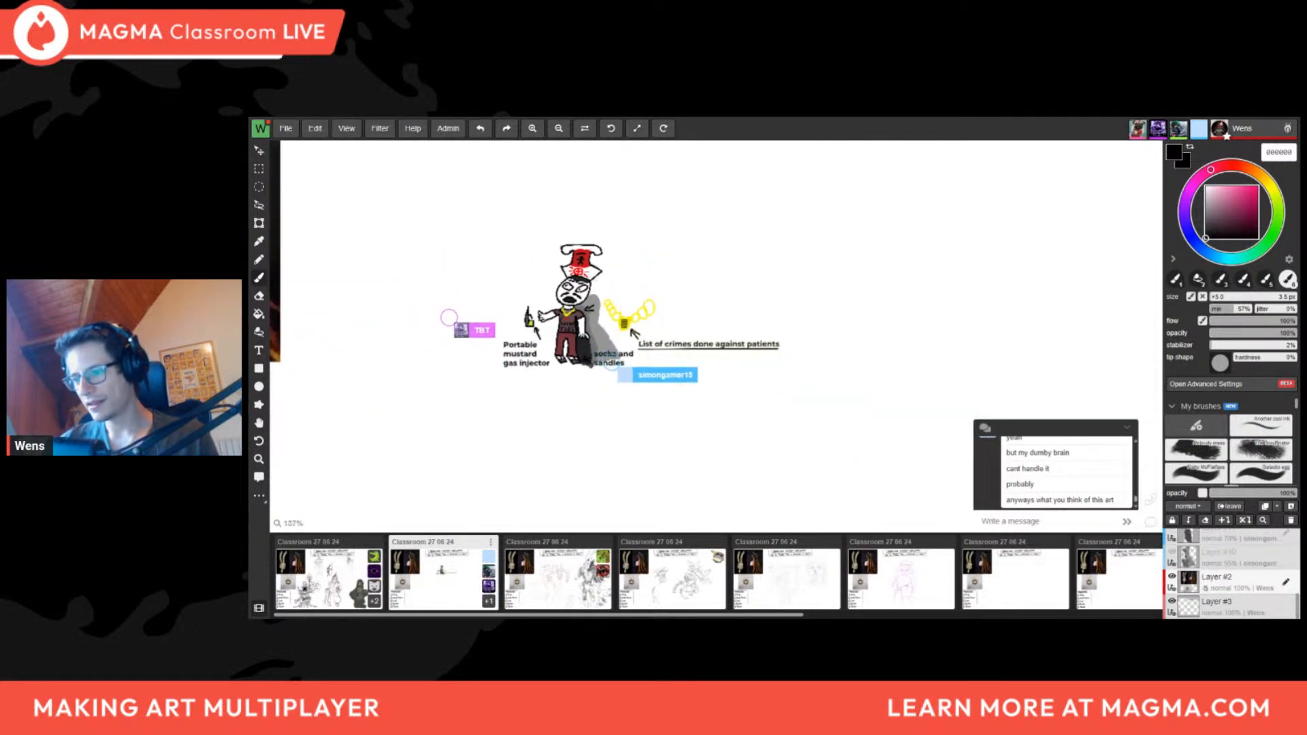
scroll(494, 308, down, 3)
scroll(494, 311, up, 1)
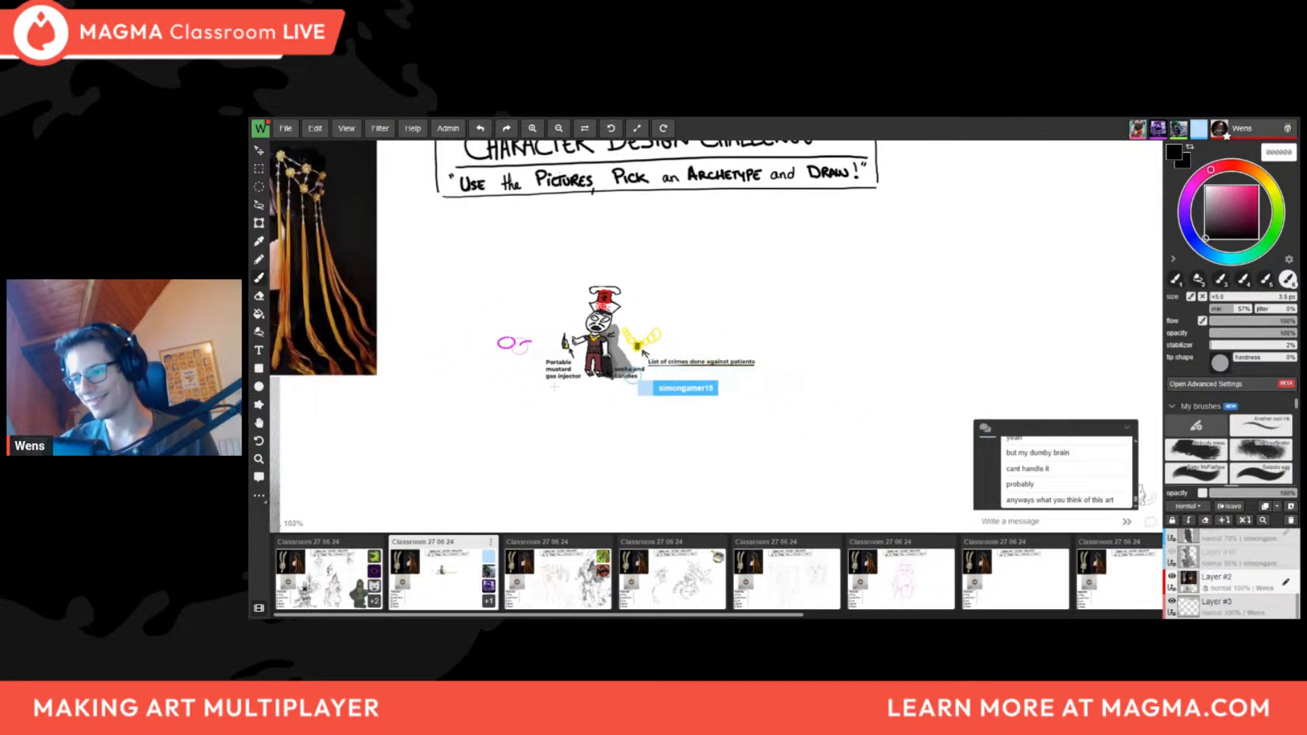
scroll(574, 368, up, 1)
scroll(605, 328, down, 3)
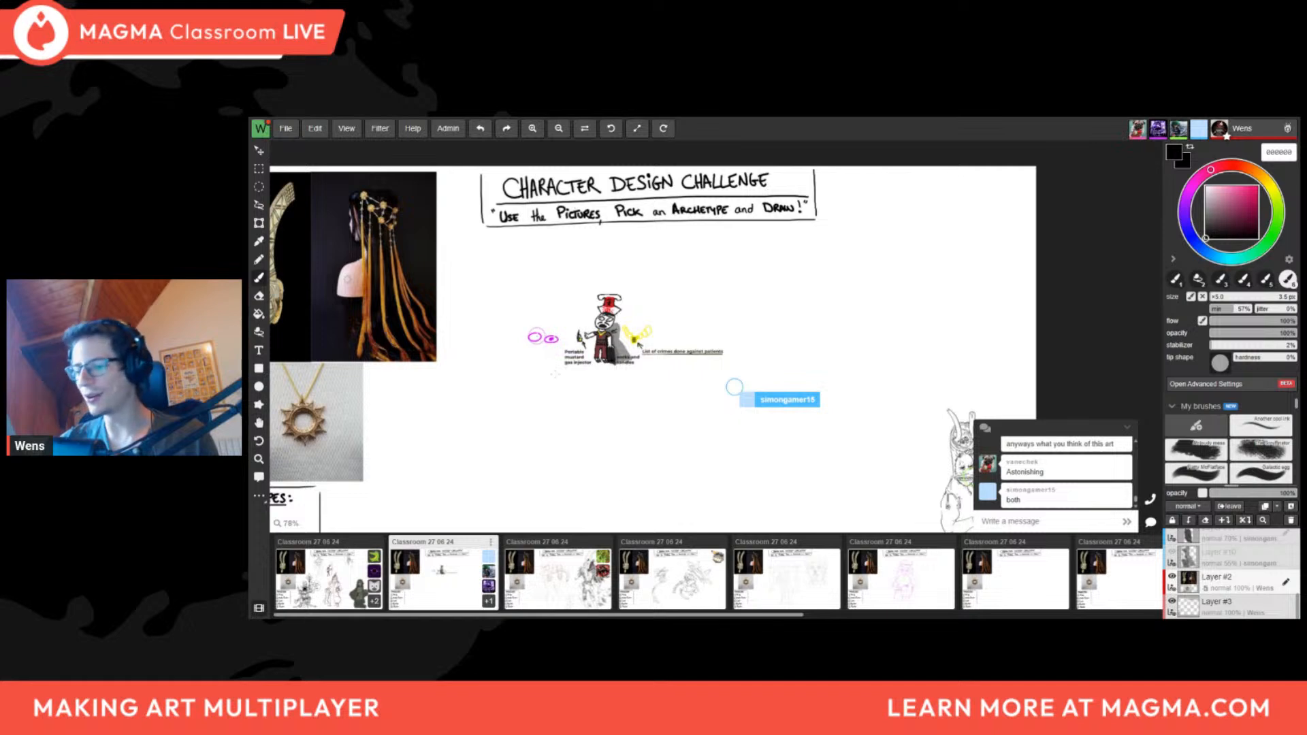
scroll(555, 374, down, 2)
scroll(569, 416, up, 2)
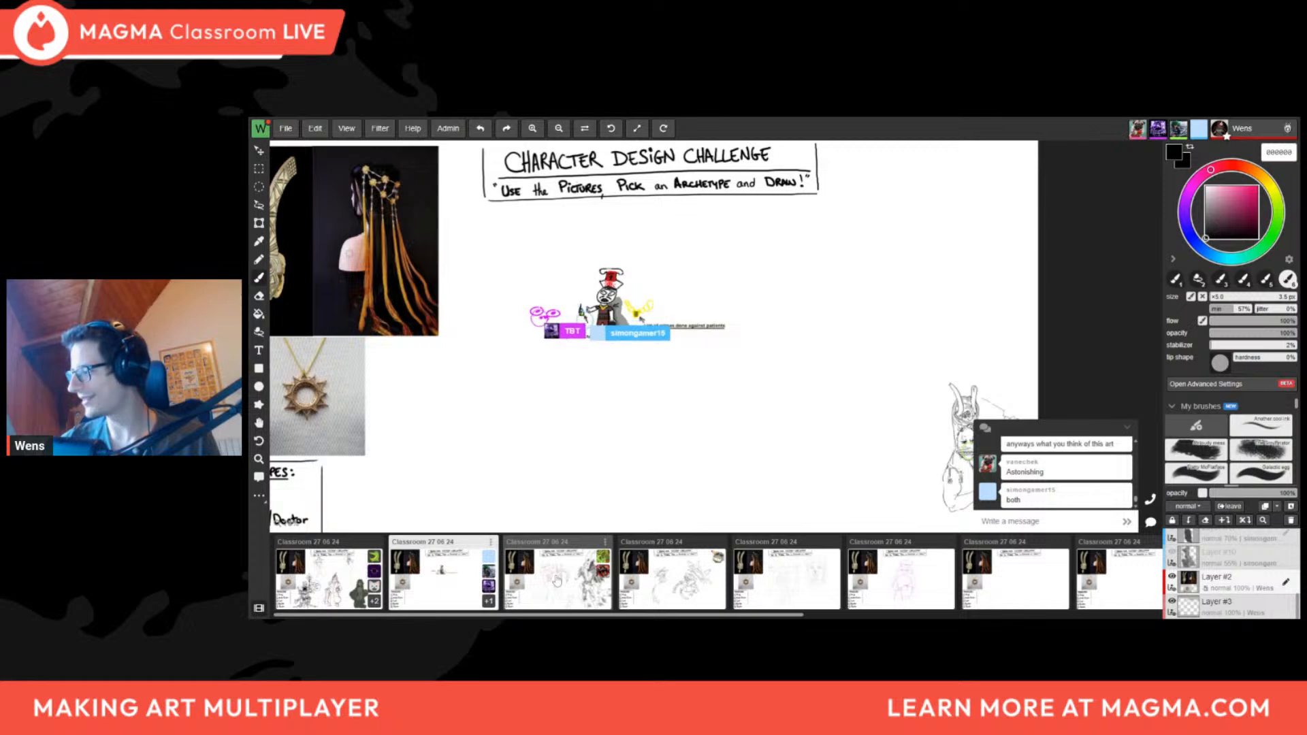
scroll(663, 381, down, 2)
scroll(727, 422, up, 1)
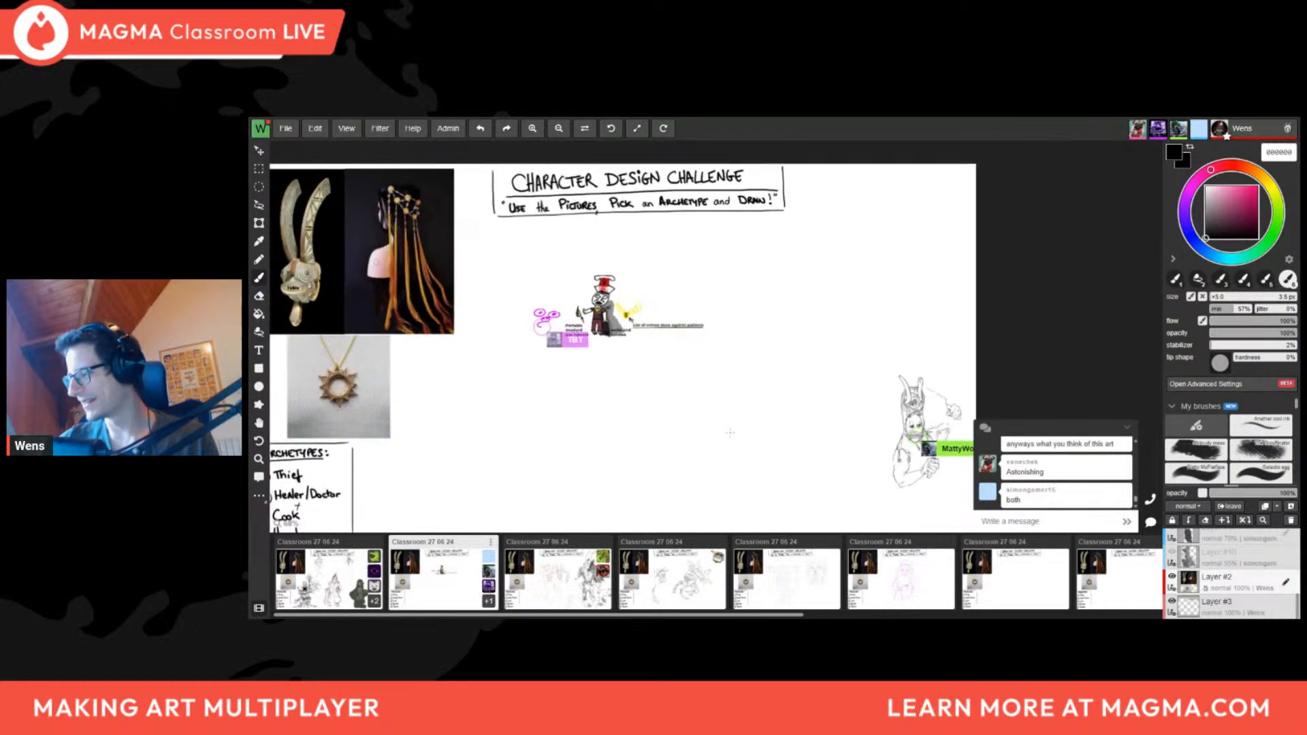
Inspect the cleaver-holding character once more and compare it with the doctor drawing on the same canvas
middle_drag(782, 423, 662, 420)
scroll(756, 421, up, 5)
scroll(747, 419, down, 4)
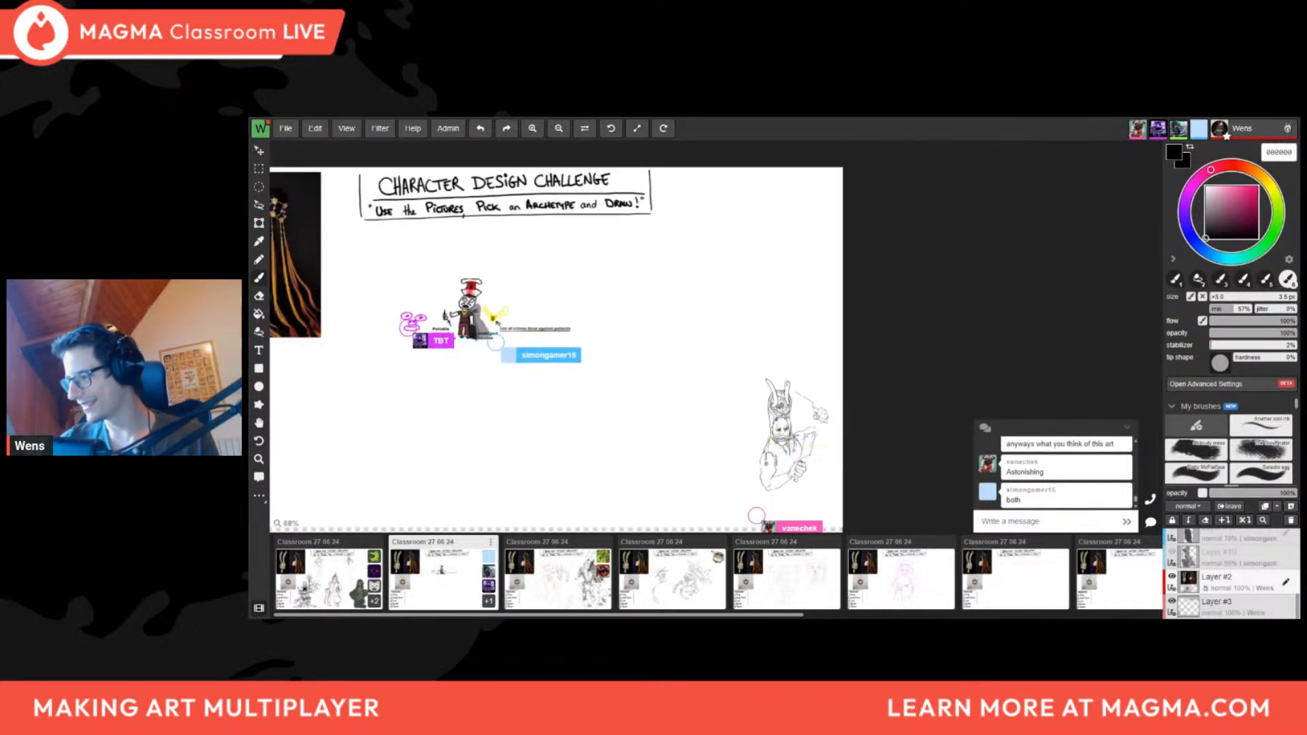
scroll(747, 419, up, 4)
scroll(639, 388, down, 2)
middle_drag(617, 400, 665, 379)
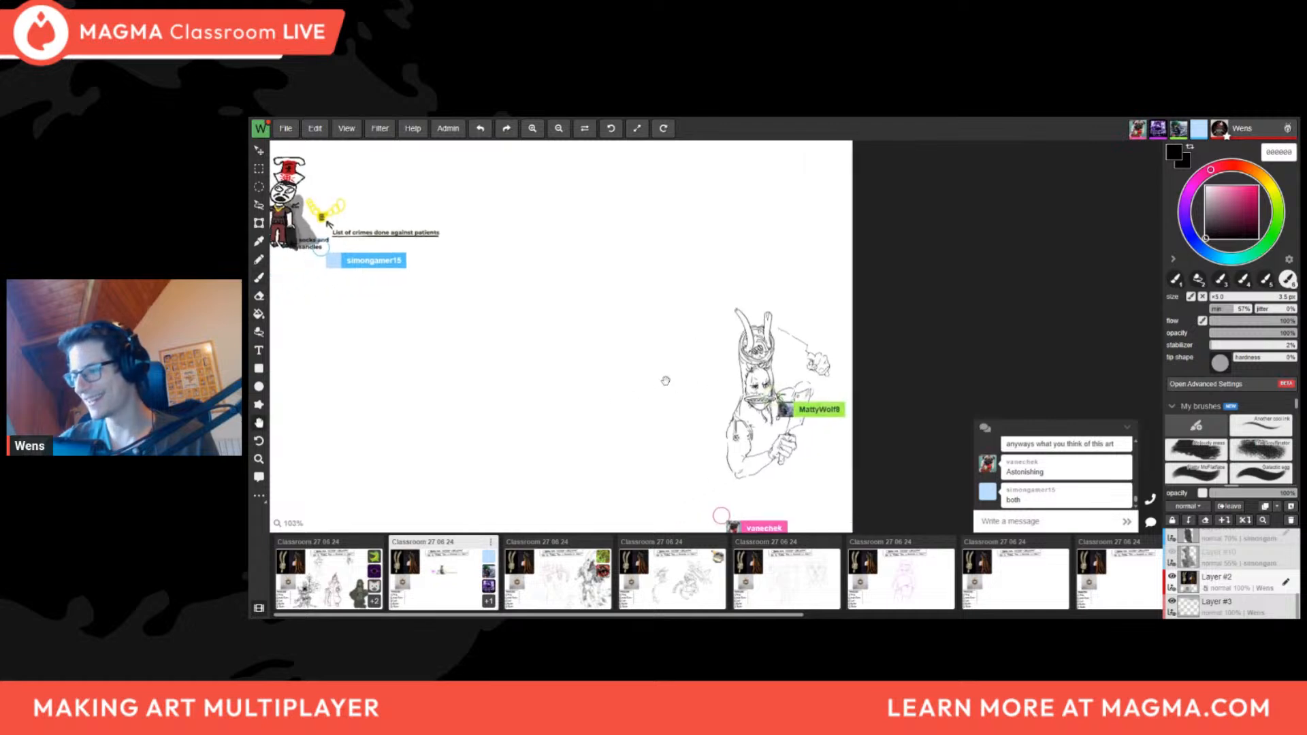
scroll(662, 382, down, 1)
middle_drag(519, 375, 595, 375)
Open the third Classroom 27 06 24 canvas and examine its "Time for a Check-up" sketch and inked masked figure
click(548, 558)
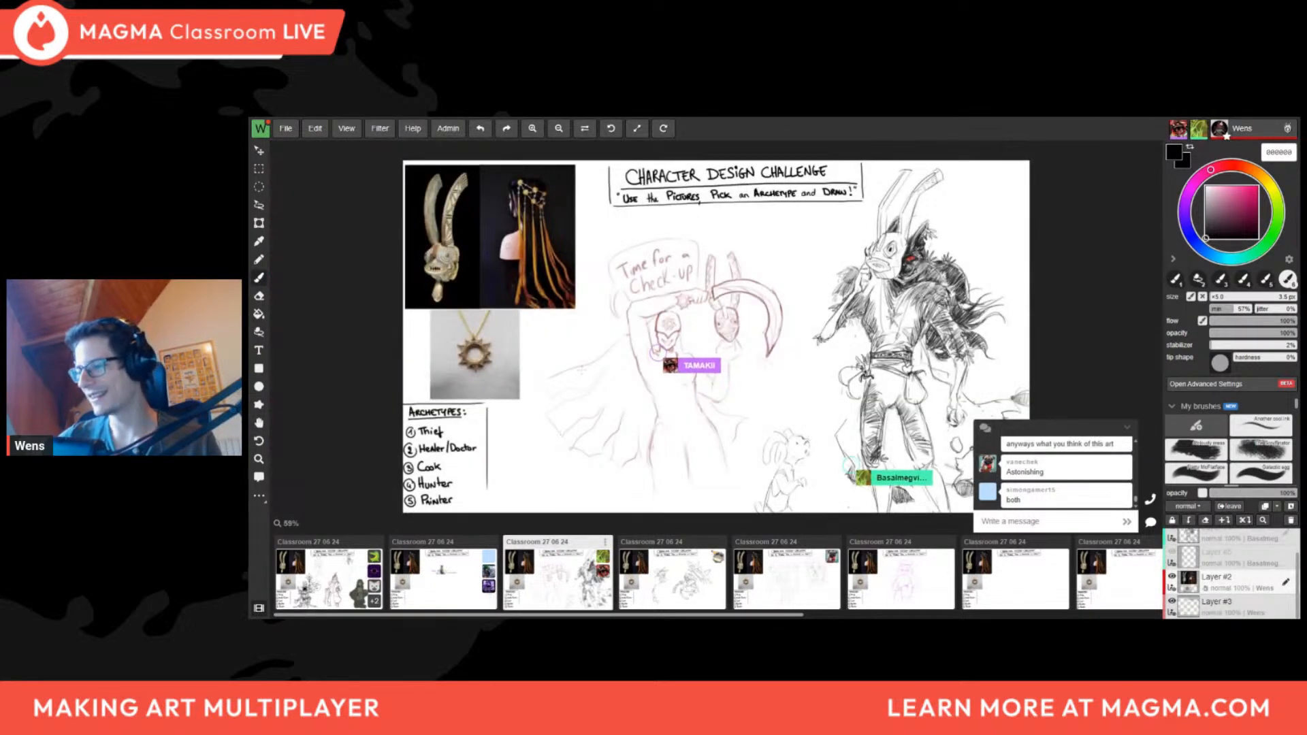
scroll(587, 351, up, 1)
middle_drag(538, 345, 429, 344)
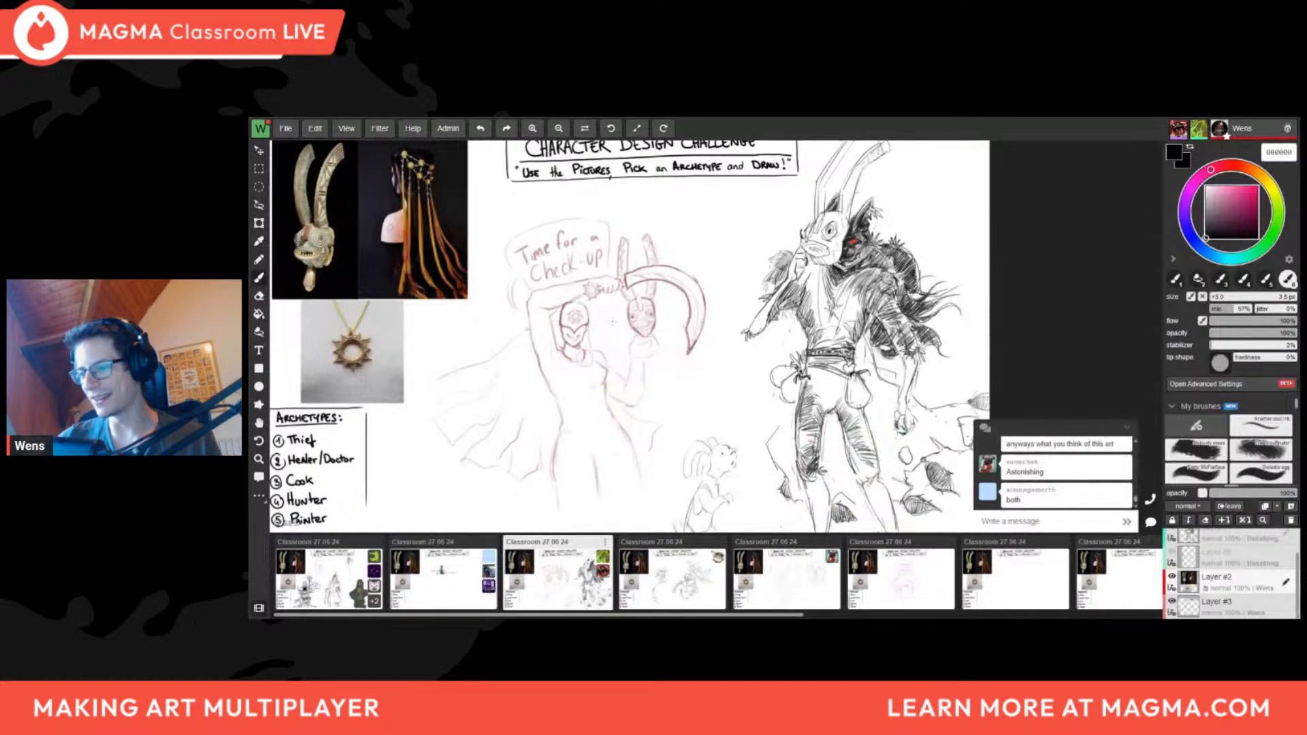
middle_drag(664, 343, 515, 369)
scroll(549, 311, up, 2)
scroll(516, 332, down, 2)
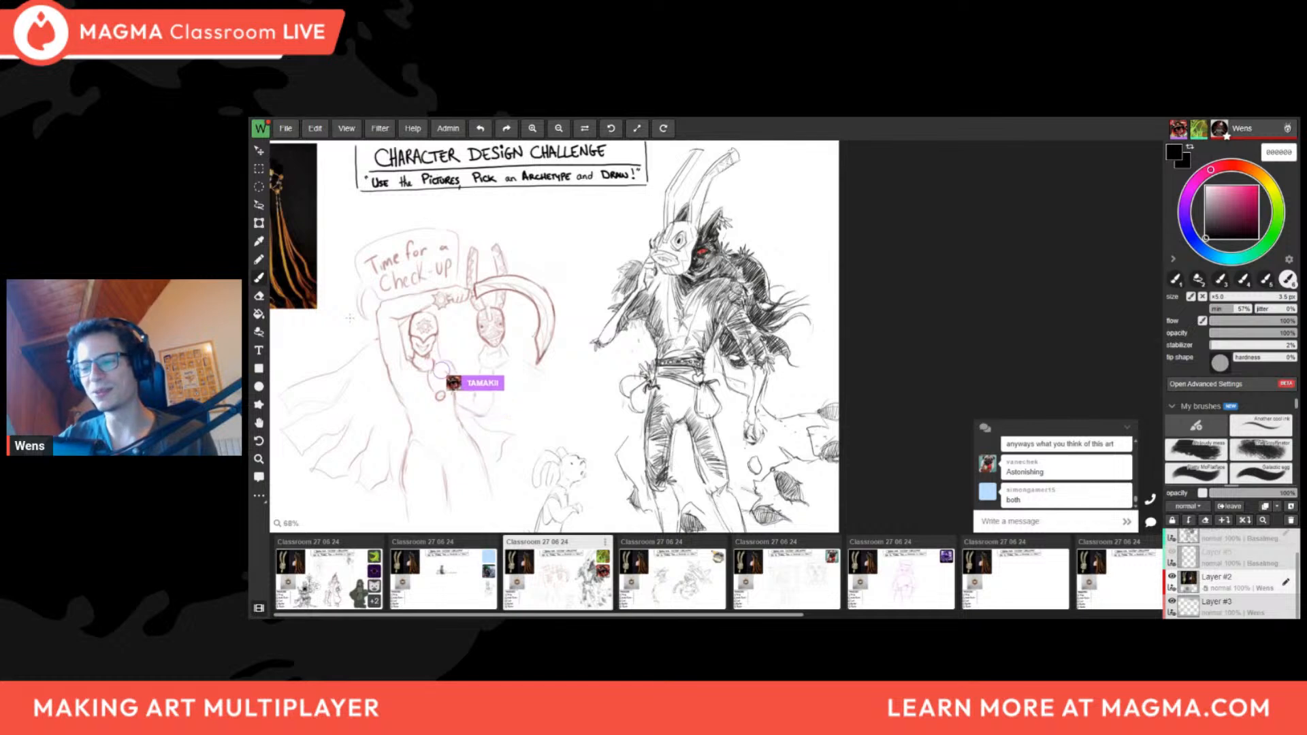
middle_drag(591, 391, 635, 368)
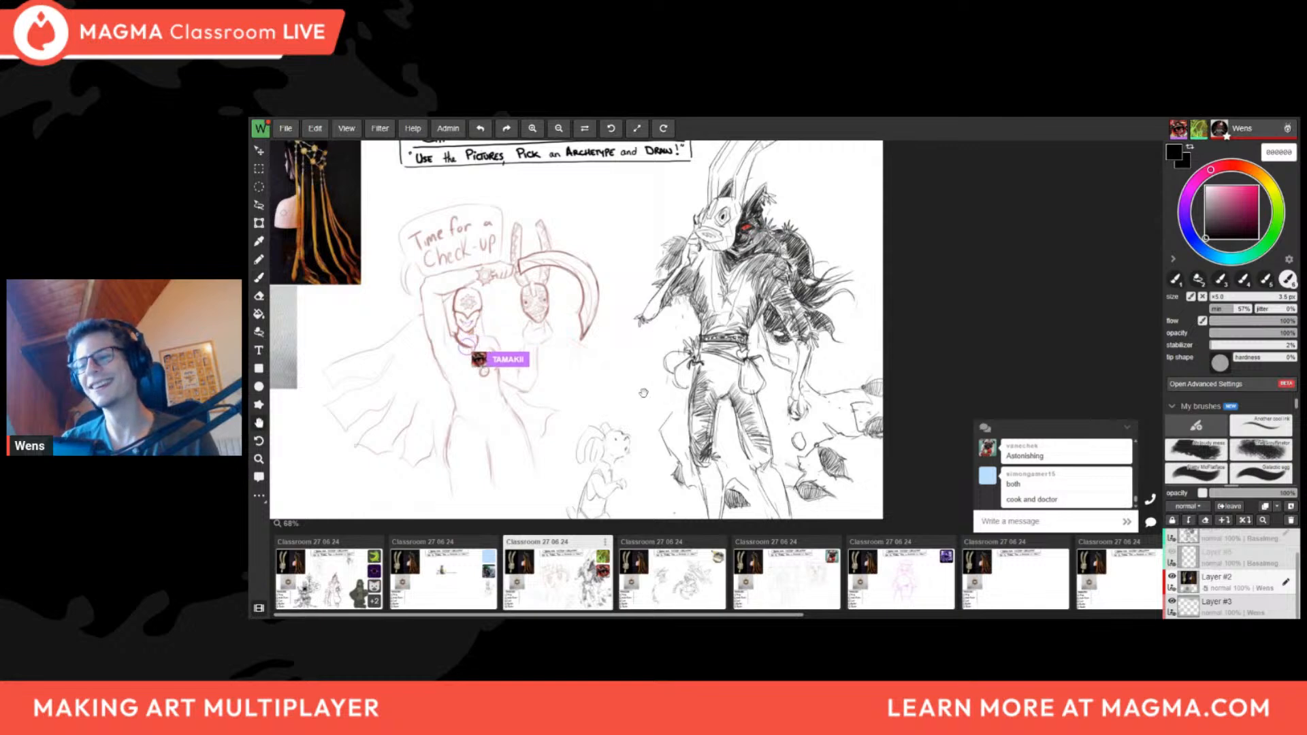
middle_drag(635, 368, 667, 346)
Study the inked figure holding the horned mask, from its head and clothing down to the surrounding rocks
middle_drag(907, 409, 729, 413)
scroll(737, 448, up, 1)
middle_drag(658, 389, 663, 449)
scroll(664, 449, down, 1)
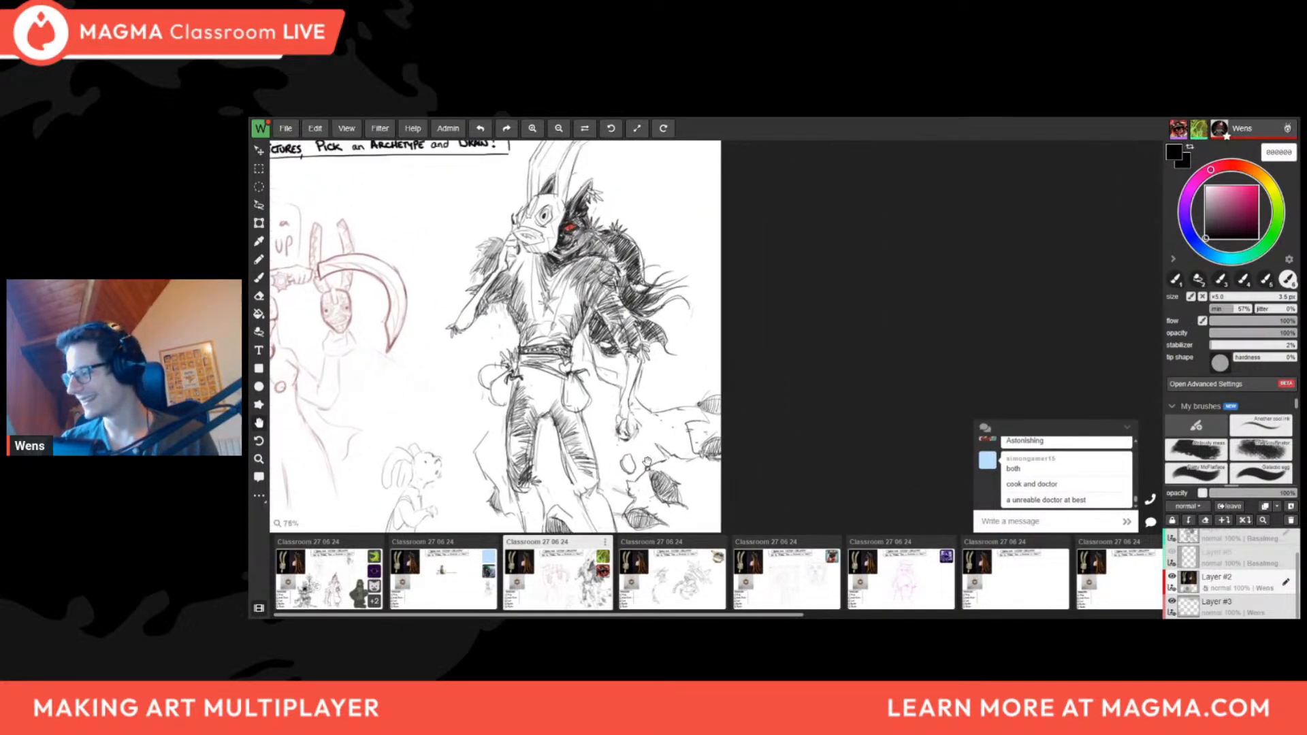
drag(652, 466, 726, 446)
scroll(725, 446, down, 3)
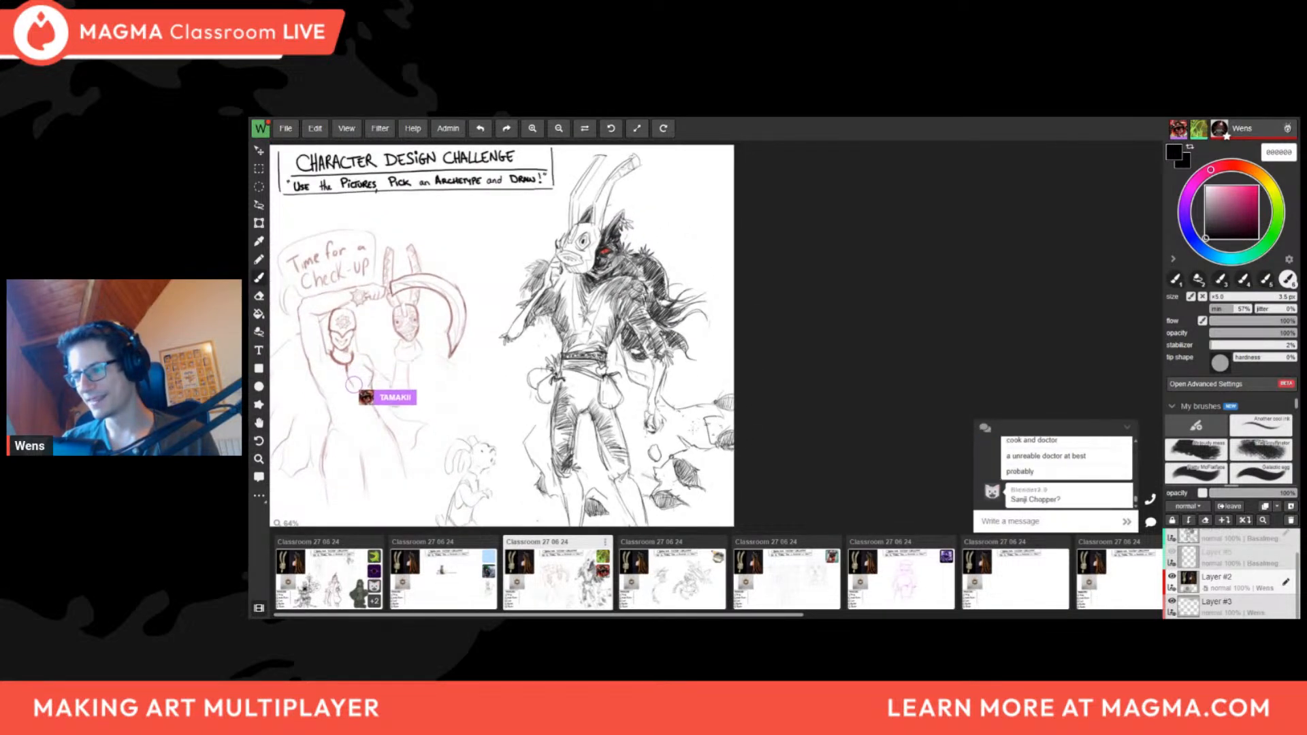
drag(701, 369, 729, 335)
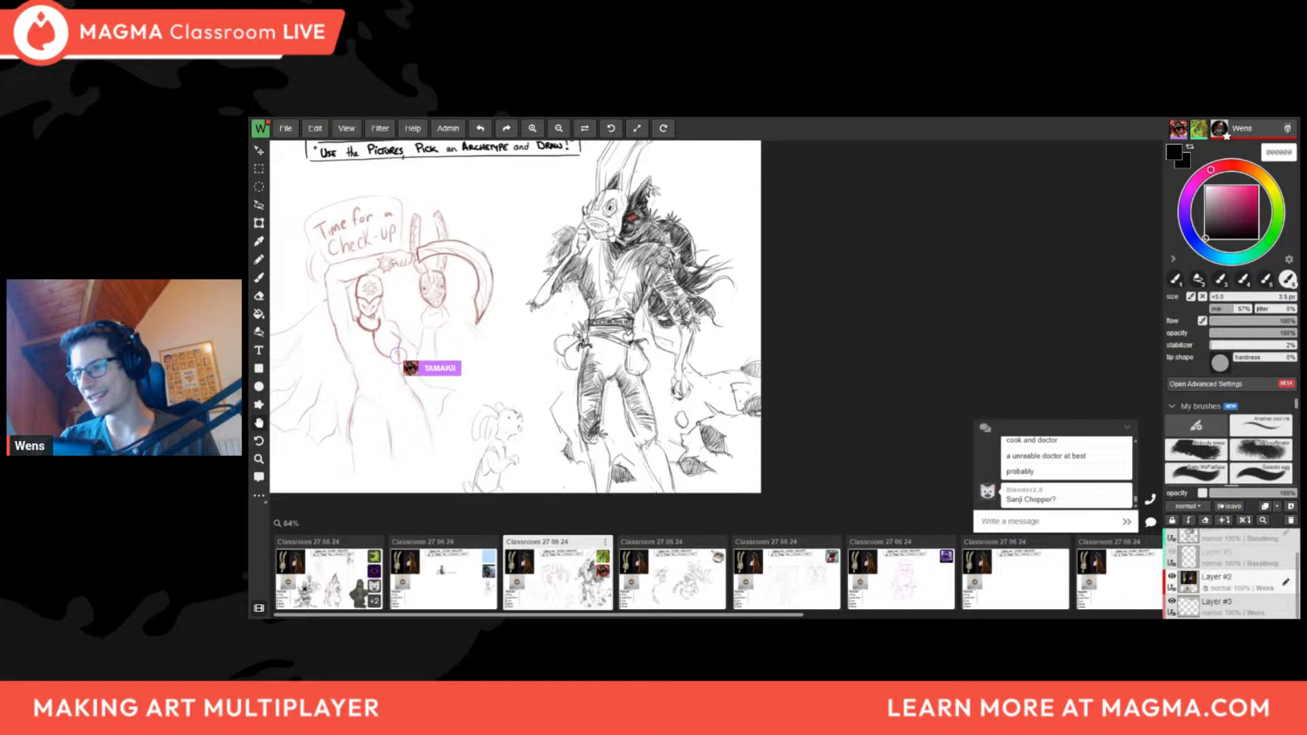
scroll(727, 335, down, 2)
mouse_move(613, 319)
mouse_down()
mouse_move(576, 359)
mouse_move(614, 349)
mouse_up()
scroll(755, 289, up, 2)
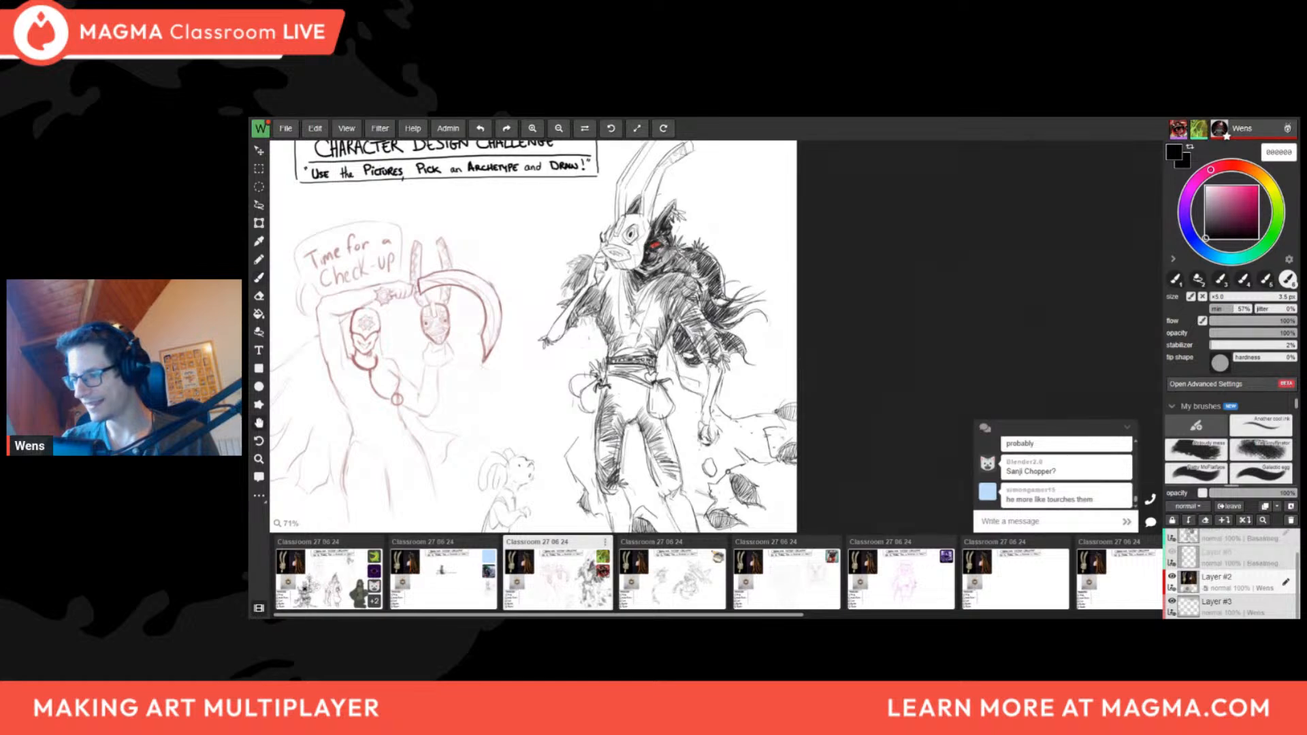
drag(763, 280, 742, 291)
mouse_move(603, 404)
mouse_down()
mouse_move(646, 382)
mouse_move(587, 396)
mouse_move(604, 392)
mouse_up()
key(ctrl+z)
ctrl+drag(604, 392, 617, 424)
mouse_move(542, 393)
ctrl+mouse_down()
mouse_move(647, 403)
mouse_move(622, 420)
mouse_move(629, 398)
ctrl+mouse_up()
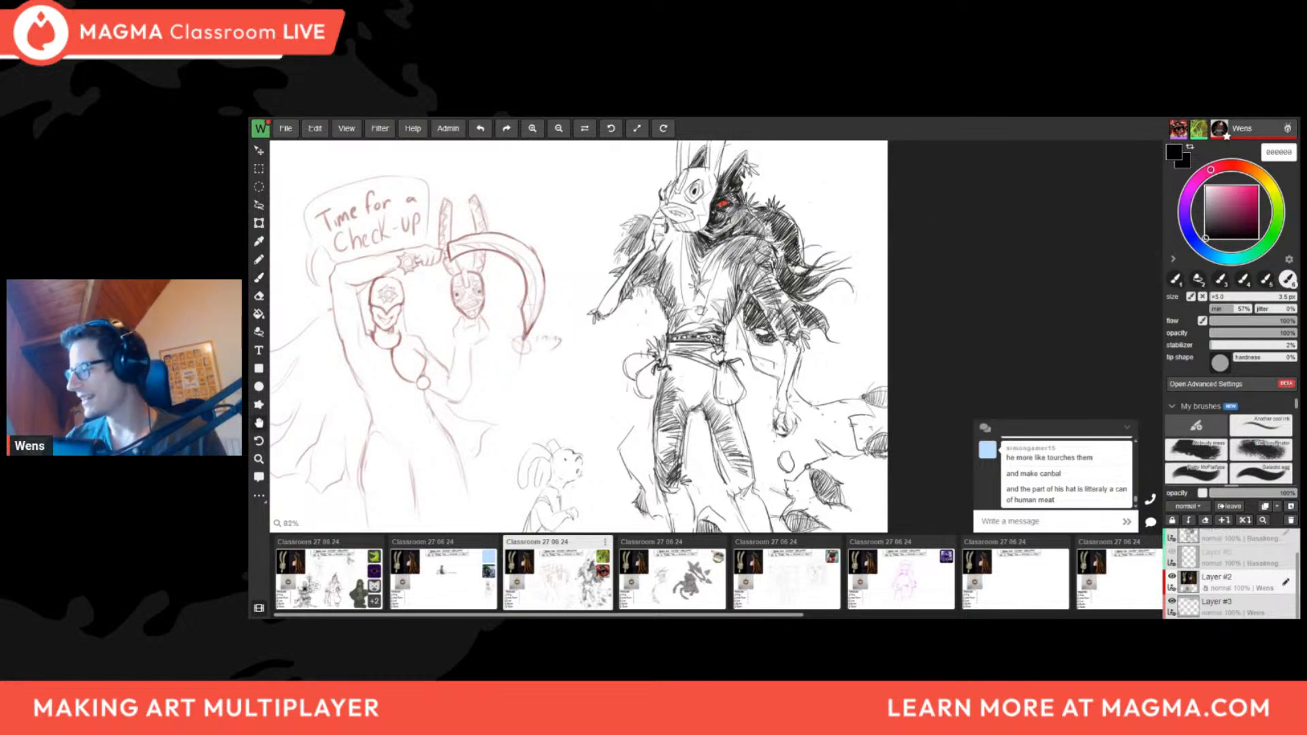
drag(700, 310, 716, 291)
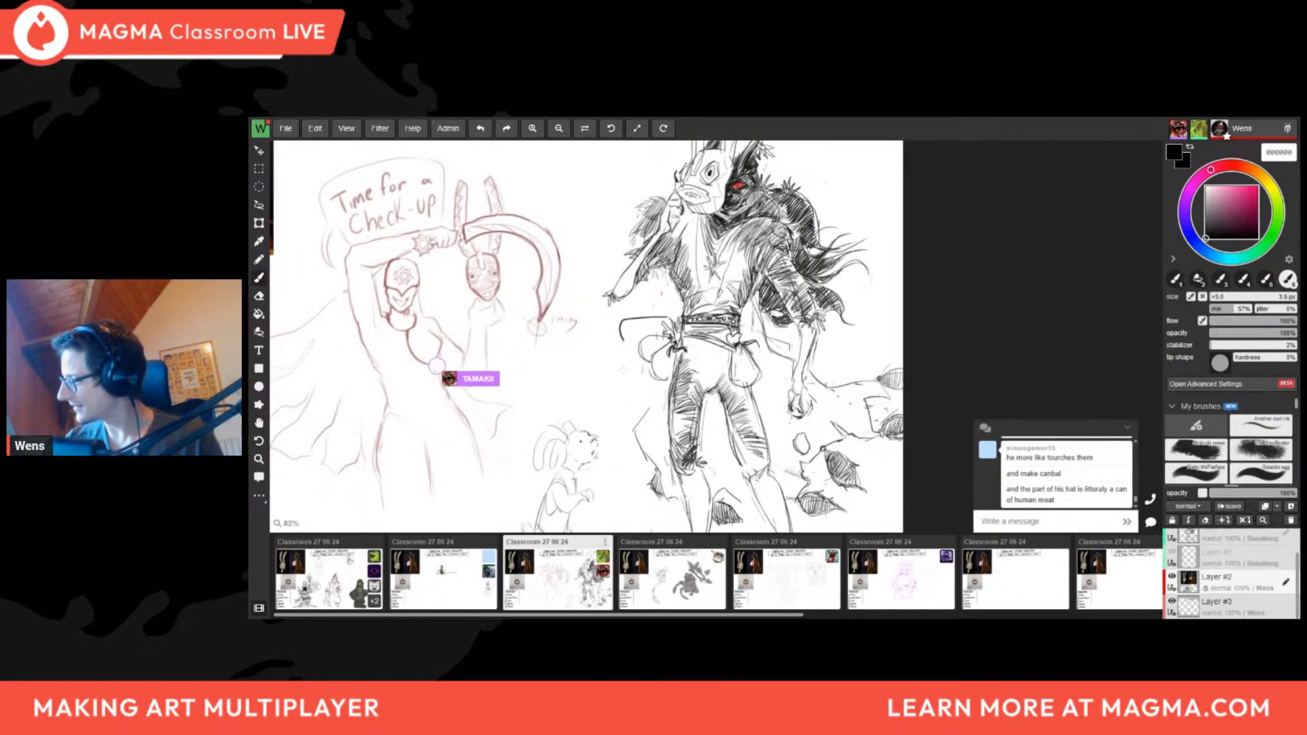
mouse_move(654, 320)
mouse_down()
mouse_move(666, 298)
mouse_move(631, 372)
mouse_move(662, 381)
mouse_up()
key(ctrl+z)
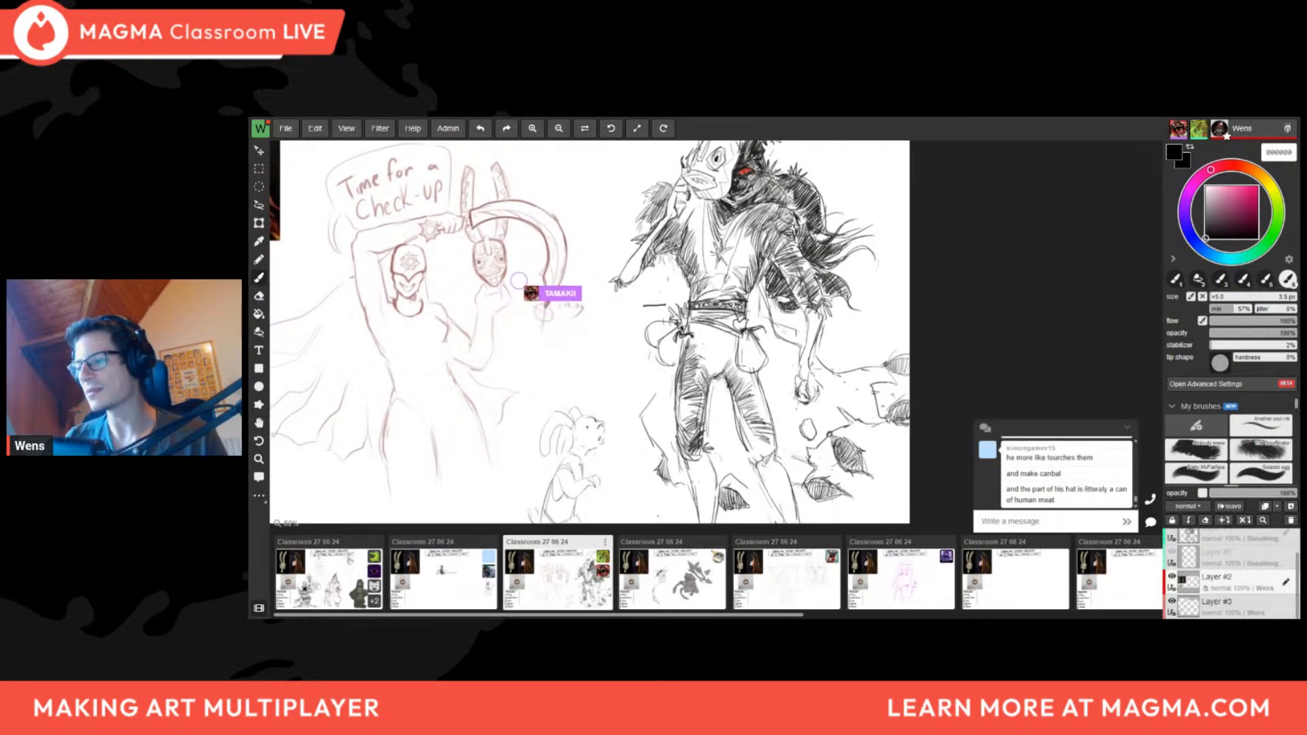
Compare the "Time for a Check-up" sketch with the inked horned-mask figure, close up and against the challenge heading
key(ctrl+z)
key(ctrl+z)
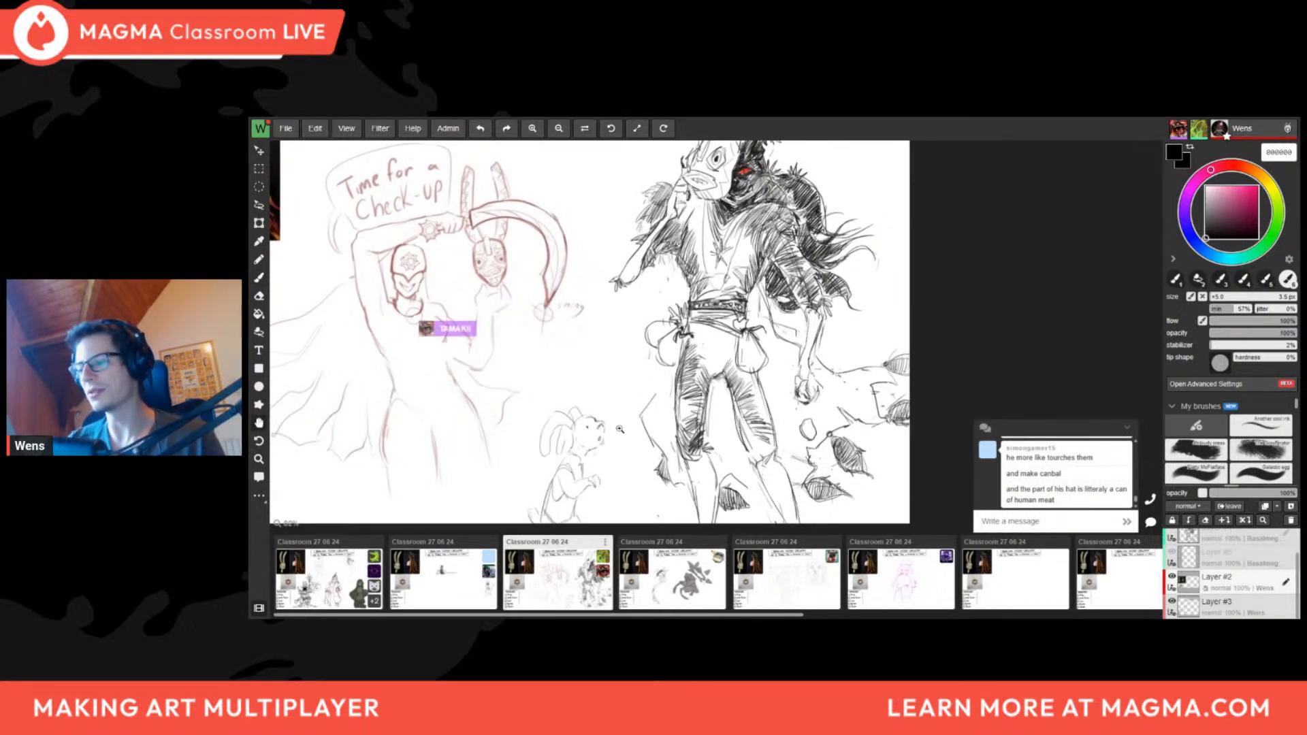
scroll(572, 442, down, 3)
drag(651, 487, 671, 481)
scroll(671, 480, up, 1)
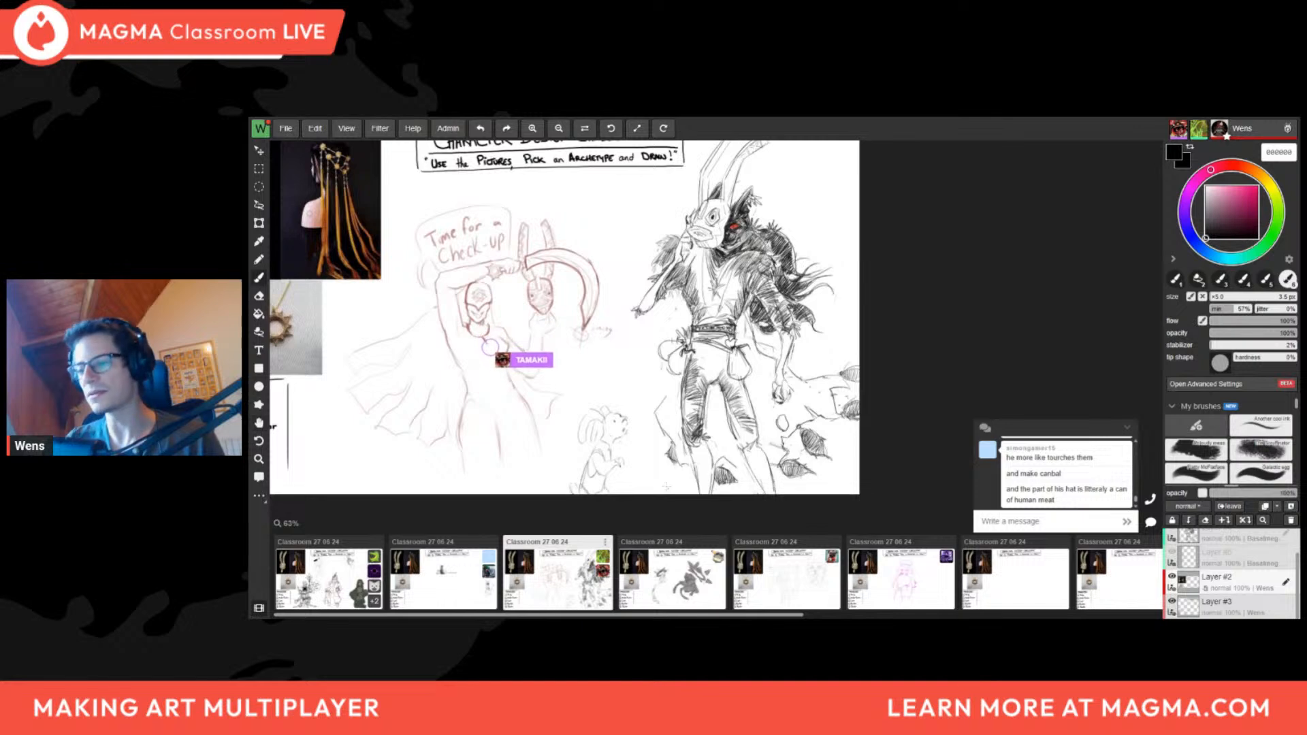
scroll(621, 240, up, 3)
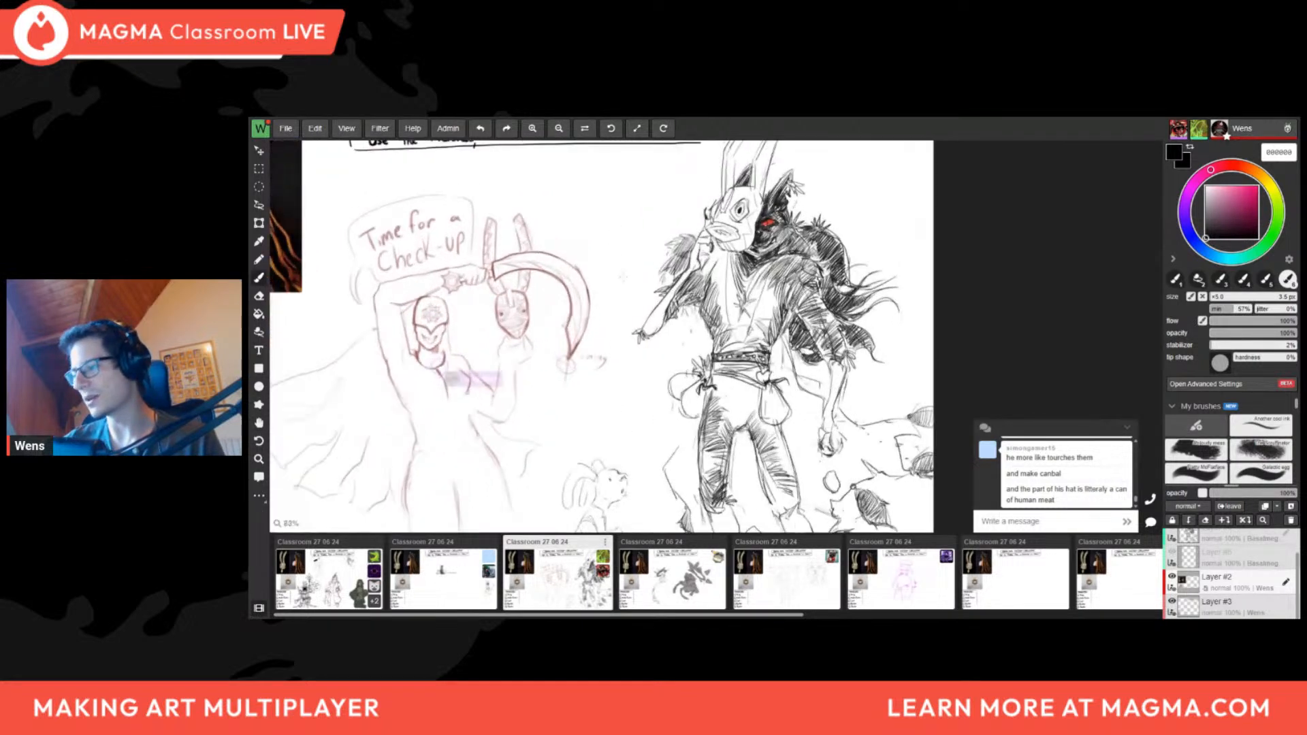
scroll(655, 391, down, 3)
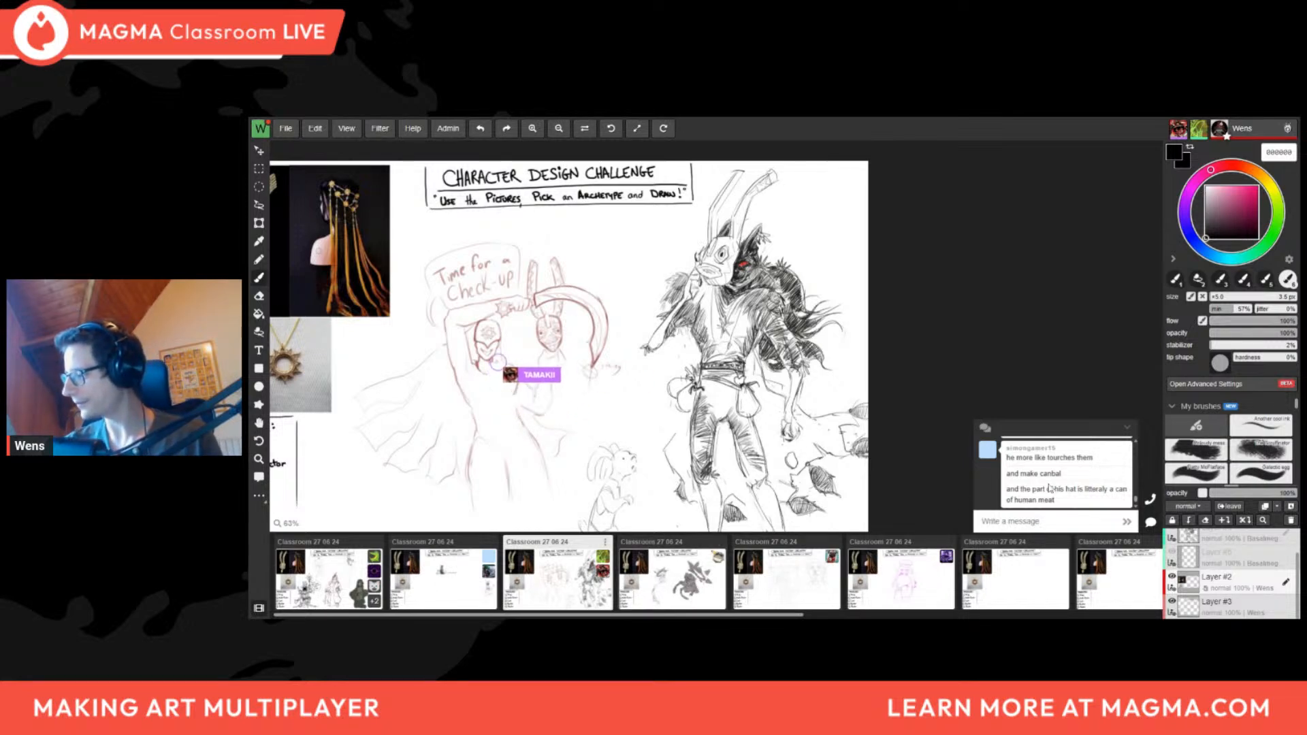
scroll(1052, 490, up, 2)
scroll(1053, 495, down, 3)
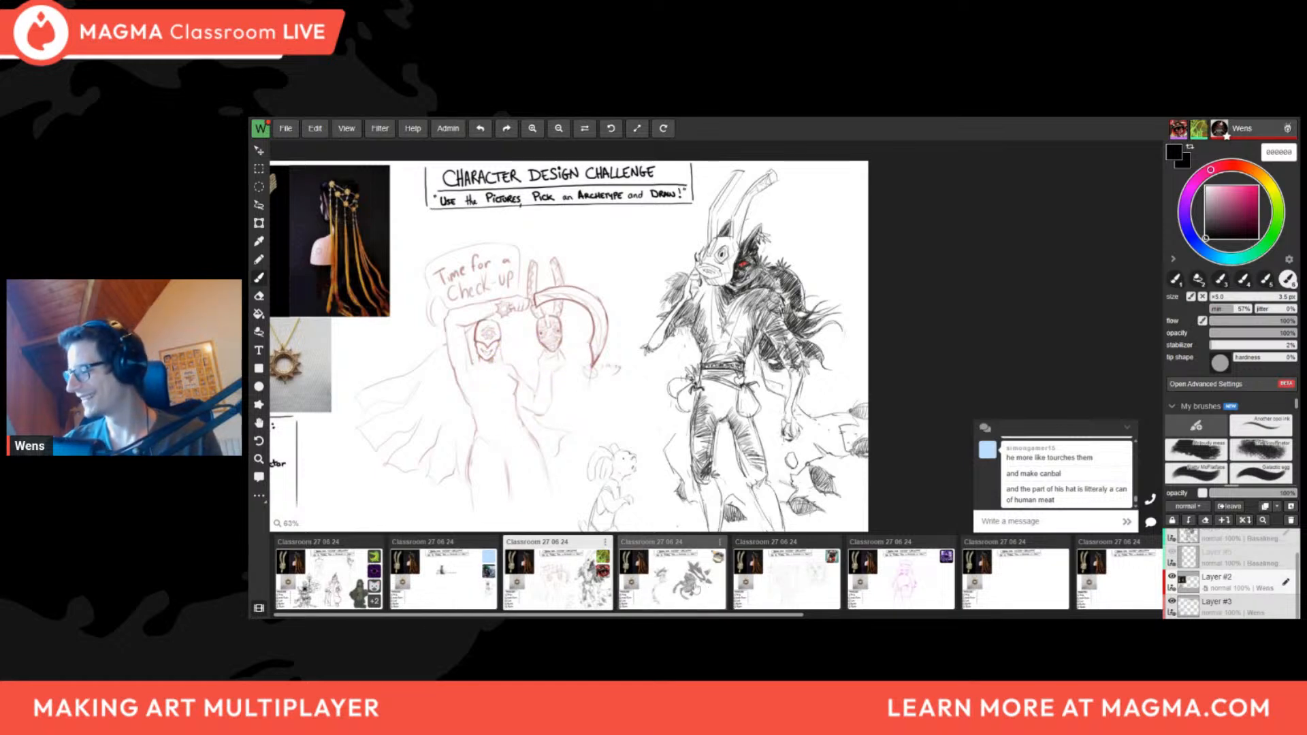
Open the fourth Classroom 27 06 24 canvas and examine its grey crouching hooded figure with the spiked halo
click(675, 576)
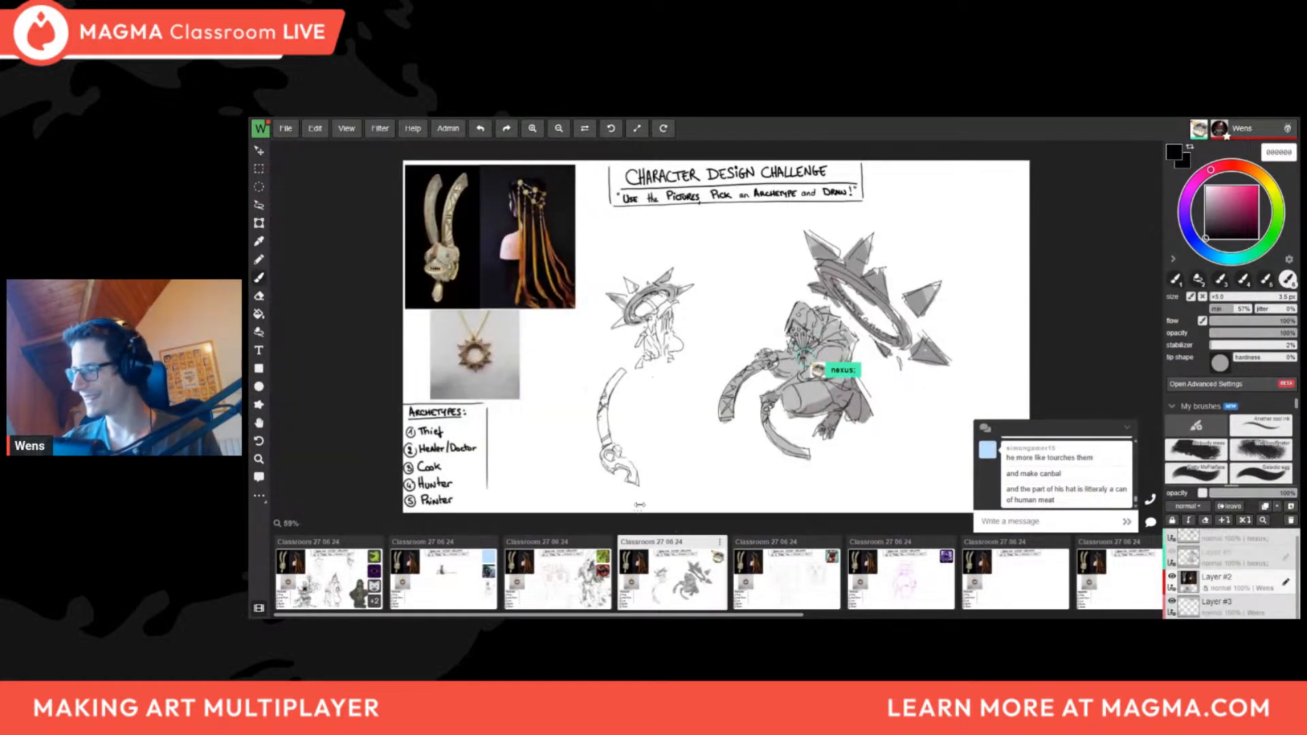
scroll(841, 394, down, 2)
scroll(803, 405, up, 4)
middle_drag(804, 405, 707, 439)
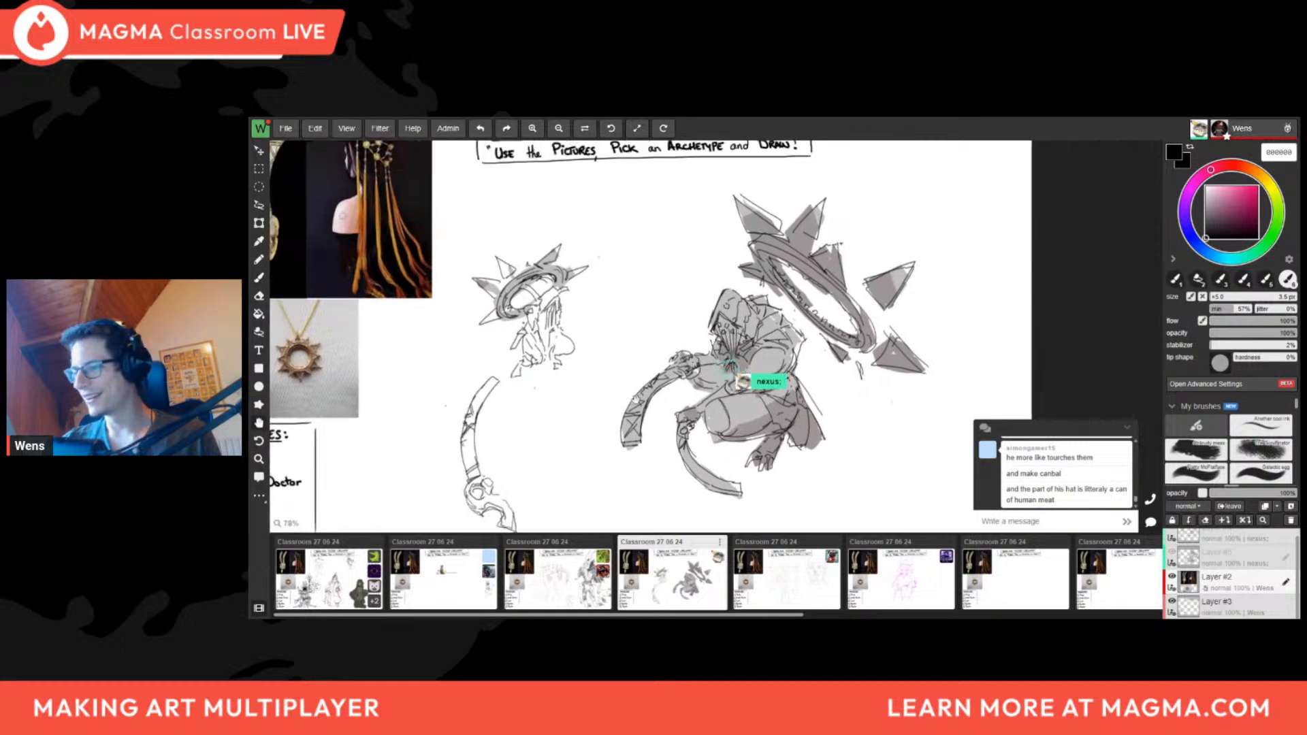
Mirror the canvas view to inspect the crouching figure's composition close up, and restore the normal orientation
scroll(783, 344, down, 2)
key(h)
scroll(756, 328, up, 4)
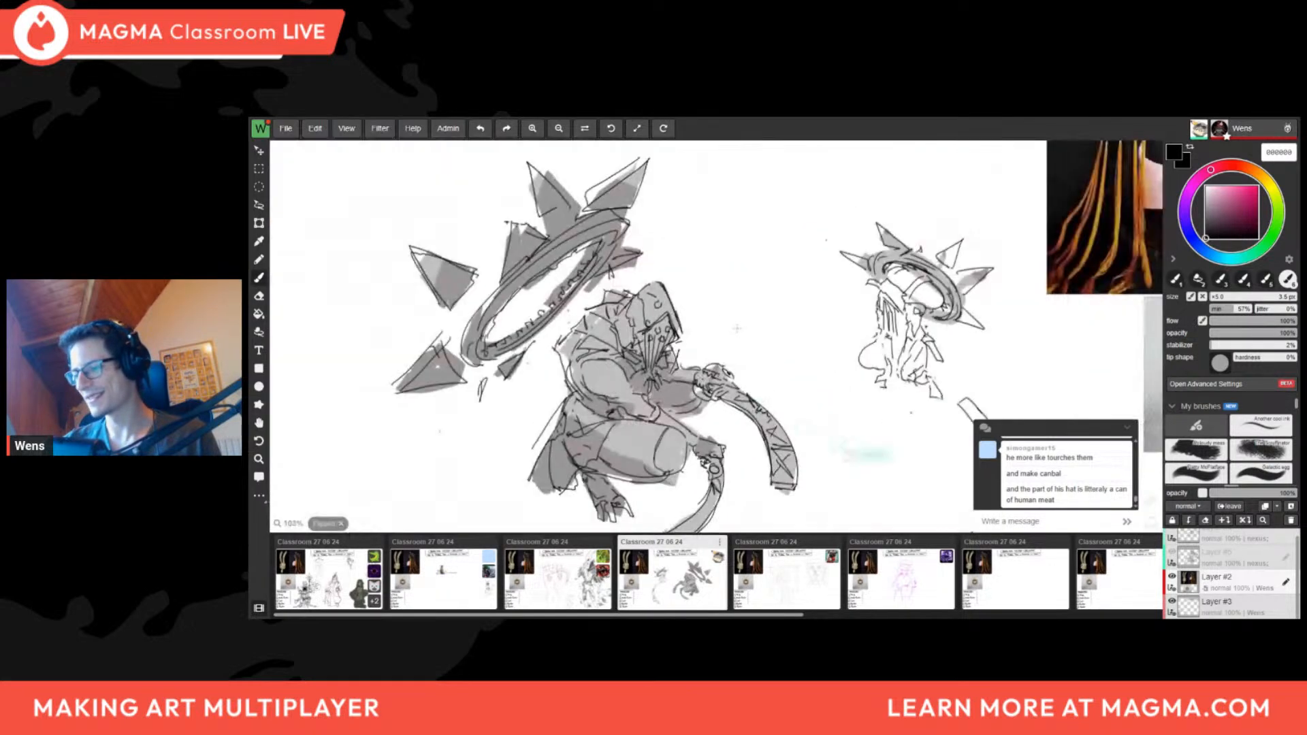
key(h)
middle_drag(767, 327, 725, 295)
scroll(584, 266, down, 2)
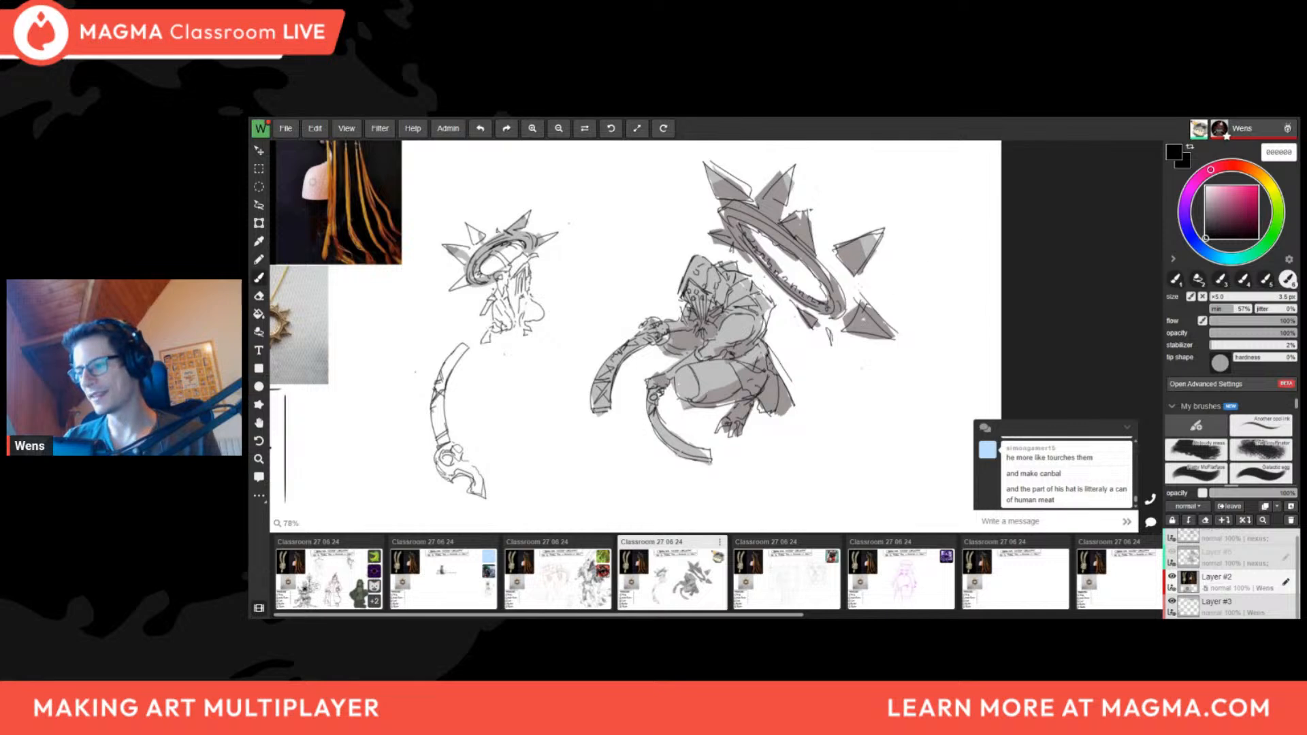
Trace a temporary stroke from the spiked halo down across the crouching figure and undo it
drag(712, 184, 663, 441)
key(ctrl+z)
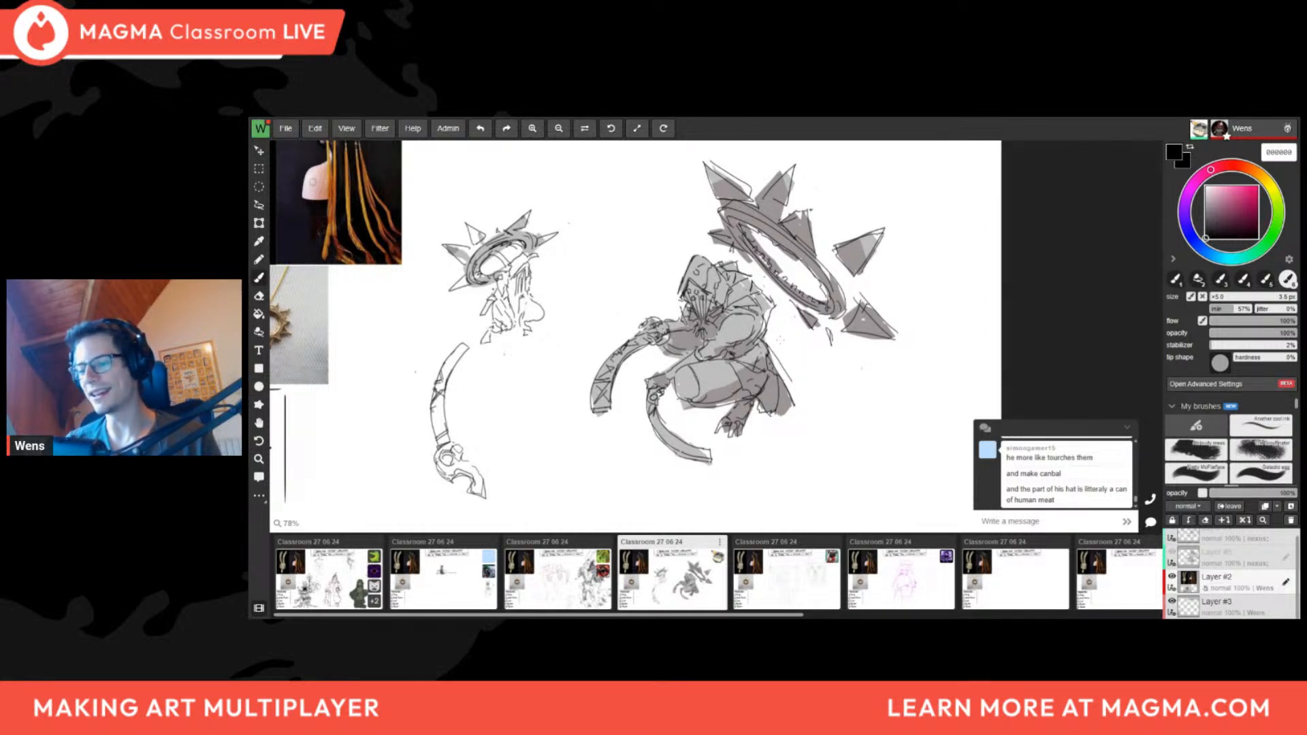
middle_drag(822, 395, 775, 413)
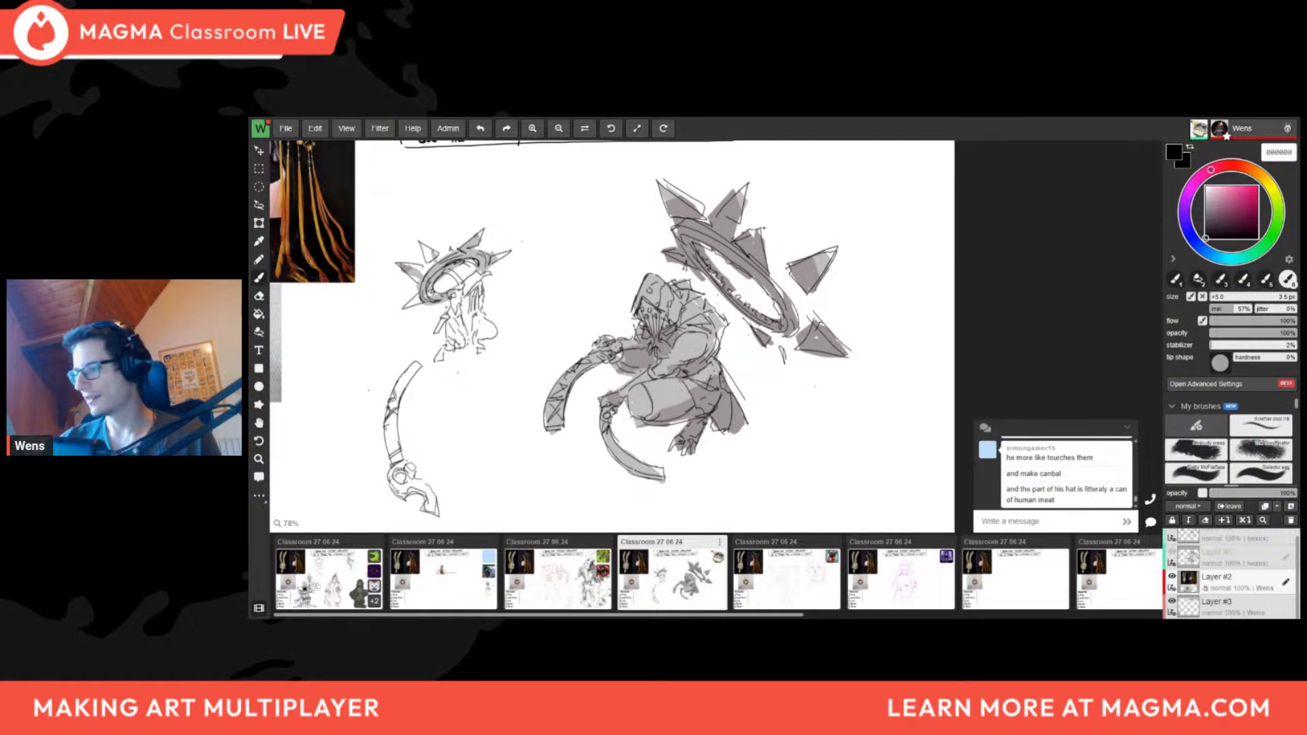
scroll(534, 274, down, 2)
scroll(533, 274, up, 2)
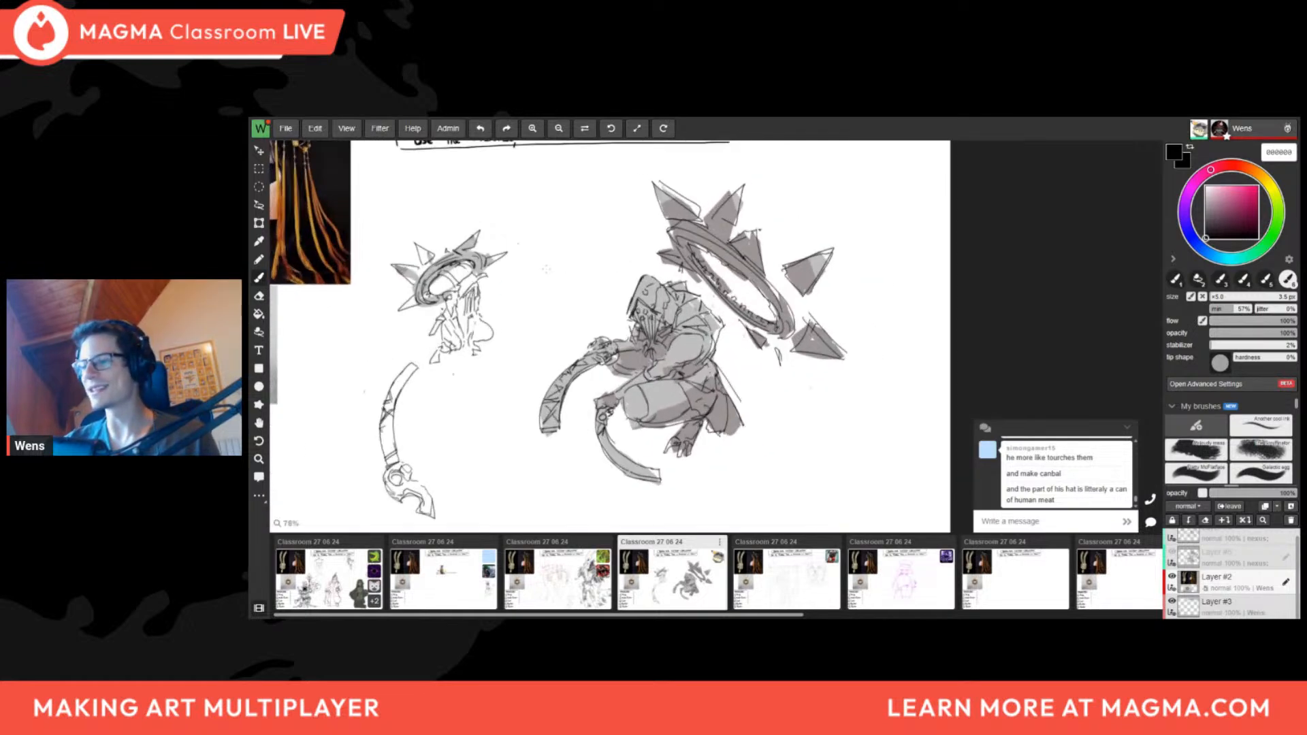
Compare the crouching figure with the smaller haloed figure, the curved blade sketch and the reference pictures
scroll(614, 213, down, 3)
middle_drag(537, 223, 571, 326)
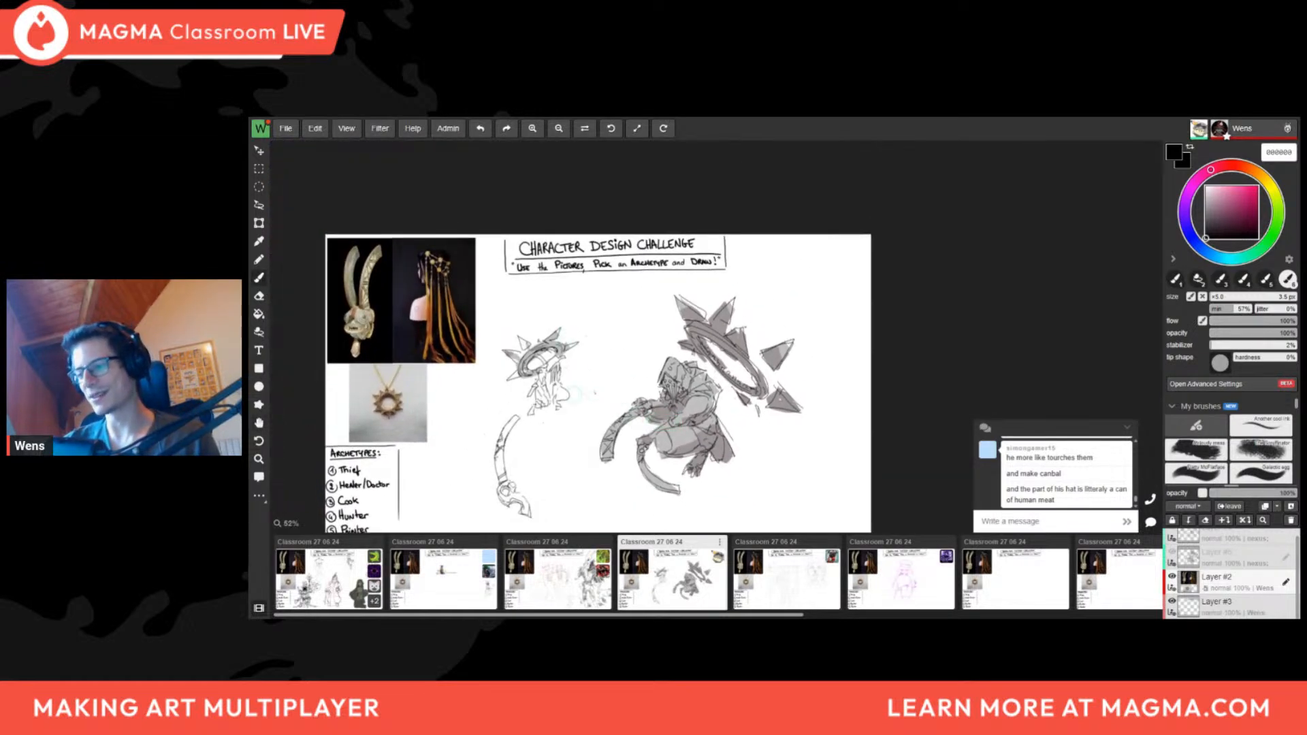
scroll(664, 385, up, 1)
middle_drag(664, 385, 665, 365)
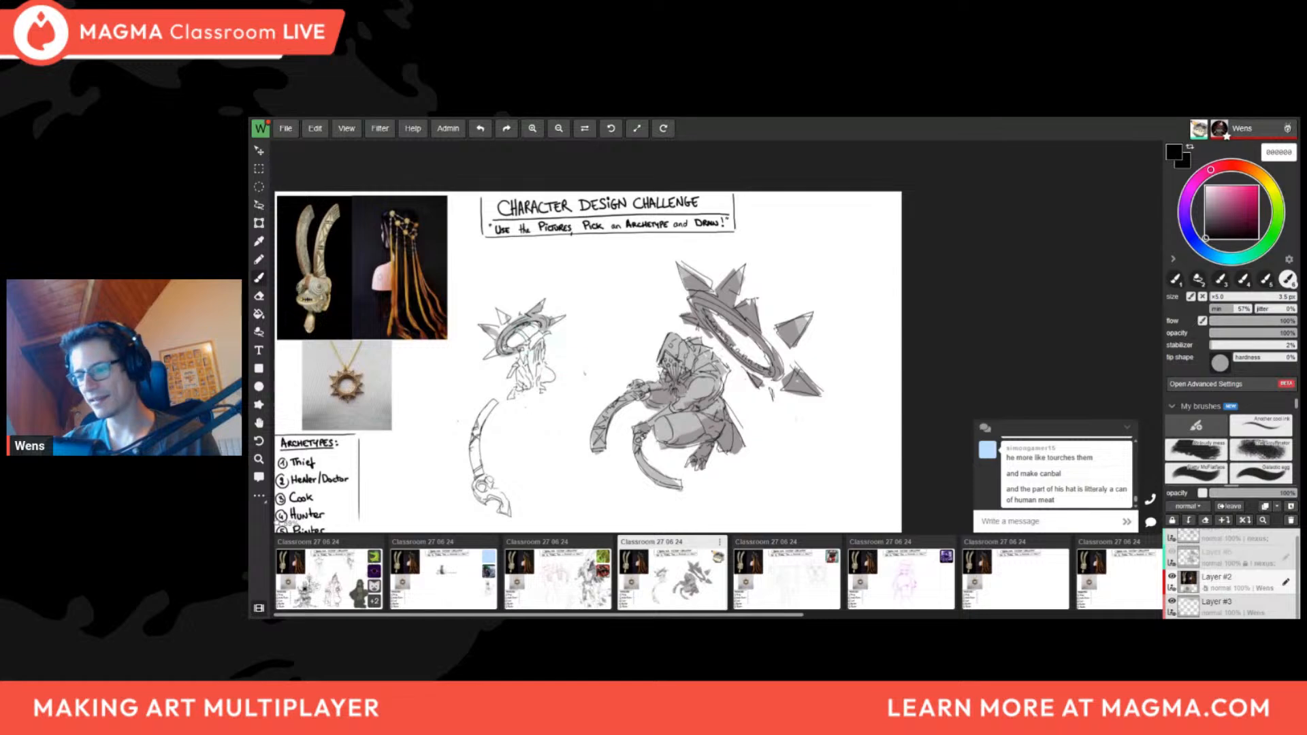
scroll(558, 334, up, 1)
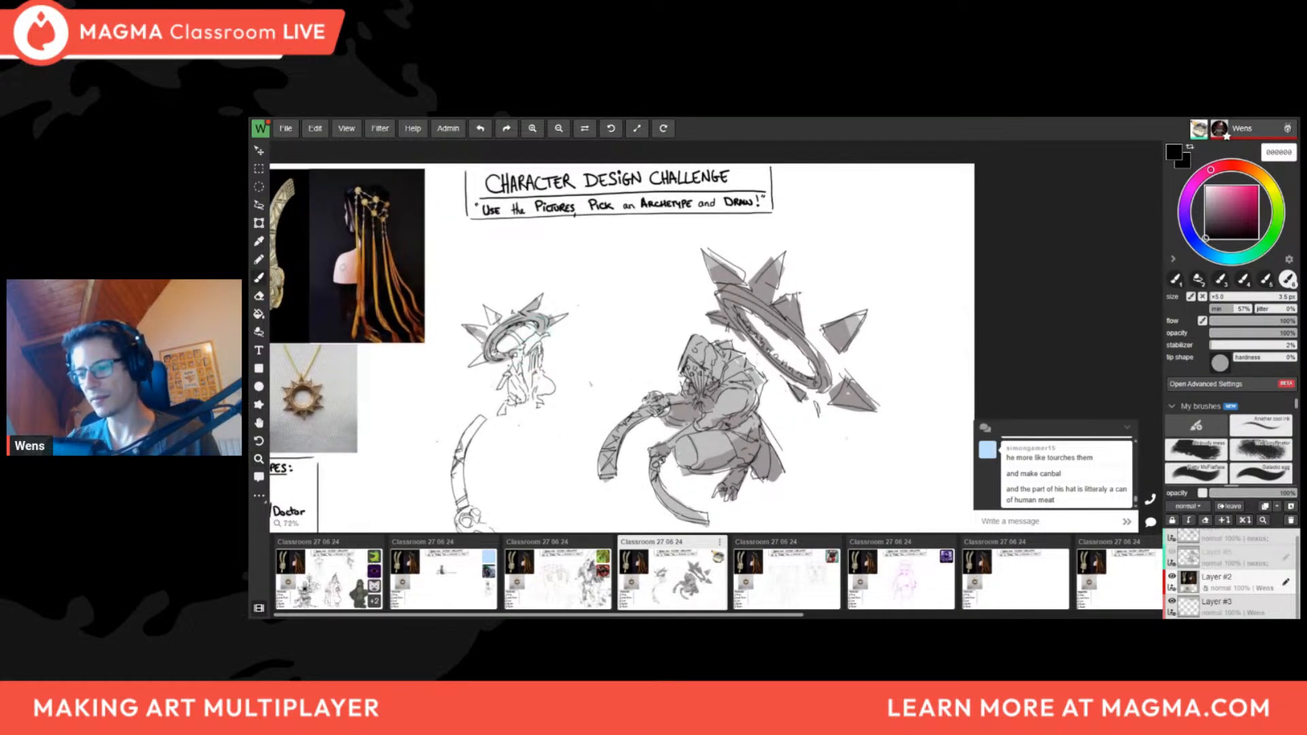
middle_drag(573, 502, 558, 475)
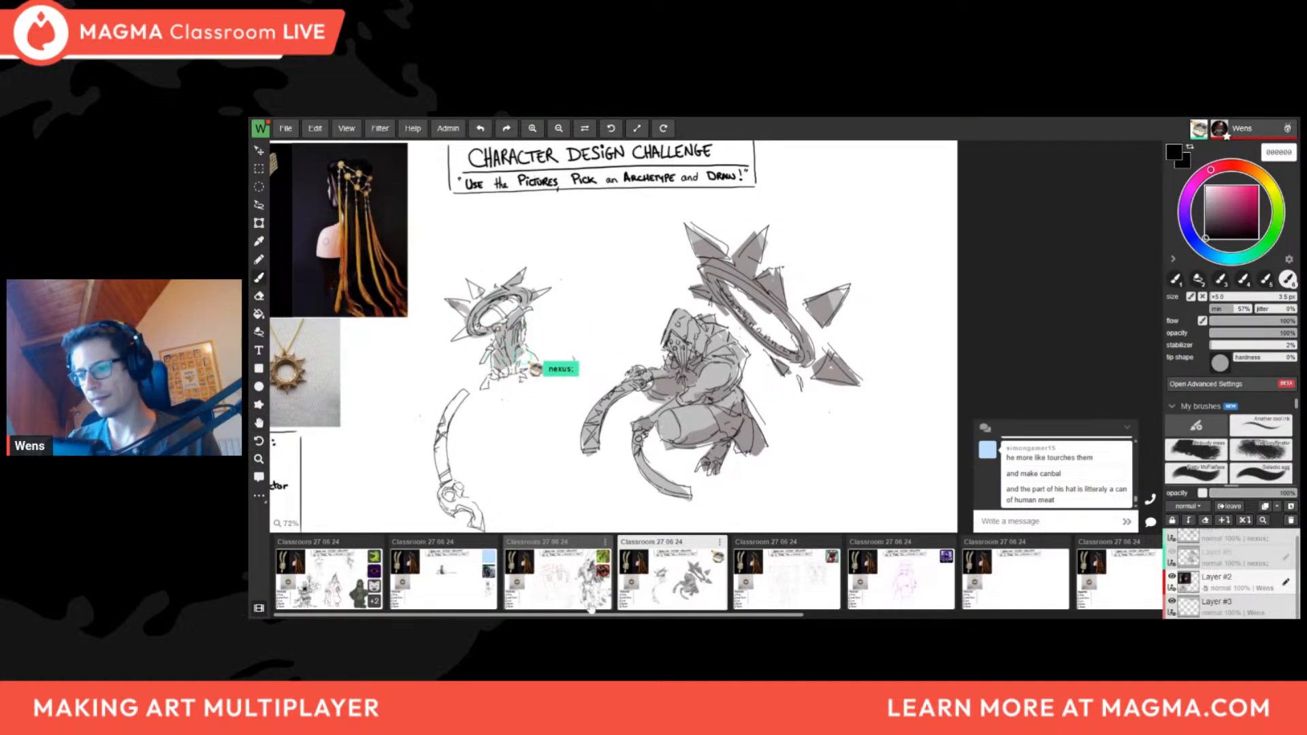
middle_drag(683, 523, 668, 495)
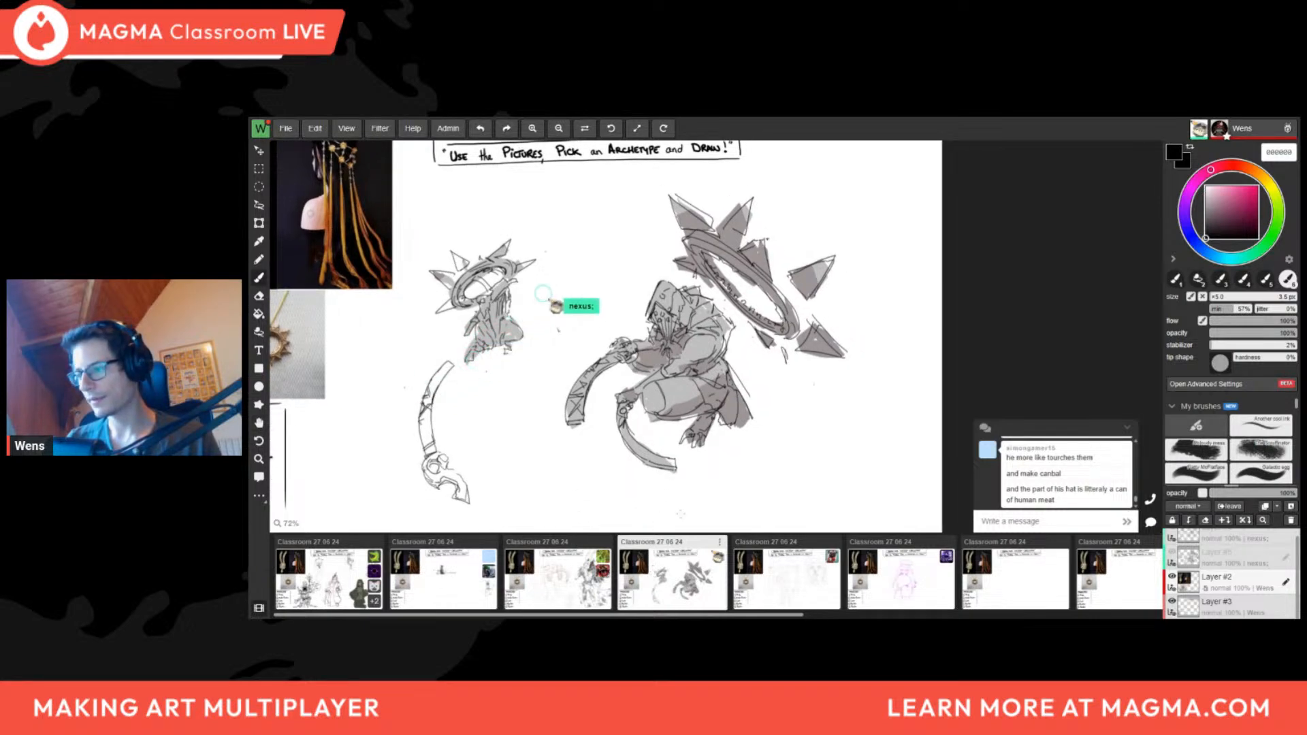
middle_drag(694, 438, 705, 423)
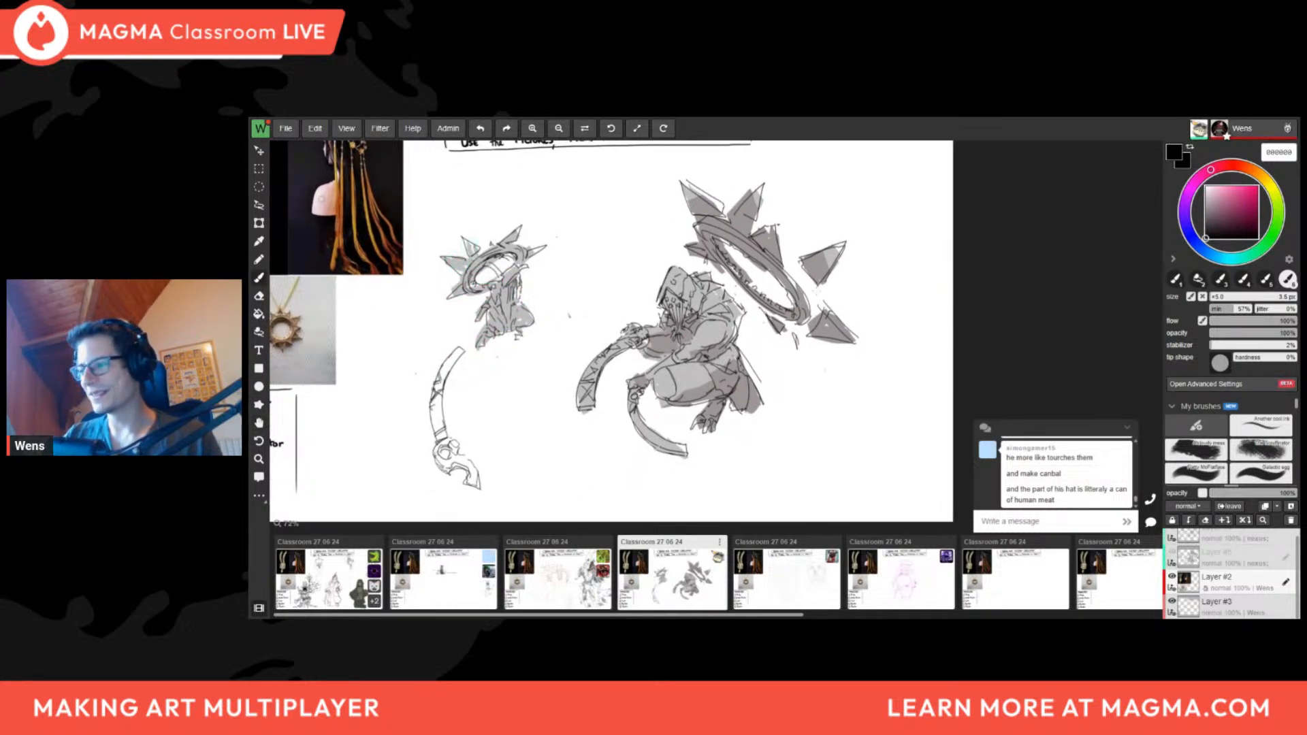
Make temporary strokes across the floating shards and above the halo, undoing each one
mouse_move(819, 217)
mouse_down()
mouse_move(663, 266)
mouse_move(880, 322)
mouse_up()
key(ctrl+z)
middle_drag(783, 326, 730, 325)
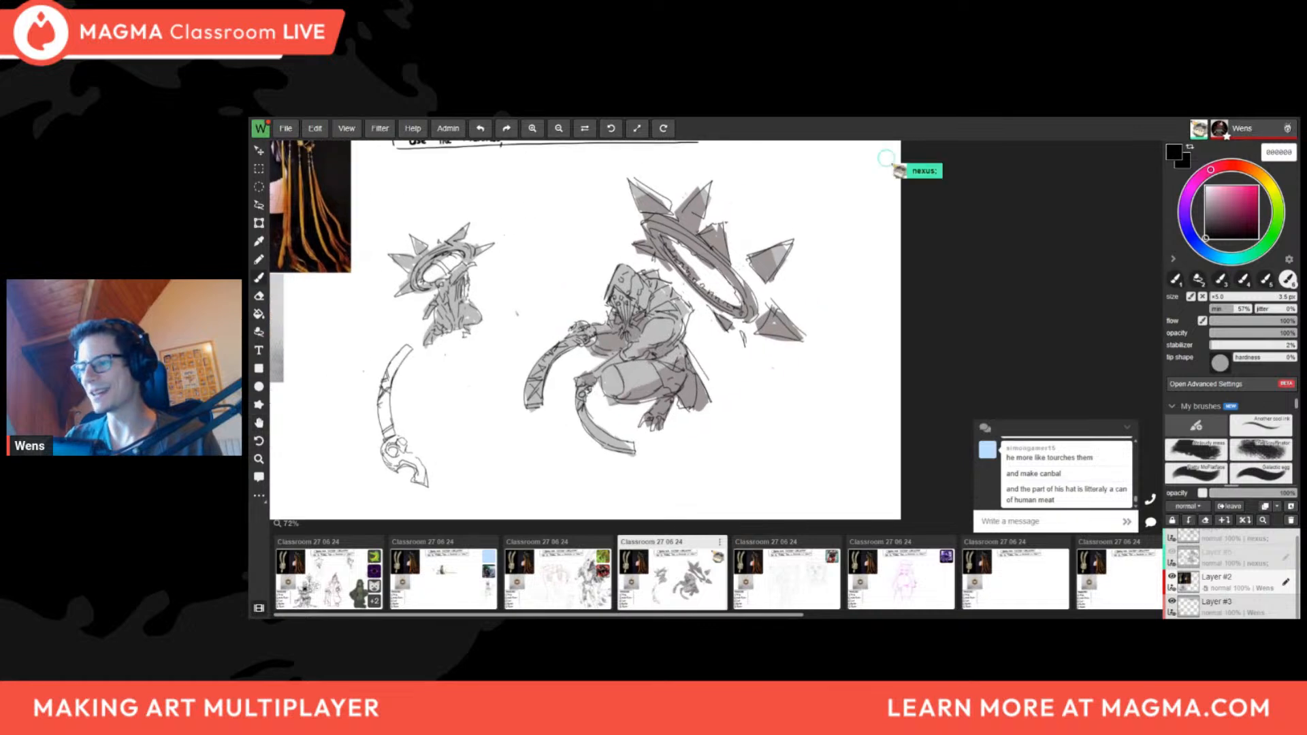
middle_drag(592, 263, 707, 264)
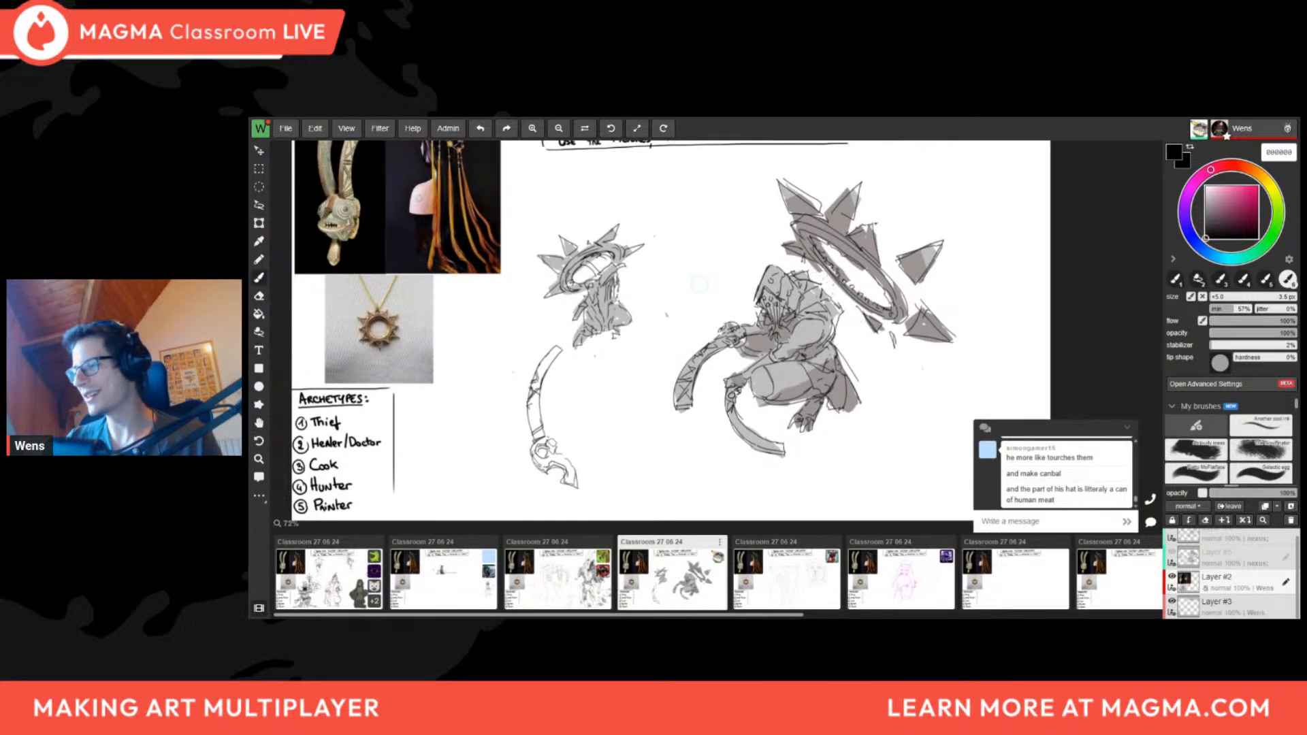
drag(803, 161, 800, 163)
key(ctrl+z)
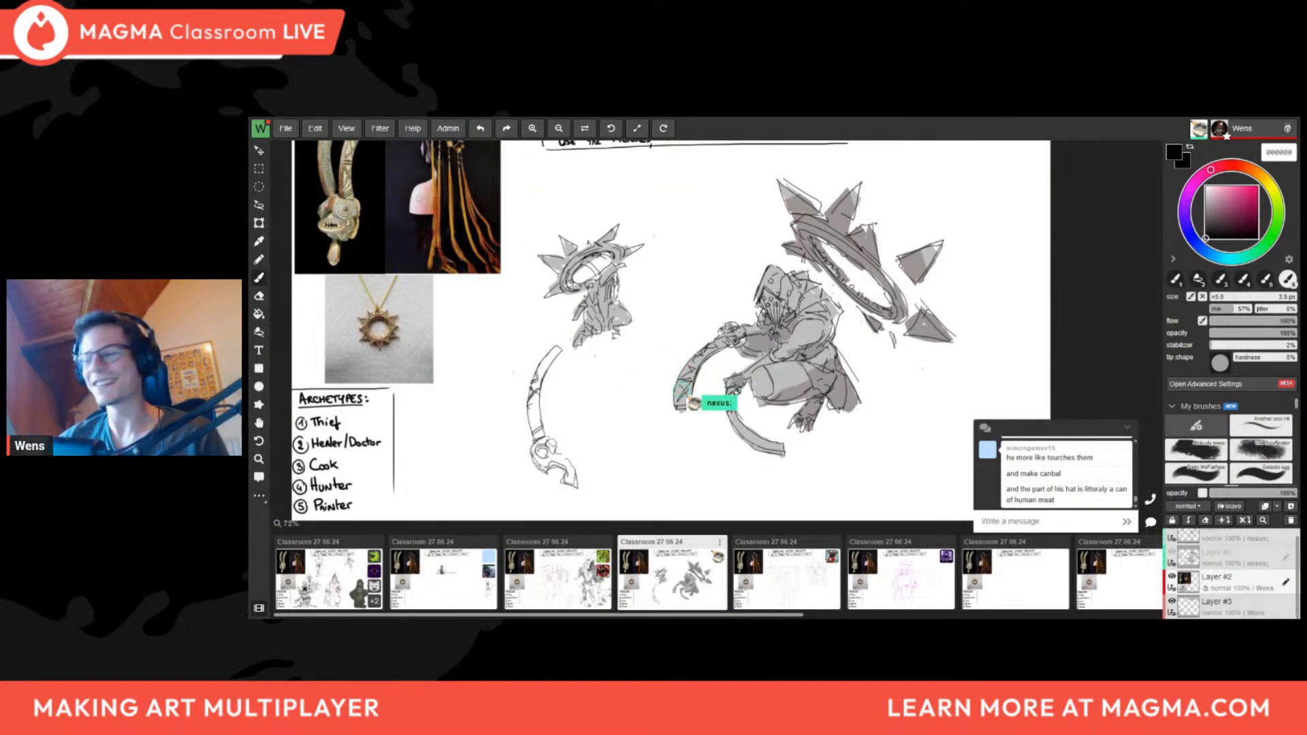
Open the fifth Classroom 27 06 24 canvas and examine its pencil portrait of the bearded man in a headband
click(788, 586)
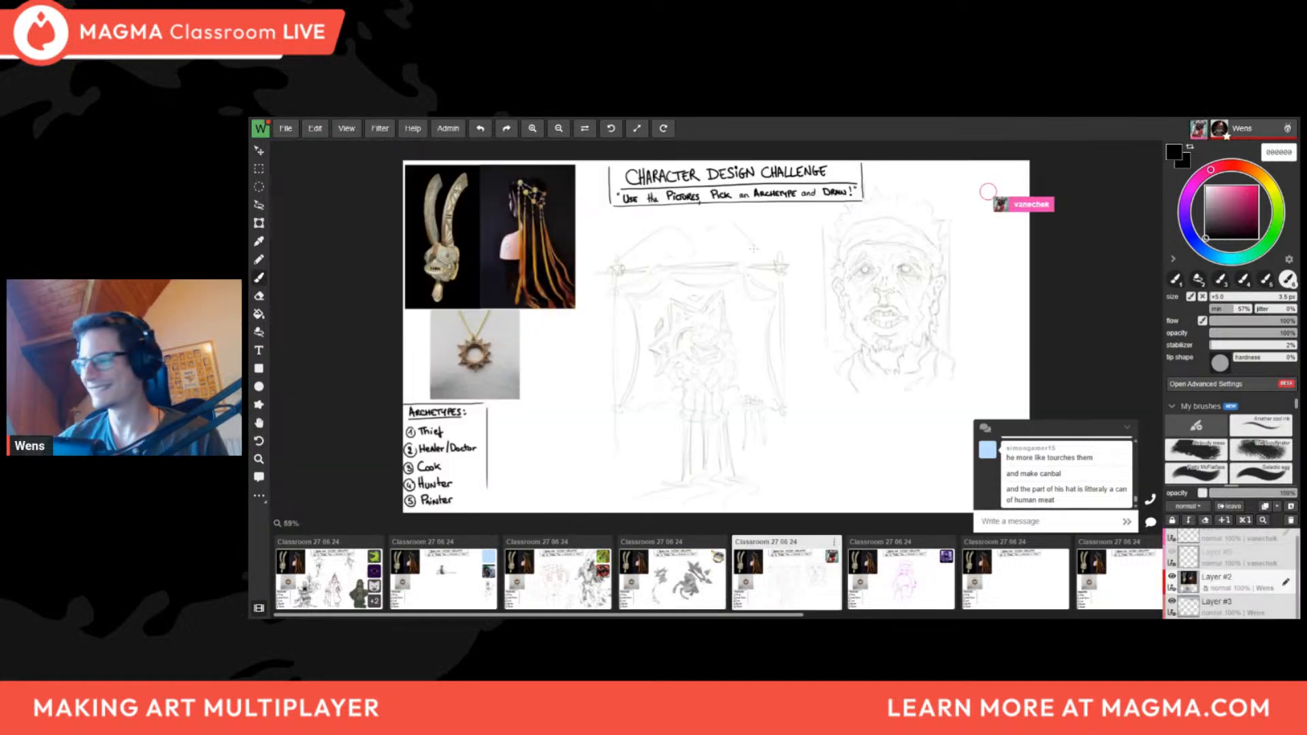
scroll(1083, 175, up, 3)
scroll(848, 218, down, 2)
scroll(846, 282, up, 2)
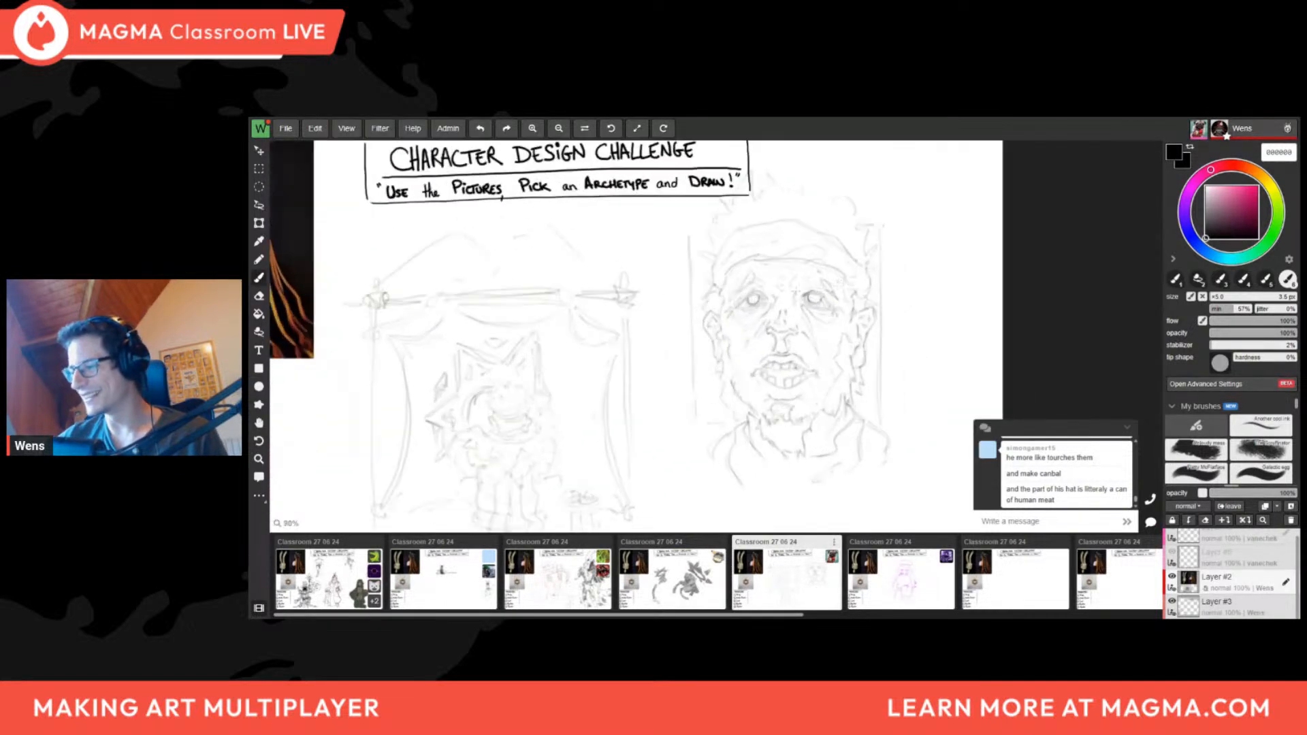
drag(756, 288, 574, 246)
scroll(572, 269, up, 2)
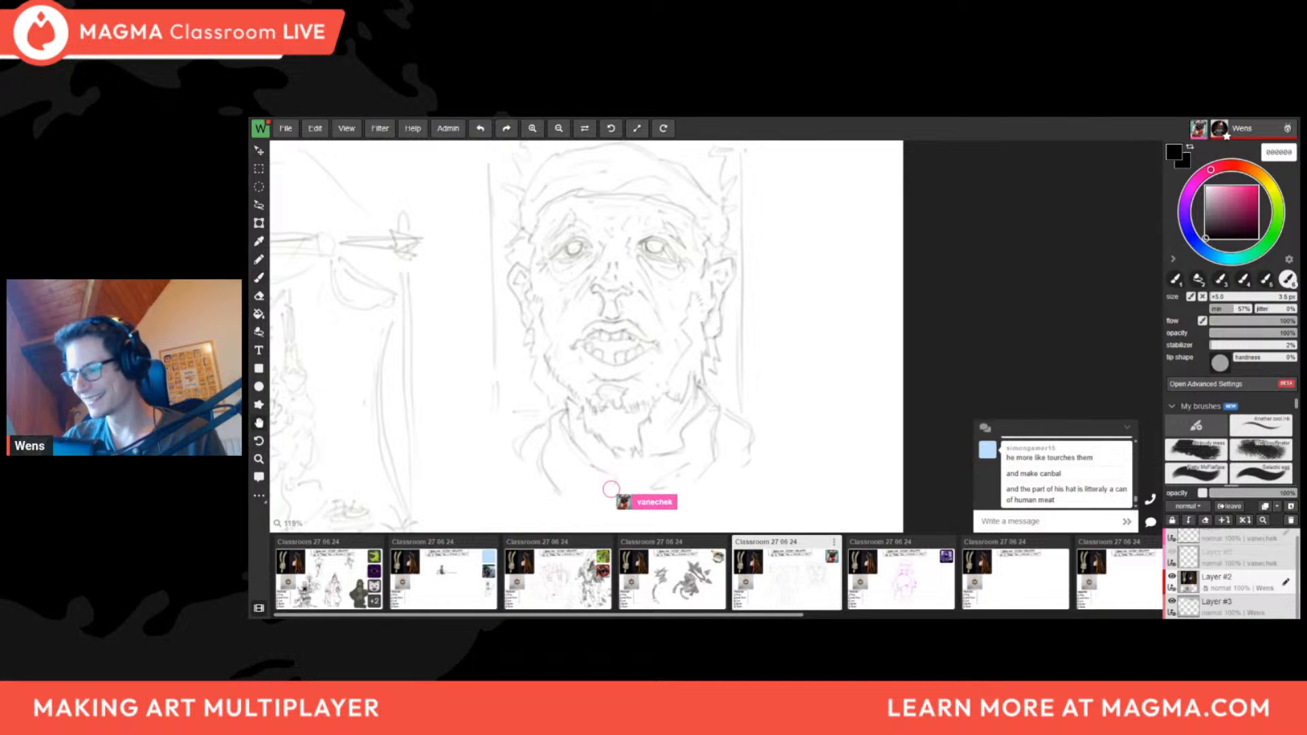
drag(786, 377, 846, 351)
scroll(772, 452, down, 2)
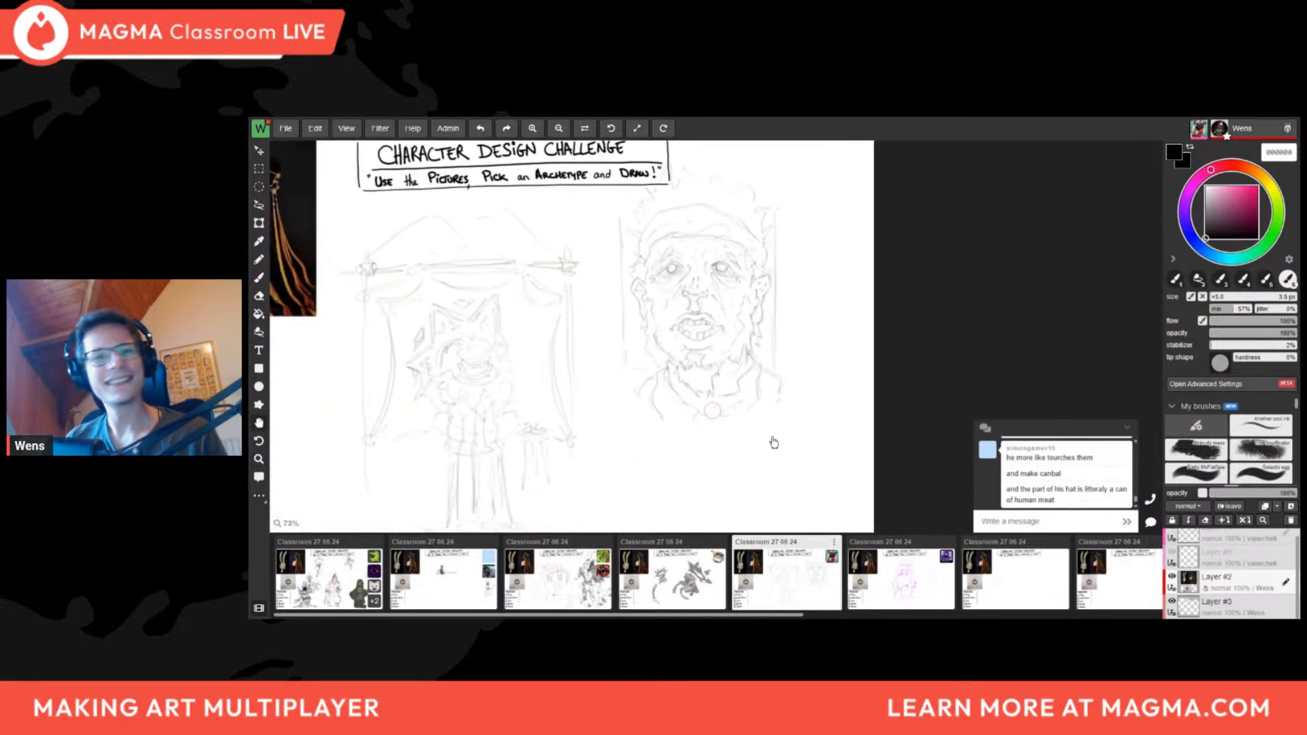
Study the spiky-headed figure in the curtained frame alongside the portrait, close up and against the whole challenge canvas
drag(794, 504, 818, 494)
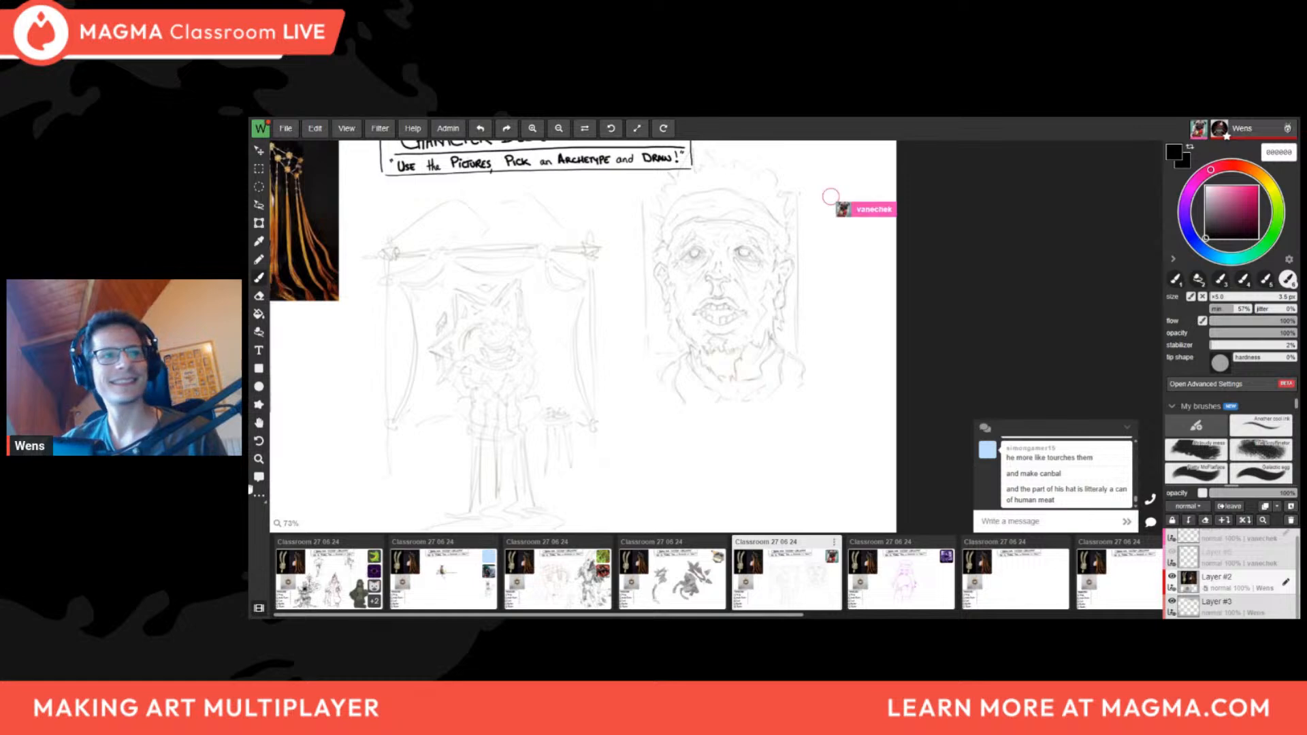
scroll(549, 317, up, 2)
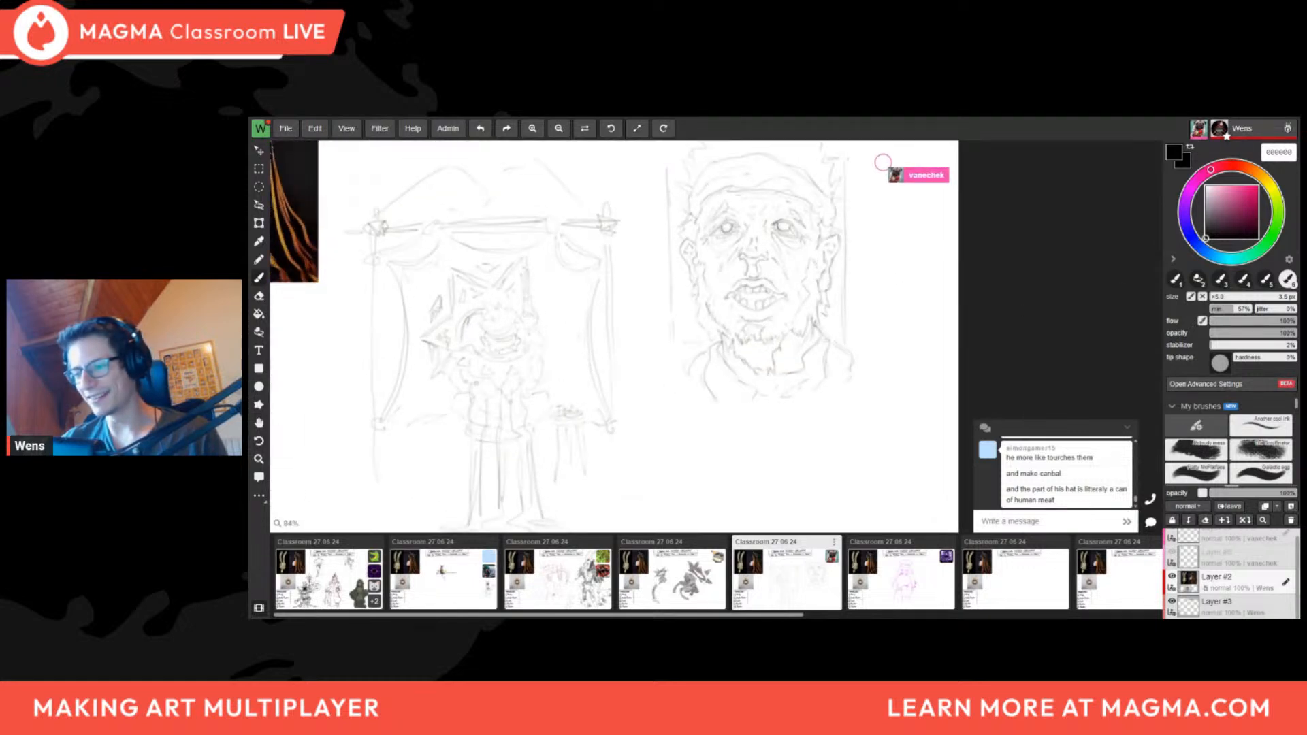
scroll(549, 318, down, 2)
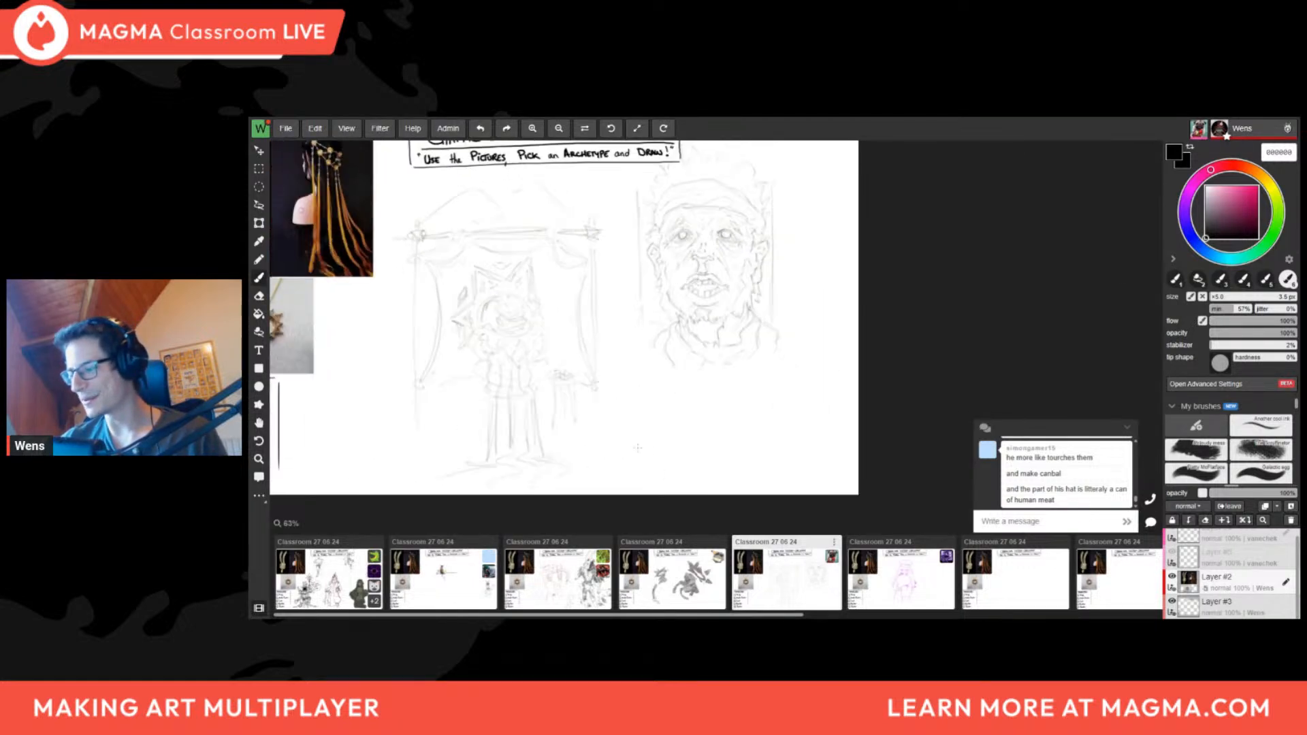
scroll(728, 439, down, 2)
scroll(736, 233, up, 2)
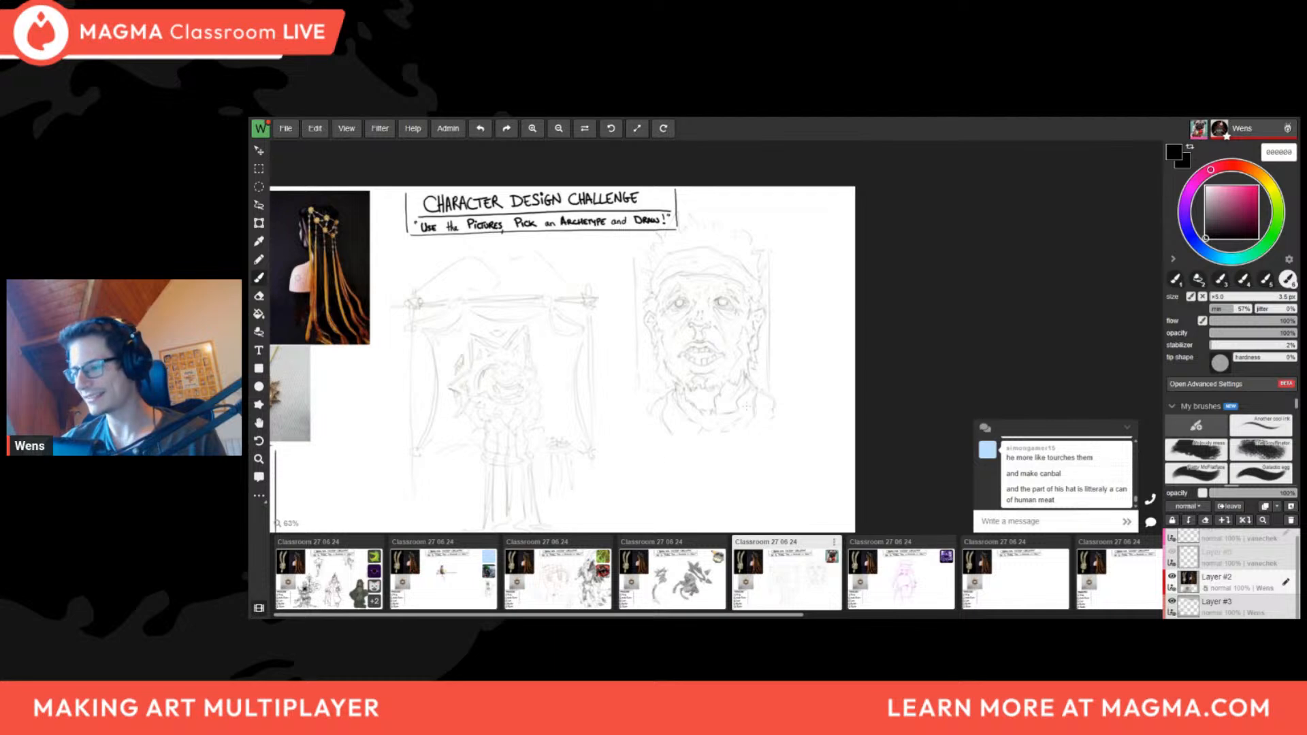
scroll(553, 349, down, 2)
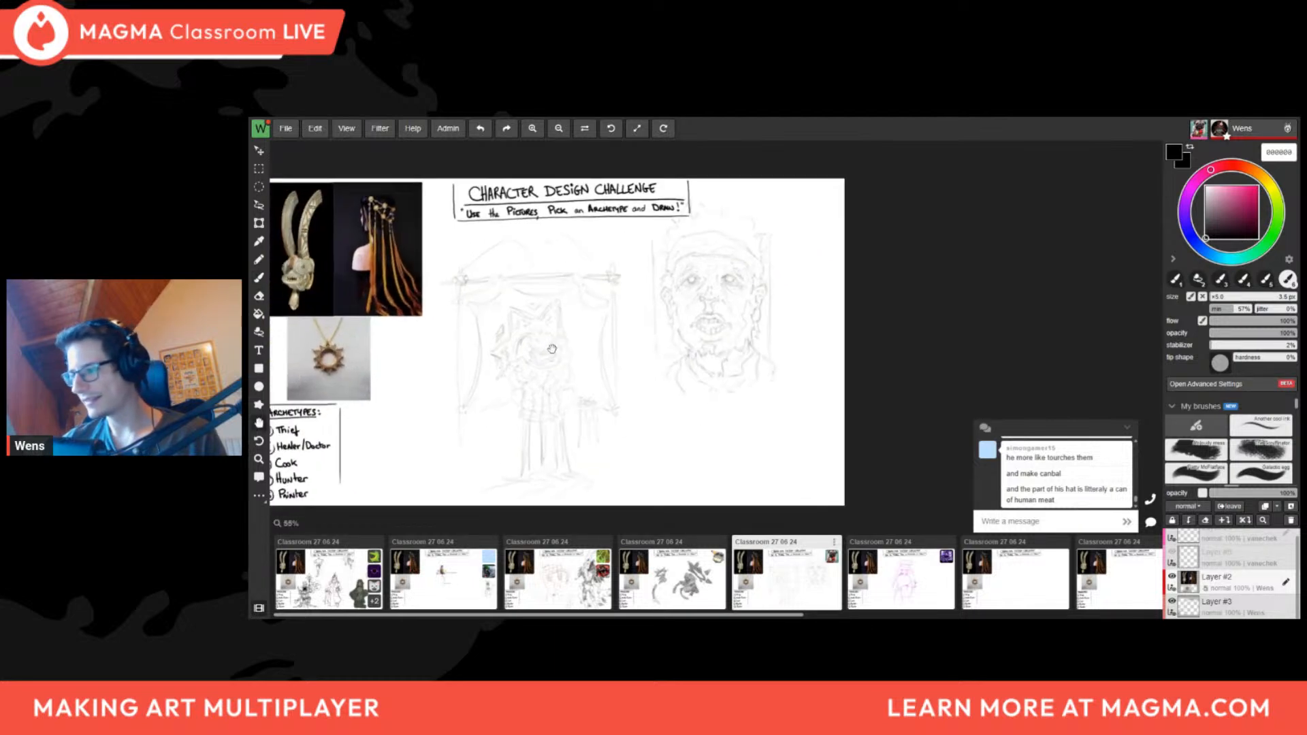
Open the sixth Classroom 27 06 24 canvas, recheck the fifth briefly, and examine the pink chef-hatted character close up
click(896, 578)
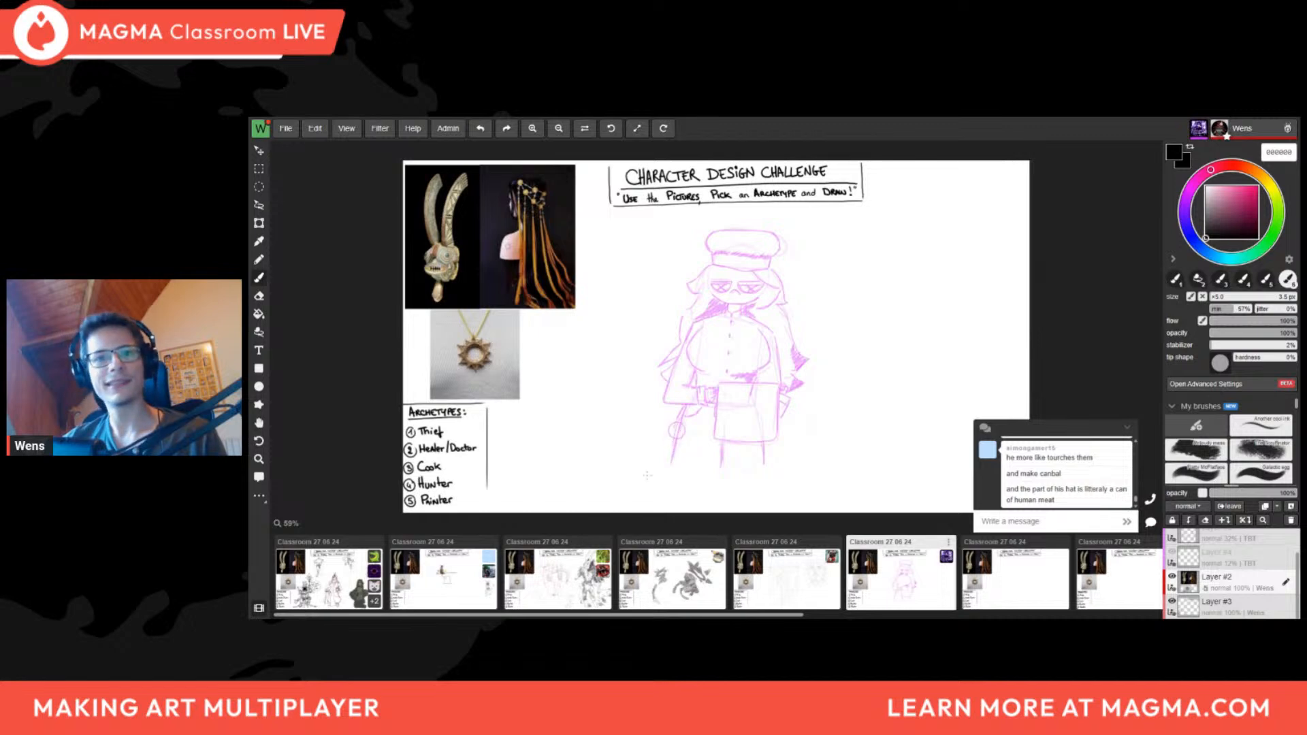
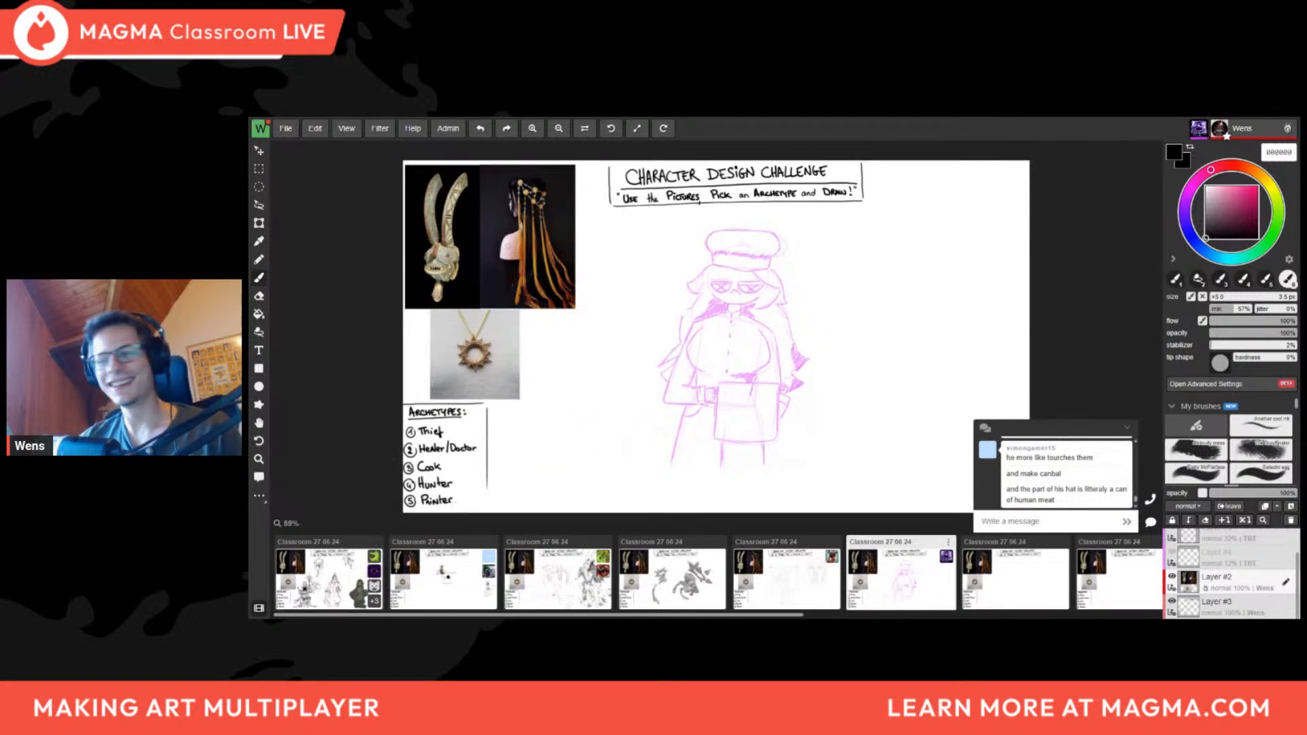
click(787, 579)
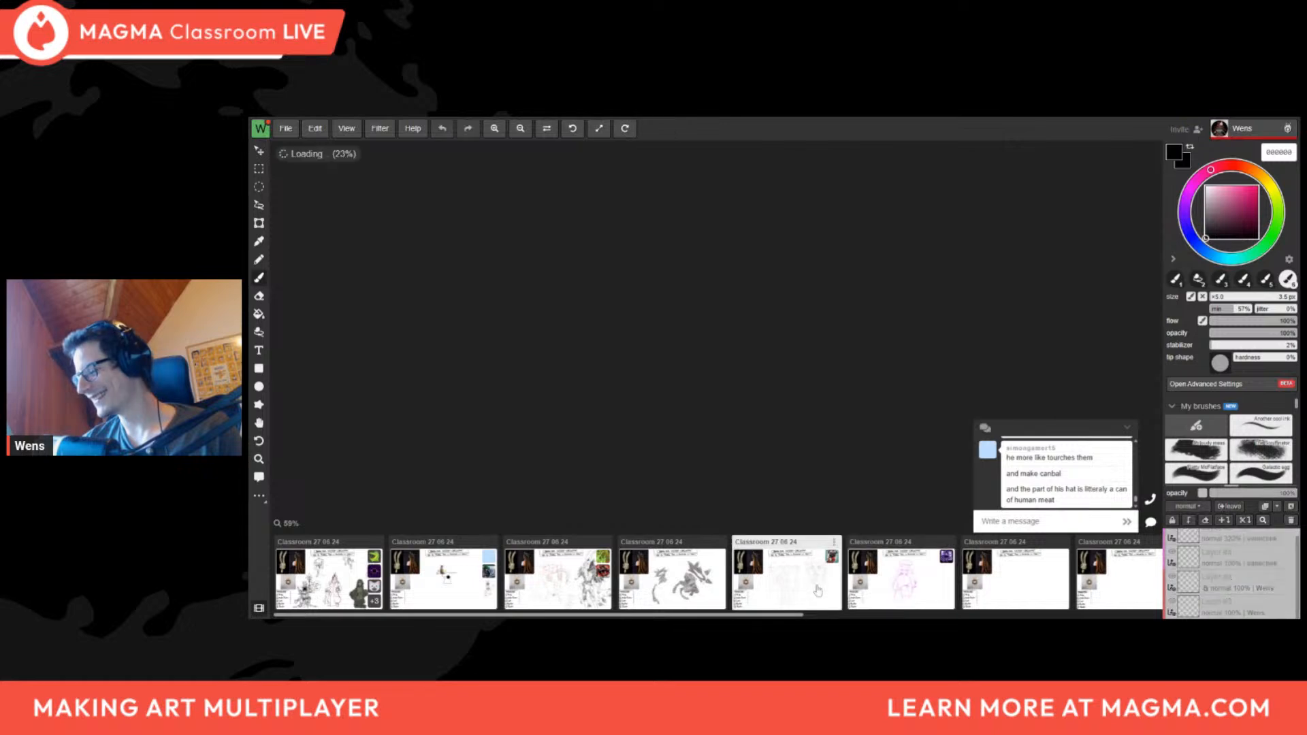
click(918, 592)
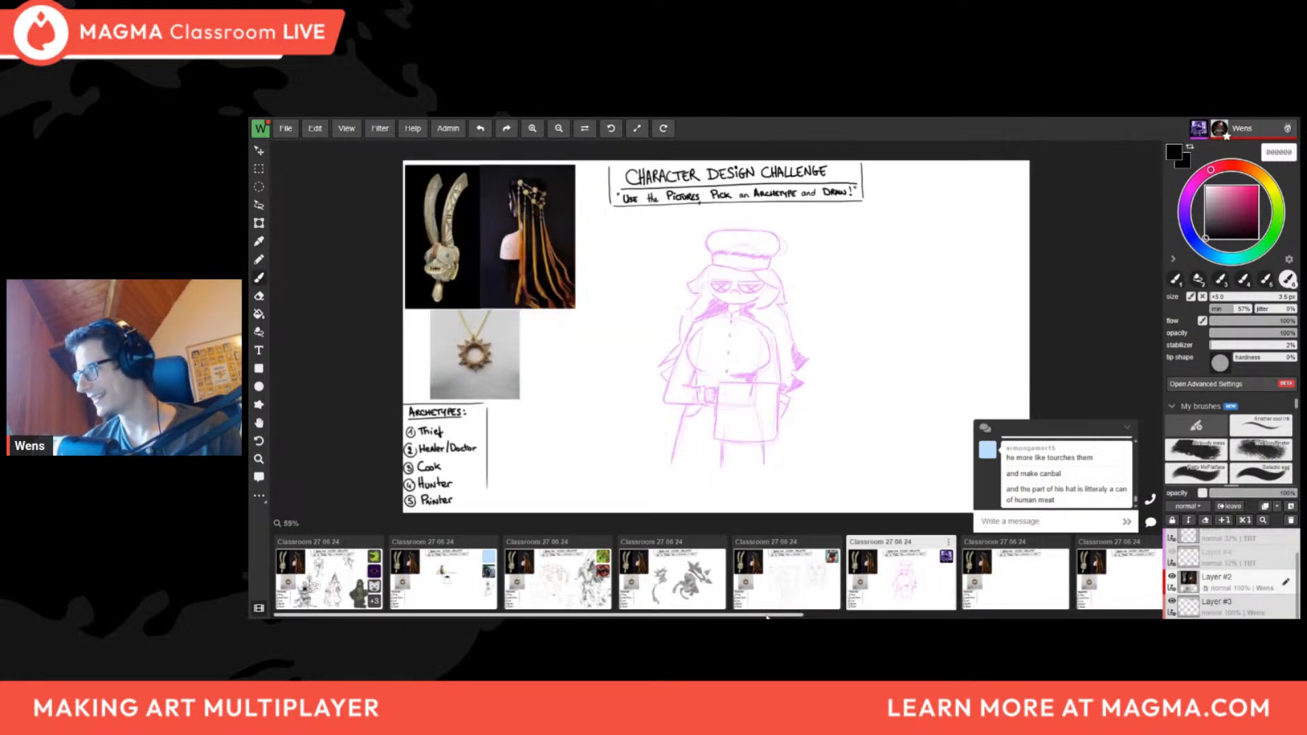
scroll(802, 613, right, 2)
scroll(802, 612, right, 3)
scroll(732, 282, up, 3)
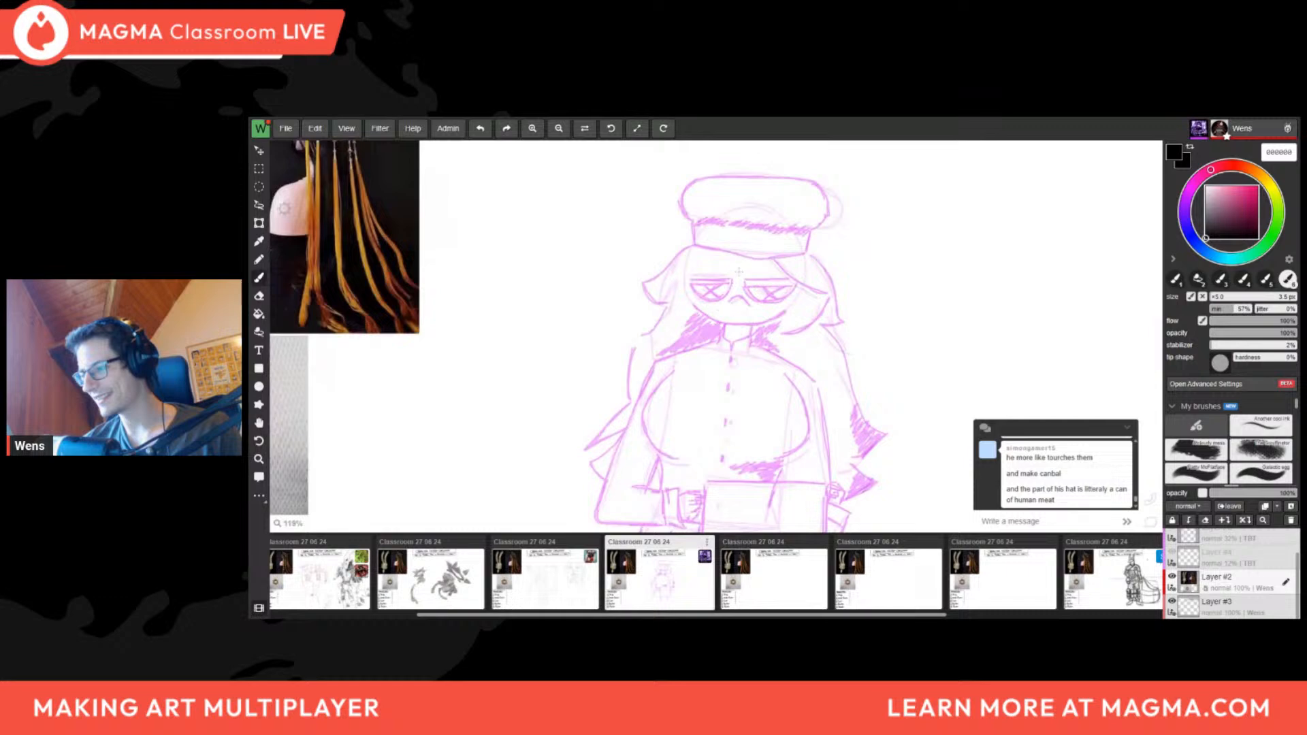
View the whole pink chef canvas, and open the Classroom 27 06 24 canvas showing the grey figure with rabbit-eared headgear
scroll(739, 271, down, 3)
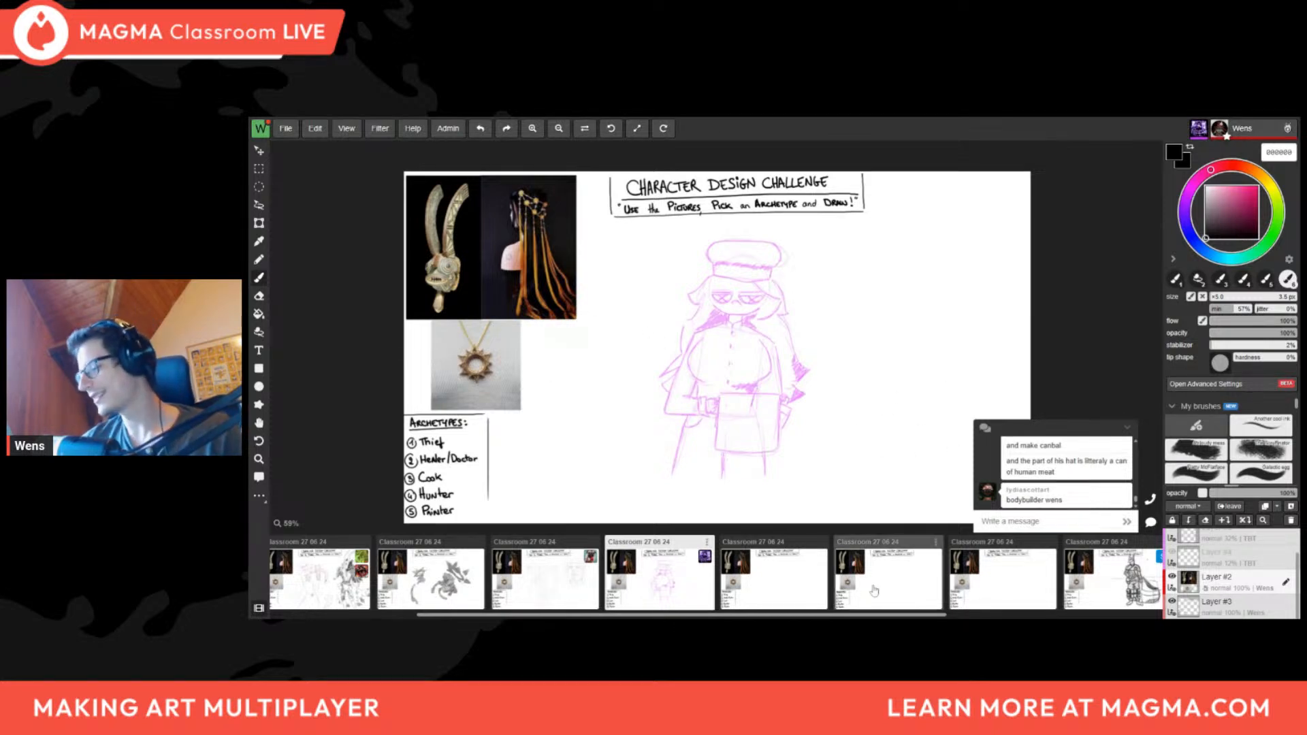
click(788, 587)
drag(912, 617, 1002, 618)
click(1012, 578)
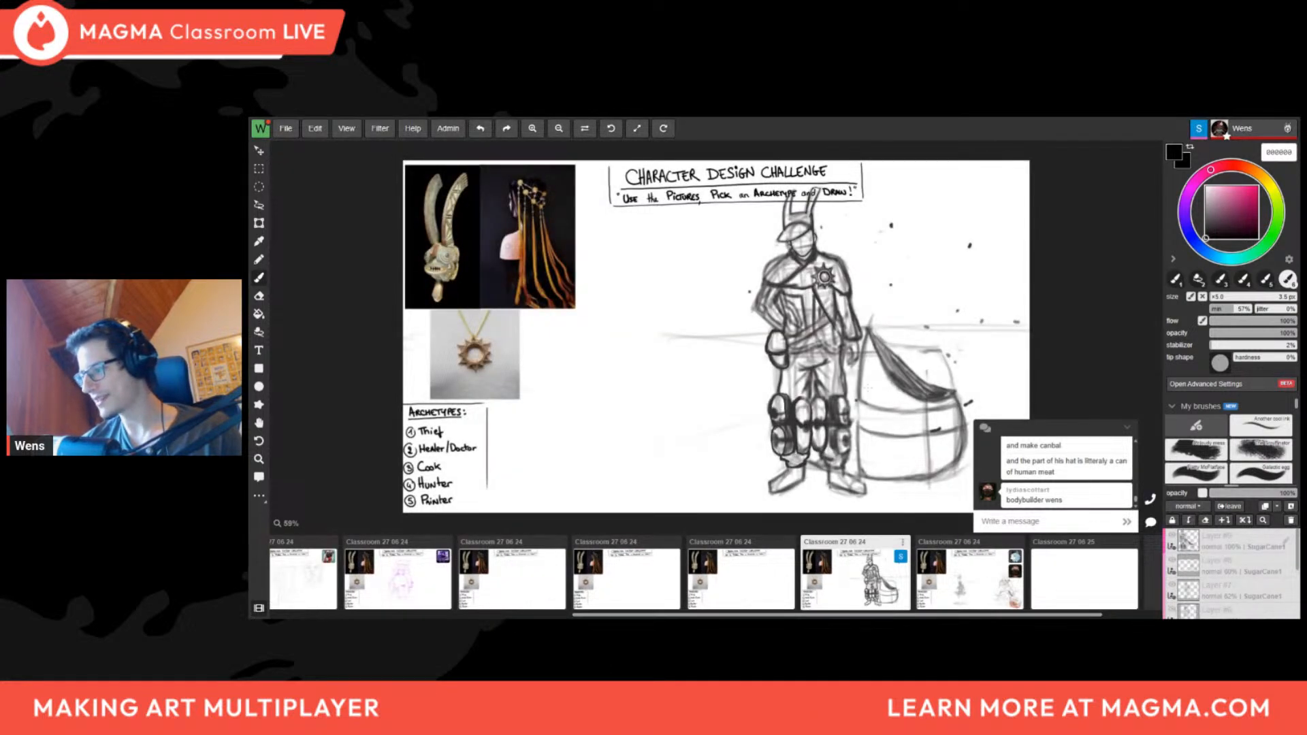
scroll(878, 381, up, 2)
scroll(715, 334, down, 2)
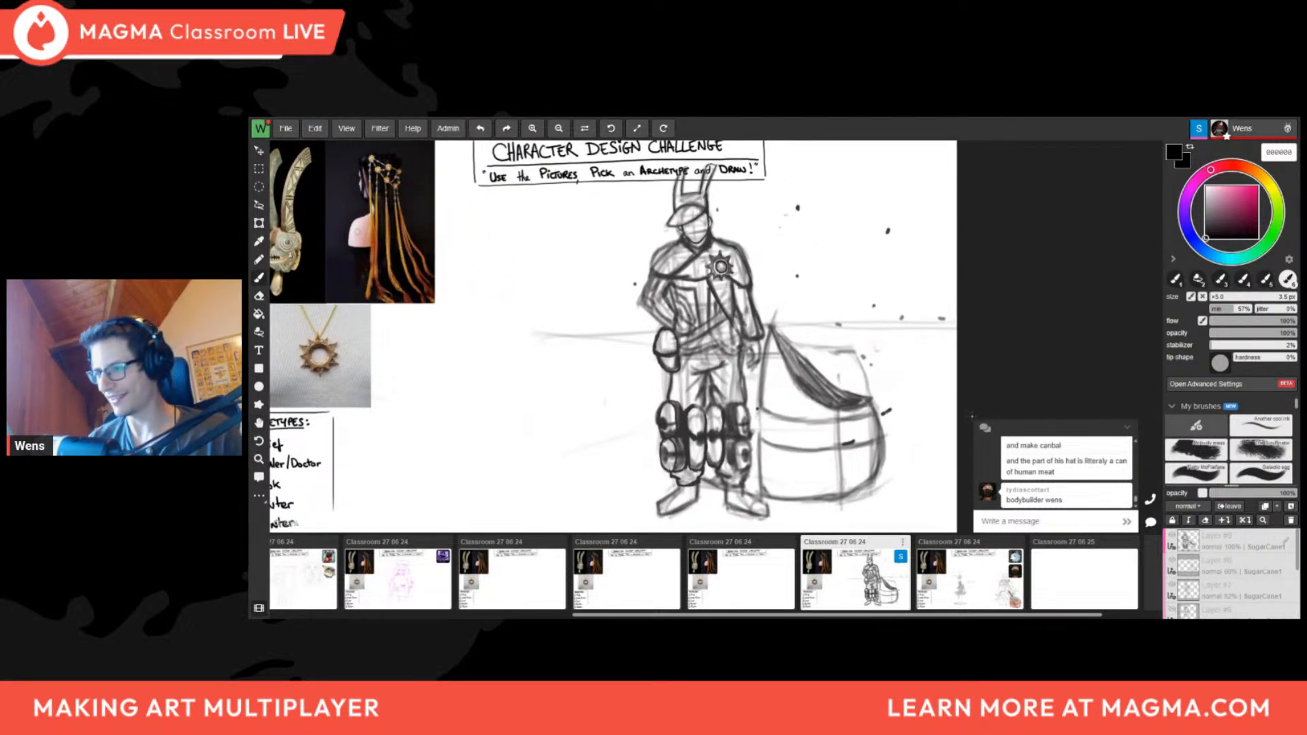
Examine the rabbit-eared figure's uniform, sun badge and padded legs, both close up and against the whole challenge canvas
drag(660, 426, 632, 436)
scroll(647, 432, down, 3)
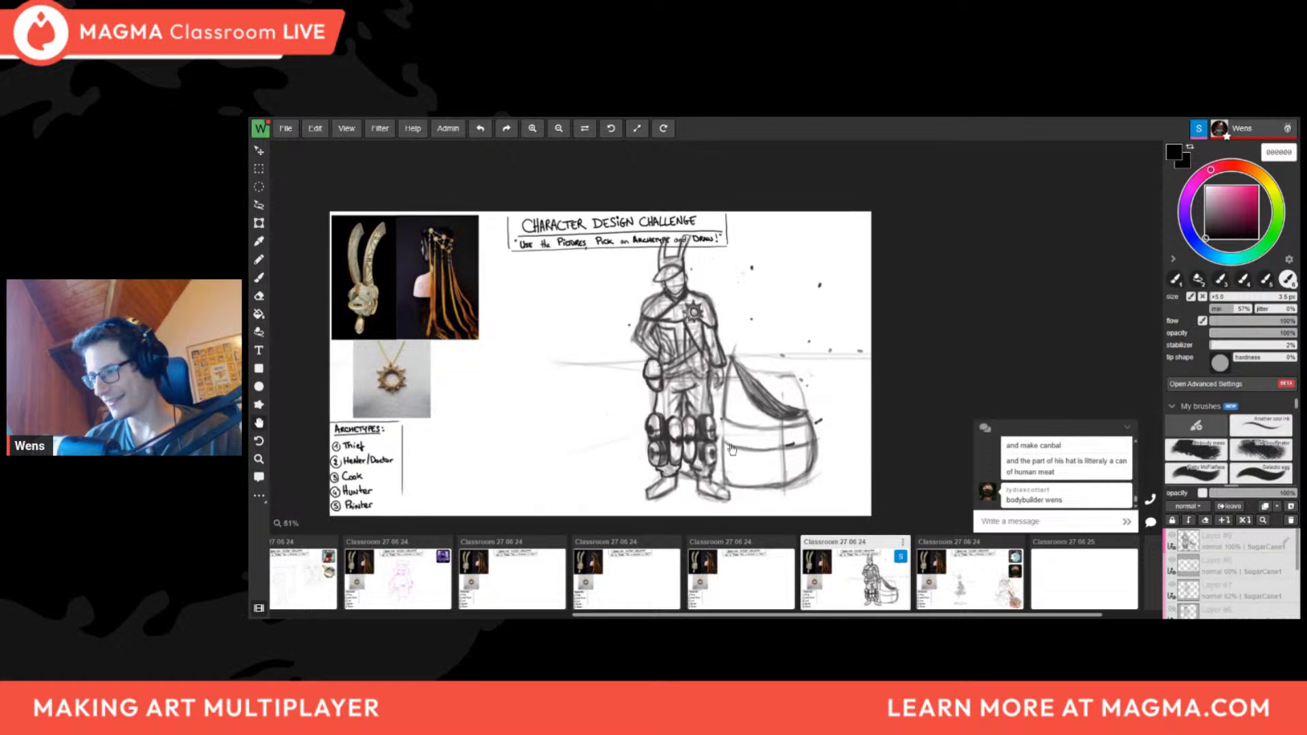
scroll(701, 400, up, 2)
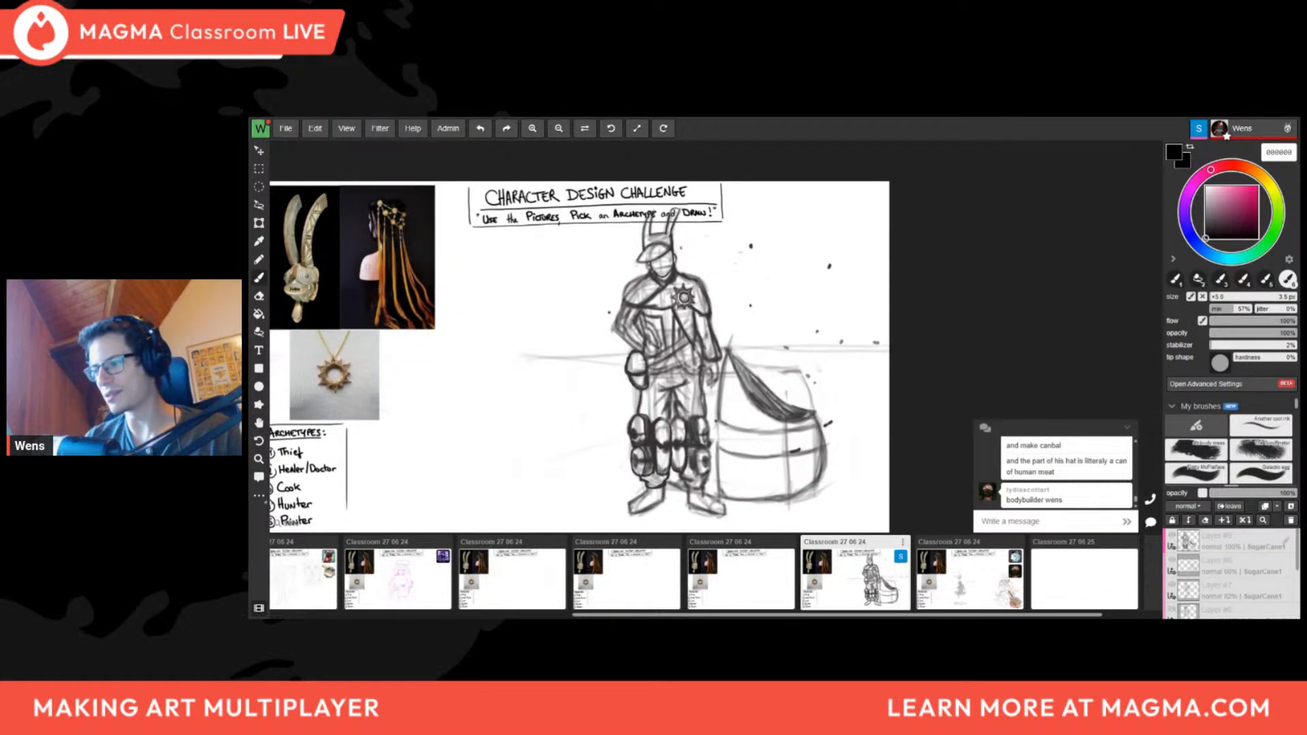
scroll(674, 286, up, 3)
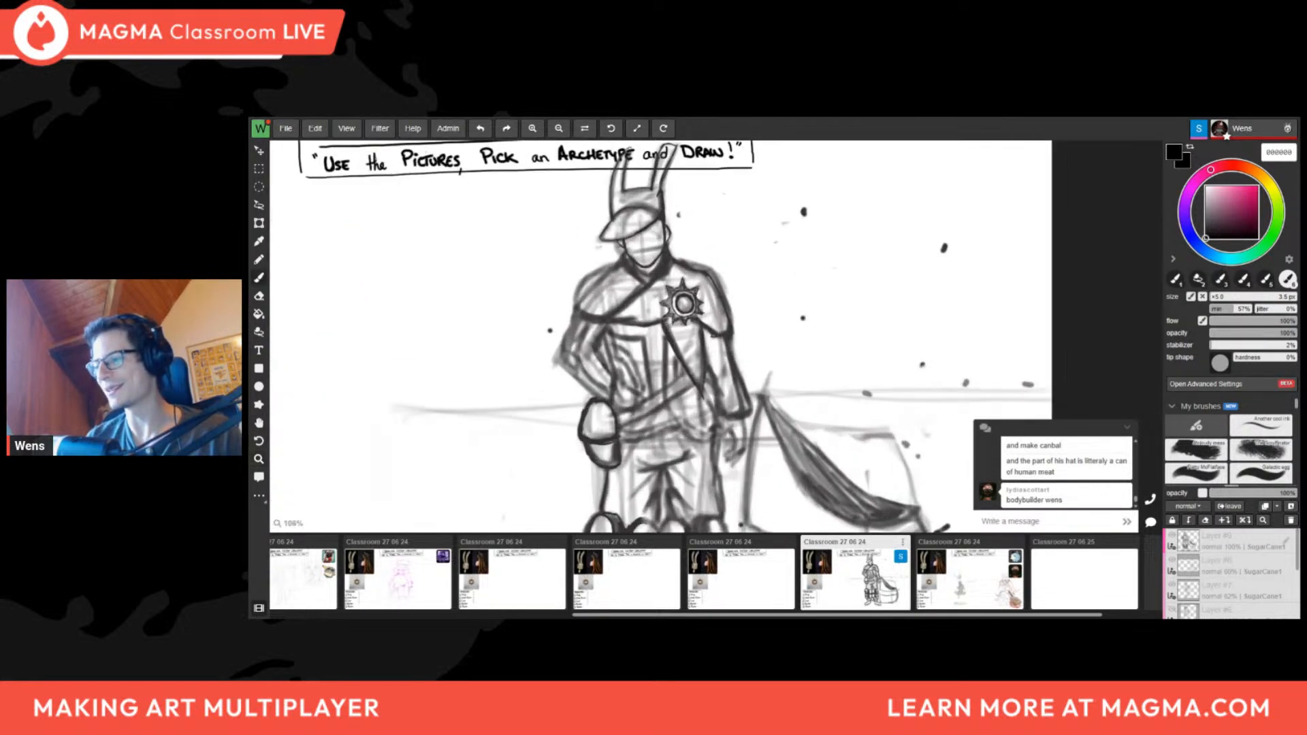
scroll(734, 289, down, 2)
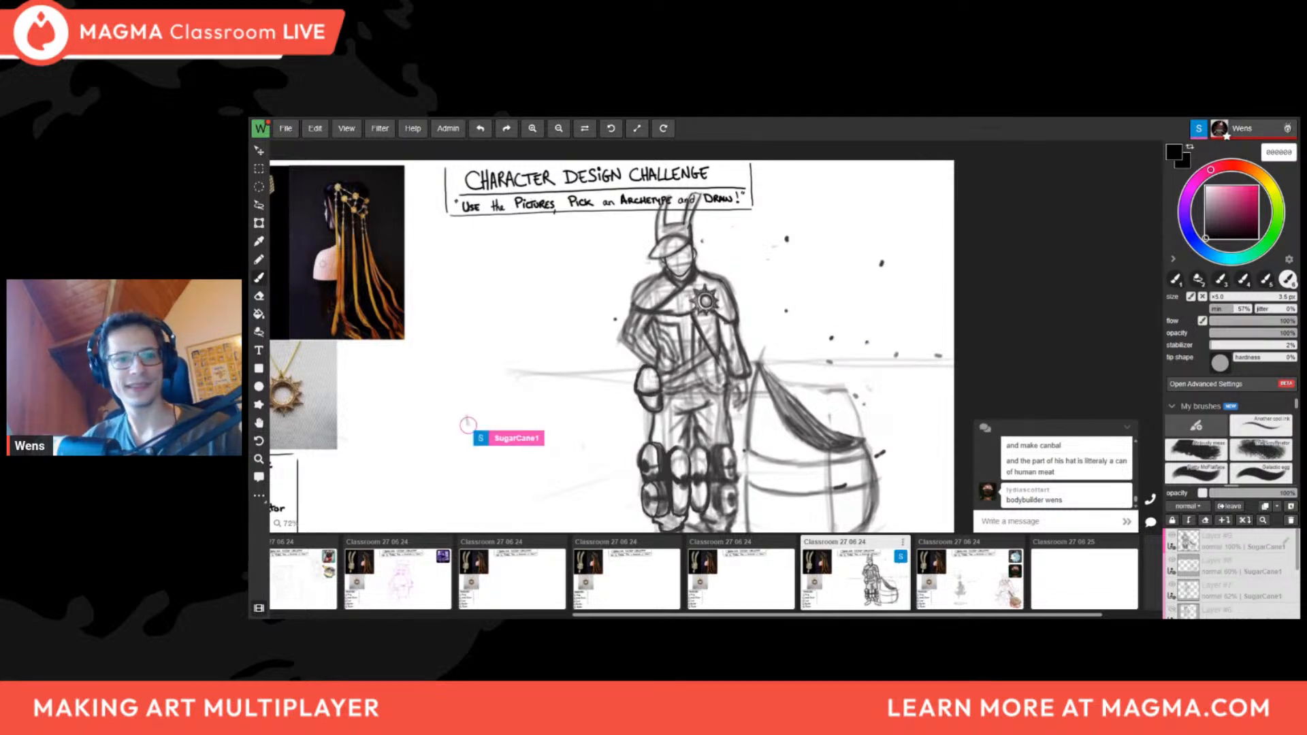
scroll(695, 444, down, 1)
scroll(306, 572, up, 2)
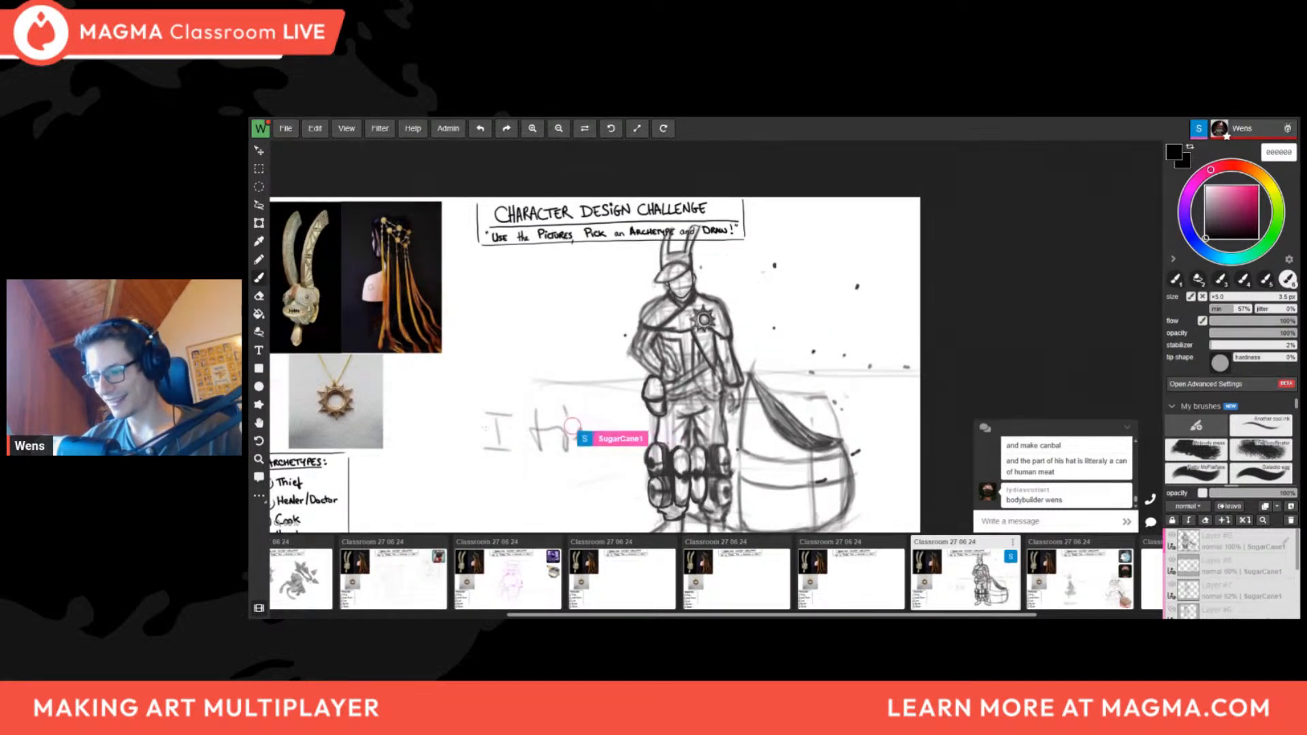
Read the participant's handwritten note beside the figure's legs
scroll(512, 405, down, 2)
scroll(535, 470, up, 2)
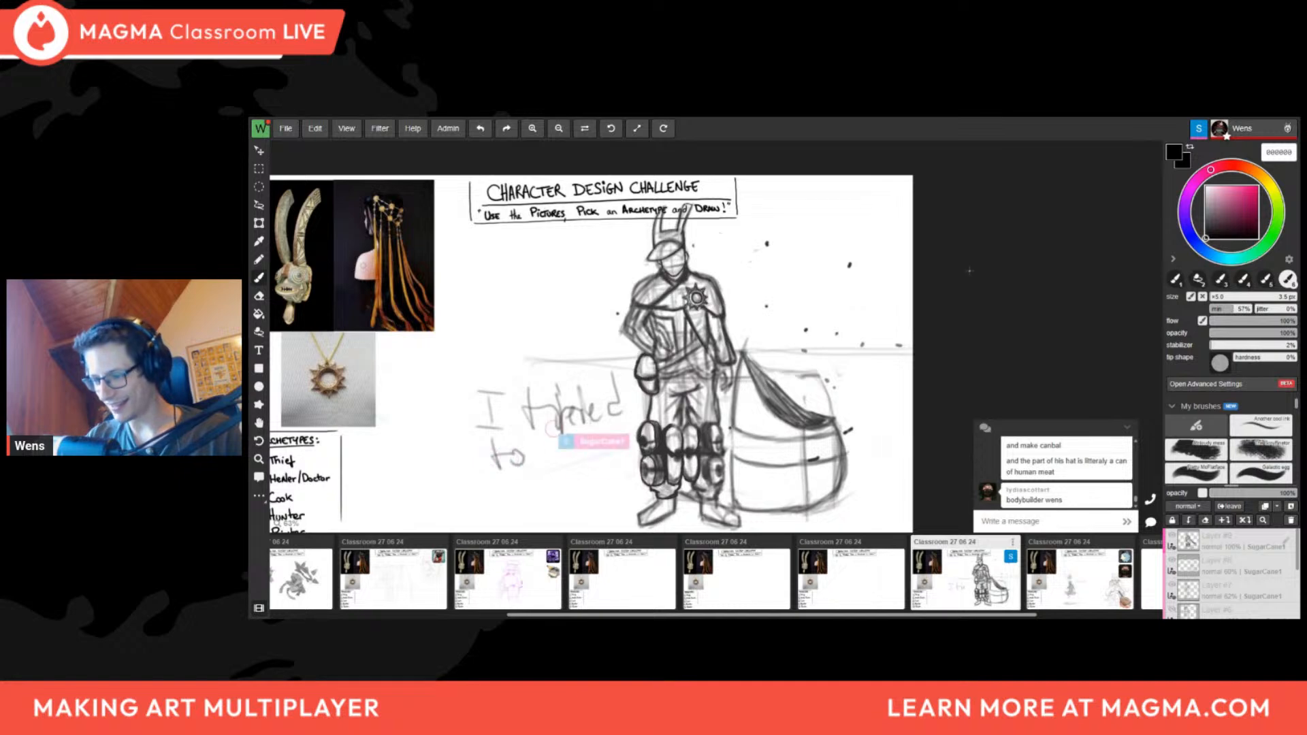
scroll(619, 505, up, 2)
middle_drag(629, 510, 644, 495)
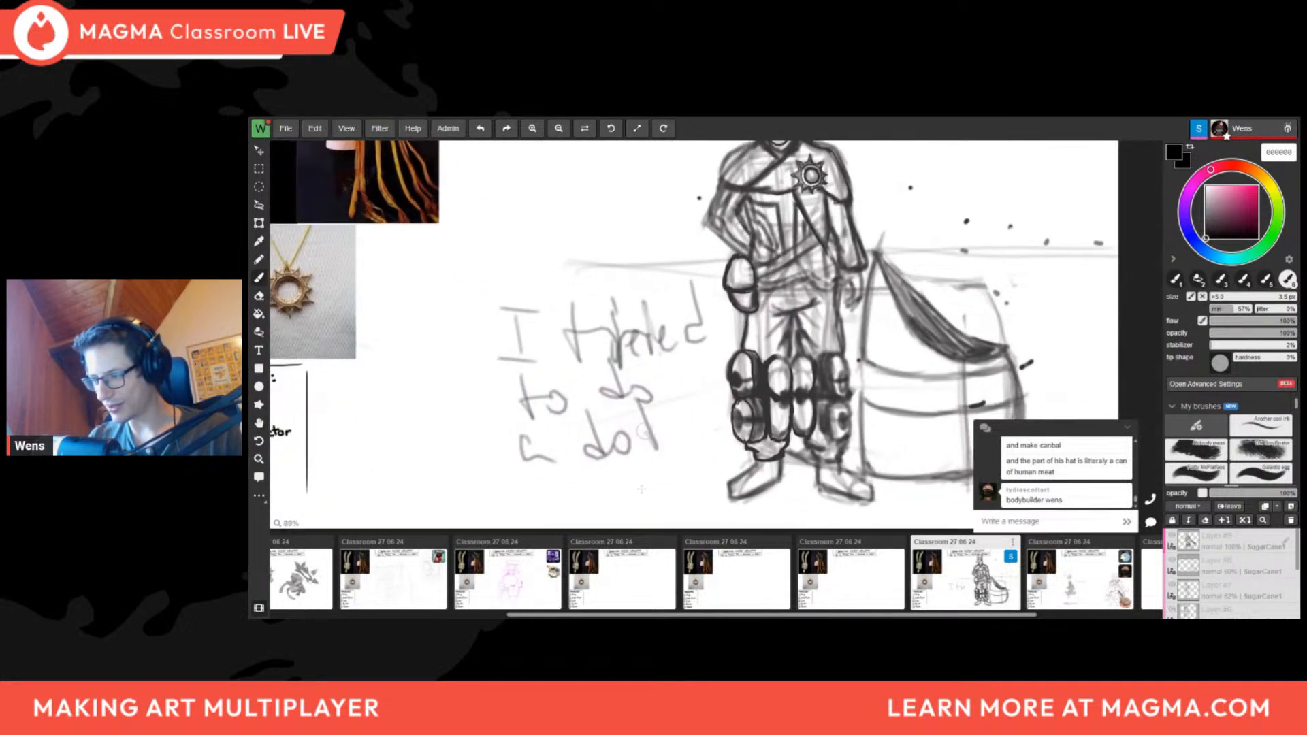
scroll(634, 504, down, 1)
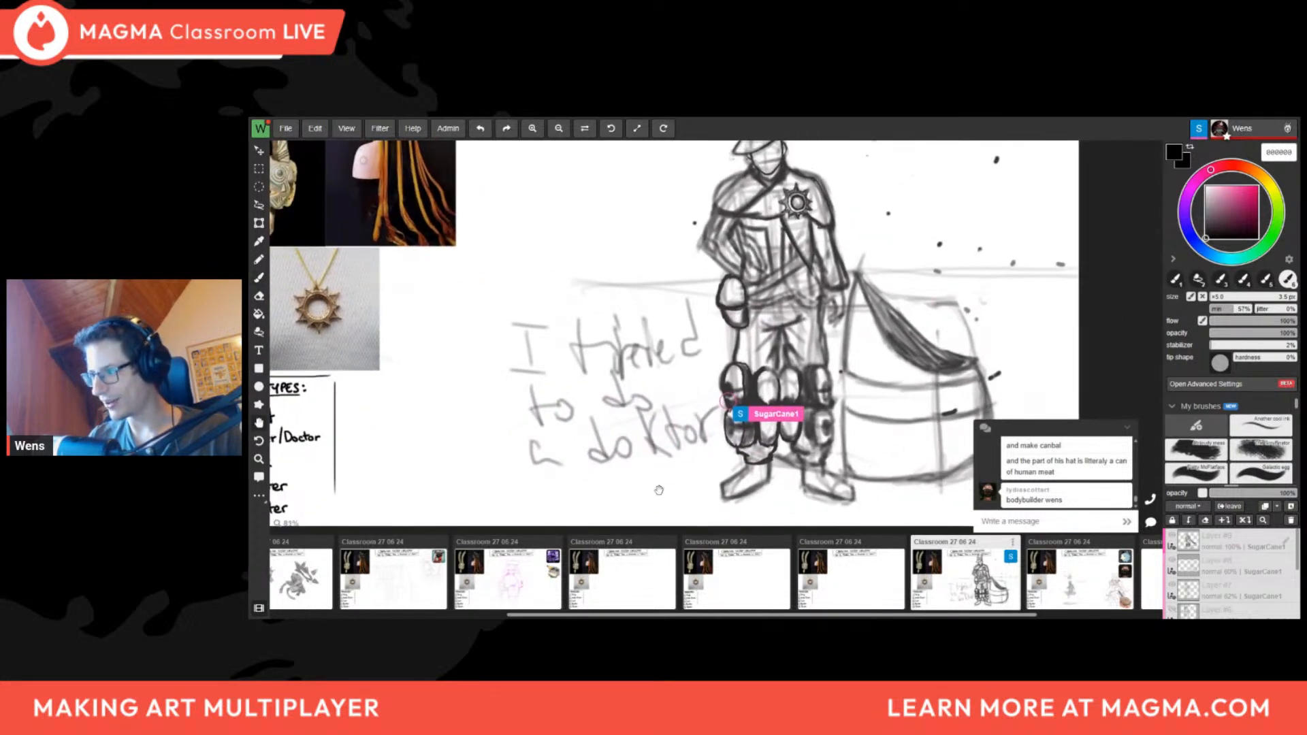
middle_drag(885, 417, 734, 461)
scroll(775, 481, down, 2)
scroll(734, 461, up, 1)
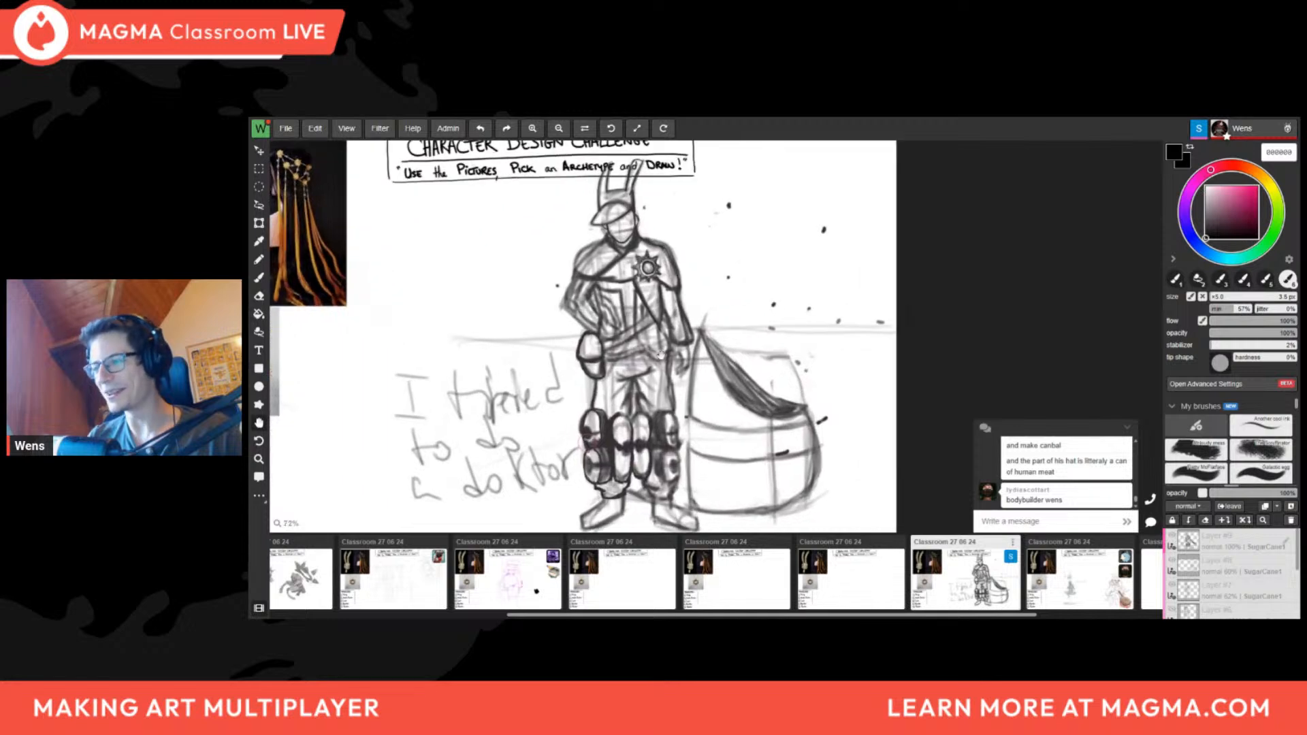
Study the figure's pose, torso and belt, together with the large round container standing beside it
mouse_move(721, 378)
middle_down()
mouse_move(746, 382)
mouse_move(766, 366)
mouse_move(766, 330)
mouse_move(739, 359)
middle_up()
scroll(746, 383, up, 1)
drag(804, 373, 756, 367)
scroll(749, 401, down, 2)
scroll(750, 368, up, 1)
middle_drag(692, 283, 694, 302)
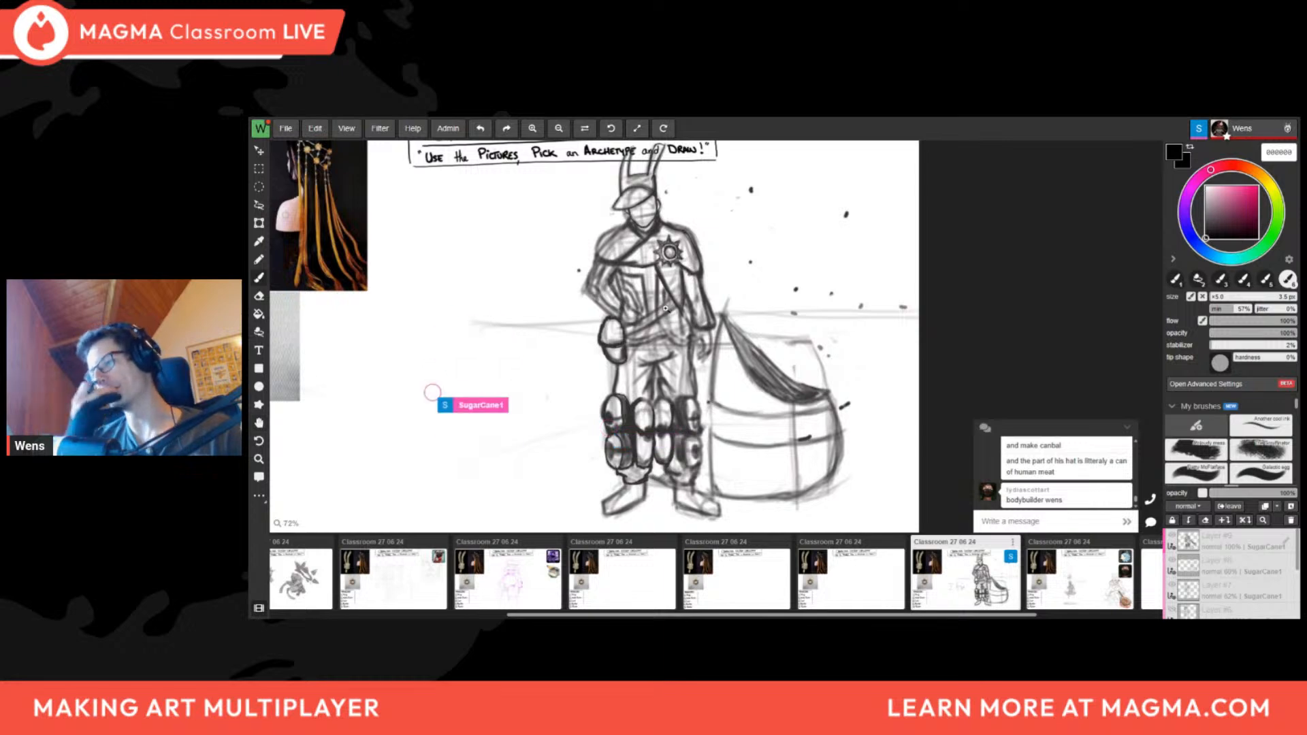
drag(665, 308, 633, 311)
drag(634, 311, 655, 331)
scroll(741, 296, up, 1)
scroll(655, 331, up, 1)
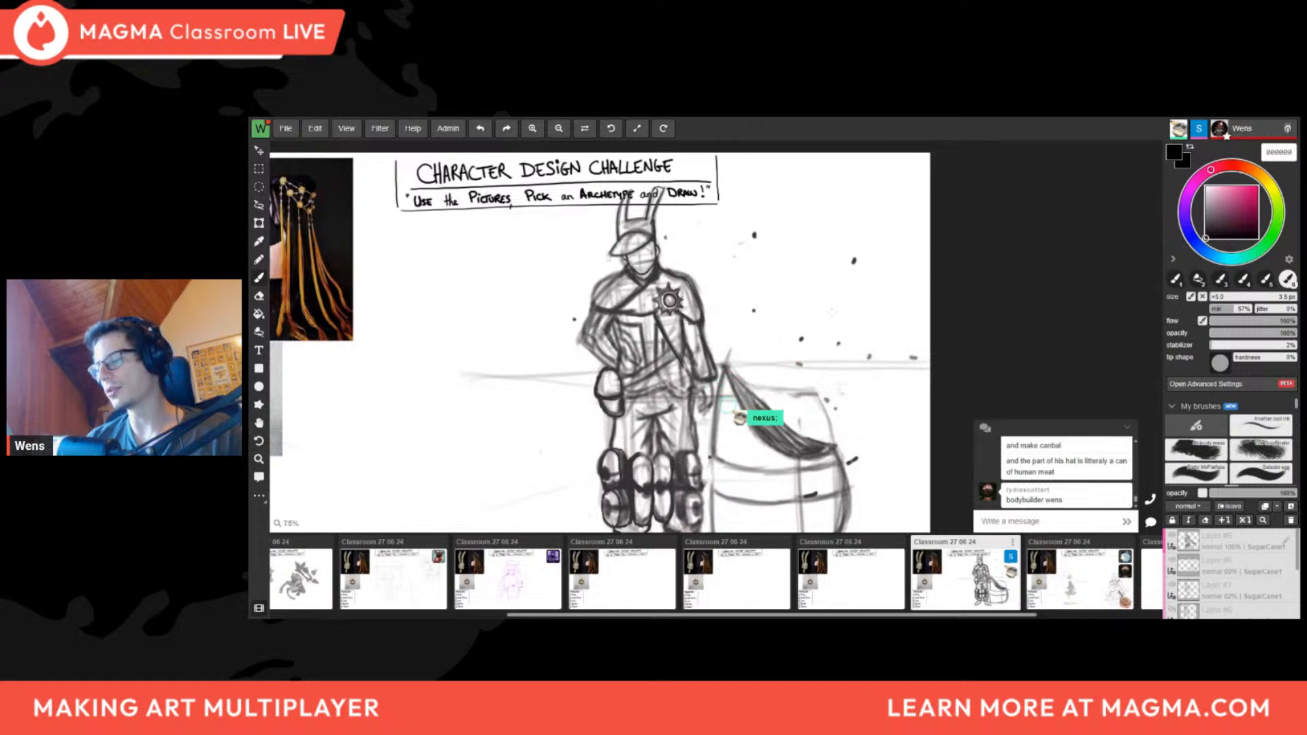
drag(748, 366, 725, 334)
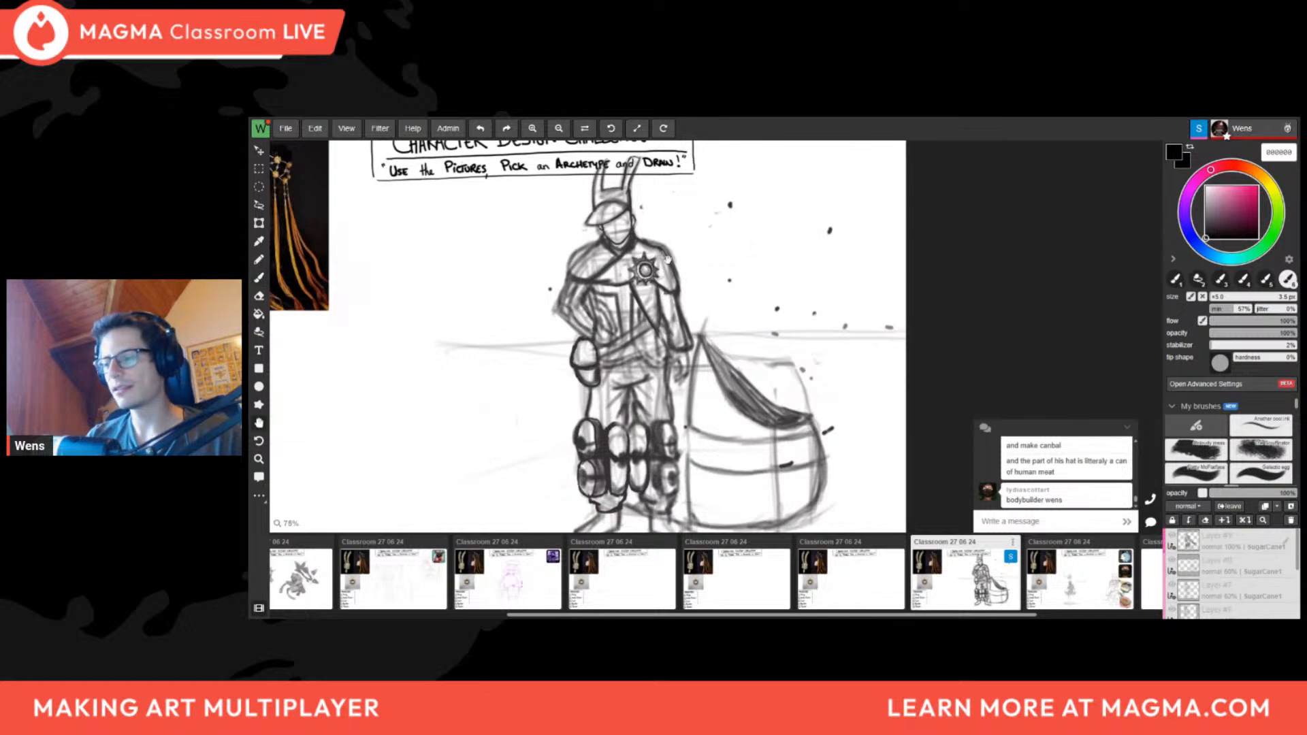
Try a face mask over the figure's lower face, judge it against the full canvas, and undo the strokes
drag(613, 239, 602, 272)
scroll(601, 273, up, 5)
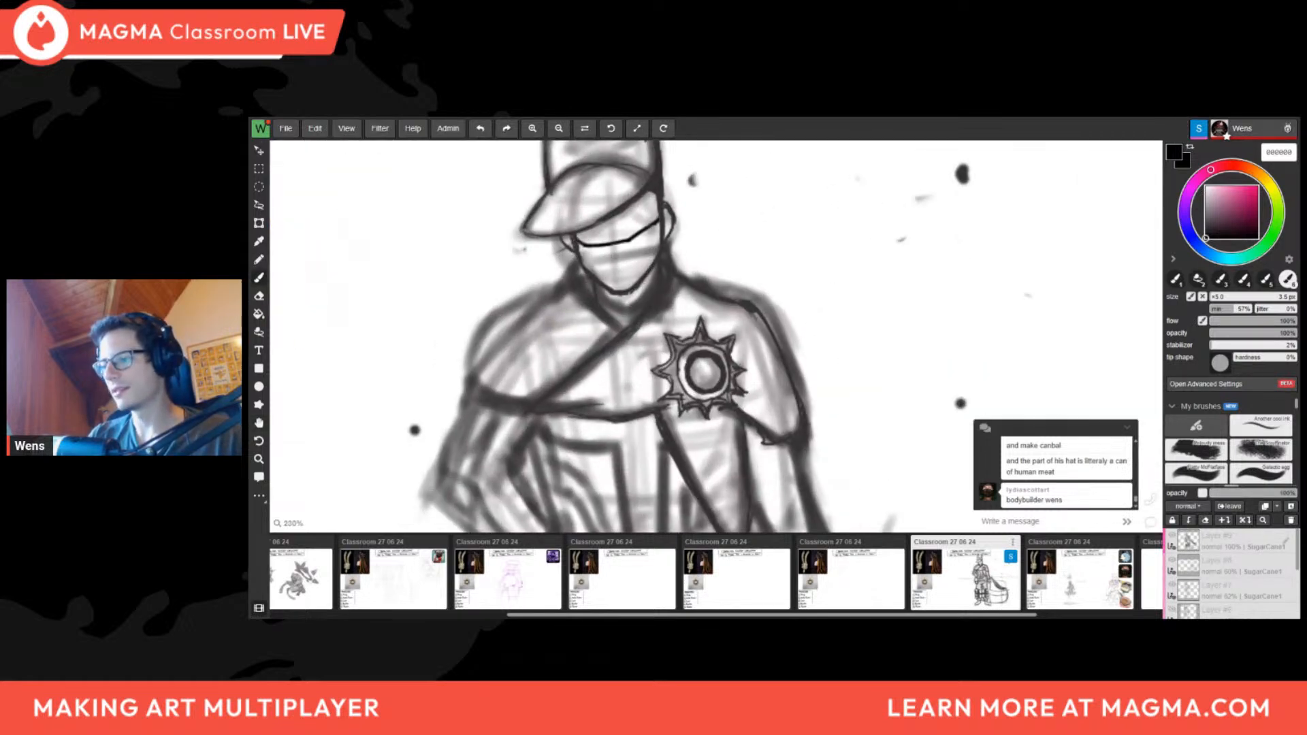
mouse_move(657, 254)
mouse_down()
mouse_move(627, 279)
mouse_move(594, 274)
mouse_up()
key(ctrl+z)
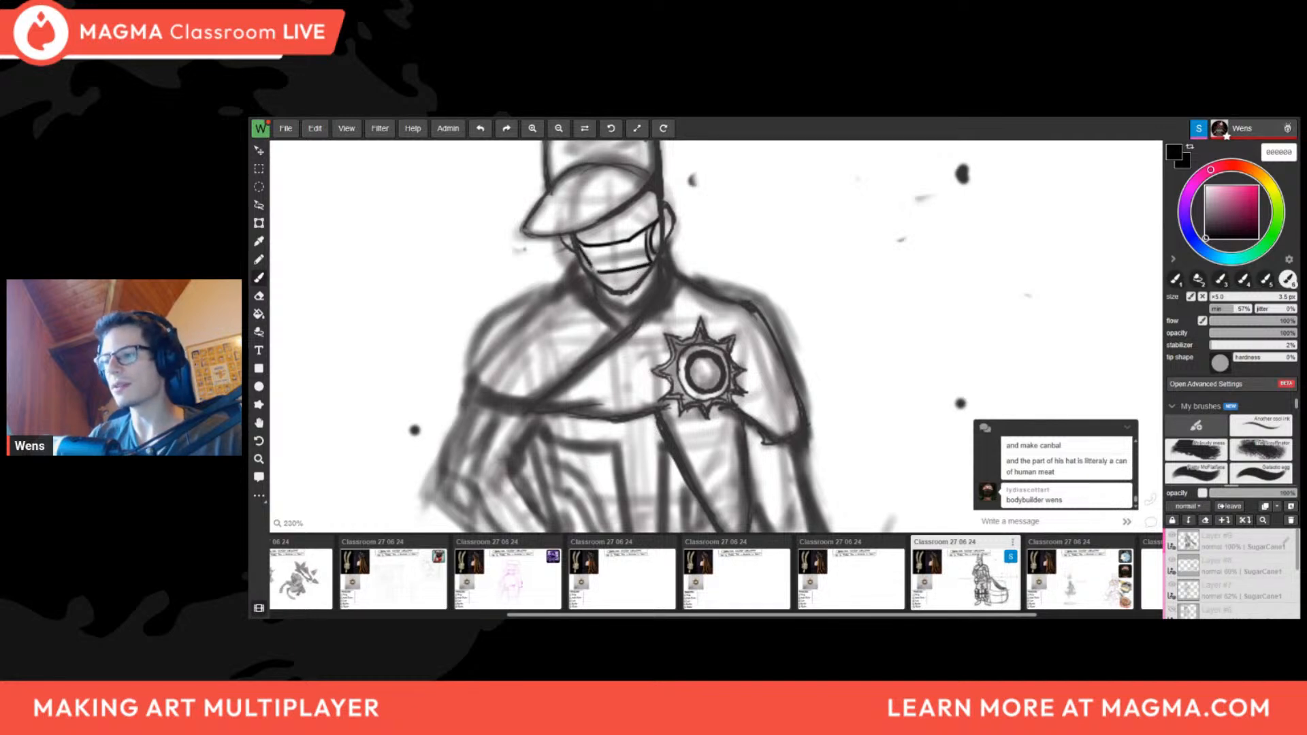
scroll(611, 270, down, 7)
drag(612, 269, 591, 320)
scroll(599, 317, down, 1)
scroll(603, 316, up, 1)
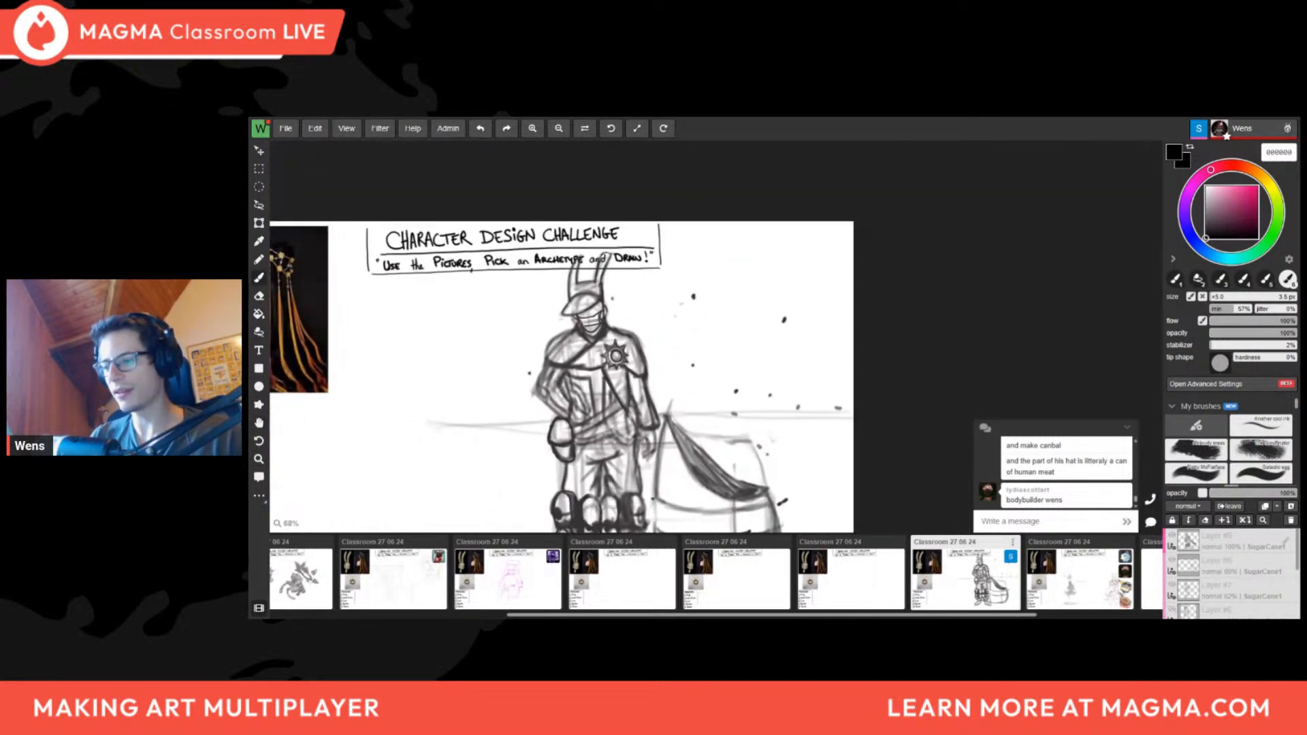
scroll(537, 470, up, 2)
scroll(651, 261, down, 3)
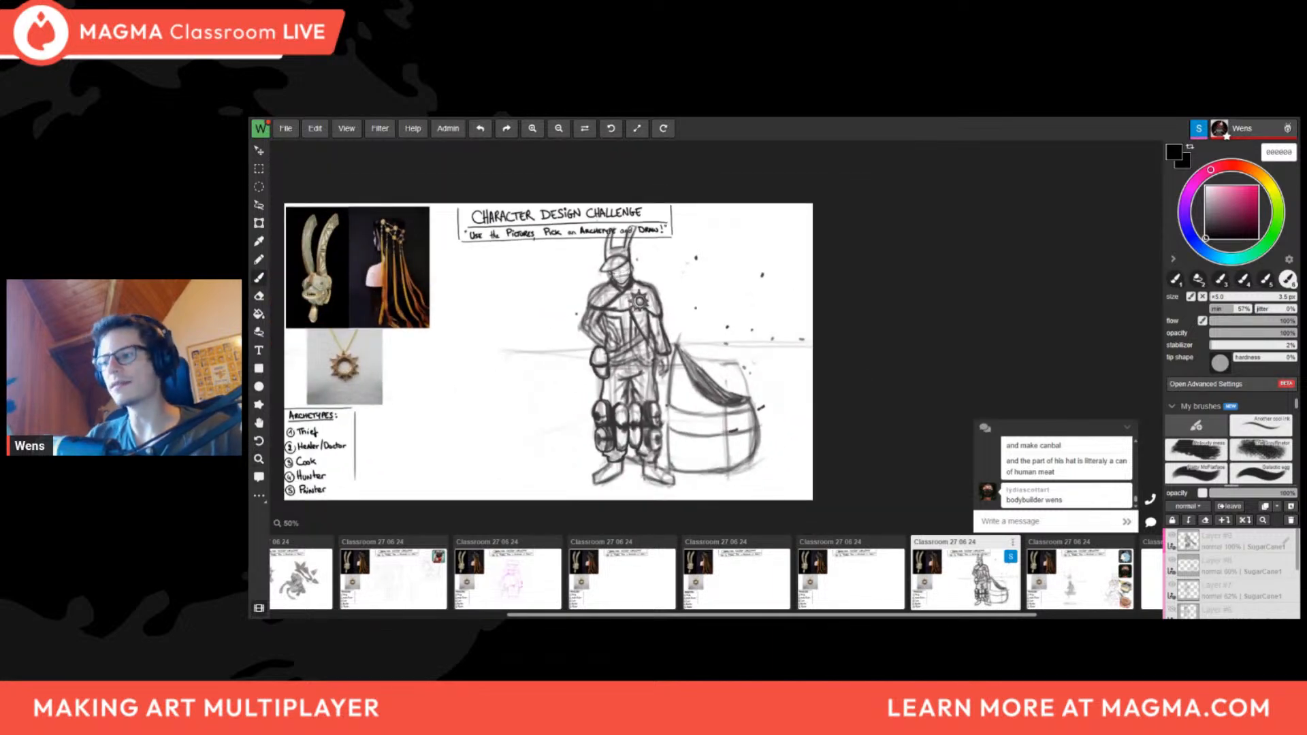
Try a medical cross inside the sun badge on the figure's chest, and undo the strokes
scroll(657, 339, up, 2)
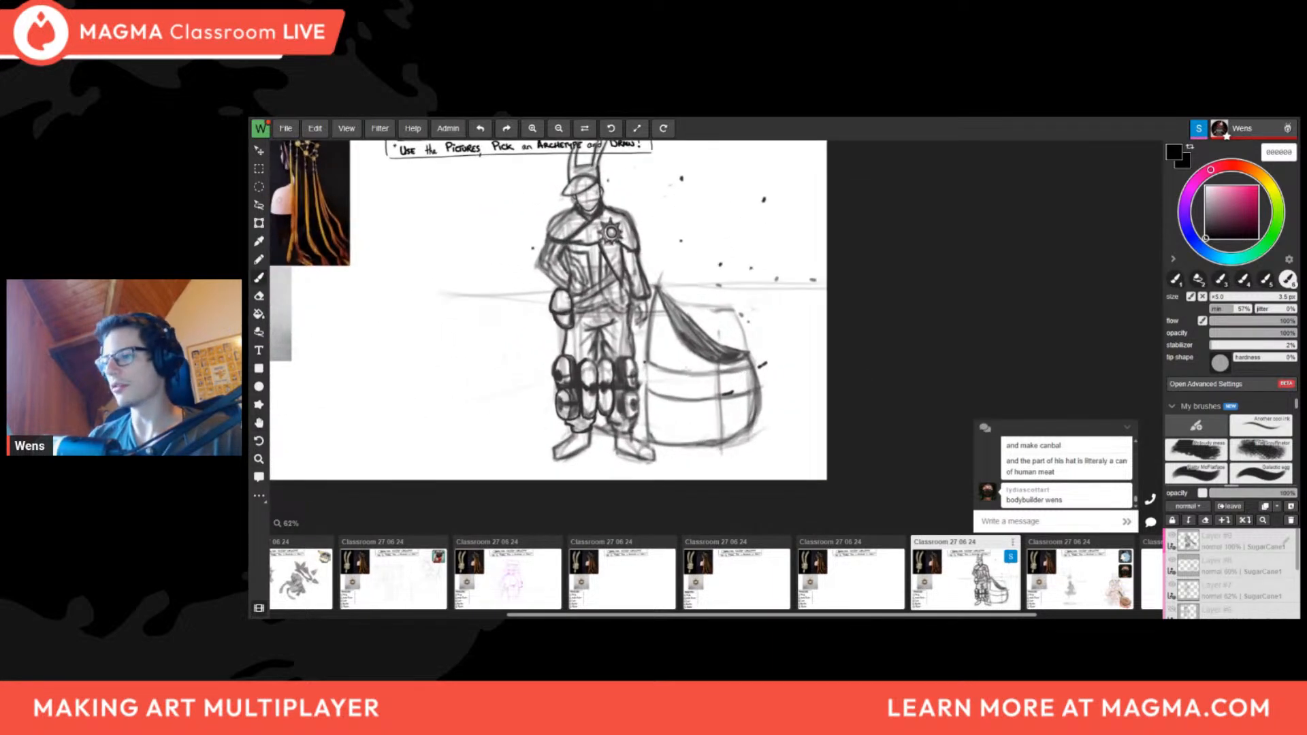
scroll(704, 254, up, 3)
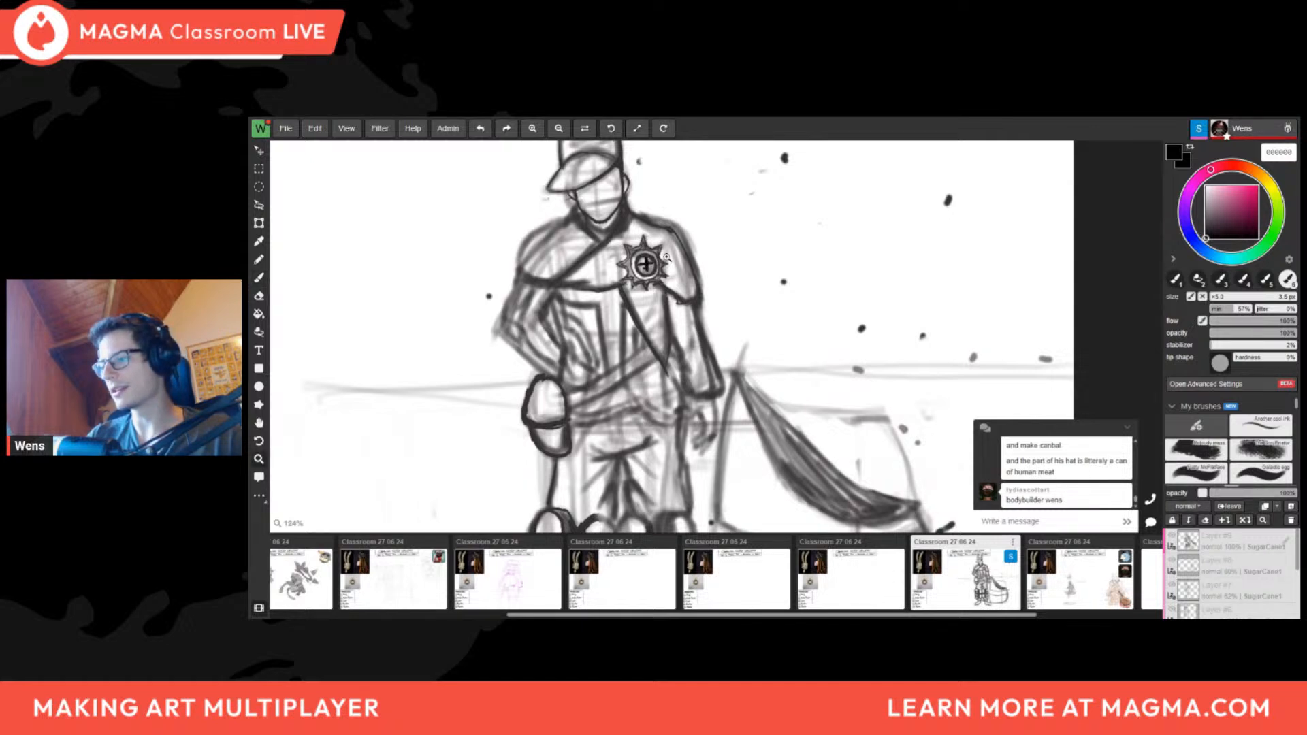
scroll(645, 264, down, 4)
scroll(640, 375, up, 2)
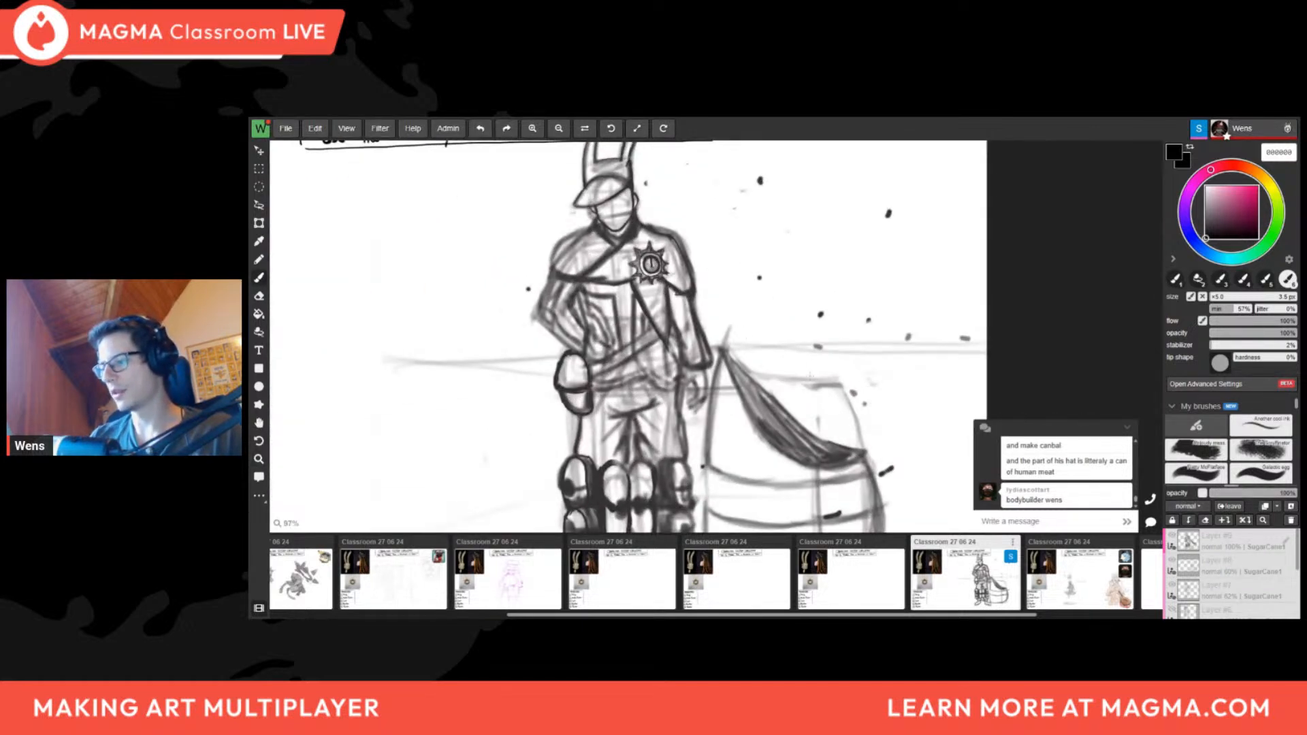
Sketch a large upright syringe with needle, barrel and plunger beside the figure, and view it against the whole canvas
key(space)
drag(787, 513, 735, 373)
scroll(736, 382, down, 3)
drag(550, 322, 619, 335)
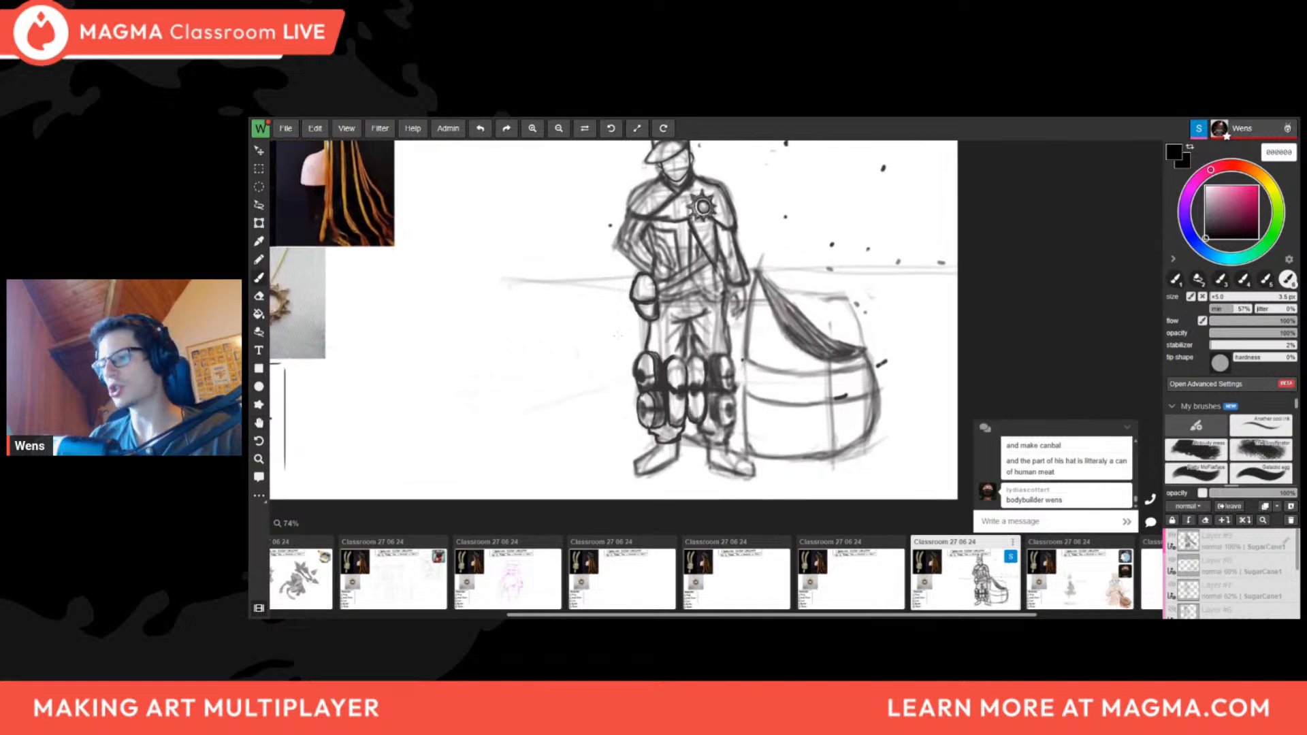
drag(567, 287, 580, 396)
drag(619, 283, 620, 337)
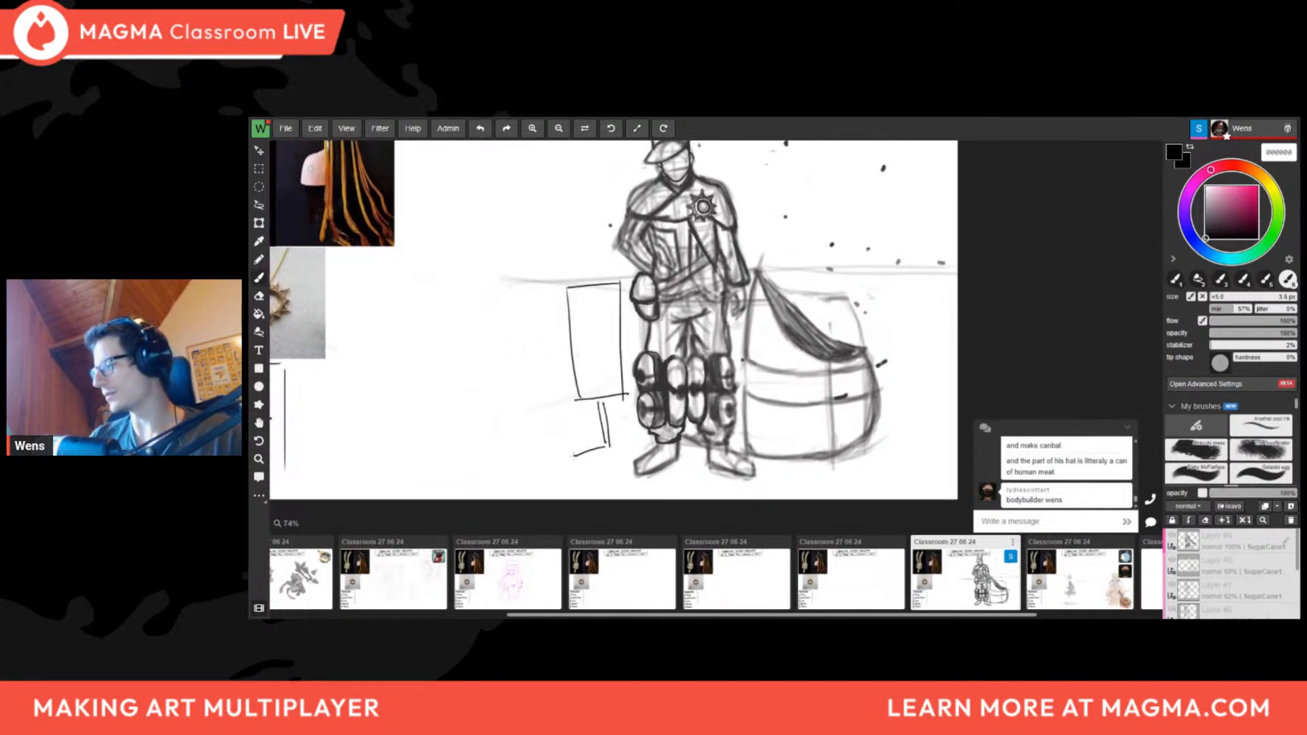
drag(611, 452, 634, 450)
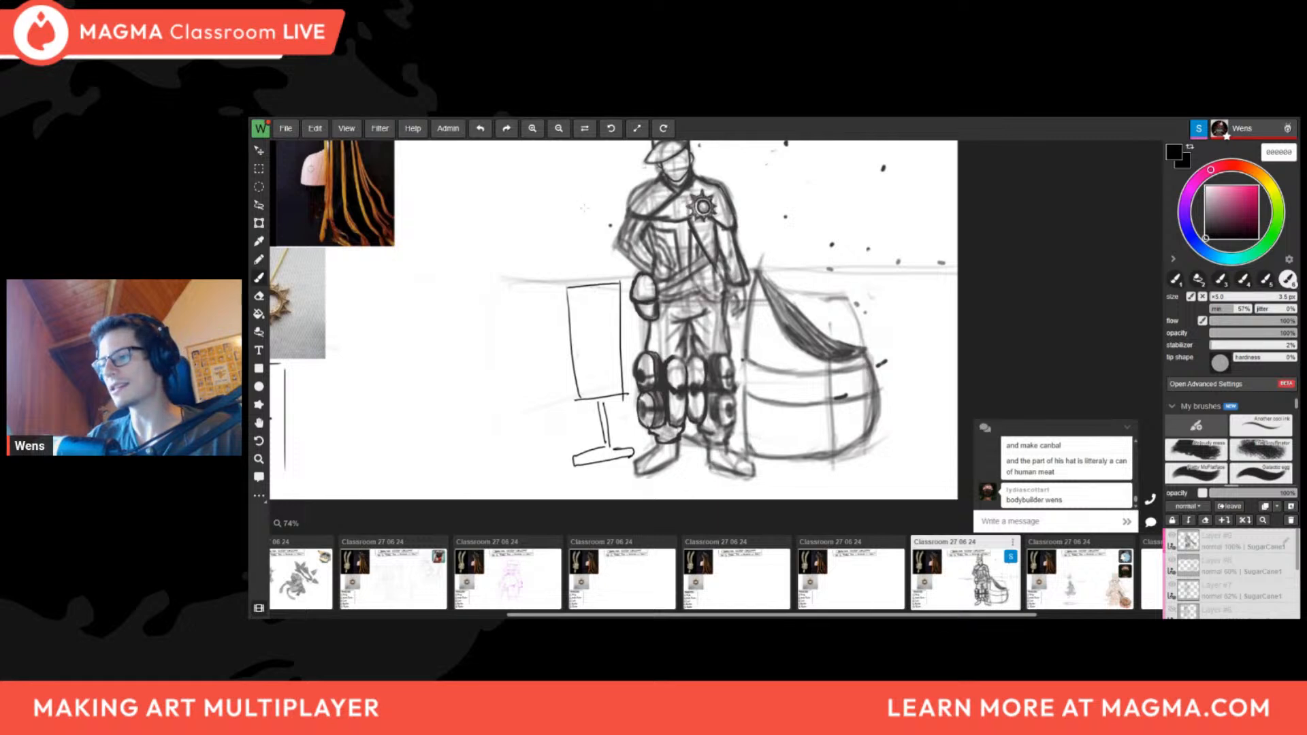
drag(582, 203, 589, 289)
scroll(591, 347, down, 2)
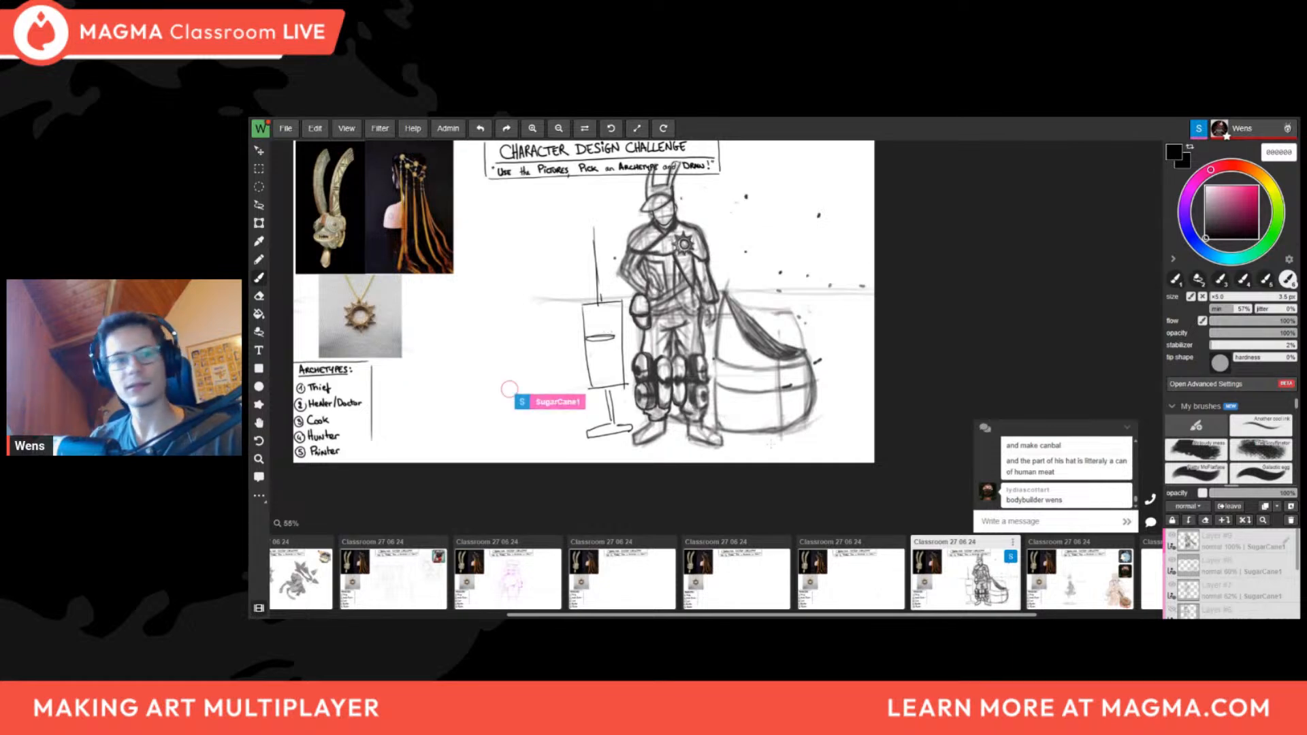
key(space)
drag(752, 439, 741, 496)
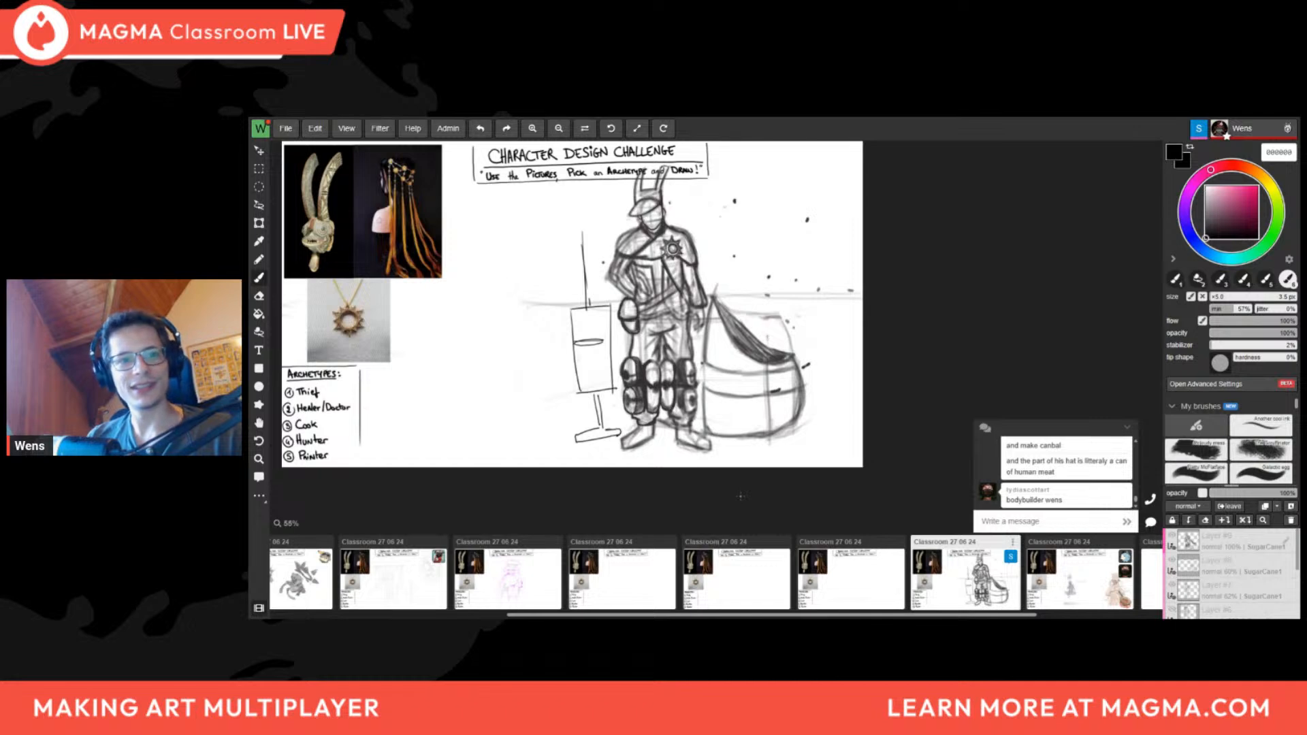
drag(680, 480, 691, 486)
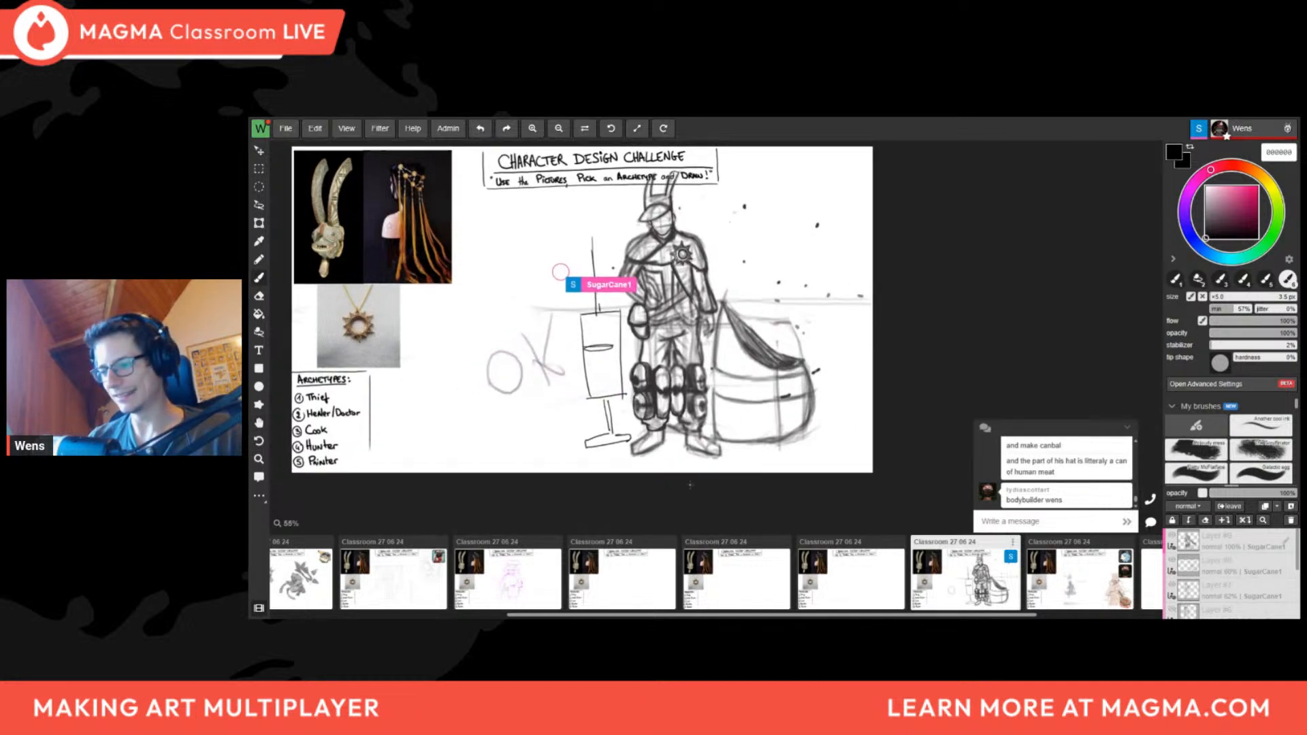
Lasso the syringe sketch beside the figure, delete it, and clear the selection
key(e)
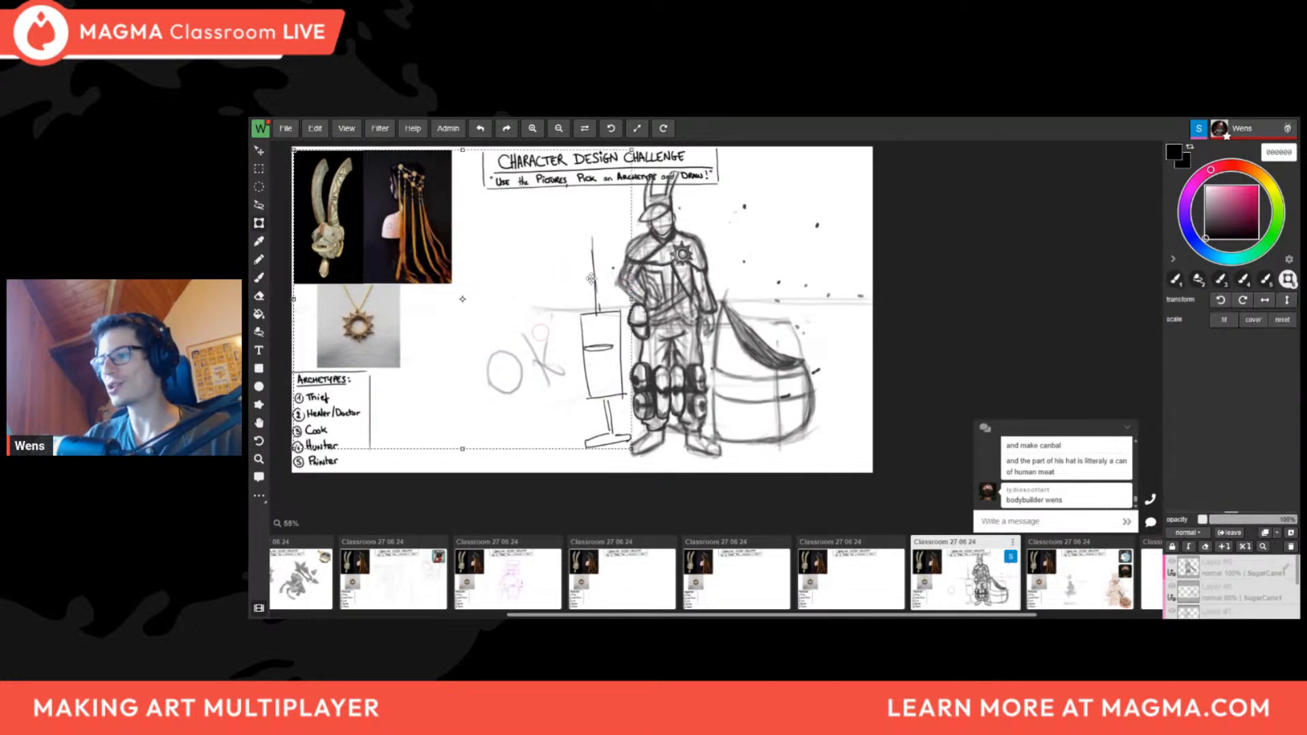
key(t)
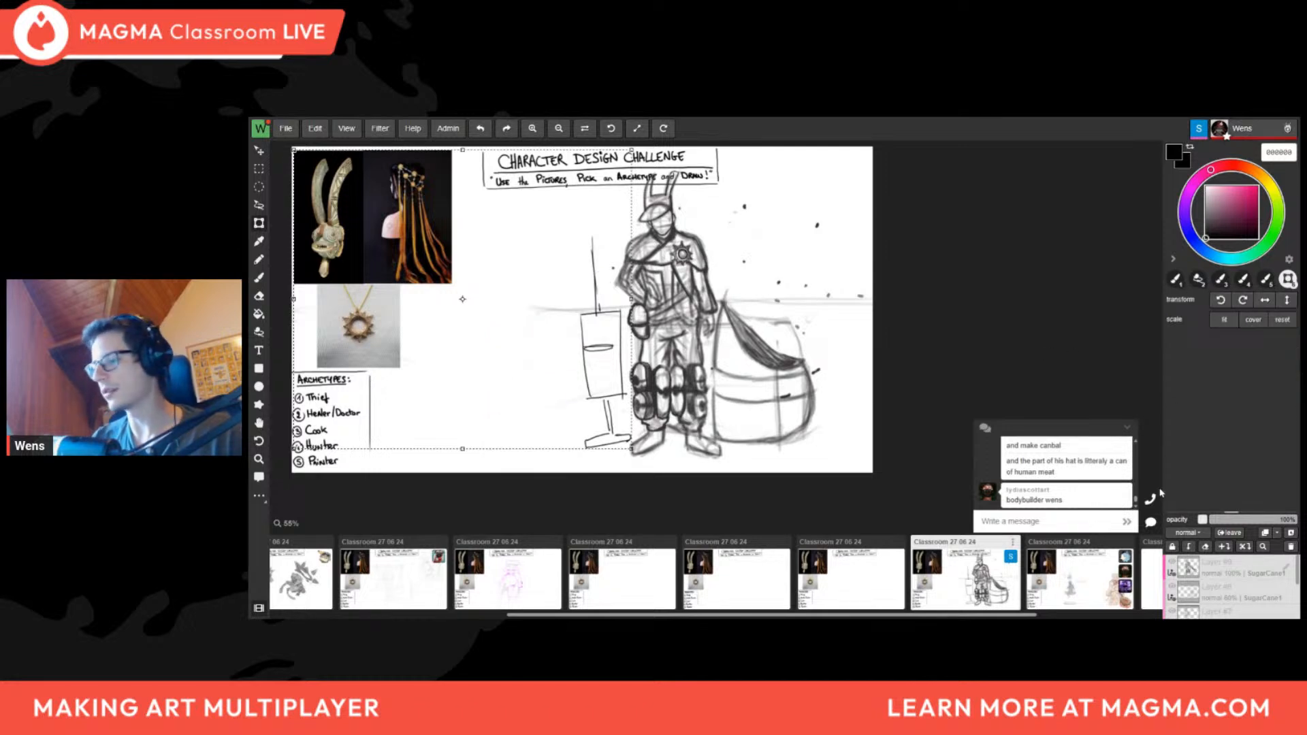
key(b)
key(g)
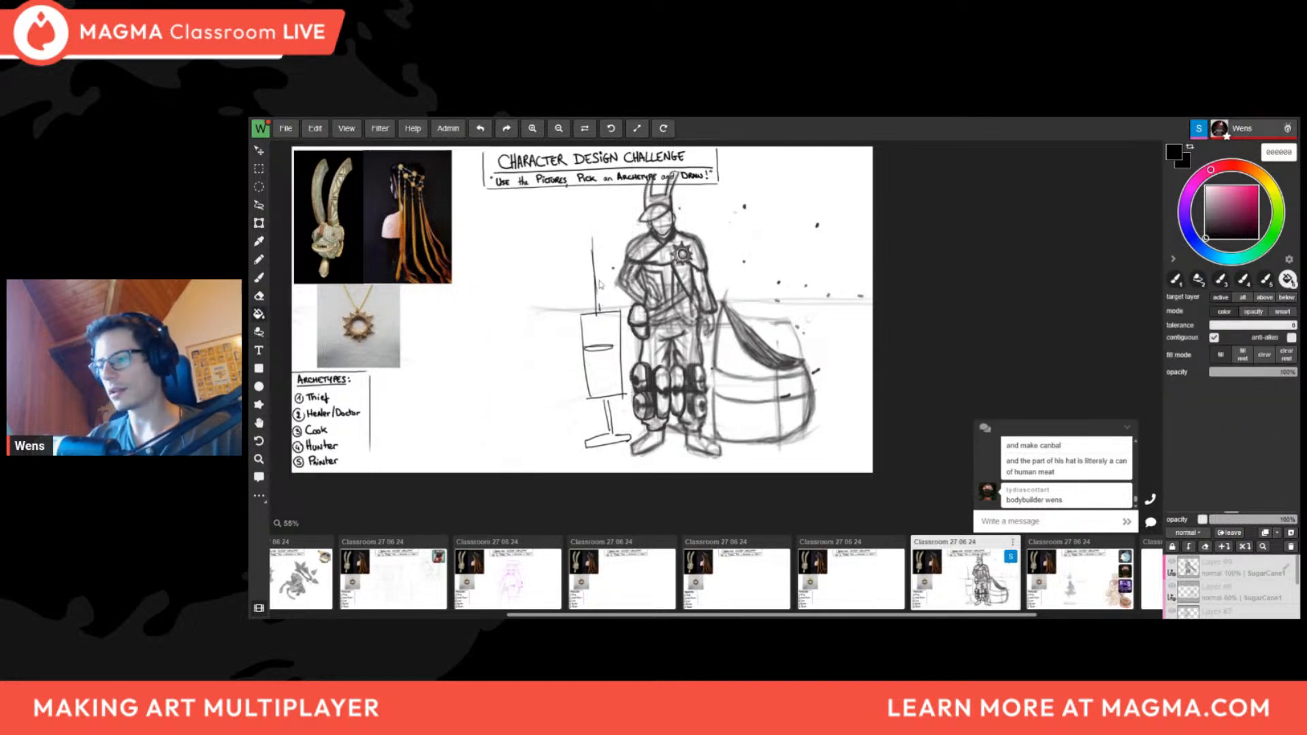
key(e)
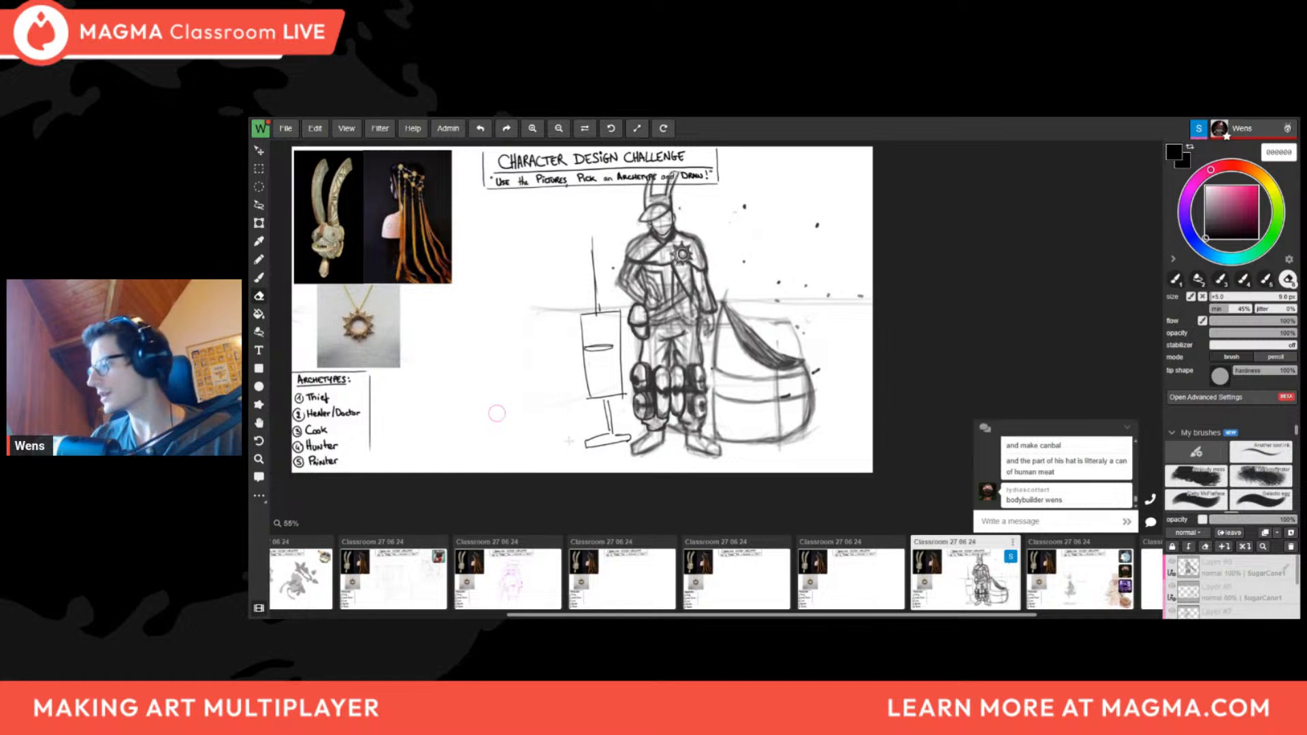
middle_drag(569, 441, 550, 447)
key(l)
mouse_move(598, 215)
mouse_down()
mouse_move(553, 474)
mouse_move(652, 349)
mouse_up()
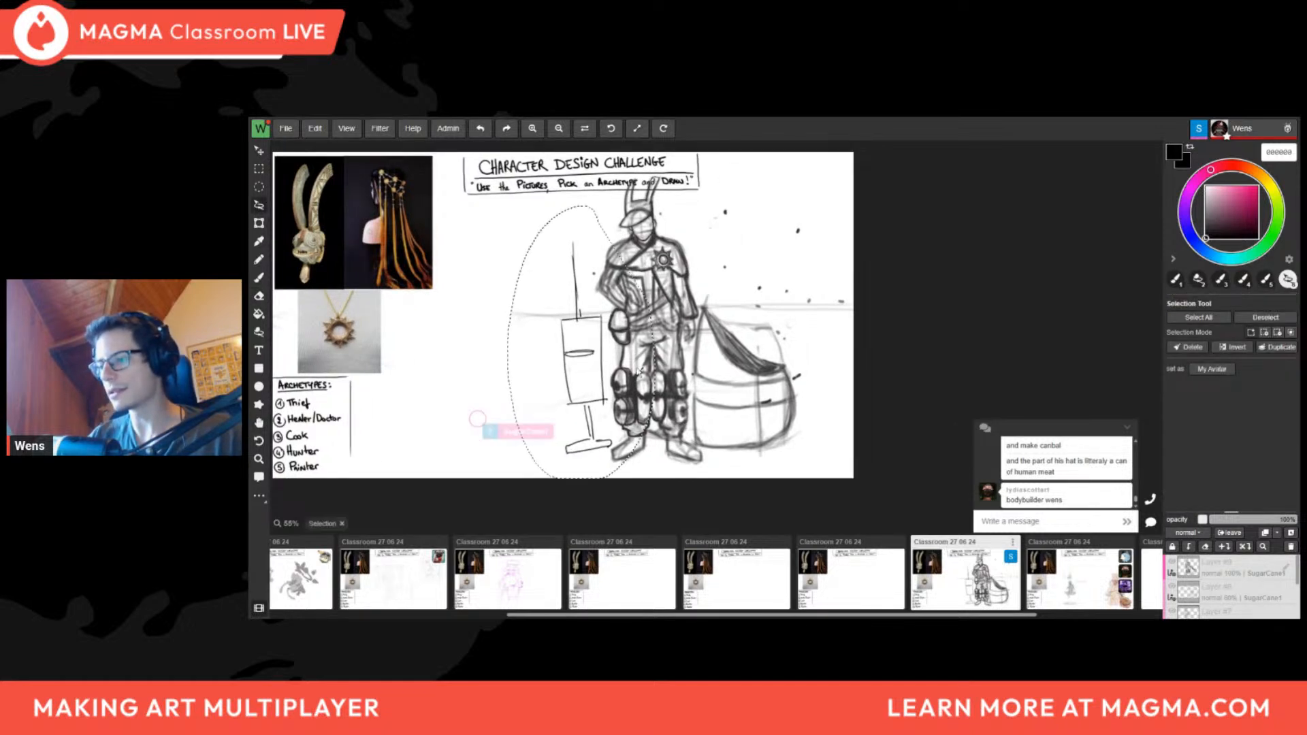
key(Delete)
key(ctrl+d)
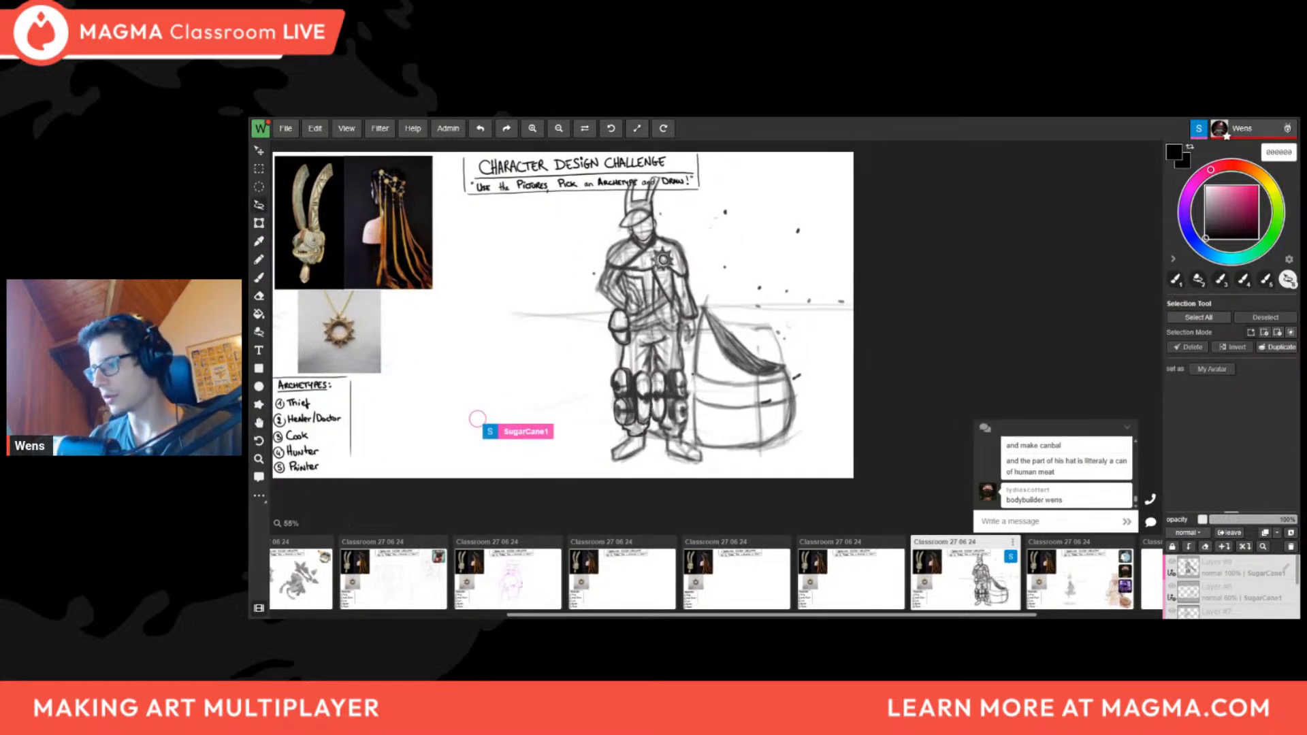
Examine the caped healer figure with the barrel, comparing its details with the reference pictures and the full canvas
key(b)
scroll(478, 418, up, 3)
middle_drag(417, 458, 416, 507)
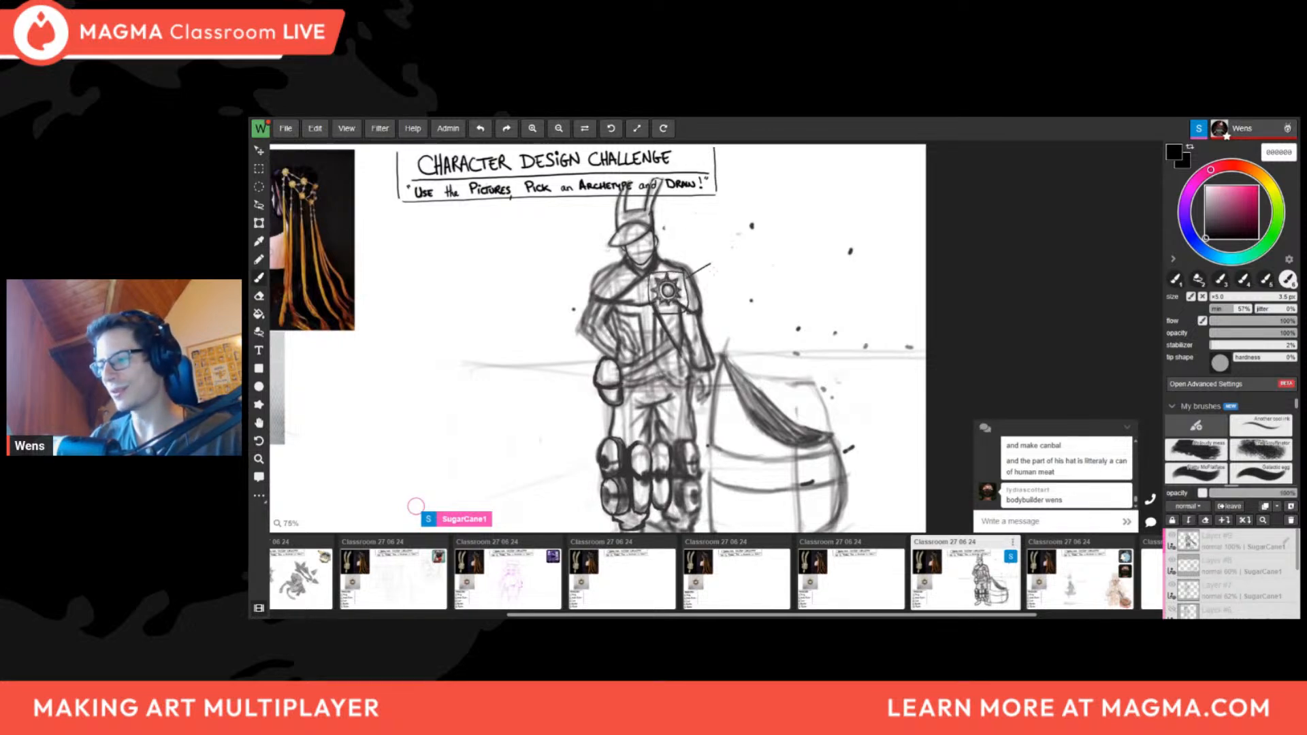
middle_drag(416, 505, 445, 468)
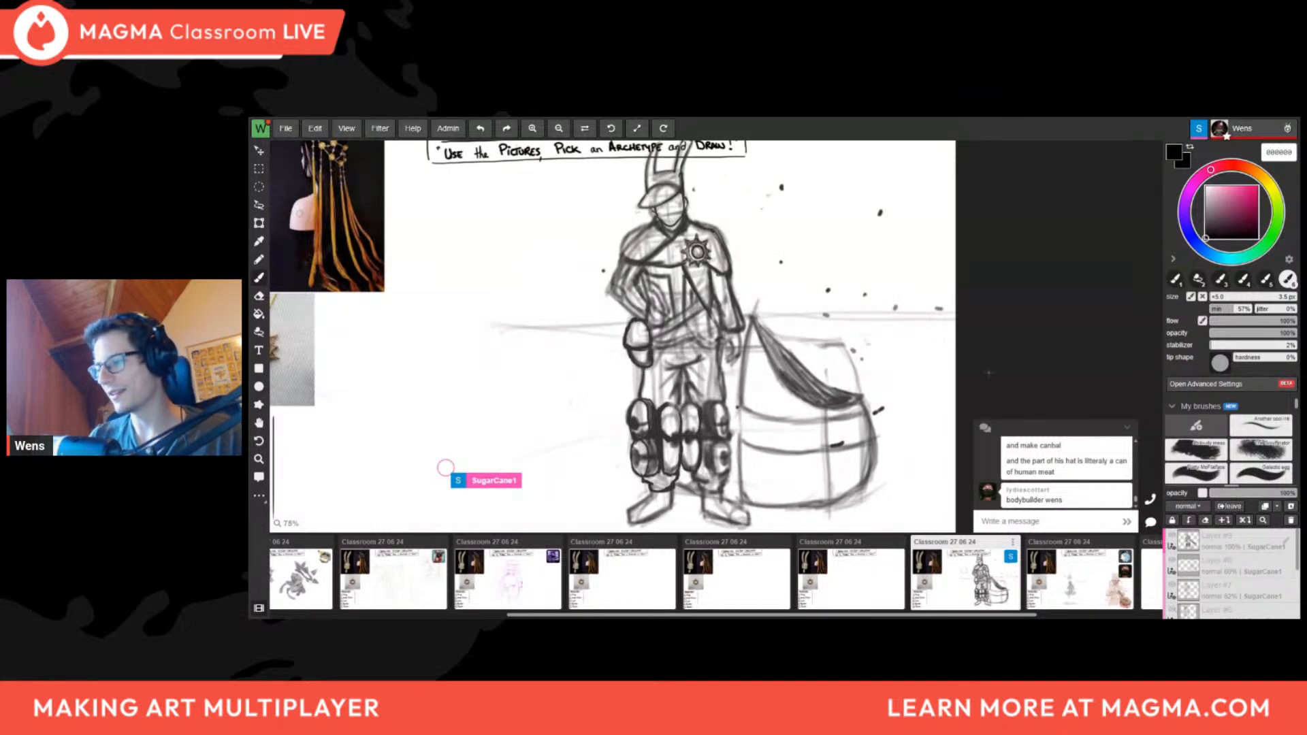
scroll(445, 467, down, 2)
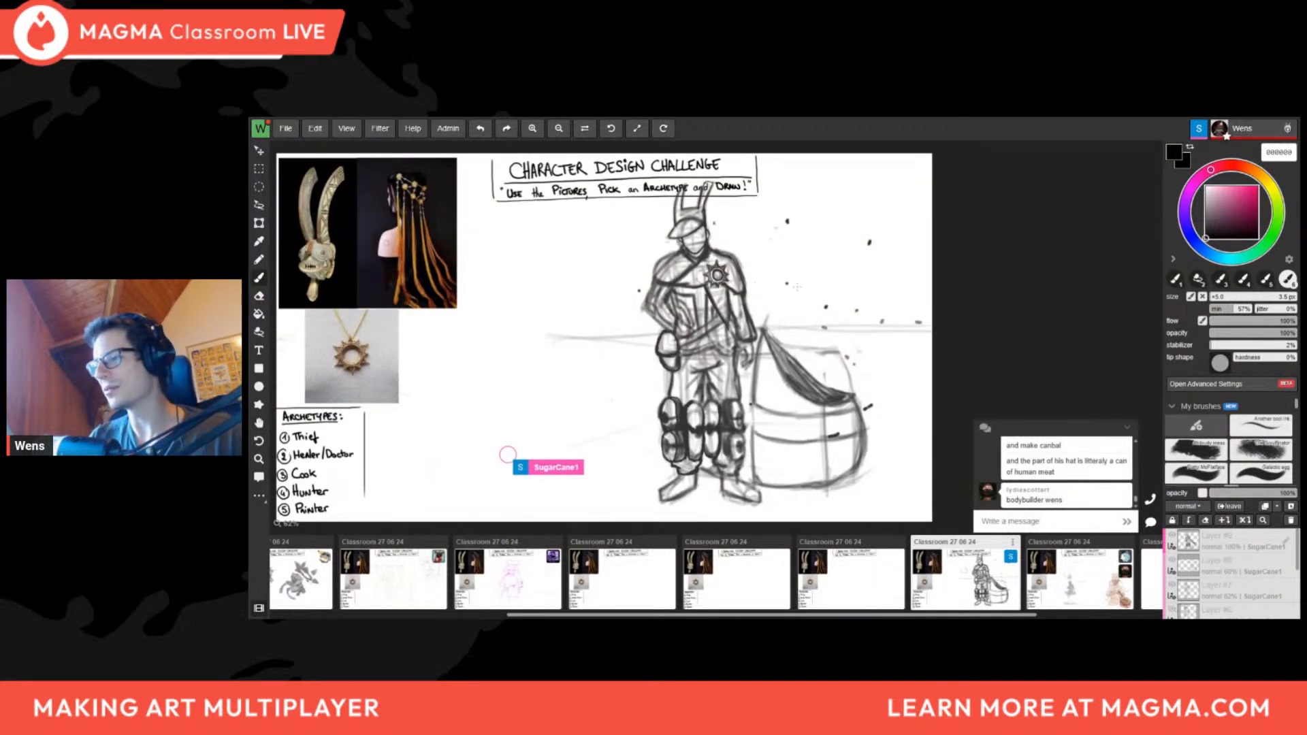
key(e)
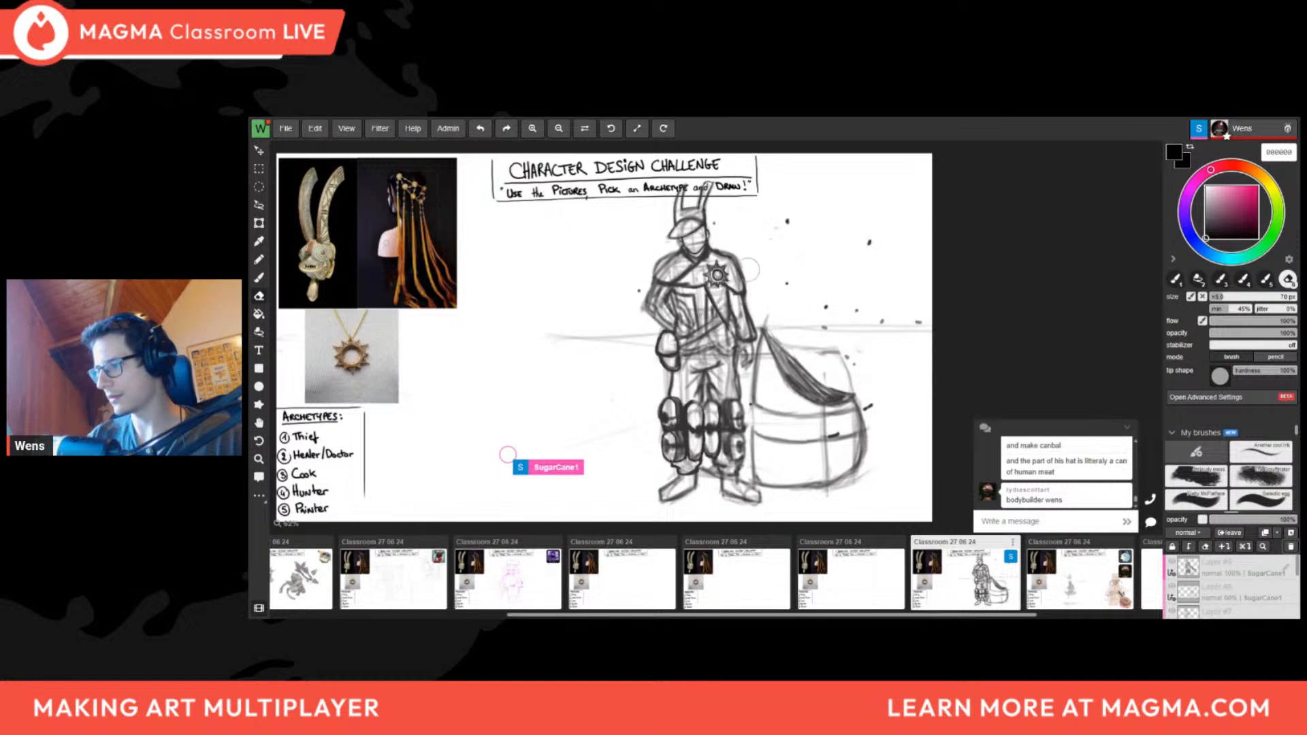
scroll(656, 426, down, 2)
key(b)
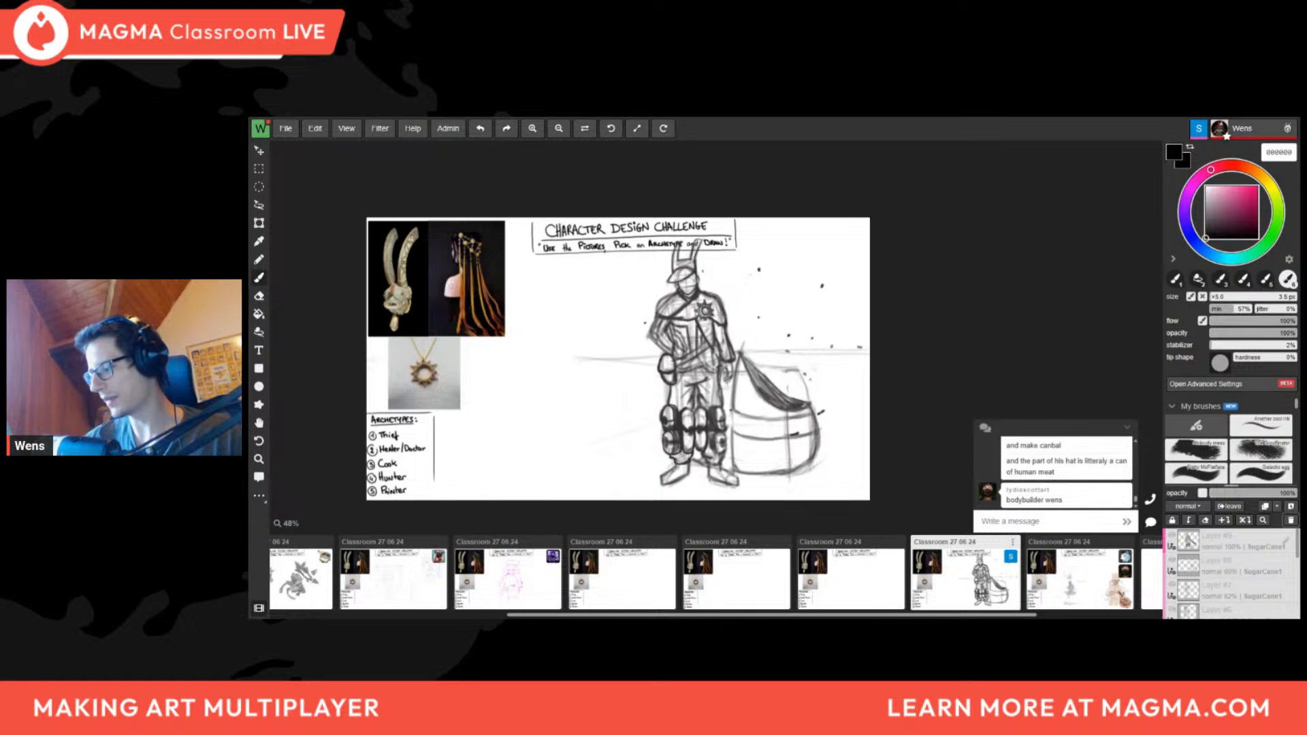
drag(876, 614, 999, 613)
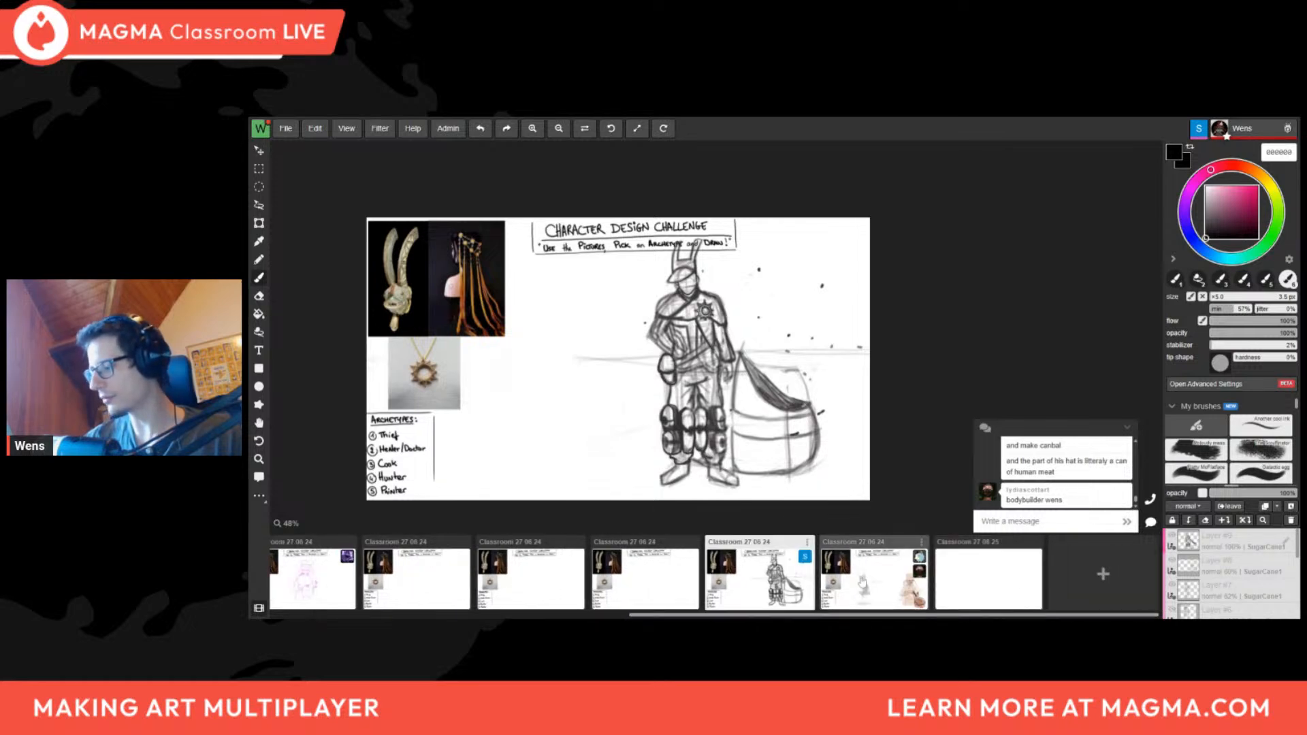
scroll(706, 369, up, 3)
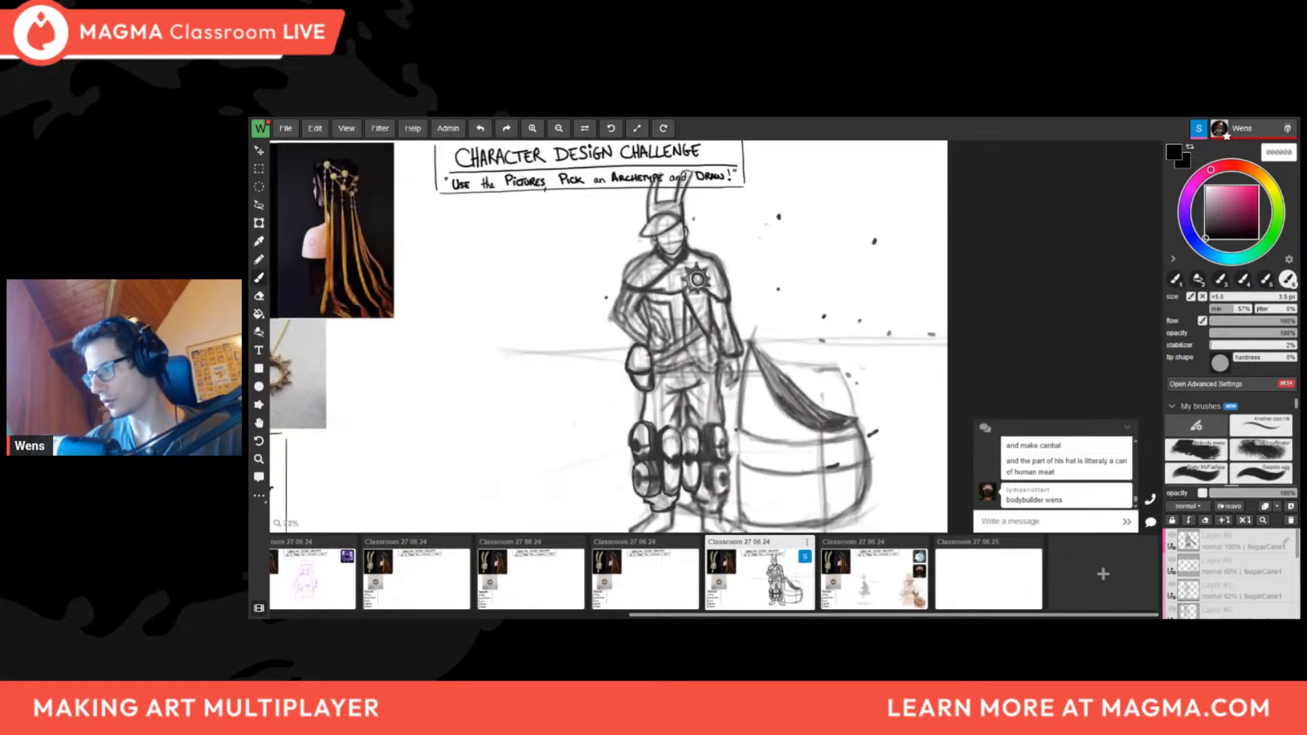
scroll(688, 327, down, 2)
Open the neighbouring canvas with the cook drawing and examine the cross-legged sketch, the chef figure and the pan
click(876, 586)
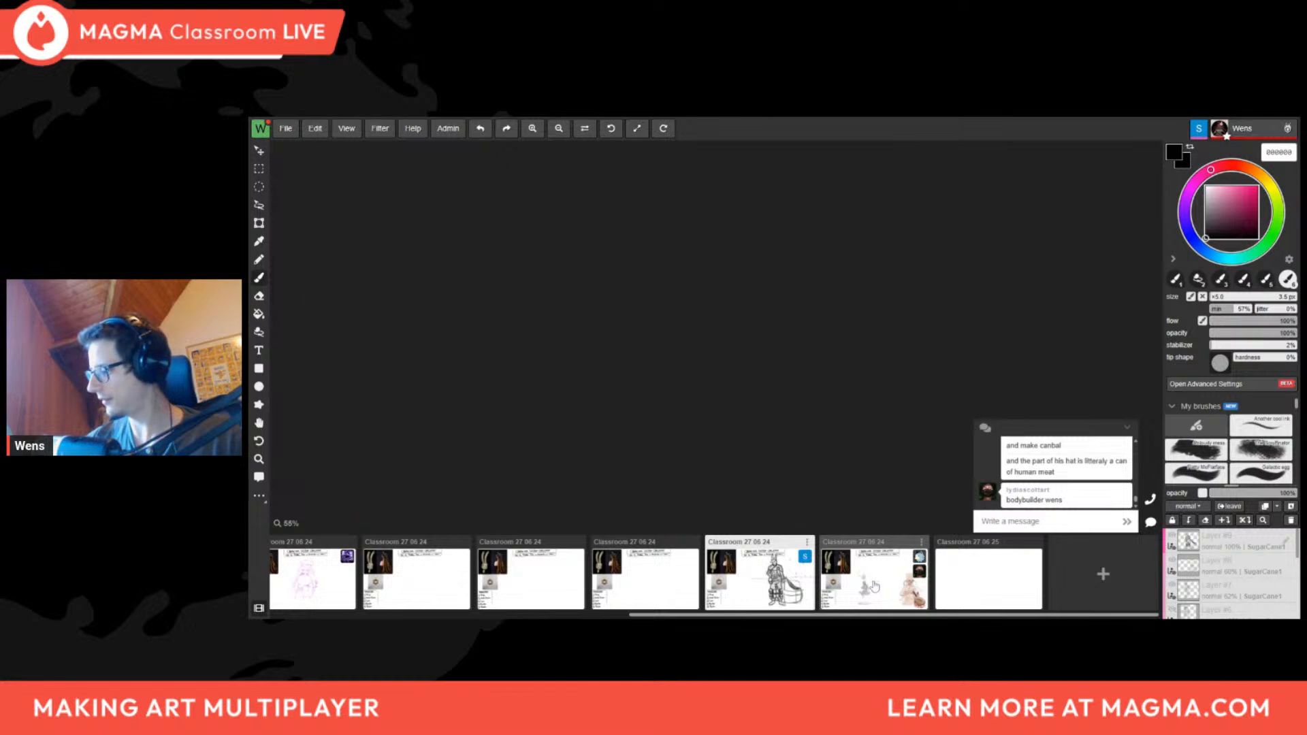
scroll(926, 402, up, 3)
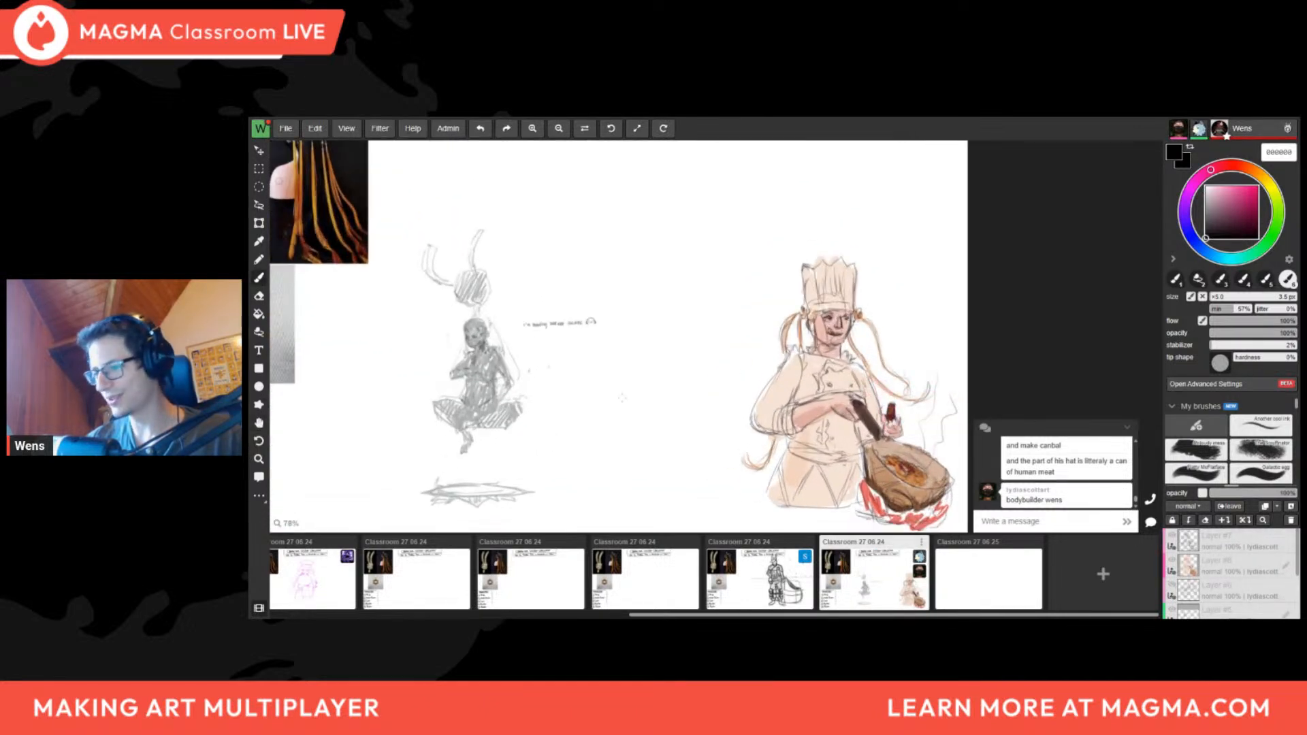
scroll(538, 382, up, 2)
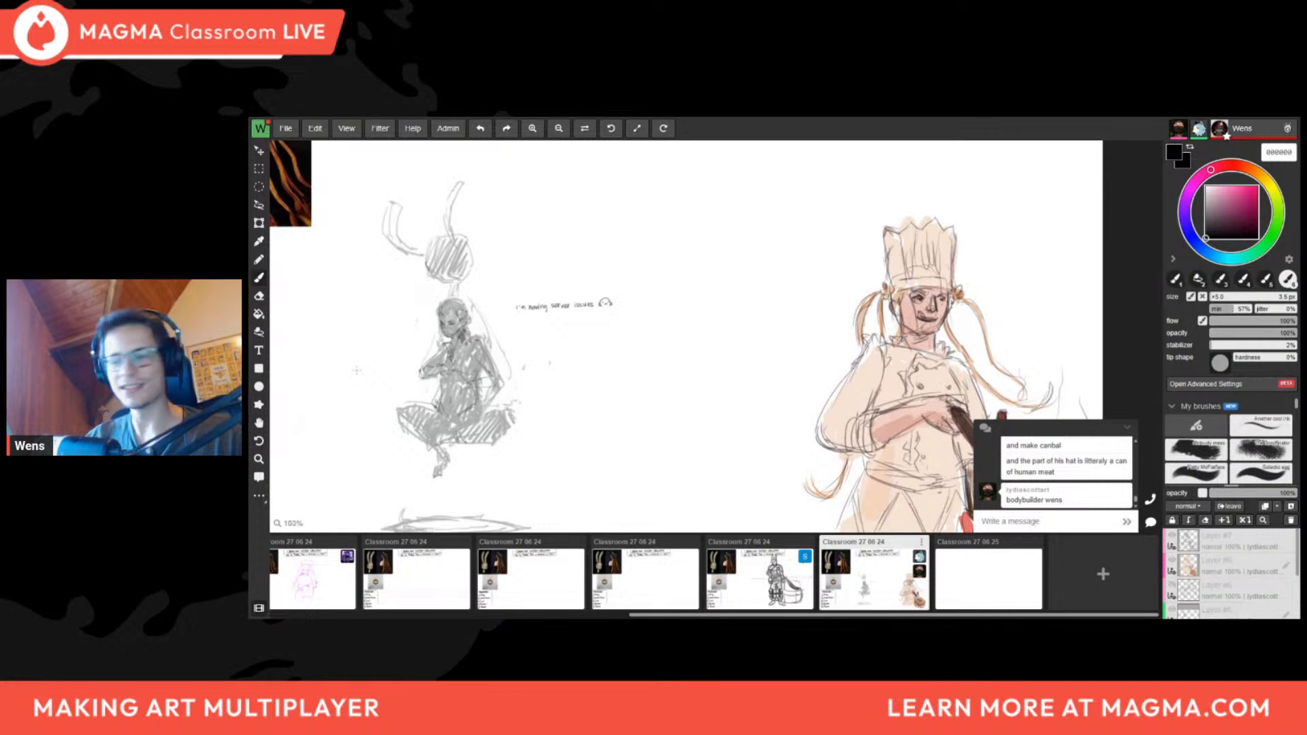
mouse_move(541, 343)
middle_down()
mouse_move(561, 319)
mouse_move(627, 345)
mouse_move(570, 367)
middle_up()
scroll(630, 345, down, 1)
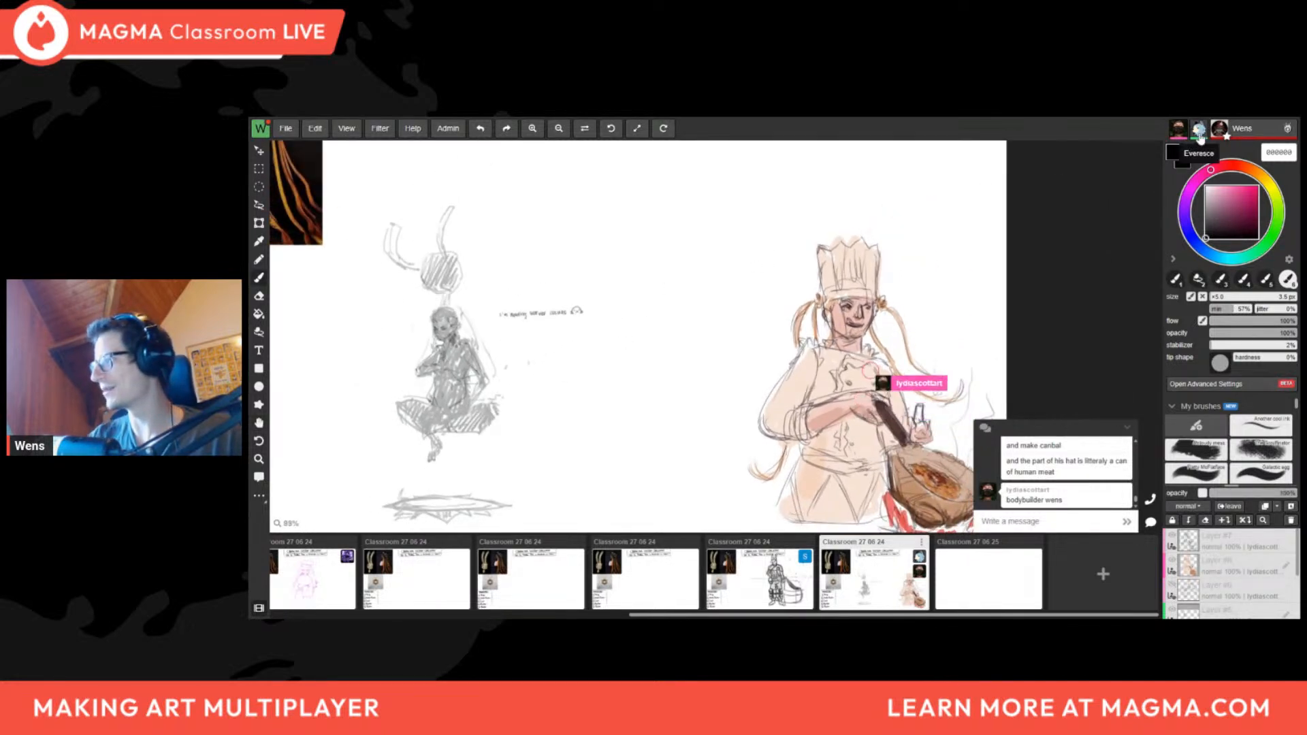
middle_drag(945, 307, 885, 286)
scroll(933, 327, down, 1)
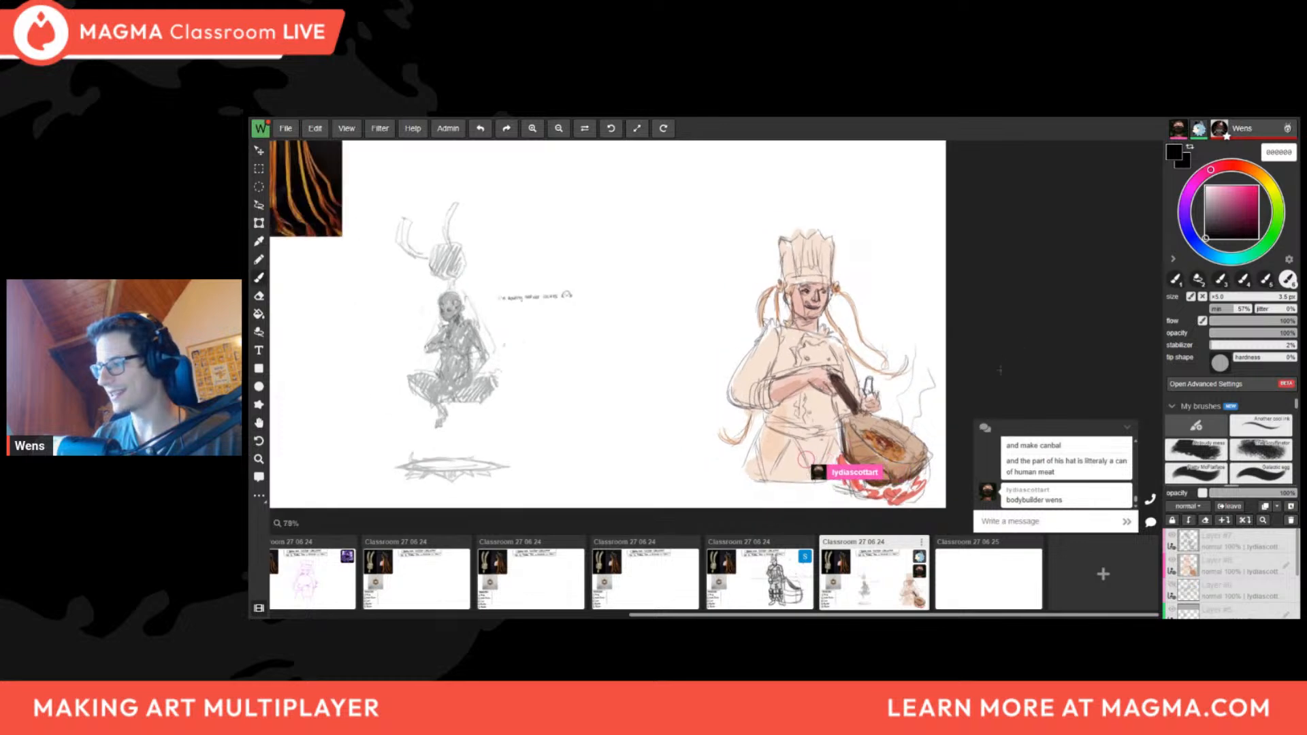
scroll(849, 415, up, 2)
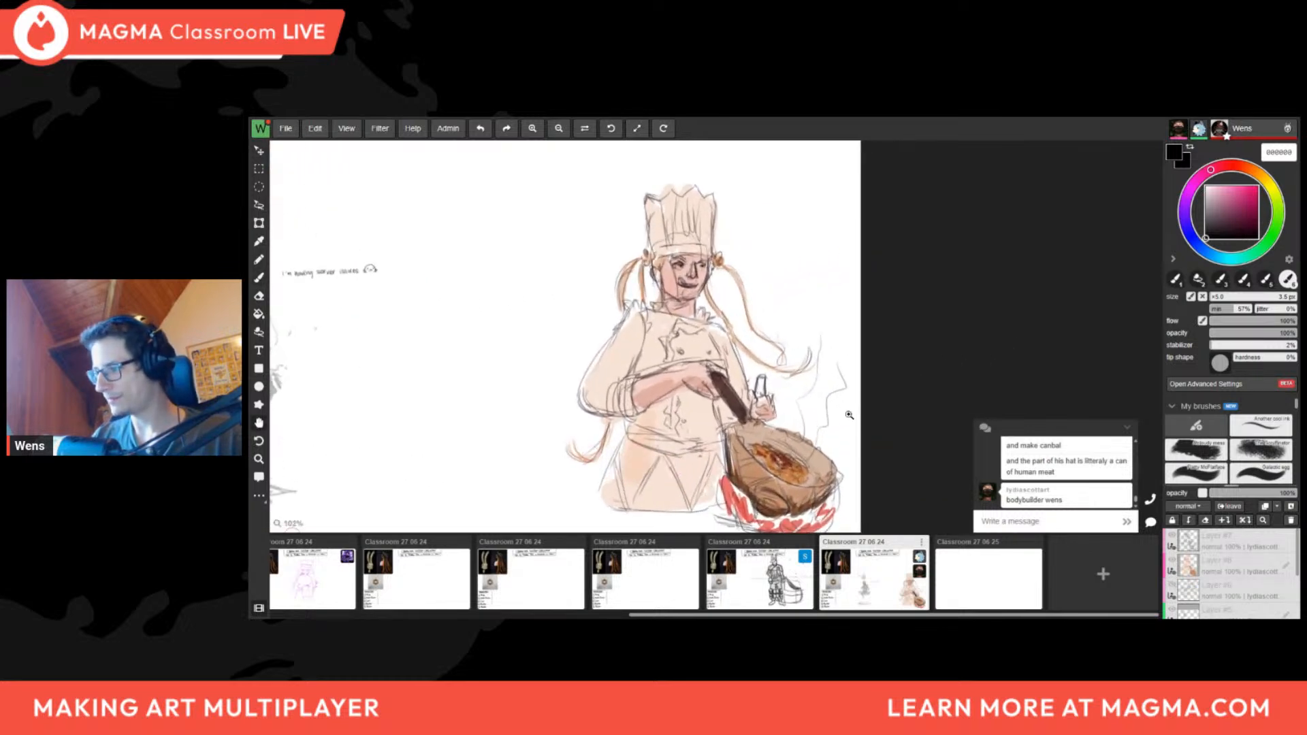
scroll(824, 411, down, 3)
middle_drag(843, 436, 822, 437)
scroll(824, 438, up, 5)
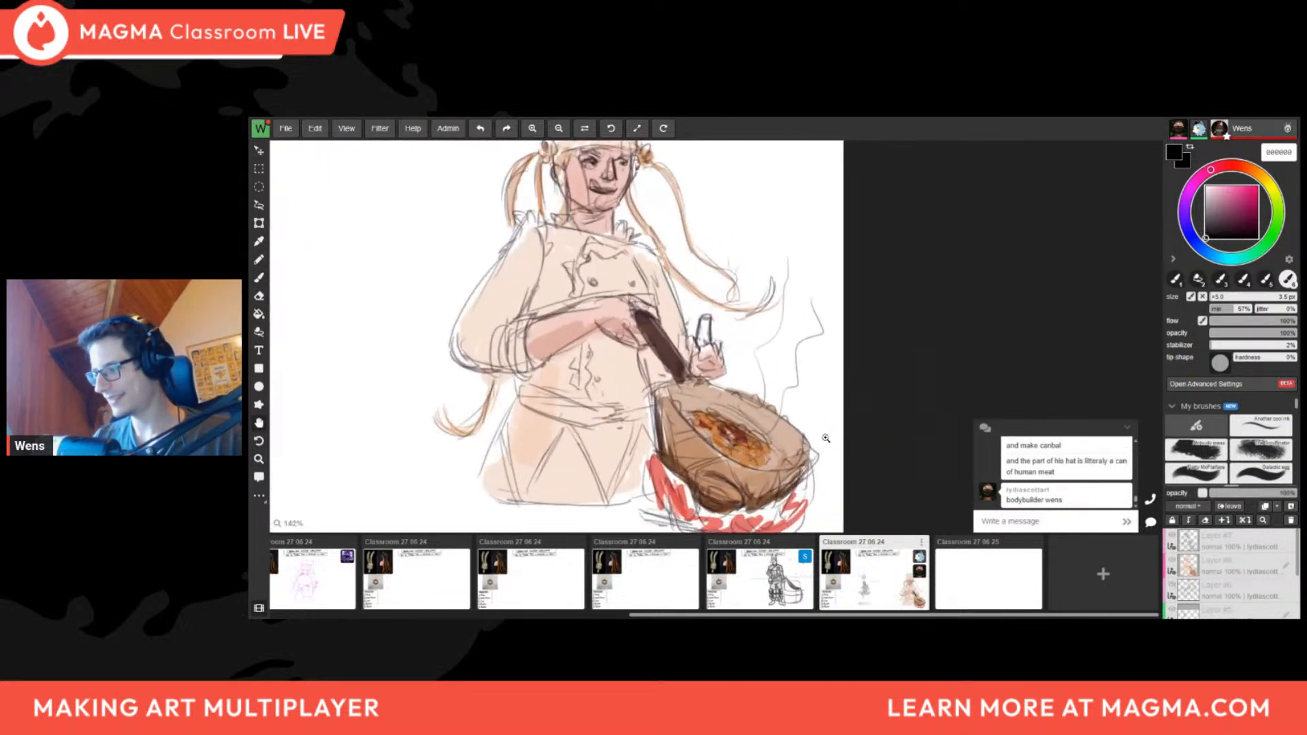
Try a small round face peeking out above the cook's pan, and undo the strokes
drag(751, 380, 750, 381)
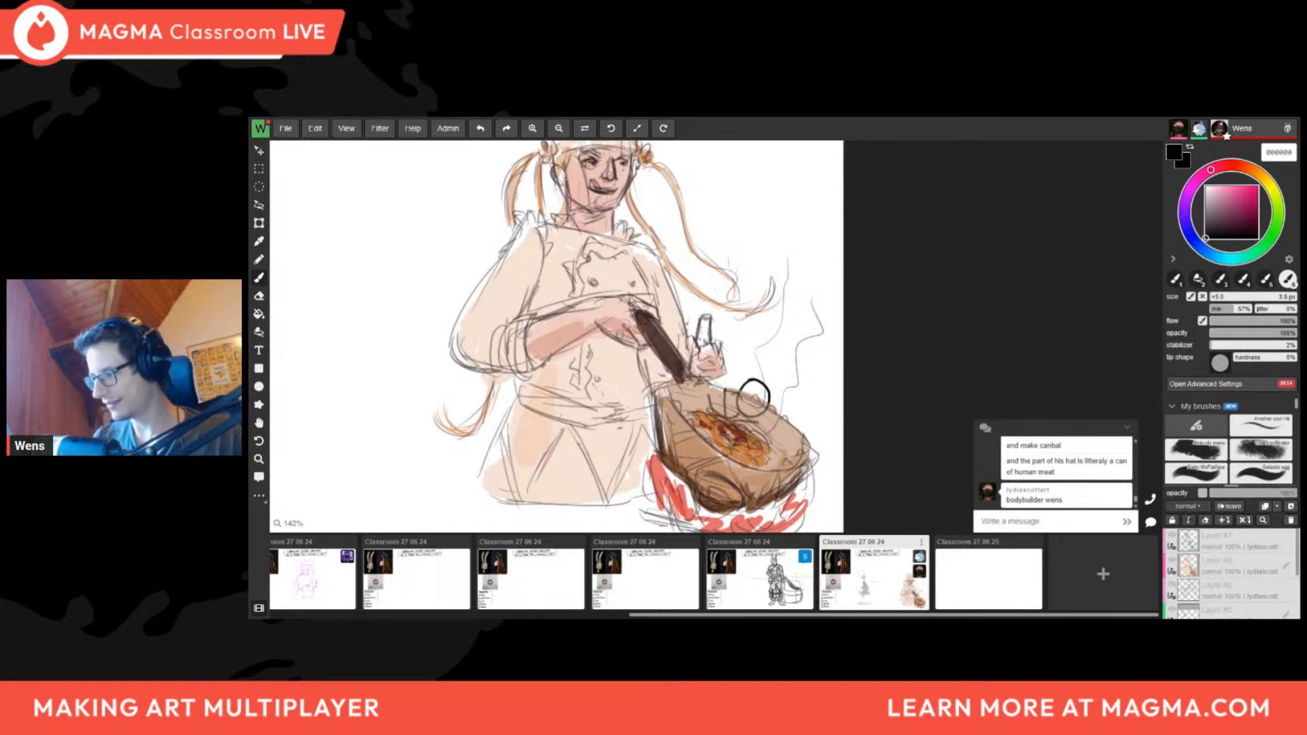
drag(744, 387, 756, 398)
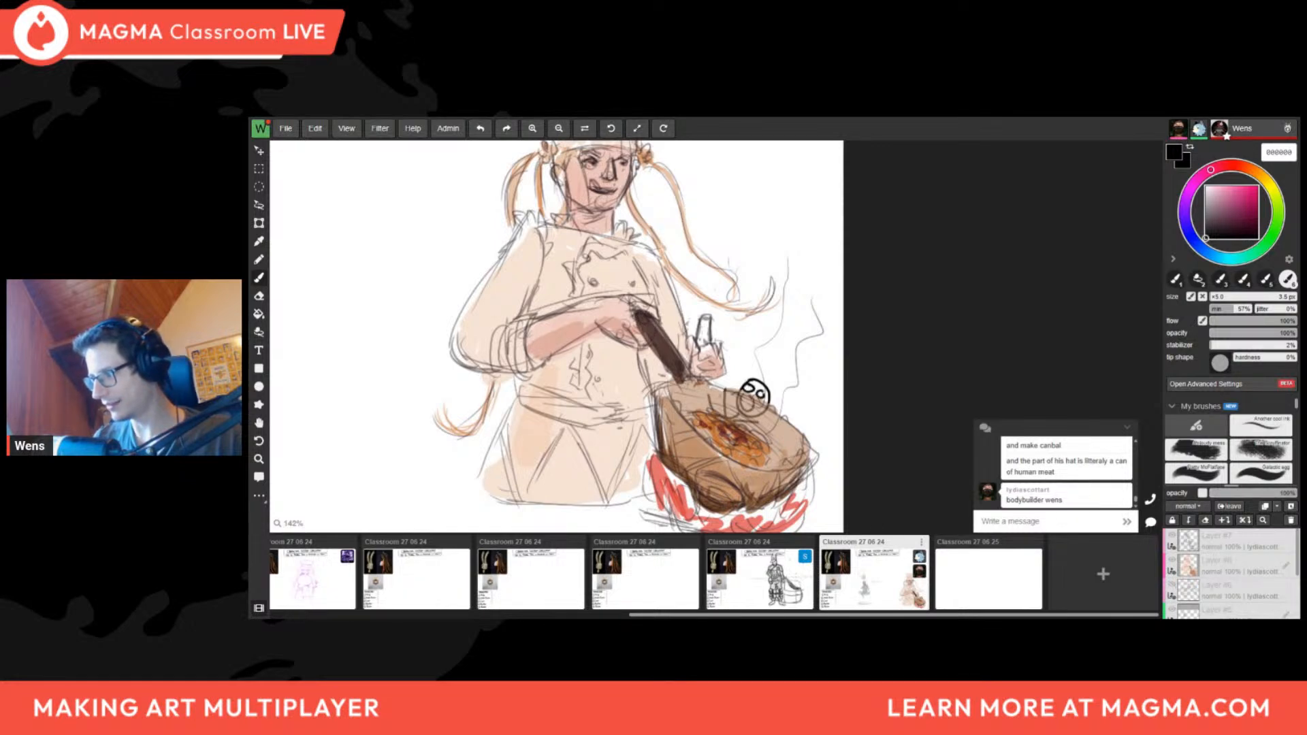
key(ctrl+z)
key(ctrl+z)
key(ctrl+z)
scroll(761, 438, down, 4)
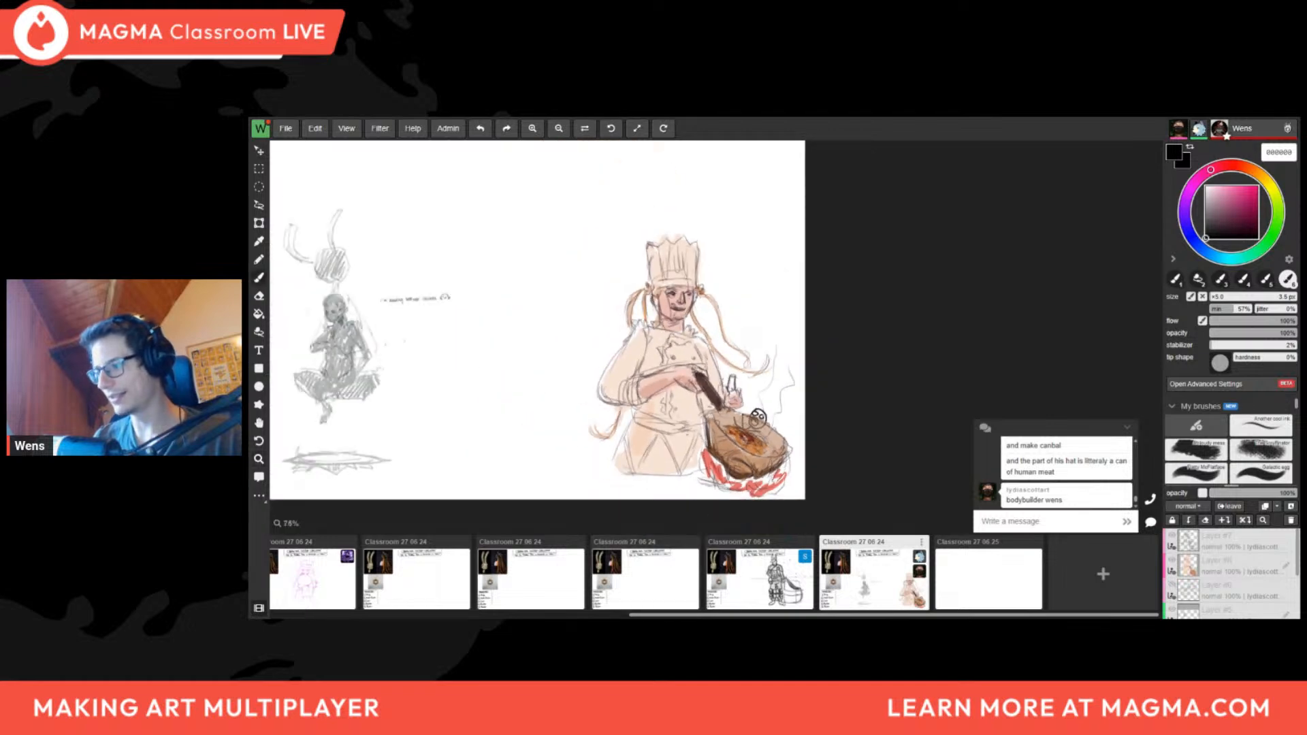
Try a large curve around the cook figure to point out its overall silhouette, and undo it
middle_drag(671, 354, 693, 358)
drag(705, 228, 712, 502)
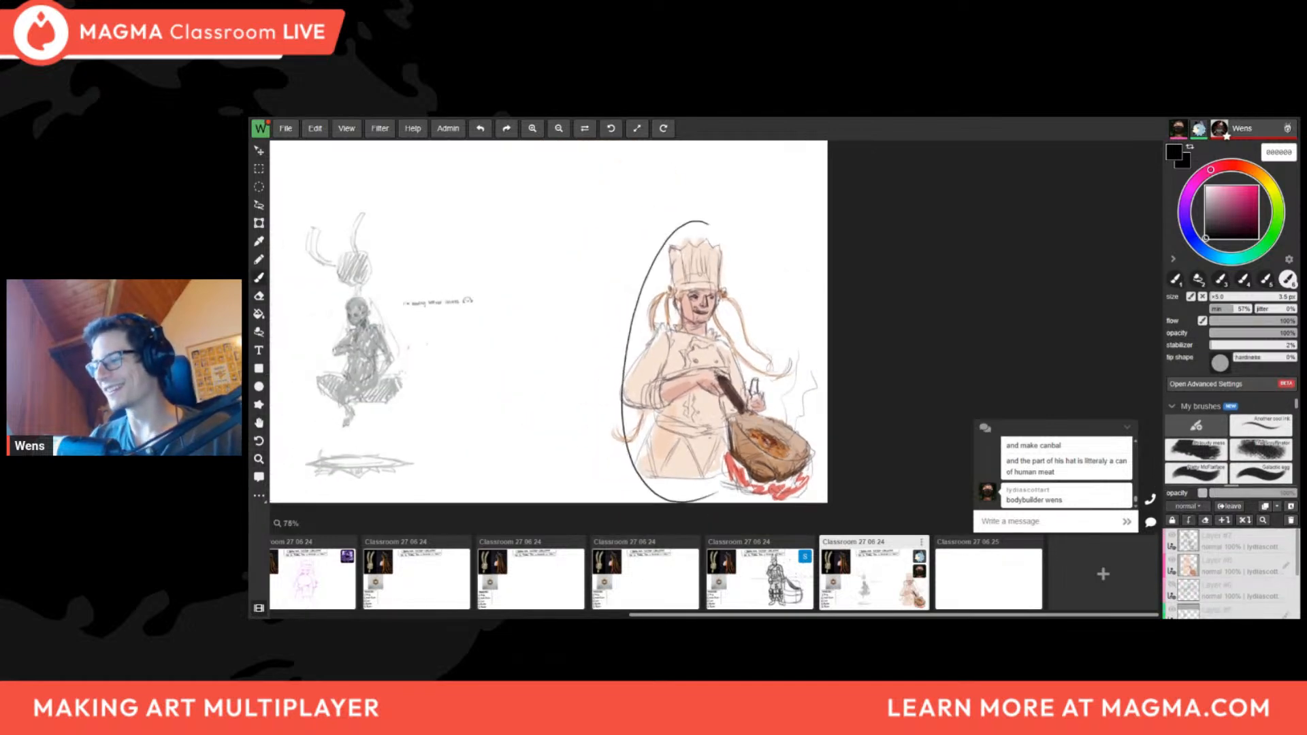
key(ctrl+z)
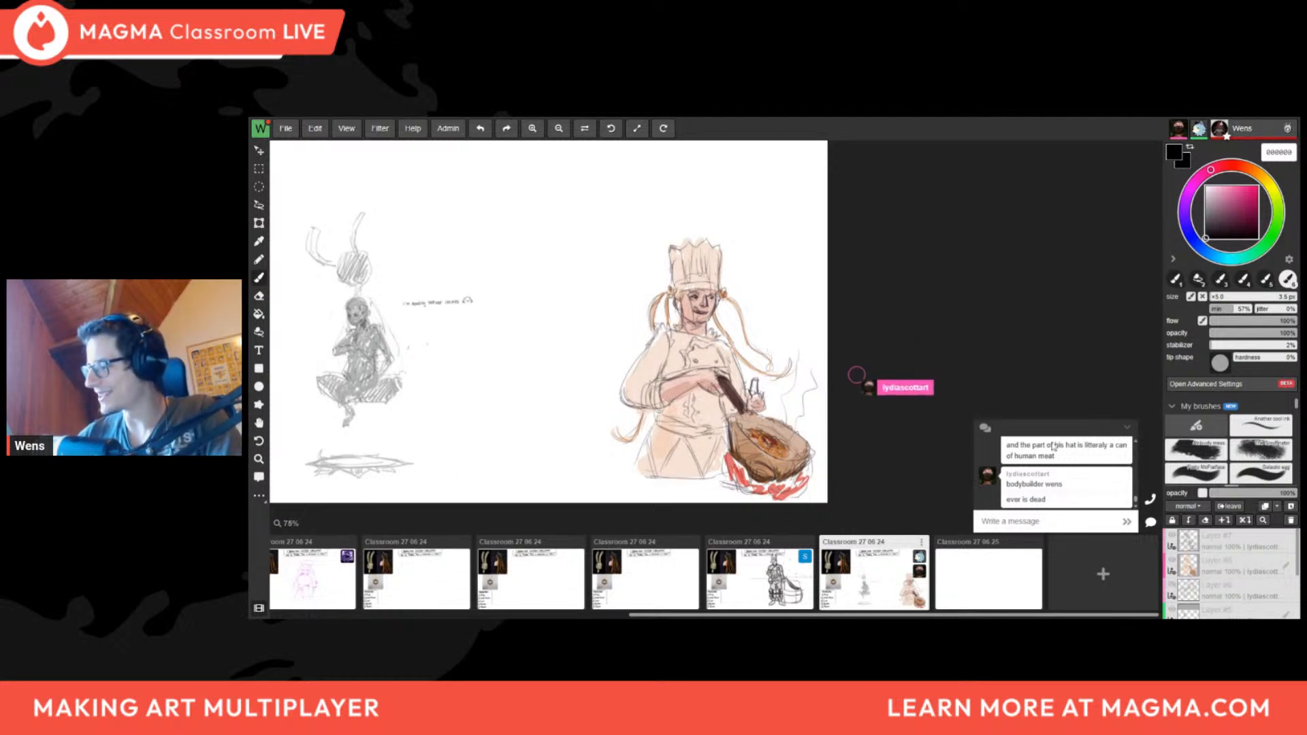
Check the cook canvas as a whole, and return to the first classroom canvas in the strip
scroll(627, 368, down, 3)
scroll(384, 310, up, 4)
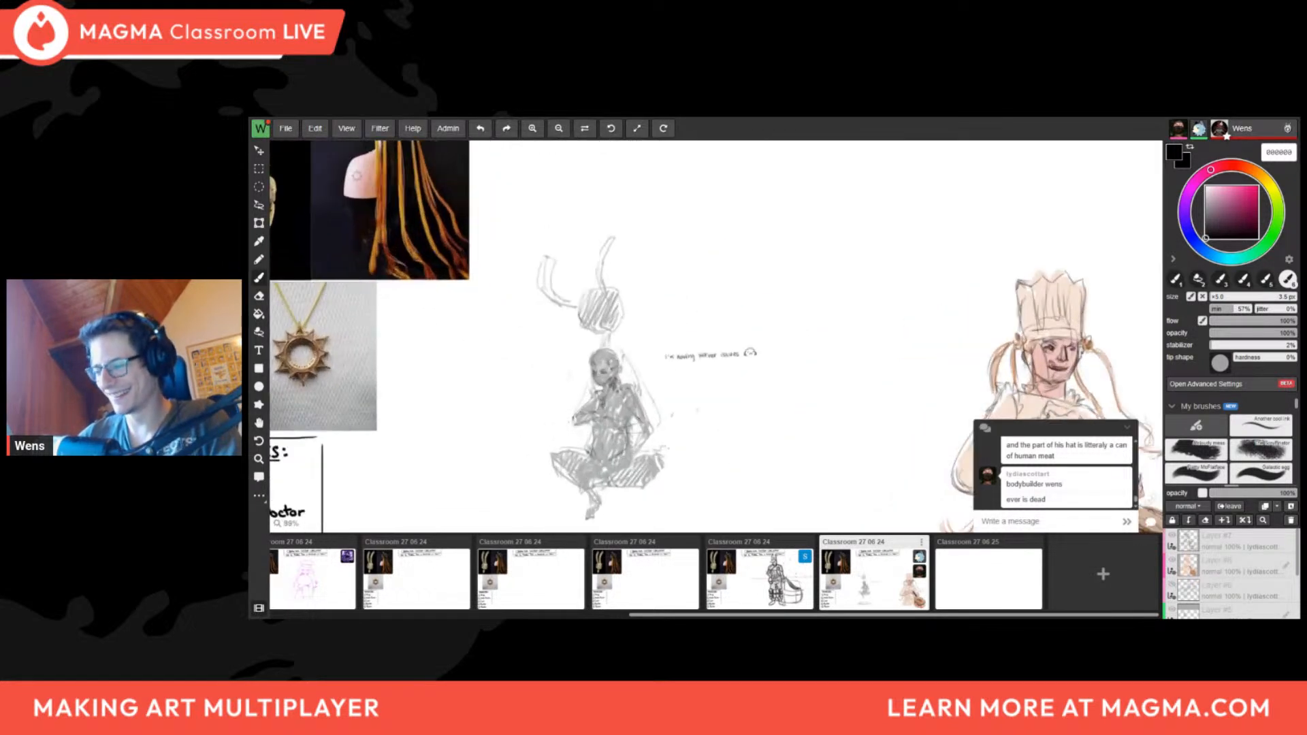
scroll(689, 382, down, 2)
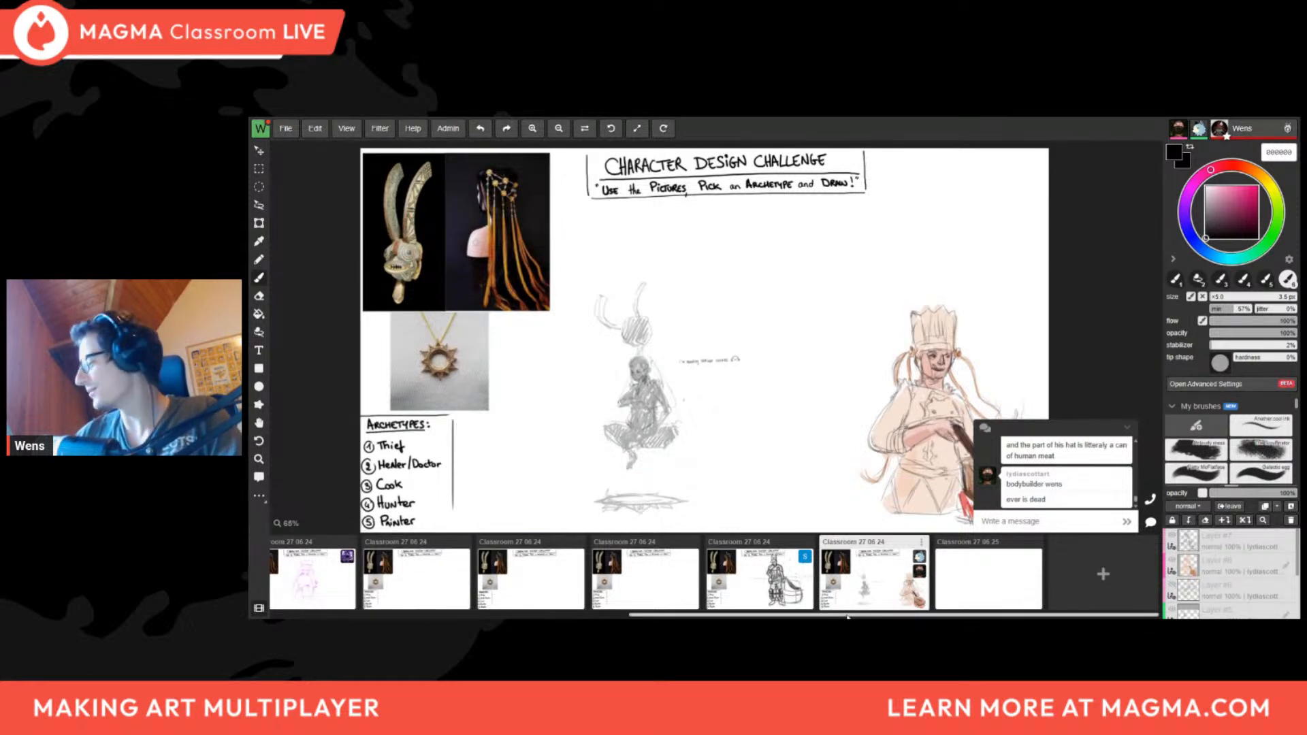
drag(847, 617, 493, 617)
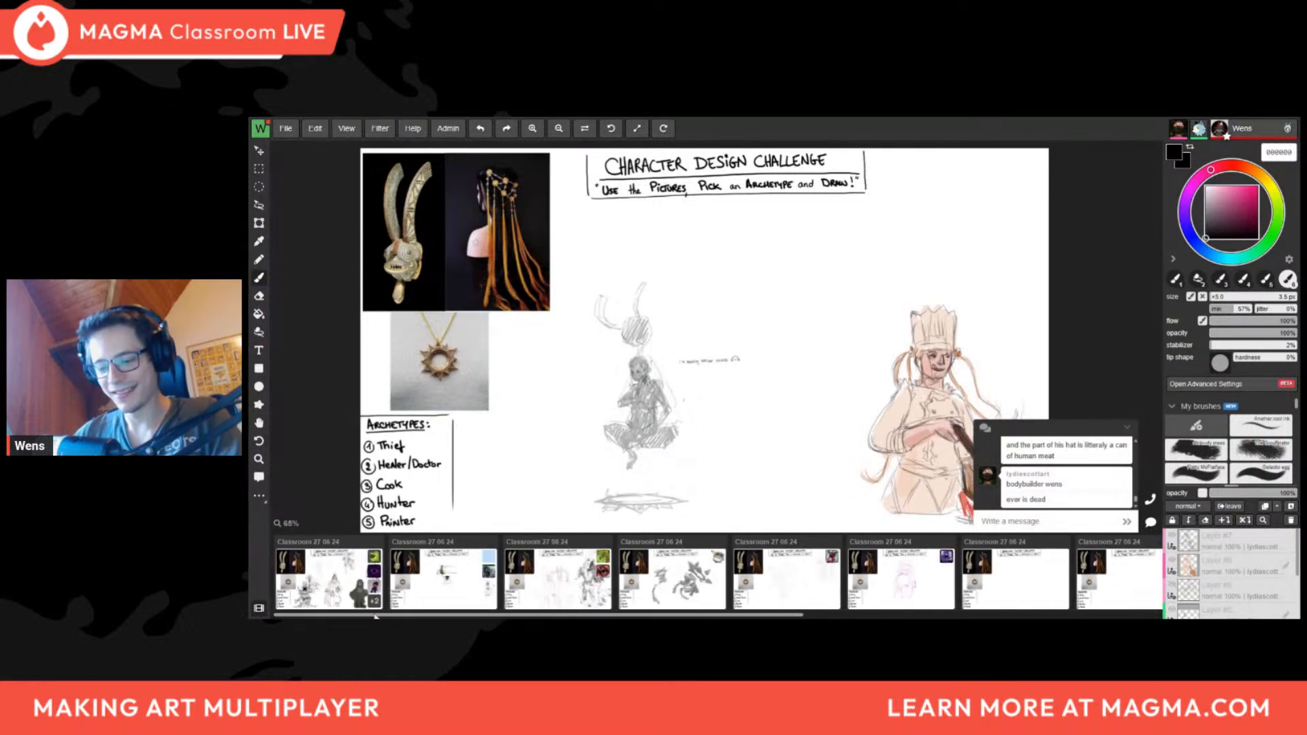
click(341, 575)
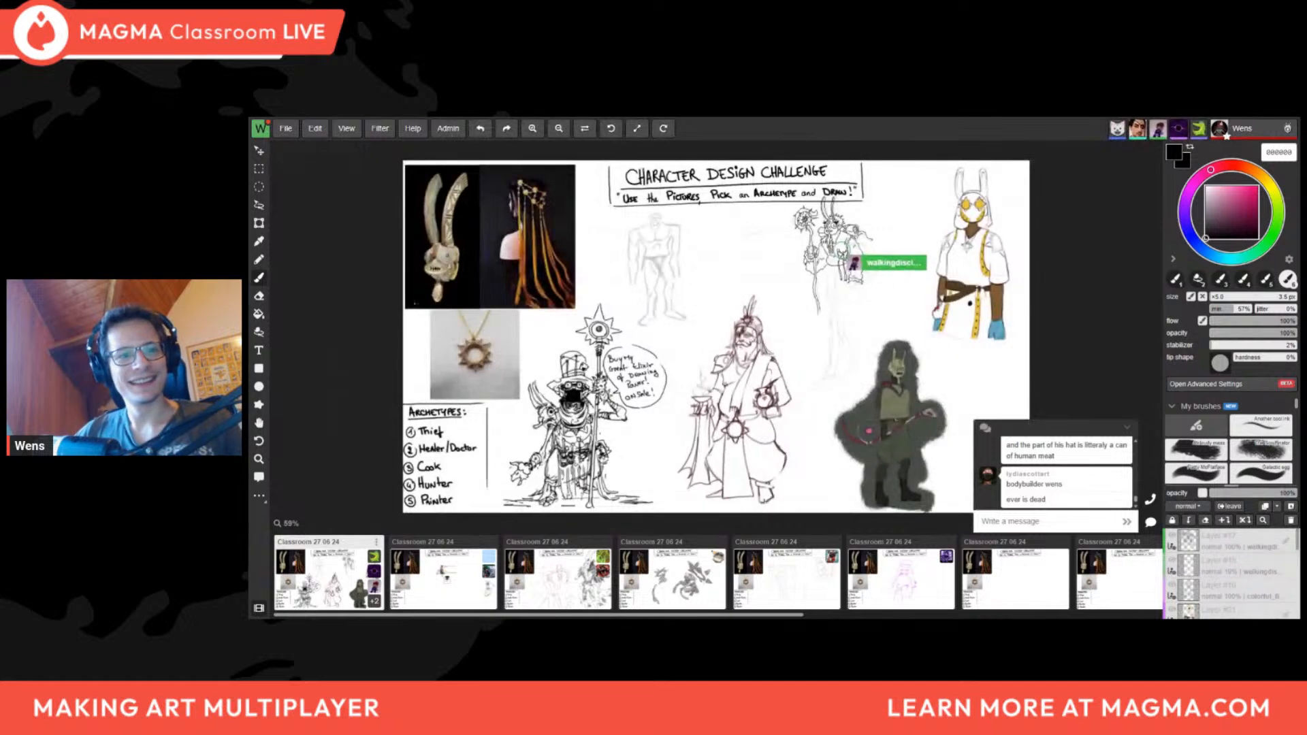
Examine the drawings on the first canvas, from the elixir salesman and bearded healer to the rabbit-eared characters
scroll(429, 306, up, 4)
mouse_move(802, 425)
middle_down()
mouse_move(789, 285)
mouse_move(764, 350)
middle_up()
scroll(789, 284, up, 1)
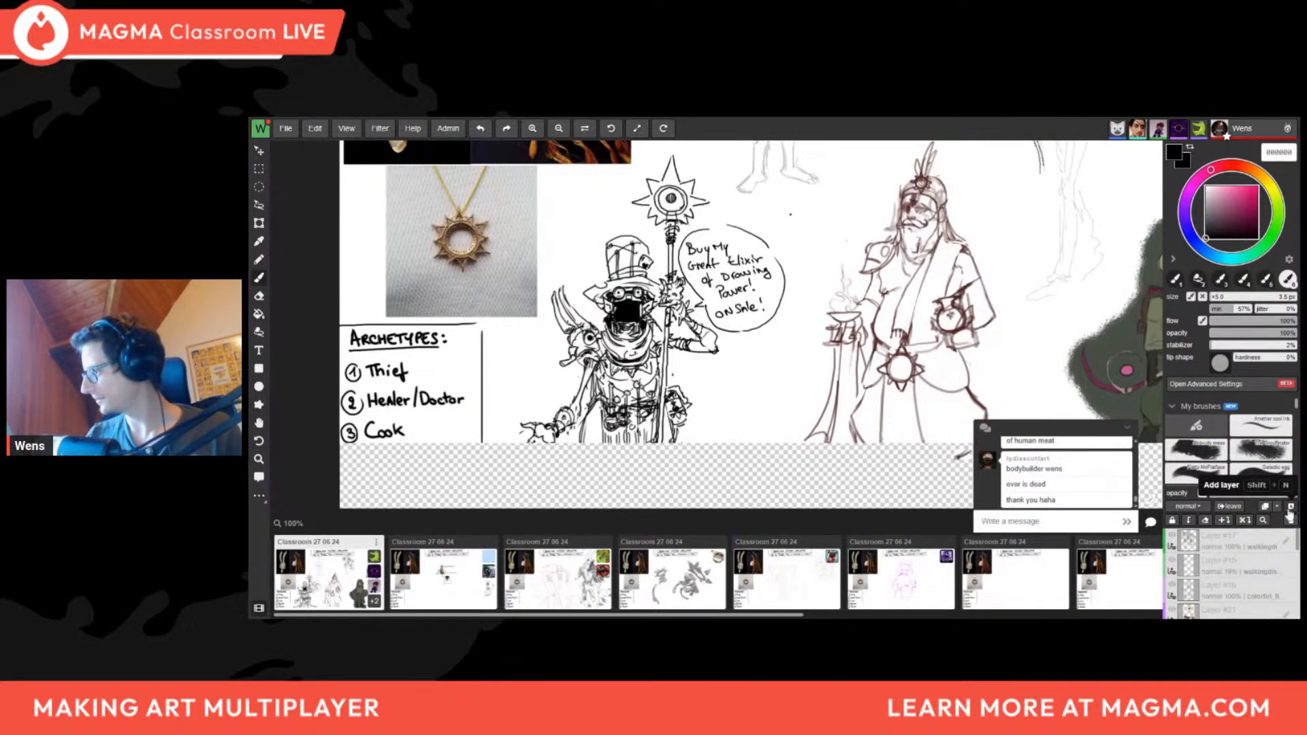
scroll(546, 298, down, 4)
middle_drag(676, 381, 681, 451)
scroll(834, 208, up, 5)
middle_drag(834, 207, 706, 278)
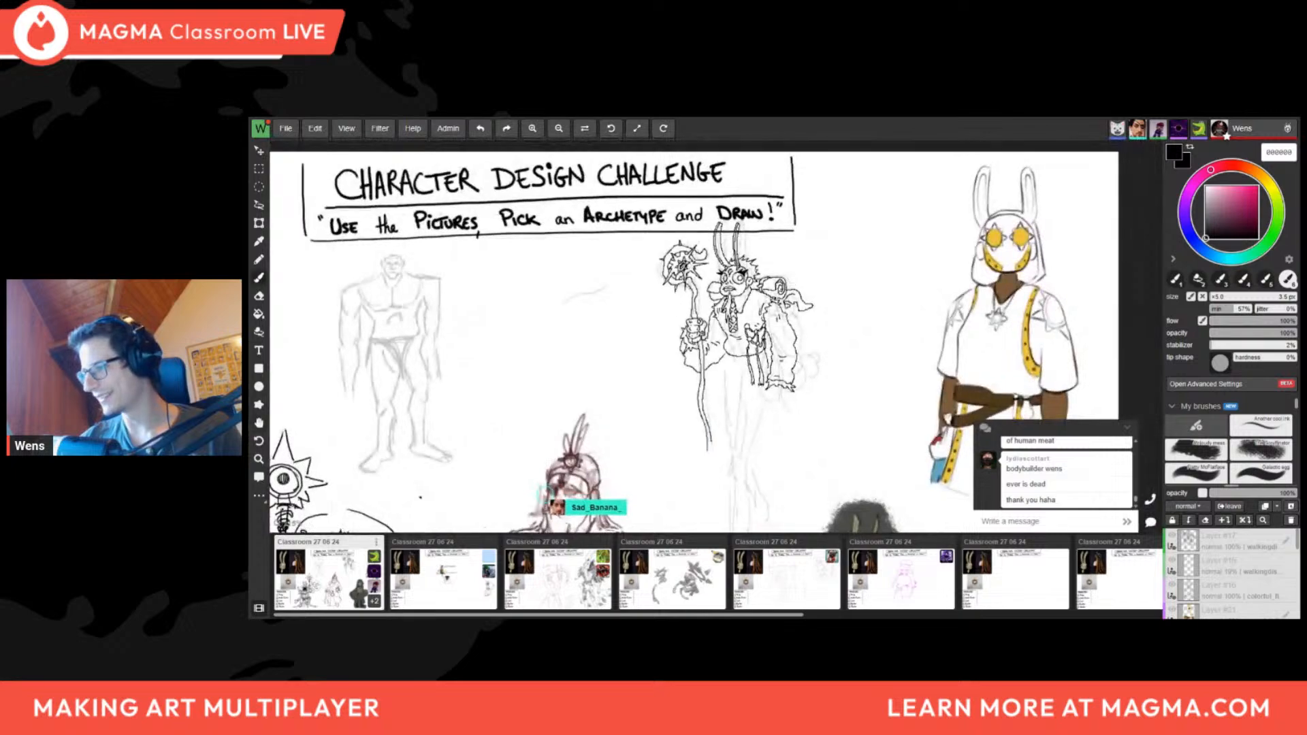
mouse_move(676, 404)
middle_down()
mouse_move(775, 325)
mouse_move(991, 215)
middle_up()
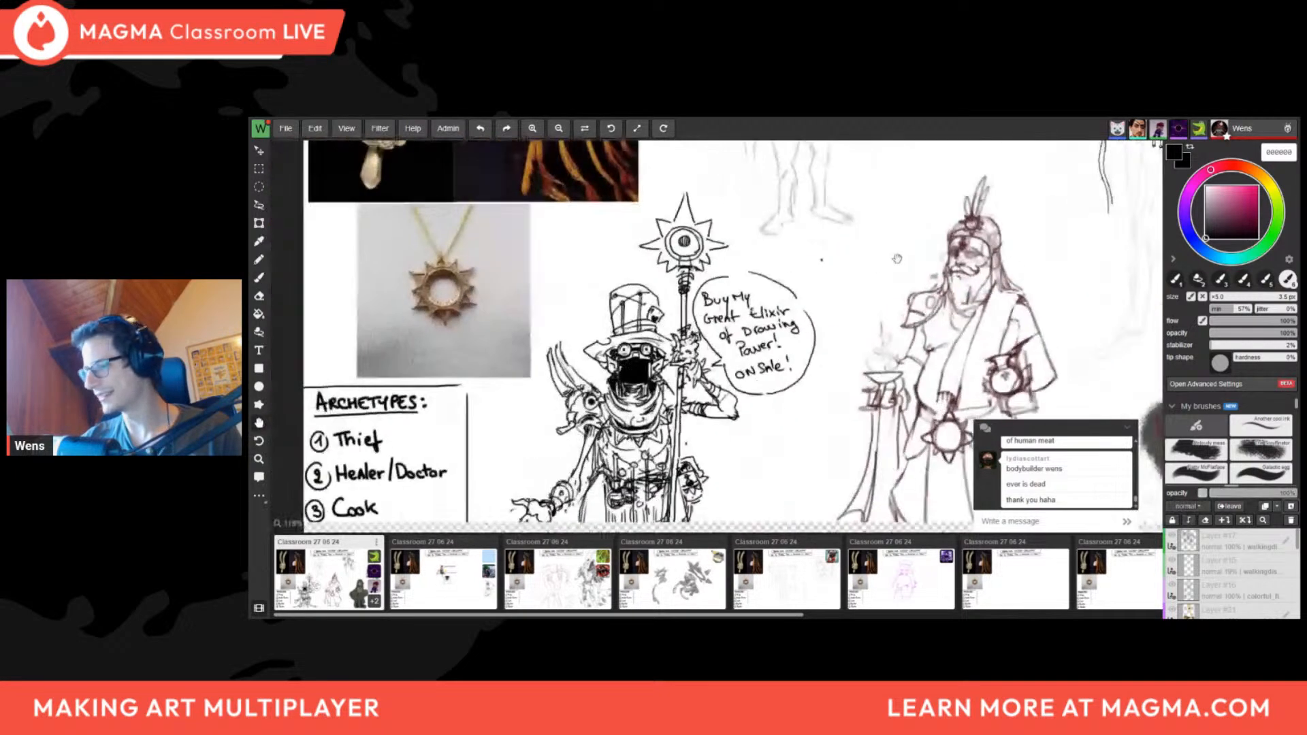
middle_drag(741, 343, 727, 280)
scroll(739, 246, down, 1)
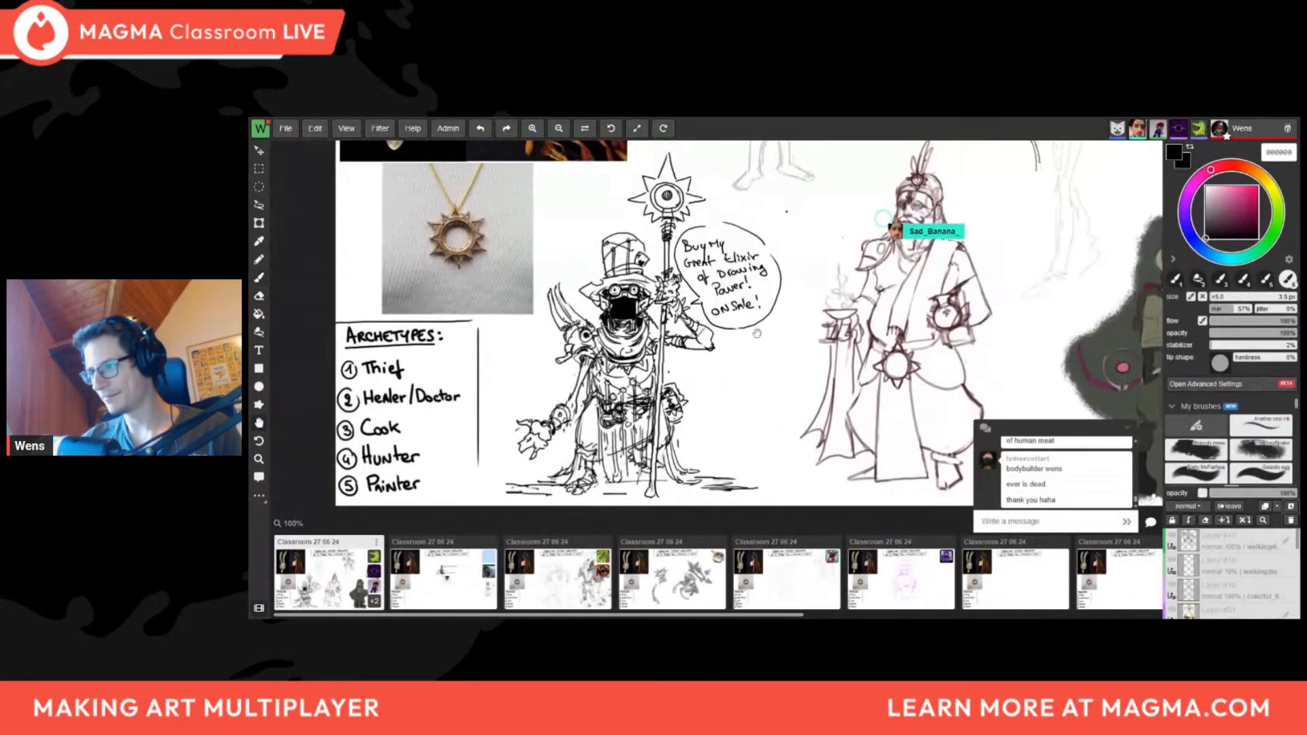
Make Layer #18 beneath the elixir salesman's line art active, briefly hiding and reshowing Layer #9 to identify the line art
scroll(1230, 560, down, 5)
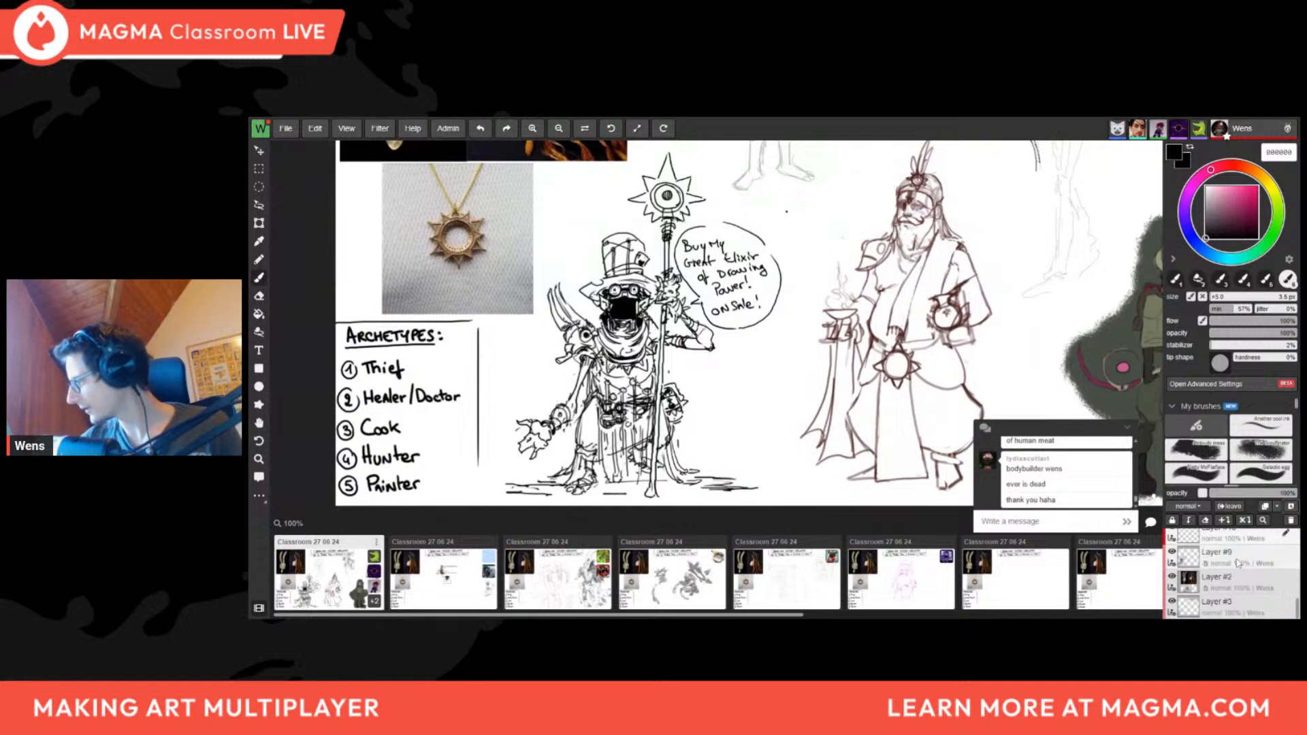
scroll(1223, 580, up, 4)
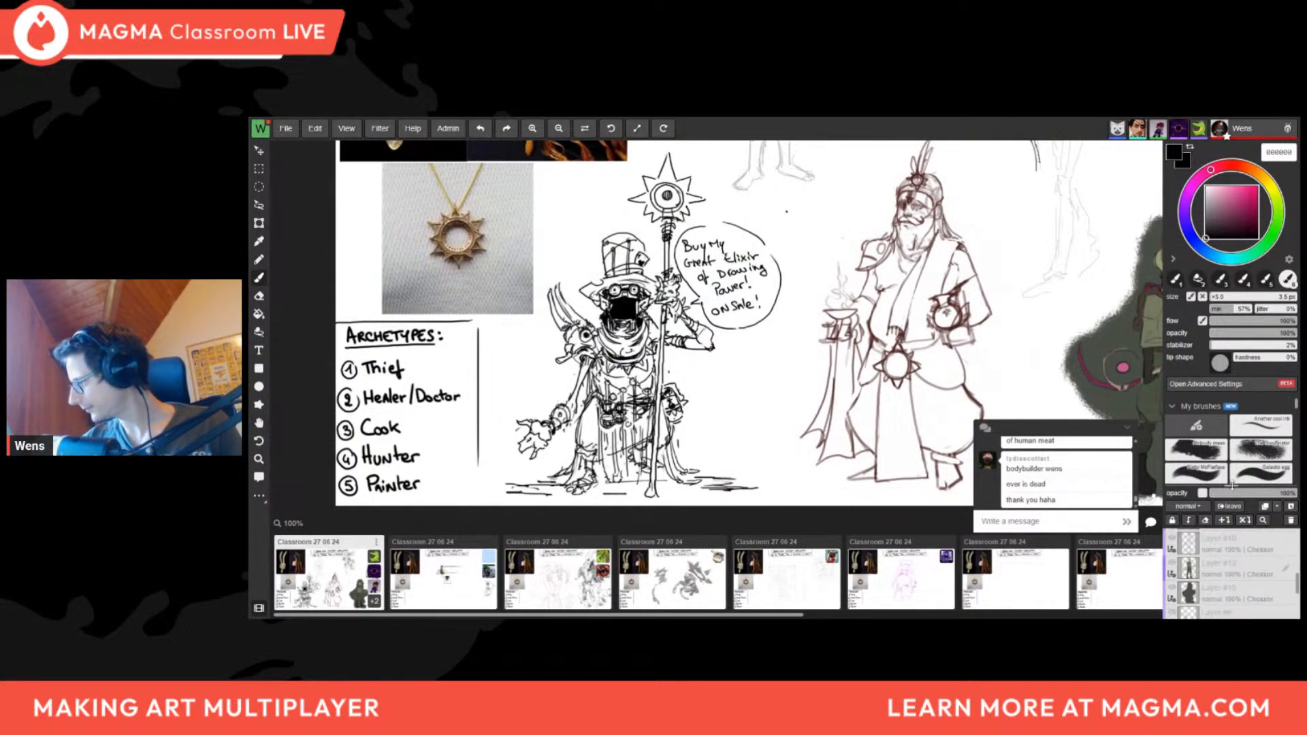
scroll(1233, 517, down, 4)
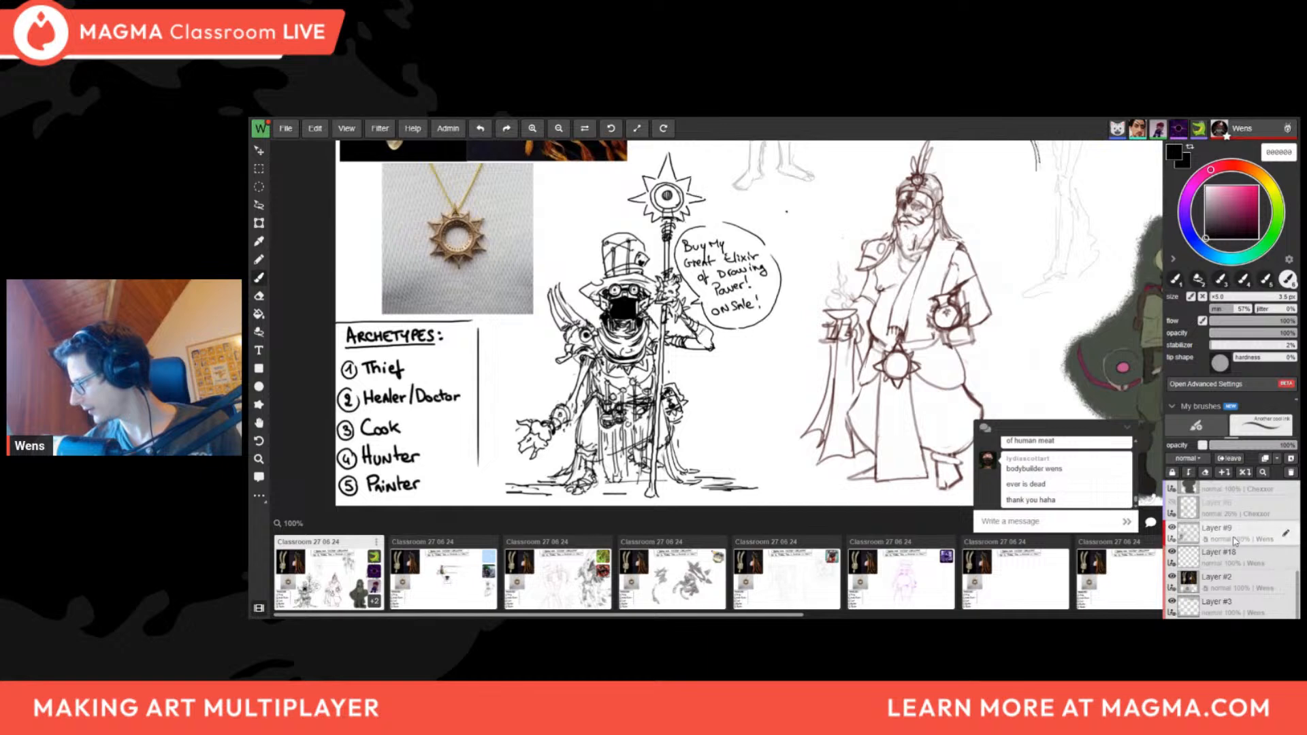
click(1183, 555)
click(1173, 553)
click(1172, 529)
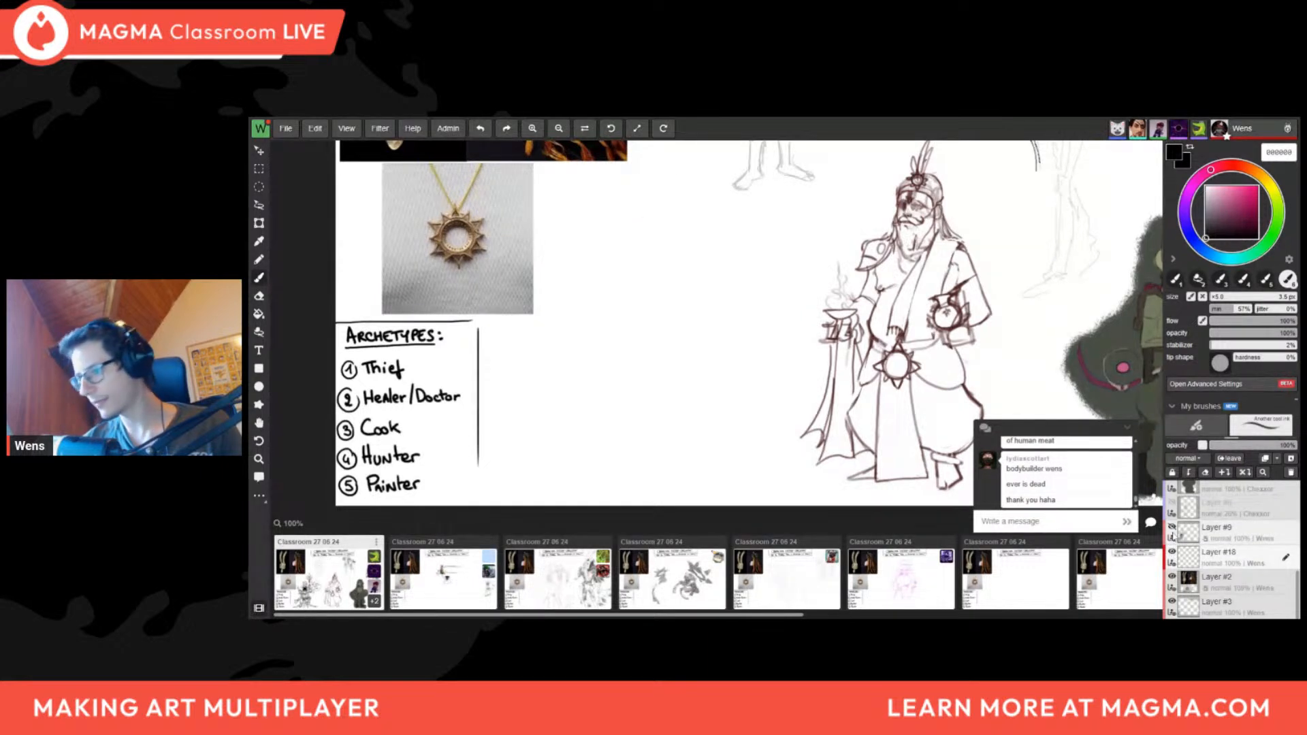
click(1172, 528)
Try Lasso Fill shapes on the elixir salesman drawing, and undo each one
scroll(773, 474, down, 3)
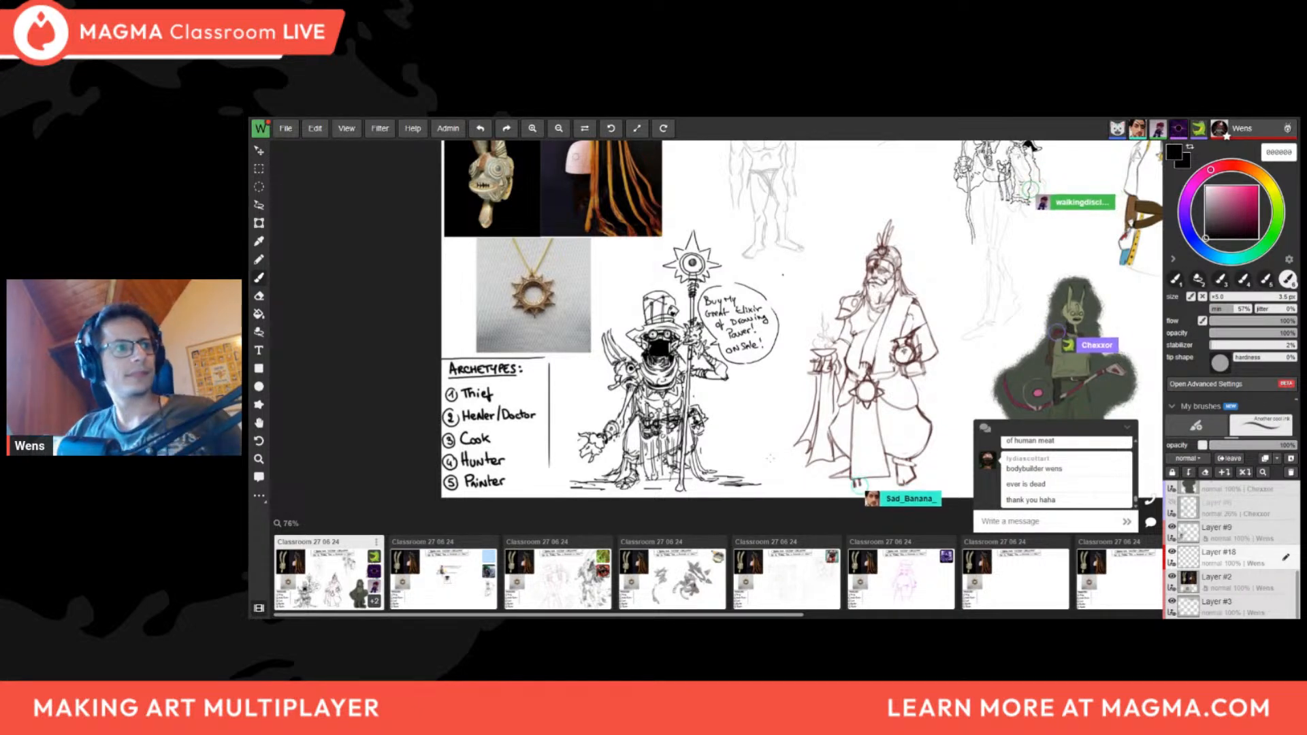
scroll(1109, 355, down, 1)
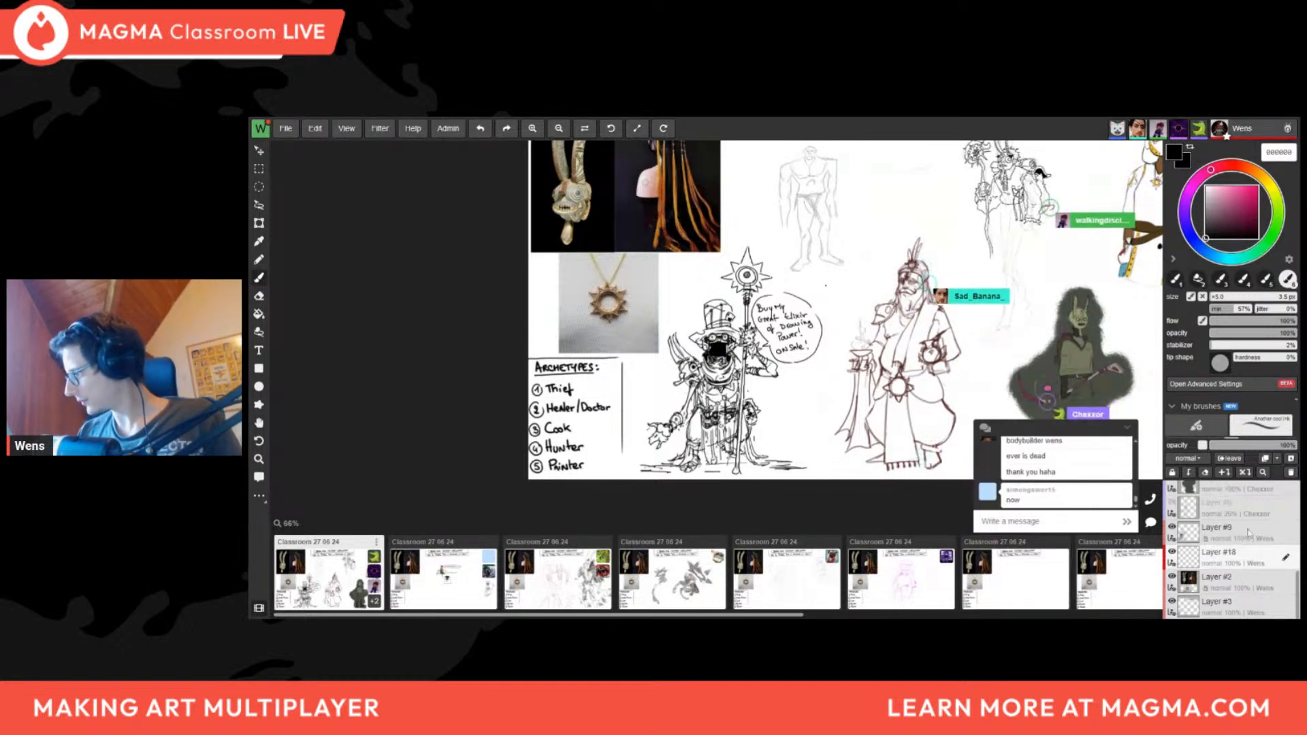
key(shift+l)
scroll(749, 372, up, 3)
mouse_move(746, 310)
mouse_down()
mouse_move(743, 454)
mouse_move(751, 316)
mouse_up()
middle_drag(810, 449, 782, 369)
key(ctrl+z)
mouse_move(727, 223)
mouse_down()
mouse_move(723, 388)
mouse_move(742, 219)
mouse_up()
key(ctrl+z)
mouse_move(754, 171)
mouse_down()
mouse_move(674, 203)
mouse_move(779, 143)
mouse_up()
key(ctrl+z)
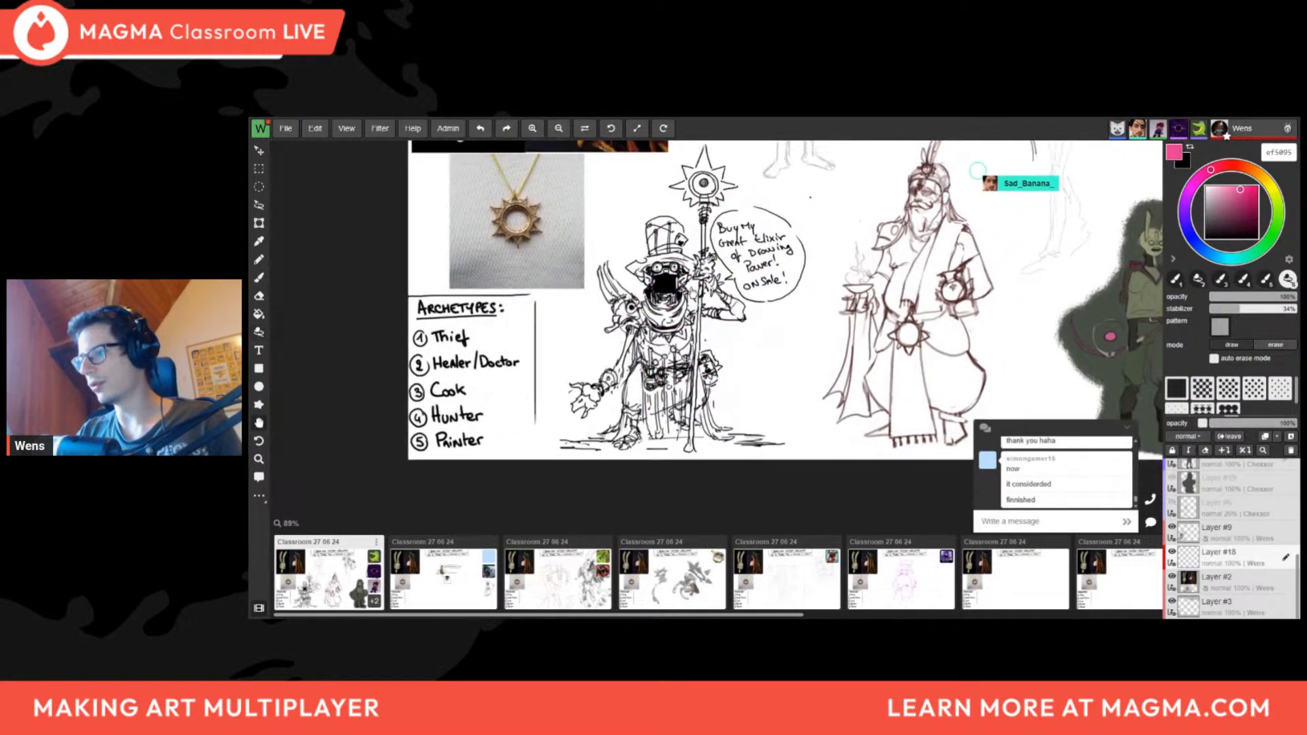
Fill the elixir salesman's top hat with pink ef5095 beneath the line art, using Lasso Fill
scroll(749, 146, up, 2)
mouse_move(637, 243)
mouse_down()
mouse_move(670, 302)
mouse_move(695, 249)
mouse_move(674, 232)
mouse_up()
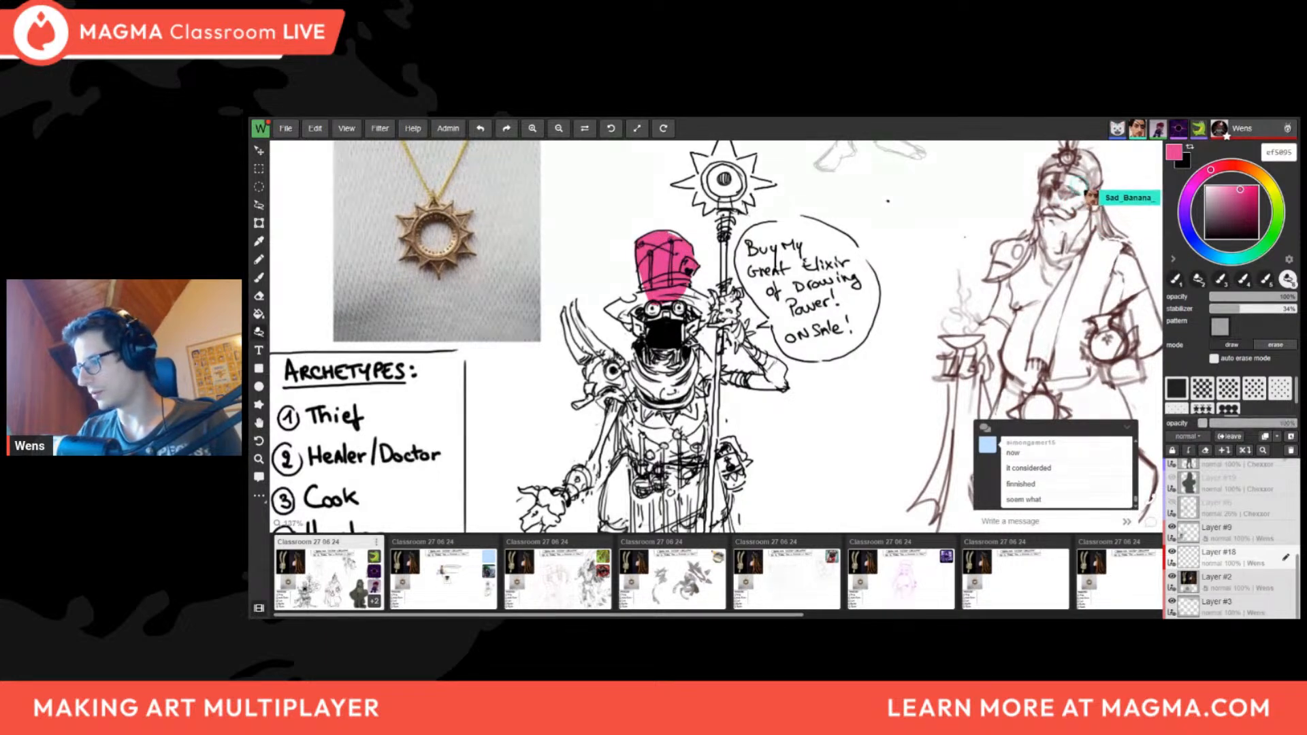
Fill the elixir salesman's hat brim and the face area beneath it with pink ef5095, using Lasso Fill
middle_drag(681, 259, 644, 271)
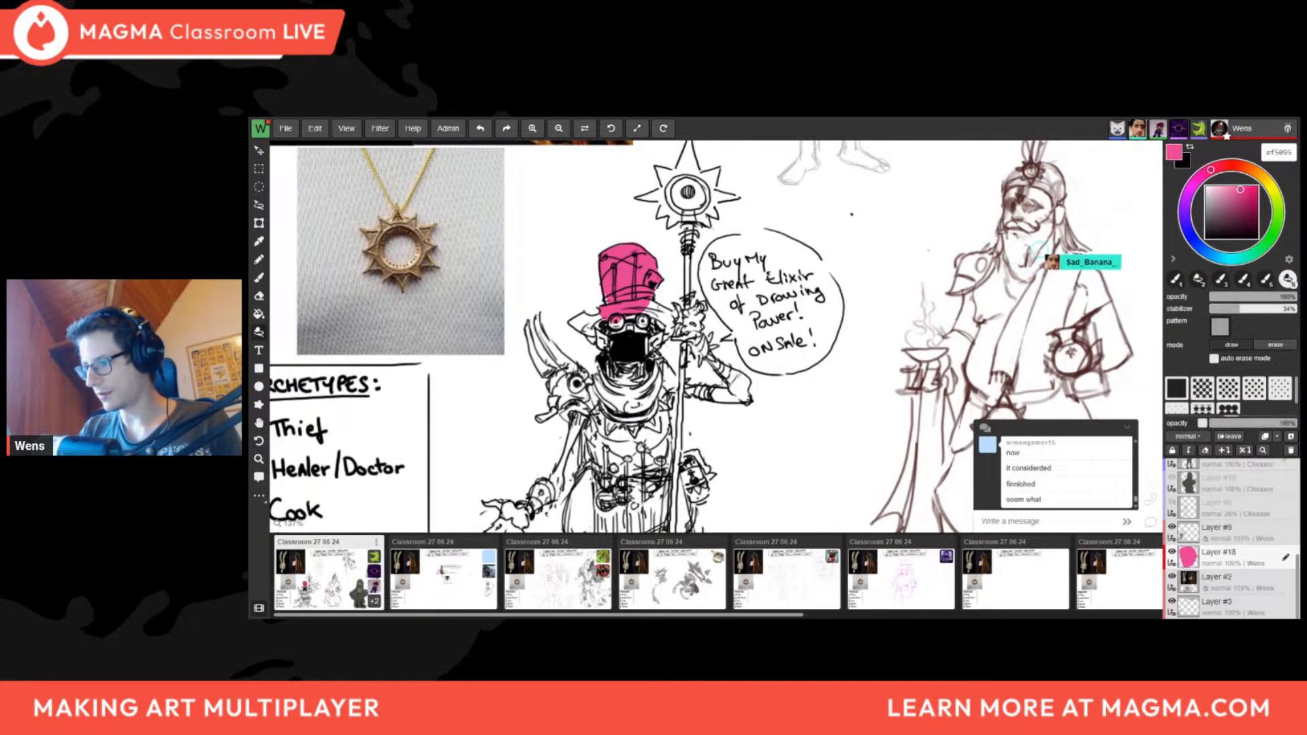
drag(635, 371, 660, 328)
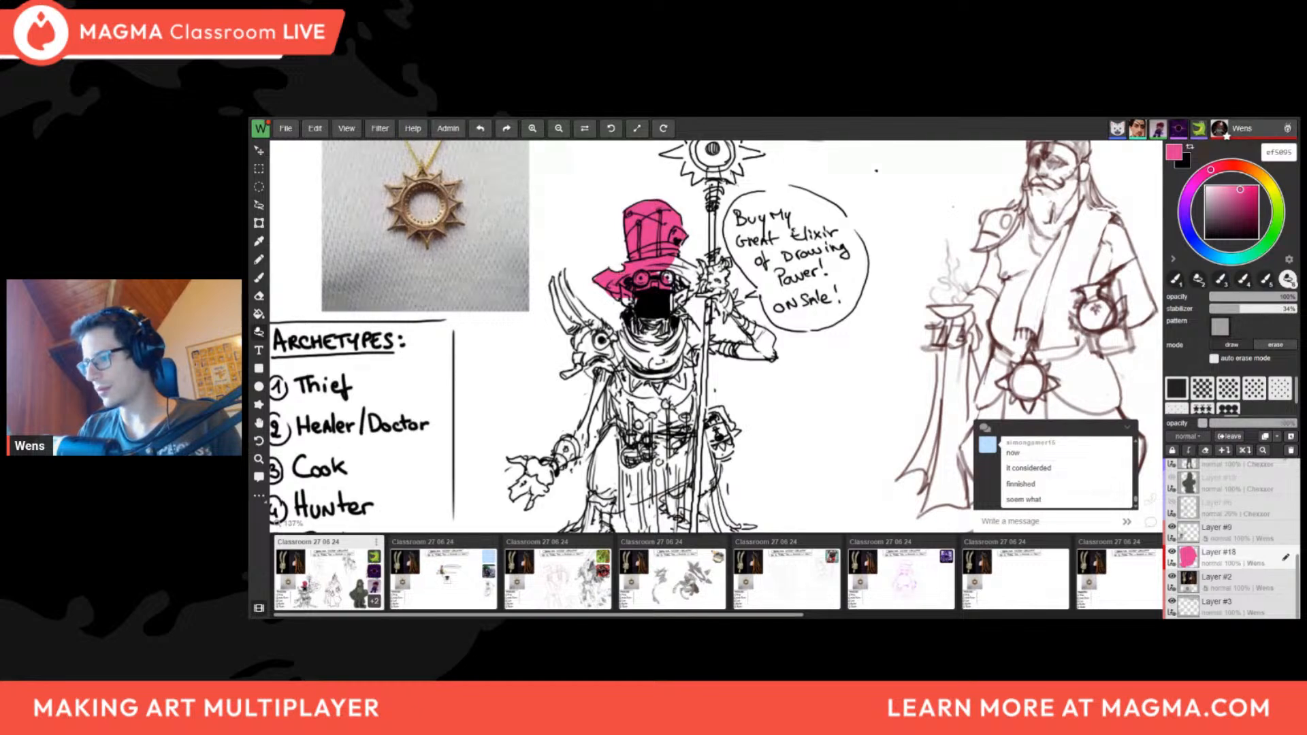
key(b)
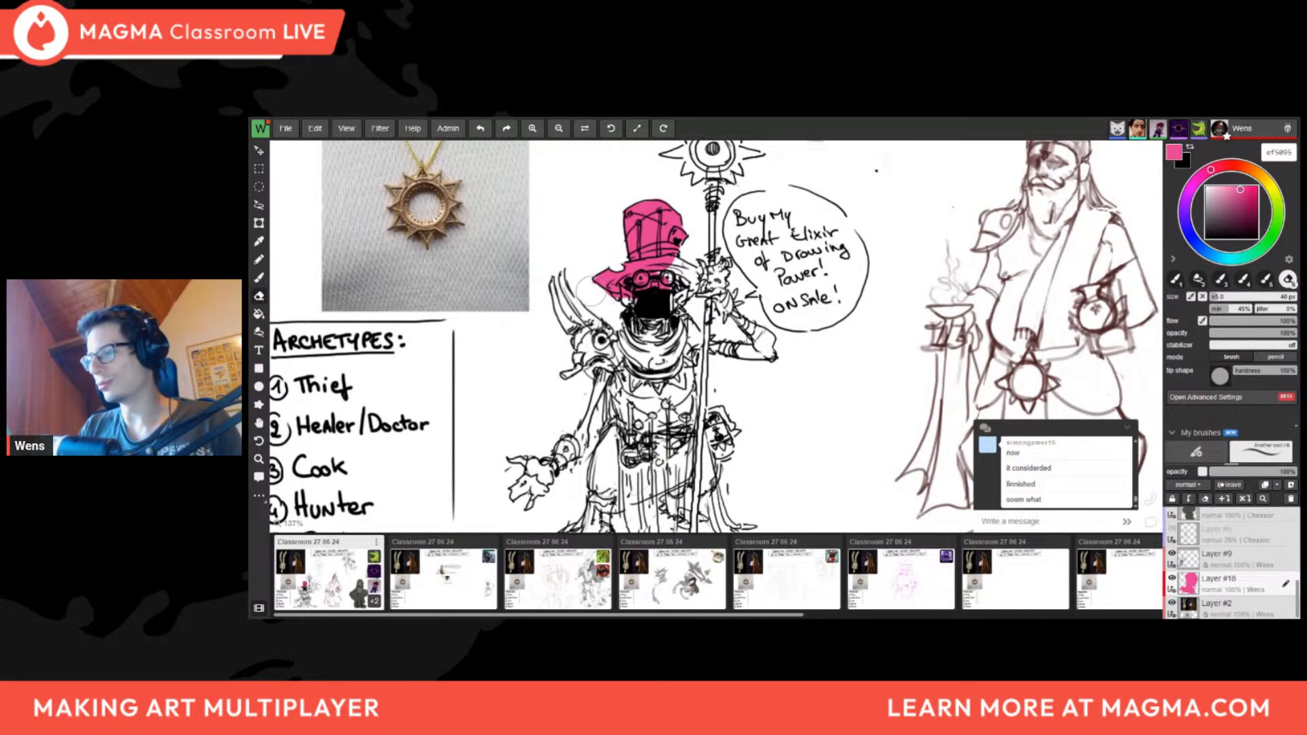
key(e)
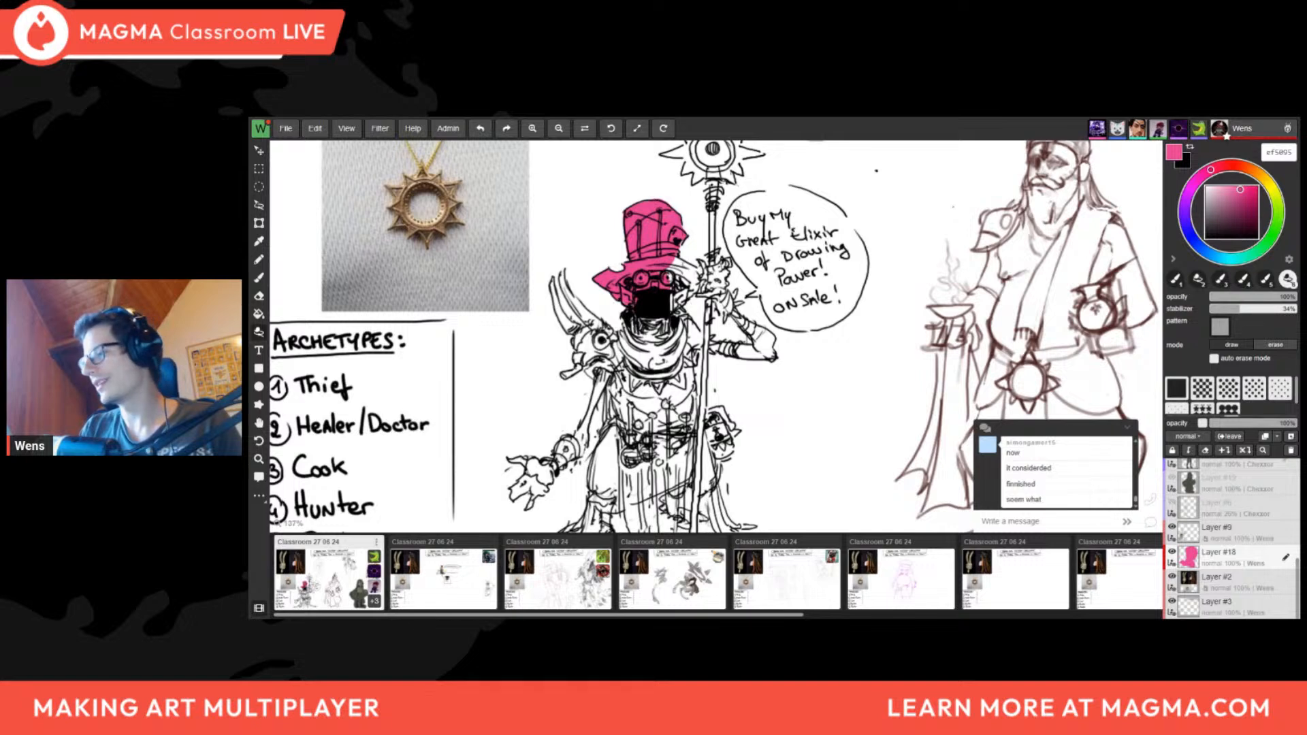
middle_drag(715, 327, 668, 362)
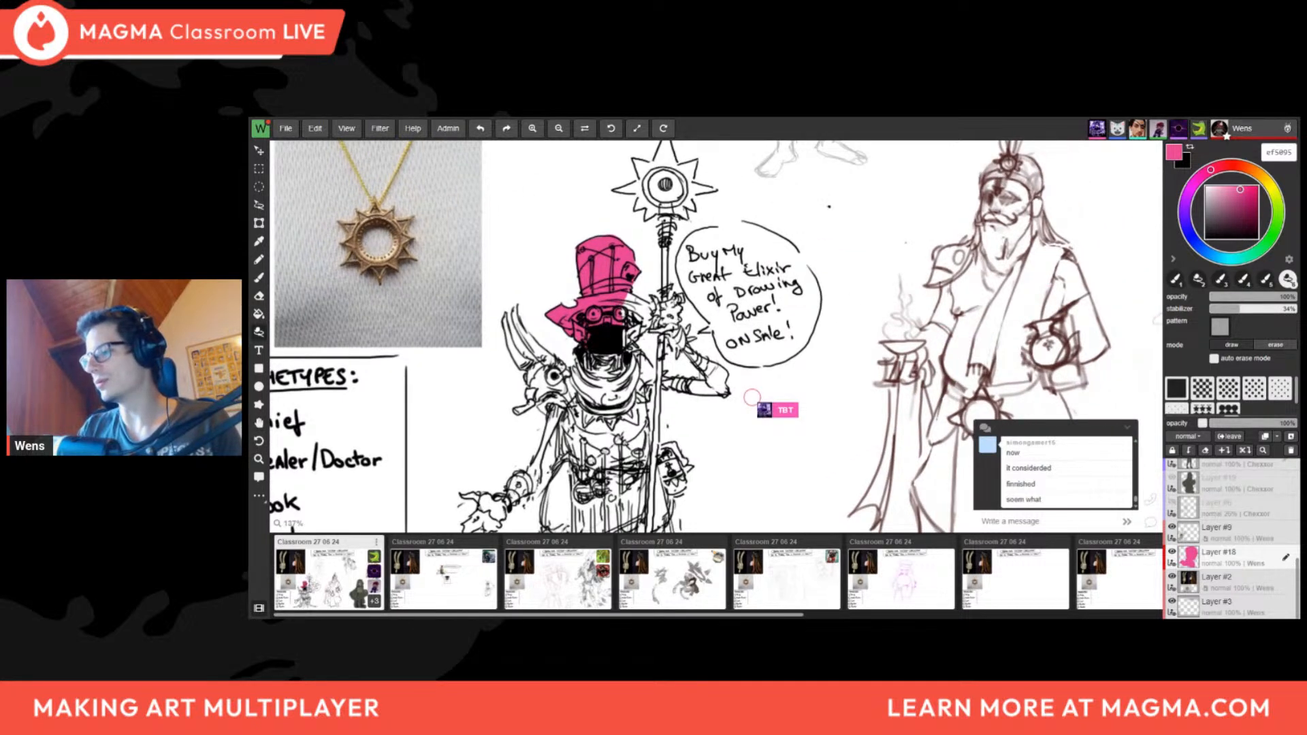
drag(633, 297, 623, 313)
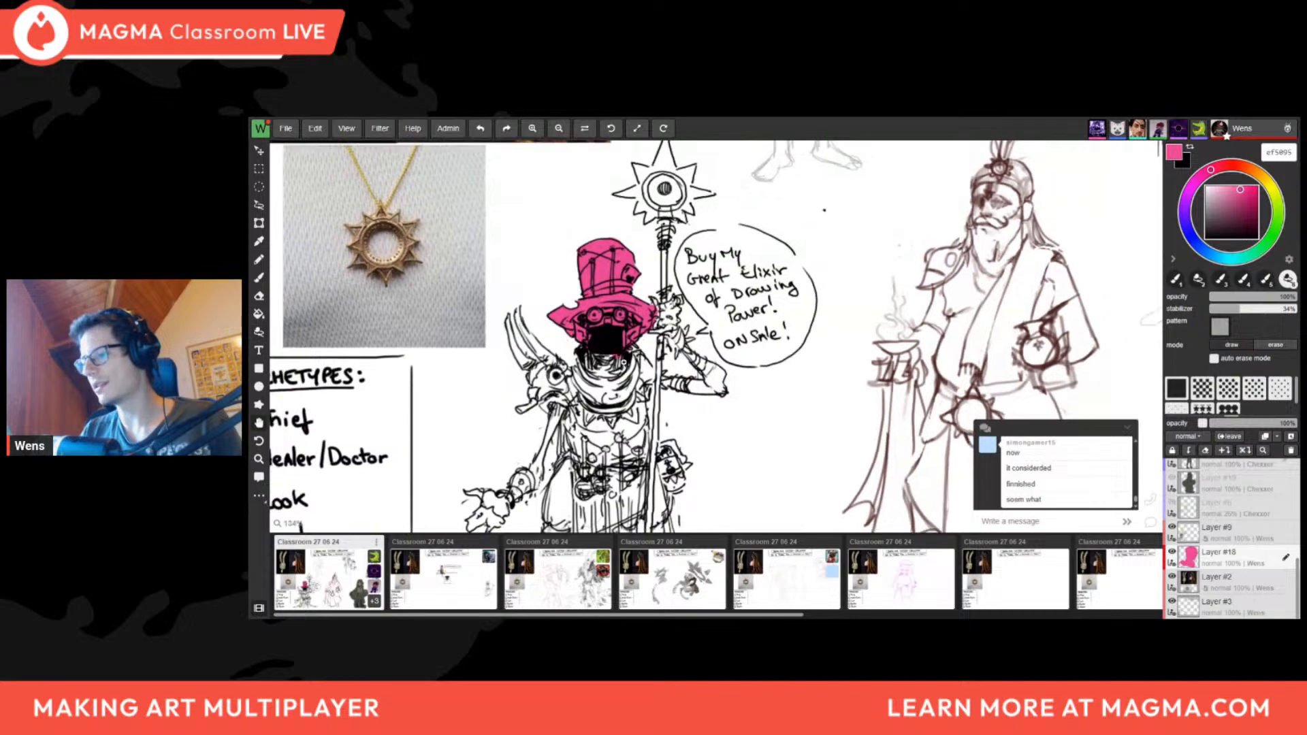
scroll(623, 364, down, 3)
scroll(606, 374, up, 2)
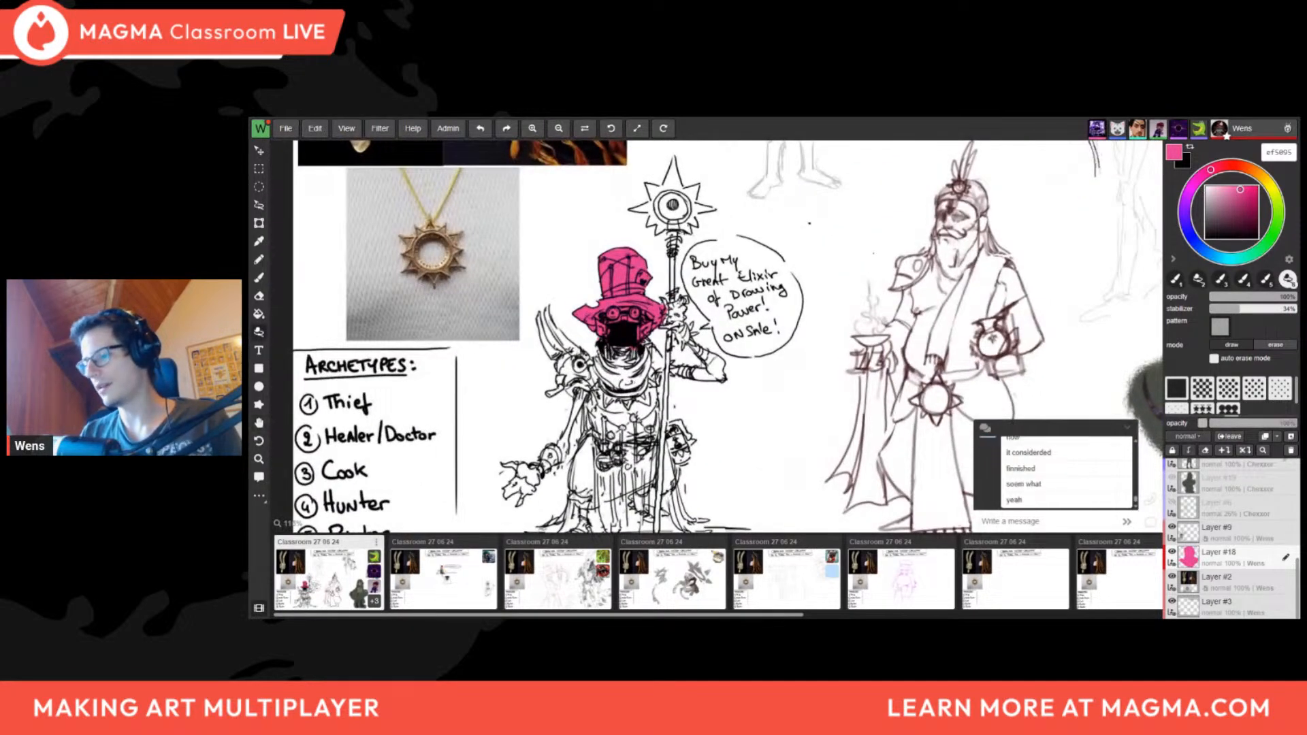
Fill the salesman's scarf around the mouth and neck with the same pink, using Lasso Fill
drag(600, 352, 640, 357)
key(e)
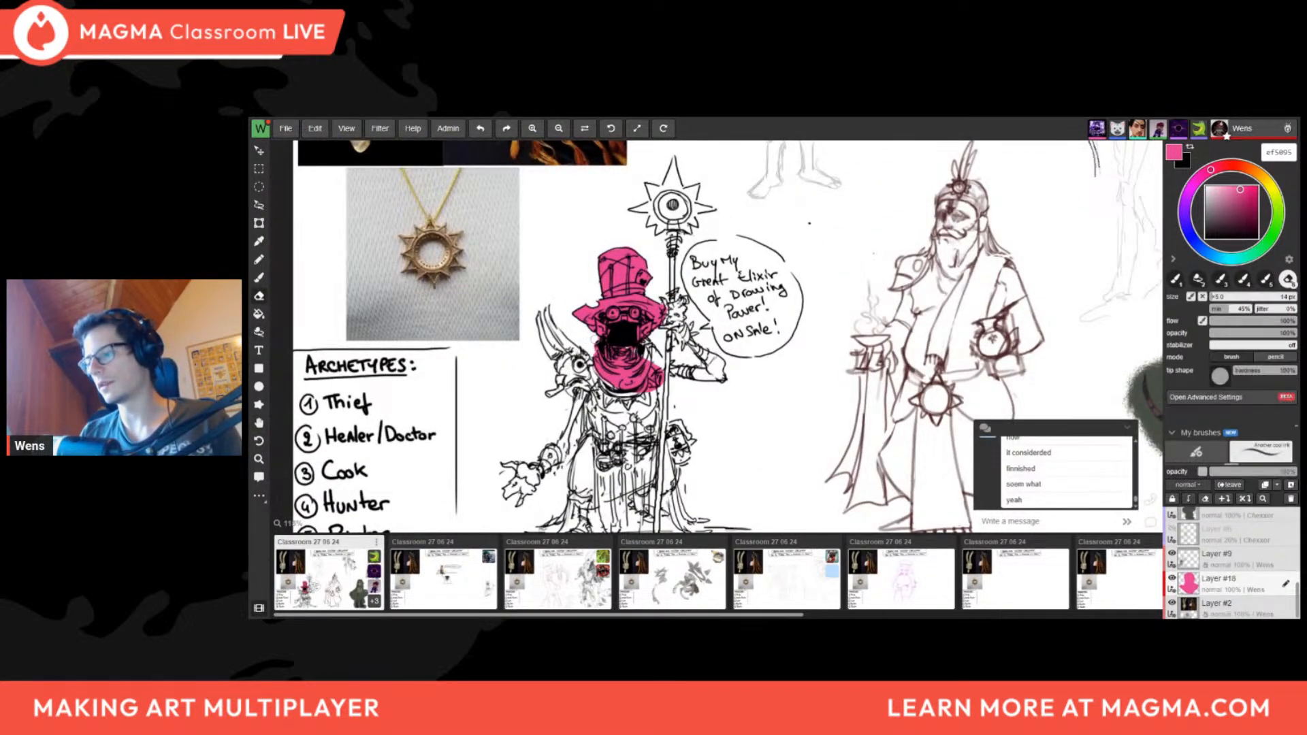
key(e)
key(e)
key(e)
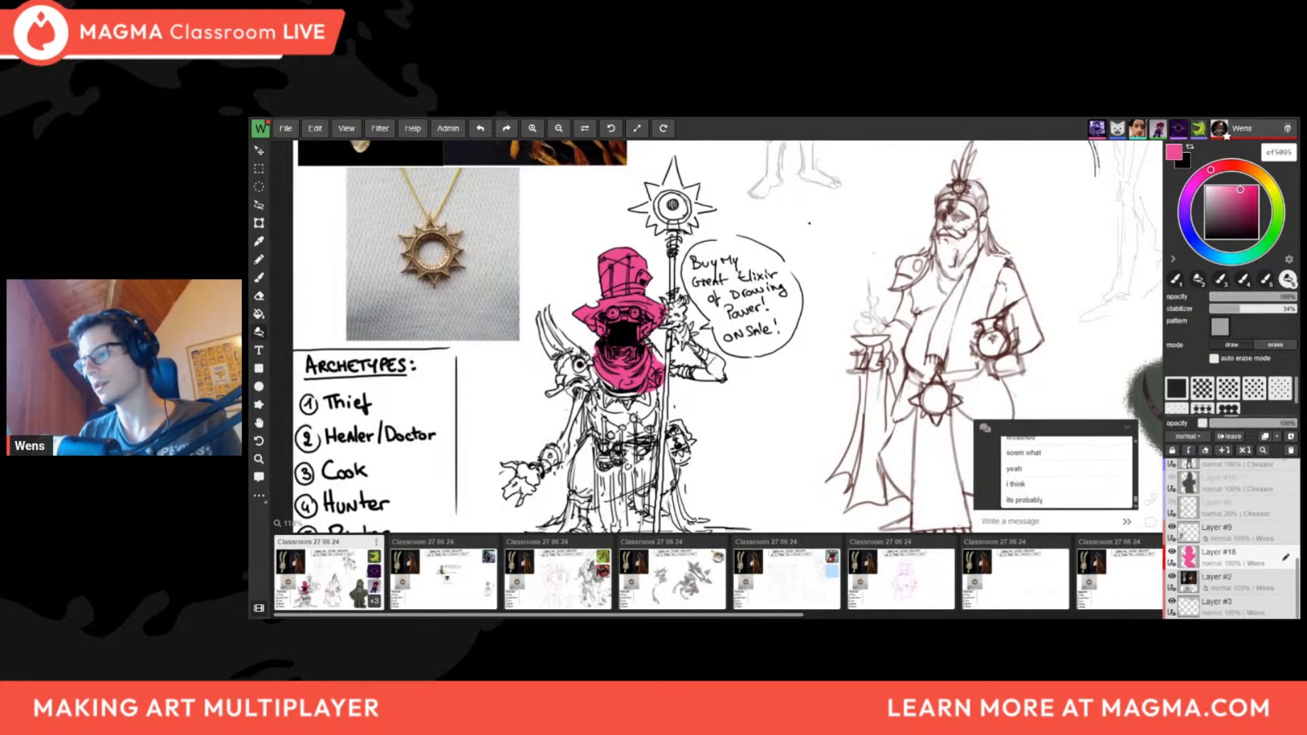
key(e)
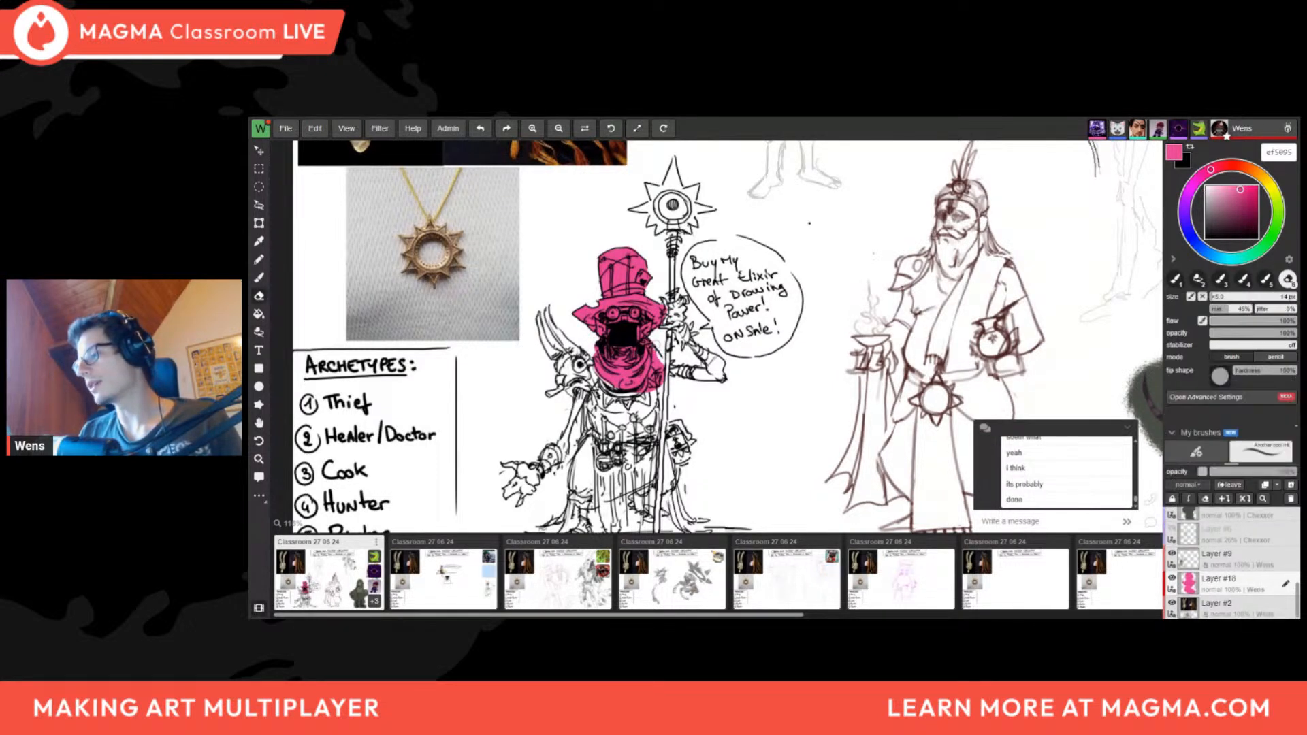
key(e)
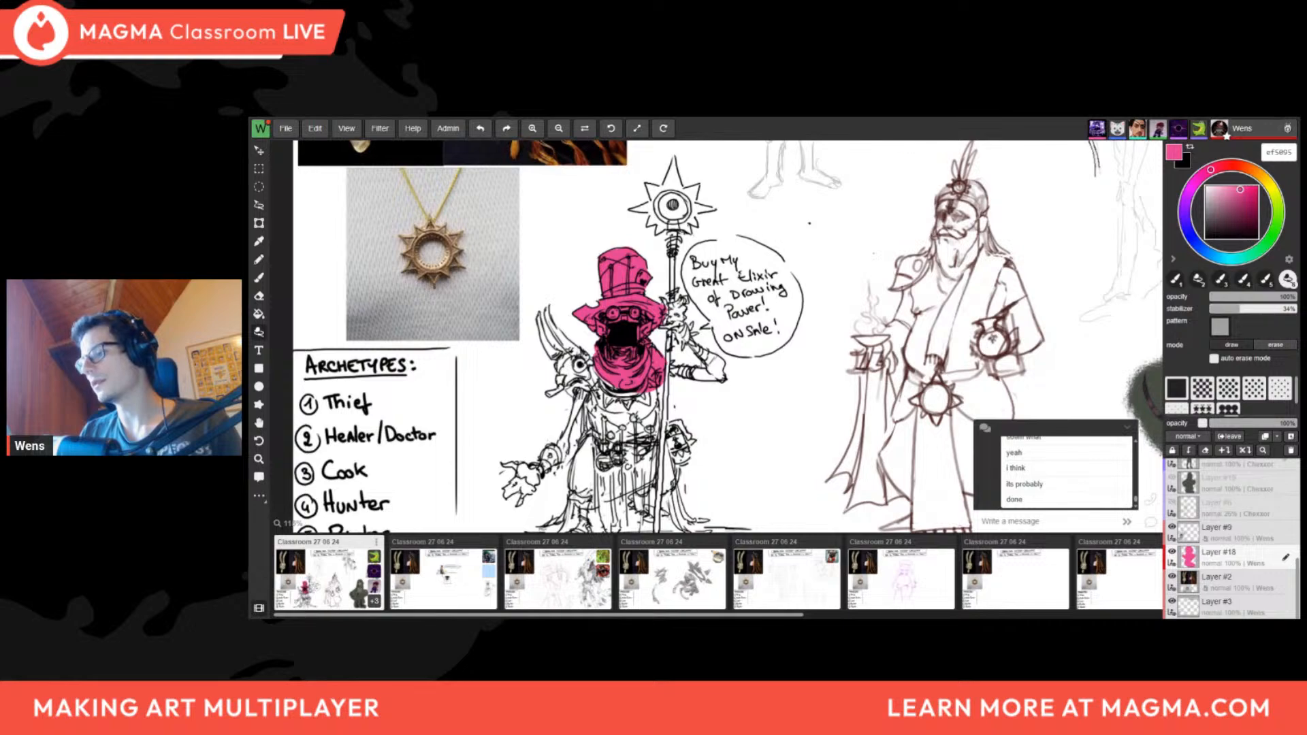
Try two Lasso Fill shapes in the blank space between the salesman and the bearded healer, and undo each one
scroll(667, 388, down, 4)
mouse_move(667, 389)
mouse_down()
mouse_move(618, 333)
mouse_move(546, 343)
mouse_move(665, 372)
mouse_move(721, 326)
mouse_up()
key(b)
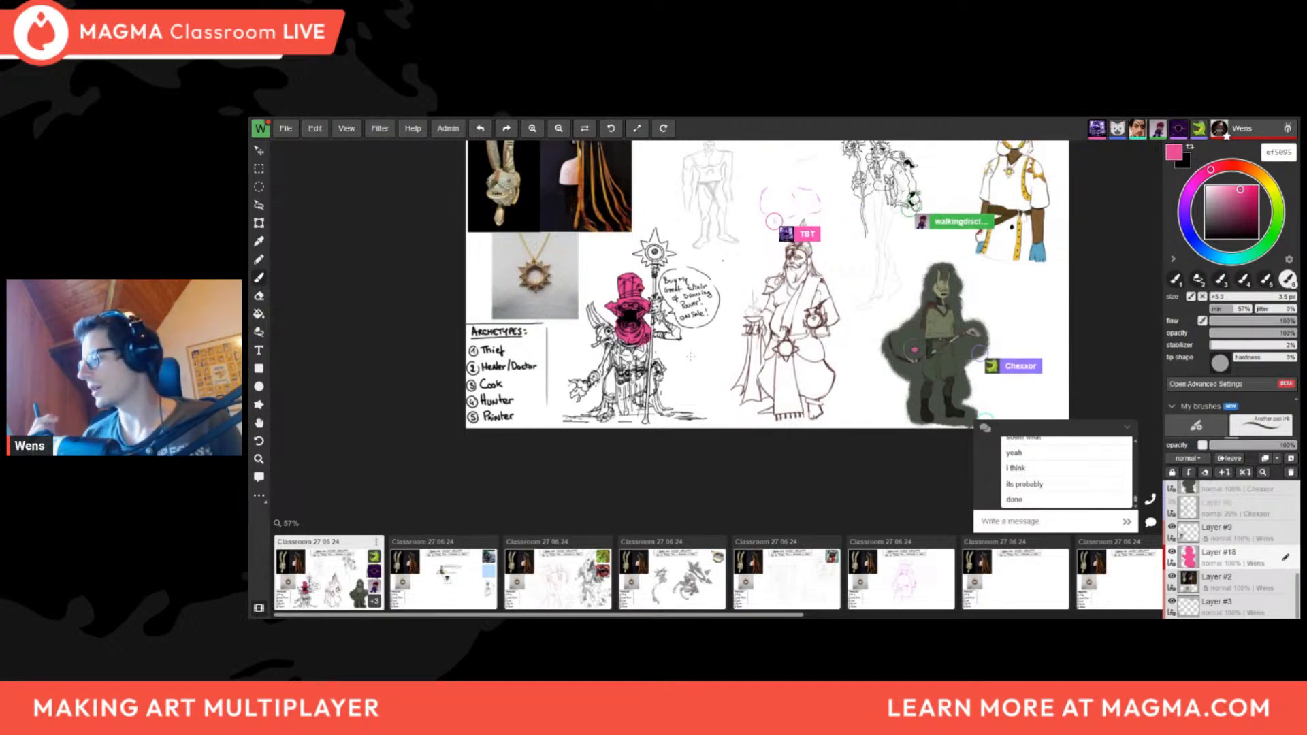
drag(719, 441, 705, 465)
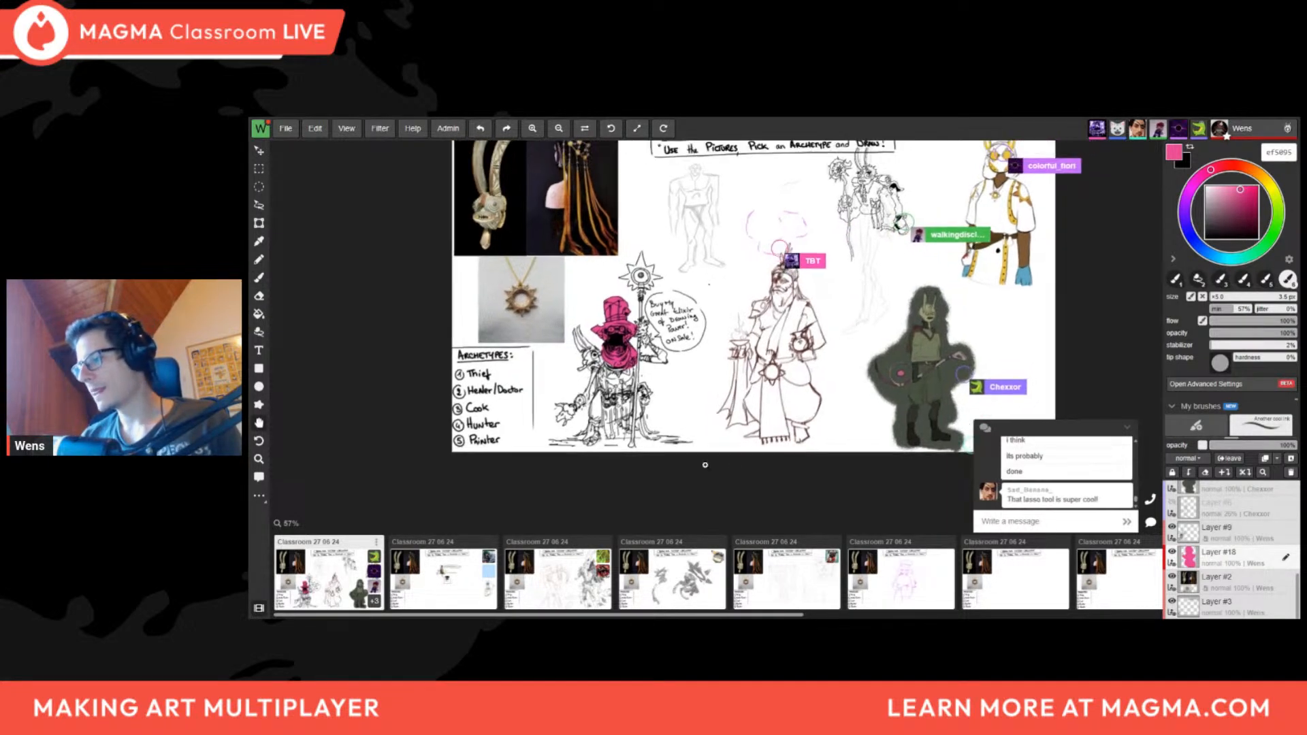
scroll(705, 465, up, 2)
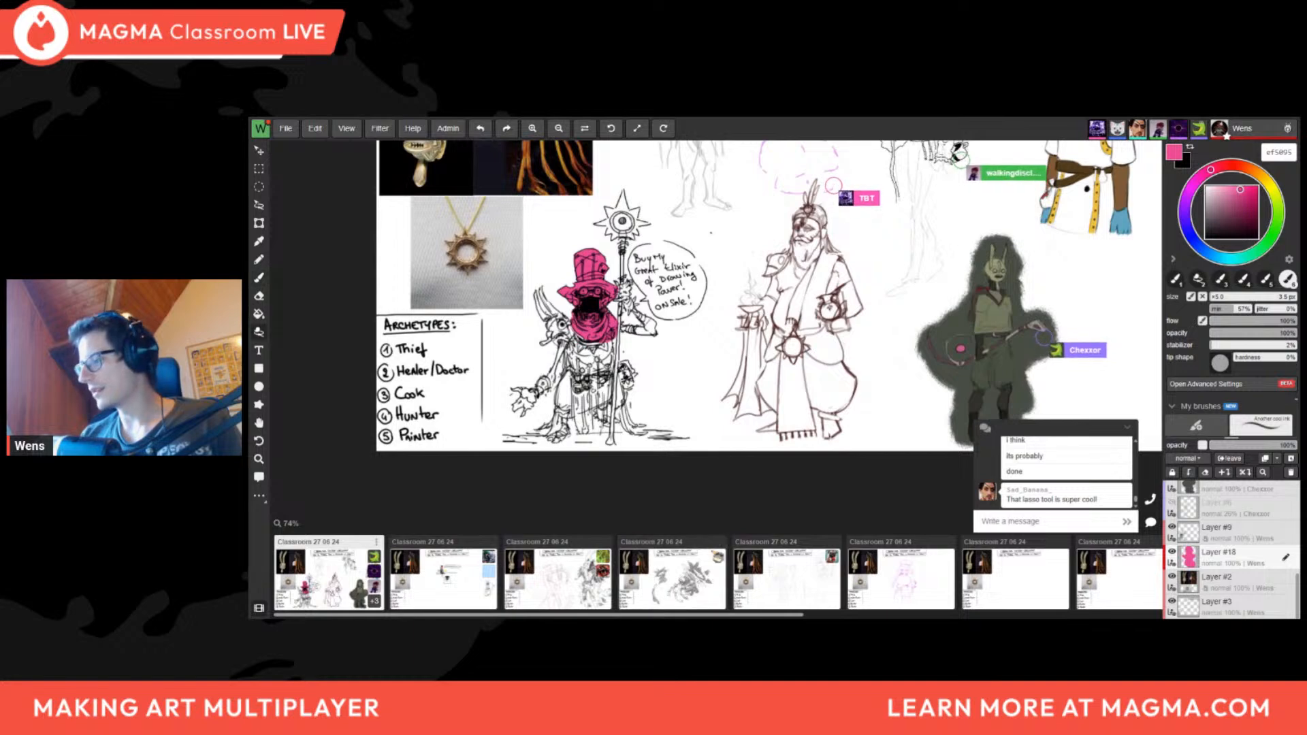
key(l)
drag(748, 308, 683, 371)
key(ctrl+z)
mouse_move(698, 283)
mouse_down()
mouse_move(649, 352)
mouse_move(726, 376)
mouse_up()
key(ctrl+z)
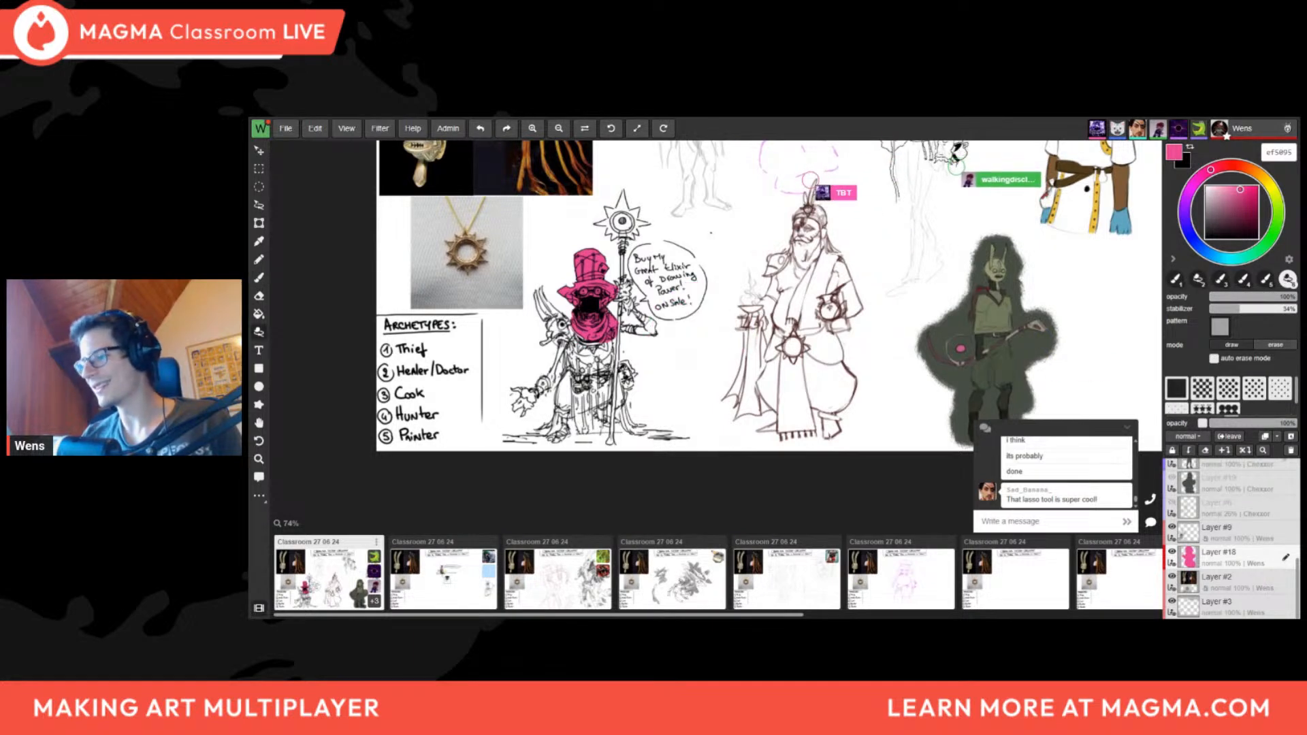
Extend the pink fill below the scarf to cover the salesman's chest and upper torso
scroll(623, 231, up, 1)
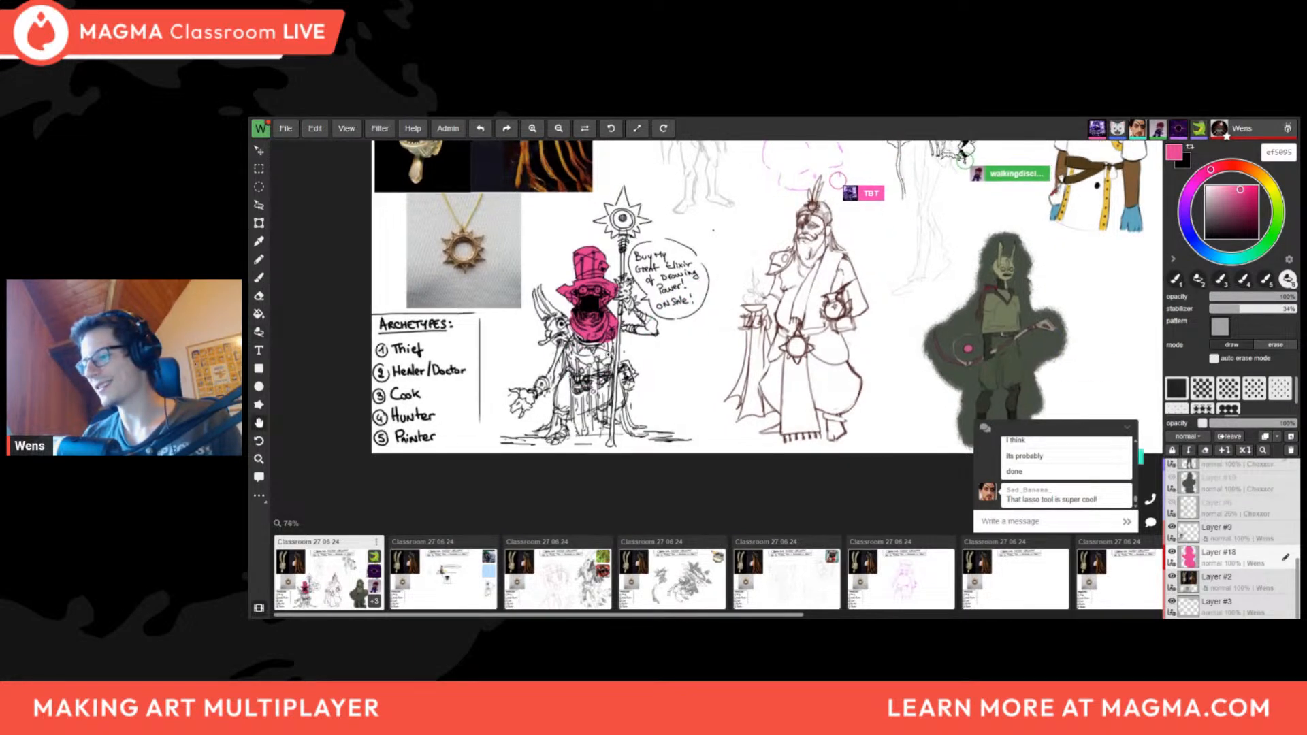
scroll(762, 259, up, 1)
scroll(763, 258, up, 1)
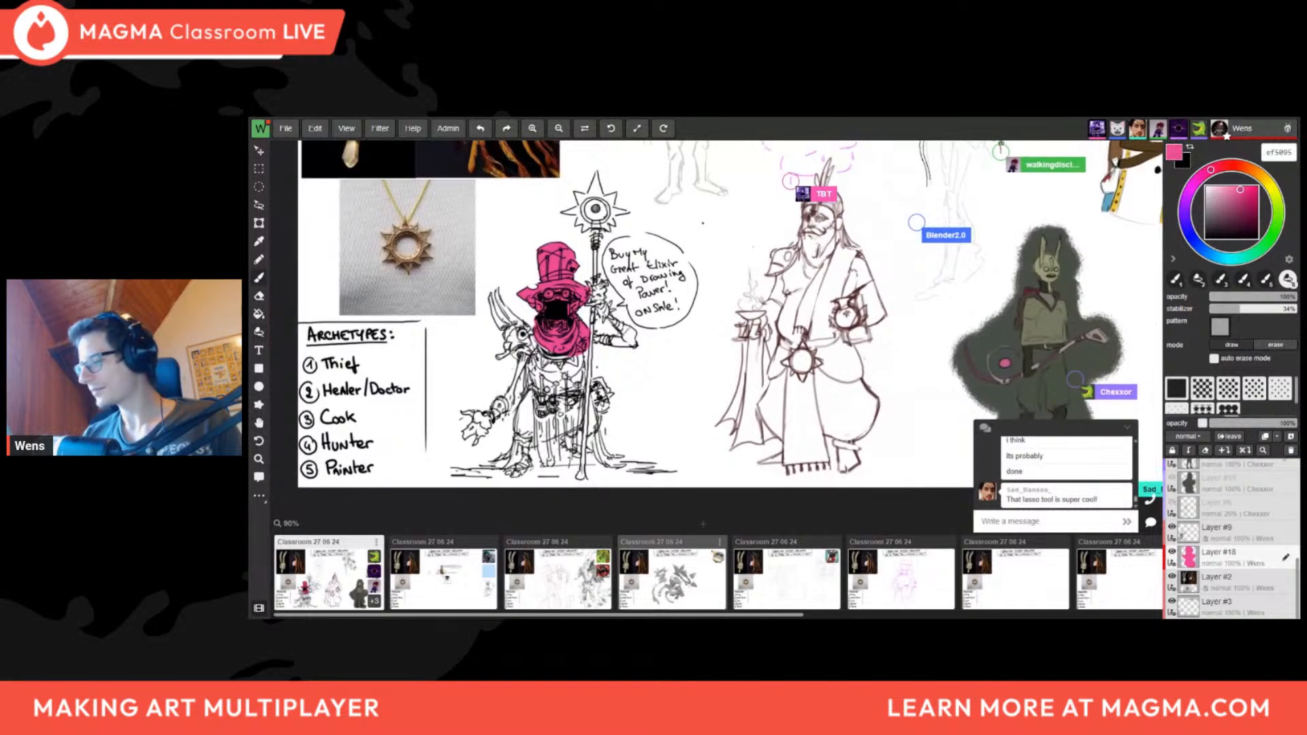
key(b)
scroll(628, 409, up, 1)
drag(629, 408, 651, 359)
mouse_move(599, 311)
mouse_down()
mouse_move(573, 330)
mouse_move(581, 340)
mouse_up()
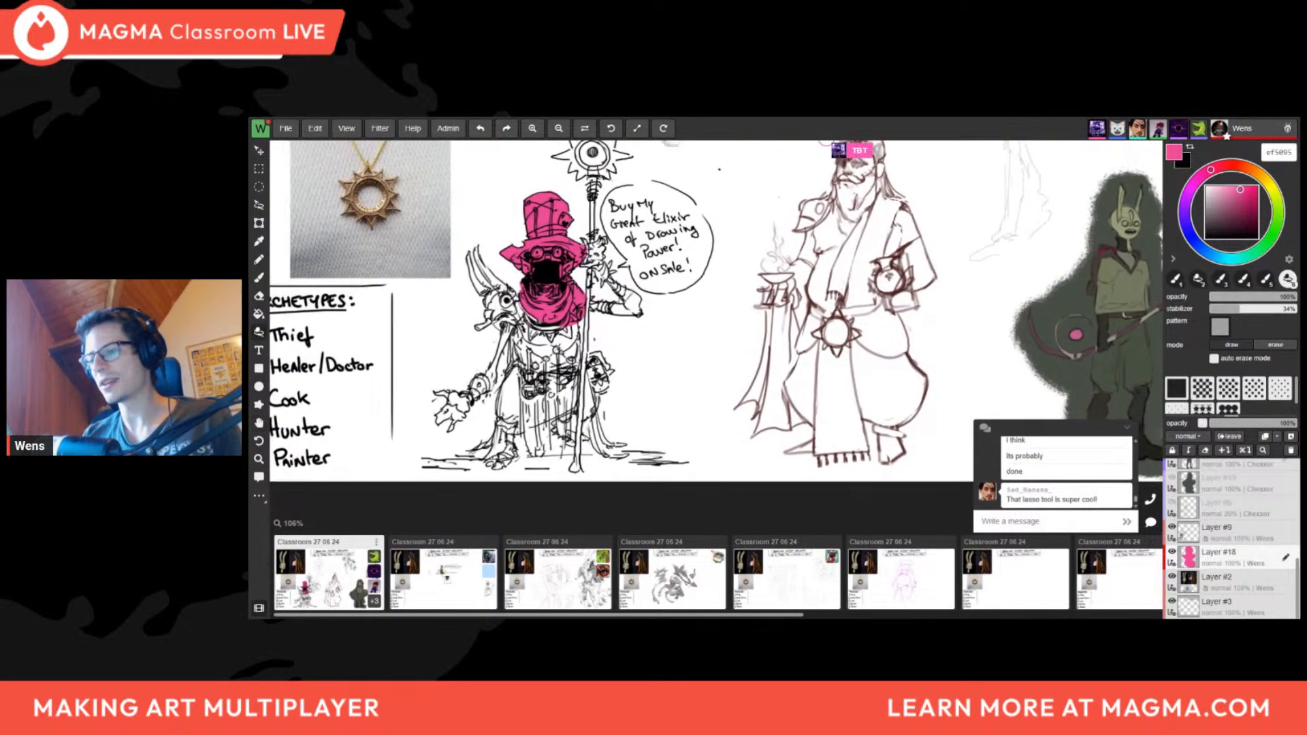
drag(667, 367, 626, 339)
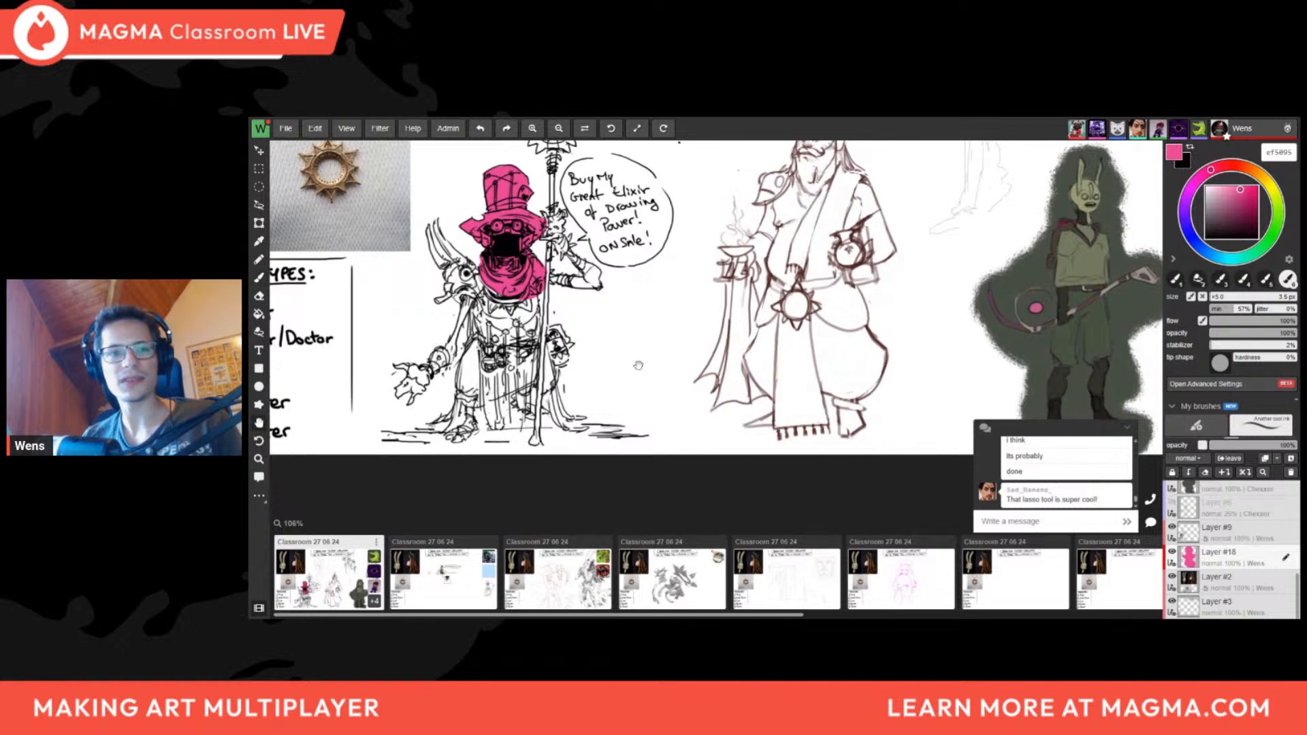
drag(638, 365, 662, 331)
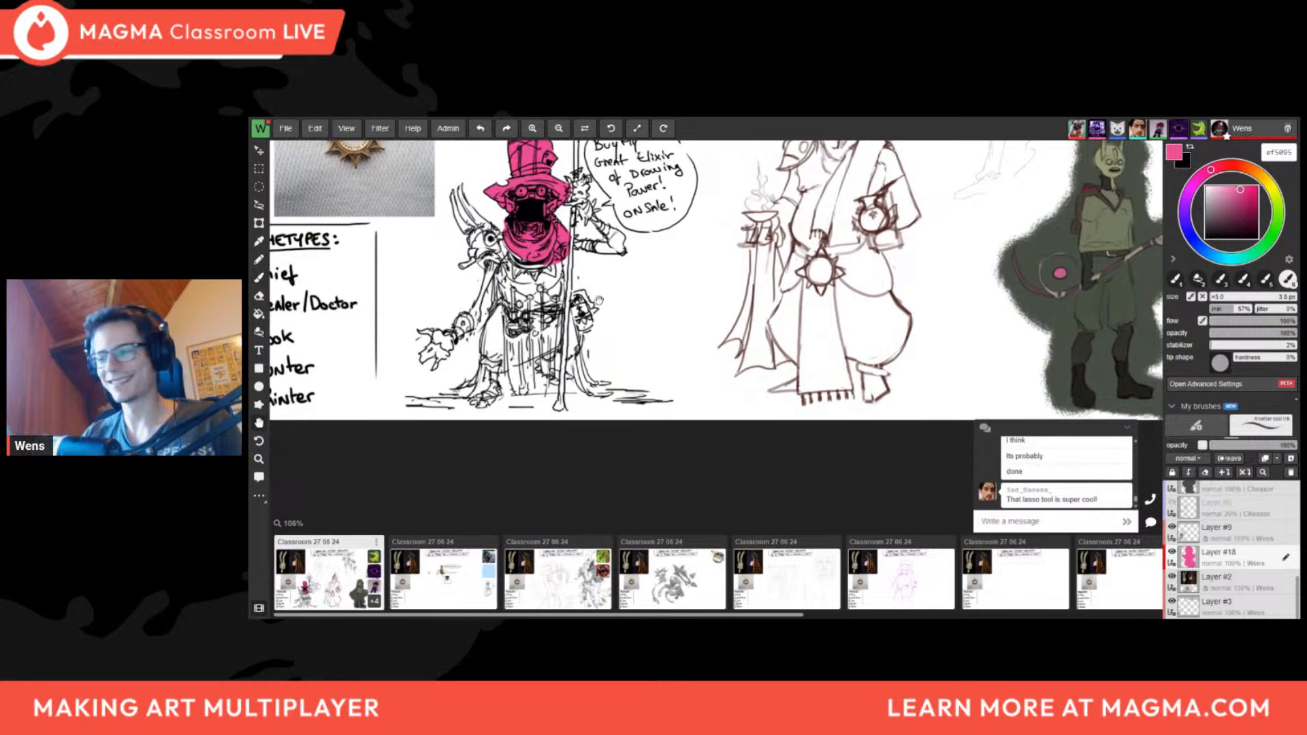
drag(599, 300, 620, 350)
key(shift+b)
mouse_move(529, 304)
mouse_down()
mouse_move(574, 307)
mouse_move(597, 338)
mouse_move(564, 339)
mouse_move(590, 291)
mouse_move(584, 301)
mouse_move(527, 244)
mouse_move(527, 308)
mouse_up()
Sketch a large pink arc and a small top-hatted head over the speech bubble with the brush
key(ctrl+minus)
key(b)
scroll(605, 328, up, 2)
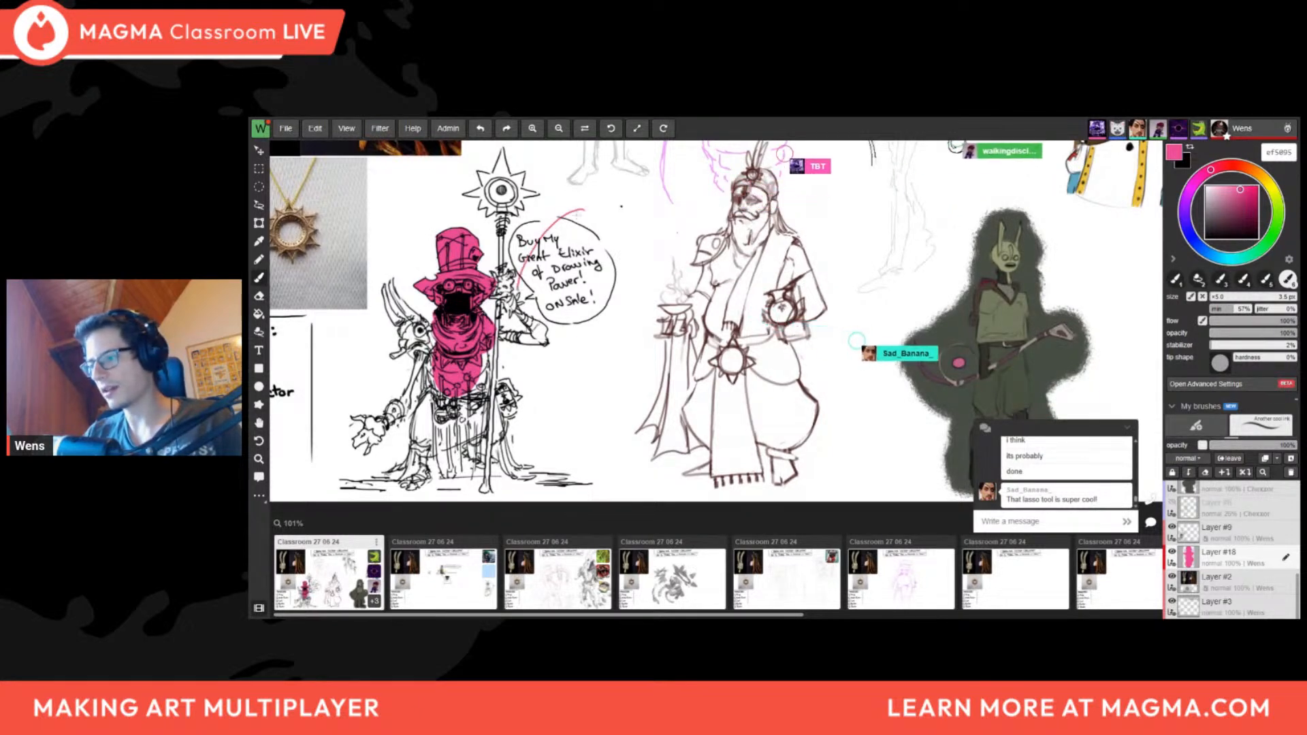
drag(518, 288, 654, 269)
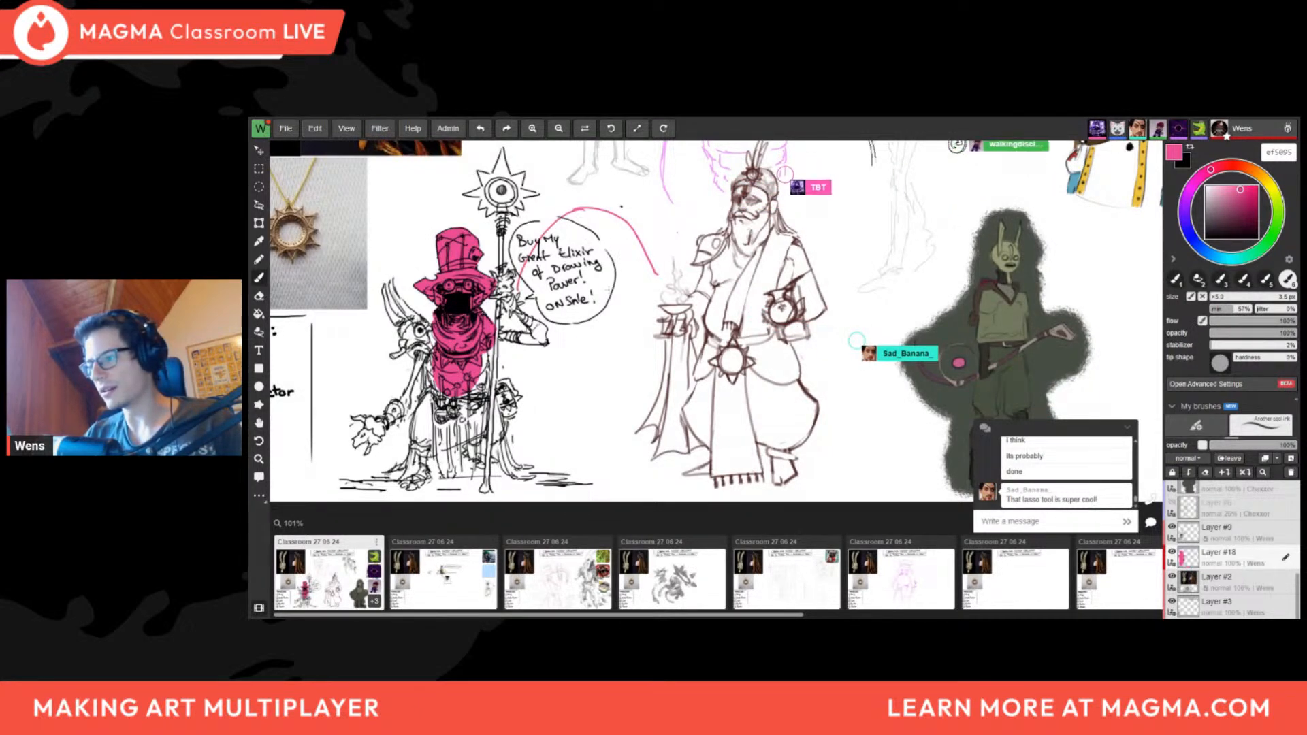
drag(584, 287, 595, 253)
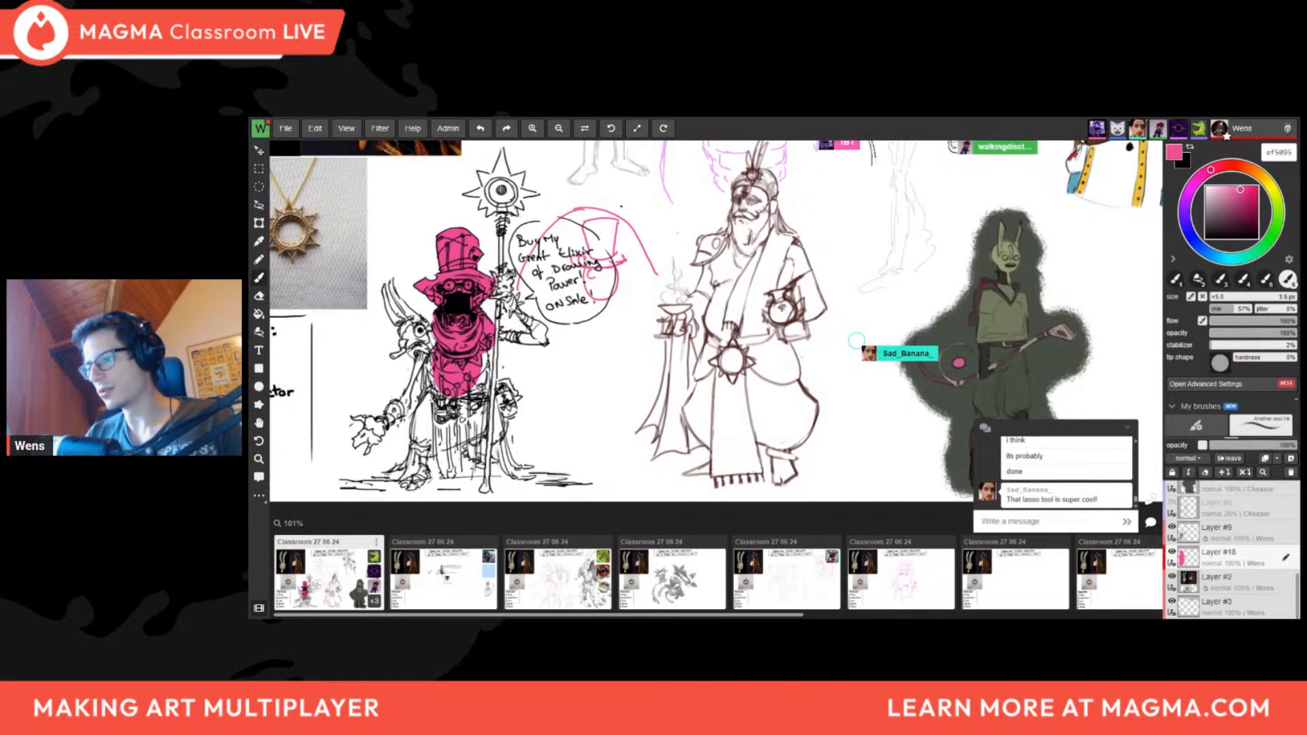
drag(590, 270, 593, 269)
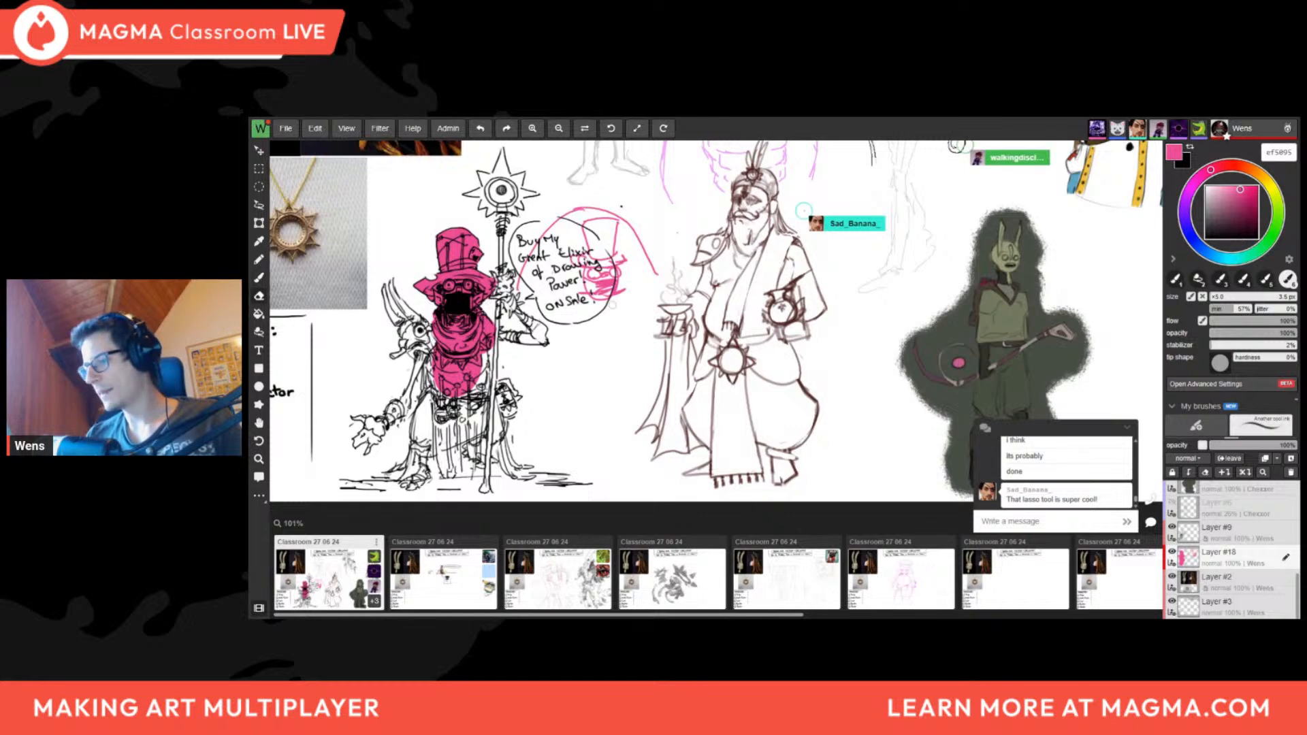
Try erasing part of the pink sketch over the speech bubble, and undo the erasure
key(e)
drag(611, 297, 587, 293)
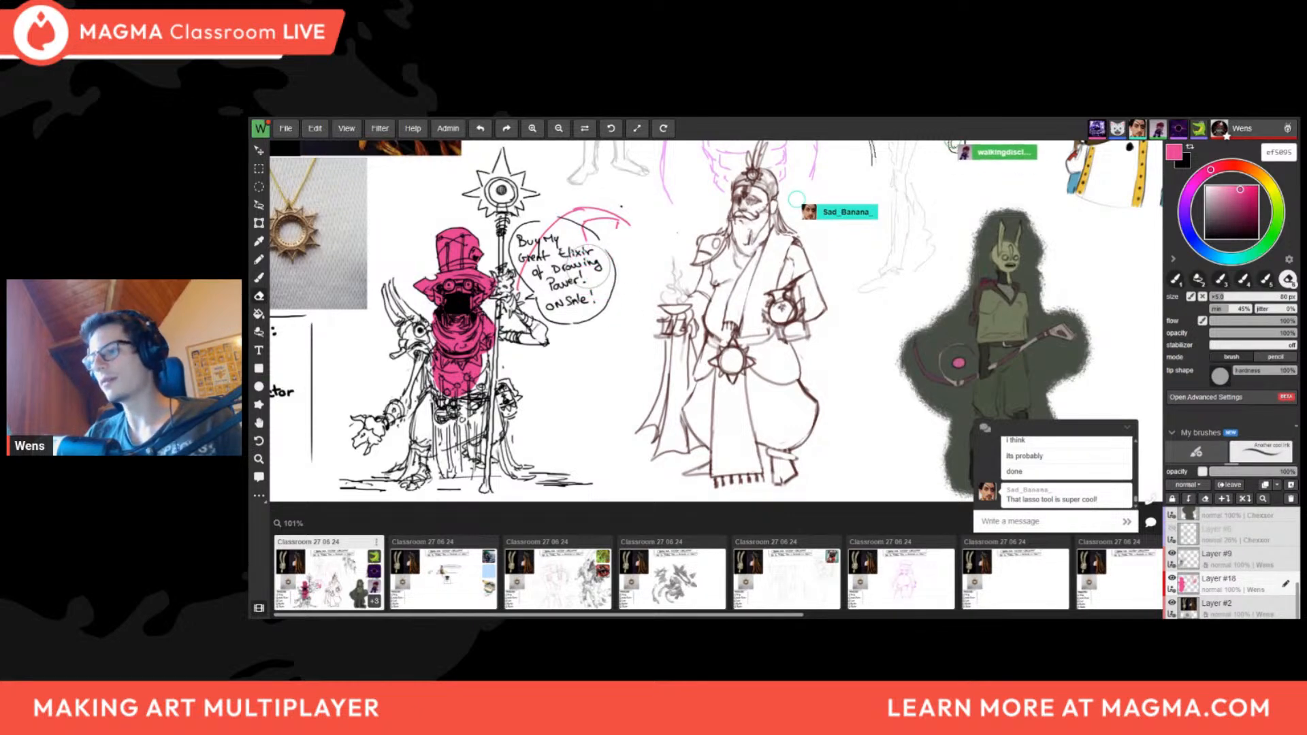
key(ctrl+z)
Try enlarging and moving a lasso-selected area around the pink sketch, and undo the transformation and selection
key(l)
mouse_move(592, 186)
mouse_down()
mouse_move(626, 194)
mouse_move(565, 188)
mouse_up()
click(259, 223)
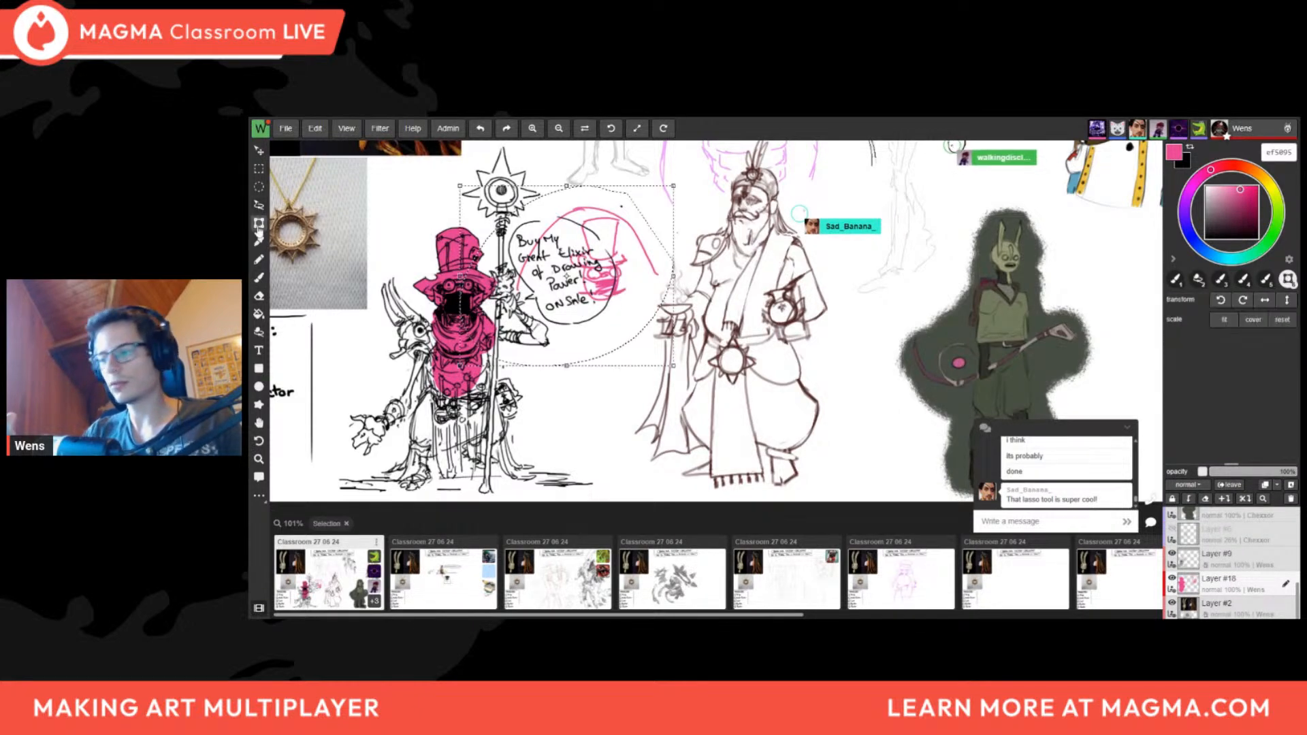
drag(459, 184, 405, 140)
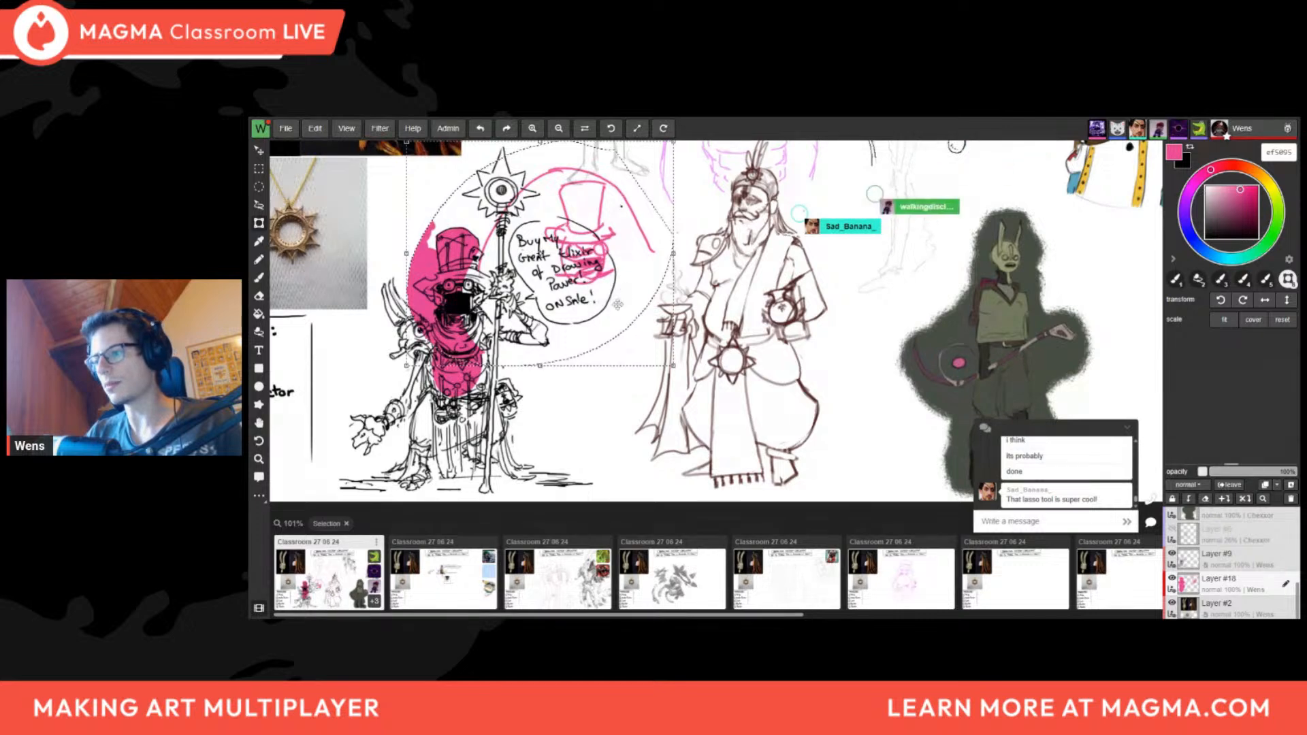
drag(618, 305, 594, 266)
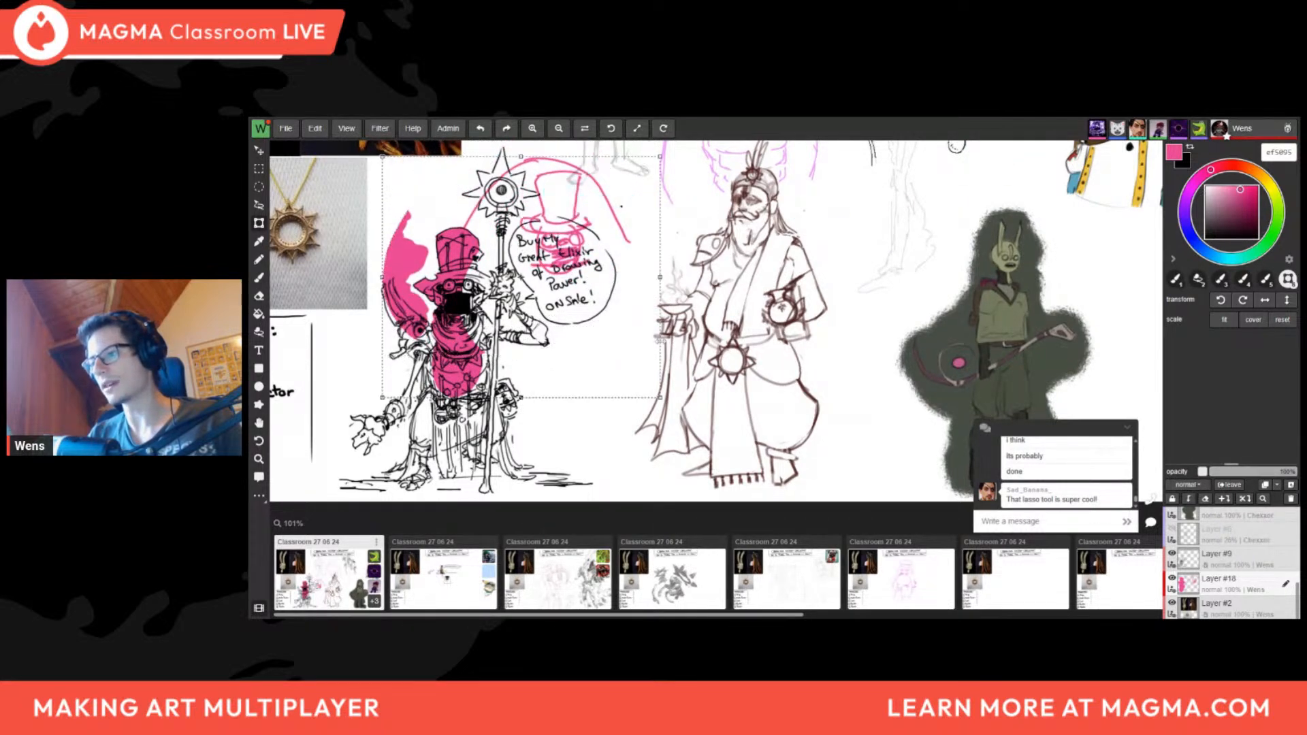
scroll(555, 394, down, 2)
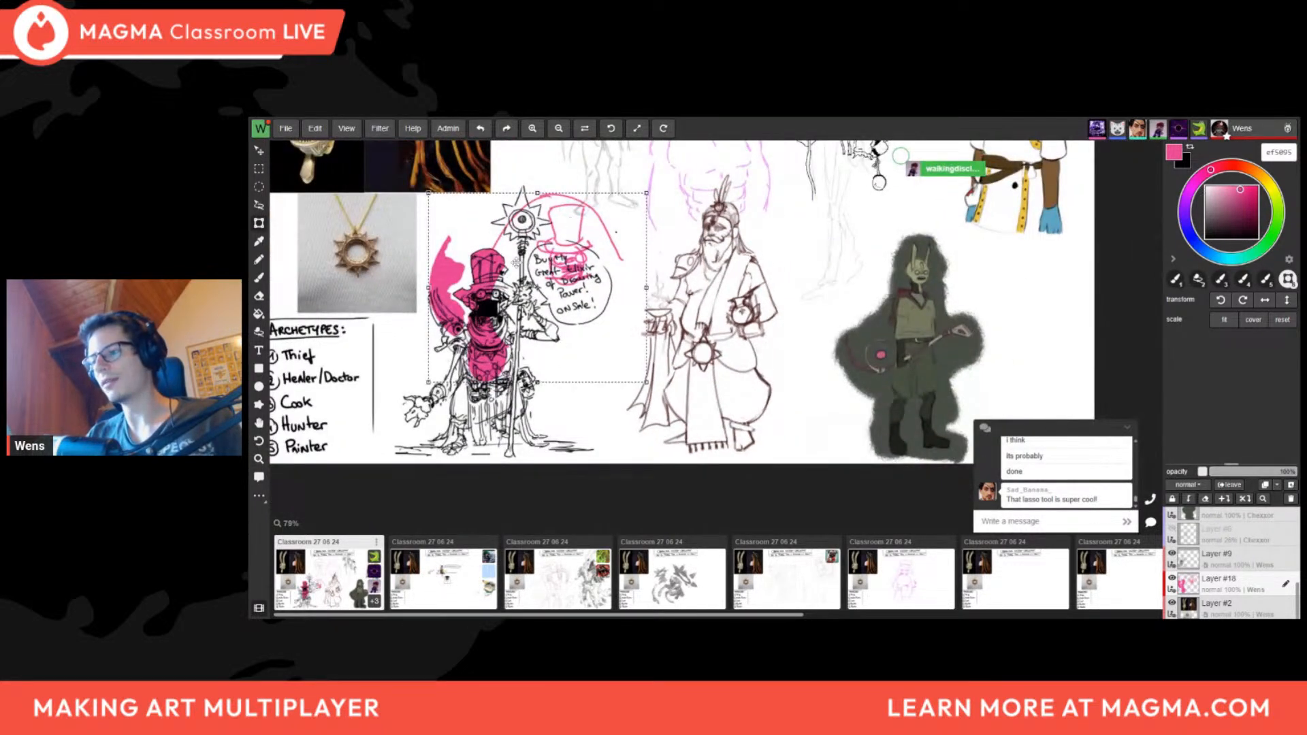
key(b)
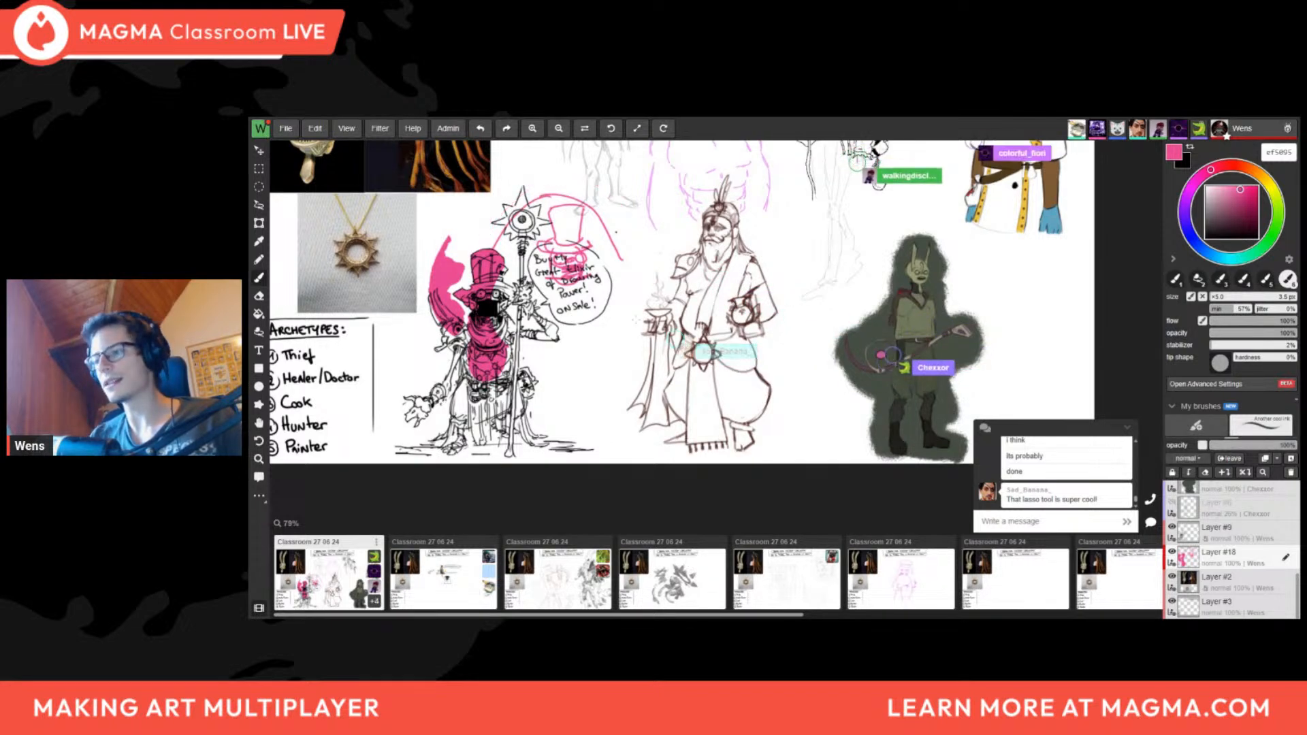
key(ctrl+z)
key(ctrl+z)
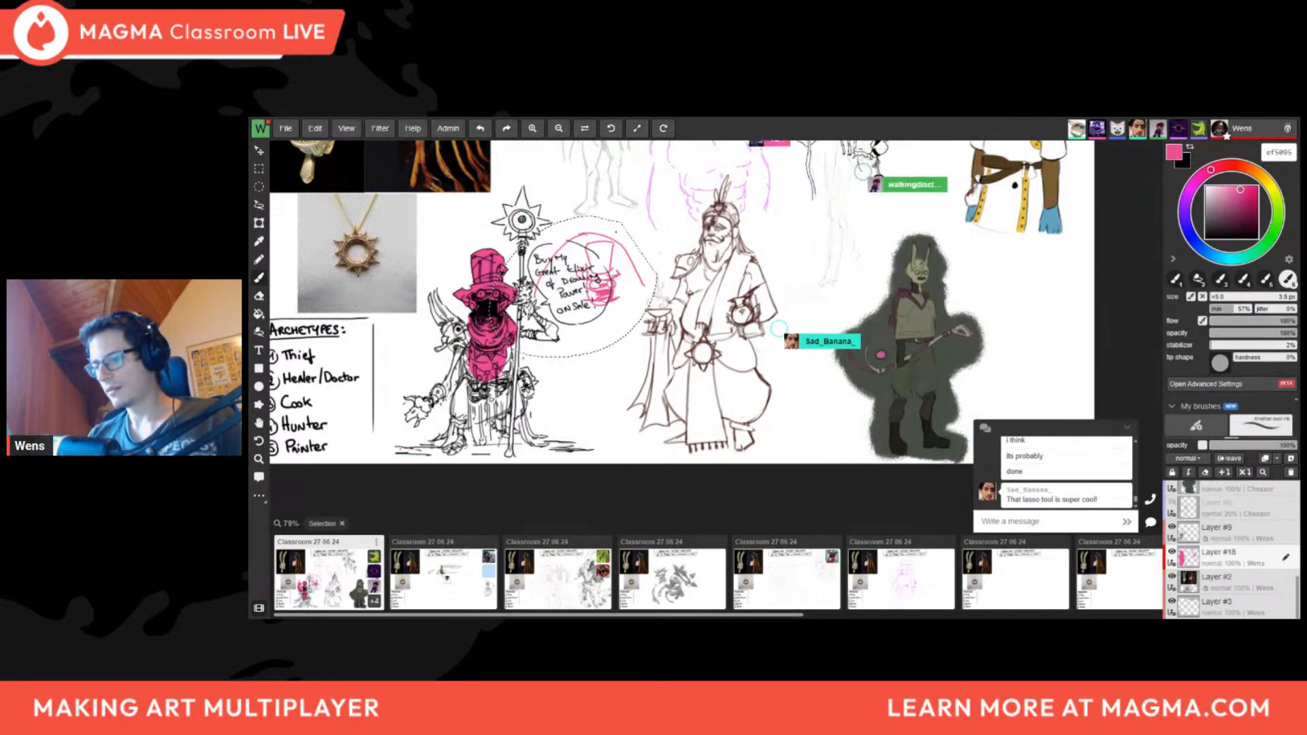
key(ctrl+z)
Lasso-select only the pink sketch over the speech bubble, delete it, and clear the selection
key(l)
mouse_move(598, 217)
mouse_down()
mouse_move(550, 272)
mouse_move(656, 250)
mouse_up()
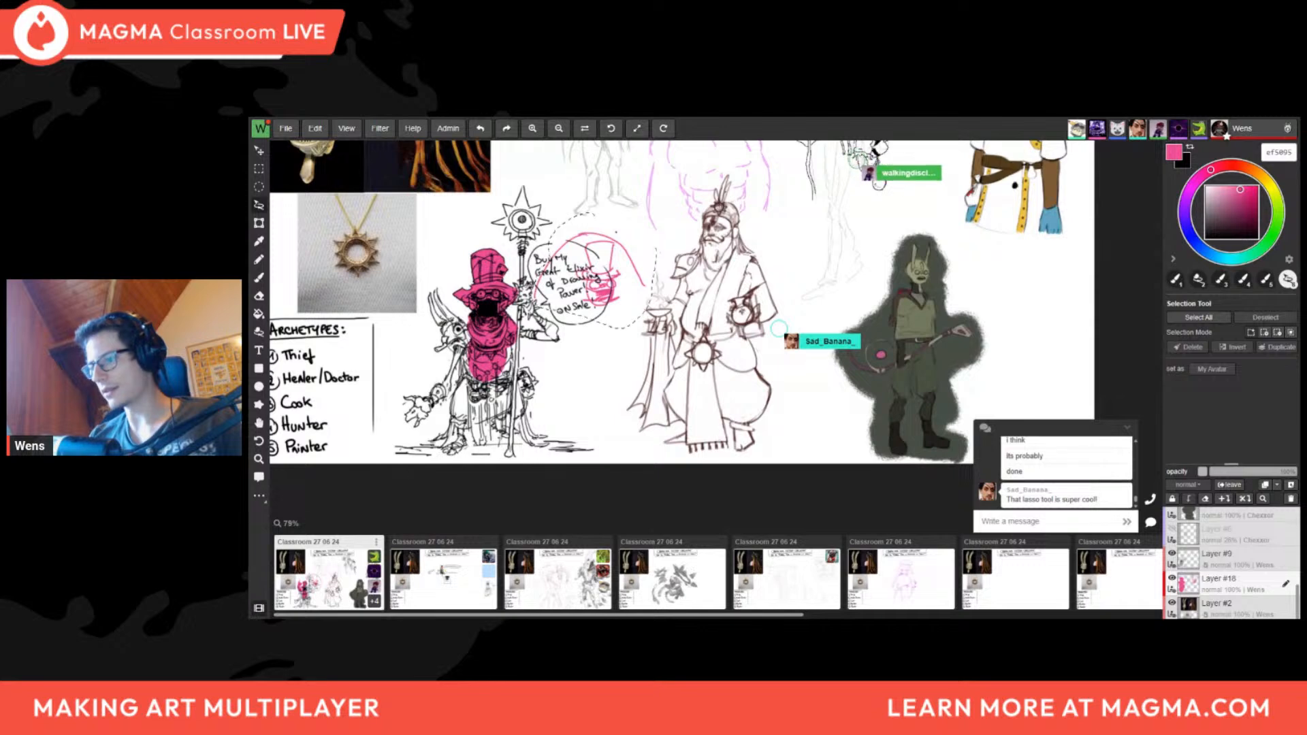
drag(623, 329, 611, 328)
key(Delete)
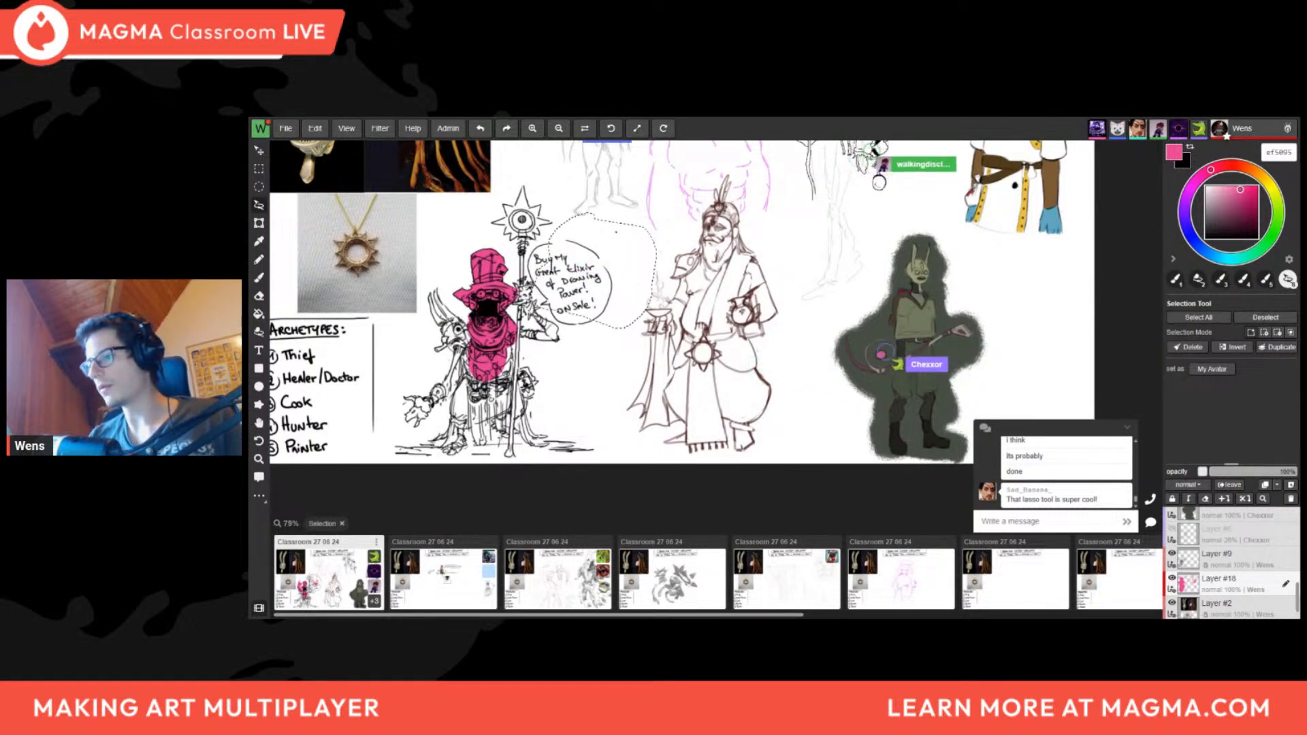
key(ctrl+d)
scroll(535, 274, up, 2)
key(6)
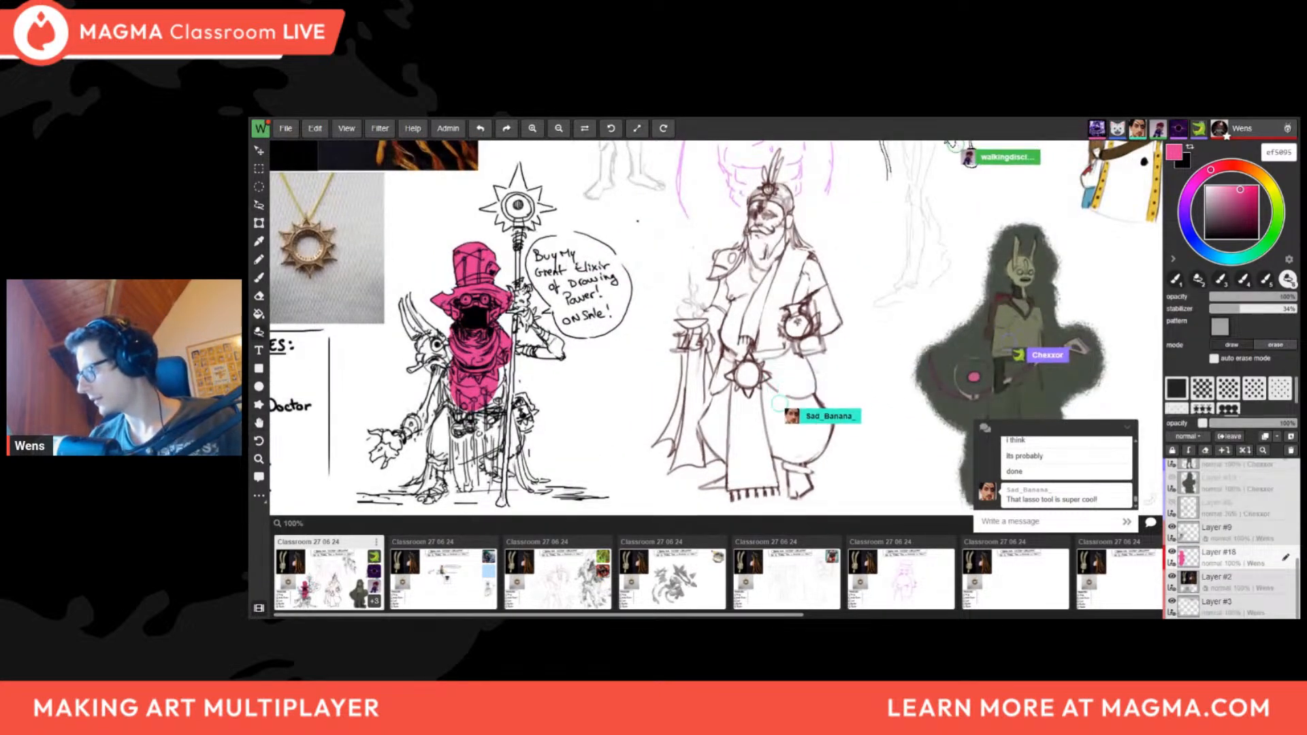
drag(586, 452, 596, 508)
scroll(593, 436, down, 2)
drag(669, 450, 650, 477)
drag(651, 477, 733, 445)
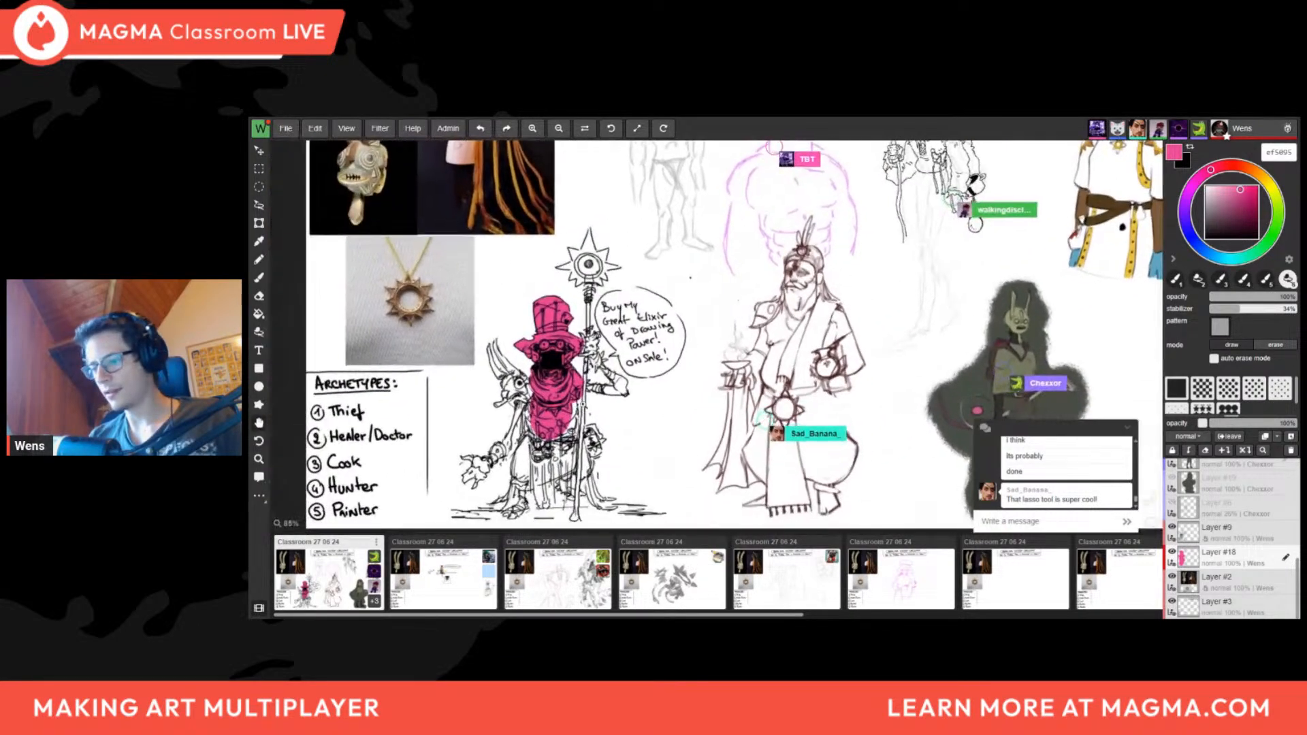
Fill the horned skull on the elixir salesman's shoulder, including both horns, with flat pink beneath the line art
scroll(570, 408, up, 2)
drag(570, 408, 623, 399)
key(h)
scroll(716, 347, up, 4)
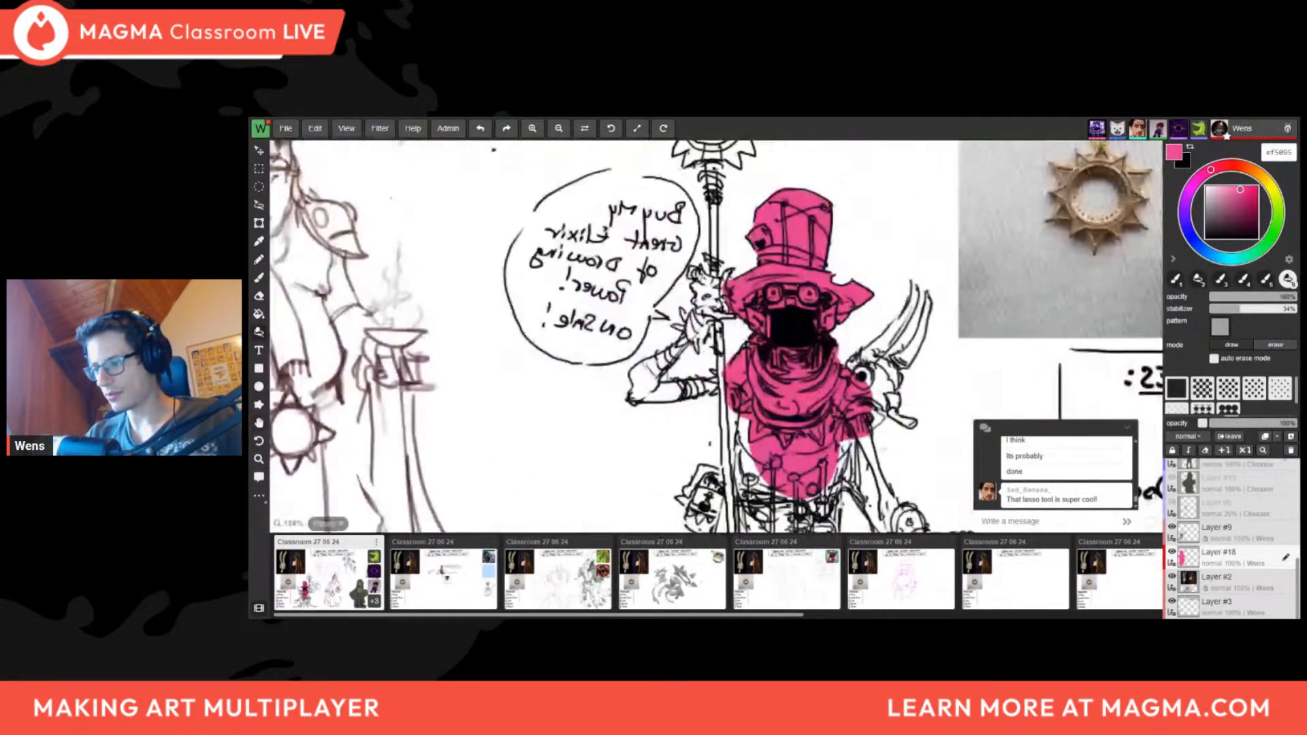
mouse_move(817, 326)
mouse_down()
mouse_move(697, 369)
mouse_move(747, 391)
mouse_move(736, 414)
mouse_up()
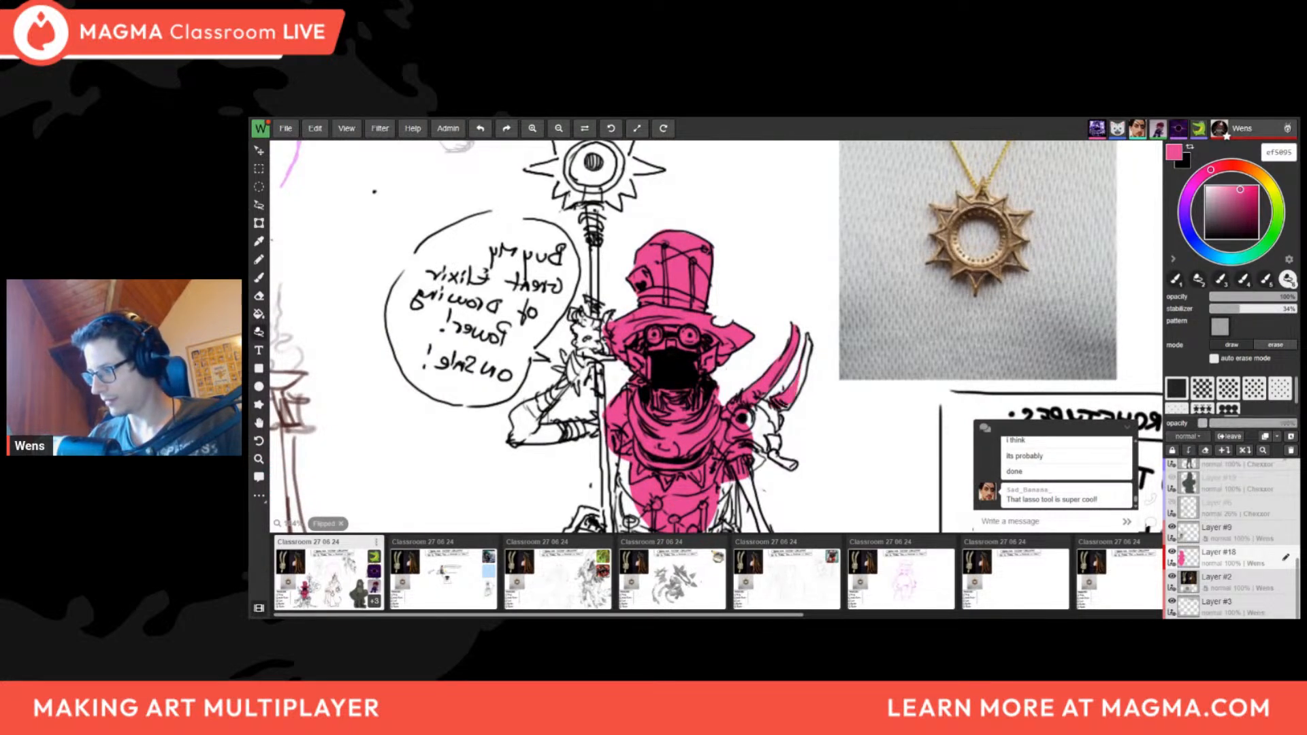
scroll(803, 409, down, 5)
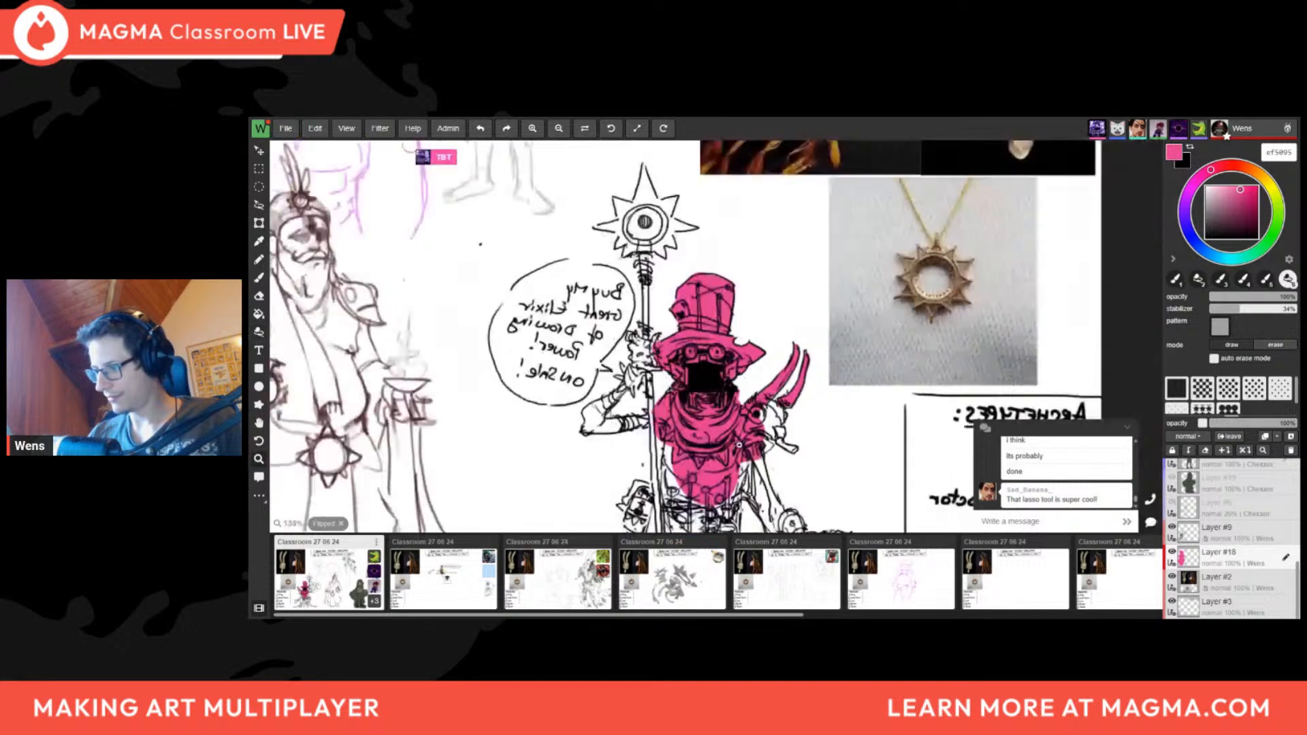
key(h)
drag(638, 413, 638, 358)
scroll(638, 358, up, 4)
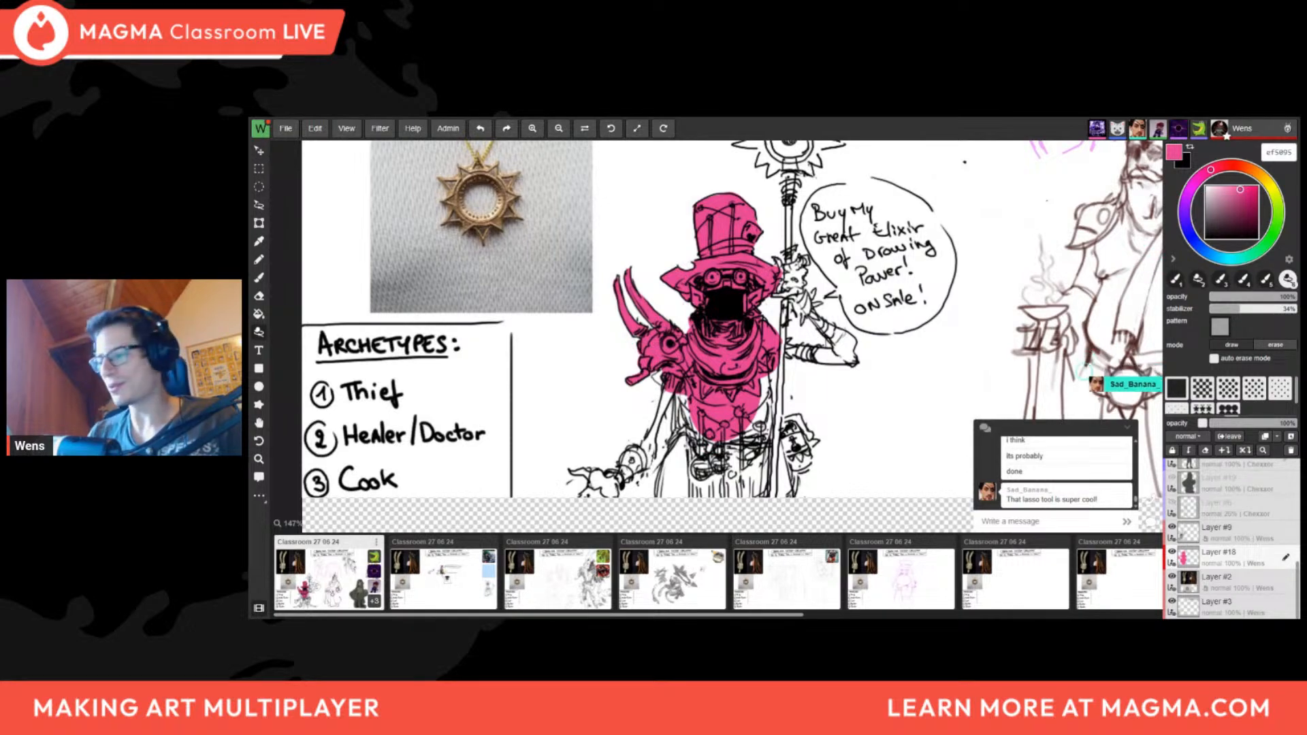
Extend the pink fill along the side of the torso below the horned skull
scroll(796, 383, down, 3)
key(h)
drag(662, 375, 553, 293)
scroll(552, 293, up, 4)
key(h)
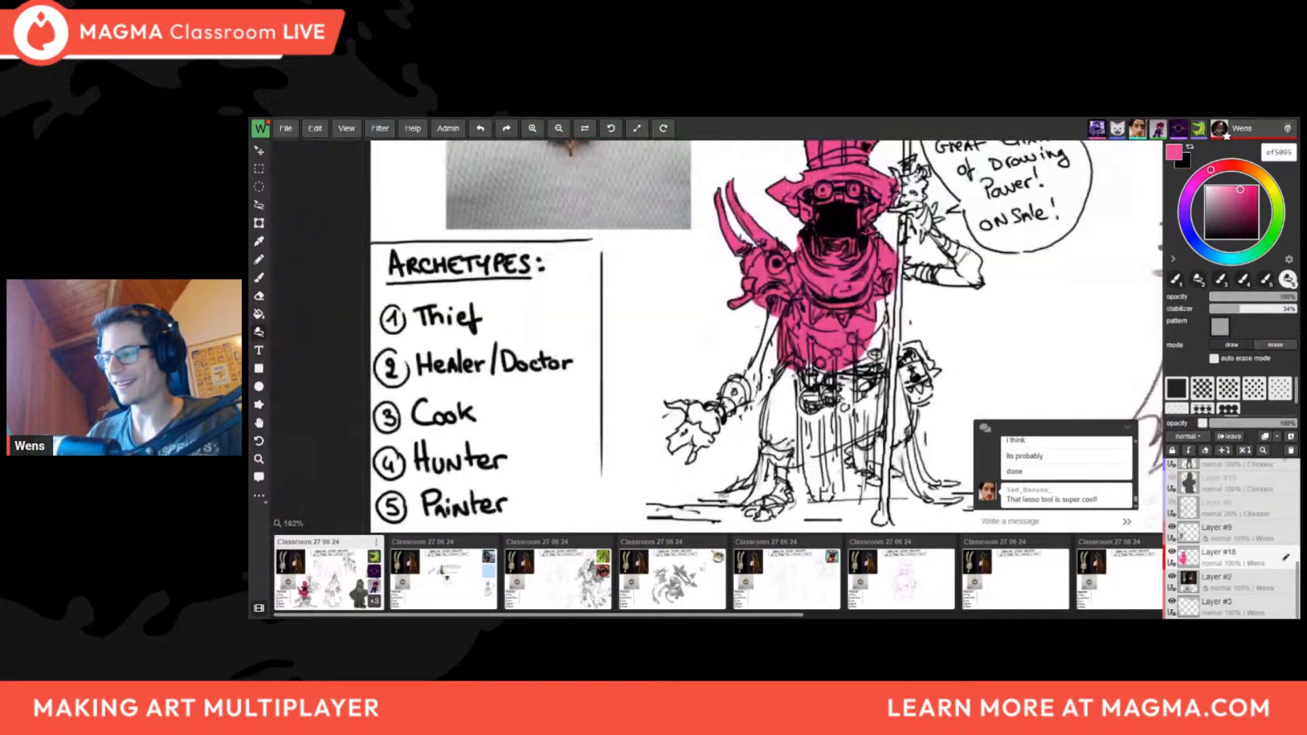
key(b)
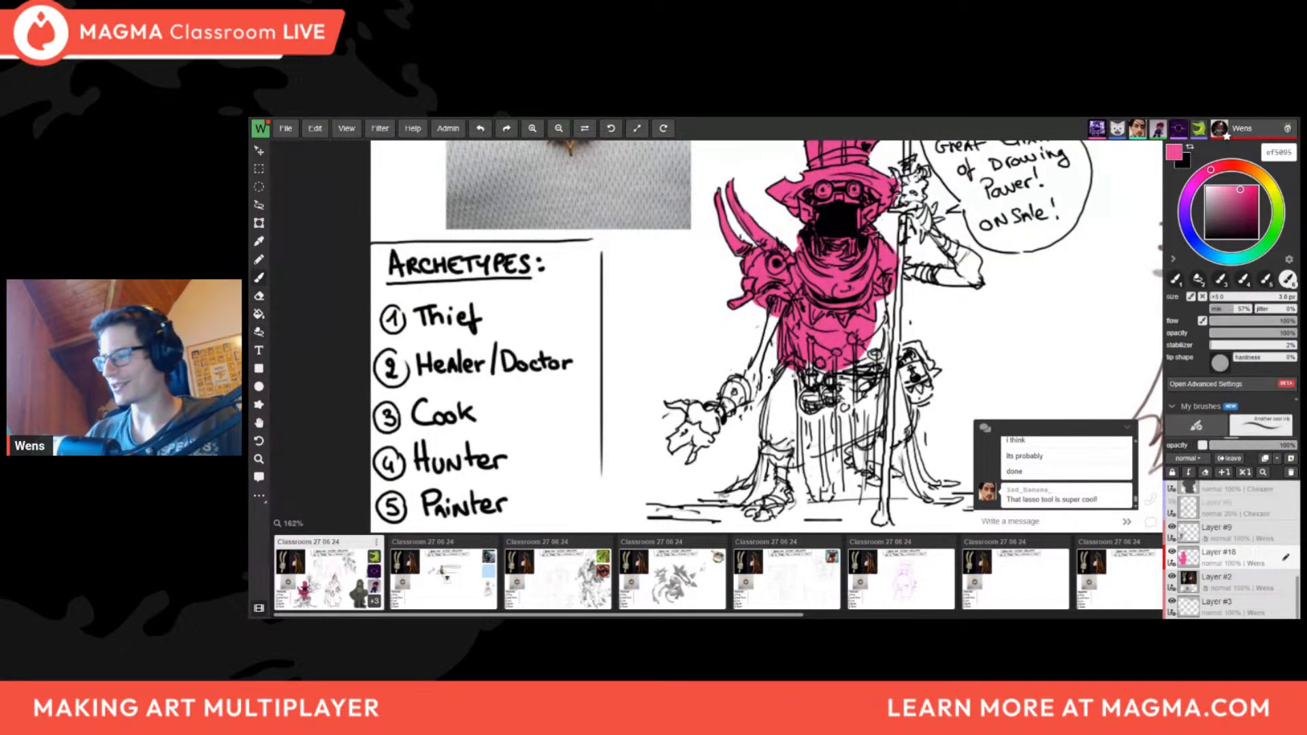
key(e)
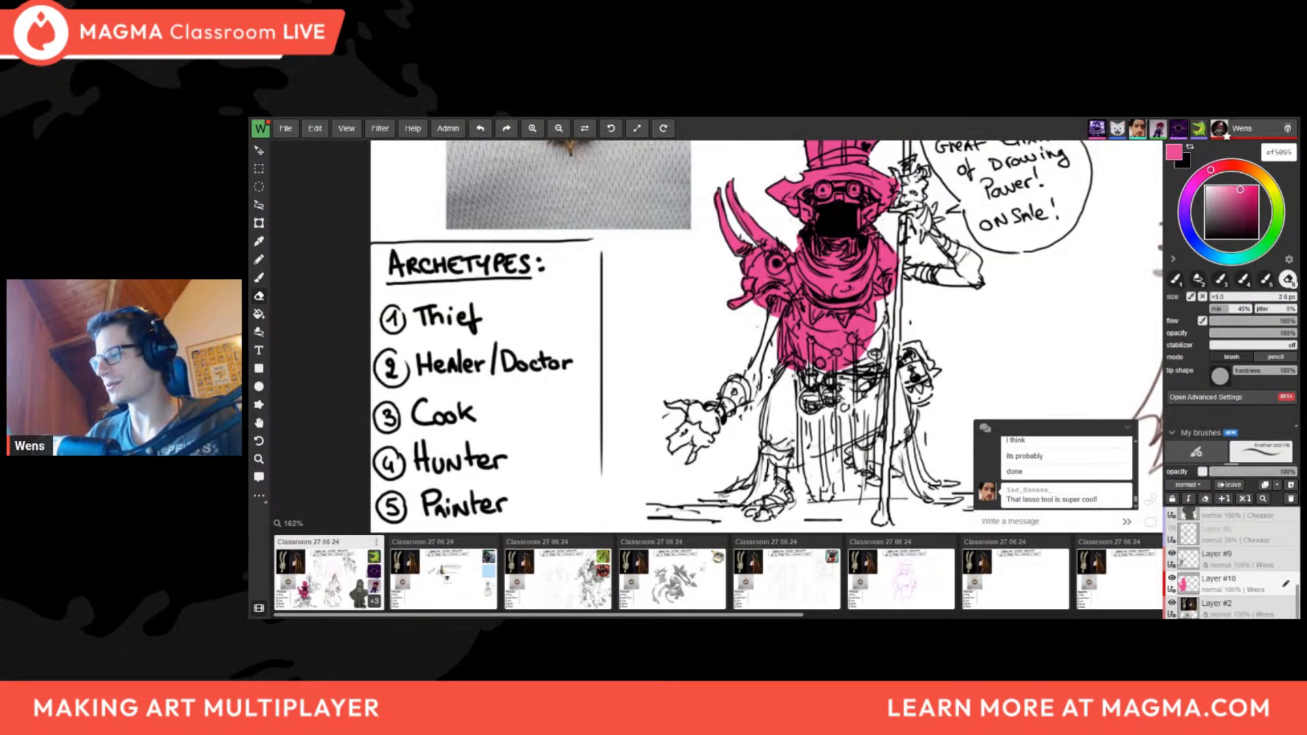
Complete the salesman's pink torso fill down to the belt, checking the silhouette in mirrored view
scroll(775, 349, down, 3)
key(h)
drag(695, 458, 674, 438)
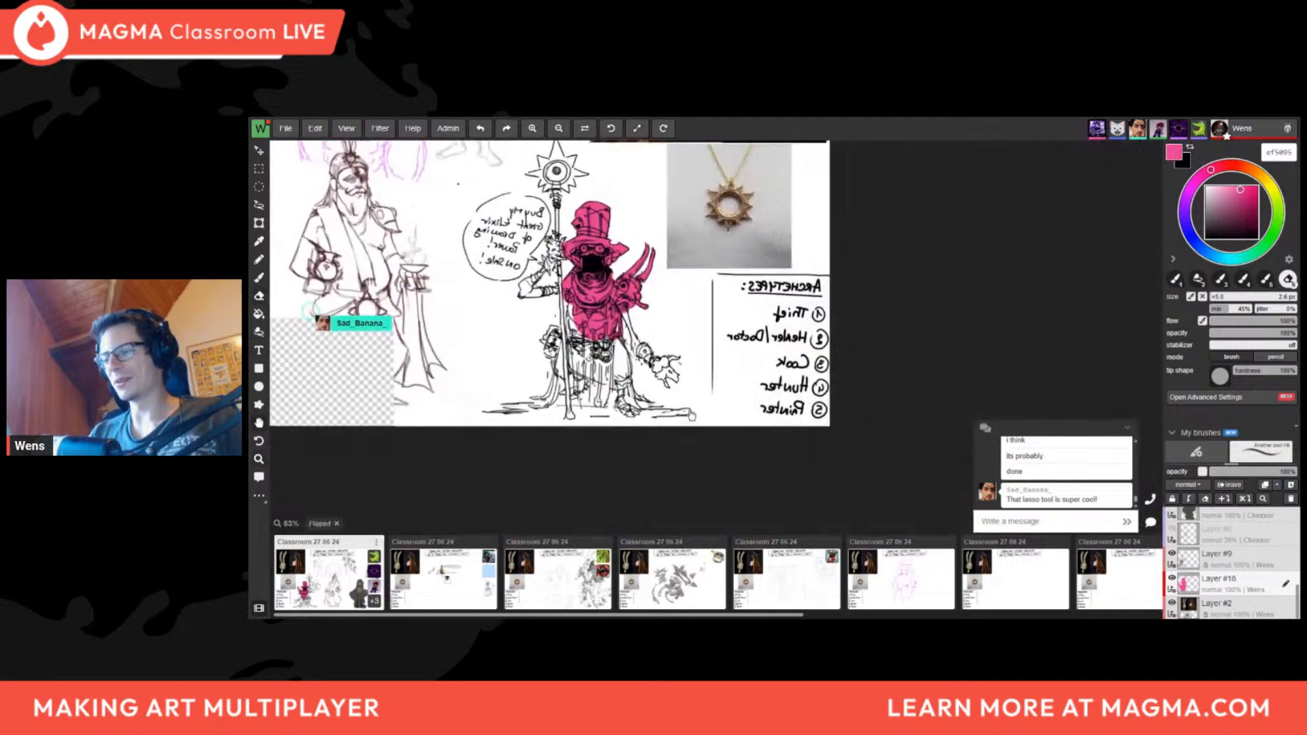
scroll(744, 307, up, 2)
key(l)
scroll(515, 291, down, 5)
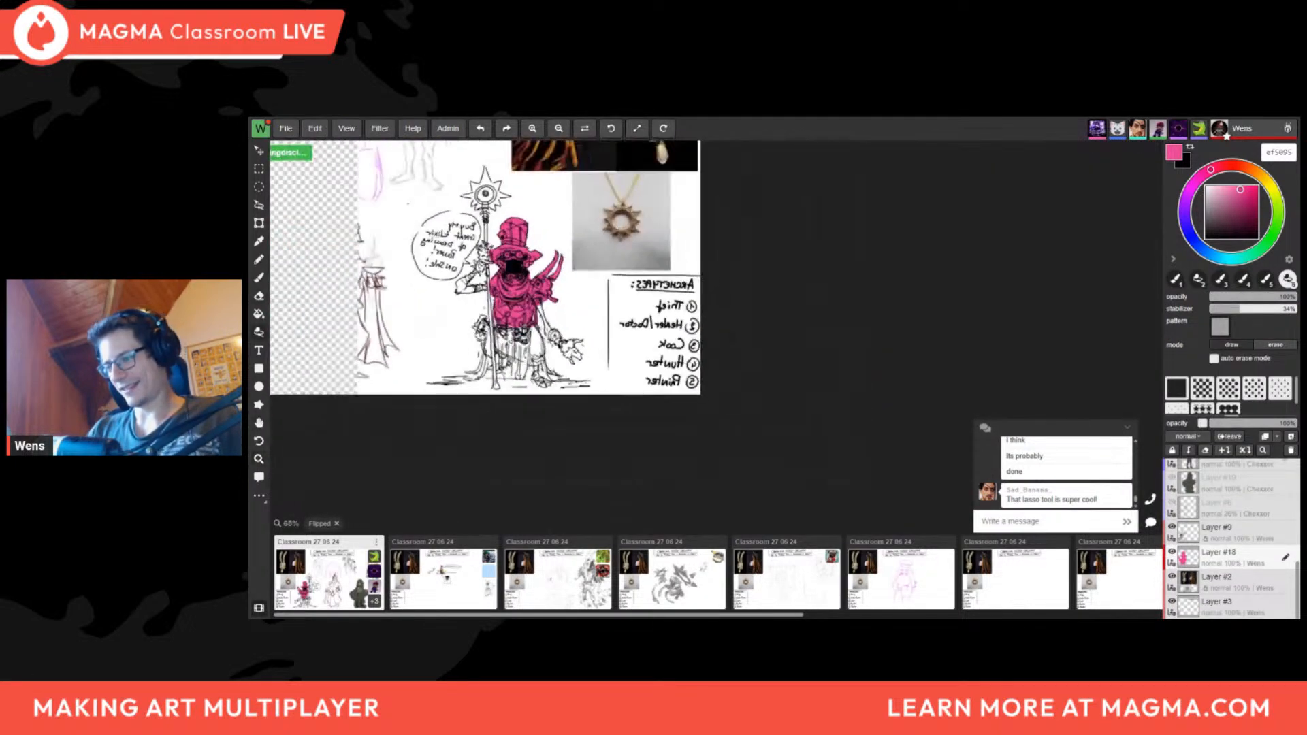
key(h)
drag(913, 312, 746, 333)
scroll(746, 334, up, 6)
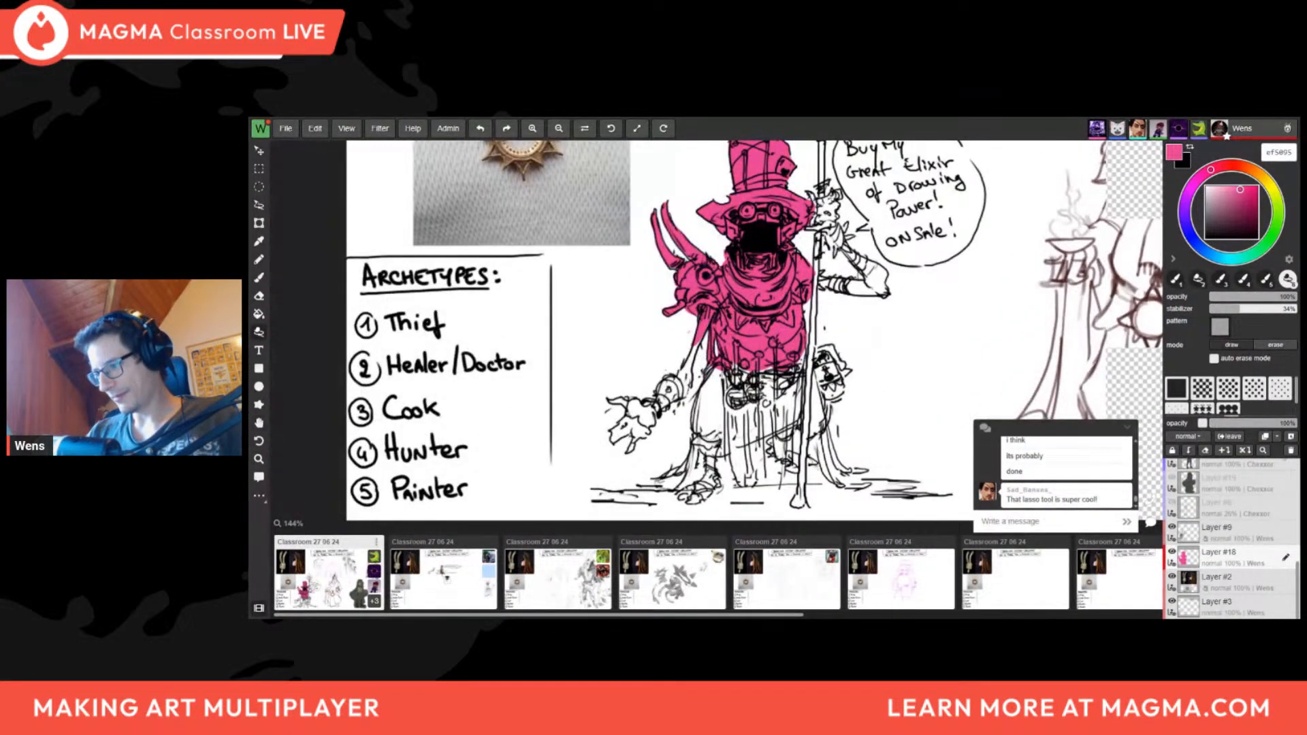
Fill the salesman's lowered arm with pink from below the horned skull to the wrist cuff
mouse_move(704, 334)
mouse_down()
mouse_move(685, 372)
mouse_move(689, 340)
mouse_up()
key(e)
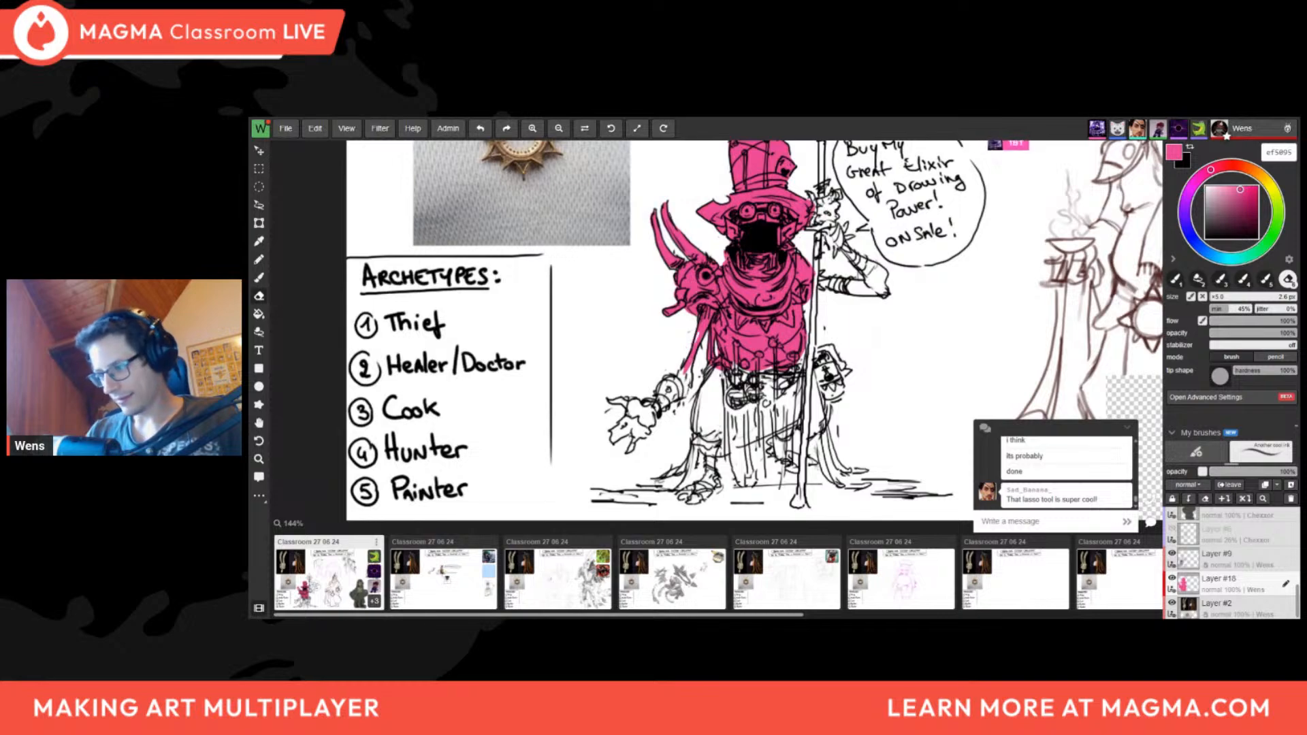
key(l)
scroll(696, 350, down, 5)
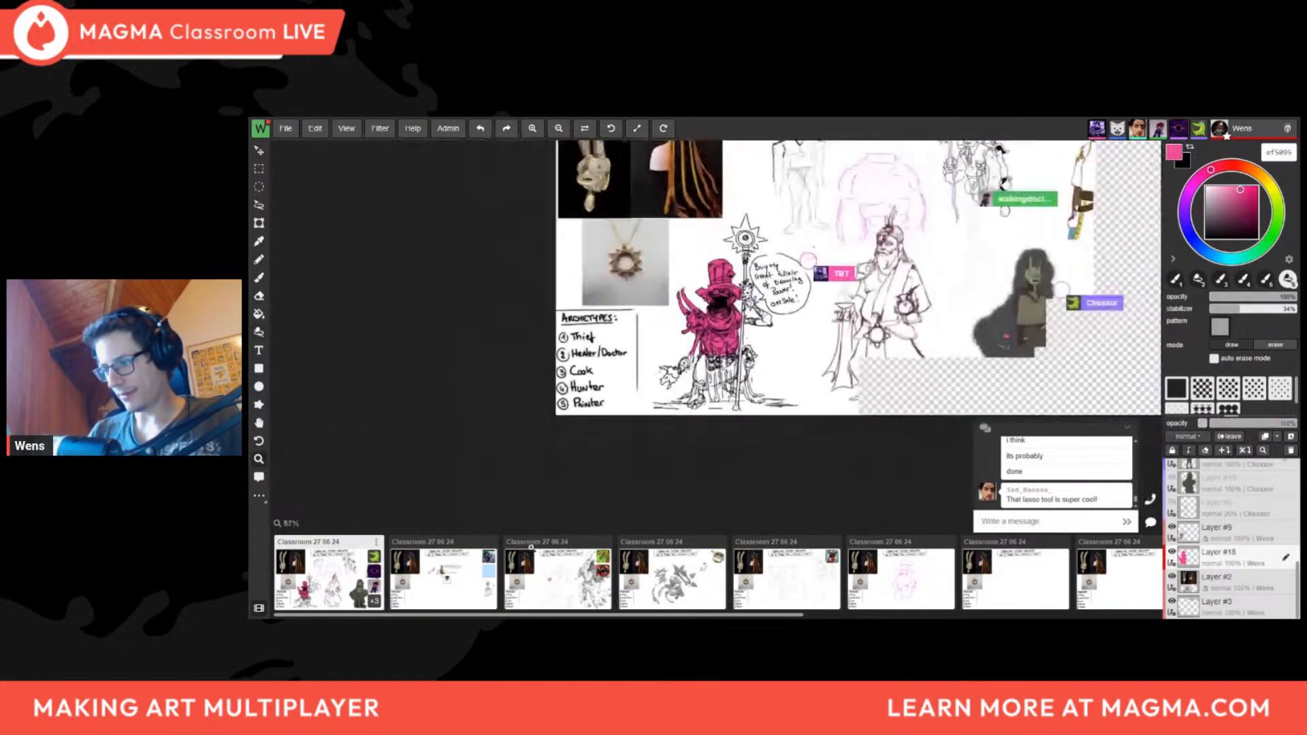
drag(671, 404, 514, 435)
scroll(526, 357, up, 4)
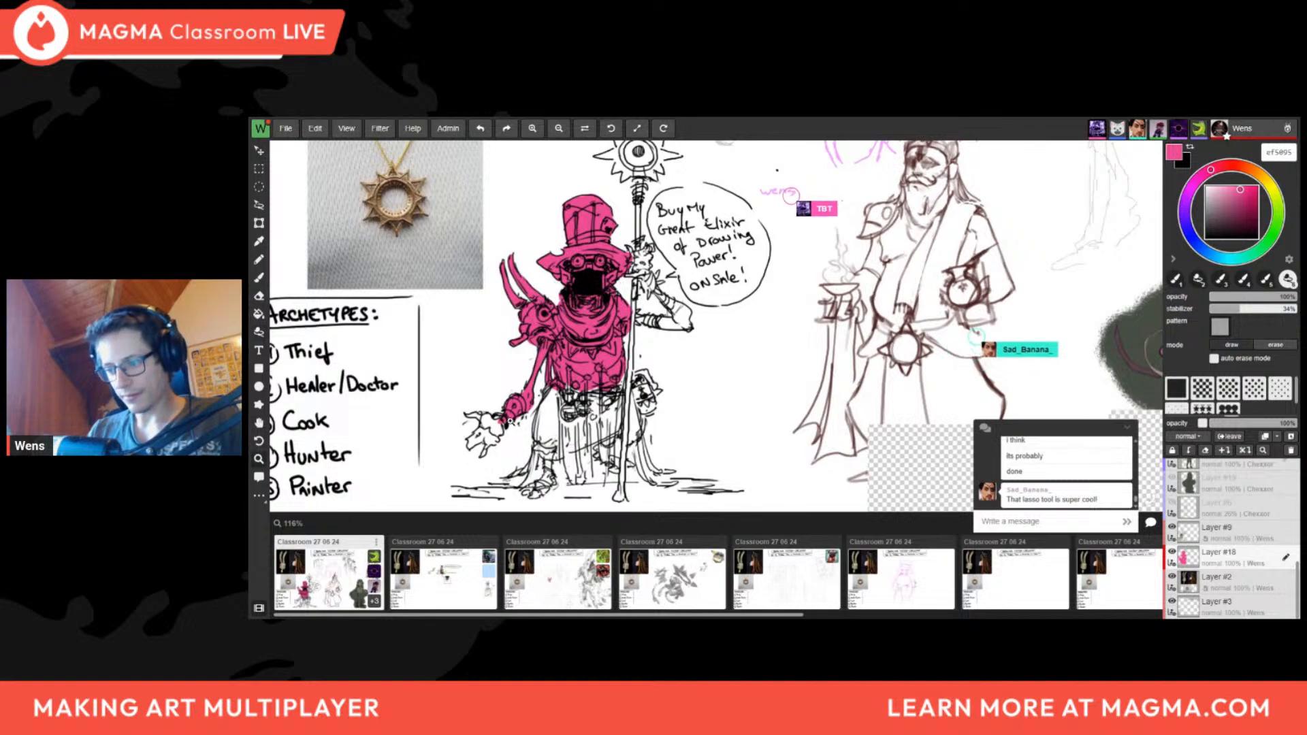
Fill the baggy trouser leg below the lowered arm with pink, down to the knee
drag(515, 417, 354, 606)
key(f)
drag(833, 458, 527, 478)
scroll(586, 414, up, 5)
key(f)
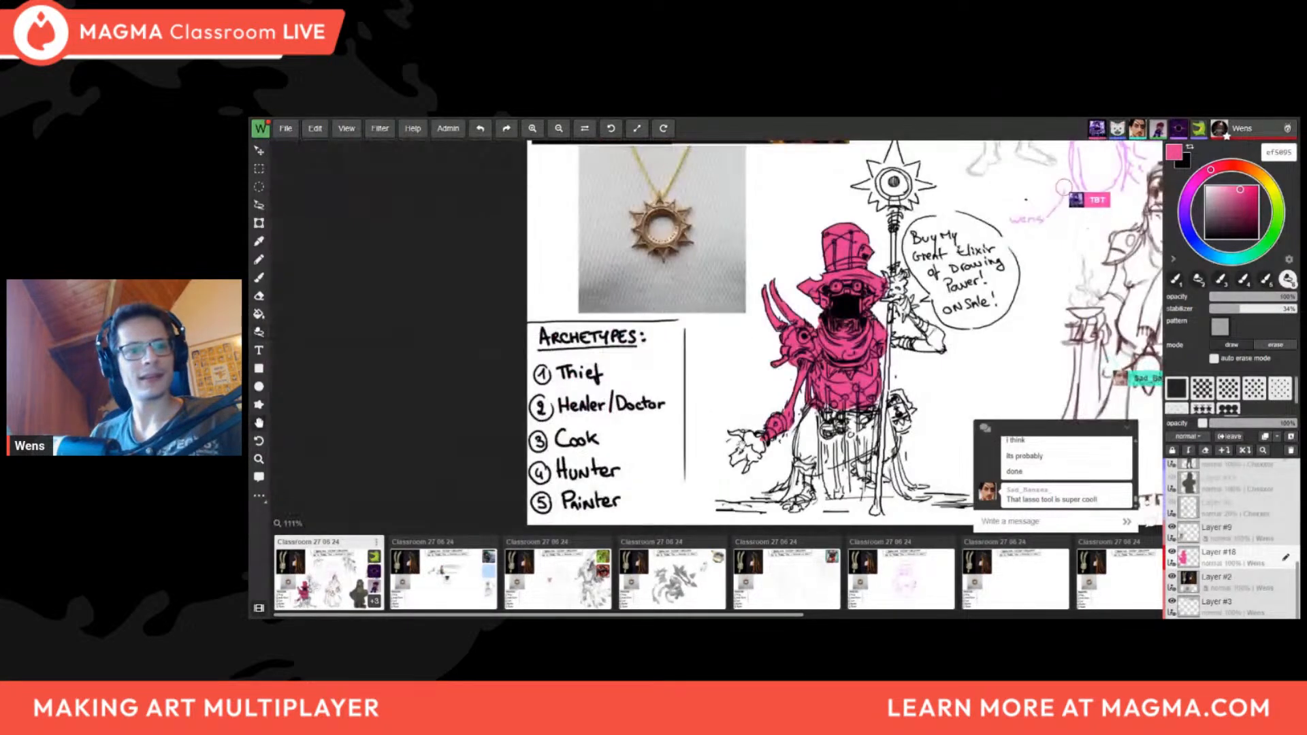
drag(1026, 197, 886, 164)
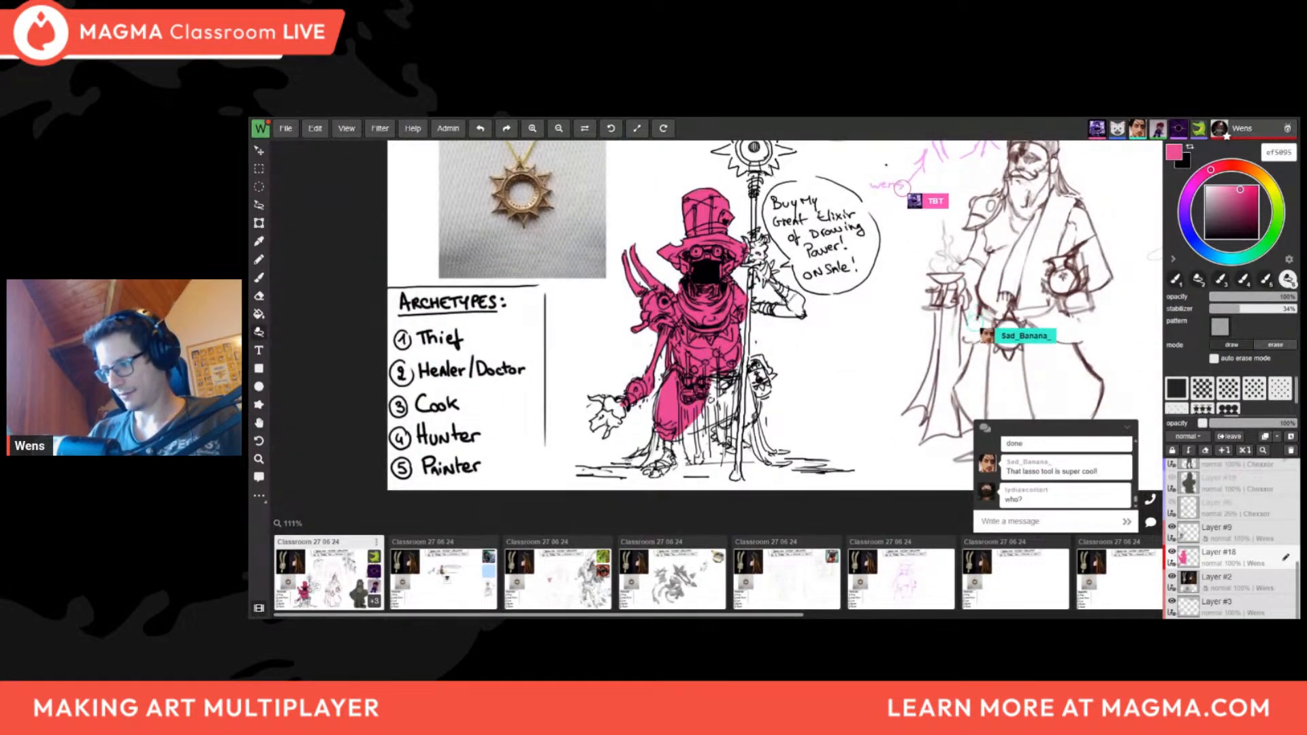
Fill the belt pouches, the upper part of the hanging skirt and the front foot with pink
scroll(614, 474, down, 1)
key(e)
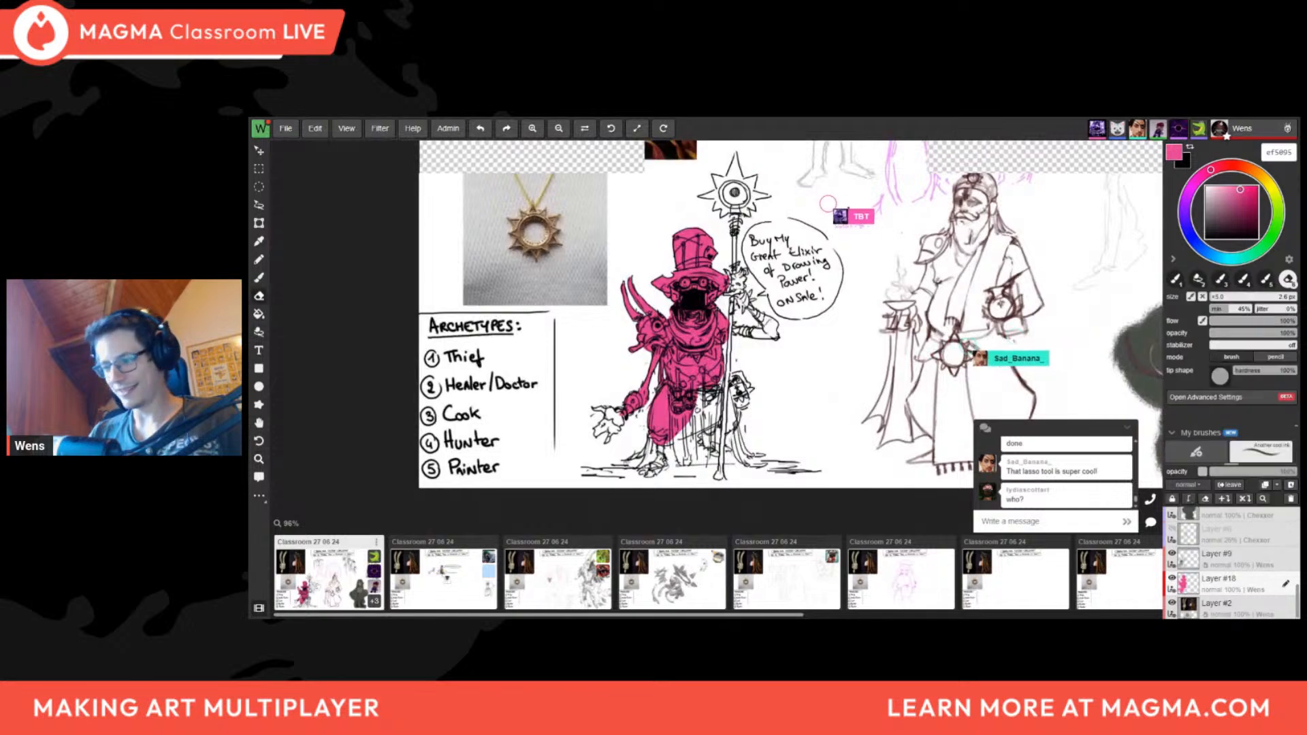
scroll(752, 373, up, 3)
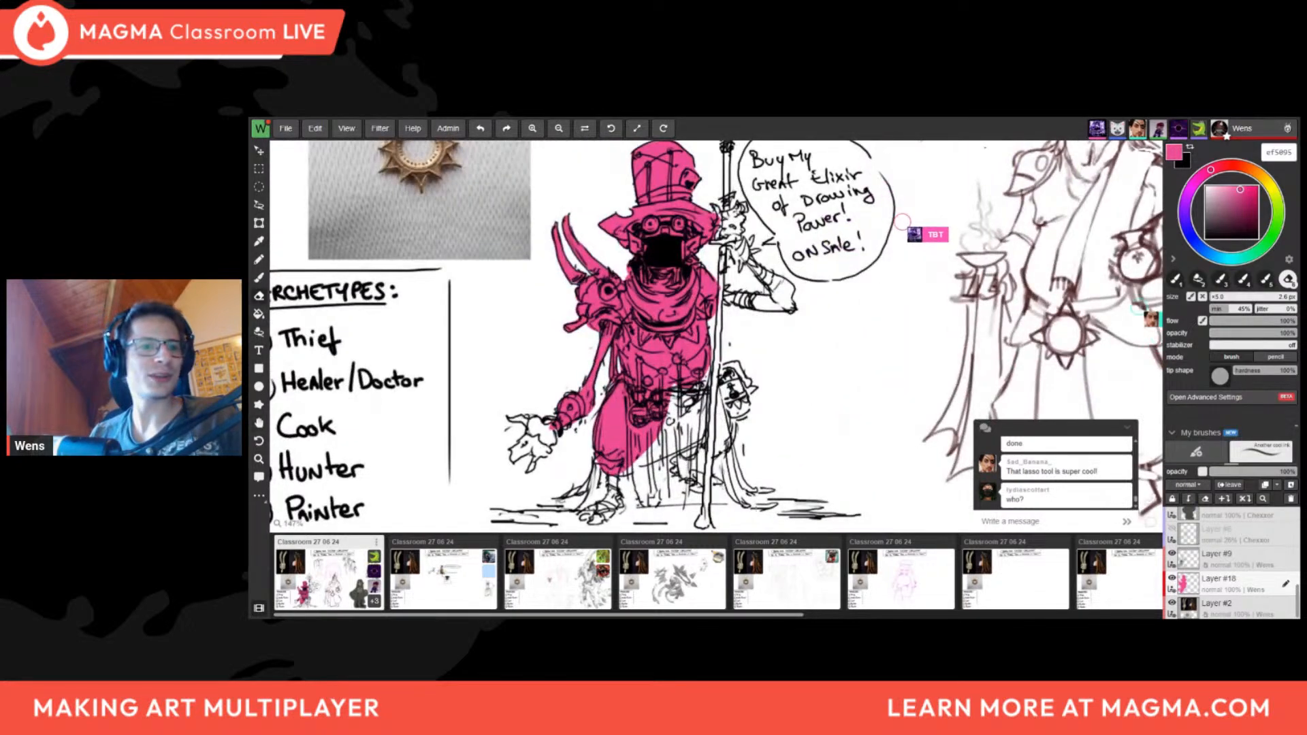
middle_drag(750, 442, 749, 394)
key(shift+l)
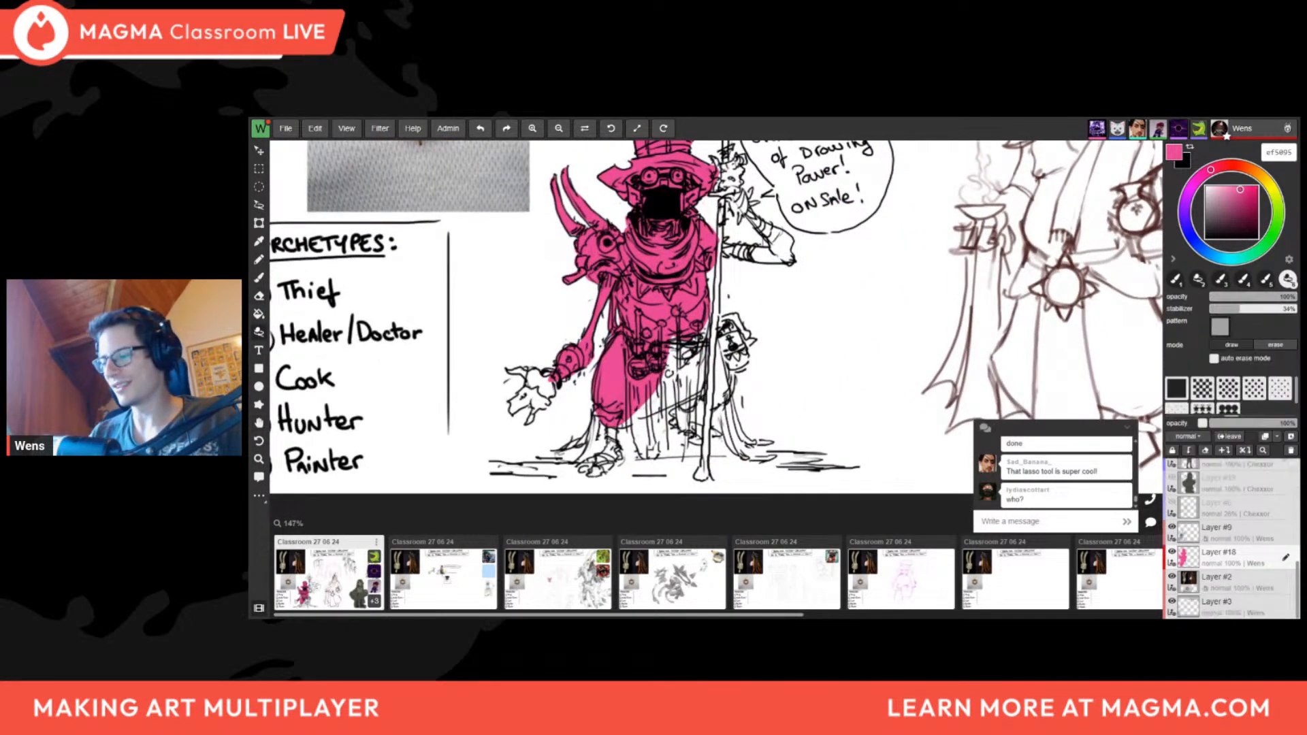
drag(662, 344, 706, 337)
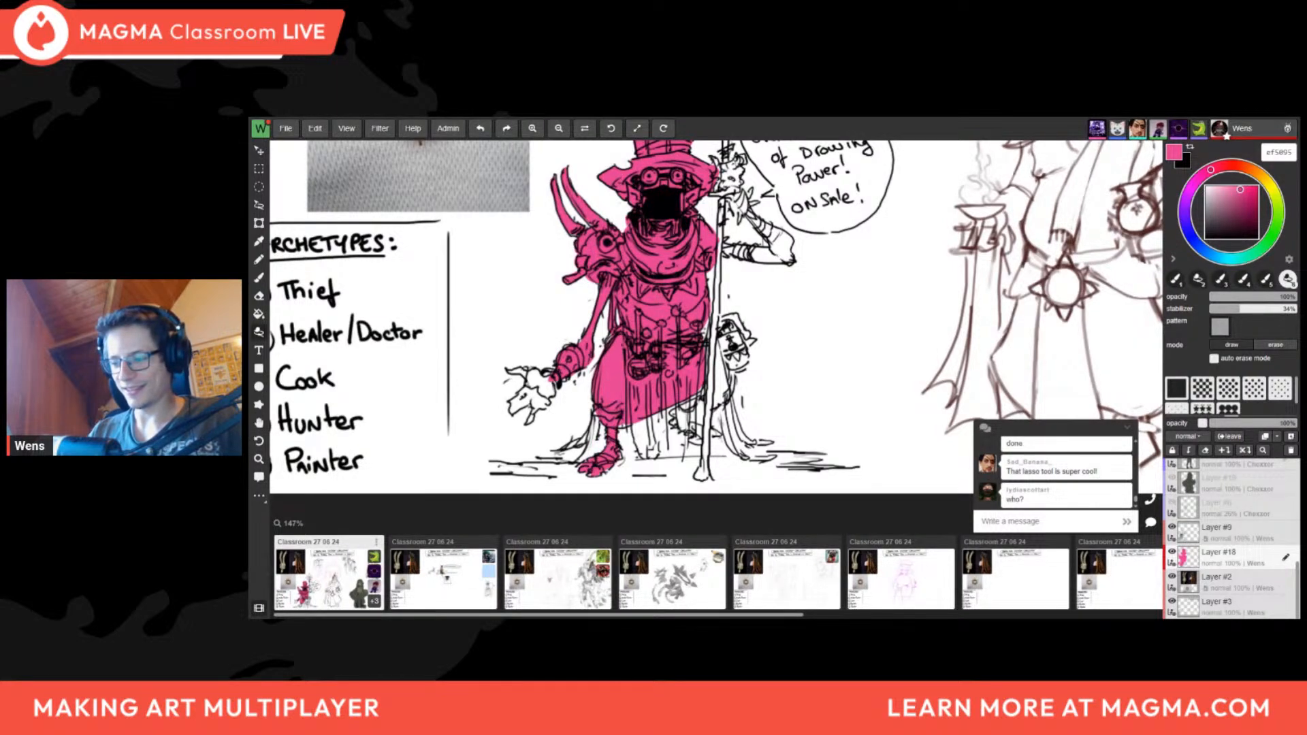
Fill the cape edge behind the front foot and the gap beside the lower leg with pink
scroll(655, 394, down, 4)
middle_drag(655, 394, 604, 414)
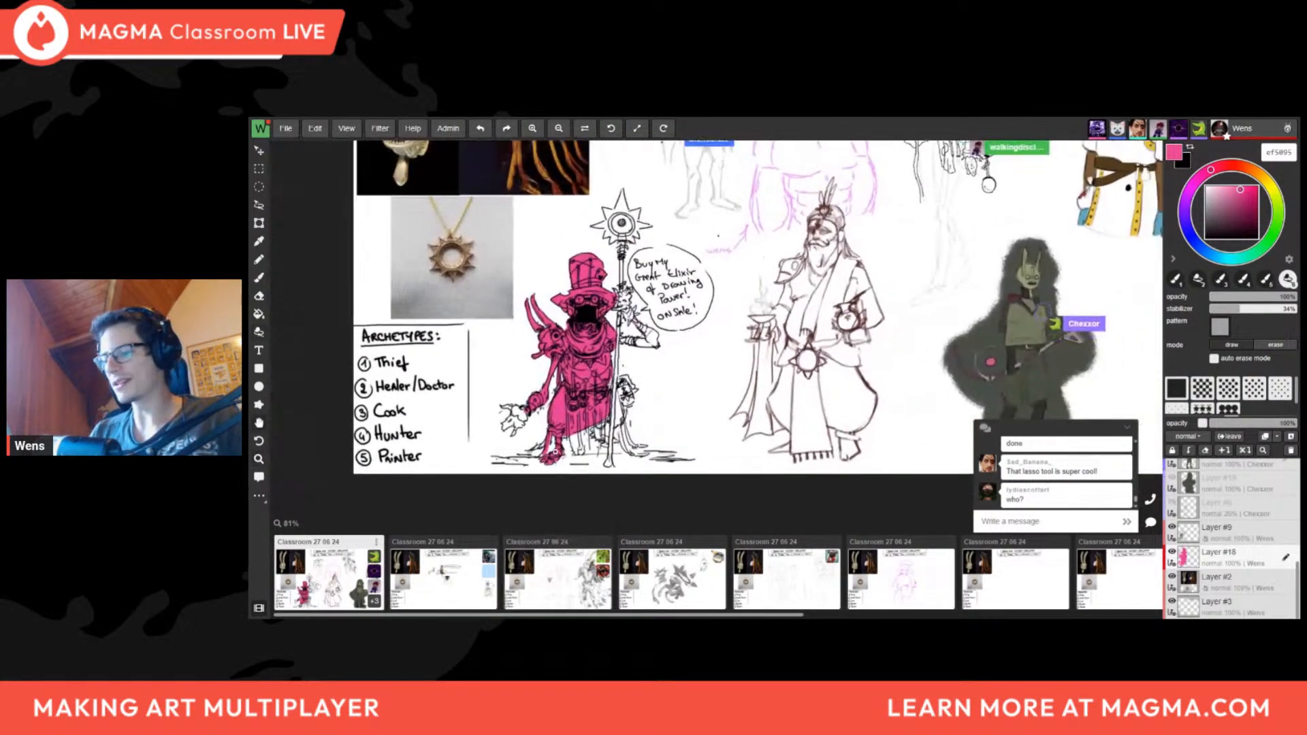
scroll(620, 436, up, 3)
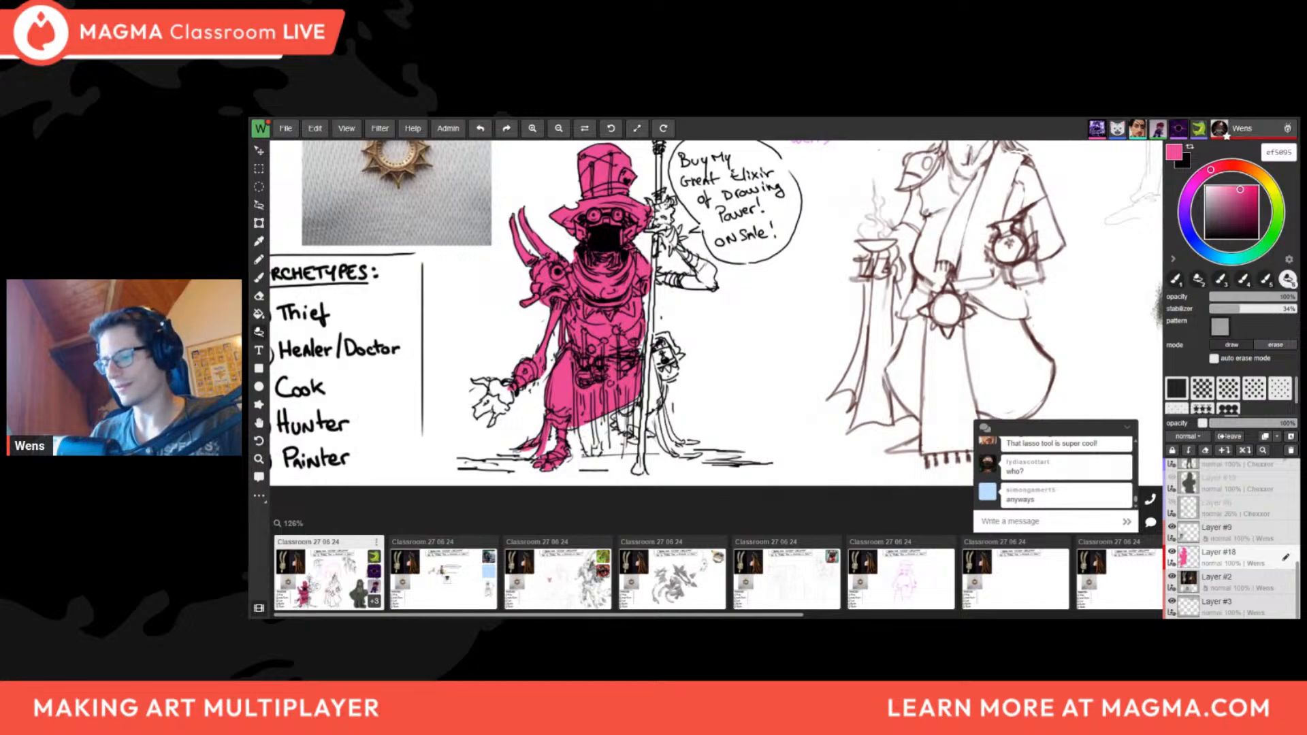
scroll(561, 446, down, 4)
scroll(578, 423, up, 2)
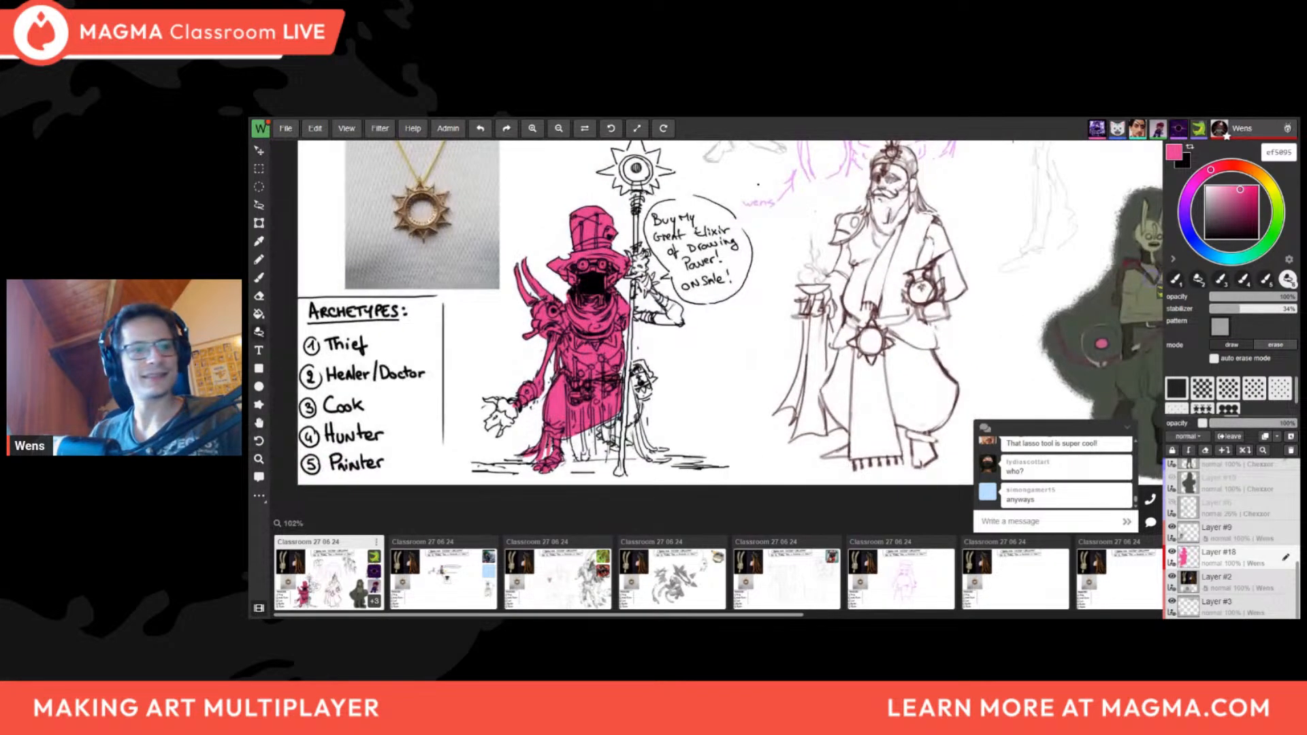
middle_drag(606, 447, 590, 453)
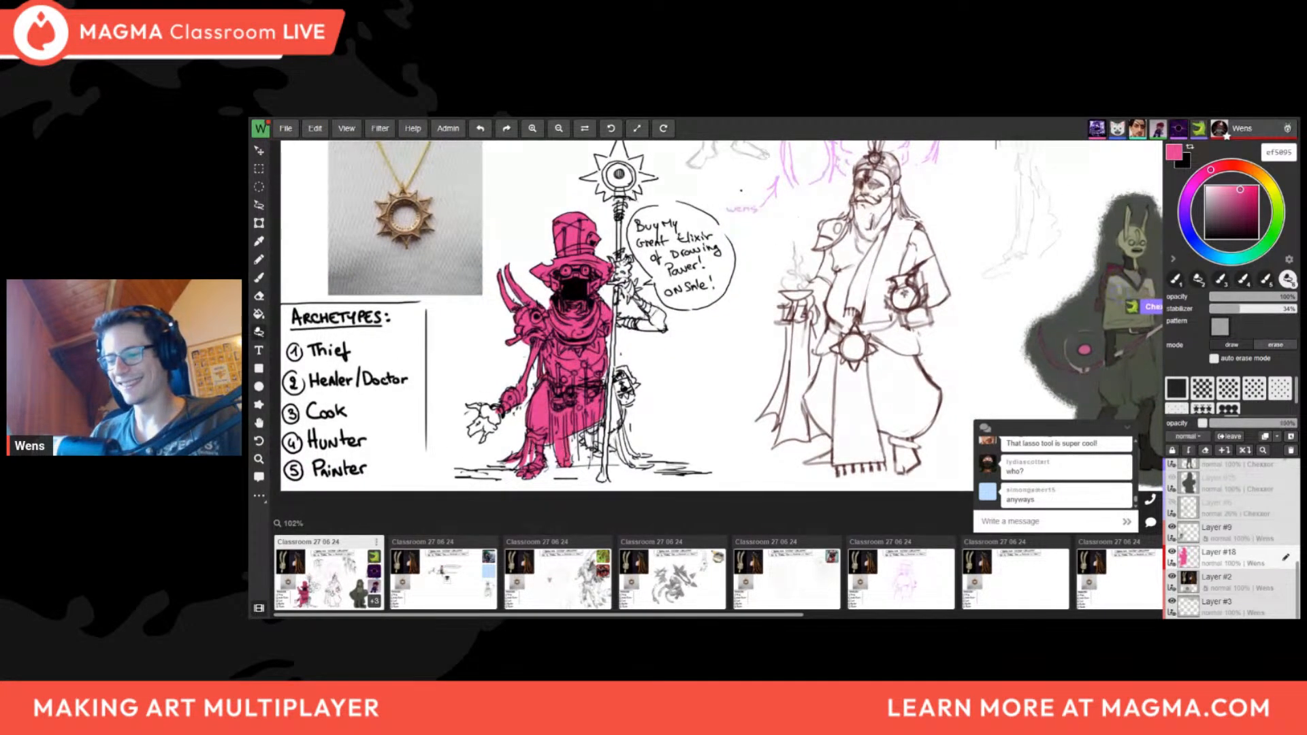
Extend the pink fill down the hanging skirt to the rear leg, checking the whole figure in mirrored view
scroll(593, 445, down, 4)
key(h)
middle_drag(851, 435, 606, 480)
scroll(606, 480, up, 3)
scroll(622, 467, down, 3)
key(h)
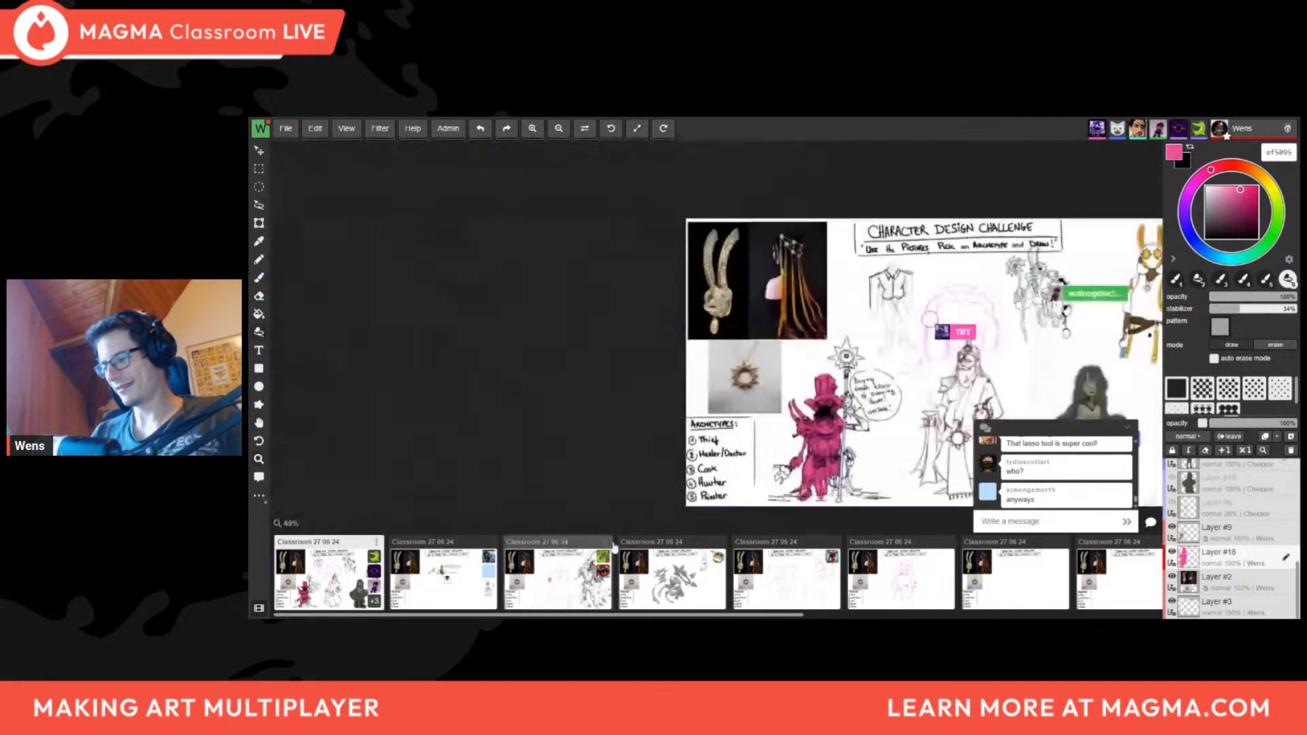
mouse_move(829, 483)
middle_down()
mouse_move(631, 507)
mouse_move(658, 408)
middle_up()
scroll(631, 507, up, 5)
key(e)
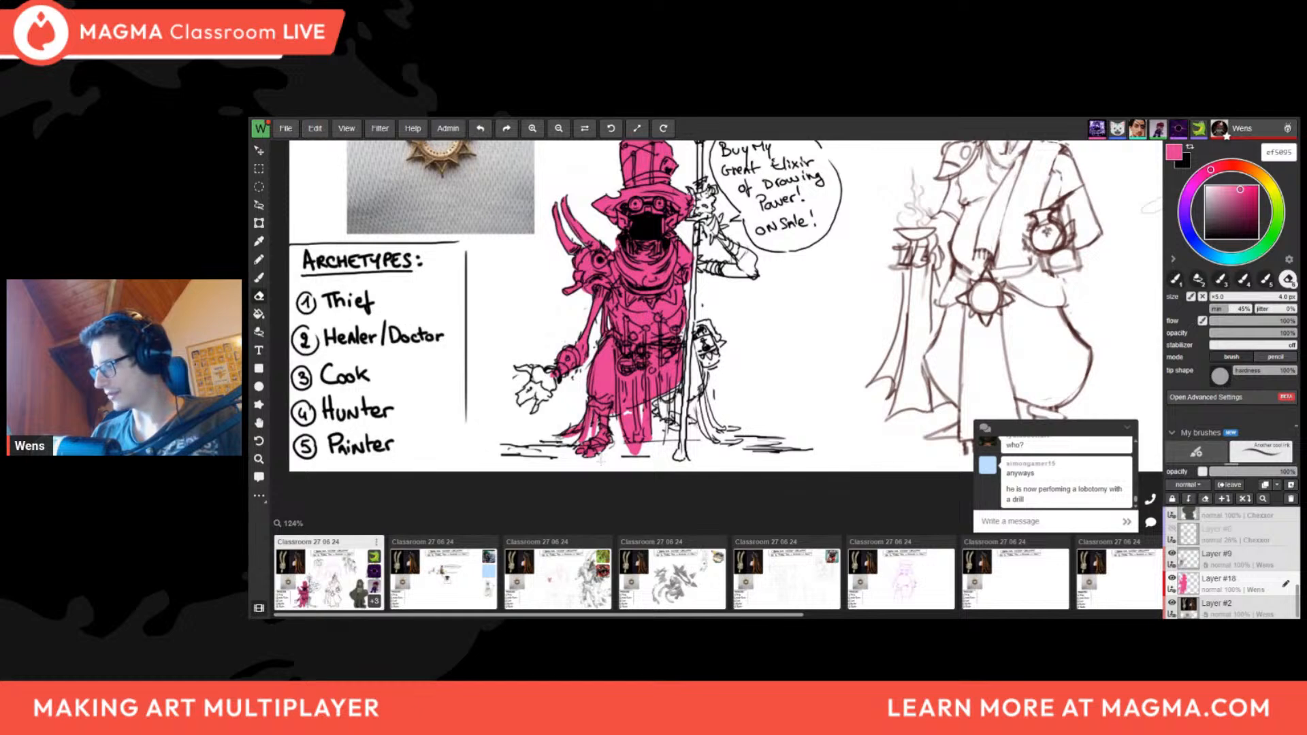
Examine the participant's doctor character and lobotomy scene on the second classroom canvas, and return to the first canvas
click(444, 589)
middle_drag(709, 307, 607, 347)
mouse_move(608, 347)
ctrl+mouse_down()
mouse_move(783, 332)
mouse_move(756, 361)
ctrl+mouse_up()
ctrl+drag(742, 484, 706, 541)
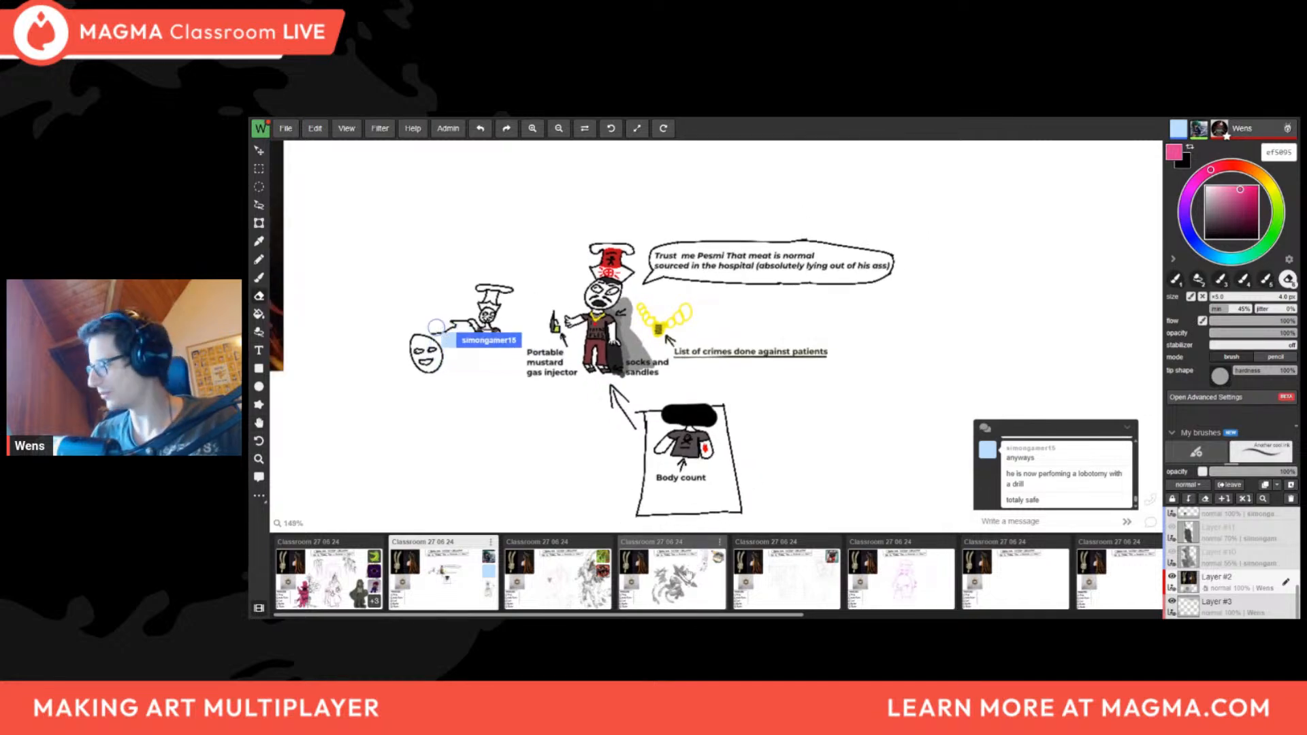
ctrl+drag(744, 465, 692, 531)
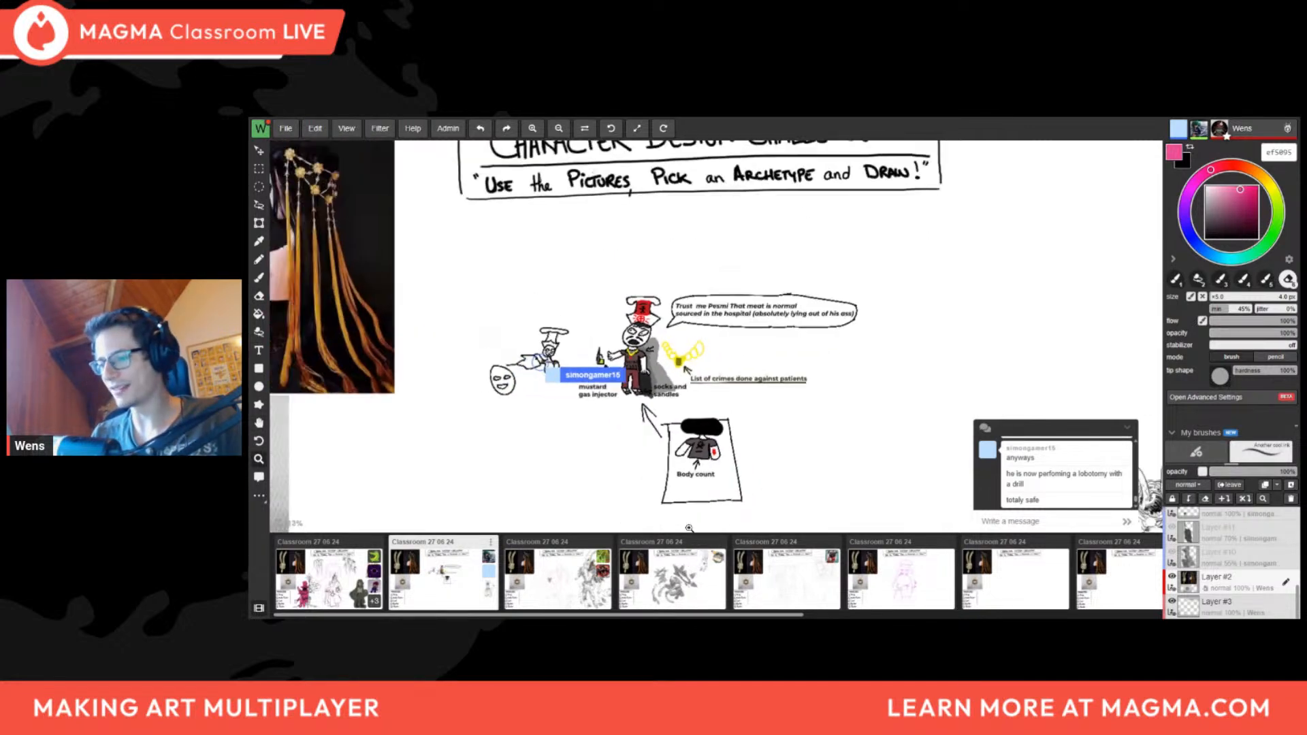
ctrl+drag(539, 376, 633, 395)
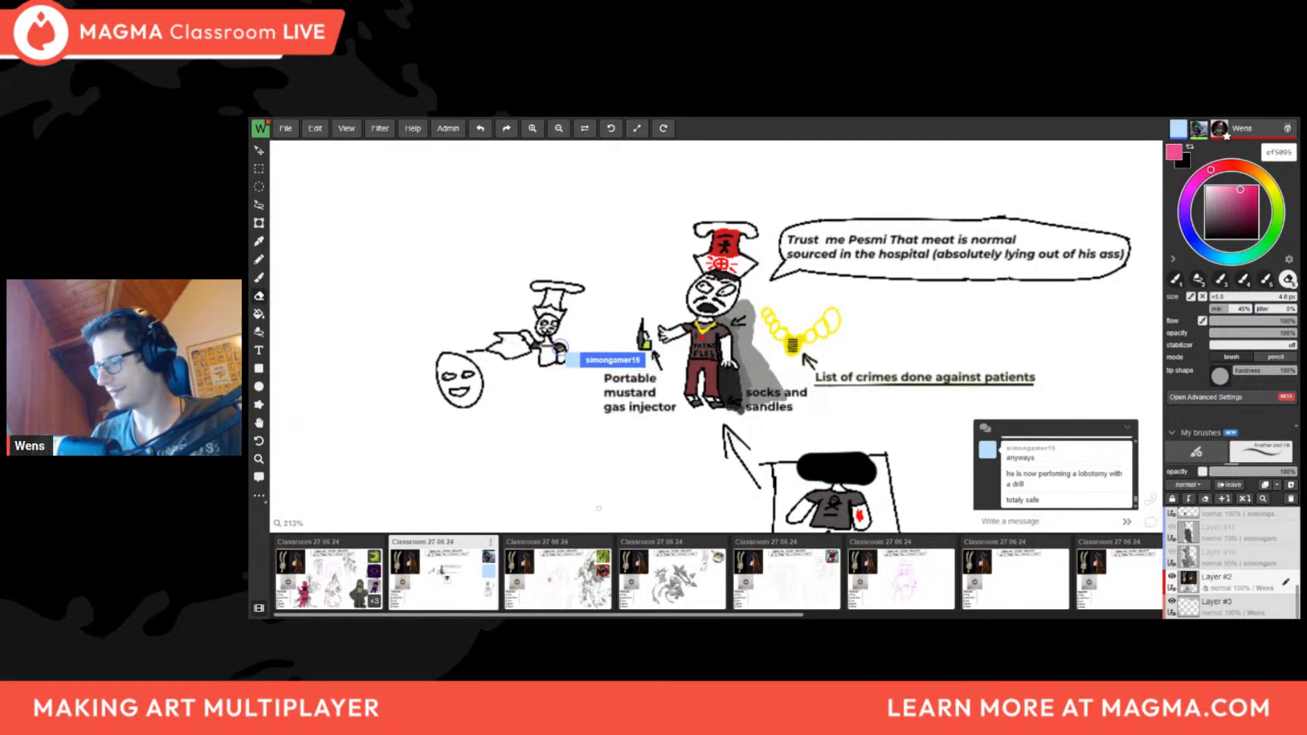
ctrl+drag(619, 486, 575, 517)
mouse_move(652, 491)
mouse_down()
mouse_move(644, 411)
mouse_move(614, 477)
mouse_up()
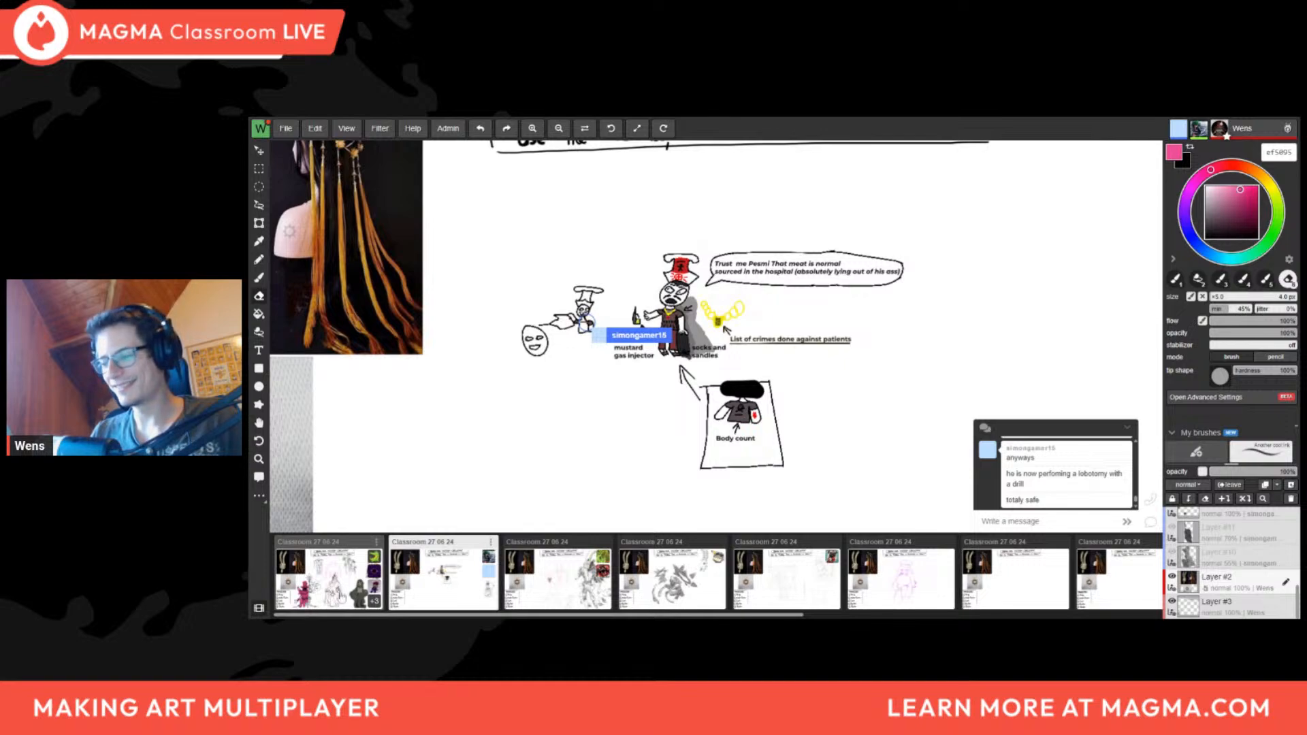
click(343, 593)
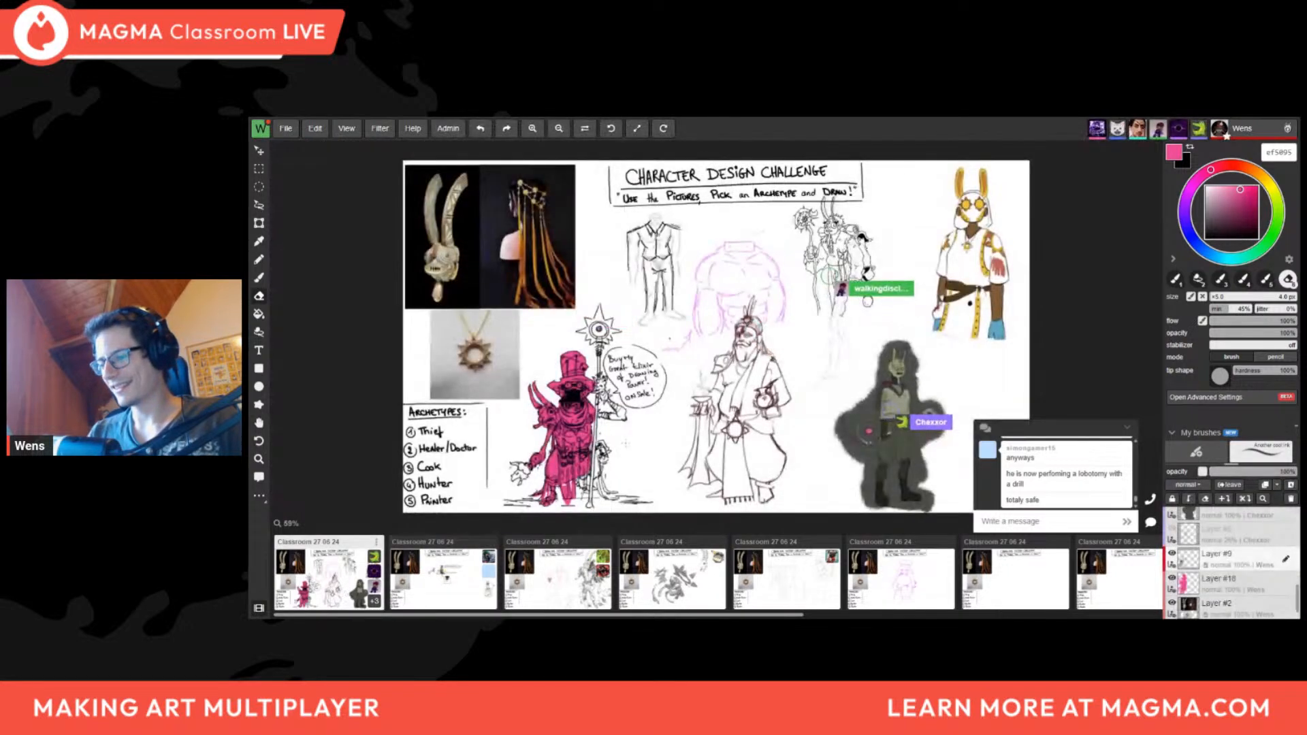
Try filling the top spike of the staff's sun ornament with pink on Layer #9, and undo it
scroll(600, 327, up, 6)
key(l)
mouse_move(603, 259)
mouse_down()
mouse_move(583, 300)
mouse_move(617, 325)
mouse_up()
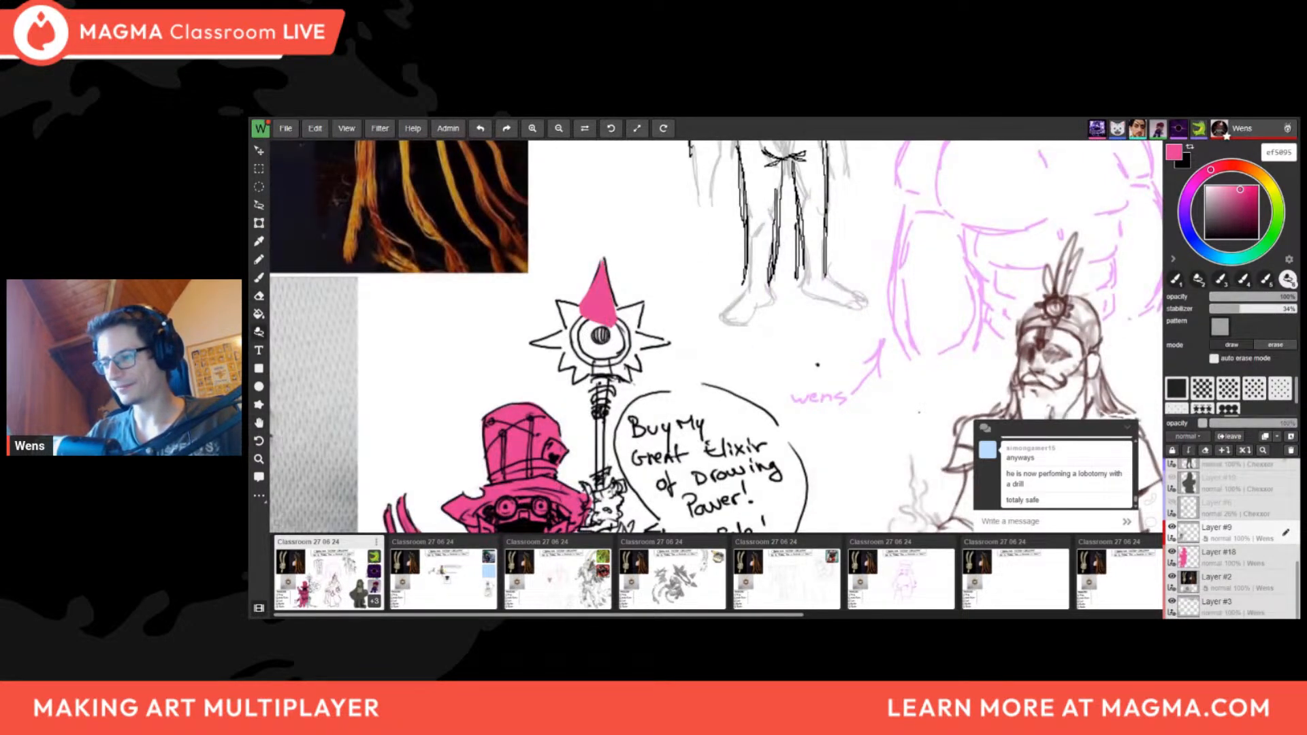
key(ctrl+z)
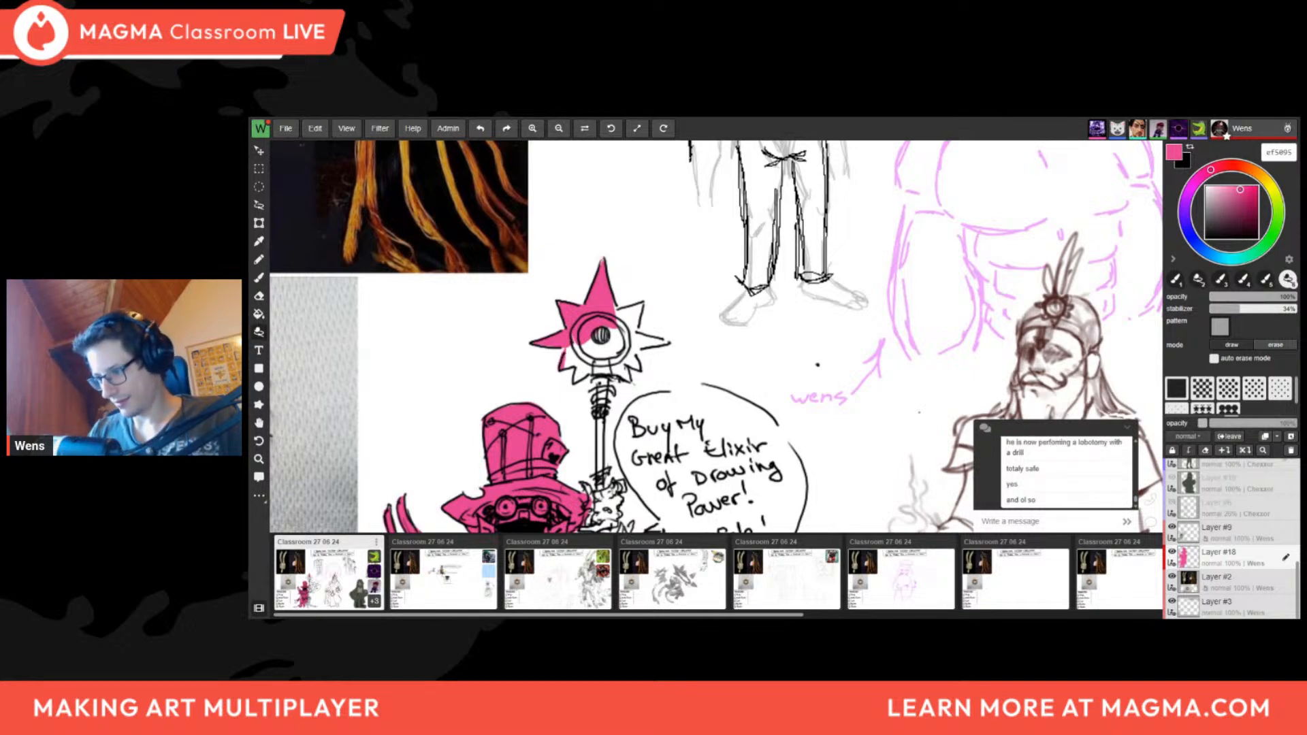
Fill the staff's spiked sun ornament with pink on Layer #18
drag(563, 370, 616, 335)
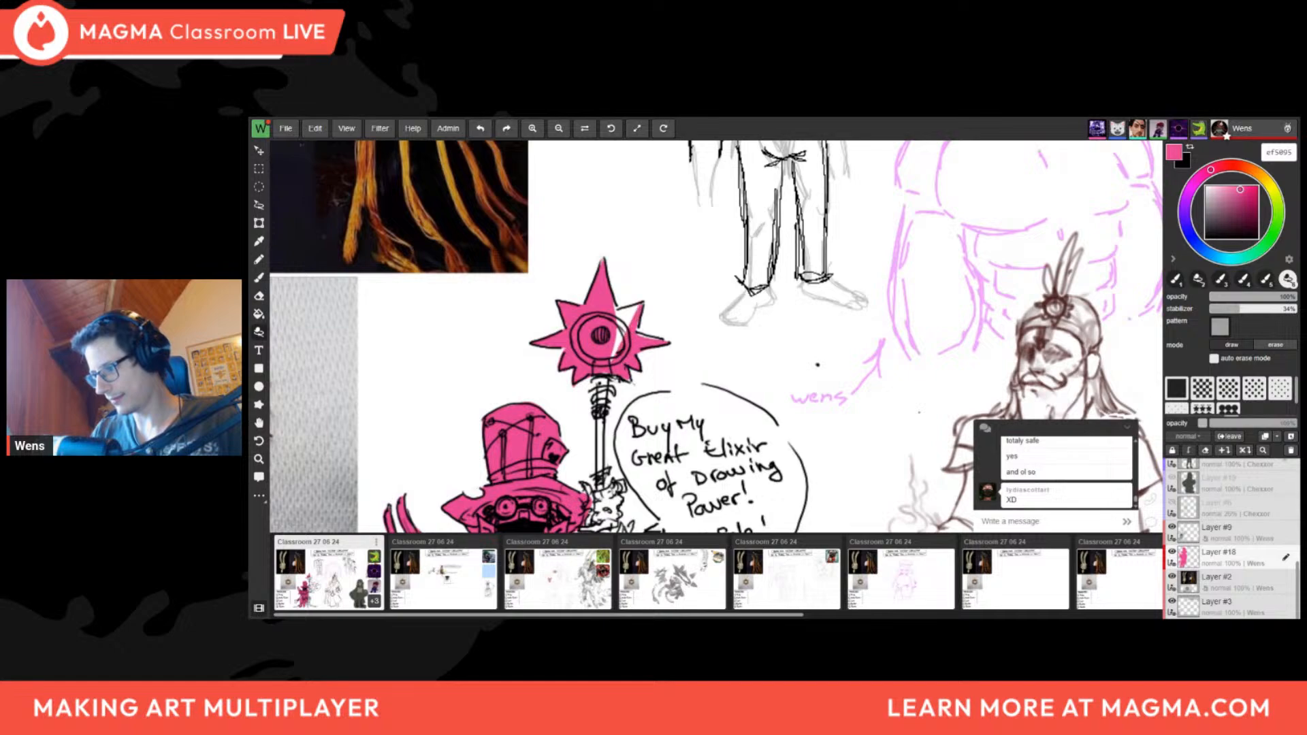
scroll(645, 341, down, 2)
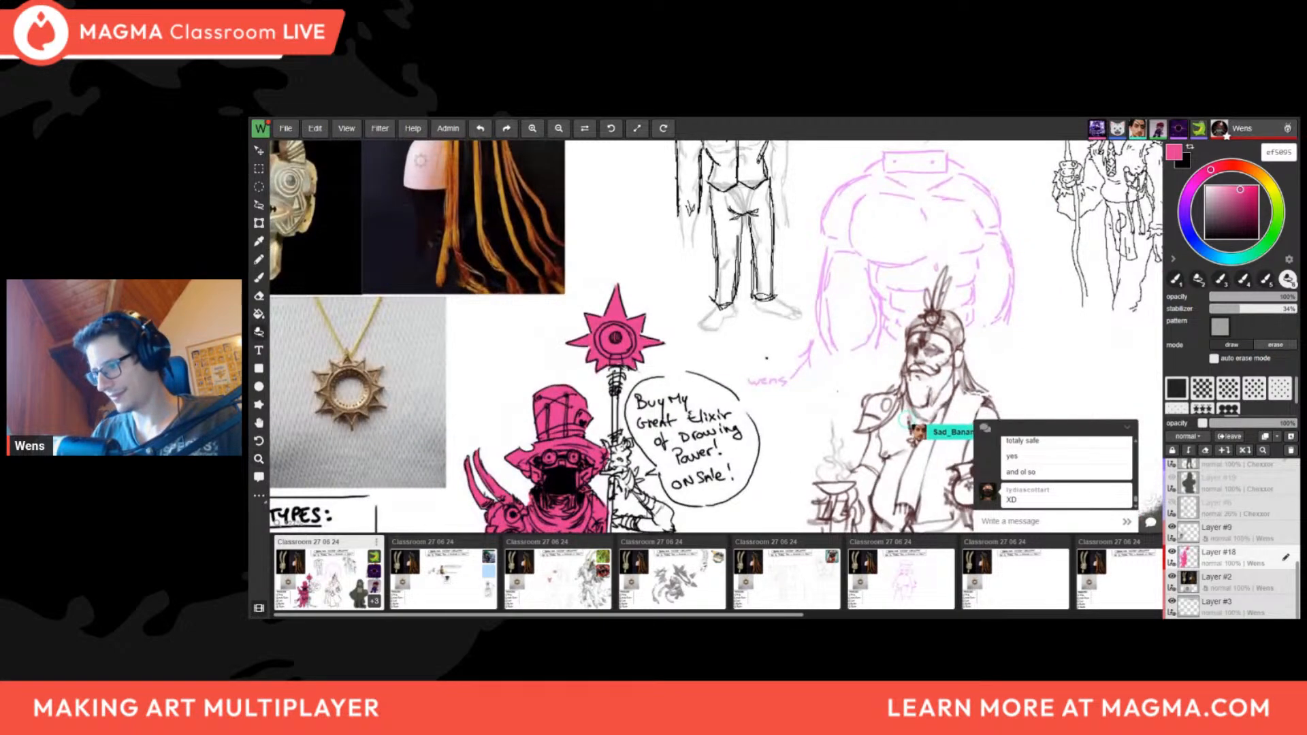
middle_drag(615, 408, 598, 295)
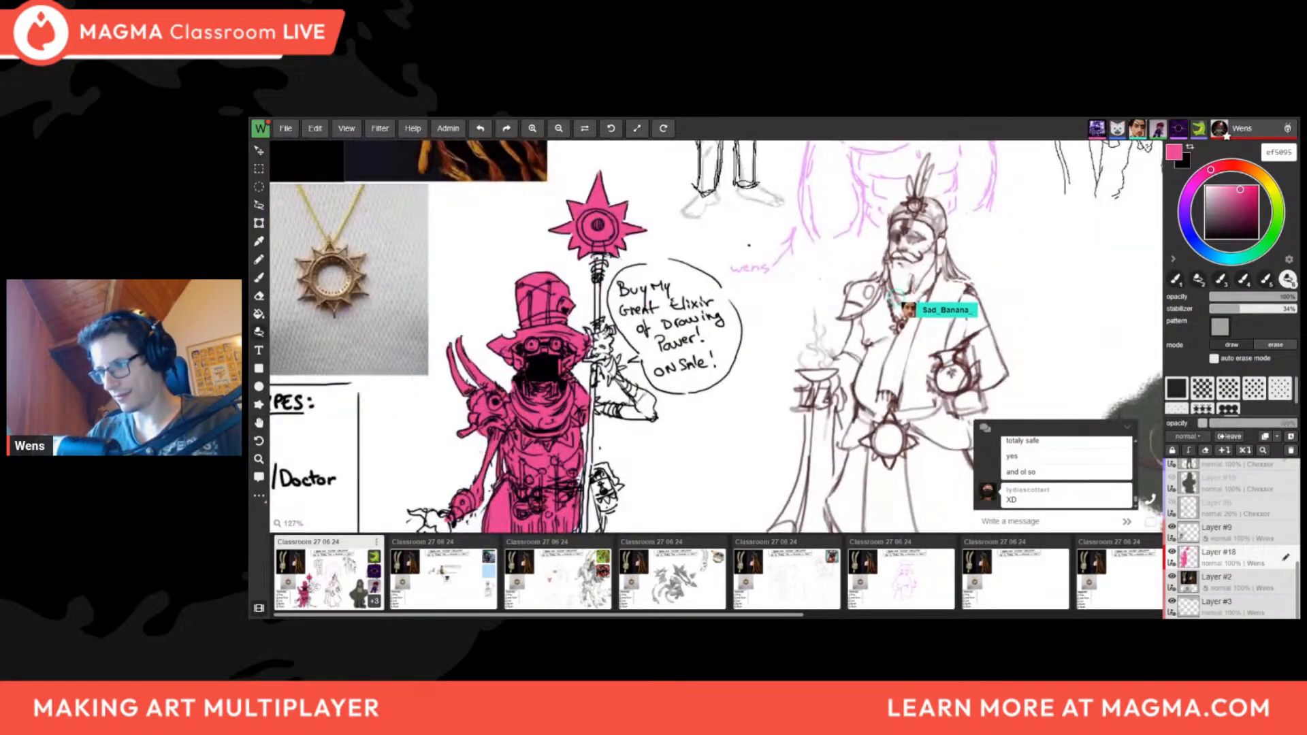
Fill the staff's shaft below the sun ornament with pink down to the gripping hand
drag(597, 259, 597, 318)
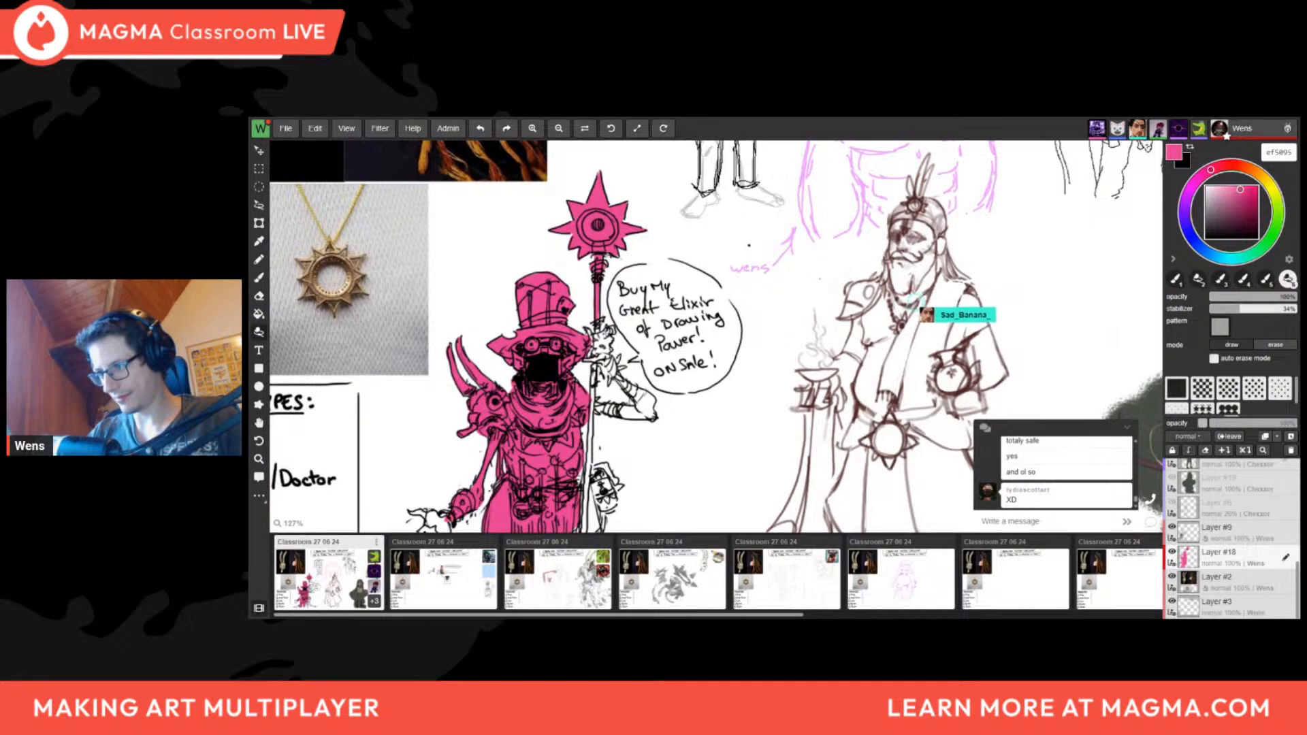
scroll(607, 264, down, 5)
middle_drag(613, 272, 552, 271)
scroll(556, 286, up, 3)
middle_drag(591, 320, 633, 341)
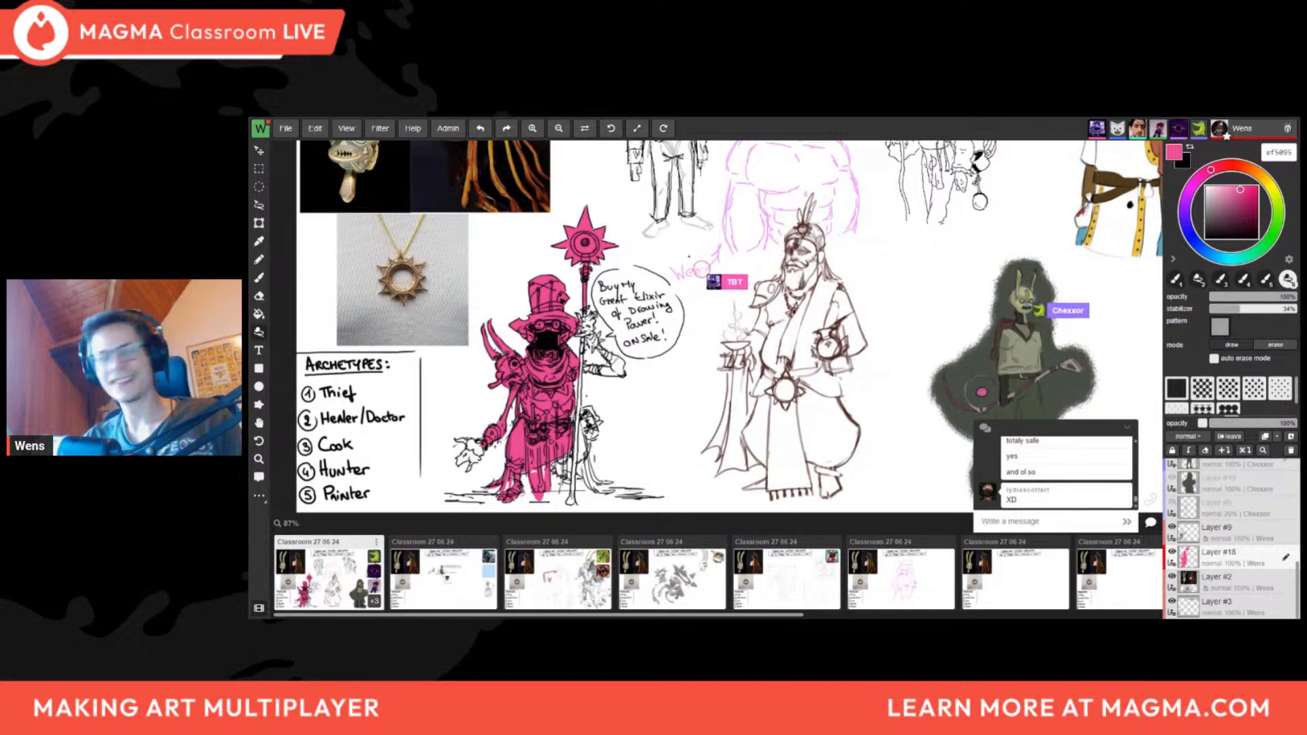
Fill the figure's outstretched open hand with pink and check the result on the whole canvas
mouse_move(525, 432)
mouse_down()
mouse_move(579, 372)
mouse_move(622, 358)
mouse_up()
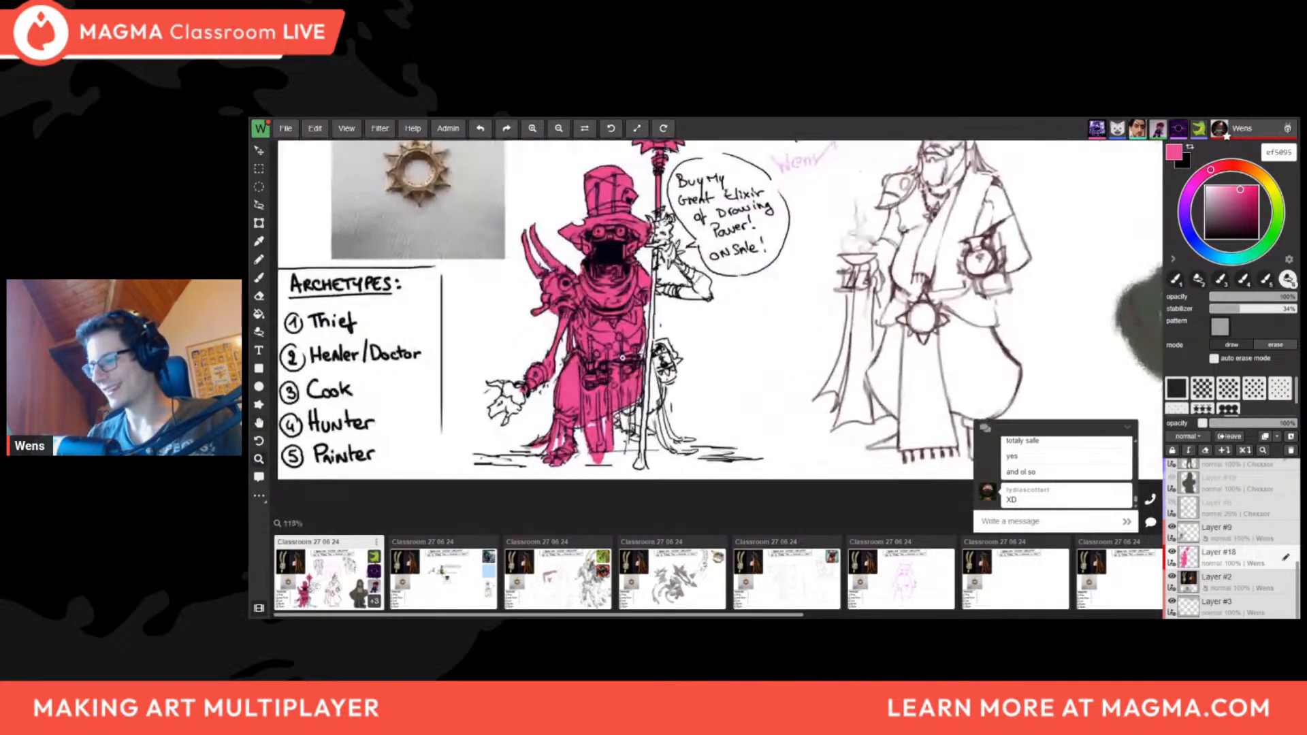
drag(510, 389, 574, 375)
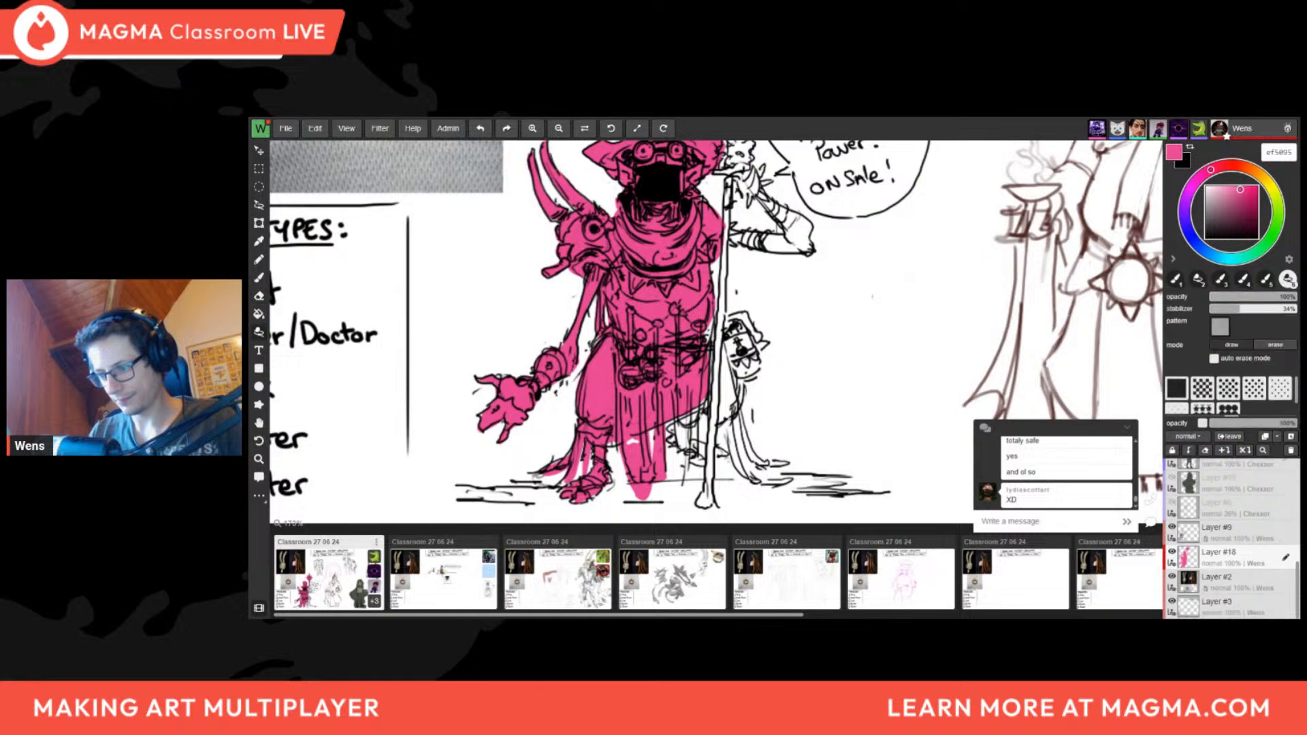
key(e)
scroll(488, 401, down, 5)
drag(548, 362, 476, 368)
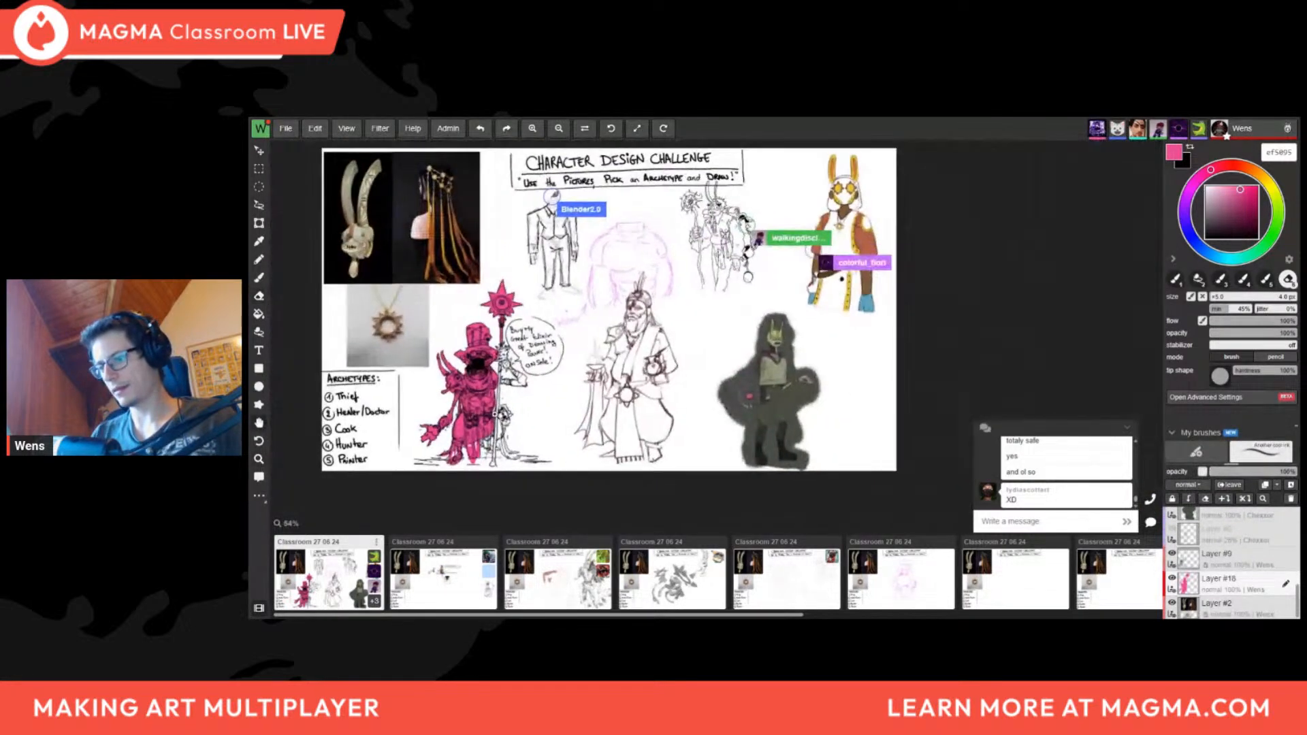
Fill the hand gripping the staff beside the hat with pink
scroll(476, 368, up, 4)
key(e)
scroll(514, 271, up, 4)
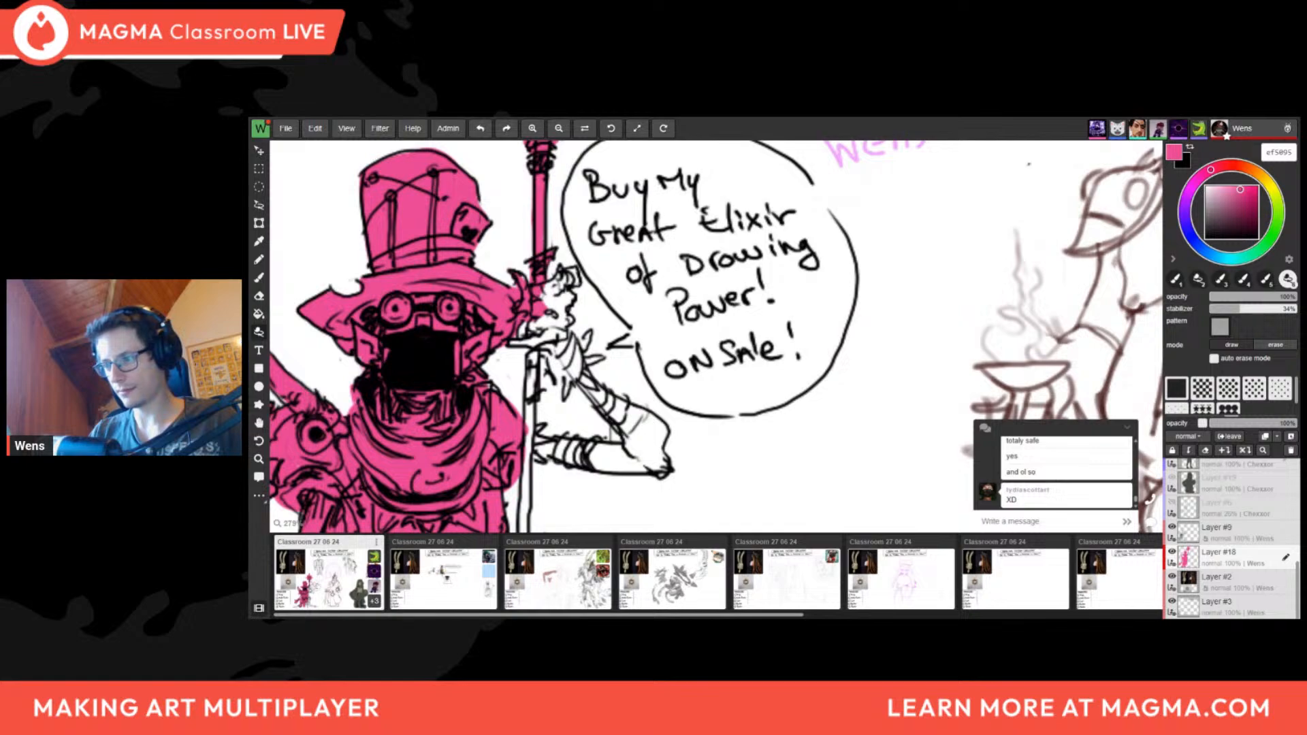
scroll(544, 306, down, 6)
scroll(570, 278, up, 2)
drag(559, 282, 576, 277)
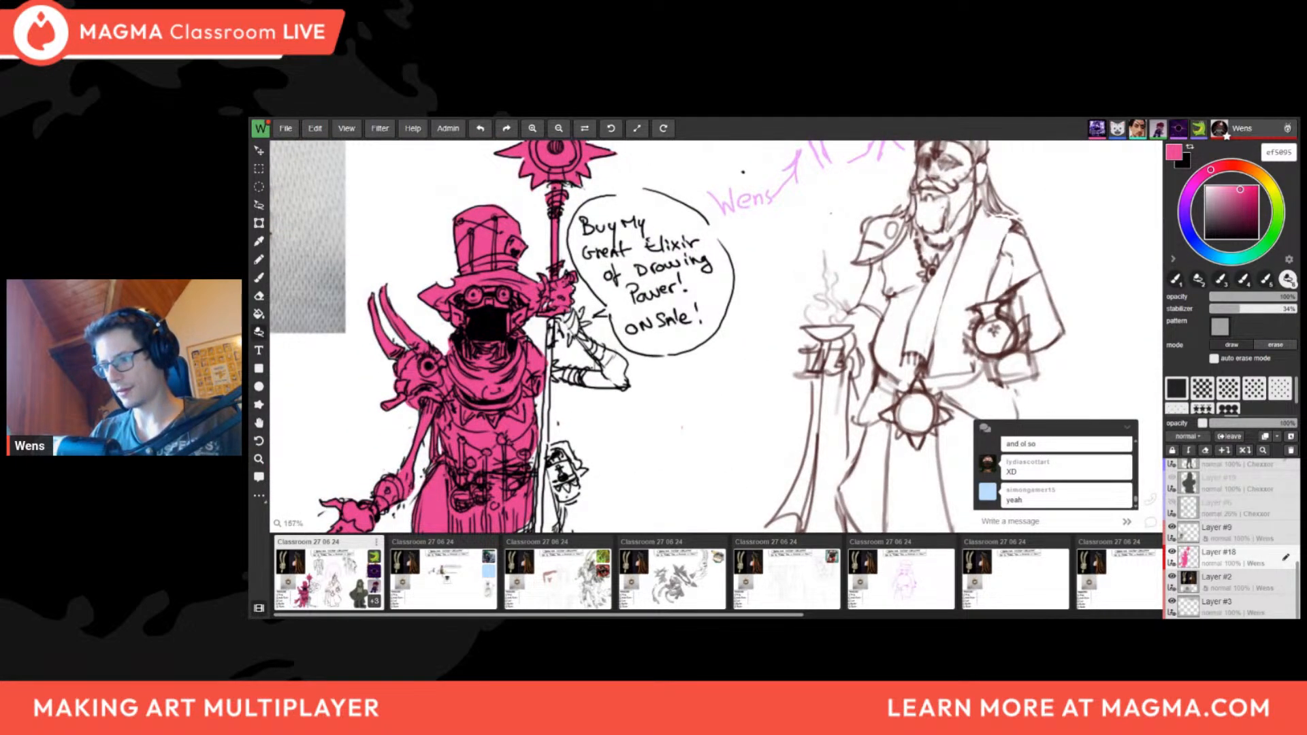
scroll(562, 307, down, 3)
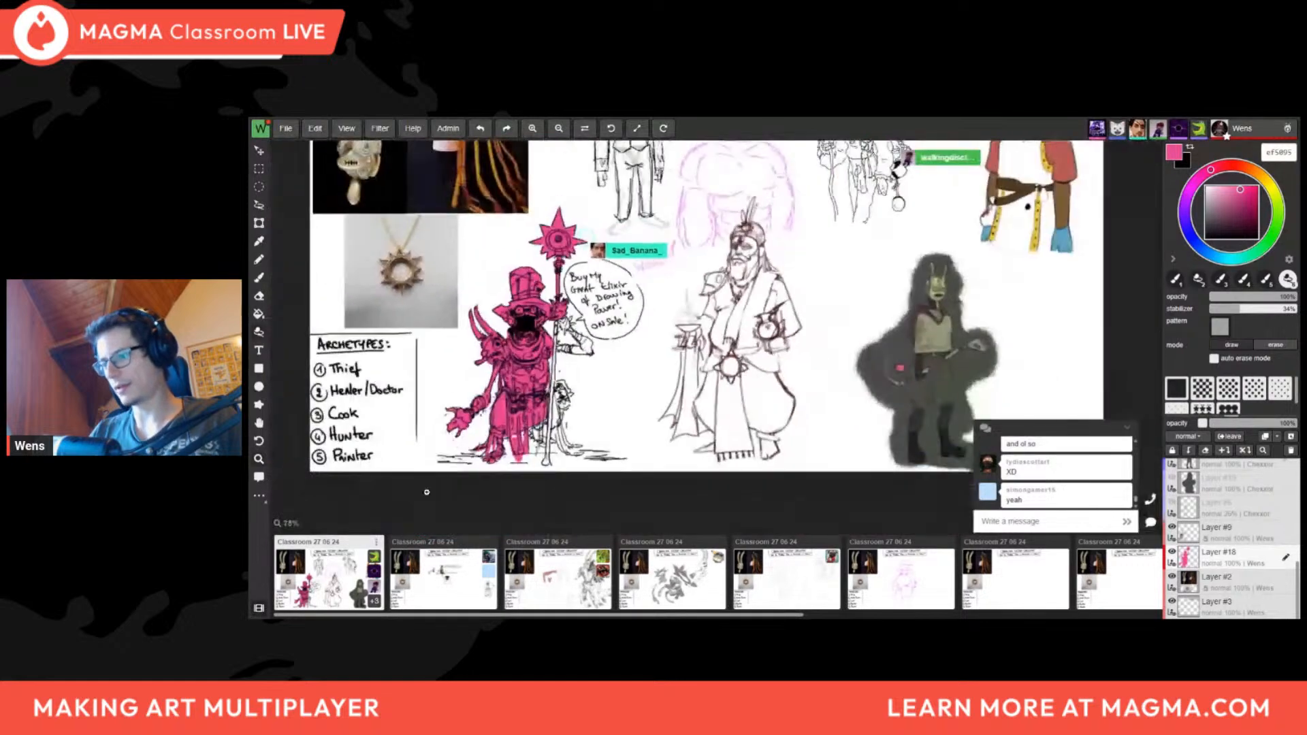
Extend the pink fill along the raised arm to the elbow, checking the silhouette in mirrored view
key(h)
middle_drag(898, 329, 623, 313)
scroll(623, 313, up, 2)
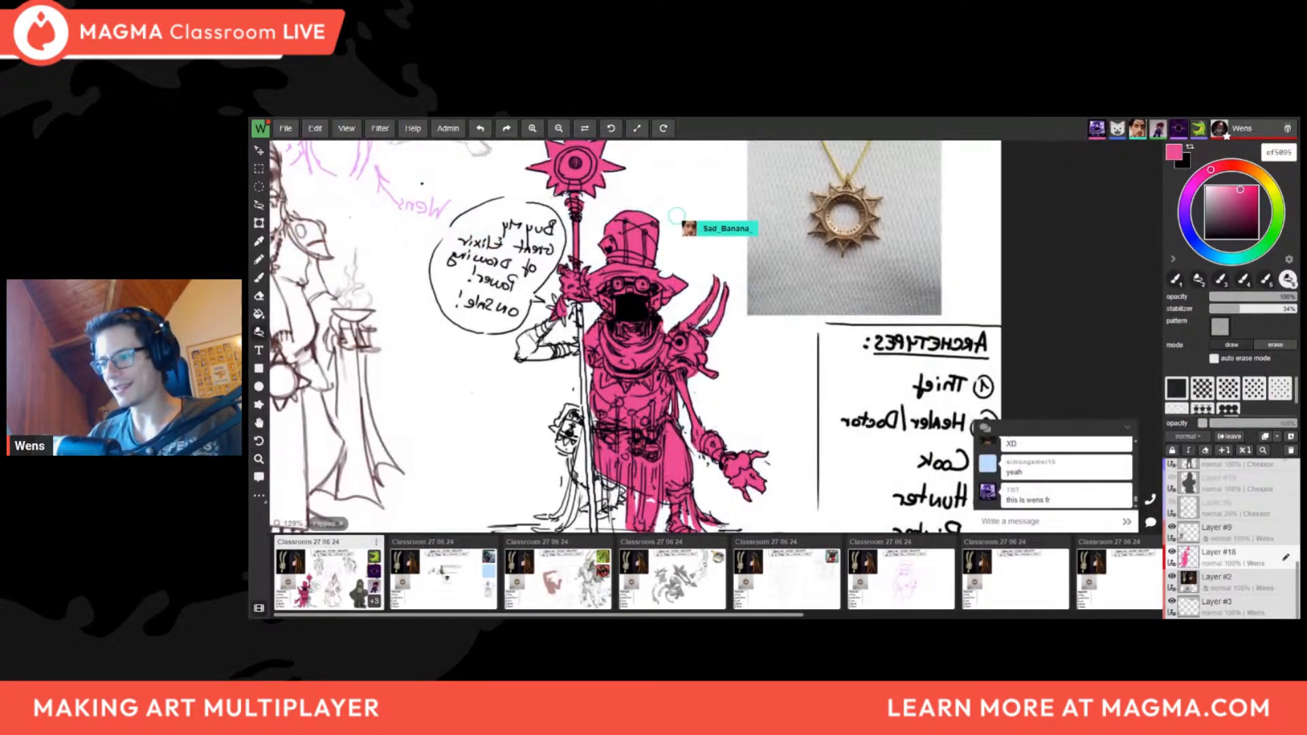
scroll(711, 323, down, 3)
key(h)
middle_drag(923, 294, 760, 314)
scroll(759, 315, up, 2)
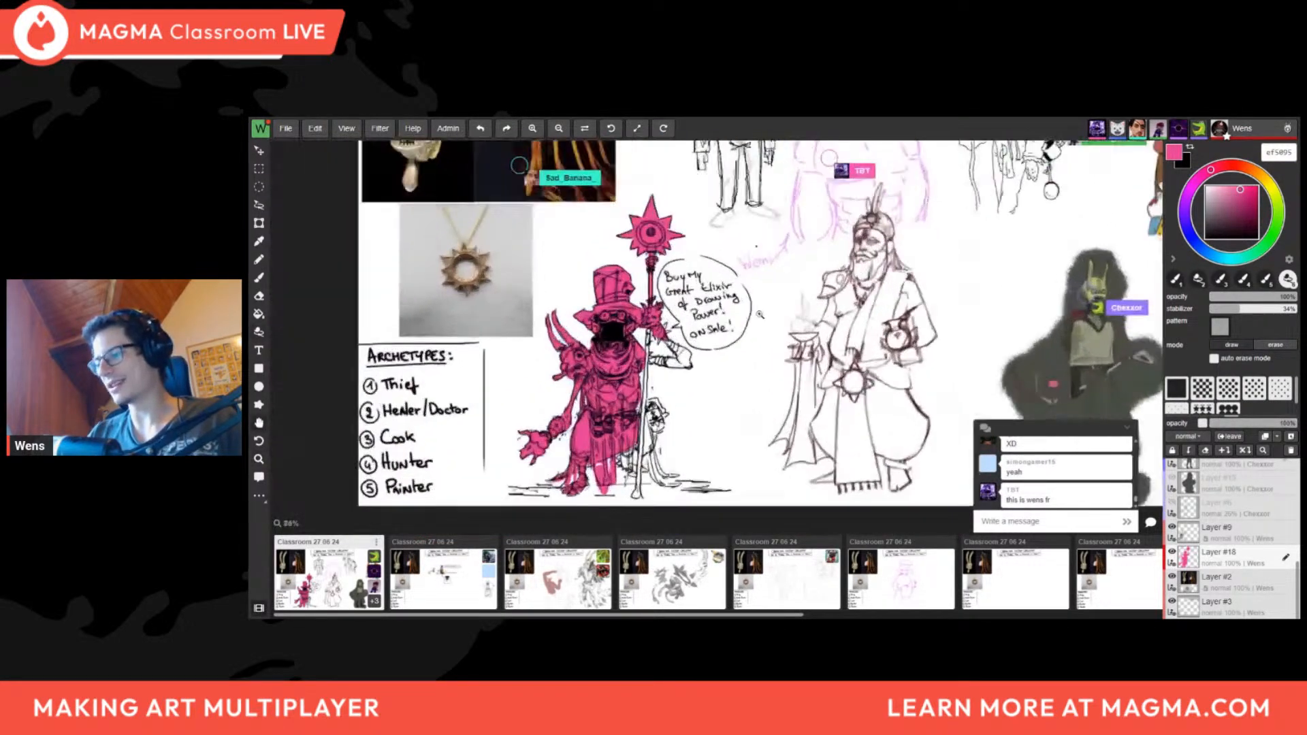
scroll(760, 314, up, 1)
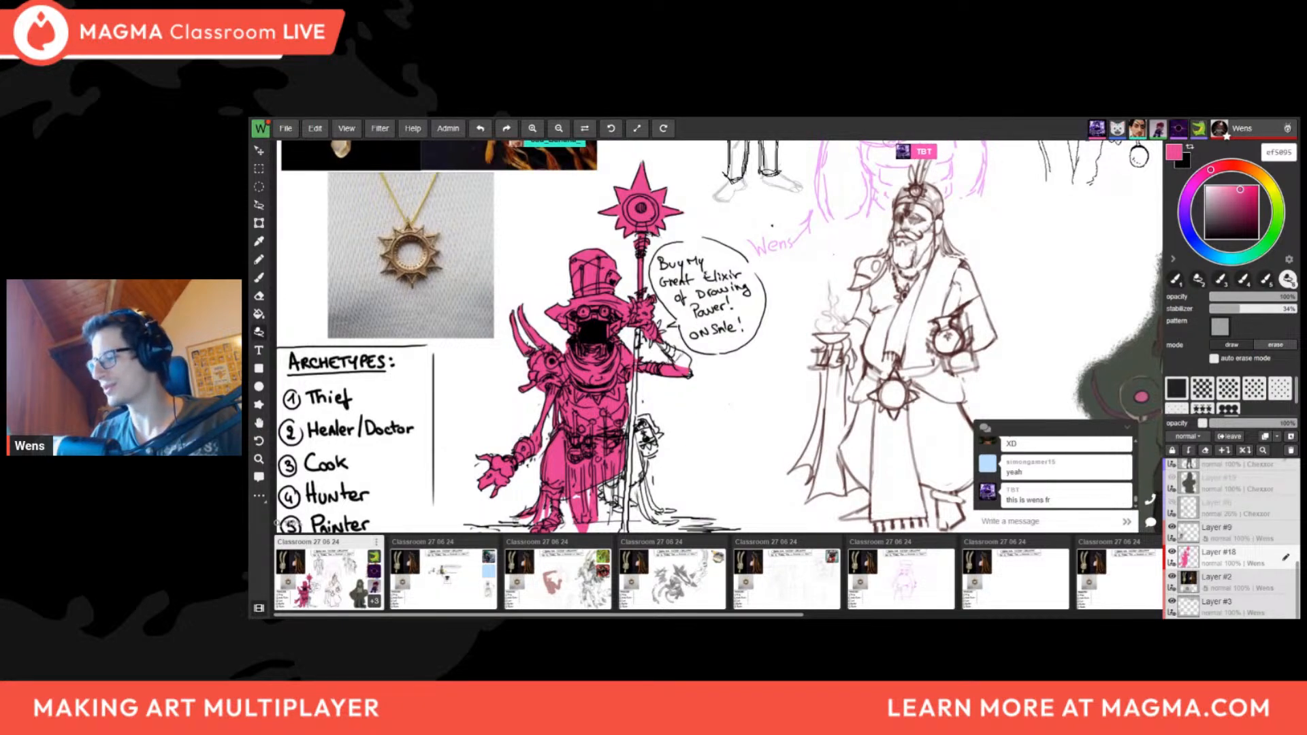
scroll(671, 426, down, 4)
key(h)
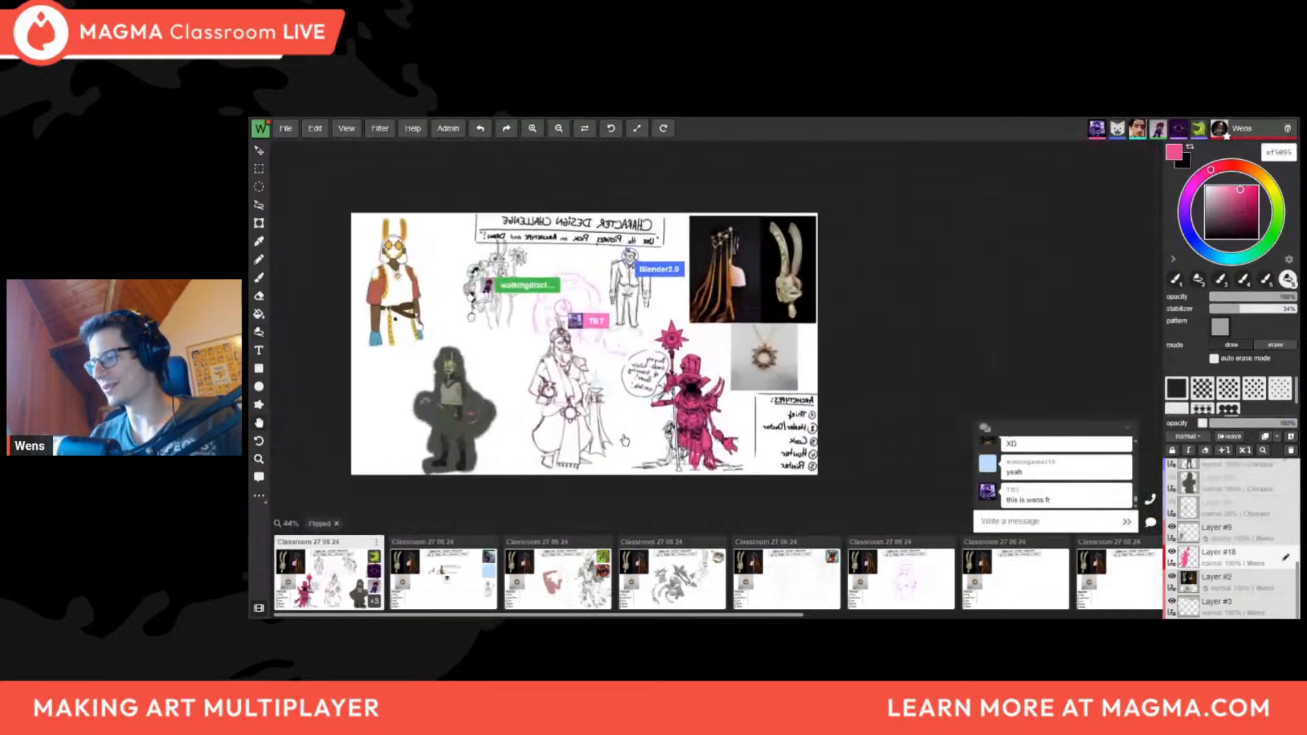
scroll(612, 405, up, 5)
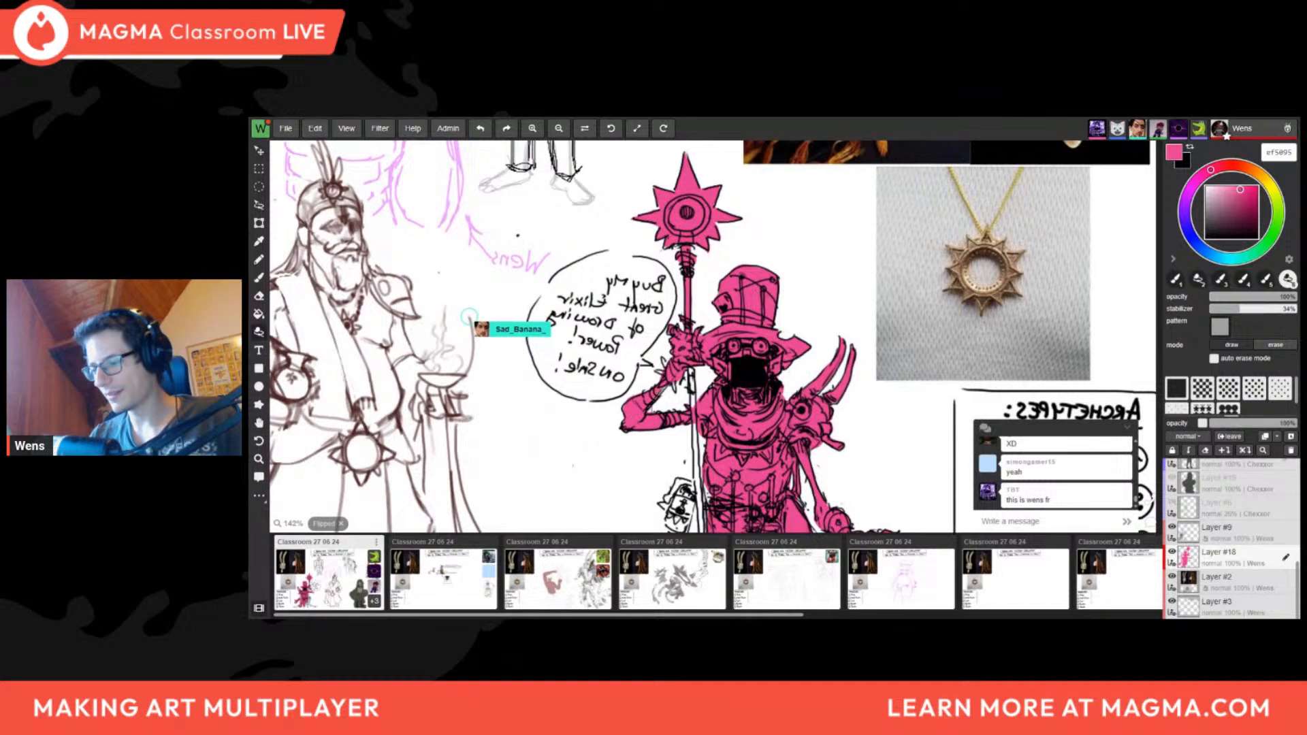
Examine the pink silhouette in mirrored and normal view for areas still lacking base colour
key(e)
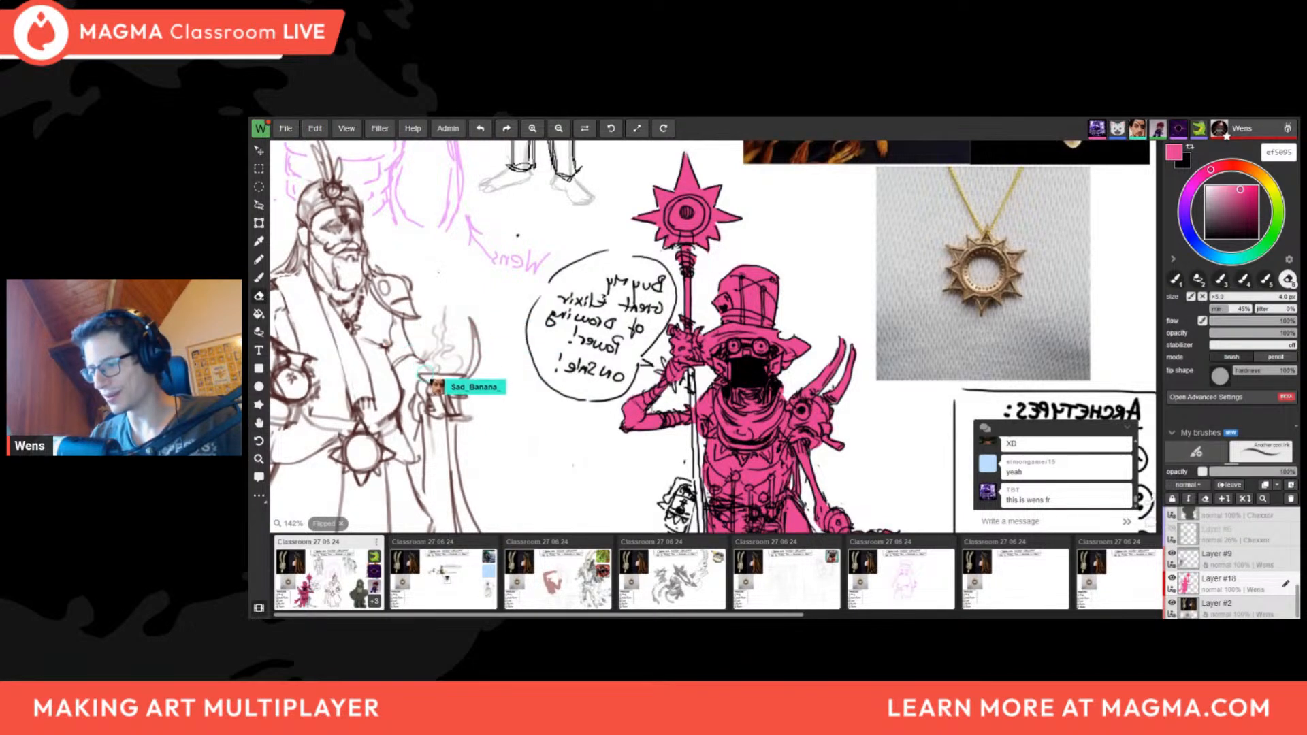
key(b)
key(e)
mouse_move(642, 427)
ctrl+mouse_down()
mouse_move(604, 447)
mouse_move(477, 442)
ctrl+mouse_up()
key(f)
ctrl+drag(915, 379, 1042, 381)
key(l)
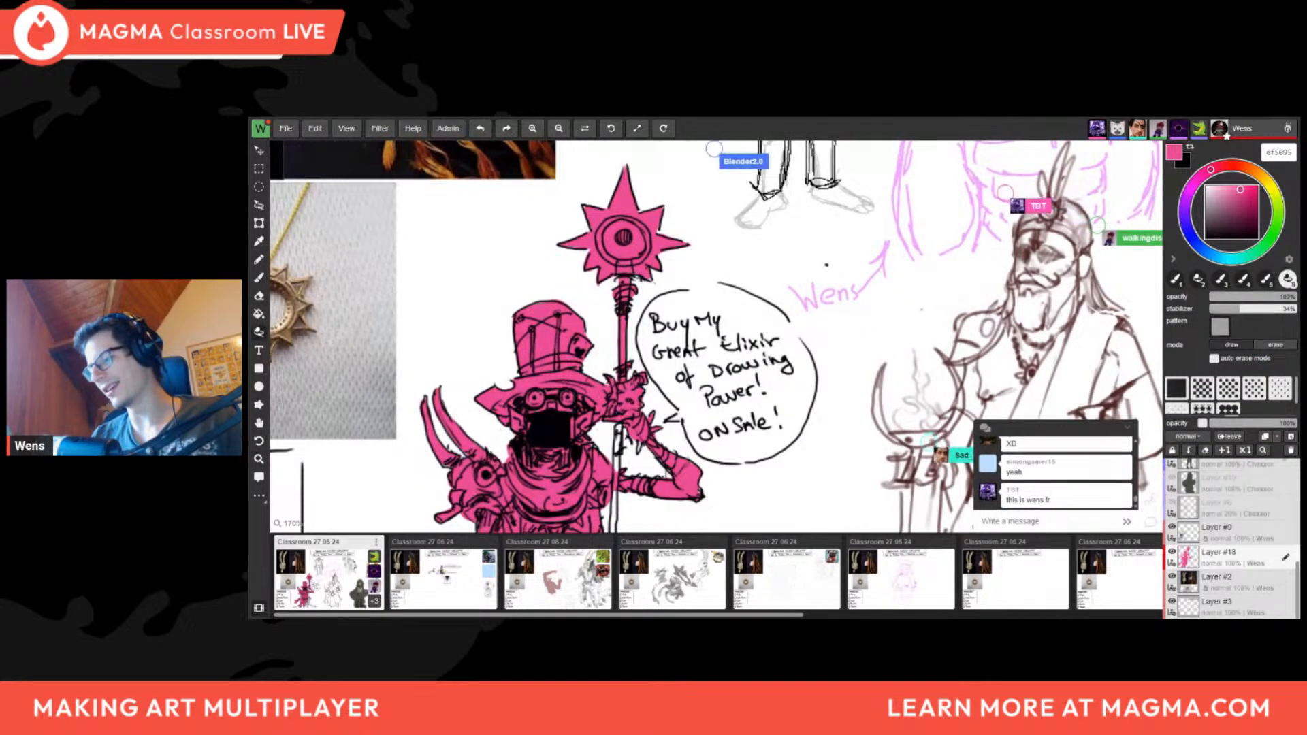
ctrl+drag(656, 446, 517, 446)
key(f)
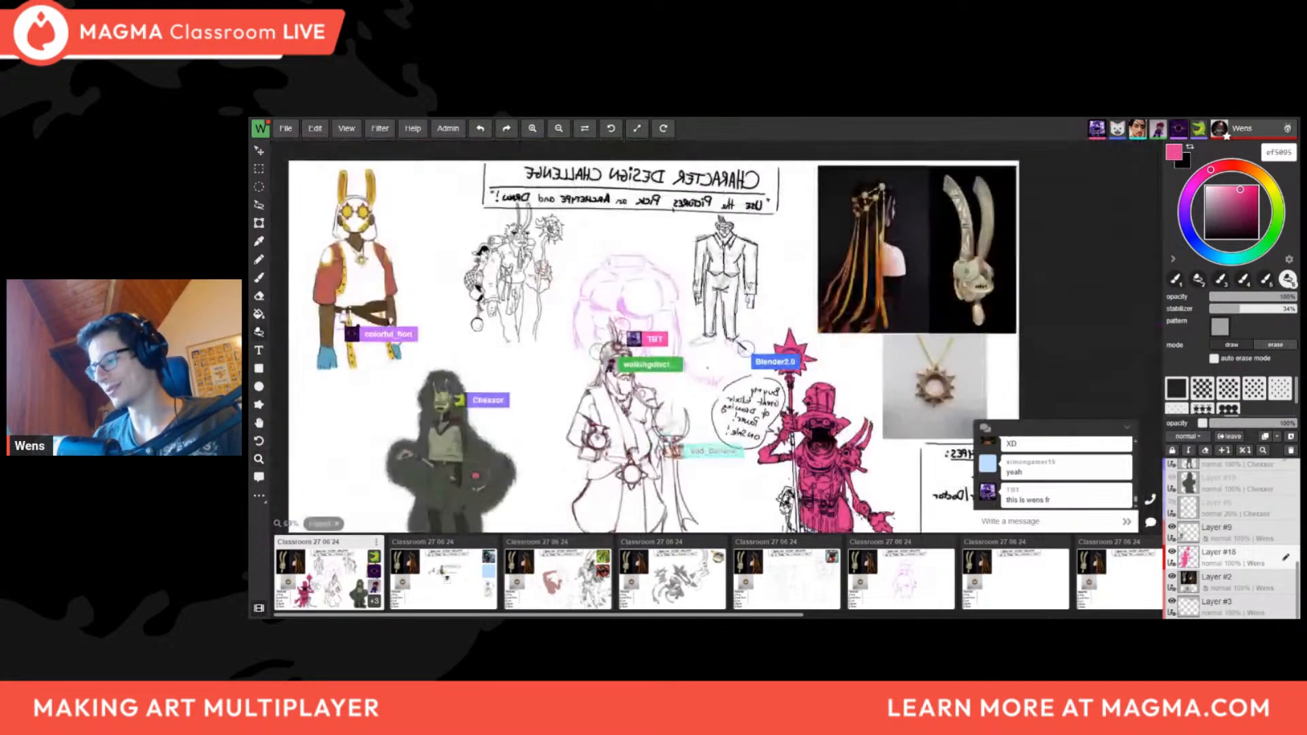
drag(793, 423, 715, 327)
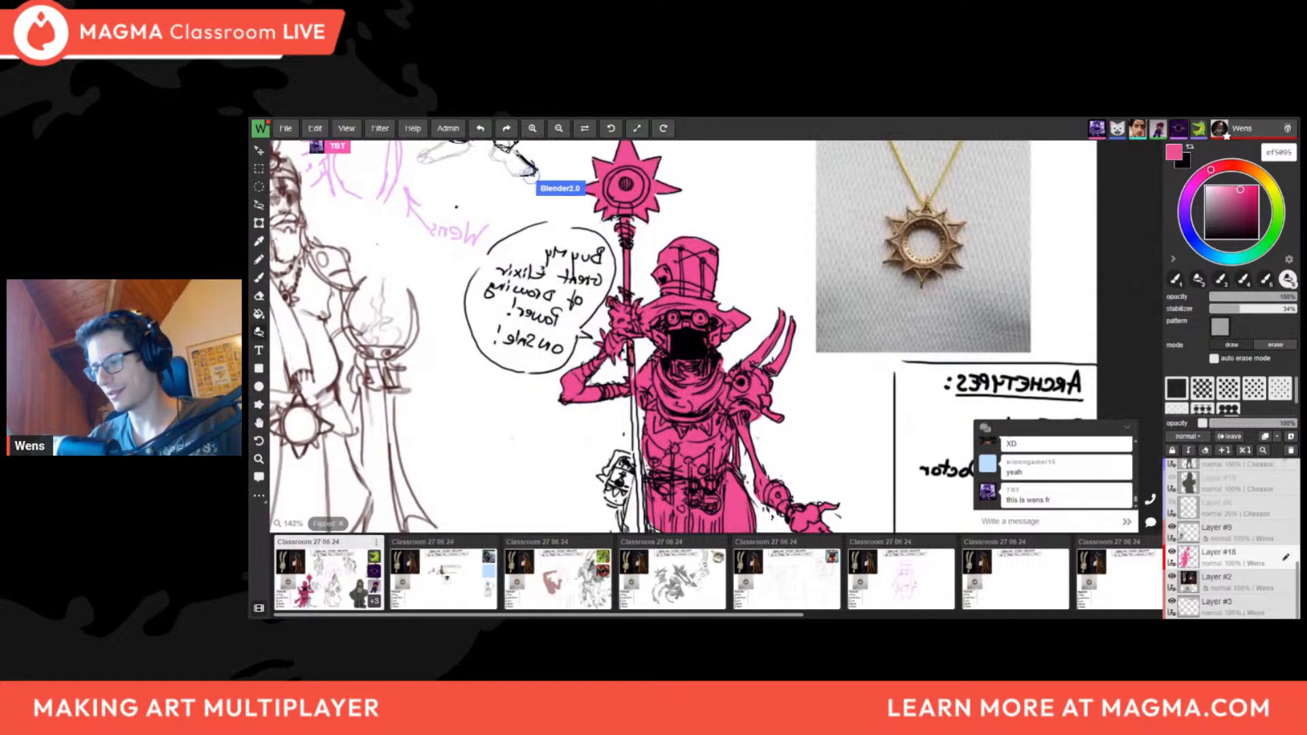
ctrl+drag(681, 265, 602, 265)
key(f)
ctrl+drag(779, 324, 847, 325)
Fill the hip pouch behind the staff and the trailing cloth beside the front leg with pink
drag(847, 324, 780, 260)
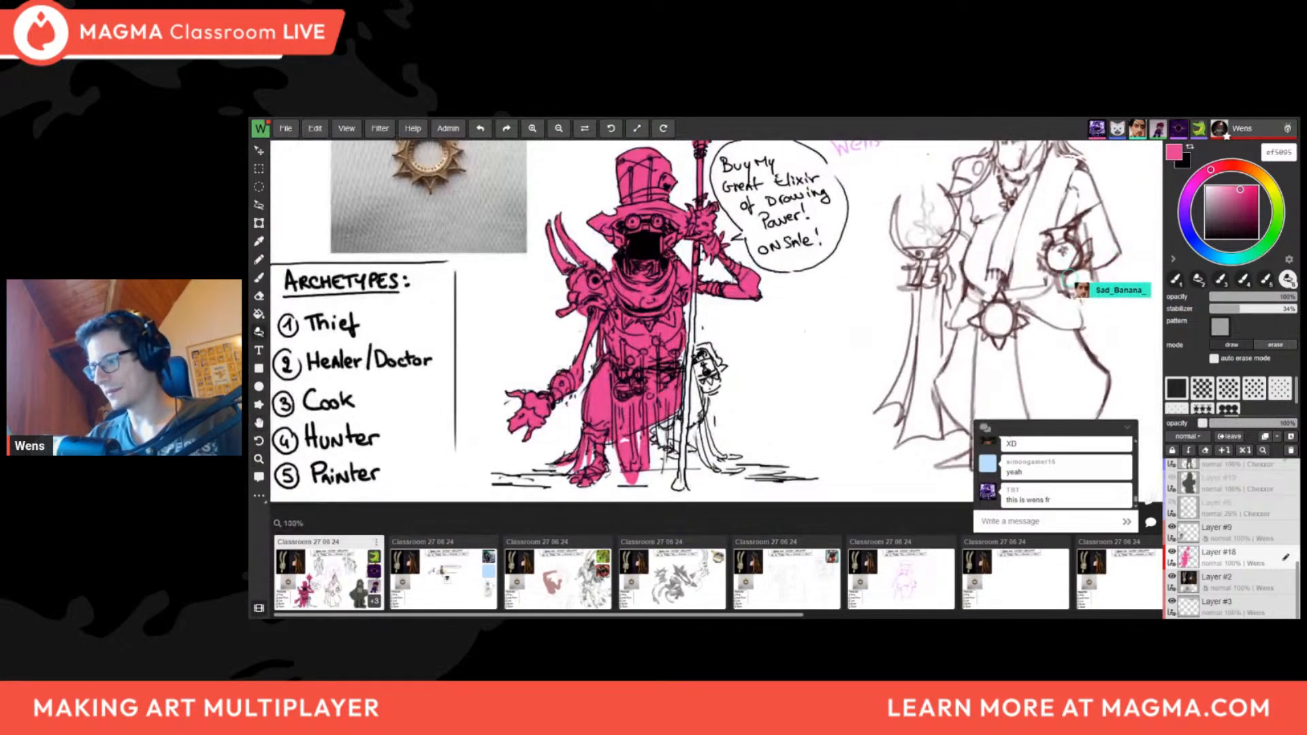
drag(699, 337, 642, 322)
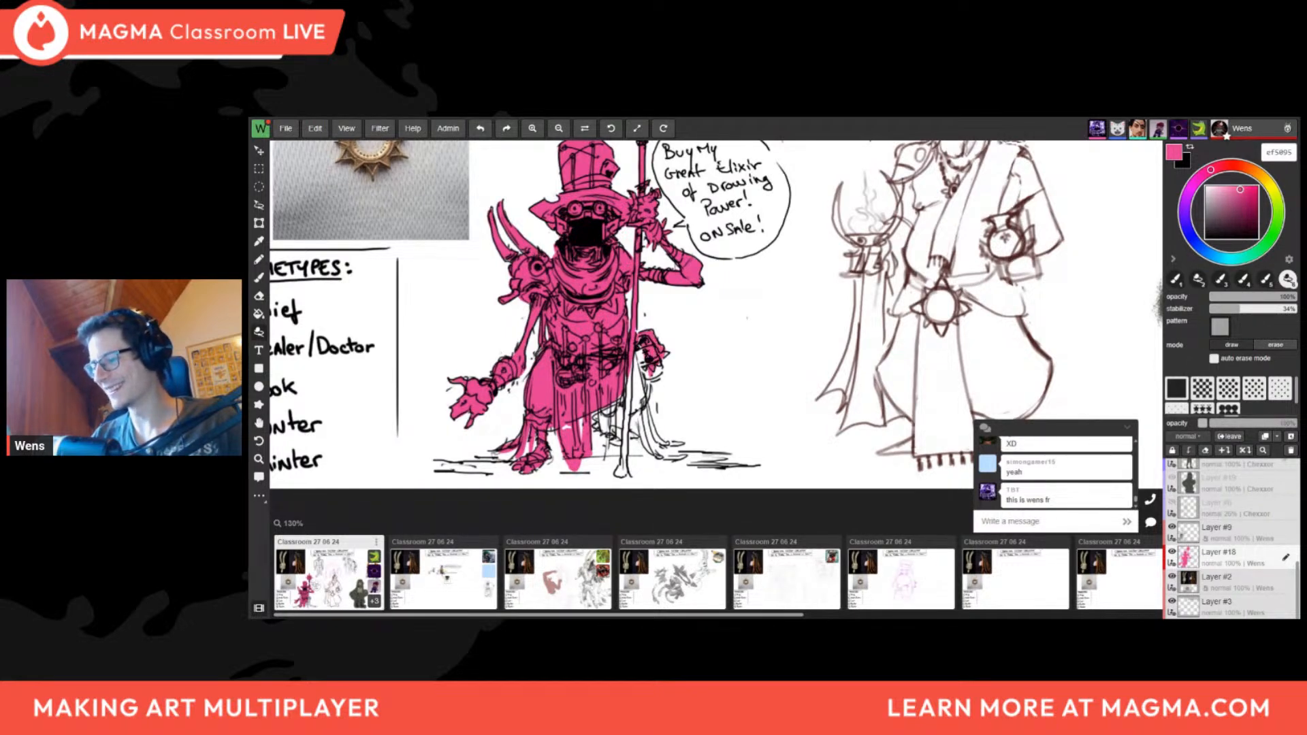
ctrl+drag(680, 368, 602, 368)
key(f)
drag(782, 371, 800, 487)
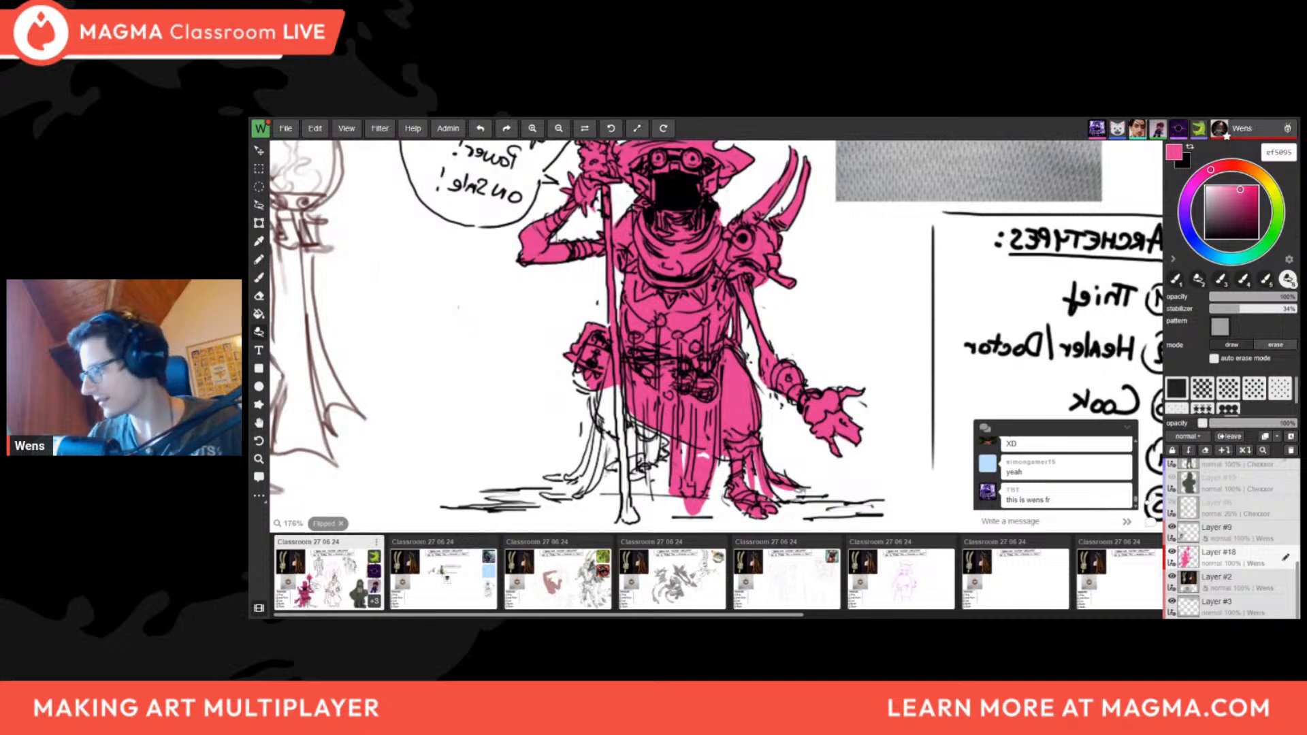
Fill the staff's middle section and the rear trouser leg with pink, checking the figure in mirrored view
key(f)
drag(632, 429, 479, 462)
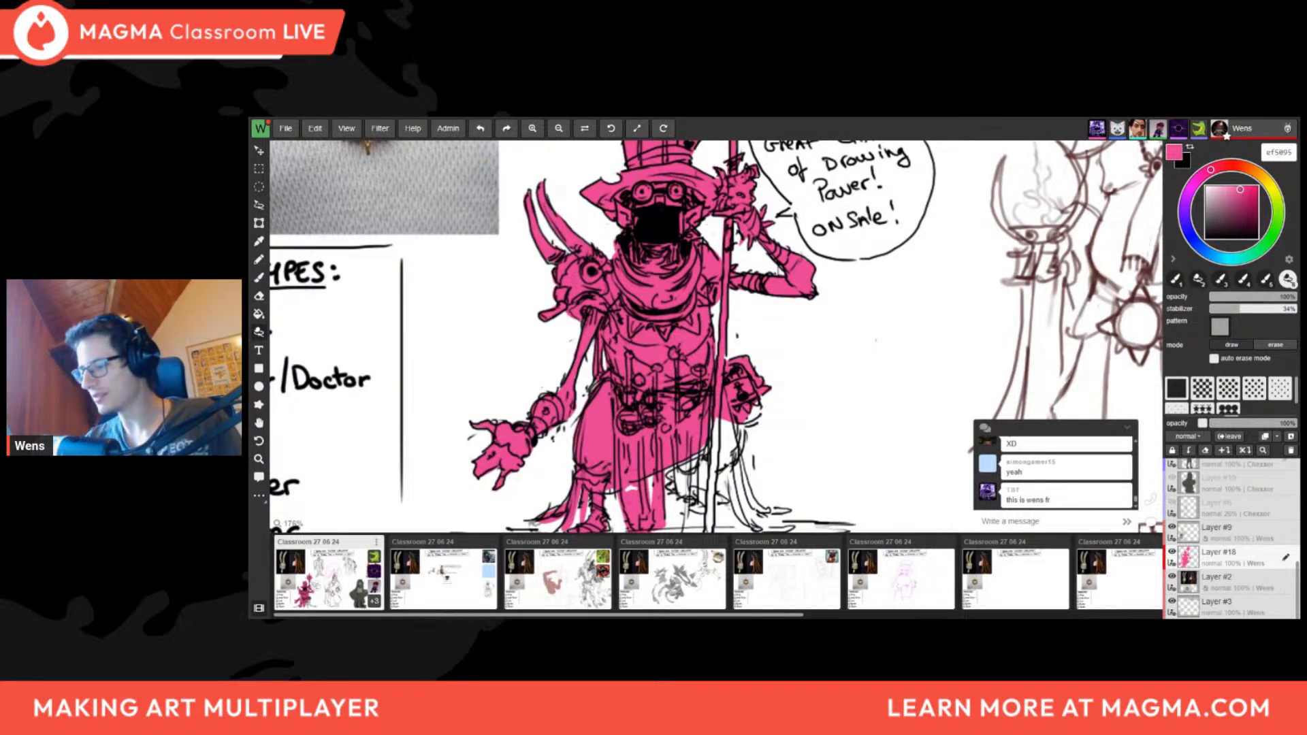
drag(704, 466, 742, 426)
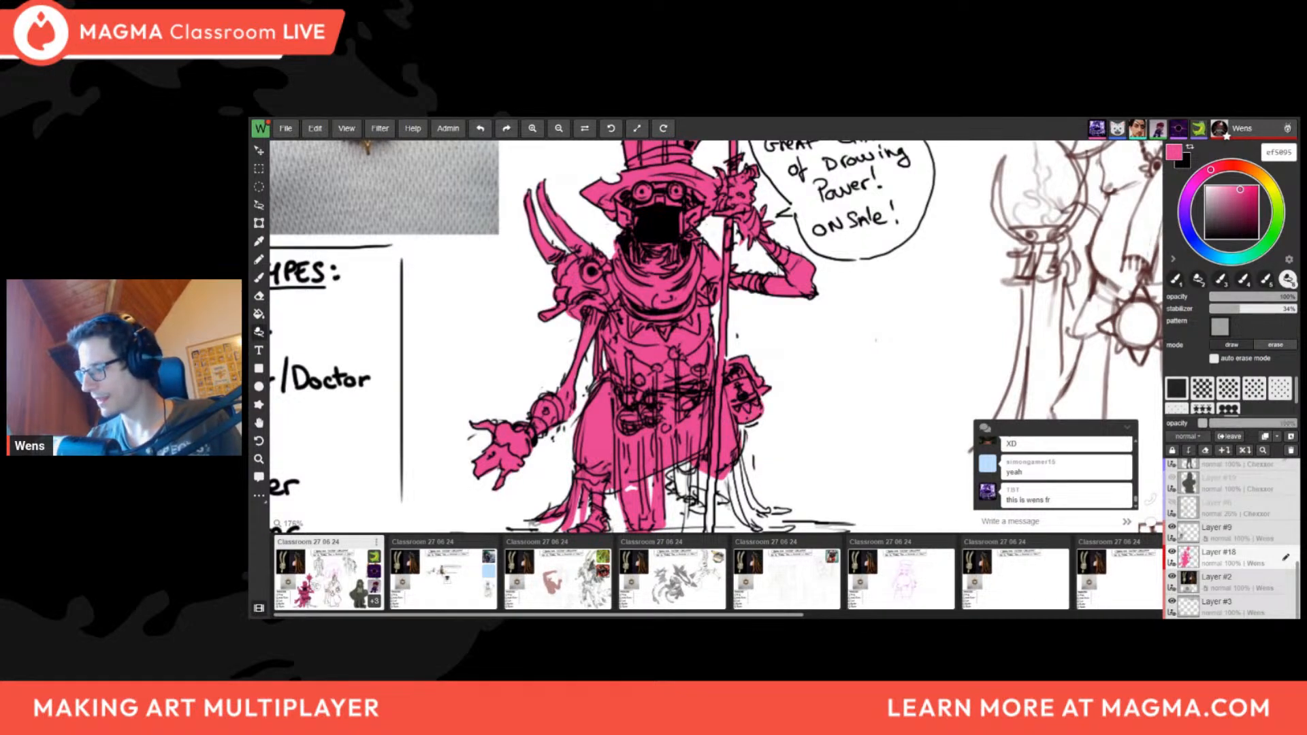
scroll(749, 436, down, 5)
key(f)
drag(717, 520, 656, 502)
scroll(755, 388, up, 1)
key(f)
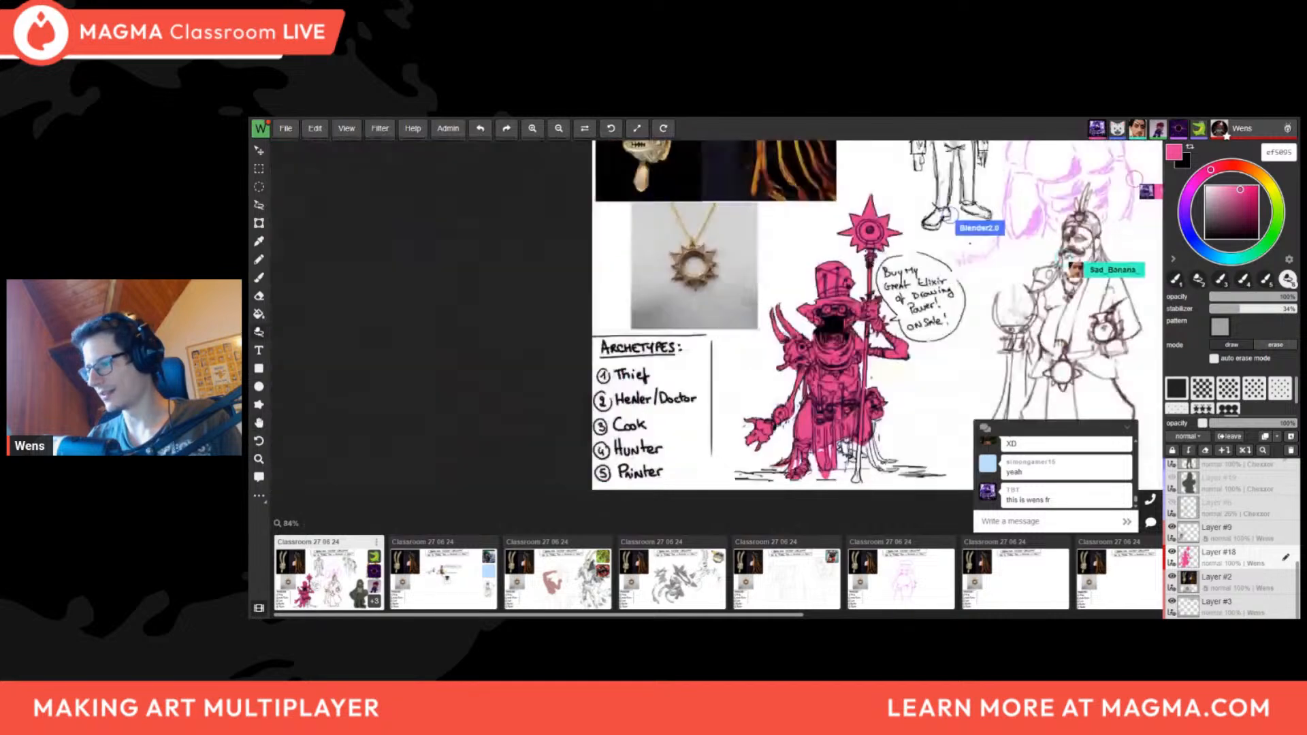
Extend the pink fill down the rear lower leg and foot, checking the figure in mirrored view
drag(876, 463, 765, 470)
scroll(765, 470, up, 2)
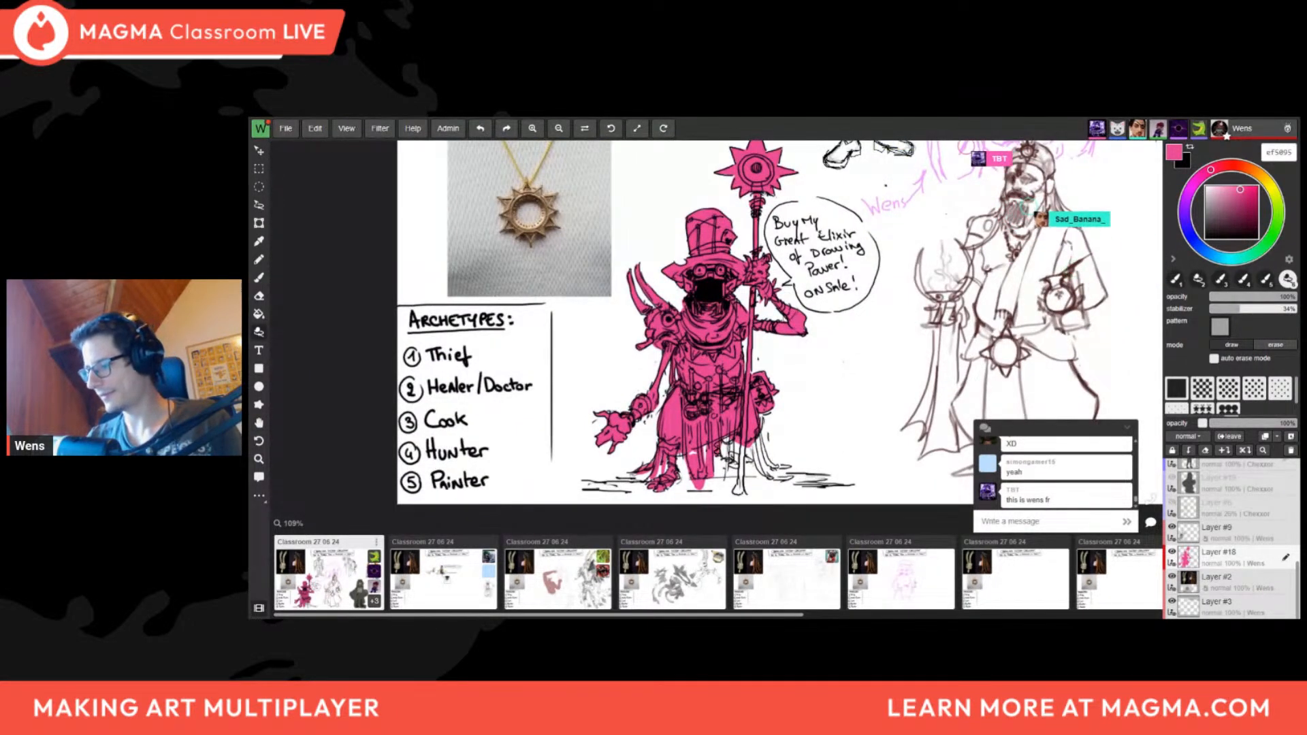
key(e)
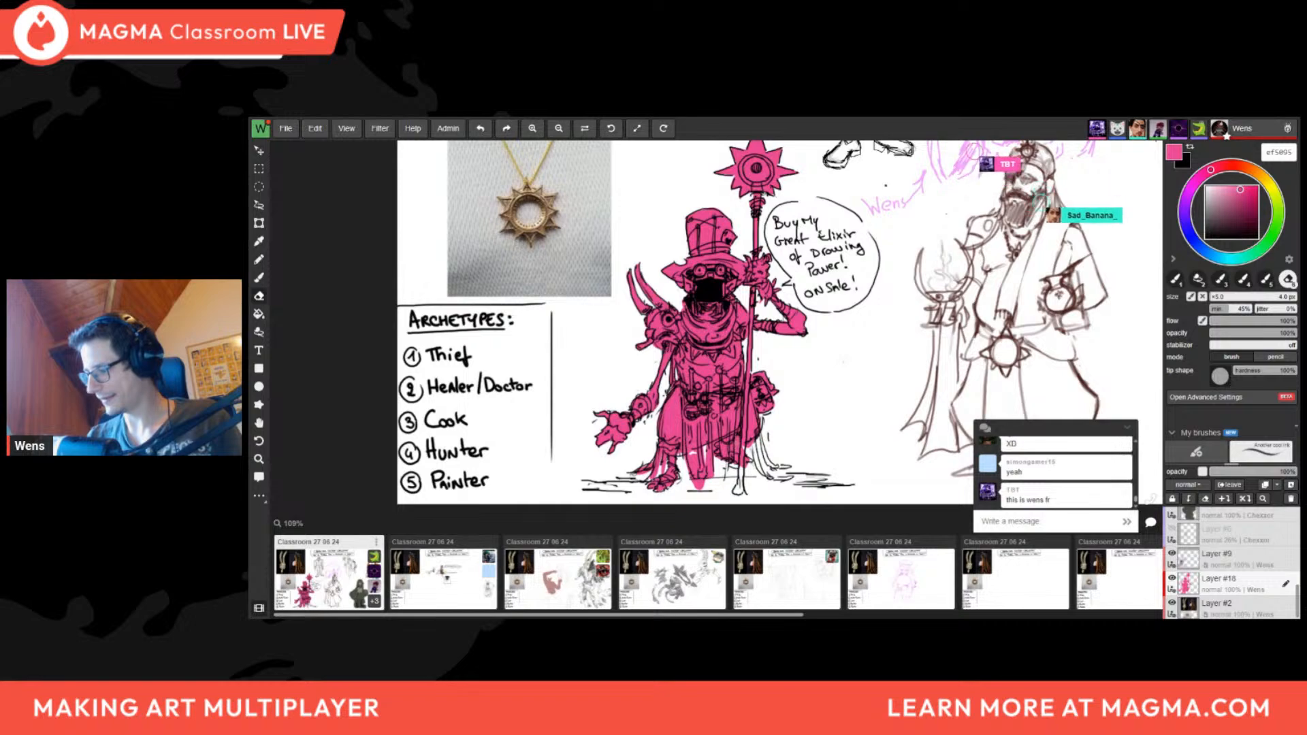
mouse_move(731, 439)
mouse_down()
mouse_move(731, 452)
mouse_move(596, 483)
mouse_up()
scroll(720, 451, down, 6)
key(f)
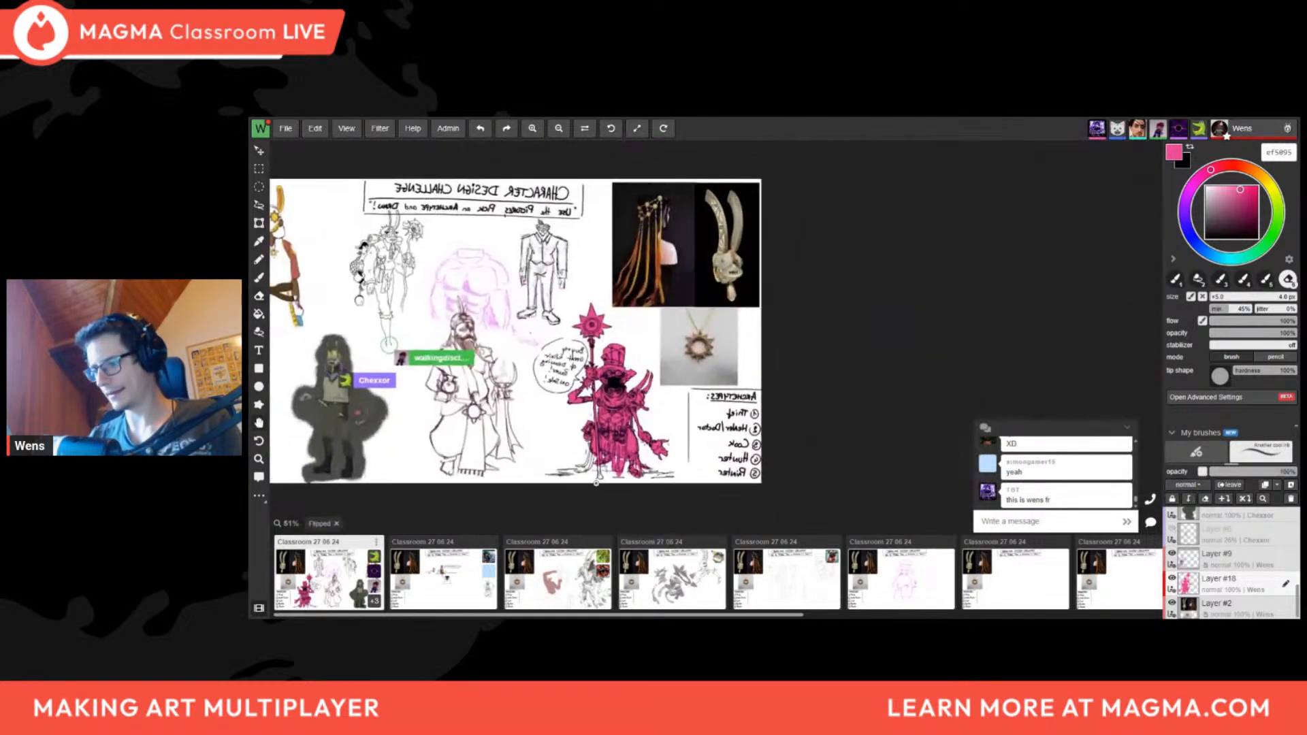
scroll(597, 482, up, 5)
scroll(648, 434, up, 5)
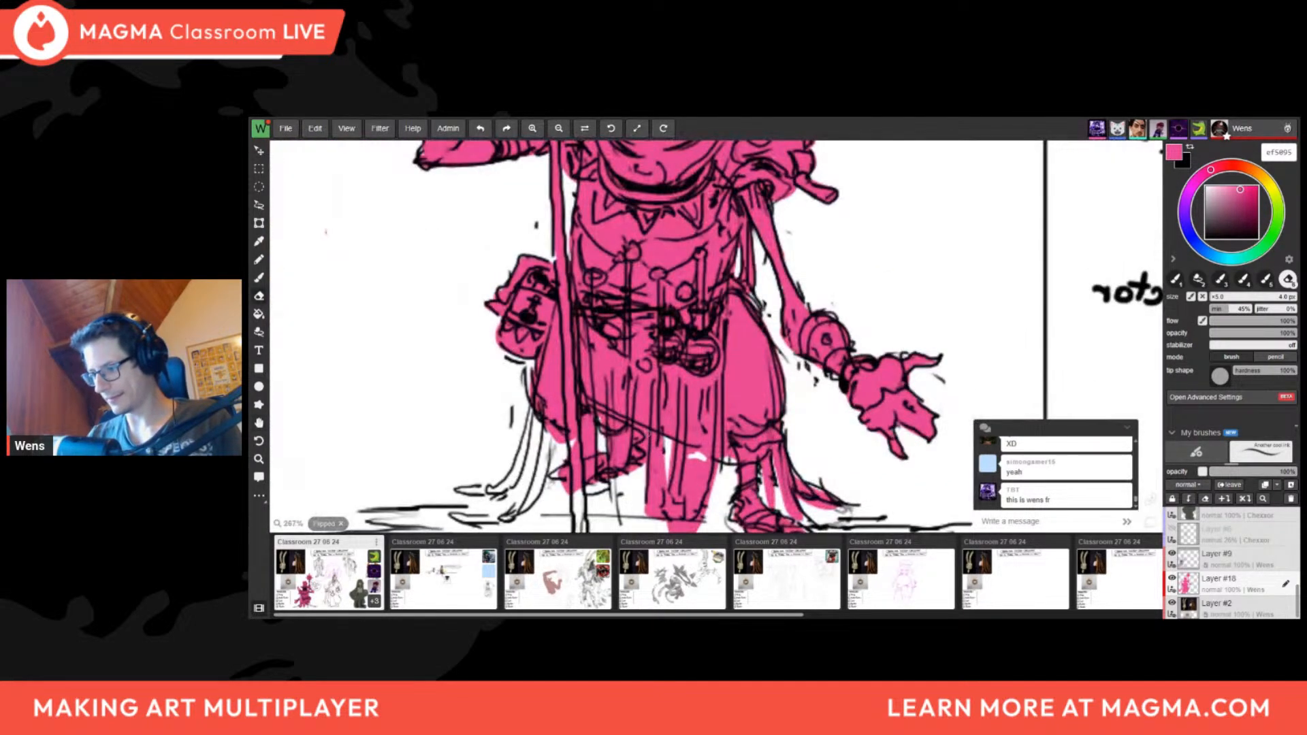
scroll(629, 422, down, 5)
key(f)
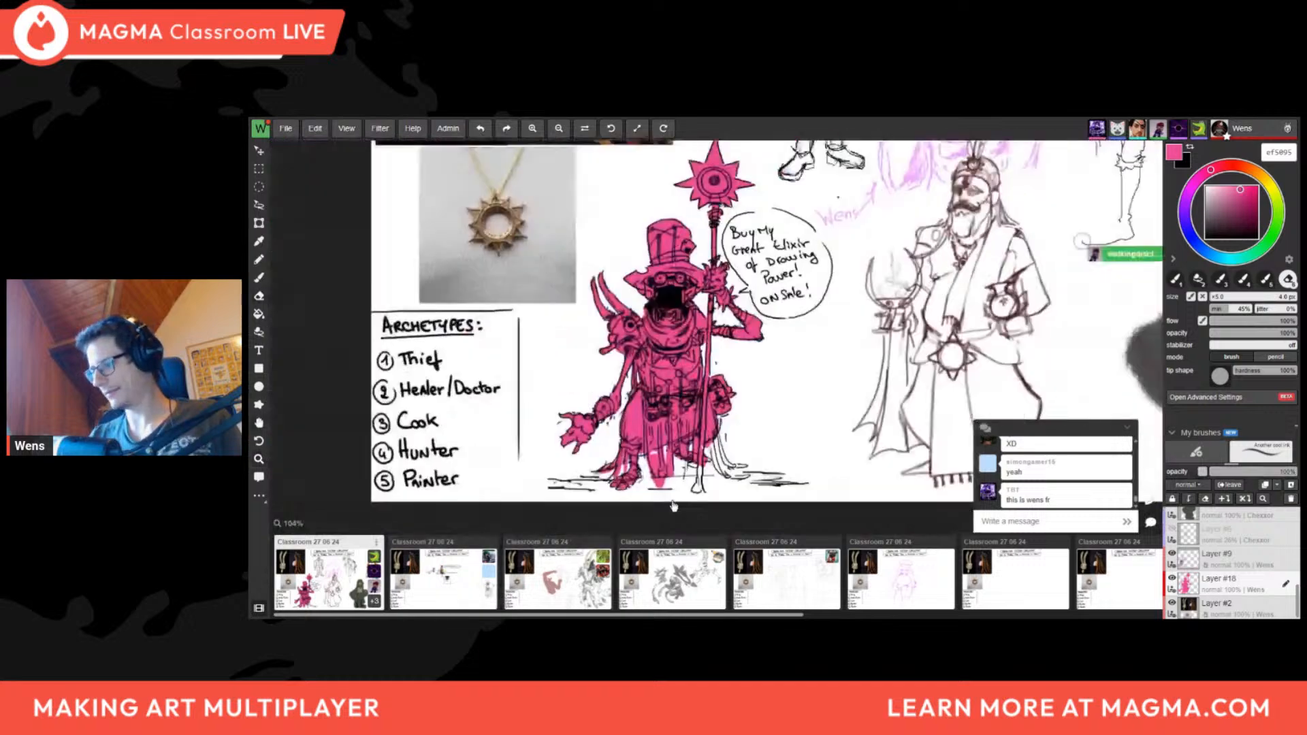
Erase the pink overspill at the hem of the hanging skirt with an enlarged eraser
scroll(650, 492, down, 5)
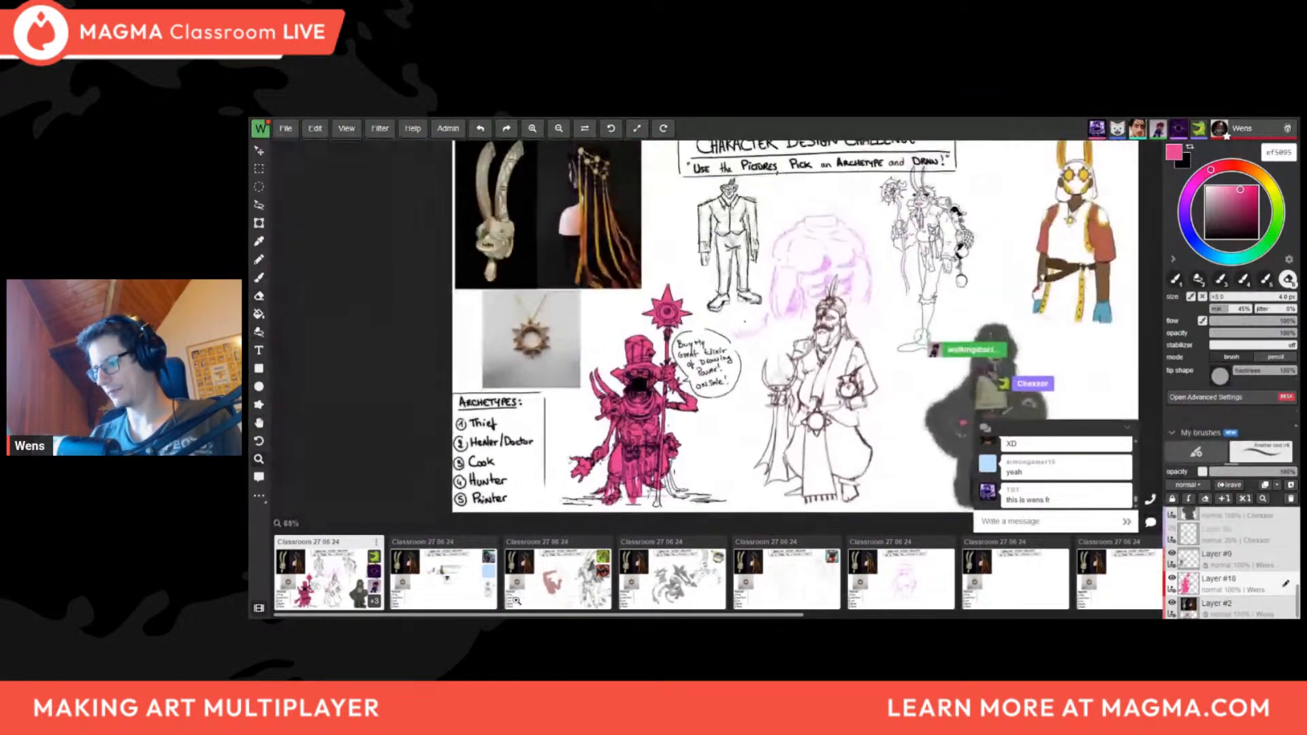
scroll(650, 492, up, 2)
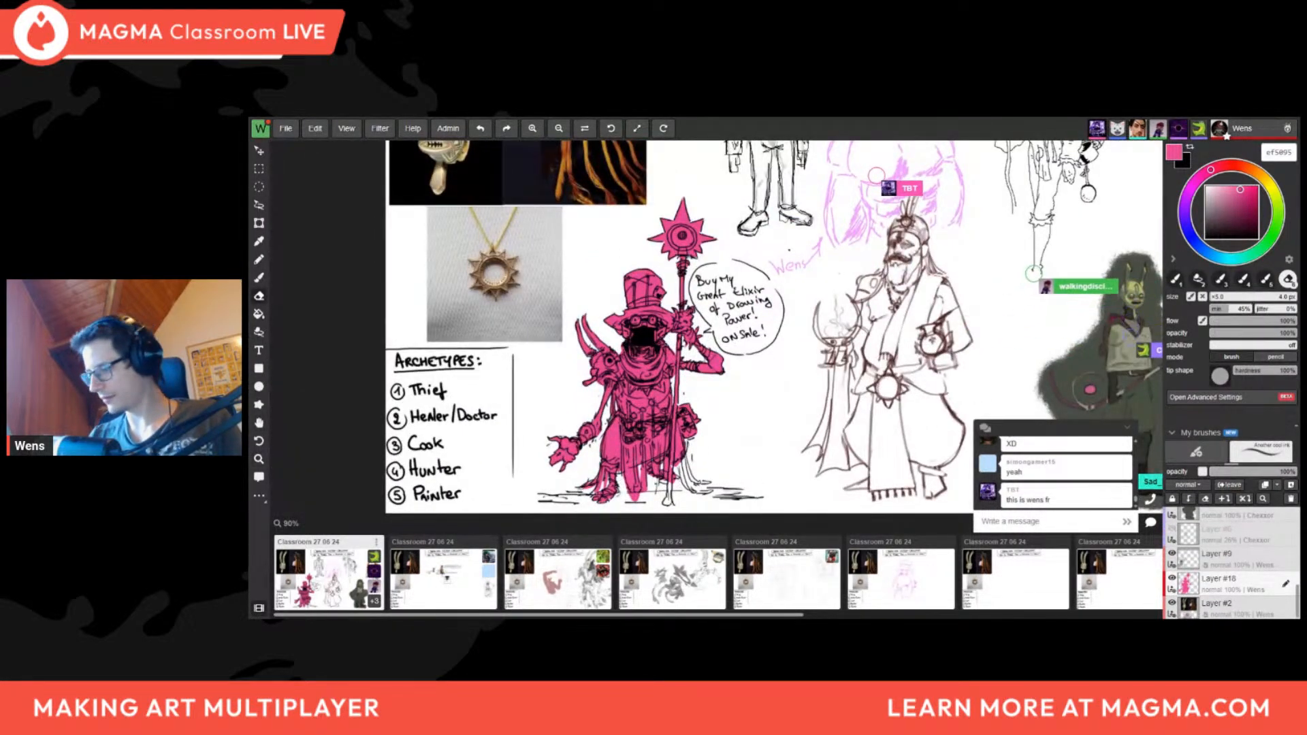
drag(631, 470, 627, 486)
key(bracketright)
key(bracketright)
key(bracketright)
key(bracketright)
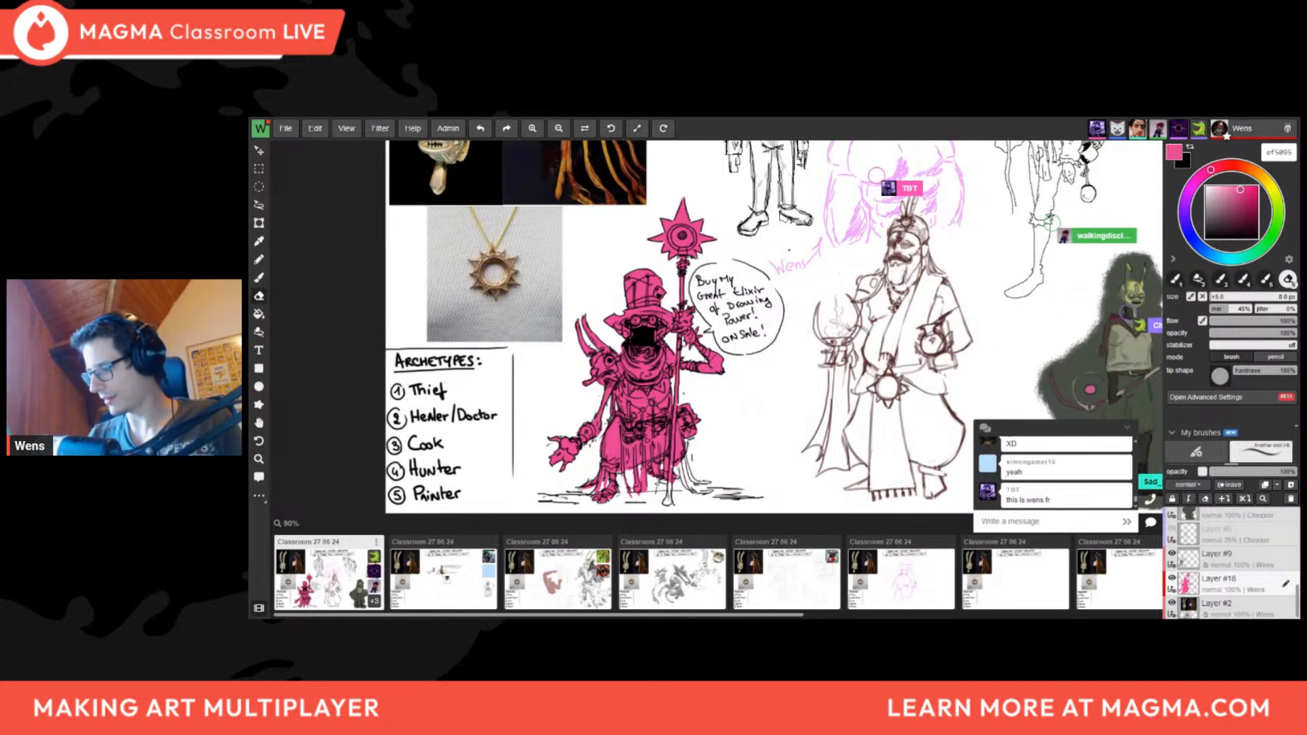
Fill the bottom end of the staff with pink and check the figure in mirrored view
key(b)
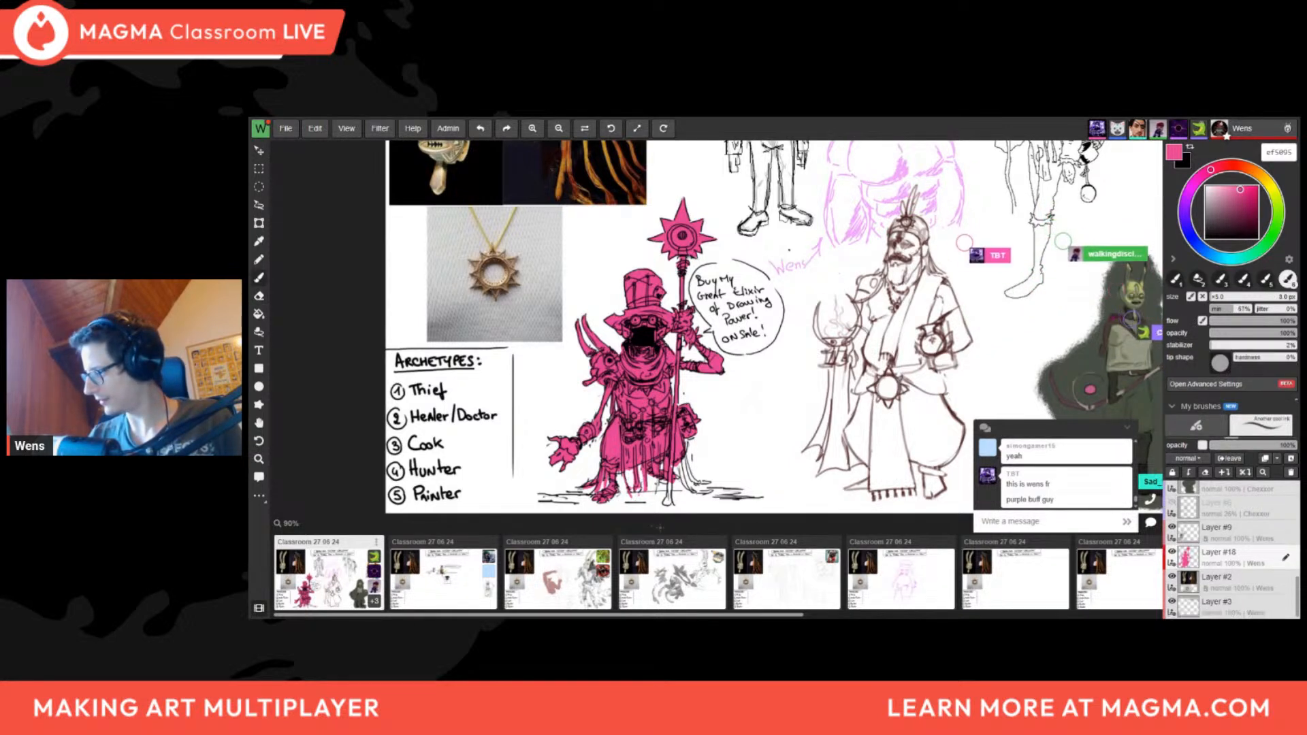
key(shift+b)
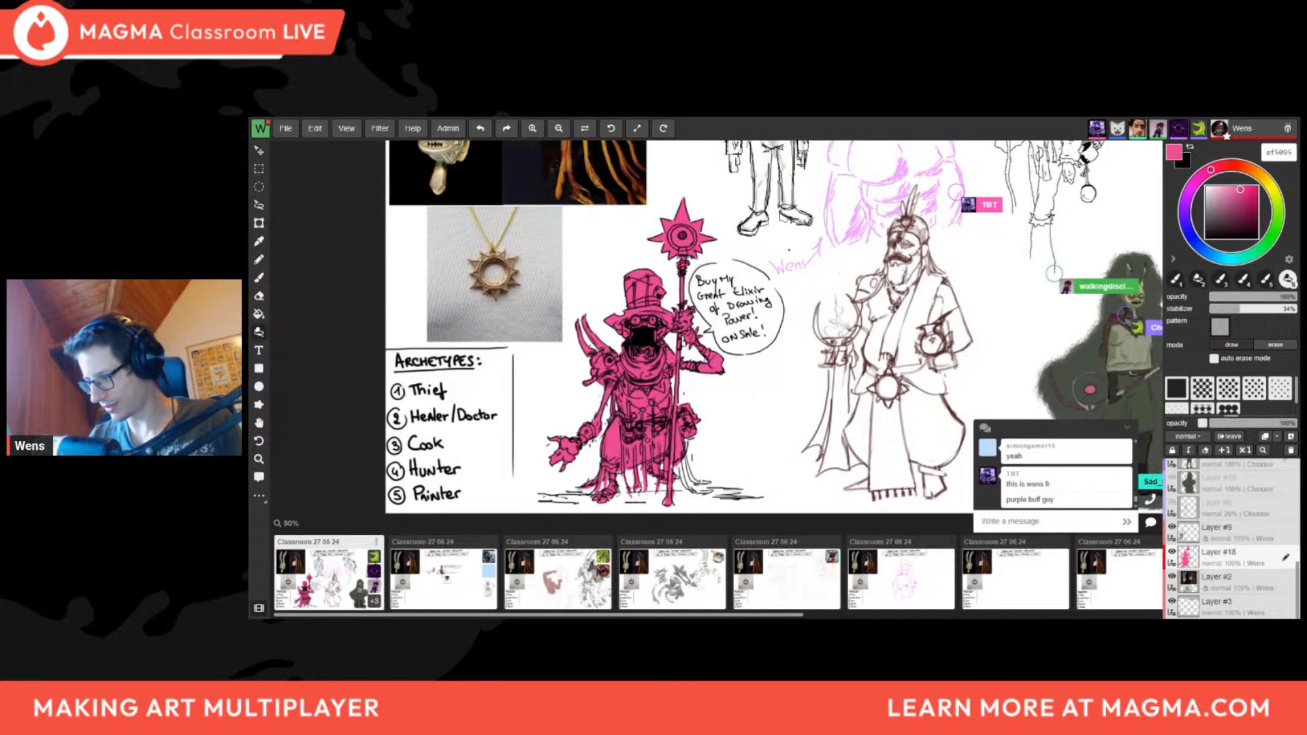
key(f)
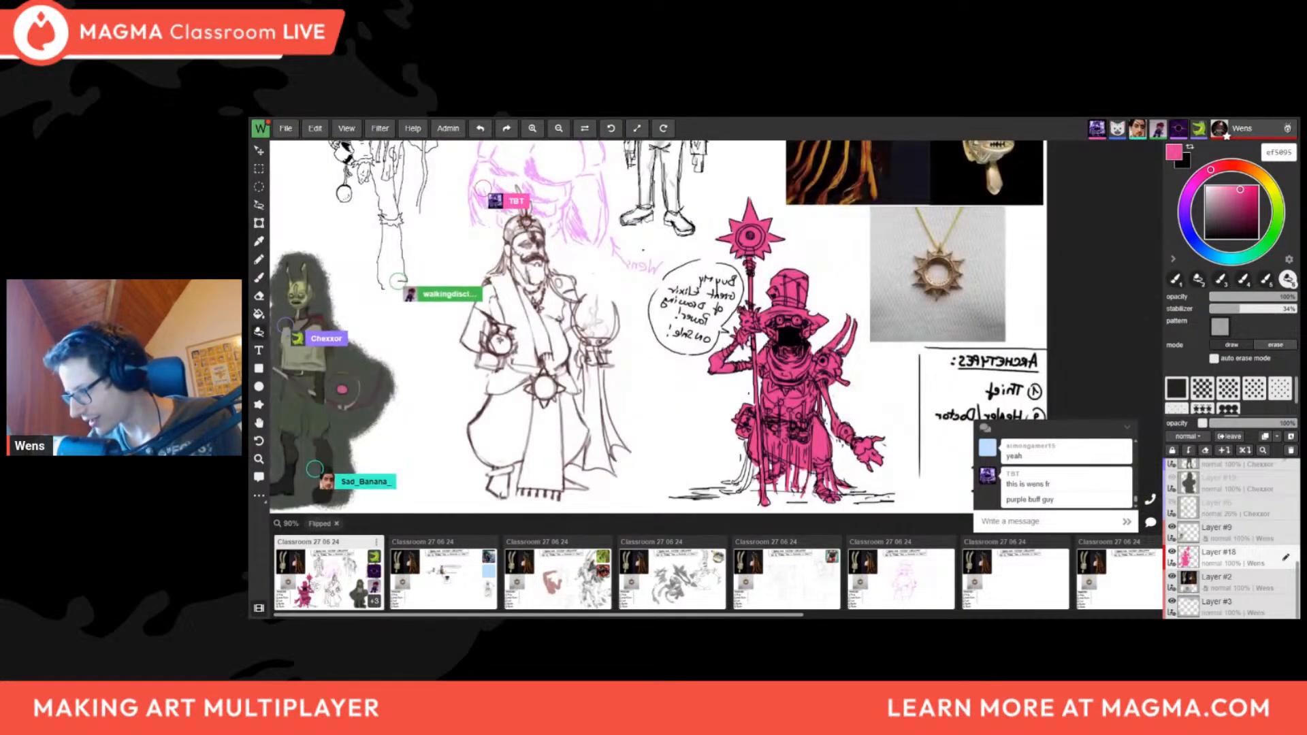
key(f)
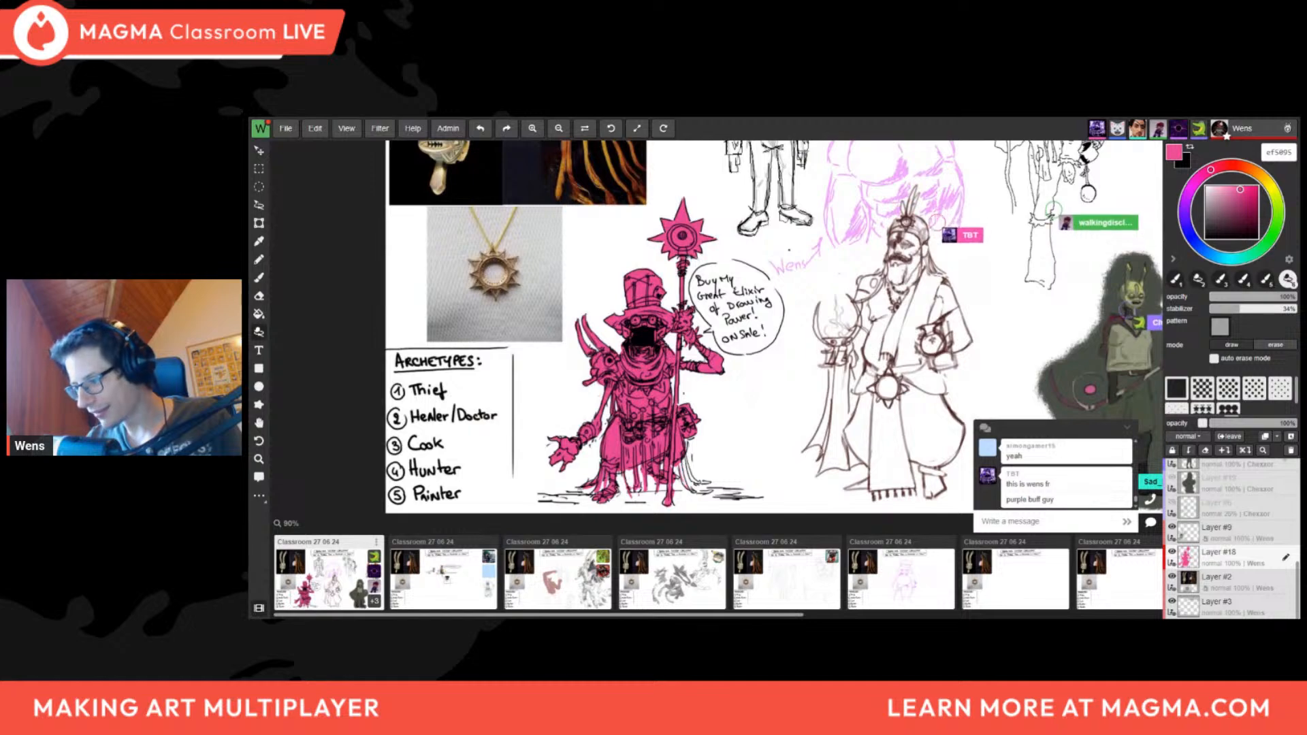
Look over the finished pink figure and the participants' character drawings across the shared canvas
scroll(713, 495, down, 6)
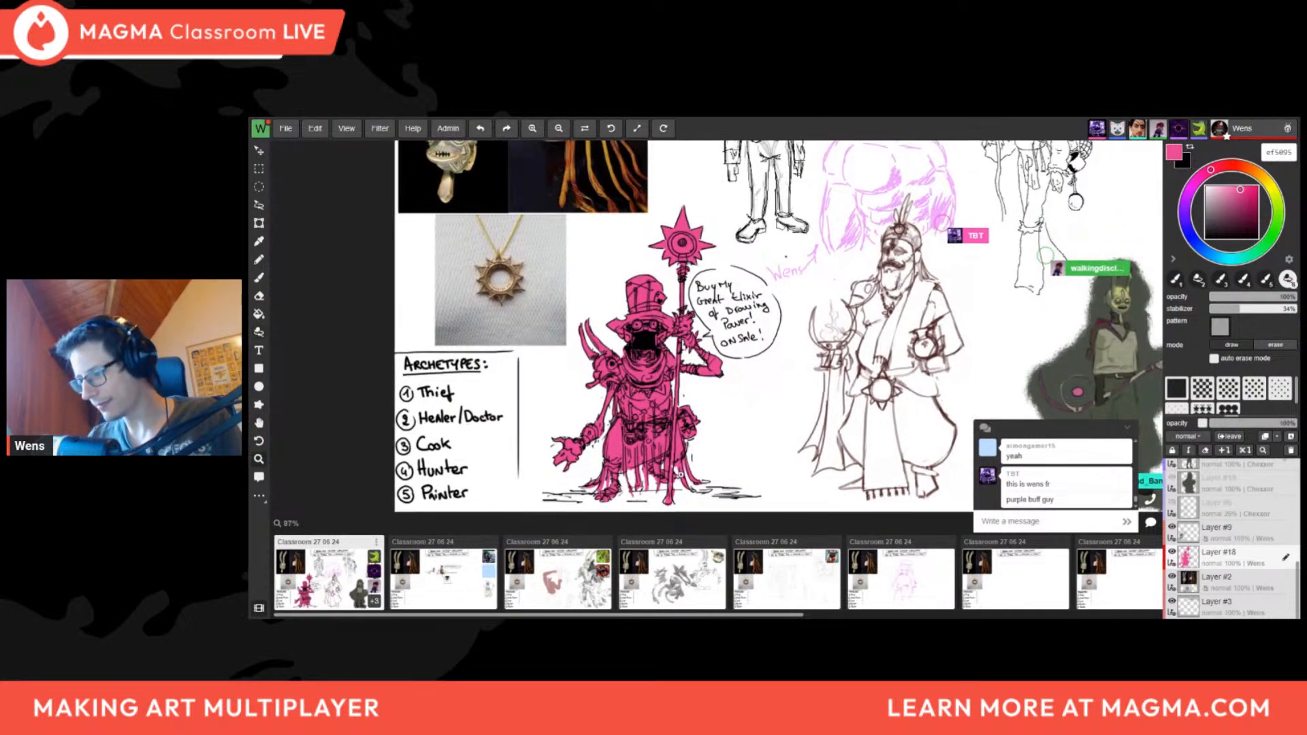
scroll(714, 496, up, 5)
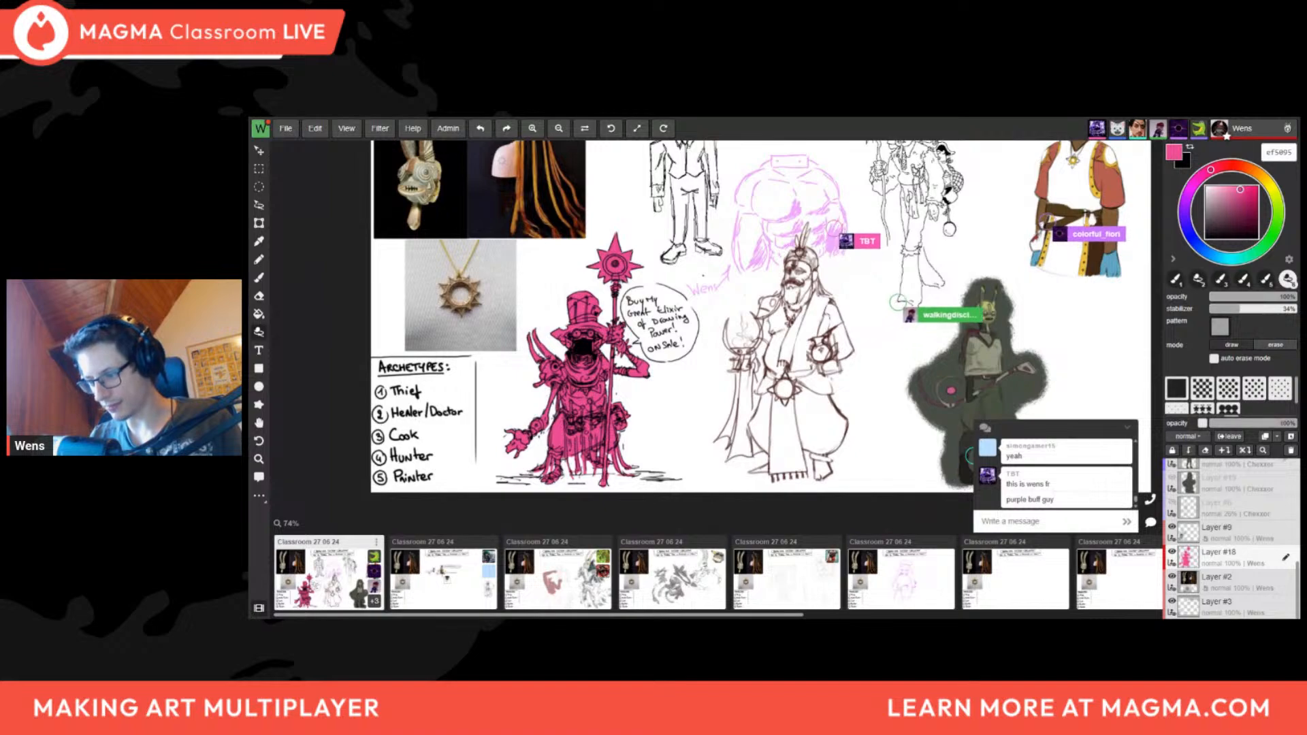
scroll(710, 513, down, 1)
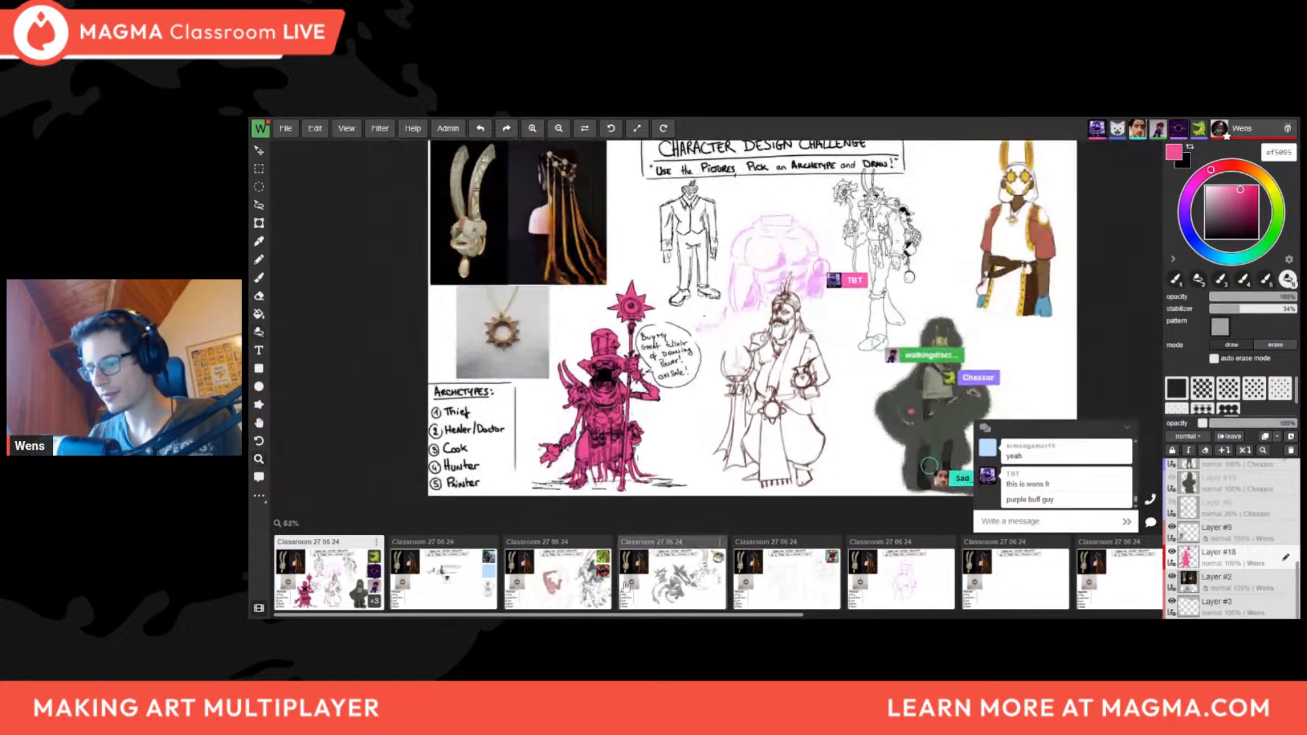
key(b)
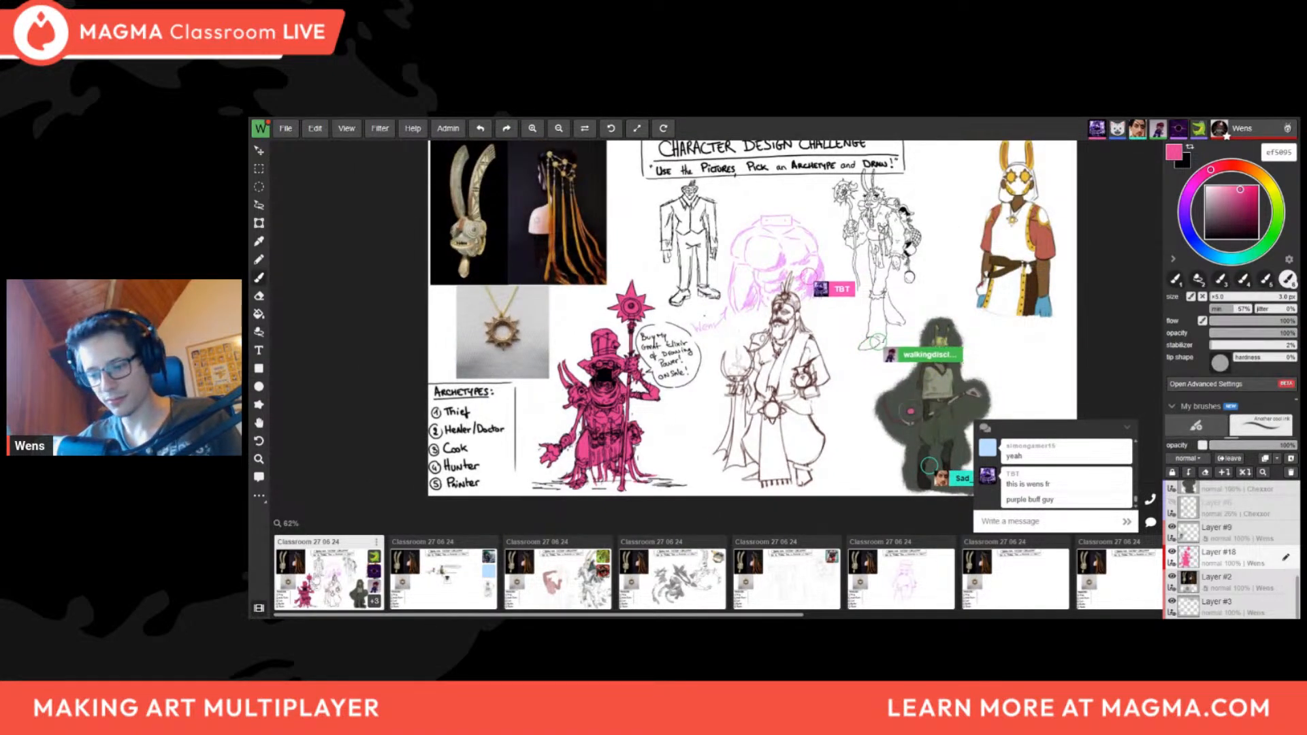
scroll(576, 344, down, 2)
scroll(801, 206, up, 3)
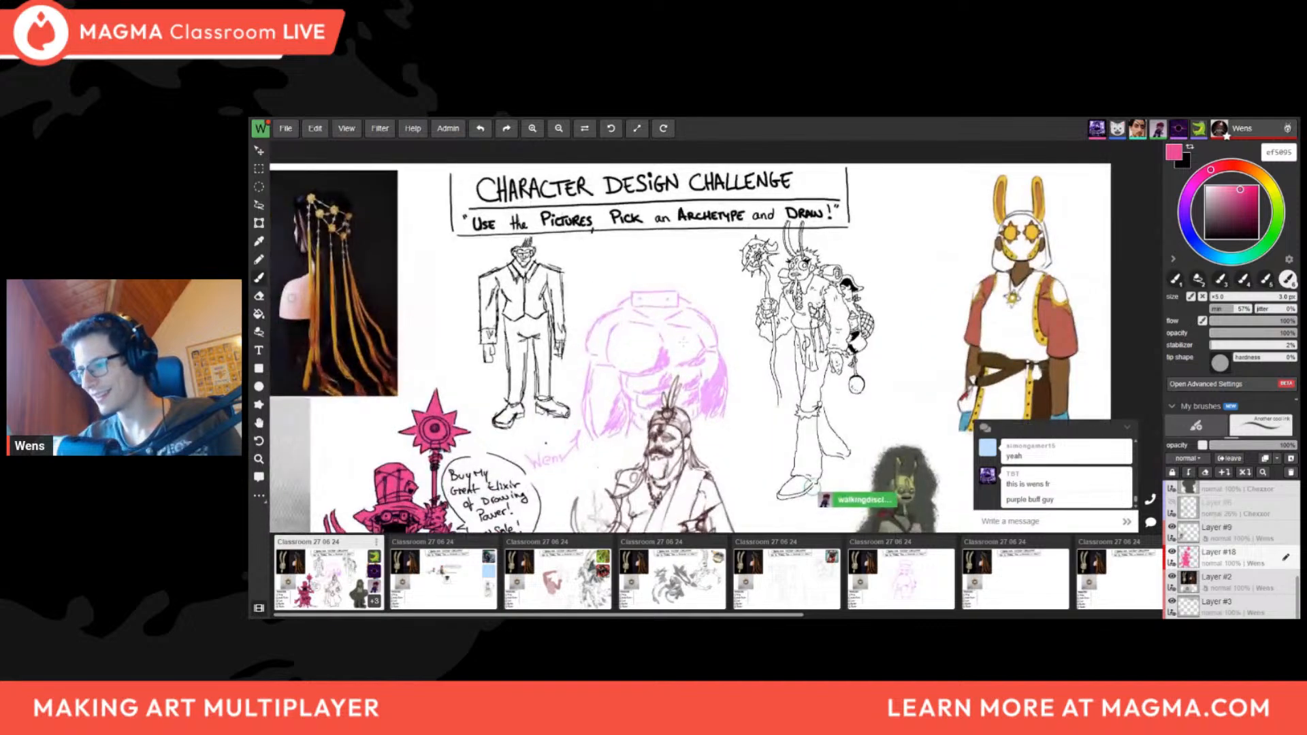
middle_drag(646, 422, 602, 414)
scroll(603, 414, up, 2)
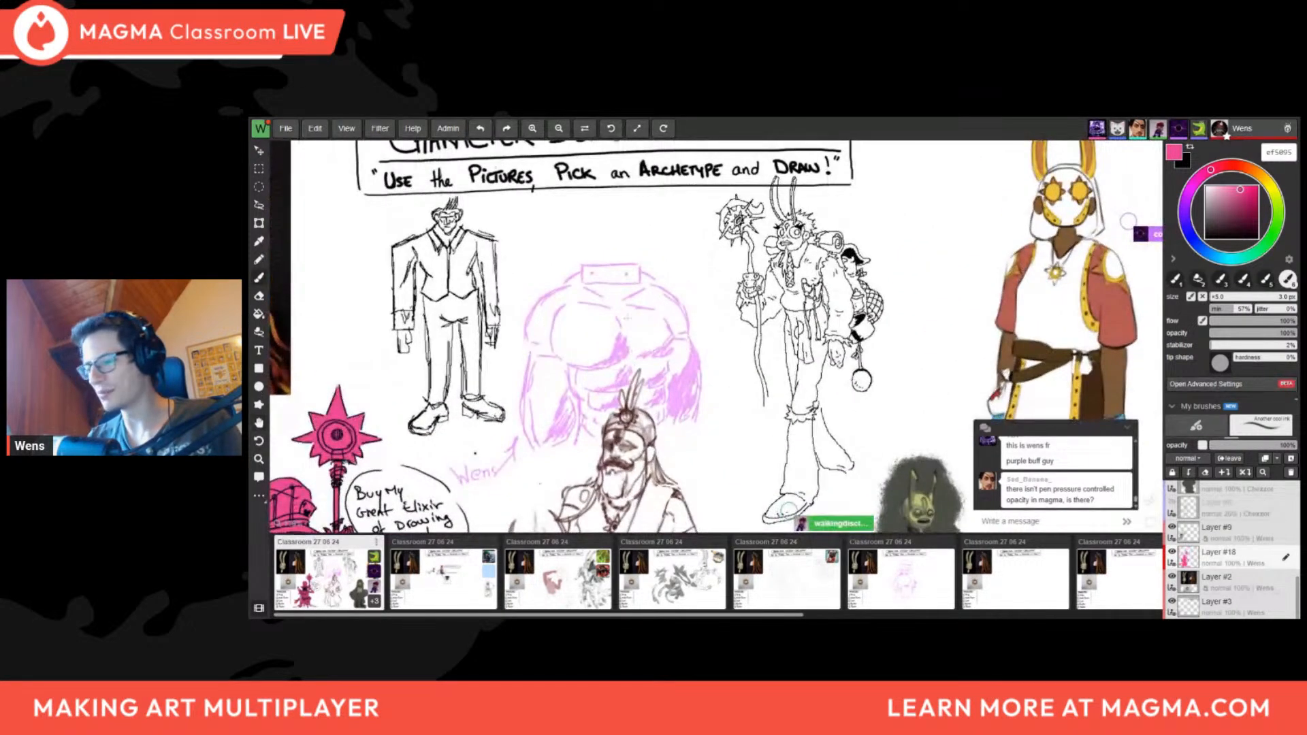
scroll(603, 414, down, 1)
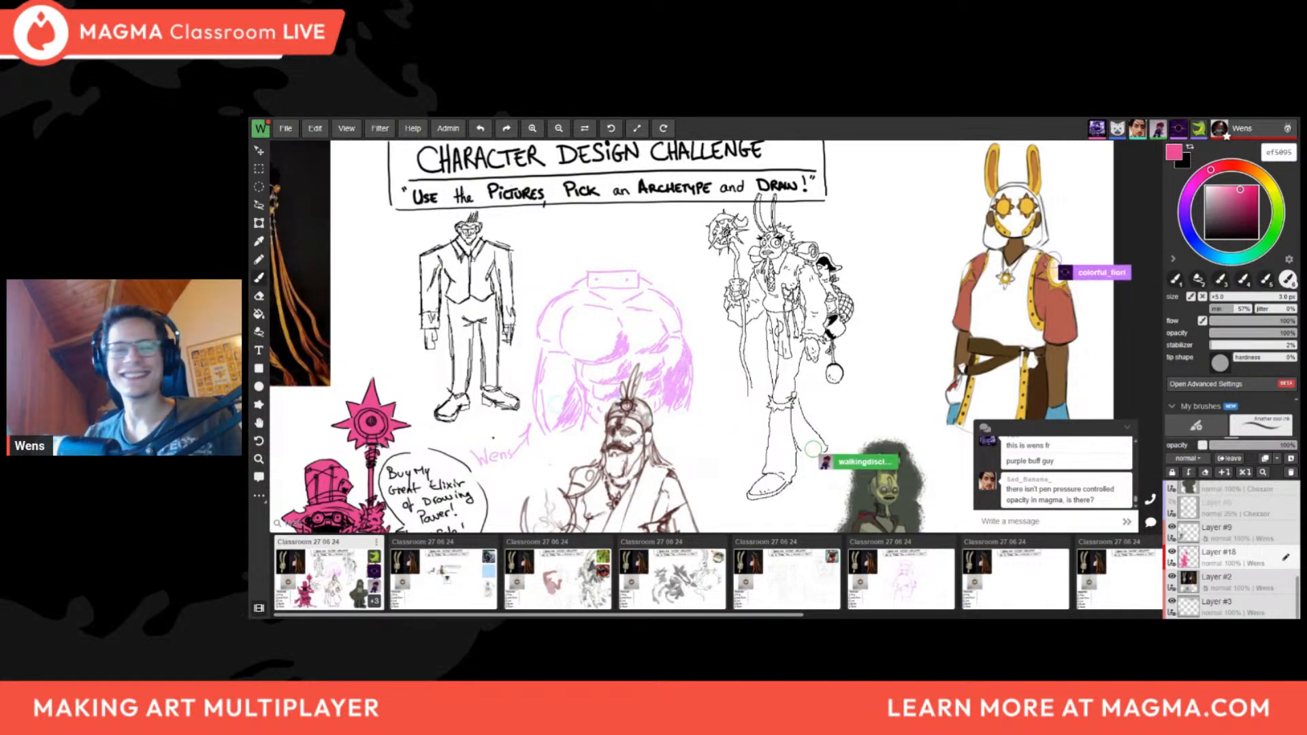
scroll(671, 381, down, 1)
middle_drag(671, 381, 707, 323)
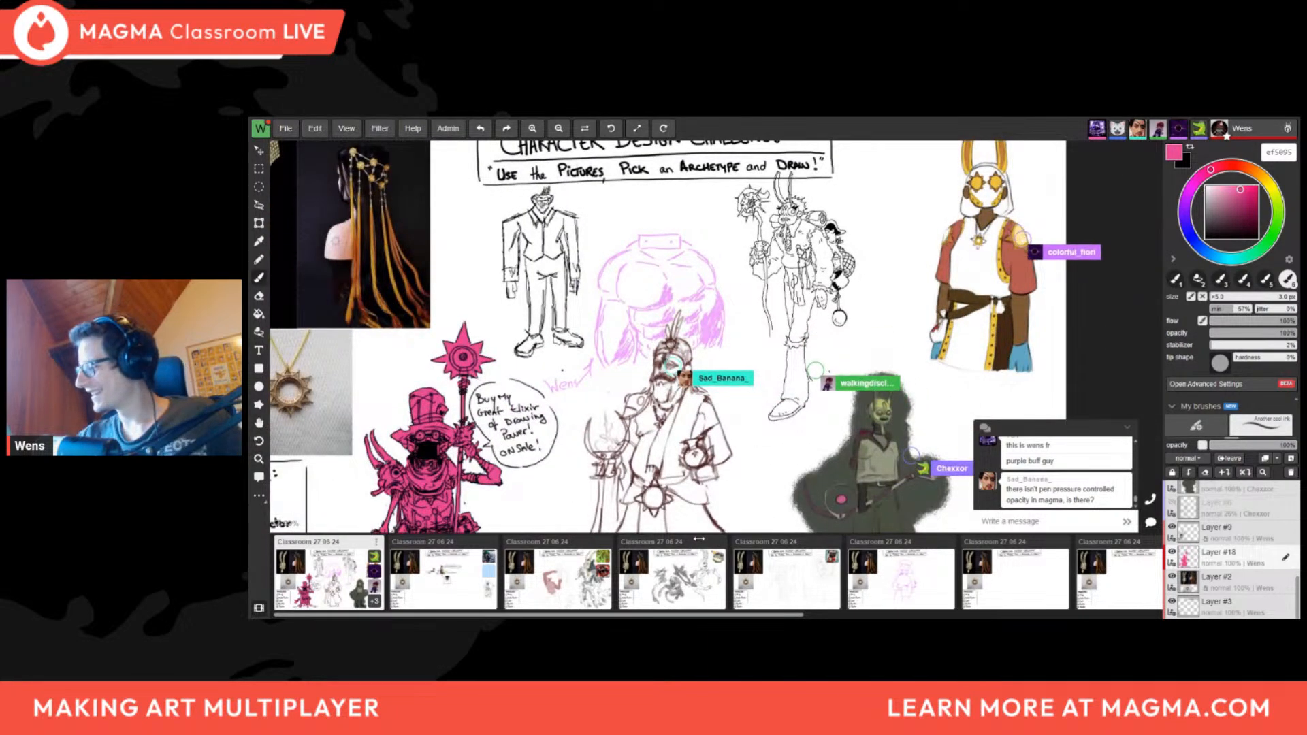
scroll(683, 381, down, 1)
scroll(740, 384, up, 2)
middle_drag(740, 384, 788, 282)
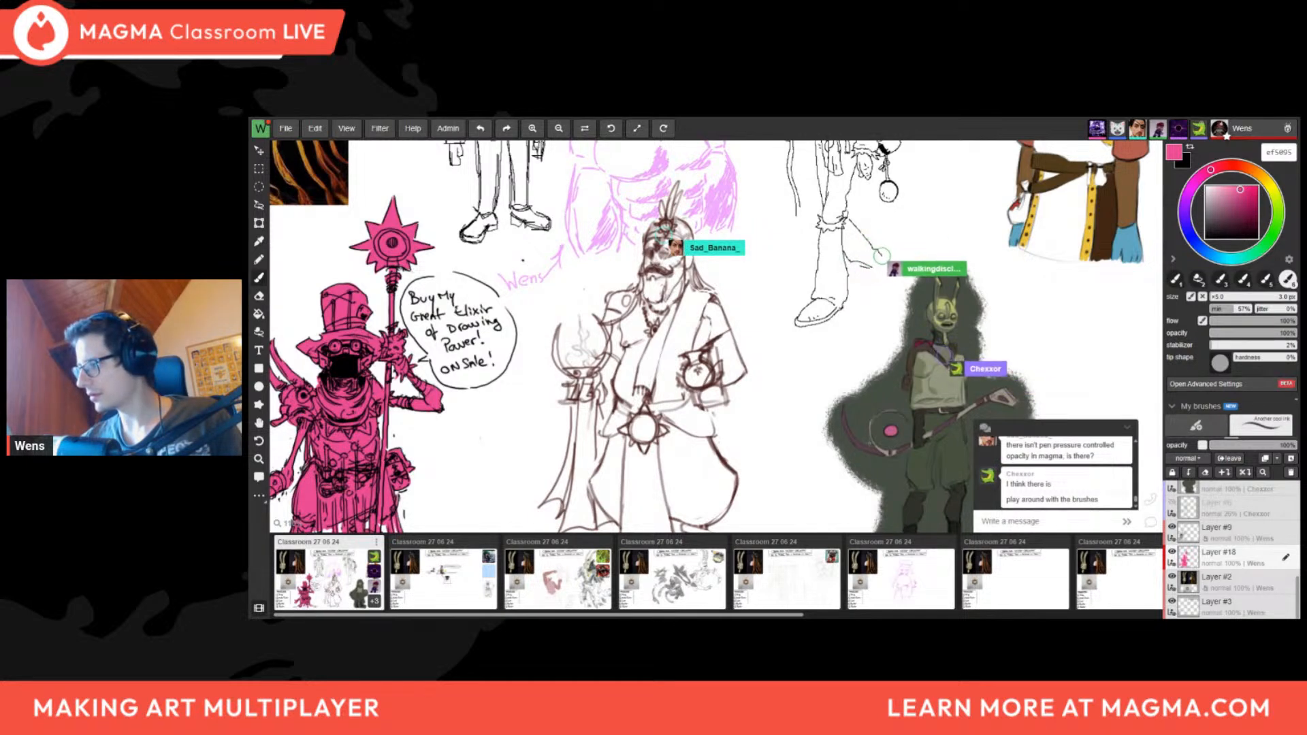
Paste a screenshot of the brush settings onto the canvas and shrink it into the gap between the elixir salesman and the bearded figure
key(ctrl+v)
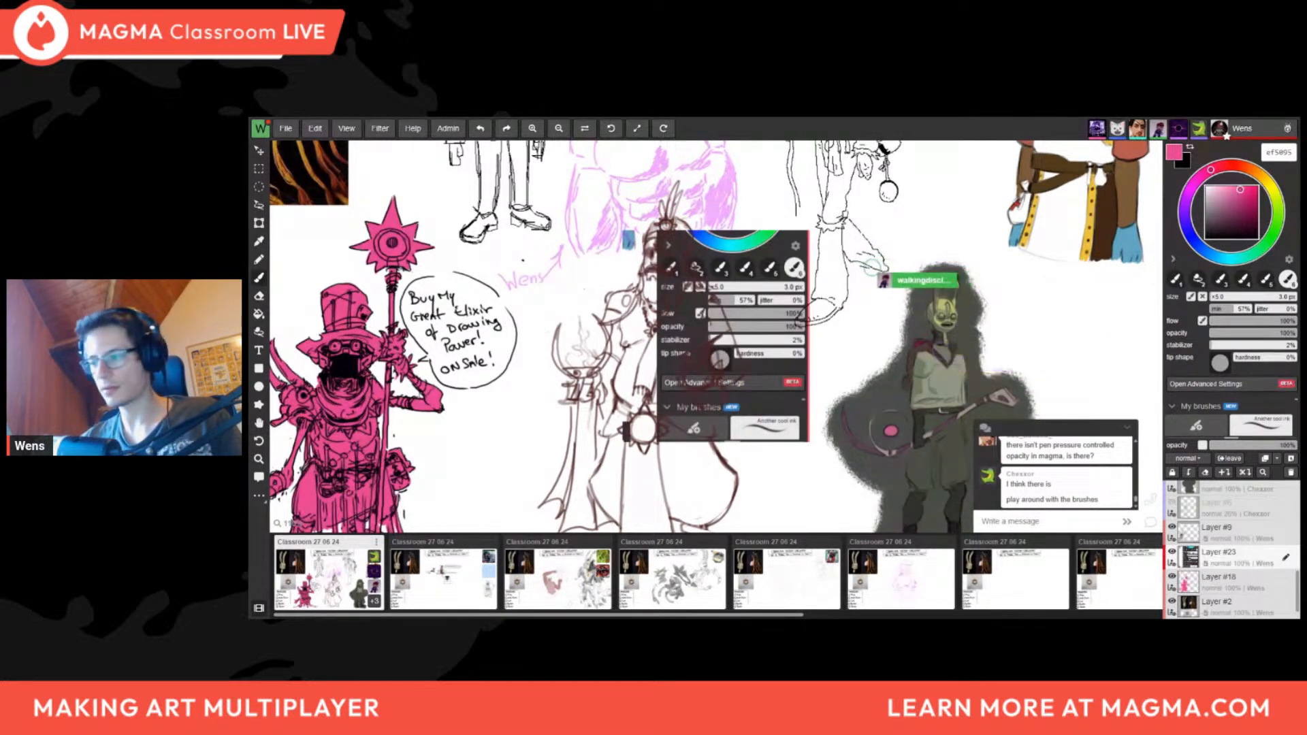
click(259, 224)
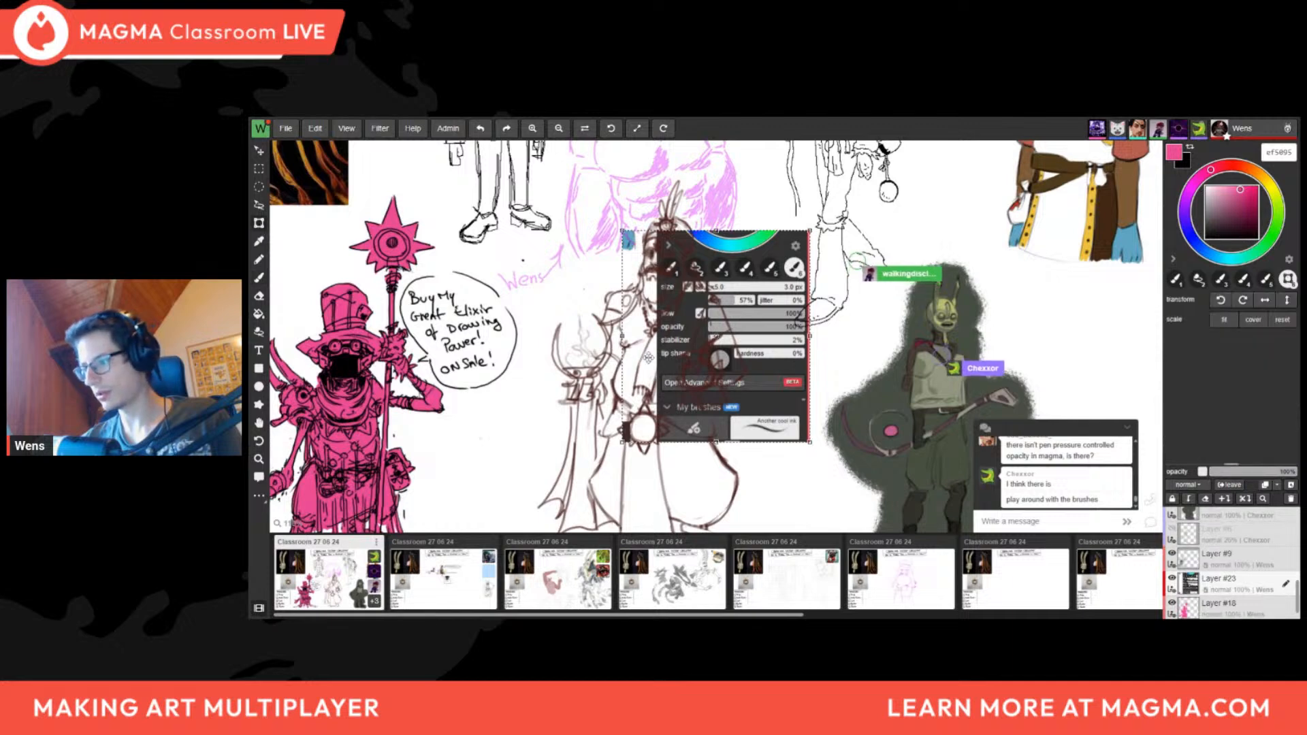
drag(647, 359, 507, 373)
drag(673, 457, 601, 378)
mouse_move(517, 294)
mouse_down()
mouse_move(493, 450)
mouse_move(504, 423)
mouse_move(441, 424)
mouse_up()
key(b)
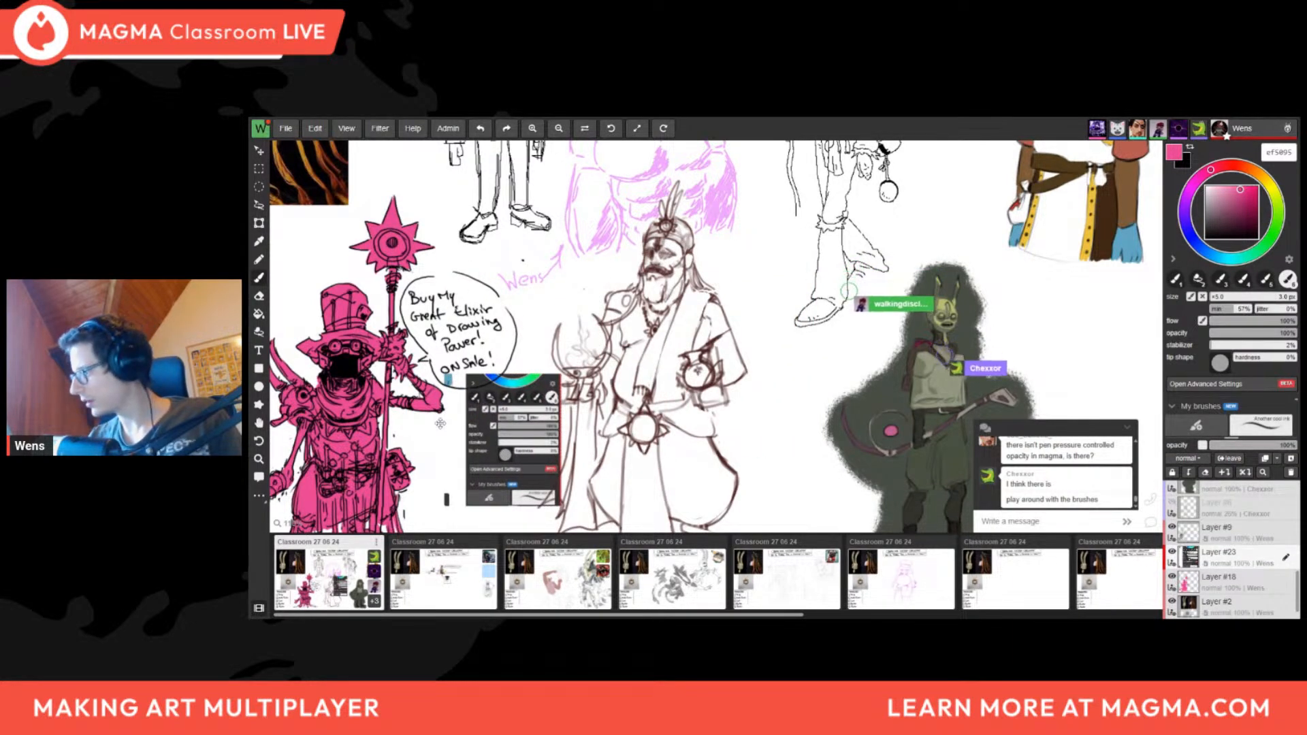
drag(619, 489, 684, 469)
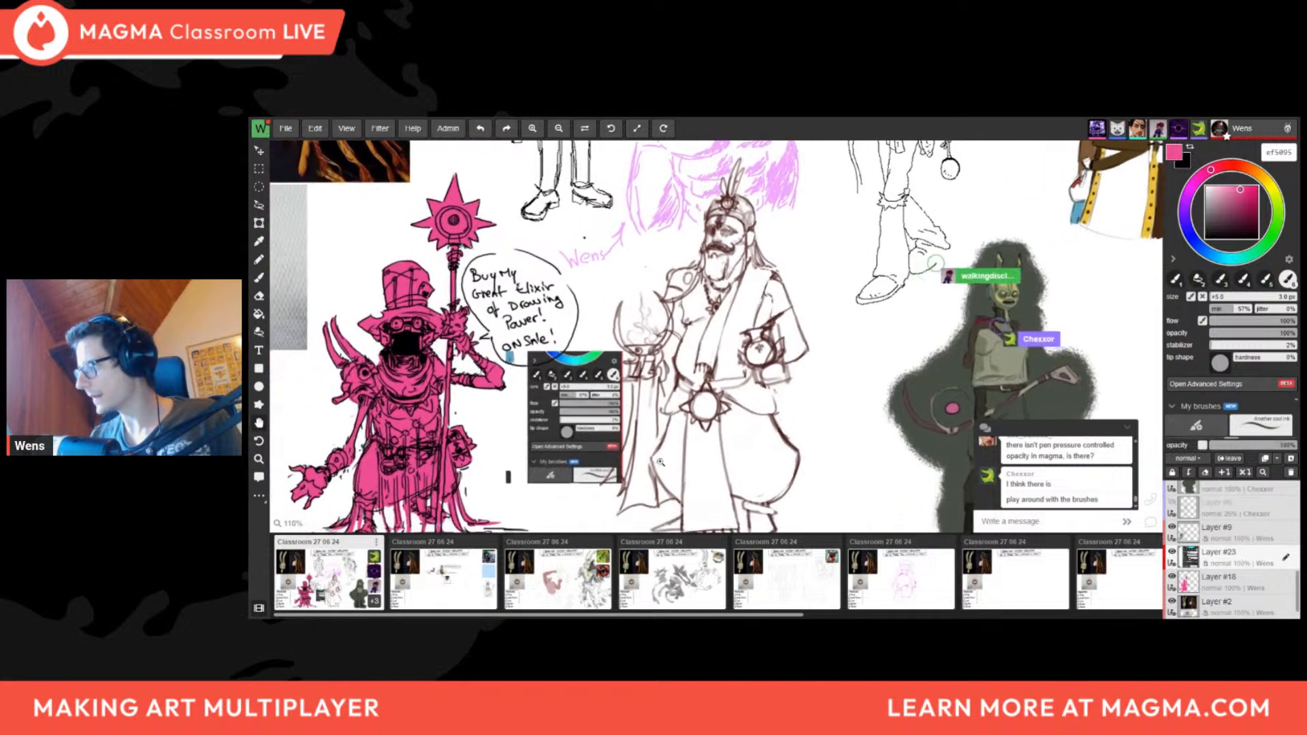
scroll(685, 469, up, 2)
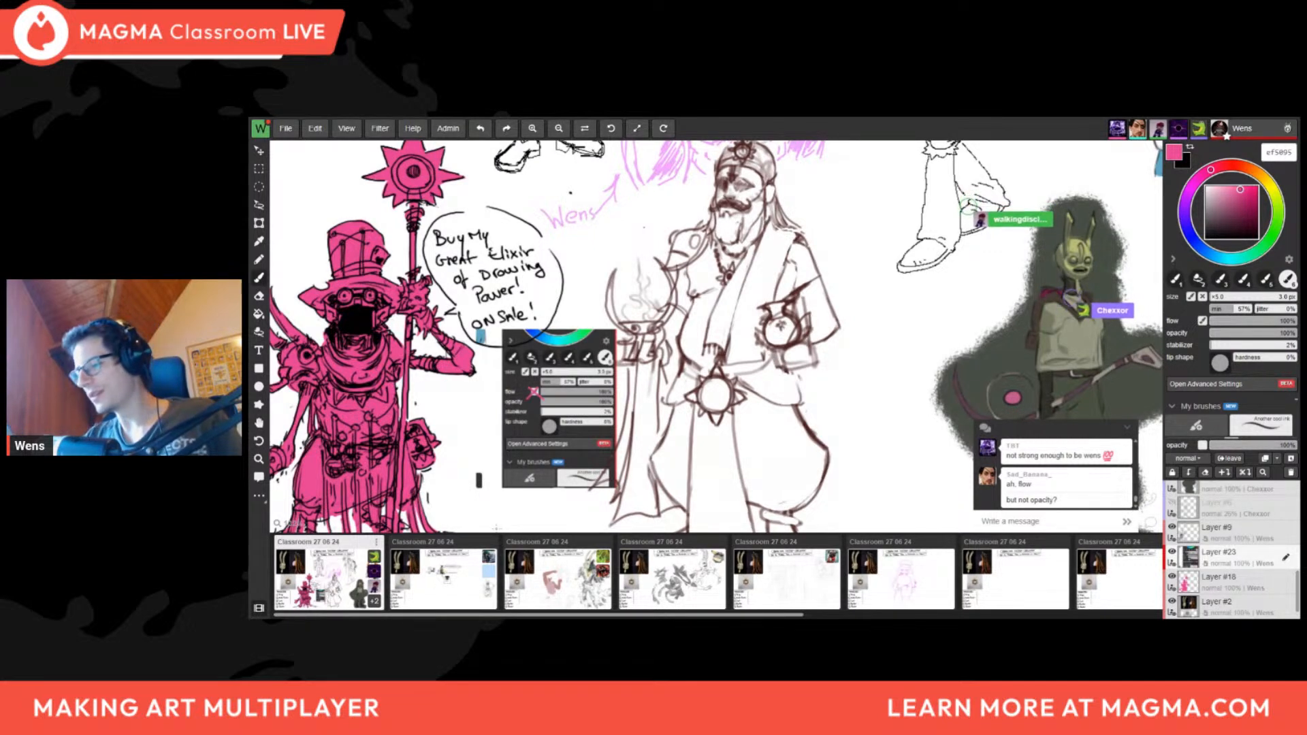
Undo the scaling and pasting of the brush settings screenshot
key(ctrl+z)
key(ctrl+z)
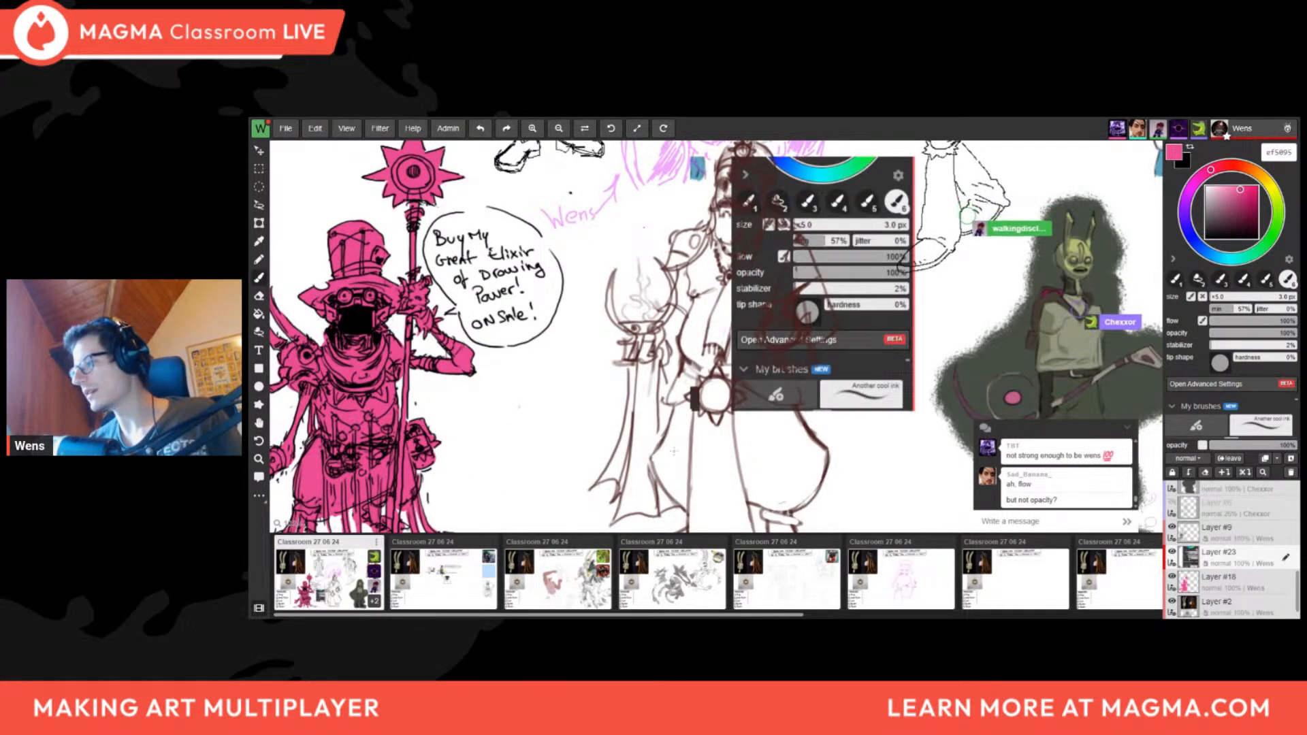
key(ctrl+z)
drag(673, 451, 586, 423)
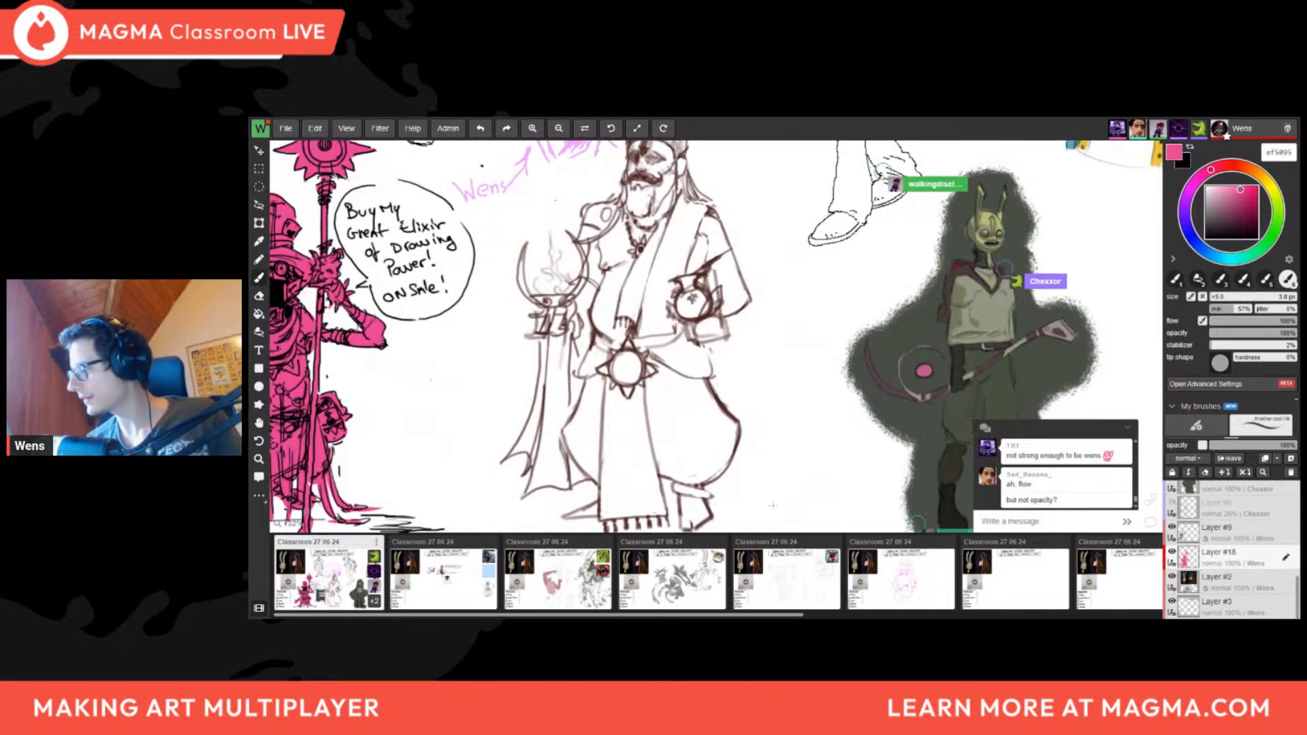
drag(772, 505, 718, 462)
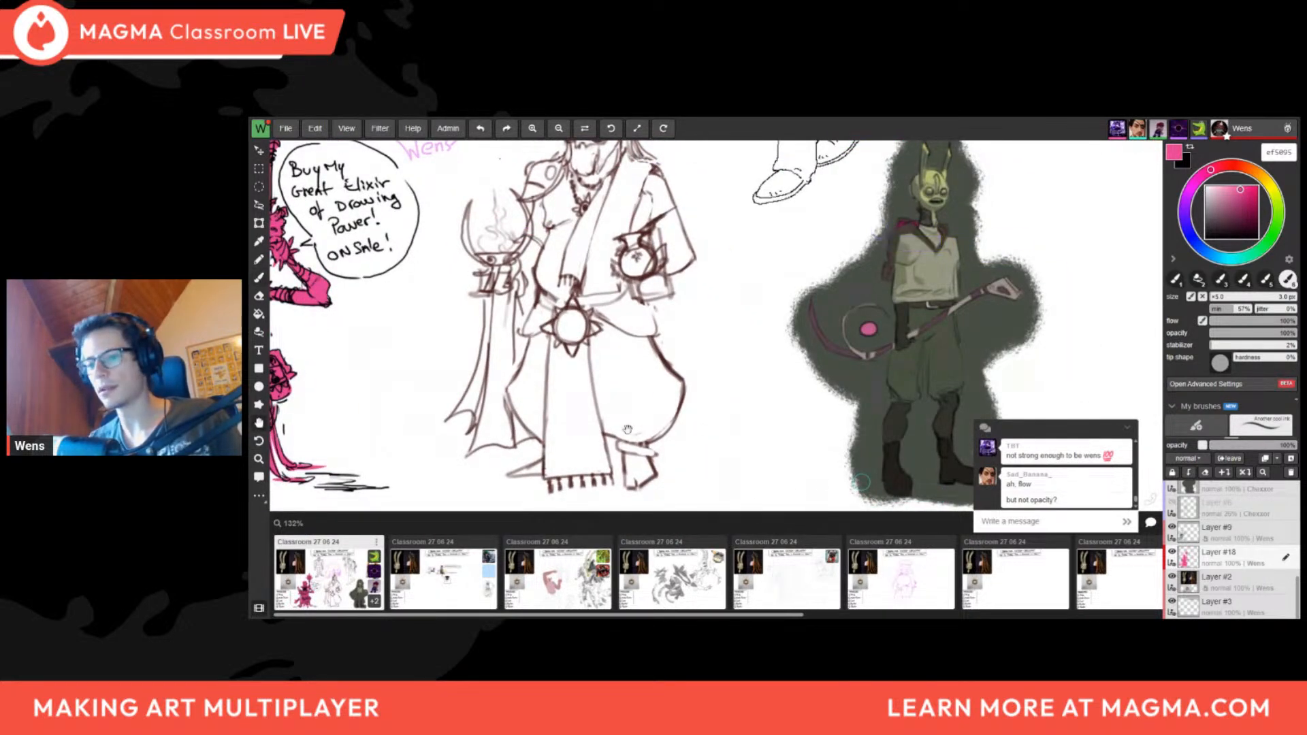
drag(627, 430, 791, 442)
key(e)
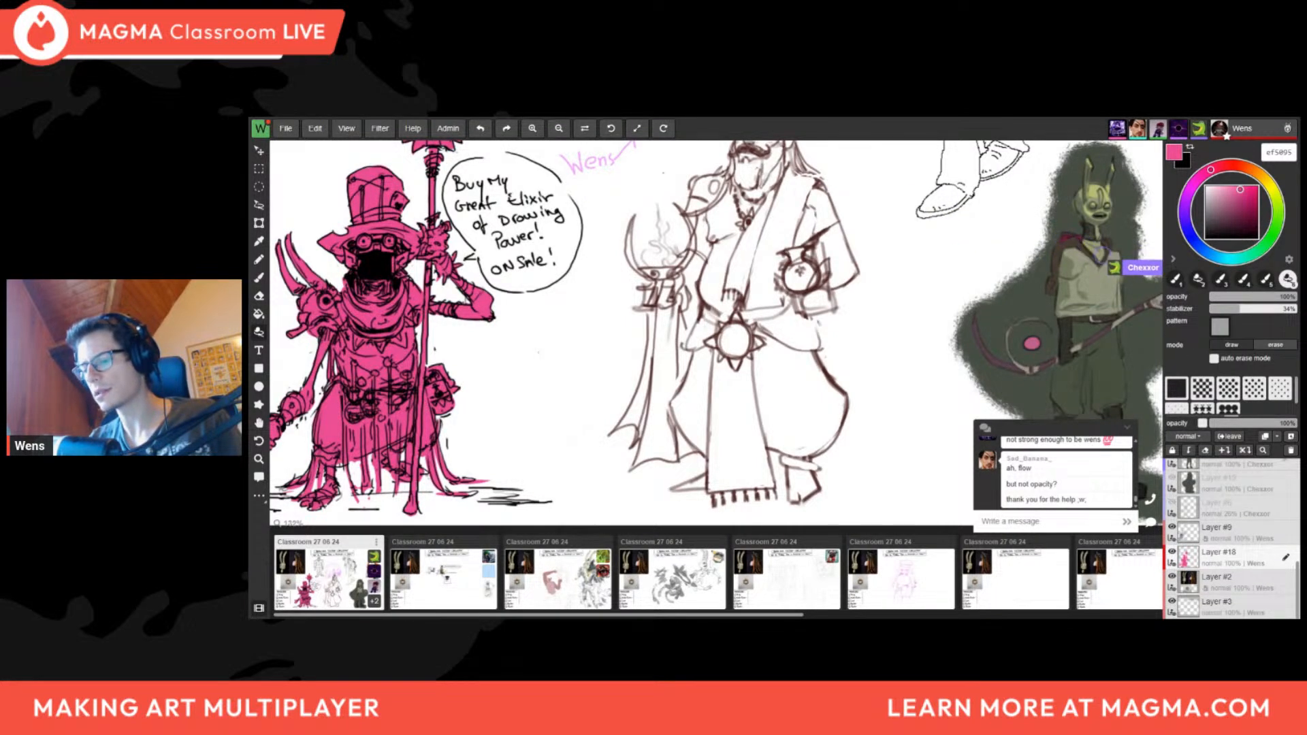
drag(628, 452, 733, 454)
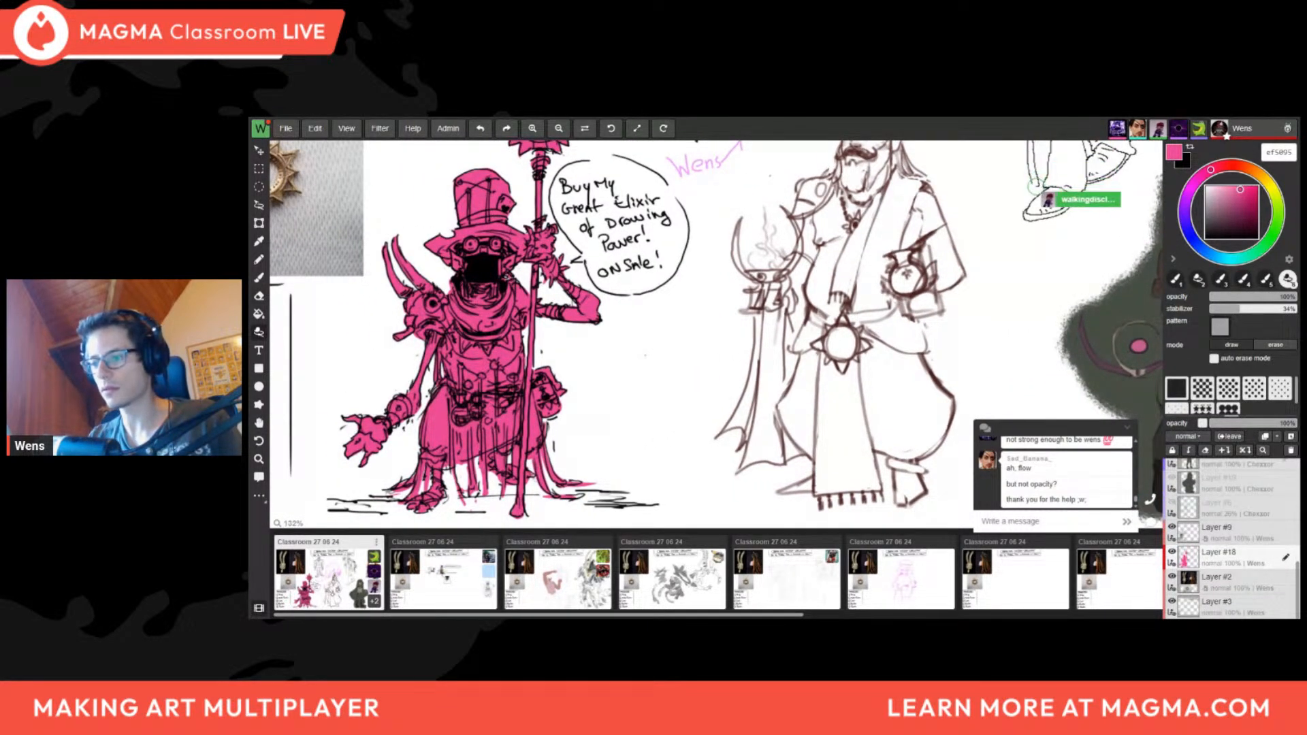
scroll(646, 355, down, 3)
key(b)
drag(648, 356, 642, 424)
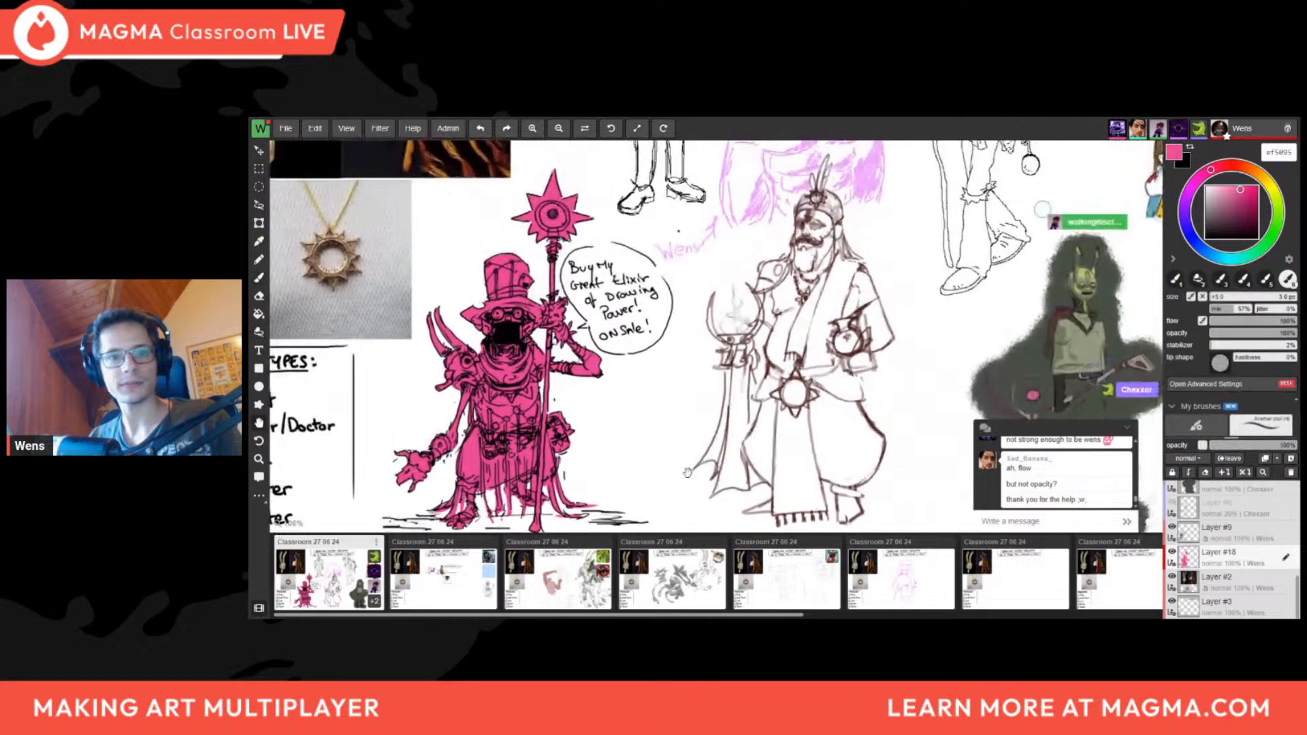
scroll(643, 436, down, 2)
drag(631, 484, 685, 464)
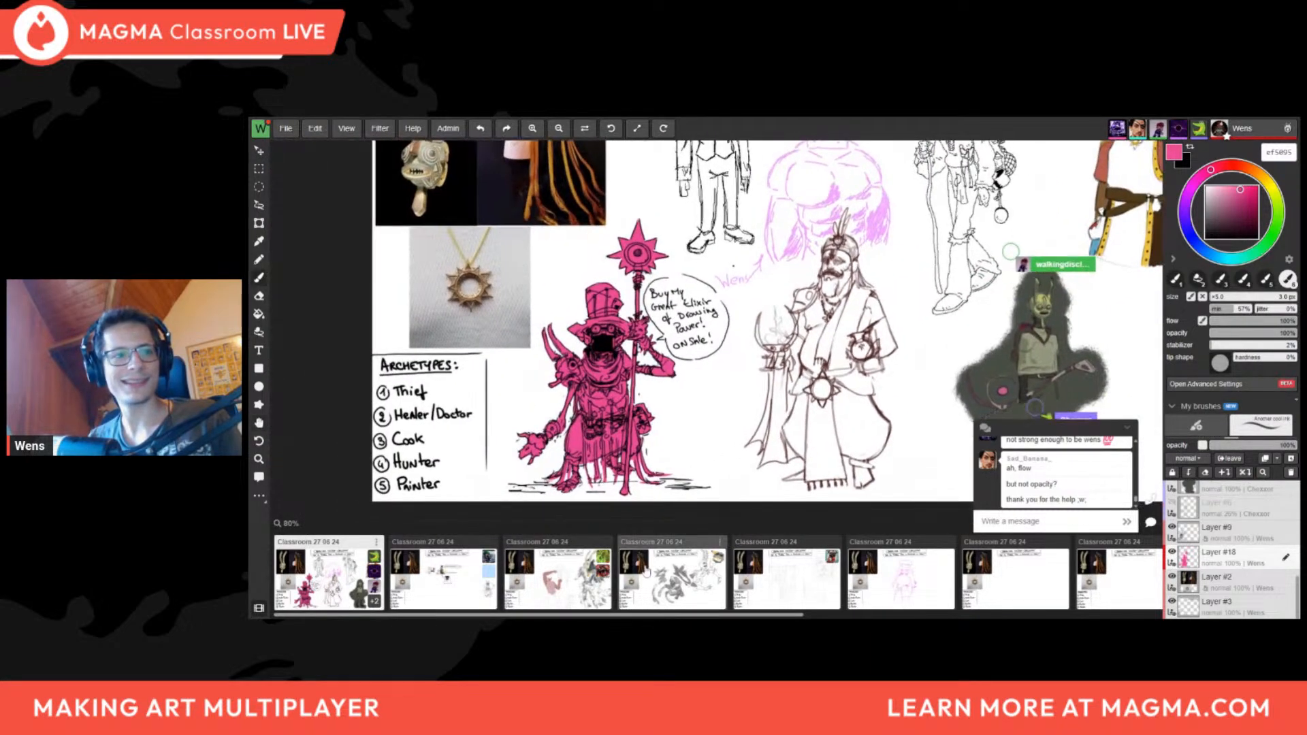
scroll(694, 497, up, 5)
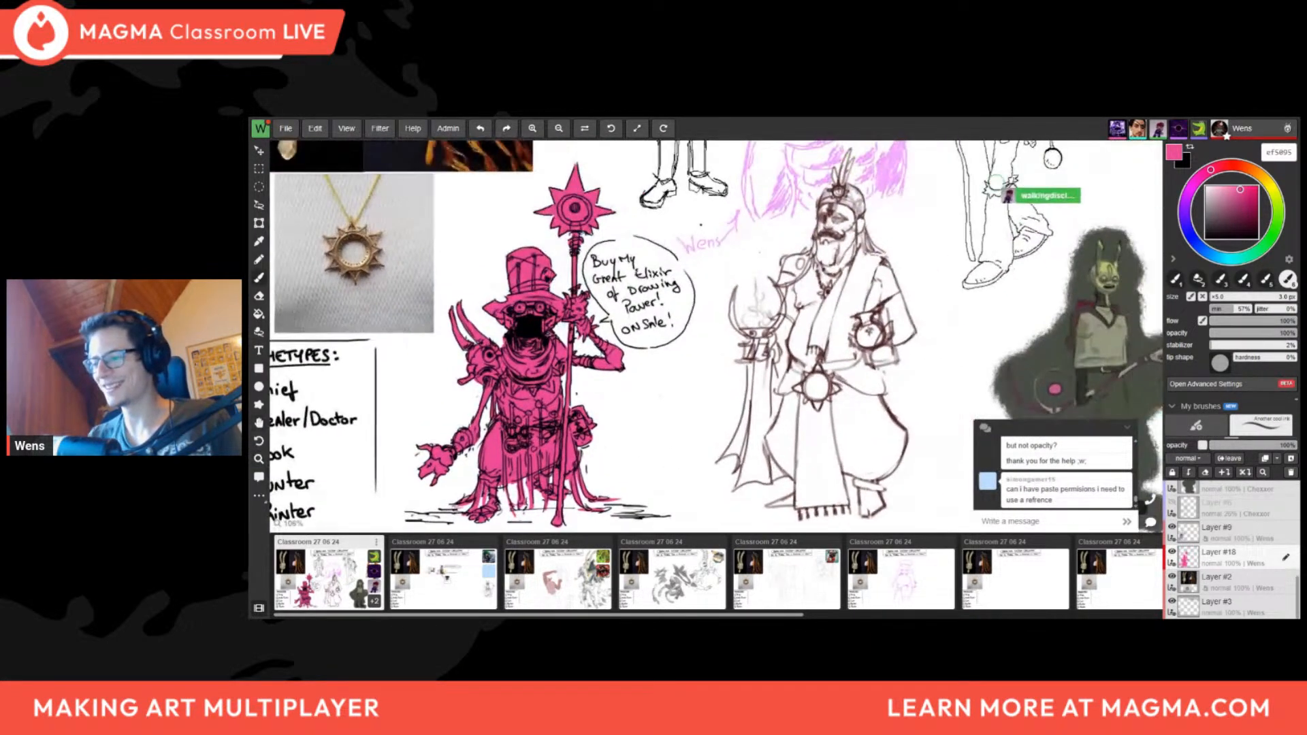
key(e)
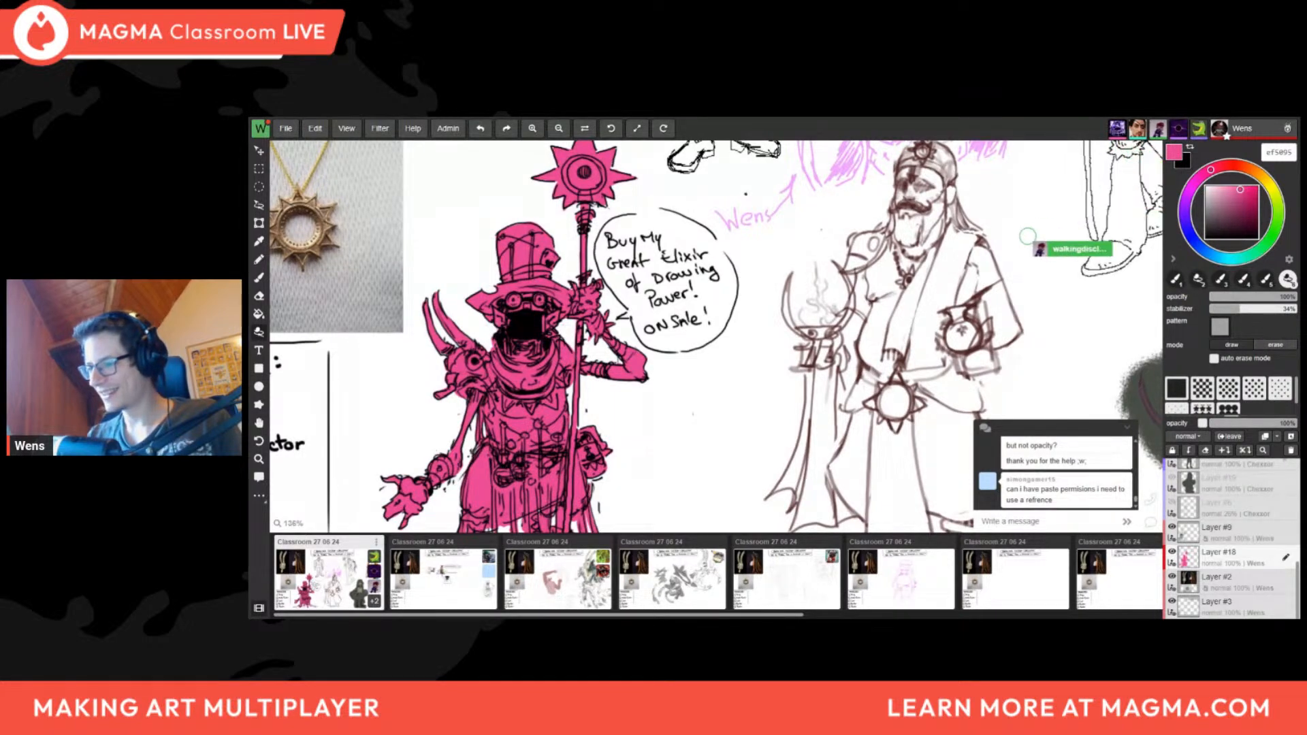
key(b)
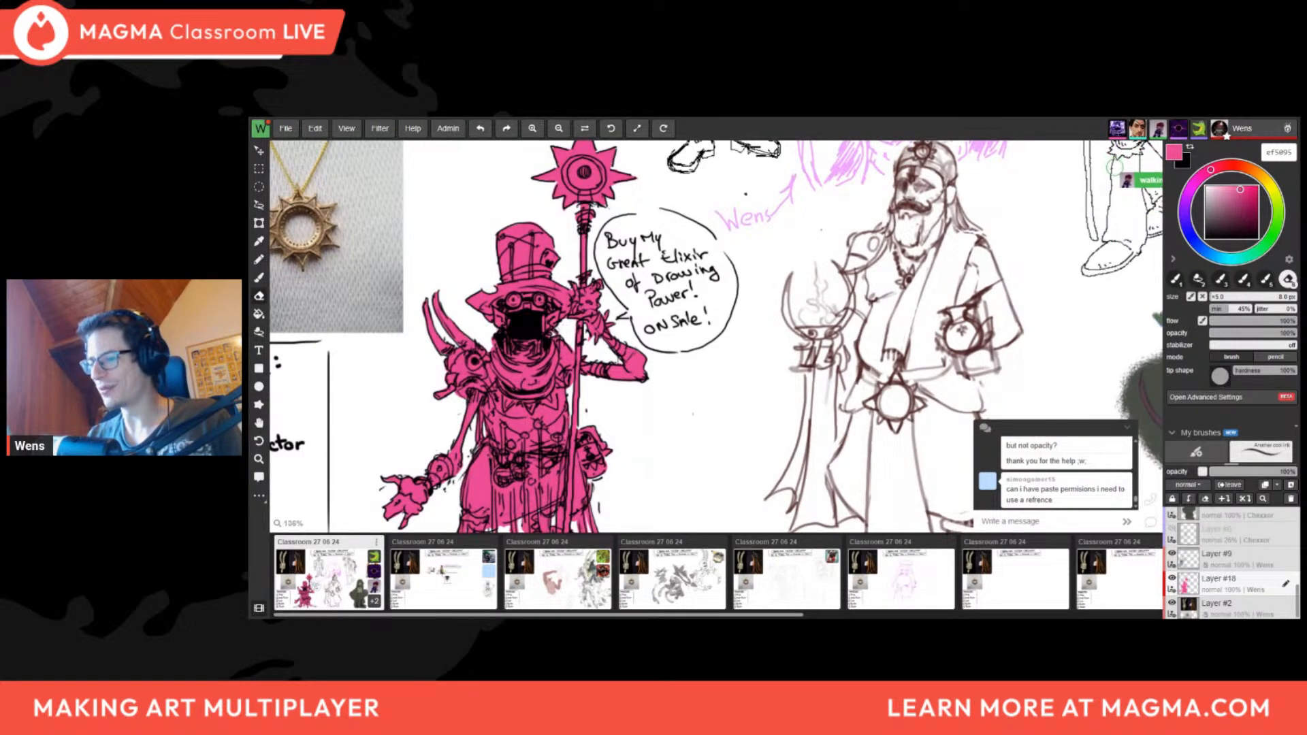
key(e)
scroll(569, 349, down, 3)
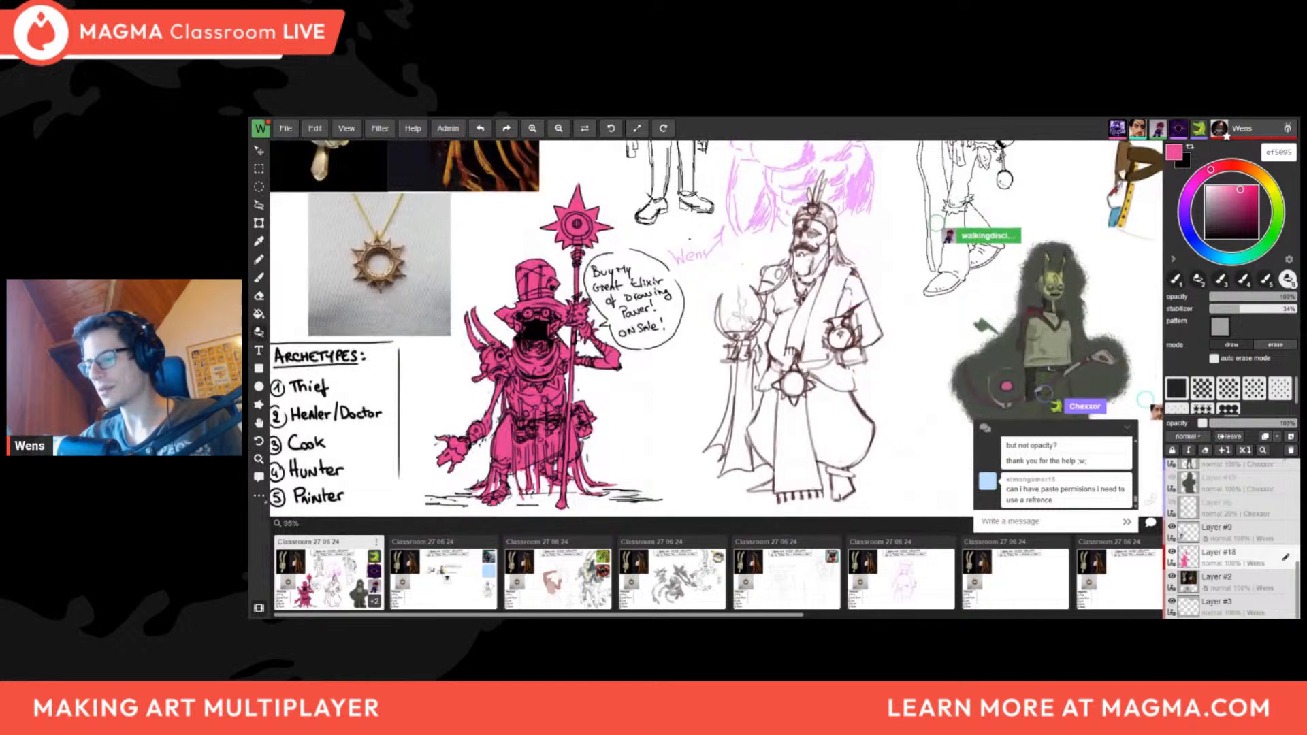
View the second classroom canvas and return to the first canvas with the elixir salesman
click(442, 576)
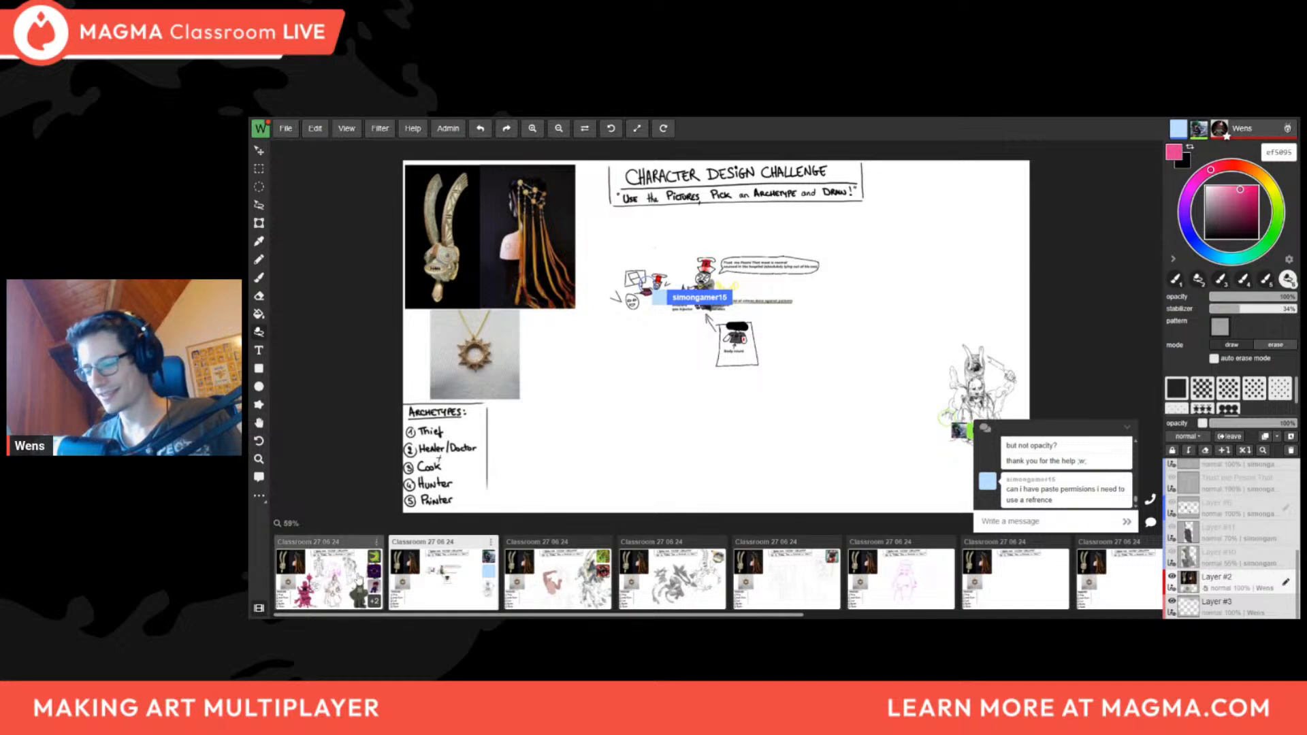
click(327, 575)
middle_drag(595, 468, 604, 428)
scroll(603, 428, up, 2)
Lock the transparency of the salesman's pink base layer and enlarge the brush to 300 px
key(b)
click(1217, 558)
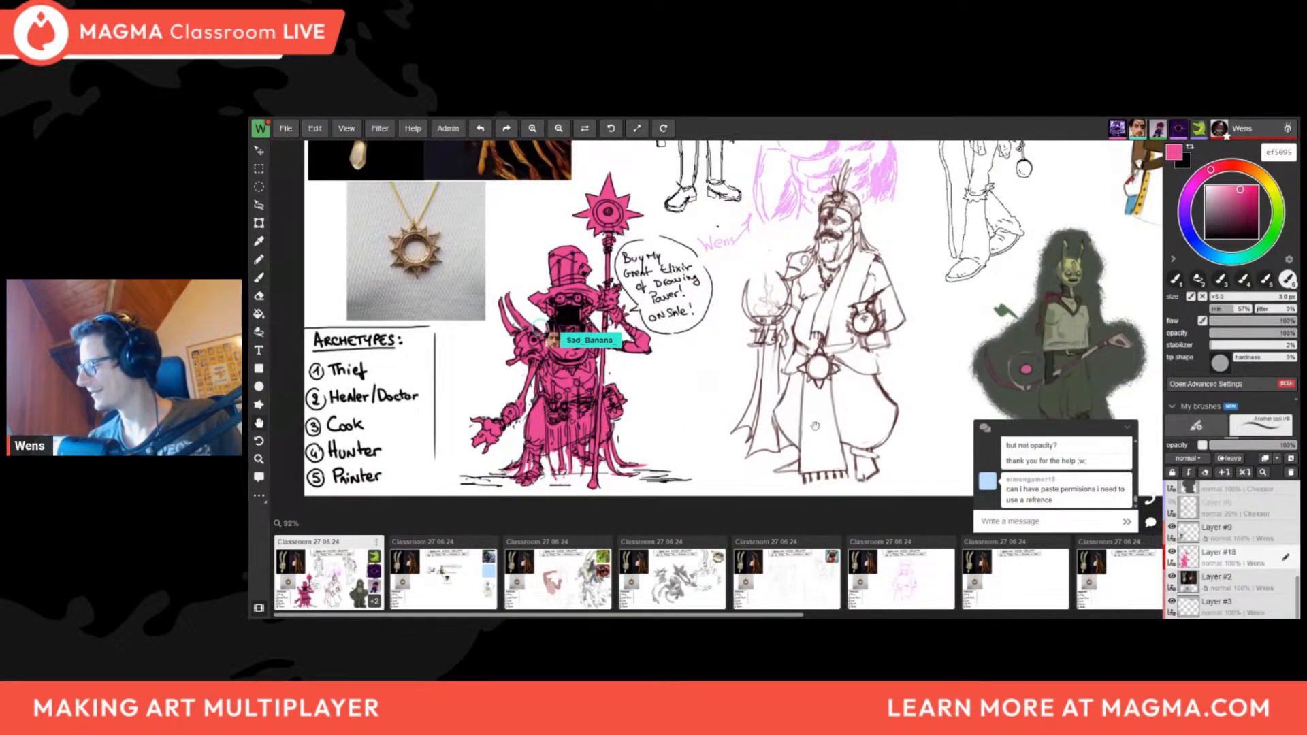
middle_drag(688, 498, 670, 485)
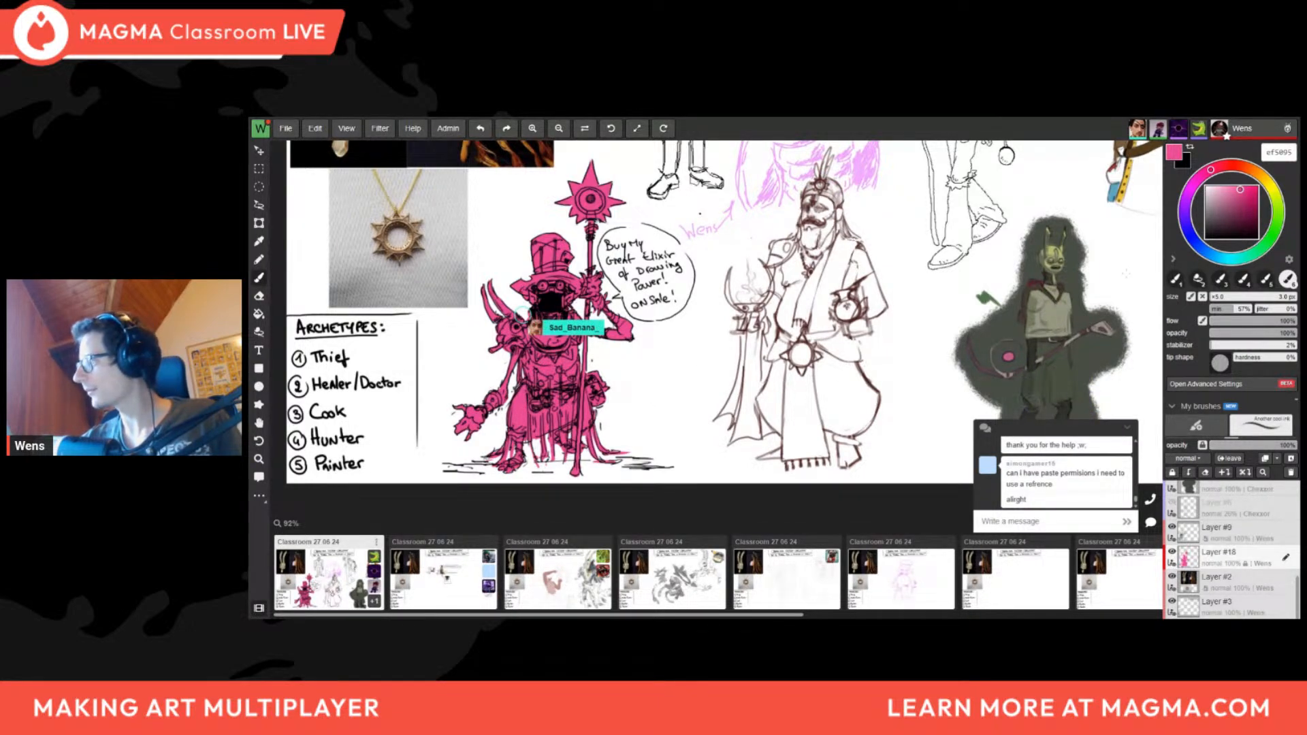
scroll(636, 476, down, 5)
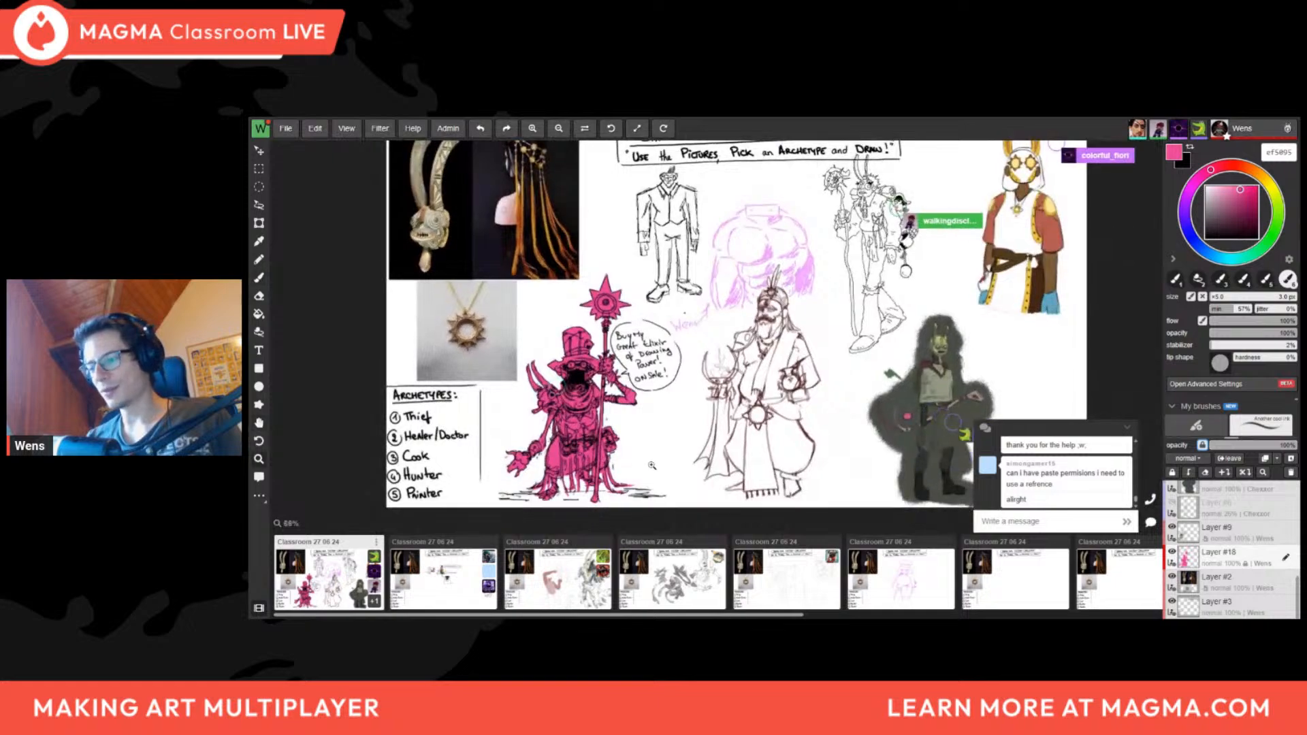
scroll(686, 424, up, 2)
mouse_move(581, 371)
mouse_down()
mouse_move(631, 380)
mouse_move(606, 413)
mouse_move(616, 307)
mouse_move(597, 350)
mouse_up()
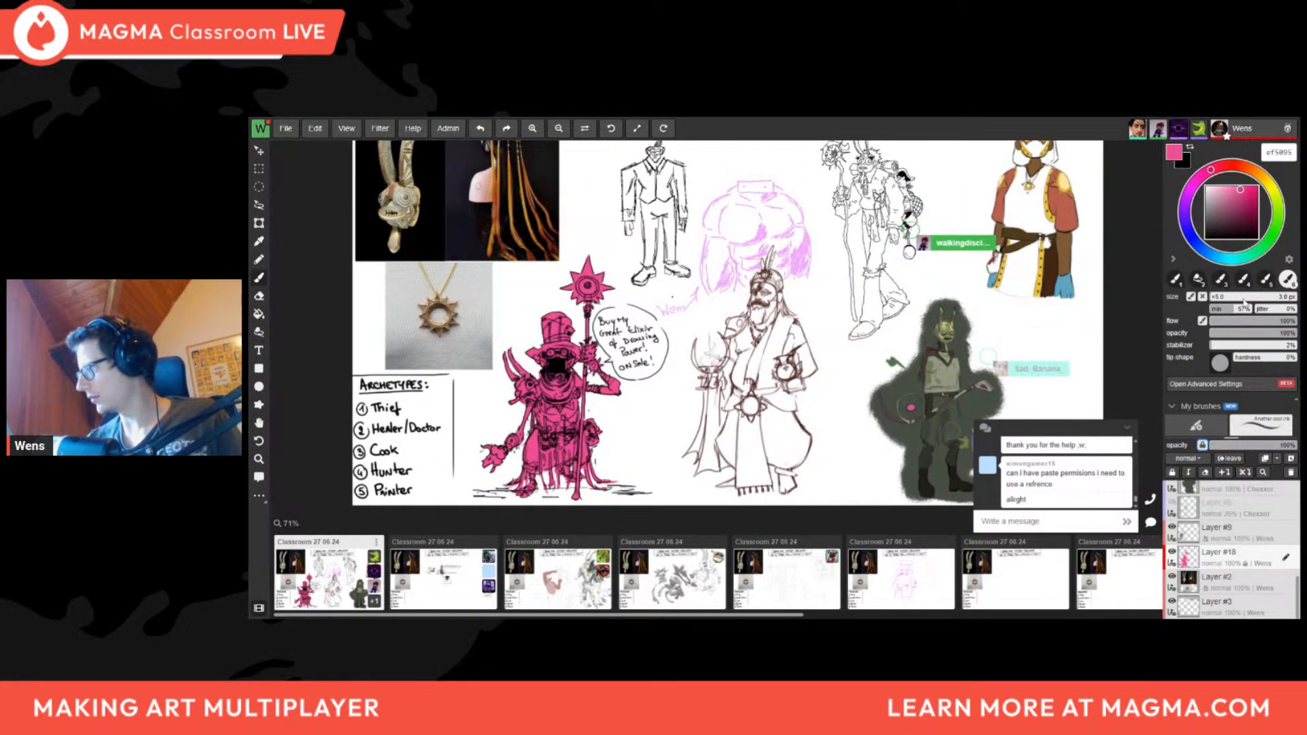
drag(1244, 298, 1263, 298)
Try recolouring the salesman and staff dark teal, and try a grey sampled from the curved blades in the reference photo
click(1245, 257)
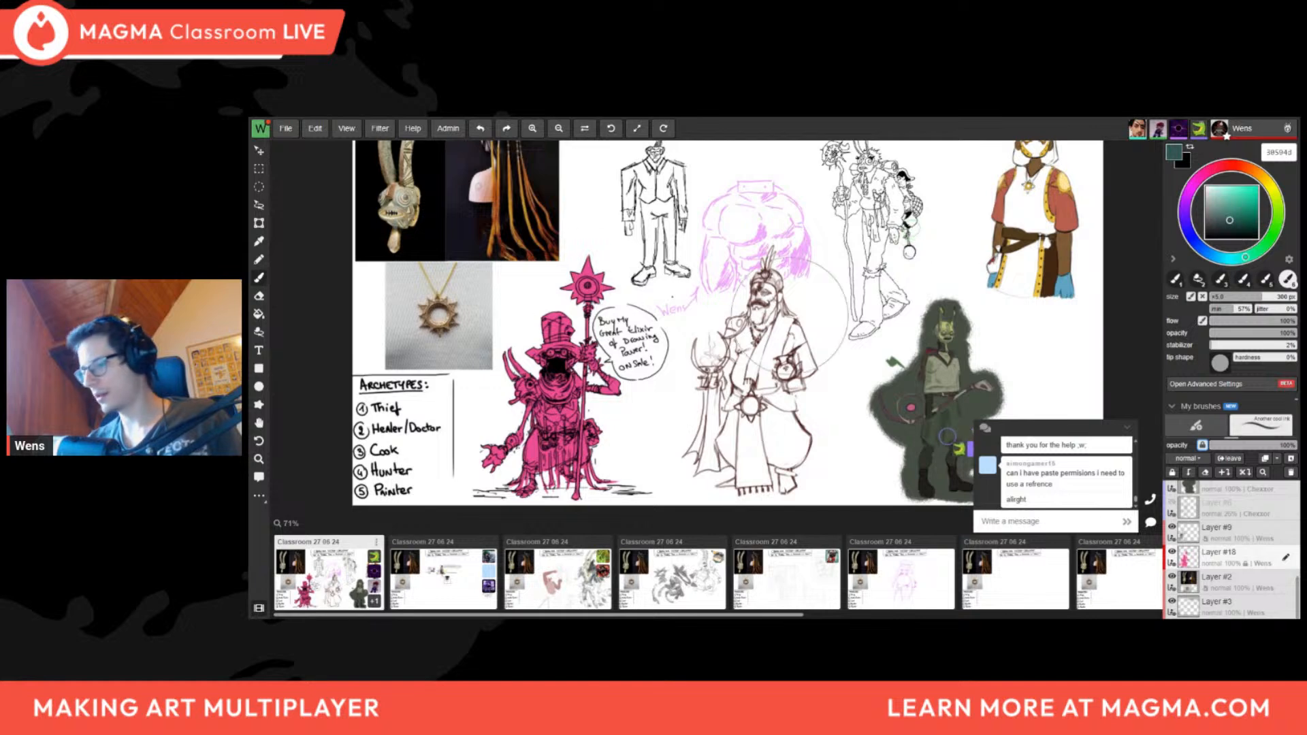
mouse_move(593, 299)
mouse_down()
mouse_move(628, 432)
mouse_move(574, 519)
mouse_up()
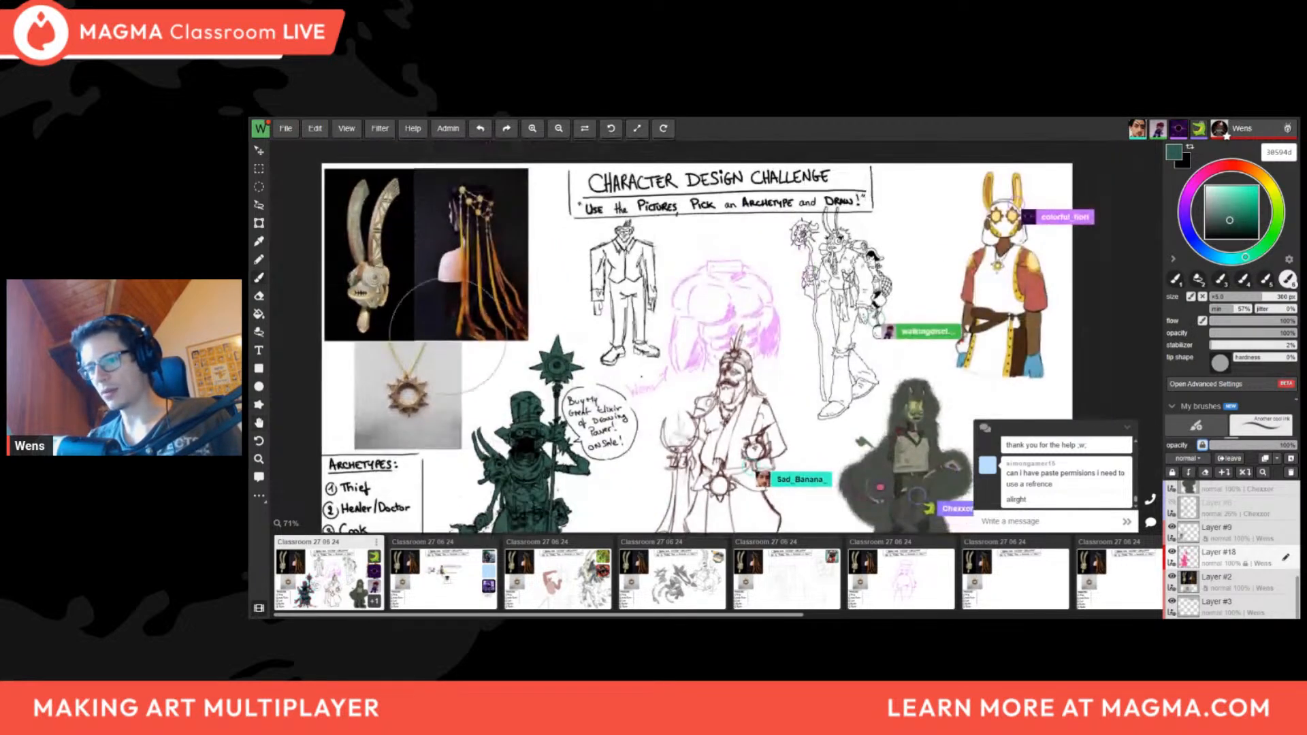
alt+click(361, 213)
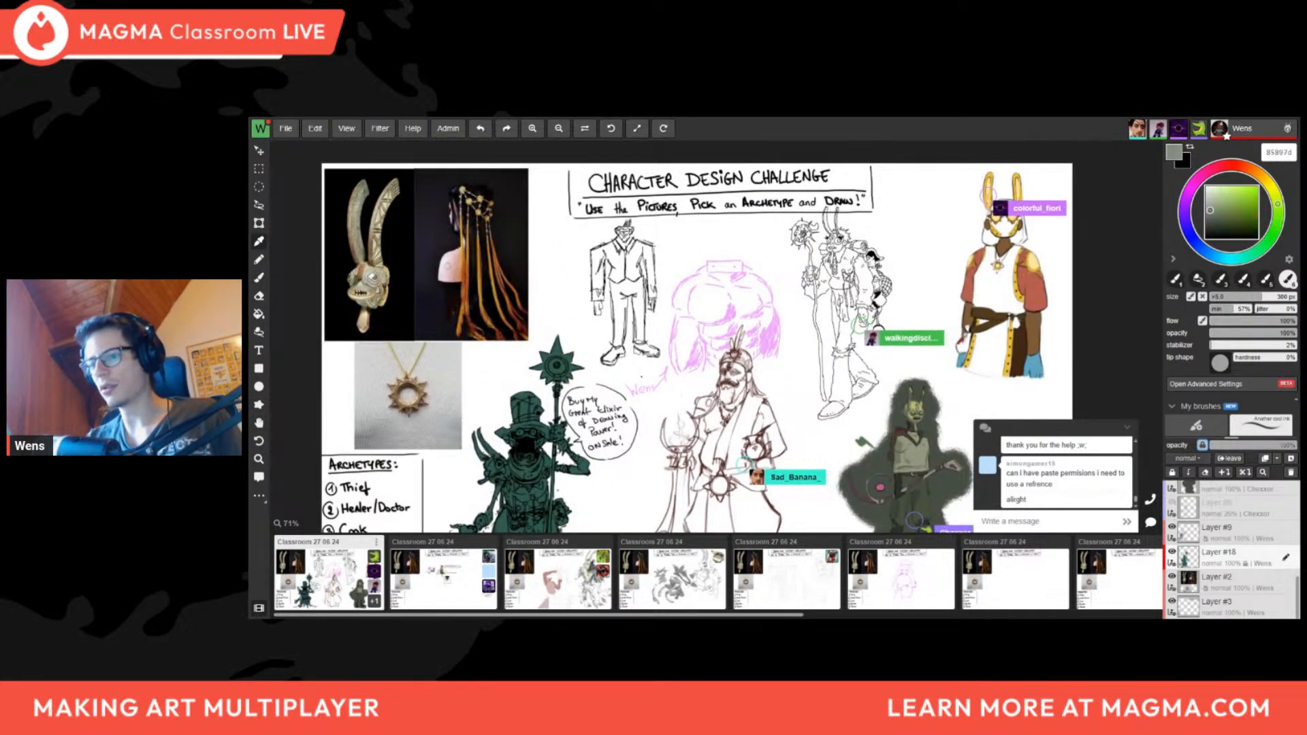
alt+click(362, 228)
mouse_move(534, 340)
mouse_down()
mouse_move(529, 463)
mouse_move(595, 376)
mouse_up()
key(ctrl+z)
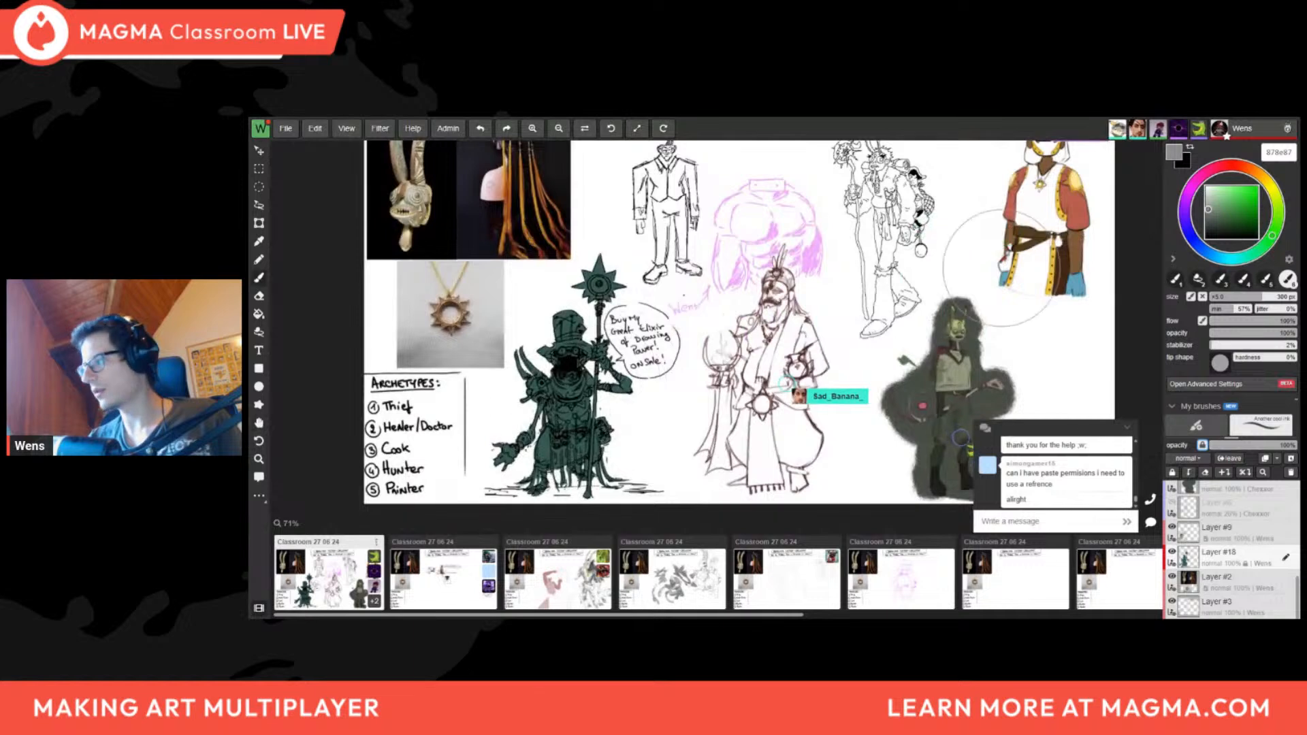
Mix a muted grey-green (72846c) and paint it over the salesman's whole base silhouette
click(1215, 211)
click(1277, 230)
drag(1278, 230, 1277, 225)
mouse_move(572, 368)
mouse_down()
mouse_move(535, 422)
mouse_move(569, 463)
mouse_up()
mouse_move(606, 409)
middle_down()
mouse_move(589, 451)
mouse_move(573, 433)
middle_up()
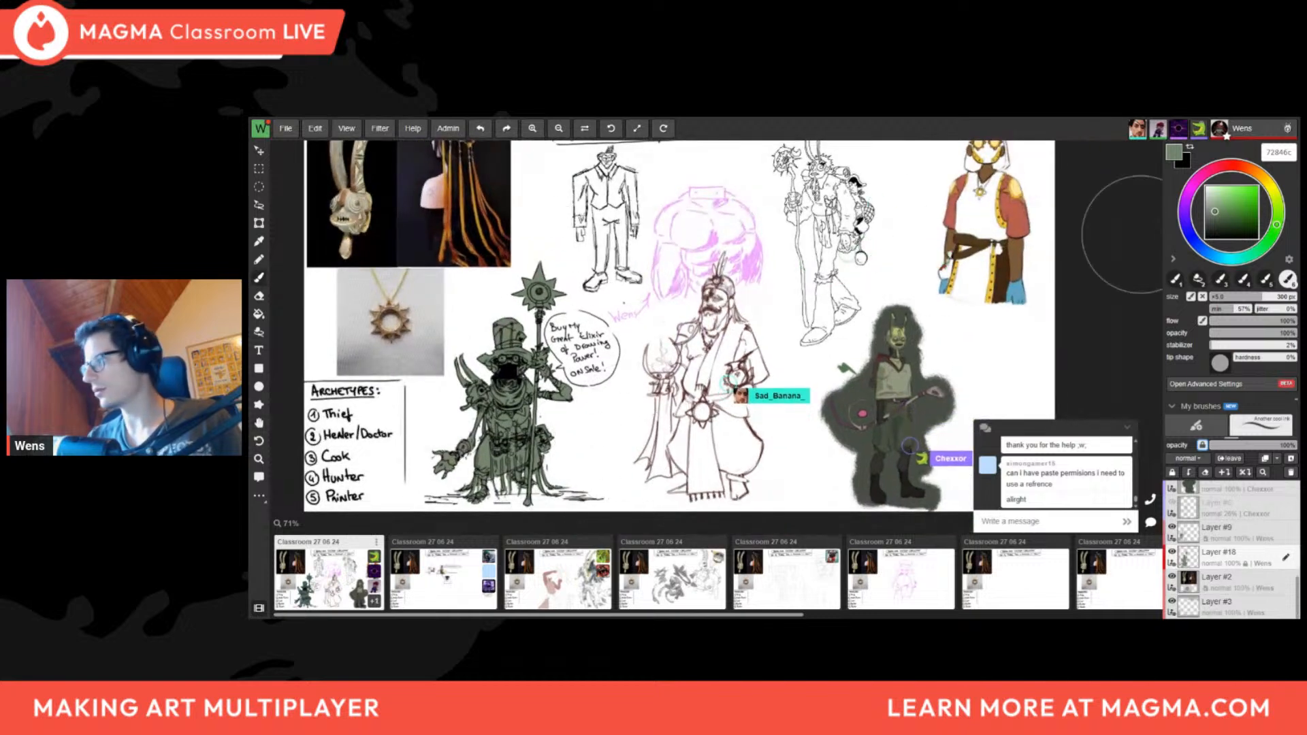
Mix a brown (7e5835), reduce the brush to 16 px and paint the round centre of the staff's star
click(1254, 171)
click(1236, 212)
key([)
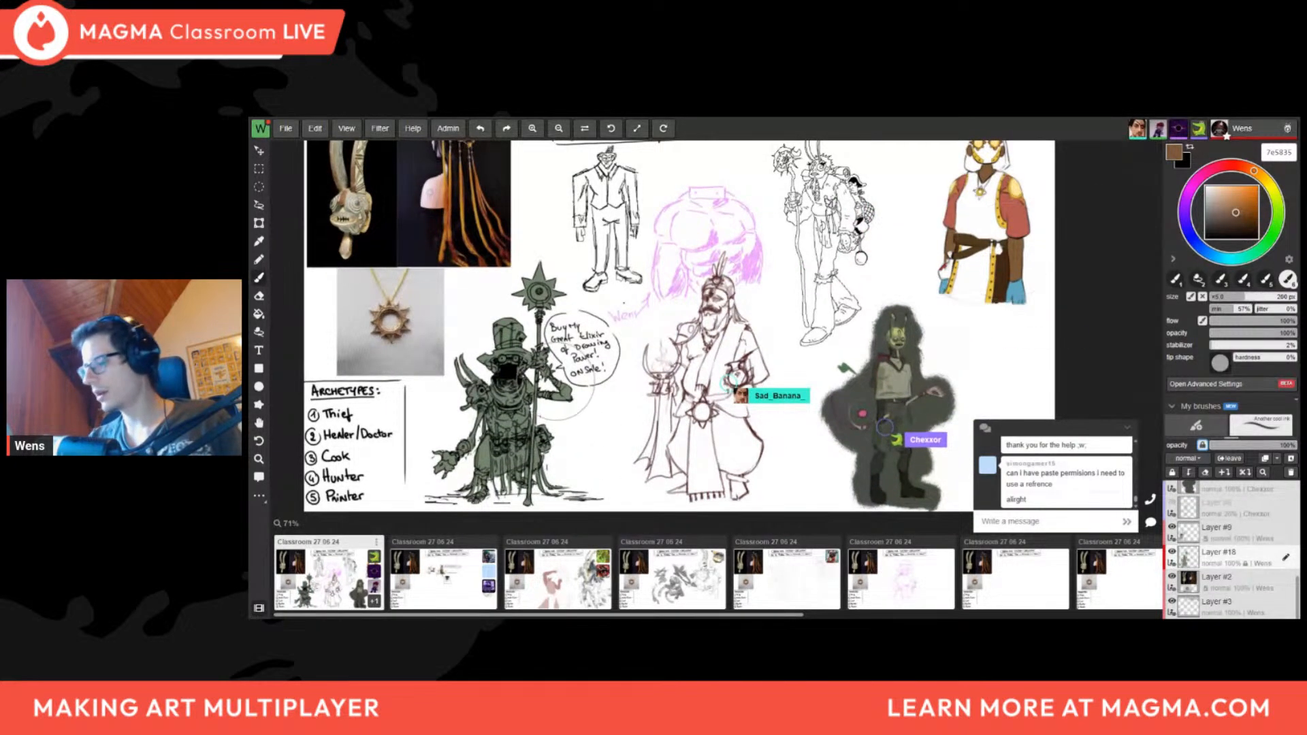
key([)
key([)
key([)
key([)
key([)
key([)
key([)
key([)
key([)
key([)
key([)
key([)
key([)
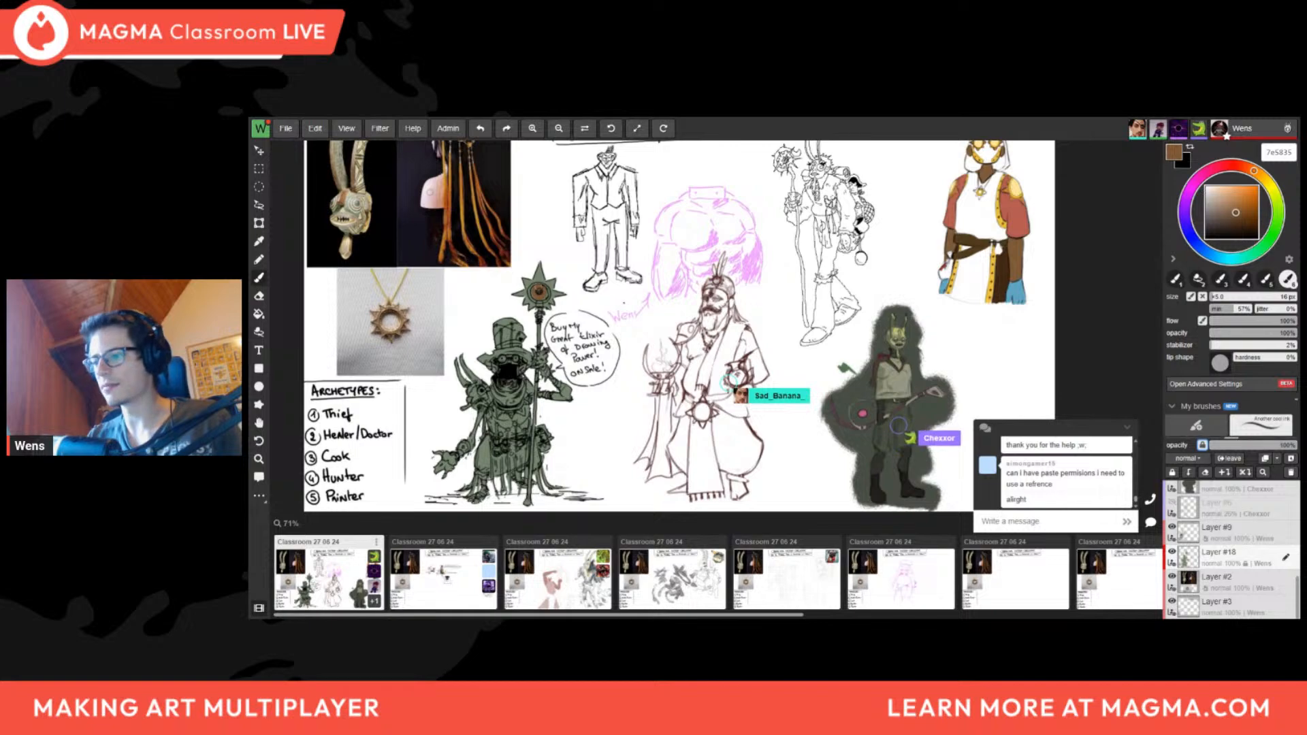
drag(571, 305, 531, 373)
drag(531, 373, 579, 340)
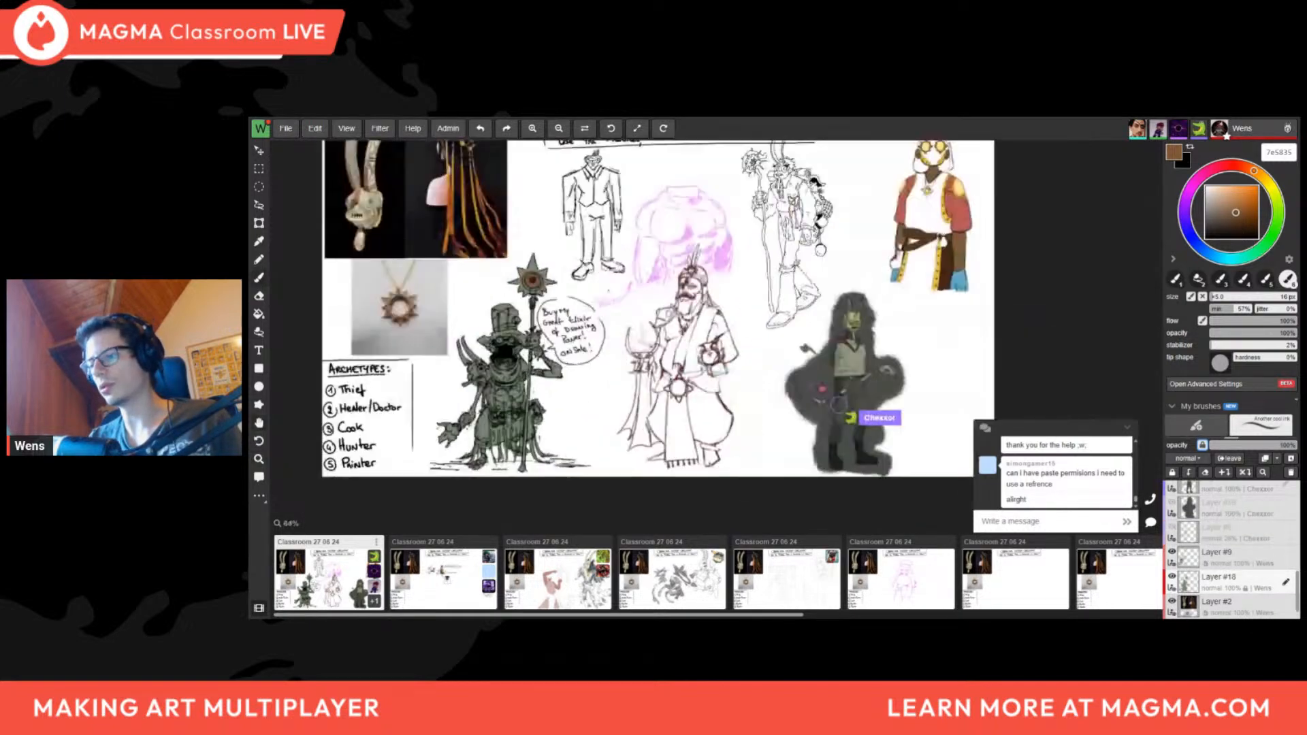
scroll(542, 335, up, 1)
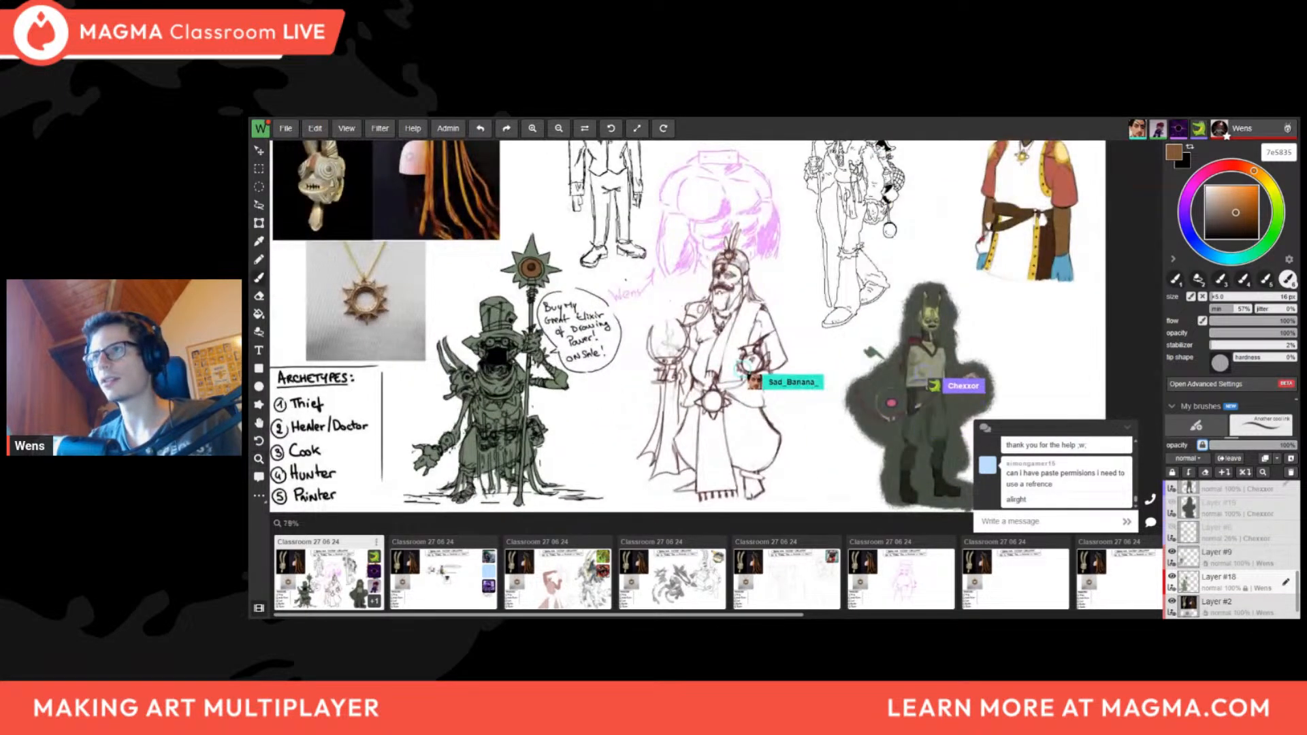
drag(584, 375, 574, 324)
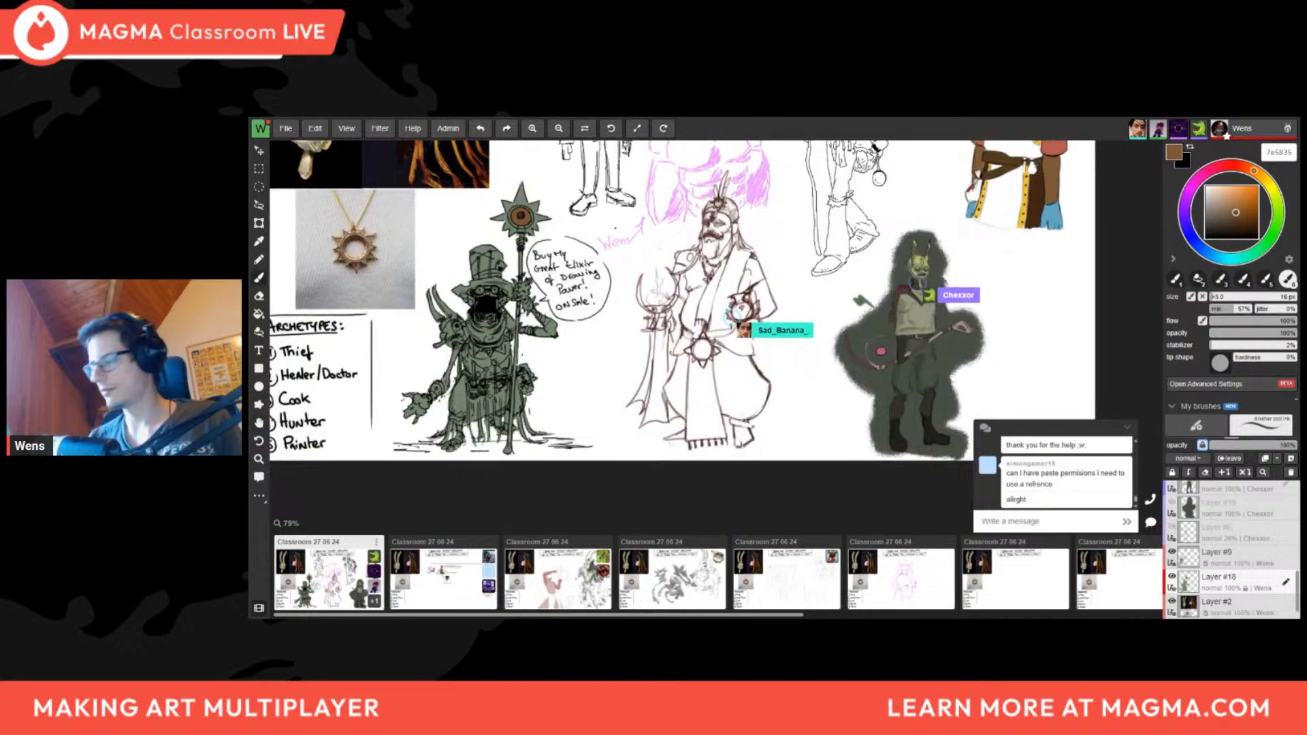
Mix a brighter orange (c16731) and paint both lenses of the salesman's goggles with a 14 px brush
scroll(574, 392, up, 2)
drag(527, 406, 656, 477)
ctrl+drag(657, 478, 705, 437)
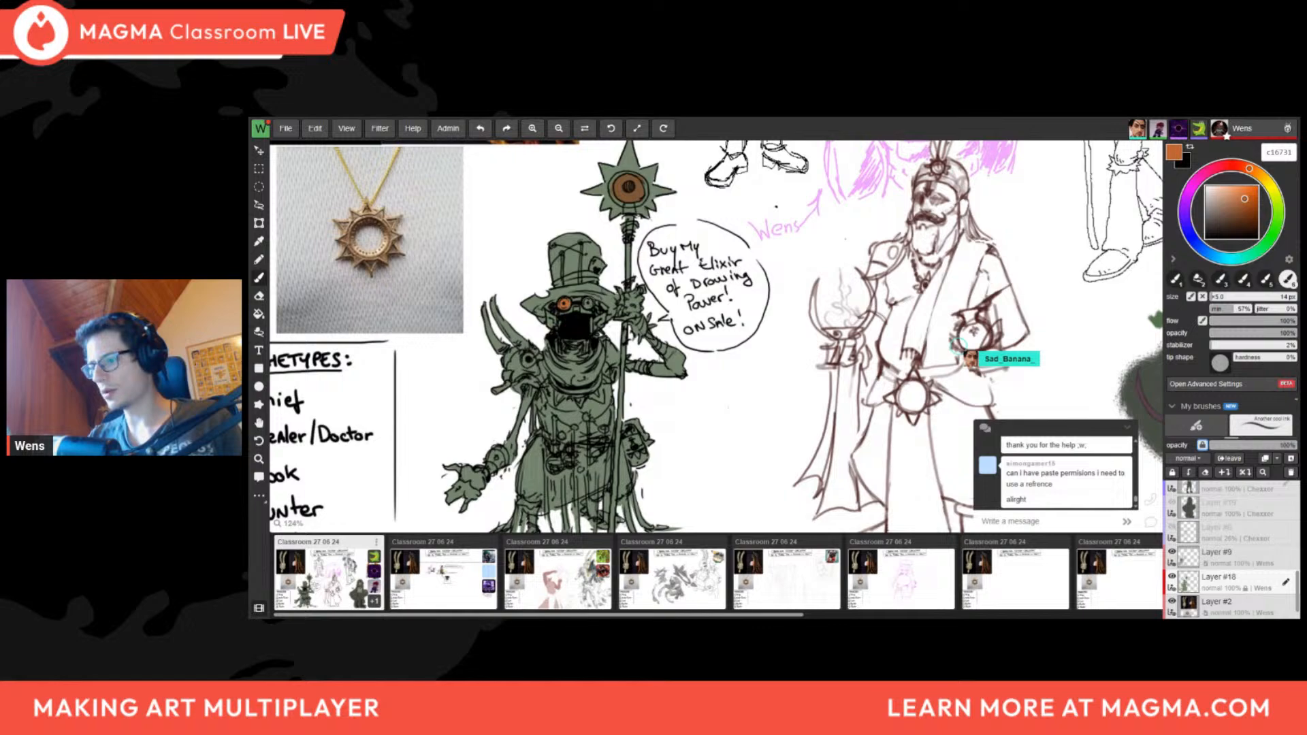
scroll(593, 329, down, 6)
drag(592, 330, 504, 403)
scroll(510, 409, up, 8)
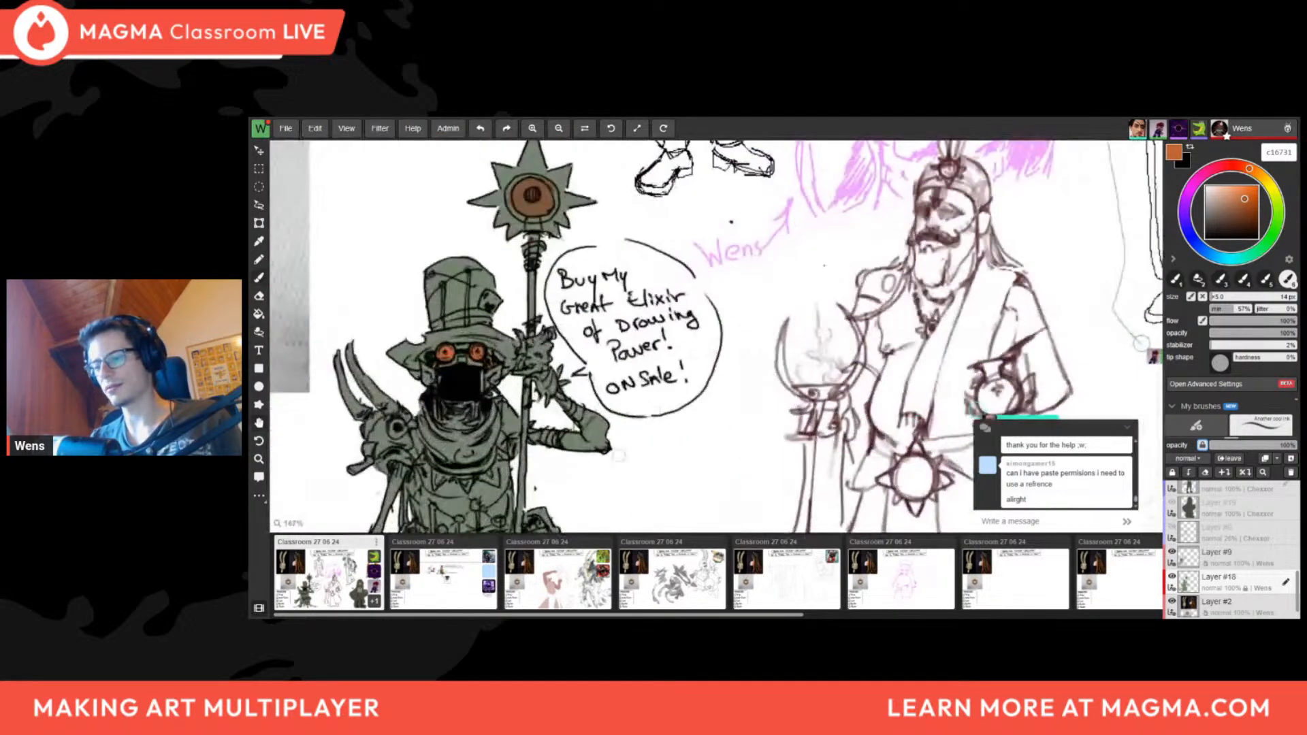
scroll(556, 358, down, 3)
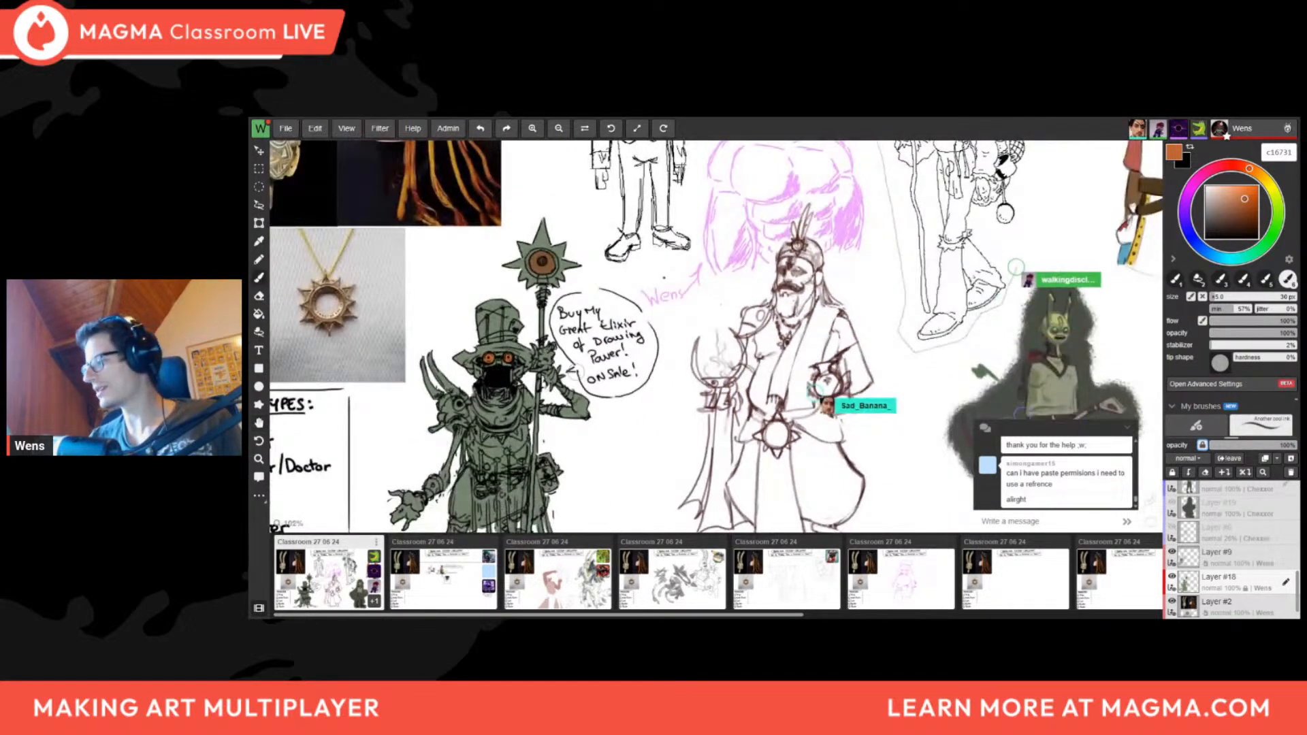
Mix a muted purple (7e687e) from the sampled body green and paint the staff-holding hand with a 16 px brush
click(1237, 204)
drag(1248, 175, 1223, 166)
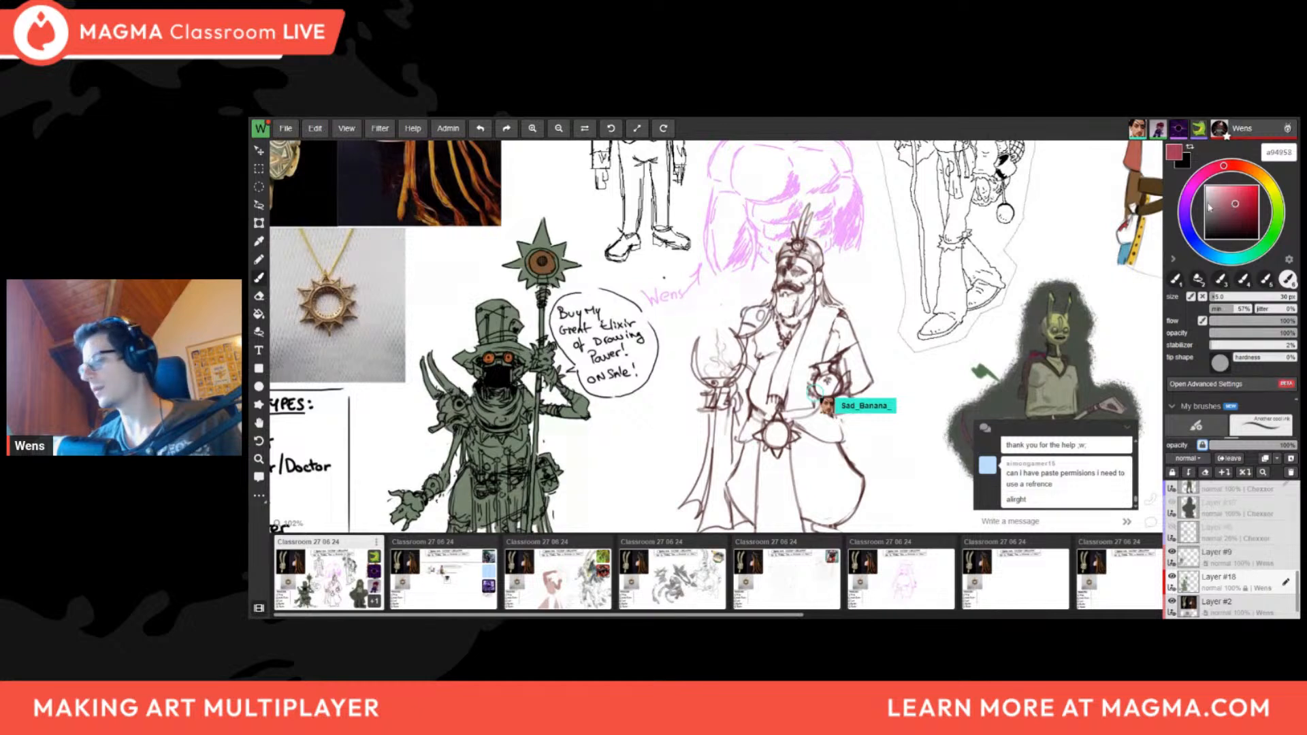
alt+click(485, 361)
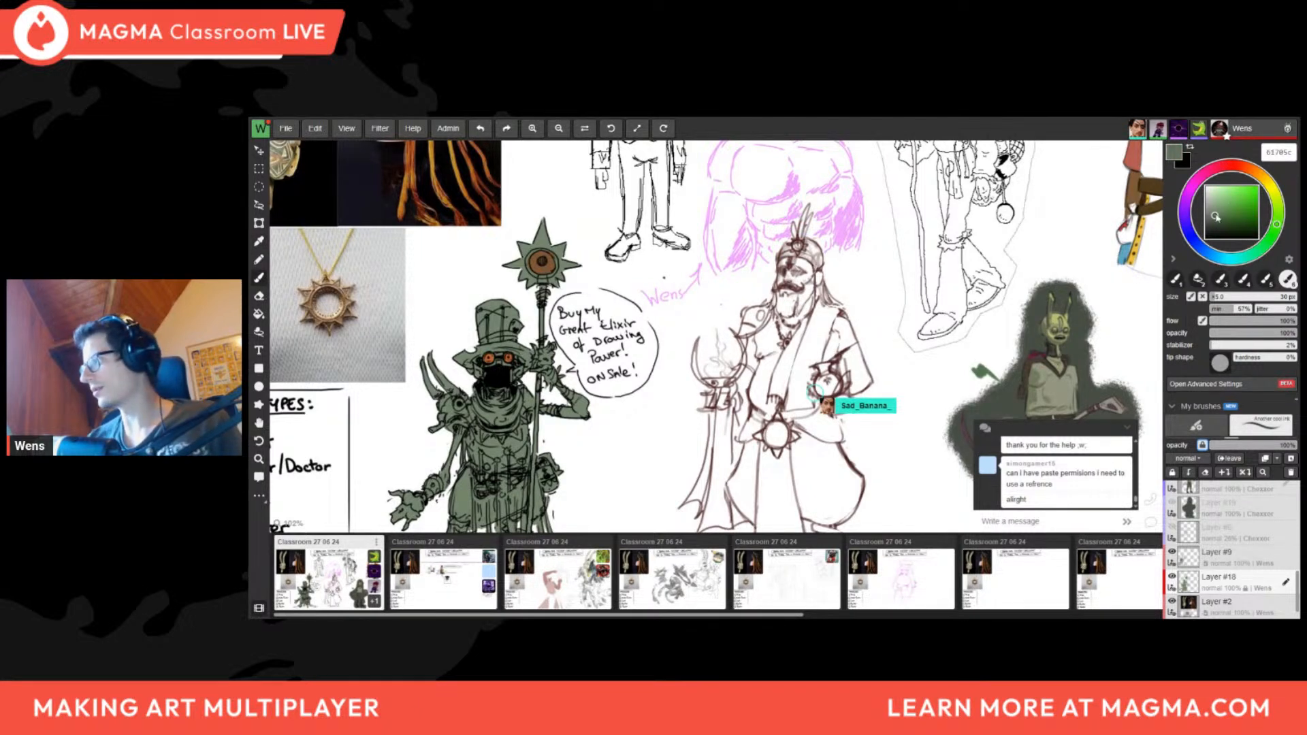
click(1191, 187)
drag(1217, 210, 1215, 212)
key([)
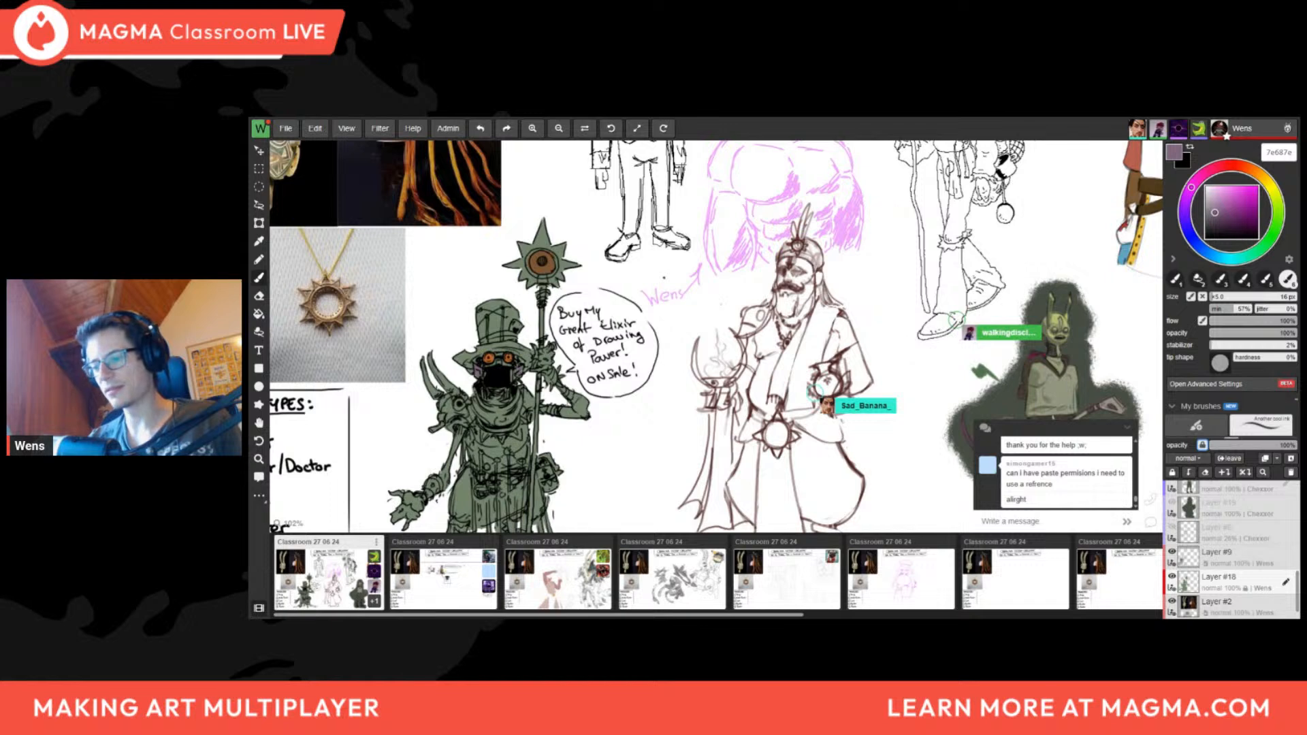
drag(546, 352, 554, 345)
Lower the brush flow to 71% and opacity to 66%, and blend sampled muted purples beside the salesman's mask
alt+click(548, 350)
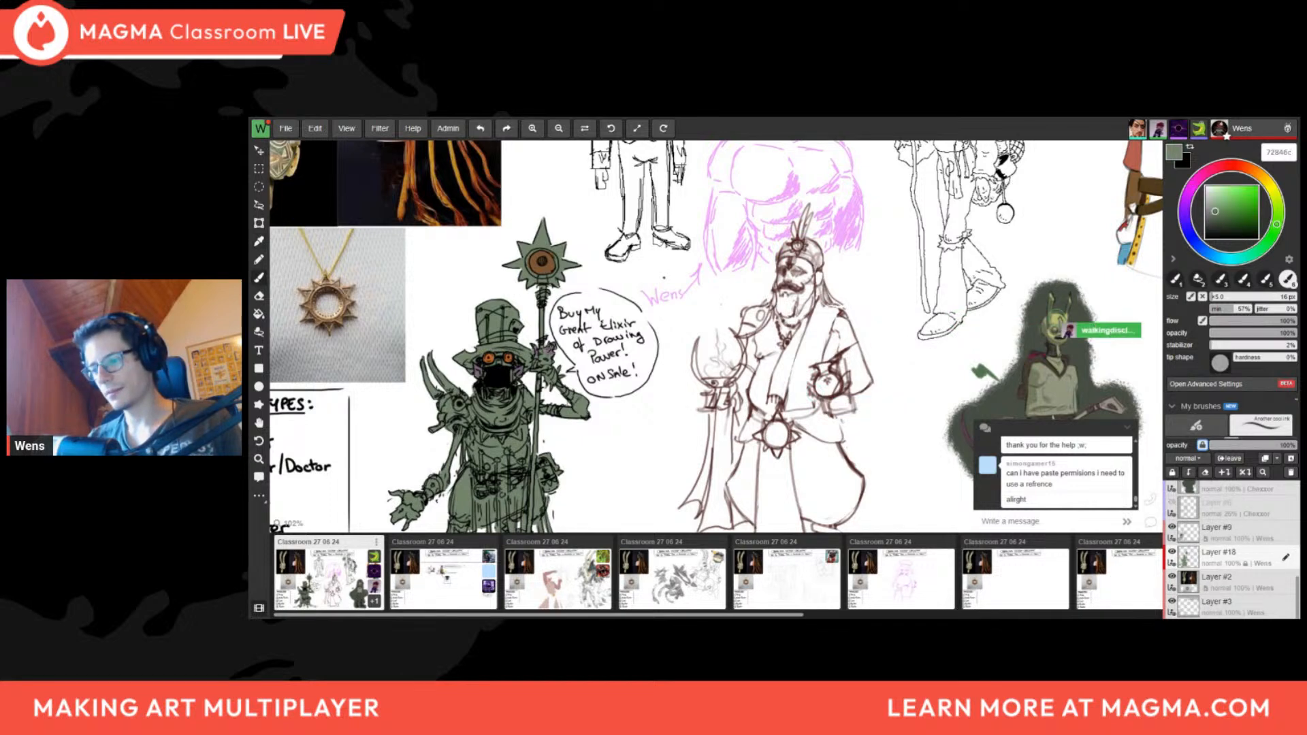
click(1198, 179)
click(1267, 333)
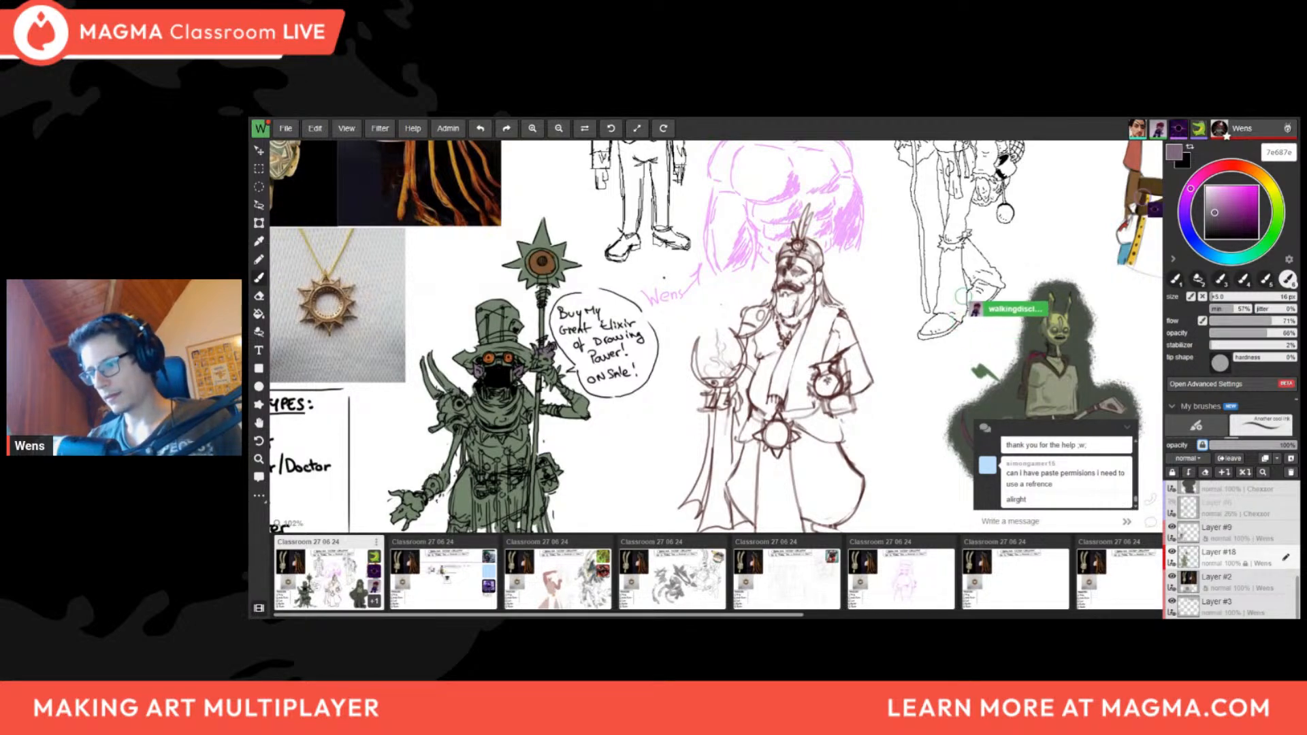
alt+click(510, 367)
alt+click(515, 369)
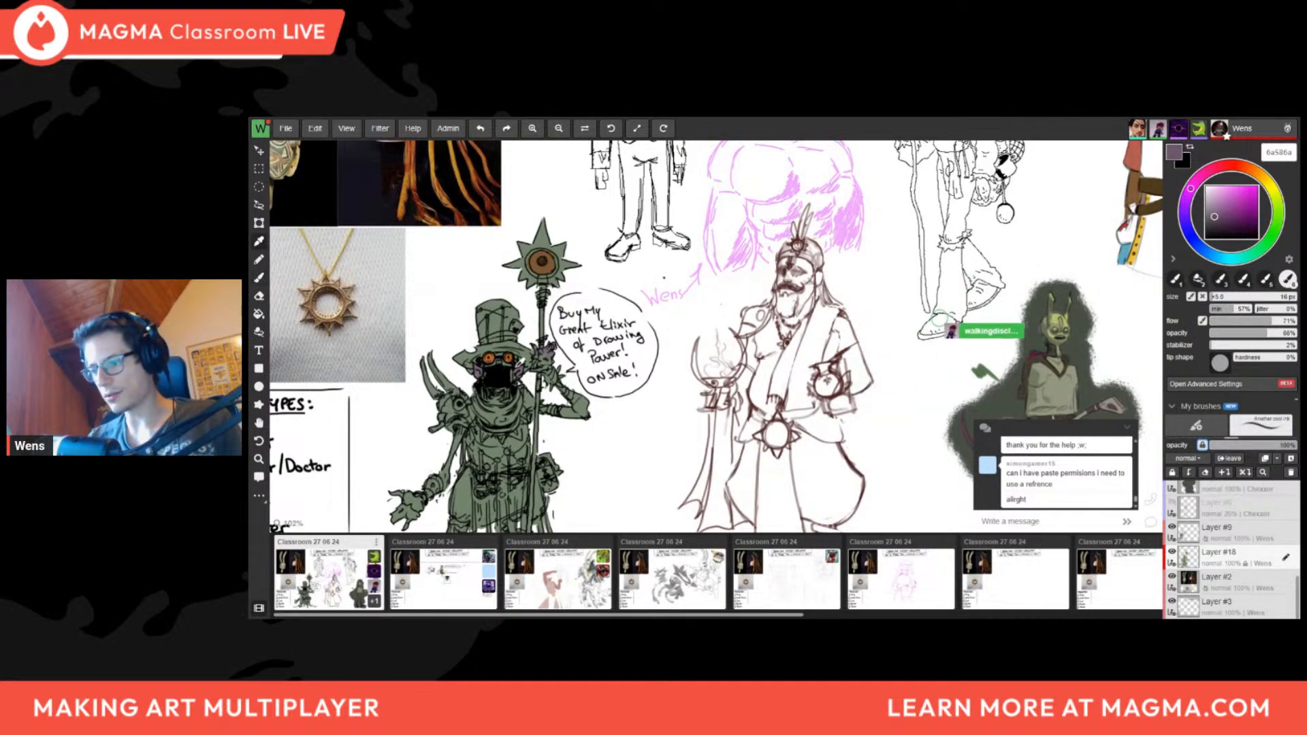
alt+click(517, 371)
Paint the sides of the face and the fingers around the staff with sampled greens and muted purple (7e687e)
scroll(502, 379, down, 10)
scroll(633, 302, up, 9)
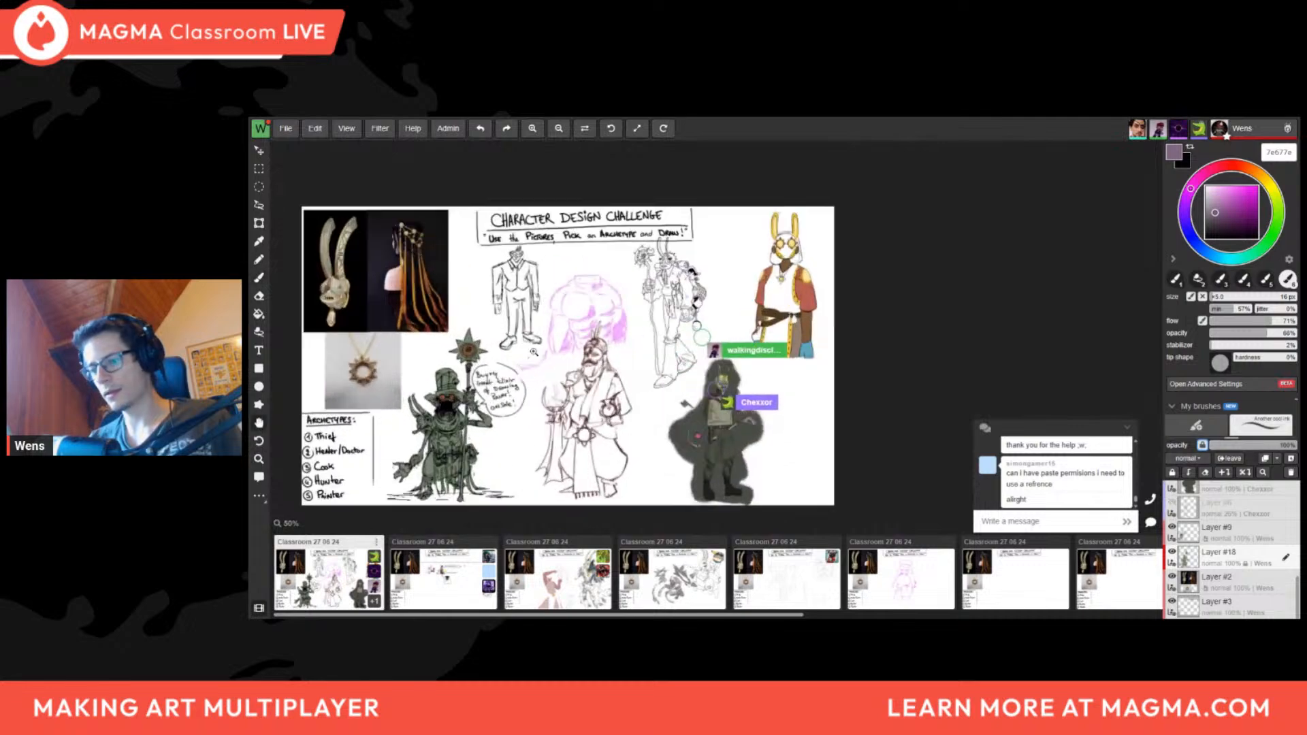
alt+click(470, 403)
drag(466, 402, 480, 408)
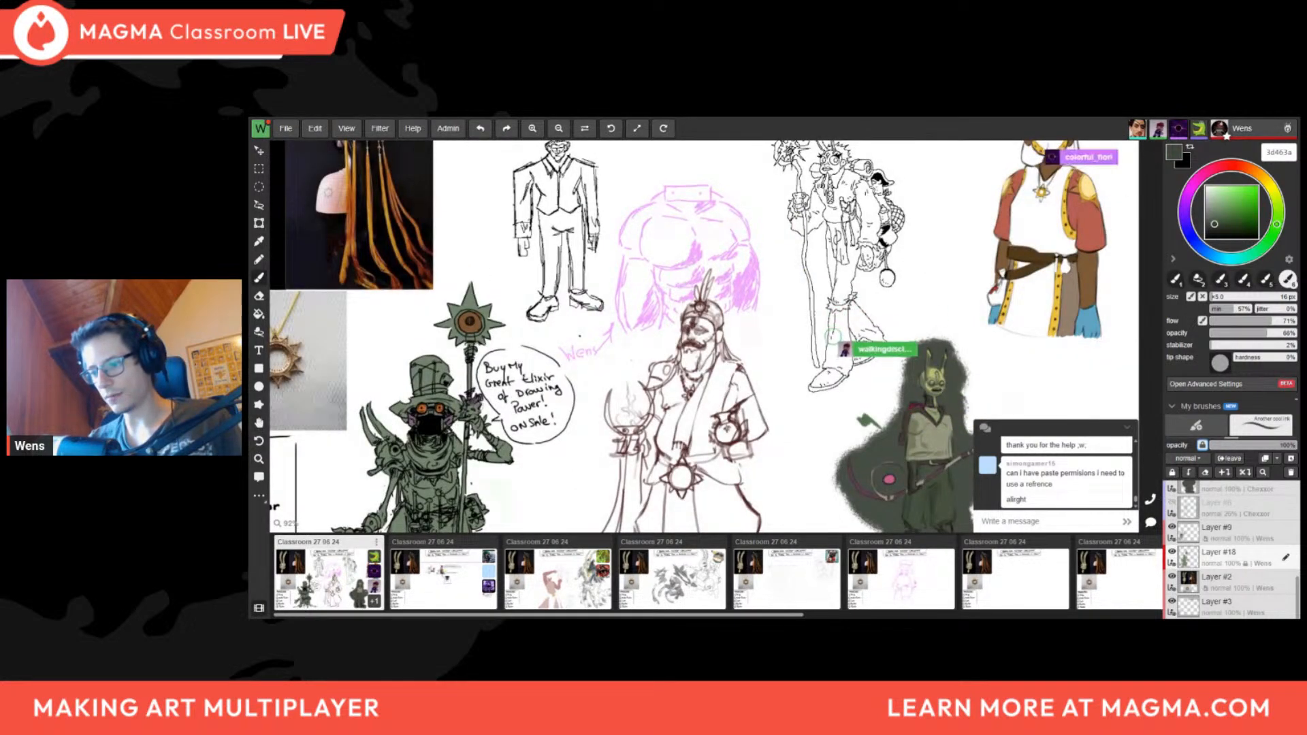
scroll(579, 335, down, 8)
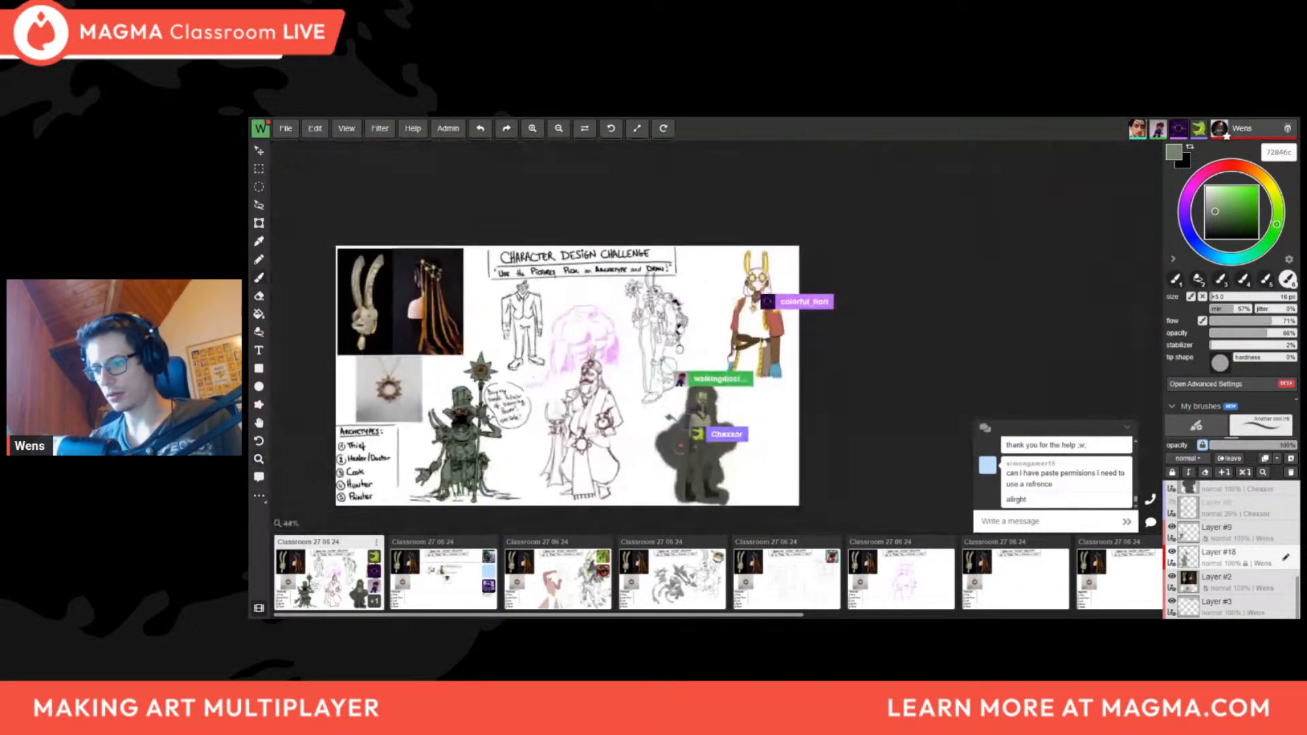
scroll(497, 378, up, 5)
scroll(395, 420, up, 2)
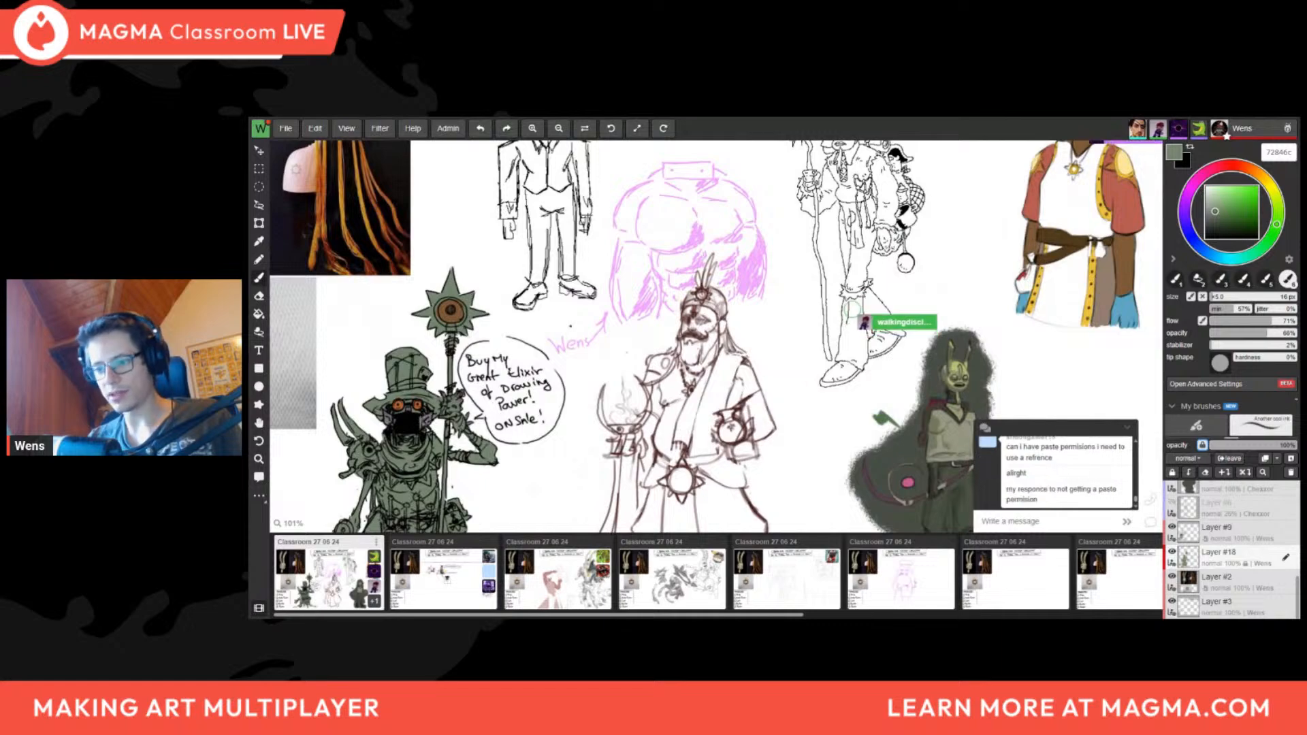
scroll(395, 420, up, 4)
alt+click(470, 401)
middle_drag(470, 400, 618, 317)
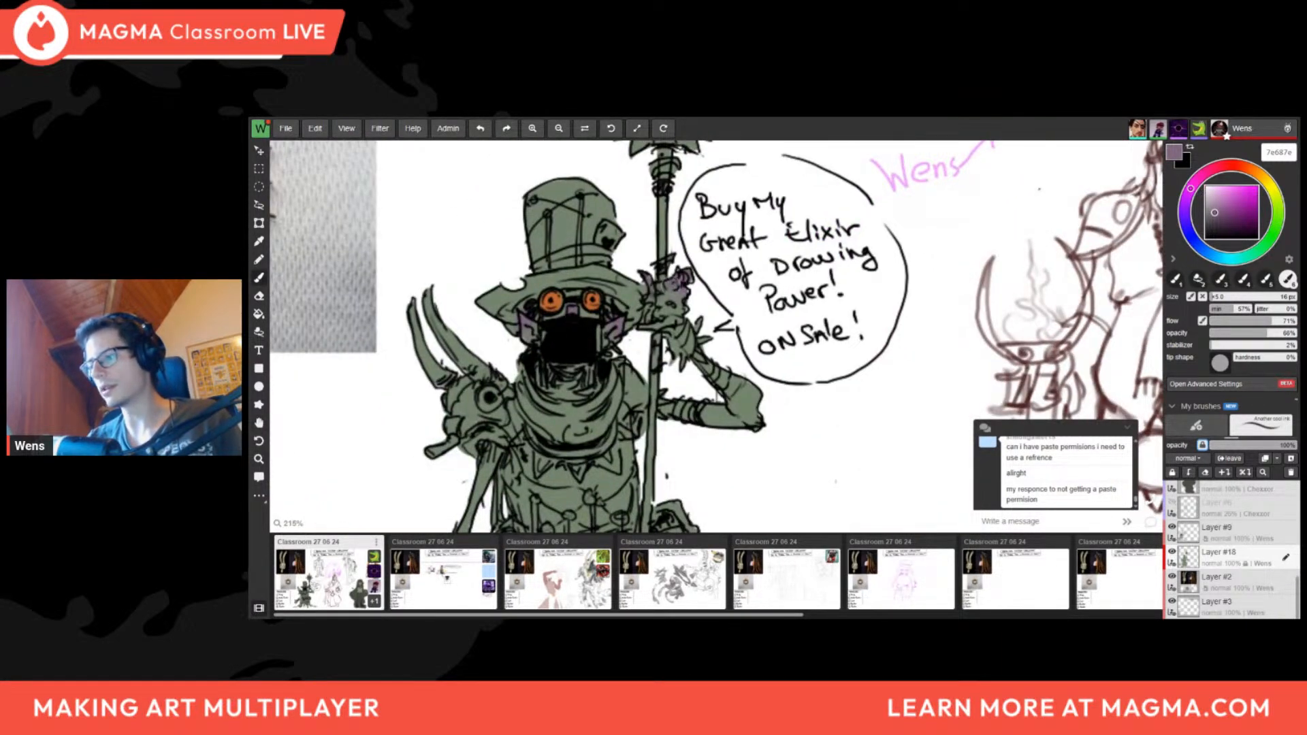
alt+click(678, 279)
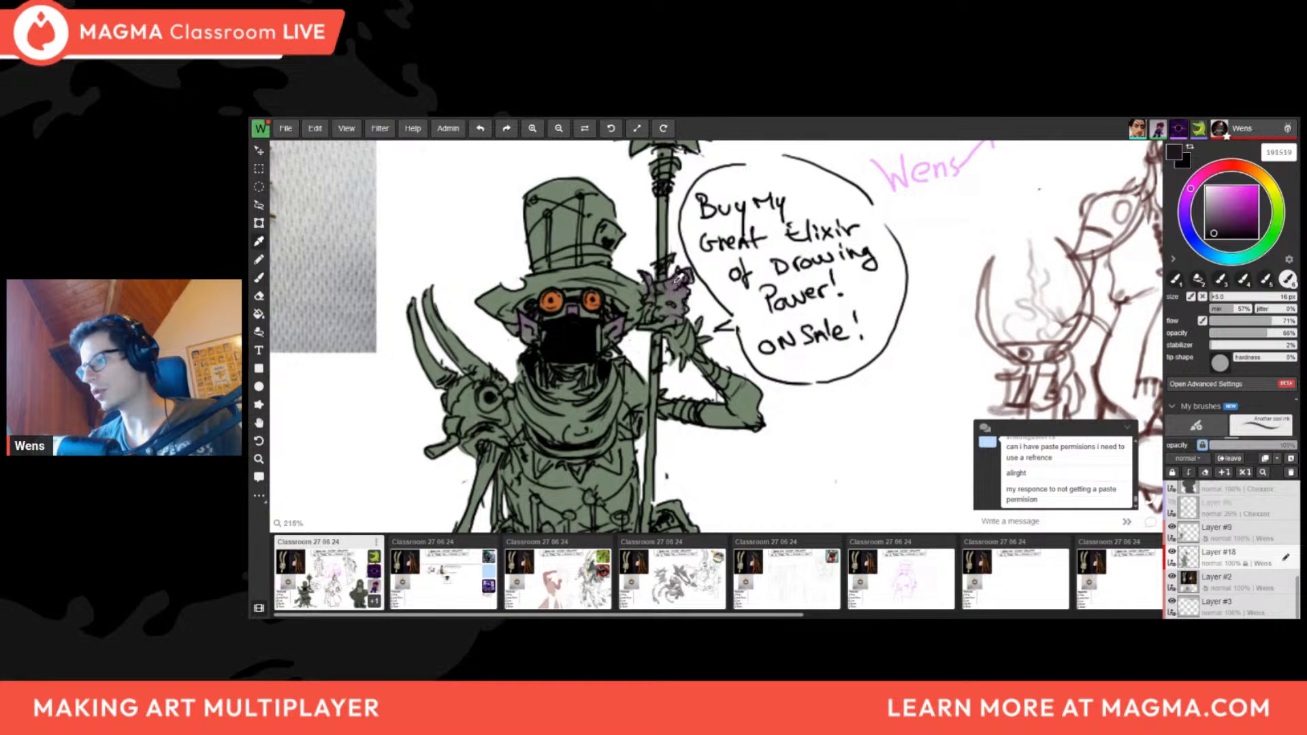
Colour the salesman's raised elbow and outstretched hand with greyish purples sampled from the painted skin (766c75)
scroll(684, 334, down, 2)
middle_drag(680, 410, 643, 376)
scroll(708, 331, up, 1)
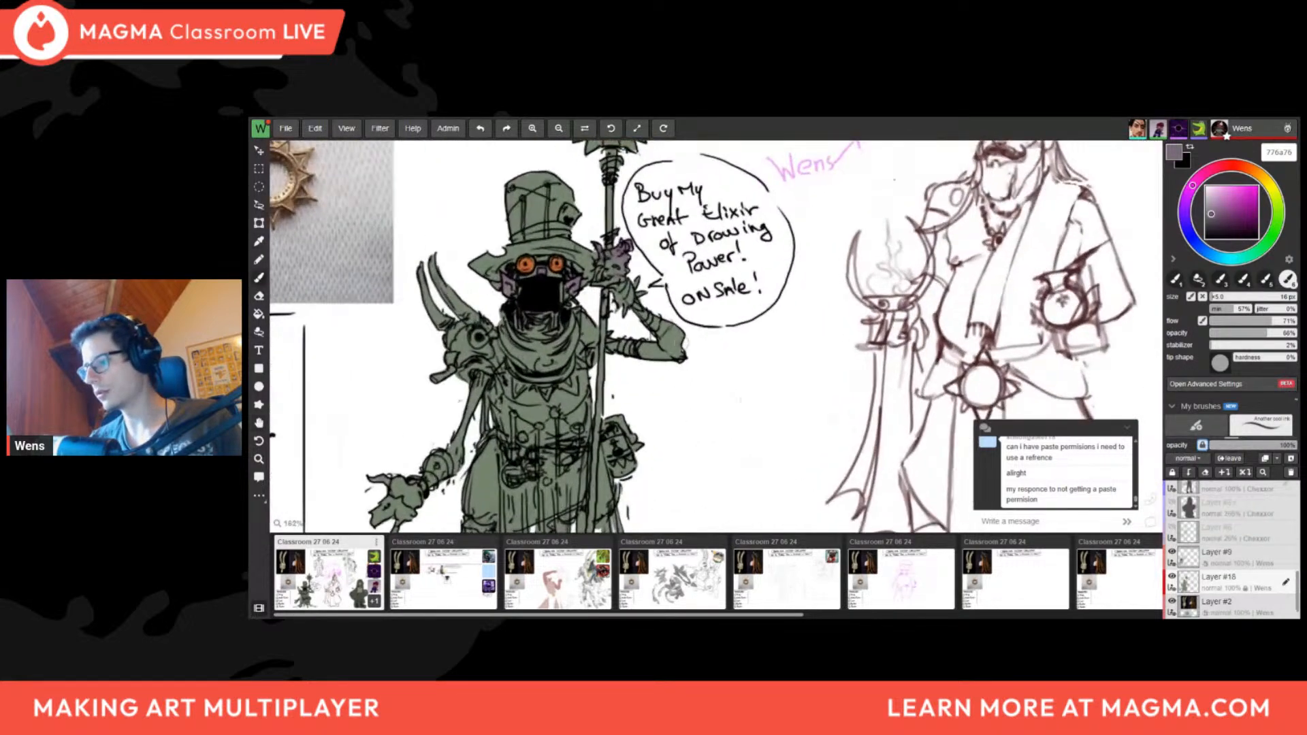
alt+click(670, 346)
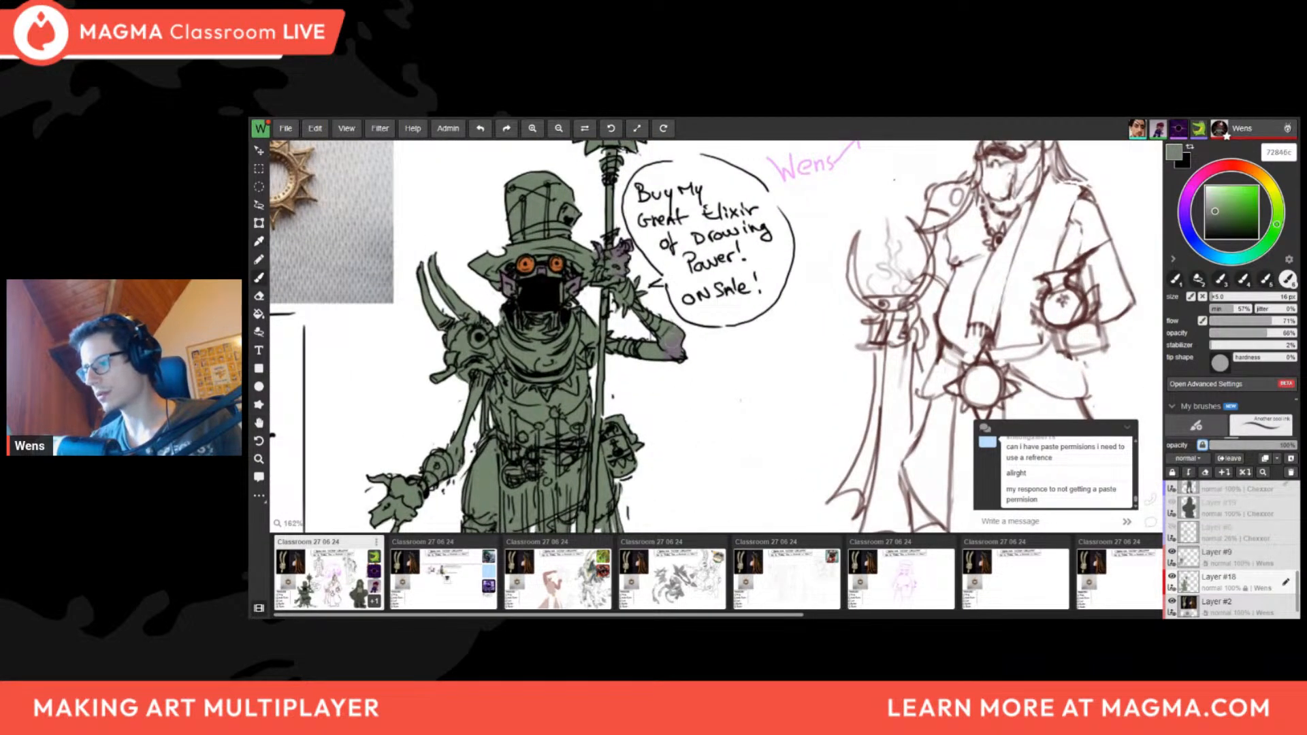
alt+click(678, 348)
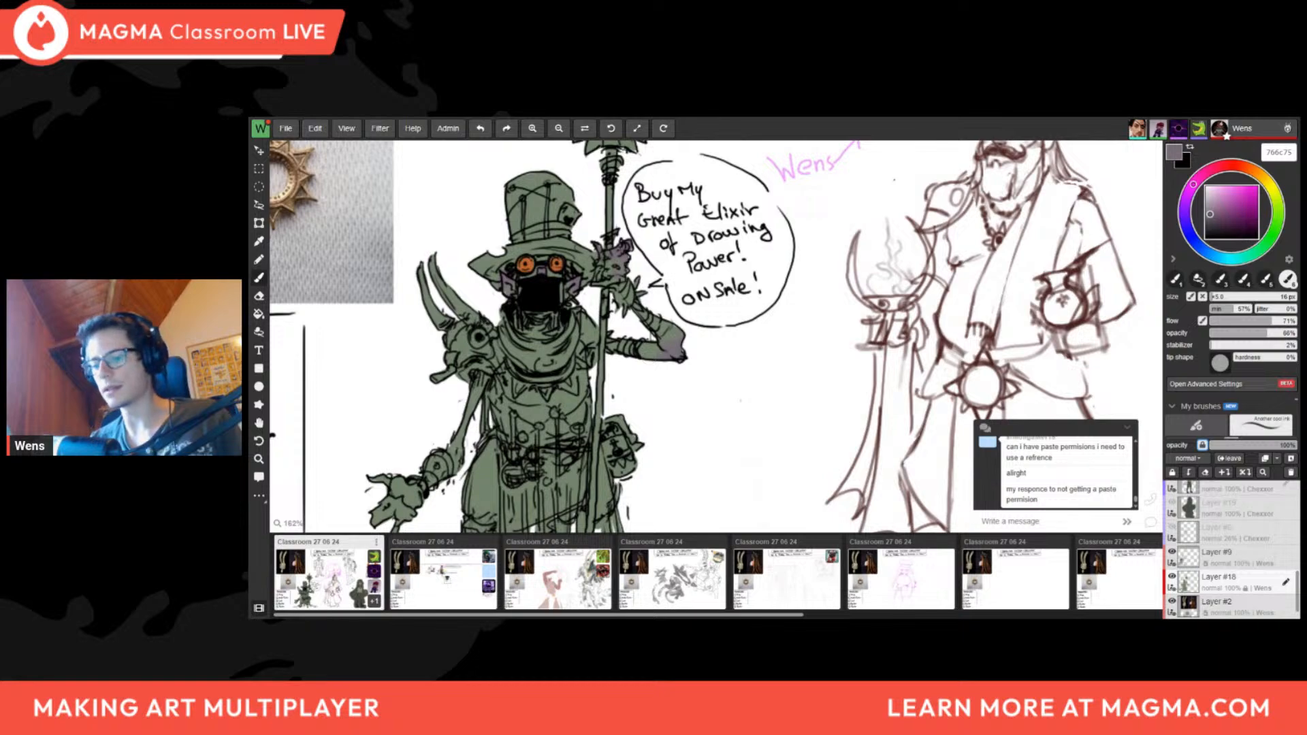
middle_drag(680, 341, 755, 266)
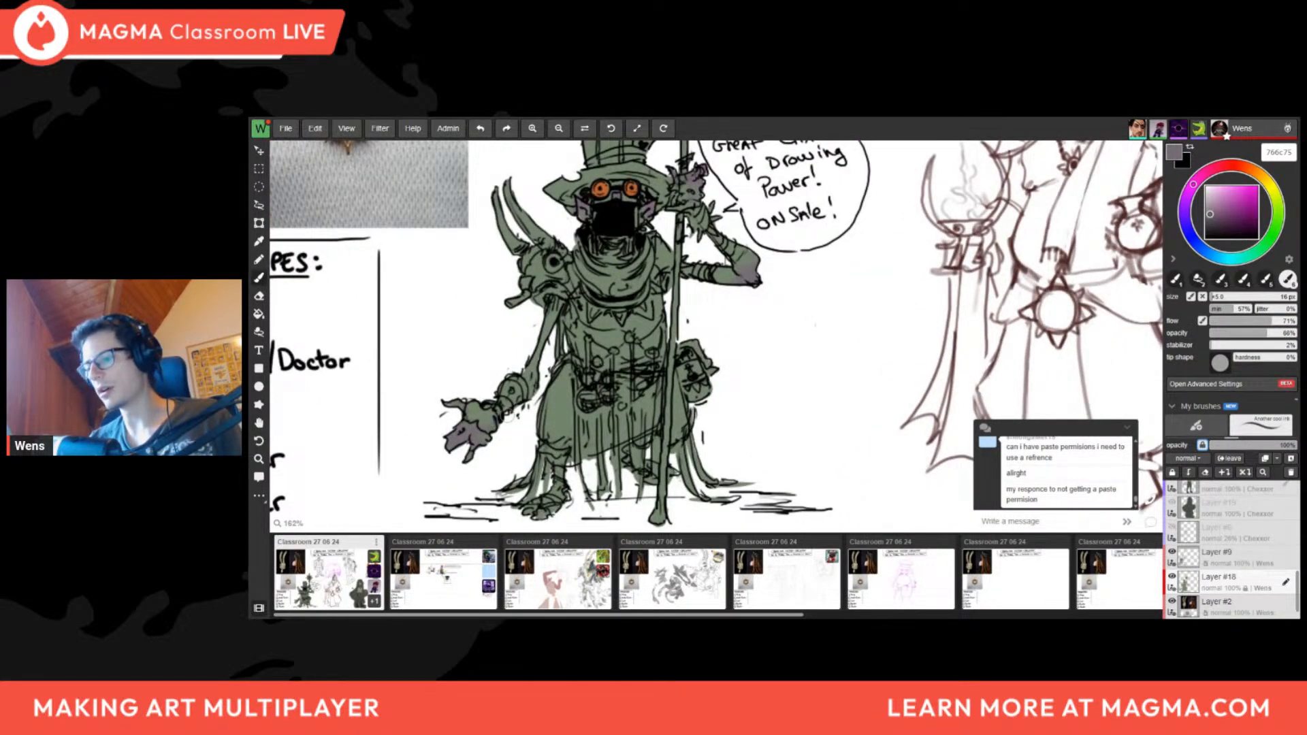
Mix a dark grey-green (46514a) and fill the salesman's top hat and its brim using the lasso fill tool
scroll(572, 333, down, 5)
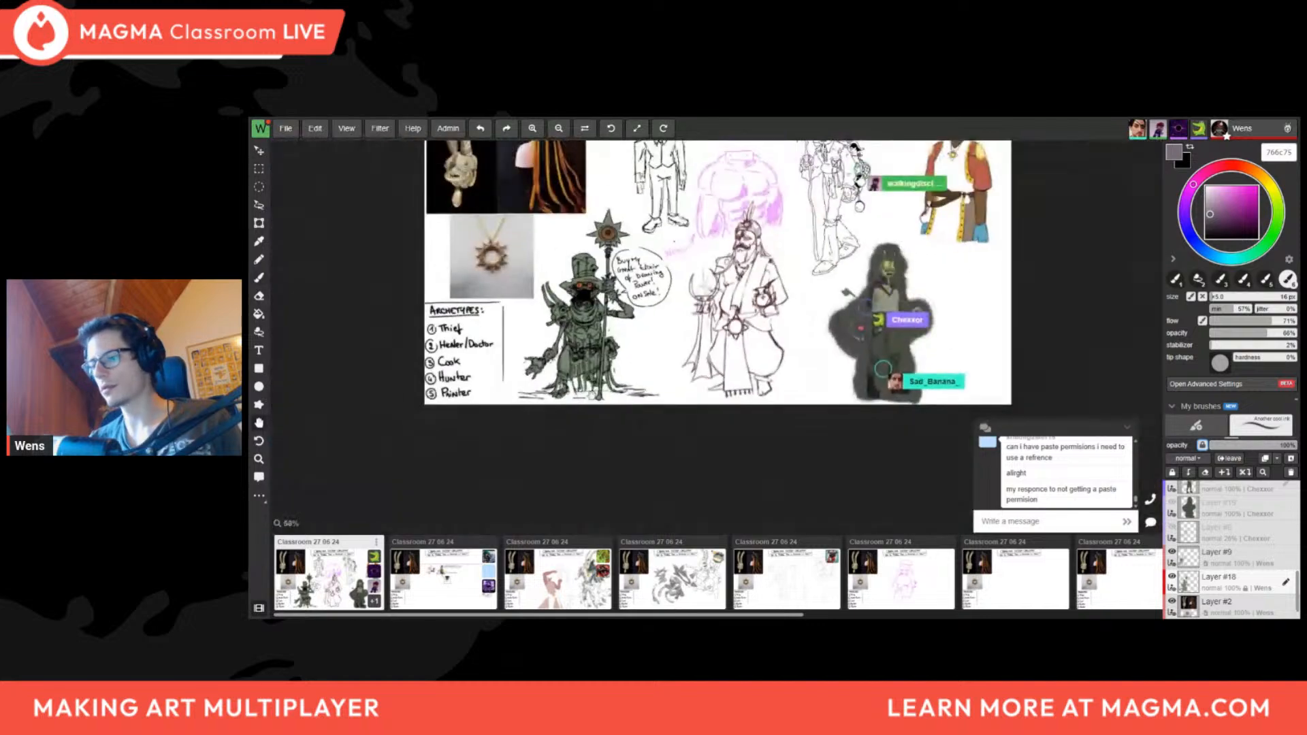
drag(586, 334, 459, 417)
scroll(490, 420, up, 3)
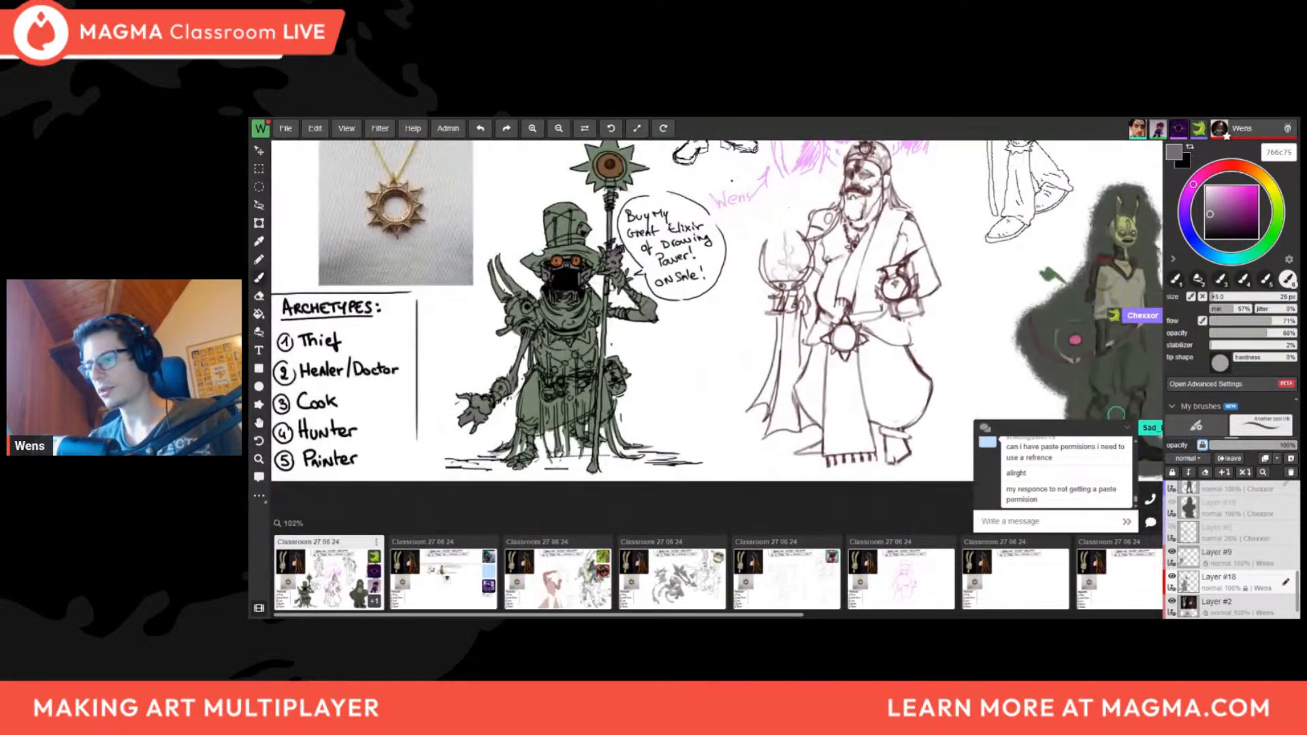
scroll(560, 356, up, 4)
key(bracketright)
key(bracketright)
alt+click(513, 418)
drag(623, 382, 653, 470)
scroll(620, 383, down, 3)
scroll(621, 383, up, 2)
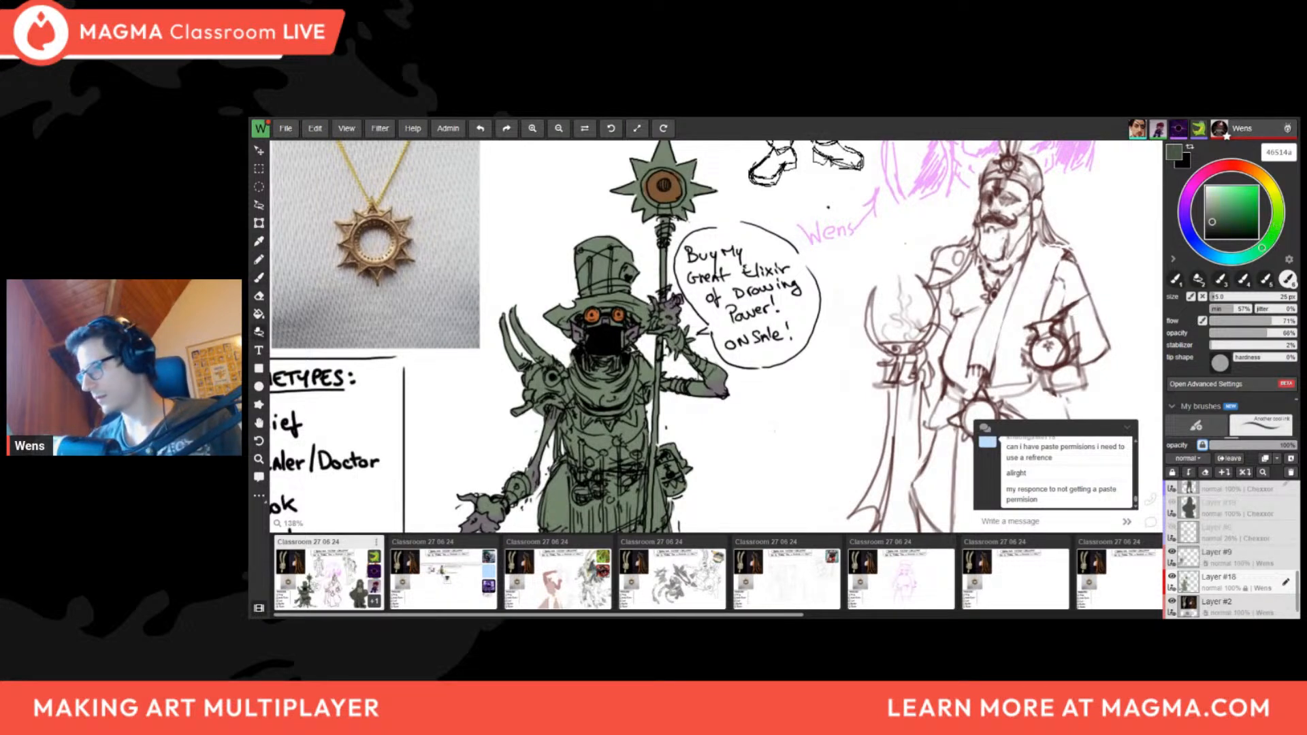
key(l)
drag(579, 297, 636, 284)
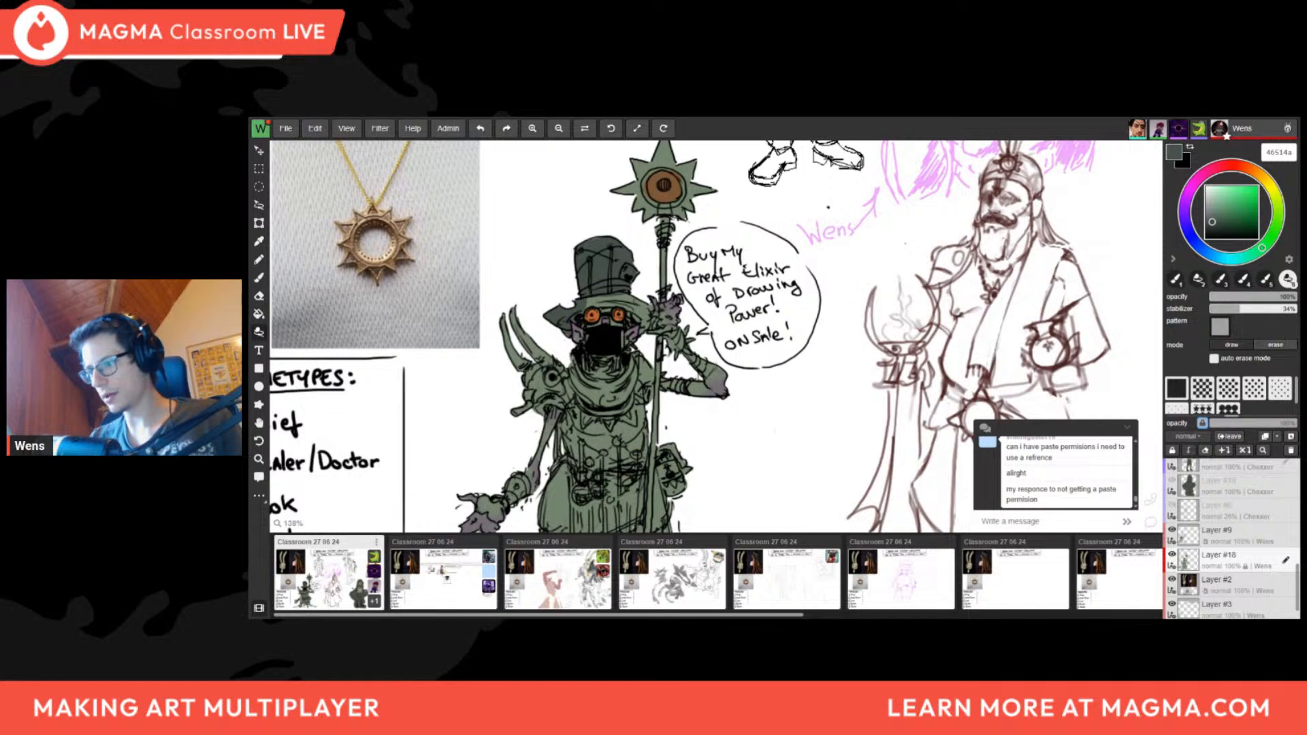
drag(592, 310, 626, 297)
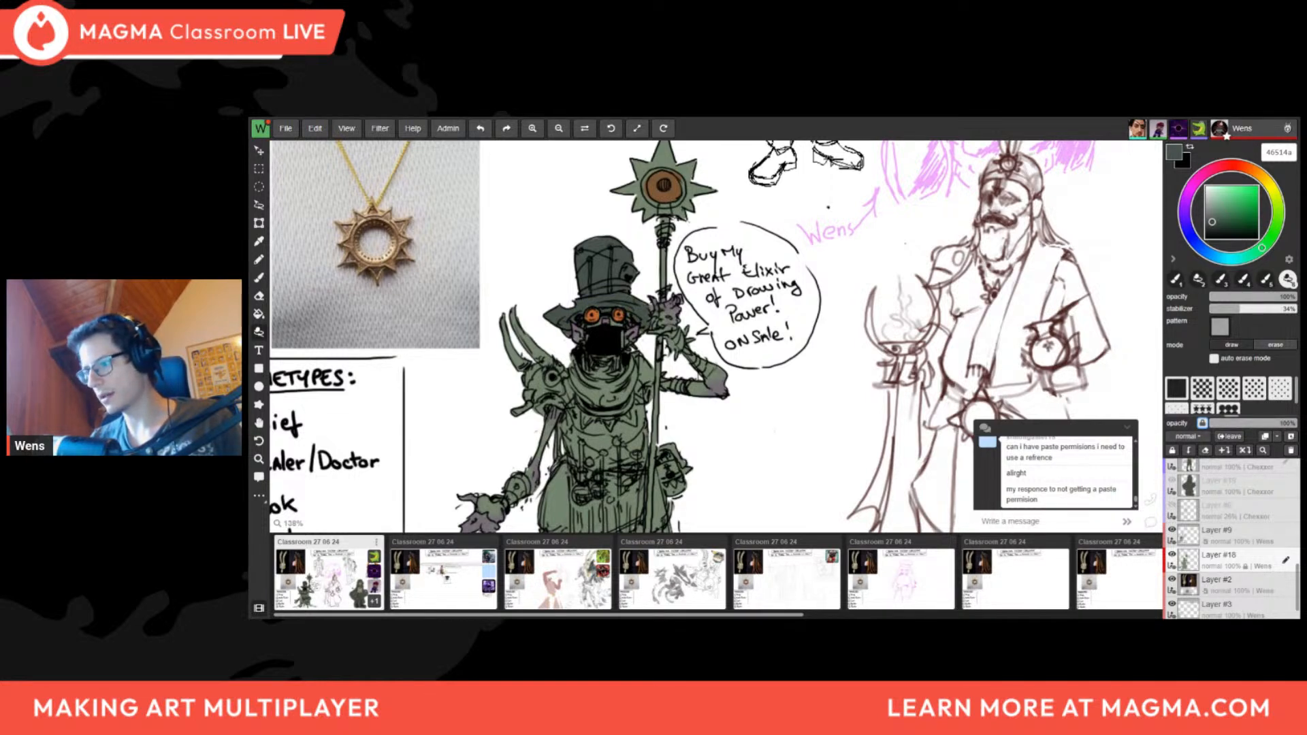
Return to the brush at 14 px and shade the top hat with darker greens mixed and sampled from it
key(b)
click(1218, 226)
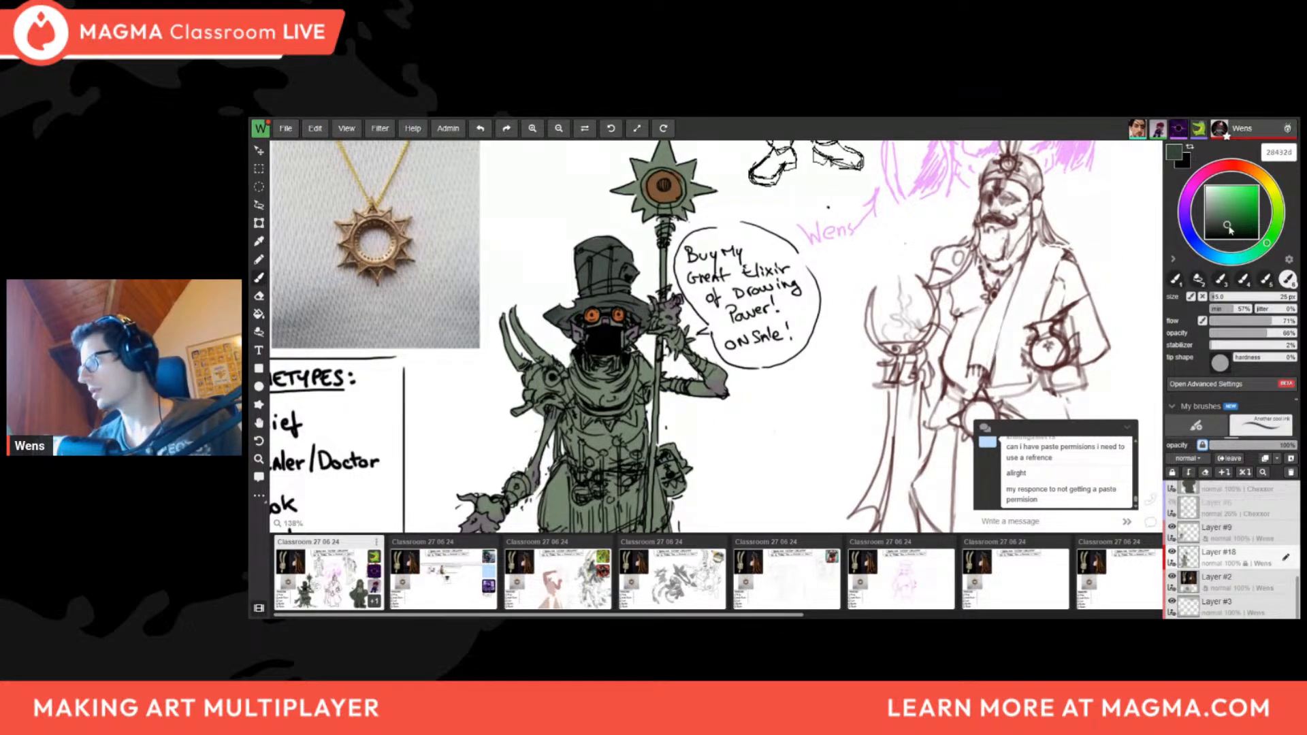
alt+click(561, 312)
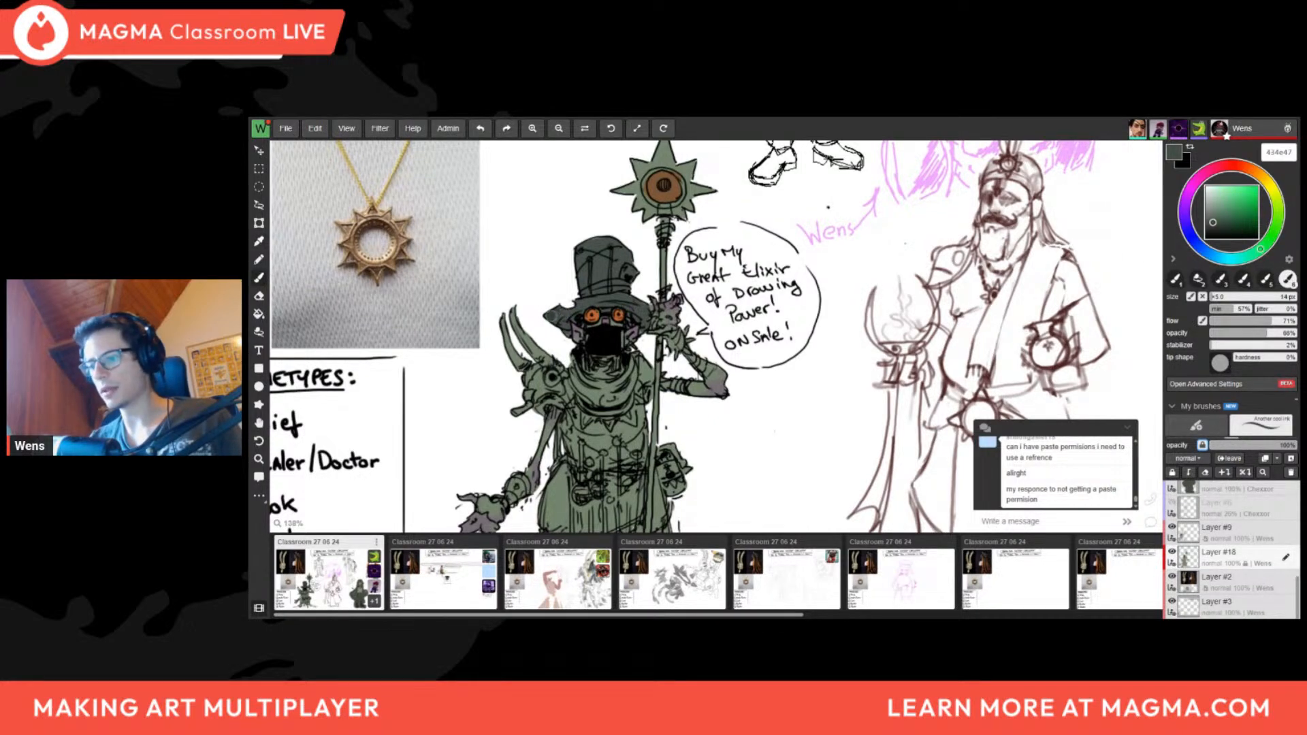
scroll(604, 313, down, 1)
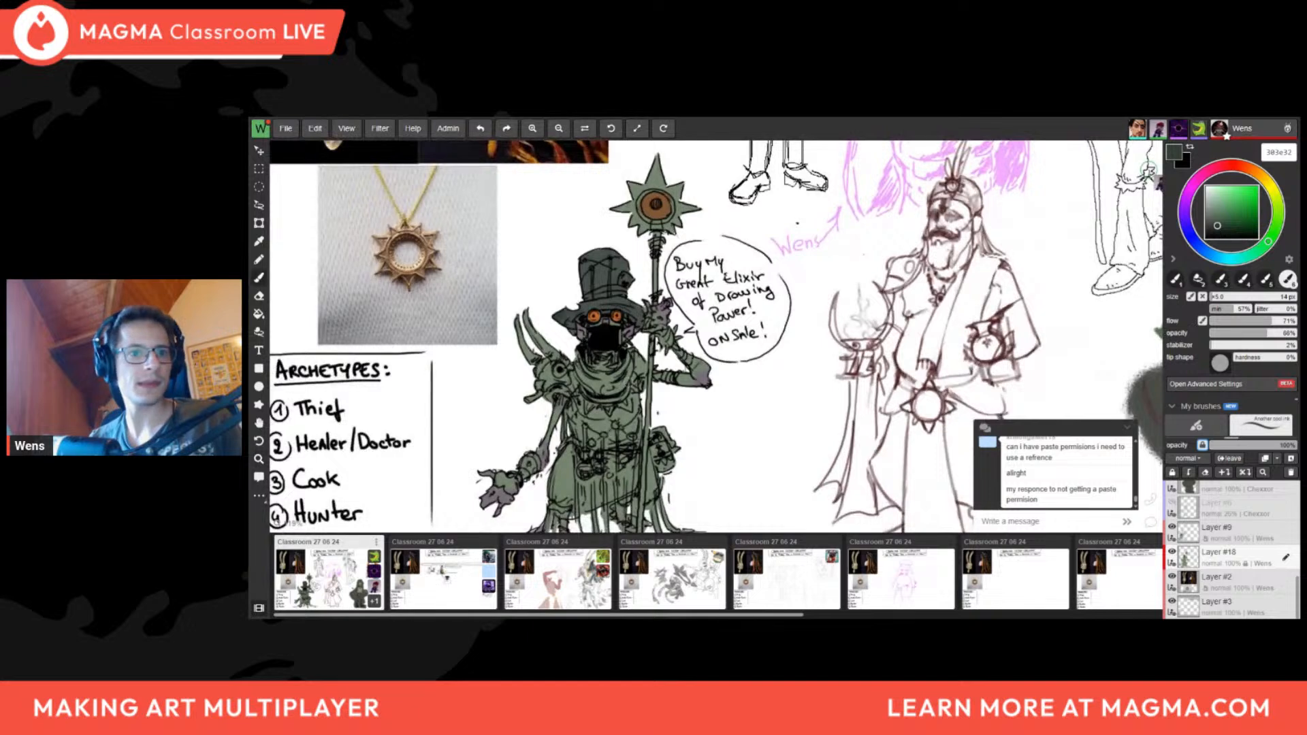
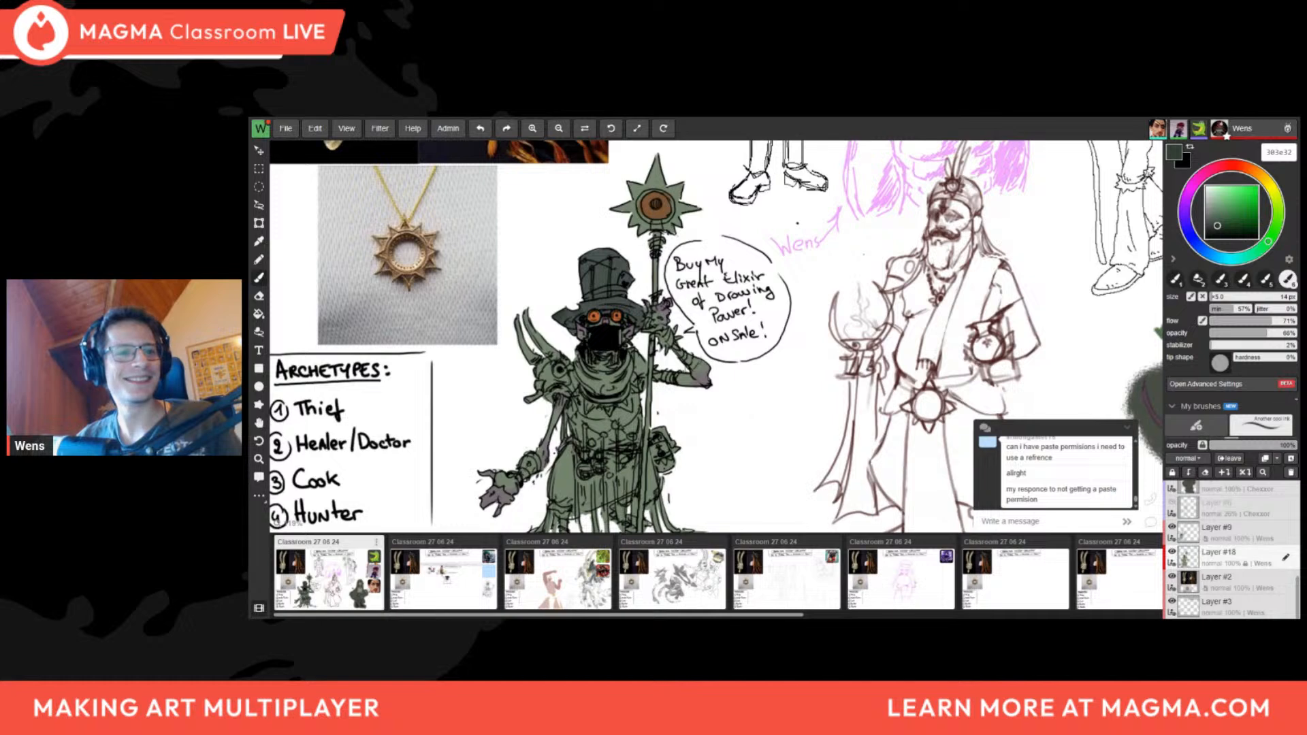
drag(602, 407, 582, 364)
drag(613, 417, 593, 420)
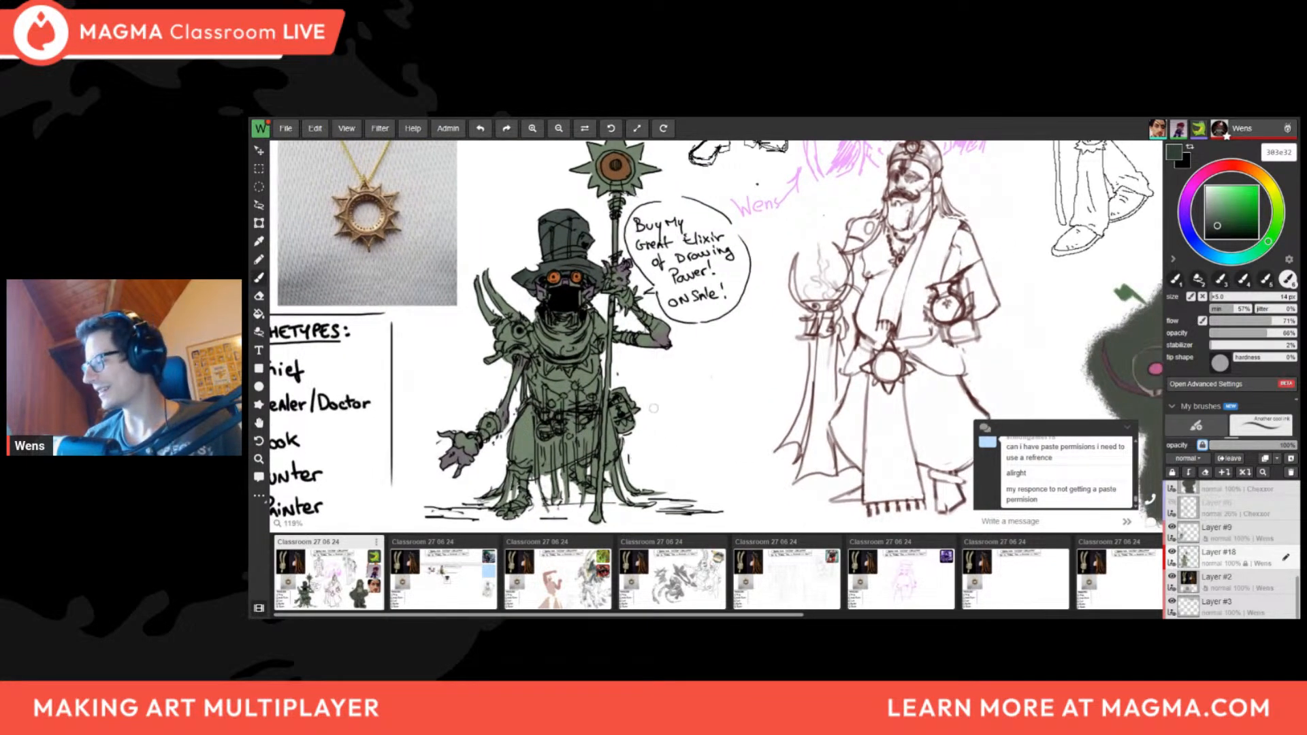
alt+click(570, 257)
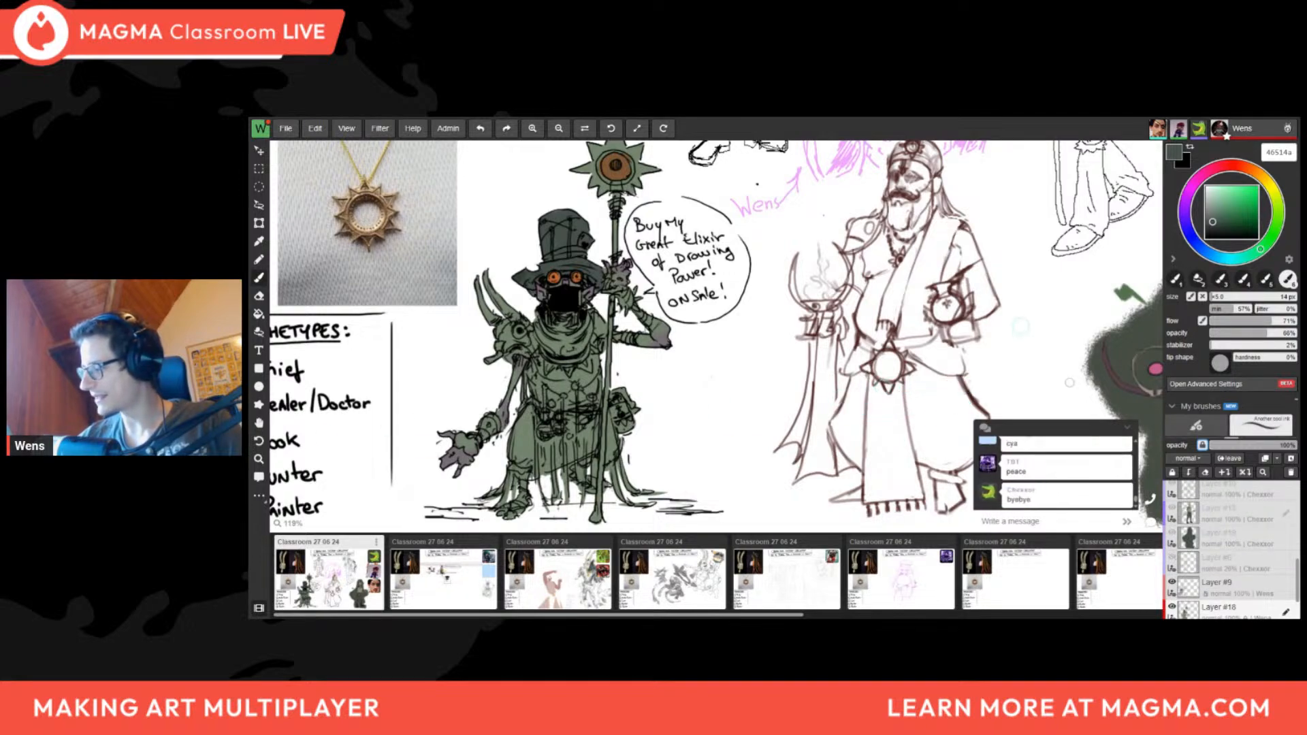
Check the painted elixir salesman up close and from afar against the neighbouring character sketches
scroll(670, 403, down, 3)
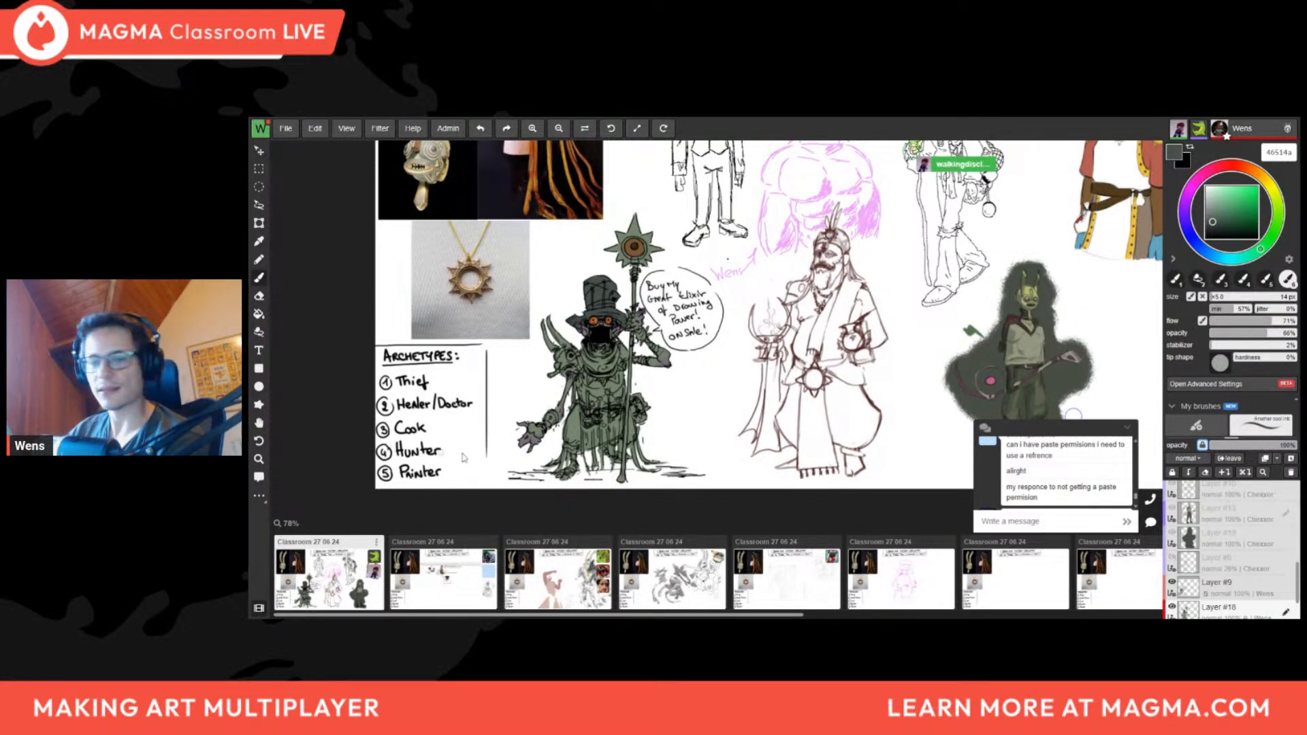
scroll(448, 309, down, 3)
scroll(490, 286, down, 2)
scroll(491, 273, up, 4)
scroll(500, 259, down, 2)
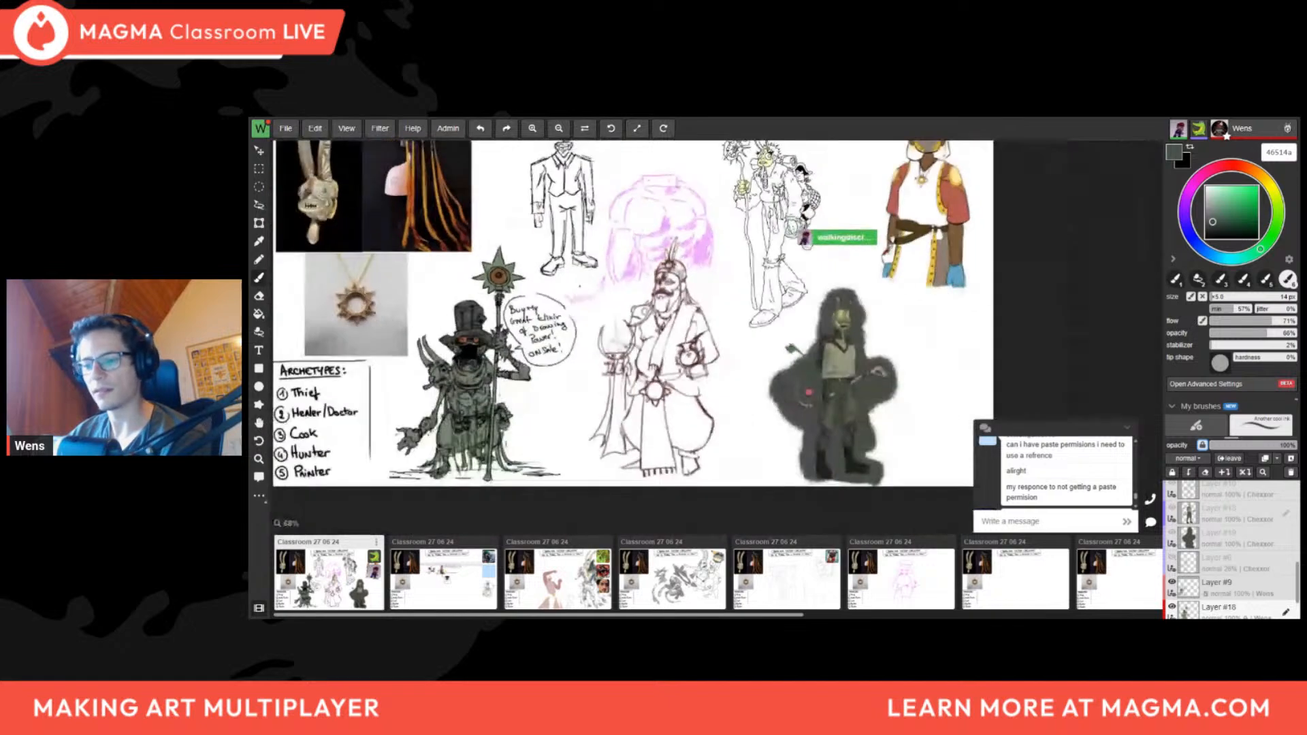
scroll(443, 306, up, 4)
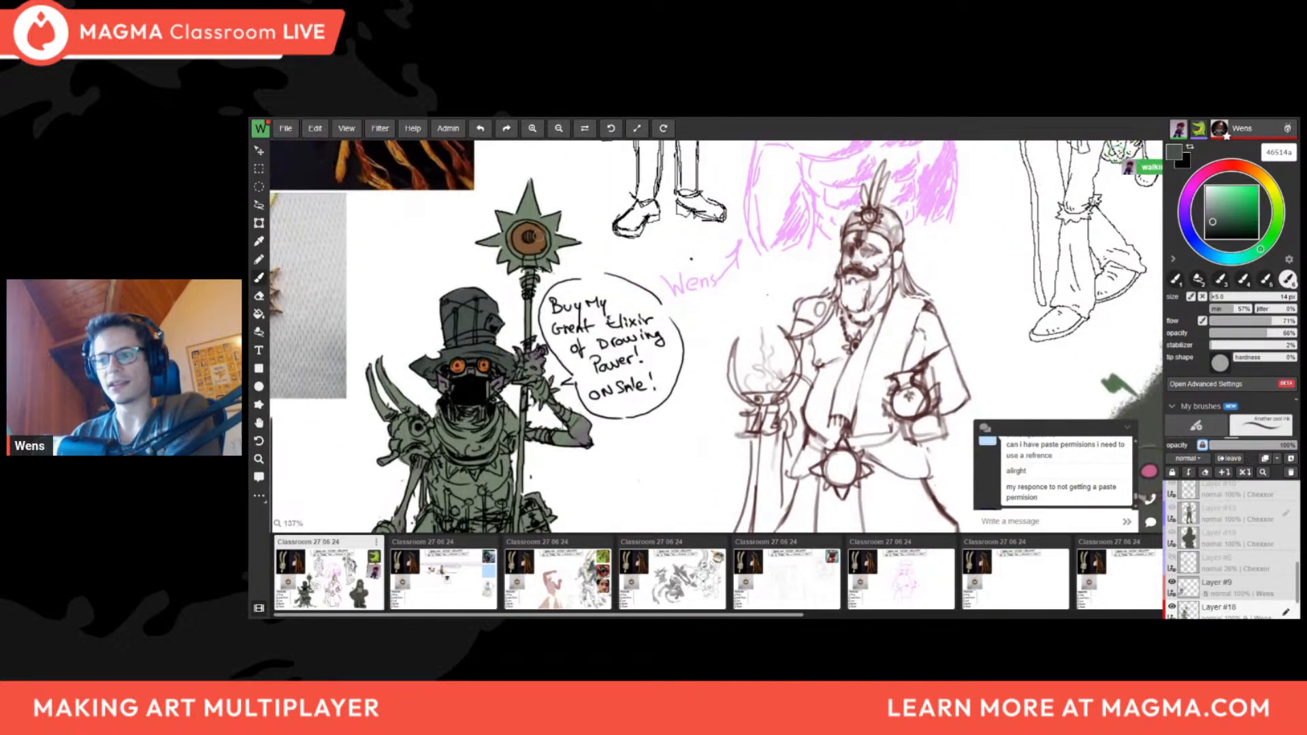
scroll(530, 417, down, 5)
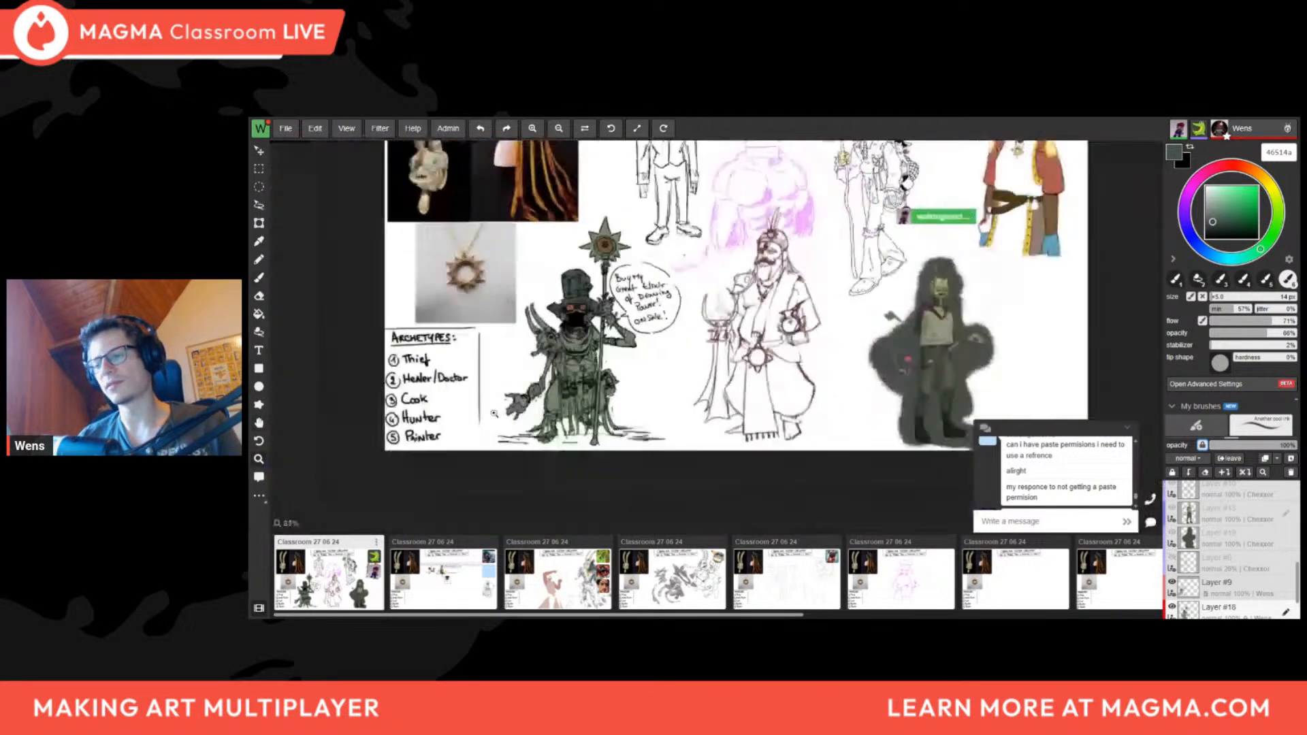
scroll(529, 417, up, 4)
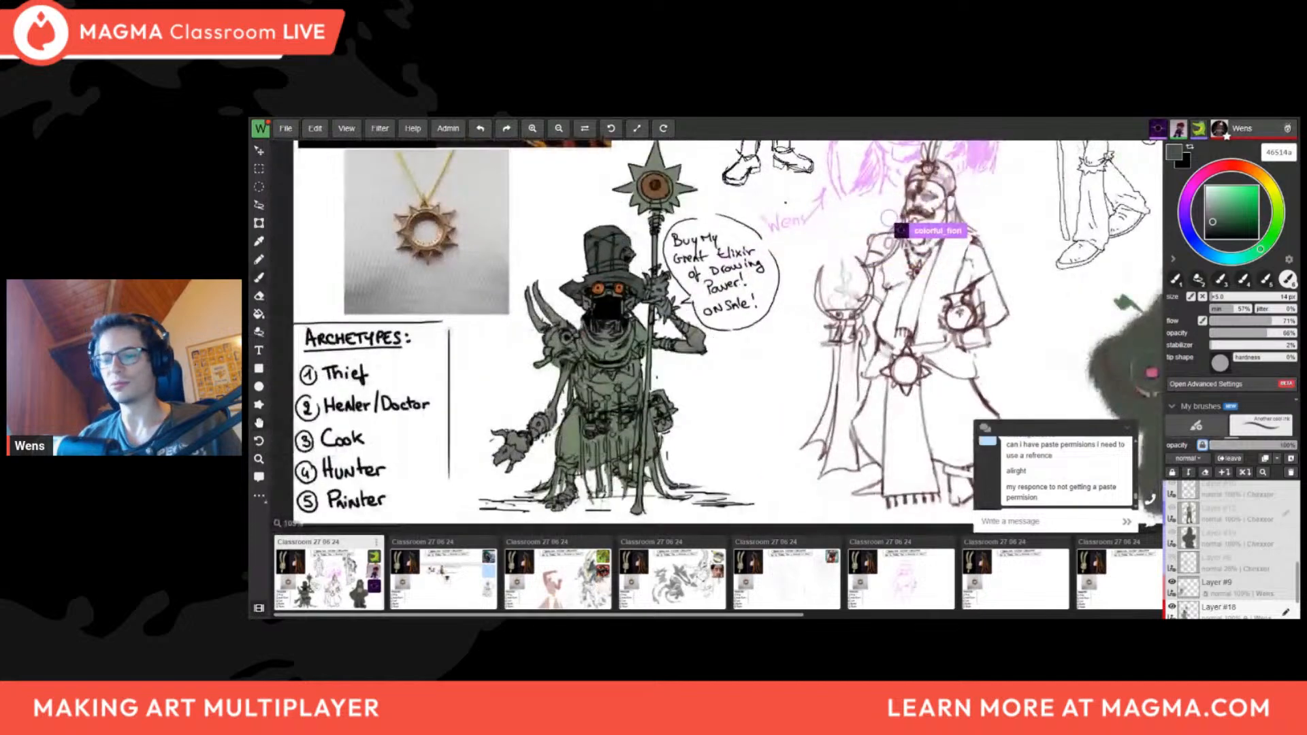
drag(406, 362, 462, 337)
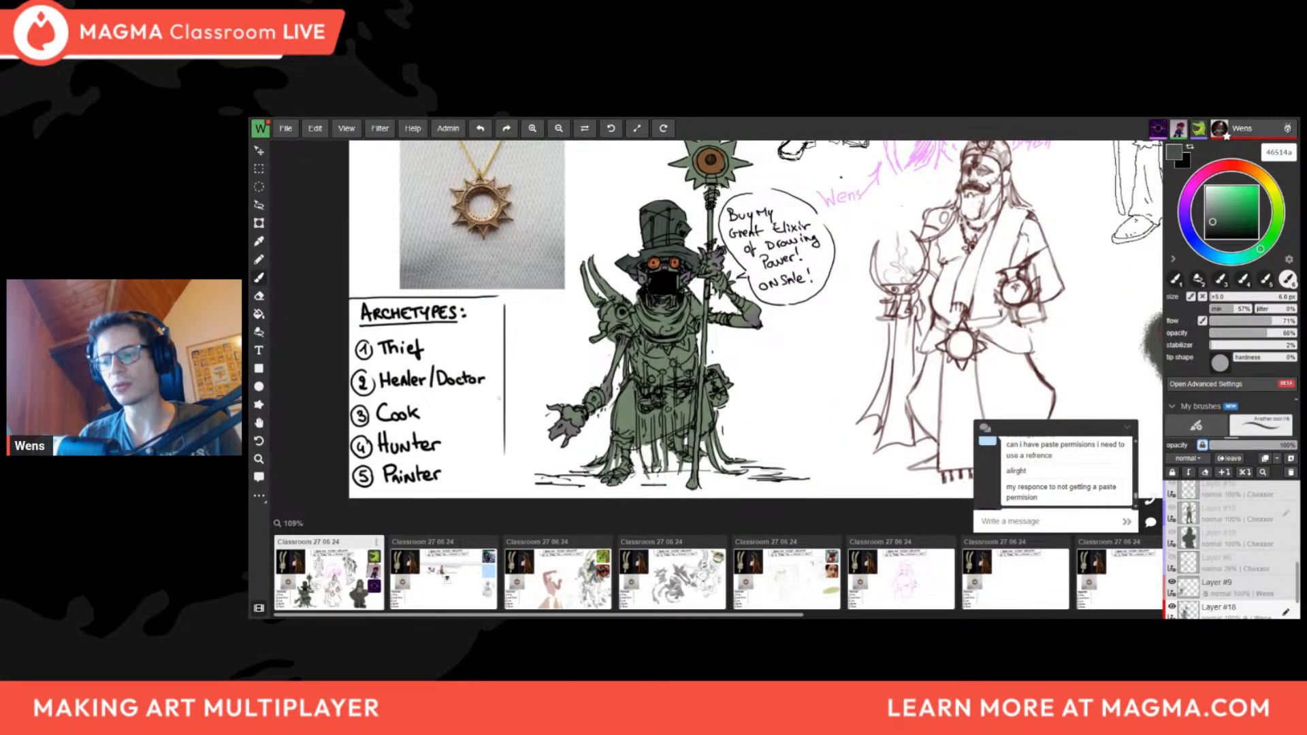
scroll(507, 443, down, 3)
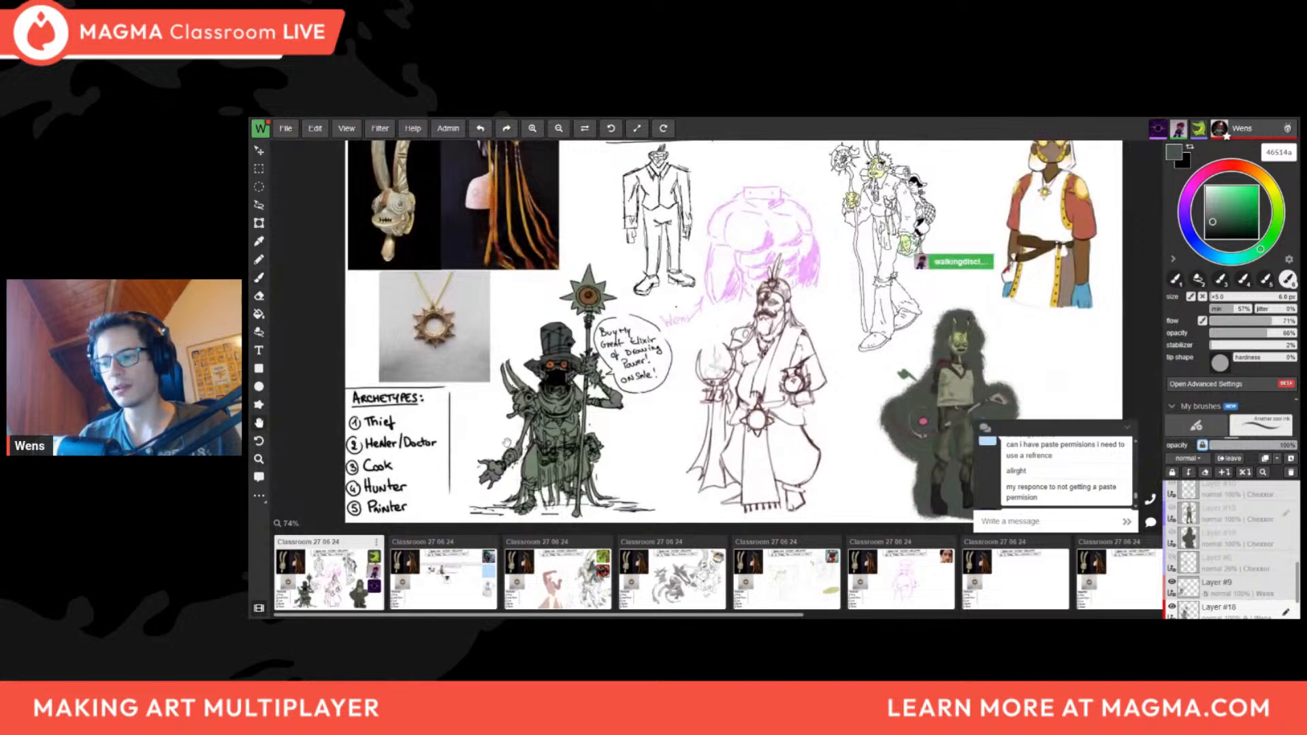
scroll(507, 442, up, 1)
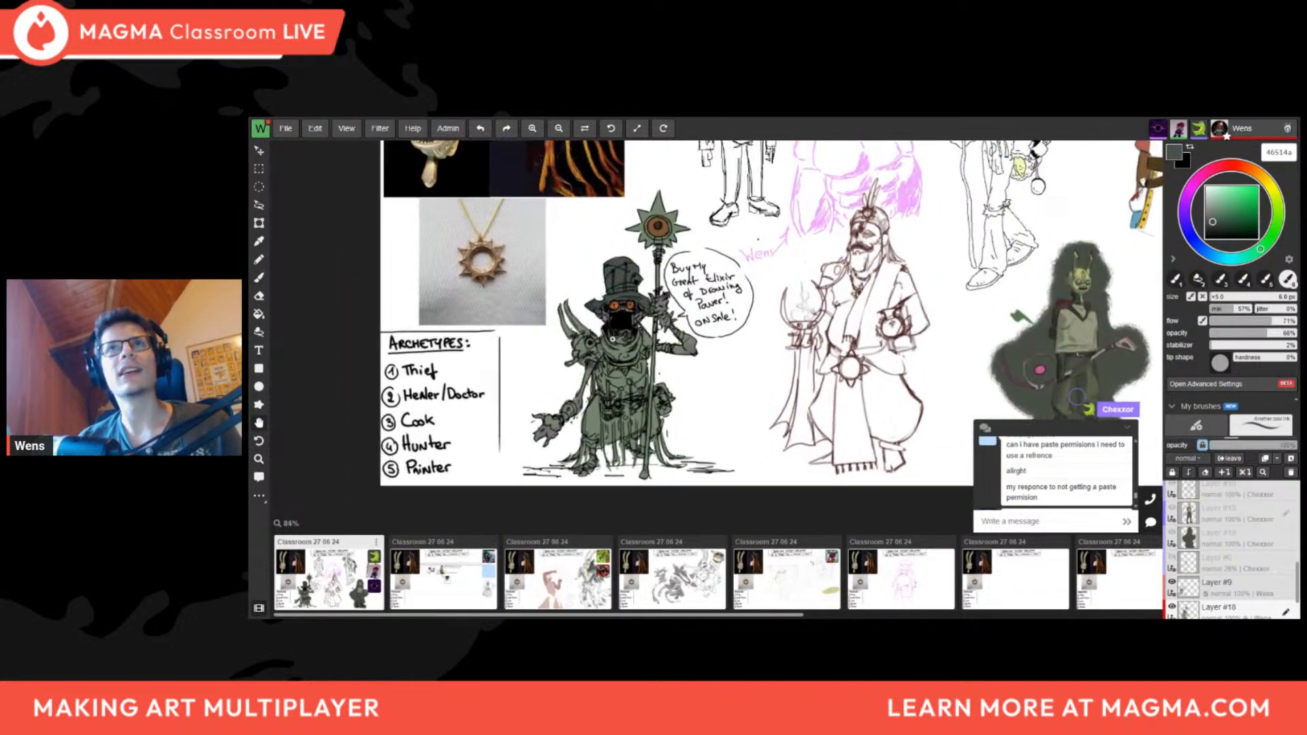
scroll(613, 338, up, 1)
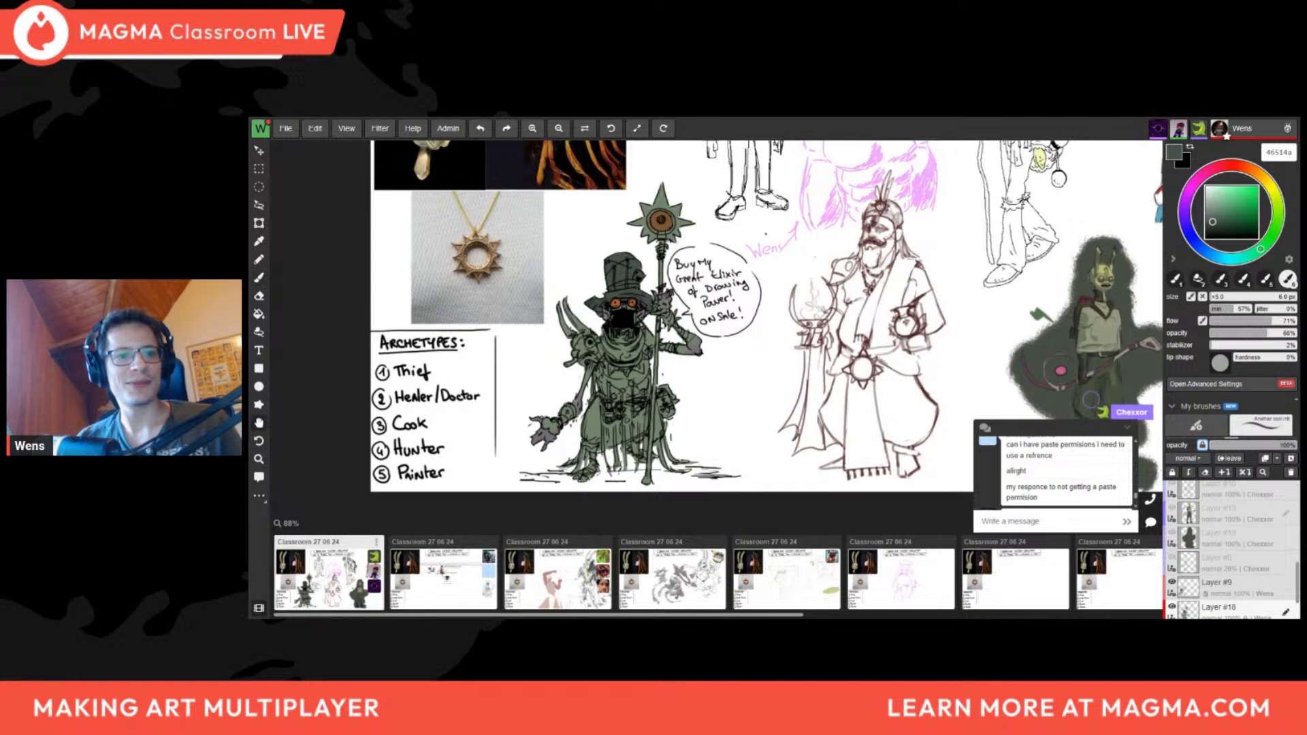
drag(693, 429, 672, 397)
scroll(633, 382, up, 2)
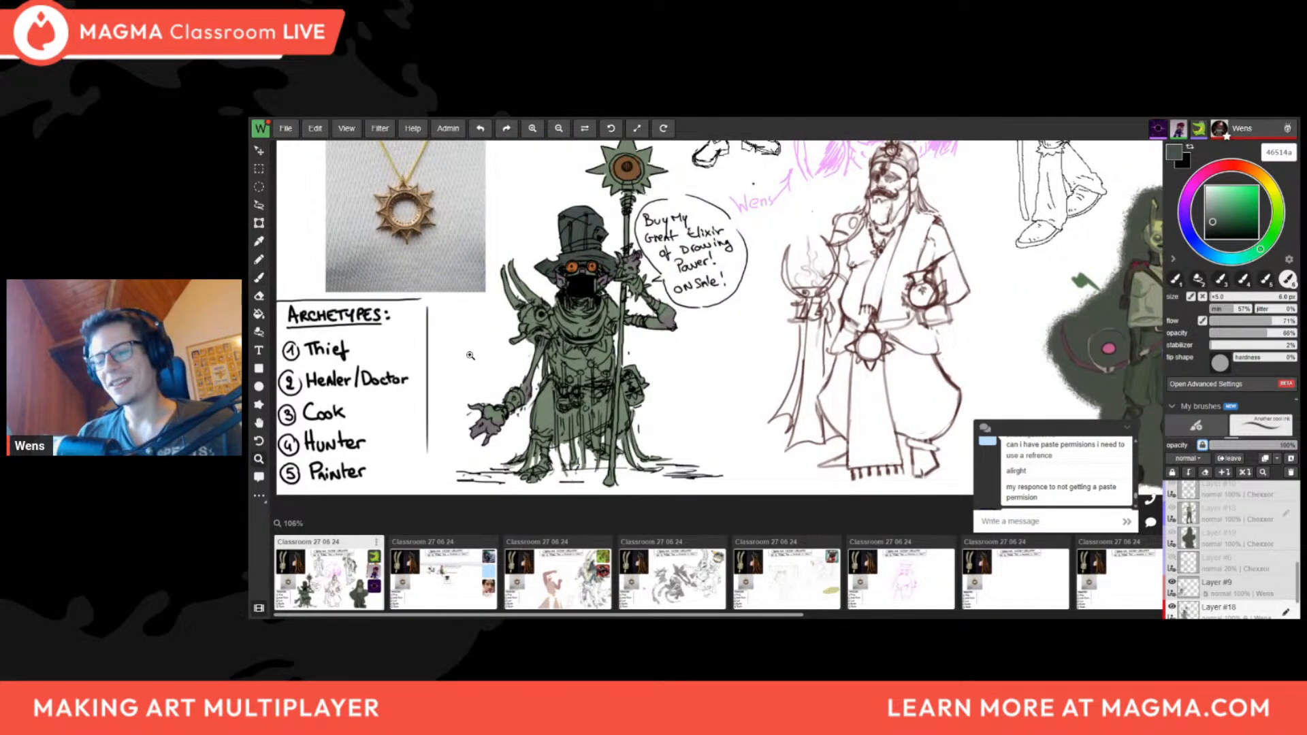
scroll(463, 354, down, 1)
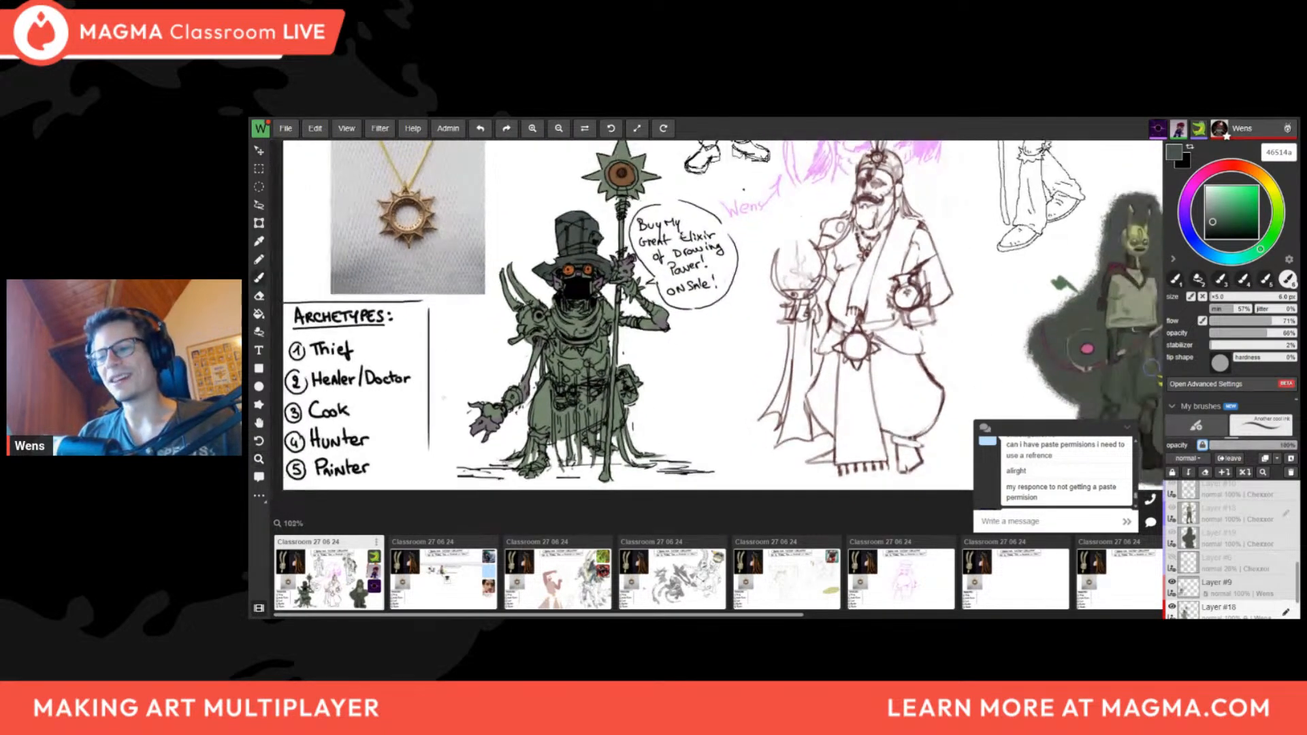
Sample the orange of the salesman's goggles (c16731) and paint the eye of the horned skull on his shoulder
drag(576, 271, 594, 269)
alt+click(568, 268)
drag(531, 322, 528, 327)
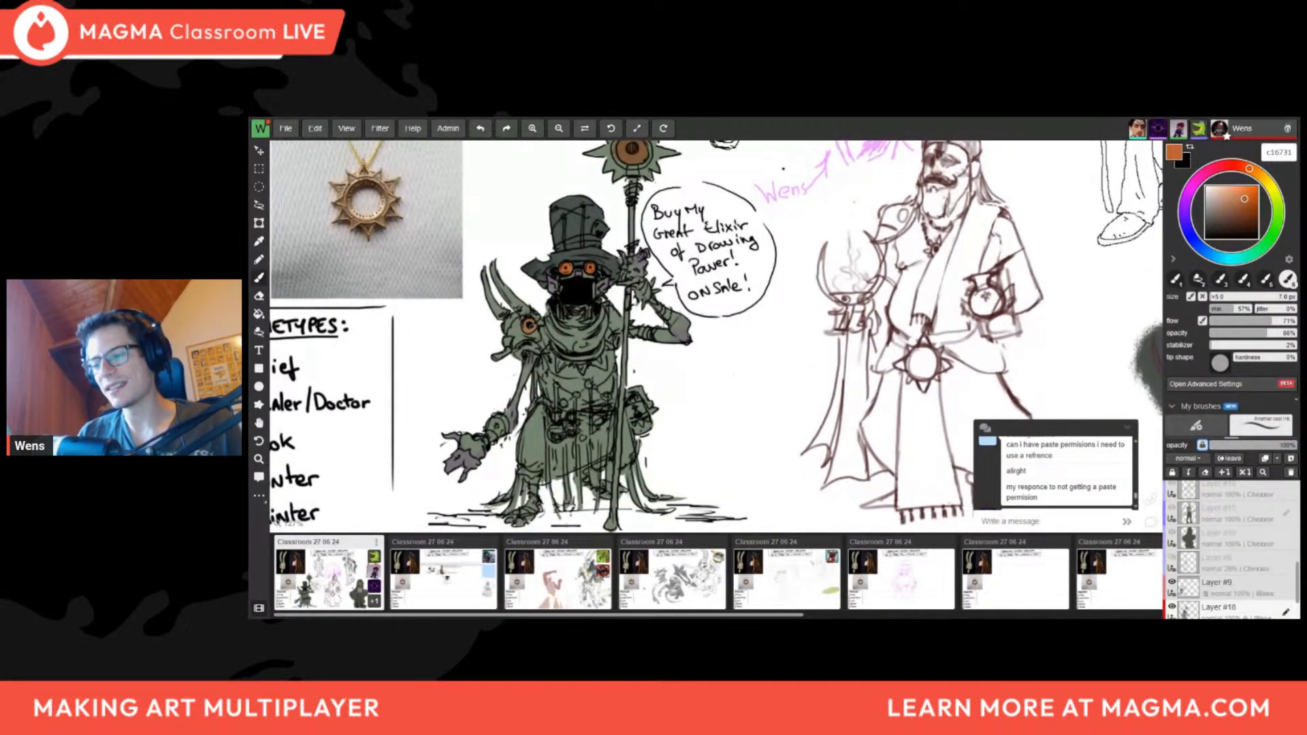
Mix a dark red (6e2a29) and paint the band around the salesman's top hat
scroll(585, 317, down, 5)
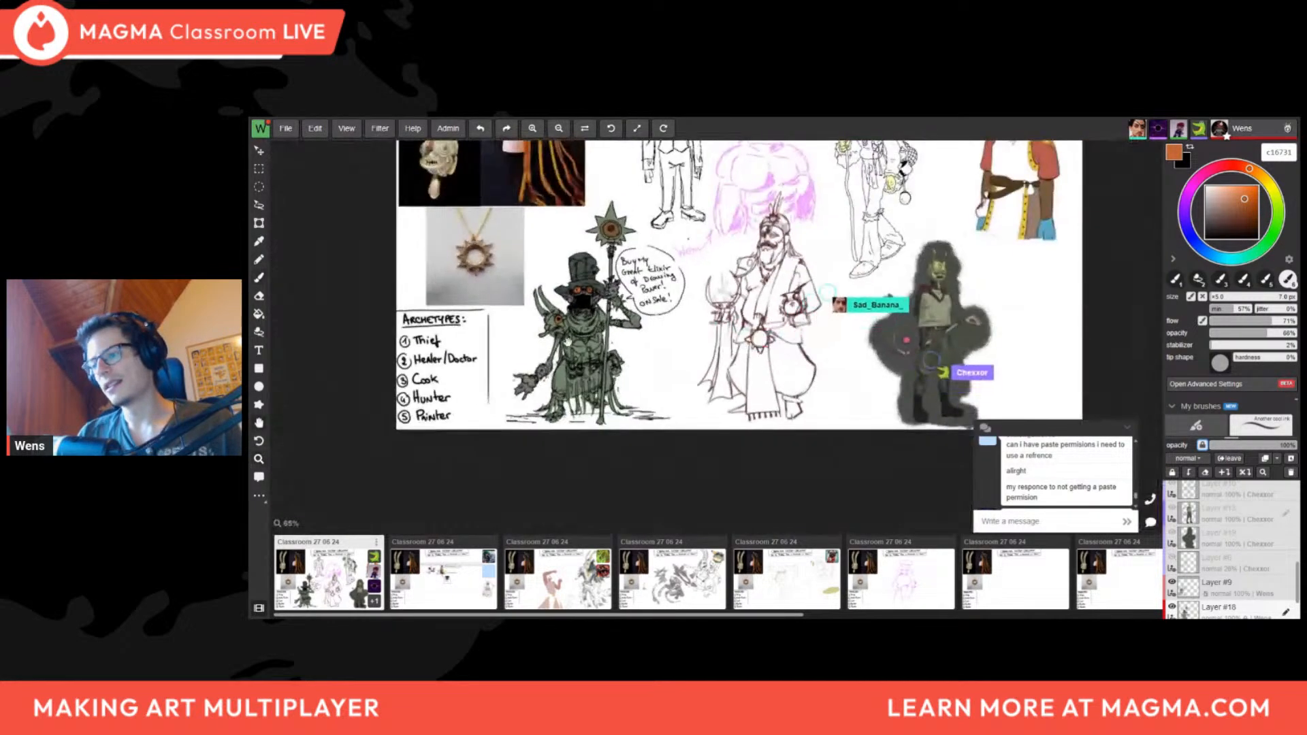
scroll(503, 370, up, 1)
mouse_move(503, 370)
mouse_down()
mouse_move(460, 405)
mouse_move(501, 368)
mouse_move(476, 384)
mouse_move(366, 372)
mouse_up()
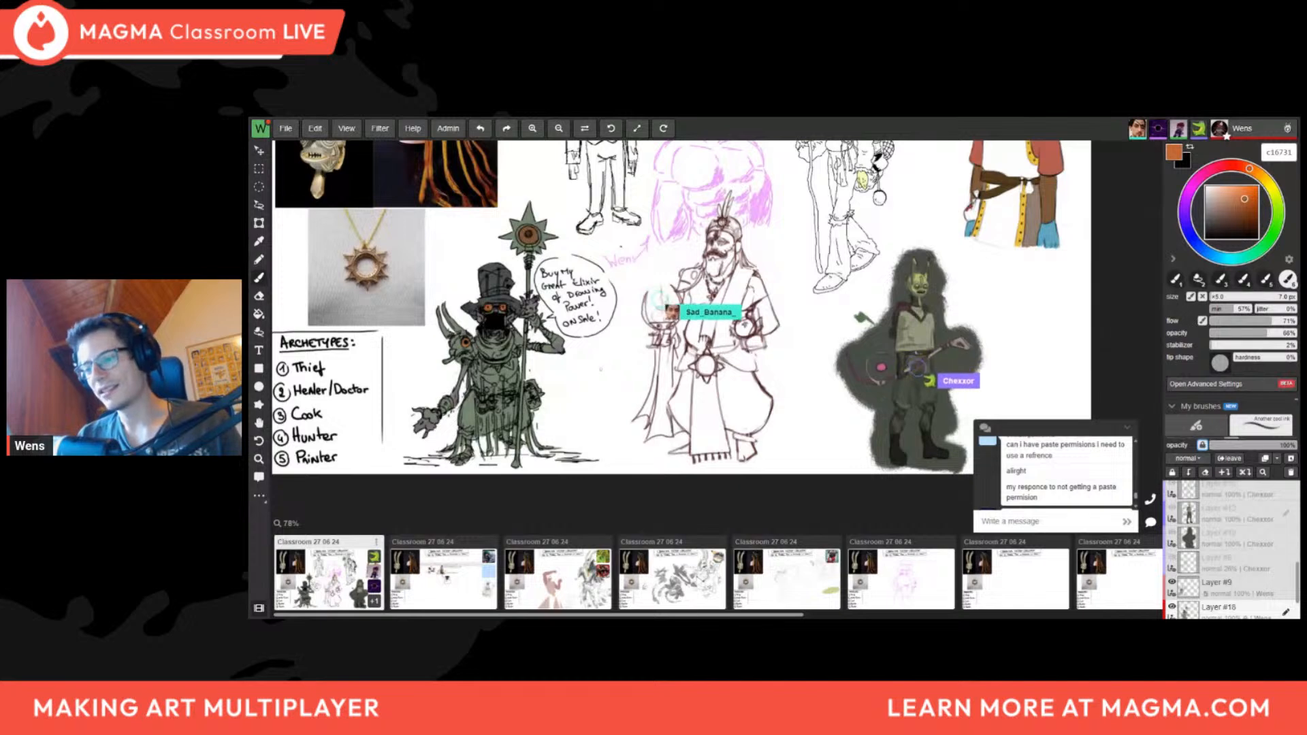
click(1238, 216)
click(1232, 166)
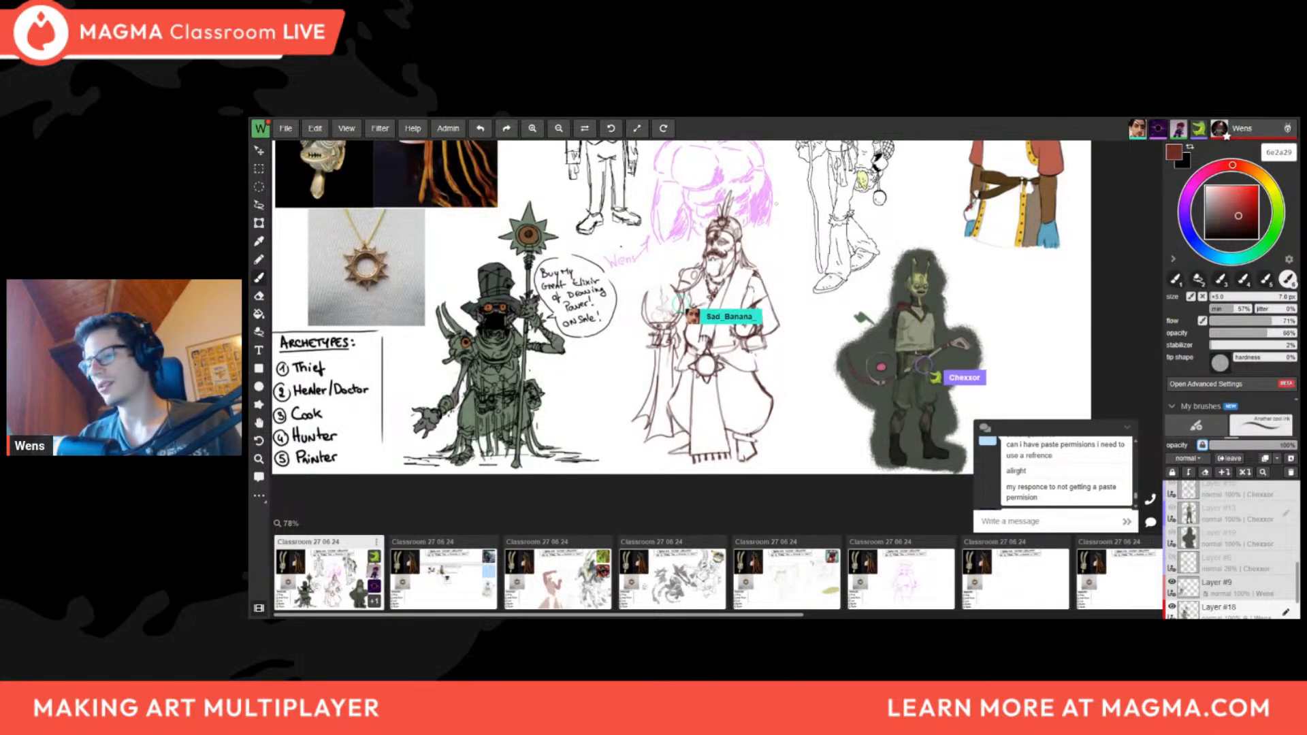
drag(482, 295, 507, 290)
Sample dark greens (46514a, 36453a) from the top hat and retouch it around the red band with lasso fill and brush
key(alt)
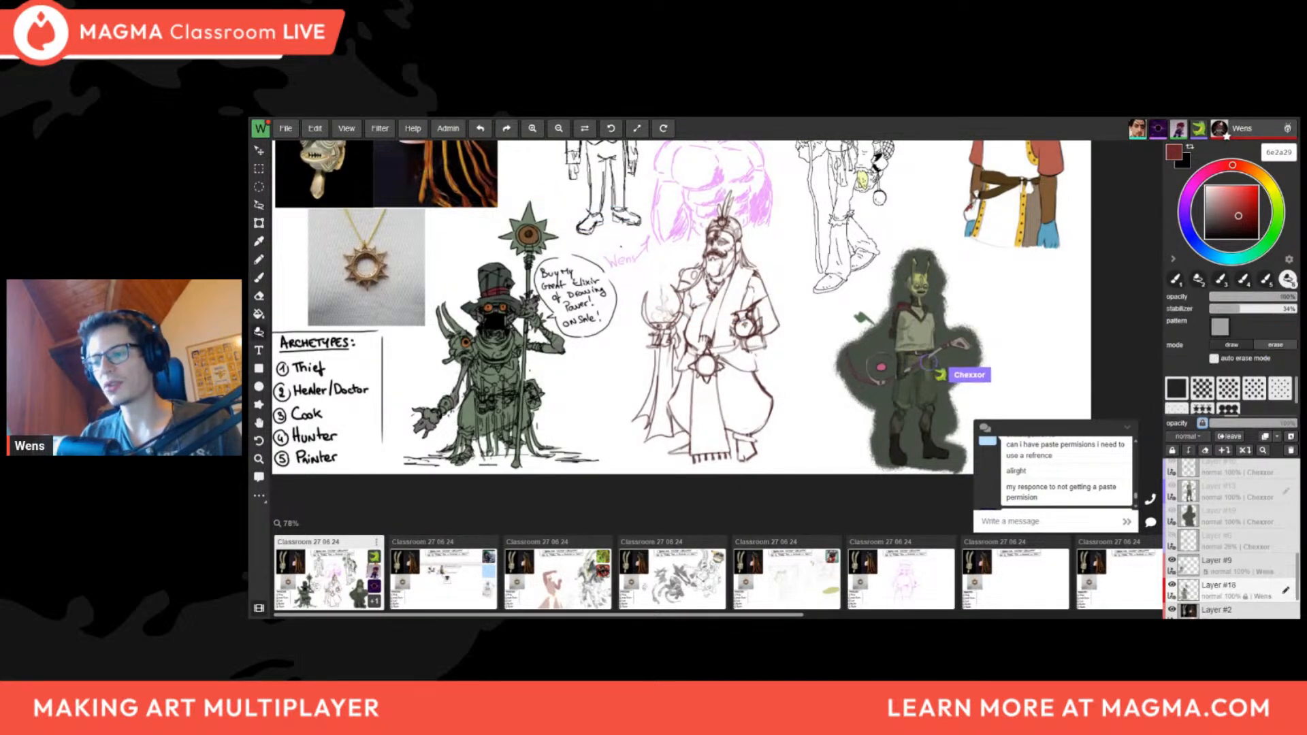
alt+click(503, 296)
key(l)
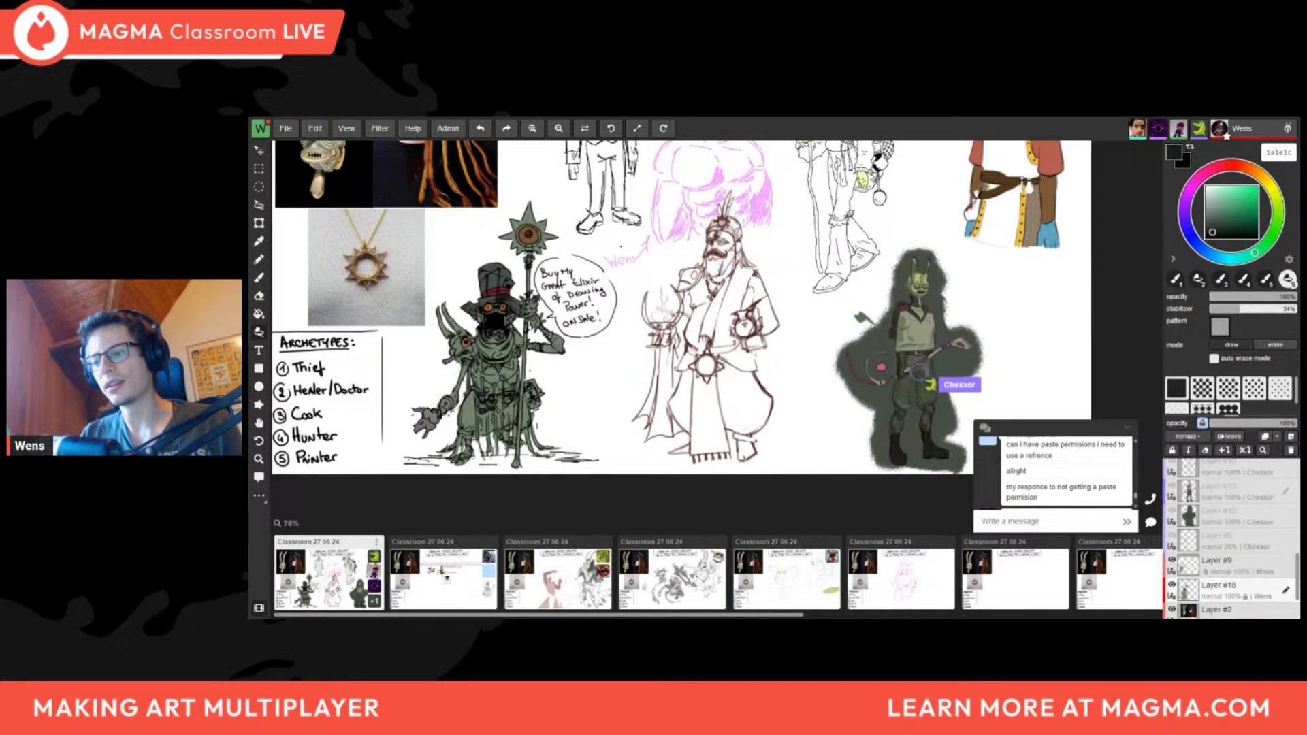
scroll(540, 306, down, 5)
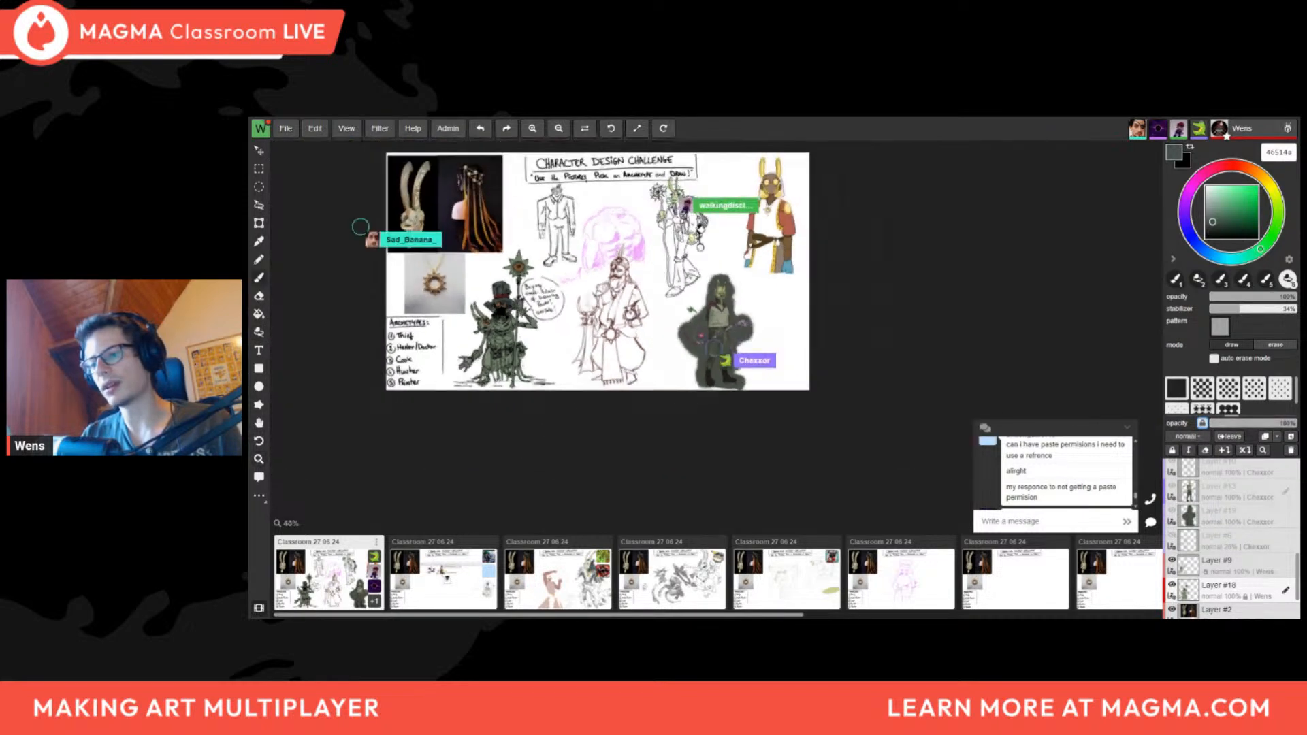
key(b)
scroll(543, 308, up, 7)
key(alt)
alt+click(482, 290)
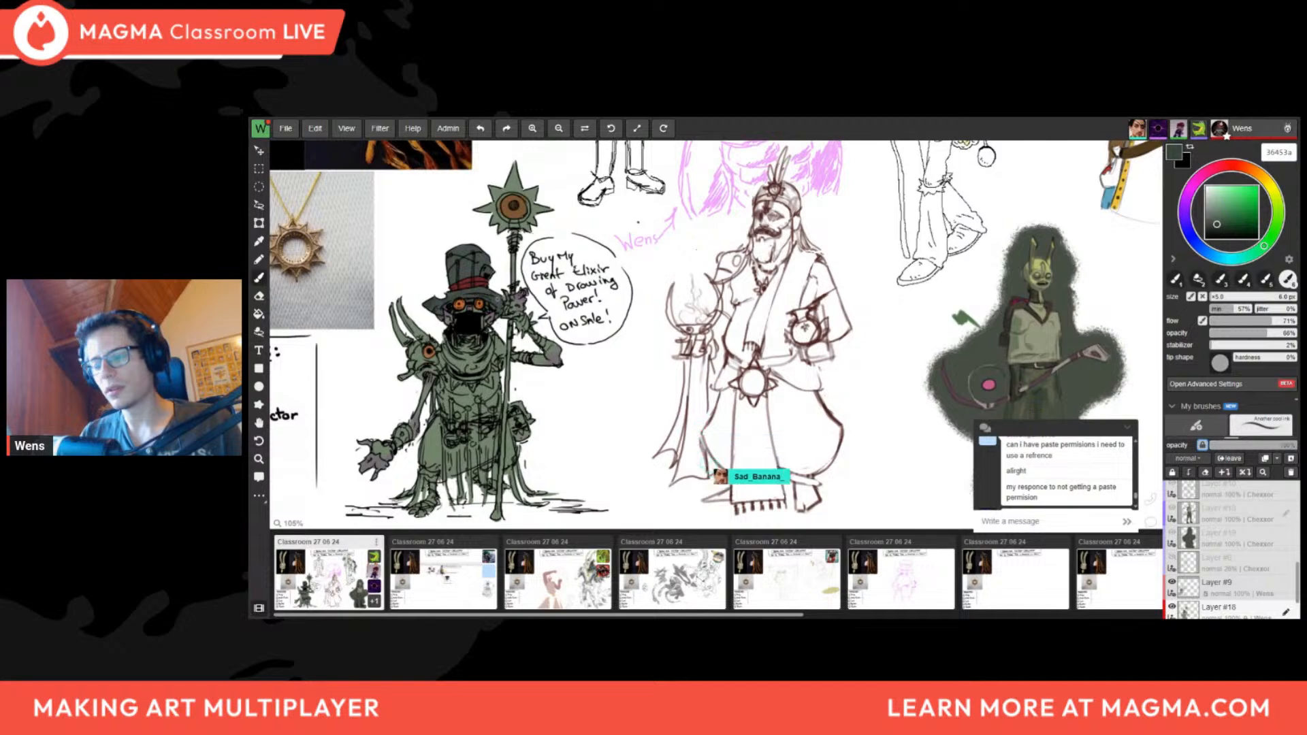
Mix a lighter grey-green (717974) for the top hat with the lasso fill tool active, and return to the 6 px brush
scroll(501, 314, down, 6)
scroll(486, 325, up, 5)
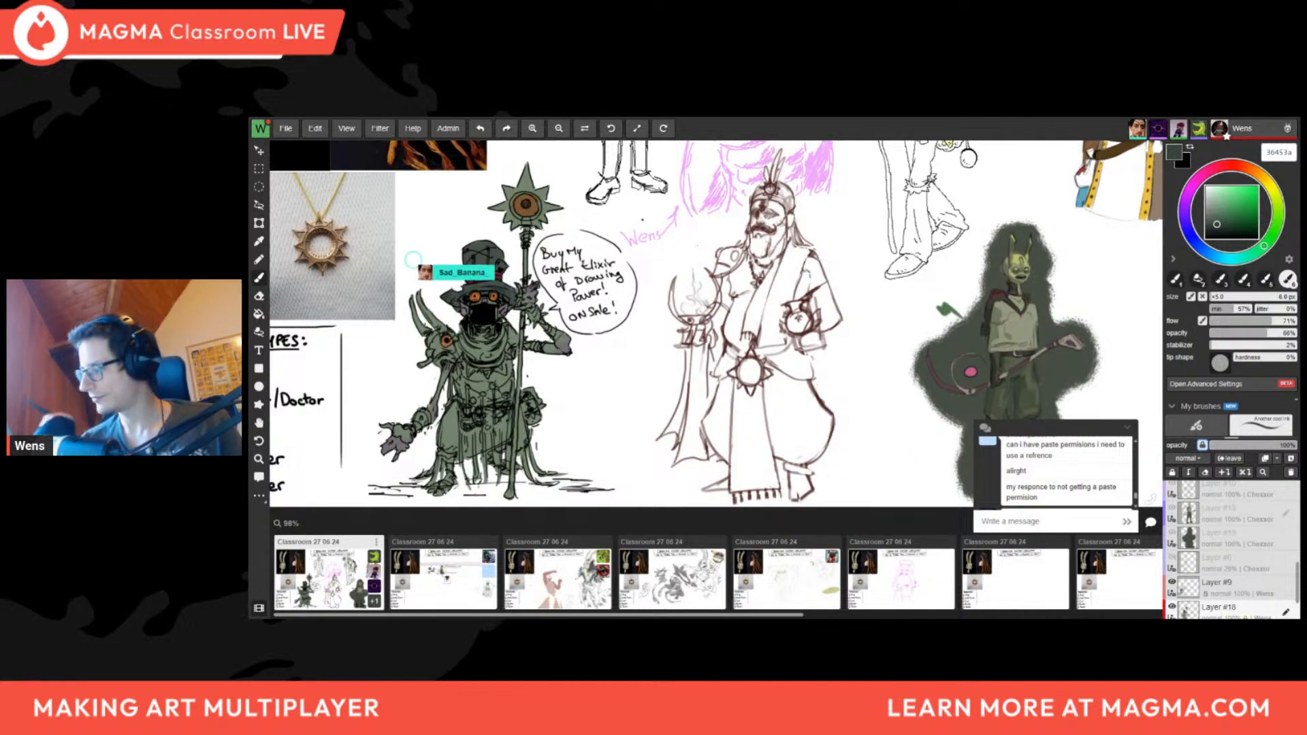
scroll(537, 347, down, 5)
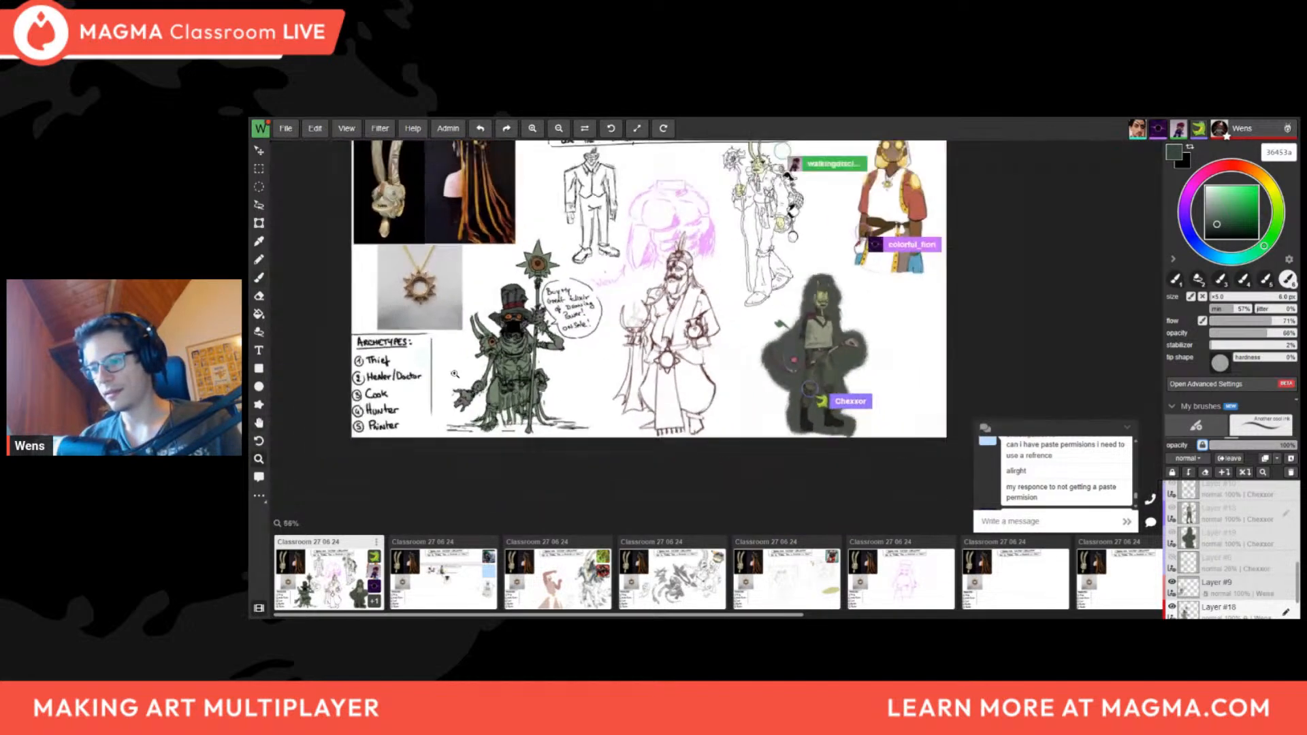
scroll(506, 305, up, 7)
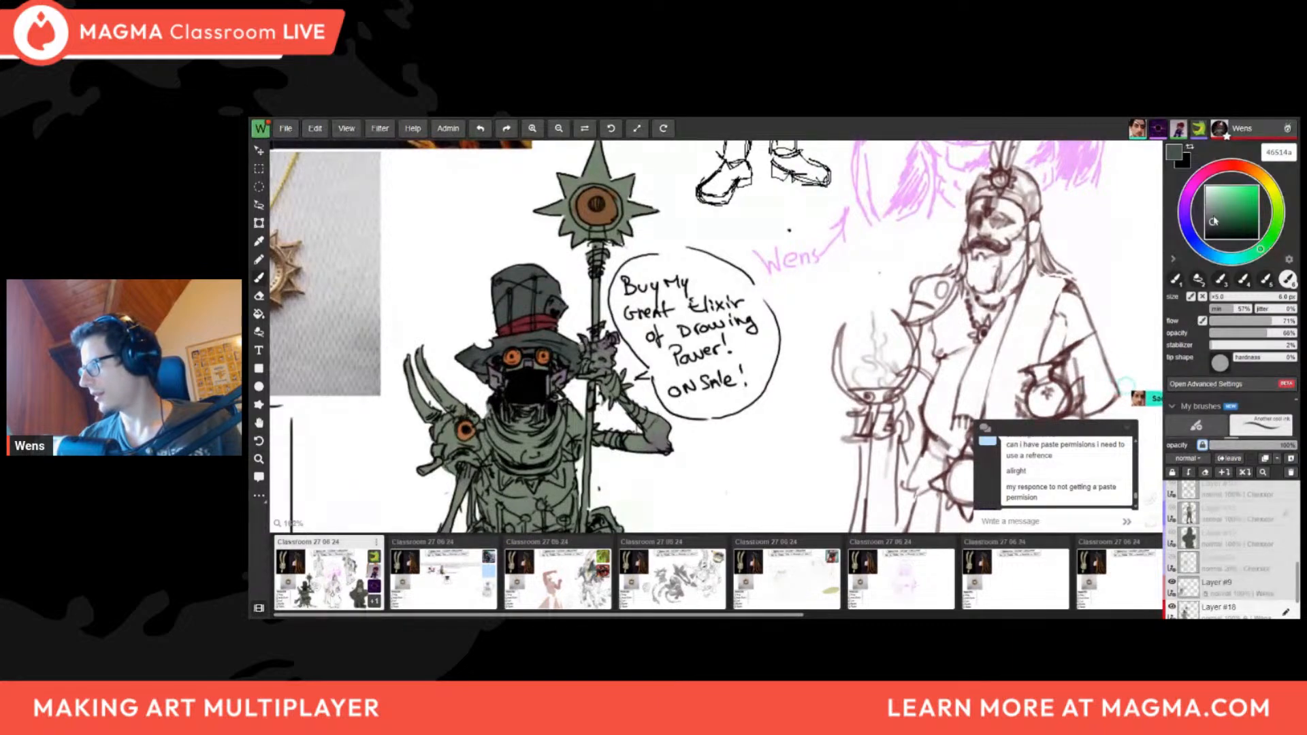
key(e)
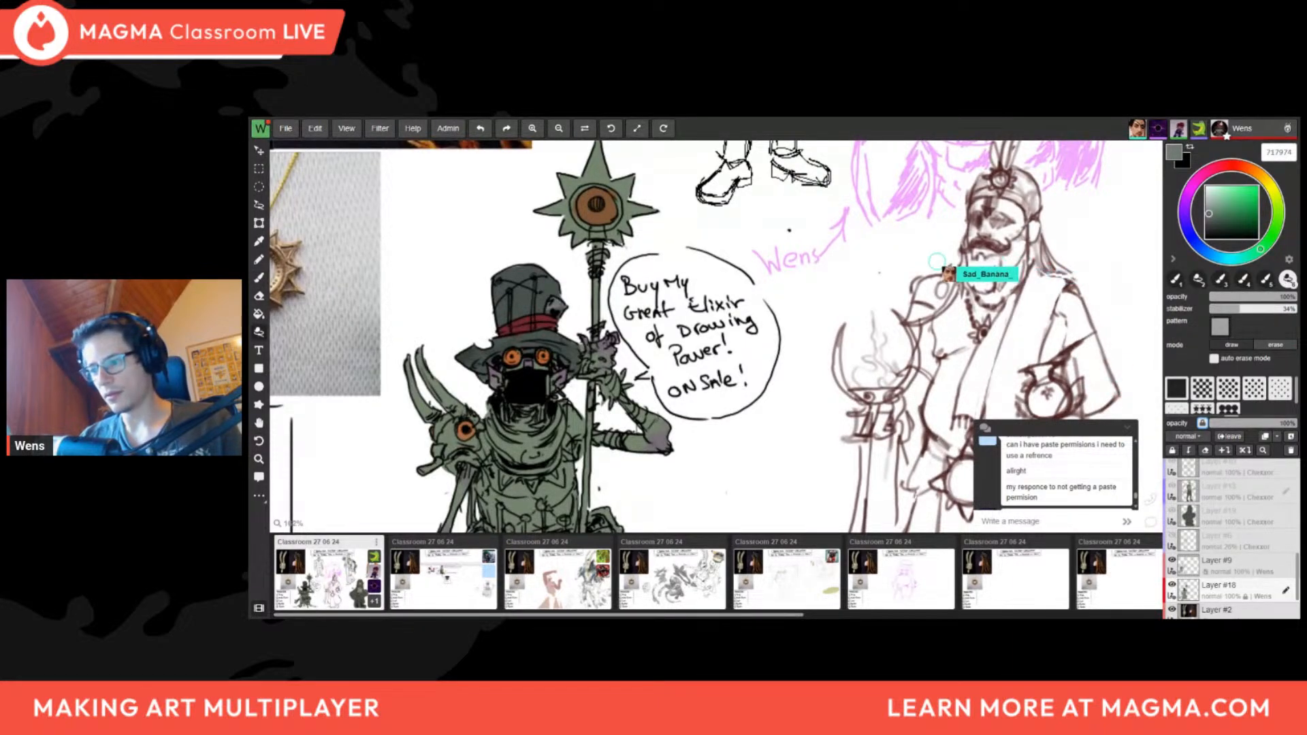
scroll(573, 301, down, 5)
key(b)
scroll(634, 315, up, 3)
scroll(476, 361, up, 1)
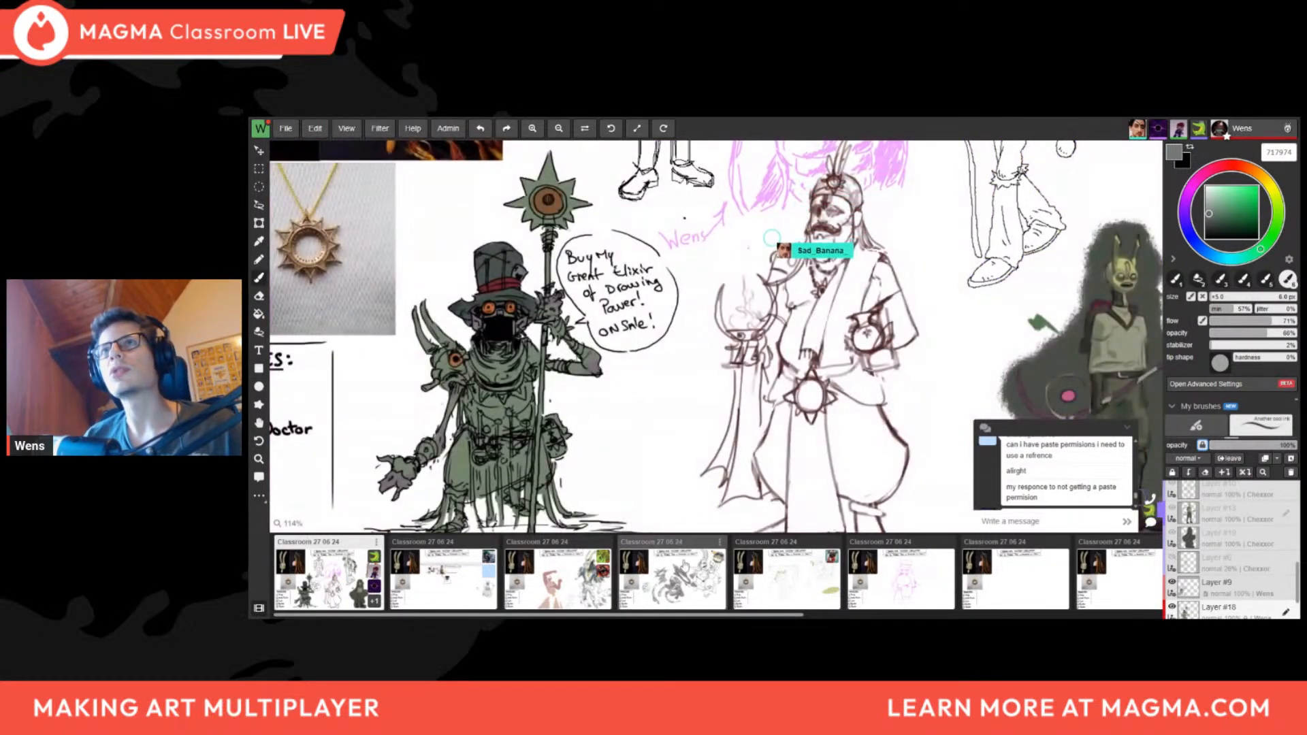
middle_drag(762, 402, 688, 425)
scroll(687, 425, down, 5)
scroll(608, 429, up, 4)
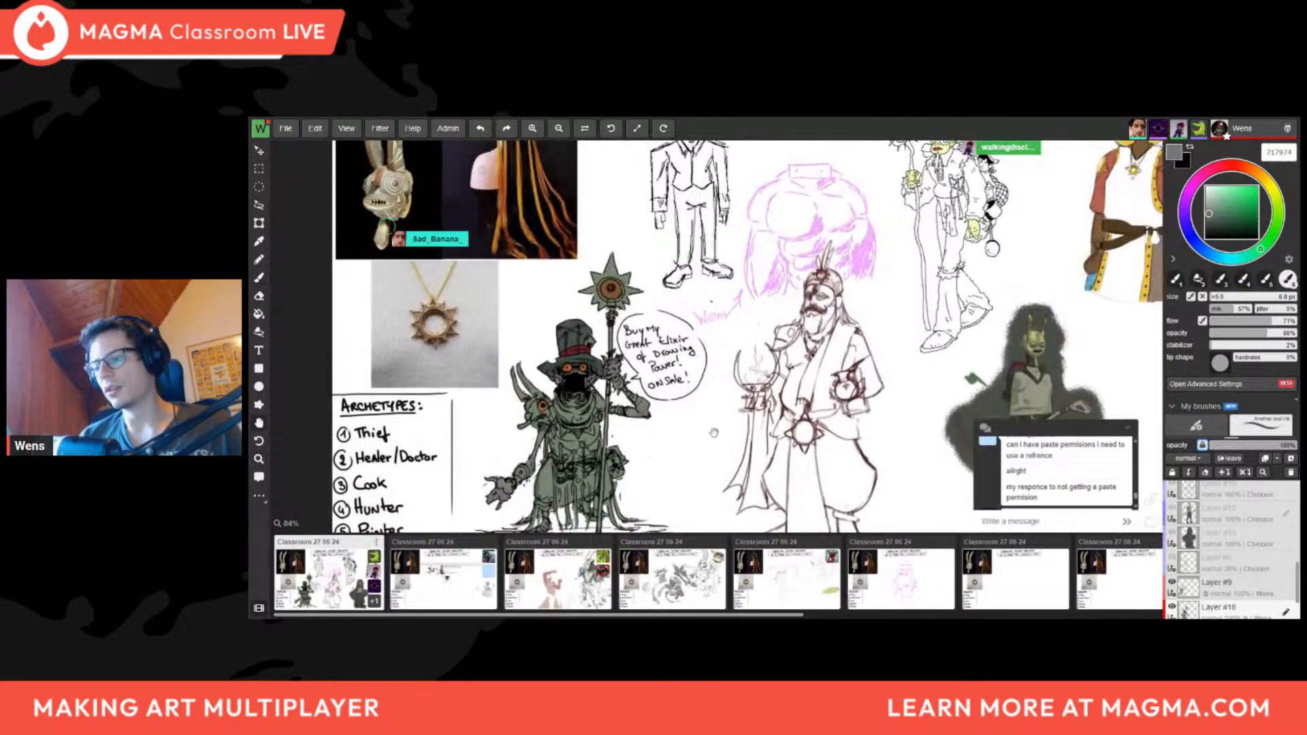
Paint the masked character's top hat in dark grey-green 3b4840 with a 10 px brush
scroll(714, 433, down, 2)
scroll(687, 361, up, 6)
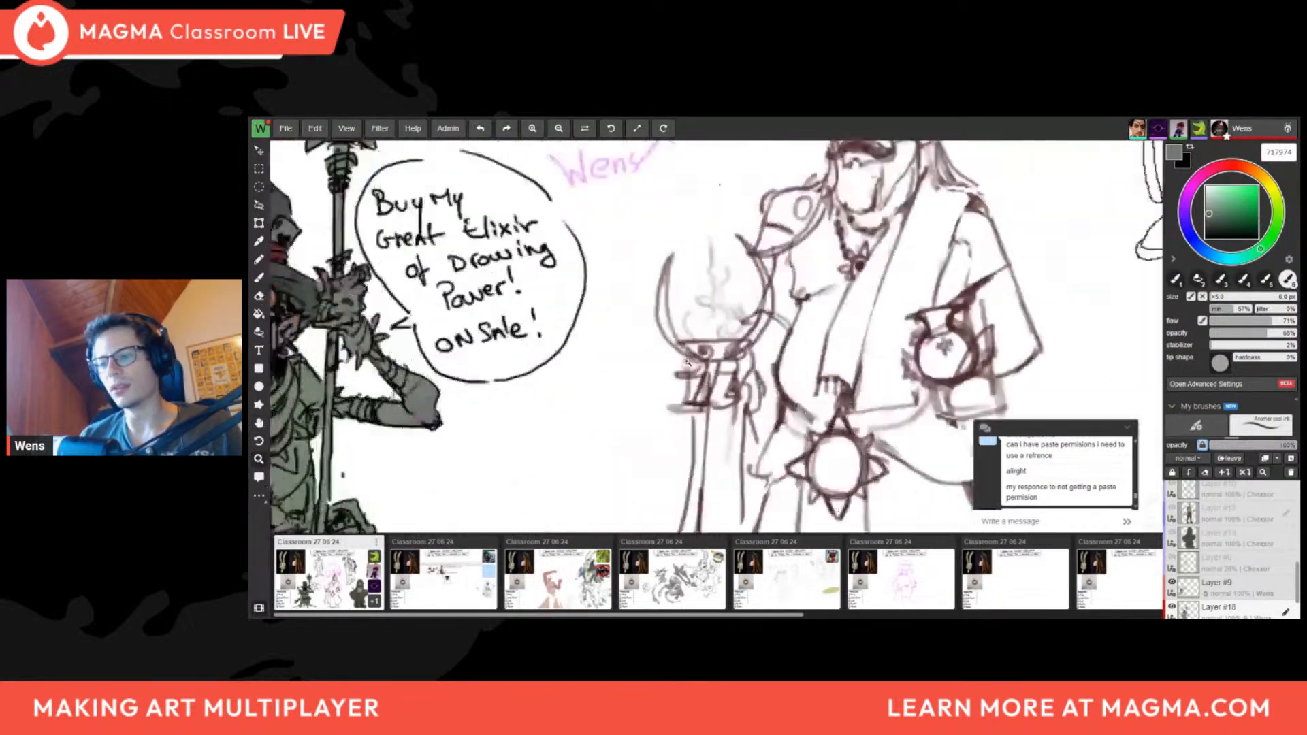
scroll(470, 292, down, 5)
middle_drag(402, 293, 593, 293)
scroll(541, 293, up, 2)
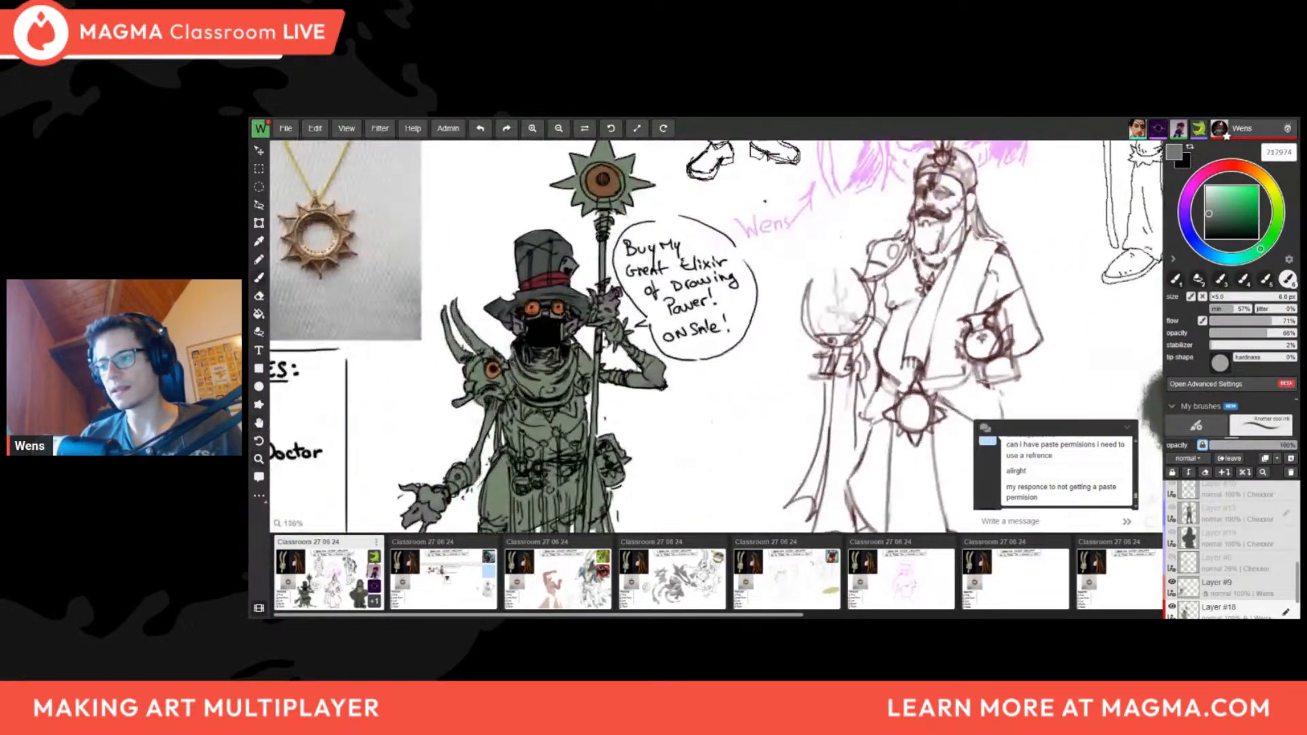
scroll(589, 299, down, 3)
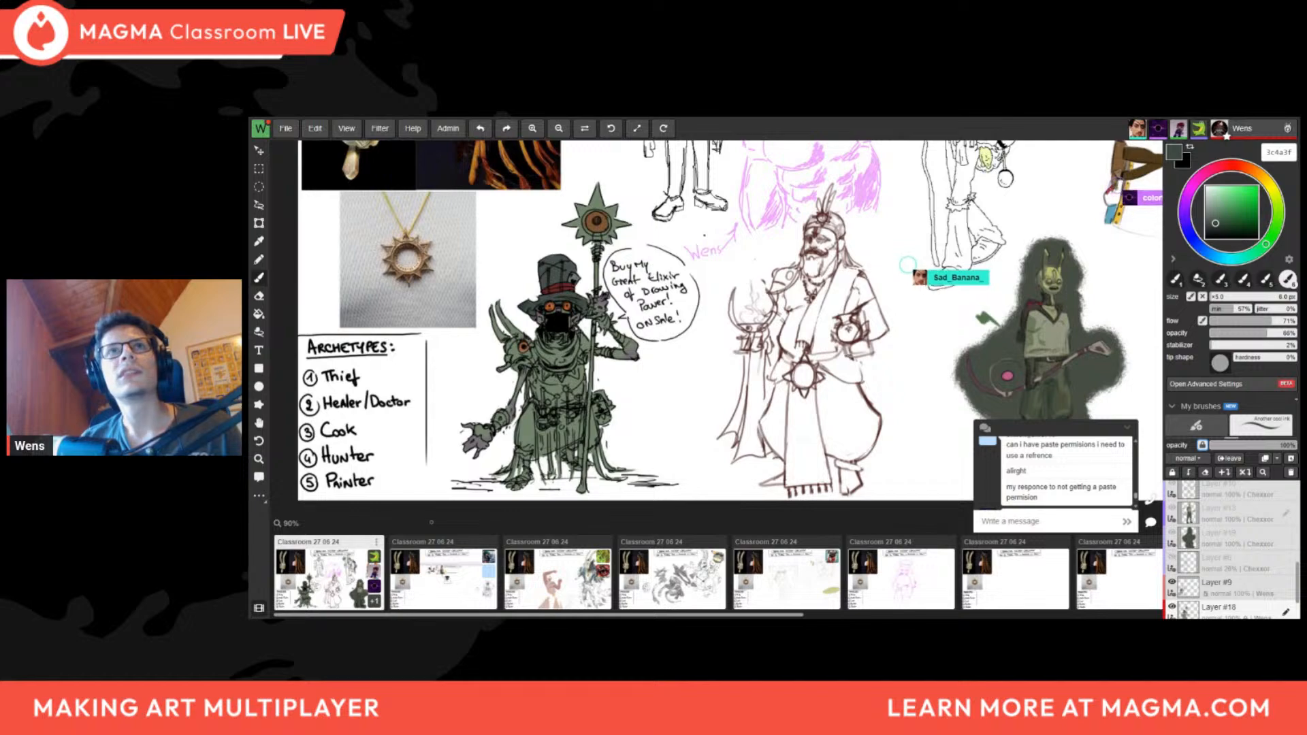
scroll(553, 302, up, 3)
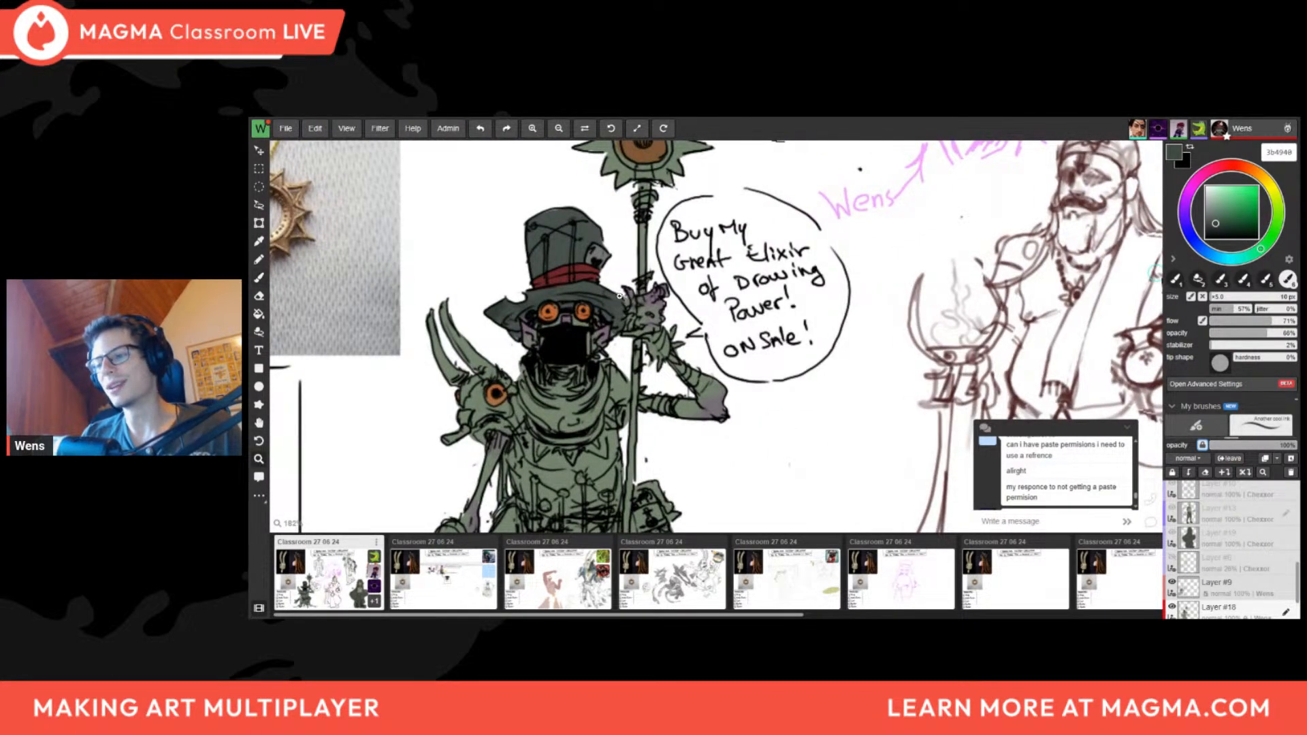
scroll(619, 296, down, 5)
middle_drag(620, 297, 510, 286)
scroll(479, 348, up, 2)
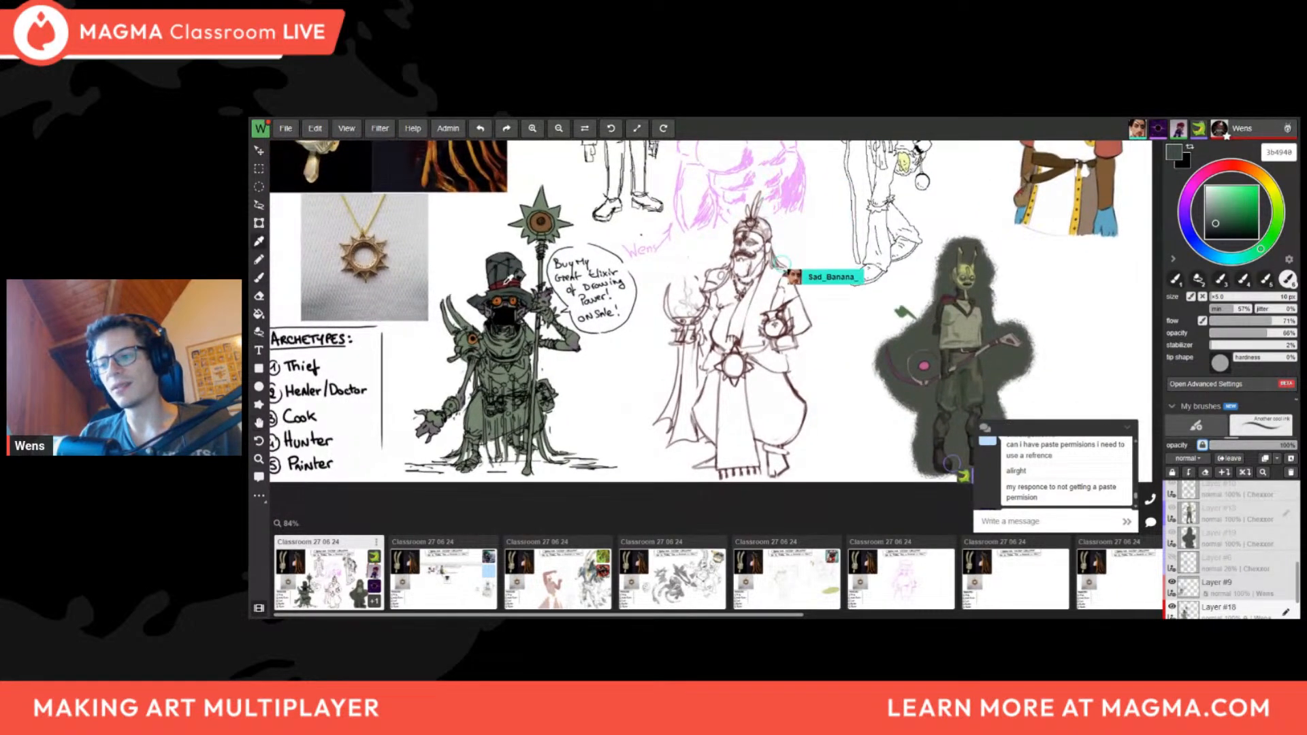
Sample the red of the hat band and shift its hue to the muted mauve 795362
alt+click(507, 279)
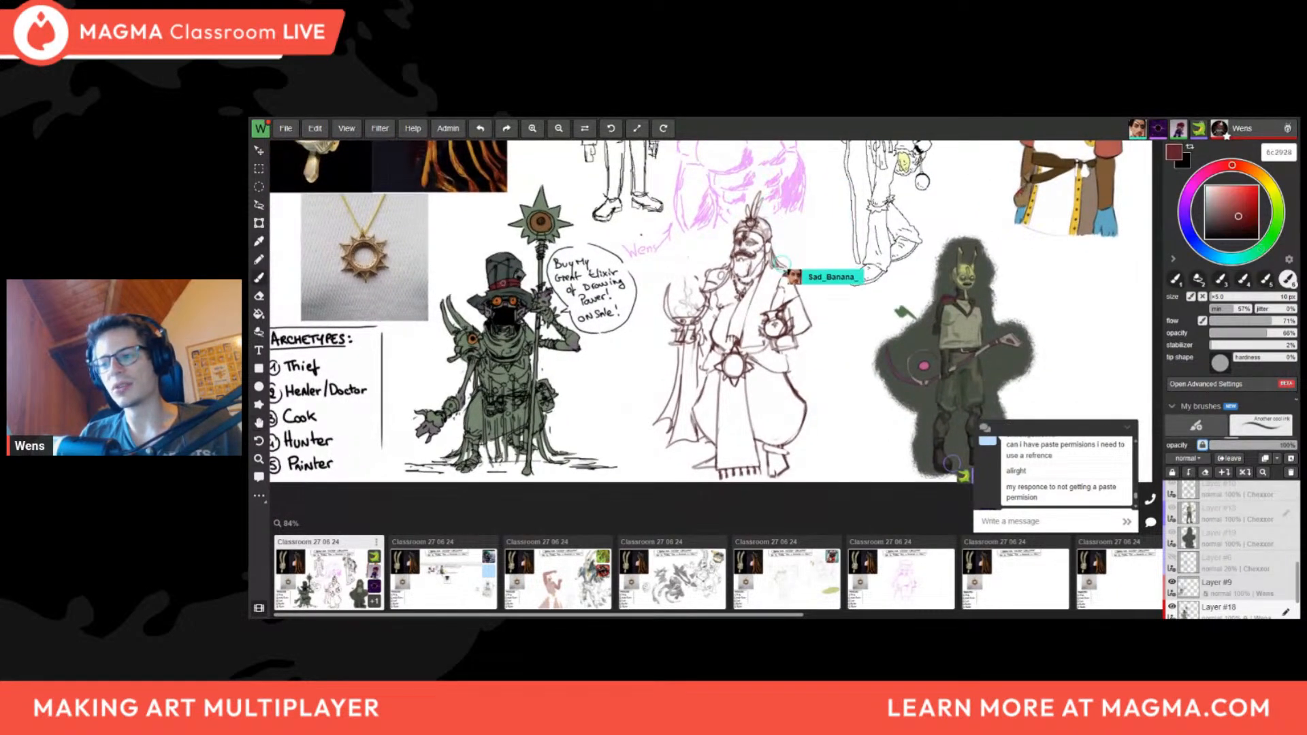
click(1213, 169)
scroll(466, 321, up, 3)
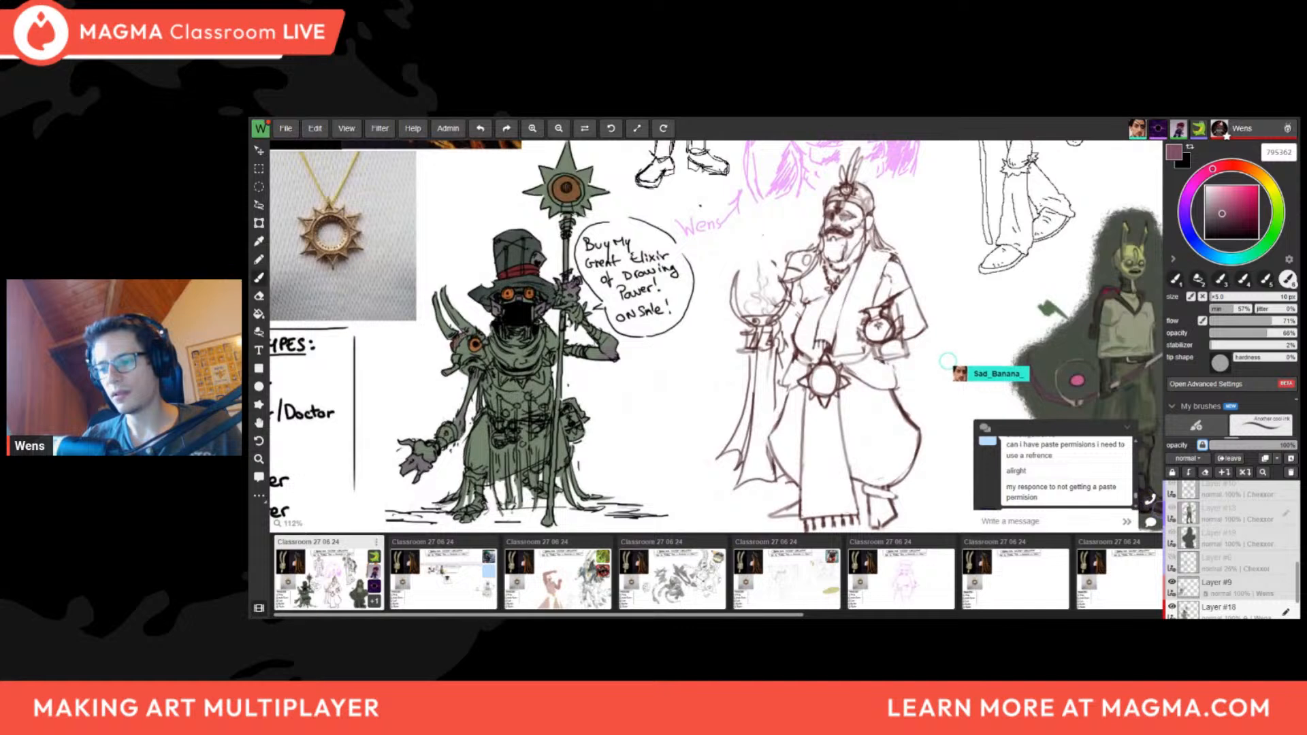
Mix the reddish brown 843825 and paint the wrappings on the horned creature at the character's shoulder
alt+click(518, 292)
click(1242, 212)
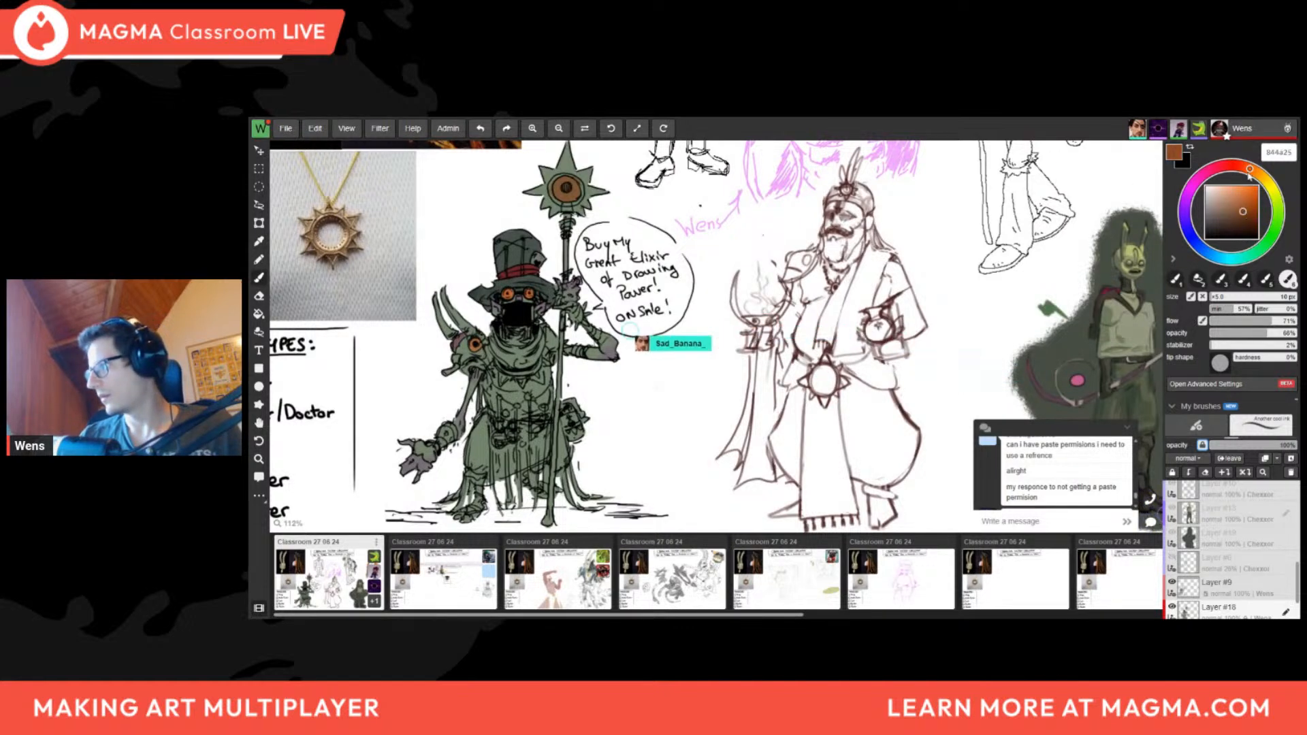
click(1241, 167)
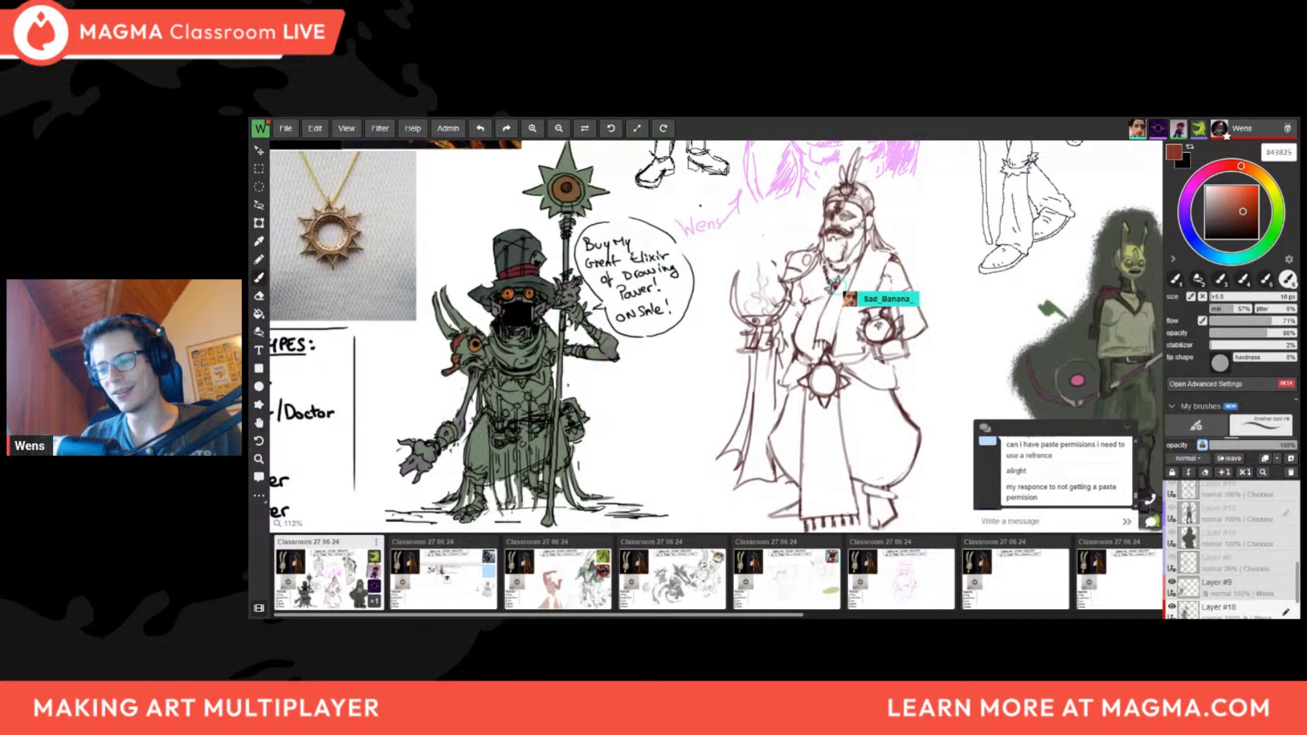
ctrl+drag(455, 363, 344, 540)
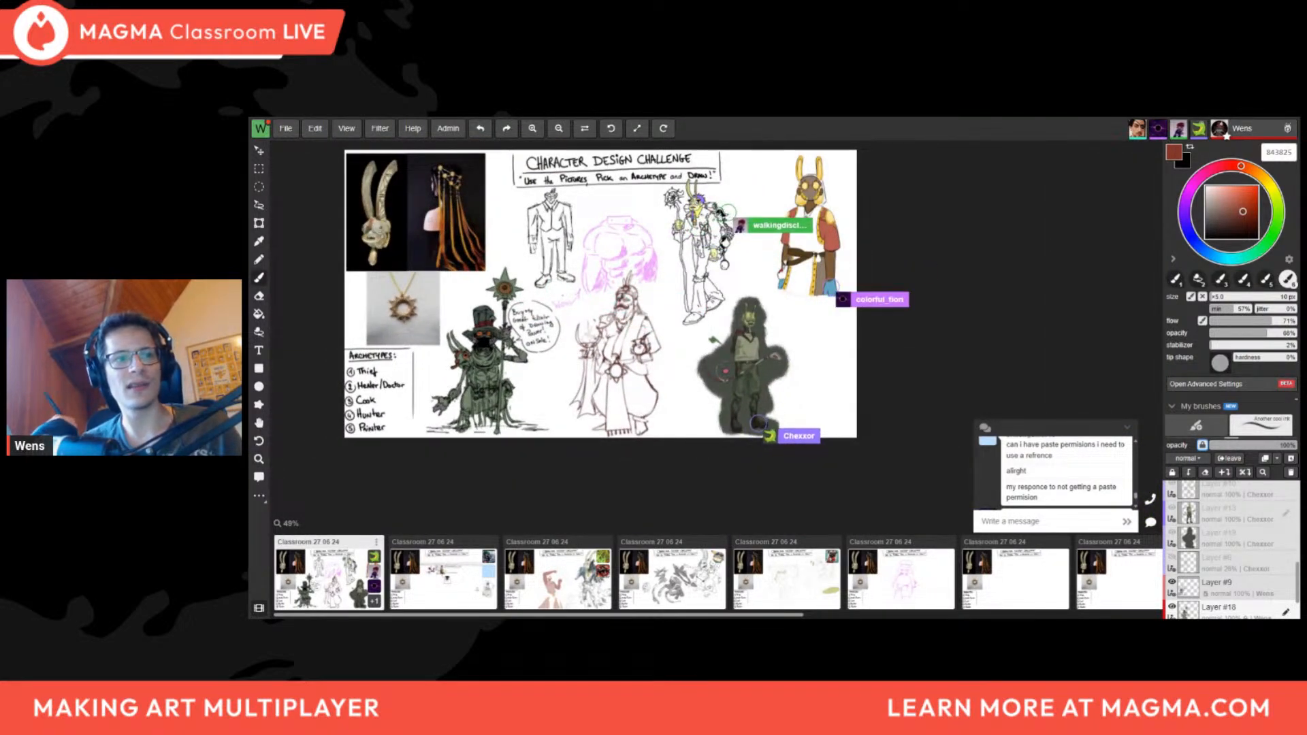
ctrl+drag(515, 341, 574, 355)
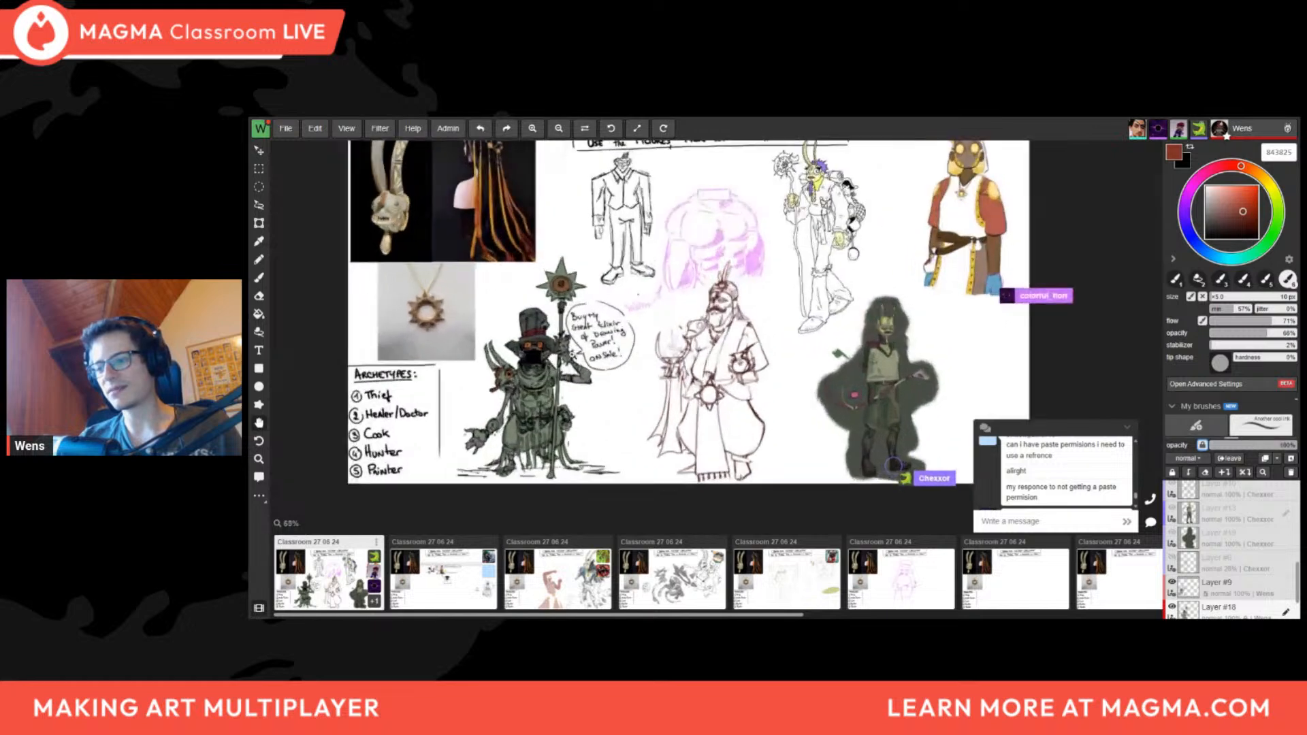
scroll(558, 364, up, 5)
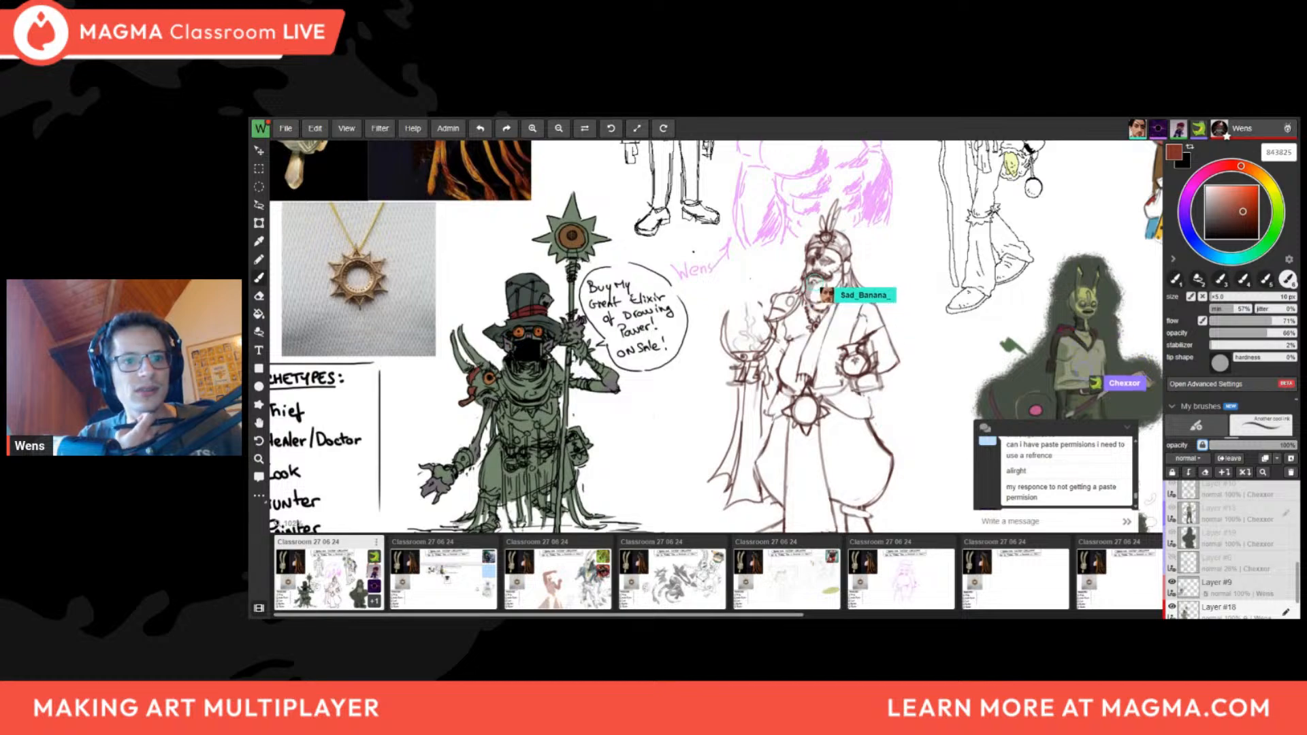
drag(569, 392, 536, 427)
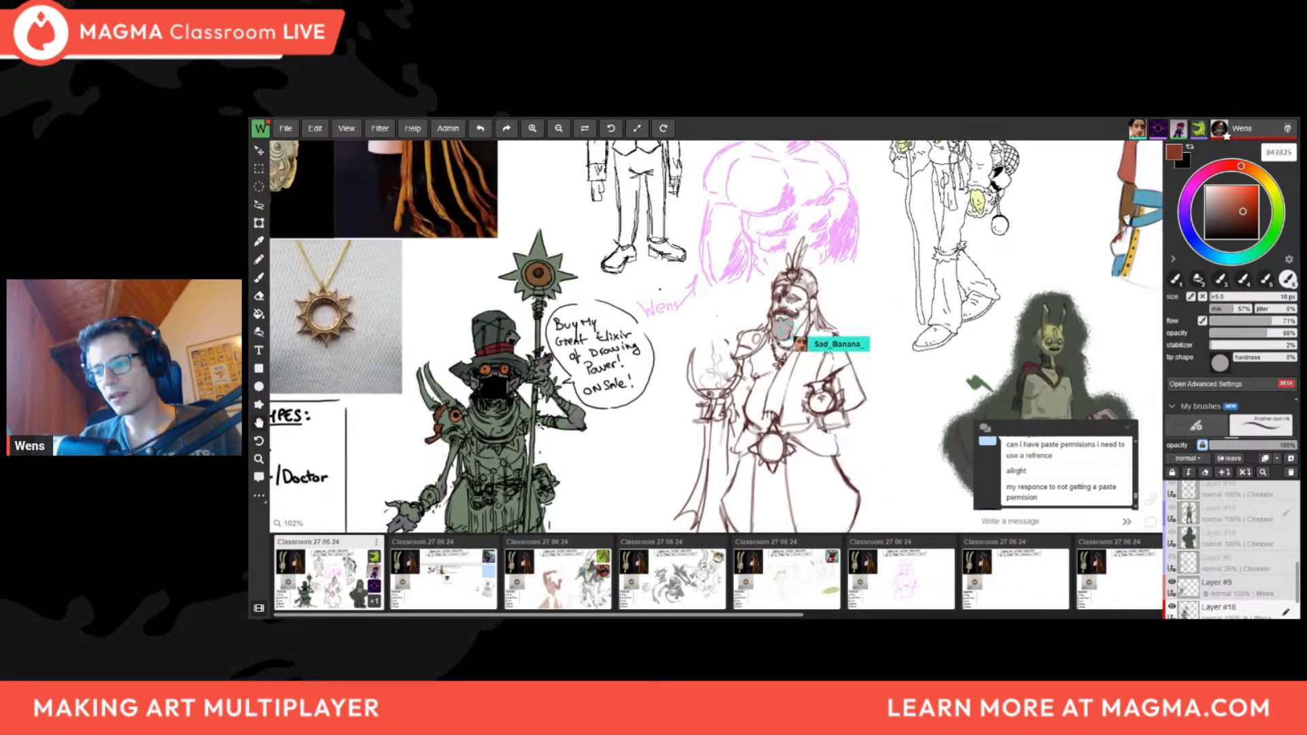
Sample the top hat's grey-green, darken the hat, and shift the paint colour to the dark teal 283835
scroll(536, 428, down, 6)
scroll(500, 397, up, 6)
alt+click(541, 351)
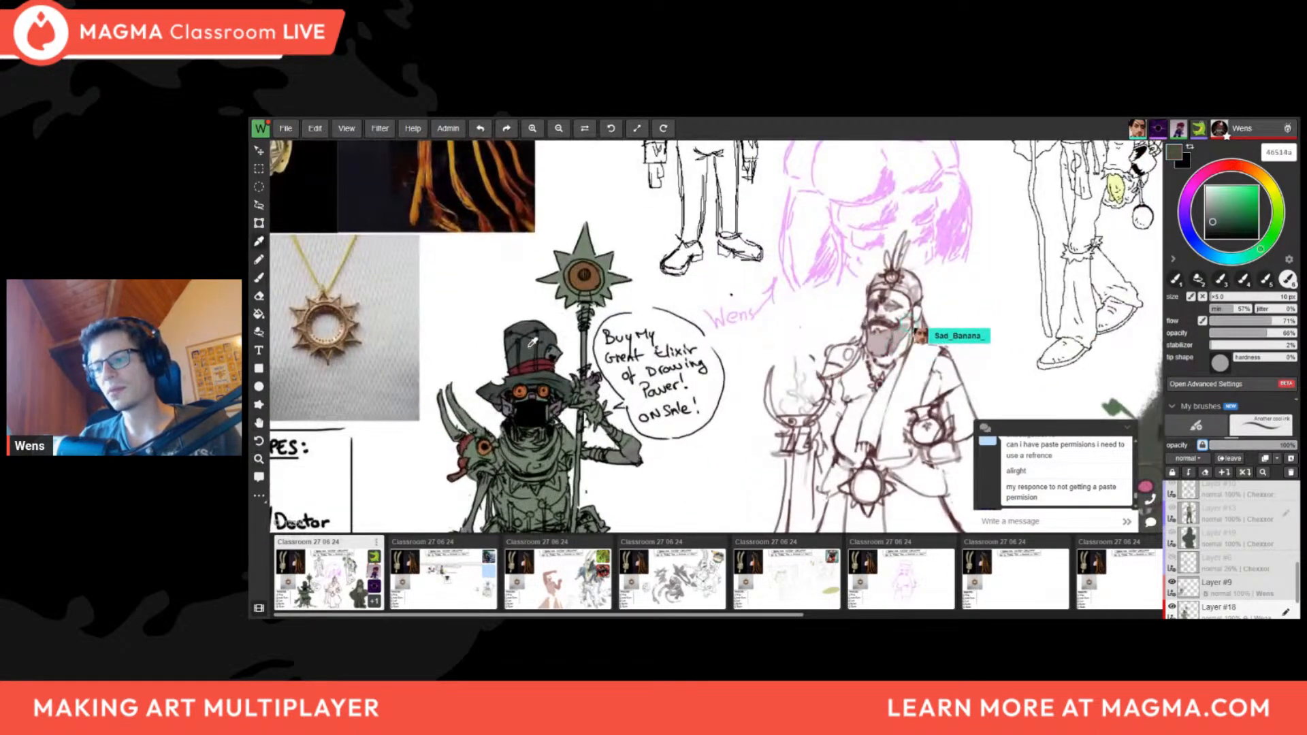
scroll(526, 289, down, 3)
scroll(526, 288, up, 4)
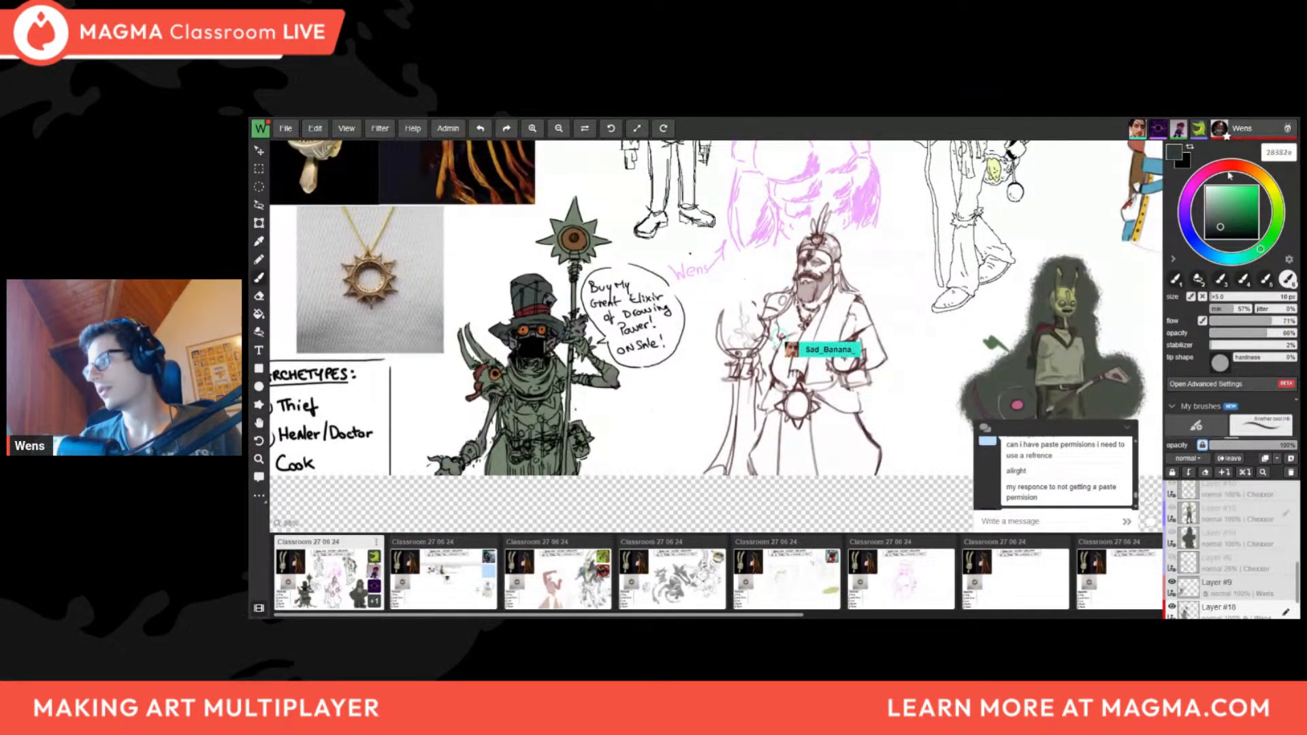
drag(1255, 250, 1239, 259)
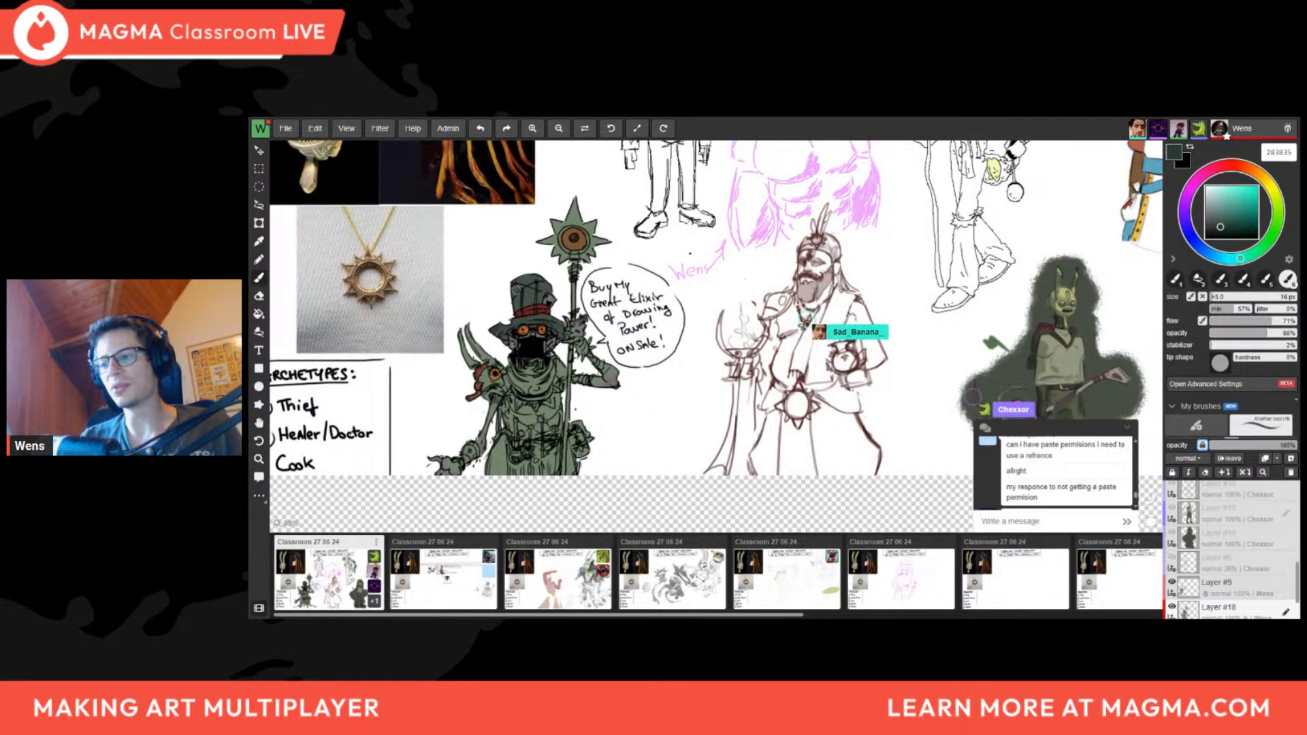
Enlarge the brush to 20 px and shade the top hat with the dark teal
key(])
key(])
key(])
key(])
key(])
key(])
key(])
key(alt)
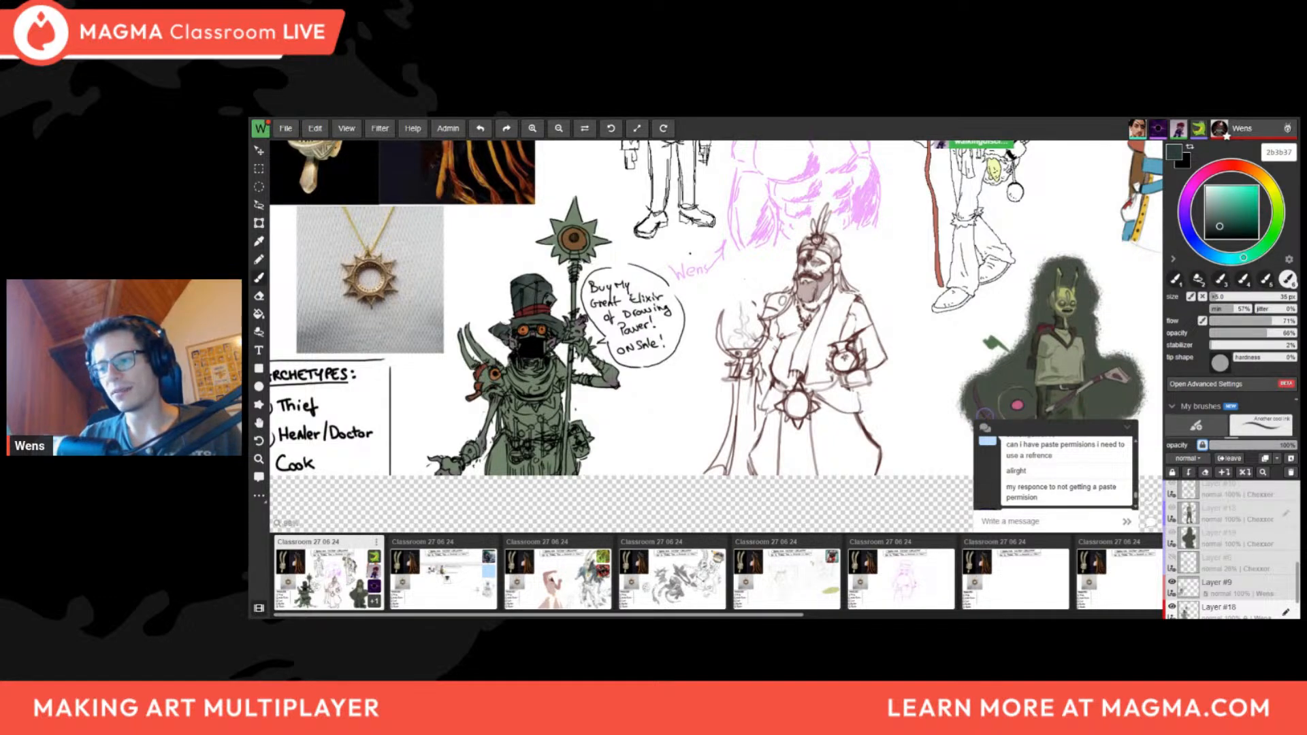
scroll(560, 321, down, 6)
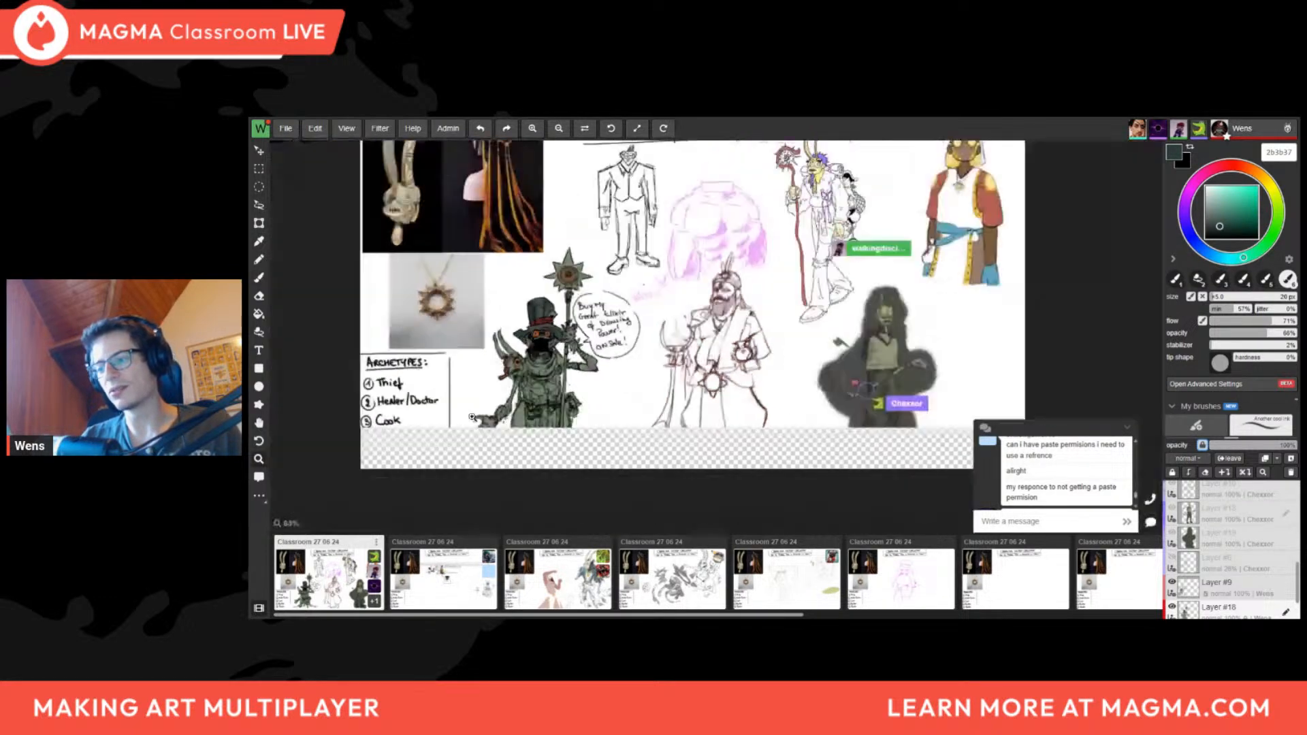
drag(570, 310, 523, 321)
scroll(523, 321, up, 3)
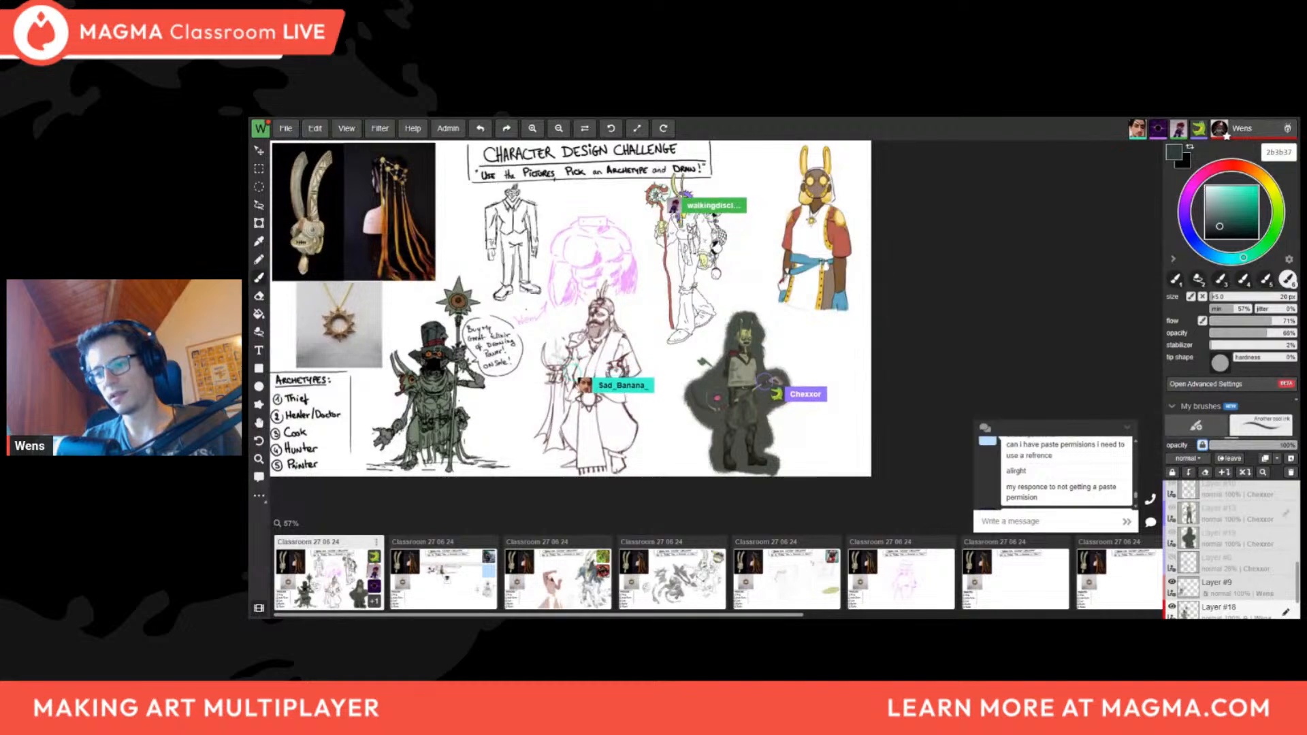
scroll(458, 359, down, 3)
scroll(628, 256, up, 7)
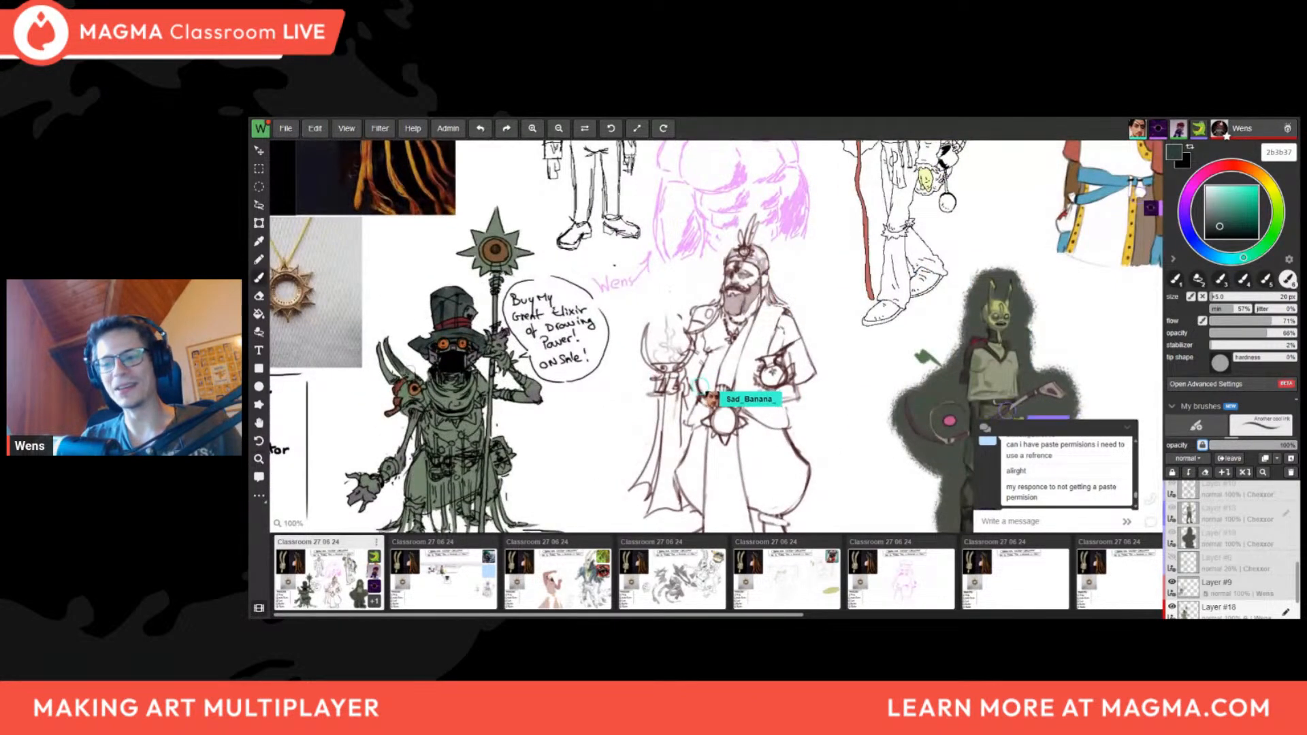
Sample dark grey-greens near the horned creature and shade its horns, checking the drawing in a mirrored view
alt+click(410, 365)
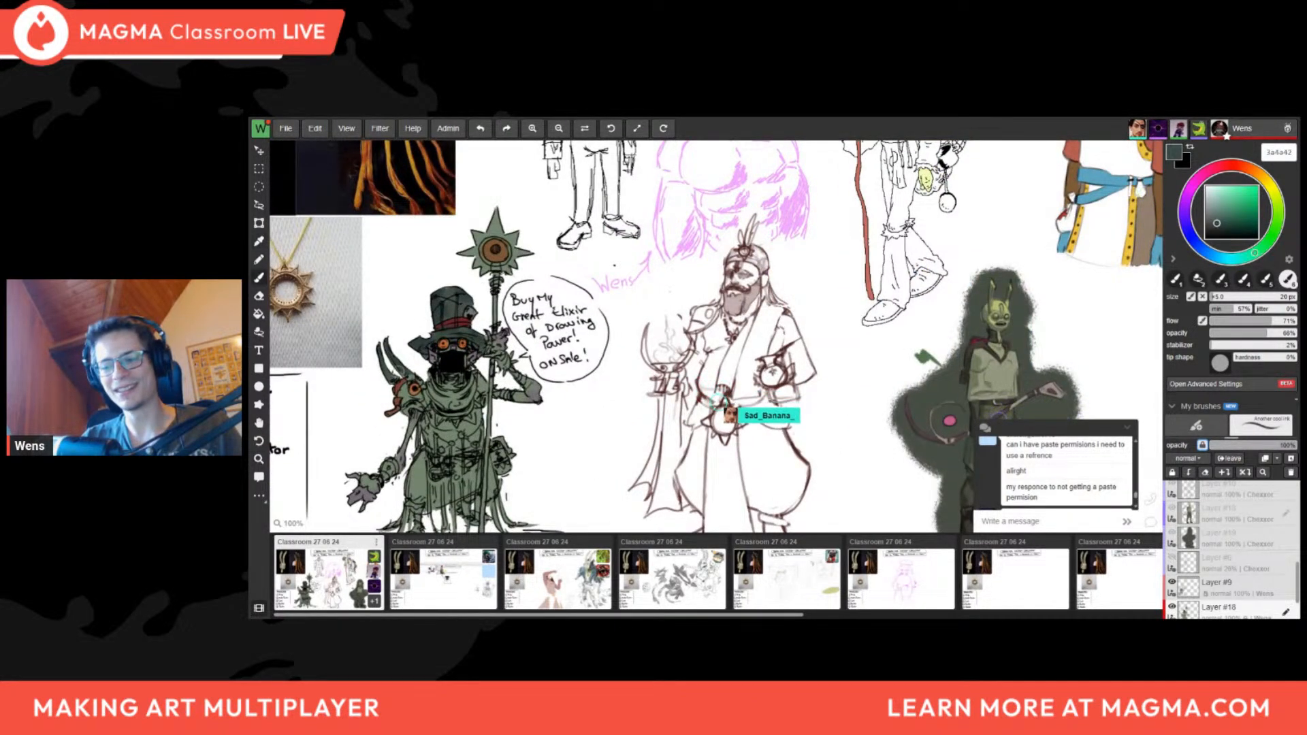
scroll(423, 369, down, 4)
key(f)
scroll(713, 379, up, 5)
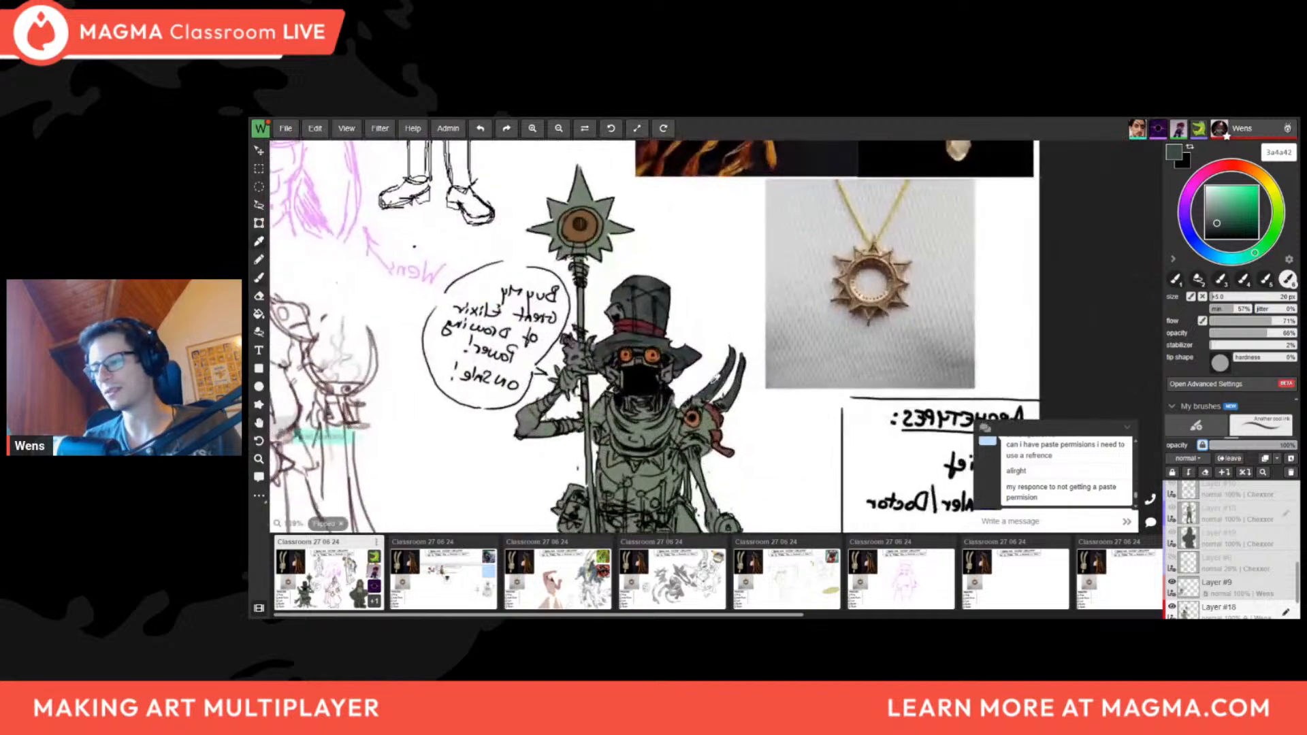
alt+click(711, 388)
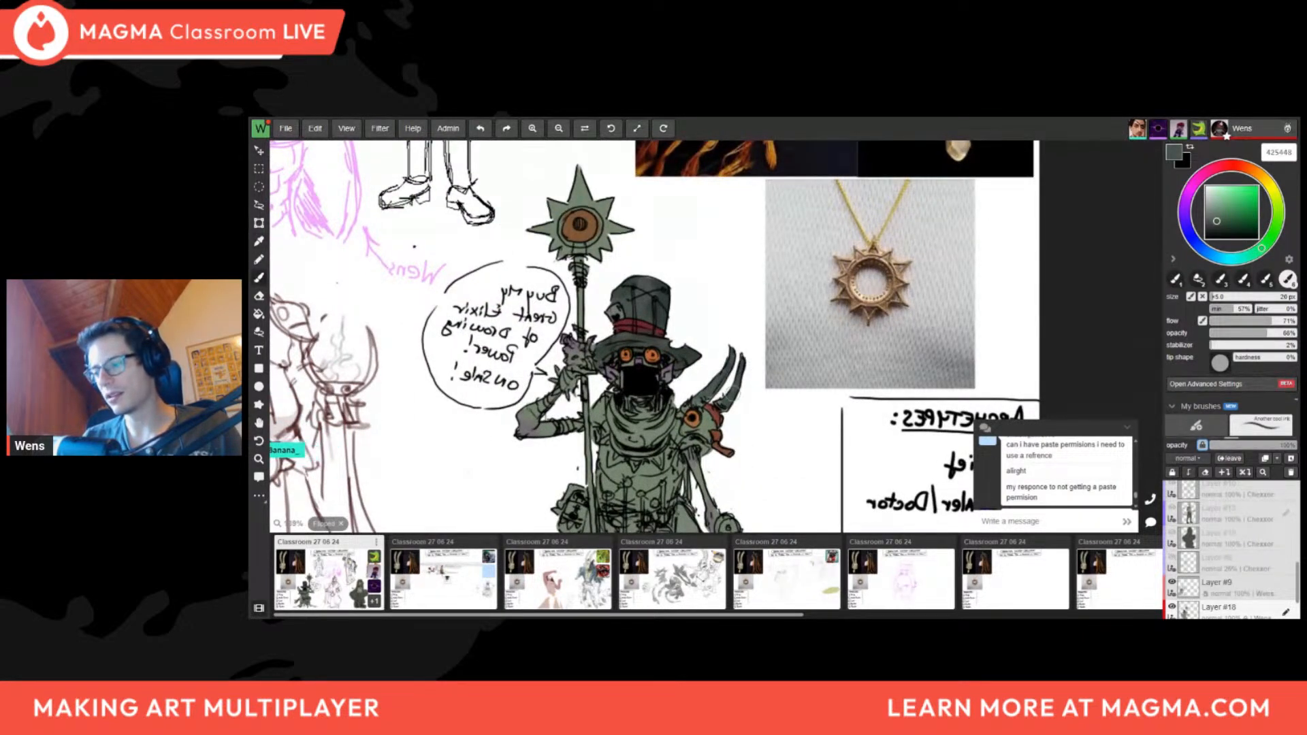
scroll(715, 334, down, 4)
key(f)
scroll(714, 334, up, 4)
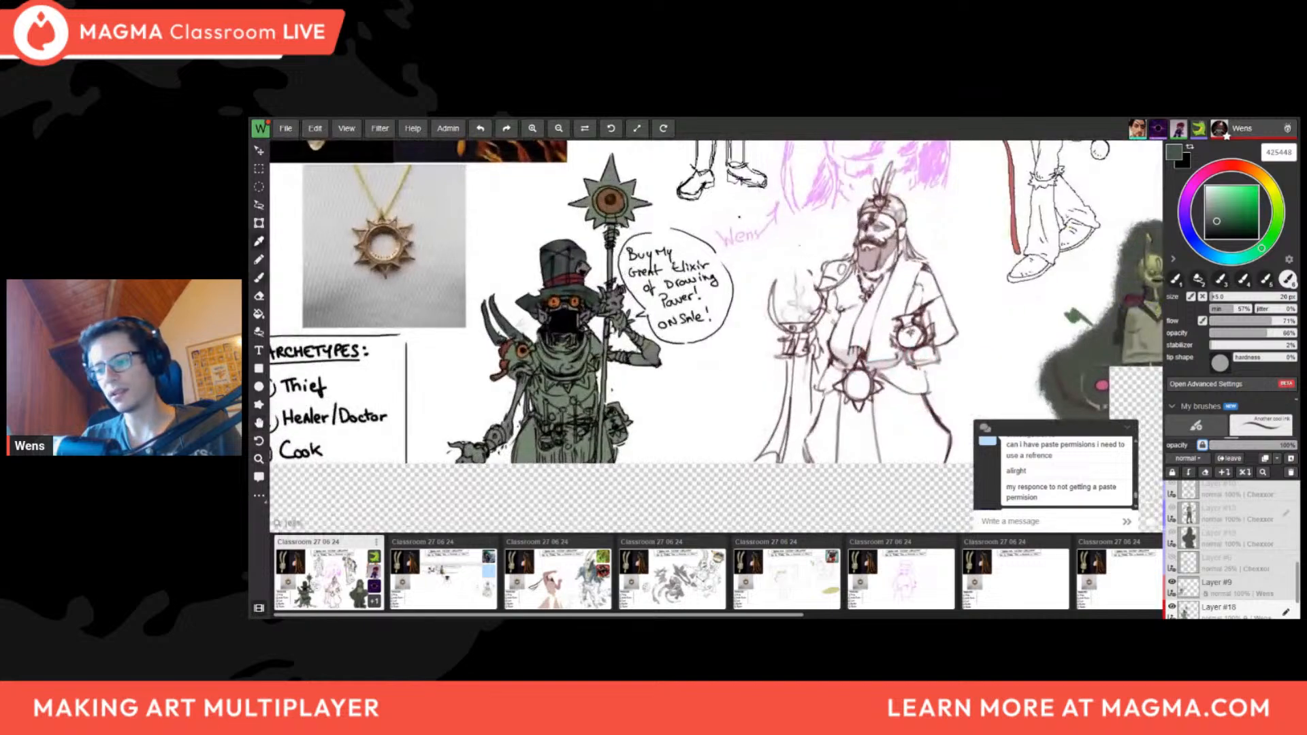
Sample the robe's muted green 45574a and check the character in a mirrored view before returning to the brush
alt+click(567, 388)
key(l)
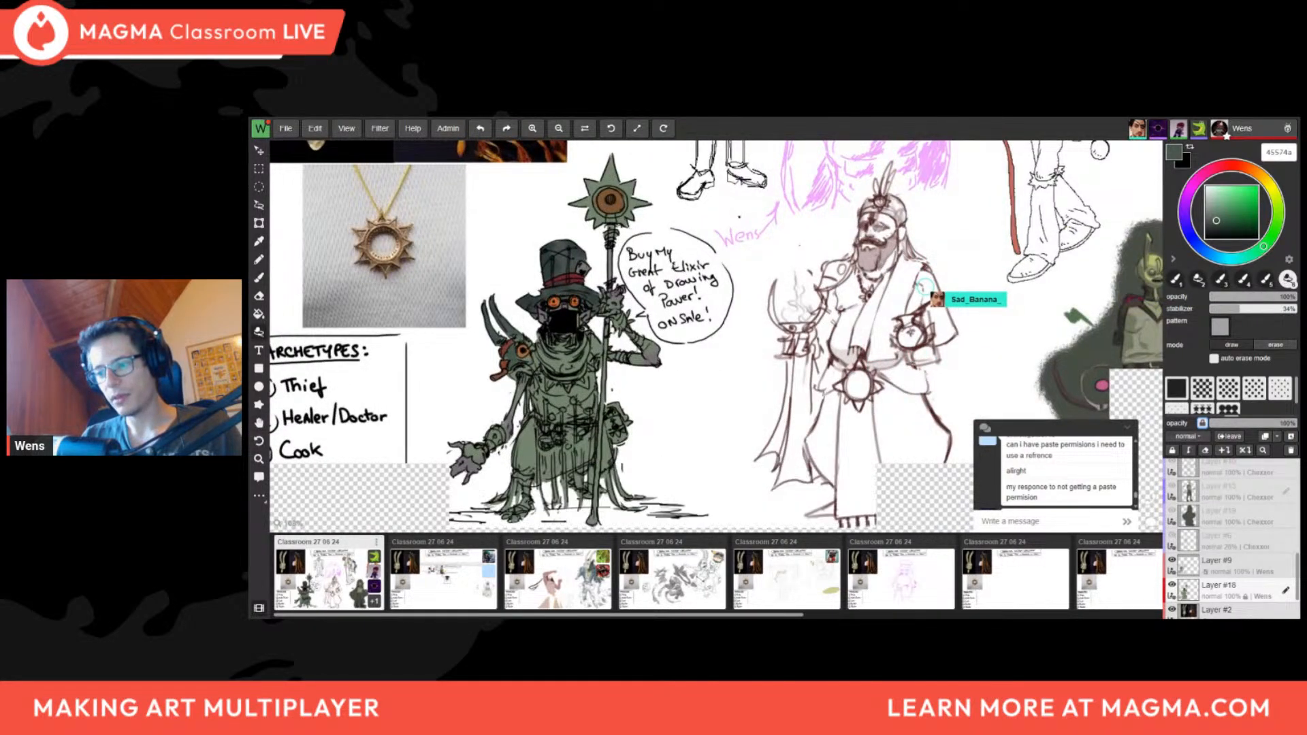
scroll(550, 360, down, 6)
key(f)
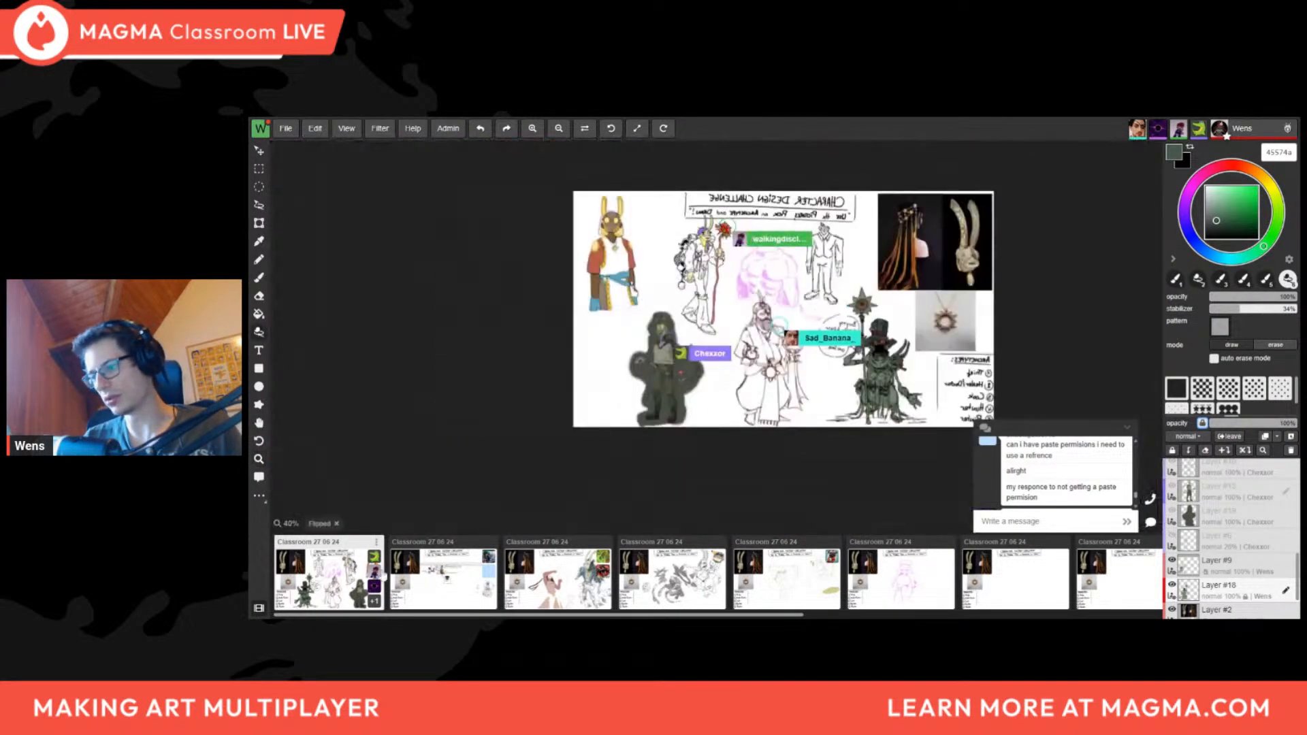
drag(922, 383, 707, 375)
scroll(707, 375, up, 5)
key(f)
key(b)
drag(817, 307, 675, 374)
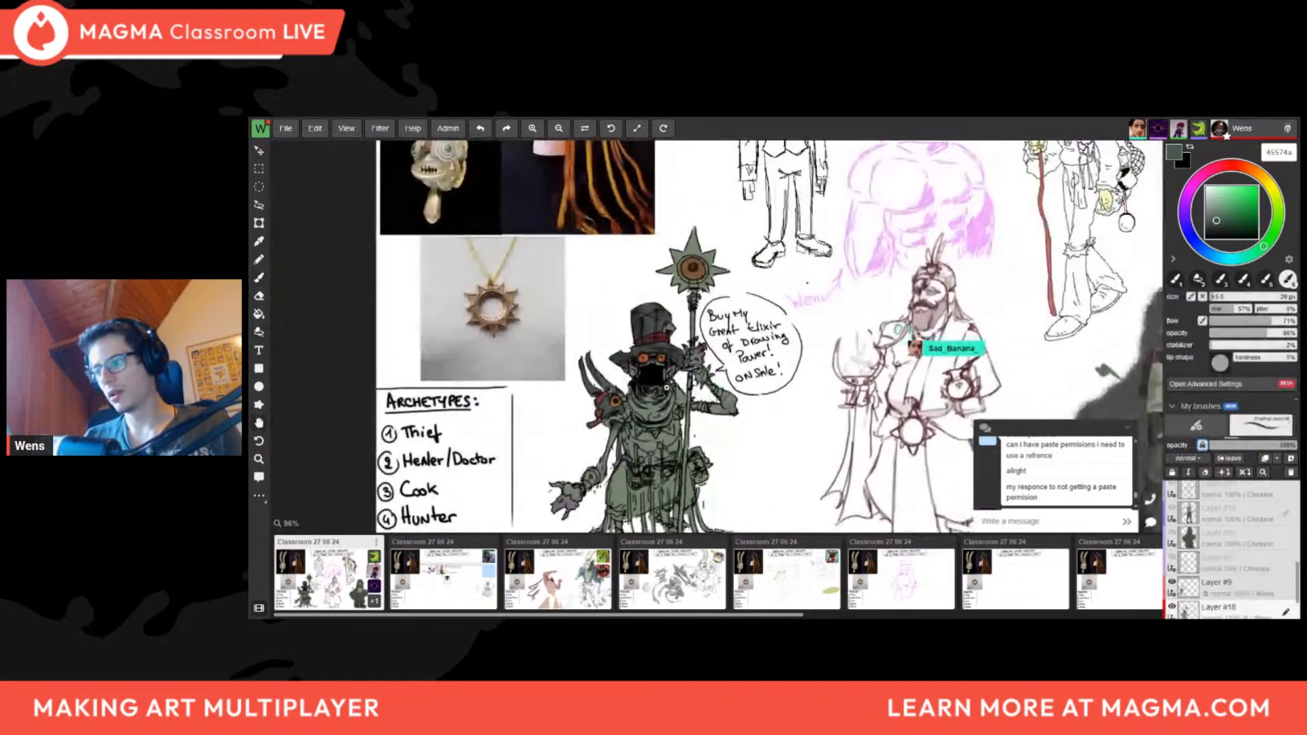
Sample the hat band's dark red 6e2a29 and paint the ring around the centre of the staff's star ornament
scroll(675, 374, up, 5)
alt+click(638, 301)
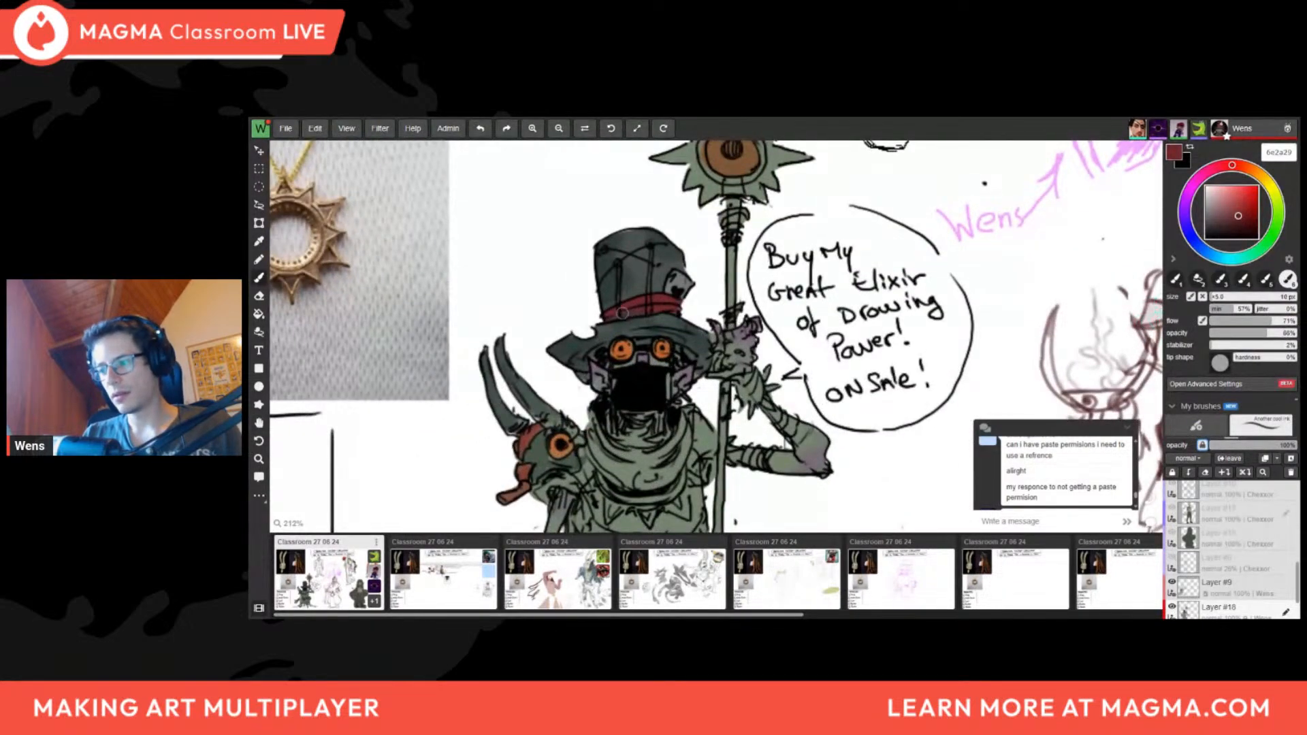
scroll(667, 307, down, 6)
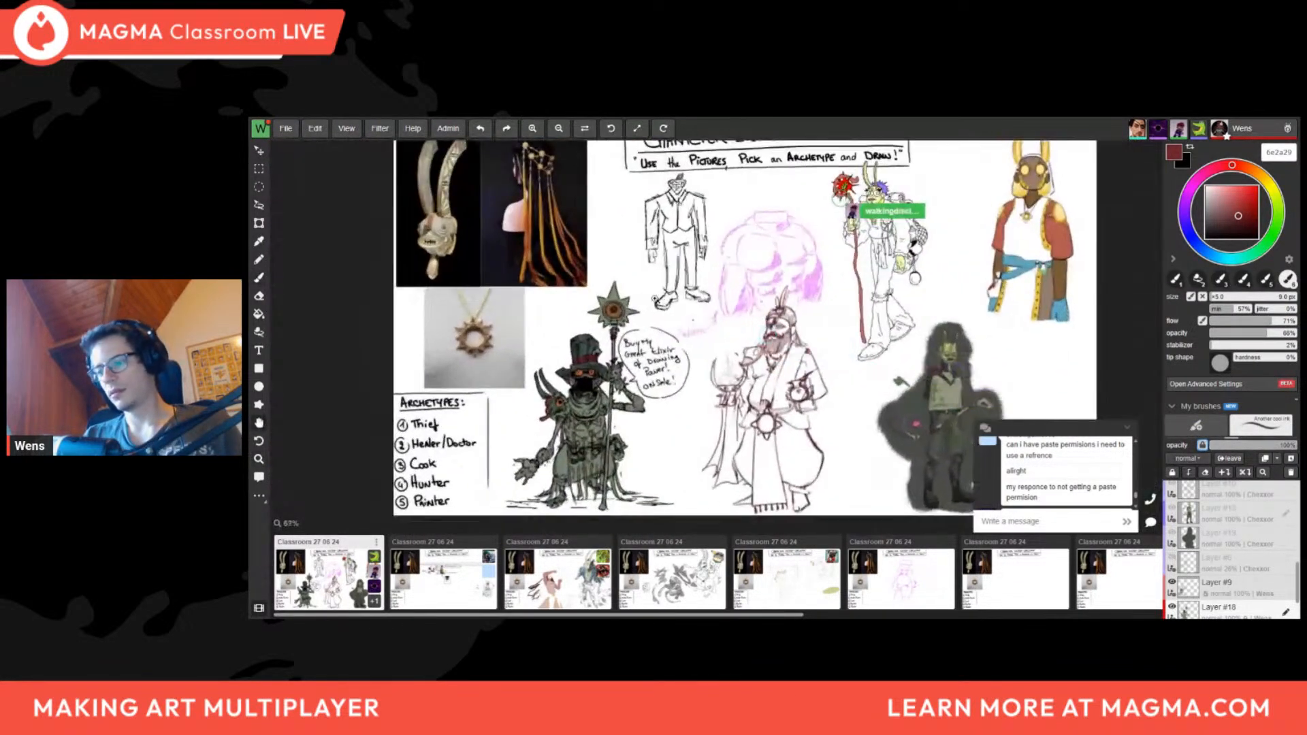
scroll(606, 305, up, 5)
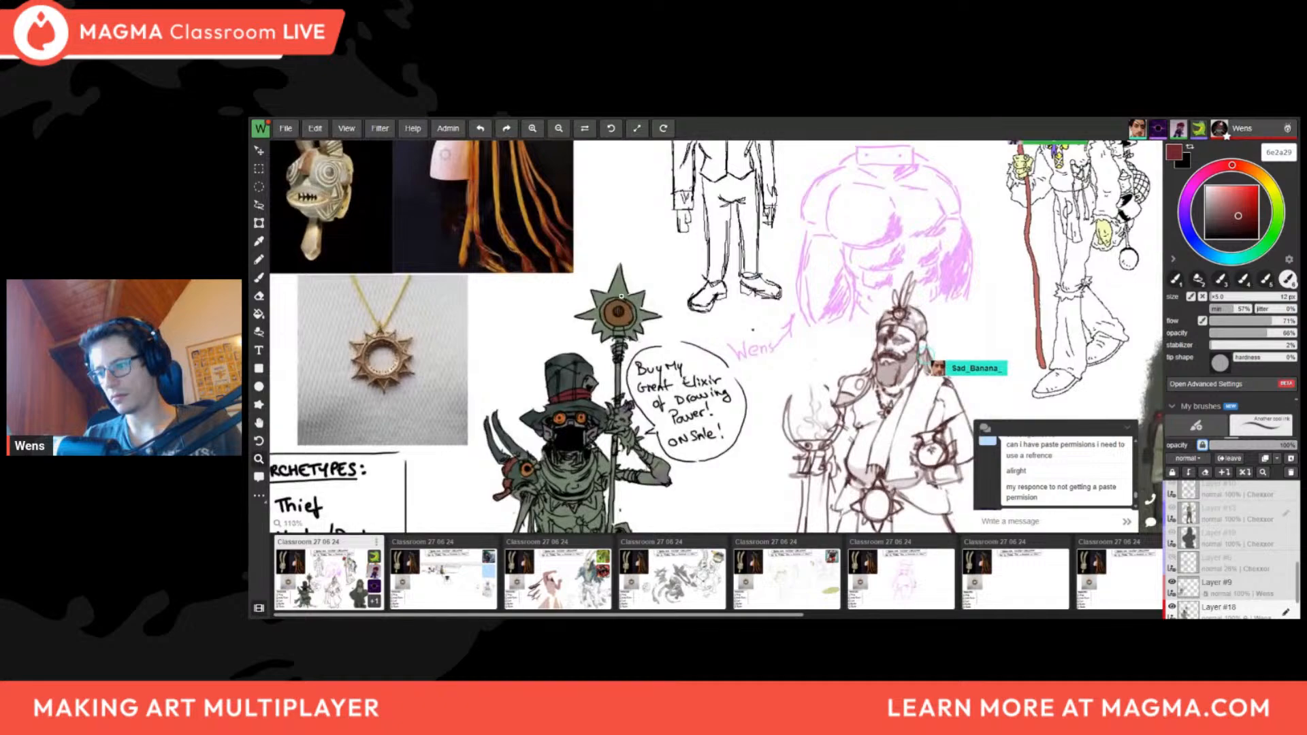
key(e)
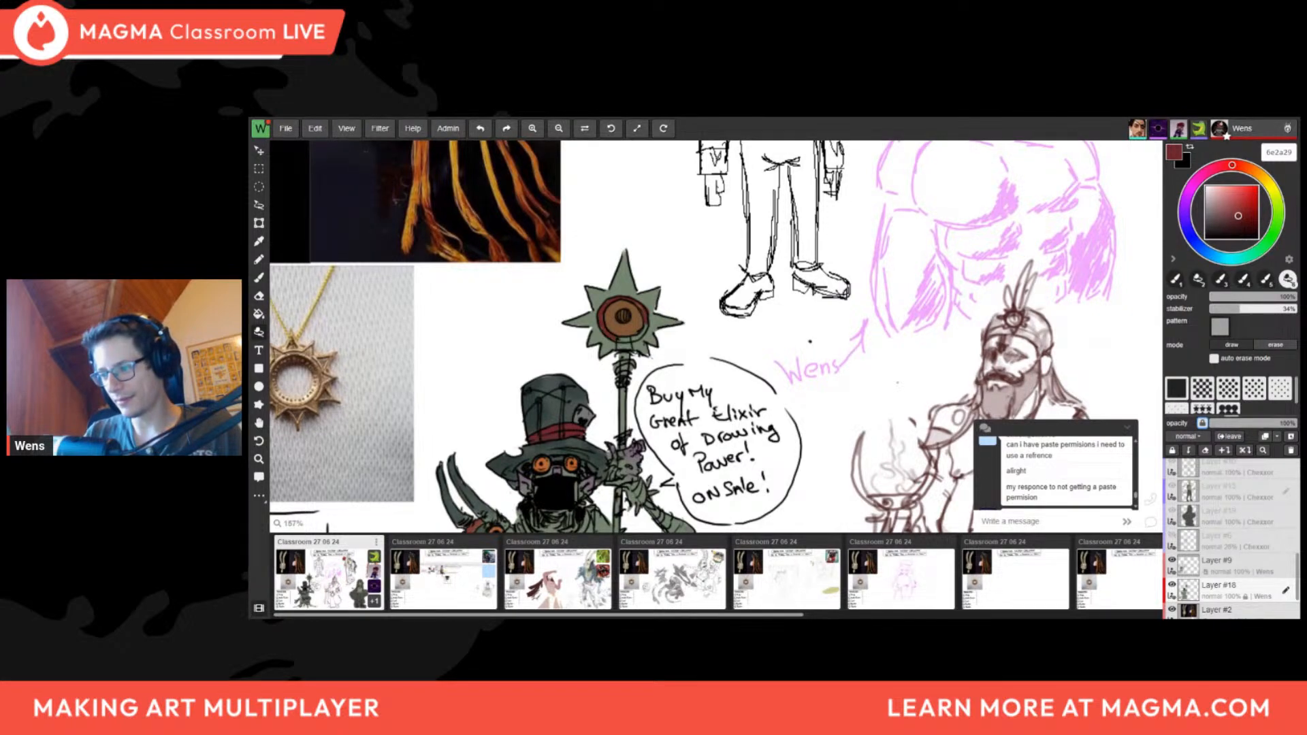
drag(637, 331, 599, 422)
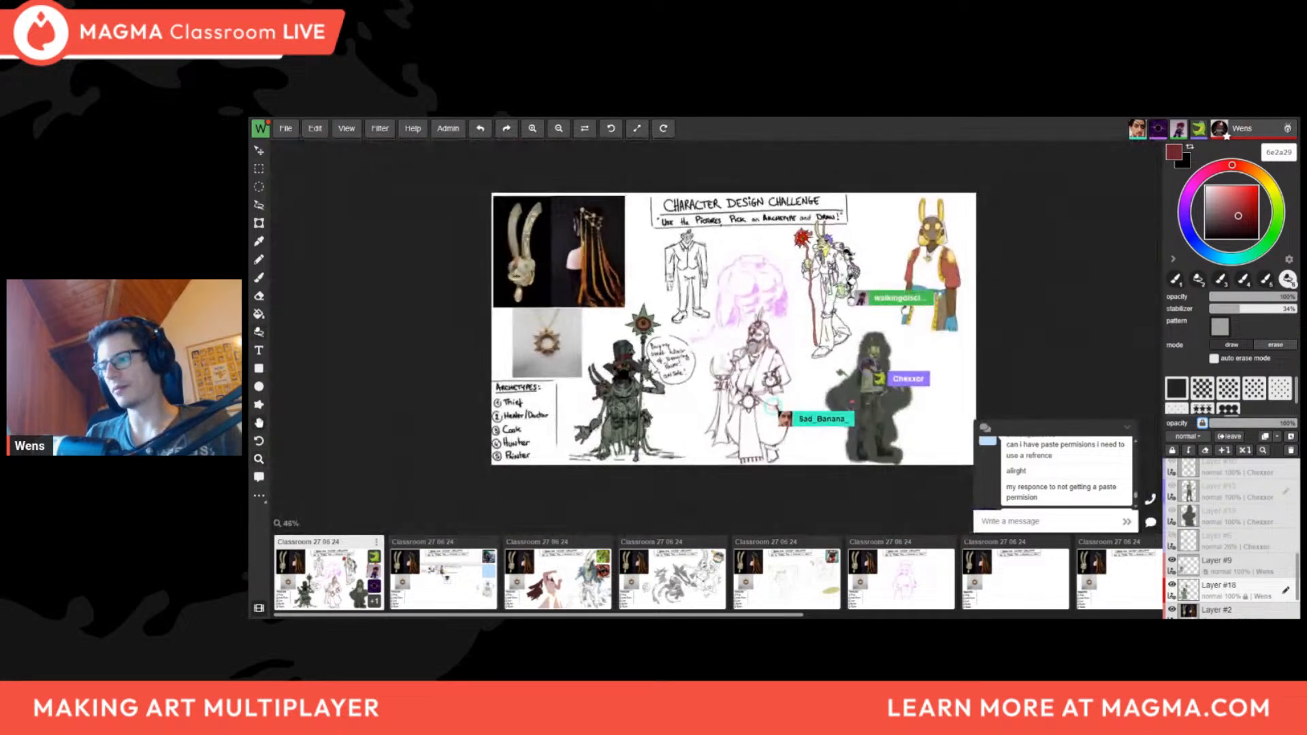
Darken the red to 361615 for the centre of the staff's star ornament
drag(633, 382, 515, 388)
drag(515, 388, 544, 327)
click(573, 279)
click(1237, 228)
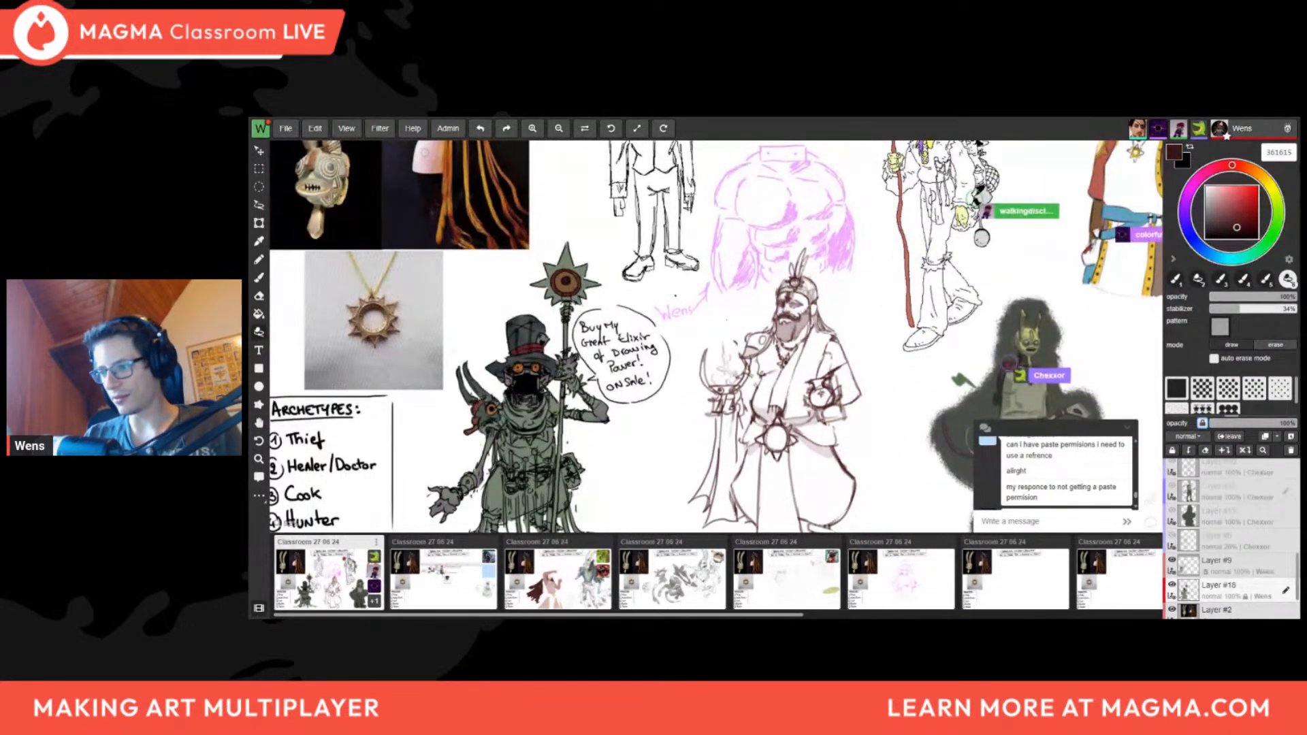
mouse_move(581, 281)
mouse_down()
mouse_move(521, 289)
mouse_move(514, 341)
mouse_move(582, 334)
mouse_up()
Recolour the rays of the staff's star ornament with brown 796450 using freehand filled shapes
key(b)
alt+click(560, 315)
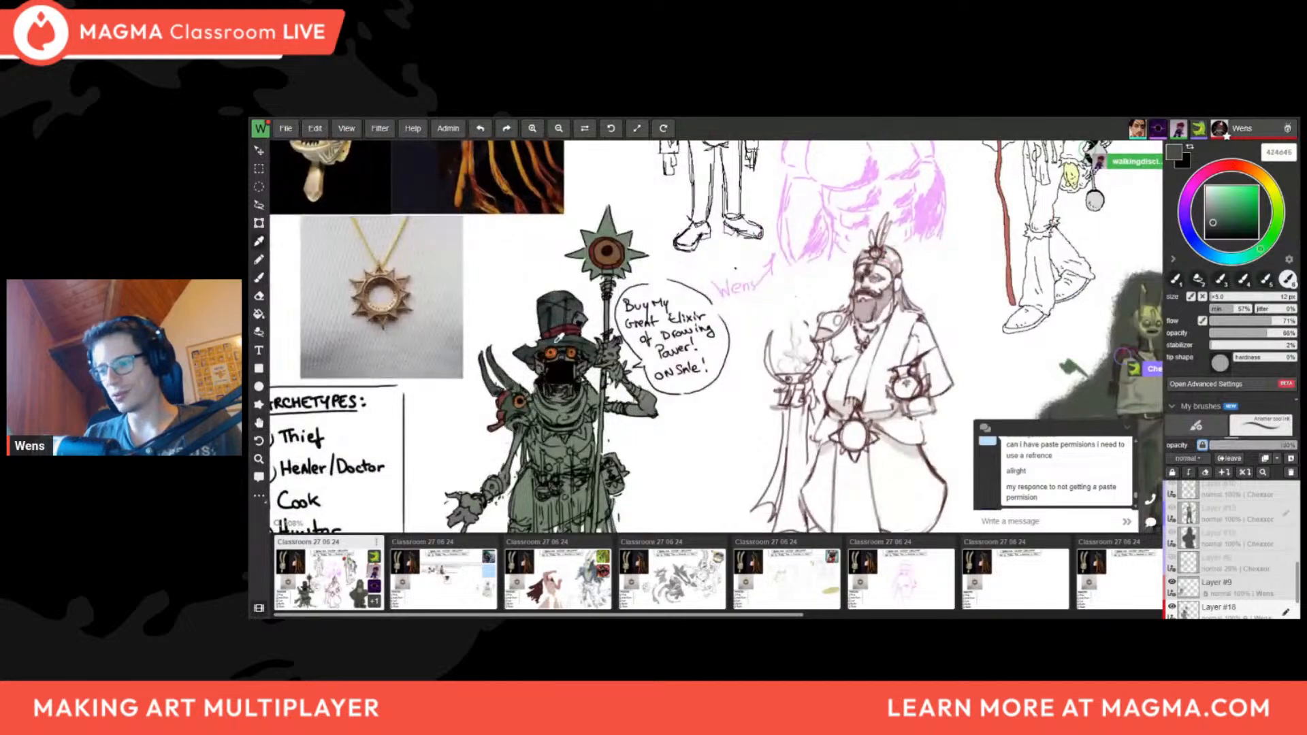
key(l)
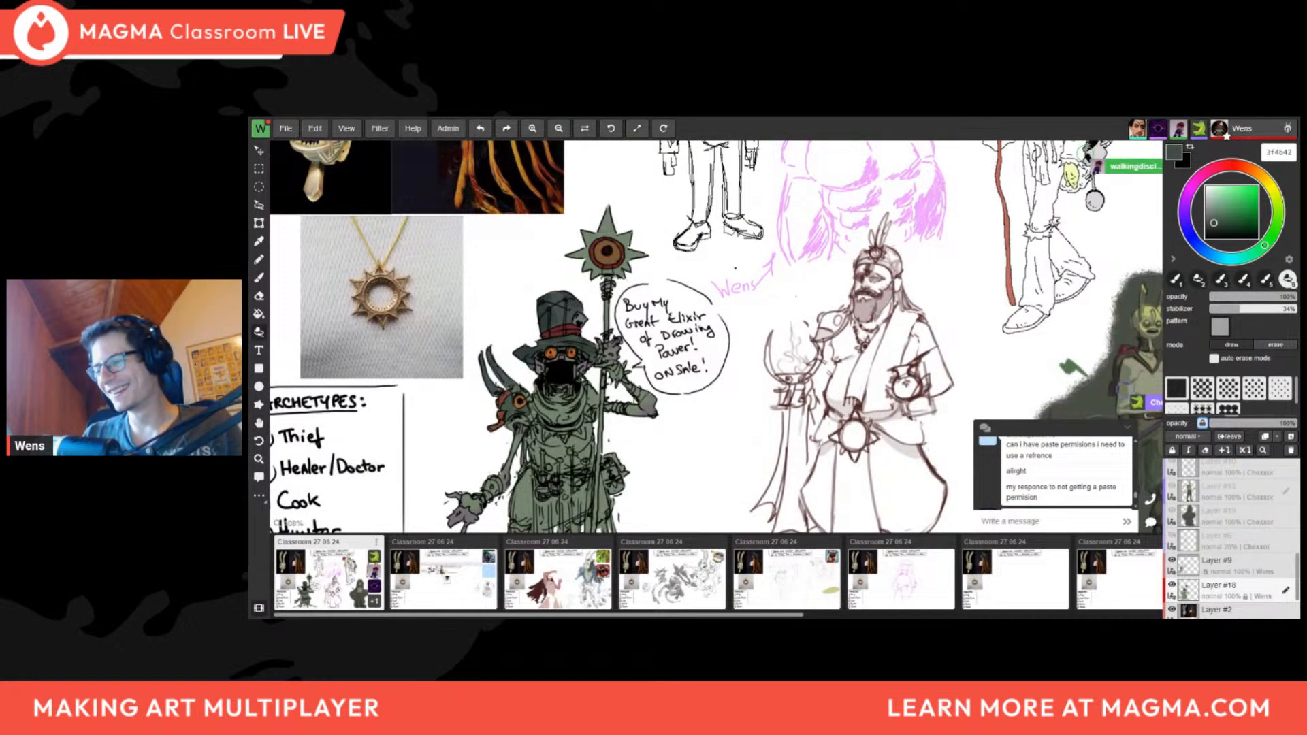
mouse_move(653, 267)
mouse_down()
mouse_move(633, 269)
mouse_move(711, 203)
mouse_up()
alt+click(615, 259)
key(z)
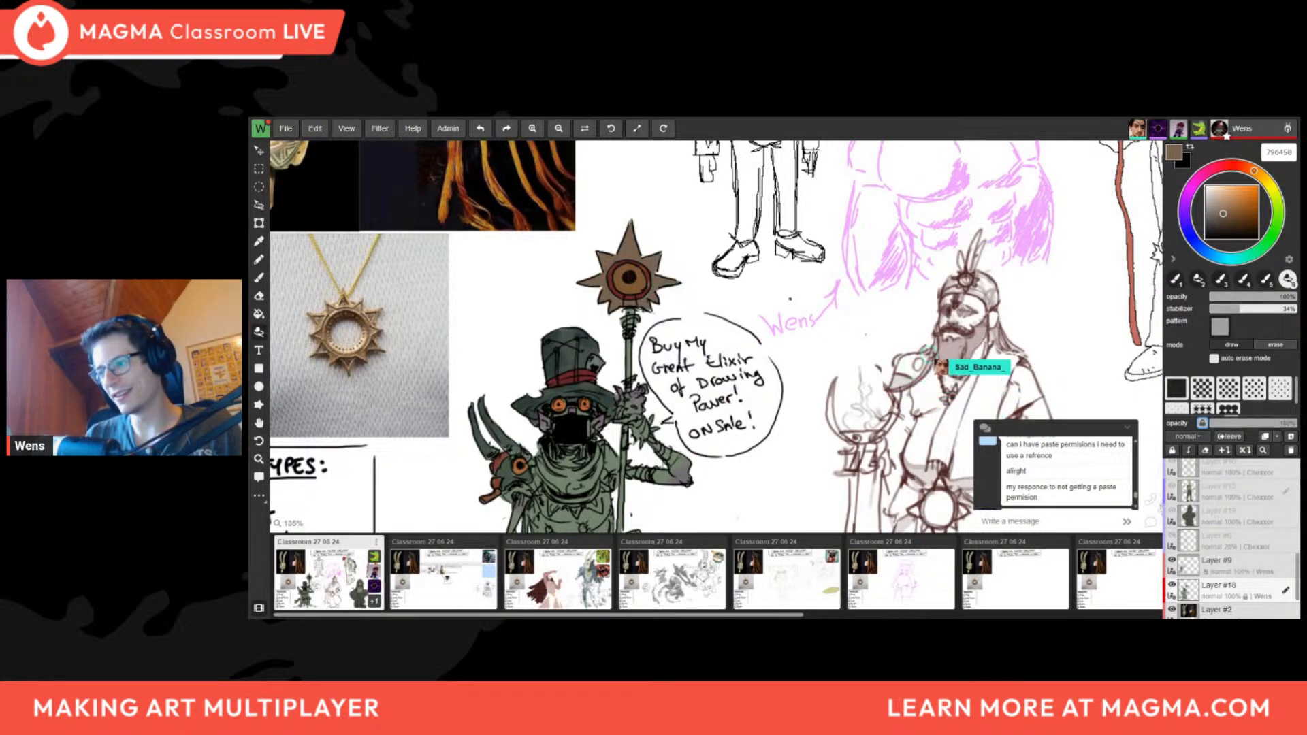
Pick the dark brown 433e39 and check the star ornament's colours against the whole canvas
scroll(662, 299, down, 6)
scroll(654, 296, up, 6)
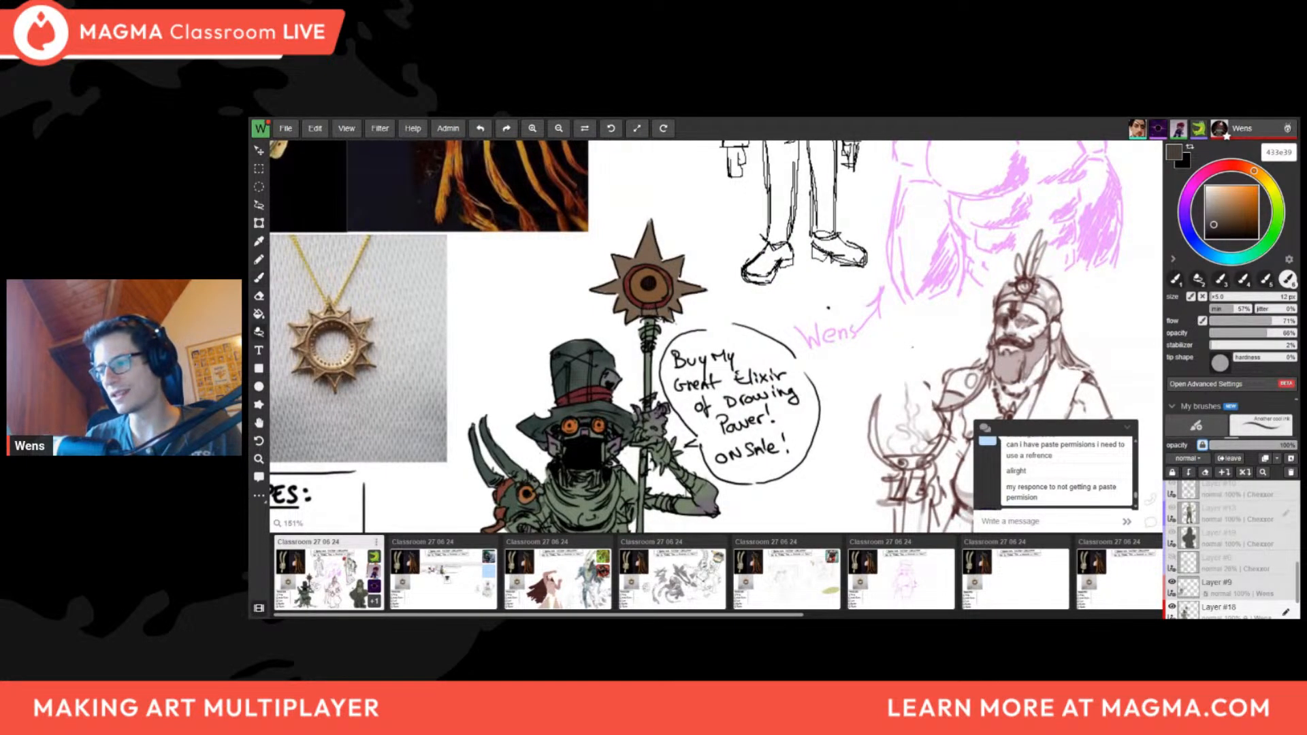
key(e)
scroll(671, 326, down, 6)
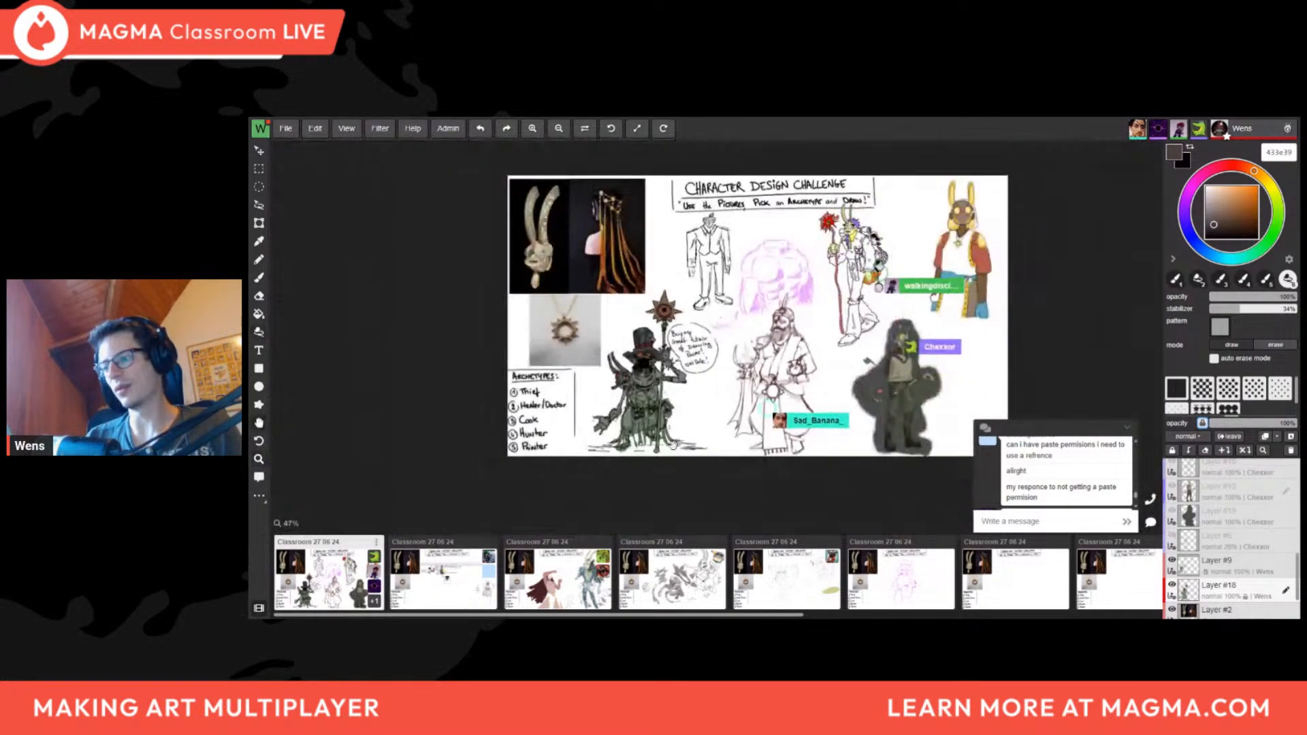
scroll(659, 369, up, 6)
key(b)
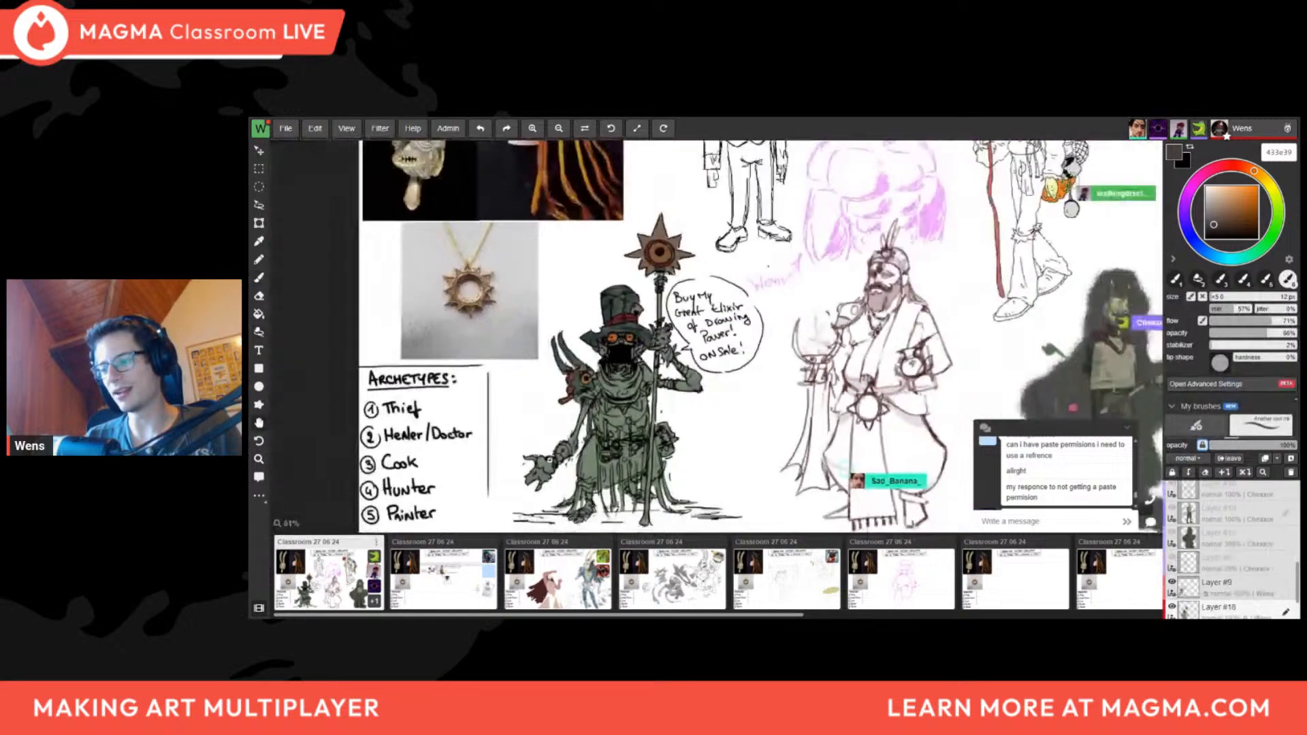
Examine the coloured character at several zoom levels beside the reference pictures and neighbouring drawings
scroll(617, 419, down, 2)
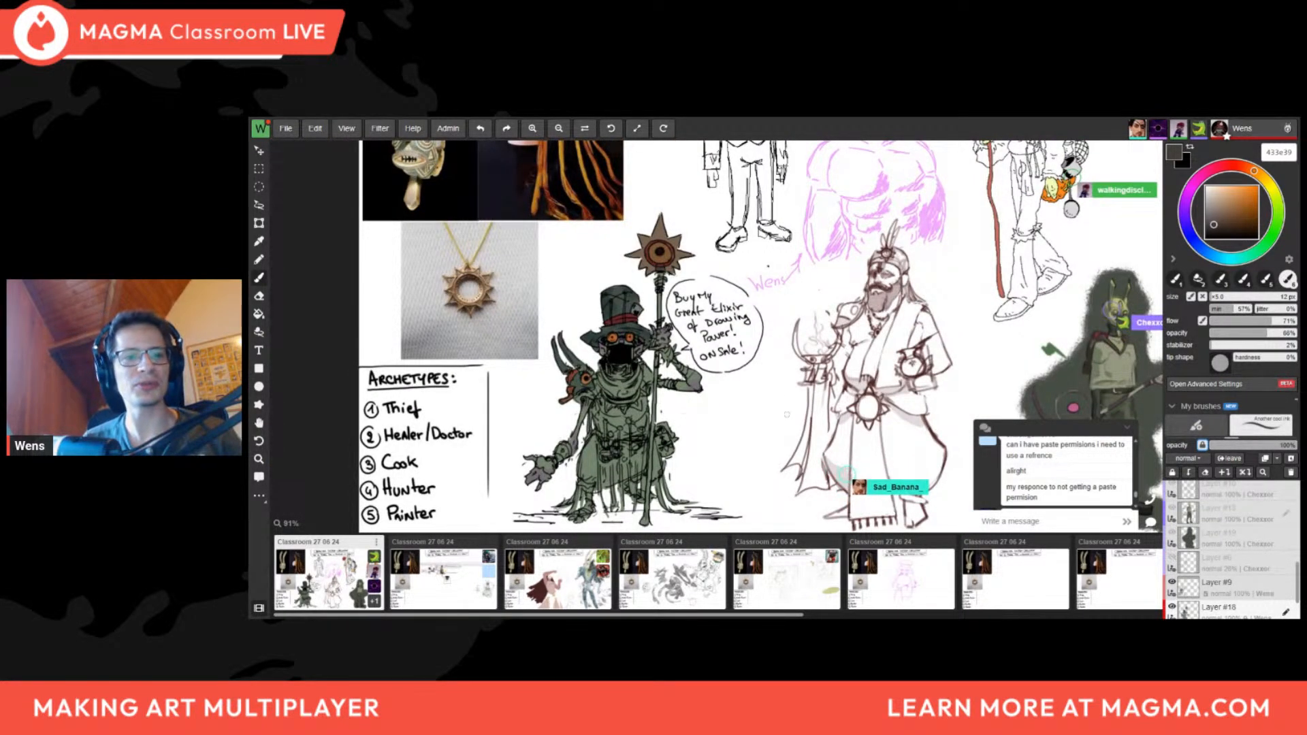
scroll(787, 414, up, 1)
scroll(689, 472, up, 1)
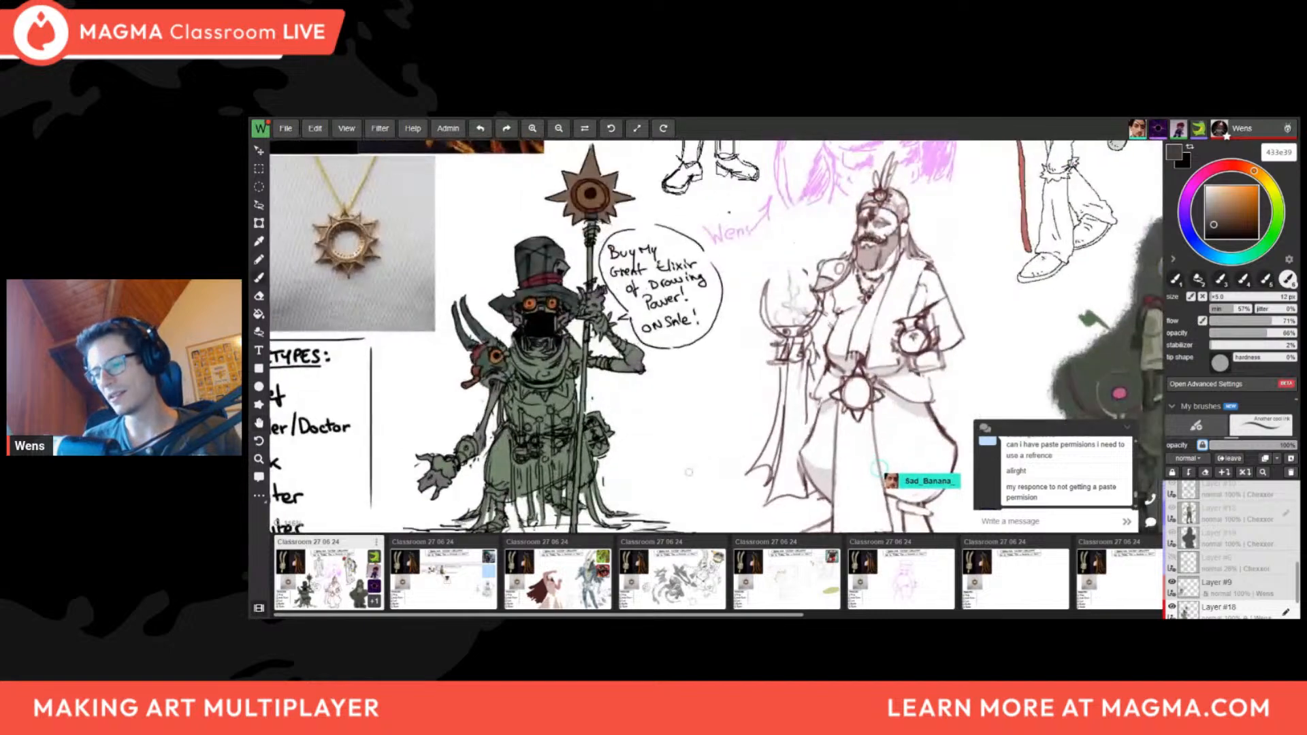
middle_drag(689, 472, 710, 434)
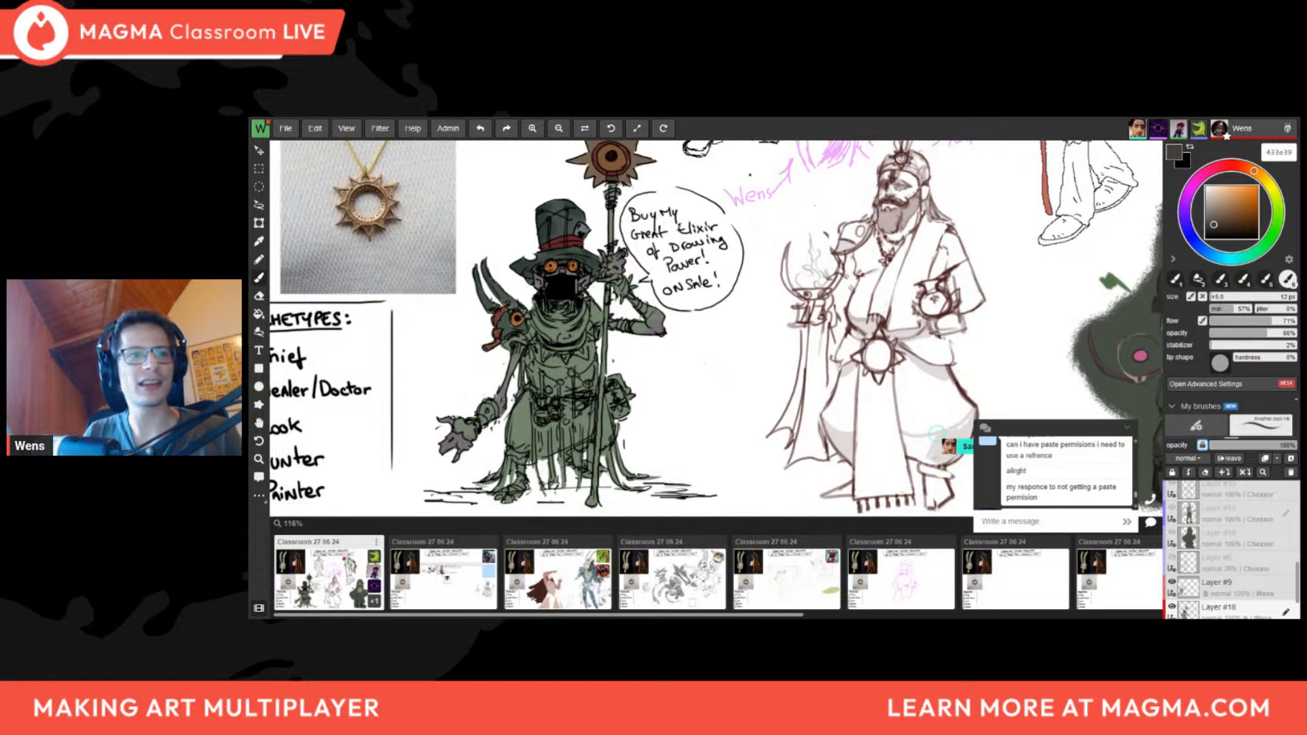
scroll(704, 343, down, 5)
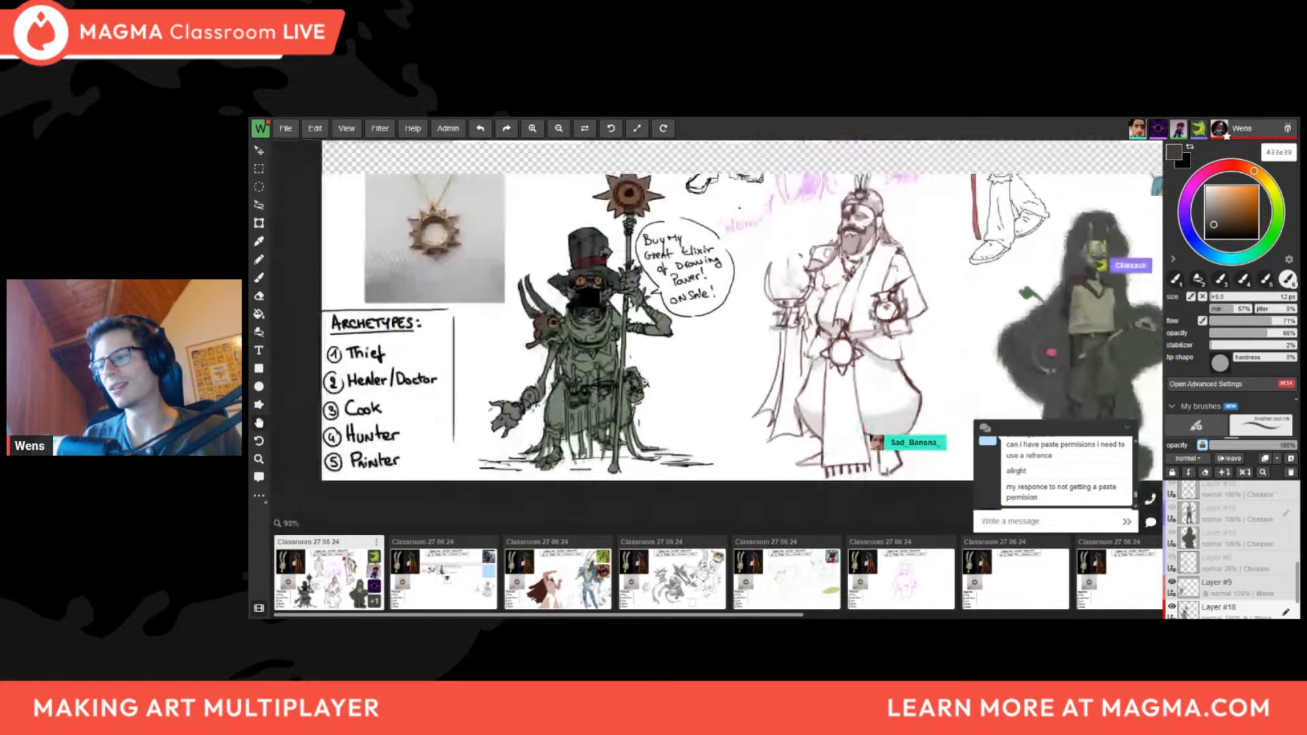
middle_drag(701, 345, 632, 406)
scroll(616, 410, up, 2)
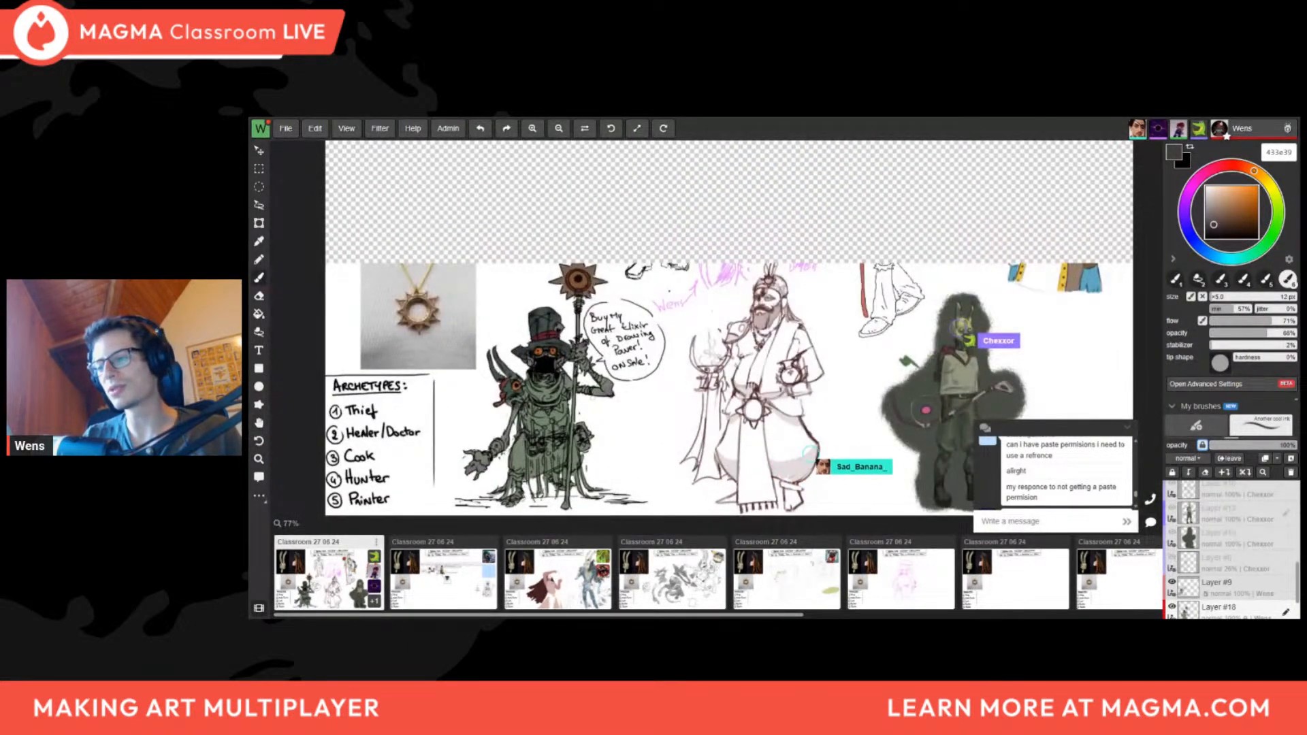
scroll(620, 296, up, 2)
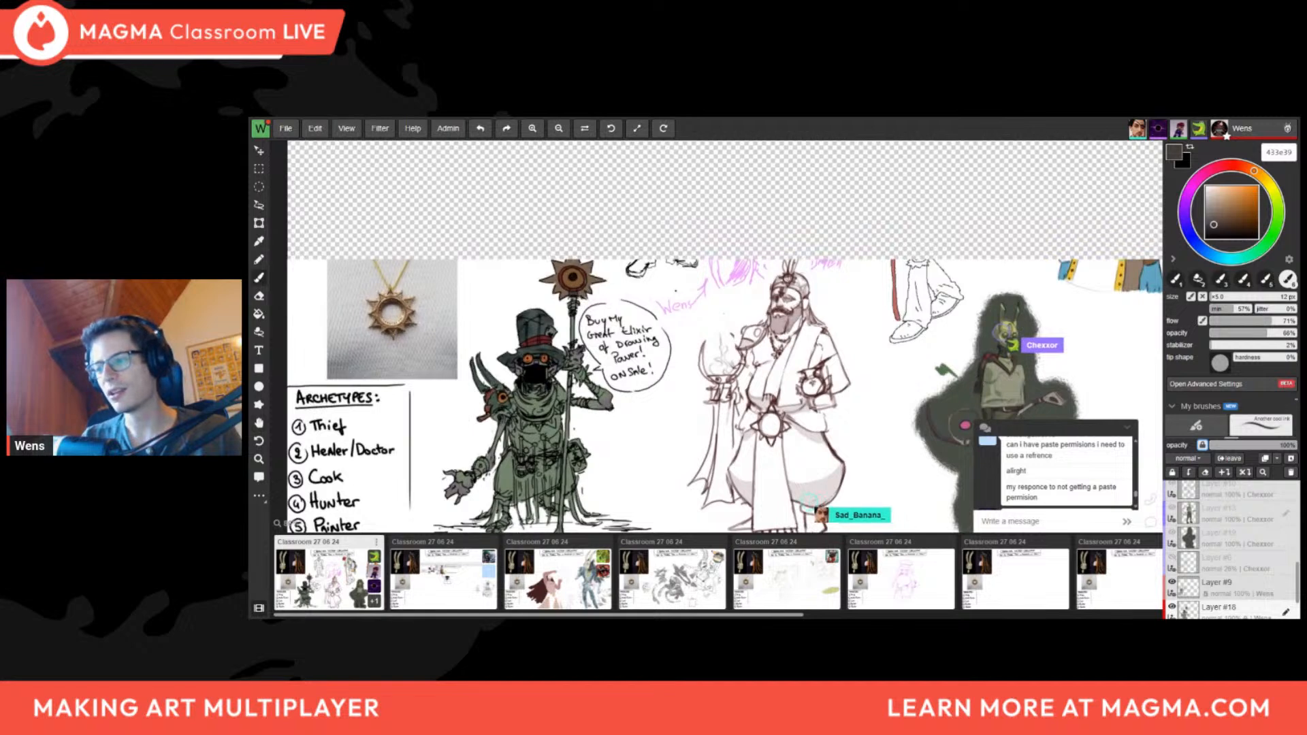
Brush lighter browns such as c7a788 and ac9874 onto the star ornament's rays with a 16 px brush
click(1224, 213)
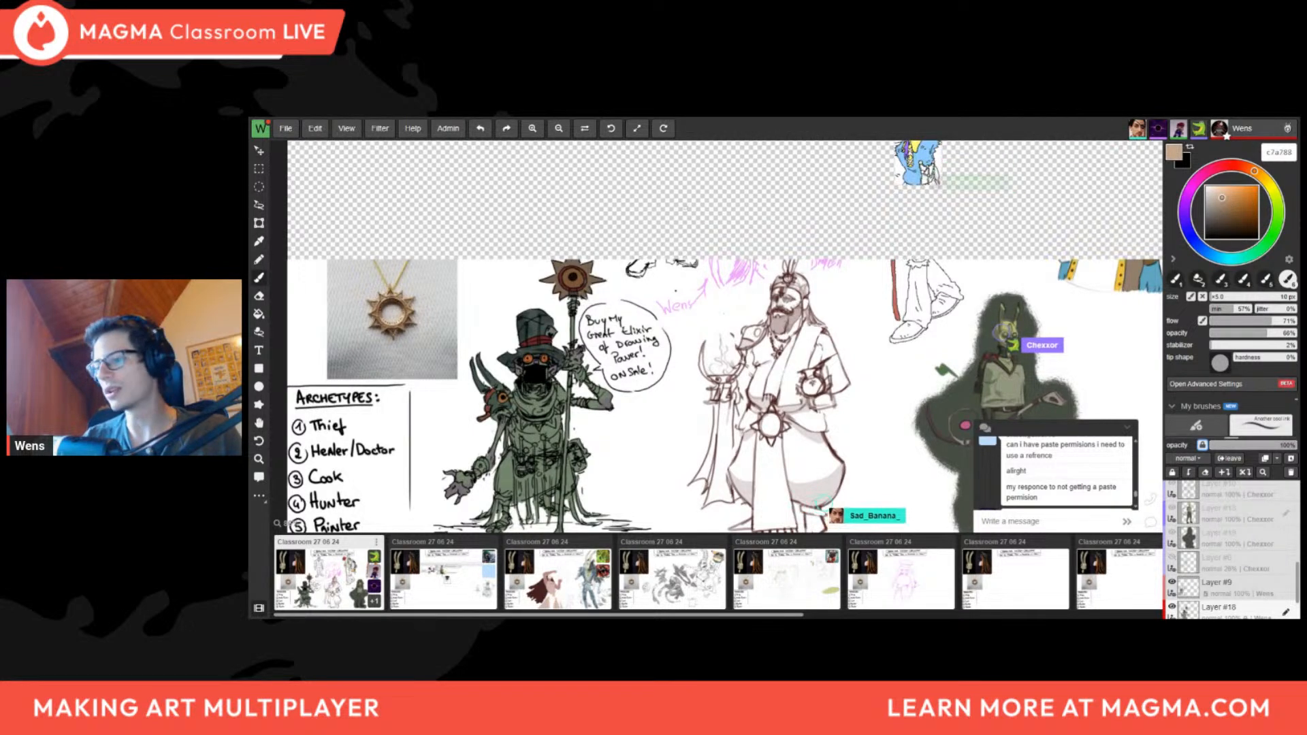
click(1222, 197)
key(])
key(])
key(])
key(])
key(])
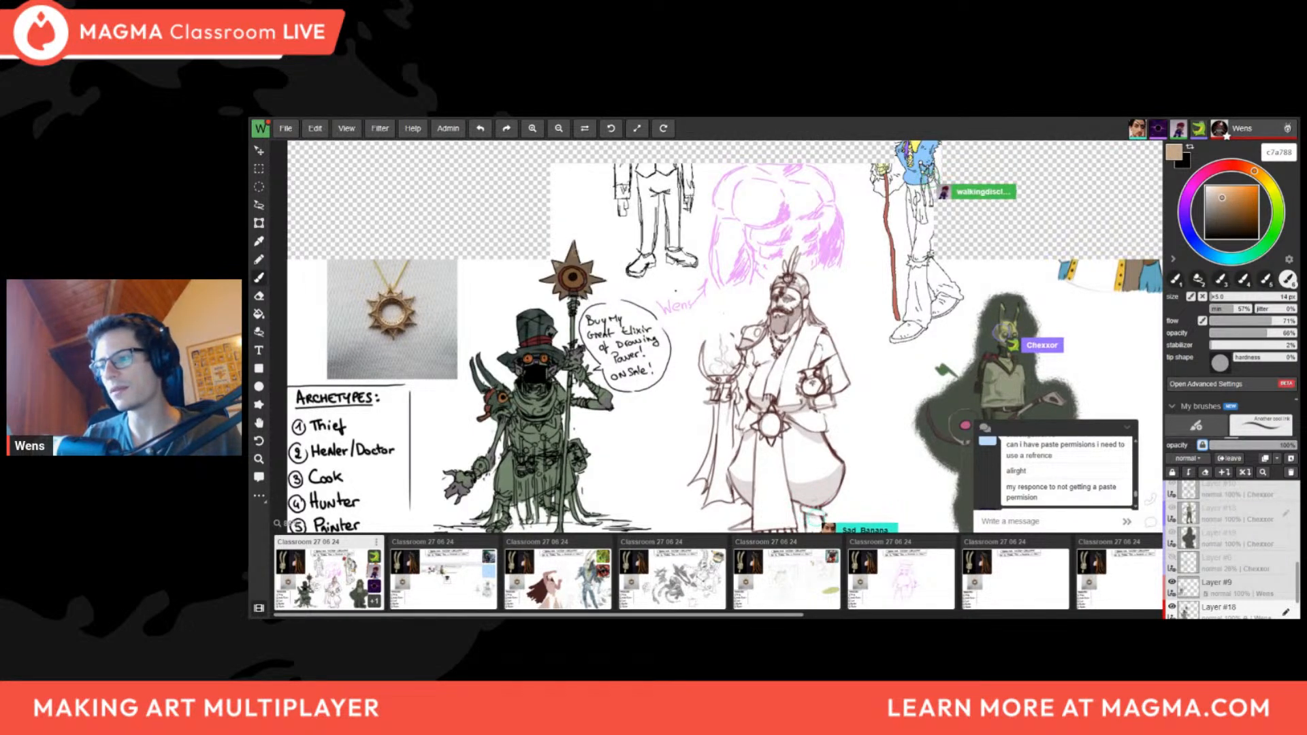
click(1223, 203)
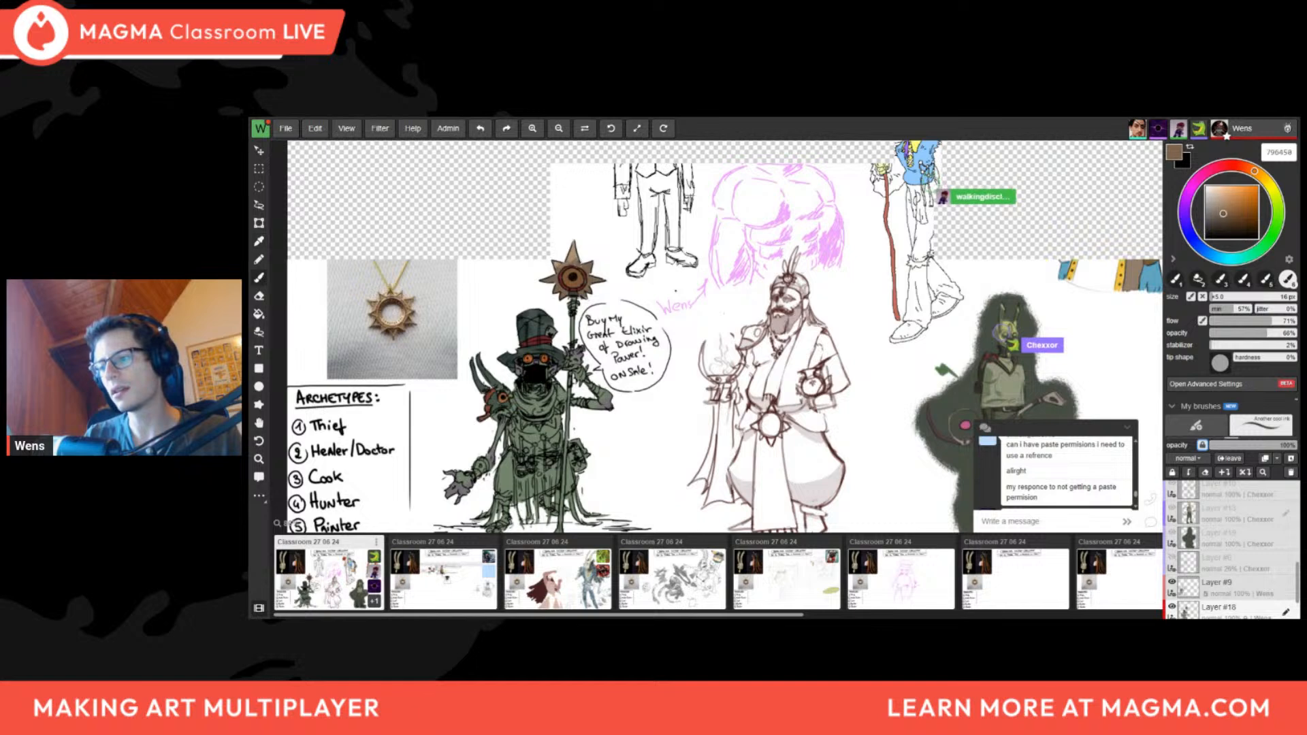
alt+click(575, 252)
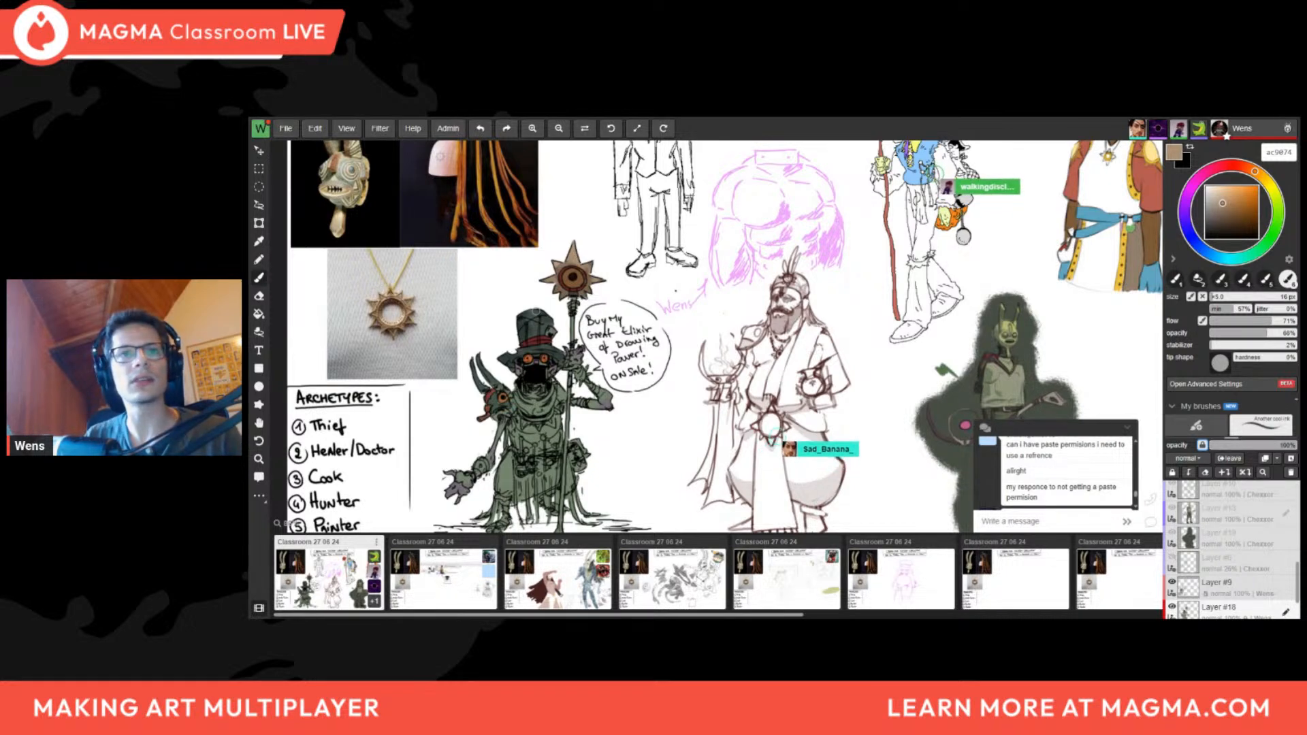
Paint the centre of the star ornament with the warm oranges be8655 and ef9e58
middle_drag(537, 310, 520, 339)
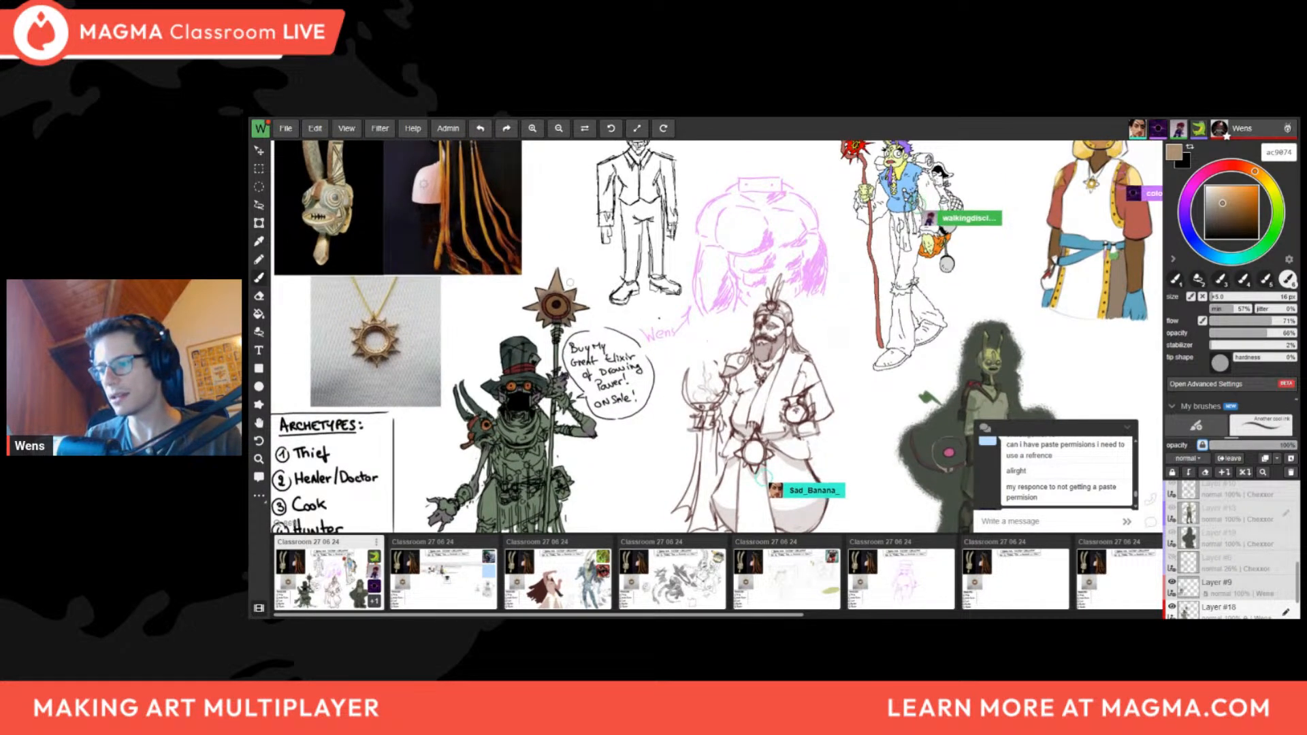
alt+click(557, 305)
click(1234, 197)
drag(553, 301, 393, 561)
alt+click(557, 305)
alt+click(558, 305)
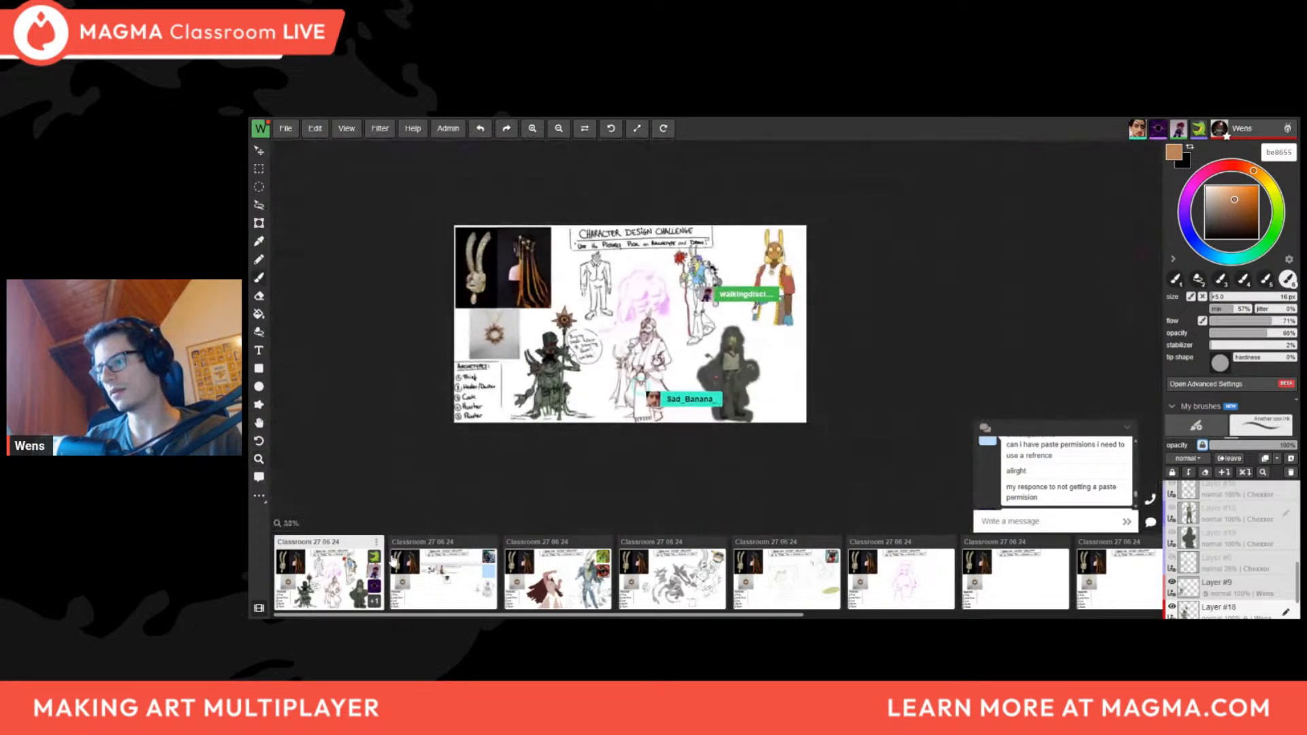
drag(620, 383, 608, 143)
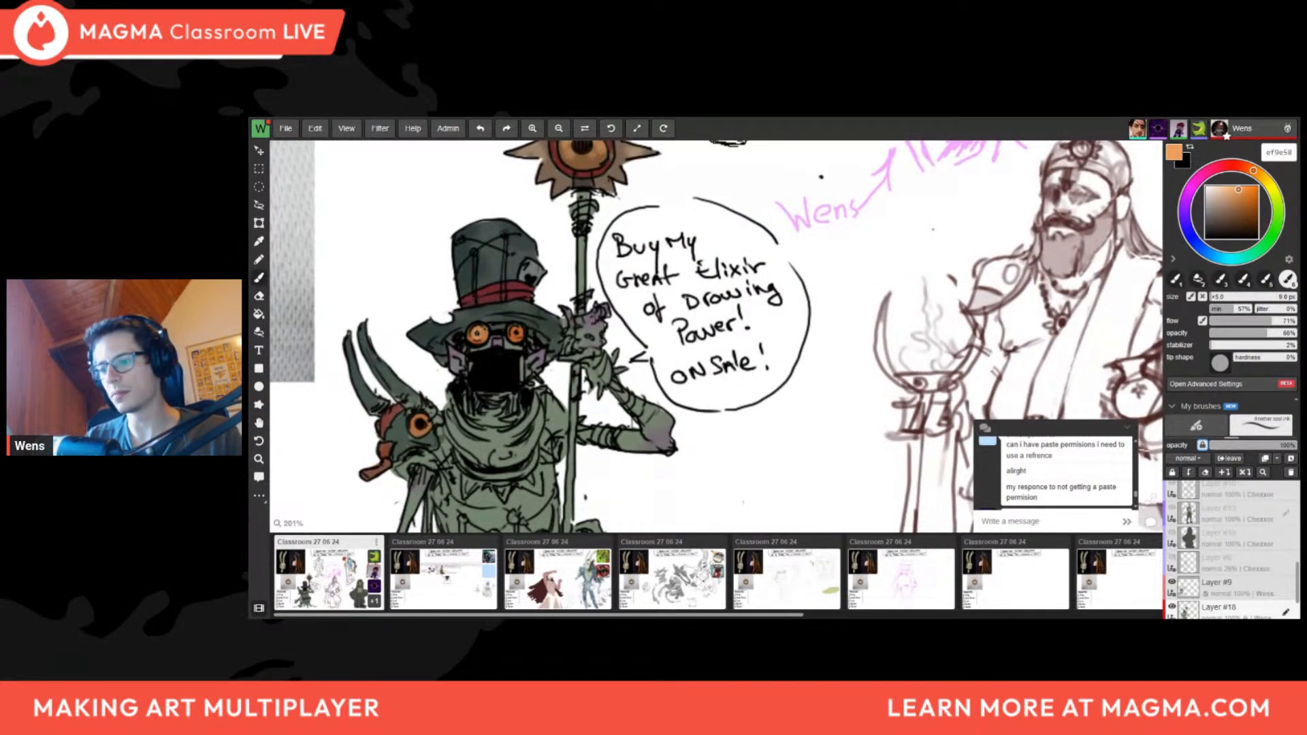
Sample the light grey-green 72846c and brush highlights around the character's top hat
ctrl+drag(521, 299, 573, 221)
mouse_move(574, 221)
mouse_down()
mouse_move(532, 282)
mouse_move(417, 342)
mouse_up()
alt+click(465, 292)
drag(417, 342, 402, 350)
ctrl+drag(402, 350, 488, 274)
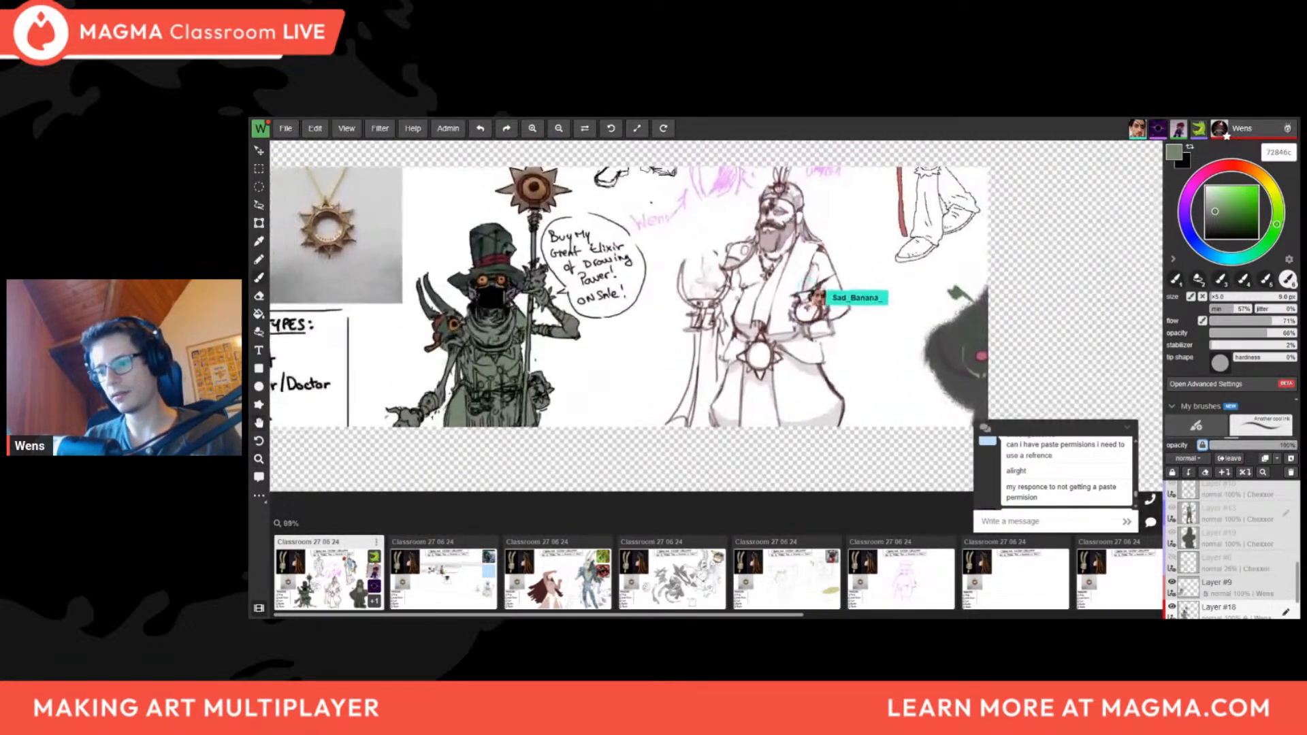
Enlarge the brush to 14 px, sample the hat's colours and paint the scarf in muted red 6f4940
key(bracketright)
alt+click(499, 249)
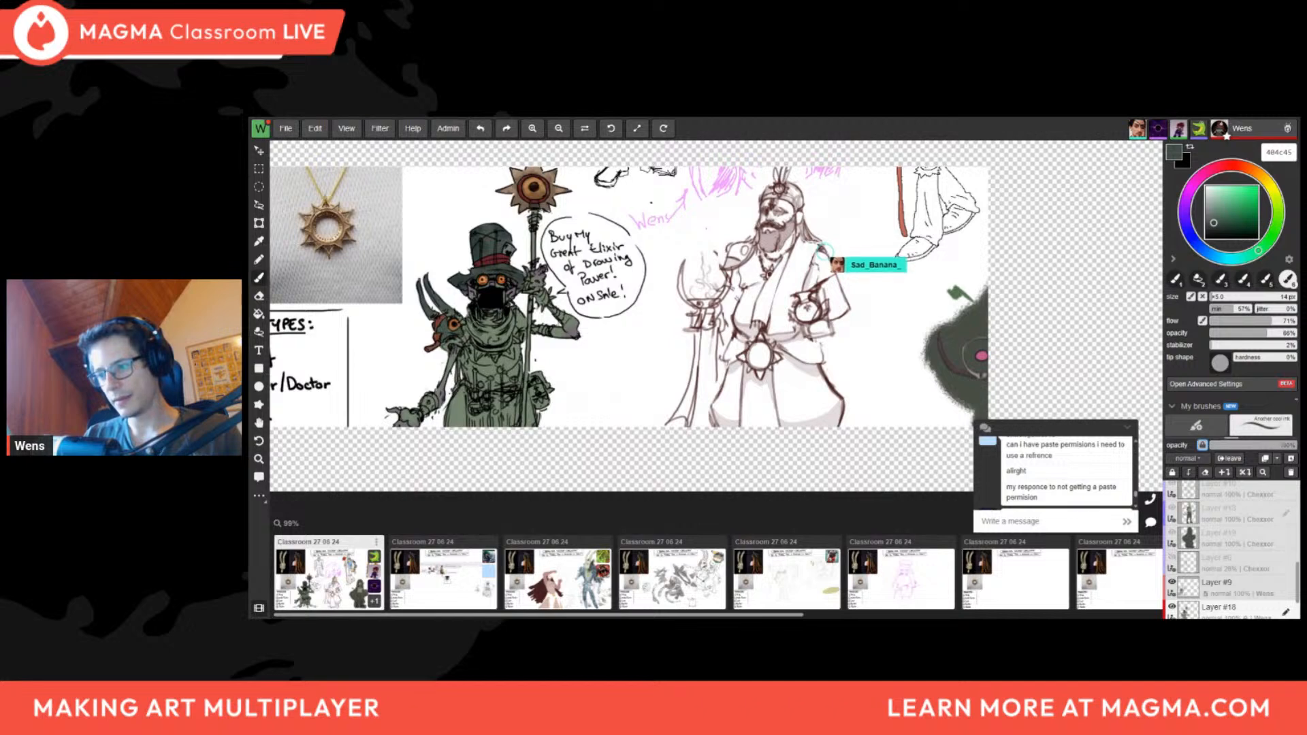
drag(486, 331, 493, 333)
alt+click(496, 262)
alt+click(482, 334)
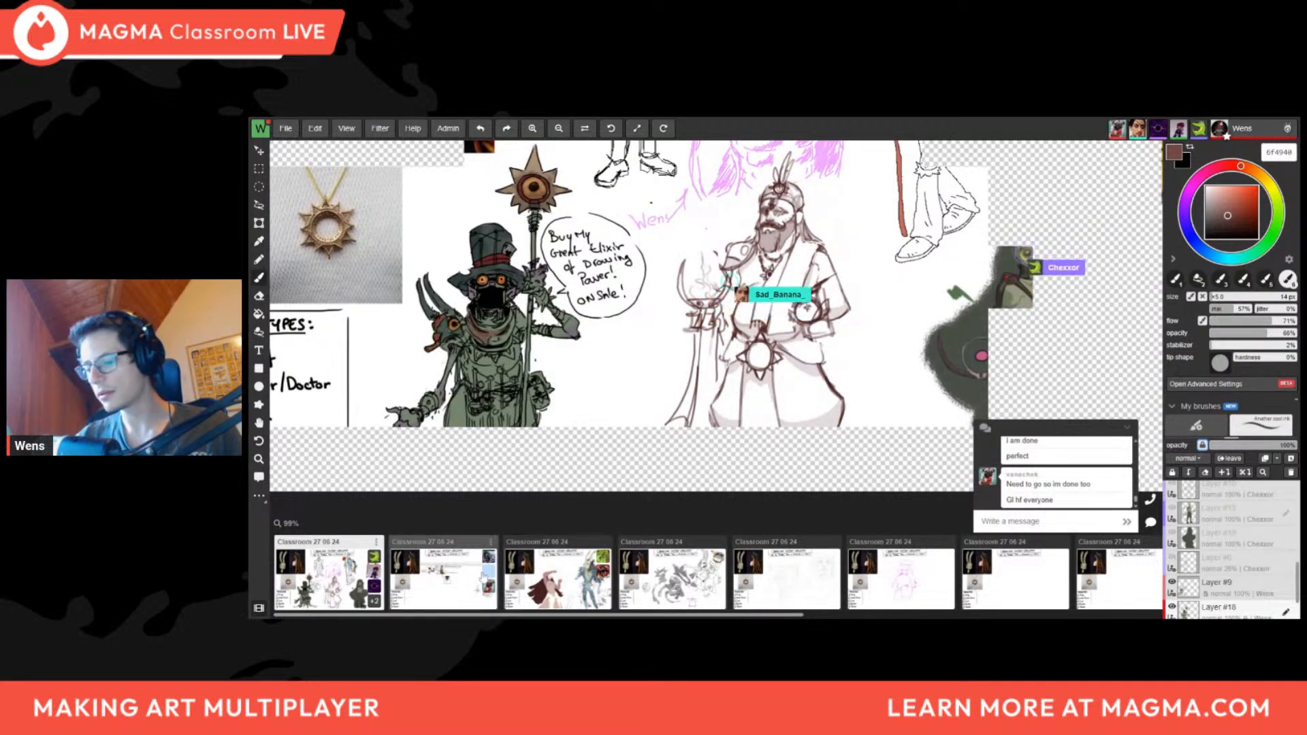
Review the other participants' challenge canvases one by one, ending with the figure in blue, yellow and red
click(485, 584)
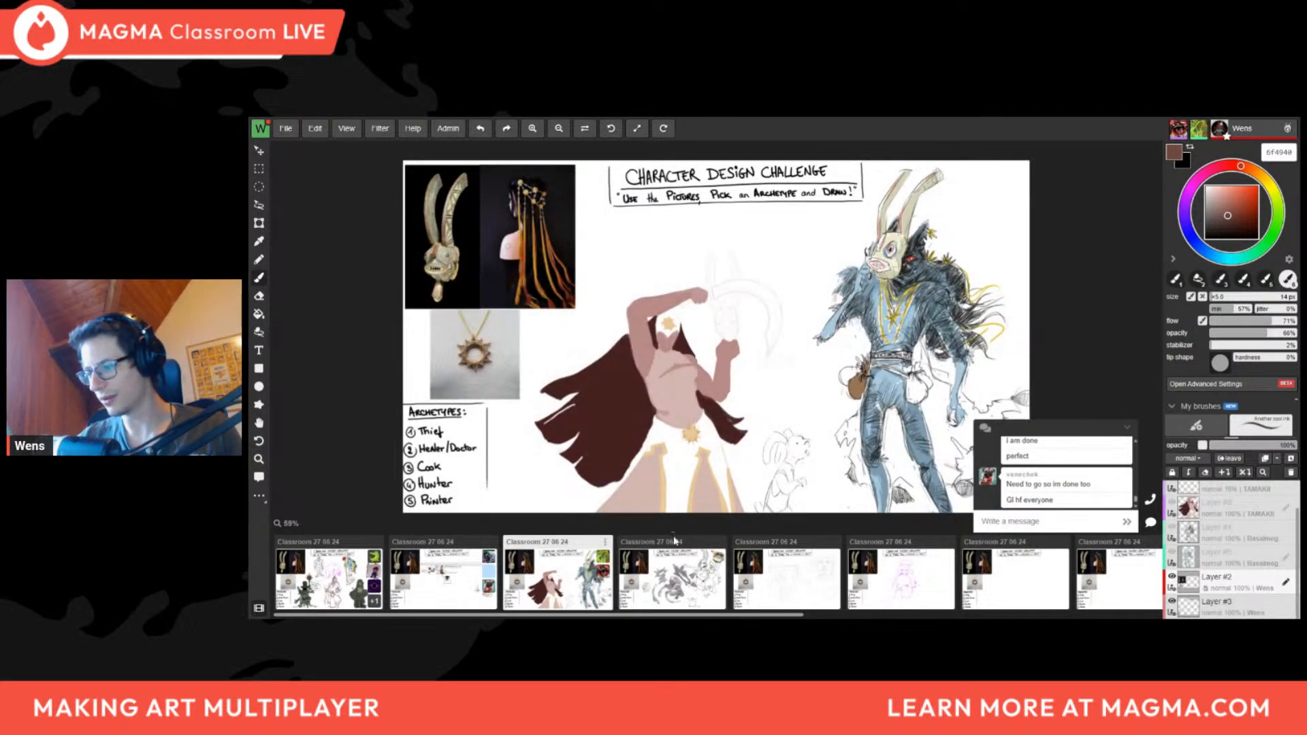
click(685, 583)
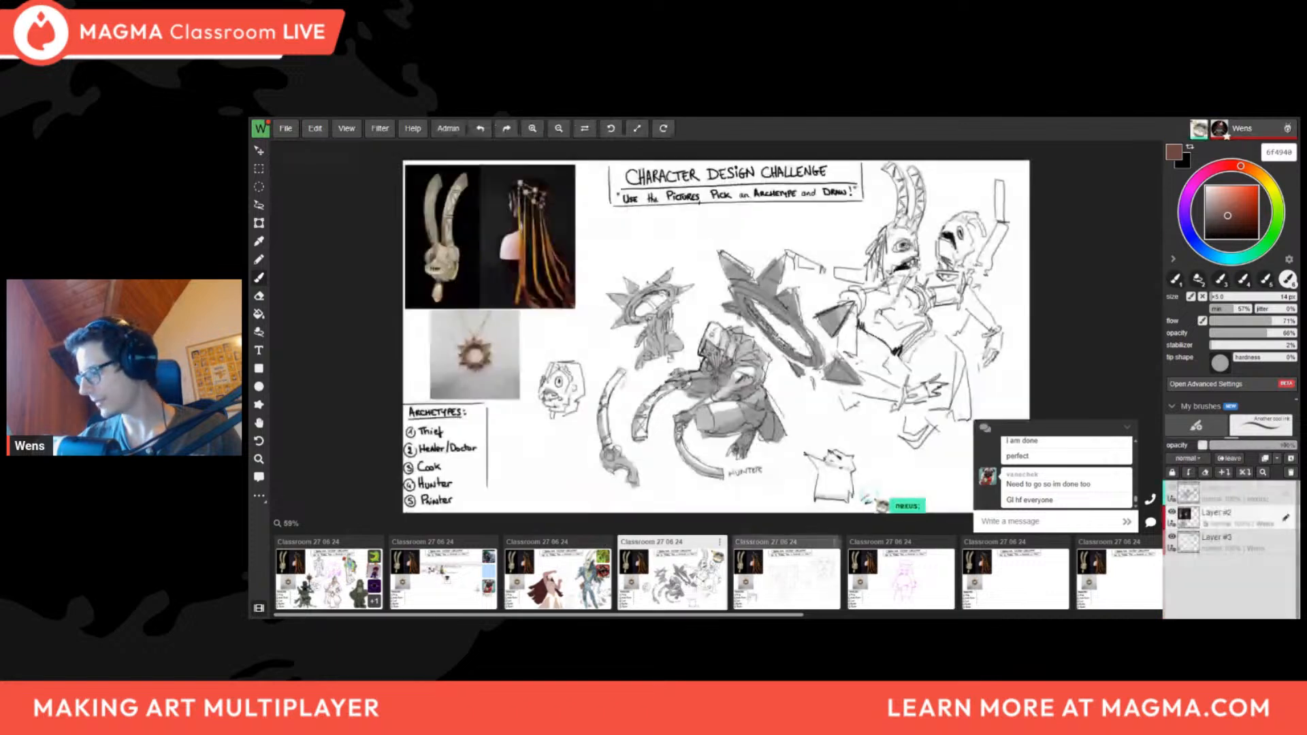
click(780, 579)
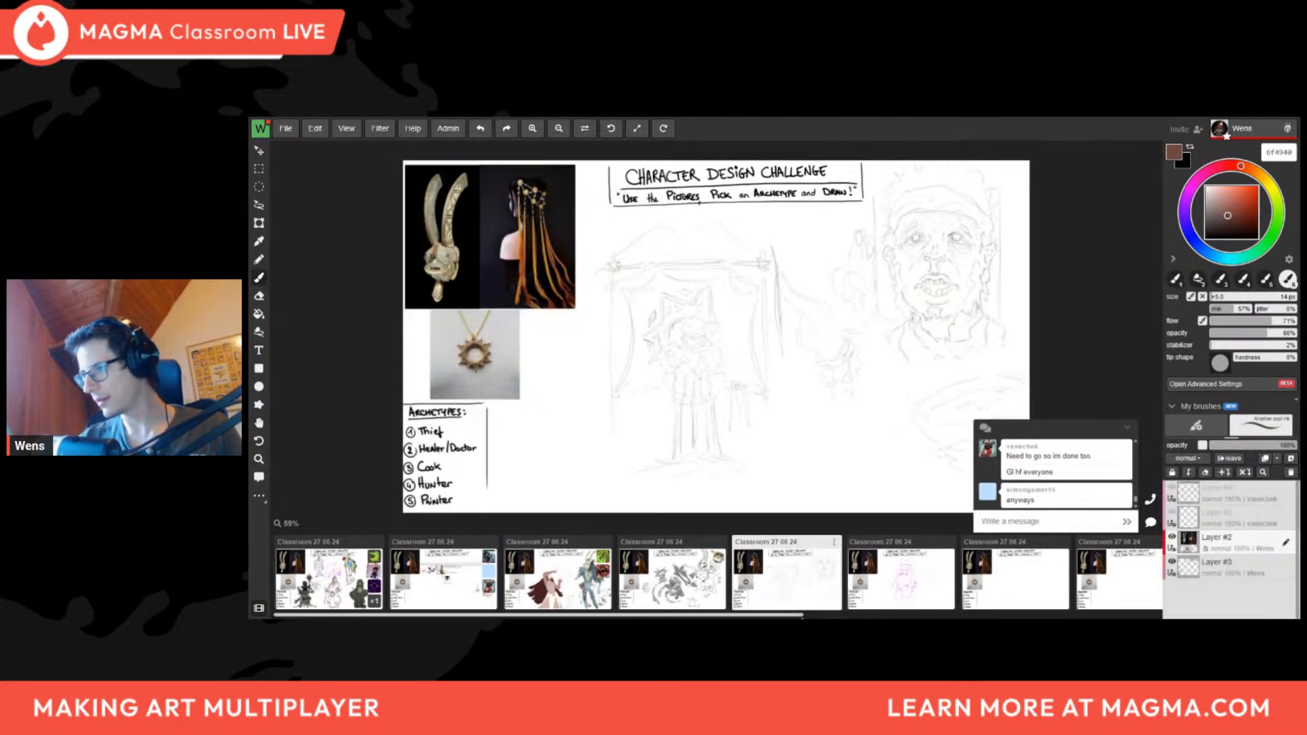
scroll(843, 602, right, 1)
click(844, 601)
scroll(824, 595, right, 1)
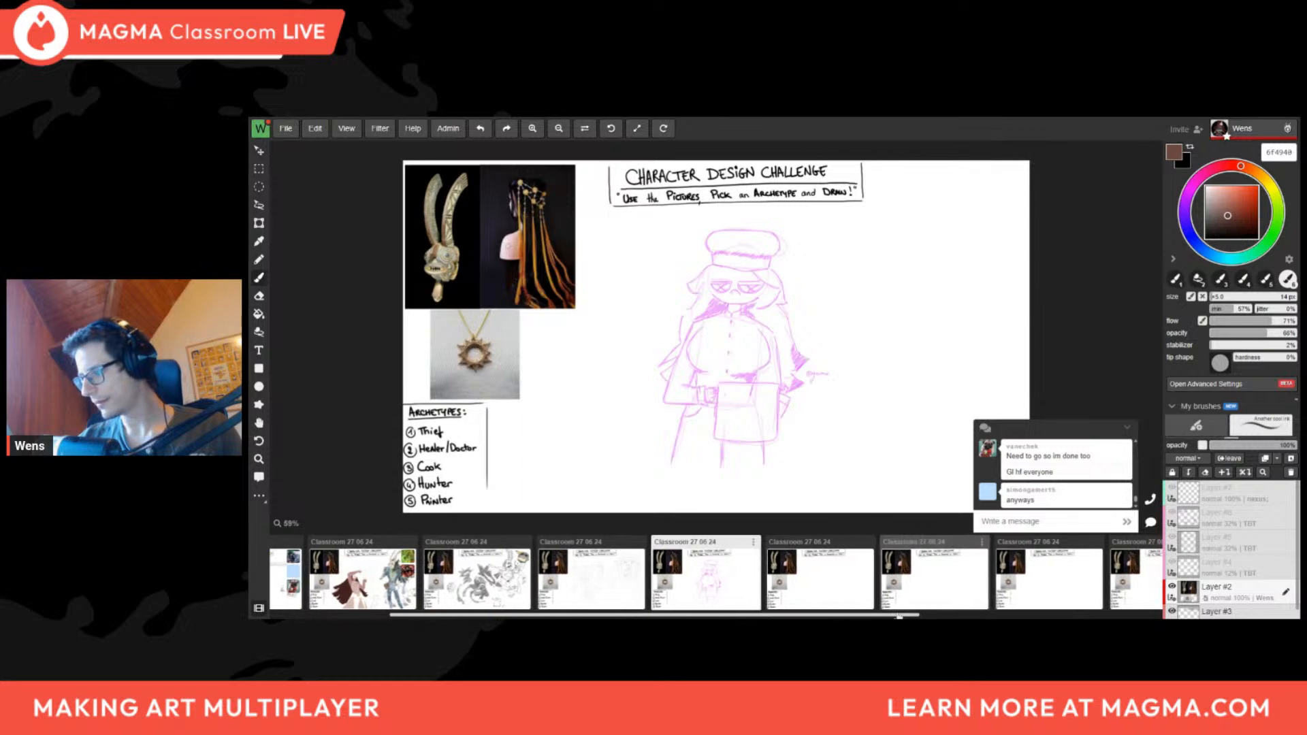
click(822, 593)
scroll(851, 590, right, 3)
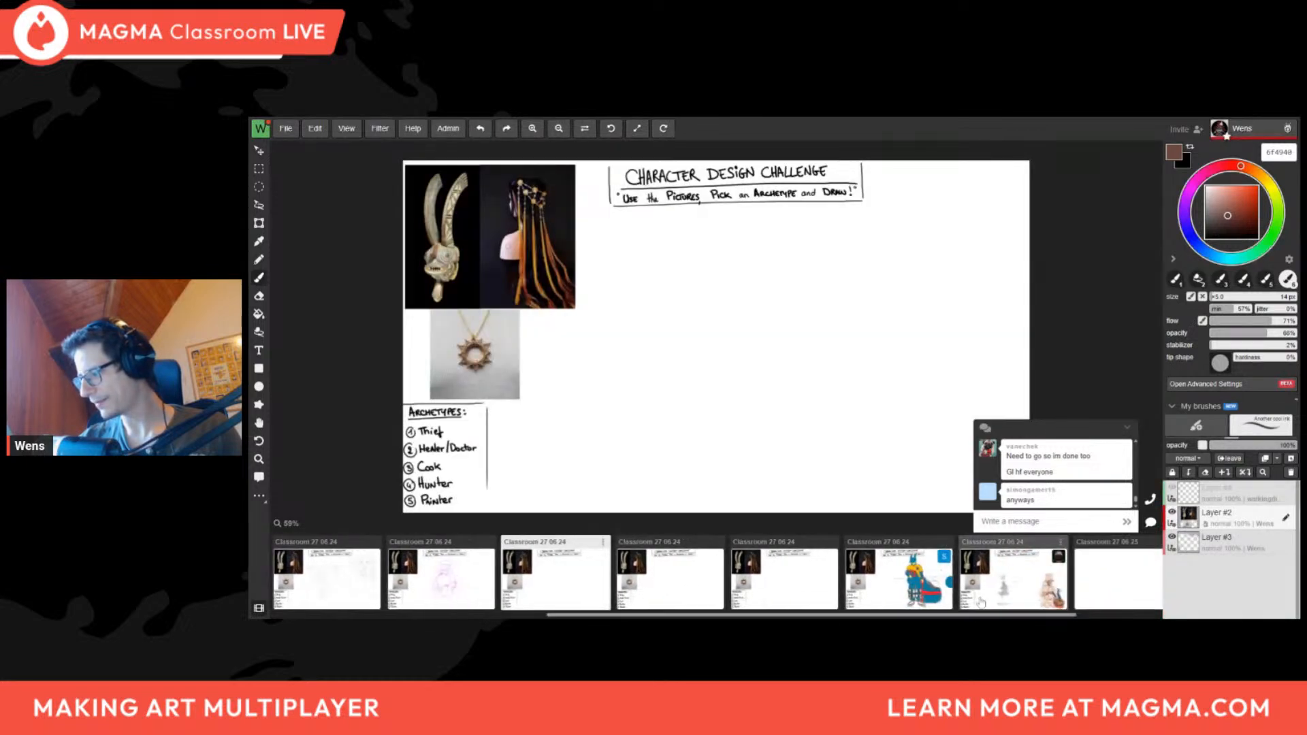
click(882, 585)
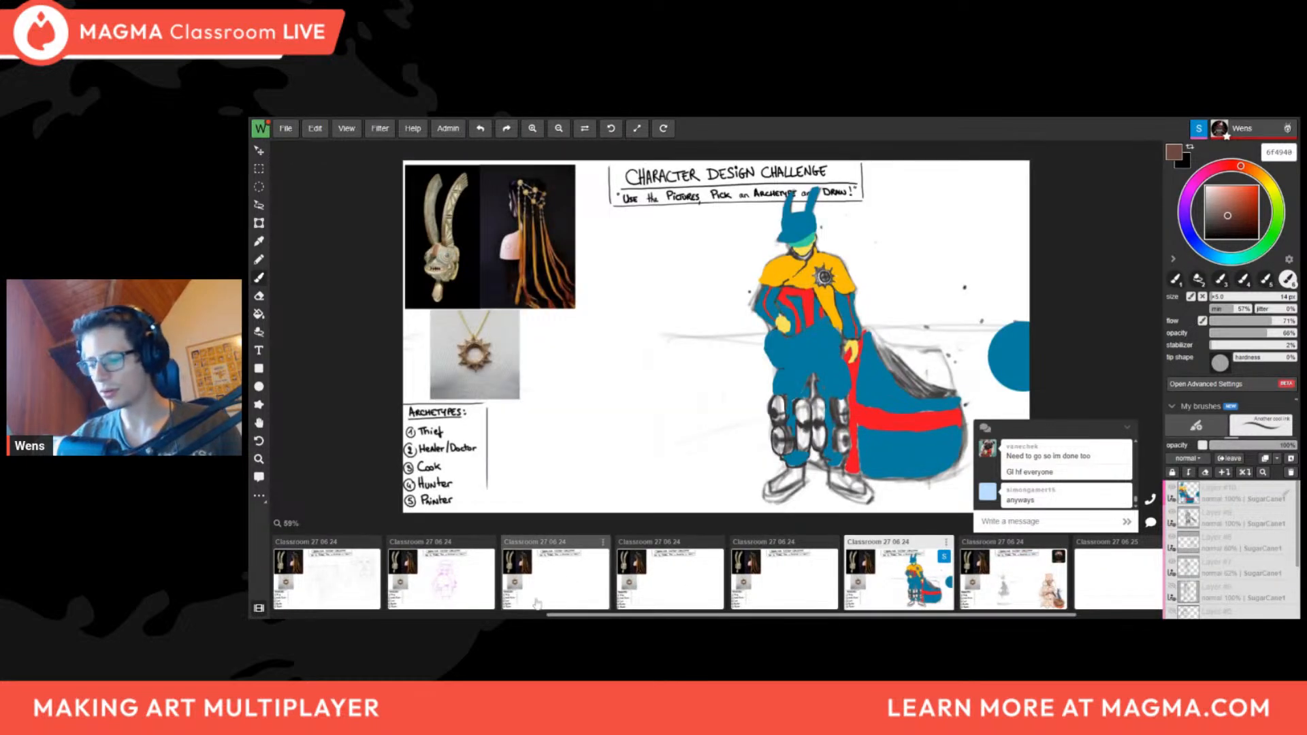
Look again at the faint pencil sketch canvas and return to the canvas with the top-hatted character
click(422, 592)
click(327, 579)
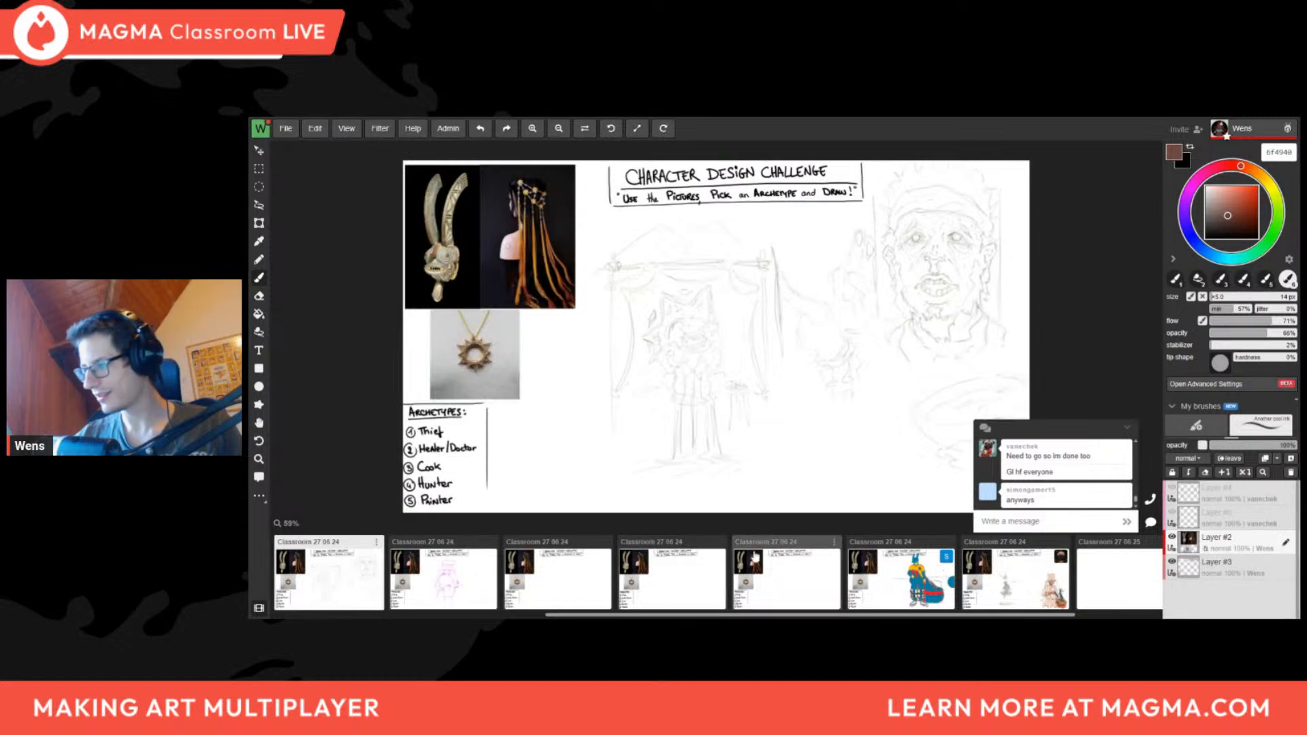
scroll(795, 350, up, 3)
scroll(796, 349, down, 3)
scroll(681, 361, up, 3)
scroll(613, 368, down, 3)
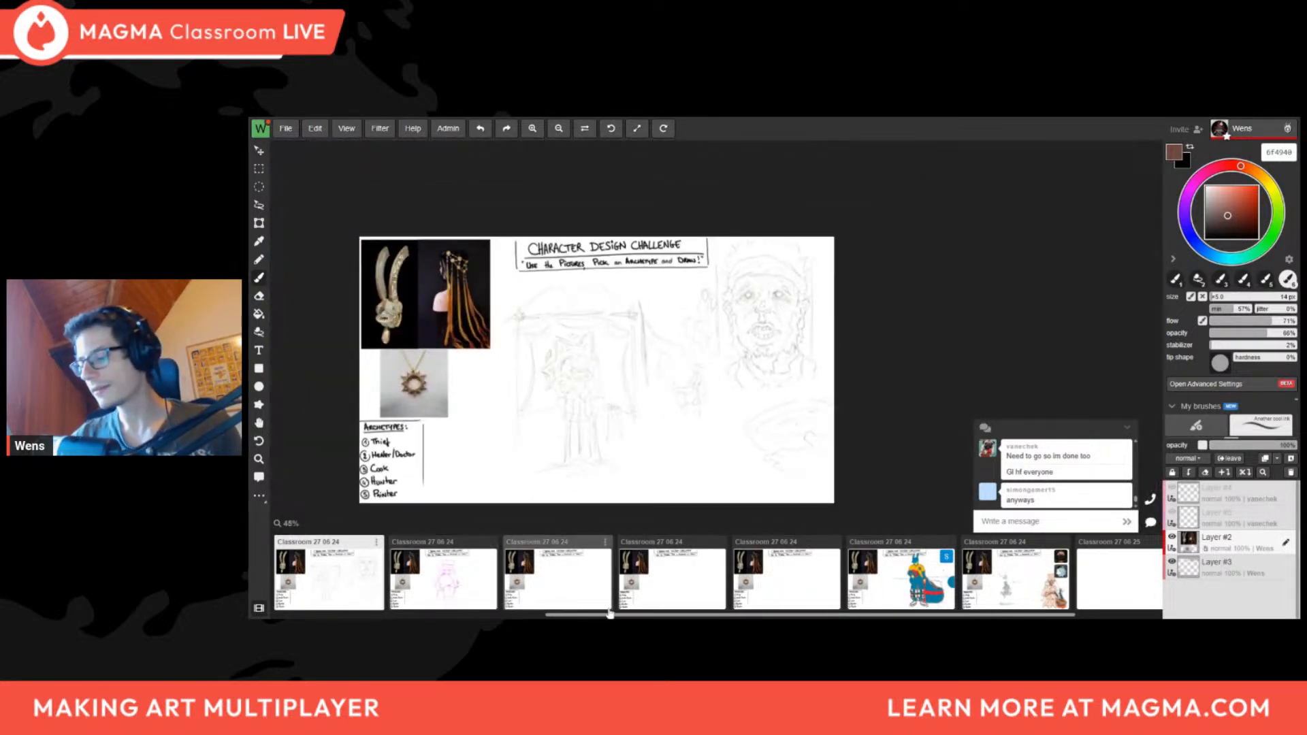
drag(596, 615, 339, 615)
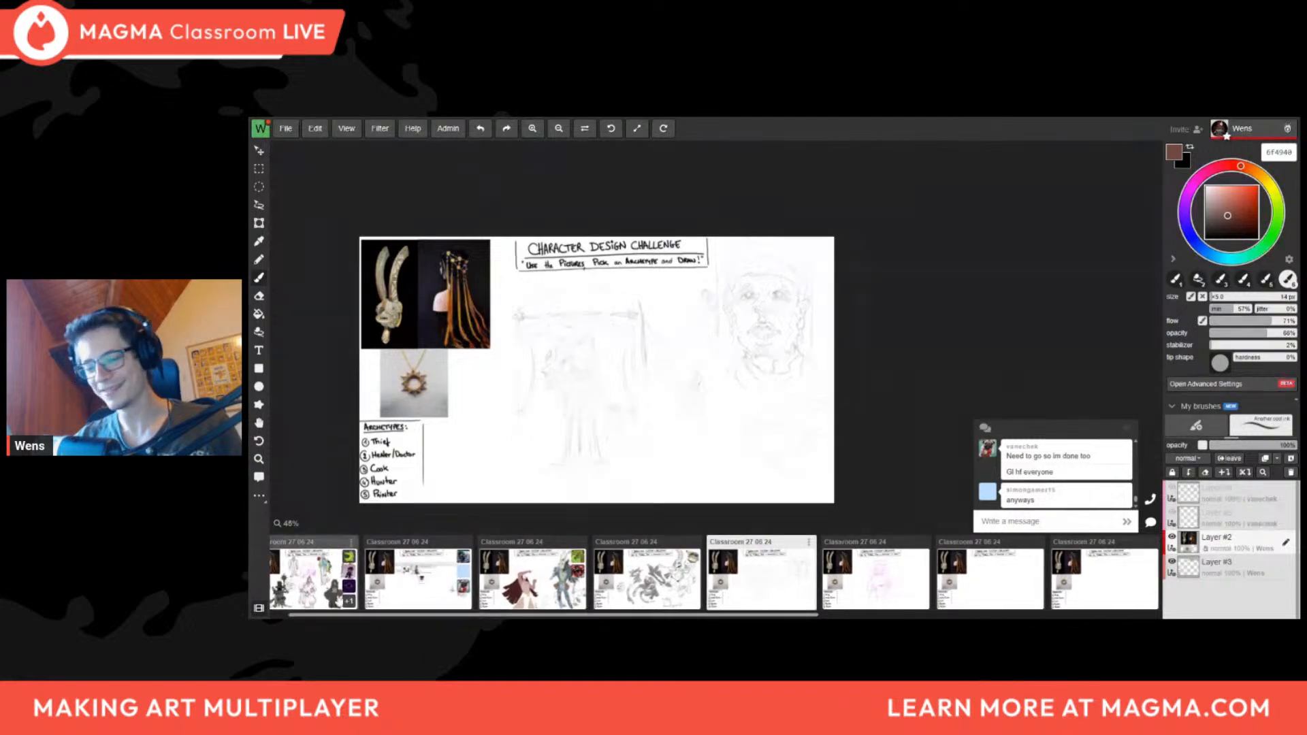
click(327, 589)
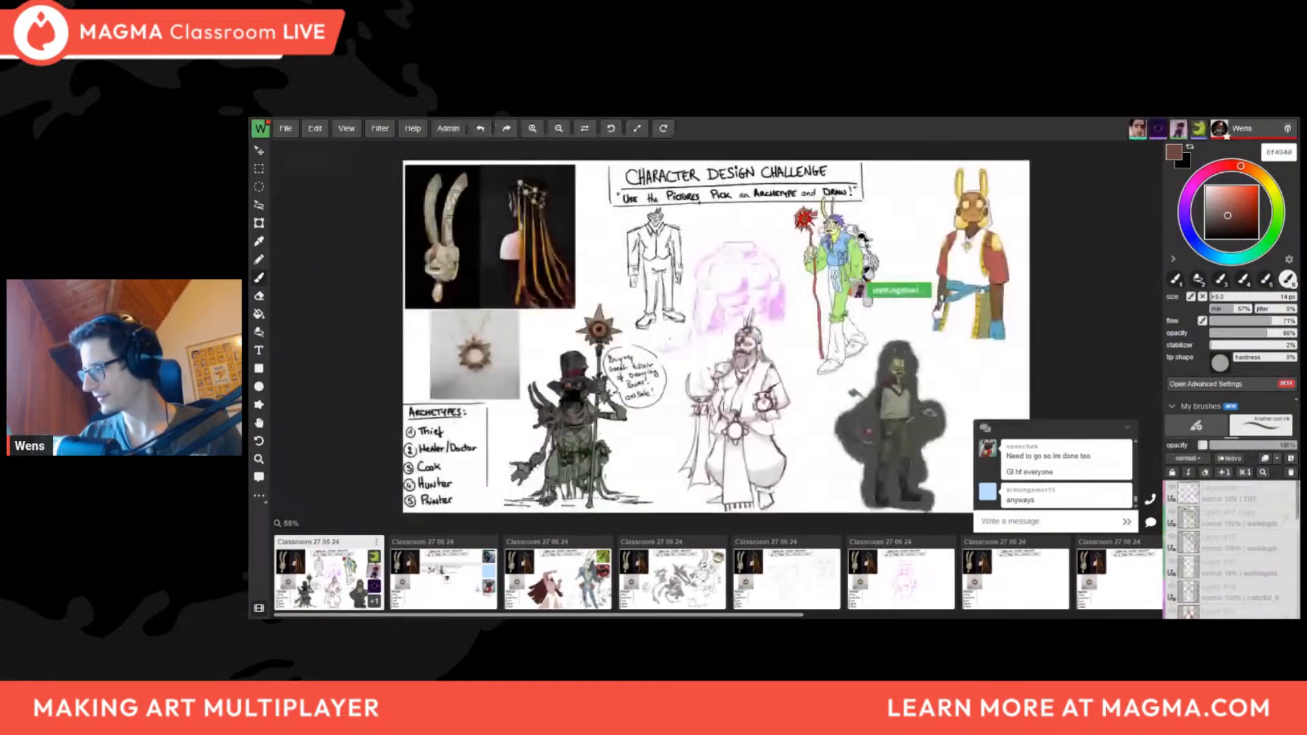
Fill more of the top-hatted character's scarf with muted red 6f4940 using freehand filled shapes
drag(601, 423, 657, 338)
scroll(545, 459, up, 5)
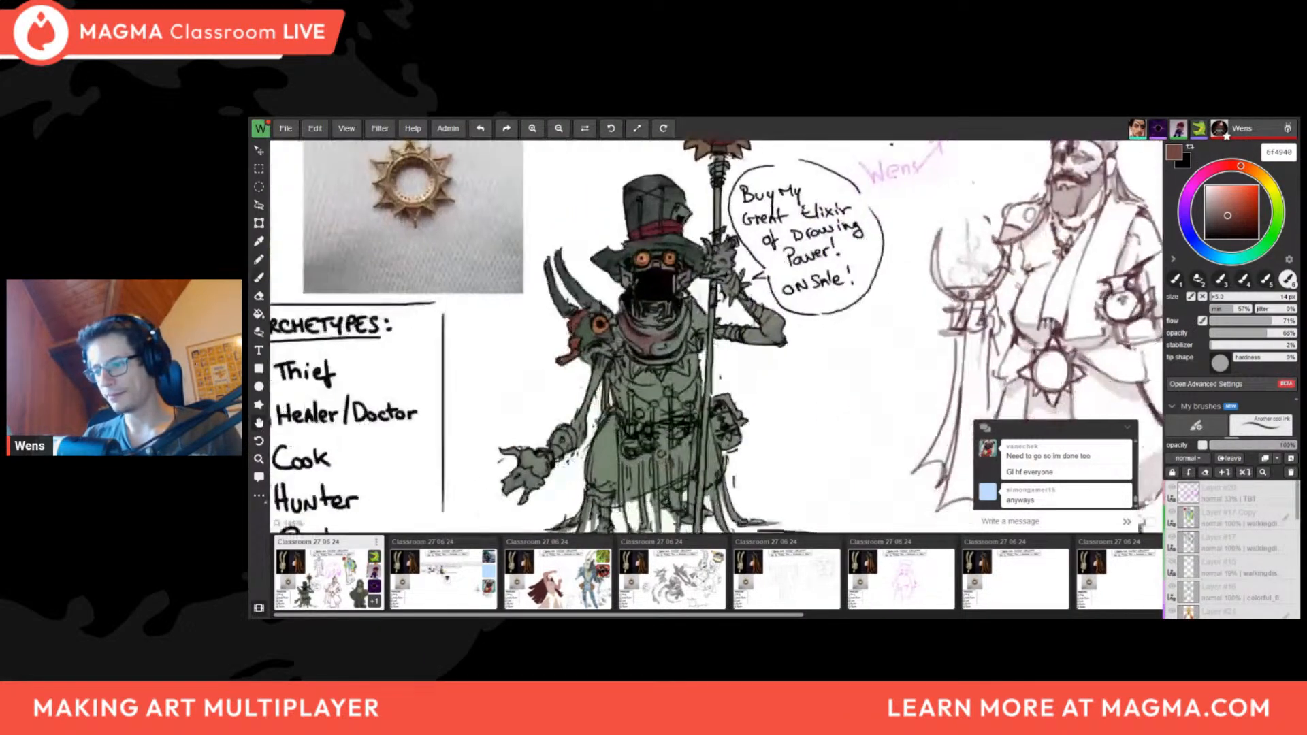
key(e)
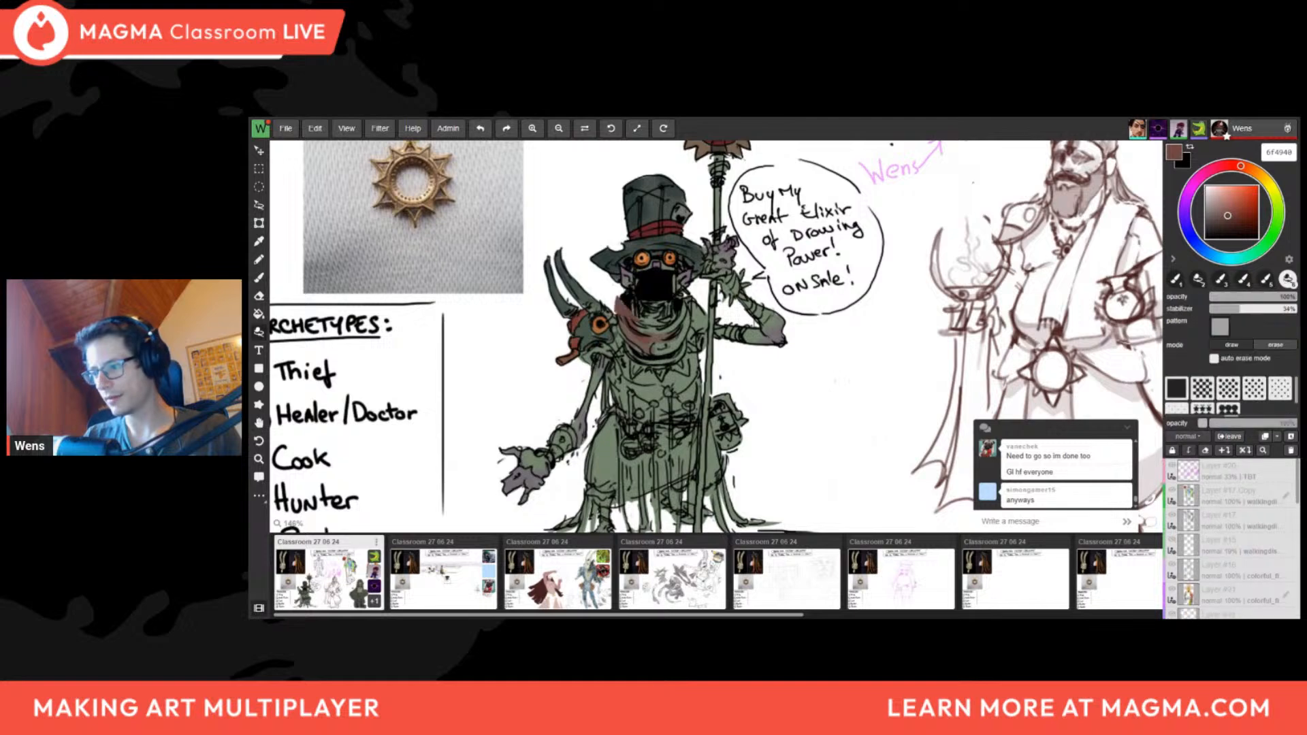
drag(683, 338, 618, 299)
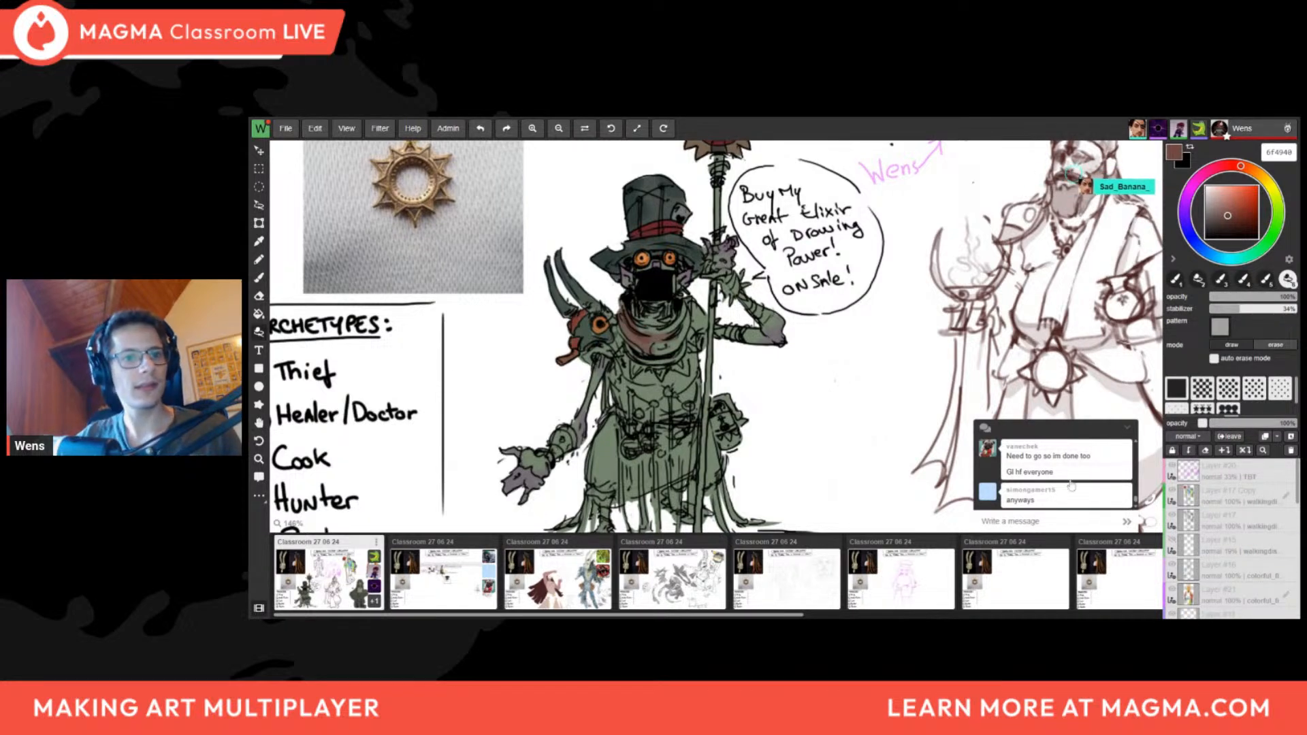
scroll(1199, 531, down, 5)
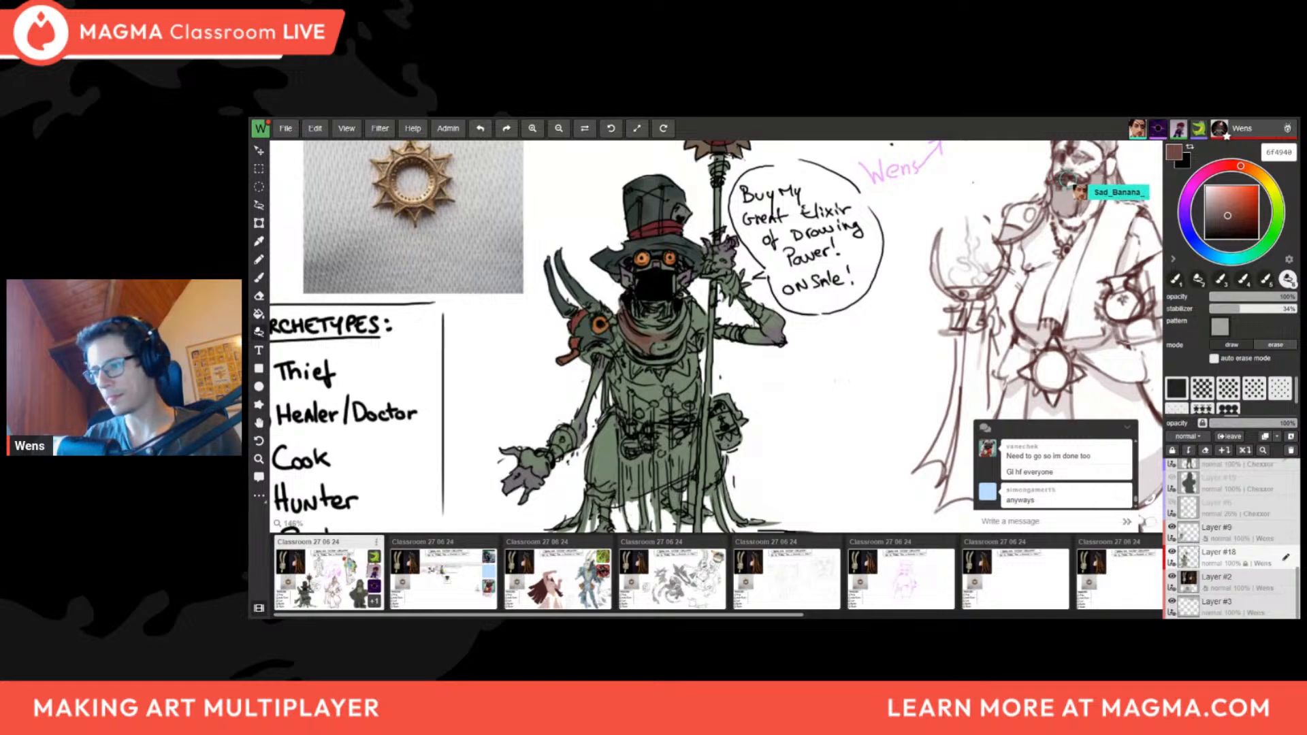
mouse_move(634, 303)
mouse_down()
mouse_move(647, 333)
mouse_move(675, 348)
mouse_move(514, 443)
mouse_move(435, 463)
mouse_up()
drag(671, 400, 543, 429)
ctrl+drag(525, 372, 701, 341)
key(b)
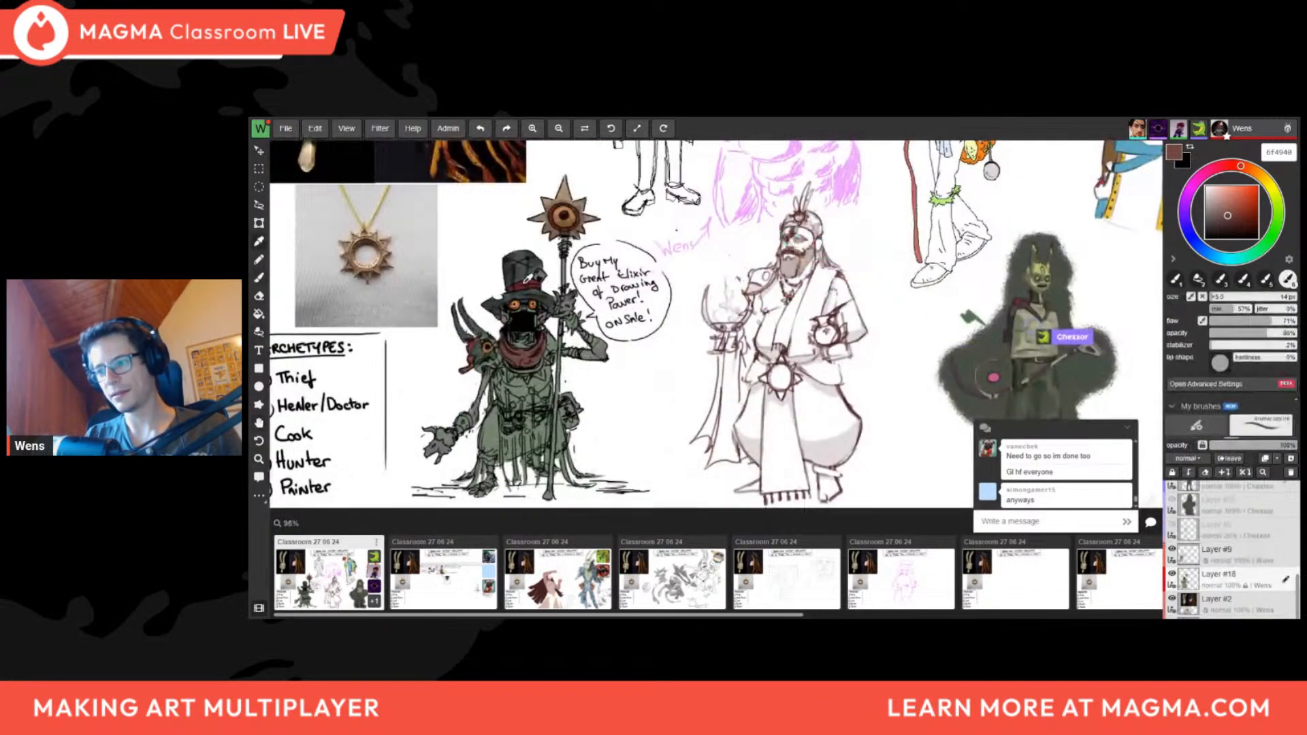
Sample the deeper red 6e2a29, enlarge the brush to 25 px and paint over the scarf
alt+click(525, 284)
key(bracketright)
key(bracketright)
key(bracketright)
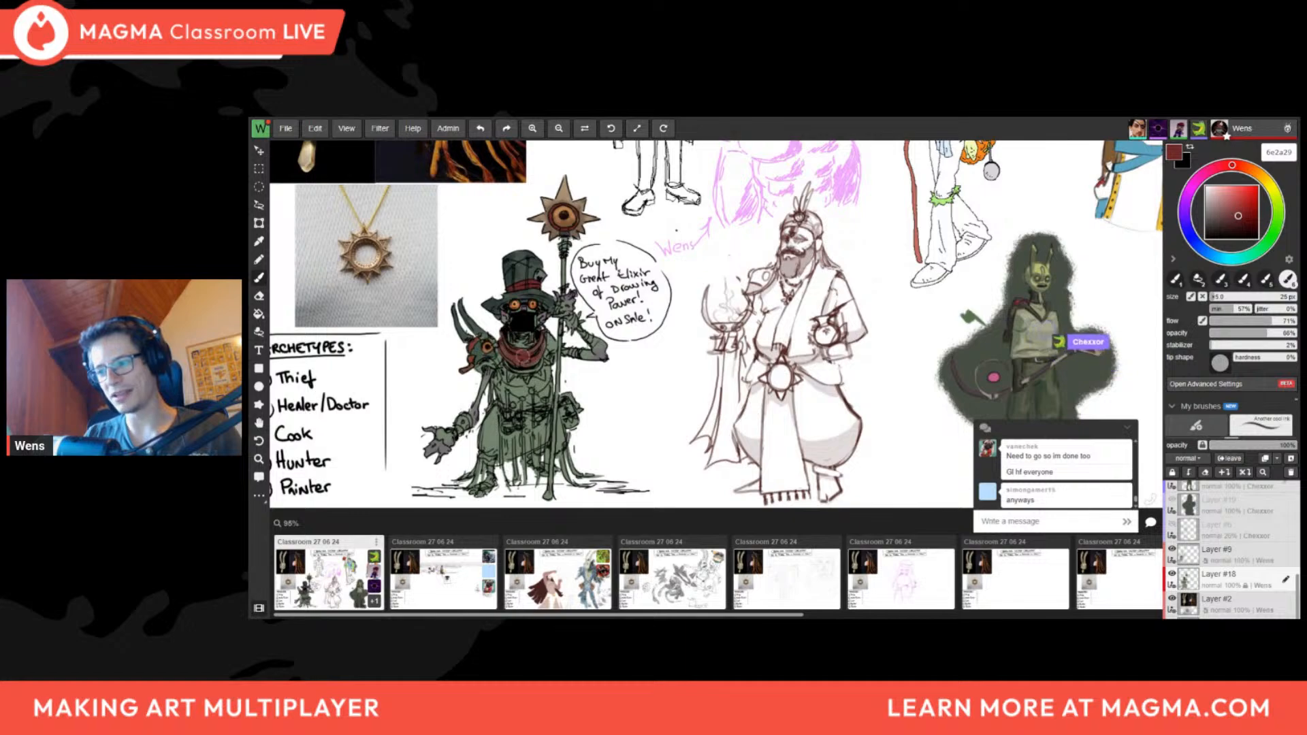
ctrl+drag(546, 386, 640, 344)
Sample the dark grey-green 454844, reduce the brush to 14 px and touch up the area around the mask
alt+click(562, 319)
key(bracketleft)
key(bracketleft)
key(bracketleft)
key(bracketleft)
key(bracketleft)
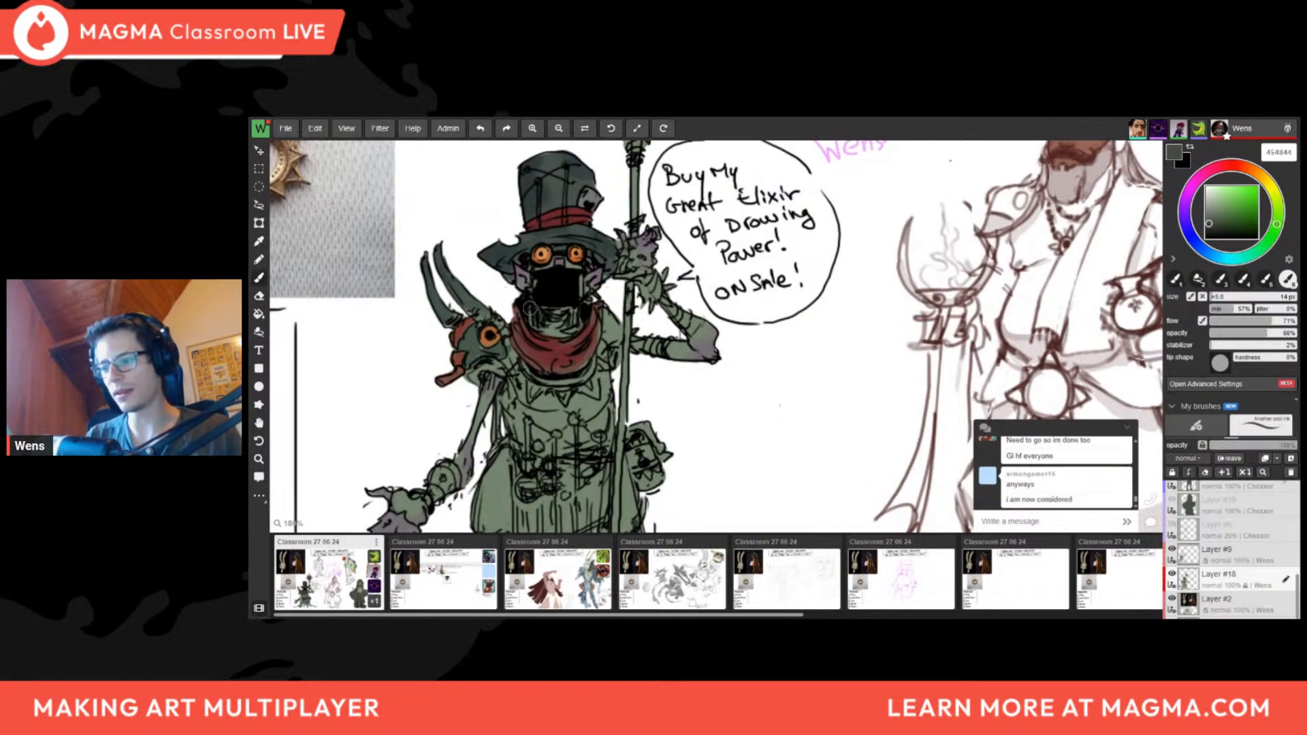
scroll(565, 318, down, 8)
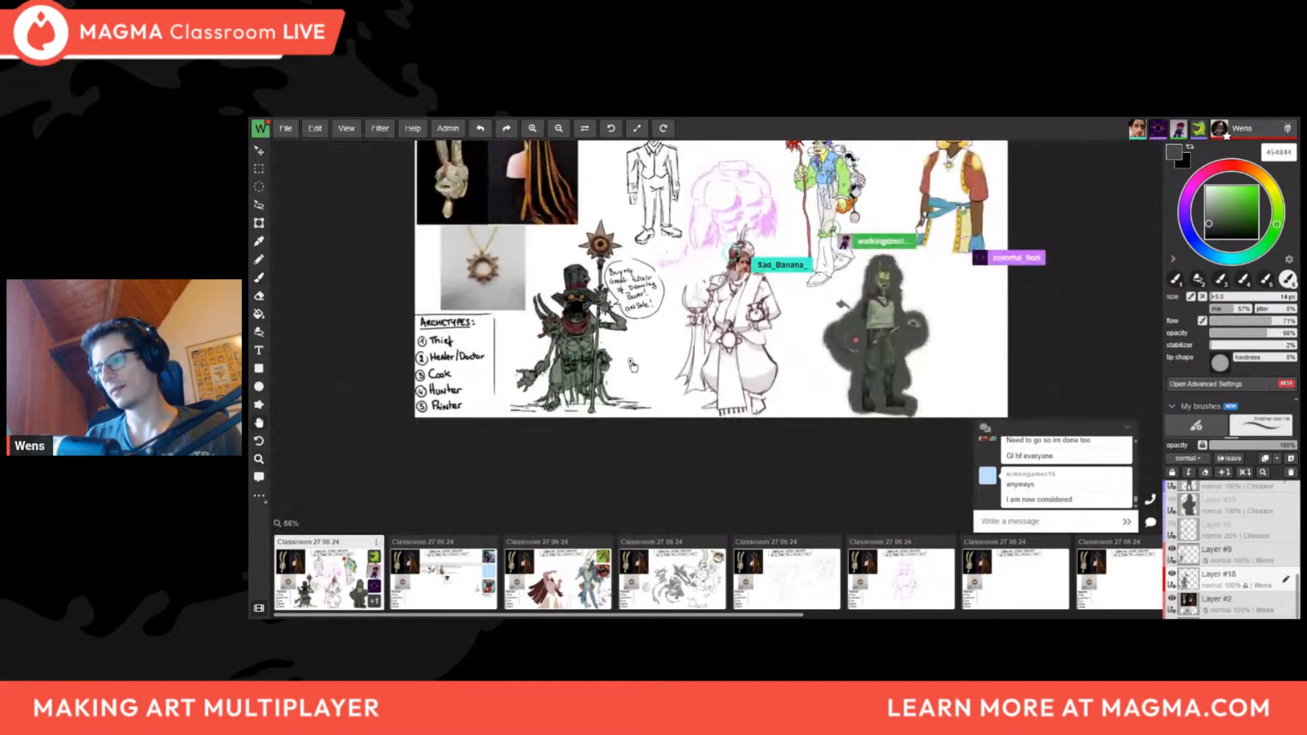
scroll(619, 281, up, 3)
drag(619, 281, 583, 233)
scroll(489, 248, up, 5)
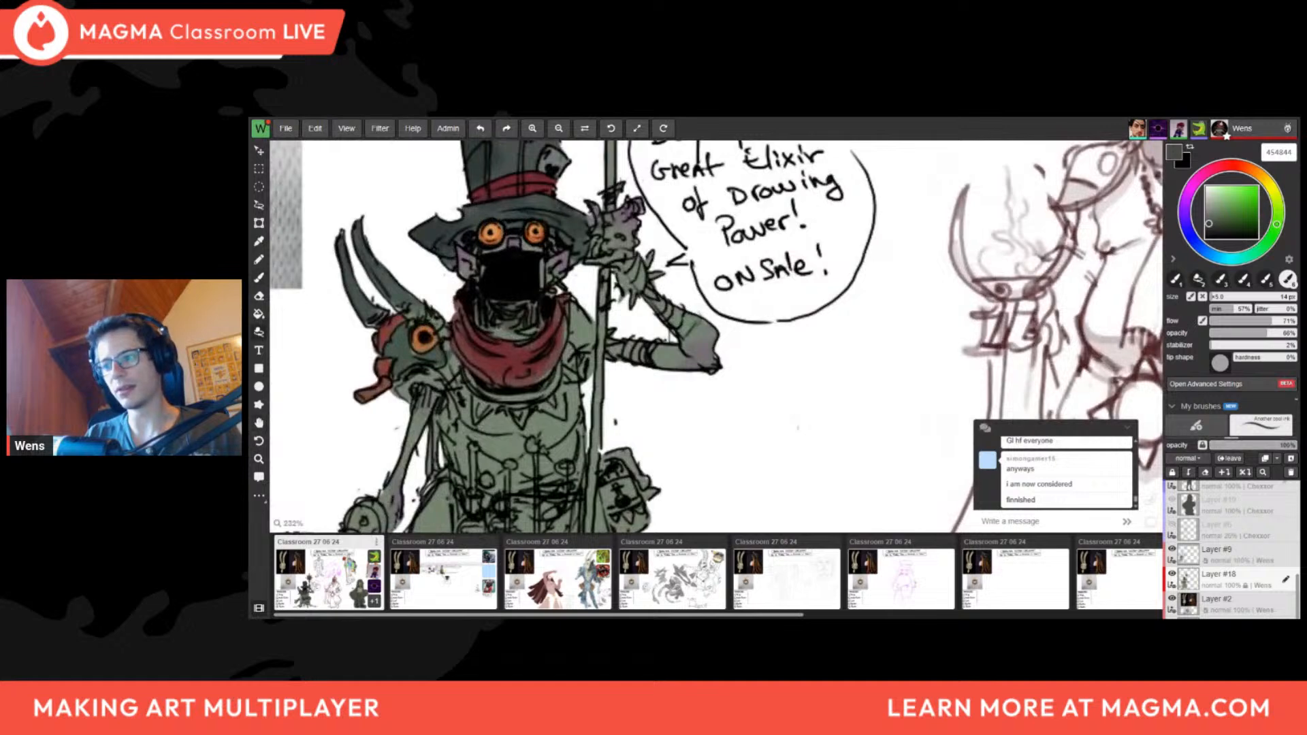
Add dark teal filled shapes to the shadow areas of the character's top hat
key(e)
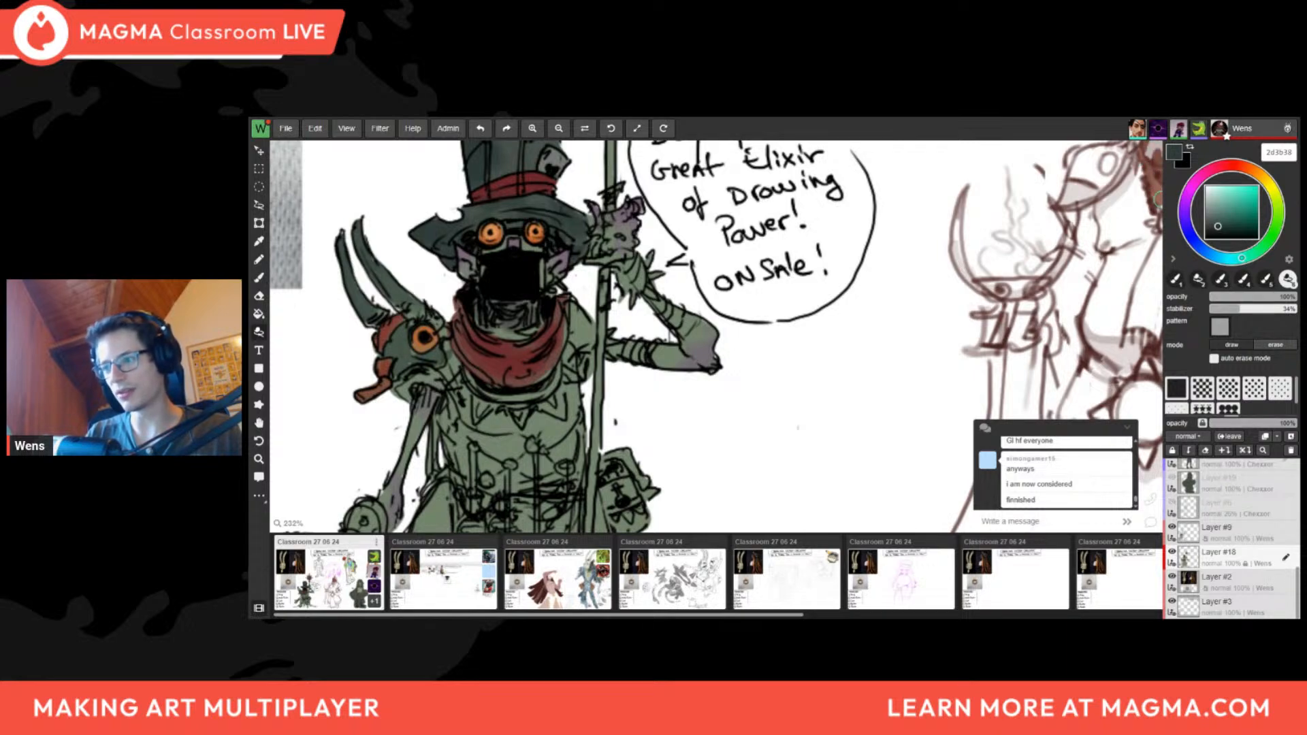
mouse_move(548, 234)
mouse_down()
mouse_move(320, 484)
mouse_move(286, 484)
mouse_move(708, 233)
mouse_up()
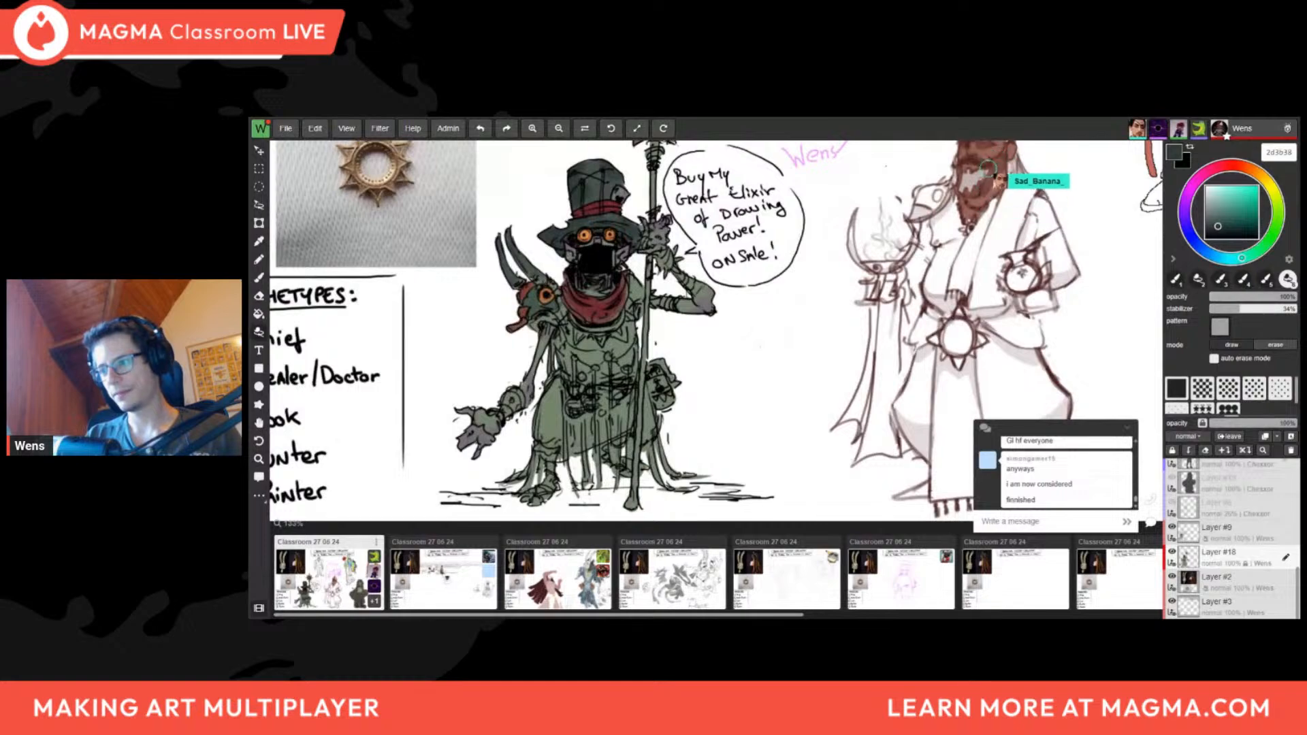
scroll(648, 230, down, 6)
scroll(789, 201, up, 4)
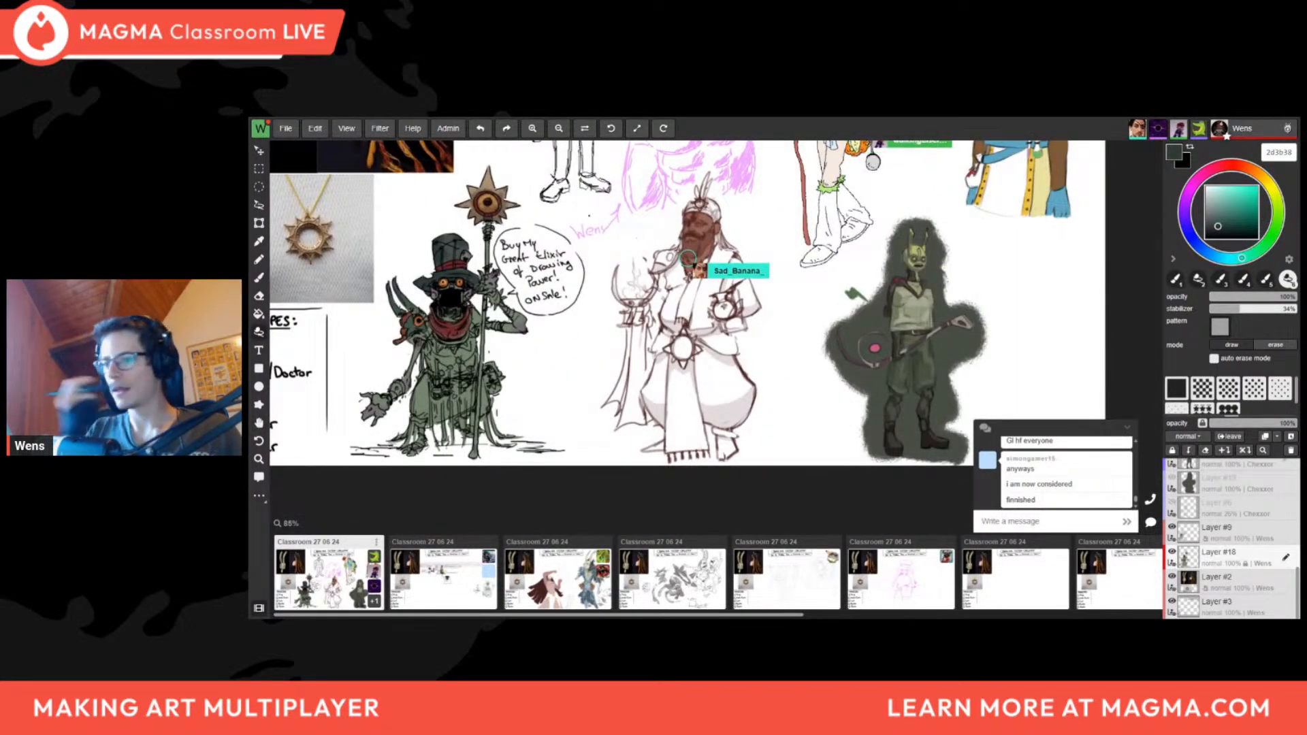
drag(515, 361, 584, 377)
scroll(586, 353, up, 4)
Sample the light grey-green 72846c from the clothing and fill parts of the garment below the scarf
key(b)
drag(464, 333, 553, 311)
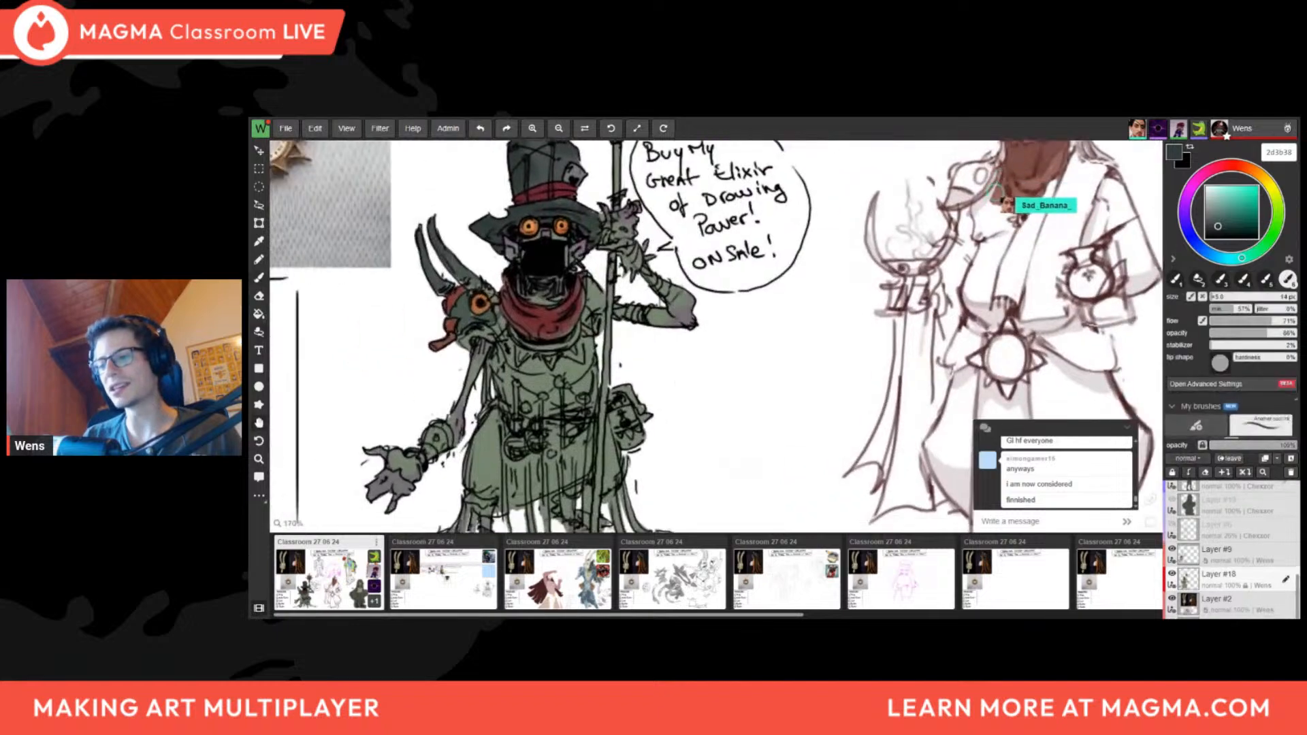
alt+click(551, 313)
alt+click(546, 360)
key(shift+l)
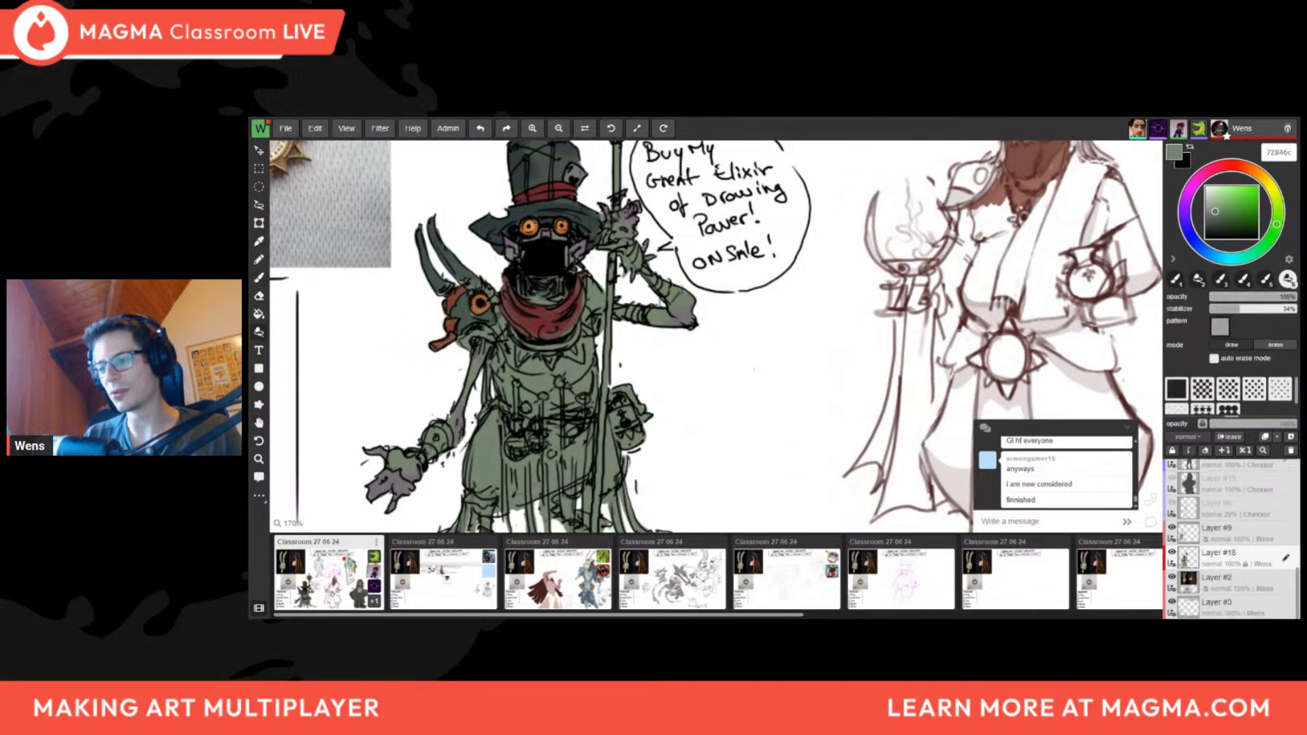
Sample the dark red 522020 from the scarf and brush in its shadows
scroll(548, 292, down, 6)
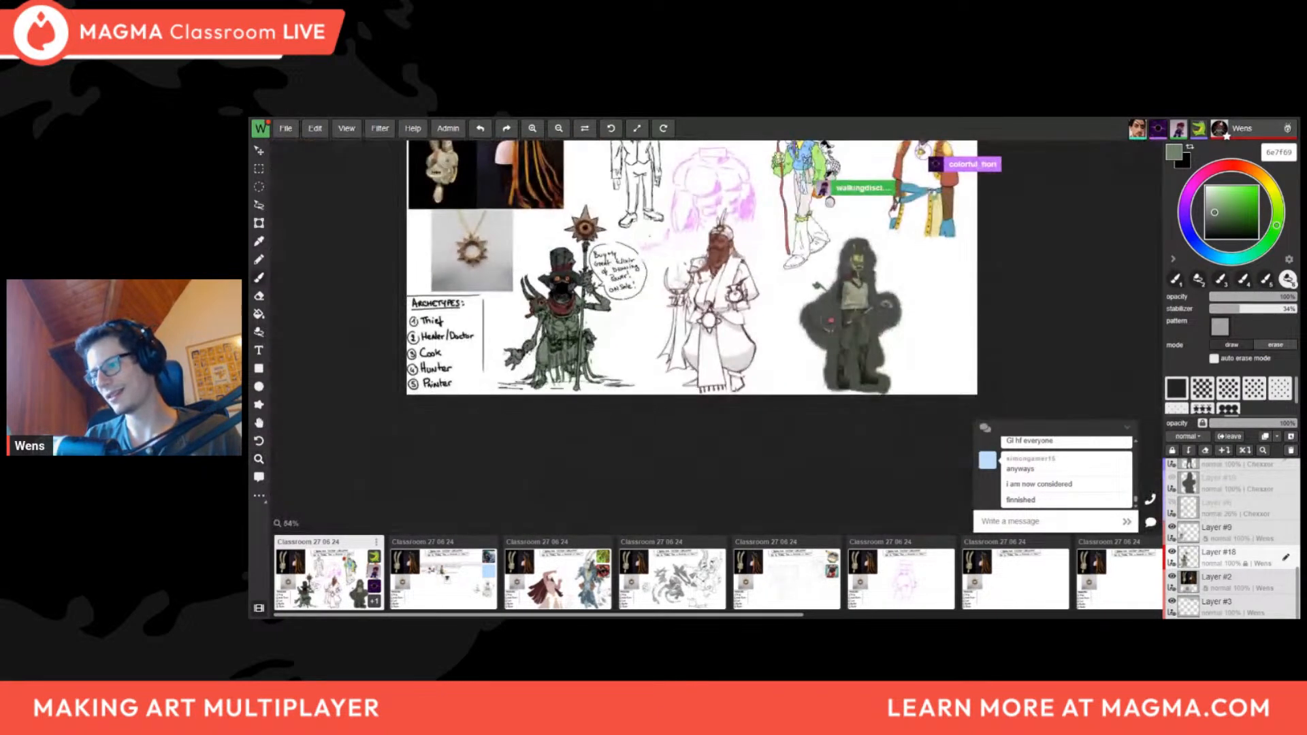
scroll(548, 292, up, 3)
key(b)
alt+click(553, 313)
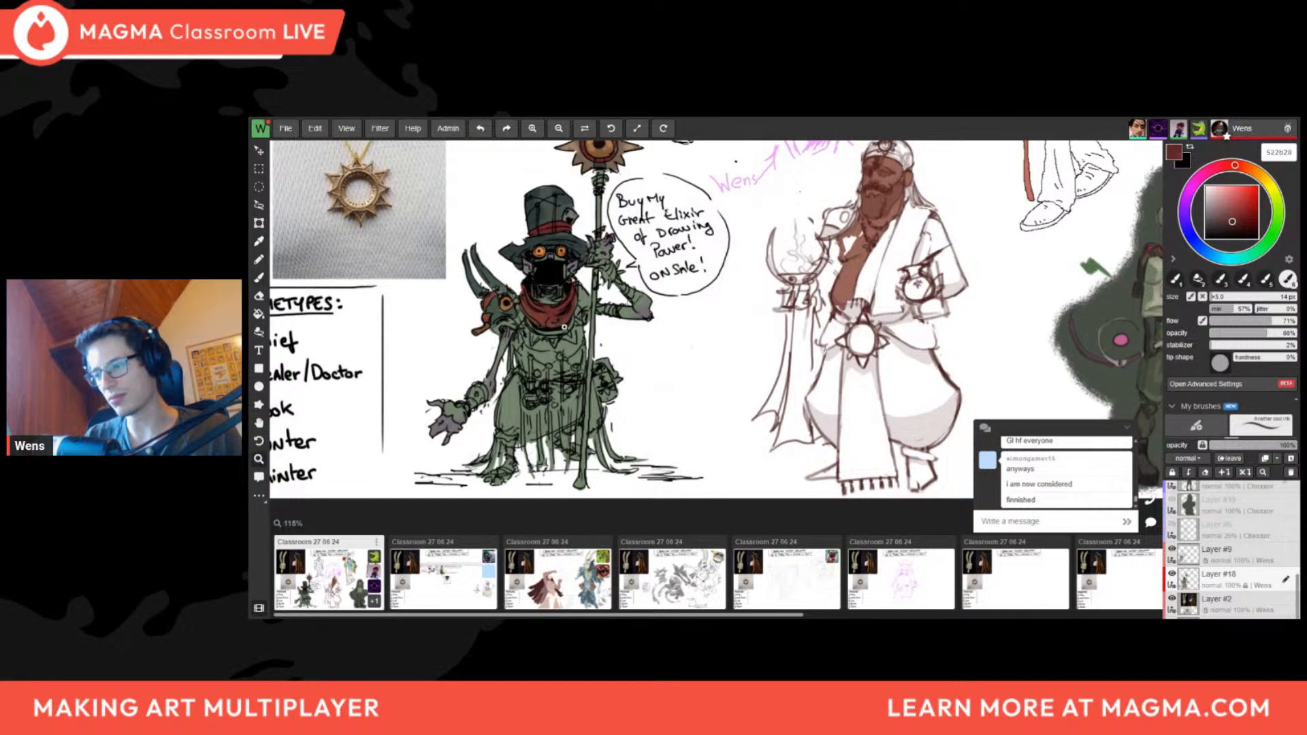
scroll(564, 327, down, 5)
scroll(563, 327, up, 4)
Sample an orange from the eyes, change it to tan 948173 and fill the spikes beneath the scarf
alt+click(533, 264)
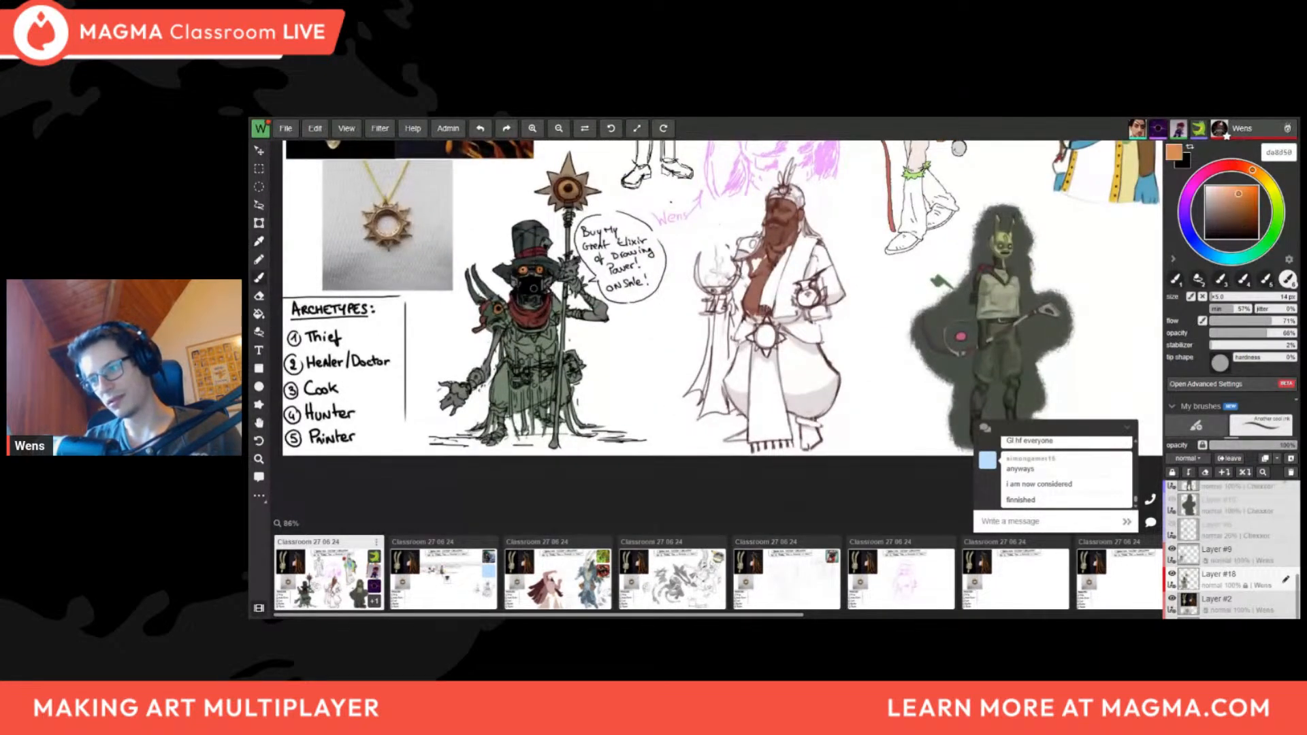
key(shift+l)
scroll(527, 330, up, 3)
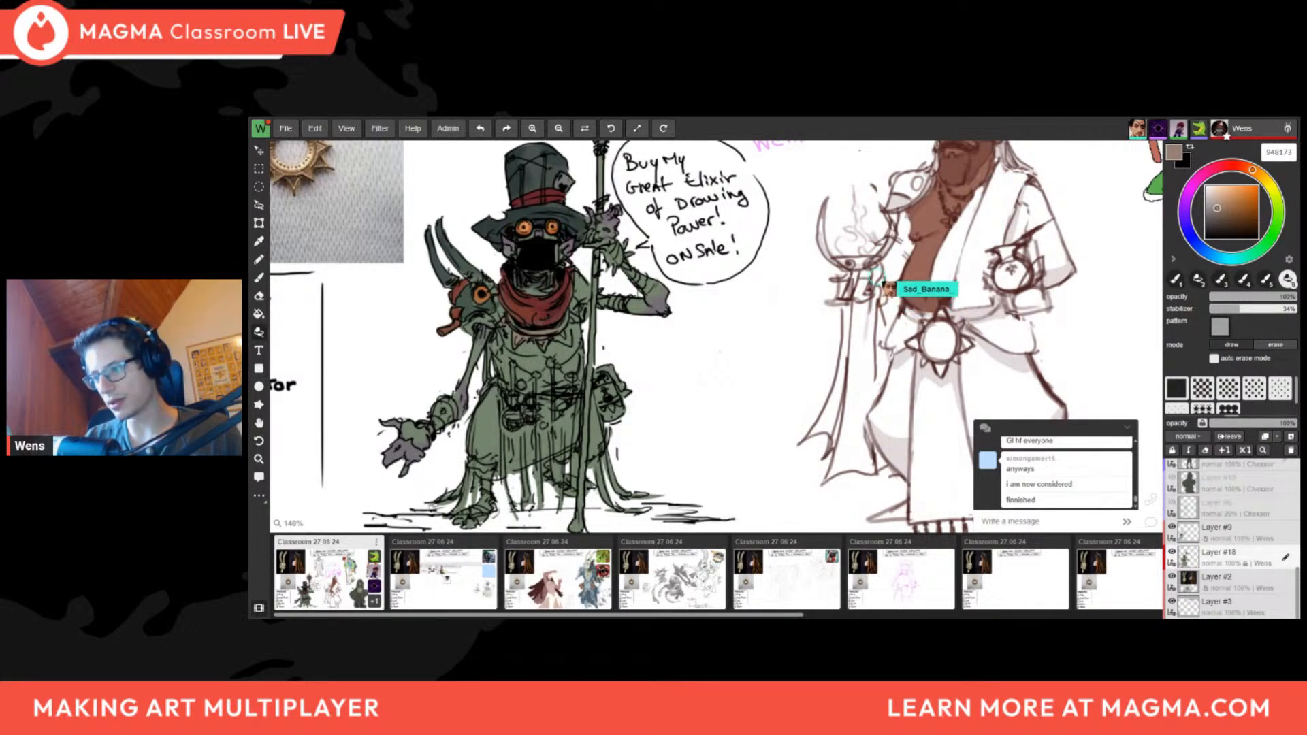
scroll(810, 221, down, 5)
scroll(810, 222, up, 5)
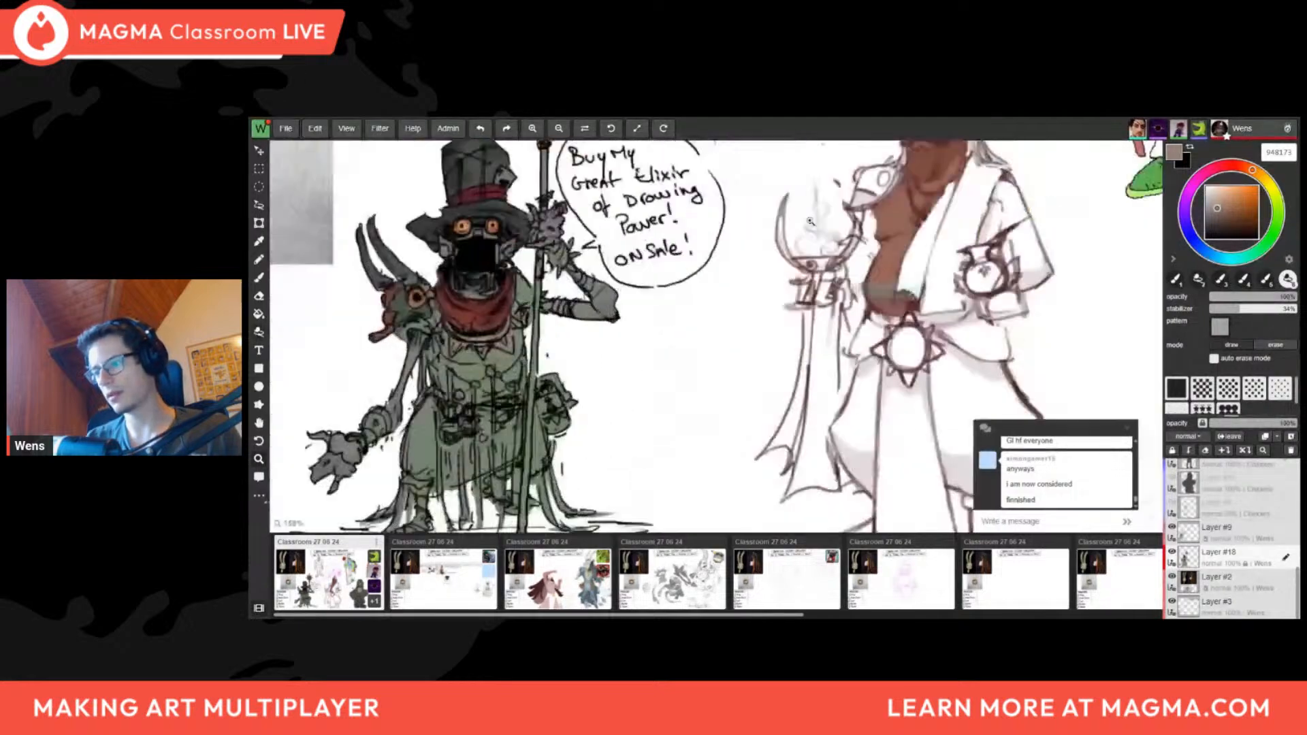
Sample the garment's greens, enlarge the brush to 30 px and start painting the chest in dark green 384037
key(b)
alt+click(489, 390)
scroll(489, 391, down, 6)
mouse_move(488, 391)
mouse_down()
mouse_move(400, 421)
mouse_move(489, 362)
mouse_move(616, 453)
mouse_up()
scroll(400, 421, up, 3)
scroll(492, 359, up, 5)
scroll(618, 451, down, 1)
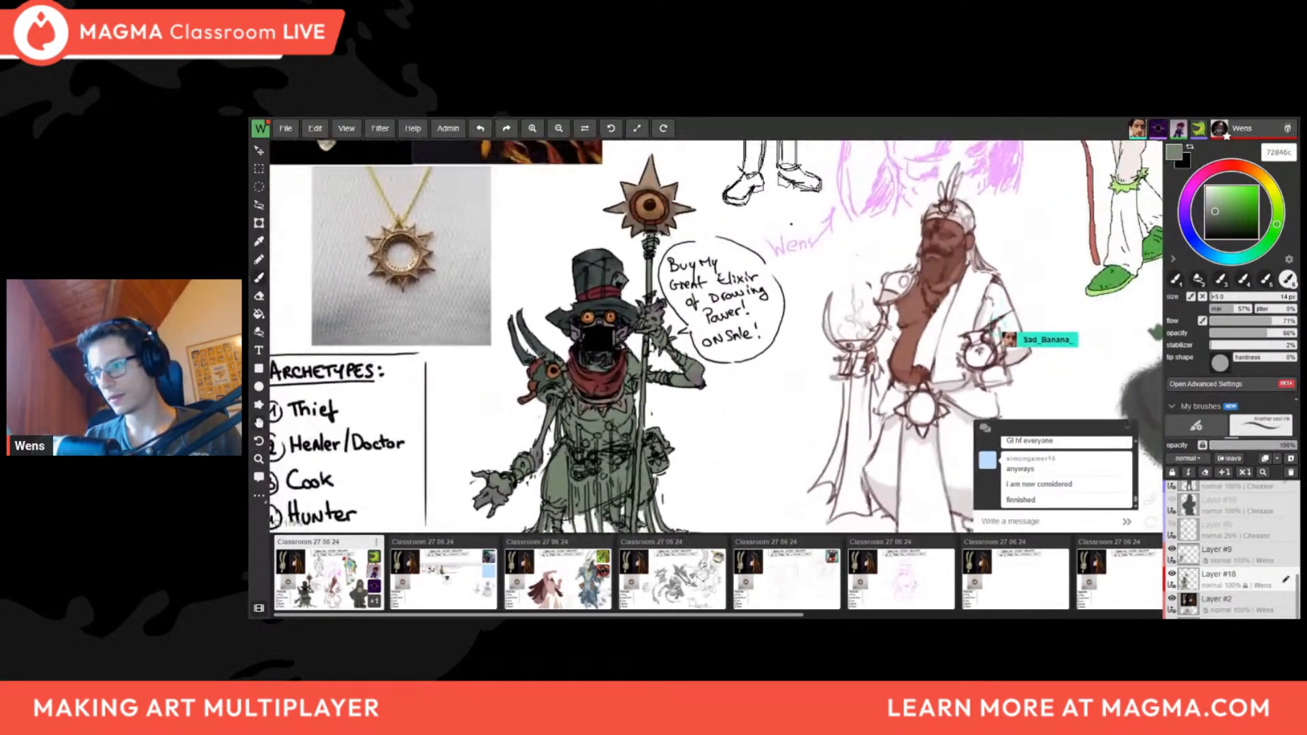
alt+click(578, 407)
alt+click(573, 403)
mouse_move(567, 400)
mouse_down()
mouse_move(570, 438)
mouse_move(574, 407)
mouse_move(582, 431)
mouse_move(607, 437)
mouse_up()
key(bracketright)
alt+click(593, 426)
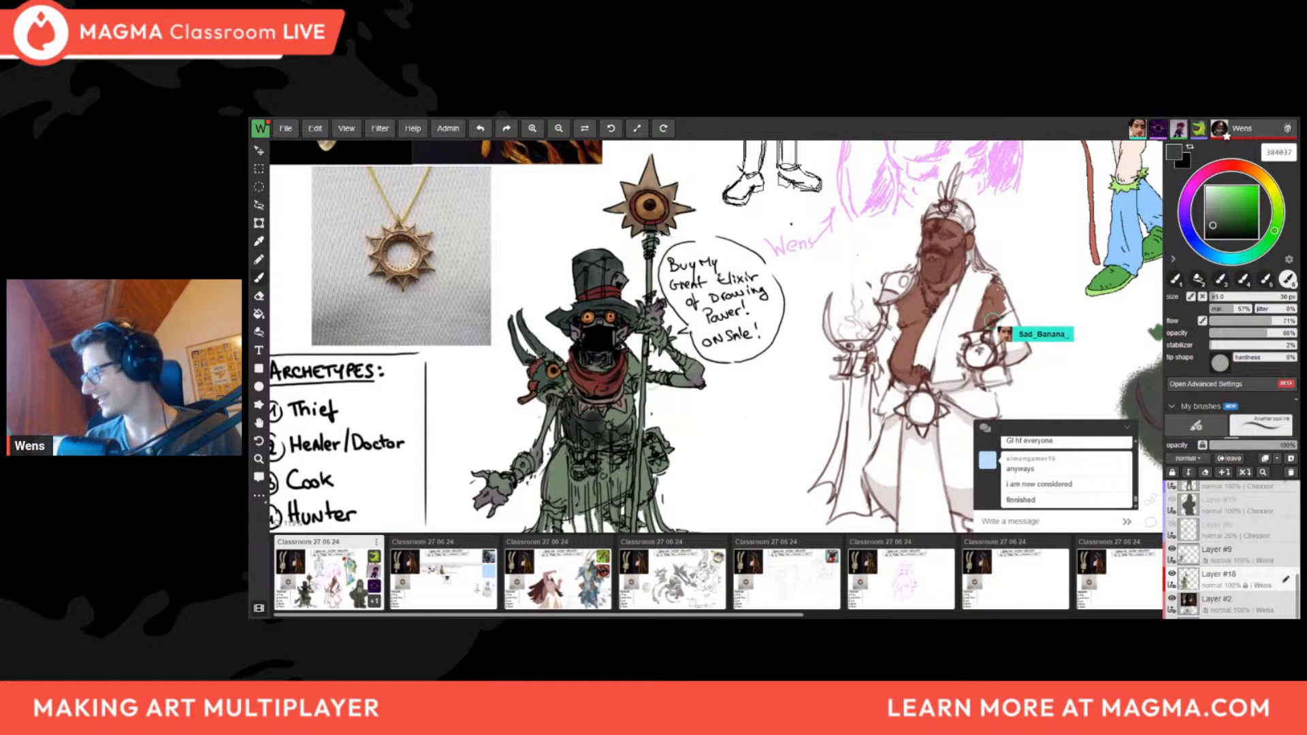
Resample the chest colour and brush dark green 394139 across the rest of the torso
alt+click(591, 418)
alt+click(590, 419)
mouse_move(584, 429)
mouse_down()
mouse_move(613, 432)
mouse_move(612, 416)
mouse_up()
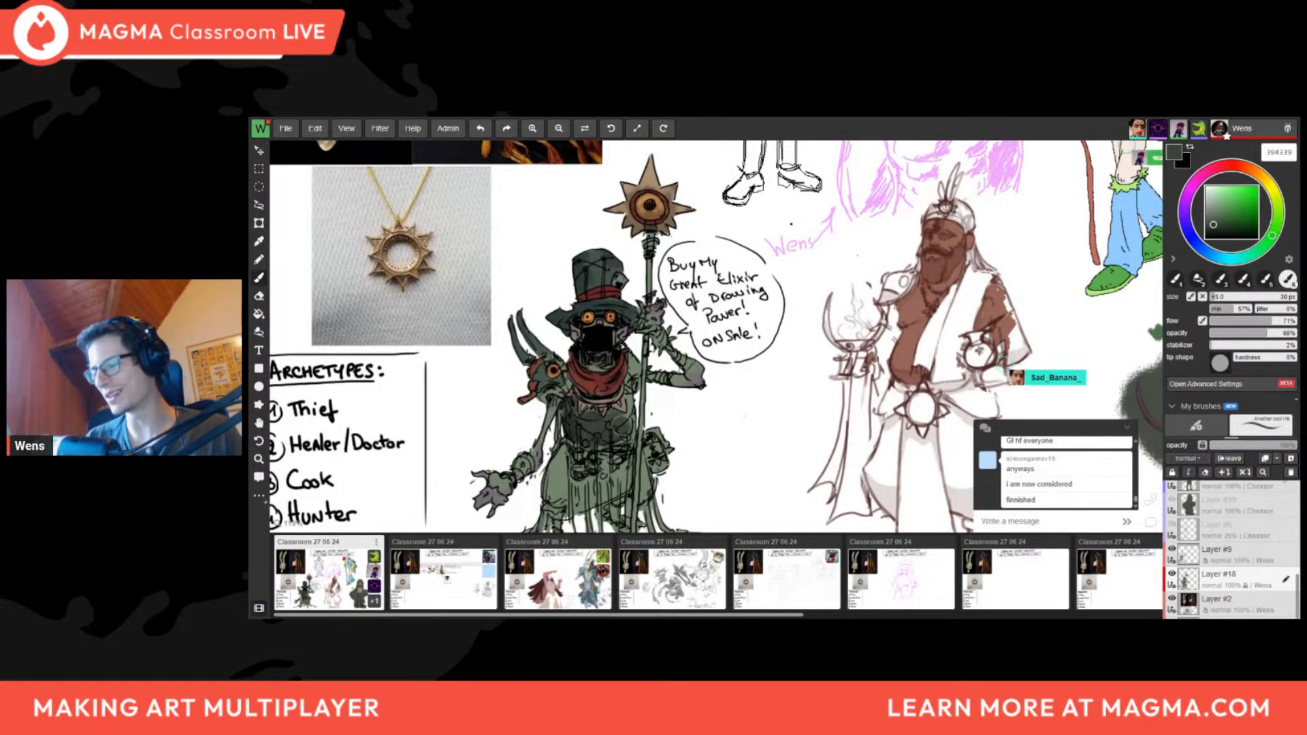
scroll(656, 395, down, 4)
scroll(687, 376, up, 6)
Fill the shoulder beside the scarf with grey-purple 766d74, and extend the torso's dark green with 374037
alt+click(648, 400)
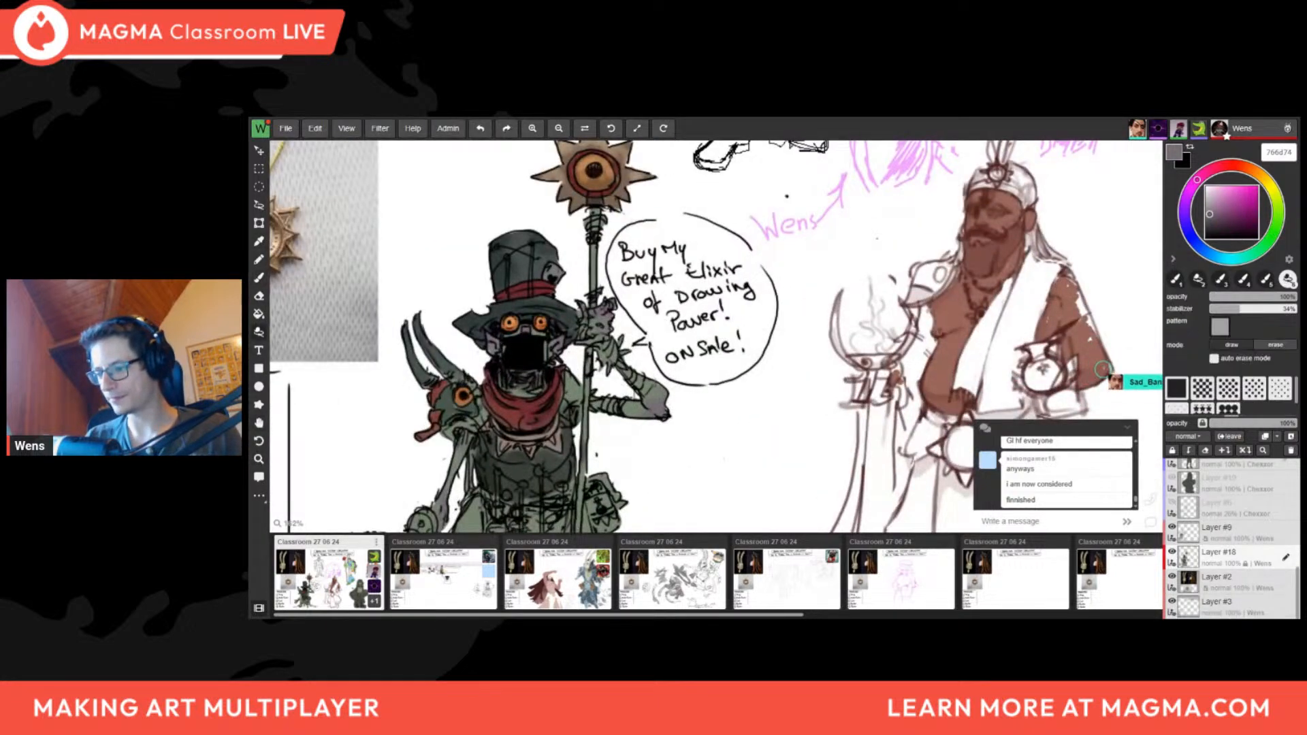
drag(570, 375, 576, 392)
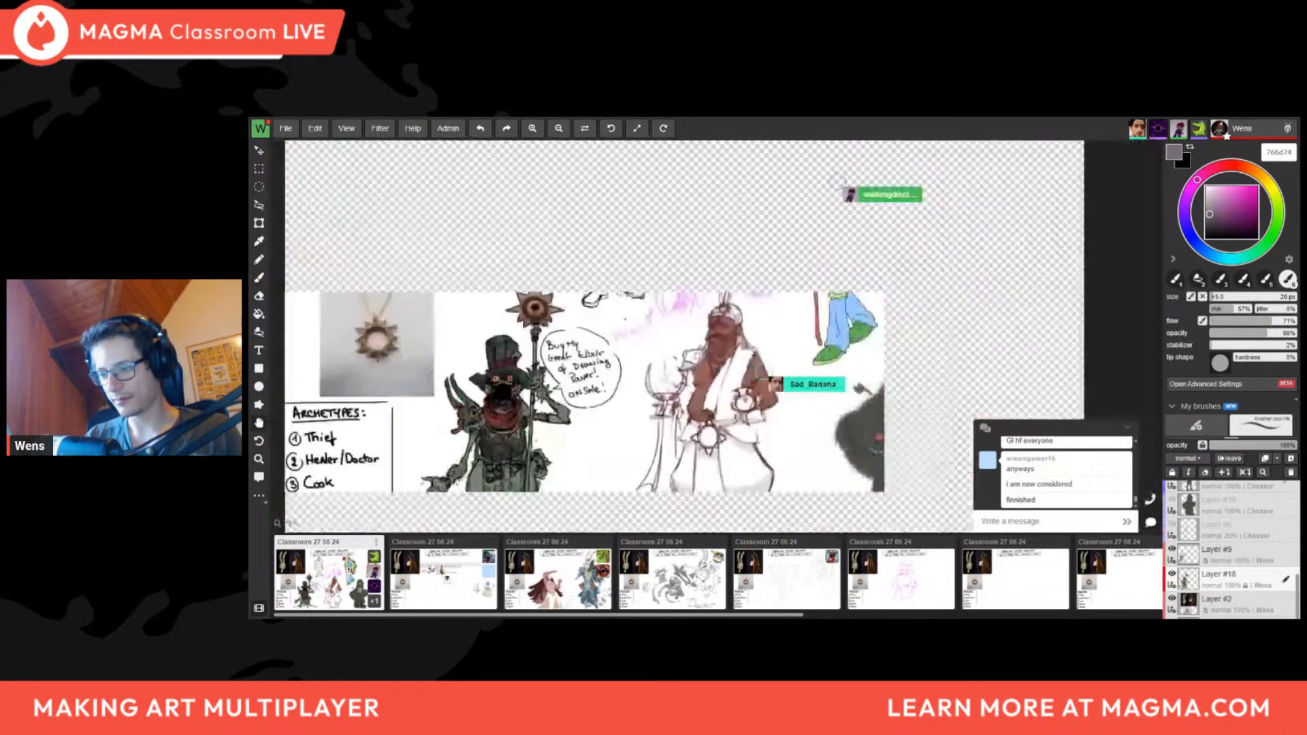
scroll(551, 409, down, 4)
scroll(521, 444, up, 2)
alt+click(521, 444)
drag(471, 411, 485, 422)
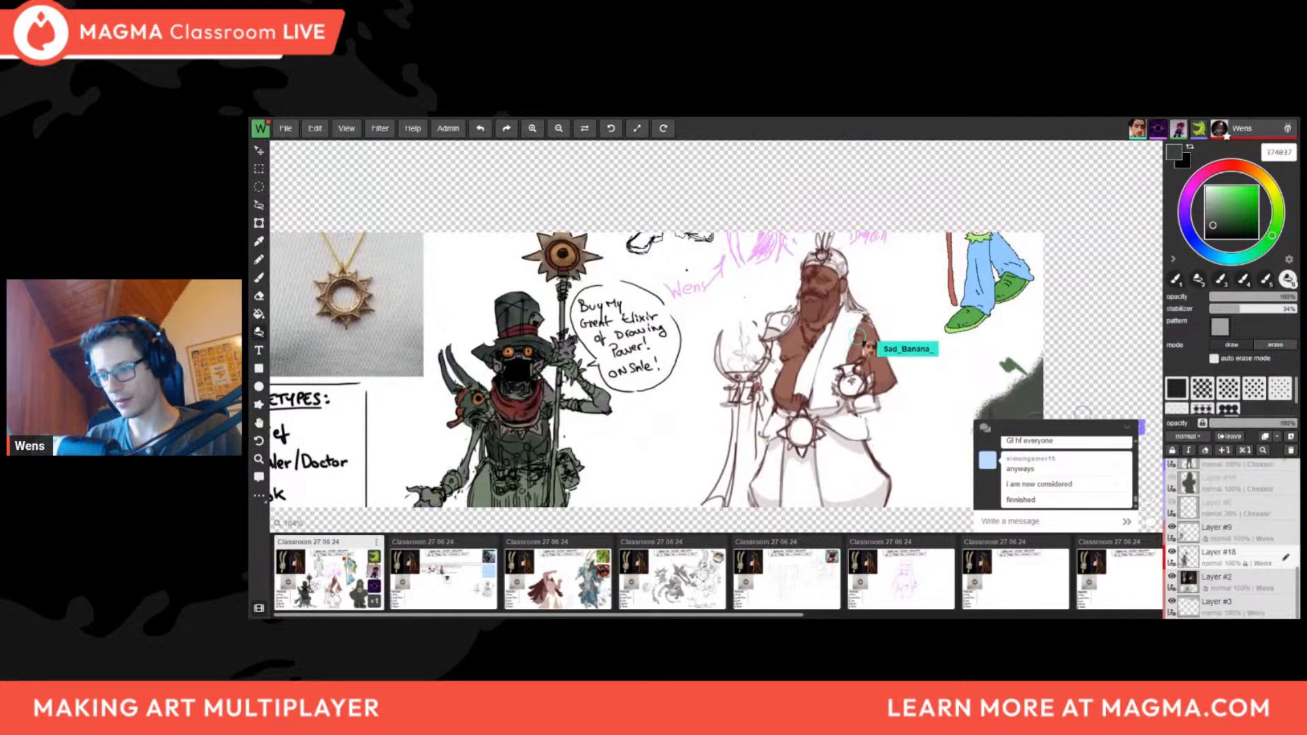
Sample the orange-brown a57145 from the staff's star and colour the spikes beneath the scarf
alt+click(553, 257)
key(e)
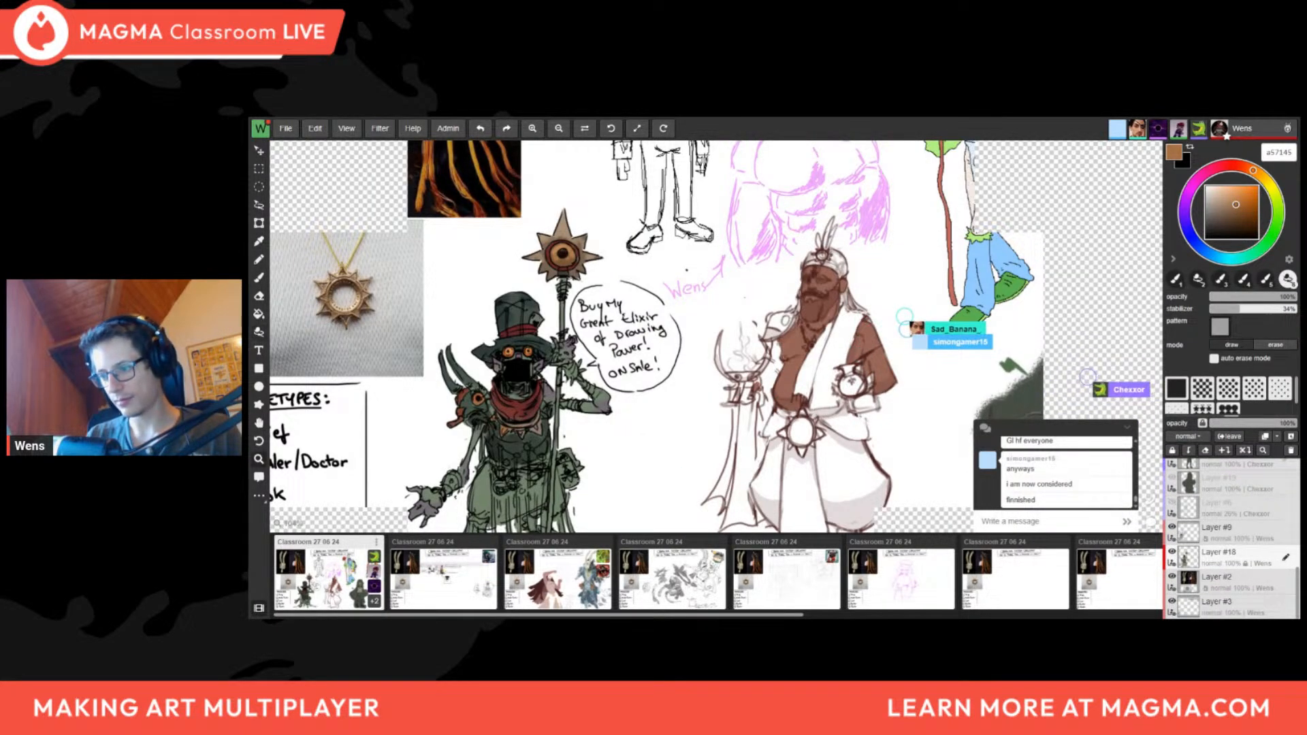
scroll(514, 417, down, 5)
scroll(505, 418, up, 4)
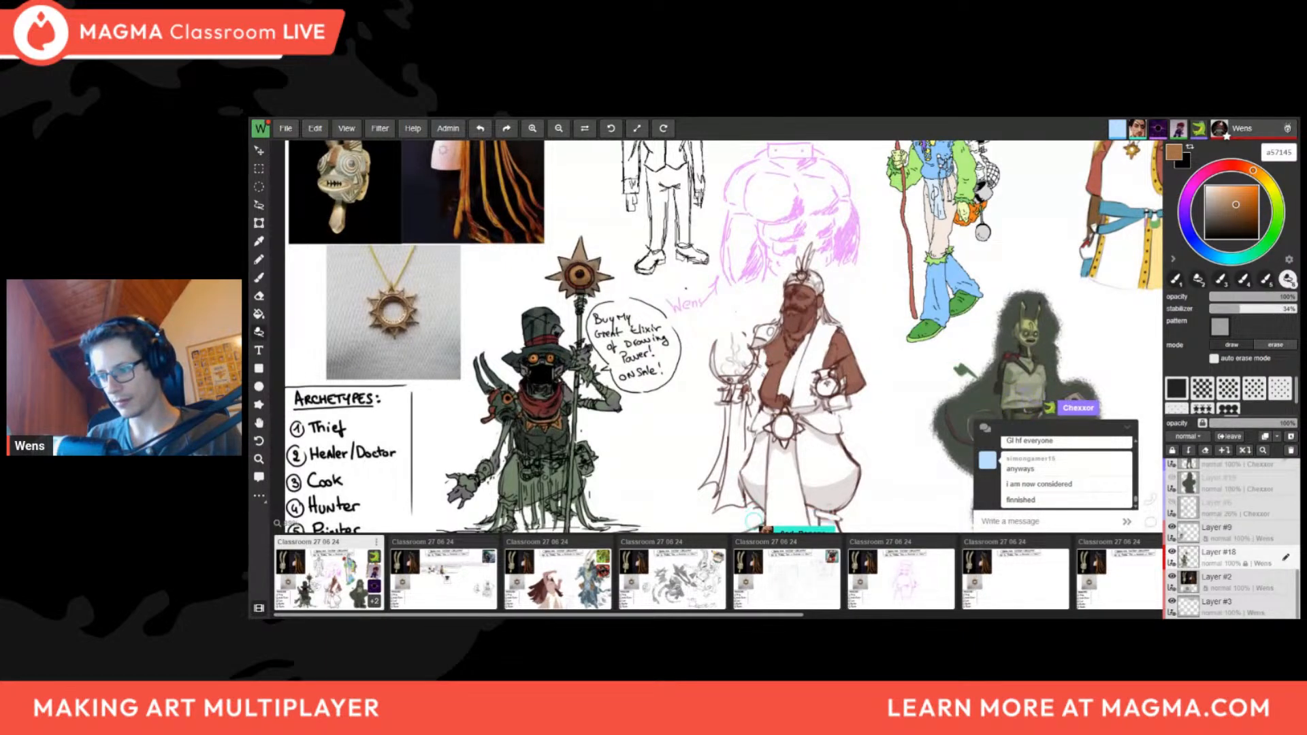
scroll(497, 444, down, 3)
key(b)
scroll(497, 445, up, 4)
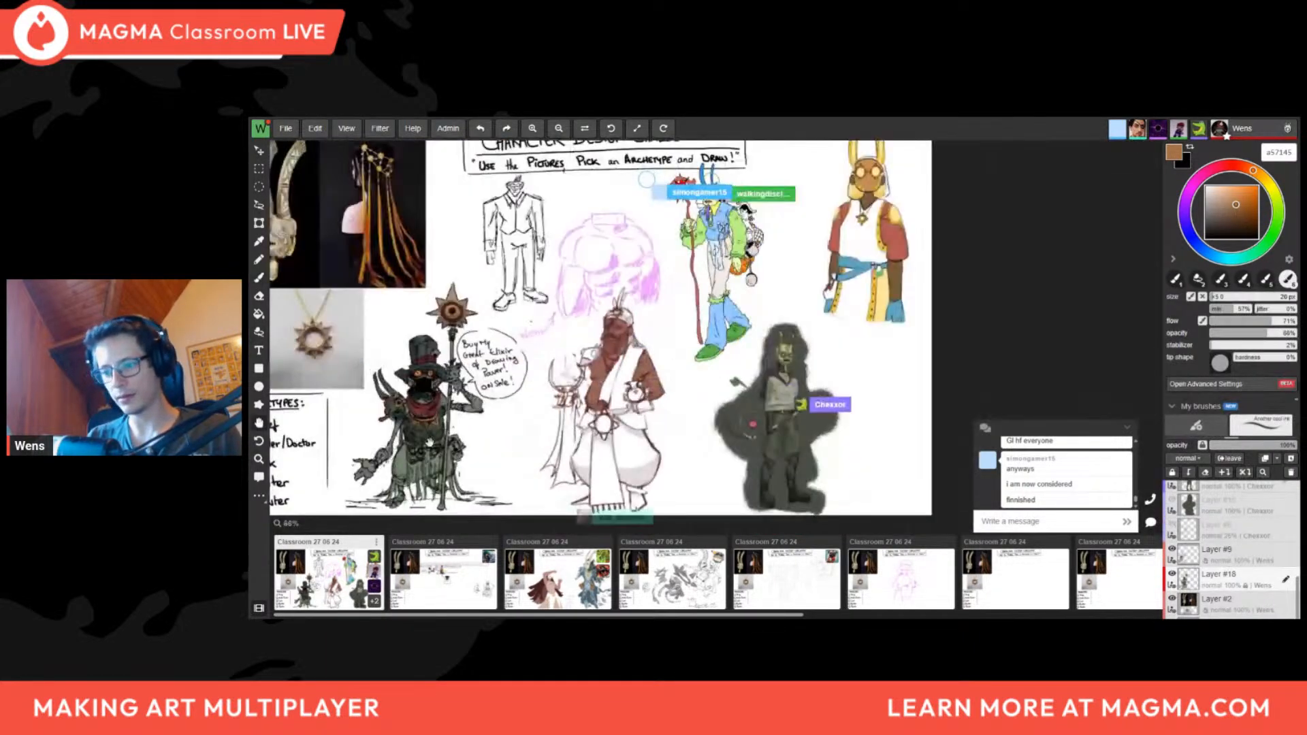
Fill the lower part of the character's coat with dark green 374037
key(e)
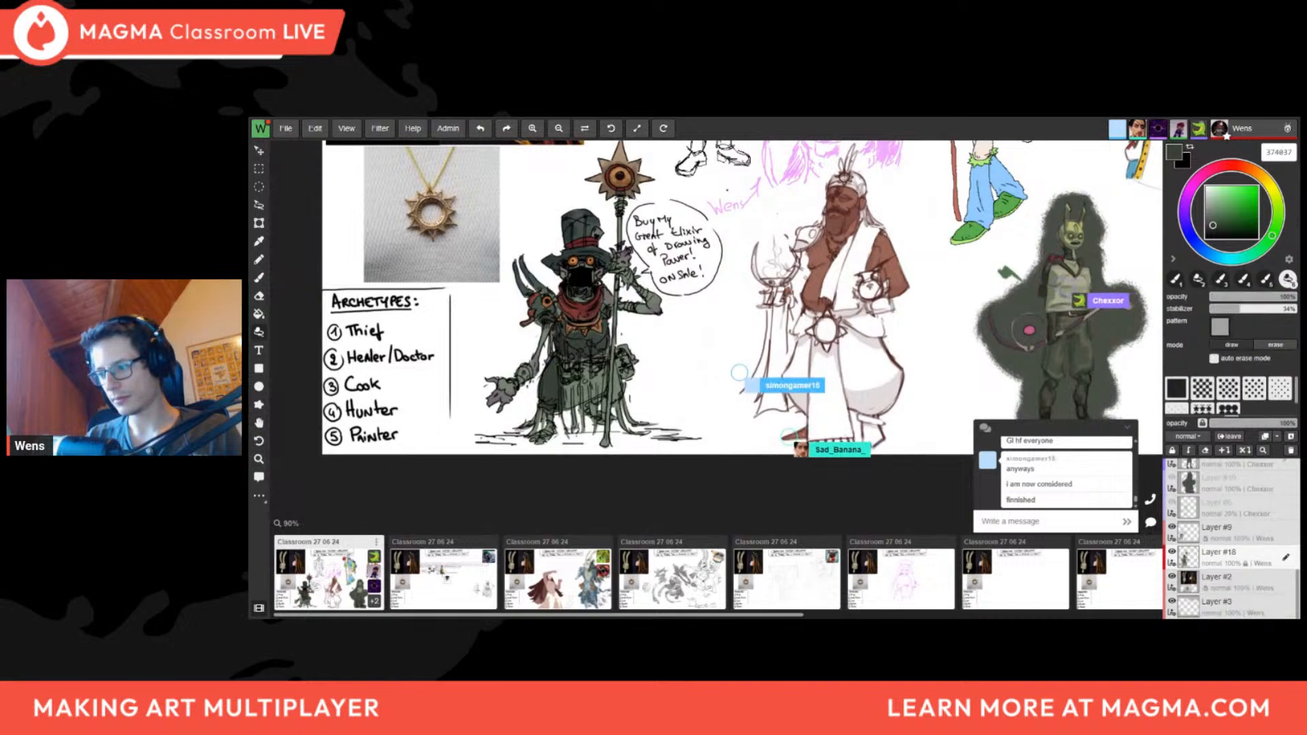
scroll(622, 364, down, 4)
key(h)
drag(780, 405, 508, 470)
ctrl+drag(497, 417, 519, 418)
key(h)
drag(1025, 375, 743, 373)
ctrl+drag(743, 373, 755, 373)
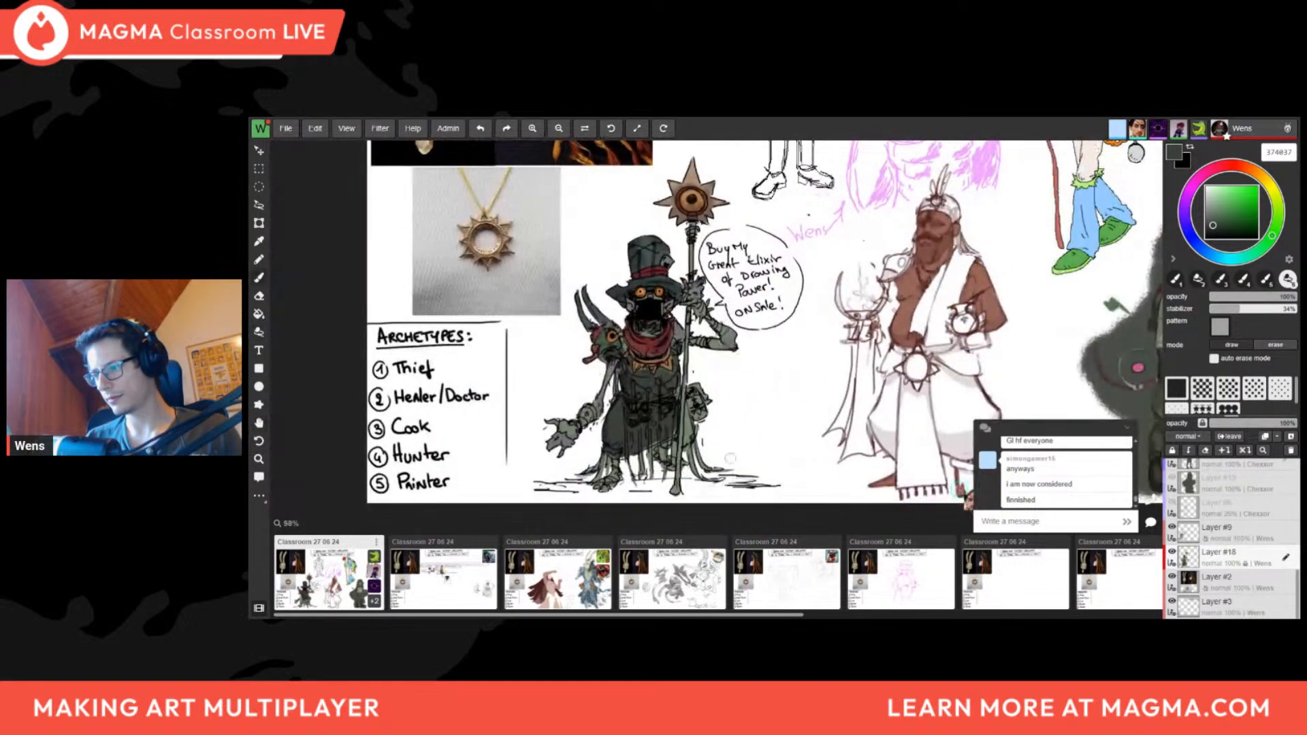
Brush orange-brown 9c6b41 over the spikes beneath the scarf and the horns of the creature on the shoulder
key(b)
scroll(661, 344, up, 3)
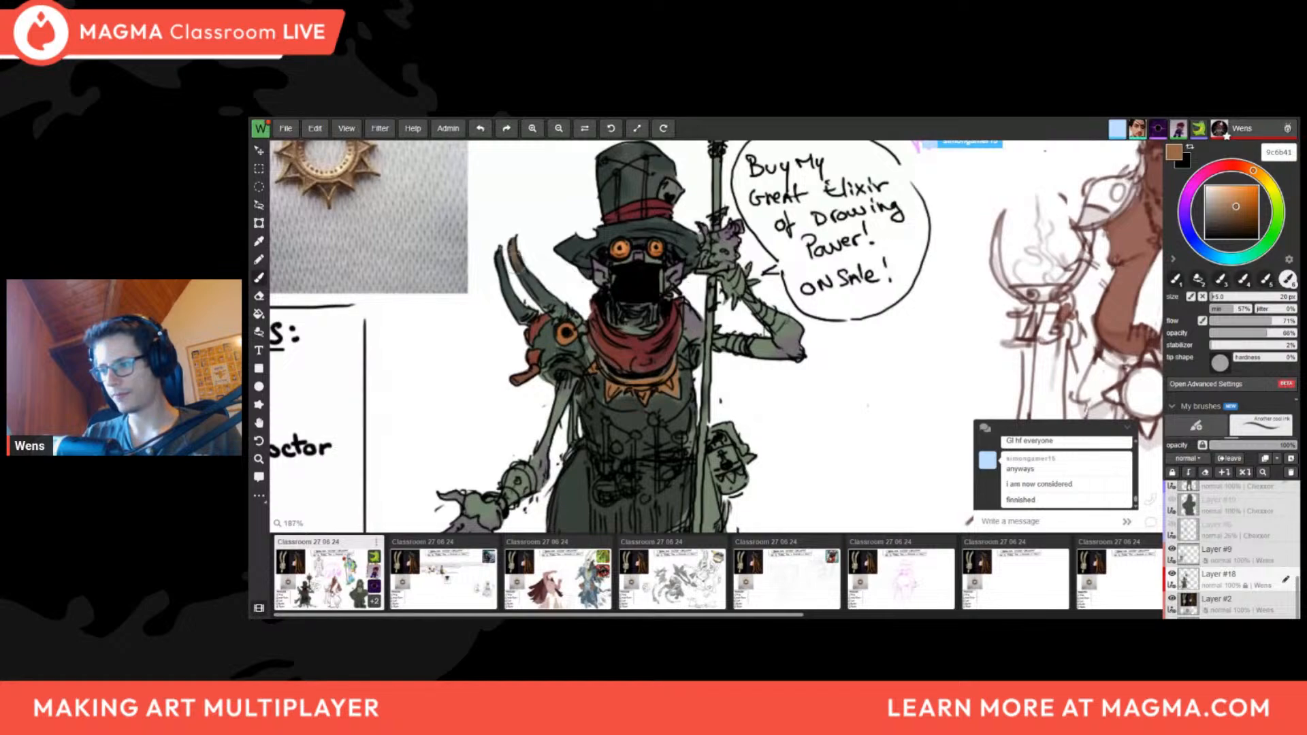
scroll(538, 276, down, 6)
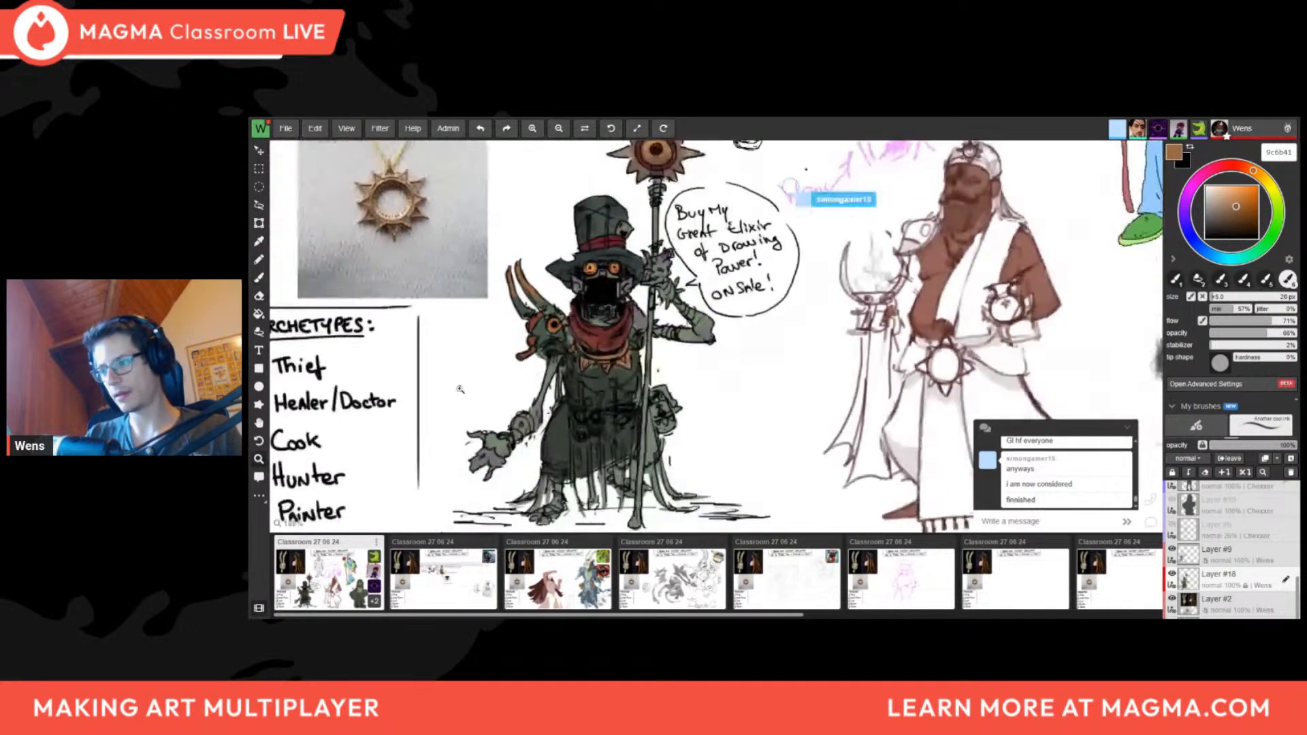
drag(559, 347, 453, 475)
scroll(446, 429, down, 1)
scroll(453, 475, up, 5)
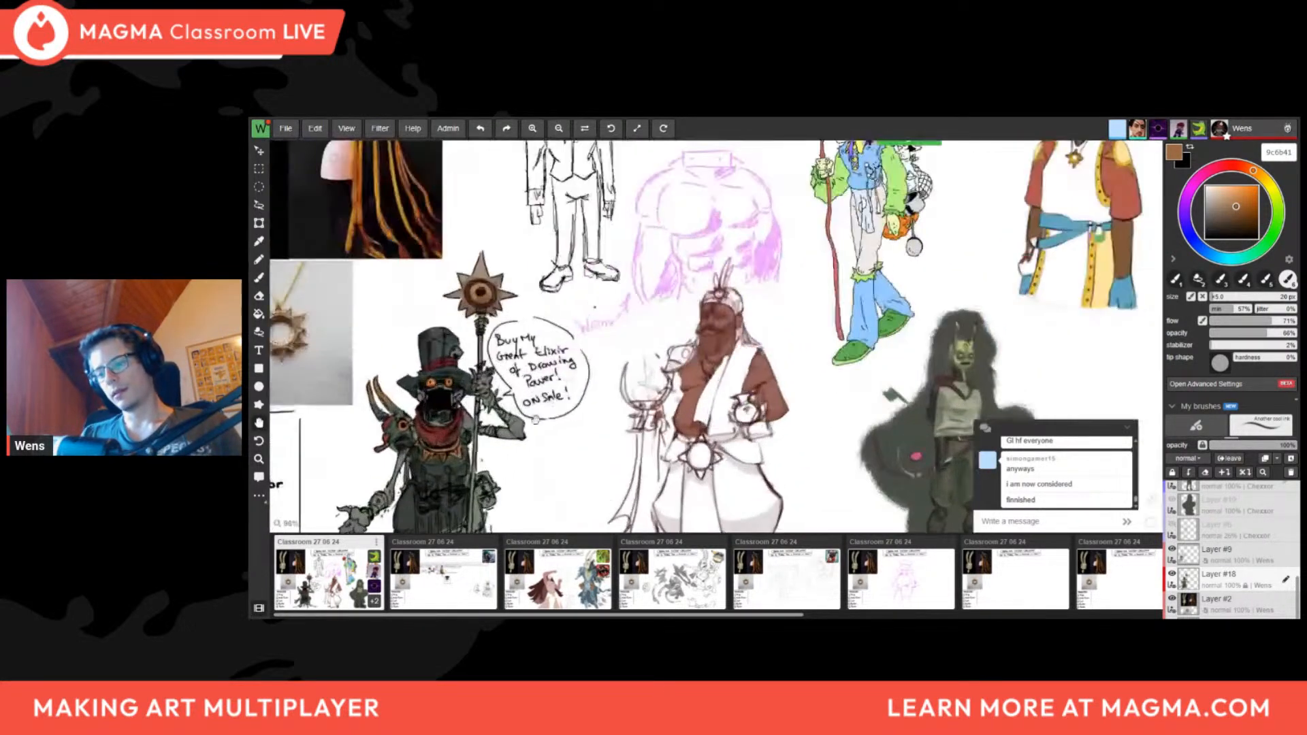
key(e)
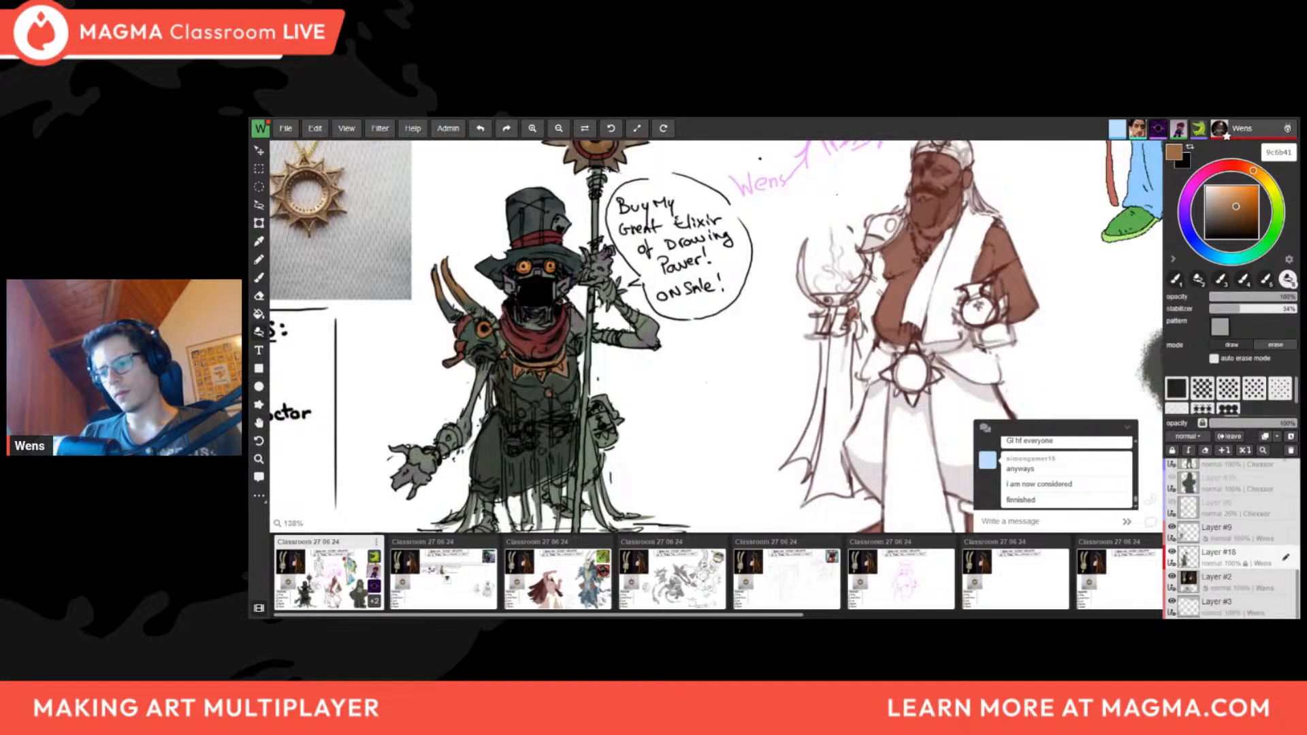
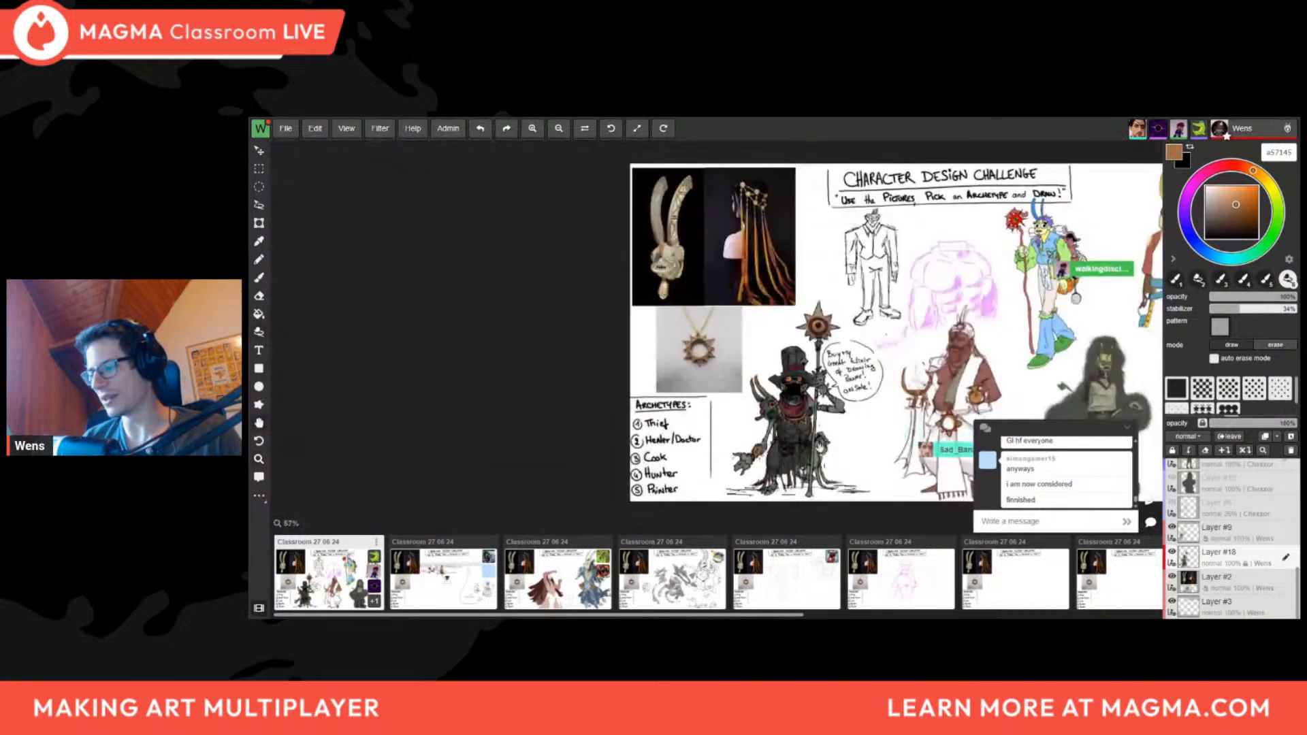
Sample the dark red 57281f from the top-hatted character's scarf for the brush
drag(859, 384, 667, 368)
scroll(668, 368, up, 7)
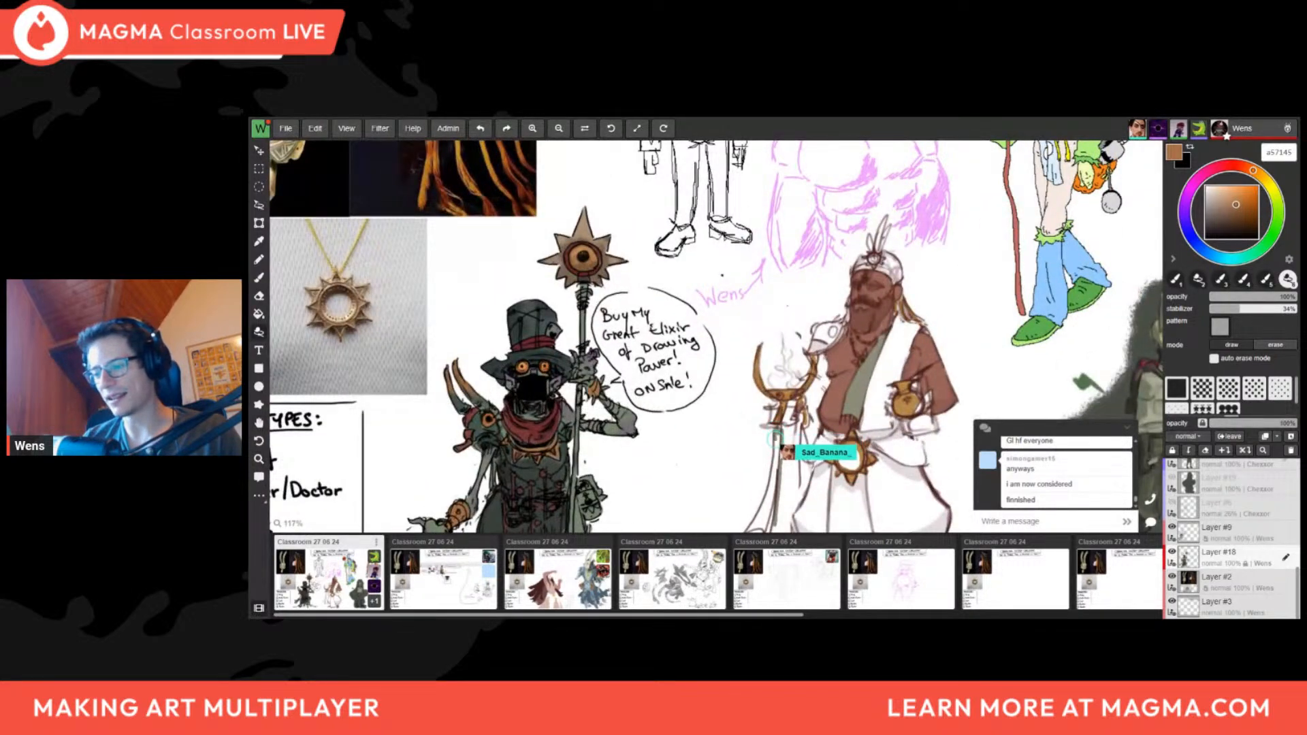
key(ctrl+0)
drag(767, 442, 679, 427)
key(b)
scroll(479, 388, up, 7)
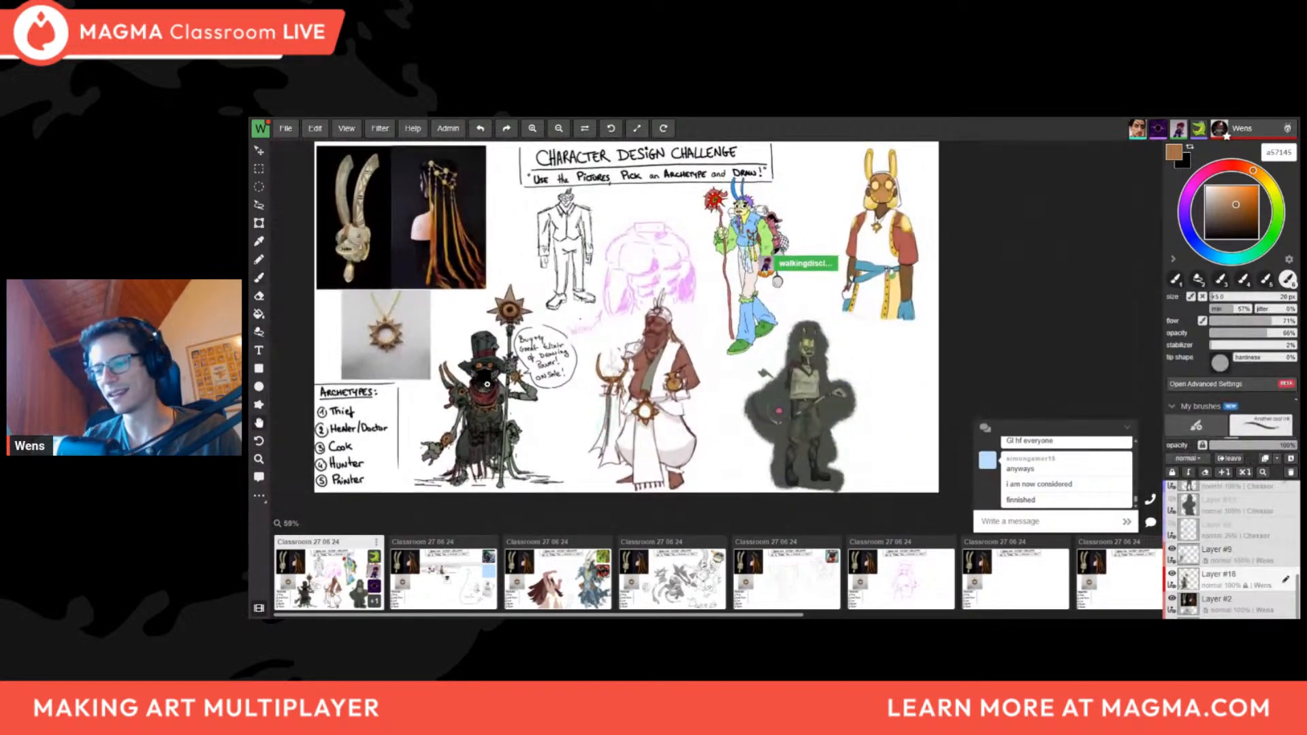
alt+click(482, 413)
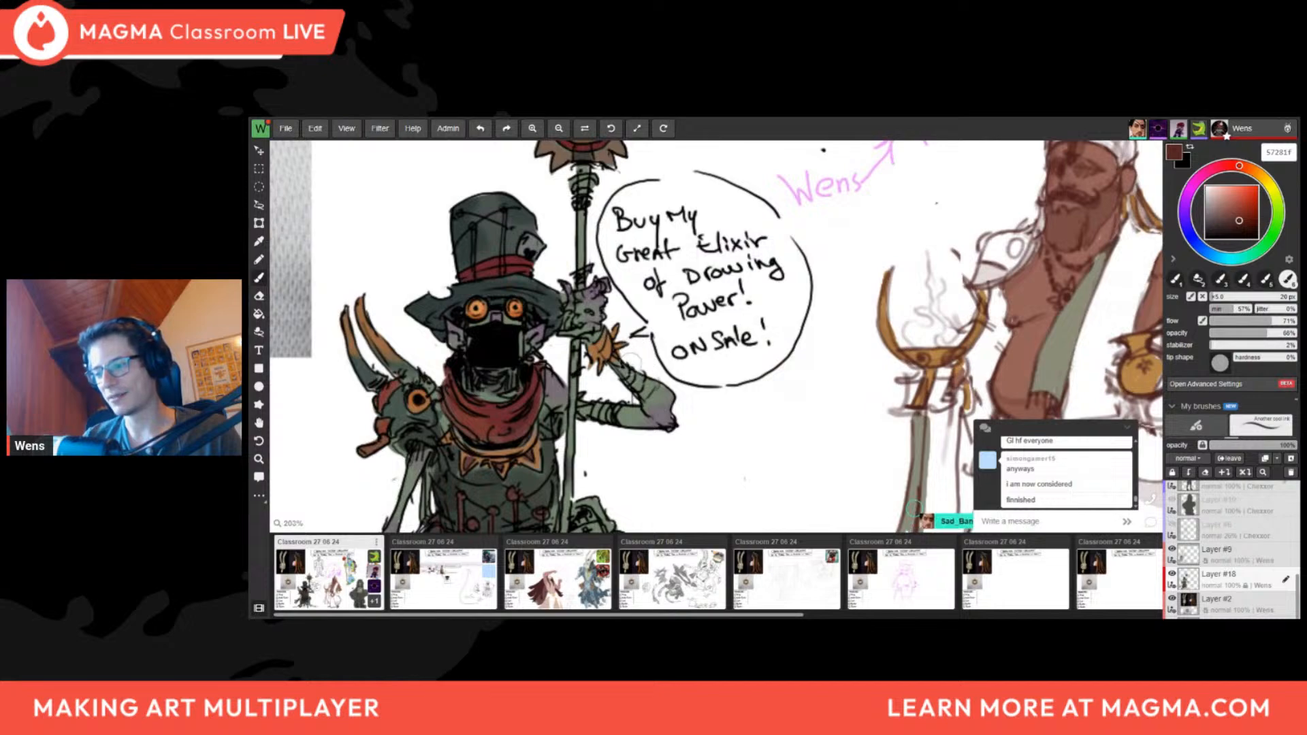
Examine the coloured top-hatted character up close and alongside the other drawings on the challenge canvas
key(l)
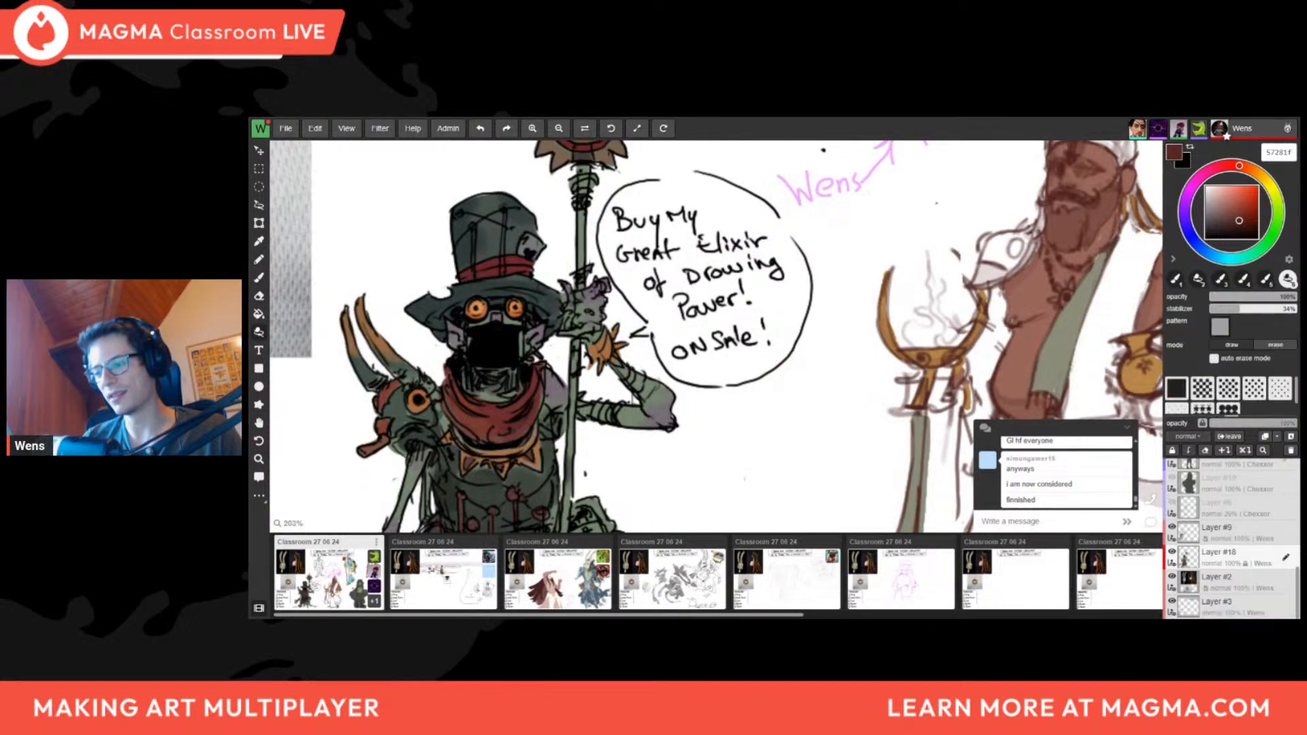
scroll(636, 374, down, 5)
key(b)
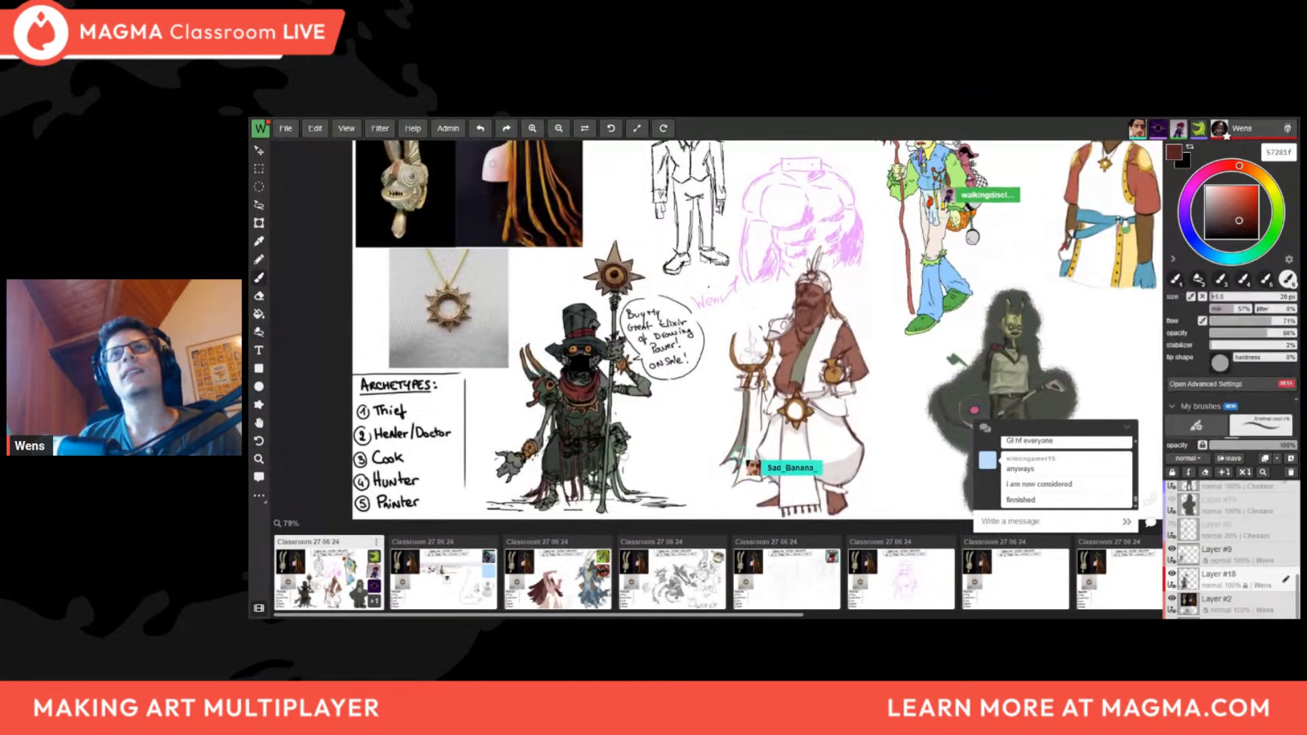
key(space)
drag(625, 477, 674, 450)
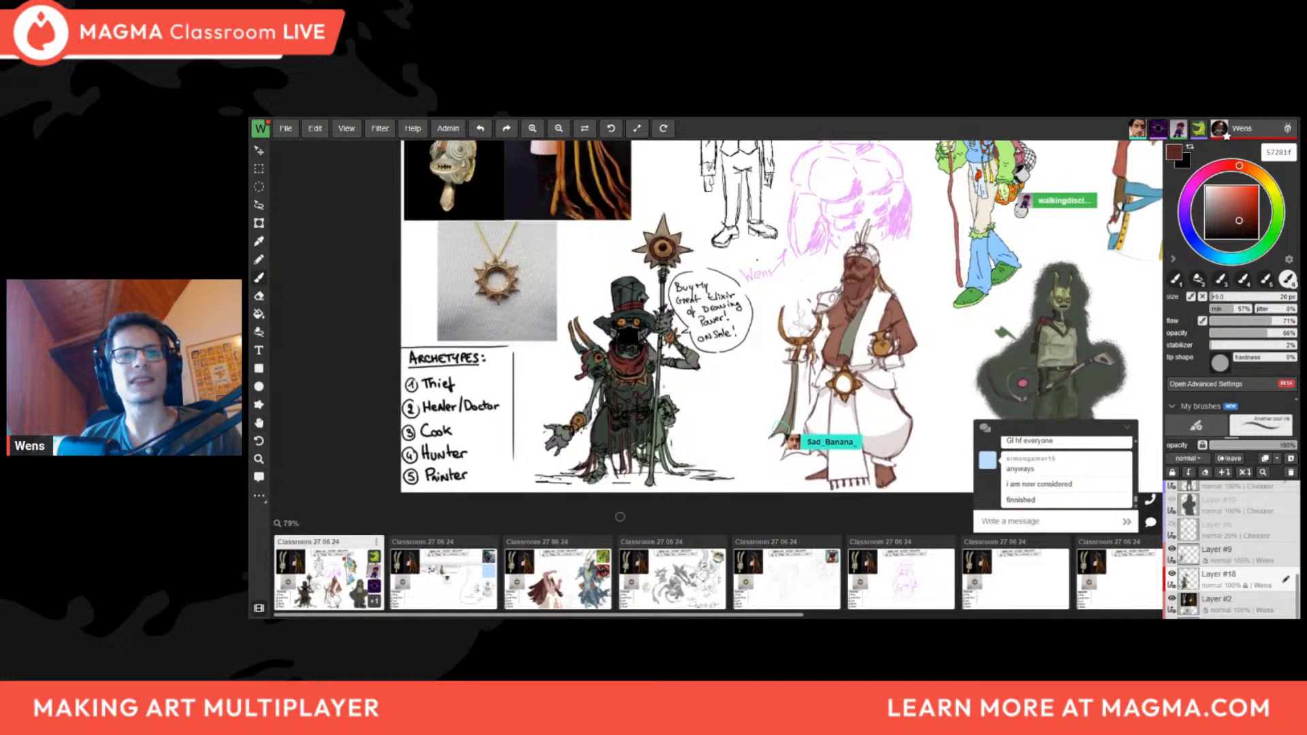
scroll(755, 456, up, 2)
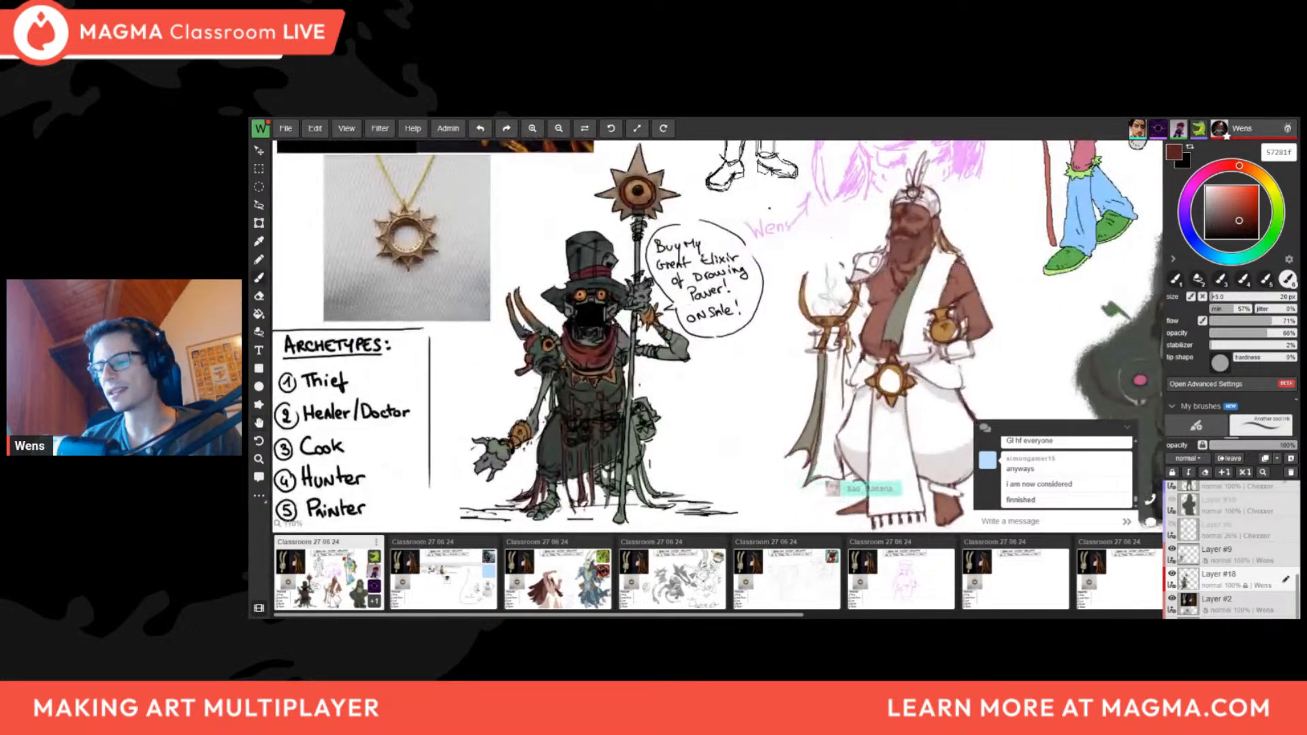
scroll(589, 408, up, 4)
key(e)
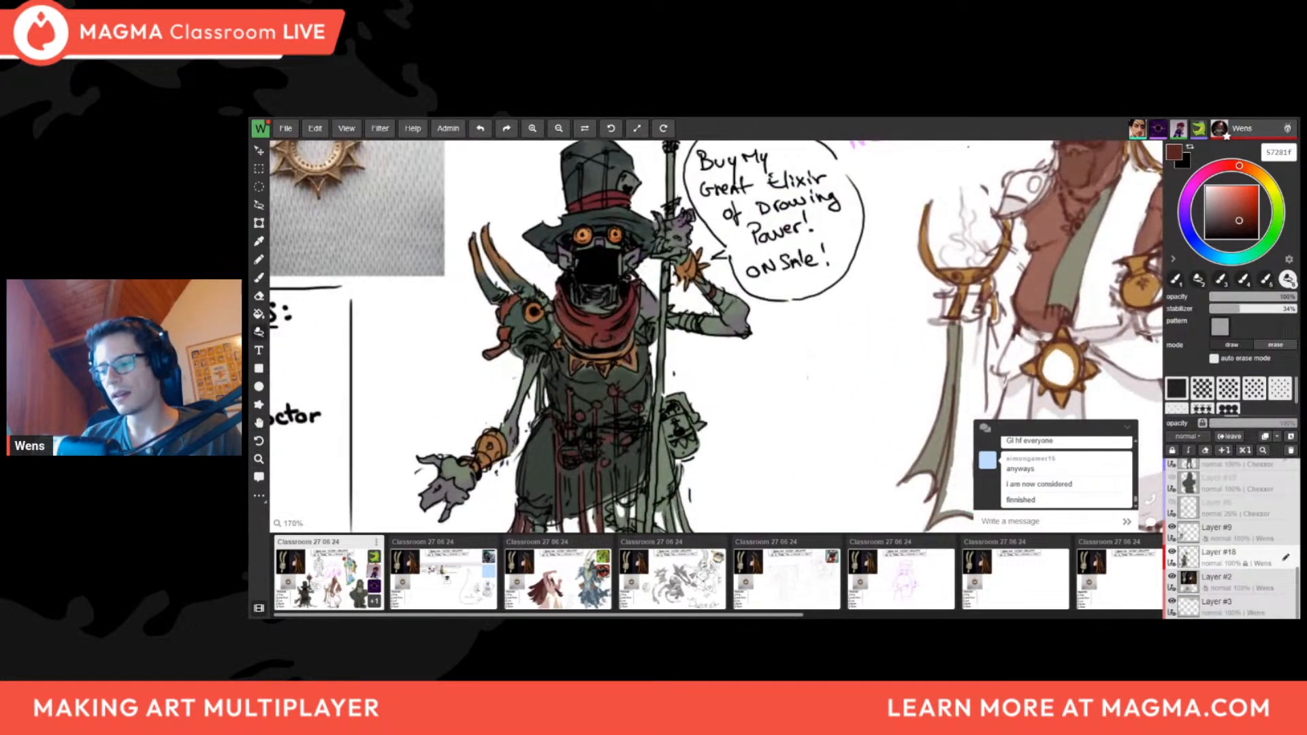
scroll(633, 460, down, 8)
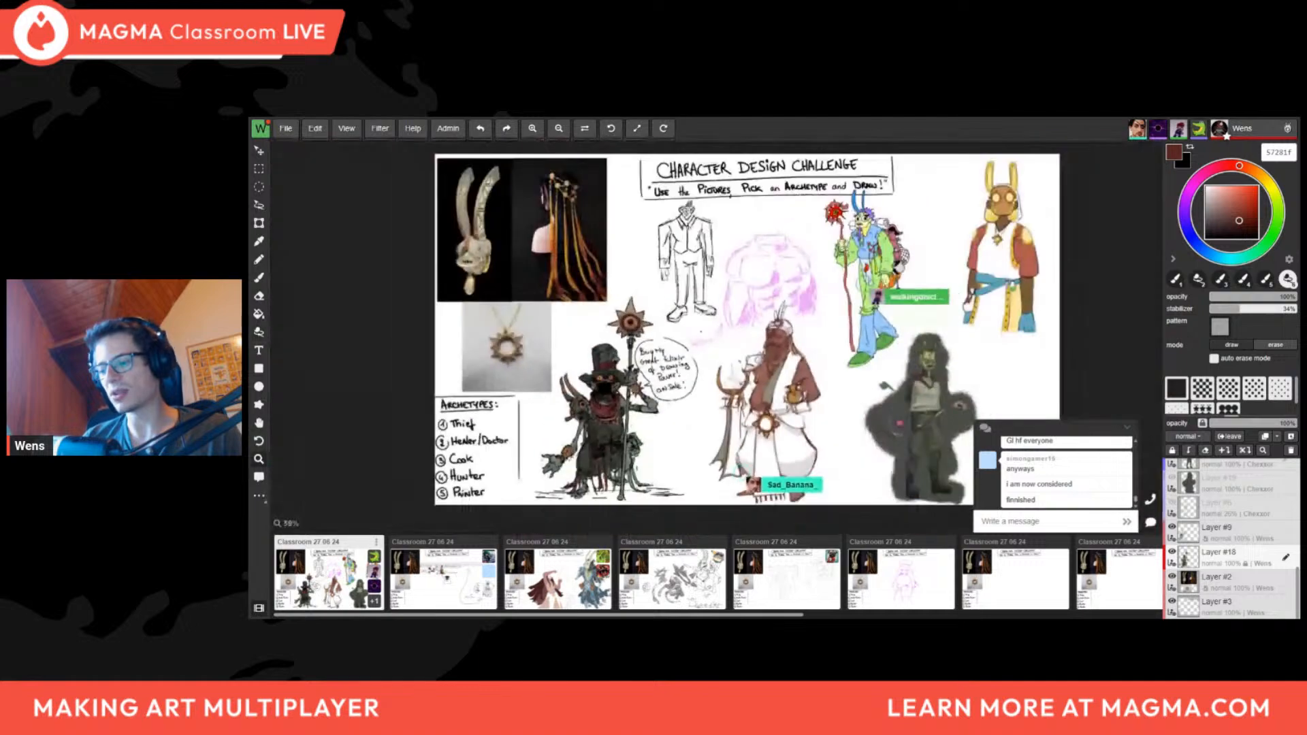
scroll(626, 473, up, 7)
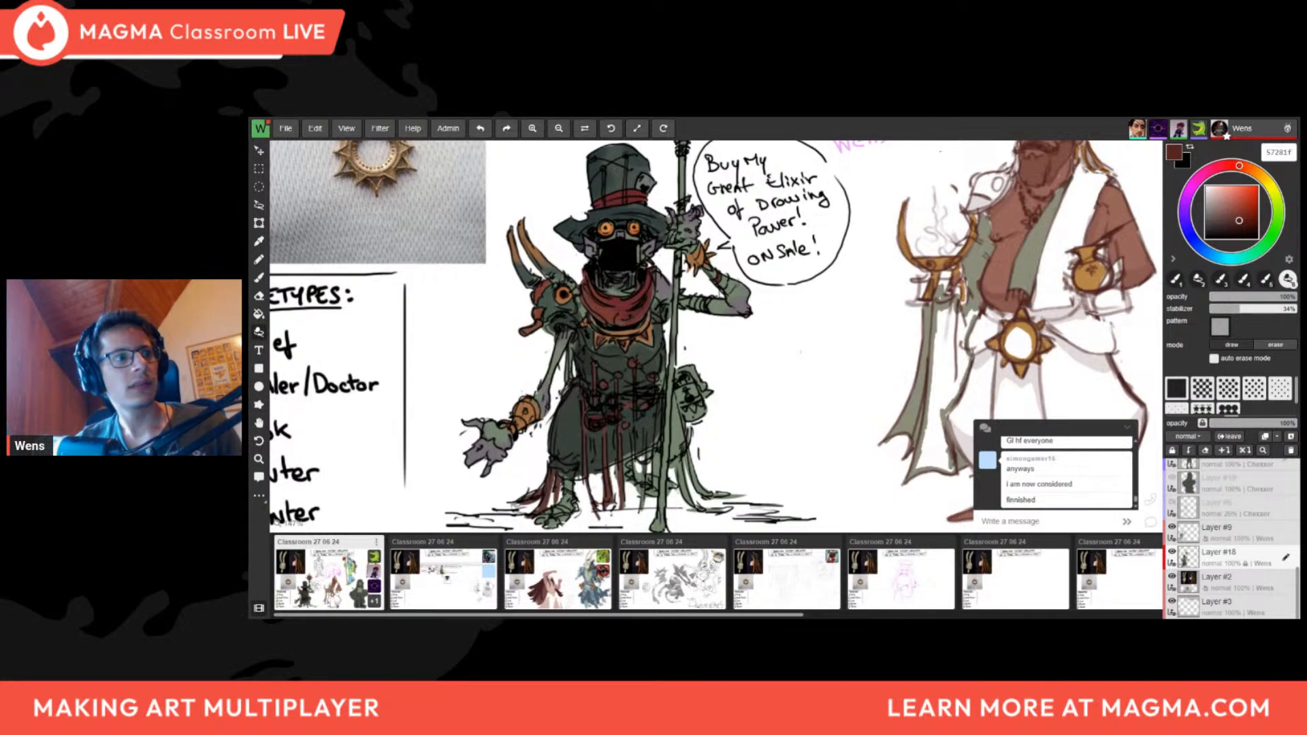
scroll(578, 272, down, 7)
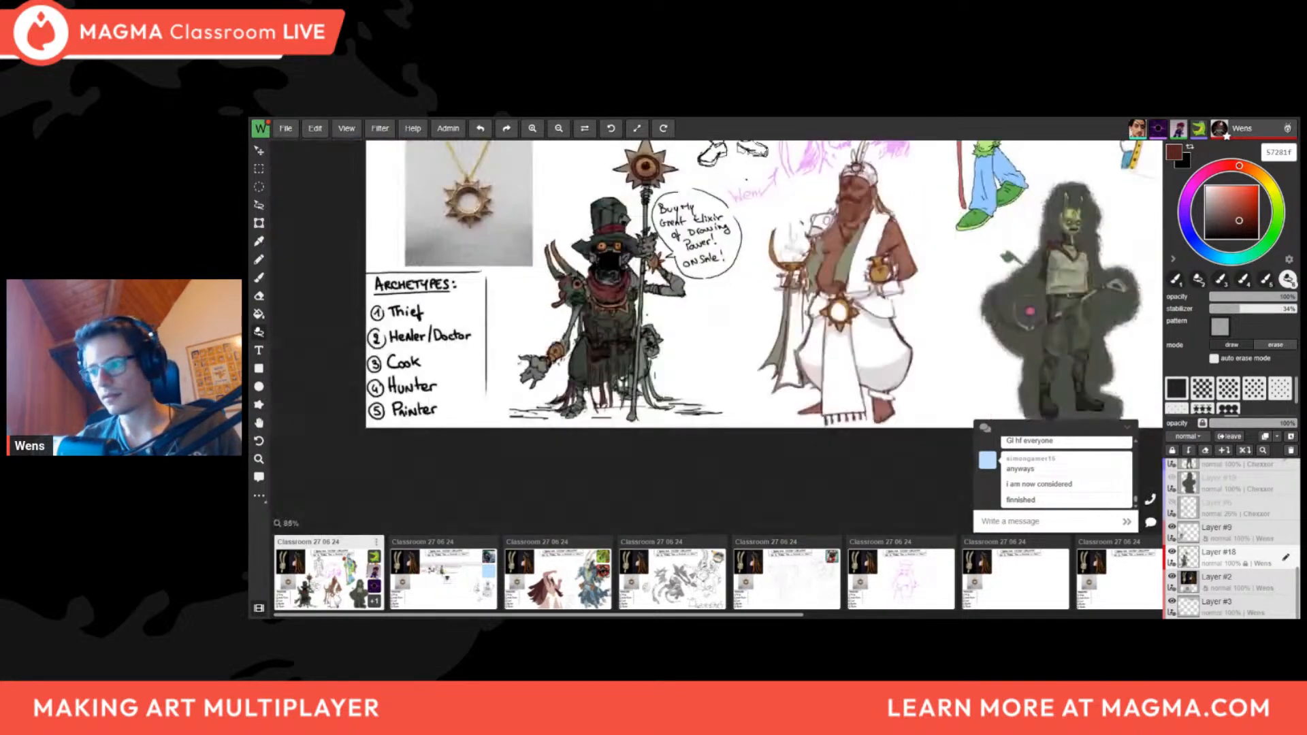
Paste the fantasy comic illustration with the red-haired hero, scale it down and place it over the reference photos beside the character
key(ctrl+v)
scroll(615, 314, up, 2)
scroll(632, 410, down, 2)
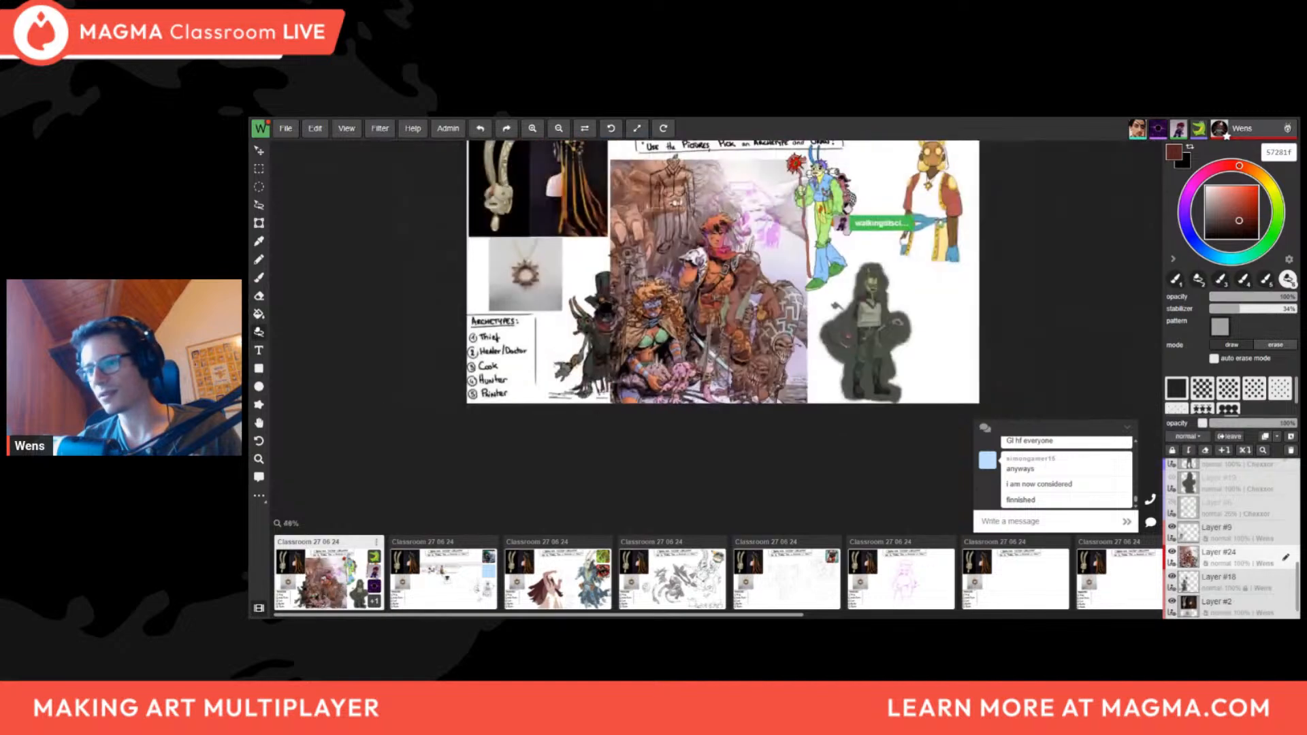
click(259, 225)
drag(768, 256, 620, 254)
scroll(616, 245, up, 3)
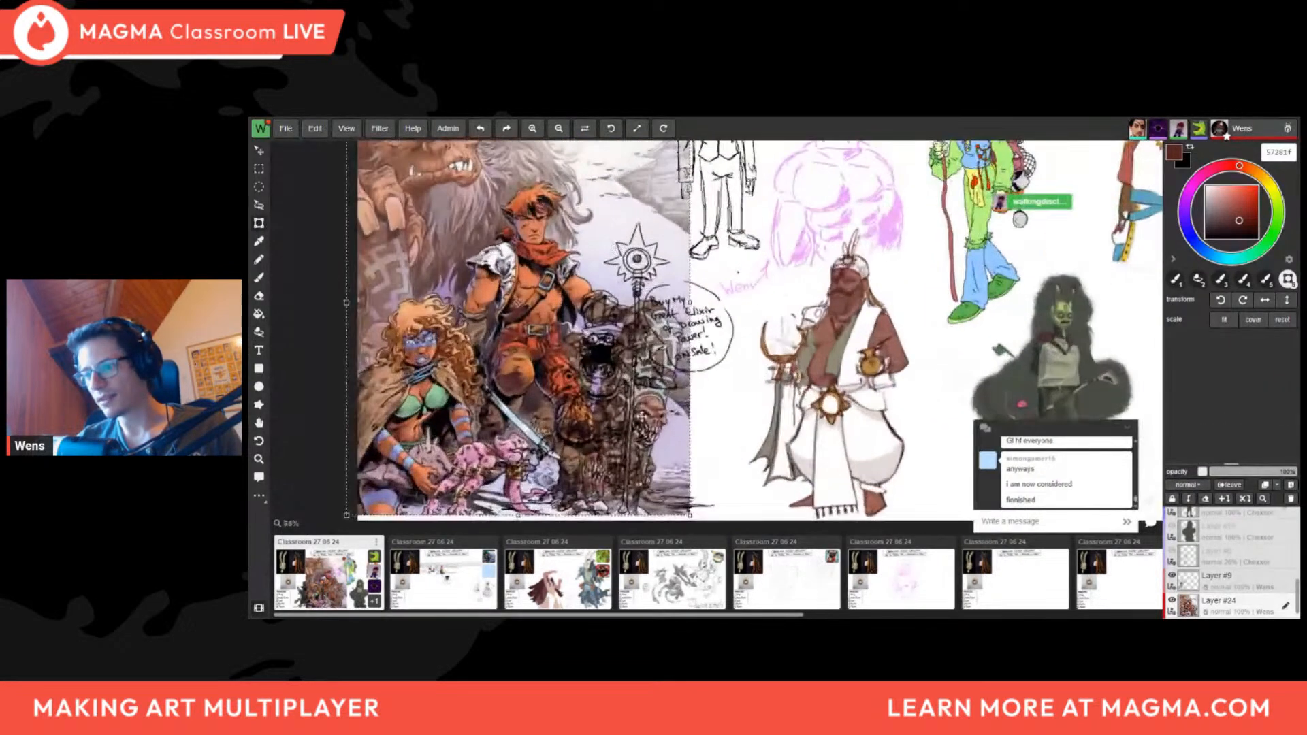
drag(689, 515, 577, 448)
scroll(475, 284, up, 2)
scroll(434, 361, up, 4)
scroll(570, 446, down, 2)
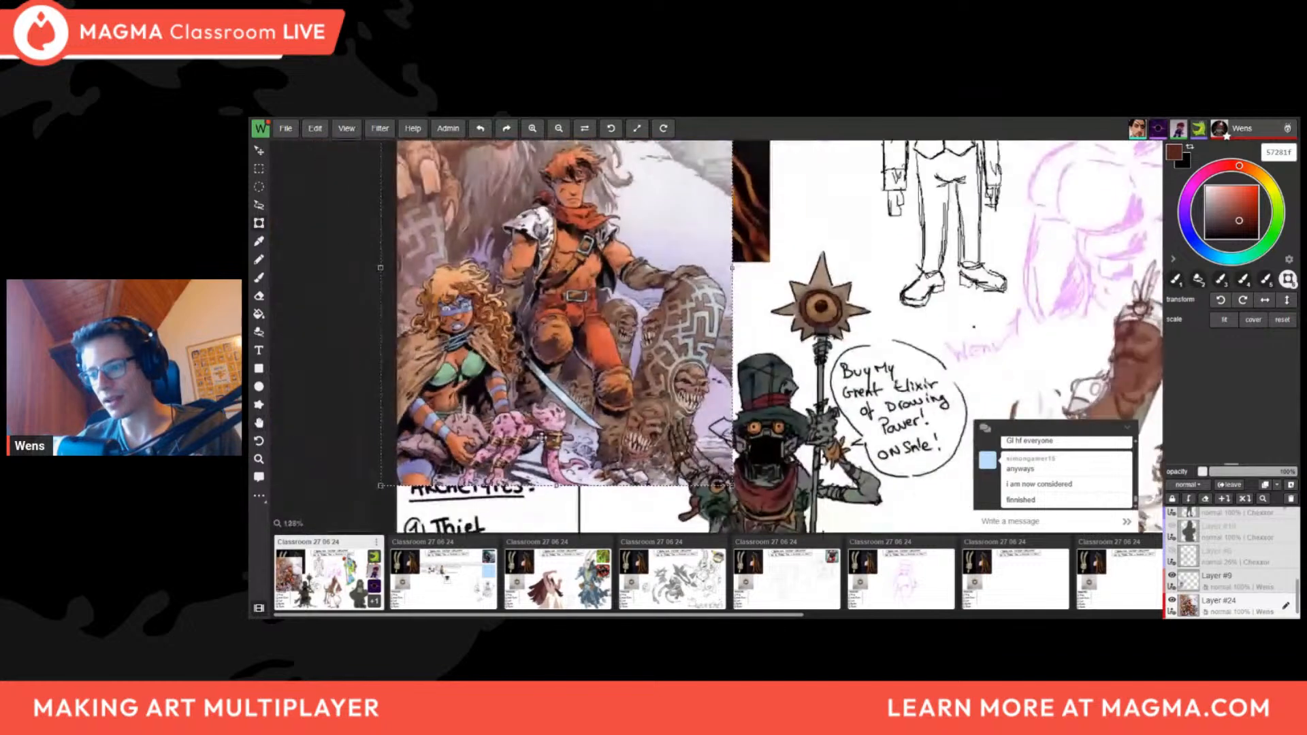
Examine the foreground figures and the giant creature in the pasted illustration, and undo its placement and pasting
drag(521, 276, 540, 428)
drag(523, 316, 523, 235)
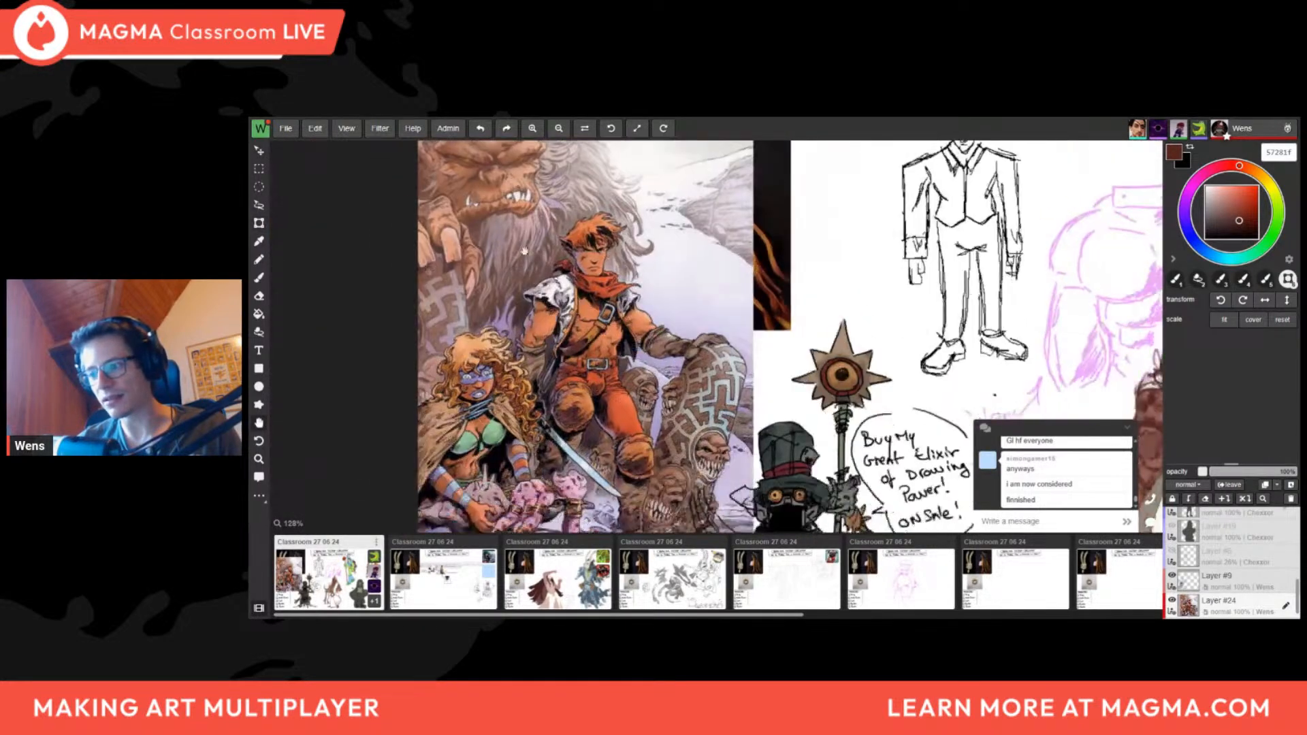
scroll(517, 204, up, 2)
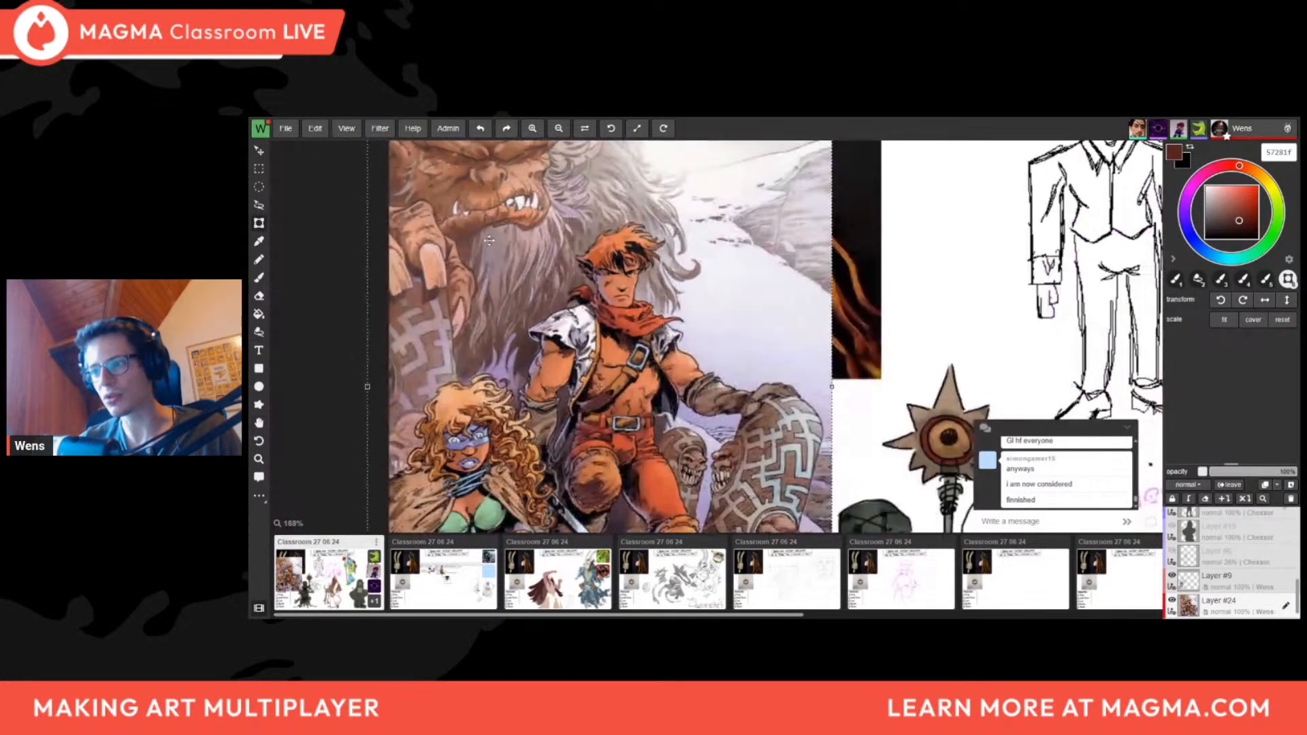
scroll(543, 387, down, 3)
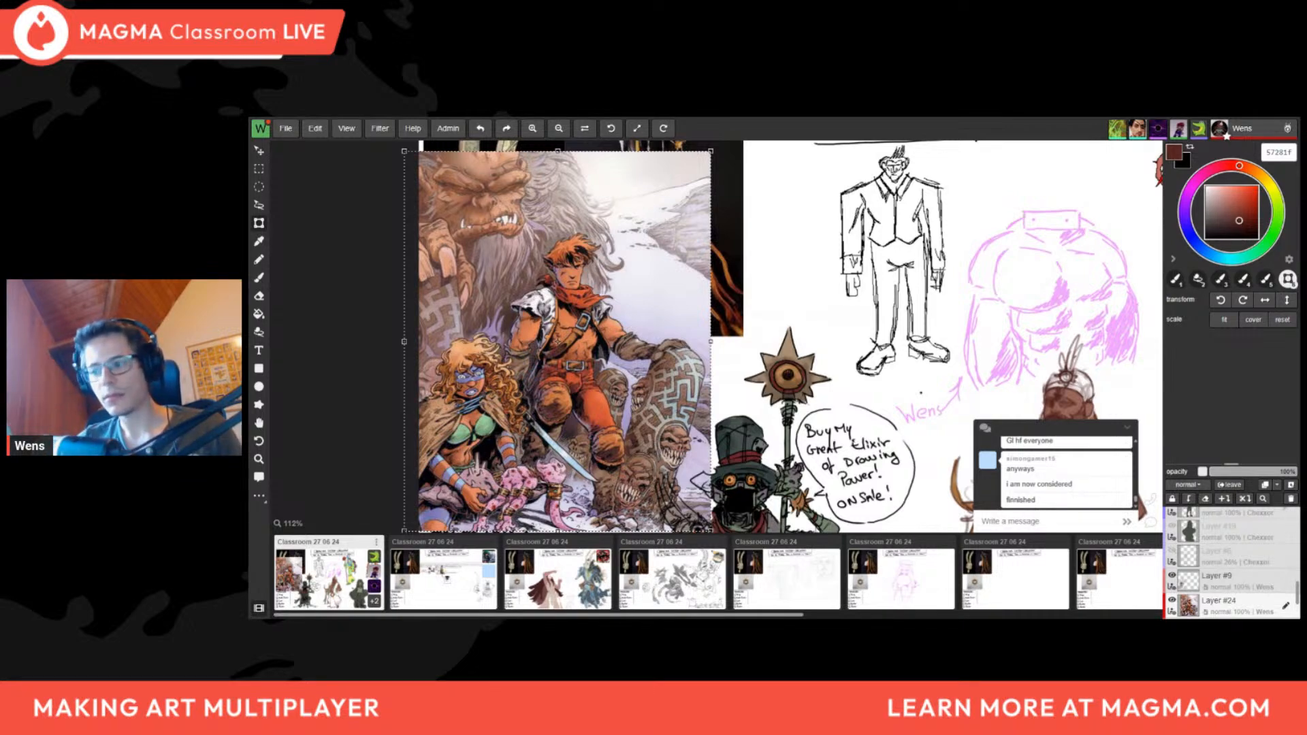
scroll(905, 374, down, 2)
scroll(574, 254, up, 5)
scroll(572, 252, down, 1)
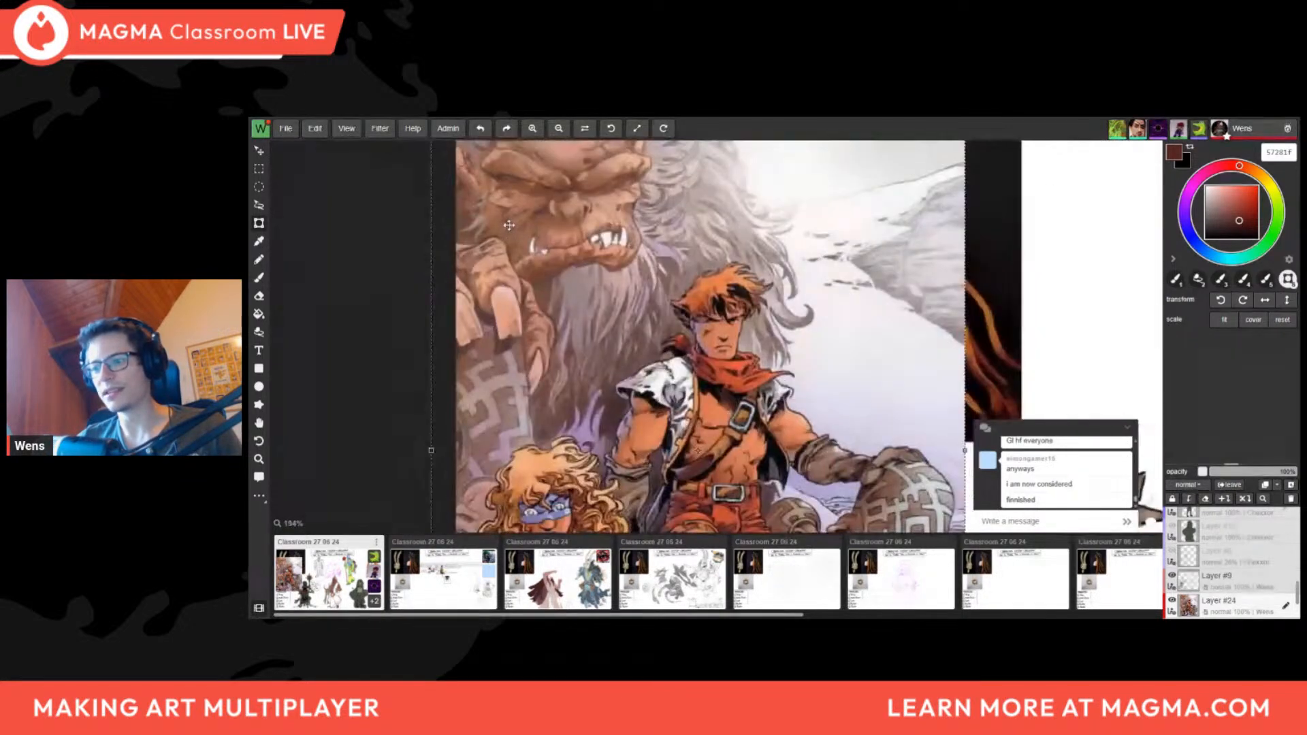
scroll(628, 299, down, 3)
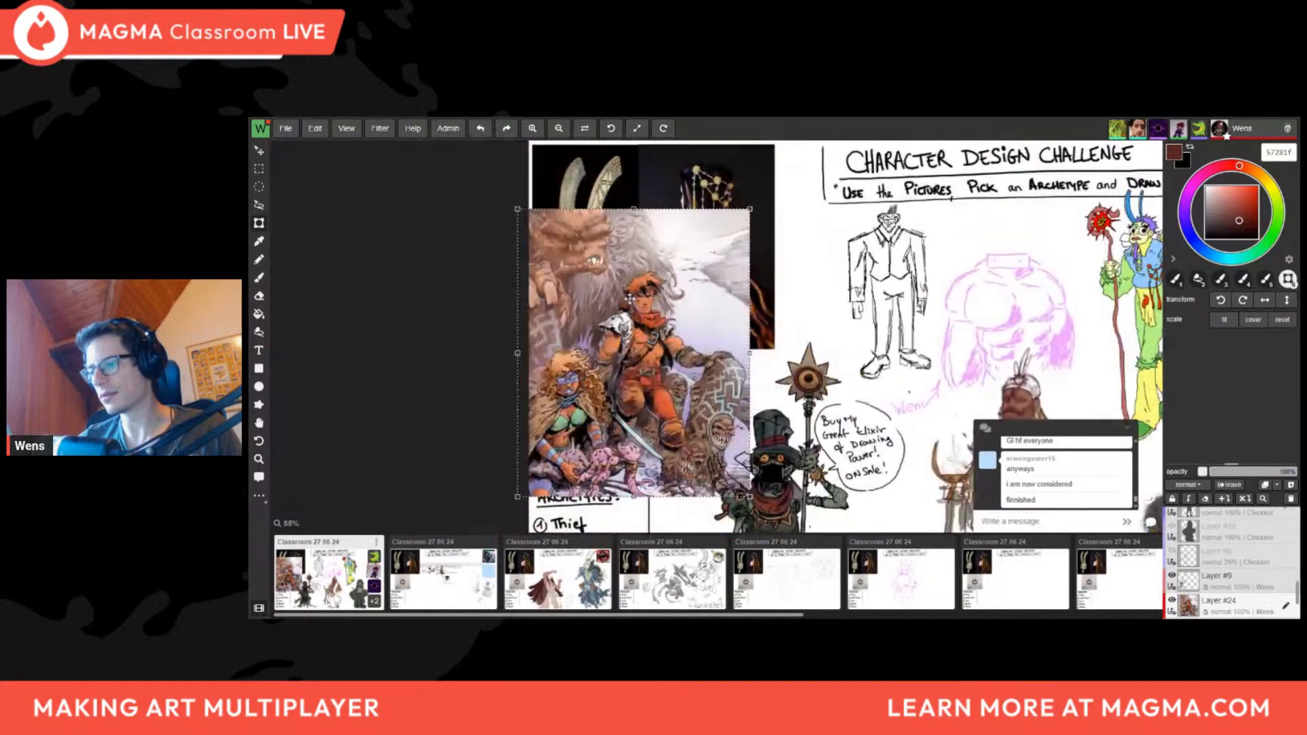
key(ctrl+z)
key(ctrl+z)
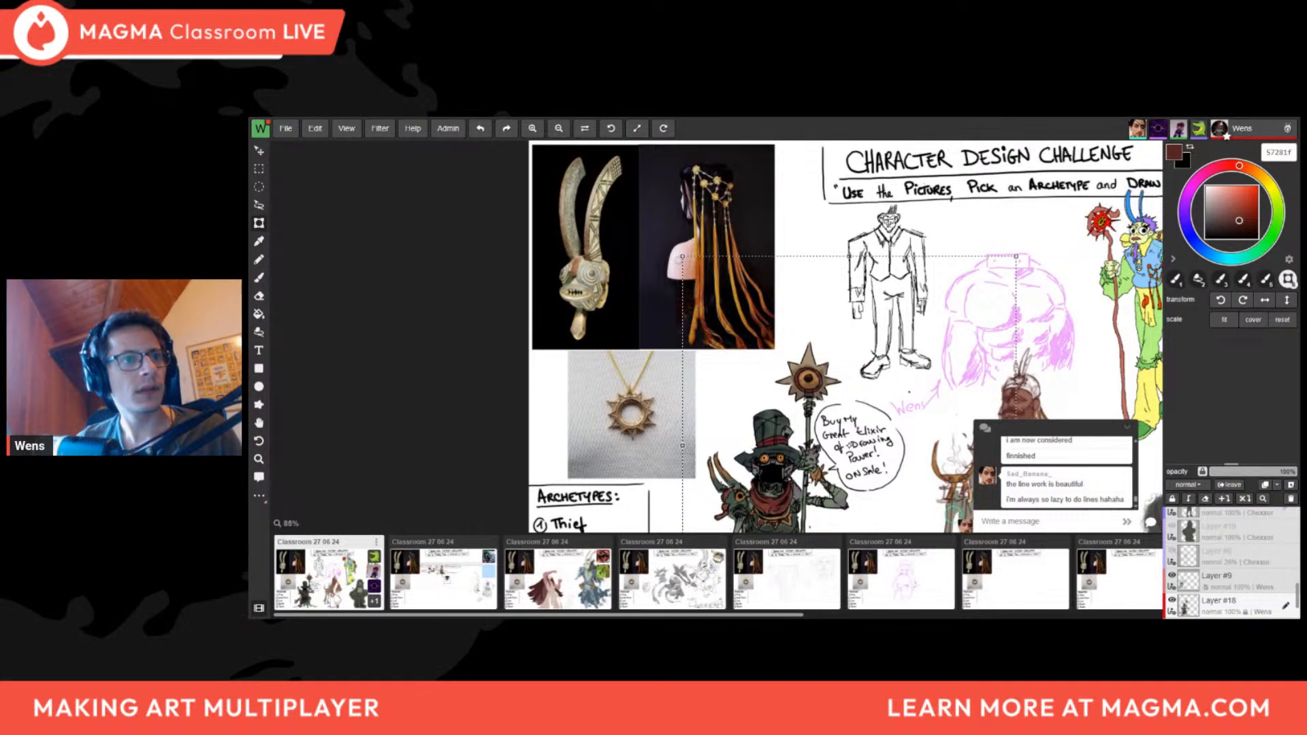
Paste the comic page with the horned aliens and examine the linework and colours of its upper panels
key(ctrl+v)
scroll(477, 319, down, 3)
scroll(657, 325, up, 5)
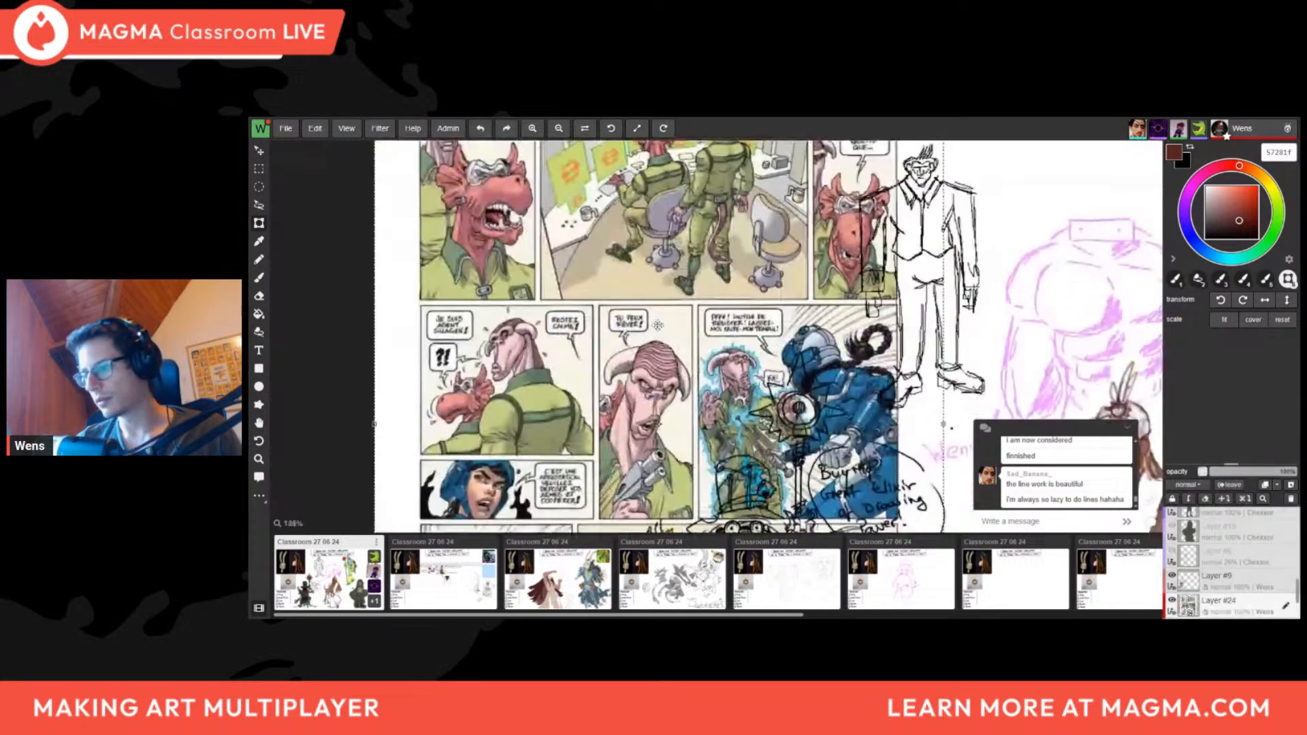
scroll(586, 283, down, 3)
scroll(538, 205, up, 5)
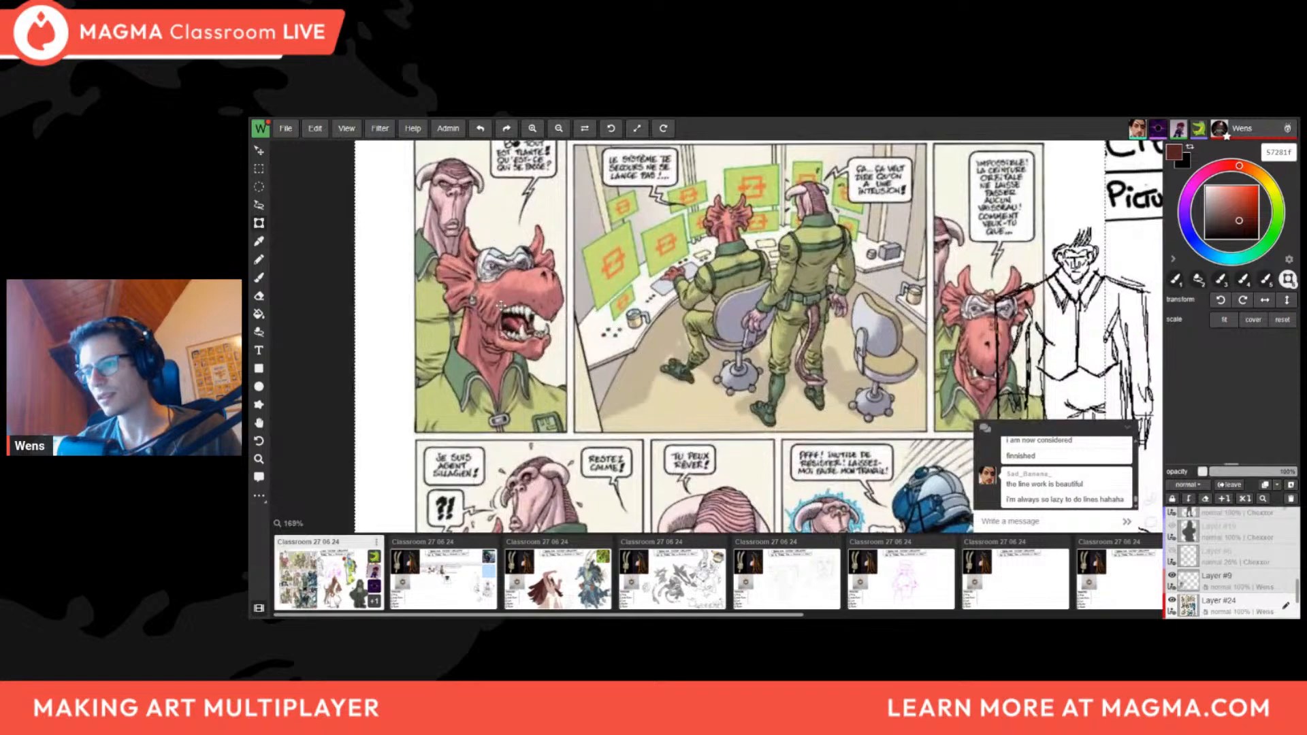
Examine the lower panels of the pasted comic page, and undo the paste
scroll(515, 295, down, 1)
scroll(746, 236, down, 2)
middle_drag(742, 409, 587, 229)
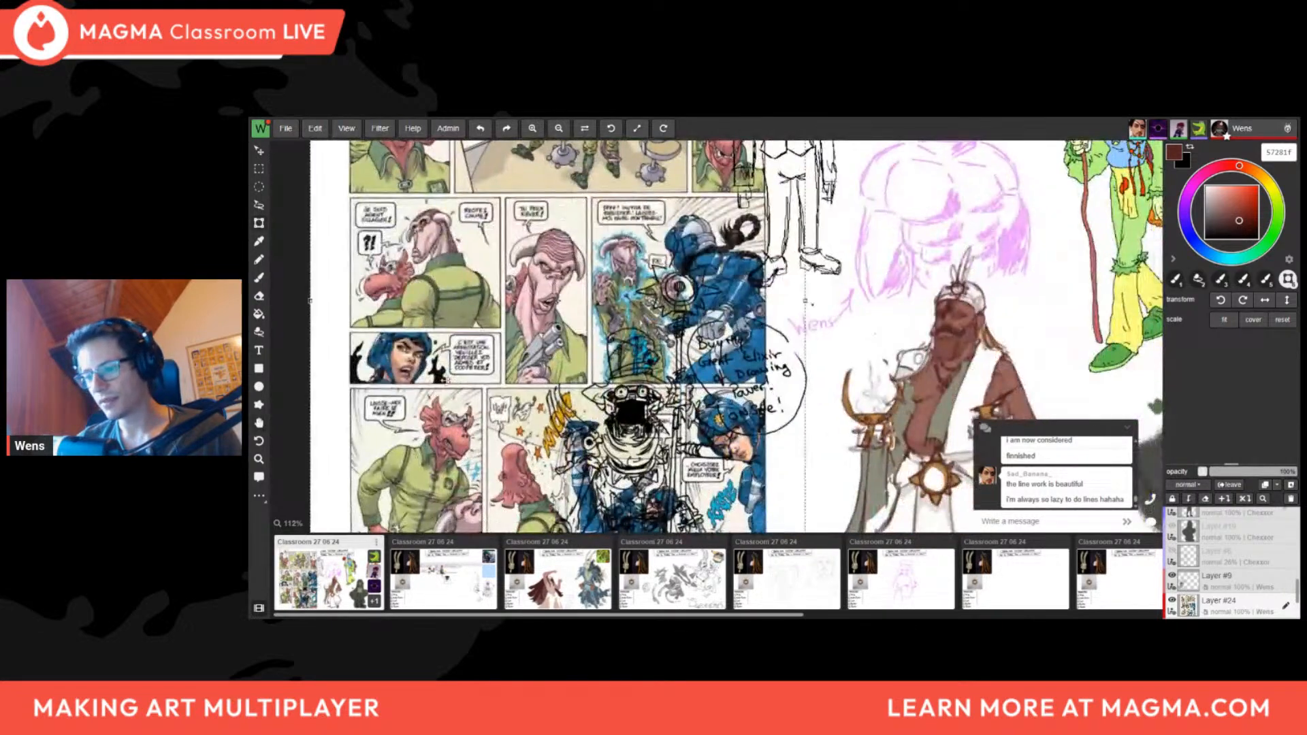
middle_drag(534, 496, 571, 397)
scroll(627, 374, down, 1)
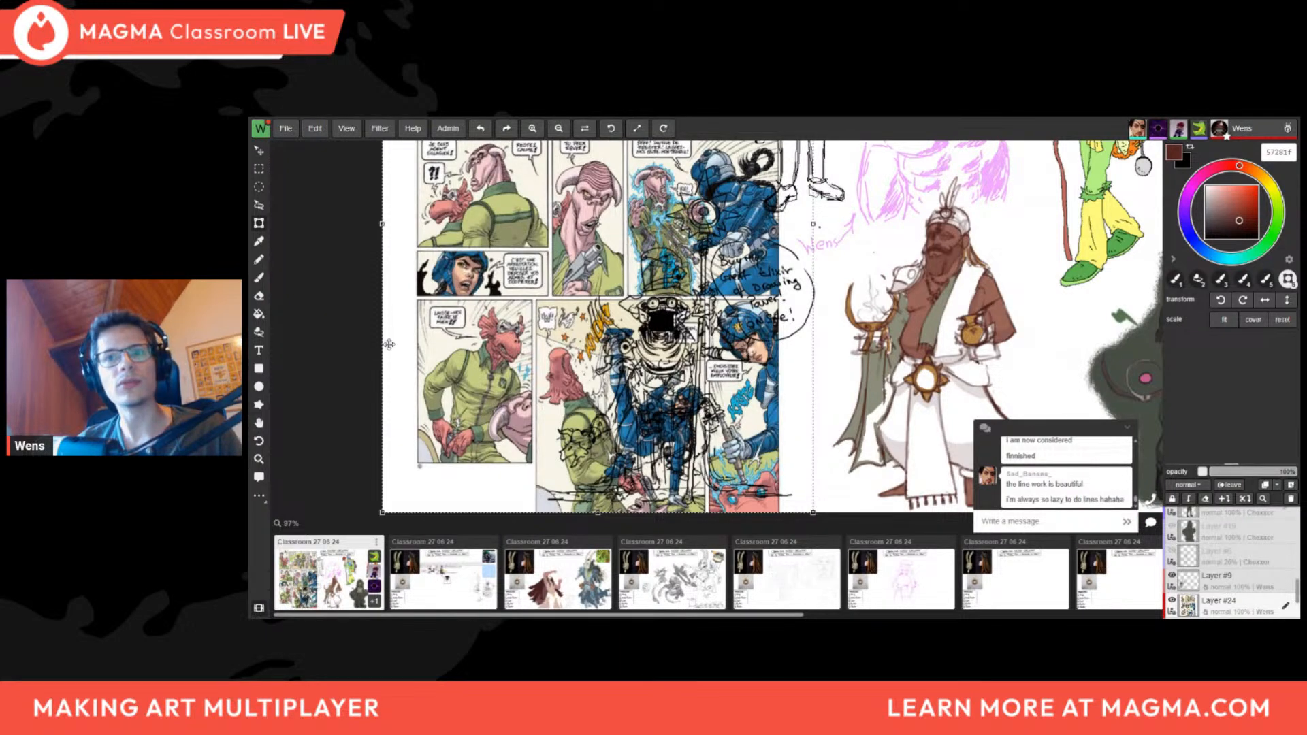
key(ctrl+z)
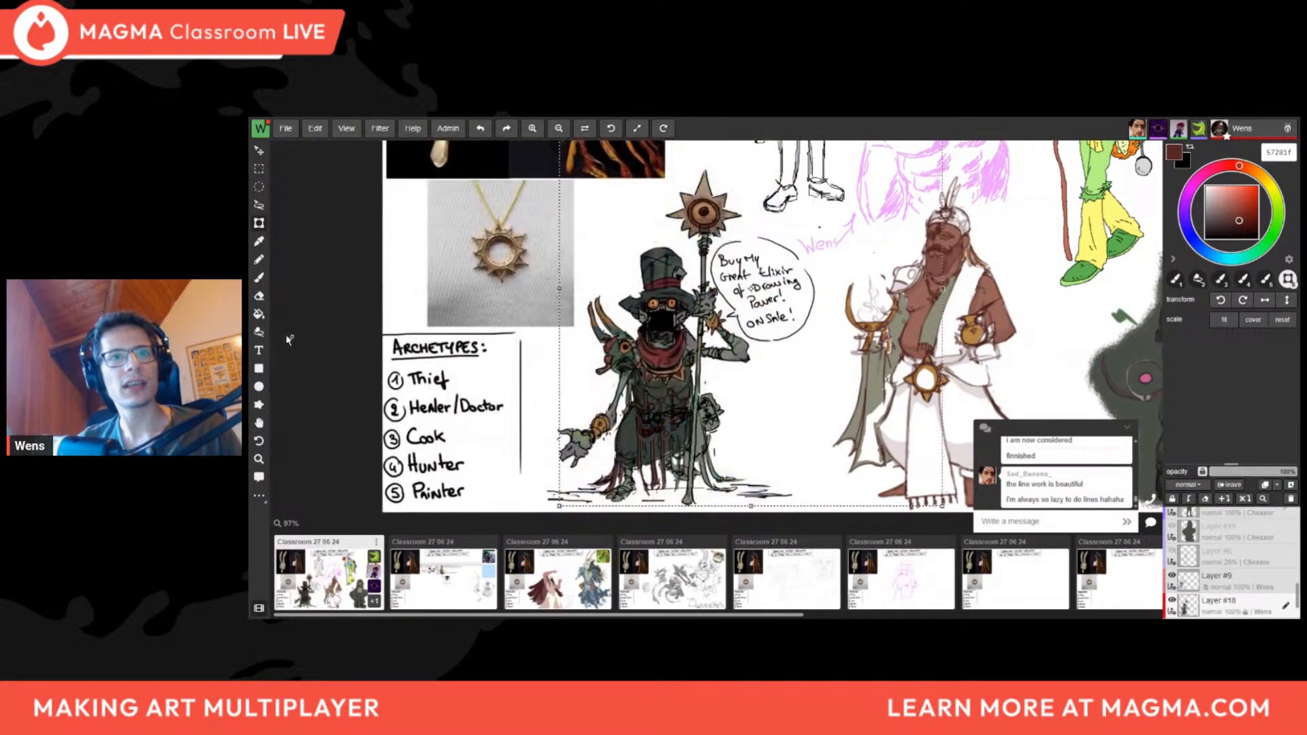
Paste the illustration of the red-haired torch bearer, move it over the reference pictures and scale it down
middle_drag(544, 290, 542, 291)
scroll(504, 284, down, 1)
key(b)
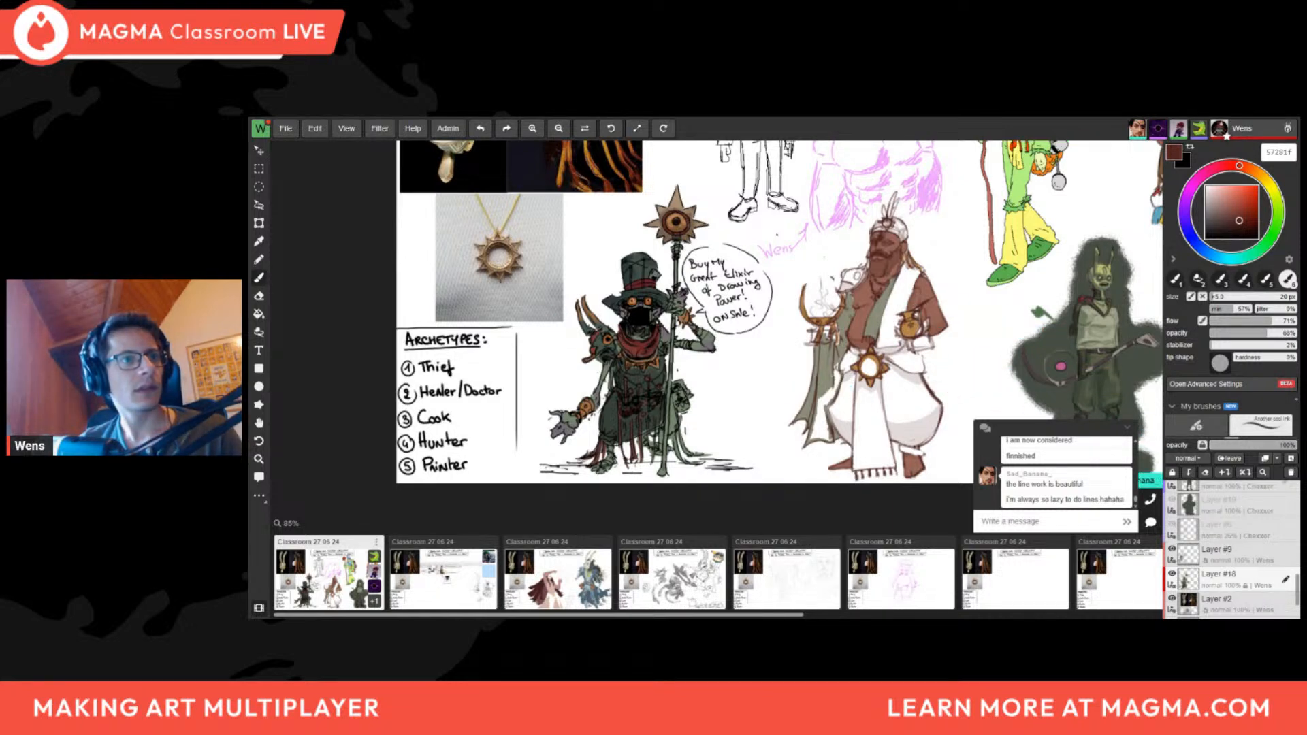
key(ctrl+v)
scroll(640, 268, up, 3)
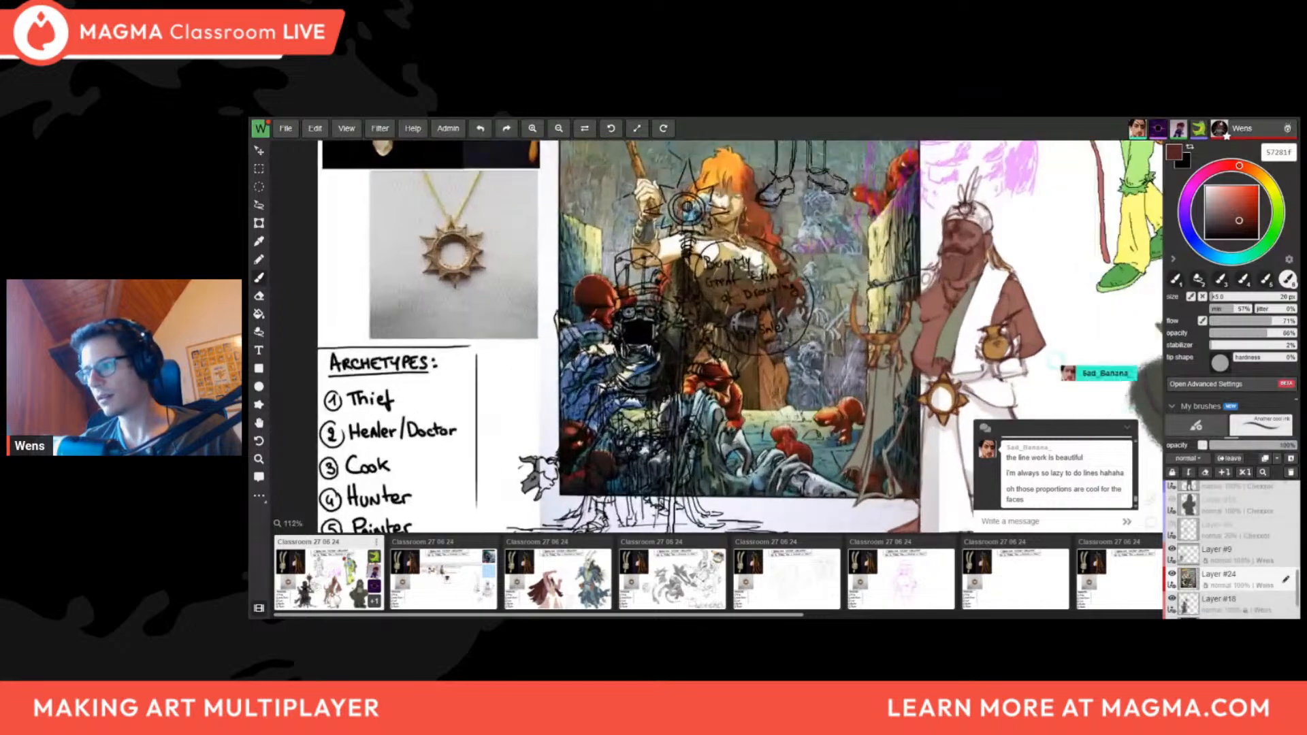
scroll(638, 248, down, 1)
click(259, 223)
drag(867, 441, 702, 488)
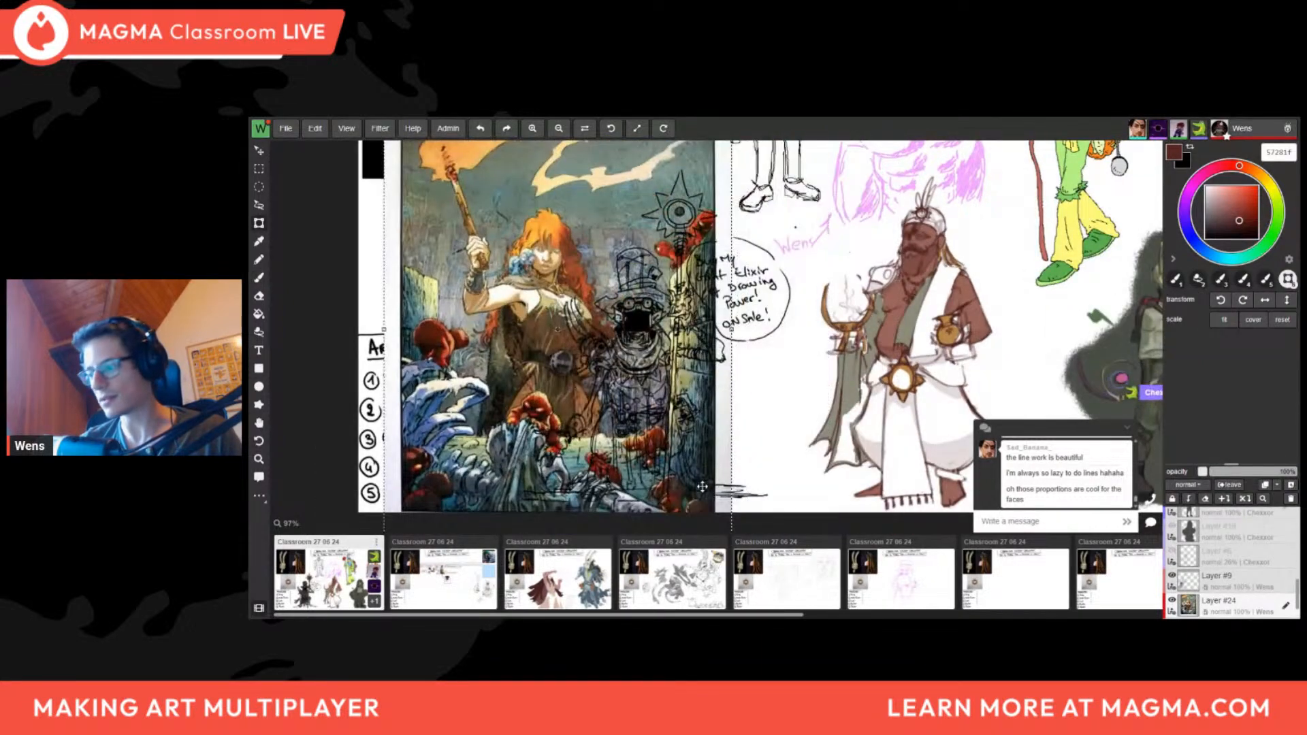
scroll(702, 487, down, 2)
drag(725, 182, 664, 222)
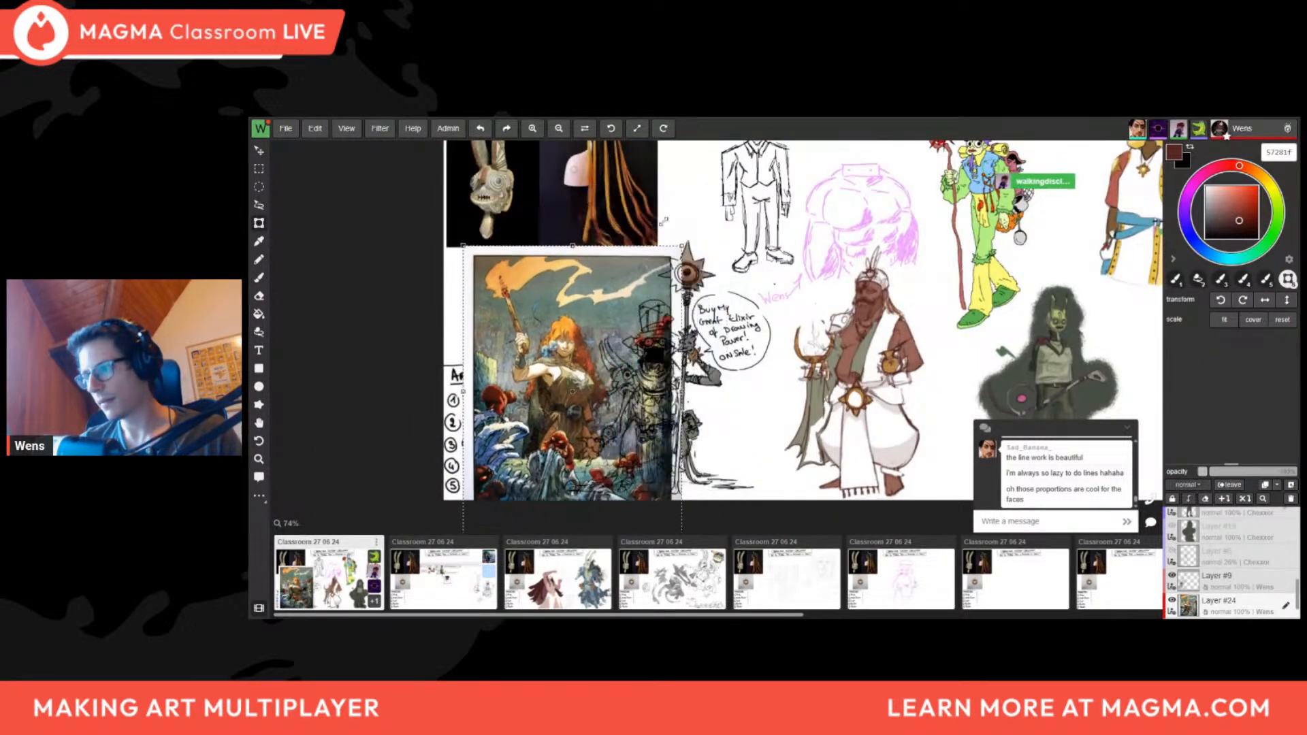
Compare the torch bearer illustration with the top-hatted character beside it
scroll(555, 266, up, 3)
key(b)
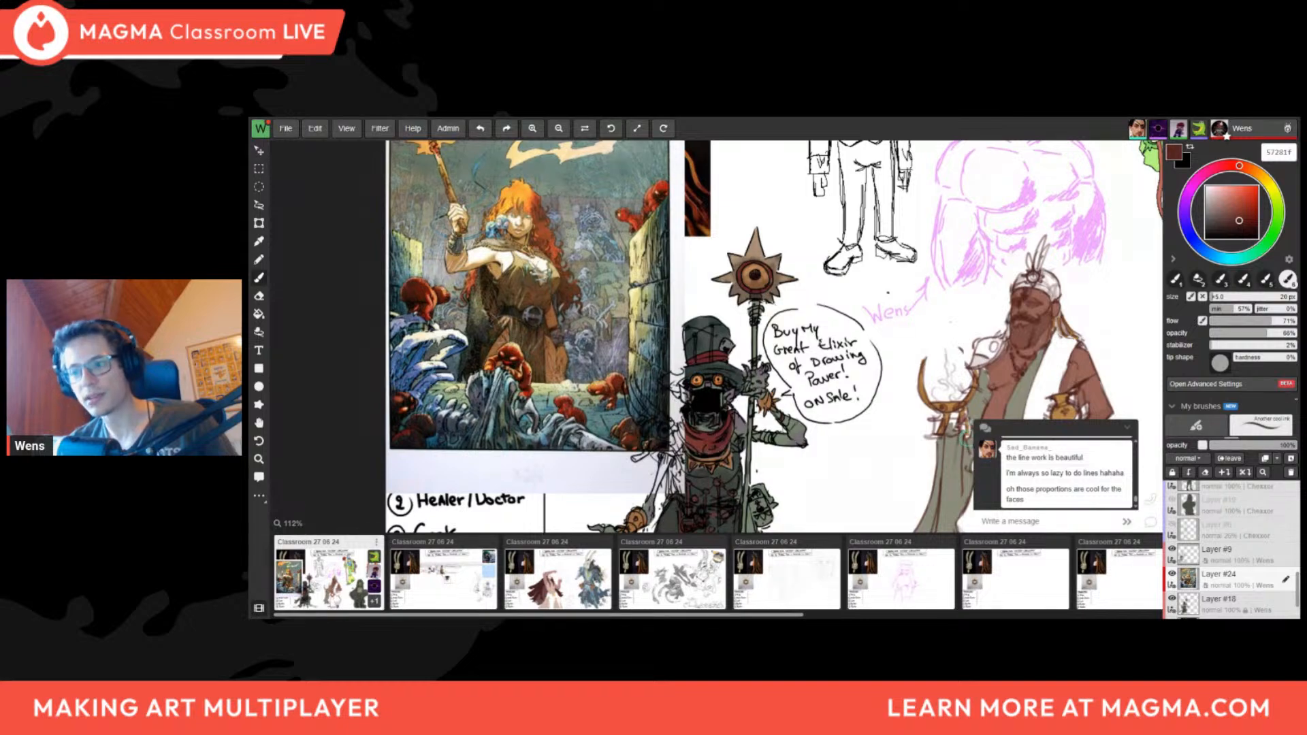
scroll(324, 386, down, 4)
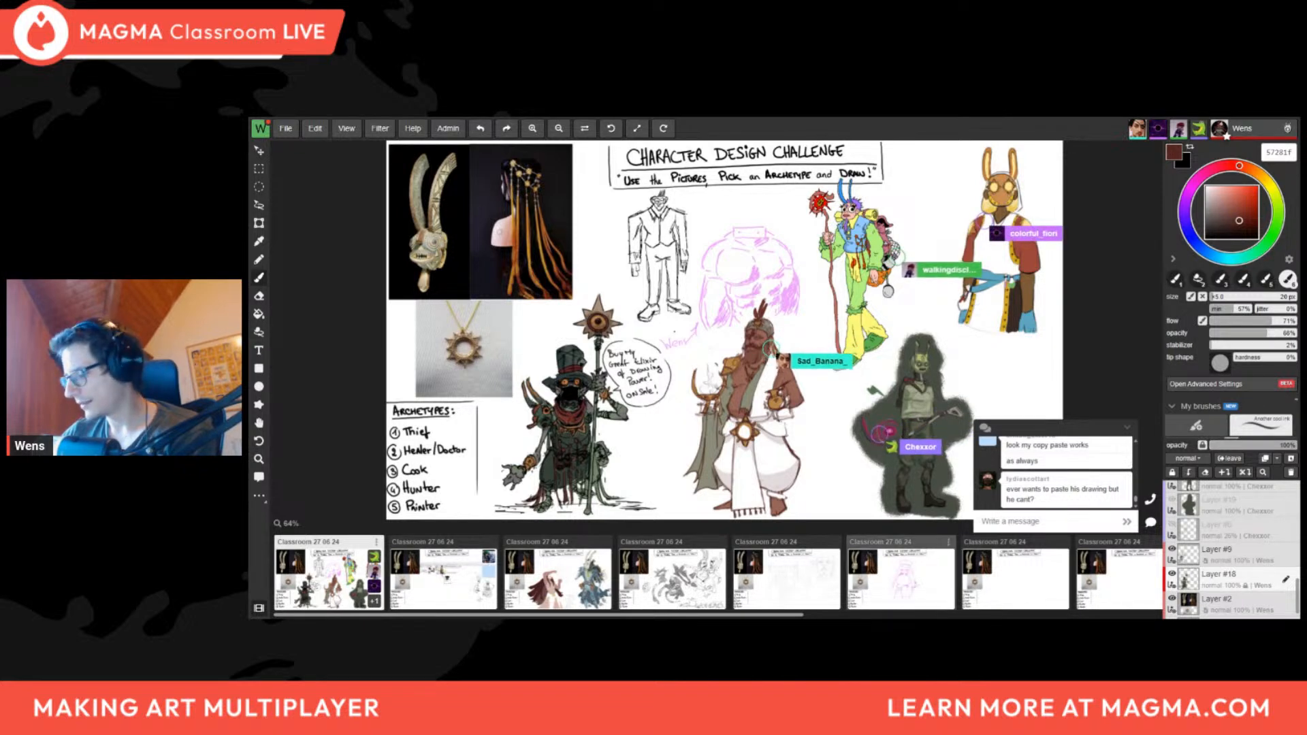
Open the canvas with the chef-hatted cook and examine its cook drawing and the seated grey figure
drag(772, 616, 1093, 617)
click(956, 600)
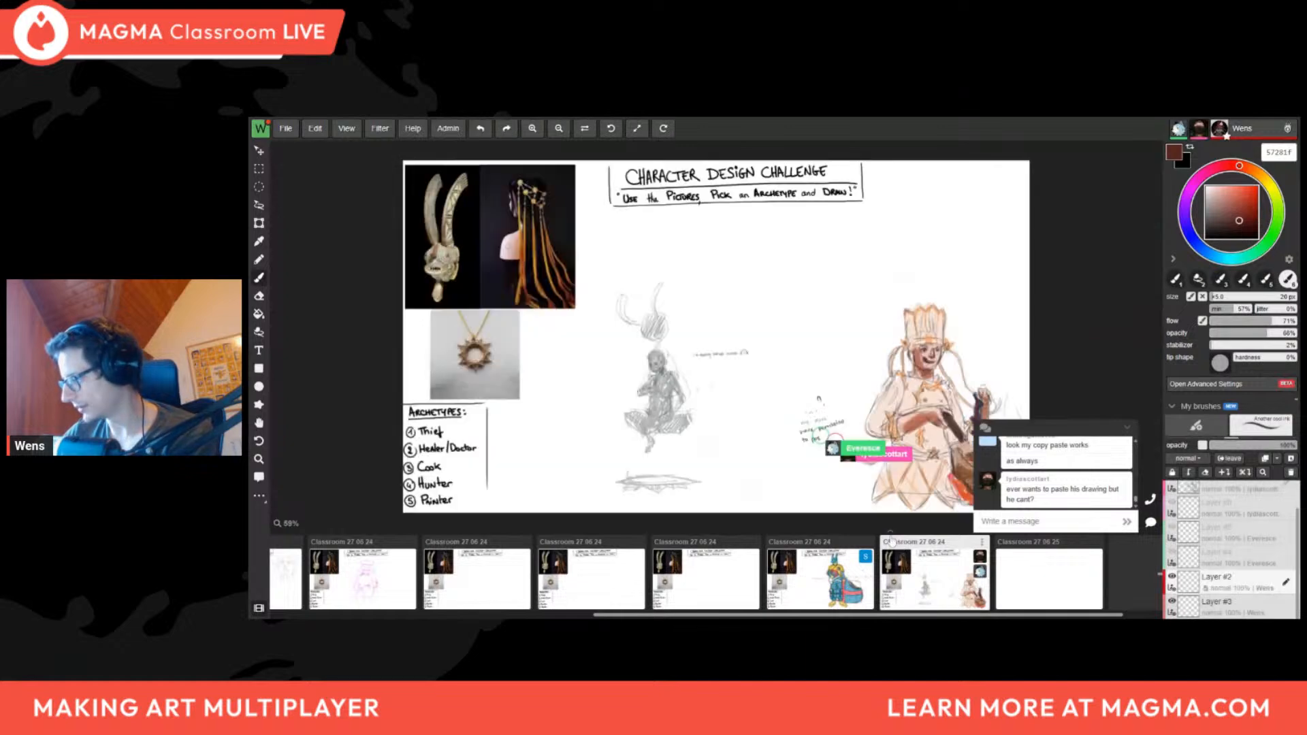
scroll(815, 362, up, 3)
scroll(898, 470, up, 1)
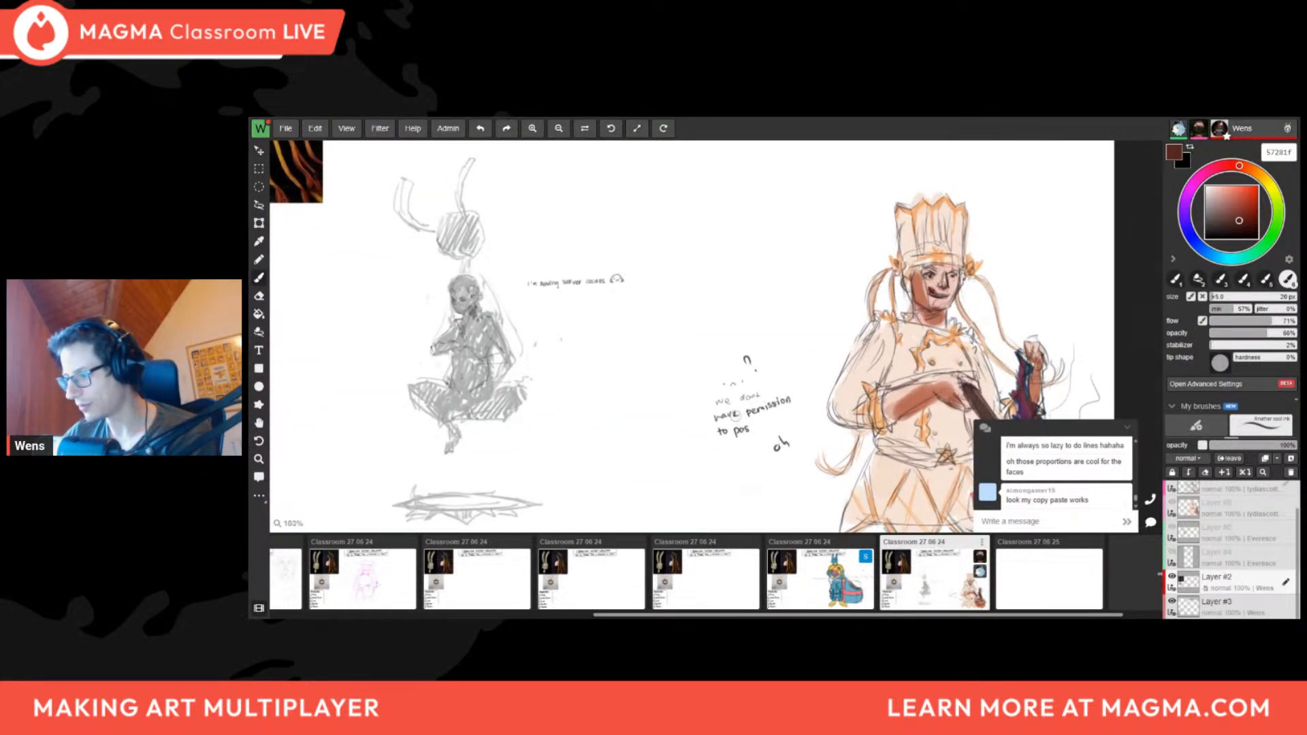
scroll(683, 461, down, 2)
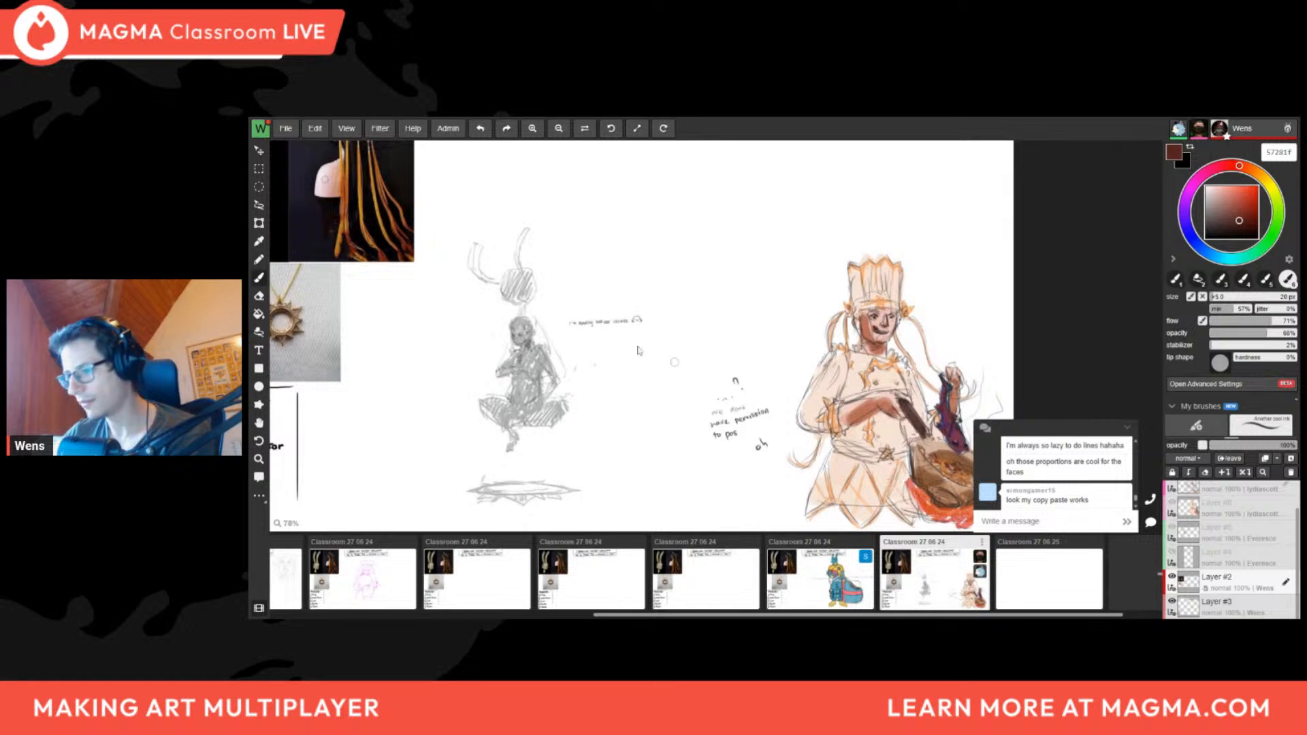
Set the Paste permission to All on the canvas with the chef-hatted cook
click(388, 136)
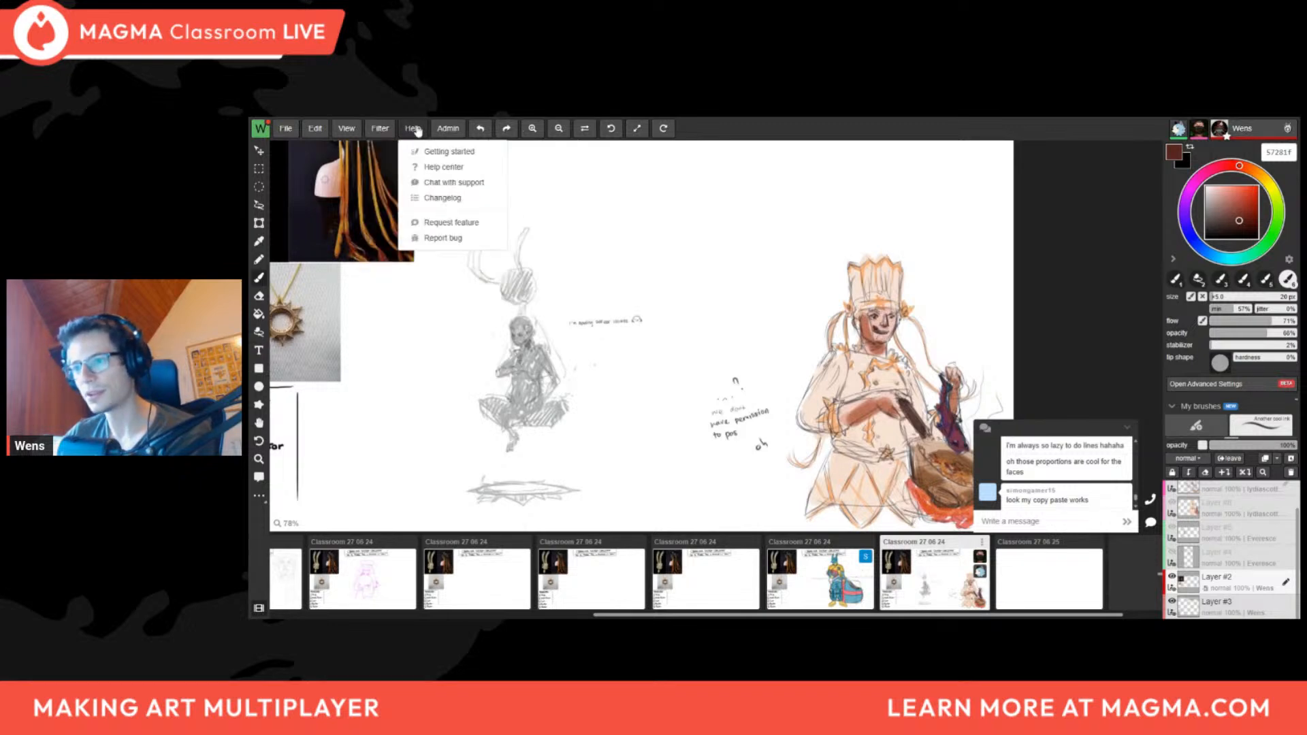
mouse_move(434, 130)
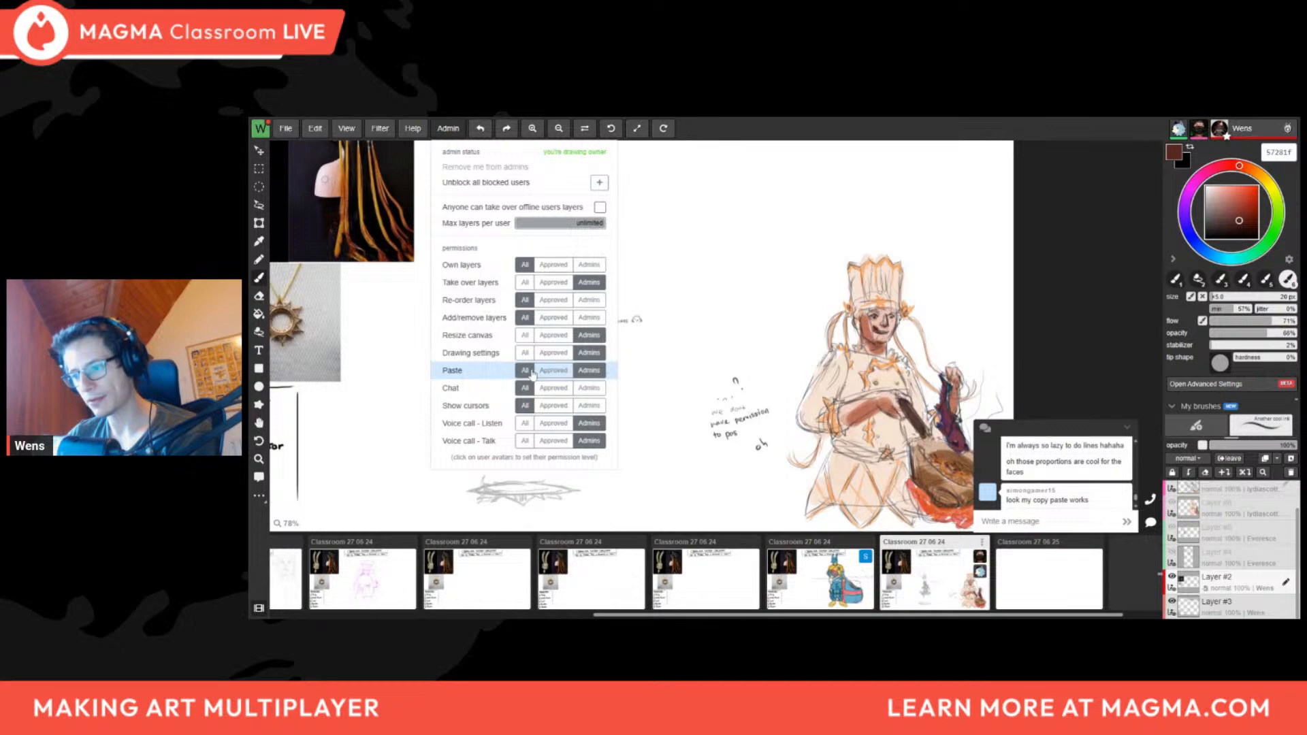
click(531, 371)
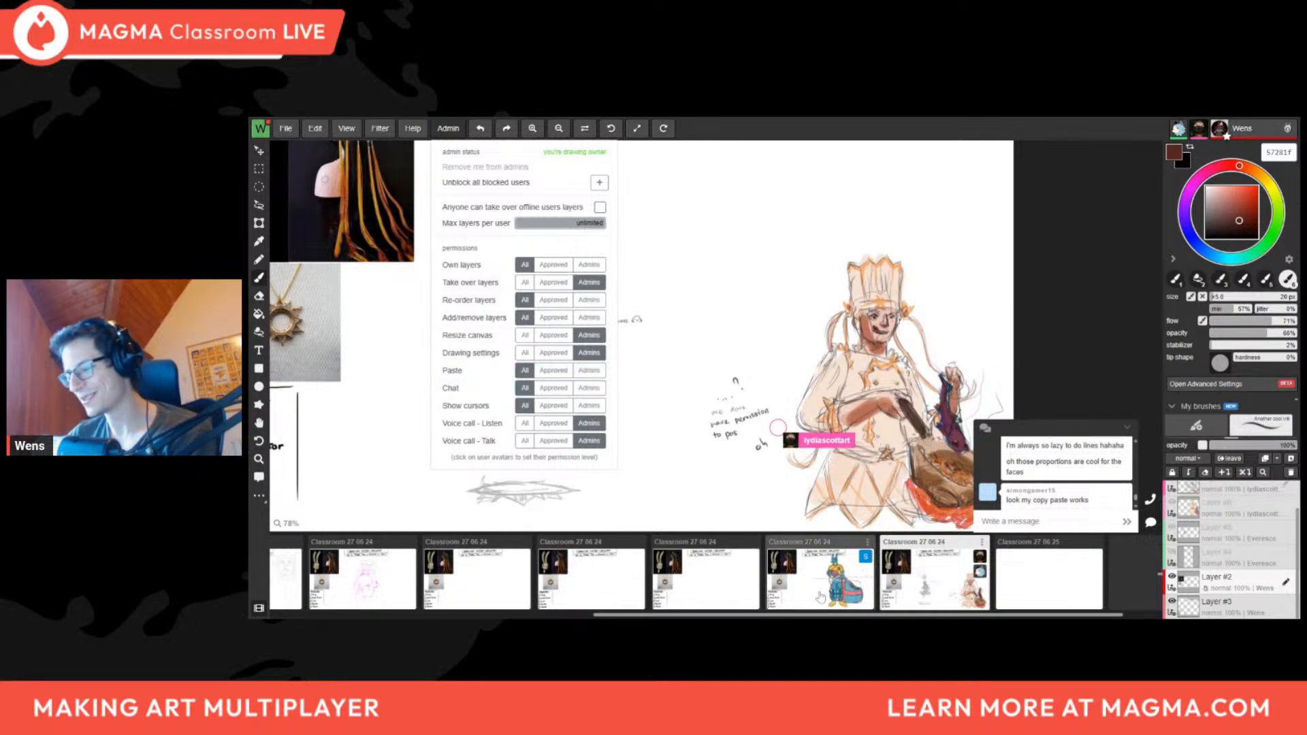
Check the admin permissions on the canvas with the blue-and-yellow caped character, and return to the cook's canvas
click(821, 598)
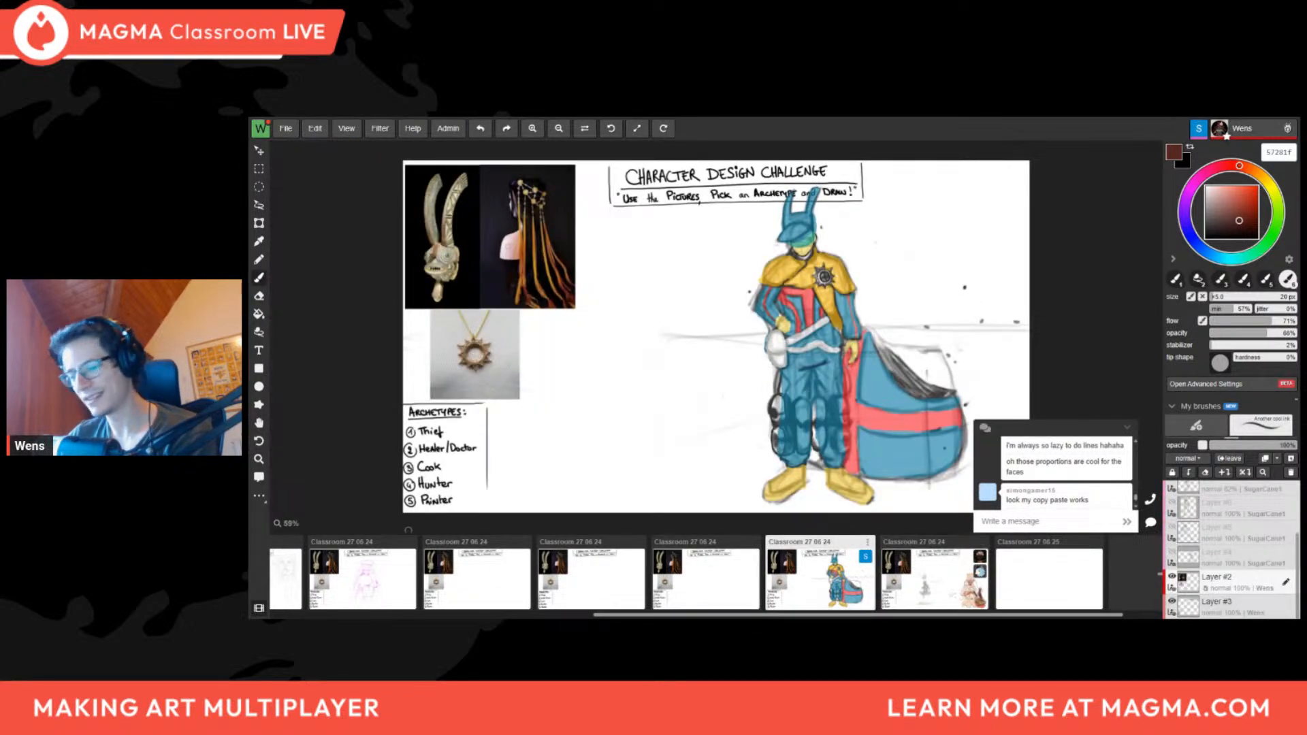
drag(636, 615, 445, 615)
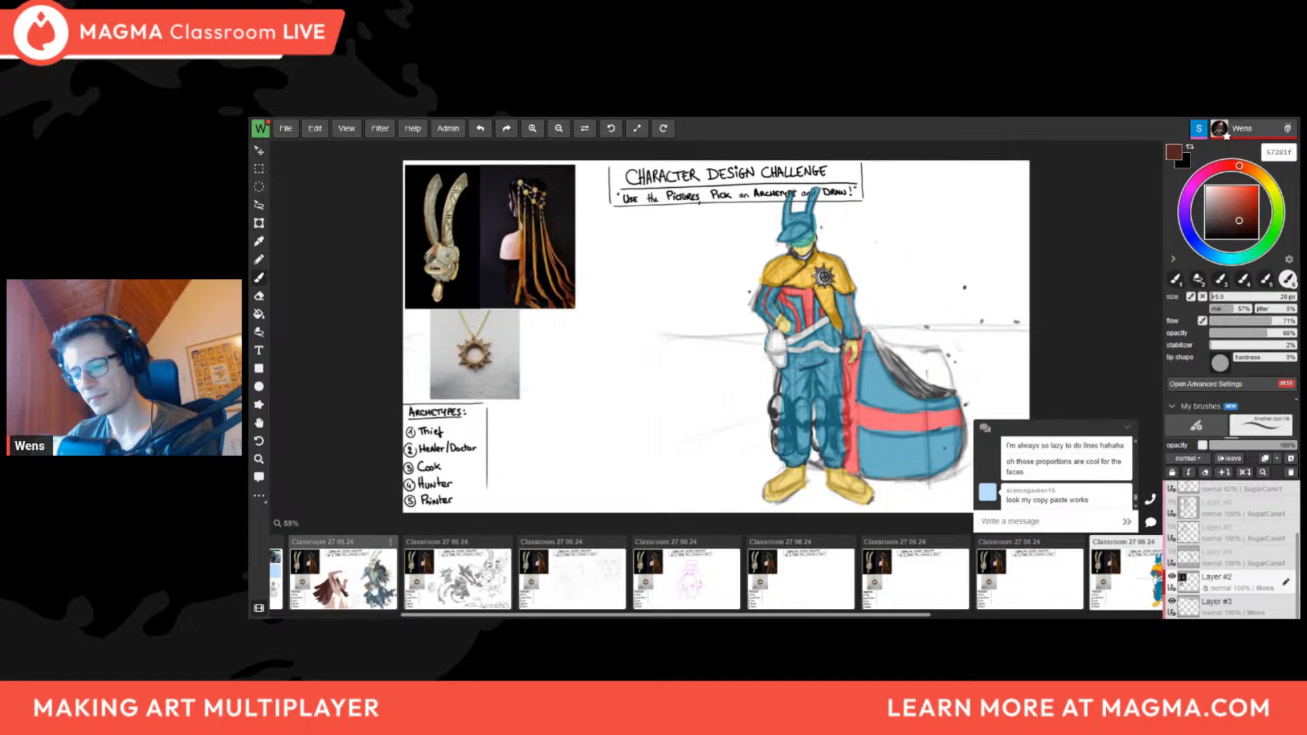
click(450, 128)
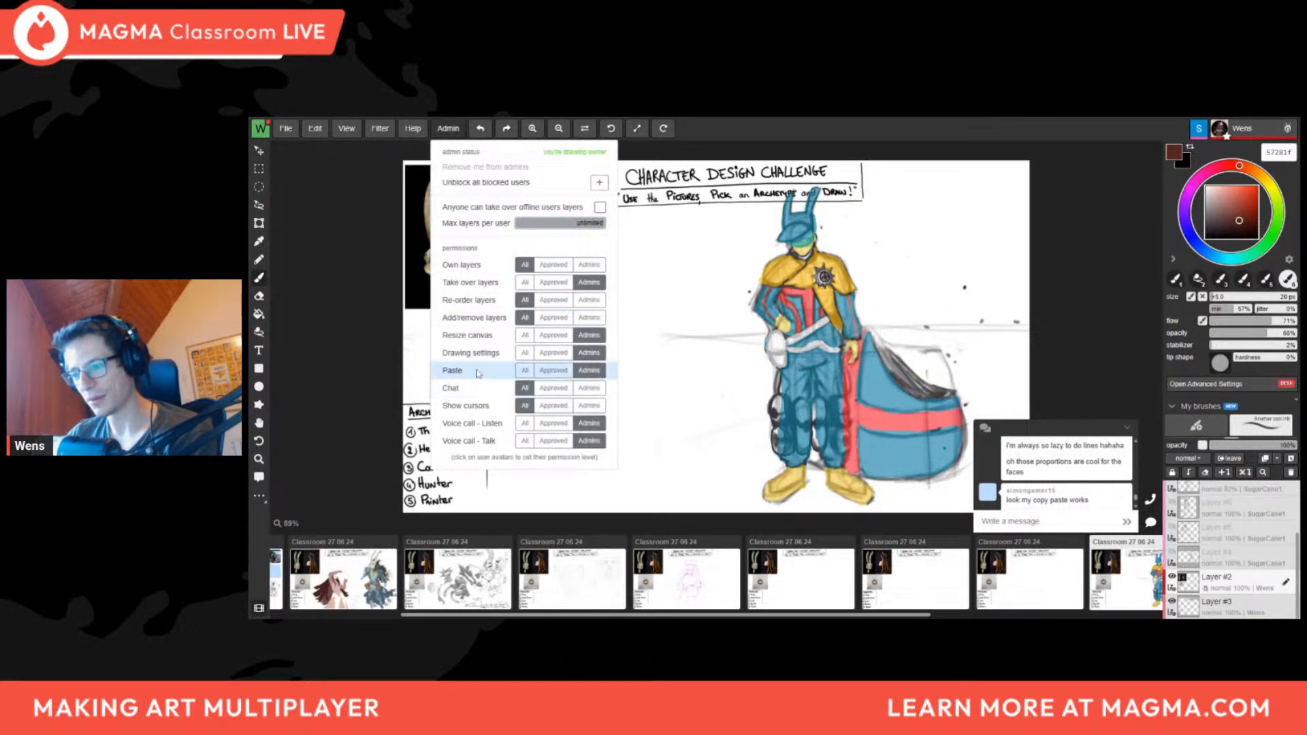
click(346, 365)
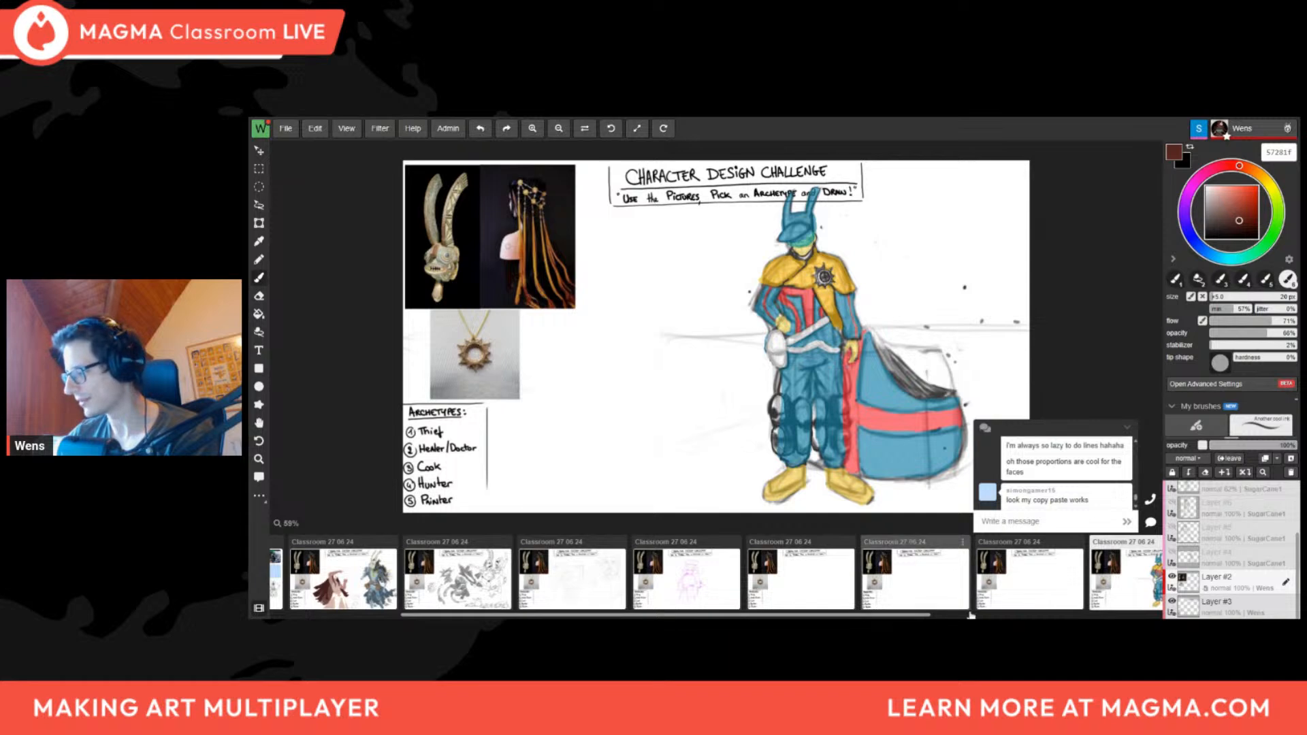
drag(926, 615, 1120, 614)
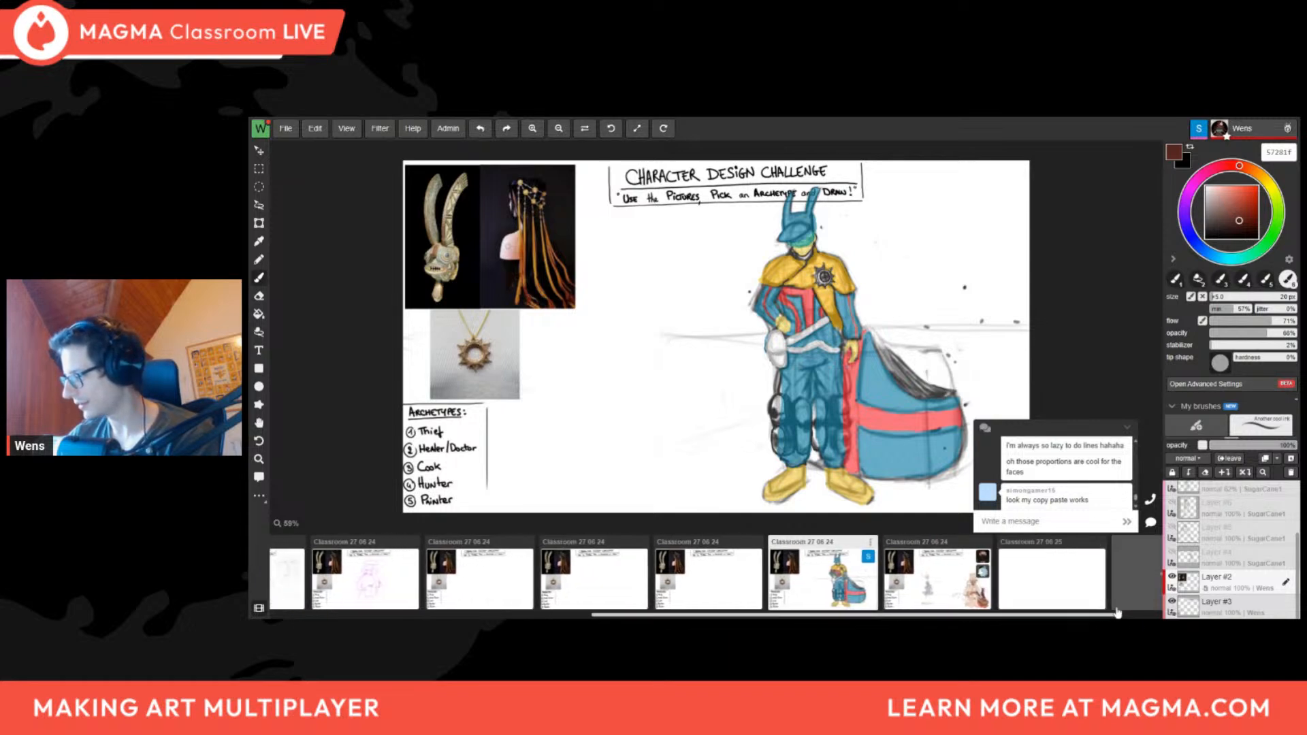
click(967, 578)
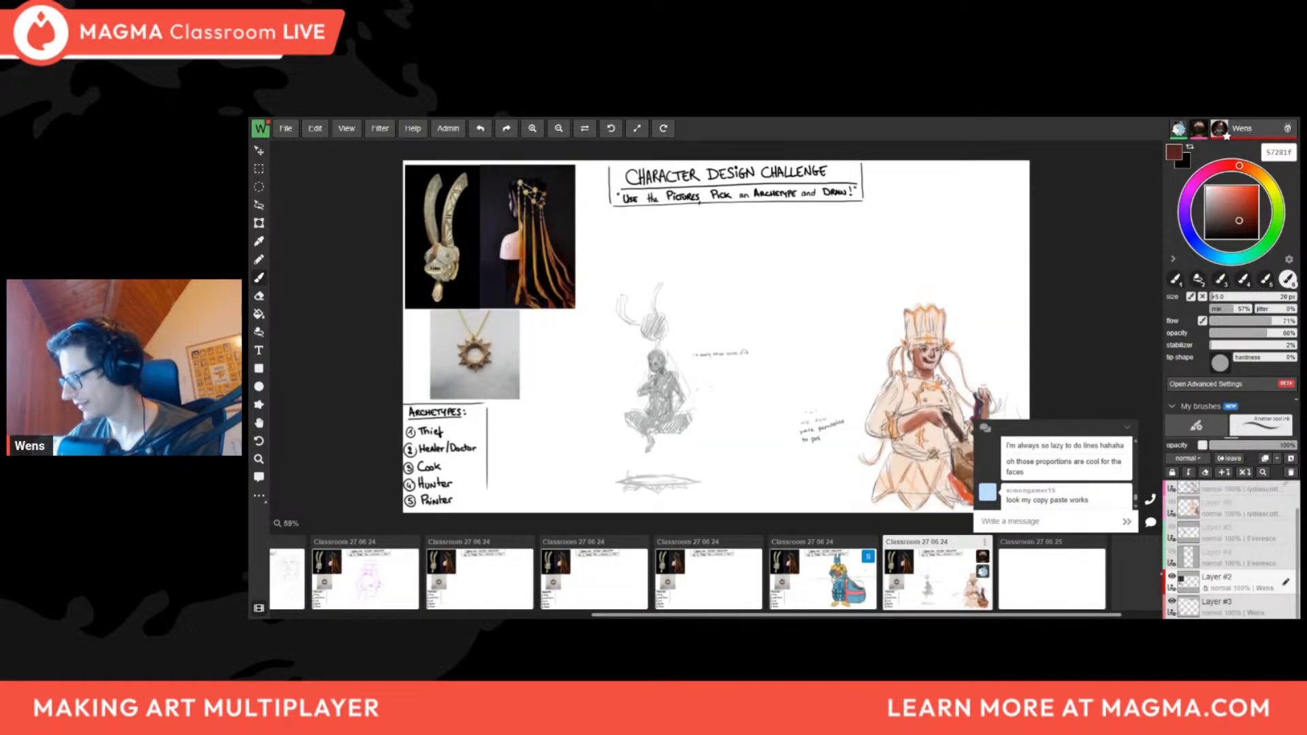
Open the second challenge canvas and view the red-hatted doctor cartoon with its speech bubbles
drag(988, 615, 633, 615)
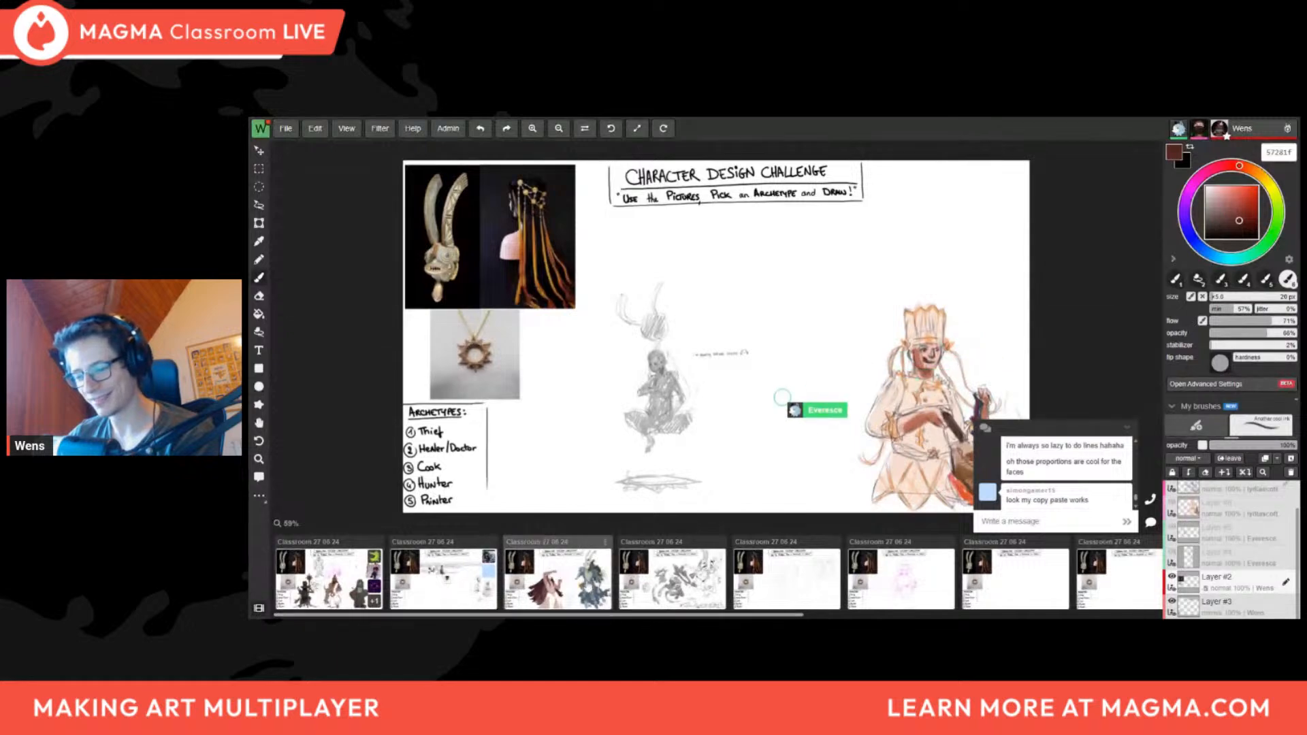
click(494, 586)
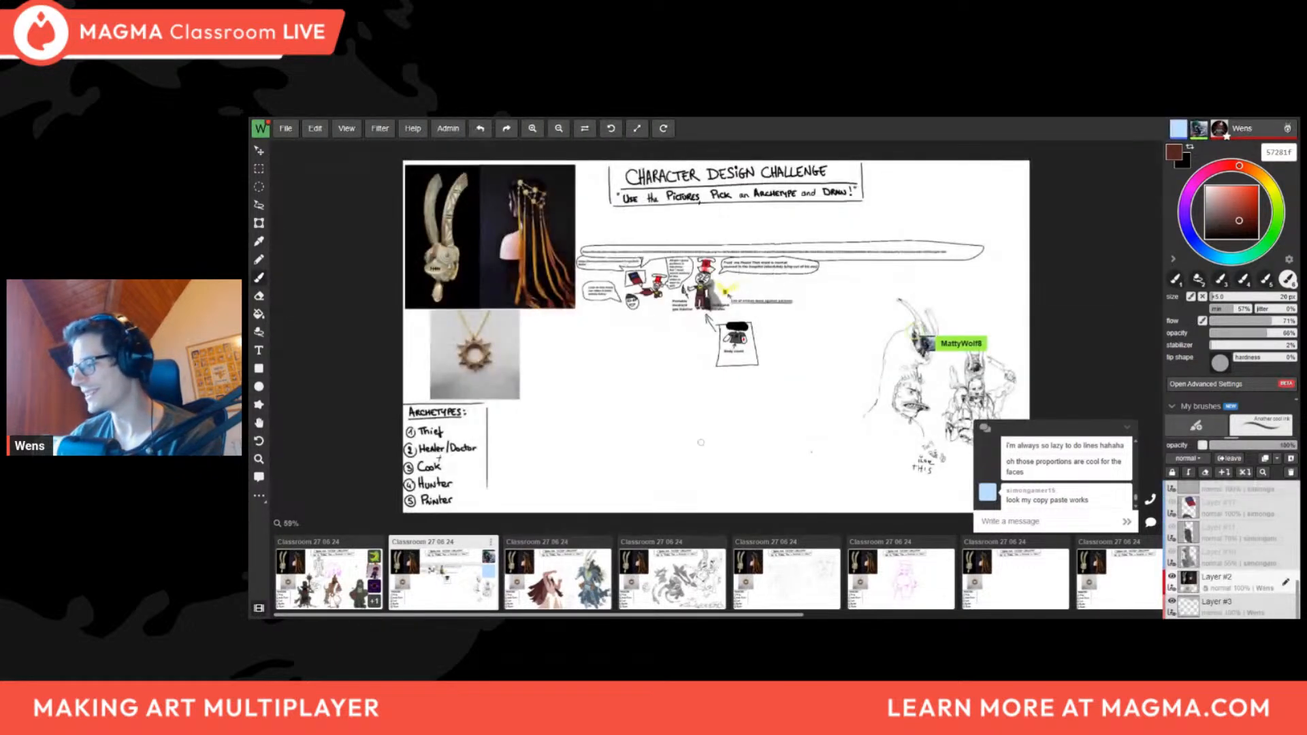
scroll(767, 320, up, 3)
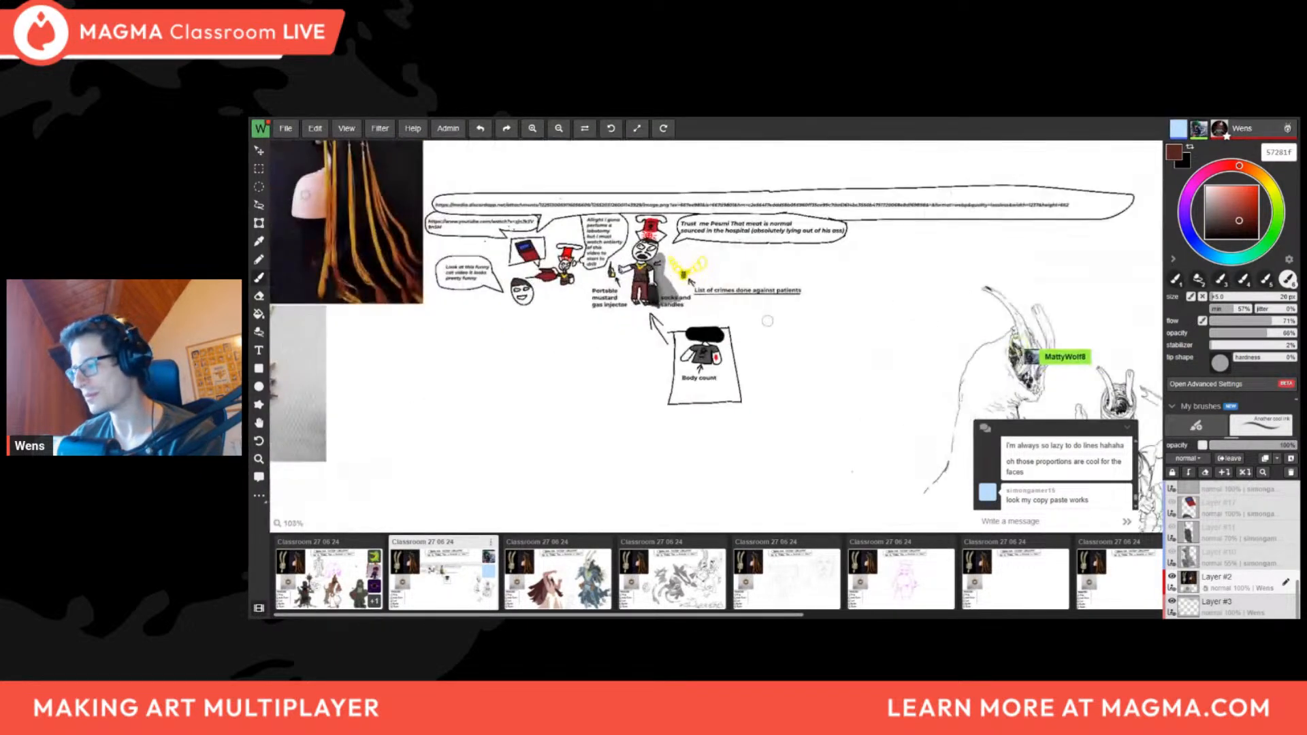
scroll(726, 321, down, 2)
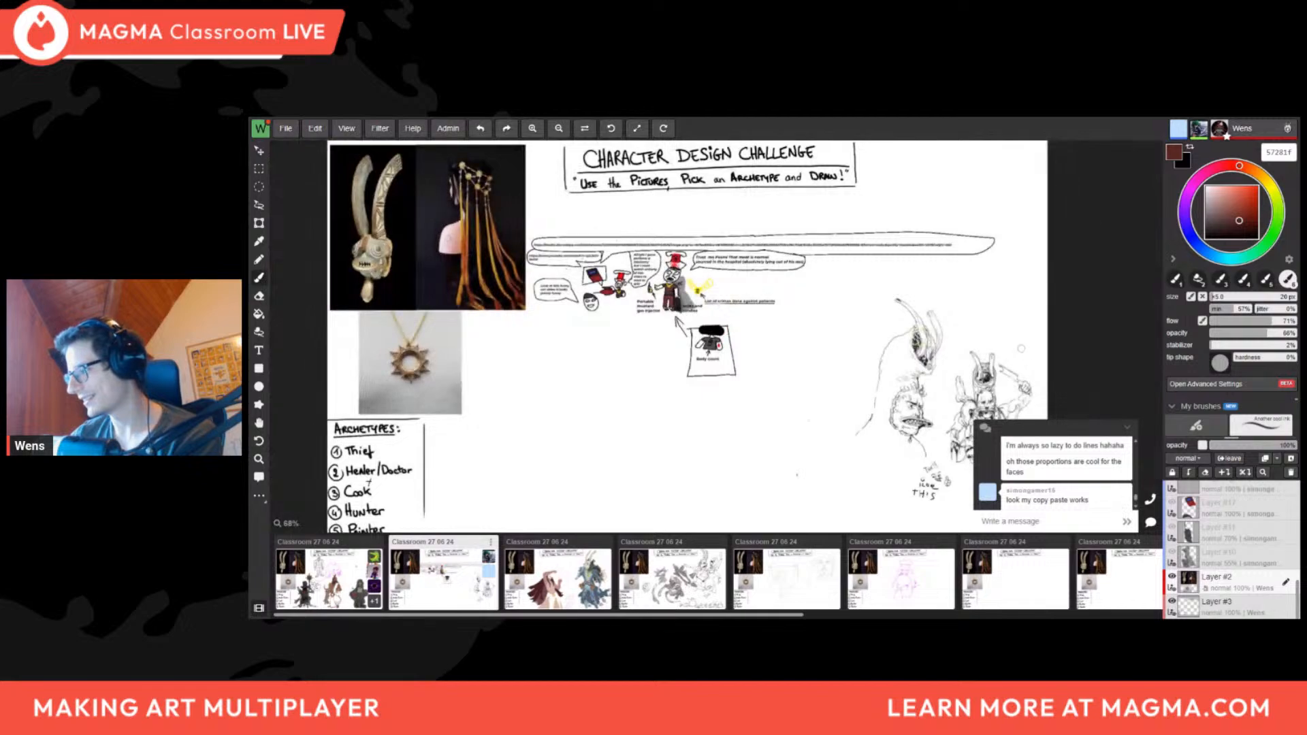
Examine the linework of the black-and-white horned creature drawings on the second canvas
scroll(1022, 350, up, 5)
scroll(757, 325, down, 3)
scroll(965, 379, up, 4)
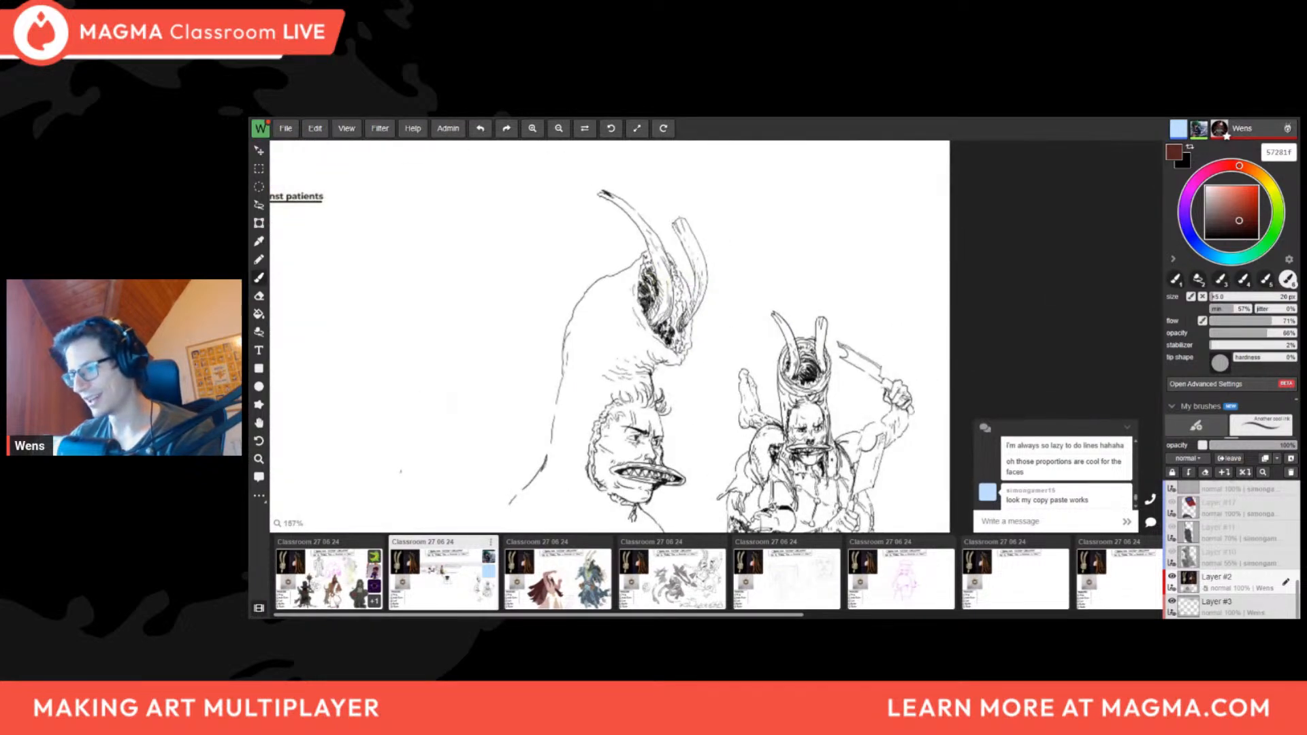
scroll(645, 296, down, 4)
scroll(647, 311, up, 3)
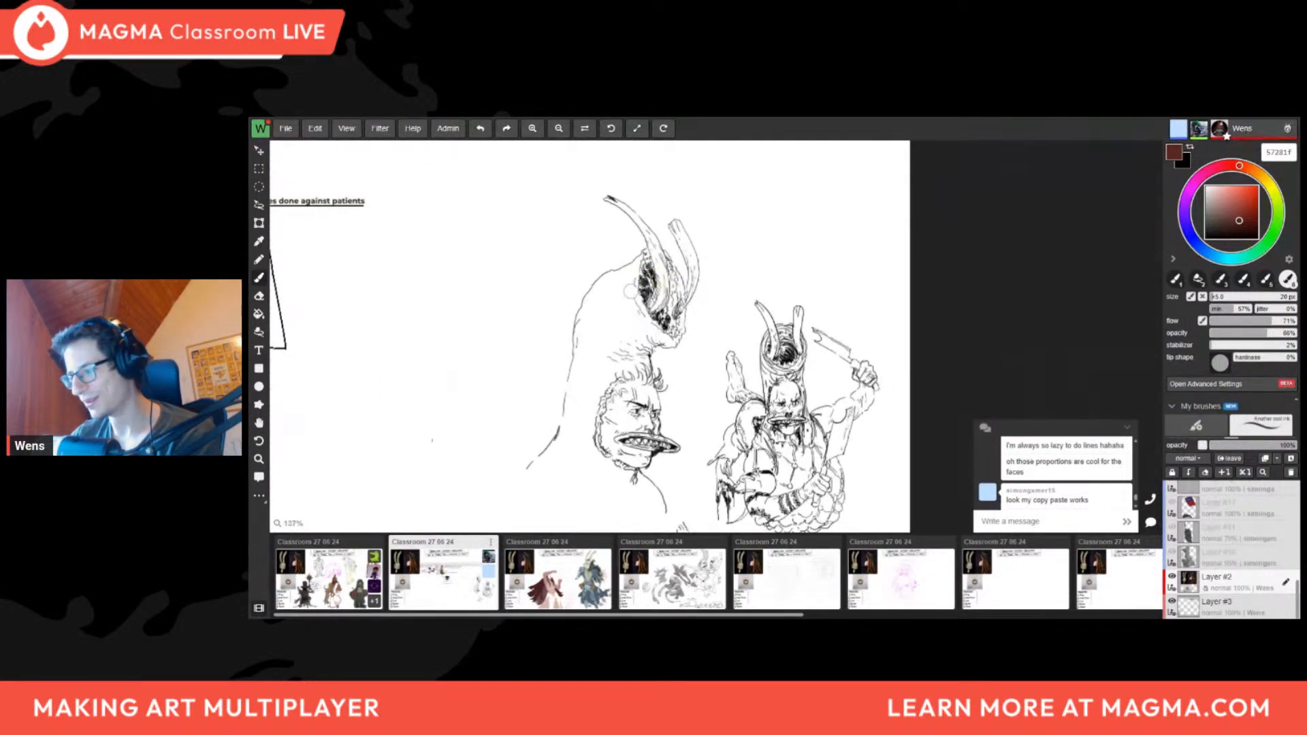
scroll(630, 290, down, 4)
scroll(652, 402, up, 5)
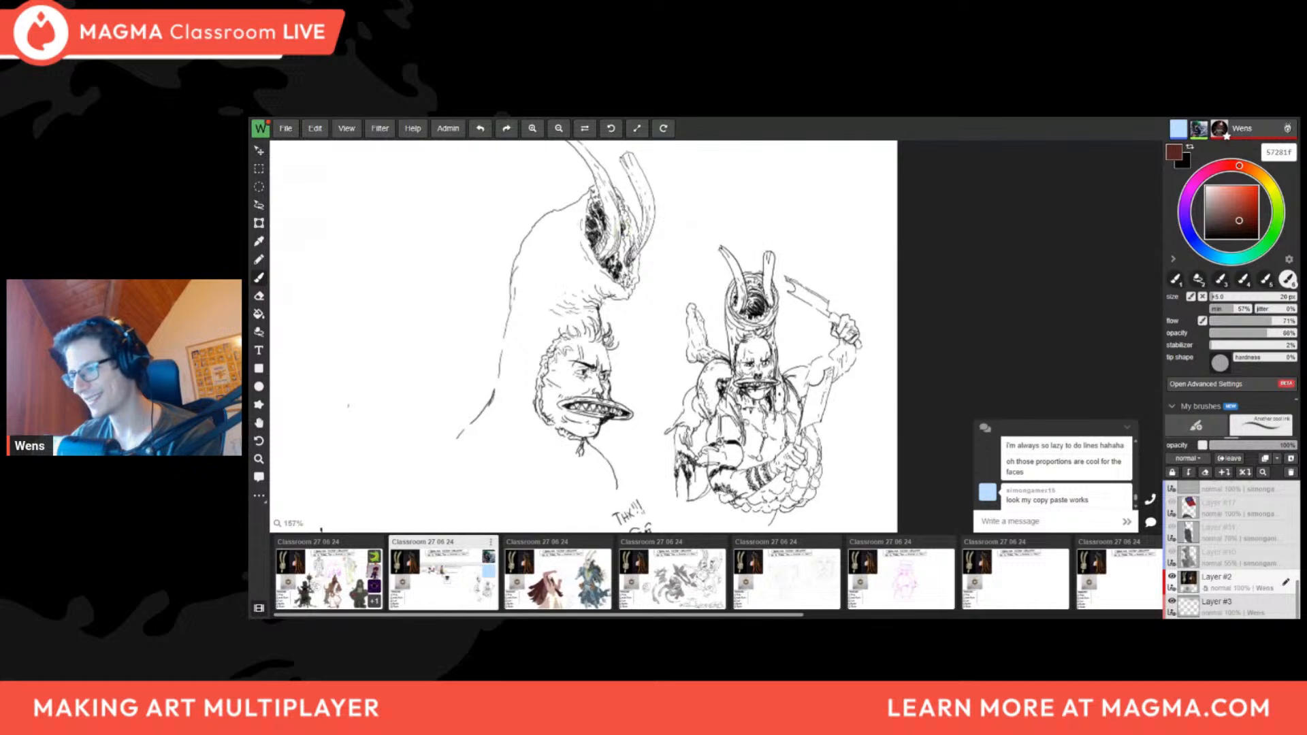
scroll(564, 401, down, 4)
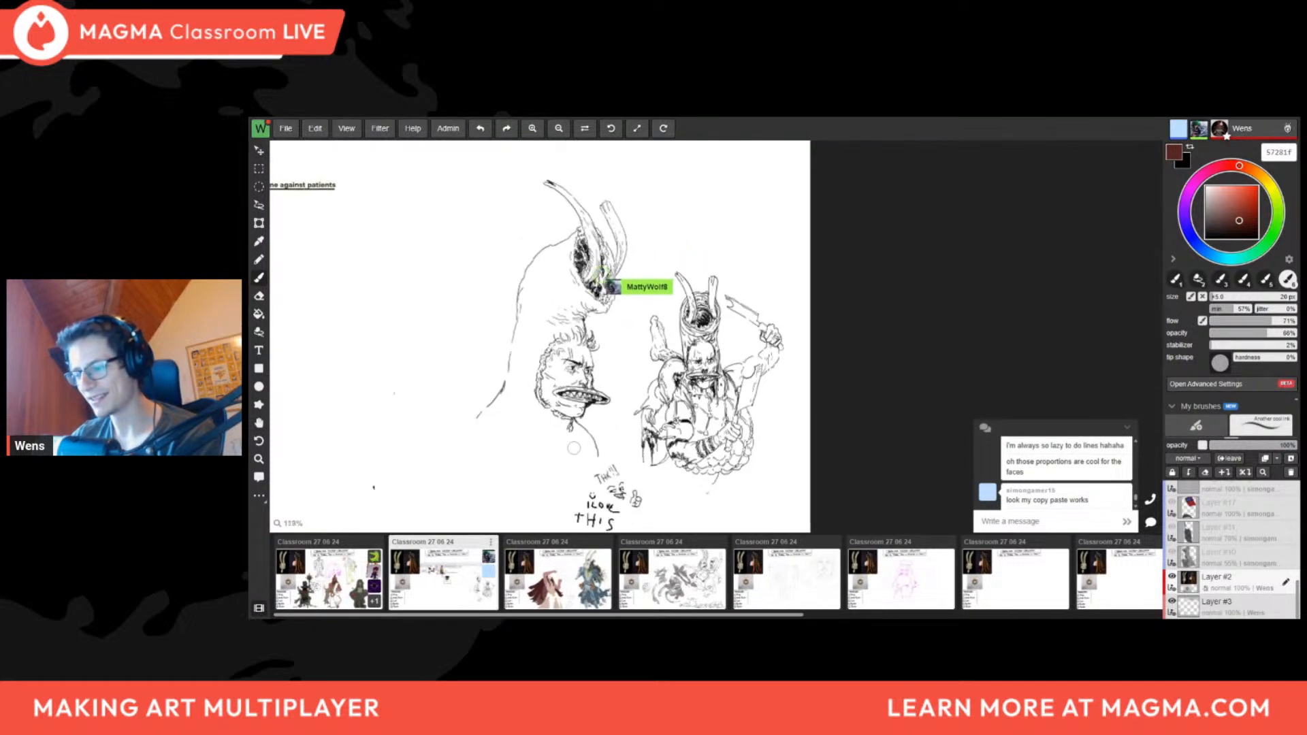
scroll(441, 389, up, 1)
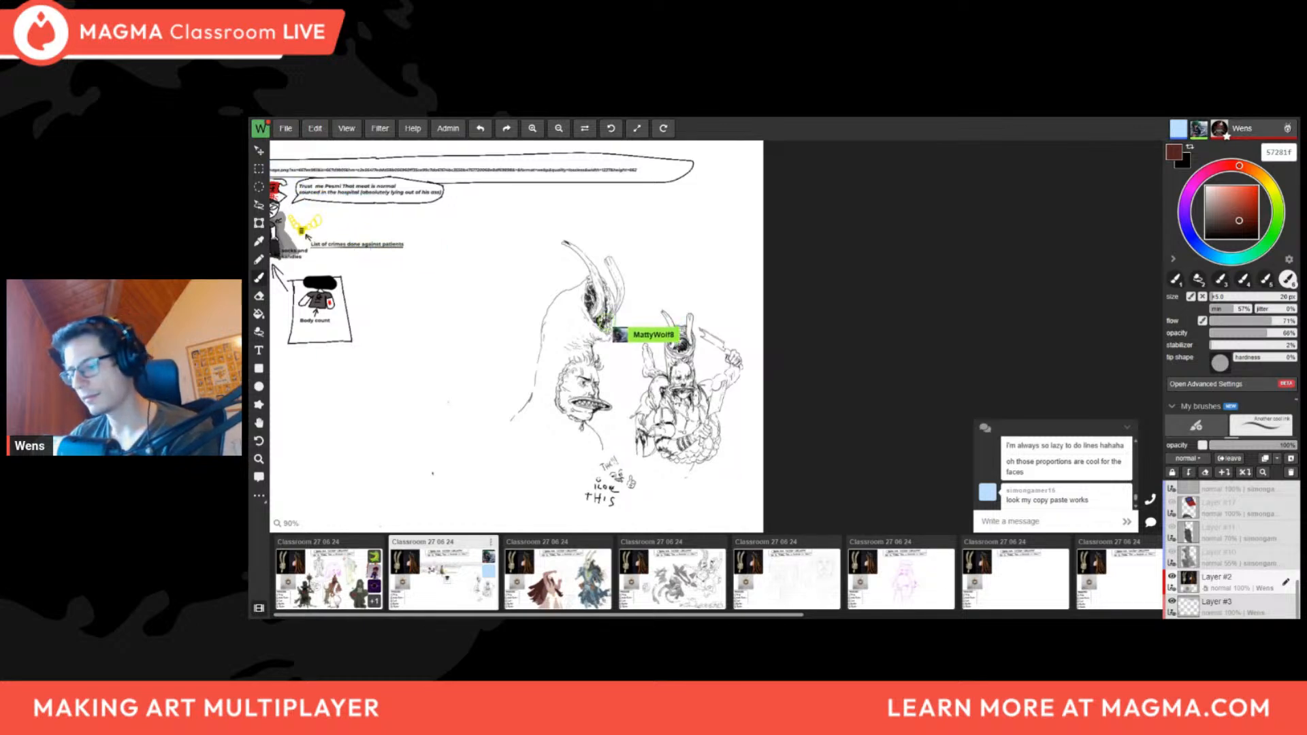
Return to the top-hatted character's canvas, sample dark and reddish-brown colours from the robe and hanging fringes, and switch to Lasso Fill
click(323, 606)
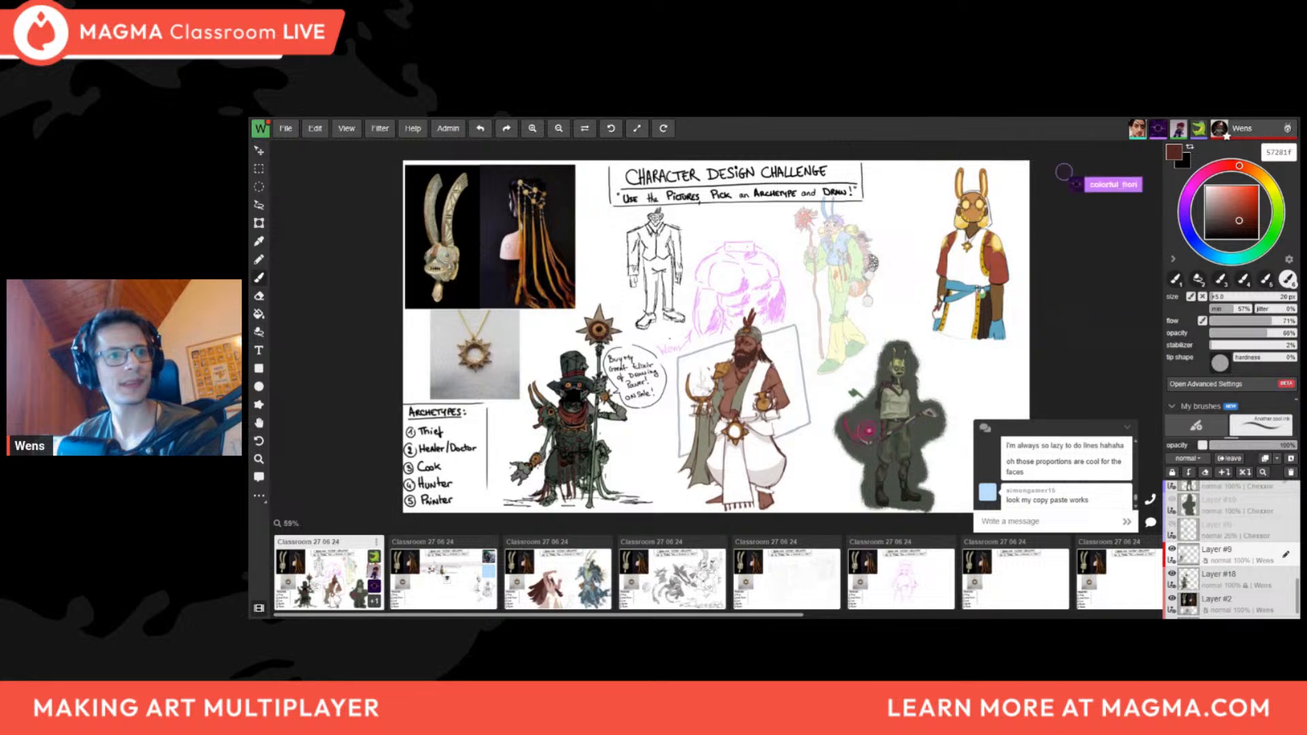
scroll(613, 452, up, 3)
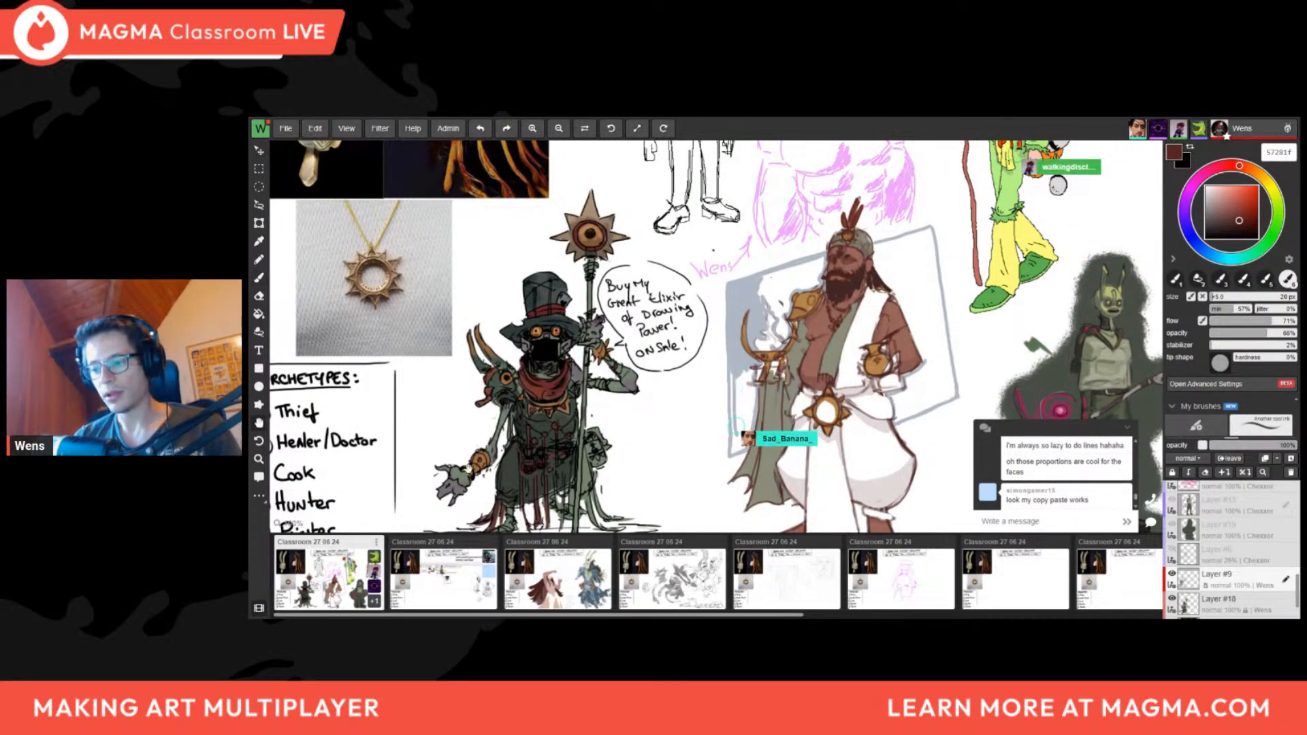
scroll(615, 314, up, 3)
alt+click(612, 321)
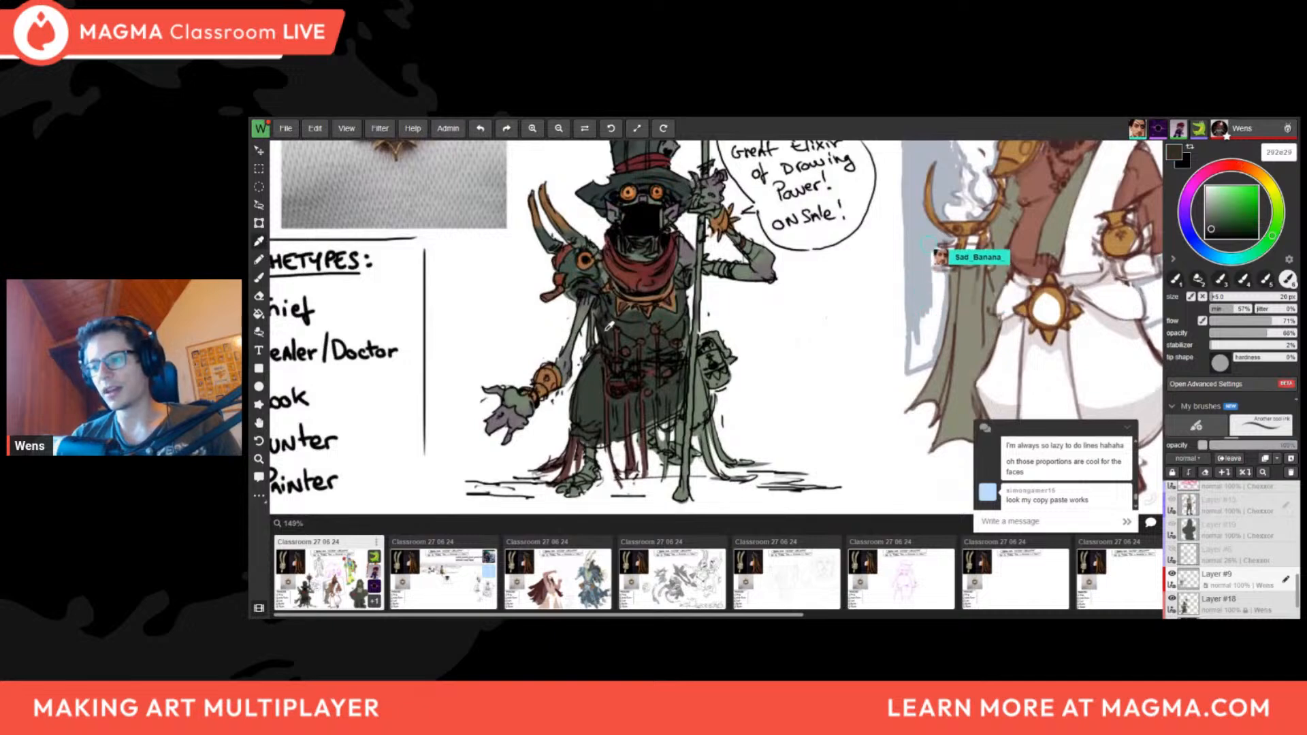
alt+click(613, 397)
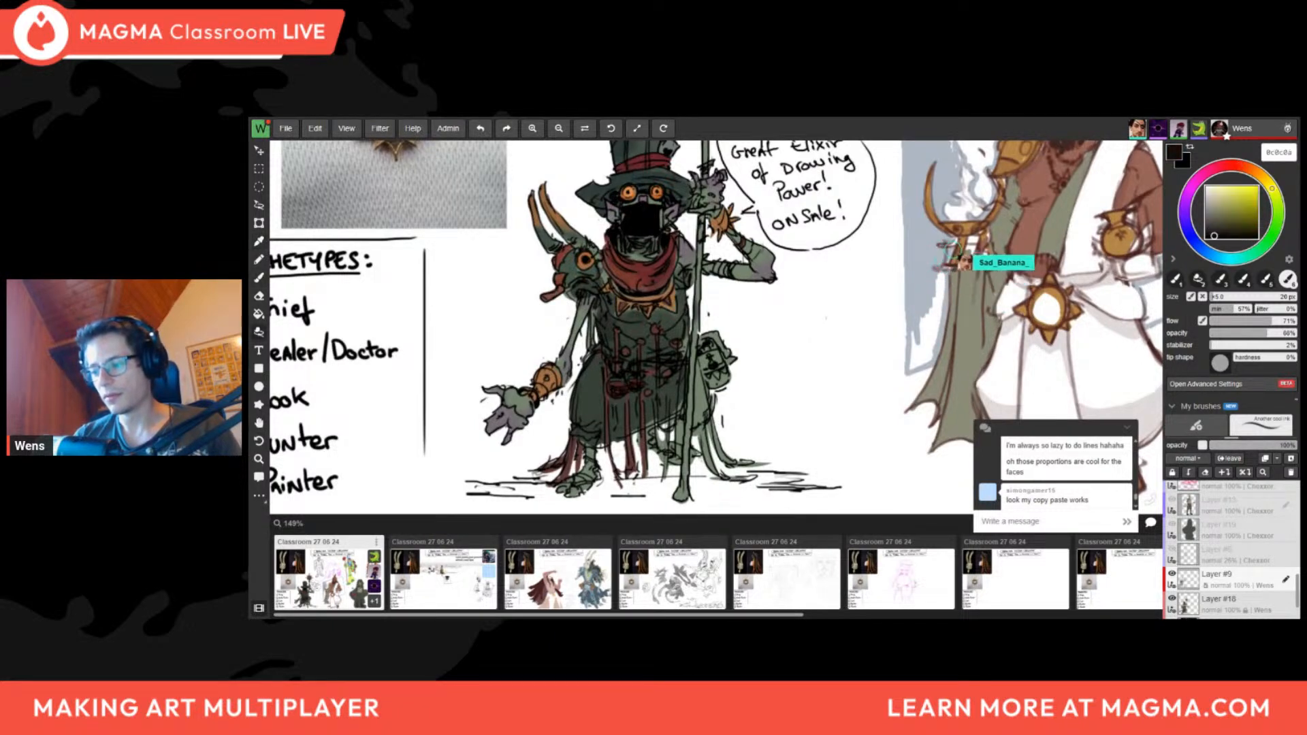
key(e)
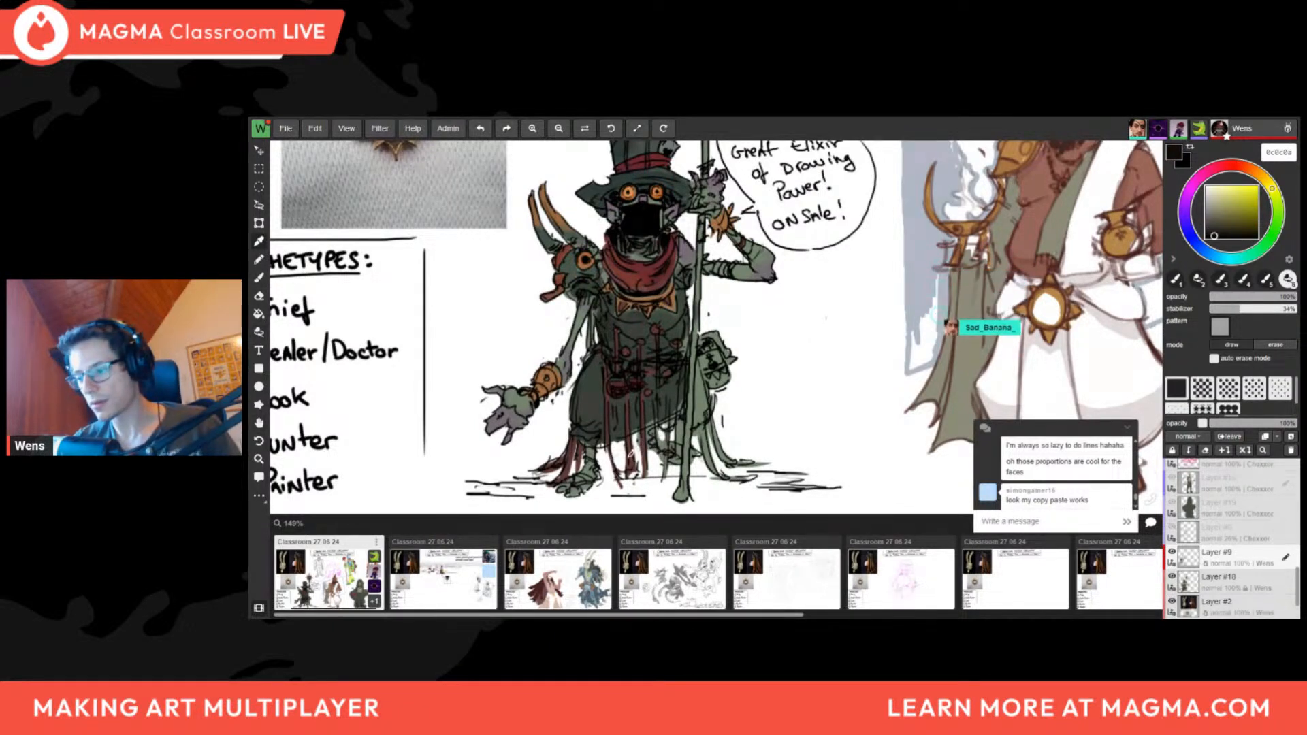
alt+click(616, 405)
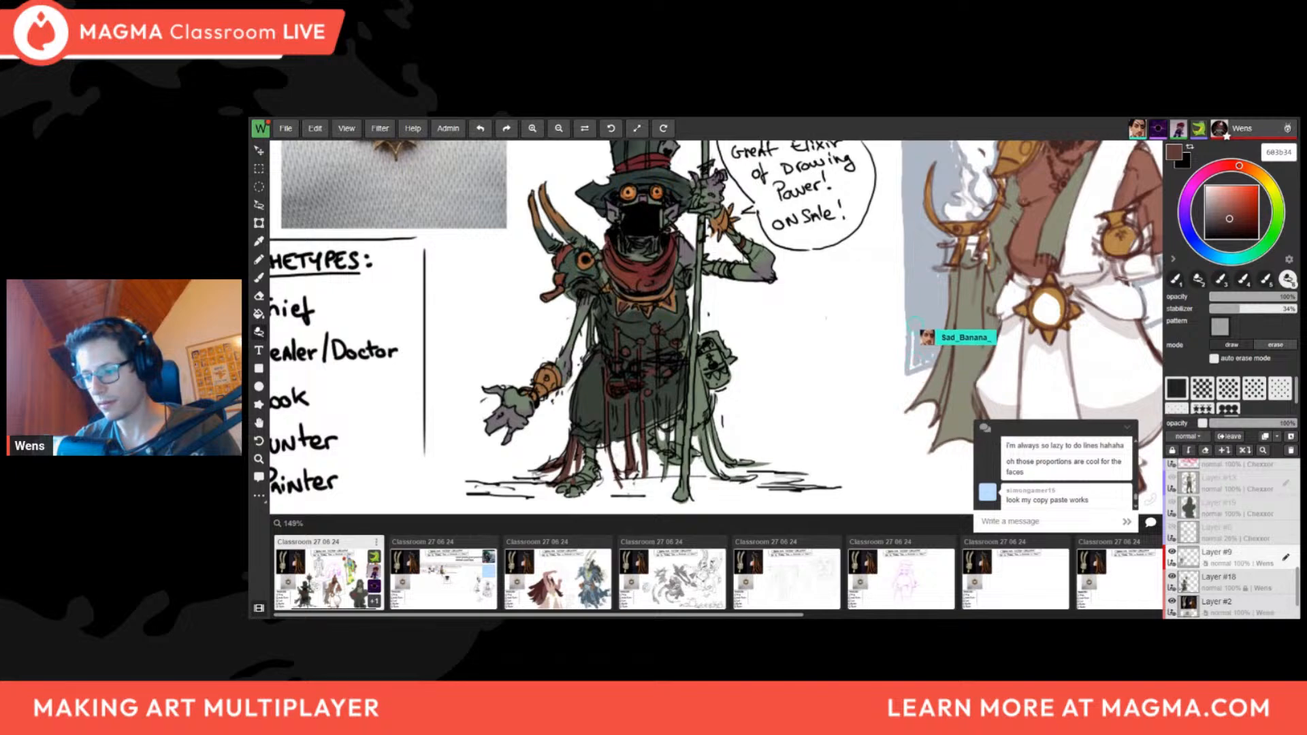
On Layer #18, sample the dark green of the robe and touch up a small spot at the character's waist beside the staff
click(1195, 584)
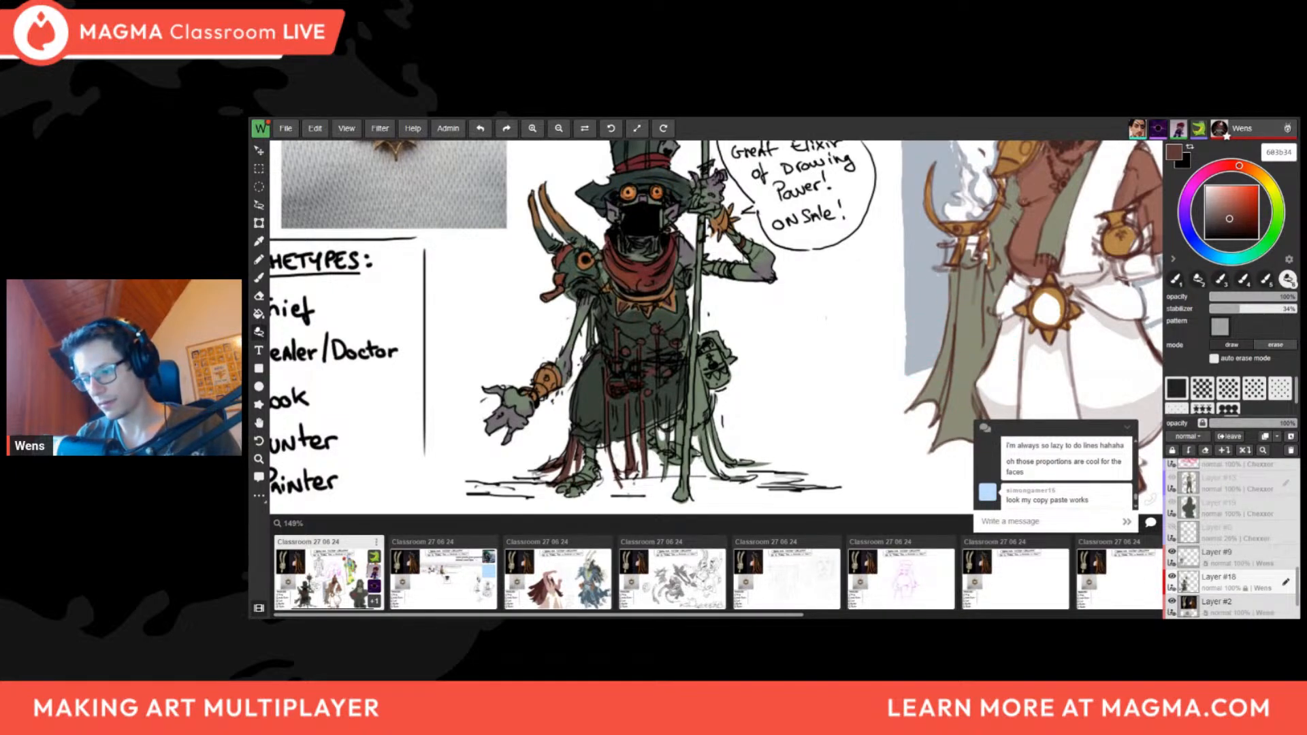
scroll(585, 409, down, 3)
scroll(593, 416, up, 3)
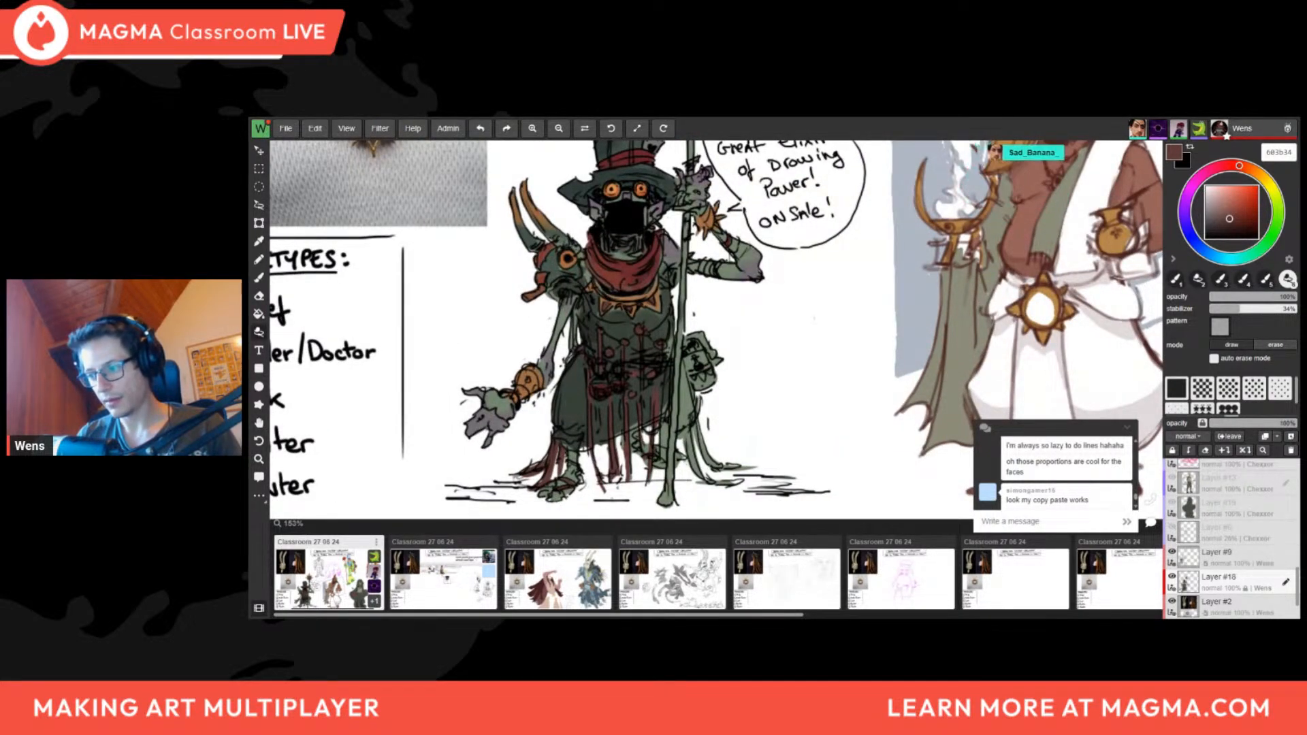
alt+click(659, 379)
drag(658, 373, 666, 381)
Flip the view horizontally, sample the robe's dark grey and green tones around the waist, and restore the normal orientation
scroll(663, 386, down, 3)
key(h)
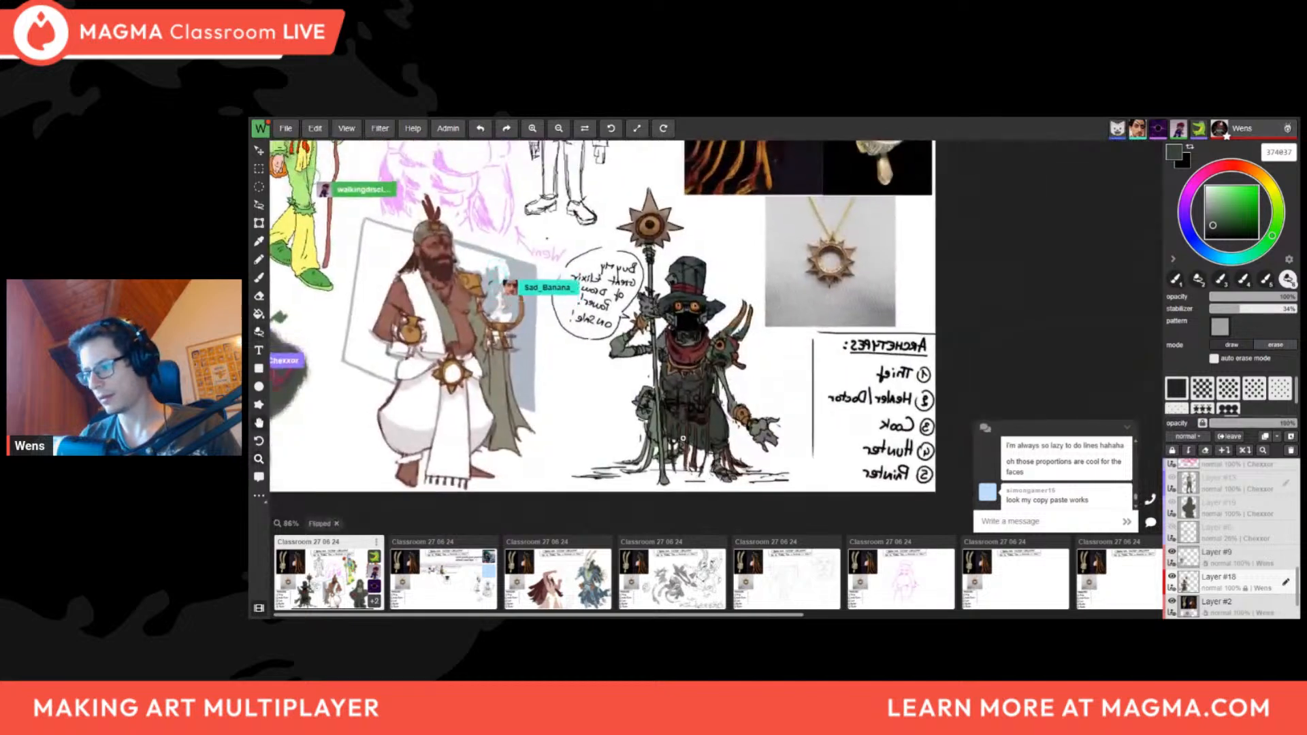
scroll(700, 395, up, 2)
alt+click(701, 391)
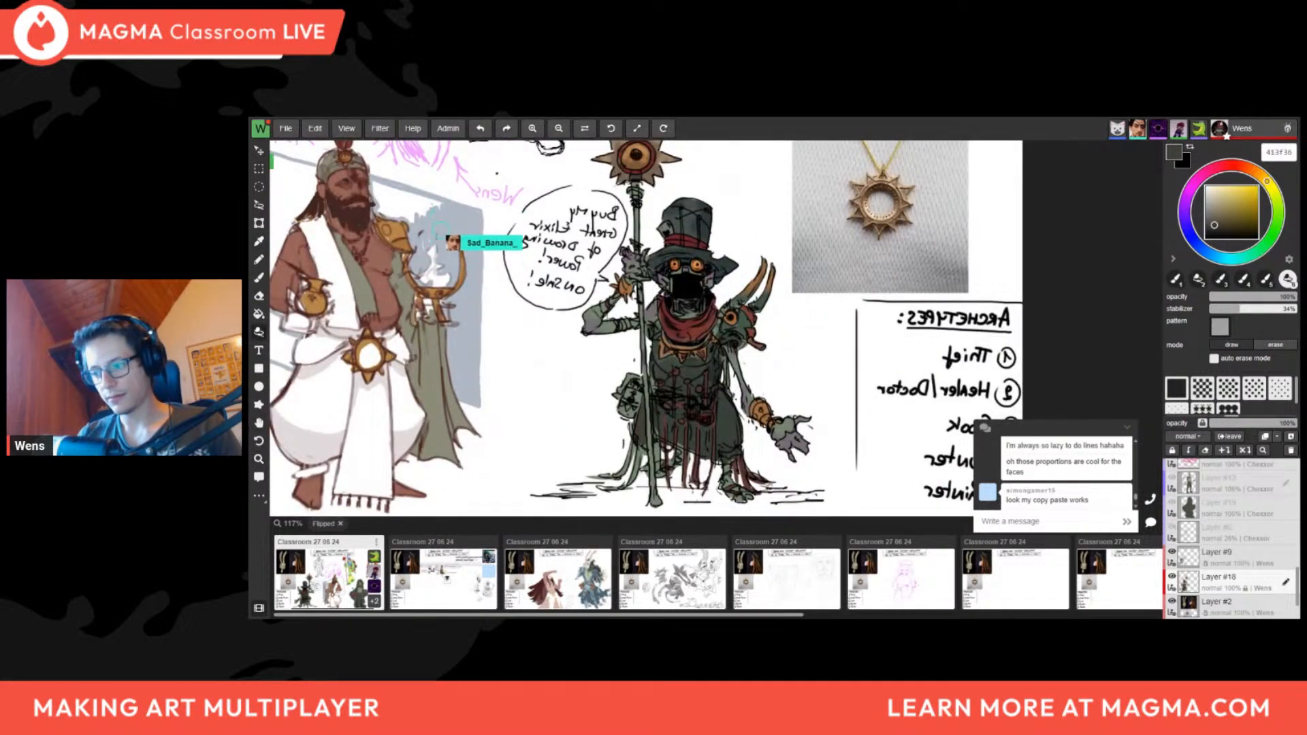
alt+click(675, 410)
key(h)
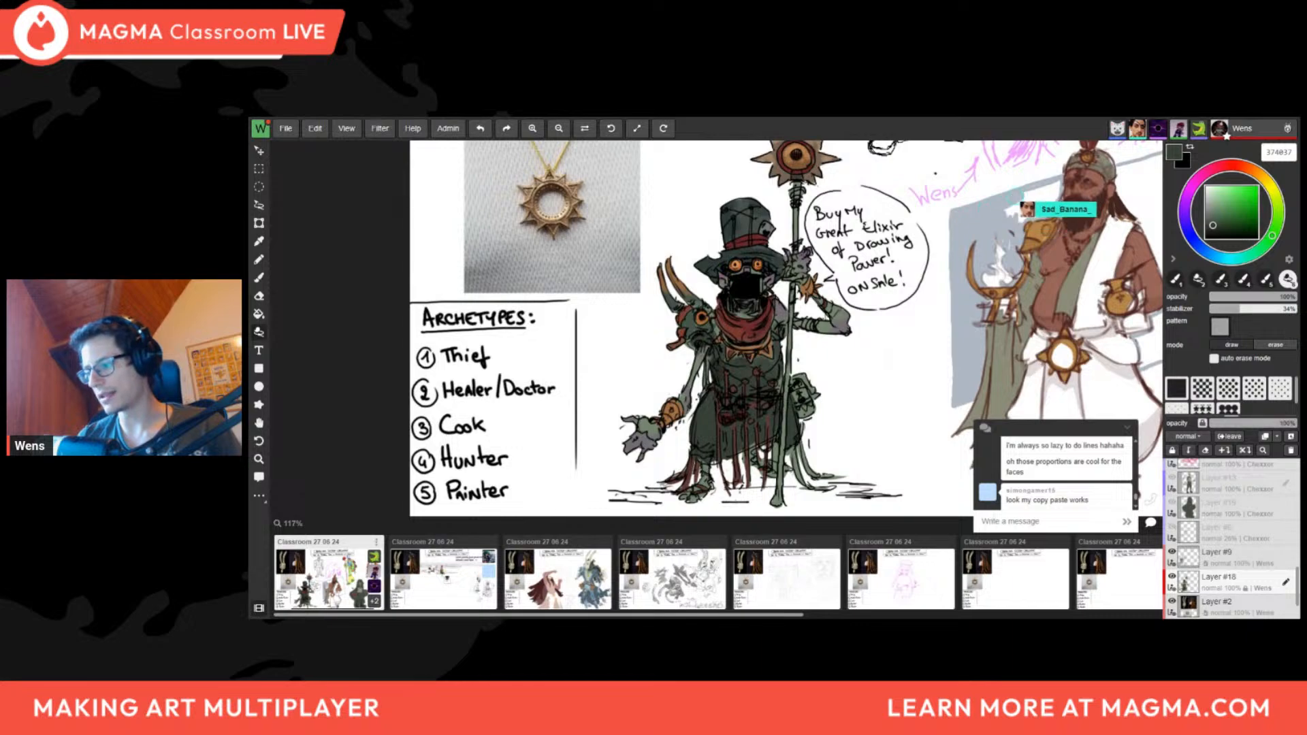
Compare the top-hatted character in mirrored and normal views, both close up and from a distance
scroll(776, 448, down, 3)
key(h)
scroll(659, 441, up, 3)
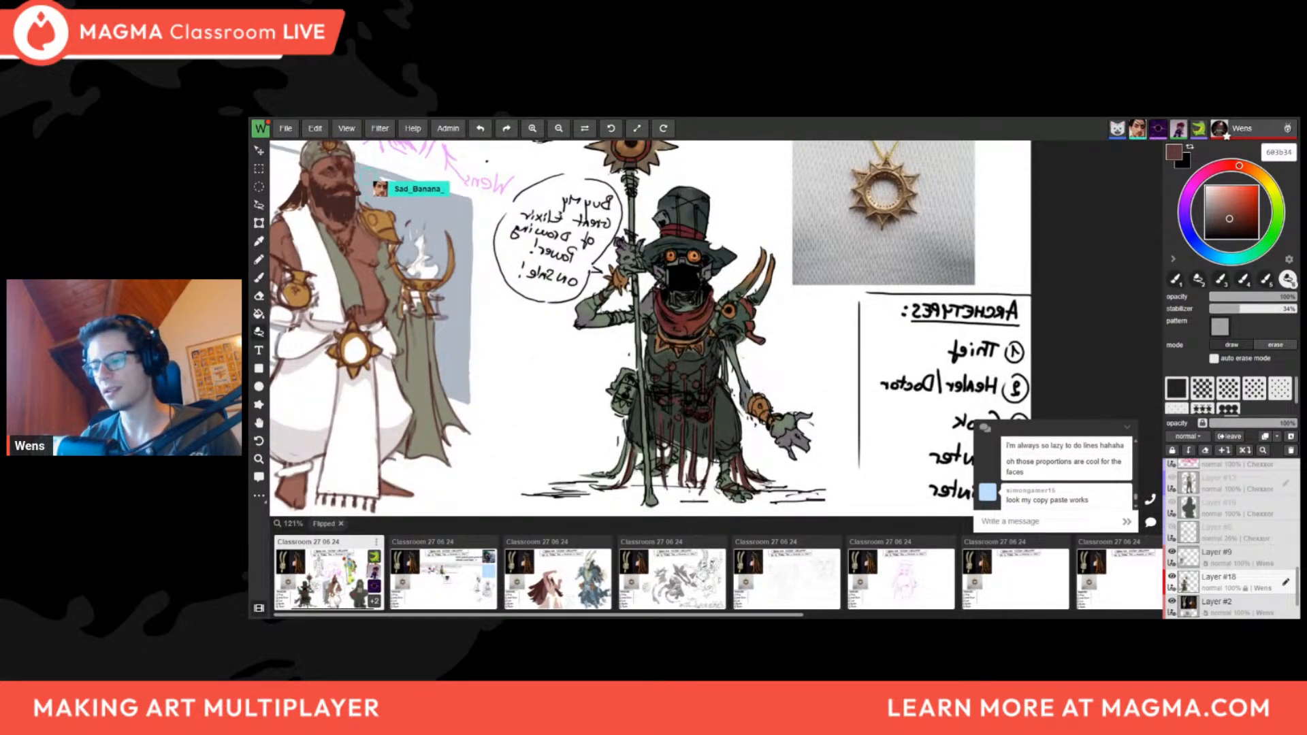
scroll(716, 460, down, 3)
key(h)
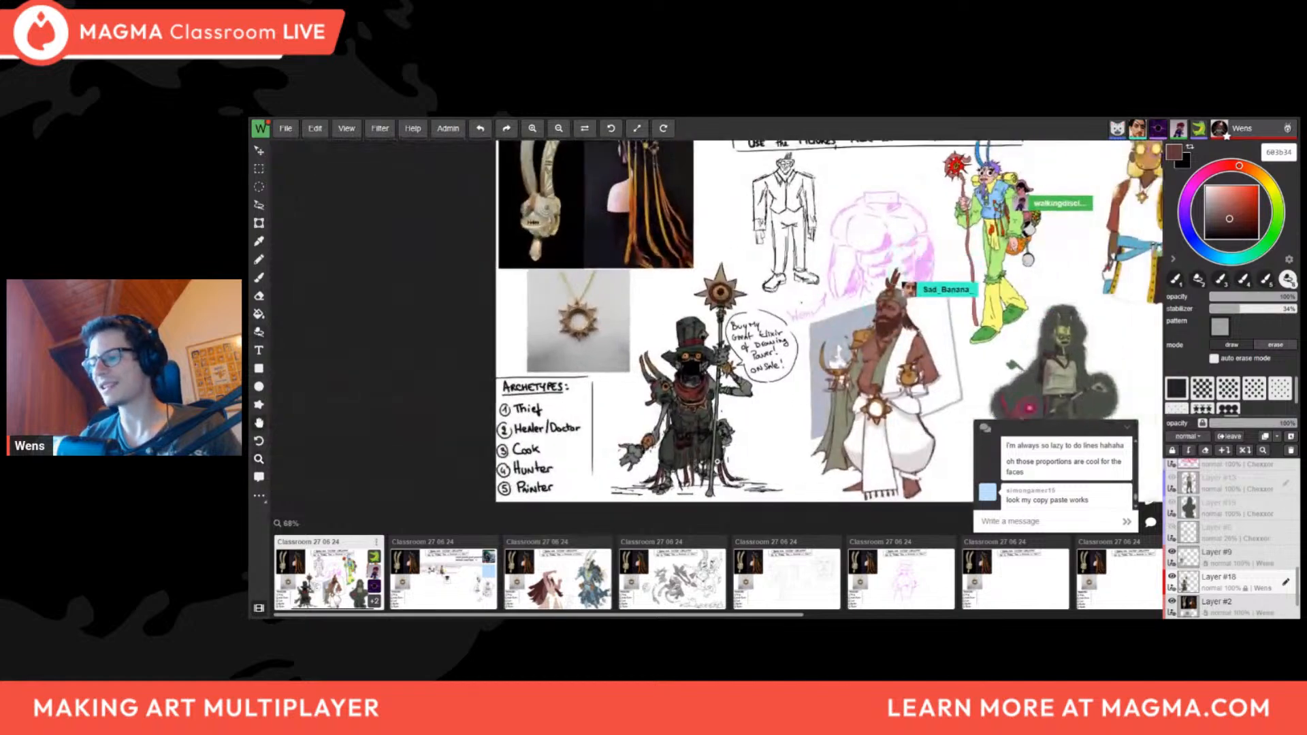
scroll(716, 461, up, 3)
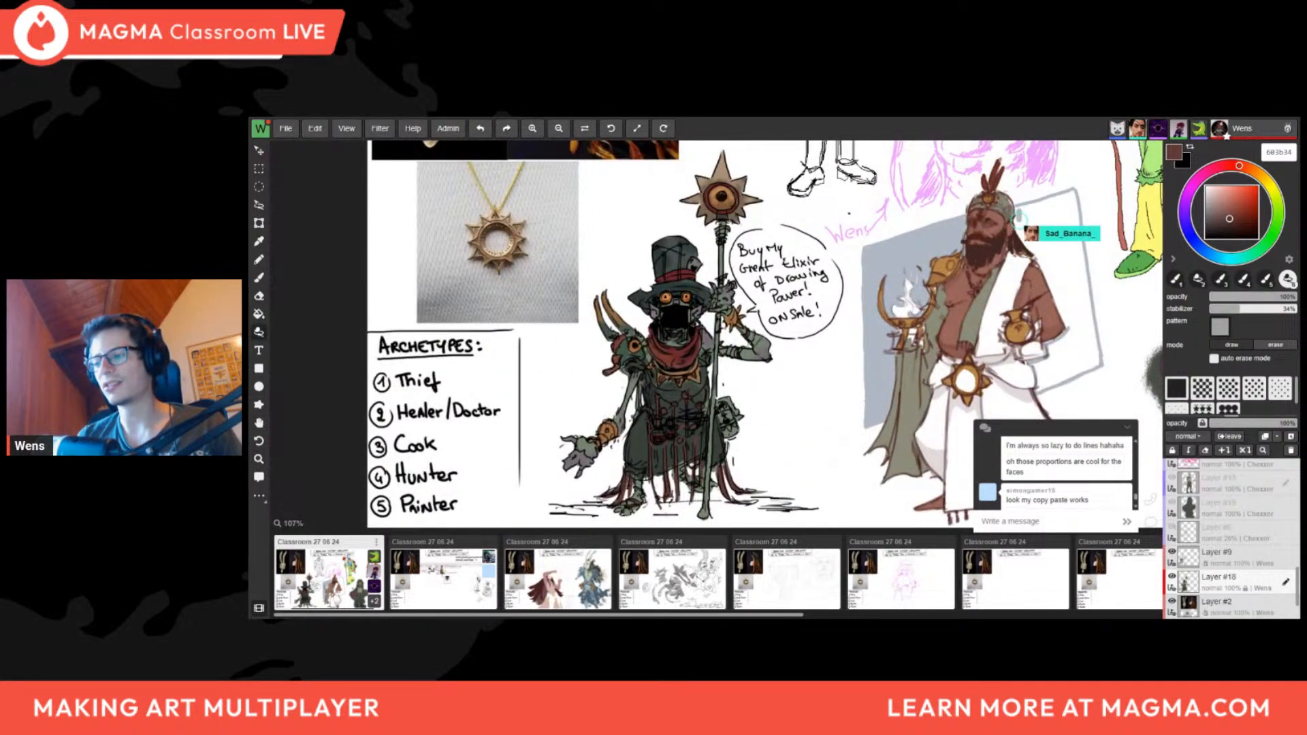
Sample the top-hatted character's dark green, purple-grey and grey-green tones and touch up the shoulder beside the staff with the brush
scroll(678, 375, up, 3)
click(621, 386)
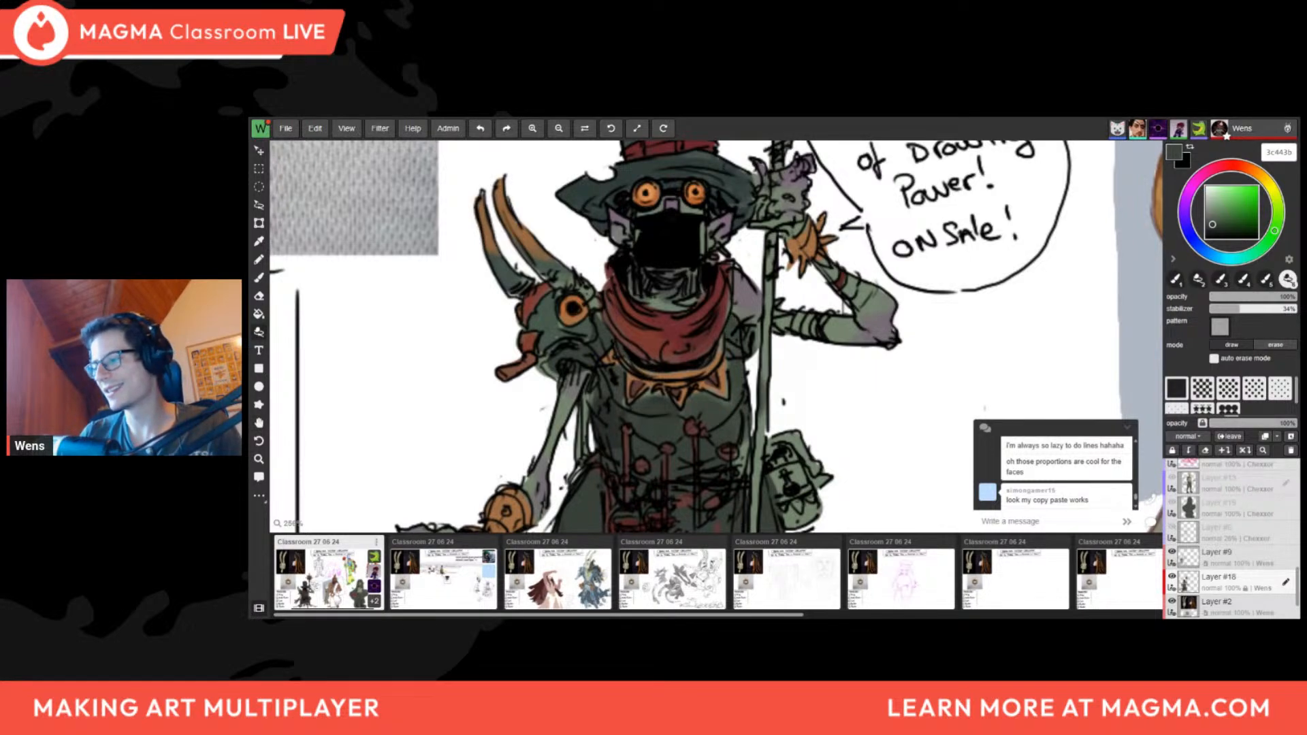
scroll(753, 331, down, 5)
scroll(768, 304, up, 3)
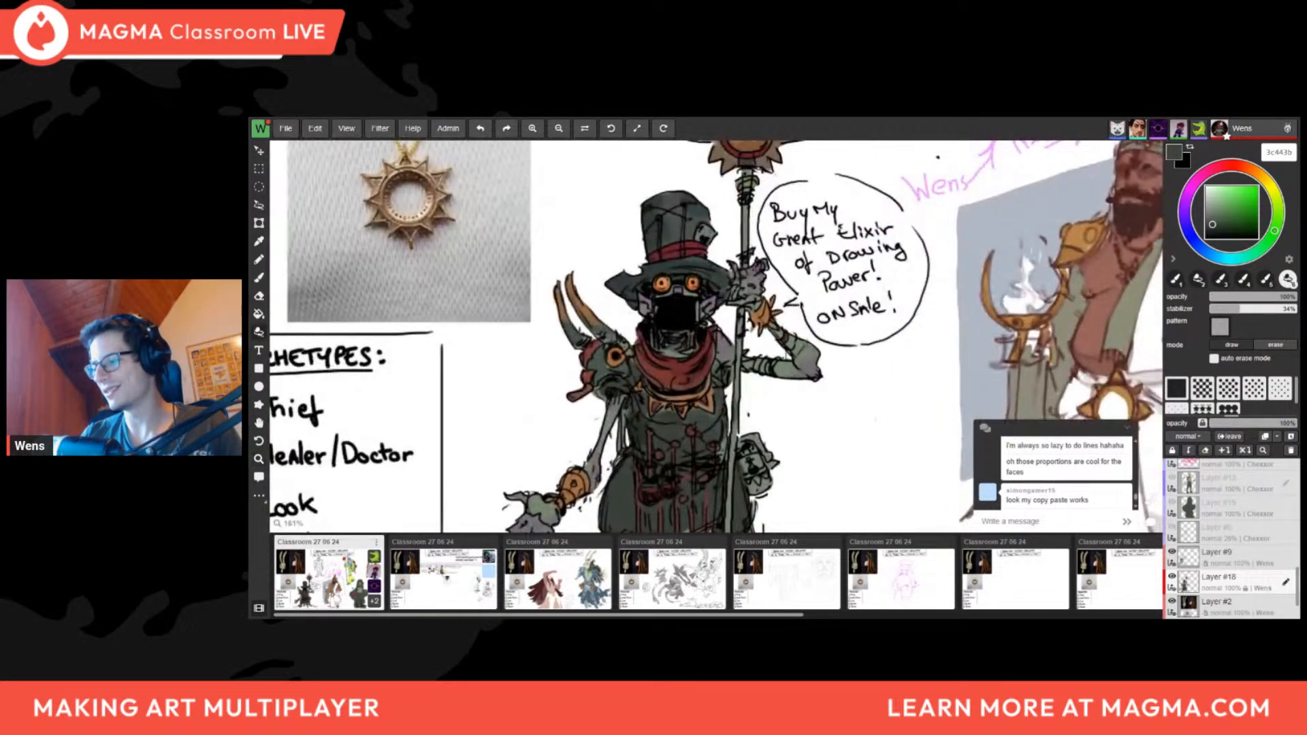
click(727, 346)
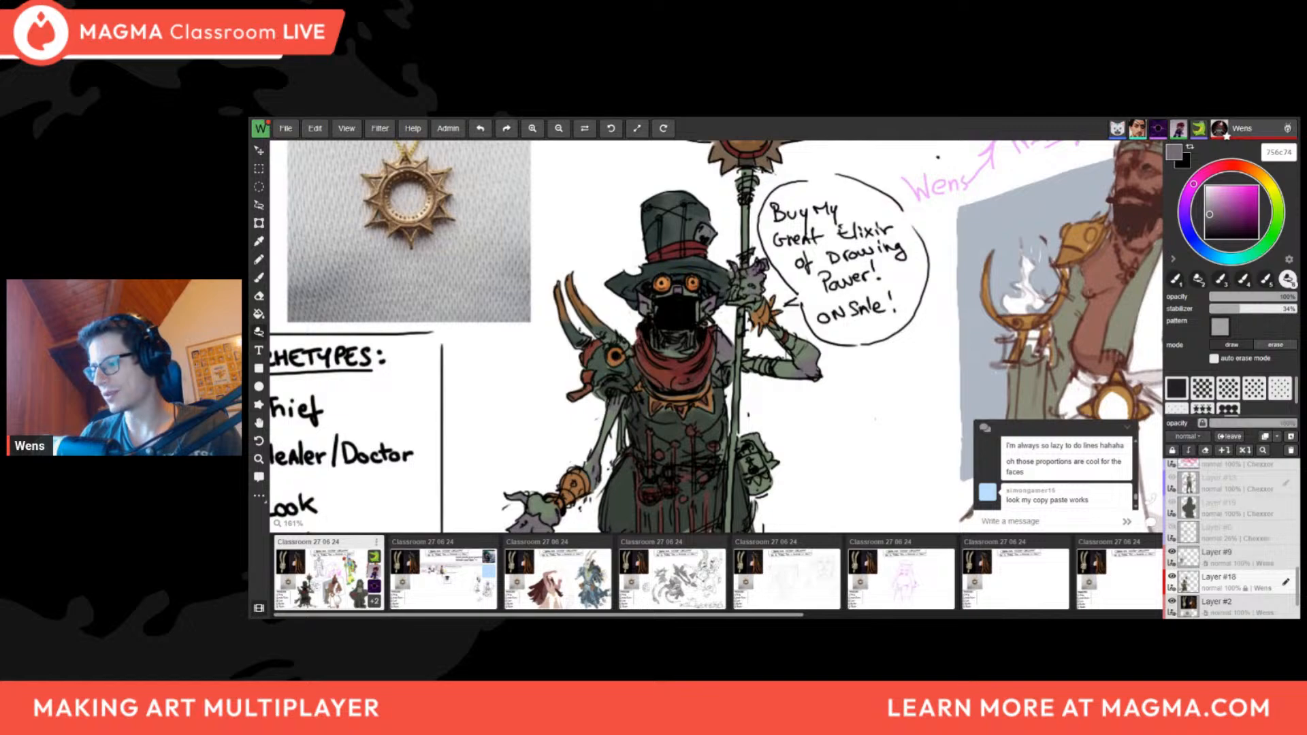
click(758, 361)
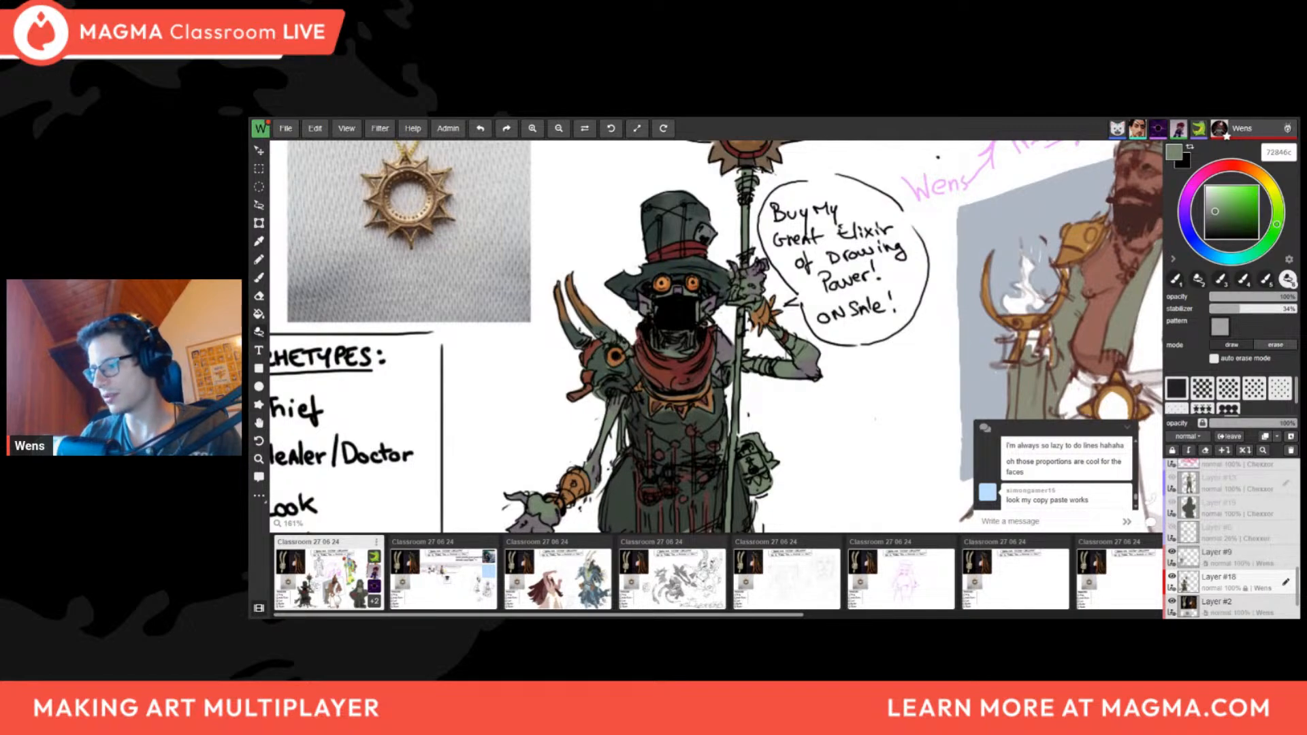
key(b)
drag(726, 356, 725, 347)
alt+click(725, 339)
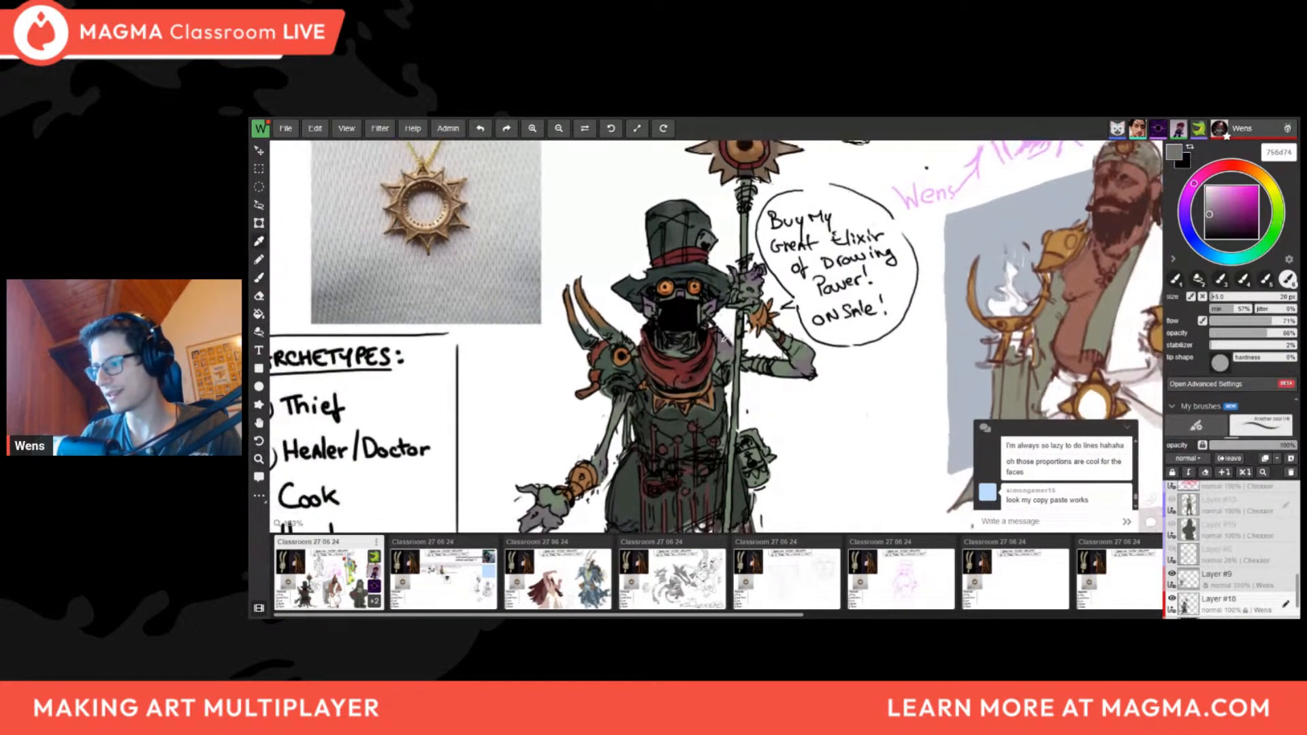
Examine the top-hatted character beside the neighbouring designs, both from a distance and close up
scroll(706, 371, down, 10)
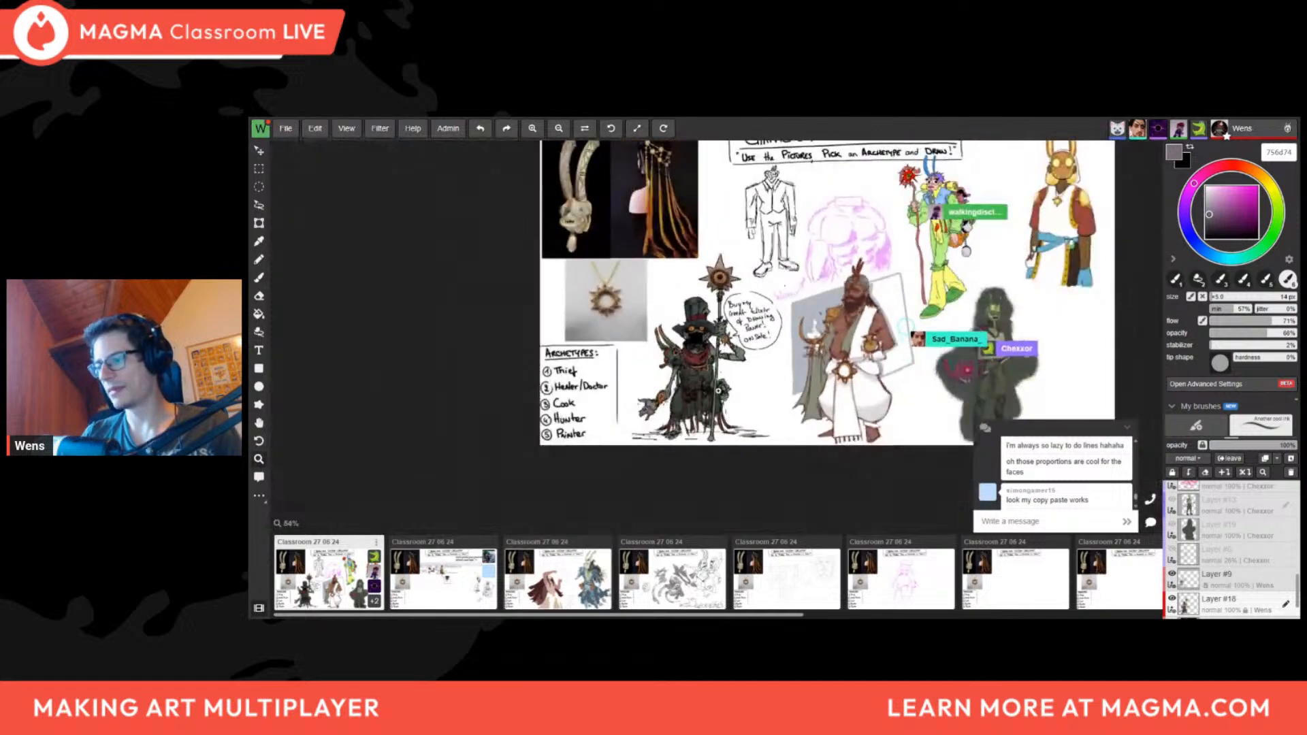
scroll(702, 388, up, 5)
drag(876, 371, 758, 410)
scroll(674, 422, up, 5)
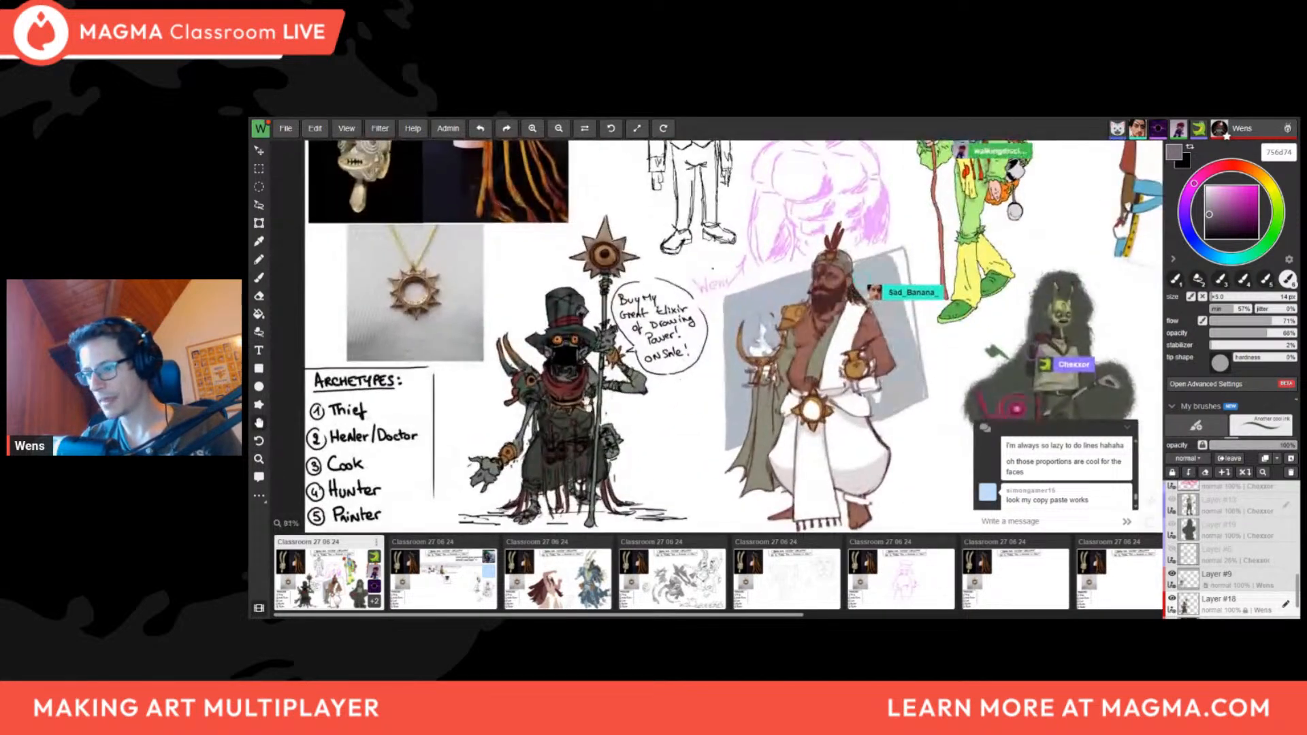
drag(635, 332, 676, 337)
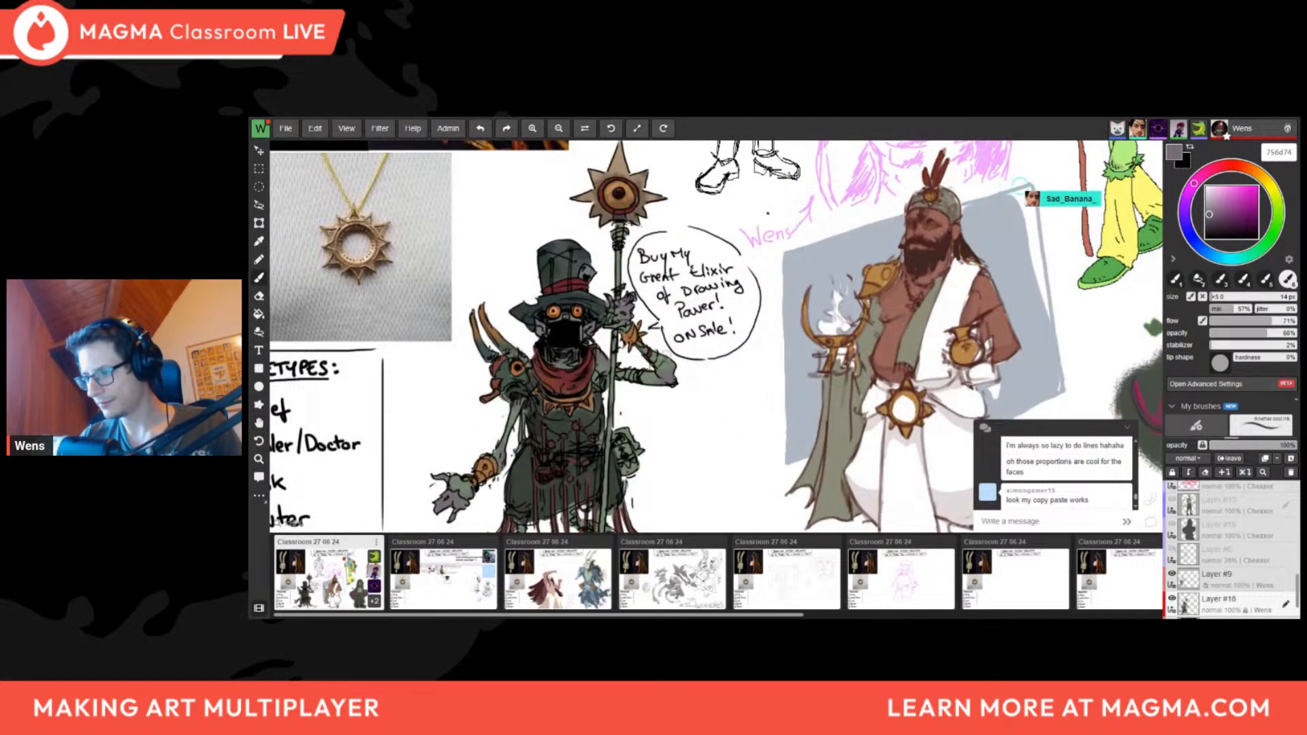
scroll(646, 306, down, 2)
scroll(599, 323, up, 2)
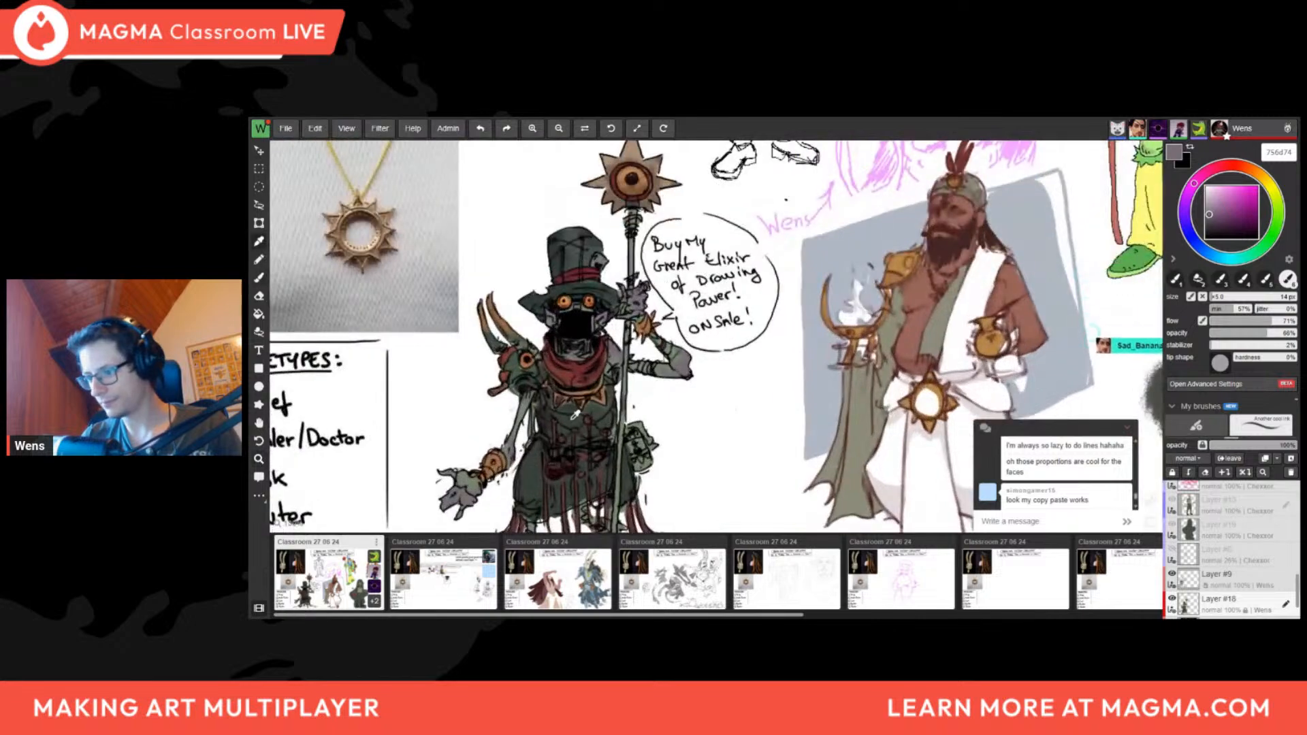
Sample the dark green at the chest of the robe, switch to Lasso Fill, and check the character from a distance
alt+click(550, 414)
alt+click(550, 414)
key(l)
scroll(650, 370, down, 4)
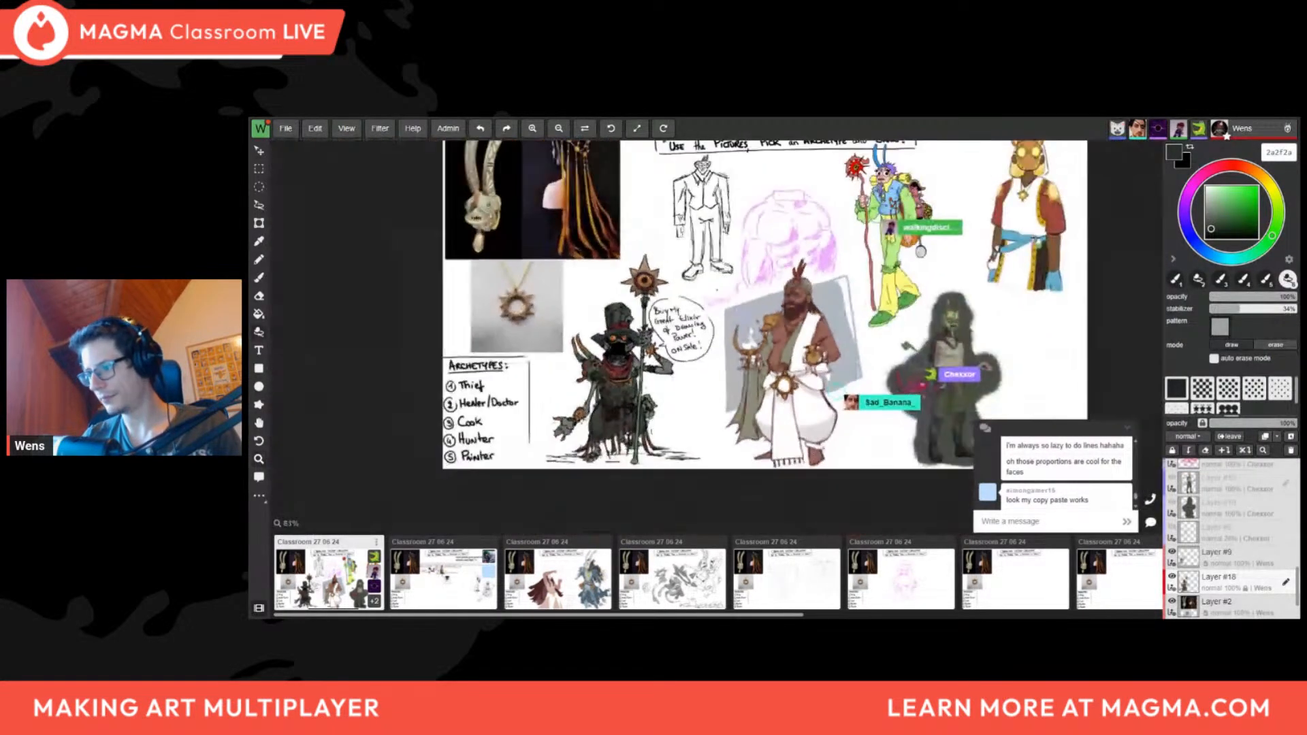
key(f)
mouse_move(829, 440)
mouse_down()
mouse_move(603, 417)
mouse_move(548, 441)
mouse_up()
scroll(548, 429, up, 3)
scroll(571, 395, down, 1)
key(f)
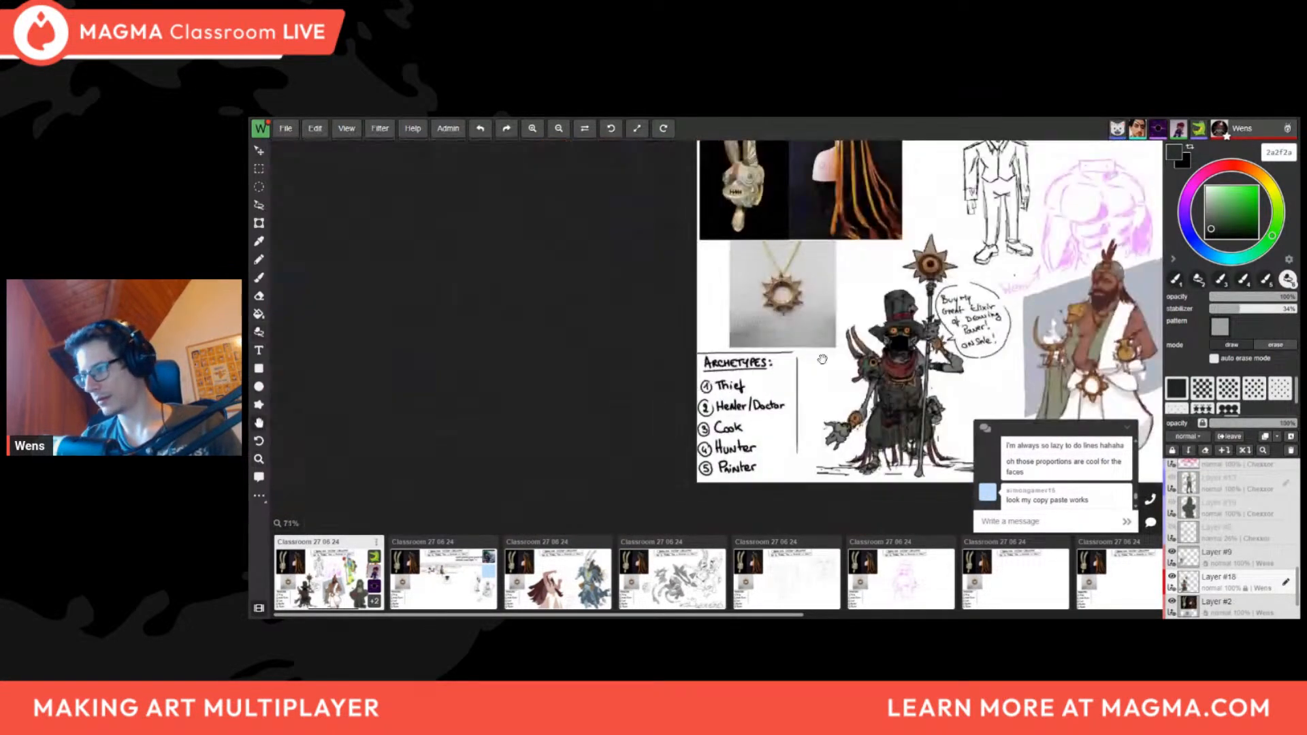
drag(823, 359, 574, 344)
scroll(687, 292, up, 4)
Sample the tan of the staff's star with the brush and review the whole character alongside the neighbouring designs
key(b)
alt+click(682, 175)
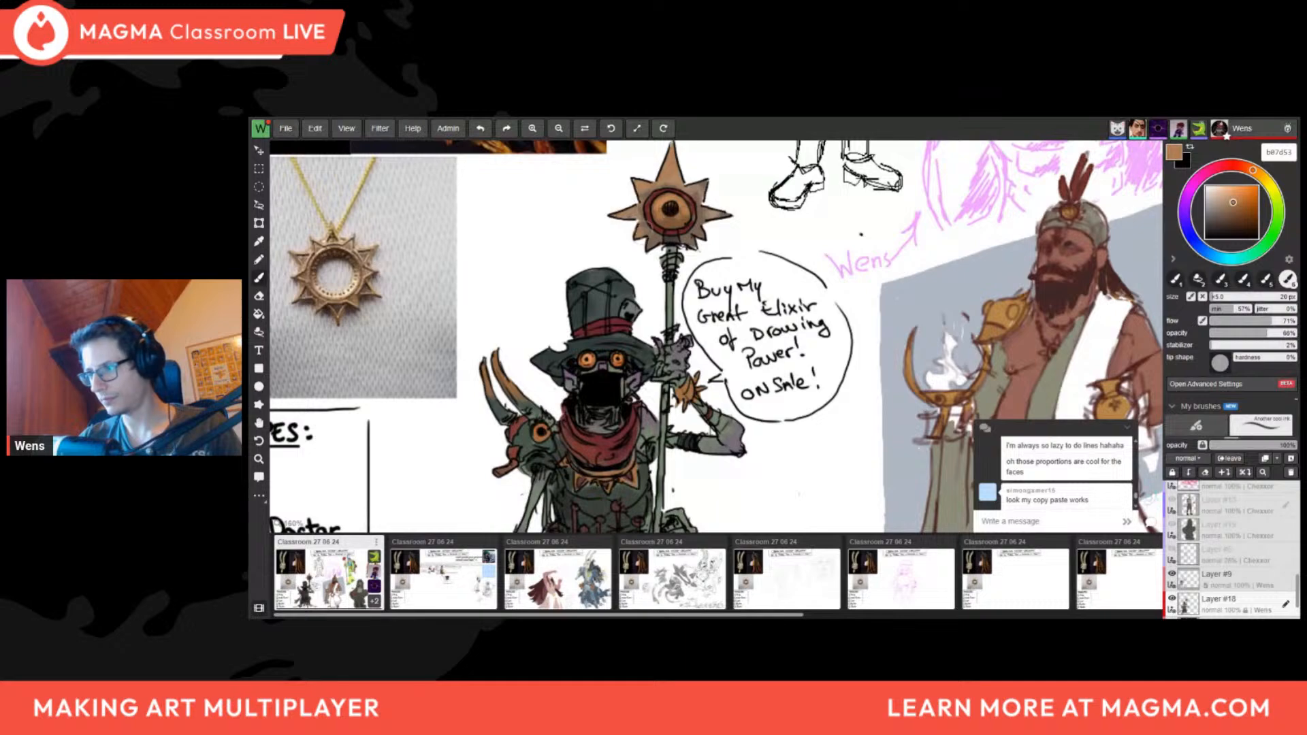
scroll(710, 227, down, 8)
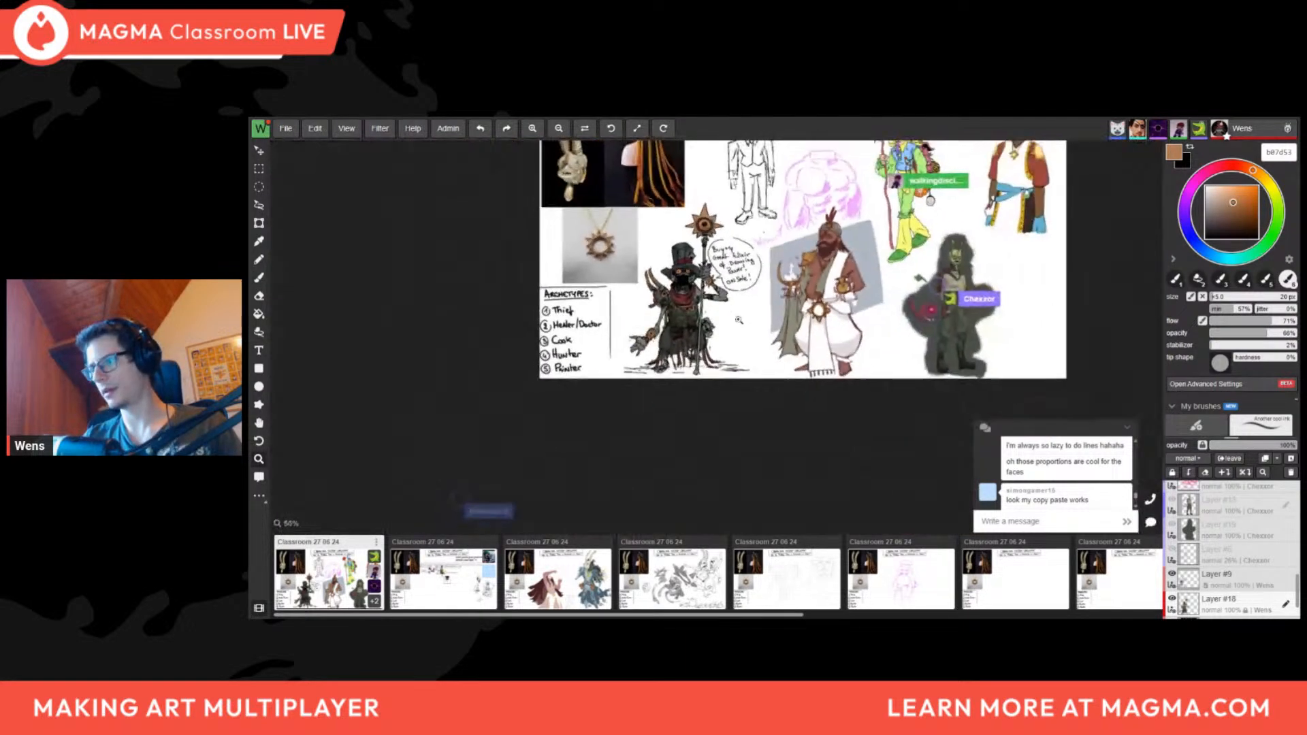
scroll(600, 340, up, 5)
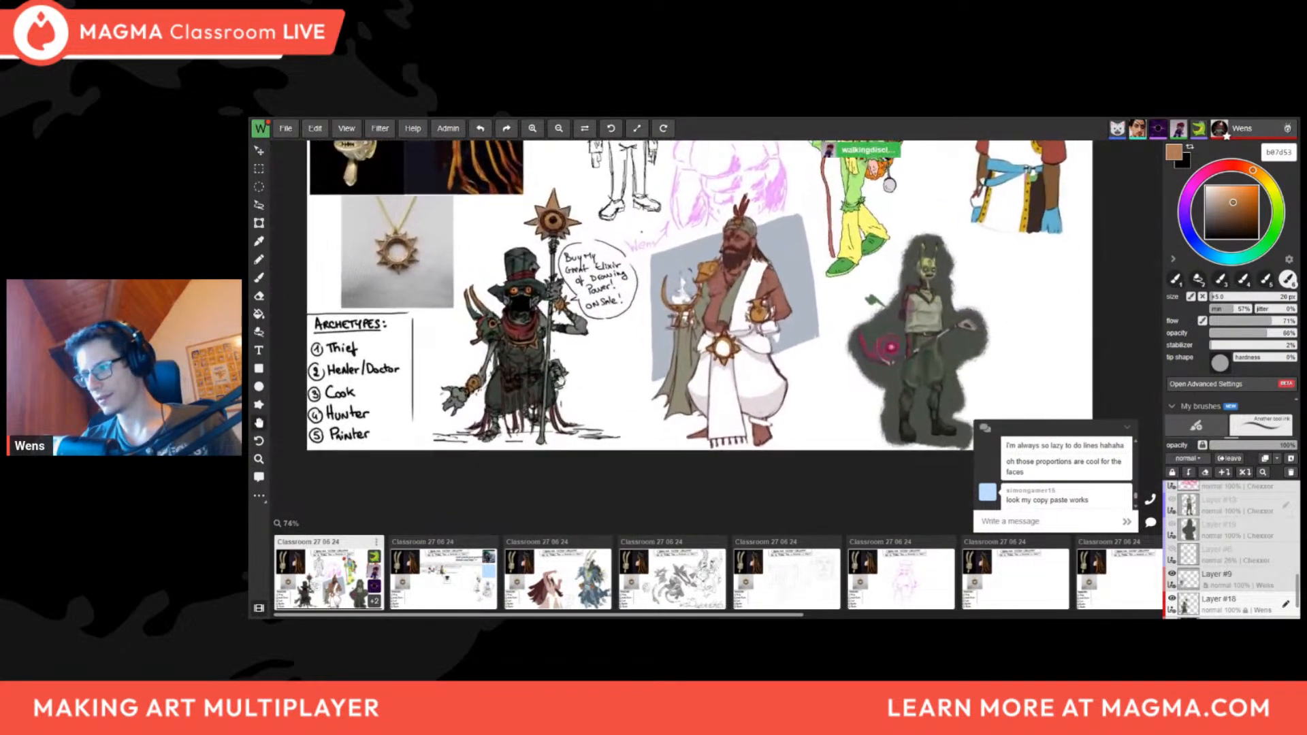
scroll(808, 241, up, 2)
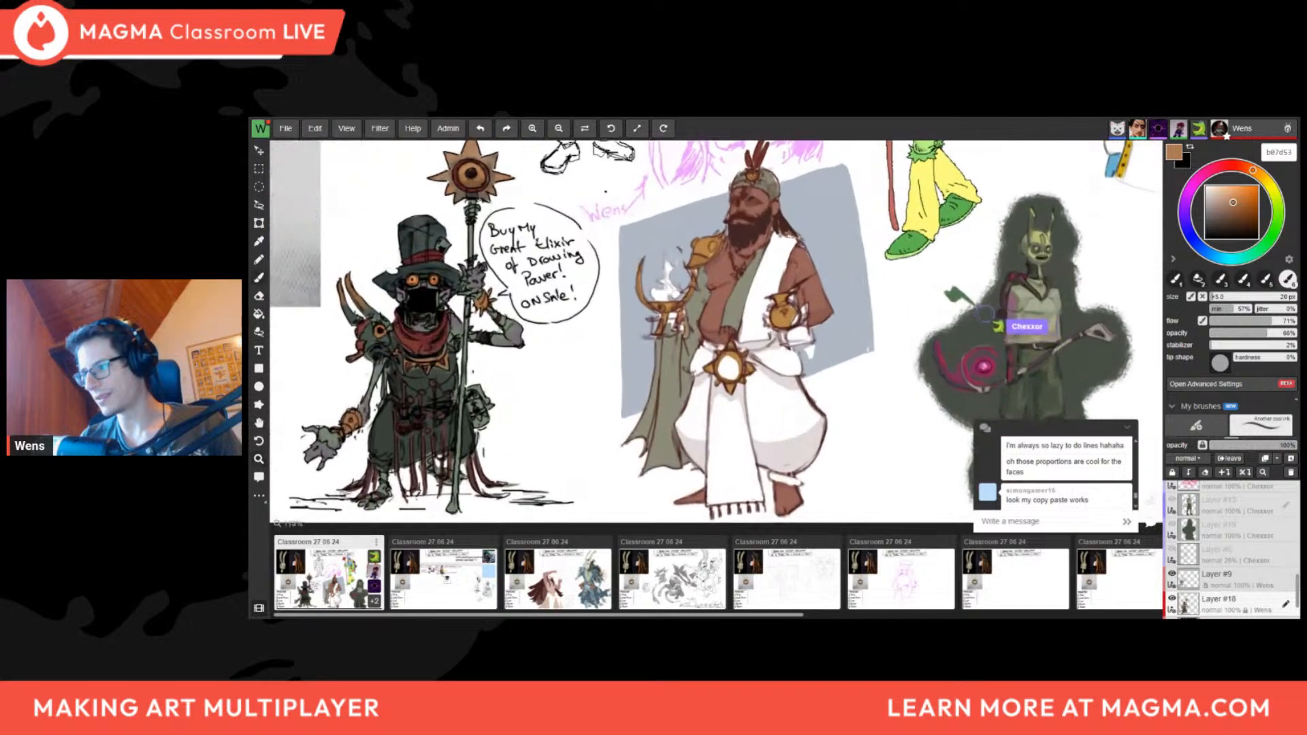
scroll(783, 307, down, 2)
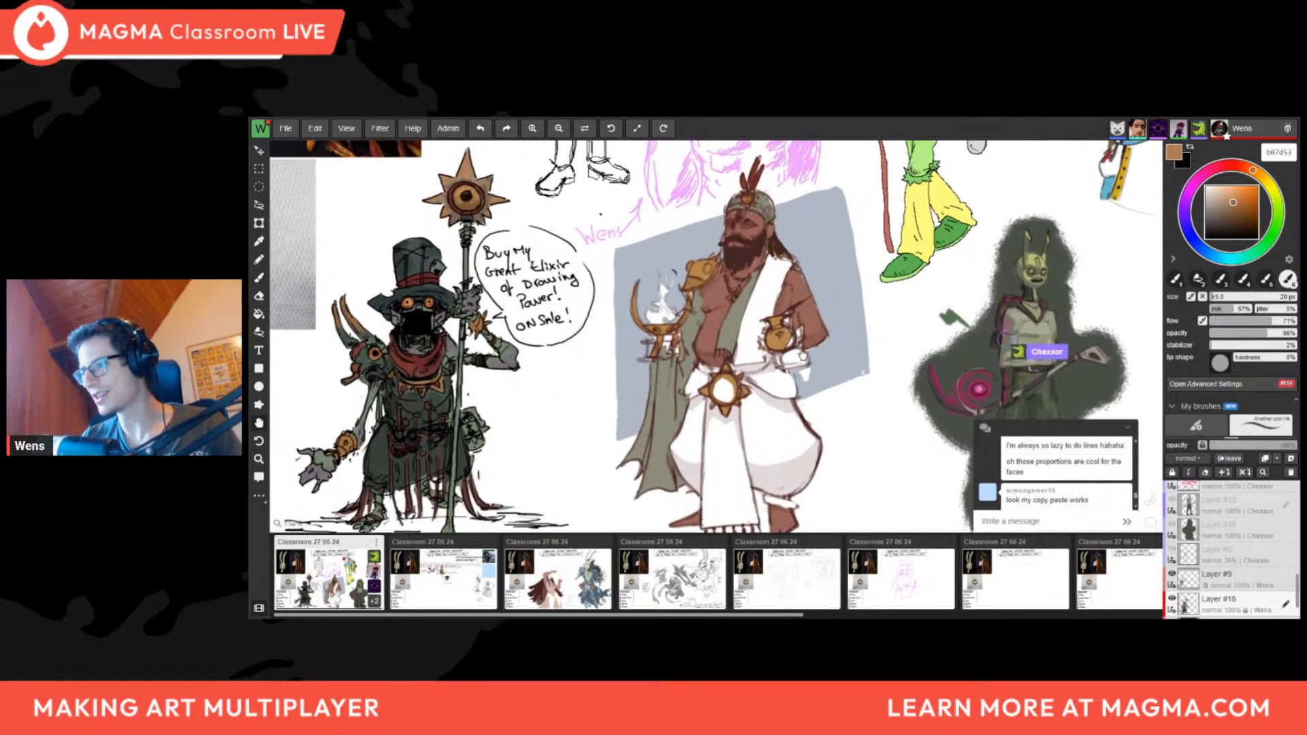
scroll(770, 373, up, 1)
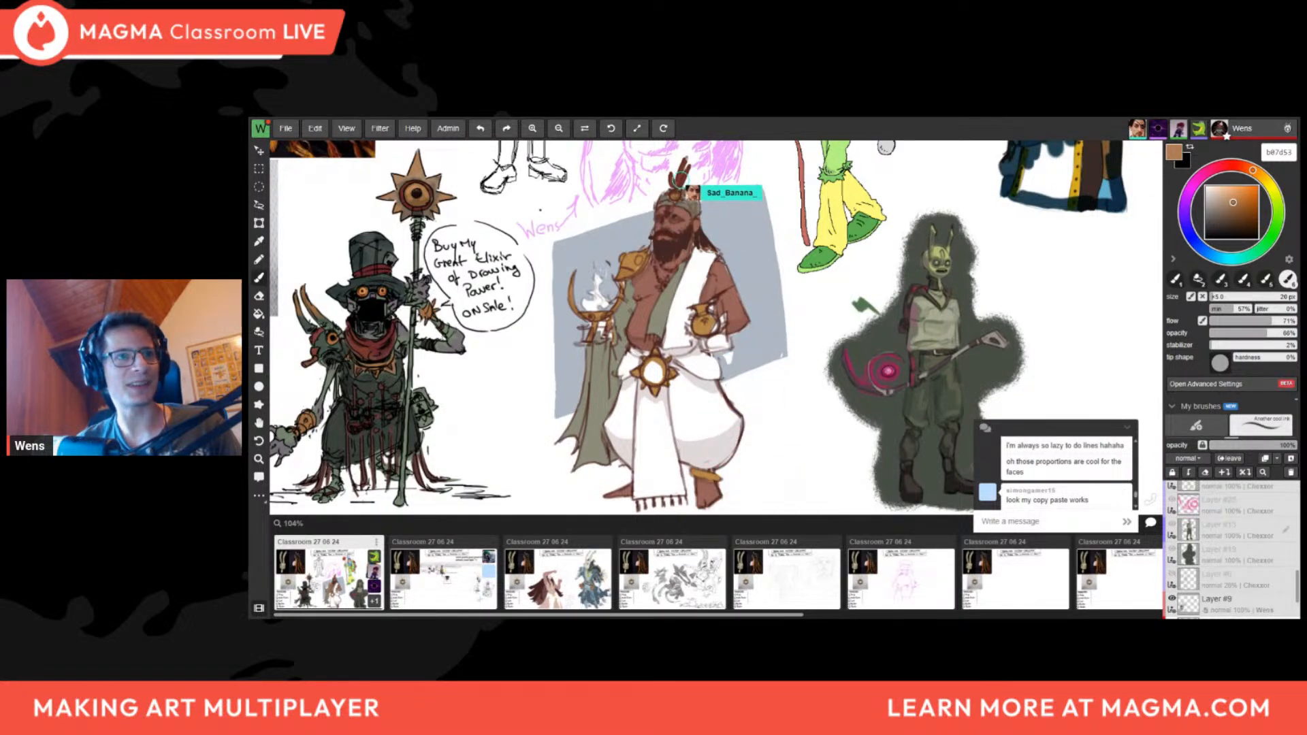
scroll(500, 337, down, 4)
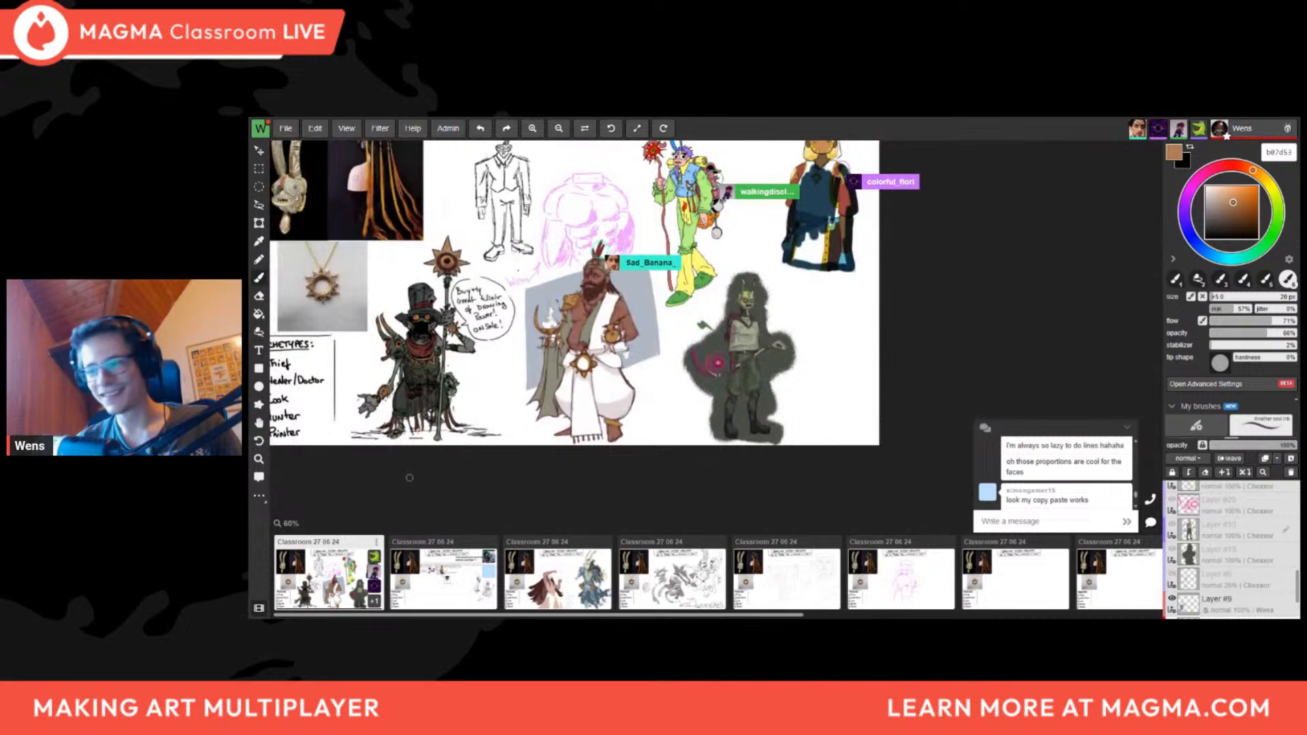
Try scaling down the picture of the man in red armour and placing it over the top-hatted character, and undo the placement
key(ctrl+t)
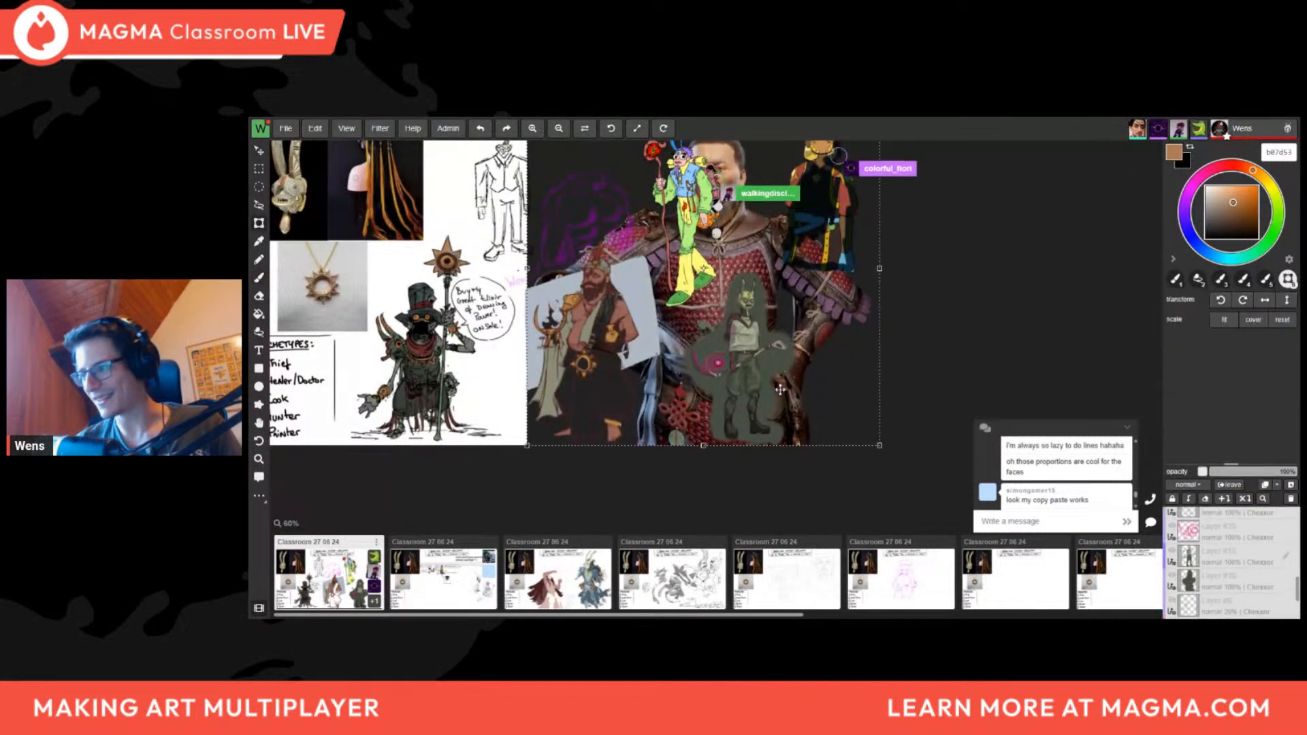
drag(856, 440, 705, 320)
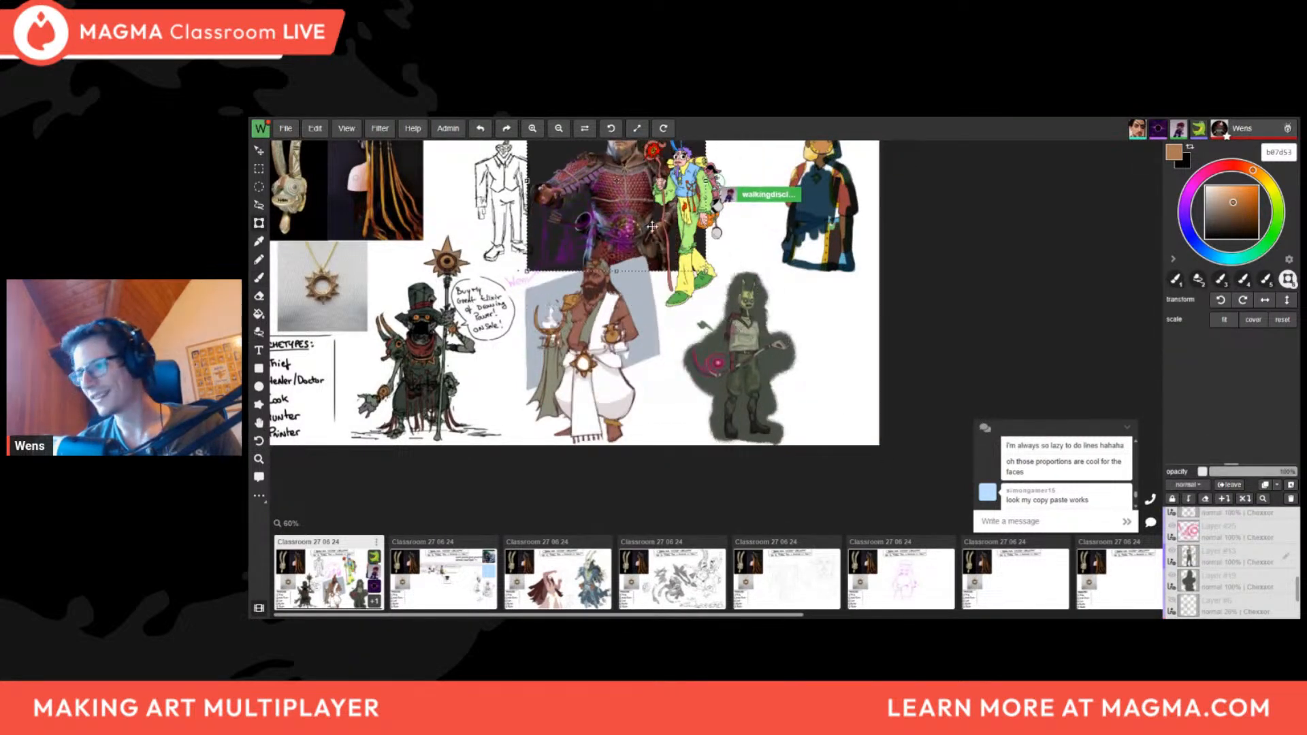
drag(649, 275, 468, 391)
scroll(497, 369, up, 2)
drag(431, 299, 452, 281)
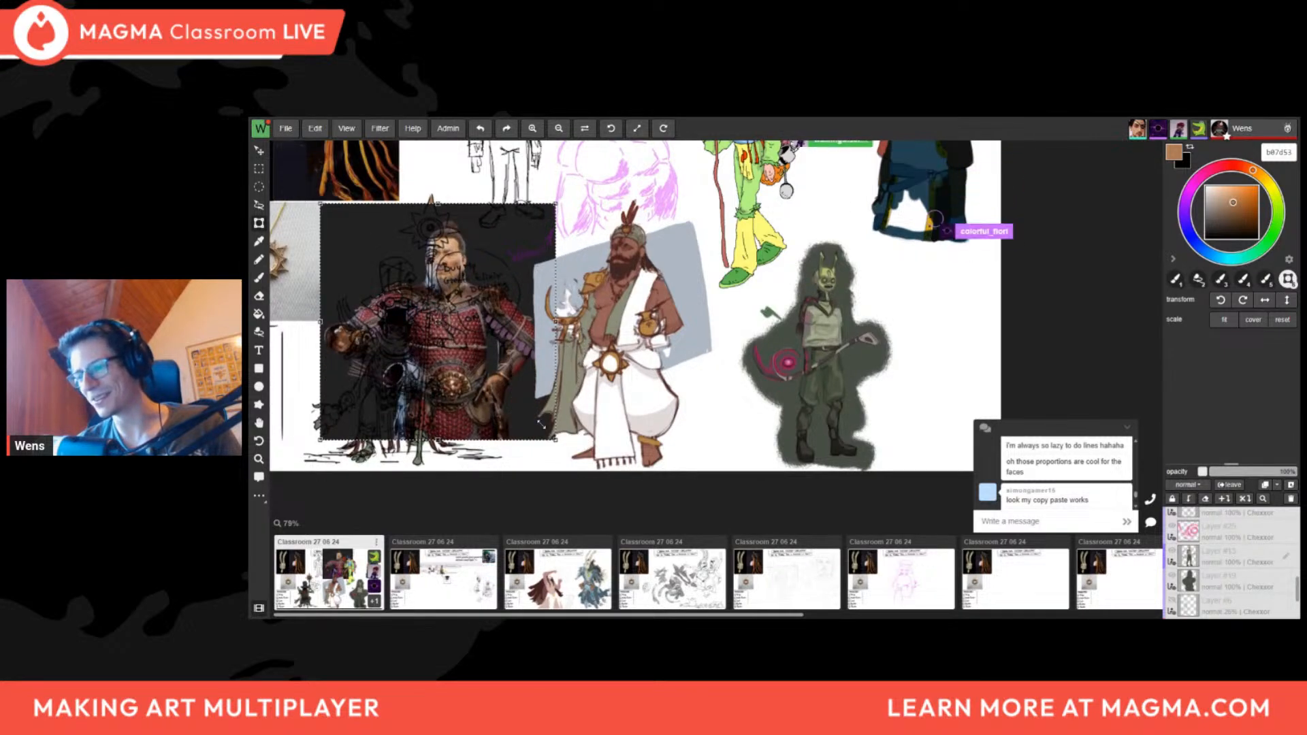
scroll(624, 317, up, 3)
key(ctrl+z)
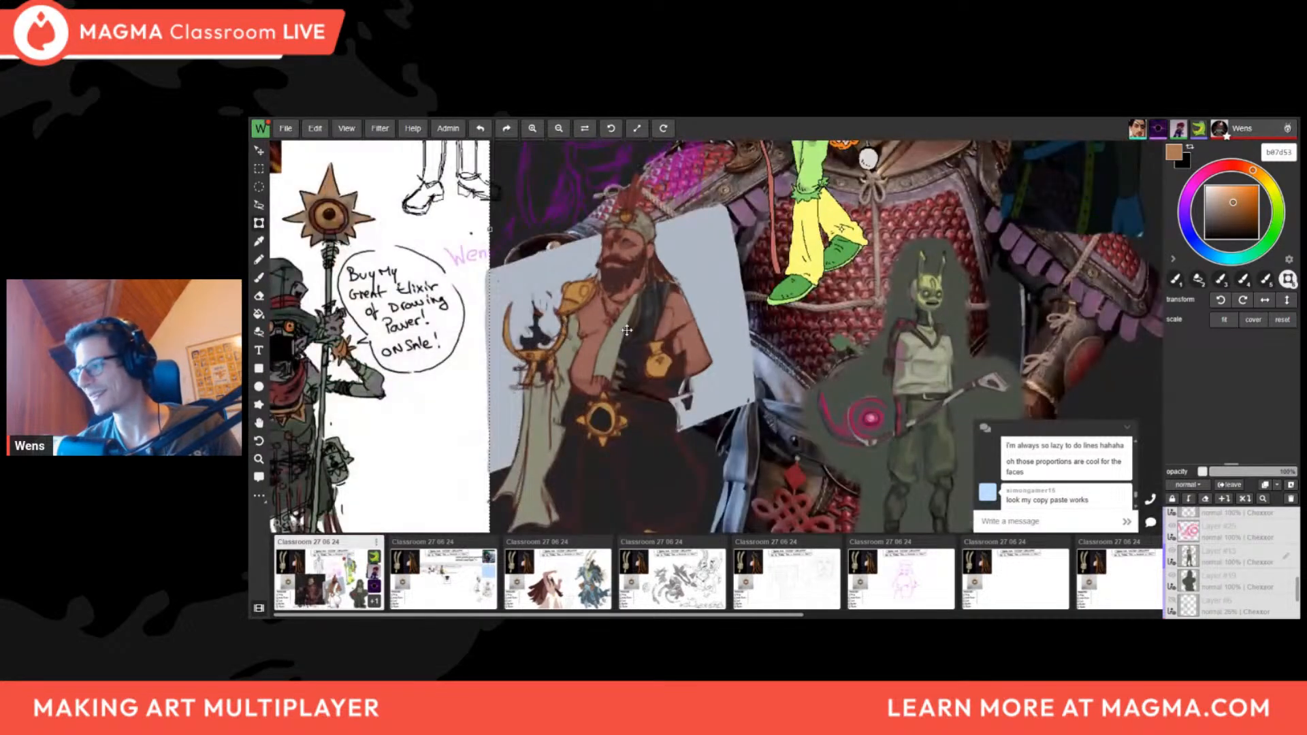
key(ctrl+z)
scroll(721, 345, down, 4)
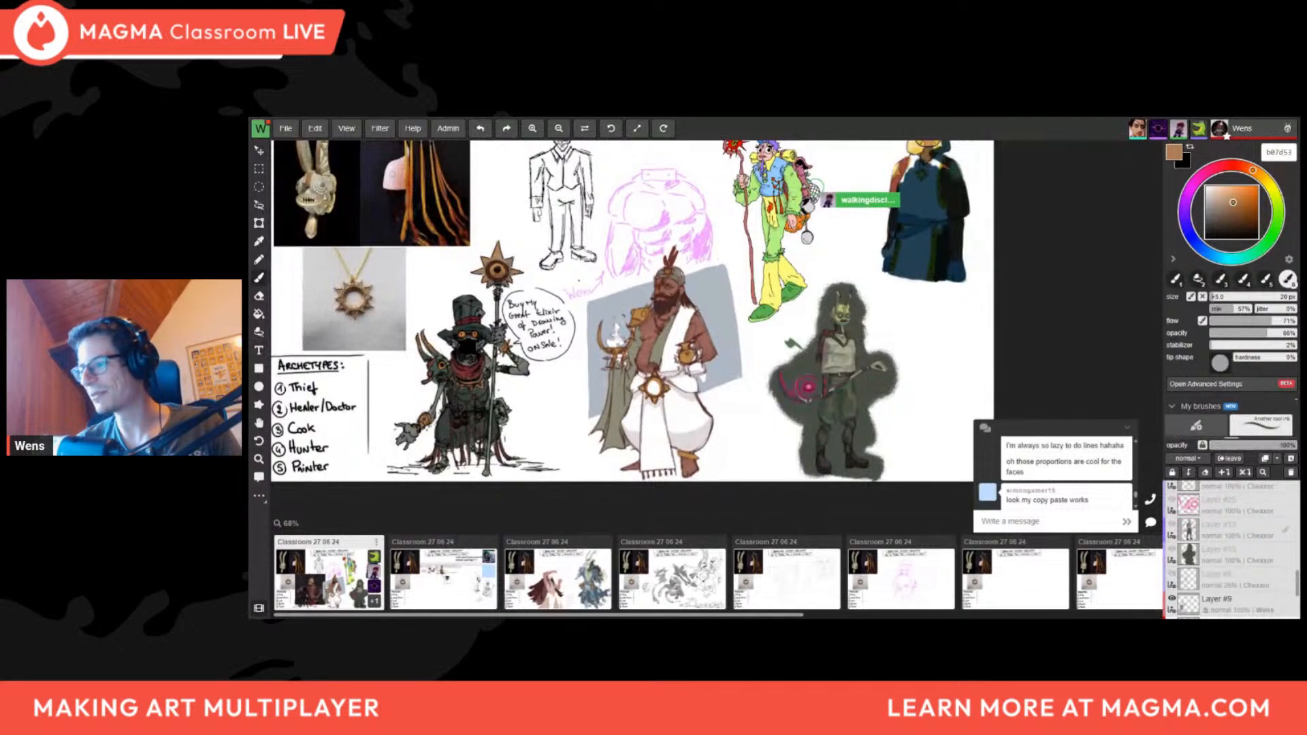
Paint thin brown trim lines on the crown of the top hat using colour 8f653f, and switch to Lasso Fill
scroll(650, 319, up, 3)
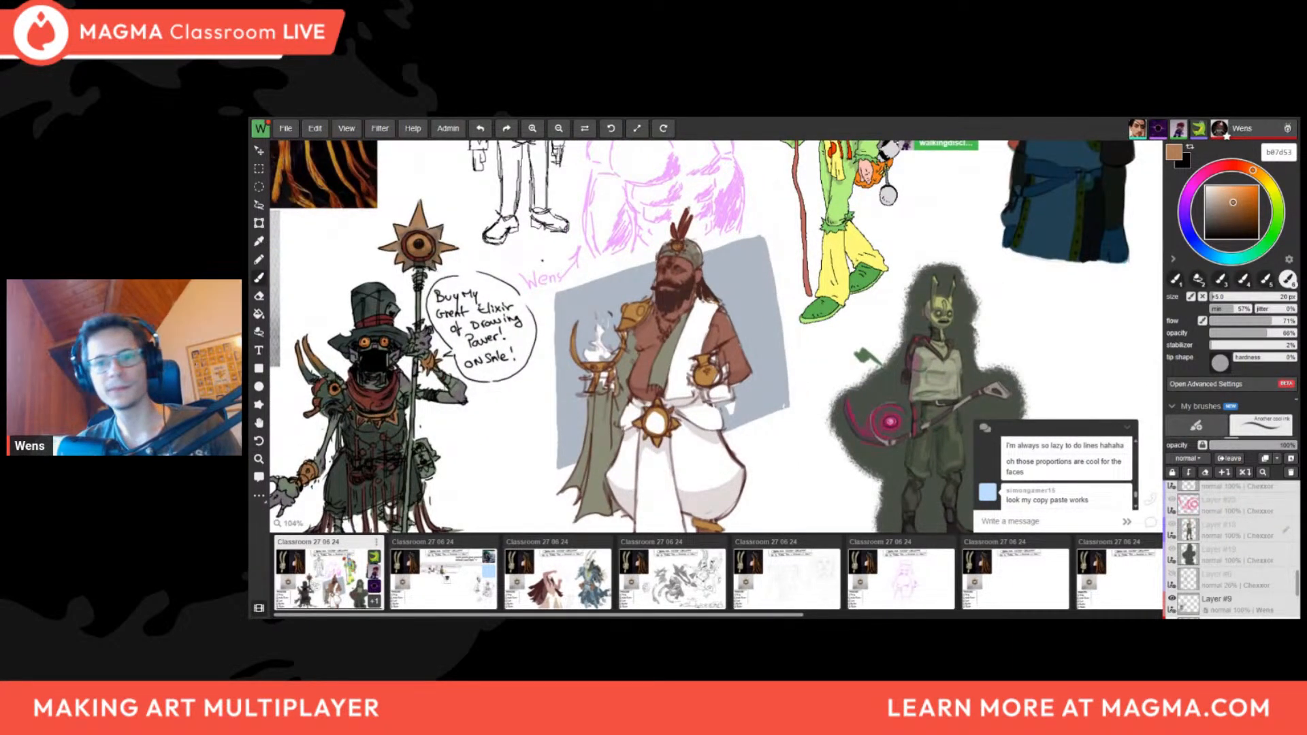
drag(475, 434, 622, 431)
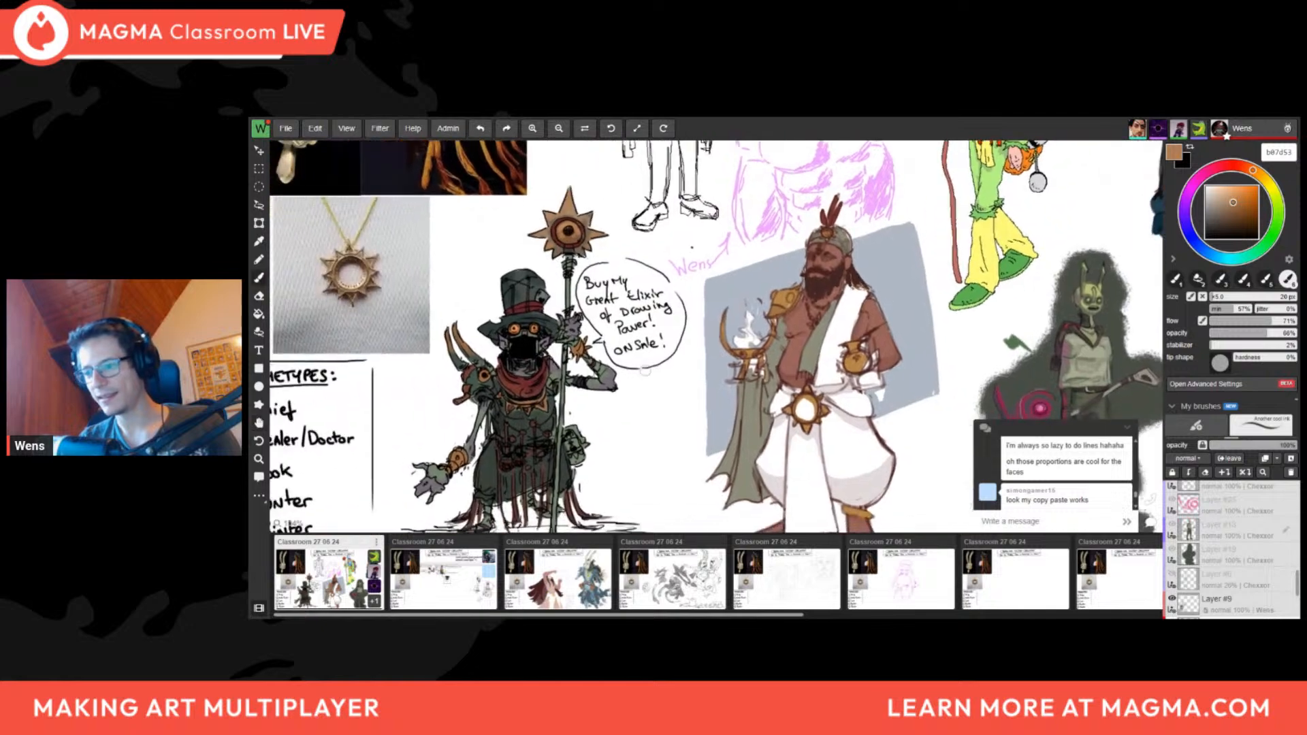
ctrl+drag(646, 368, 715, 369)
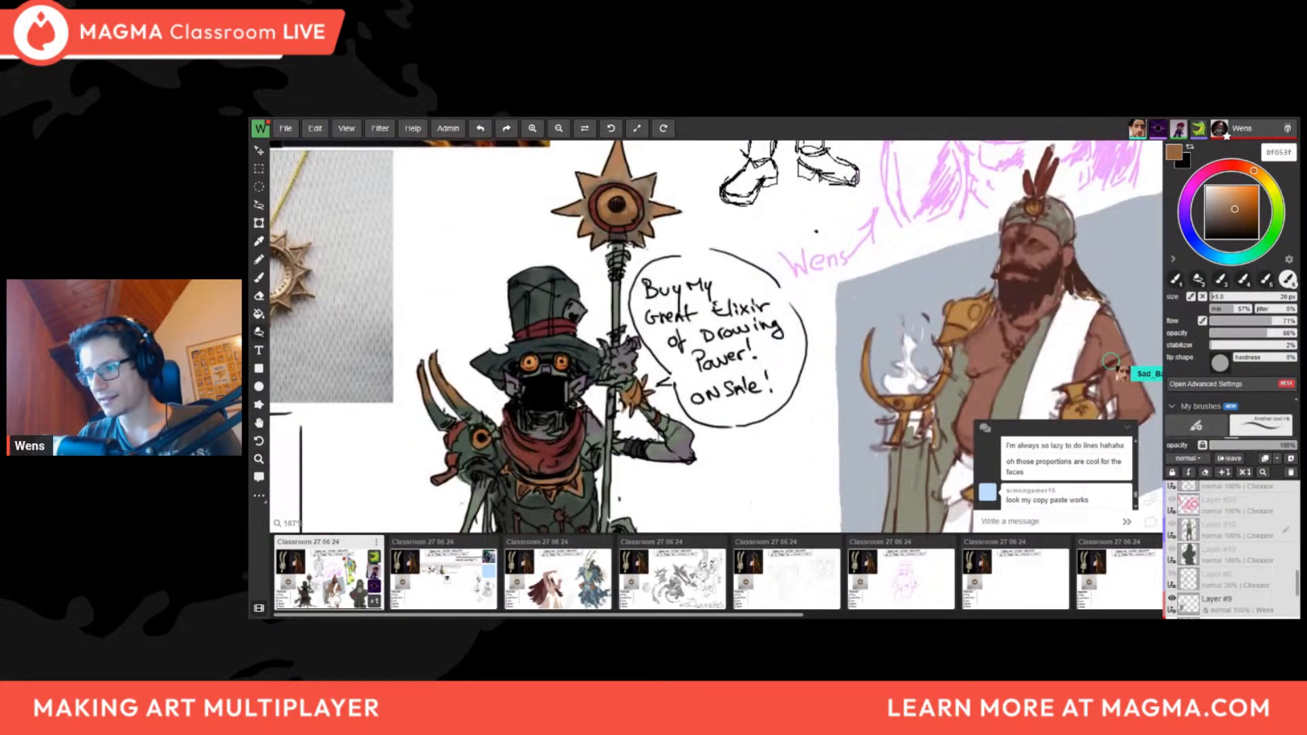
key(e)
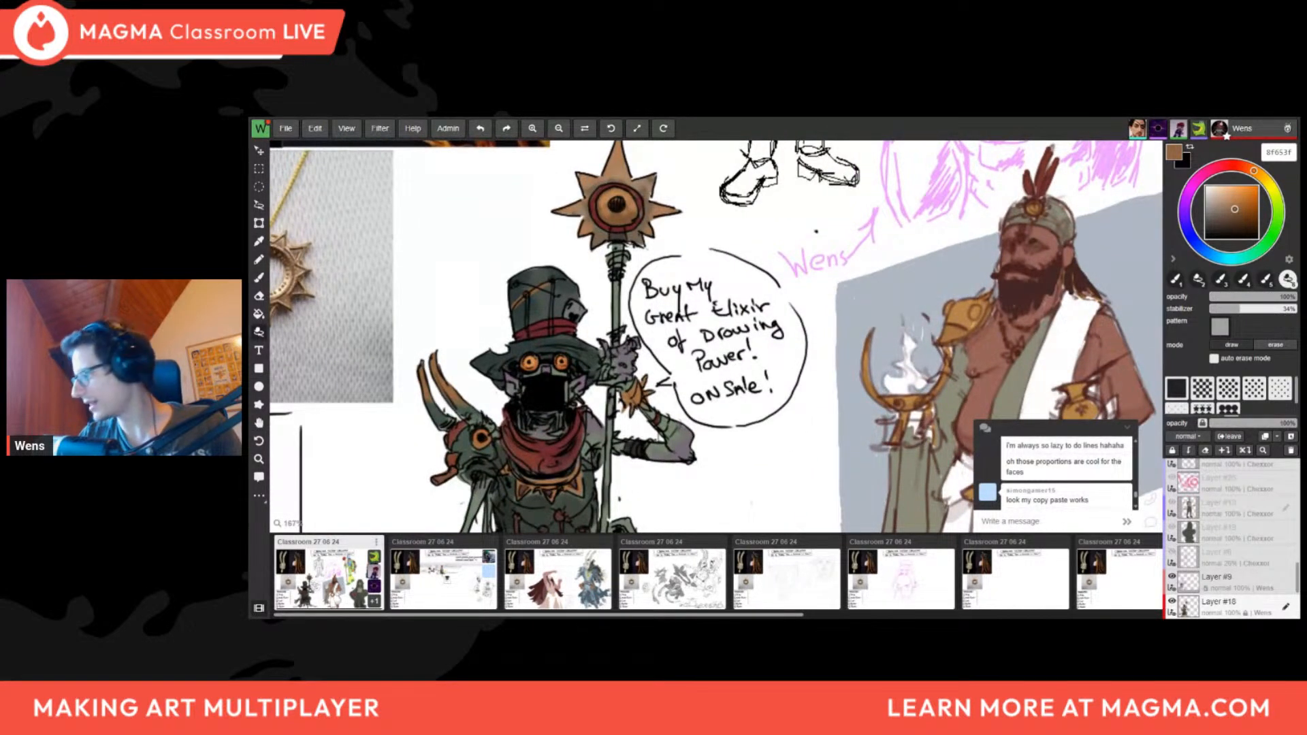
Compare the top-hatted character and the hat's brown trim in mirrored and normal views, both close up and from a distance
drag(705, 340, 717, 367)
key(h)
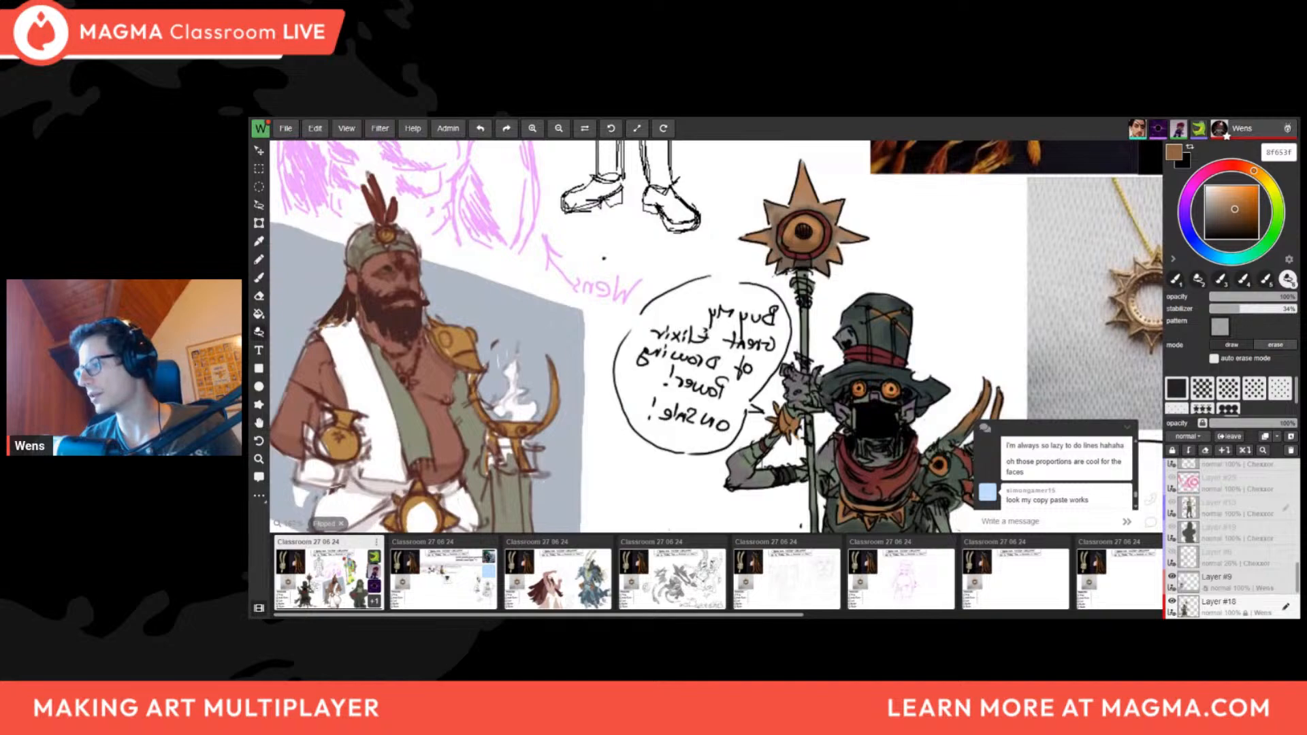
key(h)
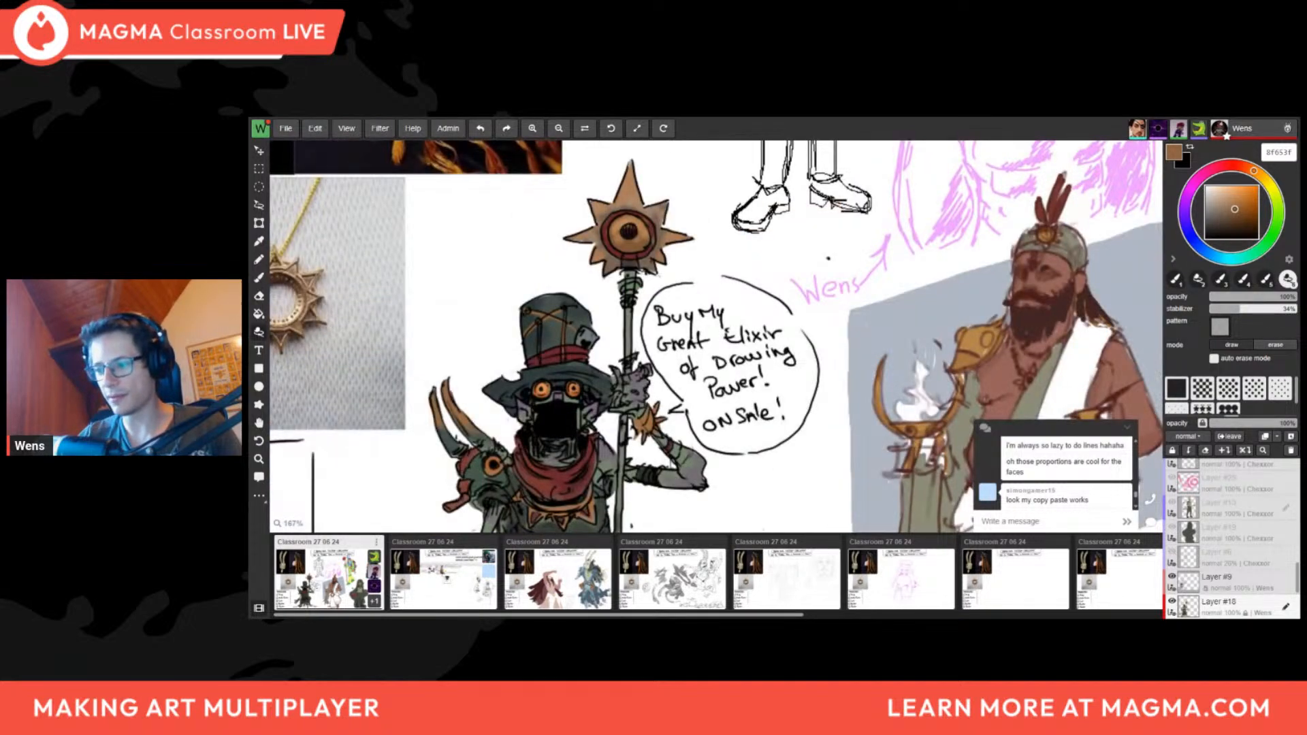
scroll(579, 319, down, 5)
drag(601, 461, 528, 434)
scroll(559, 350, up, 5)
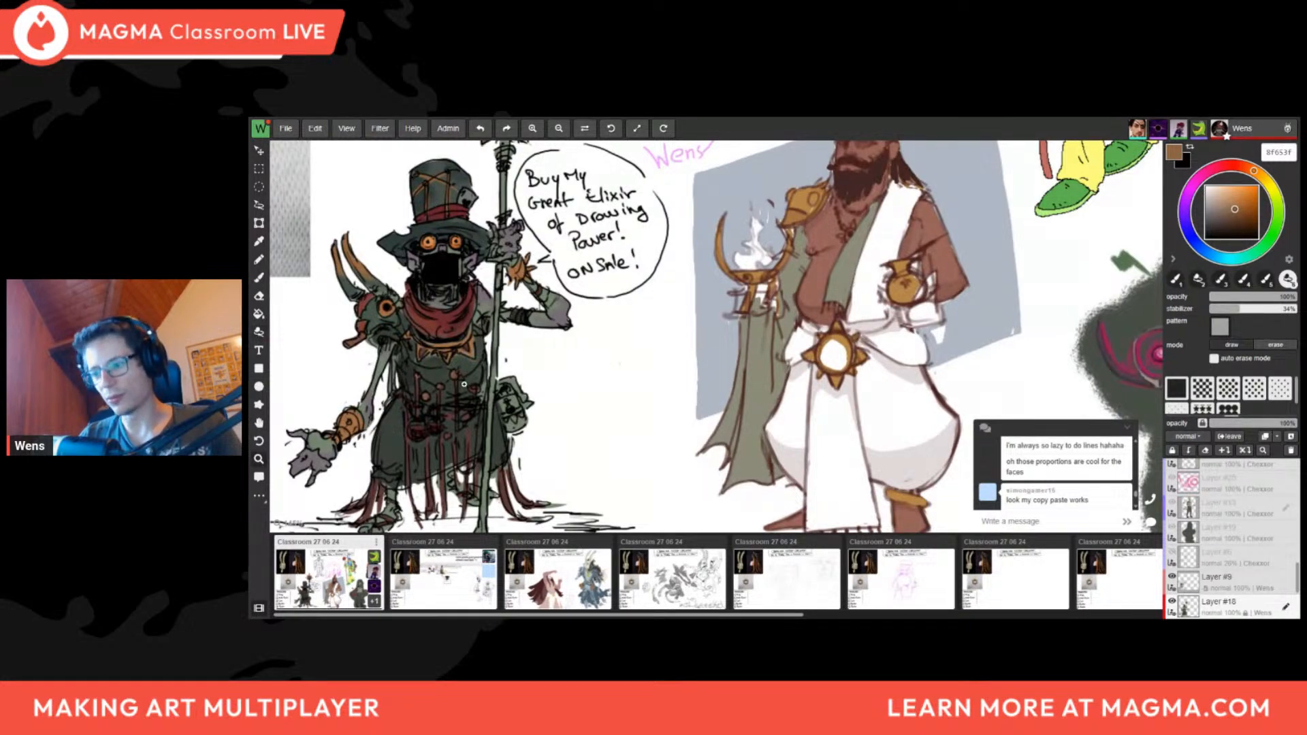
scroll(464, 385, down, 5)
scroll(463, 385, up, 5)
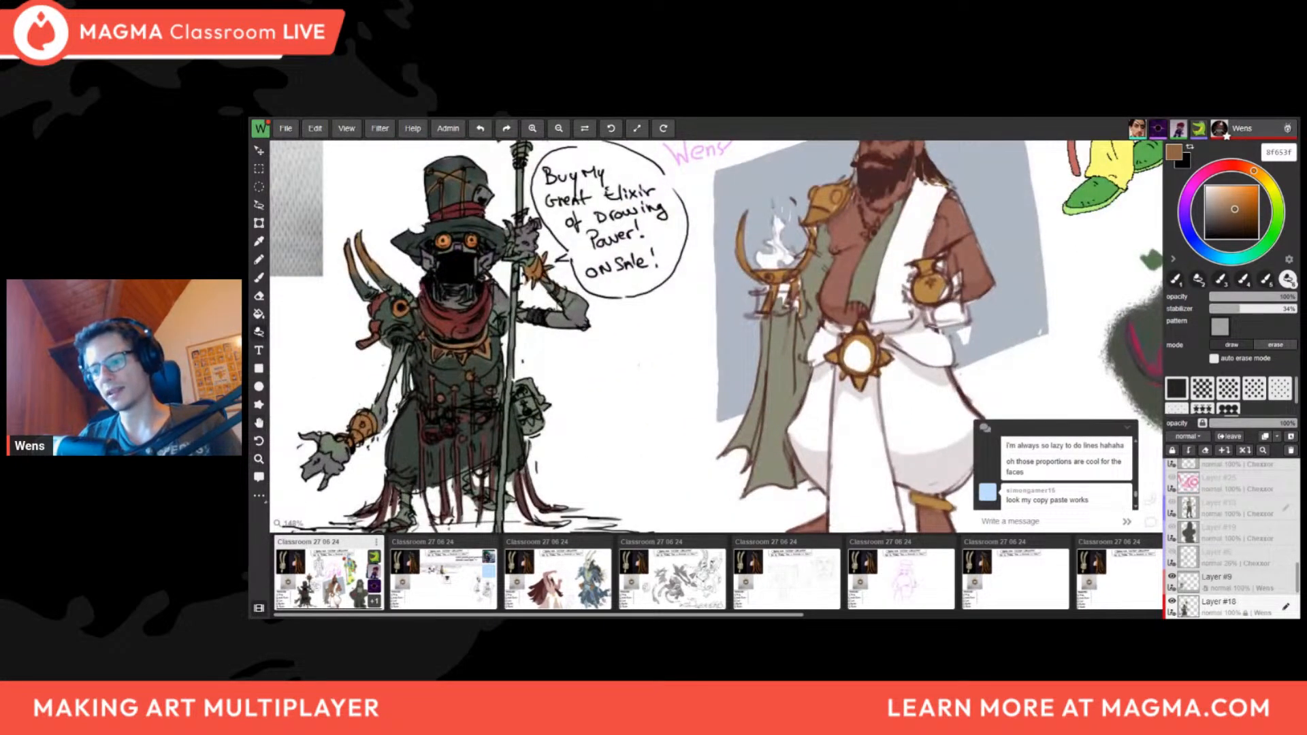
scroll(503, 368, down, 5)
key(h)
drag(1021, 346, 849, 340)
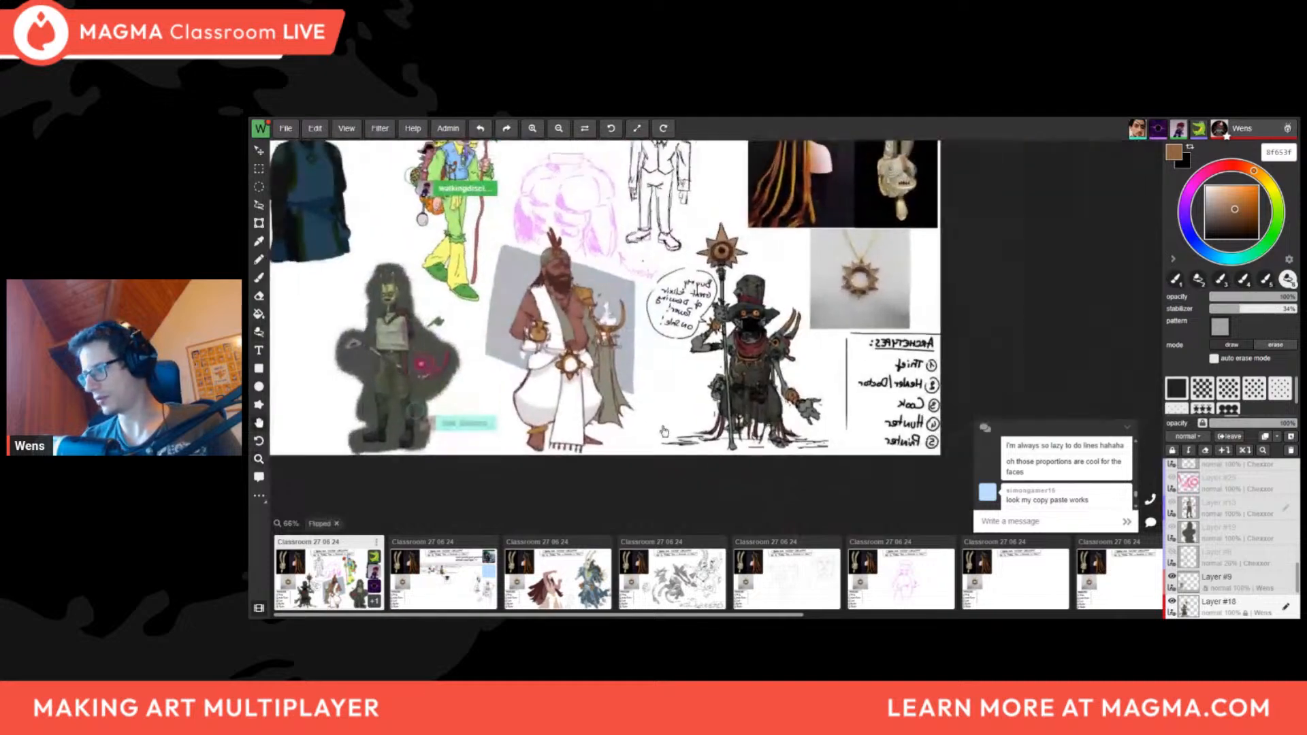
scroll(873, 331, up, 5)
key(h)
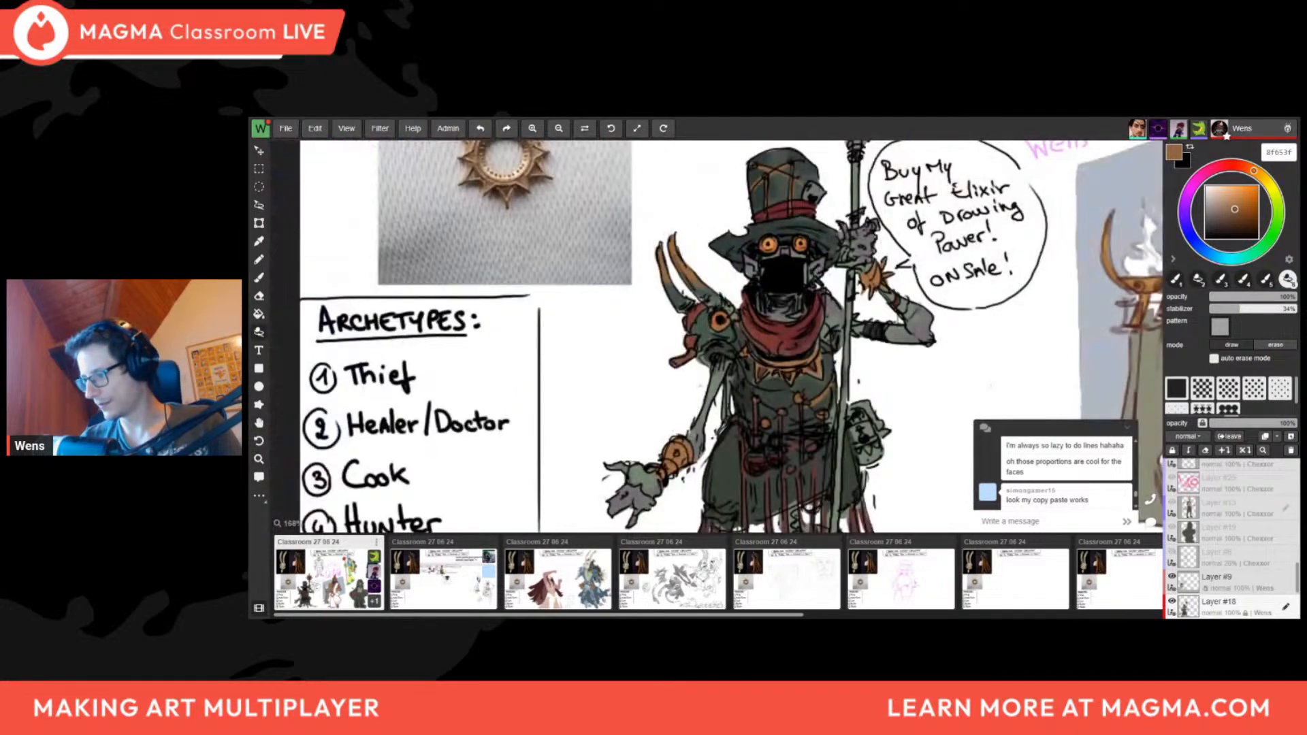
scroll(780, 389, down, 5)
key(h)
drag(655, 401, 597, 392)
scroll(598, 392, up, 4)
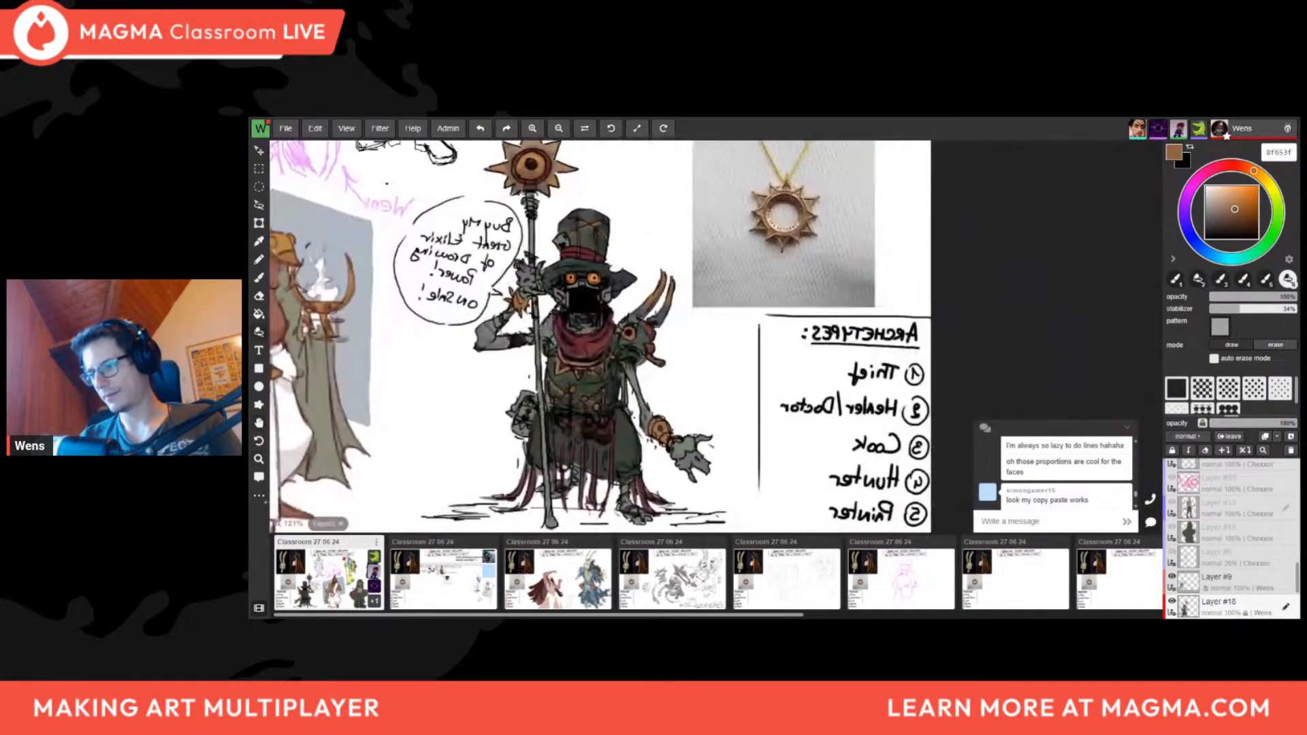
scroll(598, 392, down, 4)
key(h)
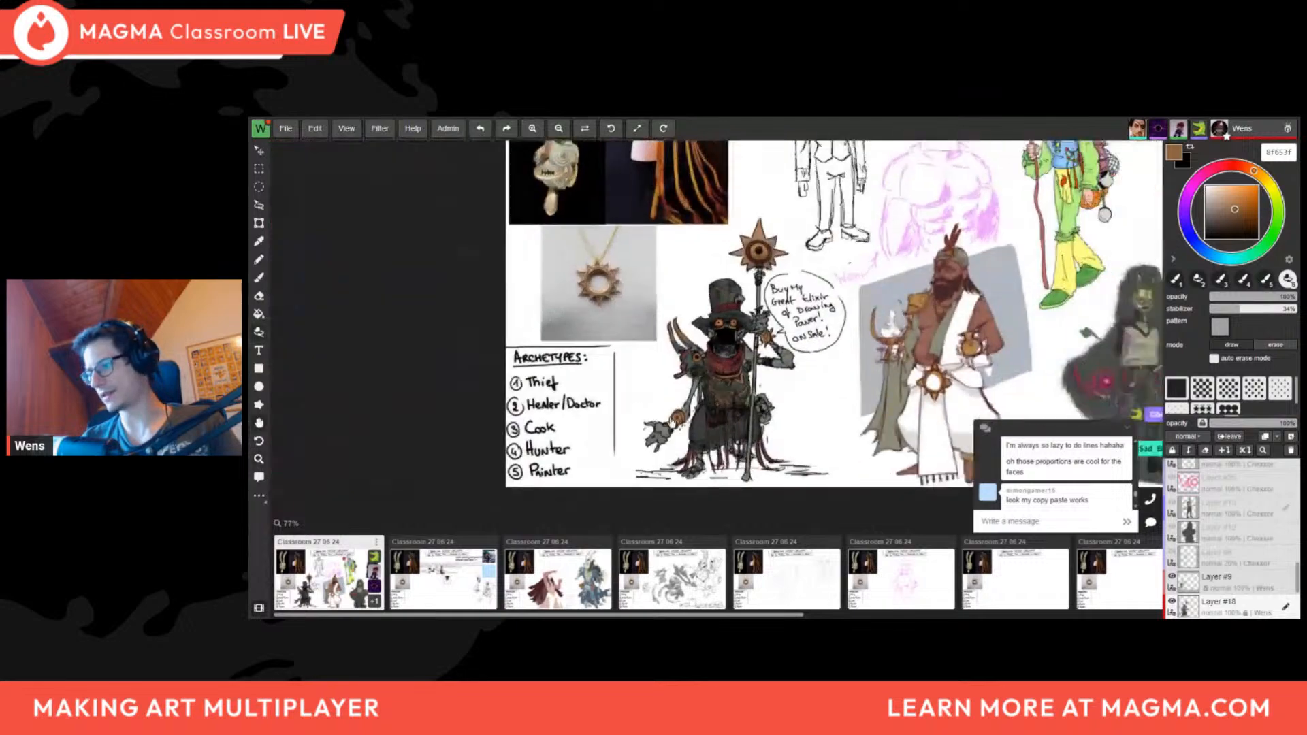
Review the top-hatted character close up and from afar beside the neighbouring designs, with the canvas mirrored and unmirrored
scroll(708, 327, up, 6)
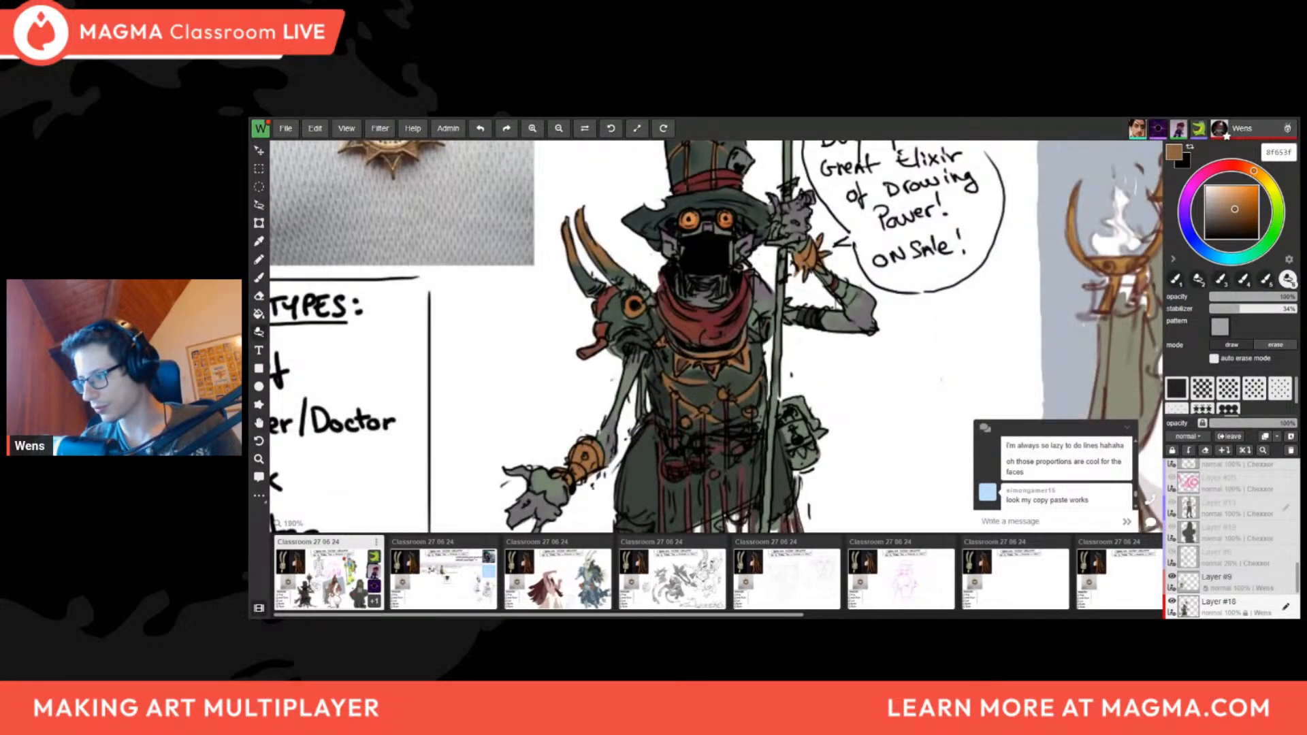
scroll(708, 327, down, 5)
scroll(708, 327, up, 2)
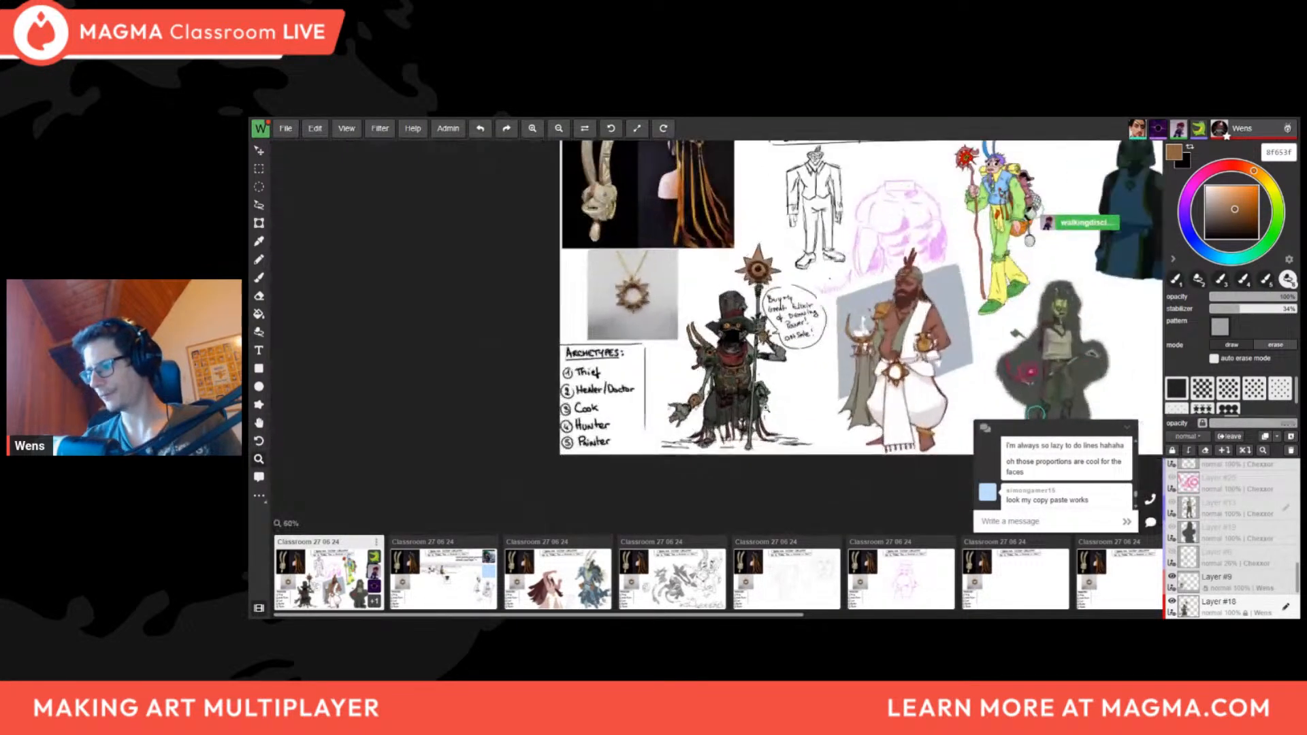
scroll(729, 380, up, 2)
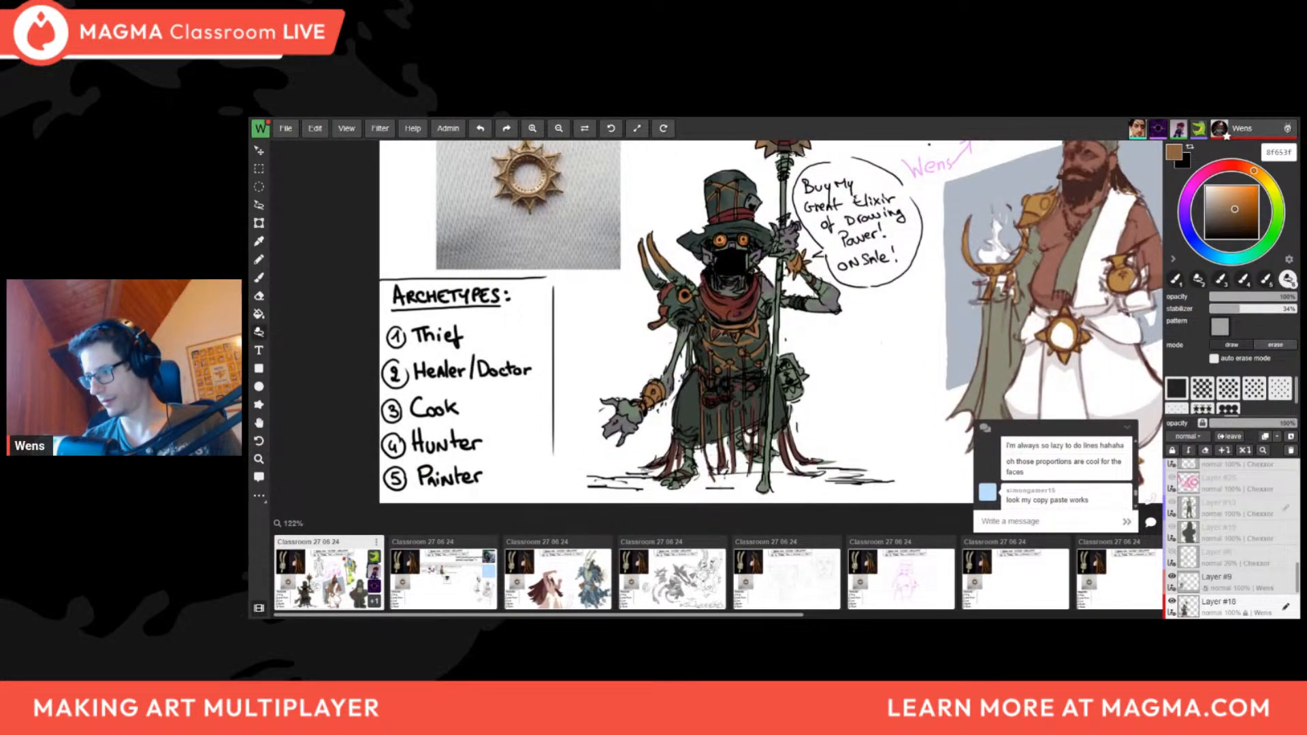
scroll(814, 281, down, 4)
key(h)
scroll(569, 486, up, 3)
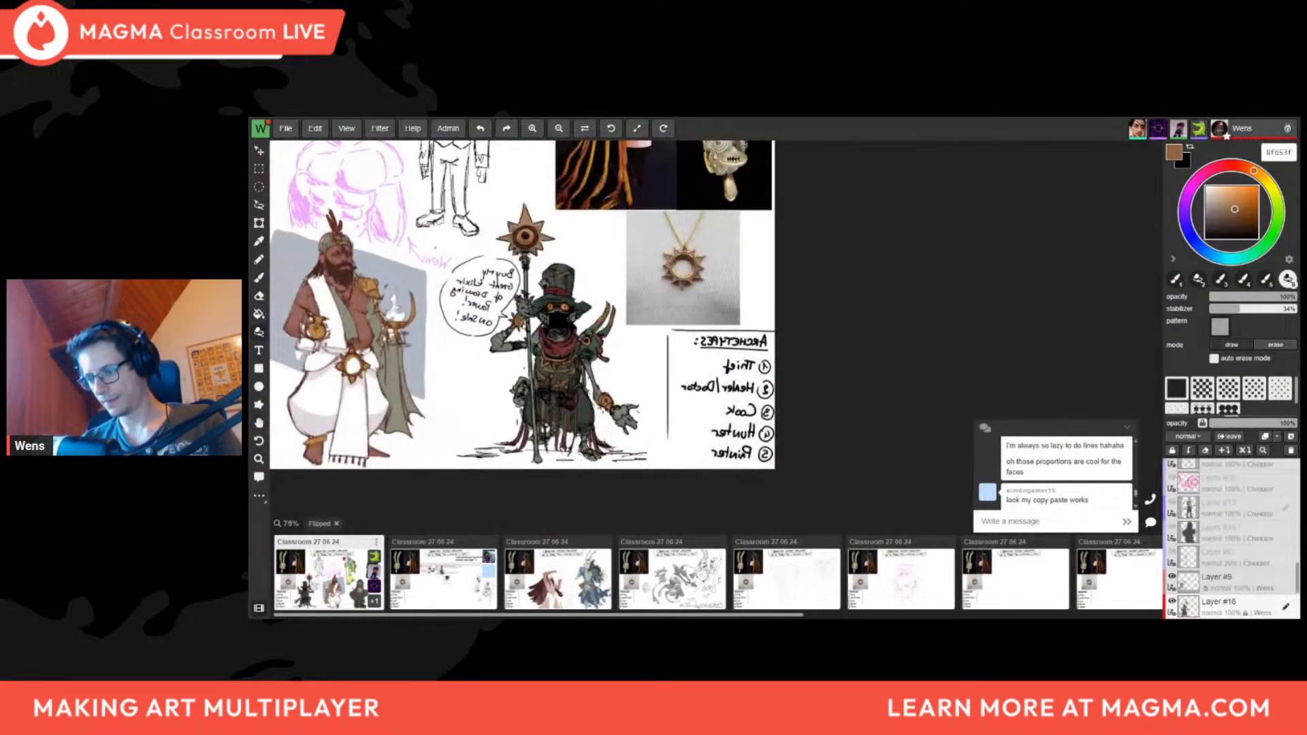
scroll(528, 417, up, 4)
key(h)
Switch to the brush and sample the grey 666666 from the foot of the staff
key(b)
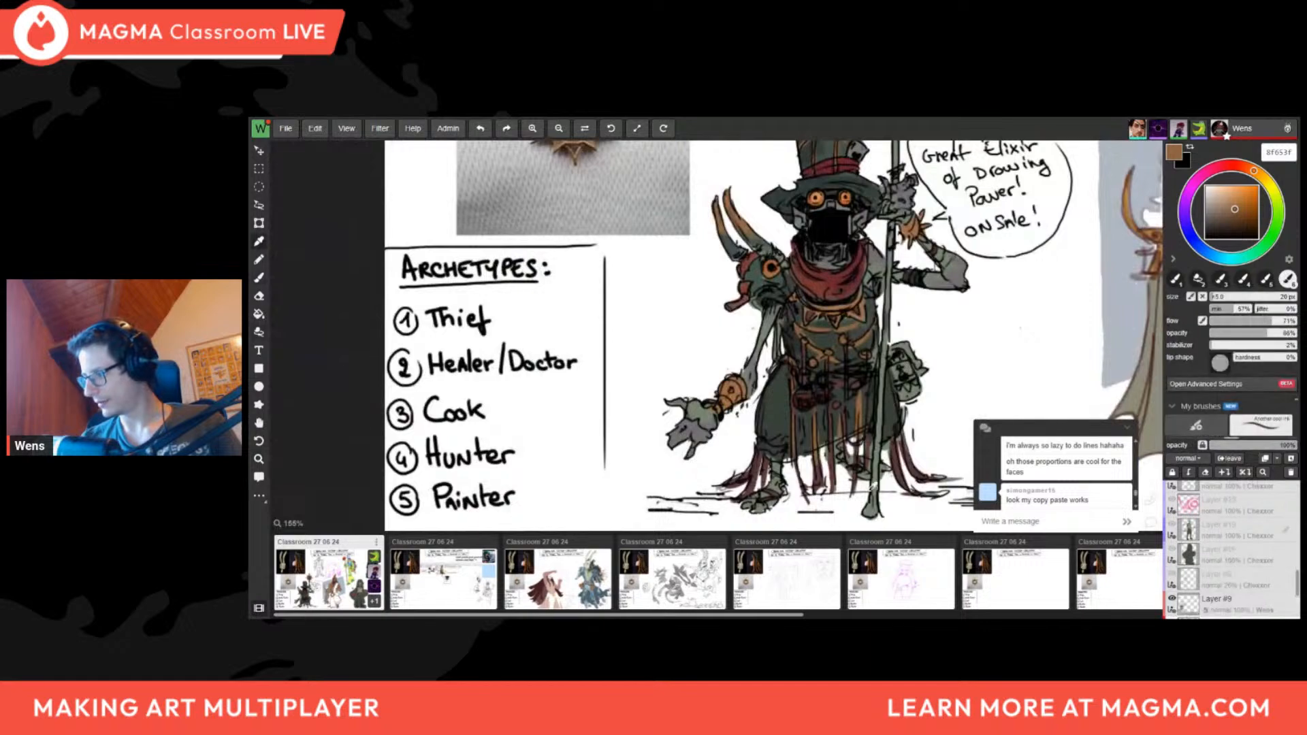
alt+click(877, 491)
middle_drag(878, 490, 694, 515)
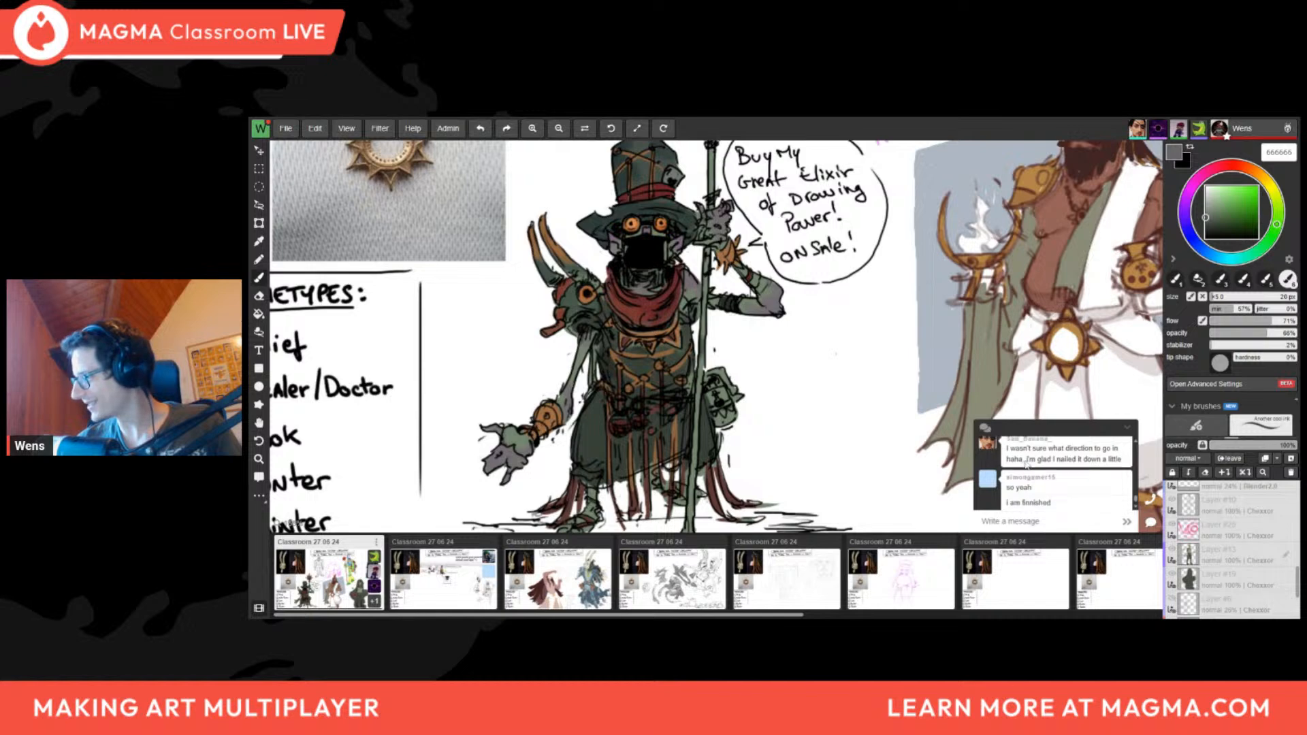
Read back through the recent chat messages about reference sites and return to the newest ones
scroll(1062, 492, up, 1)
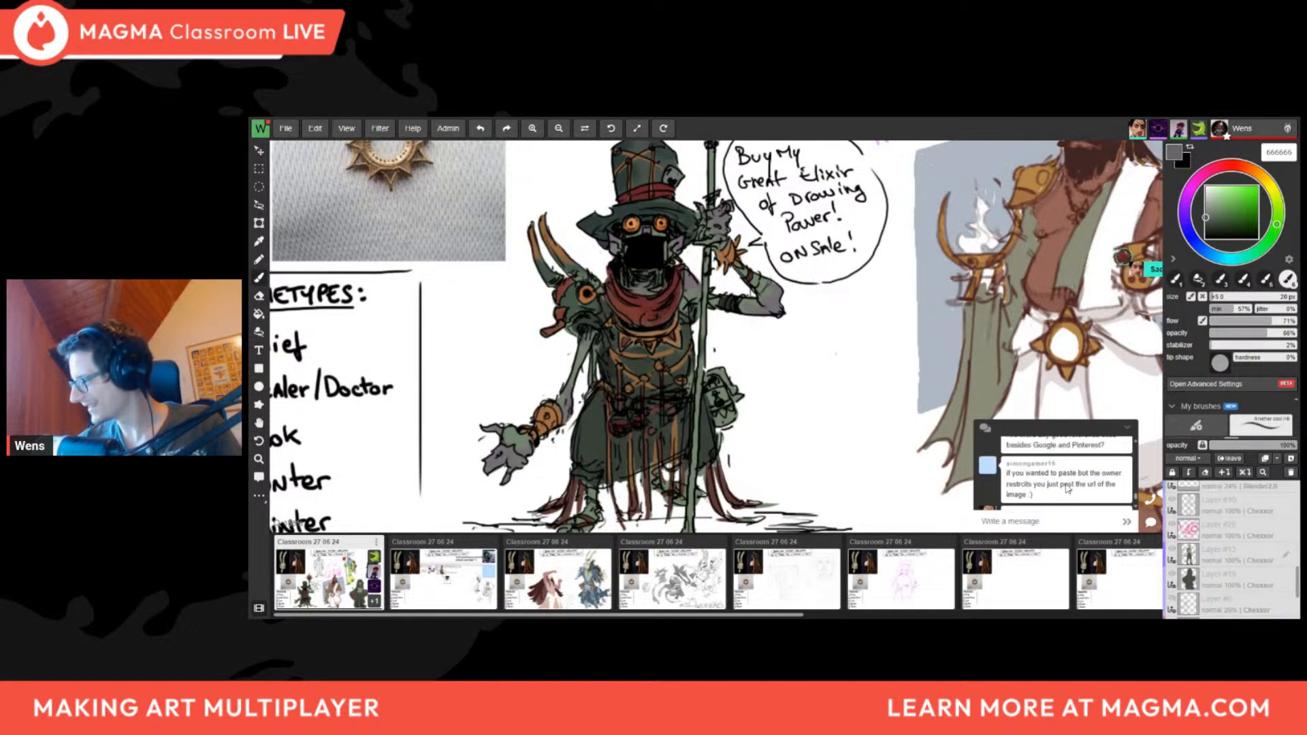
scroll(1046, 495, up, 2)
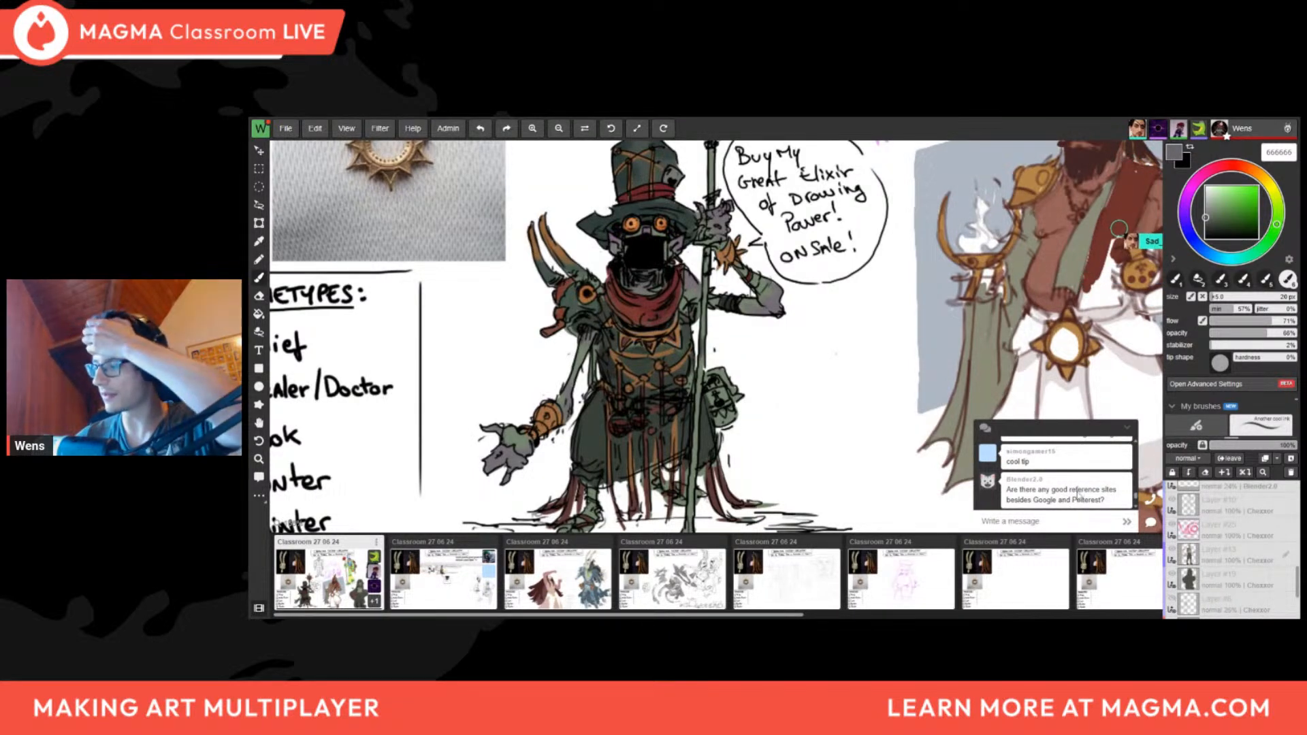
scroll(1079, 495, up, 1)
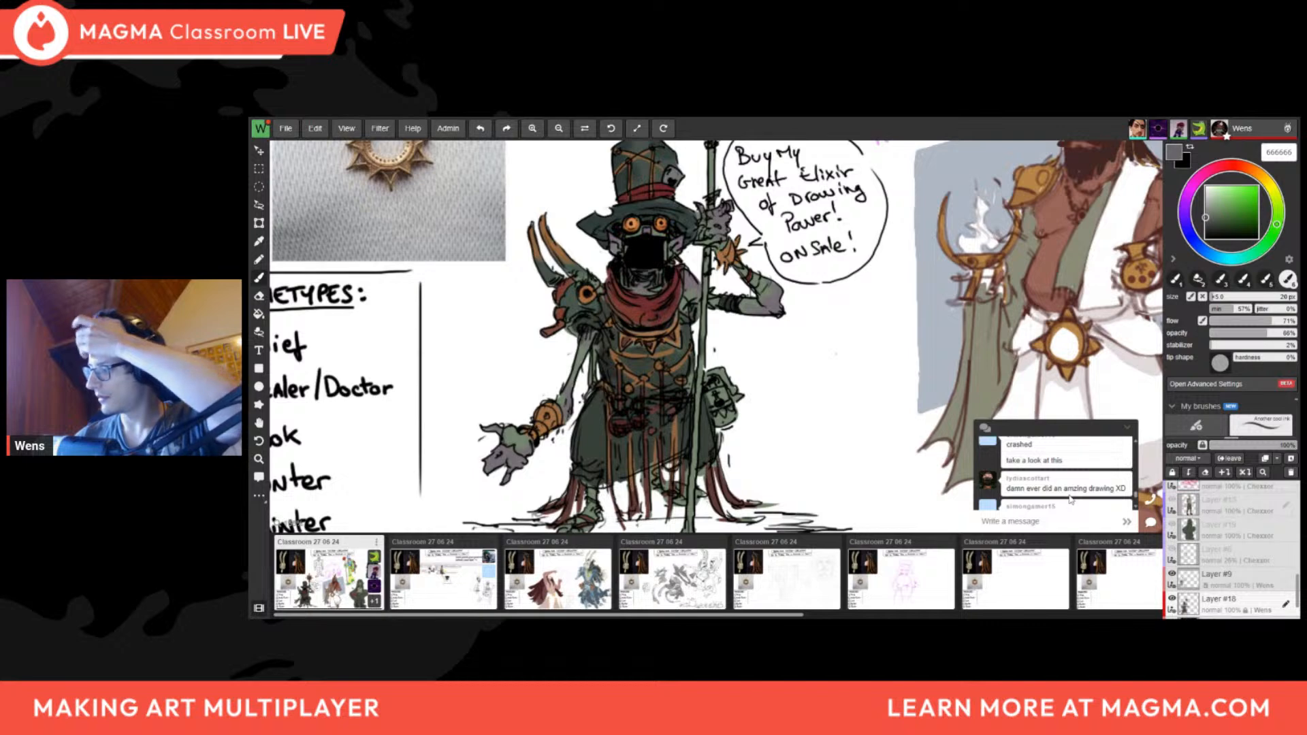
scroll(1071, 501, down, 2)
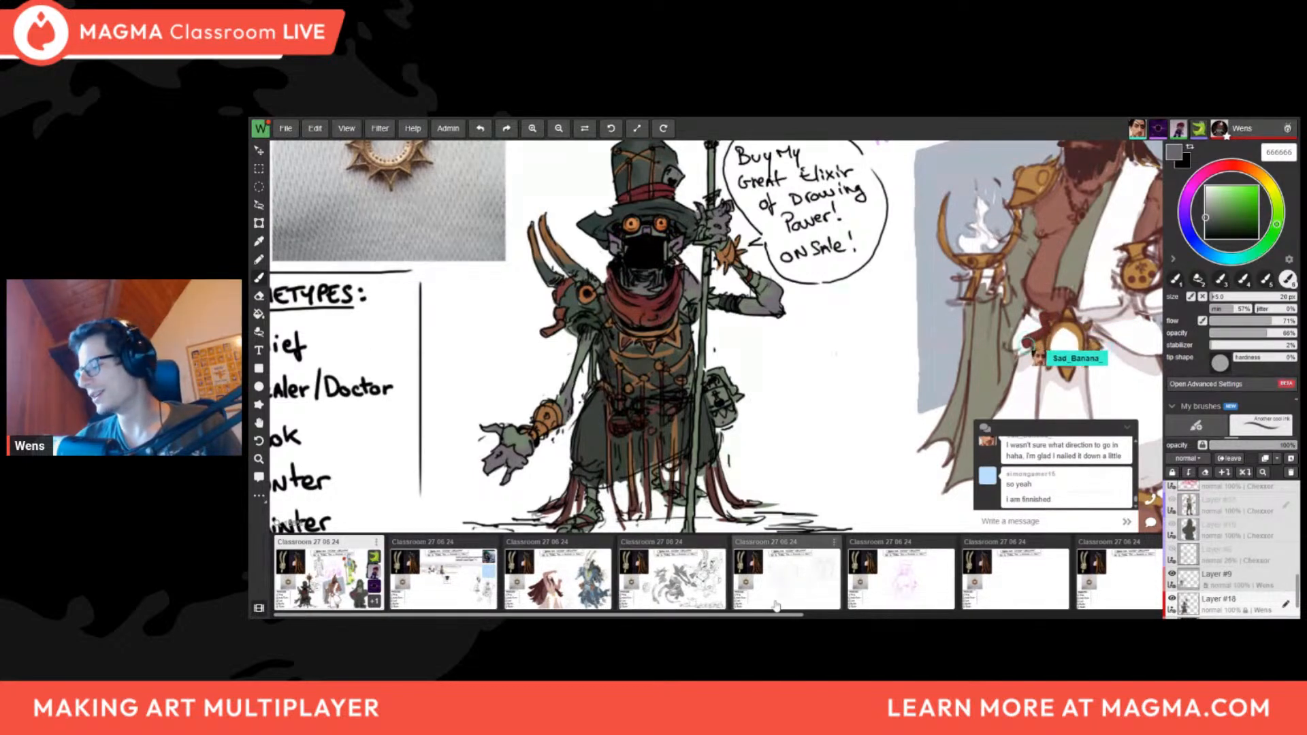
Open the canvas with the dark green painting and the chef sketch, and examine both character designs up close
drag(788, 616, 1061, 613)
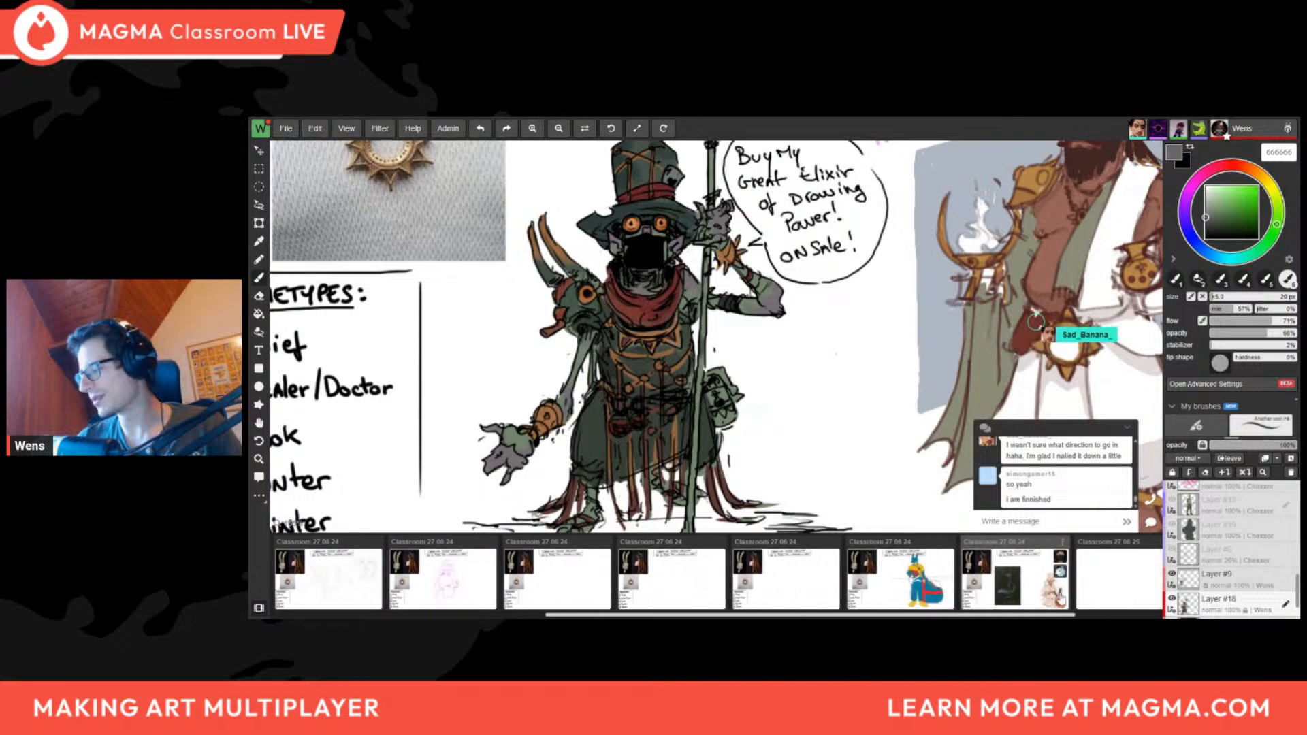
click(1058, 598)
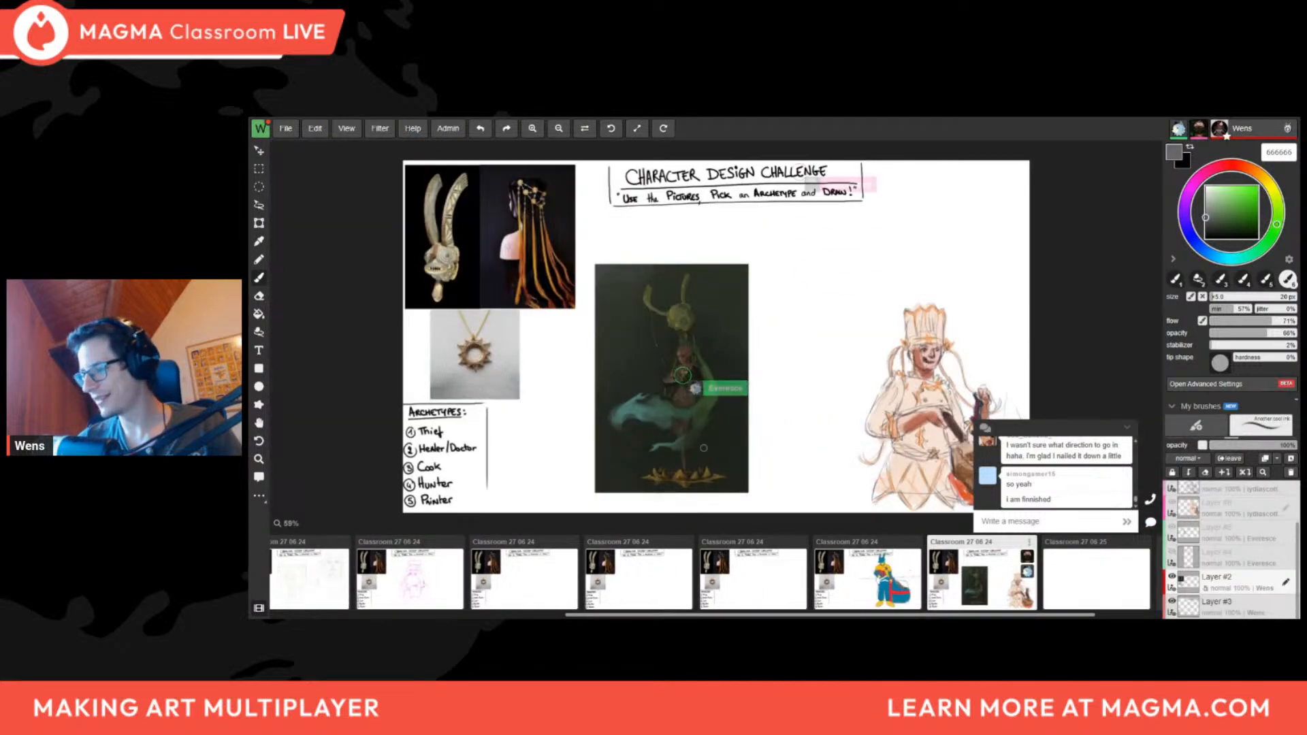
scroll(704, 448, up, 3)
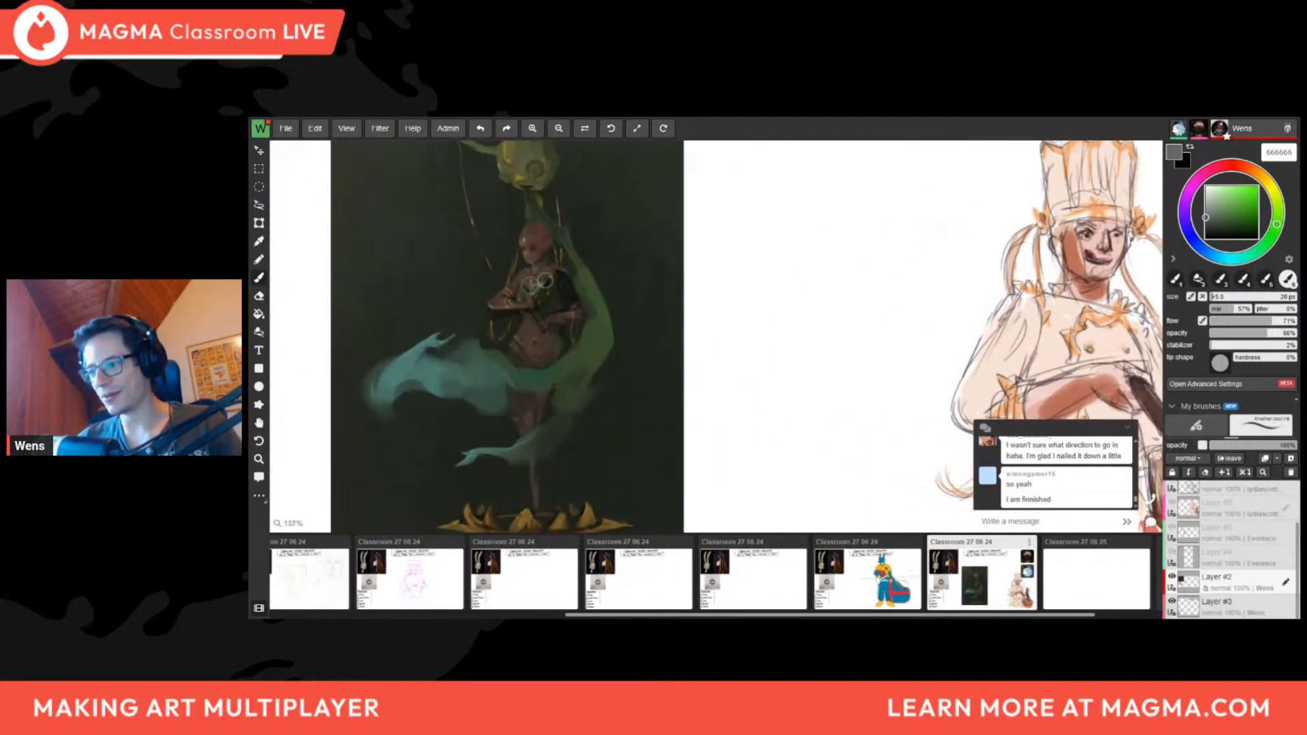
scroll(538, 258, down, 1)
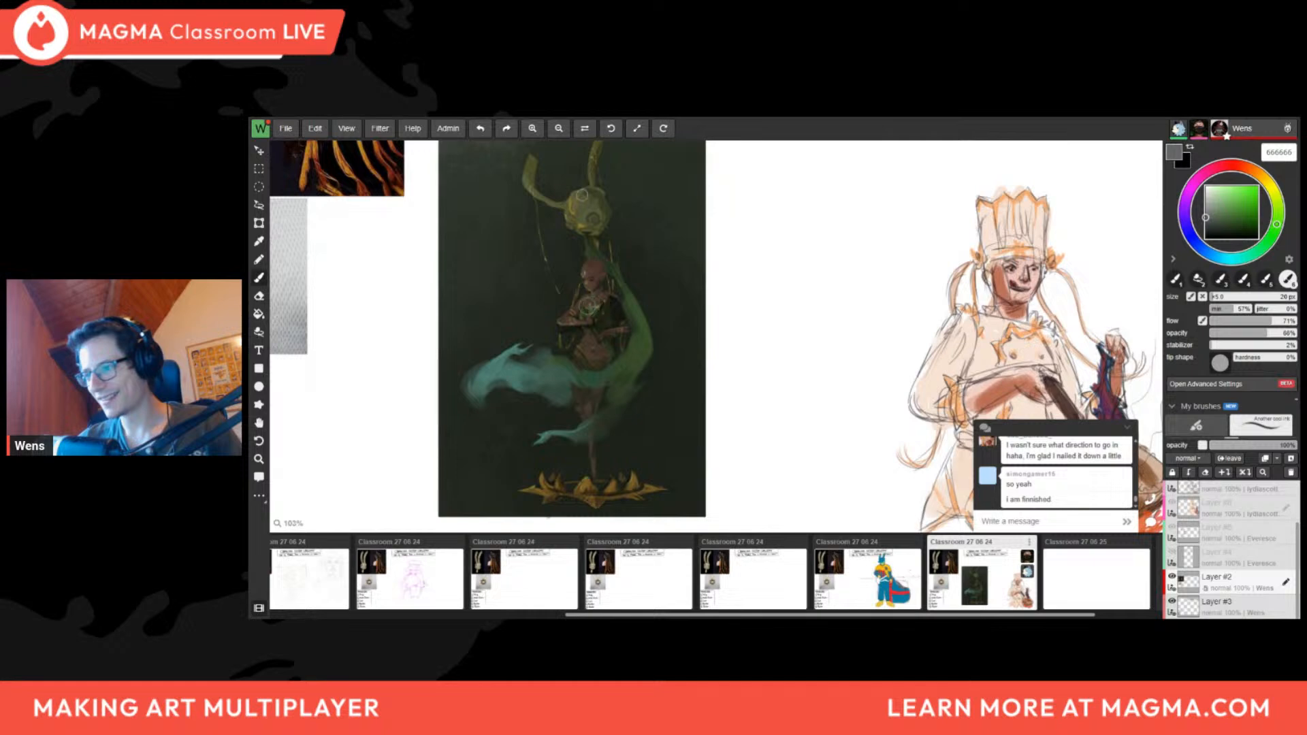
scroll(593, 194, up, 1)
scroll(620, 245, down, 2)
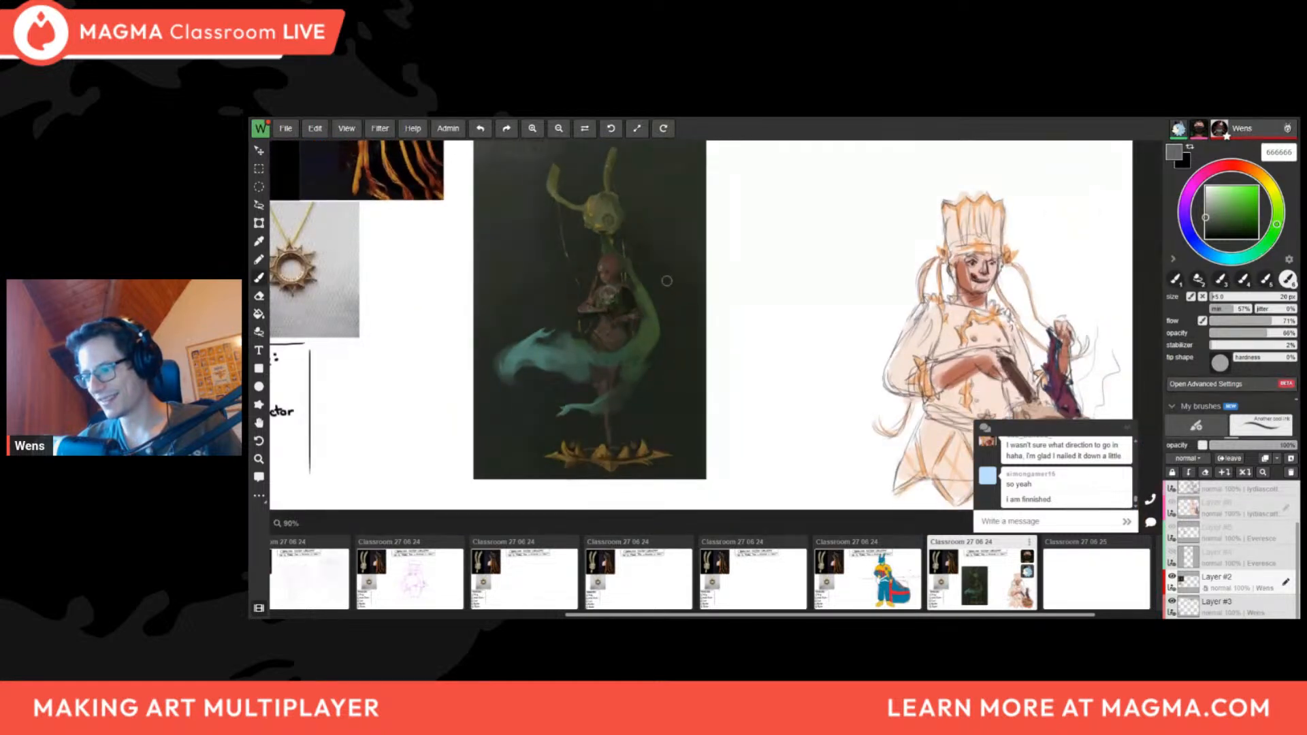
middle_drag(569, 185, 606, 224)
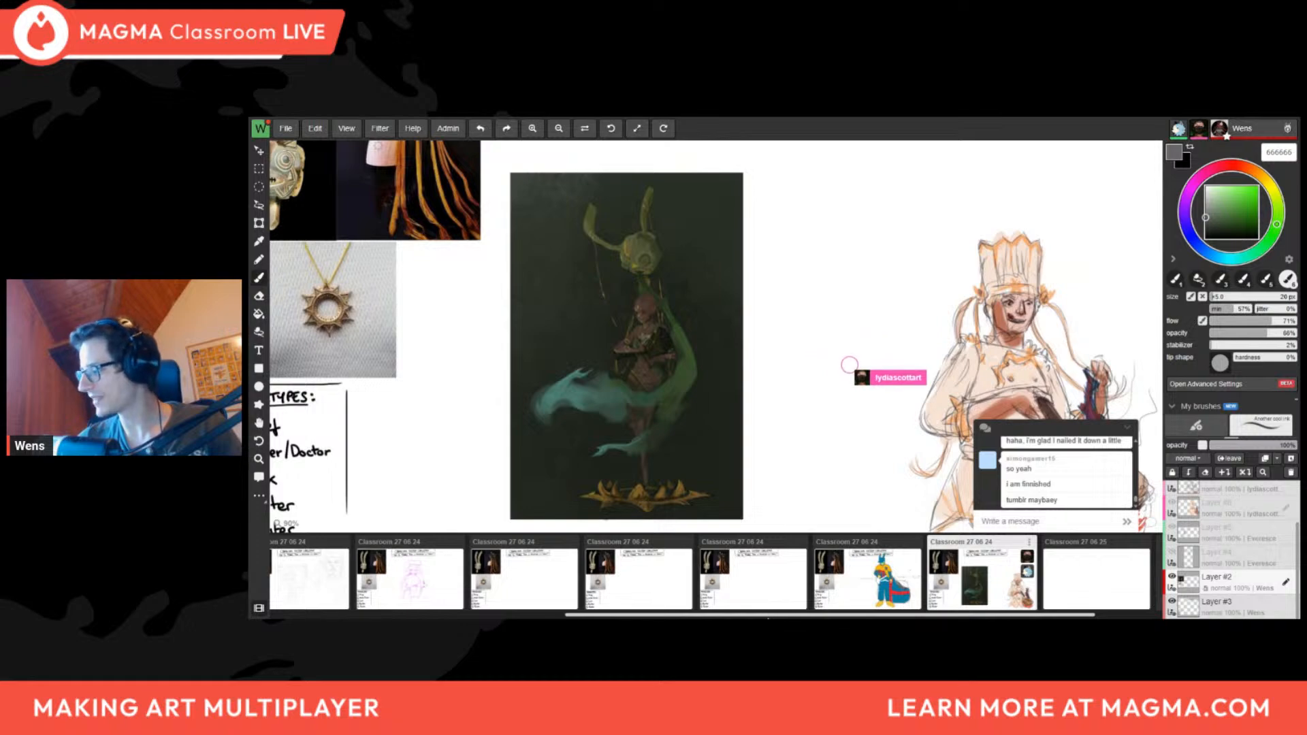
Return to the first canvas and bring the top-hatted character into view
drag(772, 616, 477, 616)
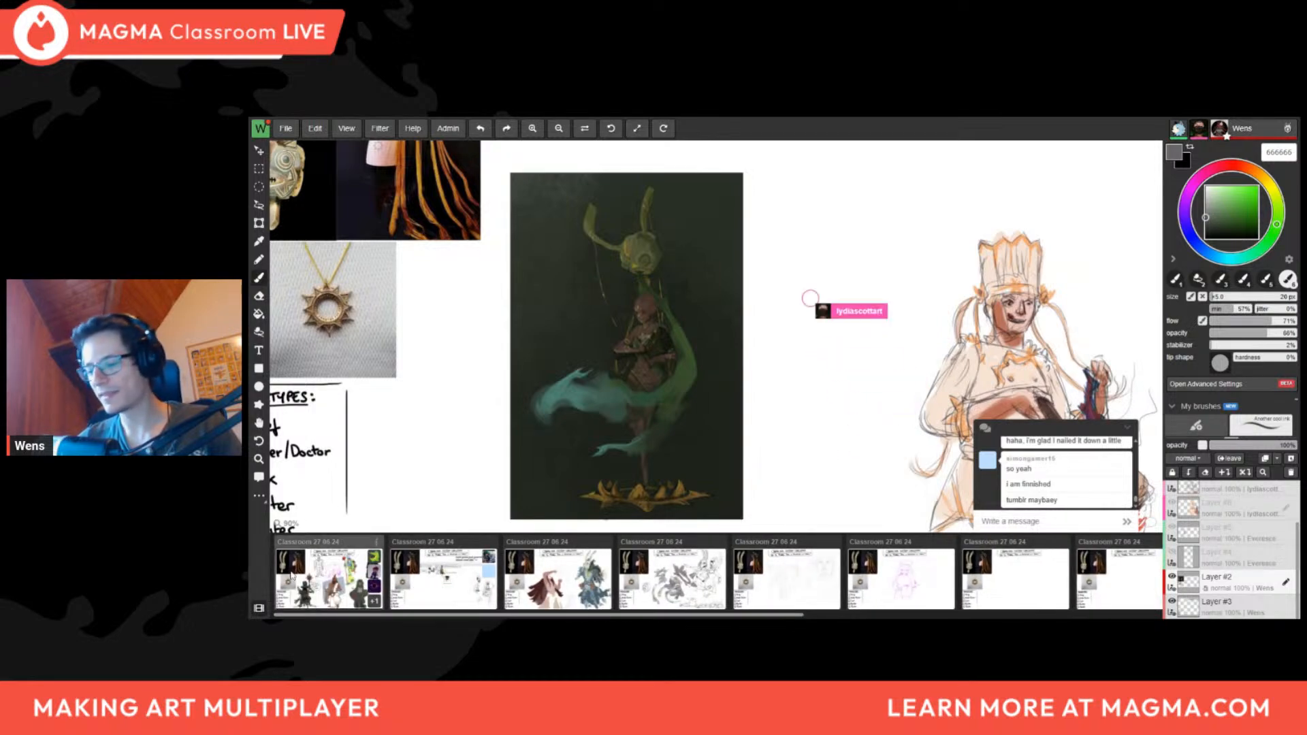
click(375, 611)
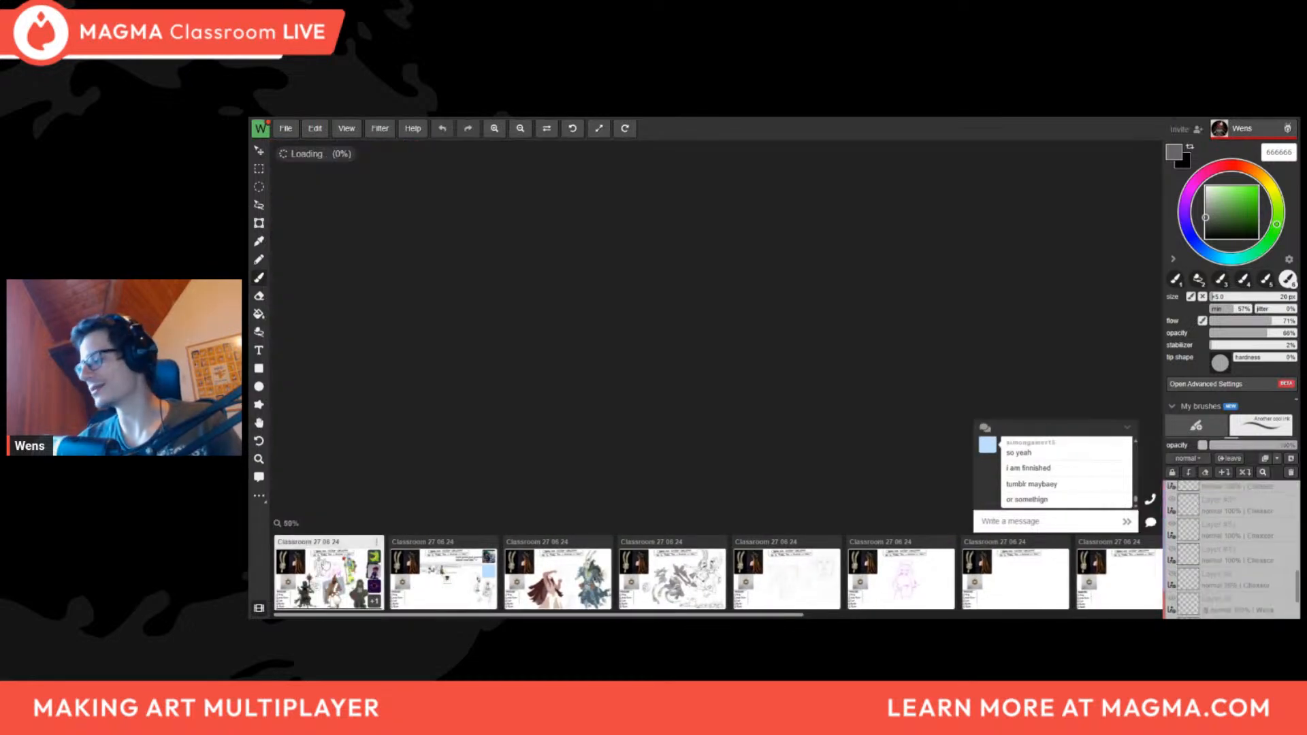
scroll(494, 407, up, 3)
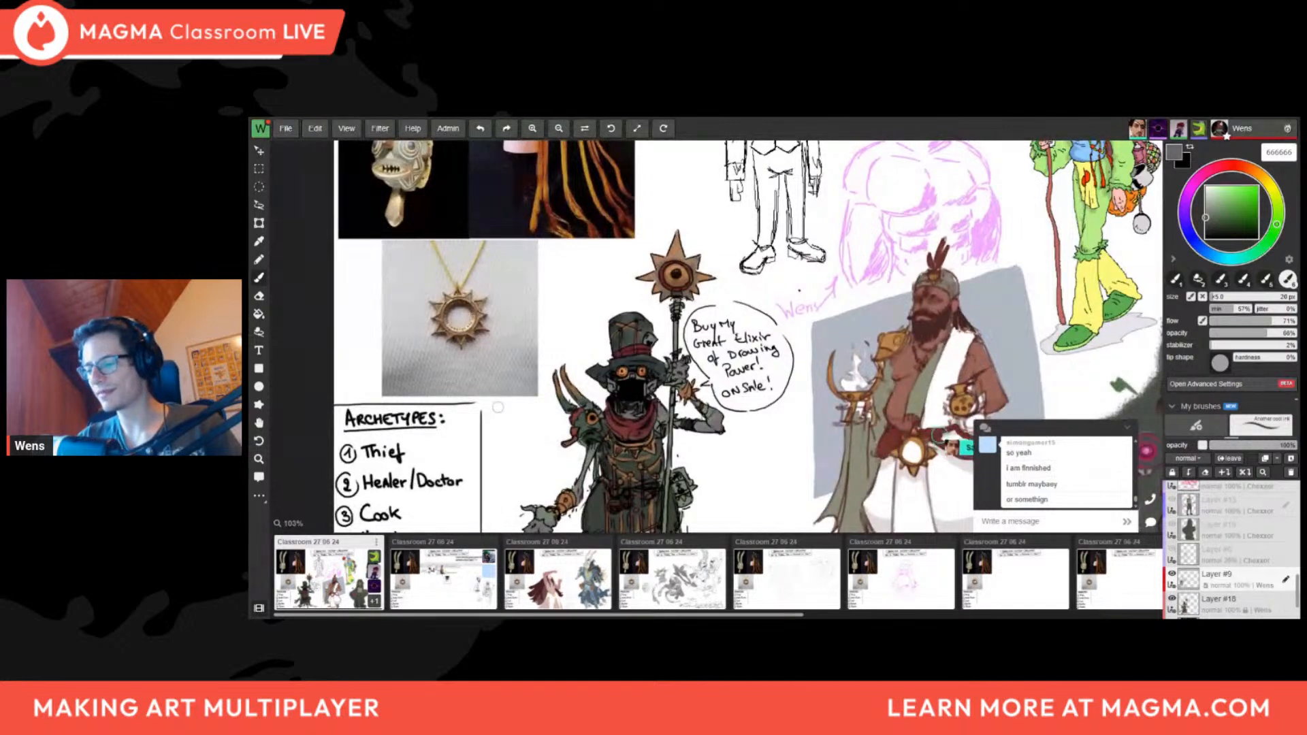
Sample the top hat's dark green 2b3a37, make a short stroke on the crown, and make Layer #18 active
drag(688, 407, 627, 388)
alt+click(574, 297)
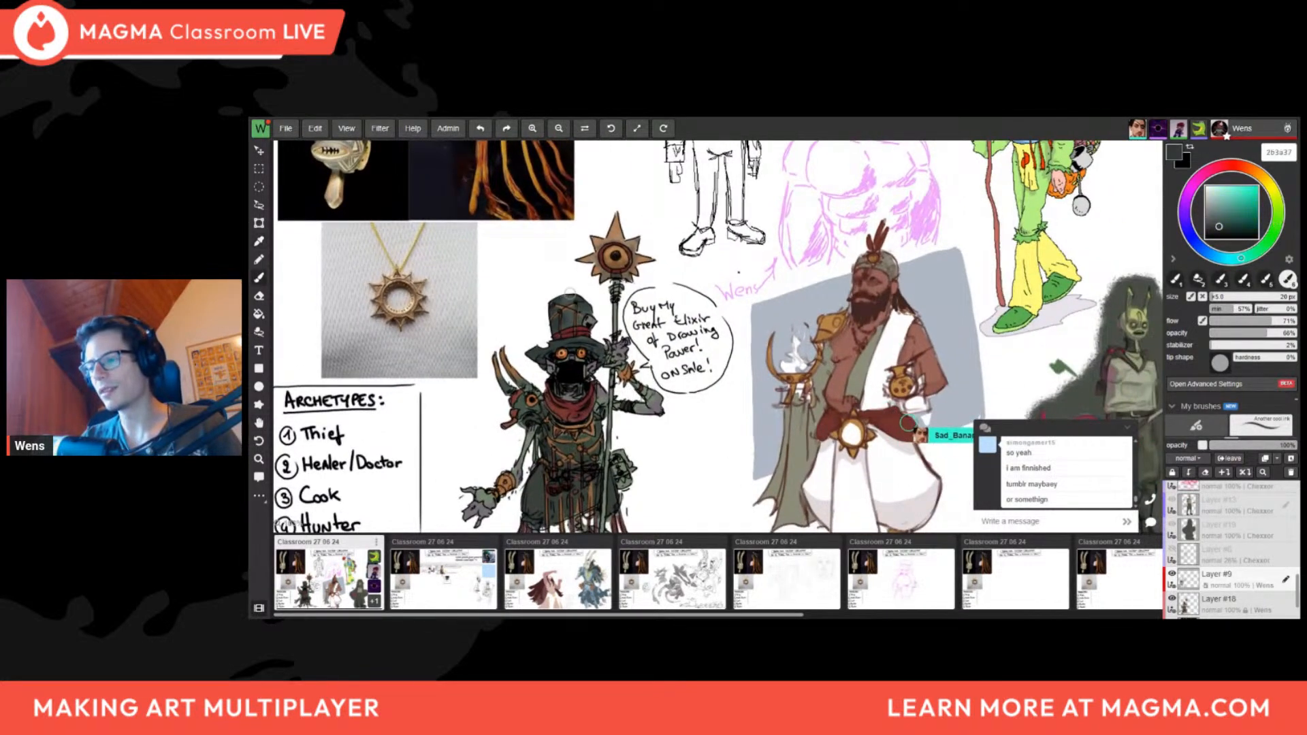
drag(566, 297, 579, 295)
click(1219, 601)
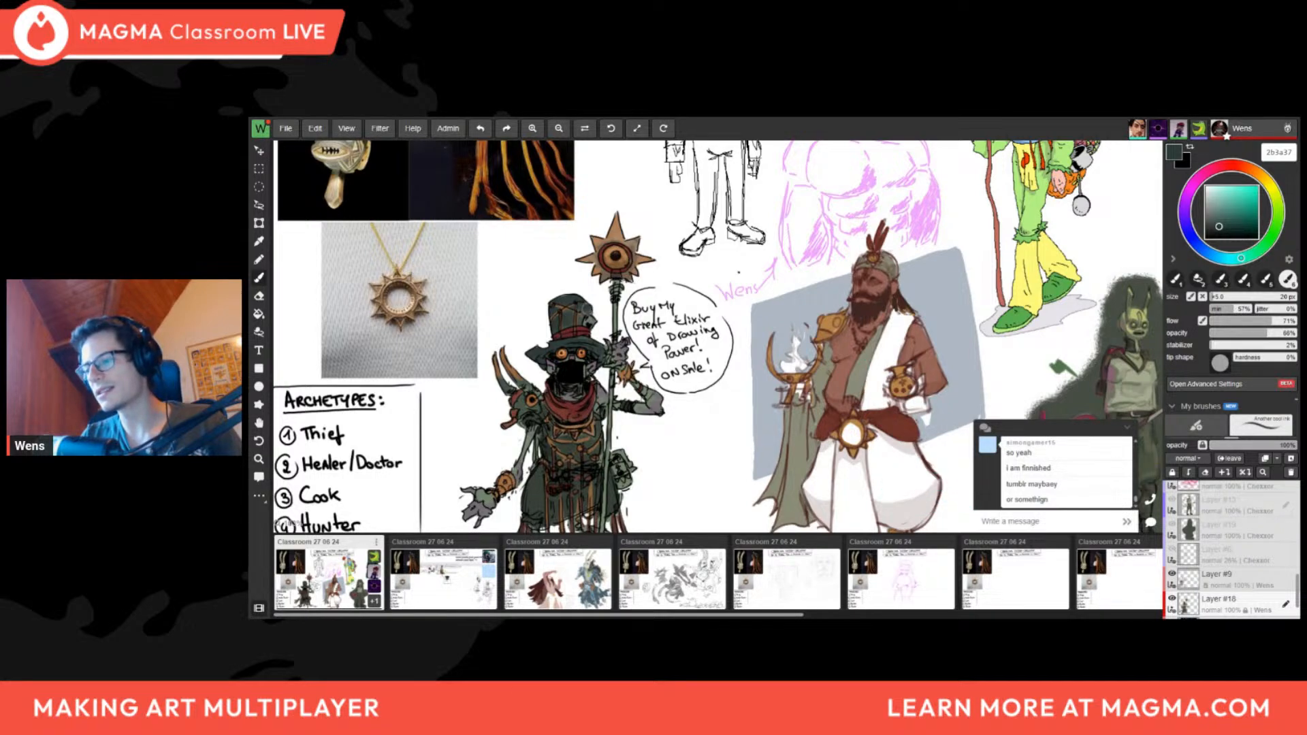
Sample the scarf's dark red 79392c and paint the band on the character's raised forearm with a 5 px brush
key(z)
drag(602, 309, 524, 184)
drag(528, 182, 612, 266)
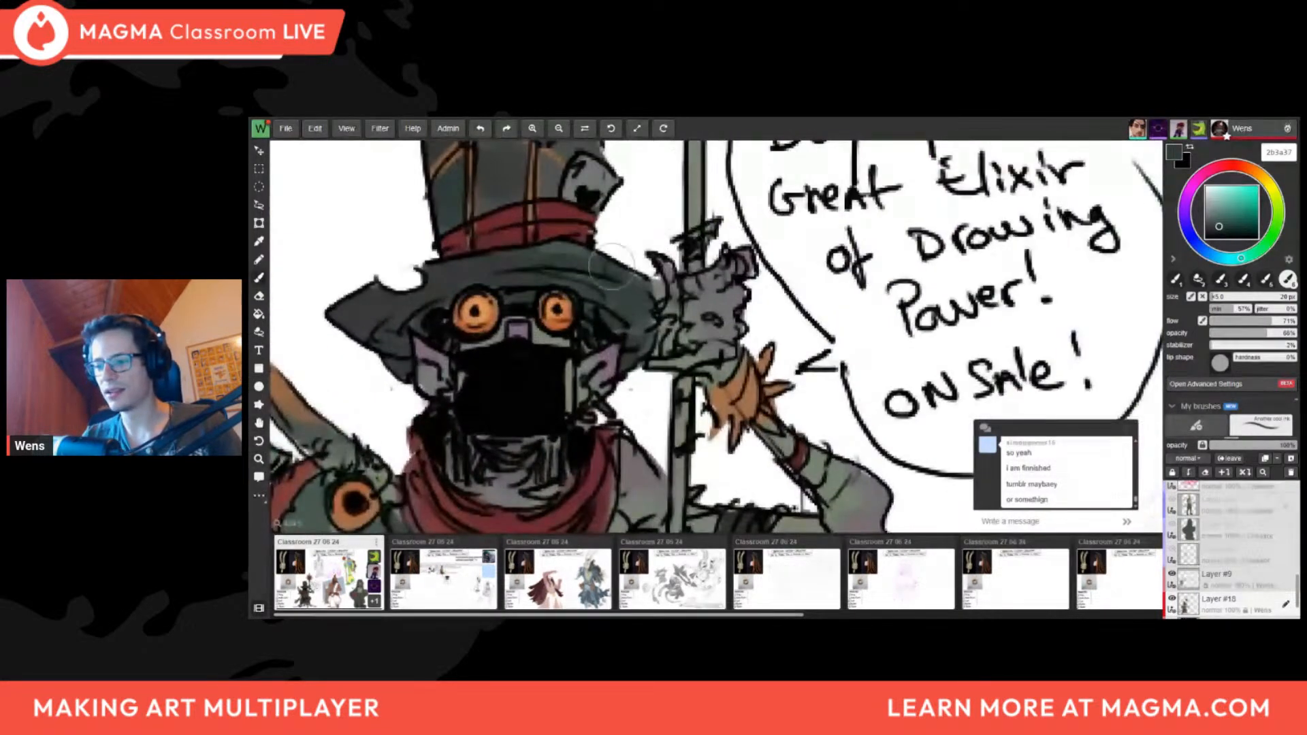
alt+click(439, 512)
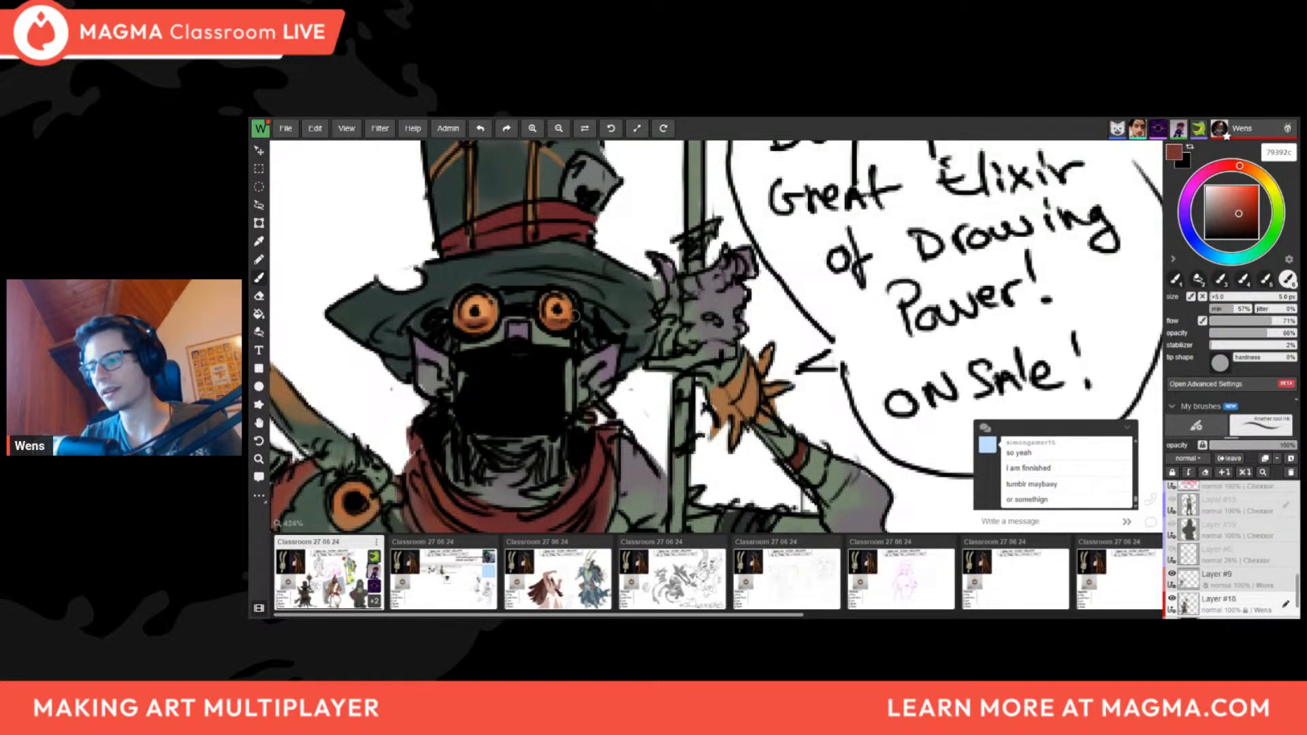
key(z)
drag(581, 325, 450, 471)
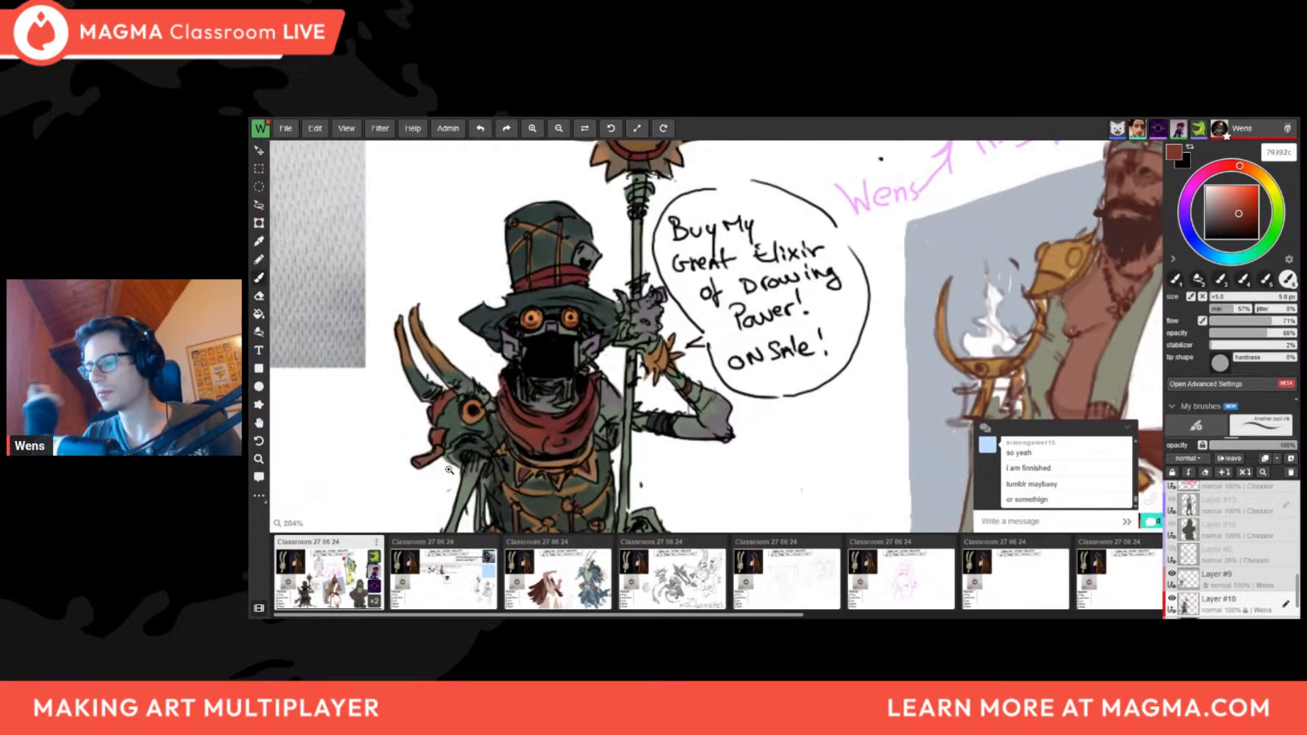
mouse_move(752, 371)
mouse_down()
mouse_move(685, 420)
mouse_move(764, 369)
mouse_up()
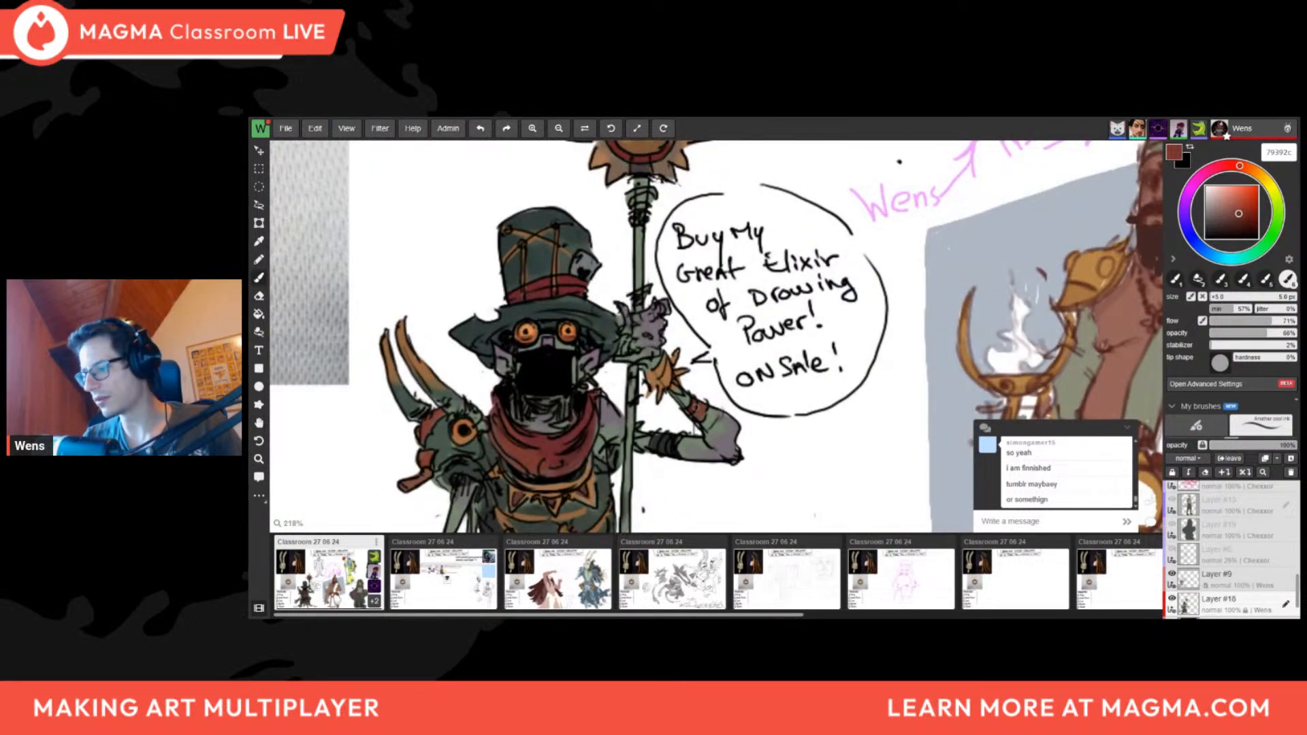
Inspect the character's masked head, horned shoulder piece, robe and outstretched arm at several magnifications
drag(729, 412, 633, 469)
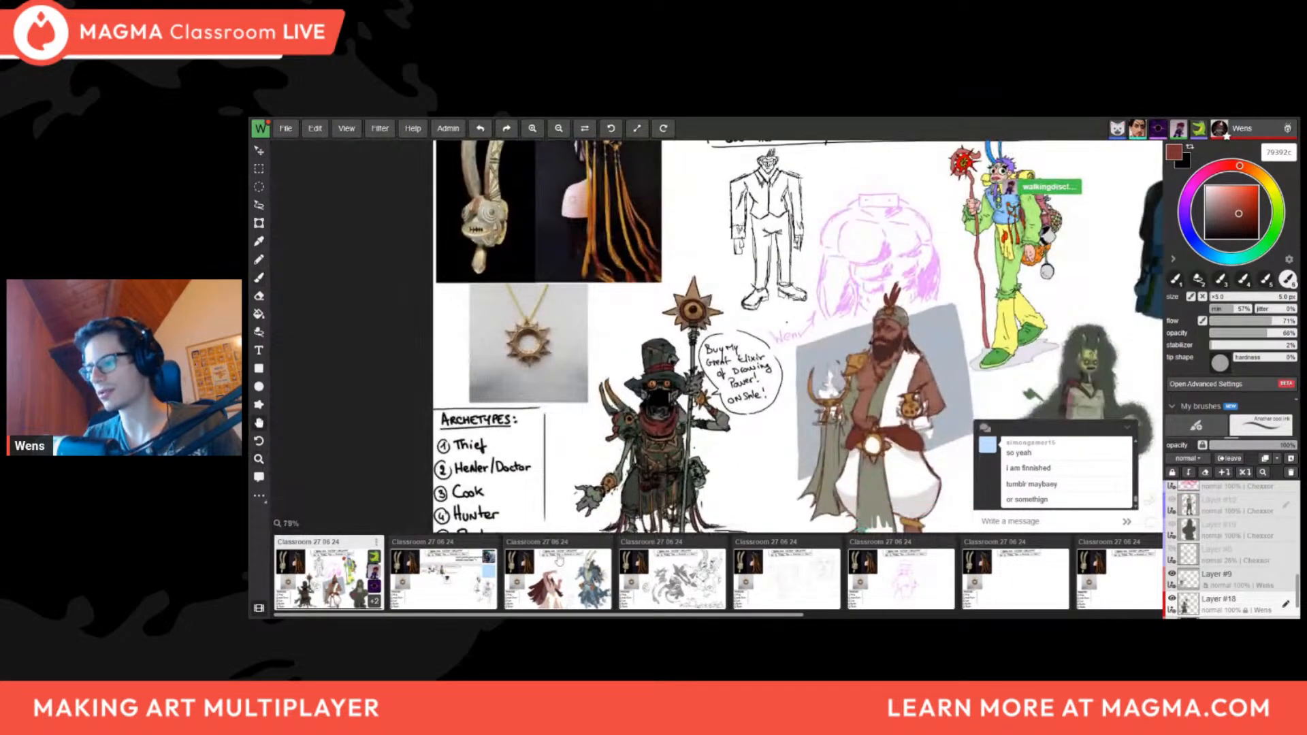
drag(701, 413, 861, 327)
key(e)
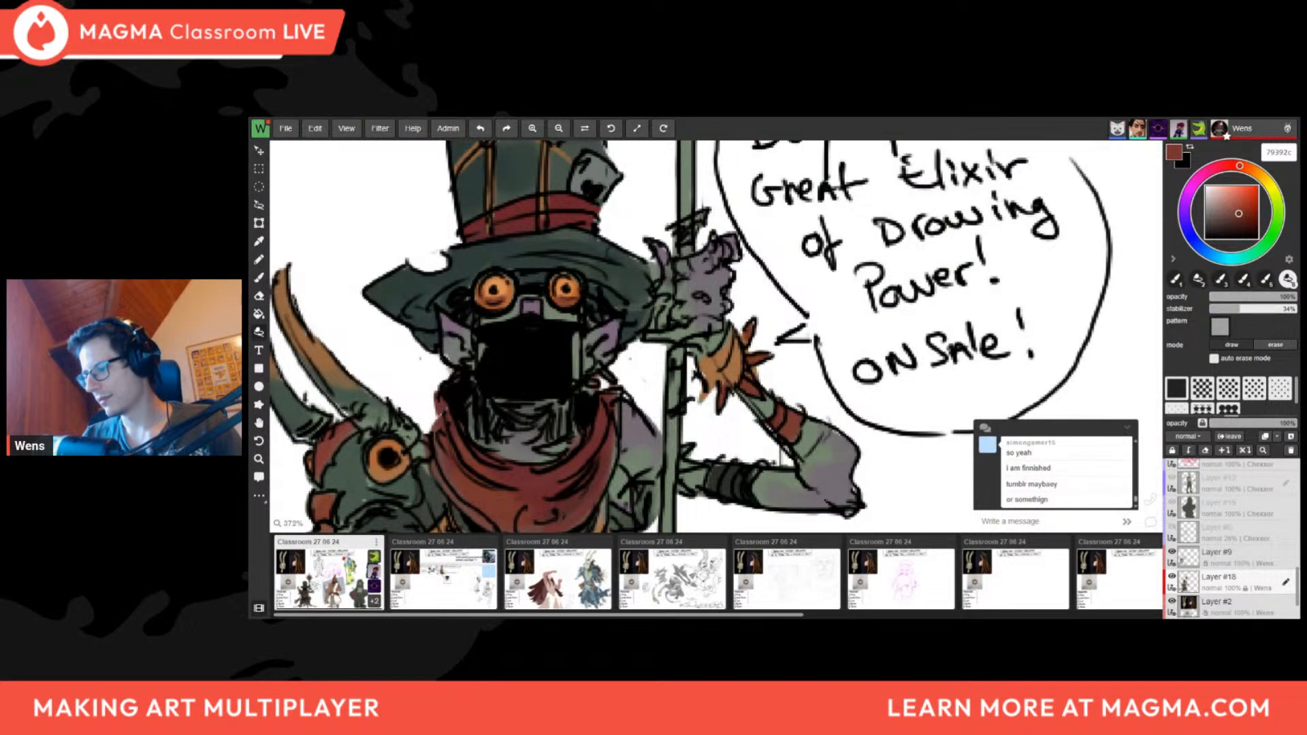
drag(708, 392, 555, 524)
drag(647, 525, 722, 408)
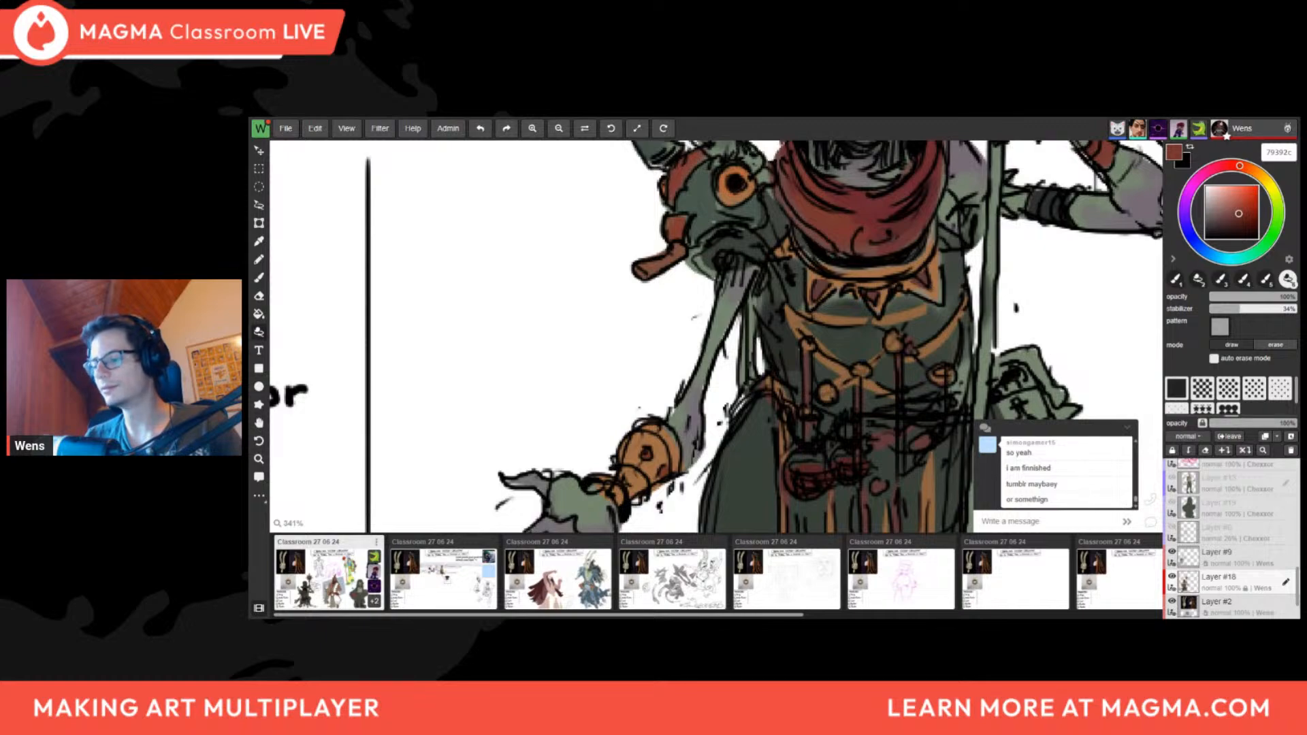
drag(644, 450, 552, 521)
click(259, 278)
drag(637, 440, 694, 401)
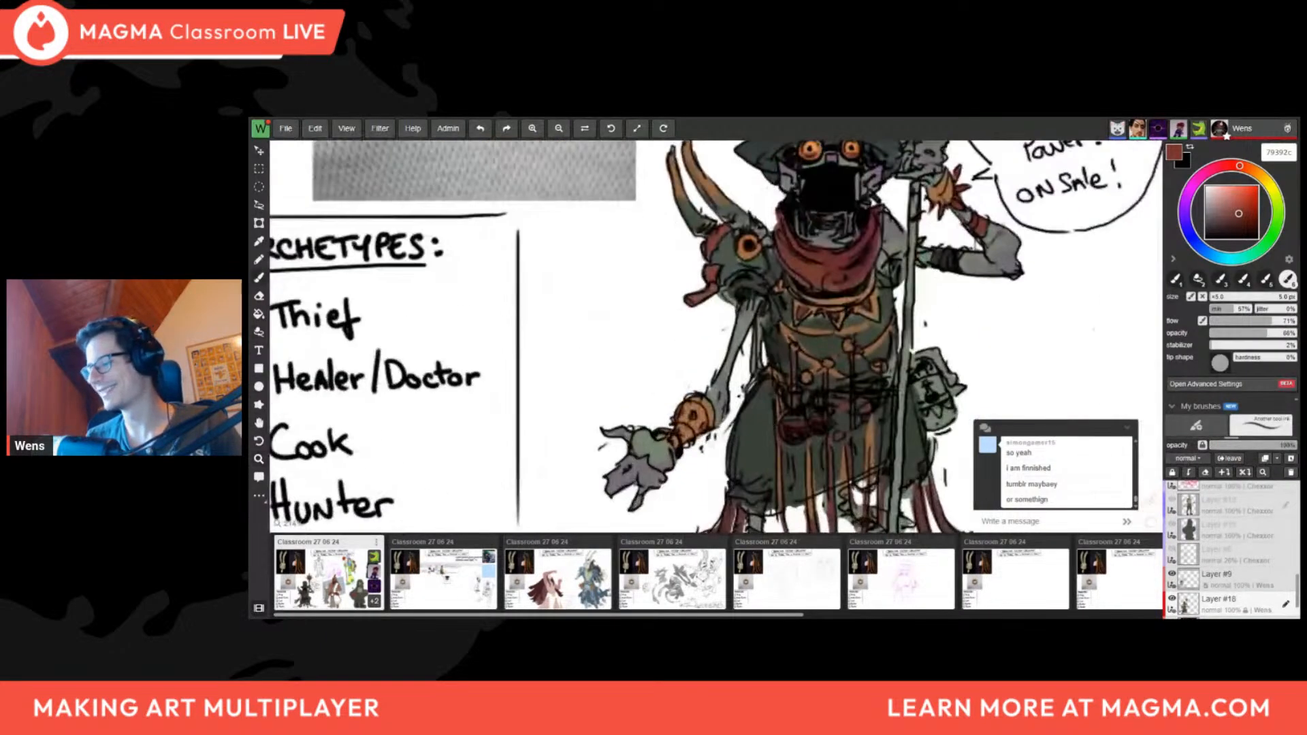
Compare the character's robe and arms in mirrored and normal views, both in detail and as part of the whole canvas
key(f)
key(e)
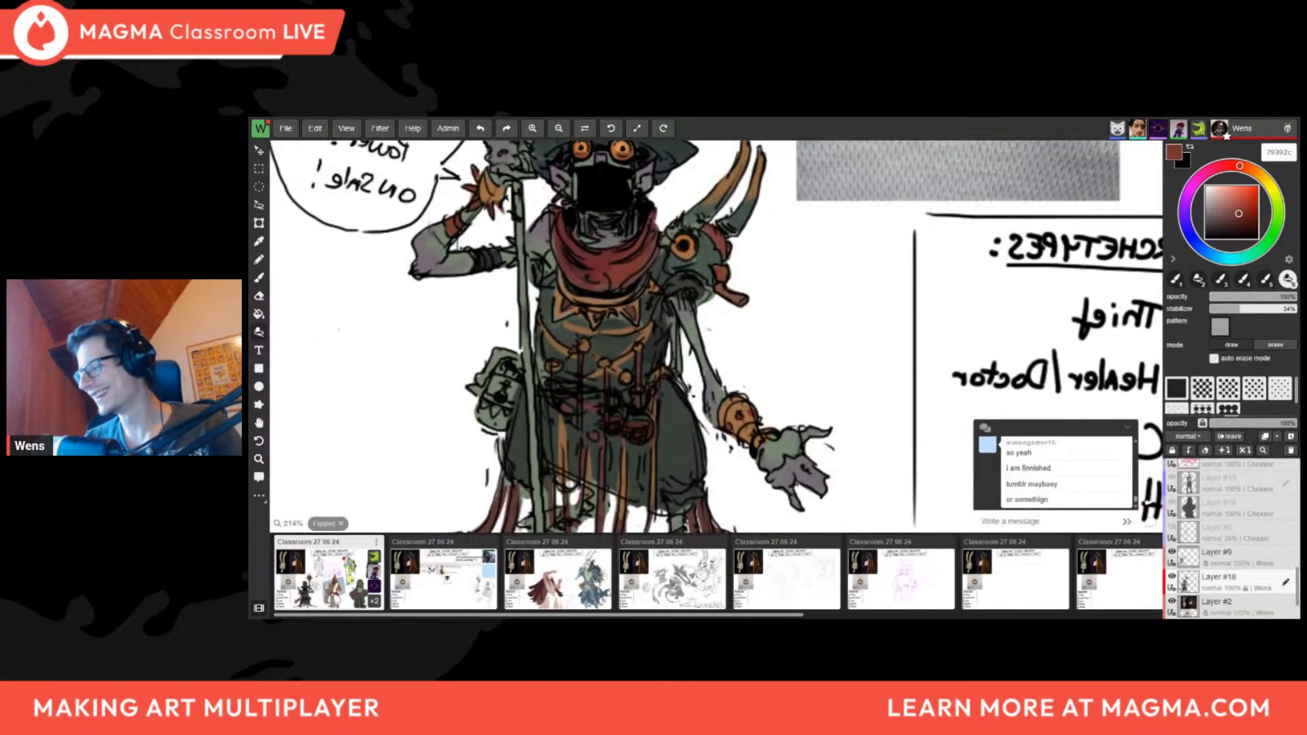
scroll(759, 444, down, 7)
key(f)
scroll(691, 450, up, 6)
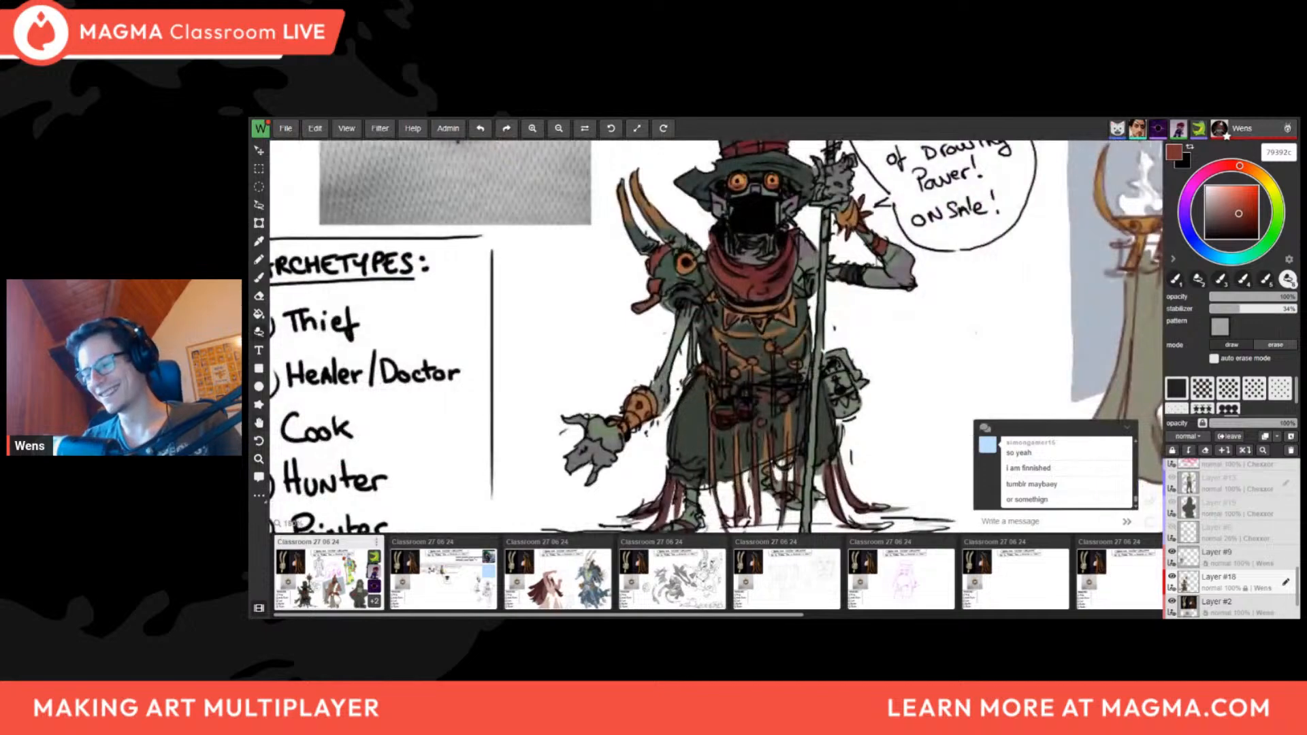
scroll(701, 384, down, 6)
key(b)
scroll(746, 403, up, 6)
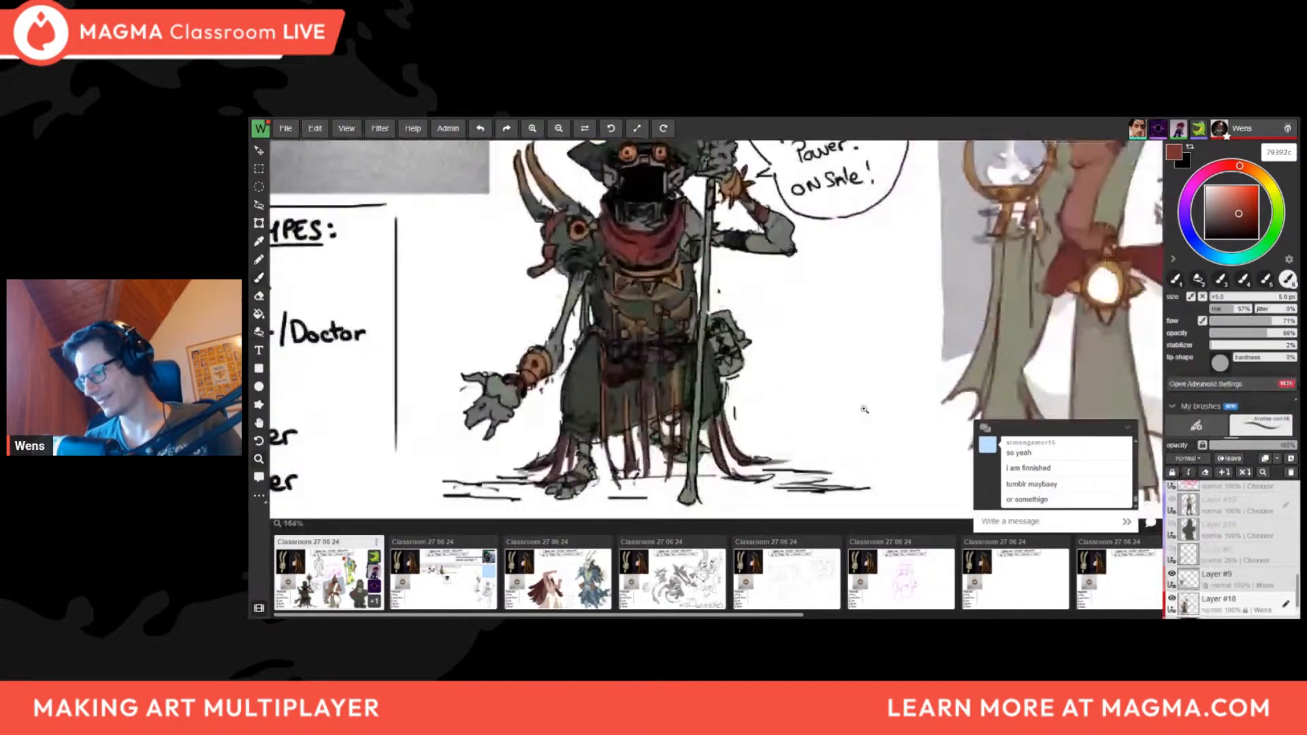
scroll(655, 398, down, 5)
scroll(655, 398, up, 4)
Sample the robe's dark grey-green 374037 with the brush and check the character against the other designs, mirrored and unmirrored
alt+click(655, 399)
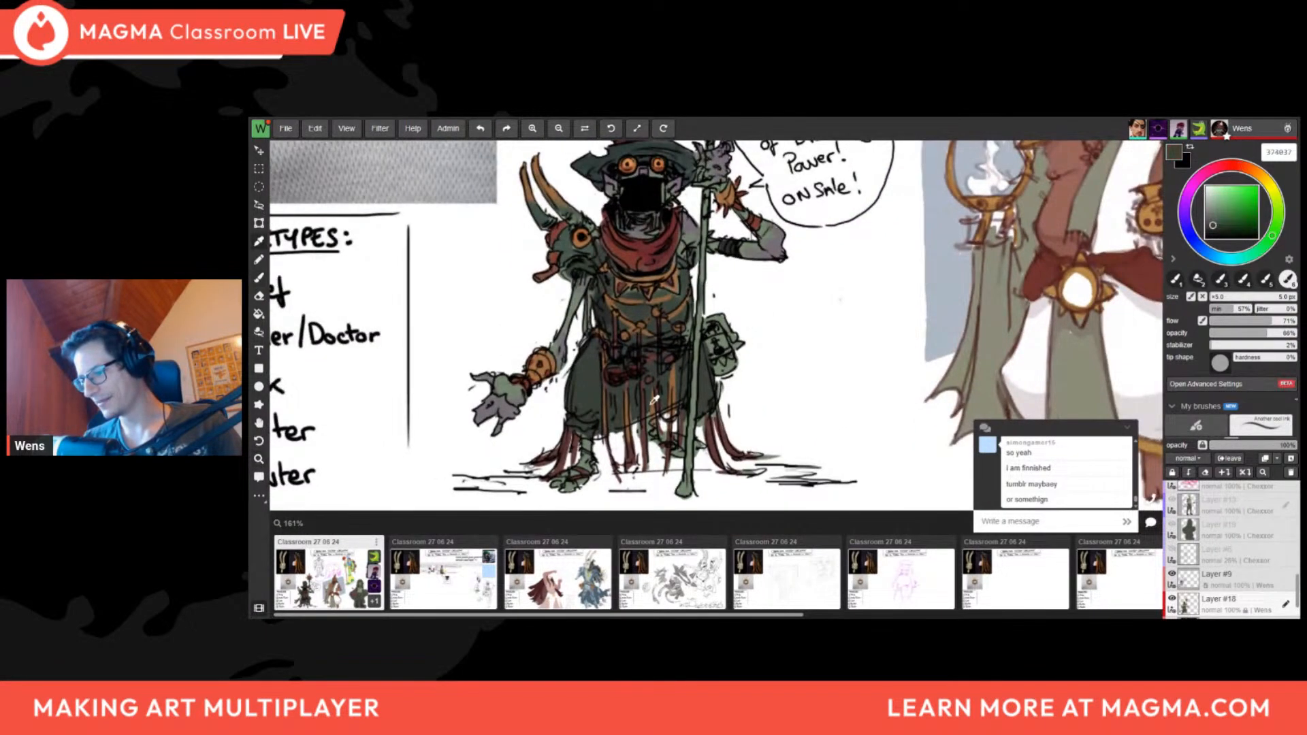
scroll(829, 369, down, 6)
key(f)
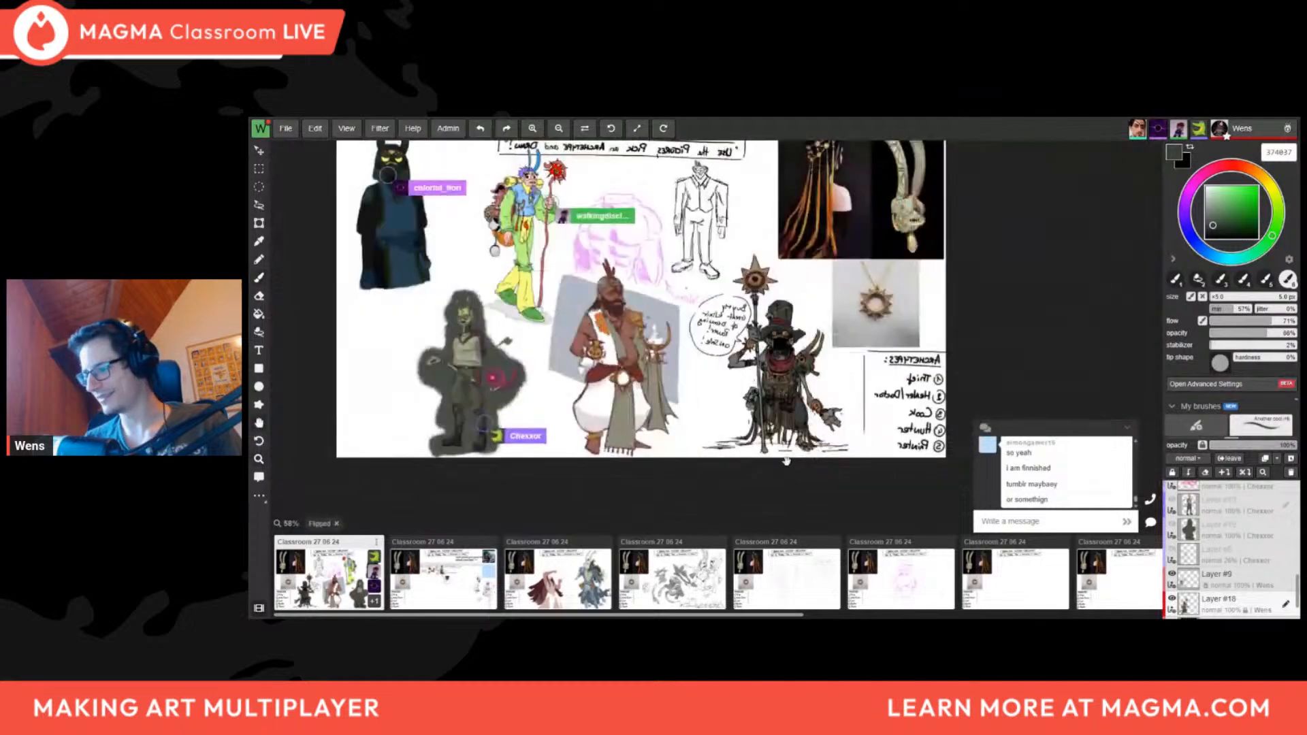
scroll(830, 369, up, 6)
key(f)
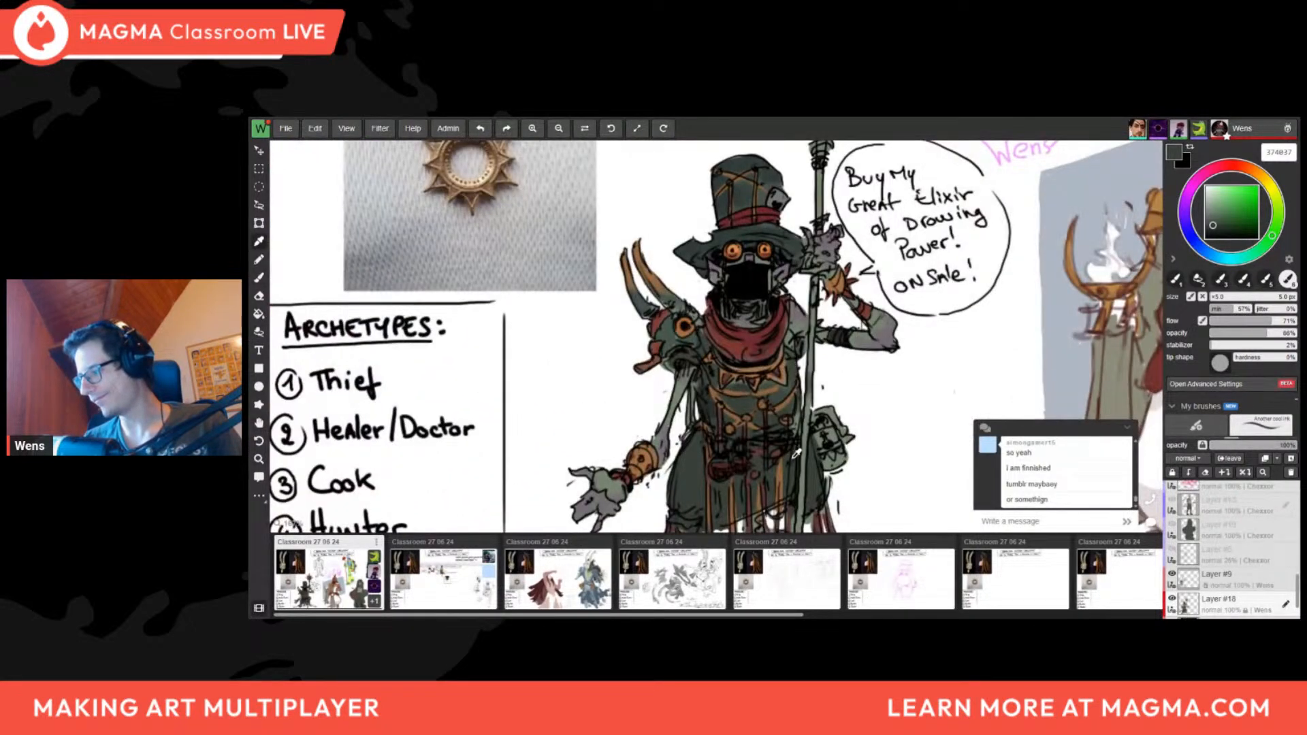
Lasso-fill the pouch at the character's hip with dark green 202b1b
key(l)
scroll(800, 411, down, 9)
scroll(801, 411, up, 1)
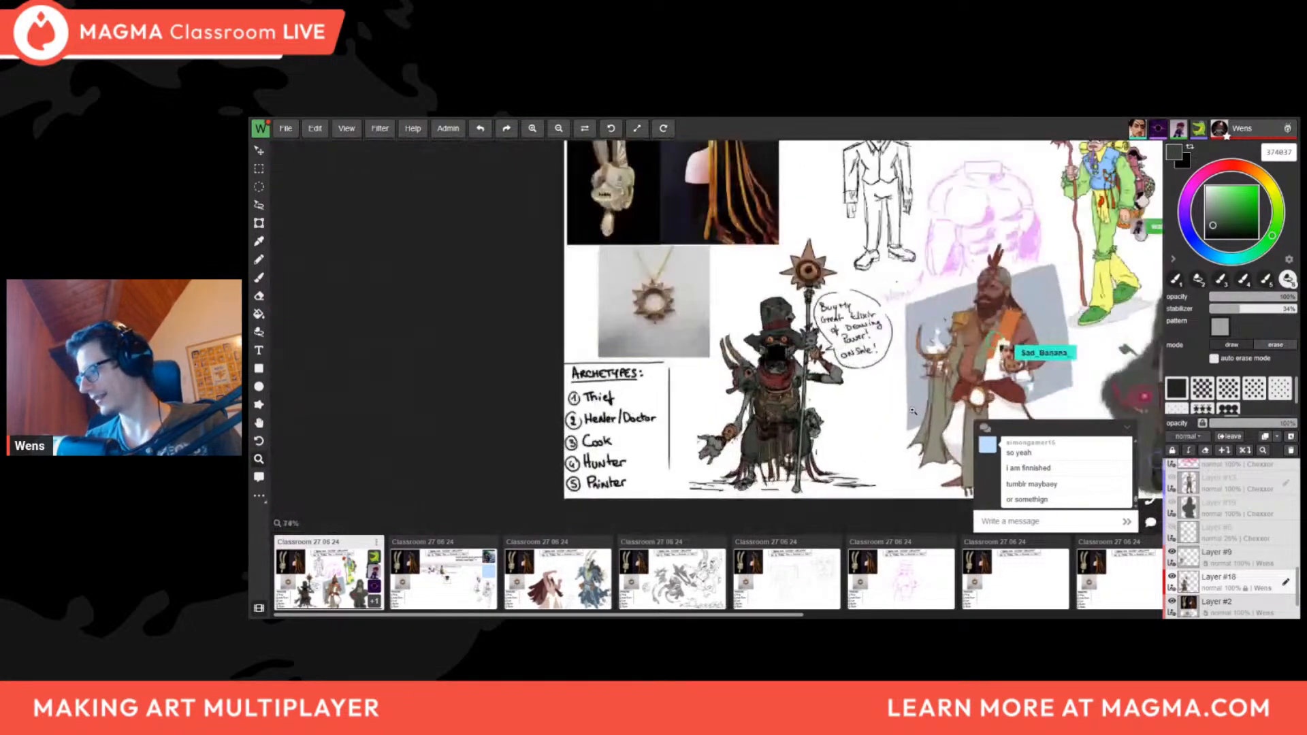
click(1278, 220)
click(1224, 229)
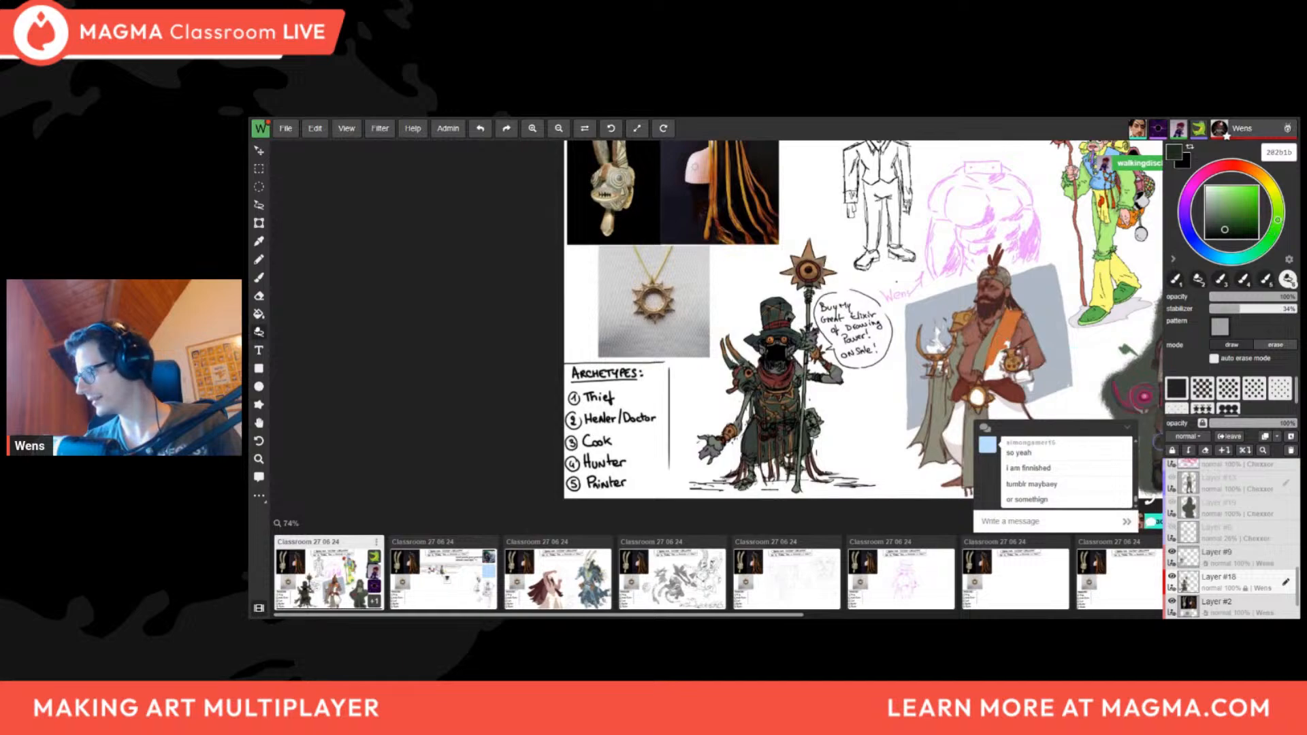
drag(804, 411, 814, 435)
scroll(889, 426, down, 2)
scroll(856, 429, up, 5)
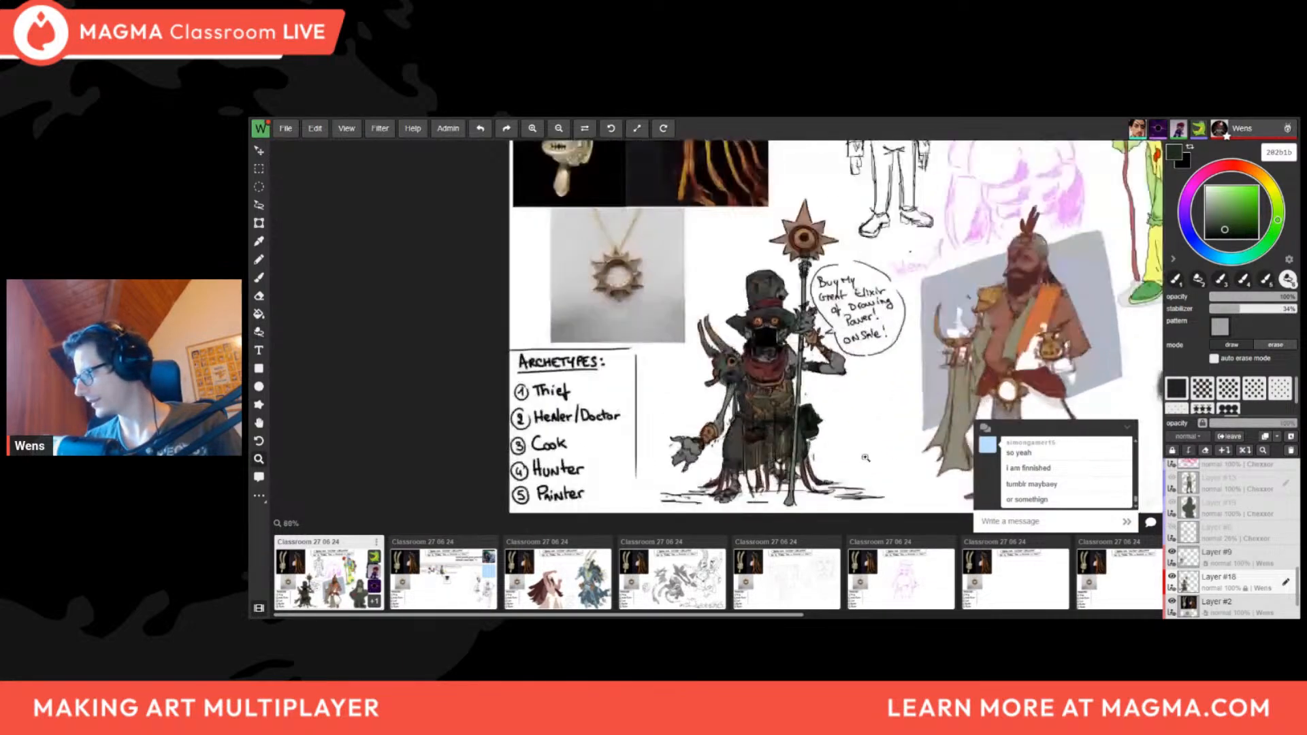
Sample the dark red 57281f on the character's belt and compare the whole canvas in mirrored and normal views
scroll(804, 340, up, 5)
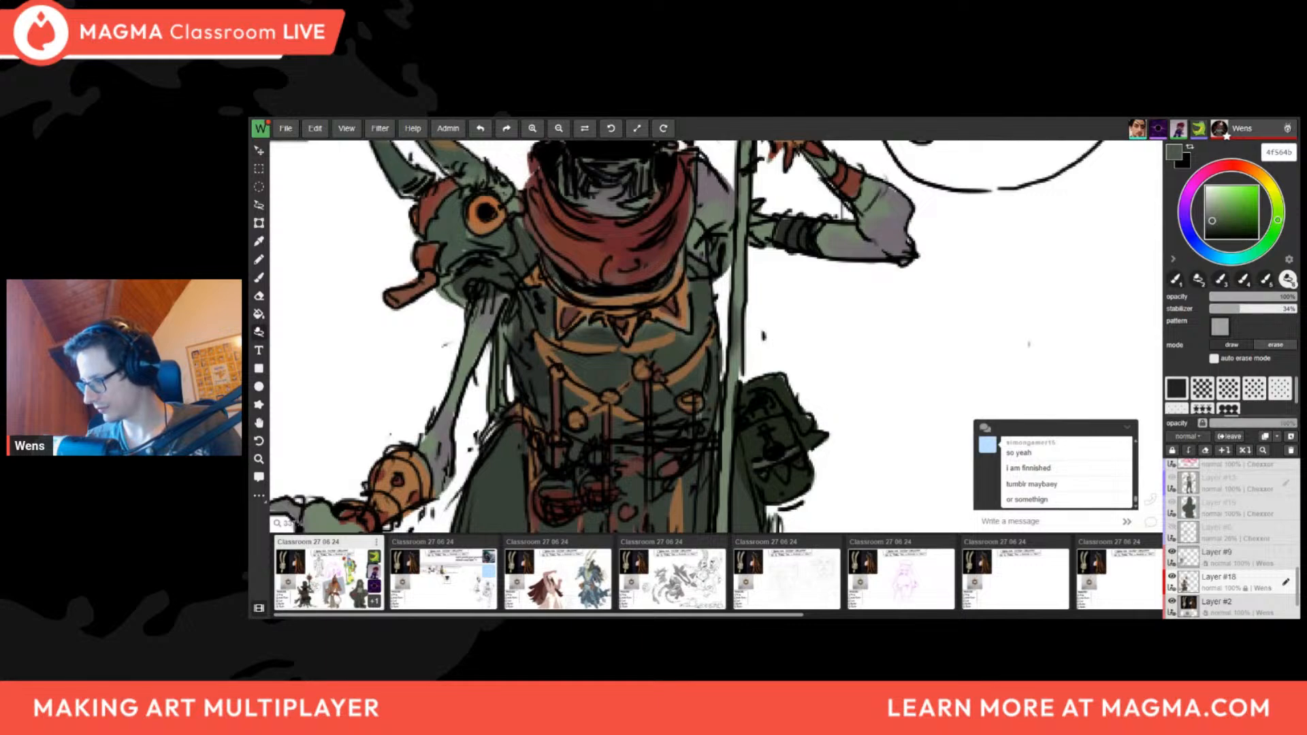
alt+click(600, 482)
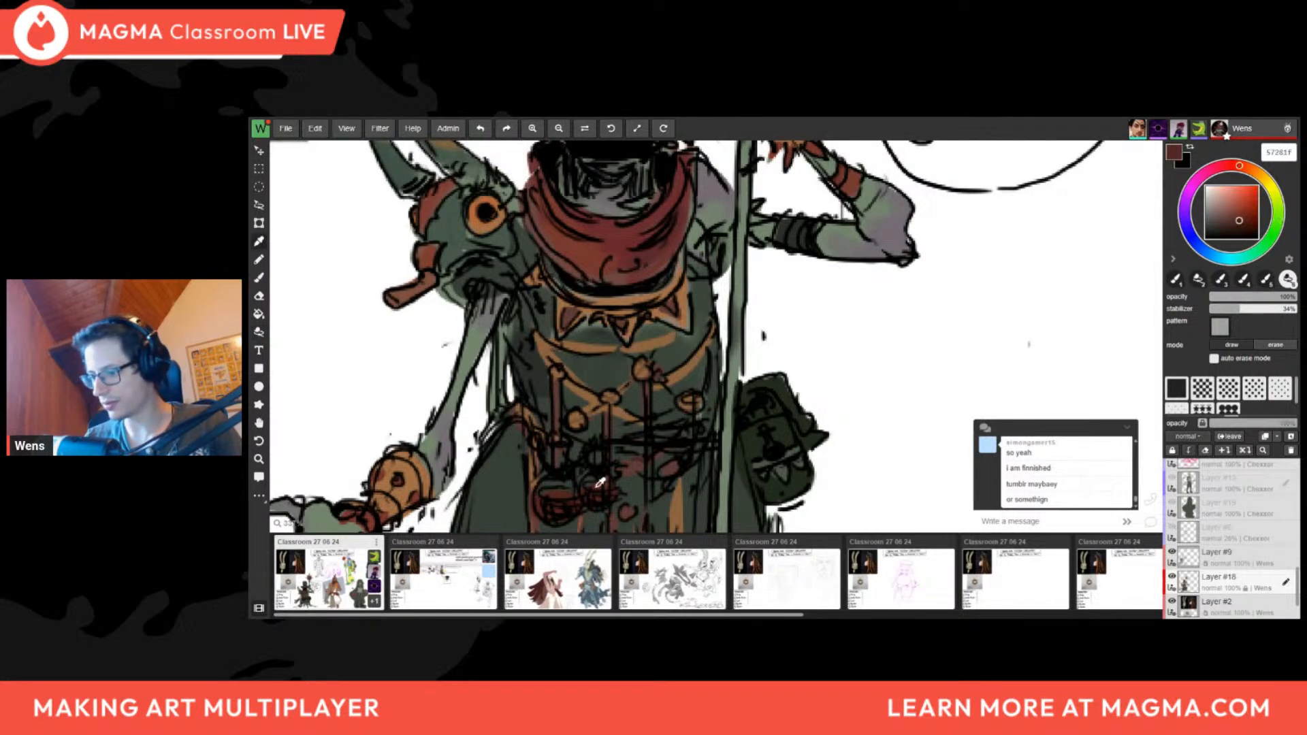
scroll(803, 448, down, 6)
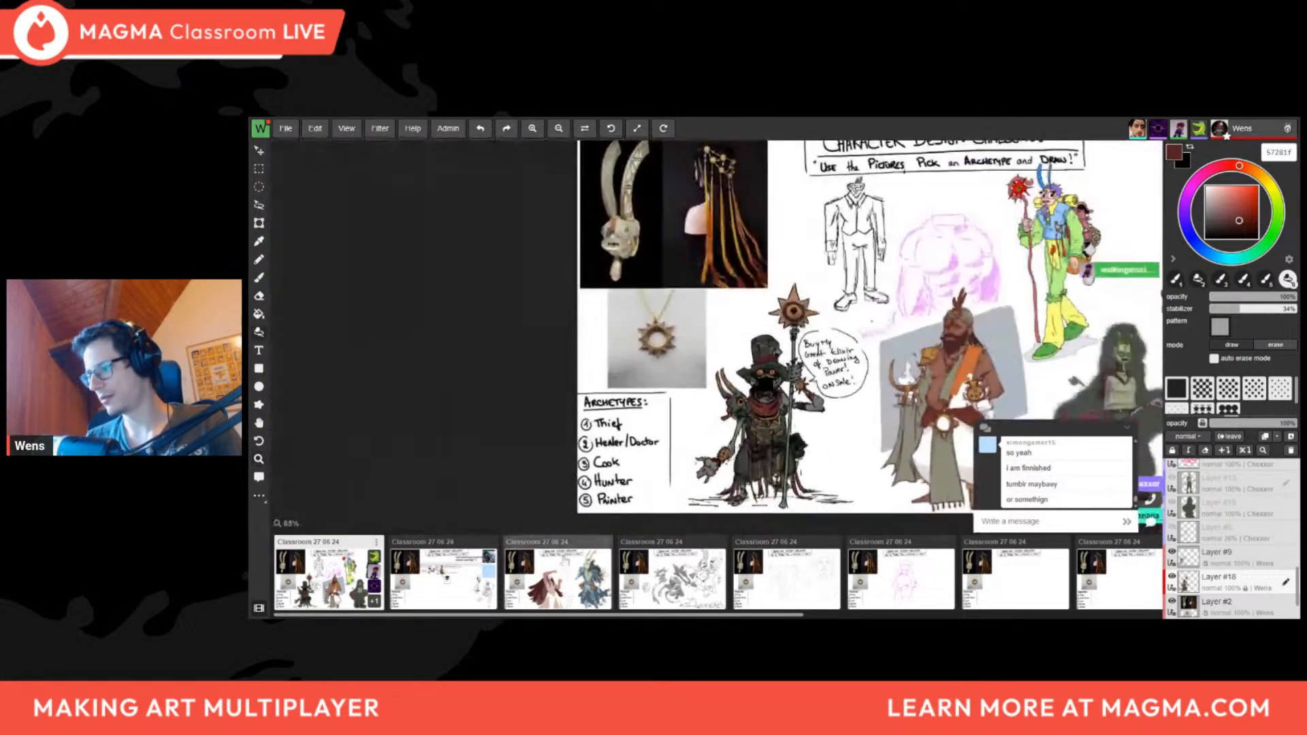
key(h)
key(h)
middle_drag(803, 326, 649, 327)
Brush dark brown 51362f marks around the pupil of the eye in the sun-shaped staff head
scroll(650, 328, up, 8)
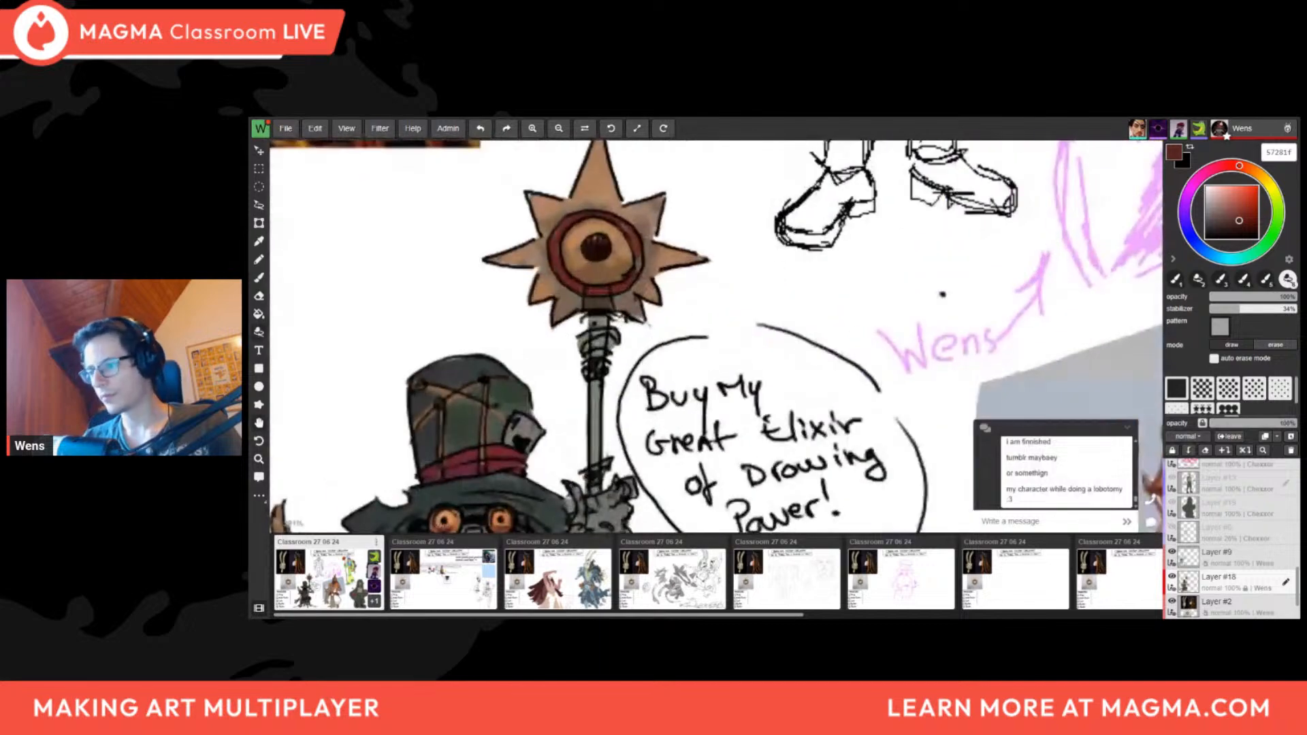
key(b)
alt+click(664, 260)
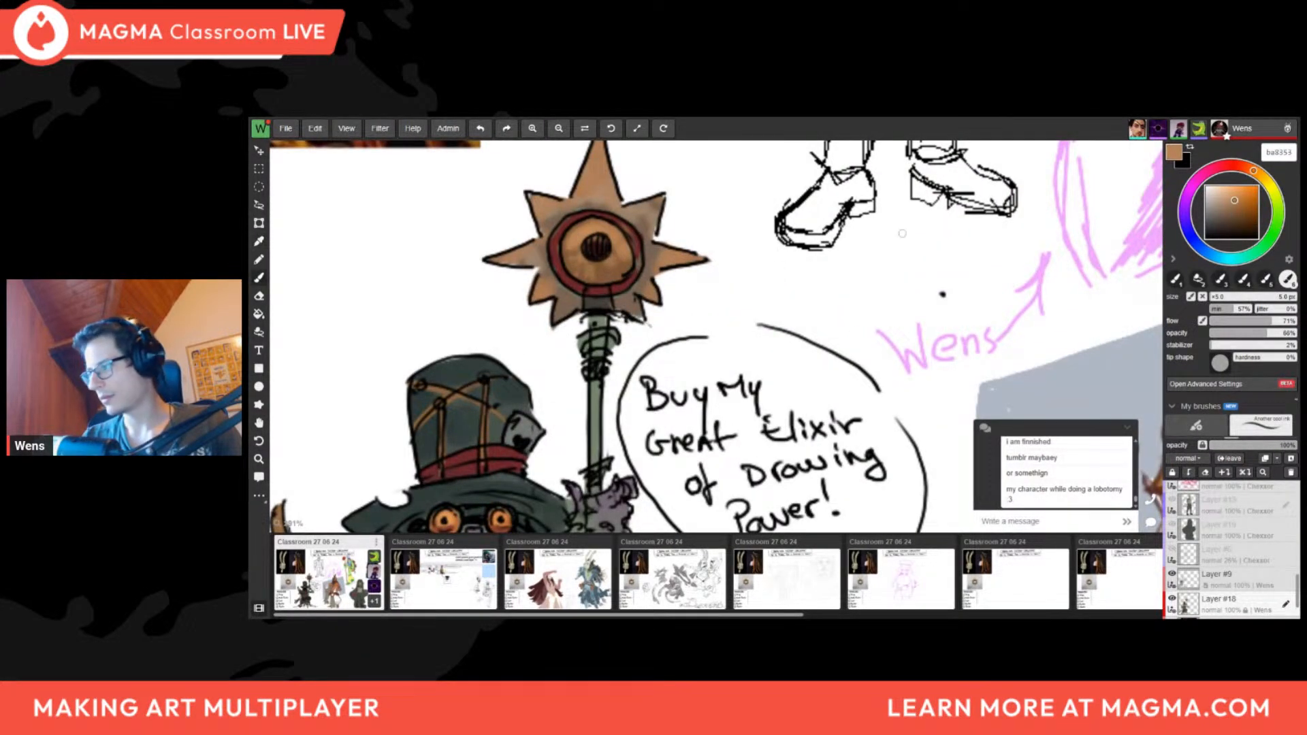
click(1243, 212)
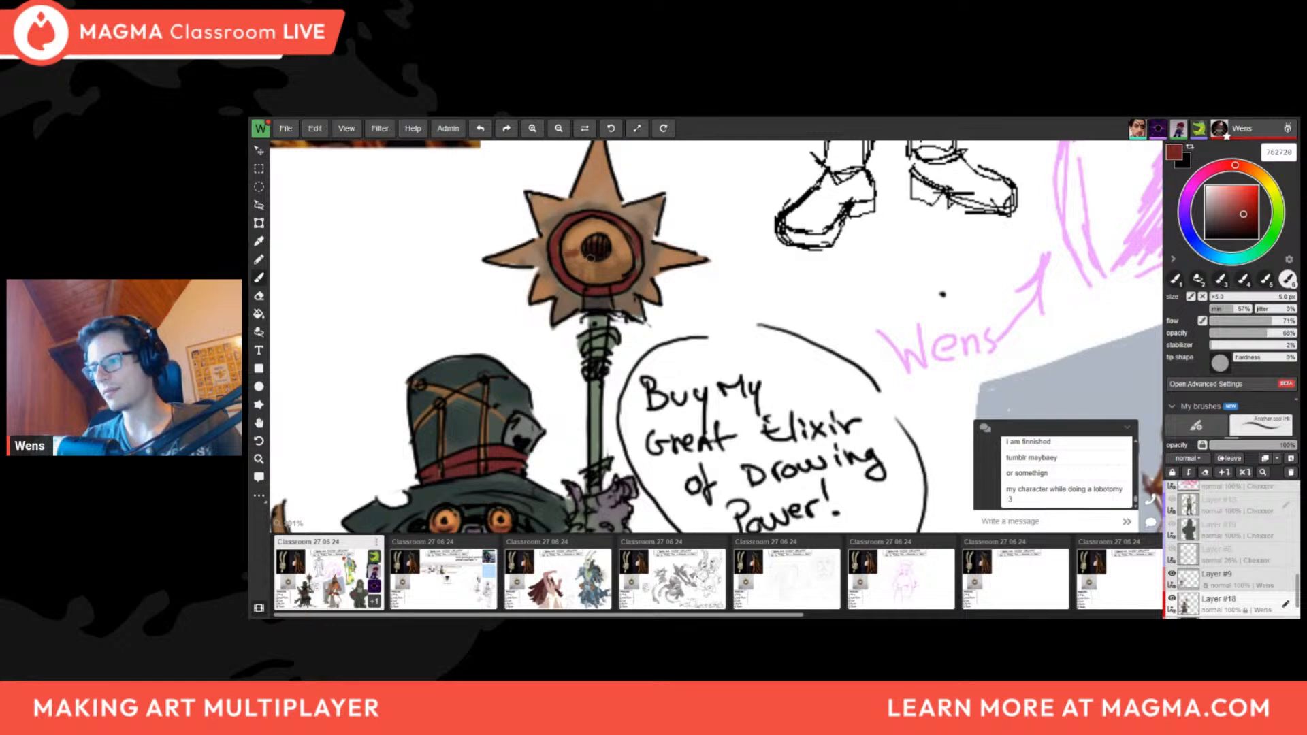
alt+click(591, 258)
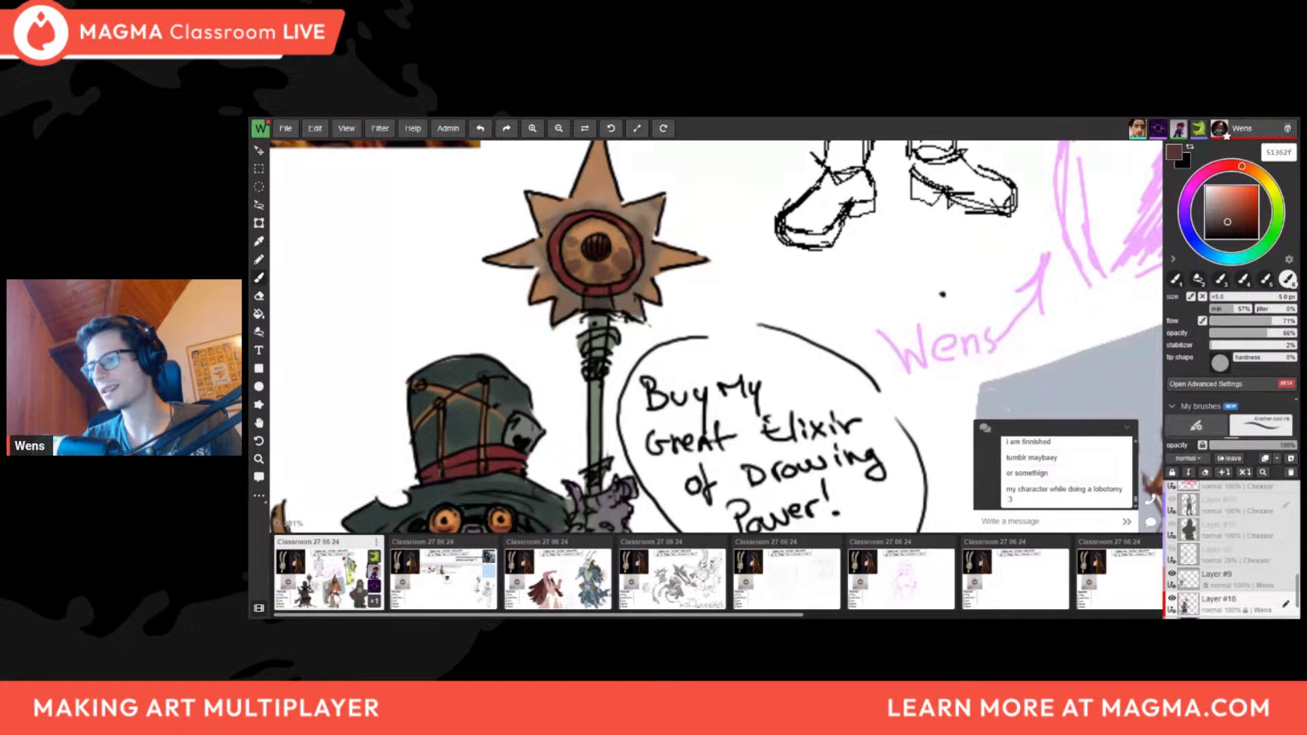
scroll(617, 247, down, 7)
scroll(616, 264, up, 7)
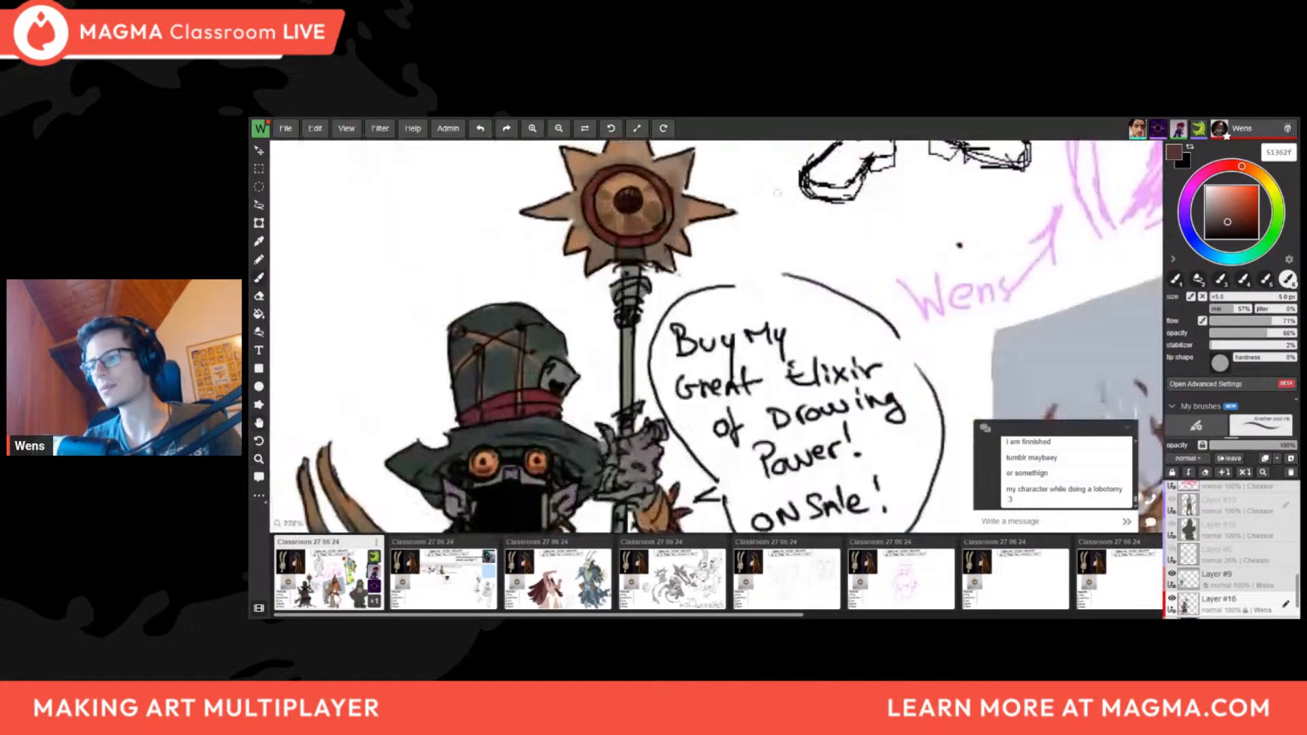
Sample the staff head's tan ad7b52, shift it to dark red 813531 and tint the tips of the sun's rays
alt+click(580, 235)
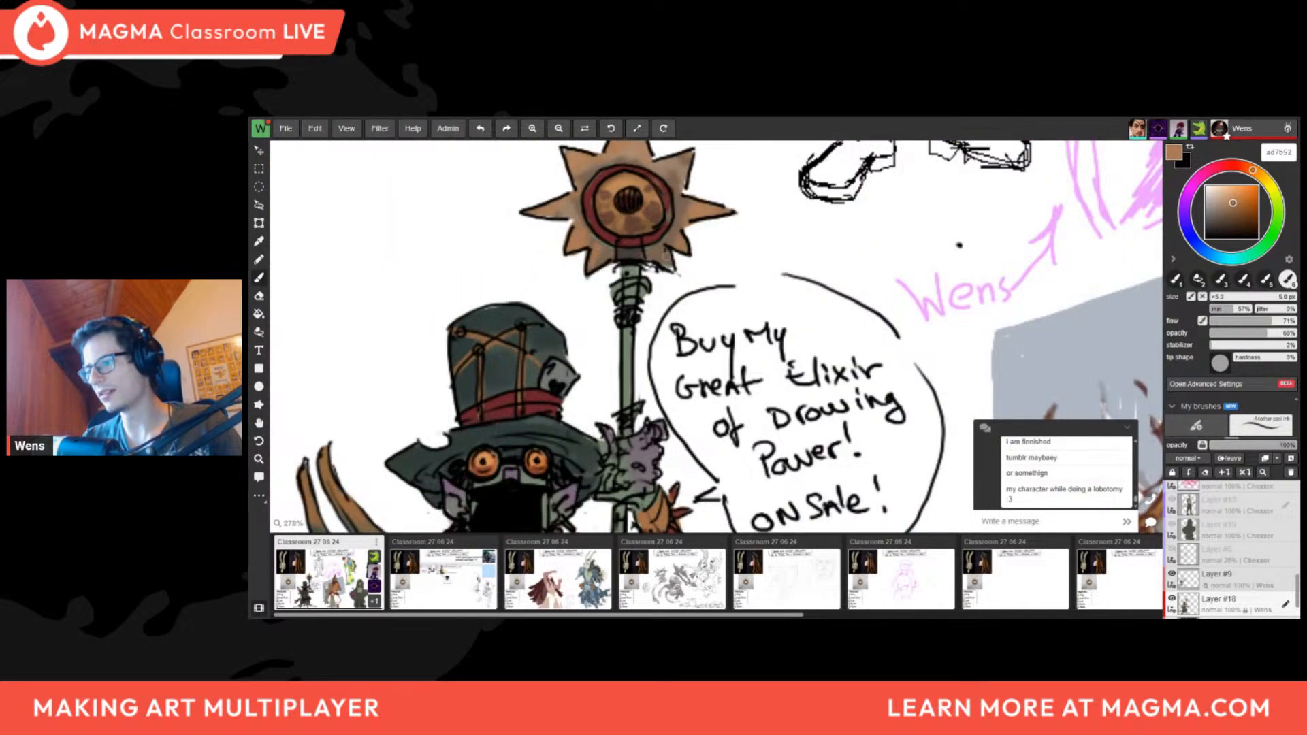
scroll(672, 235, down, 6)
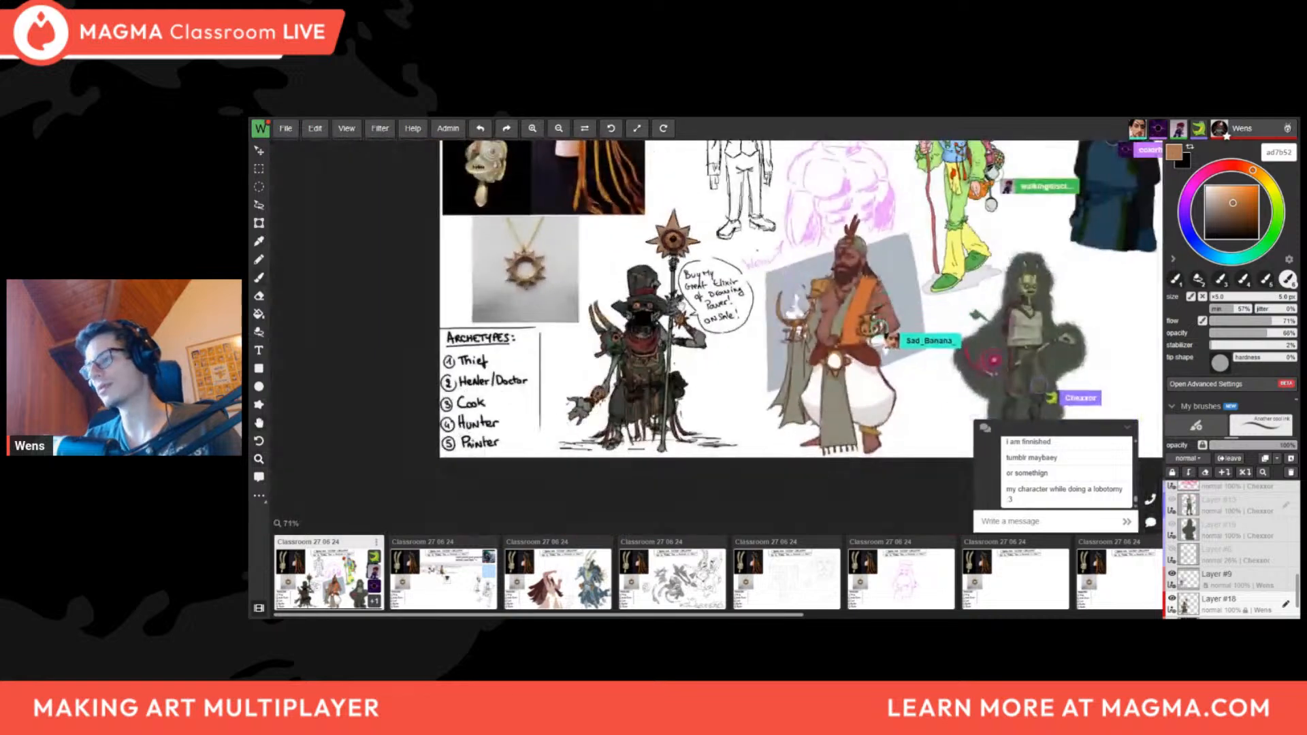
scroll(749, 272, up, 5)
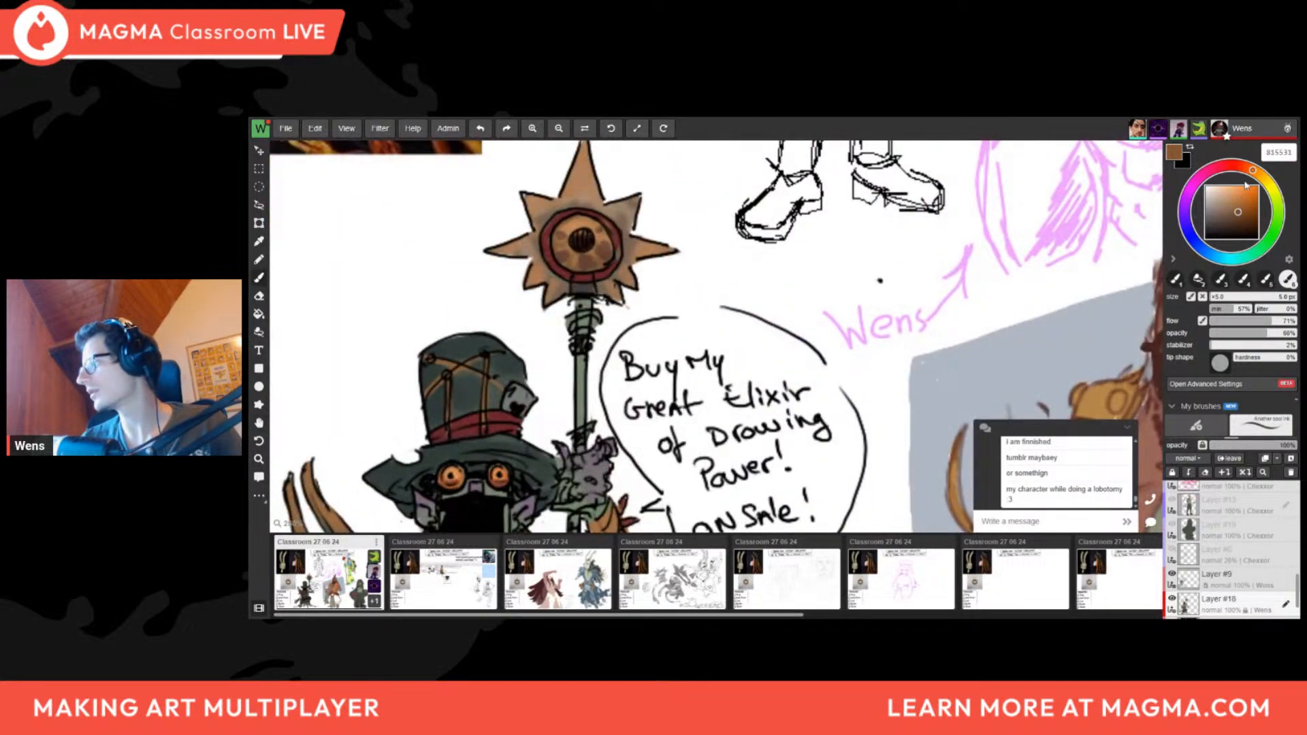
click(1234, 166)
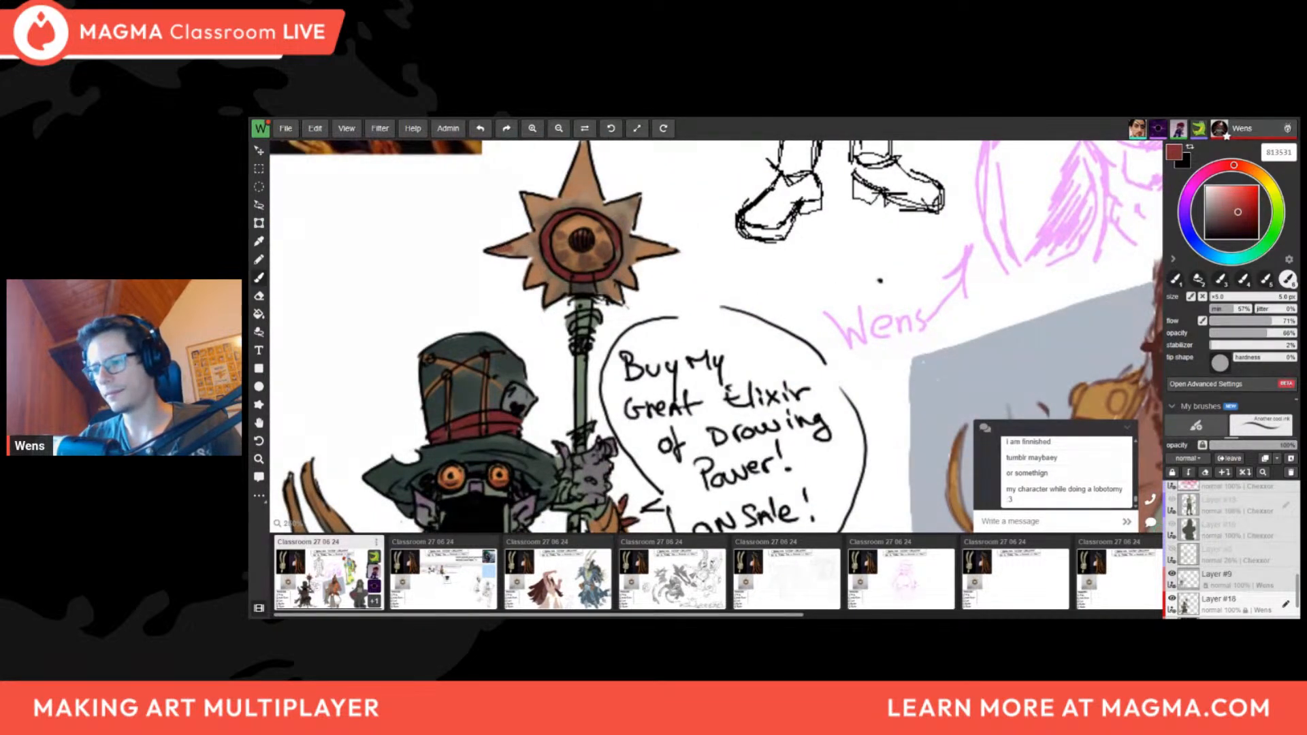
scroll(556, 288, down, 5)
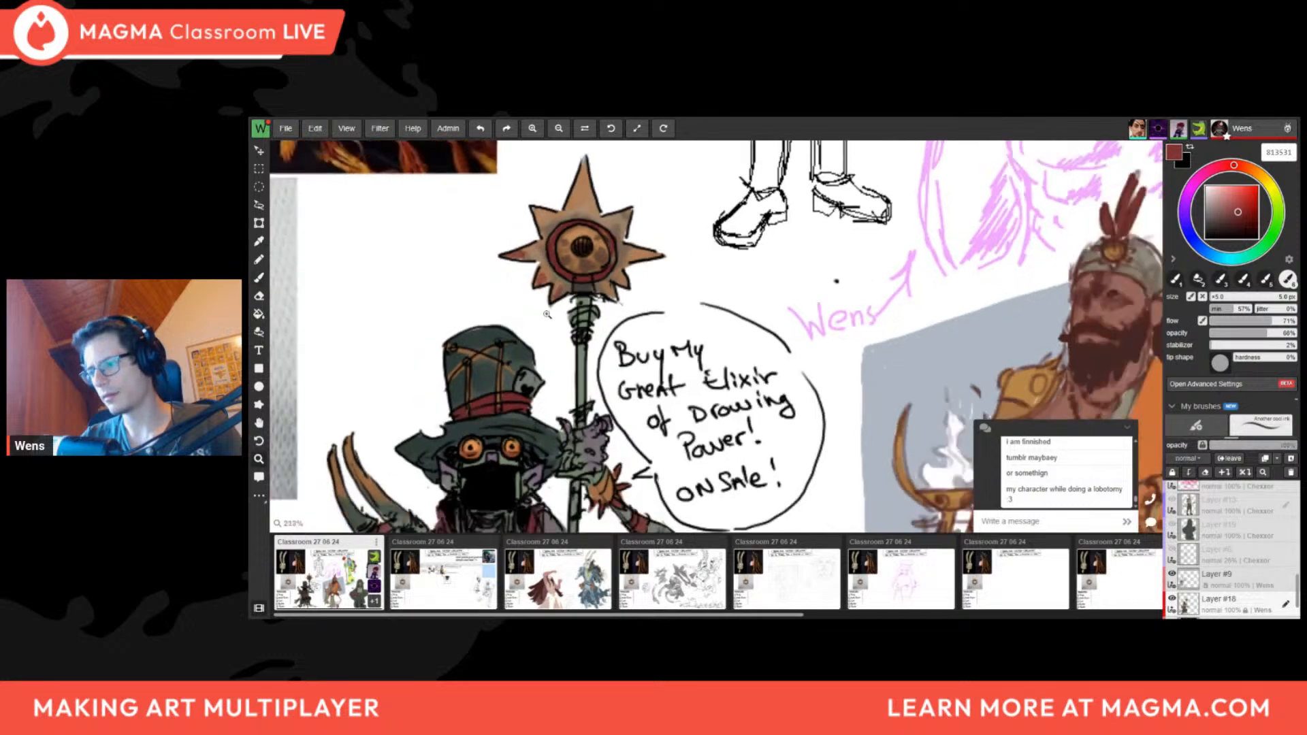
scroll(565, 286, up, 3)
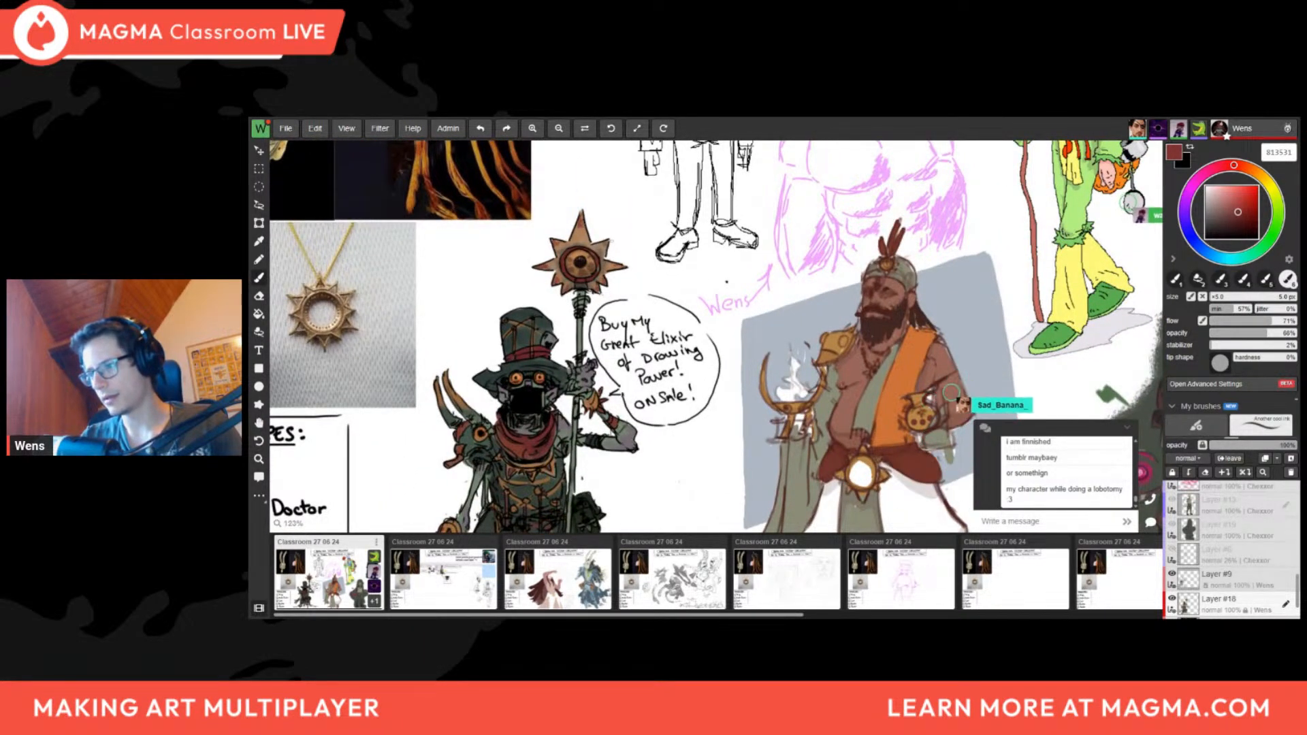
scroll(582, 283, up, 4)
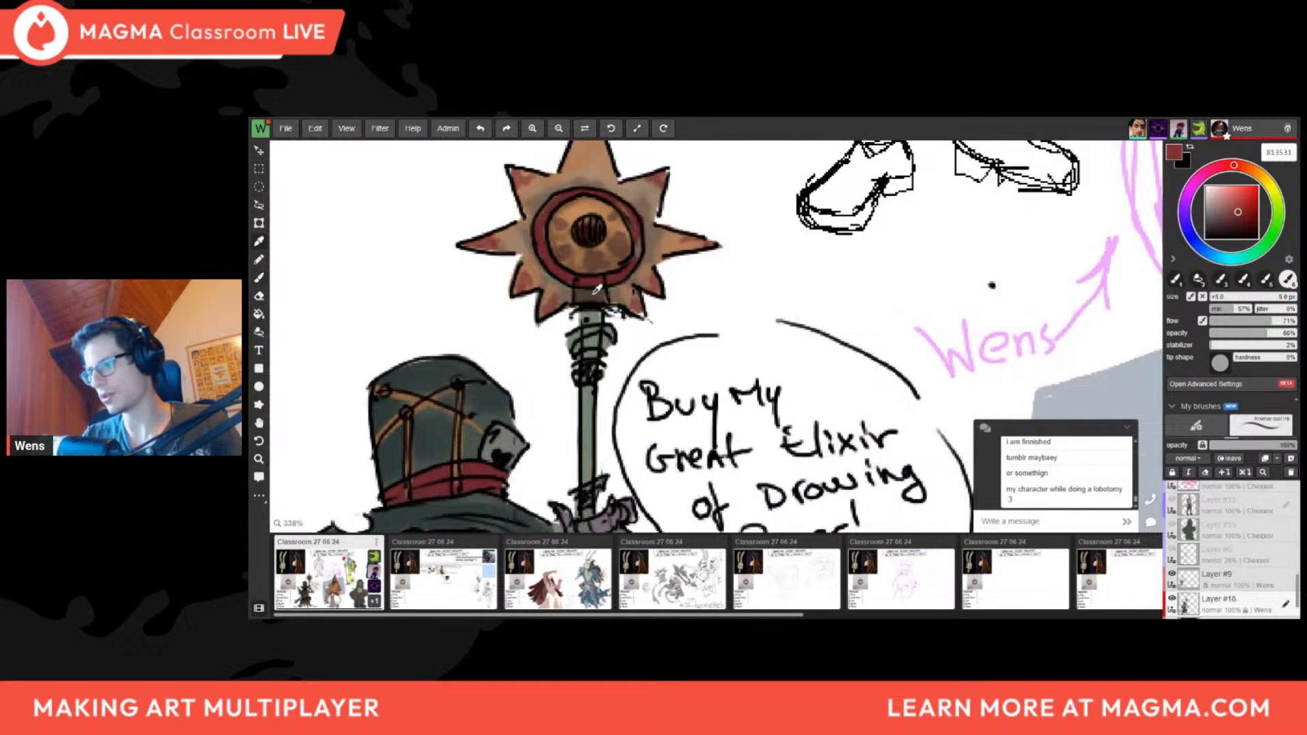
Darken the collar beneath the sun-shaped staff head with the near-black red 181212
alt+click(597, 289)
drag(1240, 175, 1233, 165)
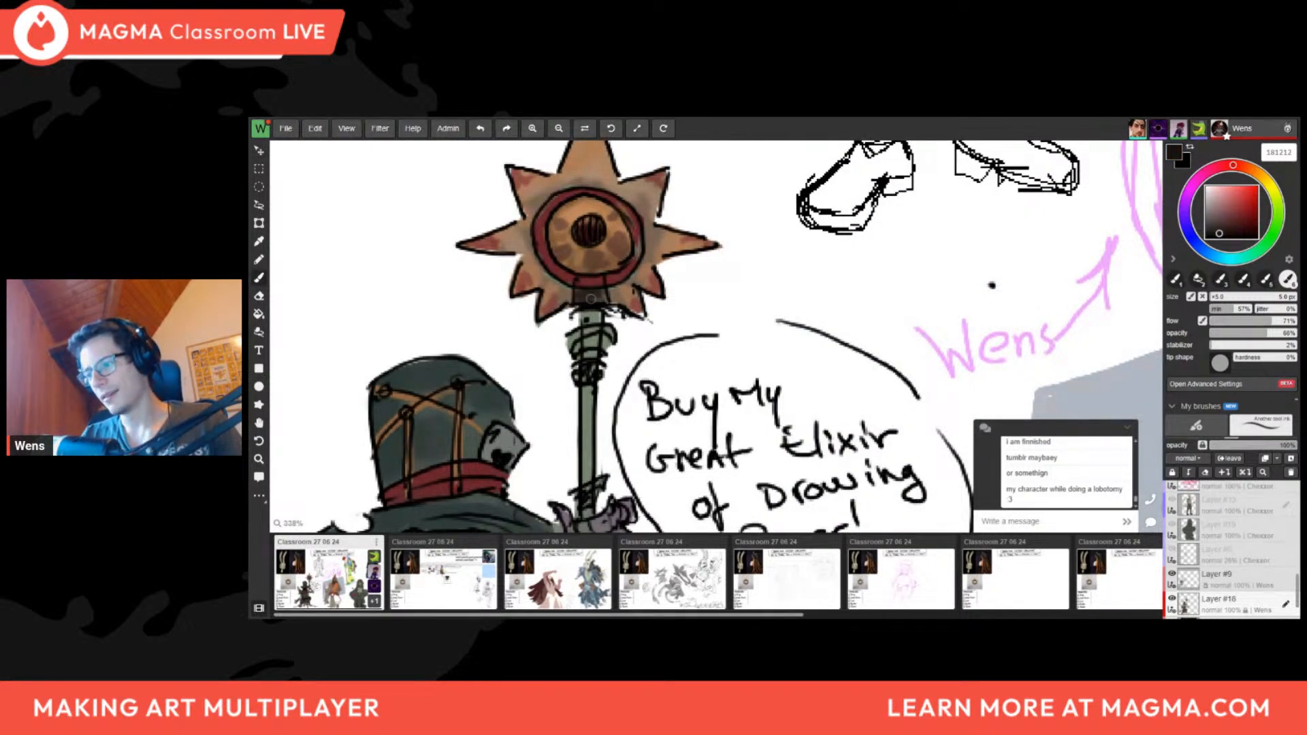
scroll(591, 298, down, 6)
scroll(675, 297, up, 3)
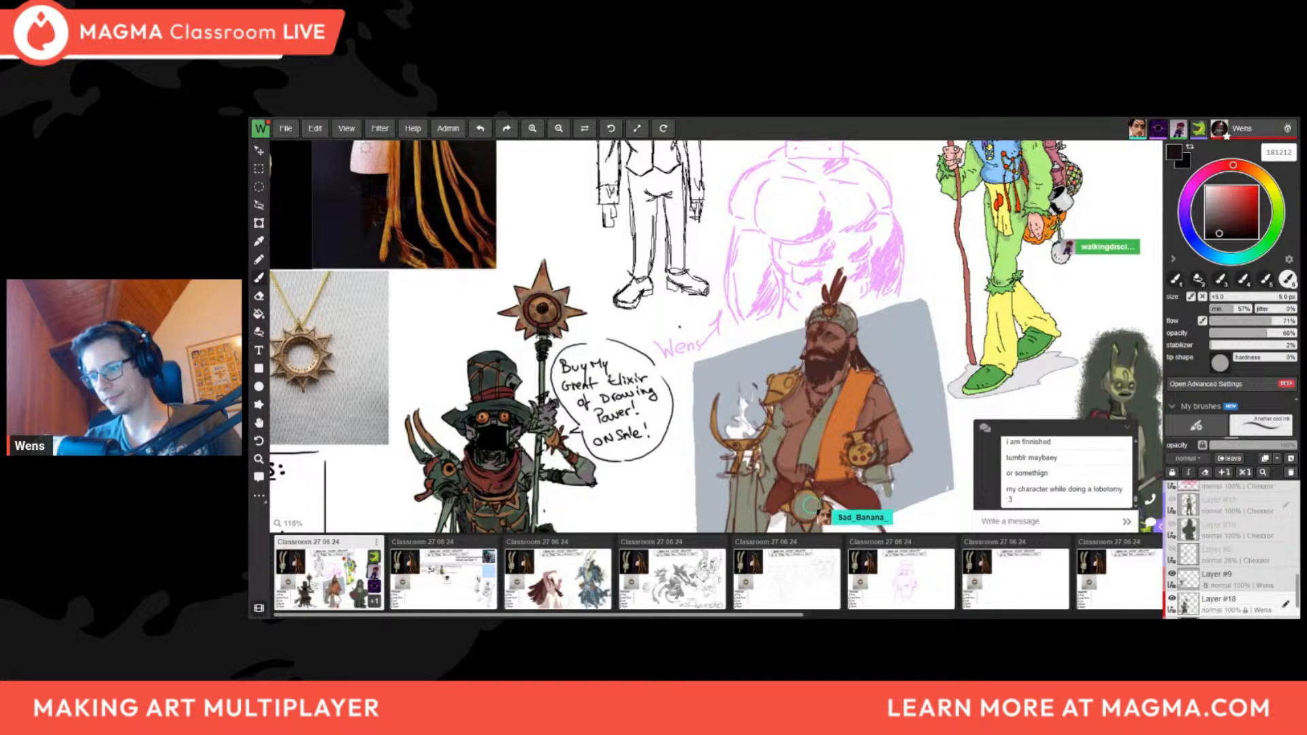
scroll(517, 409, down, 4)
scroll(518, 408, up, 7)
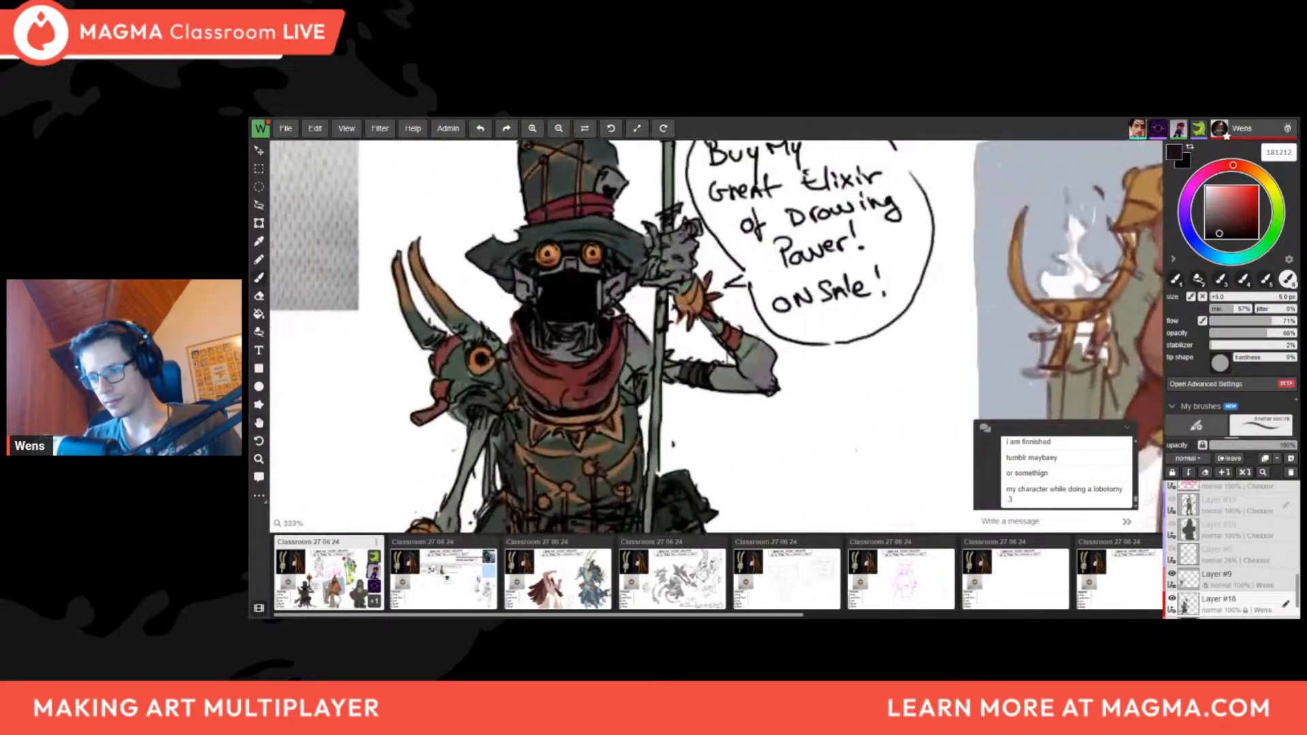
Clean up the edge beneath the horned shoulder piece's snout with a 7 px eraser and check the canvas mirrored and unmirrored
alt+click(451, 389)
key(e)
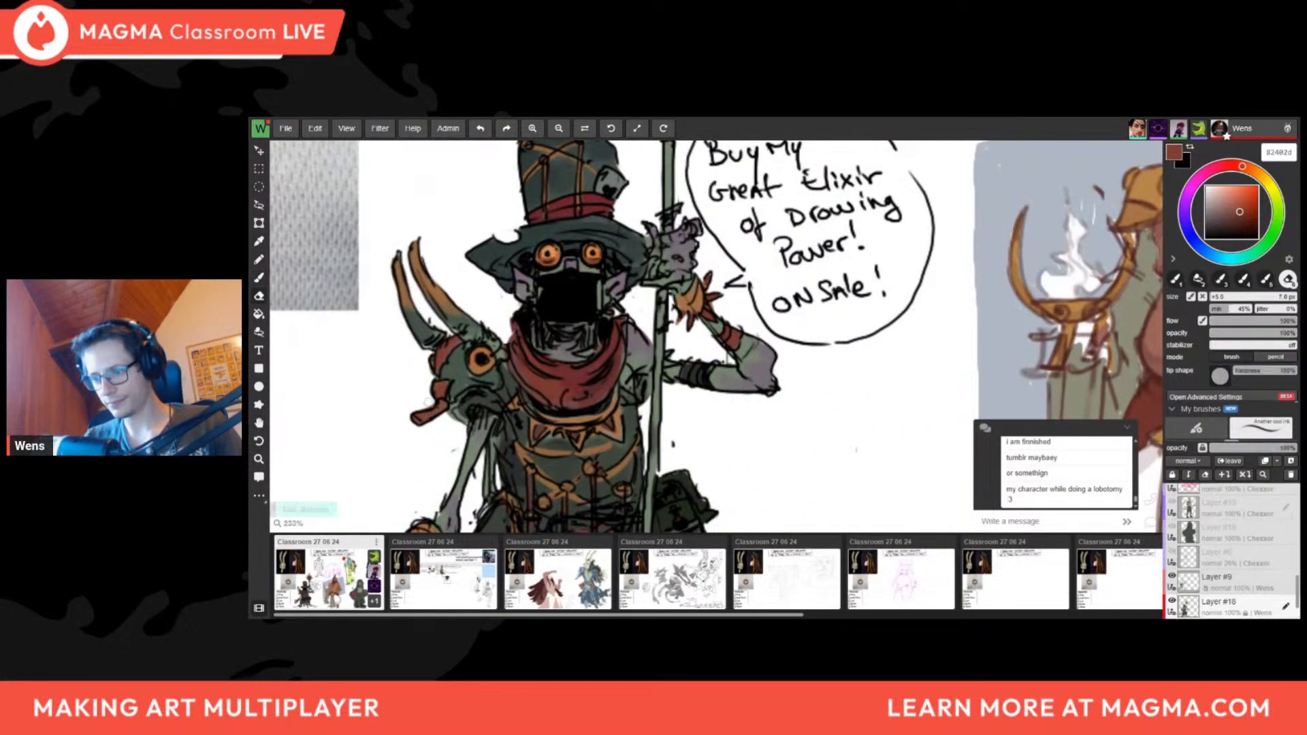
drag(434, 402, 406, 398)
scroll(420, 412, down, 6)
key(h)
scroll(979, 428, down, 2)
key(h)
scroll(405, 399, up, 7)
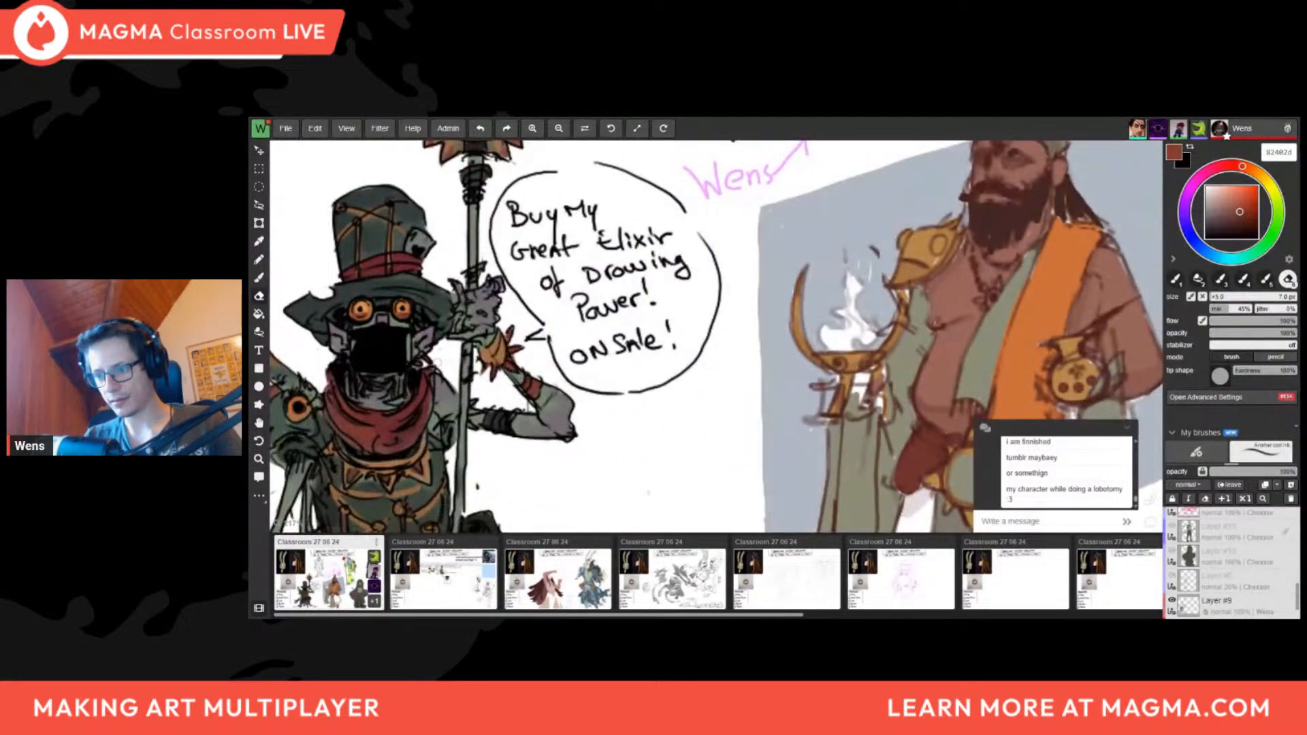
Compare the character with the neighbouring designs at several magnifications and sample the robe's dark grey-green 374037 with the brush
scroll(455, 340, down, 6)
scroll(446, 333, up, 5)
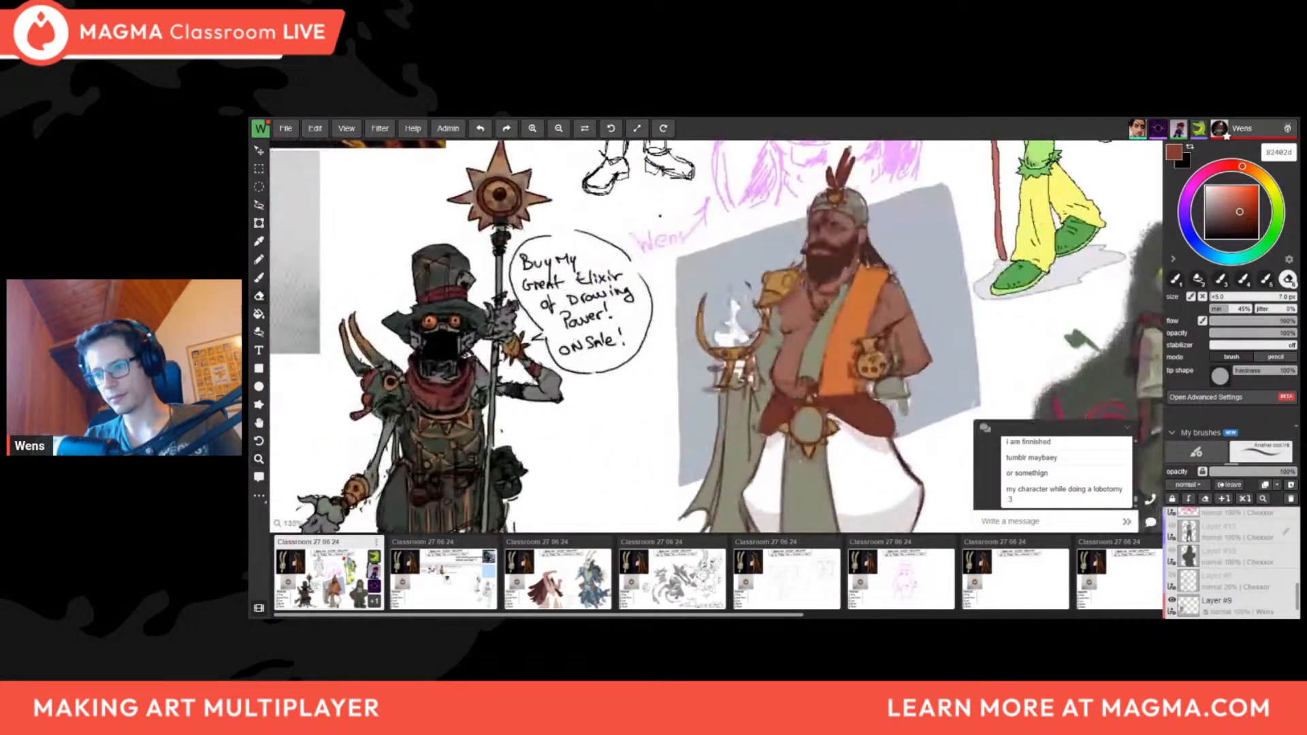
scroll(446, 347, down, 6)
scroll(454, 353, up, 7)
key(b)
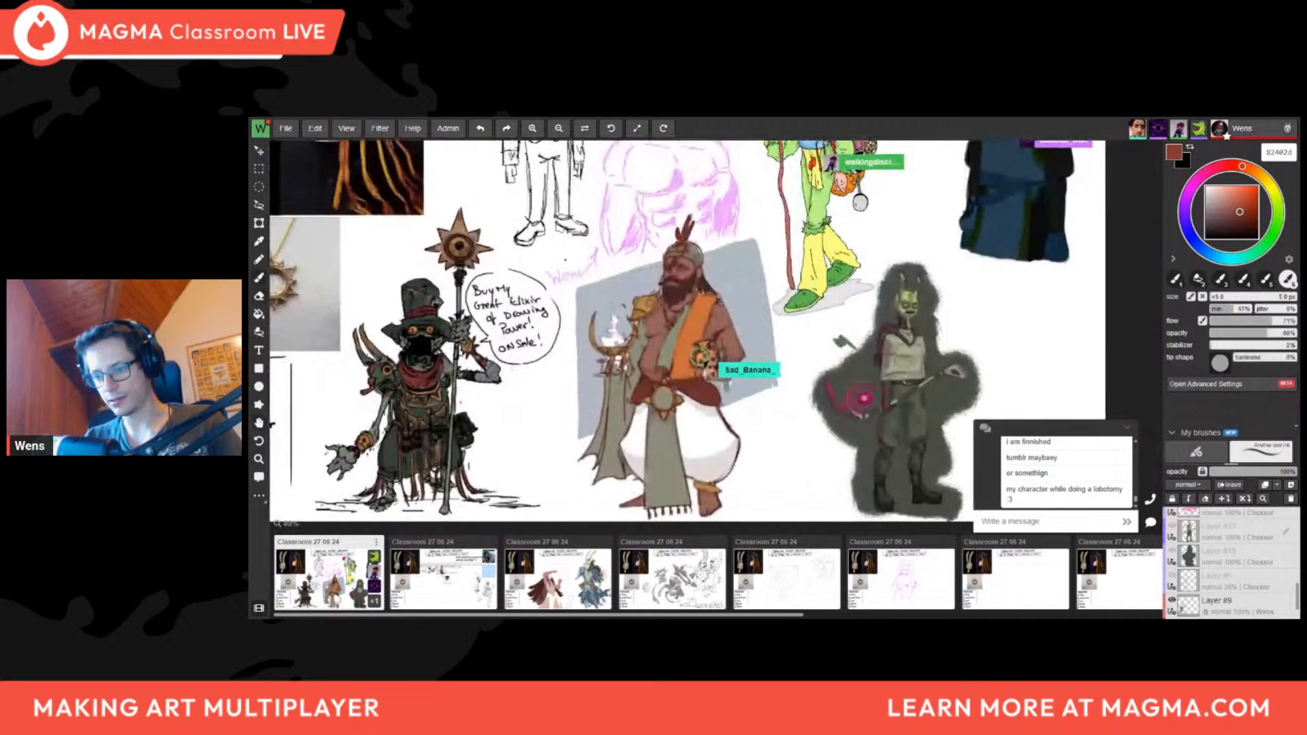
alt+click(443, 422)
scroll(441, 436, down, 6)
scroll(439, 407, up, 5)
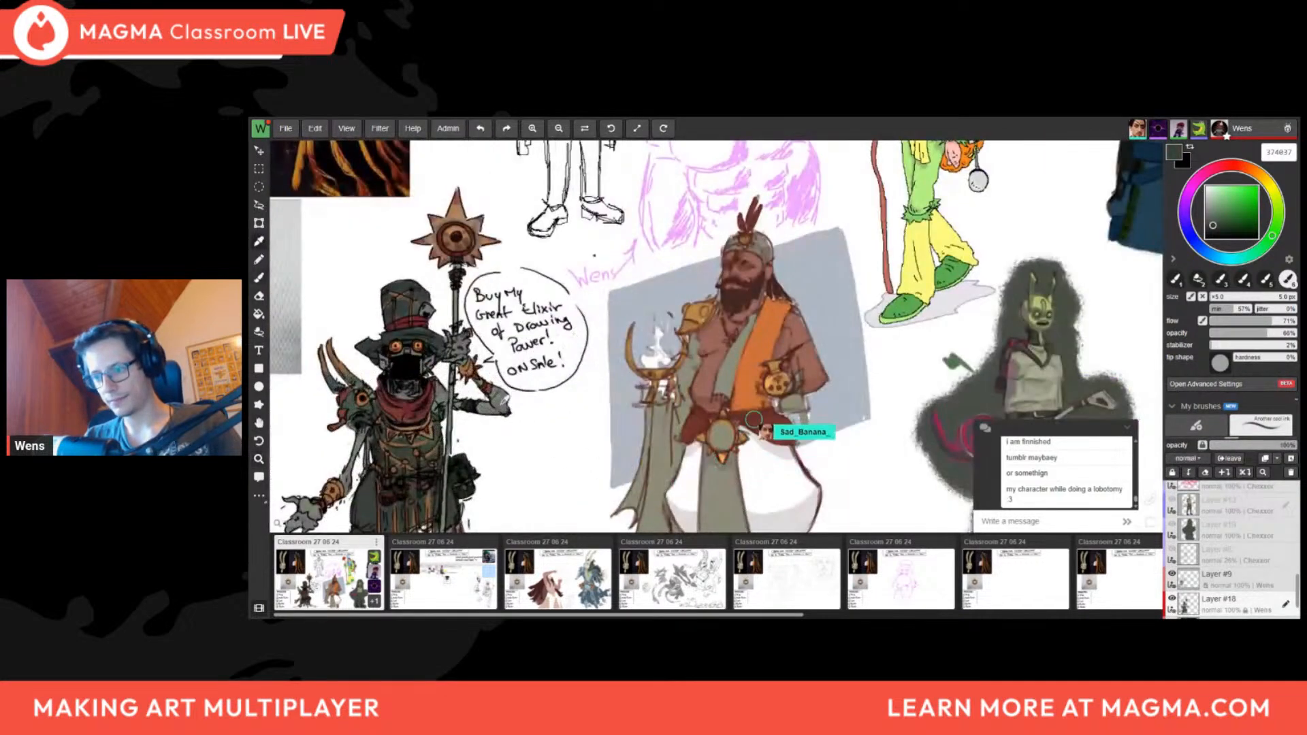
Shift the brush colour to dark crimson 66213b and tint the character's raised hand and elbow with a 12 px brush
click(1197, 179)
click(1219, 217)
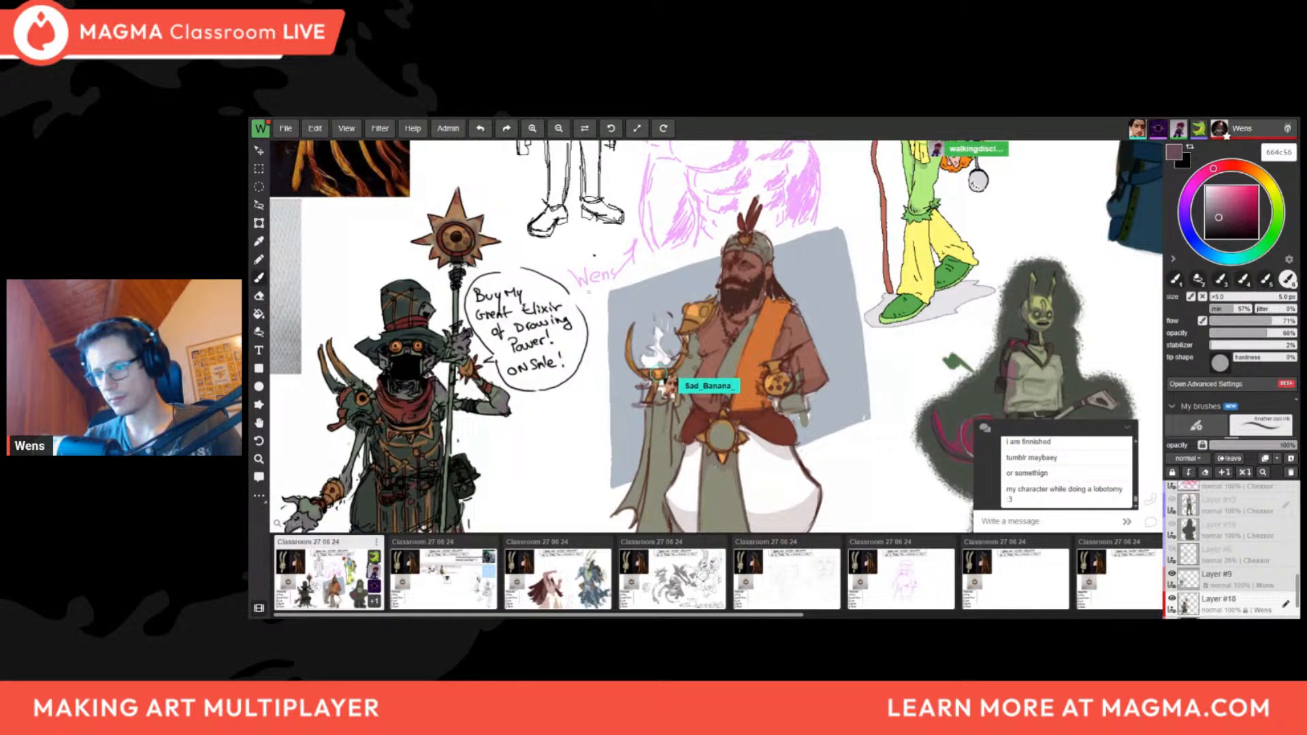
click(1241, 217)
scroll(392, 354, up, 4)
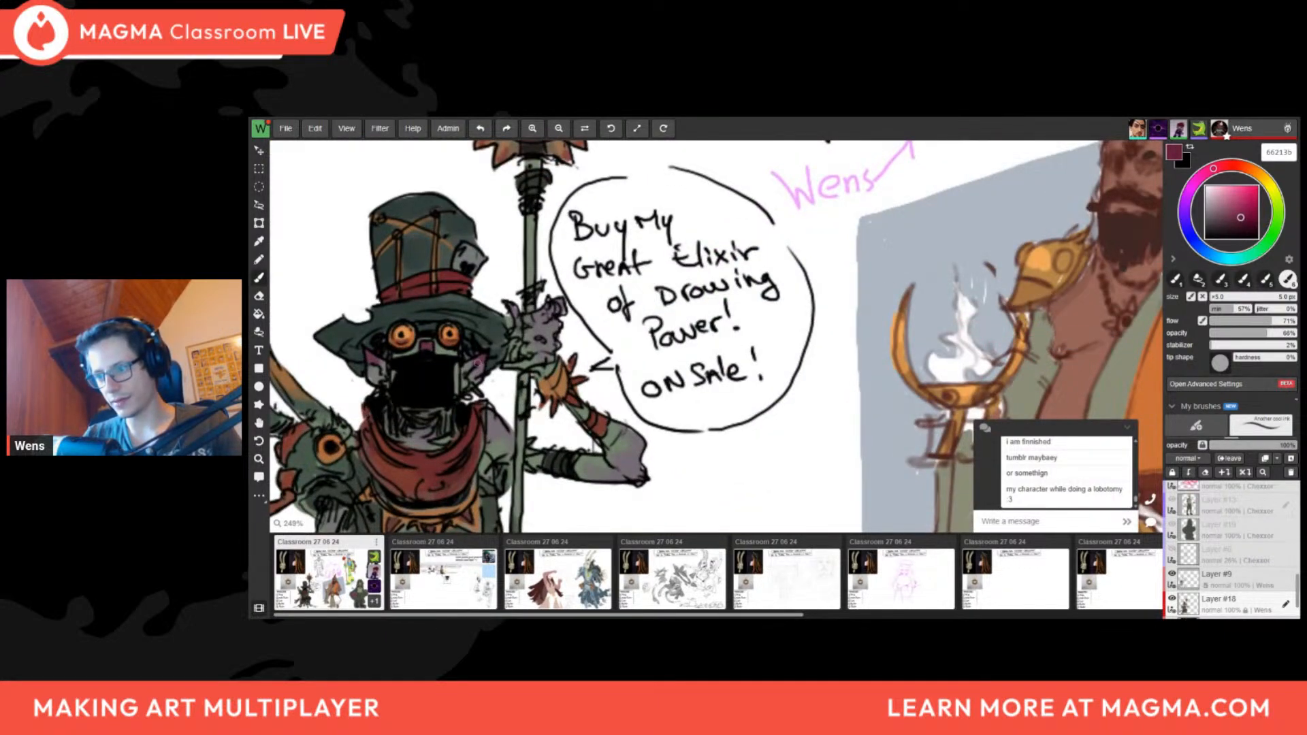
scroll(478, 364, down, 6)
scroll(475, 370, up, 5)
key(])
mouse_move(548, 307)
mouse_down()
mouse_move(531, 317)
mouse_move(534, 340)
mouse_up()
drag(602, 425, 605, 440)
scroll(605, 449, down, 5)
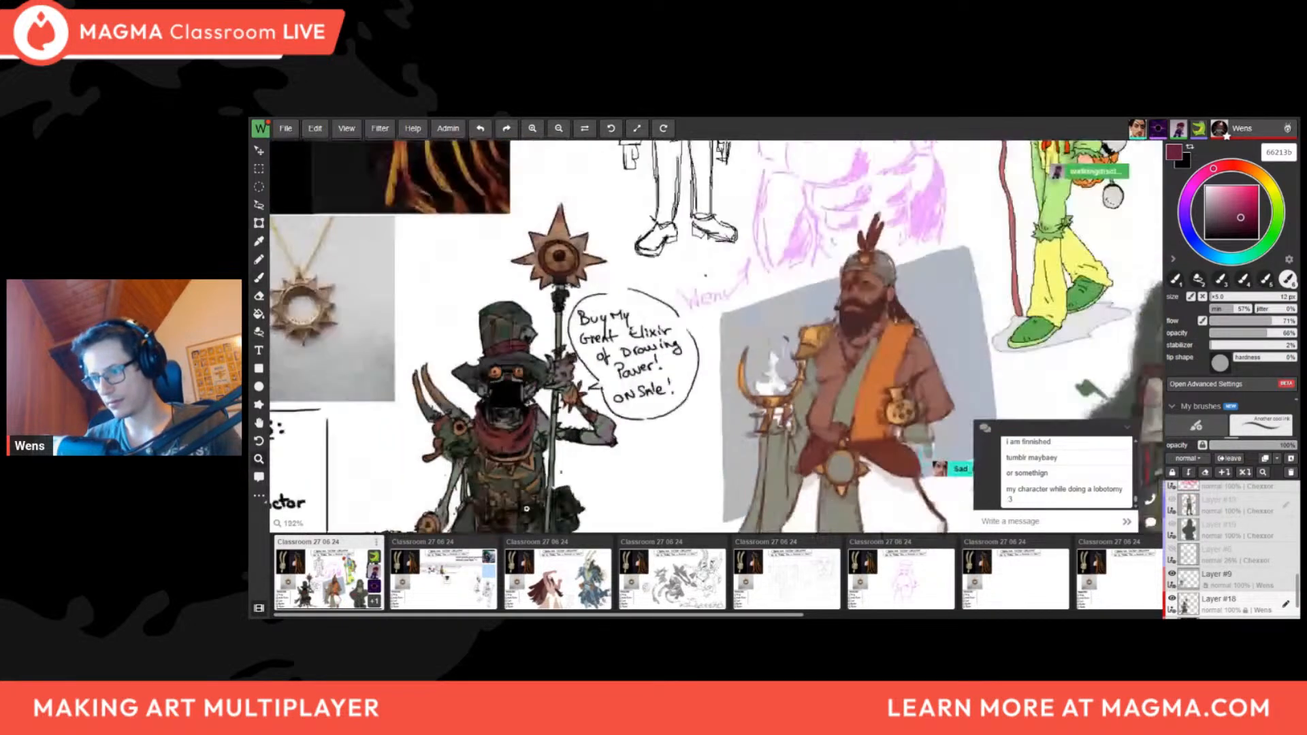
scroll(559, 465, up, 2)
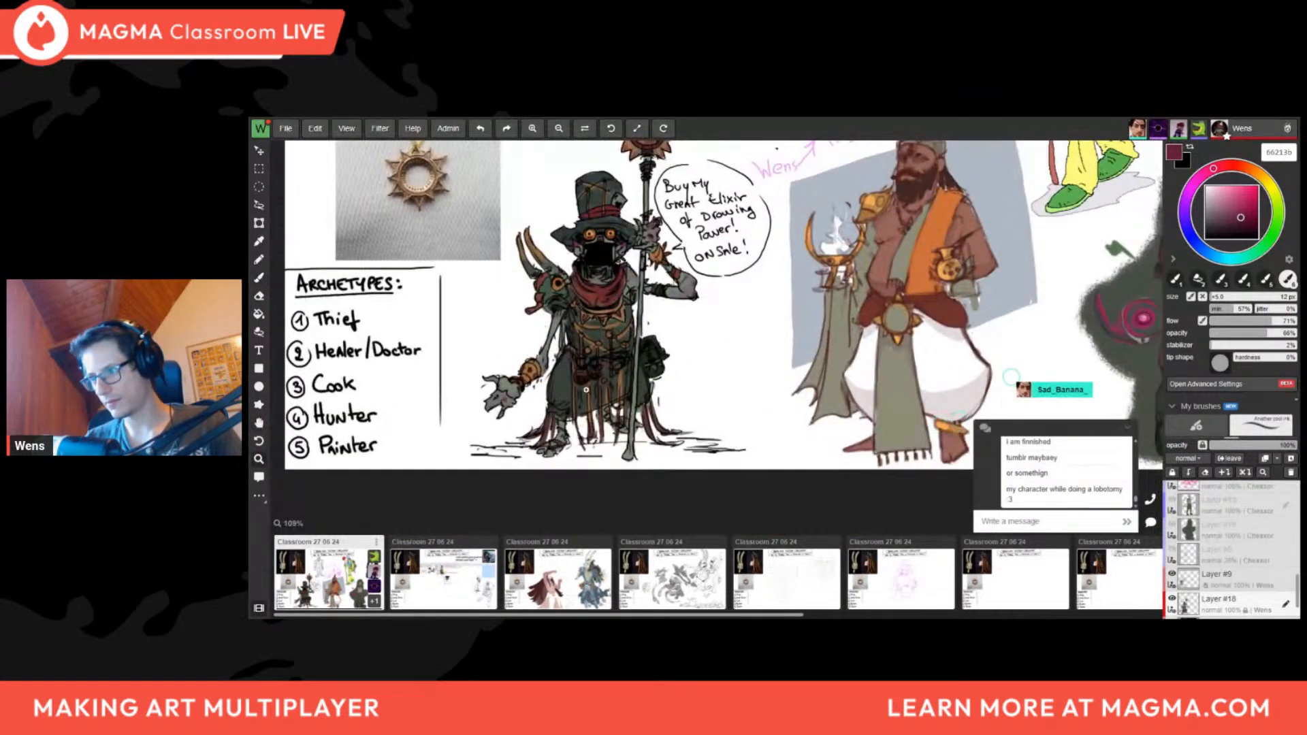
scroll(715, 348, down, 3)
scroll(715, 347, up, 2)
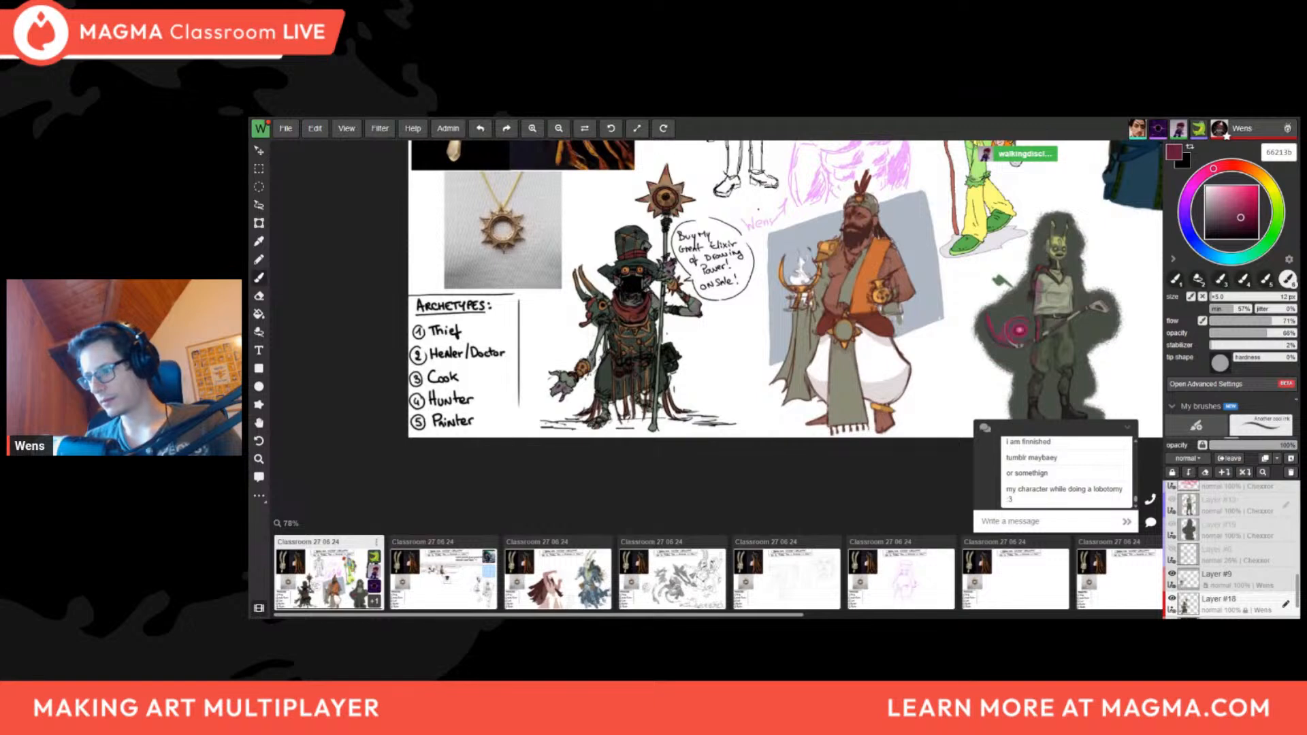
Sample the staff's grey-green 72846c, shift it to a dark mauve and paint the staff's shaft down to its foot
scroll(663, 397, up, 4)
alt+click(662, 219)
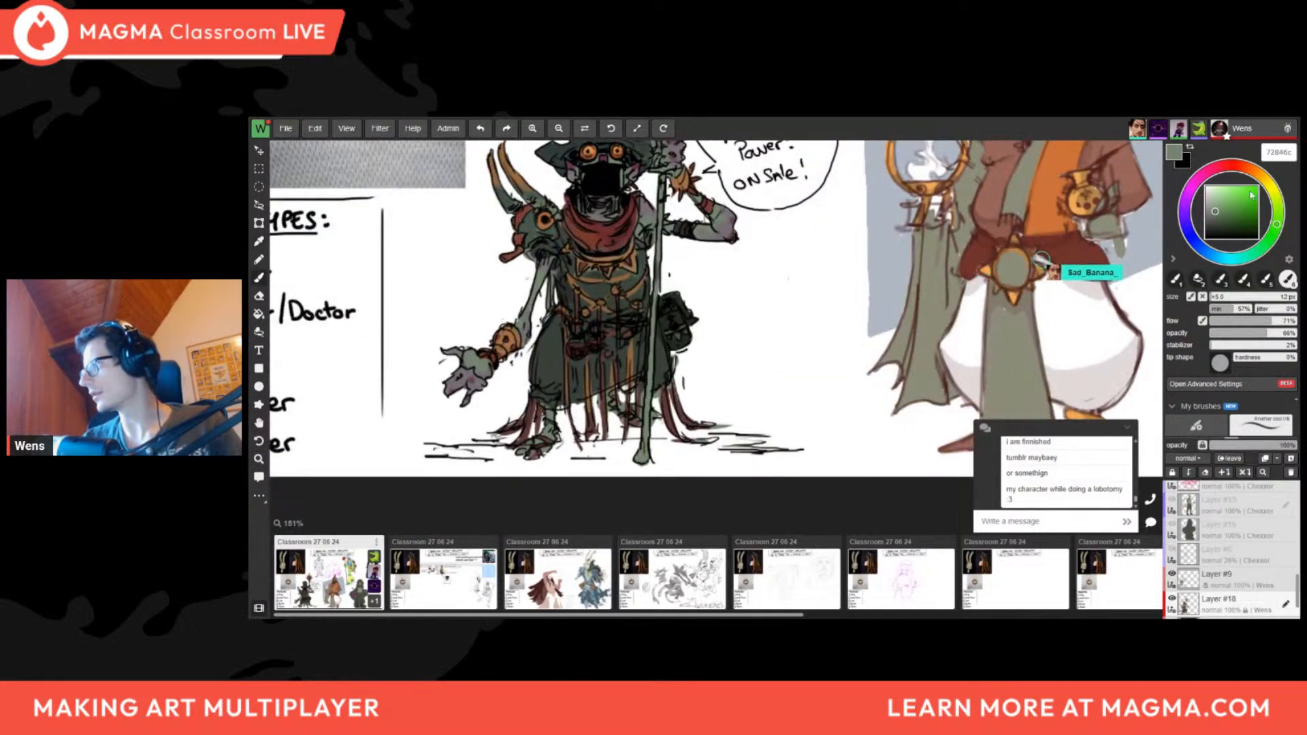
click(1209, 173)
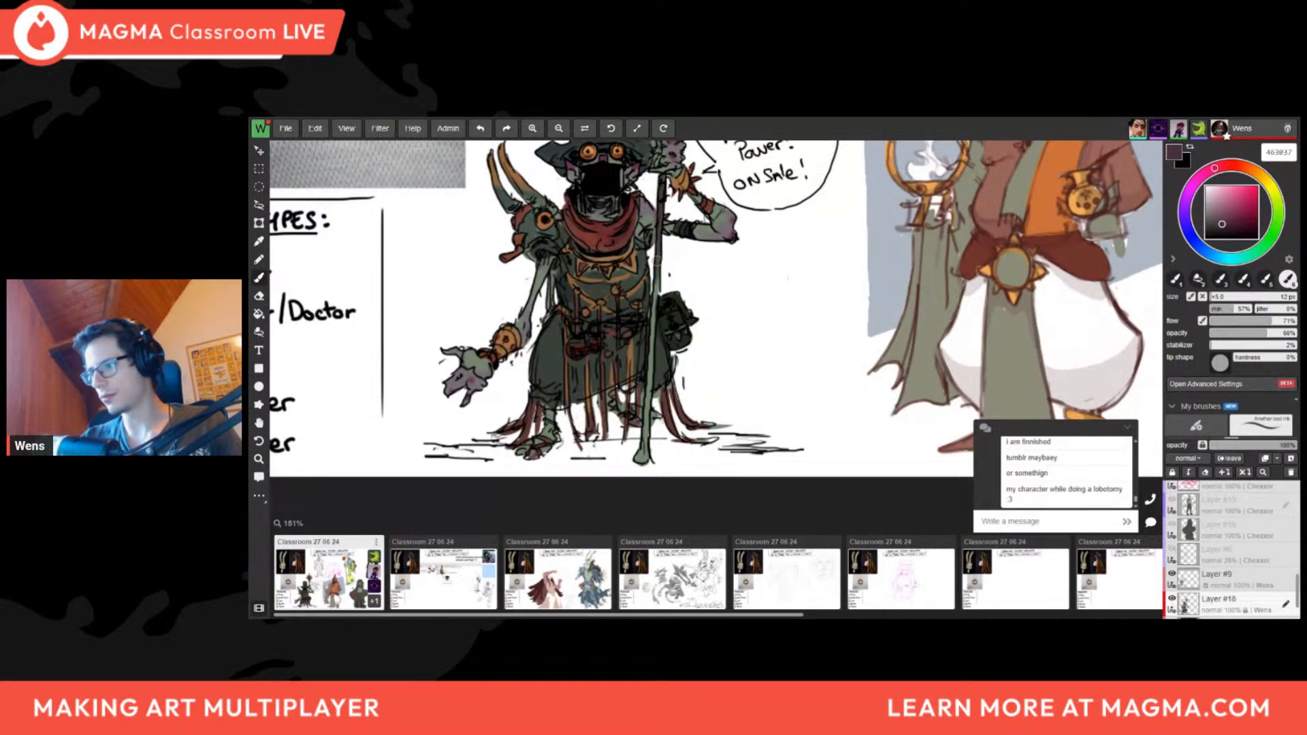
drag(651, 317, 640, 461)
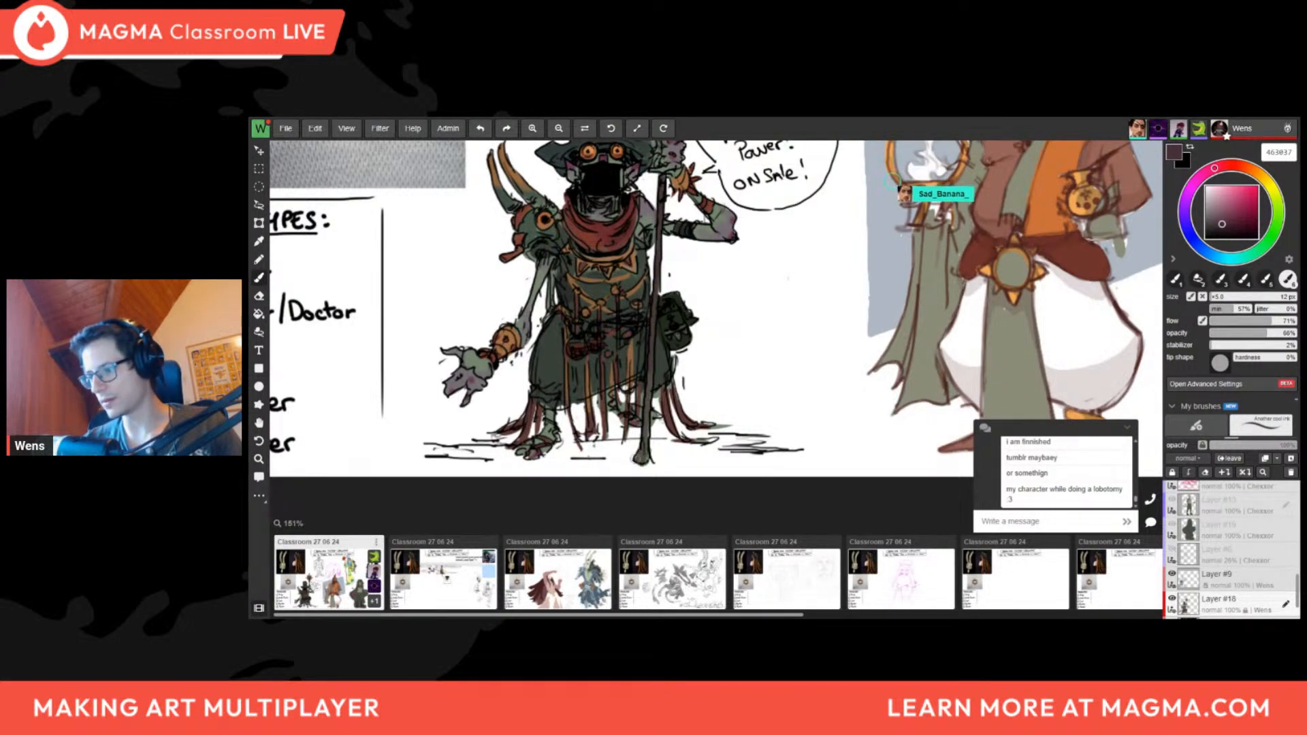
ctrl+drag(702, 349, 647, 349)
drag(712, 304, 654, 403)
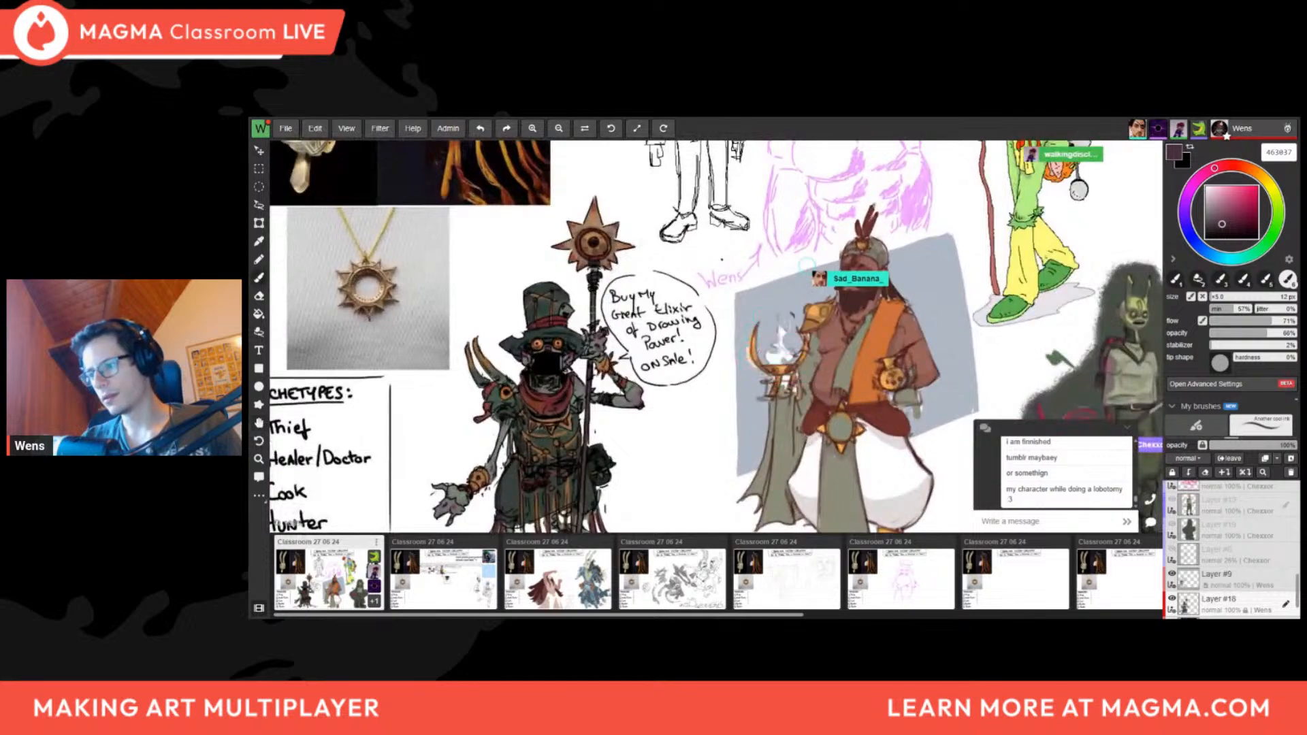
Brighten the ornament on the side of the top hat with light grey bdbfbd and warm the brush colour to b7b1a7
mouse_move(601, 280)
ctrl+mouse_down()
mouse_move(537, 281)
mouse_move(653, 295)
ctrl+mouse_up()
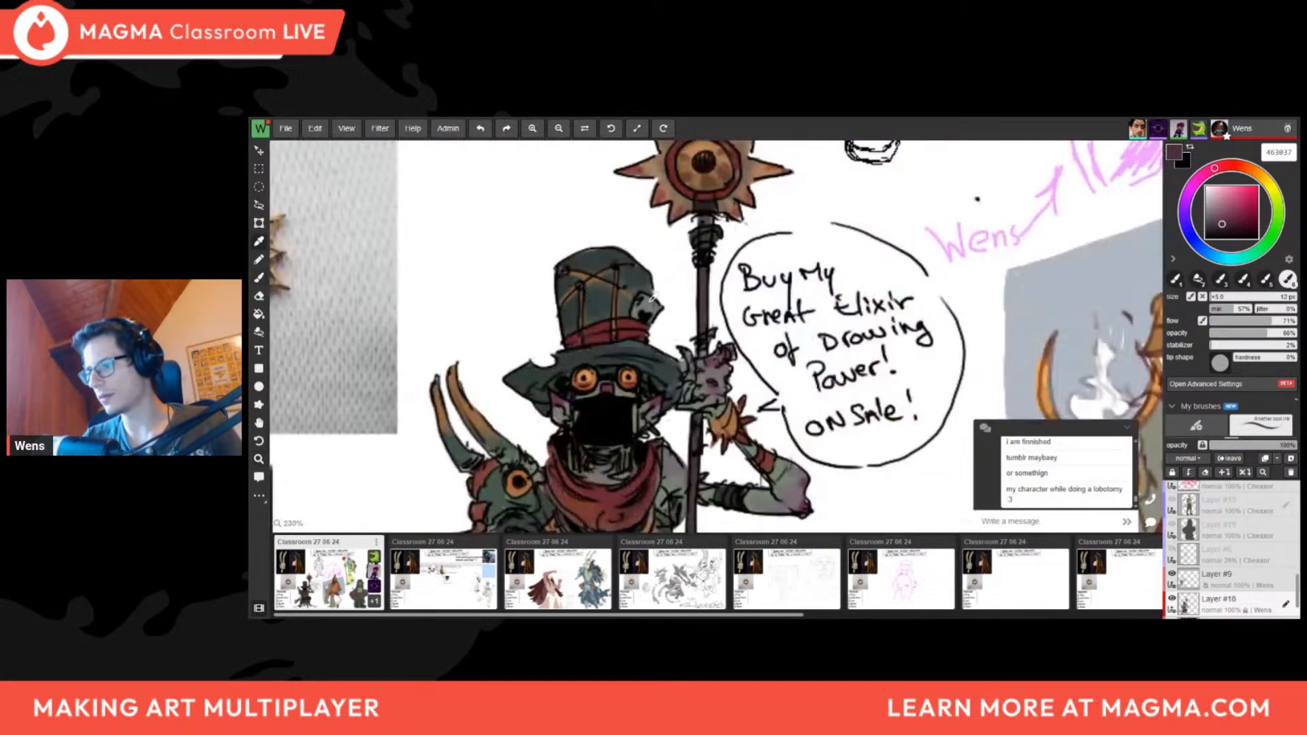
alt+click(653, 298)
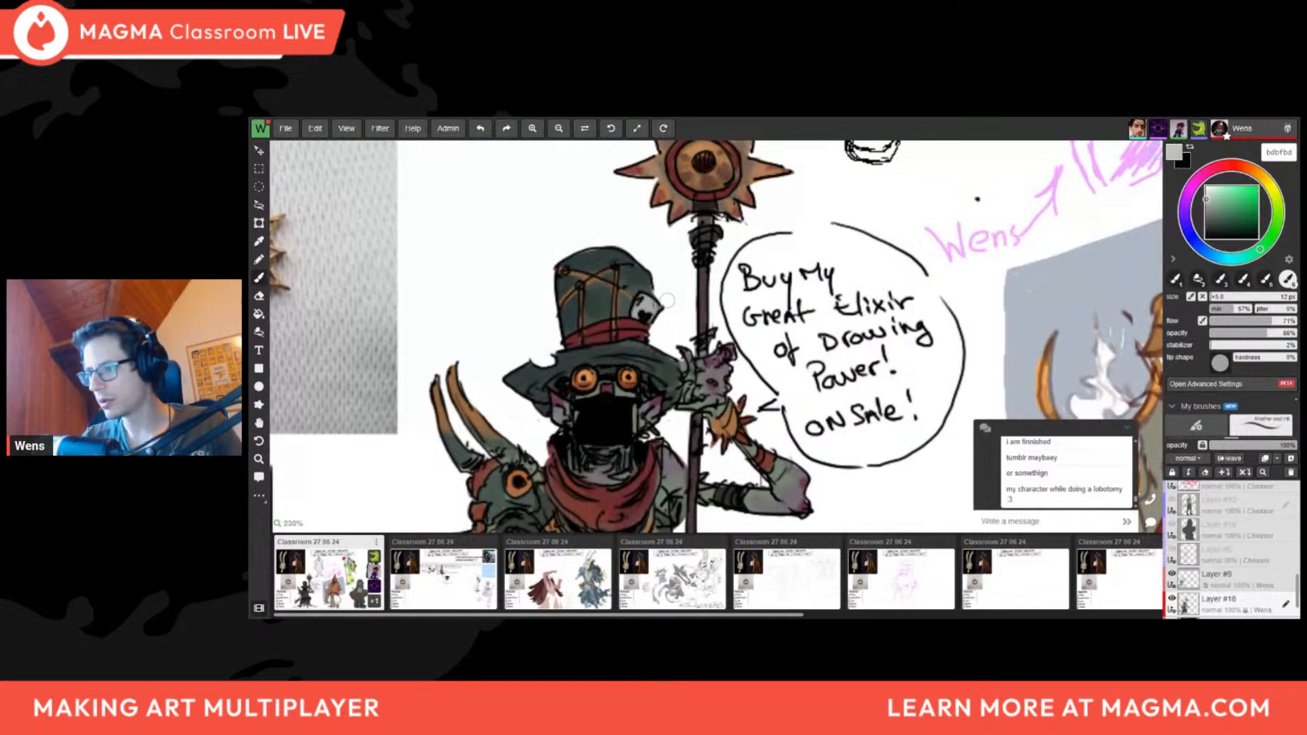
click(1210, 201)
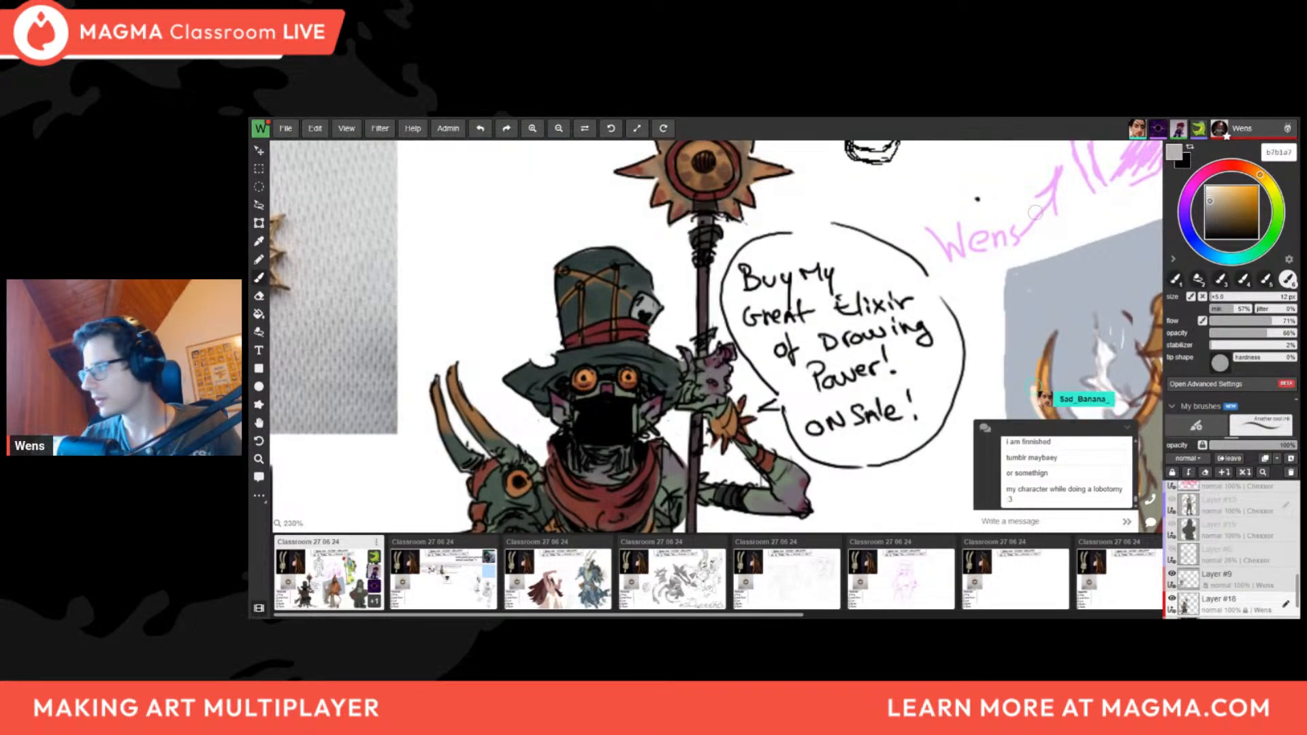
ctrl+drag(683, 301, 599, 314)
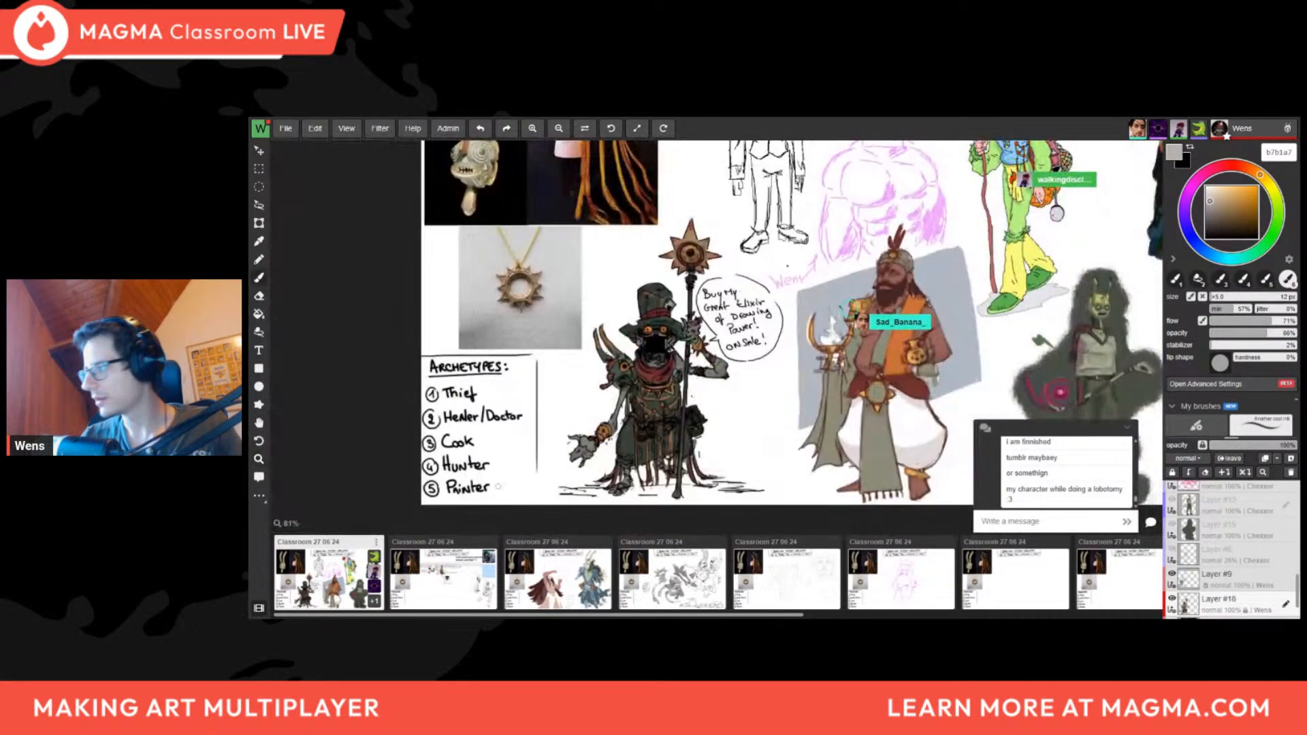
Duplicate Layer #18 holding the top-hatted character and hide the original layer
scroll(600, 315, up, 3)
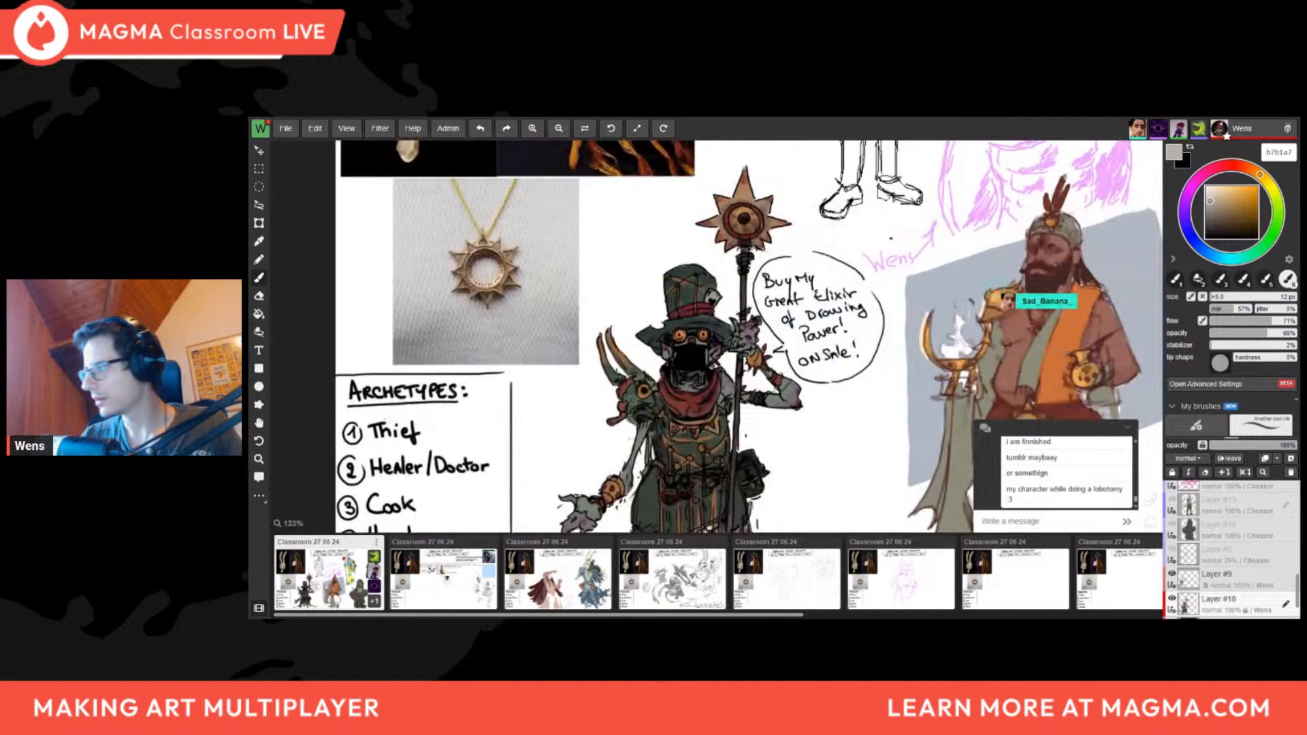
scroll(1215, 572, down, 1)
right_click(1220, 571)
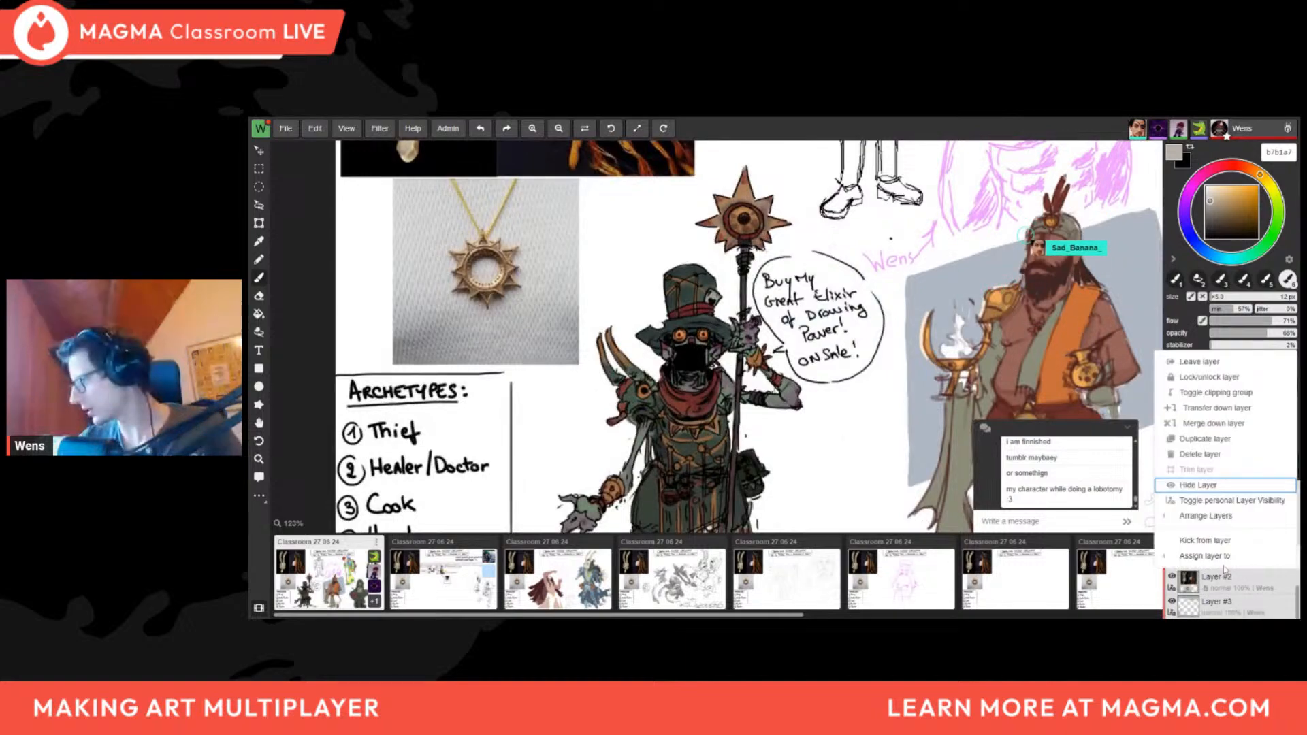
click(1202, 441)
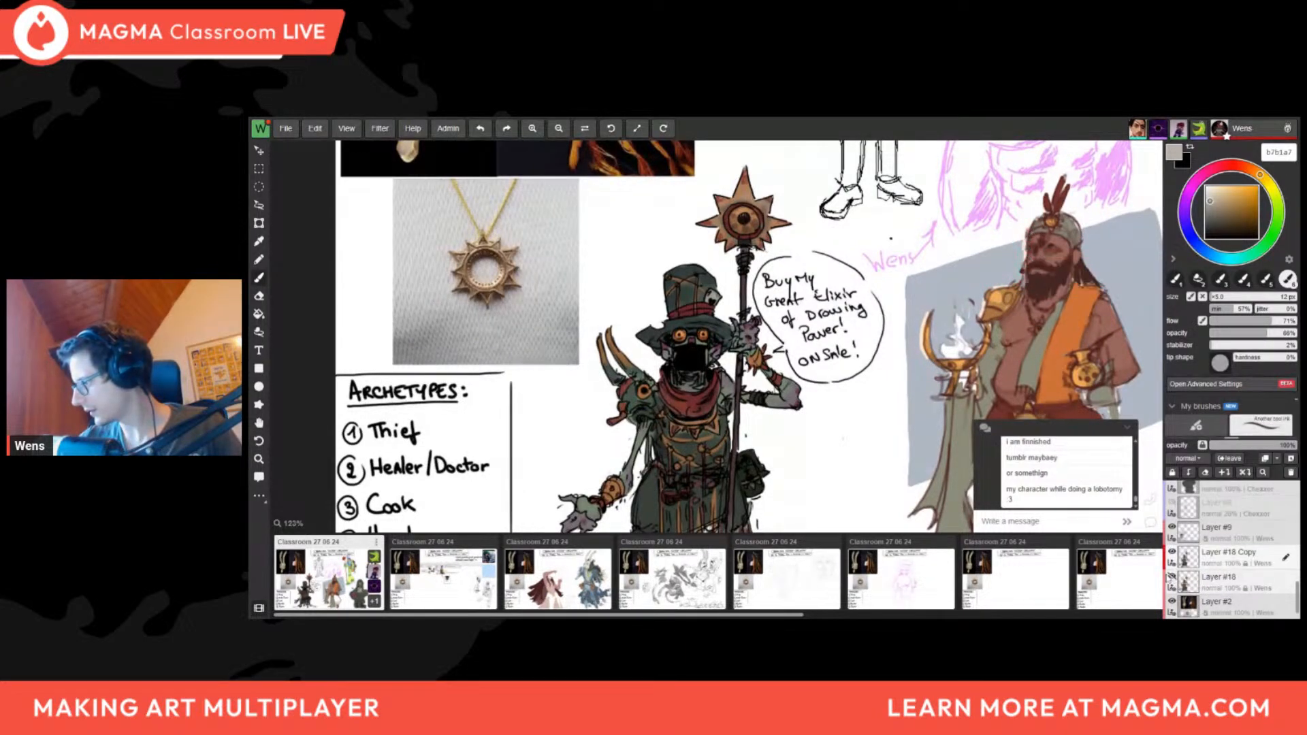
click(1172, 577)
scroll(870, 448, down, 3)
middle_drag(381, 226, 259, 224)
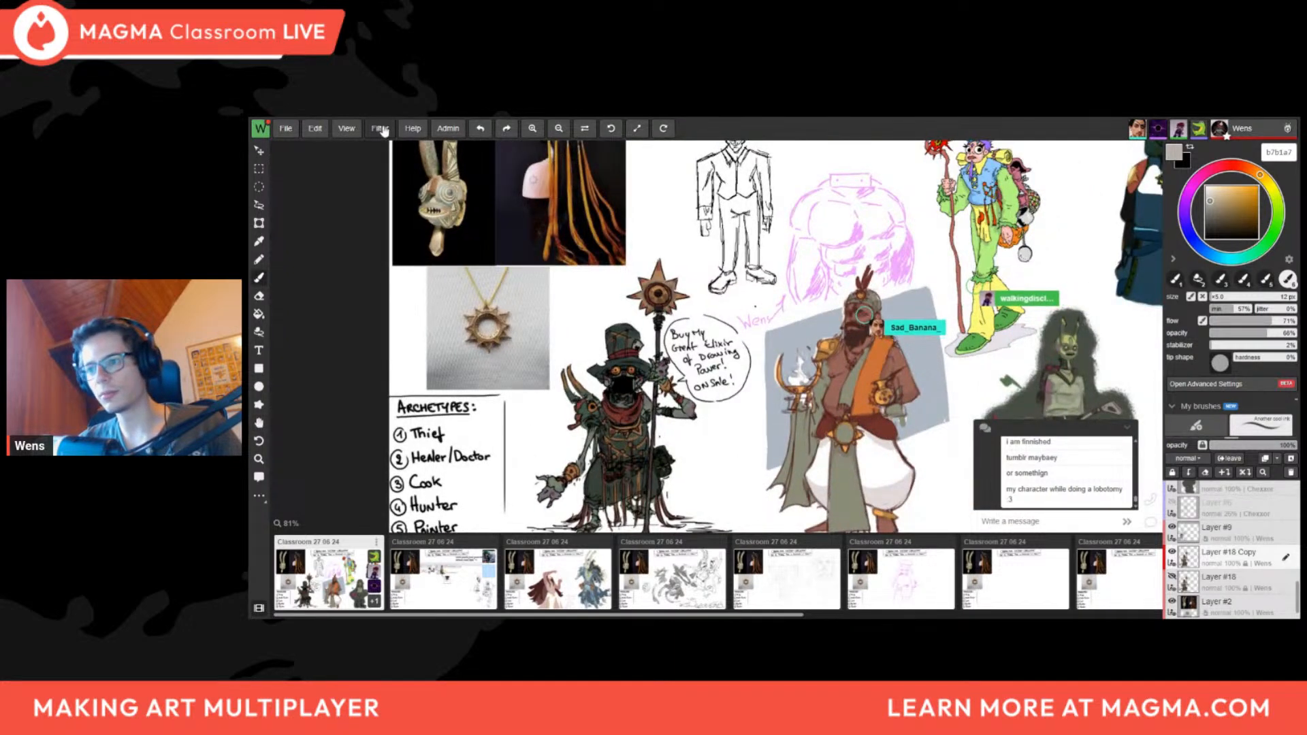
click(380, 129)
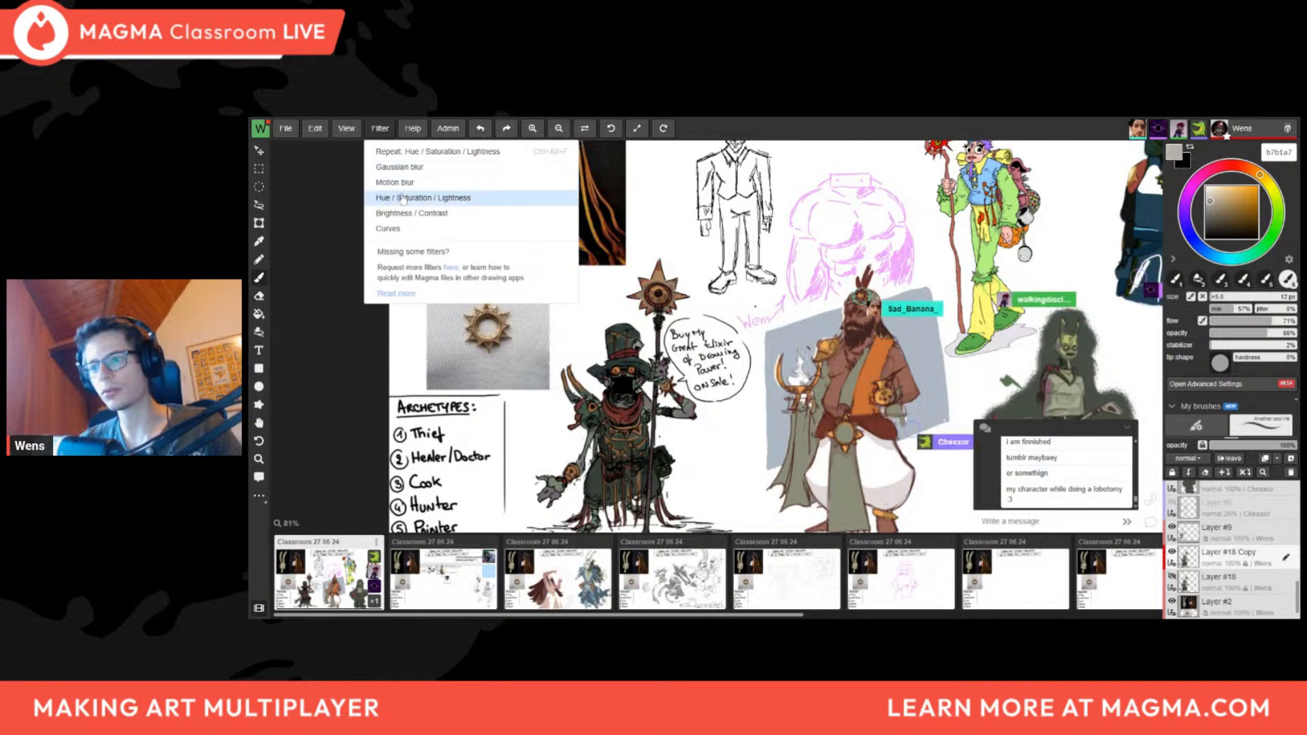
click(404, 198)
drag(374, 315, 570, 275)
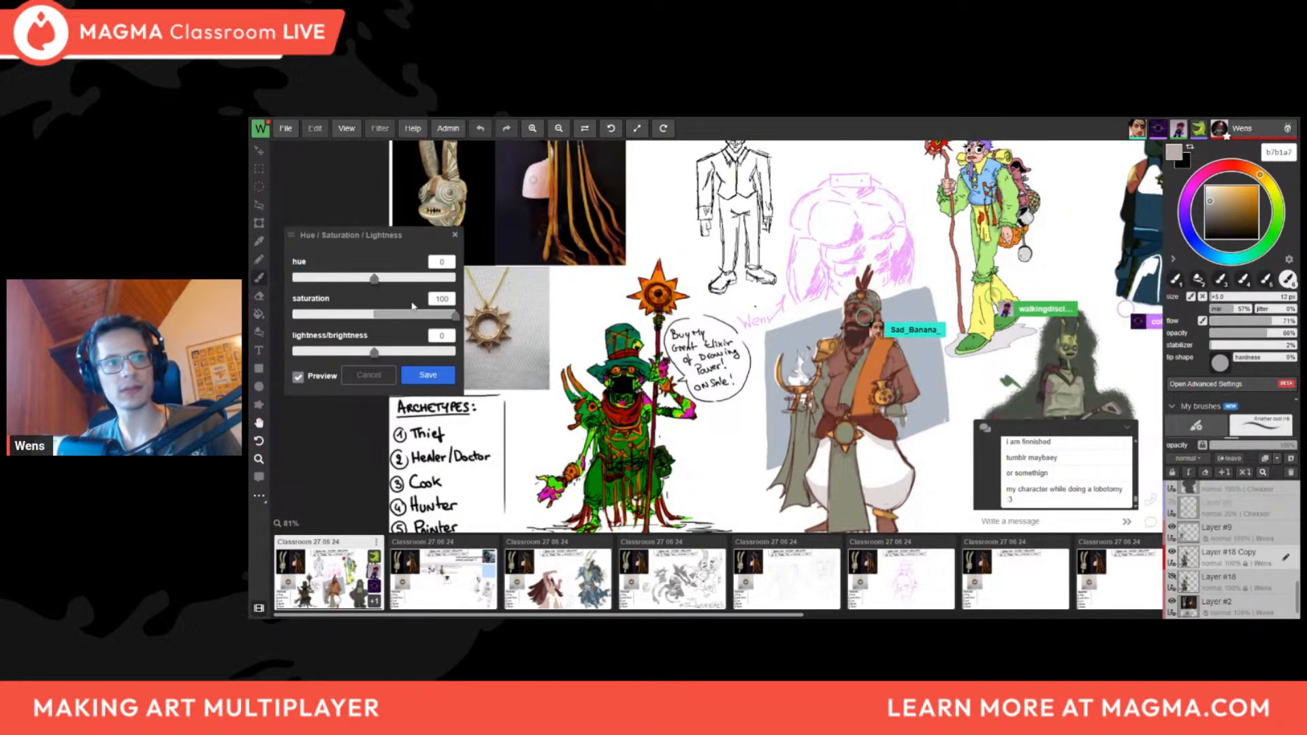
drag(413, 314, 426, 282)
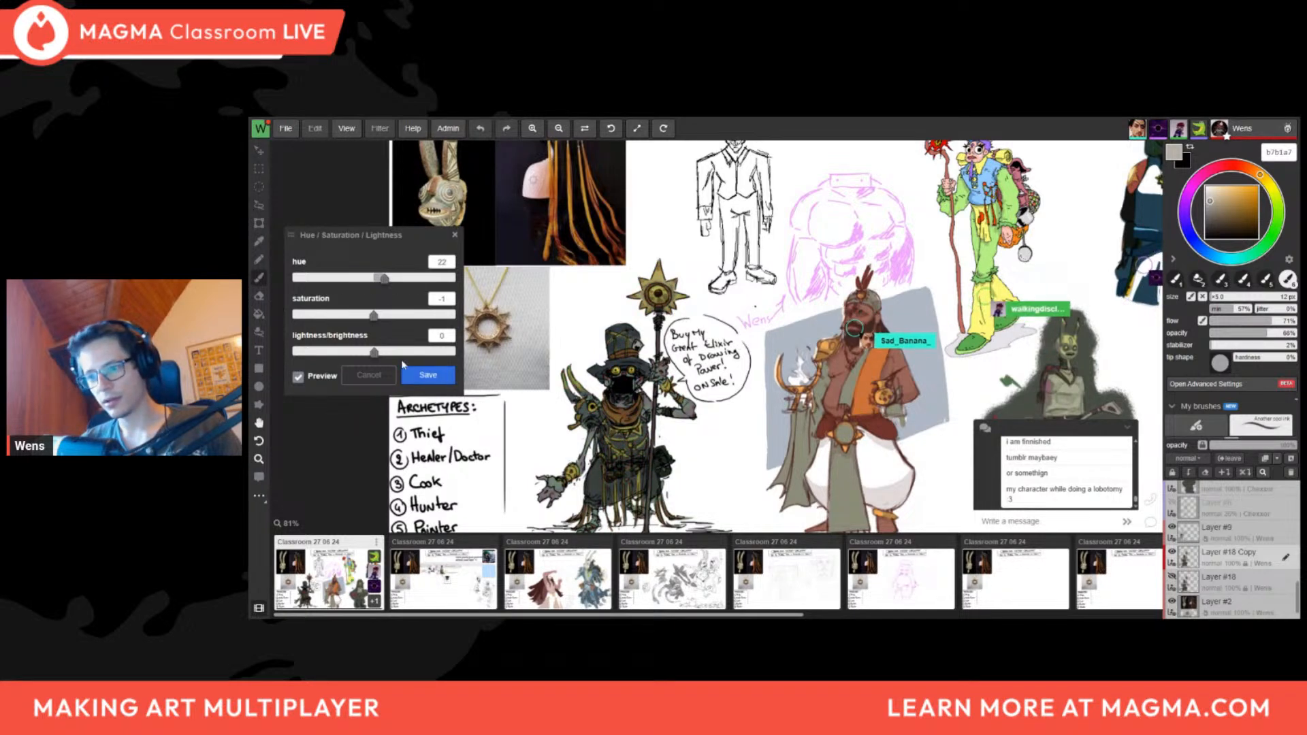
click(369, 375)
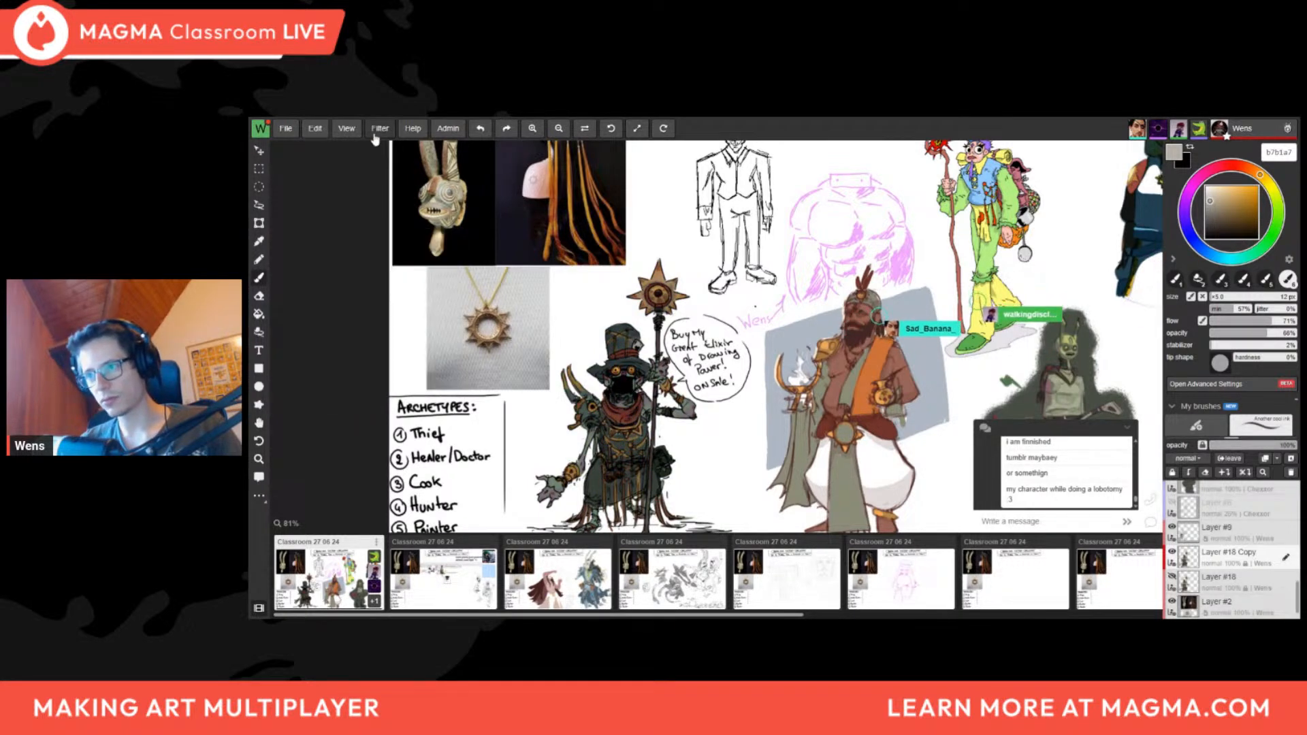
Start a Curves adjustment on the copied character layer and raise the RGB curve slightly in the darker midtones
click(412, 128)
click(380, 128)
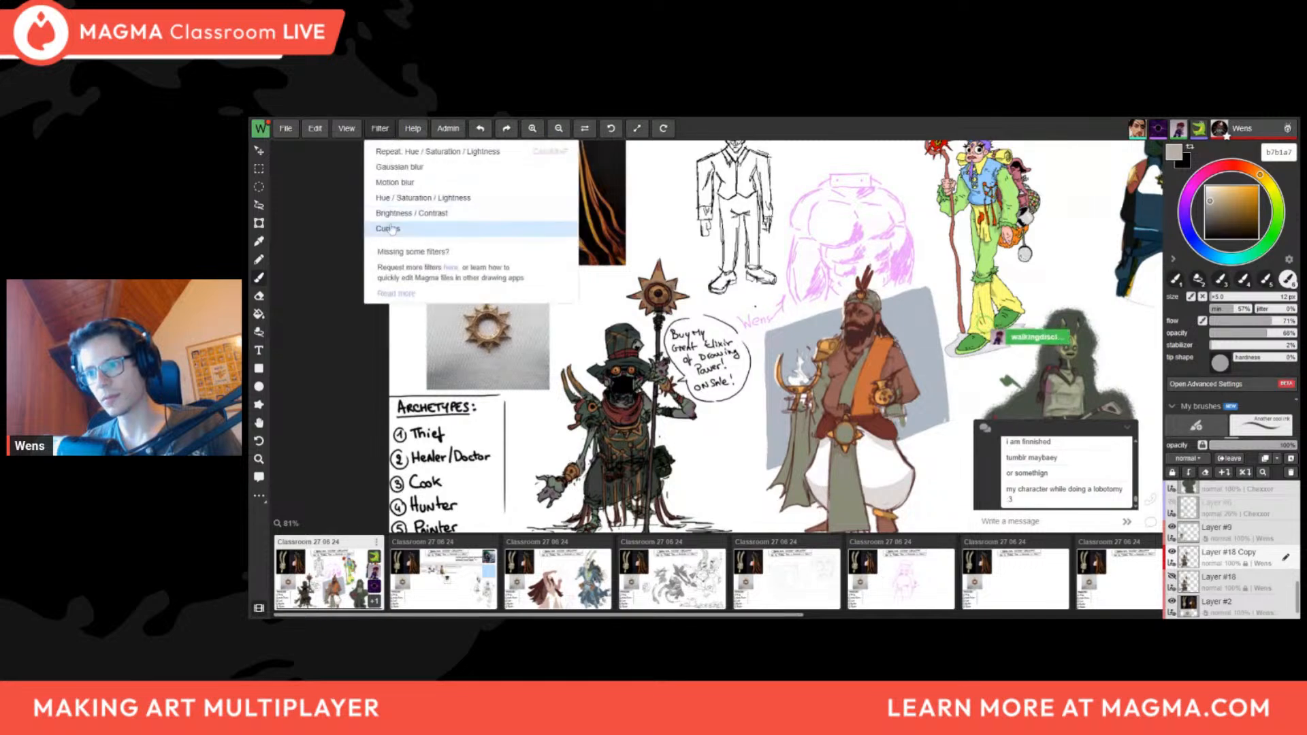
click(392, 214)
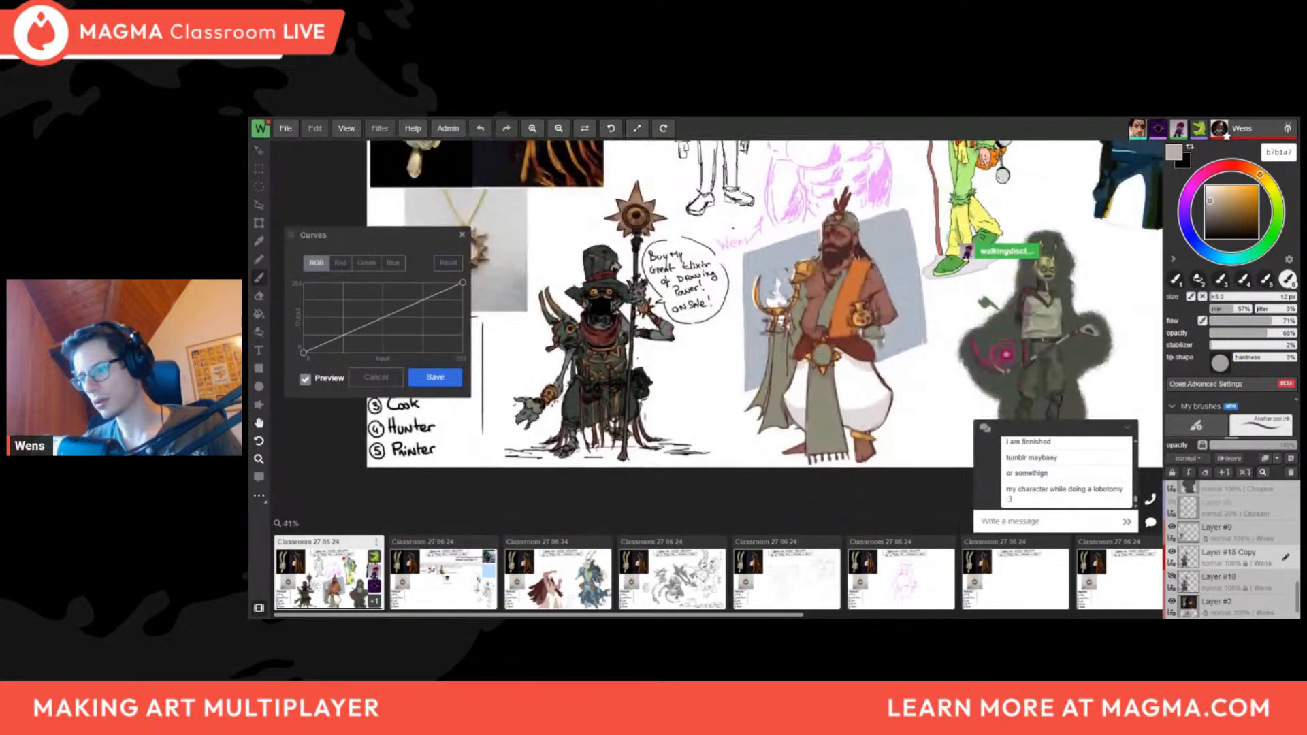
scroll(748, 341, up, 3)
drag(377, 322, 350, 333)
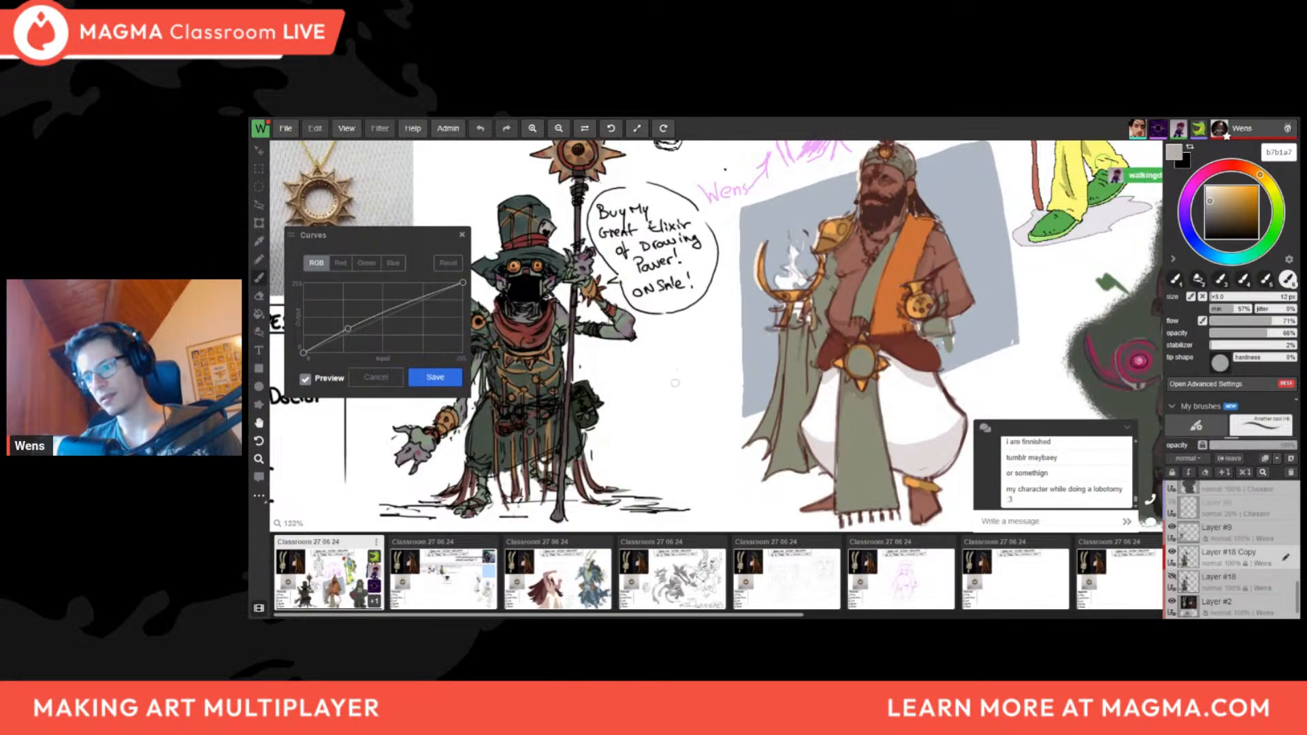
scroll(718, 395, down, 5)
scroll(719, 395, up, 1)
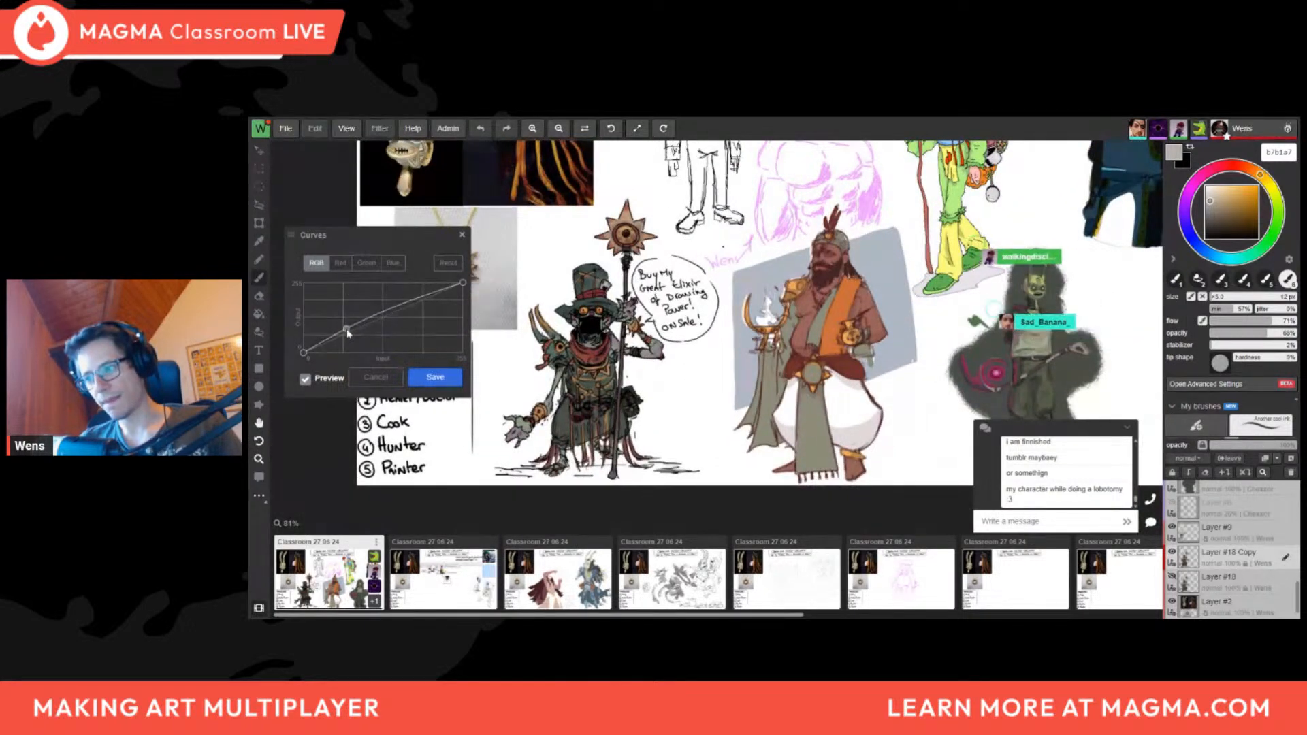
drag(347, 330, 372, 320)
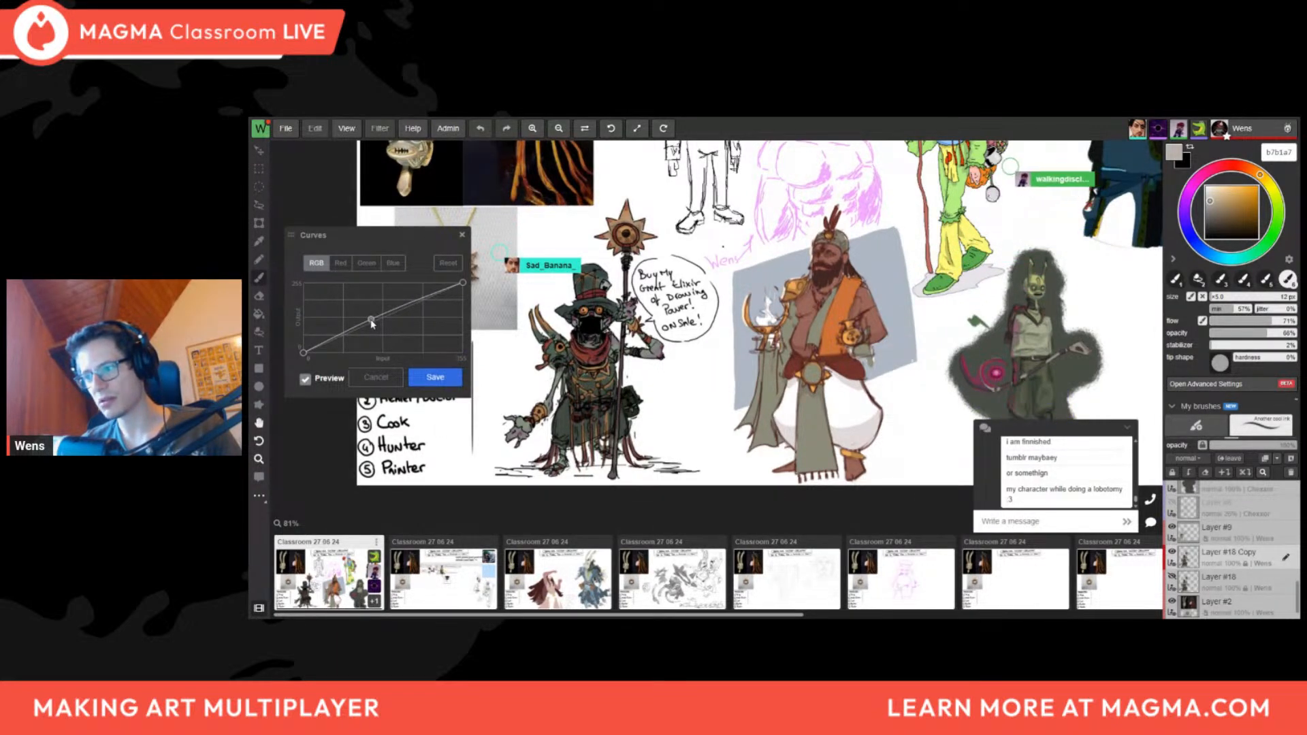
Bend the red channel's curve up and down to test the tint, settling slightly above the diagonal in the darker midtones
click(340, 263)
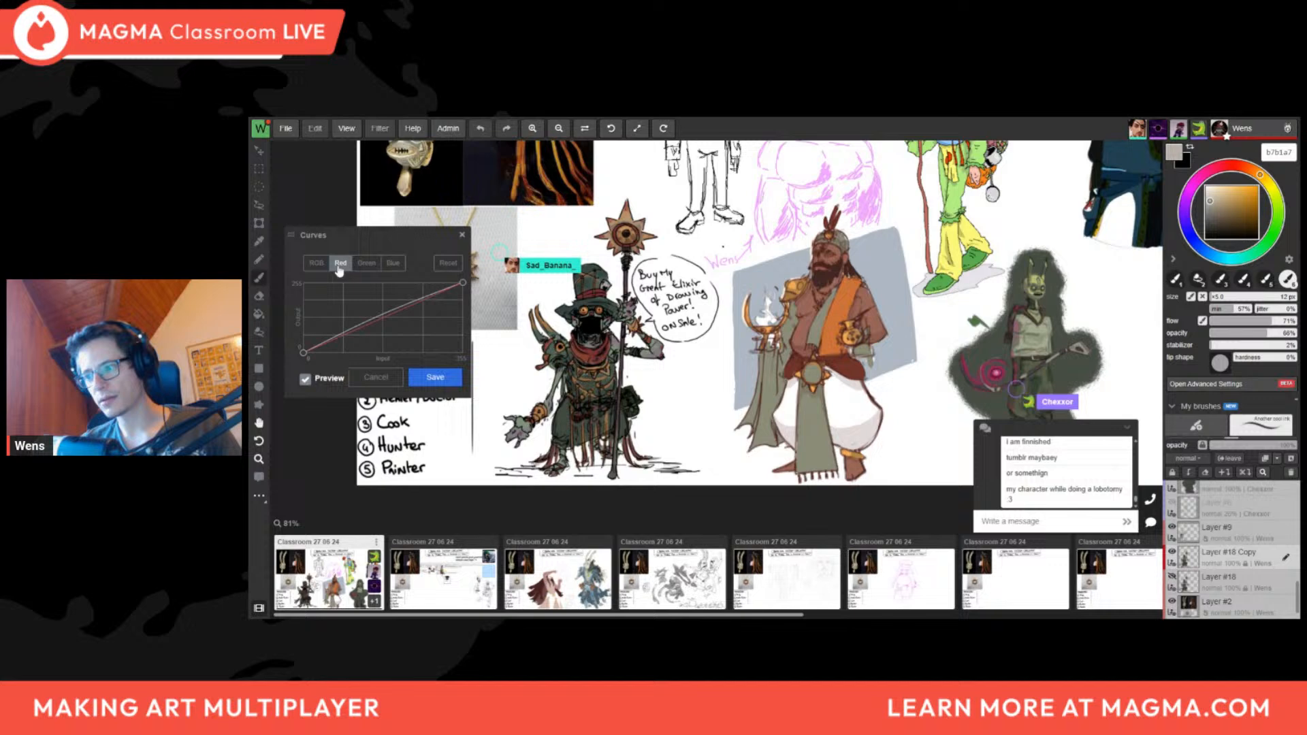
click(371, 319)
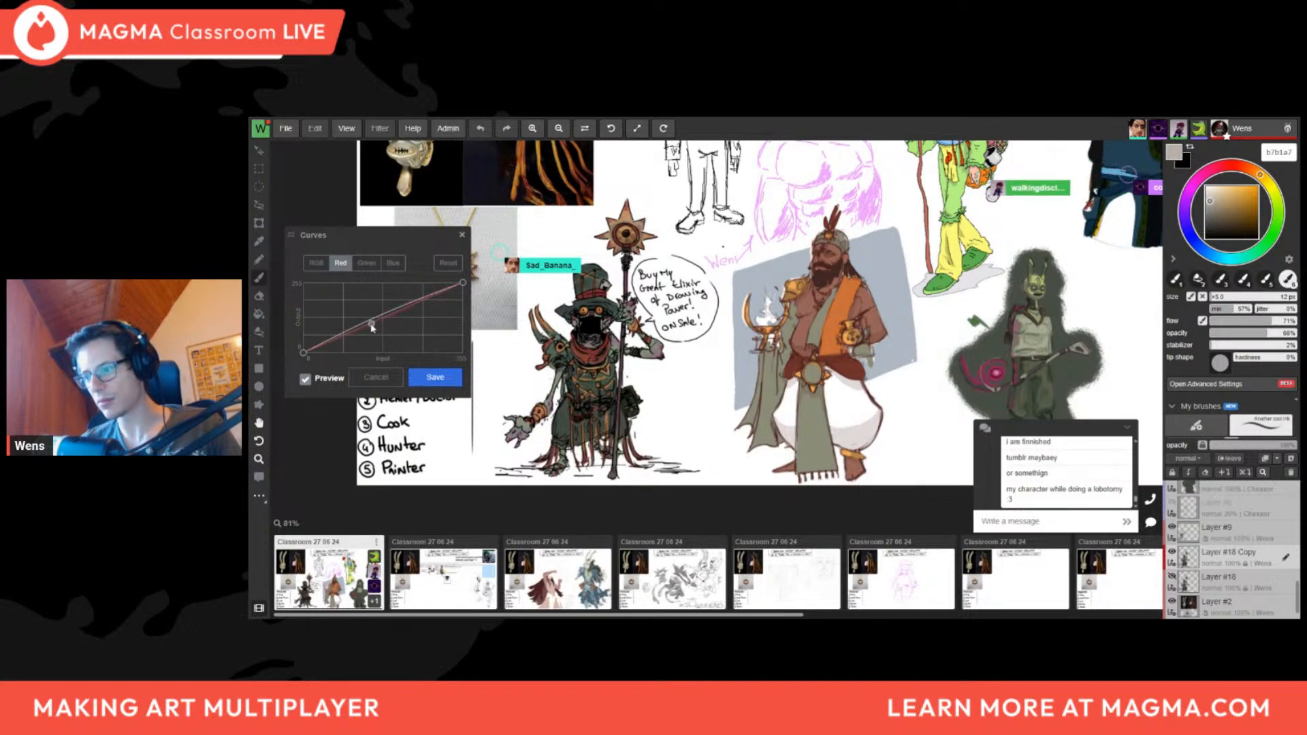
drag(368, 325, 366, 324)
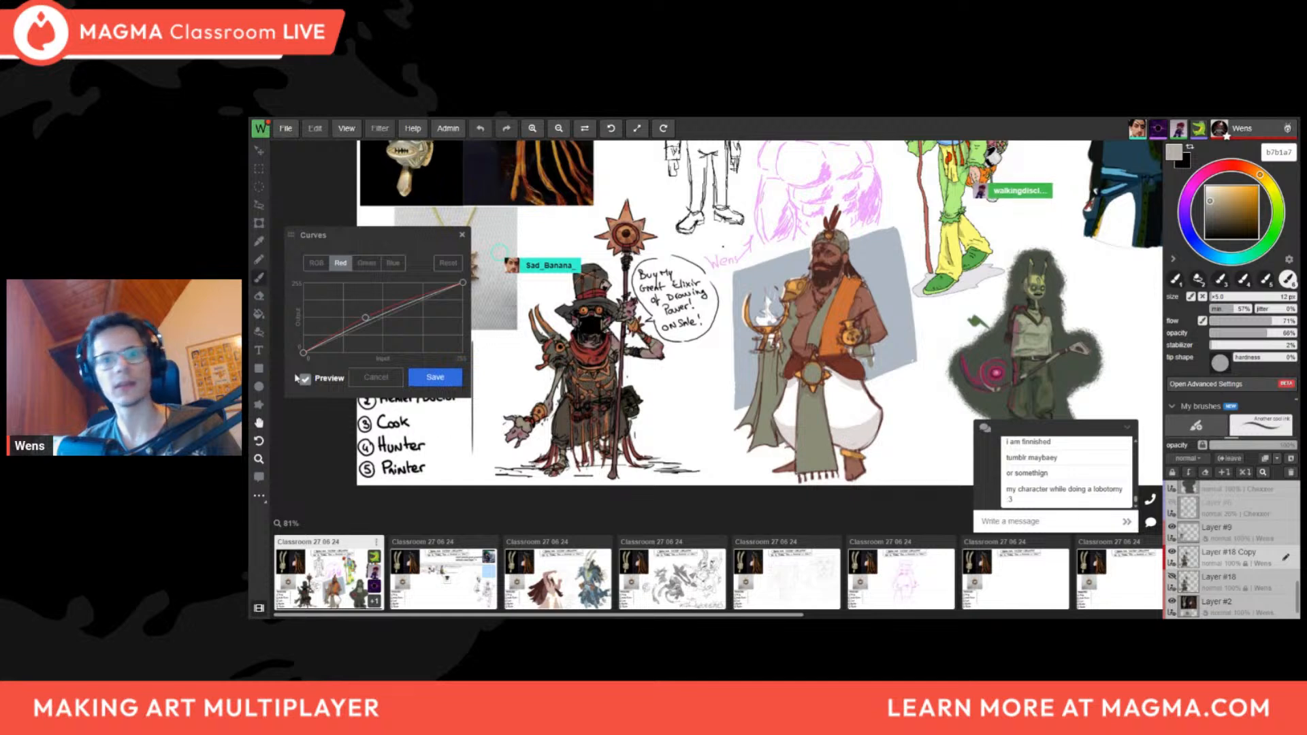
drag(367, 318, 373, 329)
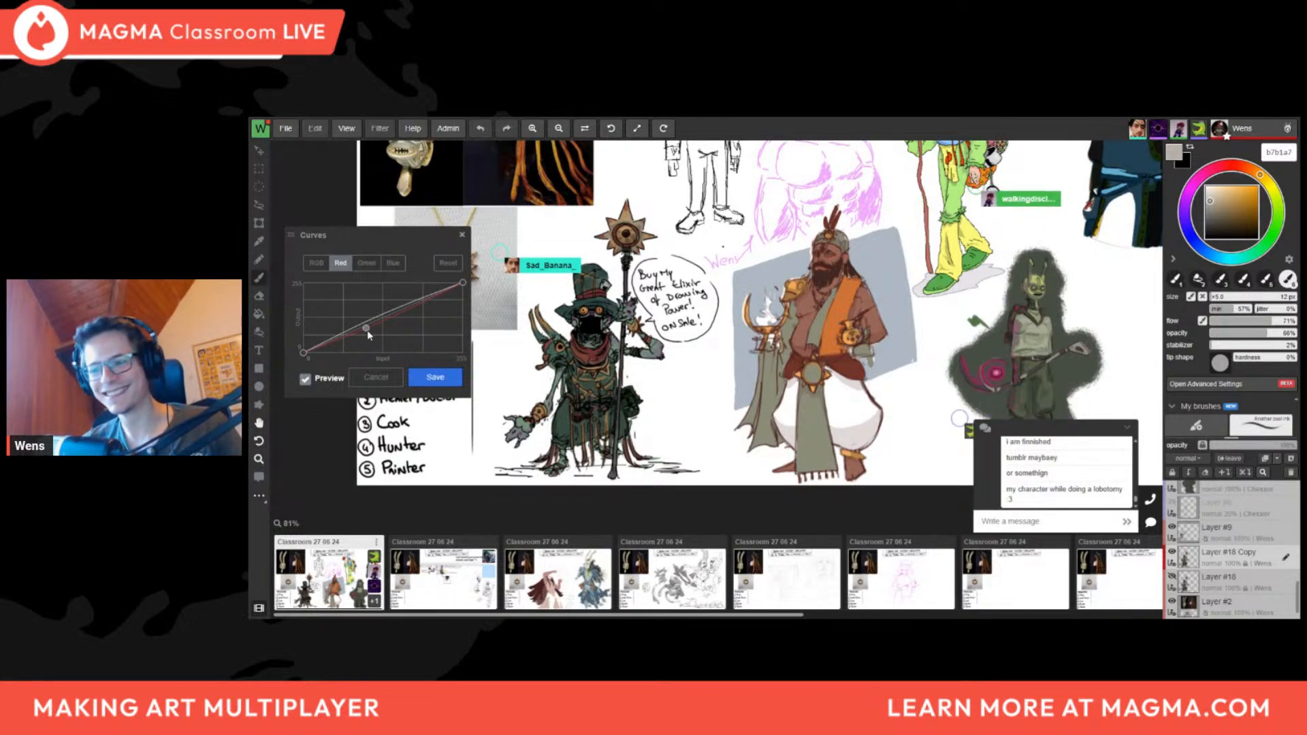
drag(357, 324, 361, 324)
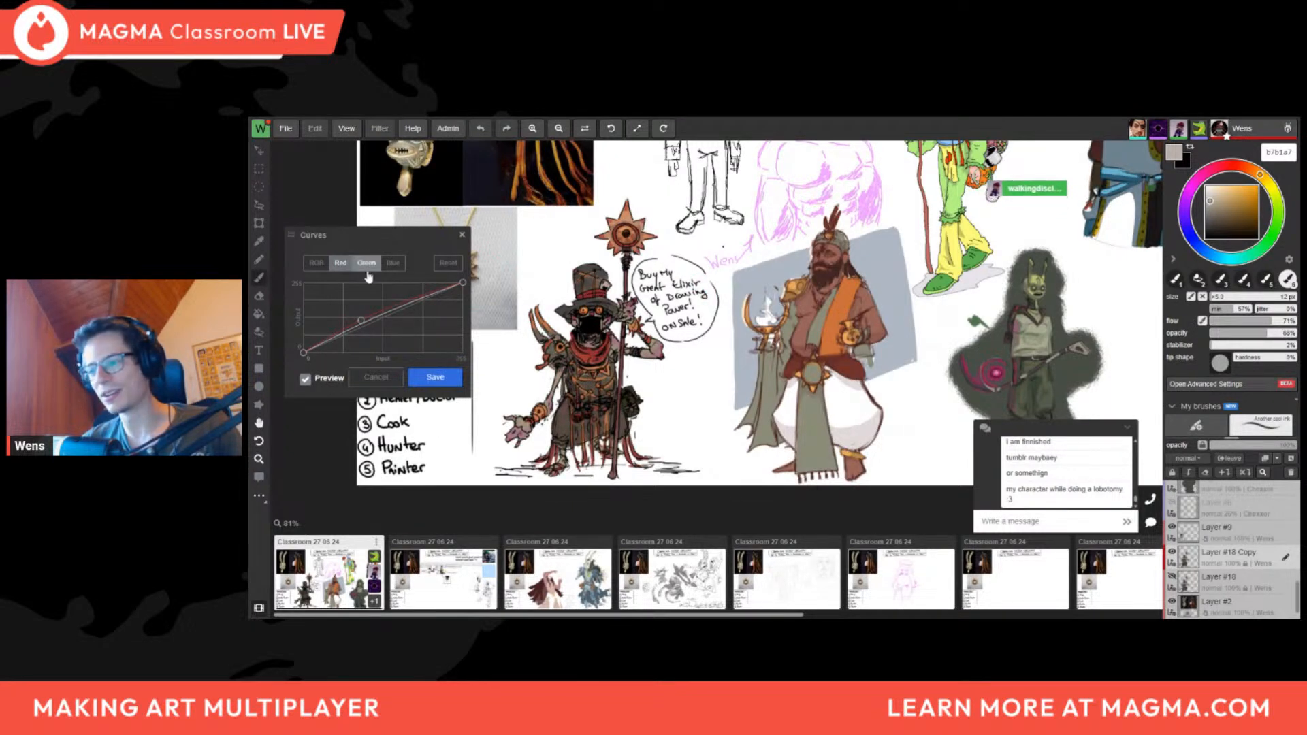
click(343, 263)
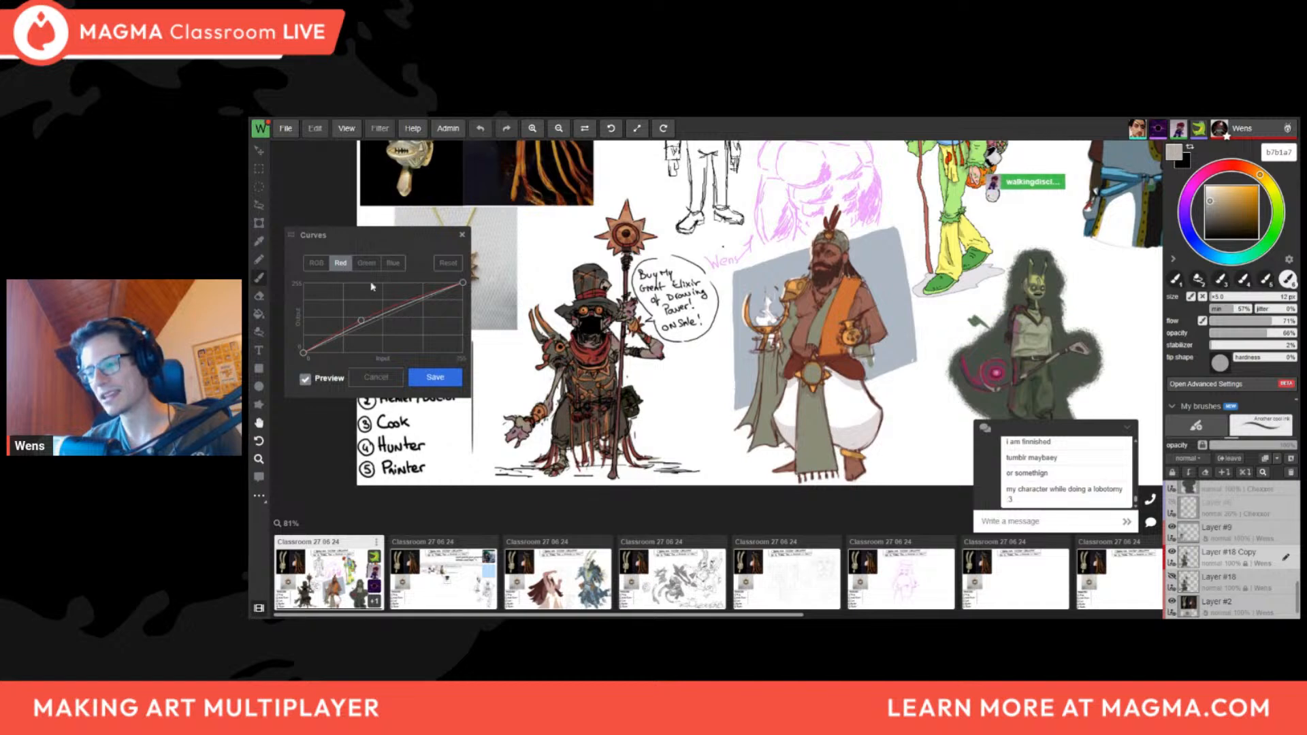
Lower the green channel's curve slightly in the midtones and apply the Curves adjustment to the copied character layer
drag(361, 322, 379, 325)
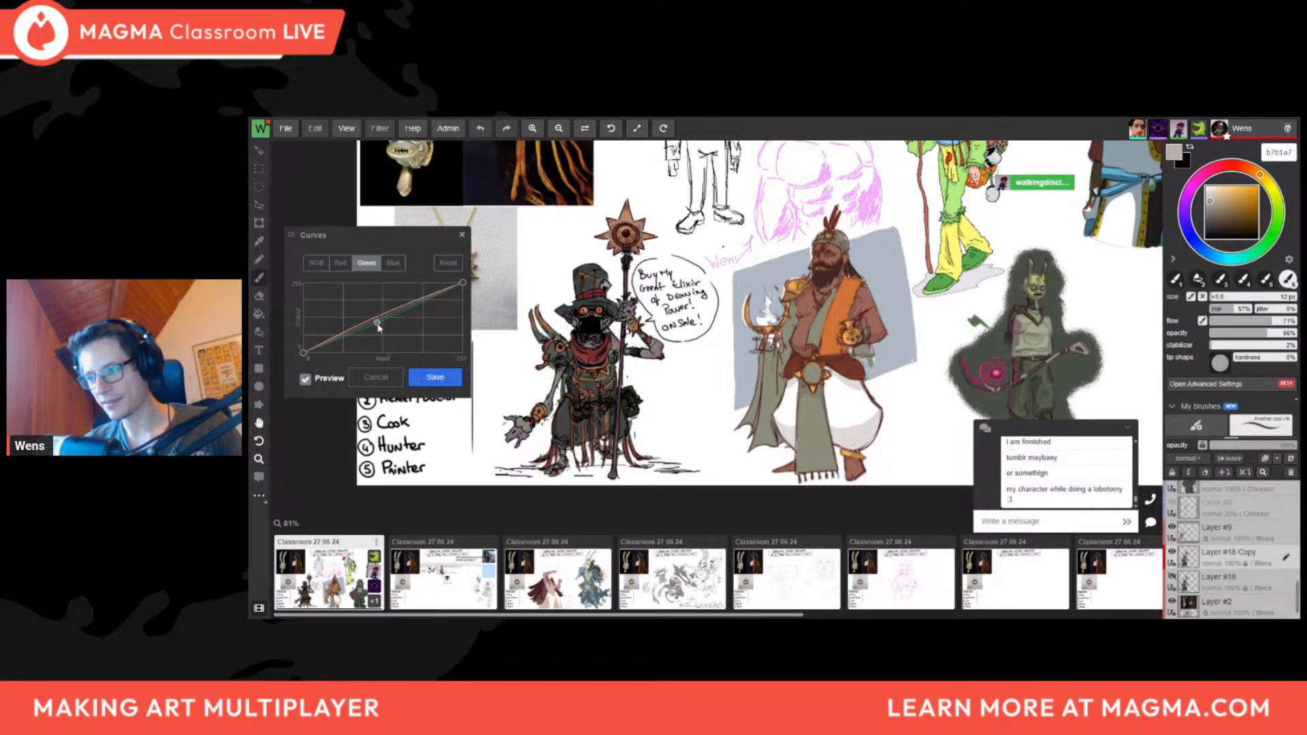
scroll(667, 374, down, 4)
scroll(676, 327, up, 5)
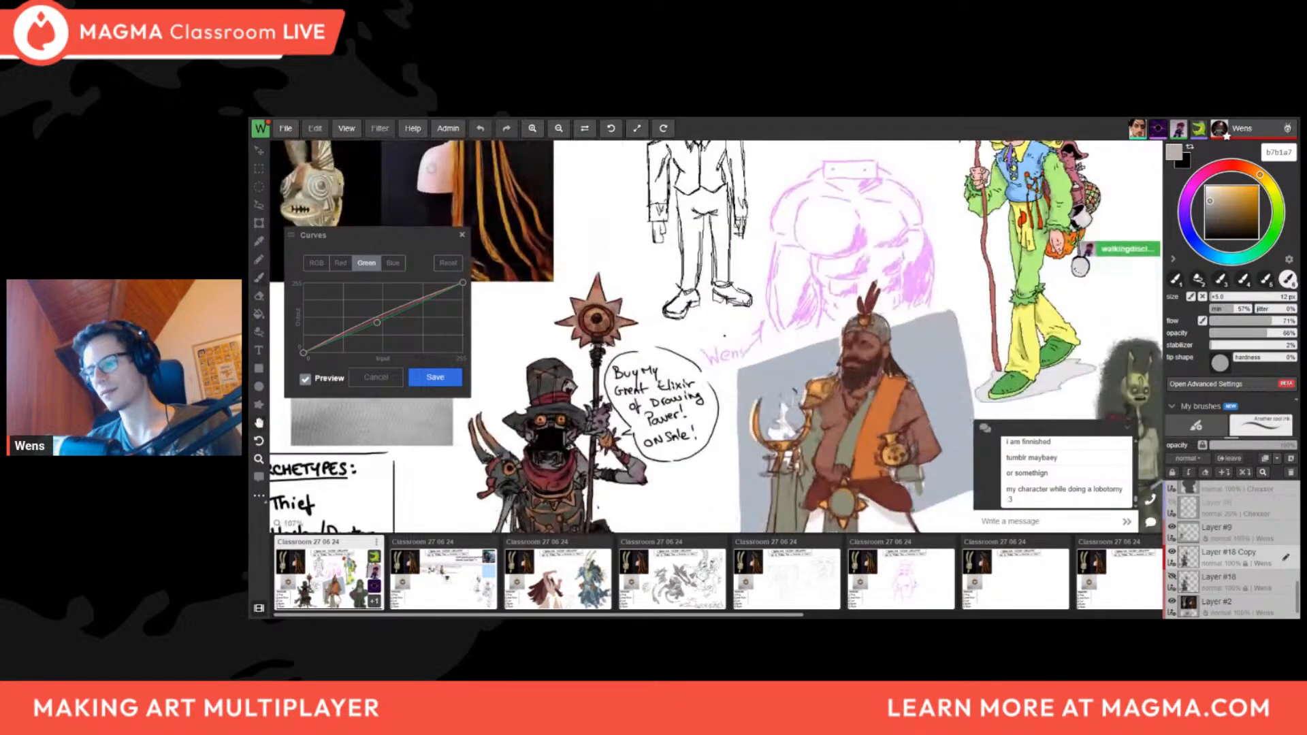
middle_drag(676, 323, 684, 264)
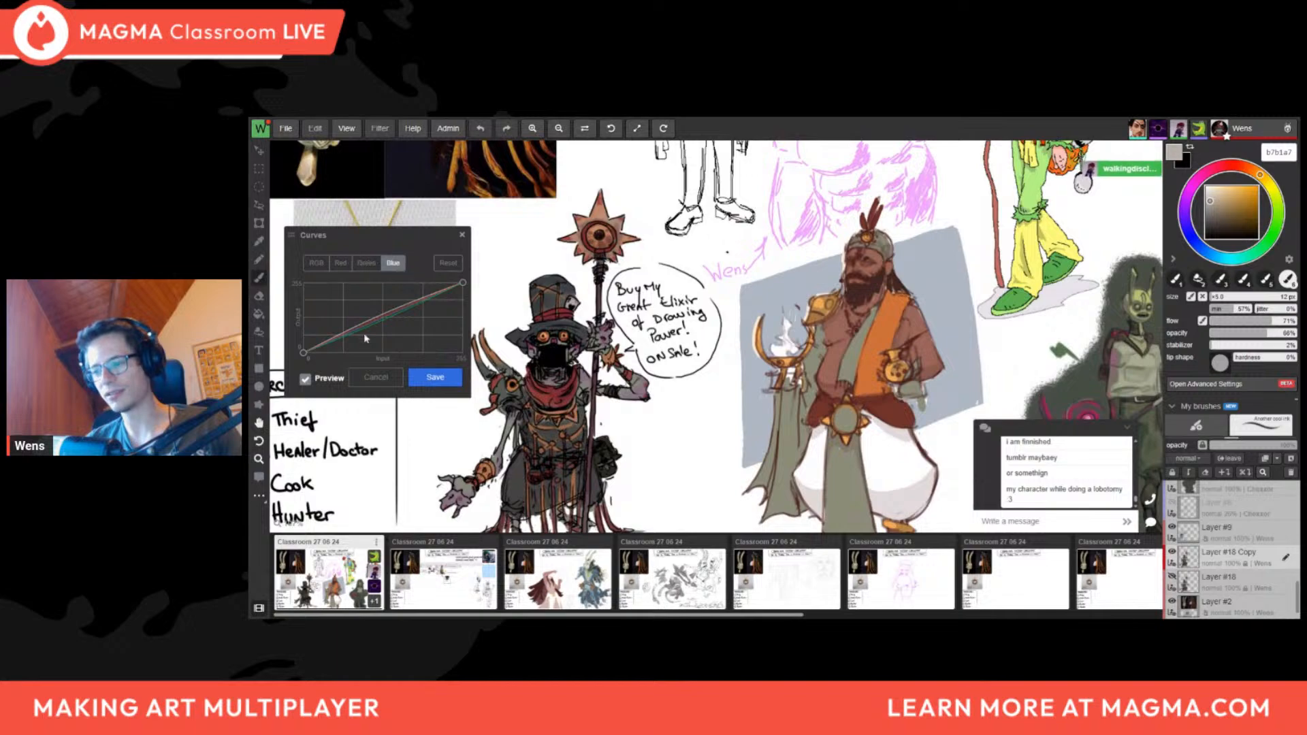
click(417, 380)
Compare the recoloured character copy with the original Layer #18 by toggling the layers' visibility
scroll(656, 401, down, 3)
scroll(549, 428, up, 3)
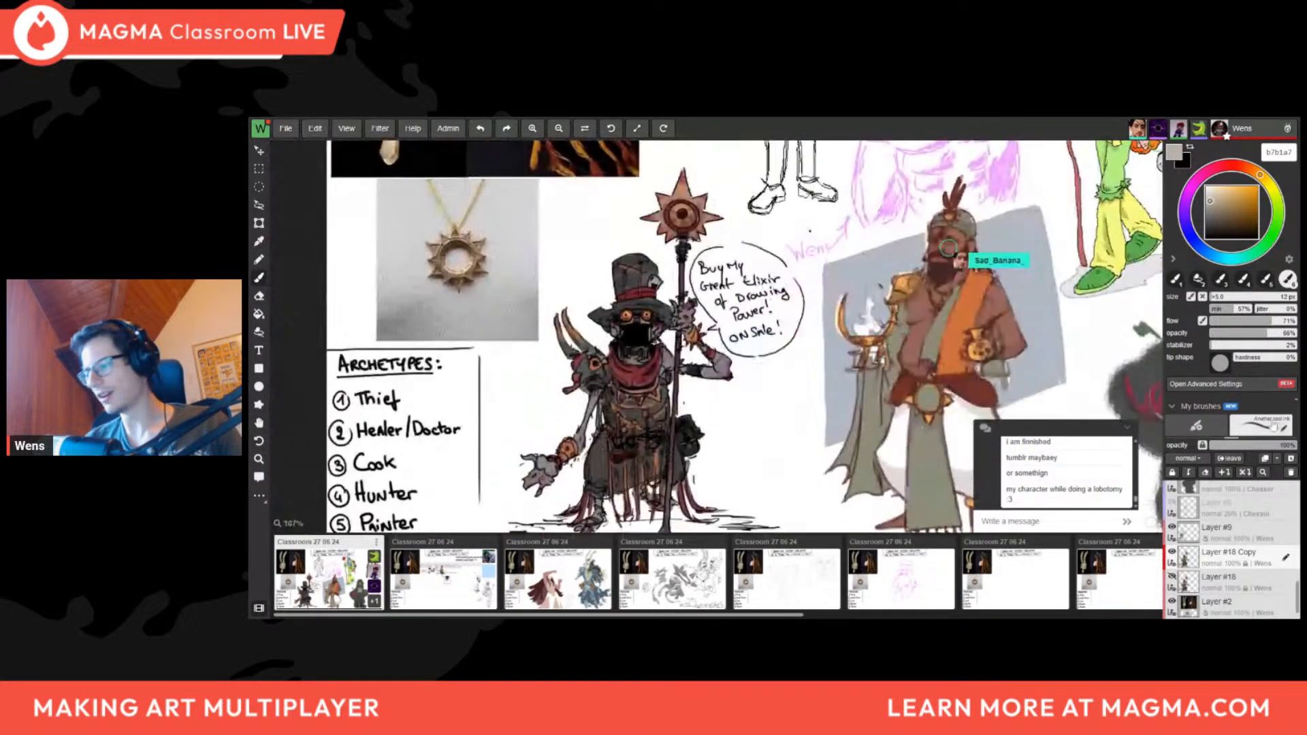
click(1171, 553)
click(1172, 553)
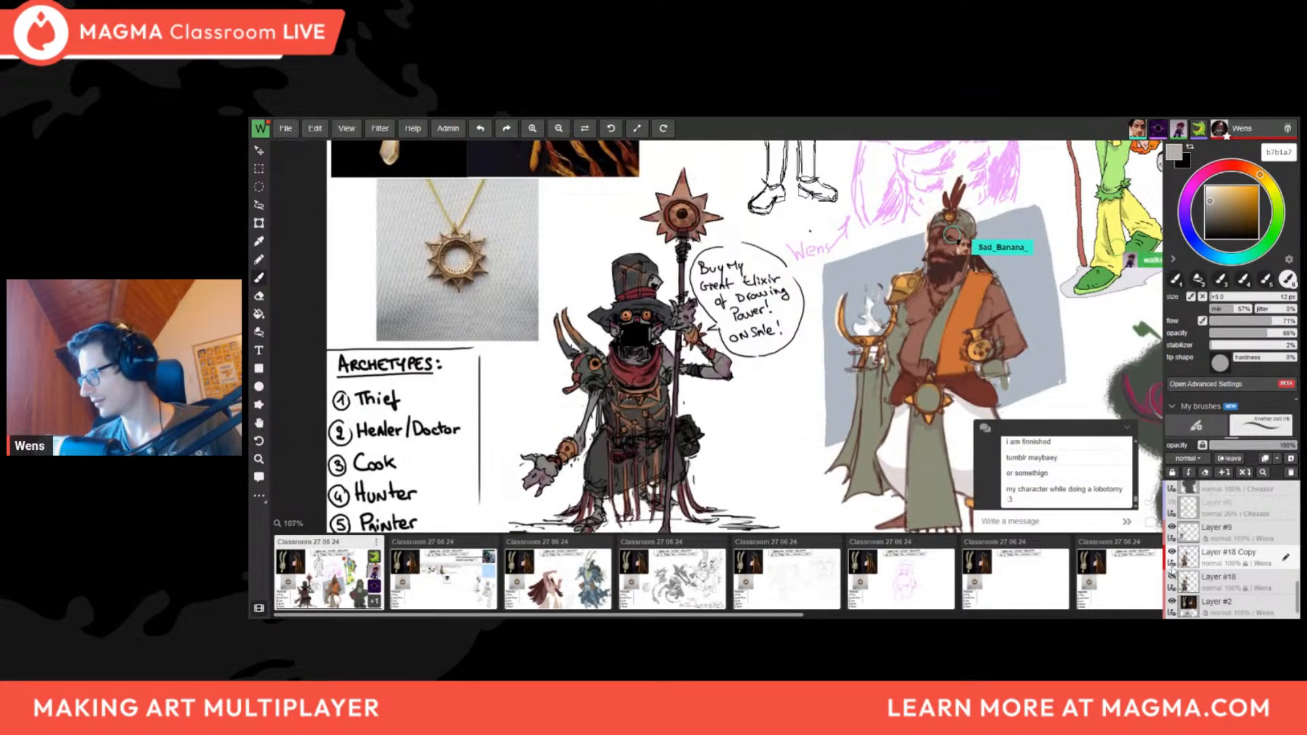
click(1171, 553)
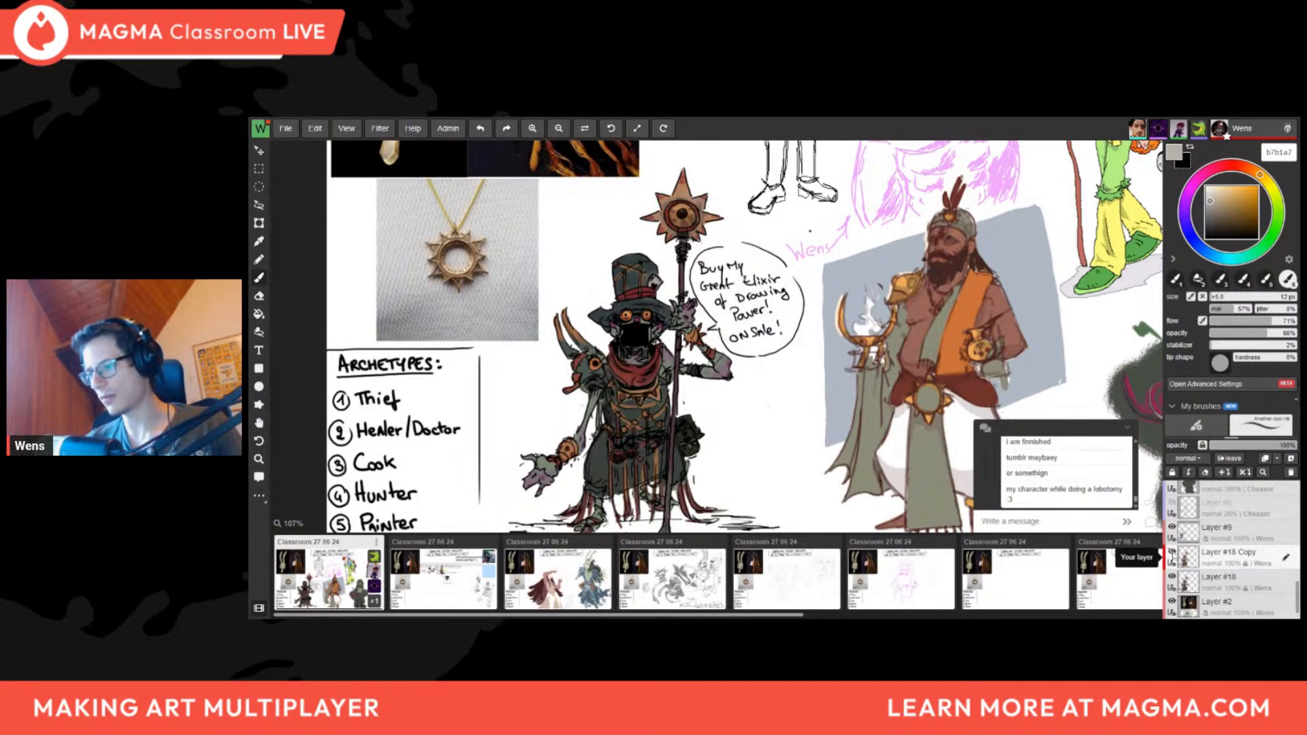
Examine the recoloured character alongside the other participants' designs across the whole challenge canvas and in close-up
scroll(691, 324, down, 3)
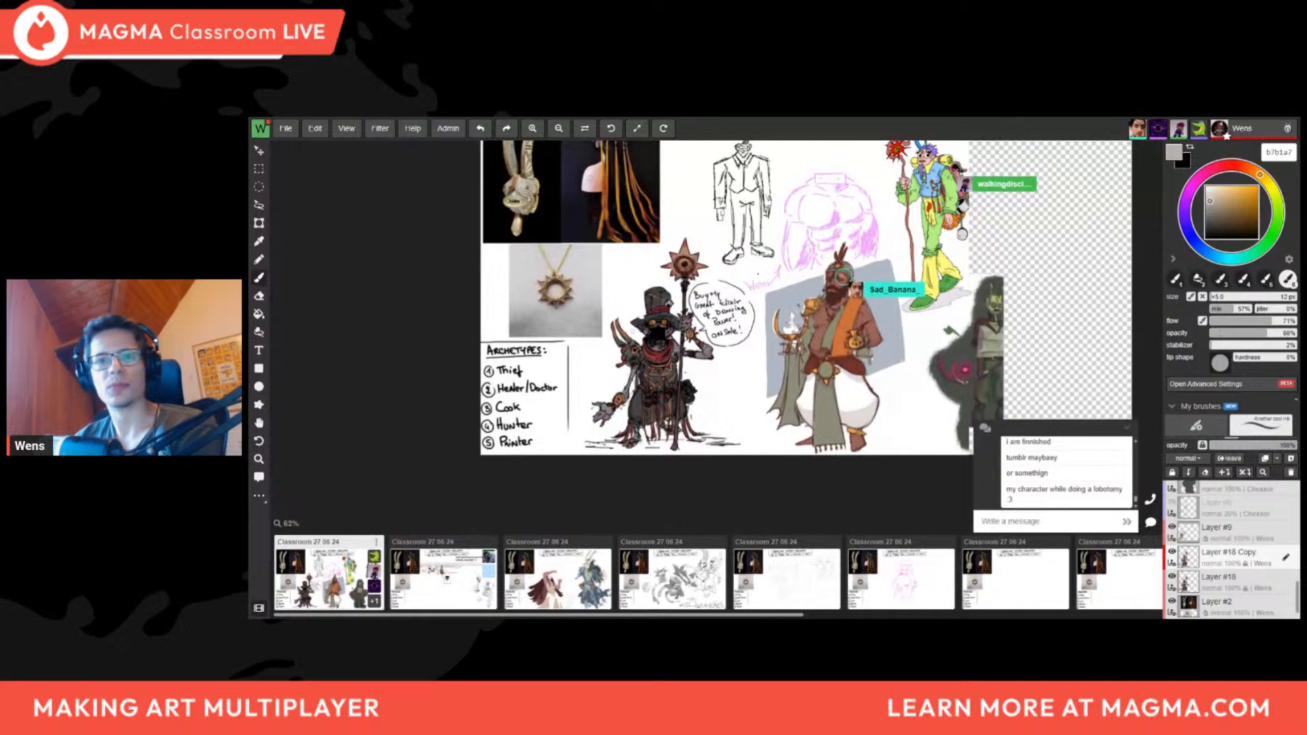
scroll(564, 340, down, 2)
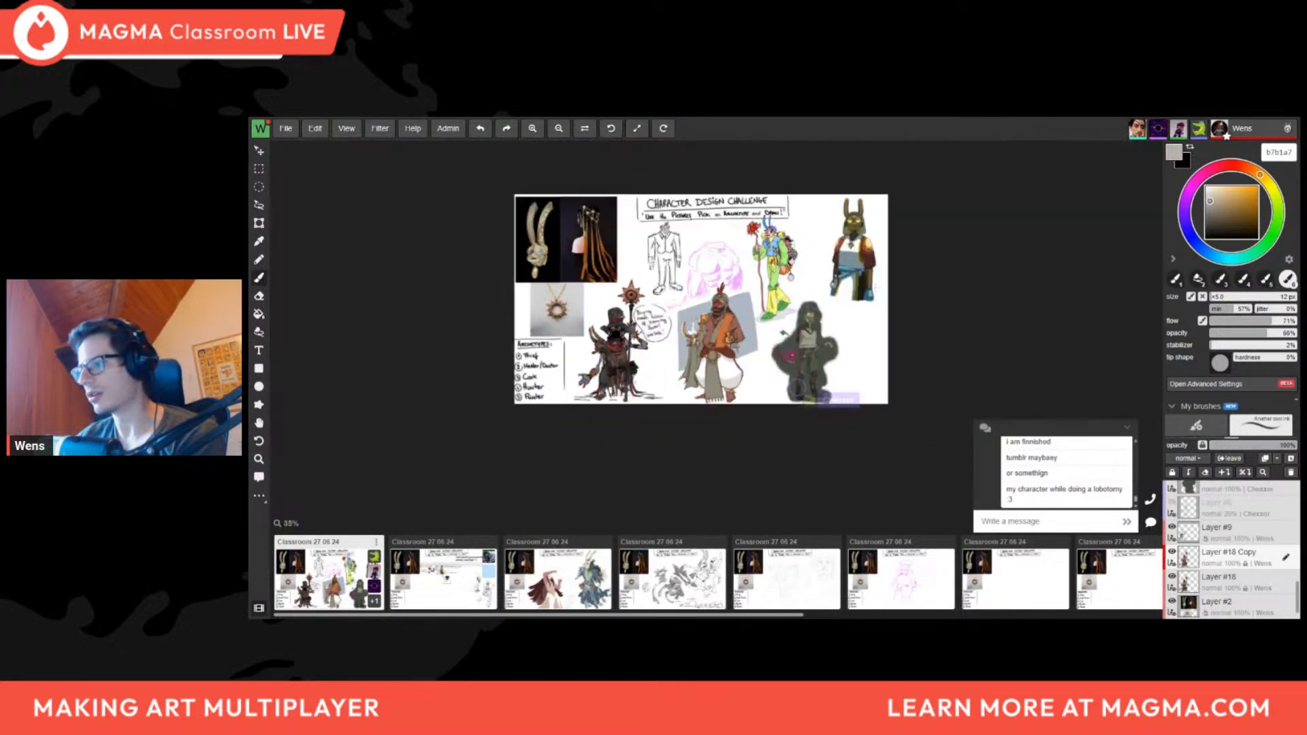
scroll(999, 170, up, 2)
scroll(884, 264, down, 1)
scroll(739, 328, up, 3)
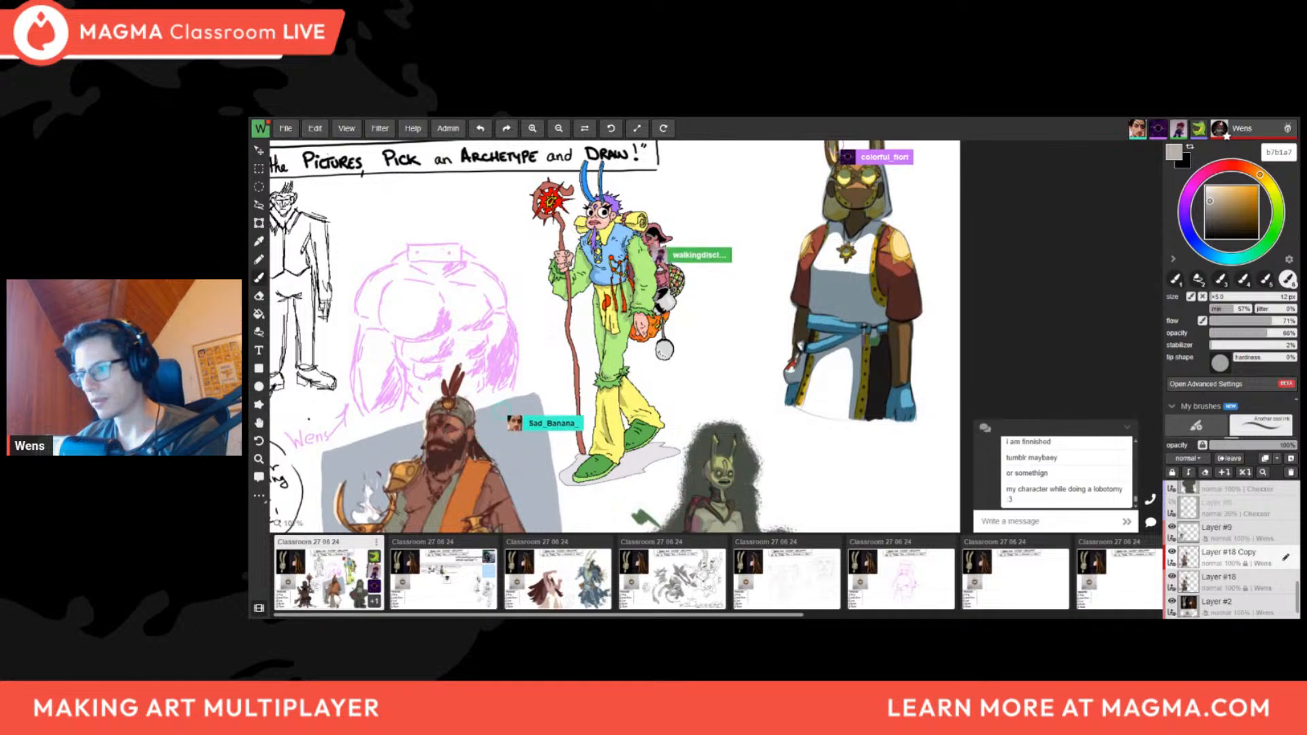
scroll(1061, 336, down, 2)
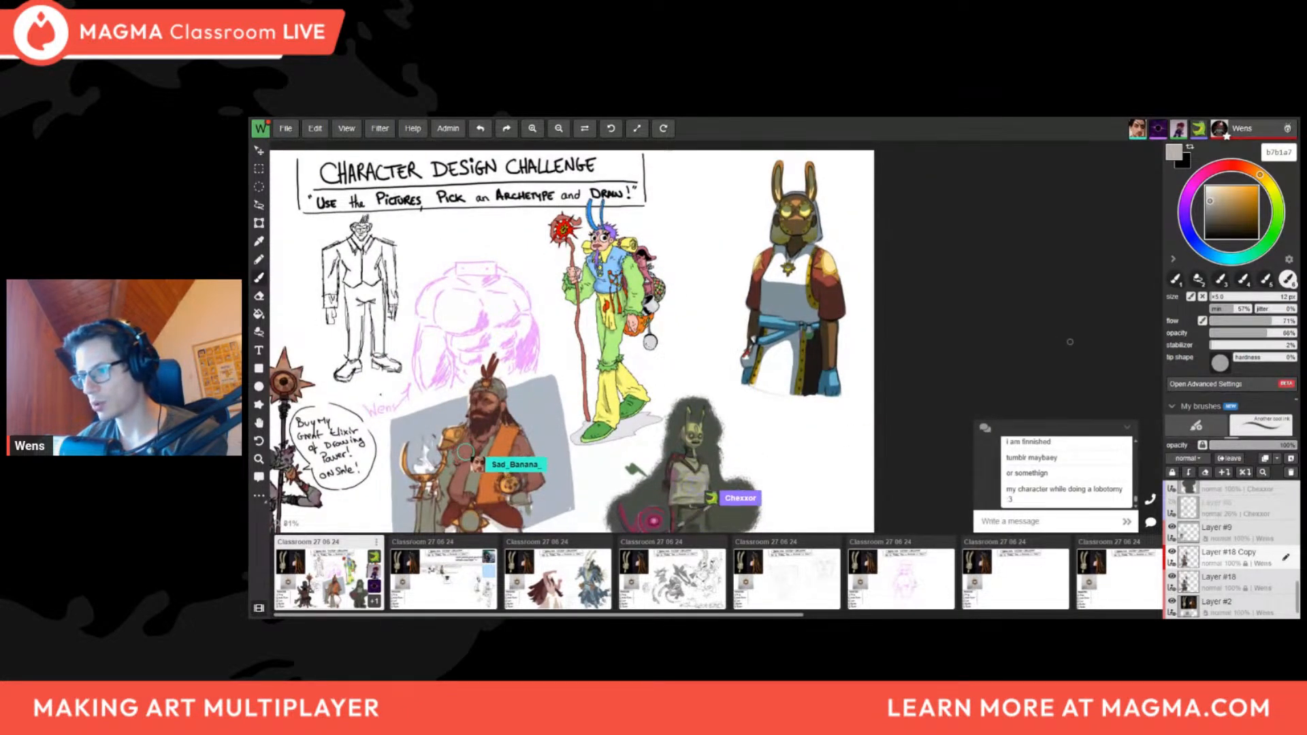
scroll(1124, 270, down, 2)
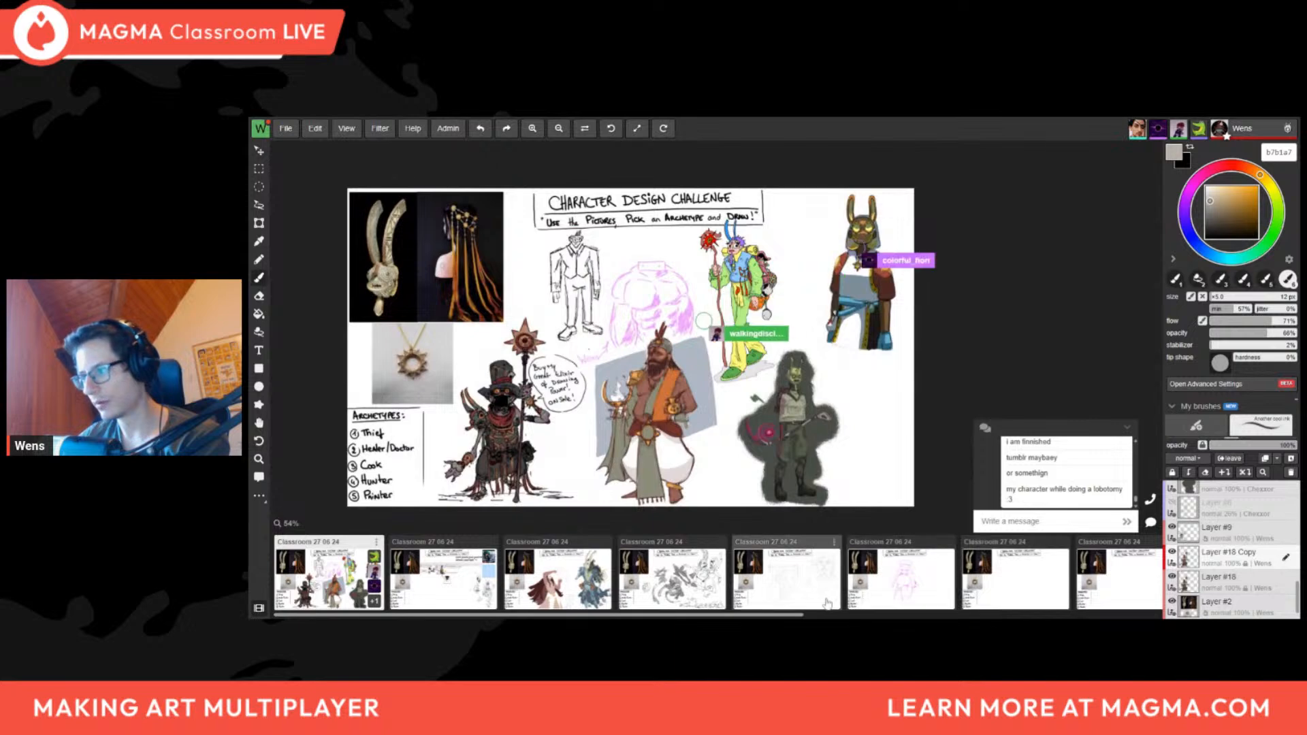
scroll(666, 317, up, 1)
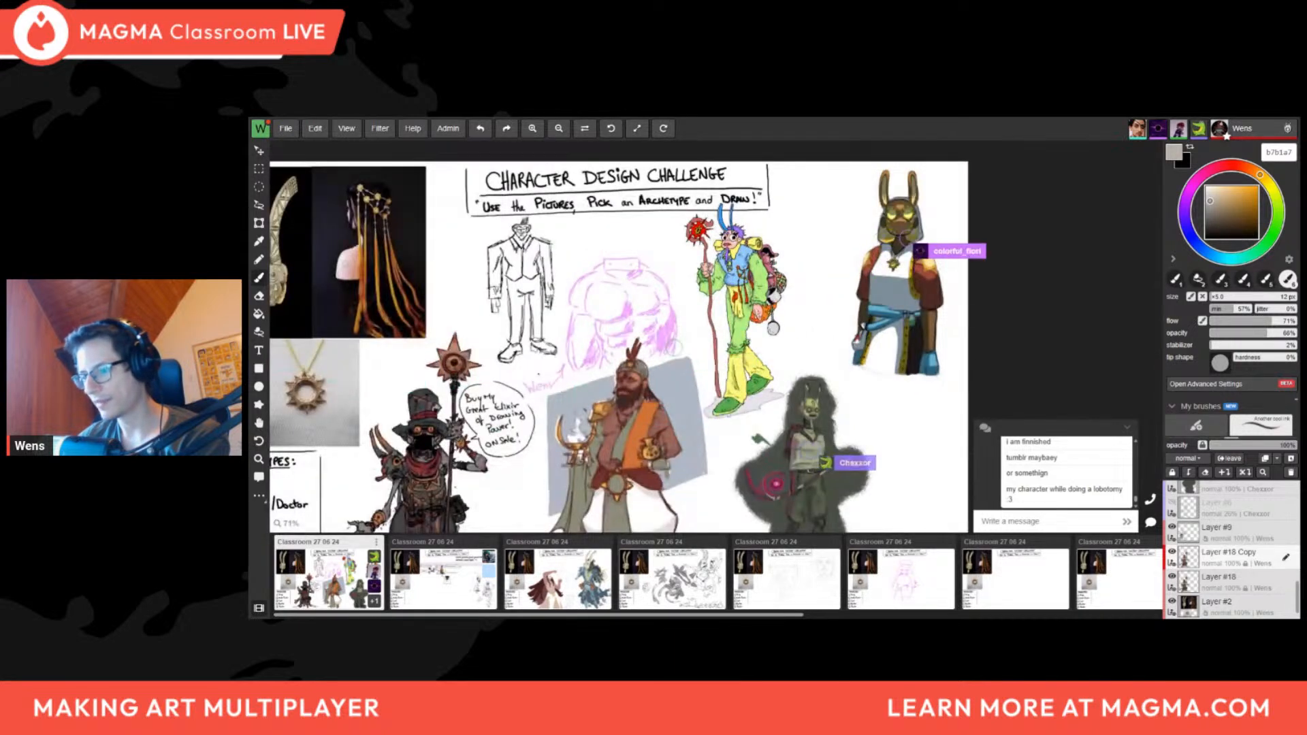
Look over the first challenge canvas again, and view the second canvas with the annotated cartoon doctor
scroll(568, 445, down, 1)
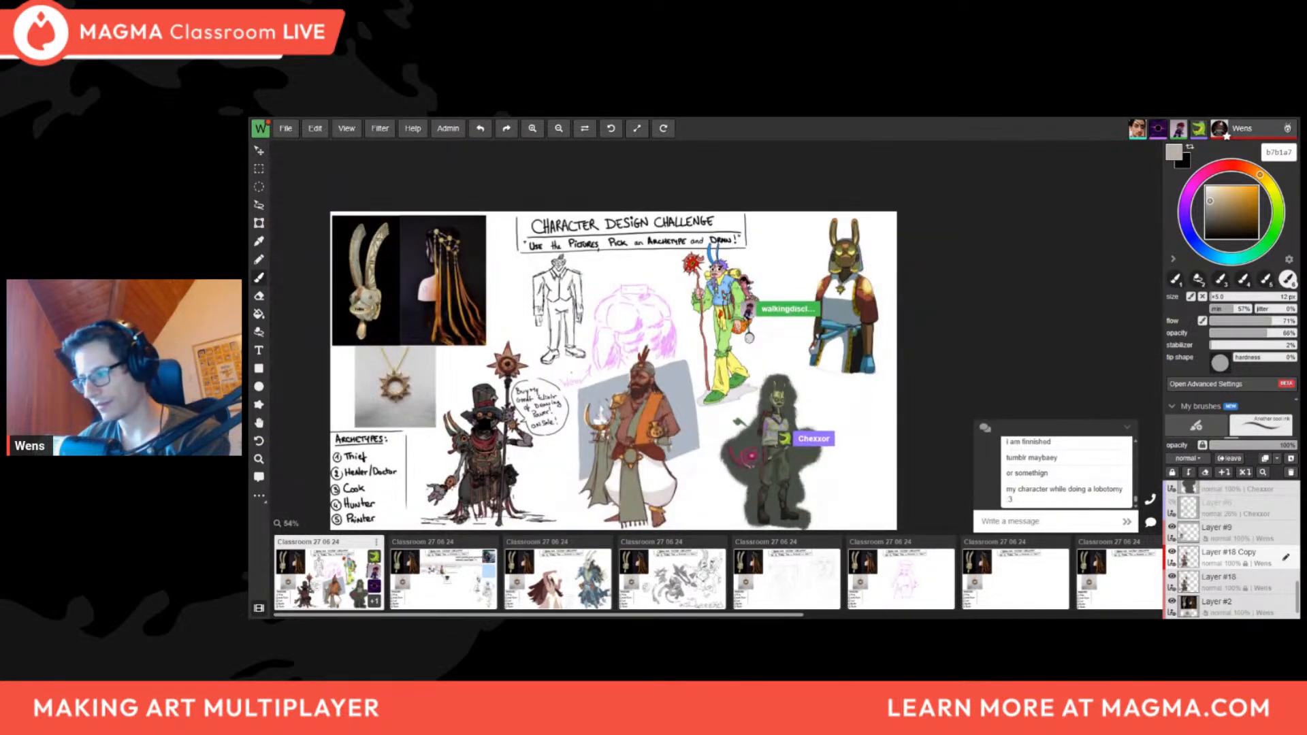
scroll(667, 518, up, 1)
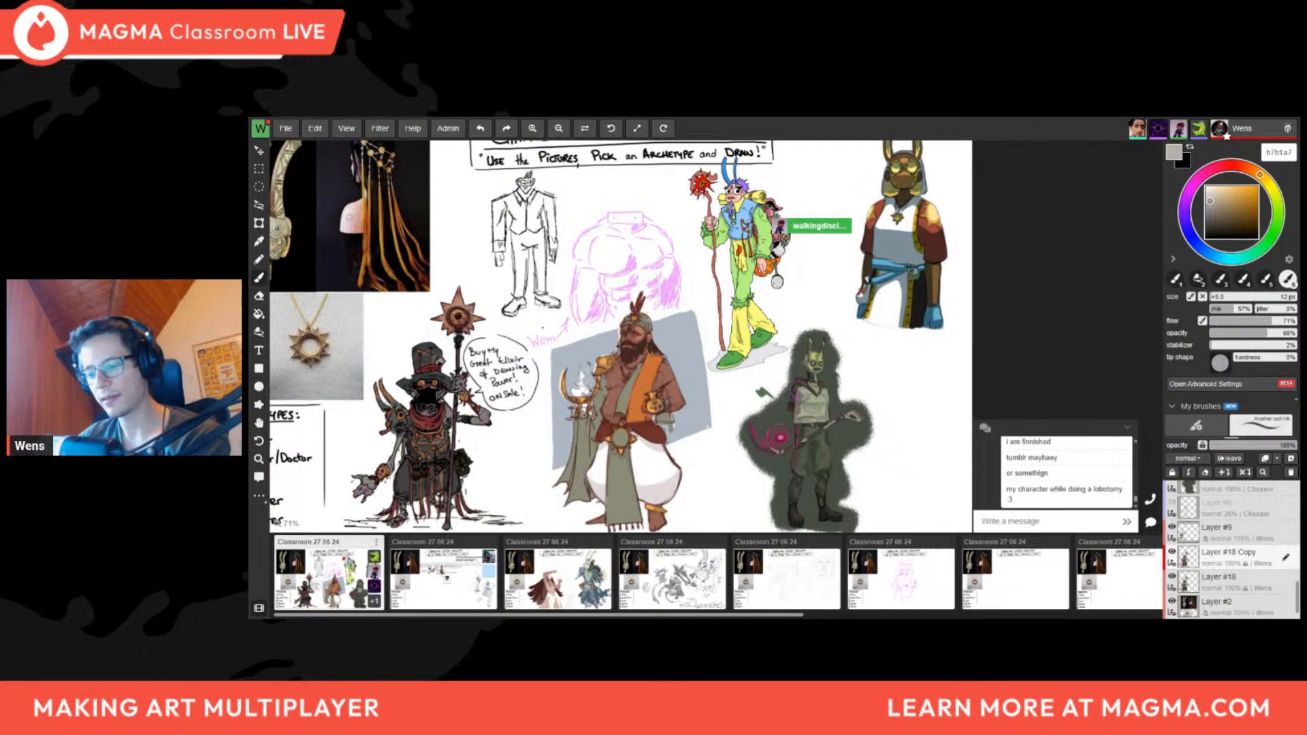
click(465, 574)
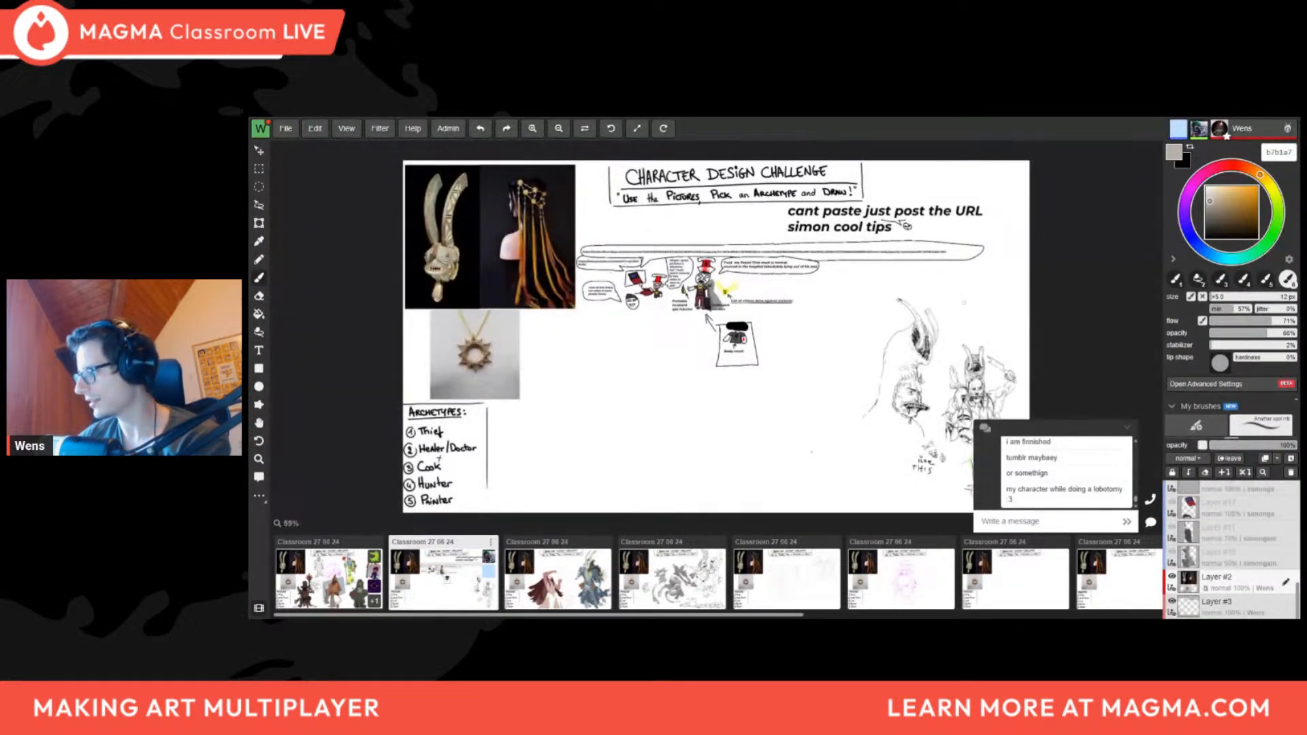
scroll(791, 348, up, 3)
scroll(572, 246, down, 4)
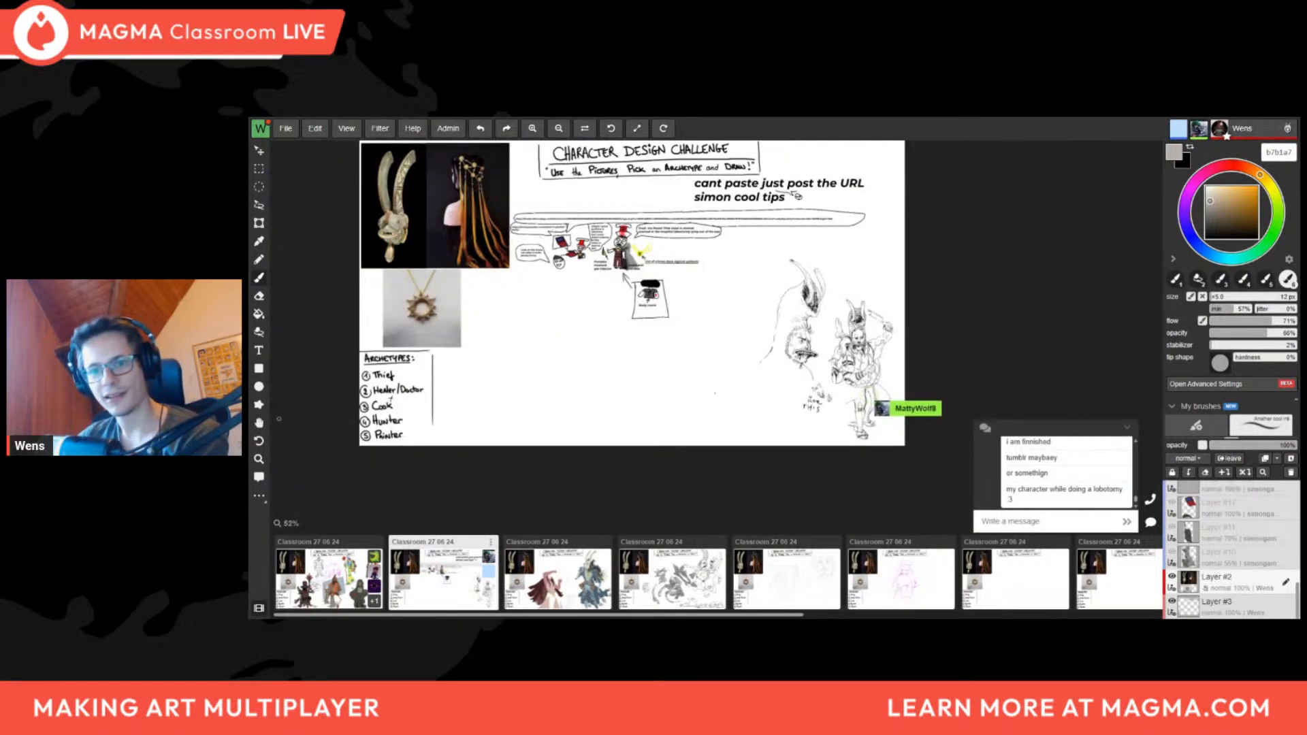
Open the third challenge canvas and examine the long-haired dancer and the rabbit-masked wolf in blue clothing
click(567, 587)
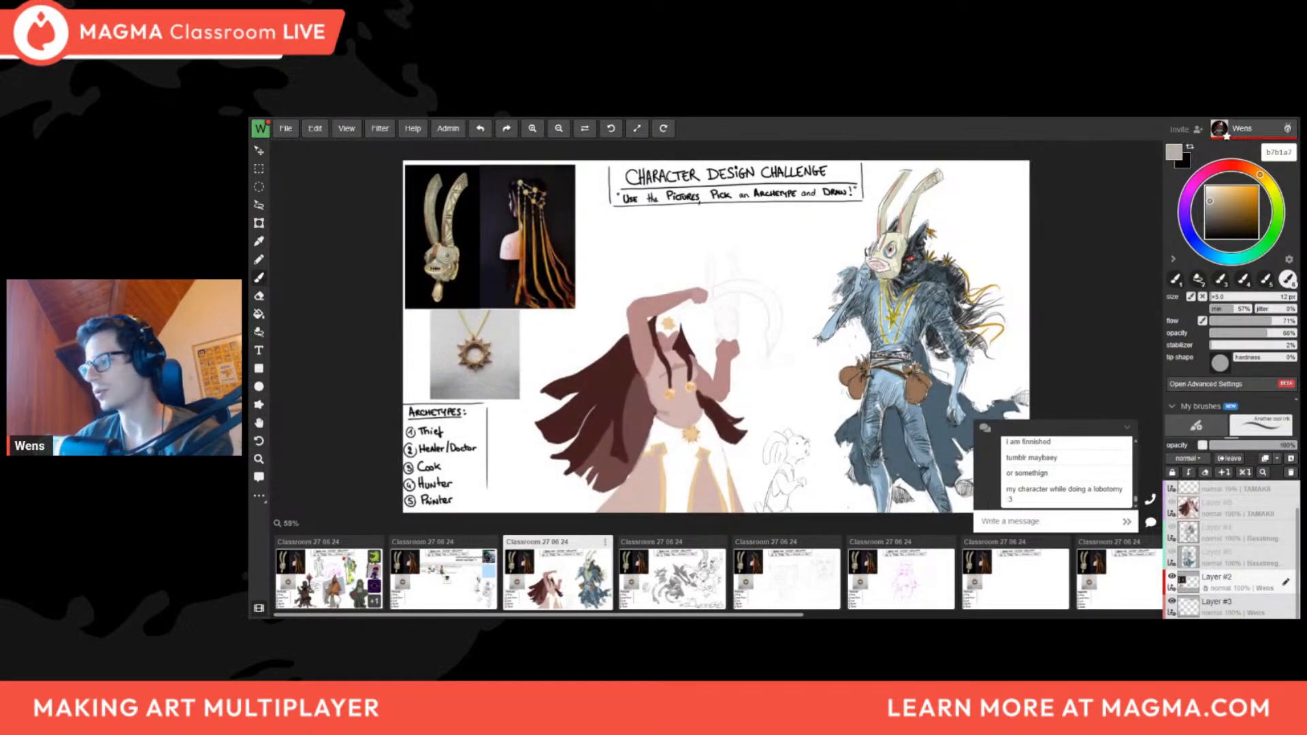
scroll(772, 219, down, 2)
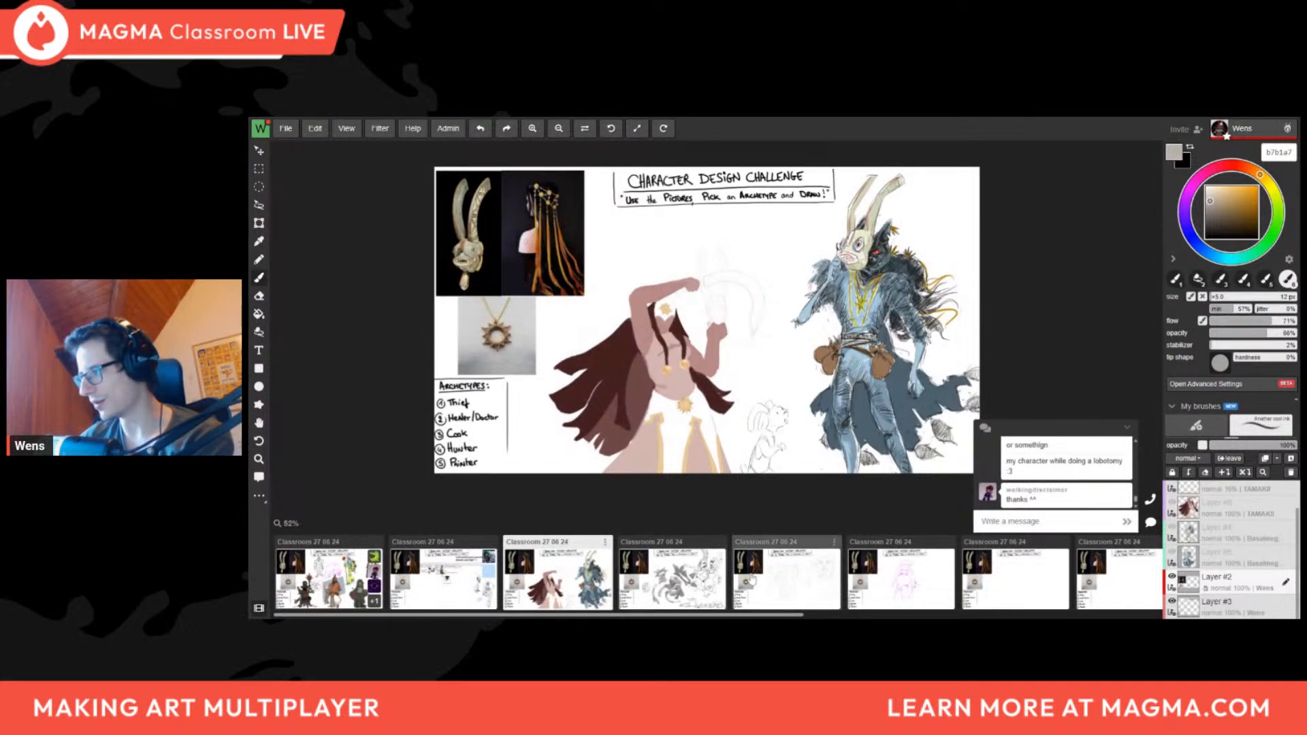
scroll(888, 258, up, 3)
scroll(836, 285, down, 2)
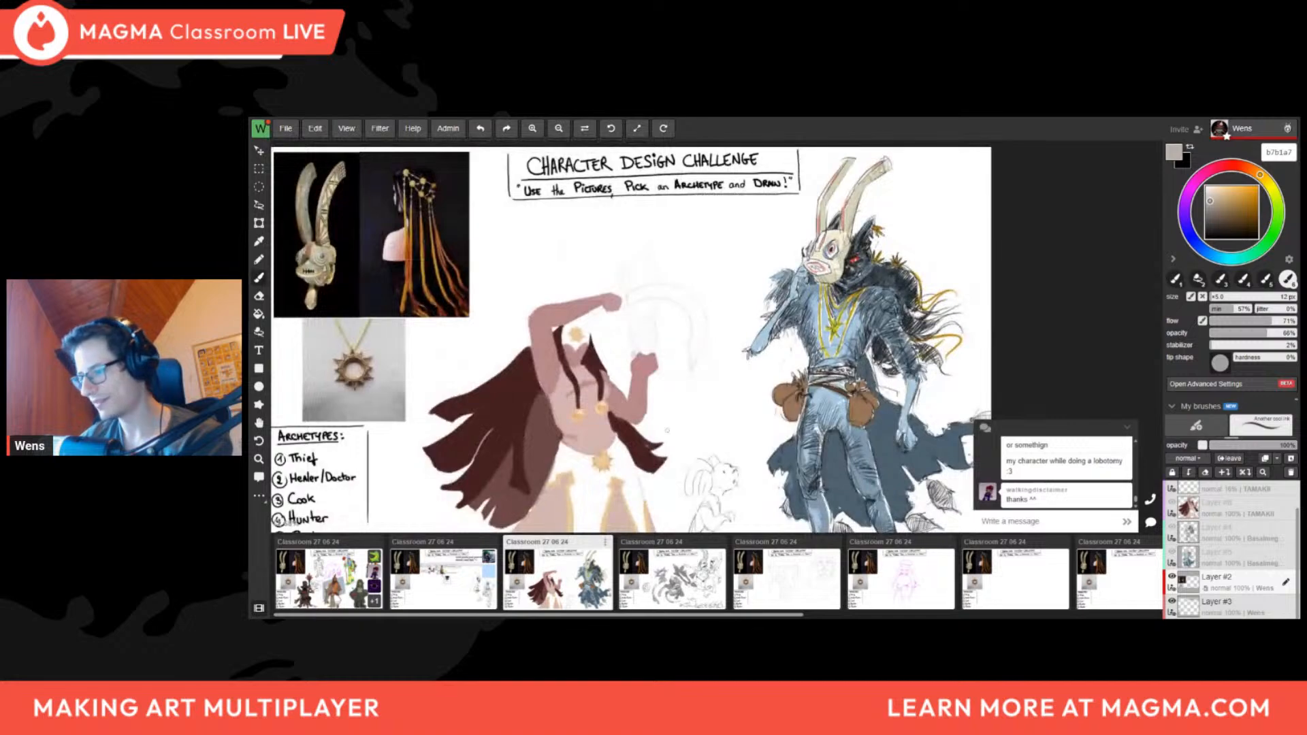
scroll(580, 435, up, 2)
scroll(580, 436, down, 4)
scroll(577, 441, up, 3)
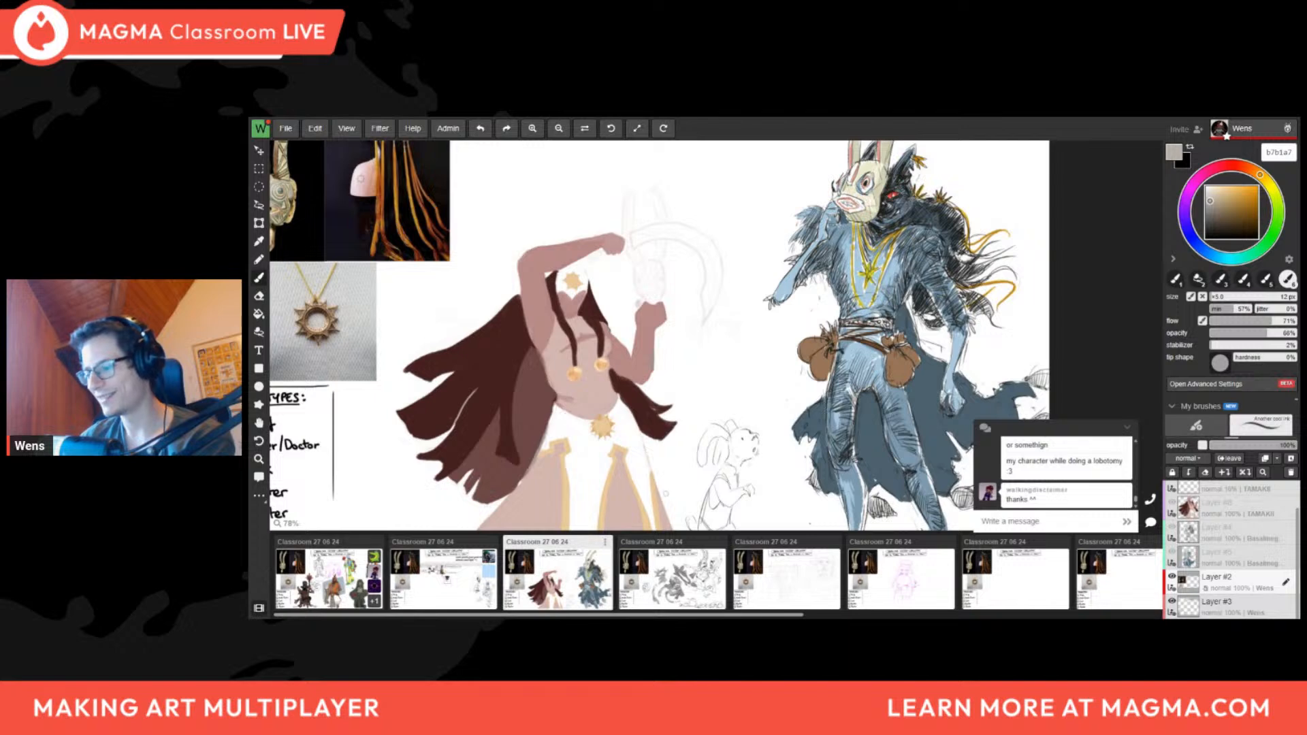
Open the fourth challenge canvas and inspect the grey hunter sketches and the small animal doodles along the canvas's lower edge
click(656, 572)
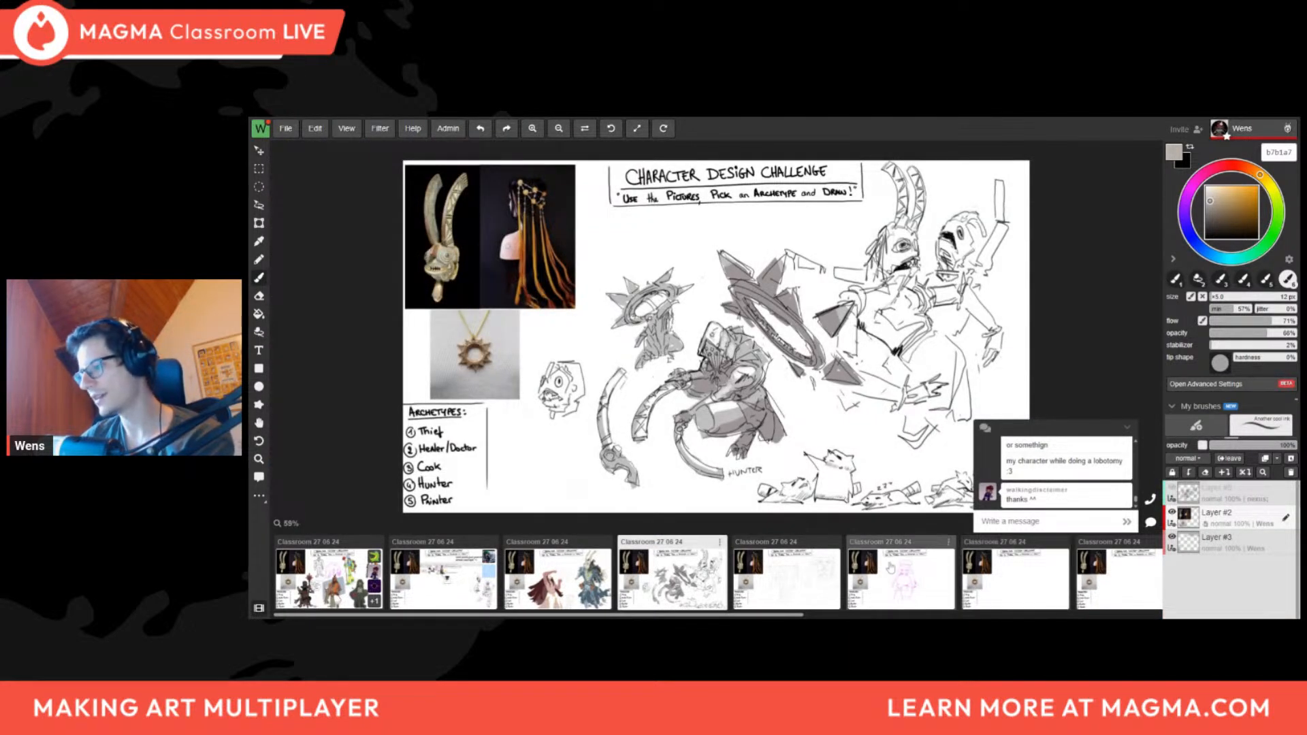
scroll(673, 456, down, 2)
middle_drag(844, 486, 704, 473)
scroll(704, 473, up, 5)
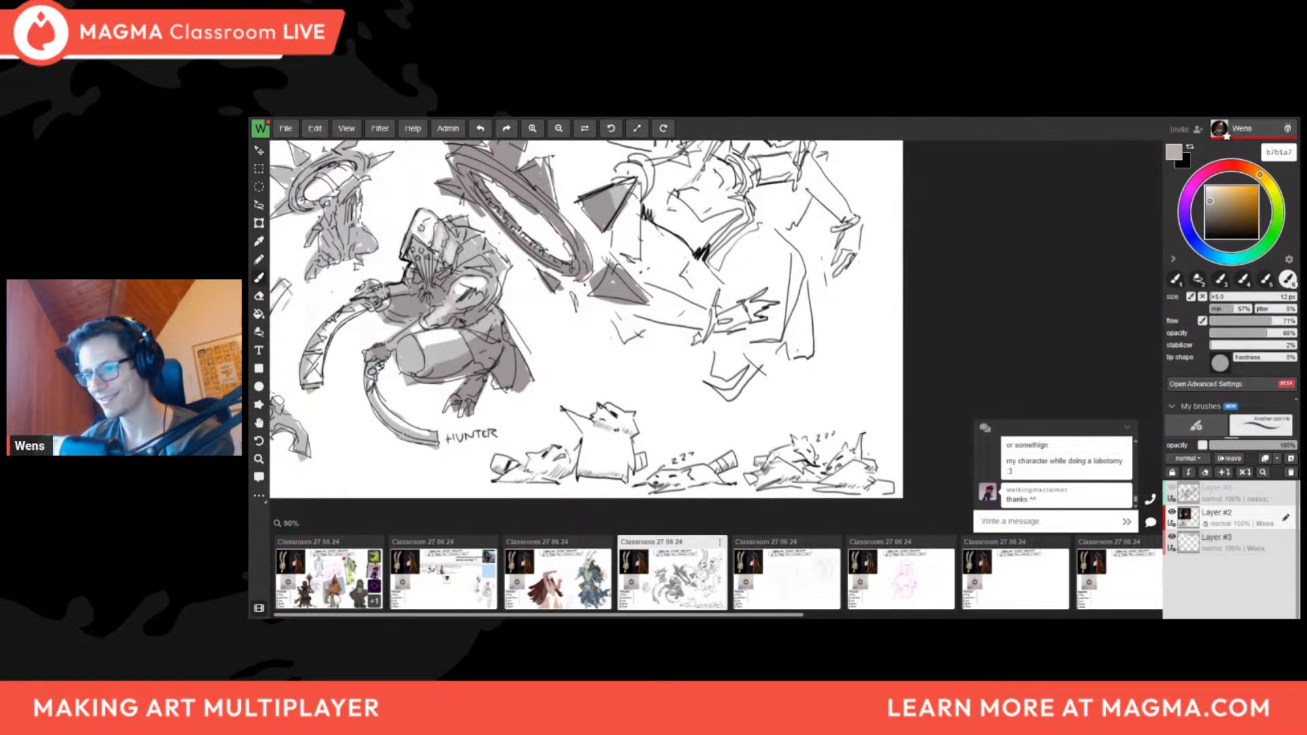
scroll(769, 456, down, 2)
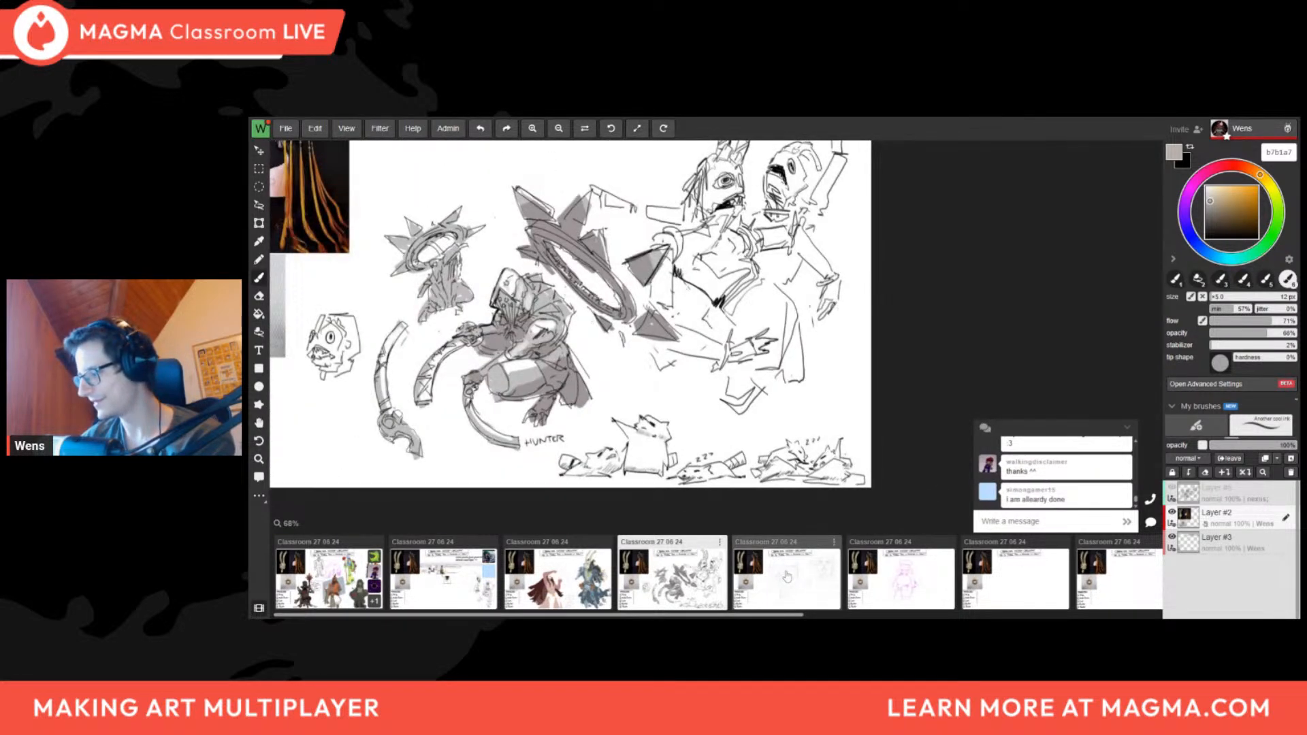
Return to the second challenge canvas and read the cartoon doctor's speech bubbles and labels up close
click(787, 576)
click(459, 594)
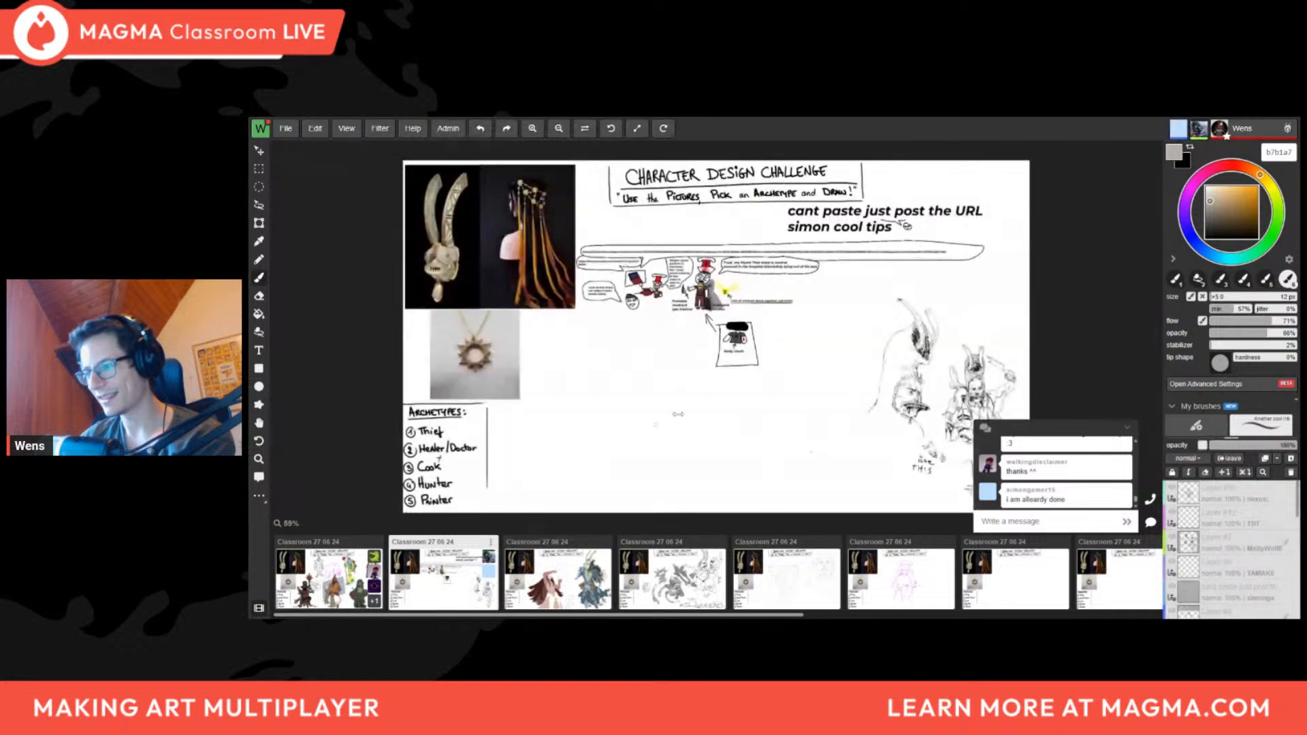
scroll(700, 334, up, 6)
scroll(562, 277, down, 6)
scroll(572, 277, up, 7)
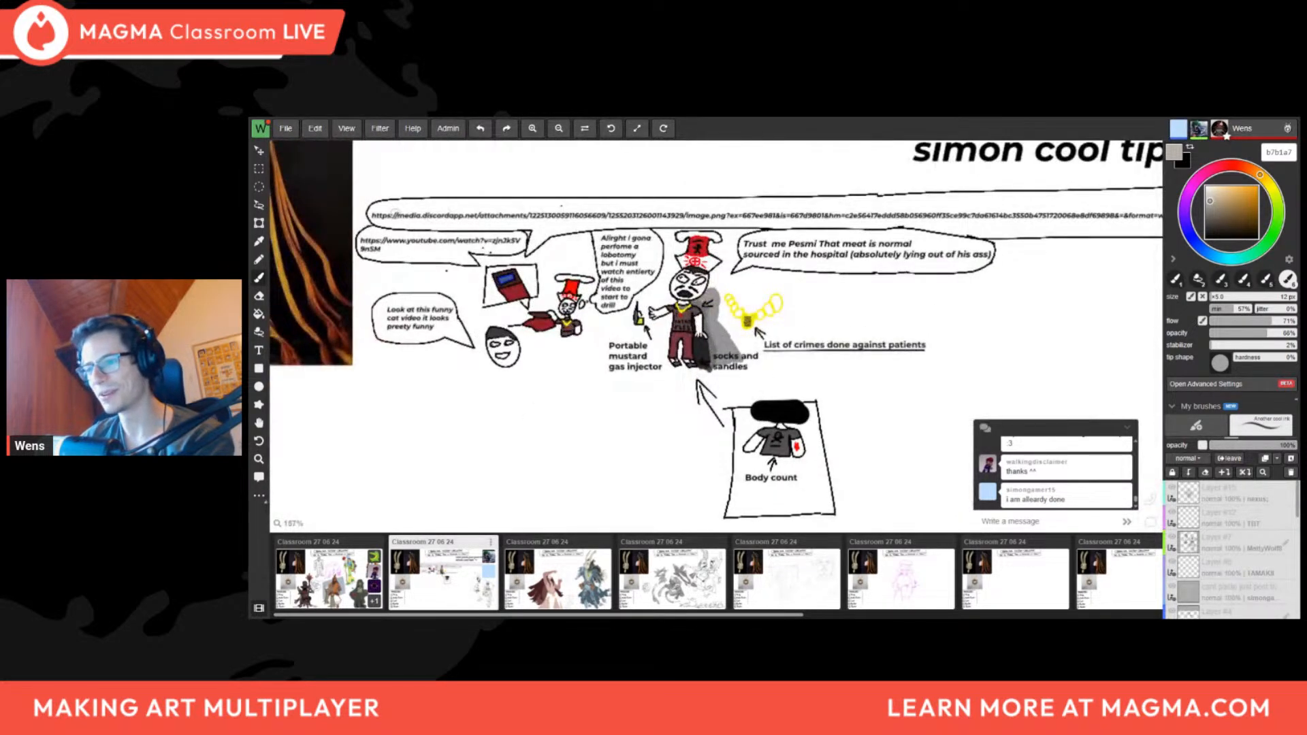
scroll(383, 247, down, 1)
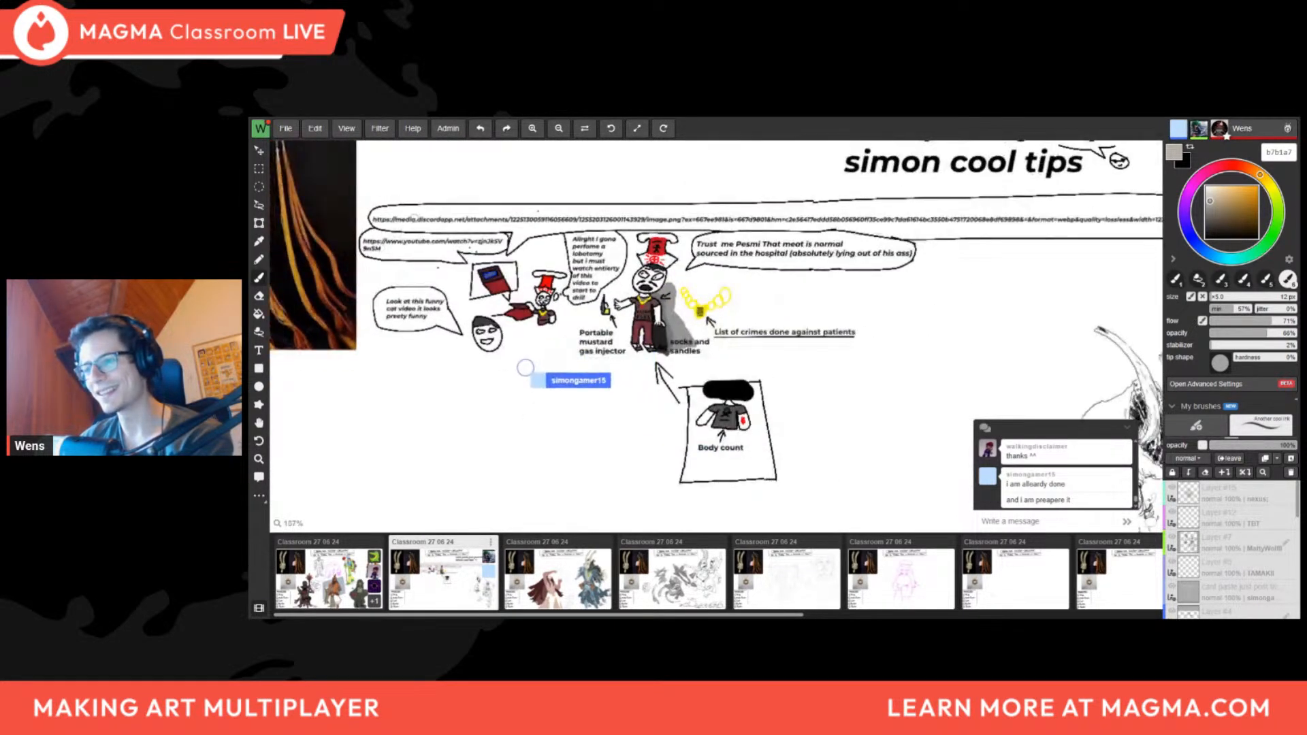
scroll(552, 238, down, 2)
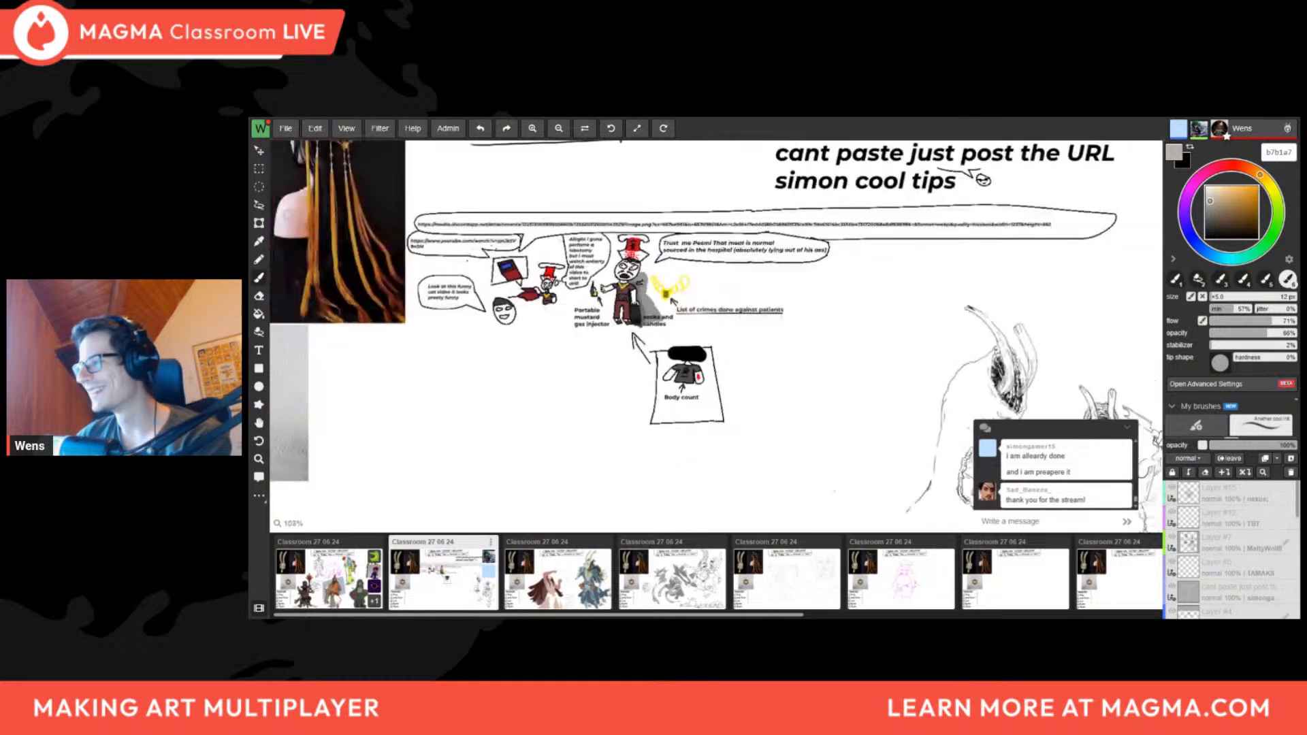
scroll(878, 218, up, 4)
scroll(881, 262, down, 1)
scroll(660, 294, down, 2)
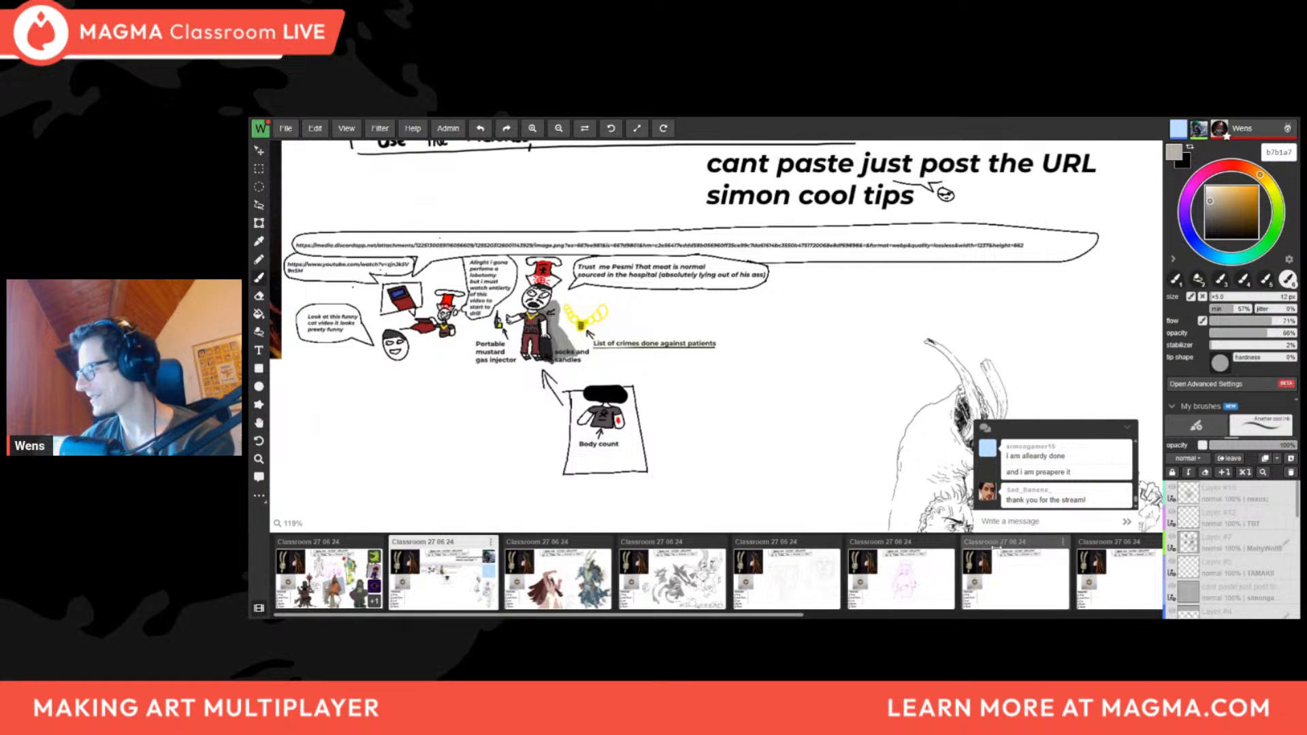
View the canvas with the pink sketch of a hatted character, and check the three canvases that follow it
click(905, 579)
click(917, 593)
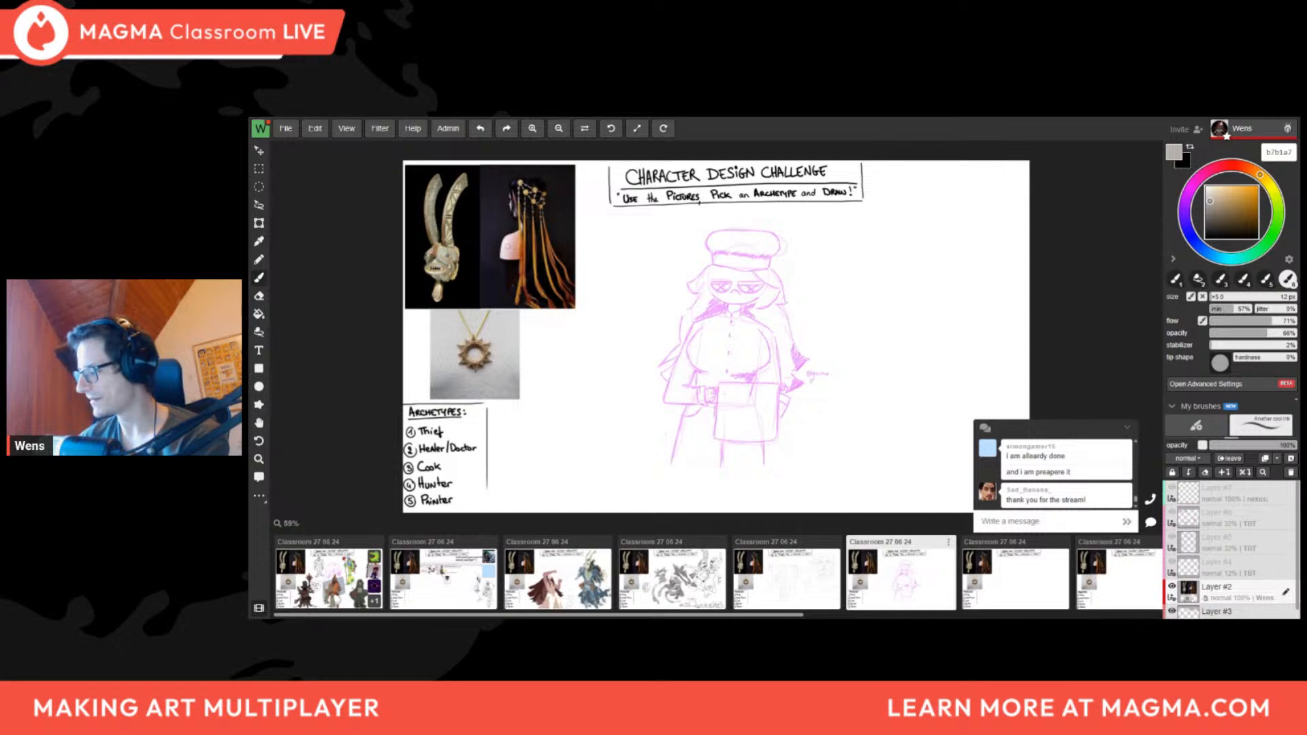
scroll(606, 563, down, 3)
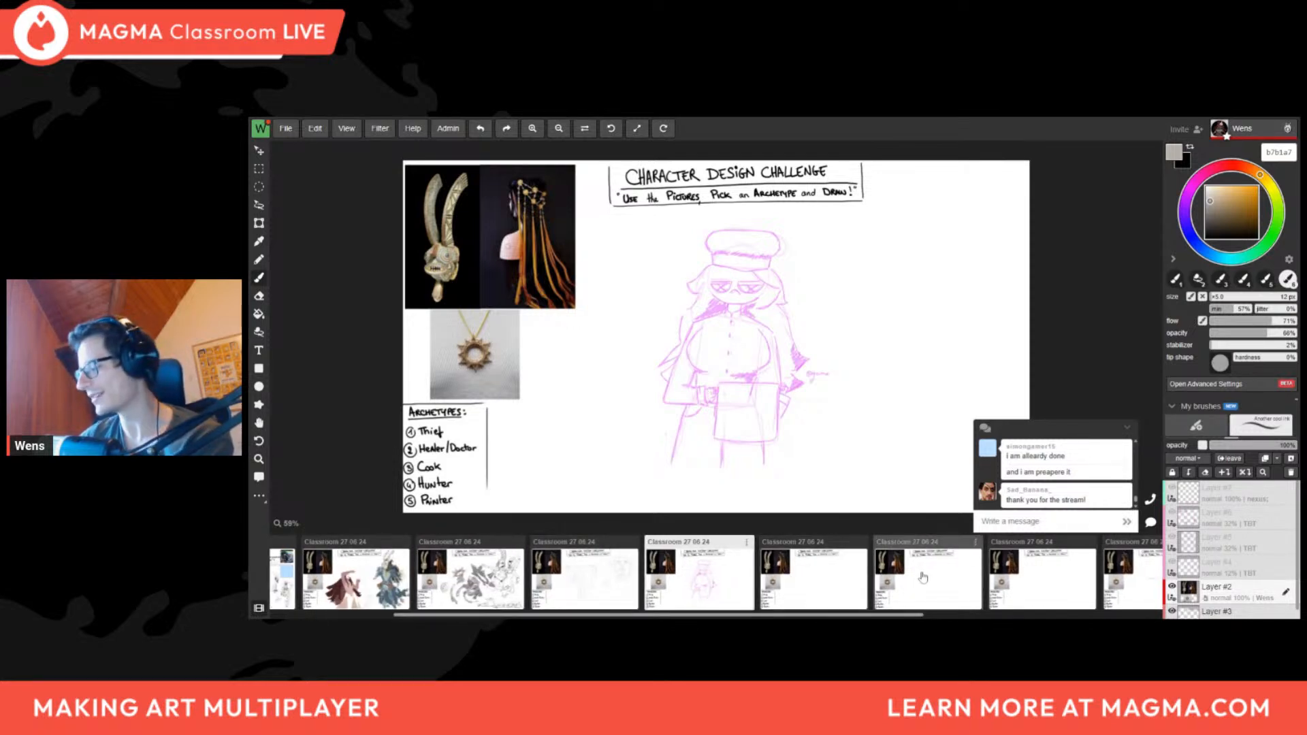
scroll(649, 604, down, 1)
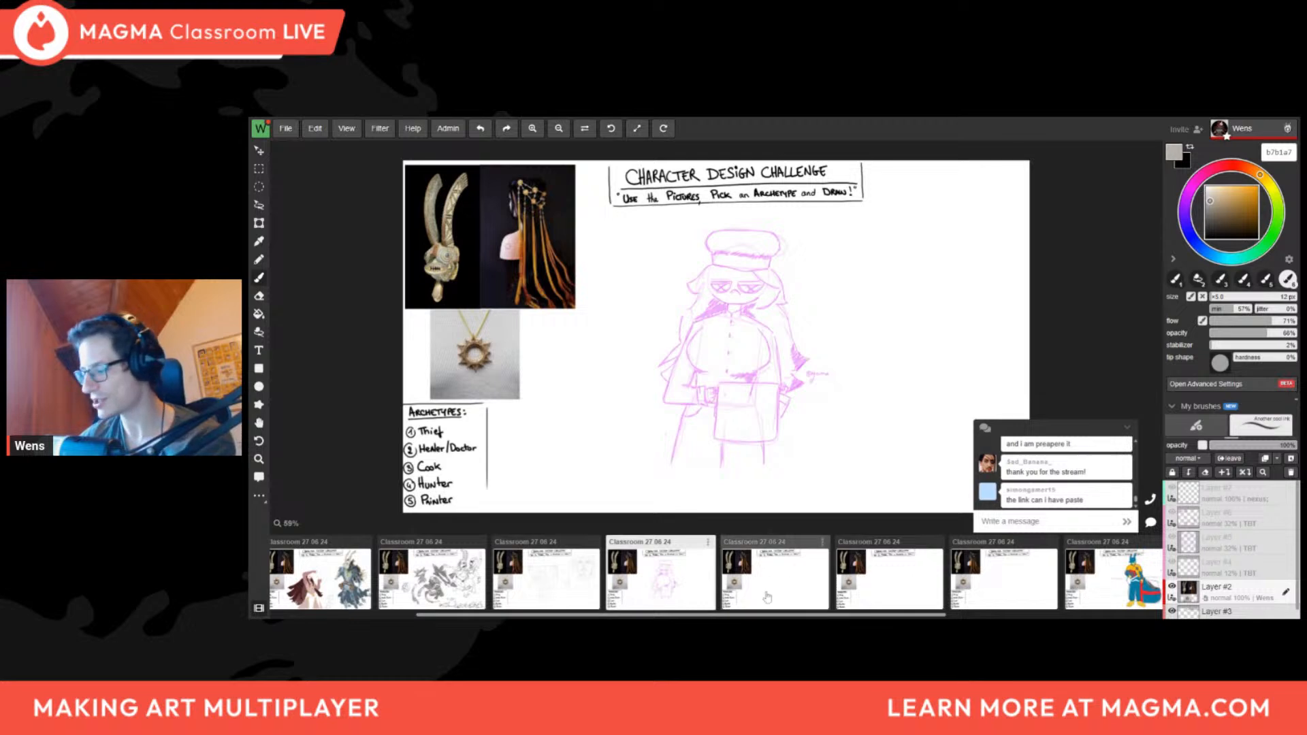
click(810, 590)
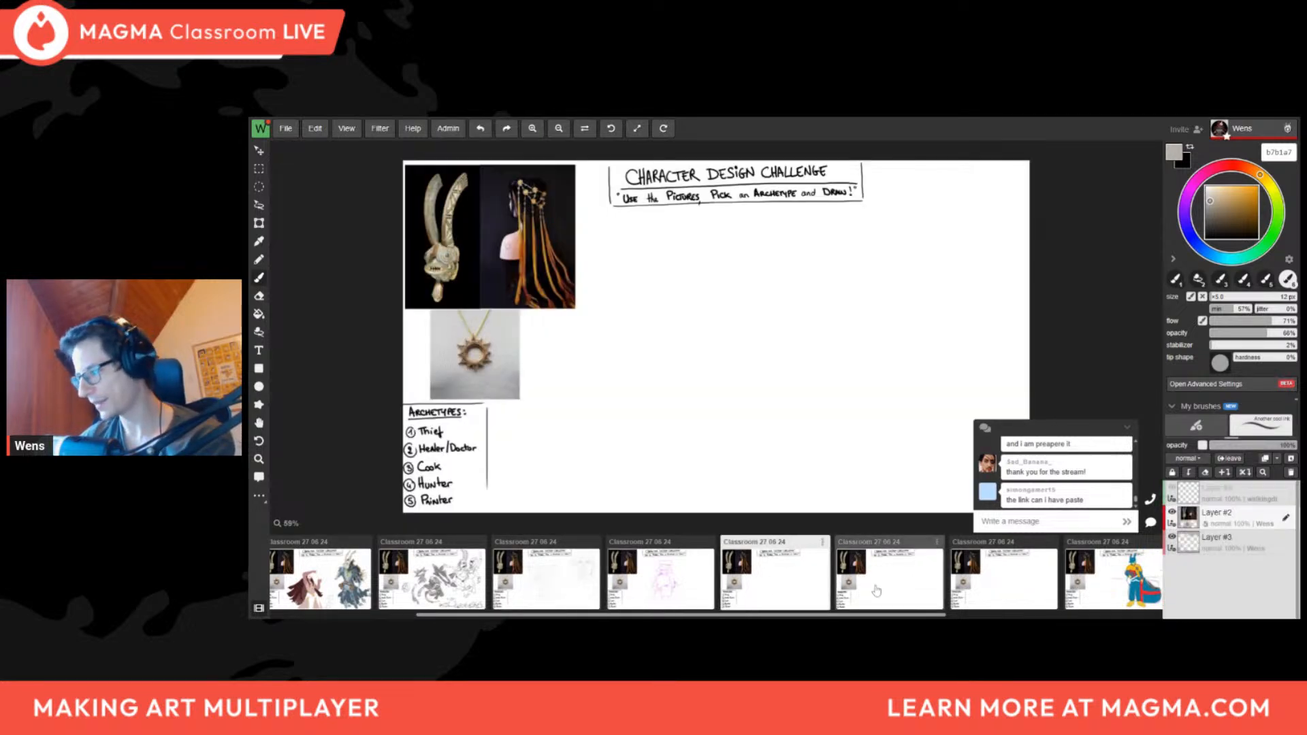
click(885, 587)
click(991, 584)
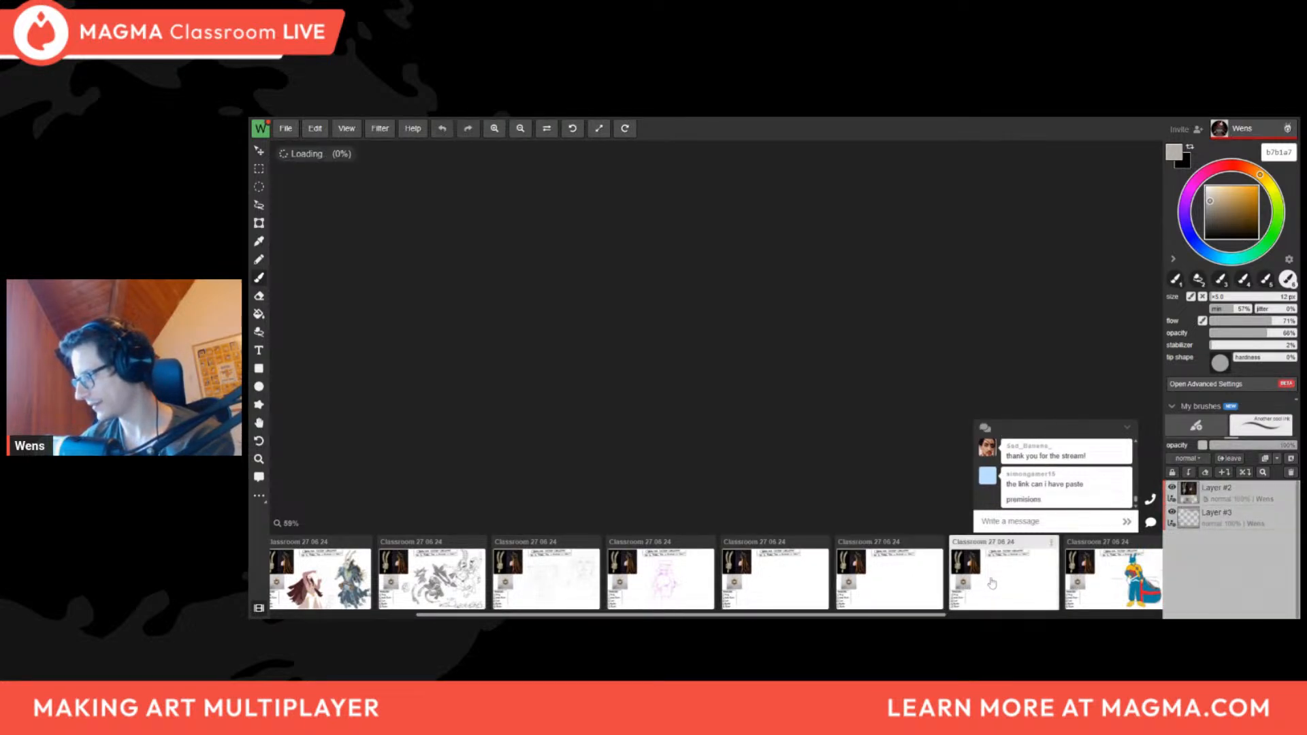
Open the canvas with the blue, yellow and red caped character and examine the design
scroll(991, 592, down, 5)
click(956, 594)
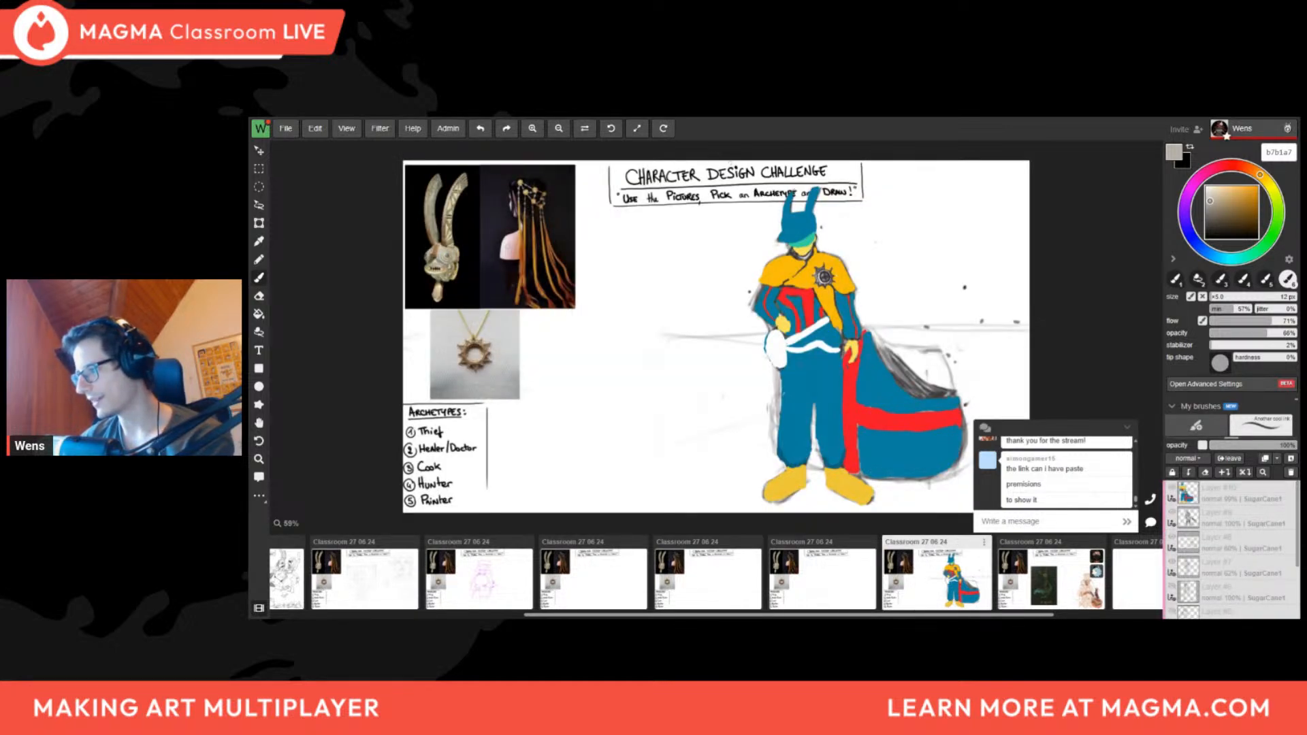
scroll(806, 324, up, 3)
scroll(806, 324, down, 4)
Open the last filled challenge canvas and examine the dark green painting and the orange-lined cook character
click(1052, 584)
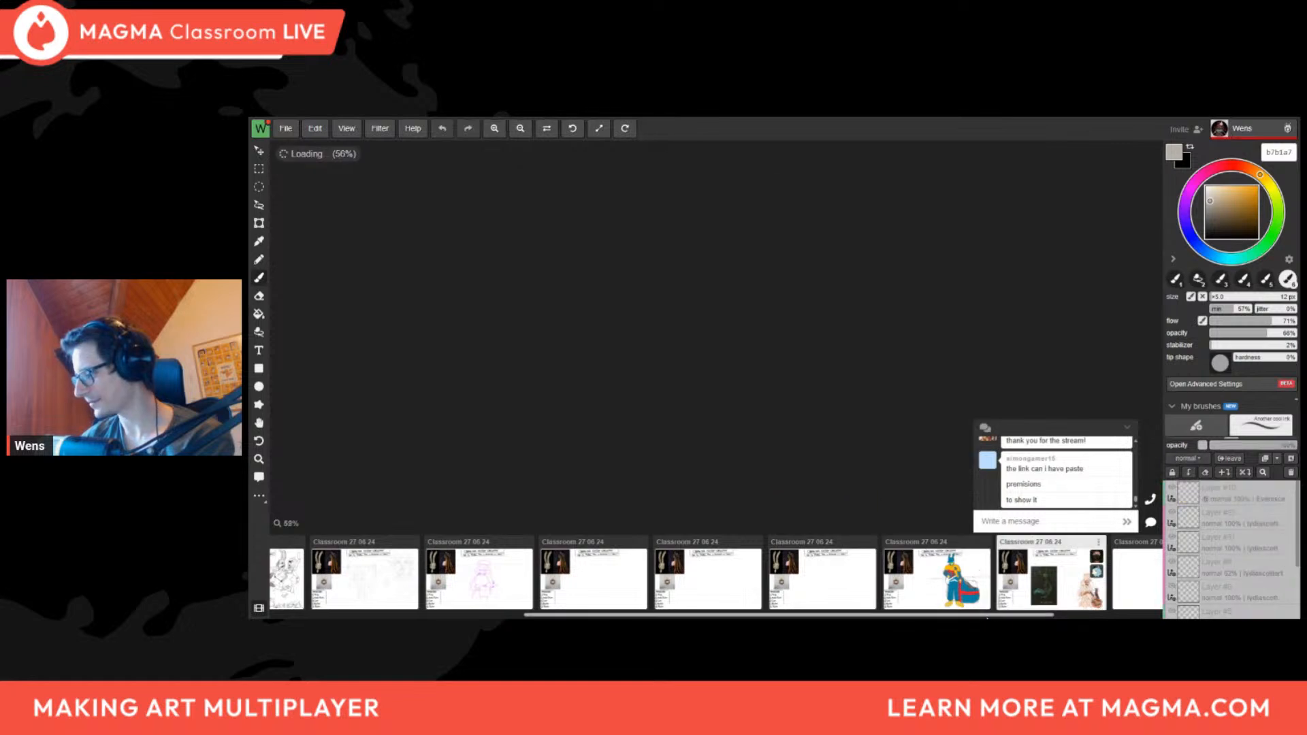
drag(988, 616, 1092, 616)
scroll(732, 395, up, 4)
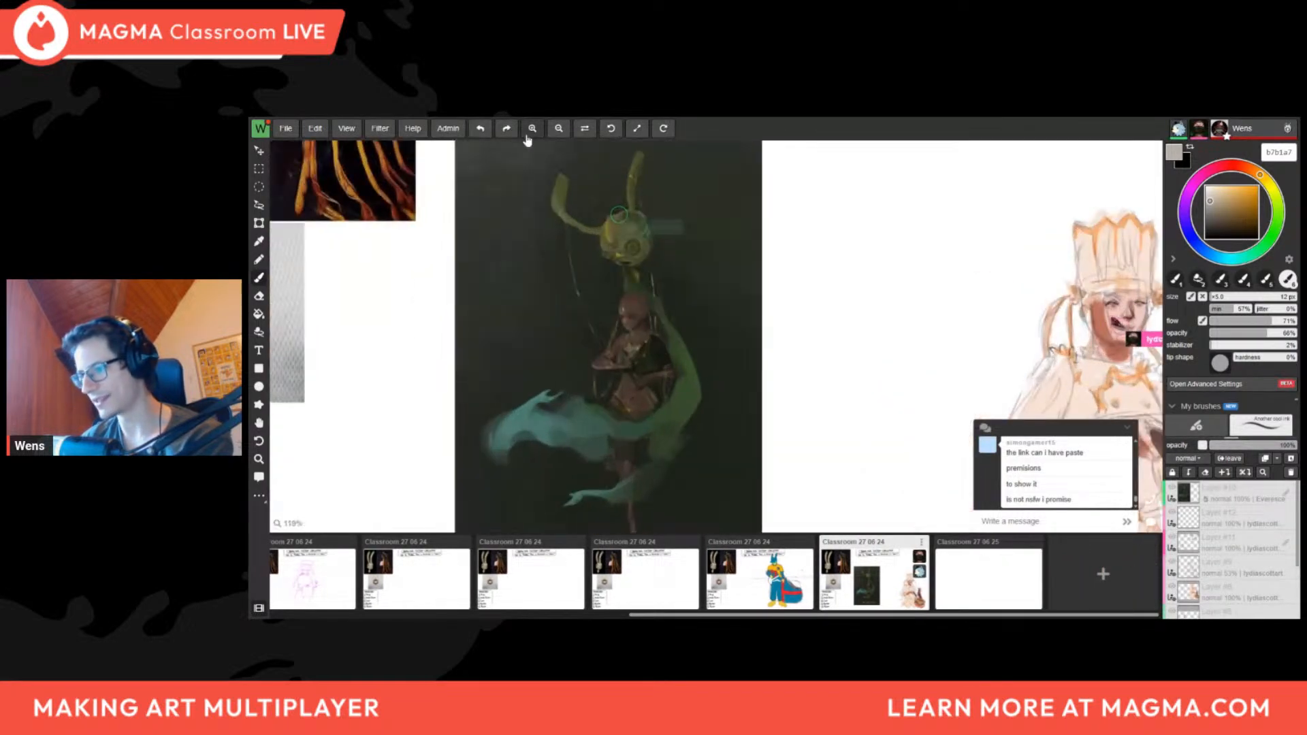
scroll(608, 182, down, 2)
scroll(740, 222, down, 2)
scroll(1025, 296, up, 3)
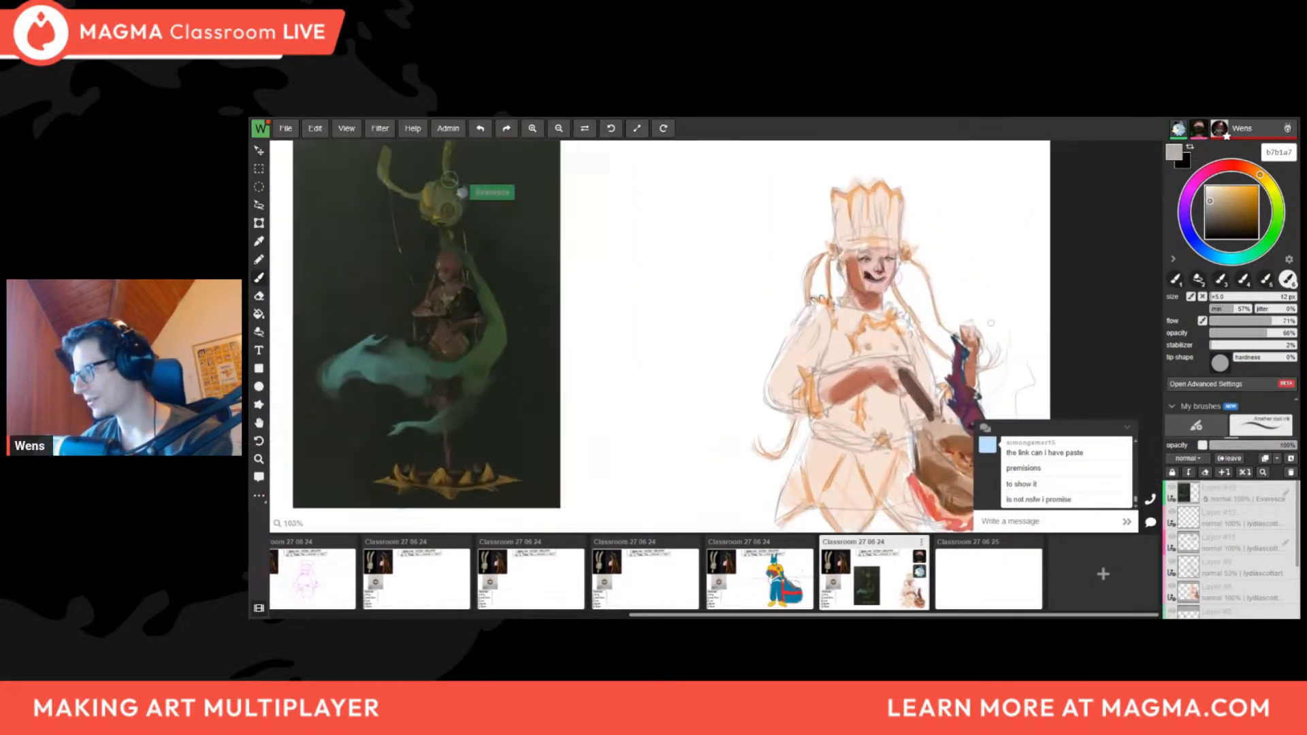
scroll(991, 322, down, 2)
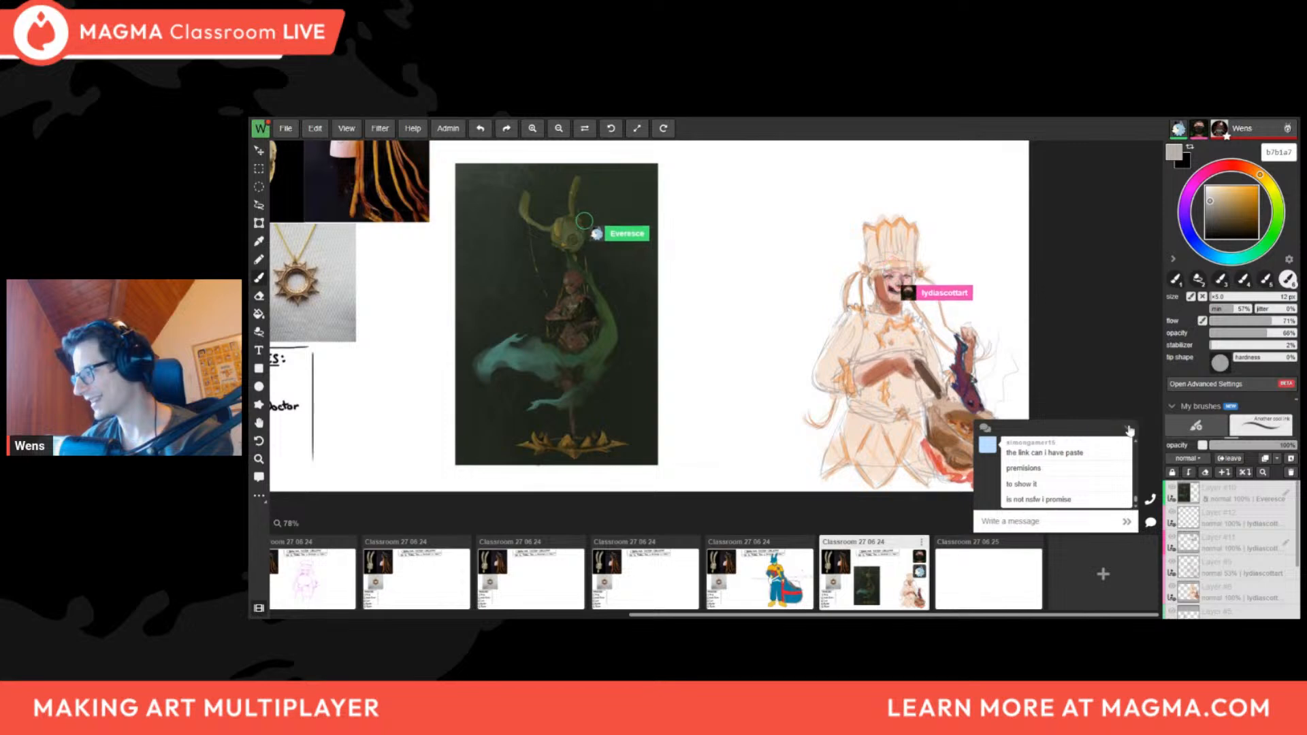
scroll(523, 268, up, 1)
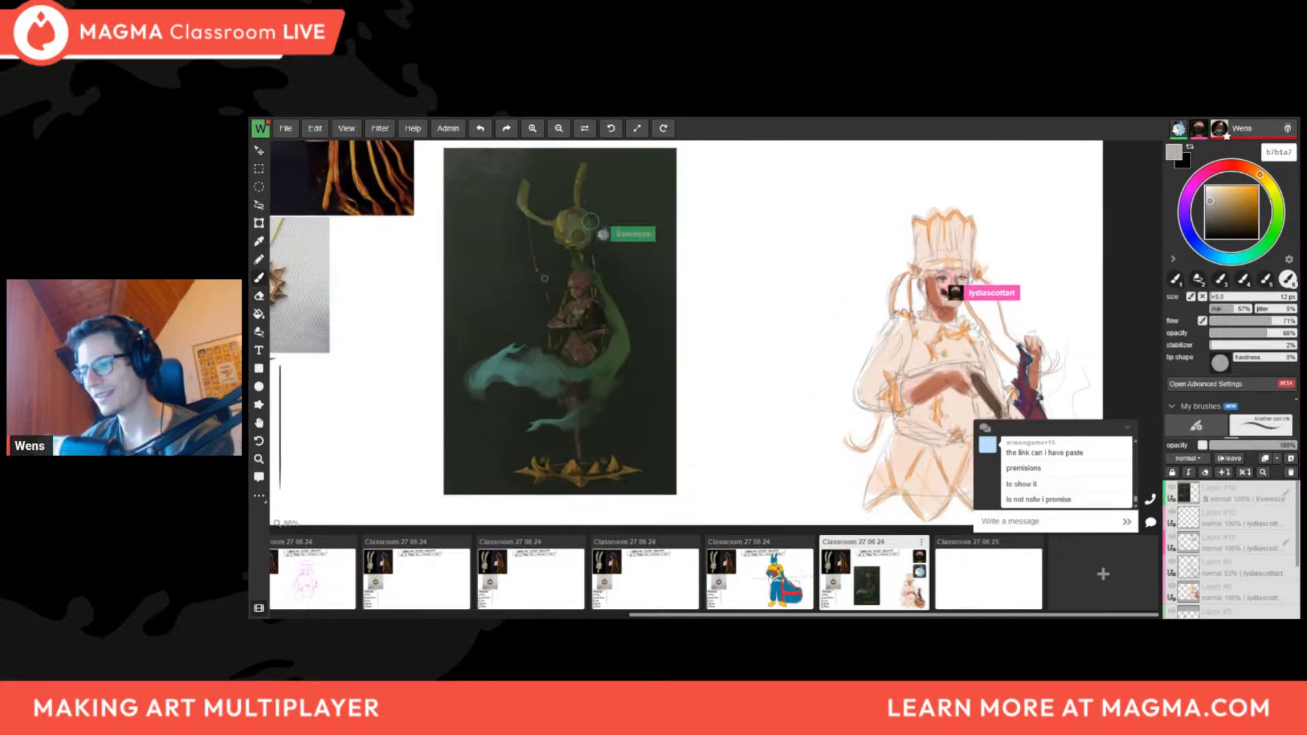
scroll(545, 278, up, 1)
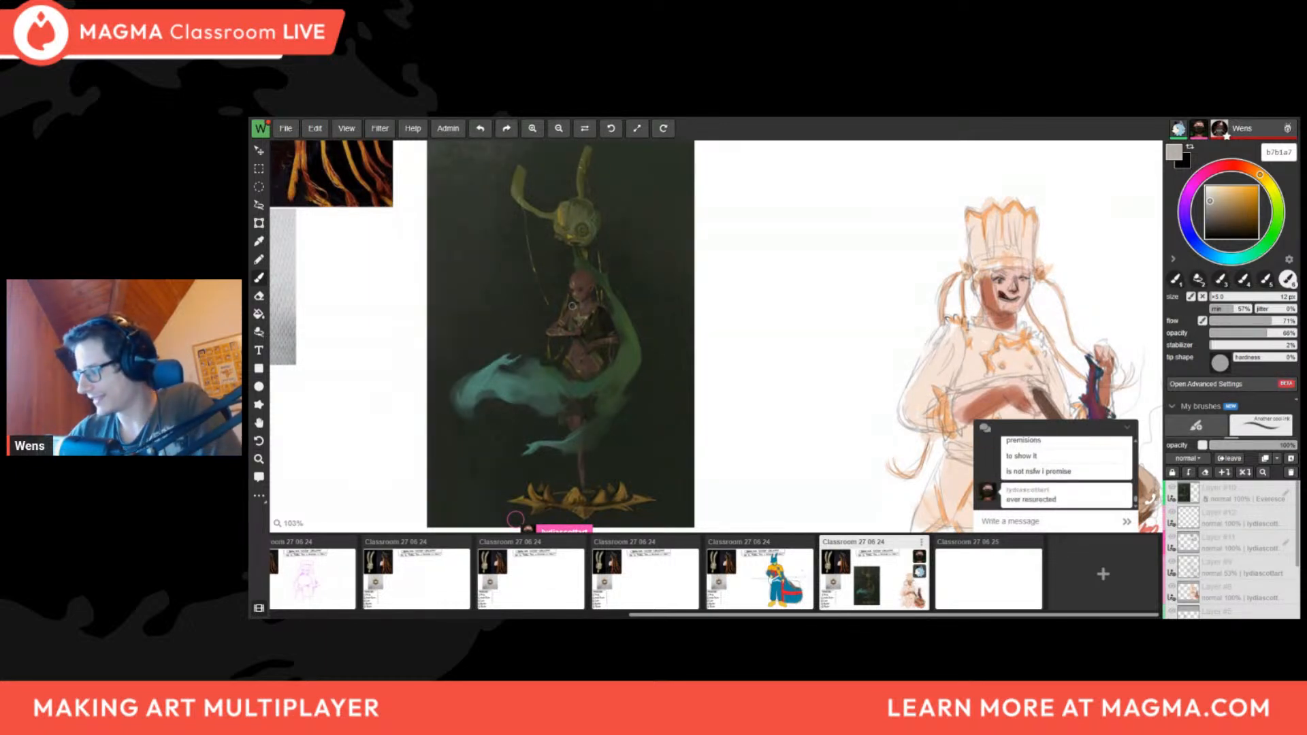
scroll(649, 219, down, 1)
scroll(683, 431, down, 1)
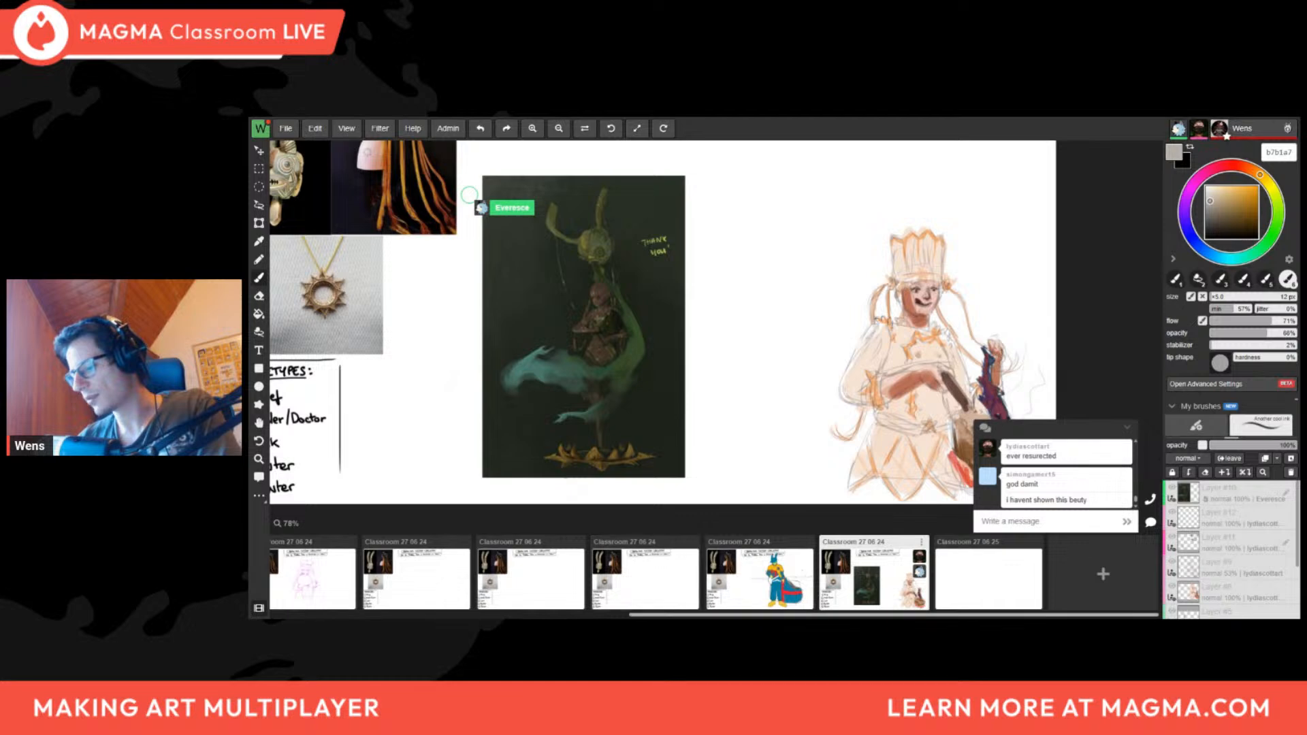
Return to the first challenge canvas and view its characters and the participants' additions, in close-up and as a whole
drag(681, 614, 326, 615)
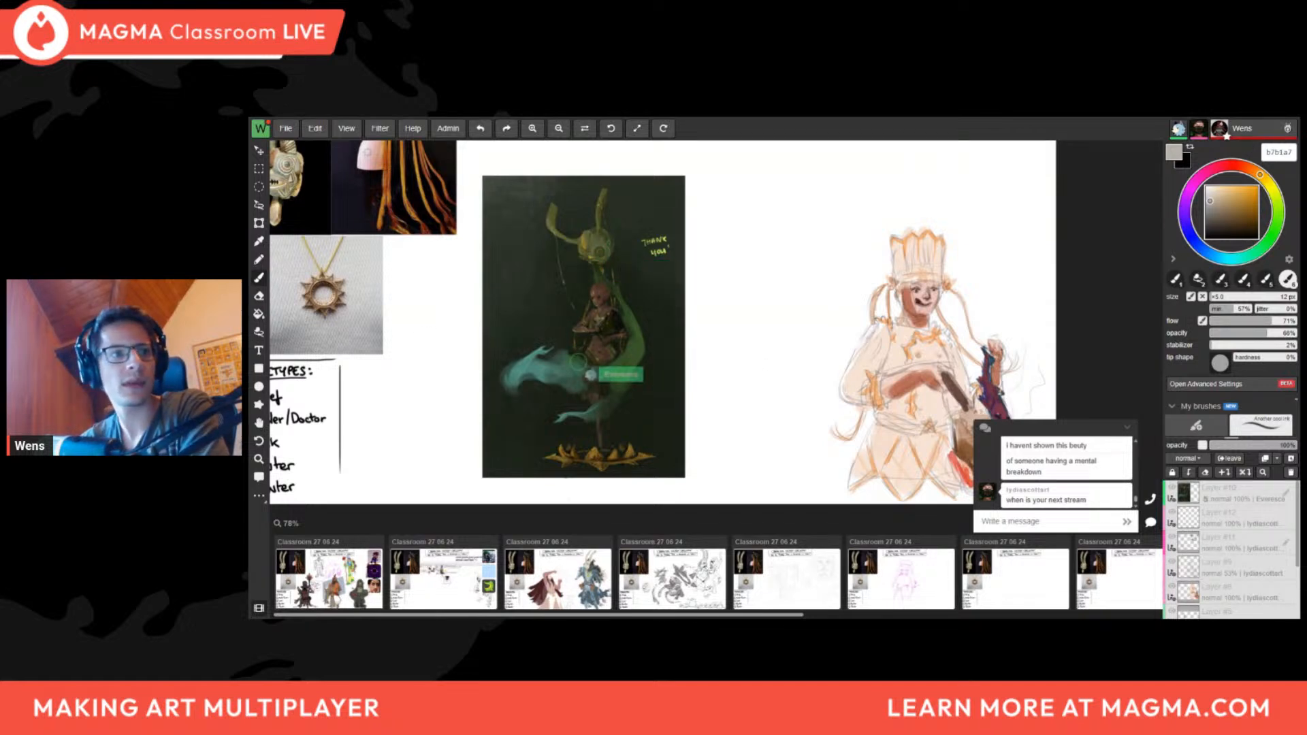
click(344, 595)
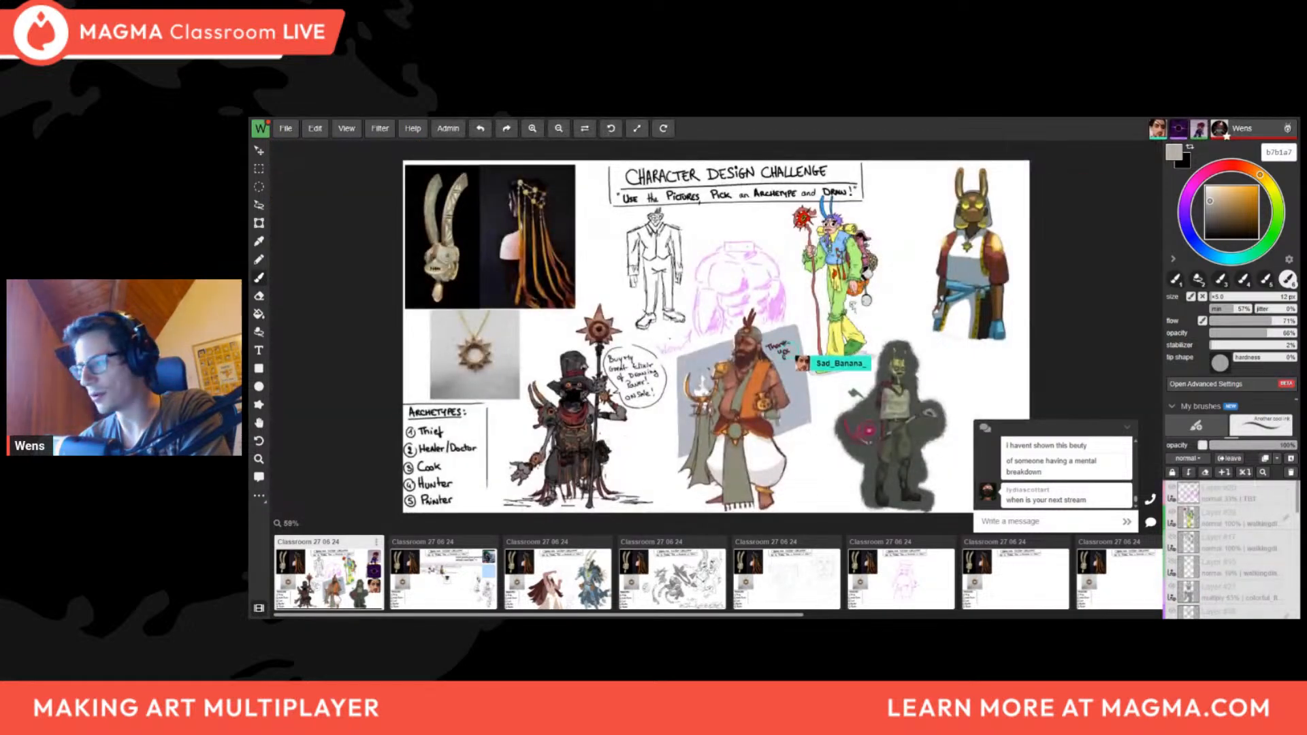
scroll(719, 394, up, 1)
scroll(956, 354, up, 2)
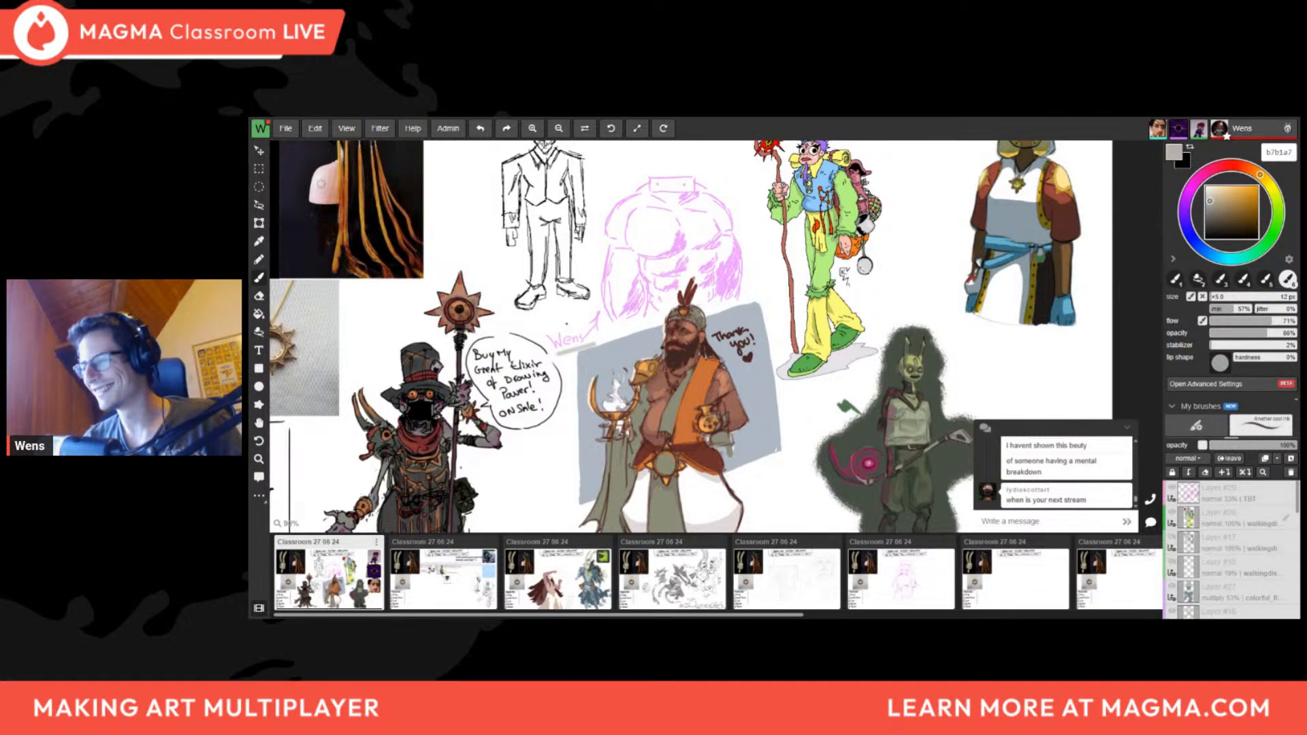
mouse_move(768, 417)
mouse_down()
mouse_move(703, 429)
mouse_move(699, 378)
mouse_up()
drag(668, 444, 693, 399)
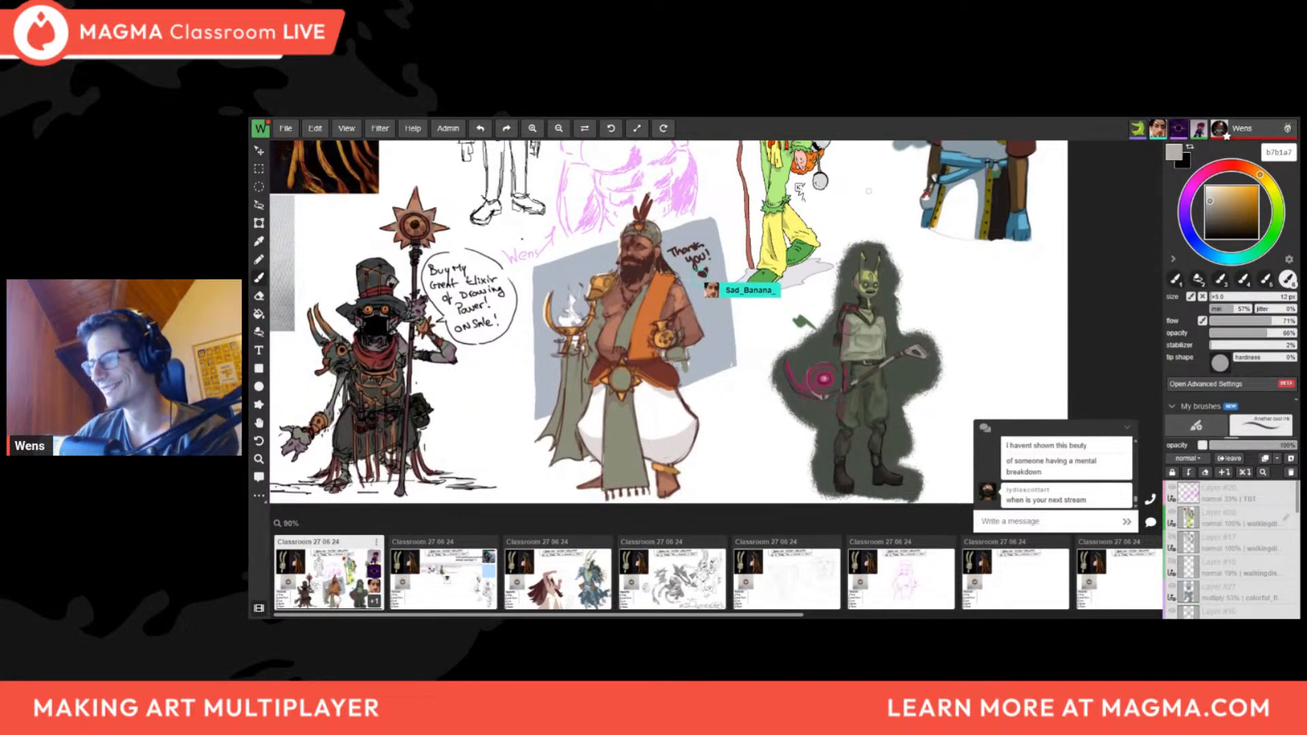
scroll(869, 191, down, 4)
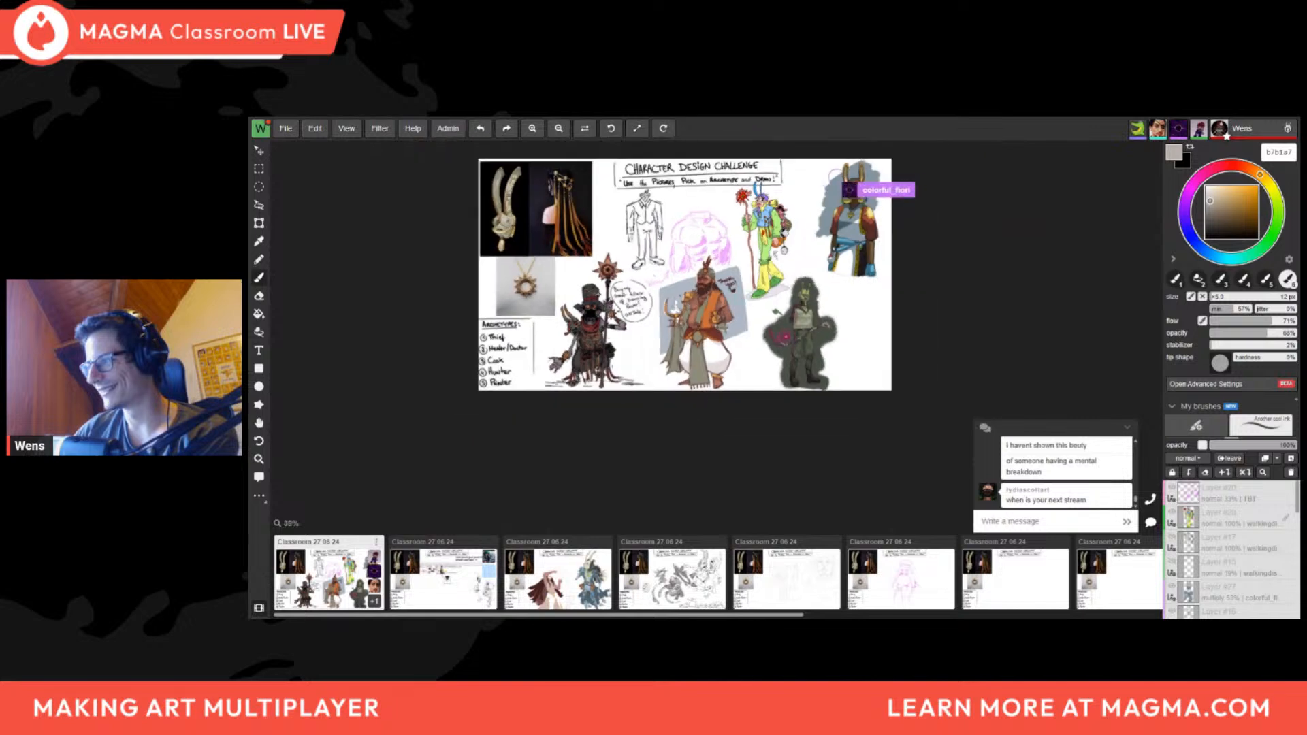